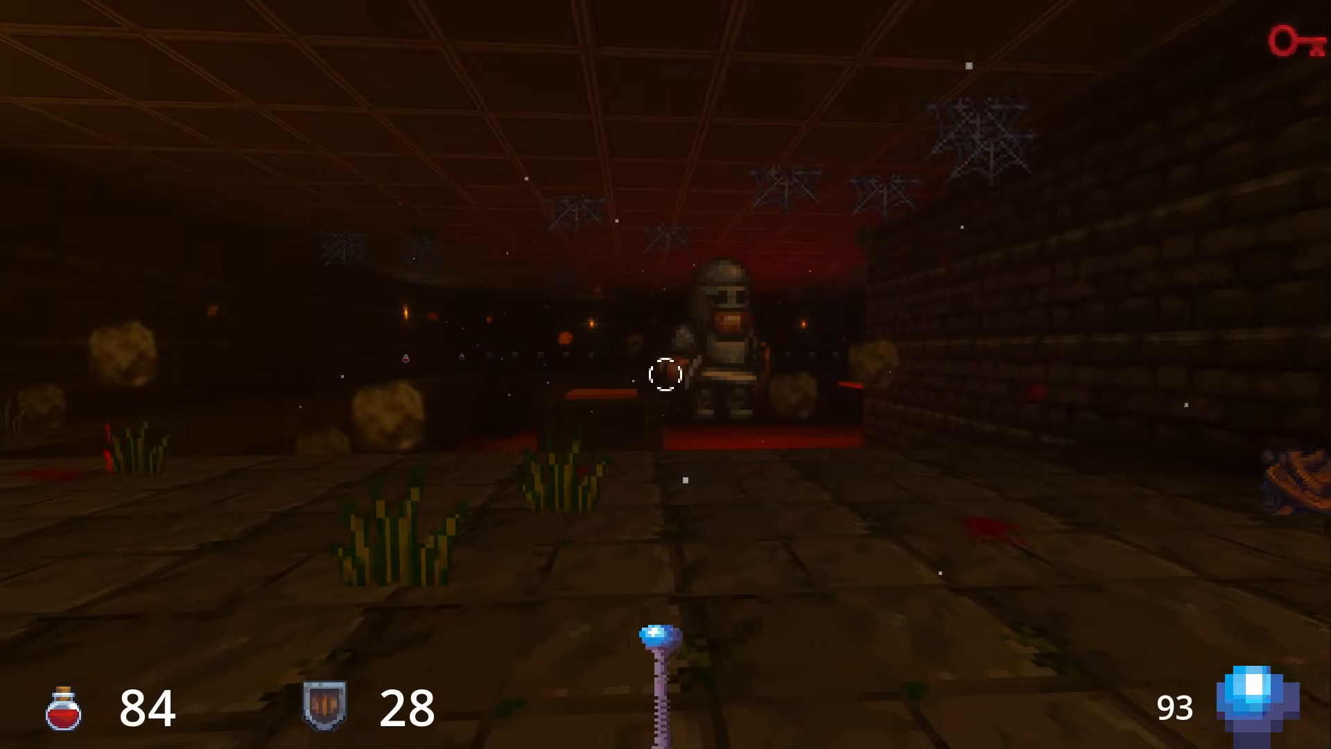
{"action": "key", "text": "w"}
{"action": "left_click", "coordinate": [665, 374]}
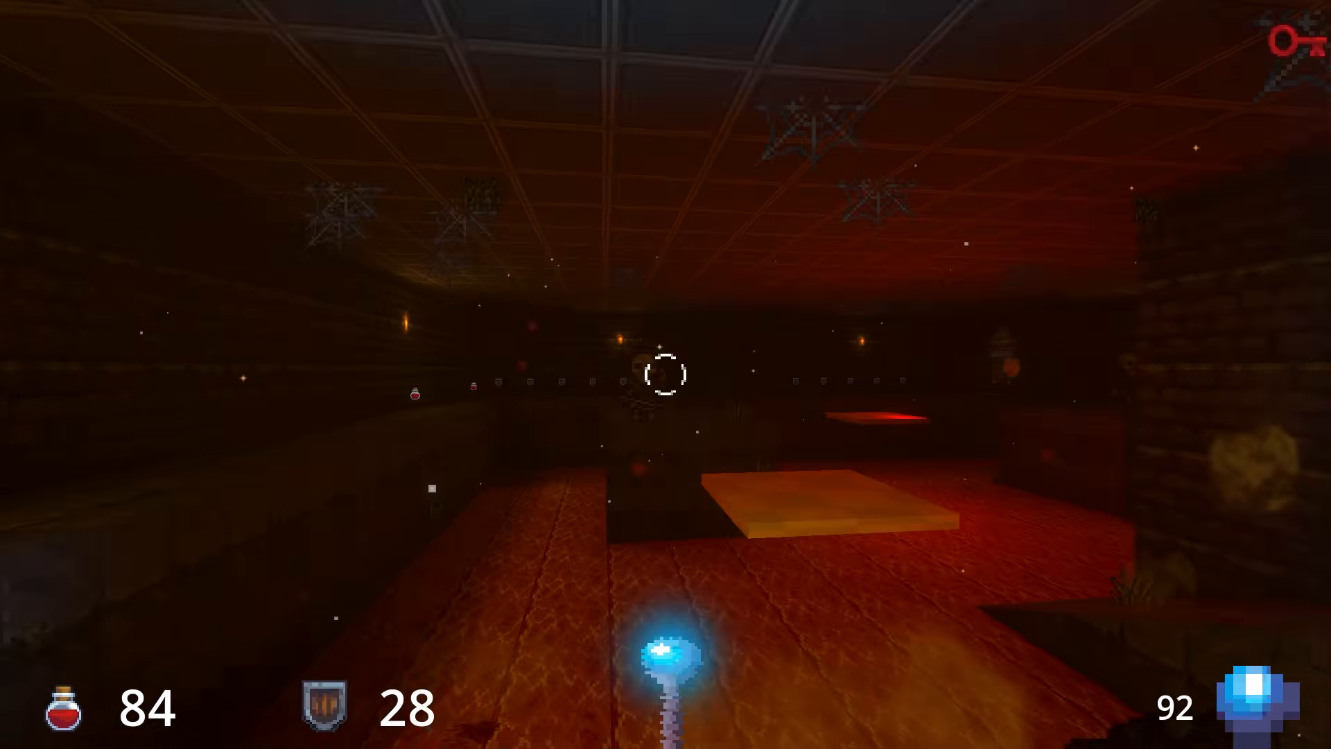
{"action": "key", "text": "a"}
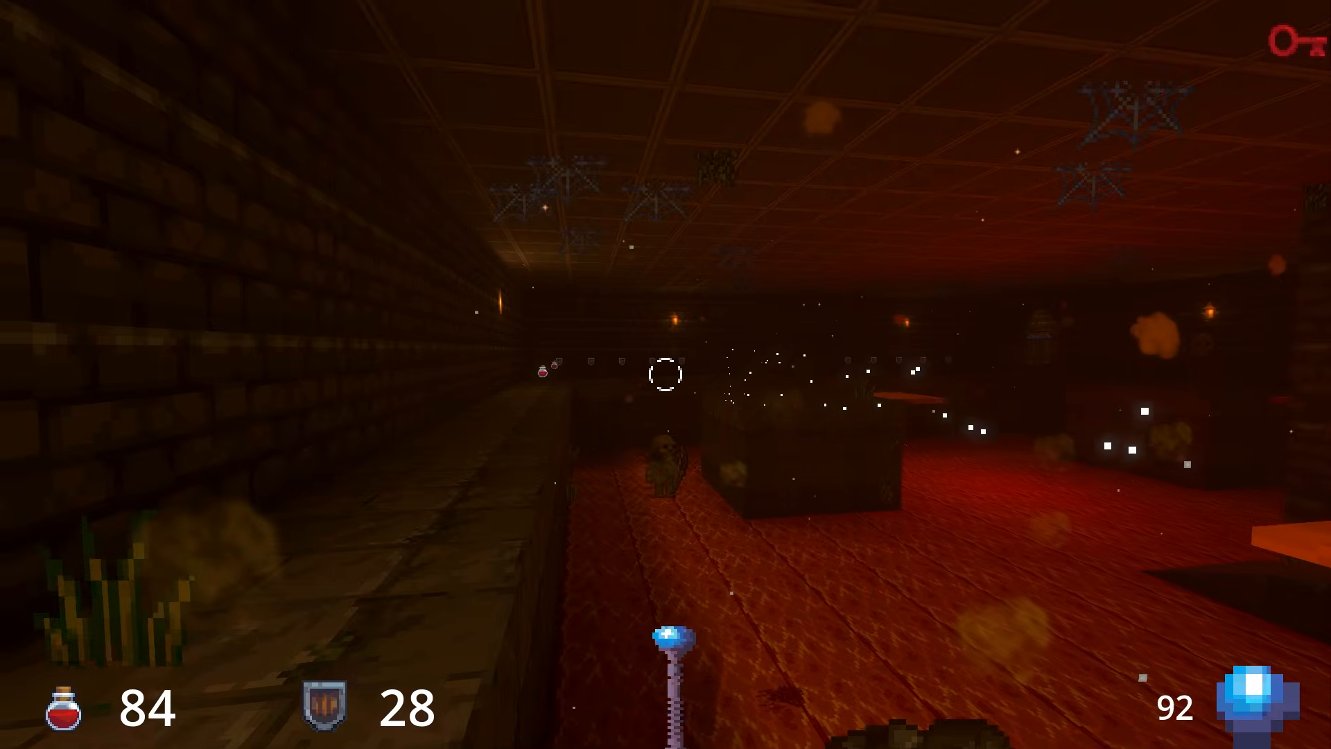
{"action": "key", "text": "s"}
{"action": "key", "text": "w"}
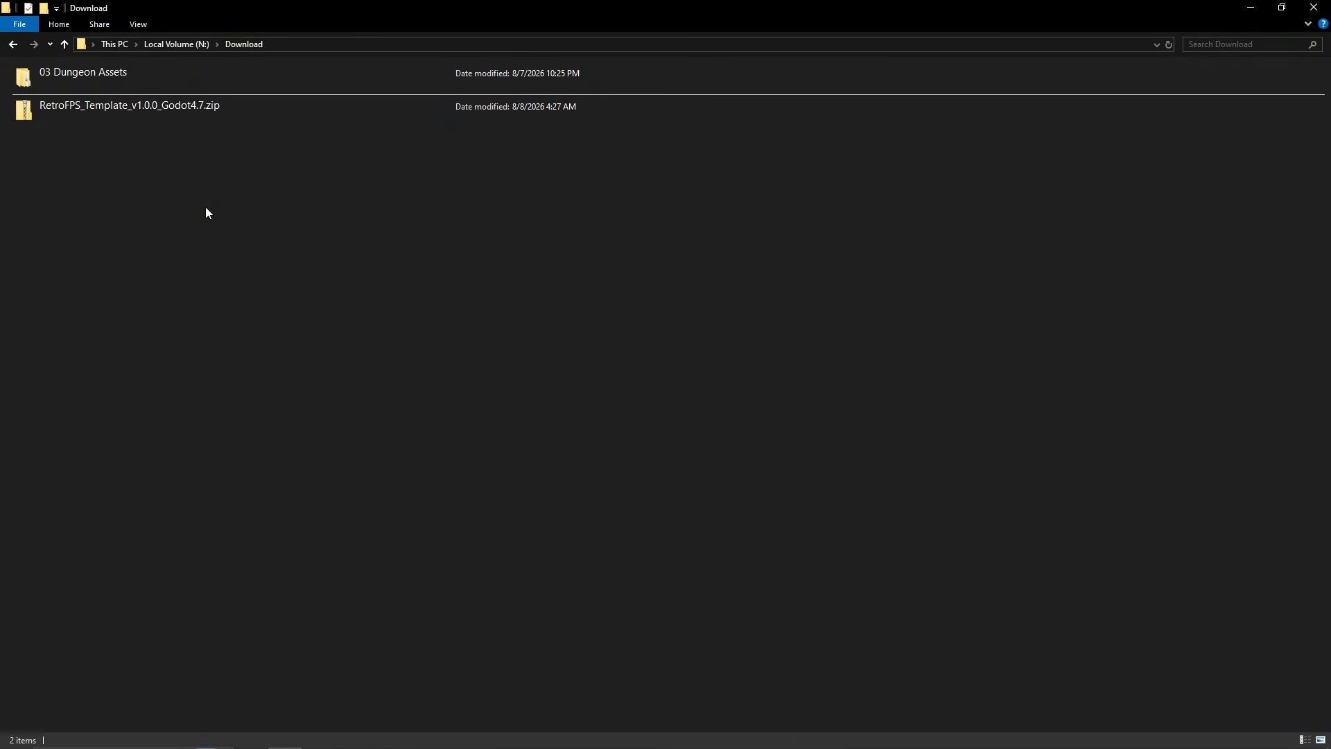
Look through the asset folders inside 03 Dungeon Assets and return to the Download folder.
{"action": "left_click_drag", "start_coordinate": [205, 213], "coordinate": [119, 86]}
{"action": "left_click", "coordinate": [134, 161]}
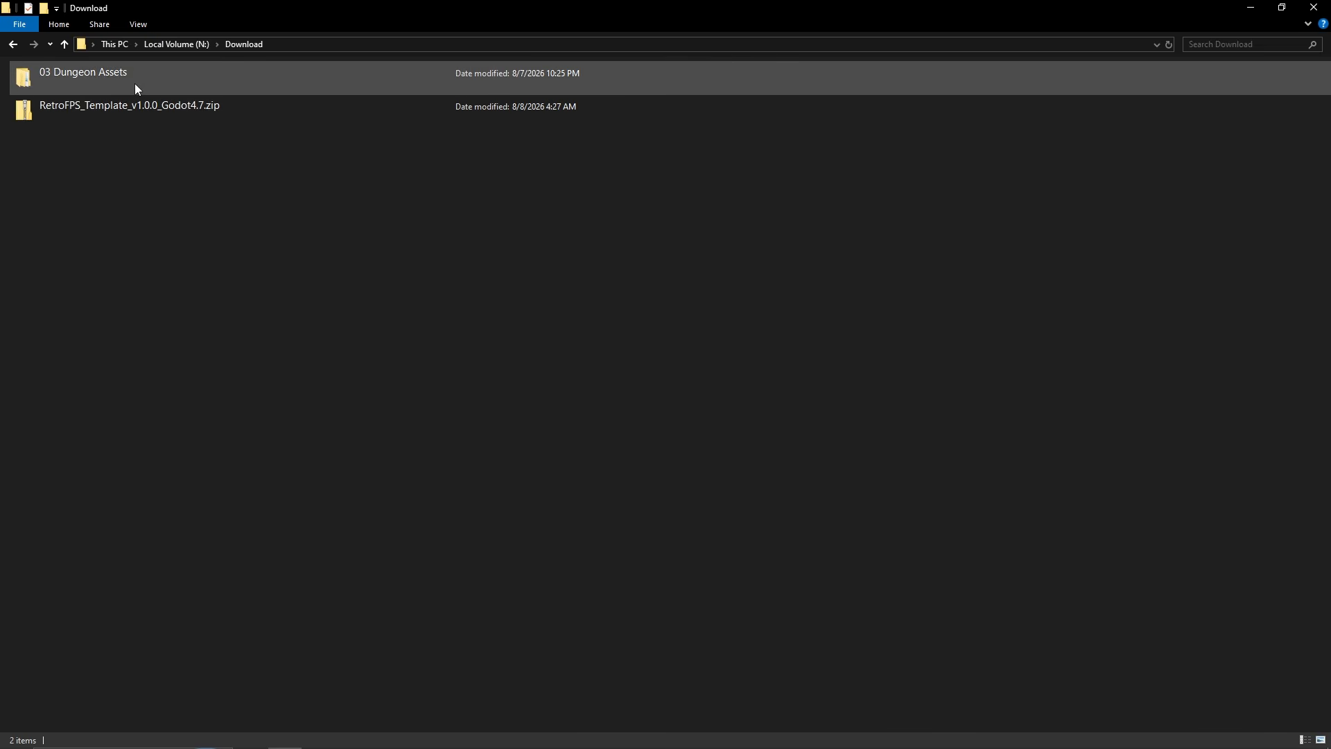
{"action": "double_click", "coordinate": [134, 83]}
{"action": "left_click_drag", "start_coordinate": [31, 191], "coordinate": [410, 59]}
{"action": "left_click", "coordinate": [430, 203]}
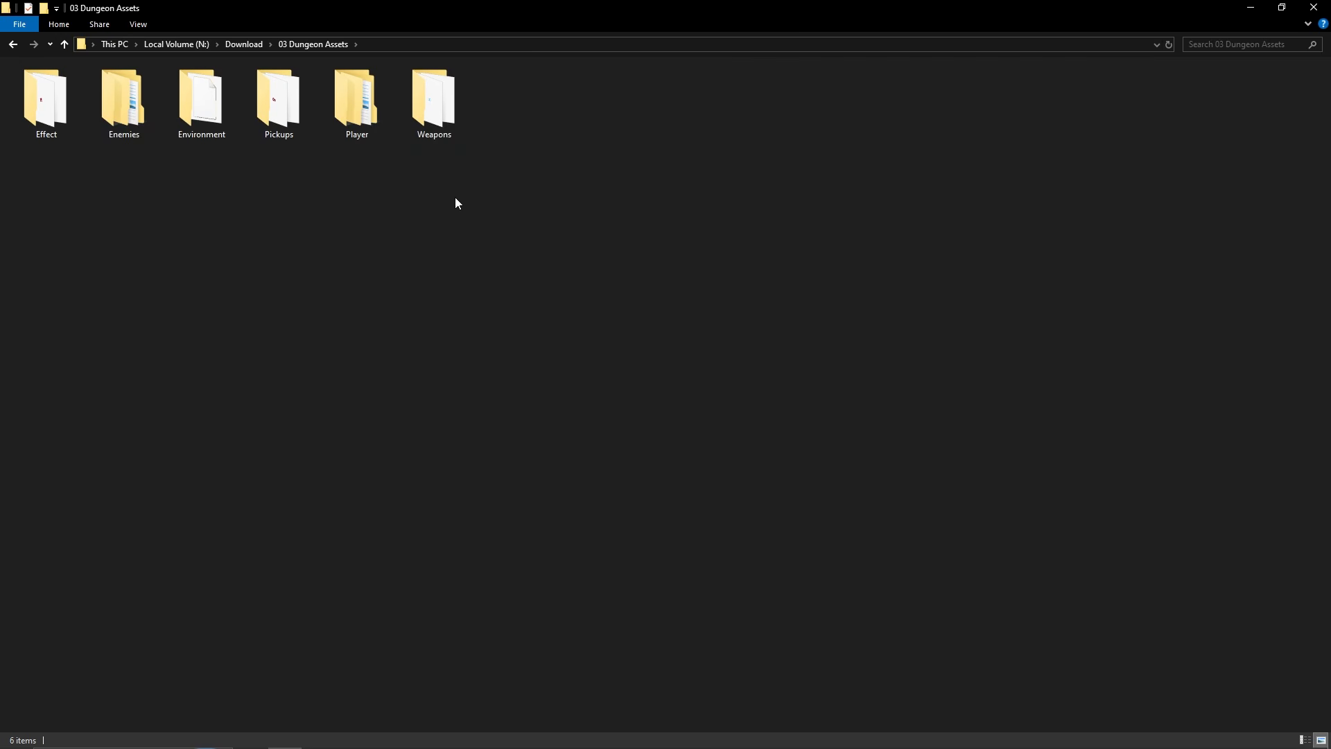
{"action": "left_click", "coordinate": [239, 44]}
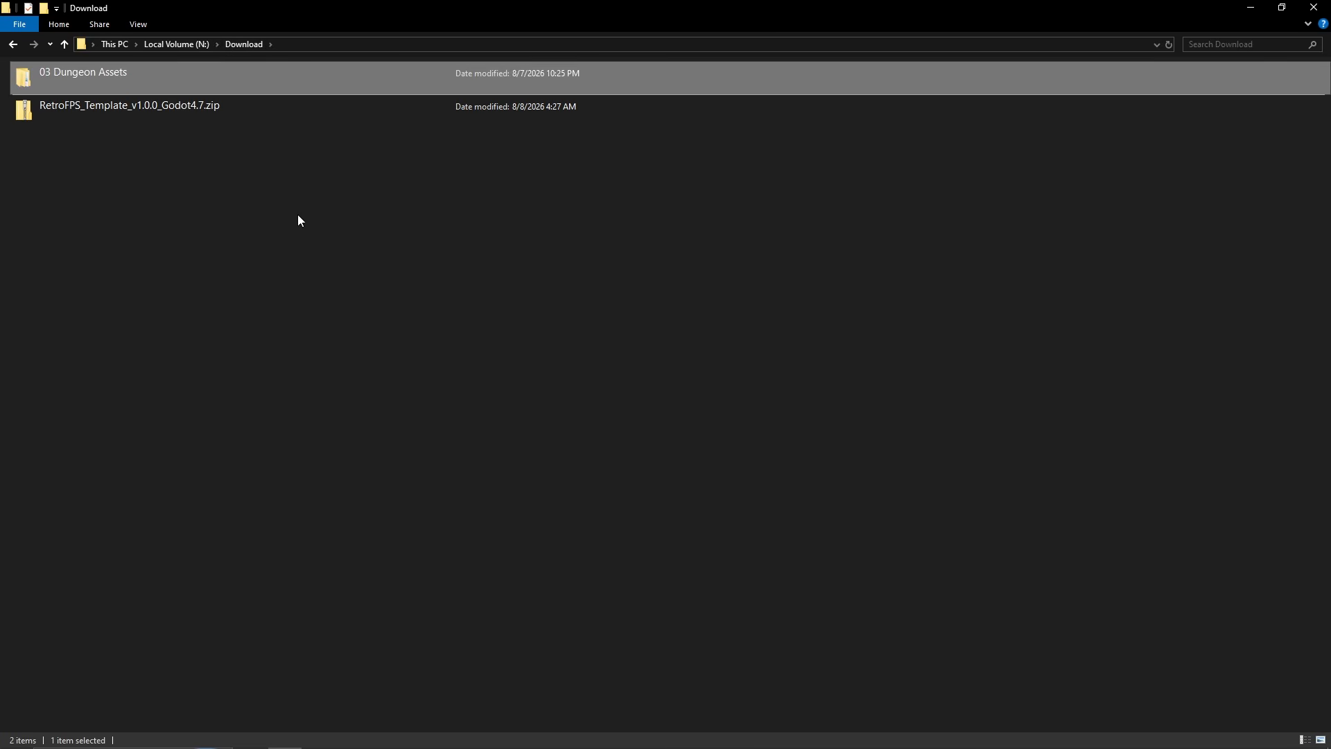
{"action": "left_click", "coordinate": [298, 220]}
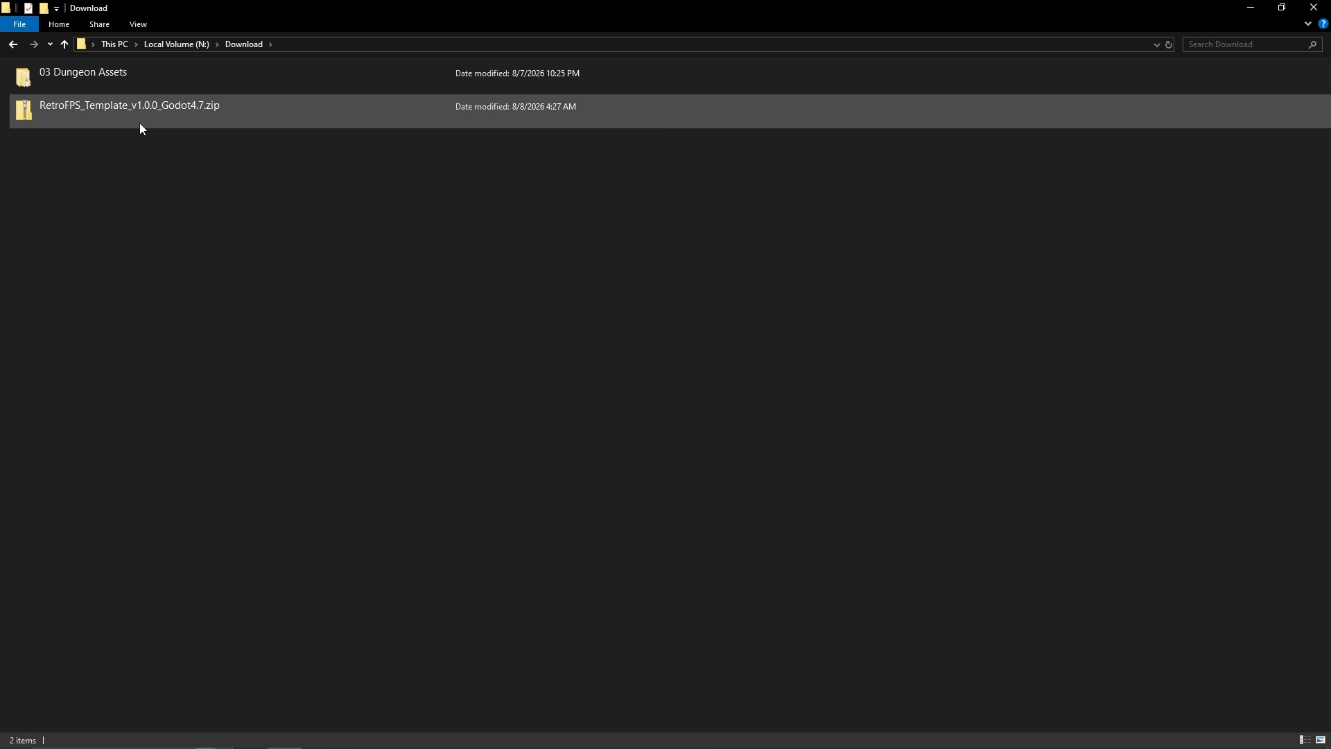
Extract RetroFPS_Template_v1.0.0_Godot4.7.zip with 7-Zip into a folder of the same name and check the extracted contents.
{"action": "right_click", "coordinate": [139, 123]}
{"action": "left_click", "coordinate": [218, 106]}
{"action": "right_click", "coordinate": [218, 106]}
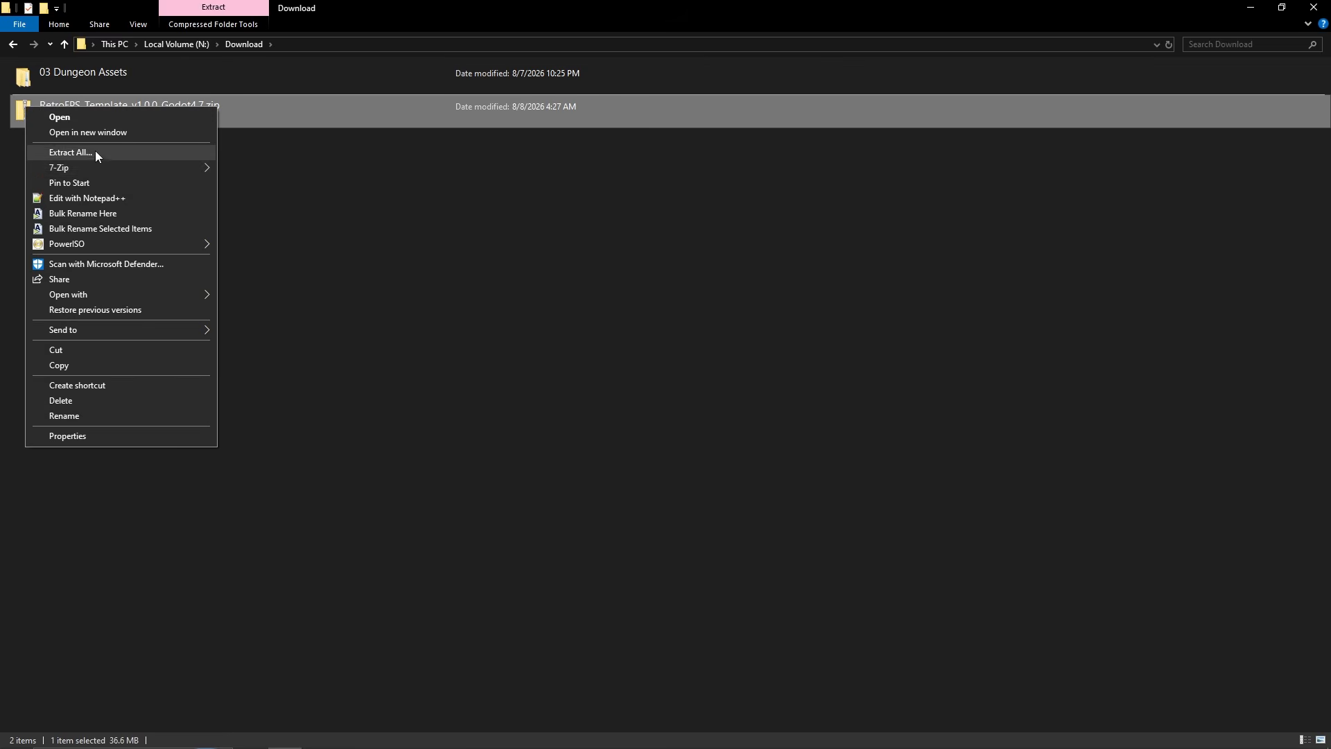
{"action": "mouse_move", "coordinate": [78, 167]}
{"action": "left_click", "coordinate": [280, 227]}
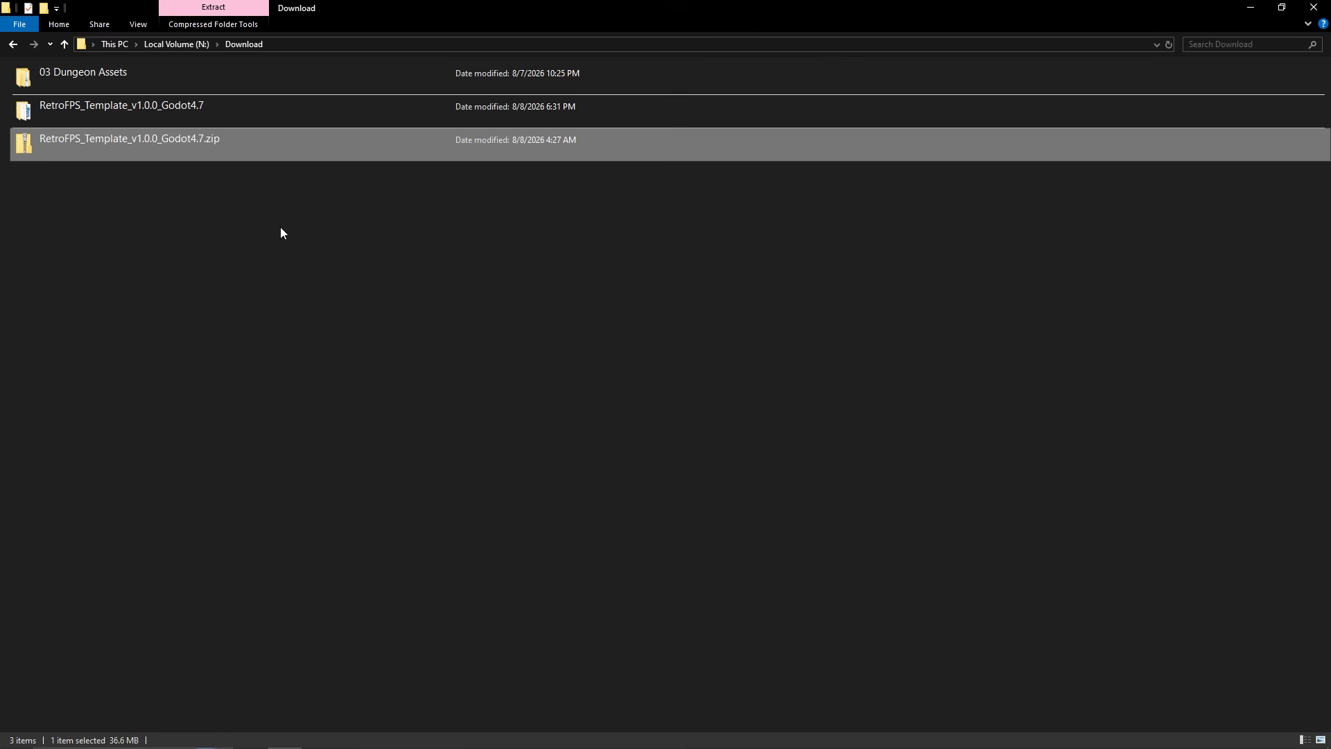
{"action": "double_click", "coordinate": [180, 118]}
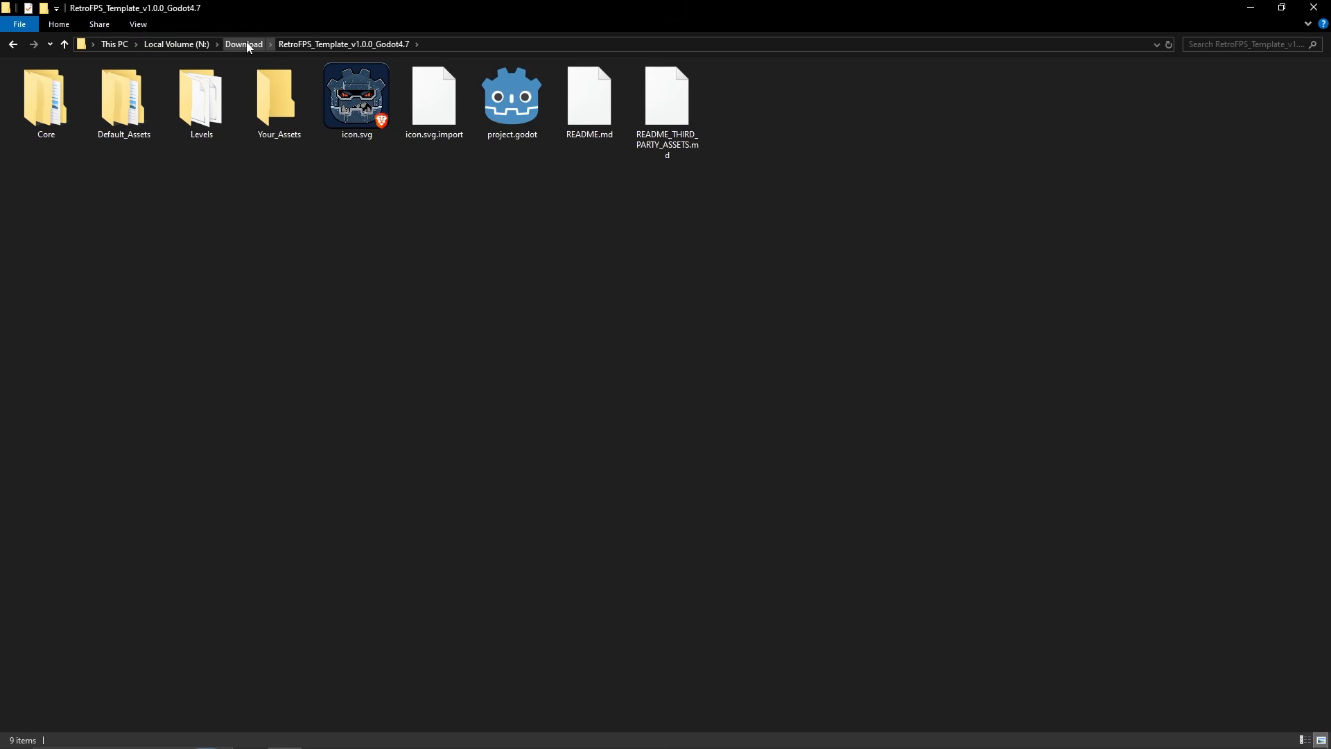
{"action": "left_click", "coordinate": [250, 45]}
Start importing a project in Godot's Project Manager and copy the path of the extracted RetroFPS_Template_v1.0.0_Godot4.7 folder from File Explorer.
{"action": "left_click", "coordinate": [637, 745]}
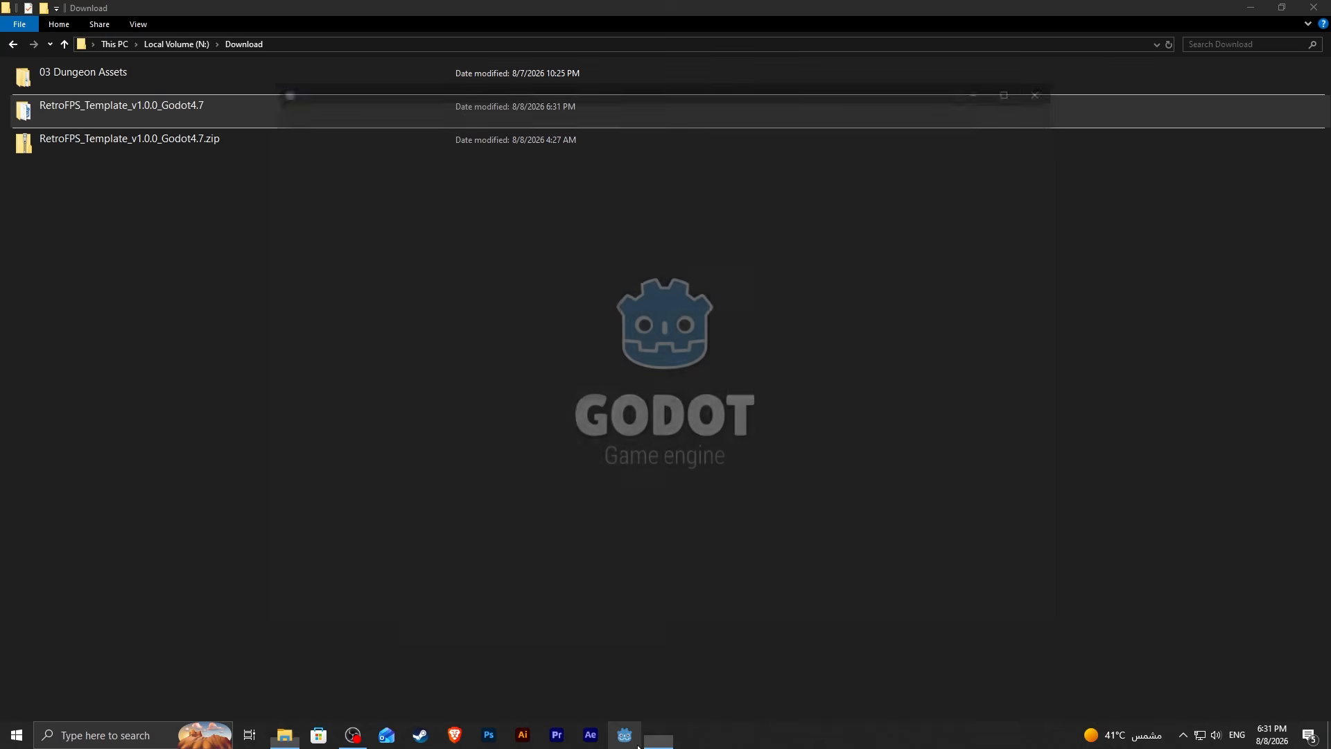
{"action": "left_click", "coordinate": [359, 147]}
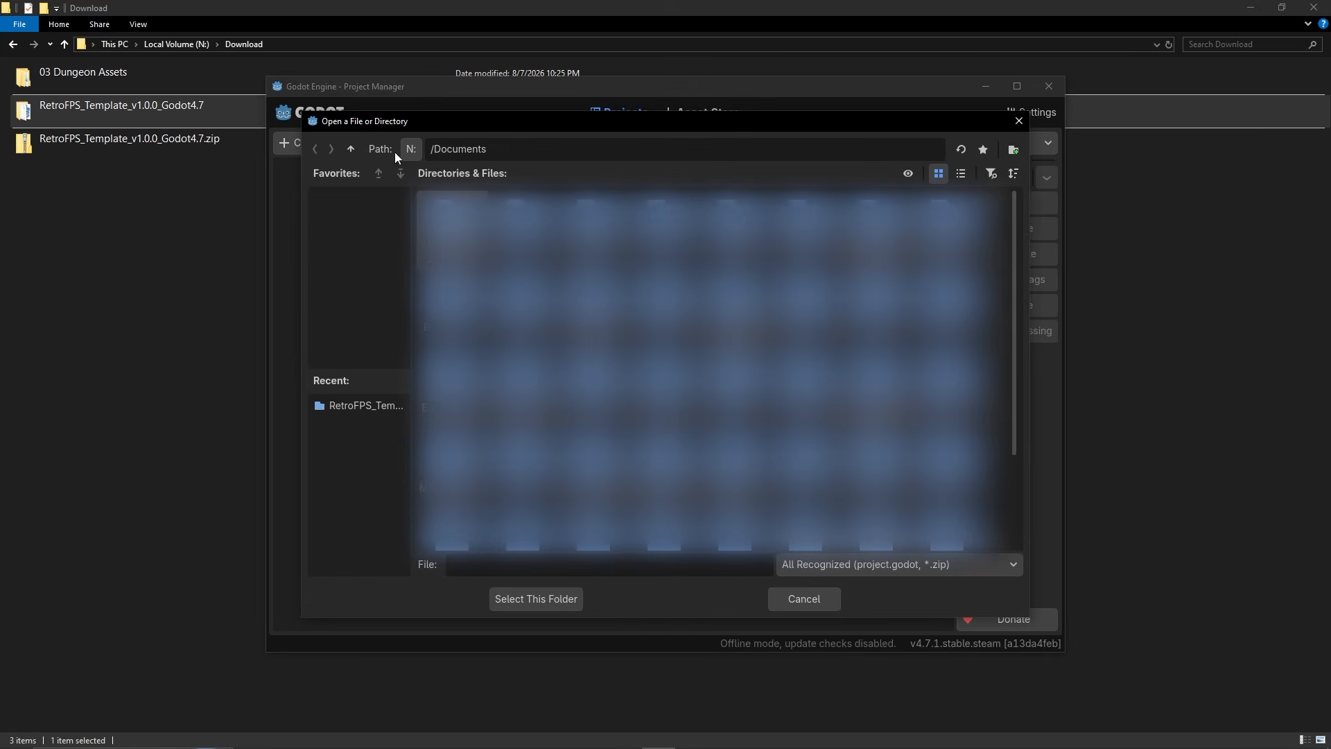
{"action": "double_click", "coordinate": [201, 114]}
{"action": "left_click", "coordinate": [431, 47]}
{"action": "right_click", "coordinate": [431, 47]}
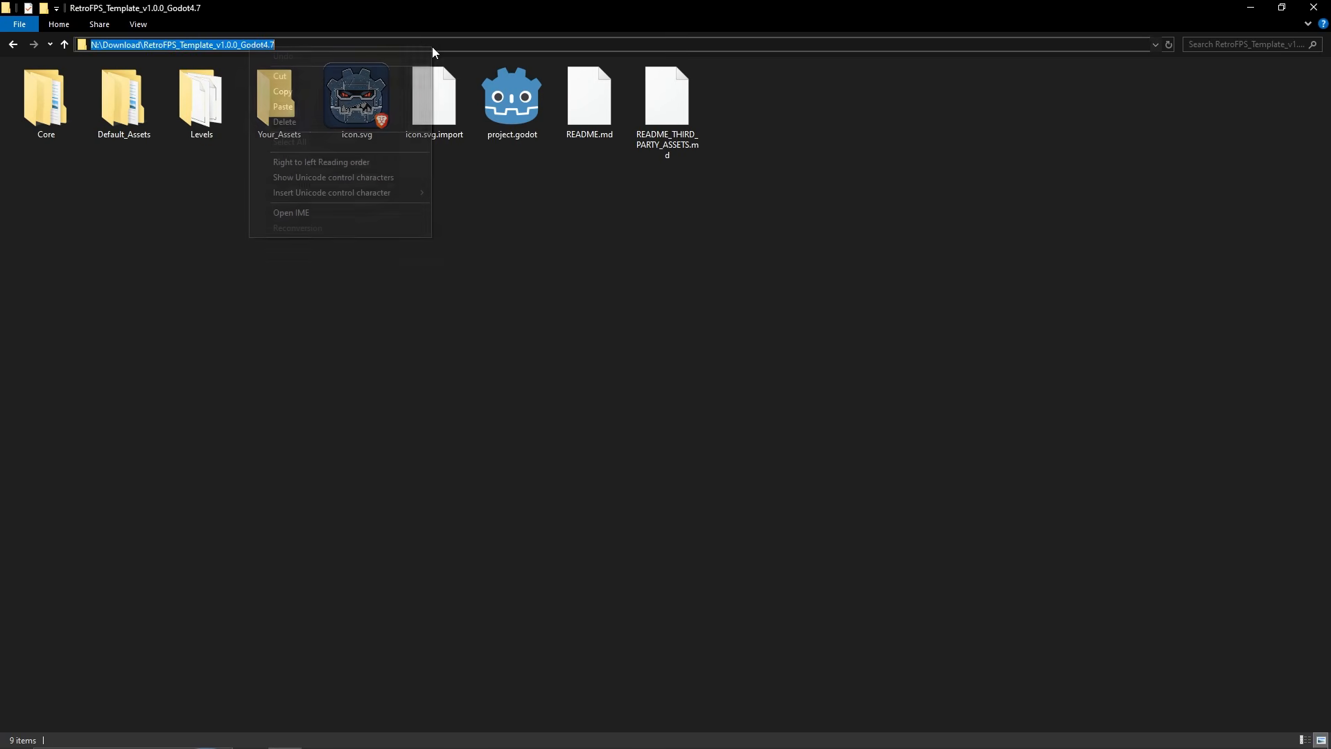
{"action": "left_click", "coordinate": [291, 85]}
Switch back to Godot and import project.godot from the copied path /Download/RetroFPS_Template_v1.0.0_Godot4.7 on drive N:.
{"action": "key", "text": "alt+Tab"}
{"action": "left_click", "coordinate": [512, 148]}
{"action": "key", "text": "ctrl+a"}
{"action": "key", "text": "ctrl+v"}
{"action": "key", "text": "Return"}
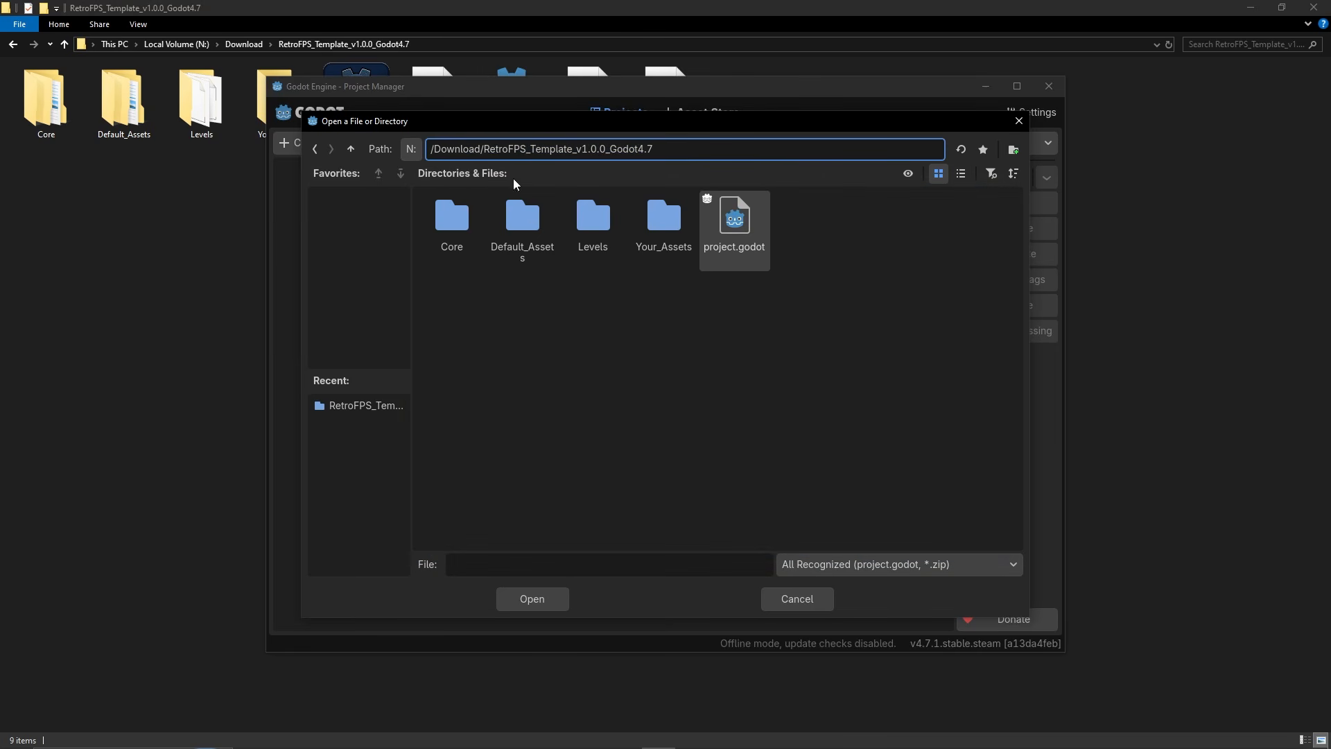
{"action": "double_click", "coordinate": [748, 260]}
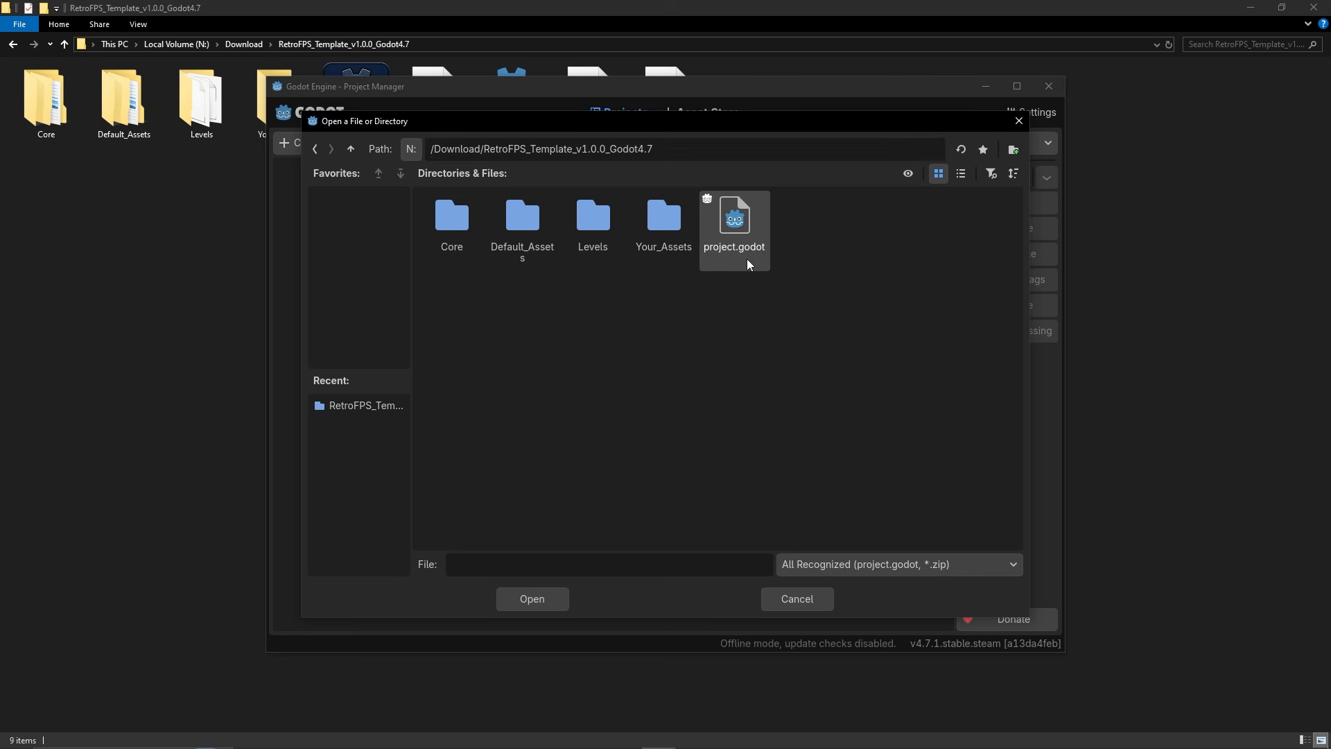
{"action": "left_click", "coordinate": [613, 446]}
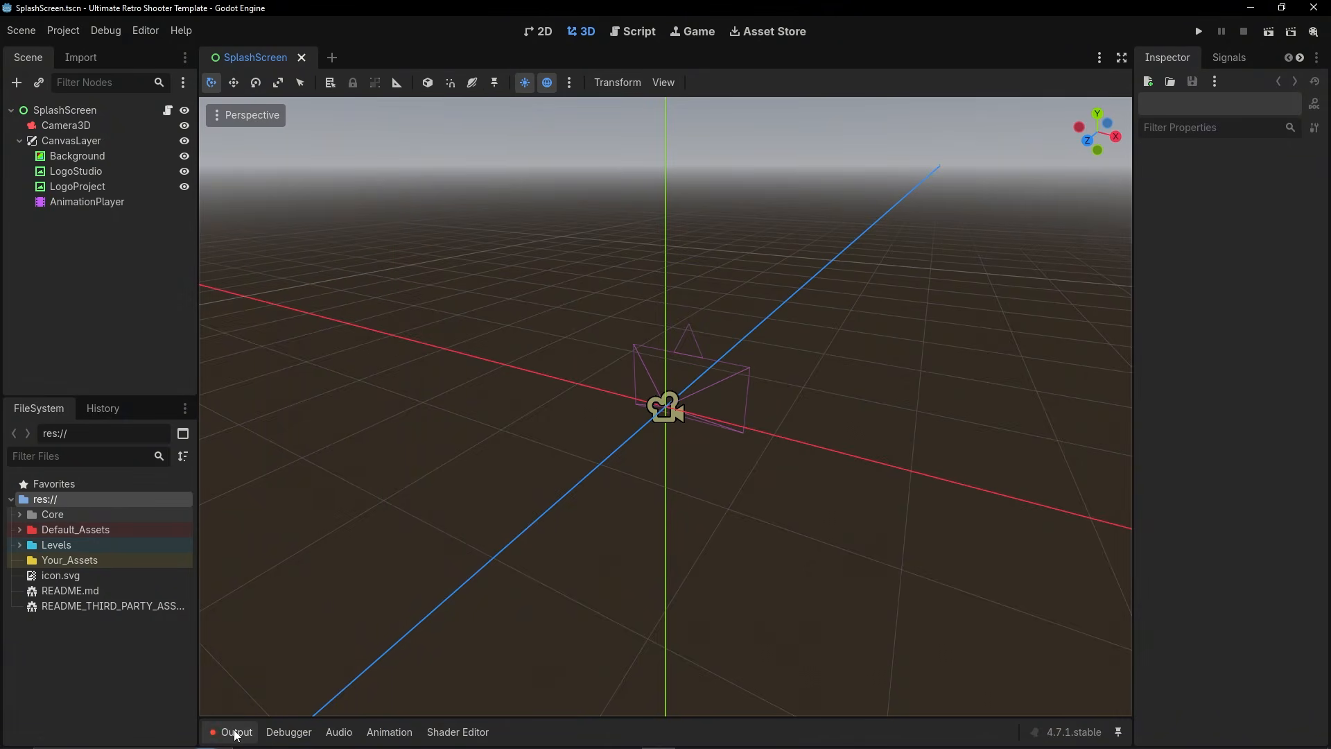
Examine the error messages in the Output log, enlarging it for reading and shrinking it again.
{"action": "left_click", "coordinate": [235, 731]}
{"action": "left_click_drag", "start_coordinate": [356, 553], "coordinate": [422, 224]}
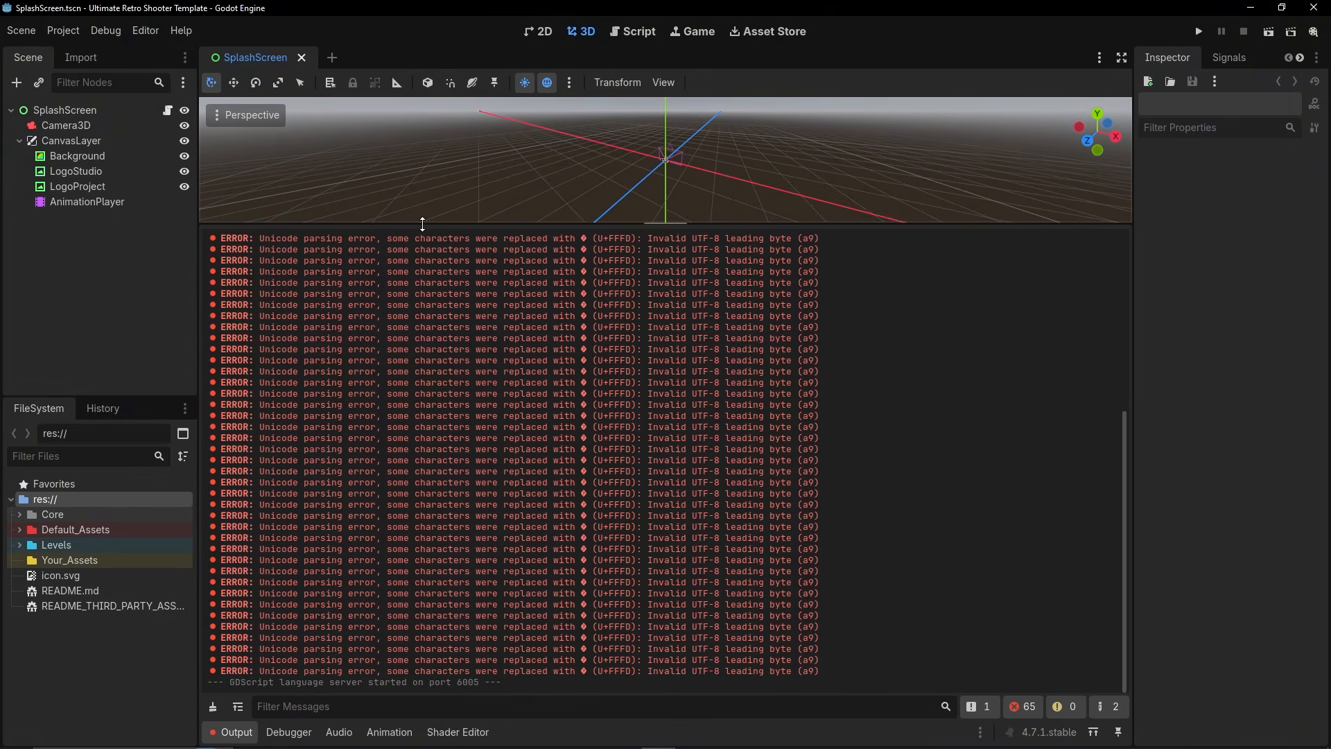
{"action": "left_click_drag", "start_coordinate": [422, 223], "coordinate": [422, 628]}
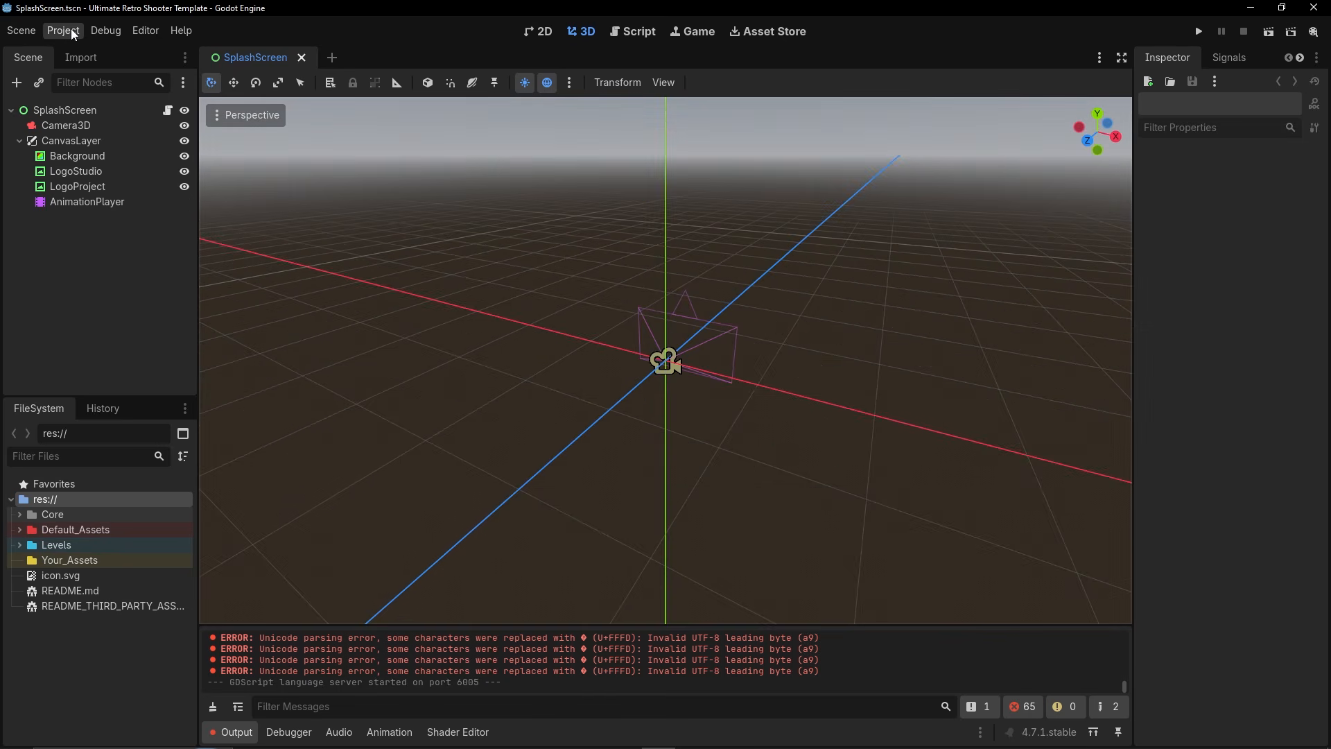
Reload the current project and check the Output log for remaining errors.
{"action": "left_click", "coordinate": [70, 29]}
{"action": "left_click", "coordinate": [115, 204]}
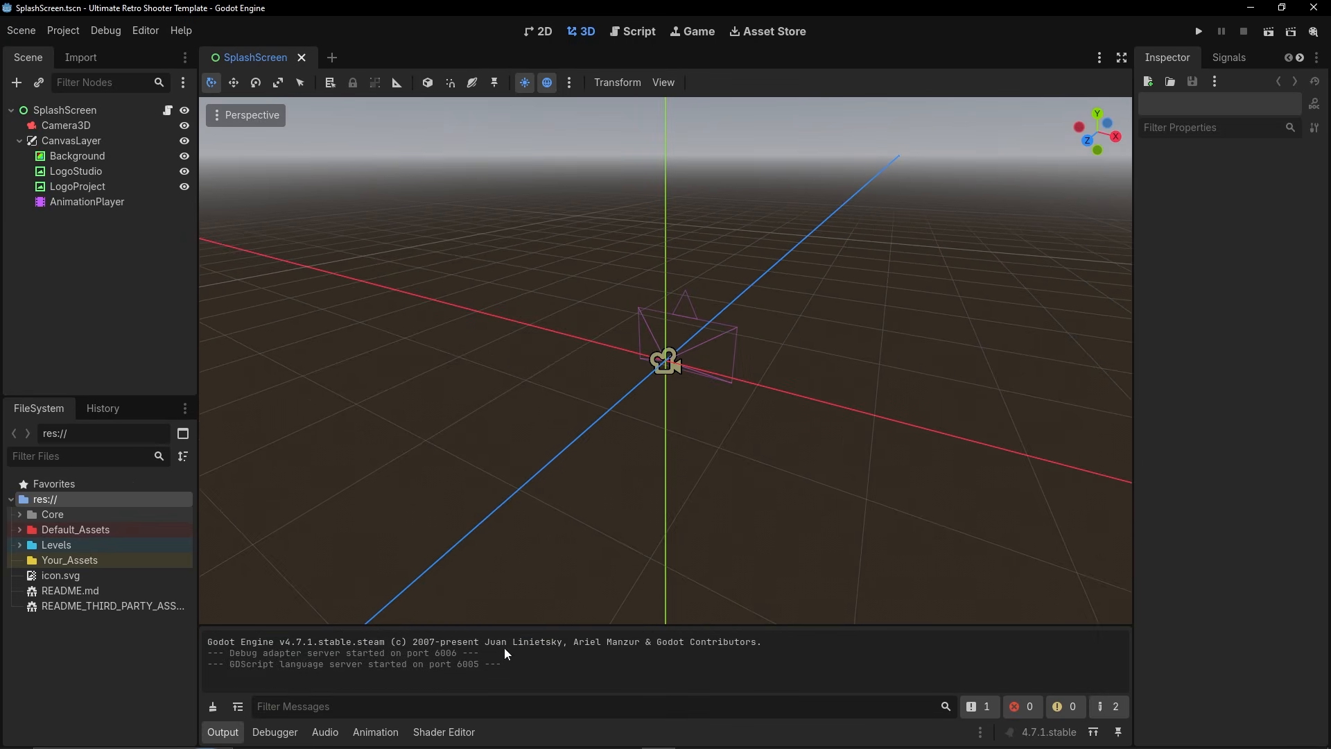
{"action": "middle_click_drag", "start_coordinate": [509, 610], "coordinate": [490, 413]}
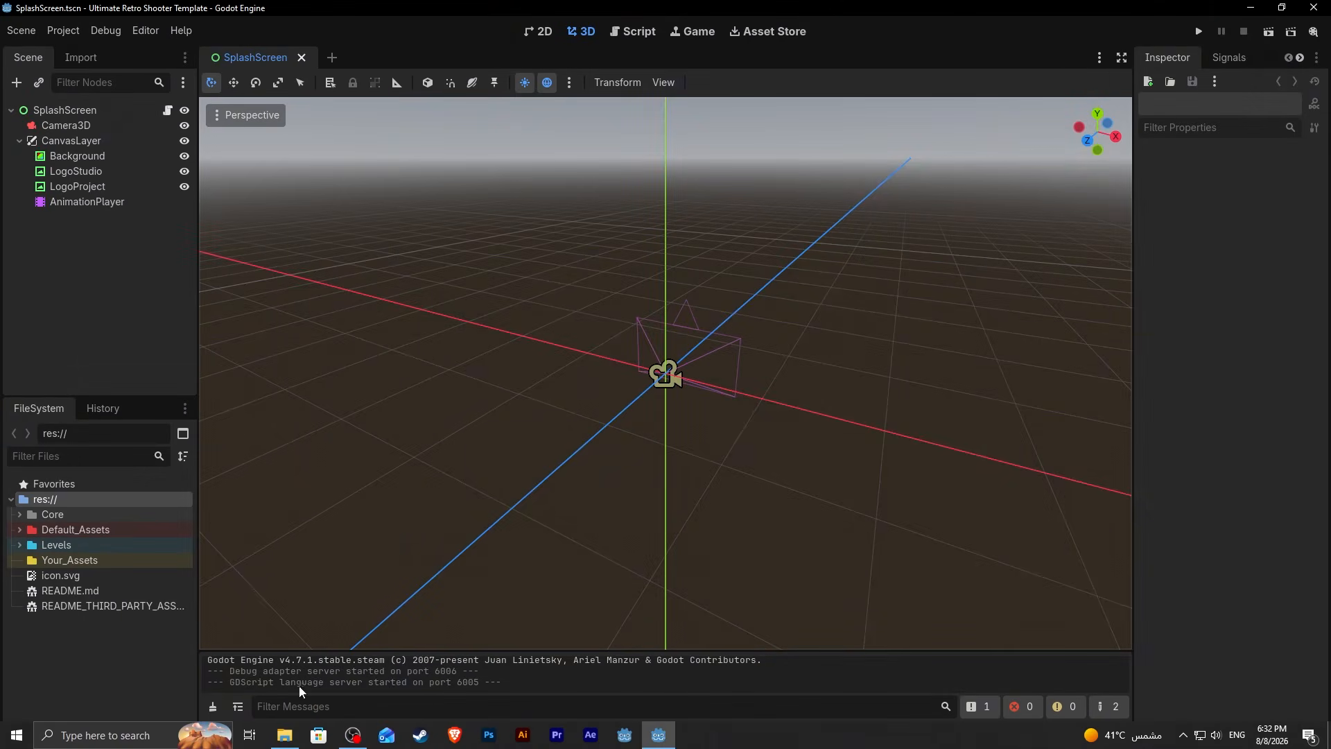
Bring the Effect, Enemies, Environment, Pickups, Player and Weapons folders from 03 Dungeon Assets into the project's Your_Assets folder.
{"action": "left_click", "coordinate": [284, 741]}
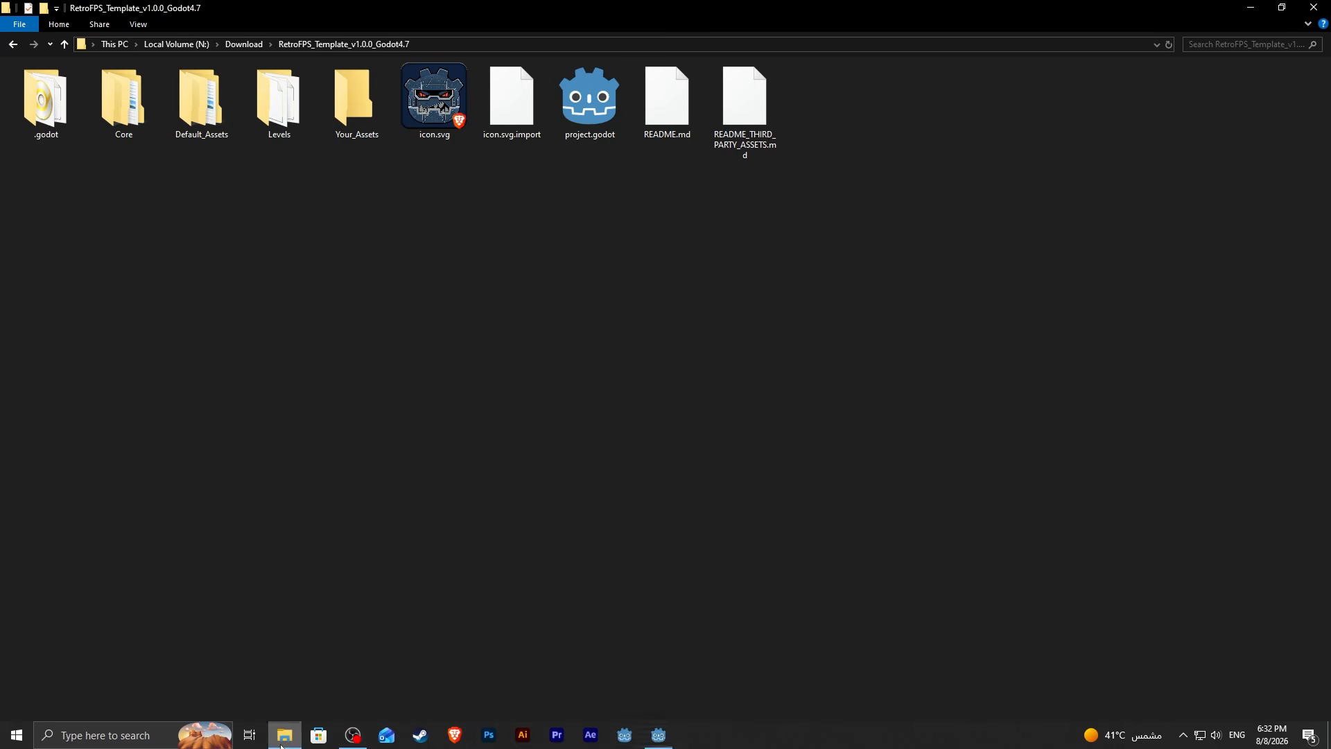
{"action": "left_click", "coordinate": [244, 43]}
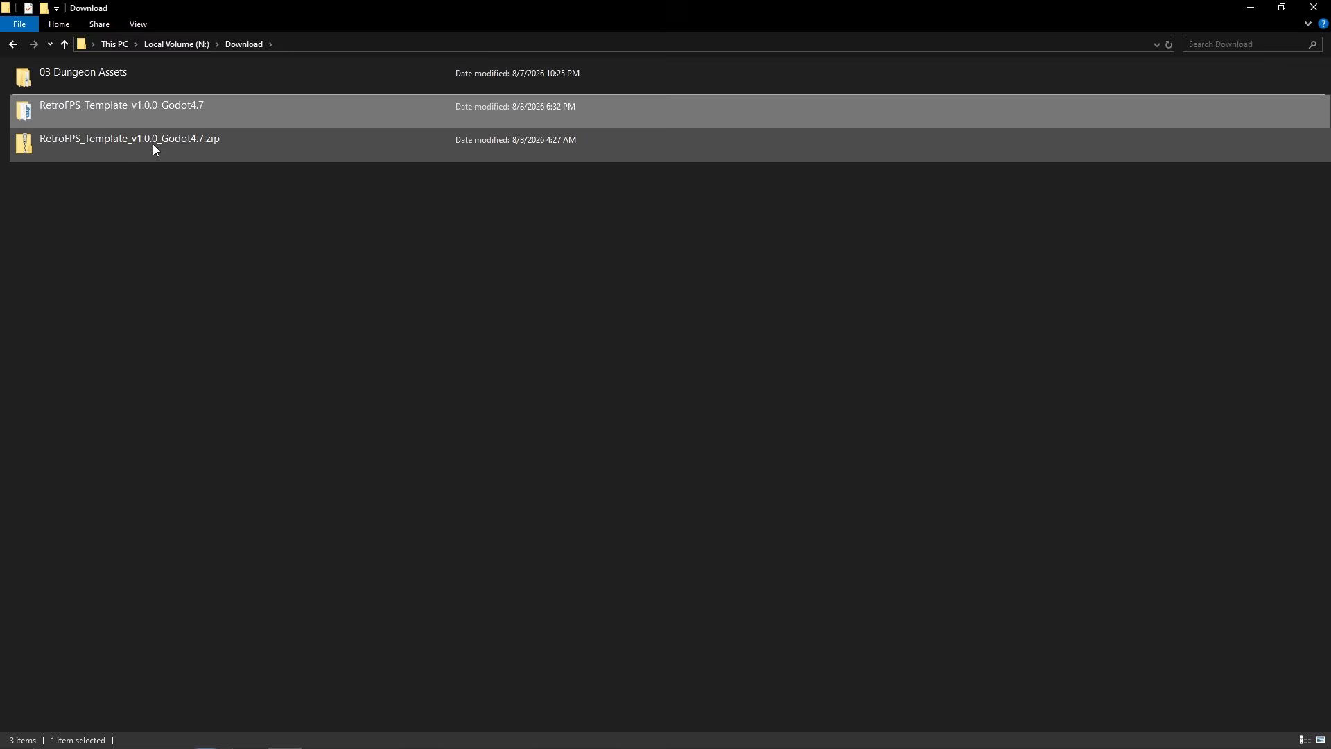
{"action": "double_click", "coordinate": [130, 73]}
{"action": "left_click", "coordinate": [1281, 7]}
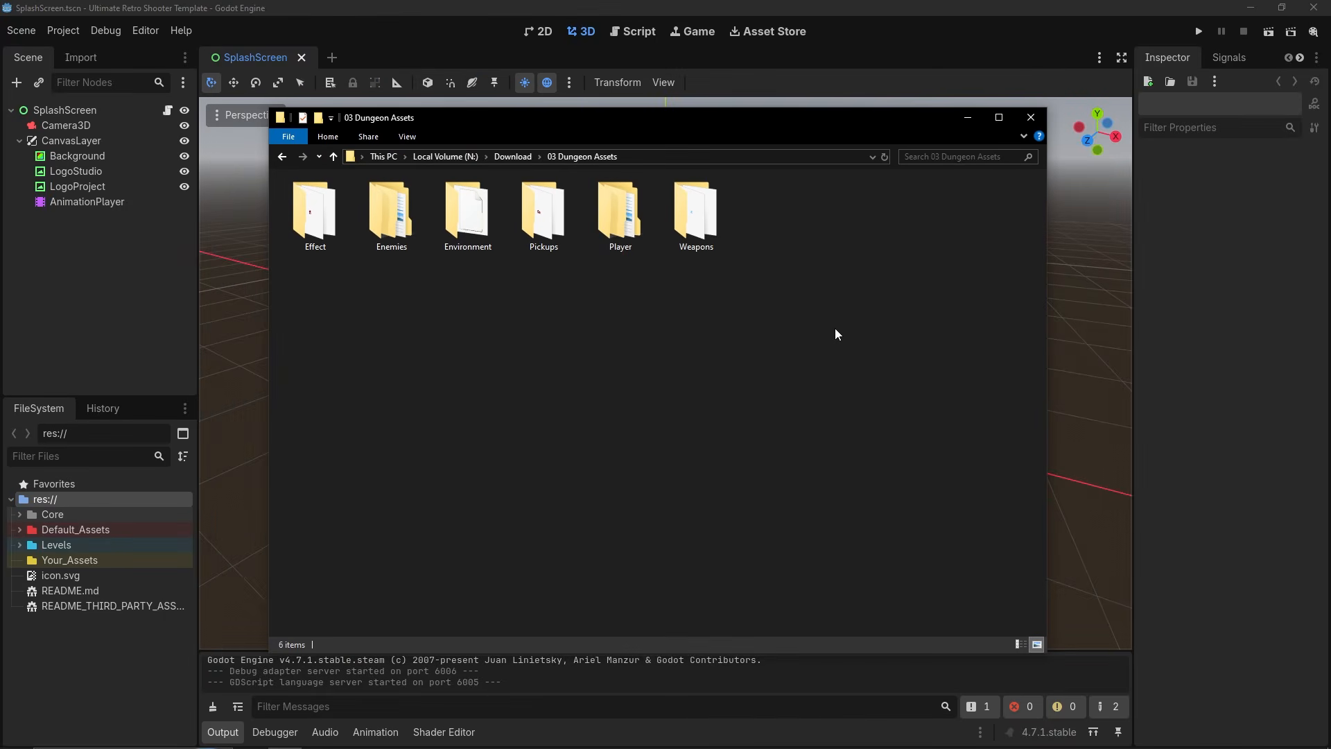
{"action": "left_click_drag", "start_coordinate": [543, 297], "coordinate": [96, 547]}
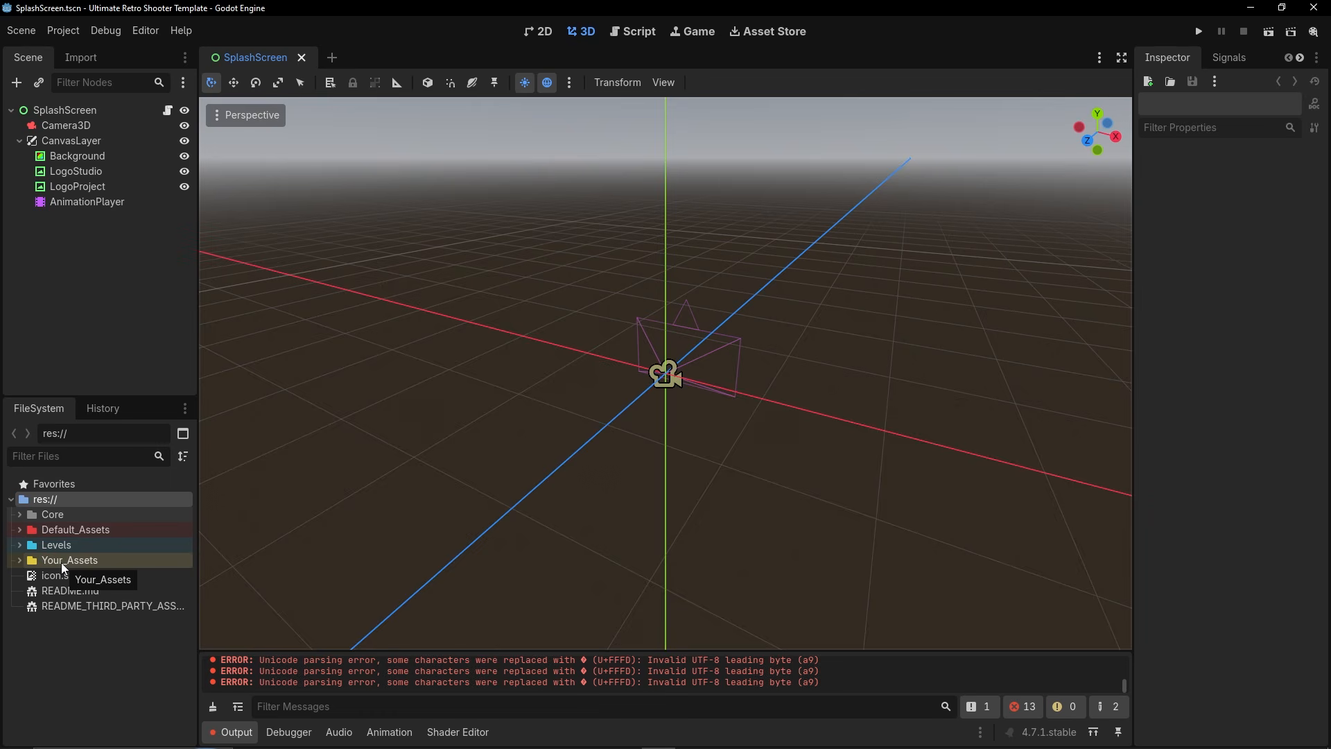
Hide the Output log and expand the Your_Assets folder to show its imported subfolders.
{"action": "left_click_drag", "start_coordinate": [277, 650], "coordinate": [488, 627]}
{"action": "left_click", "coordinate": [232, 732]}
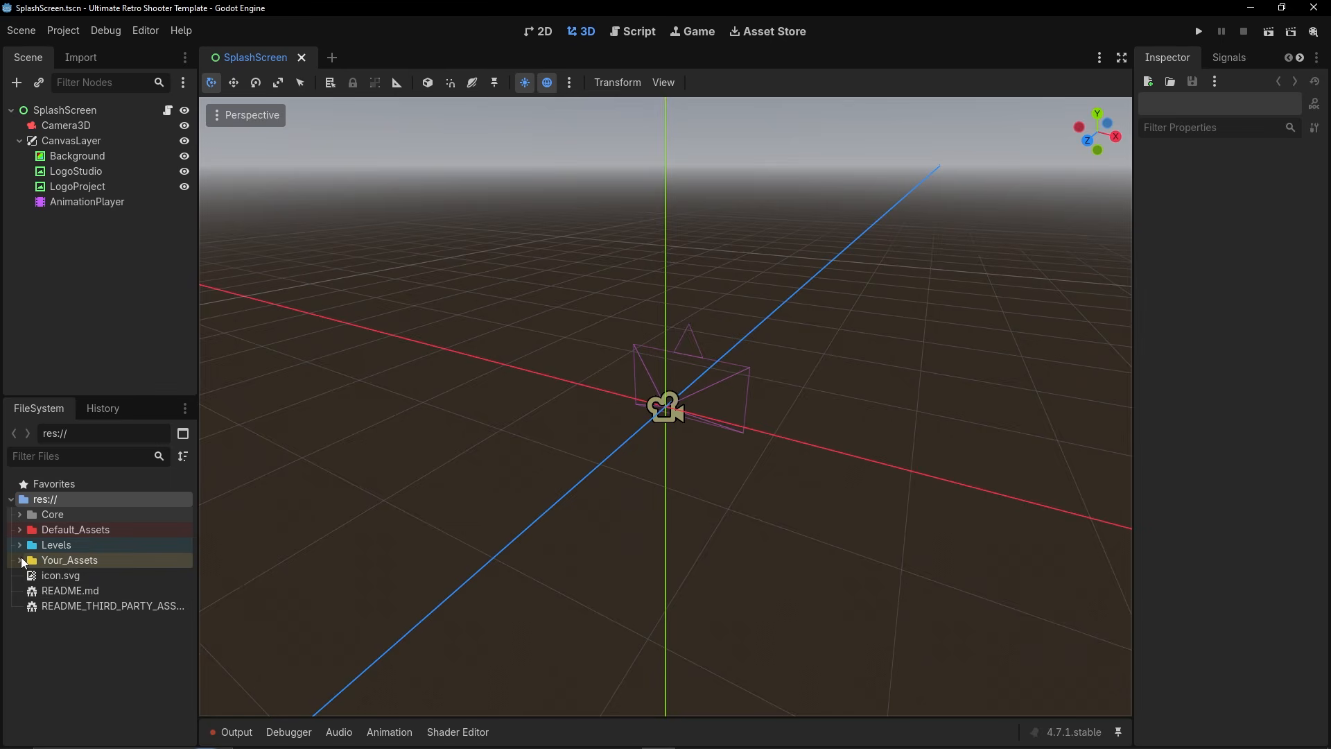
{"action": "left_click", "coordinate": [21, 559]}
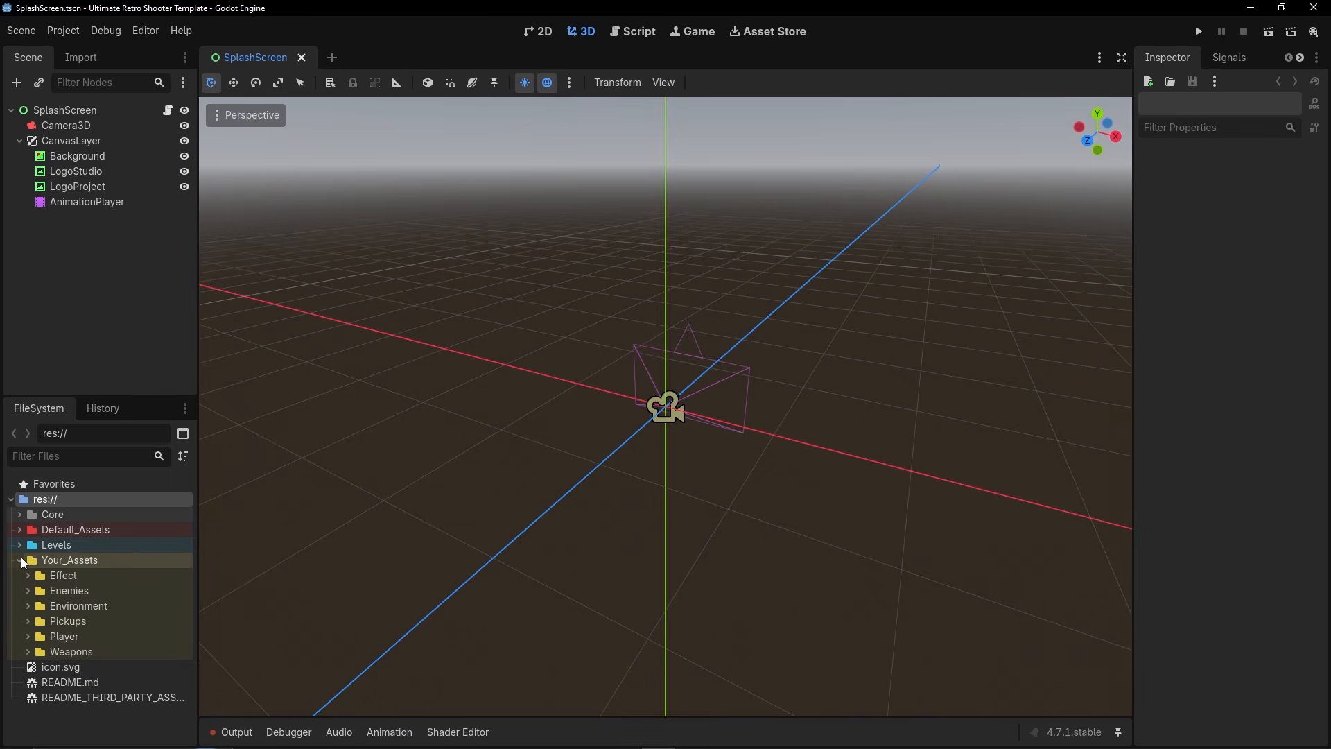
Create a new 3D scene and name its root node Dungeon_1.
{"action": "left_click", "coordinate": [334, 57]}
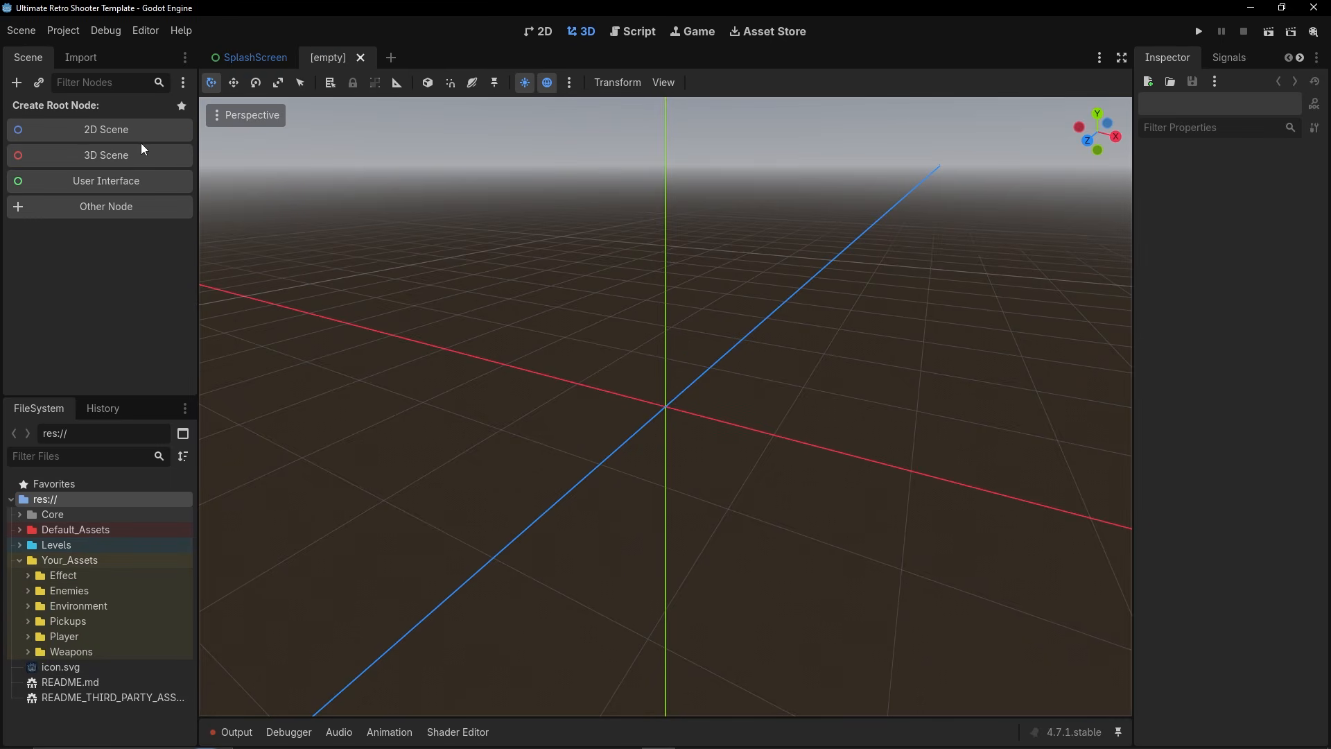
{"action": "left_click", "coordinate": [106, 155]}
{"action": "double_click", "coordinate": [55, 110]}
{"action": "type", "text": "Dungeon_1"}
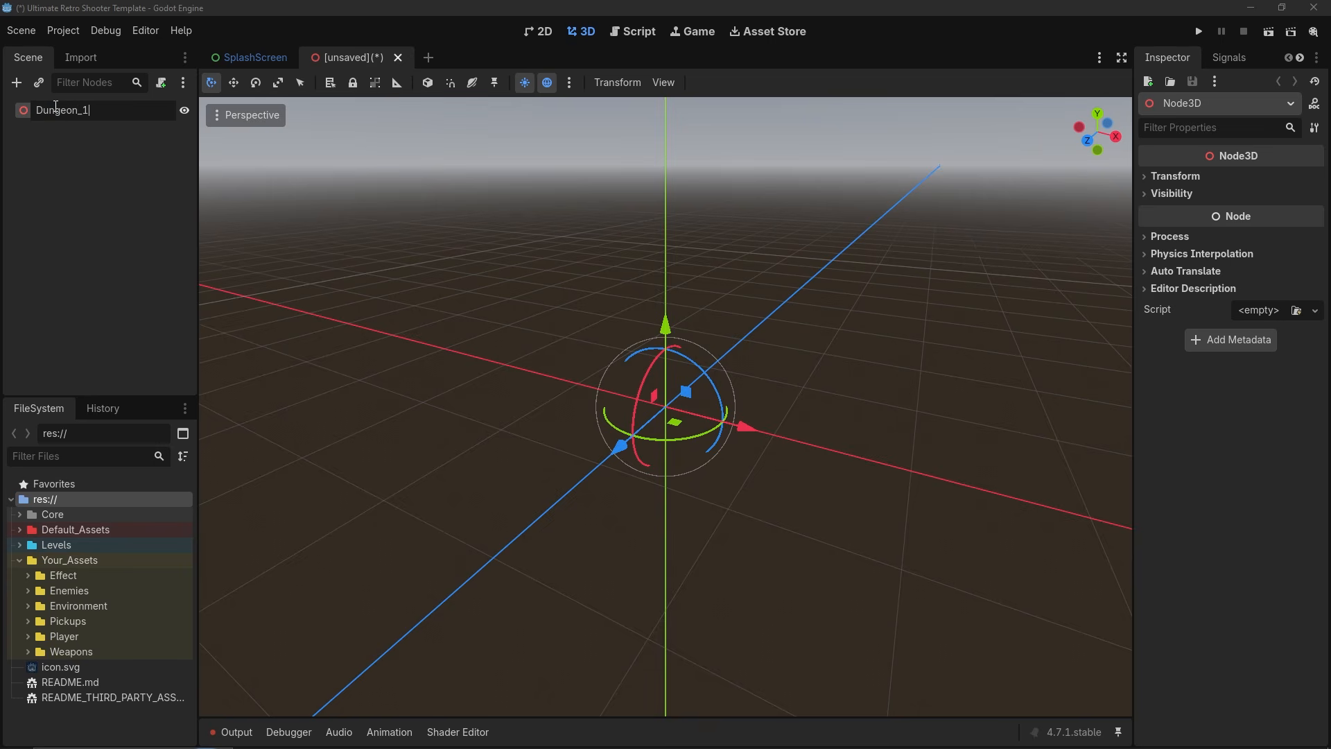
{"action": "key", "text": "Return"}
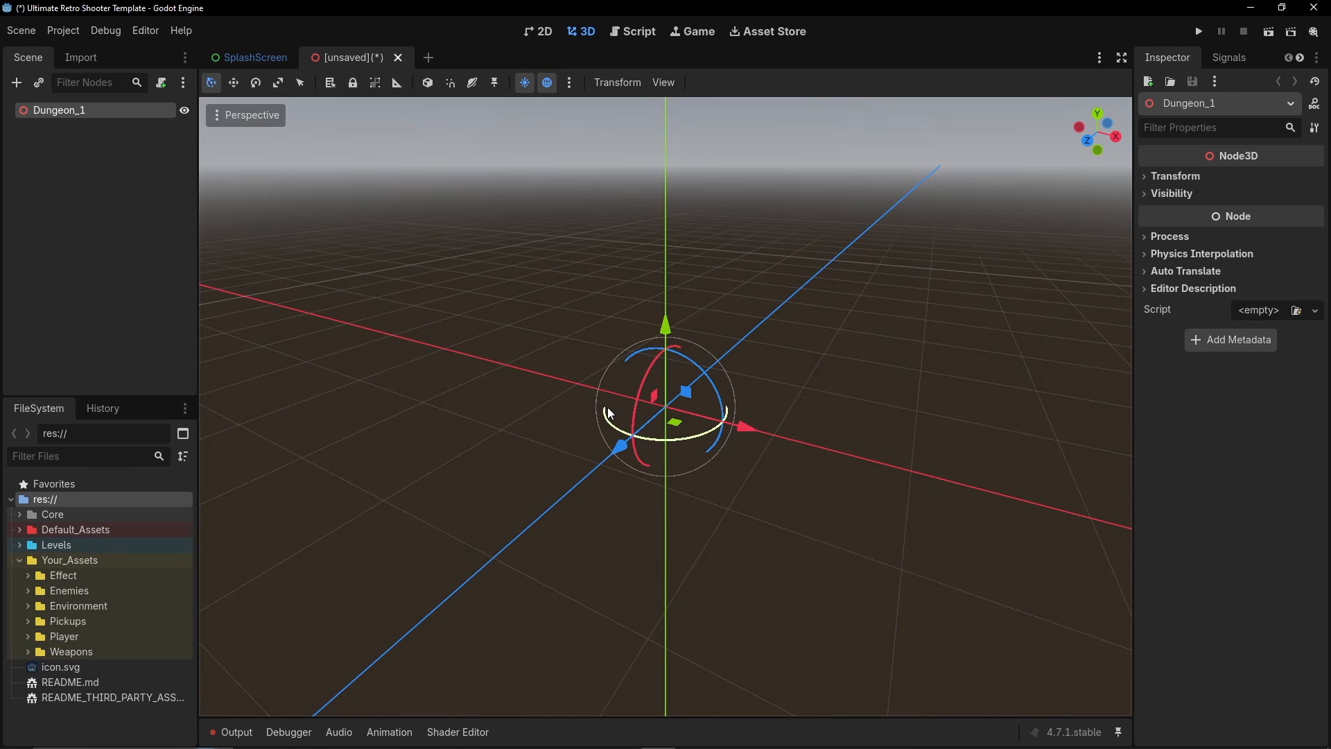
Add a CSGCombiner3D node as a child of Dungeon_1 and rename it MapLayout.
{"action": "right_click", "coordinate": [59, 111]}
{"action": "left_click", "coordinate": [79, 122]}
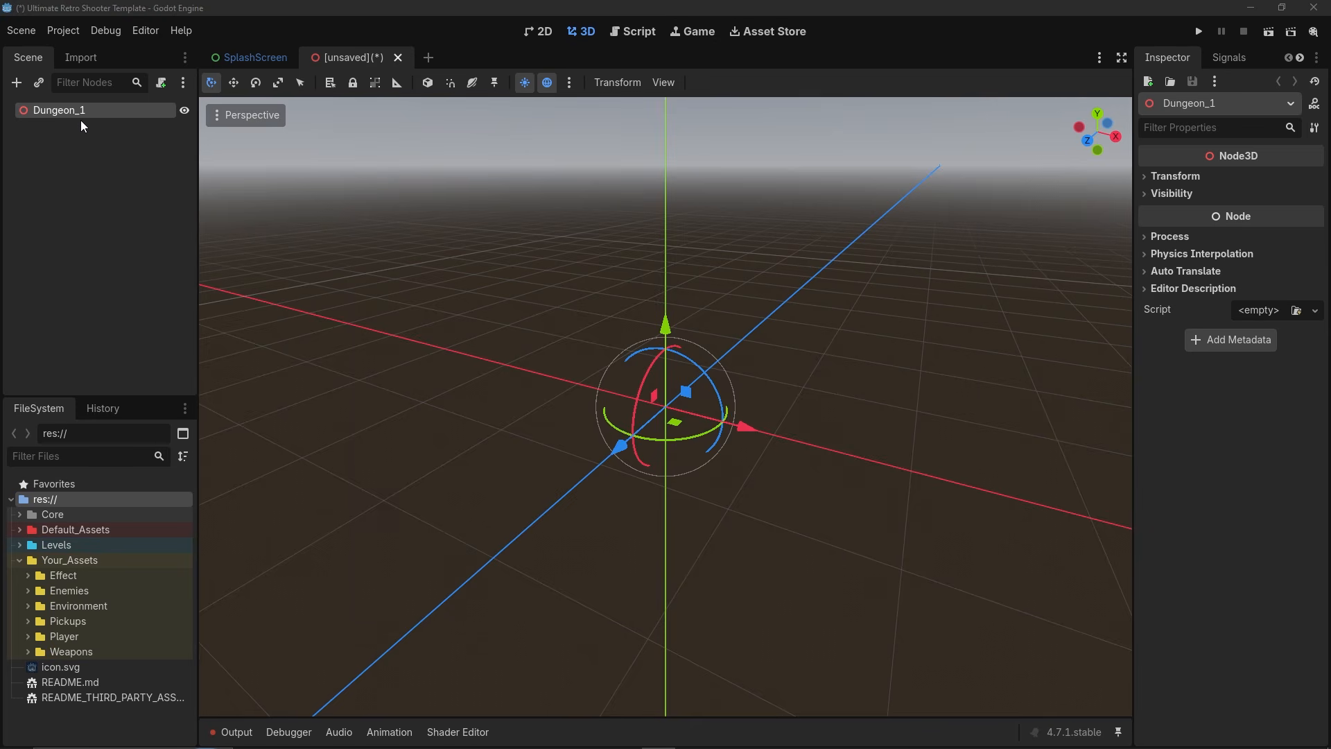
{"action": "type", "text": "csg"}
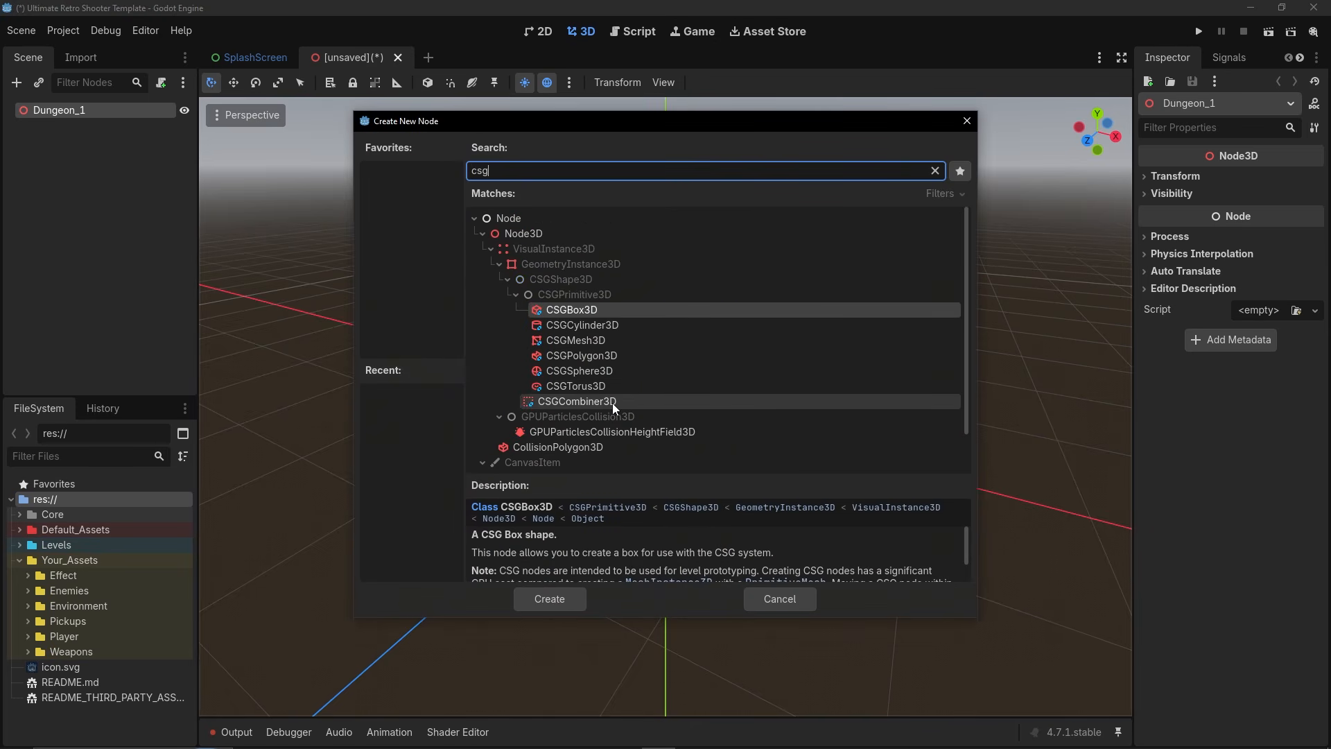
{"action": "double_click", "coordinate": [613, 402]}
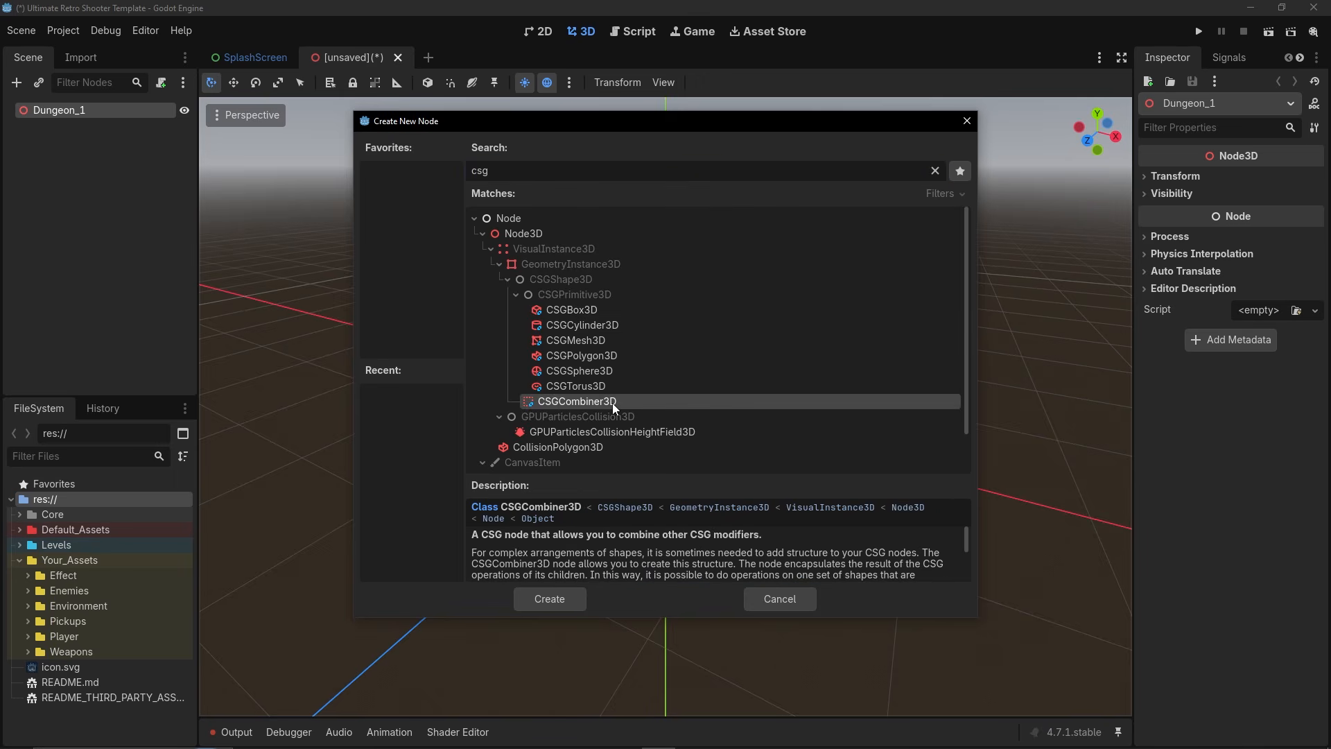
{"action": "double_click", "coordinate": [94, 125]}
{"action": "type", "text": "Ma"}
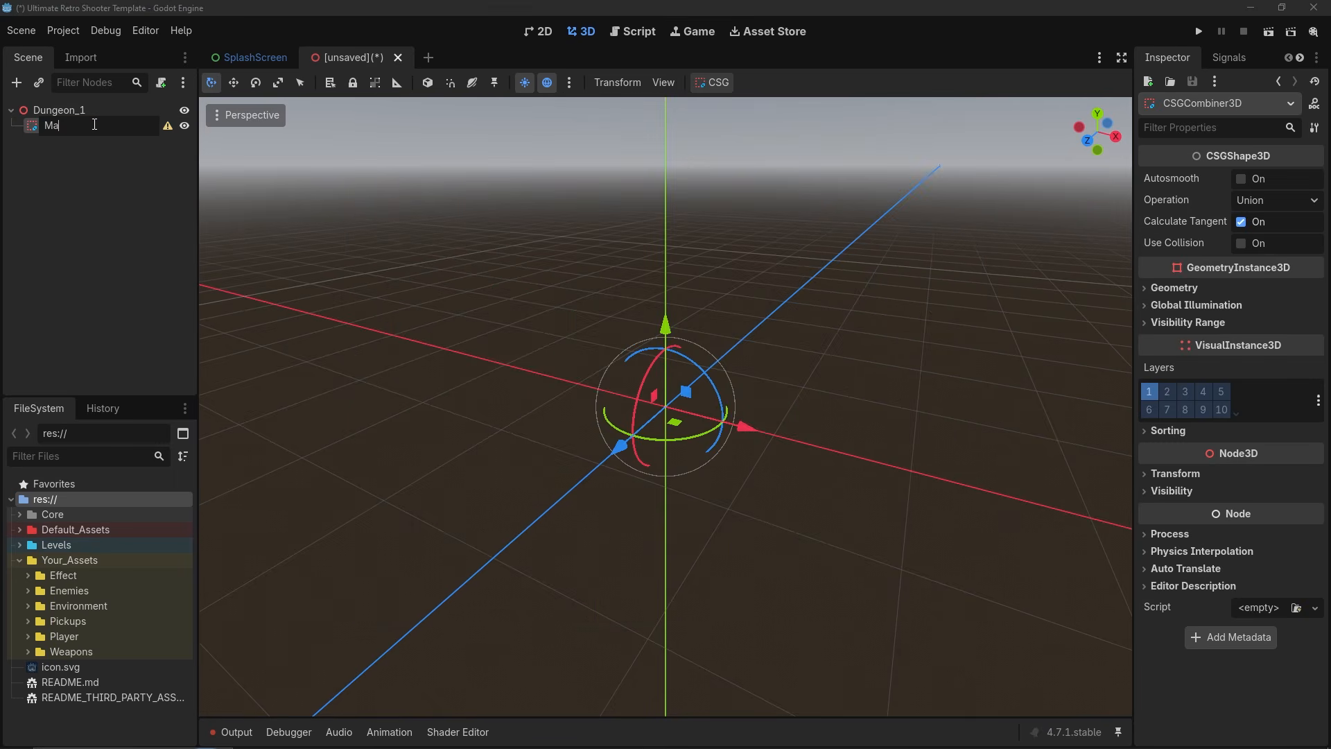
{"action": "type", "text": "pLayout"}
{"action": "key", "text": "Return"}
Add a CSGBox3D node as a child of MapLayout.
{"action": "right_click", "coordinate": [93, 123]}
{"action": "left_click", "coordinate": [143, 134]}
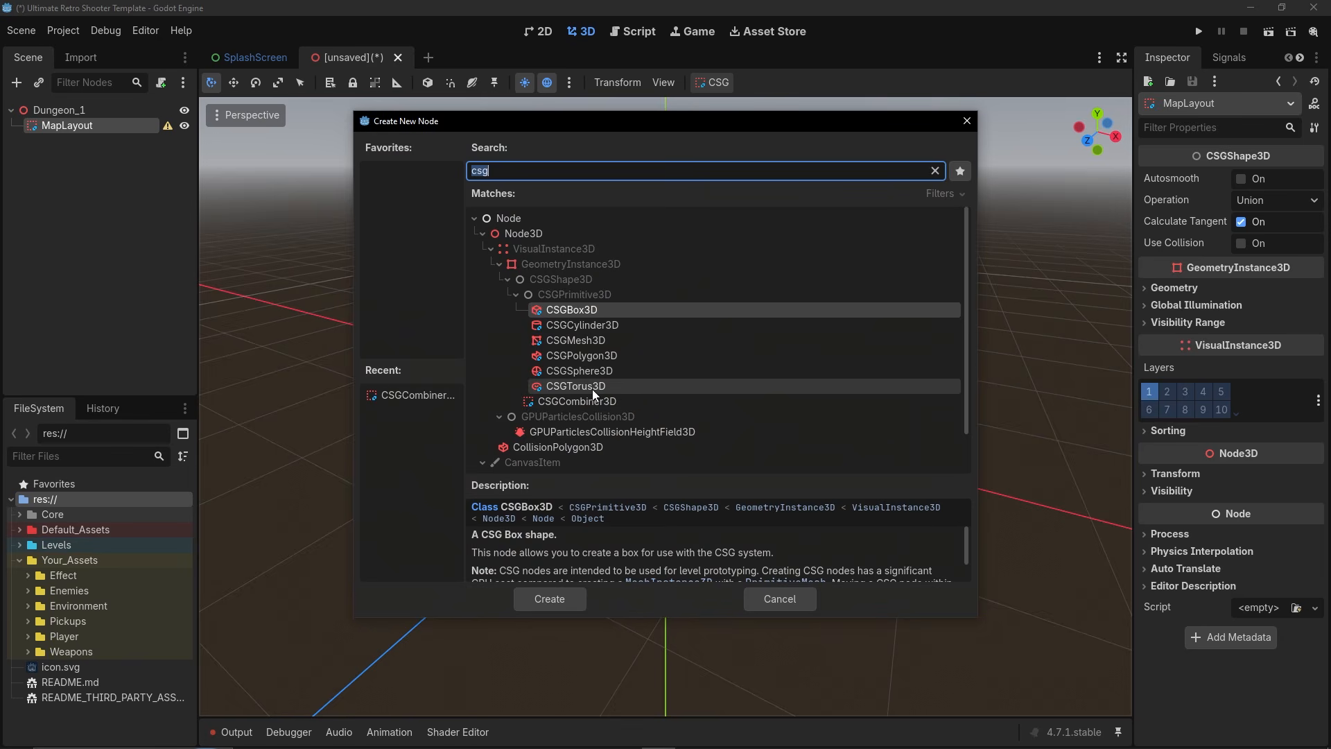
{"action": "double_click", "coordinate": [581, 312]}
Widen the Inspector and enable snapping in the 3D viewport.
{"action": "left_click_drag", "start_coordinate": [1129, 218], "coordinate": [912, 217]}
{"action": "left_click", "coordinate": [454, 86]}
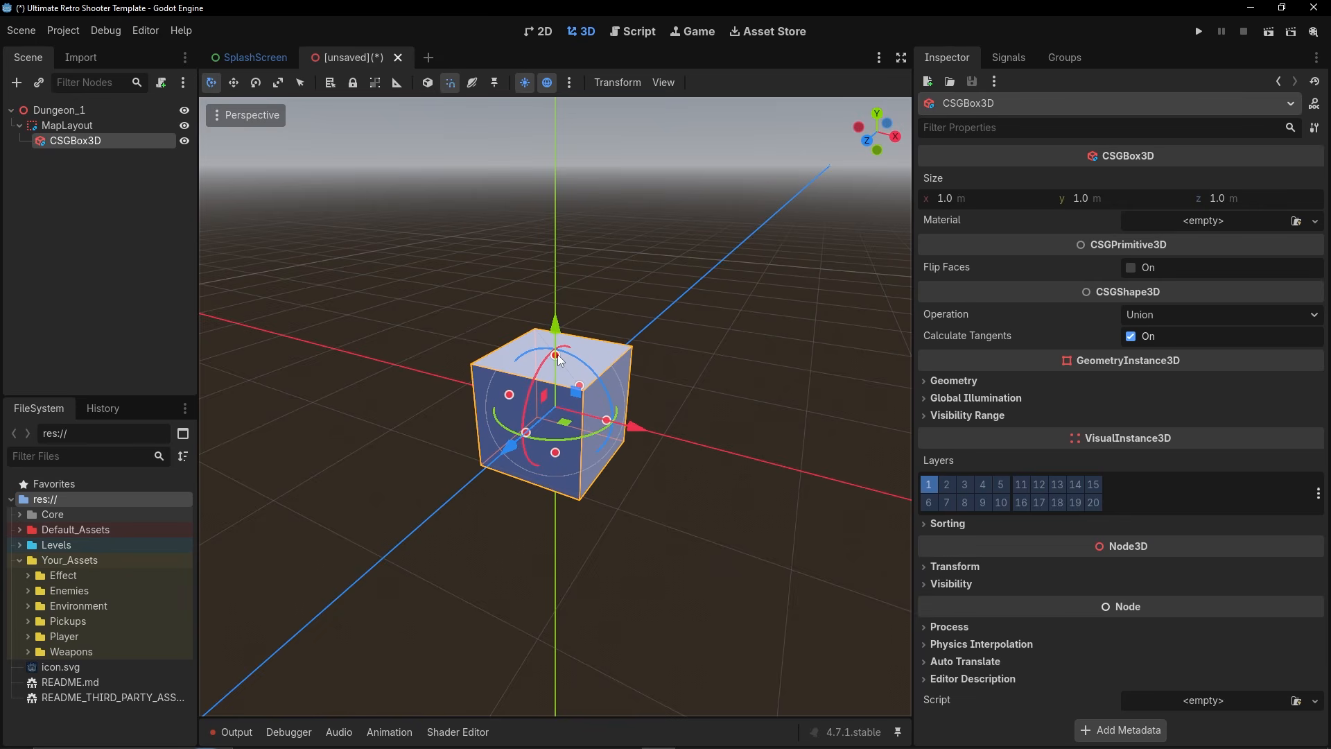
Flatten the CSG box to 0.001 m thick and set its X and Z size to 40 m.
{"action": "left_click_drag", "start_coordinate": [555, 355], "coordinate": [558, 406]}
{"action": "left_click", "coordinate": [991, 201]}
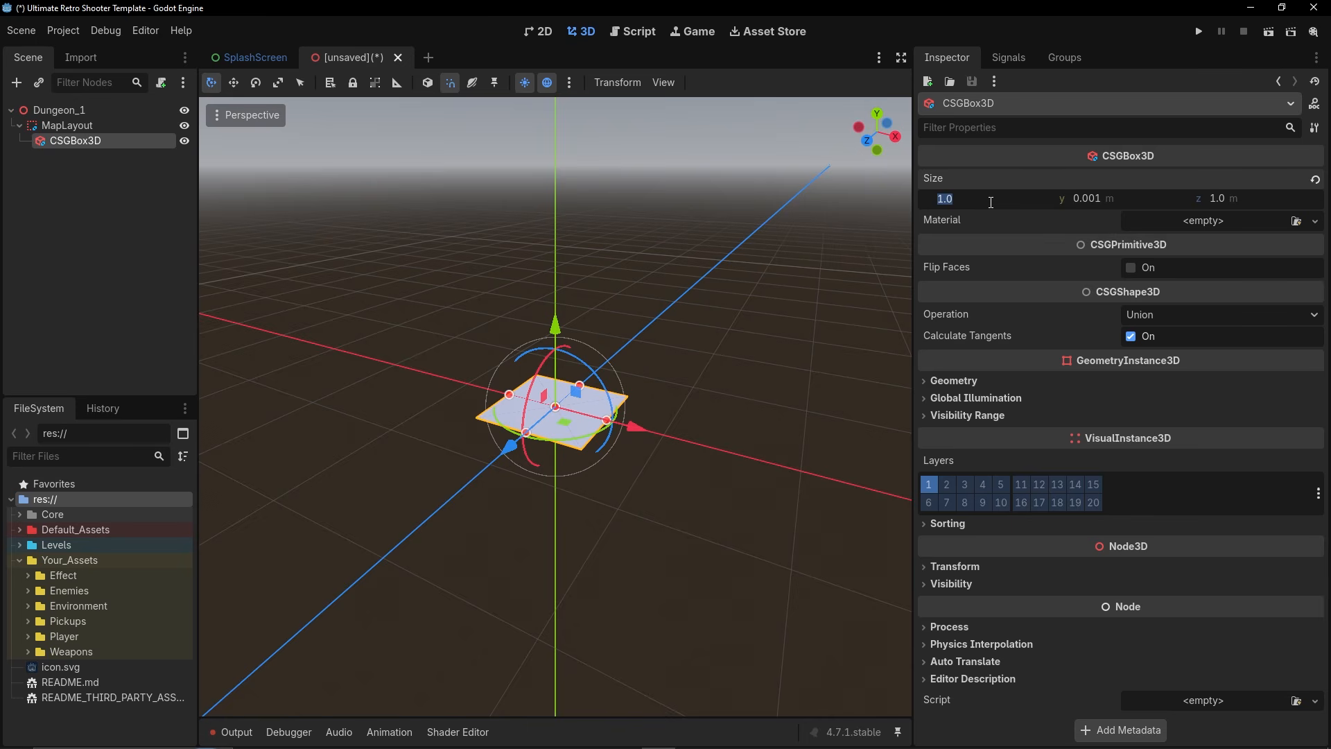
{"action": "type", "text": "40"}
{"action": "key", "text": "Tab"}
{"action": "key", "text": "Tab"}
{"action": "type", "text": "40"}
{"action": "key", "text": "Return"}
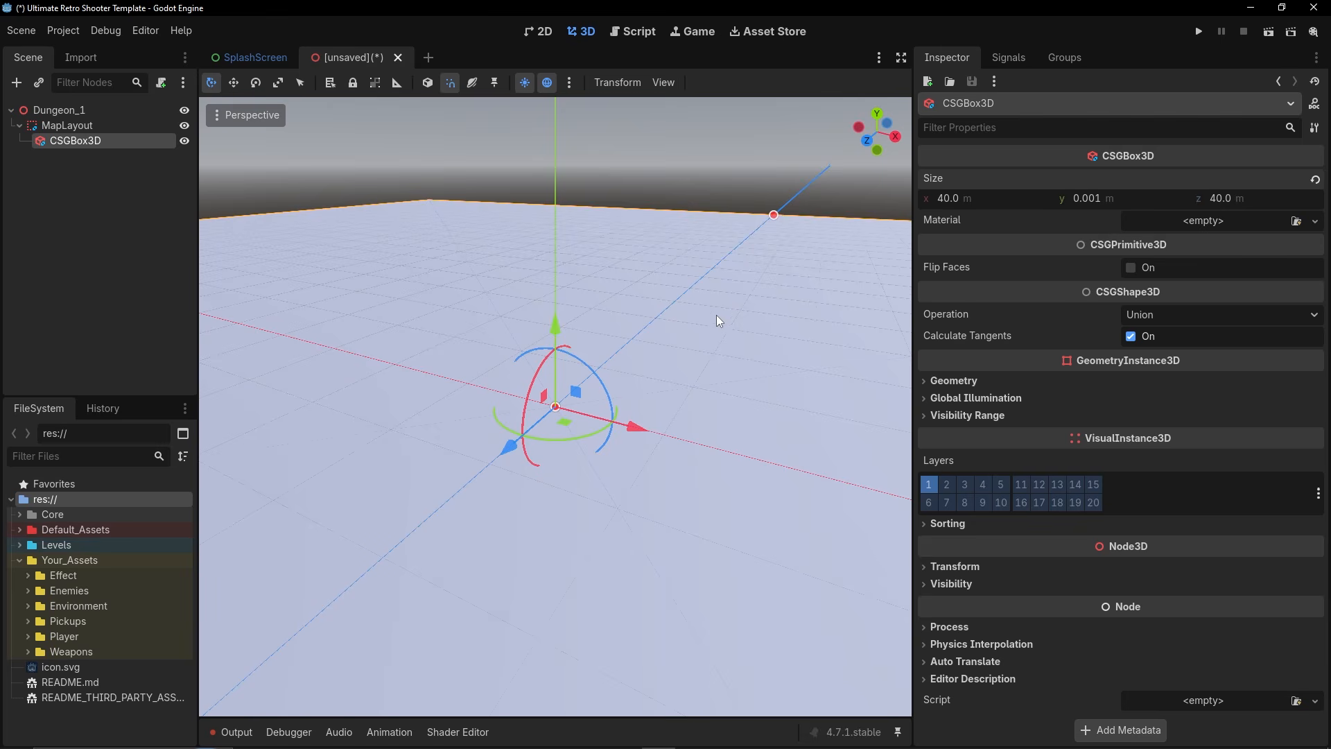
{"action": "scroll", "coordinate": [726, 343], "scroll_direction": "down", "scroll_amount": 15}
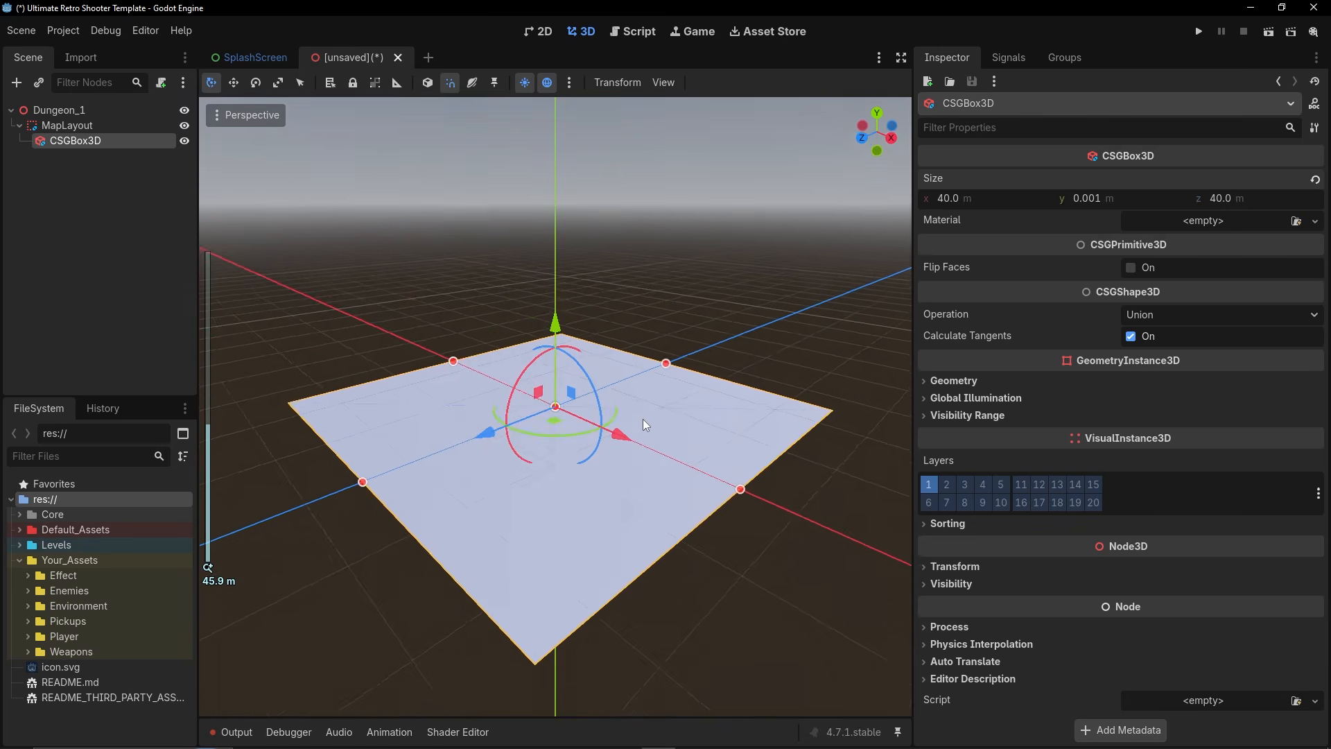
{"action": "left_click", "coordinate": [801, 359]}
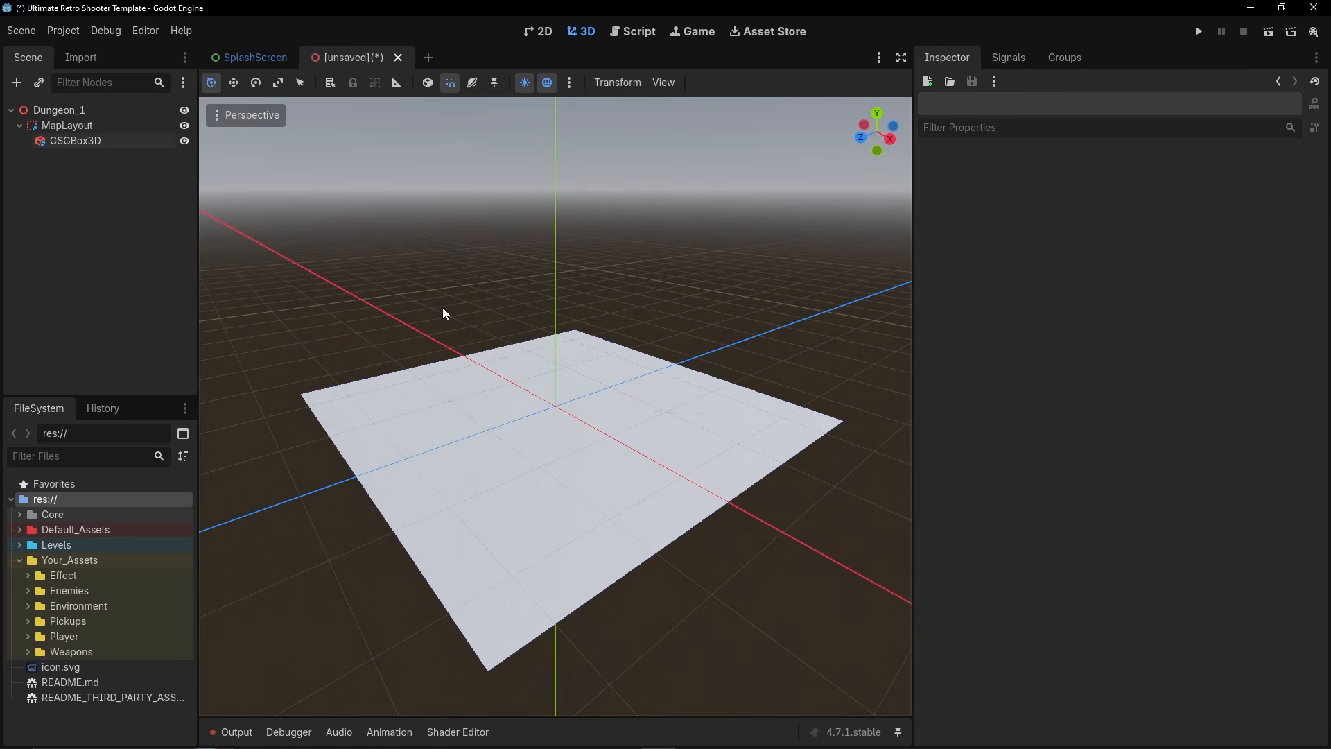
Add a DirectionalLight3D as a child of Dungeon_1 and raise it above the floor slab.
{"action": "right_click", "coordinate": [71, 111]}
{"action": "left_click", "coordinate": [90, 126]}
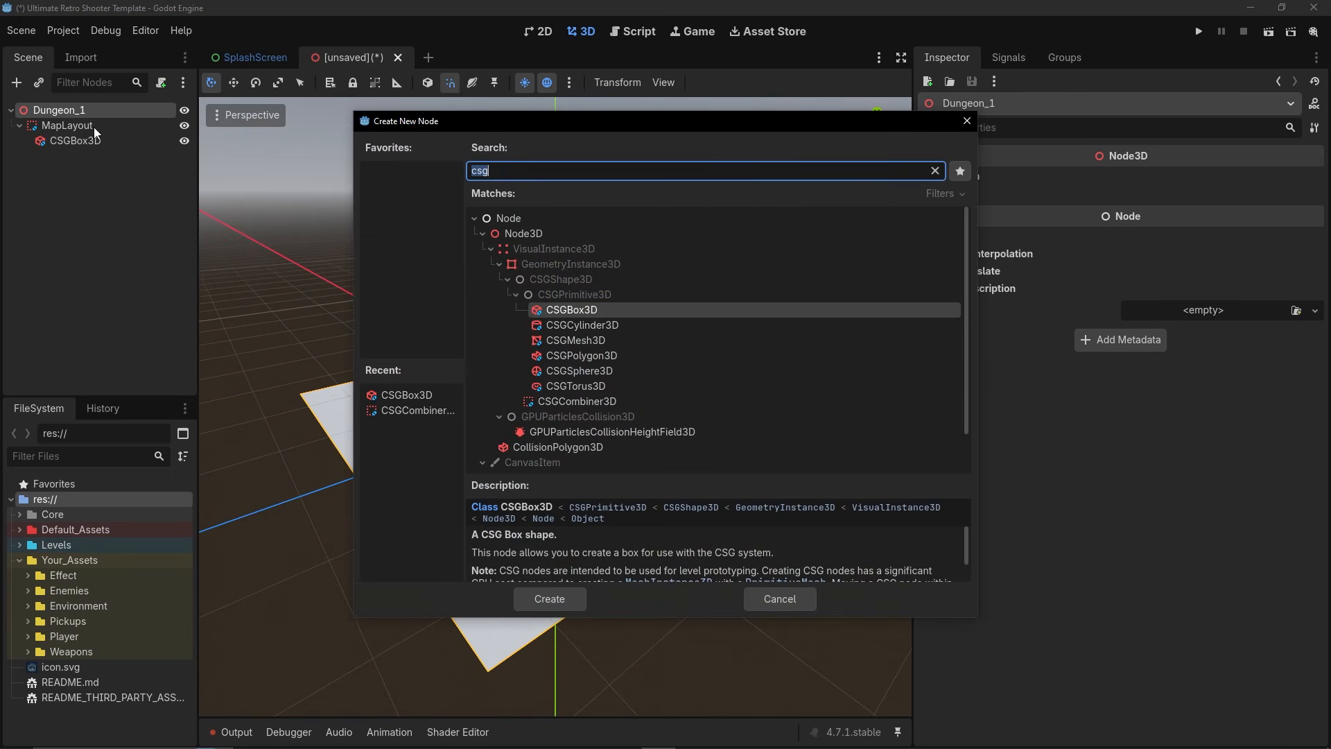
{"action": "type", "text": "light"}
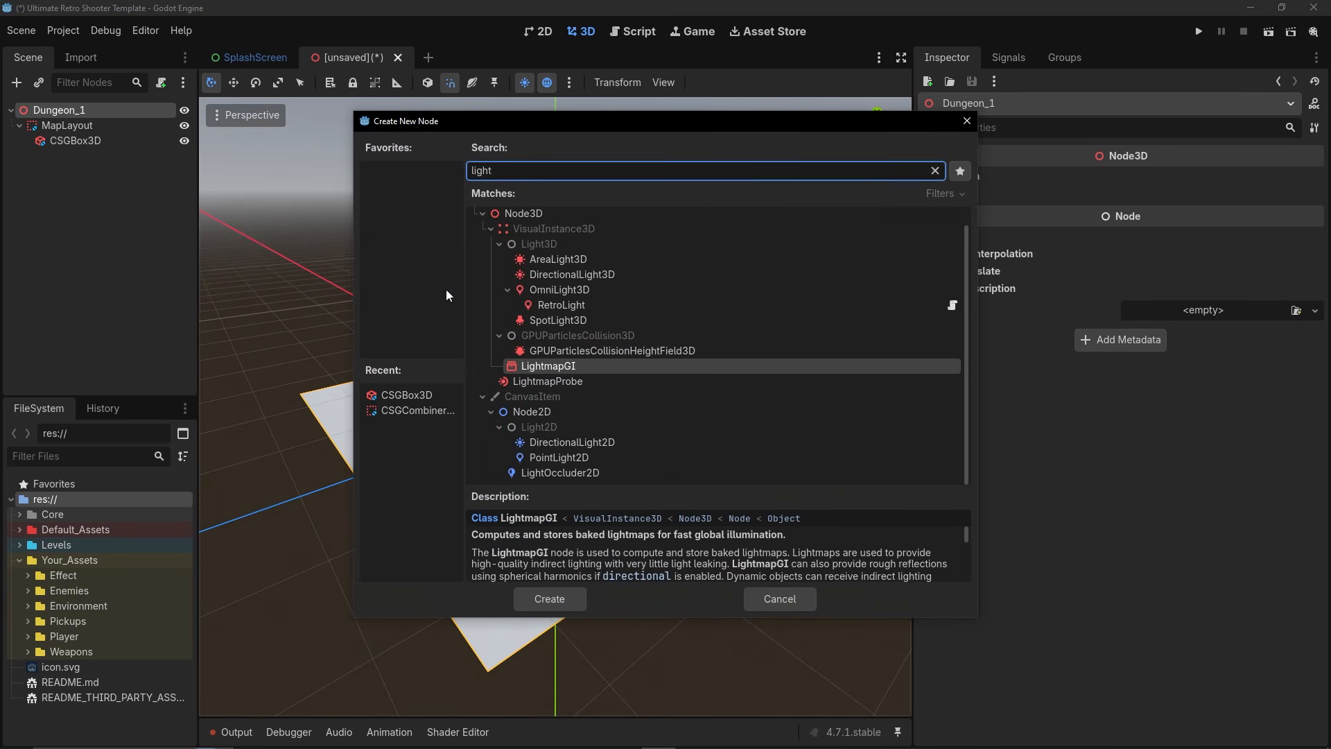
{"action": "double_click", "coordinate": [560, 274]}
{"action": "left_click_drag", "start_coordinate": [556, 334], "coordinate": [656, 226]}
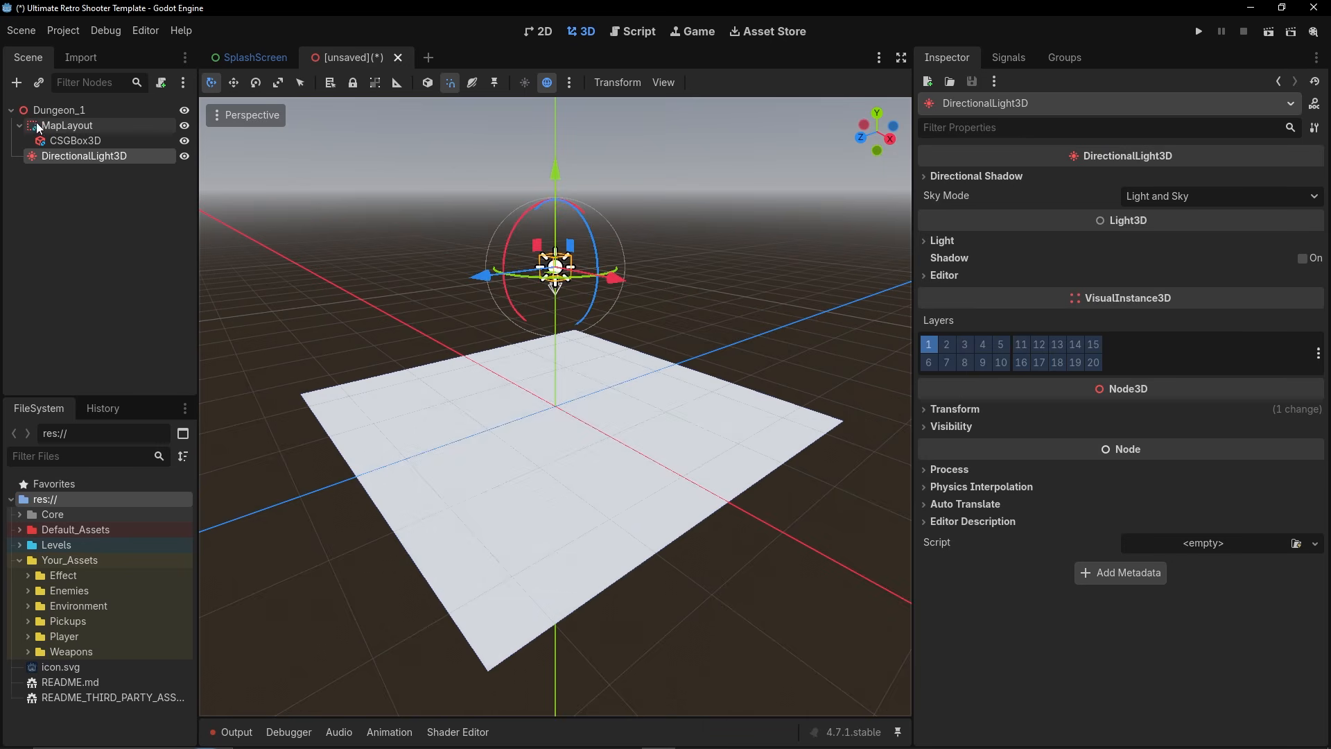
Rename the CSGBox3D node as Floor and collapse the MapLayout branch.
{"action": "double_click", "coordinate": [78, 140]}
{"action": "type", "text": "Floor"}
{"action": "key", "text": "Return"}
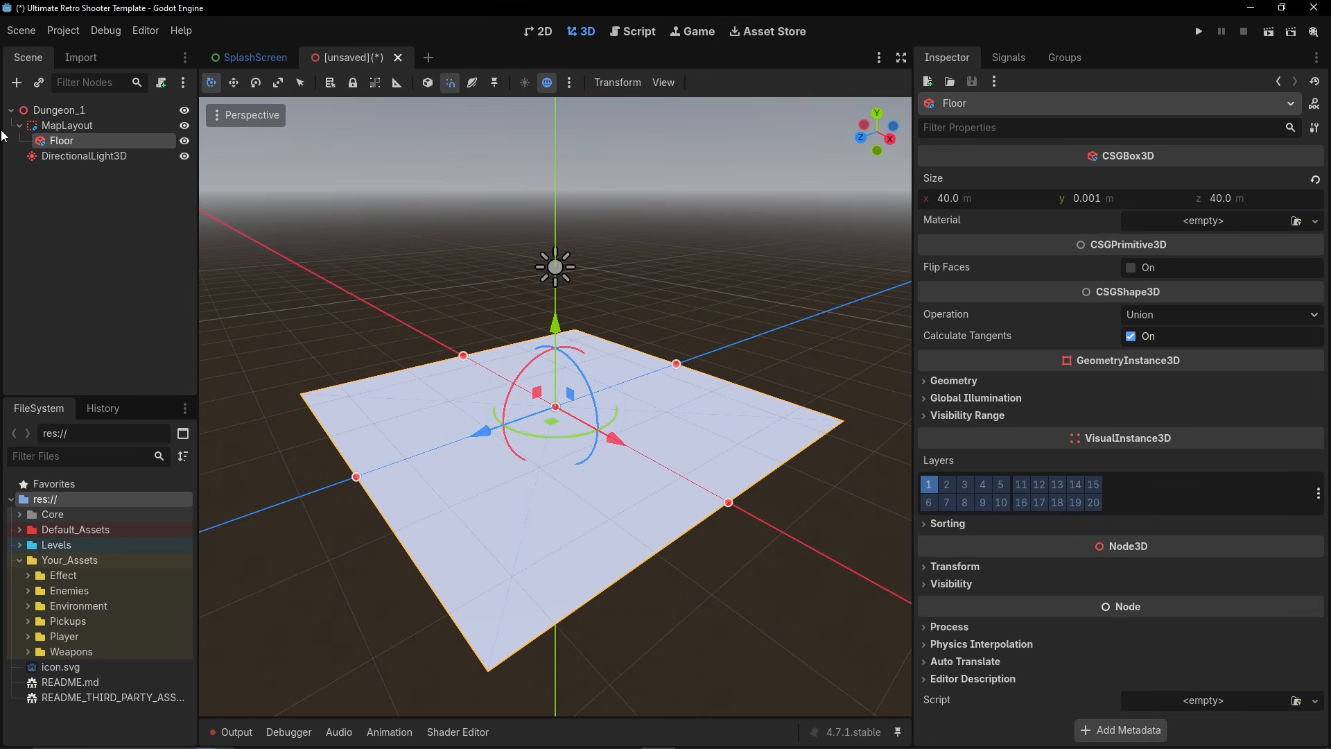
{"action": "left_click", "coordinate": [20, 125]}
Instantiate RetroPlayer.tscn as a child scene of the Dungeon_1 root node.
{"action": "left_click", "coordinate": [61, 110]}
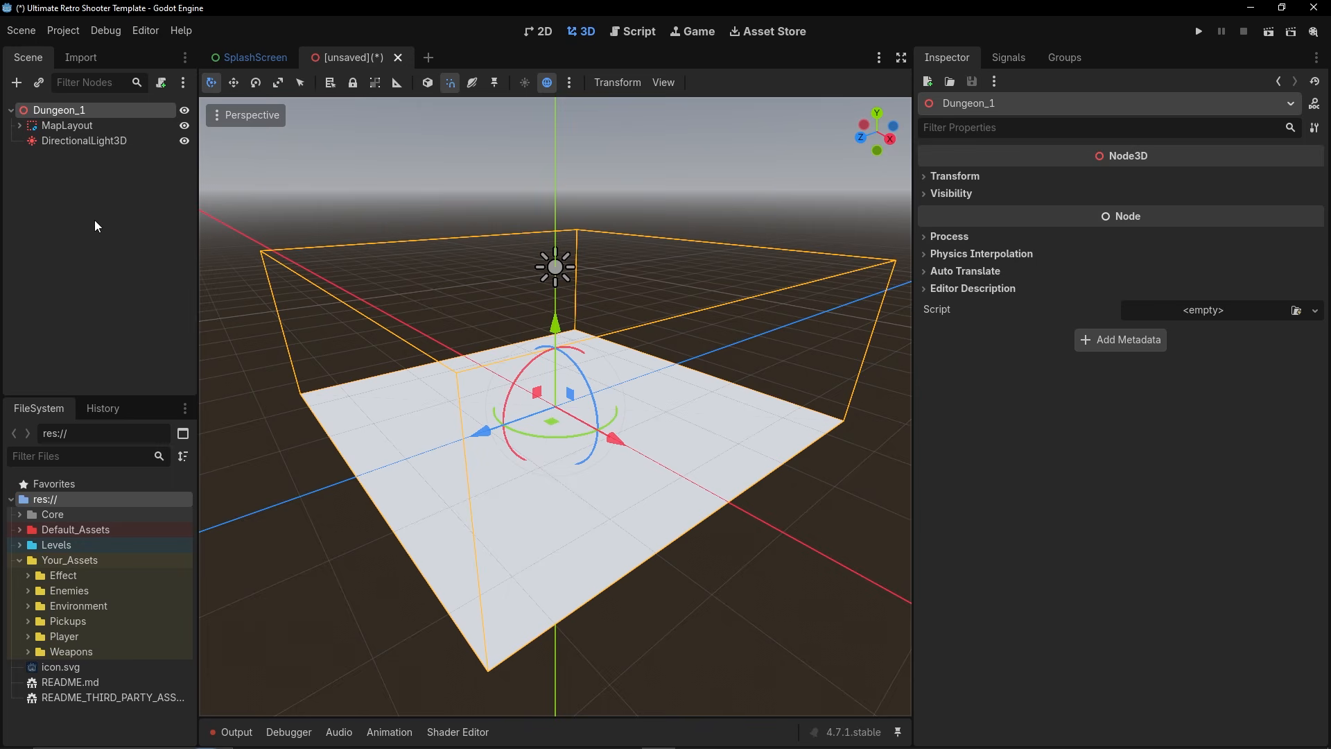
{"action": "left_click", "coordinate": [42, 81]}
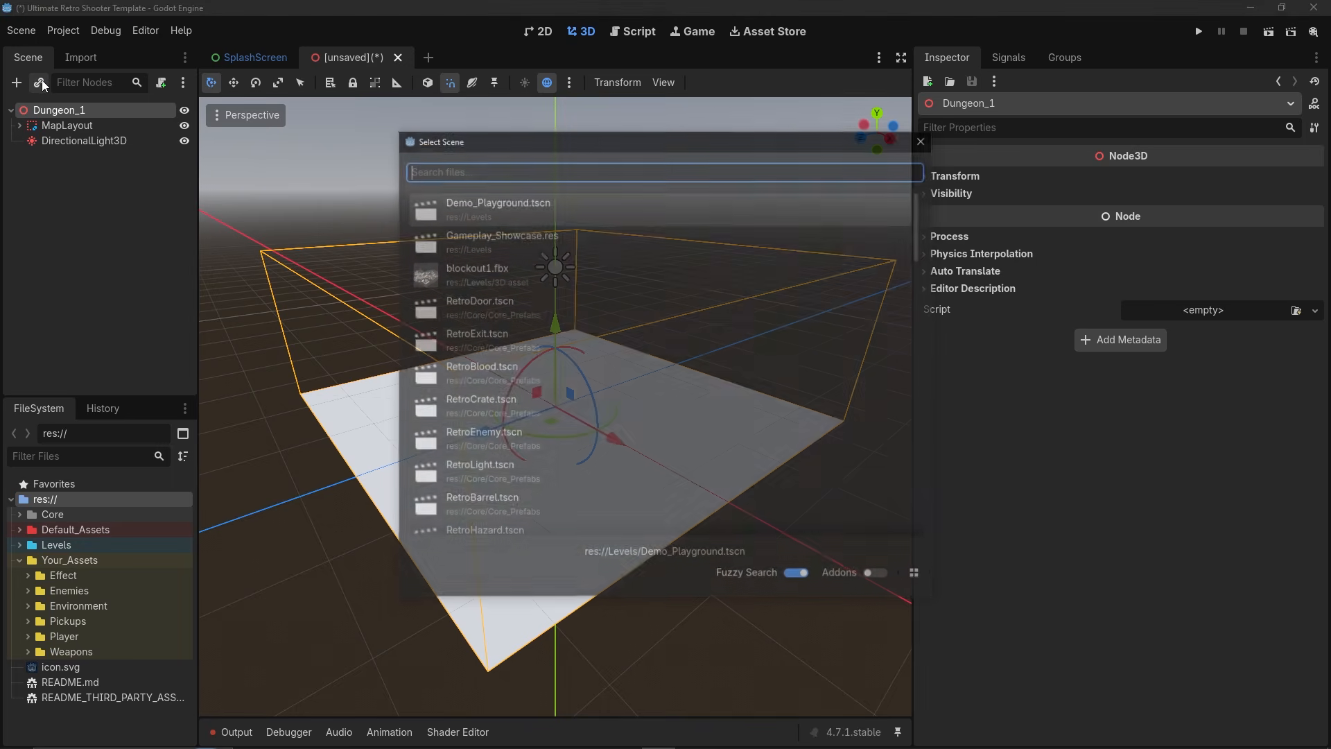
{"action": "type", "text": "retro"}
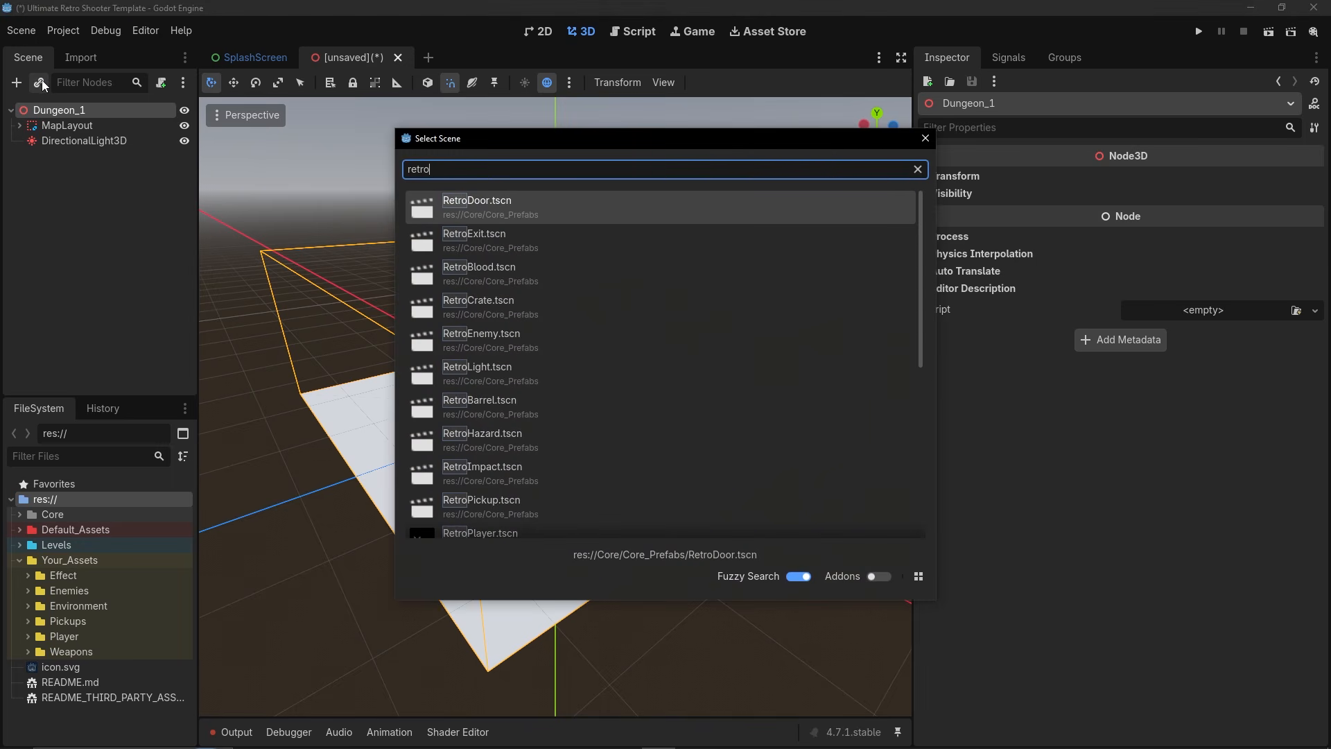
{"action": "type", "text": "player"}
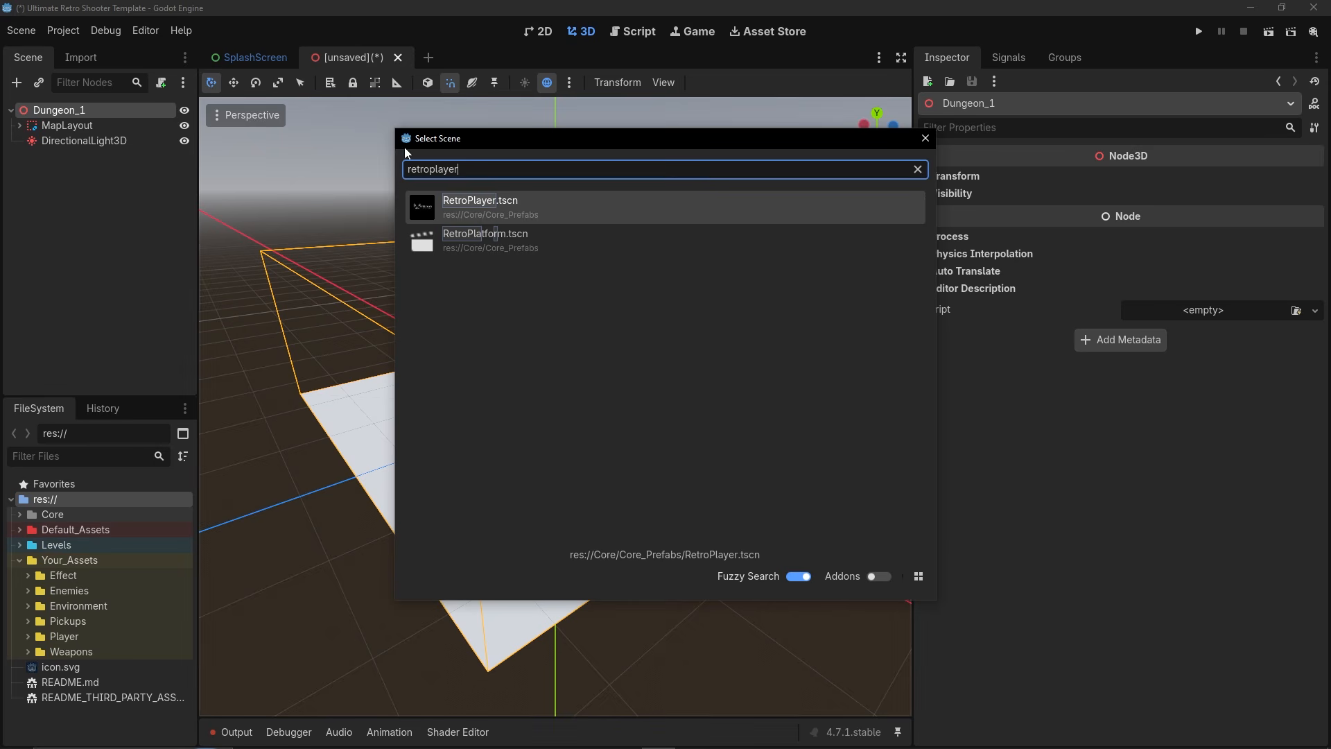
{"action": "left_click", "coordinate": [519, 211]}
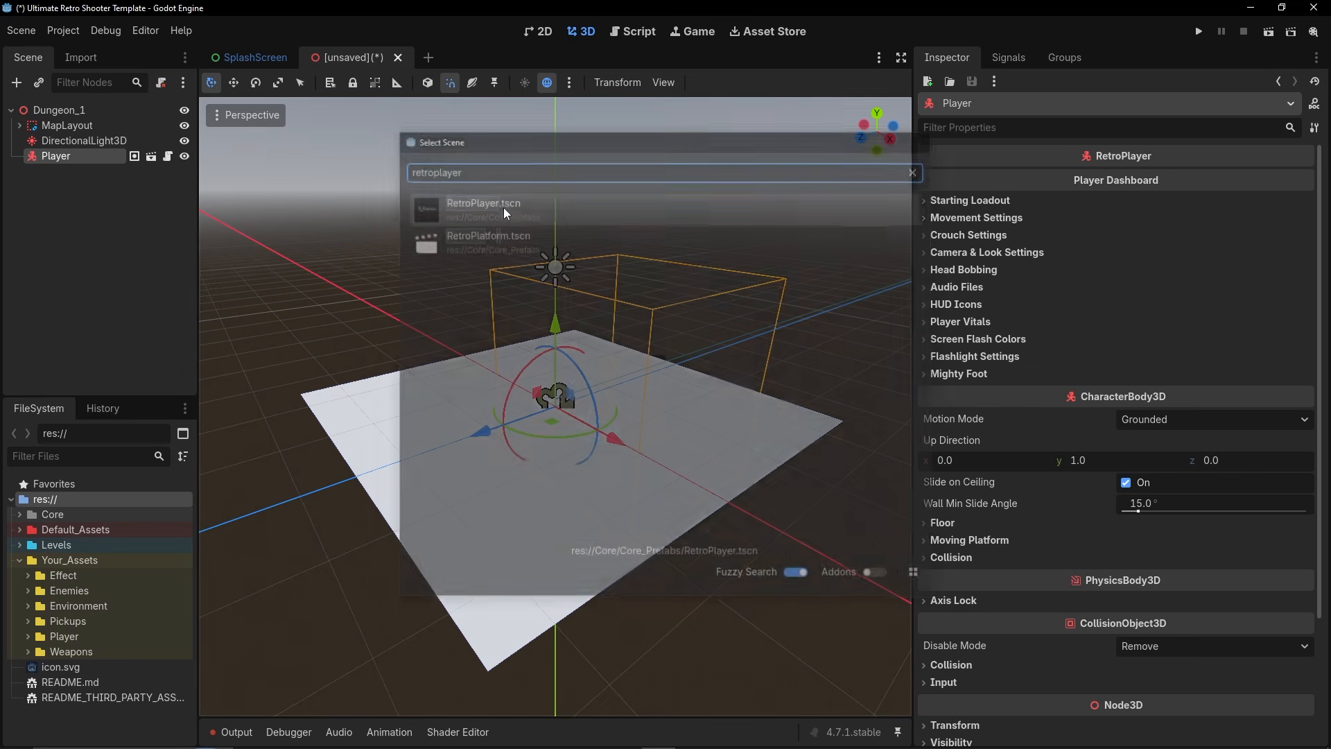
{"action": "scroll", "coordinate": [547, 422], "scroll_direction": "up", "scroll_amount": 8}
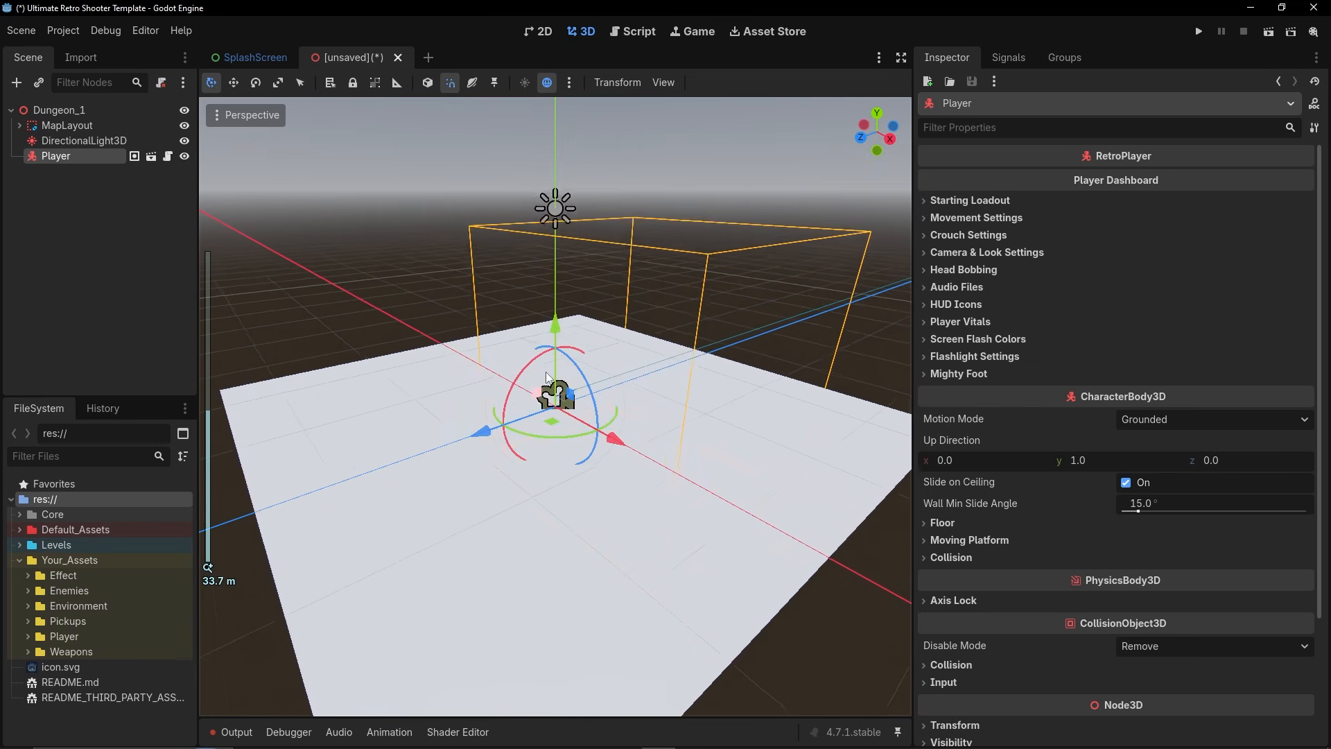
{"action": "middle_click_drag", "start_coordinate": [547, 422], "coordinate": [551, 382]}
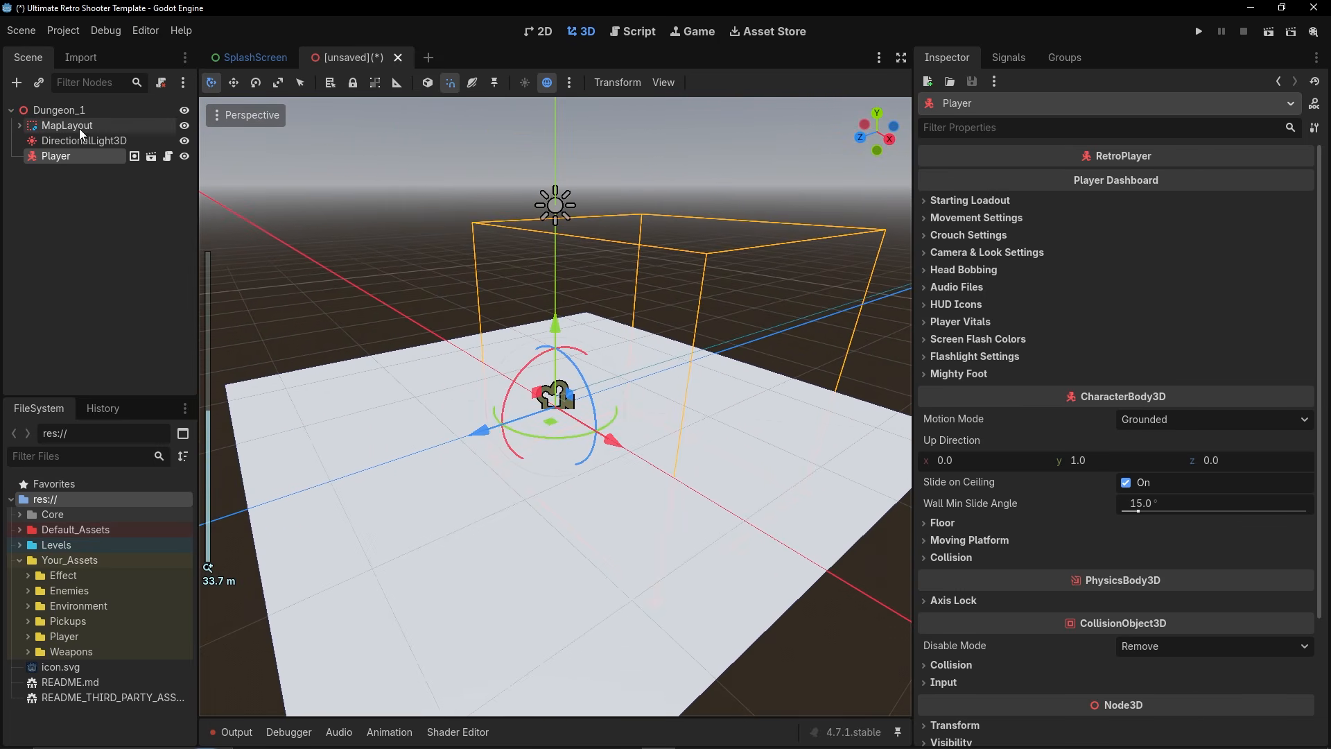
Enable Use Collision on the MapLayout combiner.
{"action": "left_click", "coordinate": [76, 126]}
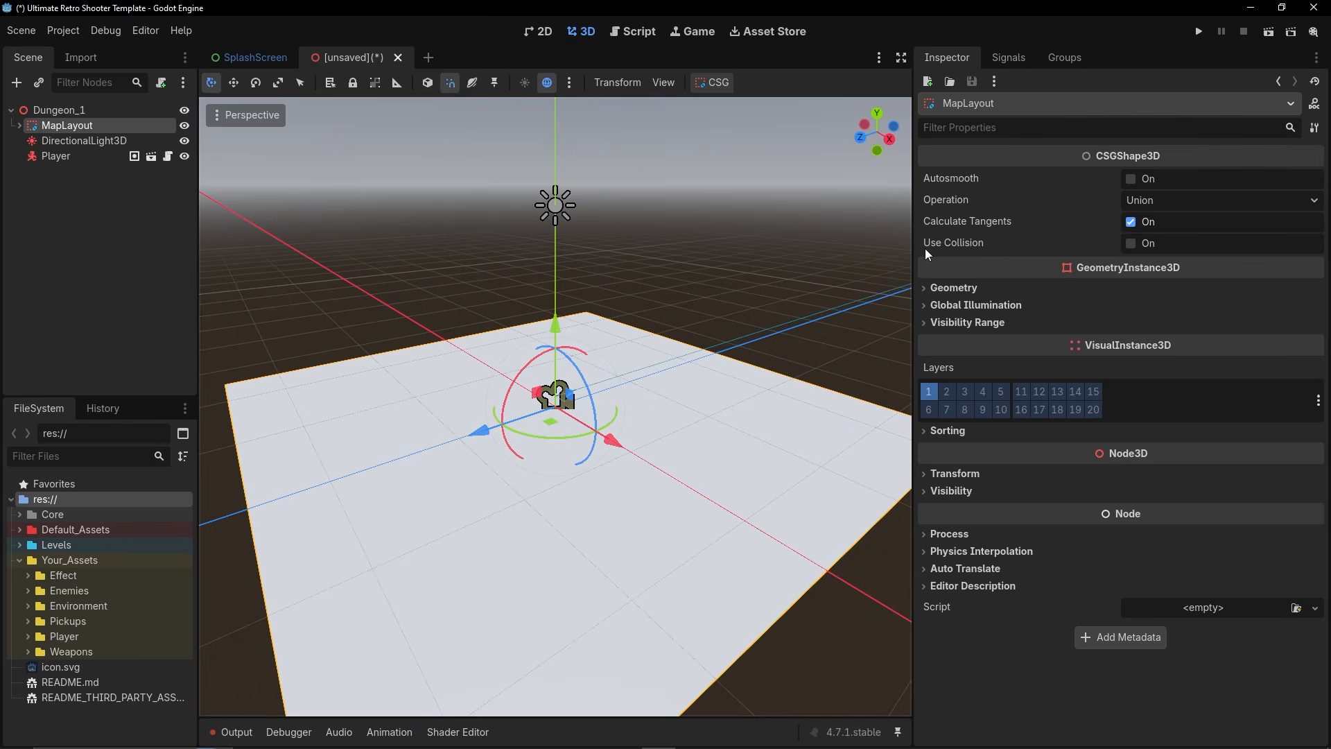
{"action": "left_click", "coordinate": [1129, 242]}
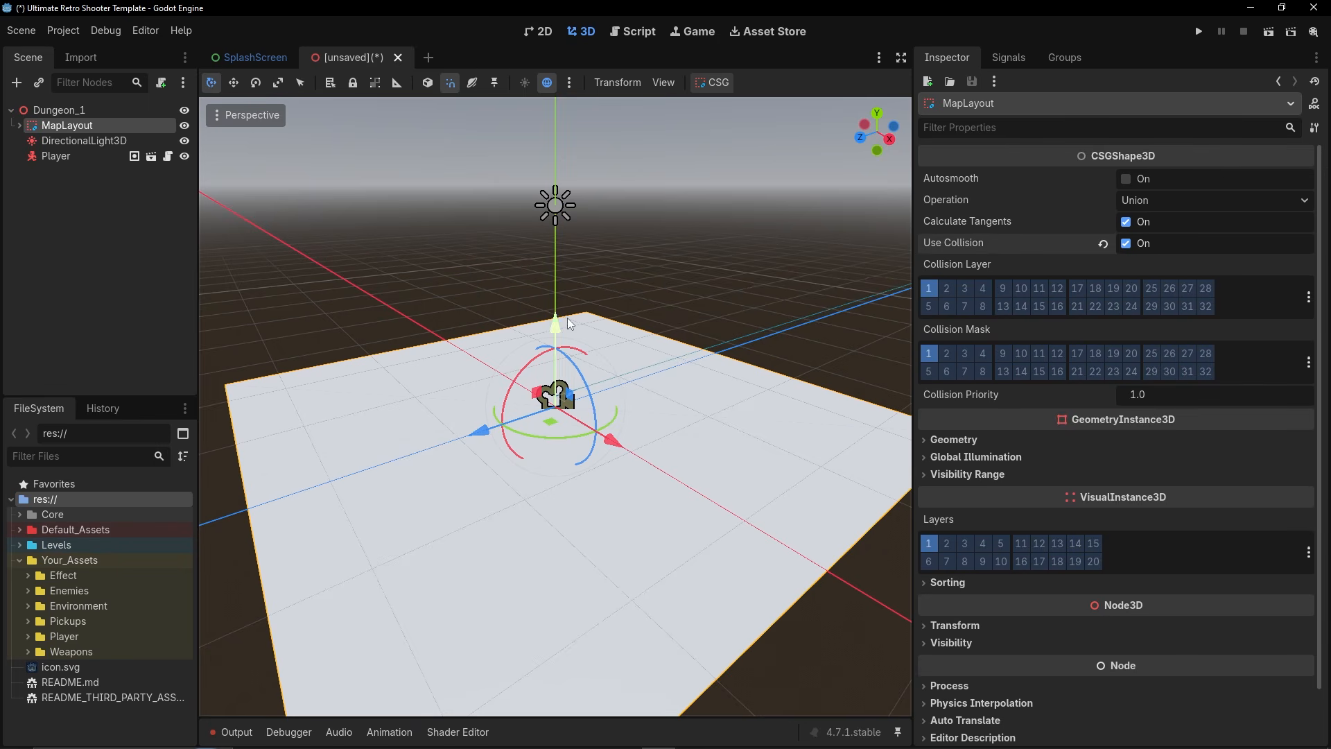
Open the Player instance's own scene for editing and collapse the expanded property groups of its root node.
{"action": "left_click", "coordinate": [65, 154]}
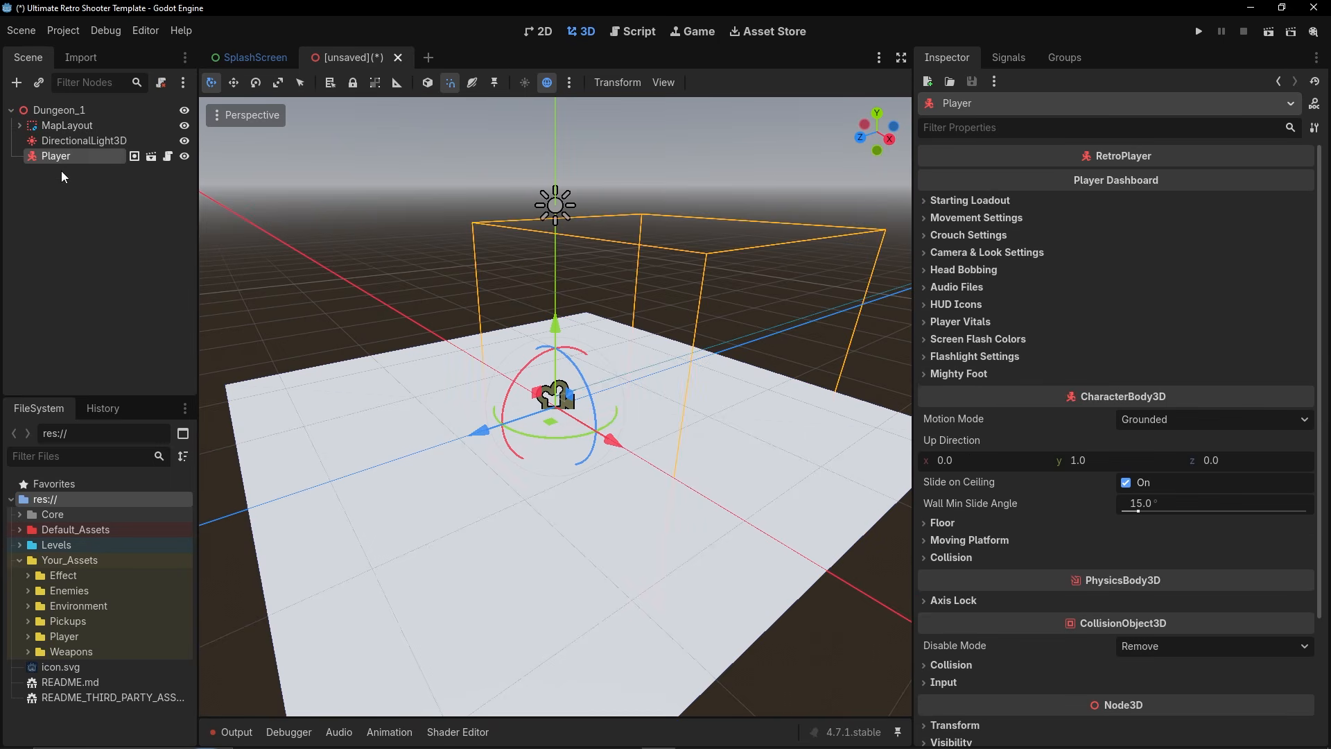
{"action": "left_click", "coordinate": [152, 157]}
{"action": "left_click", "coordinate": [40, 112]}
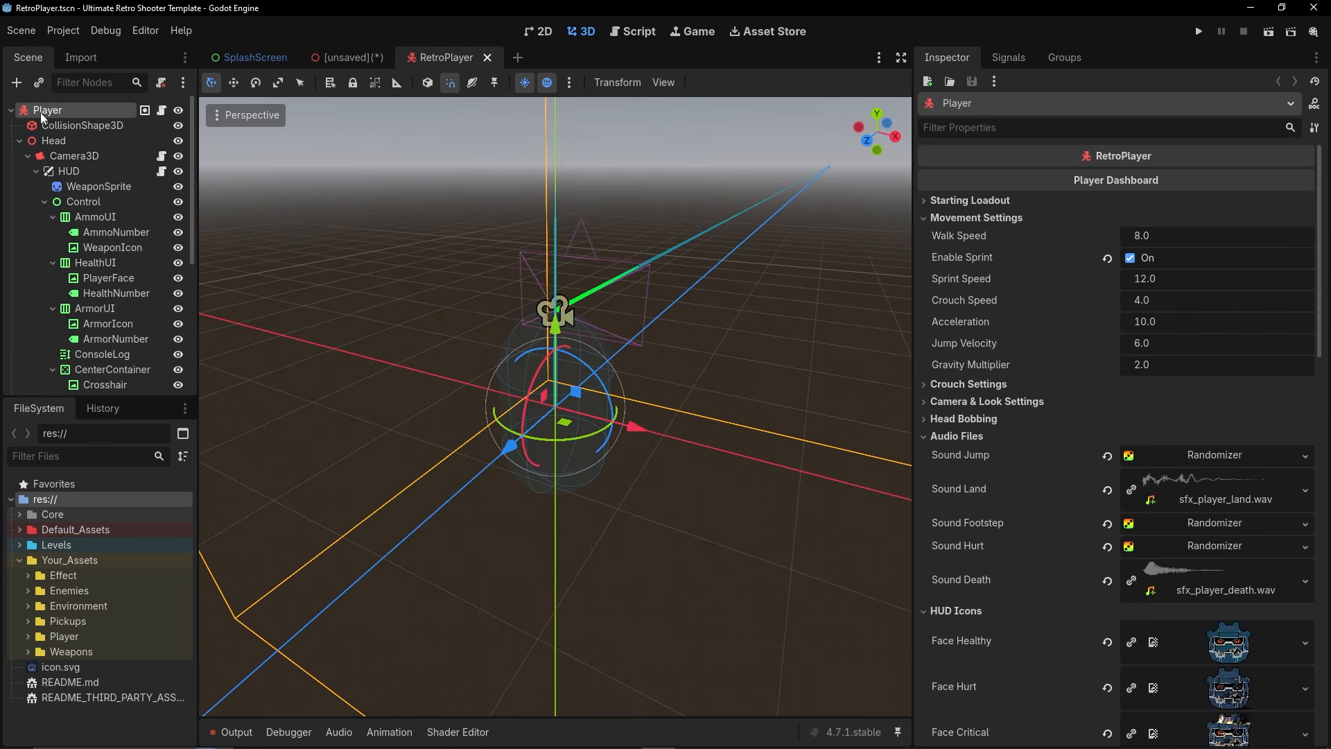
{"action": "left_click", "coordinate": [974, 219]}
{"action": "left_click", "coordinate": [960, 288]}
{"action": "left_click", "coordinate": [957, 304]}
{"action": "left_click", "coordinate": [959, 356]}
{"action": "left_click", "coordinate": [952, 375]}
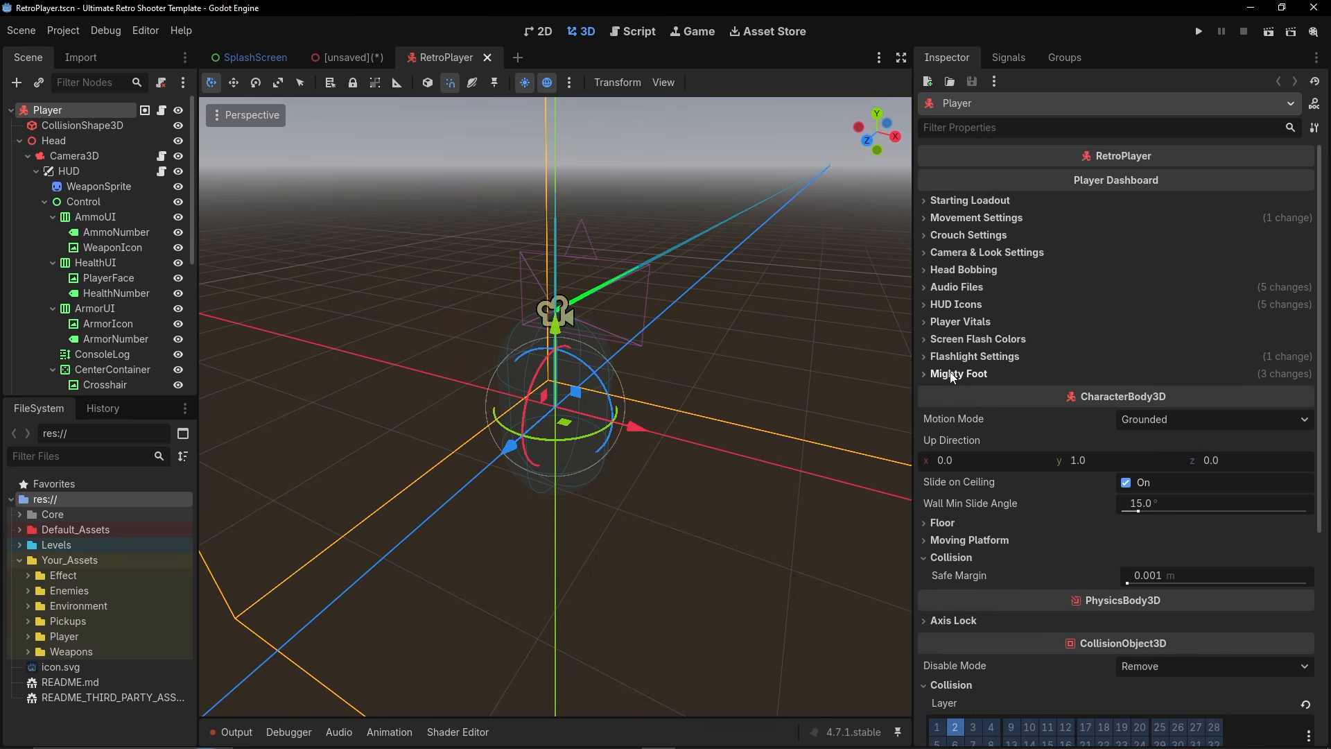
Set the player's Walk Speed to 6 and disable Enable Sprint in Movement Settings.
{"action": "left_click", "coordinate": [967, 218]}
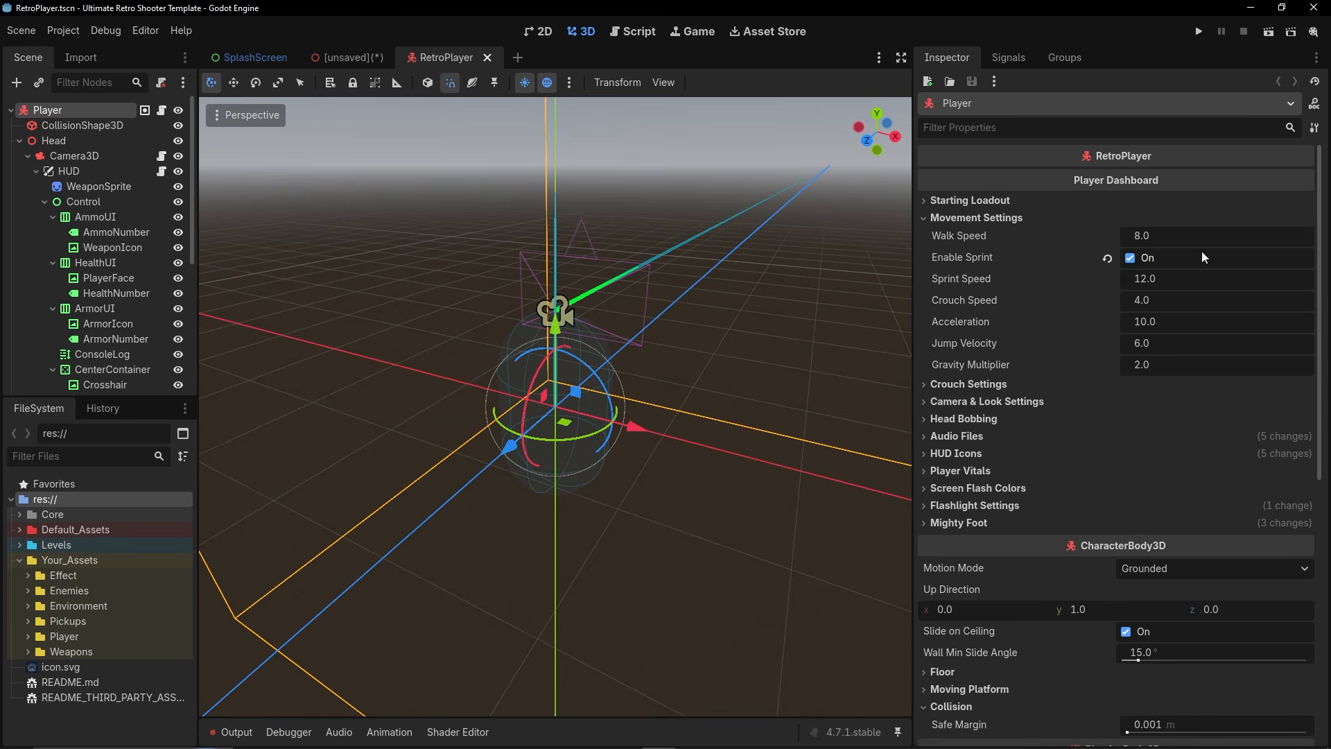
{"action": "left_click", "coordinate": [1156, 234]}
{"action": "type", "text": "6"}
{"action": "key", "text": "Return"}
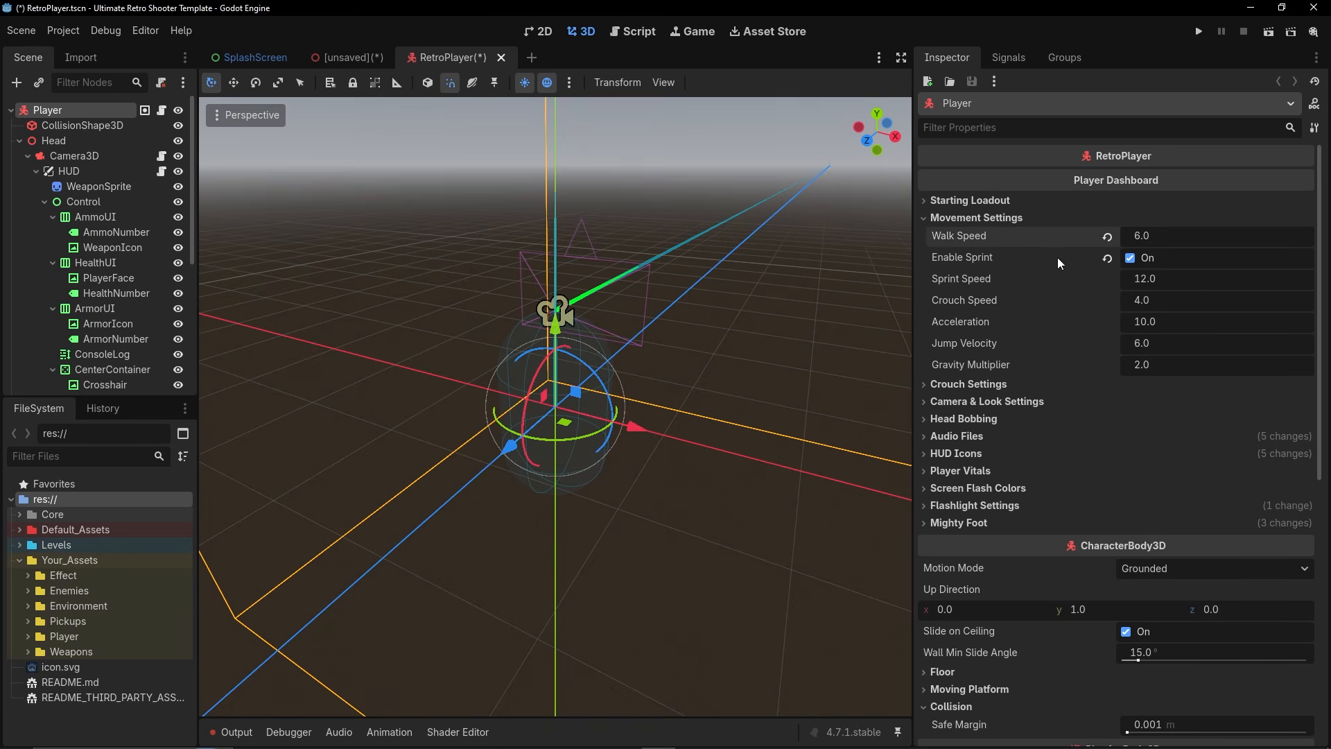
{"action": "left_click", "coordinate": [1130, 259]}
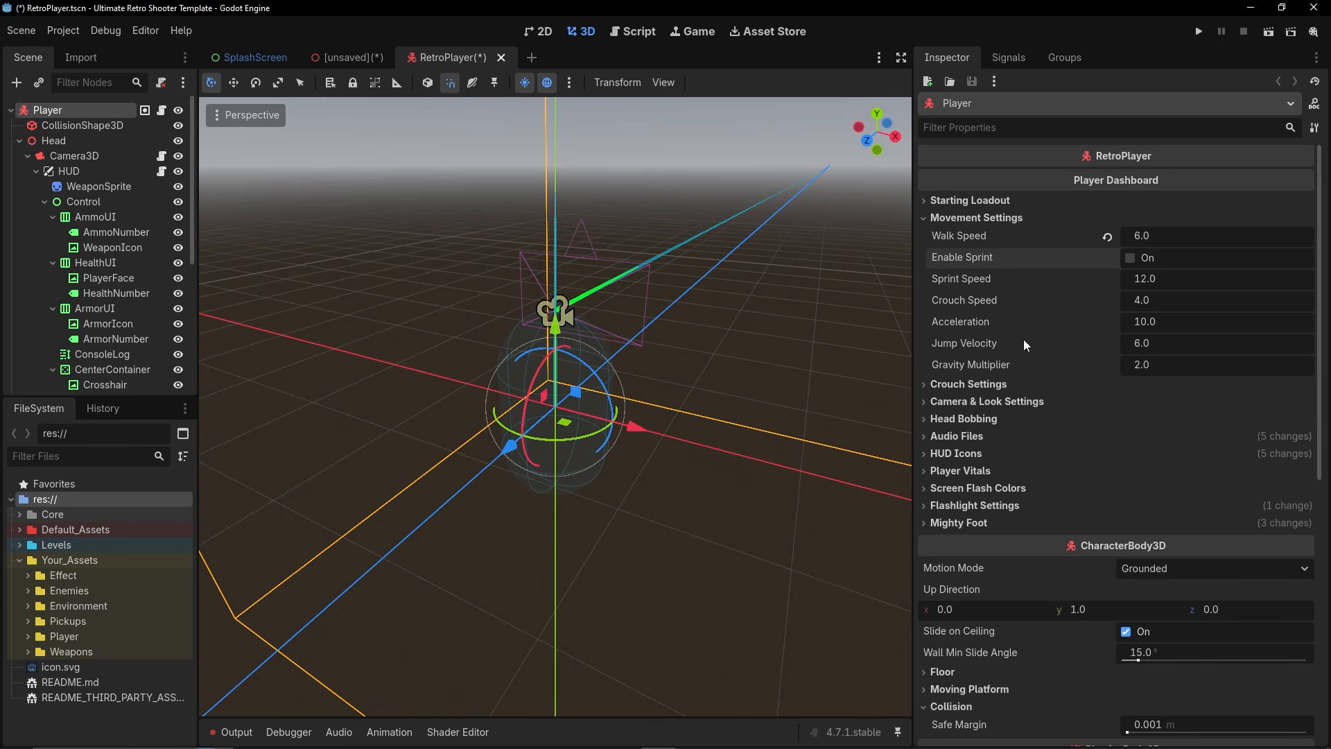
Set the player's Jump Velocity to 4.5 and collapse Movement Settings.
{"action": "left_click", "coordinate": [1147, 345]}
{"action": "type", "text": "4.5"}
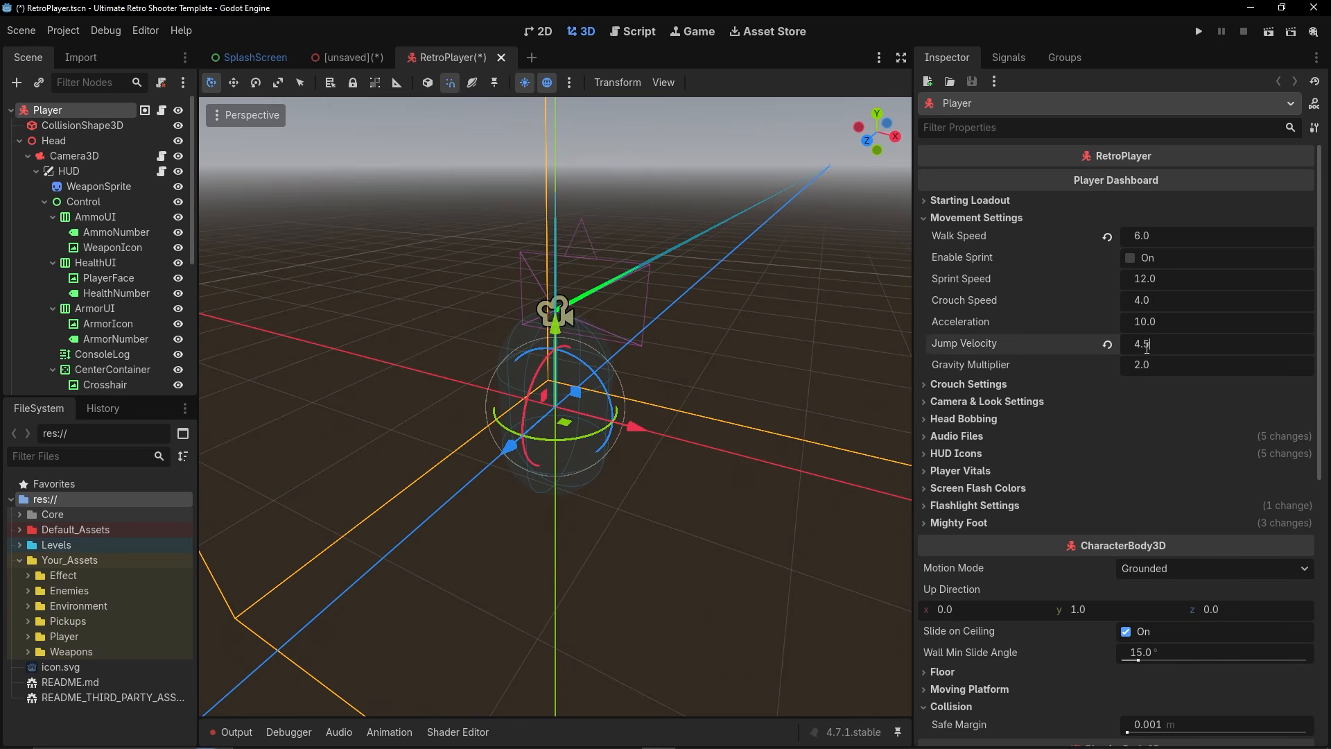
{"action": "left_click", "coordinate": [988, 219]}
Check the crouch and camera settings and set the head bobbing's Bob Frequency to 4.
{"action": "left_click", "coordinate": [963, 238]}
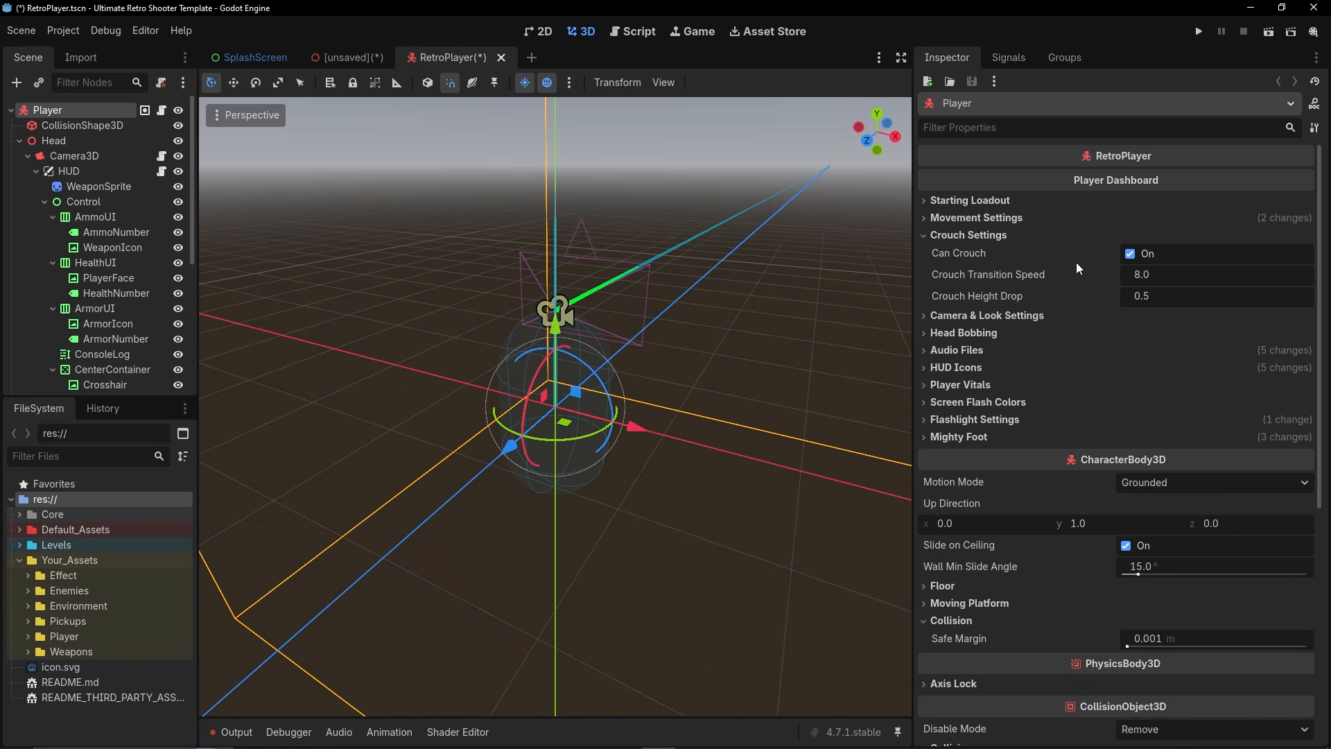
{"action": "left_click", "coordinate": [965, 239]}
{"action": "left_click", "coordinate": [962, 253]}
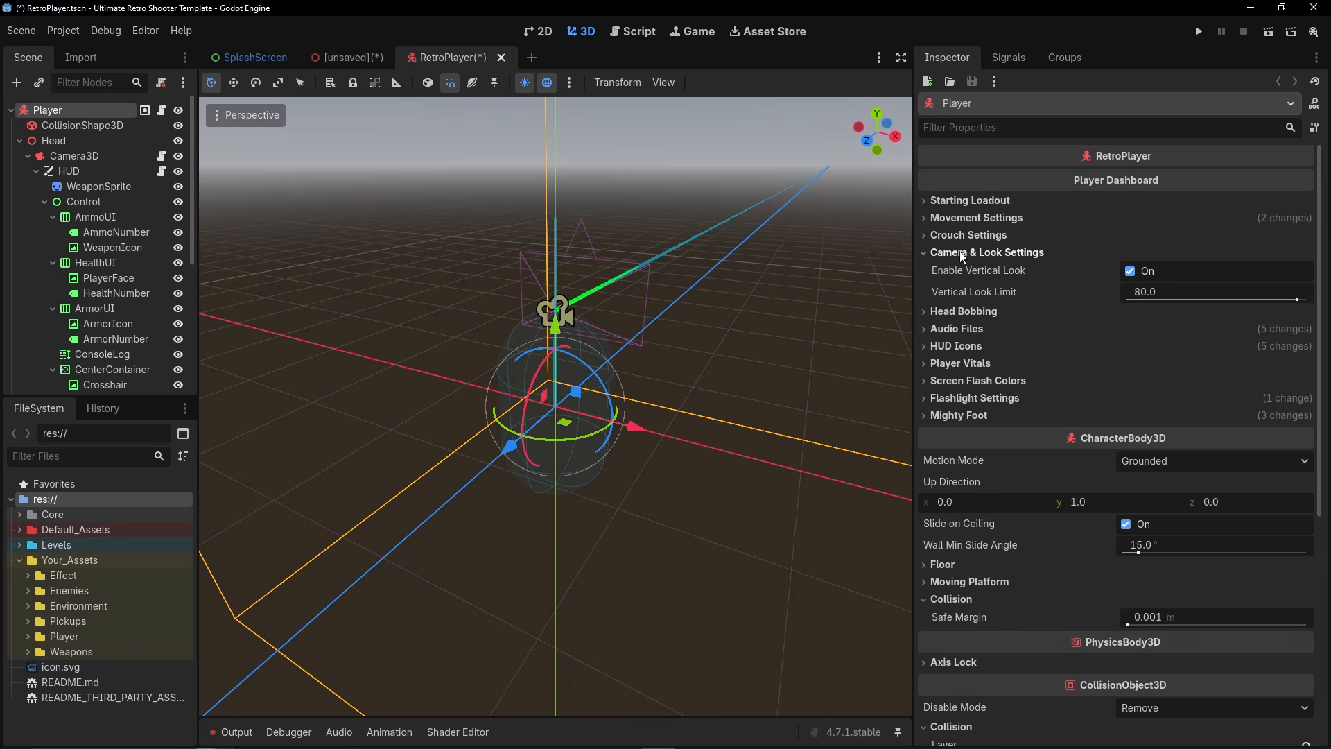
{"action": "left_click", "coordinate": [962, 253]}
{"action": "left_click", "coordinate": [961, 270]}
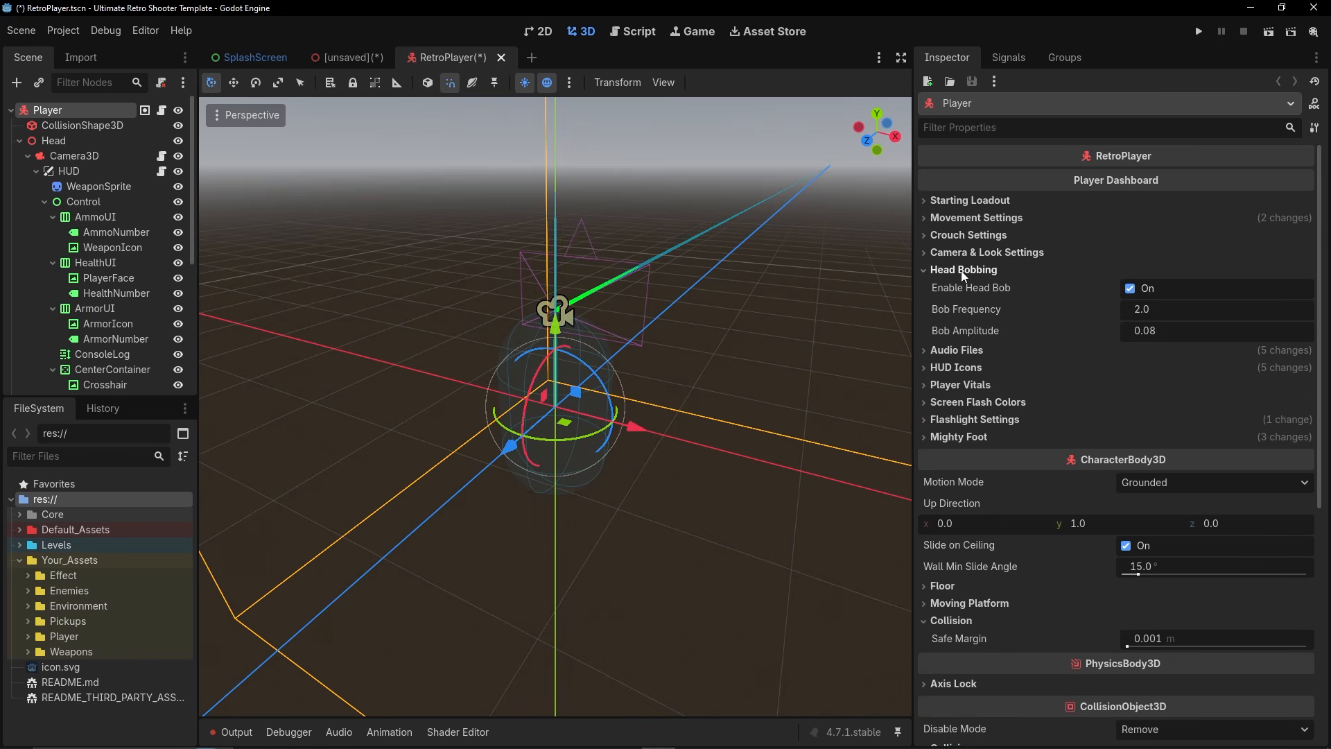
{"action": "left_click", "coordinate": [1157, 310]}
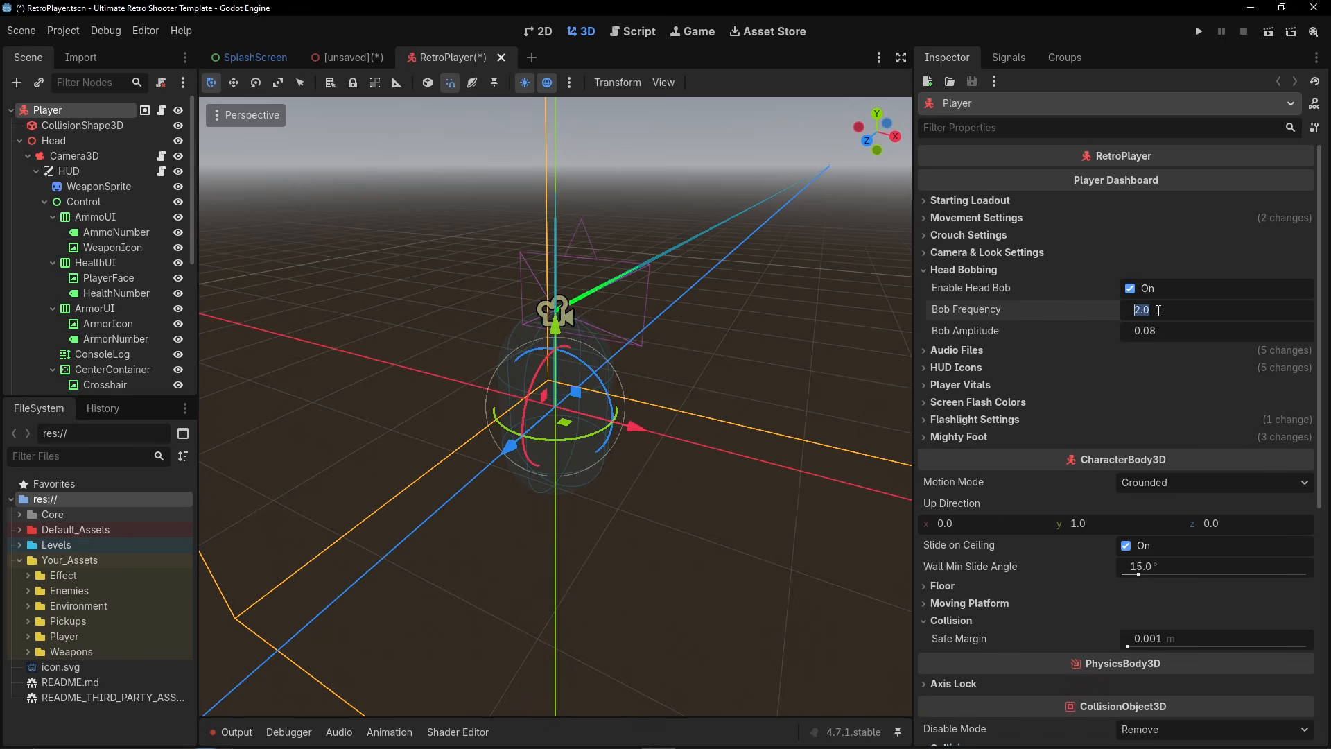
{"action": "type", "text": "4"}
{"action": "key", "text": "Return"}
{"action": "left_click", "coordinate": [969, 273]}
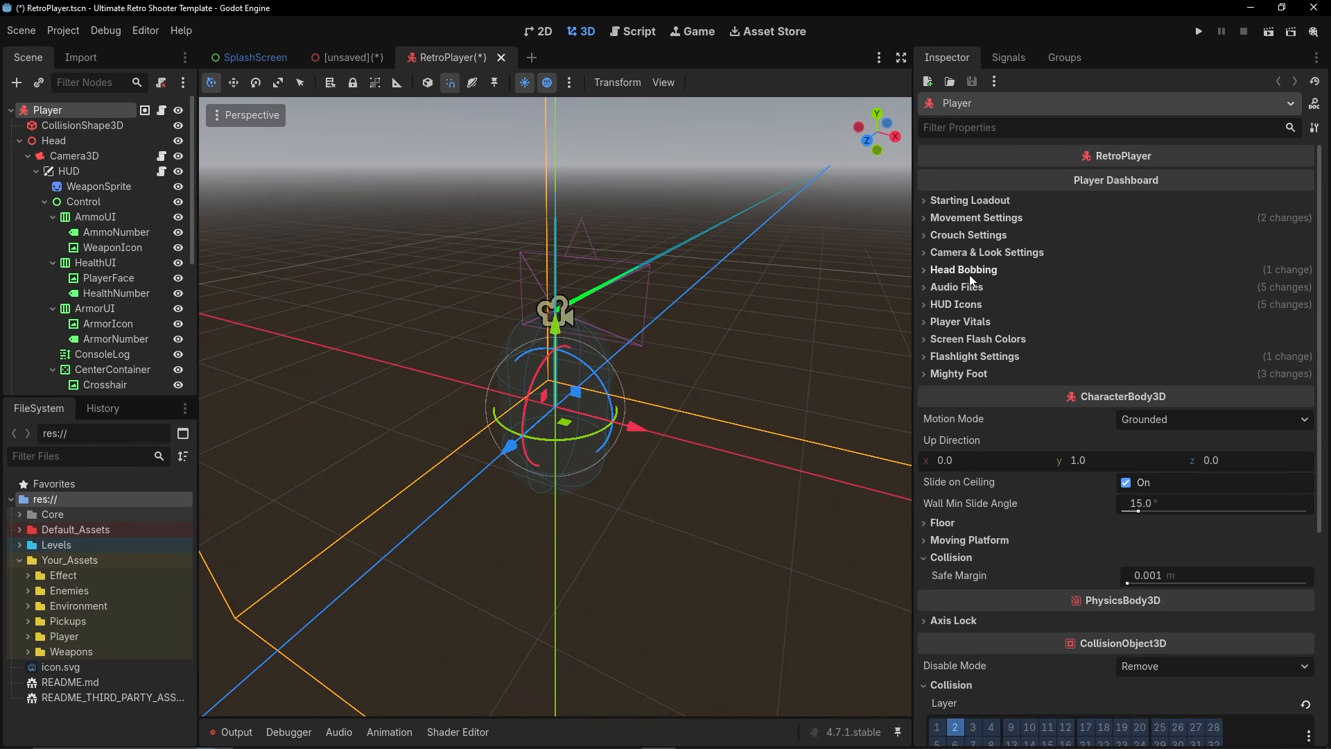
Expand the player's Audio Files properties and show the sounds in Your_Assets/Player/Audio in an enlarged FileSystem dock.
{"action": "left_click", "coordinate": [975, 290]}
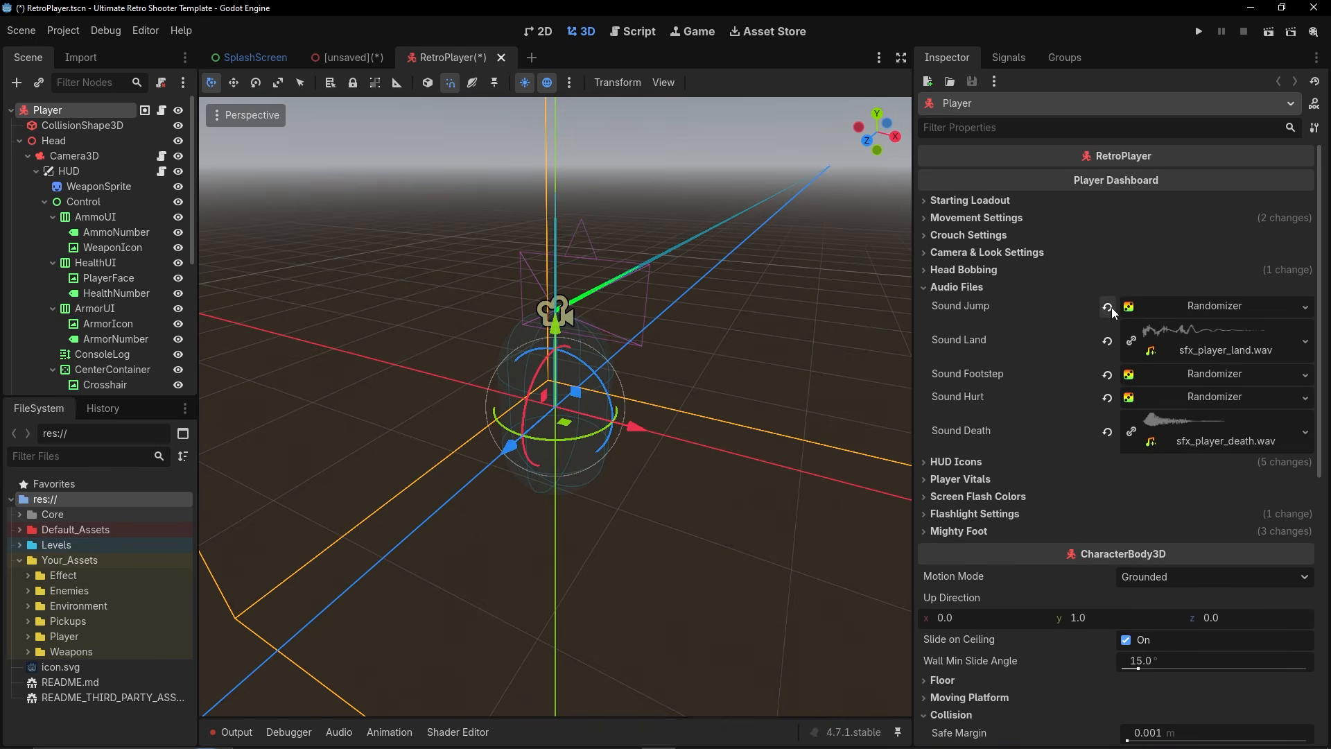
{"action": "left_click", "coordinate": [28, 637]}
{"action": "left_click", "coordinate": [36, 651]}
{"action": "scroll", "coordinate": [103, 652], "scroll_direction": "down", "scroll_amount": 3}
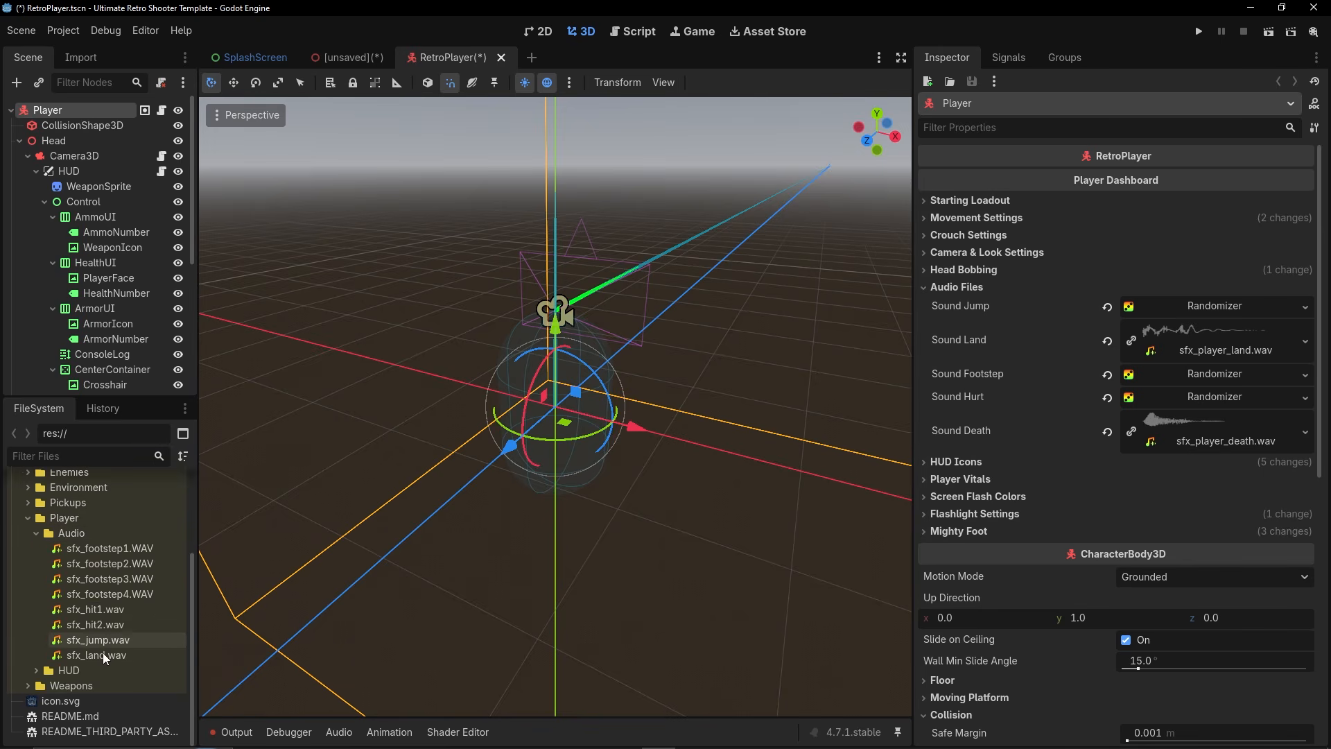
{"action": "left_click_drag", "start_coordinate": [144, 396], "coordinate": [131, 133]}
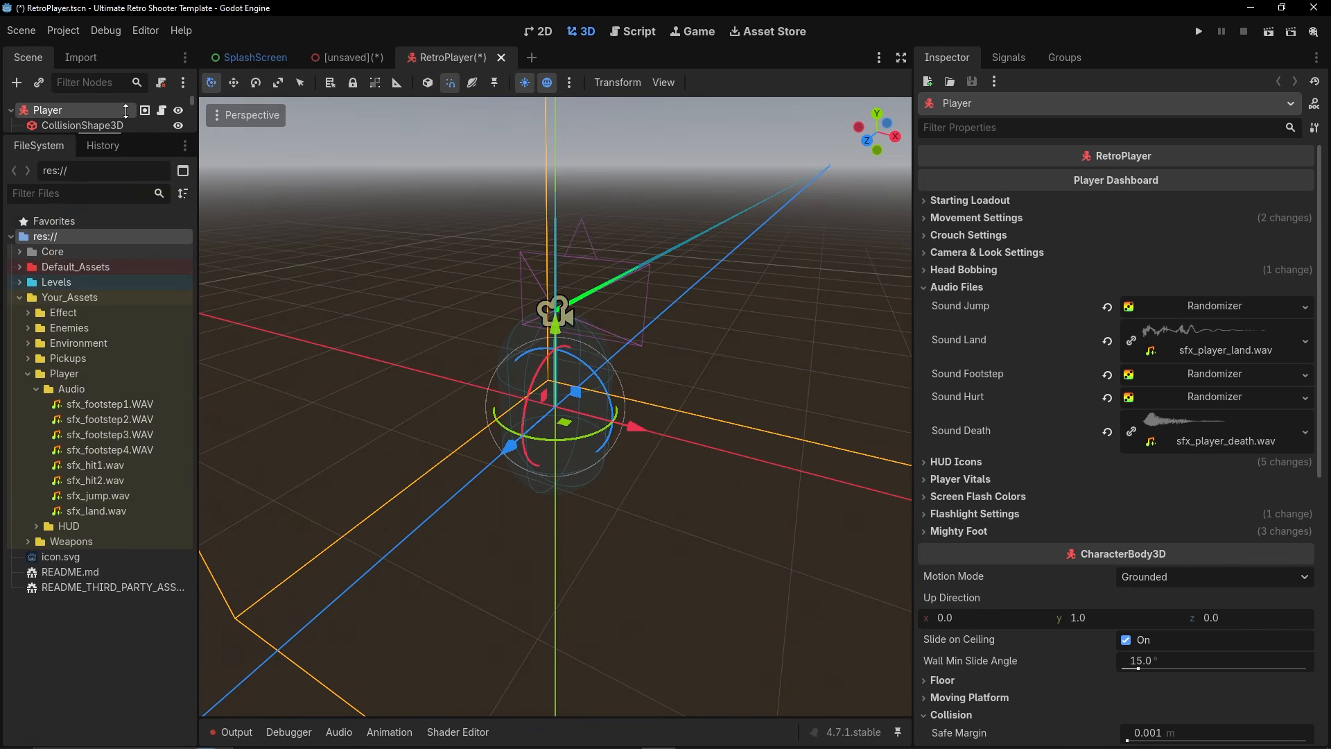
Clear the player's jump, land, footstep and hurt sounds, and assign sfx_jump.wav to Sound Jump and sfx_land.wav to Sound Land.
{"action": "left_click", "coordinate": [1108, 307]}
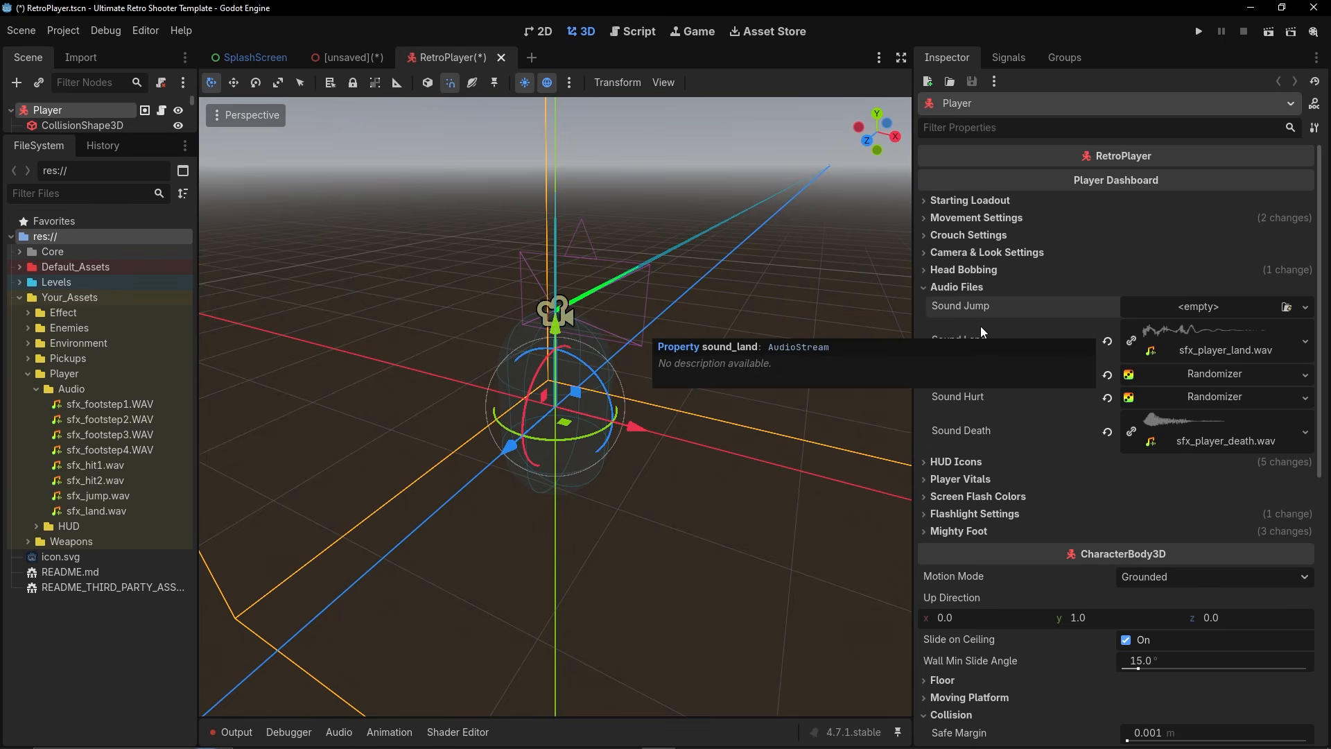
{"action": "left_click", "coordinate": [1108, 342]}
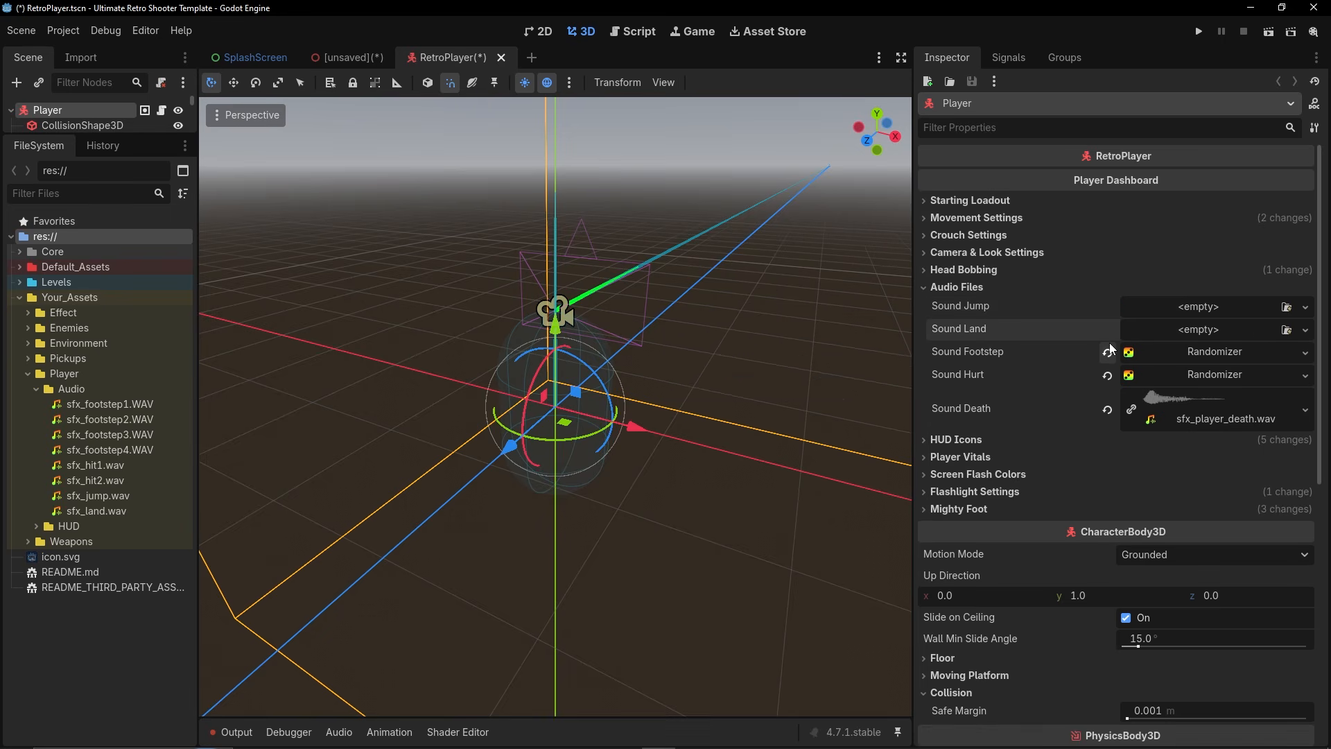
{"action": "left_click", "coordinate": [1109, 351]}
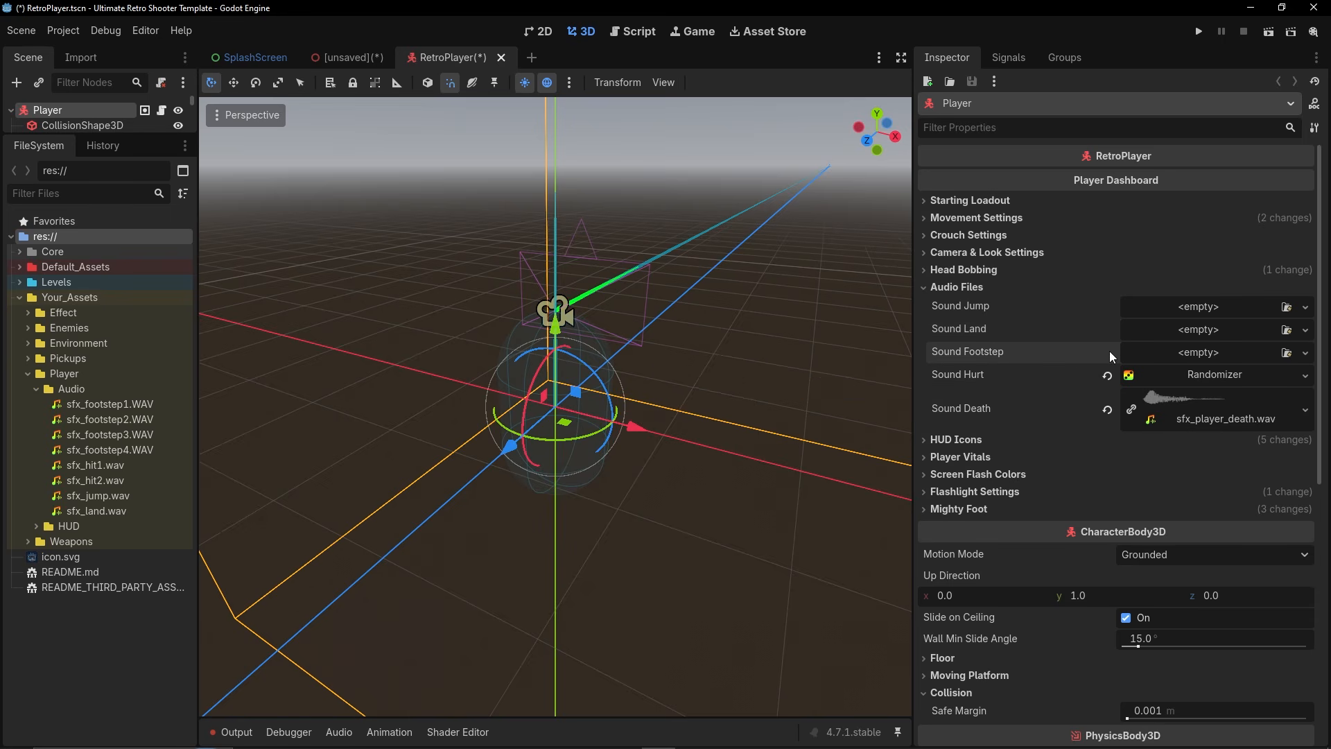
{"action": "left_click", "coordinate": [1109, 375]}
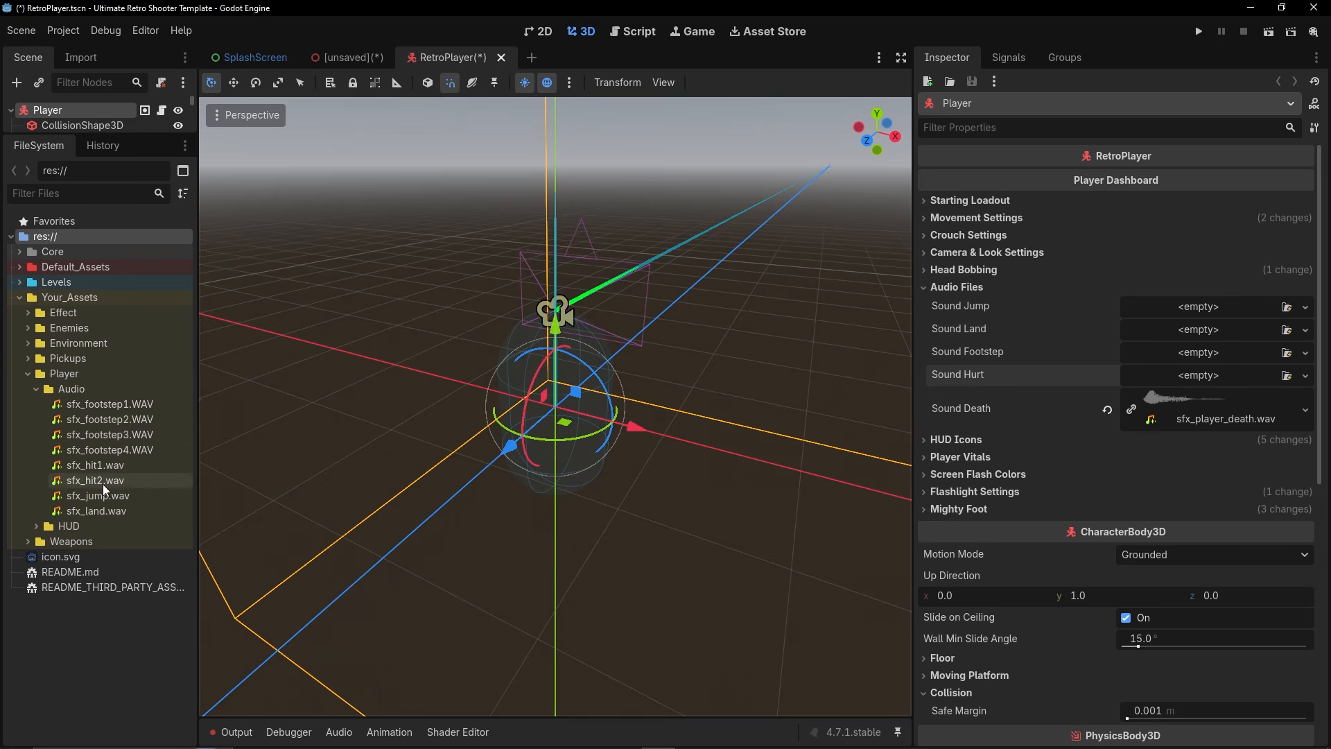
{"action": "left_click_drag", "start_coordinate": [103, 498], "coordinate": [1187, 305]}
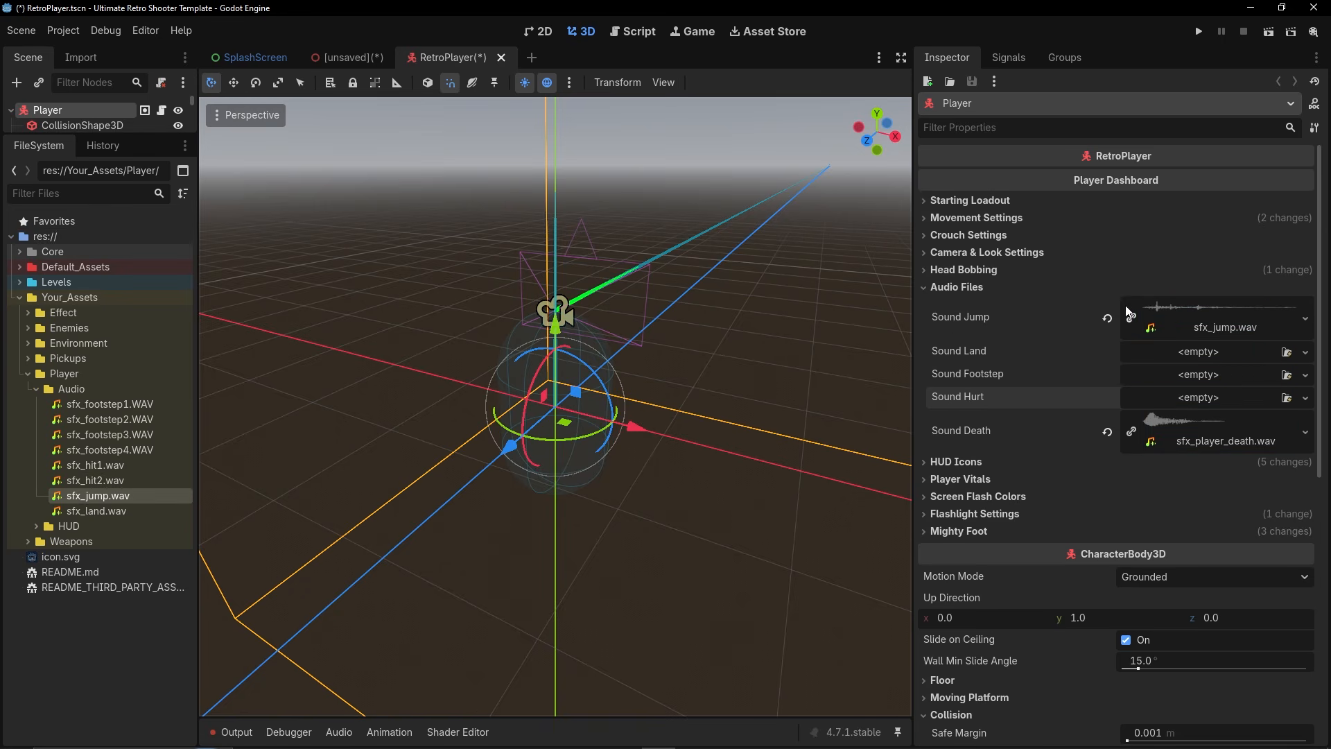
{"action": "left_click_drag", "start_coordinate": [111, 511], "coordinate": [1144, 362]}
Set Sound Footstep to a new AudioStreamRandomizer and add four empty elements to its Streams.
{"action": "left_click", "coordinate": [1171, 396]}
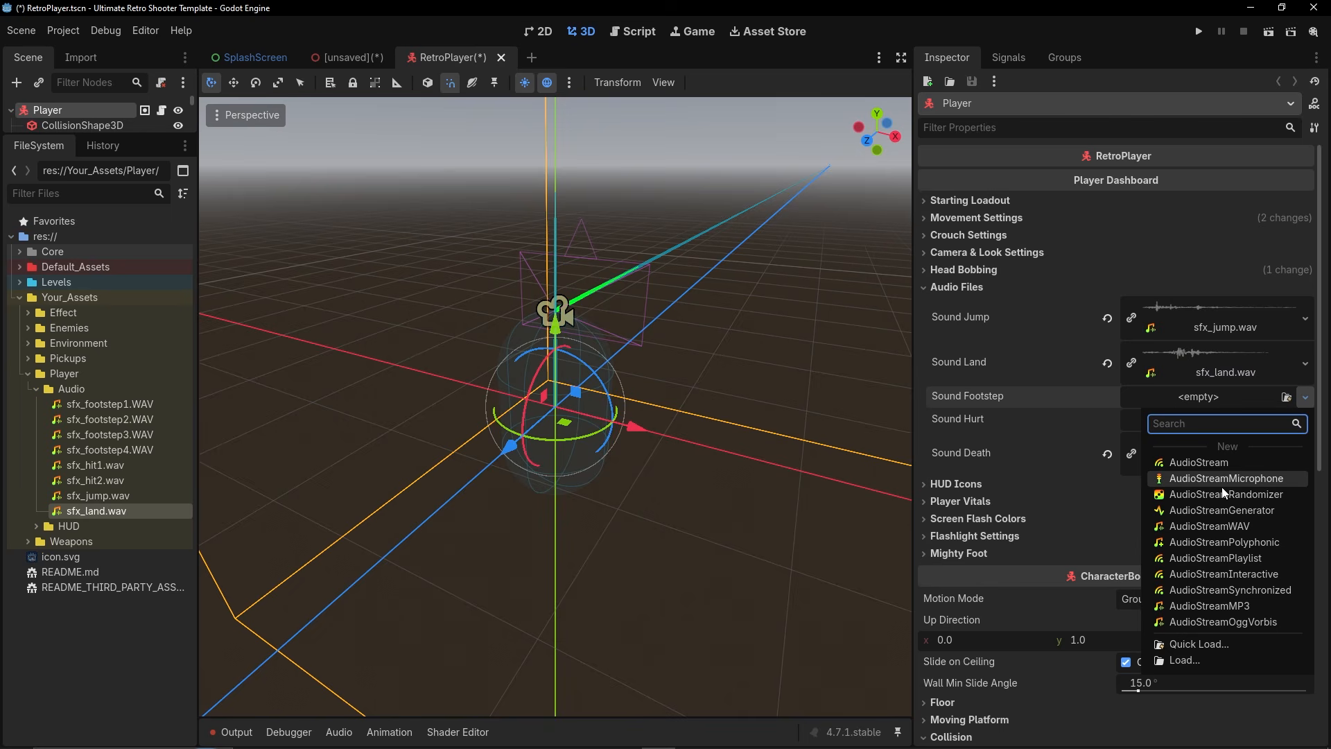
{"action": "left_click", "coordinate": [1228, 497]}
{"action": "left_click", "coordinate": [1191, 399]}
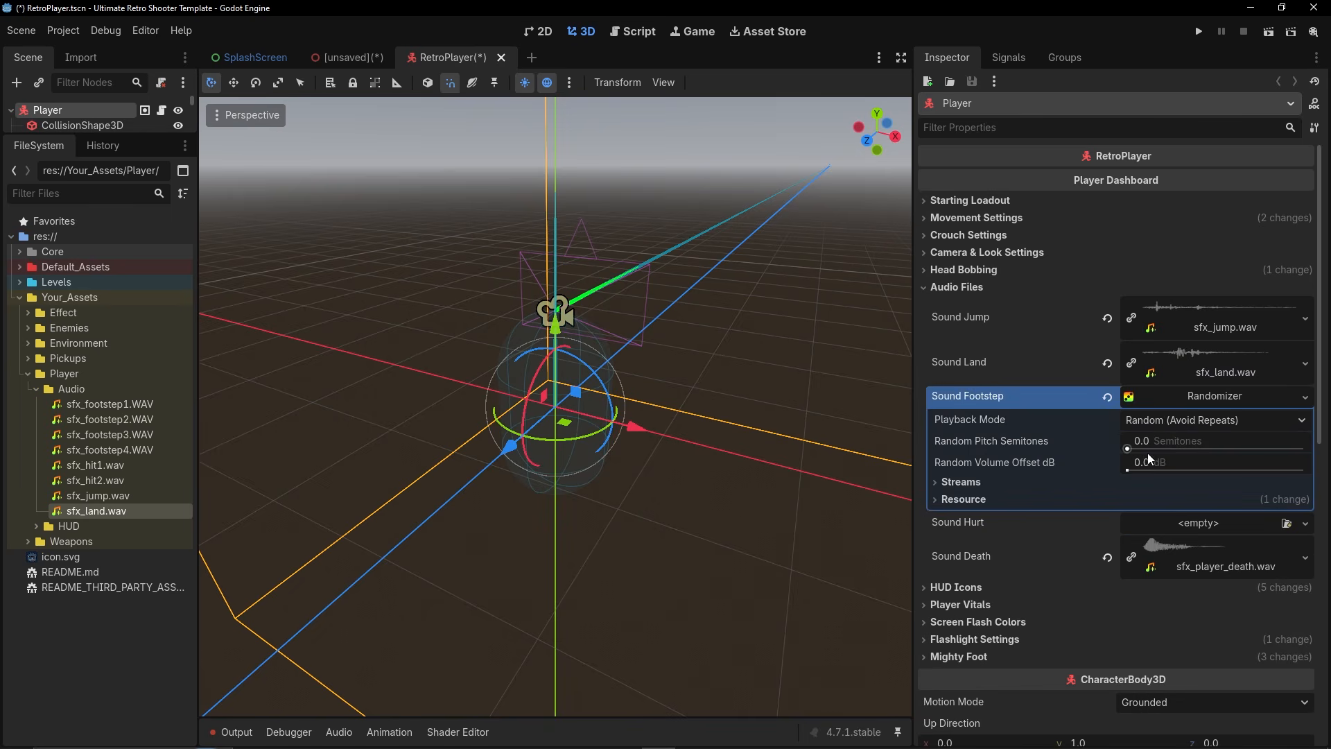
{"action": "left_click", "coordinate": [963, 482]}
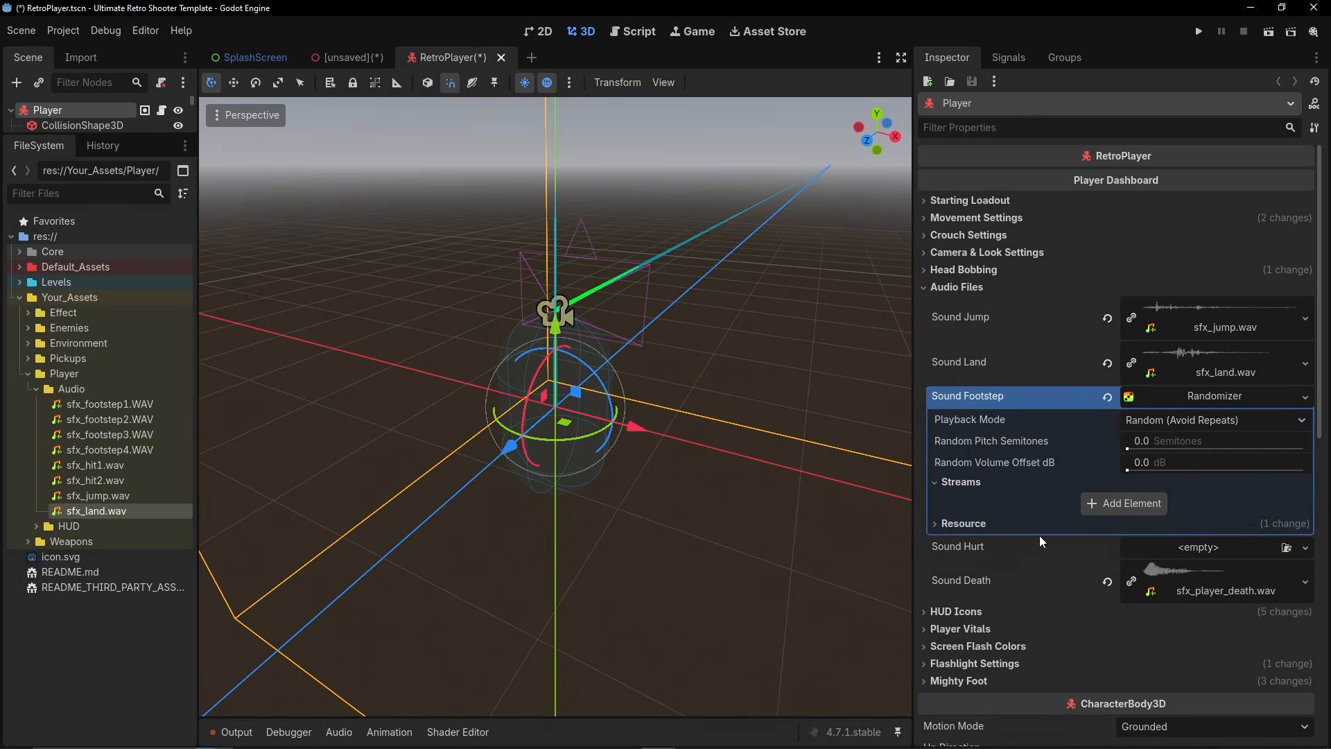
{"action": "left_click", "coordinate": [1113, 503]}
{"action": "left_click", "coordinate": [1149, 556]}
{"action": "left_click", "coordinate": [1130, 610]}
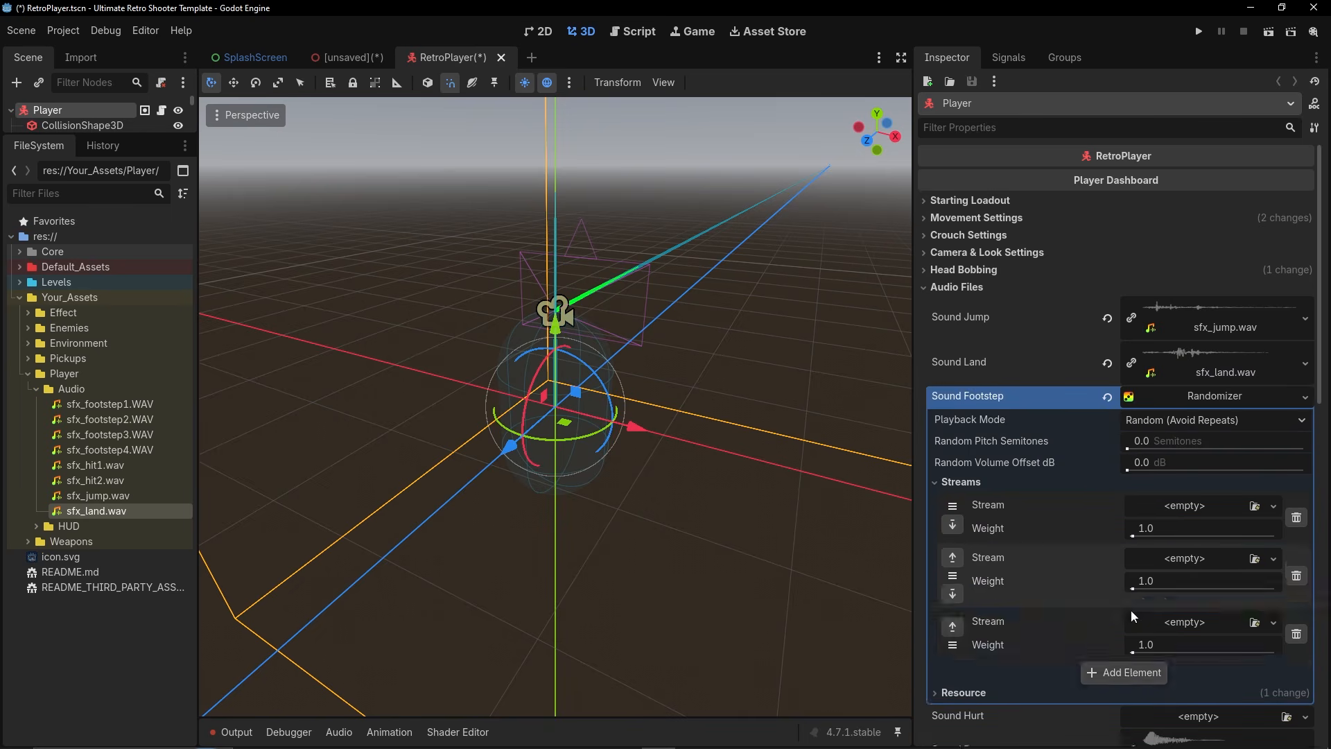
{"action": "left_click", "coordinate": [1128, 668]}
Assign the sfx_footstep WAV files to the footstep randomizer's four streams and collapse the randomizer.
{"action": "left_click_drag", "start_coordinate": [107, 403], "coordinate": [1137, 589]}
{"action": "left_click_drag", "start_coordinate": [110, 434], "coordinate": [1187, 664]}
{"action": "left_click_drag", "start_coordinate": [109, 449], "coordinate": [1187, 671]}
{"action": "left_click", "coordinate": [949, 415]}
{"action": "left_click", "coordinate": [1208, 327]}
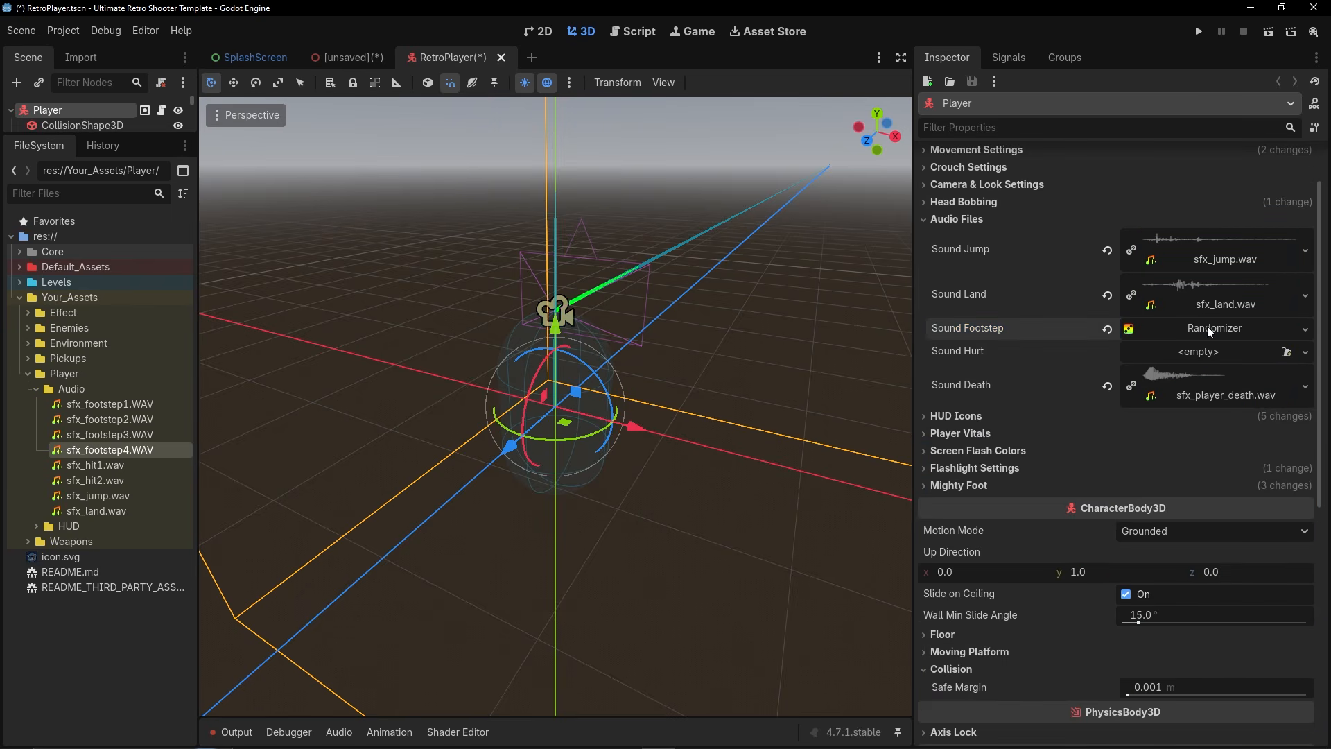
Set Sound Hurt to a new AudioStreamRandomizer with two streams, sfx_hit1.wav and sfx_hit2.wav, and collapse Audio Files.
{"action": "left_click", "coordinate": [1187, 350]}
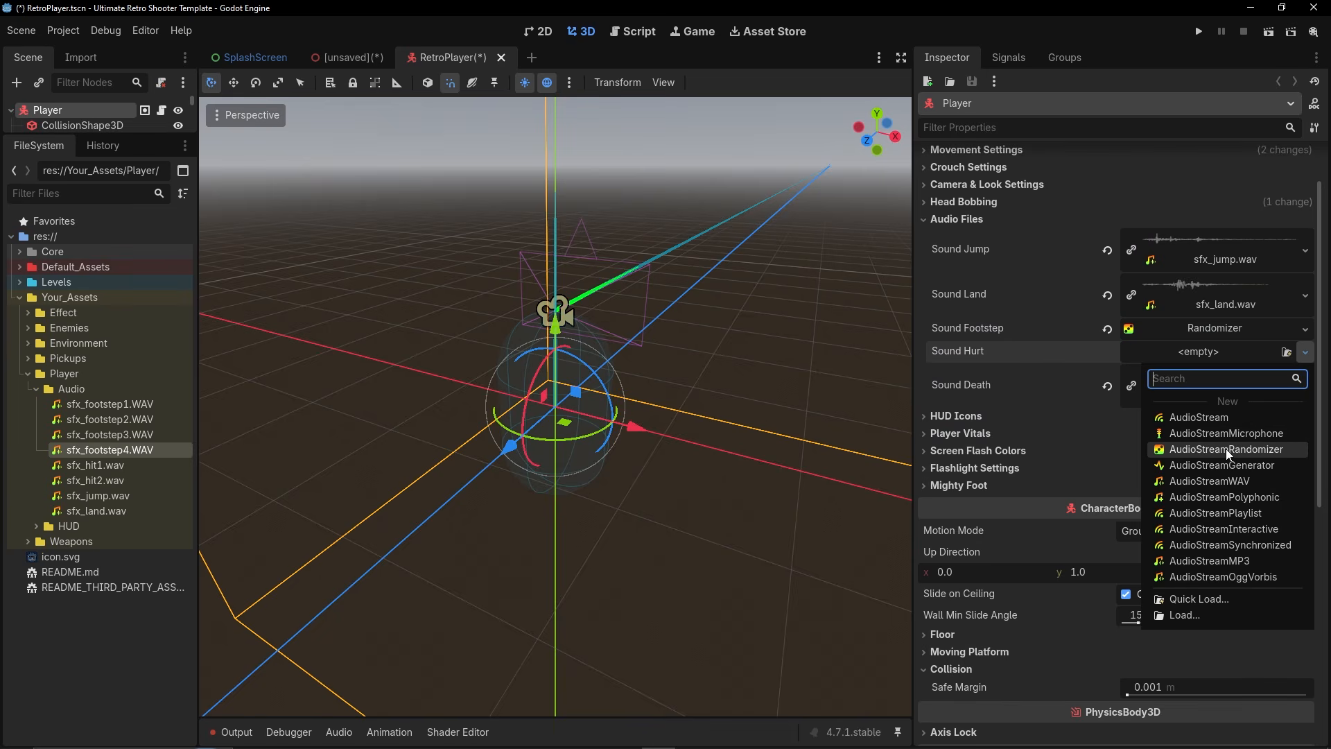
{"action": "left_click", "coordinate": [1225, 448]}
{"action": "left_click", "coordinate": [1186, 351]}
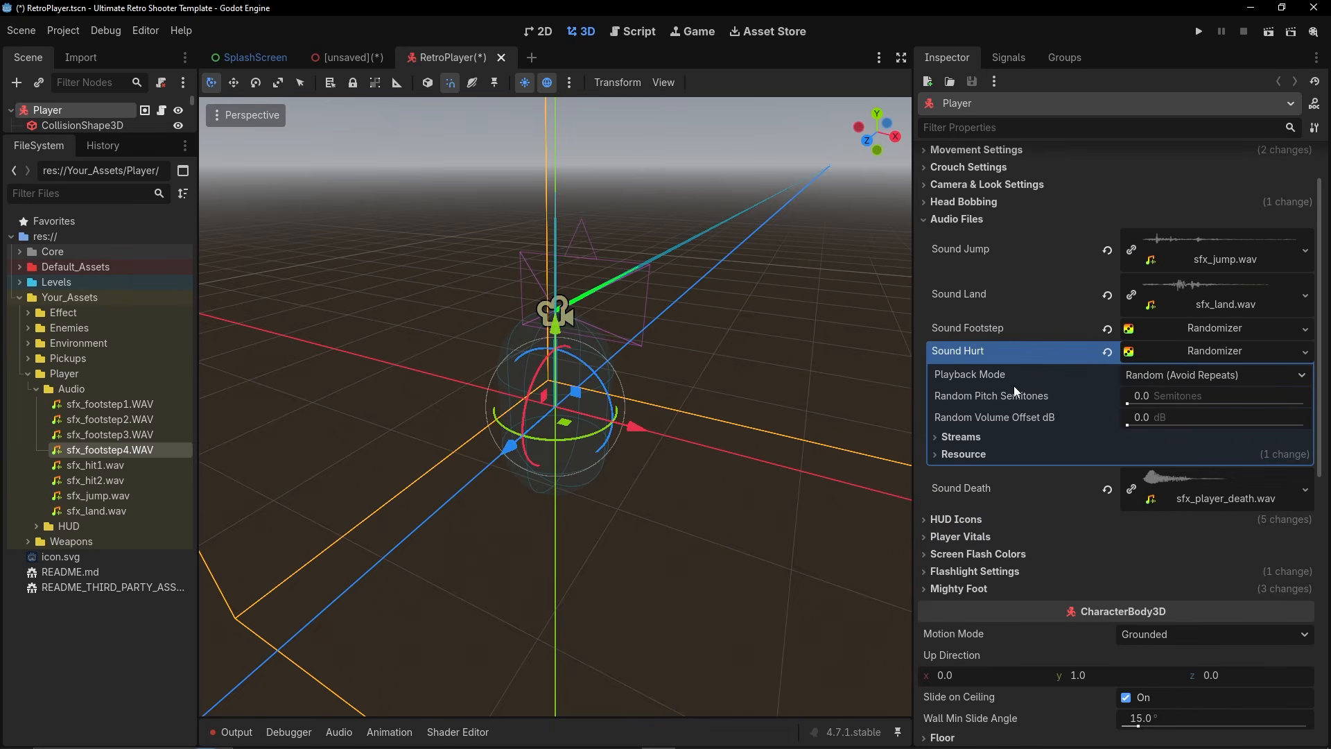
{"action": "left_click", "coordinate": [962, 437]}
{"action": "left_click", "coordinate": [1119, 457]}
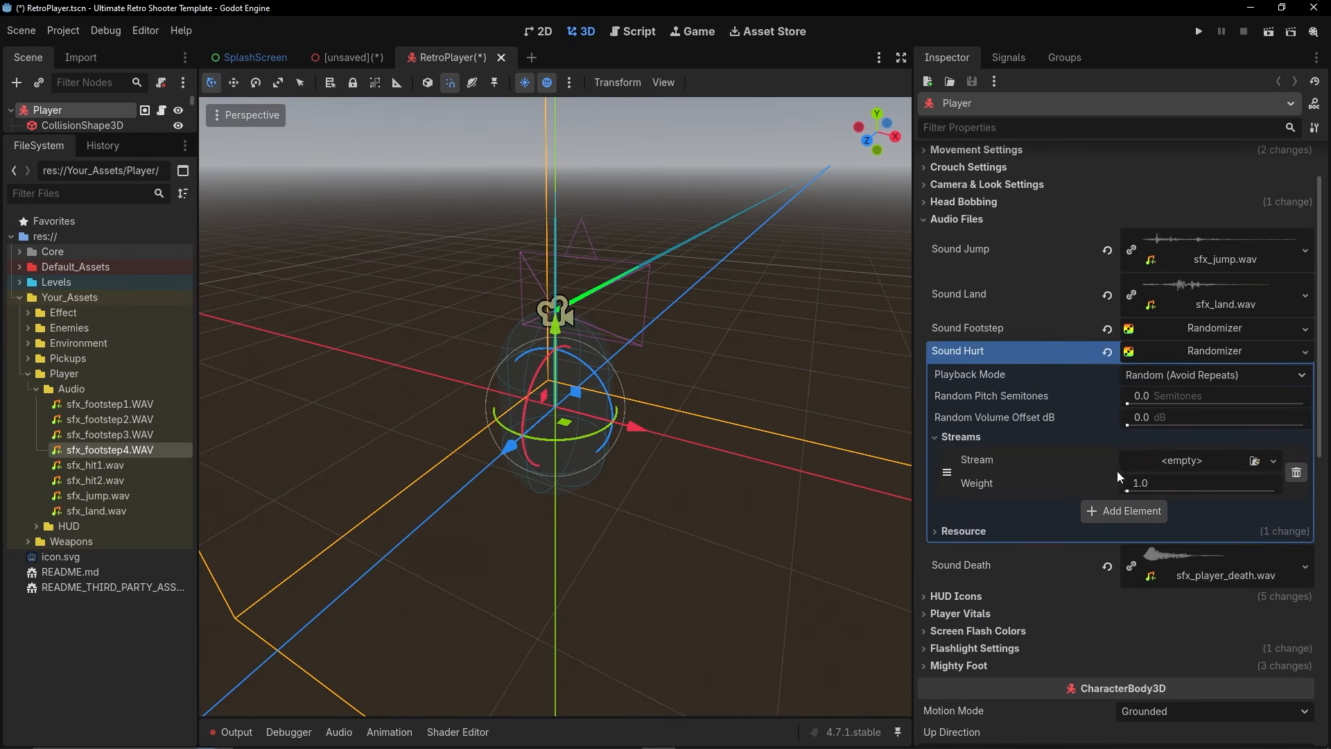
{"action": "left_click", "coordinate": [1129, 513]}
{"action": "left_click_drag", "start_coordinate": [102, 467], "coordinate": [1206, 474]}
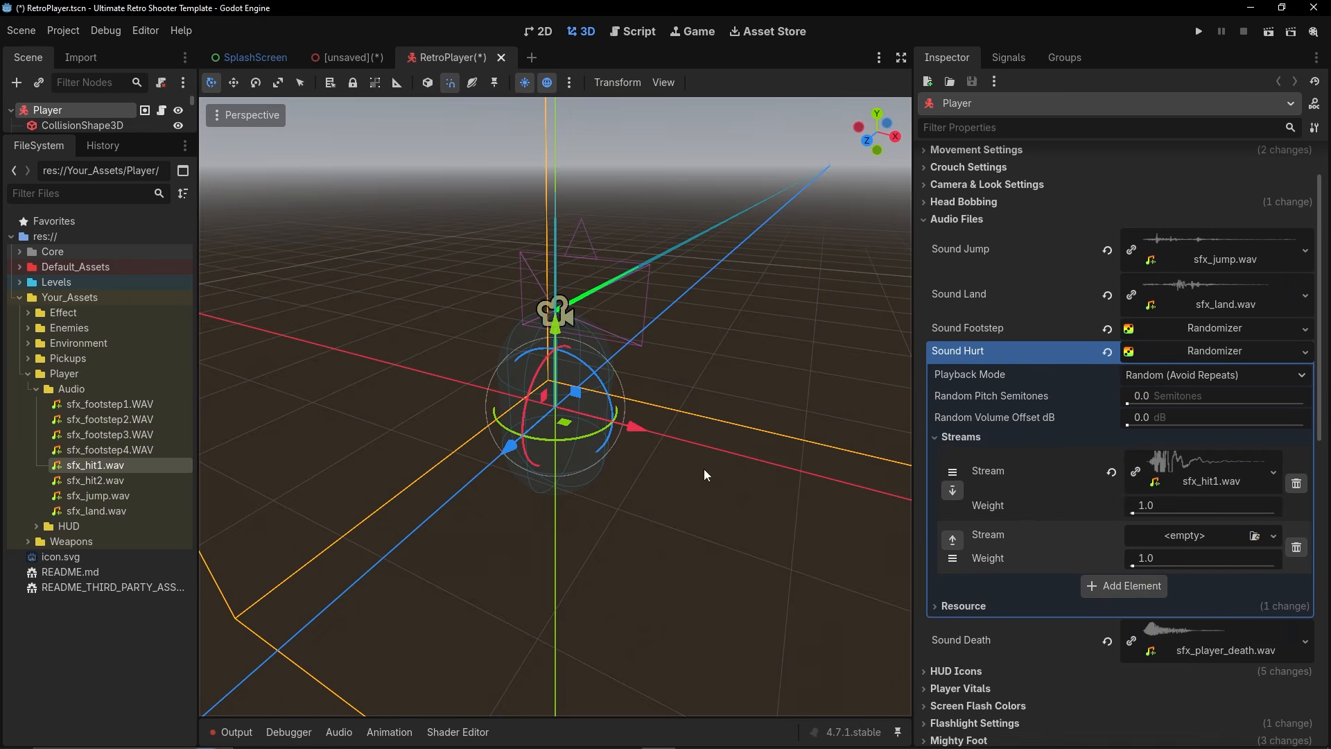
{"action": "left_click_drag", "start_coordinate": [98, 480], "coordinate": [1181, 538]}
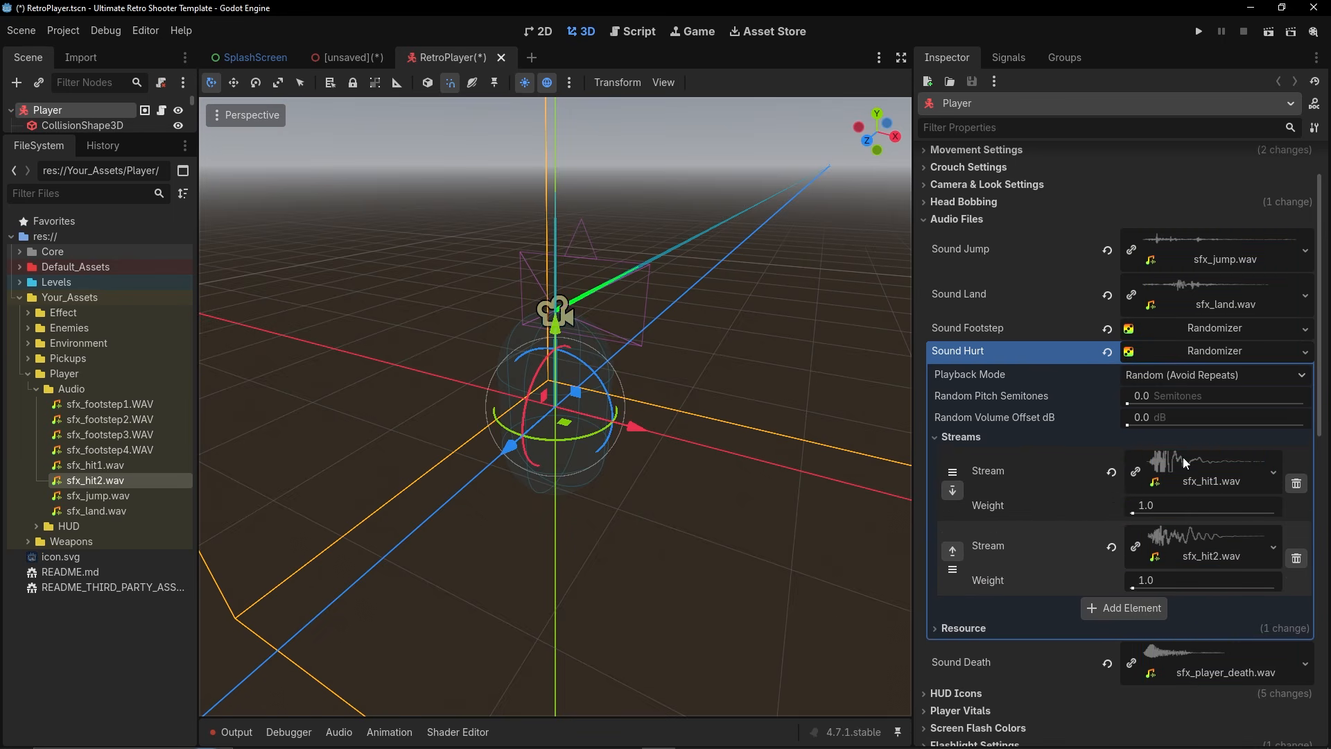
{"action": "left_click", "coordinate": [1201, 356]}
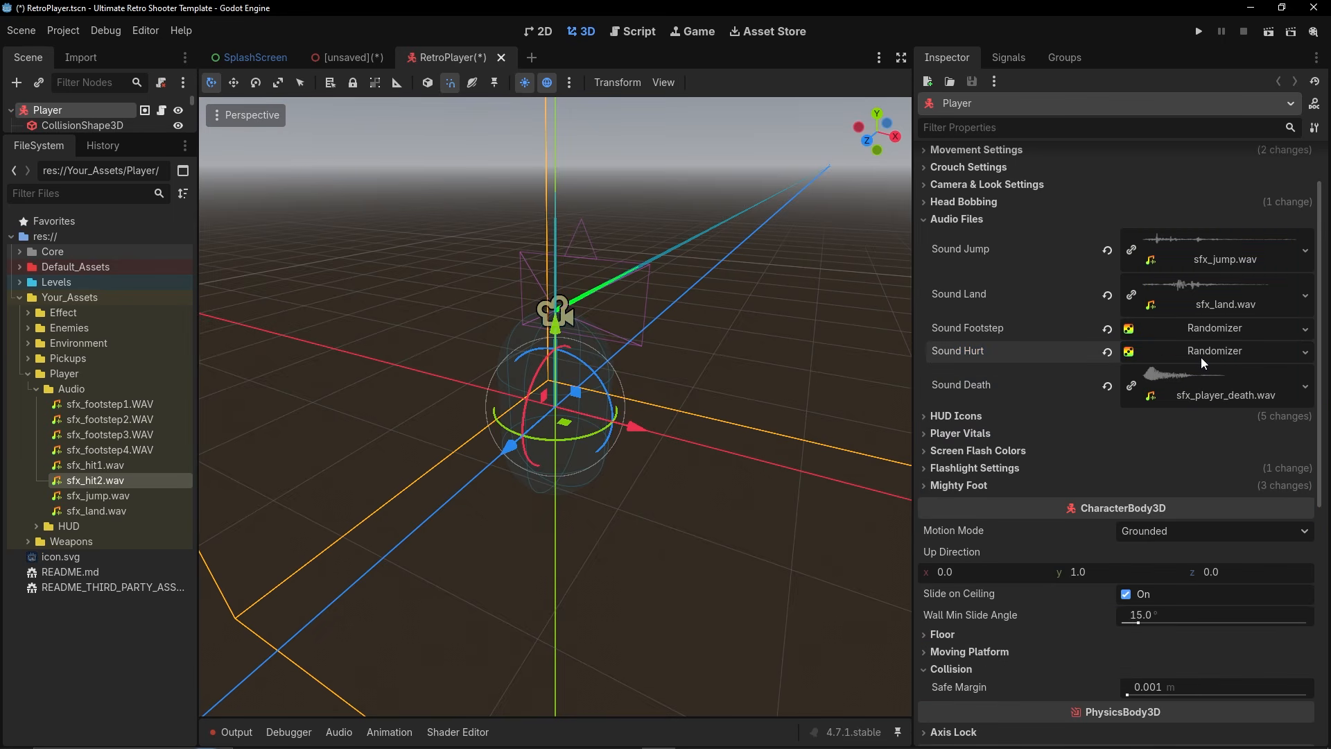
{"action": "left_click", "coordinate": [972, 220]}
Expand the player's HUD Icons and clear all four face icons and the Tex Armor Icon.
{"action": "left_click", "coordinate": [963, 236]}
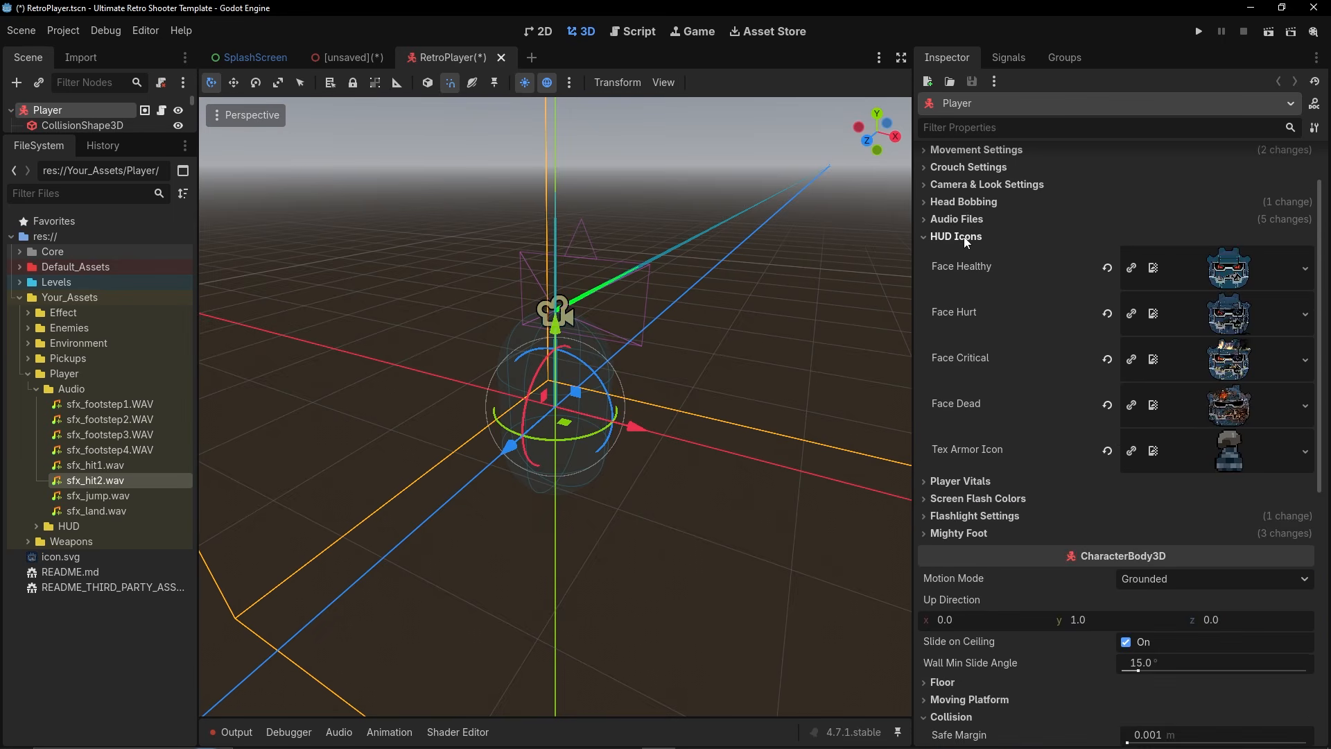
{"action": "left_click", "coordinate": [1106, 267]}
{"action": "left_click", "coordinate": [1107, 290]}
{"action": "left_click", "coordinate": [1107, 310]}
{"action": "left_click", "coordinate": [1107, 332]}
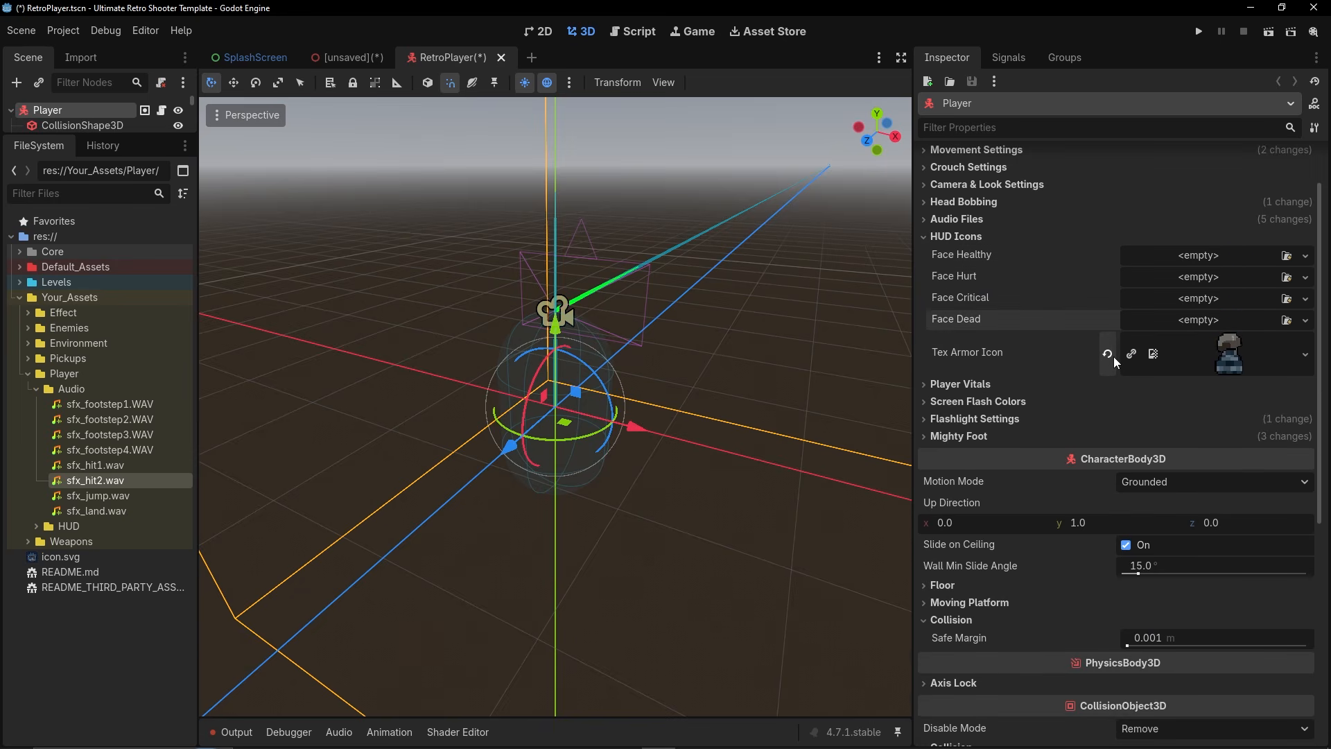
{"action": "left_click", "coordinate": [1107, 352]}
Assign ui_health.png from Your_Assets/Player/HUD to all four face icons and ui_armor.png to Tex Armor Icon.
{"action": "left_click", "coordinate": [36, 389]}
{"action": "left_click", "coordinate": [36, 403]}
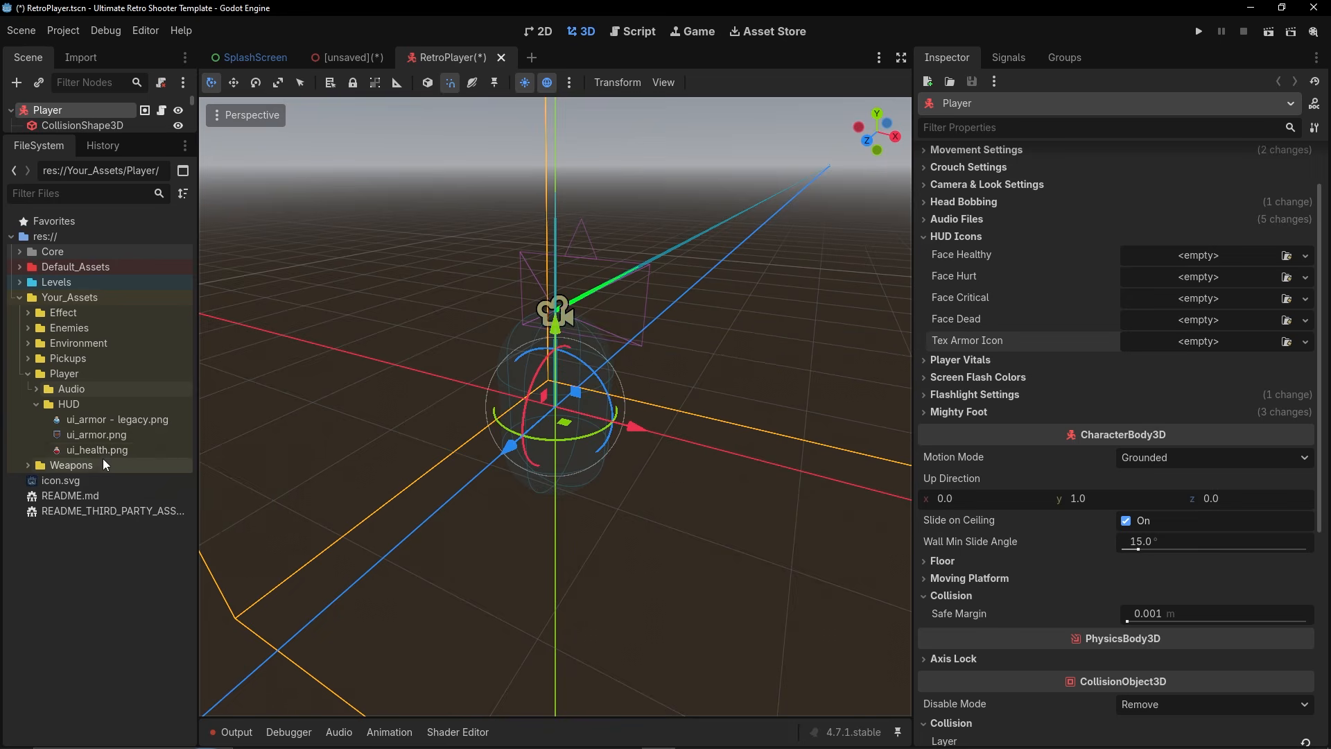
{"action": "mouse_move", "coordinate": [110, 451]}
{"action": "left_mouse_down"}
{"action": "mouse_move", "coordinate": [1178, 258]}
{"action": "mouse_move", "coordinate": [1150, 272]}
{"action": "left_mouse_up"}
{"action": "mouse_move", "coordinate": [97, 449]}
{"action": "left_mouse_down"}
{"action": "mouse_move", "coordinate": [1178, 300]}
{"action": "mouse_move", "coordinate": [1209, 312]}
{"action": "left_mouse_up"}
{"action": "left_click_drag", "start_coordinate": [290, 450], "coordinate": [1149, 353]}
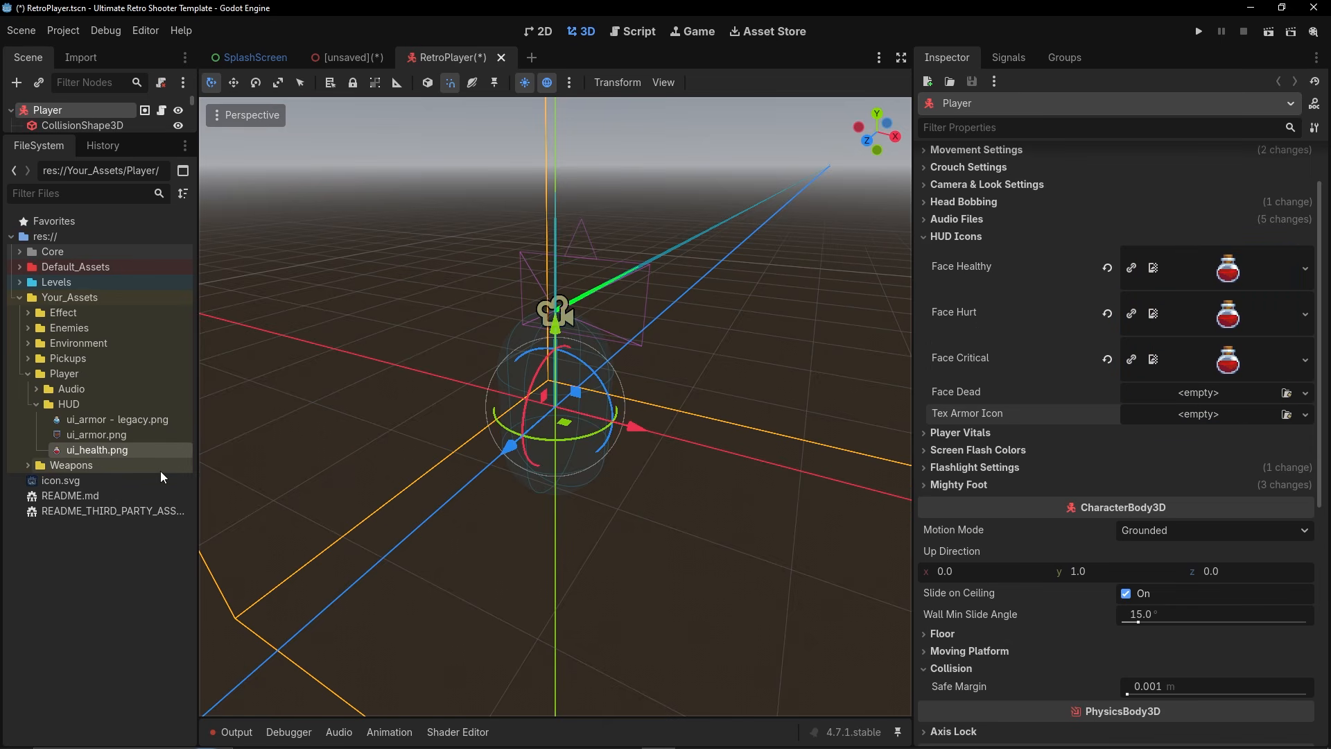
{"action": "left_click_drag", "start_coordinate": [128, 451], "coordinate": [1191, 392]}
{"action": "left_click_drag", "start_coordinate": [96, 435], "coordinate": [1169, 450]}
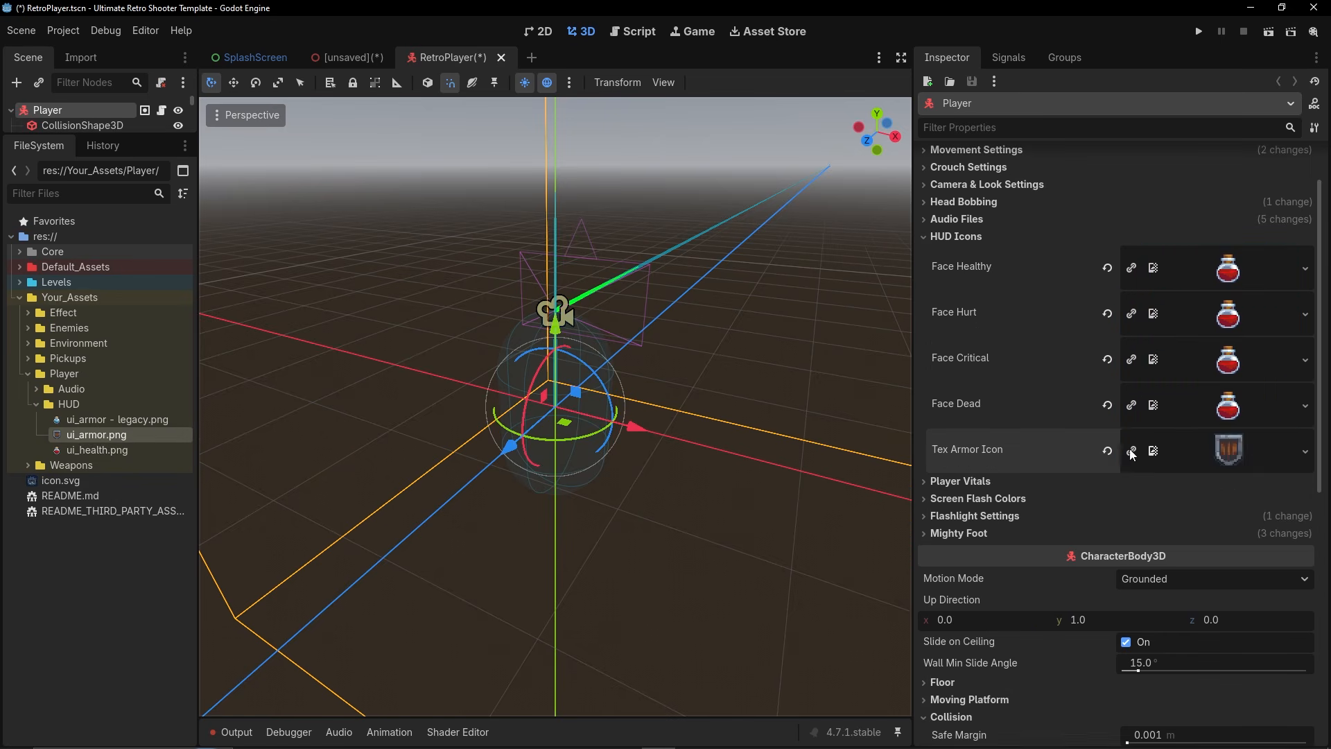
{"action": "left_click", "coordinate": [955, 236]}
Check the player's Player Vitals, Screen Flash Colors and Flashlight Settings.
{"action": "left_click", "coordinate": [968, 255]}
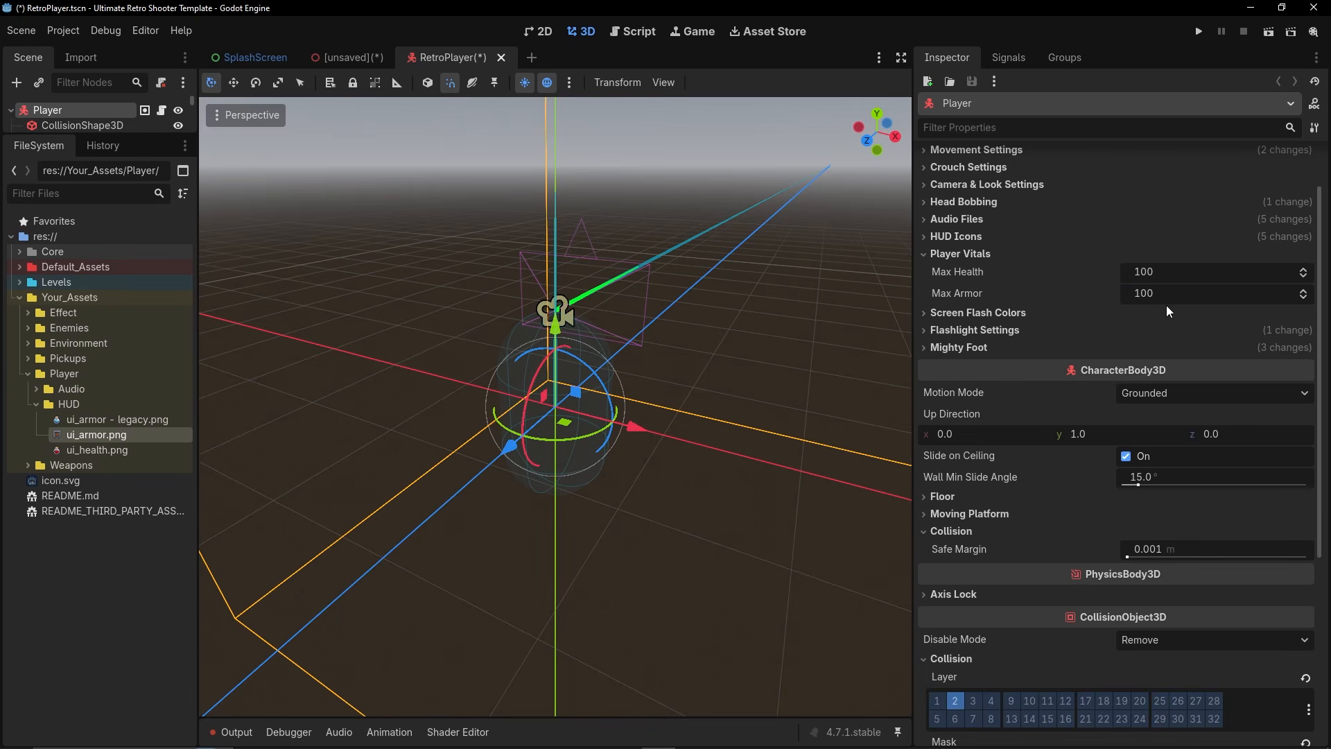
{"action": "left_click", "coordinate": [987, 255]}
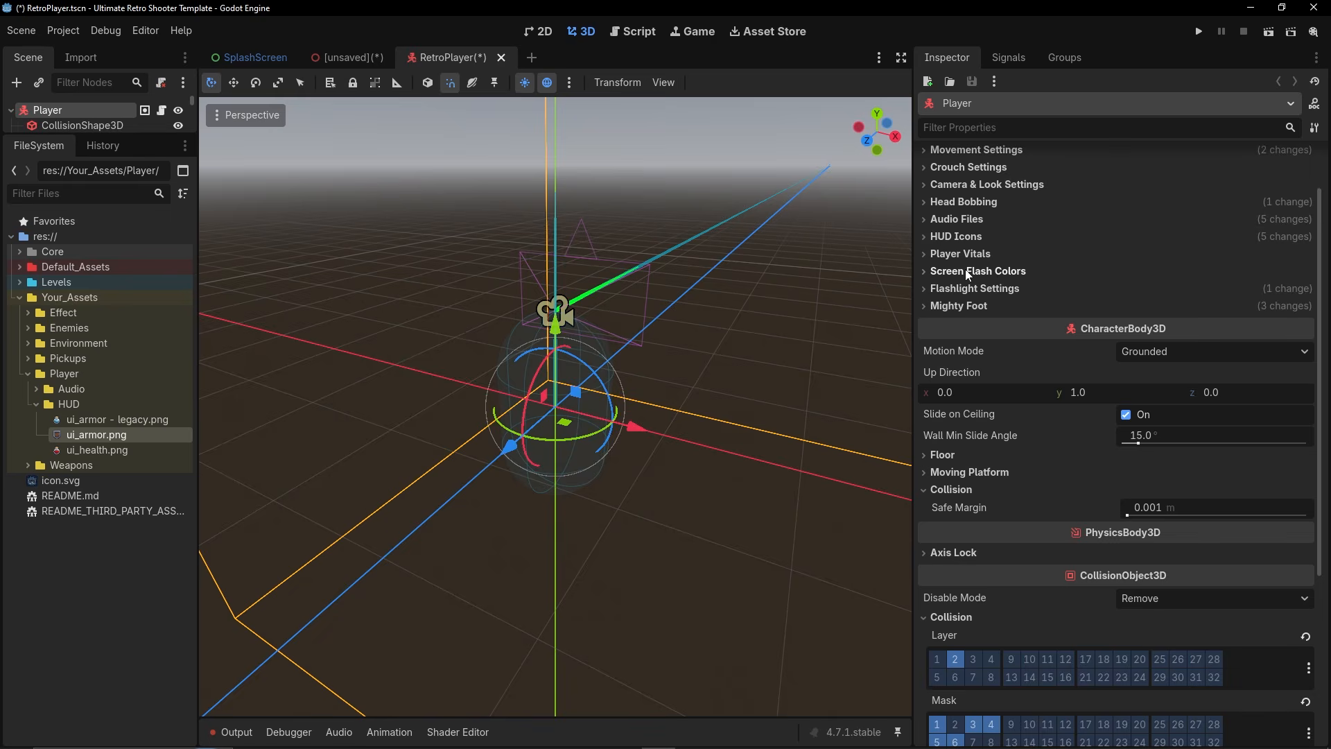
{"action": "left_click", "coordinate": [965, 269]}
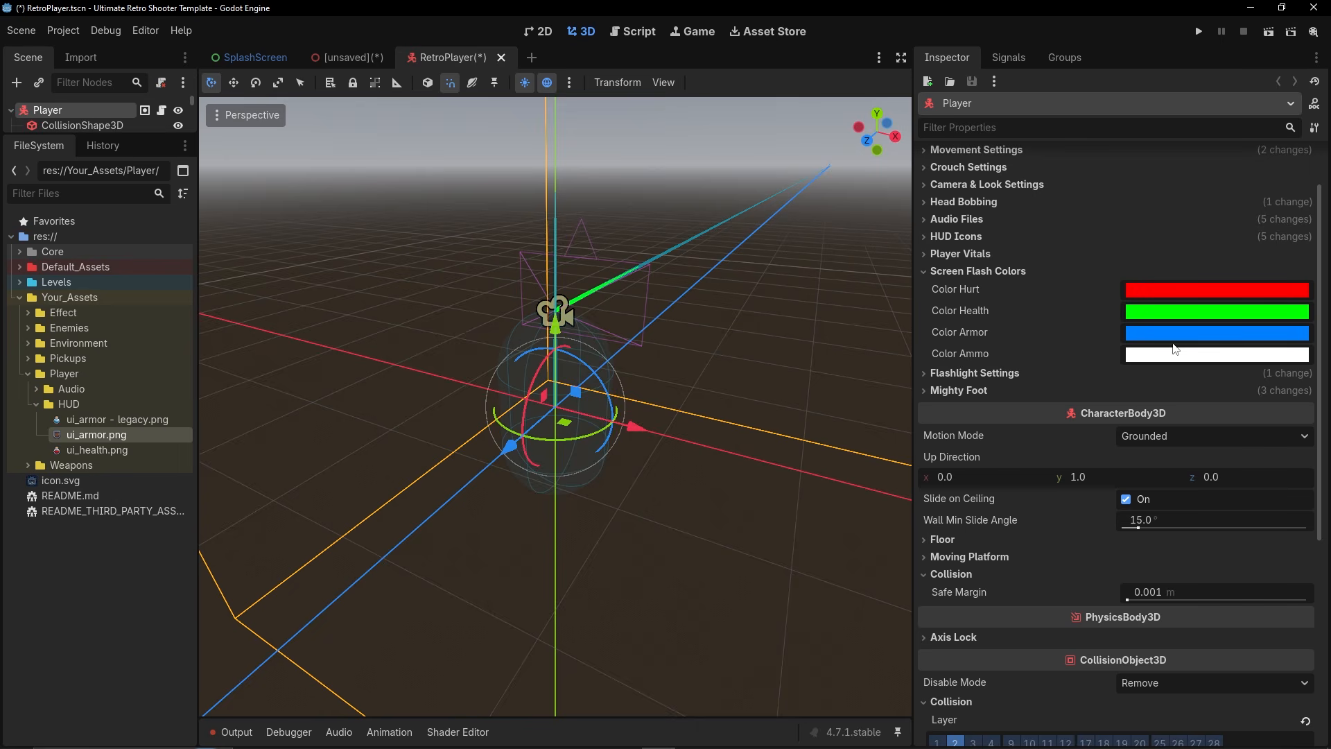
{"action": "left_click", "coordinate": [976, 272]}
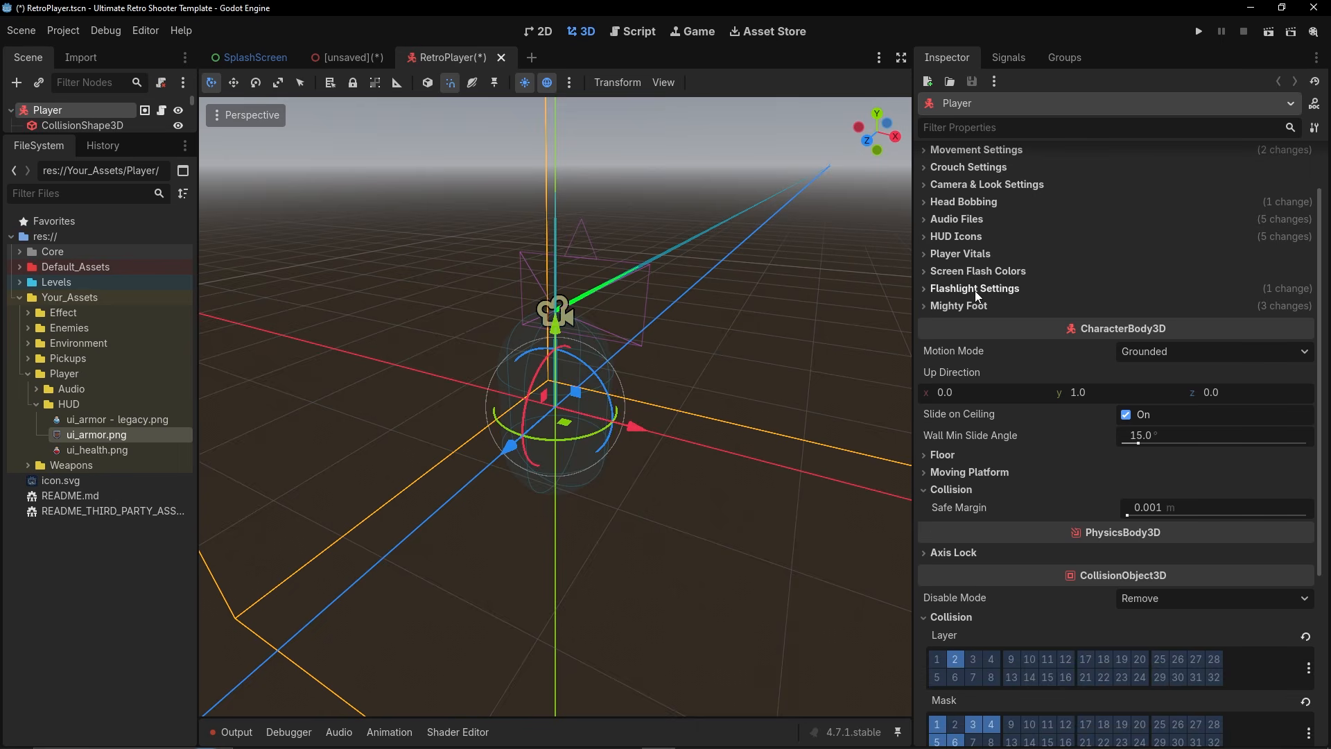
{"action": "left_click", "coordinate": [975, 289]}
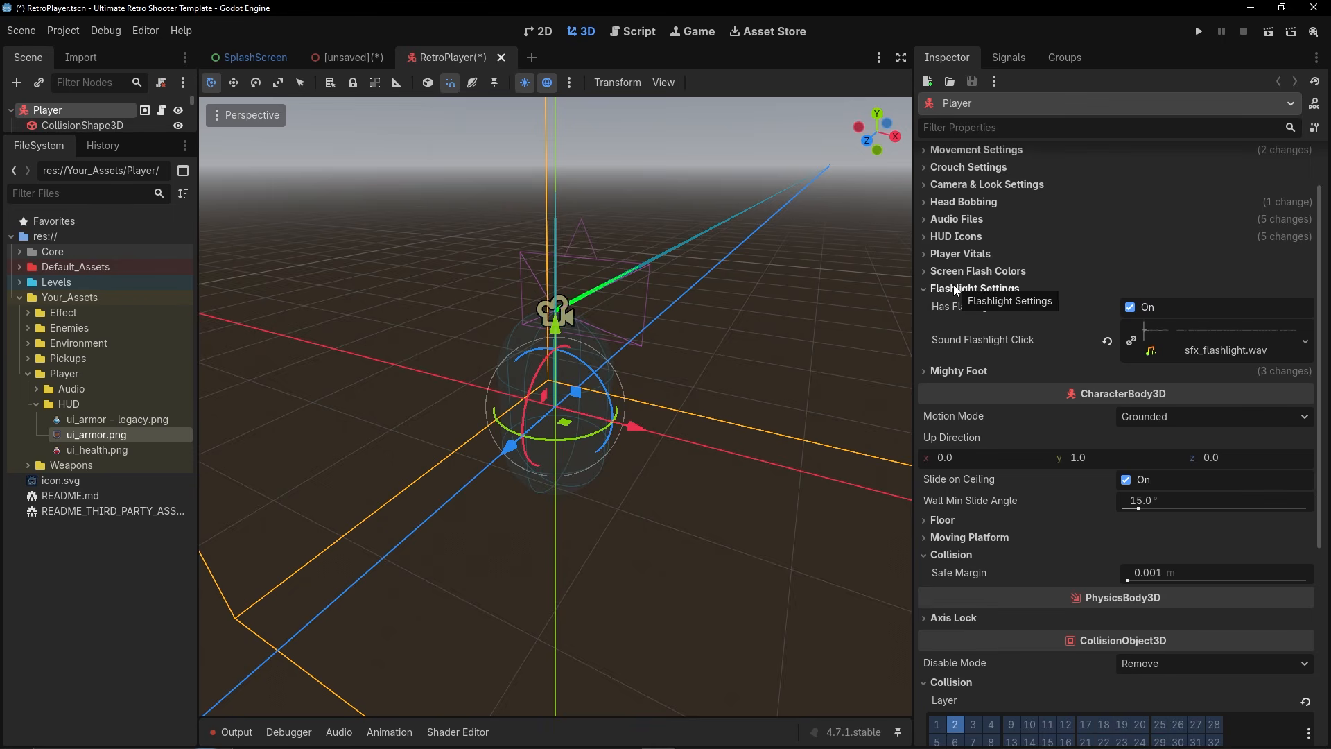
{"action": "left_click", "coordinate": [998, 288]}
Disable Enable Mighty Foot for the player and collapse the Mighty Foot settings.
{"action": "left_click", "coordinate": [974, 305]}
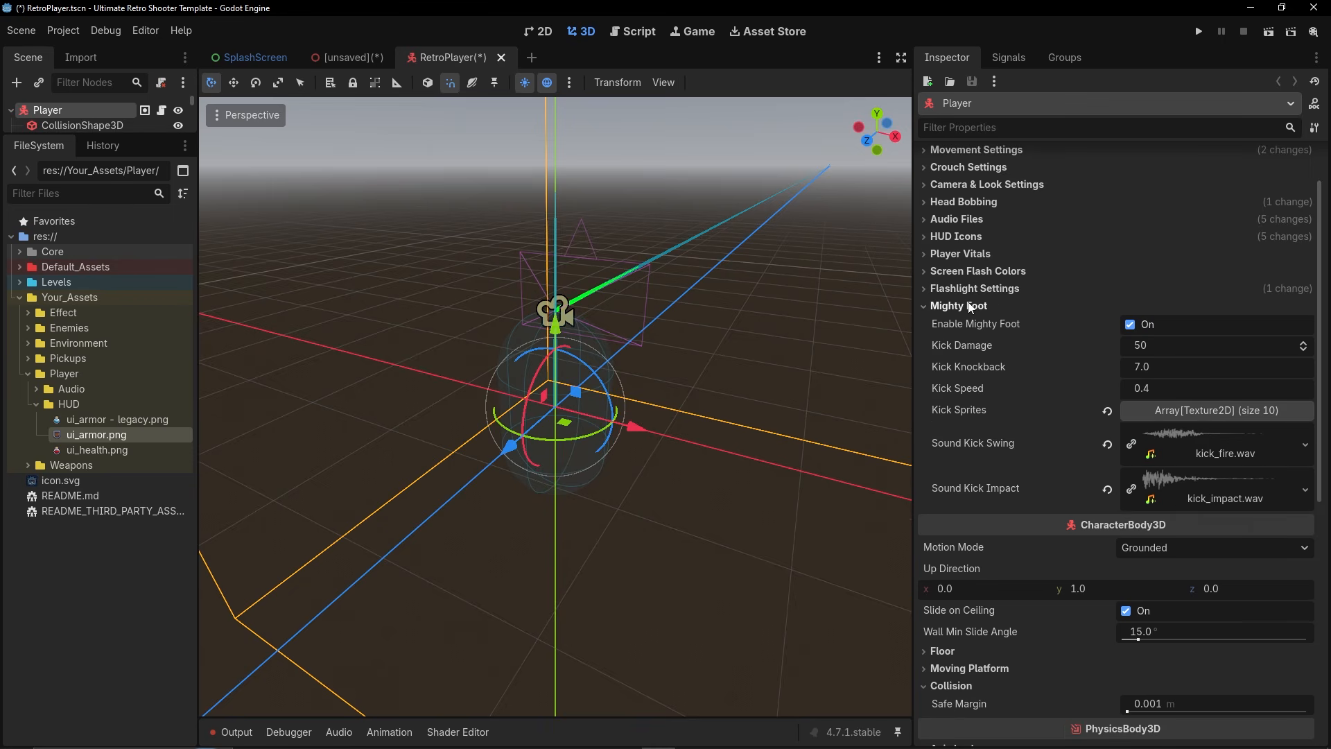
{"action": "left_click", "coordinate": [1129, 324]}
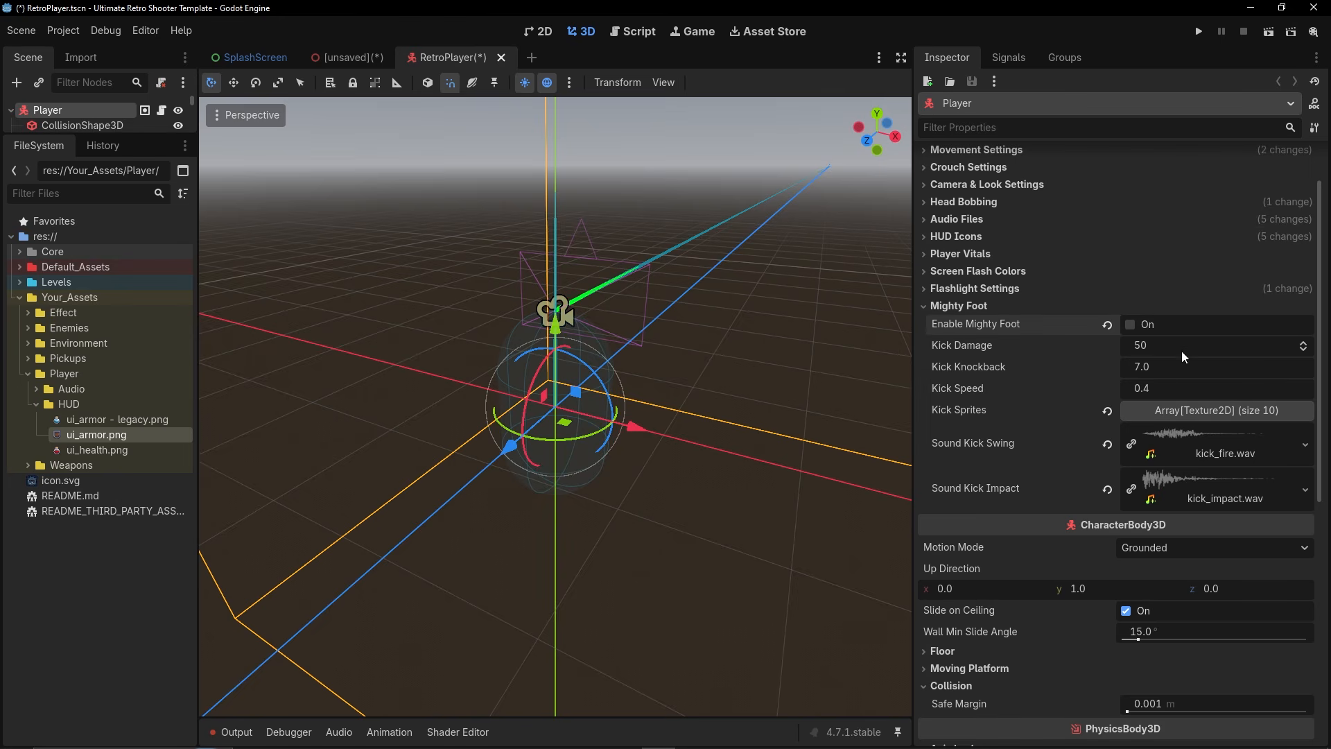
{"action": "left_click", "coordinate": [967, 306]}
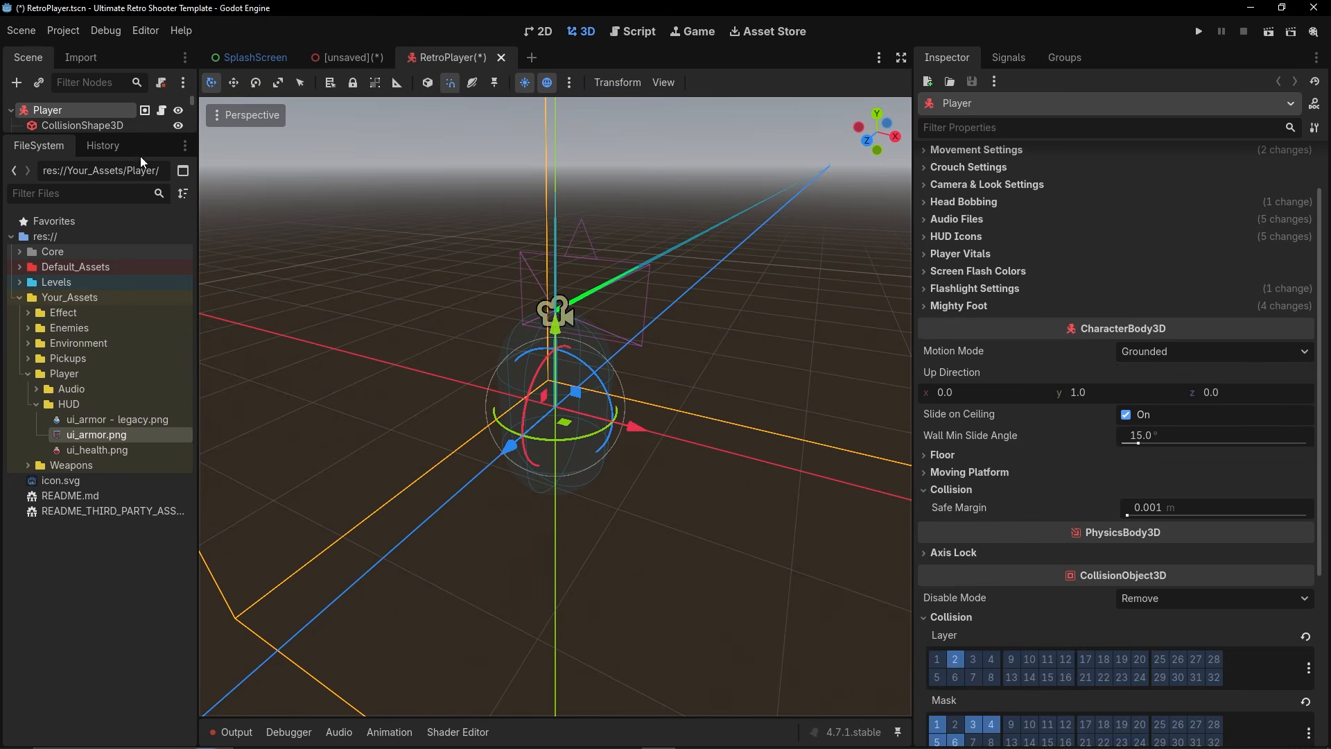
Save the RetroPlayer scene, and save the Dungeon_1 scene as dungeon_1.tscn in res://Levels.
{"action": "left_click_drag", "start_coordinate": [144, 137], "coordinate": [146, 529]}
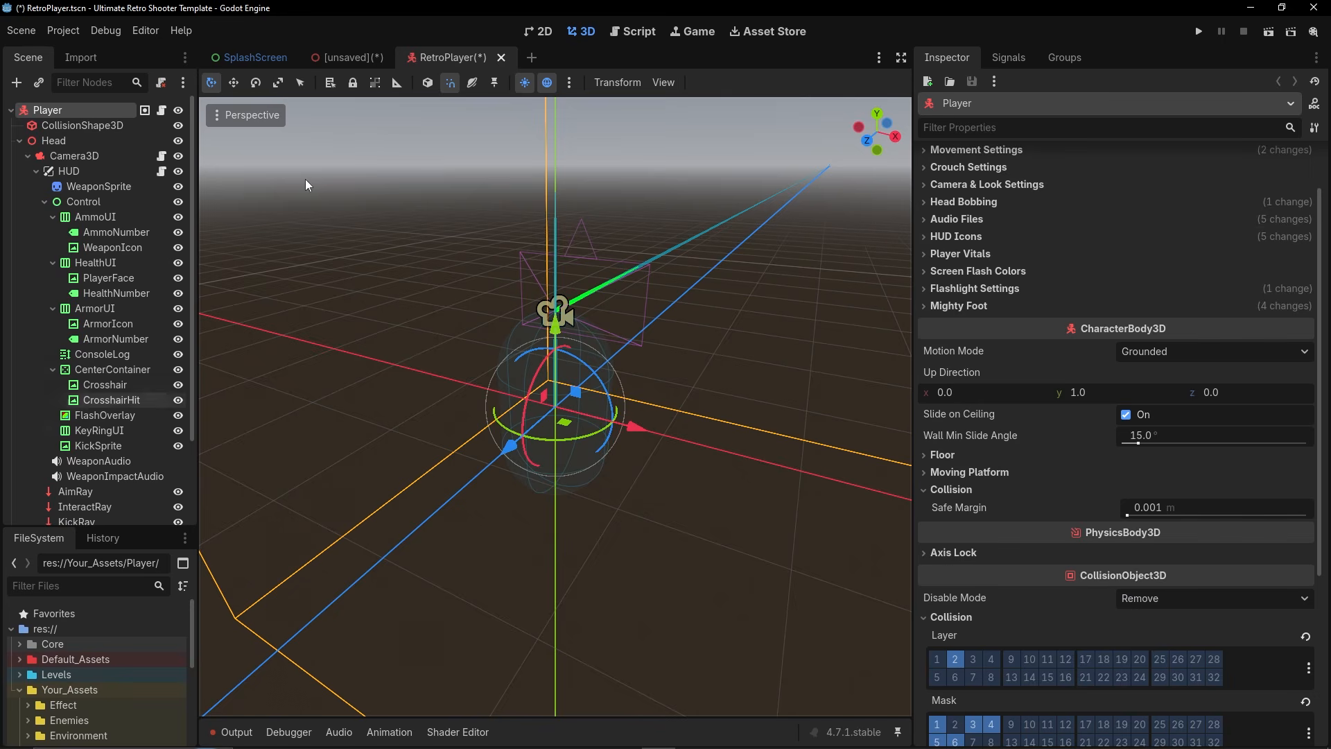
{"action": "key", "text": "ctrl+s"}
{"action": "left_click", "coordinate": [344, 55]}
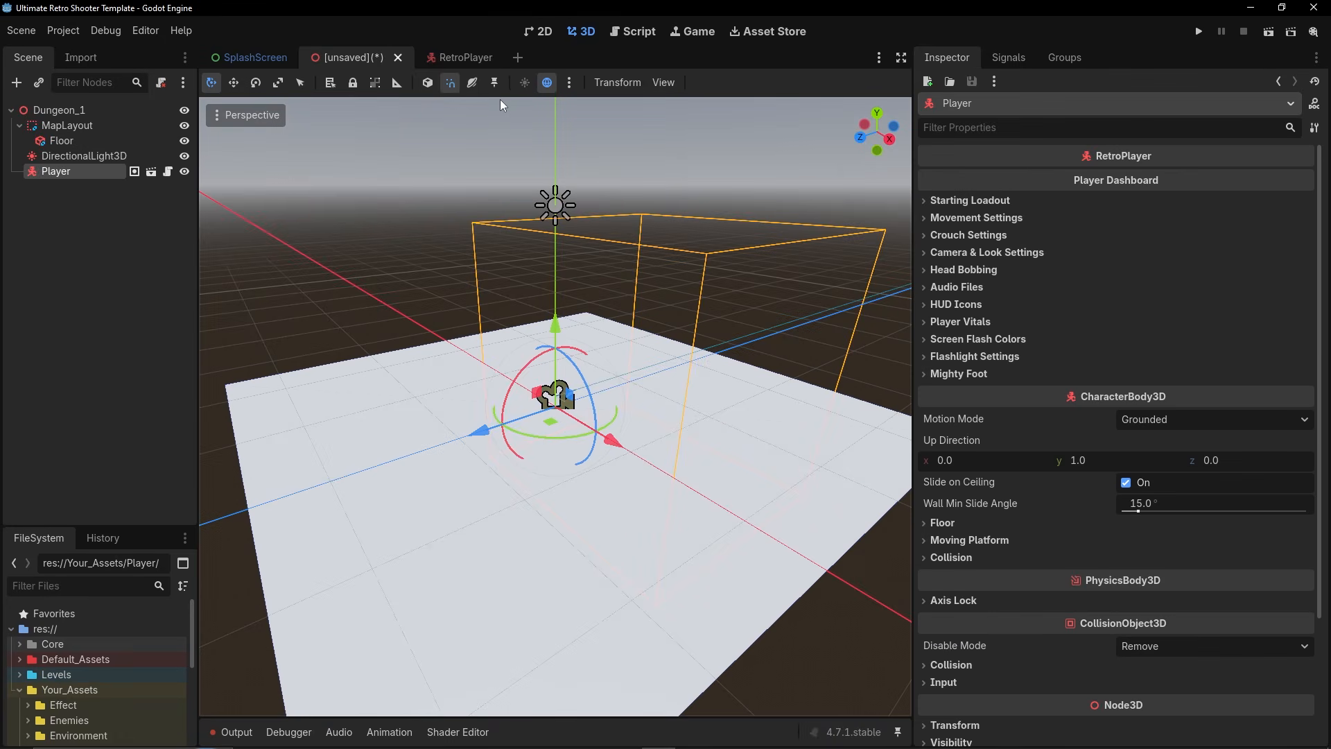
{"action": "key", "text": "ctrl+s"}
{"action": "double_click", "coordinate": [597, 214]}
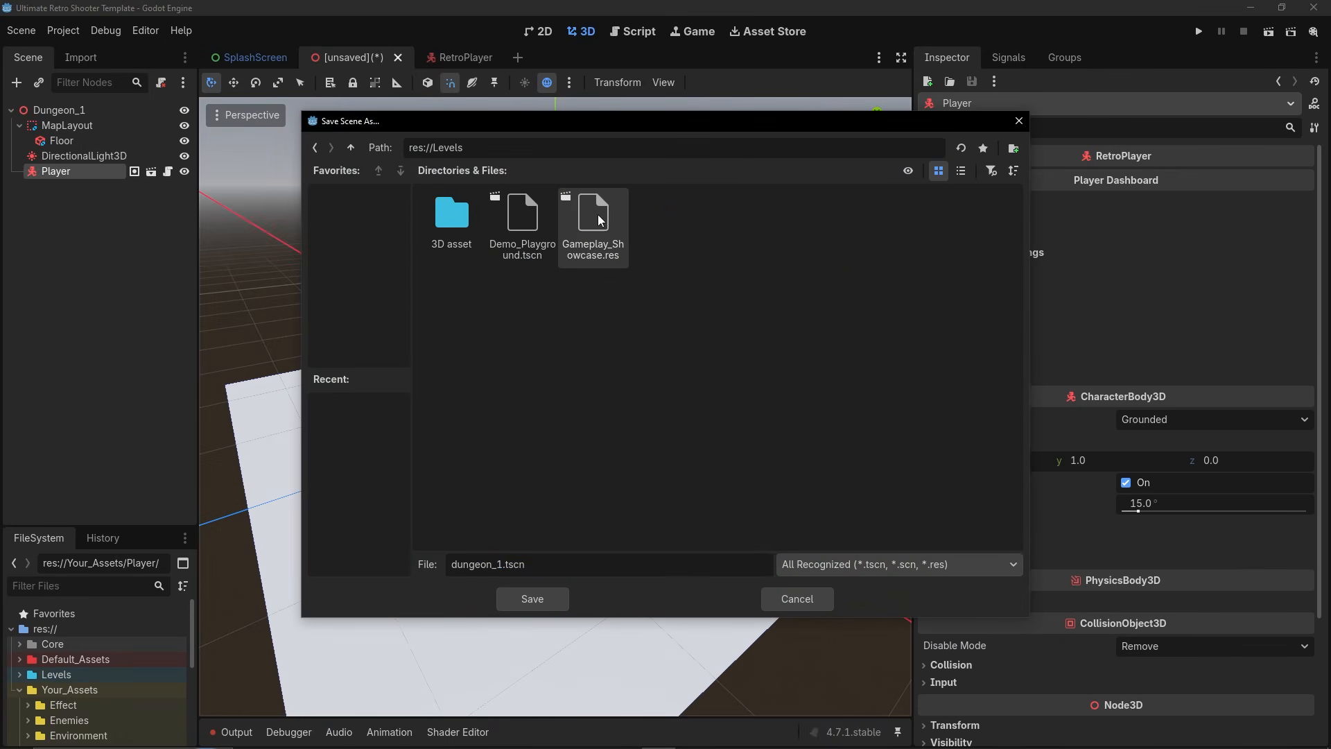
{"action": "left_click", "coordinate": [531, 600]}
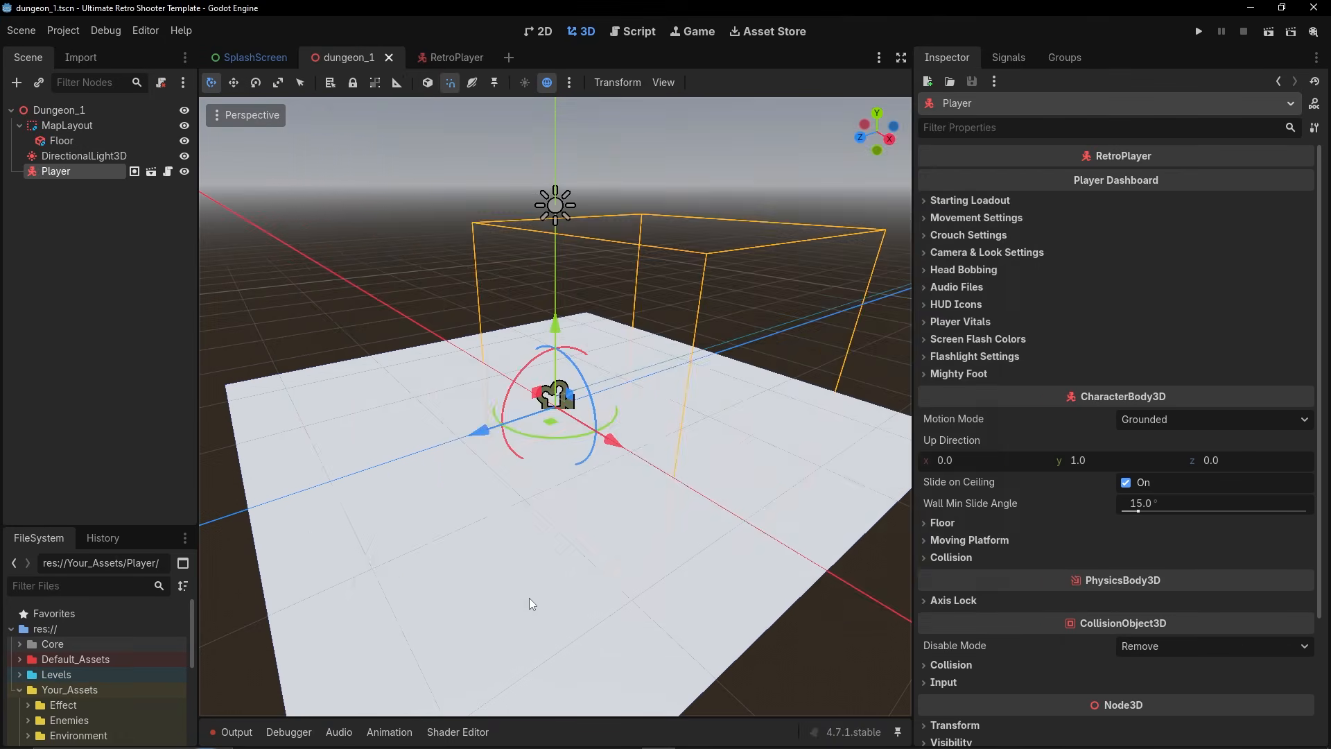
Open the MainMenu.tscn scene from the project files and clear the MainMenu root node's All Levels array.
{"action": "left_click", "coordinate": [248, 59]}
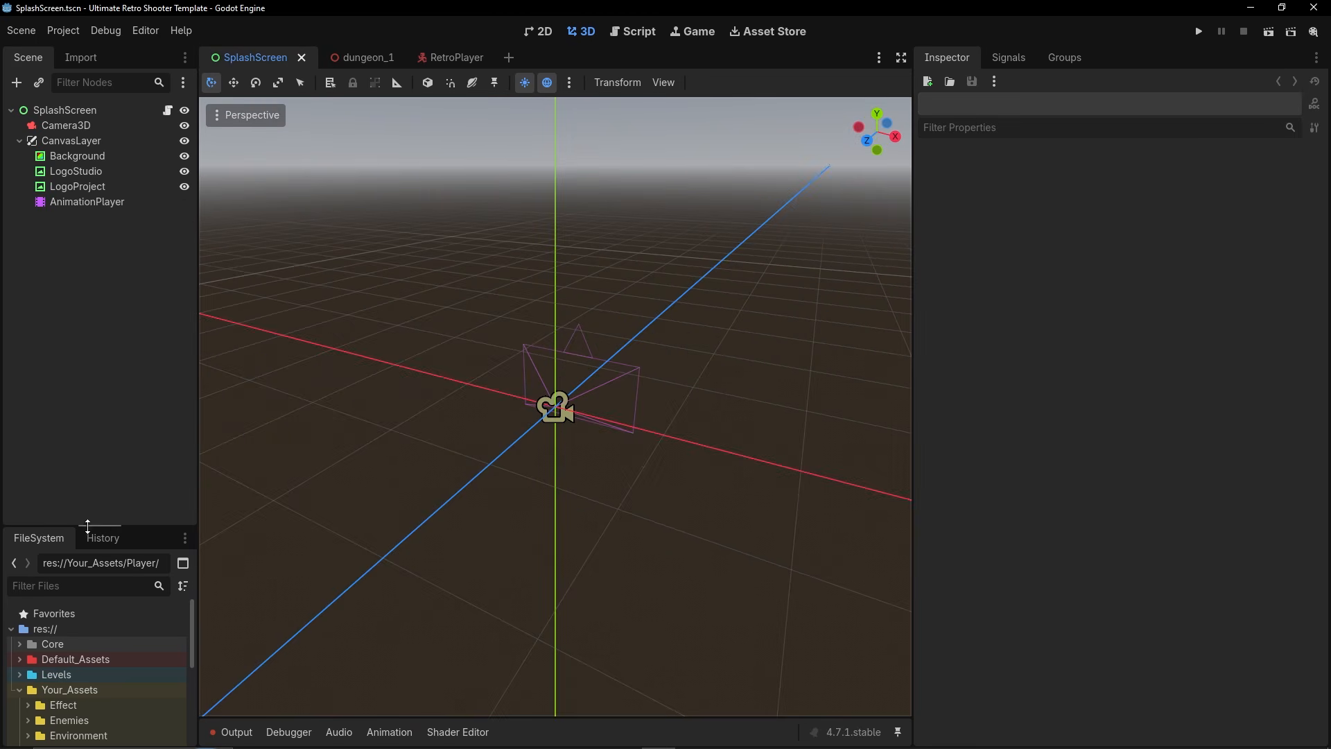
{"action": "left_click_drag", "start_coordinate": [115, 527], "coordinate": [112, 358]}
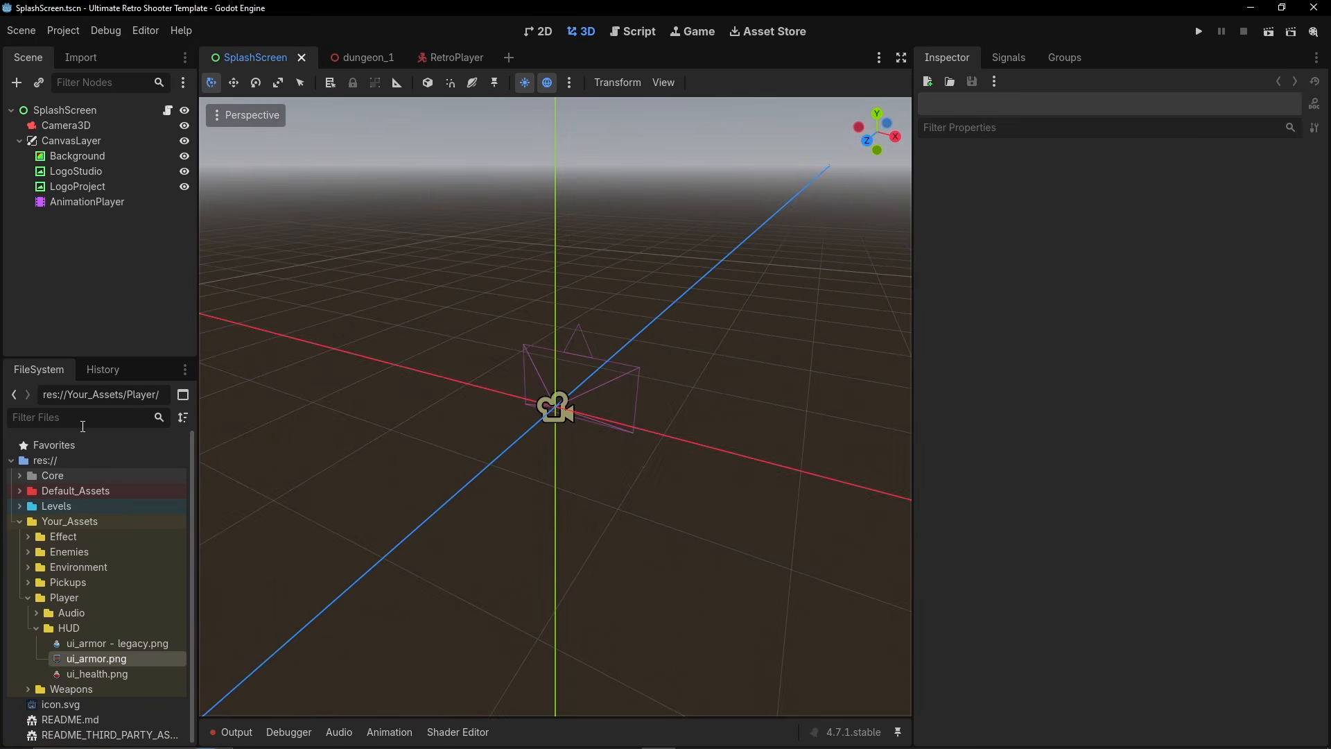
{"action": "type", "text": "main m"}
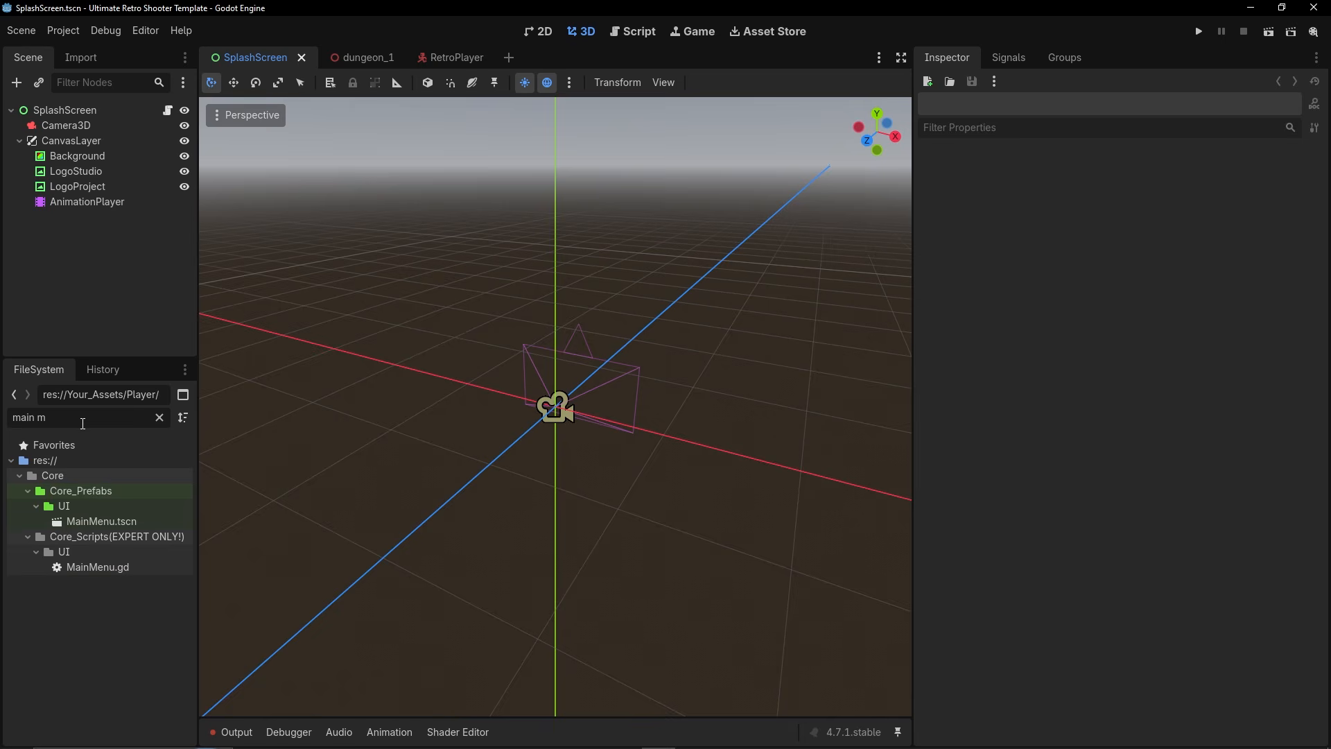
{"action": "double_click", "coordinate": [101, 521]}
{"action": "left_click", "coordinate": [60, 126]}
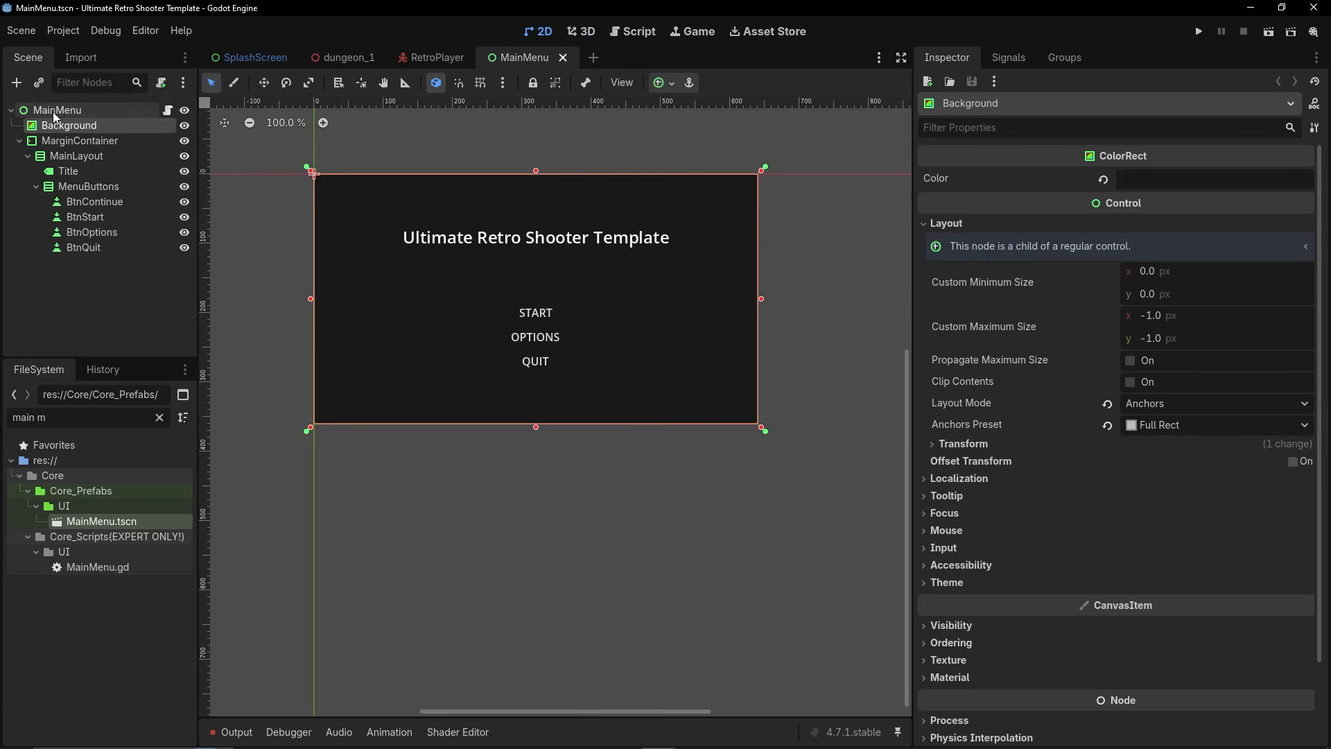
{"action": "left_click", "coordinate": [53, 111]}
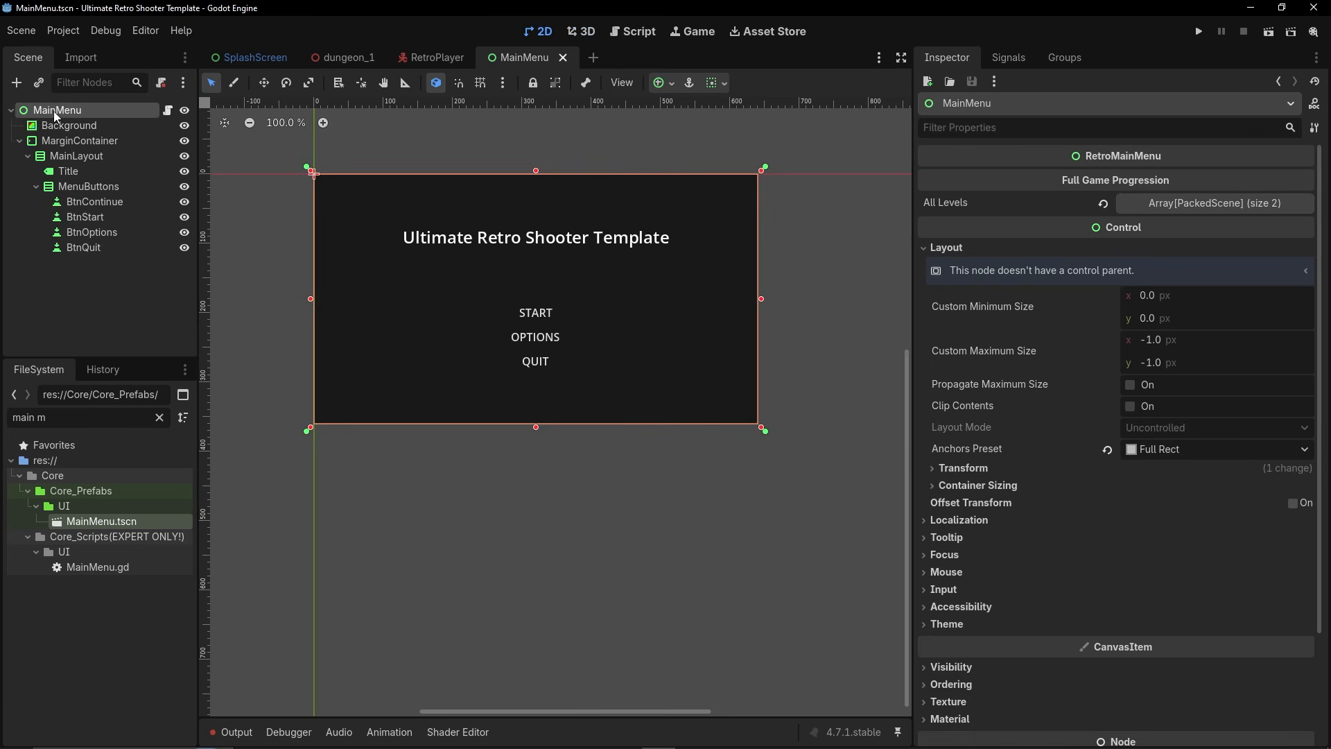
{"action": "left_click", "coordinate": [1103, 203]}
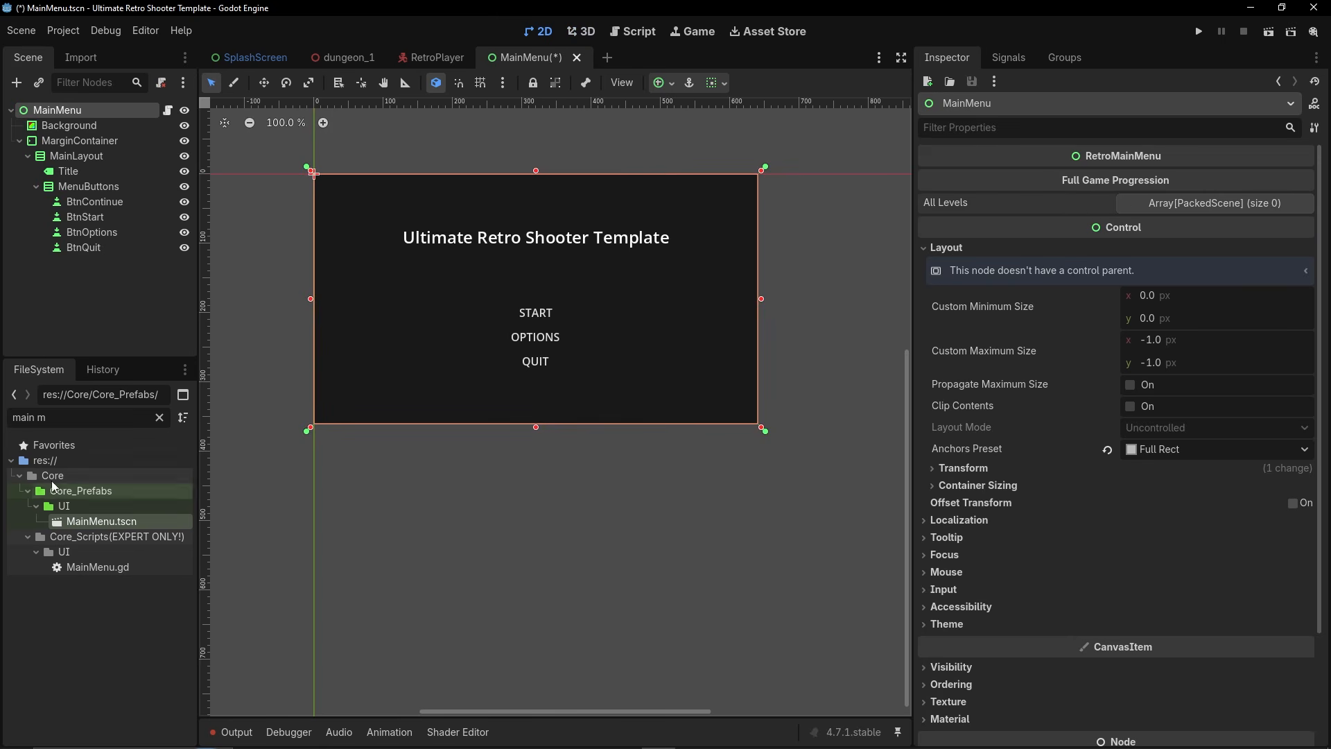
Clear the file filter and add dungeon_1.tscn from the Levels folder to MainMenu's All Levels array.
{"action": "left_click", "coordinate": [161, 417]}
{"action": "left_click", "coordinate": [37, 506]}
{"action": "left_click", "coordinate": [29, 490]}
{"action": "left_click", "coordinate": [20, 477]}
{"action": "left_click", "coordinate": [19, 521]}
{"action": "left_click", "coordinate": [20, 506]}
{"action": "left_click", "coordinate": [89, 551]}
{"action": "left_click_drag", "start_coordinate": [88, 551], "coordinate": [1182, 205]}
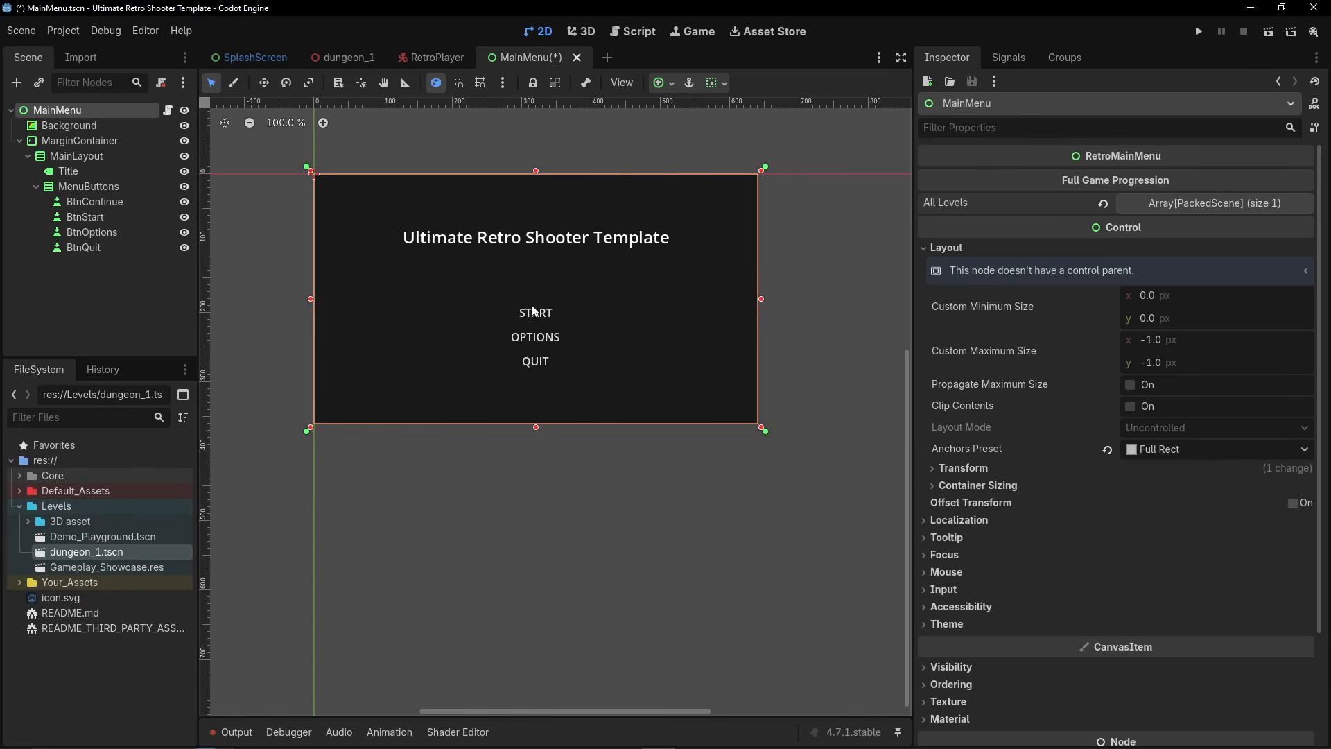
Check the entry in the All Levels array, and save and close the MainMenu scene.
{"action": "left_click", "coordinate": [1183, 204]}
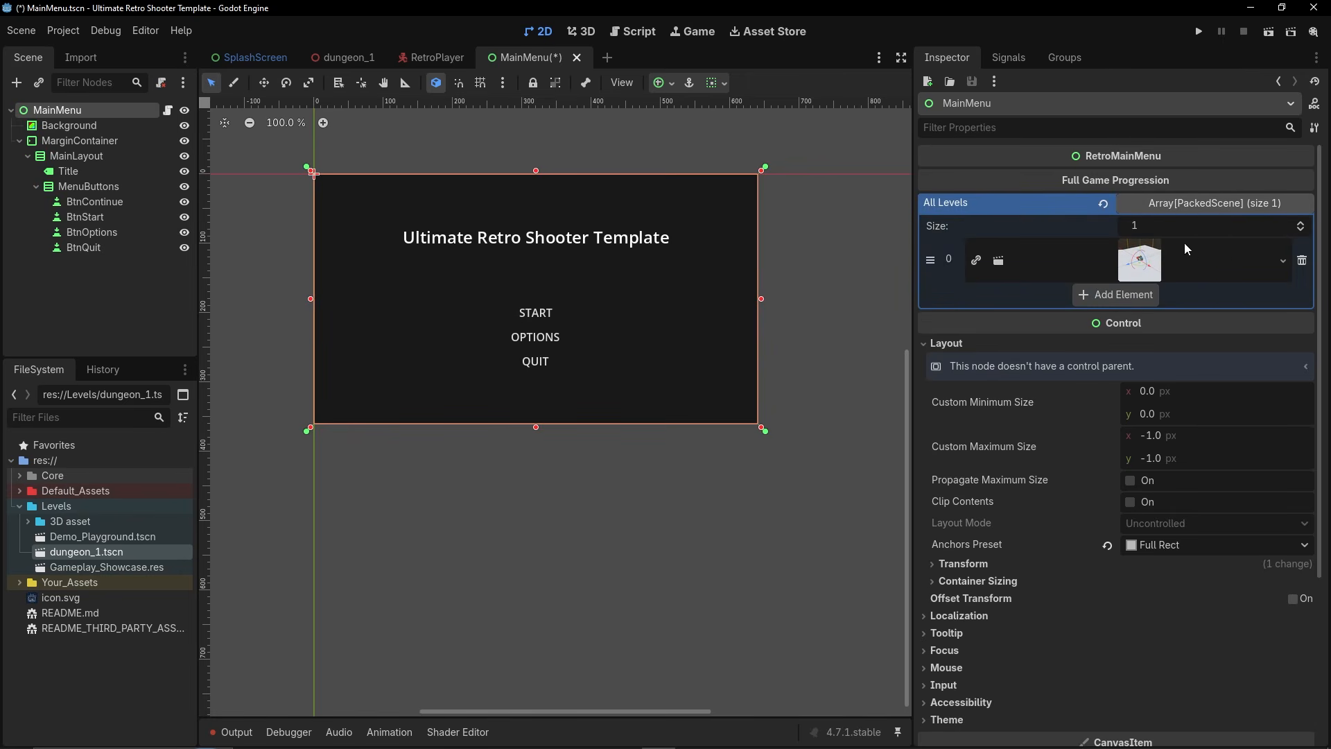
{"action": "left_click", "coordinate": [1192, 204]}
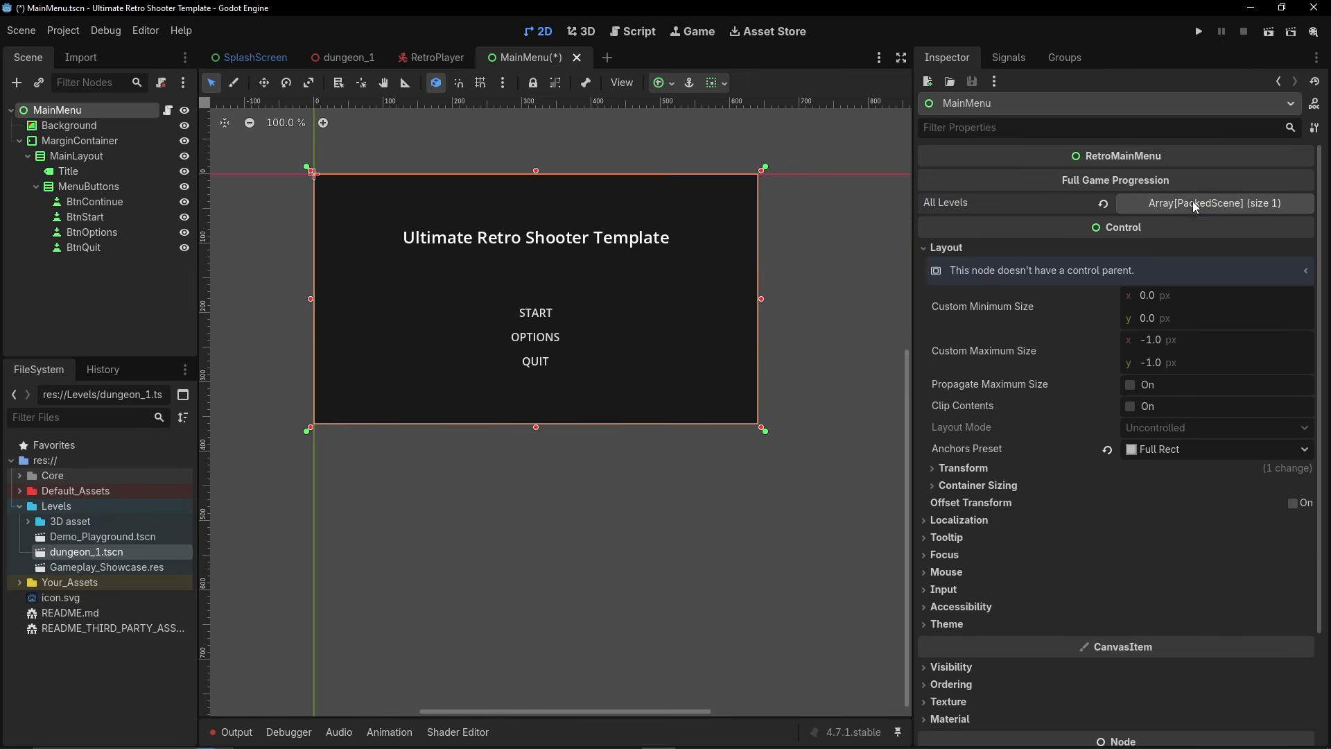
{"action": "key", "text": "ctrl+s"}
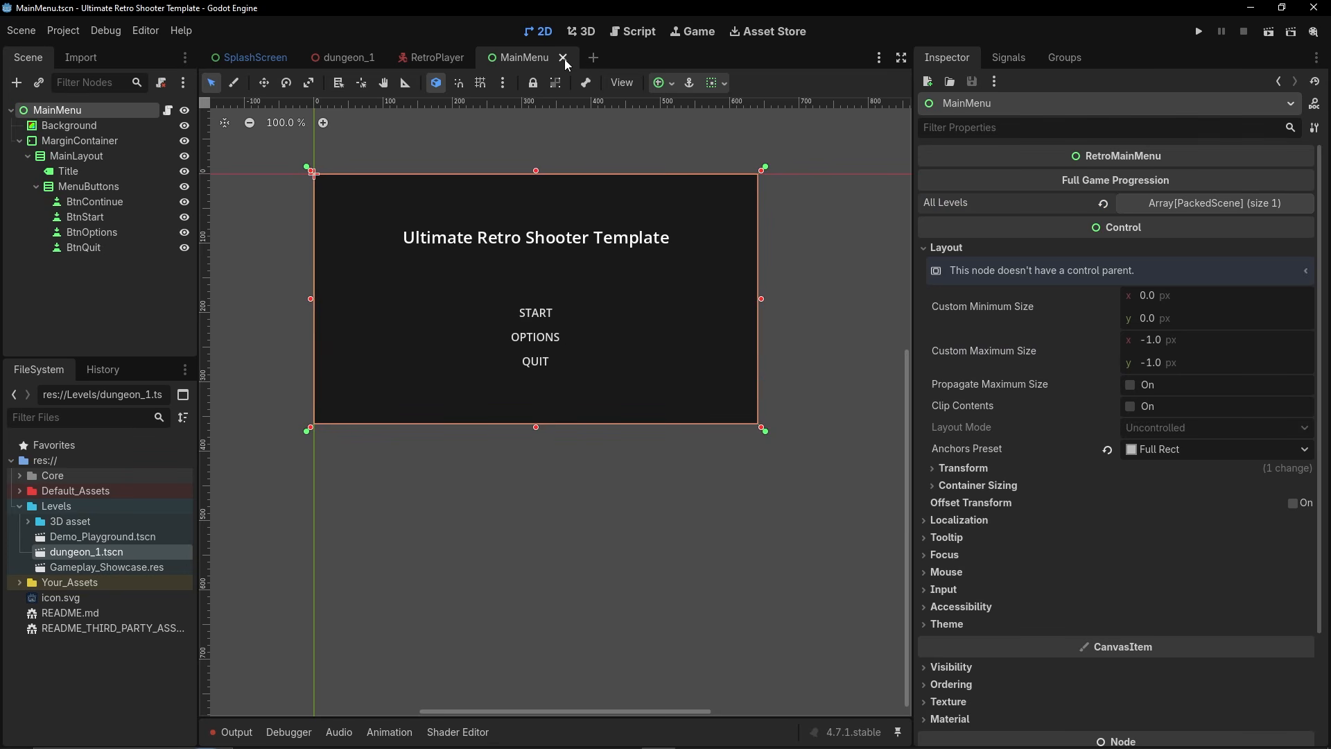
{"action": "left_click", "coordinate": [563, 58]}
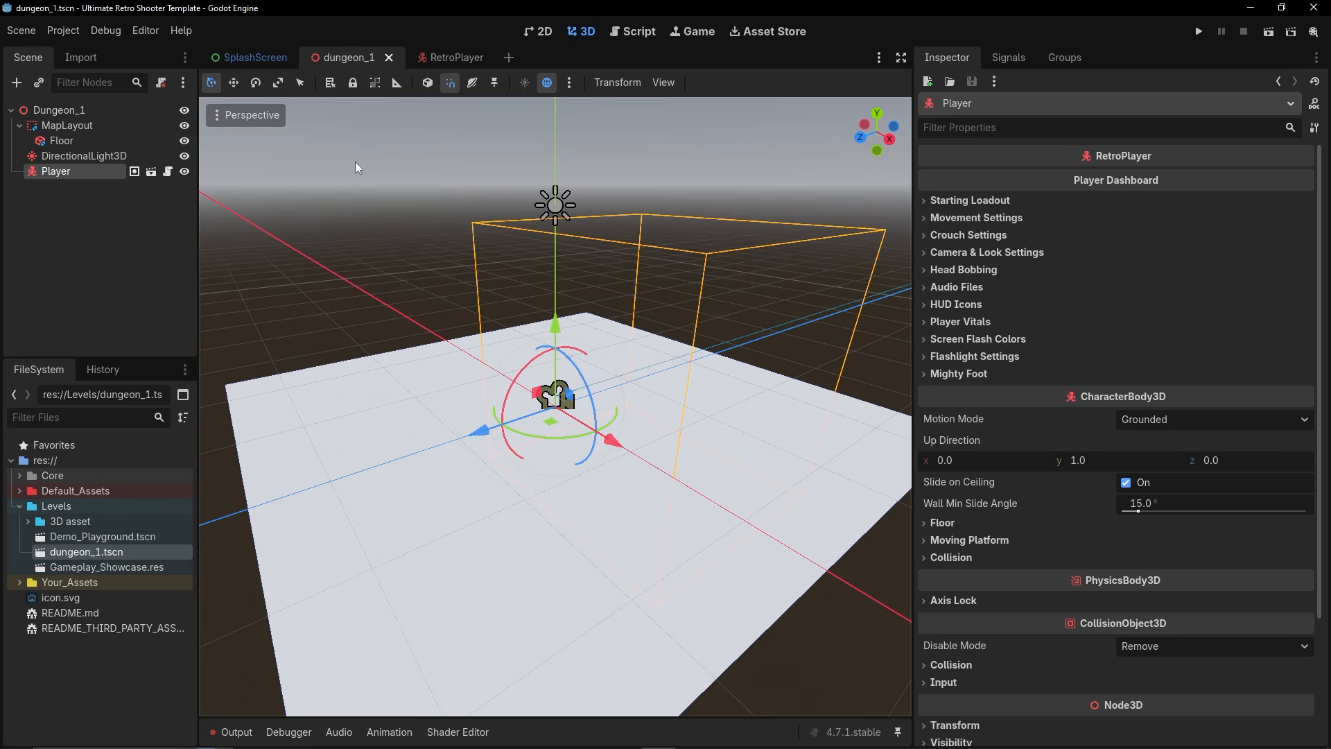
Run the dungeon_1 scene on its own and test the player's walking, strafing and jumping on the floor.
{"action": "left_click", "coordinate": [1270, 36]}
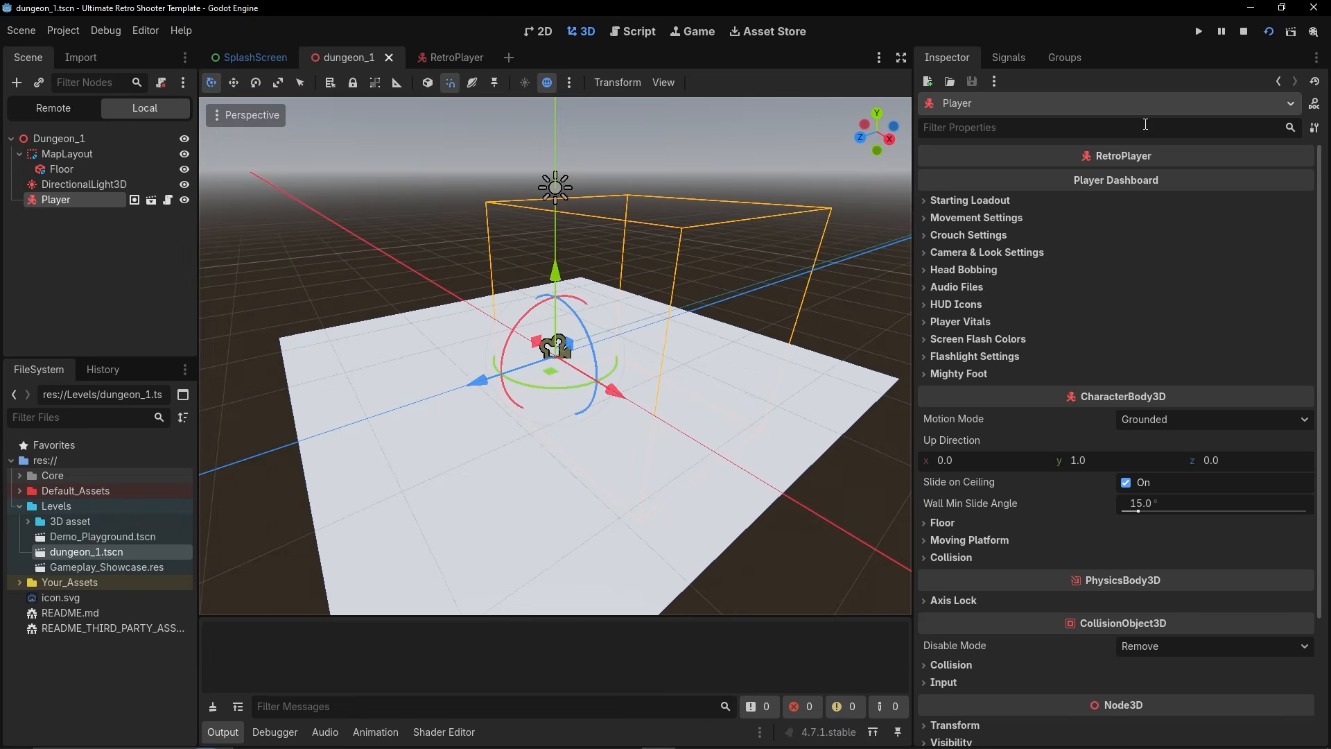
{"action": "key", "text": "w"}
{"action": "key", "text": "w"}
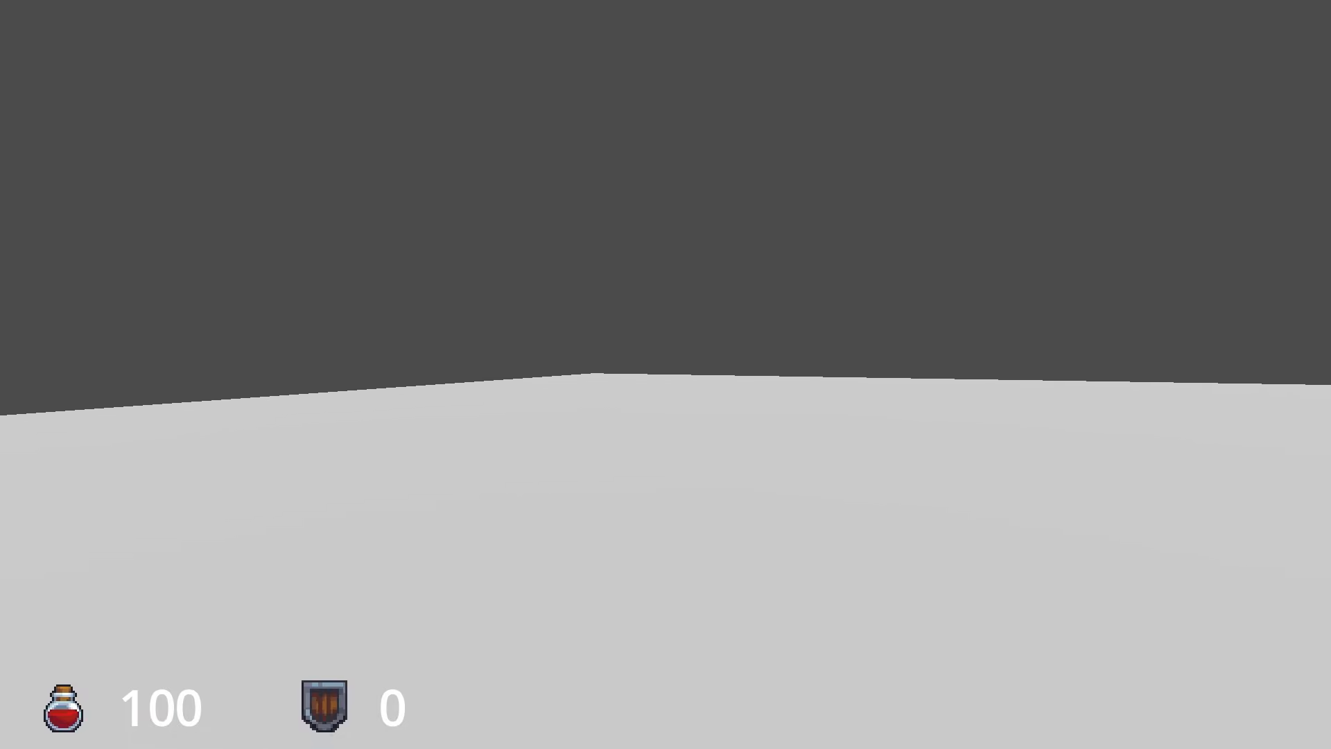
{"action": "key", "text": "space"}
{"action": "key", "text": "space"}
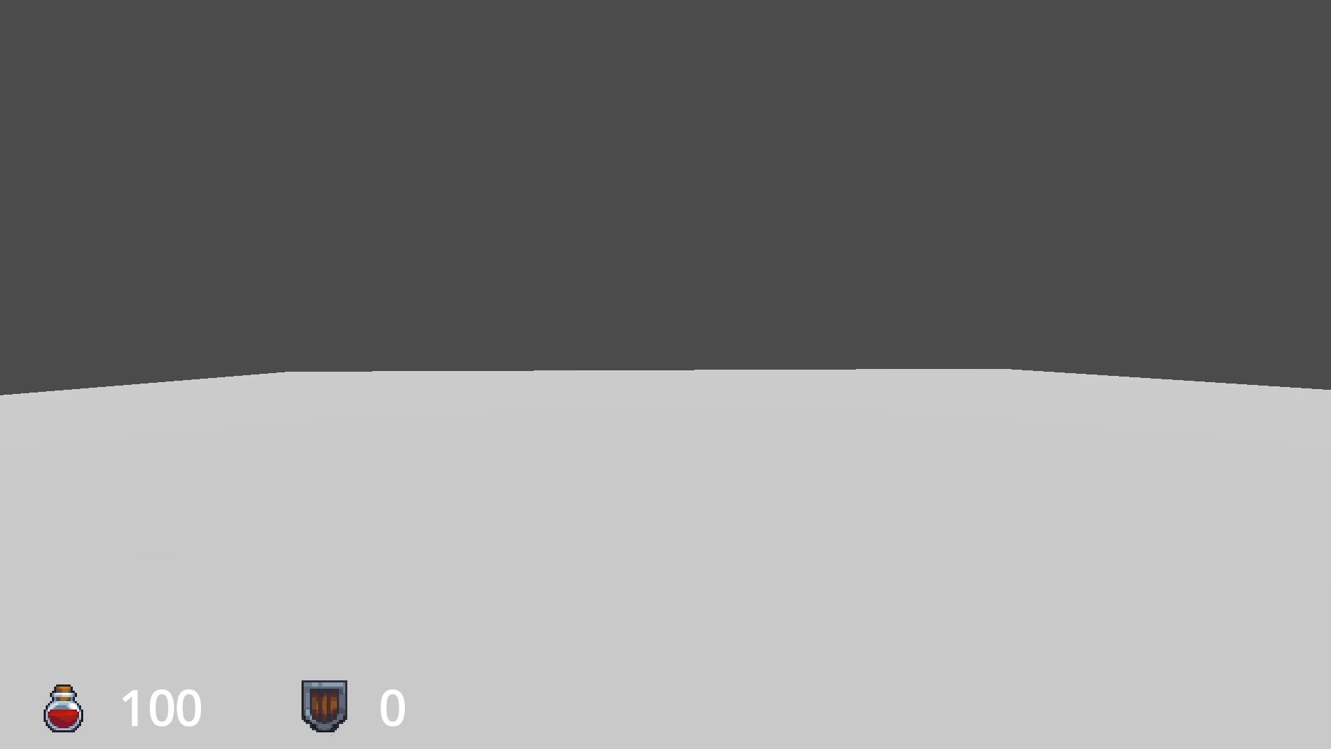
{"action": "key", "text": "w"}
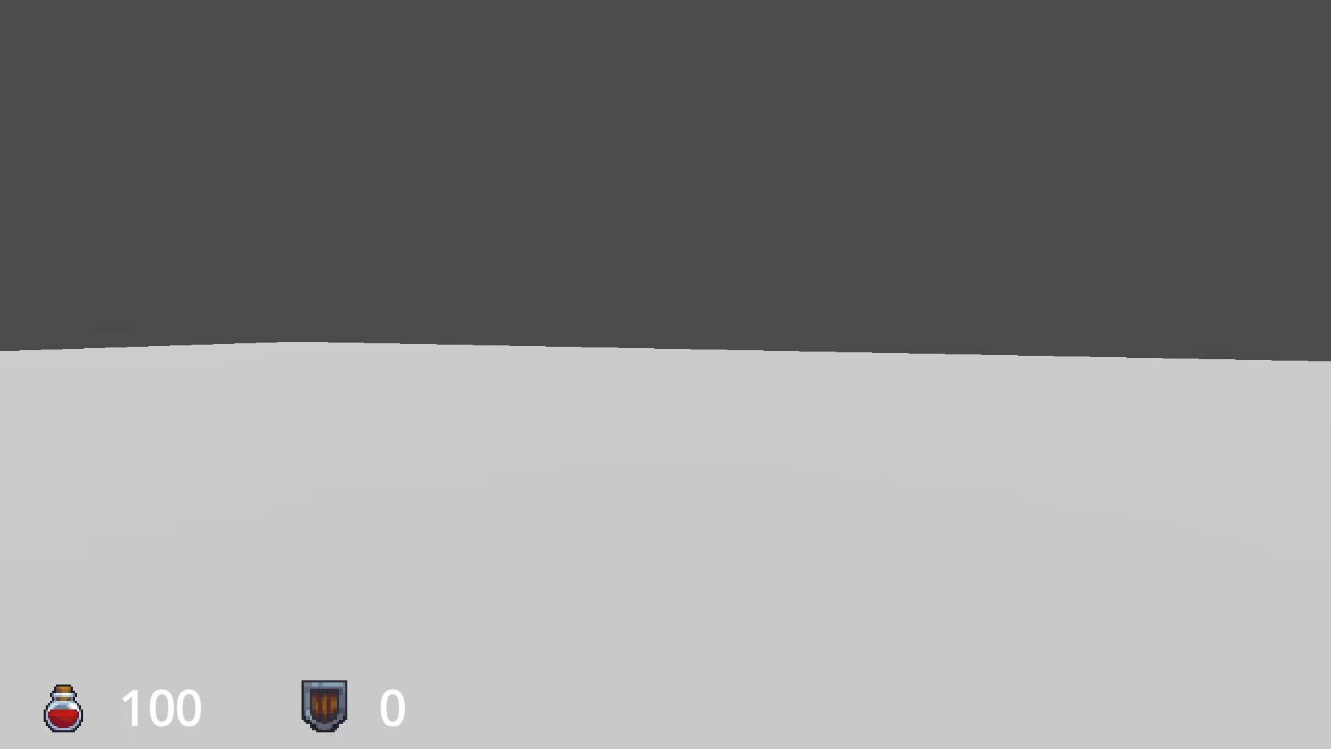
{"action": "key", "text": "w"}
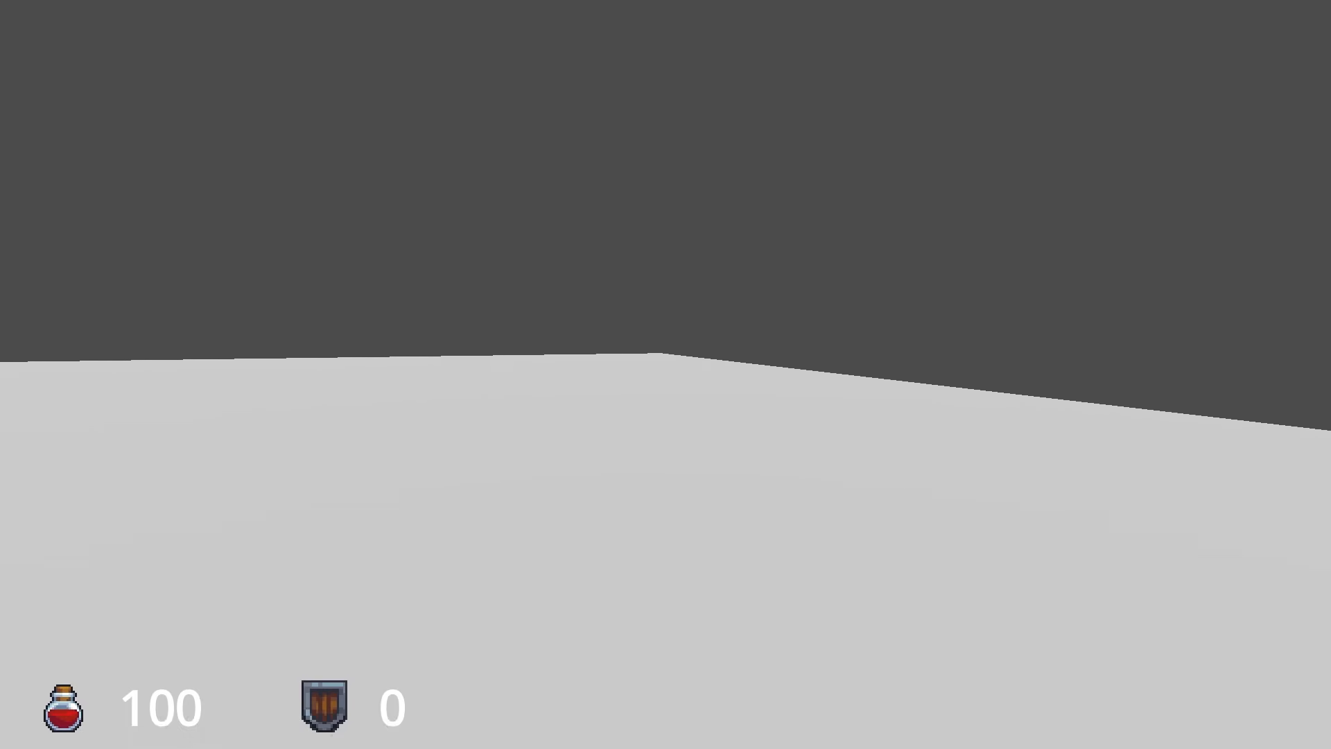
{"action": "key", "text": "w"}
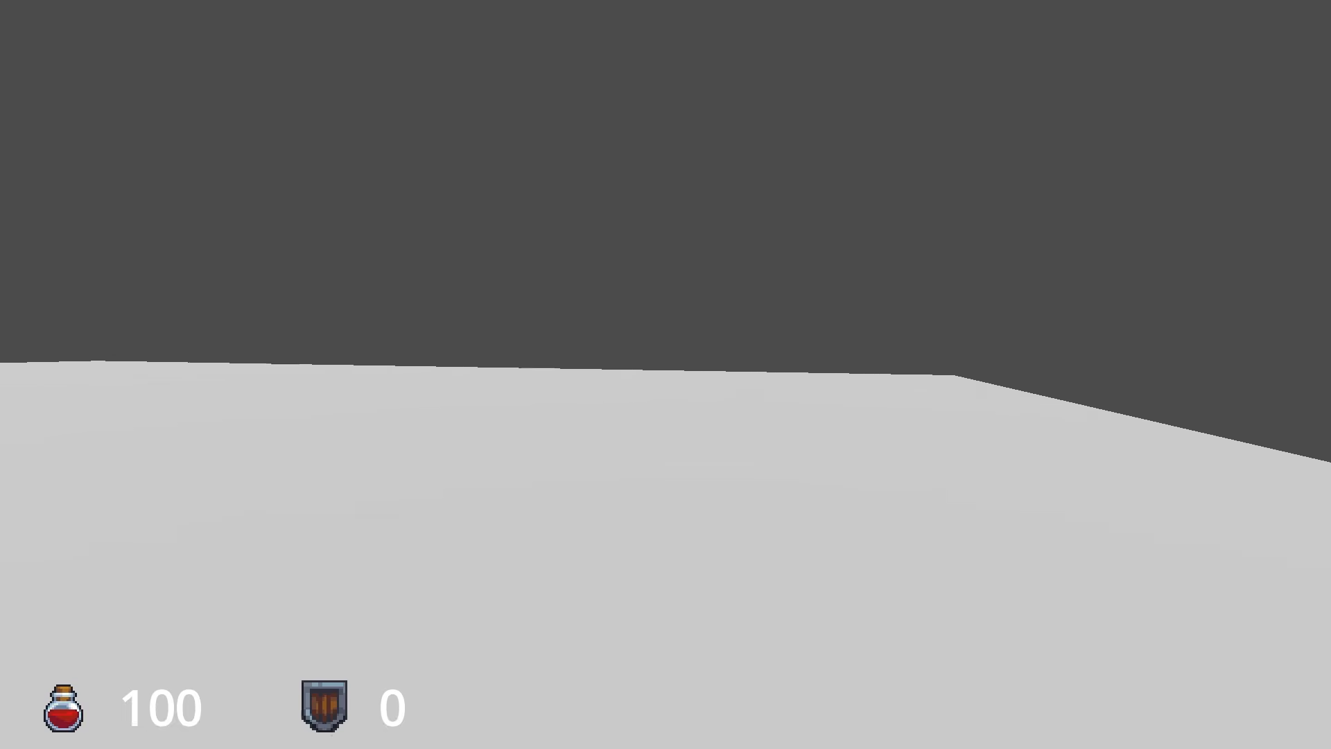
{"action": "key", "text": "d"}
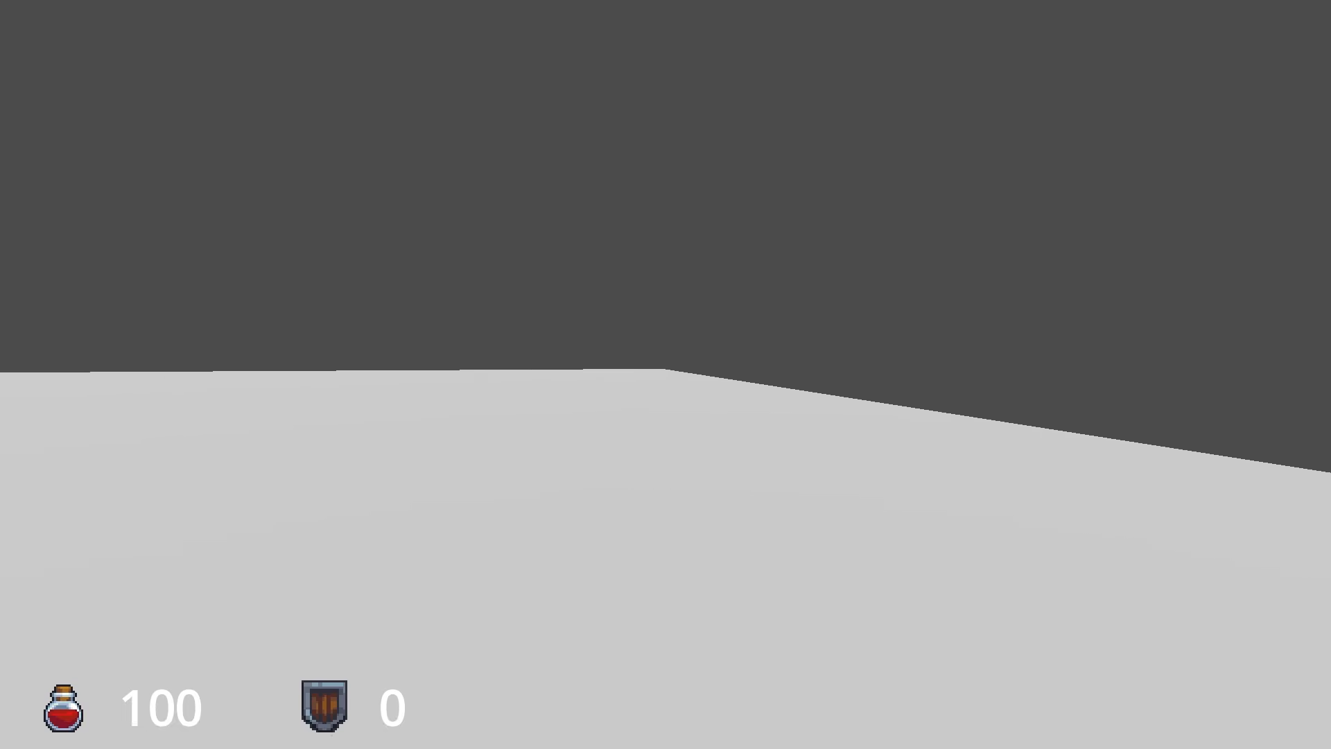
{"action": "key", "text": "w"}
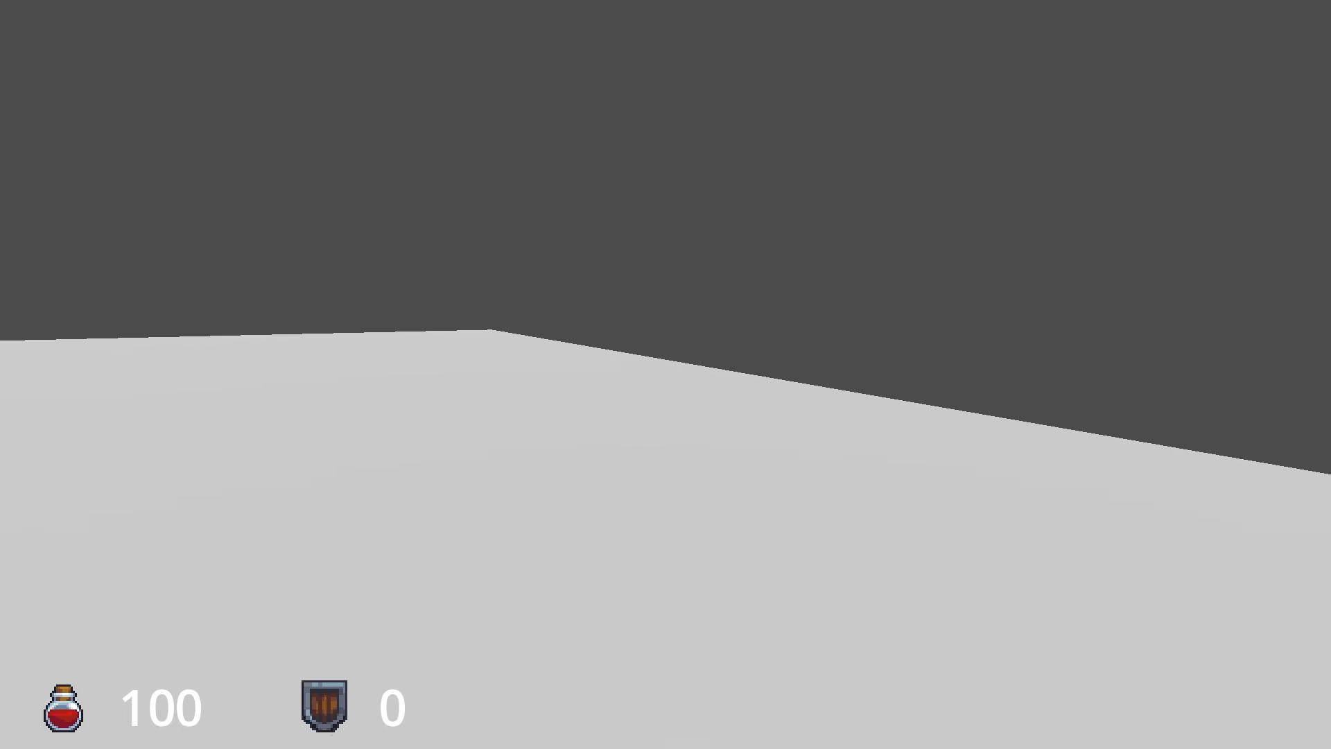
{"action": "key", "text": "a"}
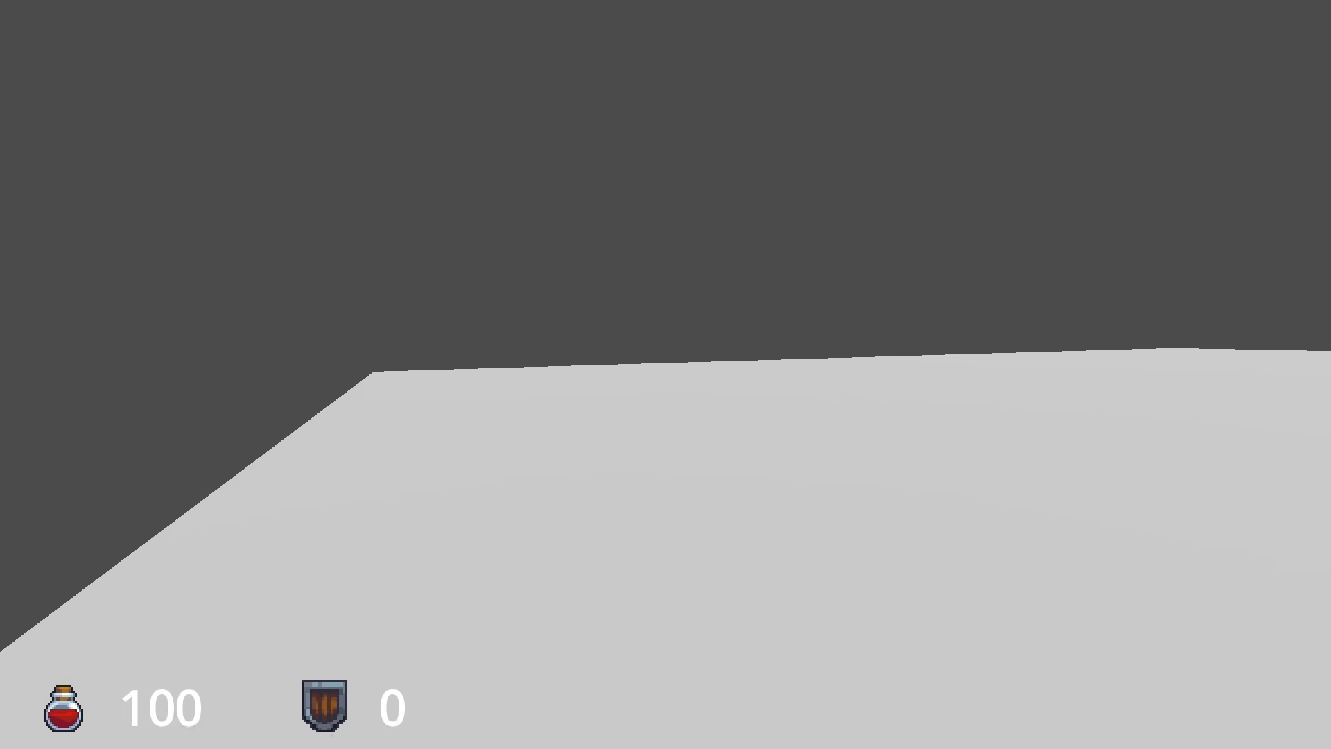
Pause the running game and quit back to the editor.
{"action": "key", "text": "Escape"}
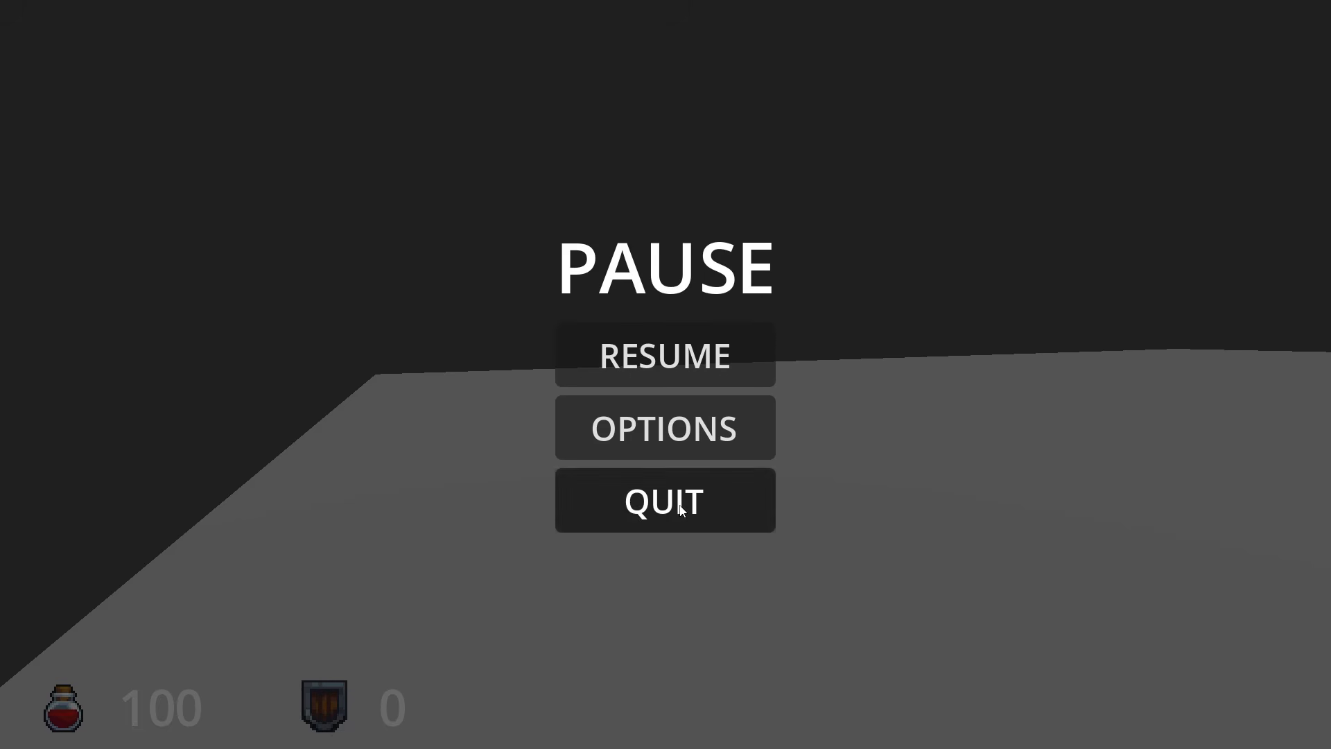
{"action": "left_click", "coordinate": [679, 506]}
{"action": "left_click", "coordinate": [670, 584]}
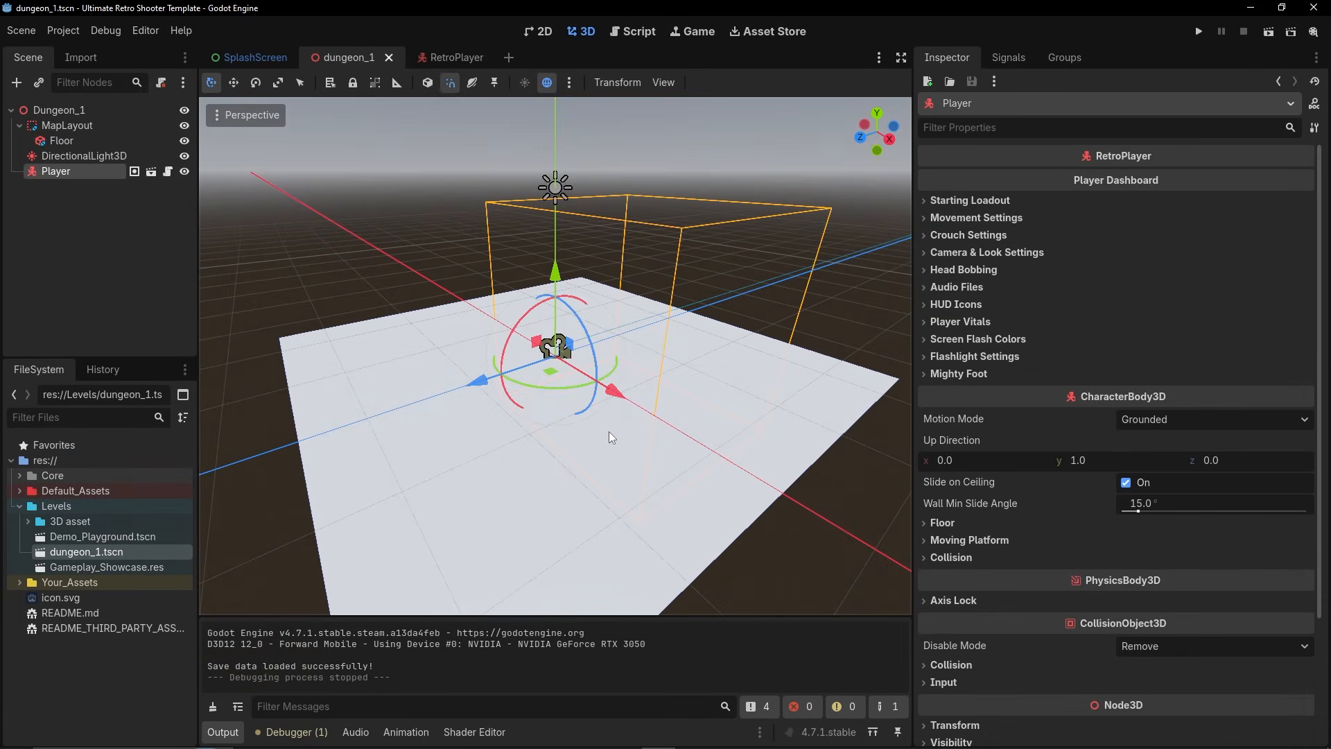
Collapse the Levels and Player folders in the project files and expand Your_Assets/Enemies.
{"action": "scroll", "coordinate": [608, 431], "scroll_direction": "down", "scroll_amount": 5}
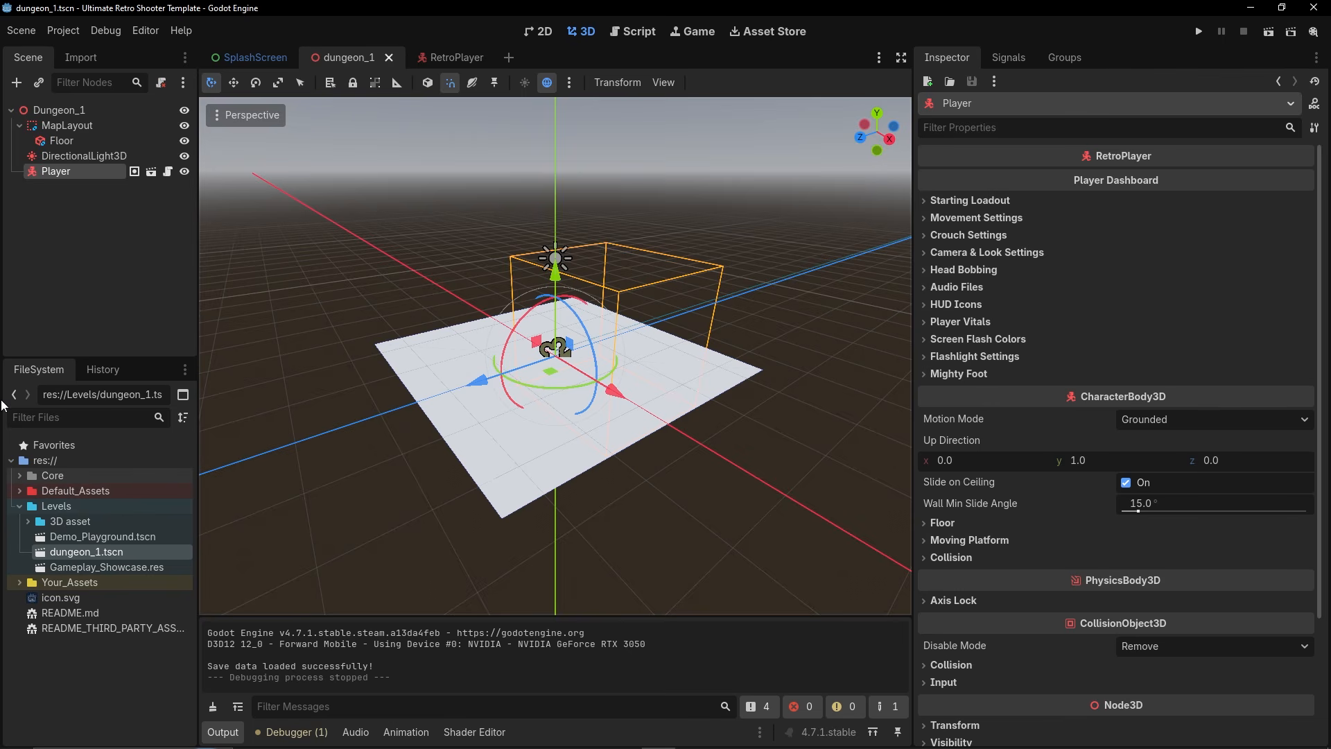
{"action": "left_click", "coordinate": [20, 505]}
{"action": "left_click", "coordinate": [19, 520]}
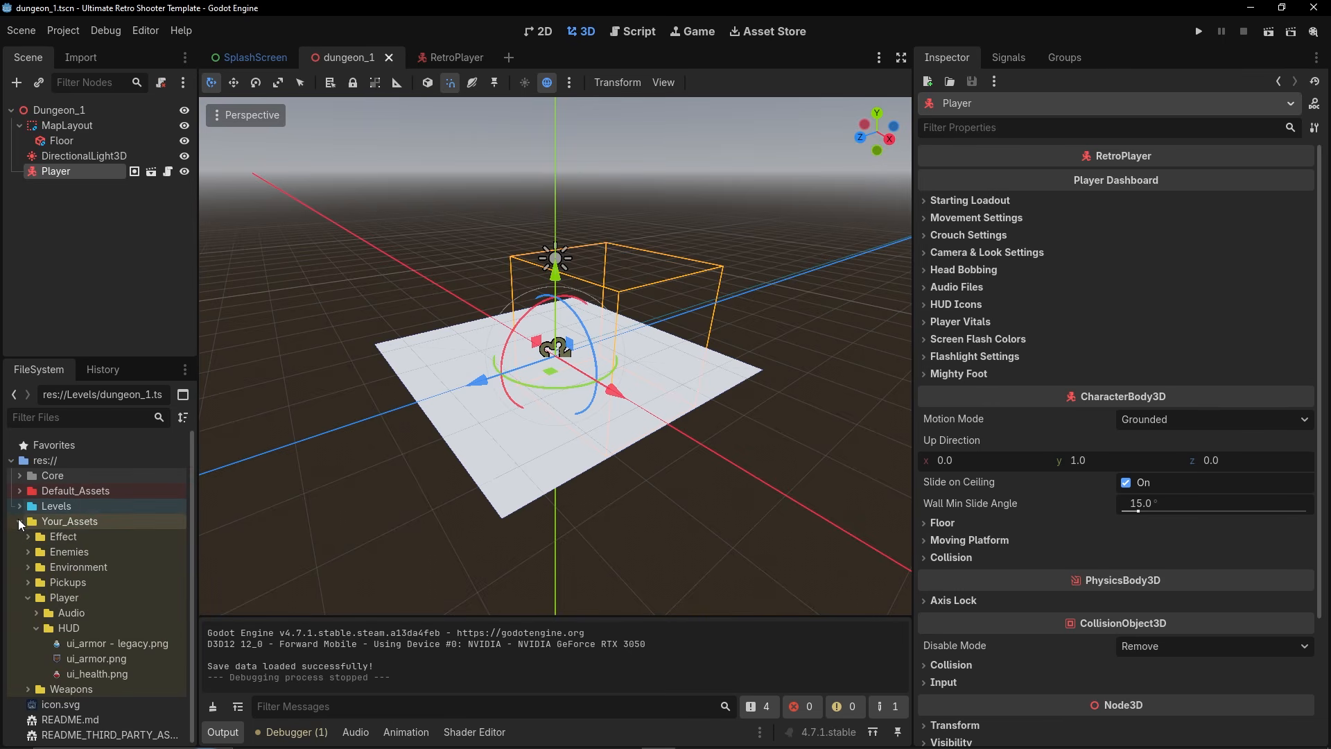
{"action": "left_click", "coordinate": [36, 628]}
{"action": "left_click", "coordinate": [27, 596]}
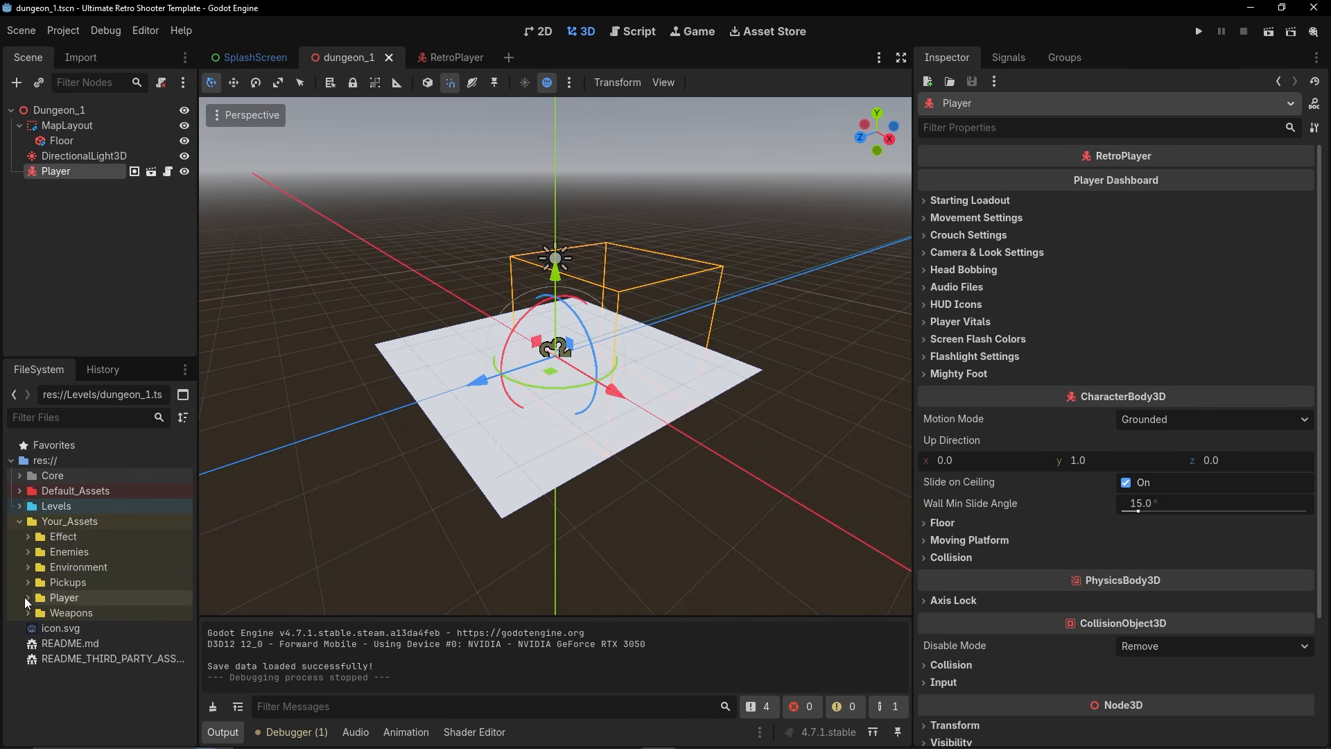
{"action": "left_click", "coordinate": [28, 553]}
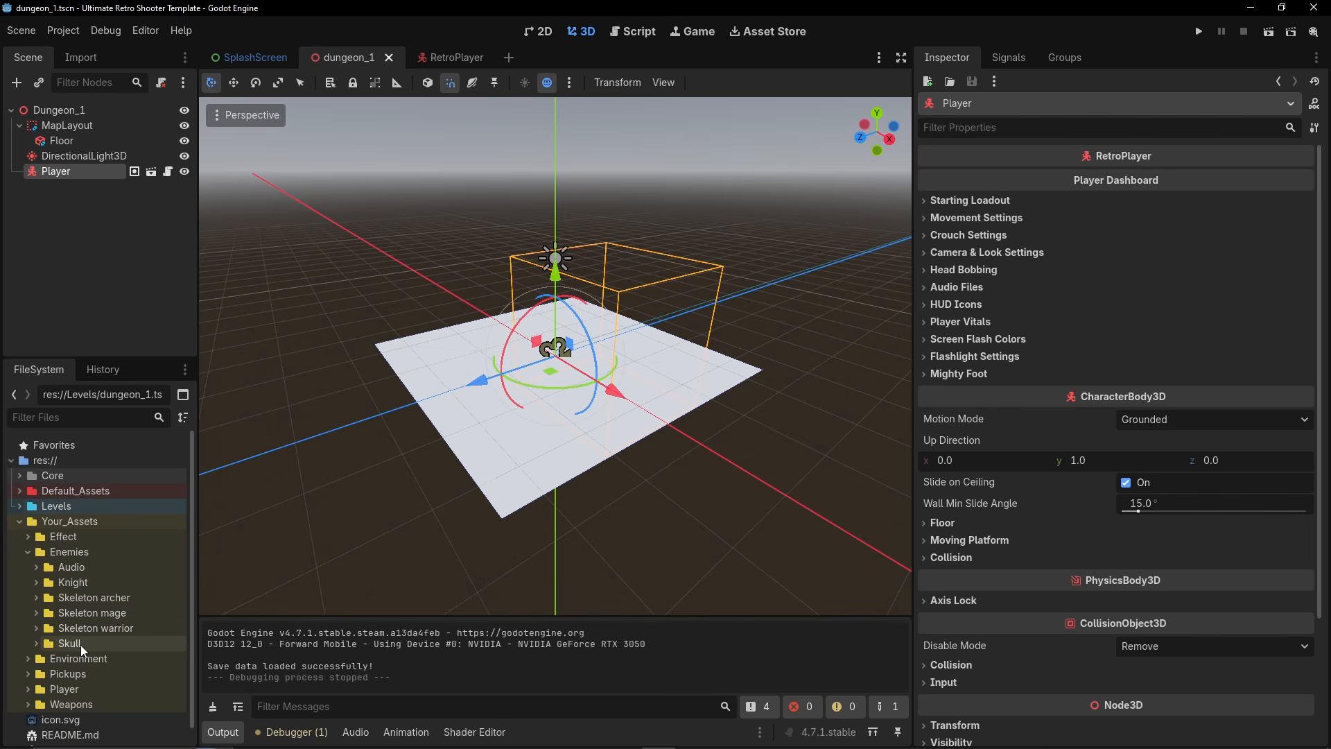
Create a RetroEnemyResource in the Your_Assets/Enemies/Knight folder and save it as knight_resource.tres.
{"action": "left_click", "coordinate": [38, 582]}
{"action": "right_click", "coordinate": [61, 582]}
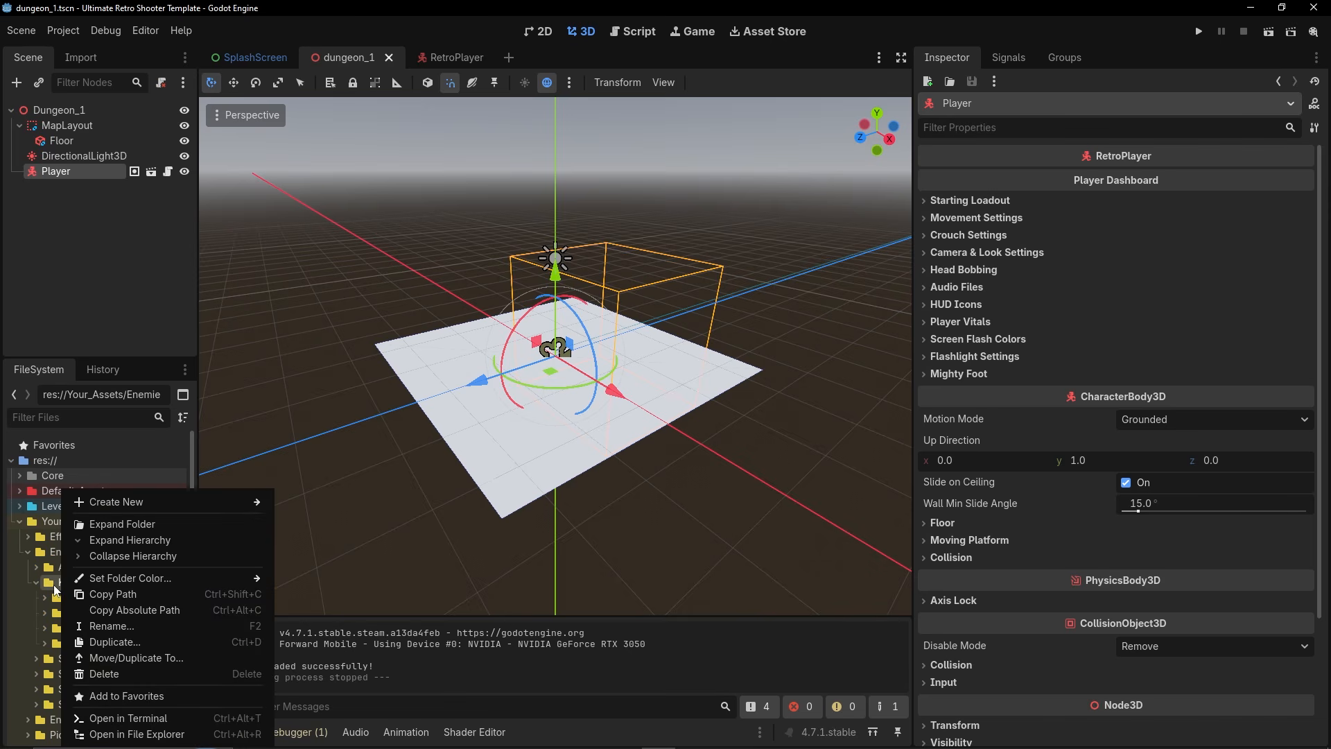
{"action": "mouse_move", "coordinate": [133, 503]}
{"action": "left_click", "coordinate": [311, 549]}
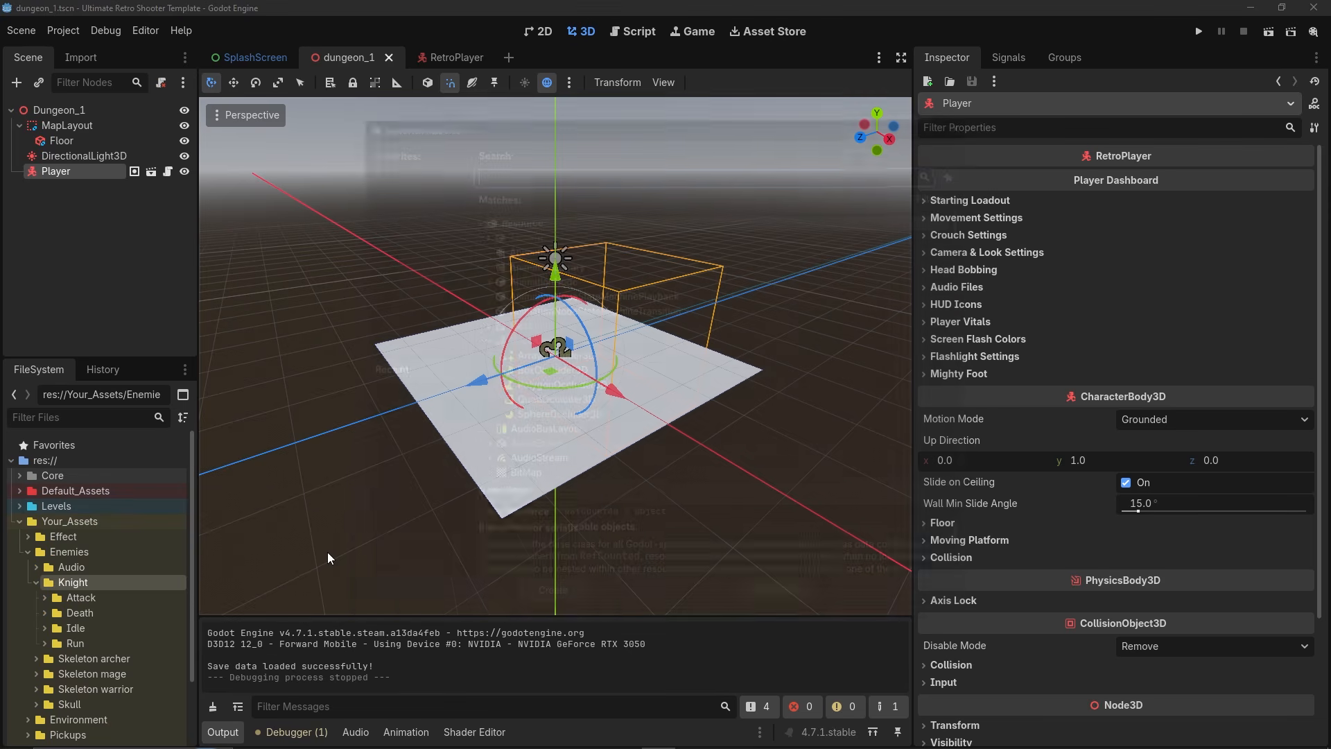
{"action": "type", "text": "retro"}
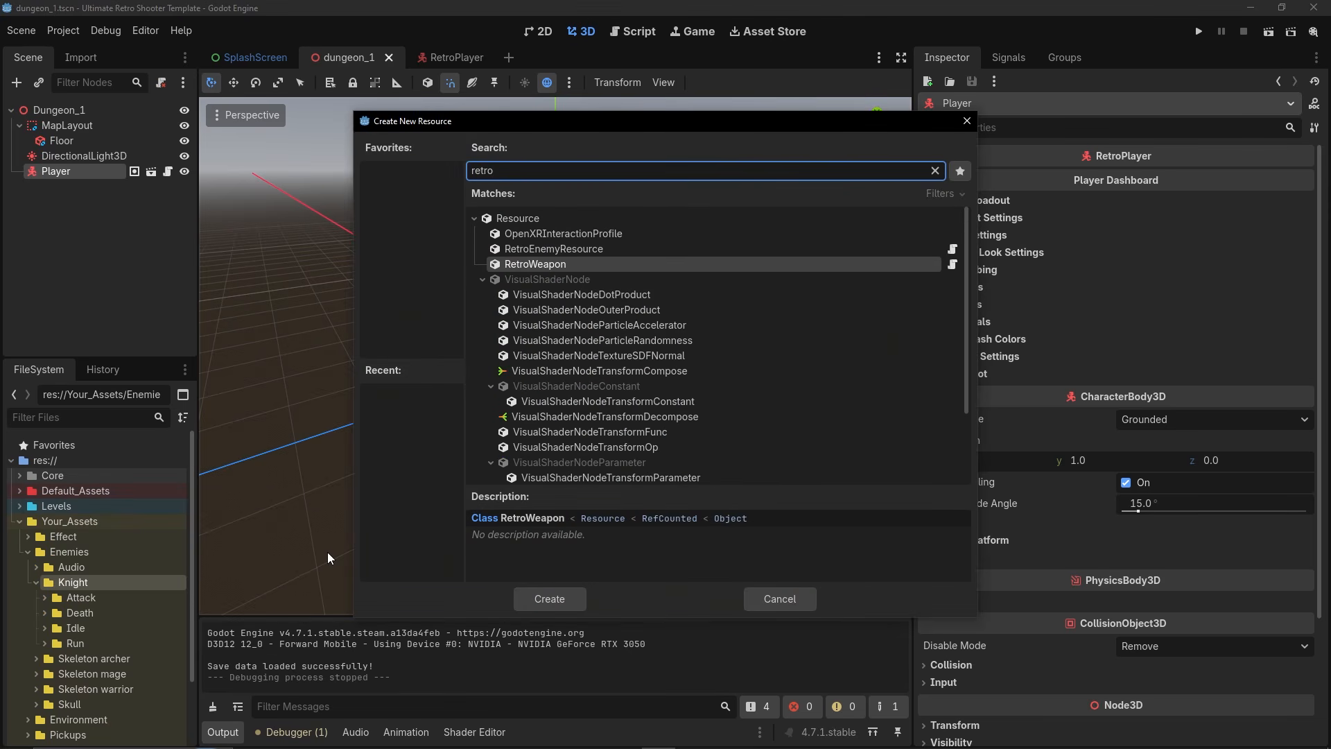
{"action": "type", "text": "enemy"}
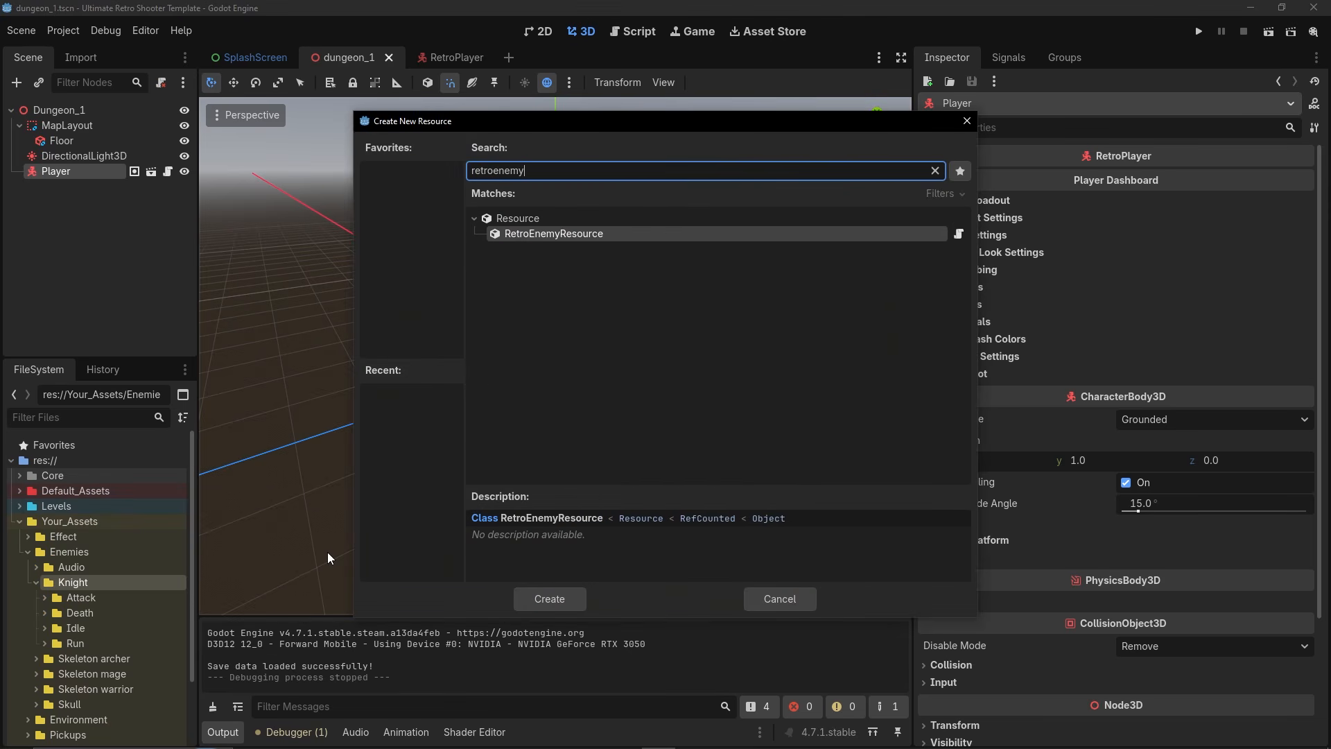
{"action": "left_click", "coordinate": [543, 597]}
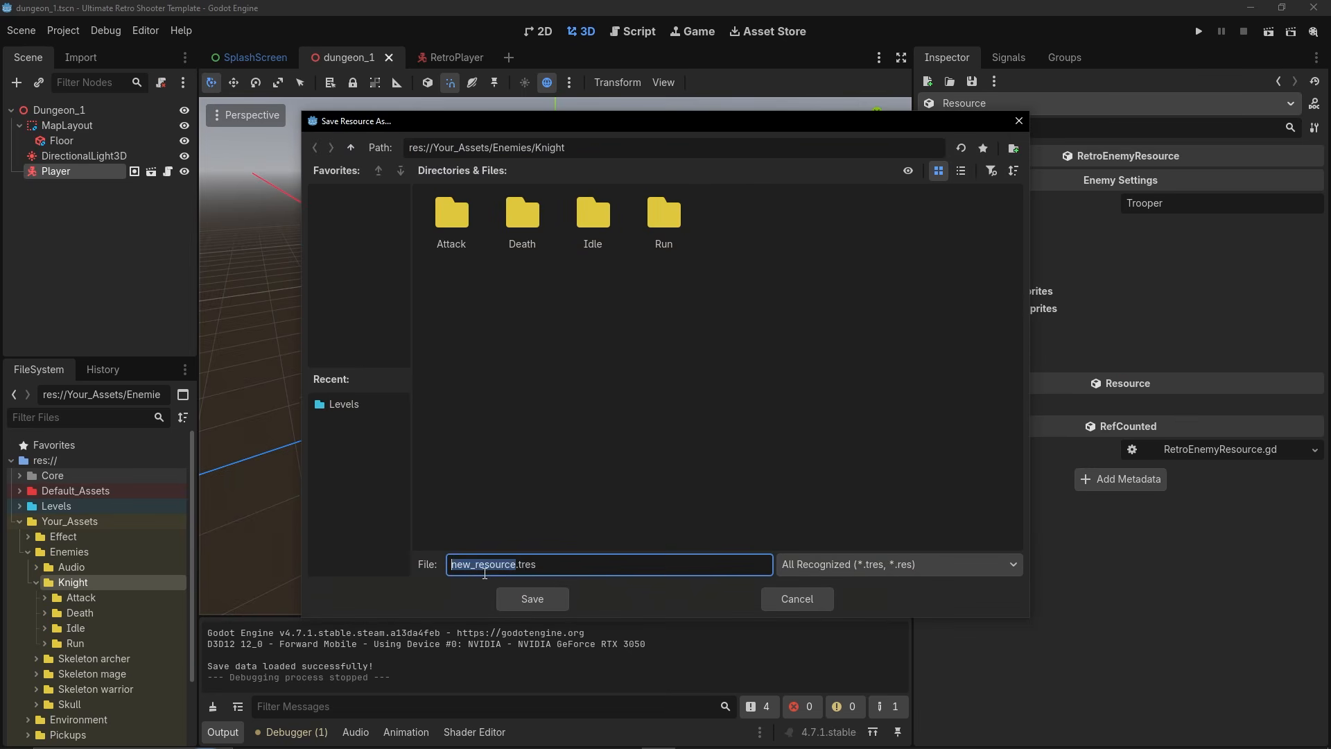
{"action": "left_click_drag", "start_coordinate": [472, 564], "coordinate": [431, 565]}
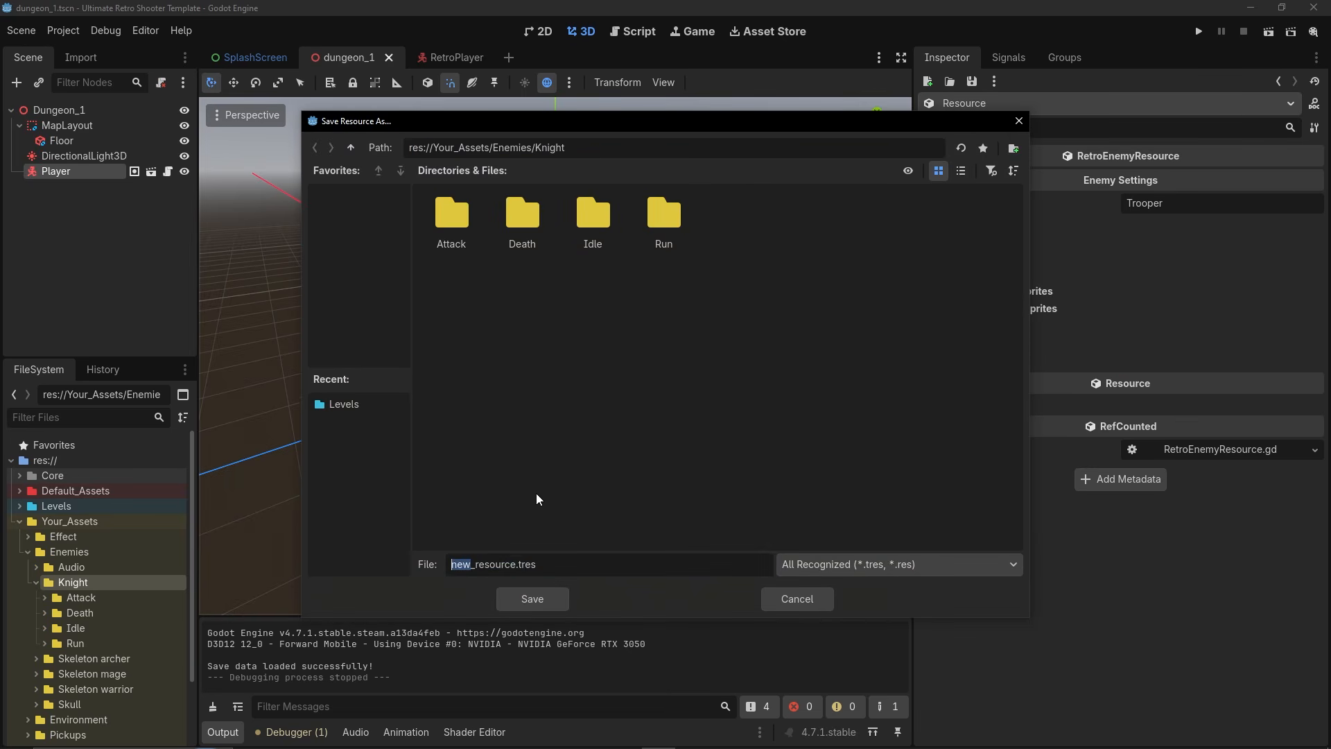
{"action": "type", "text": "knight"}
{"action": "left_click", "coordinate": [532, 598]}
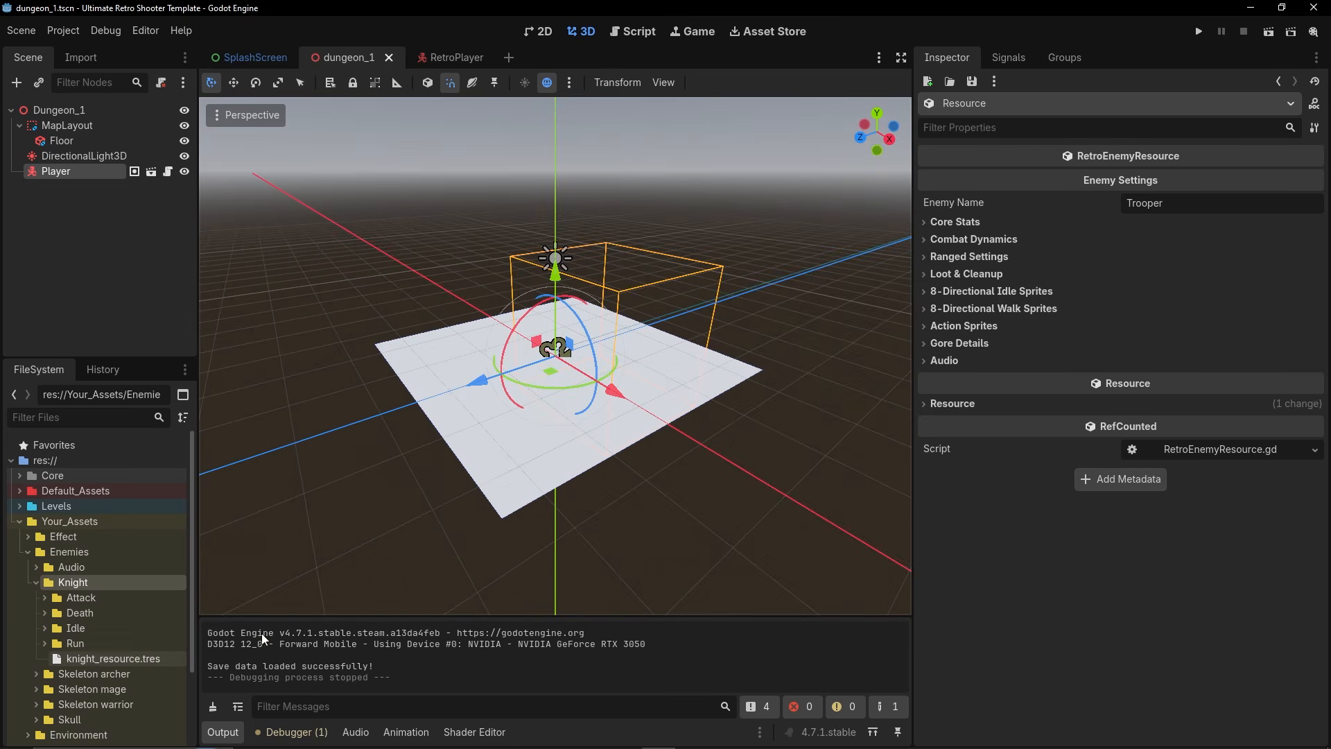
Set the new resource's Enemy Name to Knight and expand its Core Stats.
{"action": "double_click", "coordinate": [1183, 202]}
{"action": "type", "text": "Knight"}
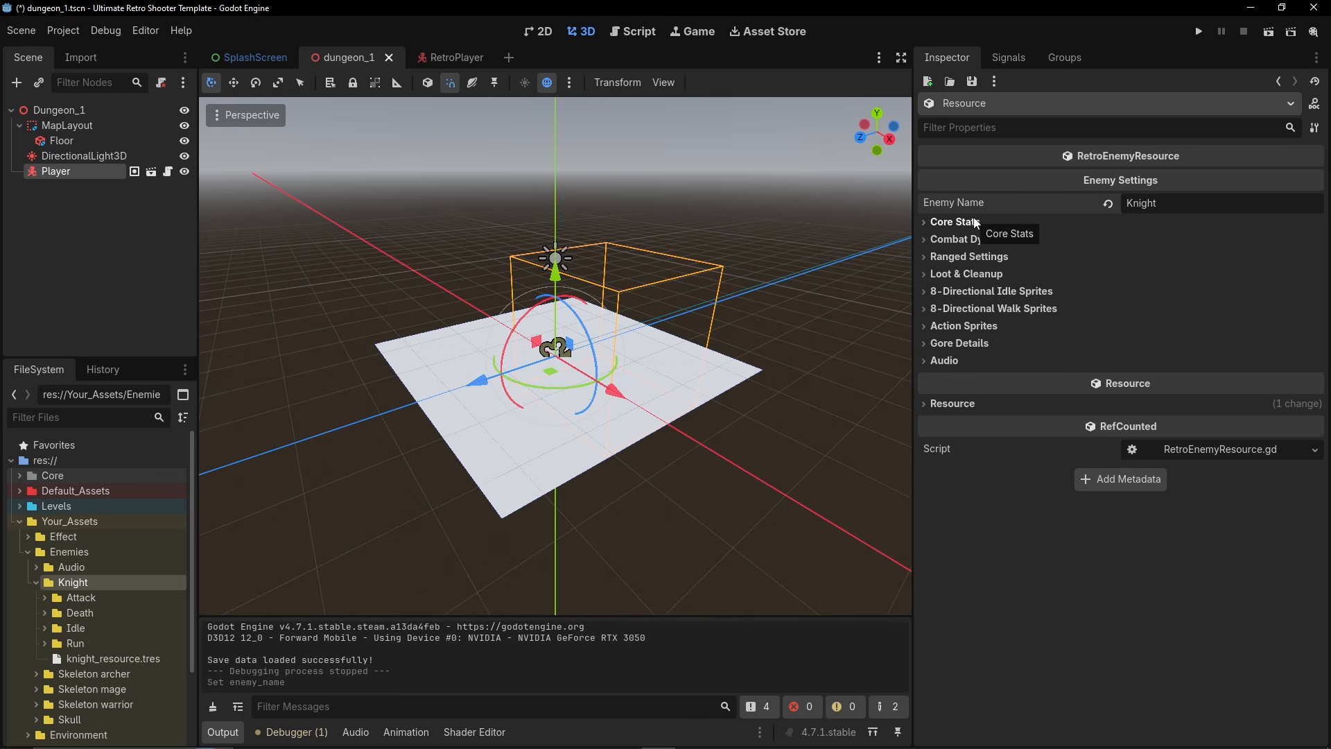
{"action": "left_click", "coordinate": [974, 221]}
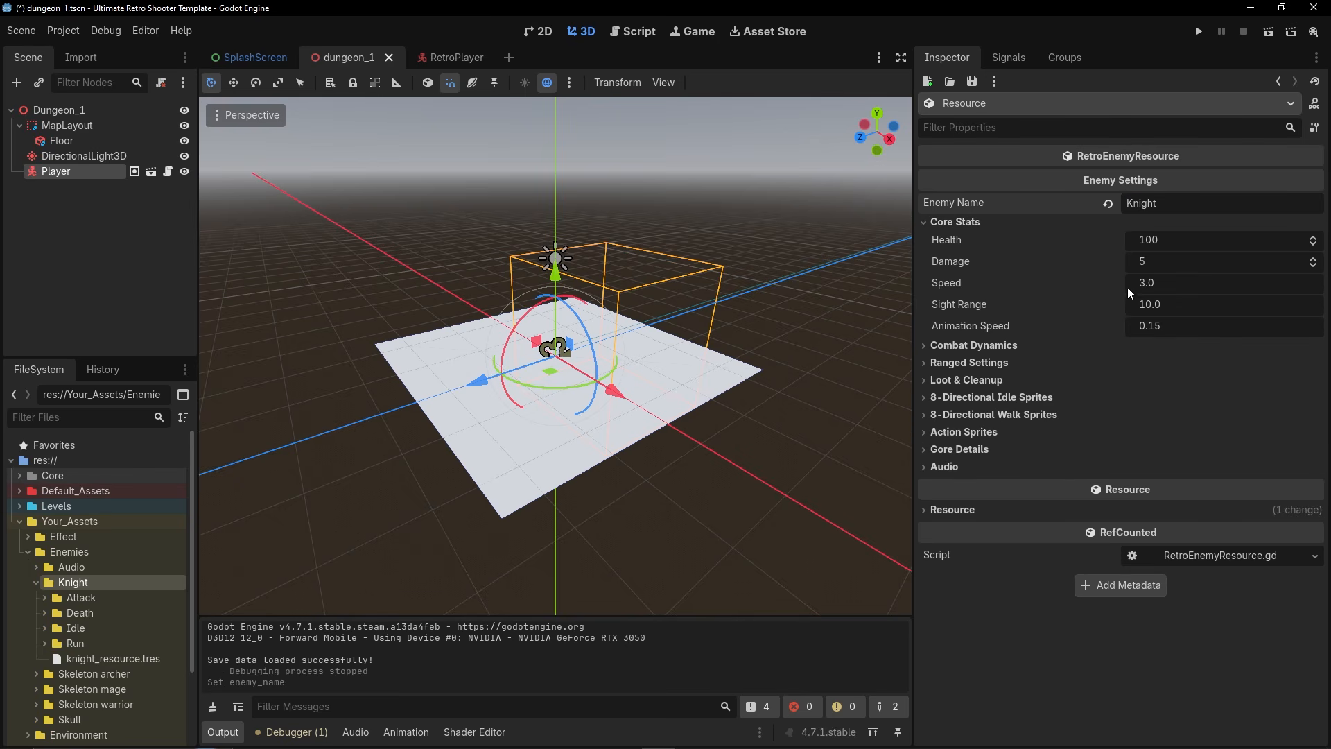
Set the Knight resource's Health to 25 and Speed to 5 in its Core Stats.
{"action": "left_click", "coordinate": [1174, 240]}
{"action": "type", "text": "25"}
{"action": "key", "text": "Return"}
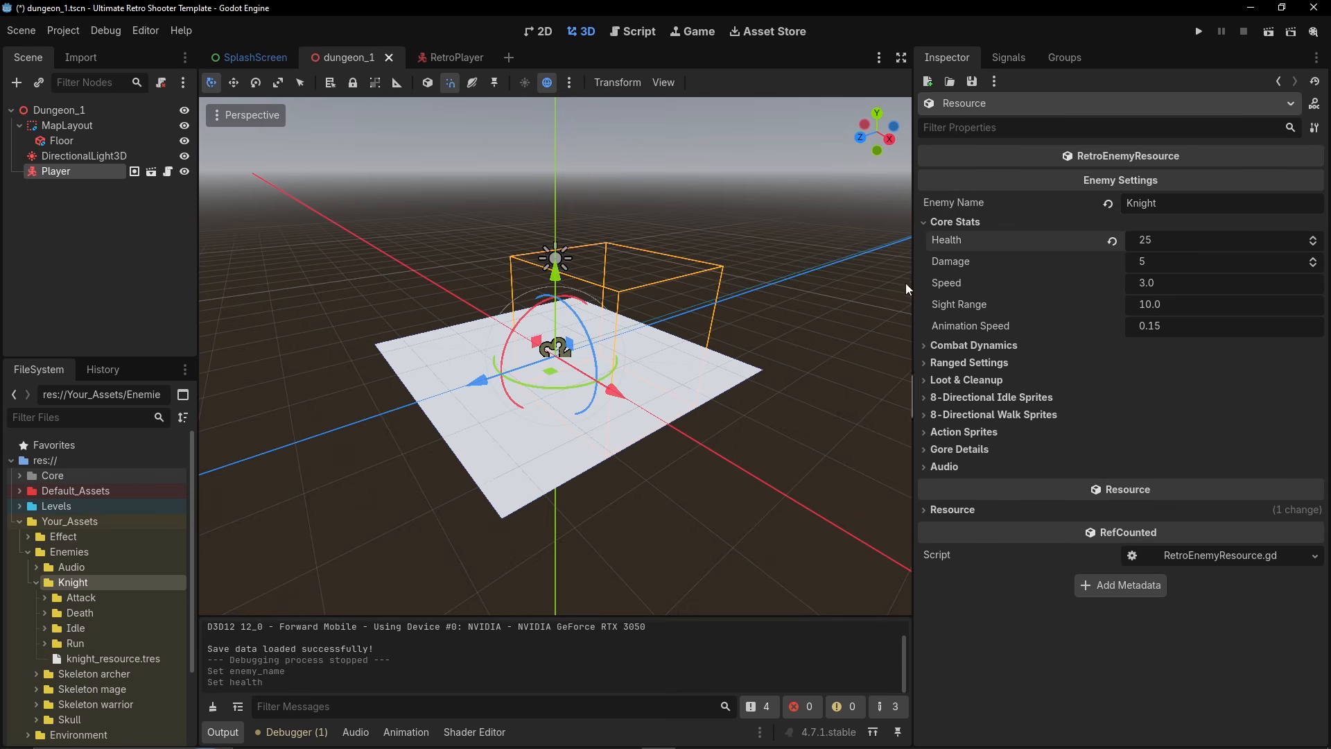
{"action": "mouse_move", "coordinate": [1003, 330]}
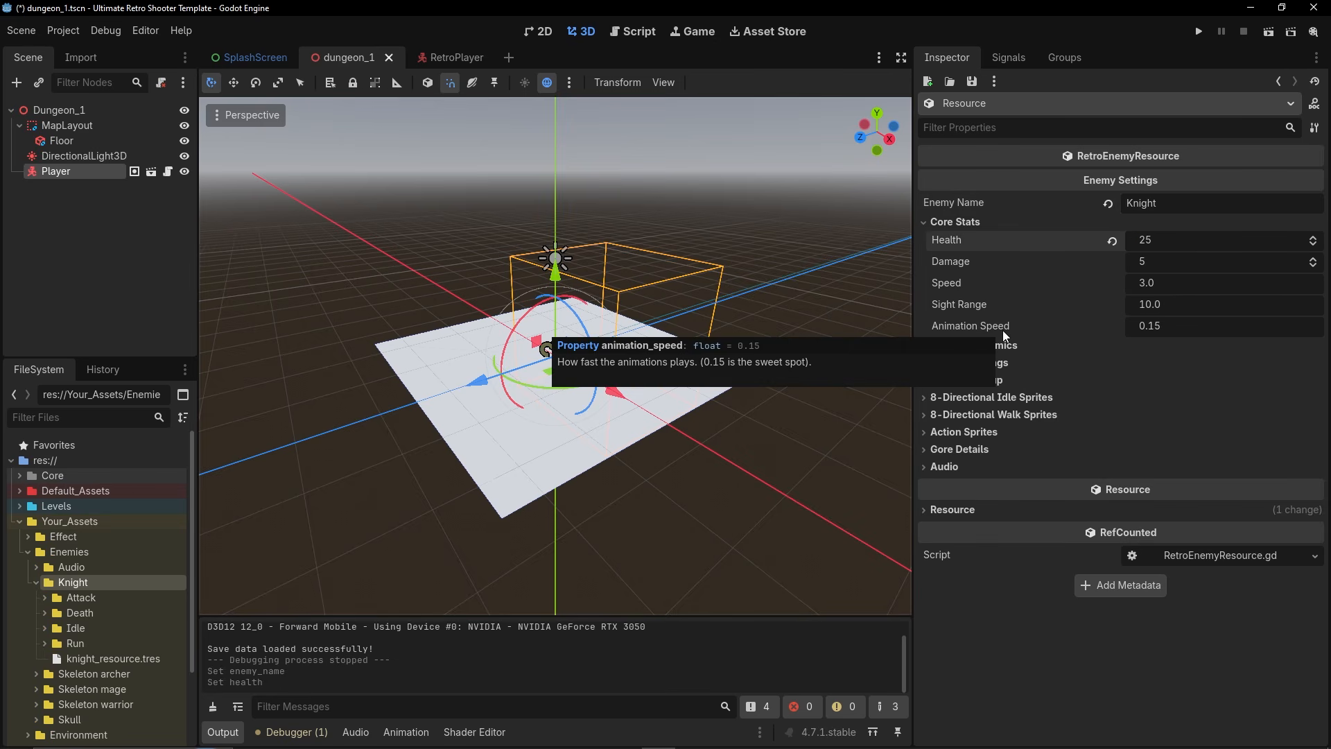
{"action": "left_click", "coordinate": [1152, 281]}
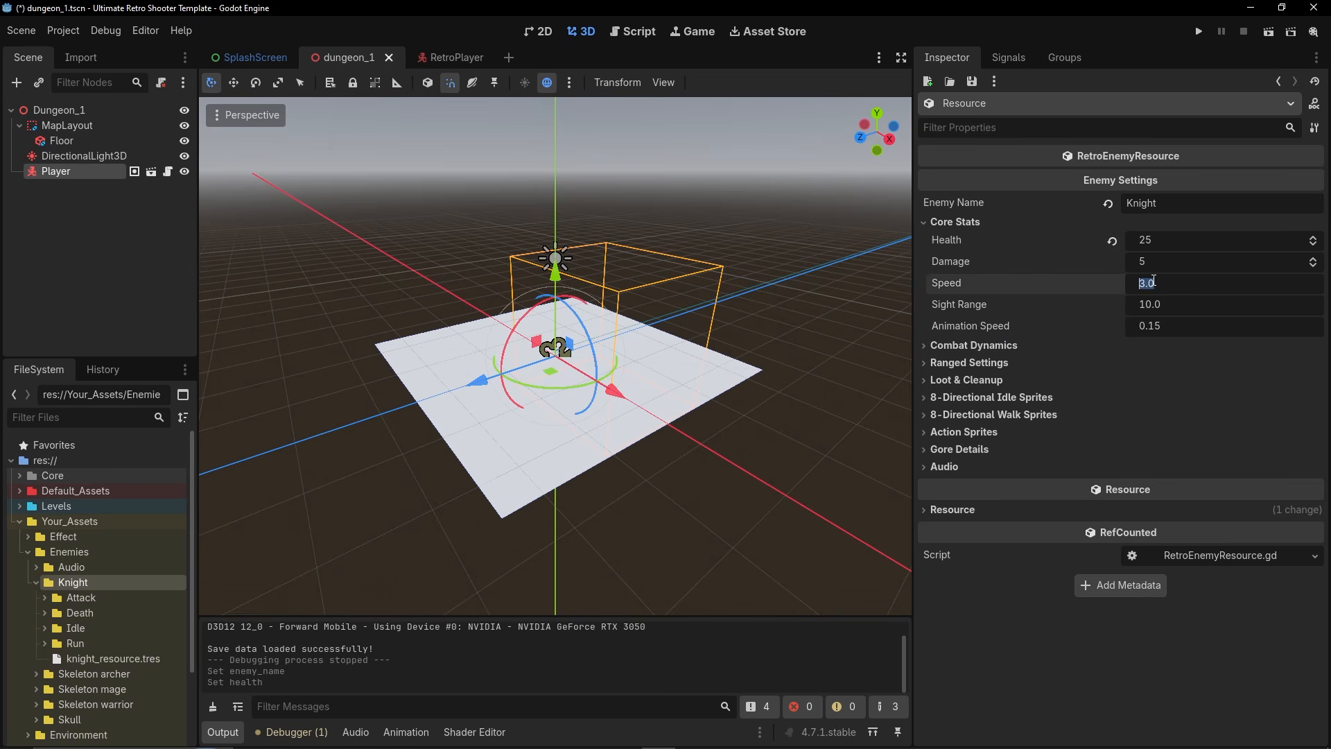
{"action": "type", "text": "5"}
{"action": "key", "text": "Return"}
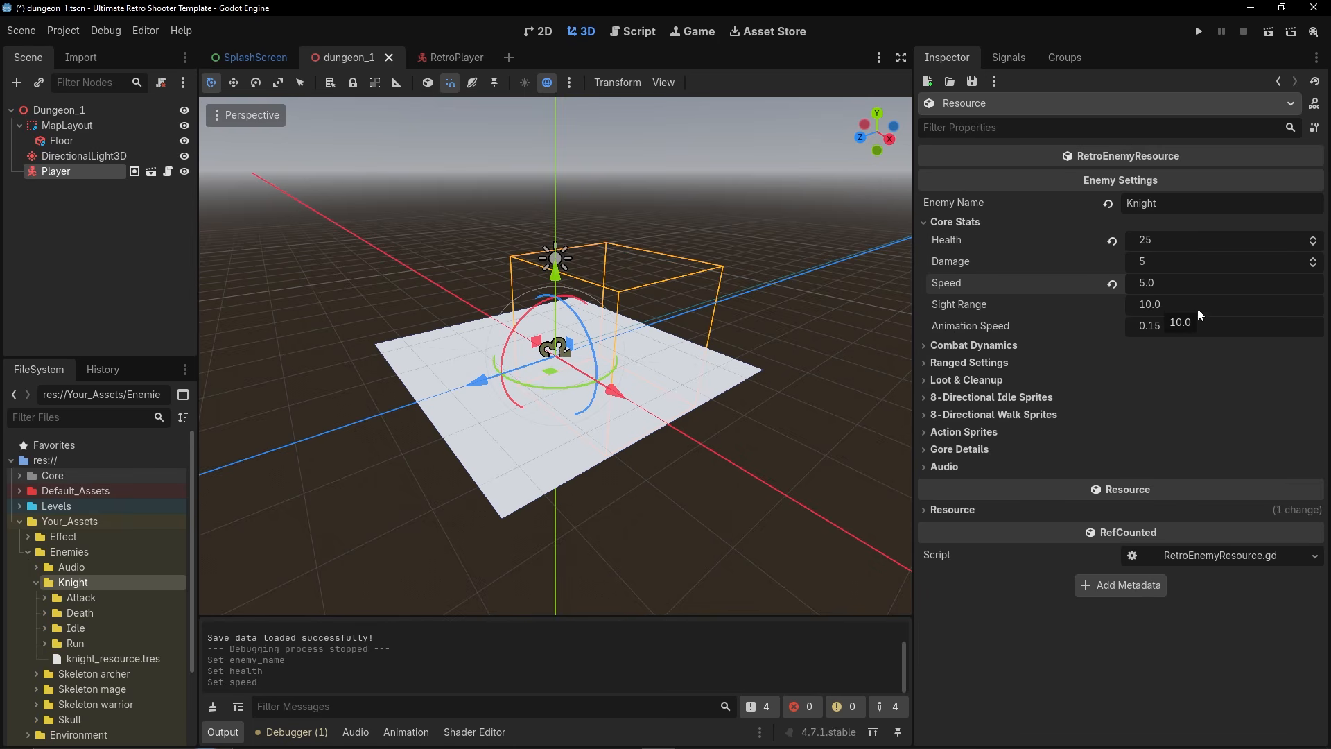
{"action": "mouse_move", "coordinate": [983, 322]}
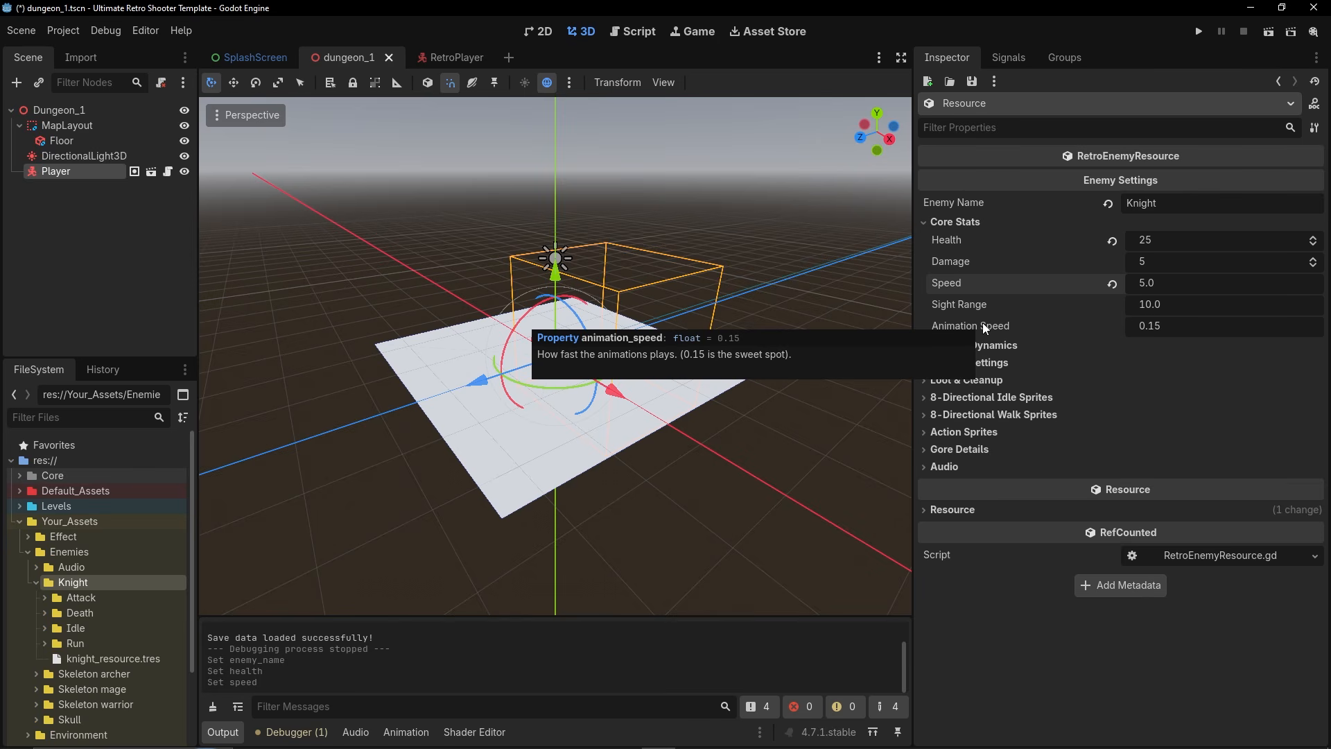
{"action": "left_click", "coordinate": [970, 224]}
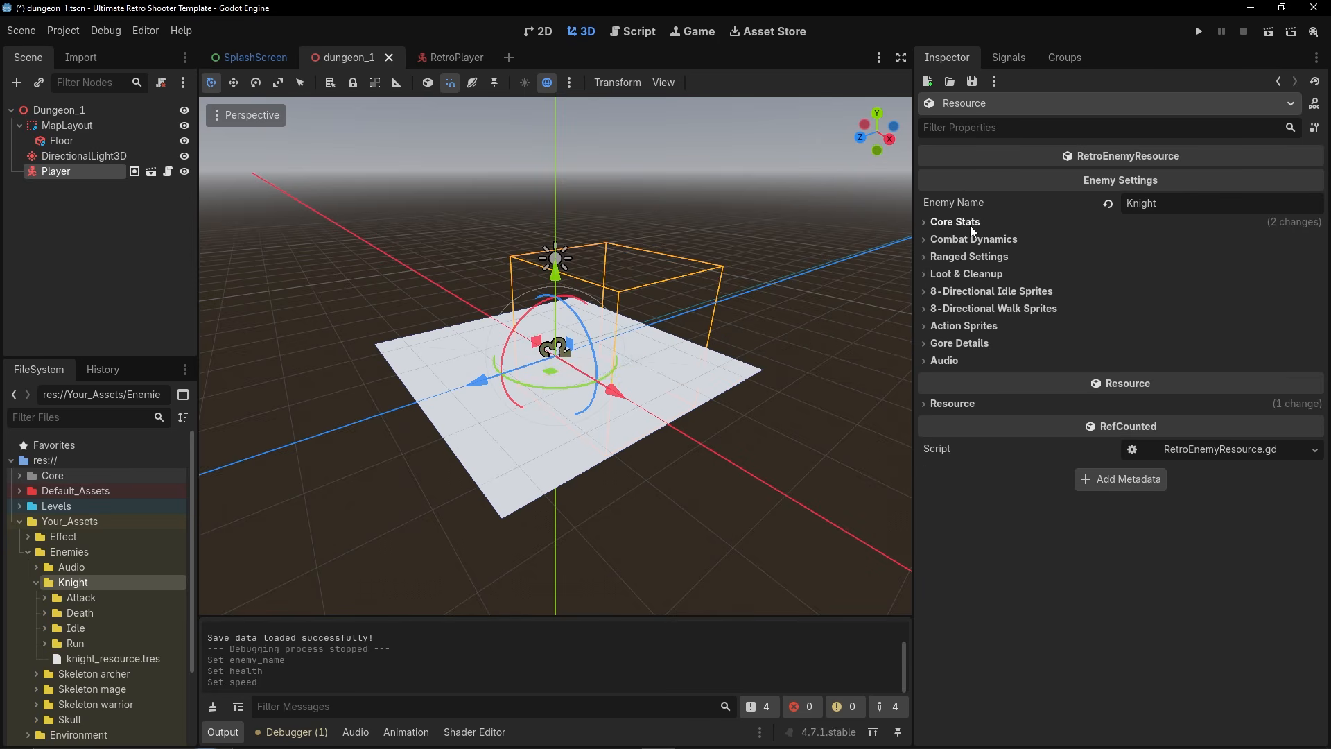
Set the Knight's Combat Dynamics to Attack Range 1.4, Attack Delay 0.5 and Attack Knockback 3.
{"action": "left_click", "coordinate": [966, 241]}
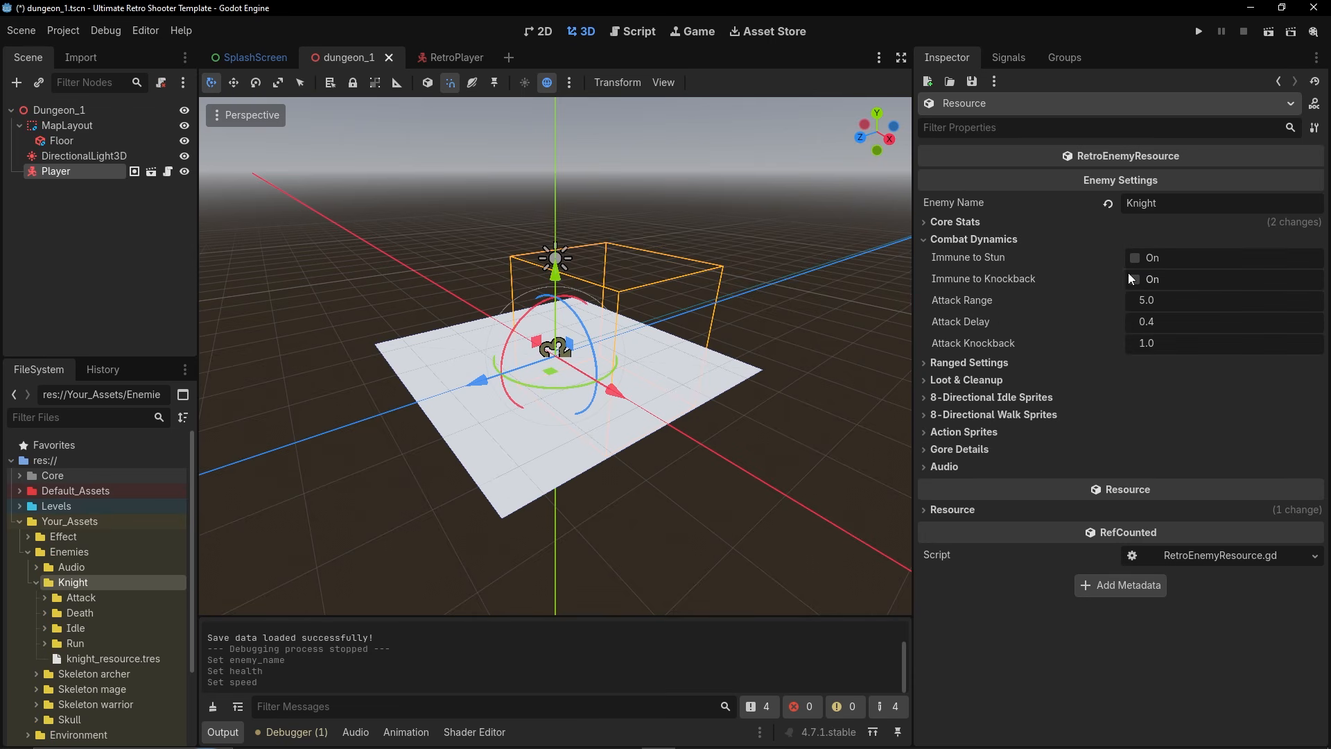
{"action": "mouse_move", "coordinate": [1100, 287]}
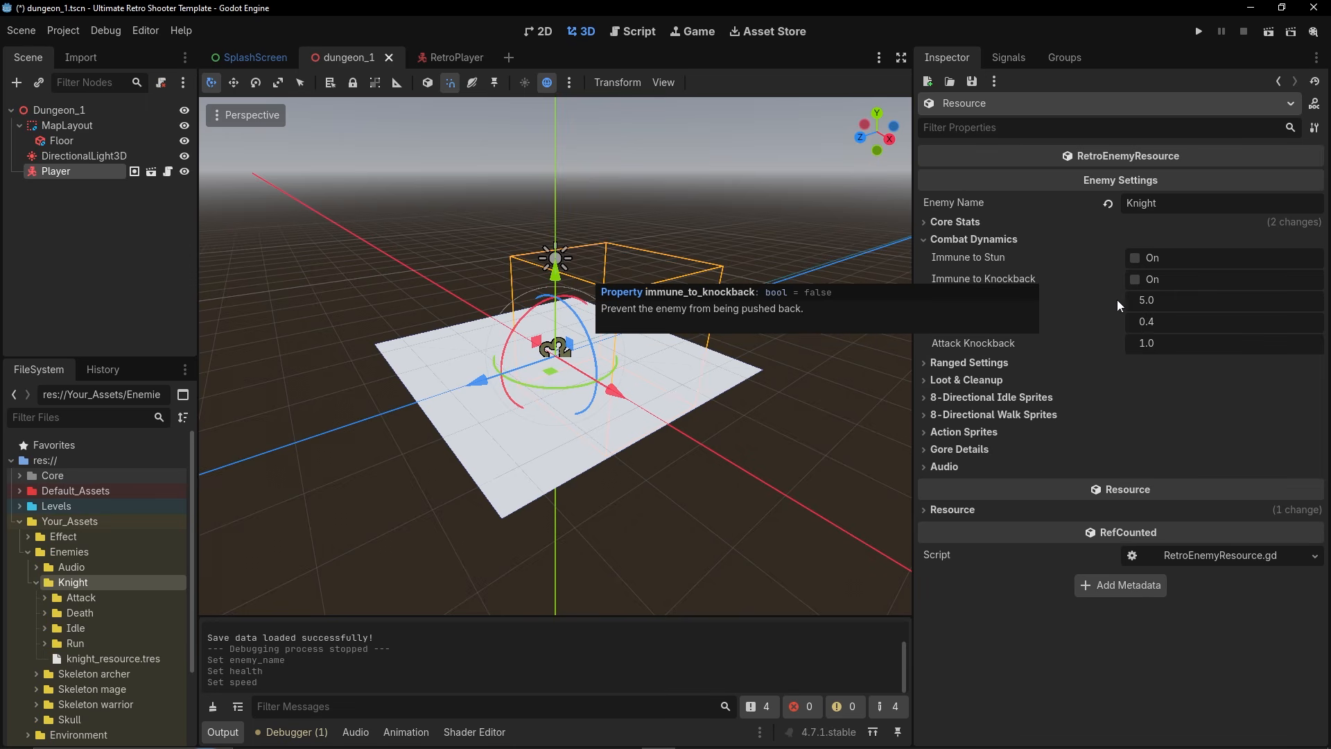
{"action": "left_click", "coordinate": [1151, 303]}
{"action": "type", "text": "1.4"}
{"action": "key", "text": "Return"}
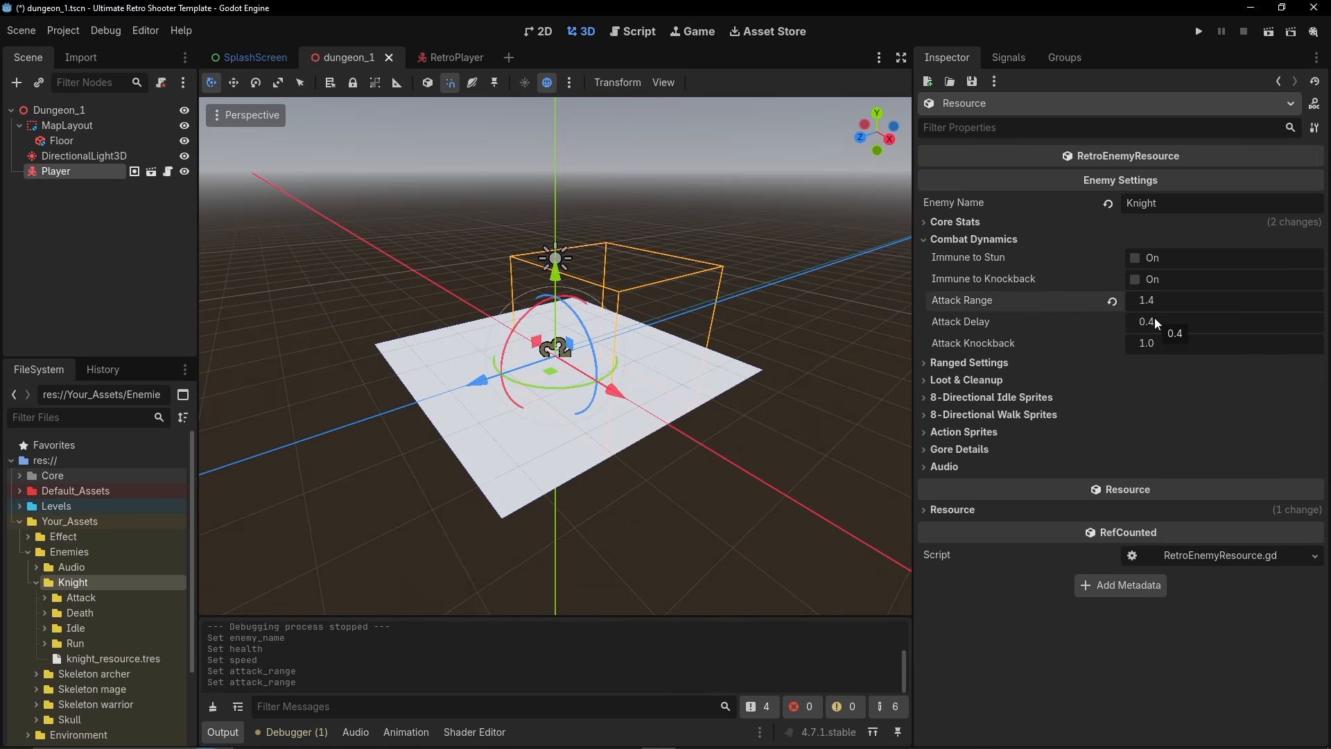
{"action": "left_click", "coordinate": [1153, 320]}
{"action": "type", "text": "0.5"}
{"action": "key", "text": "Return"}
{"action": "left_click", "coordinate": [1147, 343]}
{"action": "type", "text": "3"}
{"action": "key", "text": "Return"}
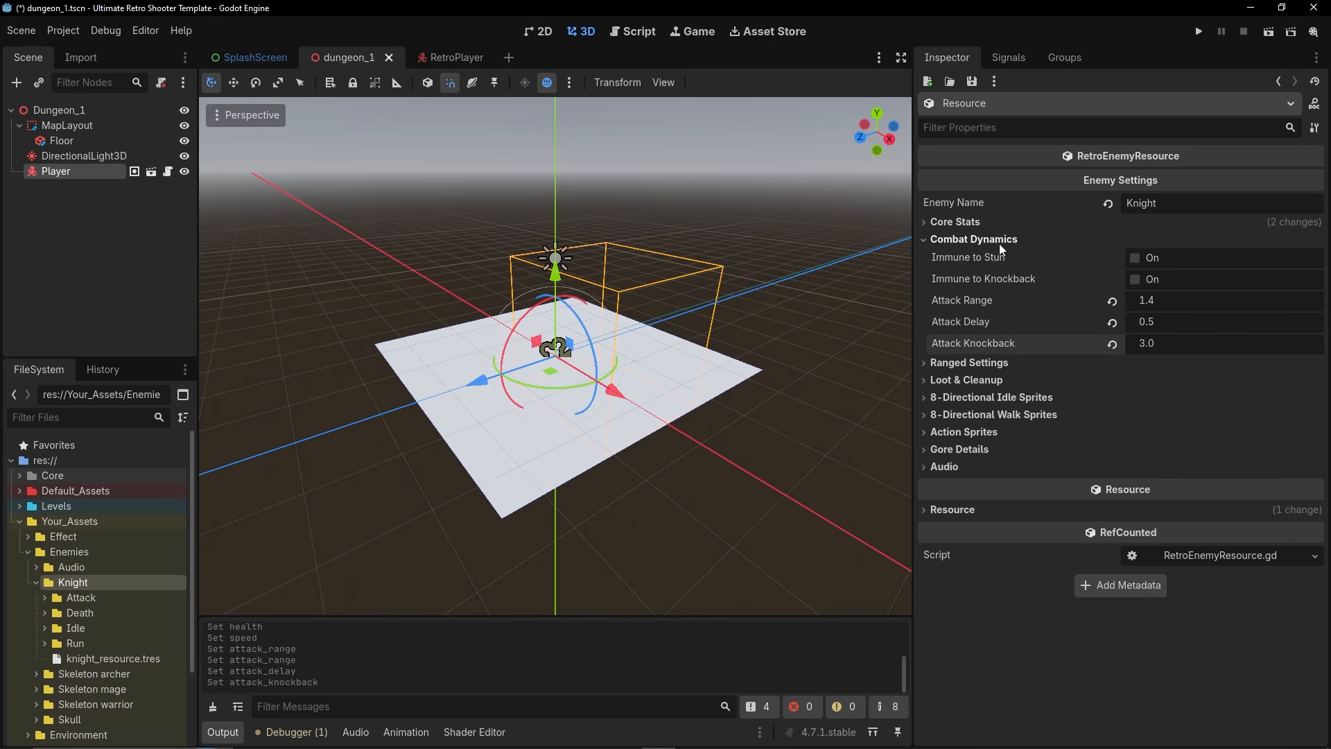
{"action": "left_click", "coordinate": [973, 238]}
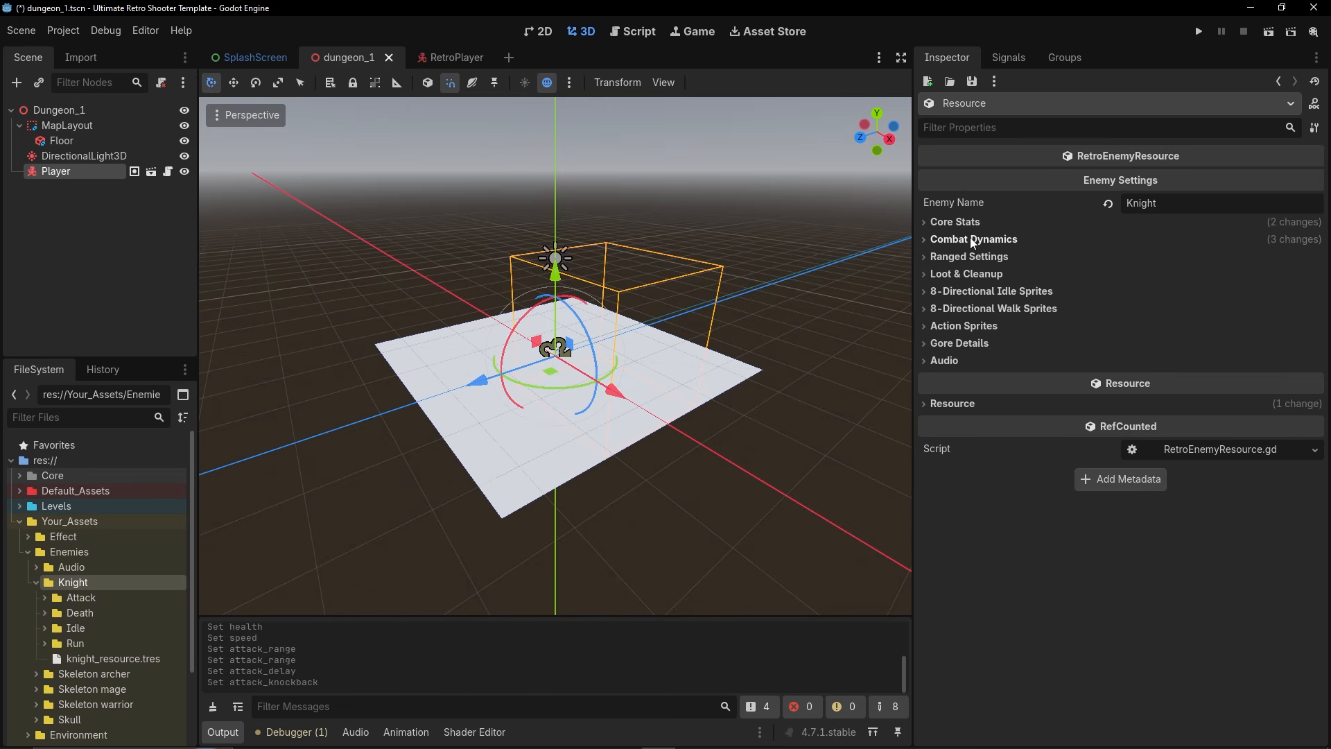
{"action": "left_click", "coordinate": [969, 257]}
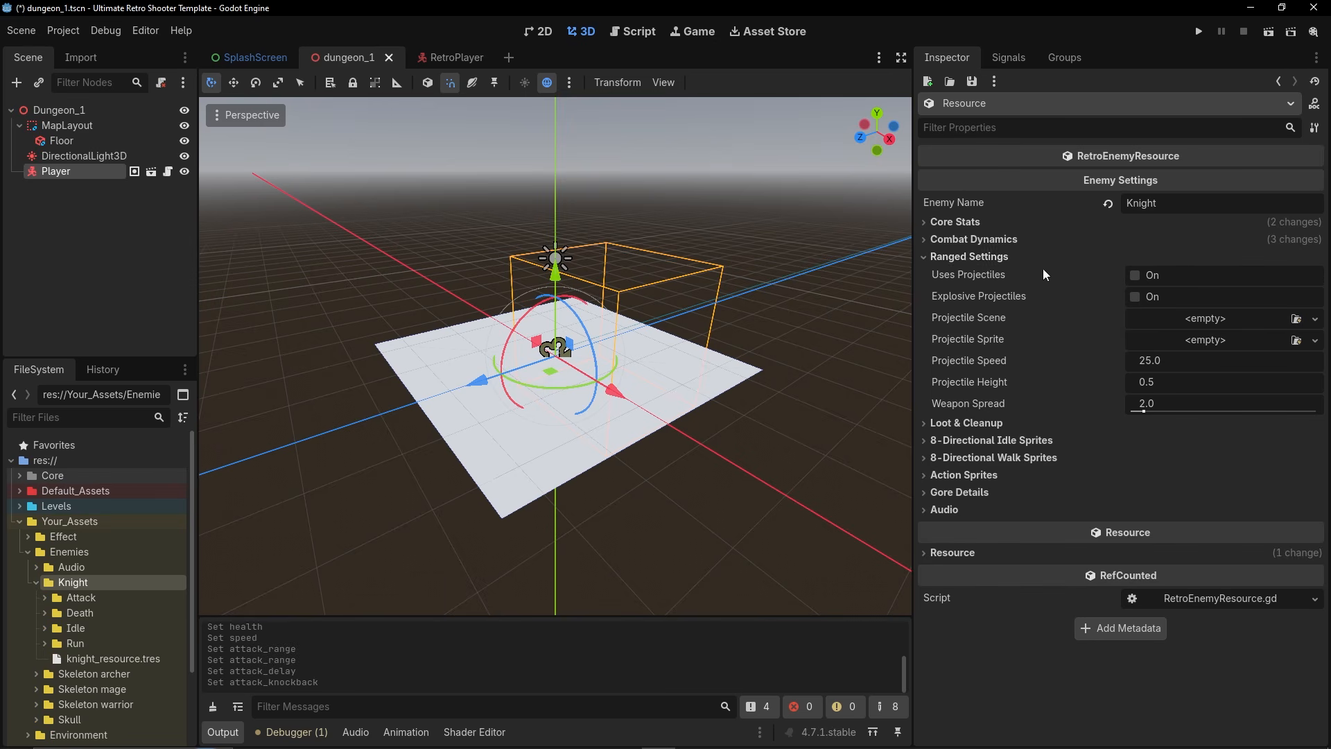
{"action": "left_click", "coordinate": [971, 262]}
{"action": "left_click", "coordinate": [970, 274]}
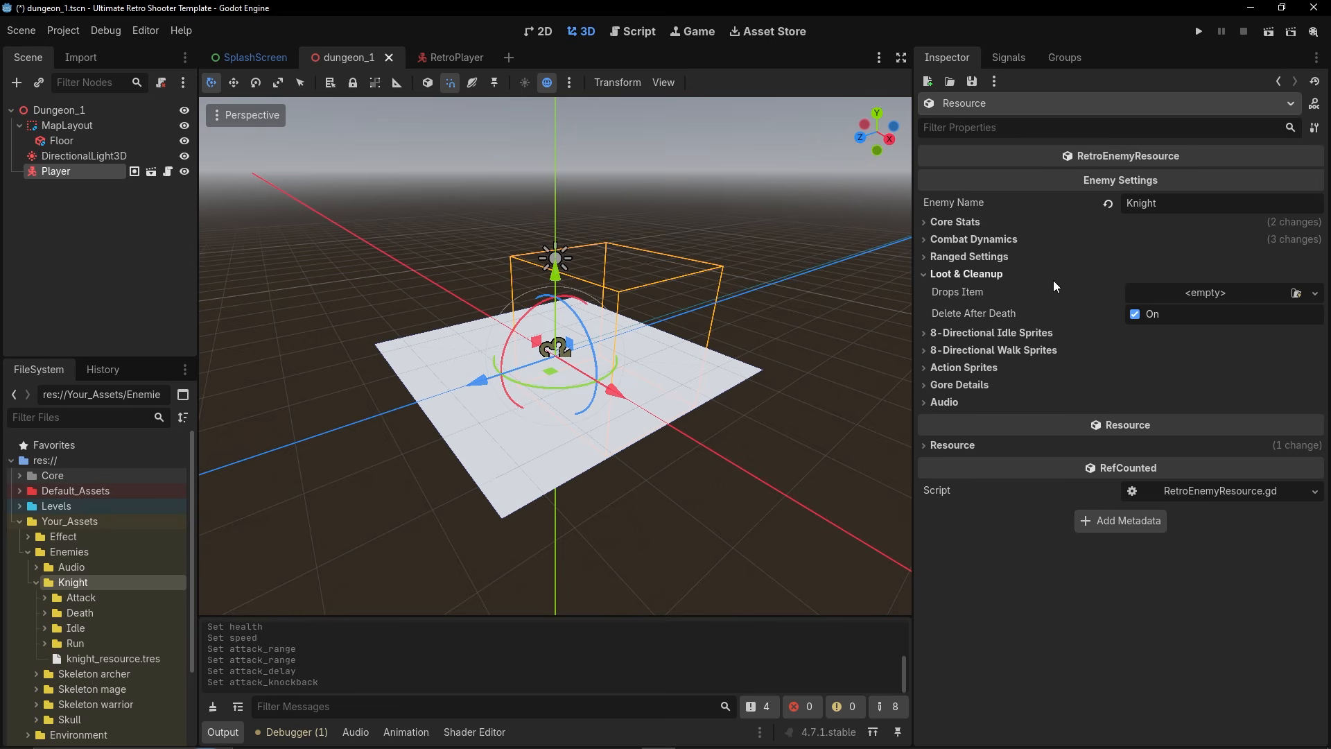
{"action": "left_click", "coordinate": [969, 275]}
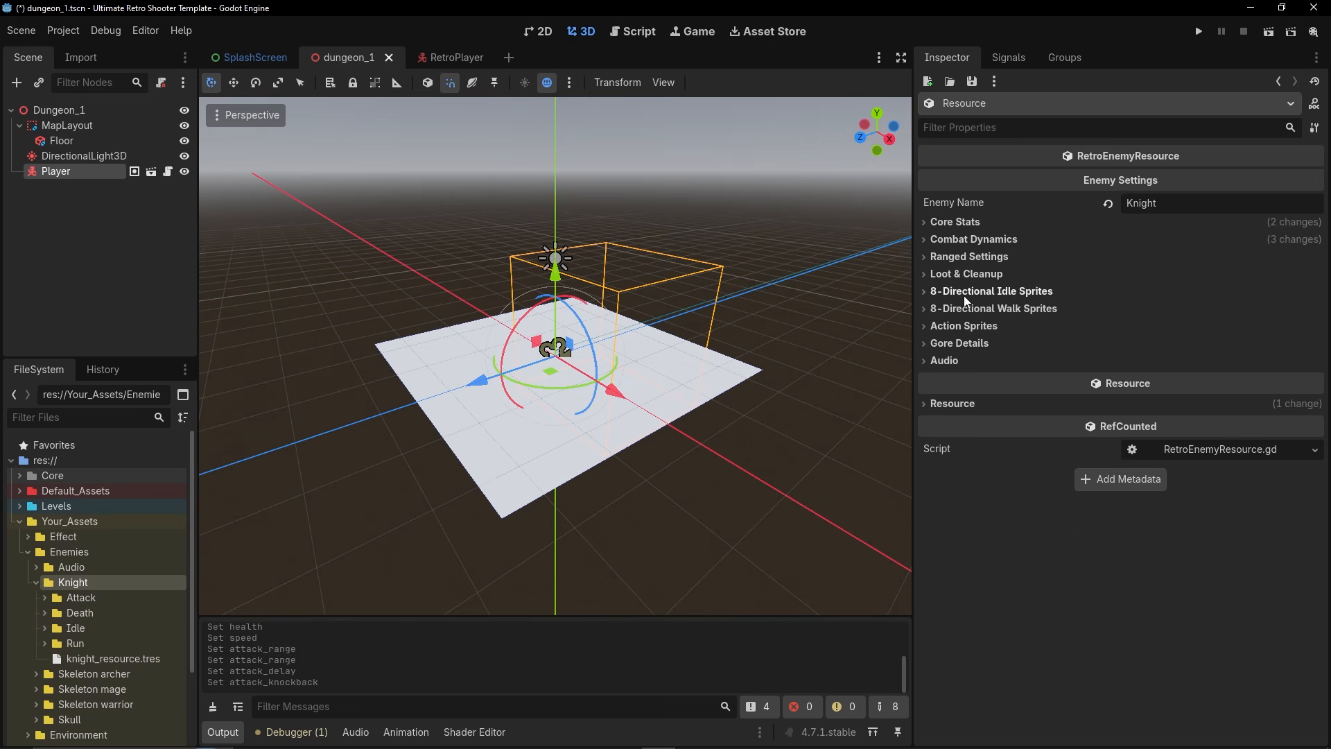
Assign 00.png to 03.png from the Knight's Idle/Front folder to the Idle Front sprites.
{"action": "left_click", "coordinate": [964, 296]}
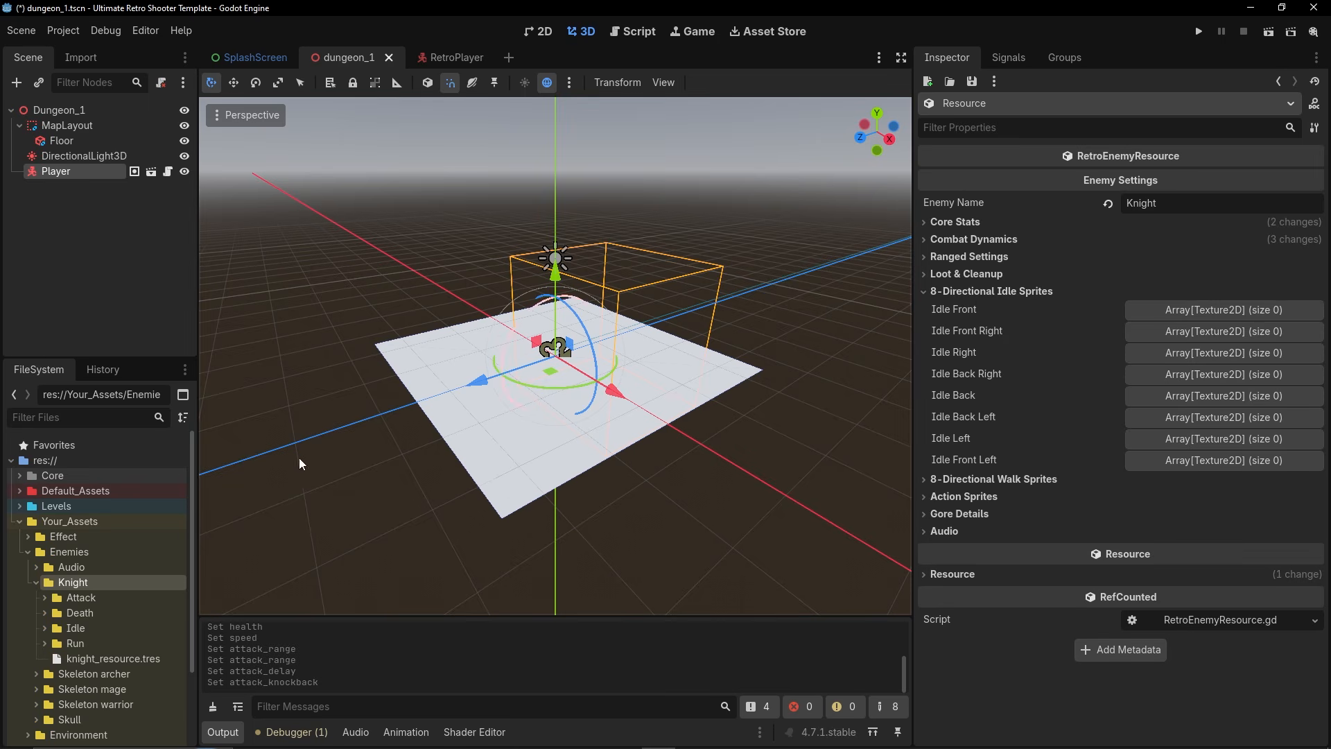
{"action": "left_click", "coordinate": [45, 628]}
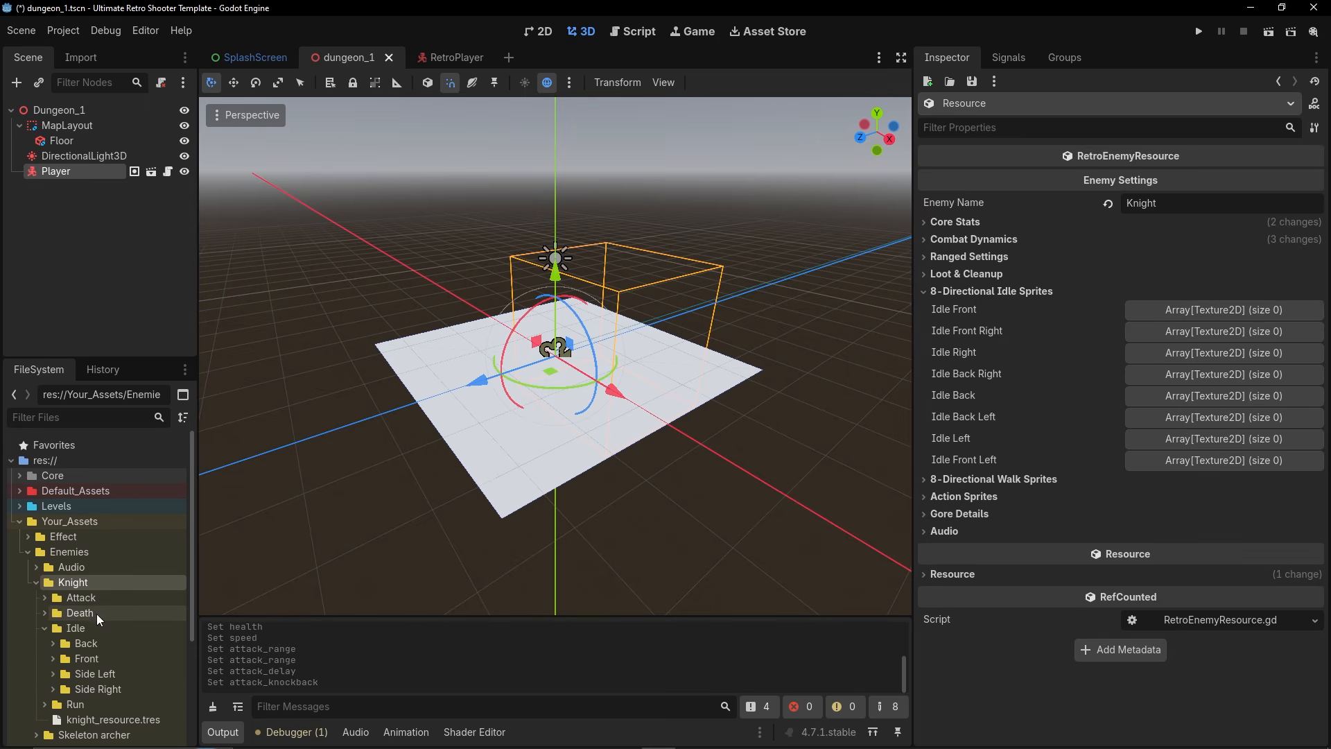
{"action": "scroll", "coordinate": [76, 557], "scroll_direction": "down", "scroll_amount": 2}
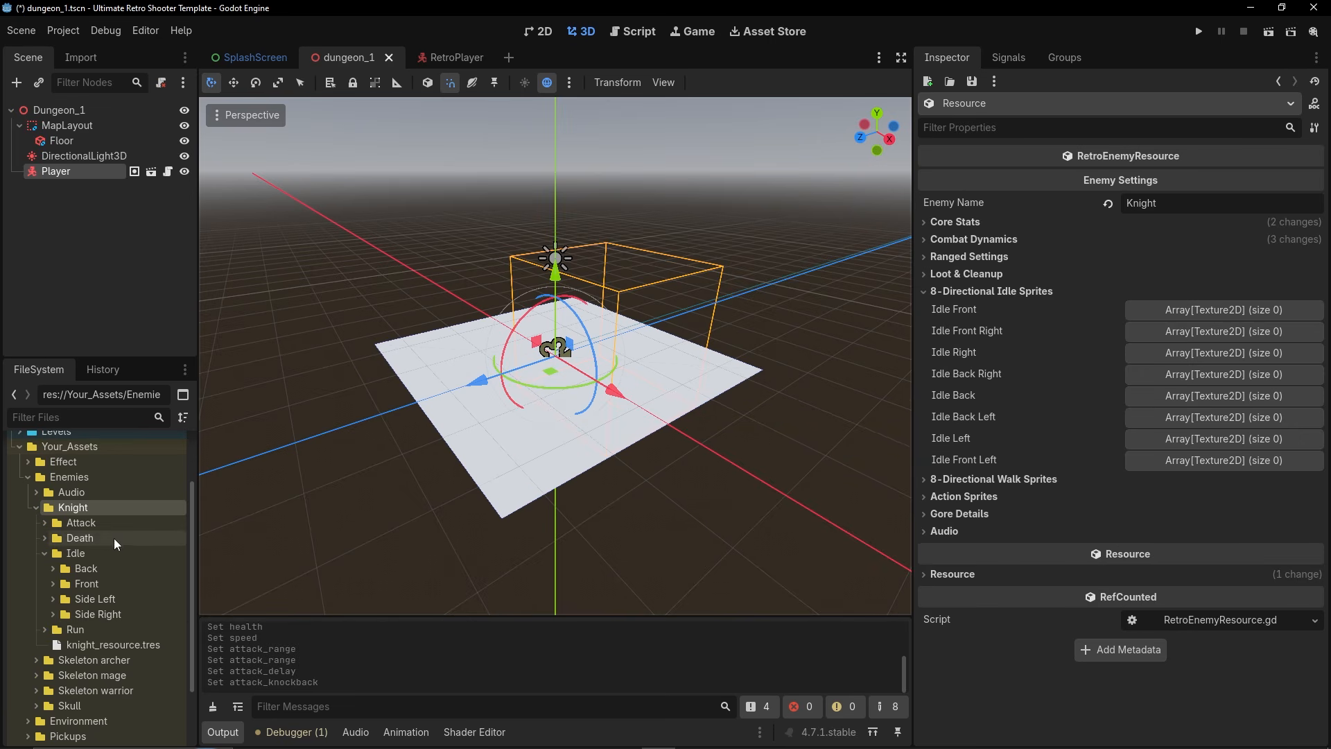
{"action": "left_click", "coordinate": [46, 584]}
{"action": "left_click", "coordinate": [111, 600]}
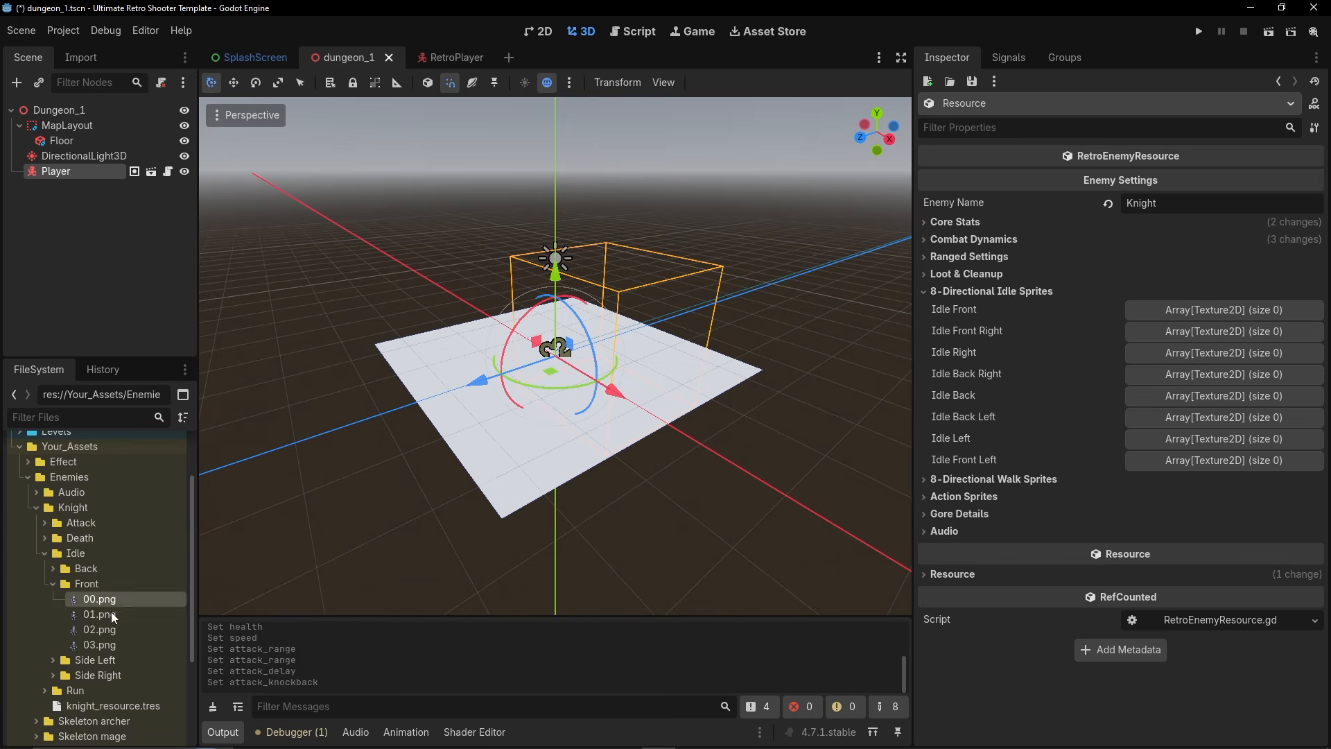
{"action": "left_click", "coordinate": [114, 644], "text": "shift"}
{"action": "left_click_drag", "start_coordinate": [136, 617], "coordinate": [1168, 309]}
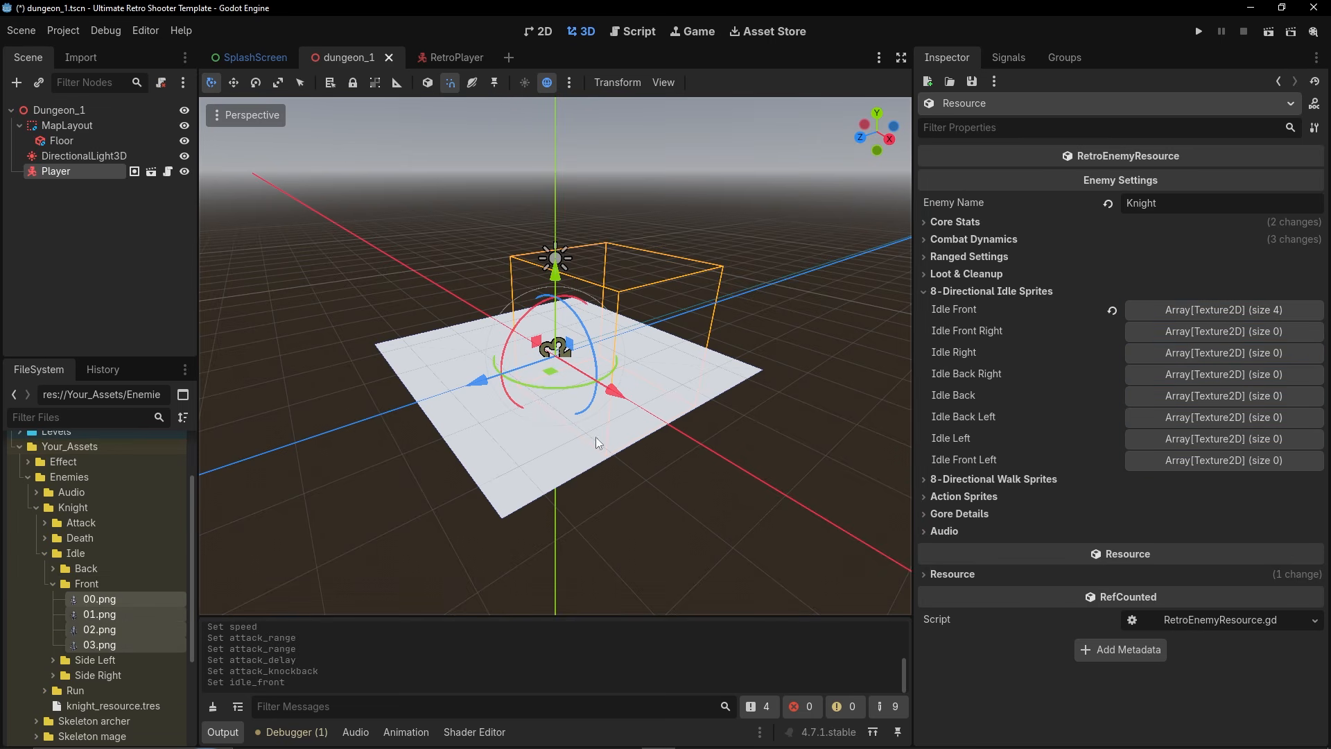
Assign 00.png to 03.png from Idle/Side Right to the Idle Front Right, Idle Right and Idle Back Right sprites.
{"action": "left_click", "coordinate": [52, 583]}
{"action": "left_click", "coordinate": [60, 613]}
{"action": "left_click", "coordinate": [112, 630]}
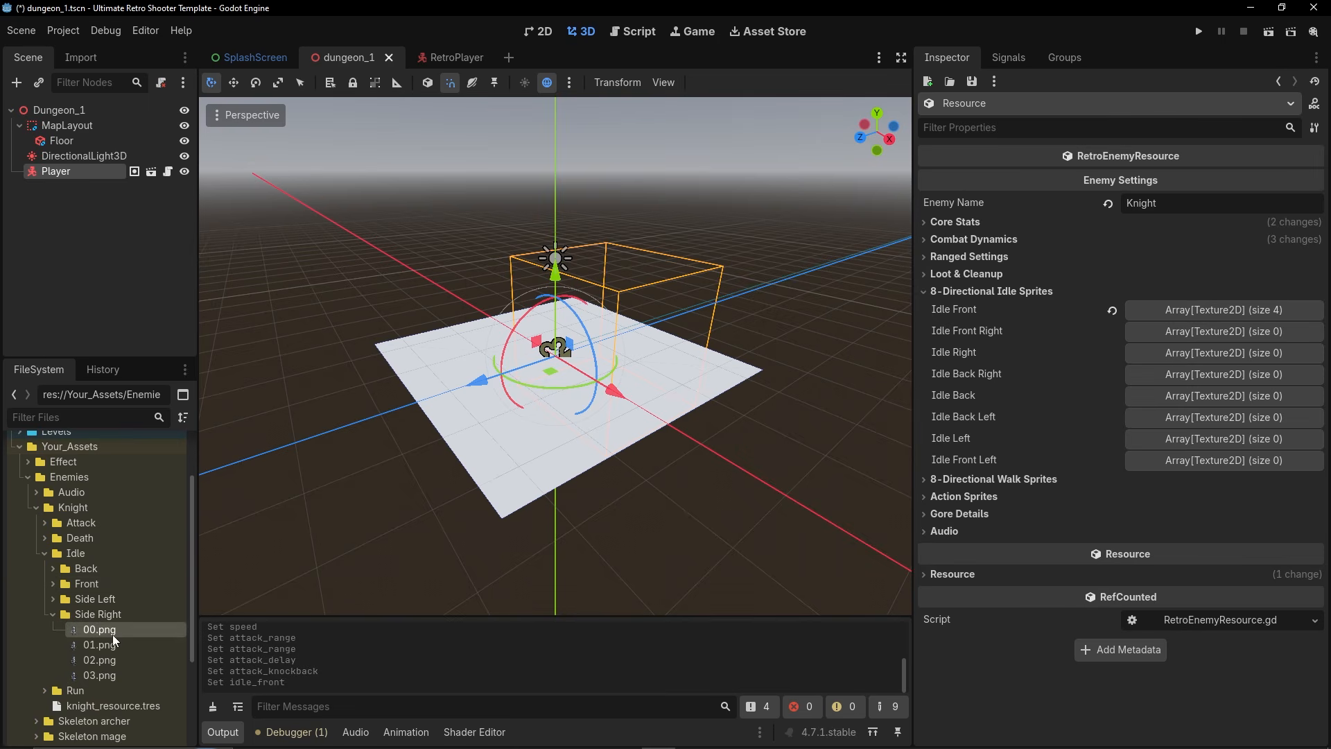
{"action": "left_click", "coordinate": [101, 674], "text": "shift"}
{"action": "left_click_drag", "start_coordinate": [106, 654], "coordinate": [1166, 332]}
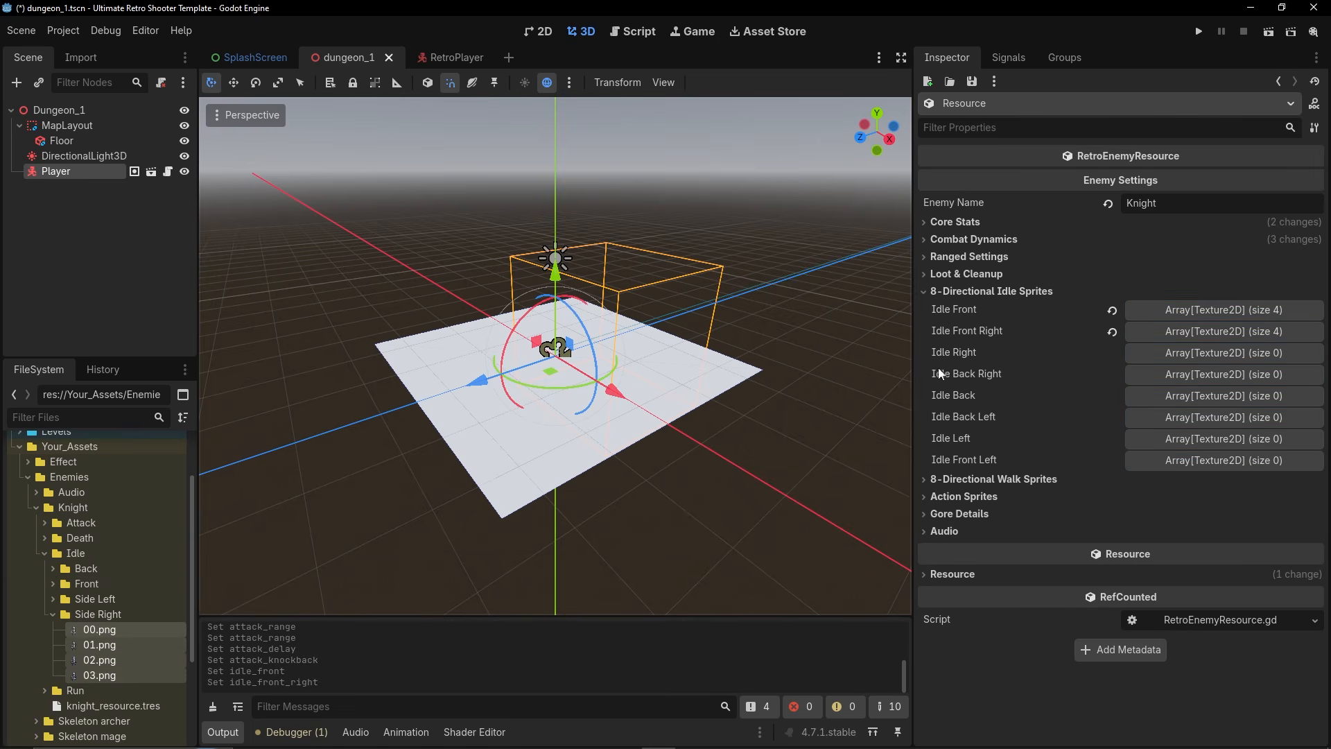
{"action": "left_click_drag", "start_coordinate": [106, 657], "coordinate": [1201, 378]}
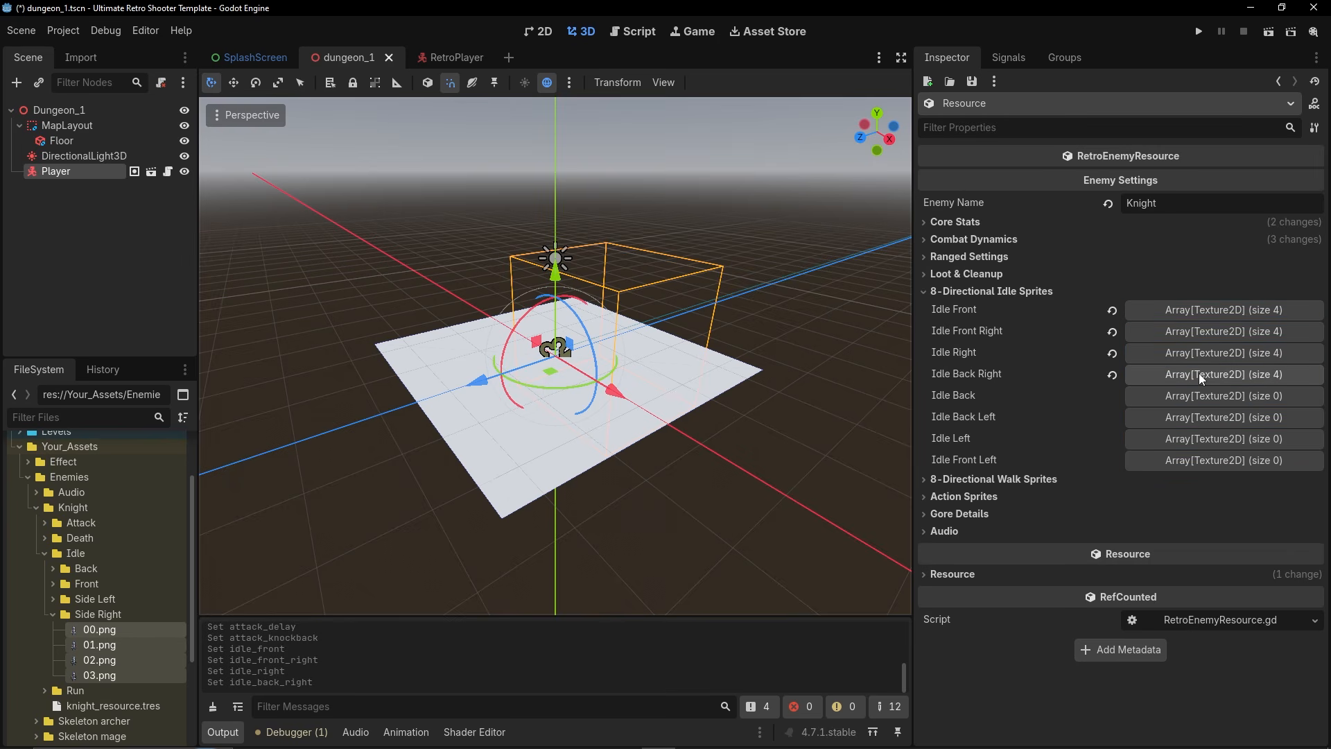
Assign the four frames in the Knight's Idle/Back folder to the Idle Back sprites.
{"action": "left_click", "coordinate": [53, 615]}
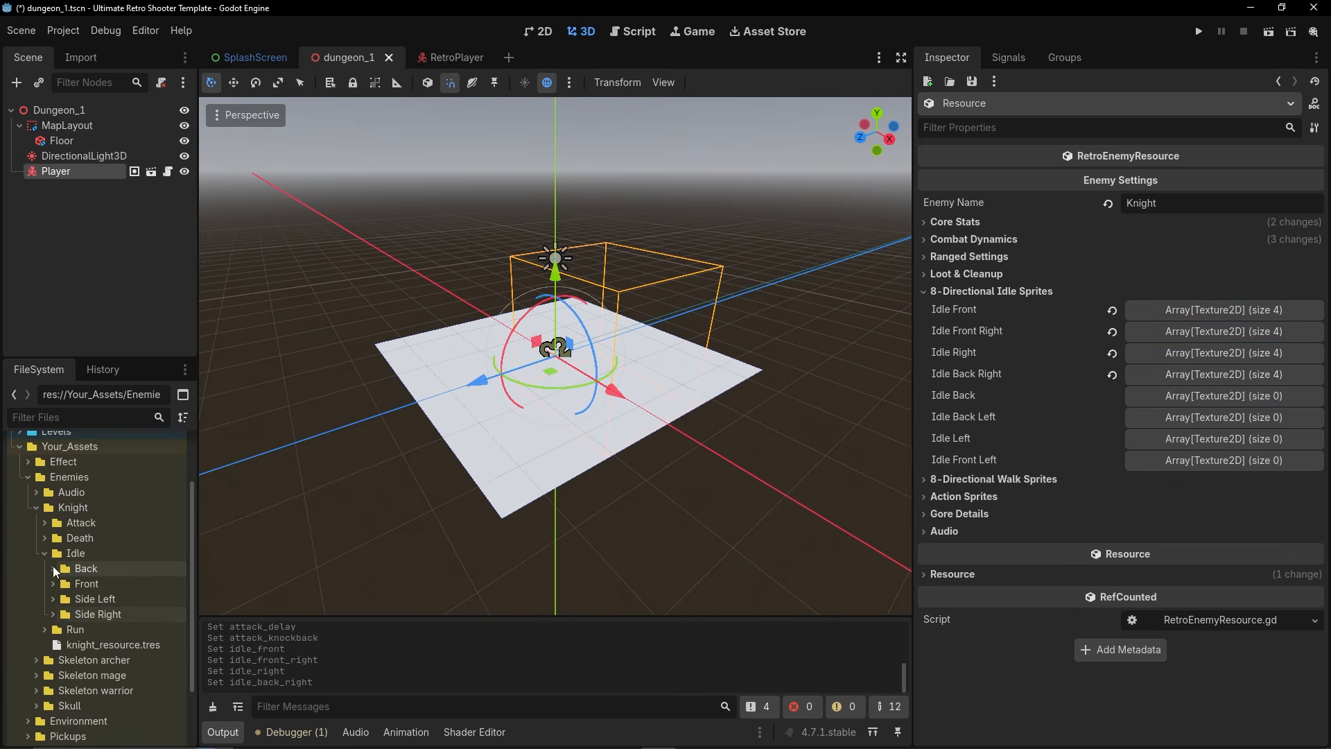
{"action": "left_click", "coordinate": [52, 567]}
{"action": "left_click", "coordinate": [113, 630], "text": "shift"}
{"action": "left_click_drag", "start_coordinate": [113, 630], "coordinate": [1188, 395]}
{"action": "left_click", "coordinate": [53, 568]}
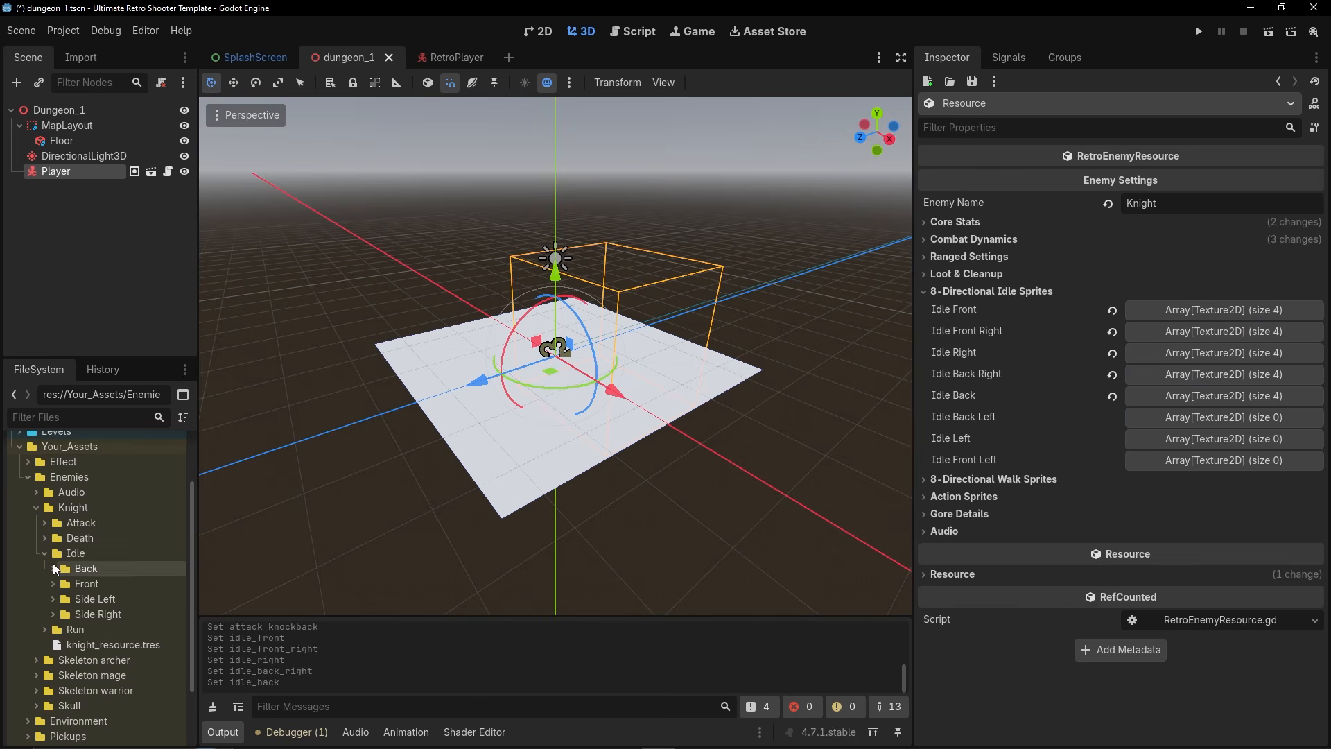
Assign 00.png to 03.png from Idle/Side Left to the Idle Back Left, Idle Left and Idle Front Left sprites.
{"action": "left_click", "coordinate": [53, 598]}
{"action": "left_click", "coordinate": [101, 615]}
{"action": "left_click", "coordinate": [110, 660], "text": "shift"}
{"action": "left_click_drag", "start_coordinate": [97, 630], "coordinate": [1188, 418]}
{"action": "left_click_drag", "start_coordinate": [159, 623], "coordinate": [1179, 438]}
{"action": "left_click_drag", "start_coordinate": [85, 643], "coordinate": [1167, 461]}
{"action": "left_click", "coordinate": [983, 295]}
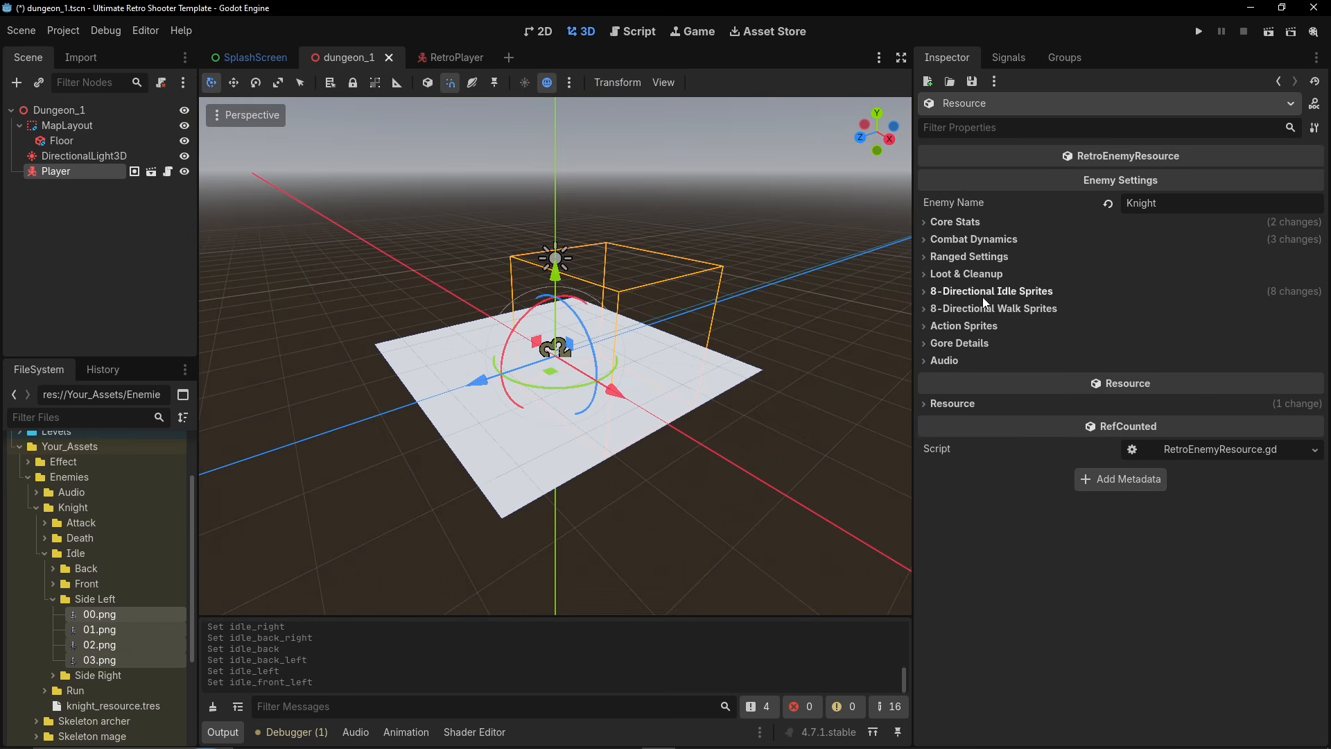
Assign the six frames in the Knight's Run/Back folder to the Walk Back sprites.
{"action": "left_click", "coordinate": [985, 307]}
{"action": "left_click", "coordinate": [52, 599]}
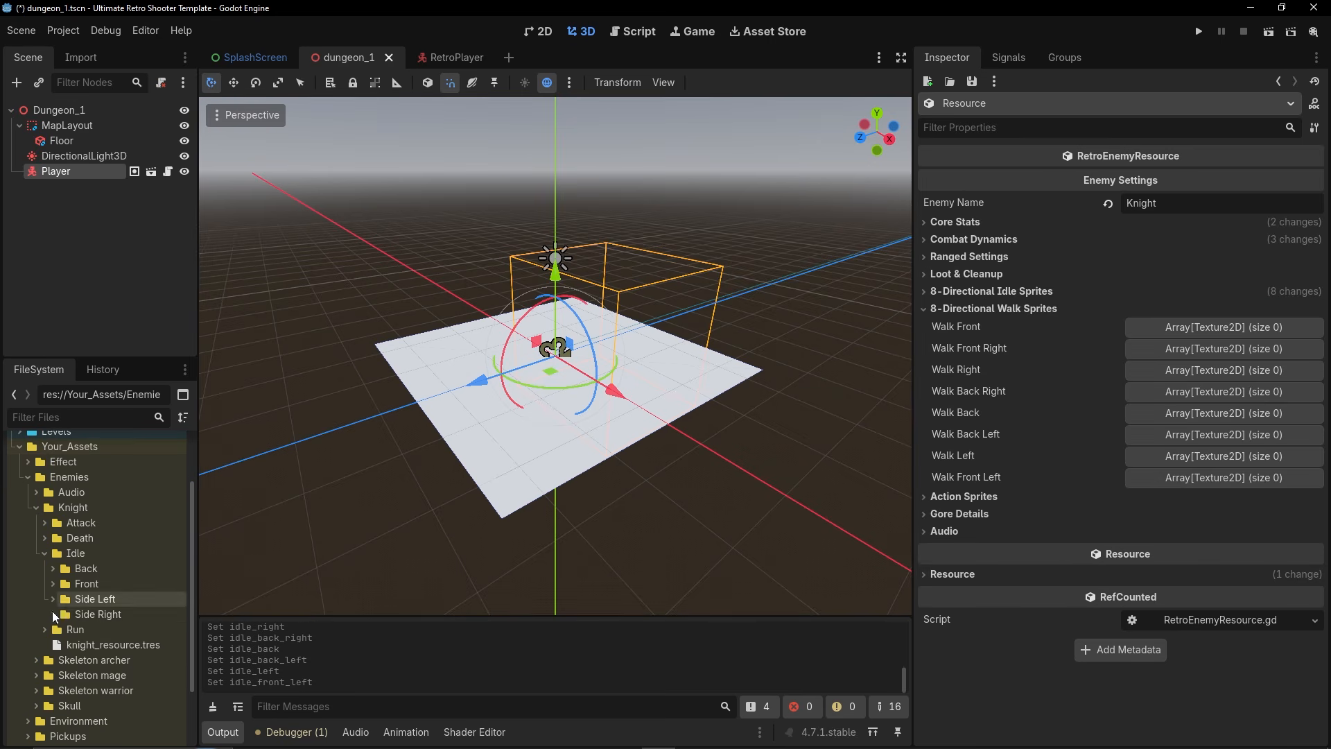
{"action": "left_click", "coordinate": [45, 554]}
{"action": "left_click", "coordinate": [45, 569]}
{"action": "left_click", "coordinate": [52, 584]}
{"action": "left_click", "coordinate": [100, 599]}
{"action": "left_click", "coordinate": [100, 675], "text": "shift"}
{"action": "left_click_drag", "start_coordinate": [101, 628], "coordinate": [1178, 414]}
Assign the Run/Front frames to Walk Front and the Run/Side Left frames to Walk Front Left, Walk Left and Walk Back Left.
{"action": "left_click", "coordinate": [53, 584]}
{"action": "left_click", "coordinate": [52, 599]}
{"action": "left_click_drag", "start_coordinate": [107, 706], "coordinate": [1172, 478]}
{"action": "left_click_drag", "start_coordinate": [101, 675], "coordinate": [1174, 454]}
{"action": "left_click_drag", "start_coordinate": [101, 675], "coordinate": [1172, 435]}
Assign 00.png to 05.png from Run/Side Right to the Walk Front Right, Walk Right and Walk Back Right sprites.
{"action": "left_click", "coordinate": [53, 615]}
{"action": "left_click", "coordinate": [53, 629]}
{"action": "left_click", "coordinate": [99, 644]}
{"action": "left_click", "coordinate": [102, 721], "text": "shift"}
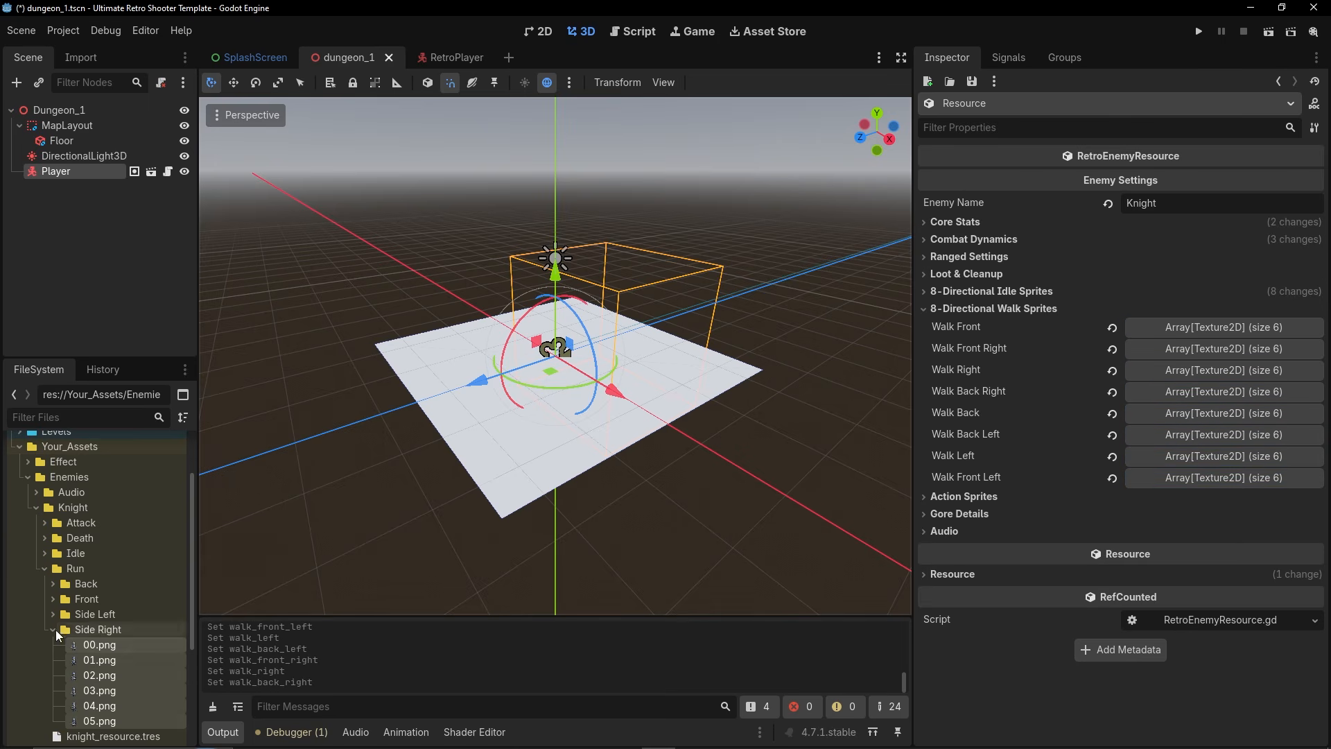
{"action": "left_click", "coordinate": [45, 569]}
{"action": "left_click", "coordinate": [978, 307]}
Assign 00.png to 03.png from the Knight's Attack/Down folder to the Attack Sprites.
{"action": "left_click", "coordinate": [932, 326]}
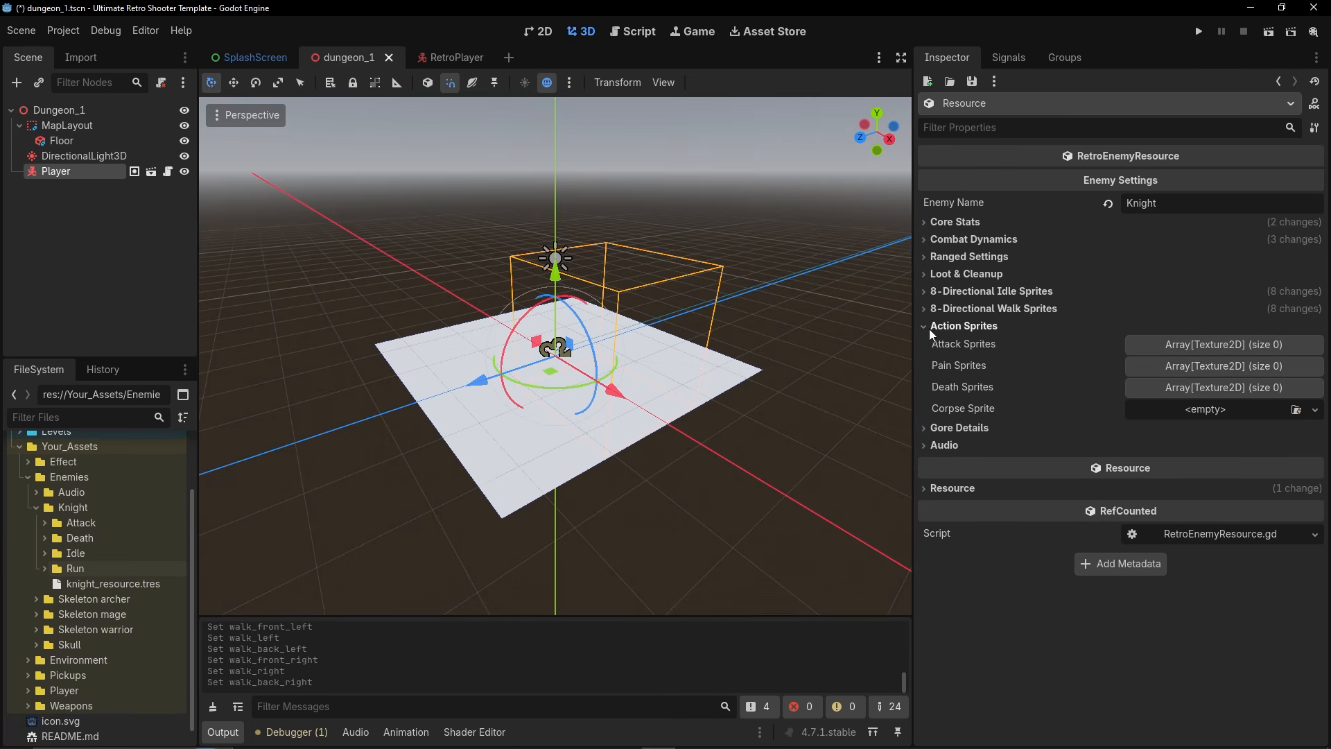
{"action": "left_click", "coordinate": [45, 523]}
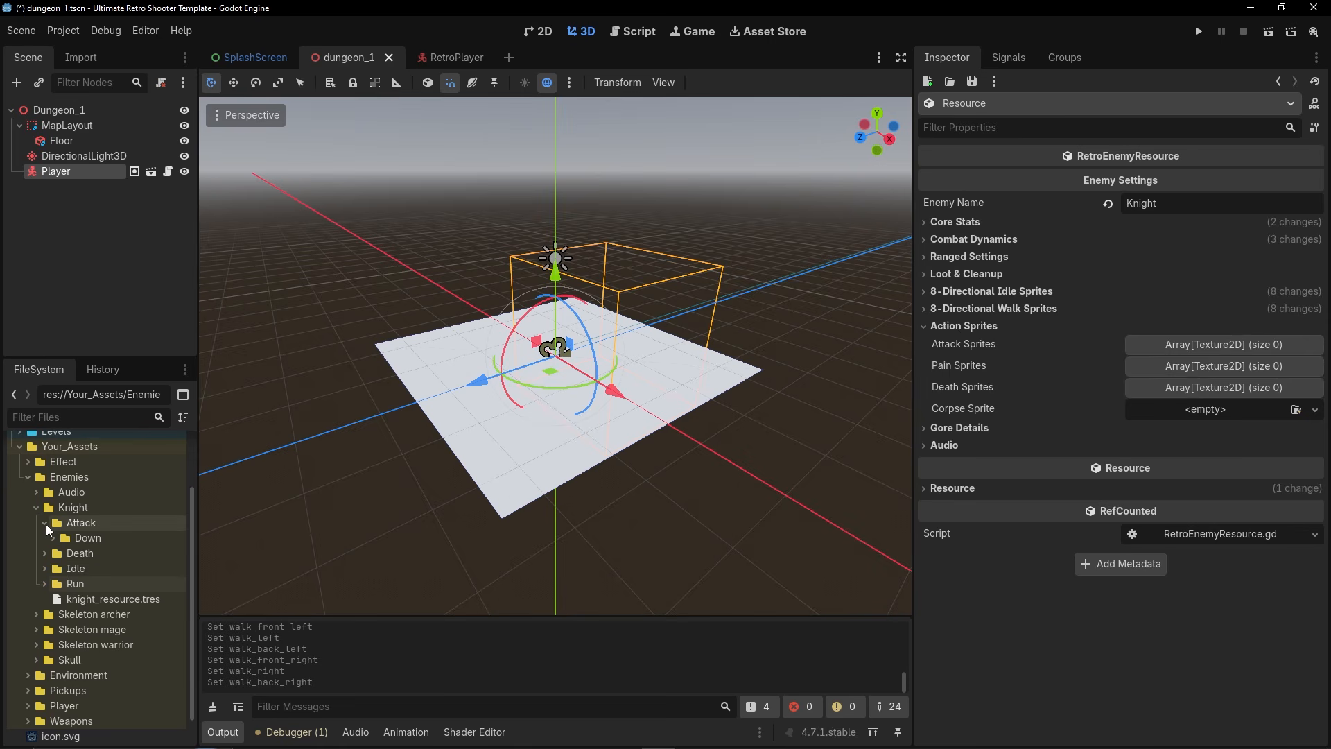
{"action": "left_click", "coordinate": [51, 537]}
{"action": "left_click", "coordinate": [98, 553]}
{"action": "left_click", "coordinate": [115, 599], "text": "shift"}
{"action": "left_click_drag", "start_coordinate": [114, 599], "coordinate": [1160, 353]}
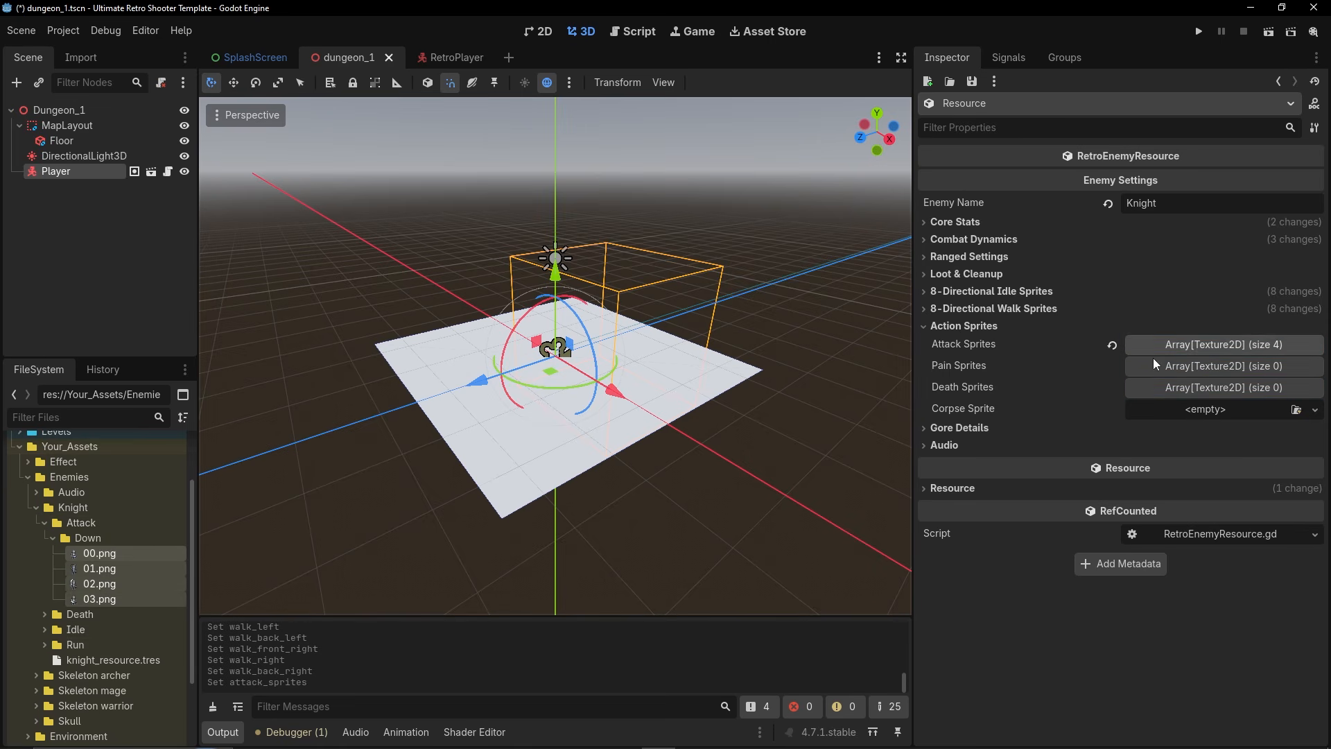
Assign 00.png from the Knight's Death folder to the Pain Sprites.
{"action": "left_click", "coordinate": [54, 538]}
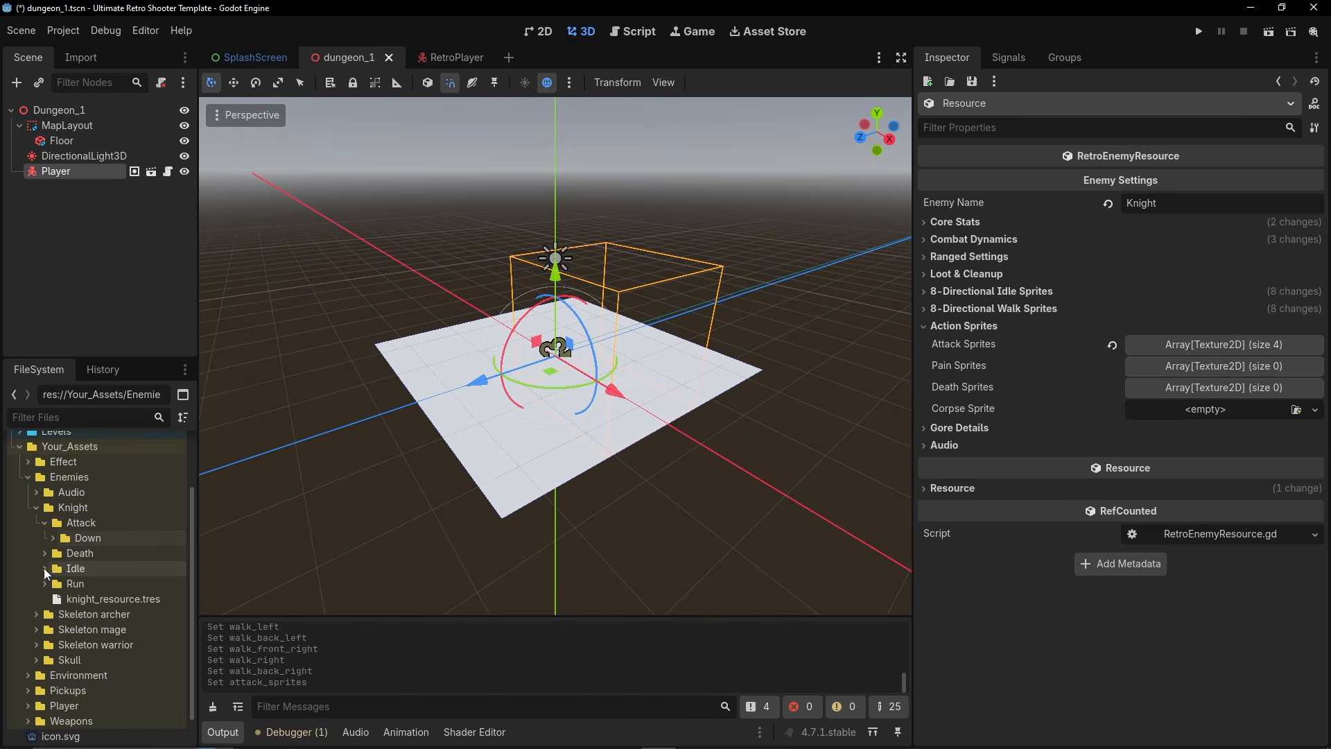
{"action": "left_click", "coordinate": [44, 569]}
{"action": "left_click", "coordinate": [53, 599]}
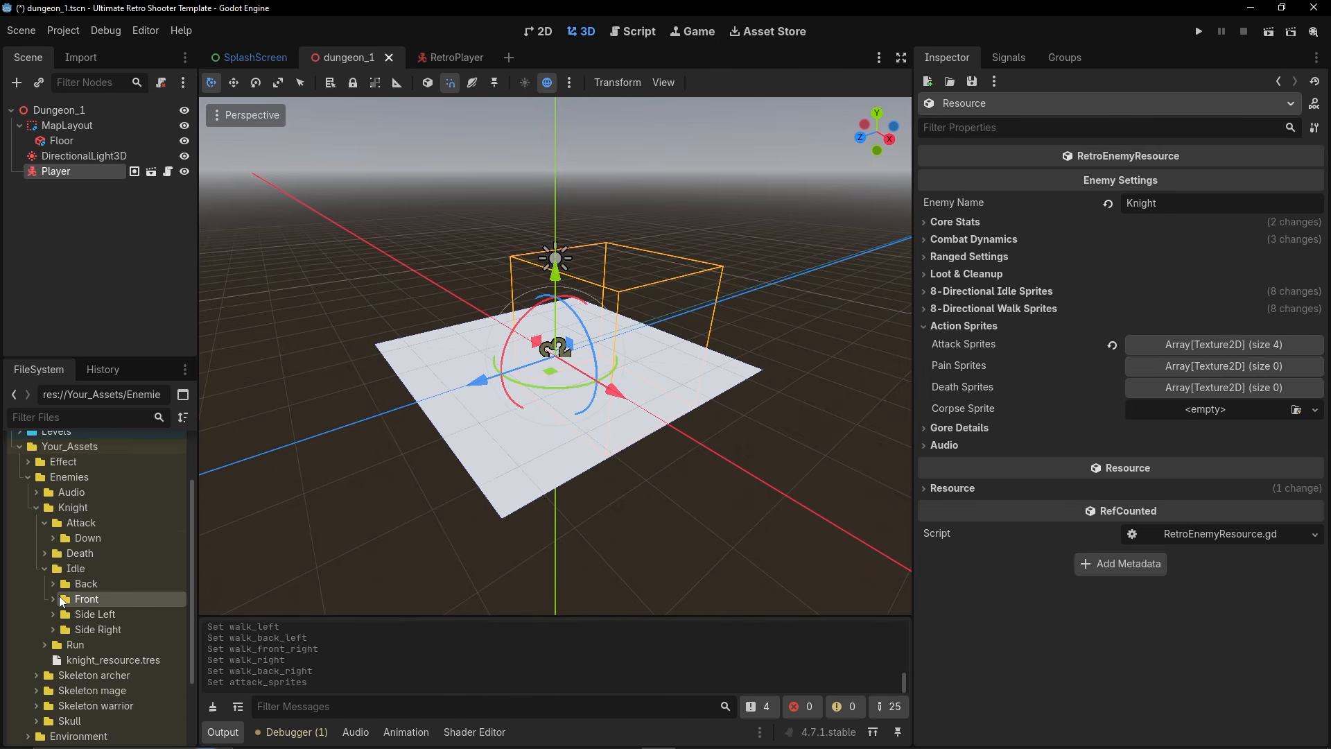
{"action": "left_click", "coordinate": [44, 569]}
{"action": "left_click", "coordinate": [43, 553]}
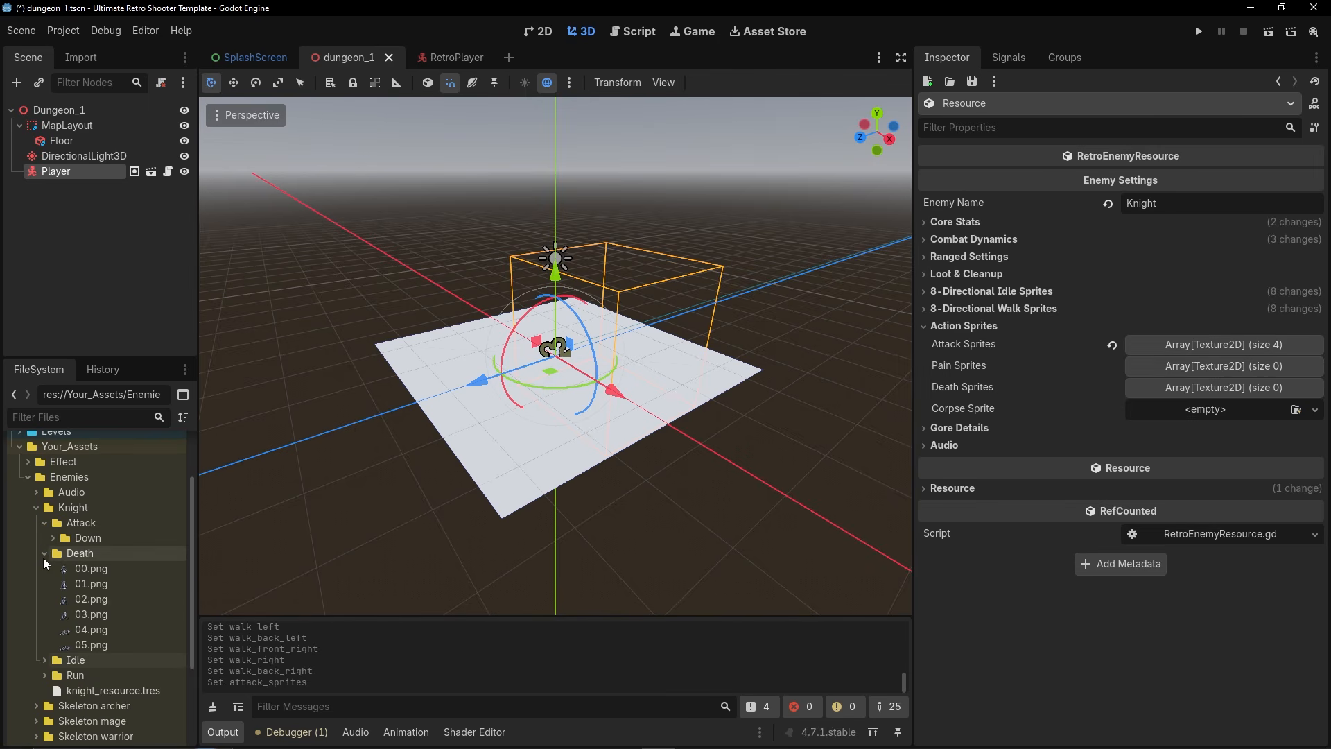
{"action": "left_click_drag", "start_coordinate": [83, 570], "coordinate": [1174, 366]}
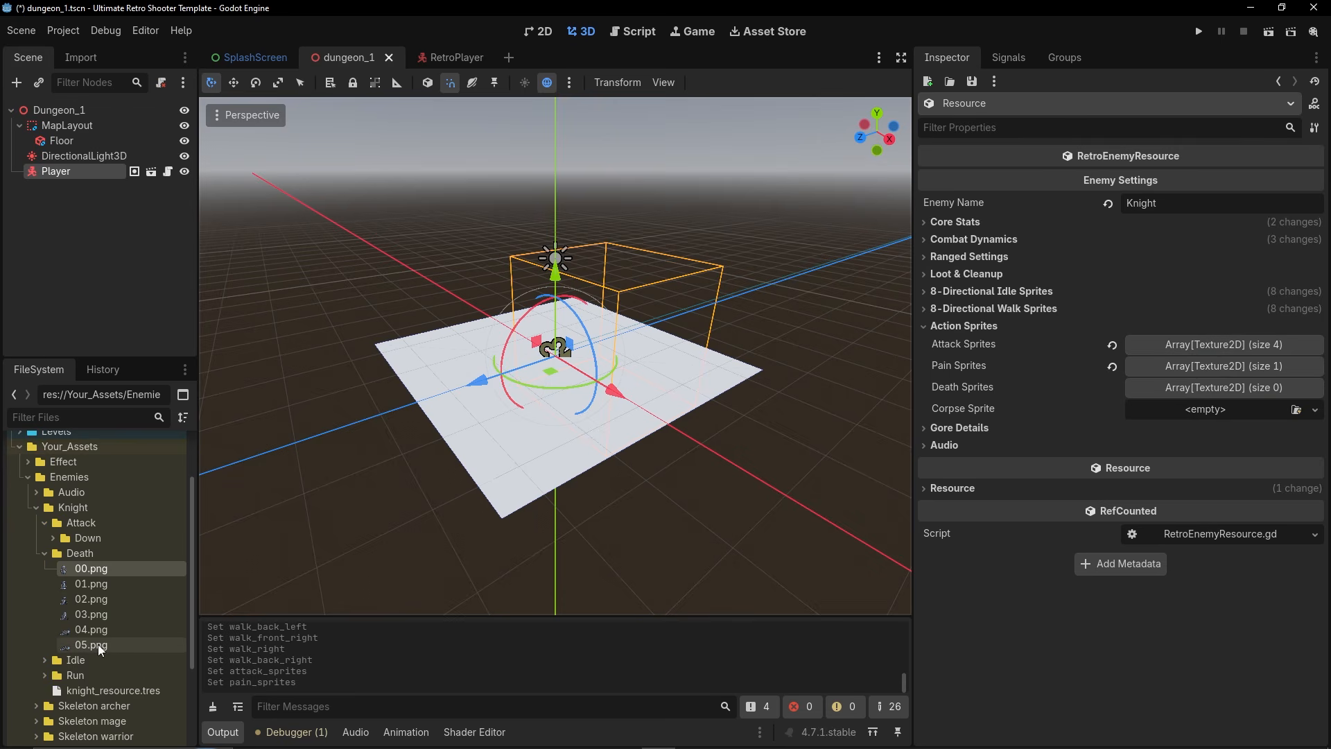
Assign 00.png to 05.png from the Knight's Death folder to the Death Sprites.
{"action": "left_click", "coordinate": [98, 643], "text": "shift"}
{"action": "left_click_drag", "start_coordinate": [86, 610], "coordinate": [1193, 399]}
{"action": "left_click", "coordinate": [144, 585]}
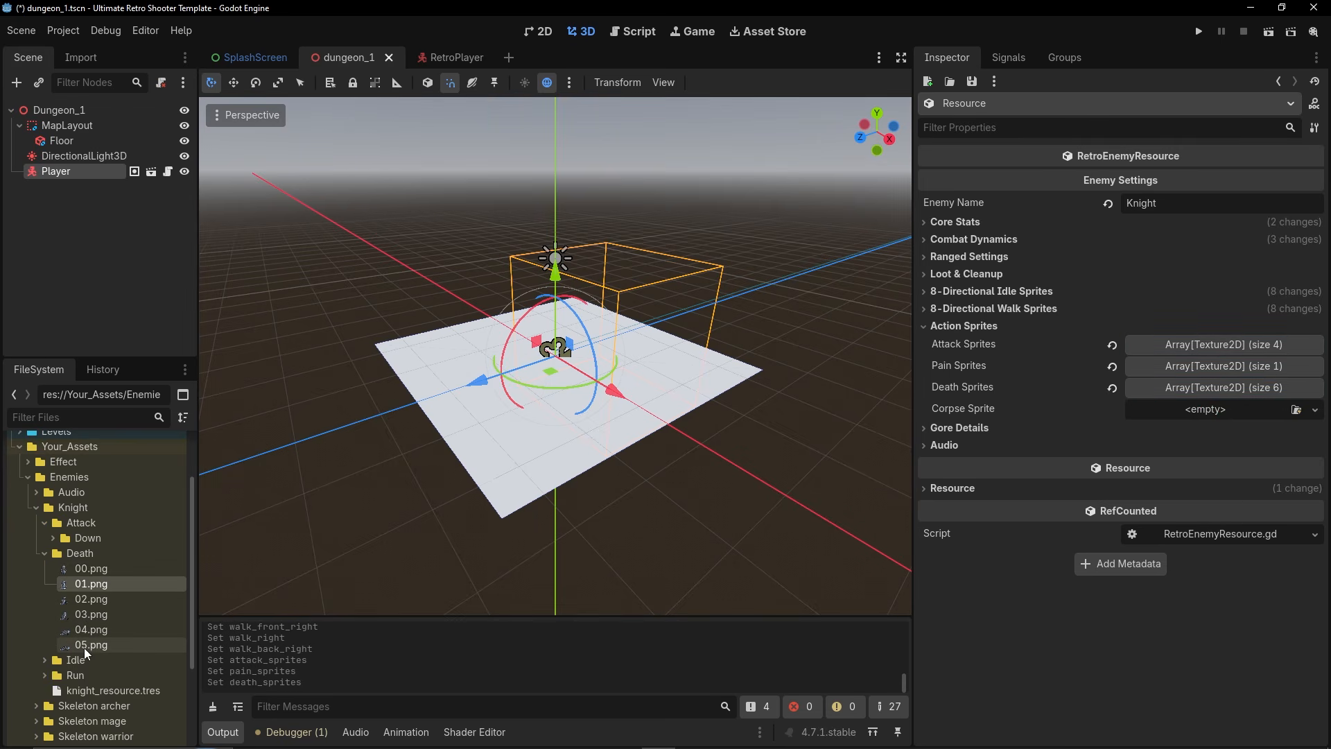
Assign 05.png from the Knight's Death folder to the Corpse Sprite and collapse the Action Sprites settings.
{"action": "left_click_drag", "start_coordinate": [83, 651], "coordinate": [1217, 406]}
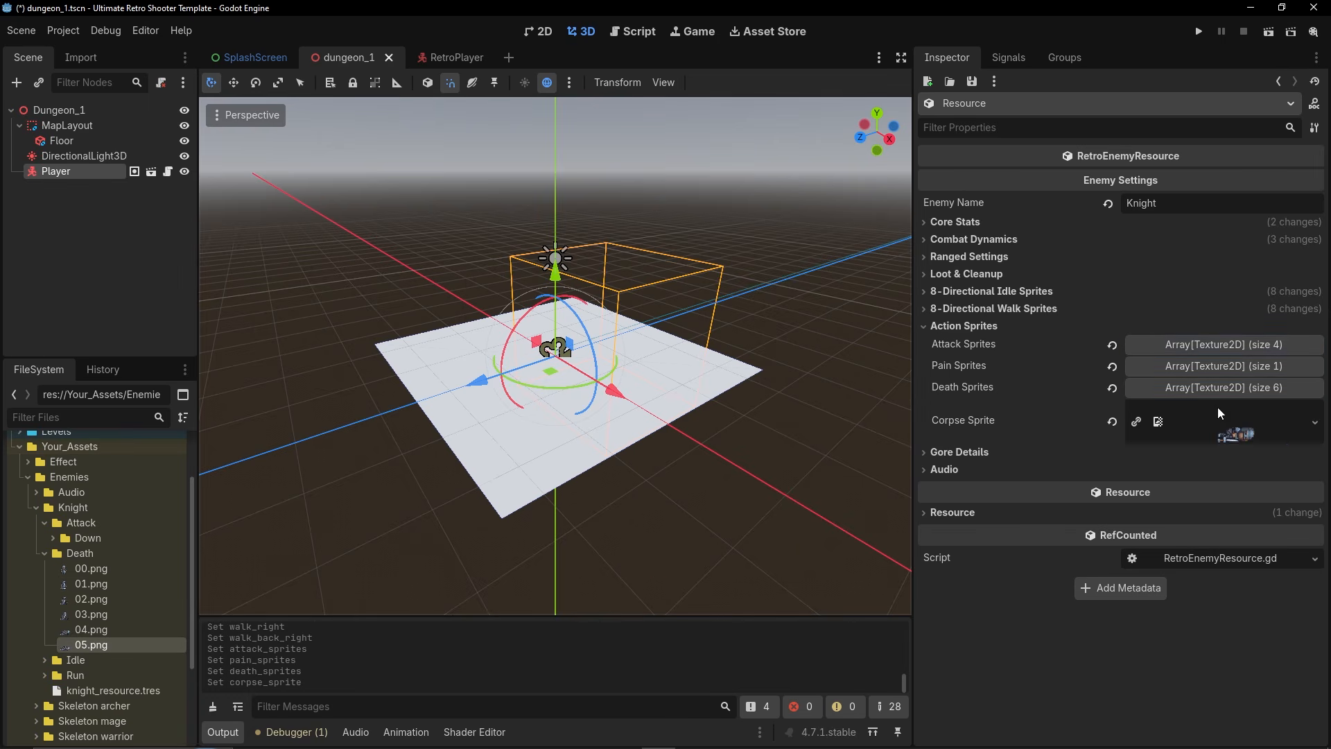
{"action": "left_click", "coordinate": [976, 330]}
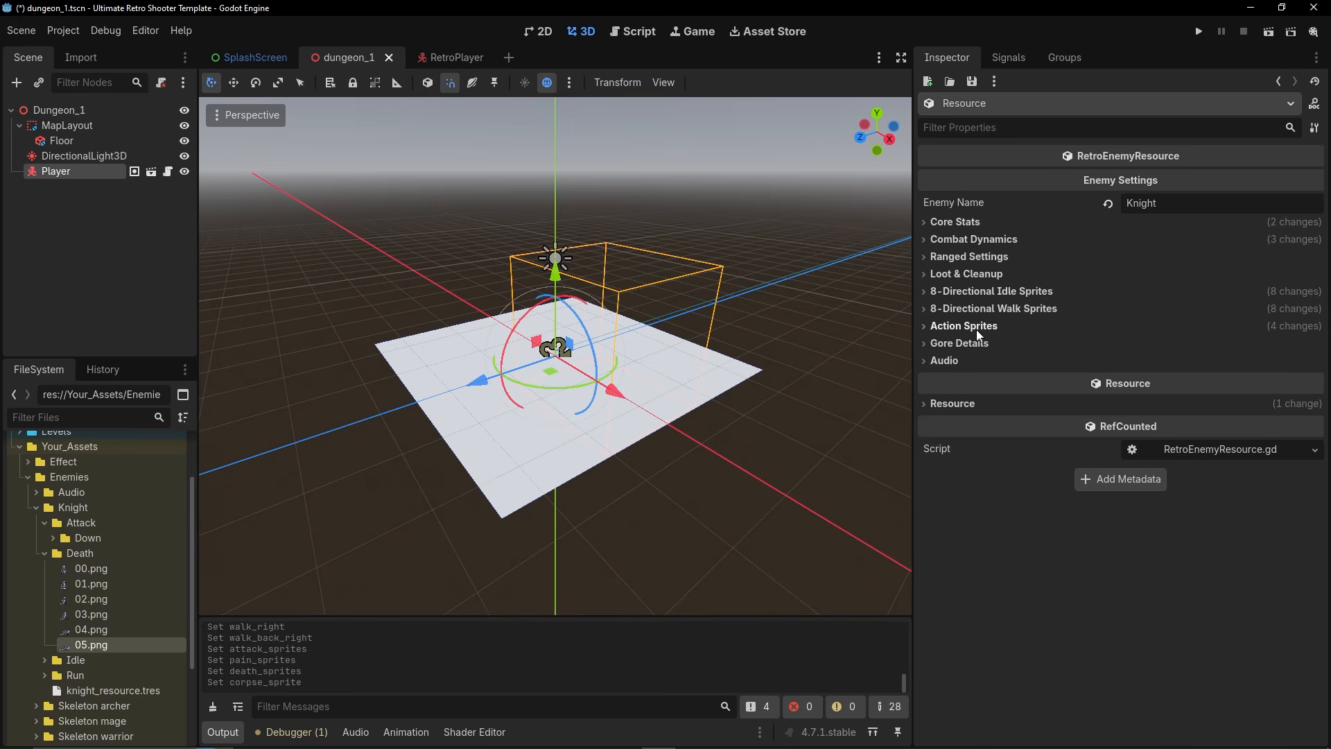
Set the Knight's Blood Particle texture in Gore Details to spr_blood.png.
{"action": "left_click", "coordinate": [959, 344]}
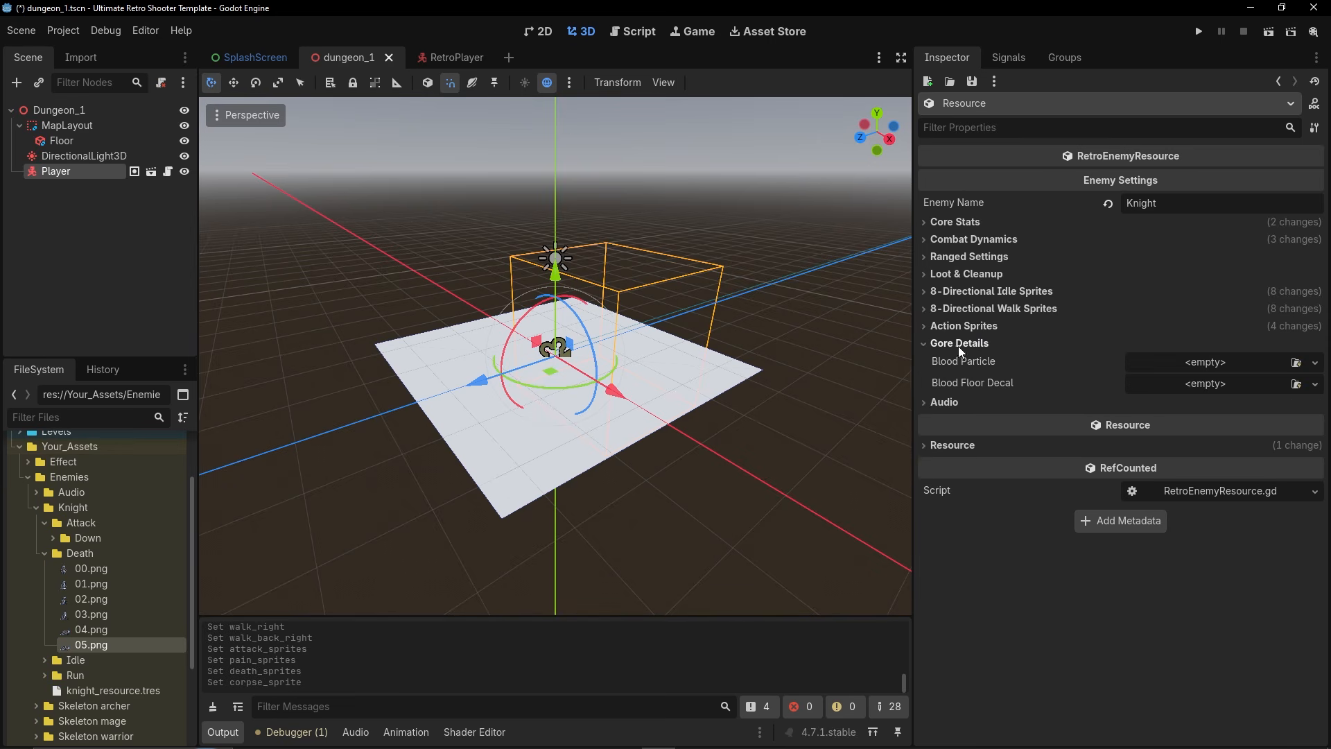
{"action": "left_click", "coordinate": [42, 551]}
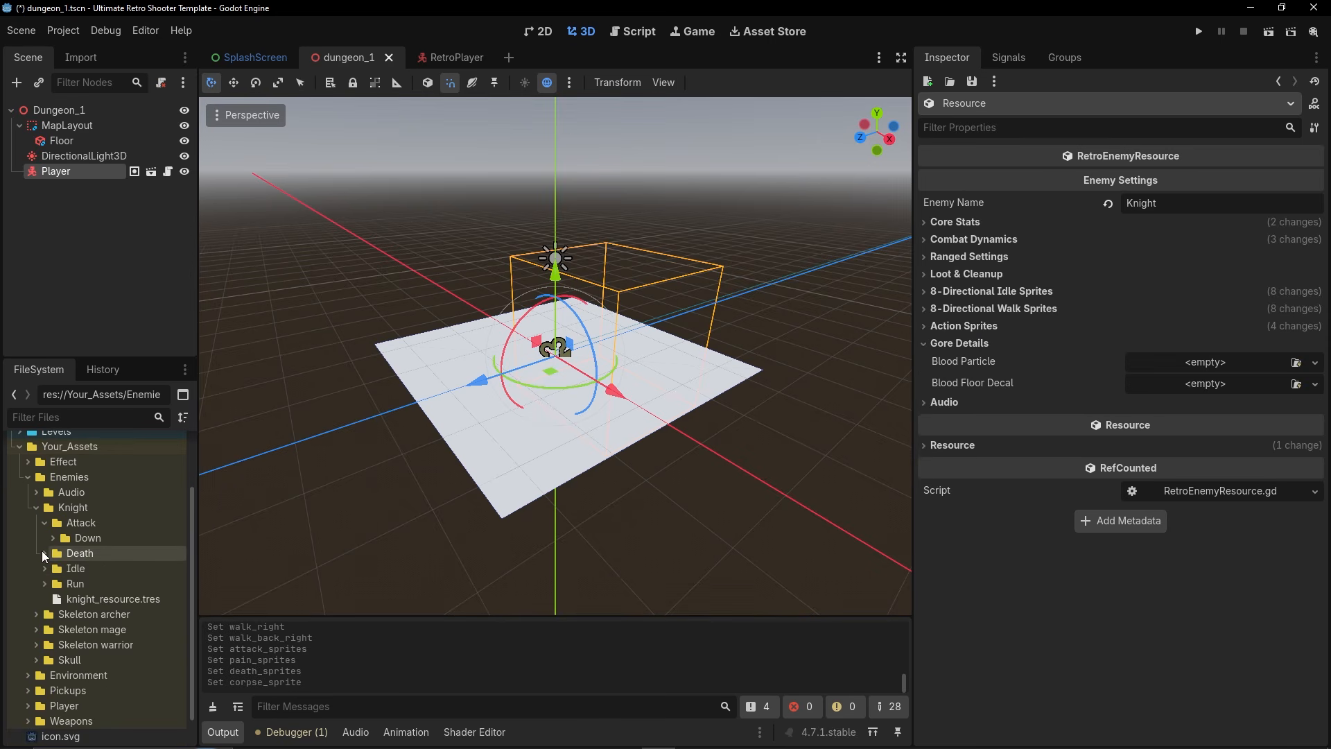
{"action": "left_click", "coordinate": [45, 525]}
{"action": "left_click", "coordinate": [35, 513]}
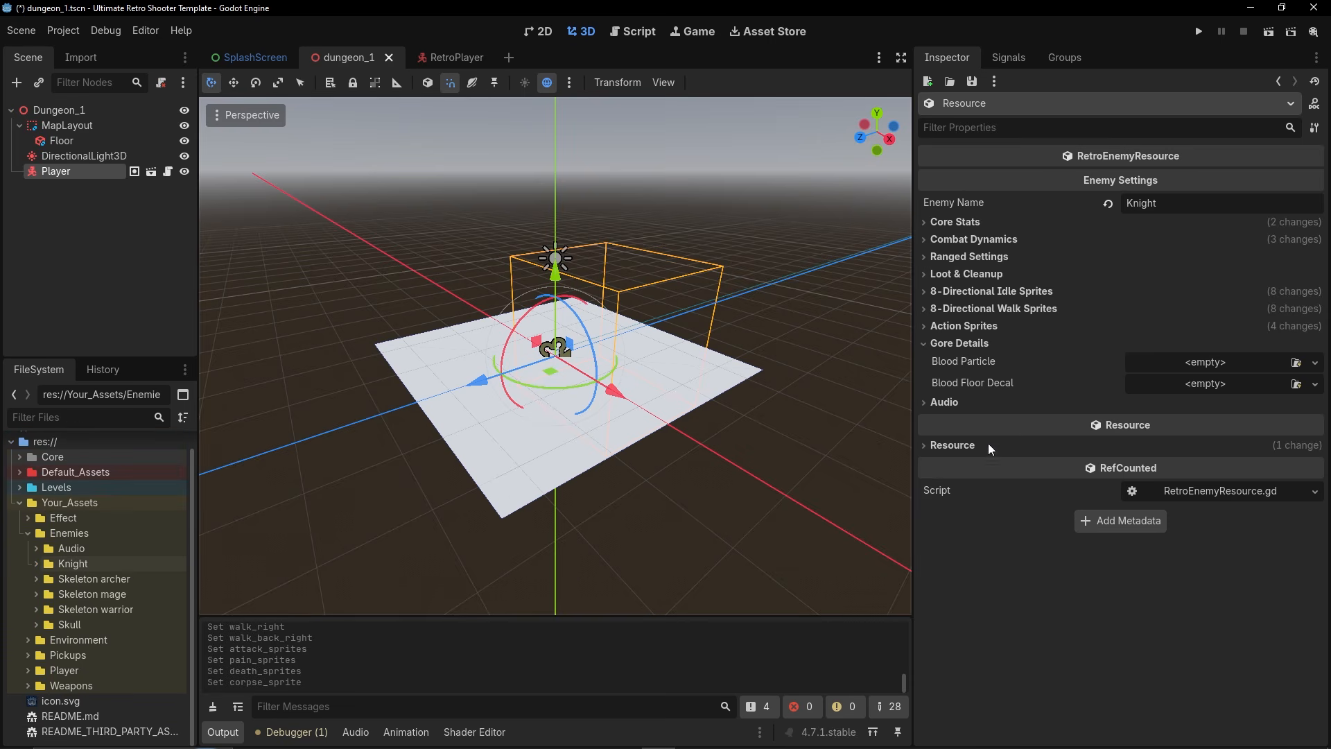
{"action": "left_click", "coordinate": [1203, 366]}
{"action": "left_click", "coordinate": [1204, 721]}
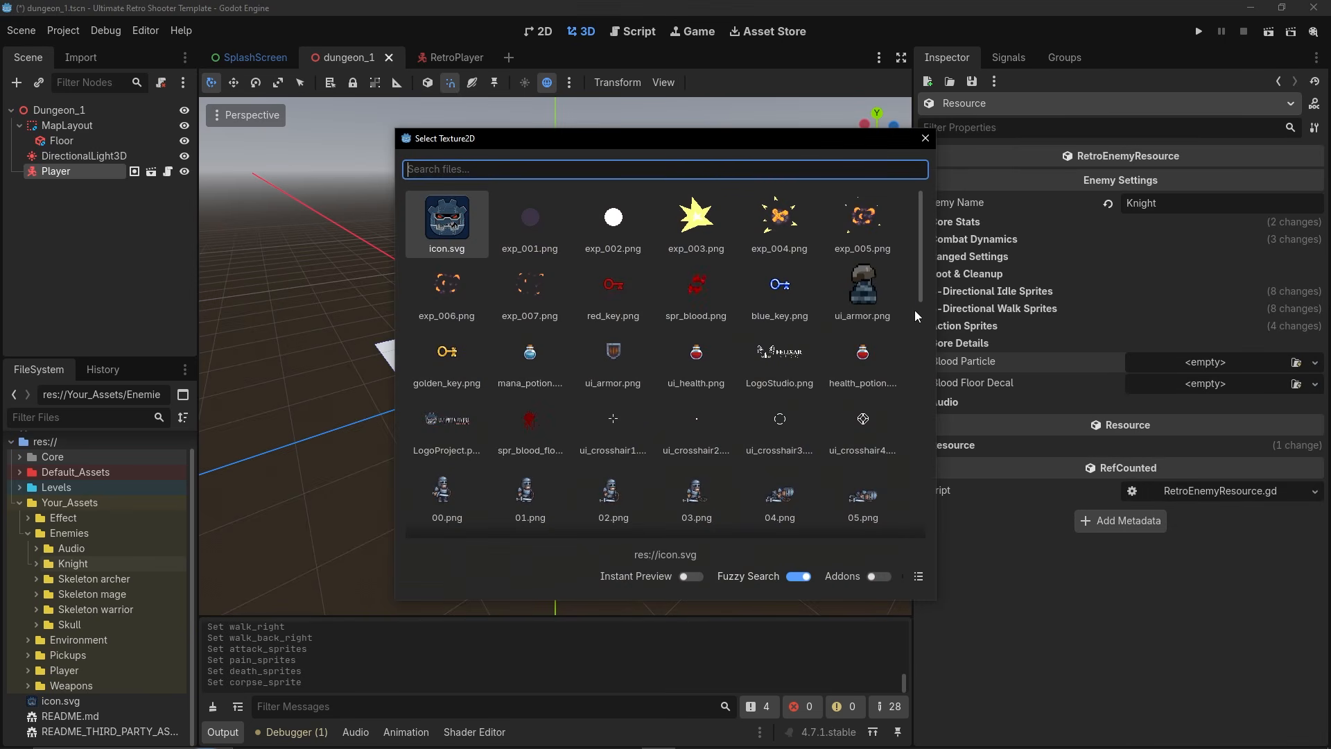
{"action": "double_click", "coordinate": [695, 298]}
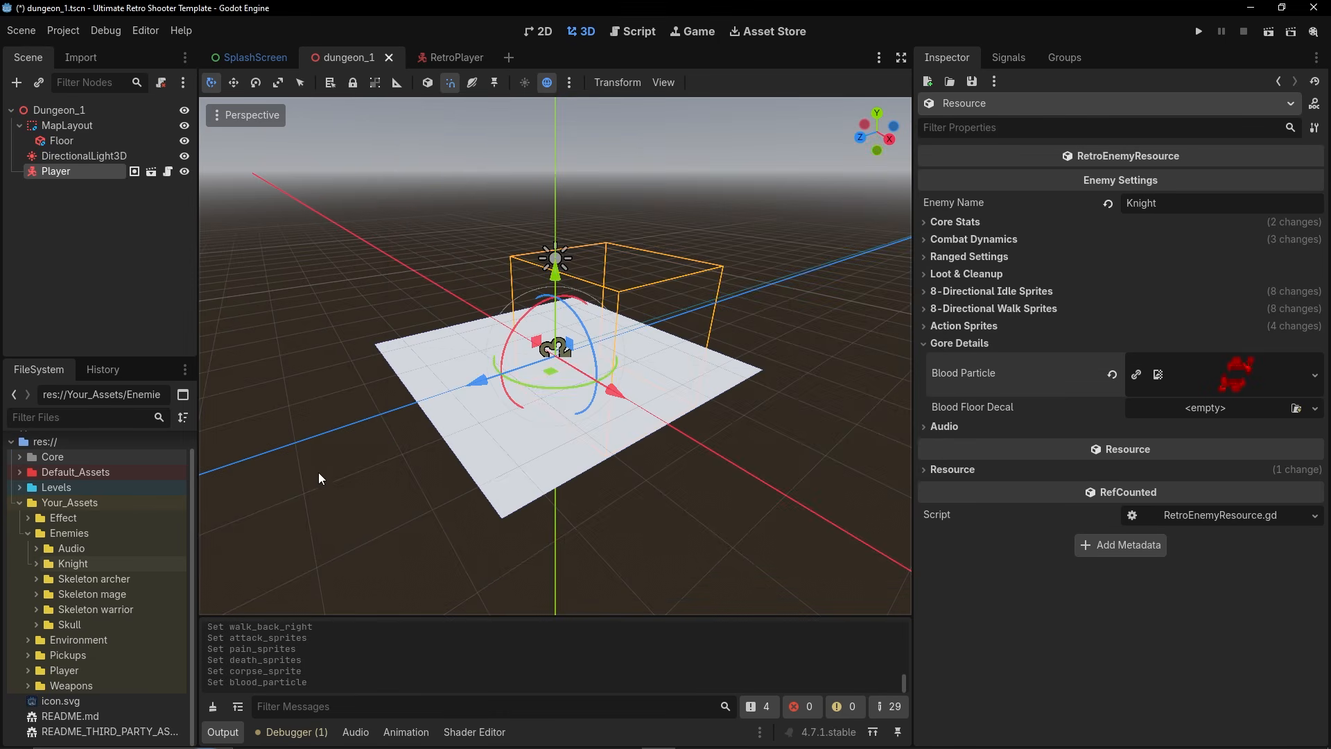
Assign spr_blood_floor.png from Your_Assets/Effect to the Blood Floor Decal.
{"action": "left_click", "coordinate": [28, 532]}
{"action": "left_click", "coordinate": [29, 538]}
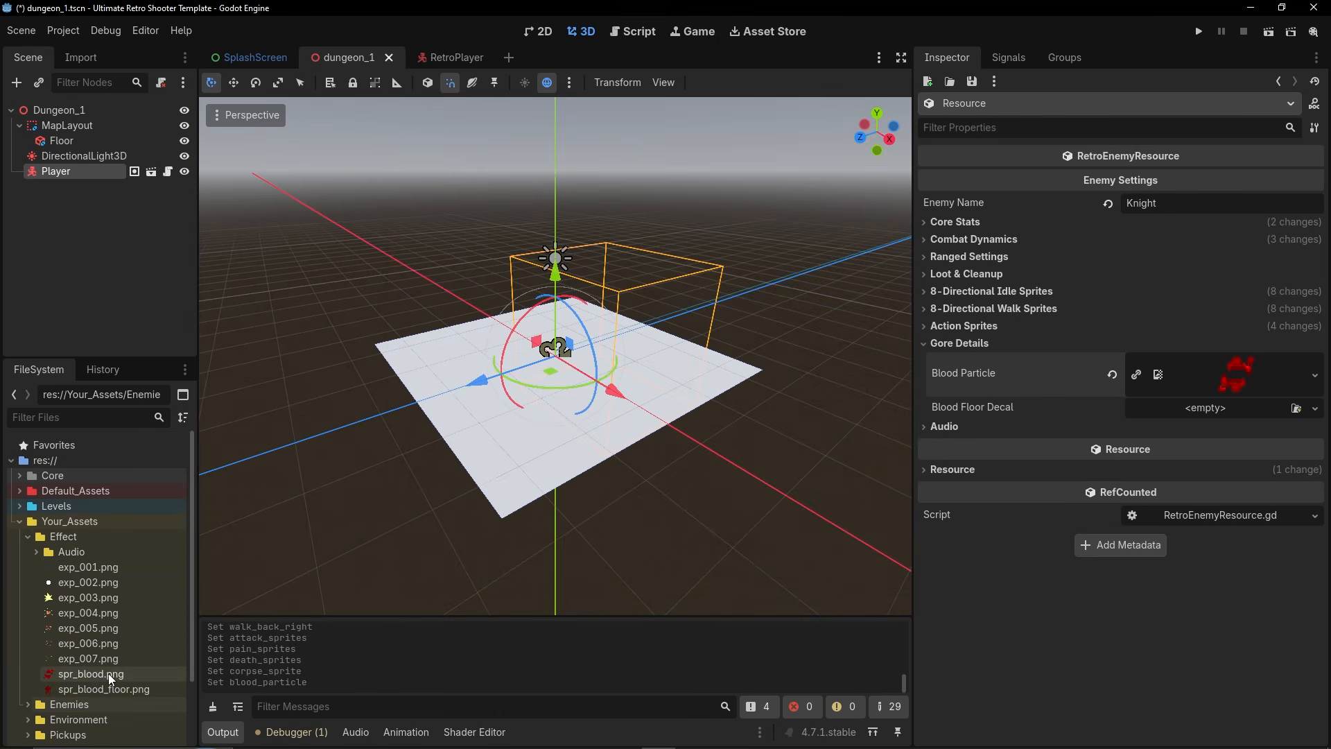
{"action": "left_click_drag", "start_coordinate": [87, 690], "coordinate": [1165, 409]}
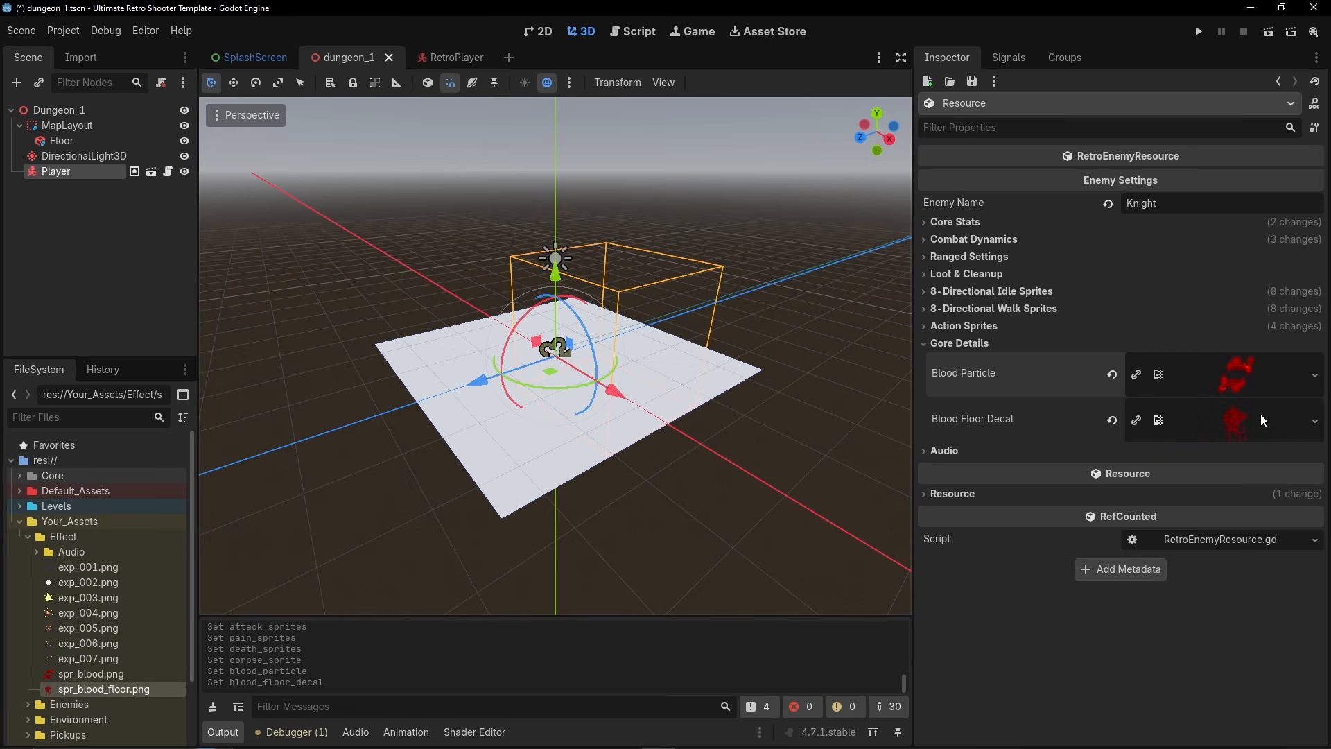
Expand the Knight's Audio settings and the Enemies/Audio folder, and enlarge the FileSystem dock to show the sound files.
{"action": "left_click", "coordinate": [944, 361]}
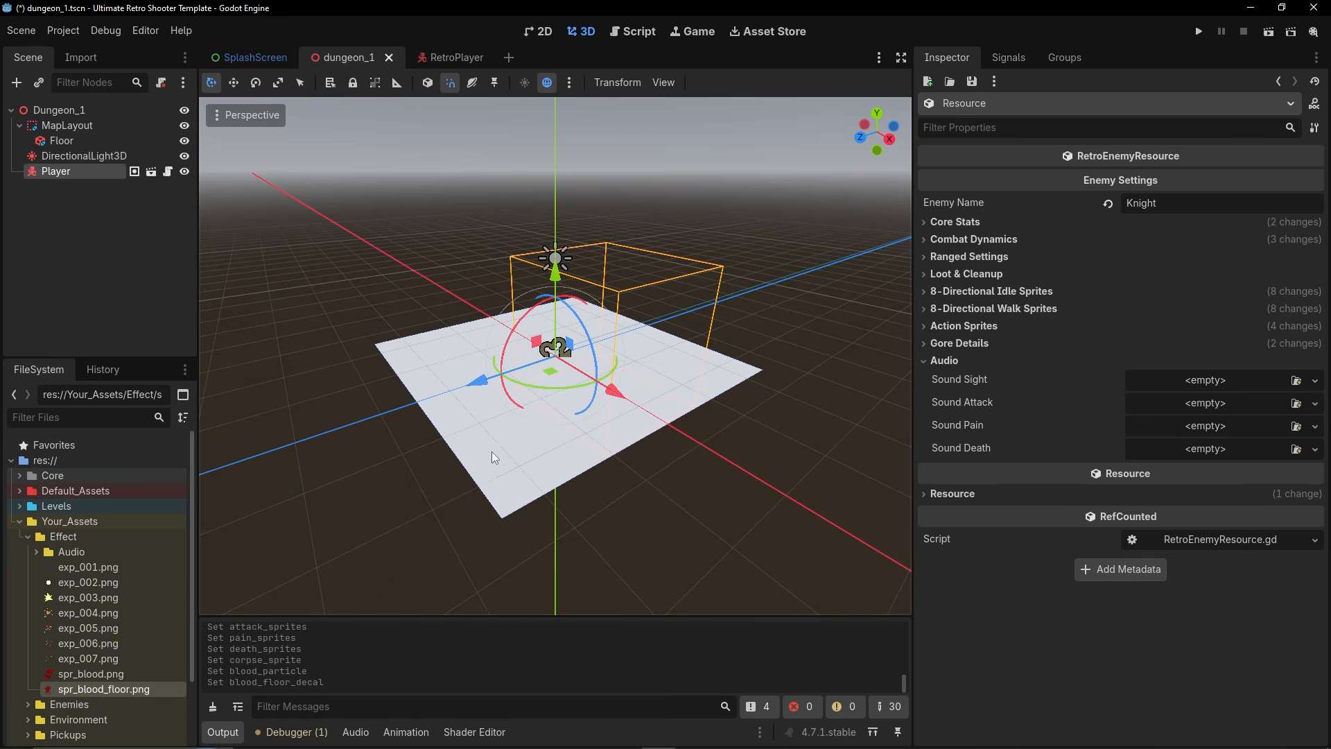
{"action": "left_click", "coordinate": [28, 537]}
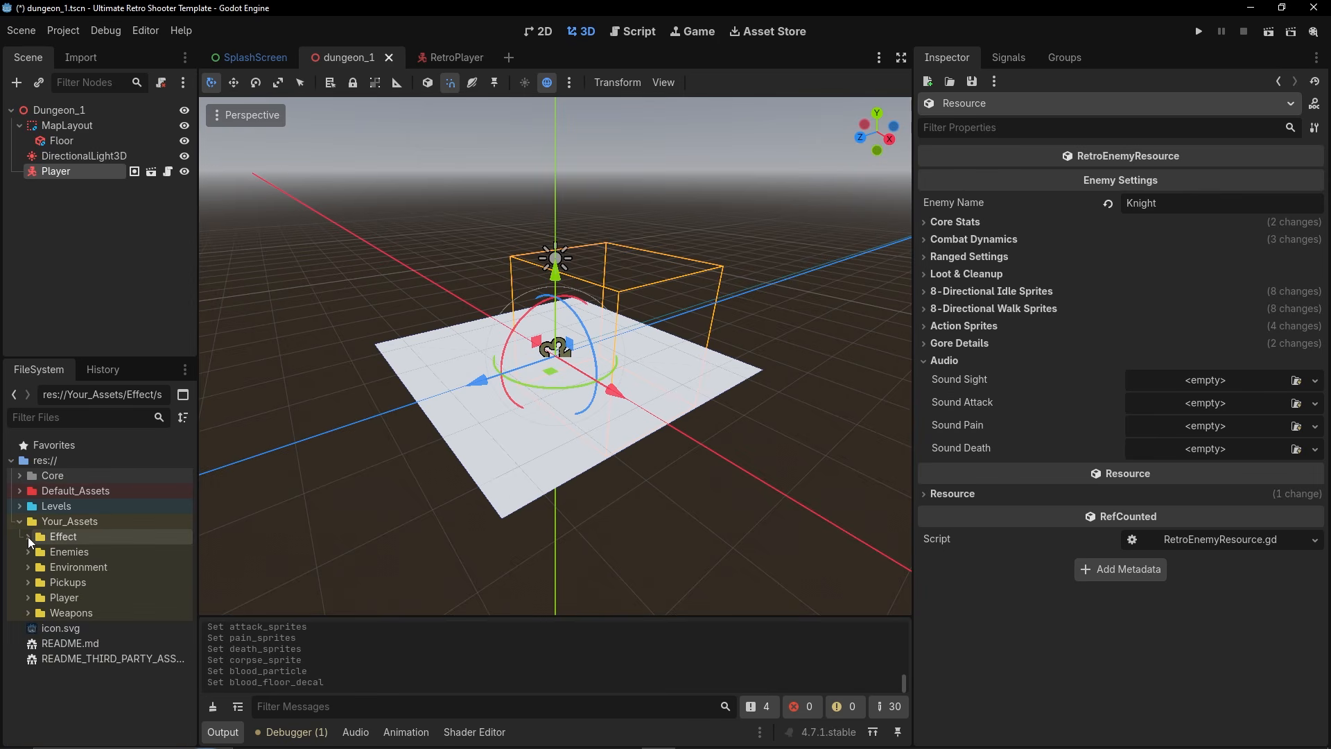
{"action": "left_click", "coordinate": [28, 551]}
{"action": "left_click", "coordinate": [38, 566]}
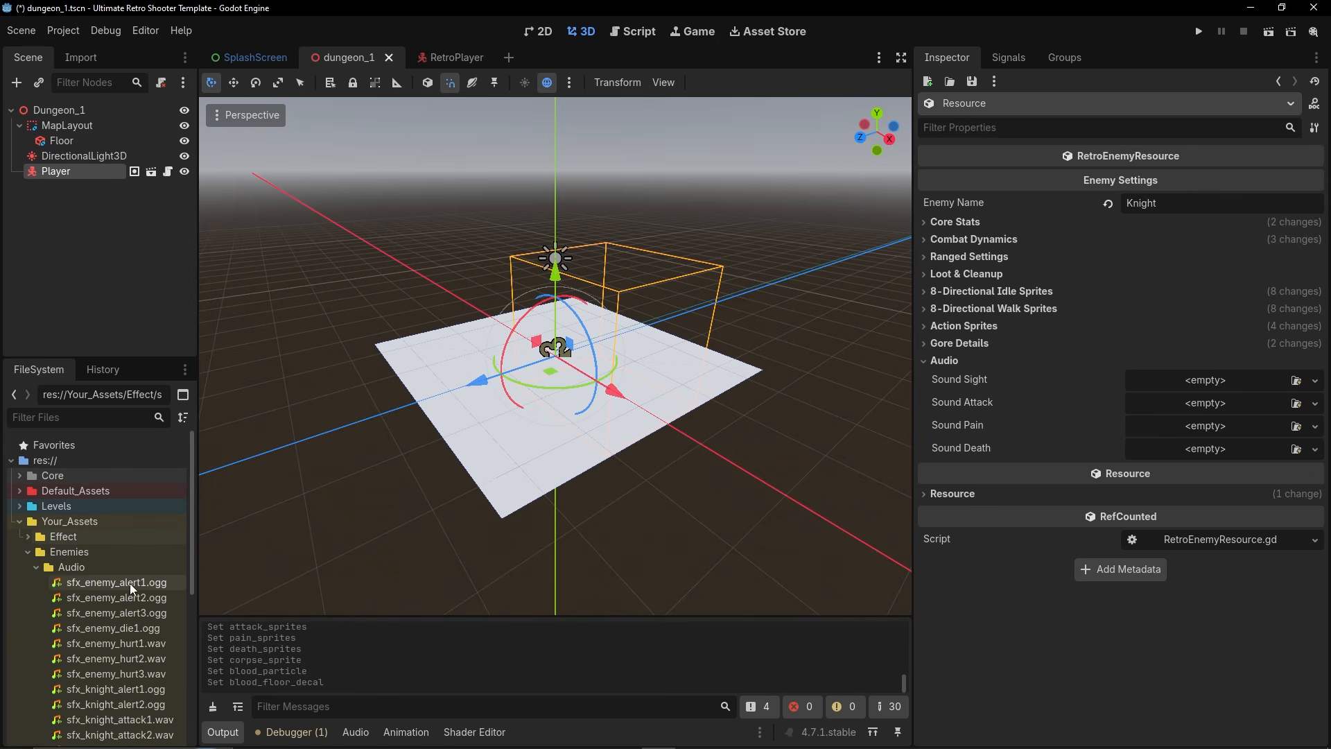
{"action": "scroll", "coordinate": [130, 584], "scroll_direction": "down", "scroll_amount": 3}
{"action": "left_click_drag", "start_coordinate": [128, 359], "coordinate": [135, 163]}
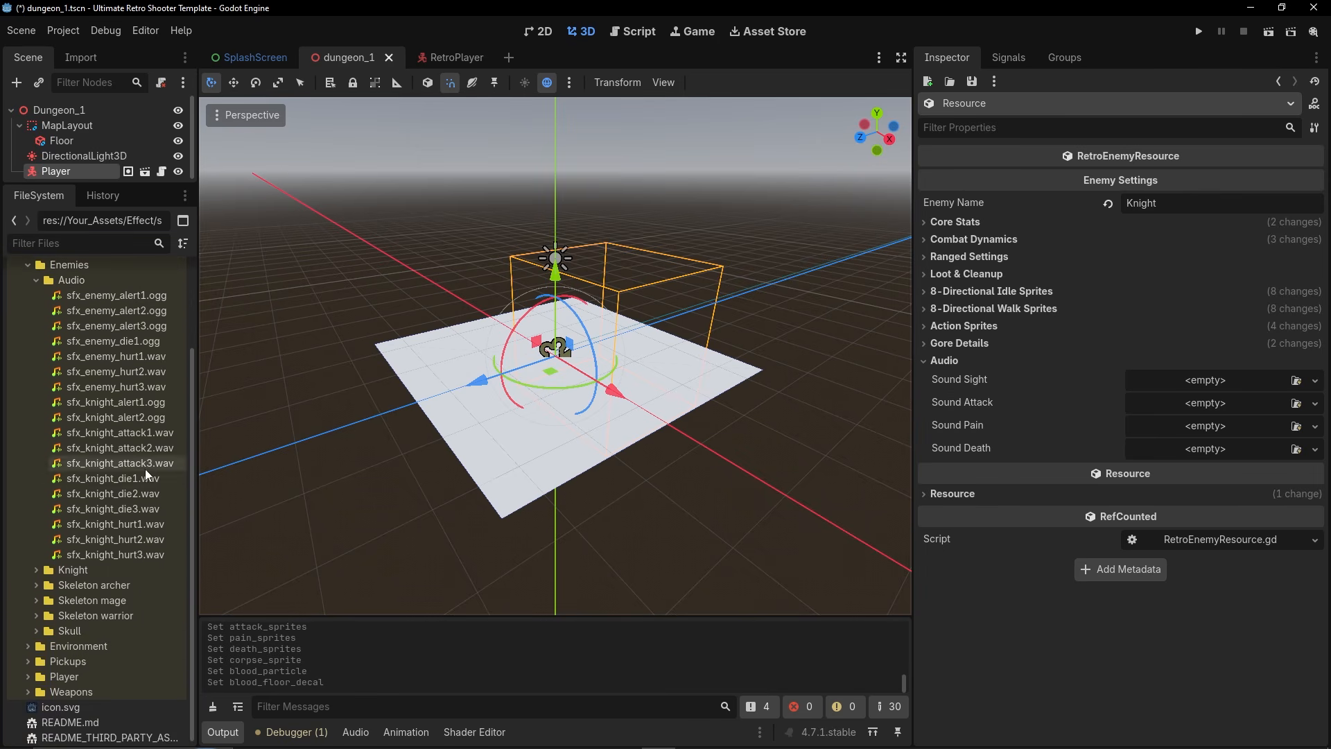
{"action": "scroll", "coordinate": [145, 518], "scroll_direction": "up", "scroll_amount": 3}
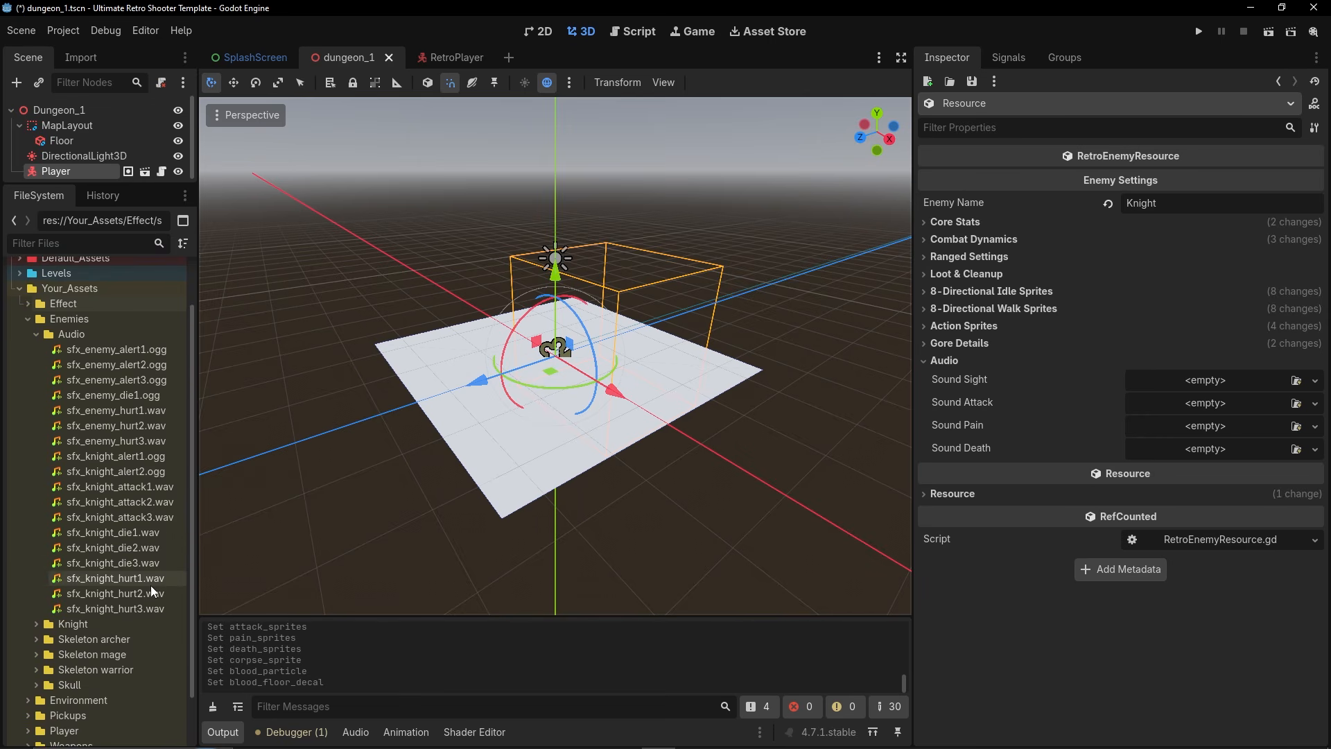
Give Sound Sight a new Randomizer with two streams, sfx_knight_alert1.ogg and sfx_knight_alert2.ogg.
{"action": "left_click", "coordinate": [123, 457]}
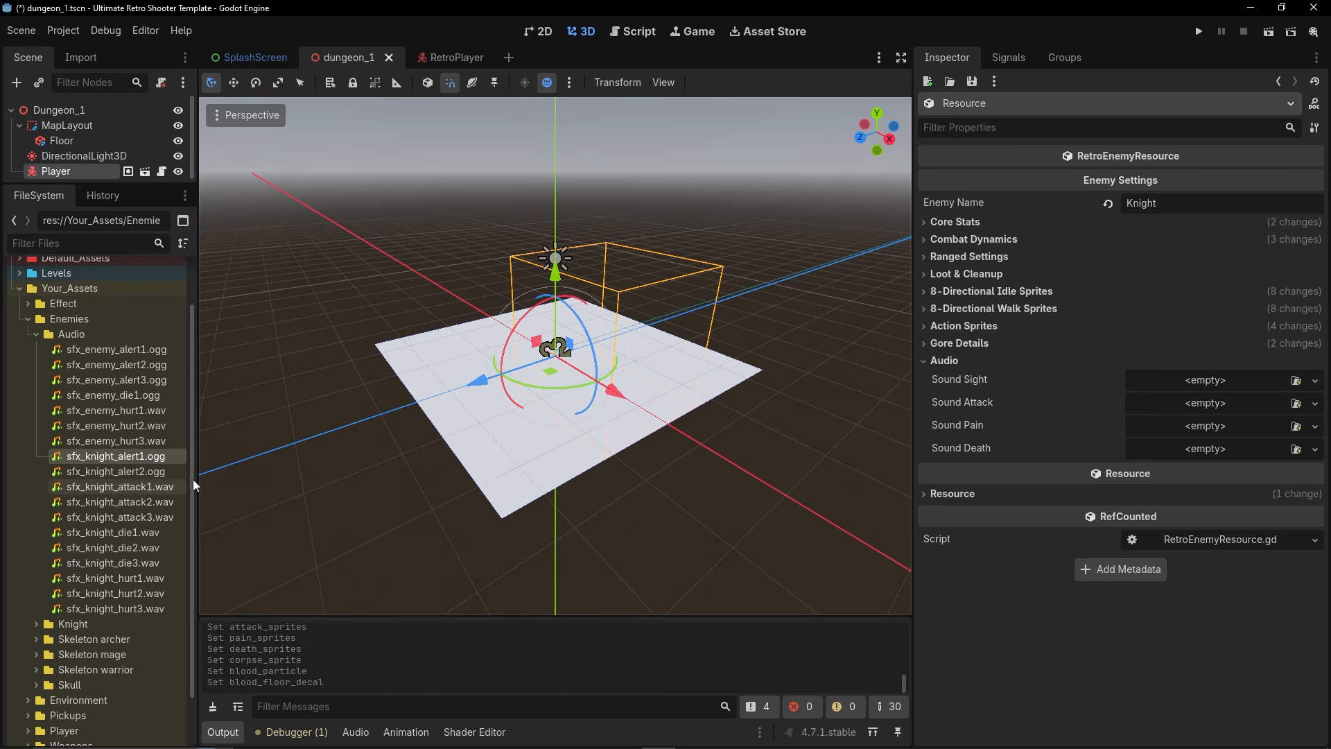
{"action": "left_click", "coordinate": [1315, 380]}
{"action": "left_click", "coordinate": [1235, 478]}
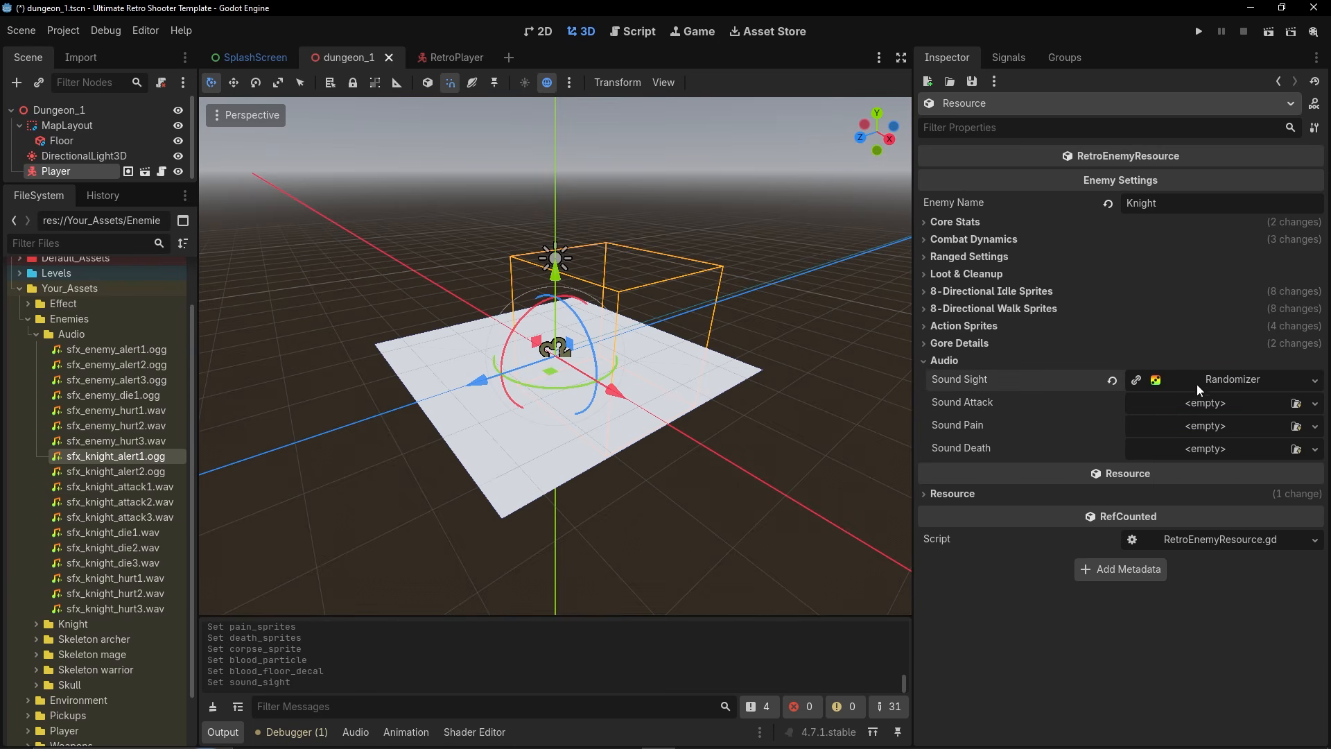
{"action": "left_click", "coordinate": [1193, 383]}
{"action": "left_click", "coordinate": [953, 465]}
{"action": "left_click", "coordinate": [1117, 487]}
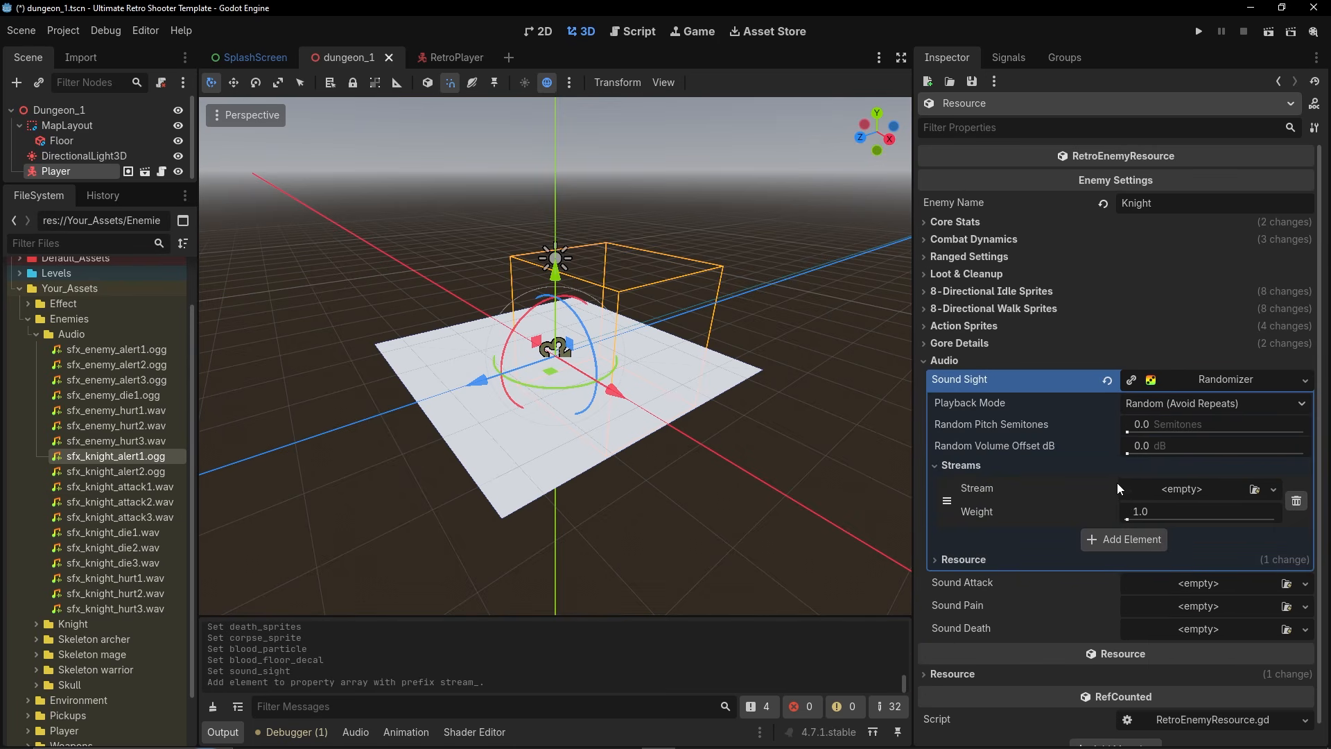
{"action": "left_click", "coordinate": [1124, 540]}
{"action": "left_click_drag", "start_coordinate": [102, 456], "coordinate": [1199, 491]}
{"action": "left_click_drag", "start_coordinate": [131, 473], "coordinate": [1192, 563]}
{"action": "left_click", "coordinate": [1202, 381]}
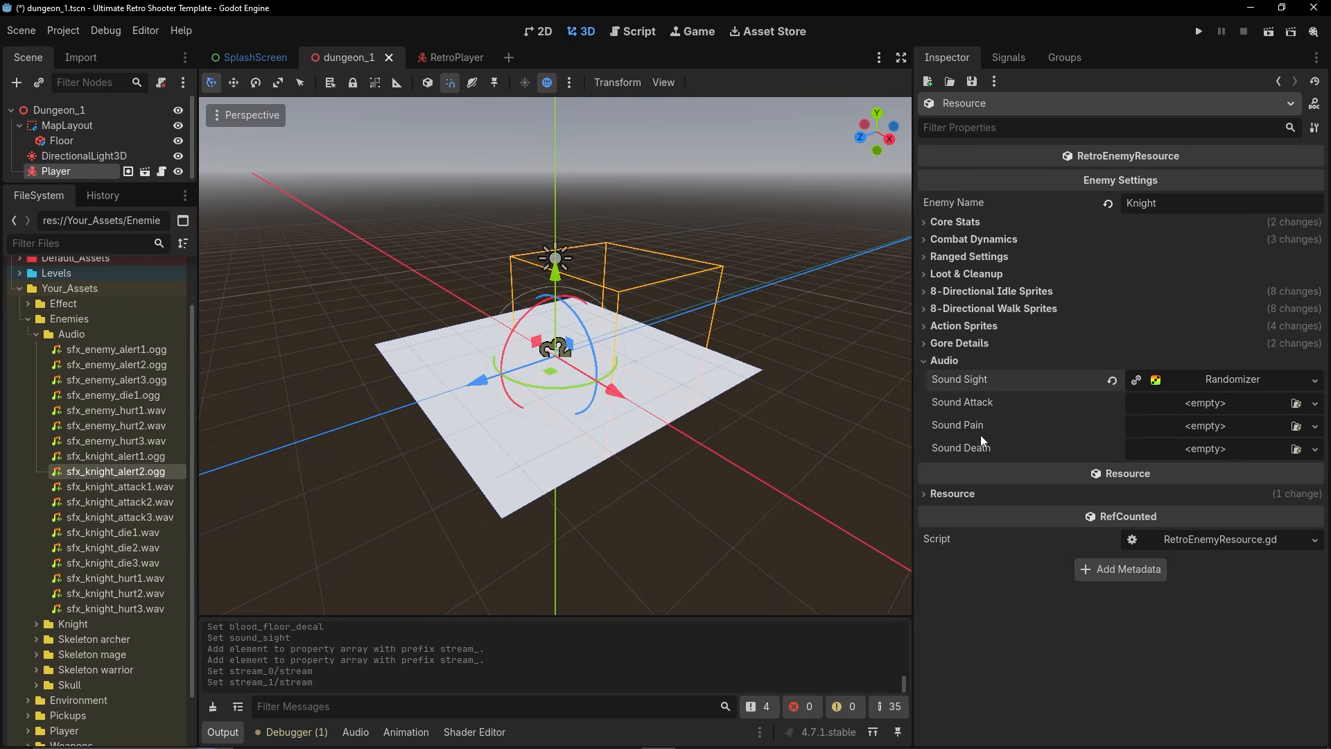
Give Sound Attack a new Randomizer with three streams, sfx_knight_attack1.wav to sfx_knight_attack3.wav.
{"action": "left_click", "coordinate": [1237, 405]}
{"action": "left_click", "coordinate": [1233, 500]}
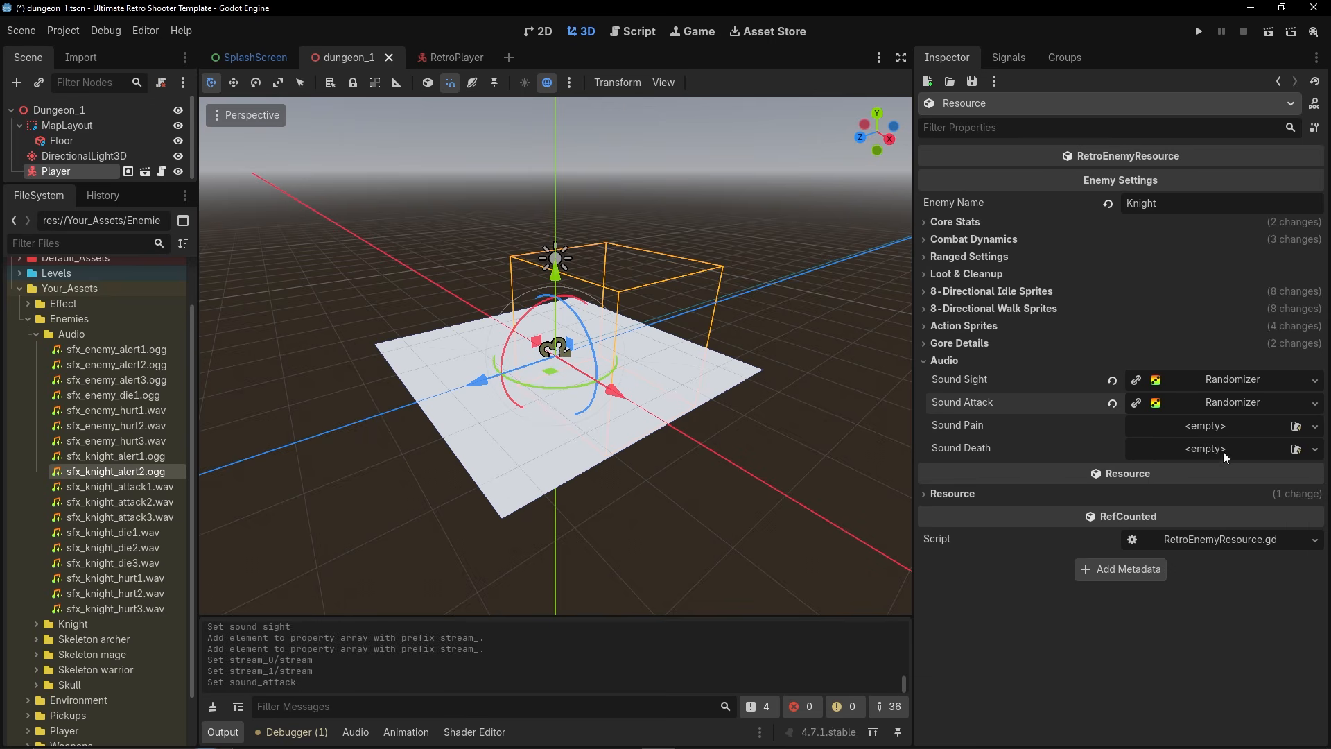
{"action": "left_click", "coordinate": [1212, 405]}
{"action": "left_click", "coordinate": [1140, 488]}
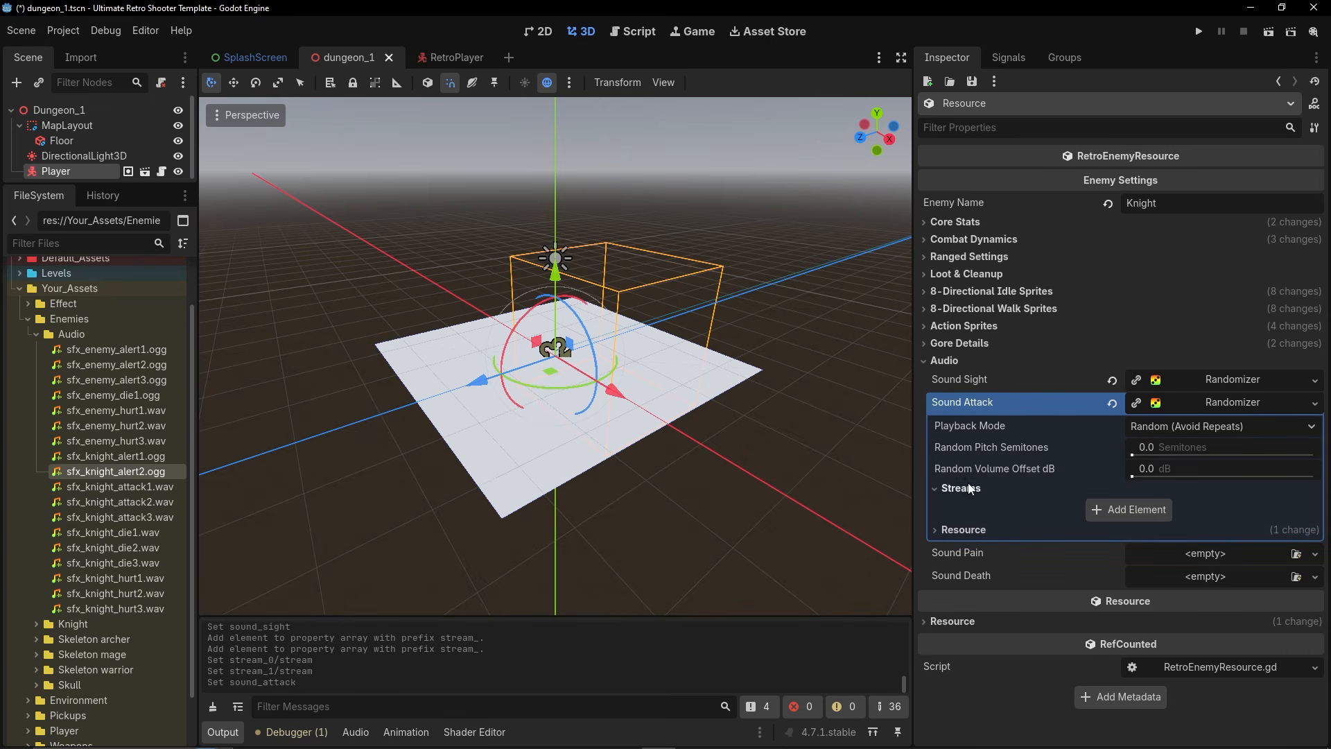
{"action": "left_click", "coordinate": [1125, 506]}
{"action": "left_click", "coordinate": [1126, 551]}
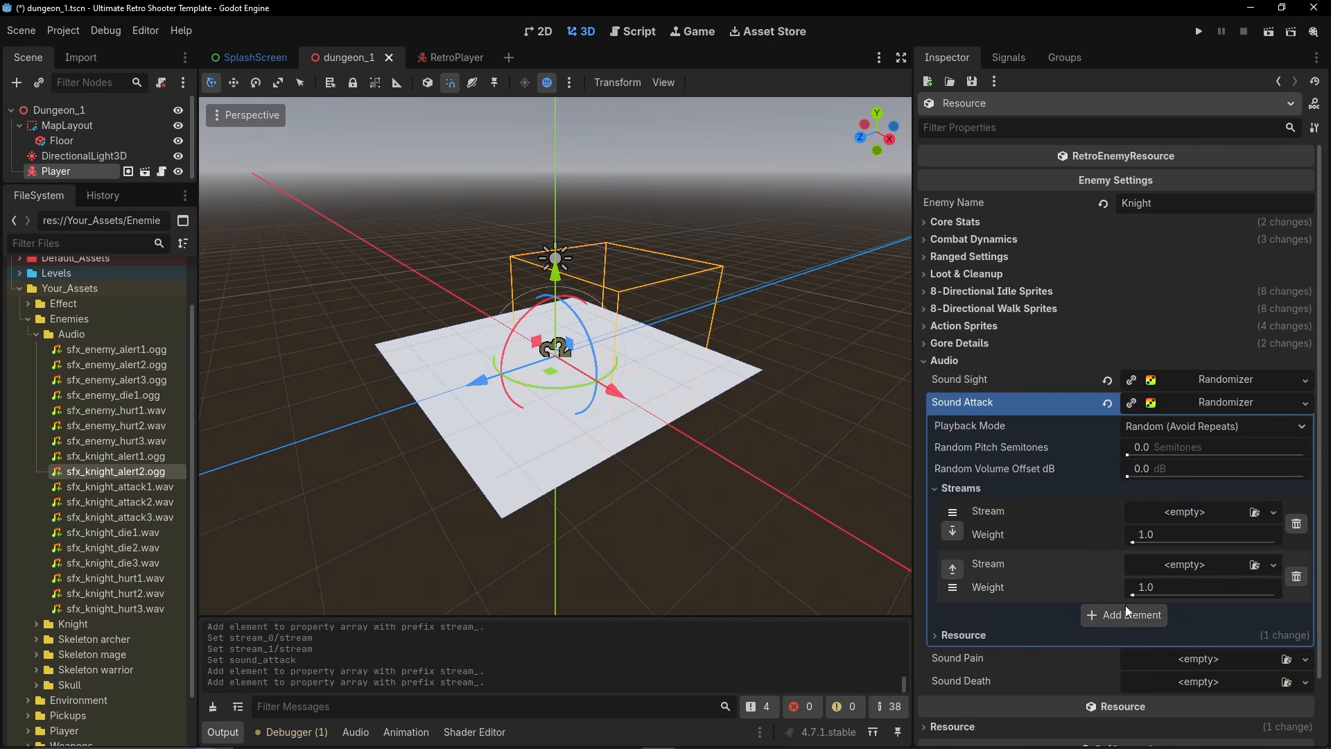
{"action": "left_click", "coordinate": [1125, 602]}
{"action": "left_click_drag", "start_coordinate": [125, 484], "coordinate": [1195, 589]}
{"action": "left_click_drag", "start_coordinate": [160, 517], "coordinate": [1187, 669]}
{"action": "left_click", "coordinate": [1213, 404]}
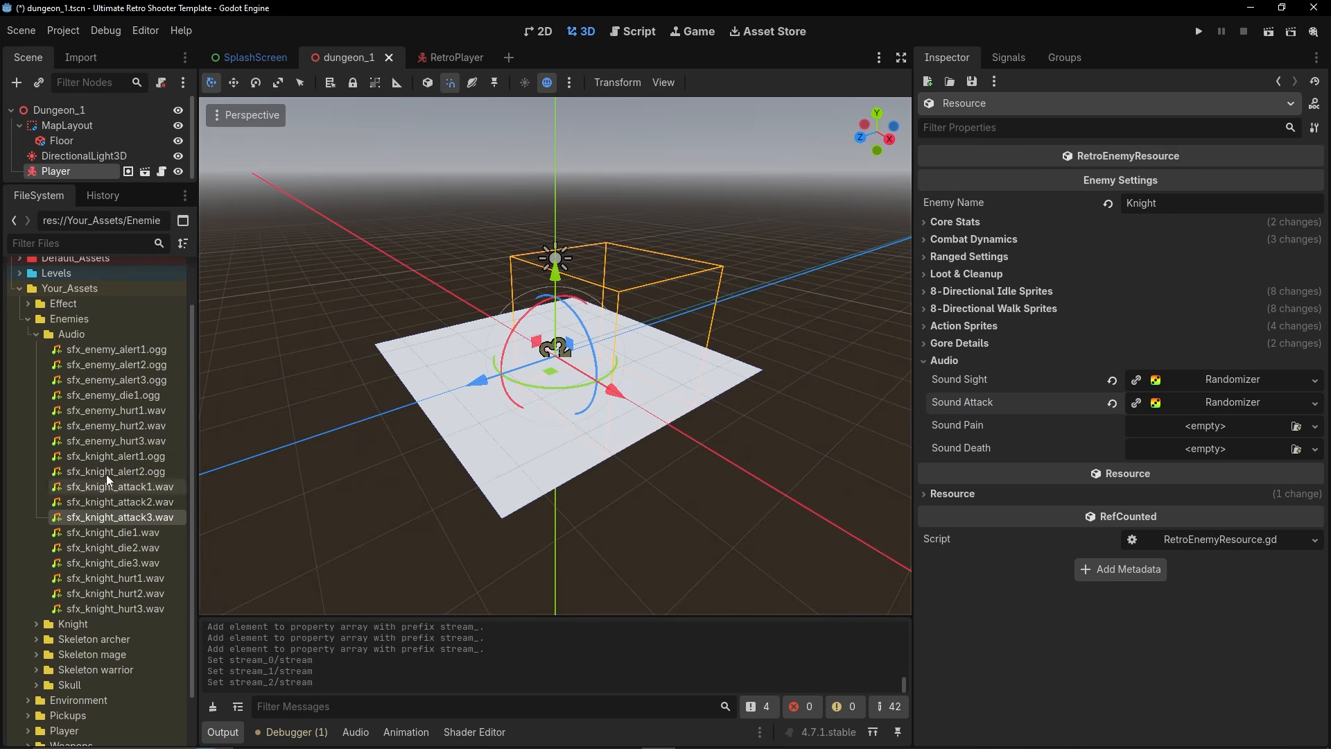
Give Sound Pain a new Randomizer with three streams, sfx_knight_hurt1.wav to sfx_knight_hurt3.wav.
{"action": "left_click", "coordinate": [1188, 425]}
{"action": "left_click", "coordinate": [1225, 522]}
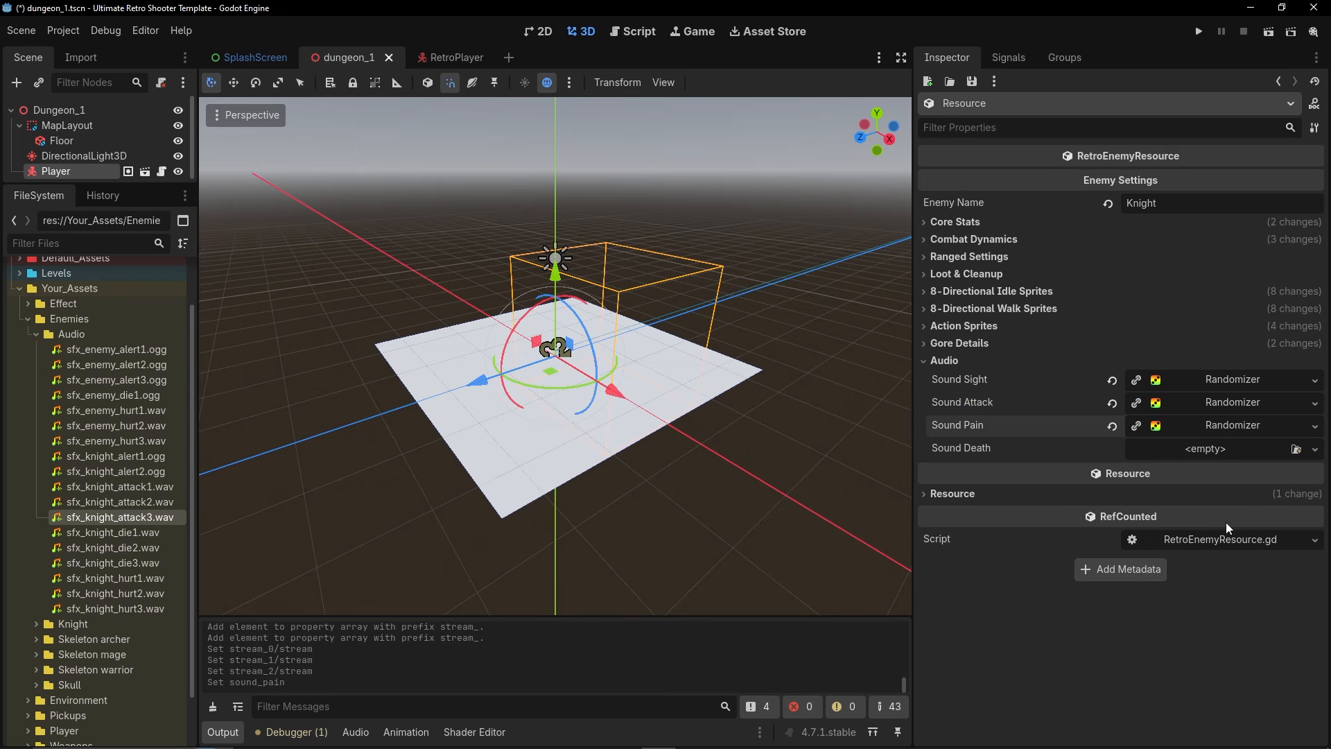
{"action": "left_click", "coordinate": [1211, 428]}
{"action": "left_click", "coordinate": [958, 513]}
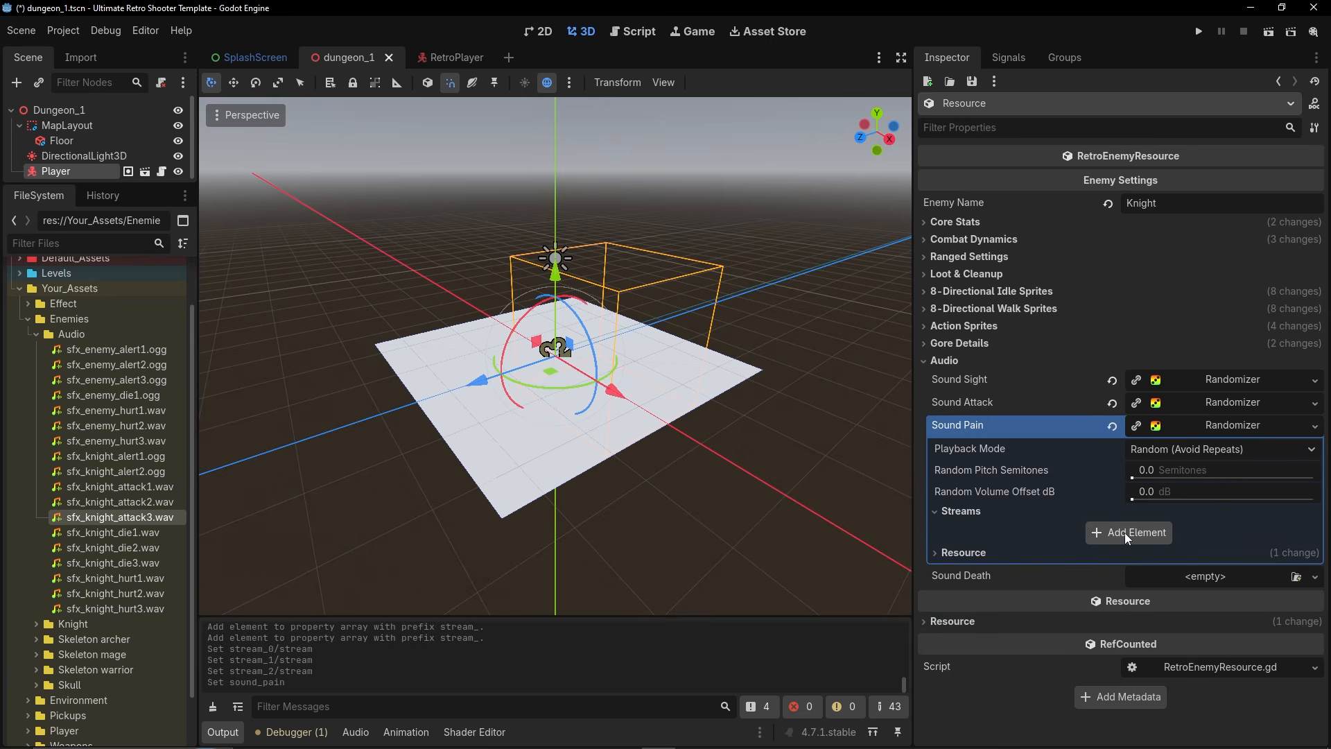
{"action": "left_click", "coordinate": [1124, 532]}
{"action": "left_click", "coordinate": [1116, 583]}
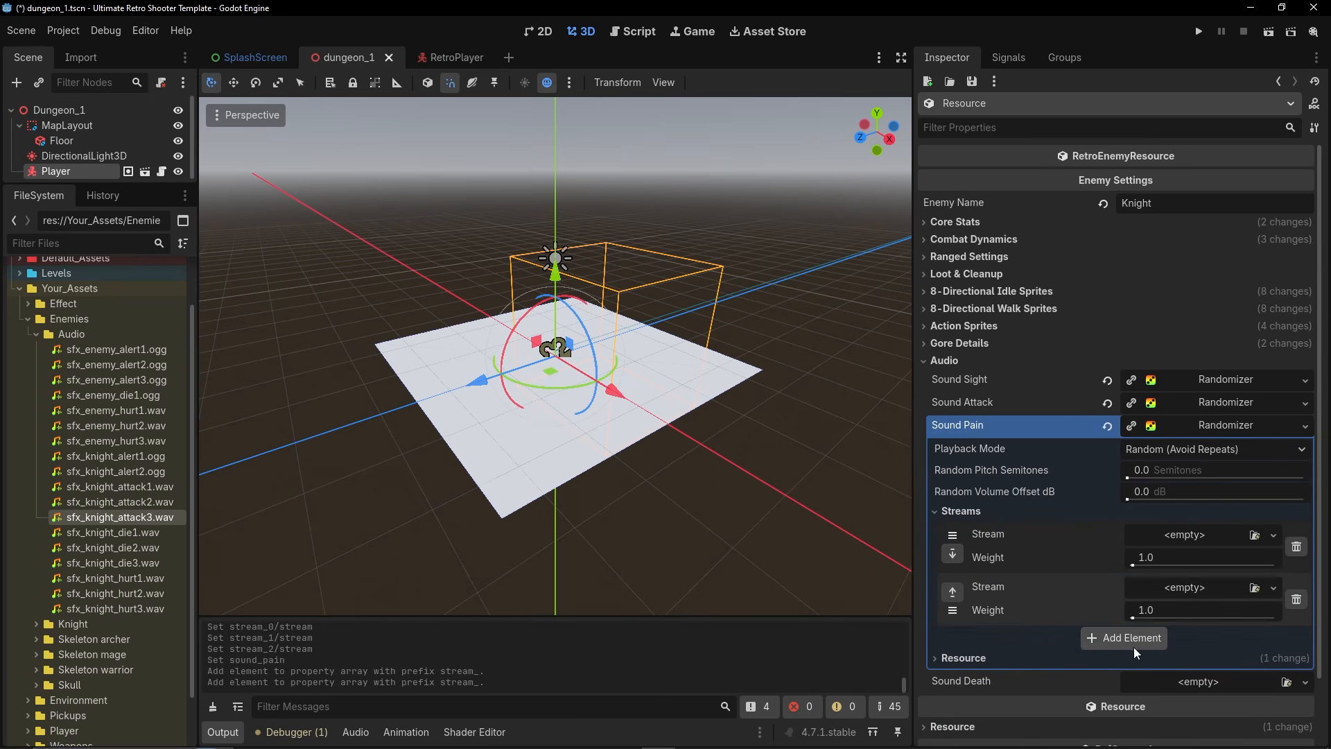
{"action": "left_click", "coordinate": [1133, 646]}
{"action": "left_click_drag", "start_coordinate": [128, 578], "coordinate": [1182, 534]}
{"action": "left_click_drag", "start_coordinate": [128, 590], "coordinate": [1184, 689]}
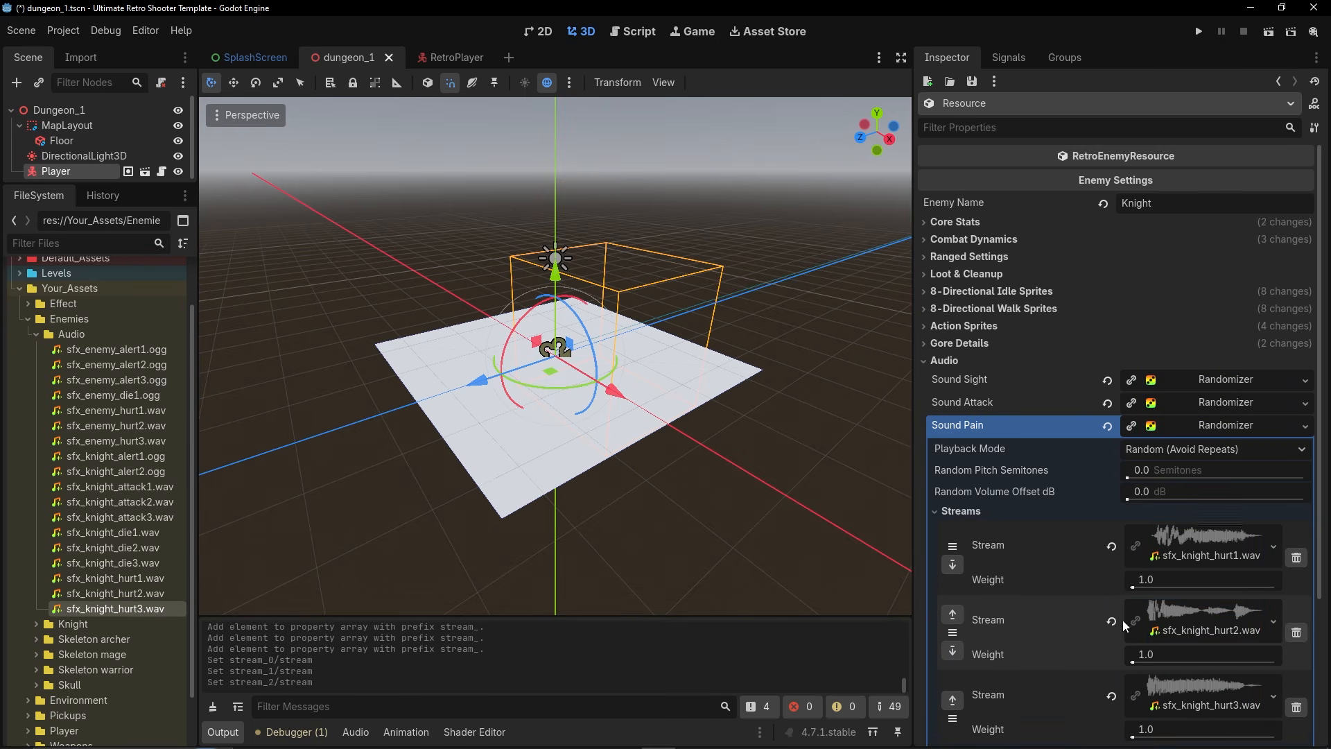
{"action": "left_click", "coordinate": [1219, 429]}
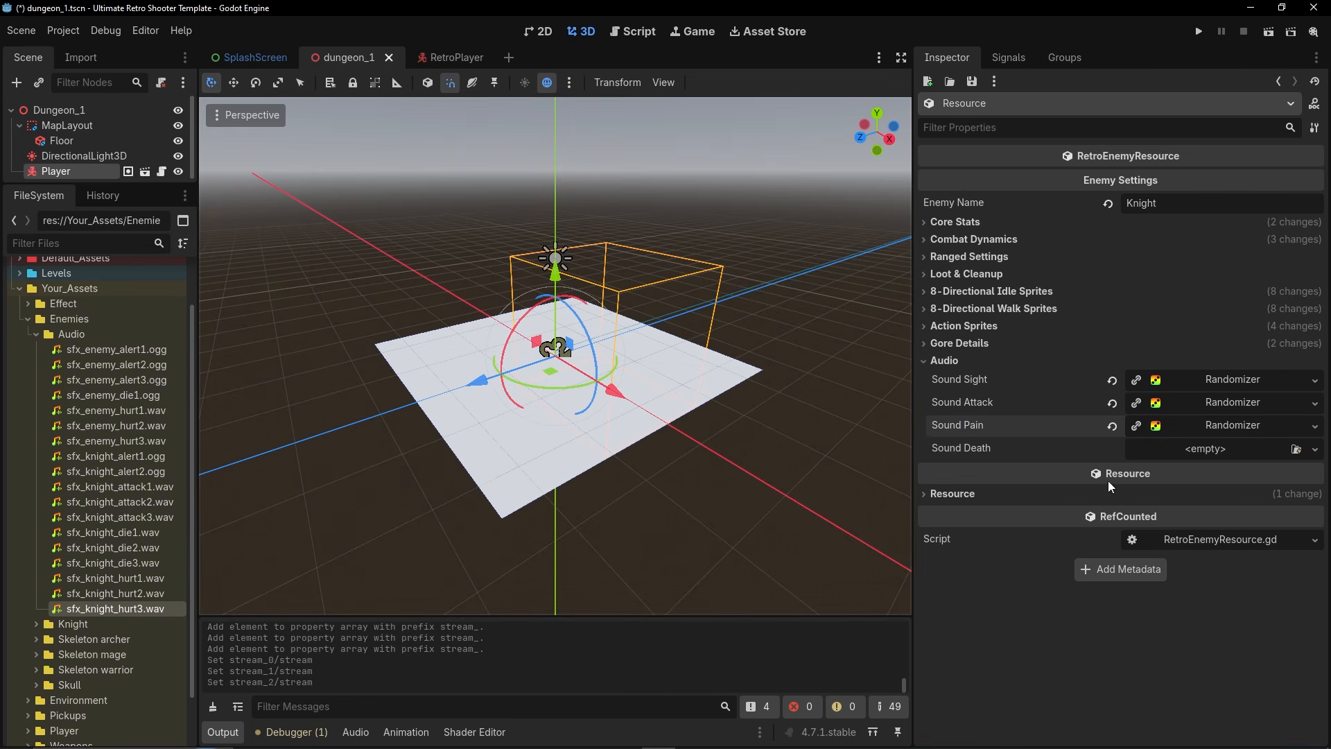
Give Sound Death a new Randomizer with three streams, sfx_knight_die1.wav to sfx_knight_die3.wav, and collapse the Audio settings.
{"action": "left_click", "coordinate": [1179, 447]}
{"action": "left_click", "coordinate": [1216, 541]}
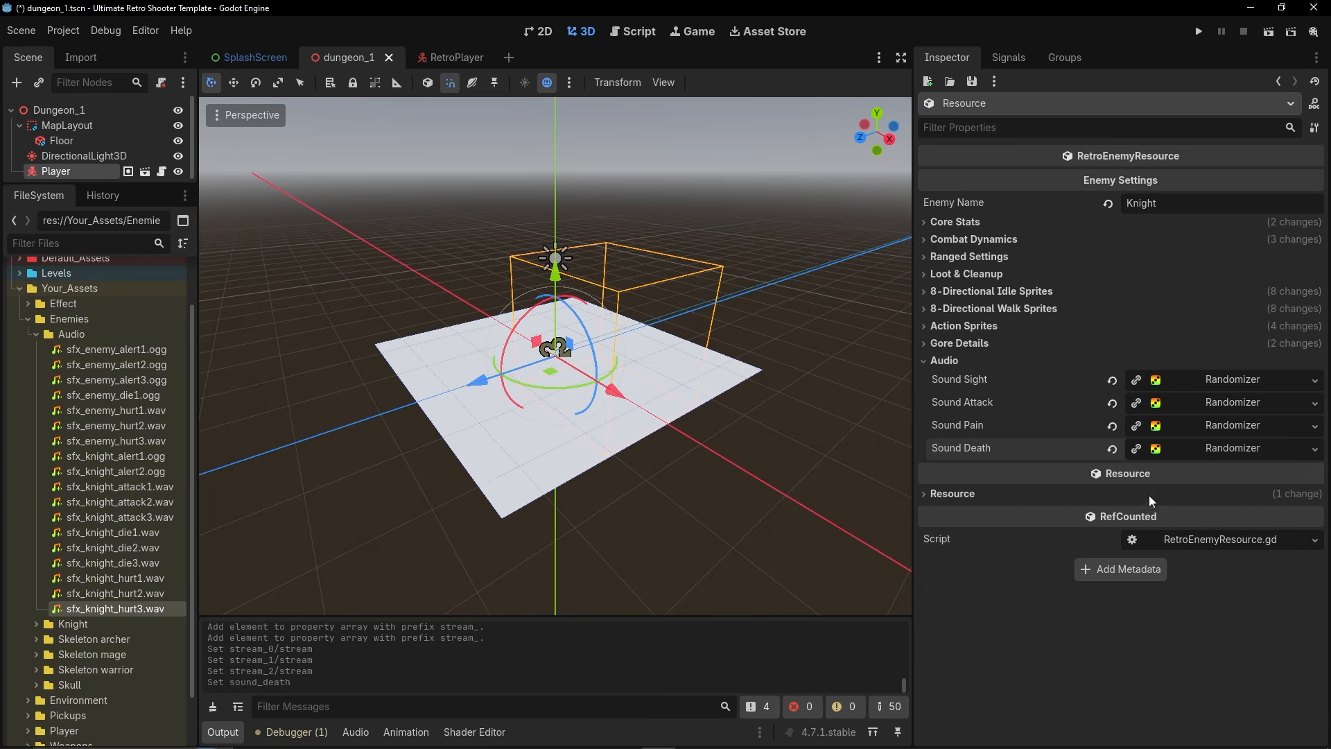
{"action": "left_click", "coordinate": [1189, 454]}
{"action": "left_click", "coordinate": [961, 534]}
{"action": "left_click", "coordinate": [1122, 556]}
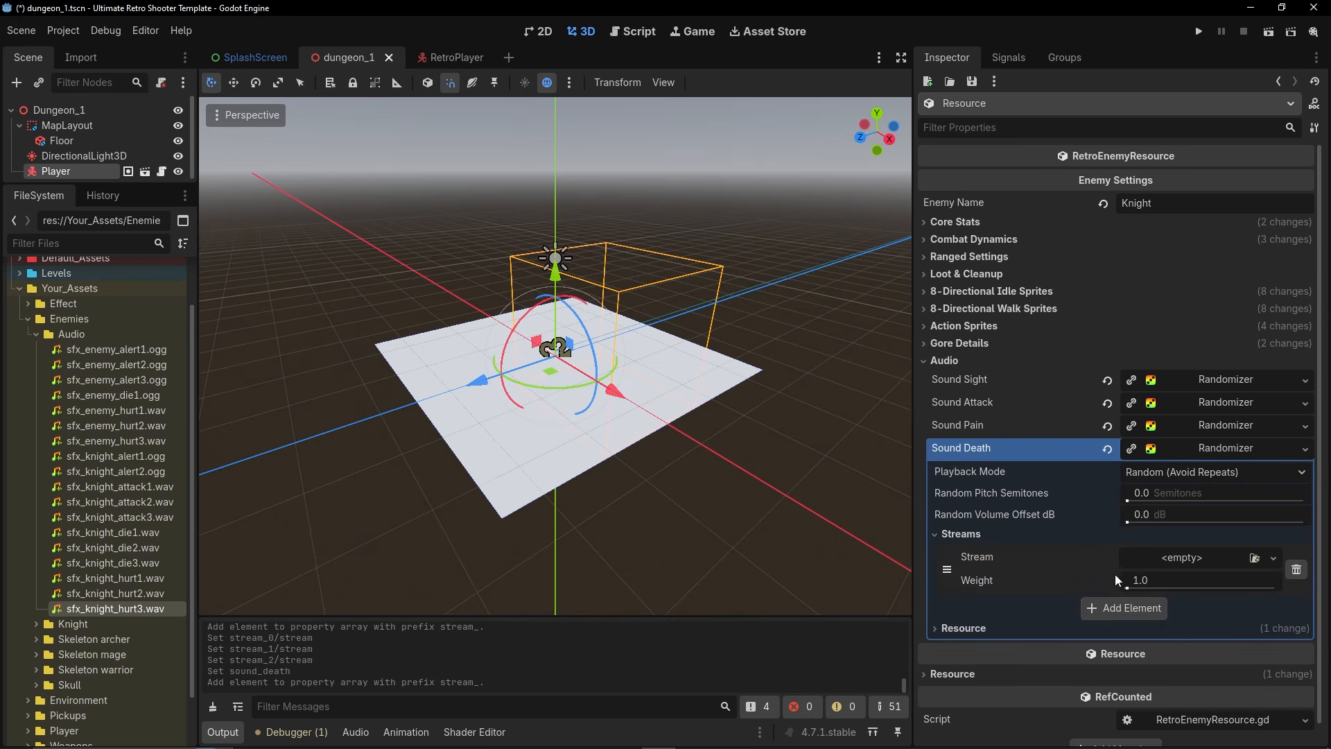
{"action": "left_click", "coordinate": [1122, 608]}
{"action": "left_click", "coordinate": [1127, 659]}
{"action": "left_click_drag", "start_coordinate": [131, 531], "coordinate": [1150, 642]}
{"action": "left_click_drag", "start_coordinate": [131, 562], "coordinate": [1181, 707]}
{"action": "left_click", "coordinate": [1219, 447]}
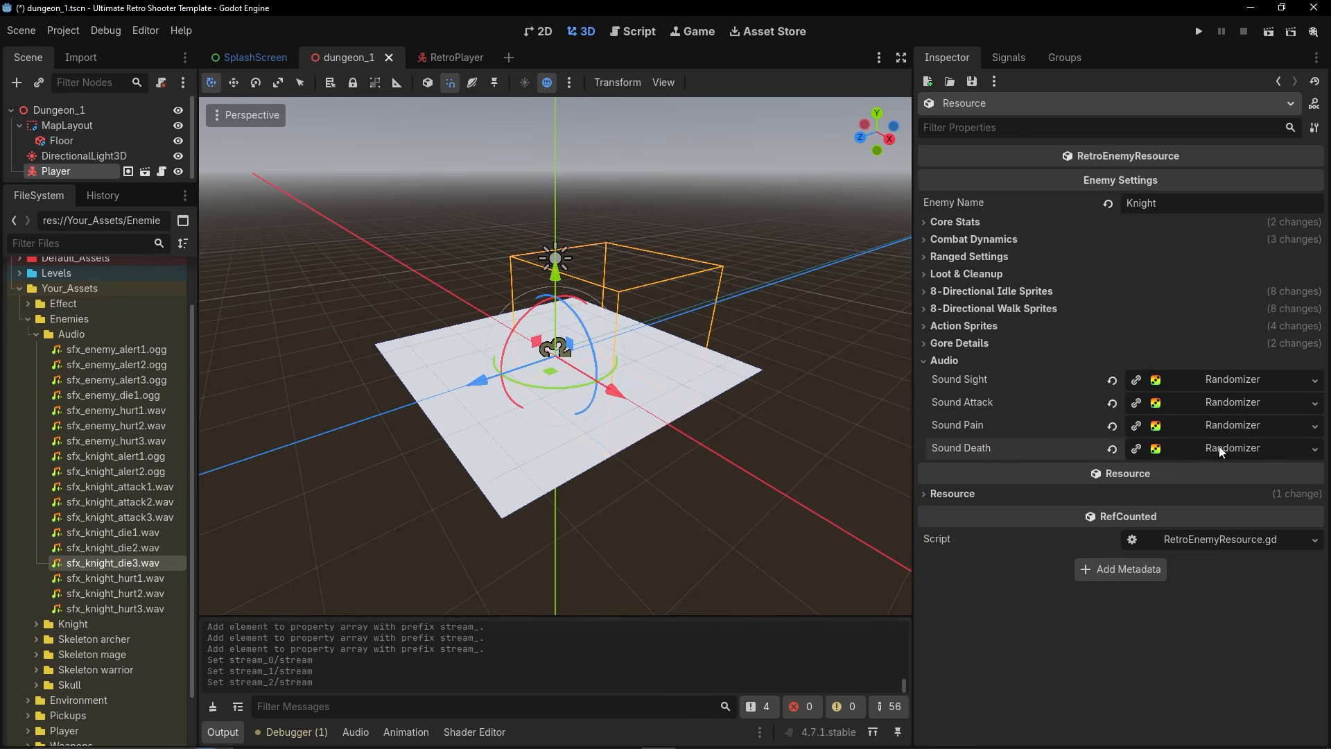
{"action": "left_click", "coordinate": [946, 361]}
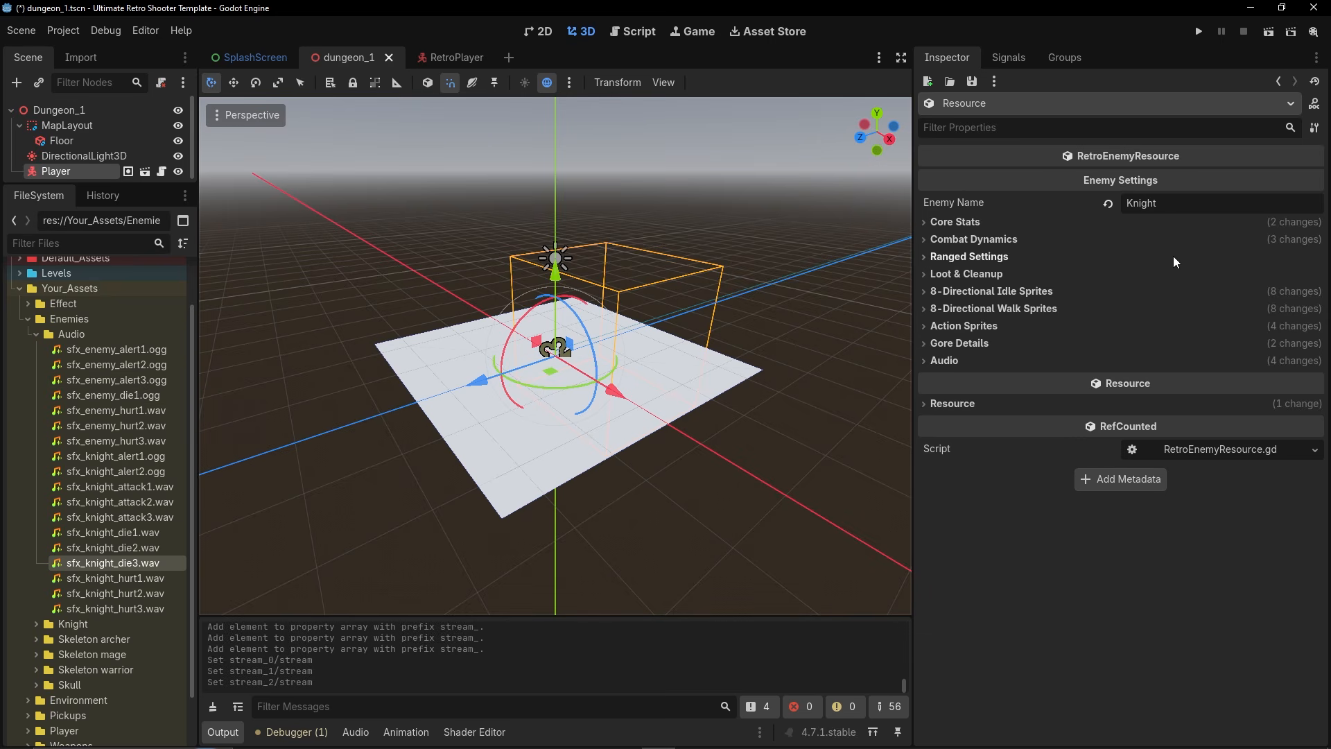
Collapse the Enemies/Audio folder, then expand and select the Knight folder.
{"action": "left_click", "coordinate": [948, 344]}
{"action": "left_click", "coordinate": [948, 344]}
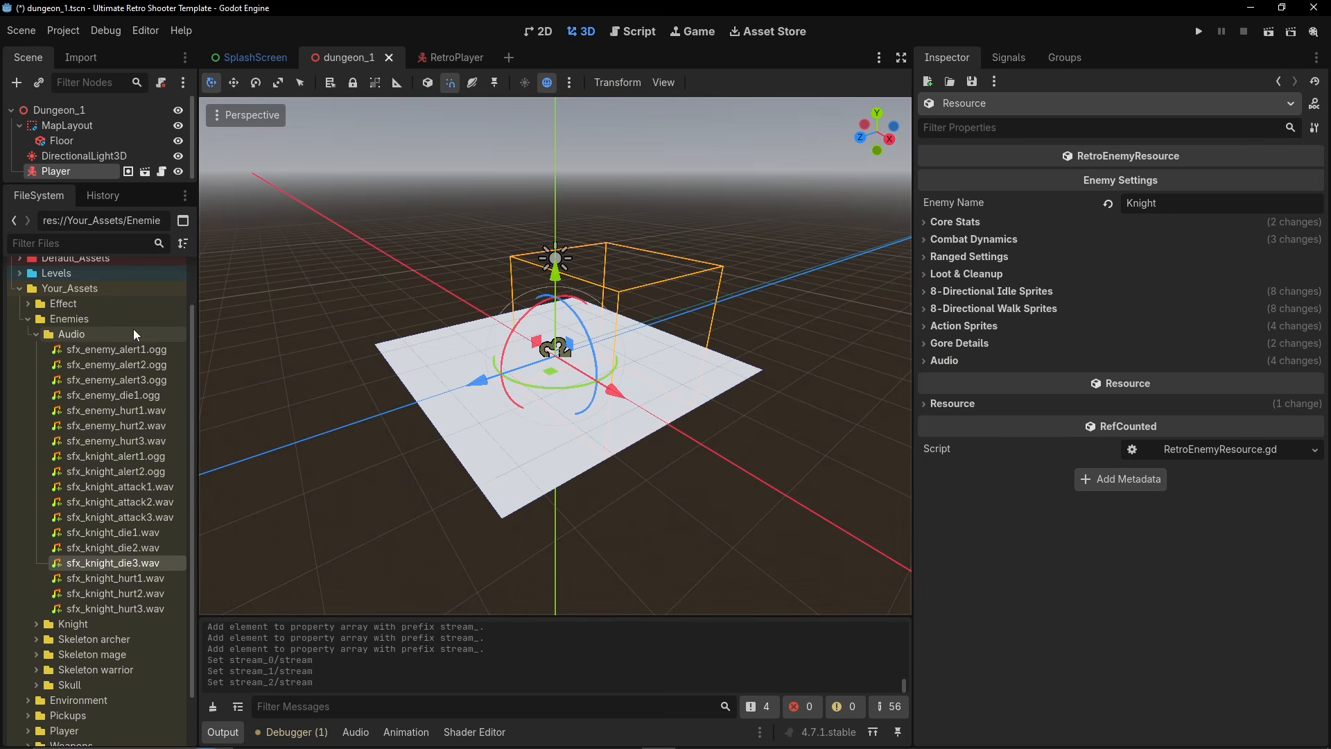
{"action": "left_click", "coordinate": [39, 337]}
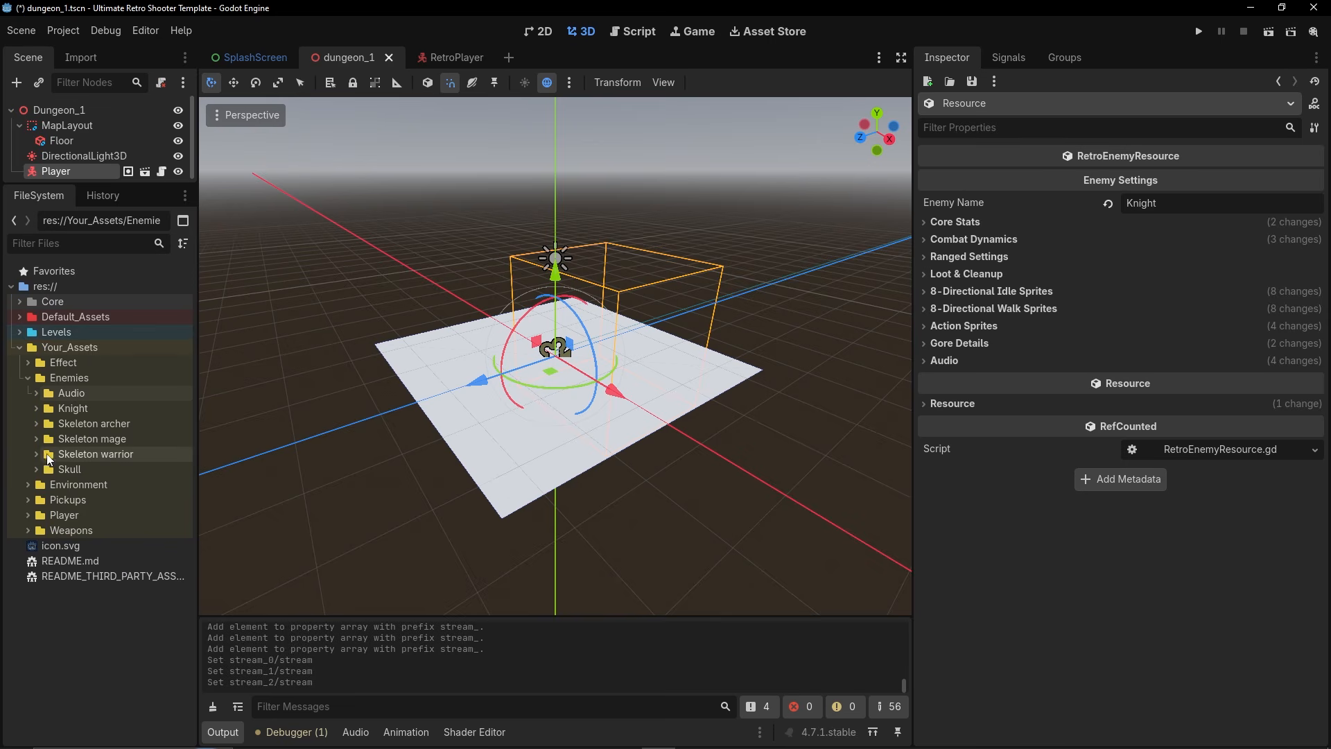
{"action": "left_click", "coordinate": [37, 409]}
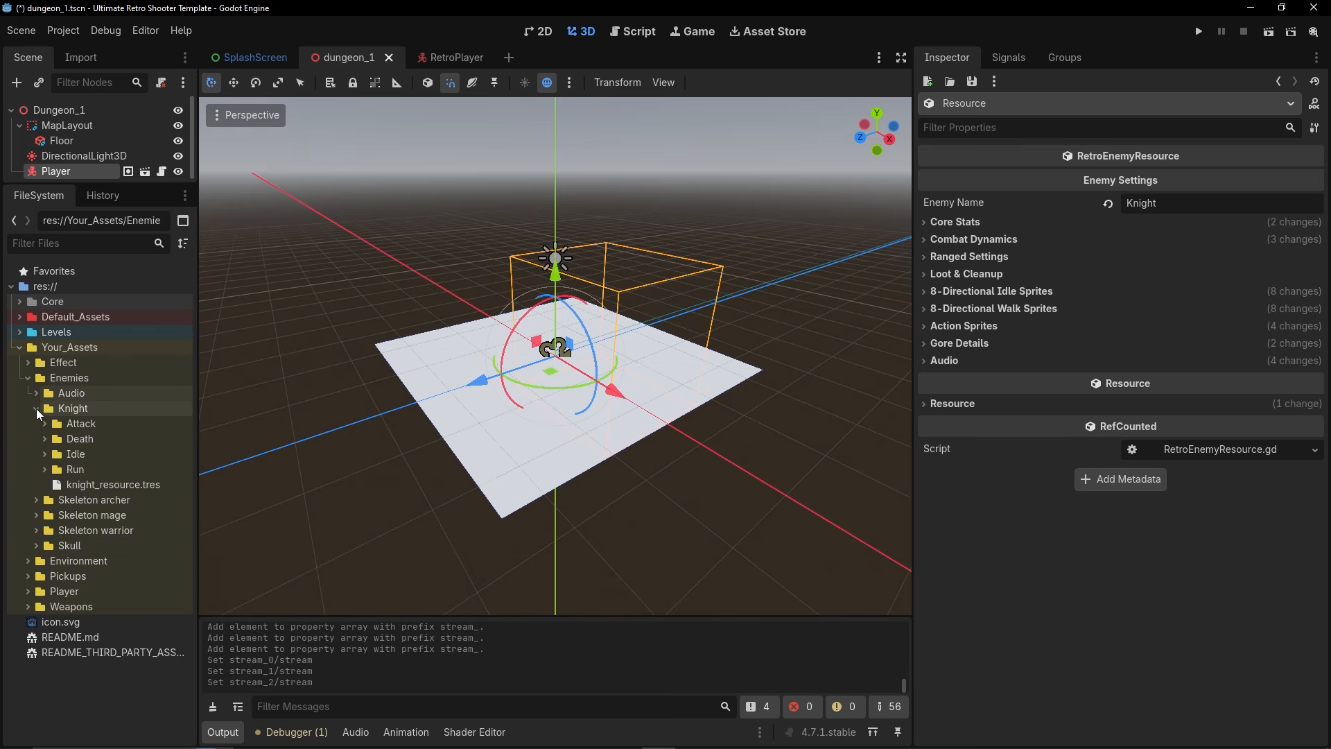
{"action": "left_click", "coordinate": [73, 408]}
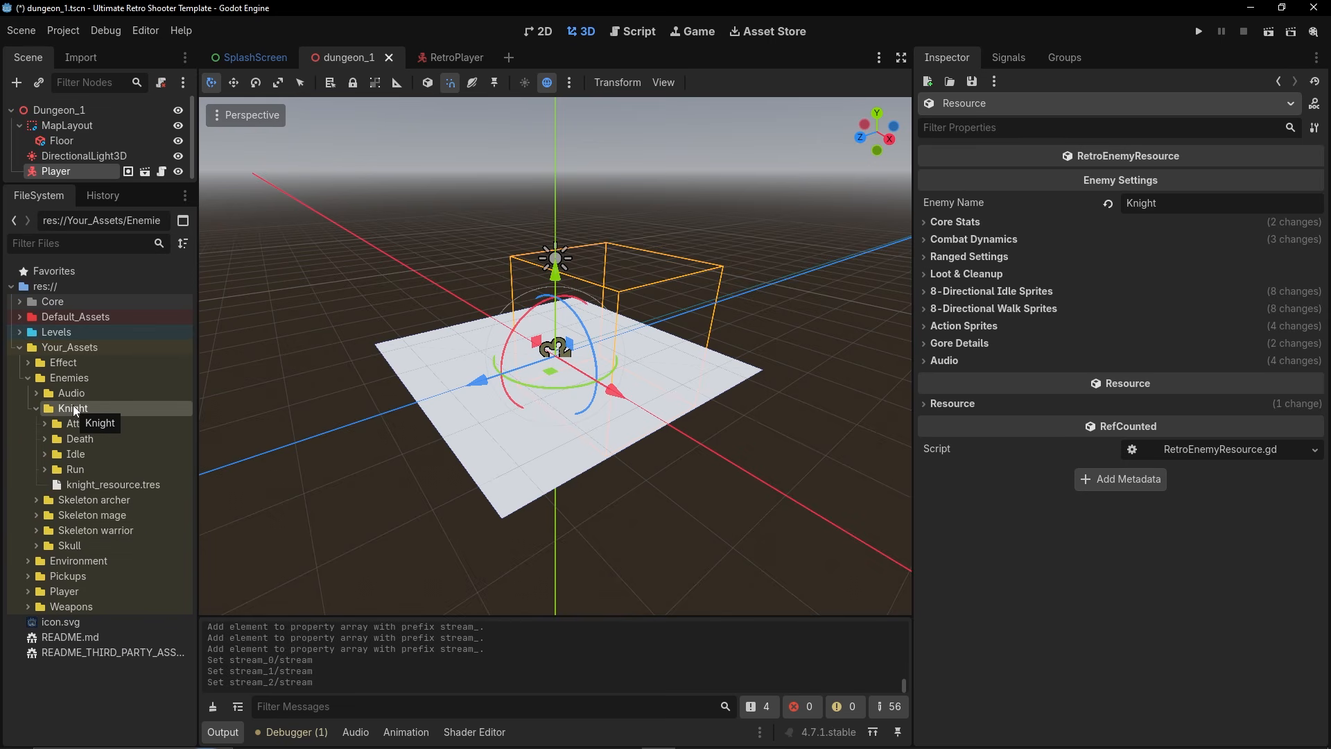
{"action": "right_click", "coordinate": [74, 410]}
{"action": "mouse_move", "coordinate": [152, 416]}
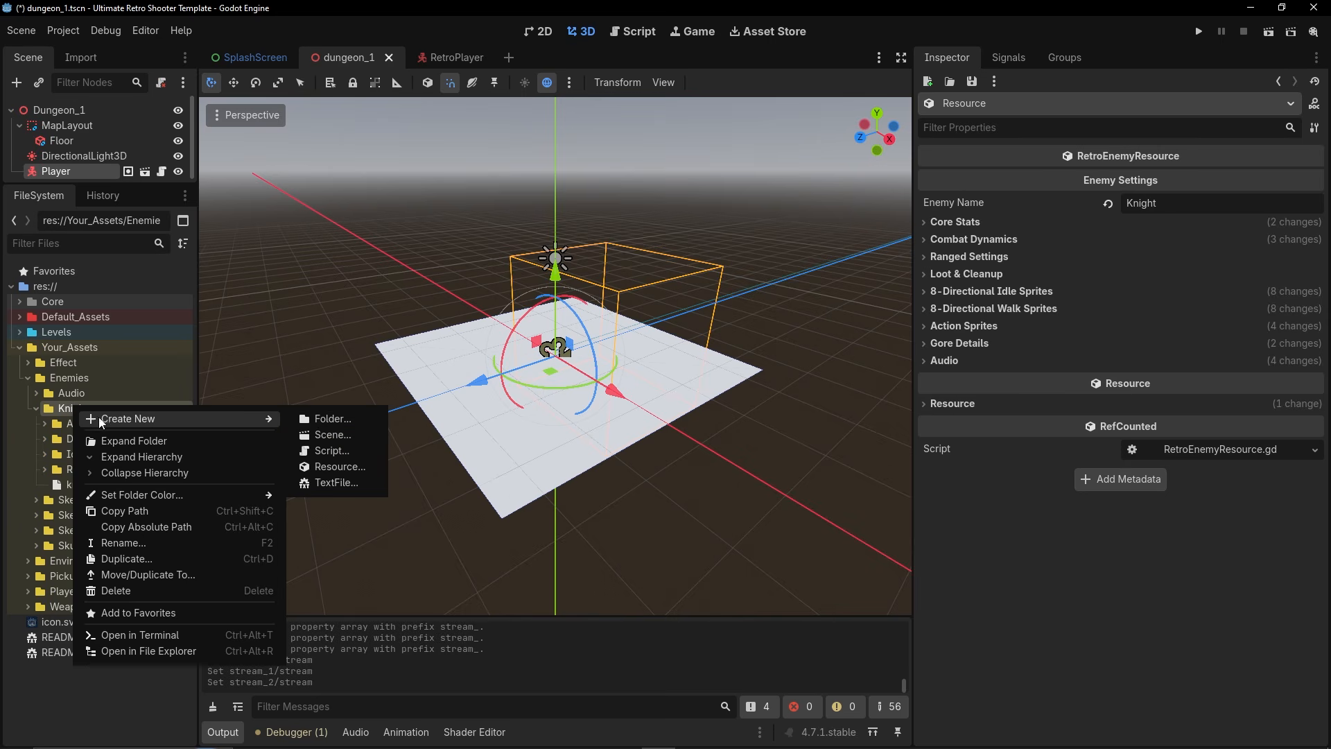
{"action": "left_click", "coordinate": [51, 415]}
Create a new inherited scene based on RetroEnemy.tscn from res://Core/Core_Prefabs.
{"action": "left_click", "coordinate": [24, 35]}
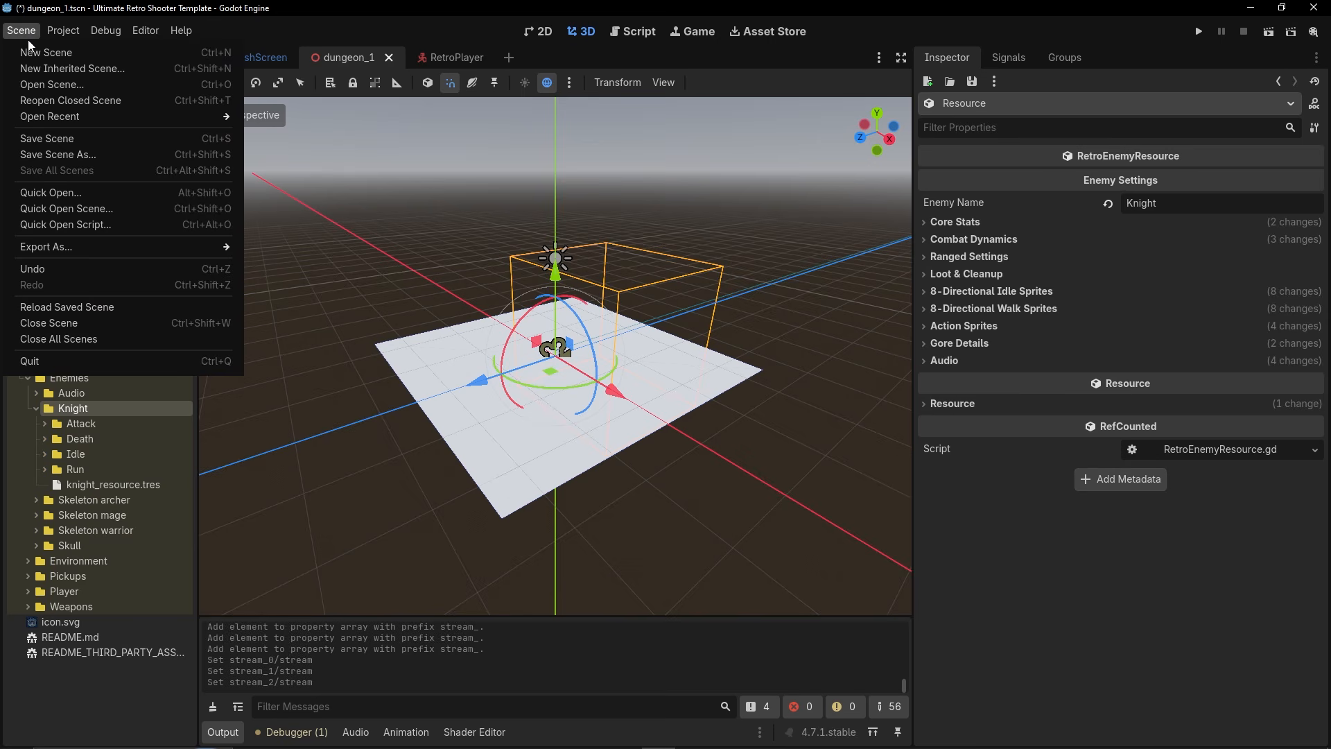
{"action": "left_click", "coordinate": [79, 69]}
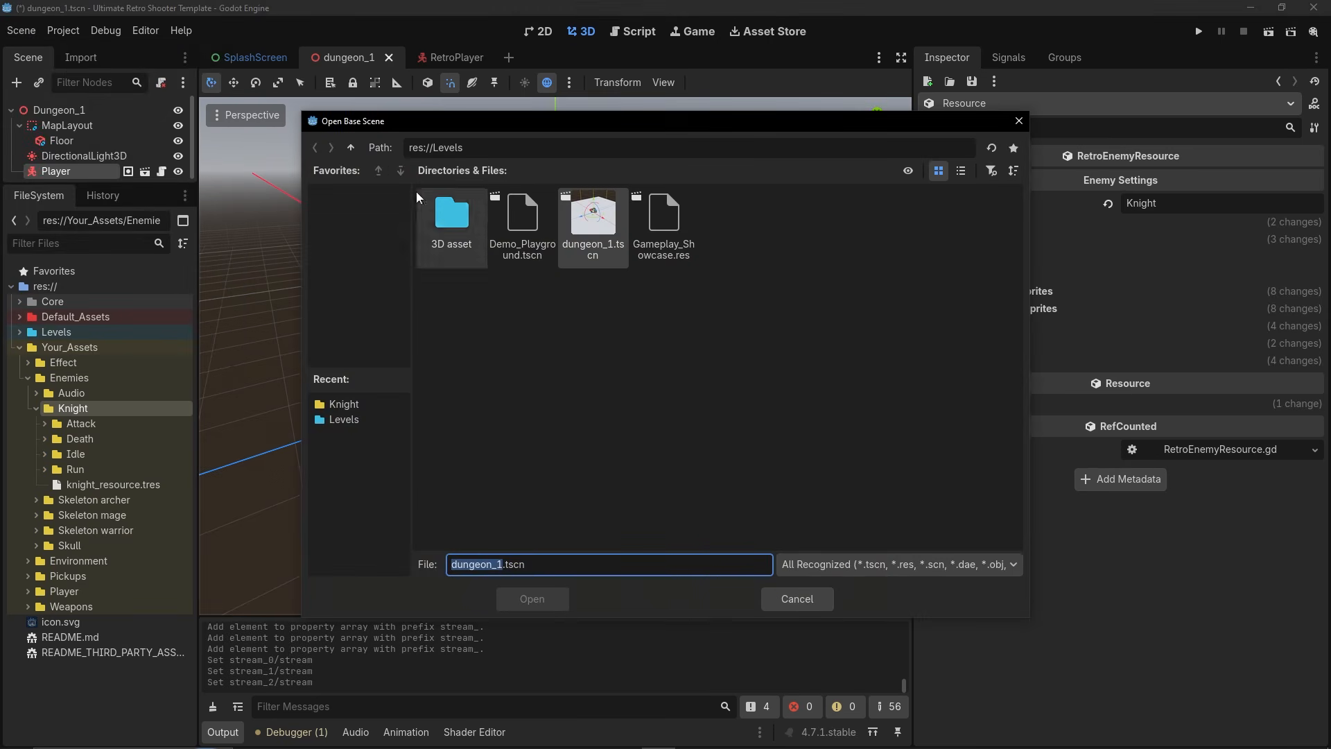
{"action": "left_click", "coordinate": [351, 147]}
{"action": "double_click", "coordinate": [464, 226]}
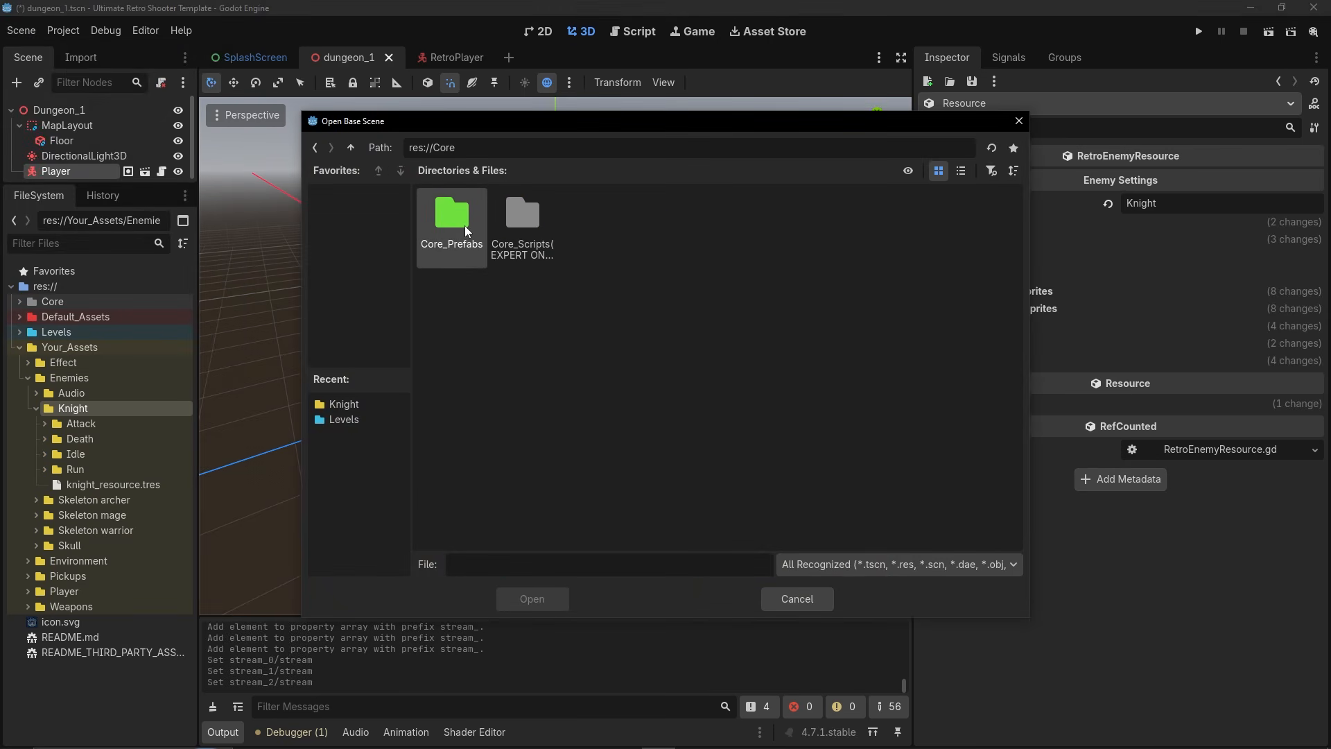
{"action": "double_click", "coordinate": [459, 234]}
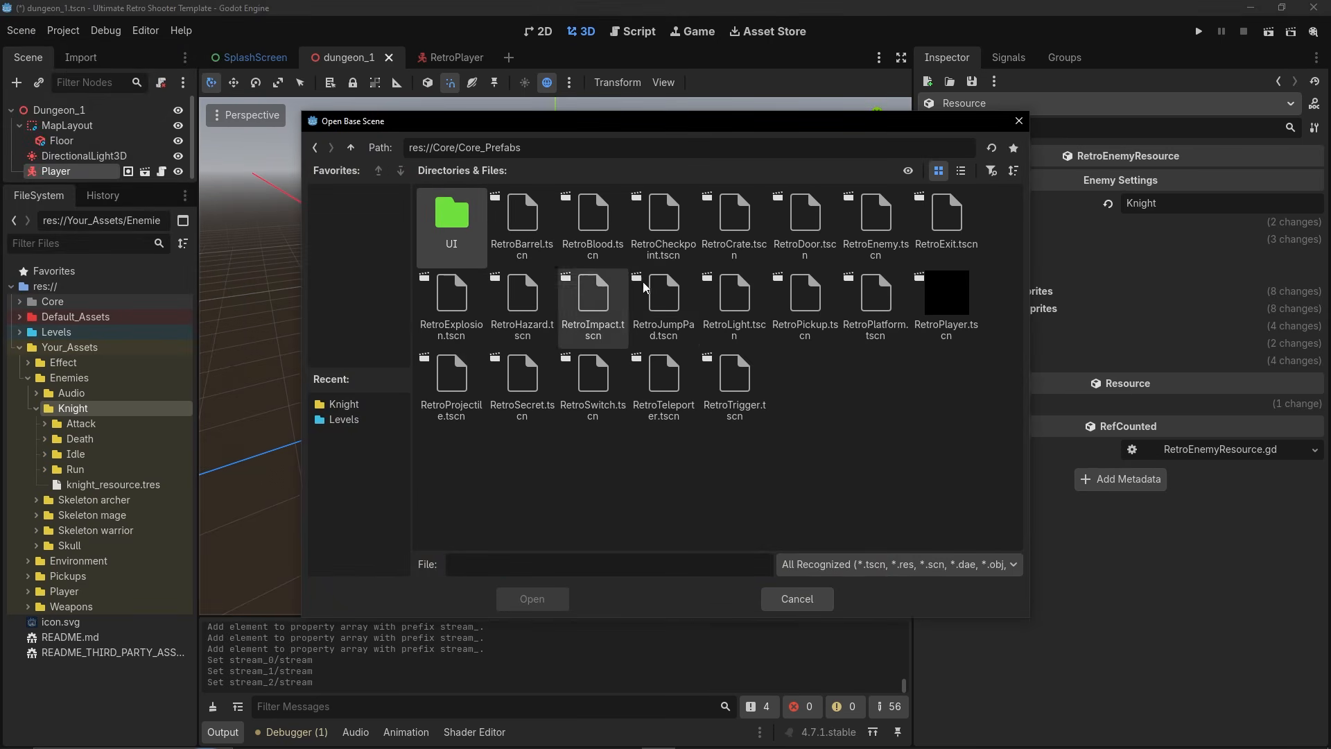
{"action": "double_click", "coordinate": [890, 248]}
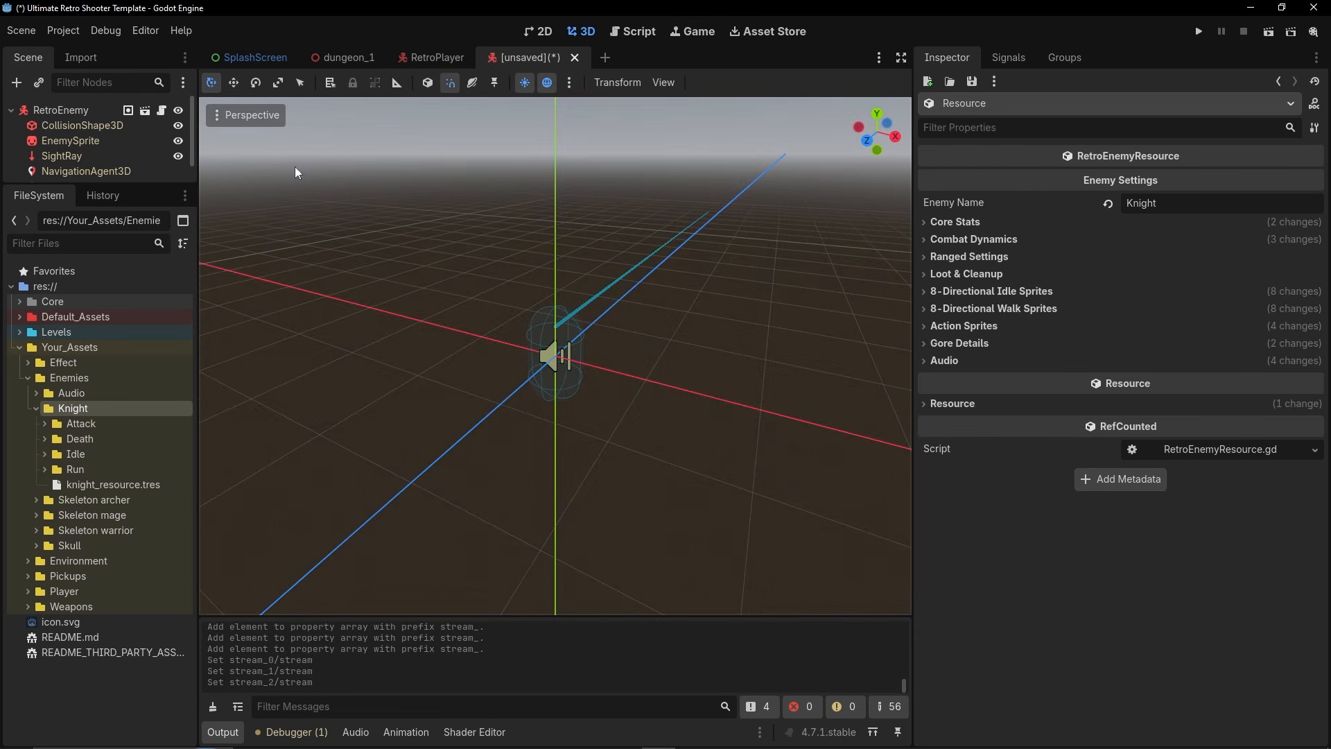
Save the inherited scene as knight_enemy.tscn in res://Your_Assets/Enemies/Knight.
{"action": "left_click_drag", "start_coordinate": [104, 184], "coordinate": [104, 350]}
{"action": "scroll", "coordinate": [538, 317], "scroll_direction": "up", "scroll_amount": 5}
{"action": "scroll", "coordinate": [538, 318], "scroll_direction": "down", "scroll_amount": 5}
{"action": "key", "text": "ctrl+s"}
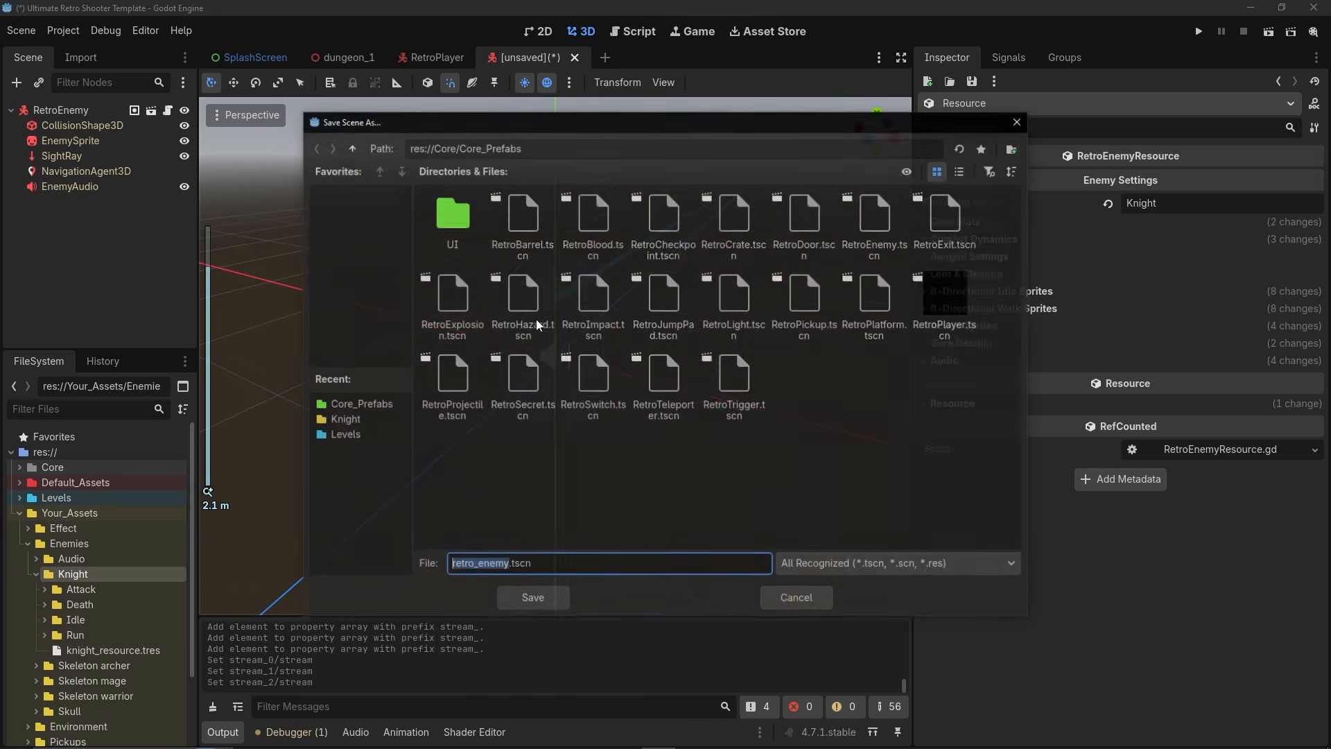
{"action": "left_click", "coordinate": [352, 148]}
{"action": "left_click", "coordinate": [353, 148]}
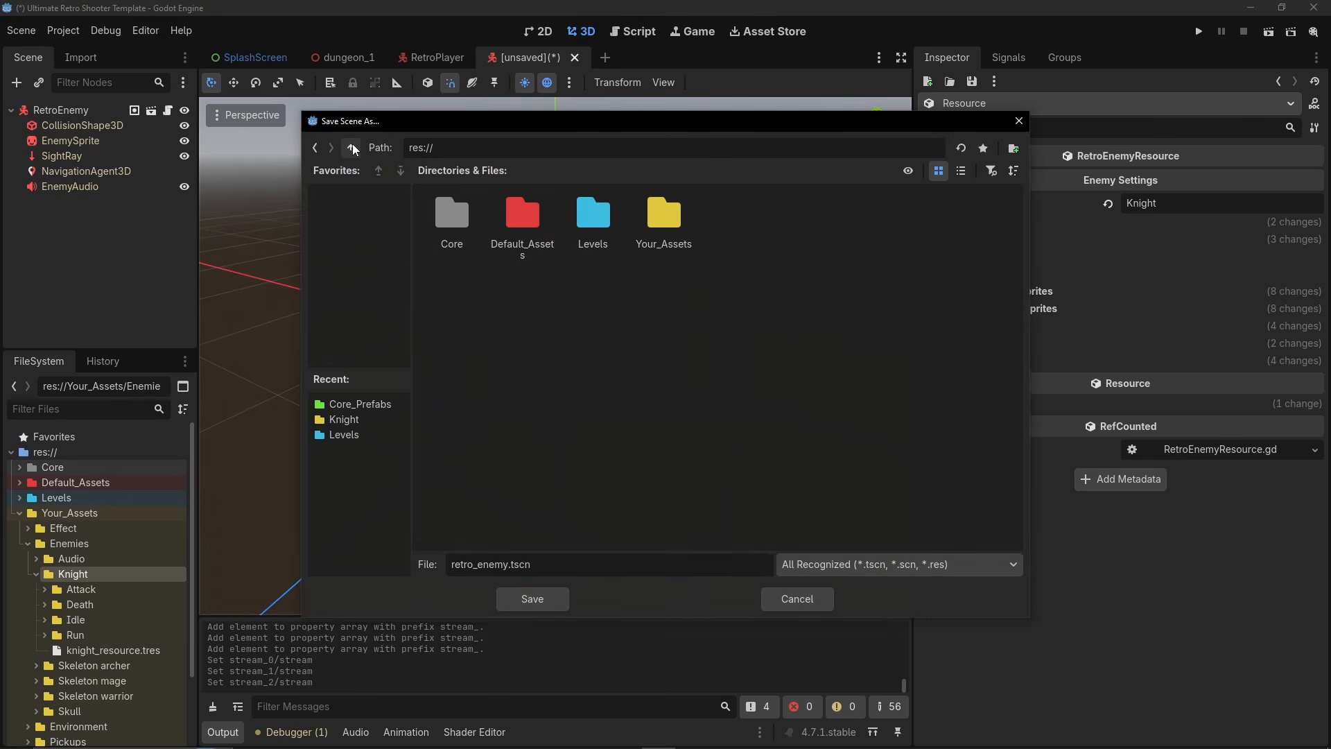
{"action": "double_click", "coordinate": [657, 220]}
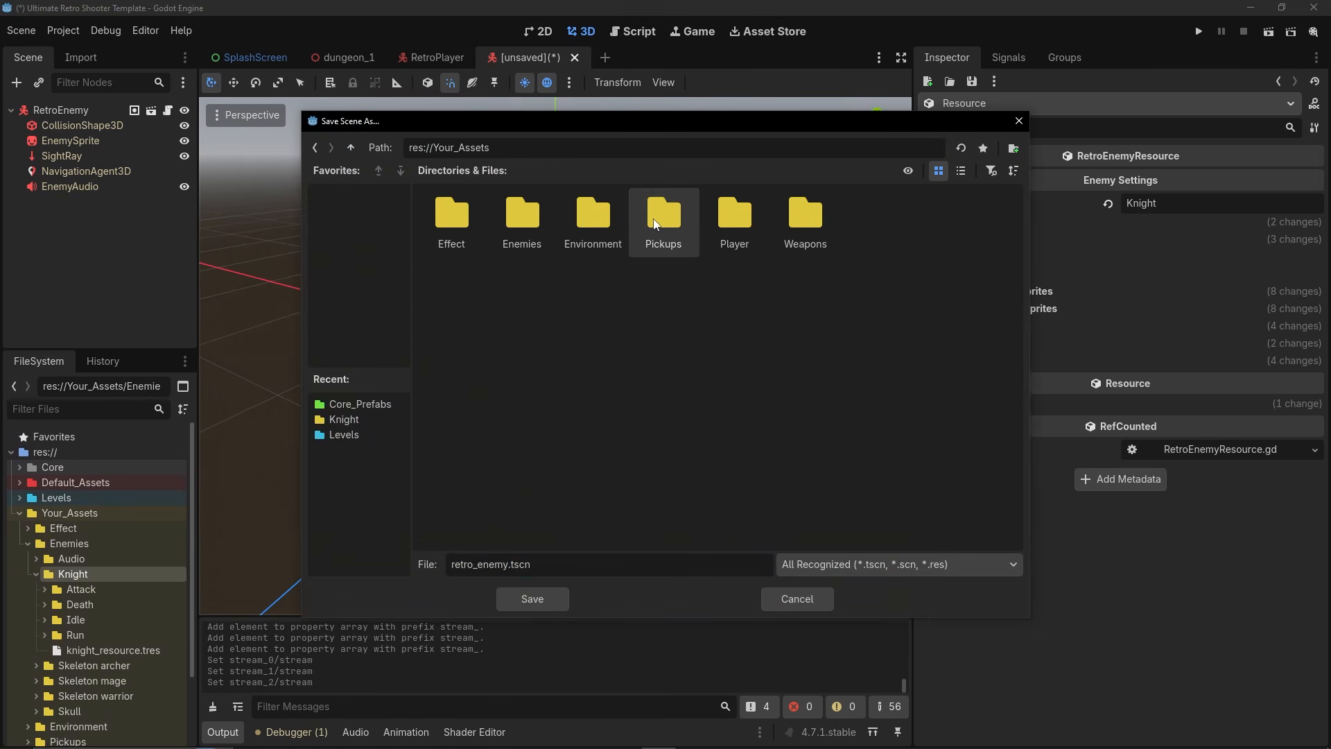
{"action": "double_click", "coordinate": [524, 239]}
{"action": "double_click", "coordinate": [516, 225]}
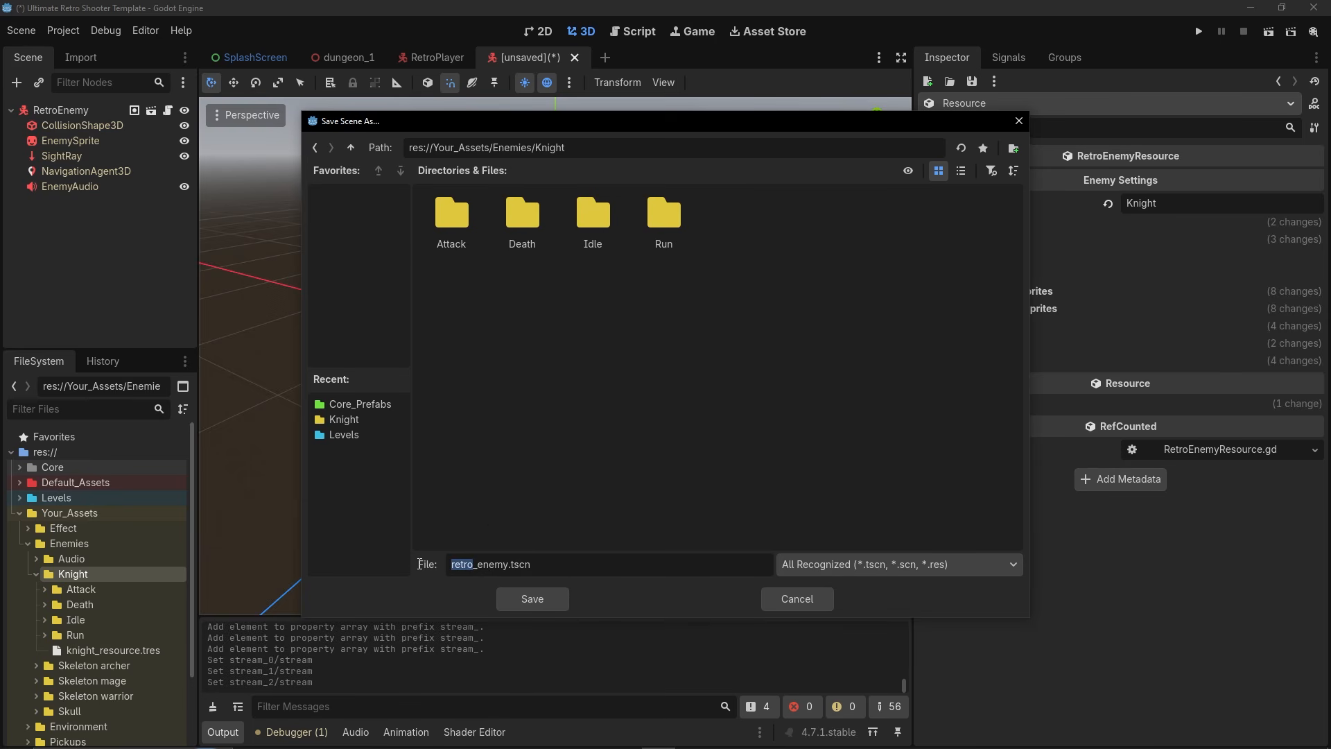
{"action": "type", "text": "K"}
{"action": "left_click", "coordinate": [532, 598]}
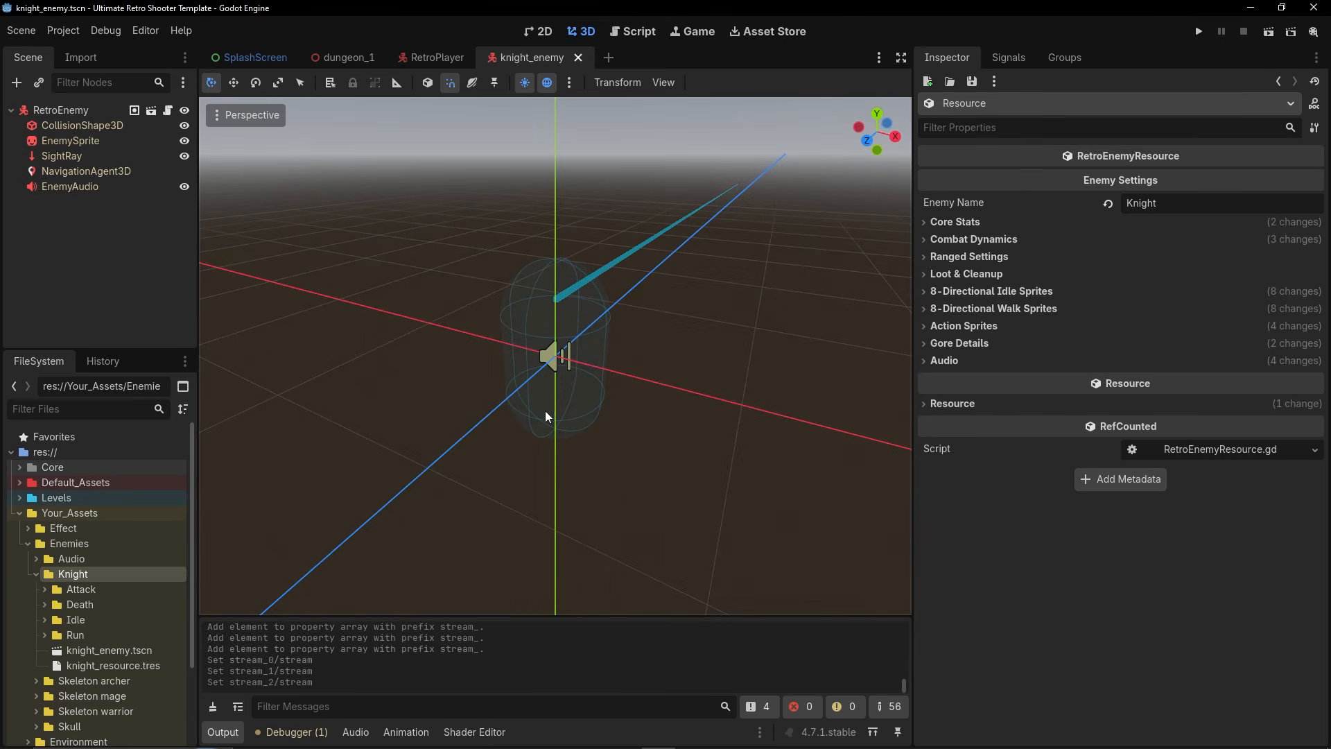
Assign 00.png from the Knight's Idle/Front folder as the texture of EnemySprite.
{"action": "scroll", "coordinate": [592, 393], "scroll_direction": "up", "scroll_amount": 2}
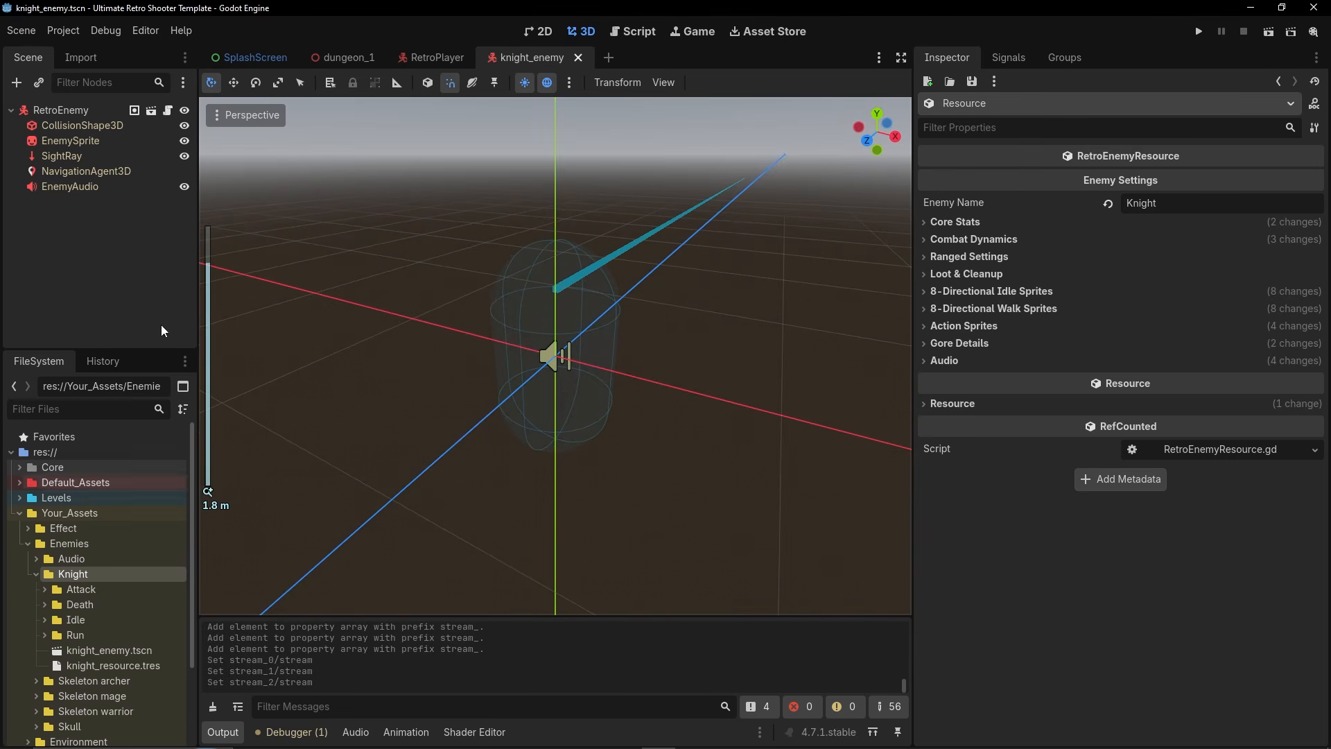
{"action": "left_click", "coordinate": [67, 142]}
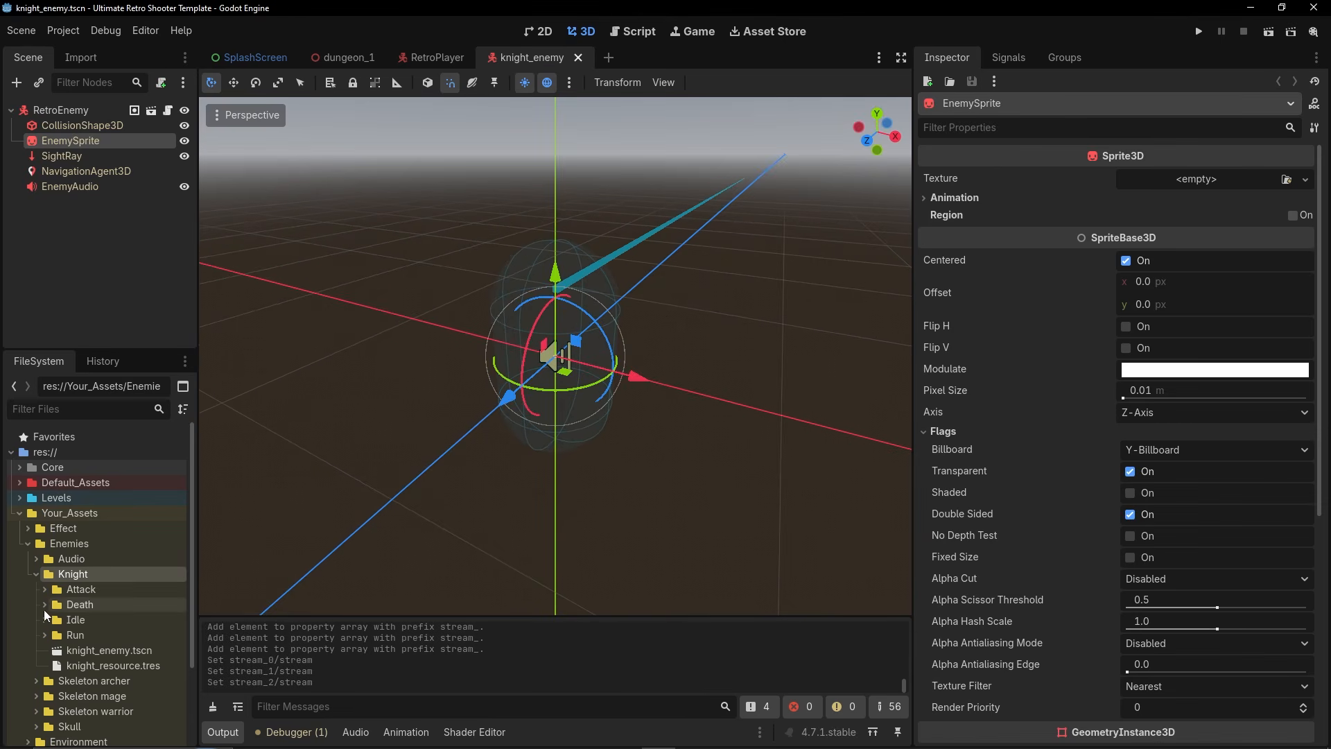
{"action": "left_click", "coordinate": [45, 618]}
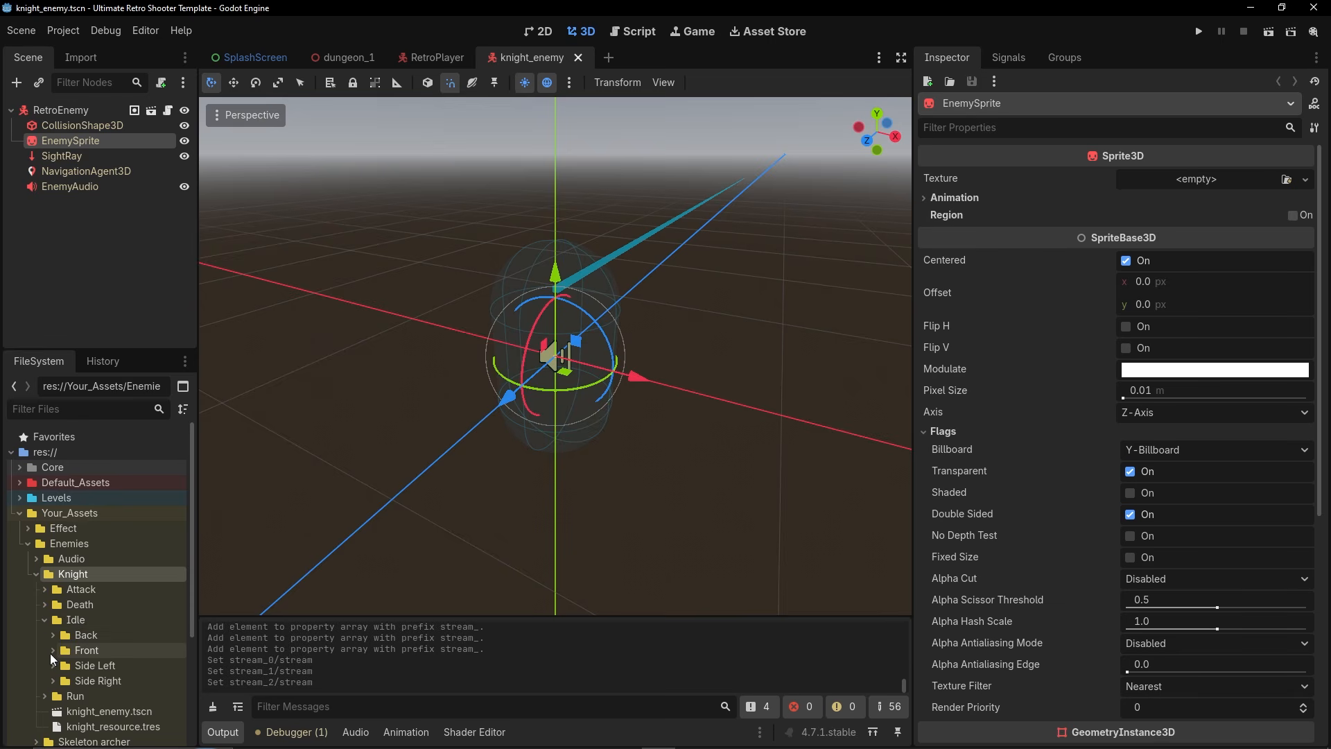
{"action": "left_click", "coordinate": [52, 650]}
{"action": "left_click_drag", "start_coordinate": [90, 664], "coordinate": [1178, 182]}
{"action": "middle_click_drag", "start_coordinate": [675, 292], "coordinate": [603, 305]}
{"action": "scroll", "coordinate": [533, 389], "scroll_direction": "up", "scroll_amount": 3}
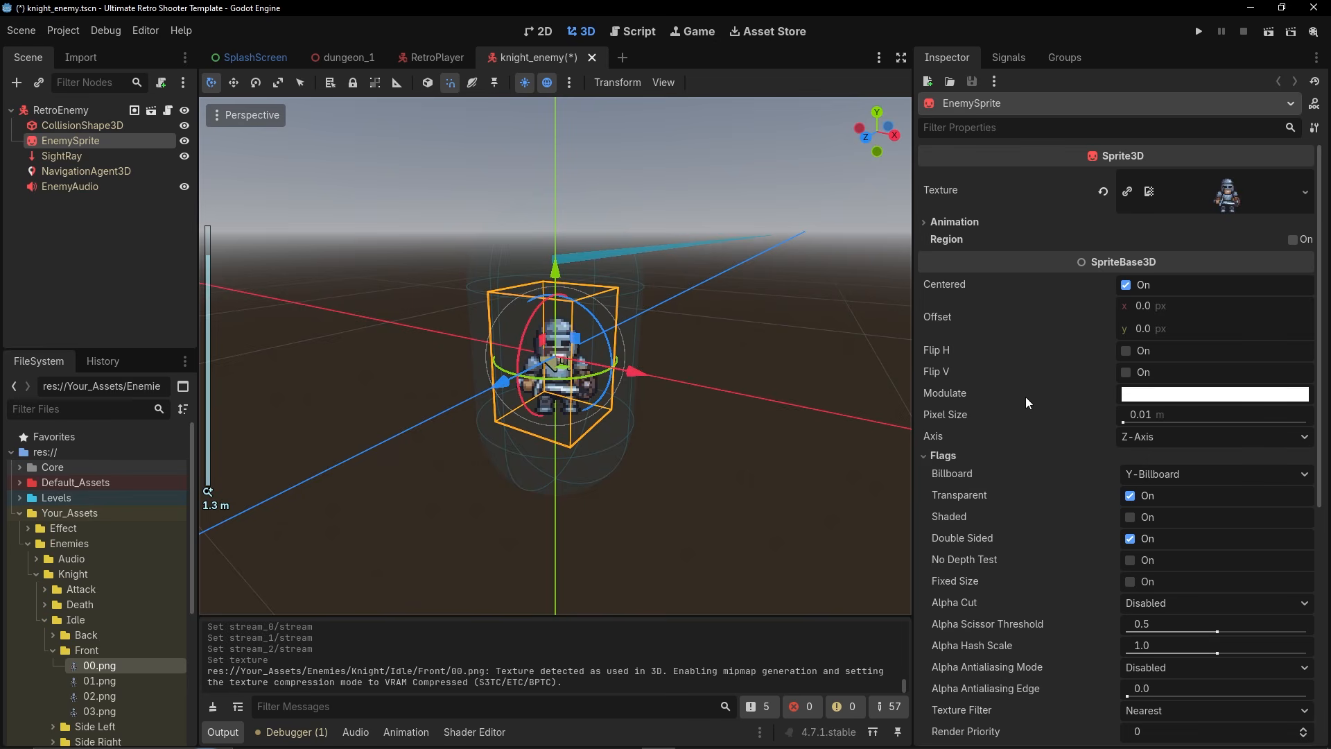
Set the EnemySprite's scale to 2 on all axes and view it from the front.
{"action": "scroll", "coordinate": [1026, 398], "scroll_direction": "down", "scroll_amount": 5}
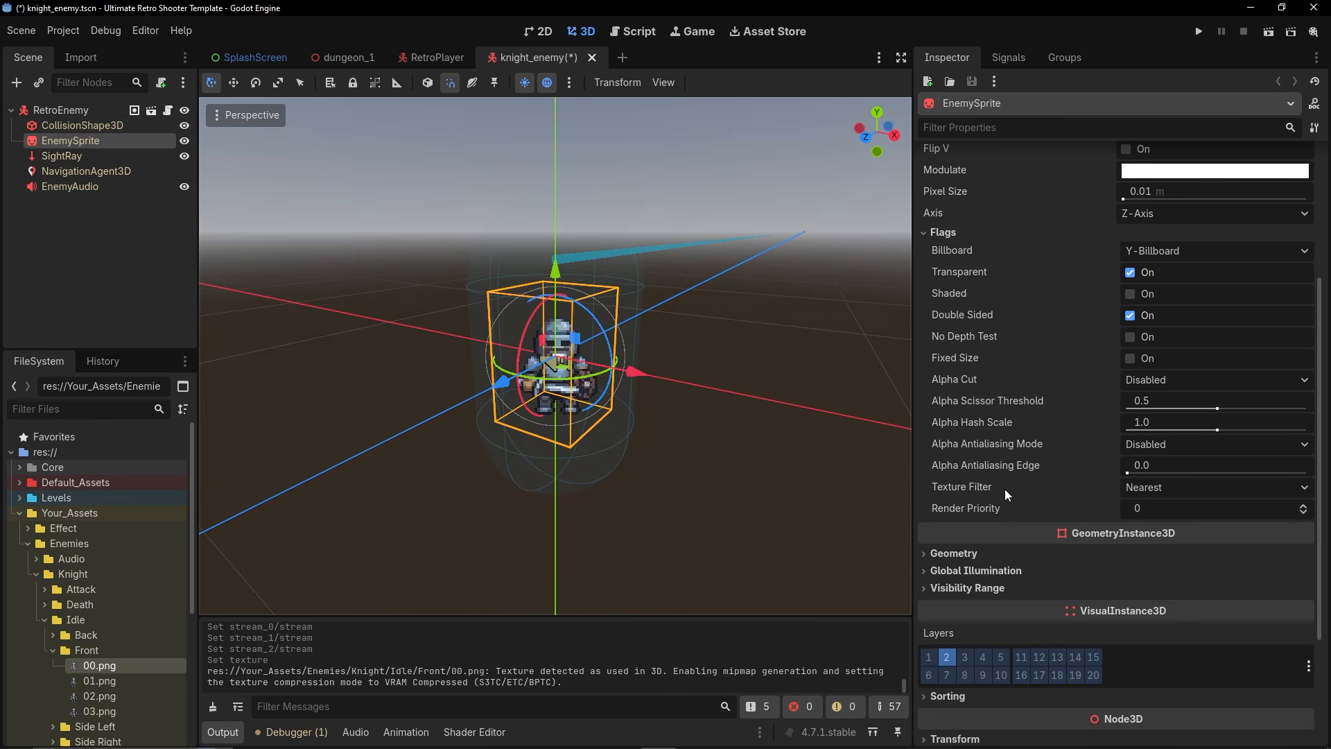
{"action": "scroll", "coordinate": [1012, 534], "scroll_direction": "down", "scroll_amount": 4}
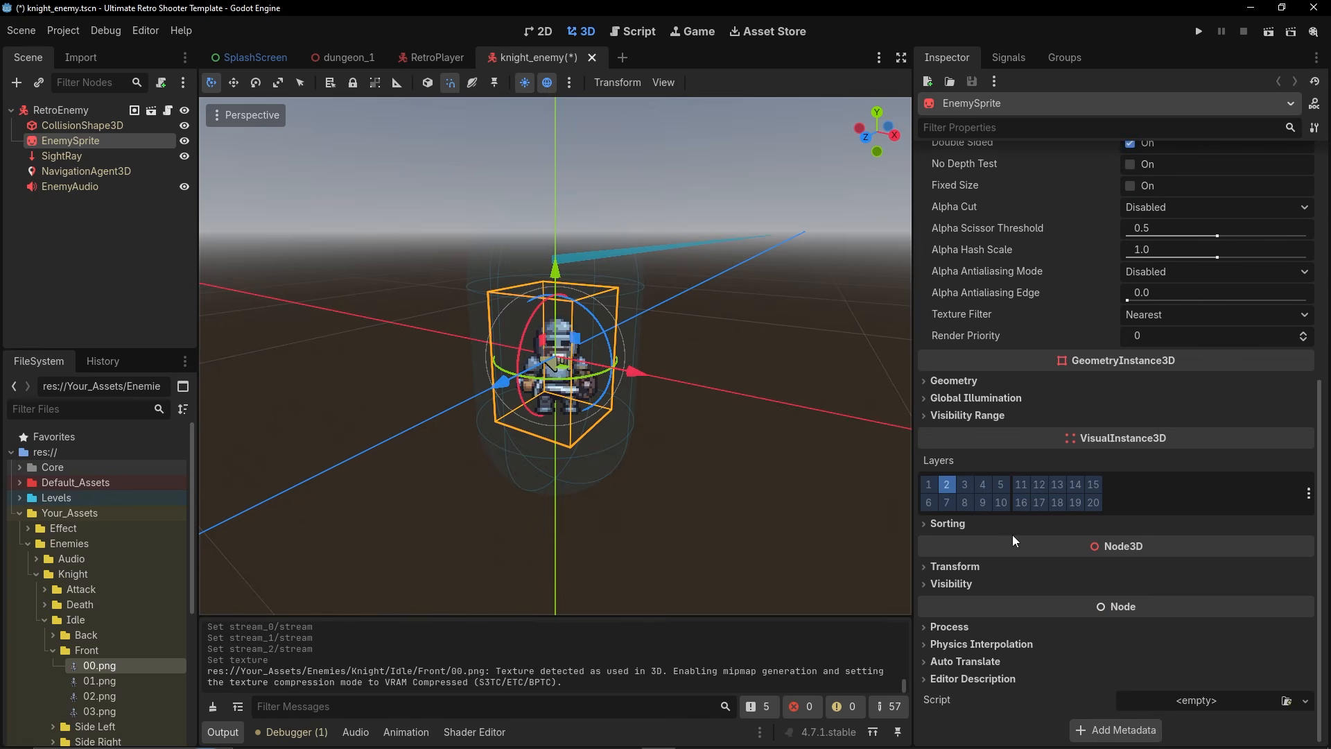
{"action": "left_click", "coordinate": [955, 566]}
{"action": "left_click", "coordinate": [983, 688]}
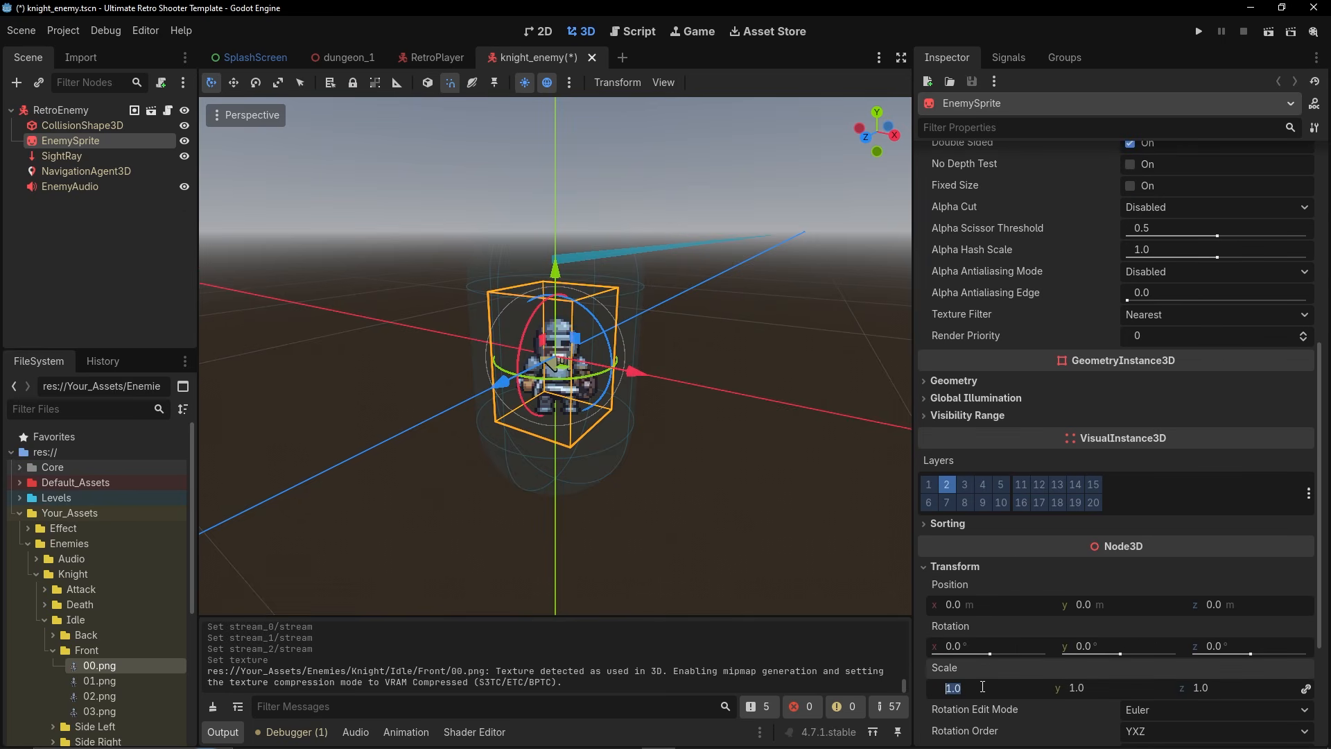
{"action": "type", "text": "2"}
{"action": "key", "text": "Return"}
{"action": "middle_click_drag", "start_coordinate": [679, 361], "coordinate": [723, 332]}
{"action": "left_click", "coordinate": [878, 133]}
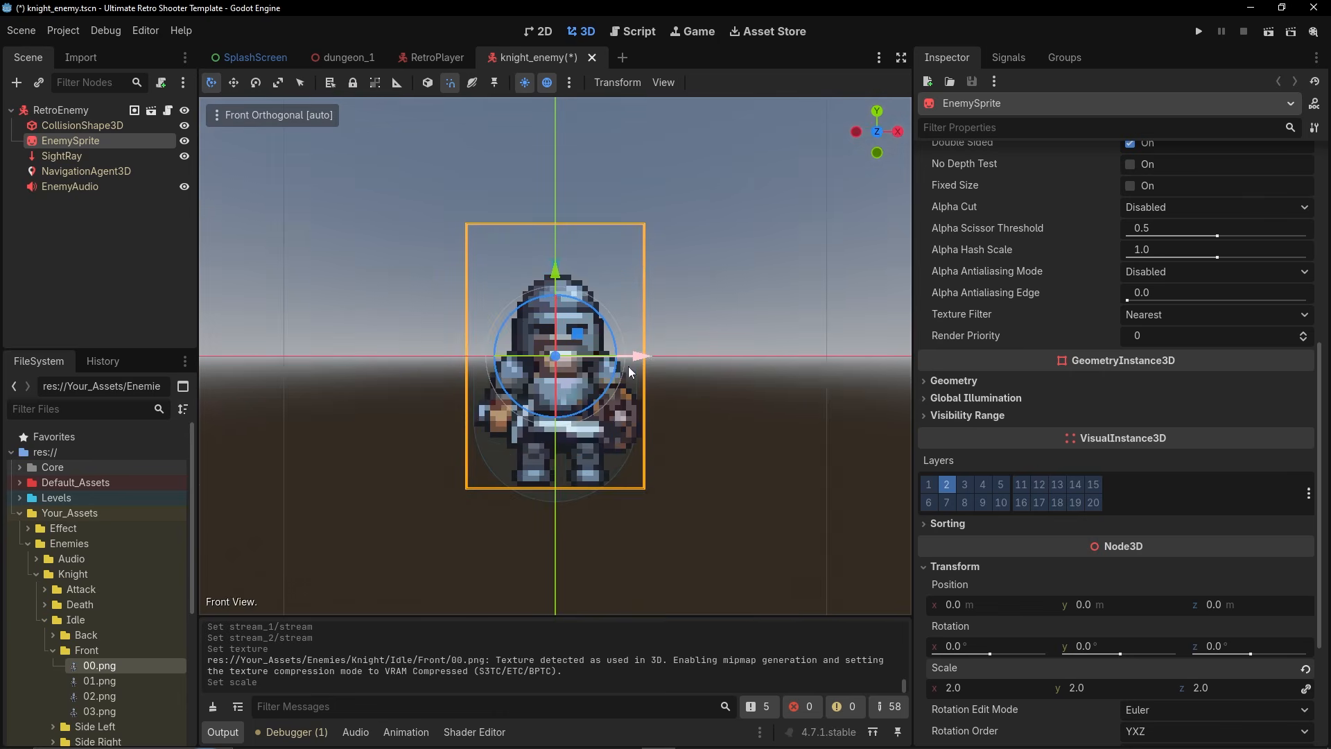
{"action": "scroll", "coordinate": [628, 367], "scroll_direction": "up", "scroll_amount": 3}
{"action": "scroll", "coordinate": [628, 372], "scroll_direction": "down", "scroll_amount": 3}
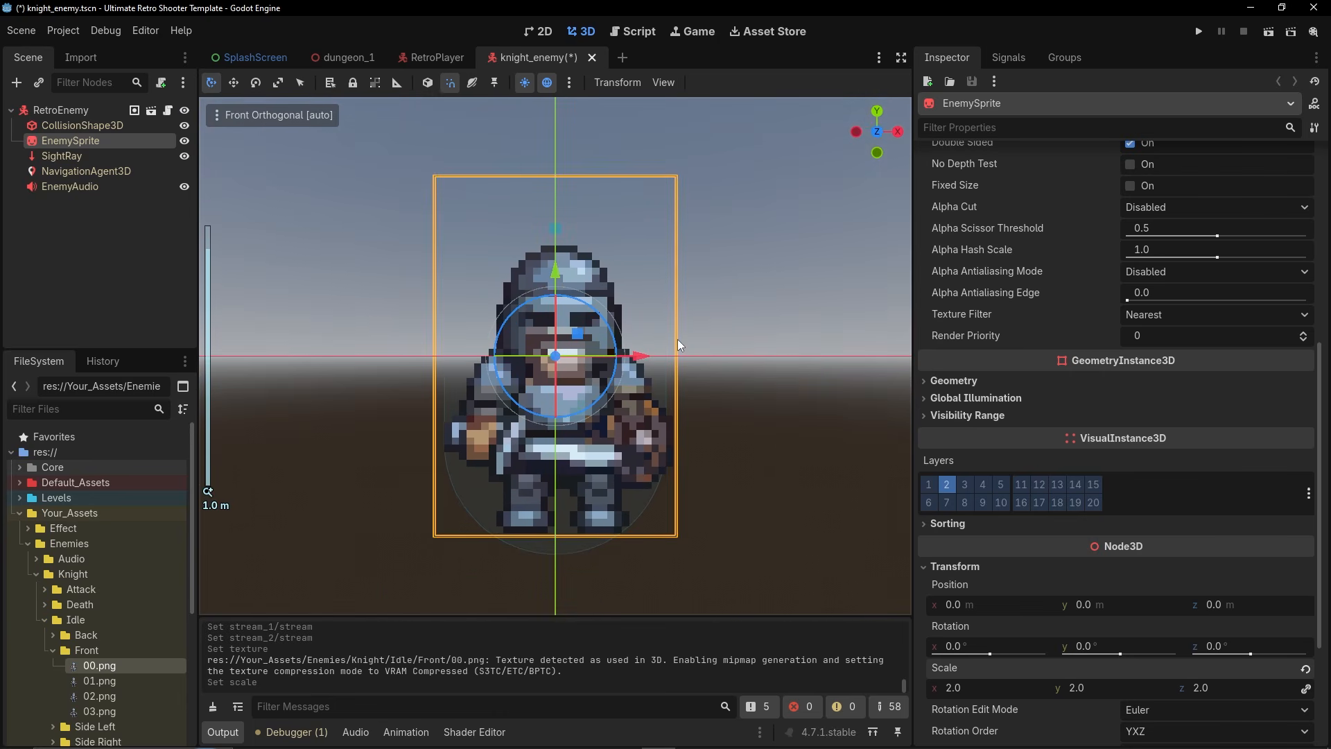
Make the sub-resources of CollisionShape3D unique so its capsule shape is independent of the base scene.
{"action": "left_click", "coordinate": [72, 126]}
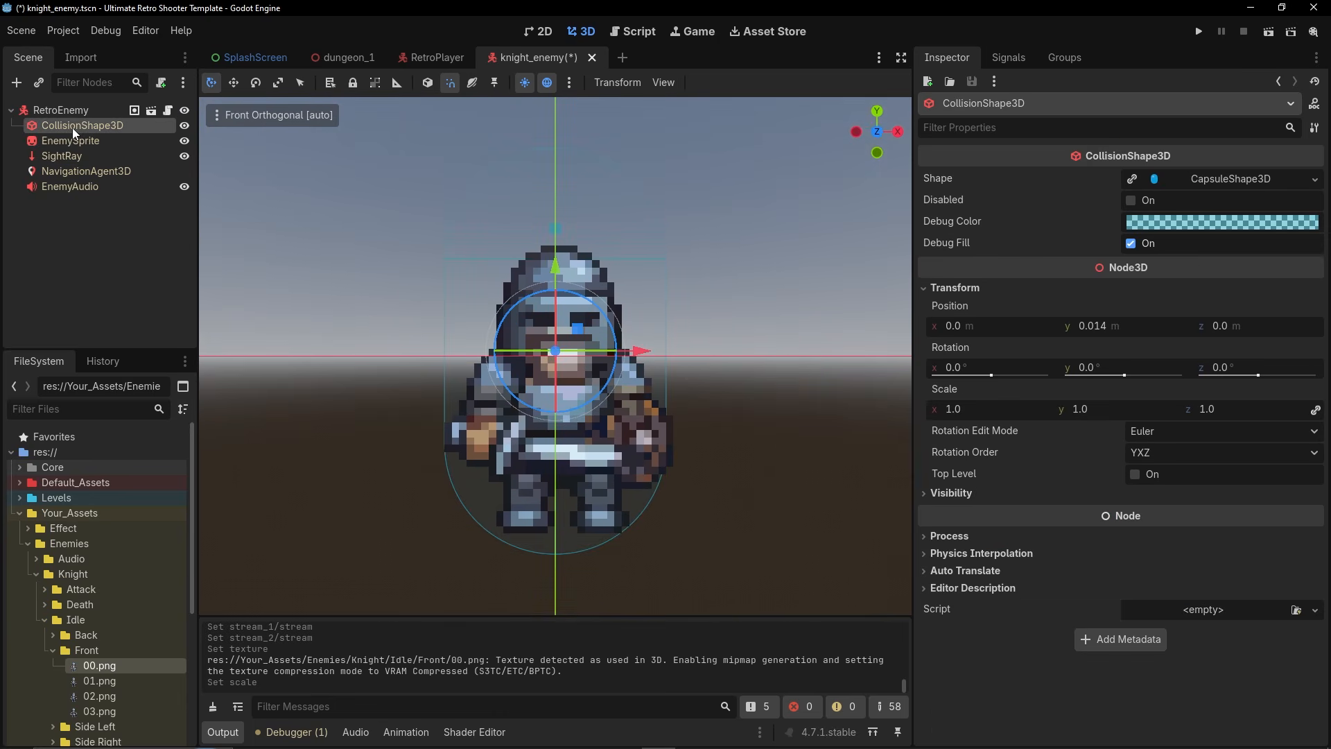
{"action": "scroll", "coordinate": [420, 243], "scroll_direction": "down", "scroll_amount": 2}
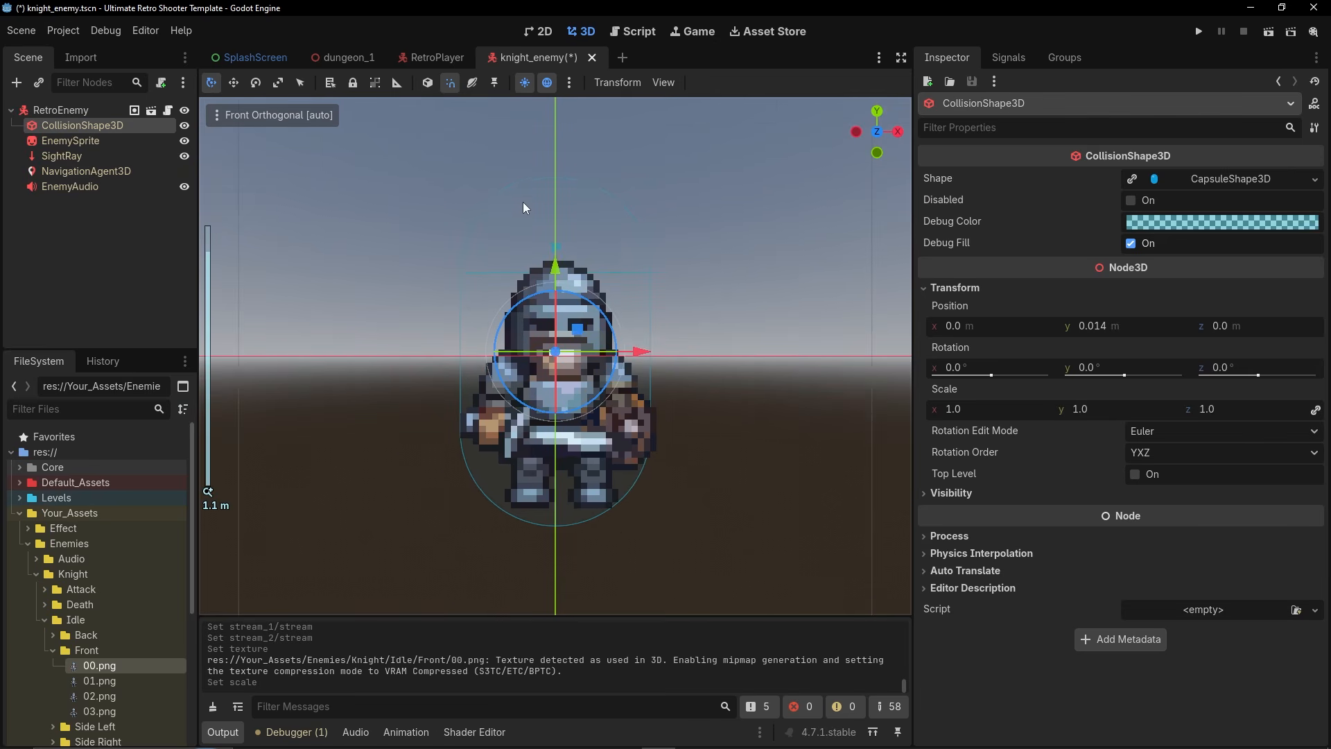
{"action": "left_click", "coordinate": [68, 110]}
{"action": "left_click", "coordinate": [82, 126]}
{"action": "left_click", "coordinate": [1313, 128]}
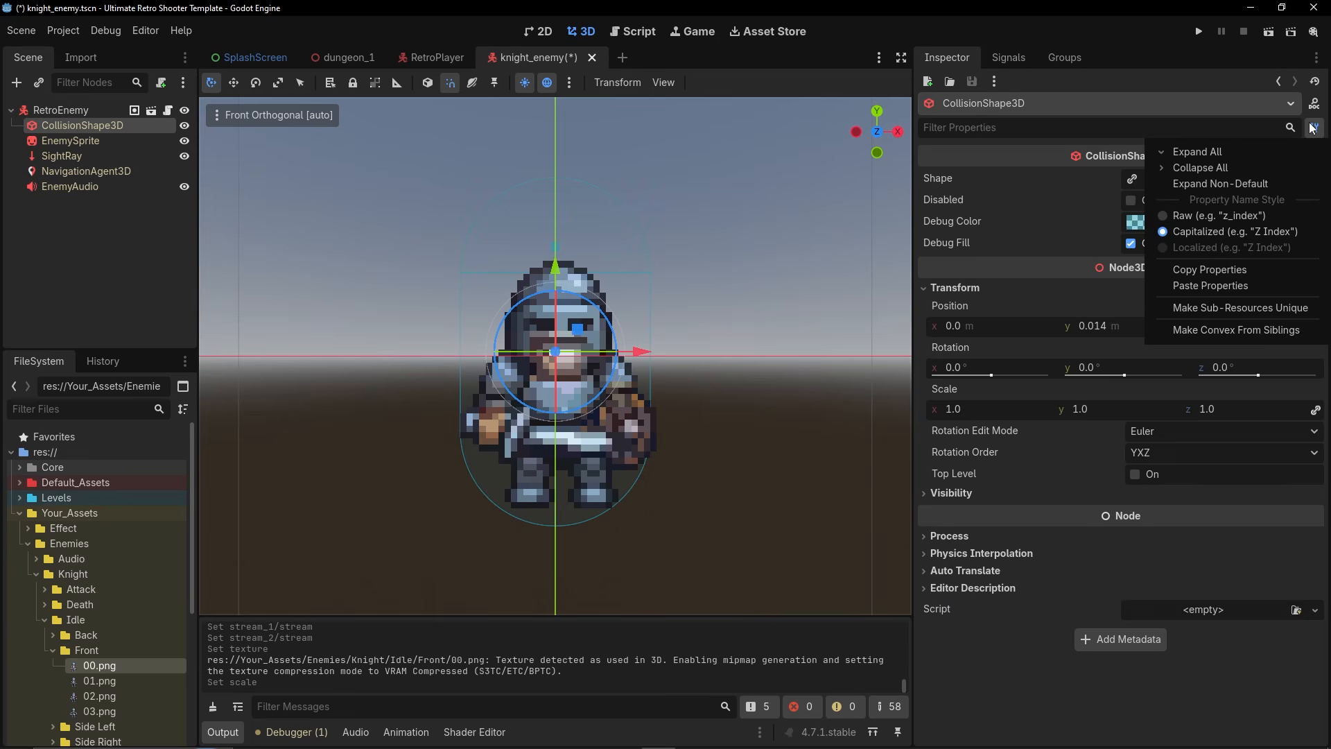
{"action": "left_click", "coordinate": [1253, 307]}
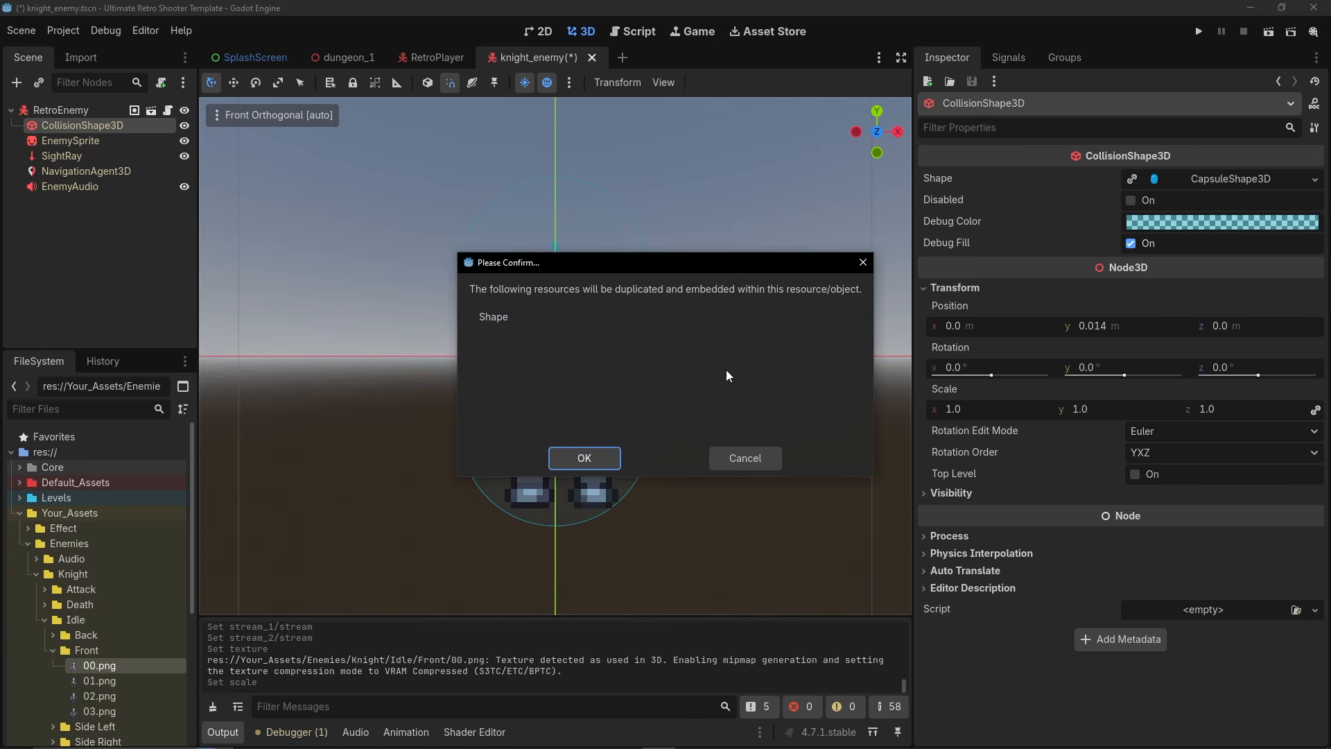
{"action": "left_click", "coordinate": [583, 458]}
Shorten the collision capsule from above so its upper end meets the top of the knight's helmet.
{"action": "left_click_drag", "start_coordinate": [554, 177], "coordinate": [559, 230]}
{"action": "key", "text": "ctrl+z"}
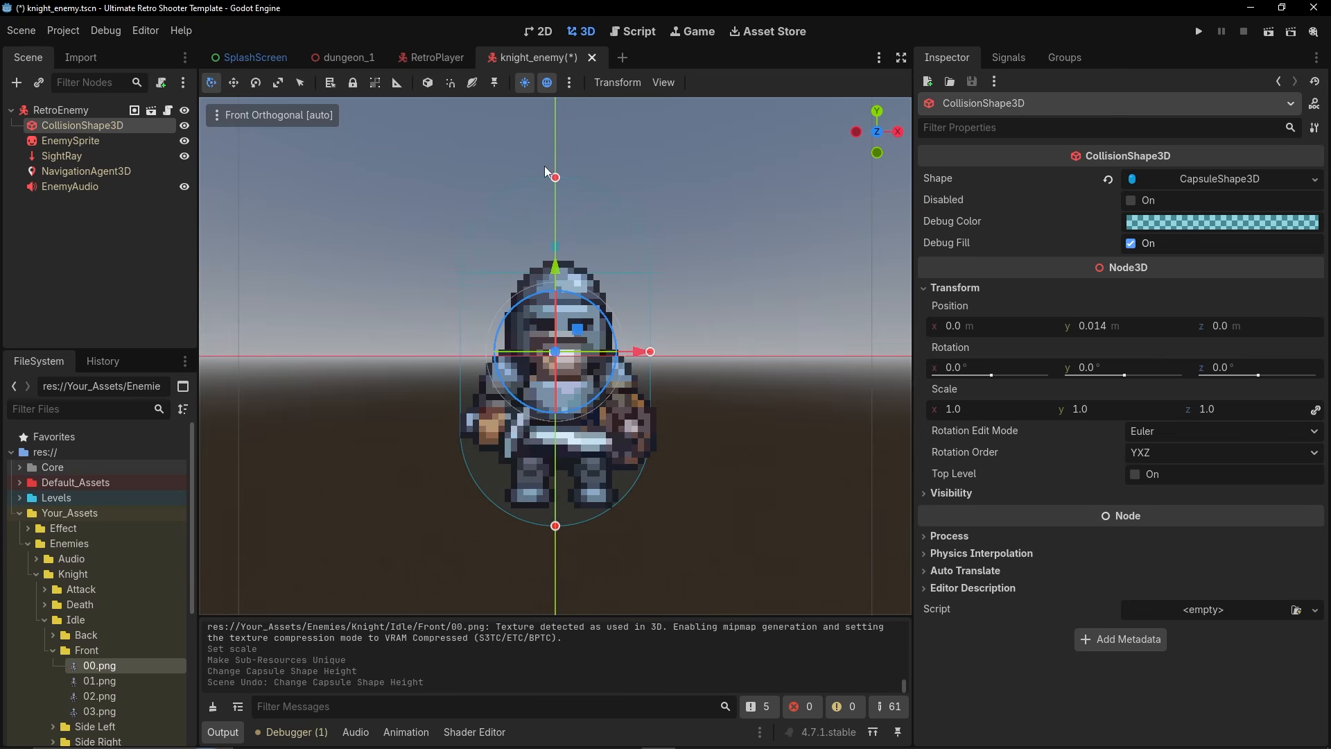
{"action": "left_click_drag", "start_coordinate": [555, 180], "coordinate": [556, 260]}
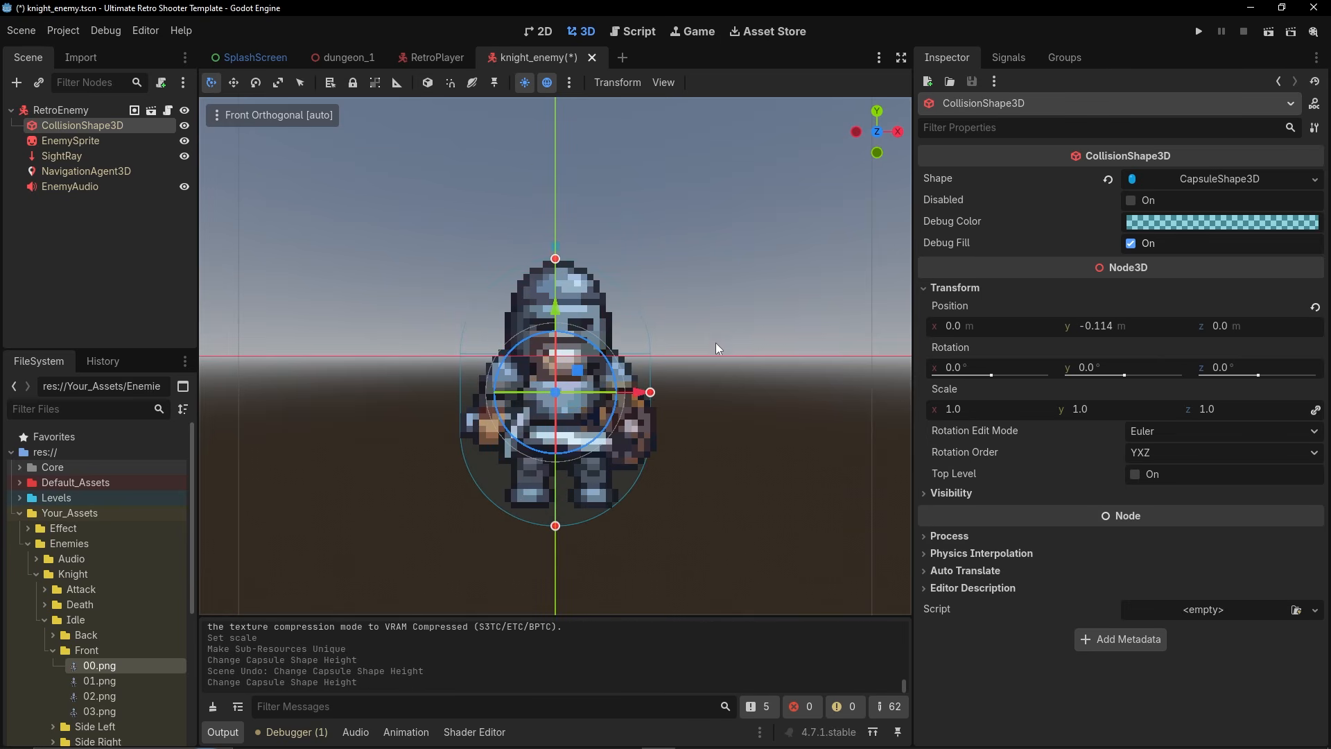
{"action": "left_click", "coordinate": [751, 336]}
Lower the SightRay along Y to about 0.112 m, level with the knight's head.
{"action": "middle_click_drag", "start_coordinate": [750, 335], "coordinate": [621, 393]}
{"action": "left_click", "coordinate": [79, 155]}
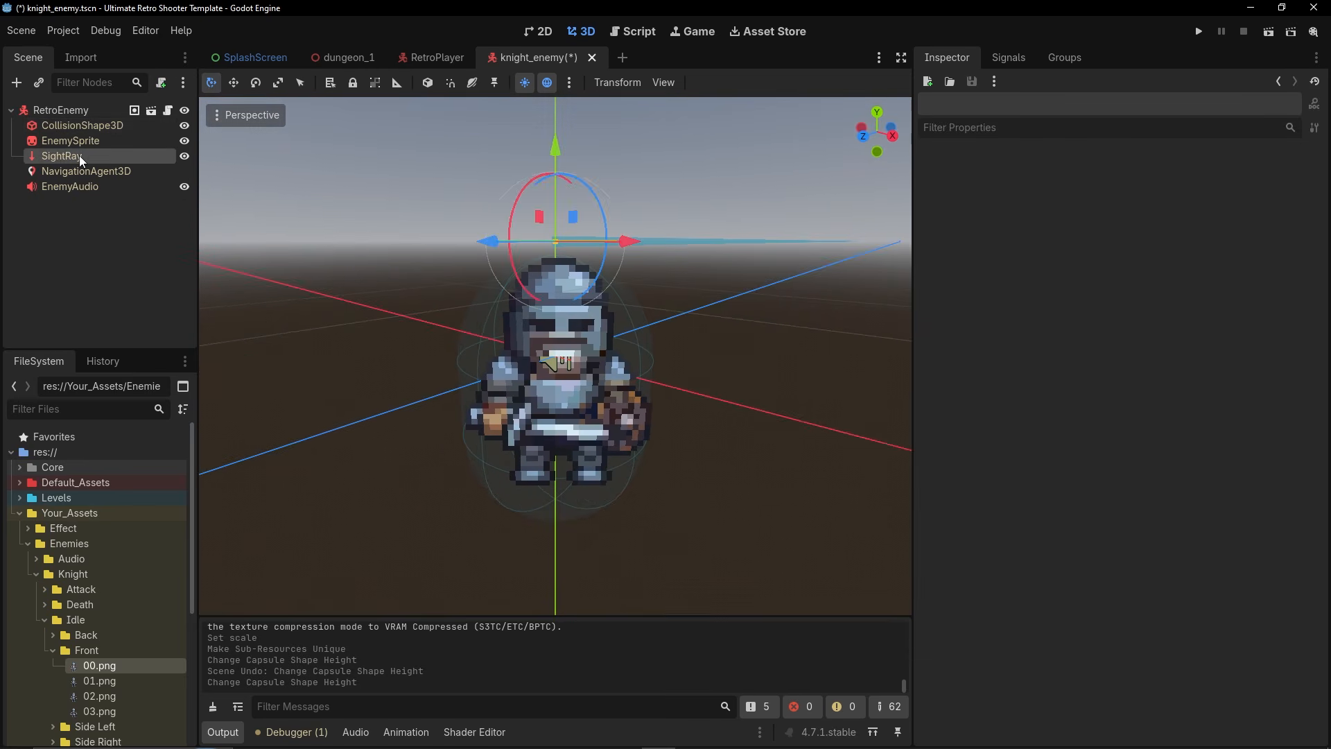
{"action": "left_click_drag", "start_coordinate": [555, 149], "coordinate": [580, 264], "text": "ctrl"}
{"action": "left_click_drag", "start_coordinate": [584, 312], "coordinate": [559, 264], "text": "ctrl"}
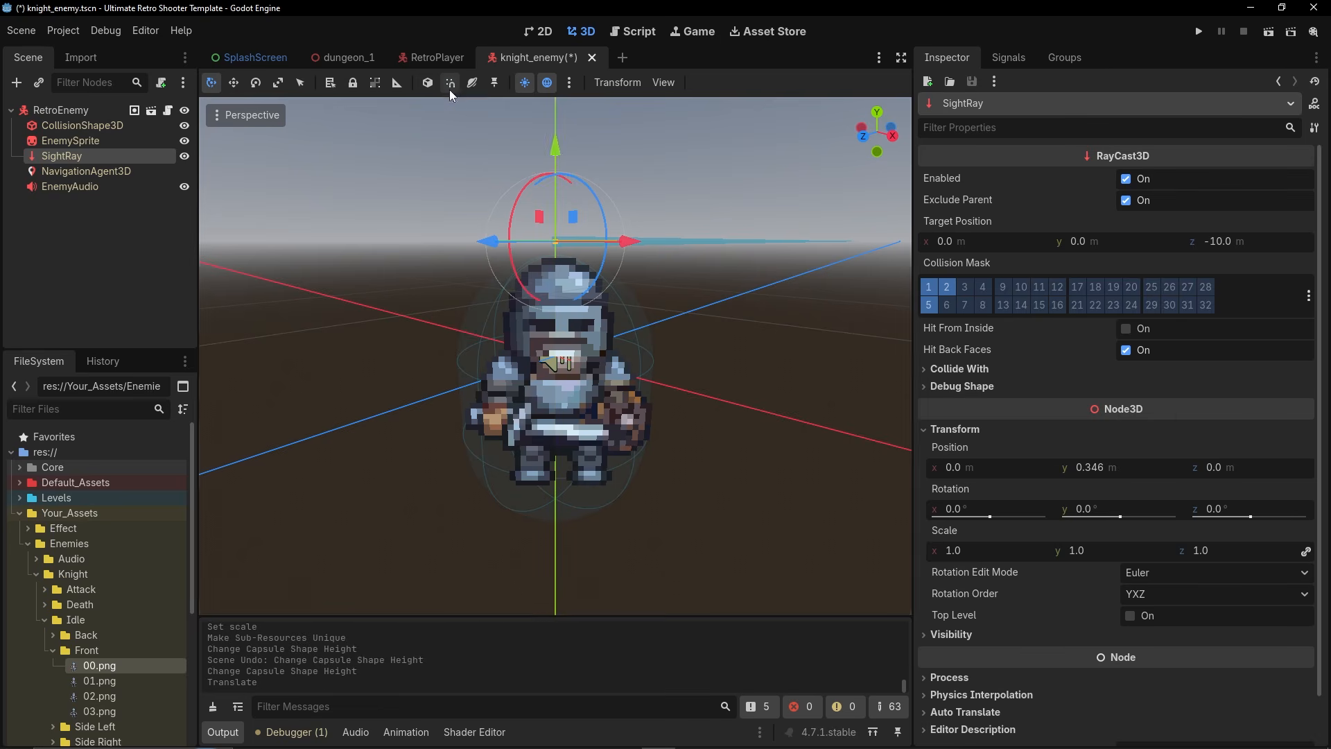
{"action": "left_click_drag", "start_coordinate": [557, 163], "coordinate": [567, 241]}
{"action": "middle_click_drag", "start_coordinate": [683, 276], "coordinate": [807, 292]}
{"action": "middle_click_drag", "start_coordinate": [508, 280], "coordinate": [593, 248]}
{"action": "left_click_drag", "start_coordinate": [555, 236], "coordinate": [556, 245]}
Check the SightRay's placement from several angles and save the knight_enemy scene.
{"action": "middle_click_drag", "start_coordinate": [610, 278], "coordinate": [378, 298]}
{"action": "scroll", "coordinate": [682, 302], "scroll_direction": "down", "scroll_amount": 10}
{"action": "middle_click_drag", "start_coordinate": [682, 303], "coordinate": [350, 303]}
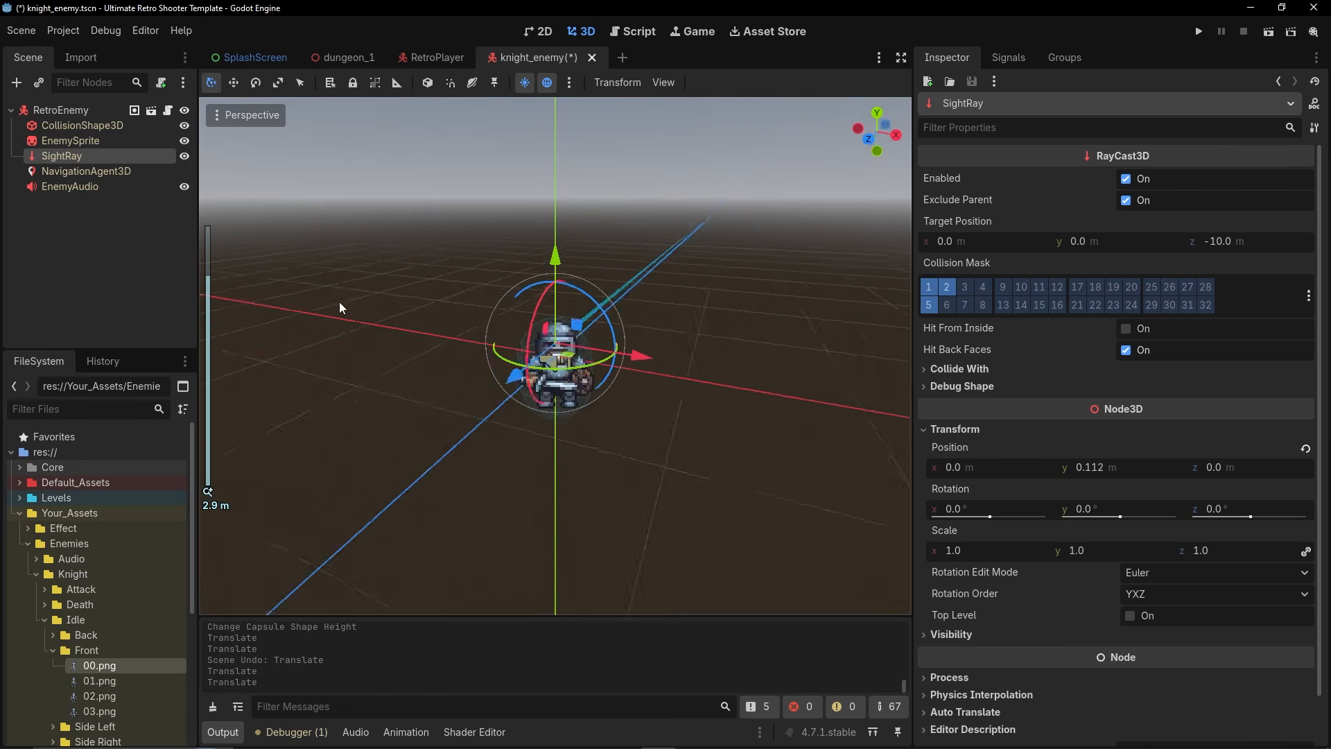
{"action": "middle_click_drag", "start_coordinate": [667, 354], "coordinate": [712, 332]}
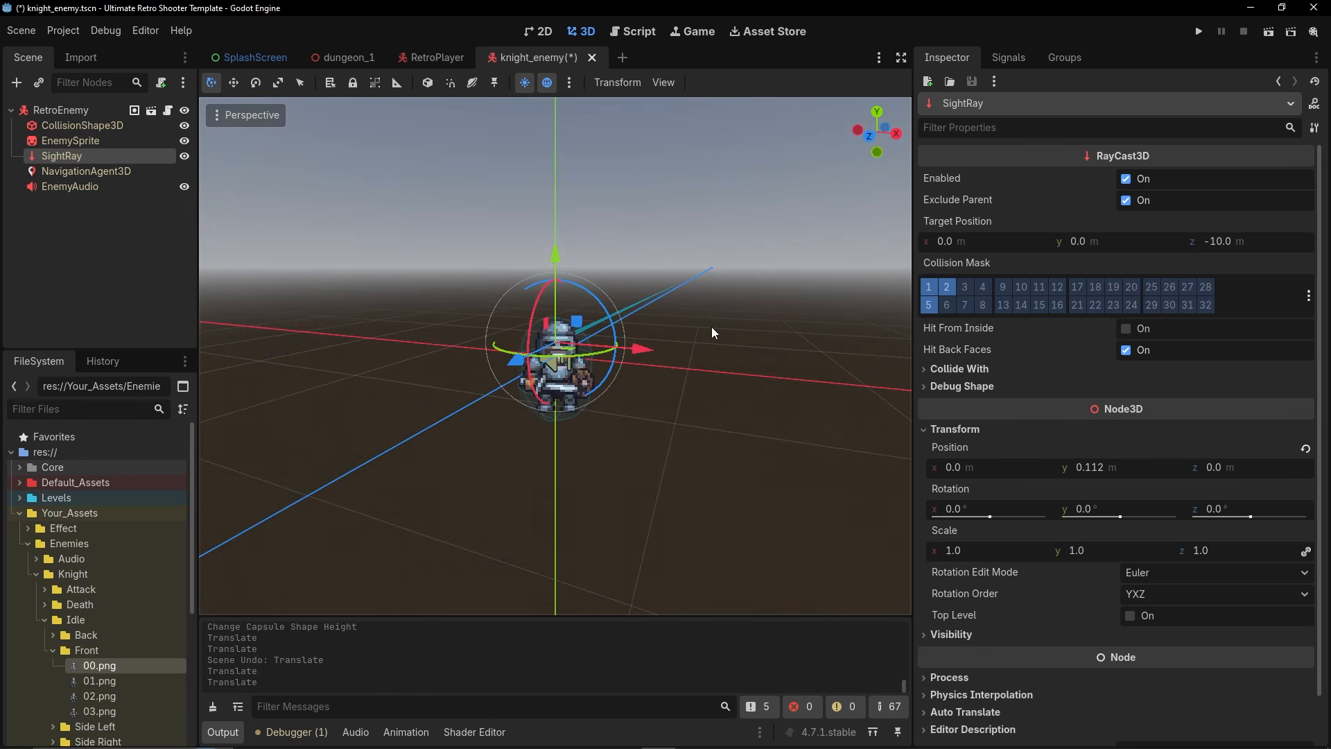
{"action": "key", "text": "ctrl+s"}
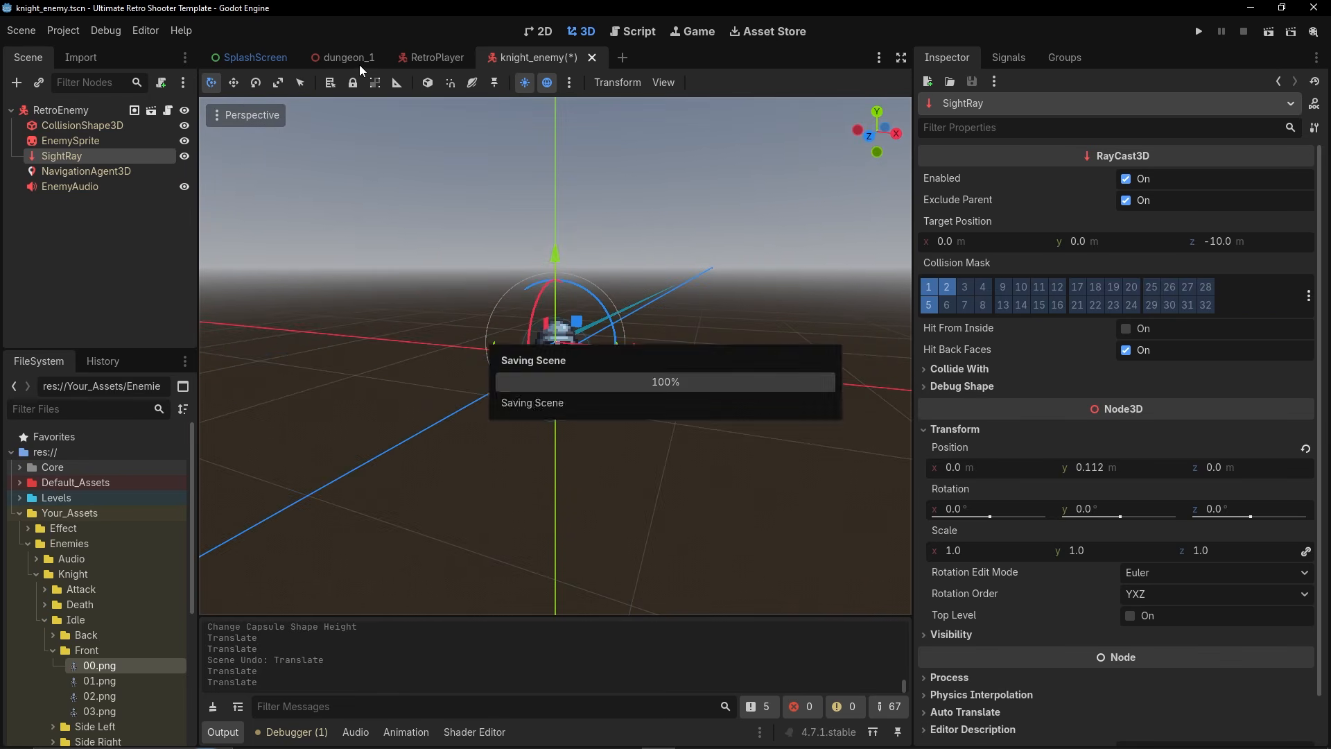
Instantiate knight_enemy.tscn from res://Your_Assets/Enemies/Knight as a child of the Dungeon_1 root in the dungeon_1 scene.
{"action": "left_click", "coordinate": [350, 56]}
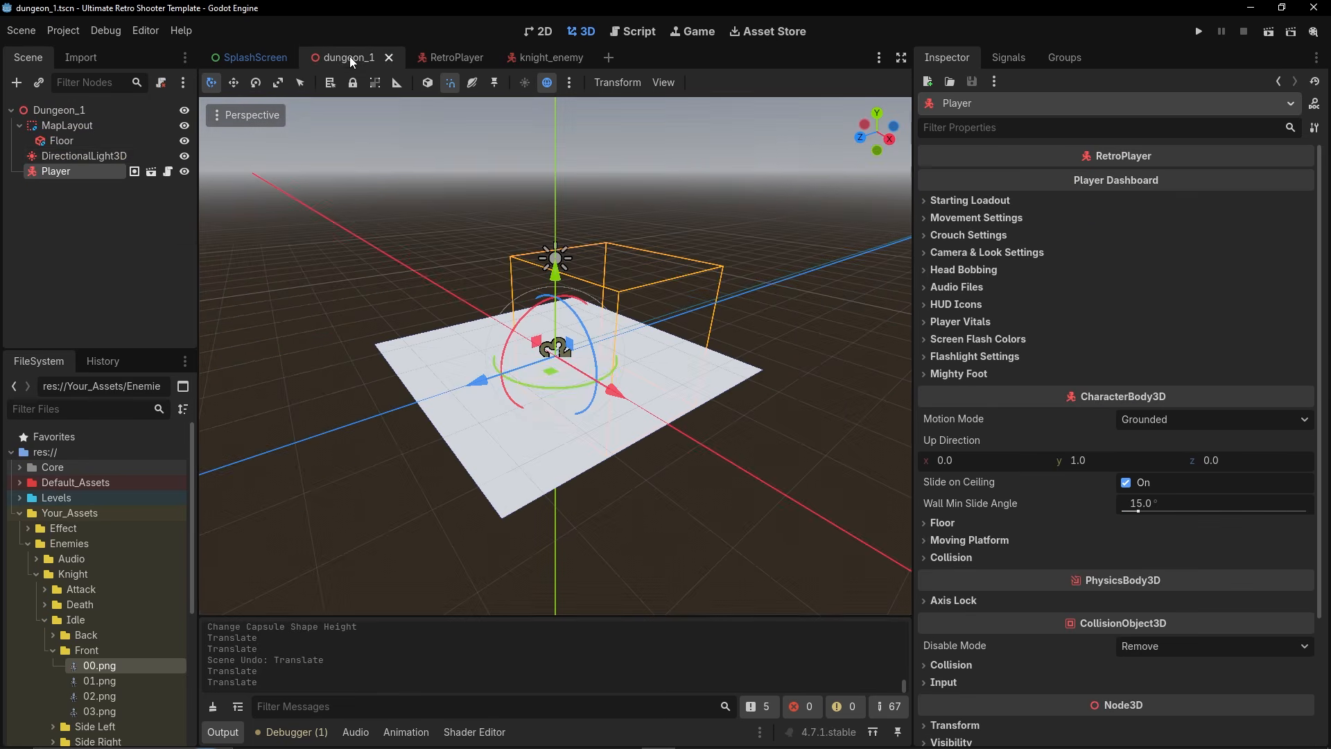
{"action": "left_click", "coordinate": [58, 113]}
{"action": "key", "text": "ctrl+shift+a"}
{"action": "type", "text": "kj"}
{"action": "key", "text": "BackSpace"}
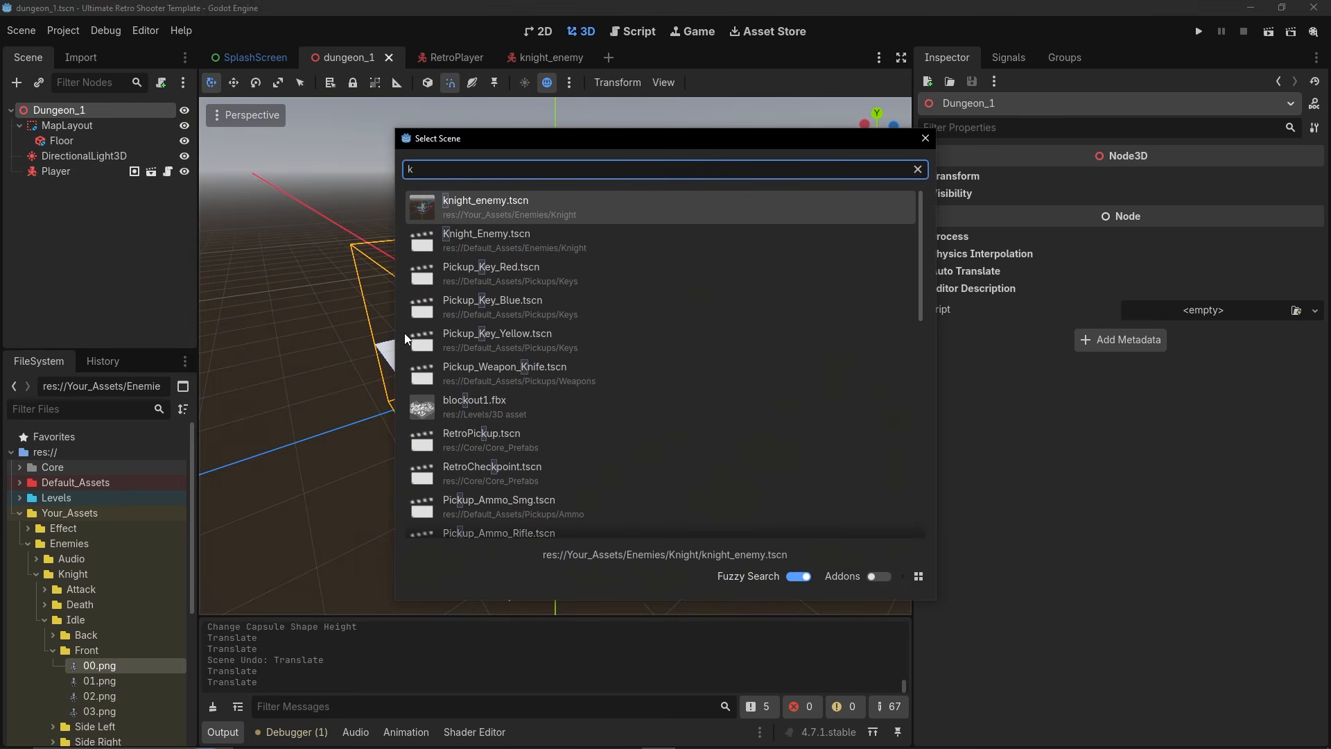
{"action": "type", "text": "night"}
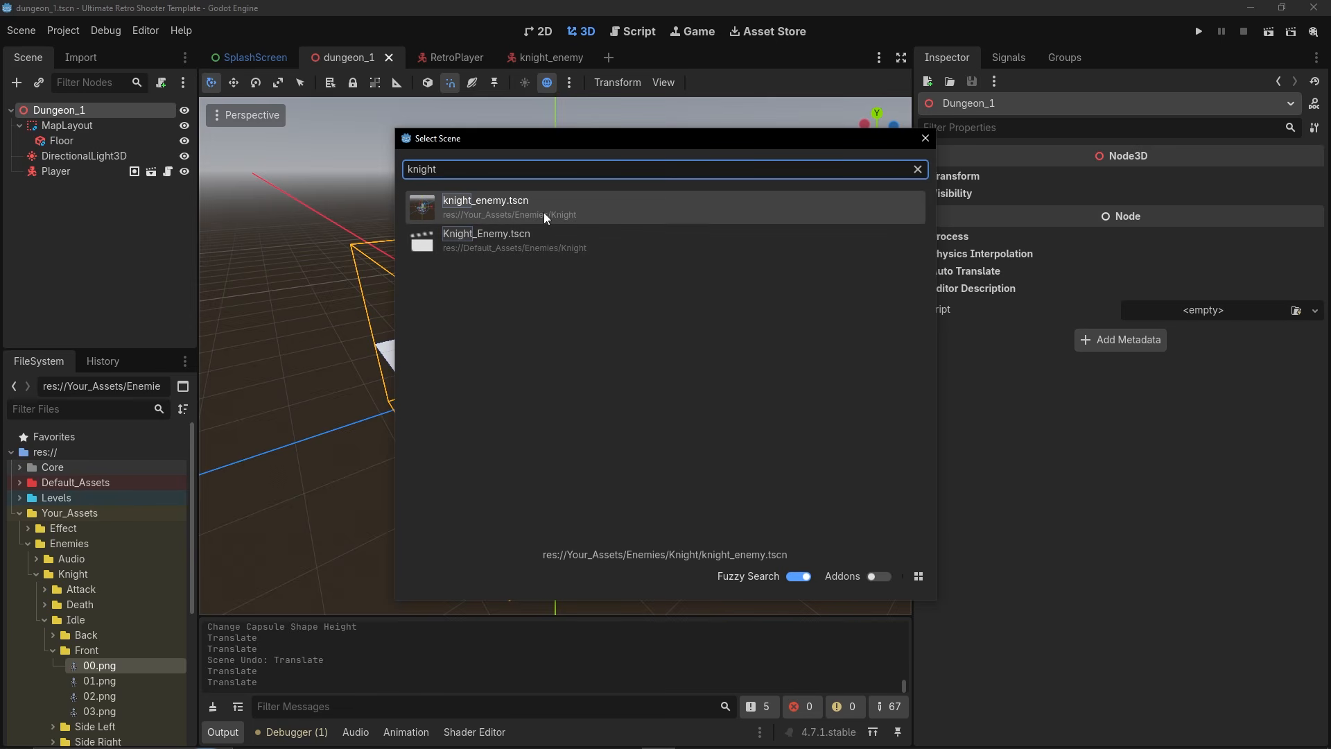
{"action": "double_click", "coordinate": [464, 202]}
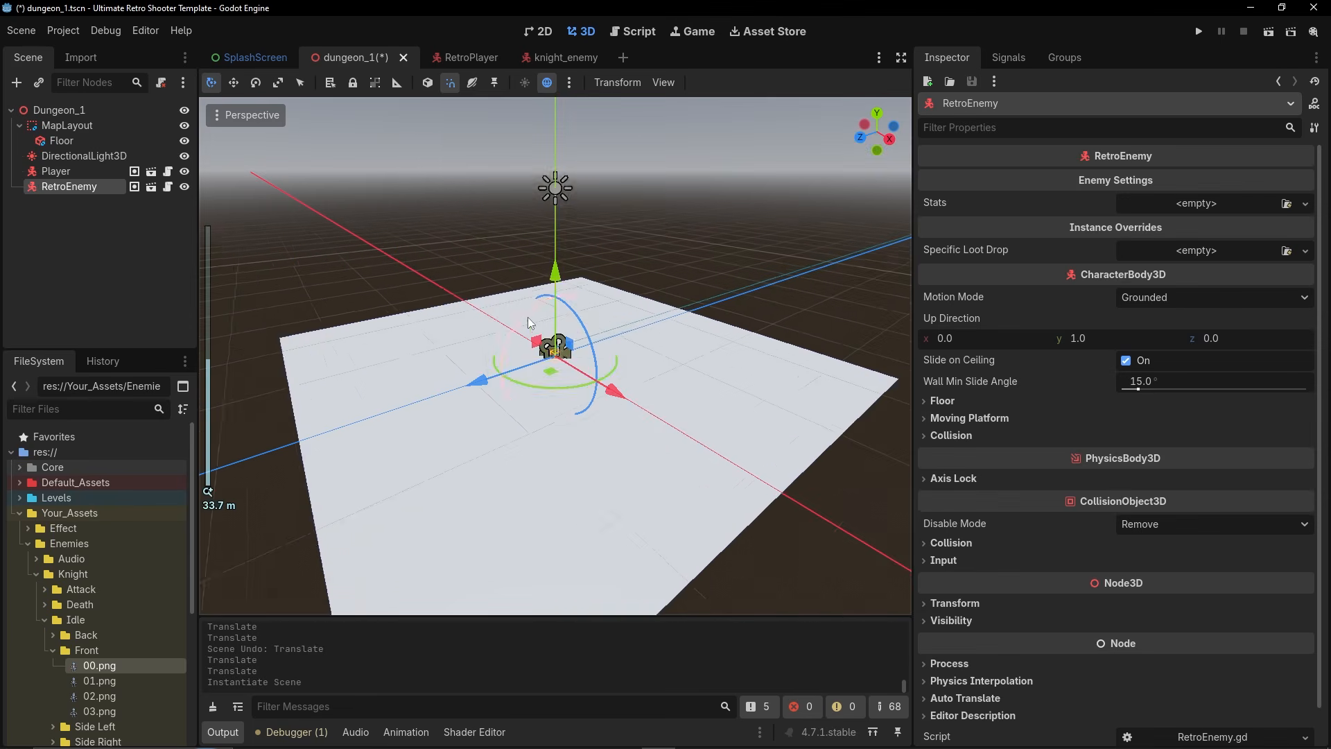
Move the RetroEnemy instance away from the player's starting point in Dungeon_1 and raise it slightly along Y.
{"action": "left_click_drag", "start_coordinate": [563, 310], "coordinate": [565, 310]}
{"action": "scroll", "coordinate": [716, 284], "scroll_direction": "up", "scroll_amount": 12}
{"action": "scroll", "coordinate": [717, 278], "scroll_direction": "down", "scroll_amount": 5}
{"action": "left_click_drag", "start_coordinate": [725, 230], "coordinate": [676, 301]}
{"action": "left_click_drag", "start_coordinate": [682, 214], "coordinate": [687, 192]}
Run the dungeon_1 scene, walk up to and around the knight to check its behaviour, and quit the game.
{"action": "left_click", "coordinate": [1268, 34]}
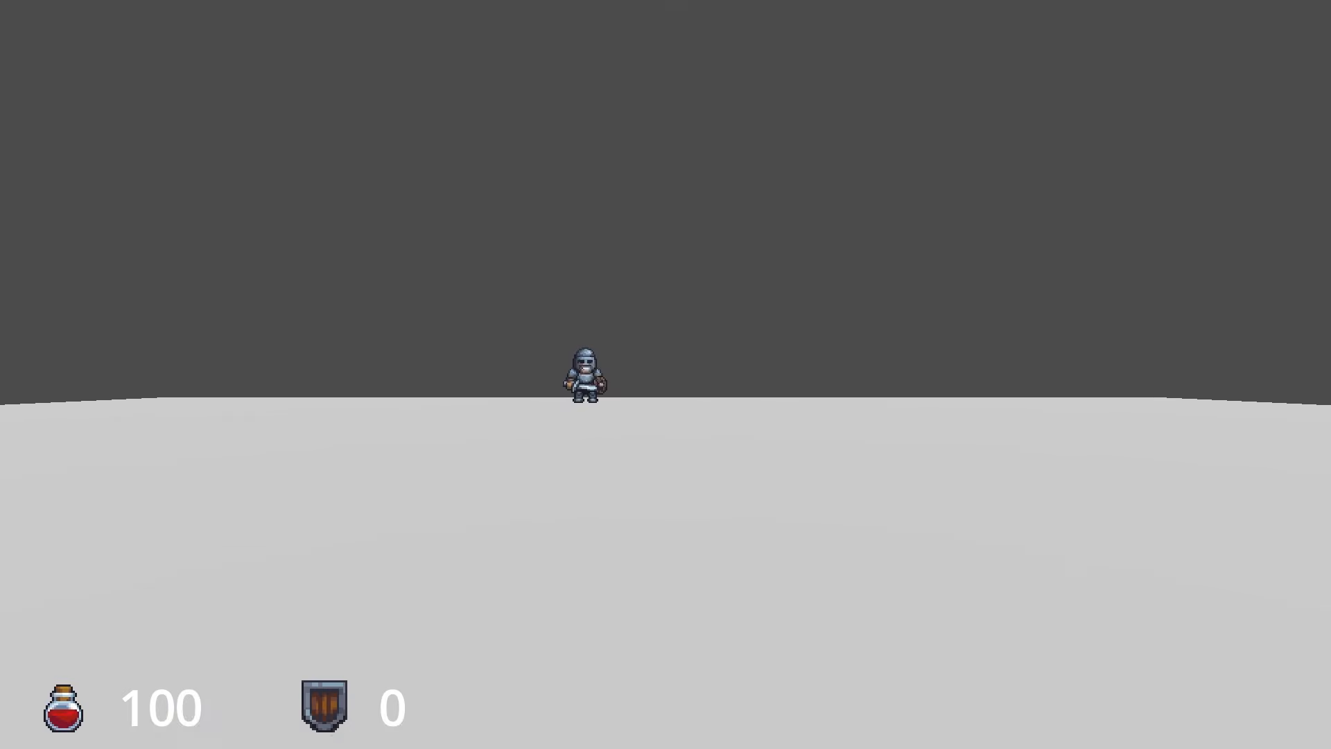
{"action": "key", "text": "w"}
{"action": "key", "text": "d"}
{"action": "key", "text": "a"}
{"action": "key", "text": "d"}
{"action": "key", "text": "a"}
{"action": "key", "text": "d"}
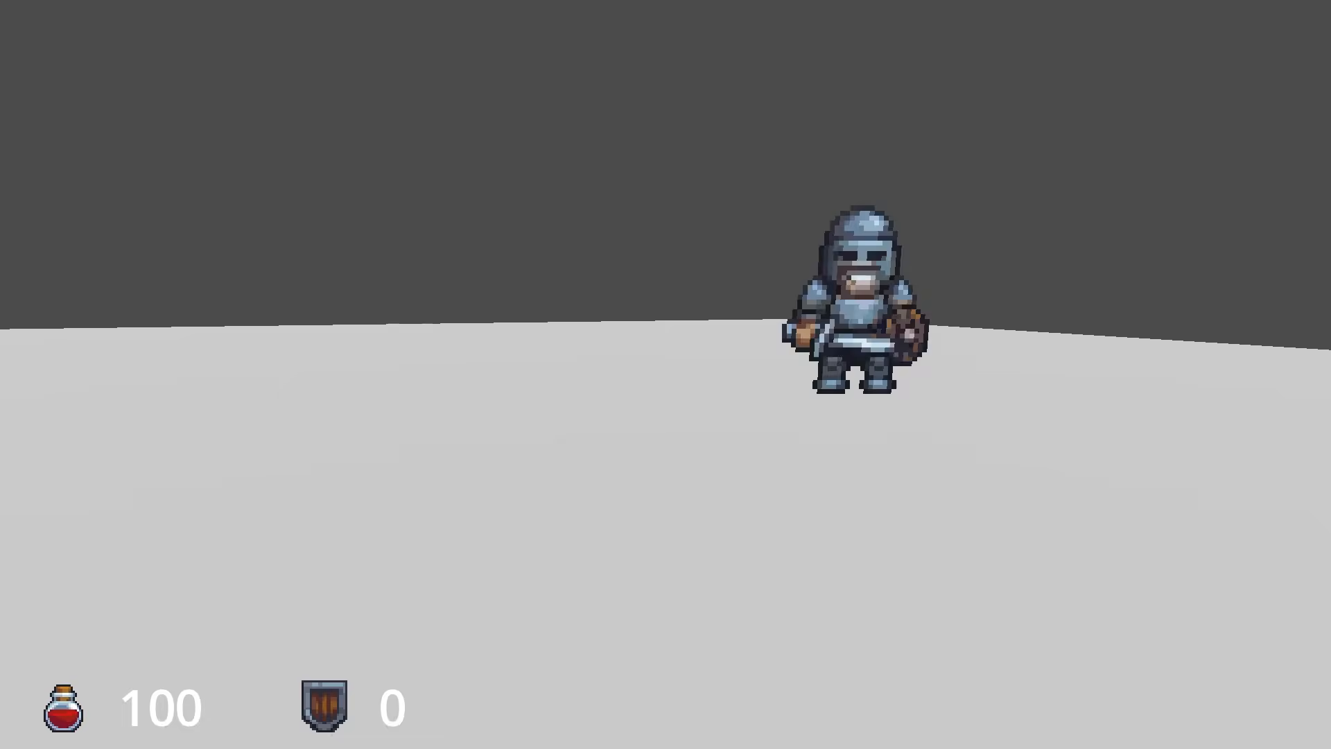
{"action": "key", "text": "w"}
{"action": "left_click", "coordinate": [677, 510]}
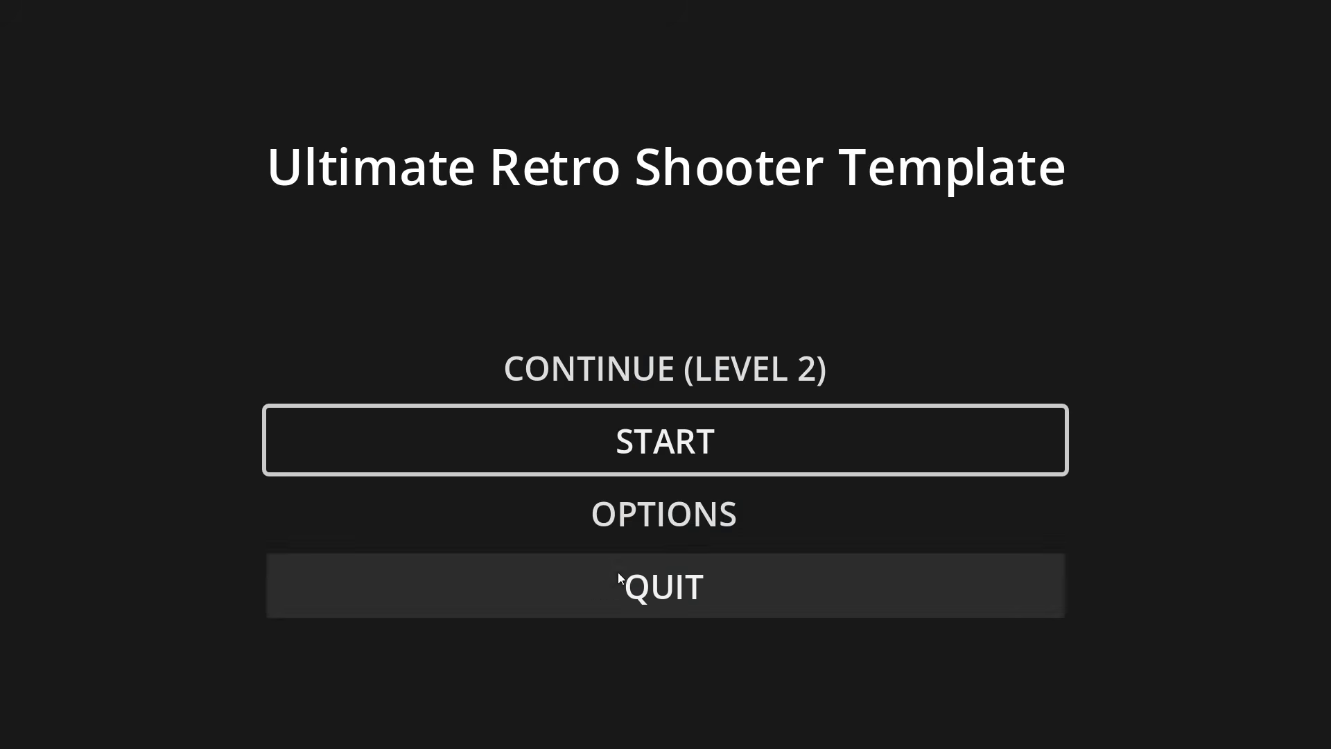
{"action": "left_click", "coordinate": [610, 582]}
Return to the knight_enemy scene and view the EnemySprite from another angle.
{"action": "left_click", "coordinate": [553, 55]}
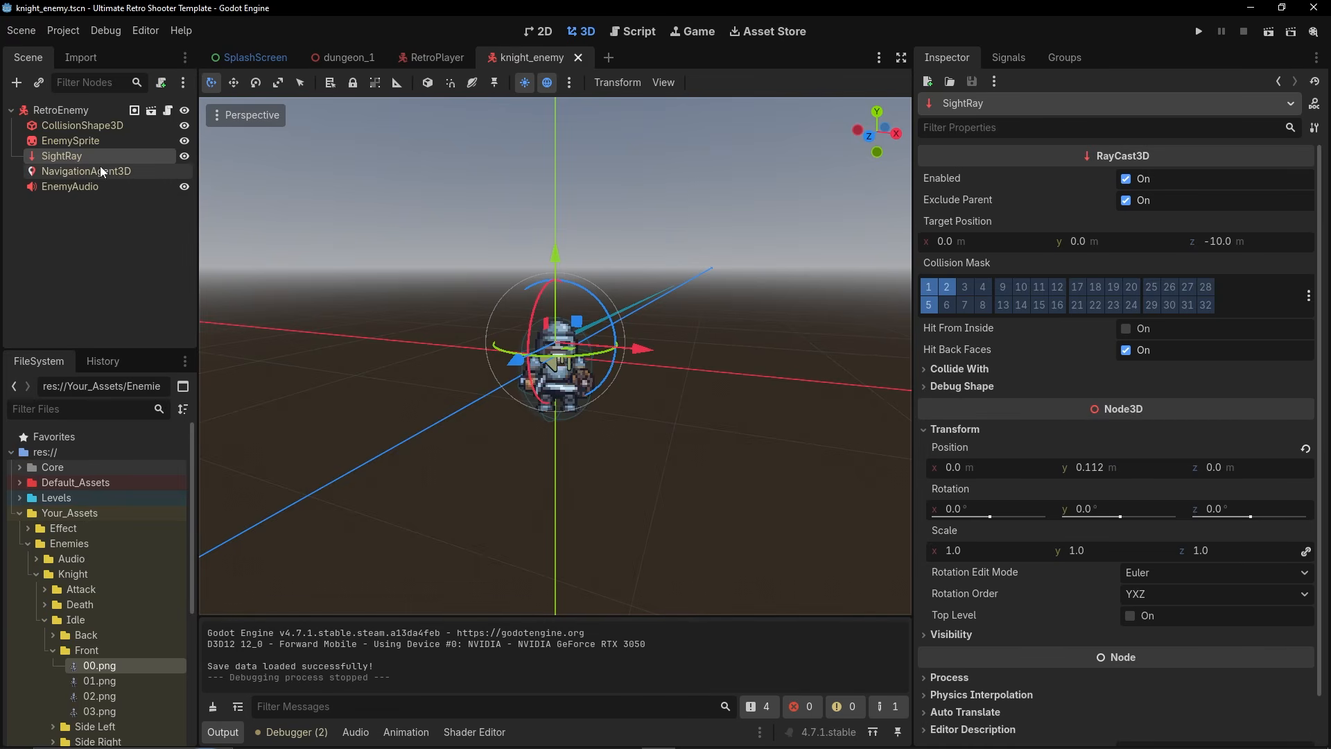
{"action": "left_click", "coordinate": [66, 140]}
{"action": "middle_click_drag", "start_coordinate": [506, 350], "coordinate": [298, 469]}
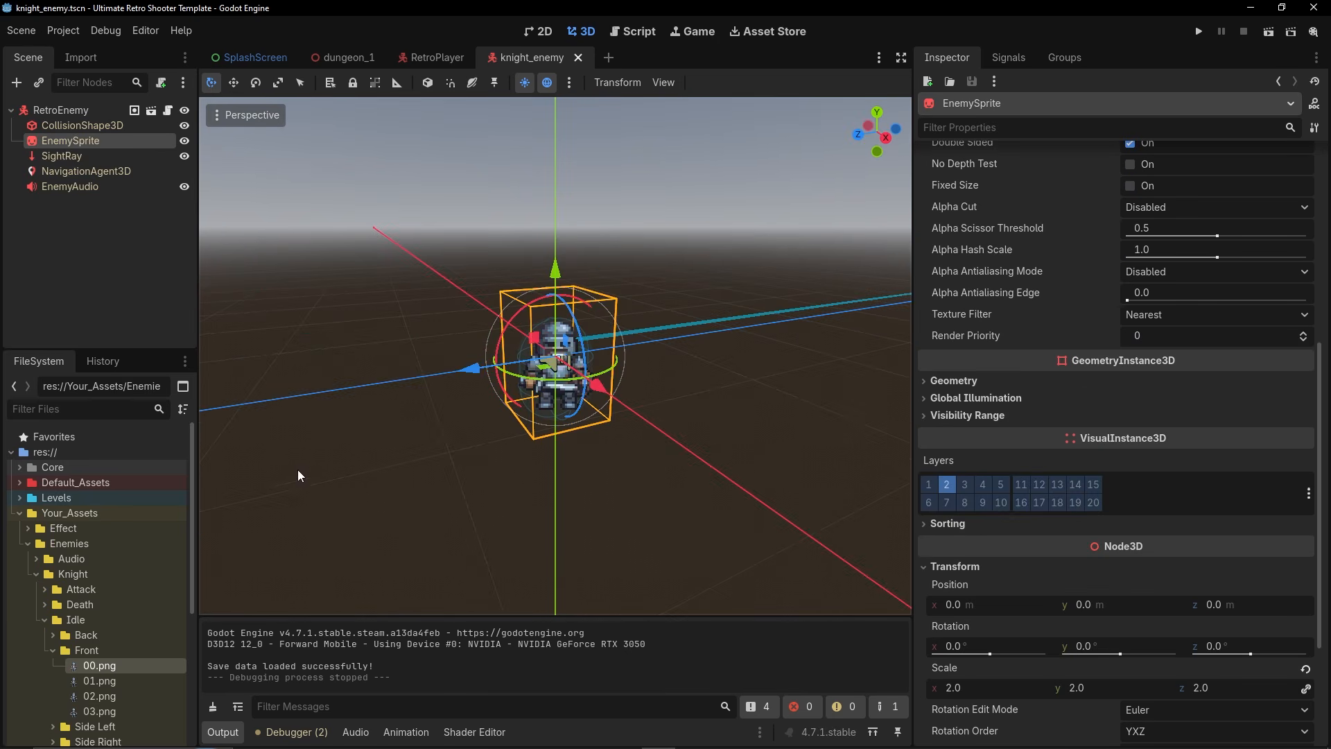
Try texture_EnemyIcon.png from the default environment textures as the EnemySprite's texture, and undo the assignment.
{"action": "left_click", "coordinate": [20, 482]}
{"action": "left_click", "coordinate": [27, 529]}
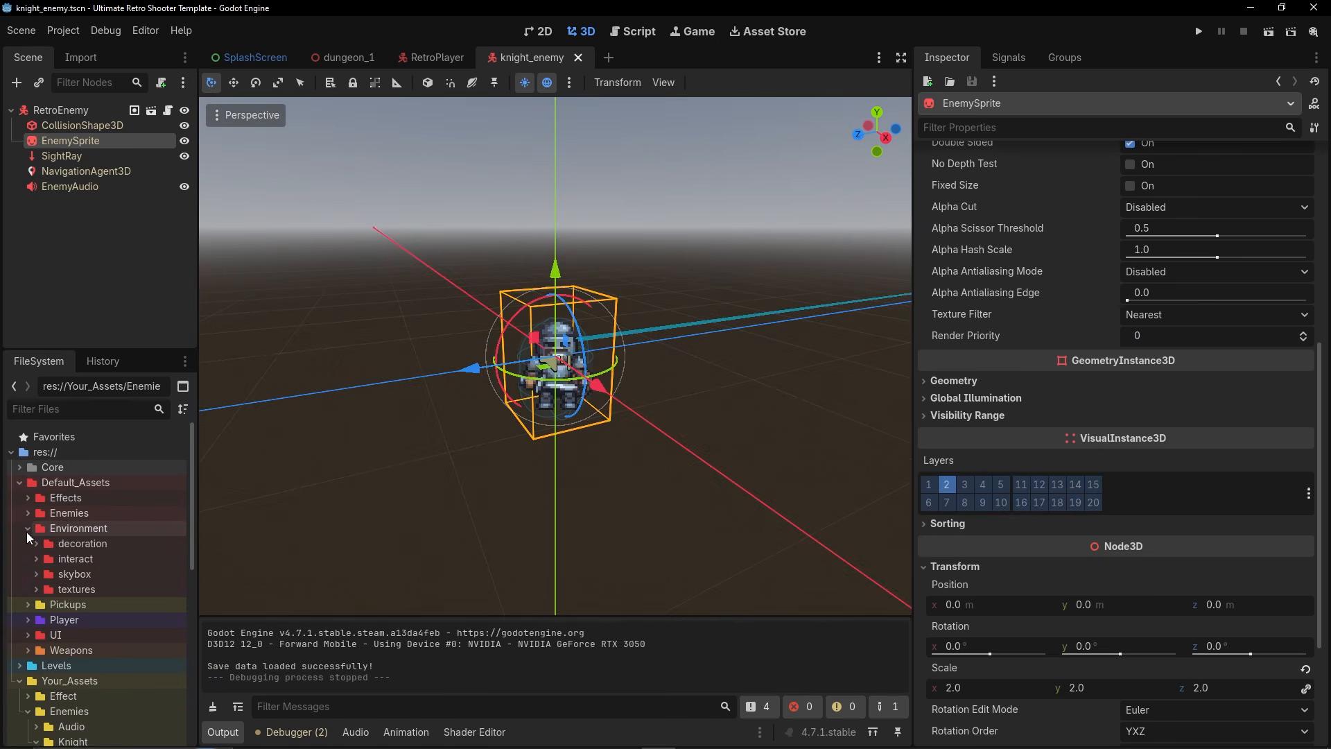
{"action": "left_click", "coordinate": [37, 589]}
{"action": "left_click", "coordinate": [44, 620]}
{"action": "scroll", "coordinate": [105, 600], "scroll_direction": "down", "scroll_amount": 6}
{"action": "left_click_drag", "start_coordinate": [97, 555], "coordinate": [1227, 197]}
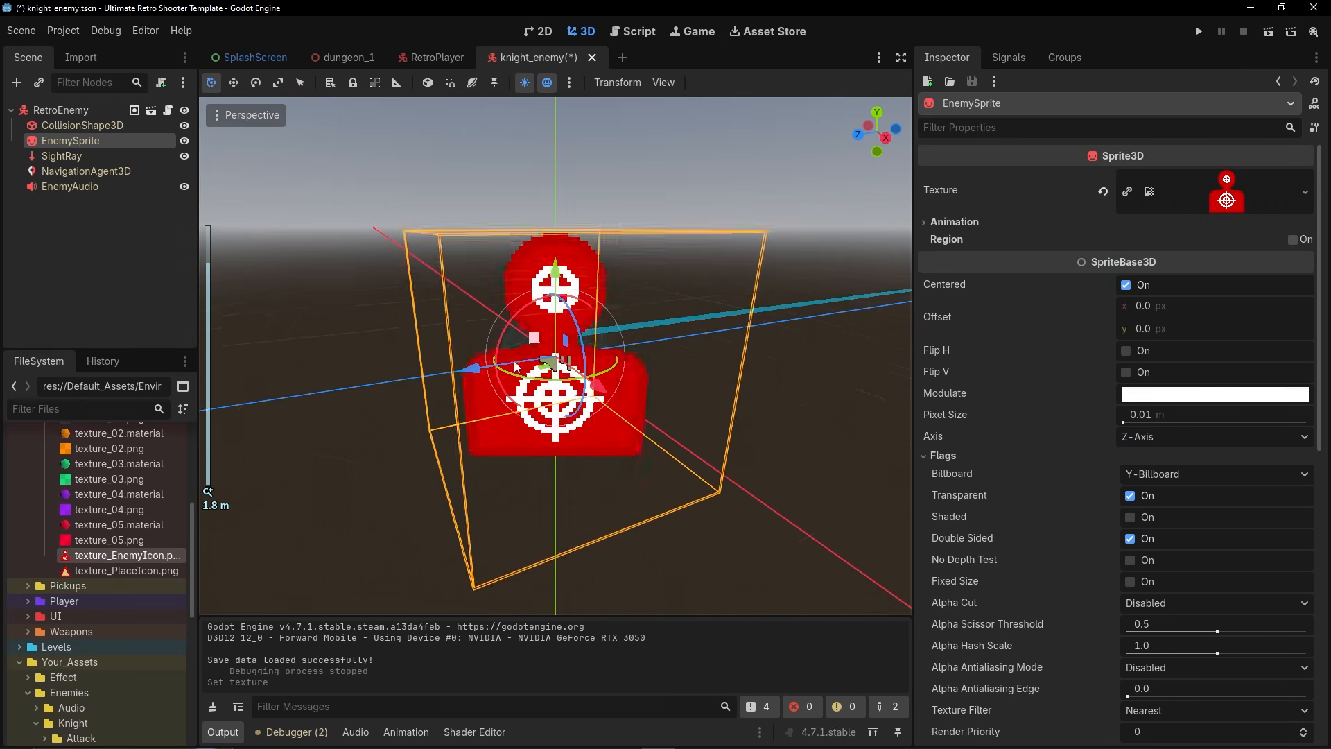
{"action": "key", "text": "ctrl+z"}
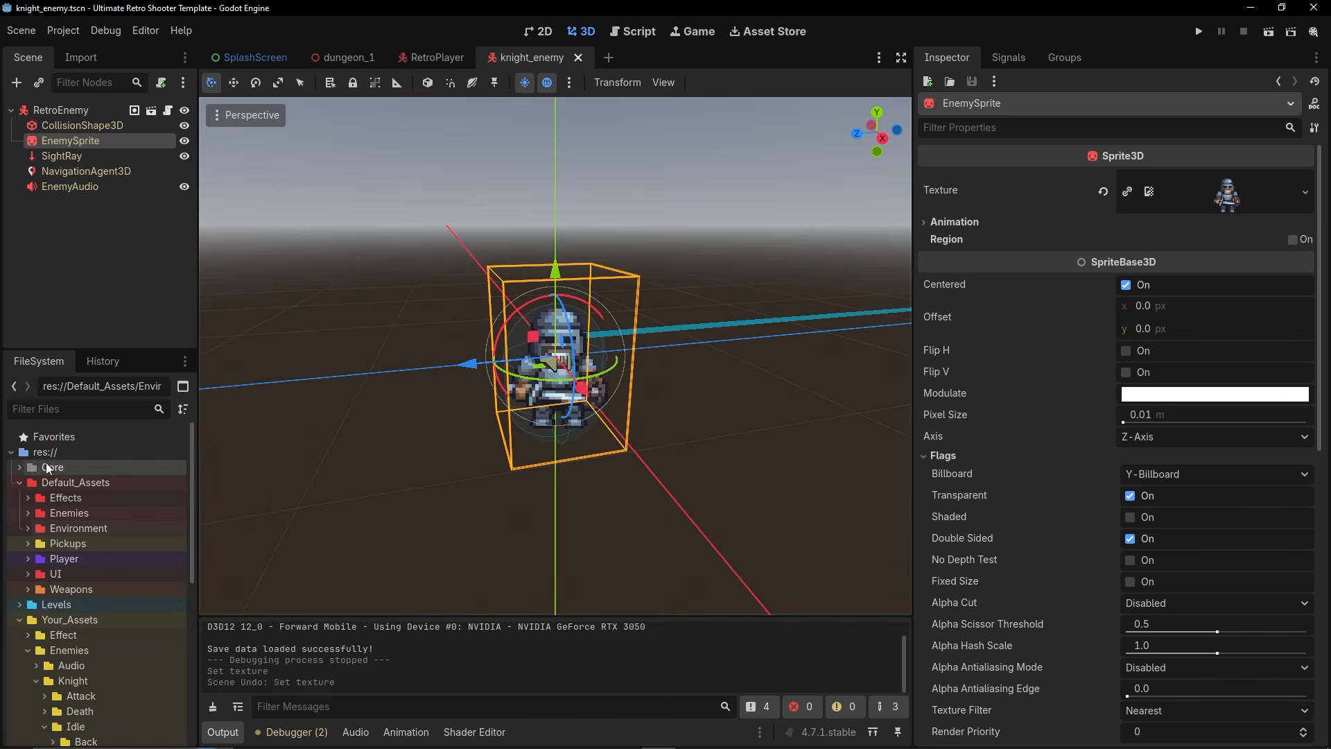
Rename the knight_enemy scene's root node to KnightEnemy and assign knight_resource.tres as its Stats.
{"action": "left_click", "coordinate": [19, 483]}
{"action": "left_click", "coordinate": [61, 109]}
{"action": "left_click", "coordinate": [44, 619]}
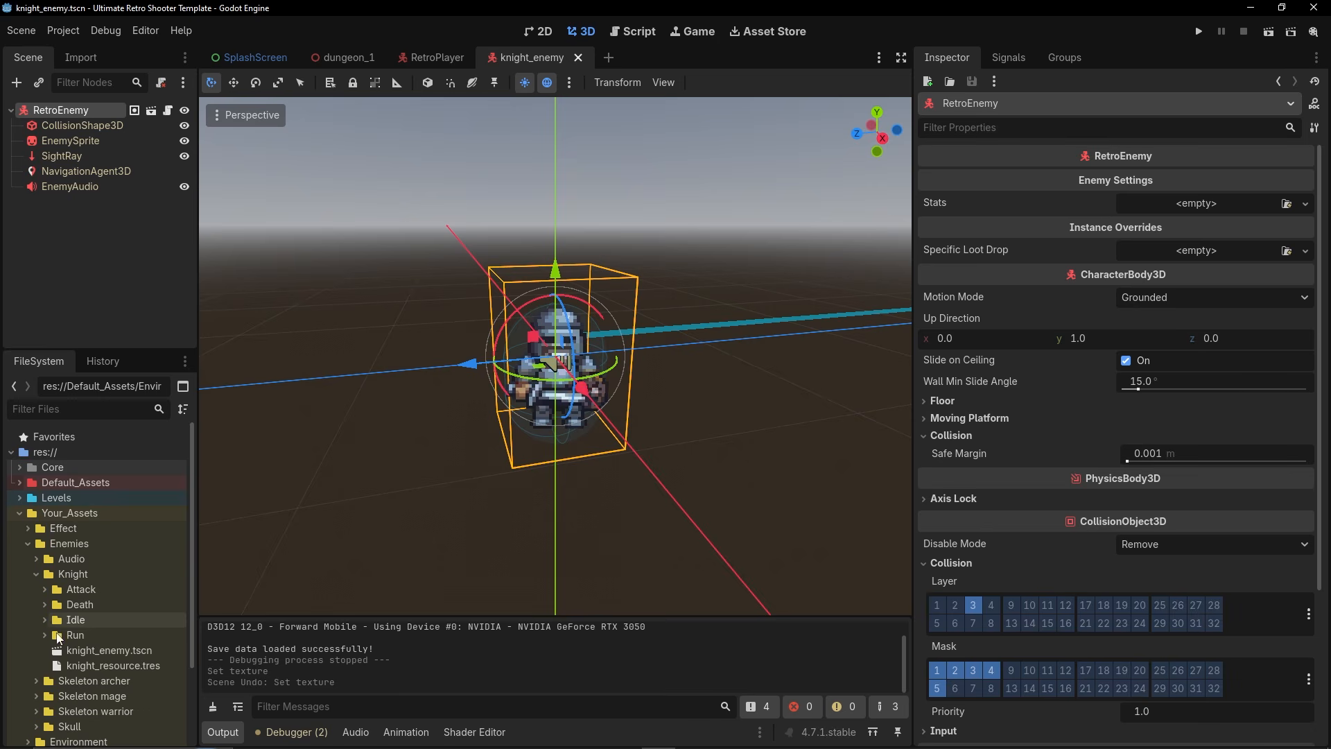
{"action": "left_click", "coordinate": [54, 111]}
{"action": "left_click_drag", "start_coordinate": [60, 110], "coordinate": [20, 110]}
{"action": "type", "text": "Knight"}
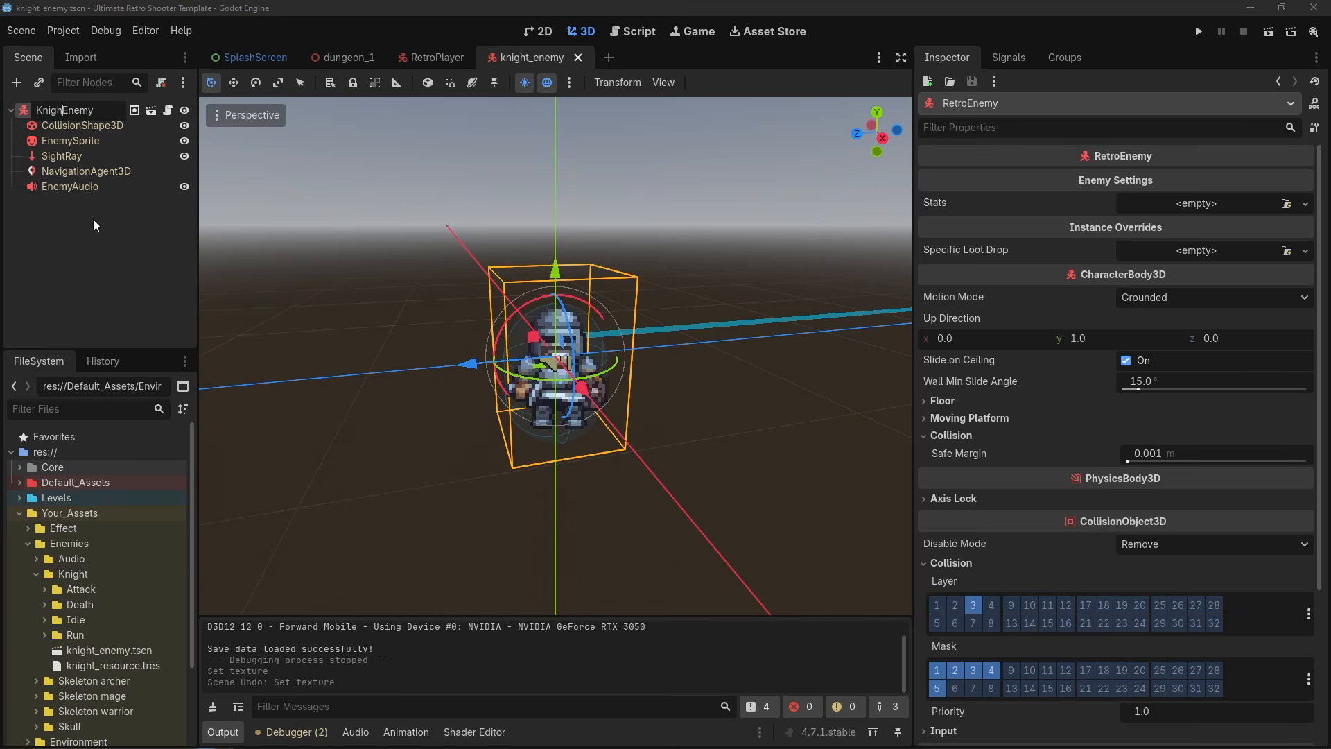
{"action": "key", "text": "Return"}
{"action": "key", "text": "ctrl+s"}
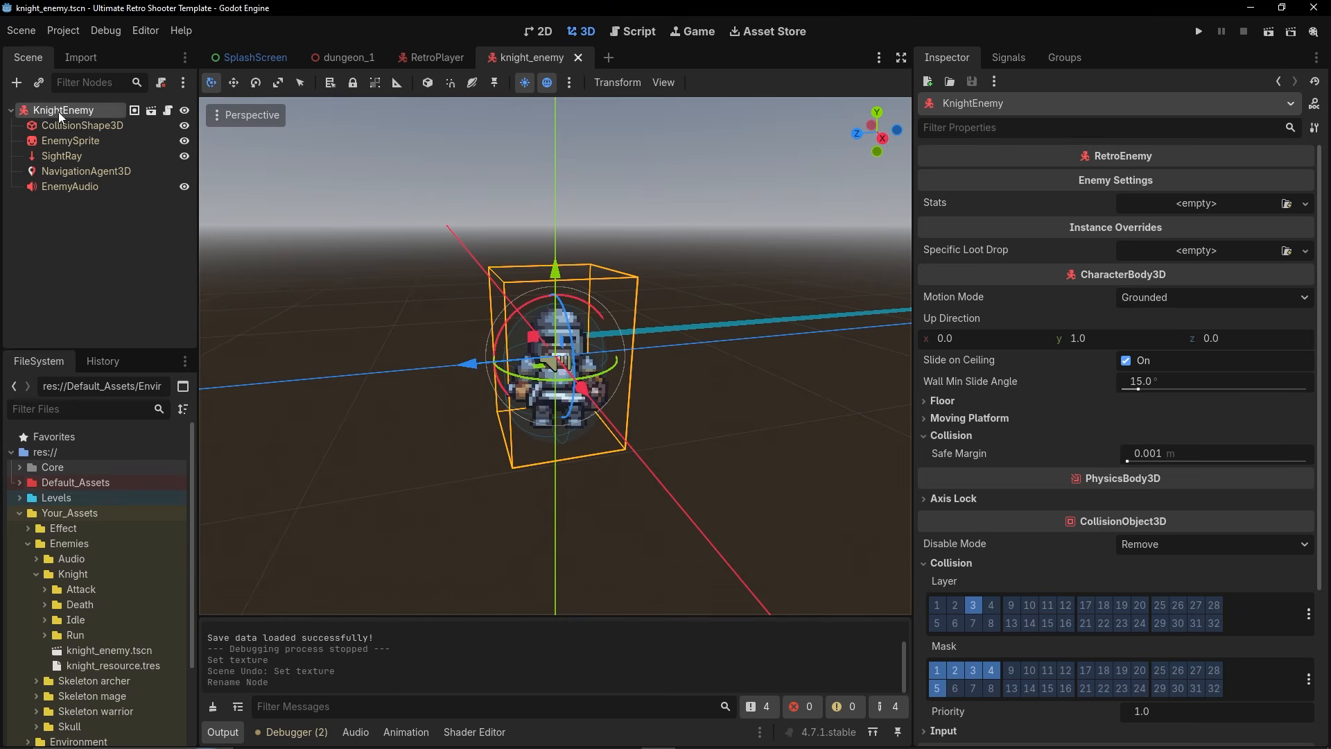
{"action": "left_click_drag", "start_coordinate": [111, 666], "coordinate": [1187, 210]}
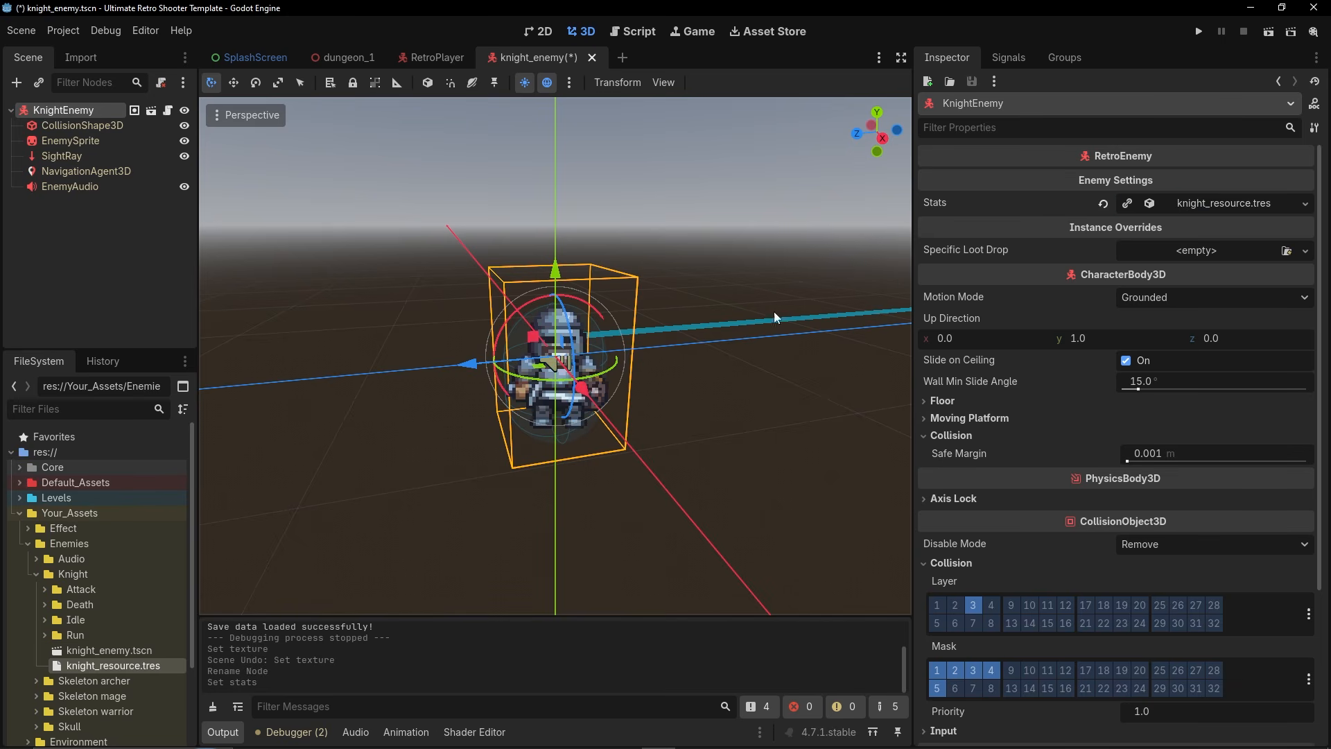
{"action": "left_click", "coordinate": [70, 141]}
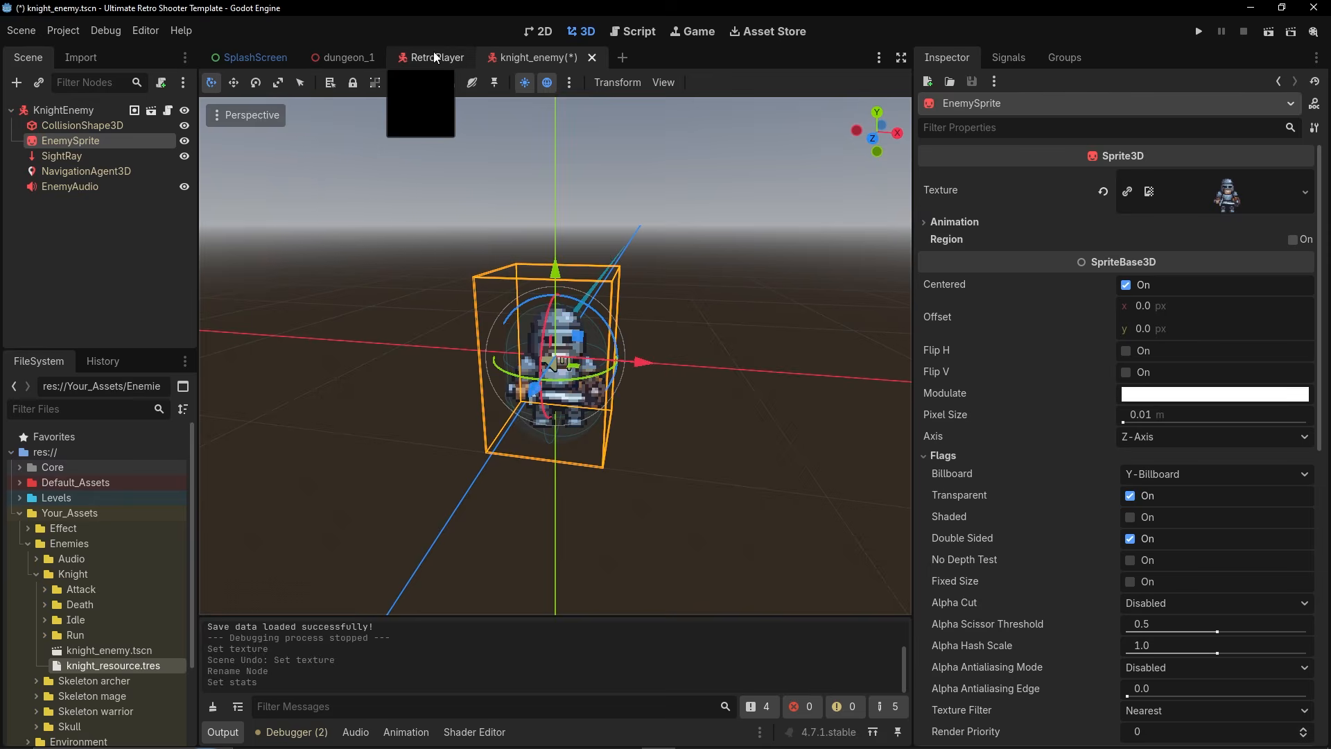
Run the dungeon_1 scene again, circle the knight to check its size, directional sprites and movement, and quit the game.
{"action": "left_click", "coordinate": [367, 57]}
{"action": "left_click", "coordinate": [1269, 32]}
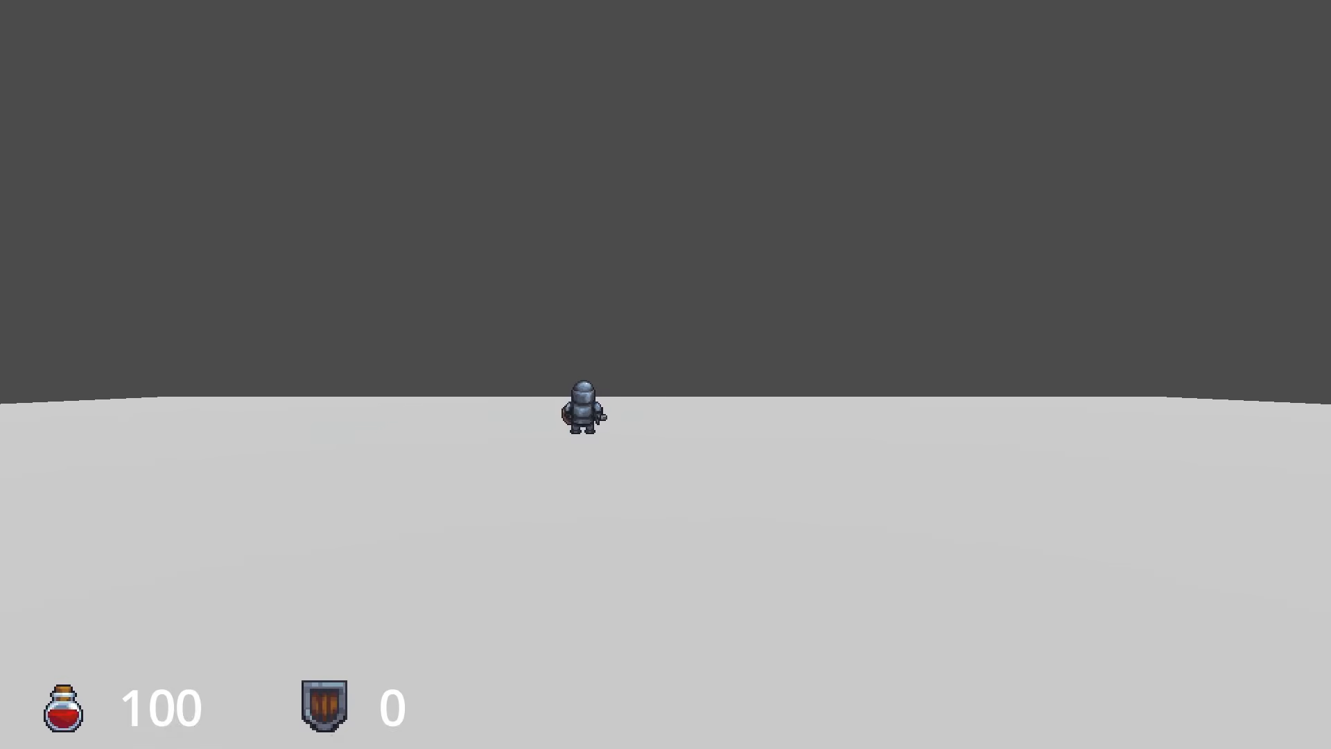
{"action": "key", "text": "w"}
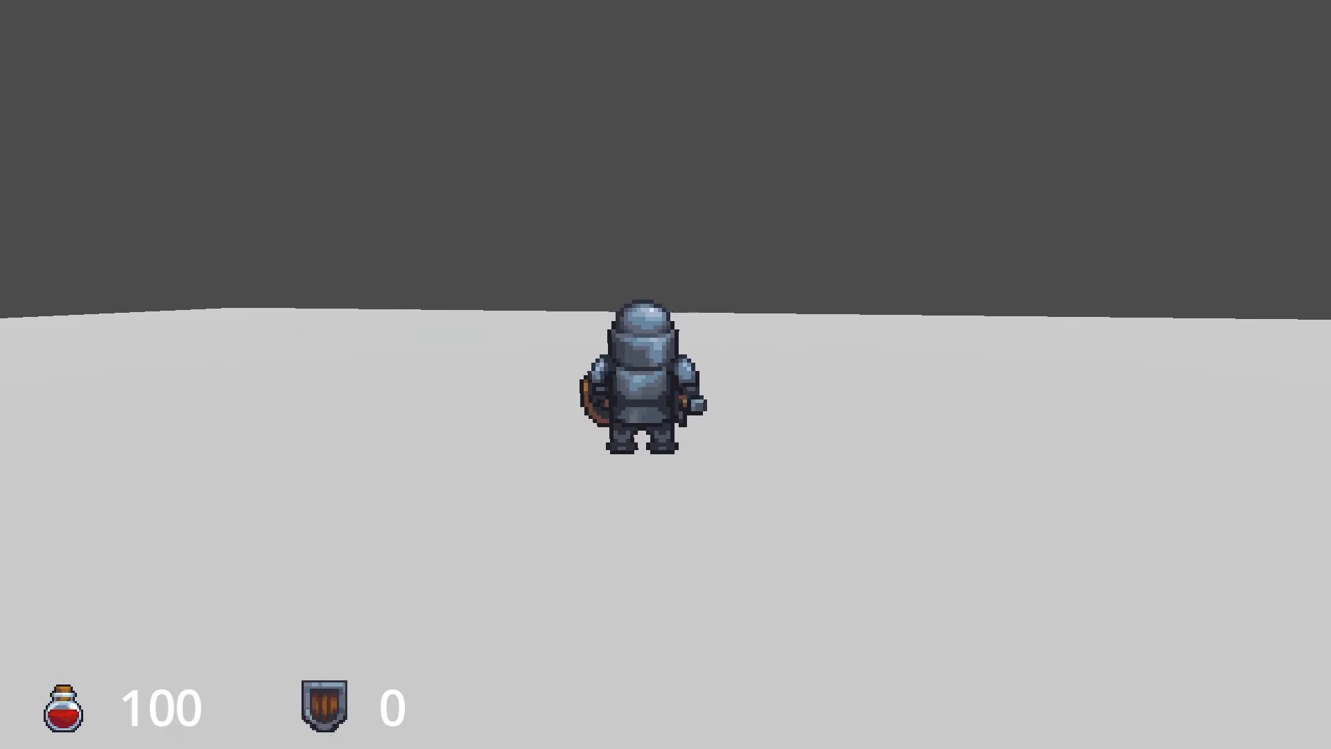
{"action": "key", "text": "w"}
{"action": "key", "text": "s"}
{"action": "key", "text": "d"}
{"action": "key", "text": "a"}
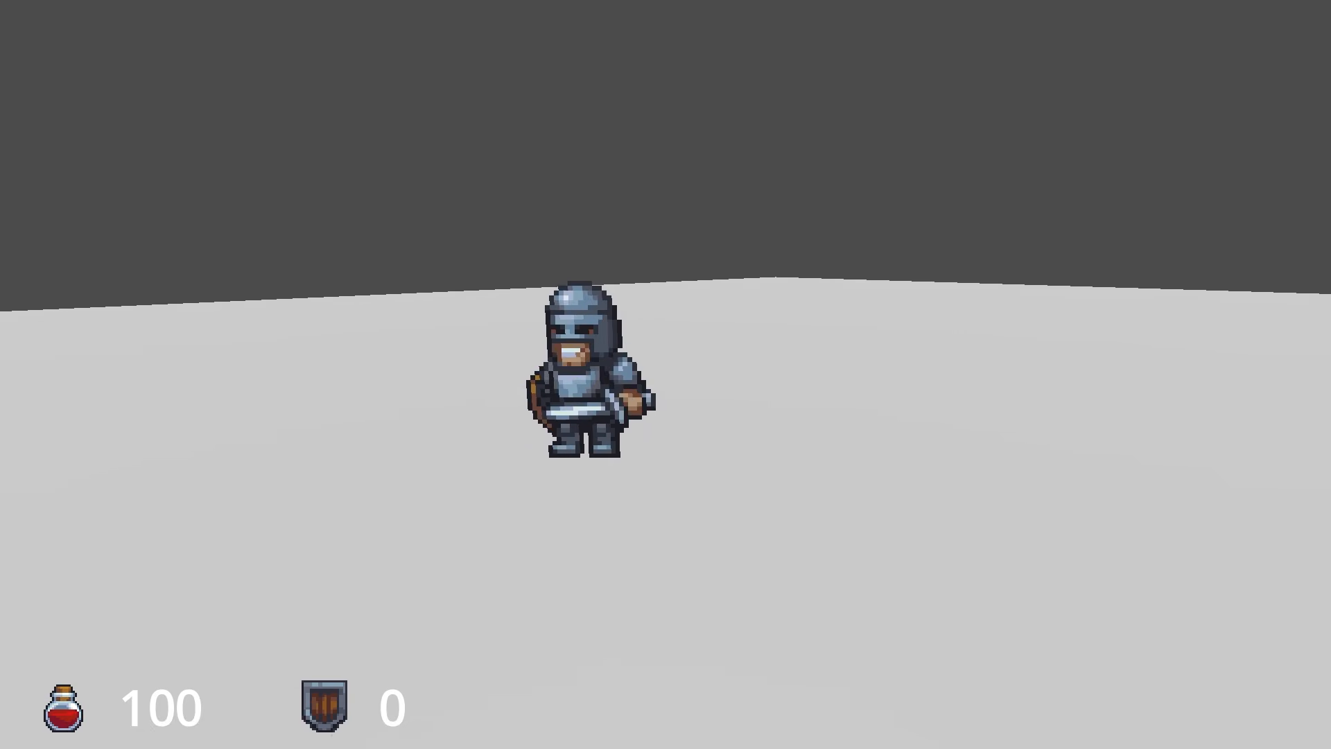
{"action": "key", "text": "a"}
{"action": "key", "text": "s"}
{"action": "key", "text": "a"}
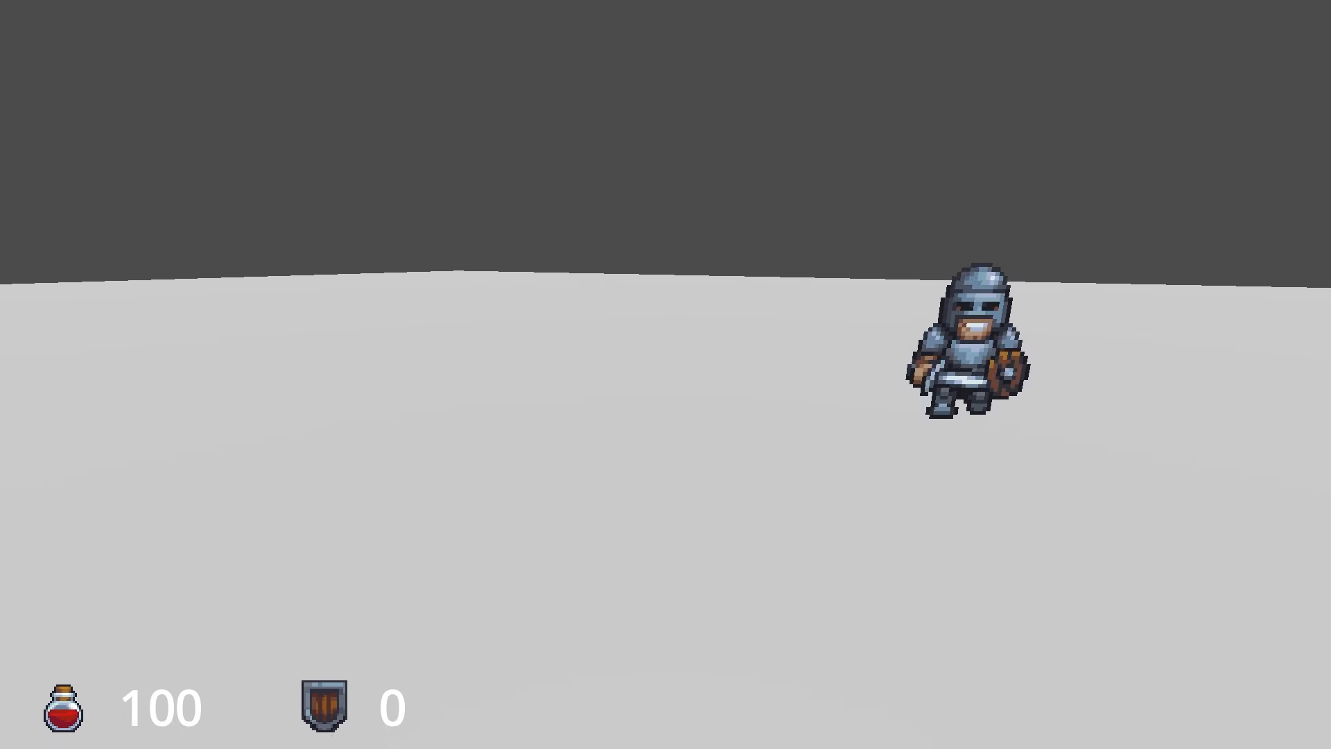
{"action": "key", "text": "d"}
{"action": "key", "text": "w"}
{"action": "key", "text": "Escape"}
{"action": "left_click", "coordinate": [662, 499]}
{"action": "left_click", "coordinate": [663, 586]}
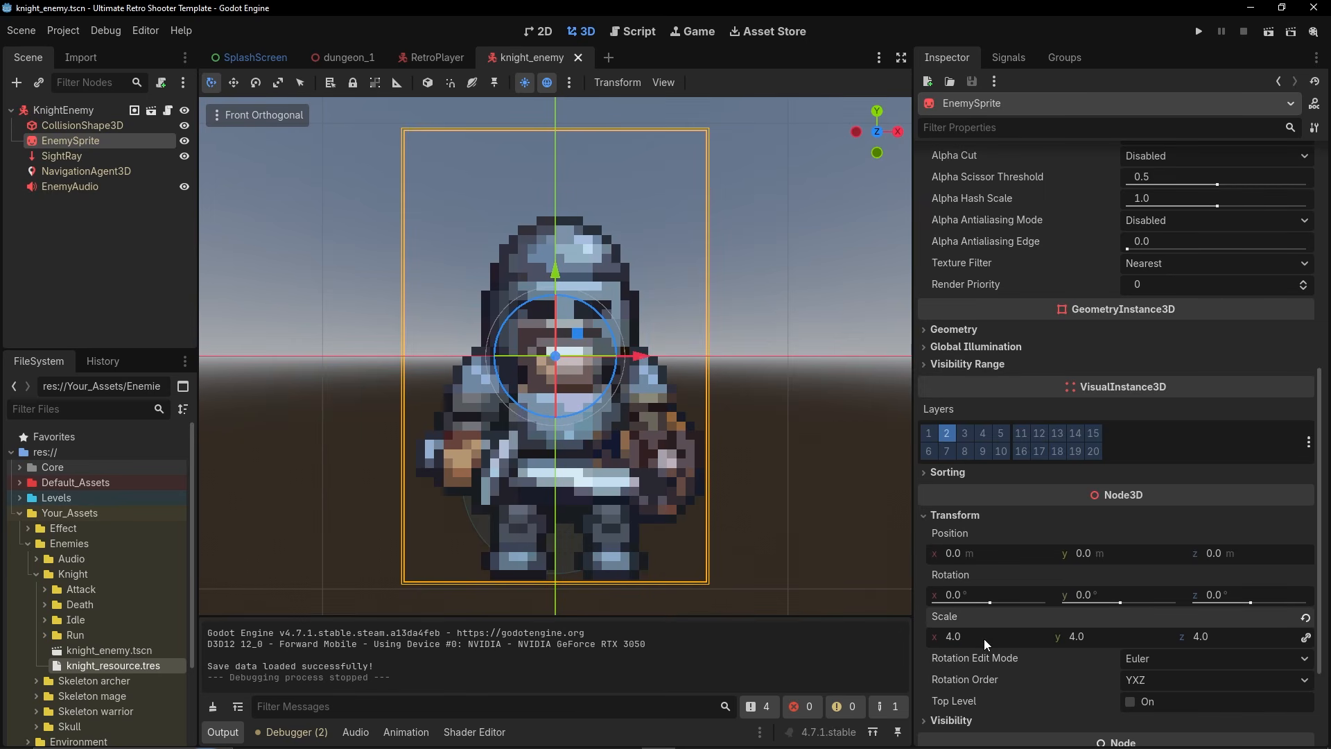
Set the EnemySprite's scale to 3.5 on all axes in the knight_enemy scene.
{"action": "left_click", "coordinate": [983, 637]}
{"action": "type", "text": "3.5"}
{"action": "key", "text": "Return"}
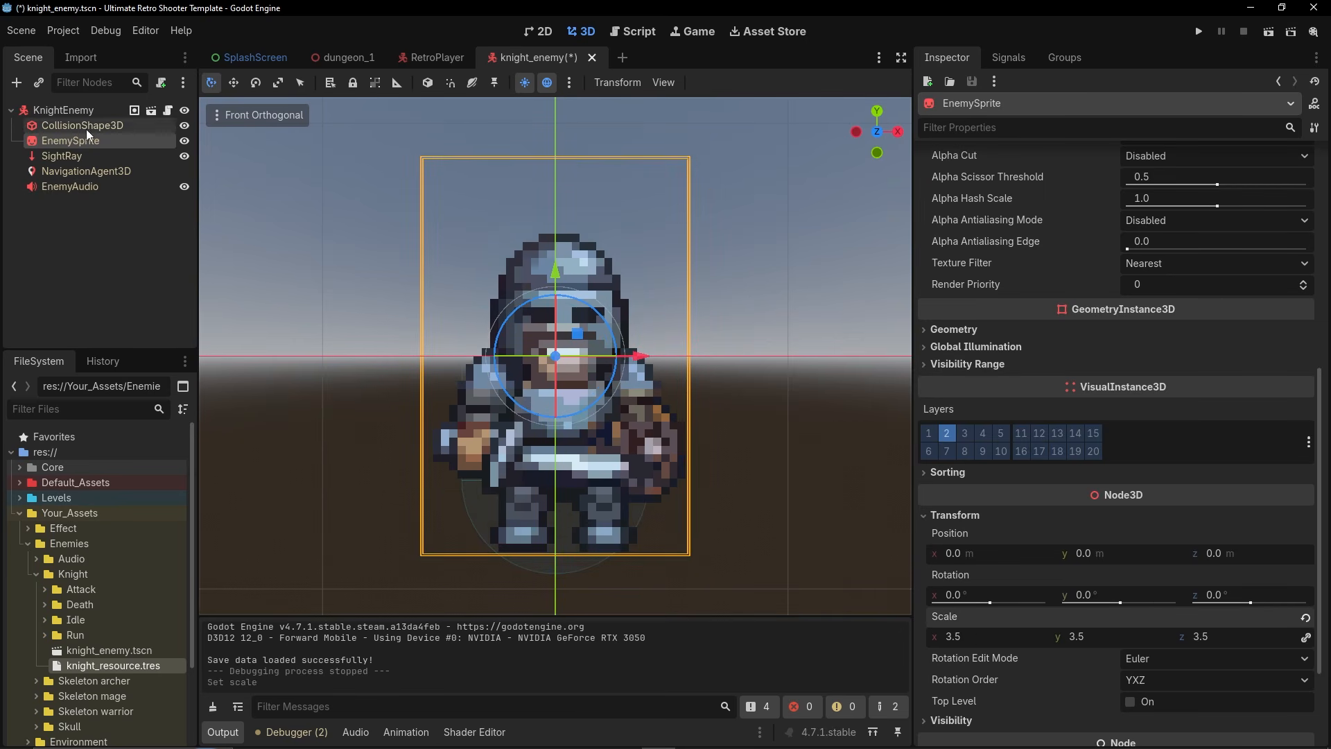
Shorten the CollisionShape3D capsule at its upper and lower ends to fit the 3.5-scale knight sprite.
{"action": "left_click", "coordinate": [877, 132]}
{"action": "left_click", "coordinate": [88, 129]}
{"action": "left_click_drag", "start_coordinate": [555, 210], "coordinate": [555, 238]}
{"action": "left_click_drag", "start_coordinate": [555, 573], "coordinate": [555, 554]}
Run the dungeon_1 scene to check the resized knight from the front and back, and quit the game.
{"action": "left_click", "coordinate": [340, 58]}
{"action": "left_click", "coordinate": [1267, 32]}
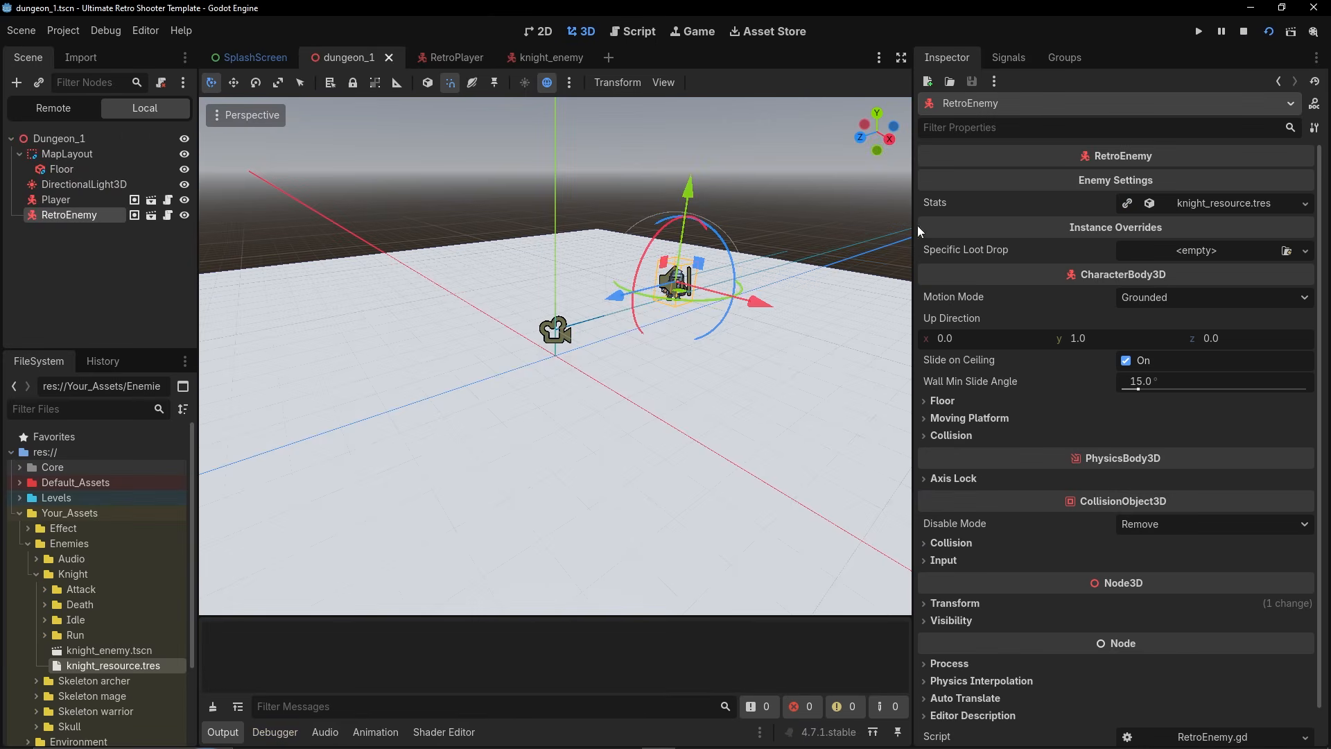
{"action": "key", "text": "w"}
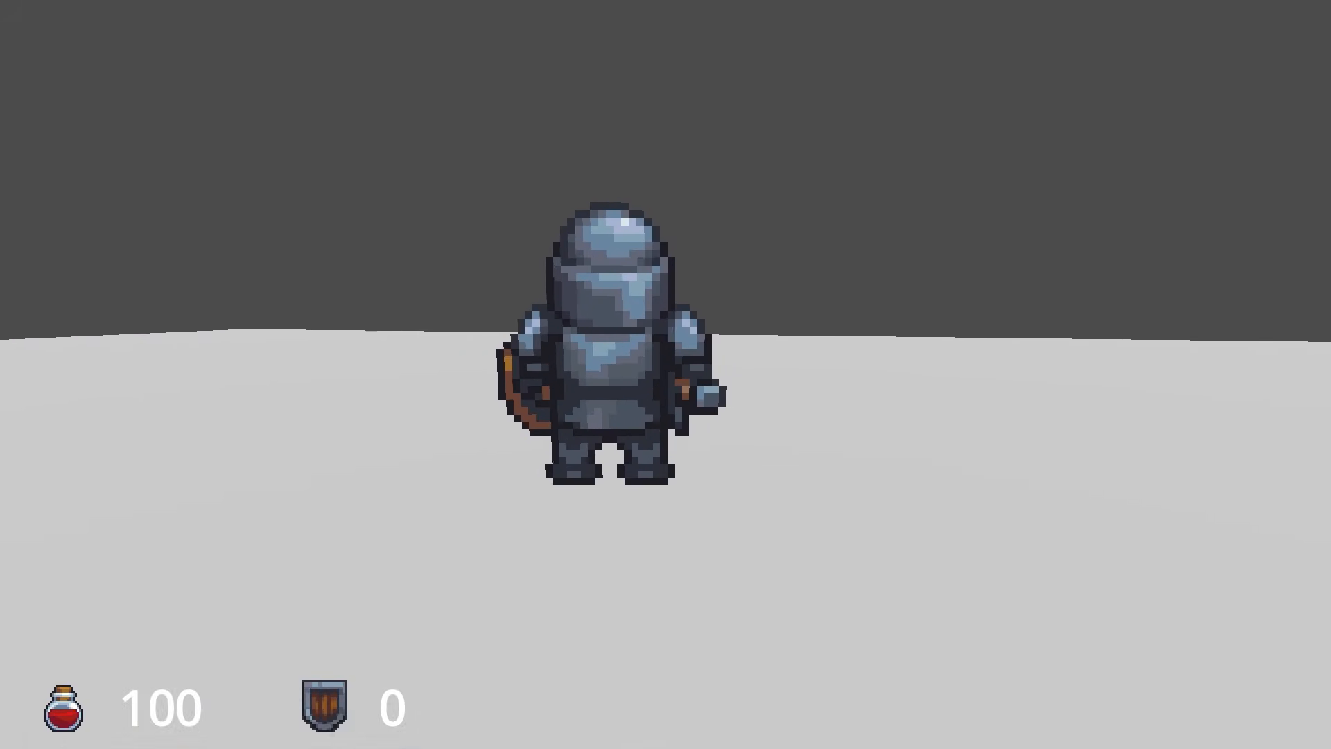
{"action": "key", "text": "d"}
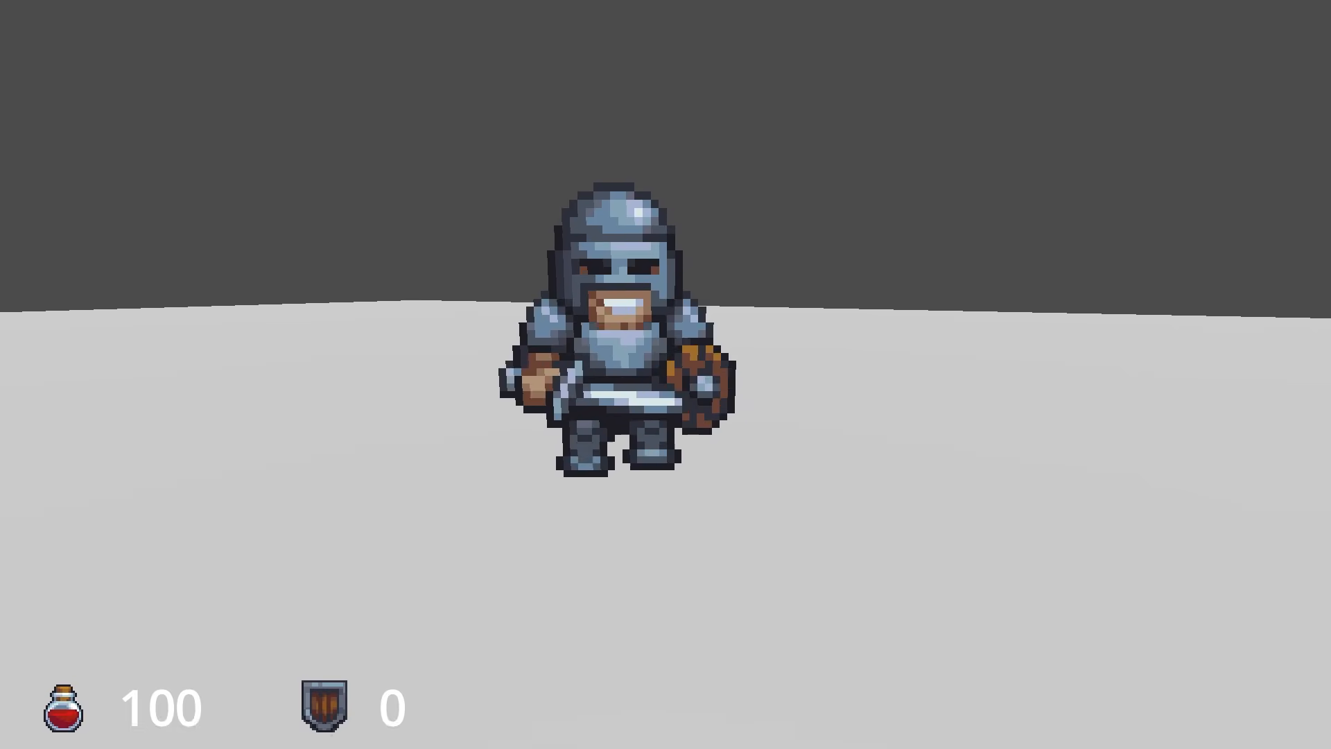
{"action": "key", "text": "Escape"}
{"action": "left_click", "coordinate": [665, 505]}
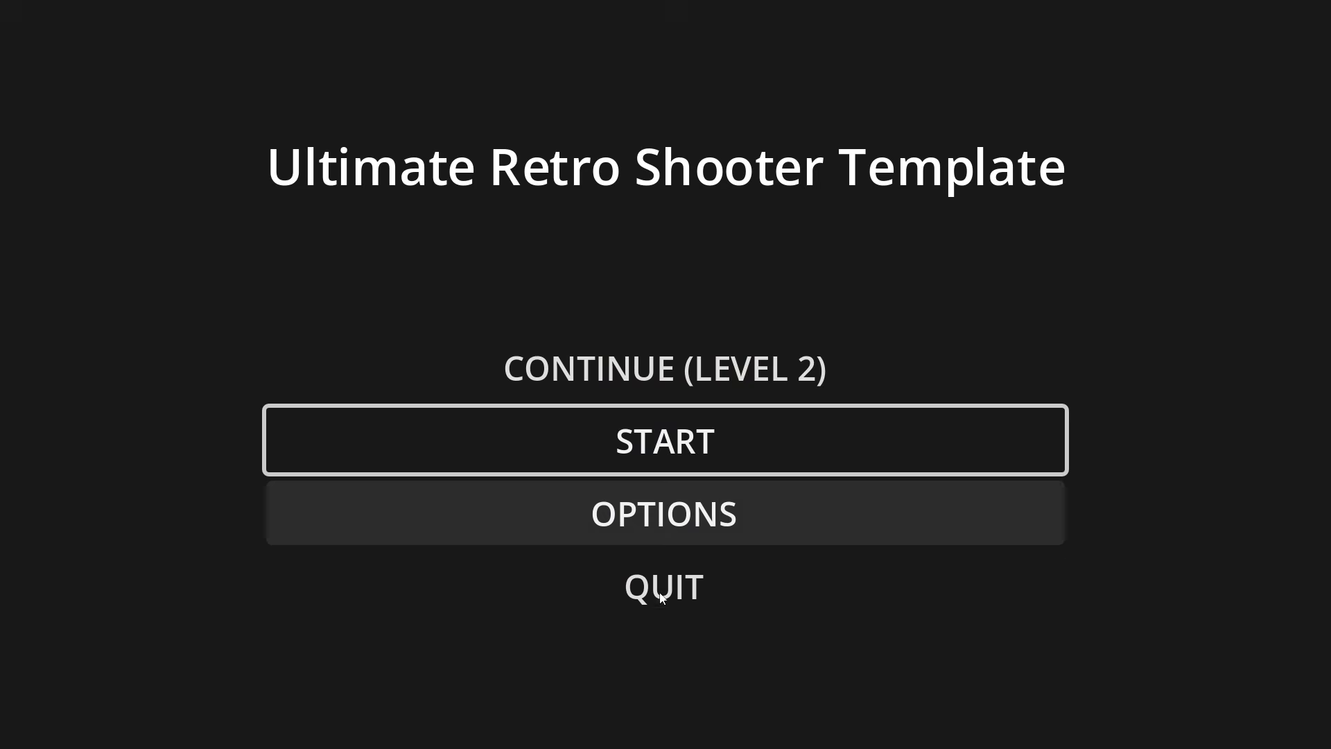
{"action": "left_click", "coordinate": [664, 586]}
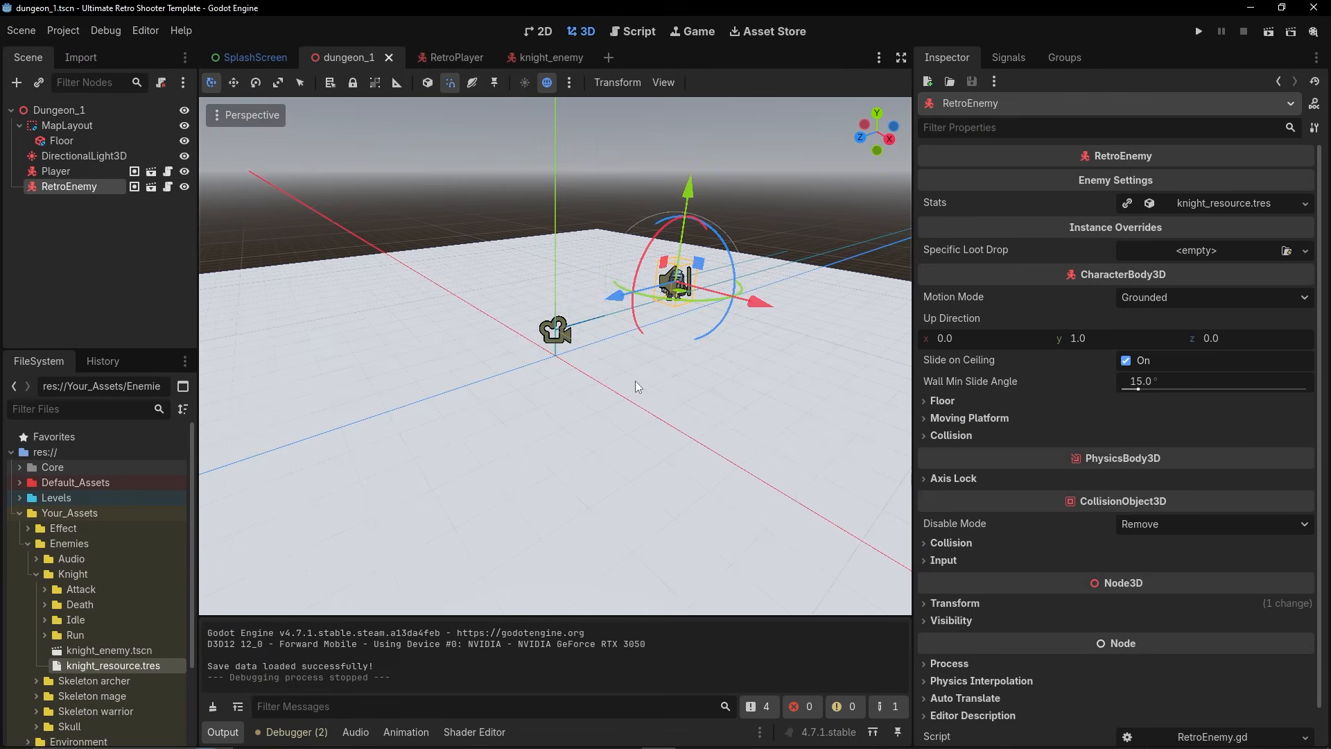
Collapse the Knight asset folder and move the RetroEnemy instance along the X axis toward the level's centre line.
{"action": "left_click", "coordinate": [35, 574]}
{"action": "left_click", "coordinate": [27, 544]}
{"action": "left_click", "coordinate": [28, 545]}
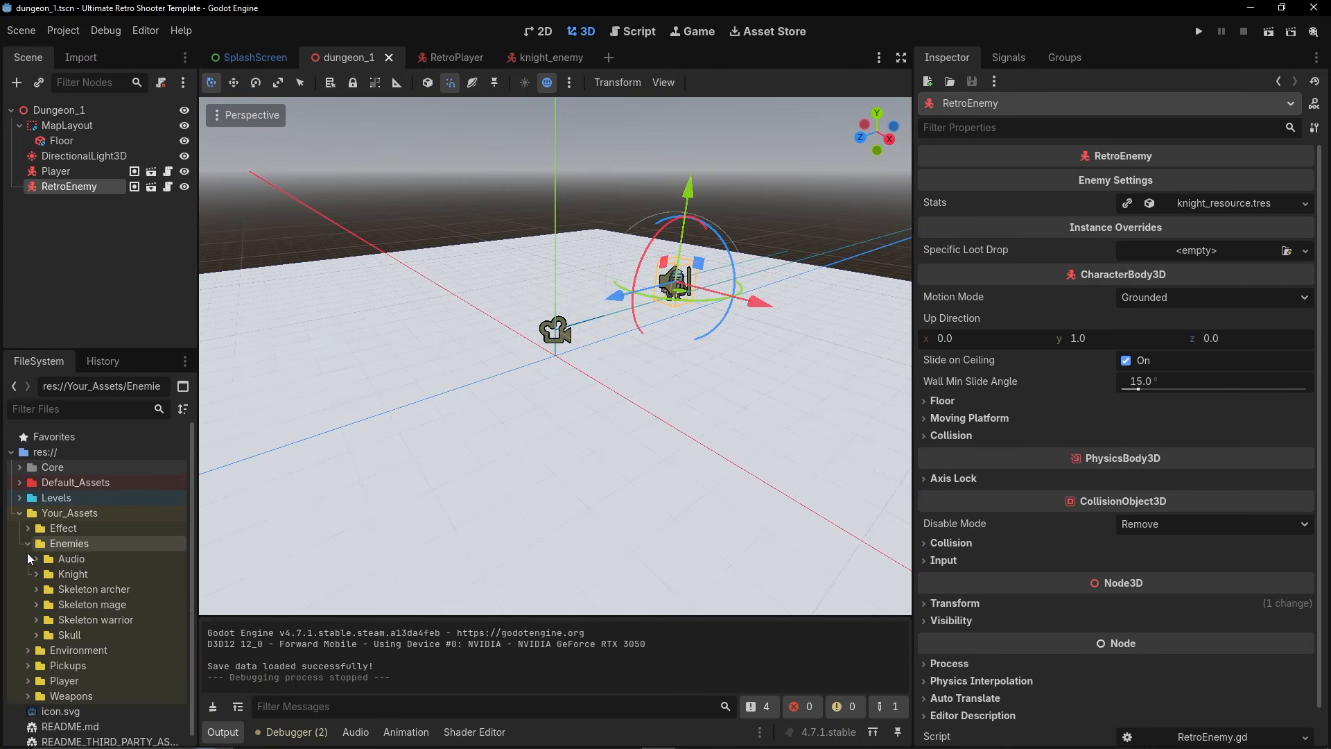
{"action": "left_click_drag", "start_coordinate": [750, 305], "coordinate": [627, 288]}
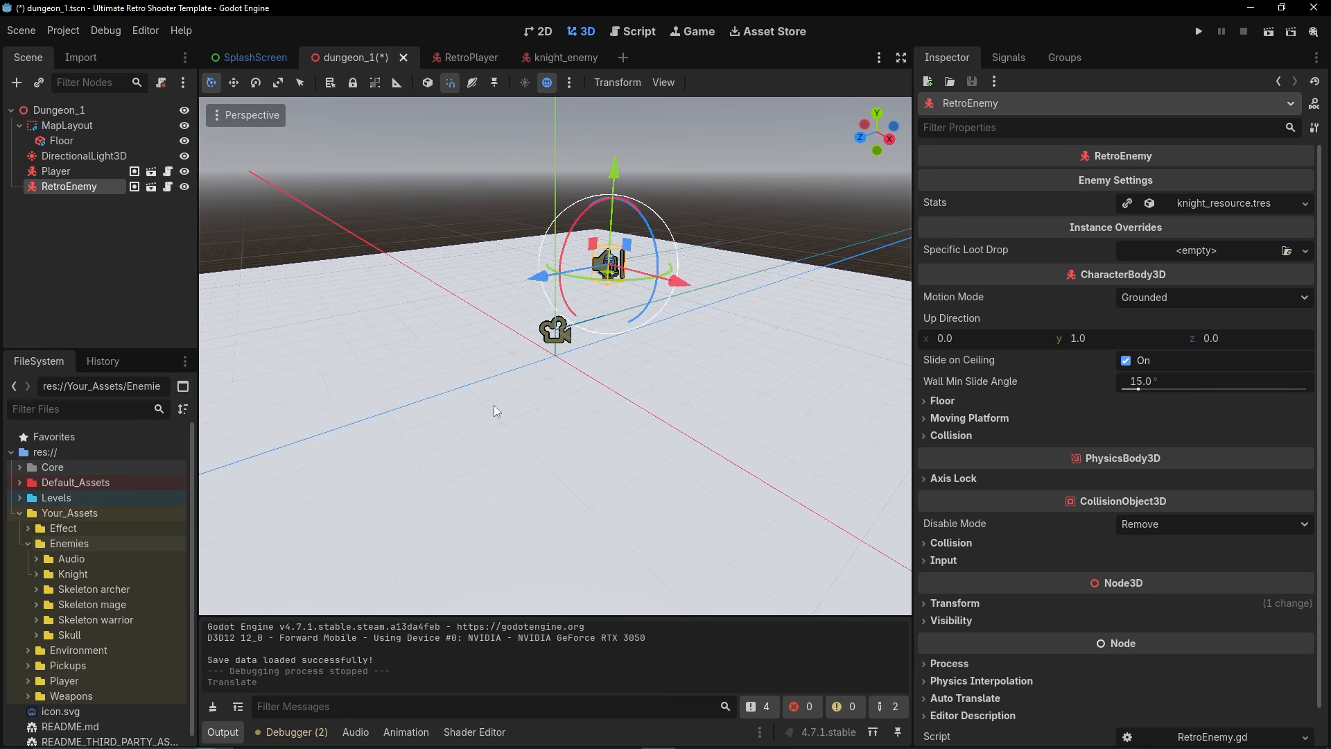
Create a RetroEnemyResource in the Skeleton archer folder and save it as archer_resource.tres.
{"action": "left_click", "coordinate": [36, 590]}
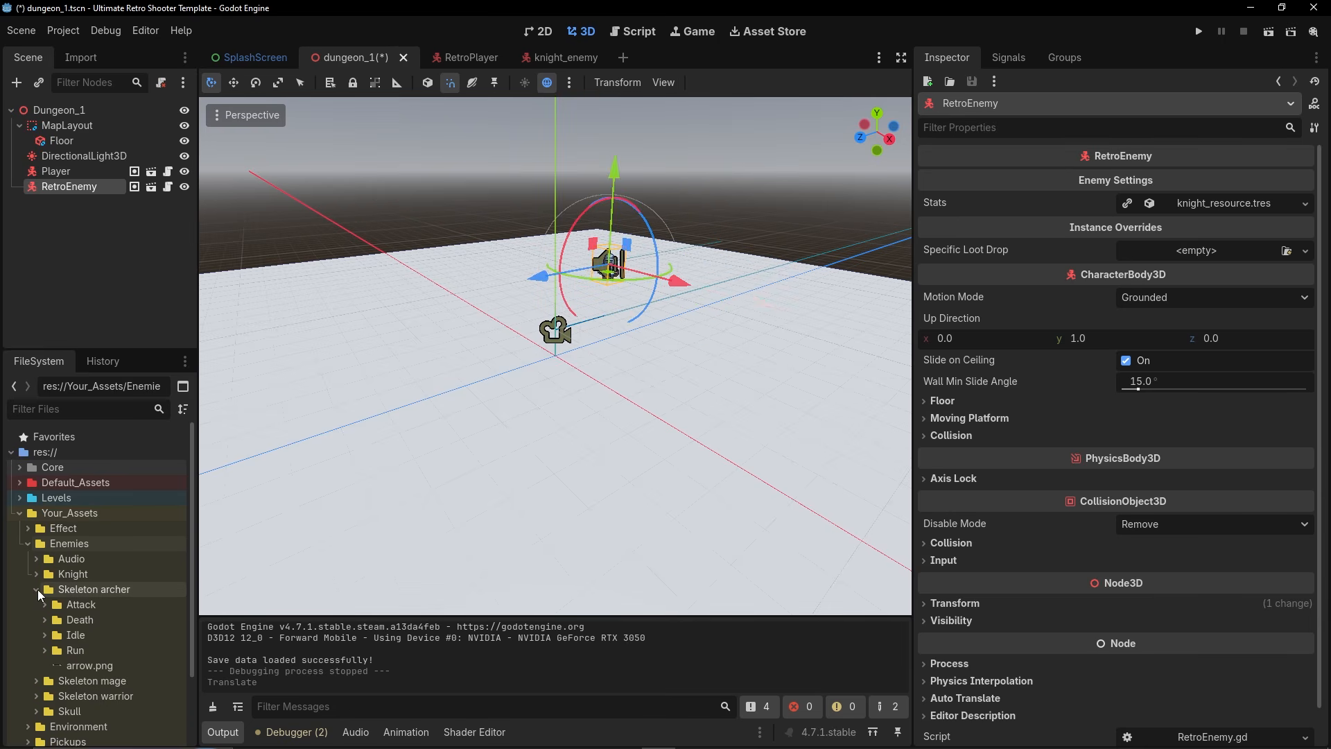
{"action": "right_click", "coordinate": [77, 593]}
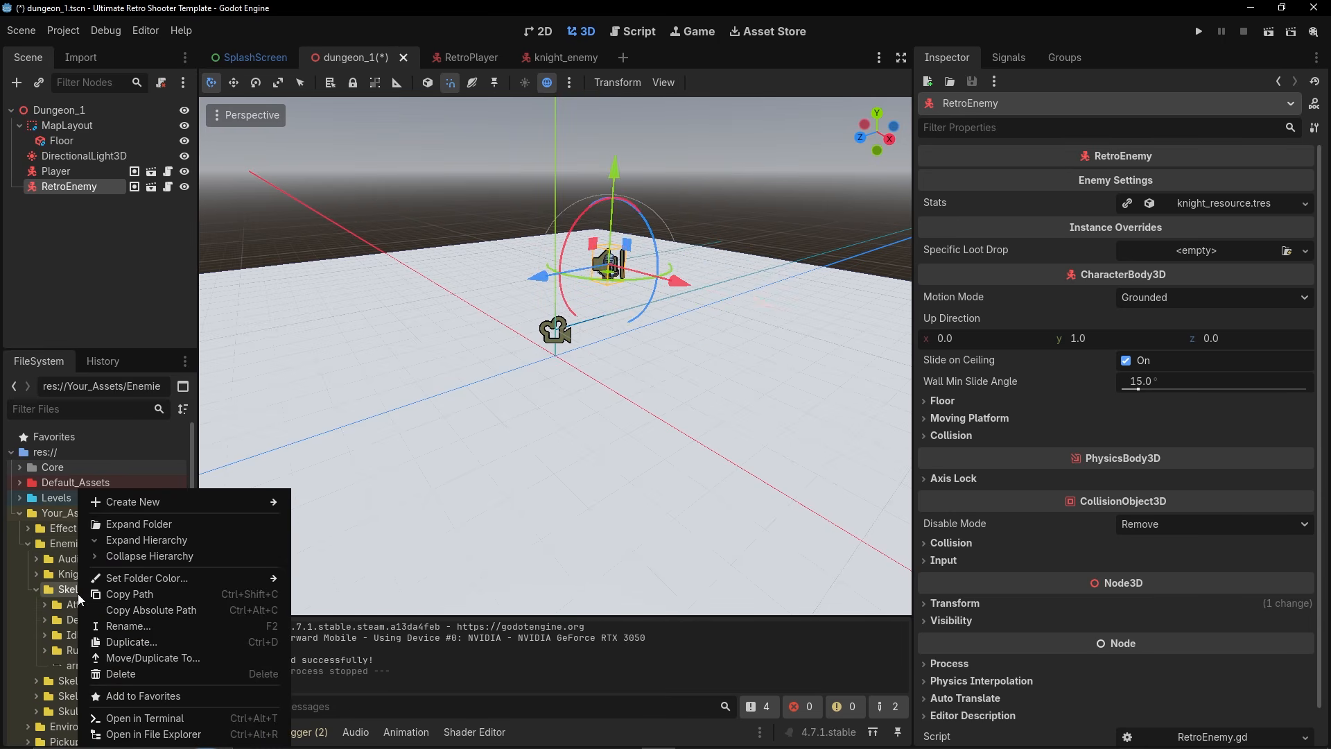
{"action": "mouse_move", "coordinate": [132, 502]}
{"action": "left_click", "coordinate": [338, 554]}
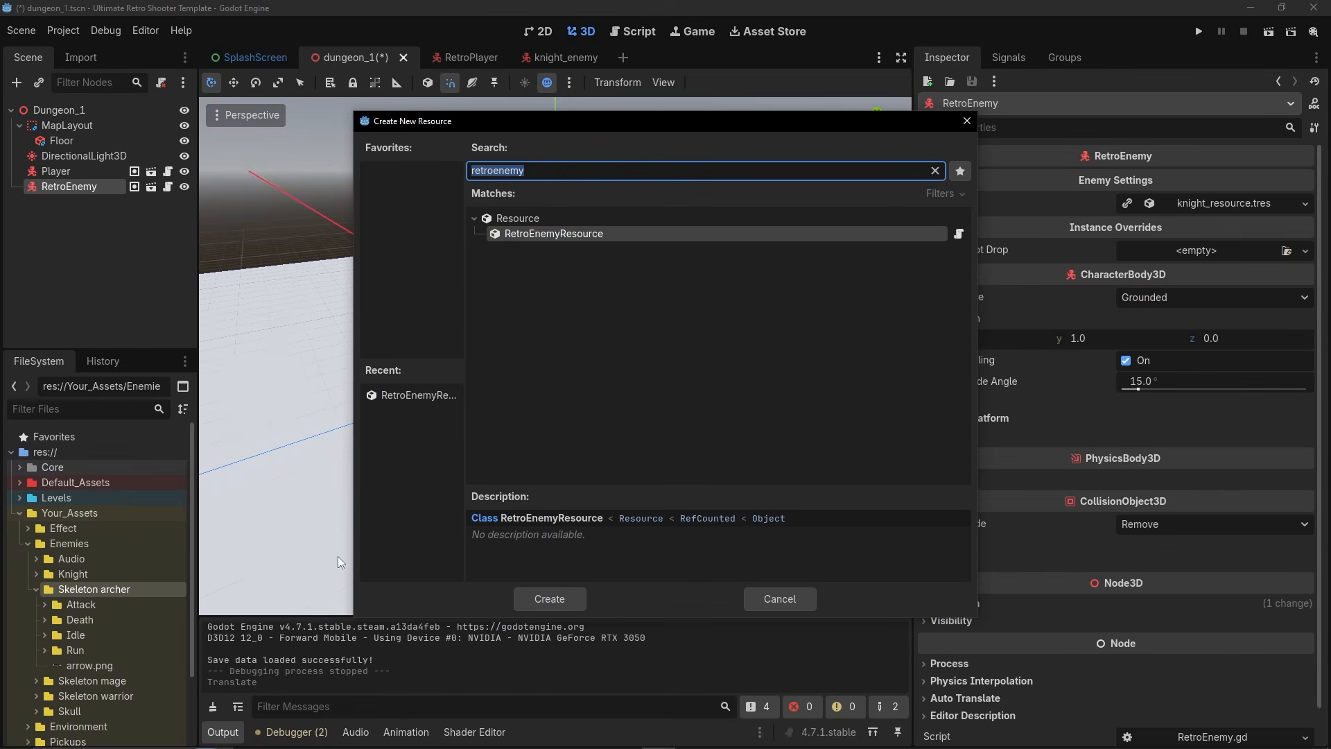
{"action": "key", "text": "Return"}
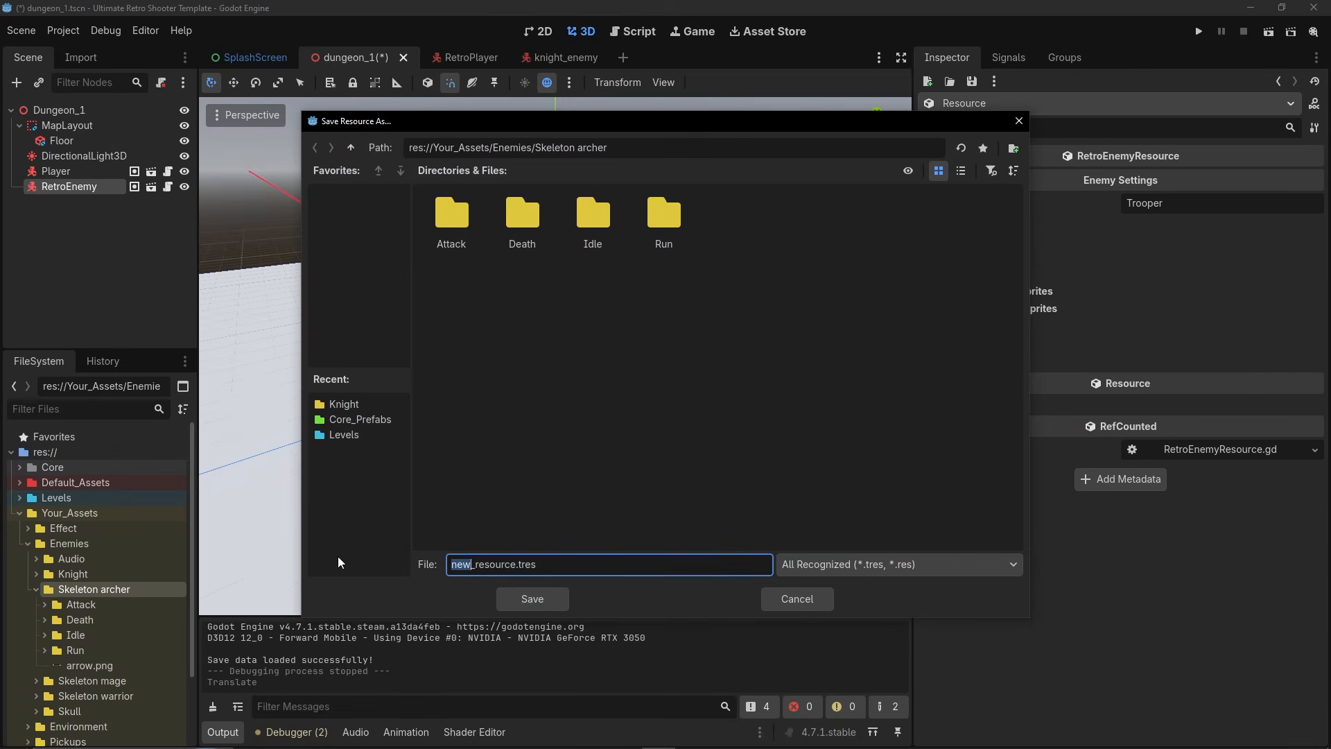
{"action": "type", "text": "archer"}
{"action": "key", "text": "Return"}
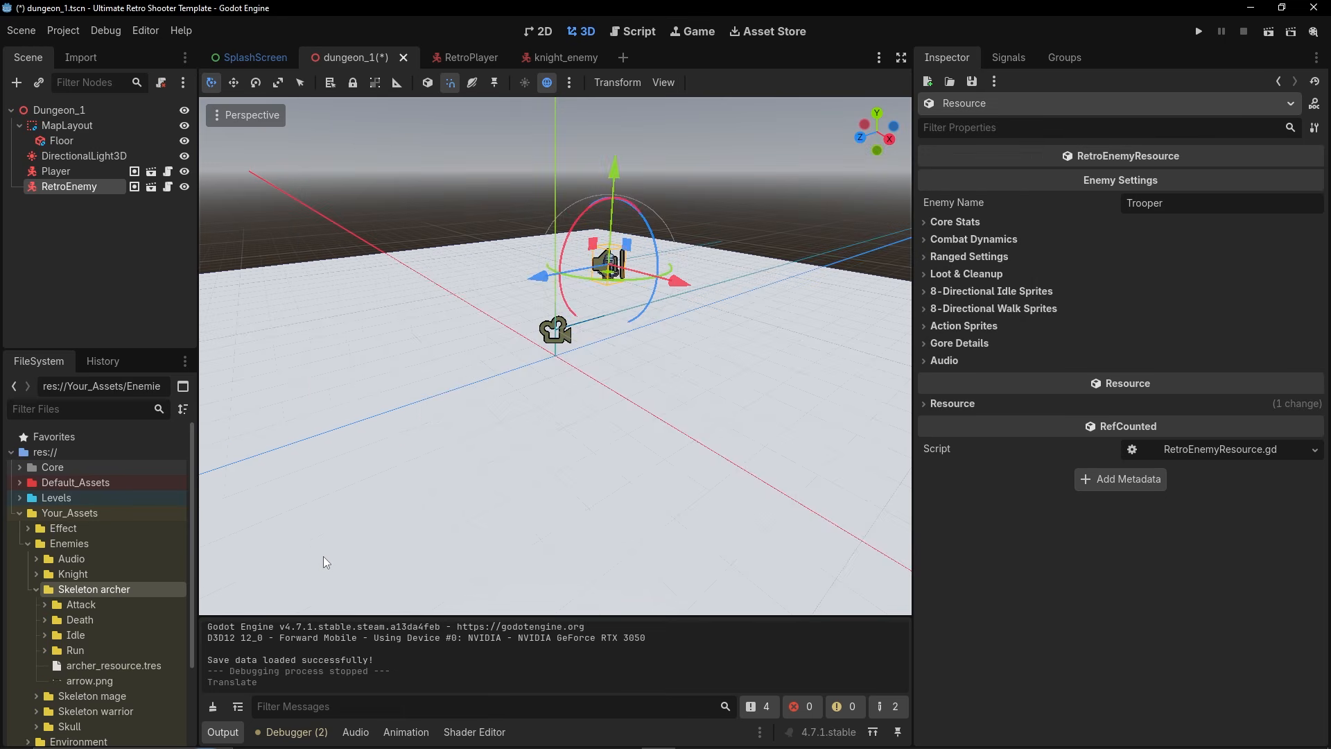
Set the Enemy Name of archer_resource.tres to Skeleton Archer.
{"action": "left_click", "coordinate": [116, 664]}
{"action": "double_click", "coordinate": [1172, 196]}
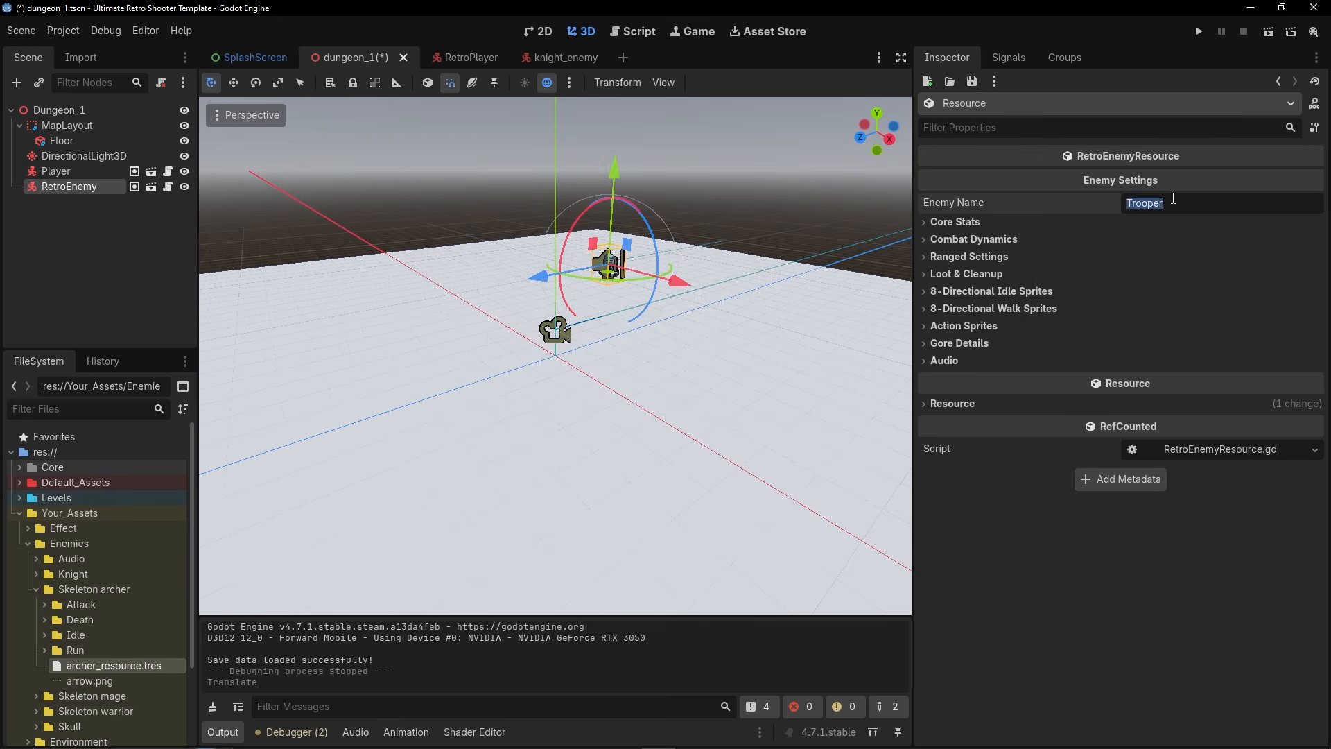
{"action": "type", "text": "Skeleton Archer"}
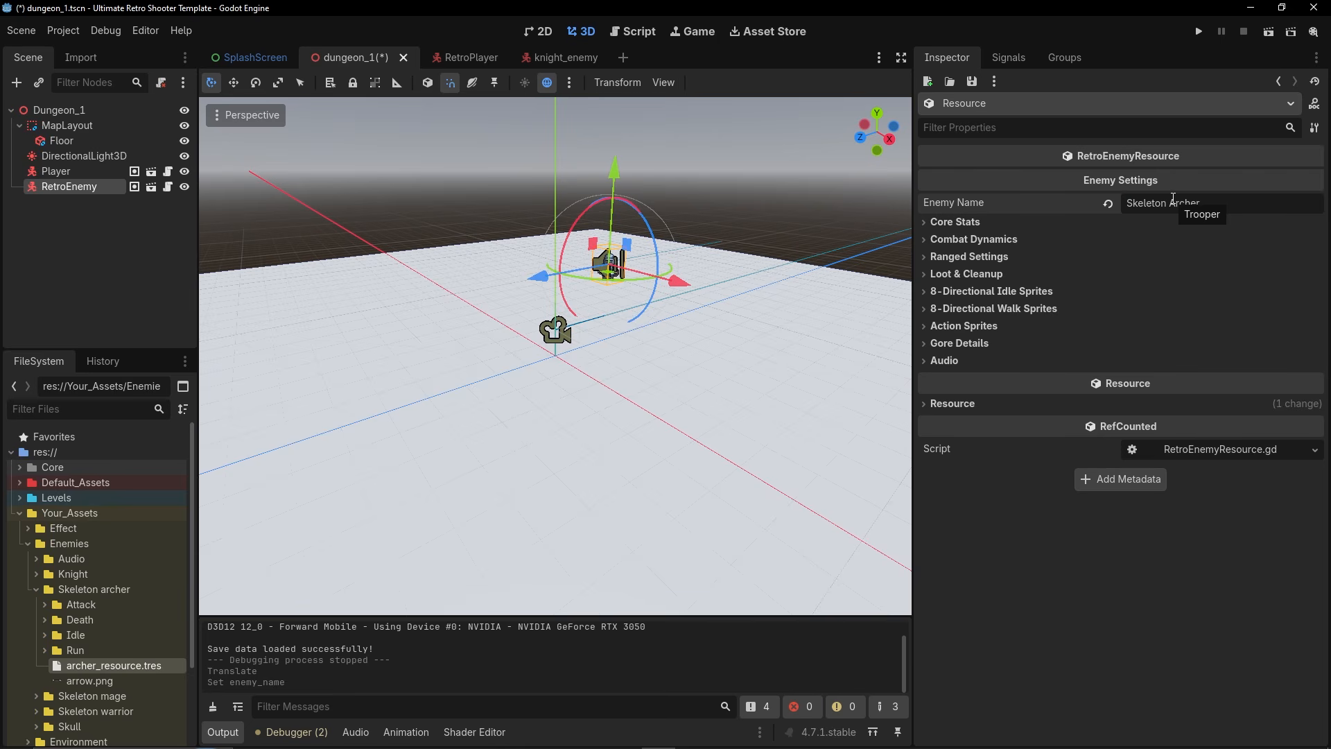
Set the Skeleton Archer's core stats to Health 50 and Damage 7.
{"action": "left_click", "coordinate": [963, 221]}
{"action": "left_click", "coordinate": [1172, 239]}
{"action": "type", "text": "50"}
{"action": "key", "text": "Return"}
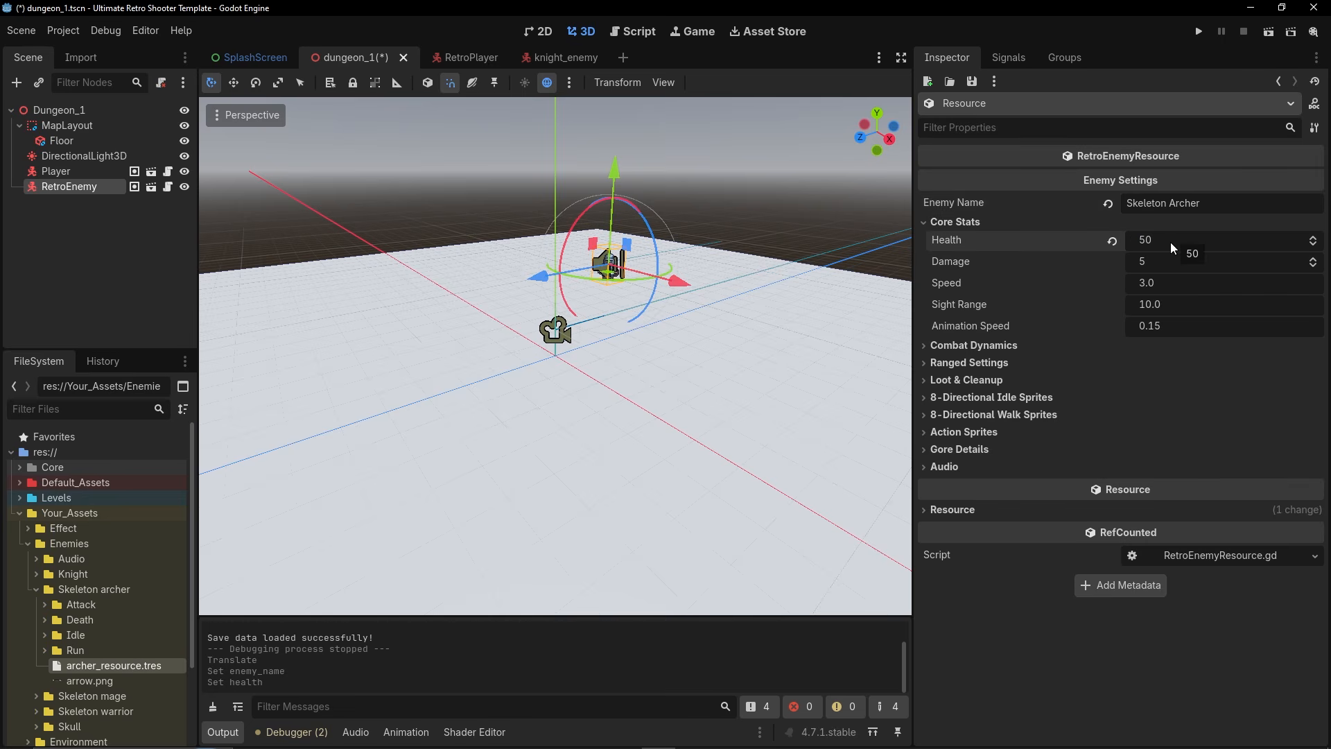
{"action": "left_click", "coordinate": [1152, 258]}
{"action": "type", "text": "7"}
{"action": "key", "text": "Return"}
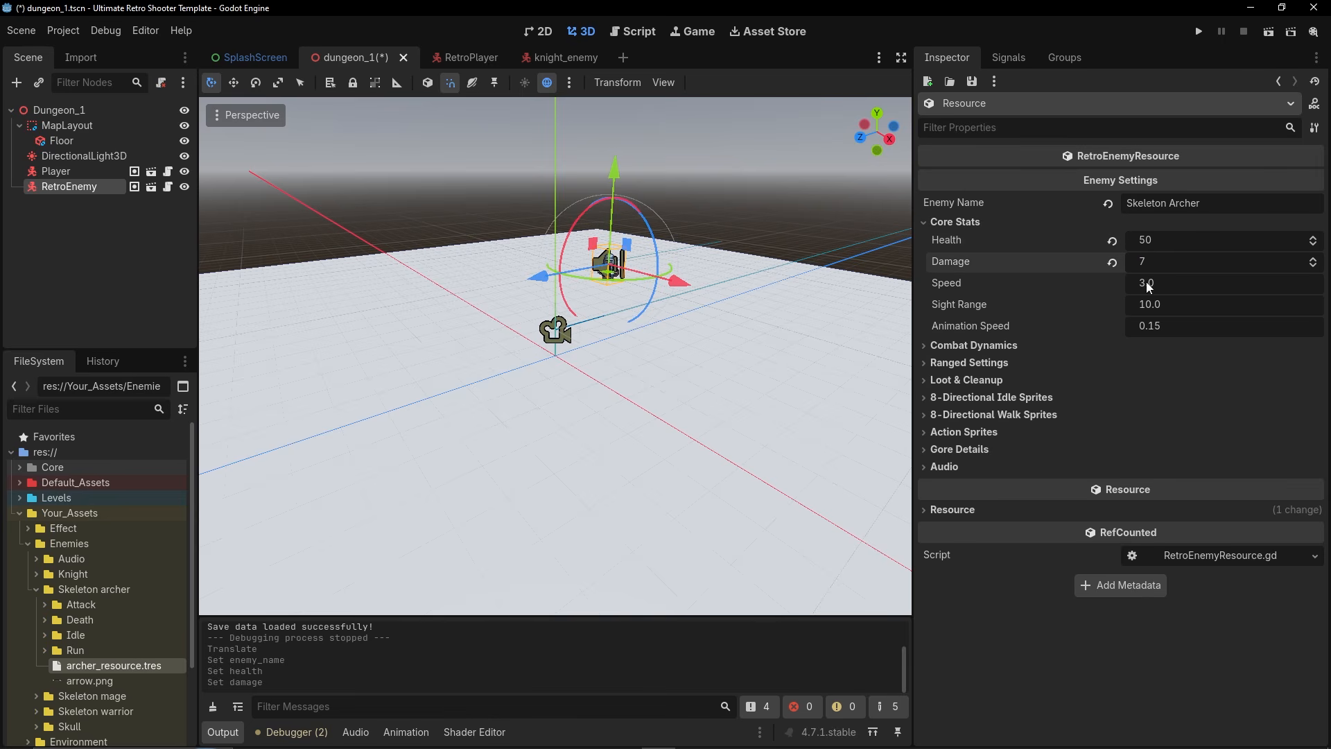
Set the Skeleton Archer's Speed to 2 and its Sight Range to 15.
{"action": "left_click", "coordinate": [1164, 290]}
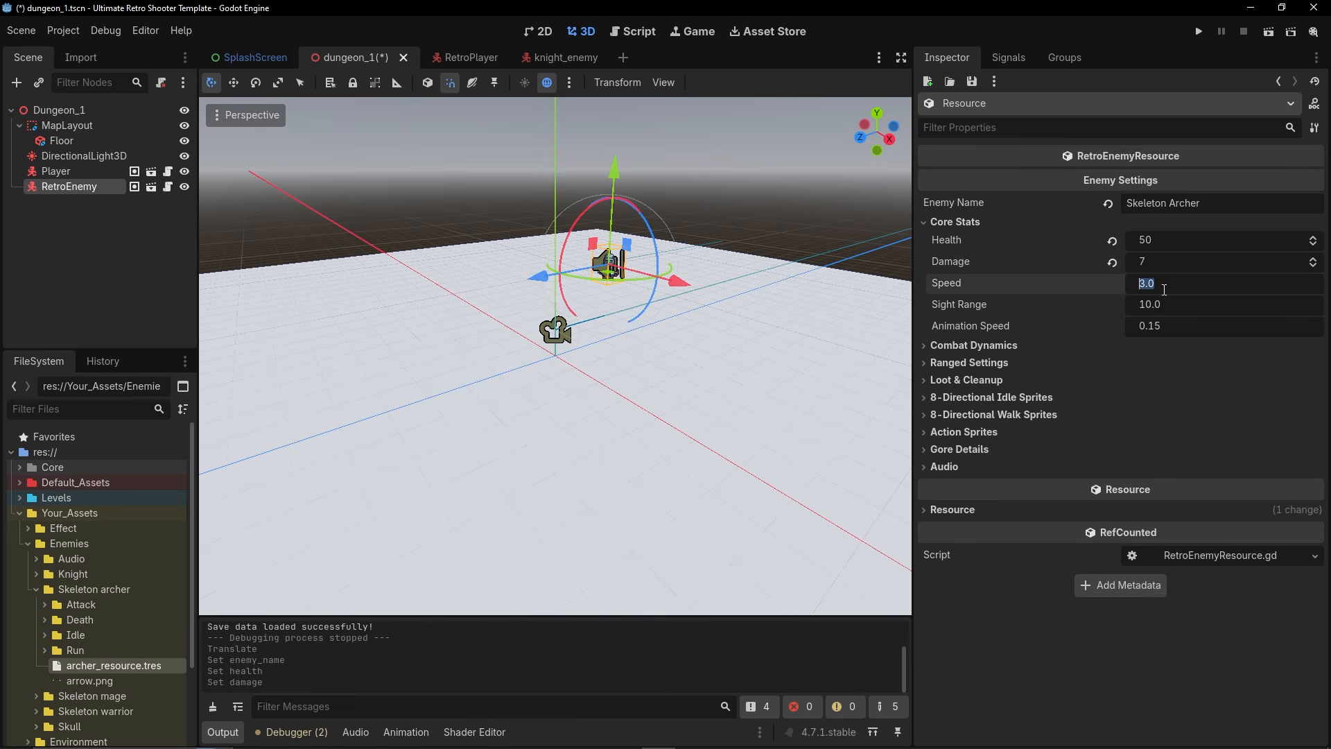
{"action": "type", "text": "2"}
{"action": "key", "text": "Return"}
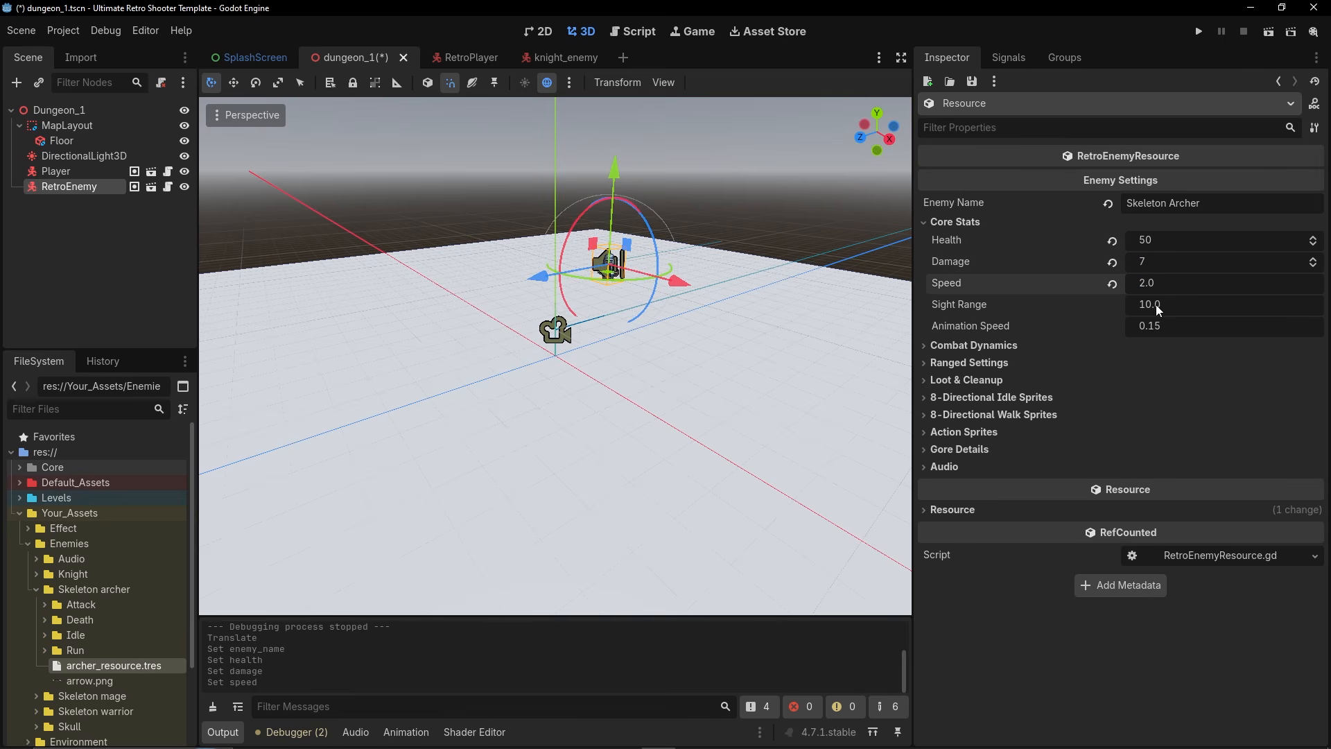
{"action": "left_click", "coordinate": [1155, 305]}
{"action": "type", "text": "15"}
{"action": "key", "text": "Return"}
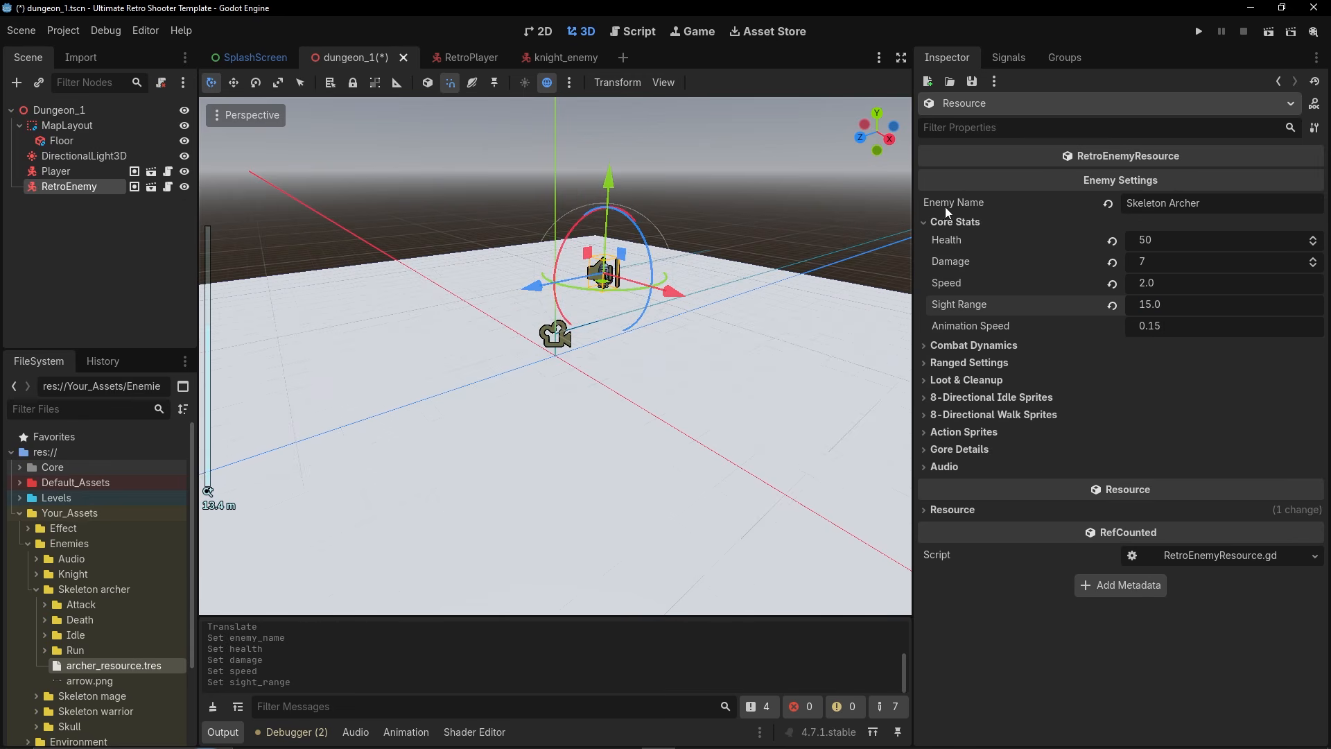
Set the Skeleton Archer's Attack Range to 10 in the Combat Dynamics settings.
{"action": "left_click", "coordinate": [955, 222]}
{"action": "left_click", "coordinate": [957, 257]}
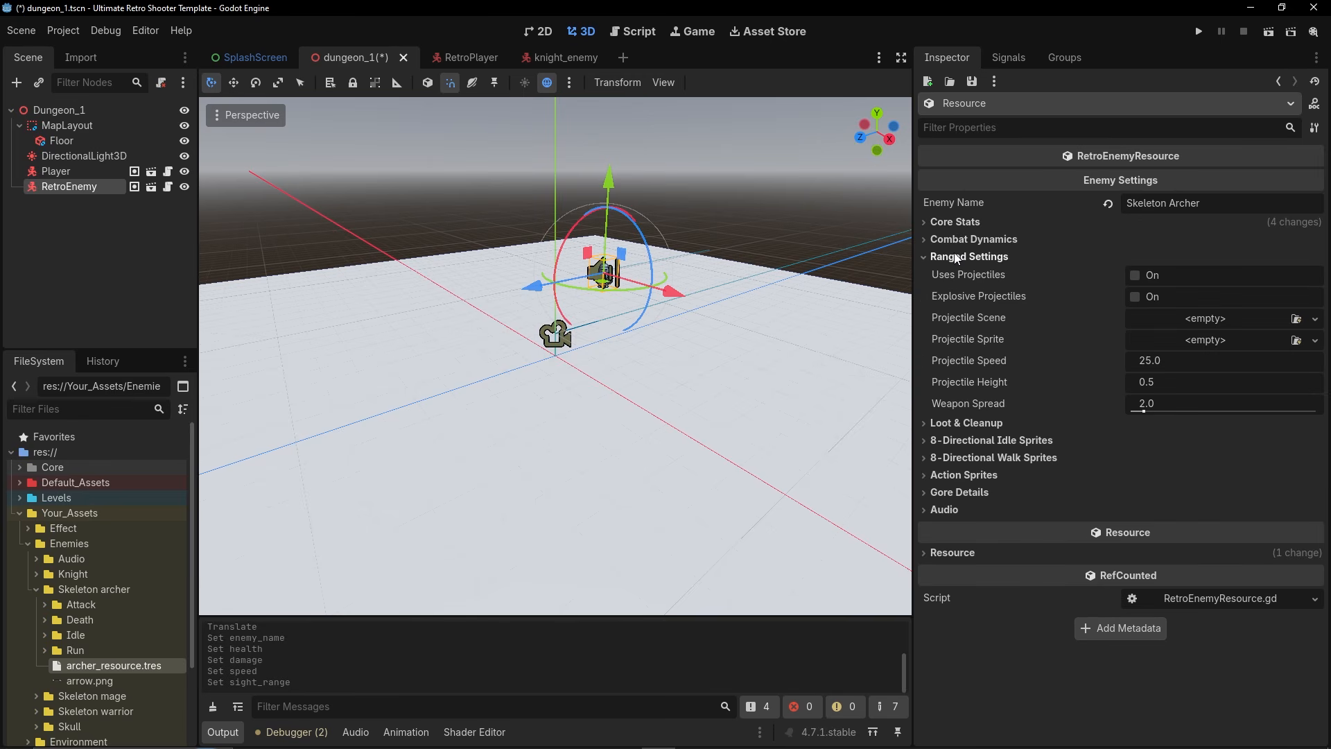
{"action": "left_click", "coordinate": [957, 256]}
{"action": "left_click", "coordinate": [970, 239]}
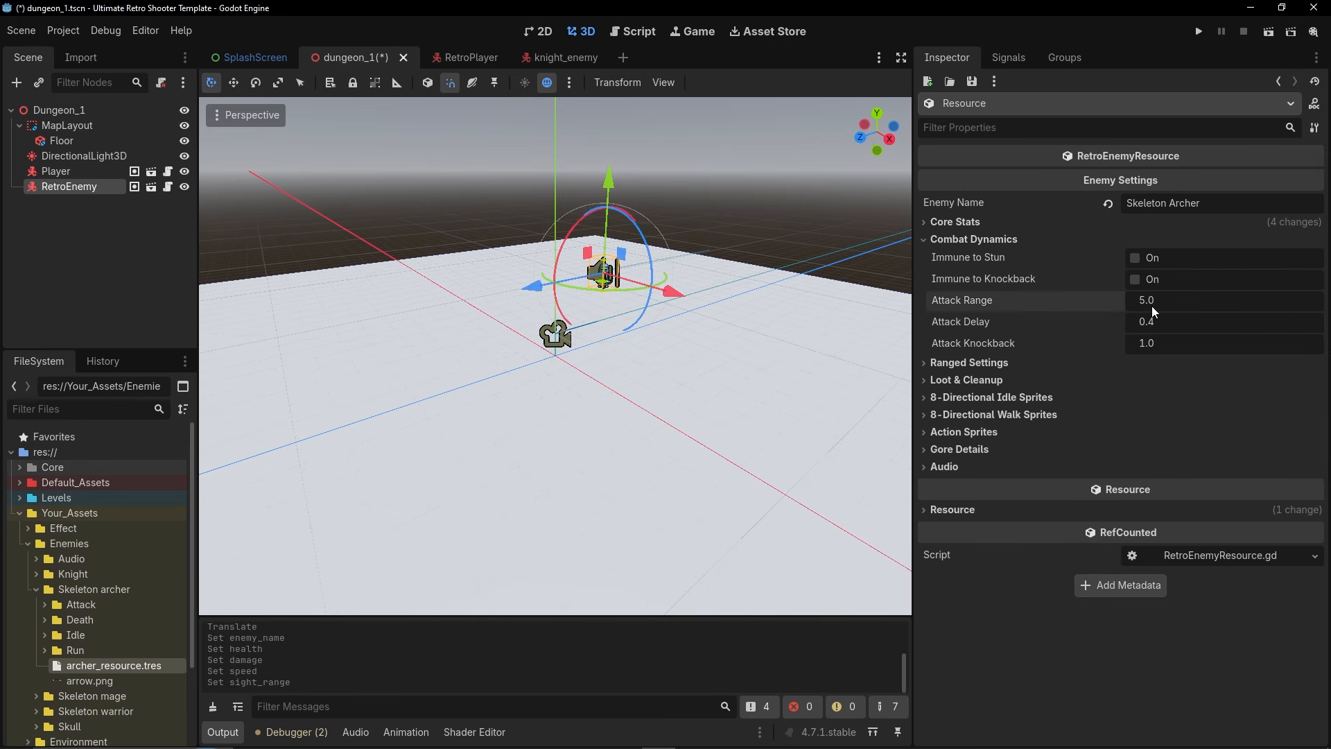
{"action": "type", "text": "10"}
{"action": "key", "text": "Return"}
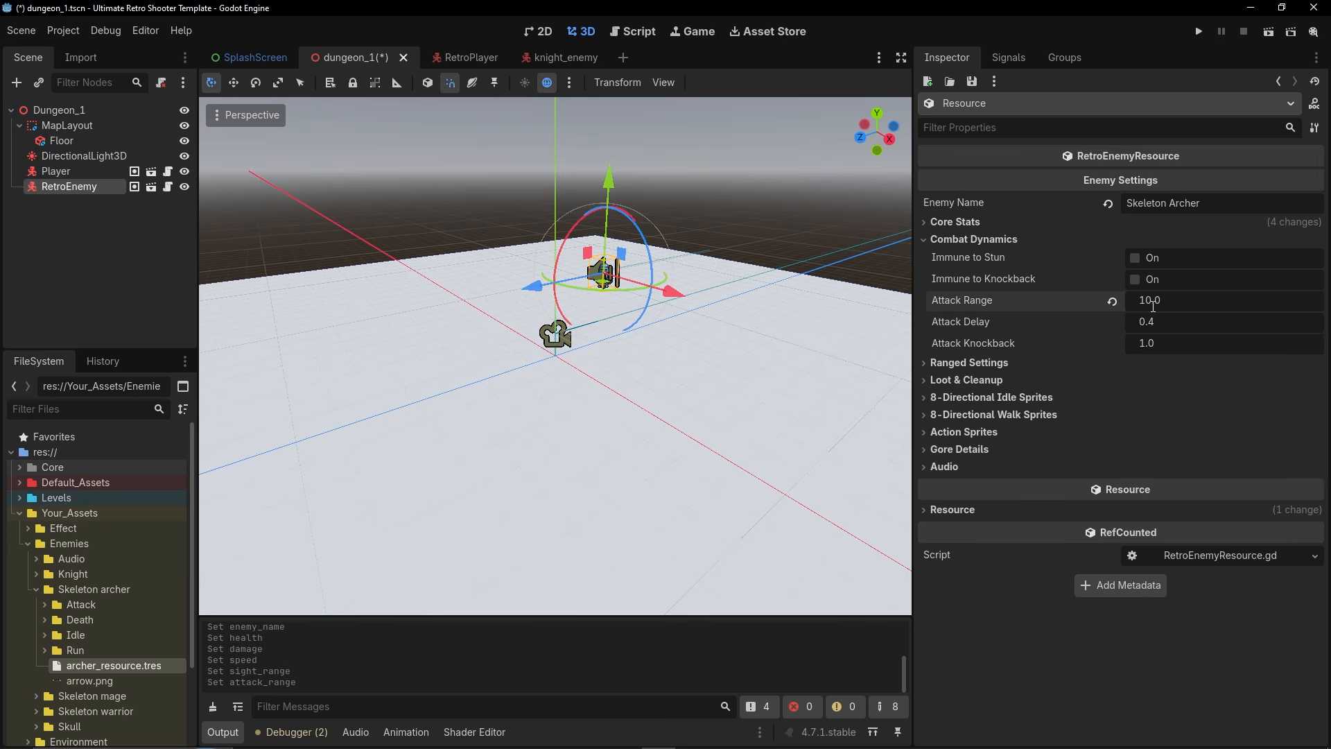
Set the Skeleton Archer's Attack Delay to 0.7 and its Attack Knockback to 4.
{"action": "left_click", "coordinate": [956, 222]}
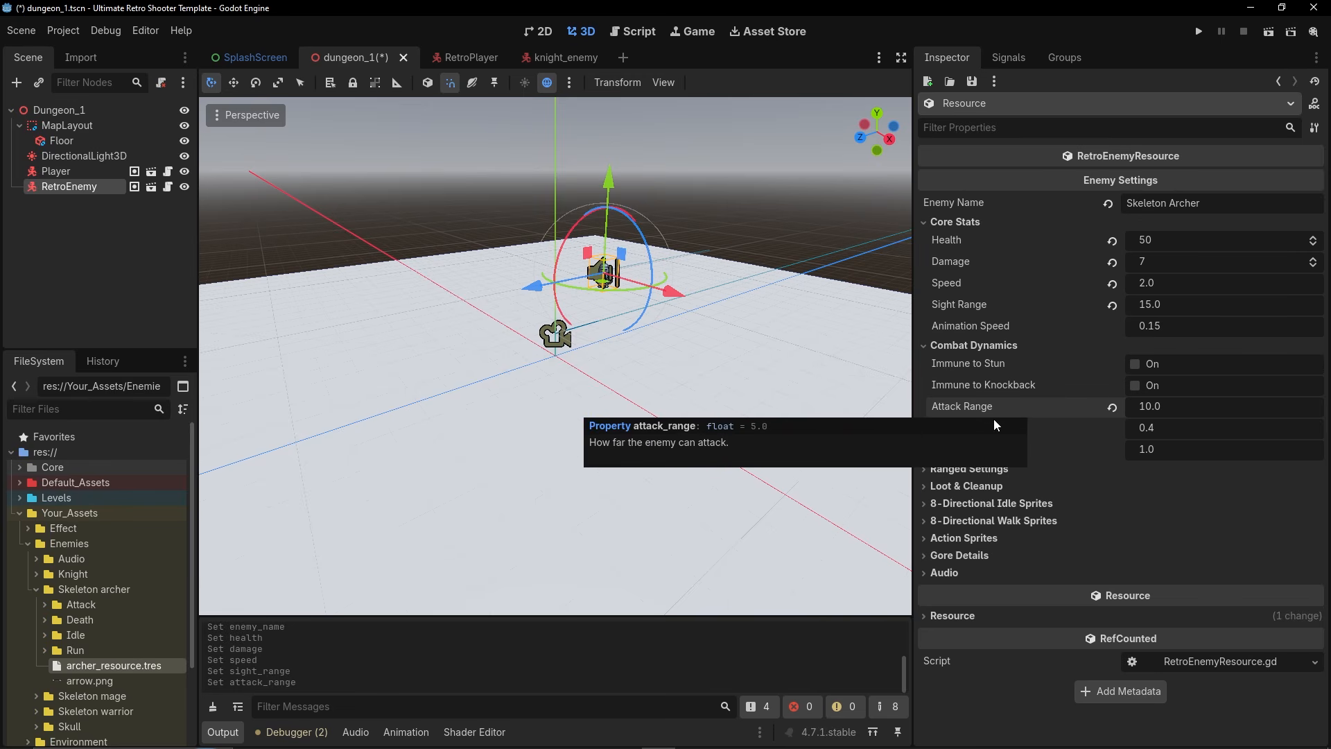
{"action": "left_click", "coordinate": [1165, 430]}
{"action": "type", "text": "."}
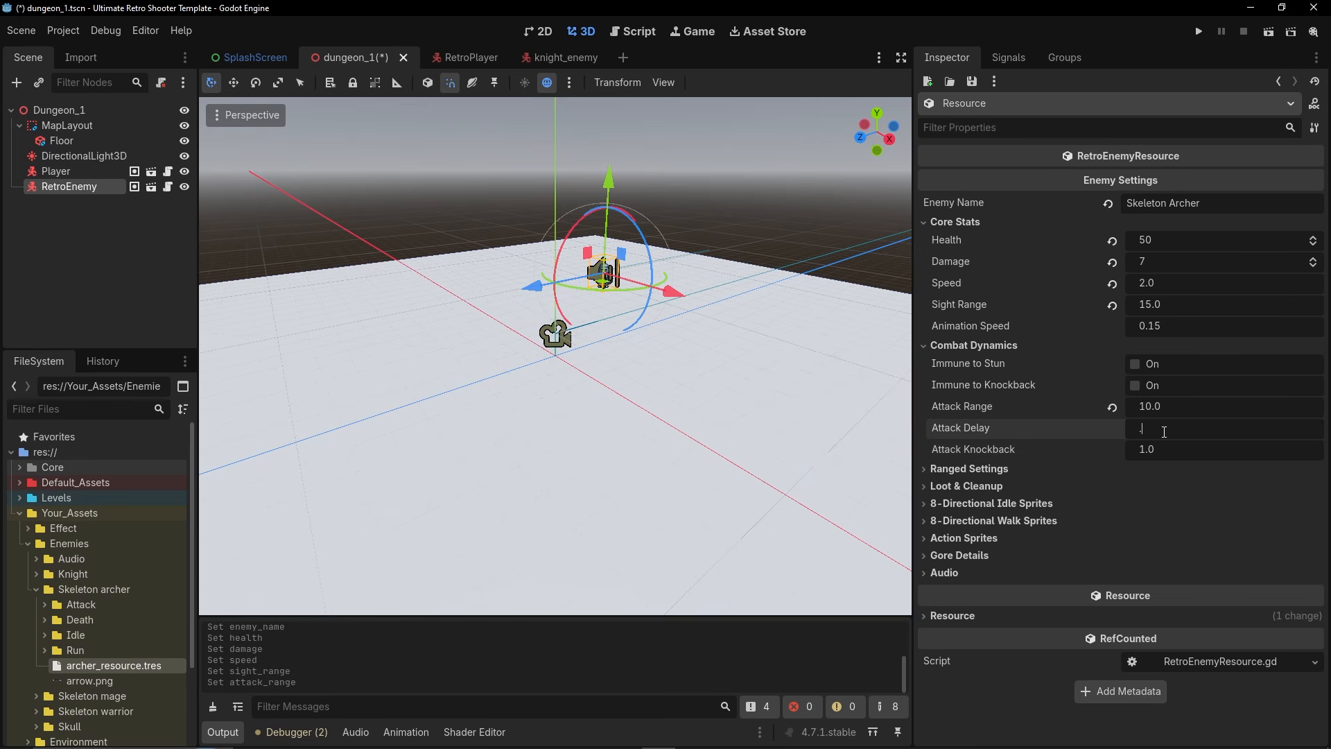
{"action": "type", "text": "7"}
{"action": "key", "text": "Return"}
{"action": "left_click", "coordinate": [1152, 448]}
{"action": "type", "text": "4"}
{"action": "key", "text": "Return"}
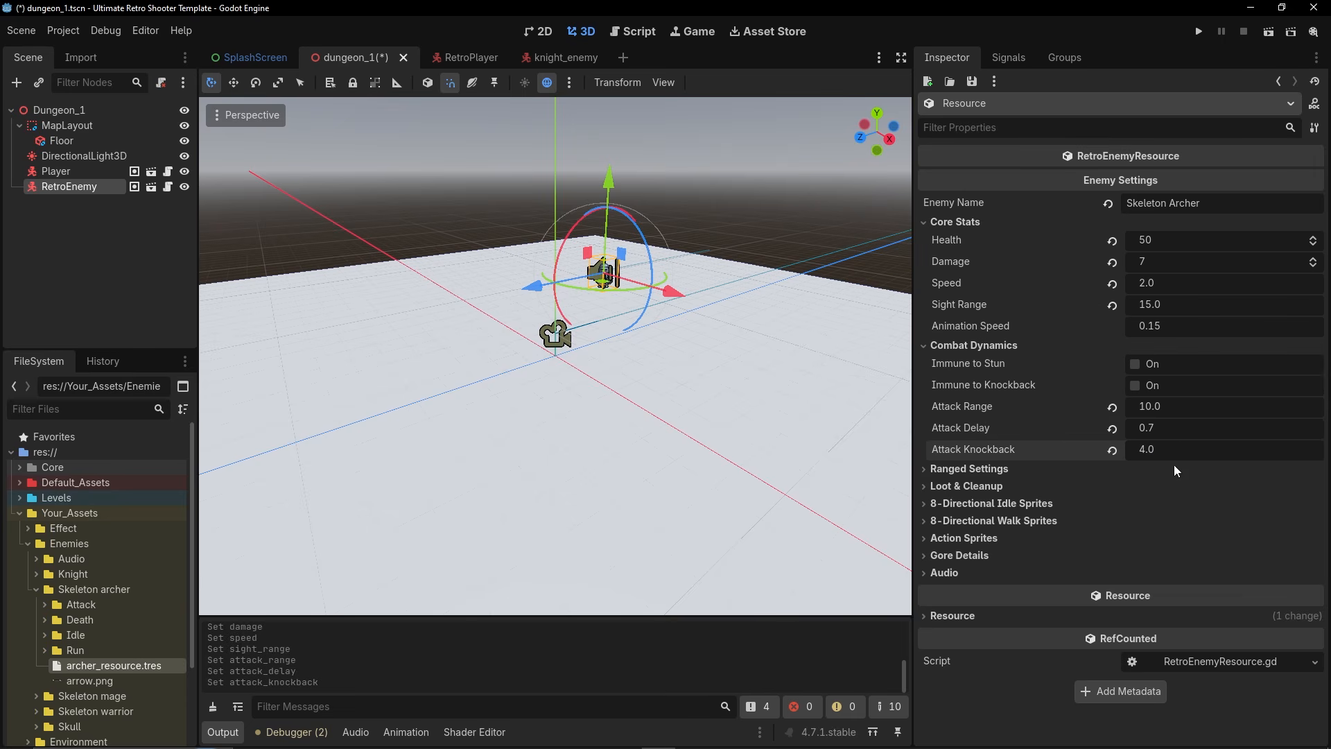
Enable Uses Projectiles for the Skeleton Archer and assign RetroProjectile.tscn as its Projectile Scene.
{"action": "left_click", "coordinate": [998, 344]}
{"action": "left_click", "coordinate": [960, 220]}
{"action": "left_click", "coordinate": [967, 257]}
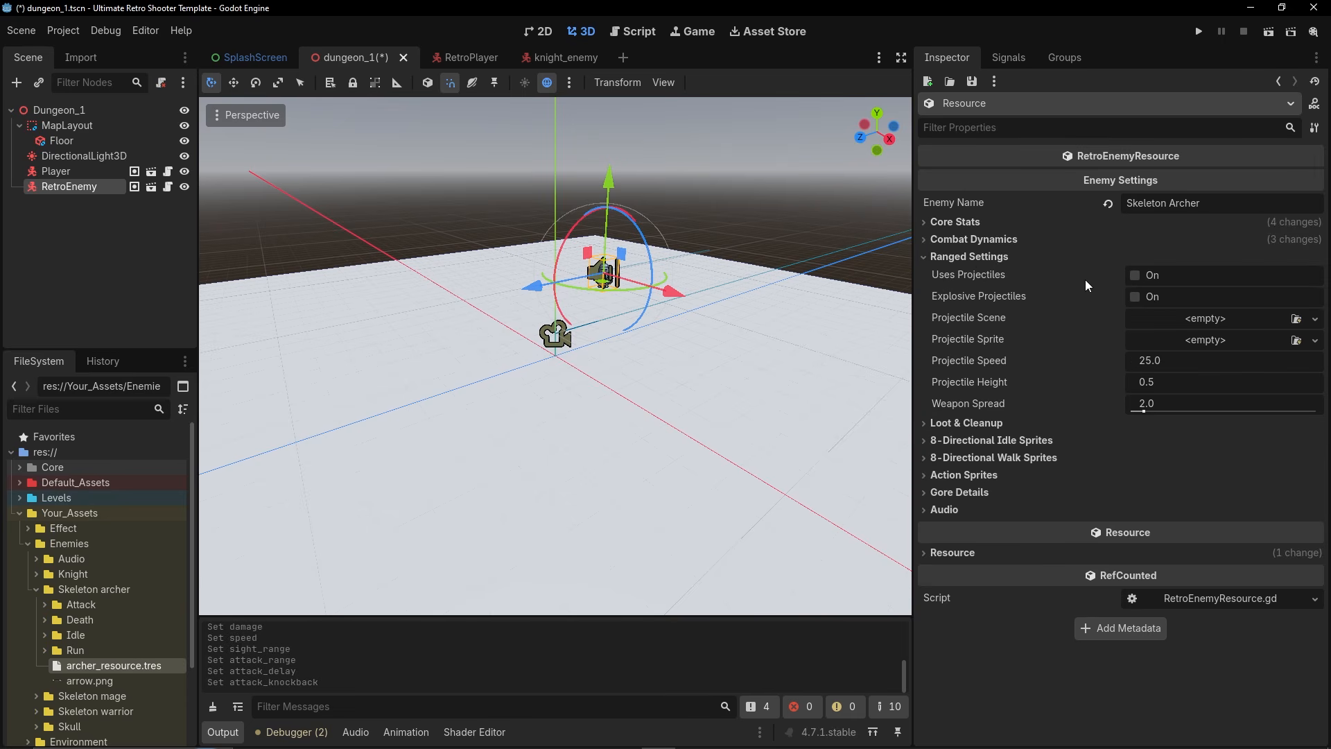
{"action": "left_click", "coordinate": [1135, 275]}
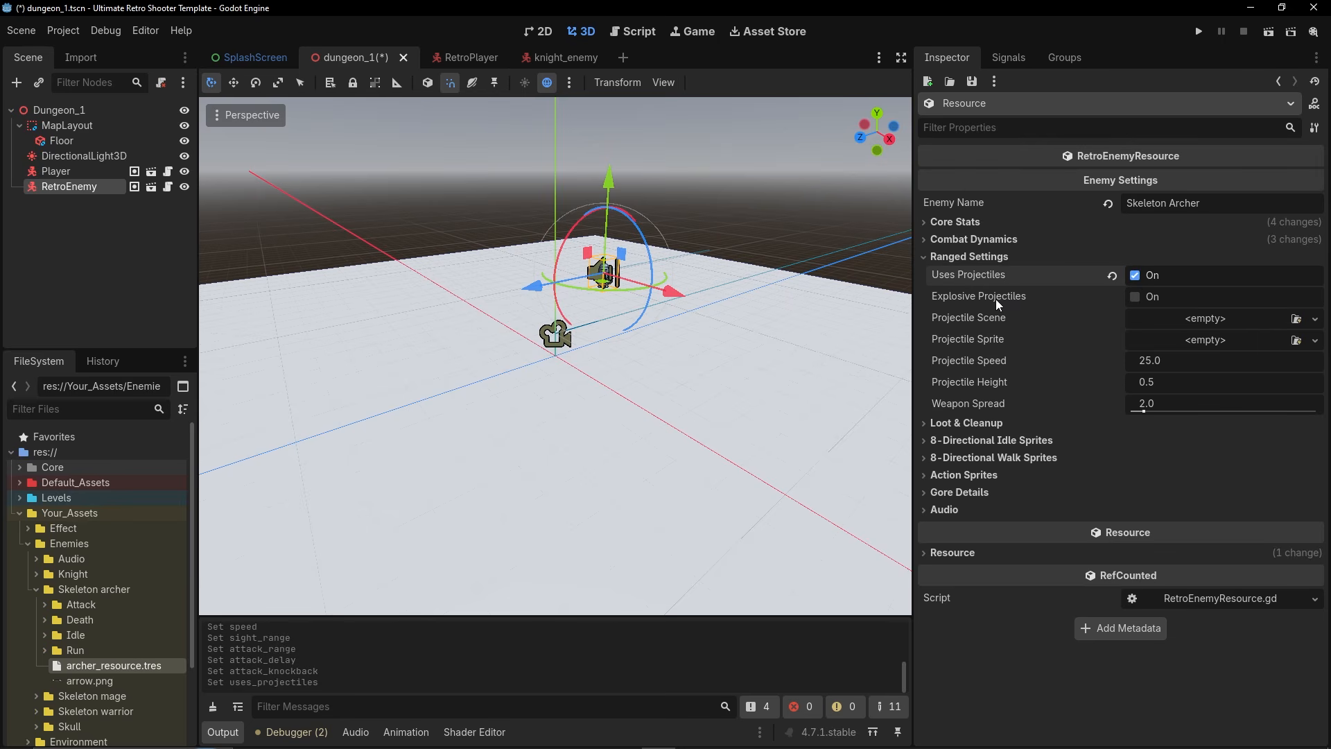
{"action": "left_click", "coordinate": [1170, 322]}
{"action": "left_click", "coordinate": [1262, 362]}
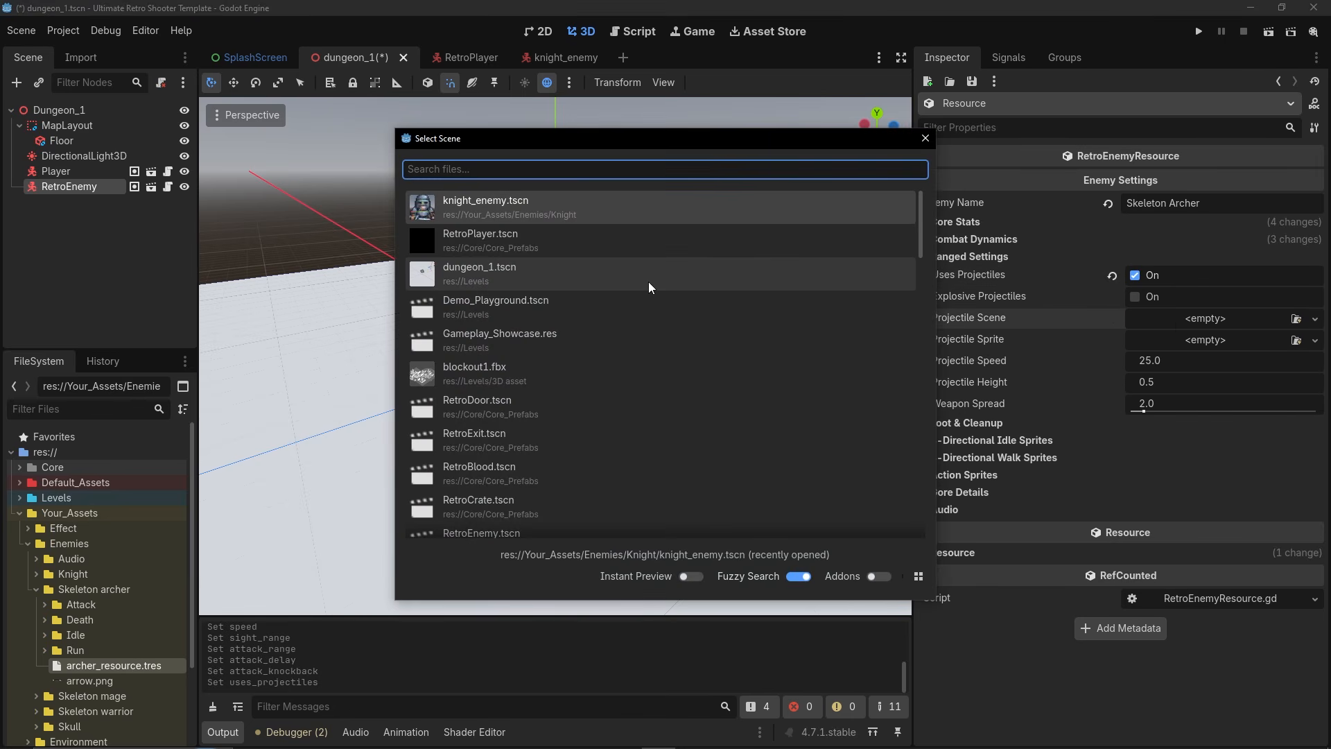
{"action": "type", "text": "projectil"}
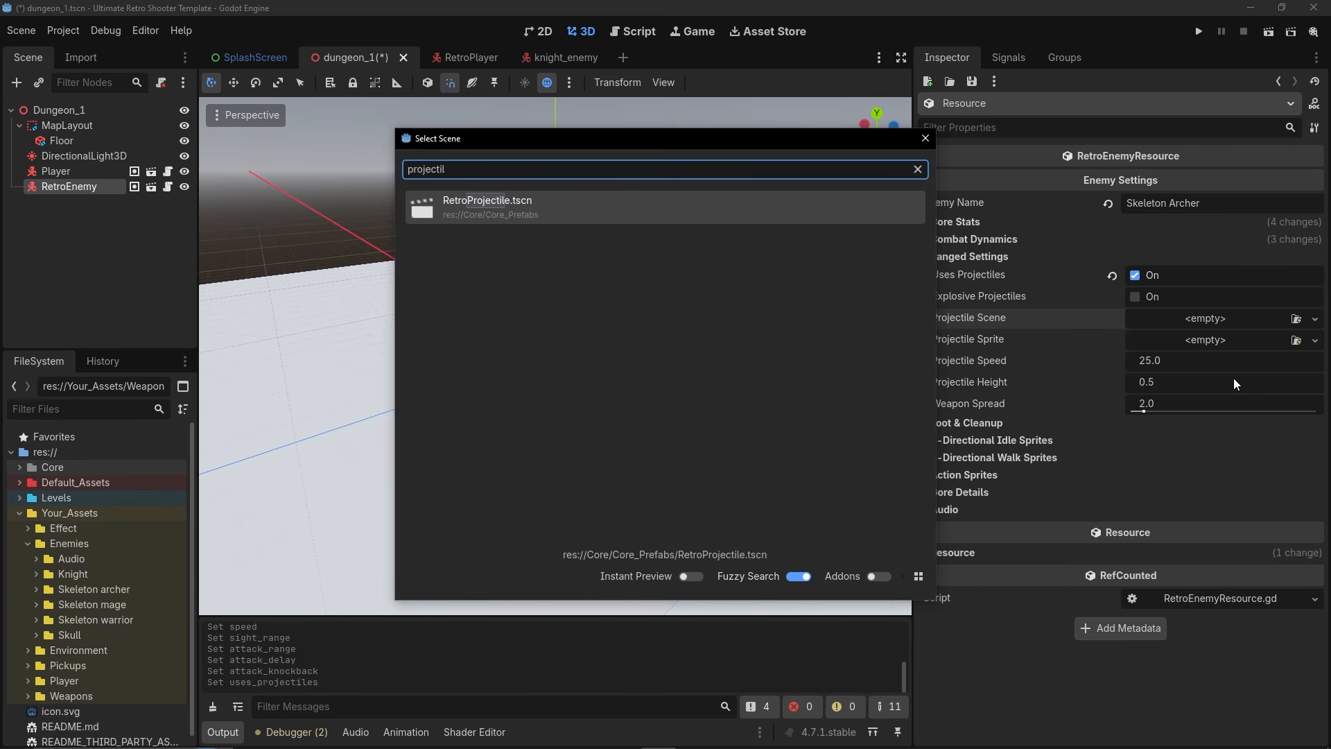
{"action": "left_click", "coordinate": [553, 214]}
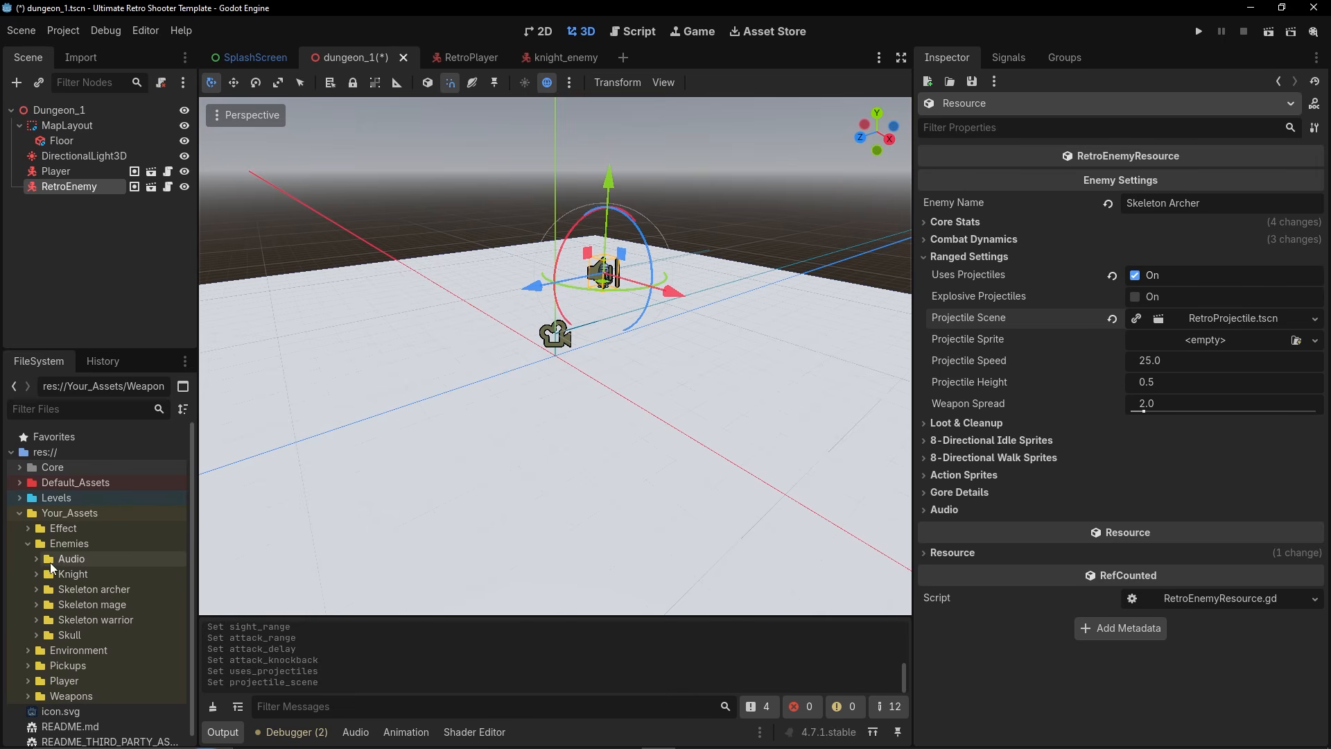
Assign spr_projectile3.png from the Weapons folder as the Skeleton Archer's Projectile Sprite.
{"action": "left_click", "coordinate": [29, 528]}
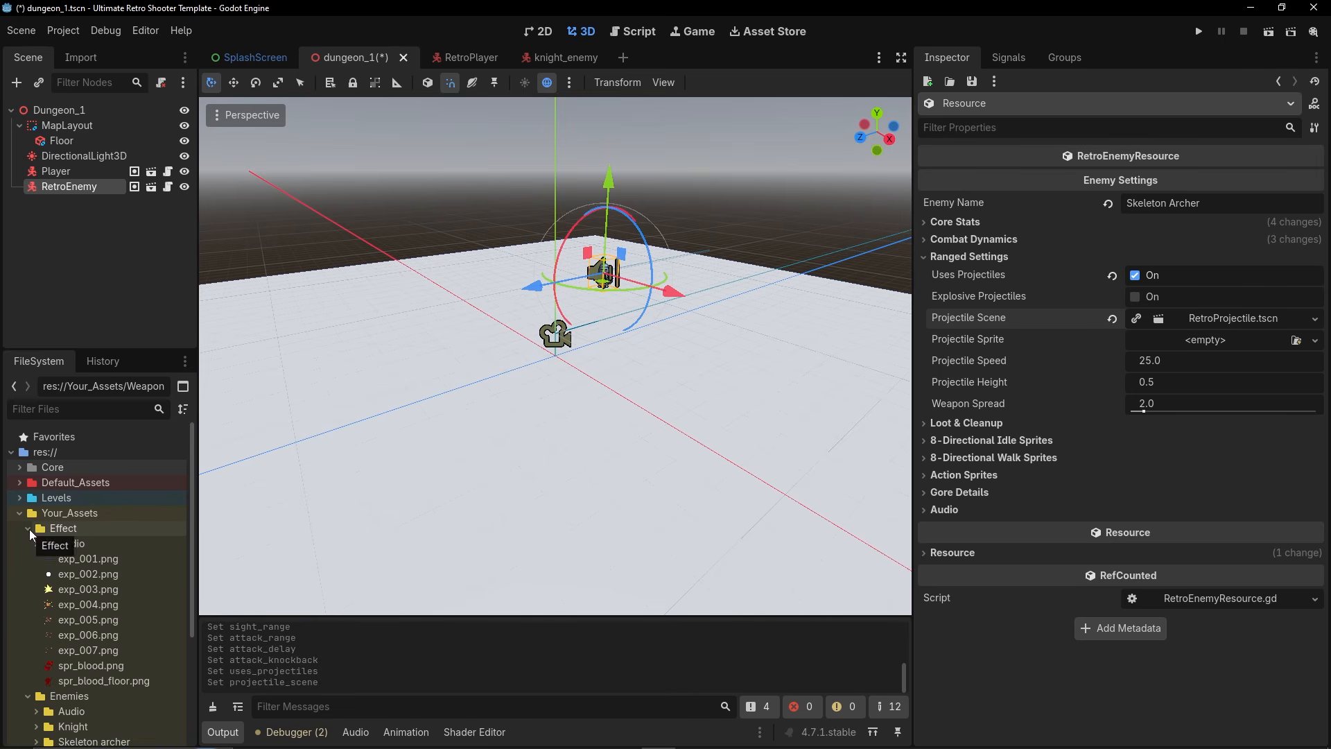
{"action": "left_click", "coordinate": [29, 529]}
{"action": "left_click", "coordinate": [28, 695]}
{"action": "scroll", "coordinate": [69, 683], "scroll_direction": "down", "scroll_amount": 3}
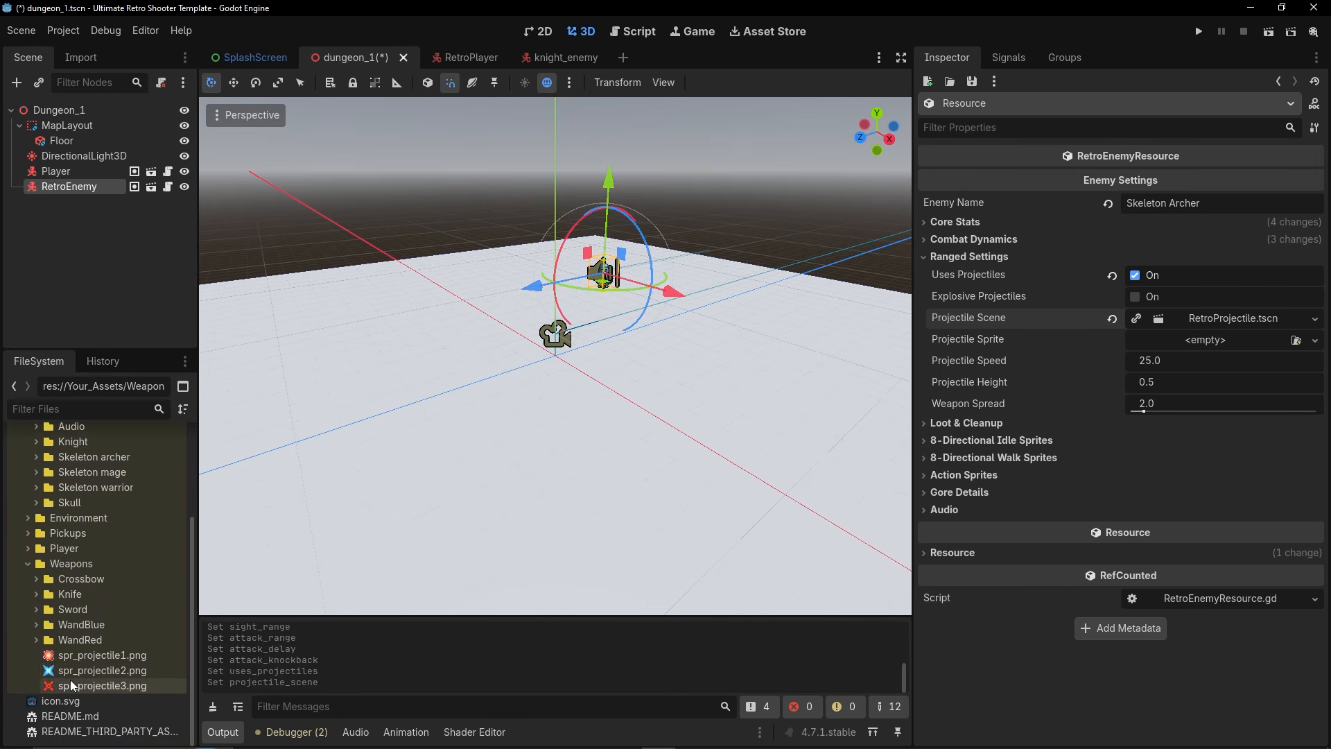
{"action": "left_click_drag", "start_coordinate": [72, 683], "coordinate": [1202, 338]}
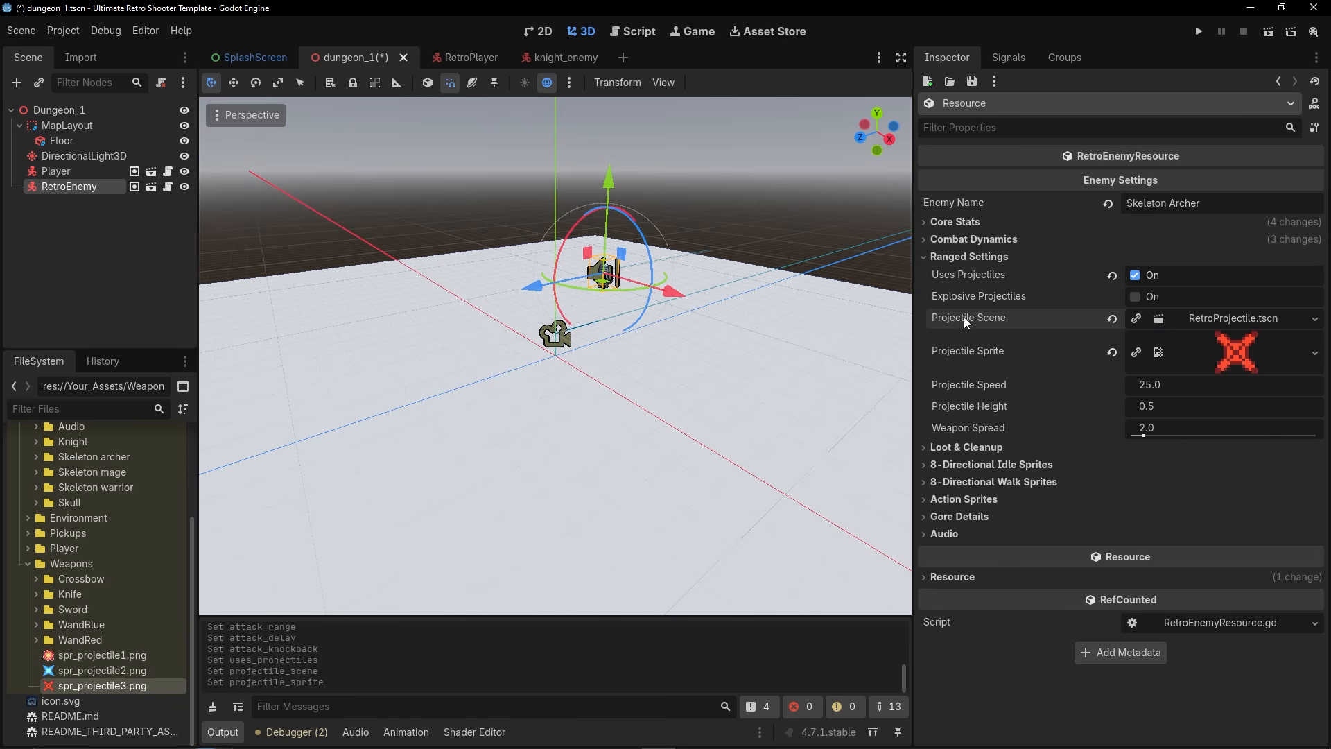
Set the Skeleton Archer's Projectile Speed to 15 and its Weapon Spread to 6.
{"action": "mouse_move", "coordinate": [1007, 392]}
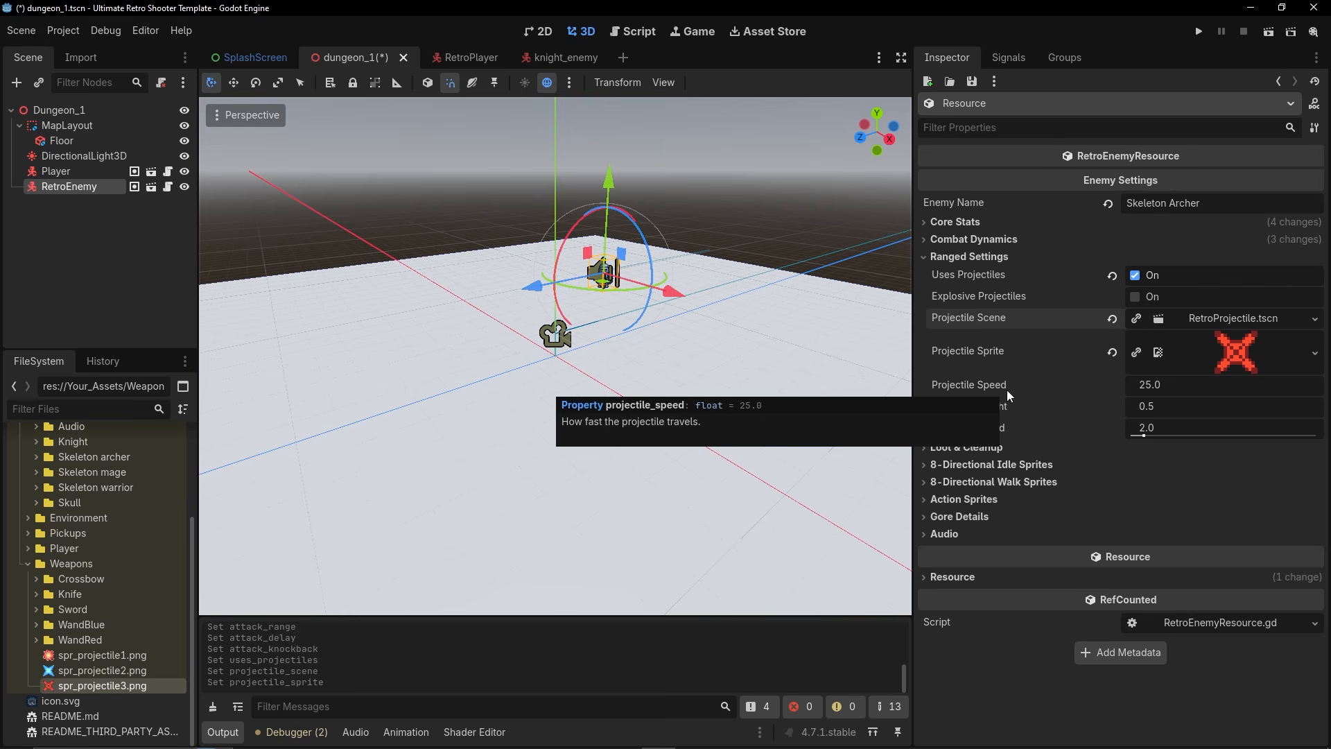
{"action": "left_click", "coordinate": [1188, 387]}
{"action": "type", "text": "15"}
{"action": "key", "text": "Return"}
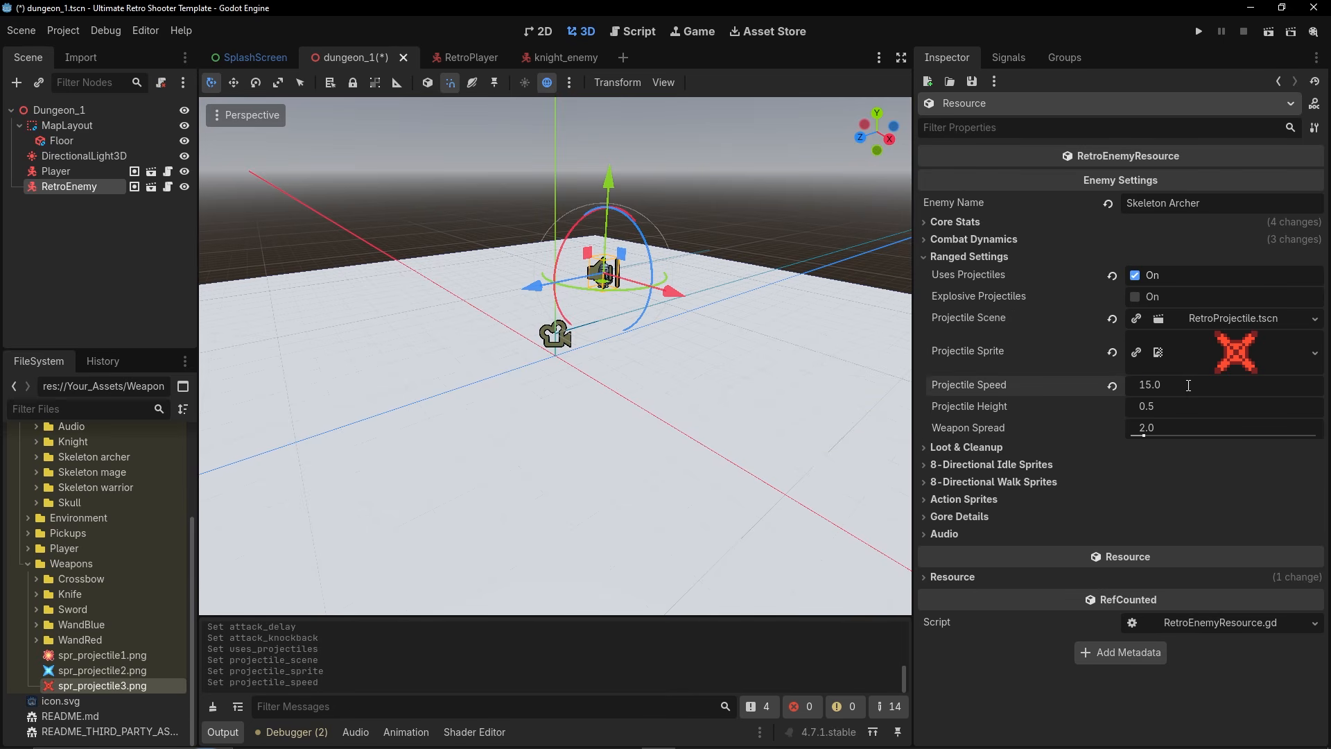
{"action": "left_click", "coordinate": [1162, 407]}
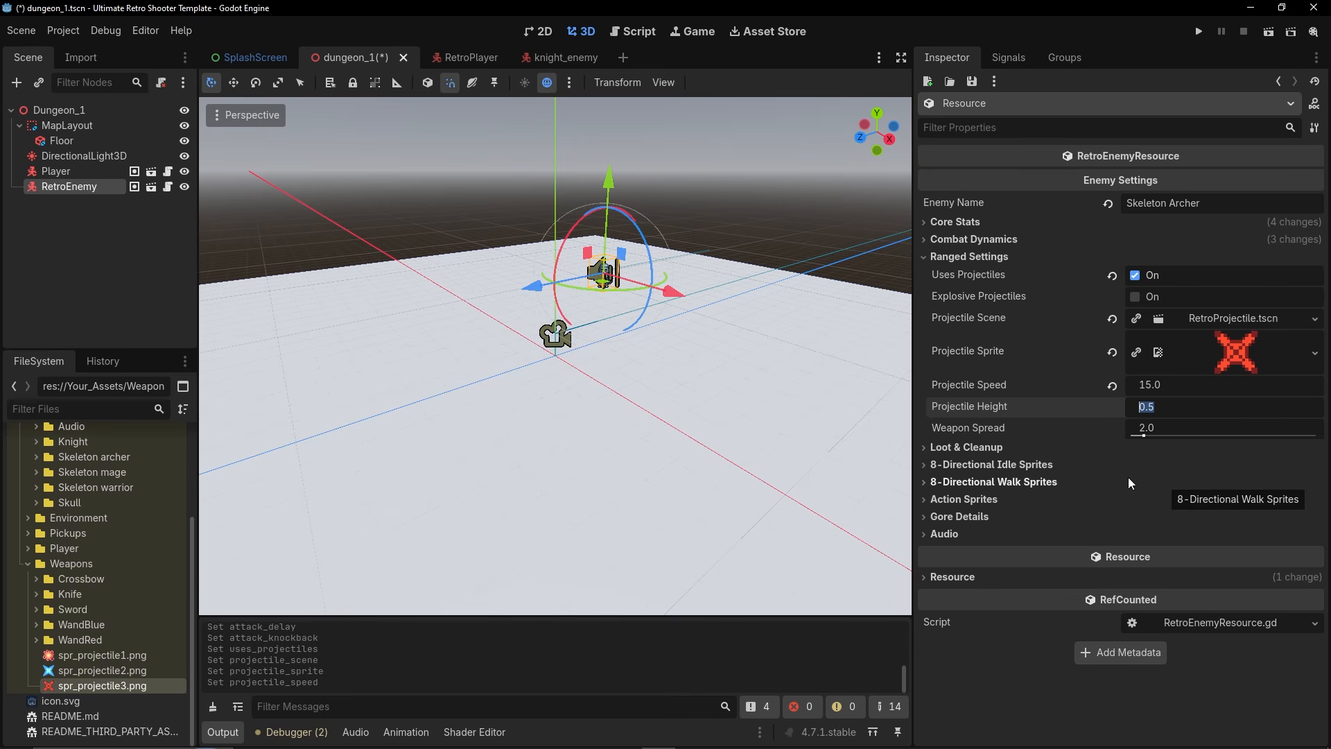
{"action": "left_click", "coordinate": [1153, 432]}
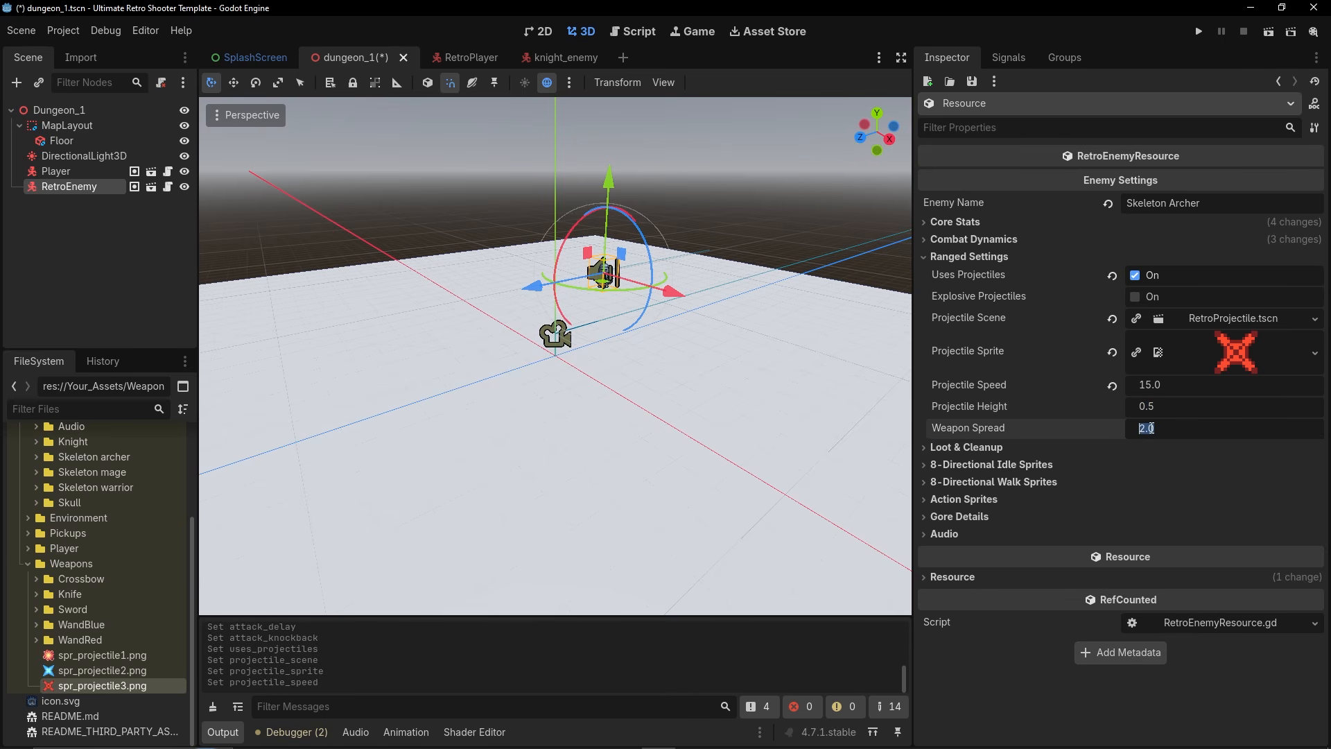
{"action": "type", "text": "6"}
{"action": "key", "text": "Return"}
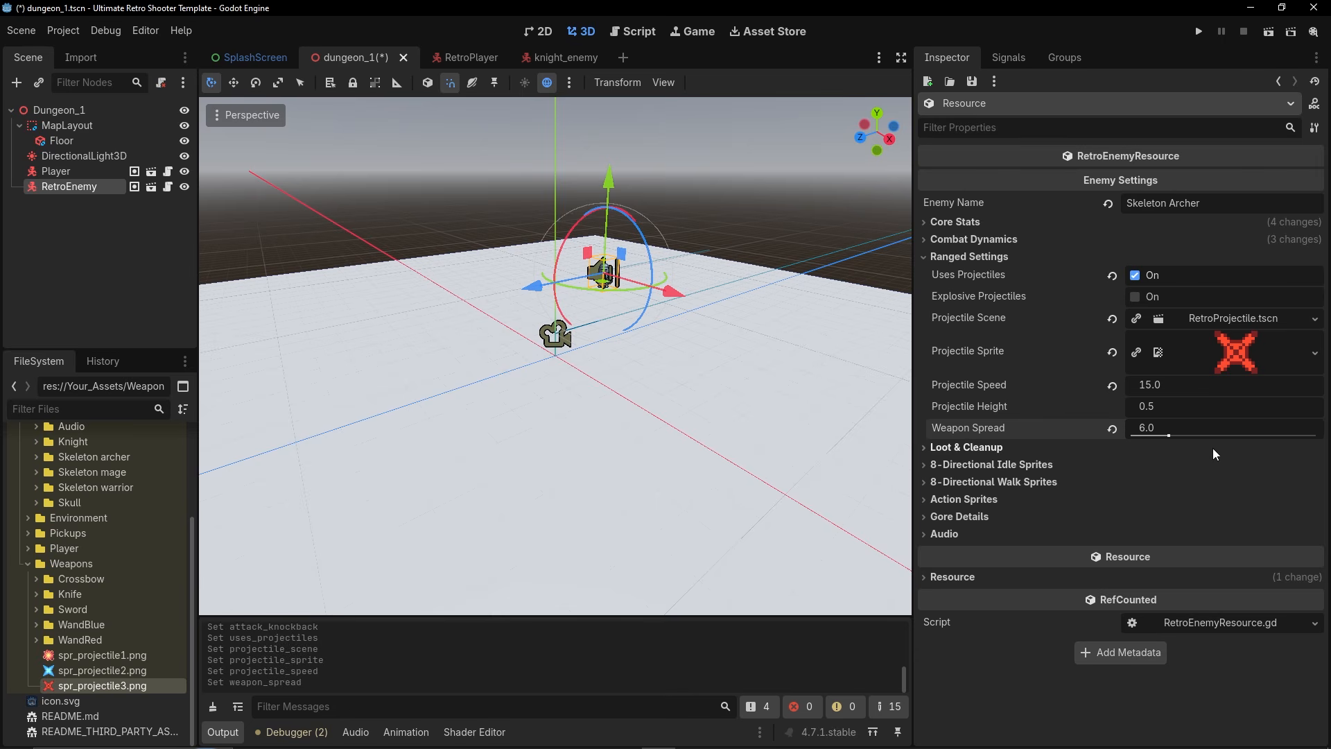
Expand the Skeleton Archer's 8-Directional Idle Sprites settings and open the Skeleton archer asset folder.
{"action": "left_click", "coordinate": [969, 257]}
{"action": "left_click", "coordinate": [973, 274]}
{"action": "left_click", "coordinate": [987, 275]}
{"action": "left_click", "coordinate": [987, 291]}
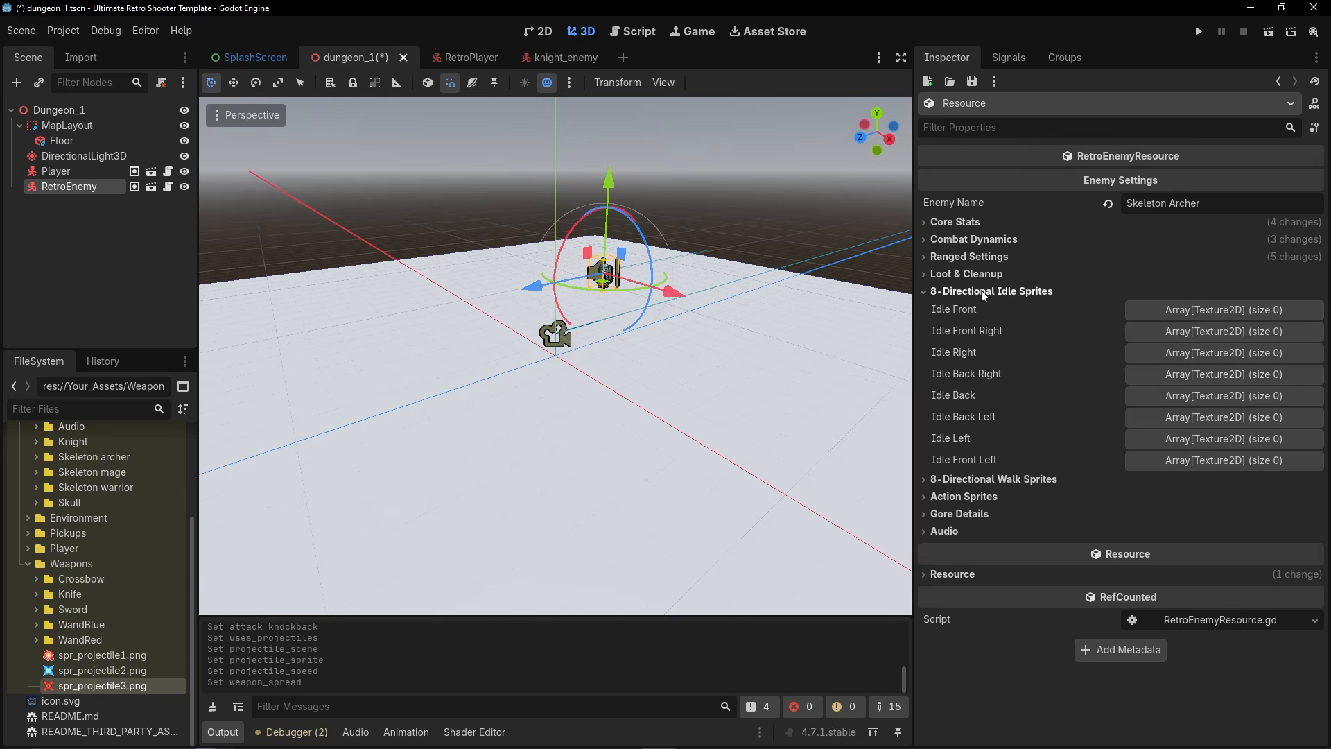
{"action": "scroll", "coordinate": [31, 564], "scroll_direction": "up", "scroll_amount": 3}
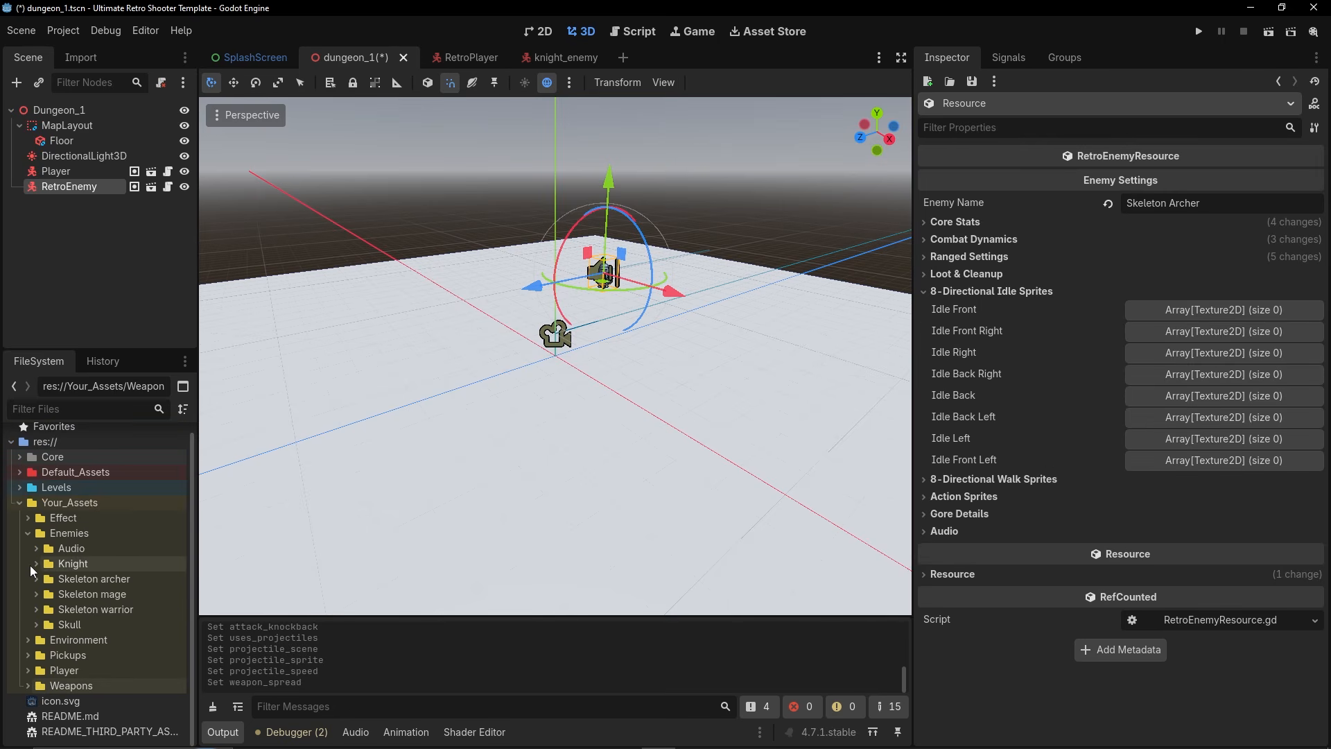
{"action": "left_click", "coordinate": [27, 577]}
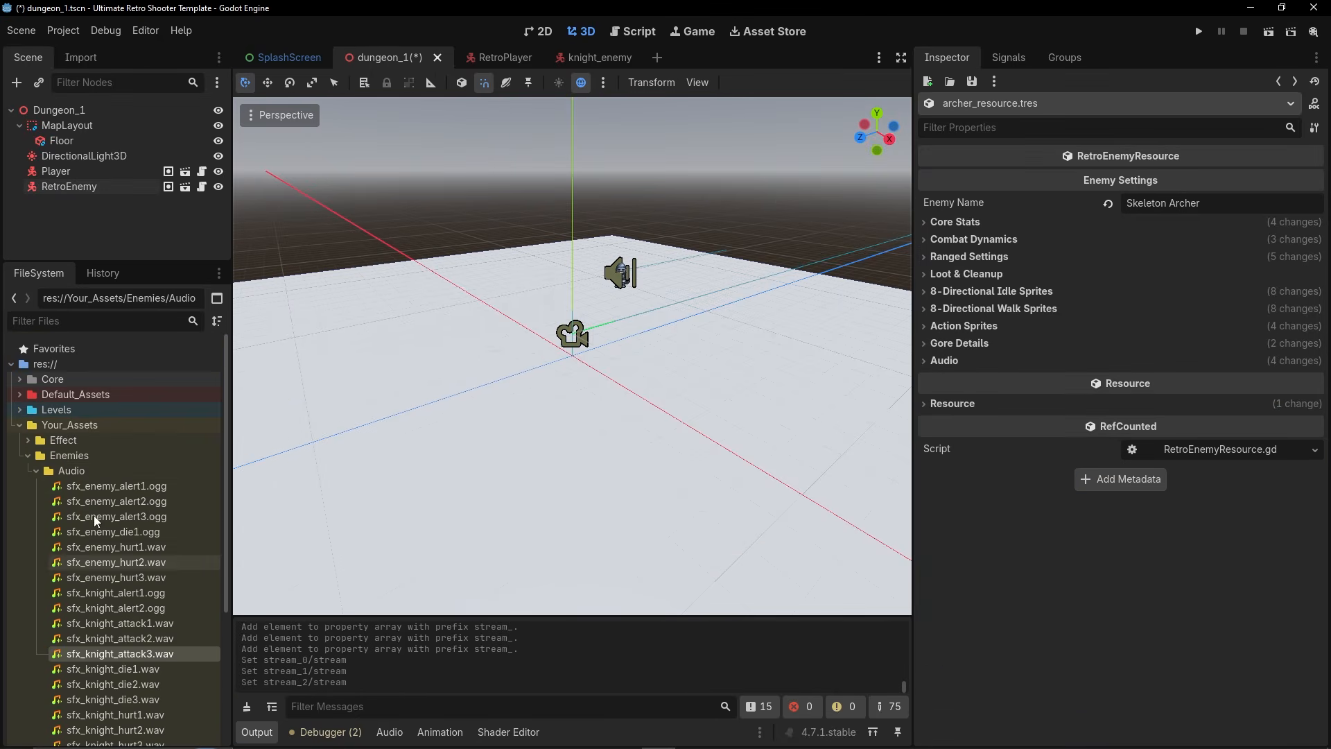
Collapse the enemy Audio folder and expand the Skeleton archer folder.
{"action": "left_click", "coordinate": [36, 471]}
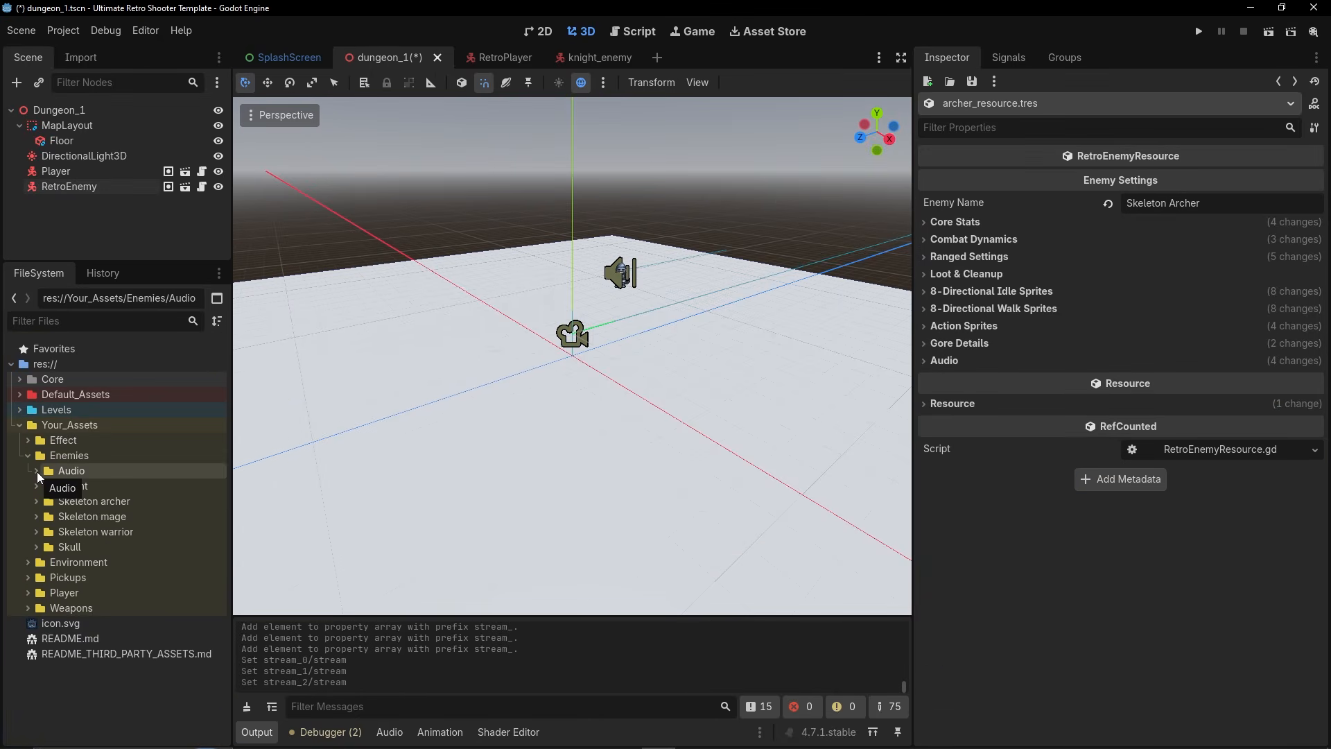
{"action": "left_click", "coordinate": [44, 516]}
{"action": "left_click", "coordinate": [47, 501]}
Create a new scene inherited from RetroEnemy.tscn in Core_Prefabs and rename its root node ArcherEnemy.
{"action": "left_click", "coordinate": [22, 30]}
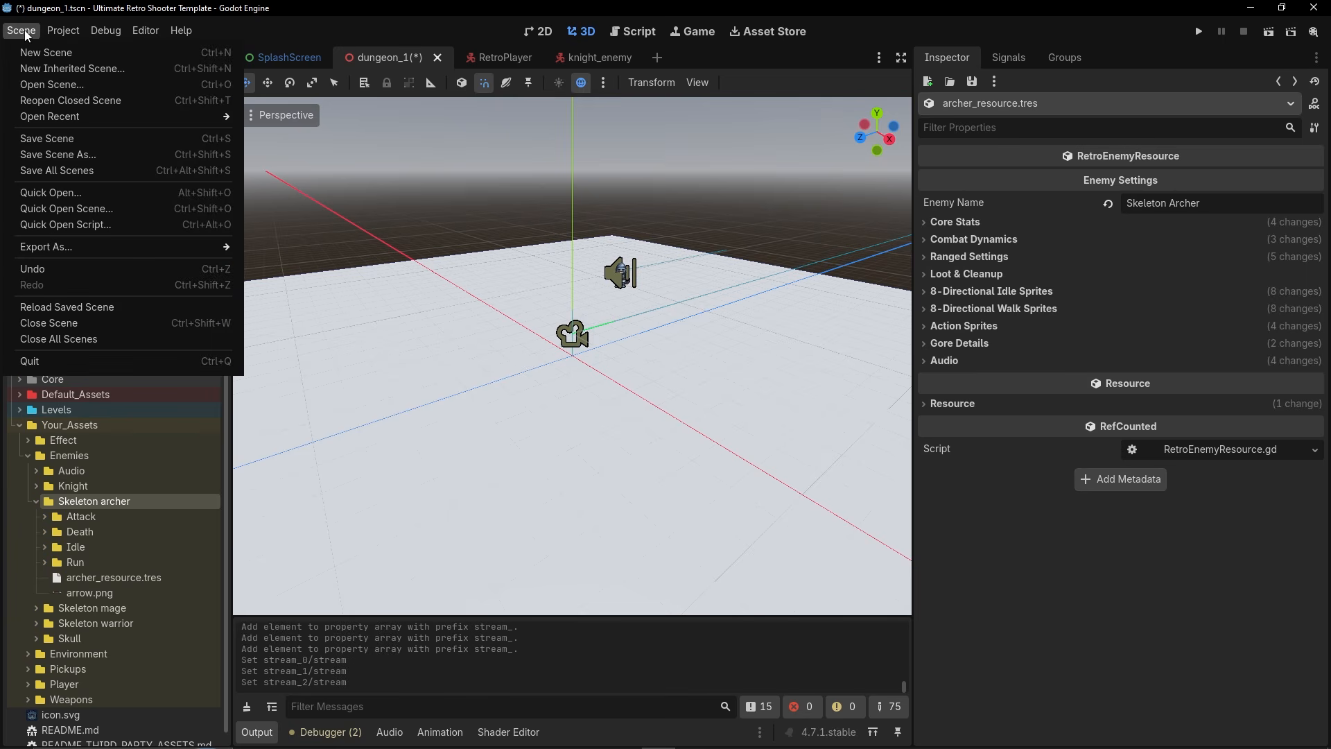
{"action": "left_click", "coordinate": [43, 70]}
{"action": "left_click", "coordinate": [352, 147]}
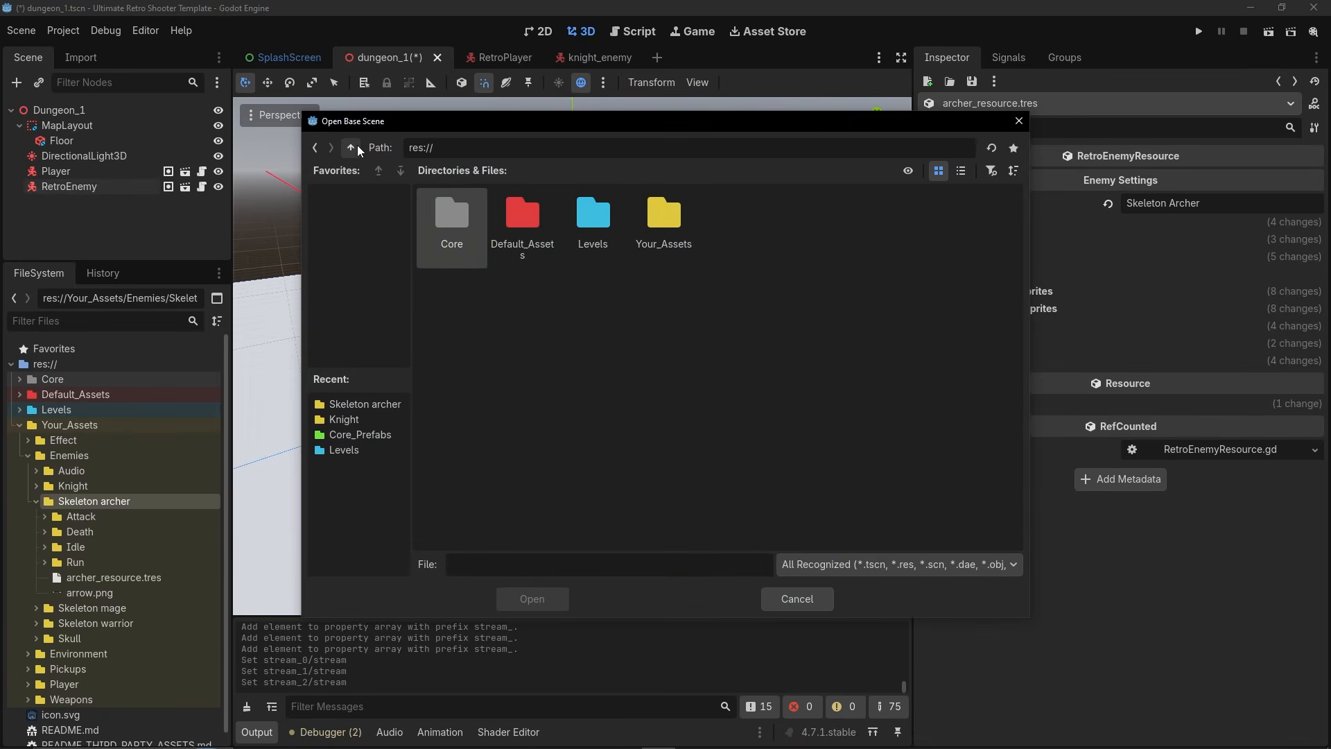
{"action": "double_click", "coordinate": [459, 226]}
{"action": "double_click", "coordinate": [459, 226]}
{"action": "double_click", "coordinate": [875, 223]}
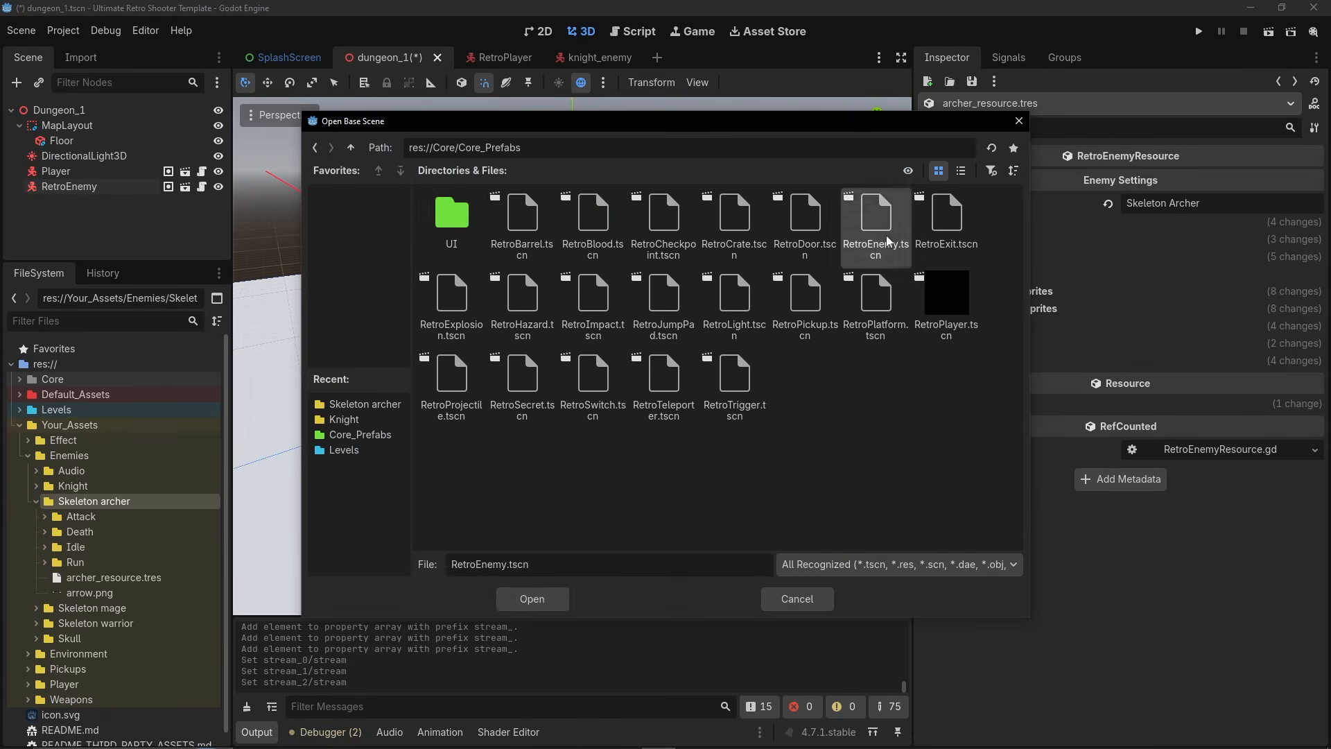
{"action": "double_click", "coordinate": [60, 109]}
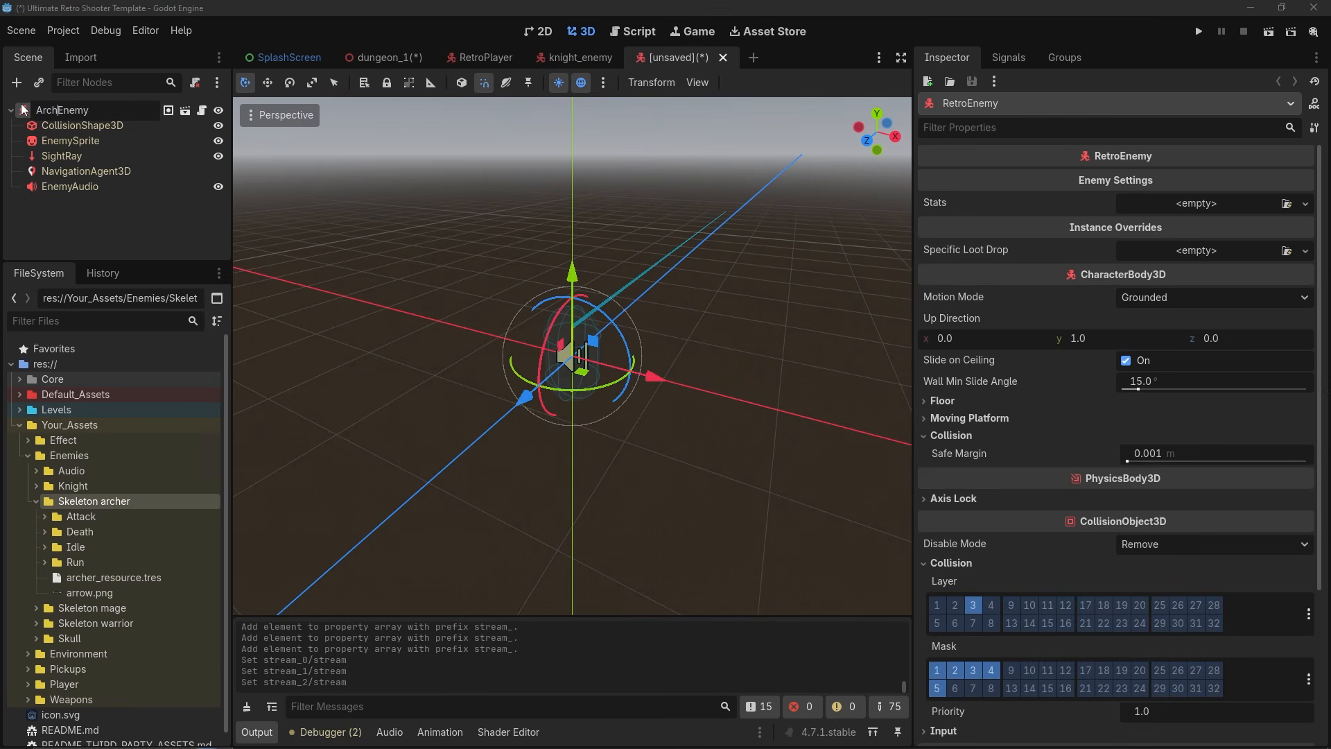
{"action": "key", "text": "Return"}
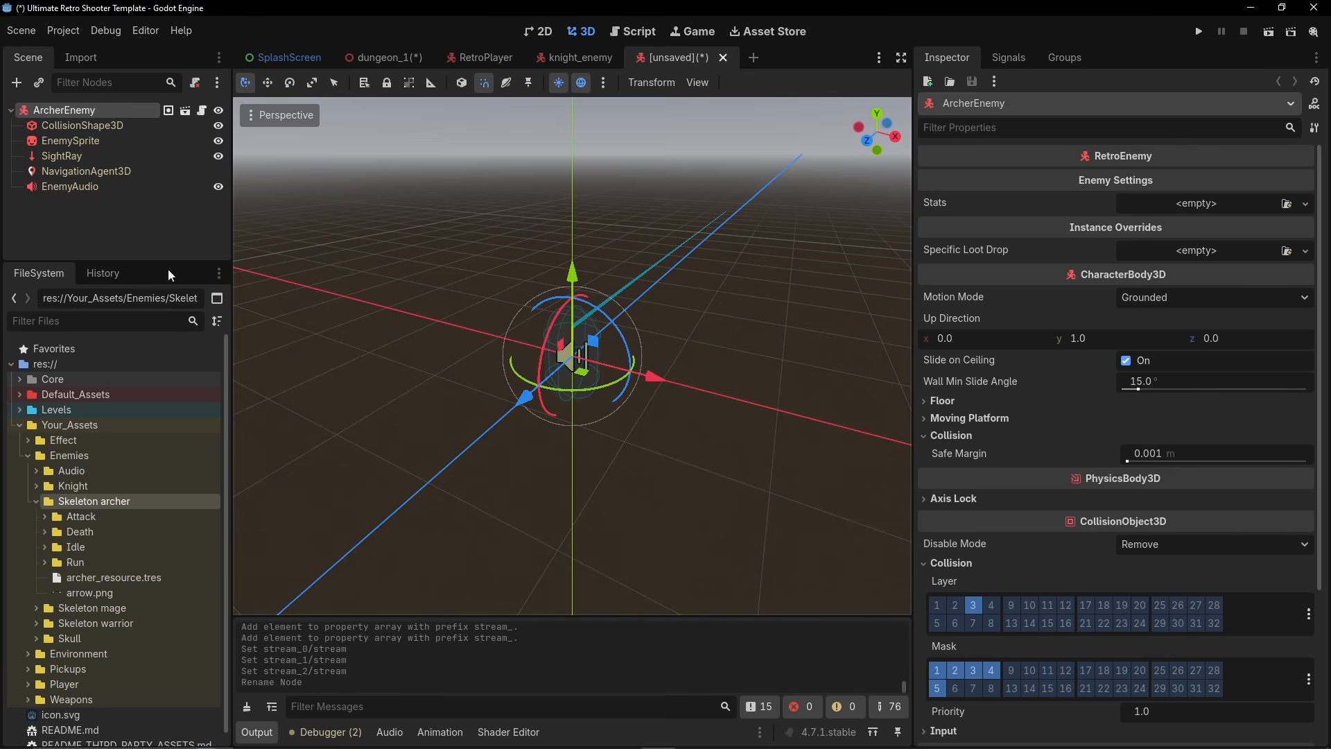
Save the ArcherEnemy scene as archer_enemy.tscn in the Your_Assets/Enemies/Skeleton archer folder.
{"action": "left_click_drag", "start_coordinate": [170, 259], "coordinate": [170, 348]}
{"action": "key", "text": "ctrl+s"}
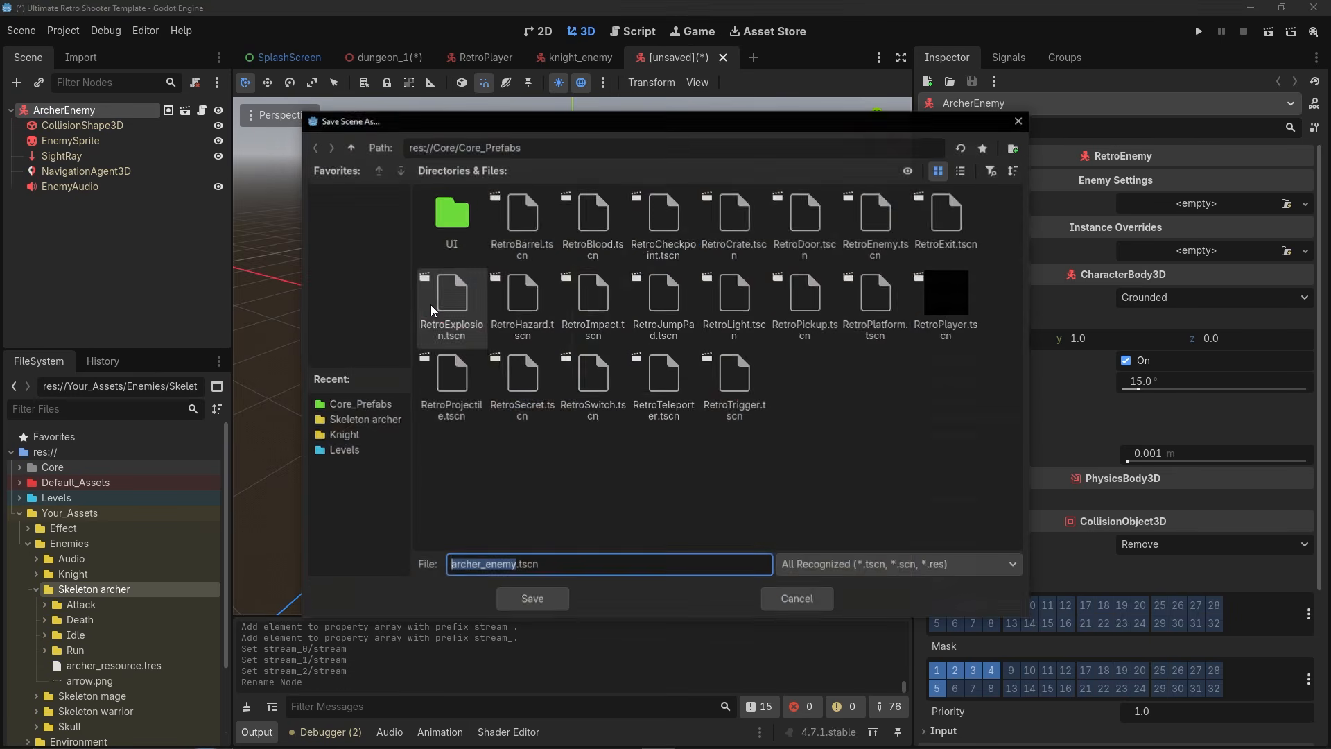
{"action": "left_click", "coordinate": [477, 564]}
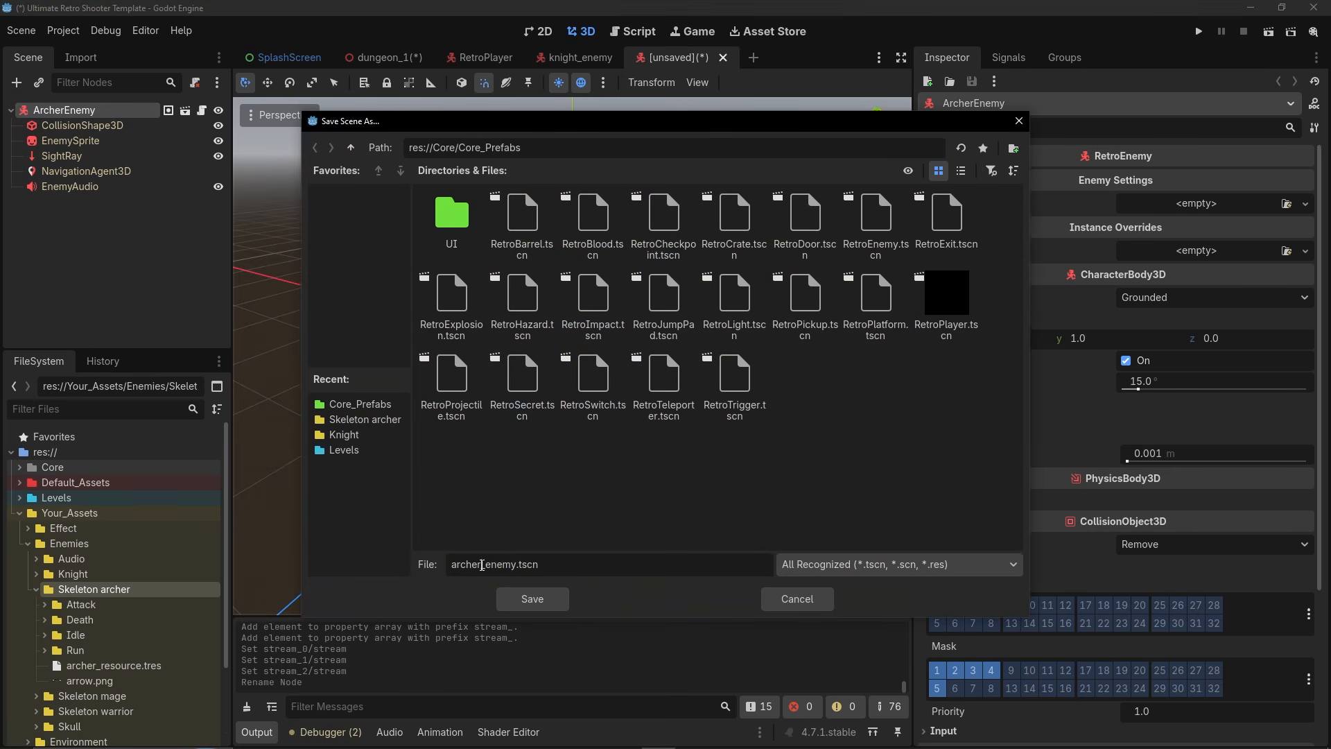
{"action": "left_click", "coordinate": [351, 148]}
{"action": "left_click", "coordinate": [351, 148]}
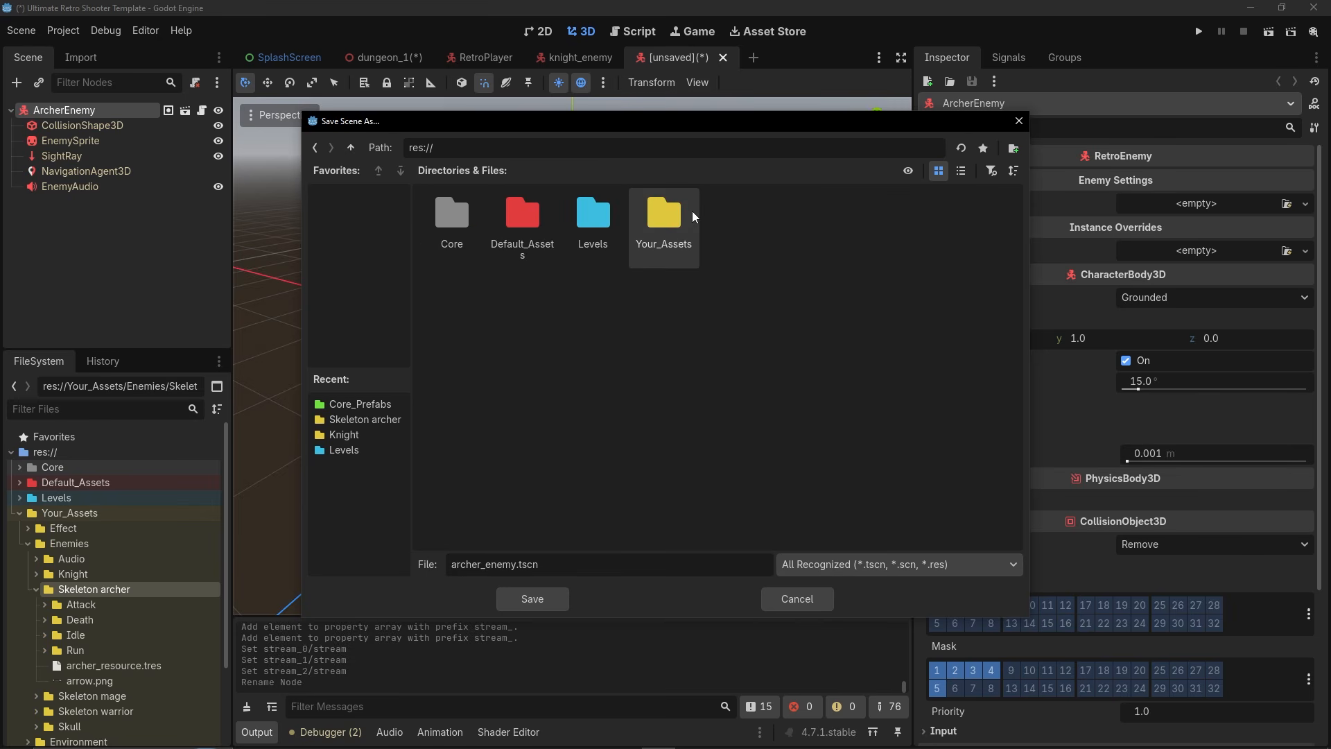
{"action": "double_click", "coordinate": [659, 216]}
{"action": "double_click", "coordinate": [536, 241]}
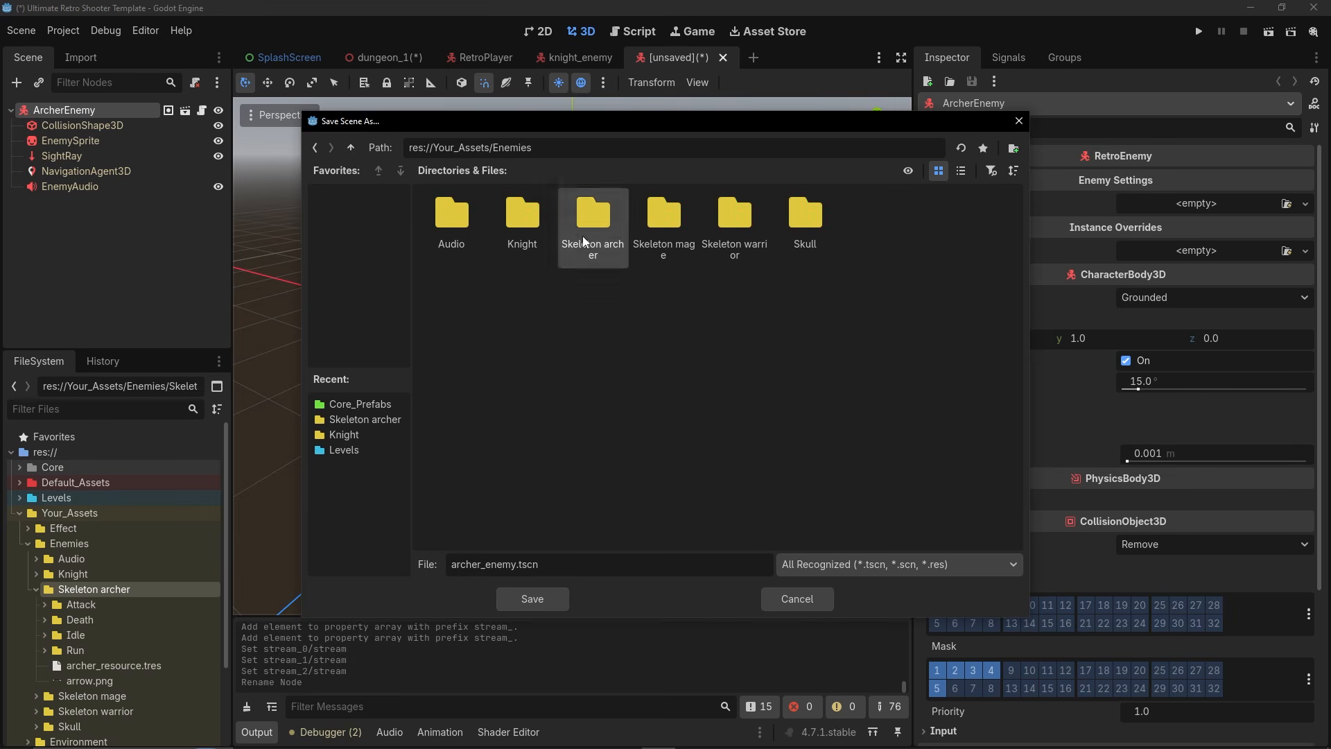
{"action": "double_click", "coordinate": [593, 219]}
{"action": "left_click", "coordinate": [532, 599]}
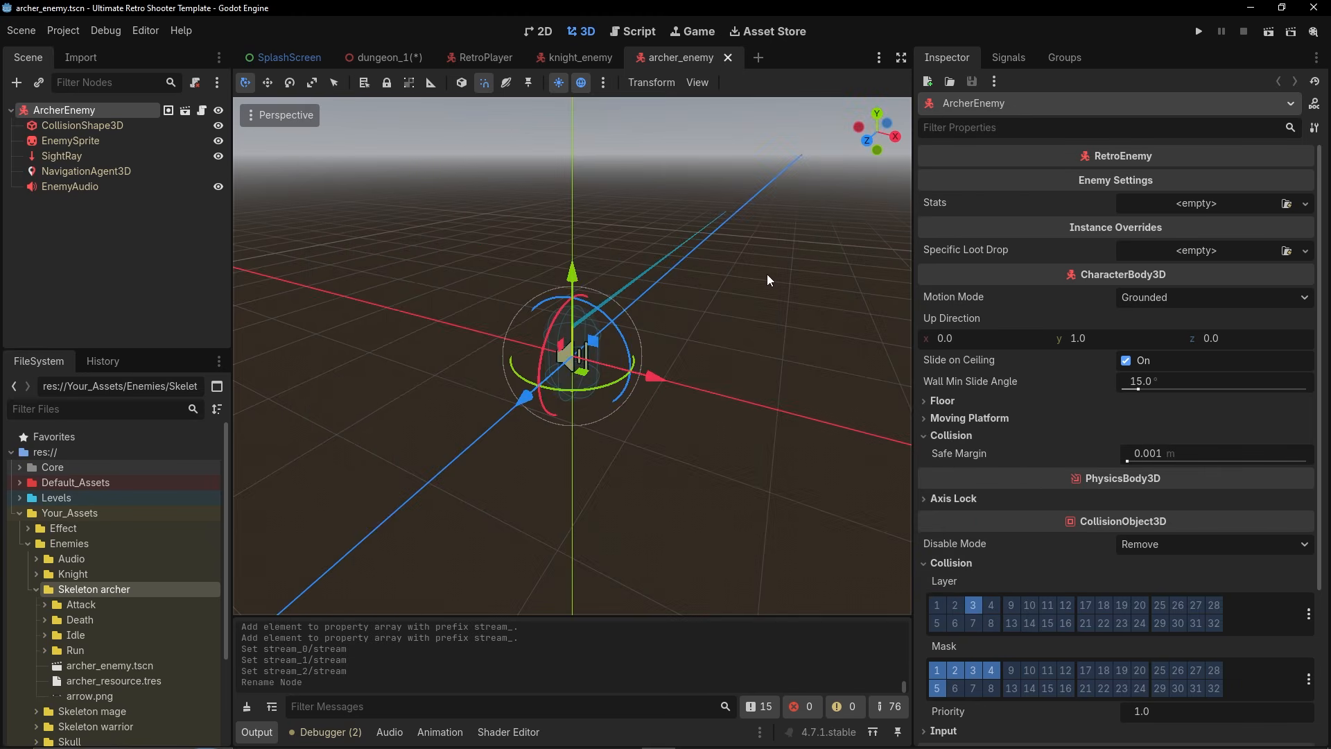
Assign archer_resource.tres as ArcherEnemy's Stats and set the EnemySprite texture to 00.png from the archer's Idle/Front folder.
{"action": "left_click_drag", "start_coordinate": [136, 680], "coordinate": [1045, 366]}
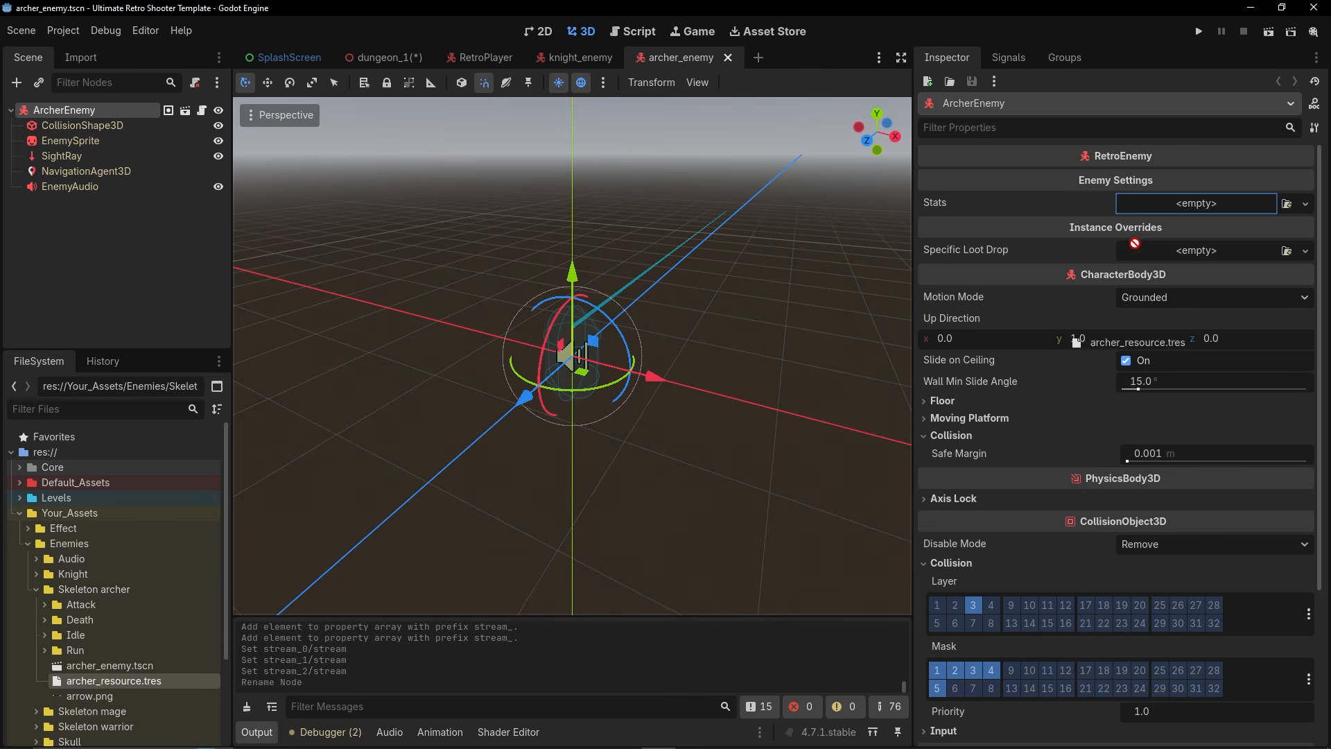
{"action": "left_click_drag", "start_coordinate": [1161, 199], "coordinate": [1172, 198]}
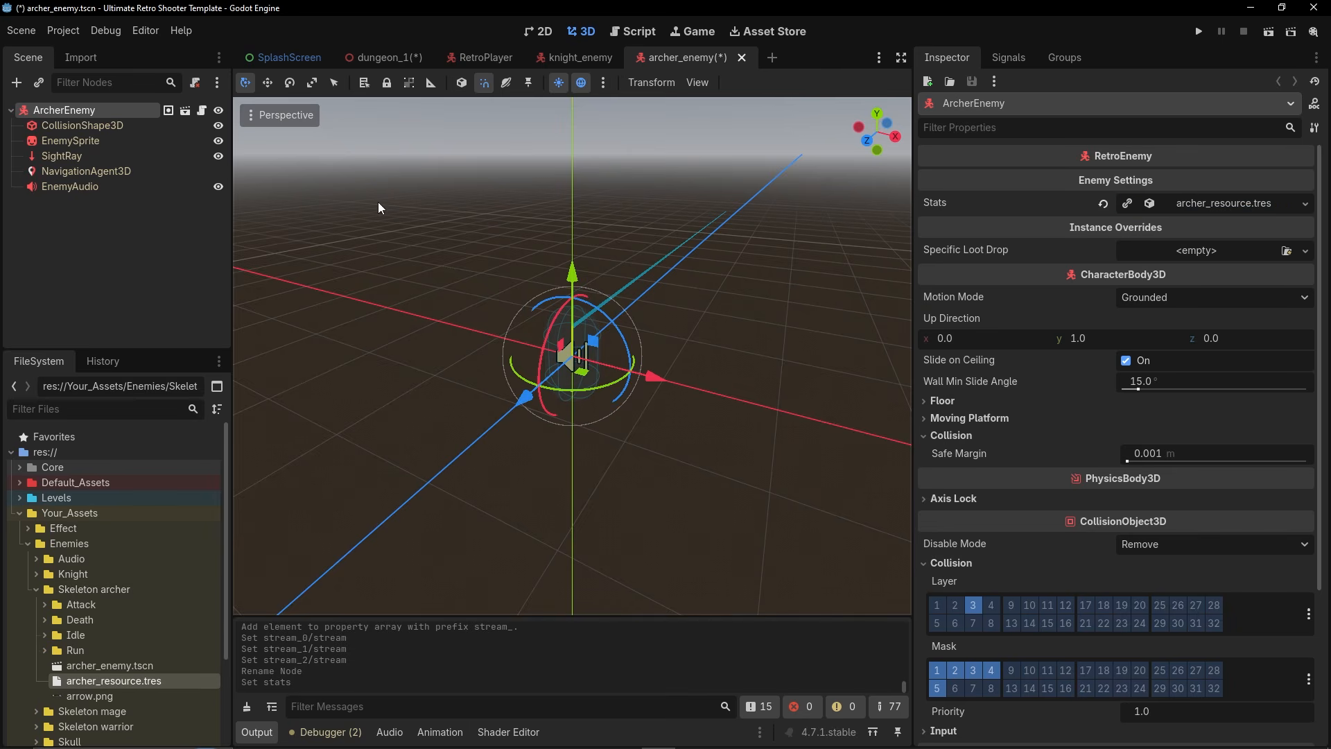
{"action": "left_click", "coordinate": [77, 141]}
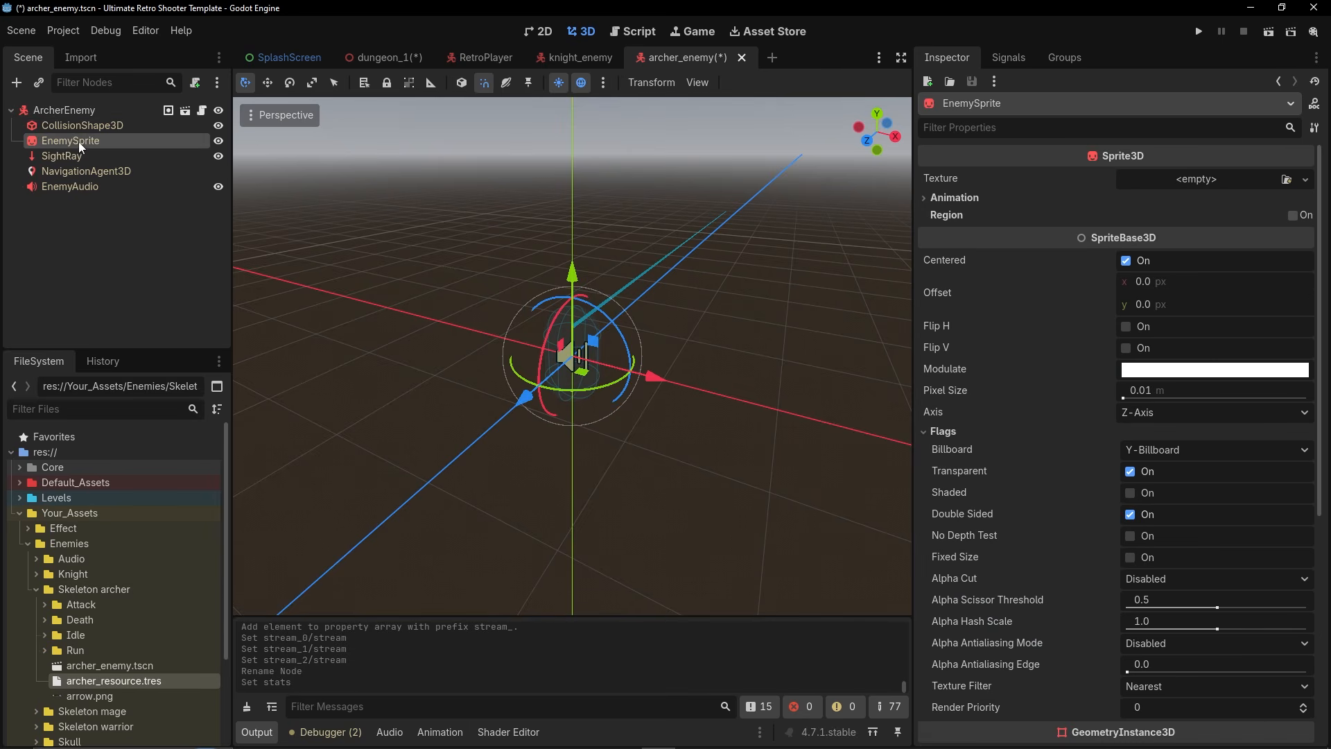
{"action": "double_click", "coordinate": [78, 635]}
{"action": "left_click", "coordinate": [52, 664]}
{"action": "left_click", "coordinate": [96, 681]}
{"action": "left_click_drag", "start_coordinate": [94, 680], "coordinate": [1203, 179]}
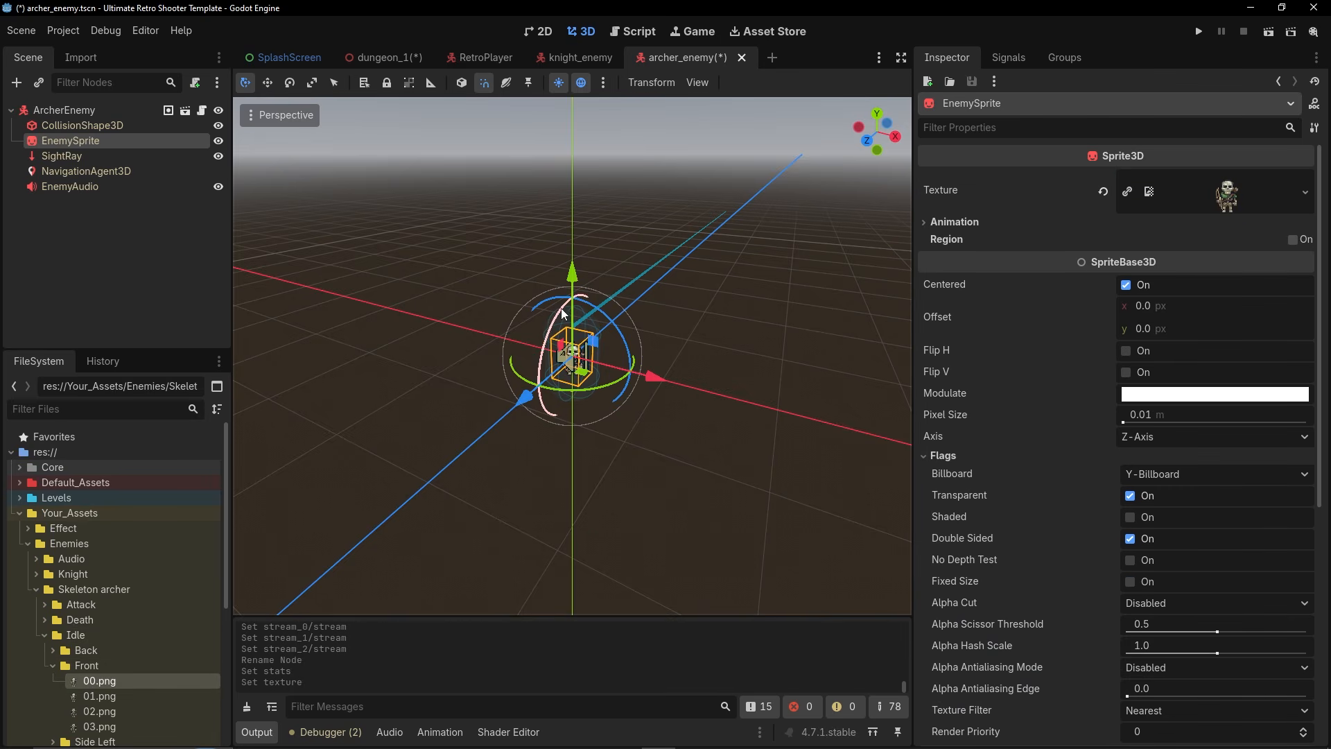
Scale the EnemySprite node uniformly to 3.5.
{"action": "key", "text": "KP_1"}
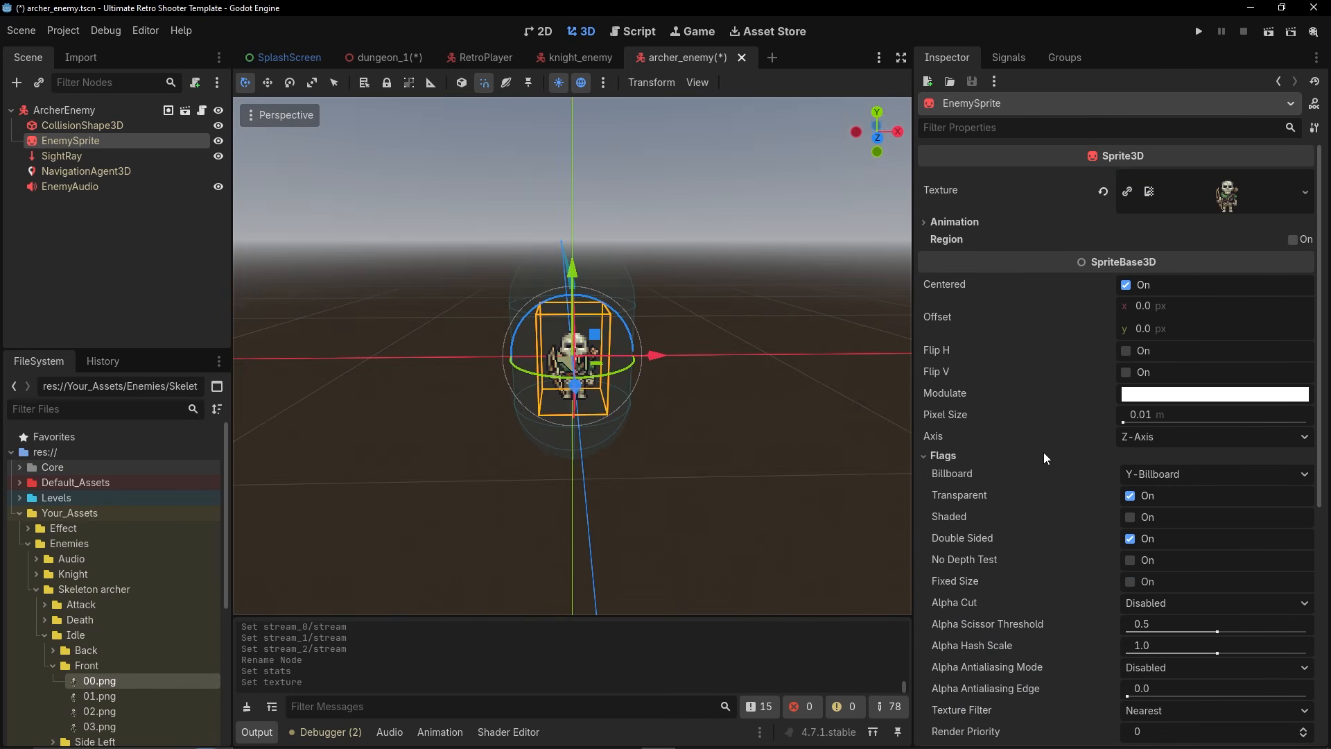
{"action": "scroll", "coordinate": [1040, 430], "scroll_direction": "down", "scroll_amount": 5}
{"action": "left_click", "coordinate": [960, 565]}
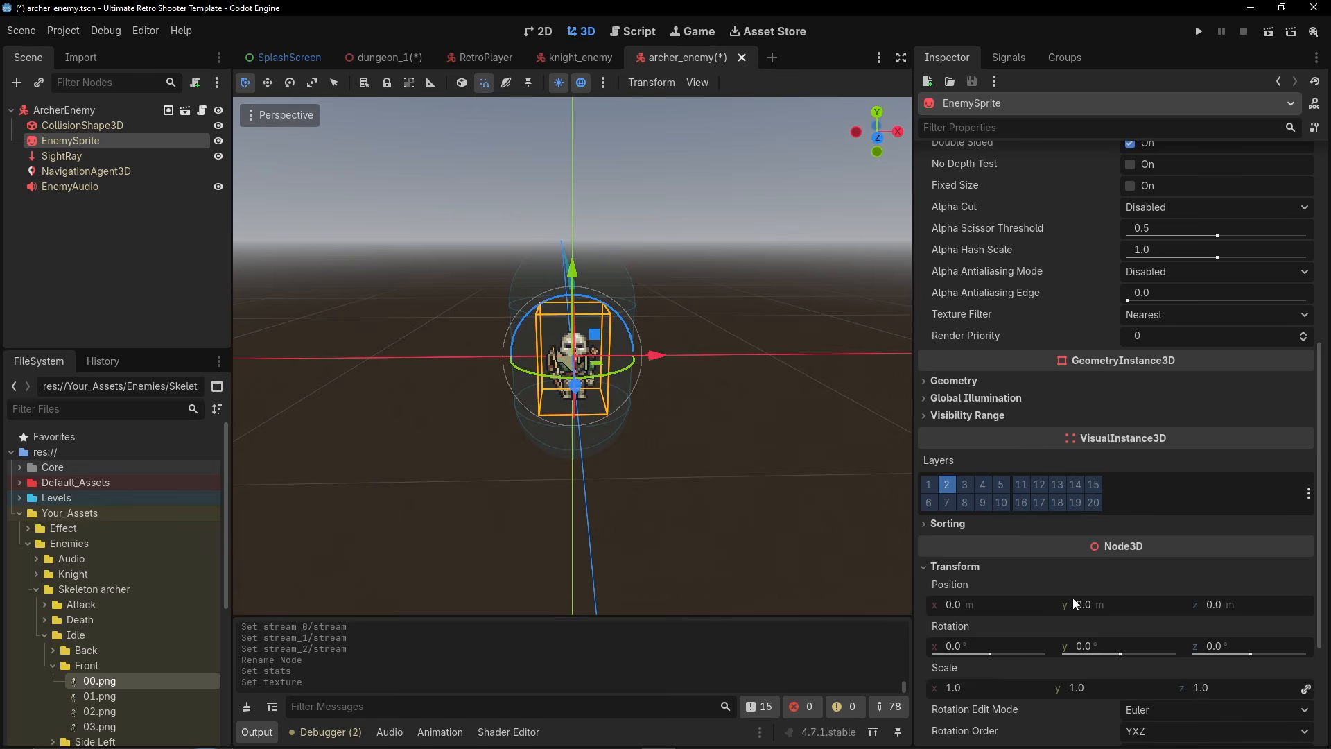
{"action": "left_click", "coordinate": [983, 688]}
{"action": "type", "text": "3.5"}
{"action": "key", "text": "Return"}
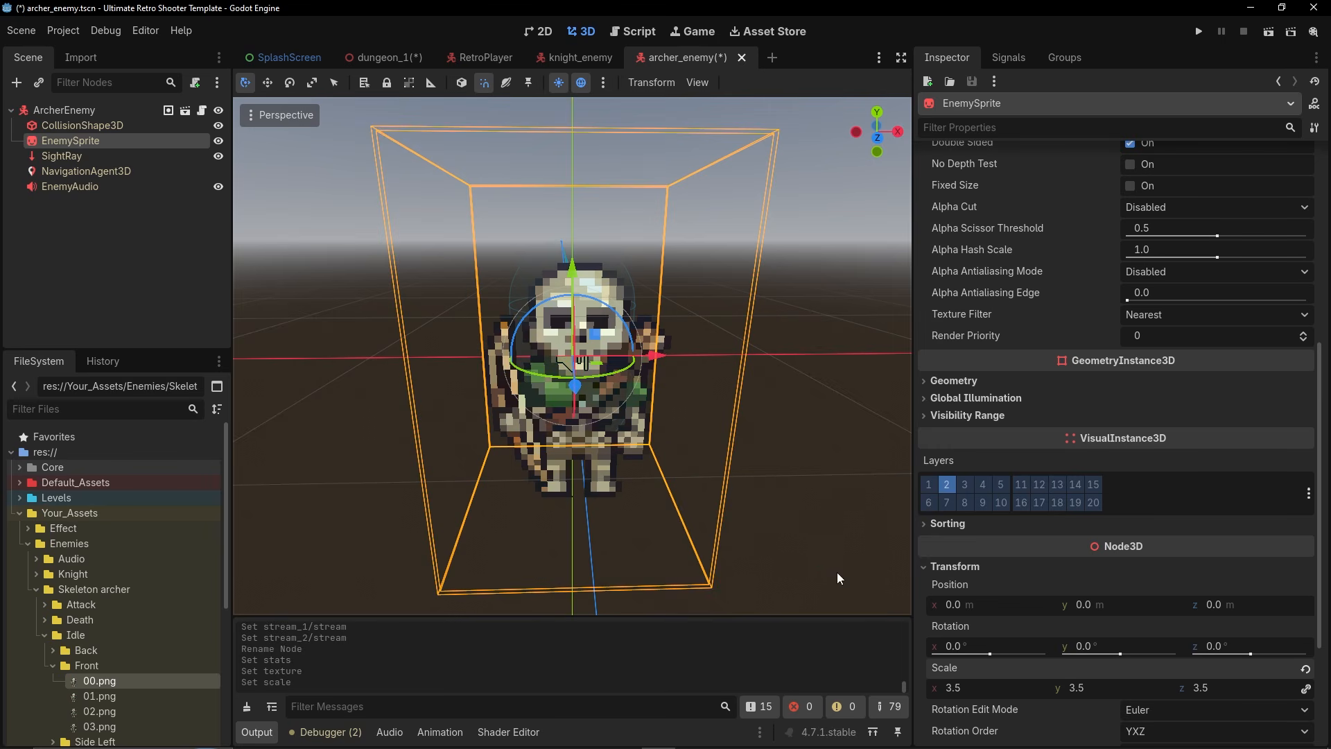
Make the sub-resources of the archer's CollisionShape3D unique.
{"action": "middle_click_drag", "start_coordinate": [663, 430], "coordinate": [644, 413]}
{"action": "left_click", "coordinate": [876, 137]}
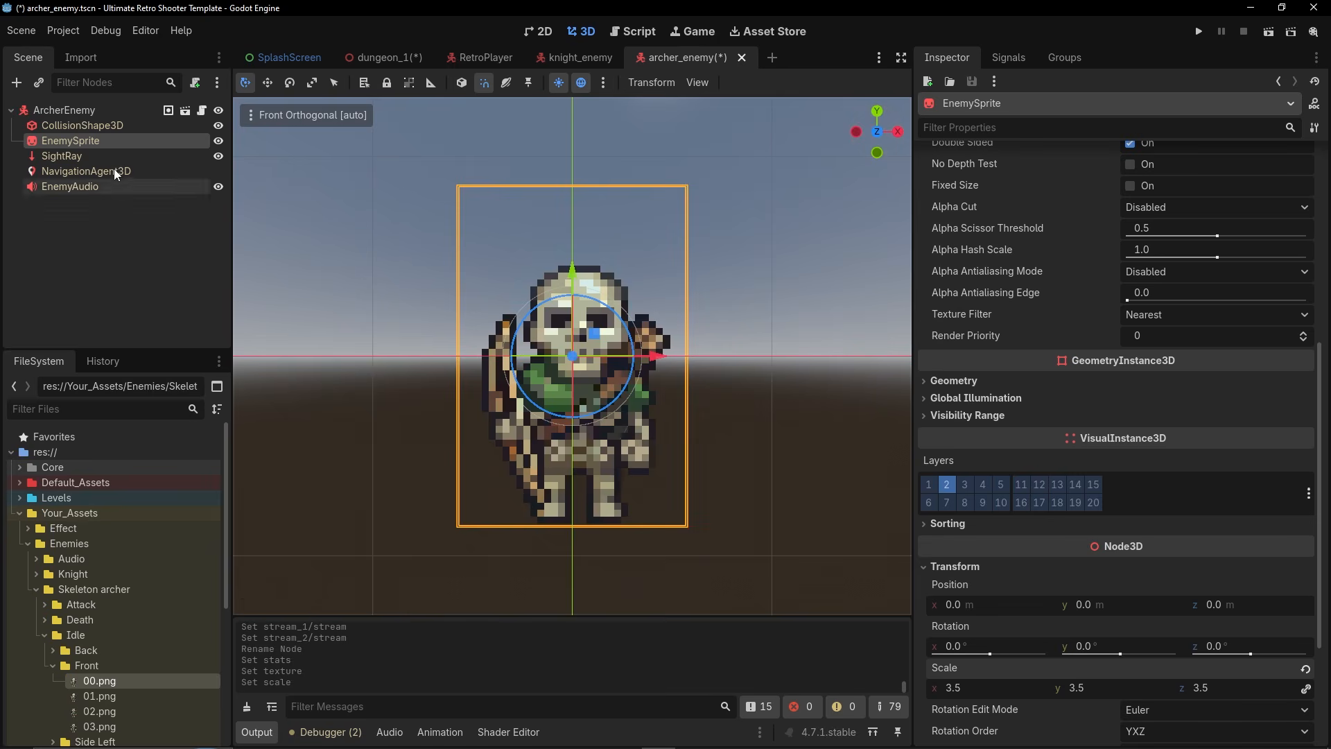
{"action": "left_click", "coordinate": [93, 125]}
{"action": "left_click", "coordinate": [1314, 128]}
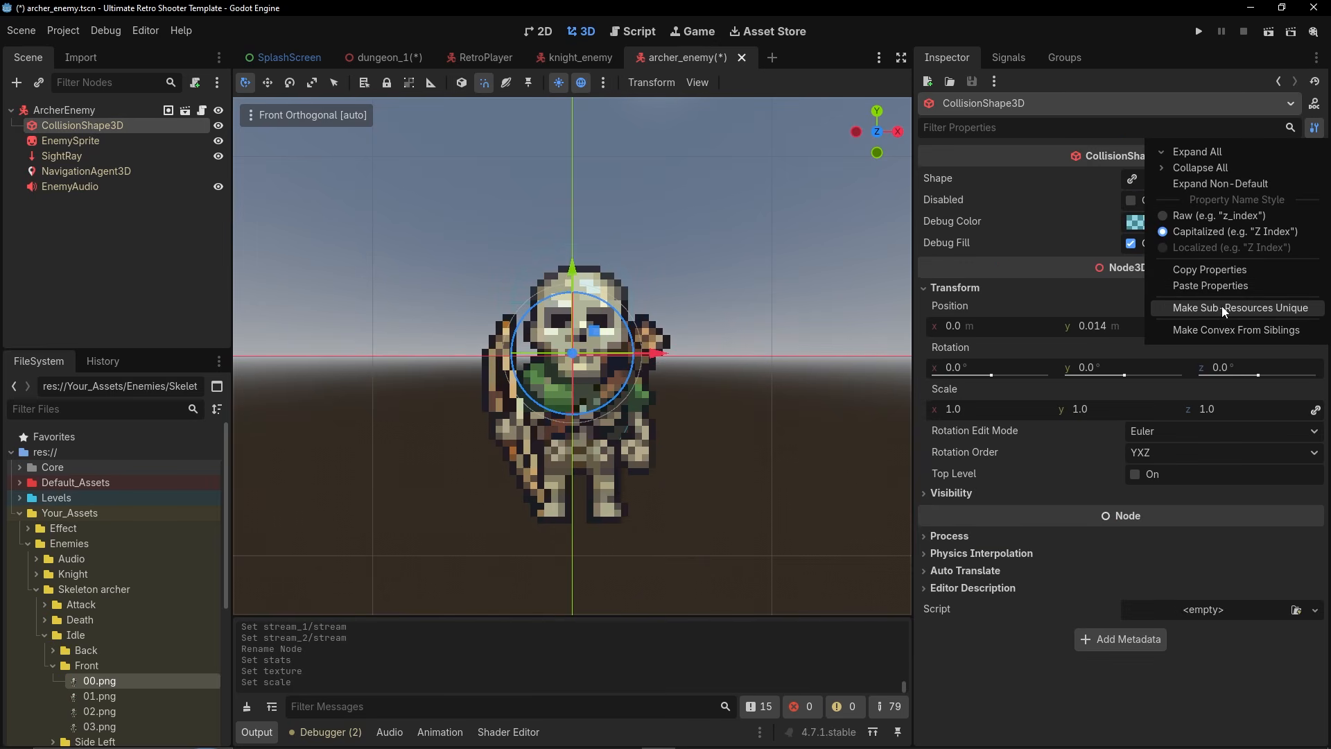
{"action": "left_click", "coordinate": [1224, 310]}
{"action": "left_click", "coordinate": [580, 468]}
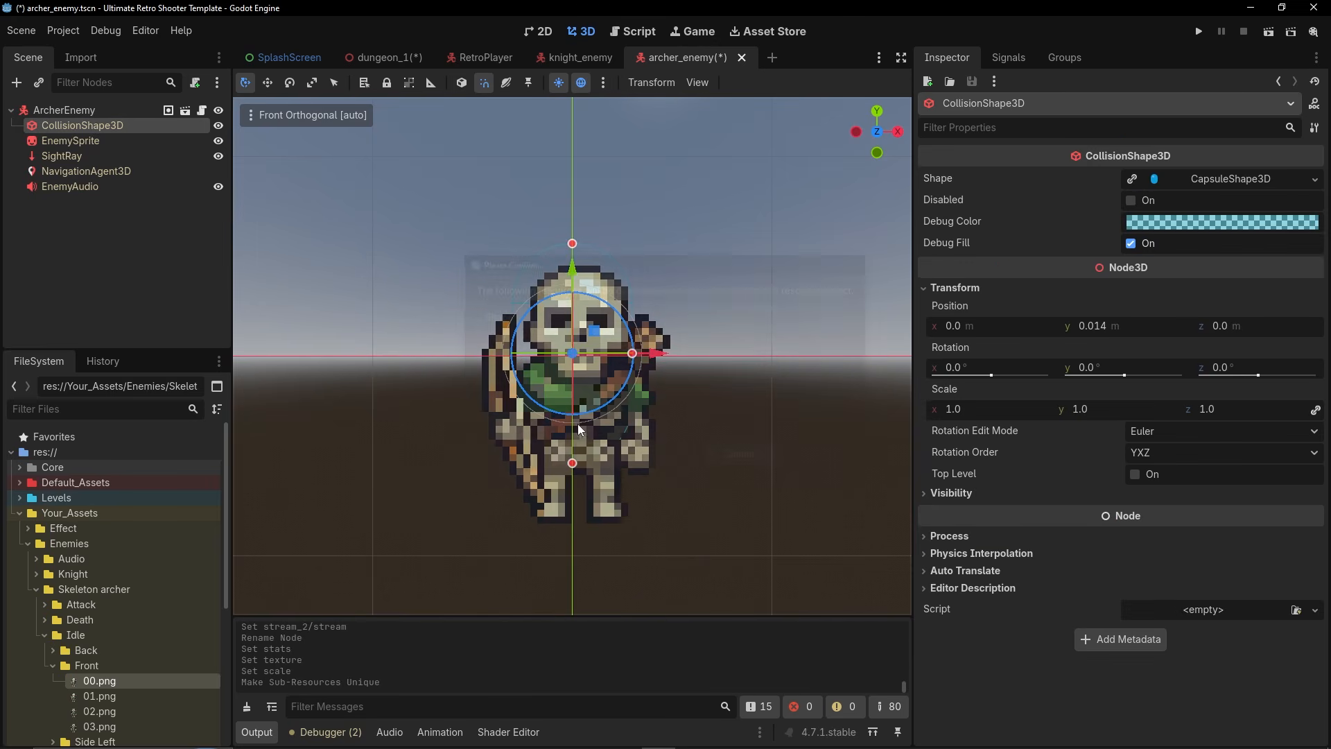
Lower the upper end of the archer's collision capsule to the top of the skeleton's head.
{"action": "left_click_drag", "start_coordinate": [572, 244], "coordinate": [571, 255]}
{"action": "key", "text": "ctrl+z"}
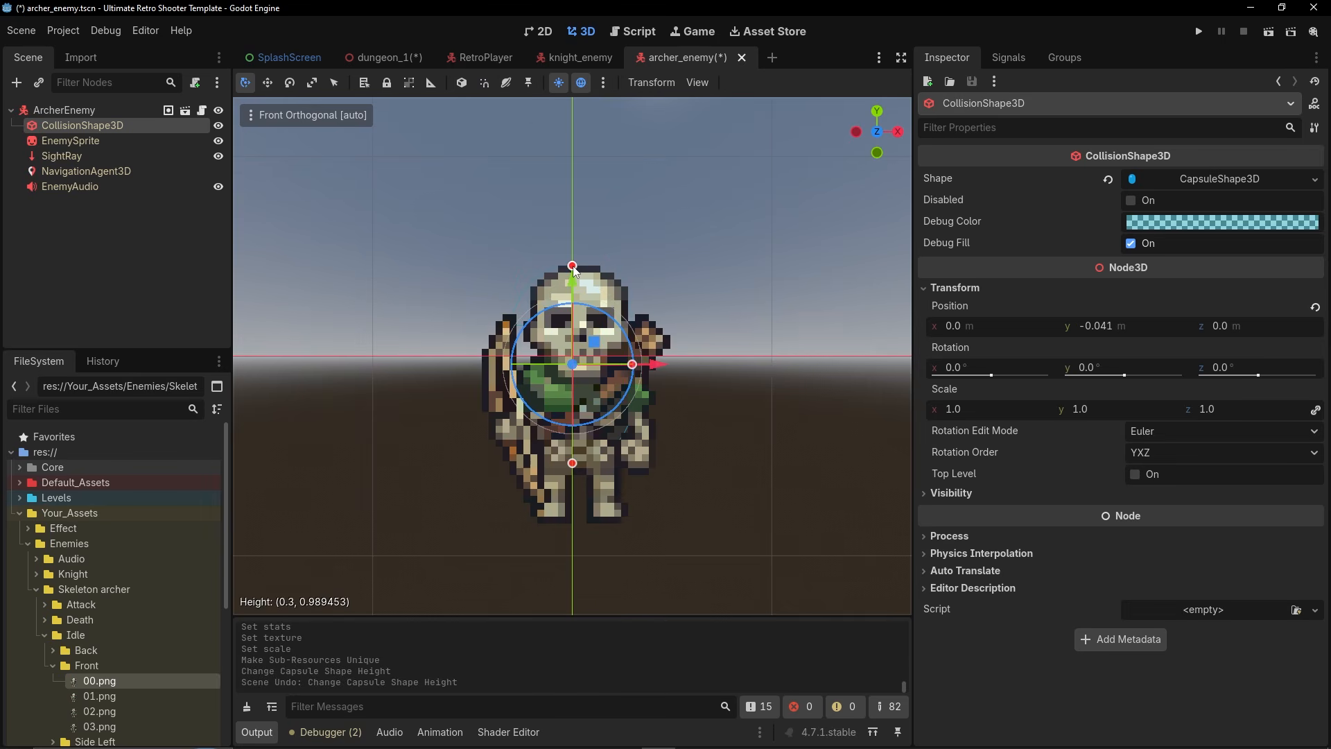
{"action": "scroll", "coordinate": [581, 499], "scroll_direction": "up", "scroll_amount": 3}
{"action": "mouse_move", "coordinate": [575, 528]}
{"action": "middle_mouse_down"}
{"action": "mouse_move", "coordinate": [578, 514]}
{"action": "mouse_move", "coordinate": [577, 532]}
{"action": "middle_mouse_up"}
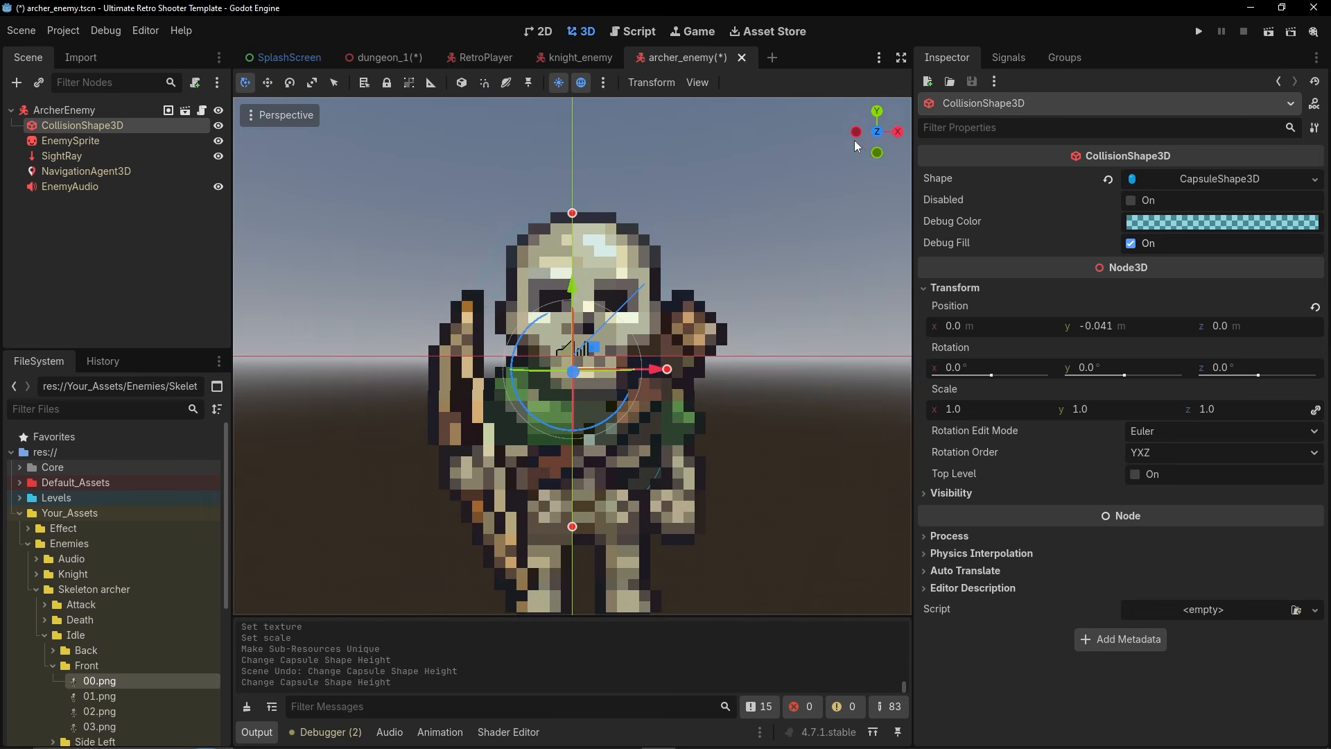
Extend the collision capsule down to the archer's feet, widen its radius to cover the body, and save the scene.
{"action": "left_click", "coordinate": [877, 132]}
{"action": "left_click_drag", "start_coordinate": [580, 371], "coordinate": [592, 496]}
{"action": "left_click_drag", "start_coordinate": [676, 292], "coordinate": [718, 295]}
{"action": "middle_click_drag", "start_coordinate": [650, 246], "coordinate": [637, 267]}
{"action": "scroll", "coordinate": [646, 256], "scroll_direction": "down", "scroll_amount": 5}
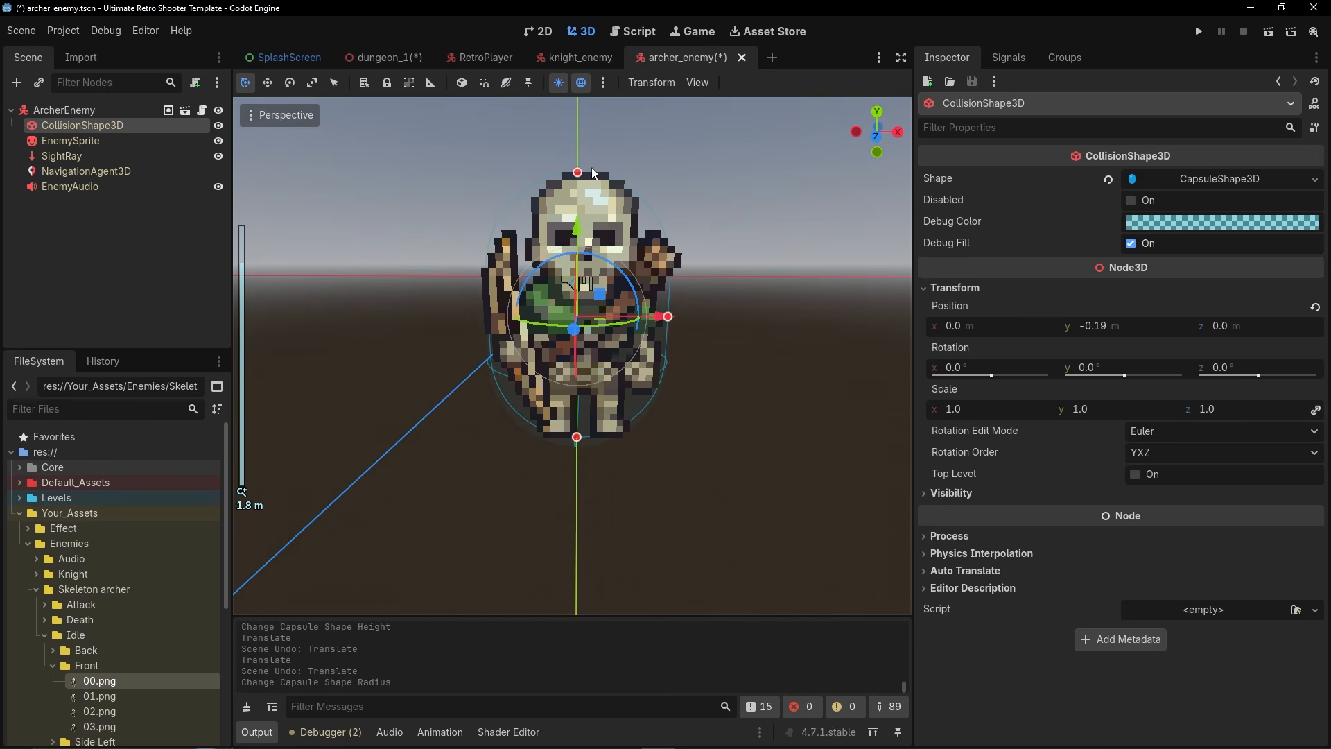
{"action": "left_click_drag", "start_coordinate": [578, 172], "coordinate": [579, 169]}
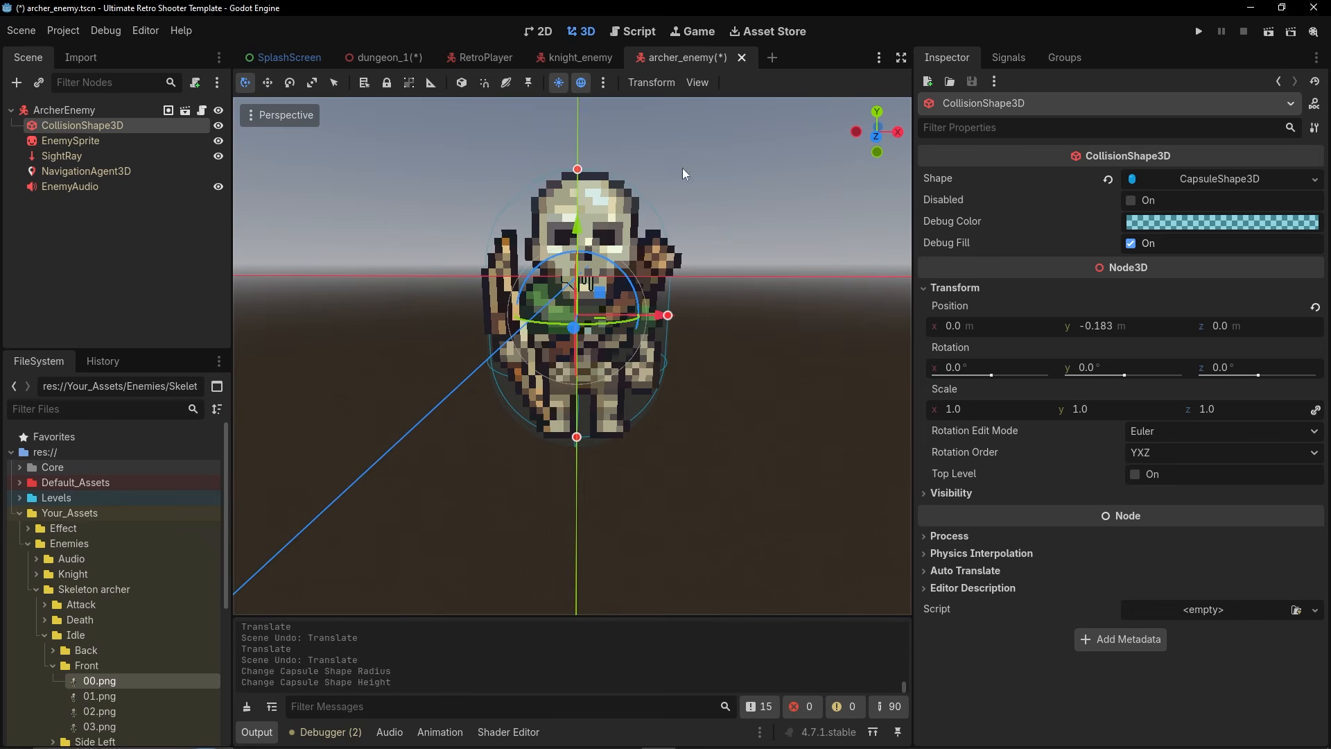
{"action": "left_click", "coordinate": [876, 136]}
{"action": "middle_click_drag", "start_coordinate": [593, 311], "coordinate": [514, 363]}
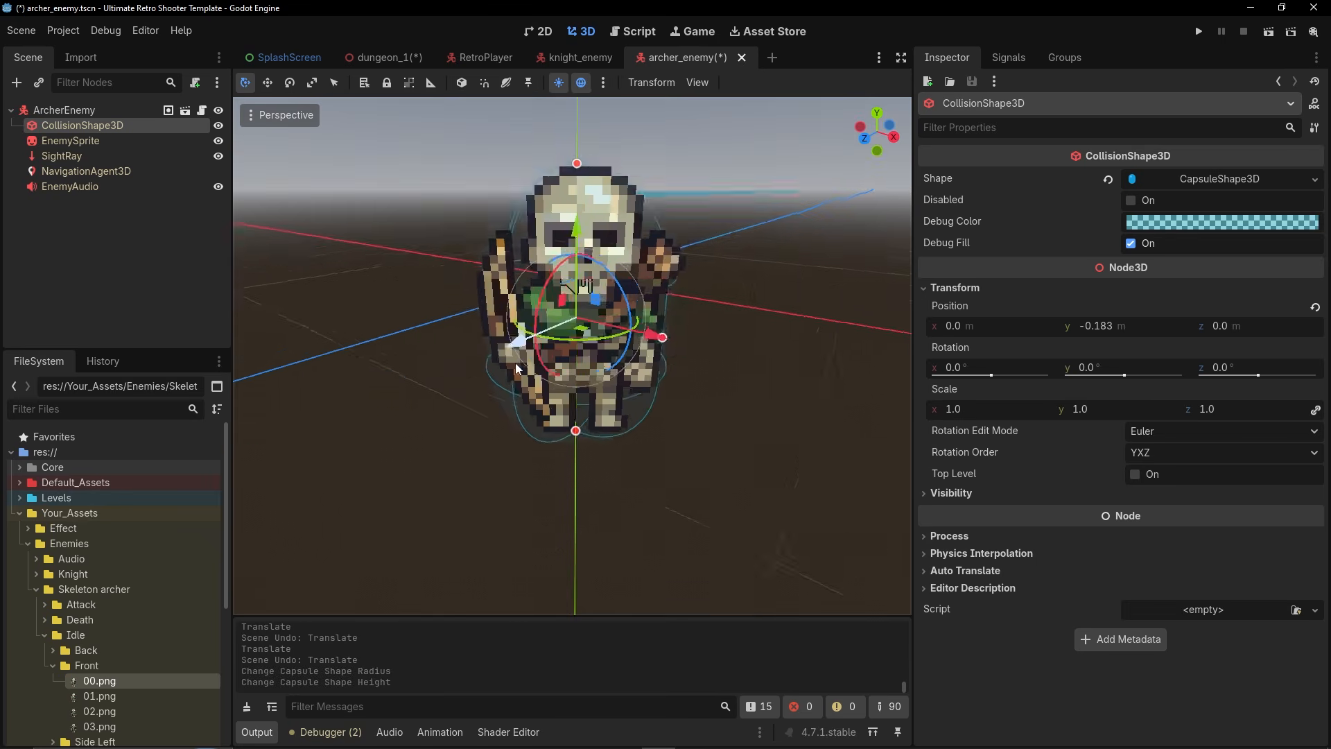
{"action": "scroll", "coordinate": [514, 364], "scroll_direction": "down", "scroll_amount": 5}
{"action": "key", "text": "ctrl+s"}
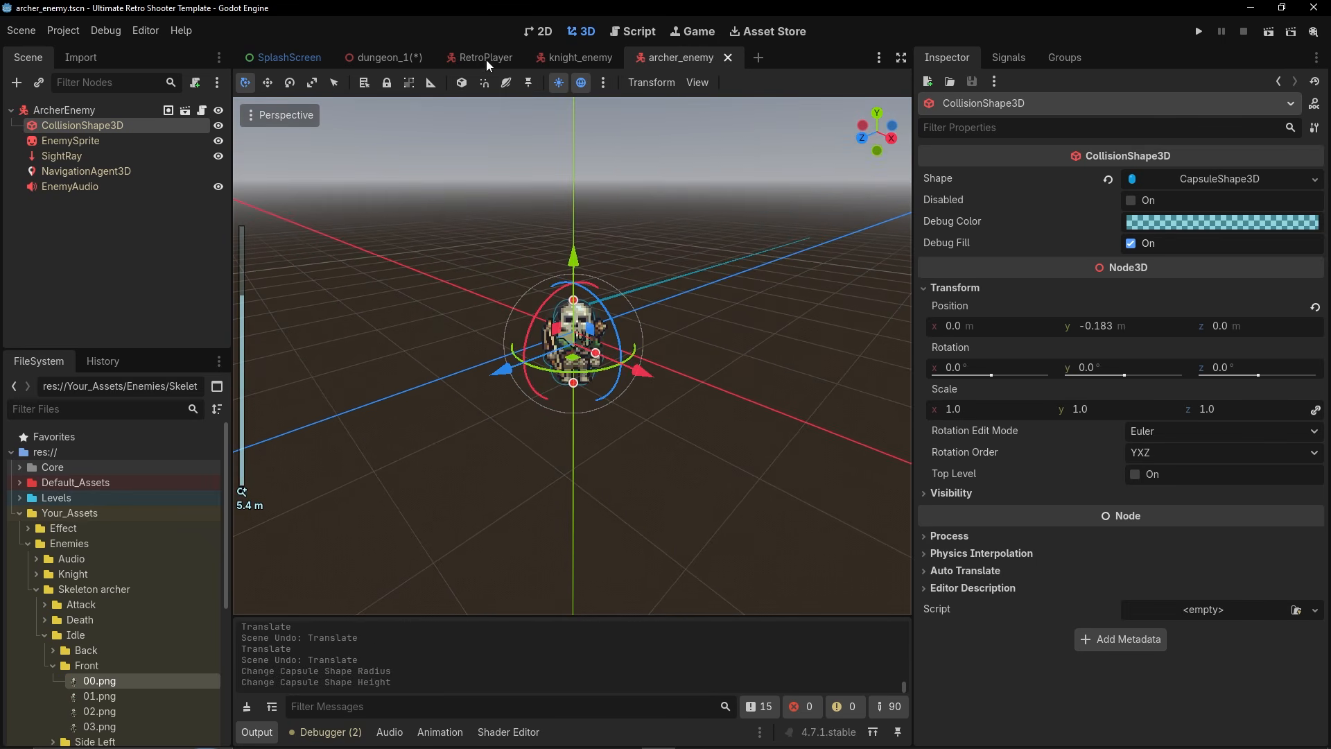
Place an instance of archer_enemy.tscn on the floor of the dungeon_1 scene near the existing enemy.
{"action": "left_click", "coordinate": [485, 58]}
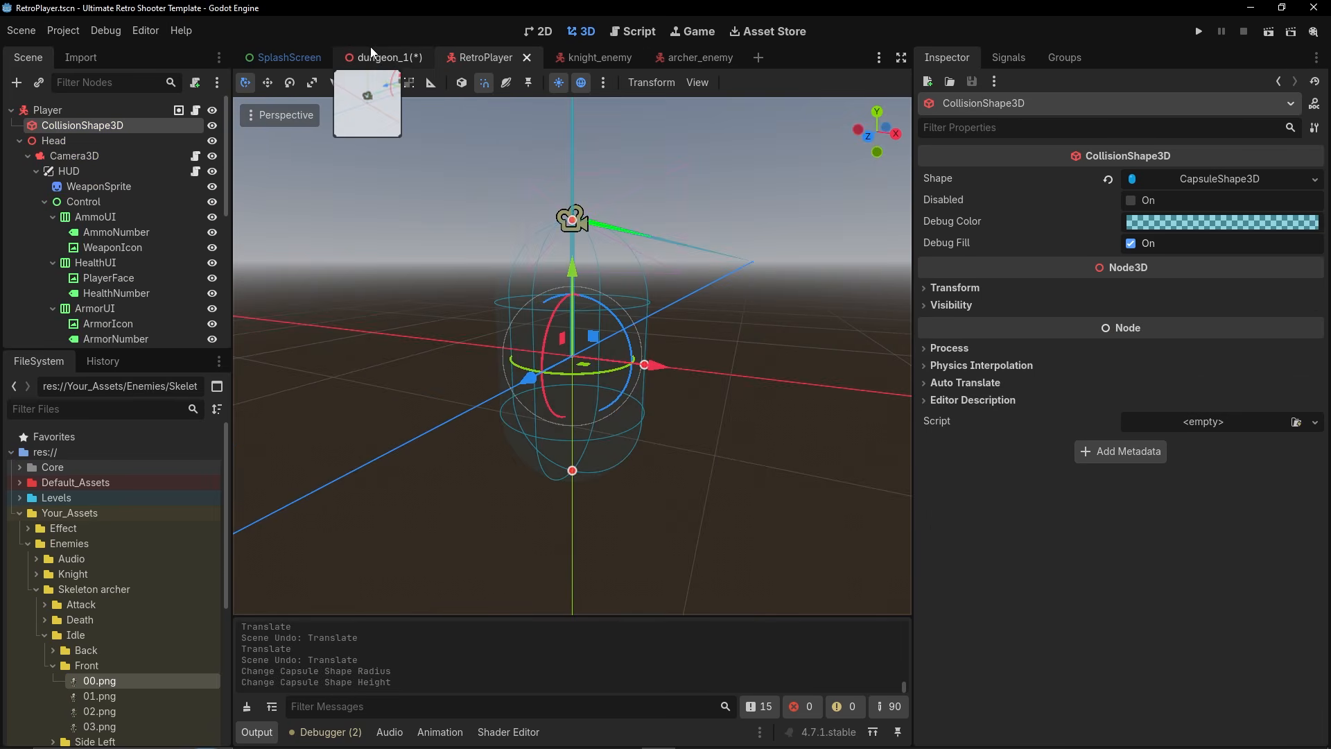
{"action": "left_click", "coordinate": [378, 57]}
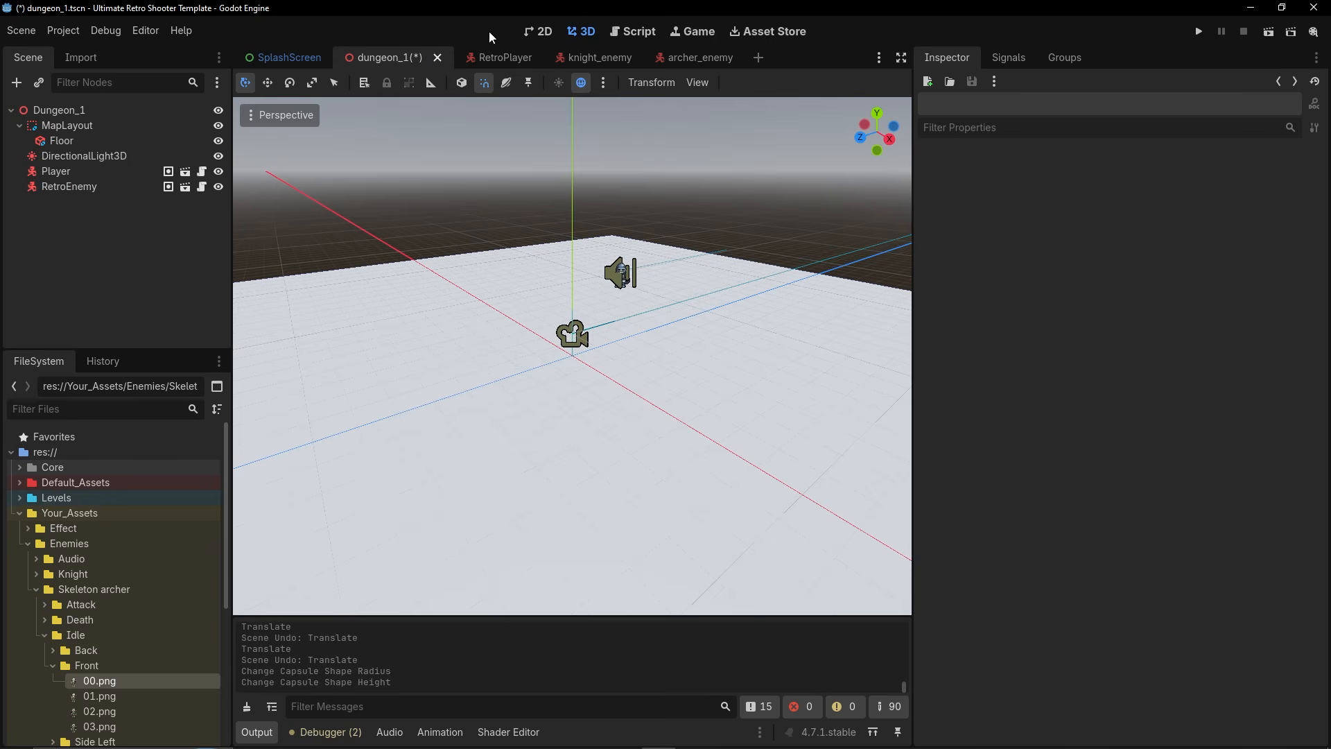
{"action": "left_click", "coordinate": [53, 665]}
{"action": "left_click", "coordinate": [44, 635]}
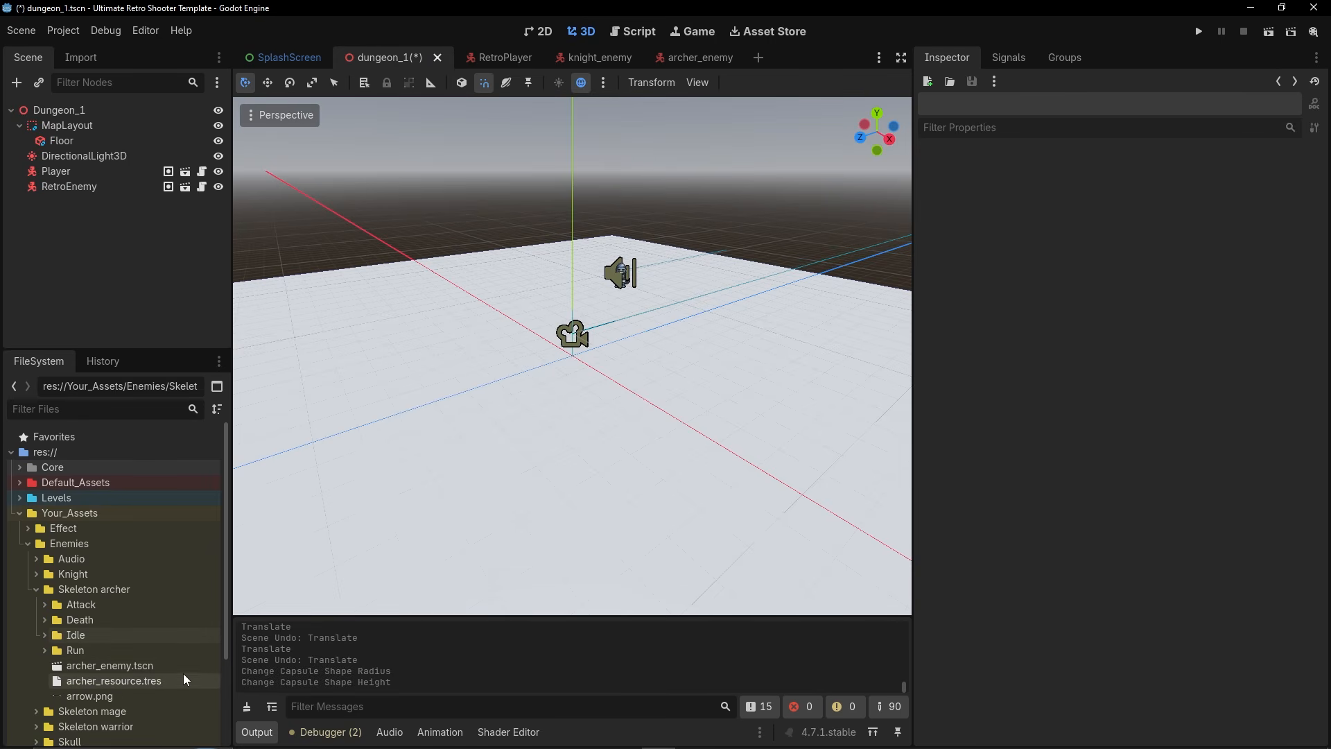
{"action": "left_click_drag", "start_coordinate": [131, 663], "coordinate": [677, 324]}
Run the dungeon_1 scene, sidestep in front of the archer to test its movement and projectiles, and quit the game.
{"action": "left_click", "coordinate": [1268, 33]}
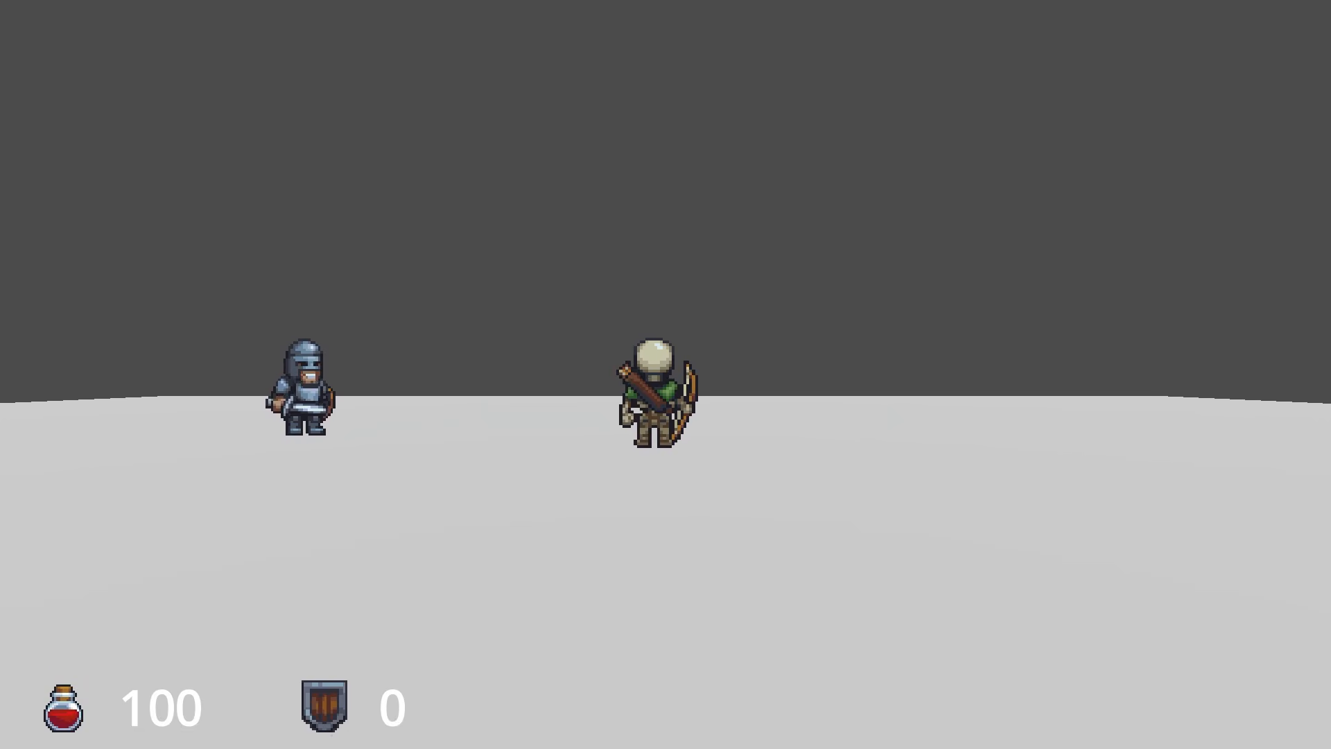
{"action": "key", "text": "d"}
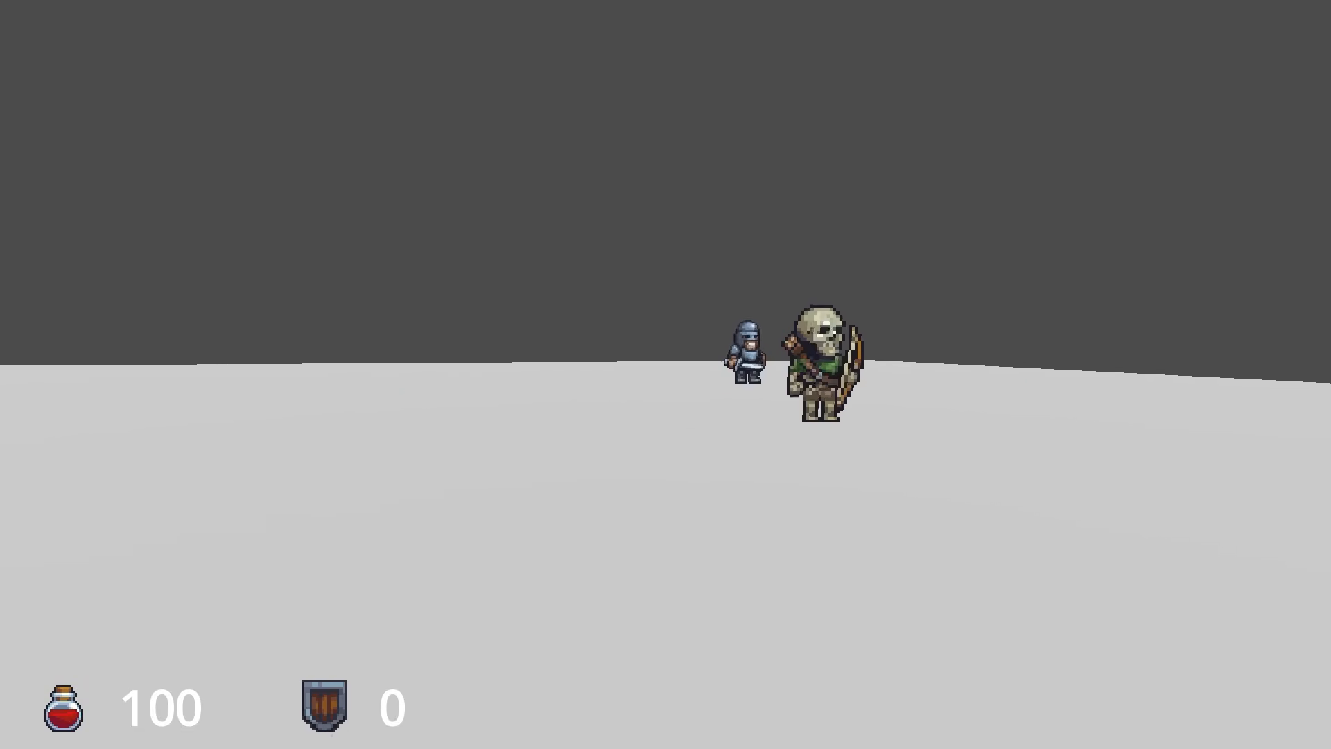
{"action": "key", "text": "d"}
{"action": "key", "text": "s"}
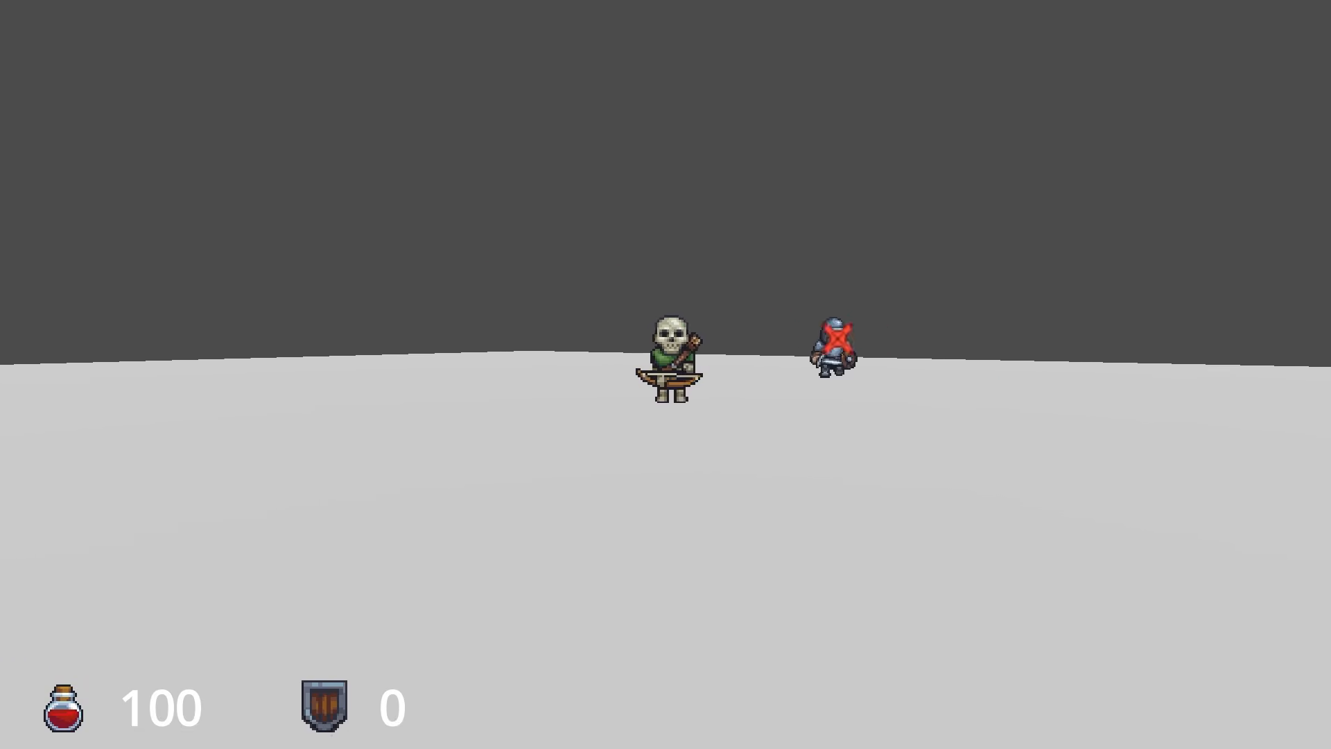
{"action": "key", "text": "d"}
{"action": "key", "text": "a"}
{"action": "key", "text": "d"}
{"action": "key", "text": "a"}
{"action": "key", "text": "d"}
{"action": "key", "text": "a"}
{"action": "key", "text": "d"}
{"action": "key", "text": "a"}
{"action": "key", "text": "Escape"}
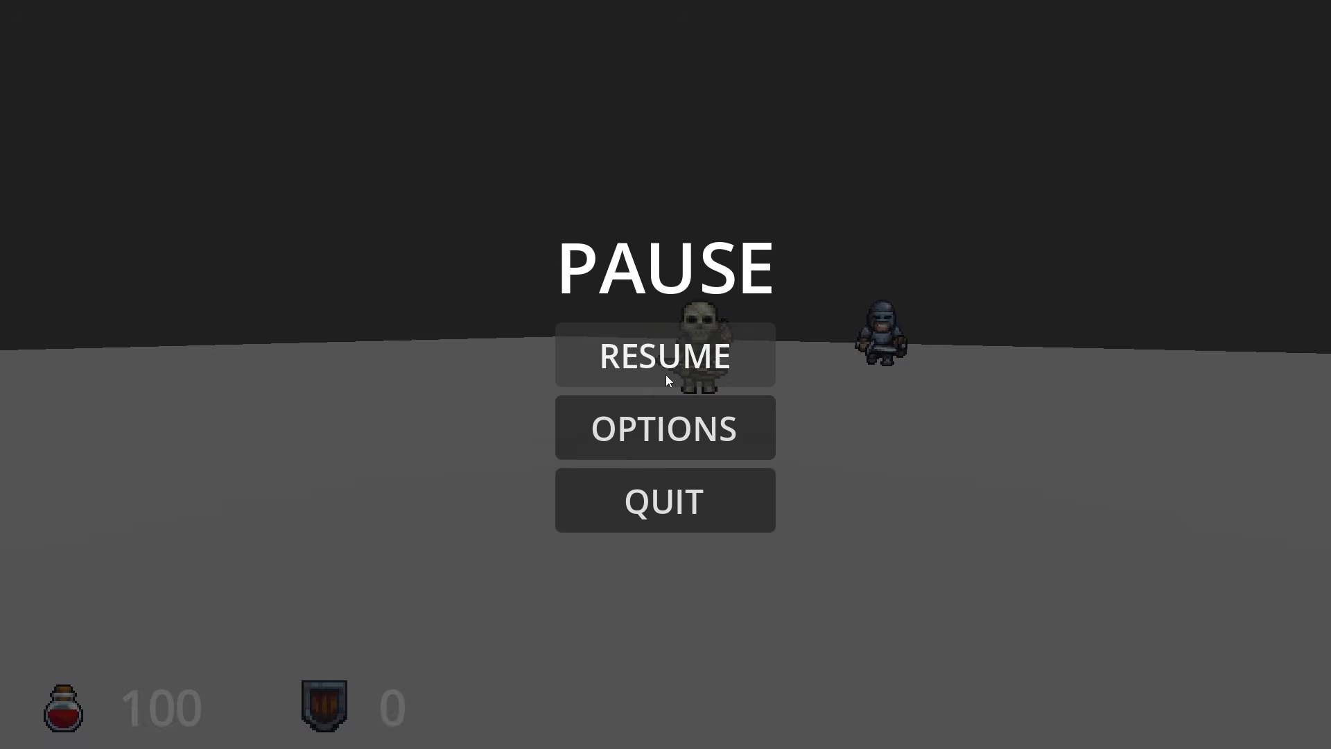
{"action": "left_click", "coordinate": [665, 500]}
{"action": "left_click", "coordinate": [659, 585]}
Set the Projectile Height in archer_resource.tres's Ranged Settings to 0.1.
{"action": "double_click", "coordinate": [113, 681]}
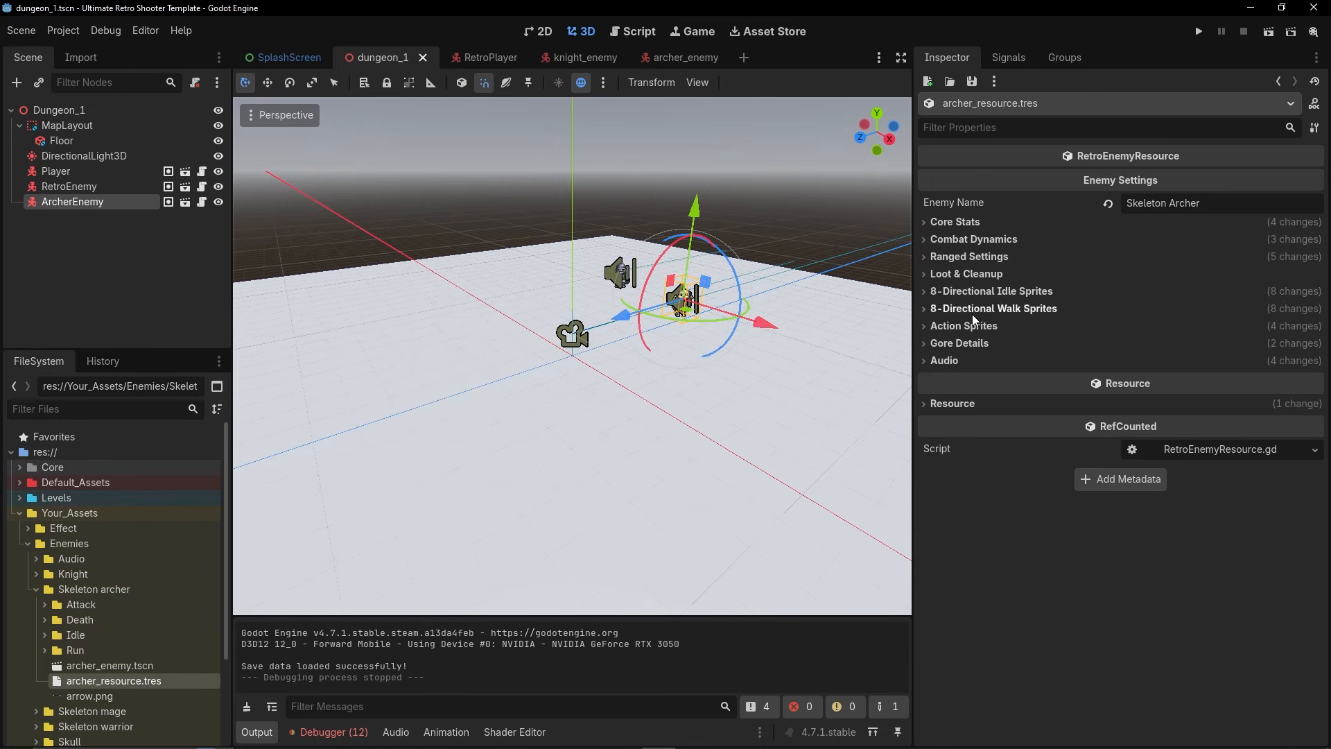
{"action": "left_click", "coordinate": [968, 257]}
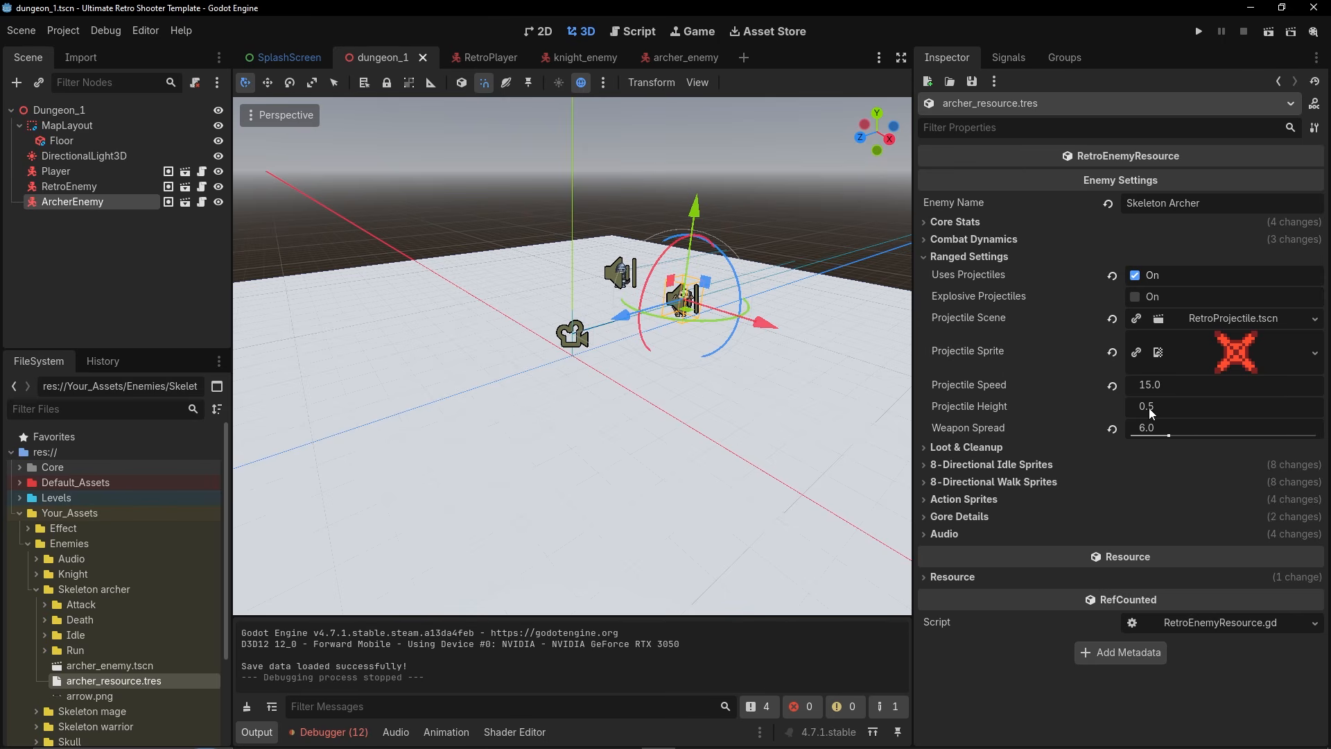
{"action": "left_click", "coordinate": [1171, 407]}
{"action": "type", "text": "0.1"}
{"action": "key", "text": "Return"}
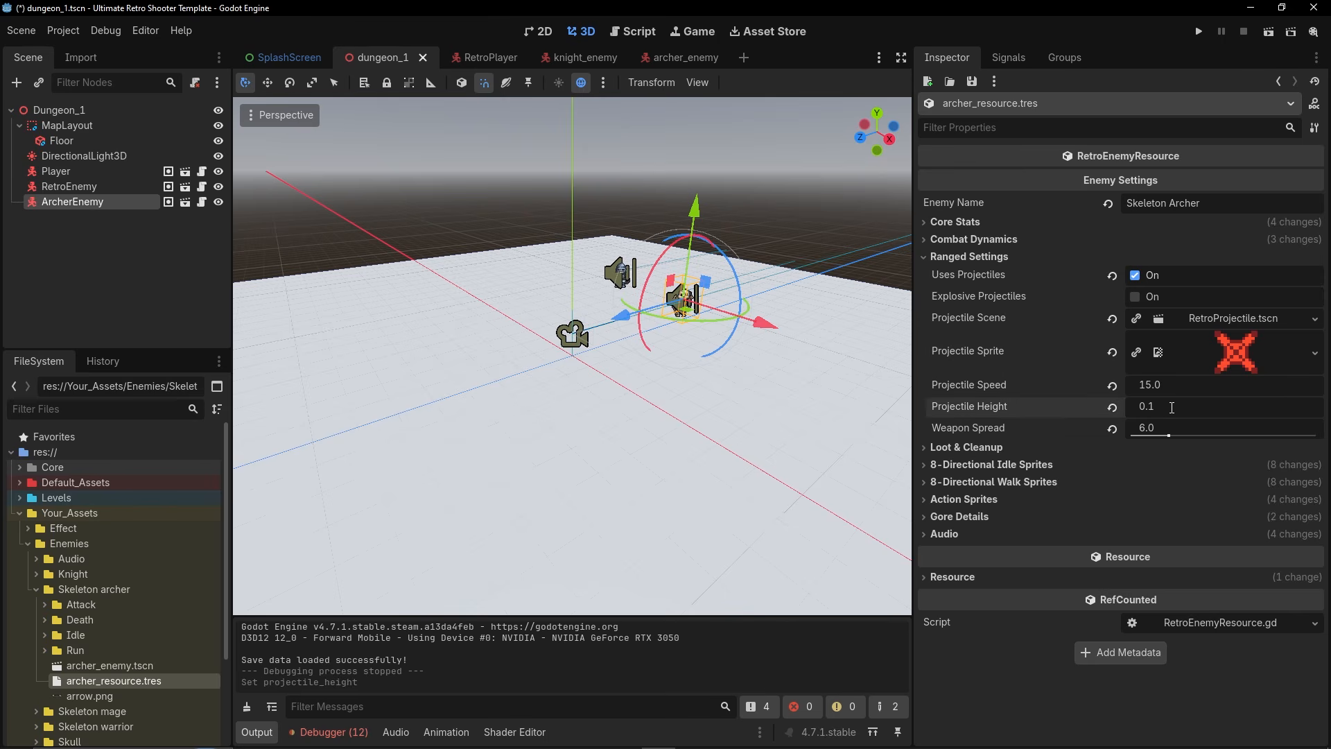
Run dungeon_1 again to check the archer's shots at the new projectile height, and quit the game.
{"action": "left_click", "coordinate": [1269, 33]}
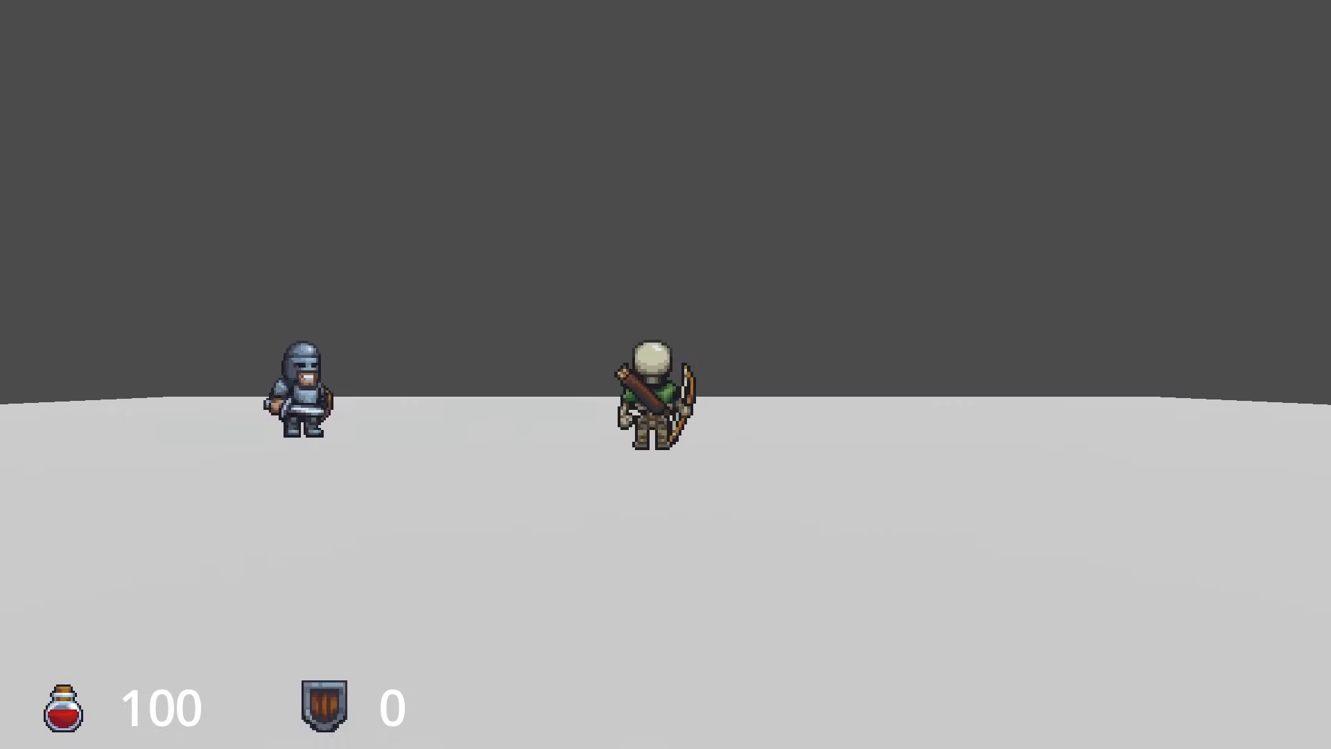
{"action": "key", "text": "d"}
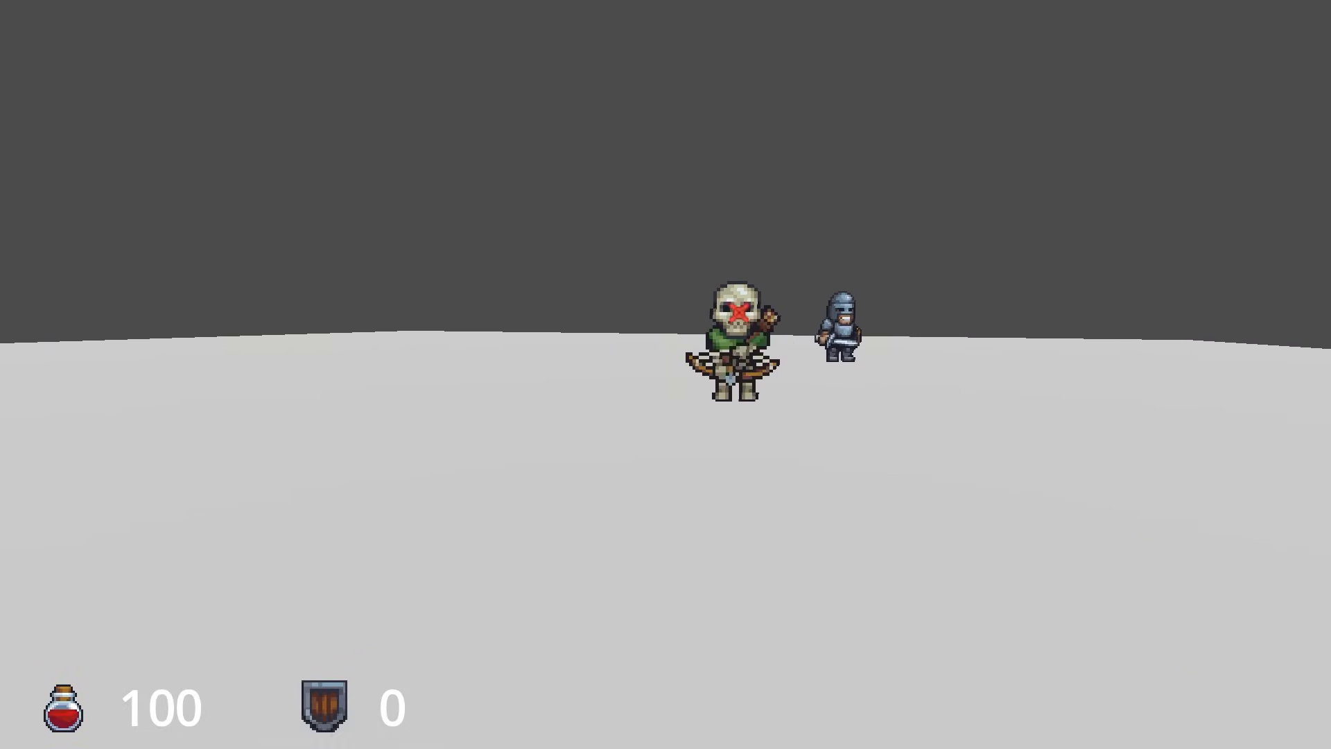
{"action": "key", "text": "a"}
{"action": "key", "text": "d"}
{"action": "key", "text": "a"}
{"action": "key", "text": "d"}
{"action": "key", "text": "a"}
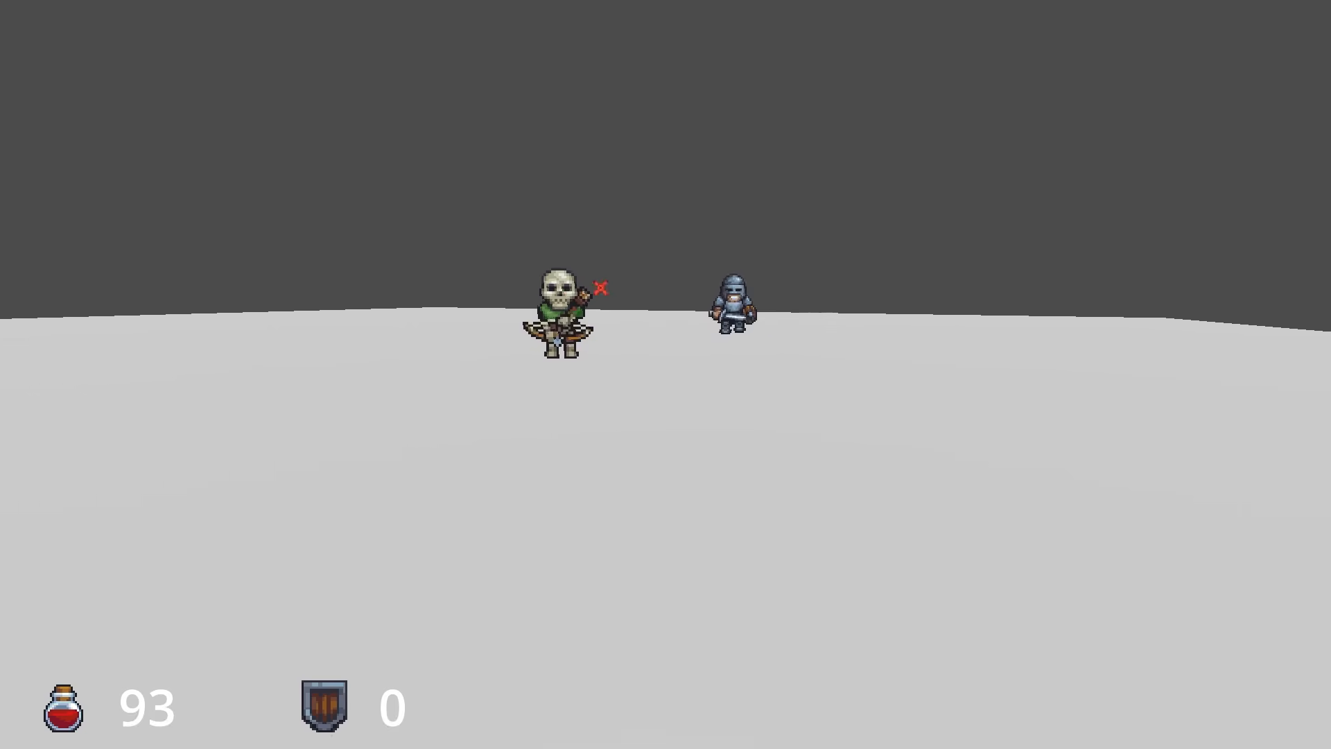
{"action": "key", "text": "Escape"}
{"action": "left_click", "coordinate": [670, 500]}
{"action": "left_click", "coordinate": [649, 567]}
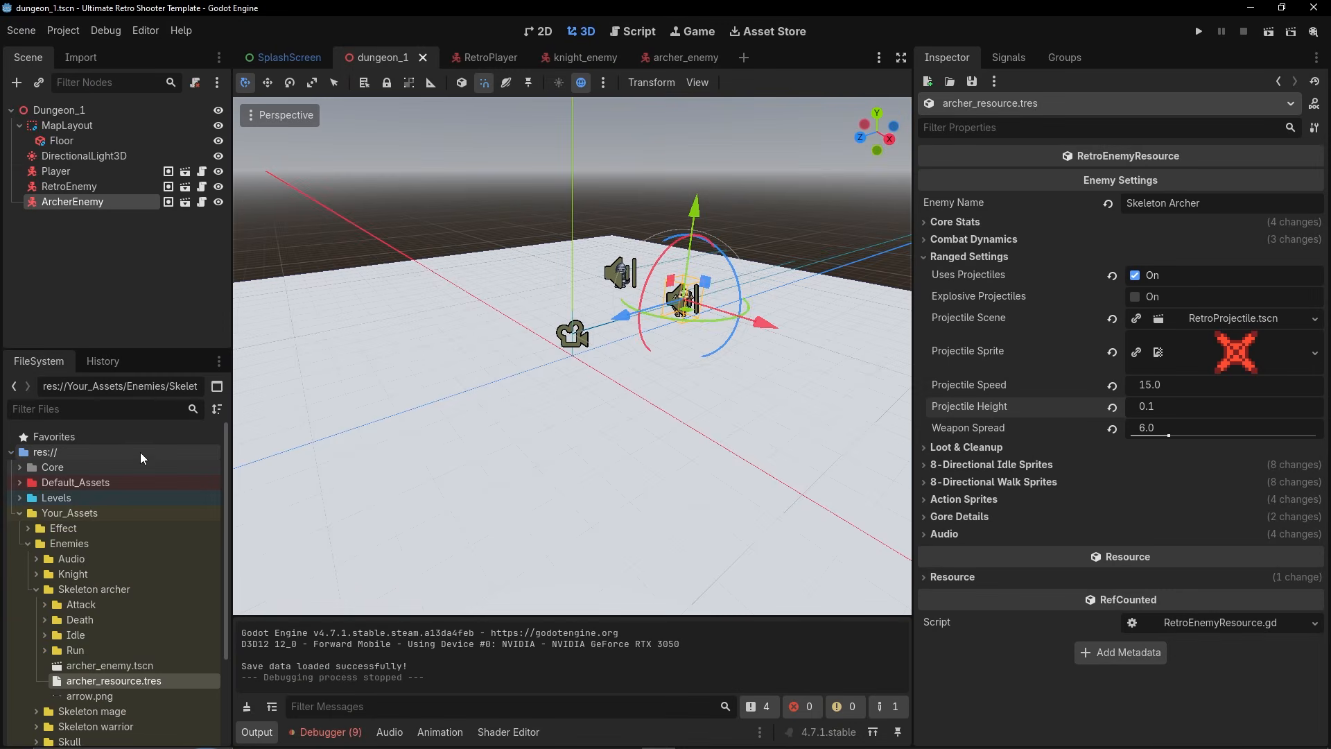
Find RetroProjectile.tscn by filtering the project files for "project" and create a new inherited scene from it.
{"action": "left_click", "coordinate": [58, 410]}
{"action": "type", "text": "project"}
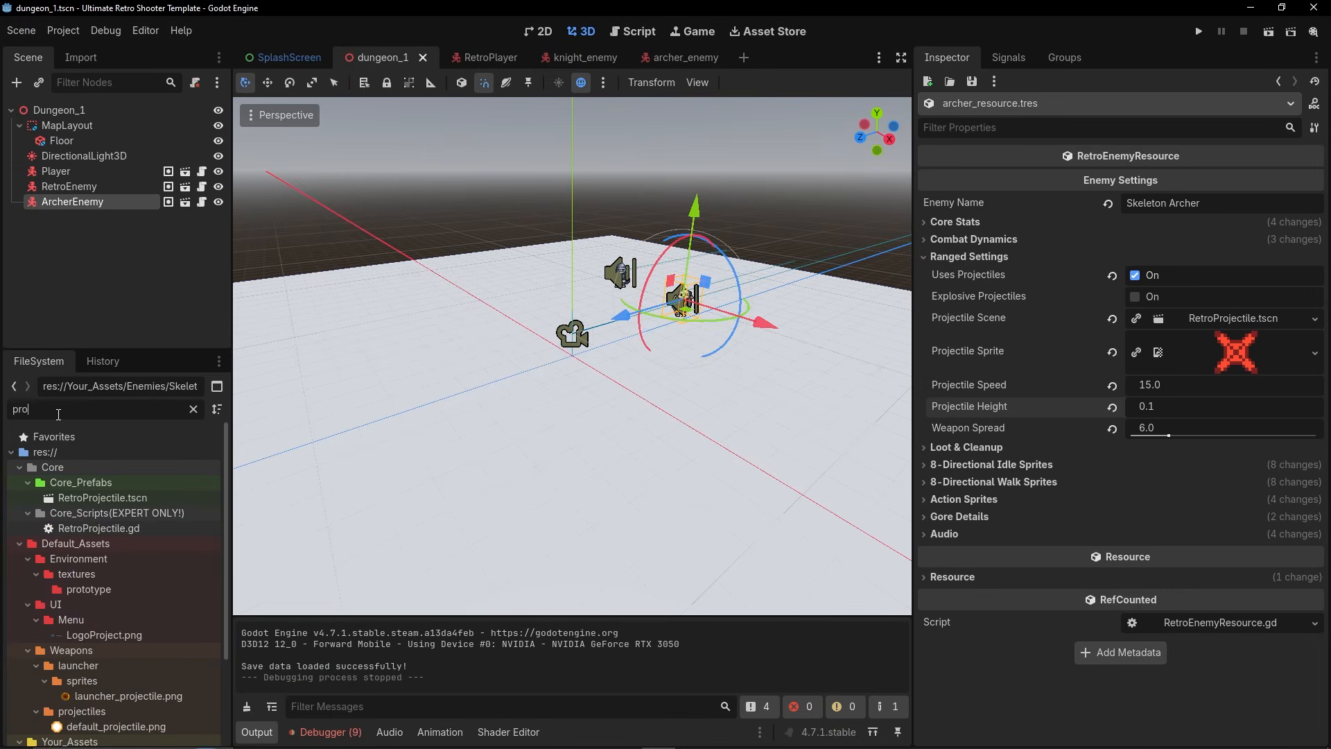
{"action": "right_click", "coordinate": [116, 497]}
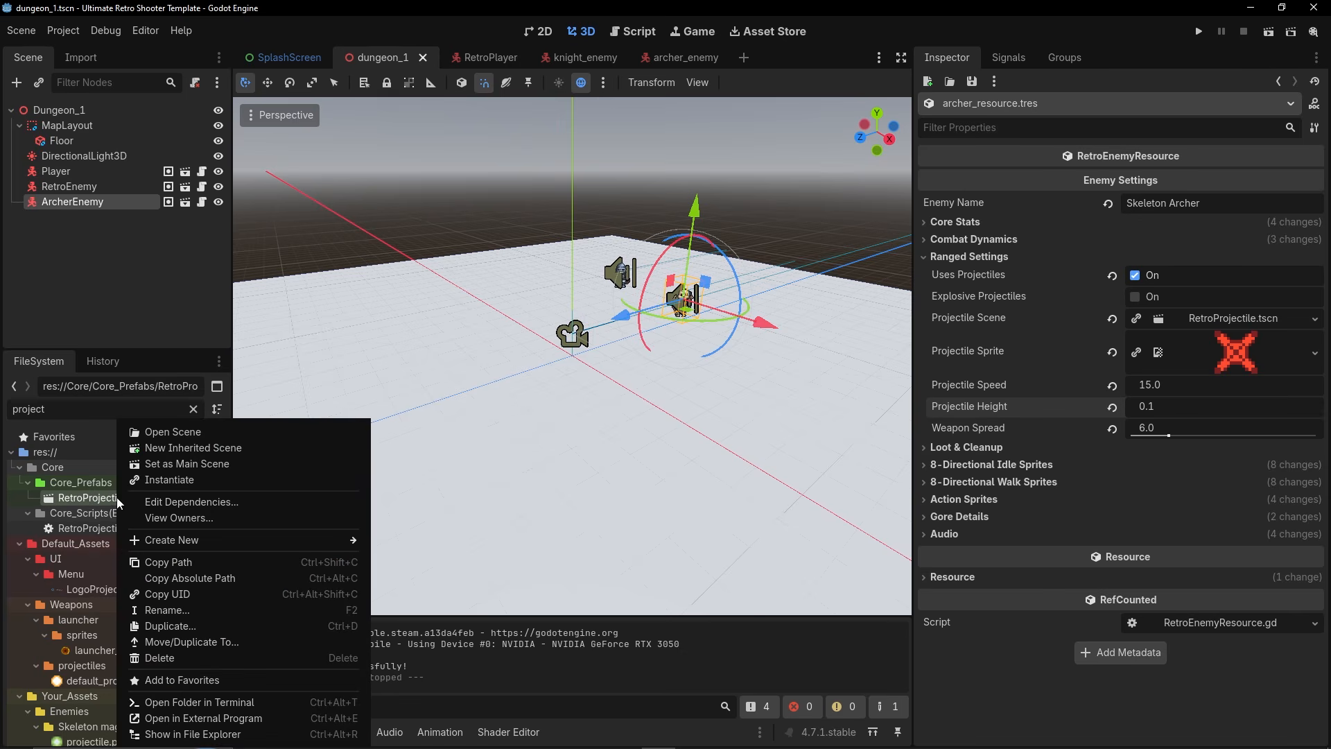
{"action": "left_click", "coordinate": [203, 449]}
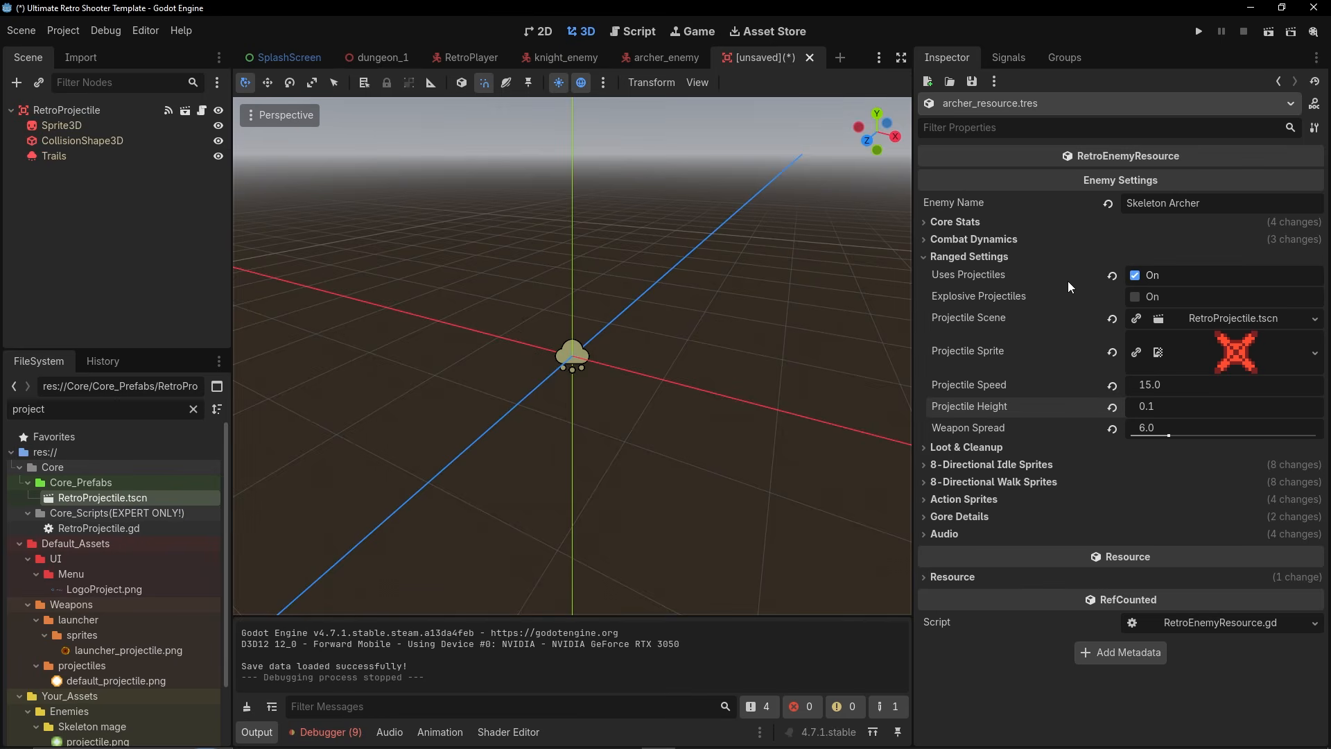
Save the inherited scene as trail_projectile.tscn in res://Your_Assets/Effect.
{"action": "key", "text": "ctrl+s"}
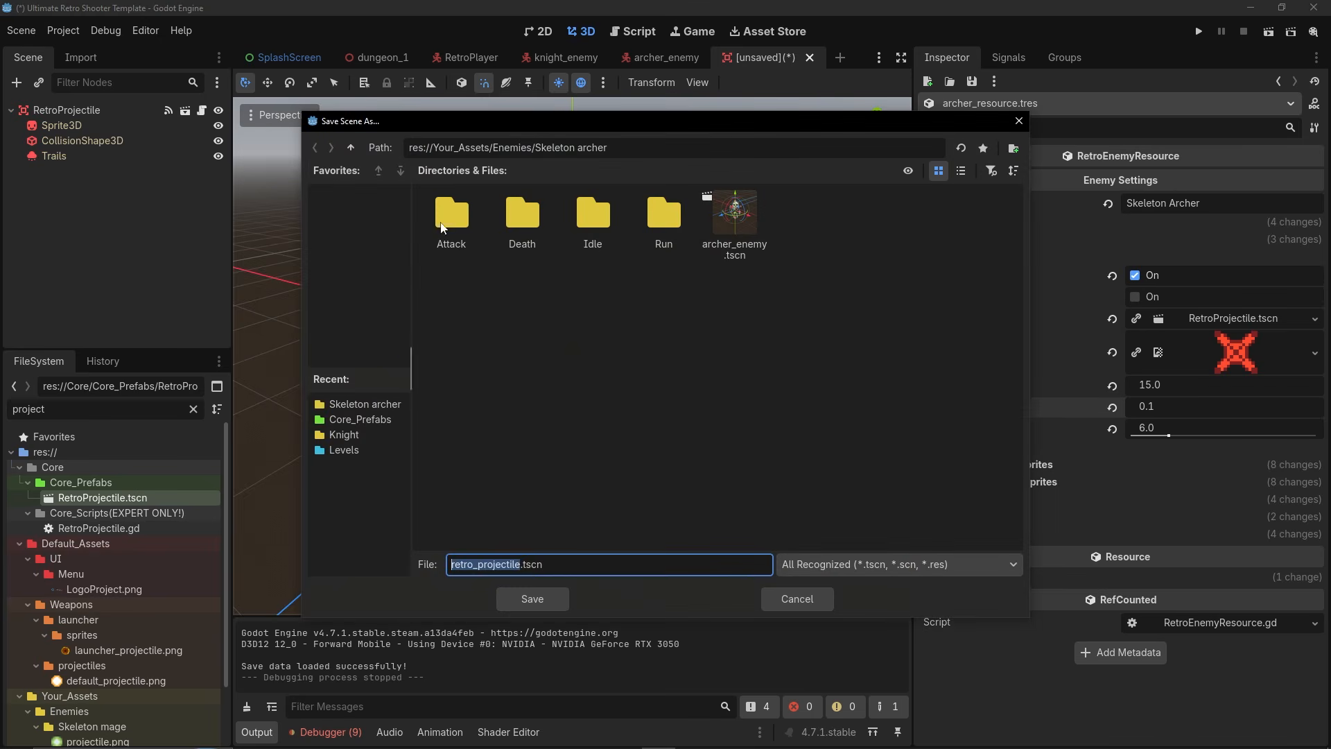
{"action": "left_click", "coordinate": [352, 148]}
{"action": "left_click", "coordinate": [352, 148]}
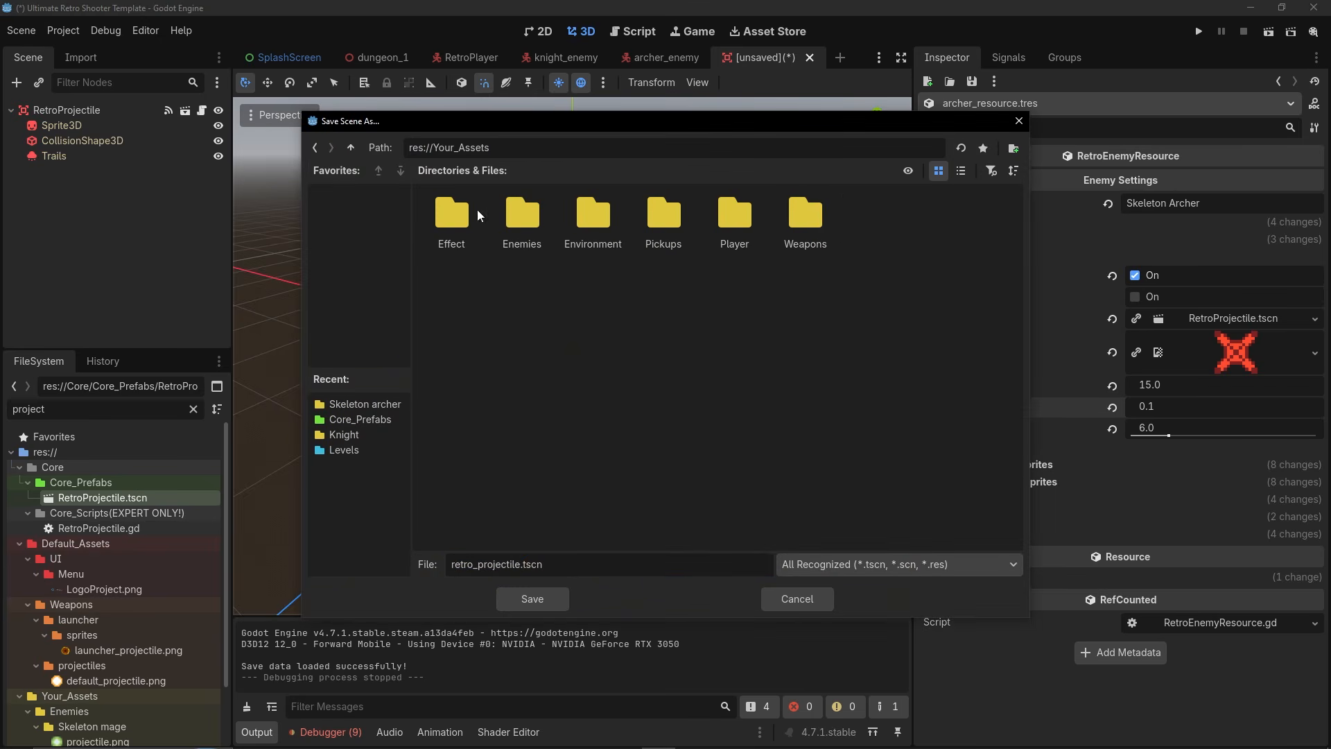
{"action": "left_click", "coordinate": [477, 235]}
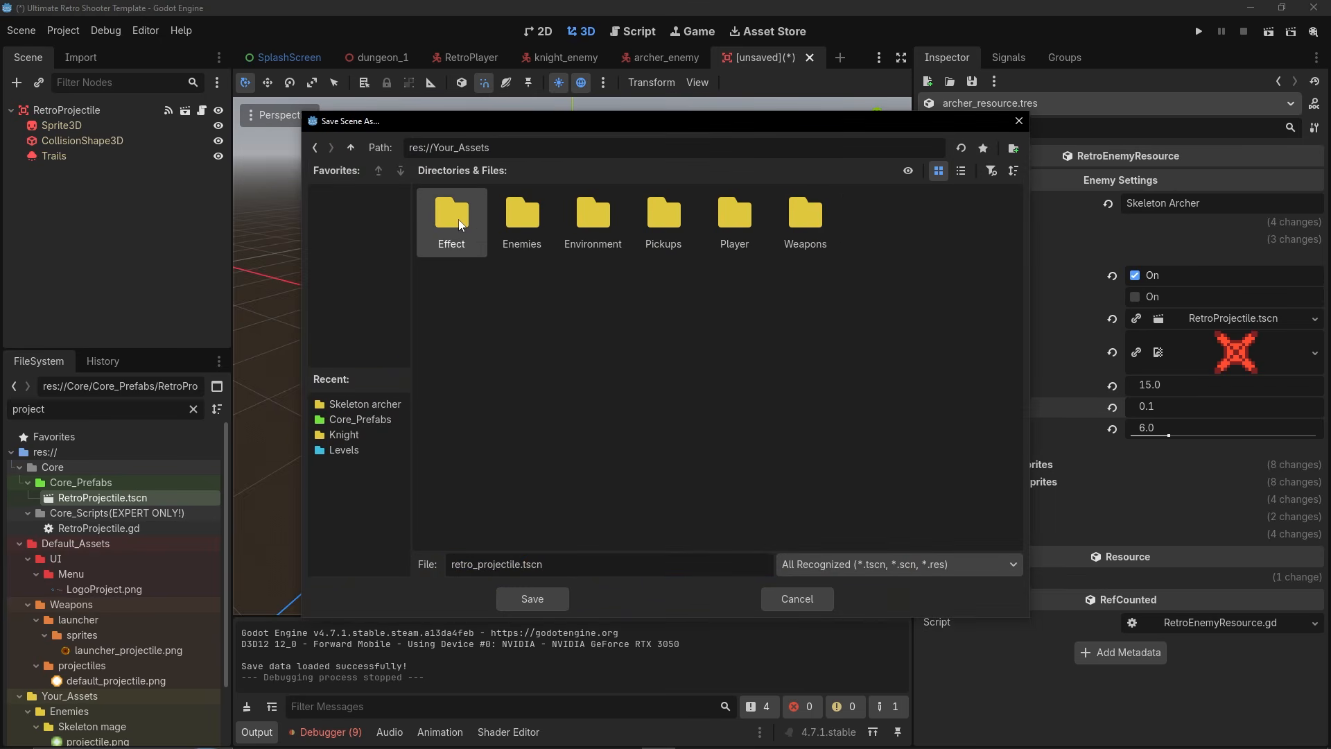
{"action": "double_click", "coordinate": [459, 224]}
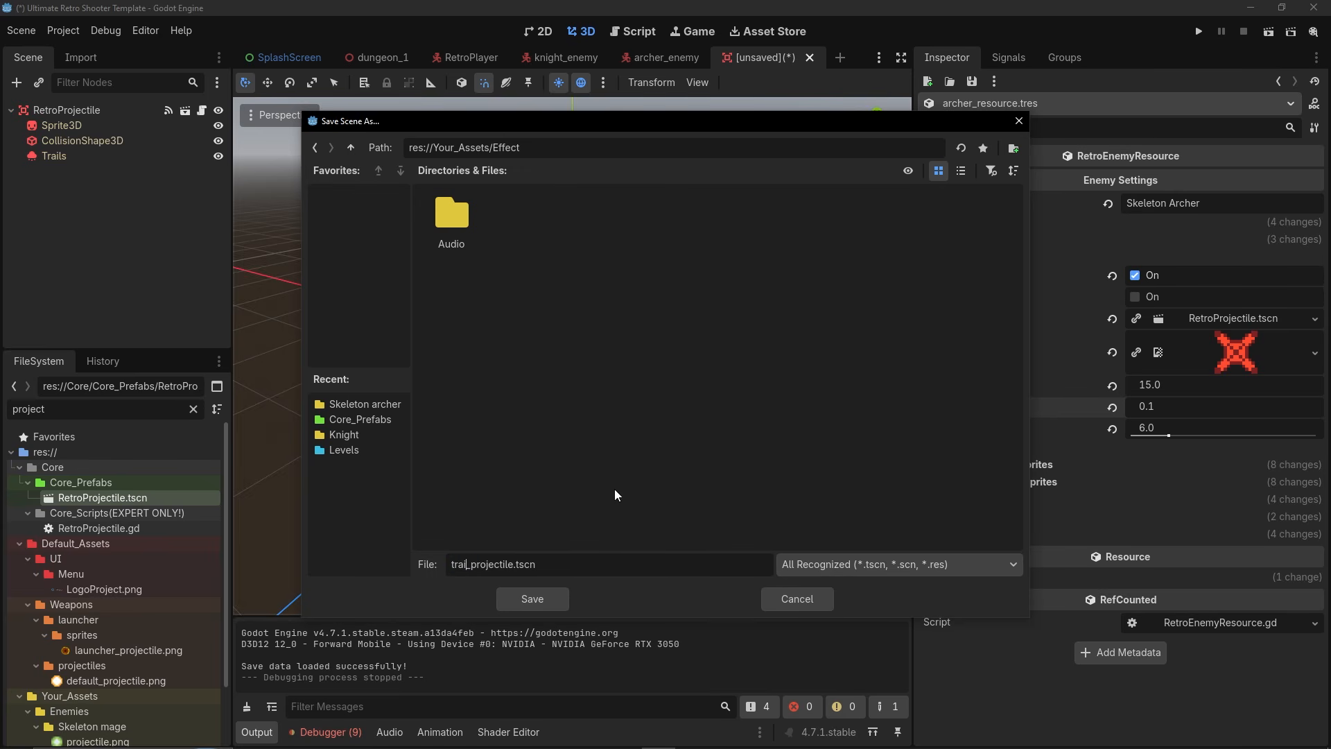
{"action": "key", "text": "Return"}
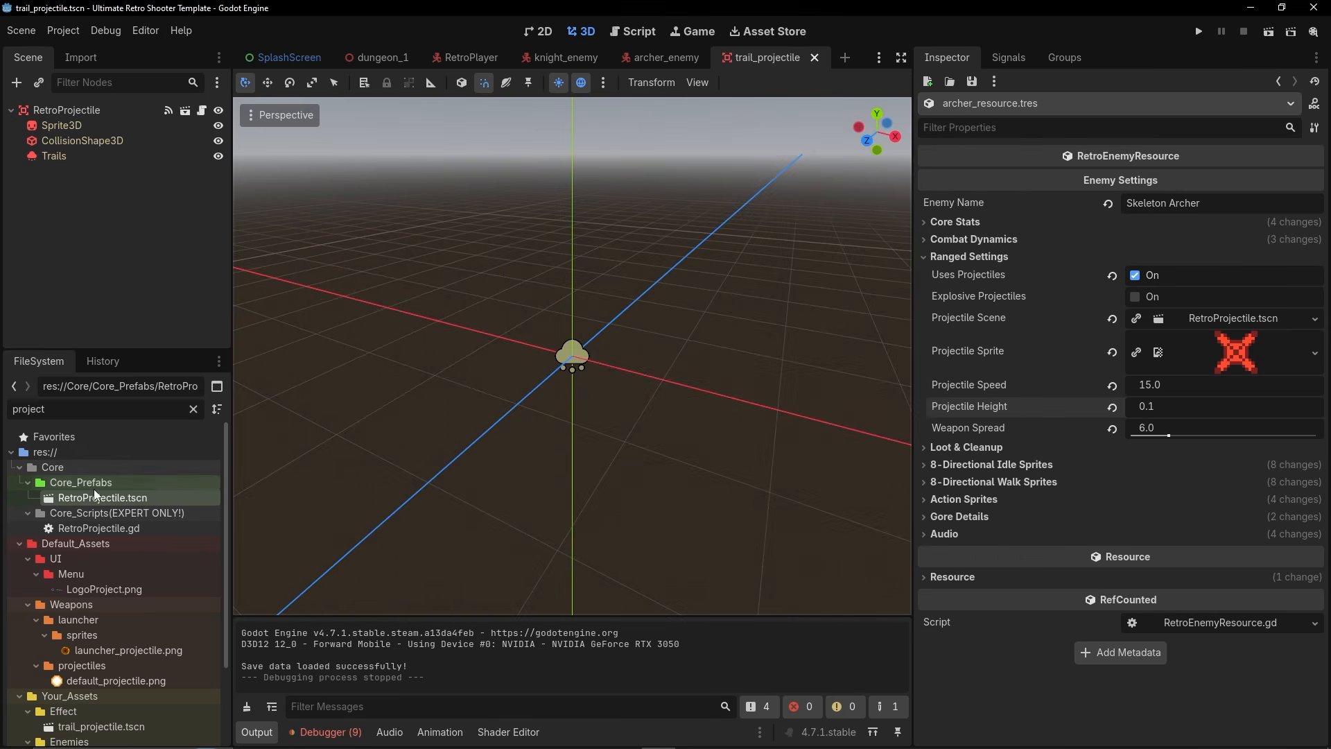
Clear the file filter, collapse the Core folder, and rename the projectile scene's root node to TrailProjectile.
{"action": "left_click", "coordinate": [194, 409]}
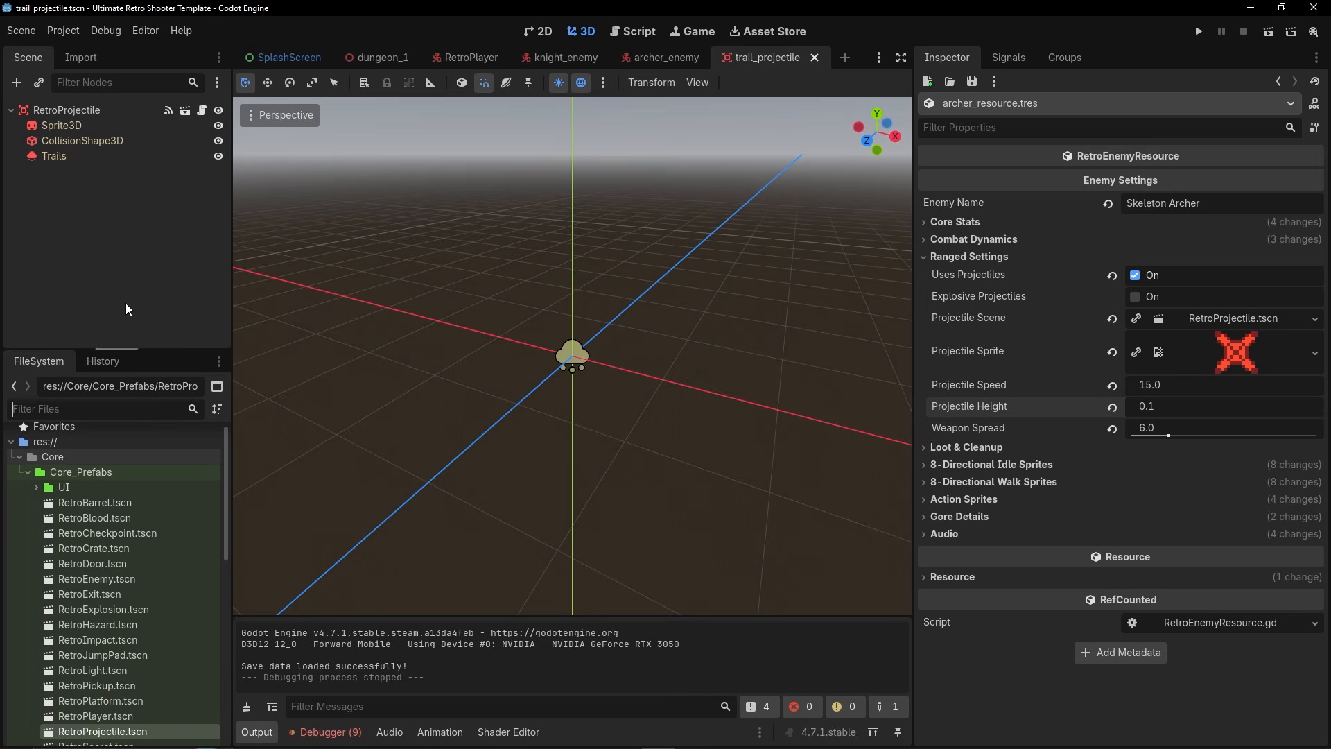
{"action": "left_click", "coordinate": [19, 454]}
{"action": "left_click", "coordinate": [19, 513]}
{"action": "double_click", "coordinate": [60, 109]}
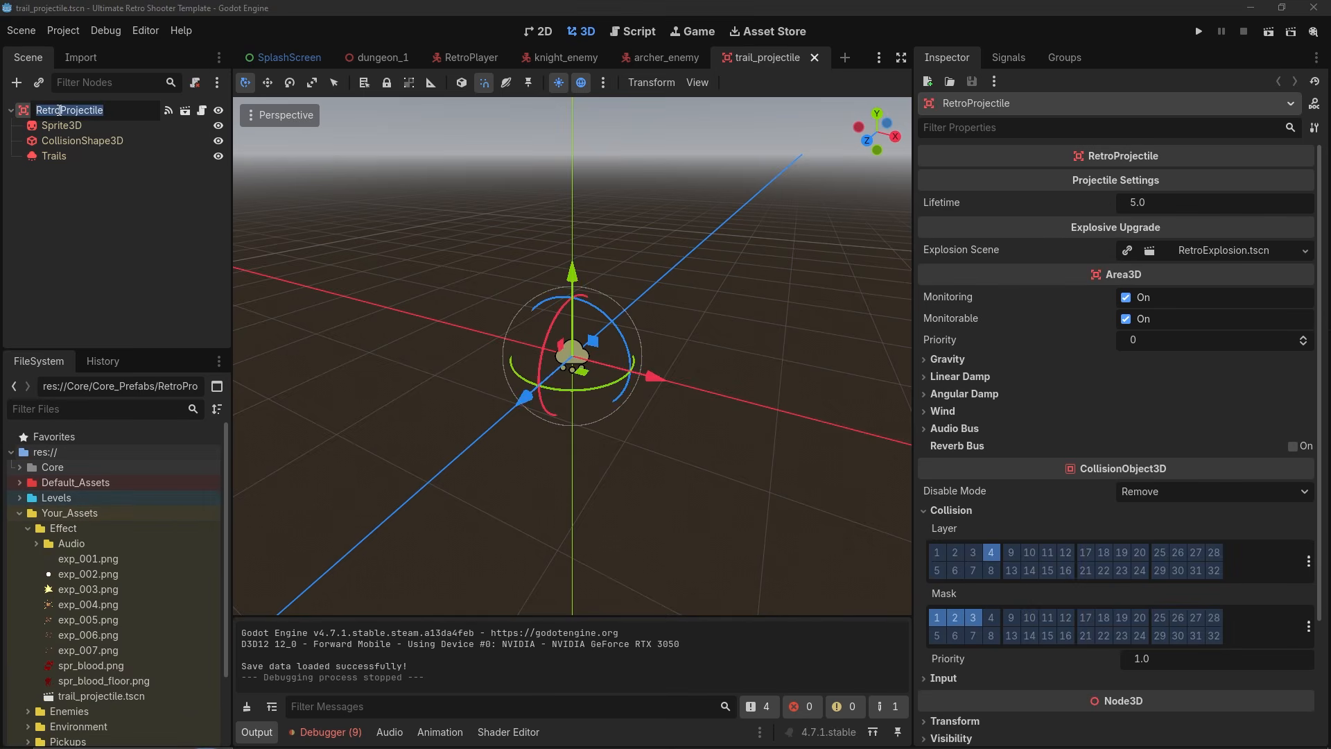
{"action": "type", "text": "Trail"}
{"action": "key", "text": "Return"}
Enable Emitting on the Trails particle node and examine the particle trail from several angles.
{"action": "left_click", "coordinate": [69, 158]}
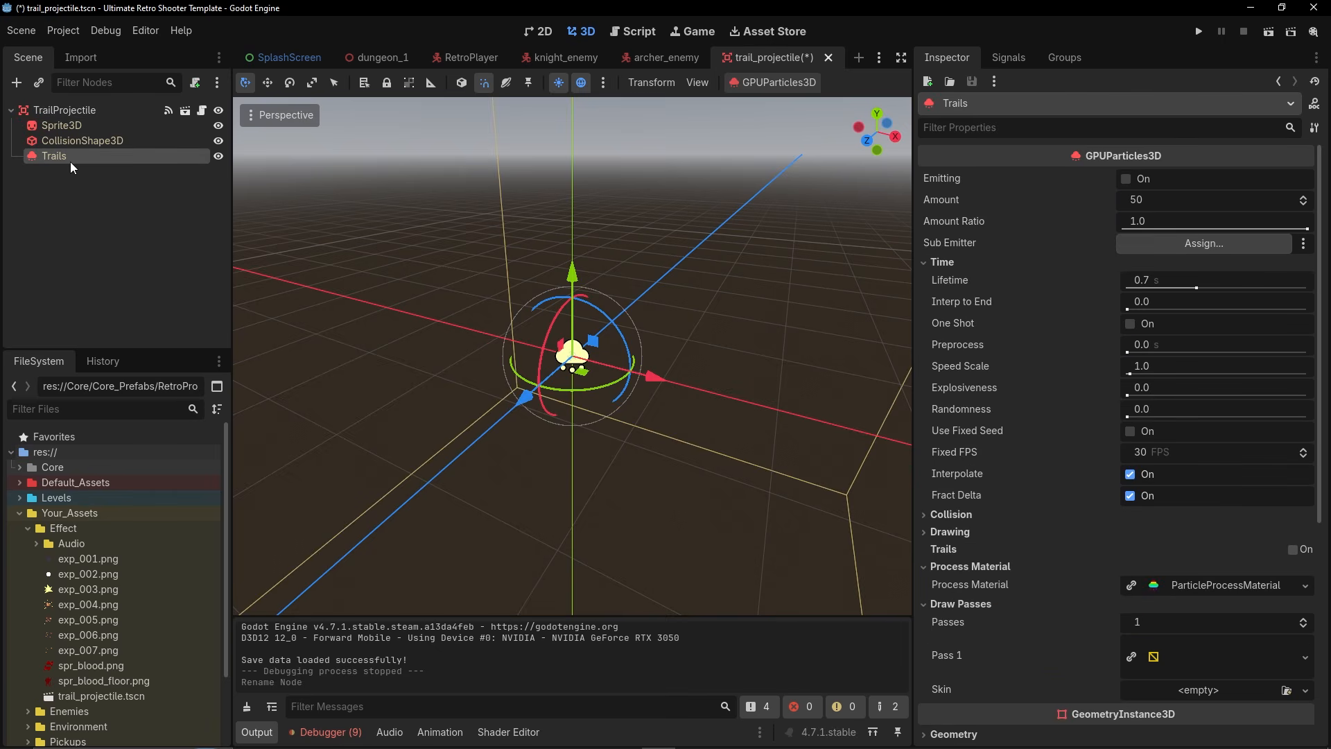
{"action": "left_click", "coordinate": [1126, 180]}
{"action": "scroll", "coordinate": [650, 373], "scroll_direction": "up", "scroll_amount": 6}
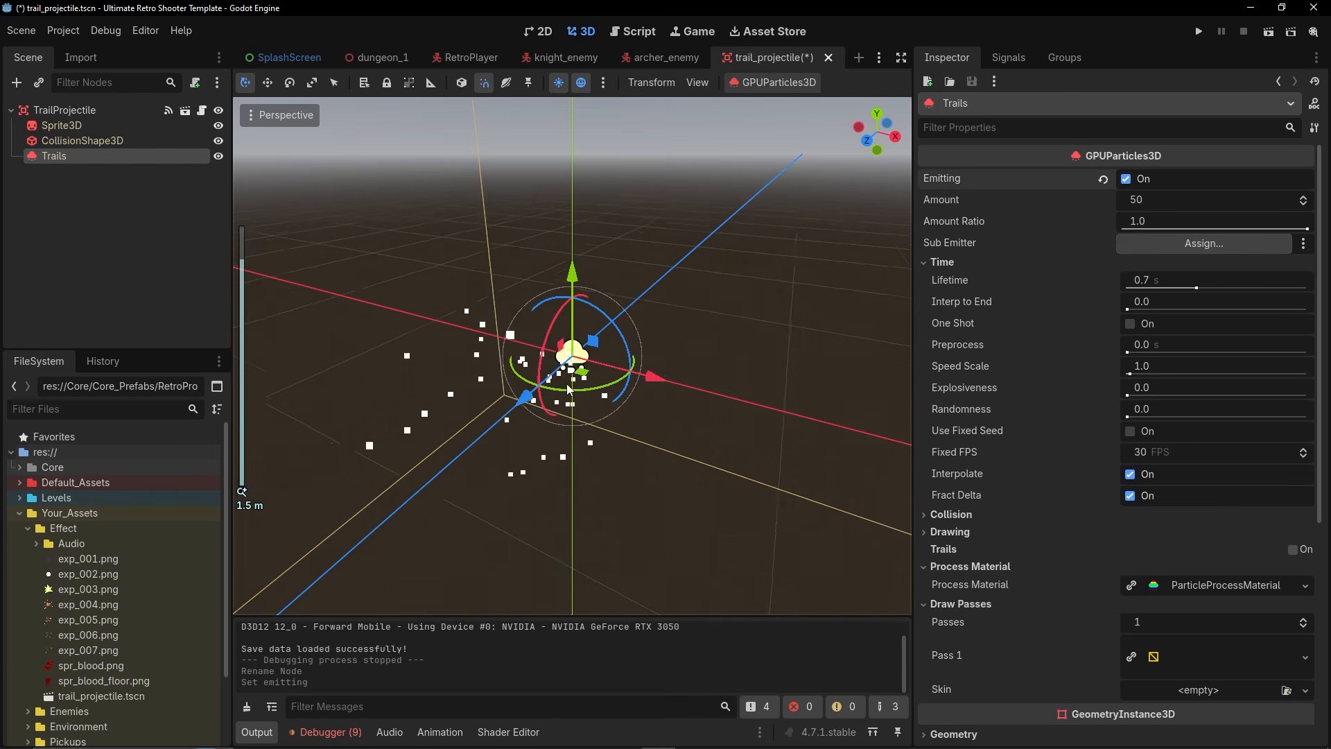
{"action": "middle_click_drag", "start_coordinate": [645, 373], "coordinate": [543, 317]}
{"action": "scroll", "coordinate": [495, 360], "scroll_direction": "down", "scroll_amount": 6}
{"action": "scroll", "coordinate": [494, 330], "scroll_direction": "up", "scroll_amount": 4}
{"action": "scroll", "coordinate": [543, 317], "scroll_direction": "down", "scroll_amount": 6}
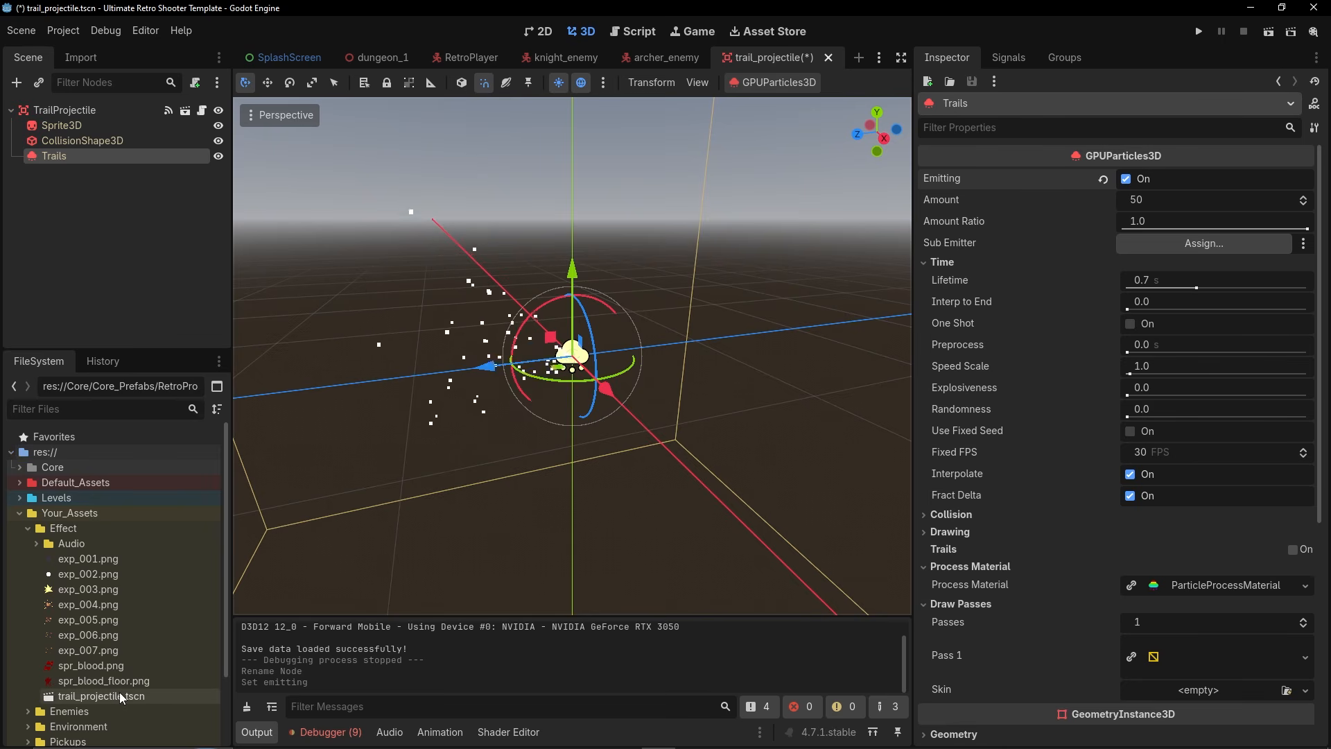
Expand the Skeleton archer folder under Enemies and open archer_resource.tres to view its Ranged Settings.
{"action": "scroll", "coordinate": [119, 691], "scroll_direction": "down", "scroll_amount": 3}
{"action": "left_click", "coordinate": [28, 624]}
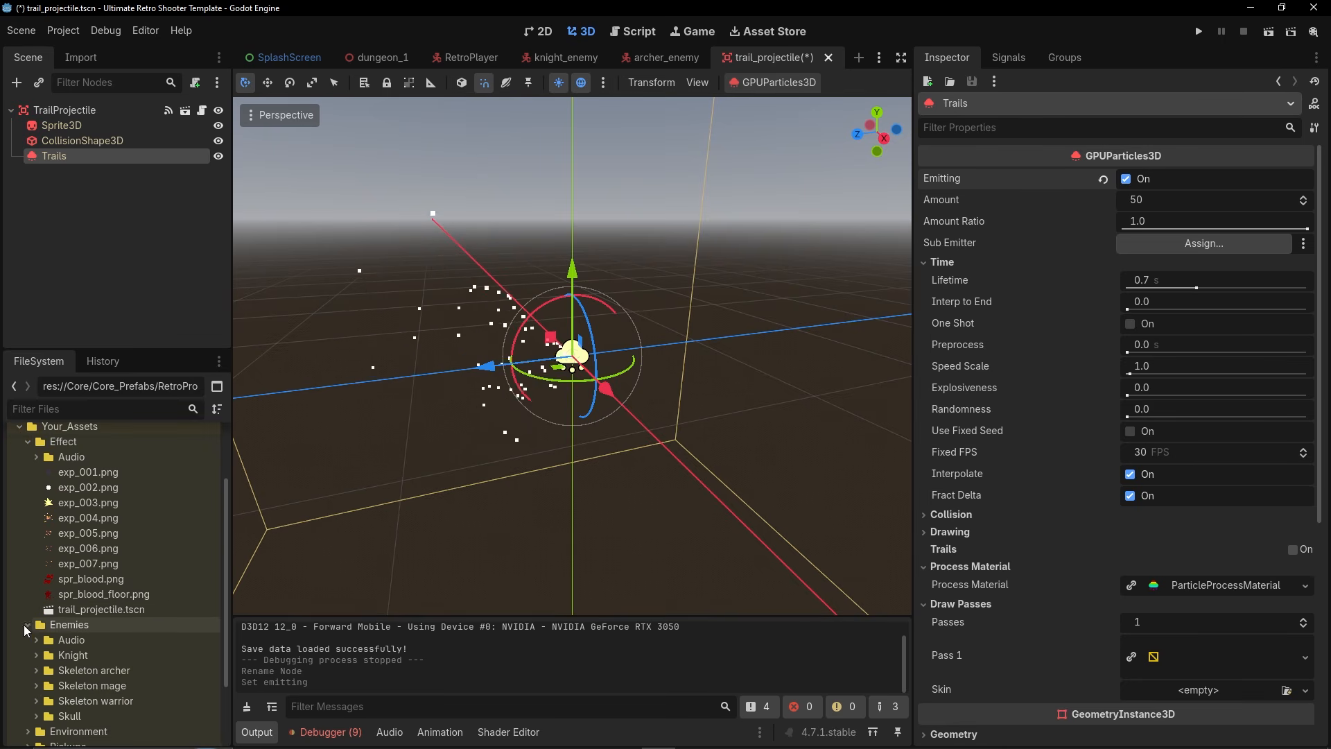
{"action": "left_click", "coordinate": [43, 685]}
{"action": "left_click", "coordinate": [36, 670]}
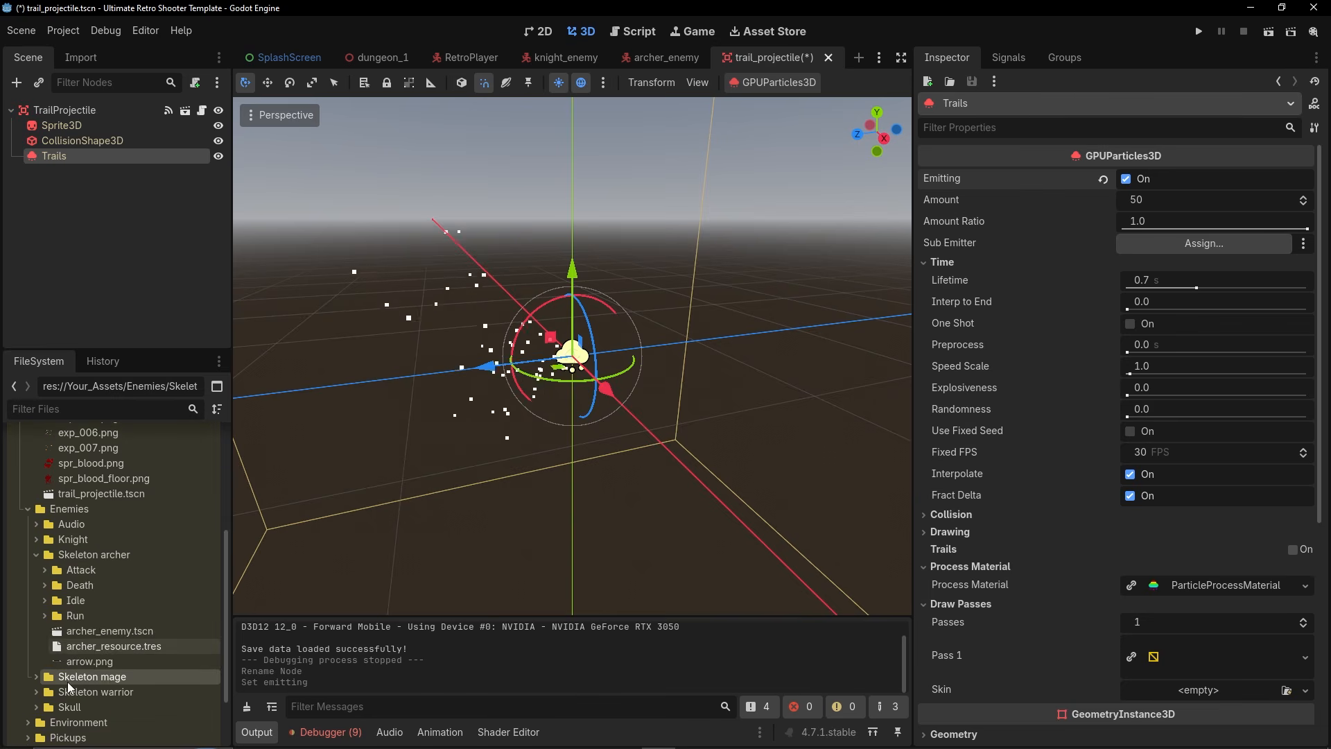
{"action": "left_click", "coordinate": [113, 645]}
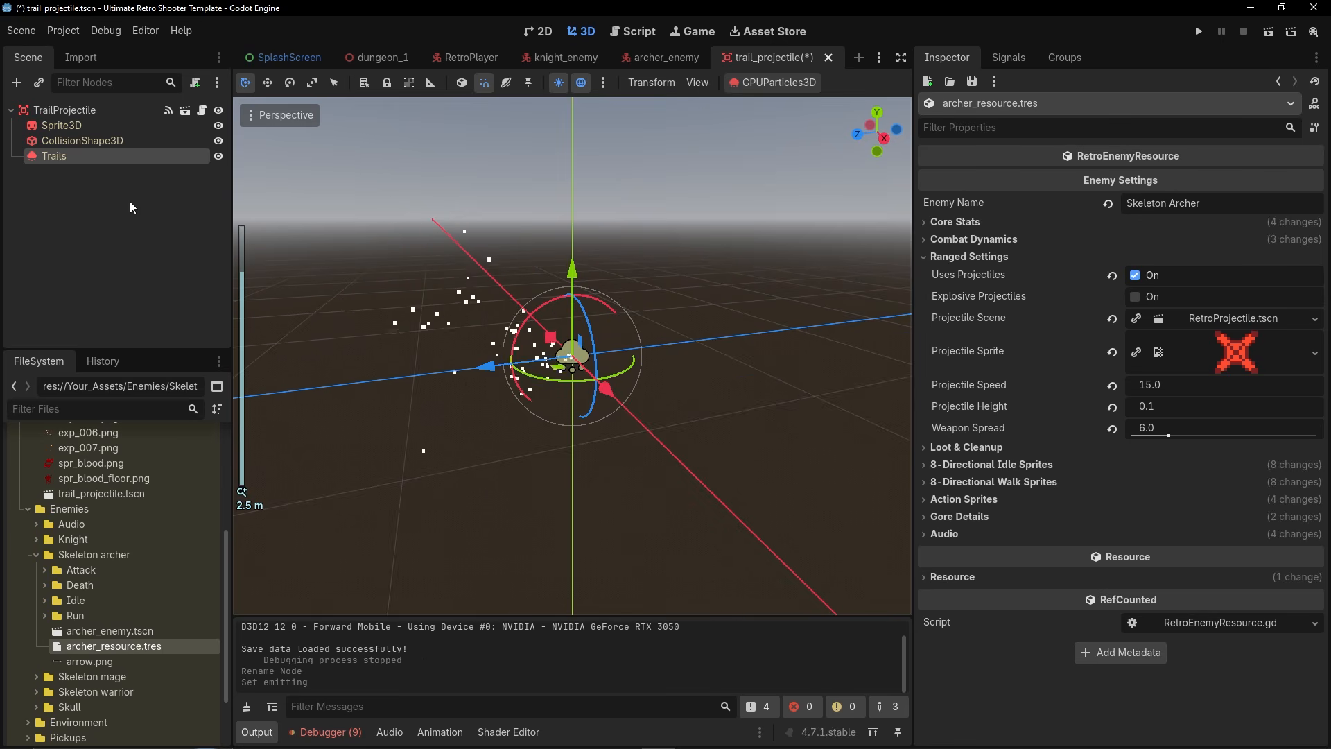
Check the trail particles from the side, save trail_projectile.tscn, and close the scene.
{"action": "middle_click_drag", "start_coordinate": [633, 386], "coordinate": [567, 380]}
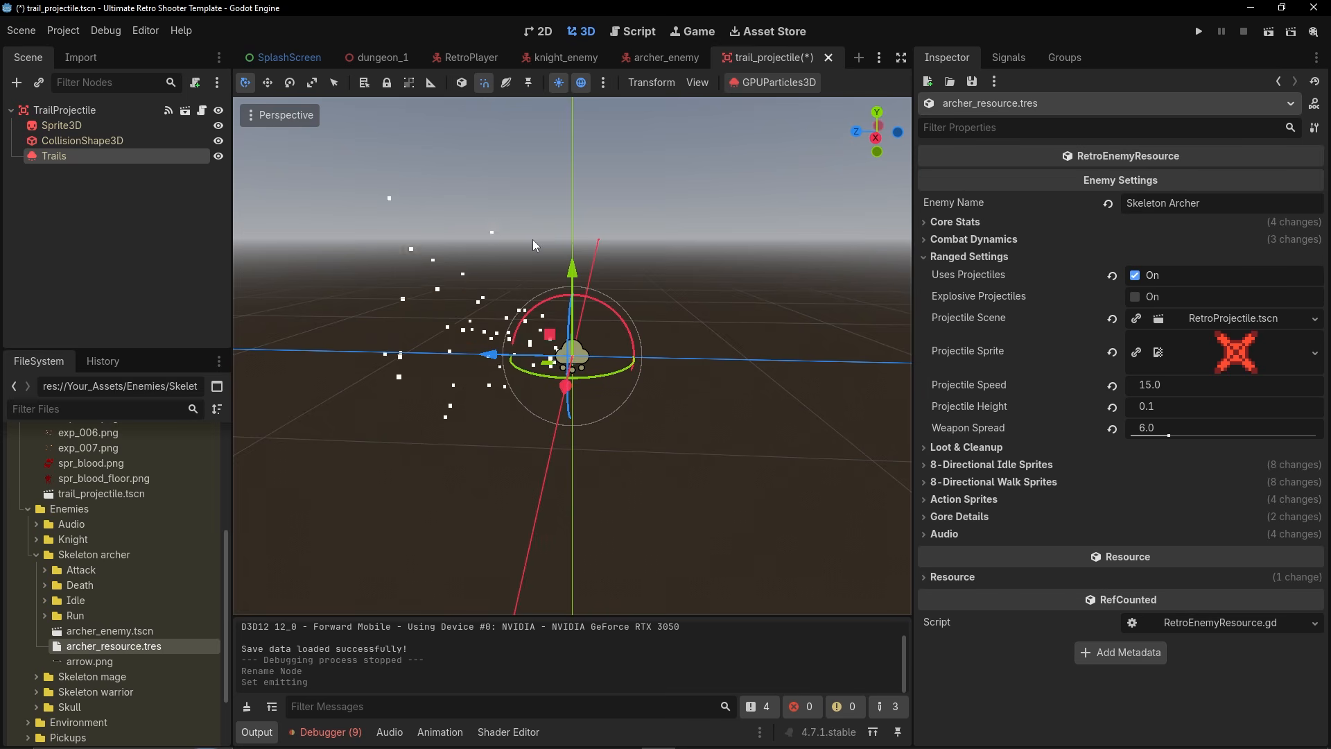
{"action": "key", "text": "ctrl+s"}
{"action": "left_click", "coordinate": [817, 60]}
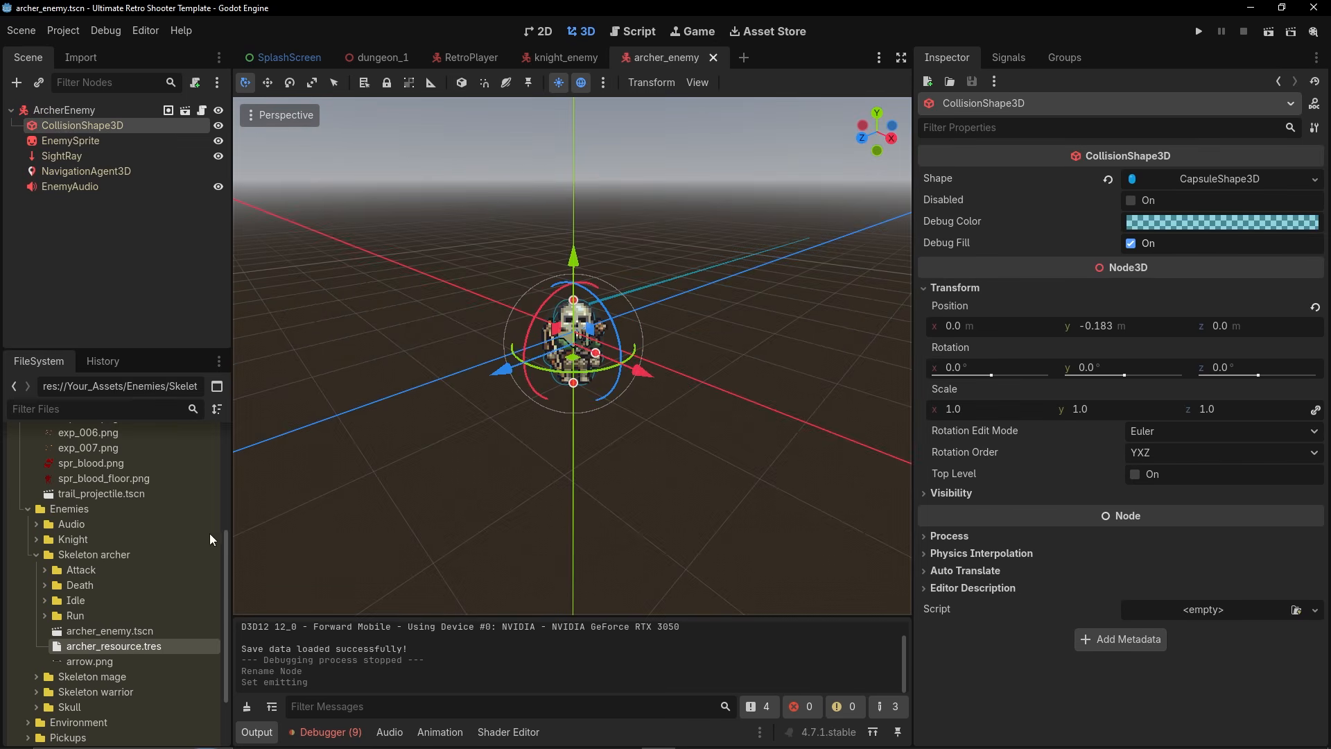
Replace the Projectile Scene in archer_resource.tres with trail_projectile.tscn.
{"action": "left_click", "coordinate": [124, 647]}
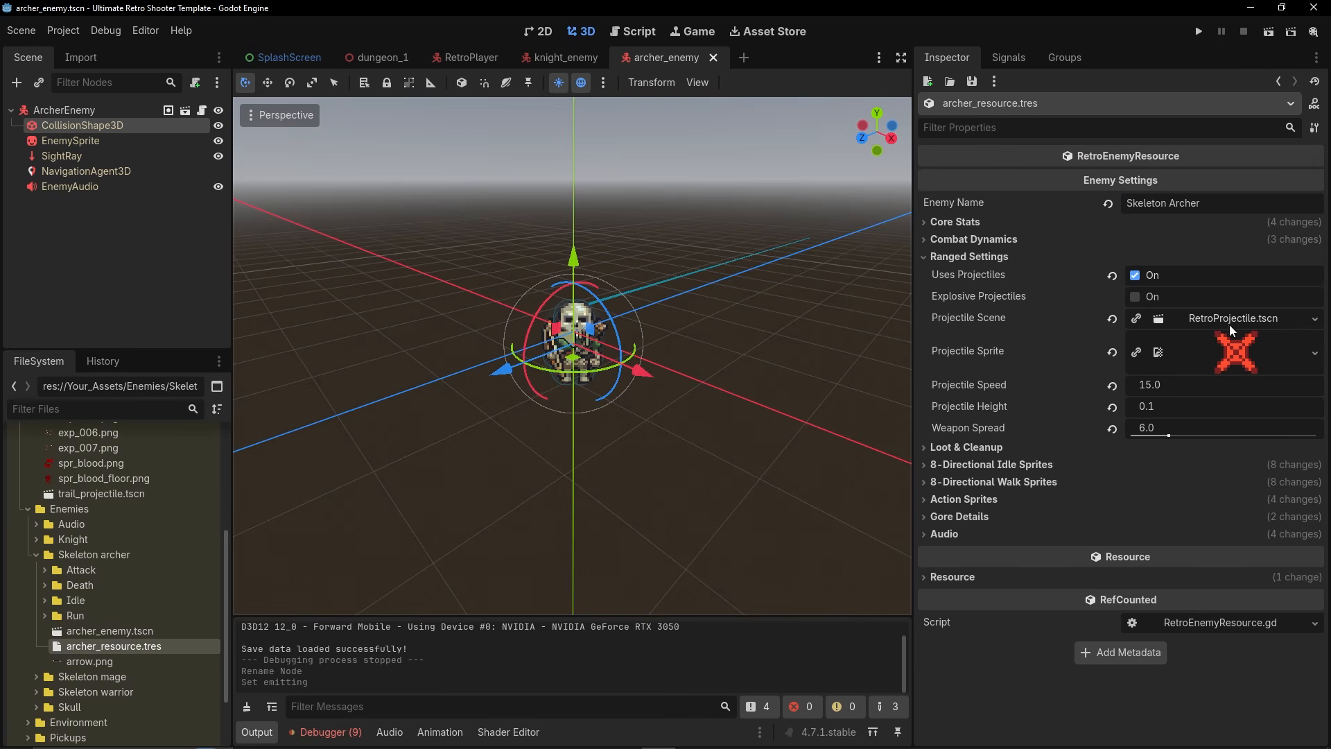
{"action": "left_click", "coordinate": [1112, 318]}
{"action": "left_click", "coordinate": [1165, 317]}
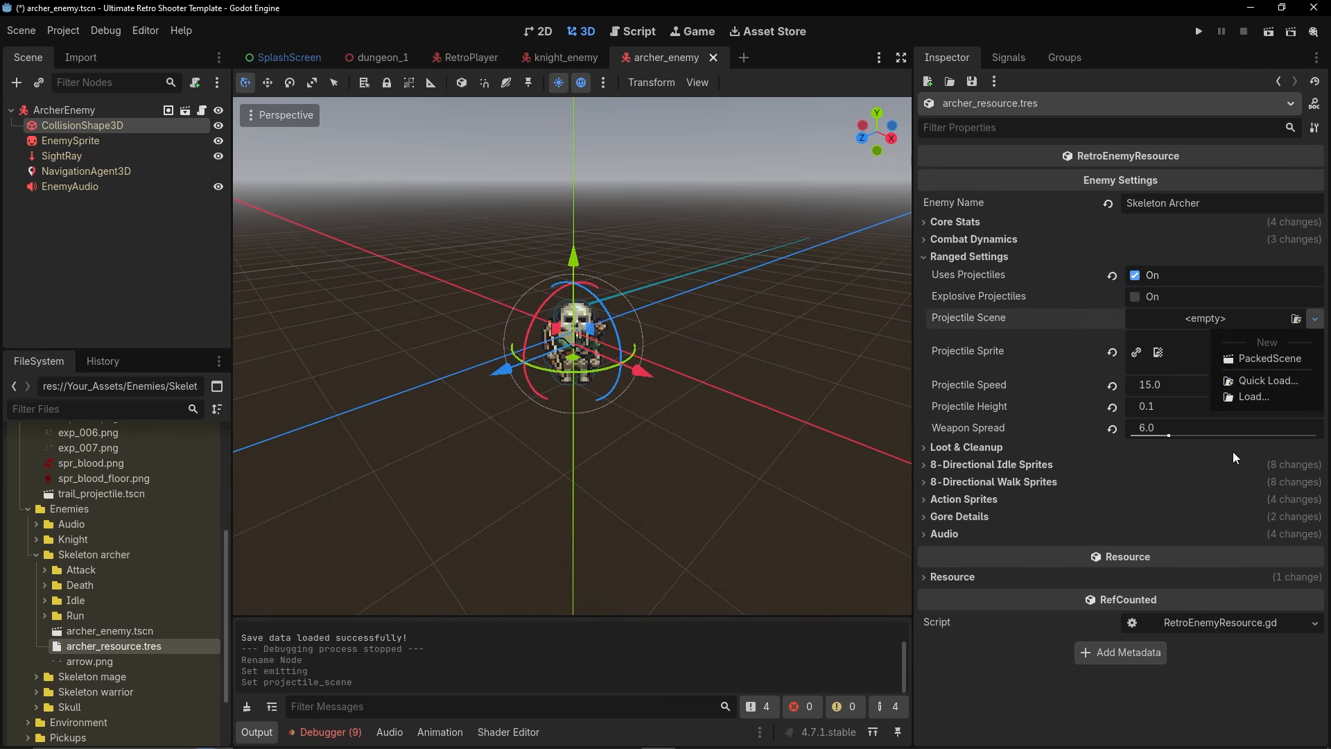
{"action": "left_click", "coordinate": [1261, 378]}
{"action": "type", "text": "trail"}
{"action": "key", "text": "Return"}
Run the dungeon_1 scene, sidestep in front of the archer to check the projectile trails, and quit the game.
{"action": "left_click", "coordinate": [380, 57]}
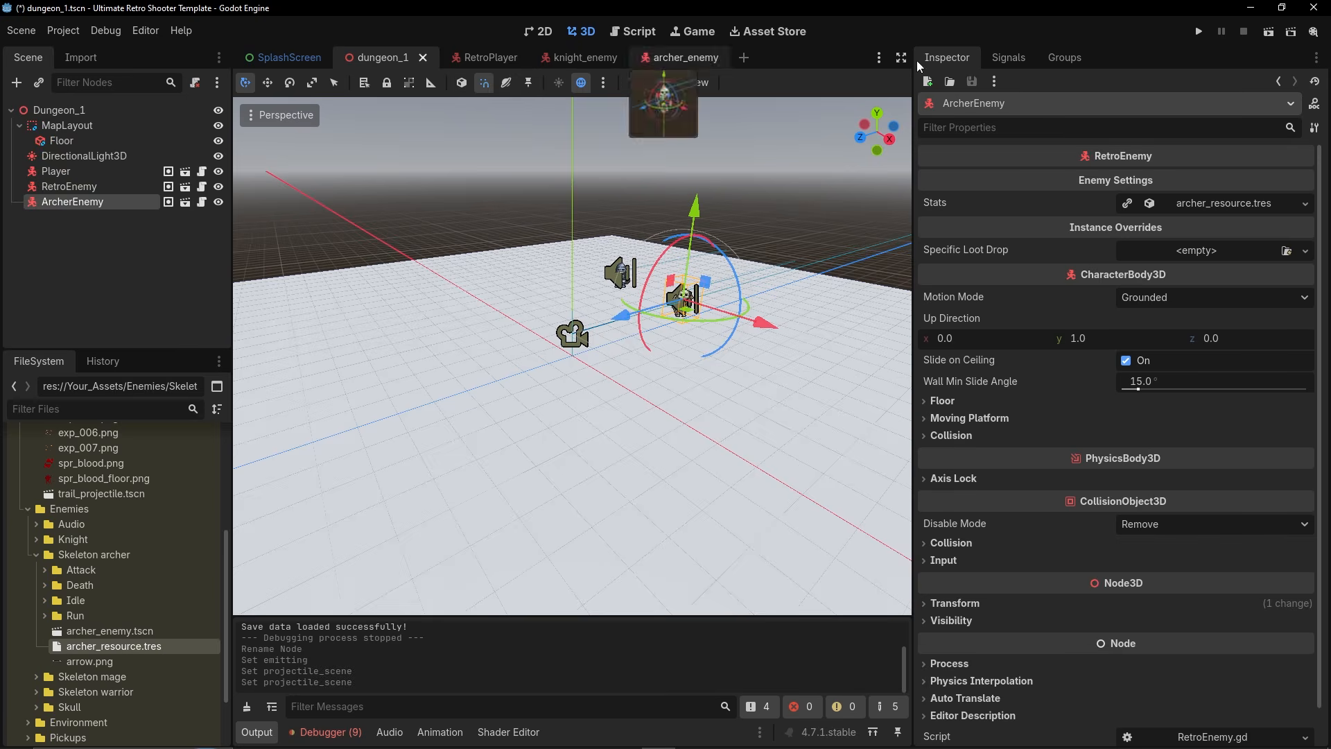
{"action": "left_click", "coordinate": [1269, 31]}
{"action": "key", "text": "s"}
{"action": "key", "text": "d"}
{"action": "key", "text": "a"}
{"action": "key", "text": "d"}
{"action": "key", "text": "a"}
{"action": "key", "text": "d"}
{"action": "key", "text": "a"}
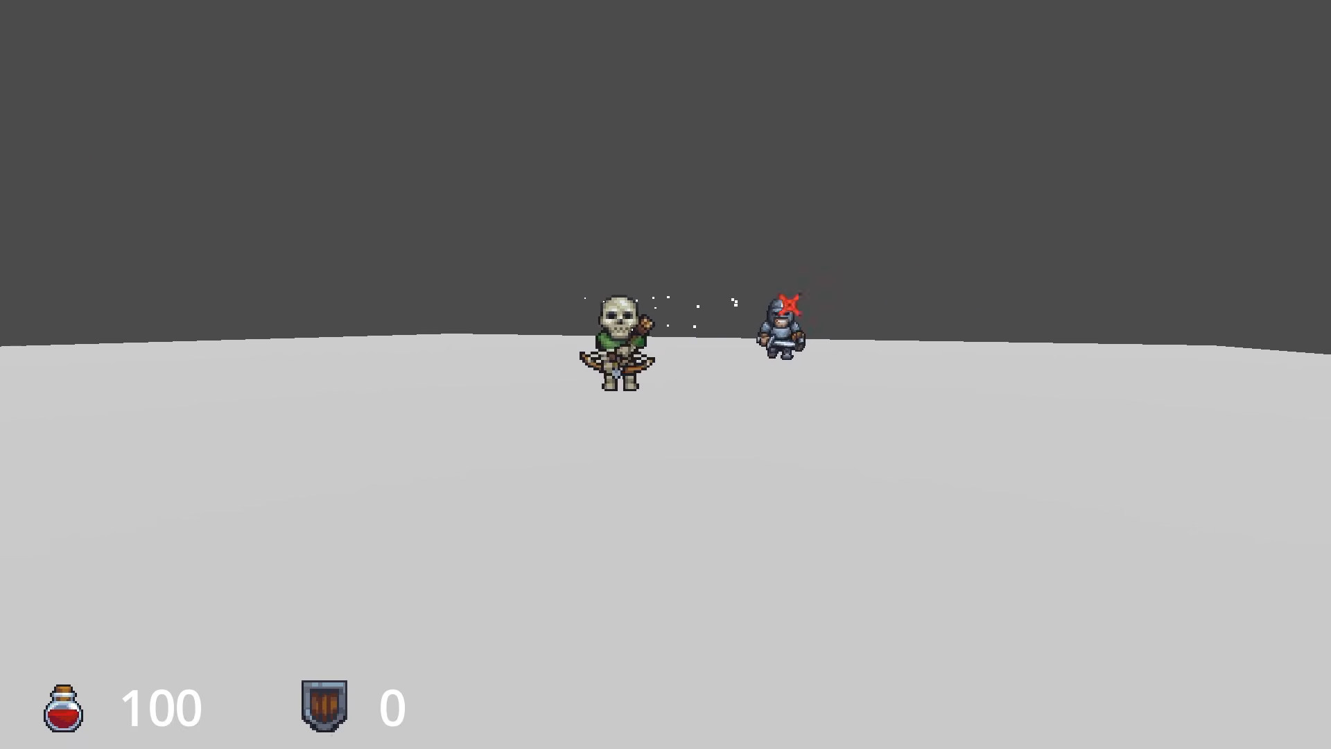
{"action": "key", "text": "d"}
{"action": "key", "text": "a"}
{"action": "key", "text": "d"}
{"action": "key", "text": "a"}
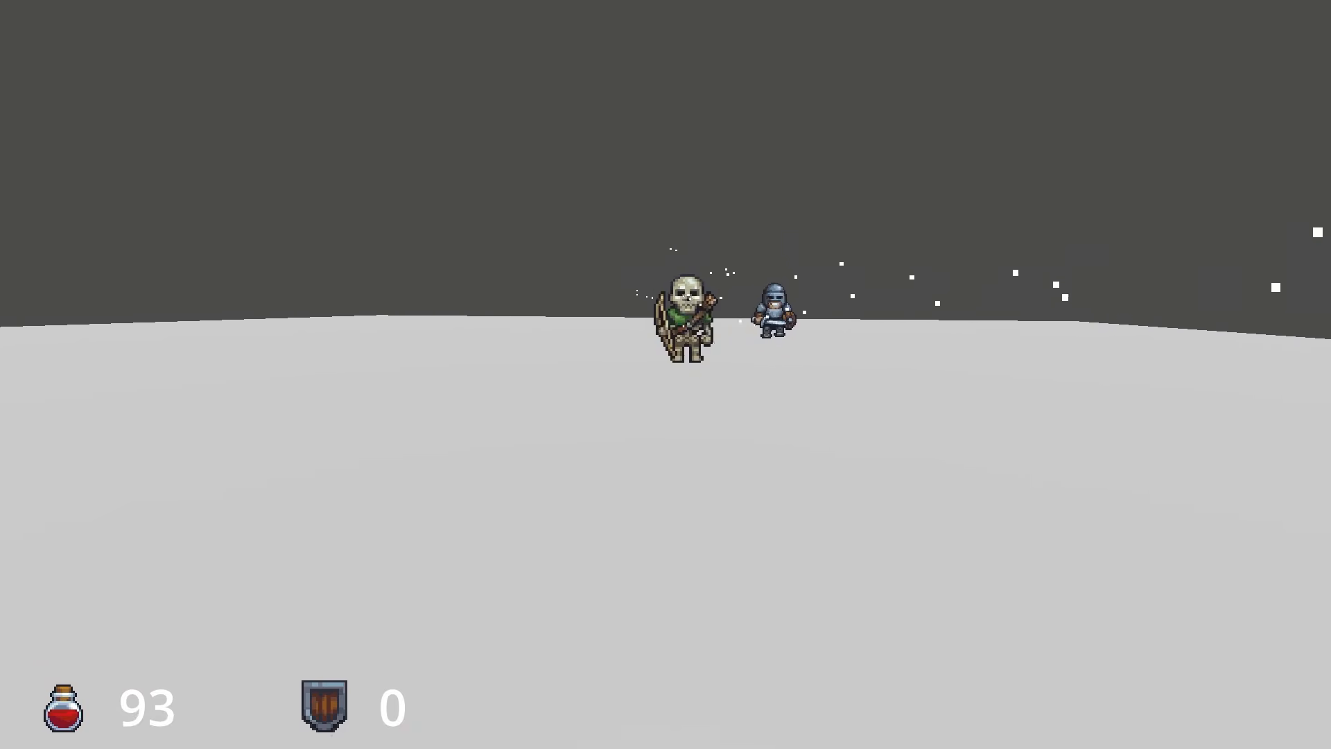
{"action": "key", "text": "d"}
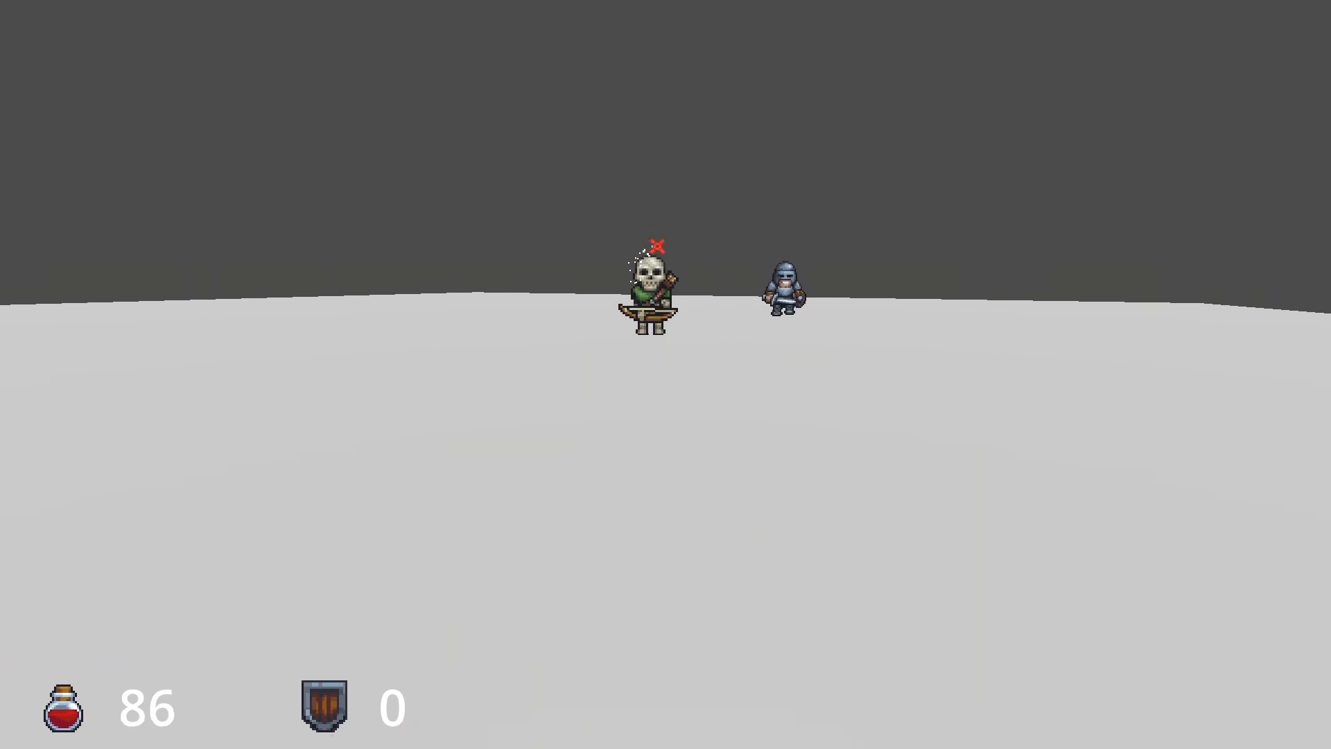
{"action": "key", "text": "Escape"}
{"action": "left_click", "coordinate": [667, 507]}
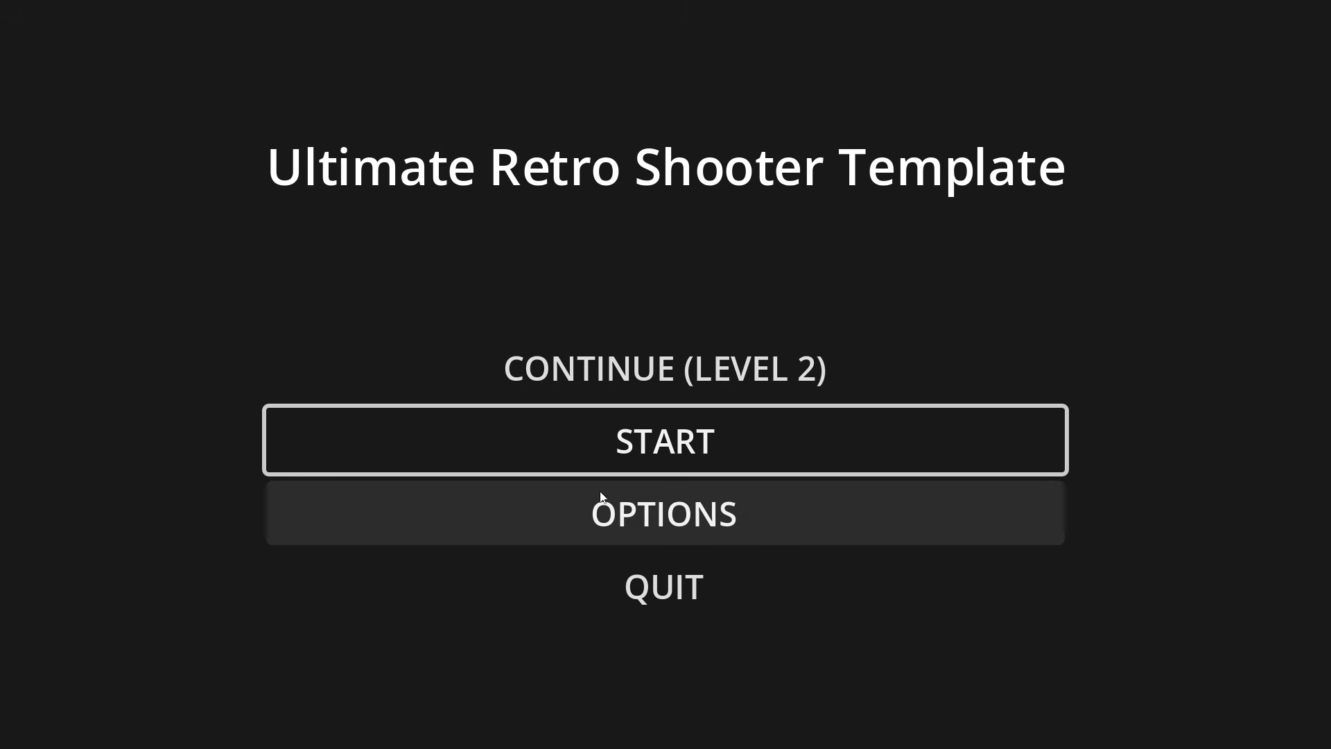
{"action": "left_click", "coordinate": [624, 585]}
Create a RetroEnemyResource in the Skeleton mage folder and save it as mage_resource.tres.
{"action": "left_click", "coordinate": [36, 556]}
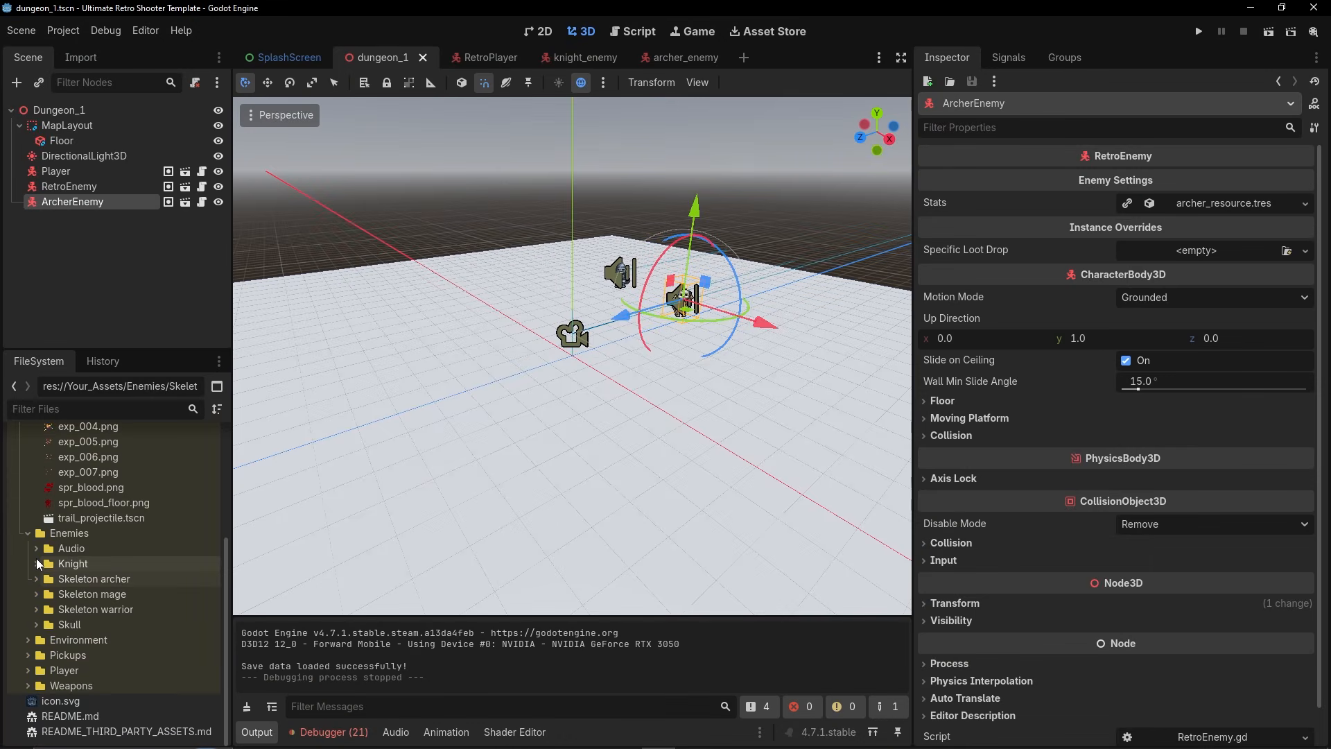
{"action": "left_click", "coordinate": [33, 593]}
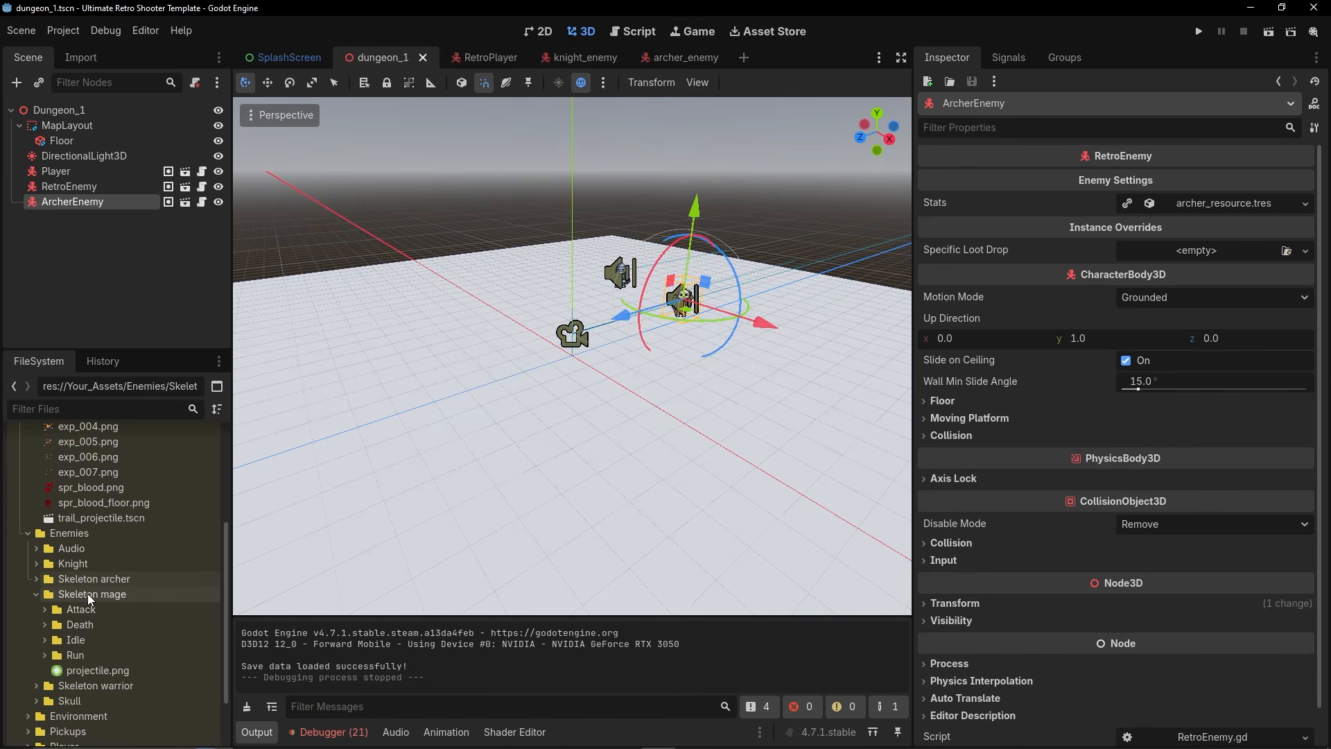
{"action": "right_click", "coordinate": [87, 594]}
{"action": "left_click", "coordinate": [342, 547]}
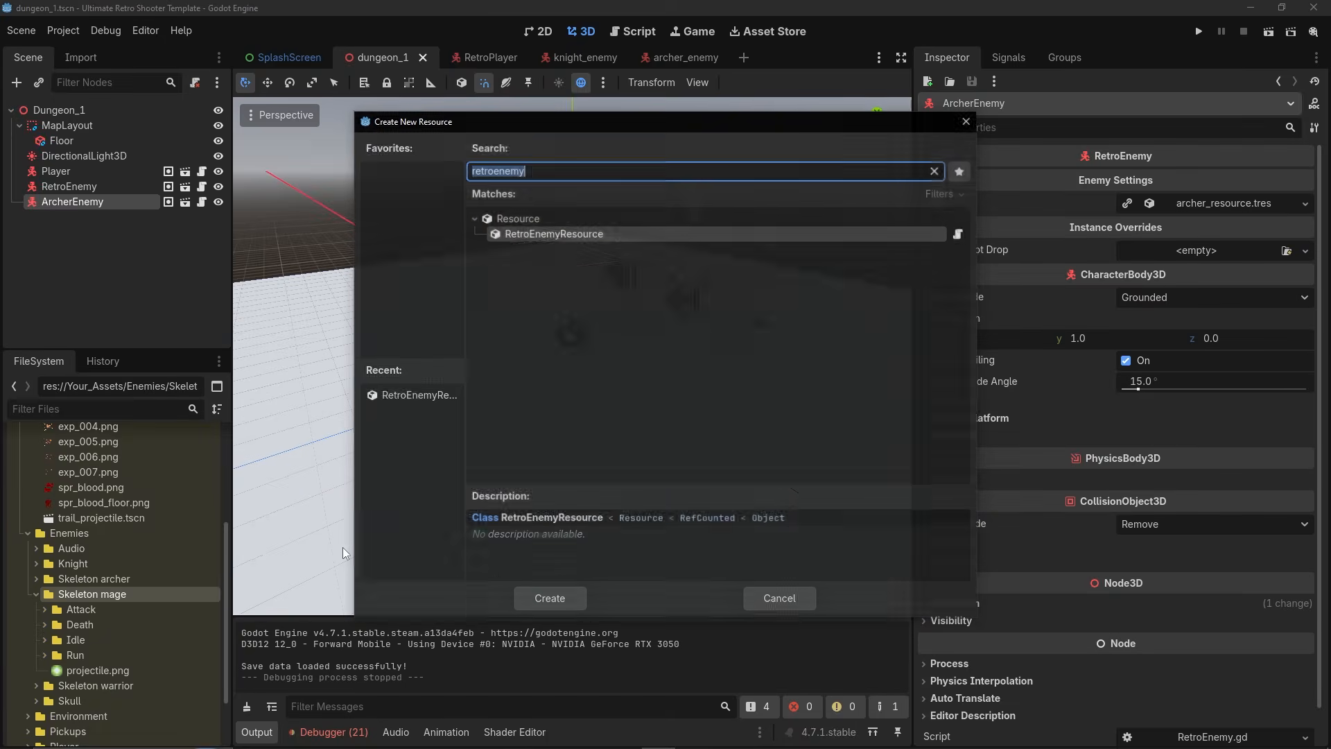
{"action": "key", "text": "Return"}
{"action": "type", "text": "mage_resource.tres"}
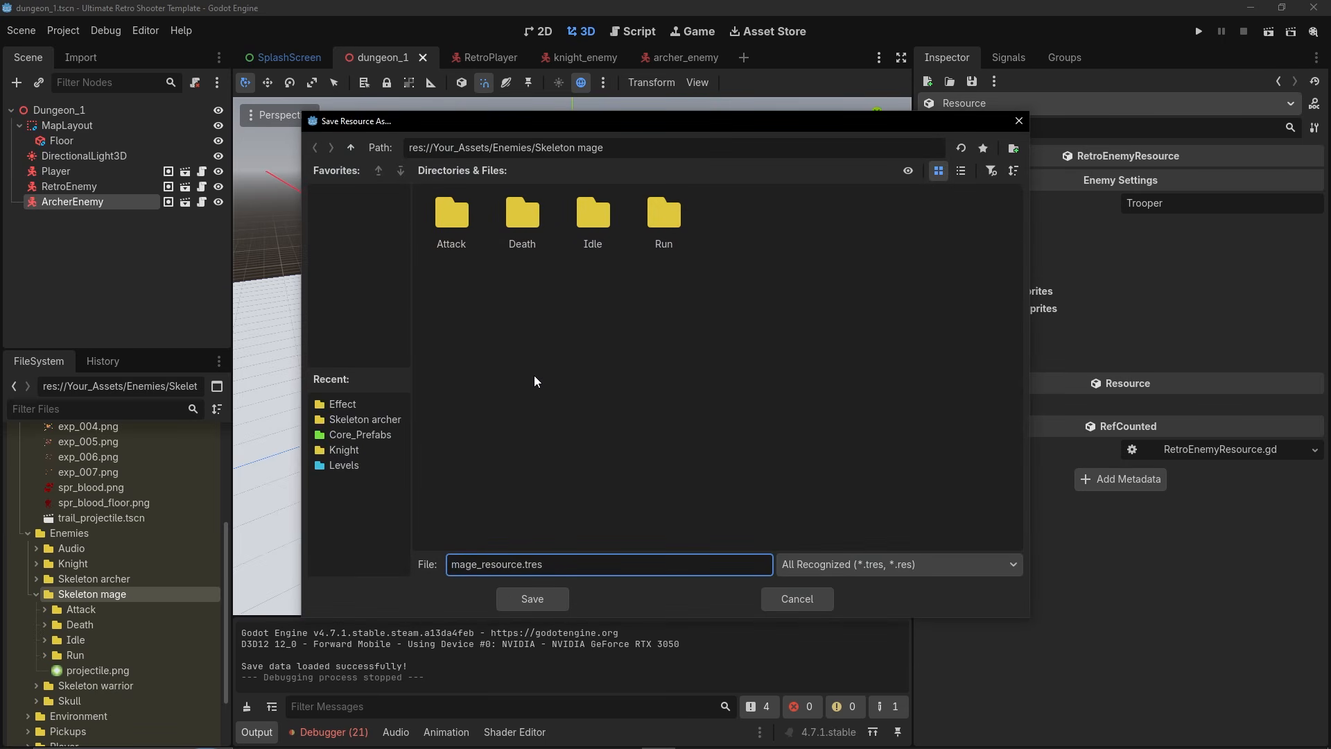
{"action": "key", "text": "Return"}
Set the Enemy Name in mage_resource.tres to Skeleton Mage and its Health under Core Stats to 200.
{"action": "double_click", "coordinate": [1165, 205]}
{"action": "type", "text": "Skeleto Mage"}
{"action": "left_click", "coordinate": [971, 223]}
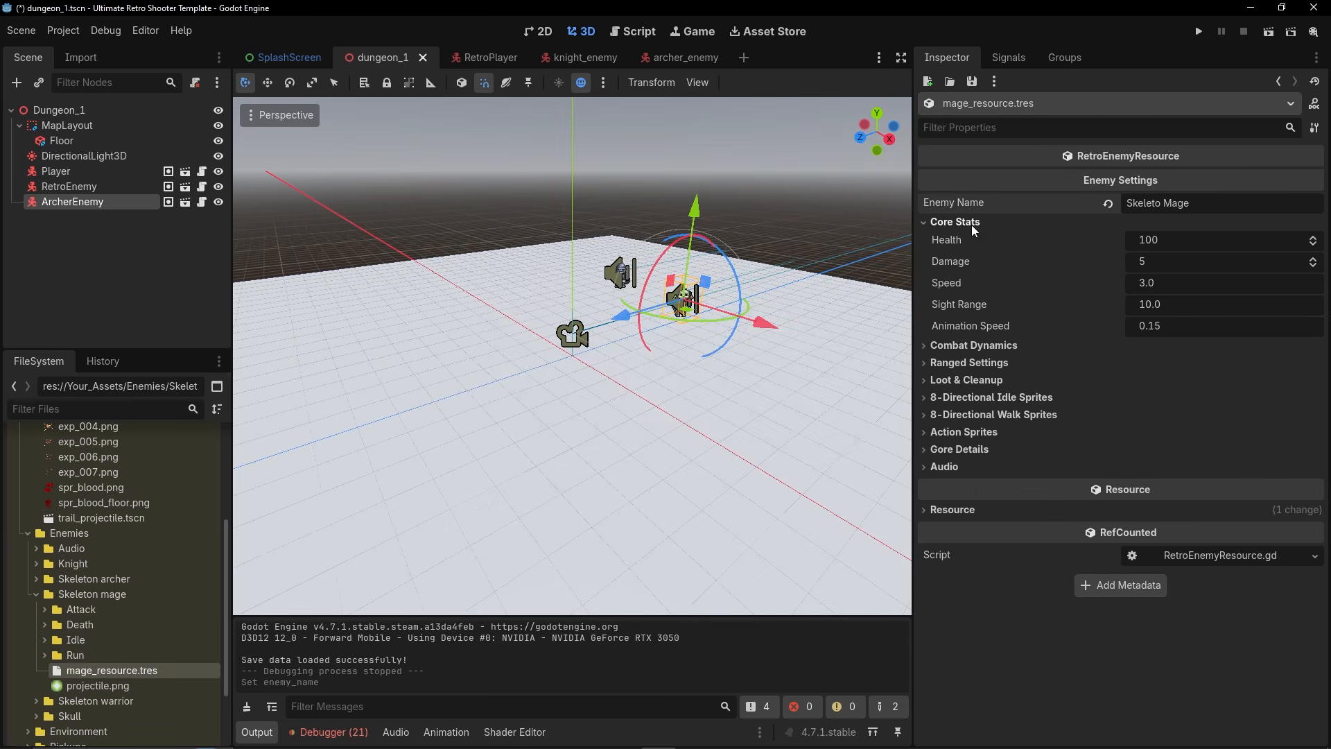
{"action": "left_click", "coordinate": [1165, 239]}
{"action": "type", "text": "200"}
{"action": "key", "text": "Return"}
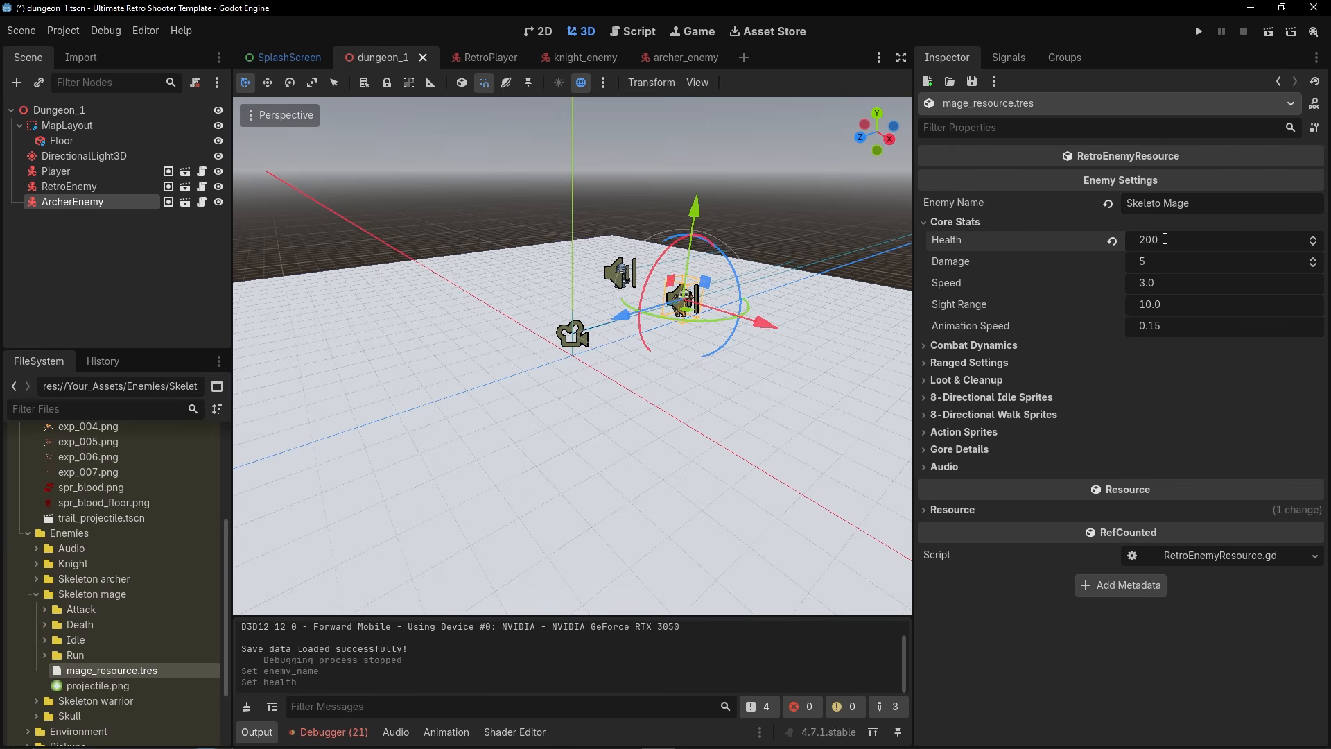
{"action": "left_click", "coordinate": [1154, 205]}
{"action": "type", "text": "n"}
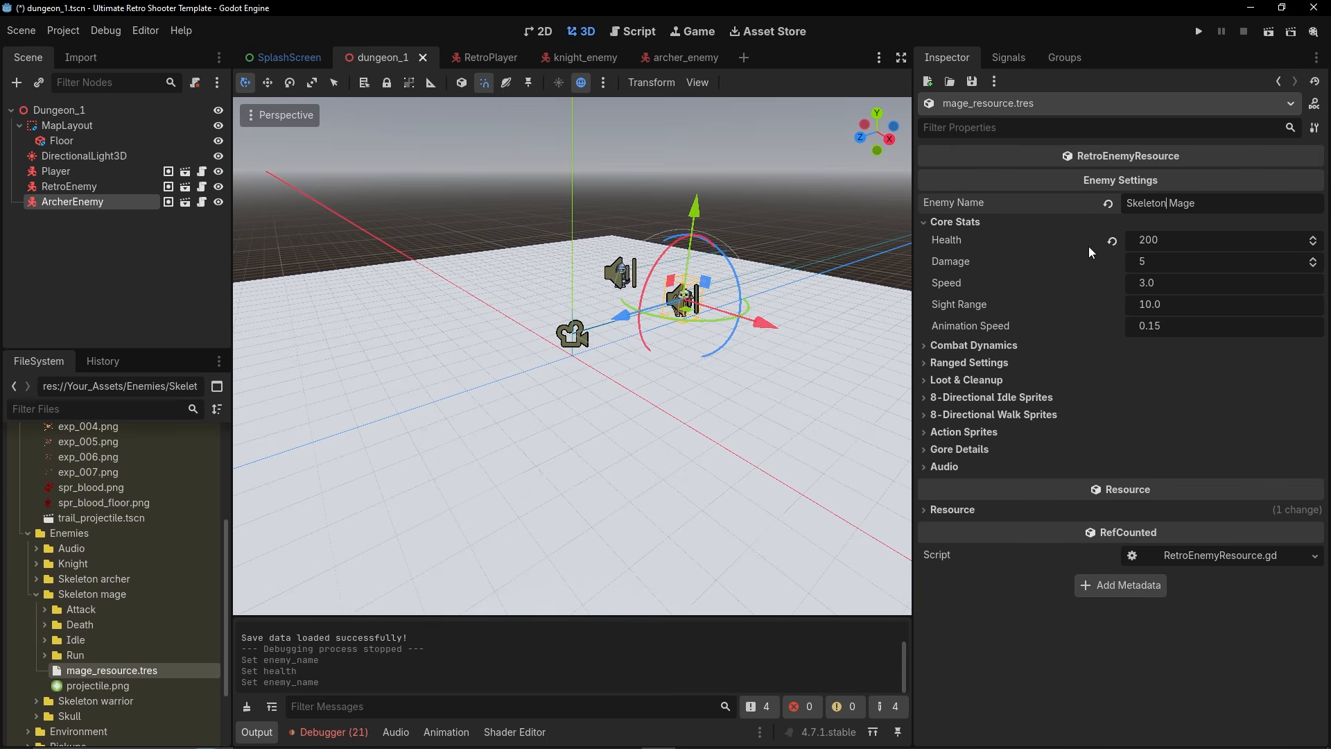
Set the mage's Damage to 15 and Sight Range to 15 in the Core Stats of mage_resource.tres.
{"action": "left_click", "coordinate": [1158, 248]}
{"action": "left_click", "coordinate": [1158, 259]}
{"action": "type", "text": "15"}
{"action": "key", "text": "Return"}
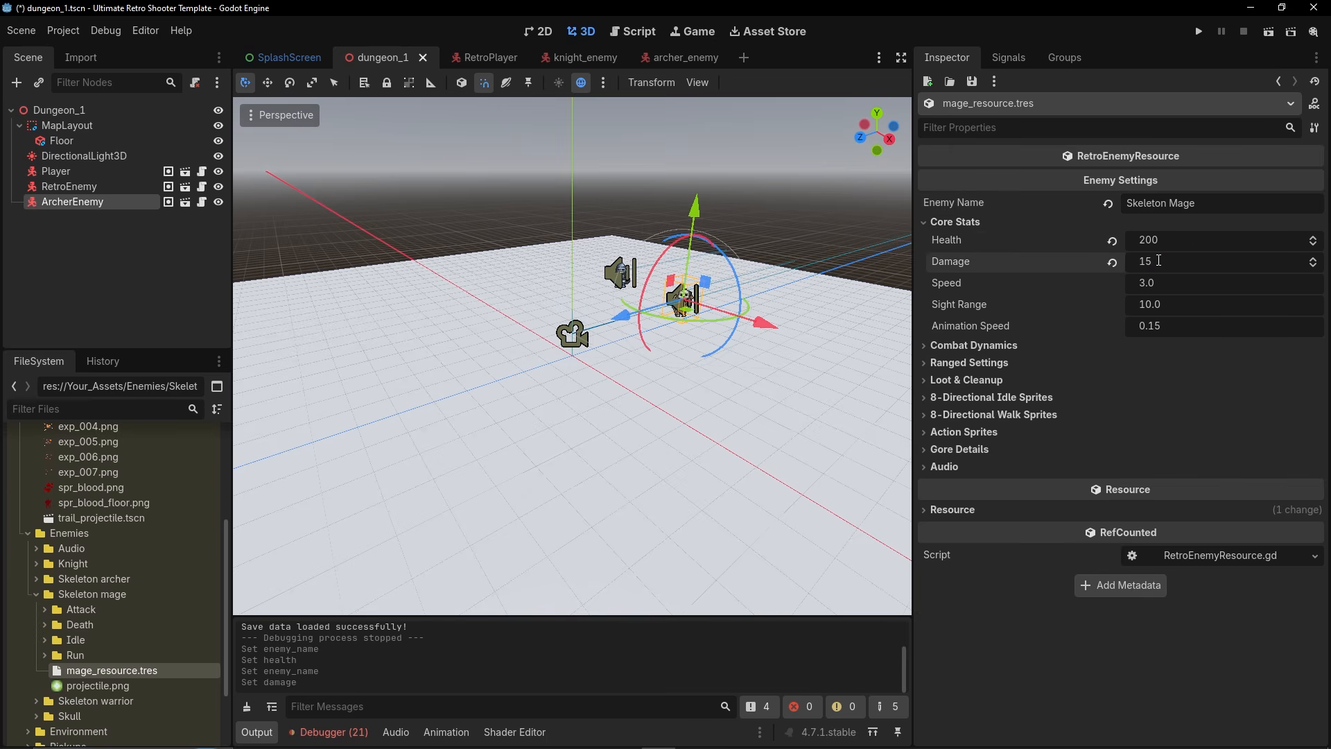
{"action": "left_click", "coordinate": [1145, 284]}
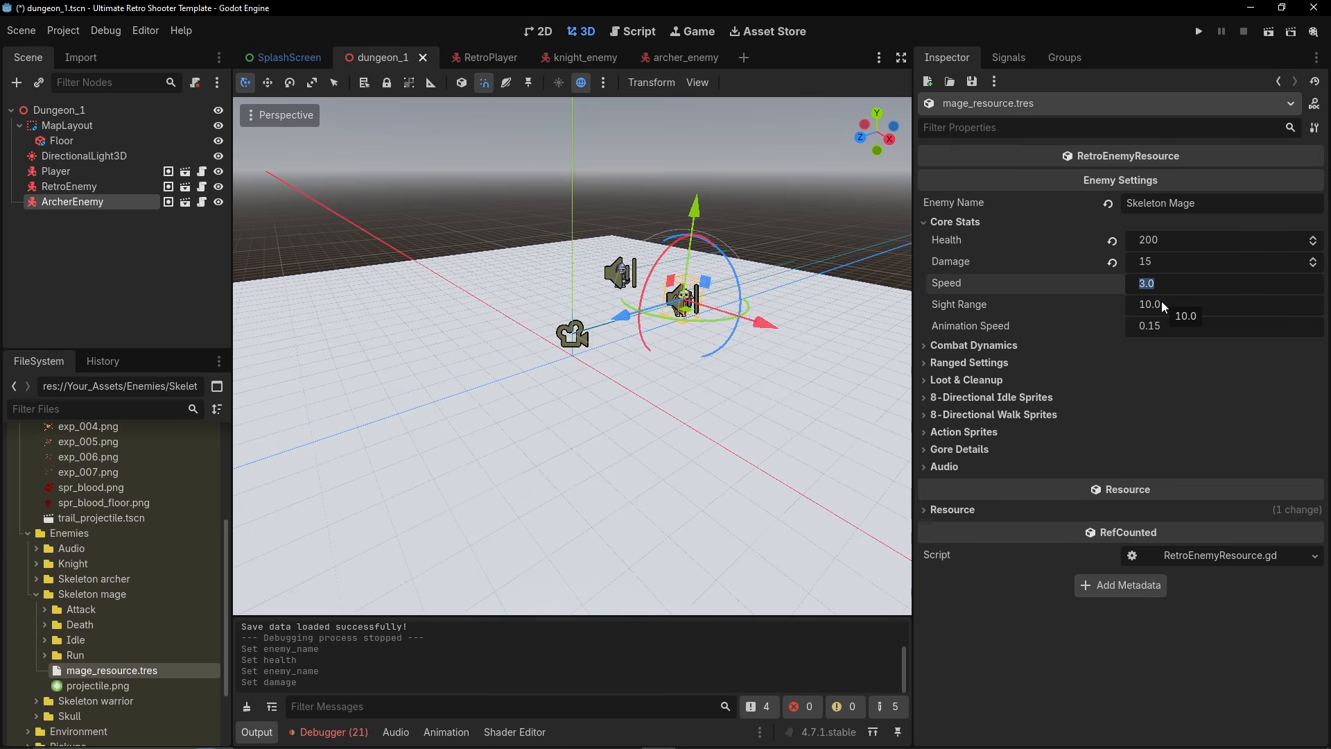
{"action": "left_click", "coordinate": [1162, 302]}
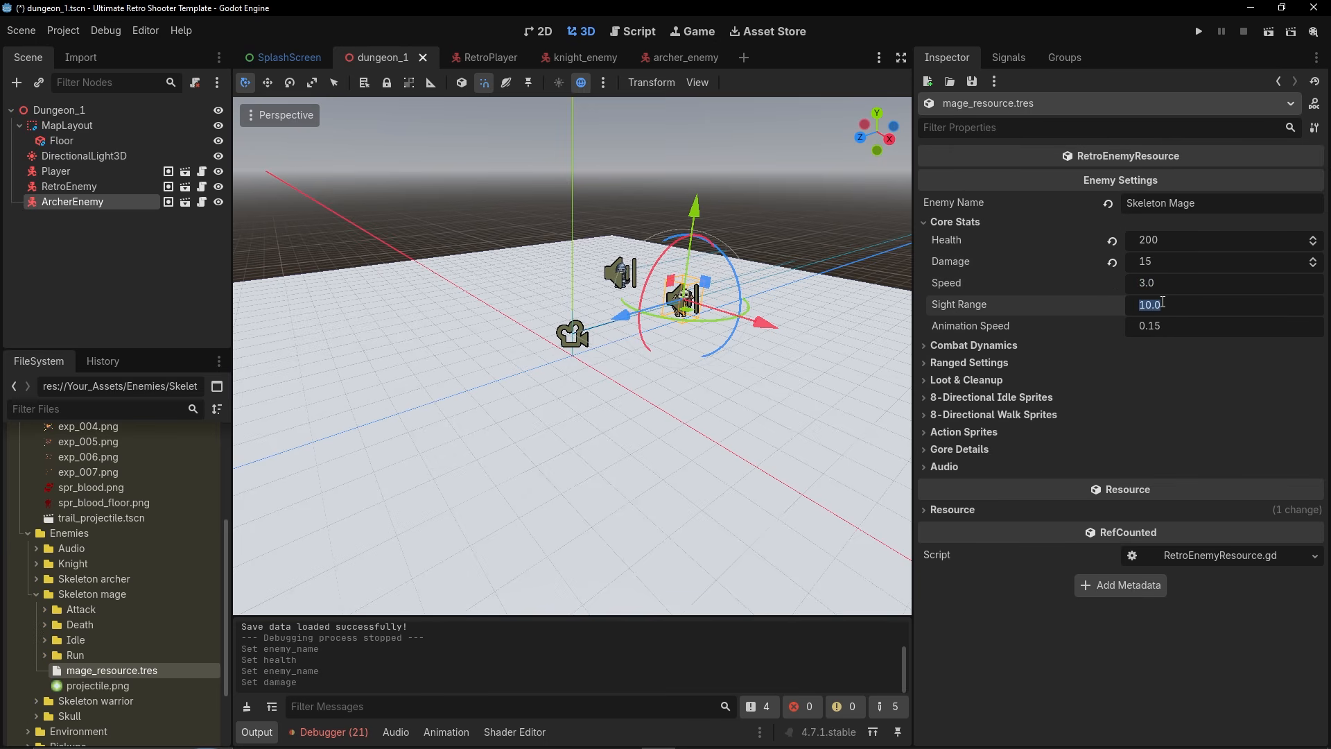
{"action": "type", "text": "15"}
{"action": "key", "text": "Return"}
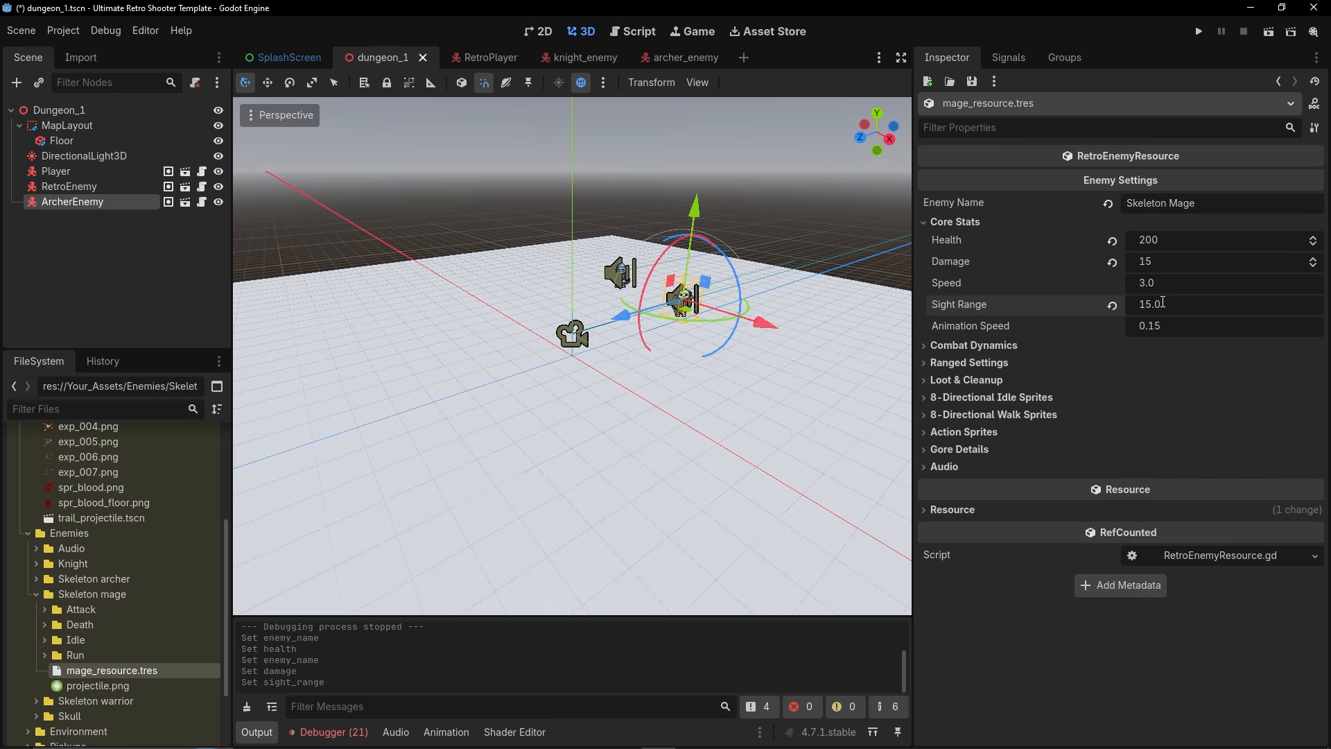
{"action": "left_click", "coordinate": [964, 221]}
Enable Immune to Stun and Immune to Knockback in the mage's Combat Dynamics.
{"action": "left_click", "coordinate": [973, 239]}
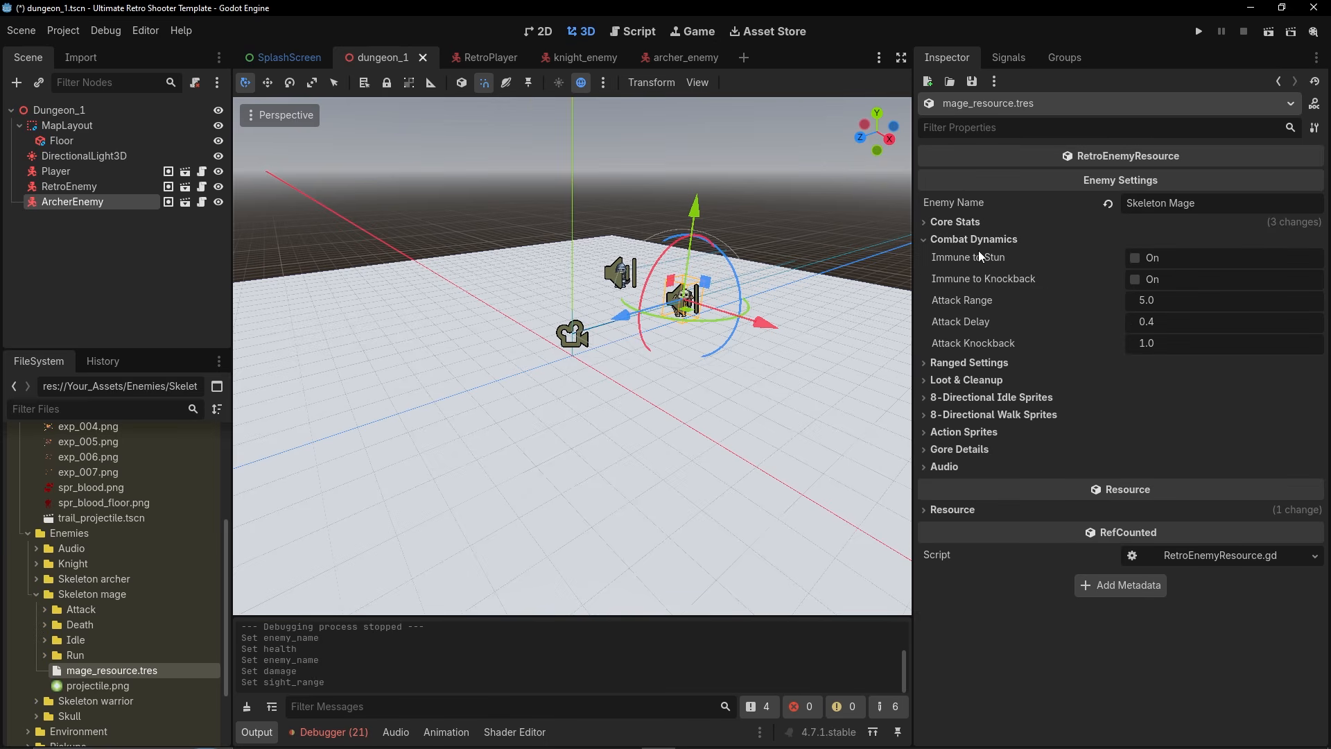
{"action": "left_click", "coordinate": [1134, 259]}
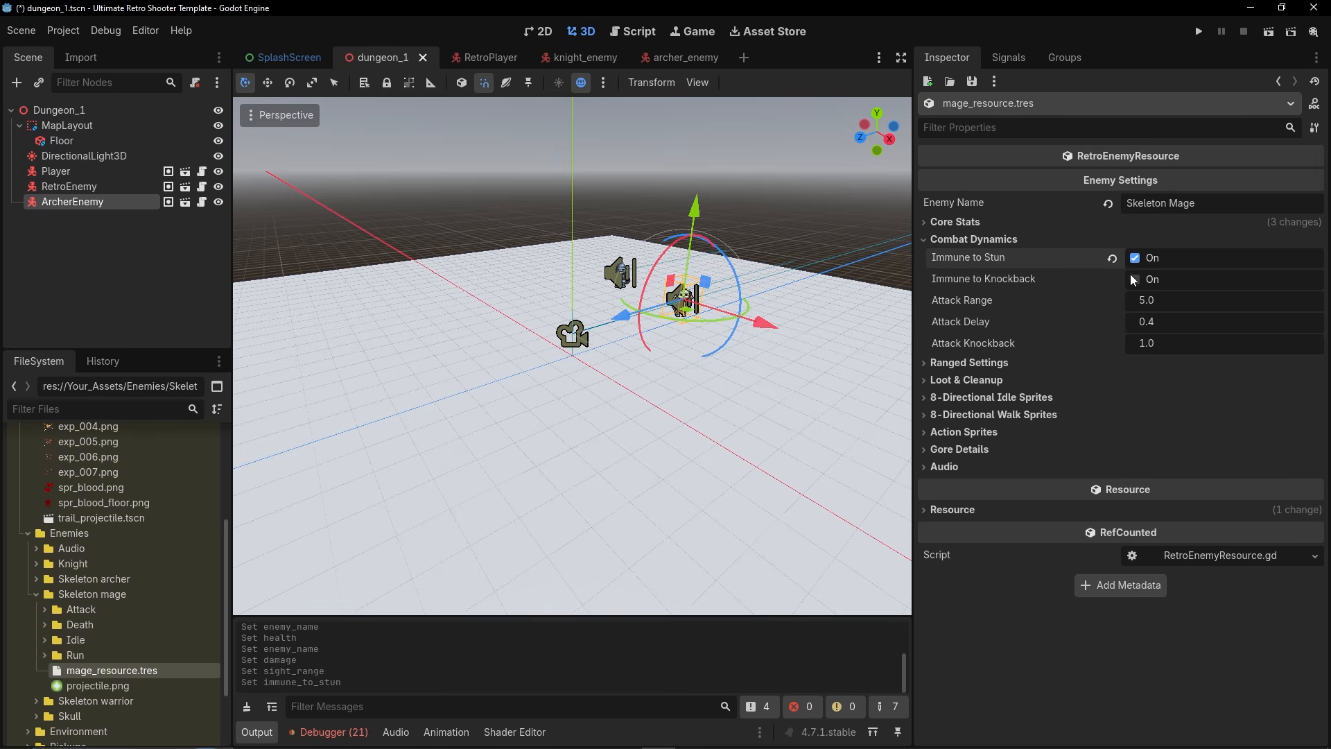
{"action": "left_click", "coordinate": [1134, 281]}
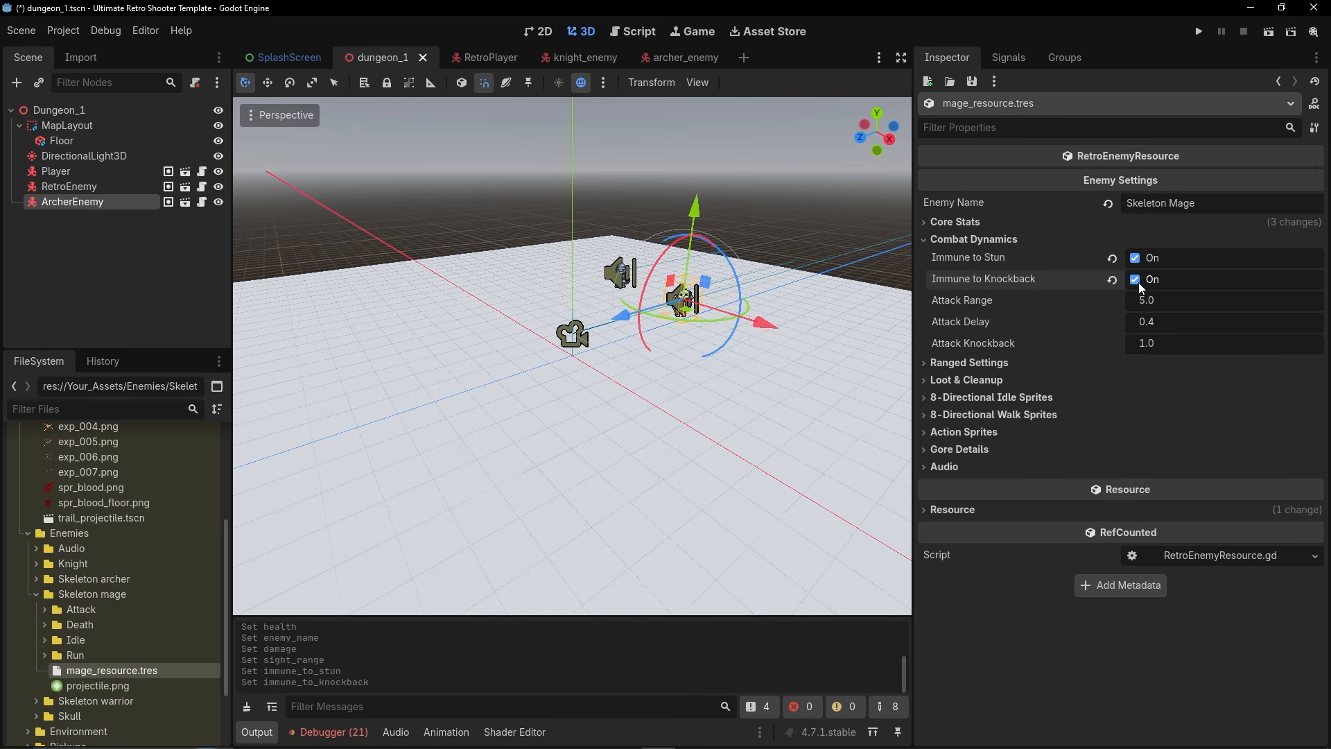
Set the mage's Attack Range to 15 and its Attack Delay to 1 in Combat Dynamics.
{"action": "left_click", "coordinate": [1151, 301]}
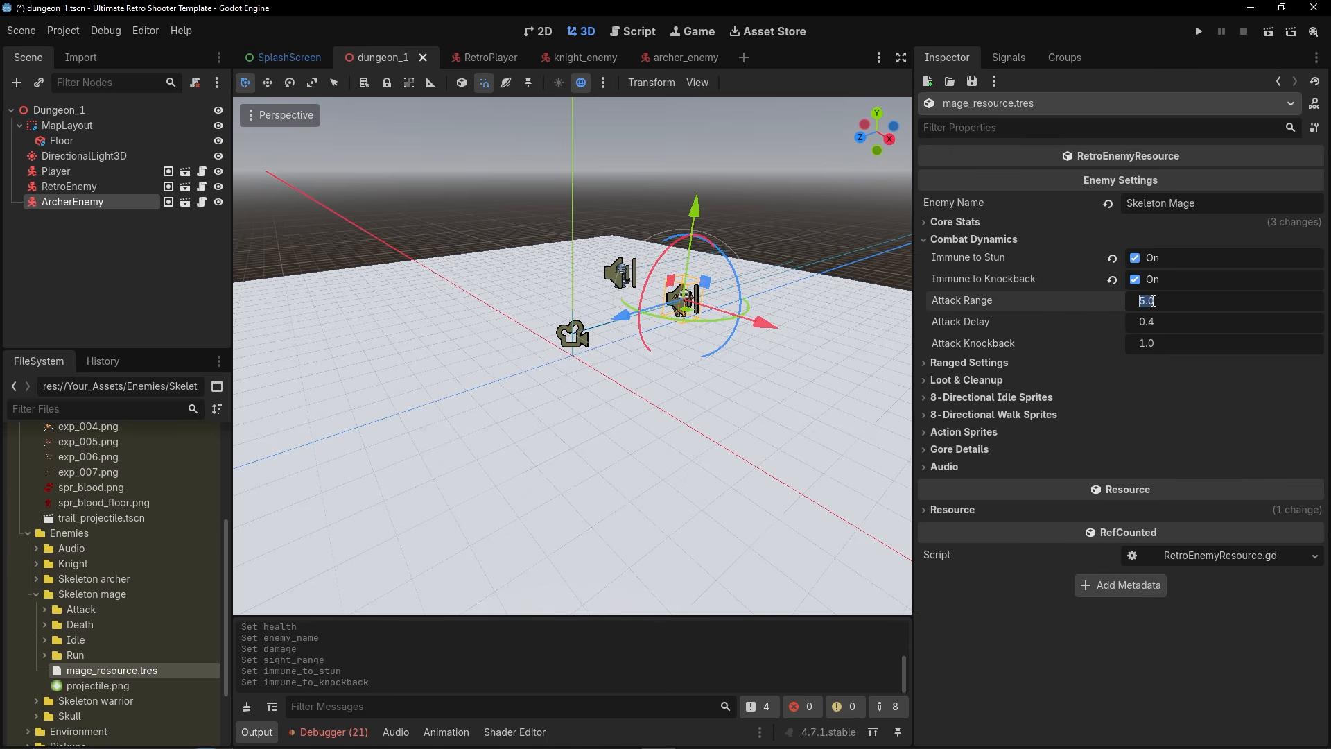
{"action": "type", "text": "15"}
{"action": "key", "text": "Return"}
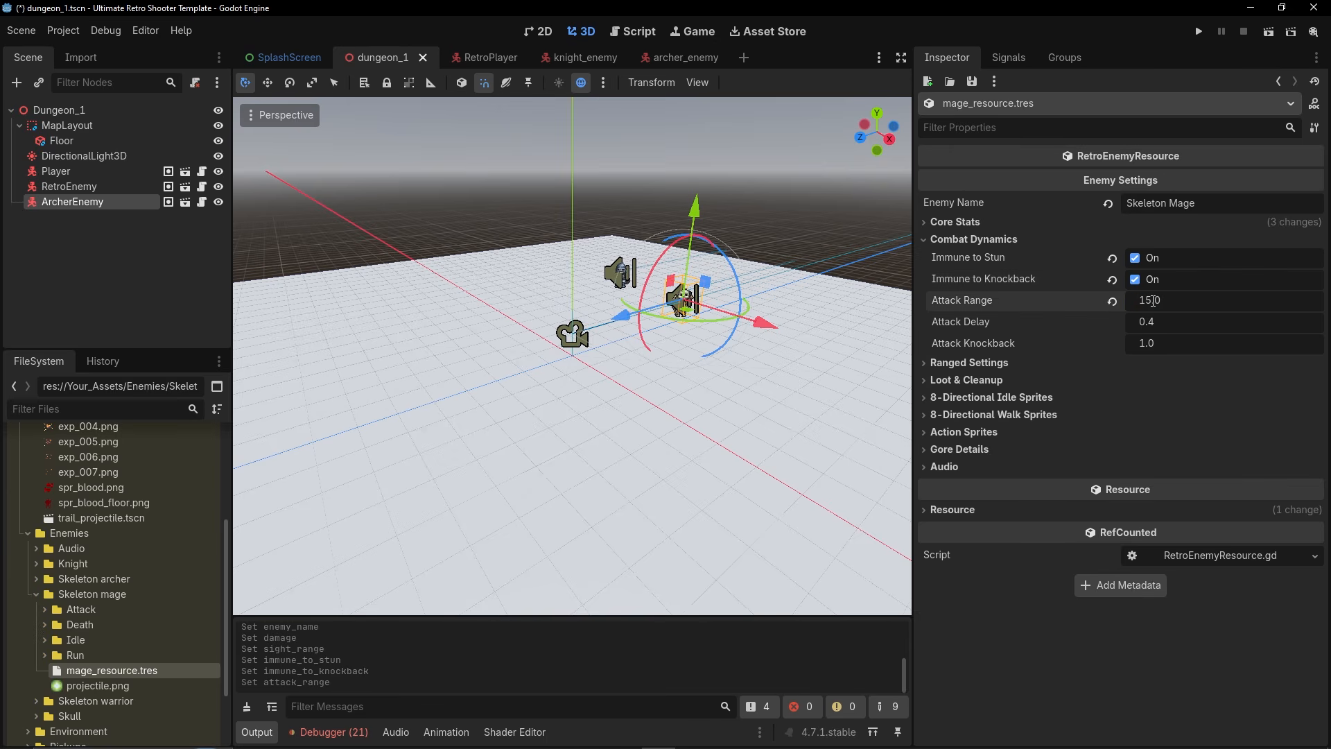
{"action": "left_click", "coordinate": [1159, 321]}
{"action": "type", "text": "1"}
{"action": "key", "text": "Return"}
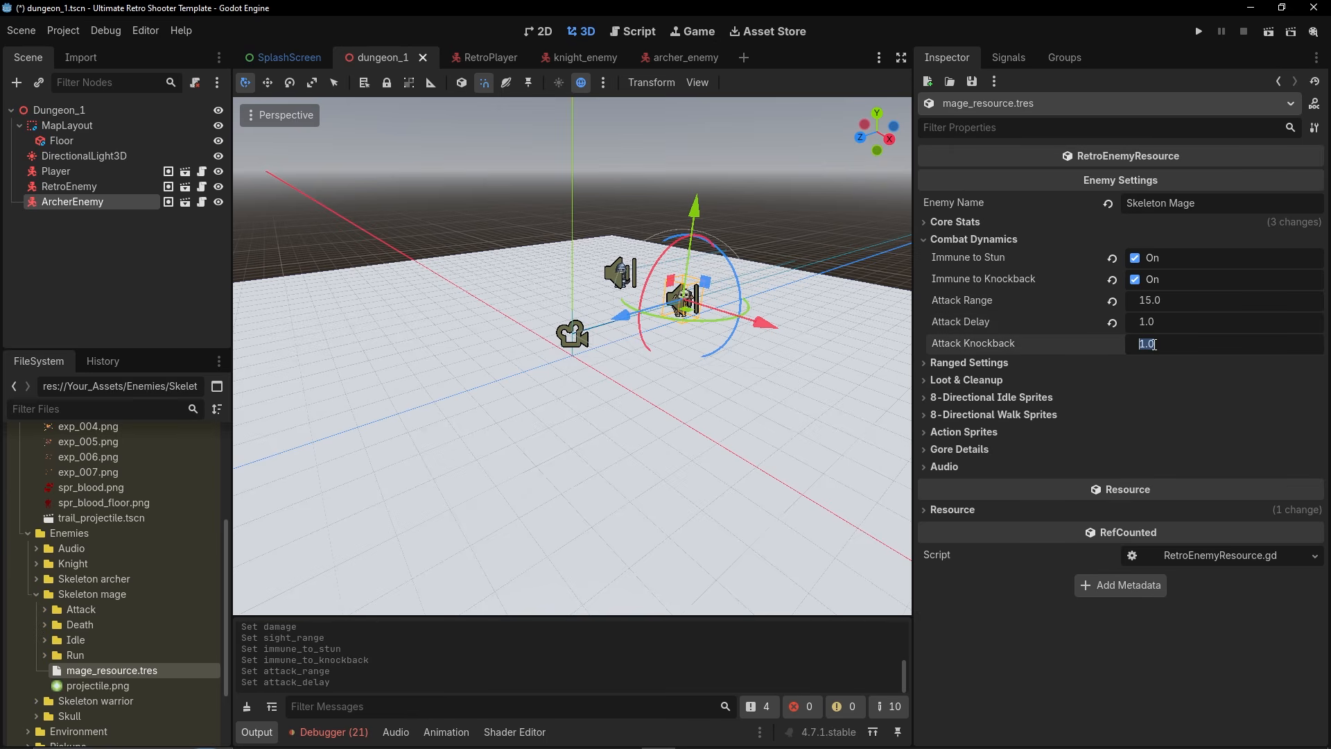
Set the mage's Attack Knockback in Combat Dynamics to 7.
{"action": "key", "text": "Return"}
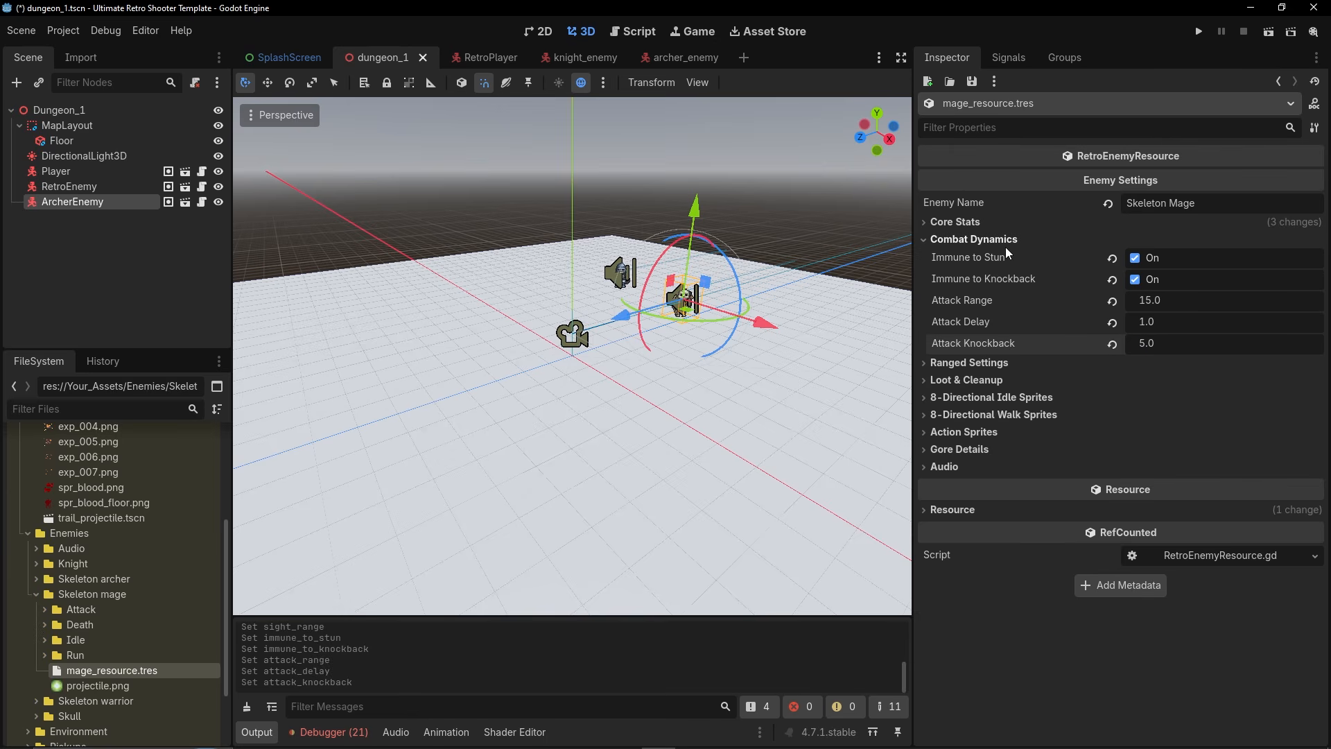
{"action": "left_click", "coordinate": [1001, 244]}
{"action": "left_click", "coordinate": [994, 243]}
{"action": "left_click", "coordinate": [1186, 344]}
{"action": "type", "text": "7"}
{"action": "key", "text": "Return"}
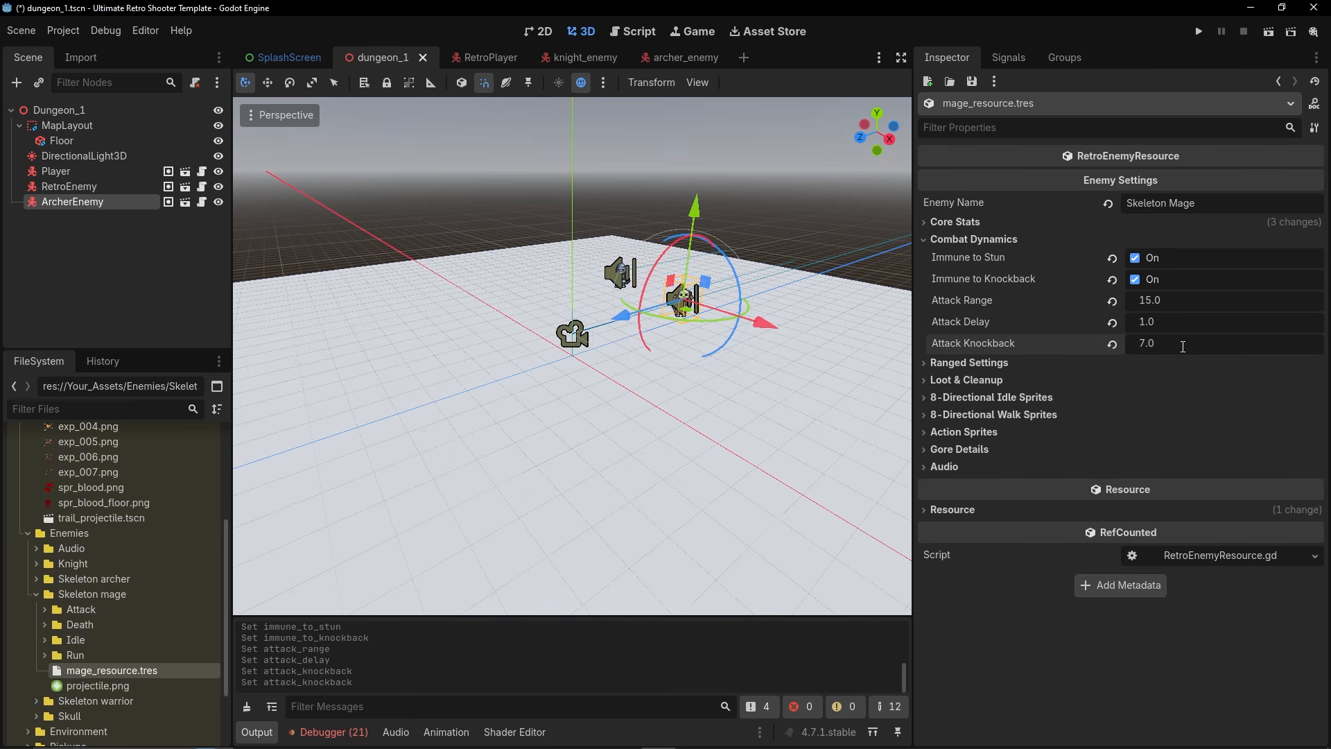
{"action": "left_click", "coordinate": [973, 240]}
Enable Uses Projectiles in the mage's Ranged Settings, with RetroProjectile.tscn as Projectile Scene and projectile.png from the Skeleton mage folder as Projectile Sprite.
{"action": "left_click", "coordinate": [968, 258]}
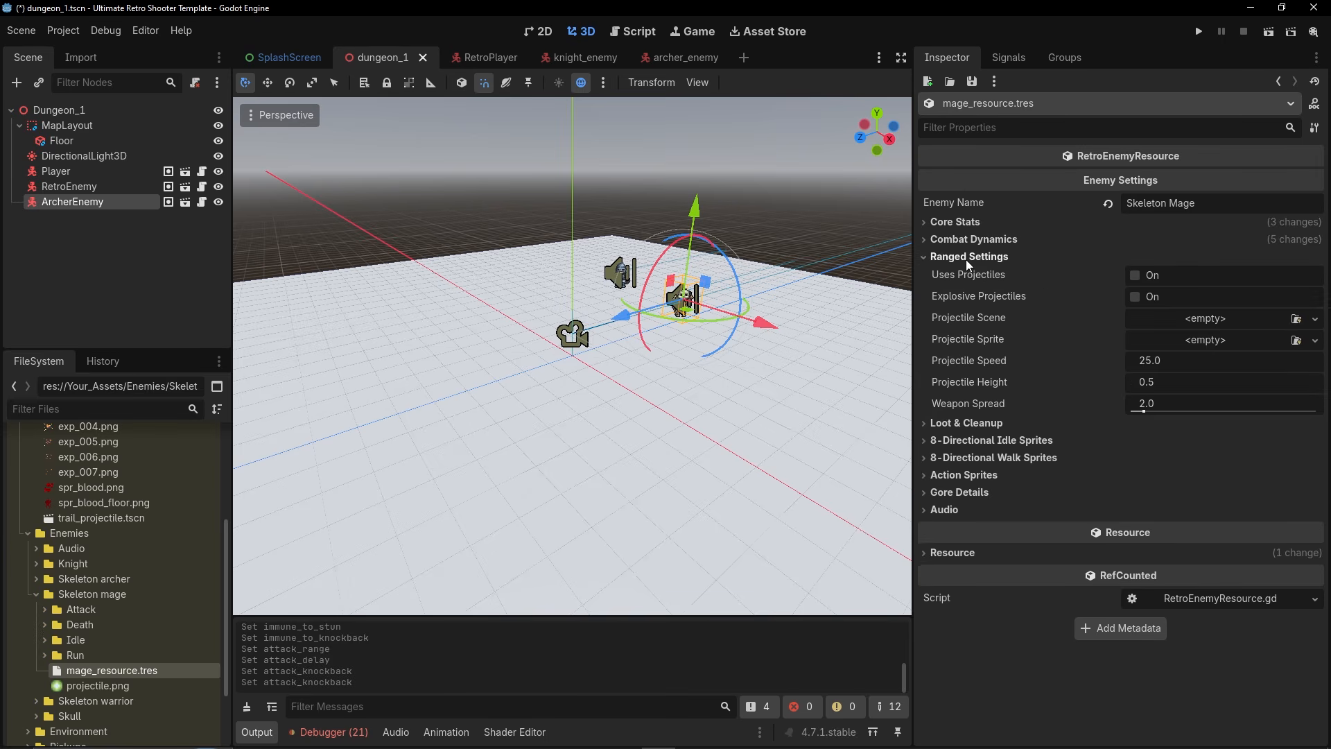
{"action": "left_click", "coordinate": [1135, 275]}
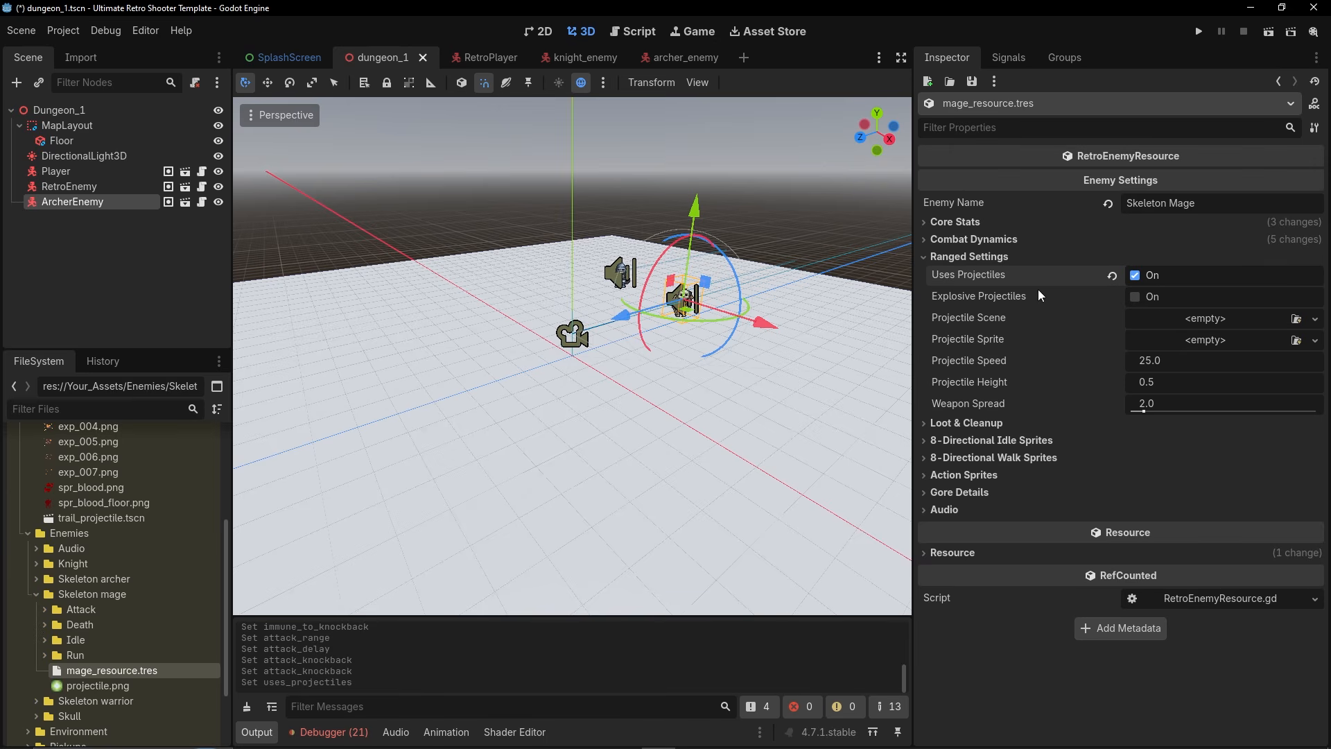
{"action": "left_click", "coordinate": [1171, 320]}
{"action": "left_click", "coordinate": [1242, 379]}
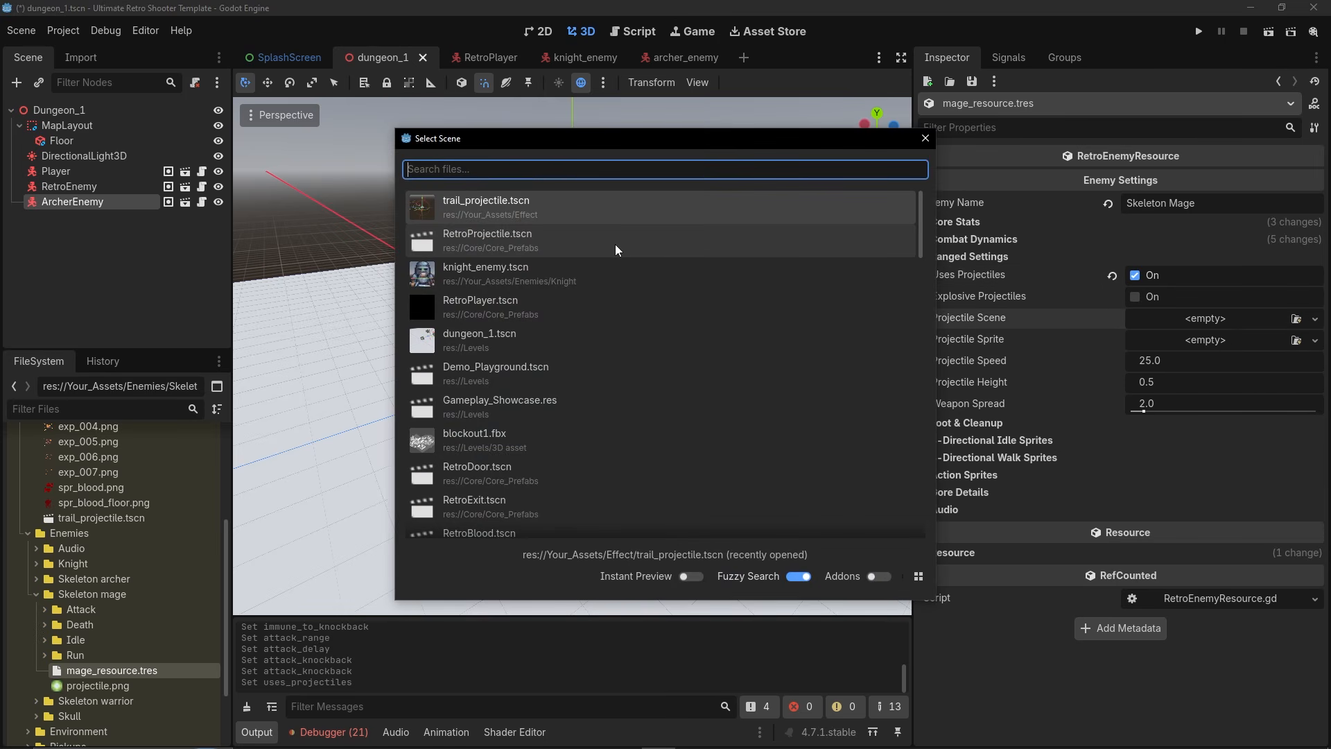
{"action": "left_click", "coordinate": [556, 240]}
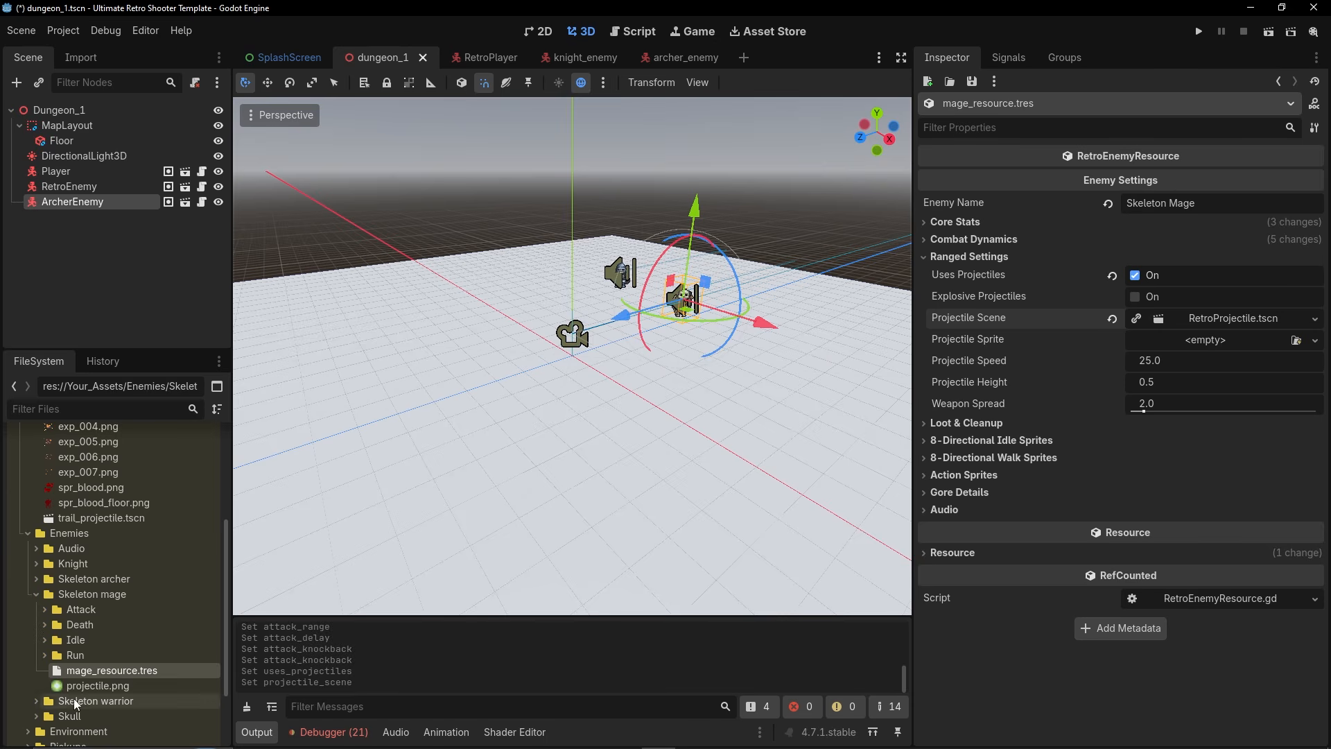
{"action": "left_click", "coordinate": [152, 687]}
{"action": "left_click_drag", "start_coordinate": [151, 687], "coordinate": [1181, 345]}
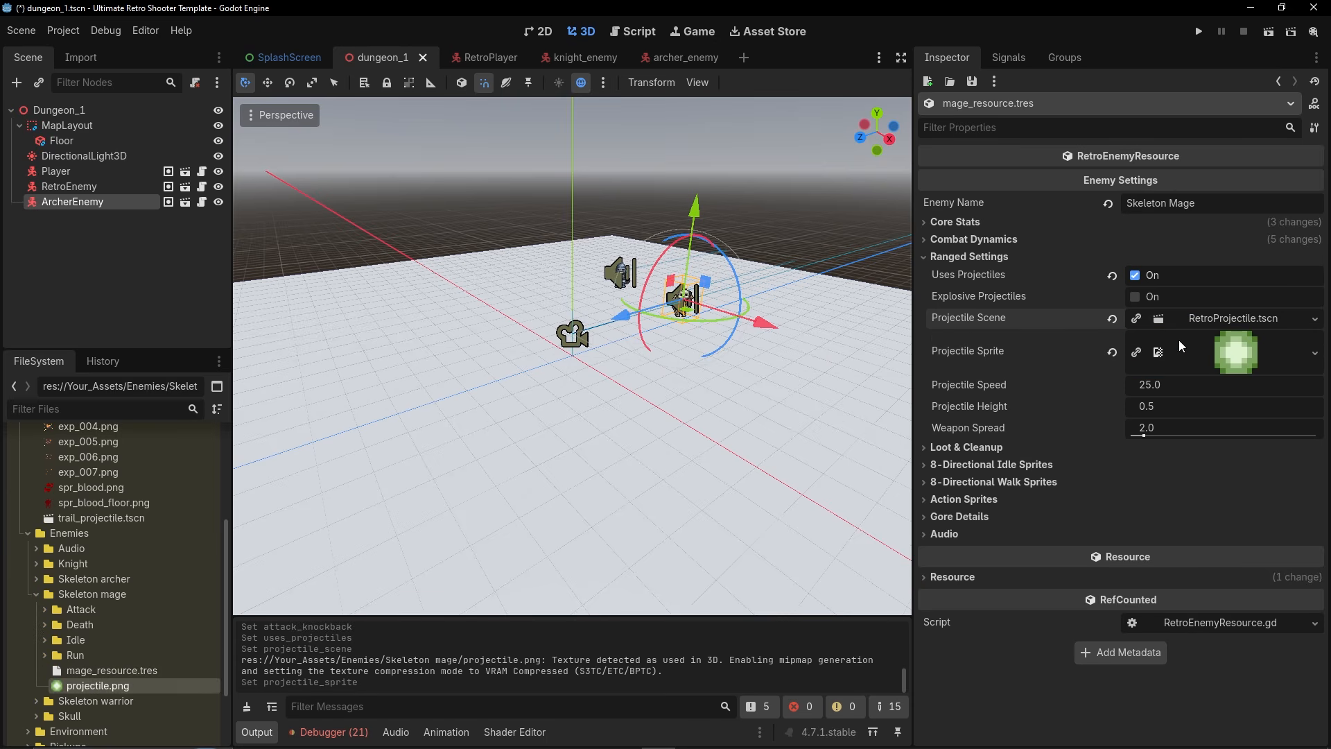
Set the mage's Projectile Speed to 30 and its Projectile Height to 0.1 in Ranged Settings.
{"action": "left_click", "coordinate": [1162, 384]}
{"action": "type", "text": "30"}
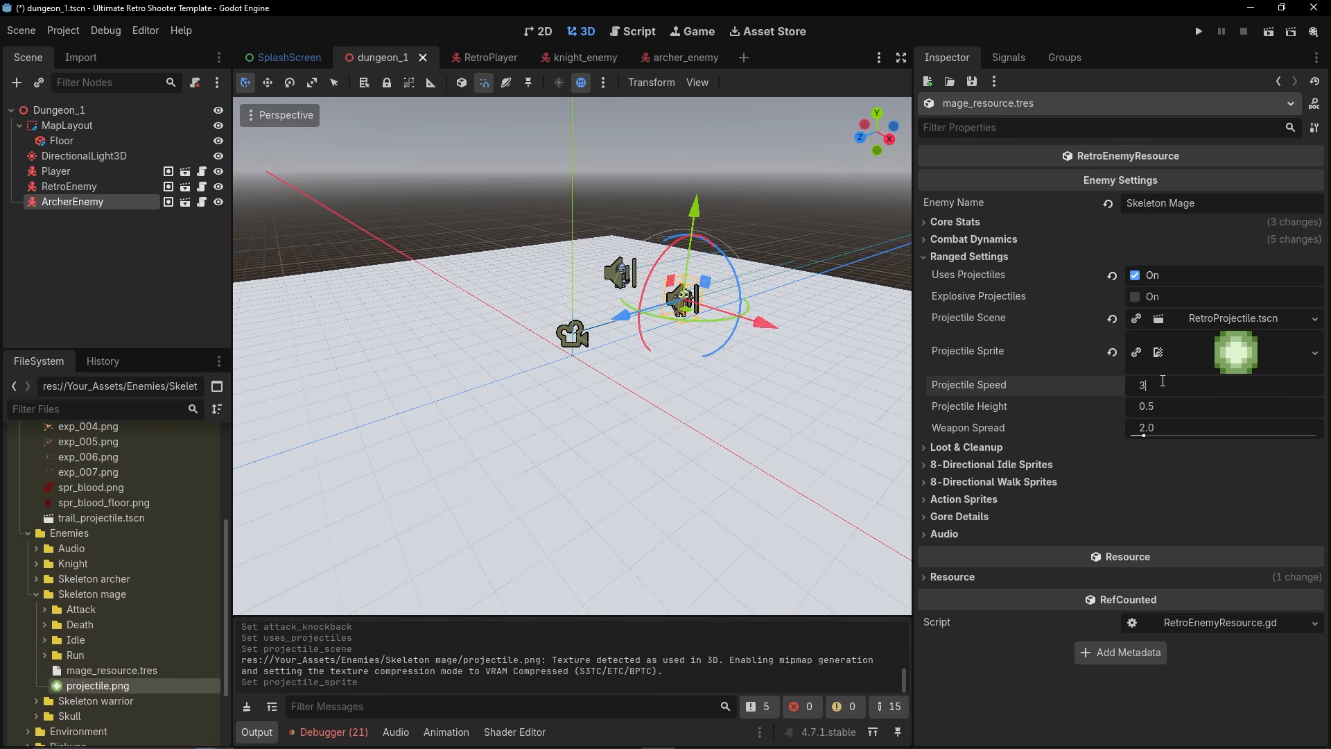
{"action": "key", "text": "Return"}
{"action": "left_click", "coordinate": [1161, 405]}
{"action": "type", "text": "0.1"}
{"action": "key", "text": "Return"}
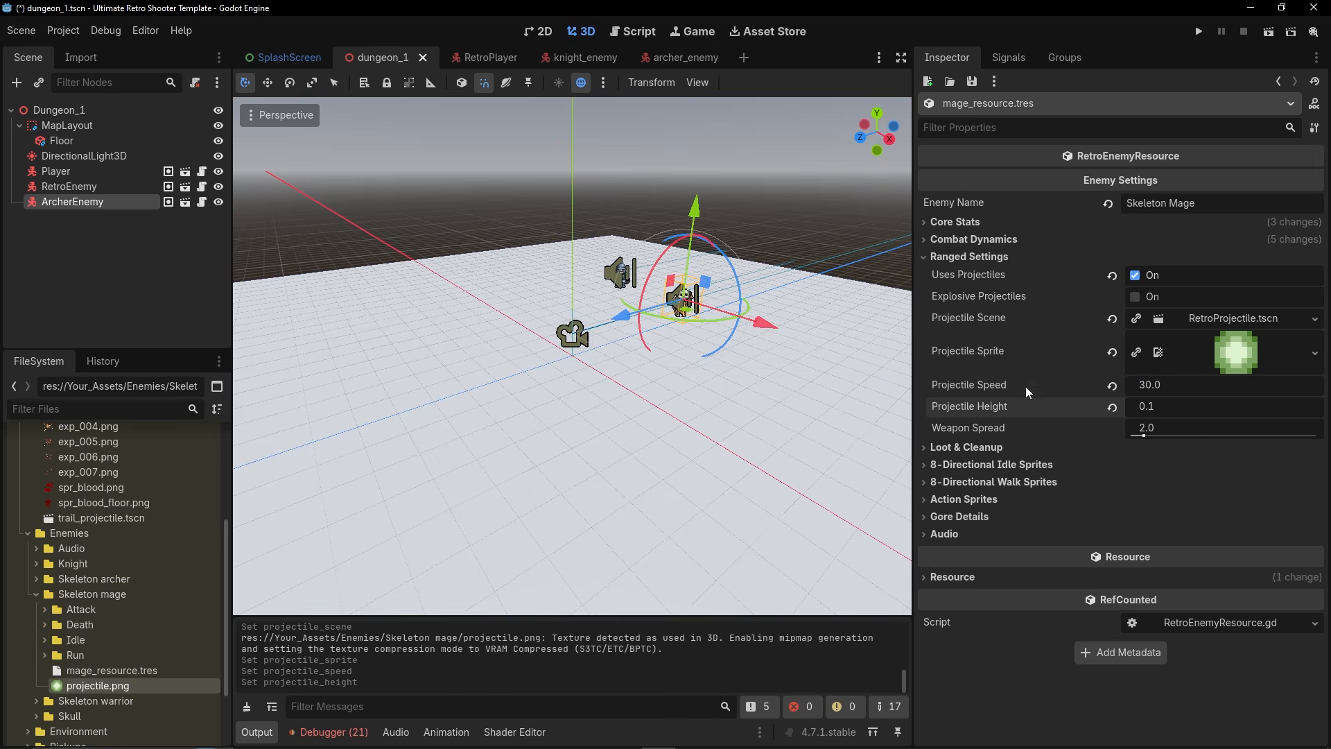
Set the mage resource's Weapon Spread to 0, collapse Ranged Settings and expand the 8-Directional Idle Sprites.
{"action": "left_click", "coordinate": [1162, 426]}
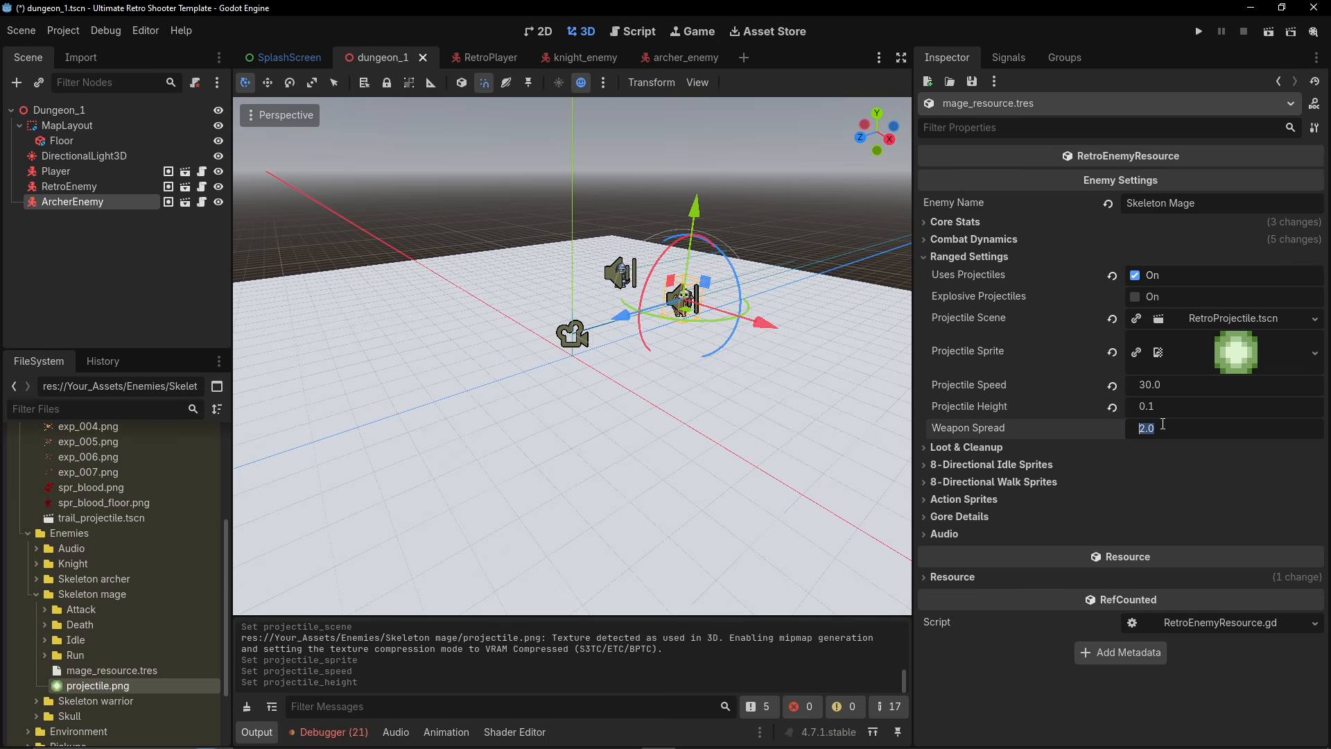
{"action": "type", "text": "0"}
{"action": "key", "text": "Return"}
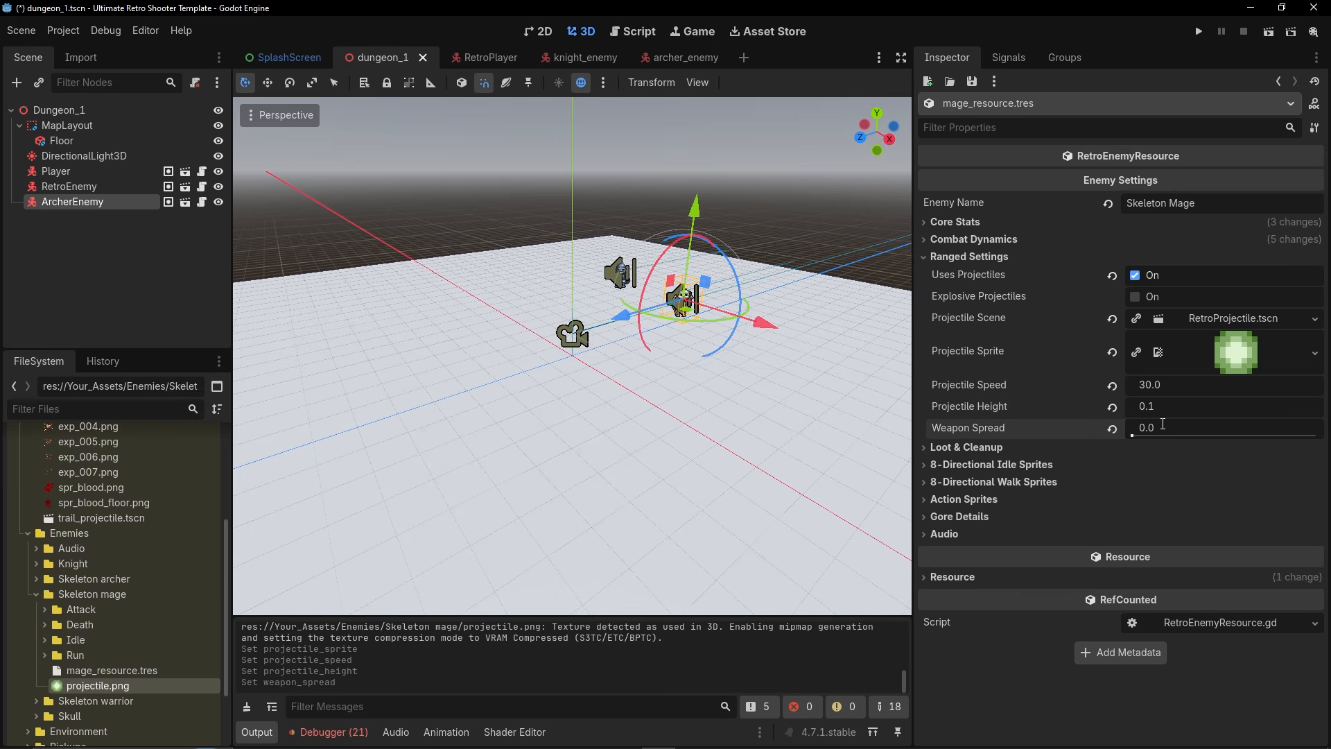
{"action": "left_click", "coordinate": [969, 256]}
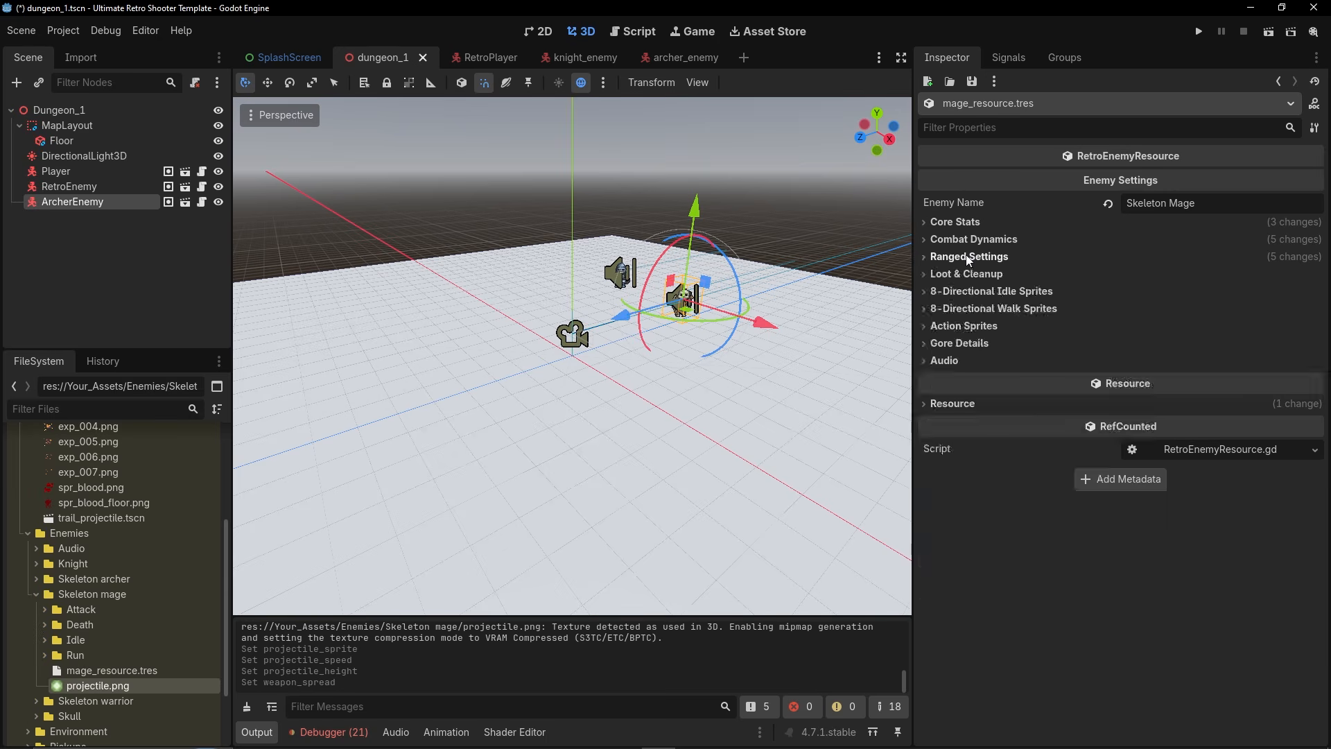
{"action": "left_click", "coordinate": [975, 291]}
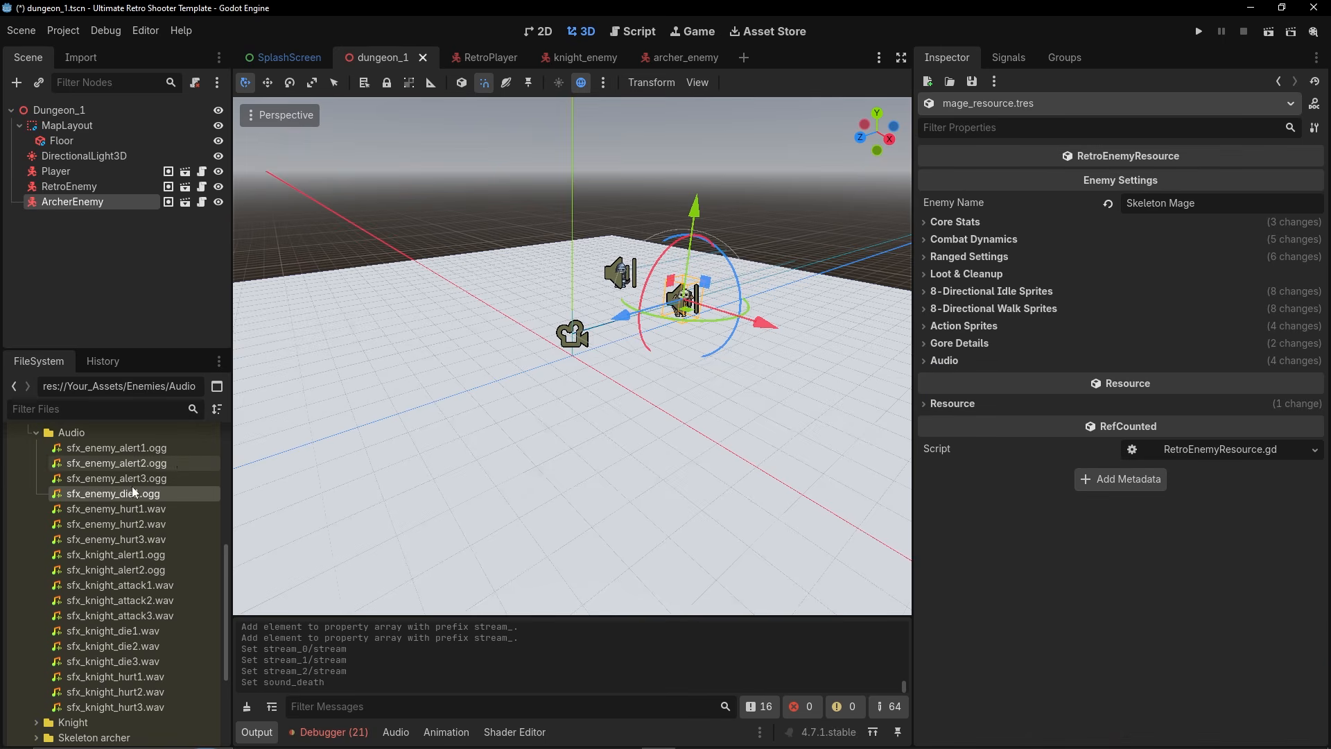
Collapse the Audio and Effect folders in the project files and expand the Skeleton mage folder.
{"action": "scroll", "coordinate": [28, 538], "scroll_direction": "up", "scroll_amount": 3}
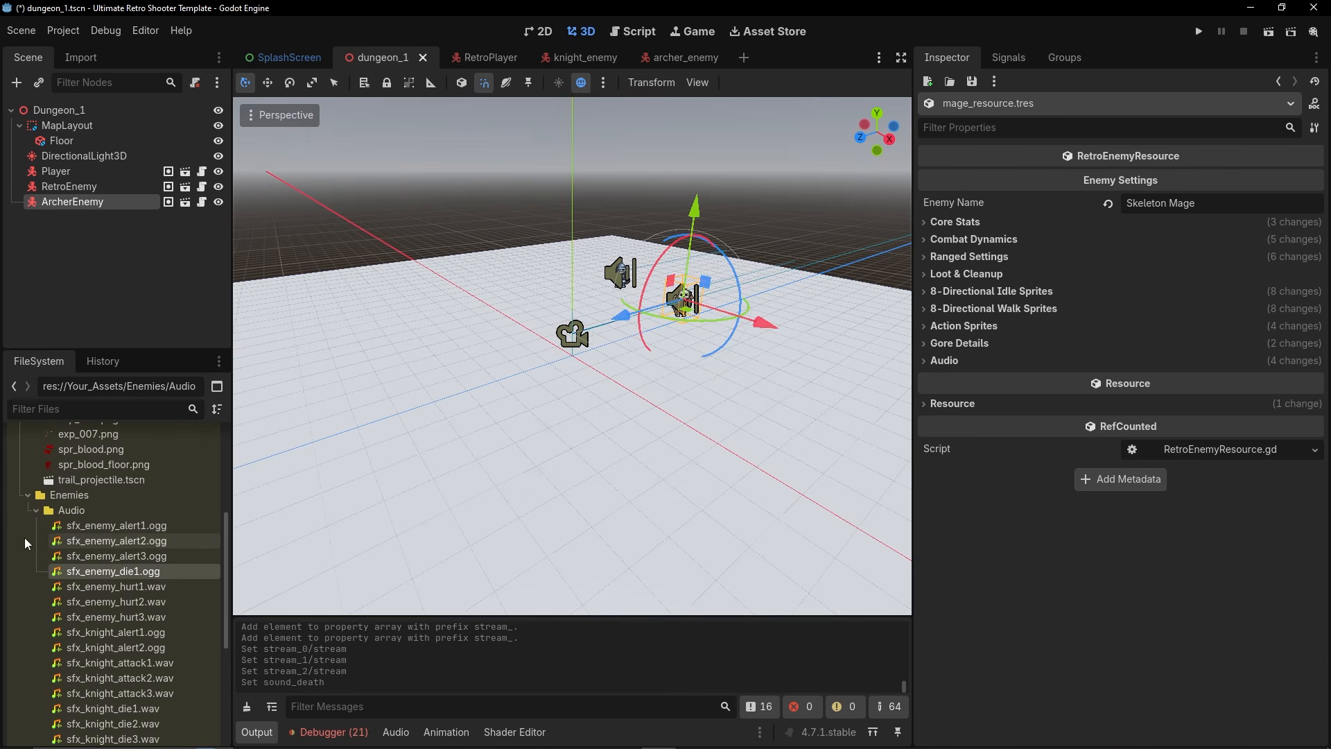
{"action": "left_click", "coordinate": [36, 509]}
{"action": "scroll", "coordinate": [32, 542], "scroll_direction": "up", "scroll_amount": 5}
{"action": "left_click", "coordinate": [28, 529]}
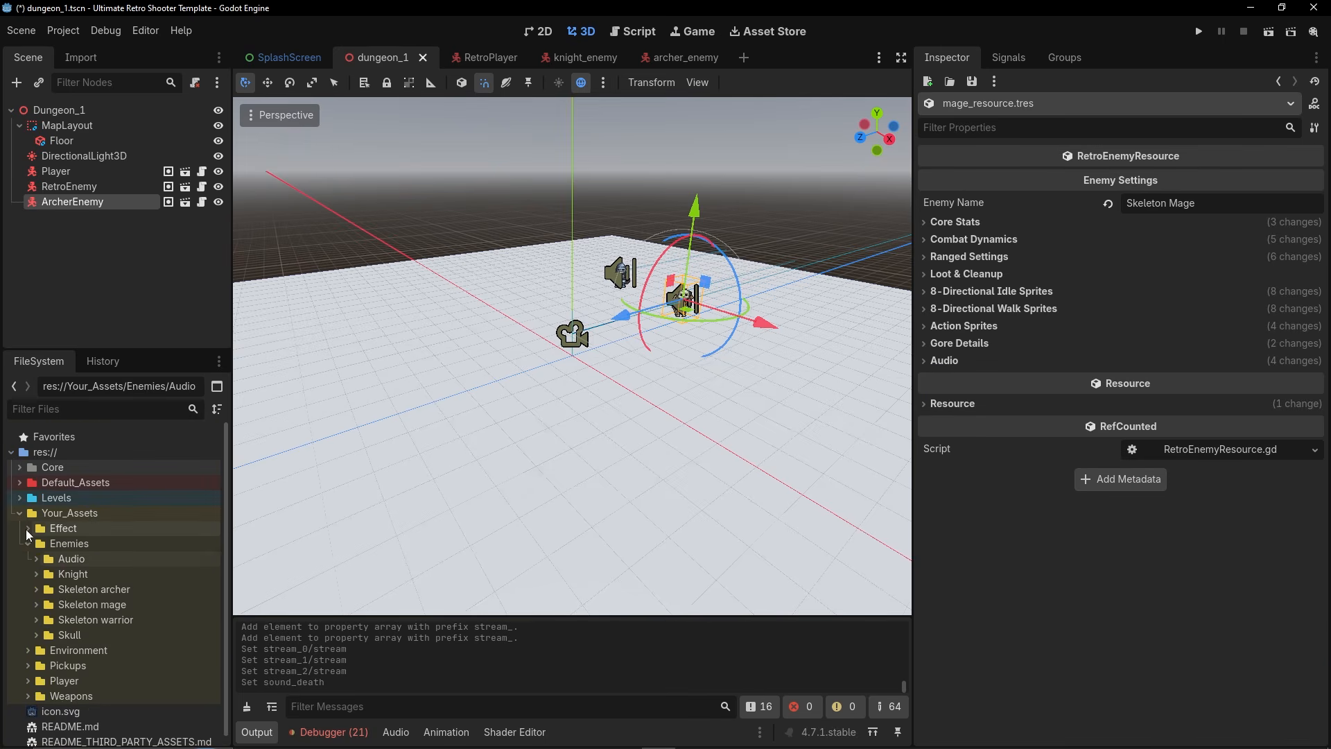
{"action": "left_click", "coordinate": [39, 605]}
{"action": "left_click", "coordinate": [90, 604]}
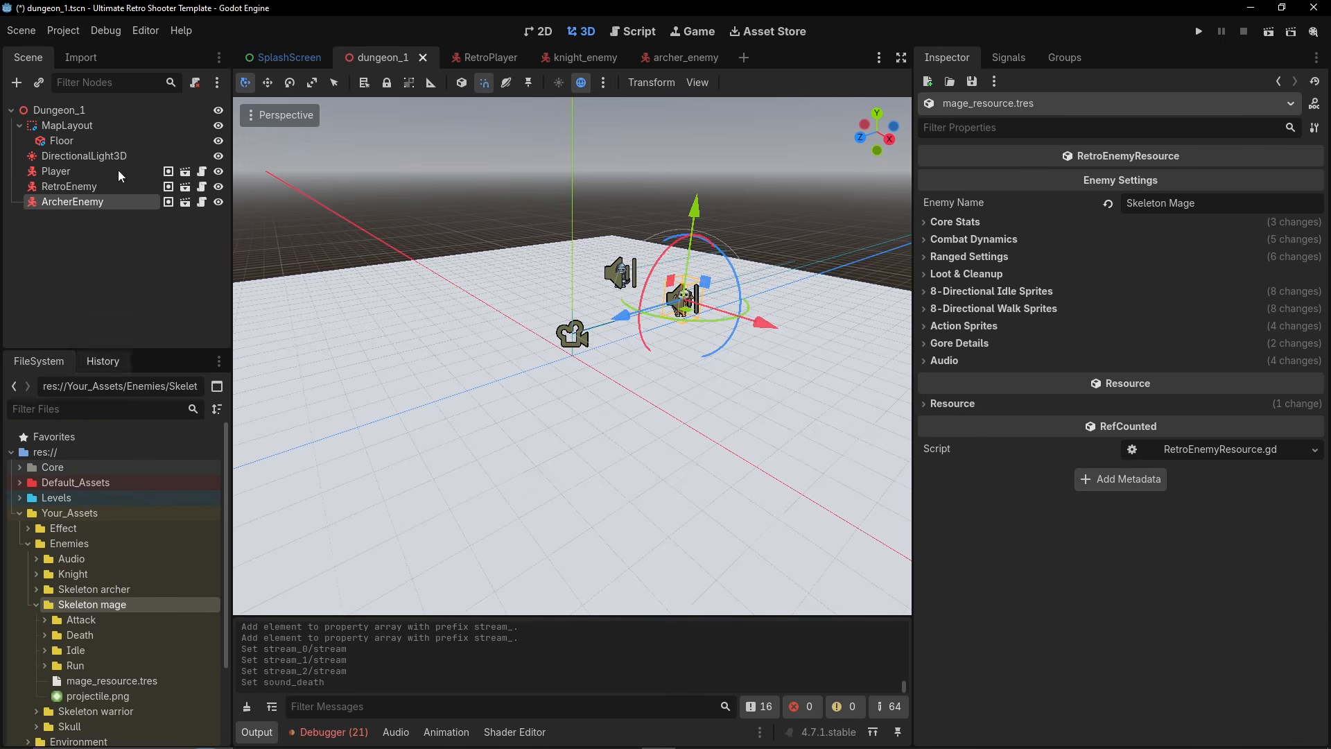
Create a new inherited scene based on RetroEnemy.tscn from res://Core/Core_Prefabs.
{"action": "left_click", "coordinate": [21, 31]}
{"action": "left_click", "coordinate": [72, 69]}
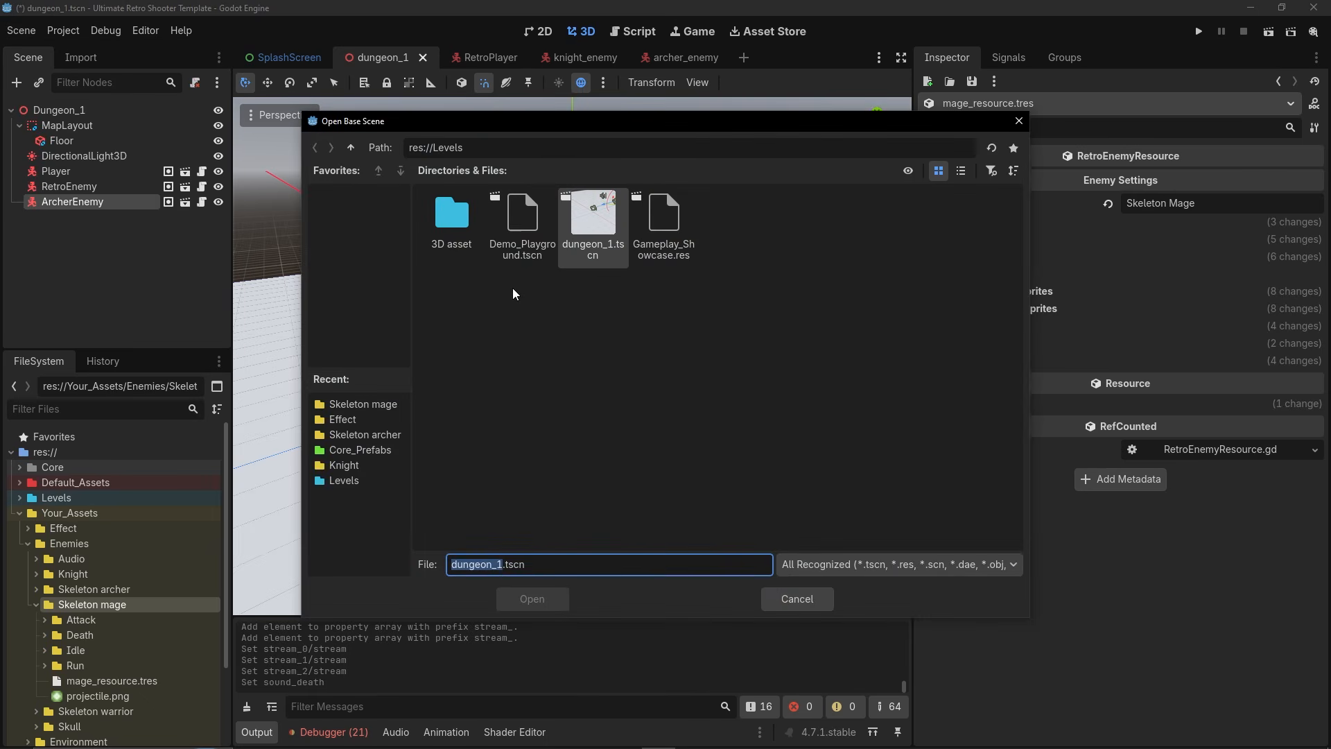
{"action": "left_click", "coordinate": [345, 148]}
{"action": "double_click", "coordinate": [453, 214]}
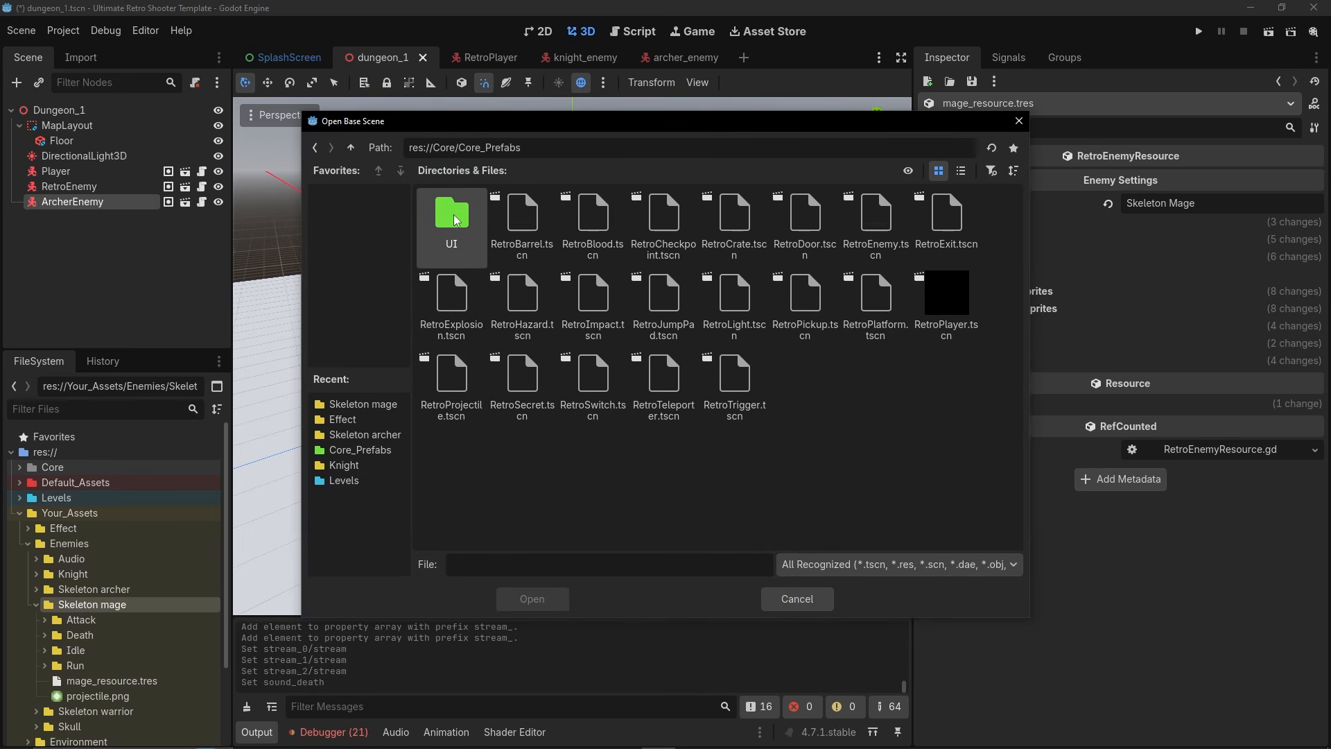
{"action": "double_click", "coordinate": [453, 214]}
{"action": "double_click", "coordinate": [872, 236]}
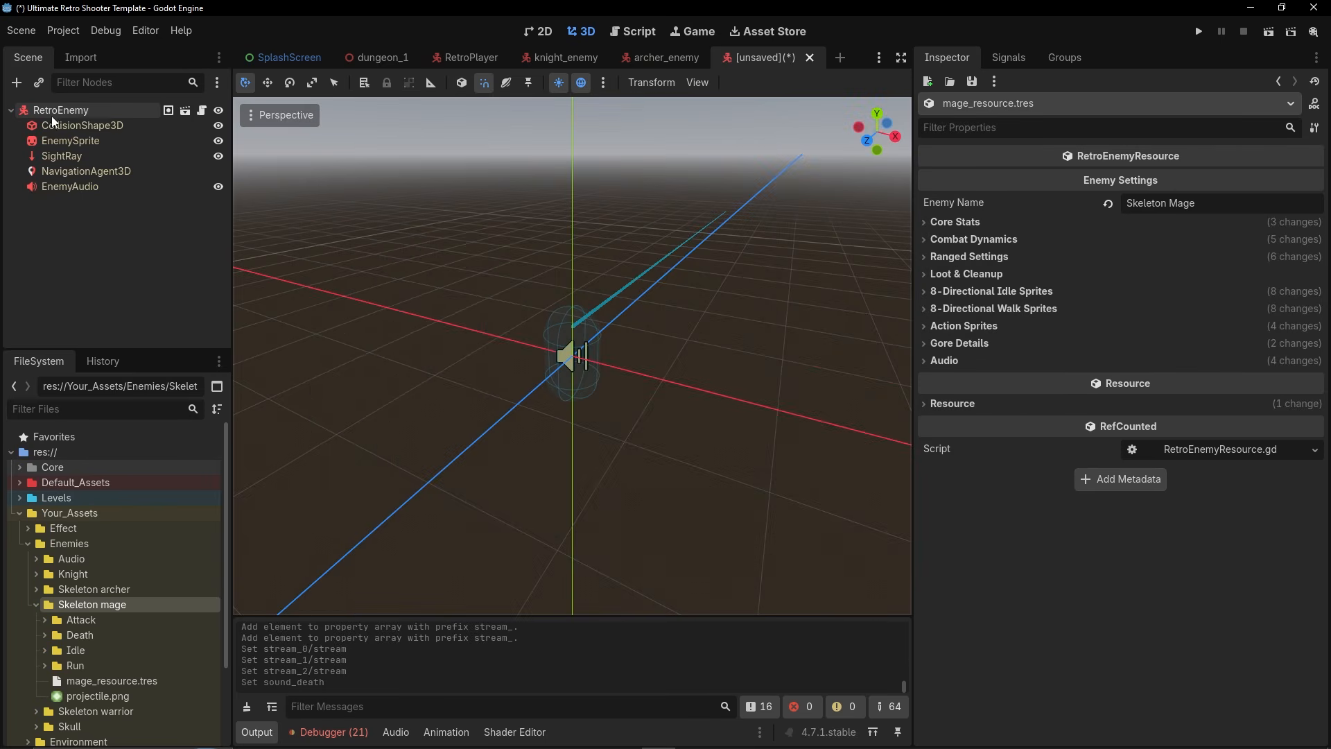
Rename the inherited scene's root node to MageEnemy.
{"action": "double_click", "coordinate": [58, 109]}
{"action": "left_click_drag", "start_coordinate": [60, 110], "coordinate": [7, 127]}
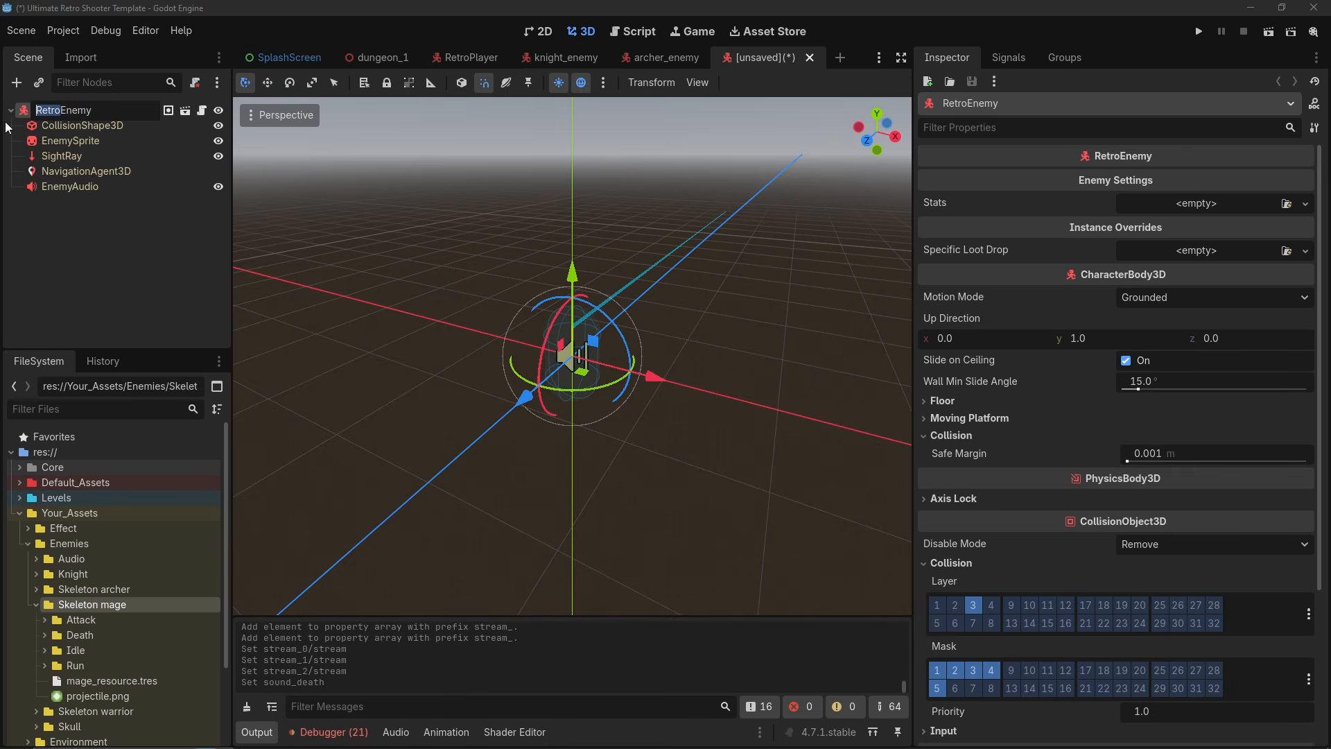
{"action": "type", "text": "Mage"}
{"action": "key", "text": "Return"}
Assign 00.png from the mage's Idle/Front folder as the EnemySprite node's texture.
{"action": "left_click", "coordinate": [44, 649]}
{"action": "left_click", "coordinate": [52, 680]}
{"action": "left_click_drag", "start_coordinate": [97, 696], "coordinate": [1178, 203]}
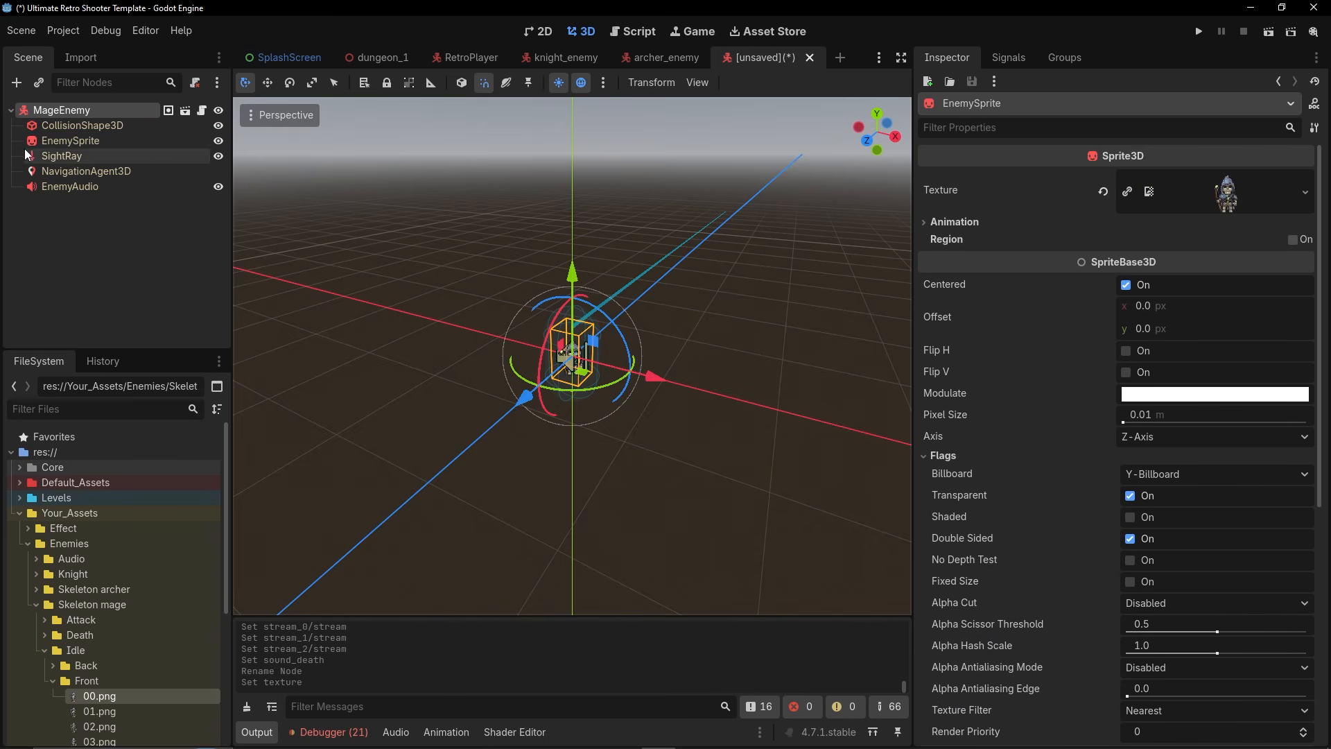
Assign mage_resource.tres to the Stats property of the MageEnemy root node.
{"action": "left_click", "coordinate": [53, 681]}
{"action": "scroll", "coordinate": [76, 652], "scroll_direction": "down", "scroll_amount": 3}
{"action": "left_click_drag", "start_coordinate": [97, 626], "coordinate": [1189, 220]}
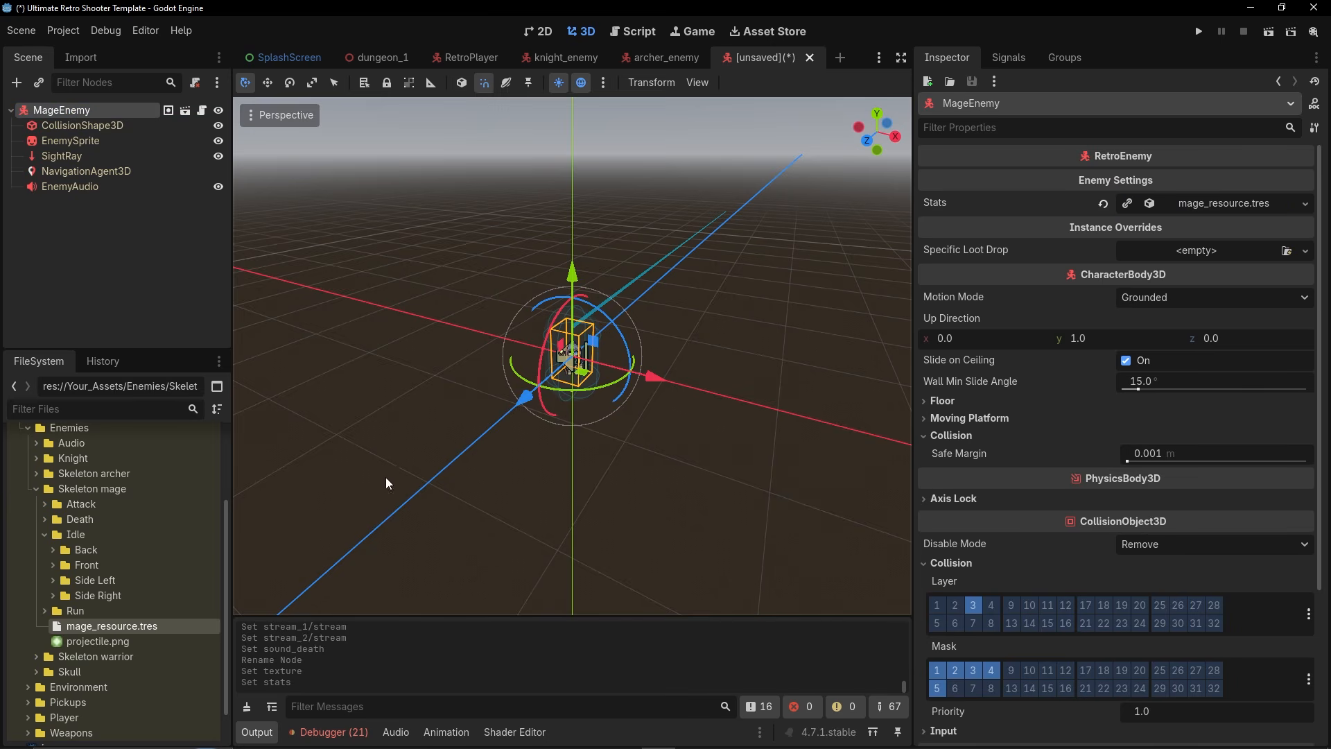
Set the EnemySprite node's scale to 3.5 on all axes, viewing the mage from the front.
{"action": "left_click", "coordinate": [867, 140]}
{"action": "left_click", "coordinate": [70, 140]}
{"action": "scroll", "coordinate": [1075, 392], "scroll_direction": "down", "scroll_amount": 5}
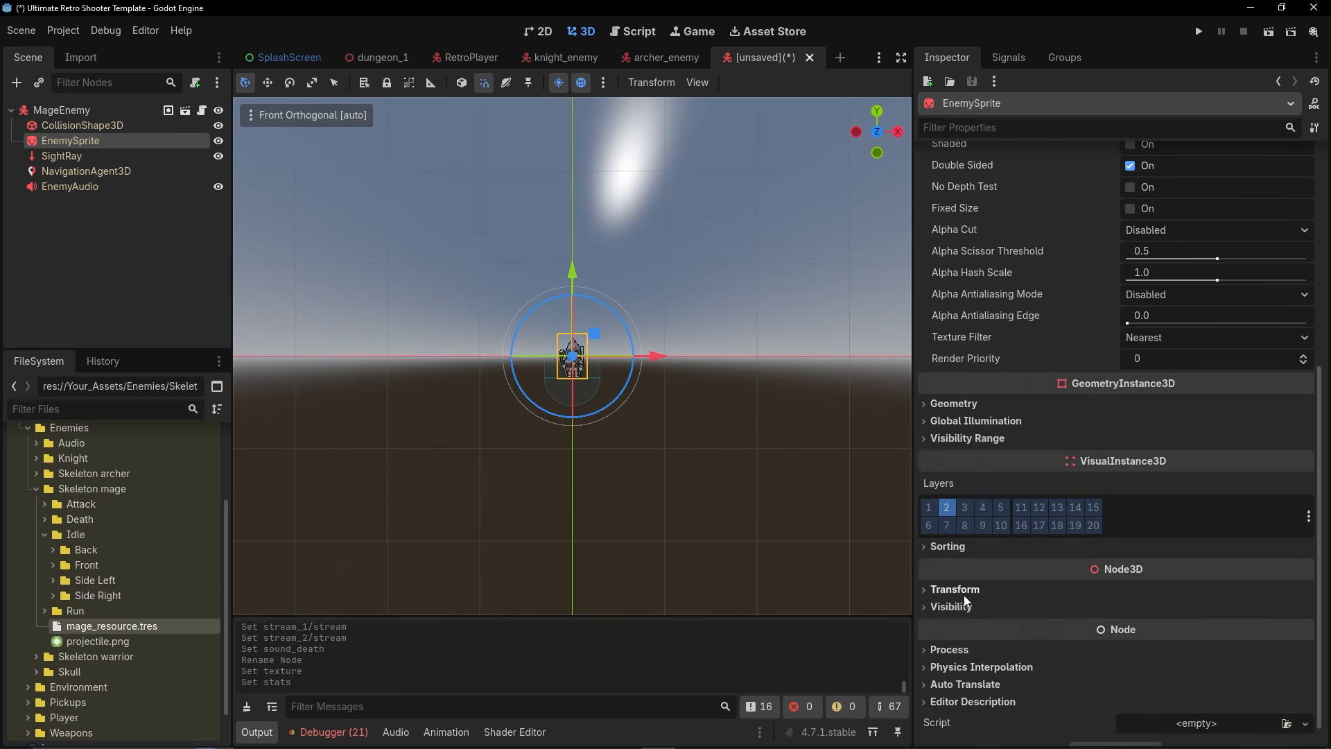
{"action": "left_click", "coordinate": [955, 590]}
{"action": "left_click", "coordinate": [971, 711]}
{"action": "type", "text": "3.5"}
{"action": "key", "text": "Return"}
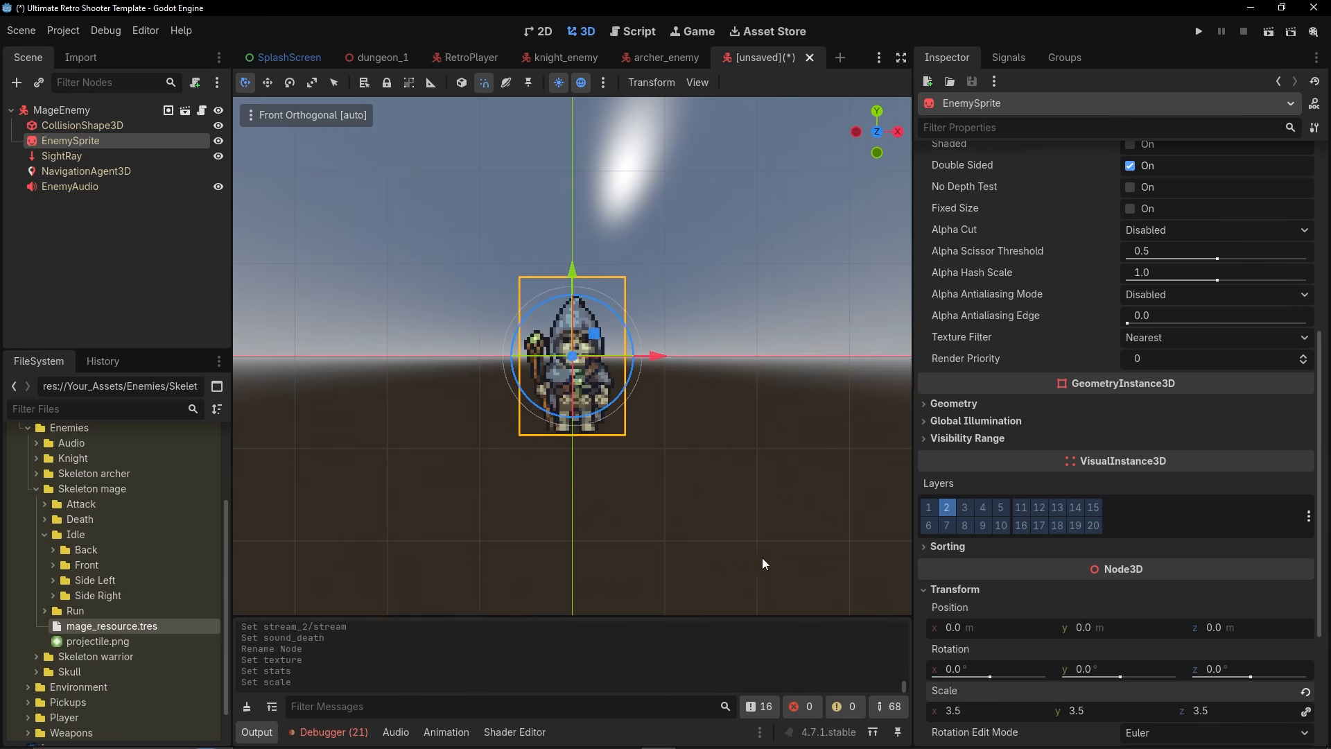
Try a scale of 4 on the EnemySprite node, then set it back to 3.5.
{"action": "left_click", "coordinate": [979, 711]}
{"action": "type", "text": "4"}
{"action": "key", "text": "Return"}
{"action": "left_click", "coordinate": [979, 711]}
{"action": "type", "text": "3.5"}
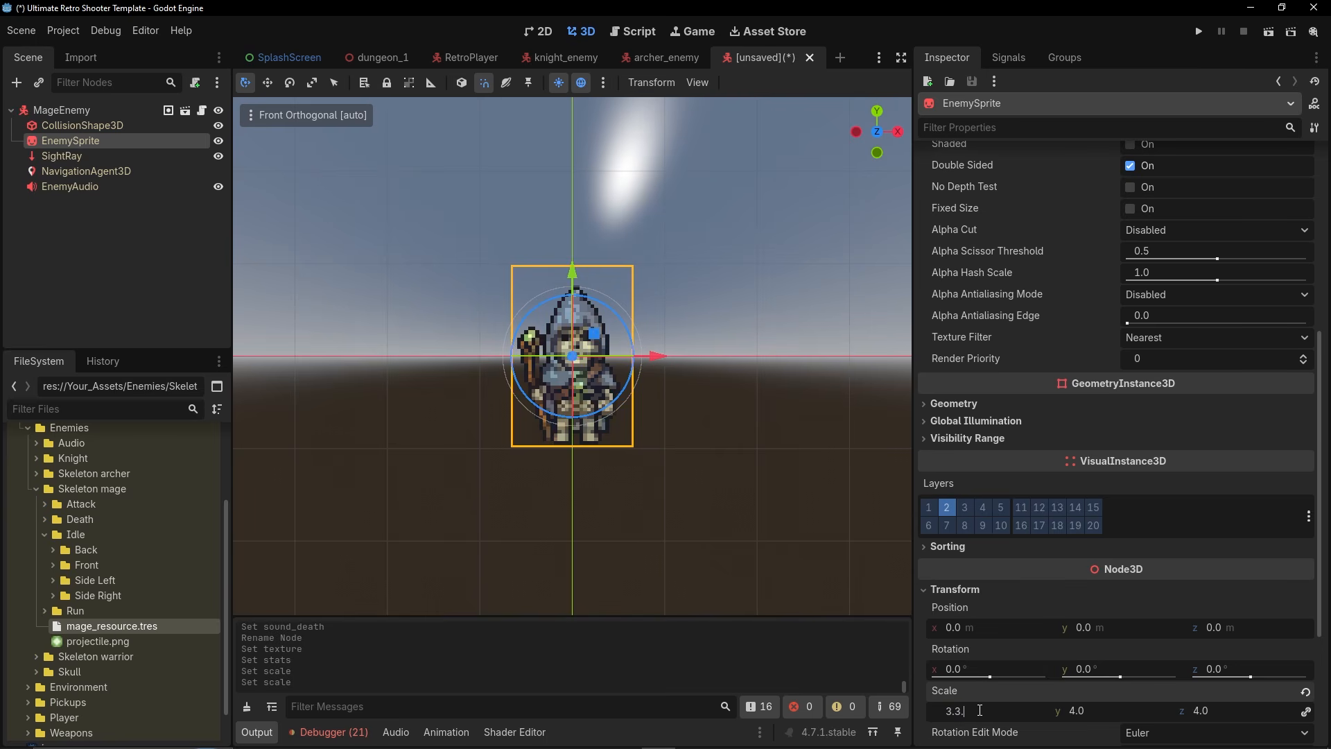
{"action": "key", "text": "BackSpace"}
{"action": "type", "text": "5"}
{"action": "key", "text": "Return"}
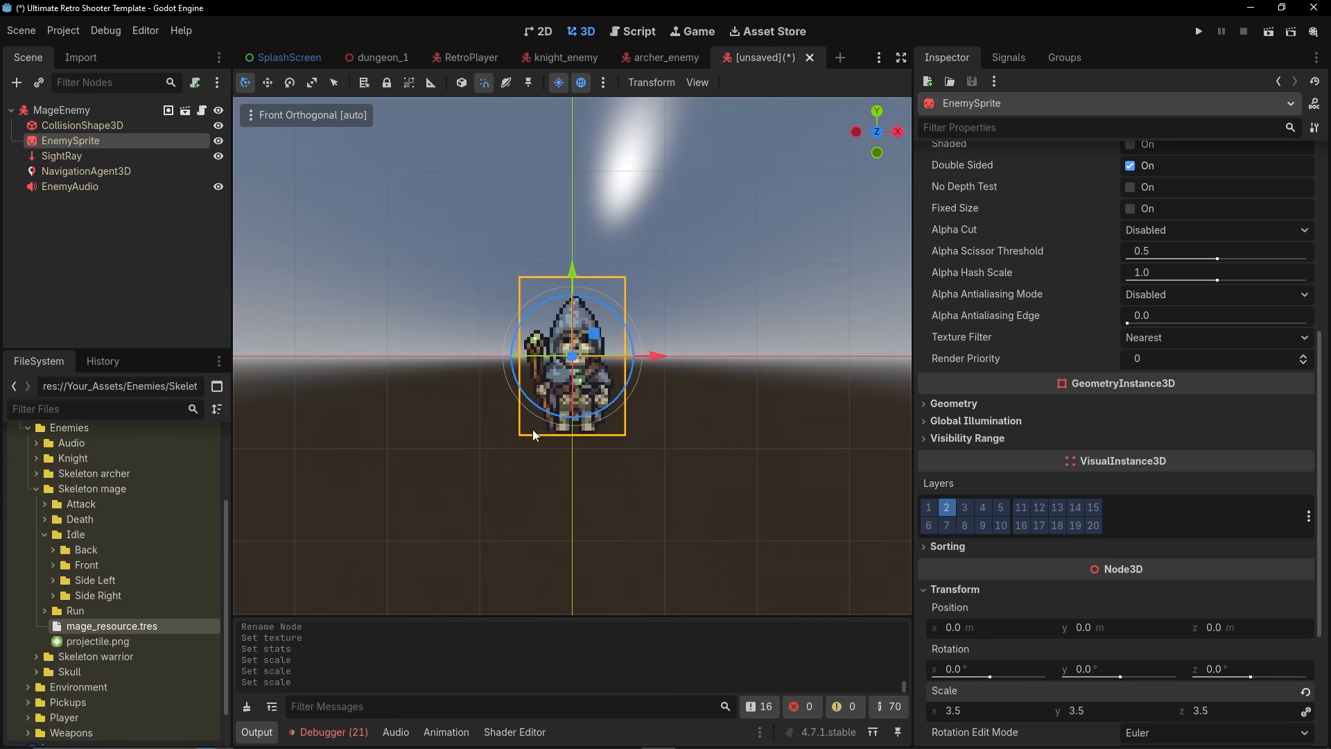
Make the sub-resources of the CollisionShape3D node unique so its capsule belongs only to the mage.
{"action": "left_click", "coordinate": [875, 127]}
{"action": "scroll", "coordinate": [485, 132], "scroll_direction": "up", "scroll_amount": 3}
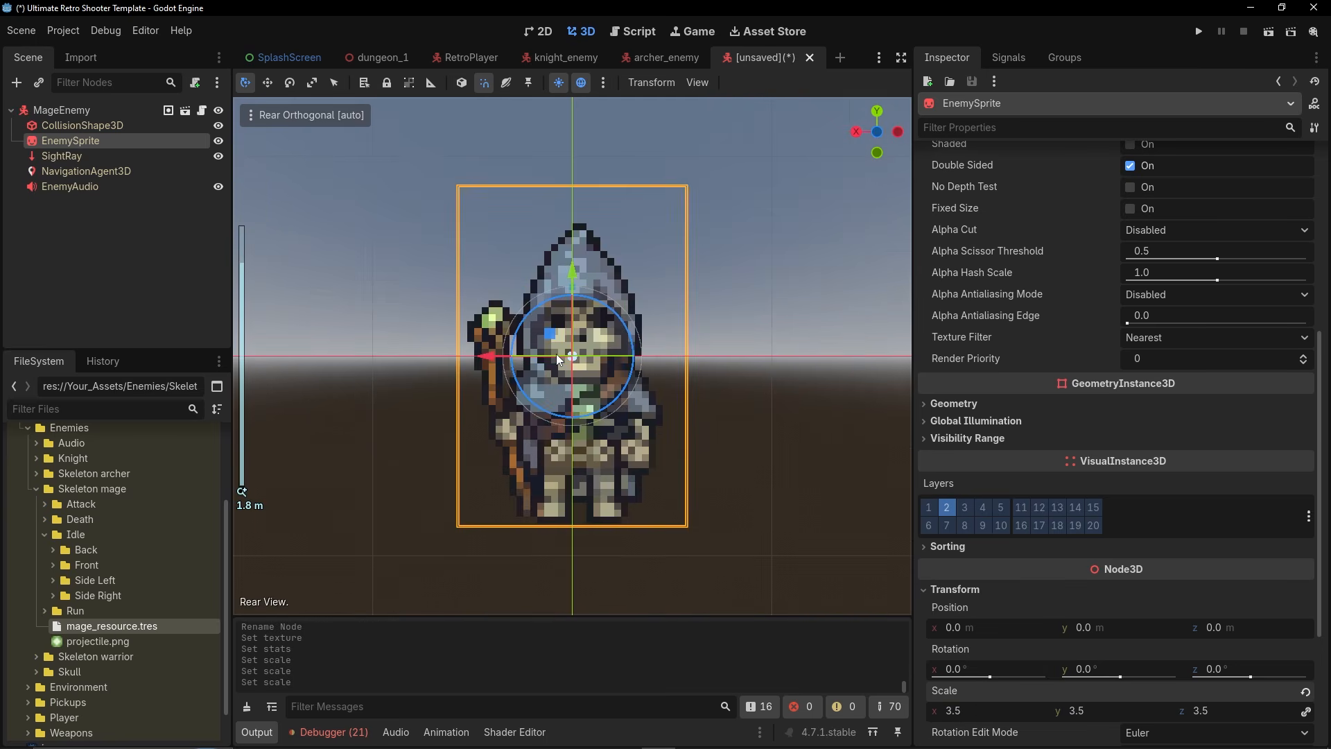
{"action": "left_click", "coordinate": [55, 125]}
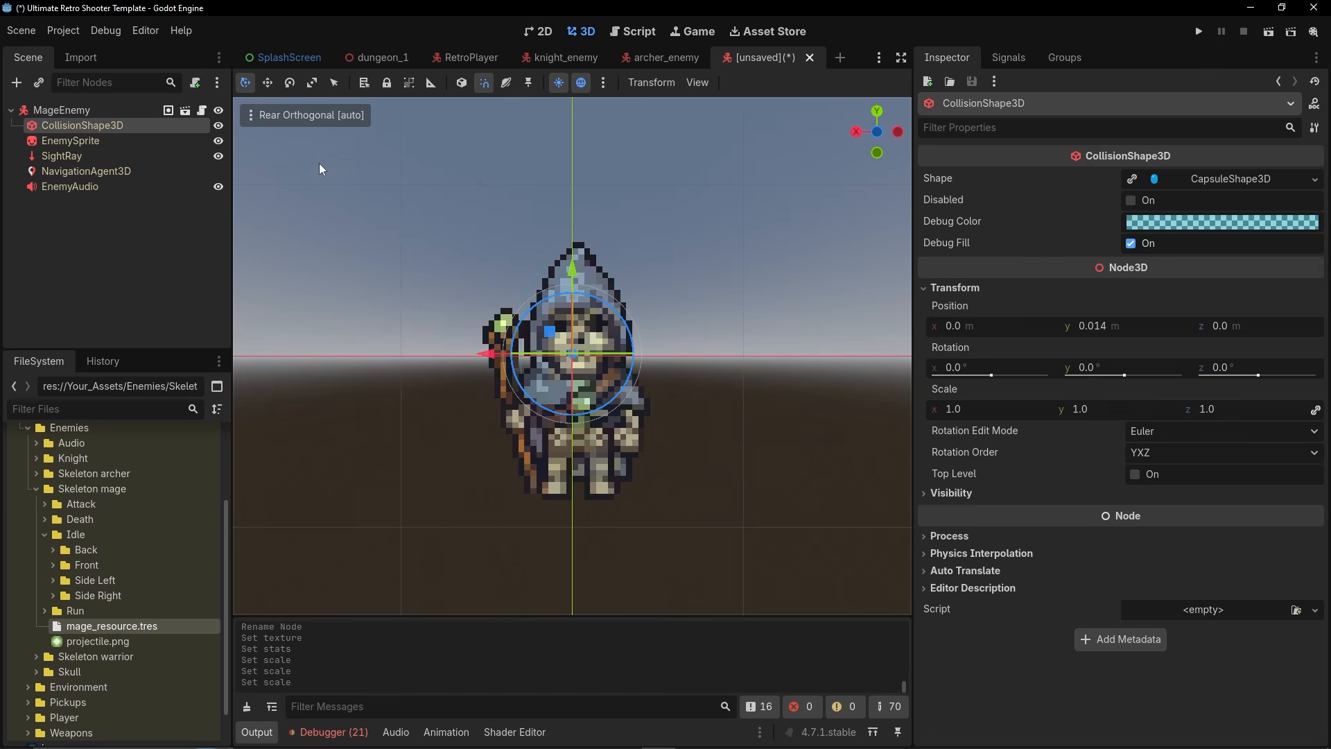
{"action": "left_click", "coordinate": [1314, 127]}
{"action": "left_click", "coordinate": [1227, 307]}
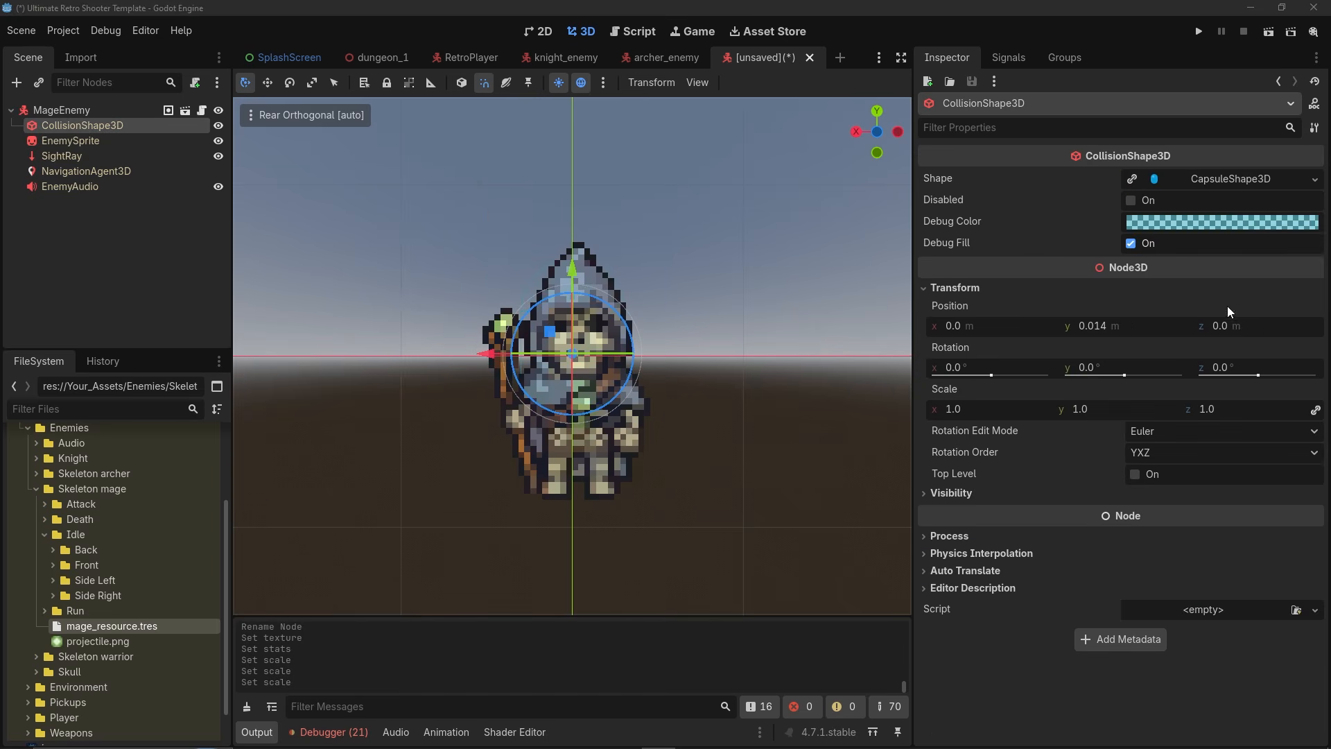
{"action": "left_click", "coordinate": [580, 459]}
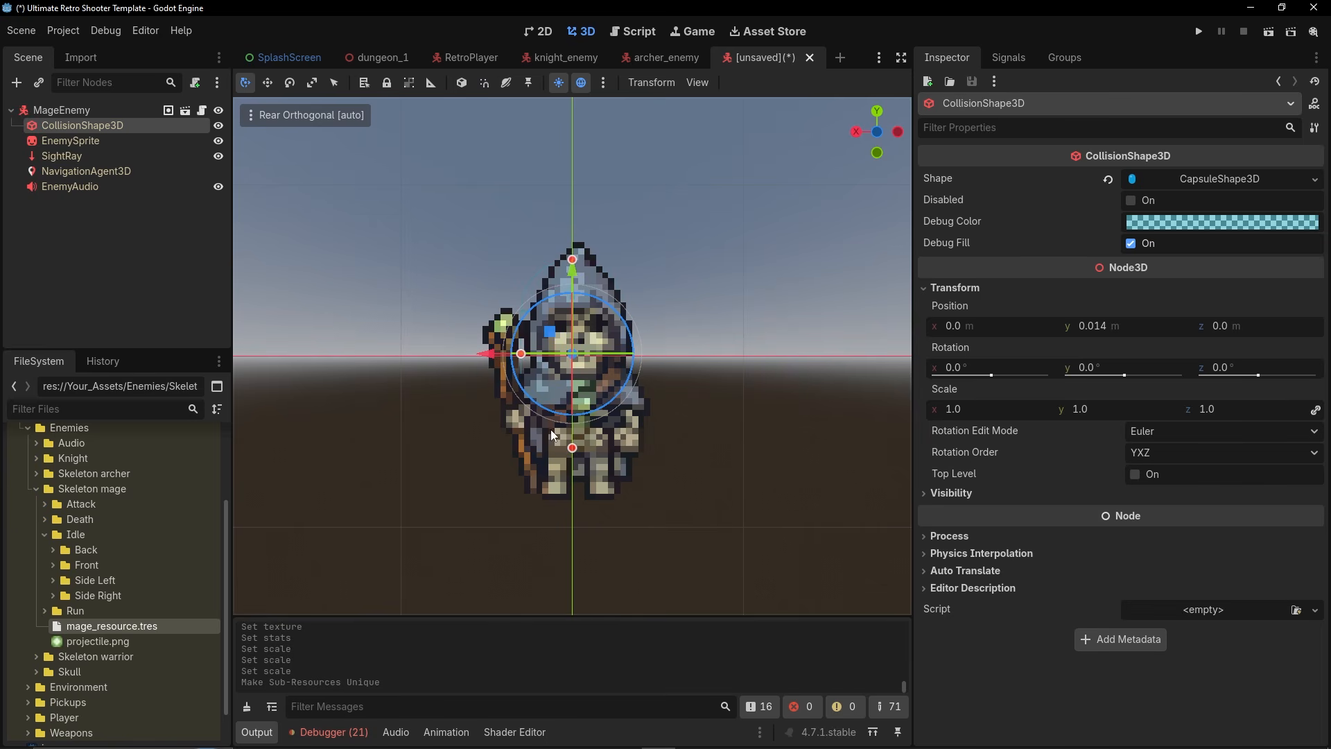
Stretch the mage's collision capsule in height and widen its radius to fit the sprite, undoing the accidental move.
{"action": "left_click_drag", "start_coordinate": [572, 449], "coordinate": [574, 495]}
{"action": "left_click_drag", "start_coordinate": [573, 264], "coordinate": [573, 245]}
{"action": "key", "text": "ctrl+z"}
{"action": "scroll", "coordinate": [505, 386], "scroll_direction": "up", "scroll_amount": 6}
{"action": "left_click_drag", "start_coordinate": [502, 393], "coordinate": [452, 392]}
Save the scene as mage_enemy.tscn in res://Your_Assets/Enemies/Skeleton mage.
{"action": "key", "text": "ctrl+s"}
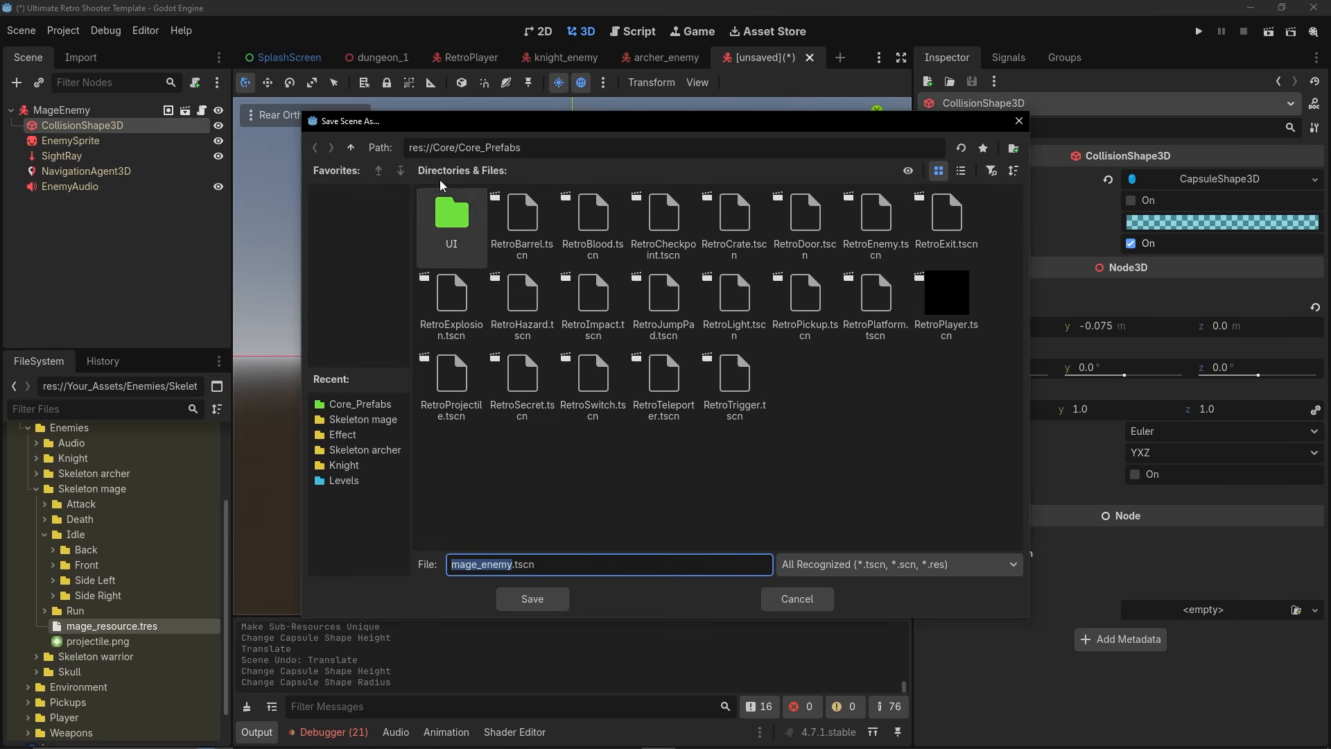
{"action": "left_click", "coordinate": [352, 147]}
{"action": "double_click", "coordinate": [663, 222]}
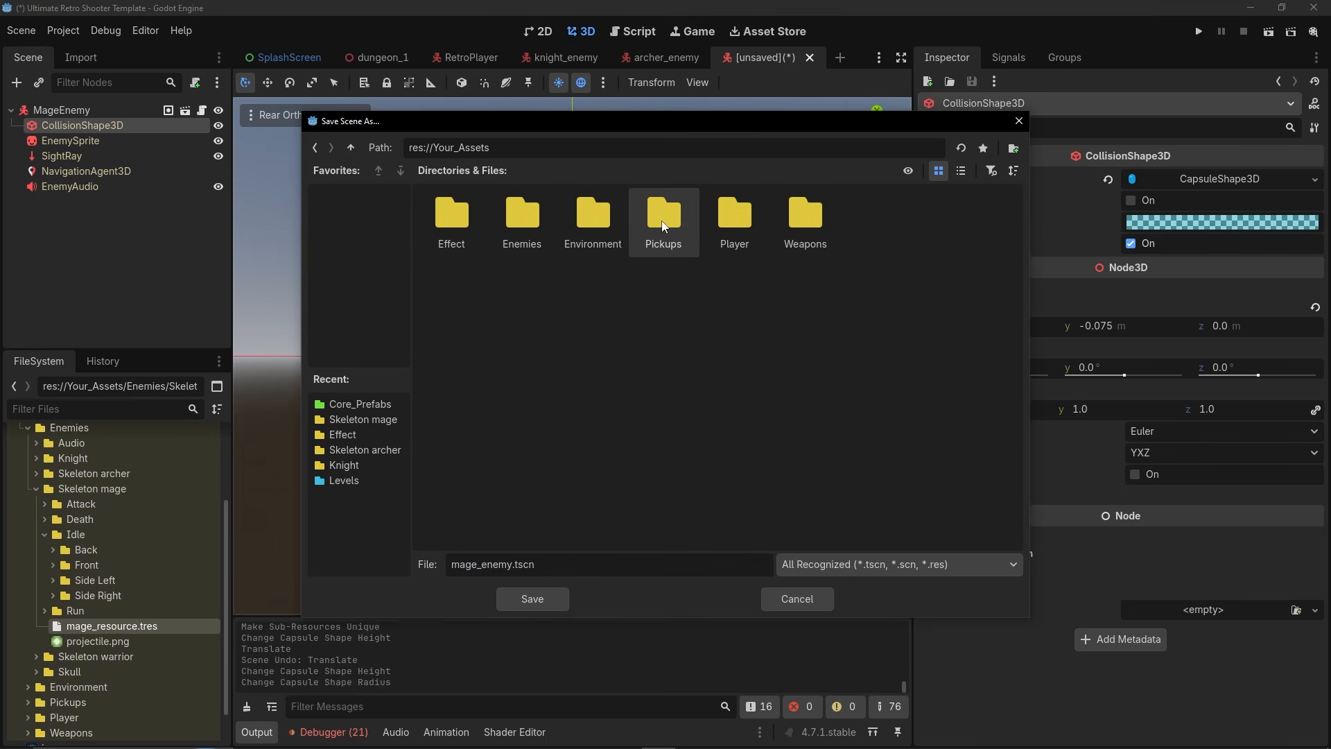
{"action": "double_click", "coordinate": [522, 220]}
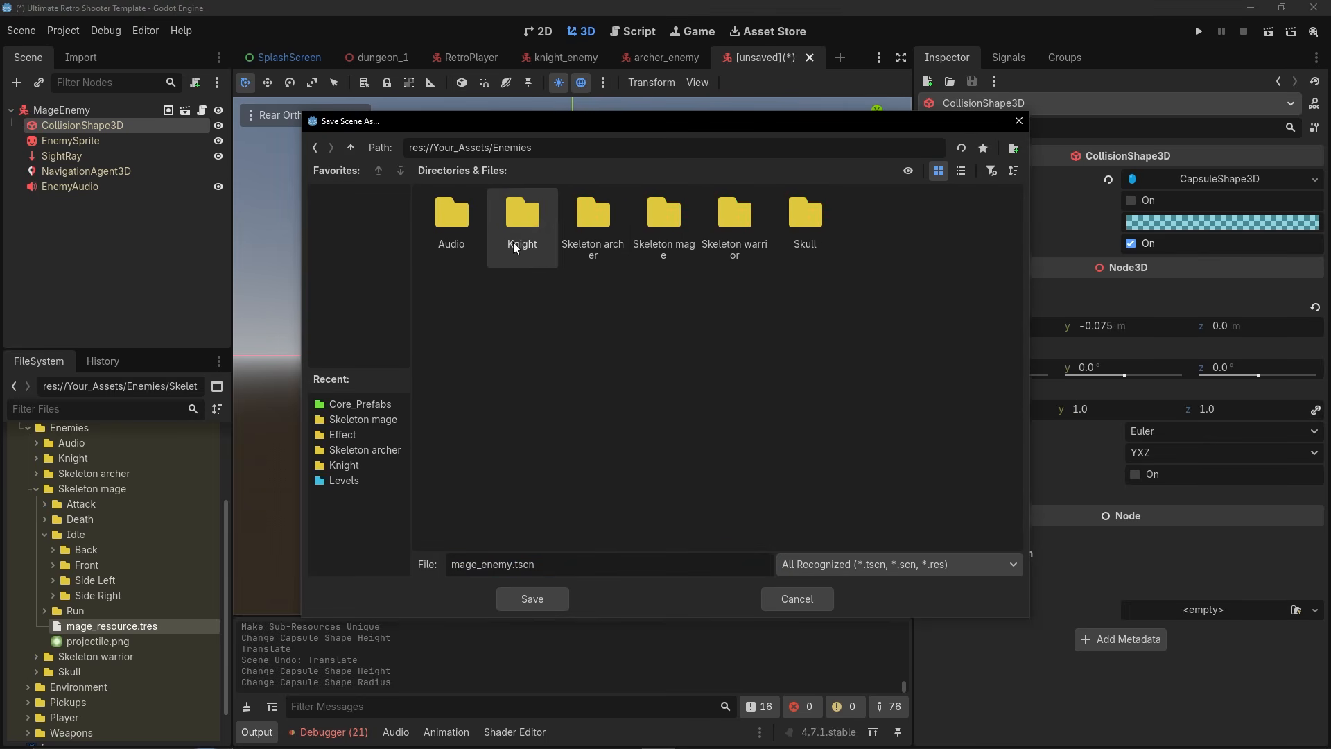
{"action": "double_click", "coordinate": [659, 257]}
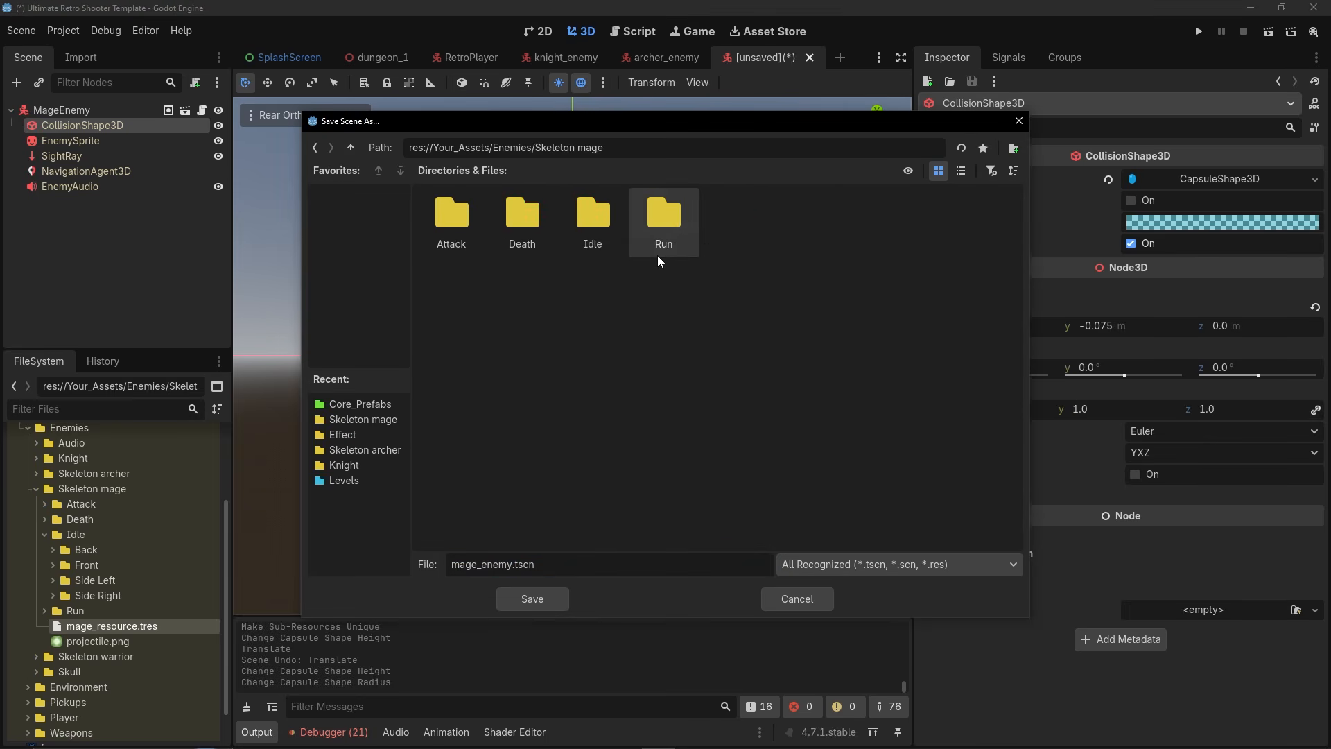
{"action": "left_click", "coordinate": [531, 598]}
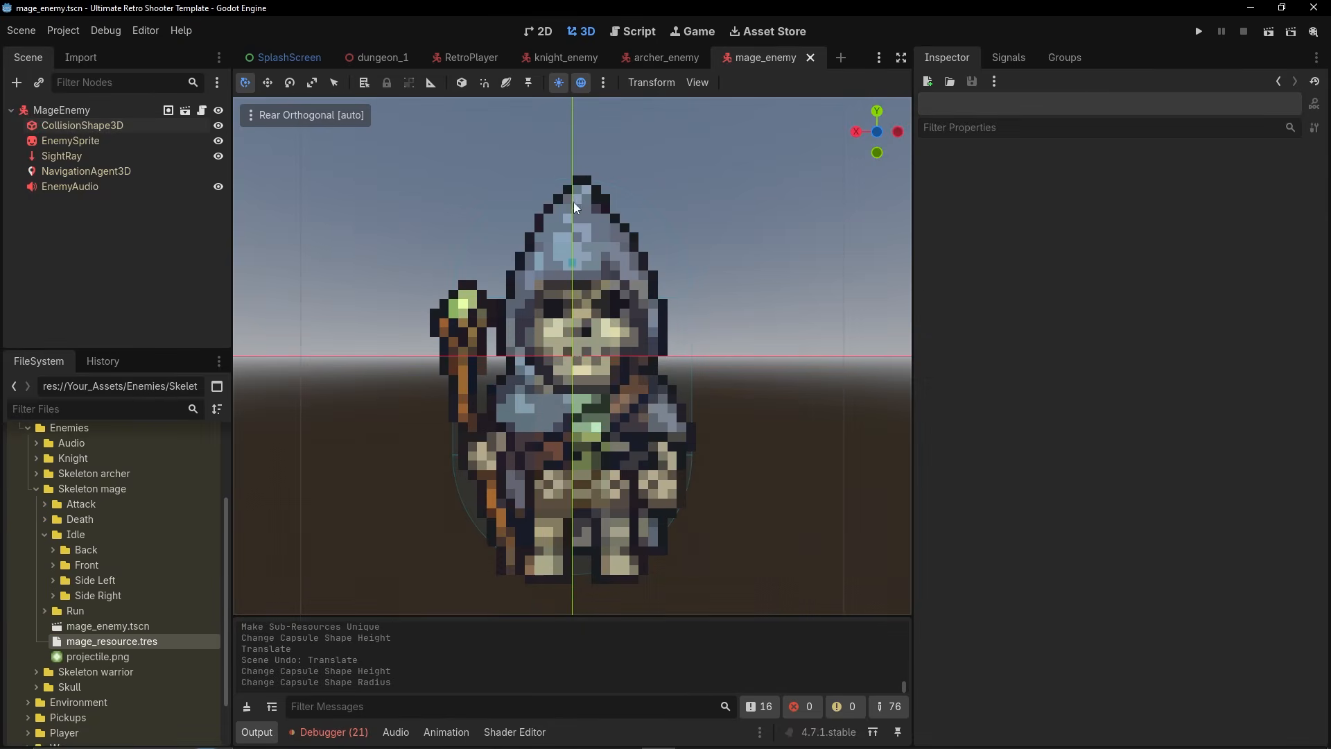
Place an instance of mage_enemy.tscn on the floor of the dungeon_1 scene, beside the archer enemy.
{"action": "left_click", "coordinate": [355, 55]}
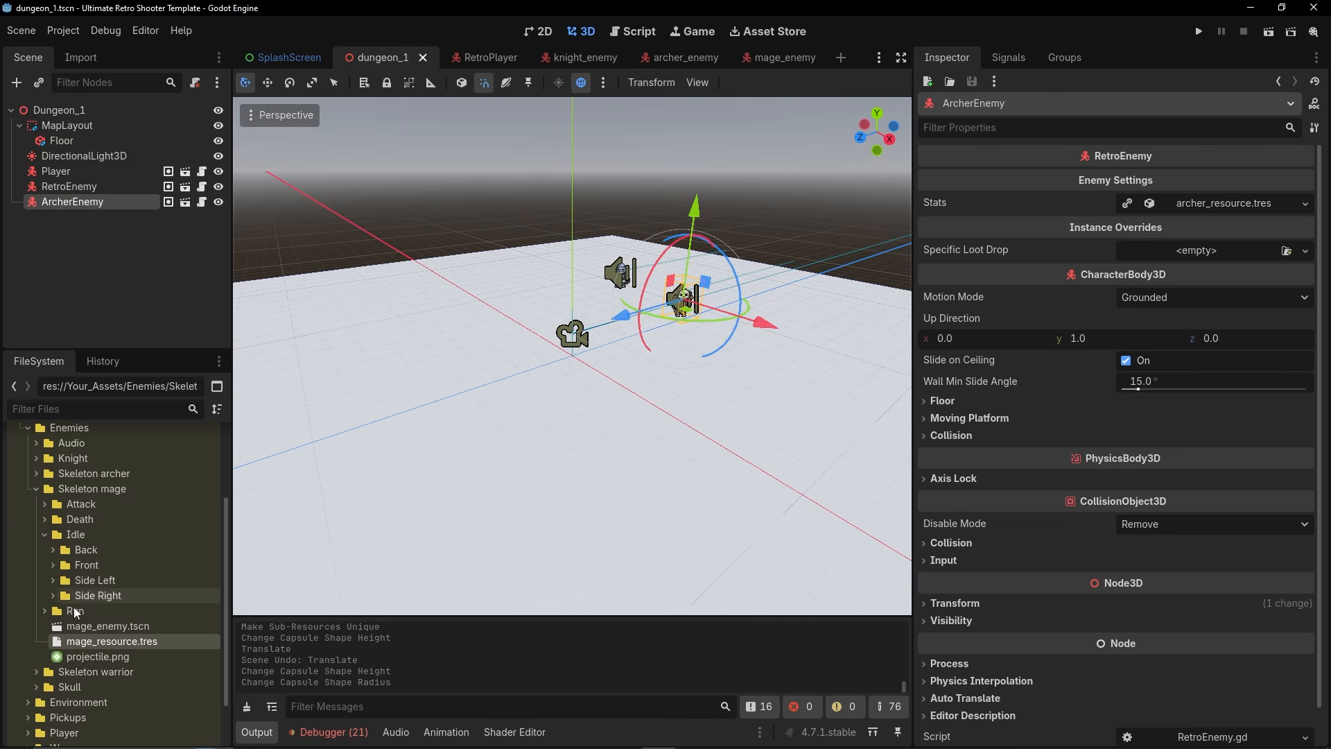
{"action": "left_click", "coordinate": [106, 626]}
{"action": "left_click_drag", "start_coordinate": [106, 625], "coordinate": [804, 340]}
Run the dungeon scene, strafe in front of the enemies to test the mage's projectile attacks, and quit the game.
{"action": "left_click", "coordinate": [1268, 32]}
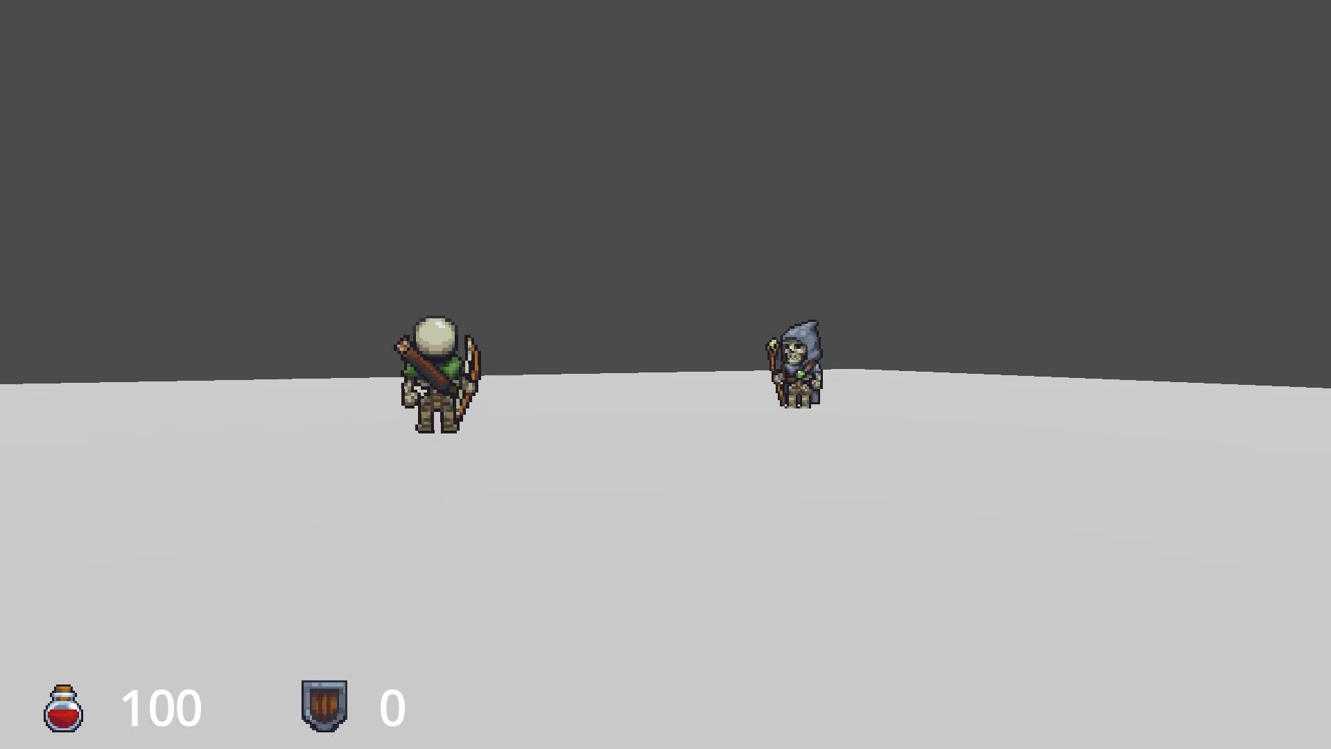
{"action": "key", "text": "d"}
{"action": "key", "text": "d"}
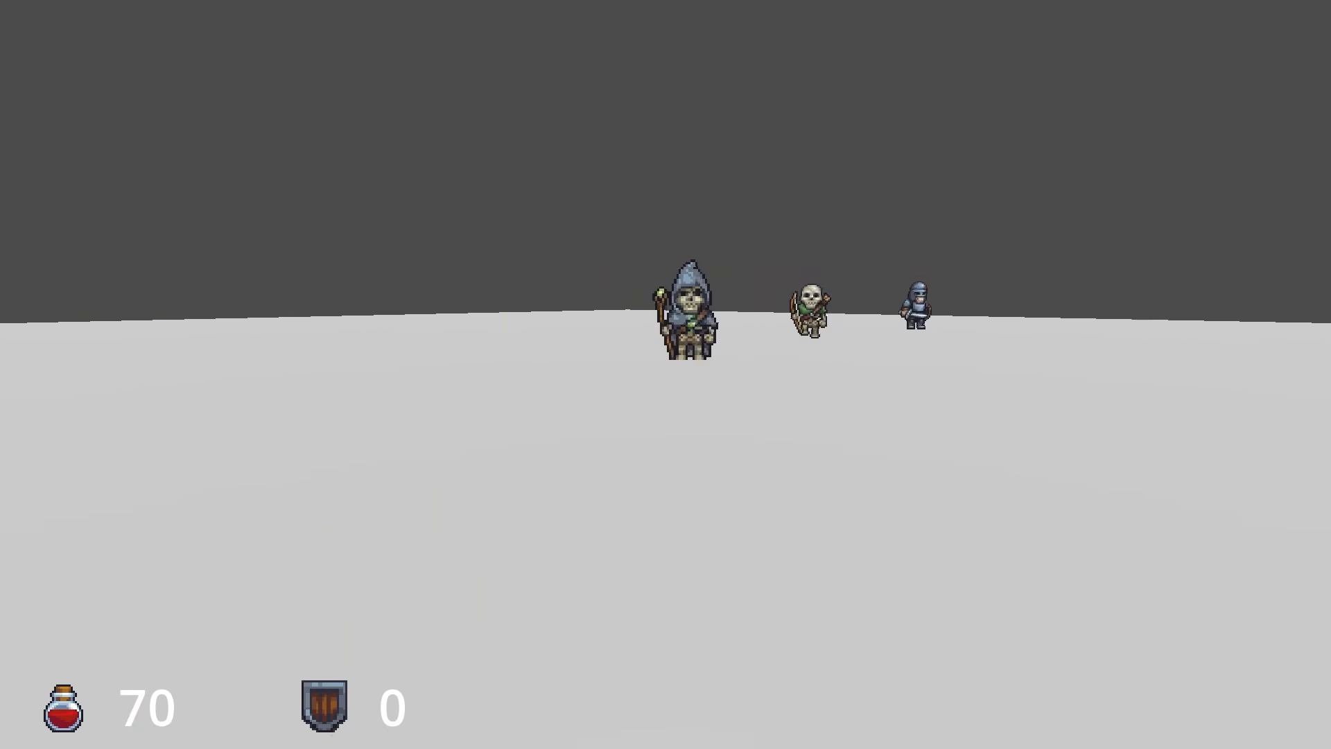
{"action": "key", "text": "a"}
{"action": "key", "text": "a"}
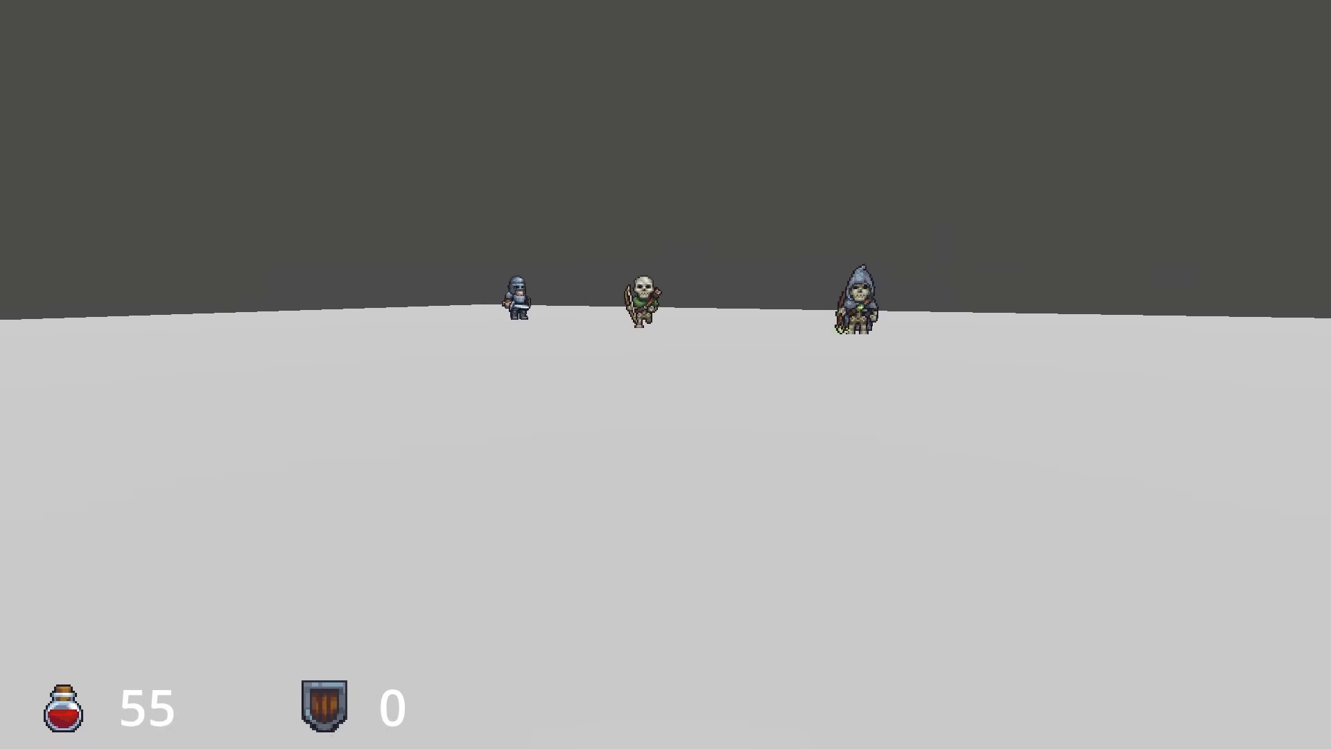
{"action": "key", "text": "a"}
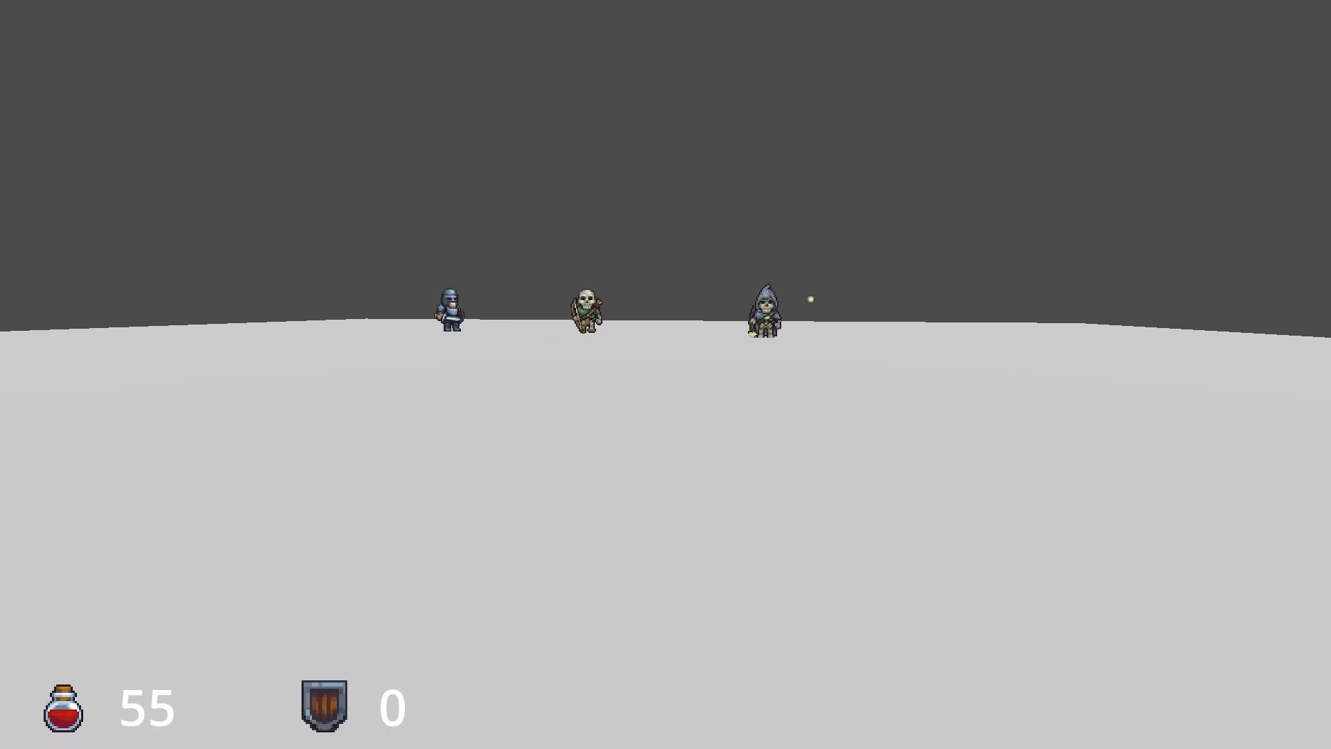
{"action": "key", "text": "d"}
{"action": "key", "text": "a"}
{"action": "key", "text": "d"}
{"action": "key", "text": "a"}
{"action": "key", "text": "d"}
{"action": "key", "text": "a"}
{"action": "key", "text": "d"}
{"action": "key", "text": "Escape"}
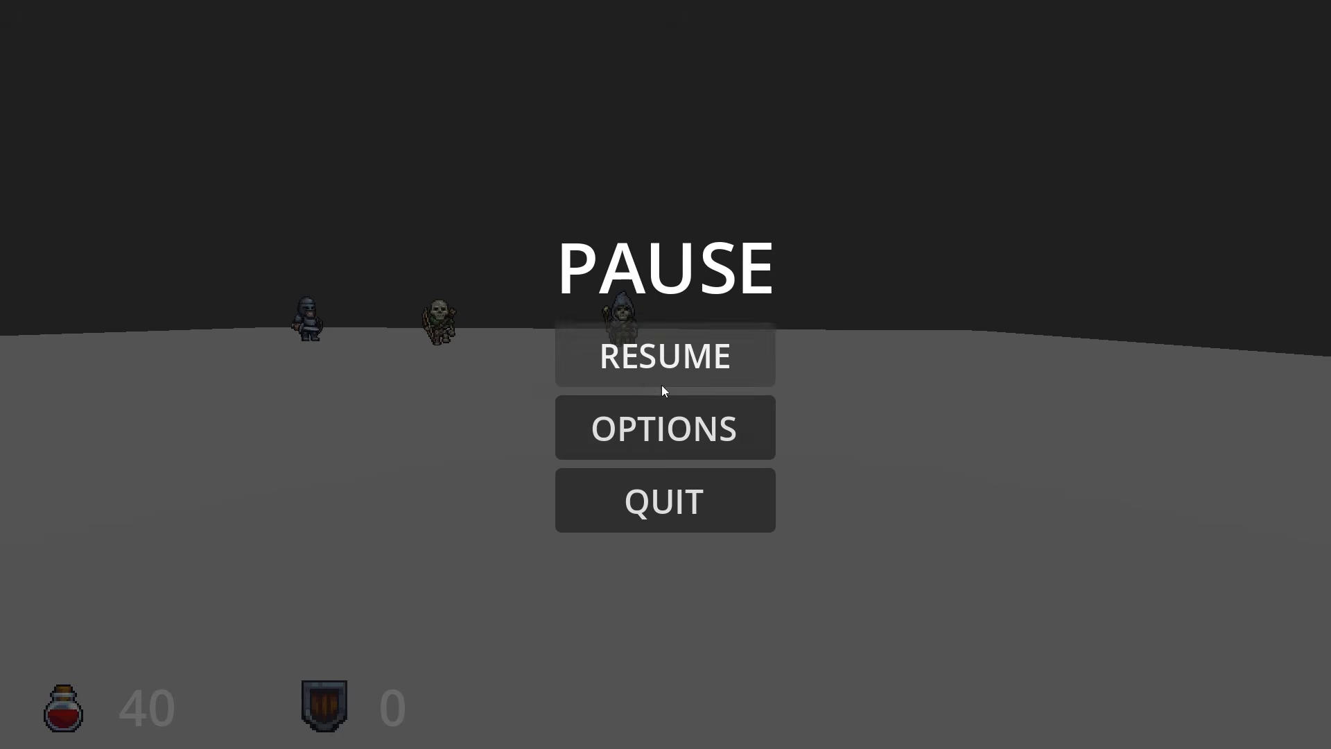
{"action": "left_click", "coordinate": [643, 513]}
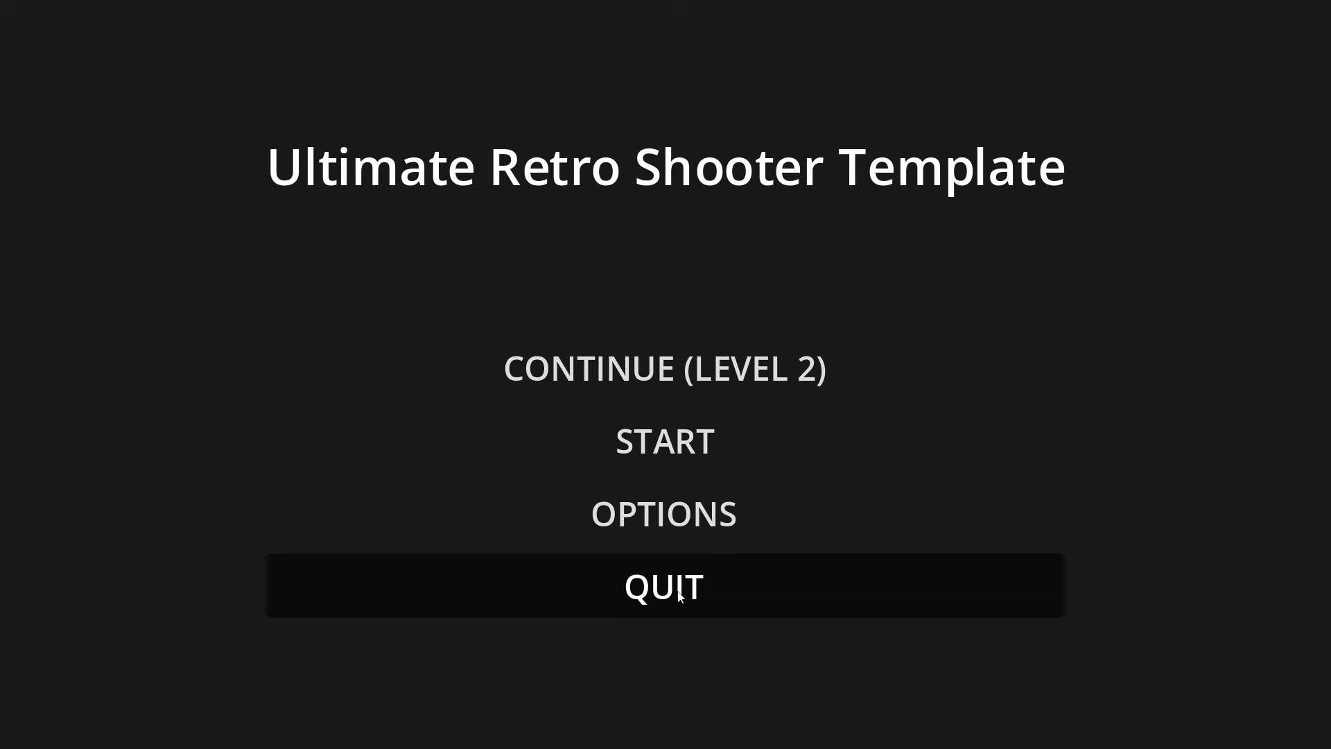
{"action": "left_click", "coordinate": [665, 586]}
Find RetroProjectile.tscn in the project files and create a new inherited scene from it.
{"action": "scroll", "coordinate": [63, 554], "scroll_direction": "up", "scroll_amount": 4}
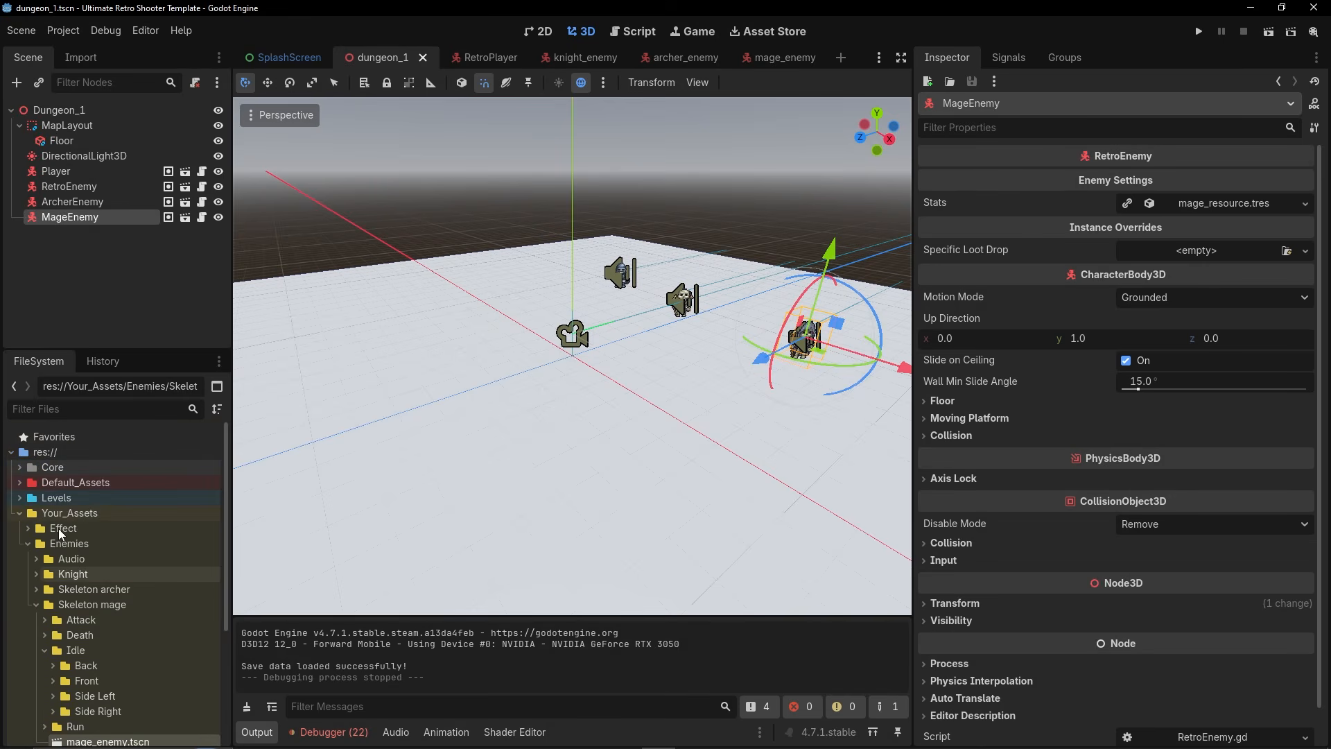
{"action": "left_click", "coordinate": [19, 468]}
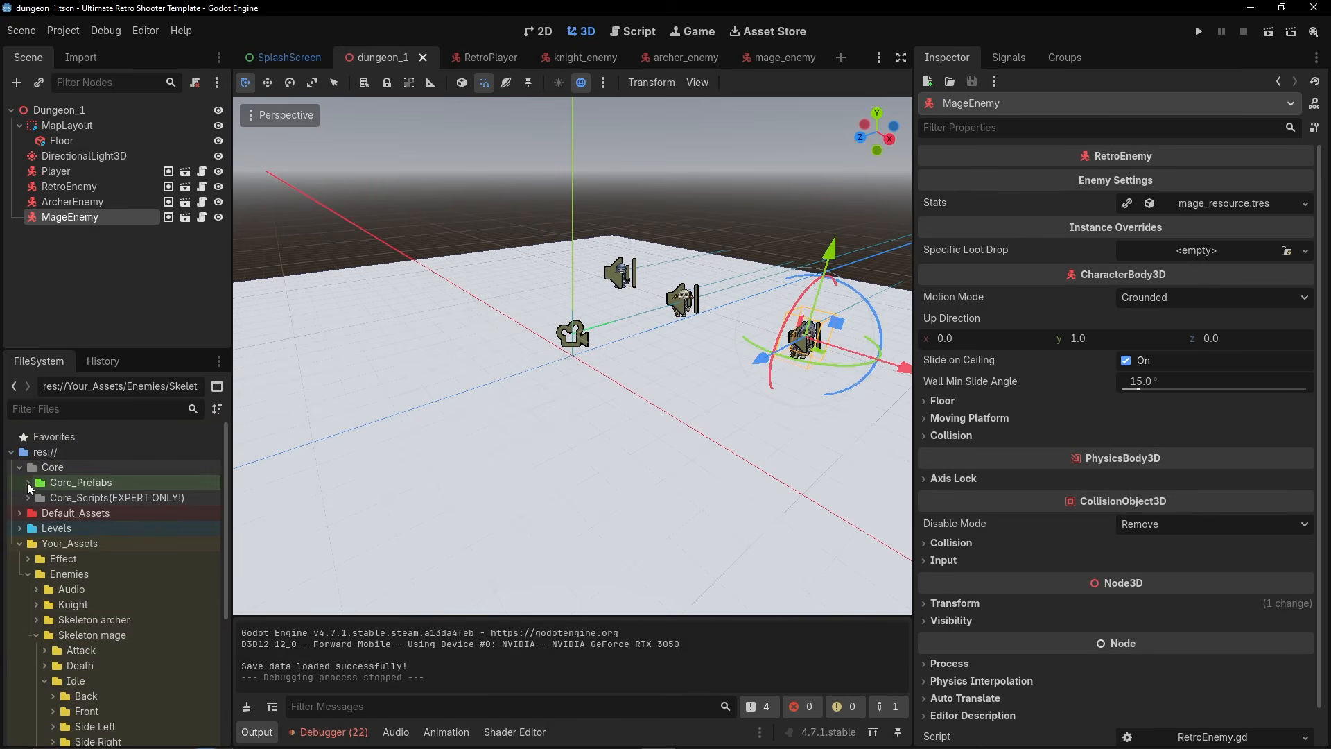
{"action": "left_click", "coordinate": [27, 482]}
{"action": "type", "text": "project"}
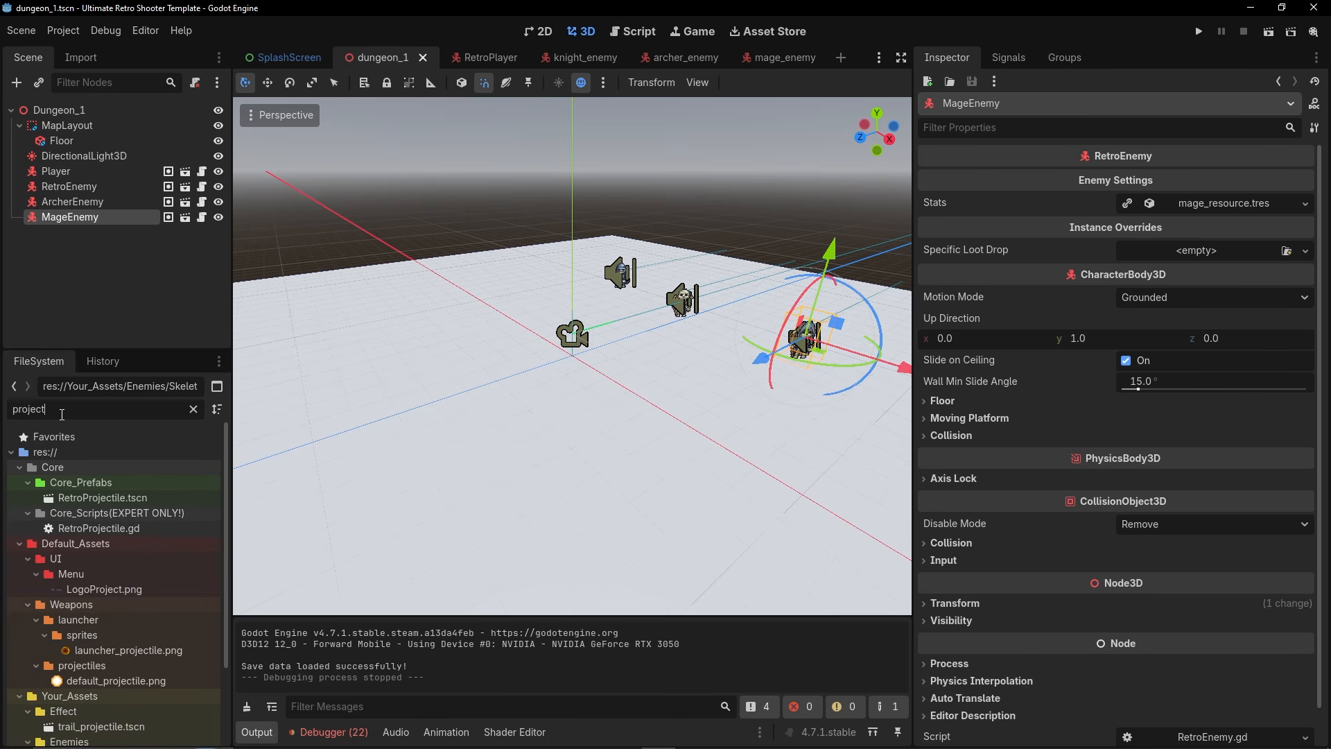
{"action": "right_click", "coordinate": [107, 497]}
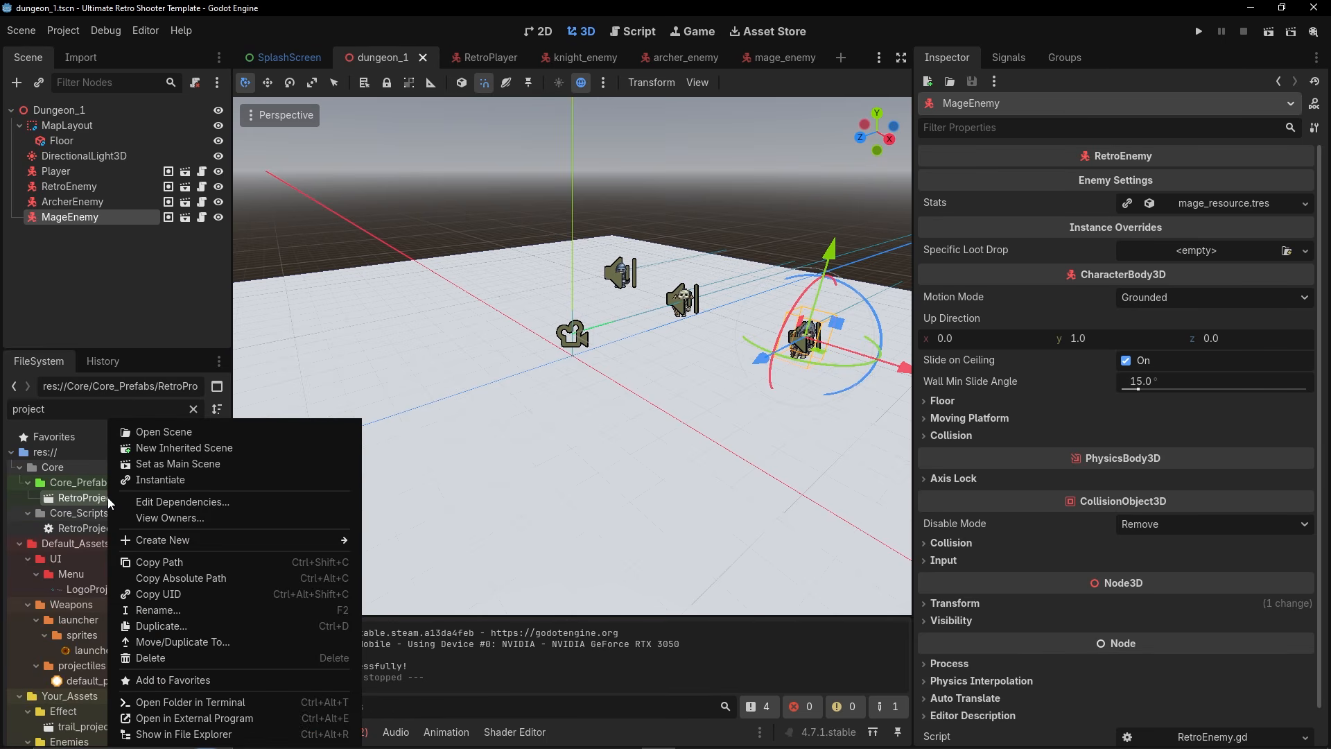
{"action": "left_click", "coordinate": [183, 454]}
Rename the projectile scene's root node GreenMageProjectile and turn on emitting for its Trails particles.
{"action": "left_click", "coordinate": [50, 110]}
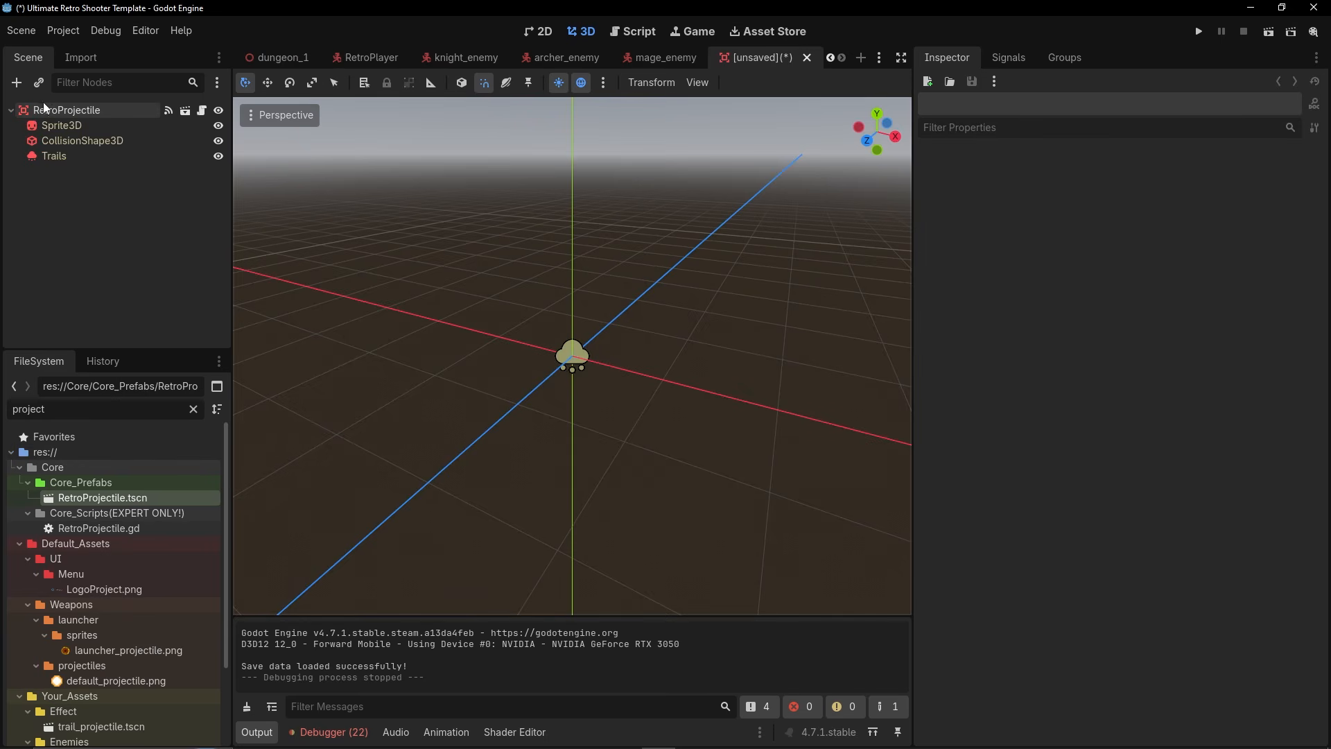
{"action": "left_click", "coordinate": [50, 109]}
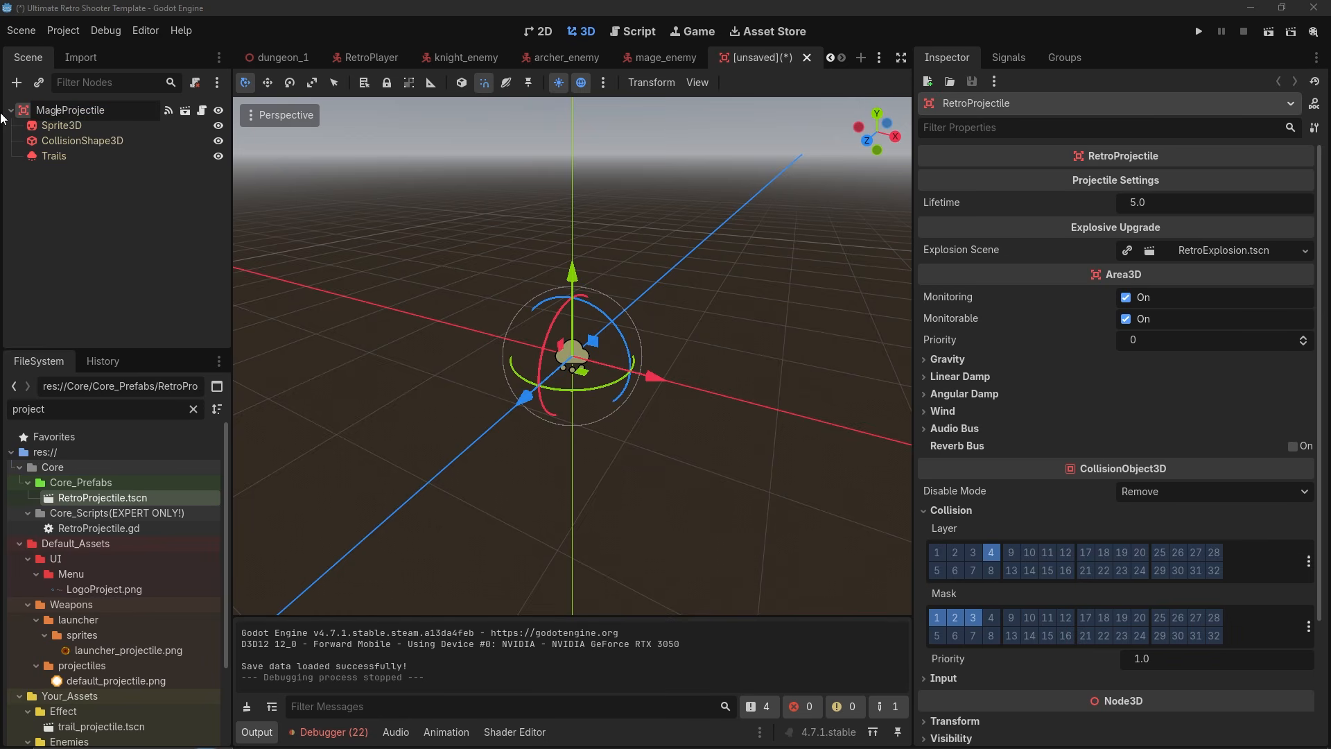
{"action": "type", "text": "n"}
{"action": "key", "text": "Return"}
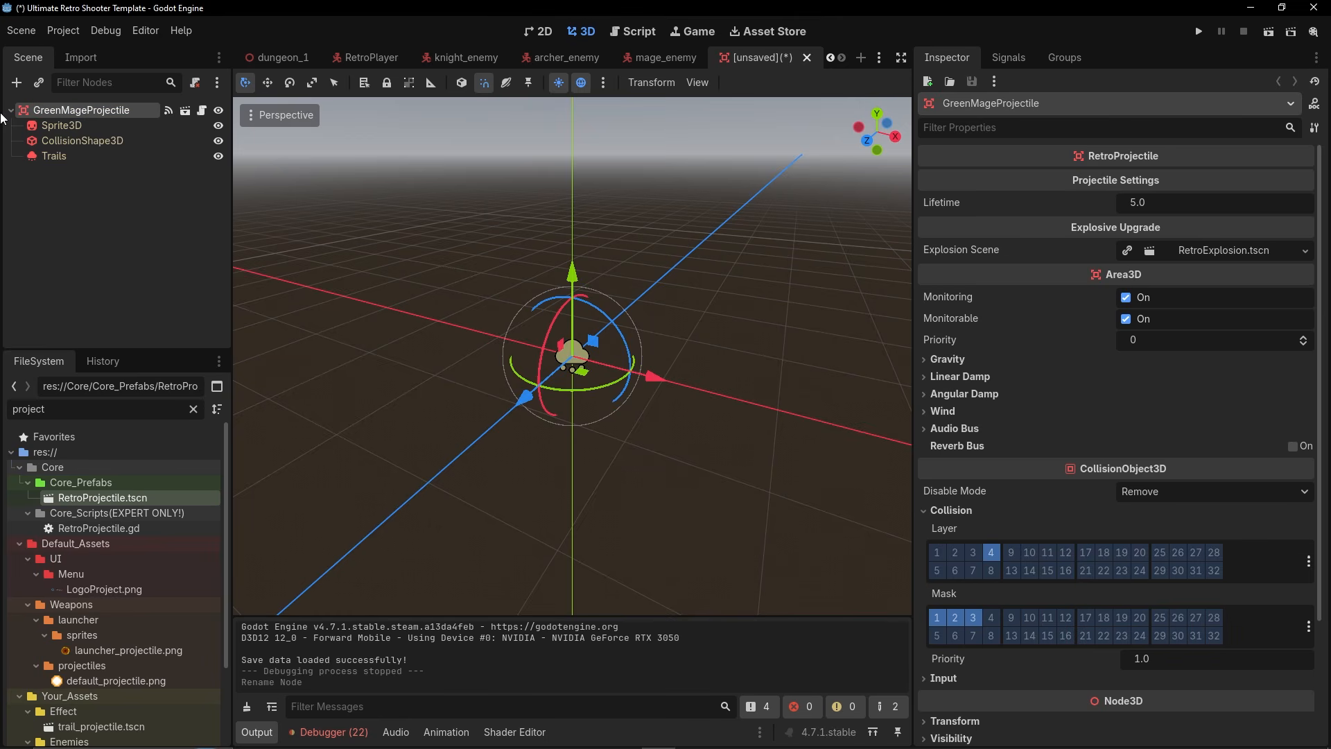
{"action": "left_click", "coordinate": [77, 155]}
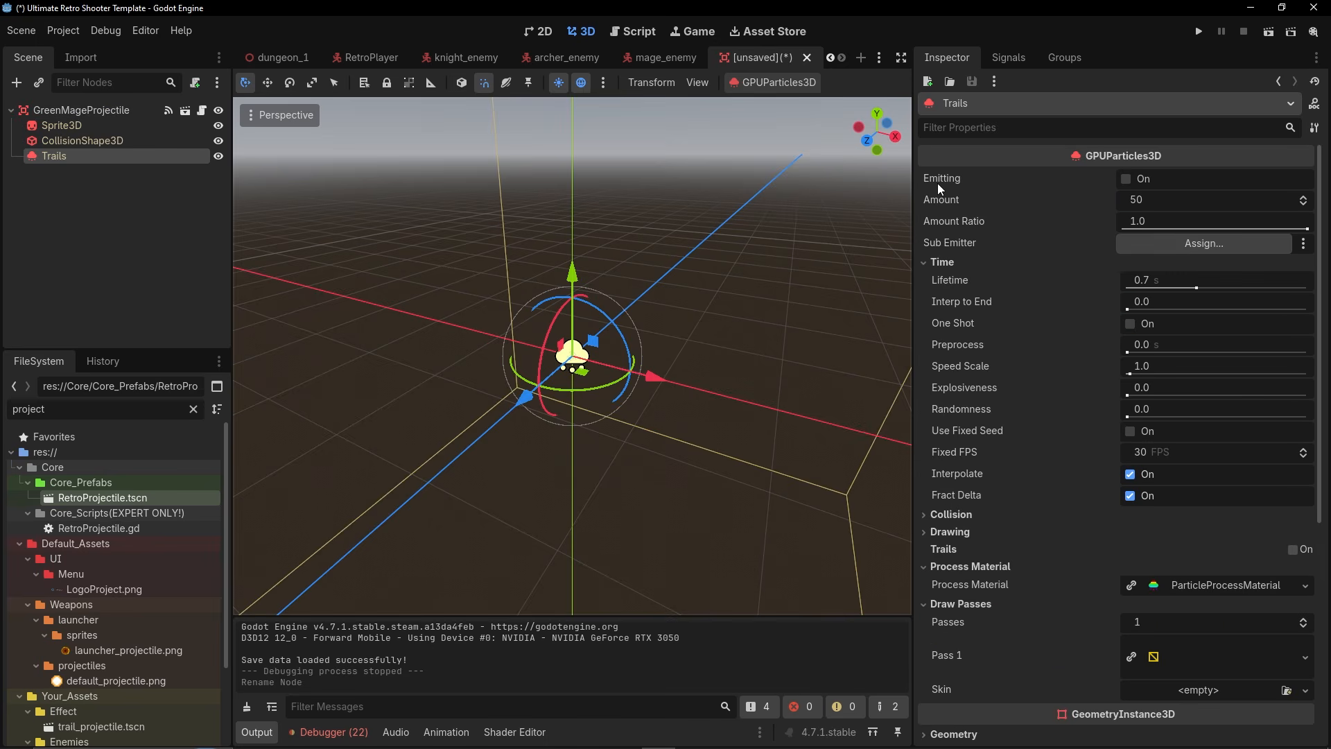
{"action": "left_click", "coordinate": [1126, 179]}
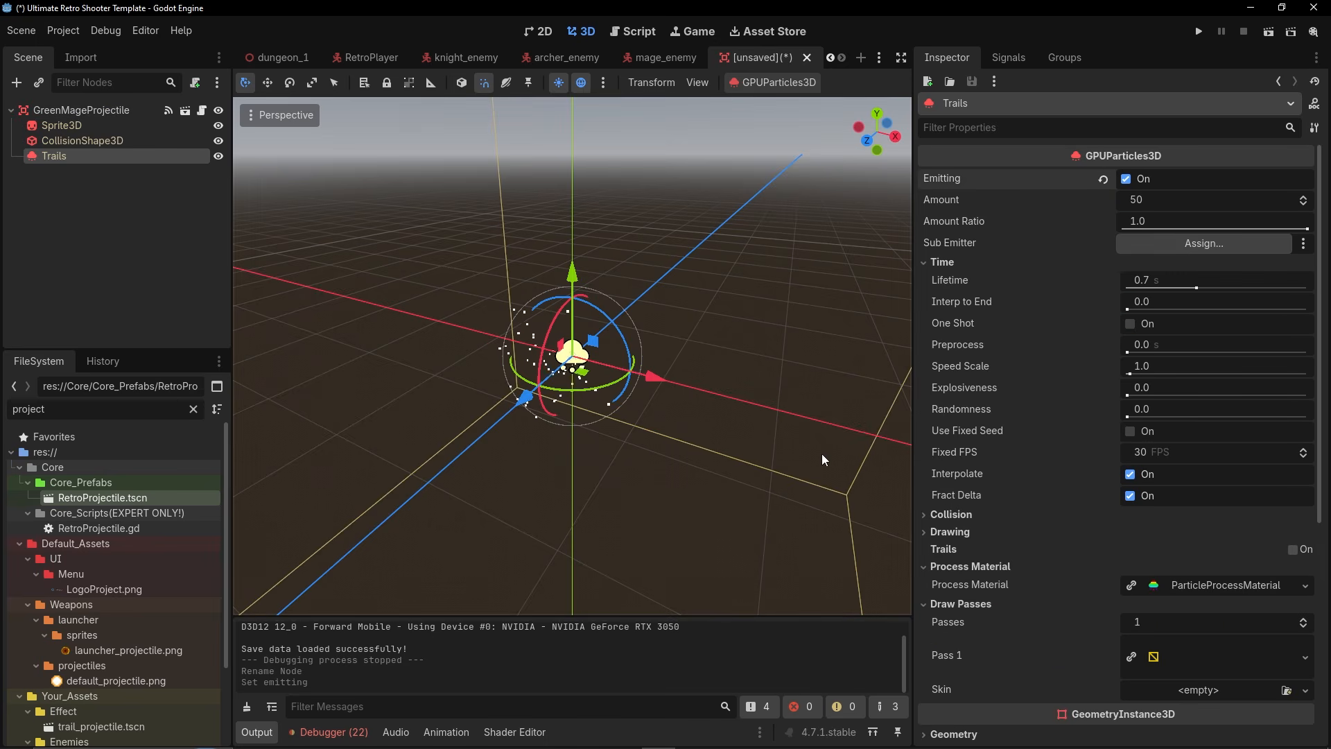
Add an OmniLight3D node as a child of GreenMageProjectile.
{"action": "right_click", "coordinate": [70, 110]}
{"action": "left_click", "coordinate": [111, 149]}
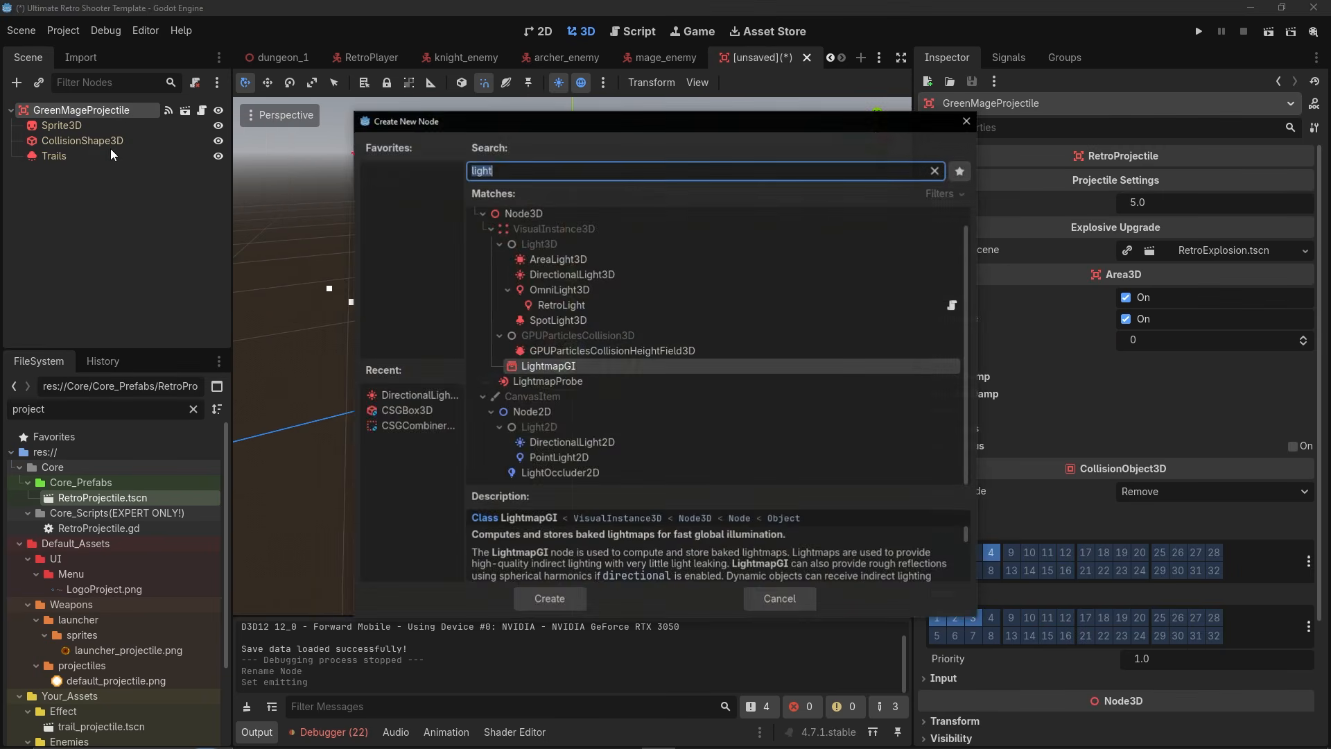
{"action": "type", "text": "omni"}
{"action": "key", "text": "Return"}
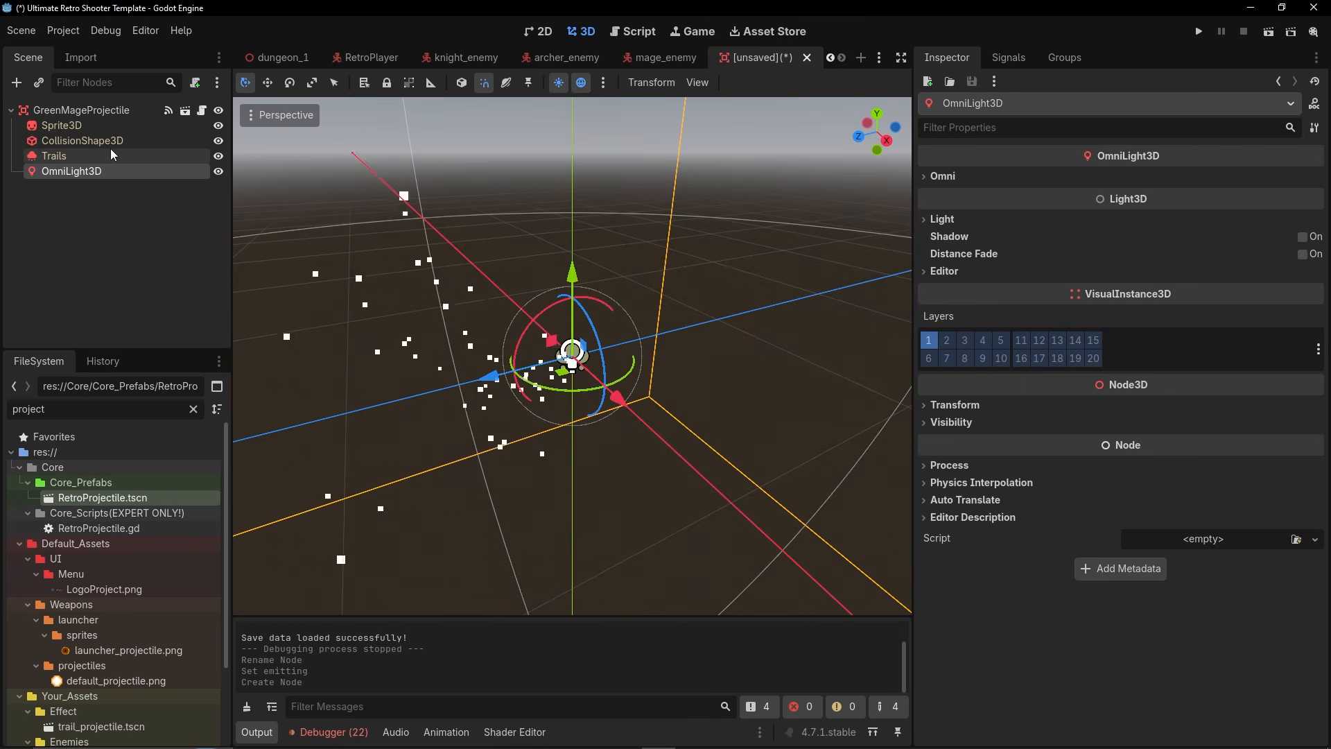
Set the OmniLight3D color to bright green 76fc70, starting from a color sampled from the Skeleton mage's projectile.png.
{"action": "scroll", "coordinate": [115, 625], "scroll_direction": "down", "scroll_amount": 3}
{"action": "left_click", "coordinate": [182, 425]}
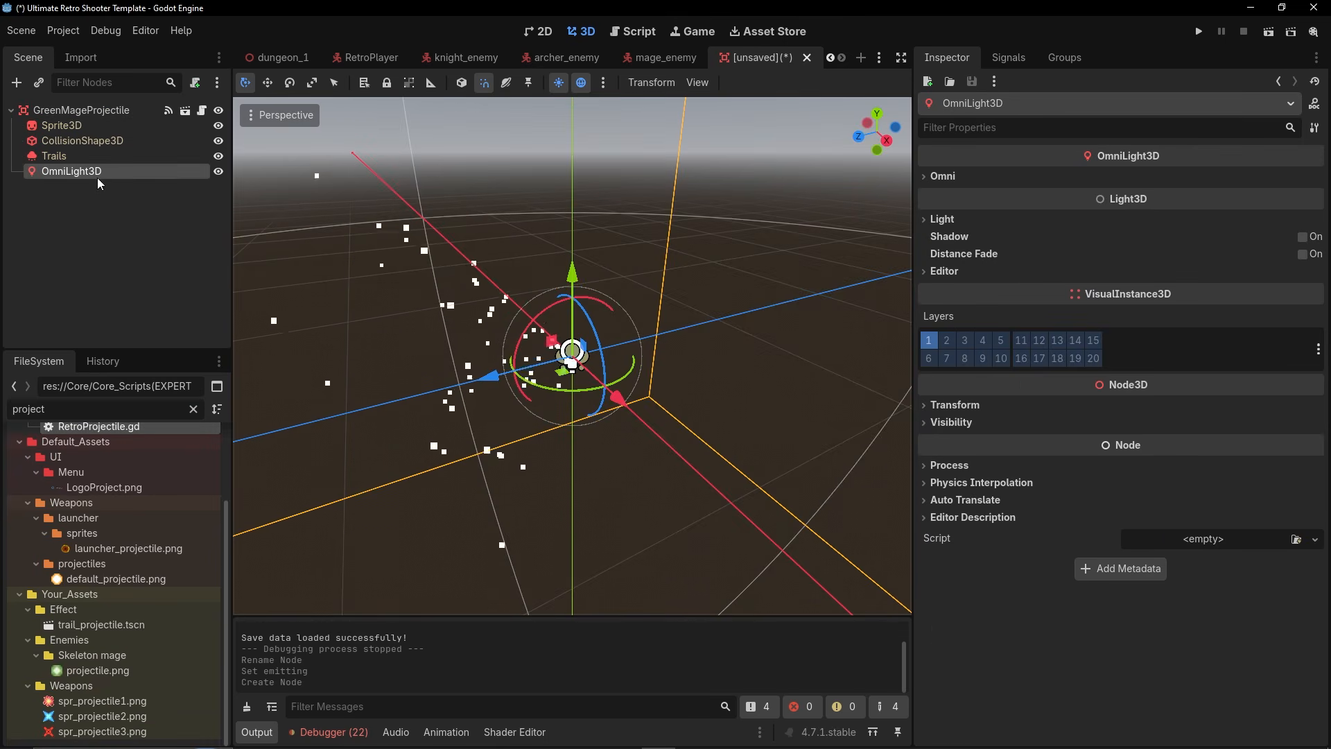
{"action": "left_click", "coordinate": [942, 218]}
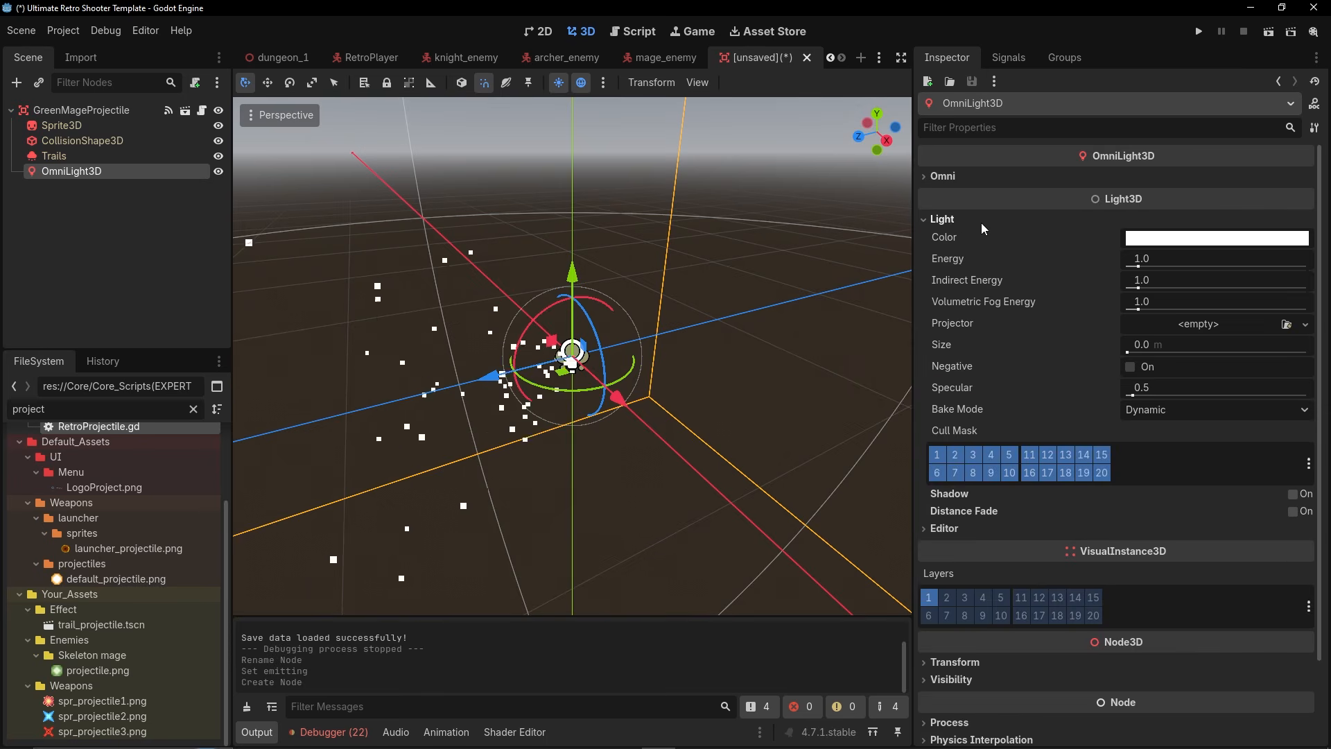
{"action": "left_click", "coordinate": [1127, 239]}
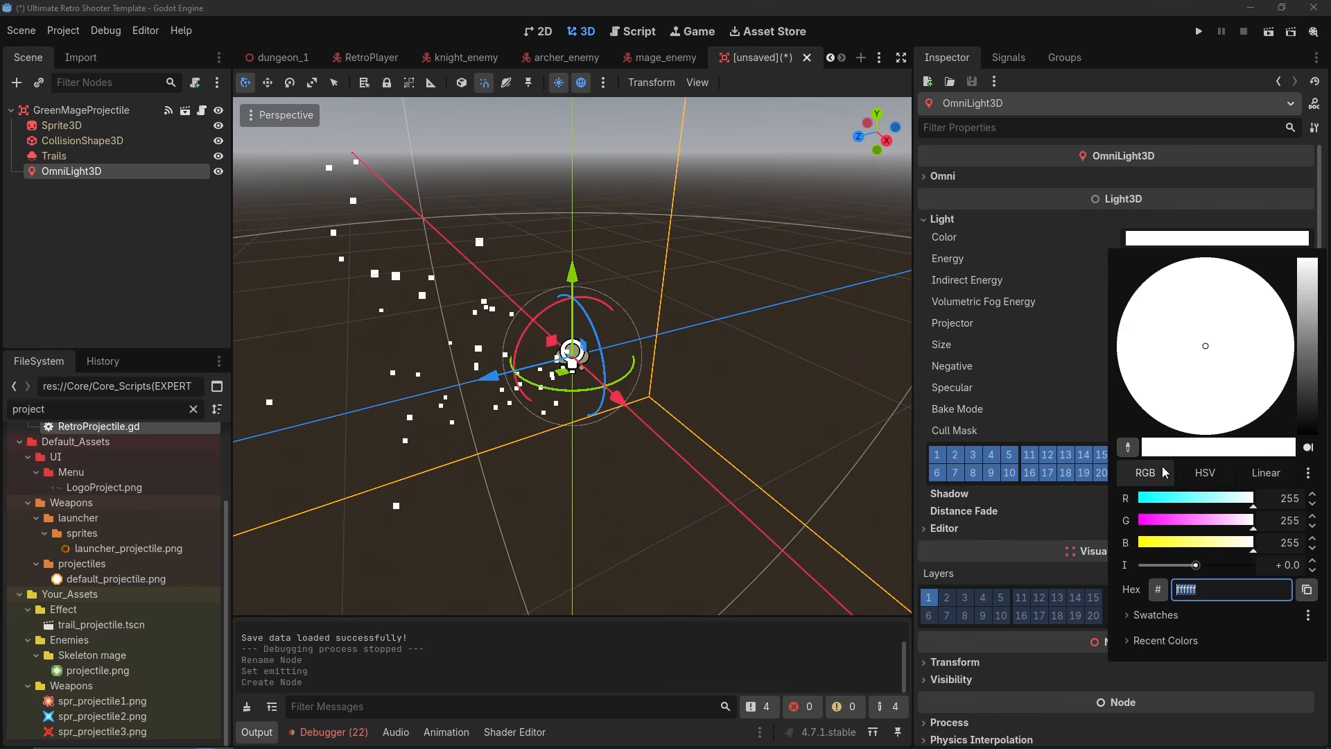
{"action": "left_click", "coordinate": [1128, 448]}
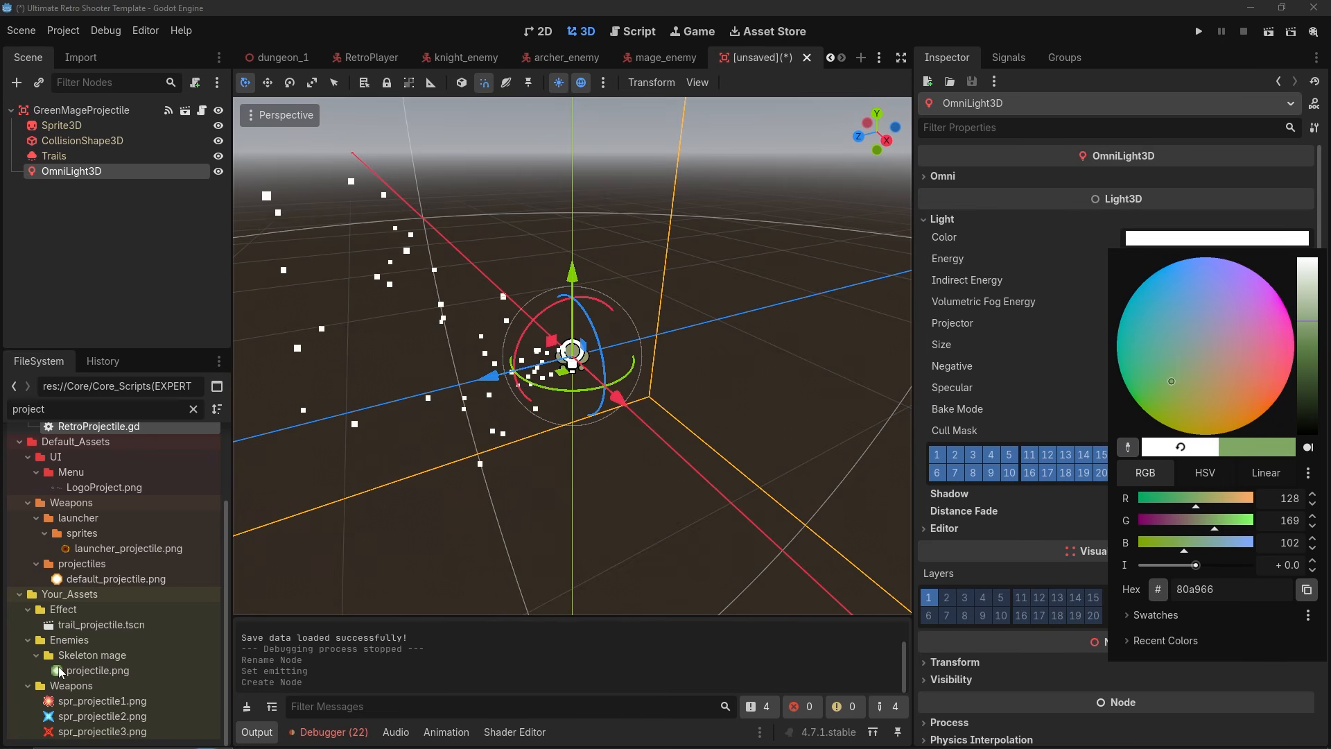
{"action": "left_click", "coordinate": [61, 671]}
{"action": "left_click_drag", "start_coordinate": [1312, 318], "coordinate": [1312, 314]}
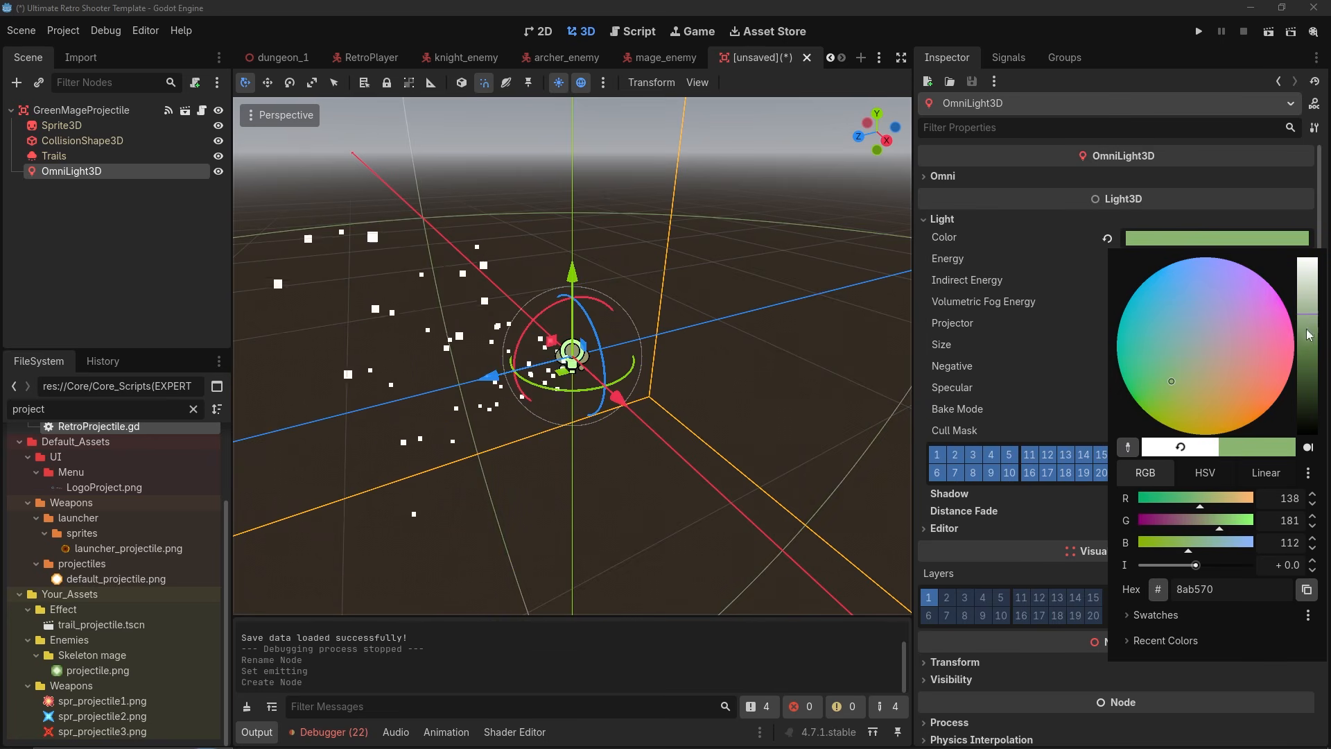
{"action": "left_click", "coordinate": [1252, 518]}
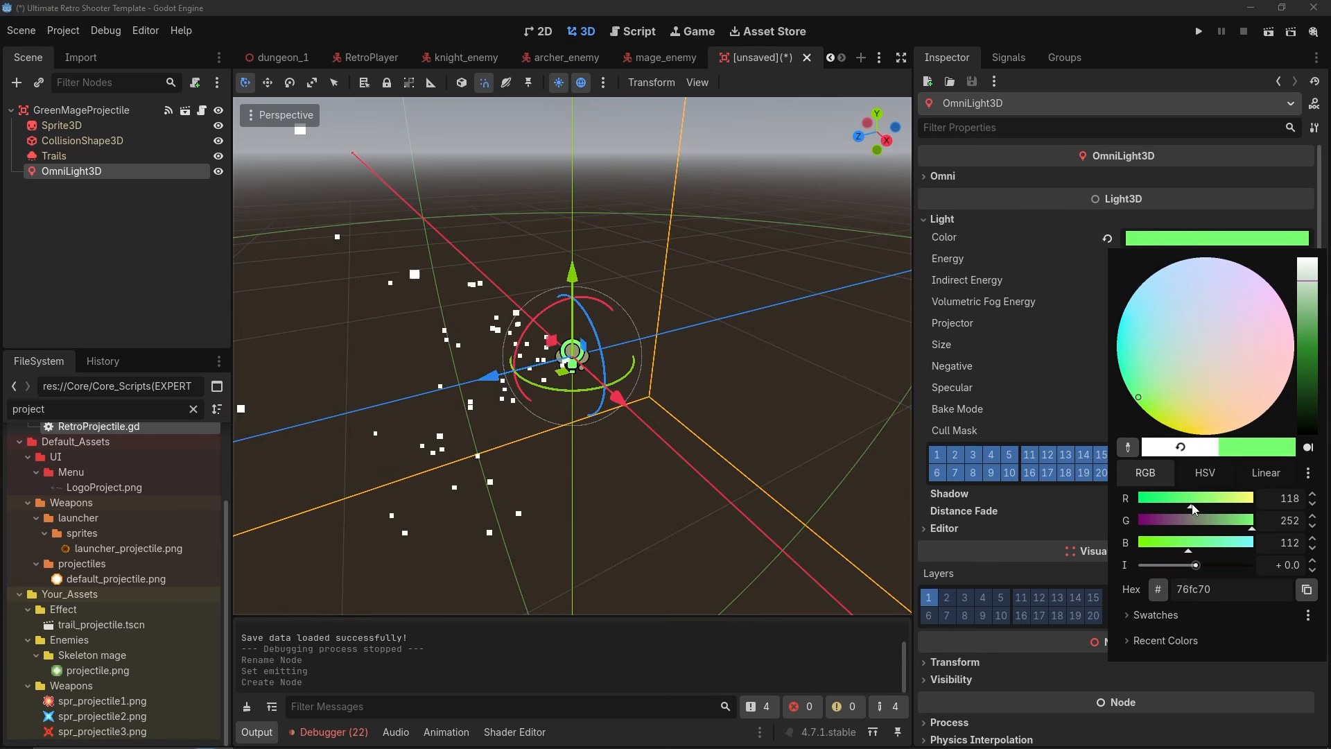
{"action": "left_click", "coordinate": [962, 251]}
Save the projectile scene as green_mage_projectile.tscn in the Effect folder of Your_Assets.
{"action": "scroll", "coordinate": [582, 360], "scroll_direction": "up", "scroll_amount": 5}
{"action": "scroll", "coordinate": [582, 360], "scroll_direction": "up", "scroll_amount": 5}
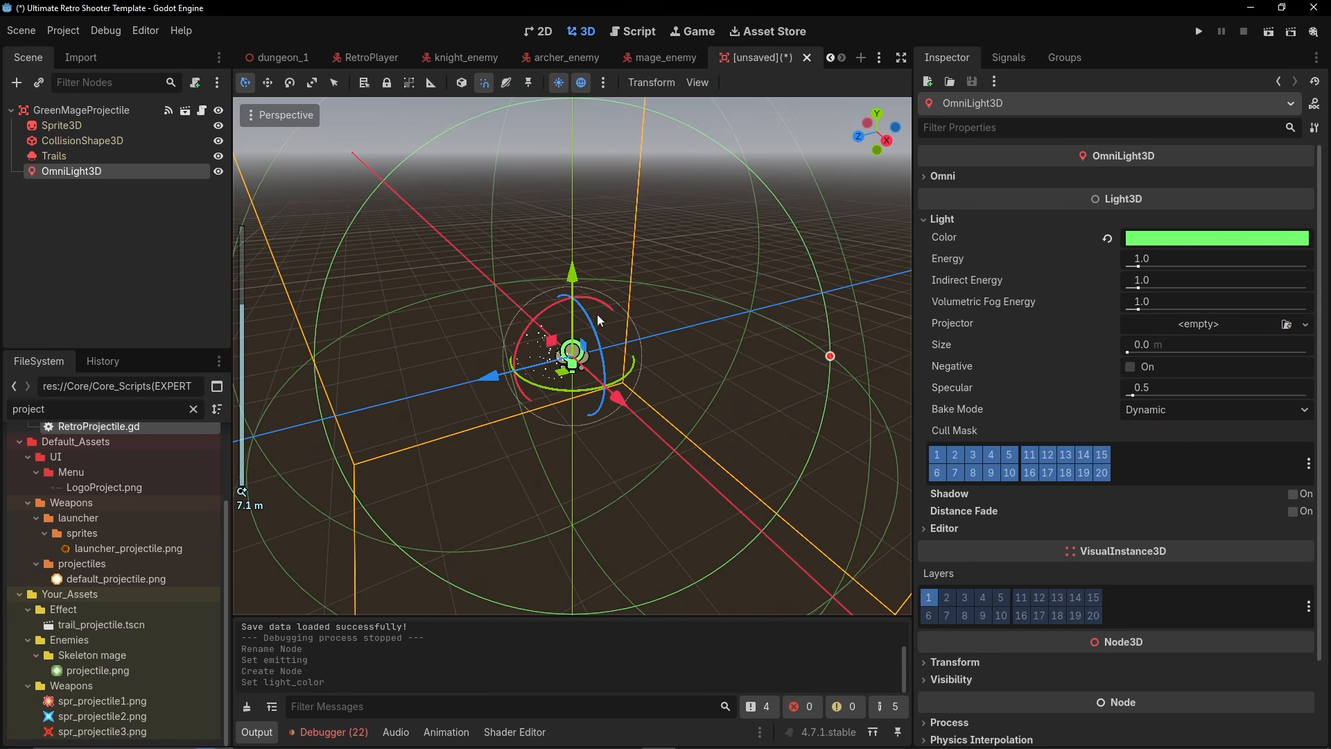
{"action": "left_click", "coordinate": [109, 159]}
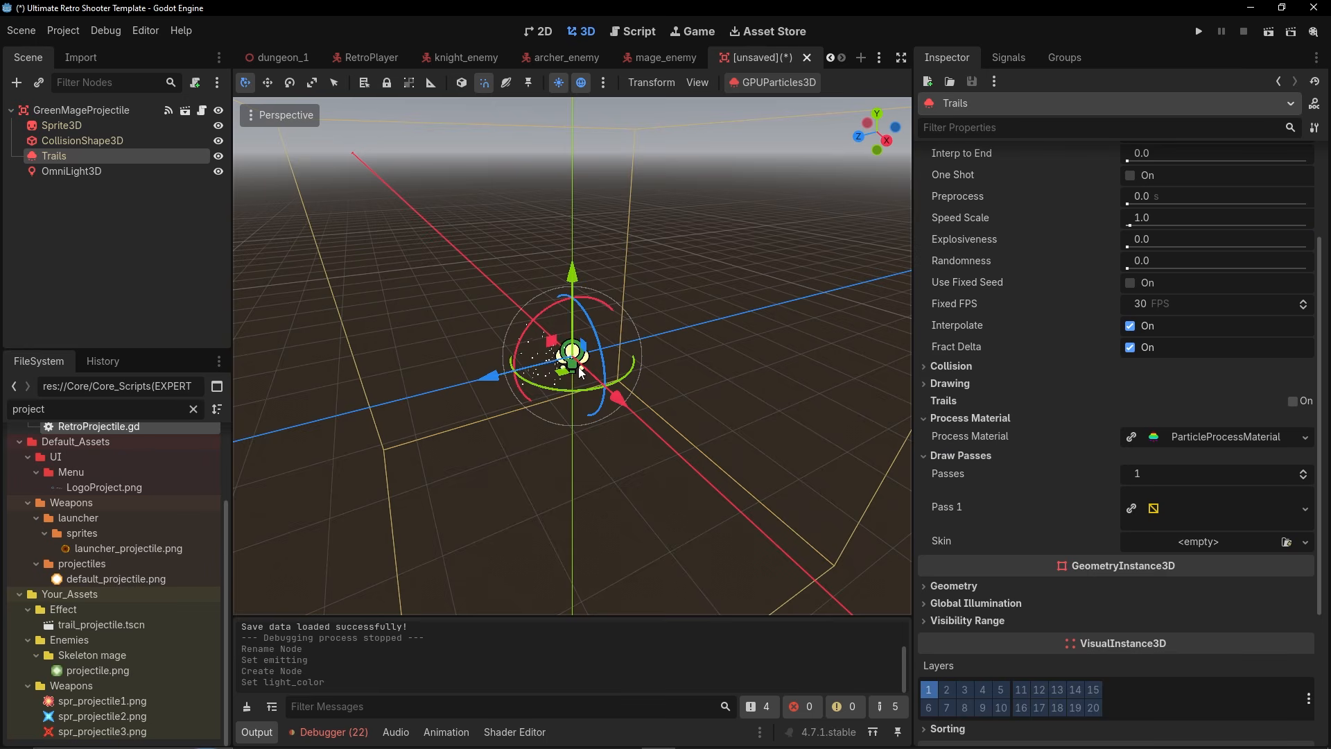
{"action": "key", "text": "ctrl+s"}
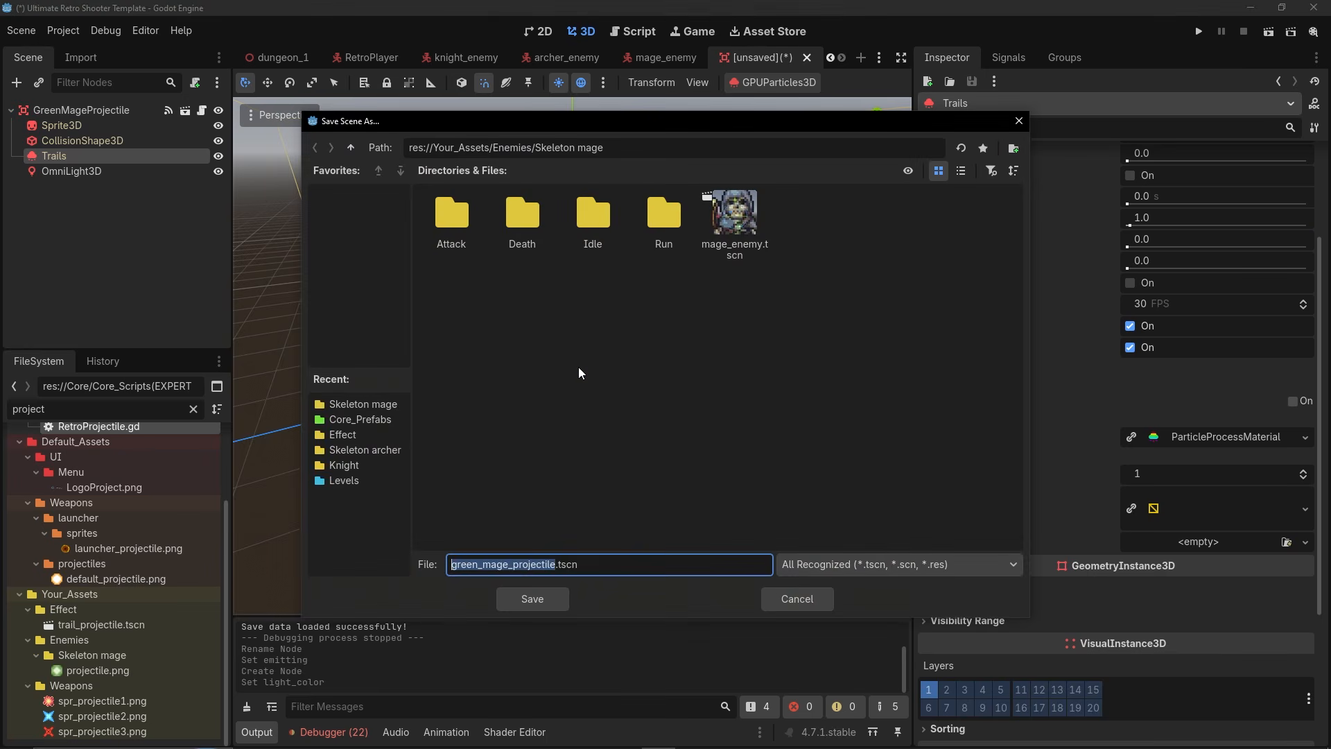
{"action": "left_click", "coordinate": [352, 147]}
{"action": "left_click", "coordinate": [351, 148]}
{"action": "double_click", "coordinate": [465, 237]}
{"action": "left_click", "coordinate": [533, 598]}
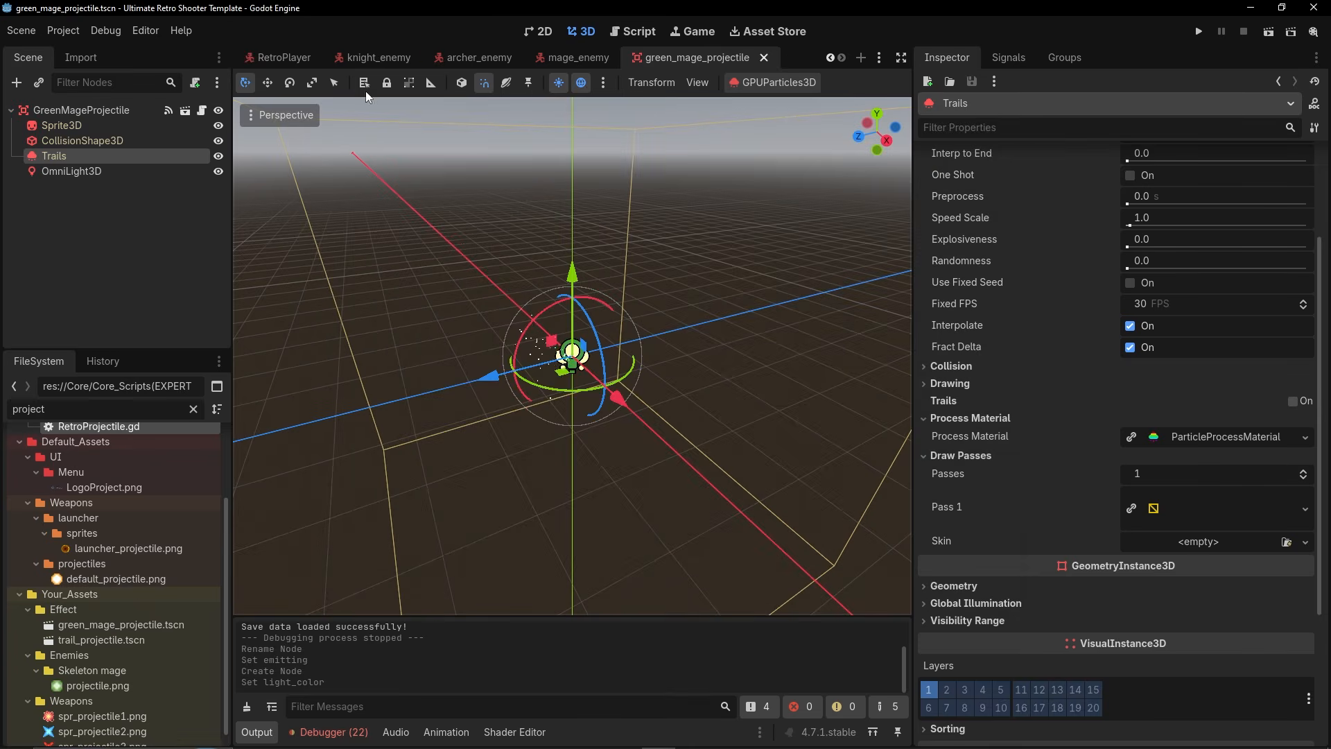
Close the projectile, enemy and RetroPlayer scenes and return to the dungeon_1 scene.
{"action": "left_click", "coordinate": [765, 57]}
{"action": "left_click", "coordinate": [809, 58]}
{"action": "left_click", "coordinate": [712, 58]}
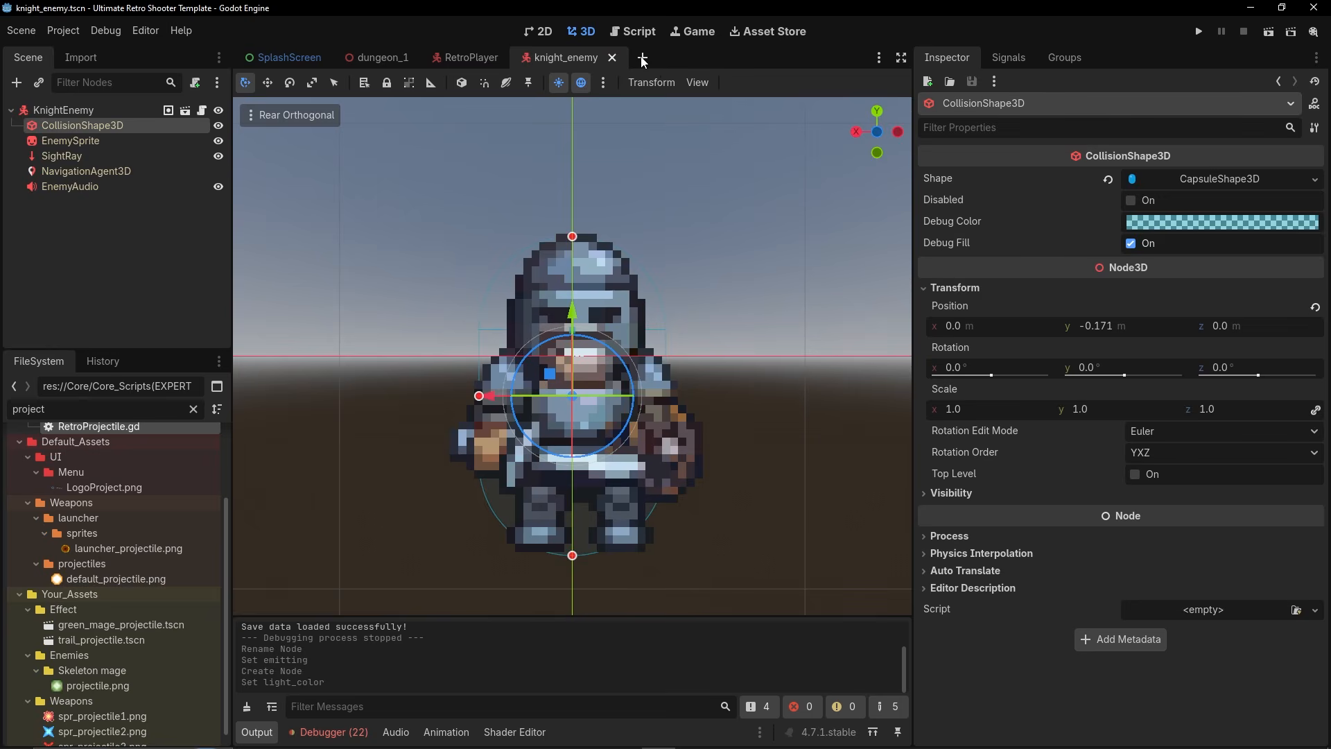
{"action": "left_click", "coordinate": [612, 58]}
{"action": "left_click", "coordinate": [512, 58]}
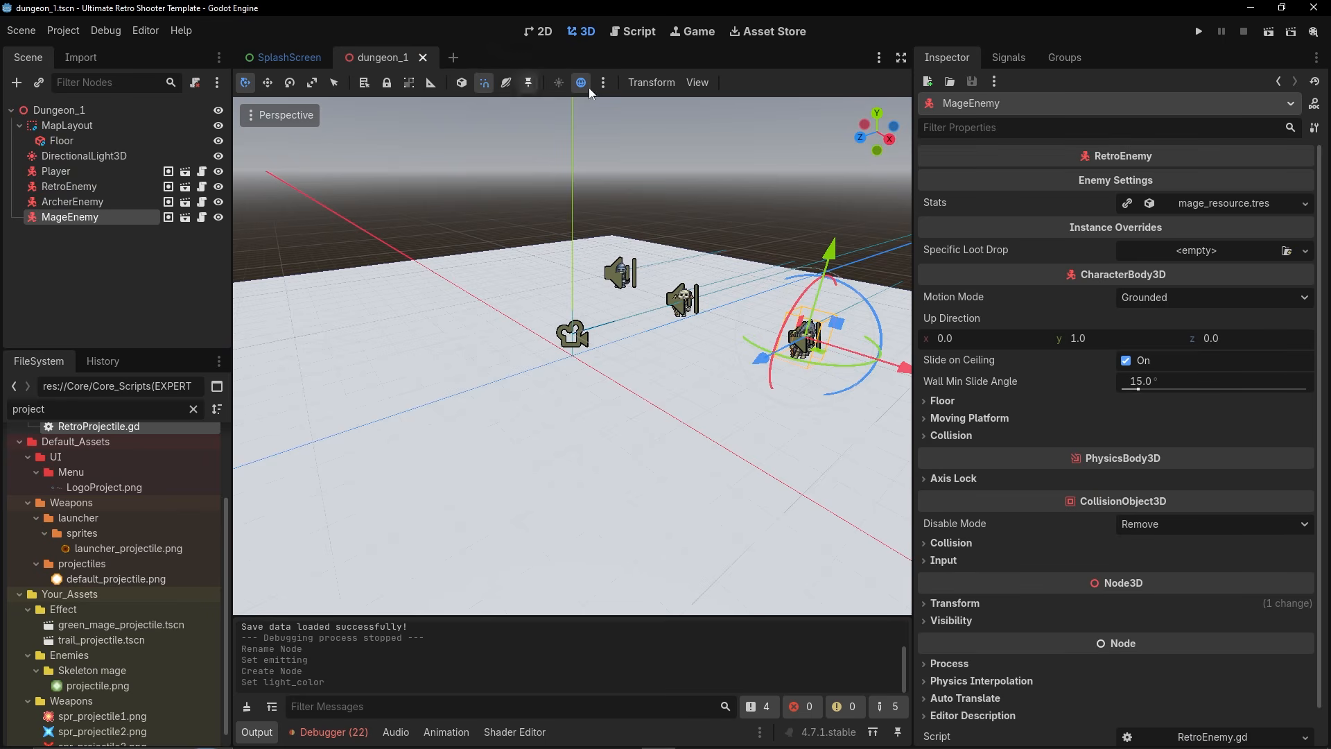
Run the dungeon scene, strafe around the mage to check its projectiles, and quit the game.
{"action": "left_click", "coordinate": [1290, 32]}
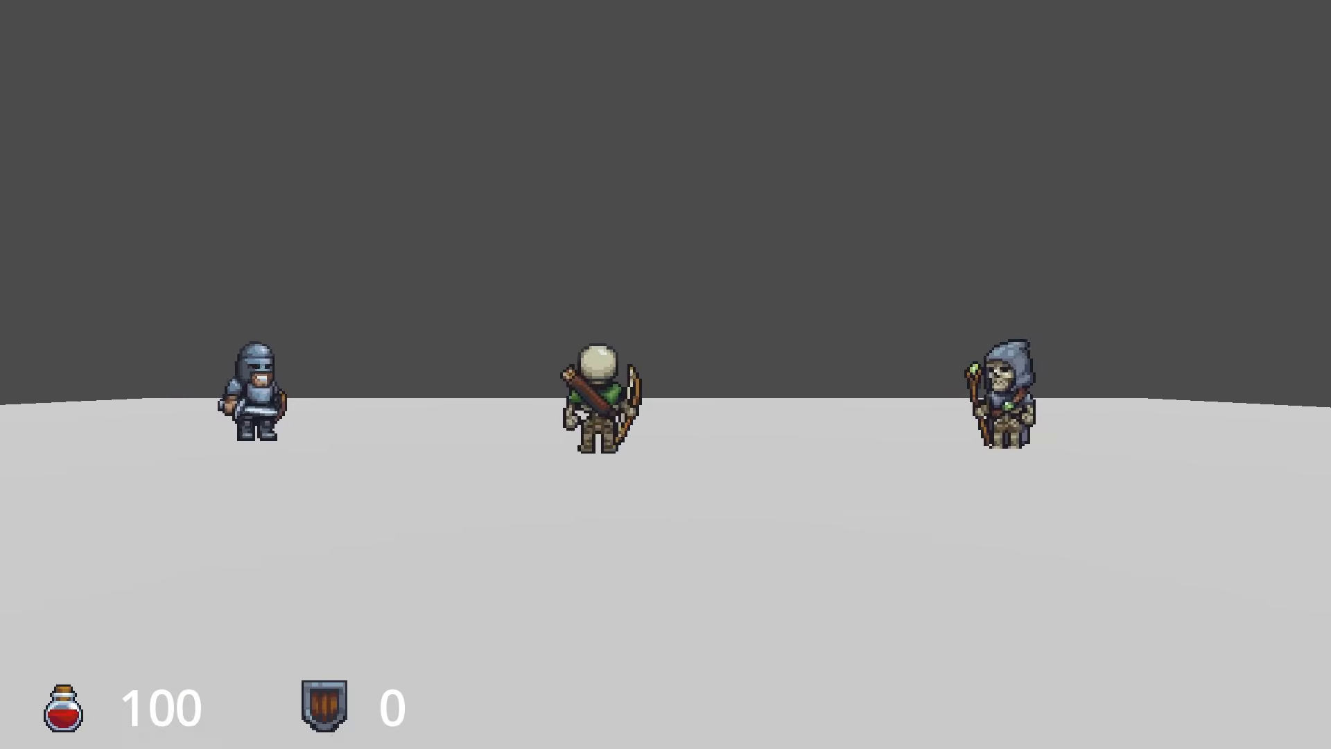
{"action": "key", "text": "d"}
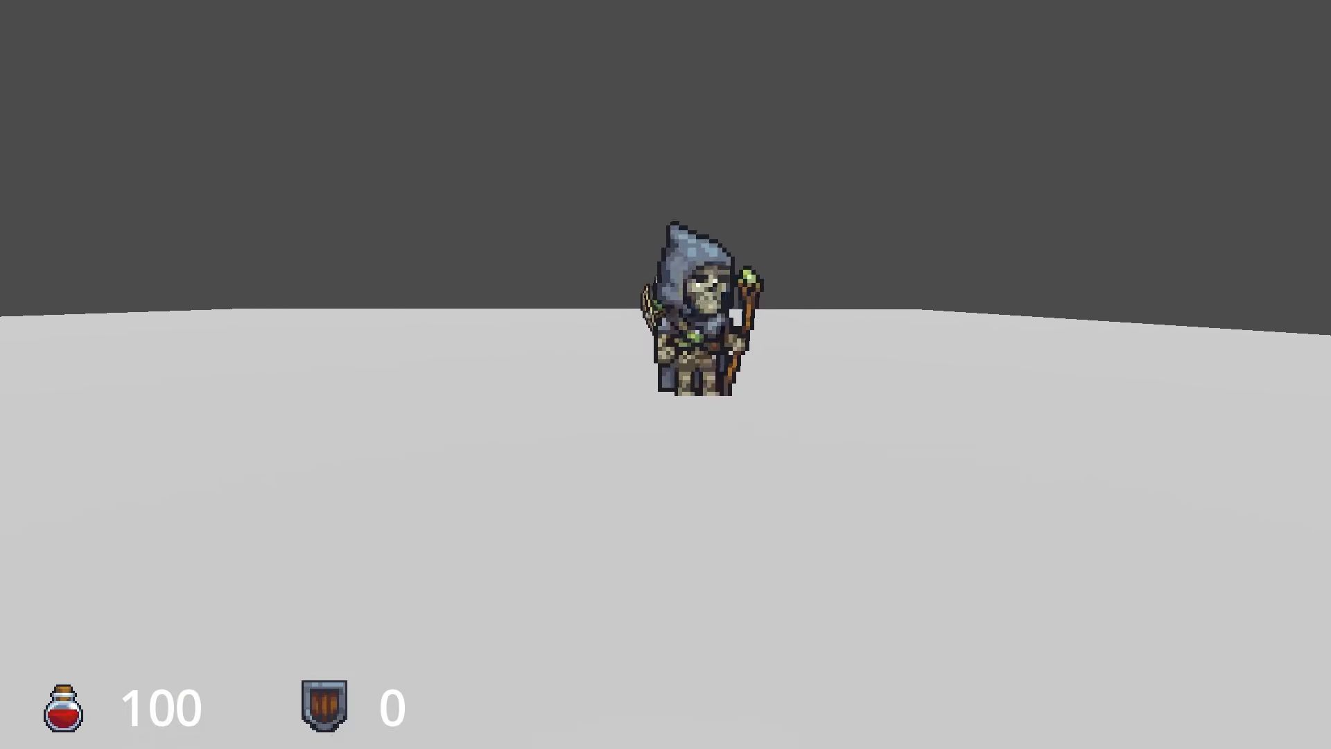
{"action": "key", "text": "s"}
{"action": "key", "text": "a"}
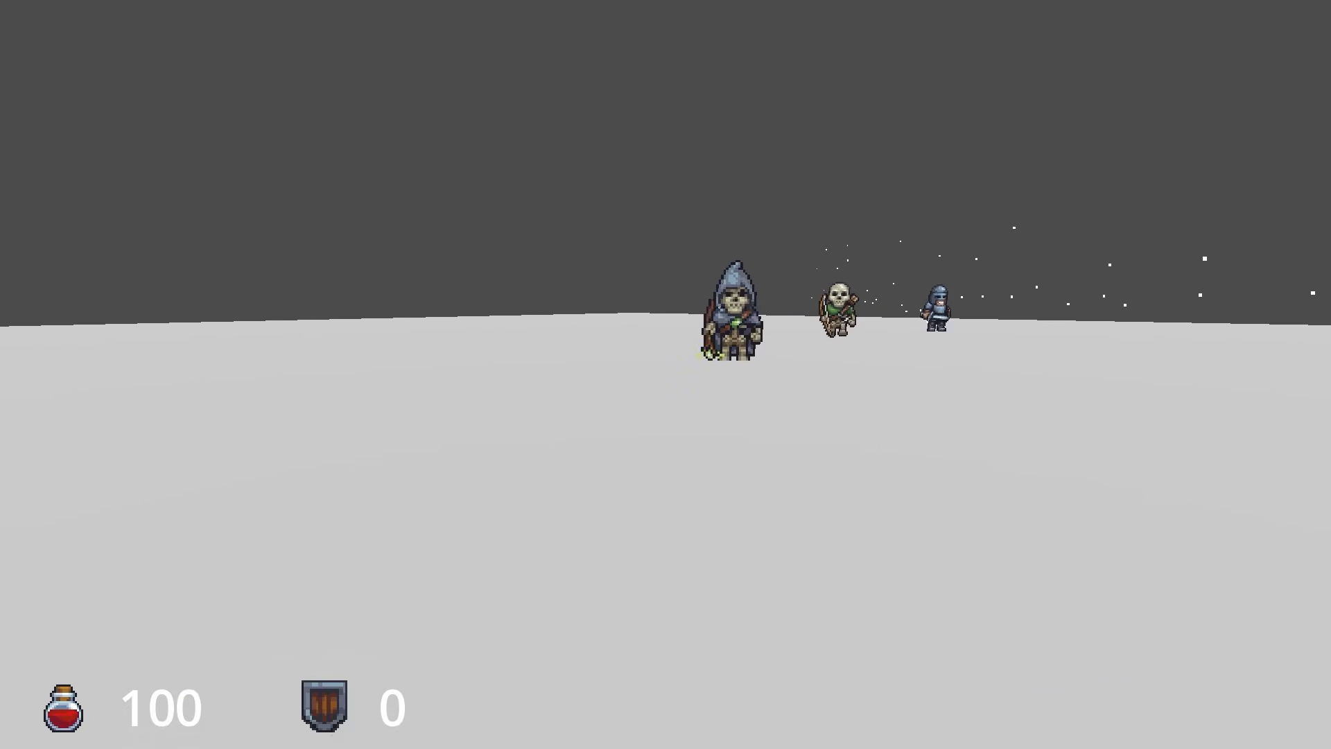
{"action": "key", "text": "d"}
{"action": "key", "text": "a"}
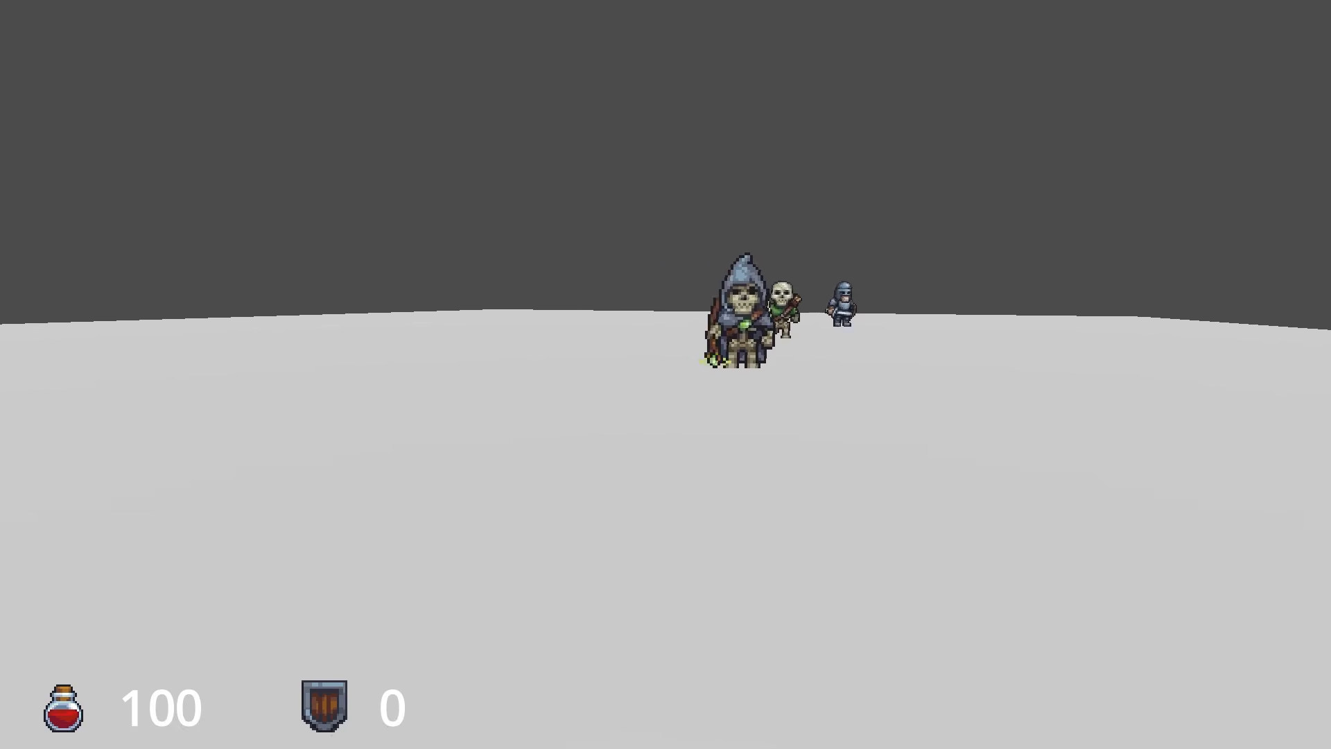
{"action": "key", "text": "Escape"}
{"action": "left_click", "coordinate": [699, 525]}
{"action": "left_click", "coordinate": [642, 584]}
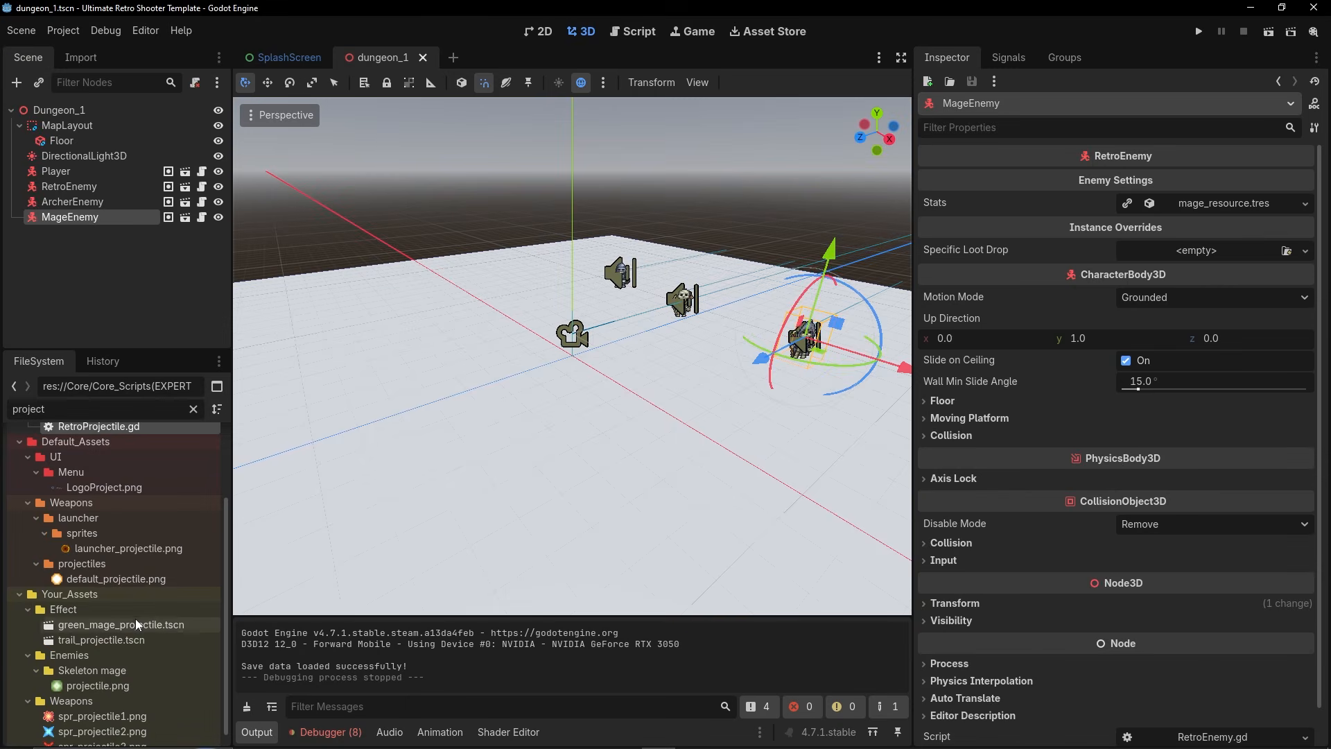
Clear the project file filter and collapse all folders under res://.
{"action": "left_click", "coordinate": [189, 409]}
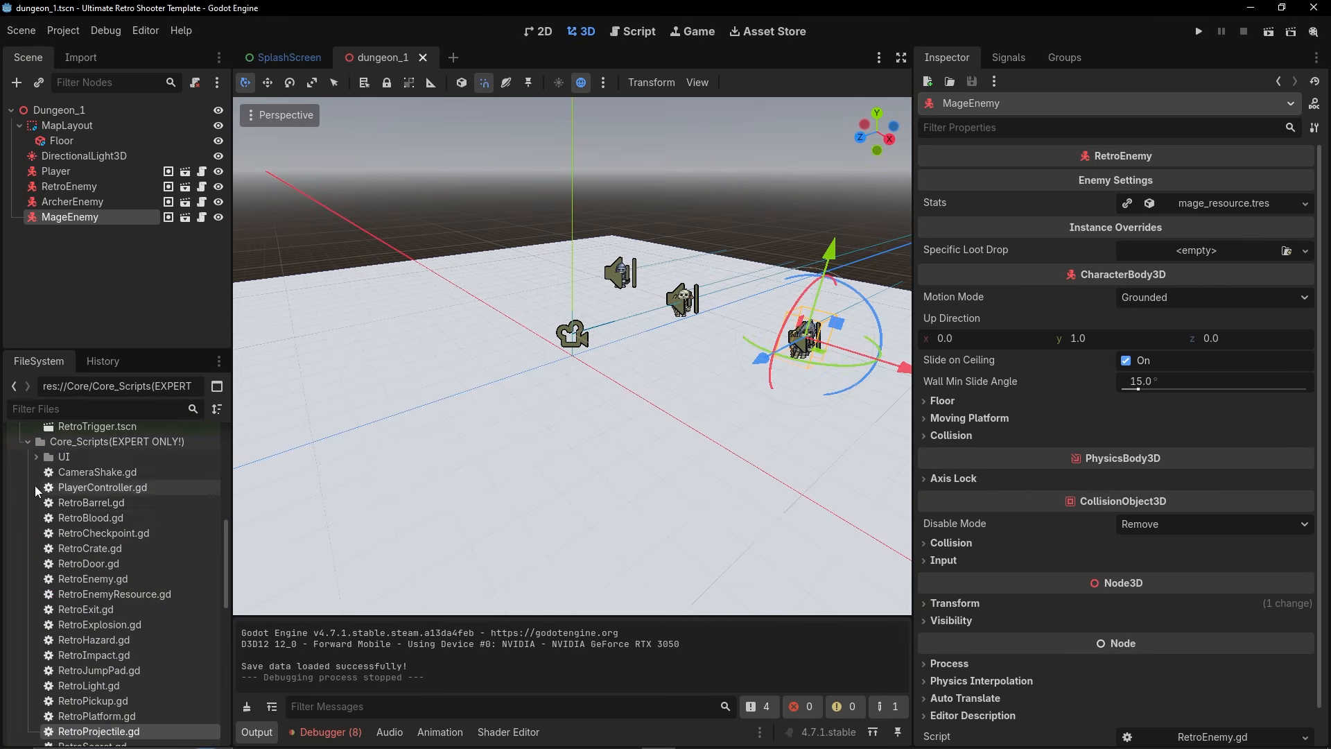
{"action": "scroll", "coordinate": [39, 491], "scroll_direction": "up", "scroll_amount": 9}
{"action": "left_click", "coordinate": [11, 452], "text": "shift"}
{"action": "left_click", "coordinate": [11, 452]}
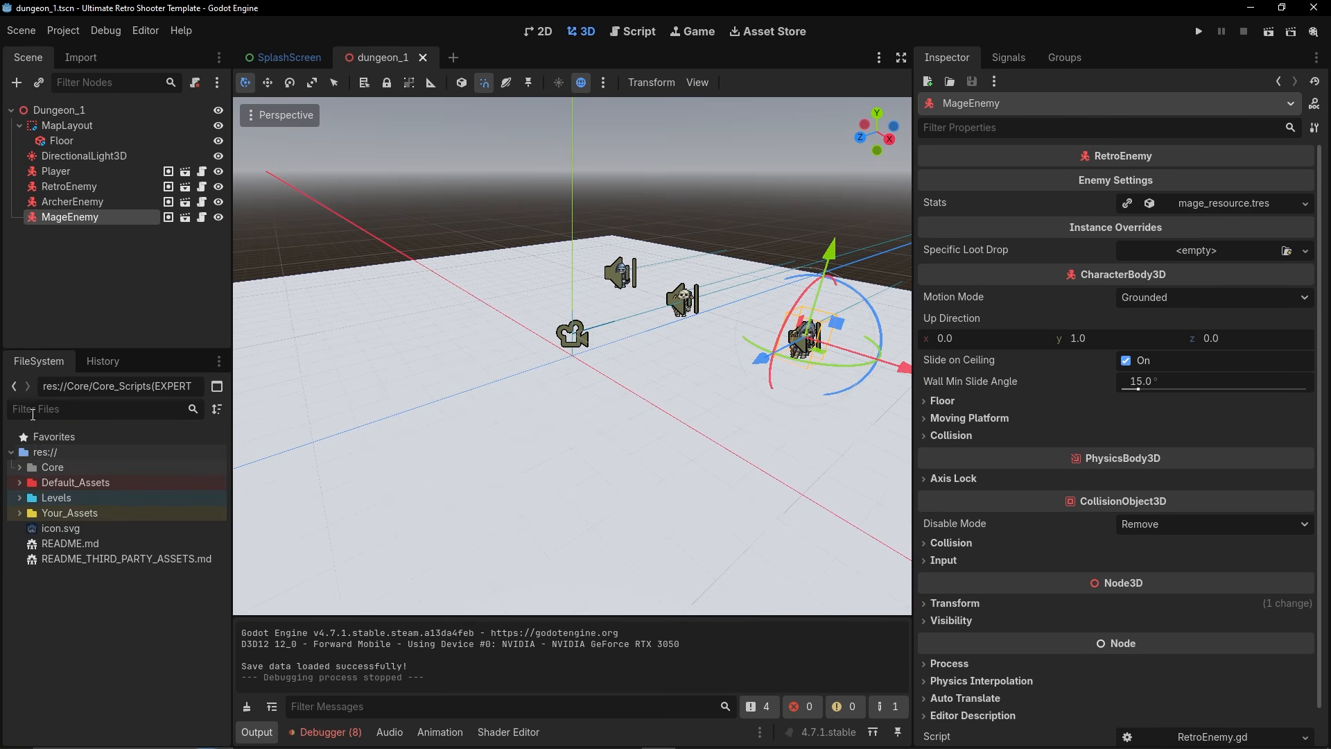
Filter the project files by "mage", then open mage_enemy.tscn and load mage_resource.tres for editing.
{"action": "left_click", "coordinate": [33, 409]}
{"action": "type", "text": "mage"}
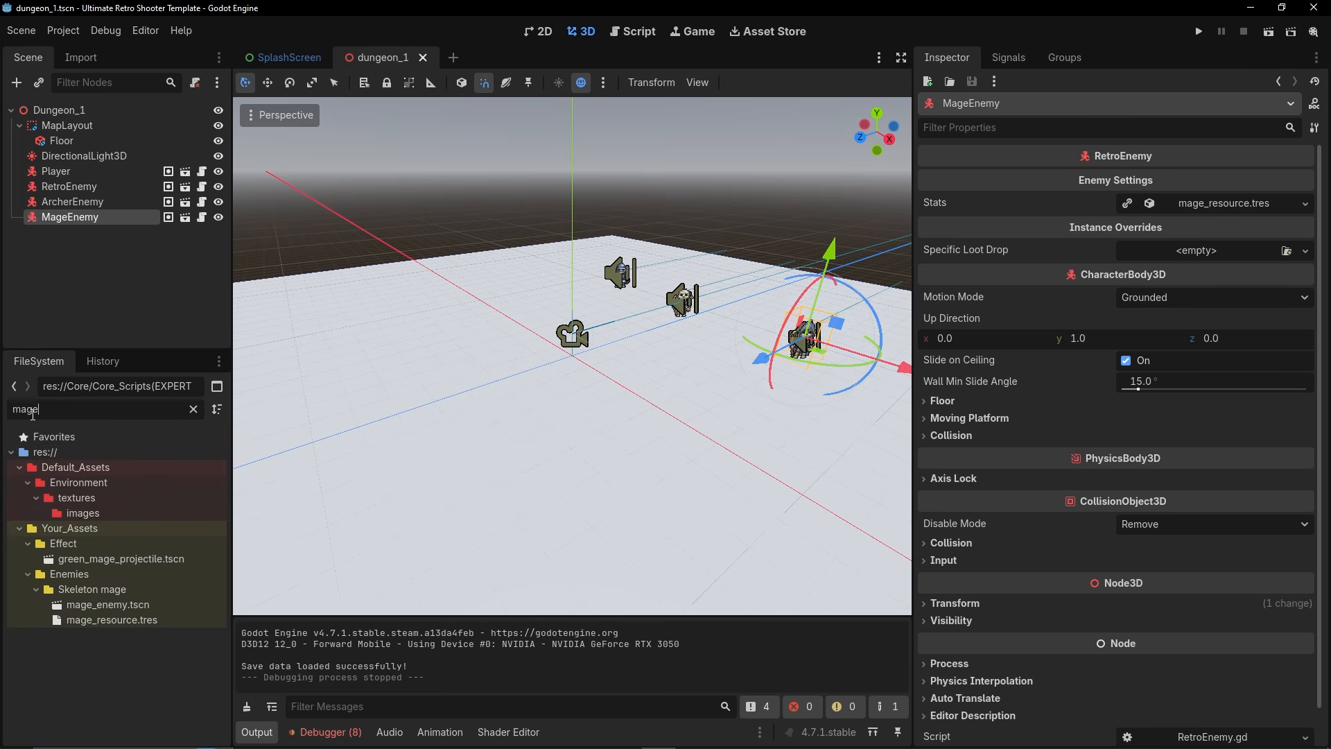
{"action": "double_click", "coordinate": [111, 604]}
{"action": "left_click", "coordinate": [152, 620]}
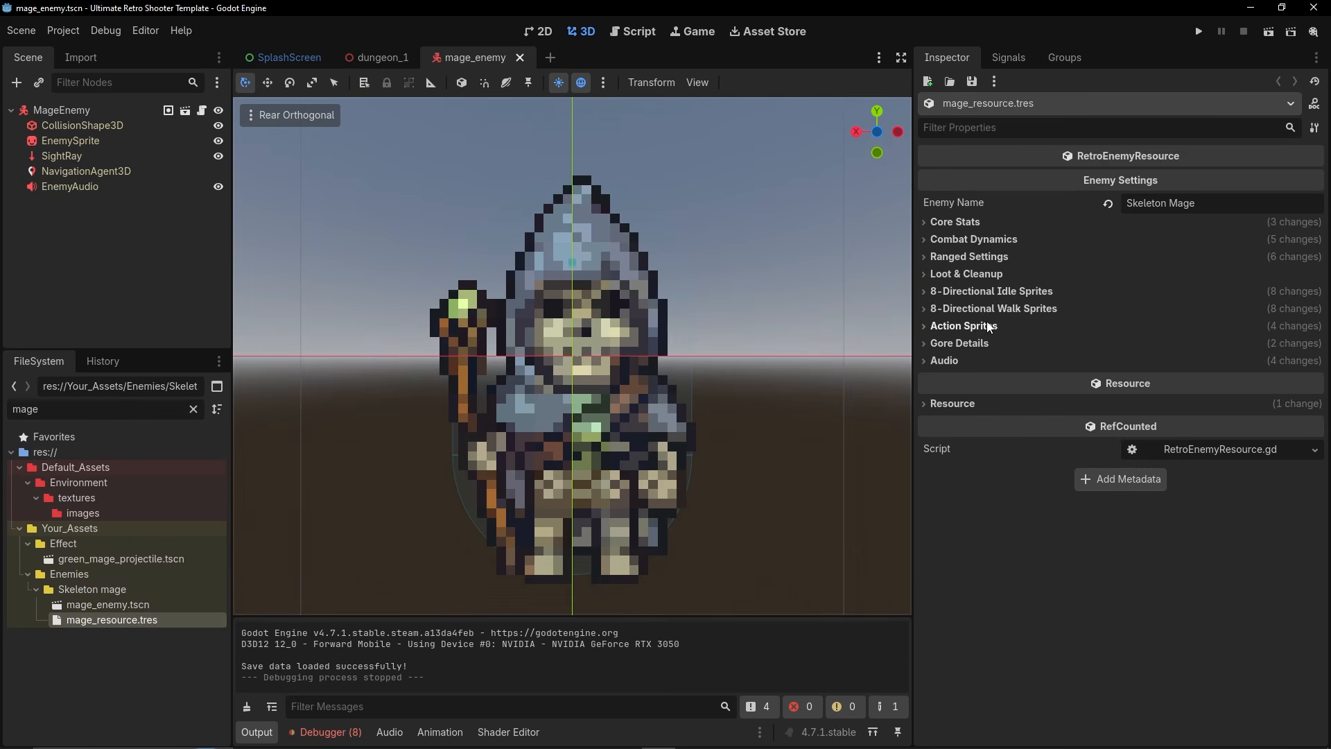
In the mage resource's Ranged Settings, replace the projectile scene with green_mage_projectile.tscn and save.
{"action": "left_click", "coordinate": [968, 256]}
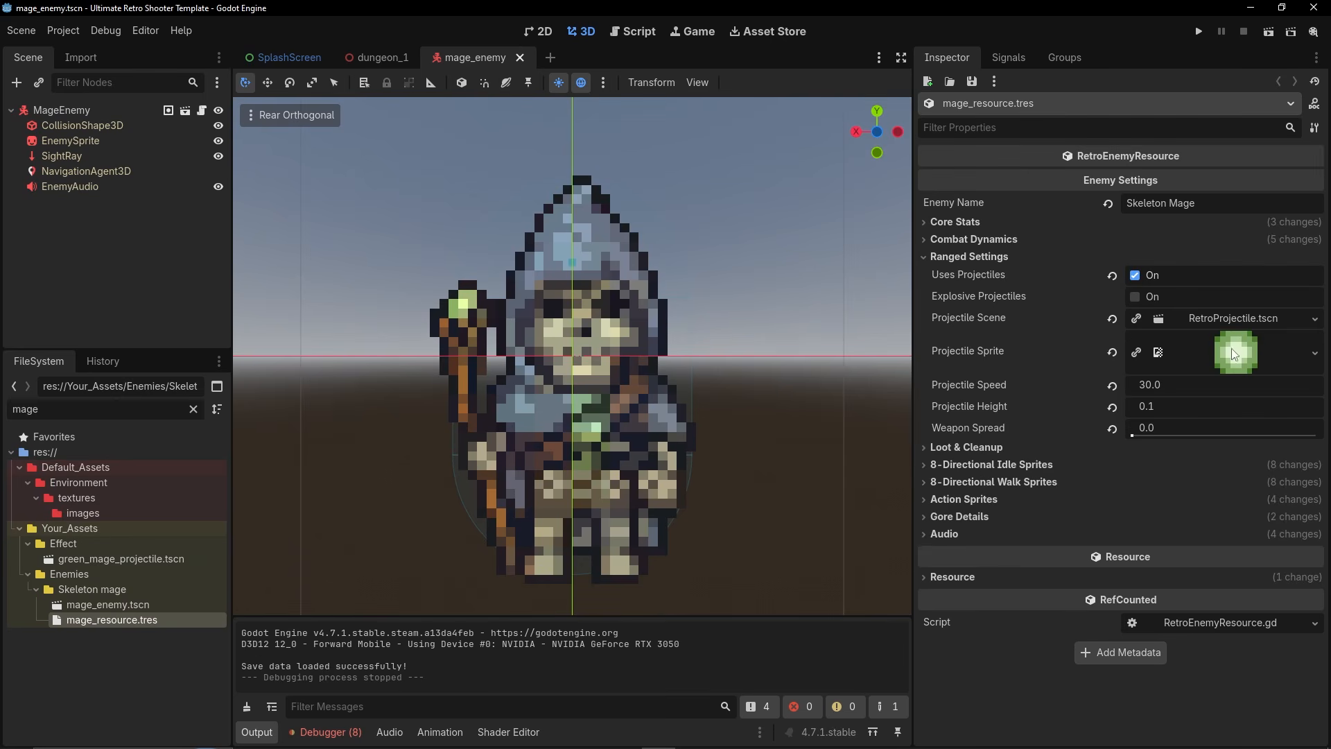
{"action": "left_click", "coordinate": [1112, 318]}
{"action": "left_click", "coordinate": [1187, 323]}
{"action": "left_click", "coordinate": [1241, 358]}
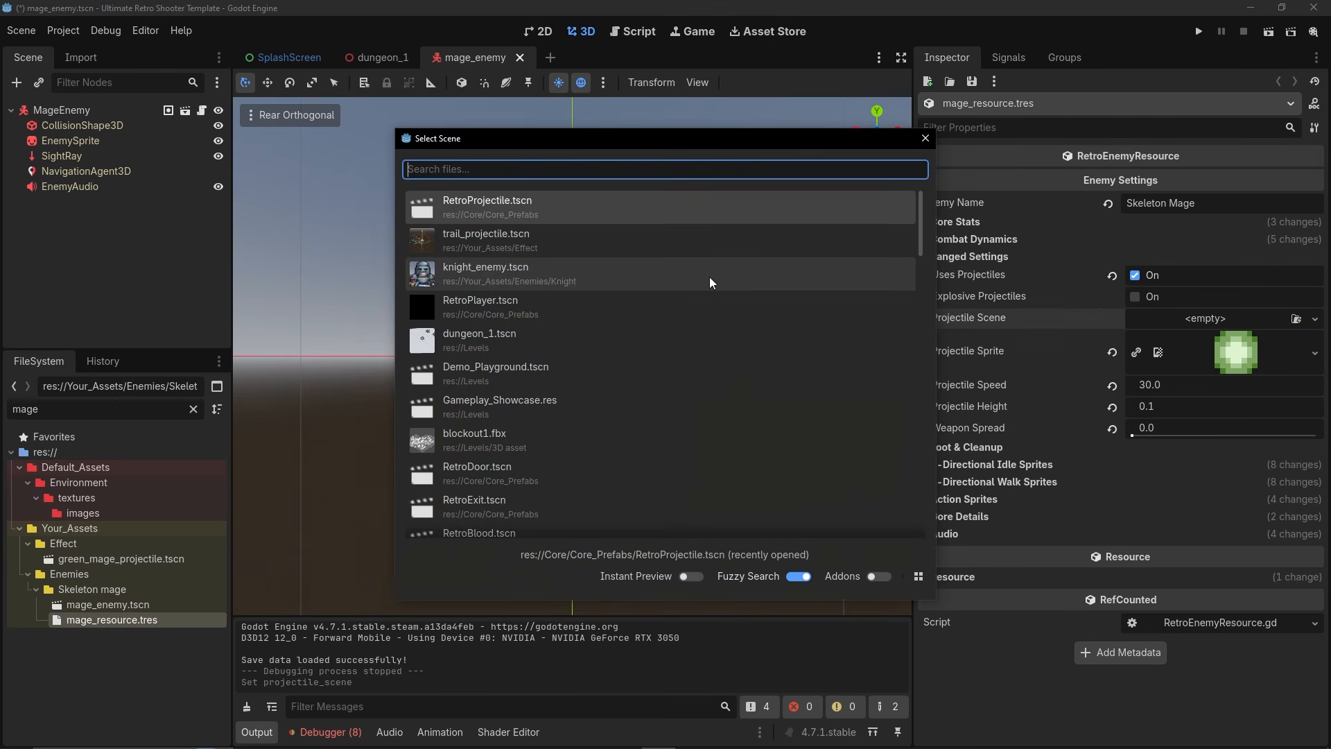
{"action": "type", "text": "green"}
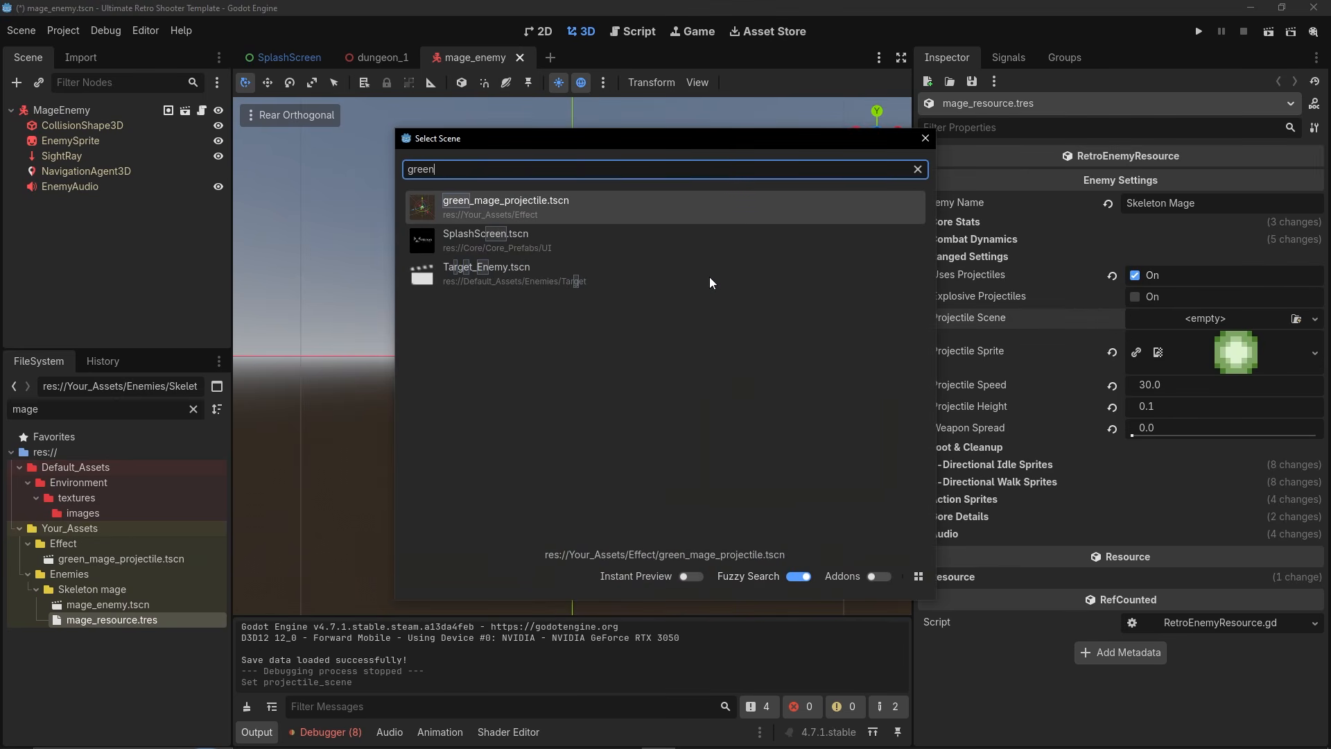
{"action": "double_click", "coordinate": [556, 207]}
{"action": "key", "text": "ctrl+s"}
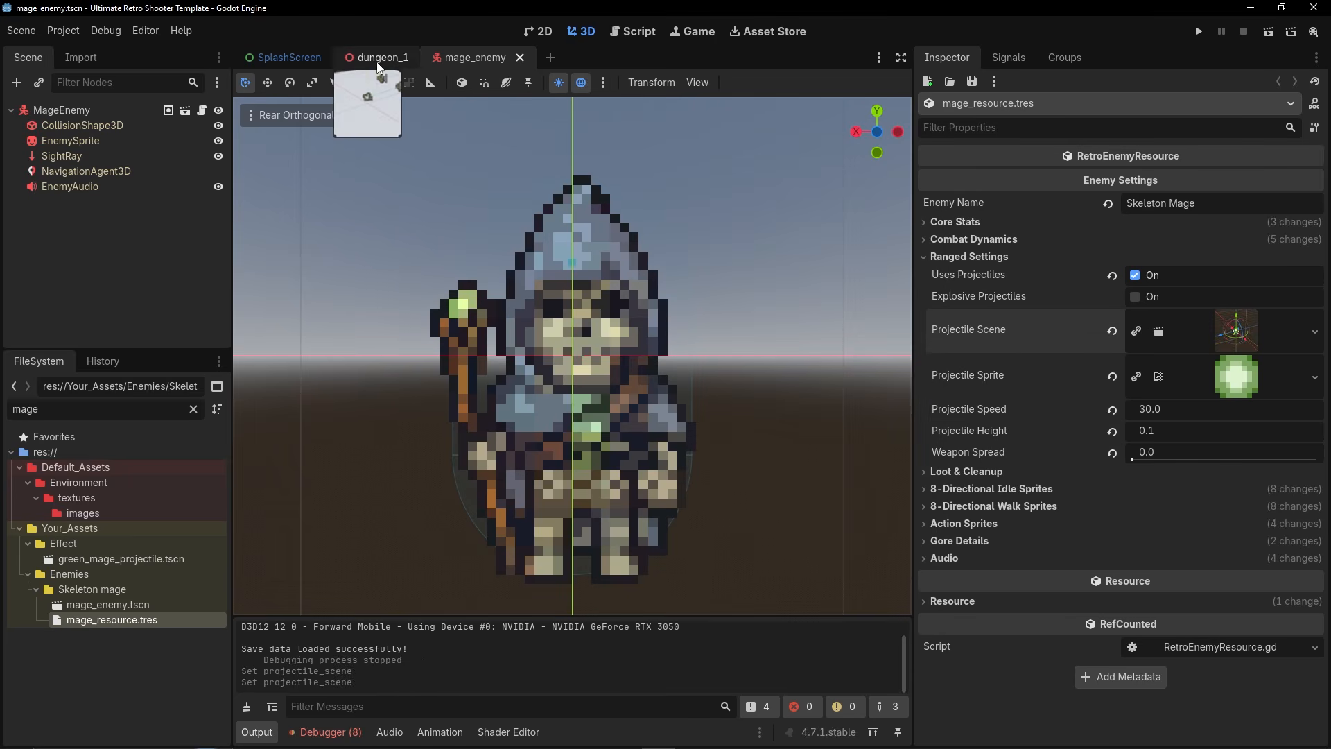
Run the dungeon_1 scene, strafe around the mage to check its projectile's light and trails, and quit the game.
{"action": "left_click", "coordinate": [378, 61]}
{"action": "left_click", "coordinate": [1270, 34]}
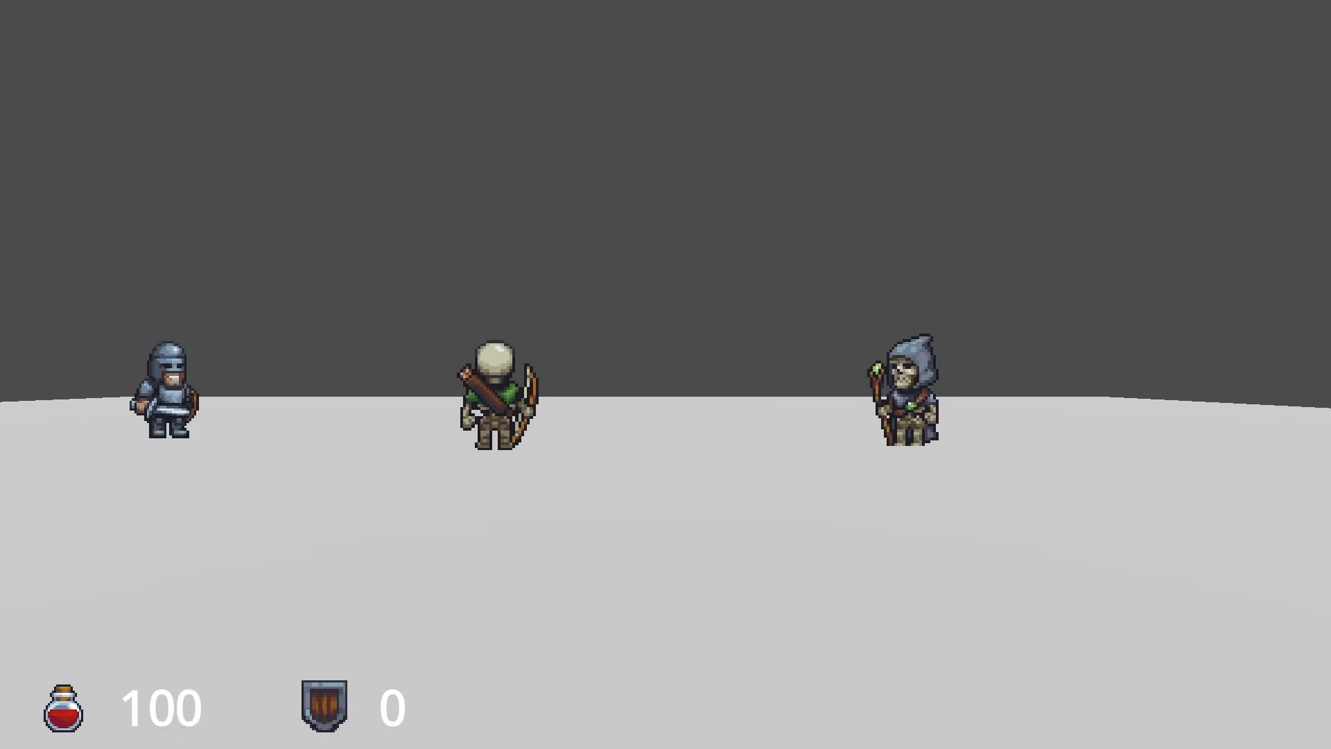
{"action": "key", "text": "d"}
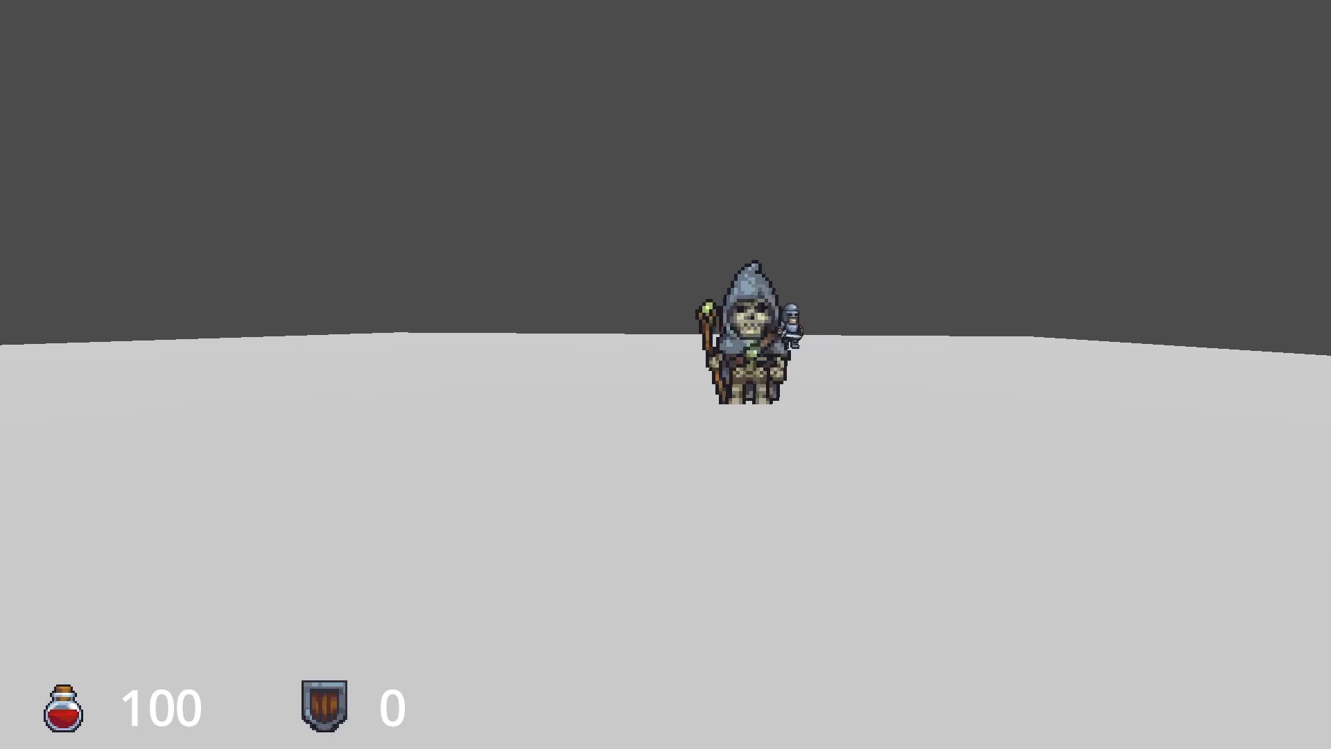
{"action": "key", "text": "a"}
{"action": "key", "text": "d"}
{"action": "key", "text": "a"}
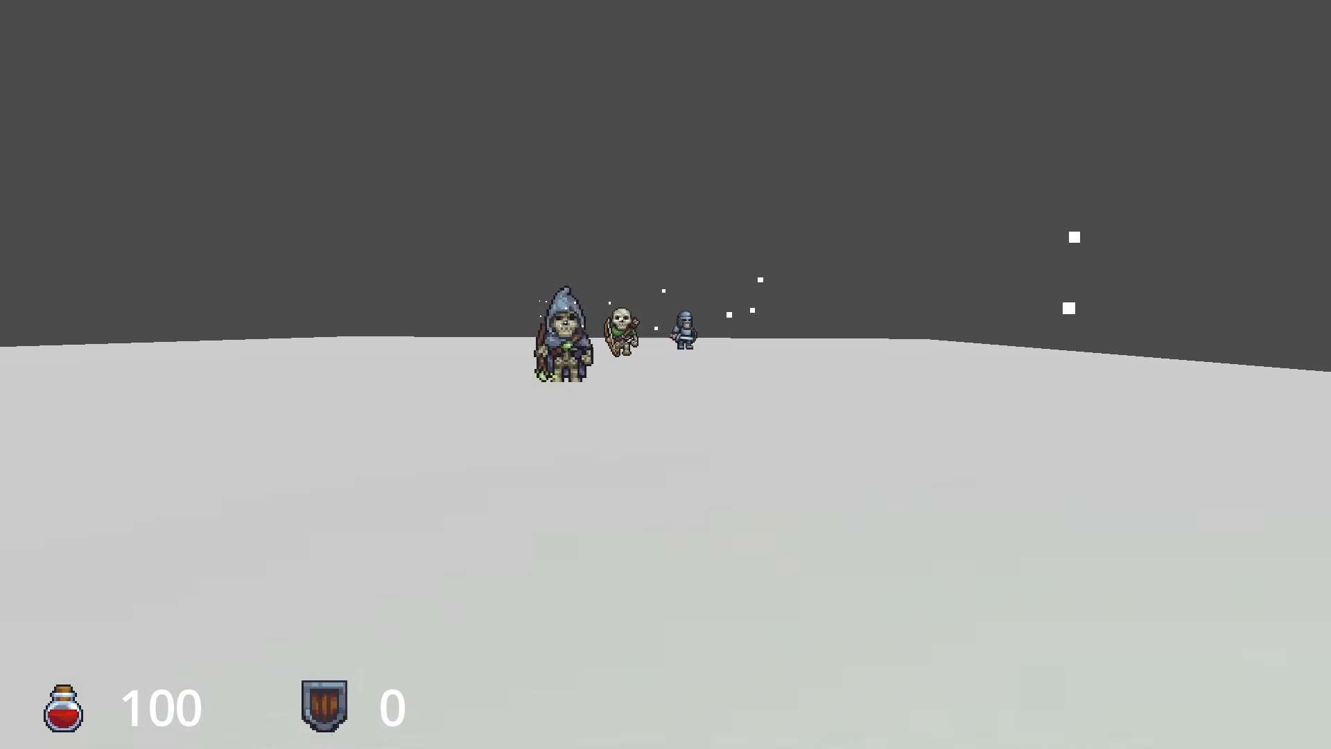
{"action": "key", "text": "d"}
{"action": "key", "text": "a"}
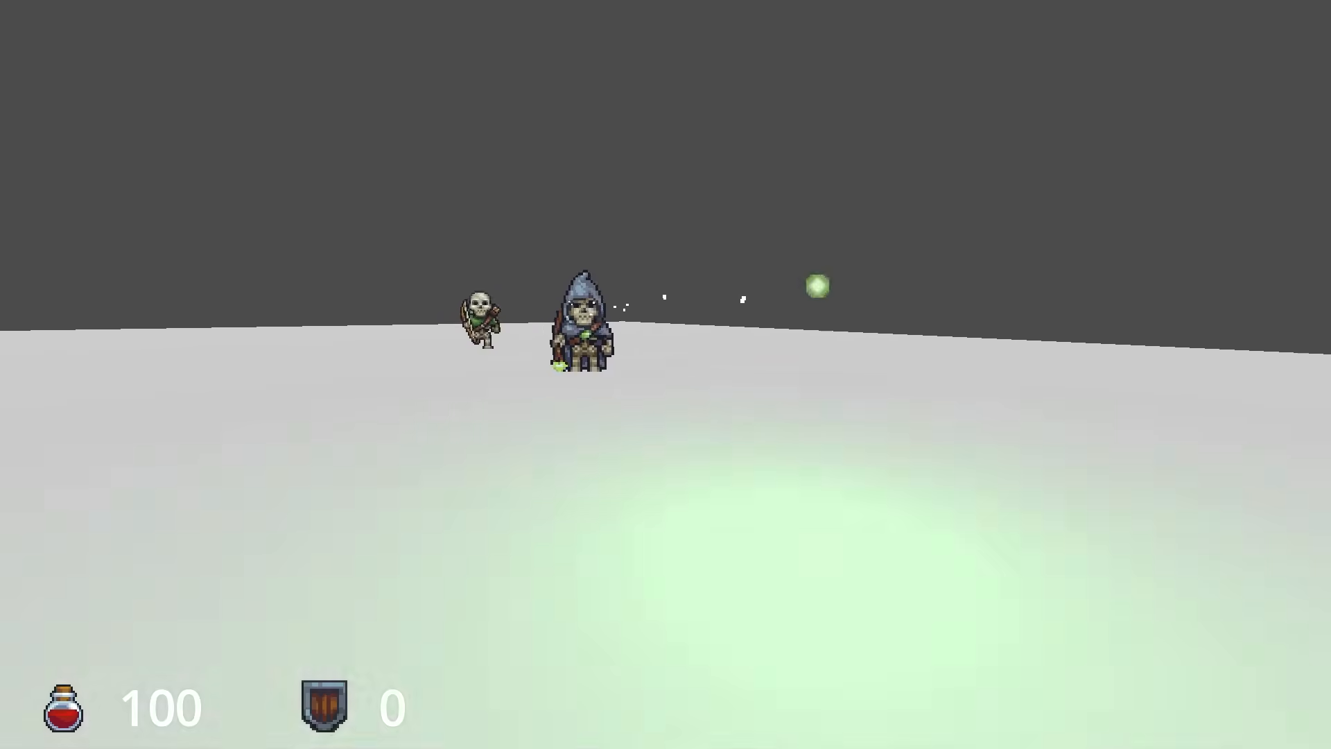
{"action": "key", "text": "Escape"}
{"action": "left_click", "coordinate": [683, 499]}
{"action": "left_click", "coordinate": [689, 558]}
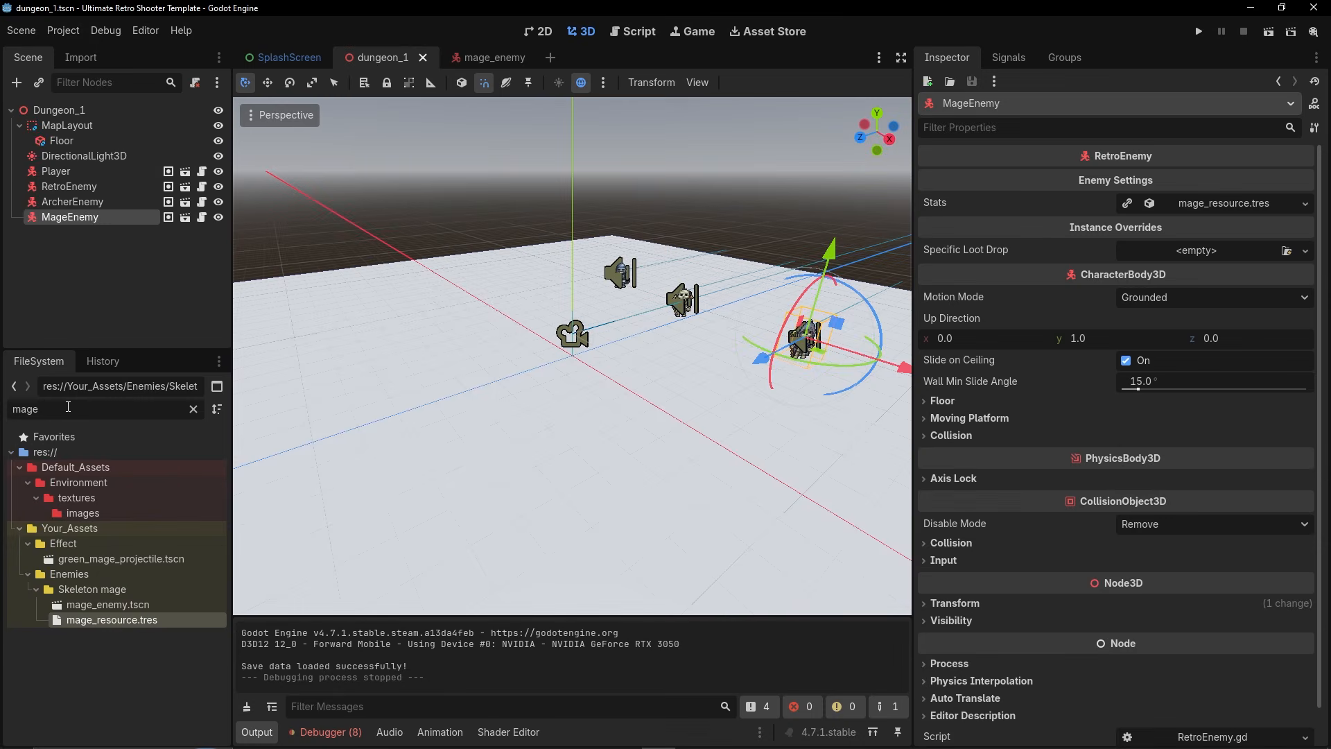
Open green_mage_projectile.tscn and make the Trails node's Process Material and Draw Pass 1 sub-resources unique.
{"action": "double_click", "coordinate": [155, 563]}
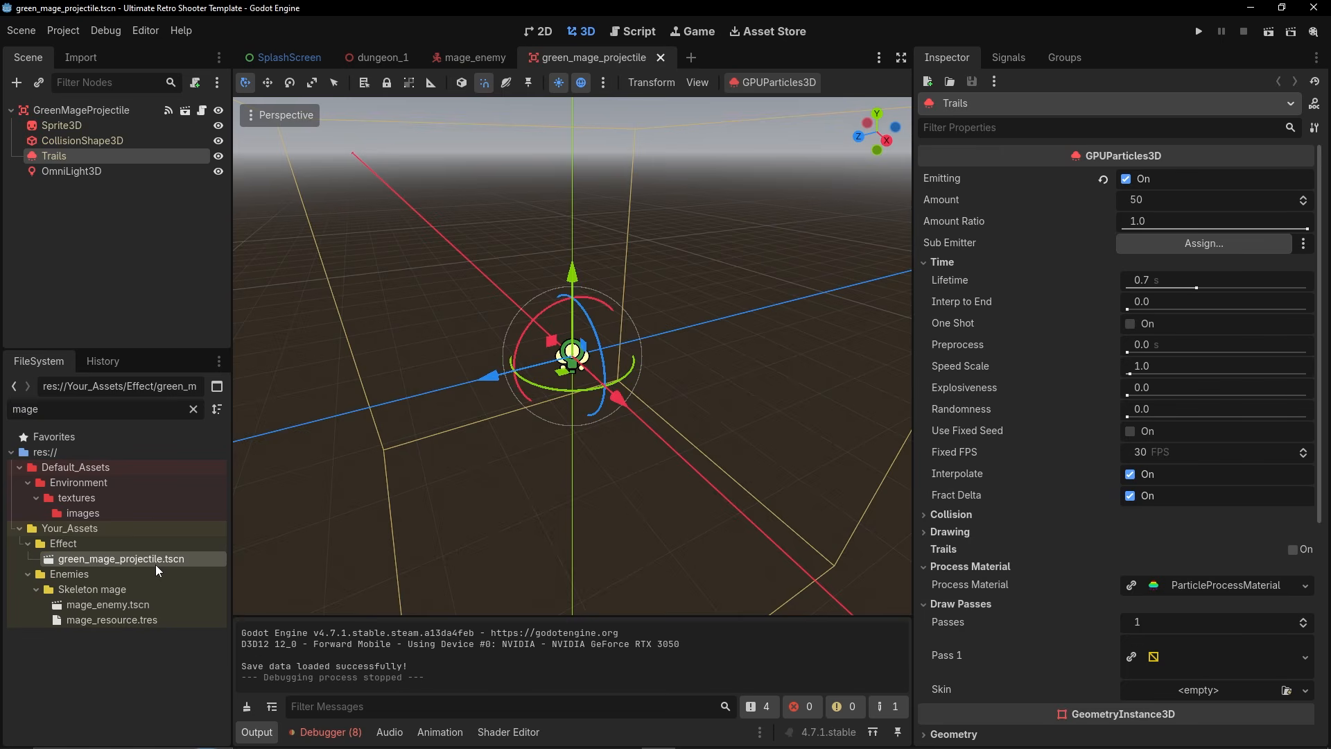
{"action": "left_click", "coordinate": [1313, 127]}
{"action": "left_click", "coordinate": [1228, 307]}
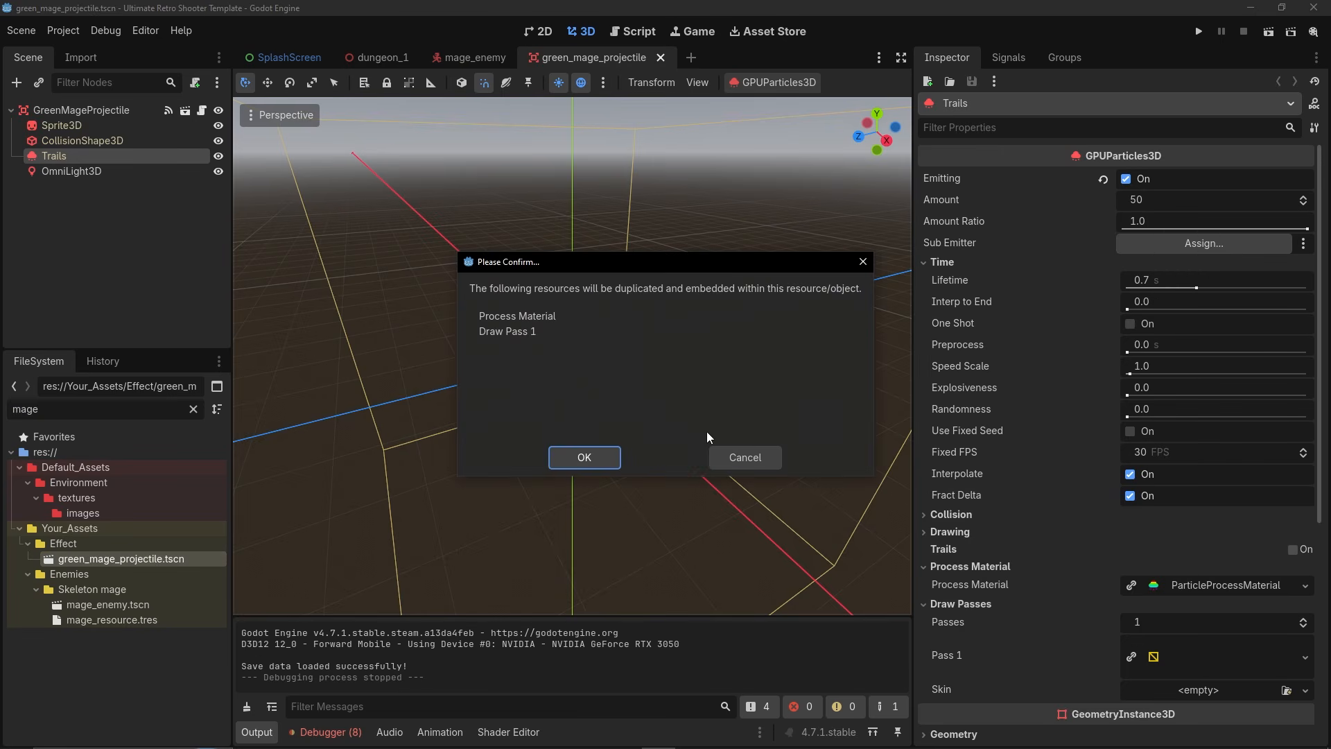
{"action": "left_click", "coordinate": [583, 457]}
Expand the Trails node's Pass 1 mesh and its material down to the Albedo settings.
{"action": "scroll", "coordinate": [1142, 529], "scroll_direction": "down", "scroll_amount": 5}
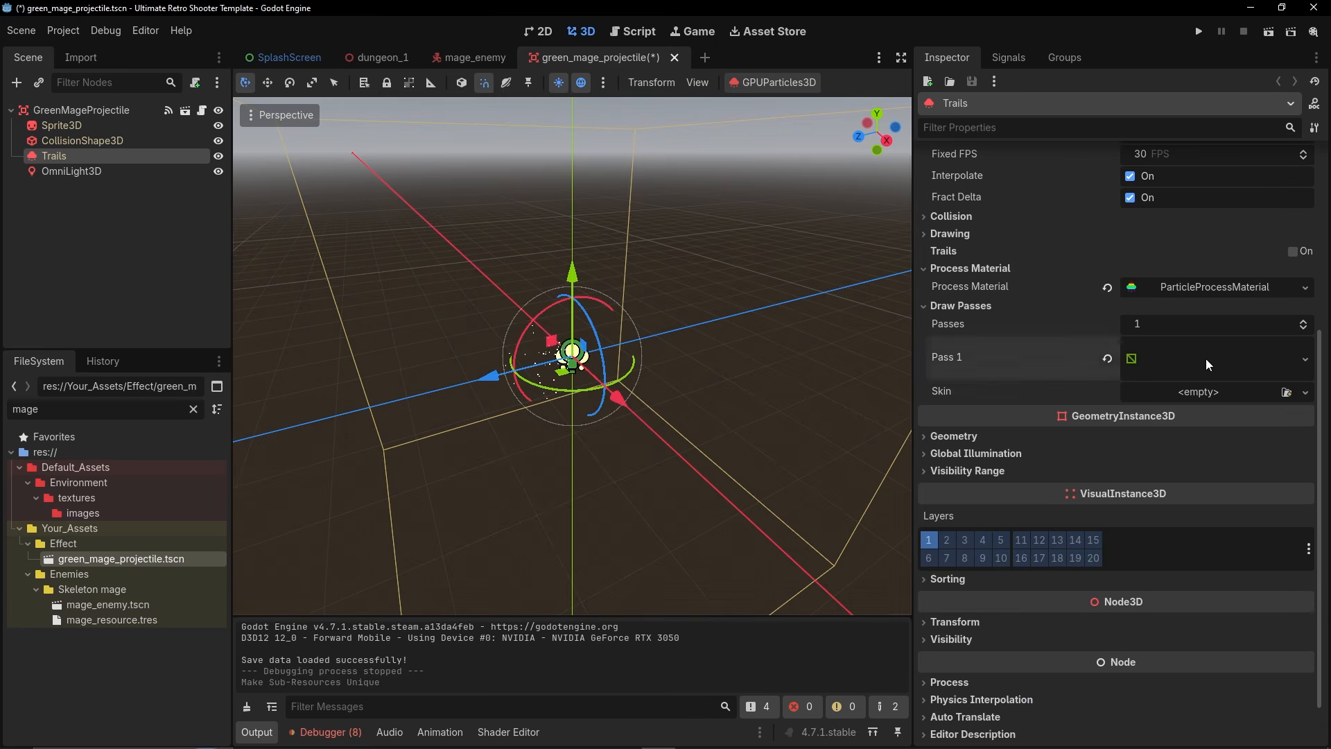
{"action": "left_click", "coordinate": [1205, 360]}
{"action": "scroll", "coordinate": [1036, 477], "scroll_direction": "down", "scroll_amount": 2}
{"action": "left_click", "coordinate": [1171, 433]}
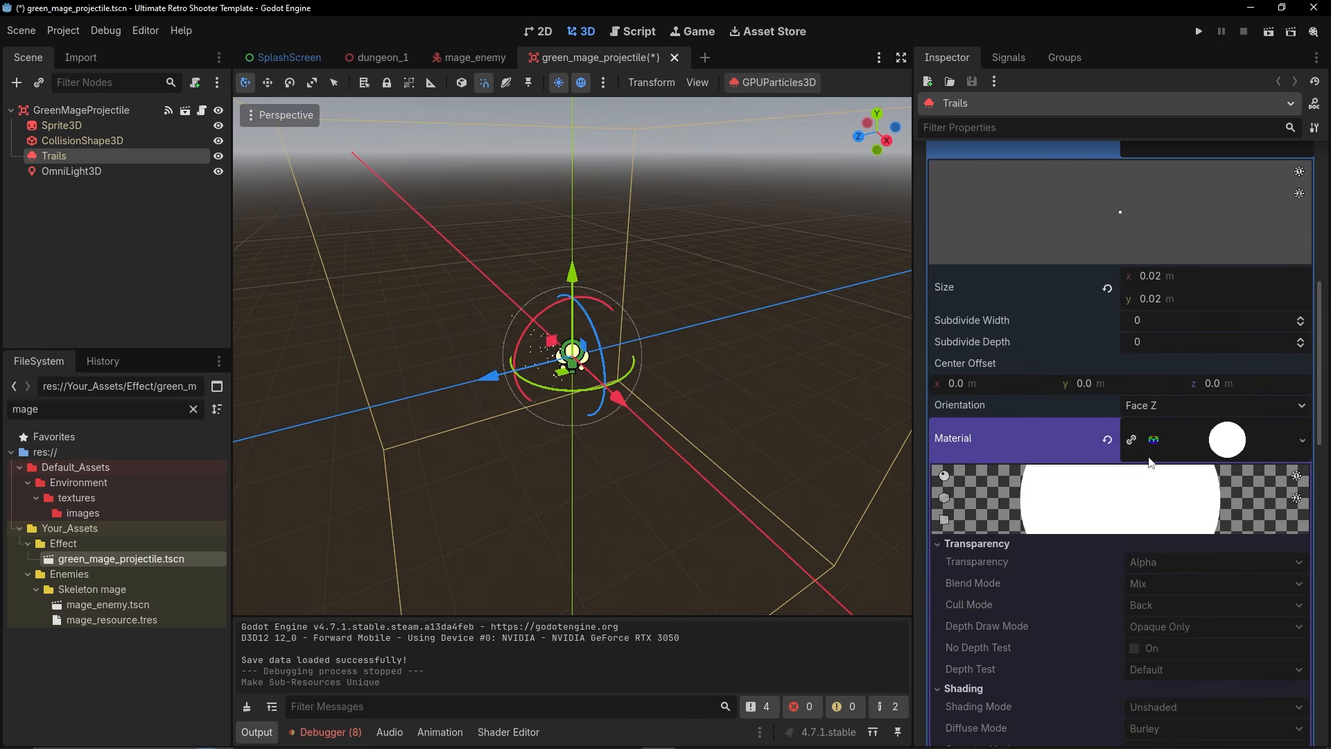
{"action": "scroll", "coordinate": [1054, 481], "scroll_direction": "down", "scroll_amount": 3}
{"action": "scroll", "coordinate": [995, 468], "scroll_direction": "down", "scroll_amount": 1}
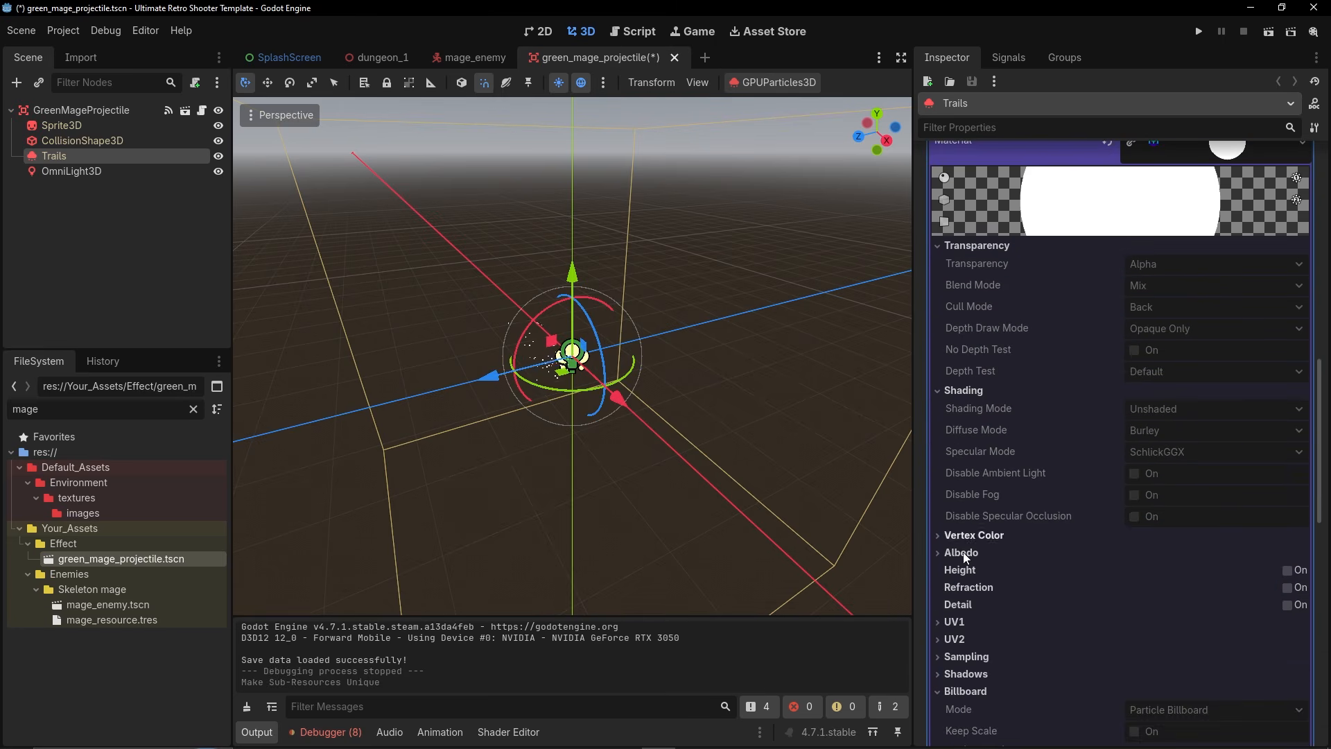
{"action": "left_click", "coordinate": [964, 552]}
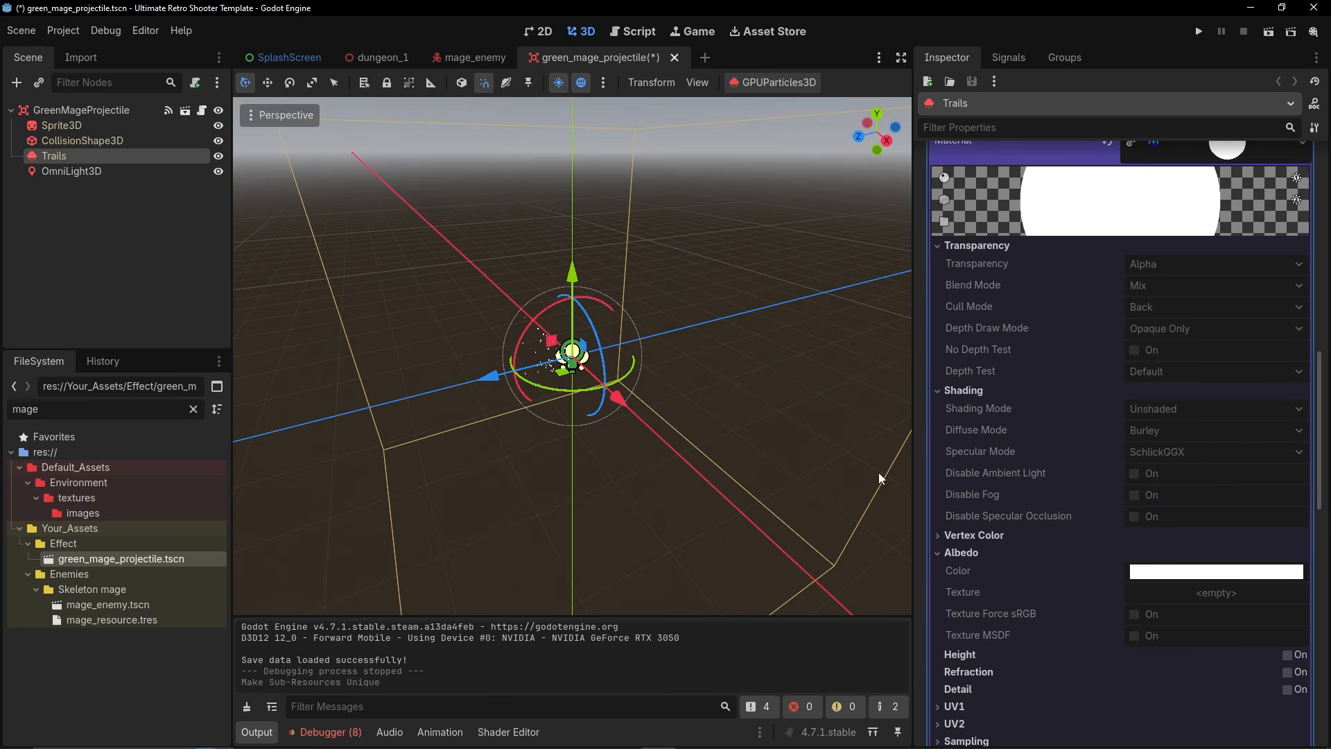
Save the projectile scene and reselect the Trails node to make its material's albedo color editable.
{"action": "key", "text": "ctrl+s"}
{"action": "left_click", "coordinate": [75, 172]}
{"action": "left_click", "coordinate": [60, 154]}
{"action": "left_click", "coordinate": [1173, 572]}
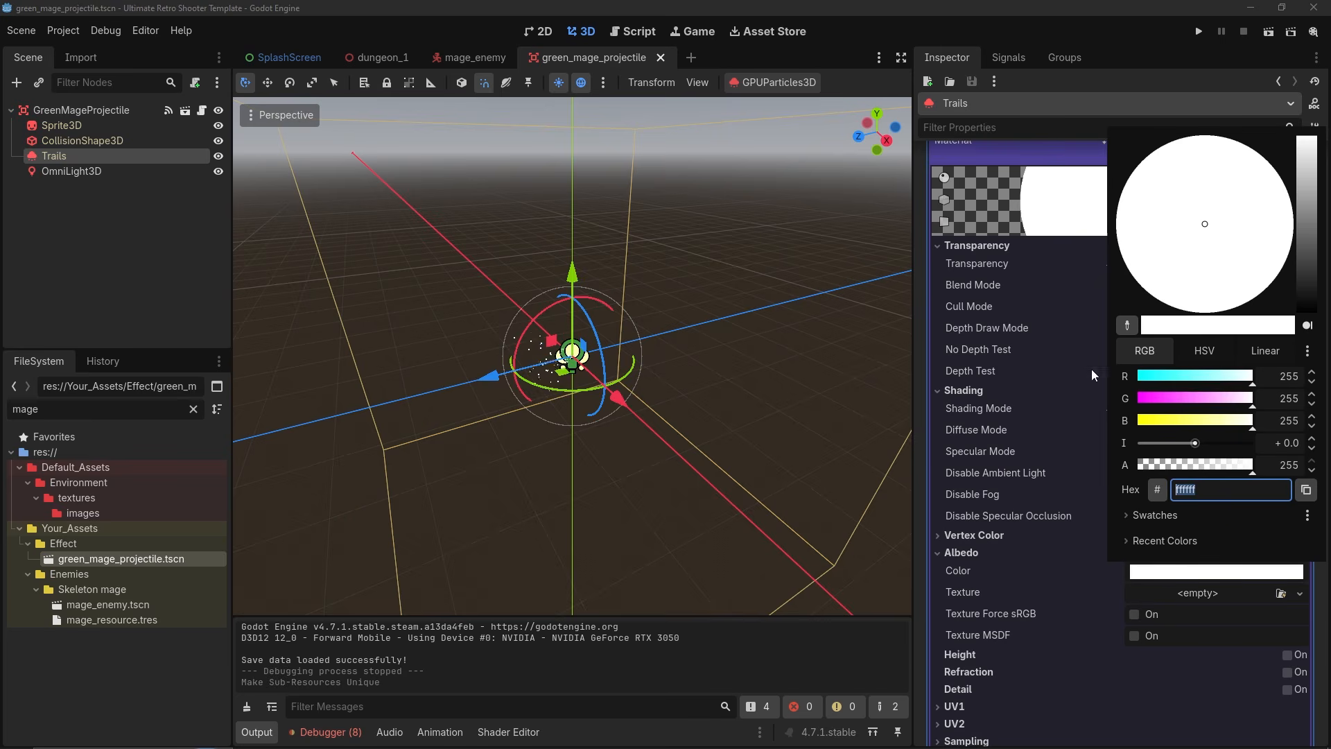
{"action": "left_click", "coordinate": [981, 551]}
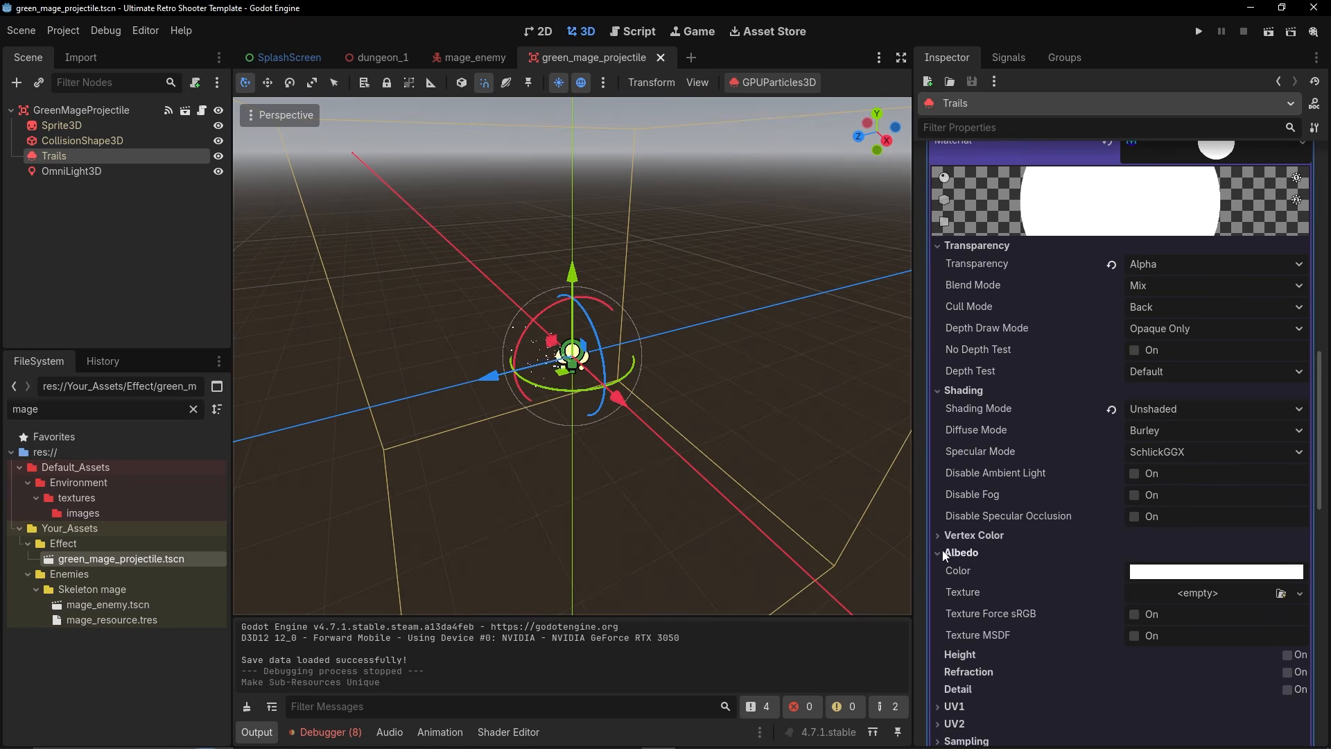
Copy the OmniLight3D's color and apply 76fc70 as the albedo color of the Trails particle material.
{"action": "left_click", "coordinate": [72, 171]}
{"action": "left_click", "coordinate": [1178, 237]}
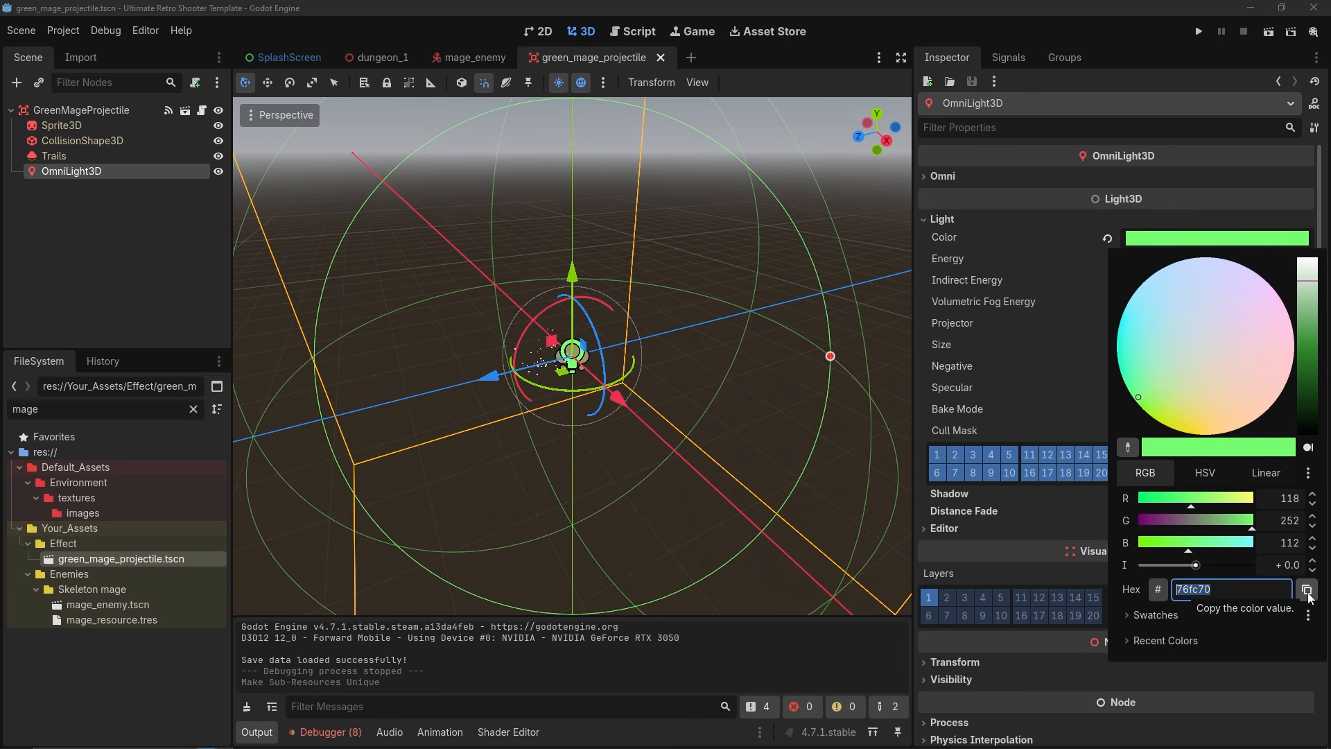
{"action": "left_click", "coordinate": [125, 201]}
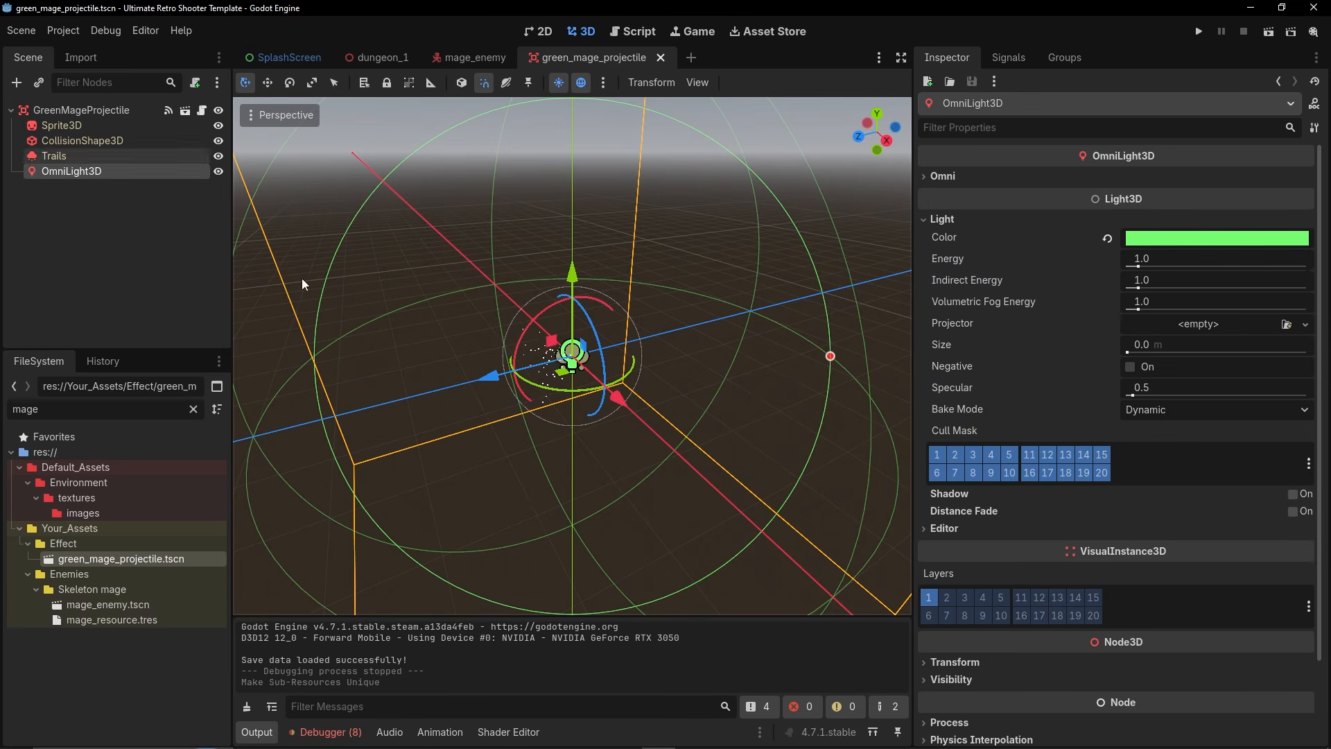
{"action": "left_click", "coordinate": [56, 156]}
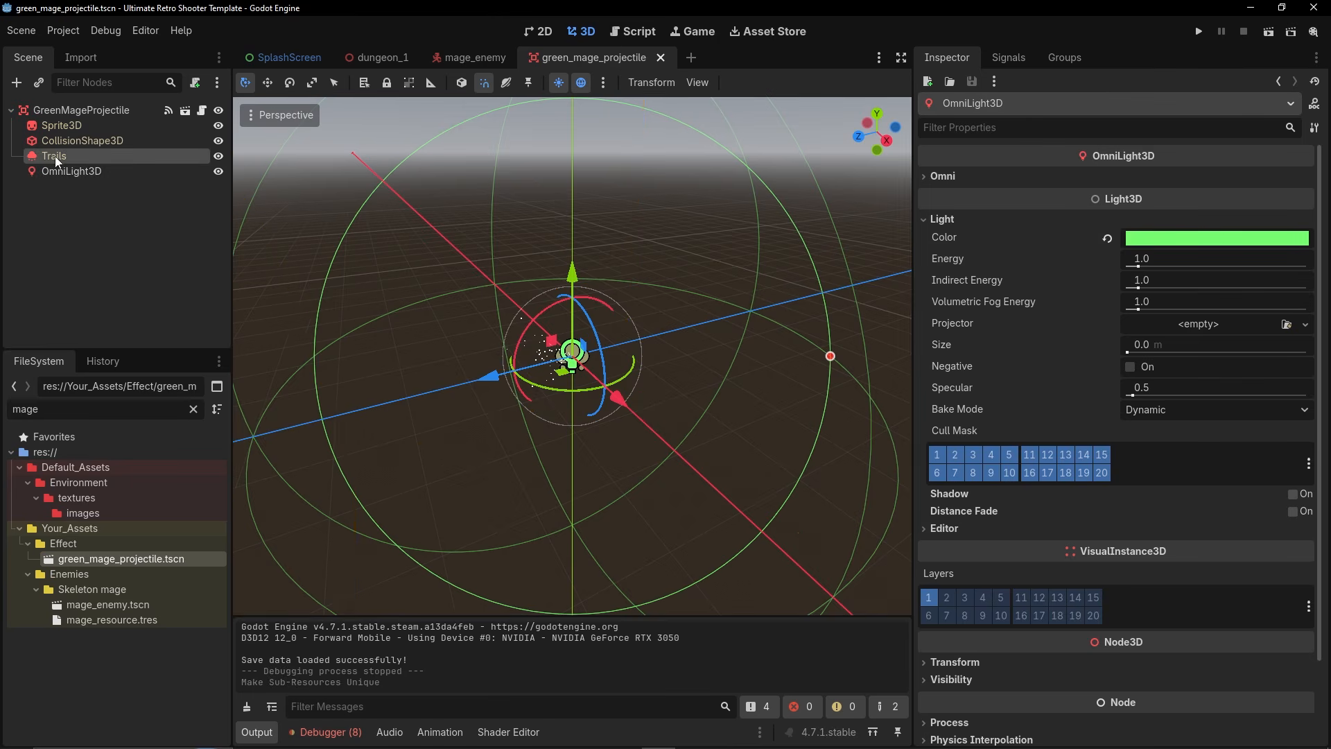
{"action": "left_click", "coordinate": [1176, 573]}
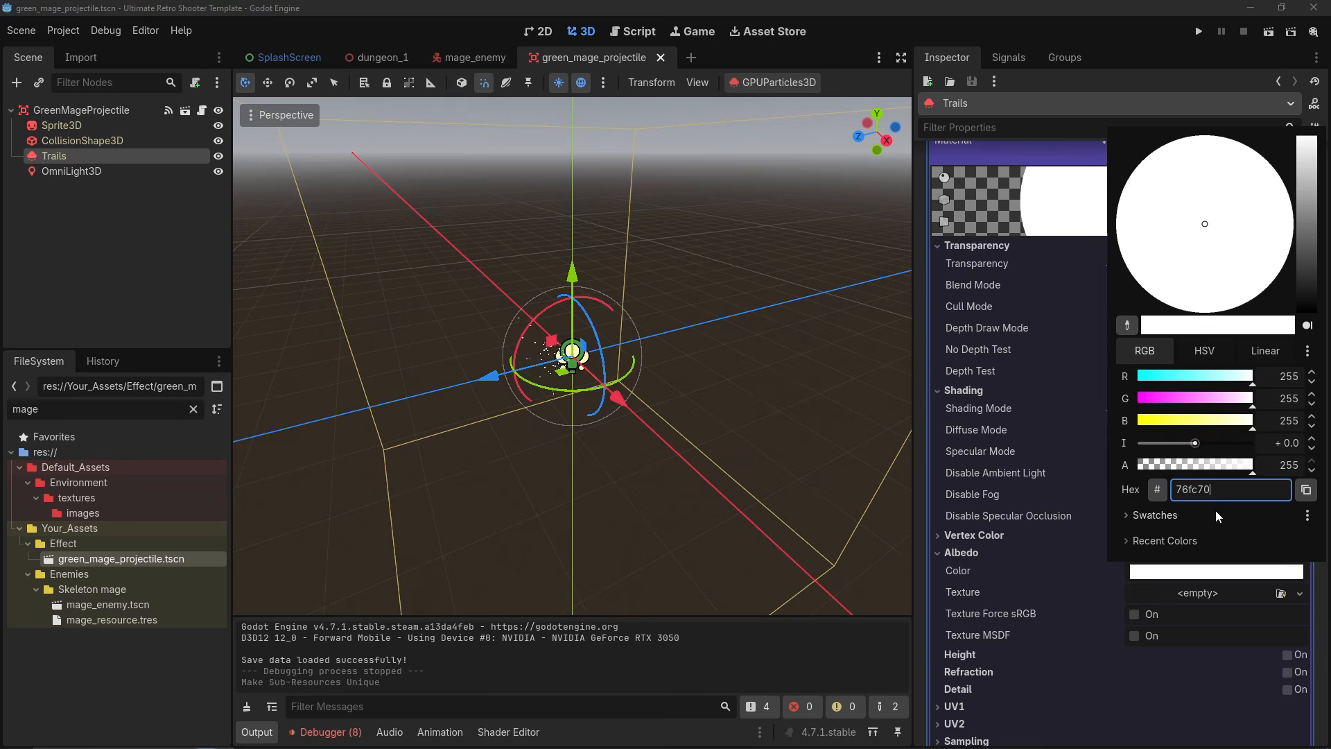
{"action": "type", "text": "76fc70"}
{"action": "key", "text": "Return"}
{"action": "scroll", "coordinate": [593, 409], "scroll_direction": "up", "scroll_amount": 12}
{"action": "middle_click_drag", "start_coordinate": [621, 392], "coordinate": [436, 369]}
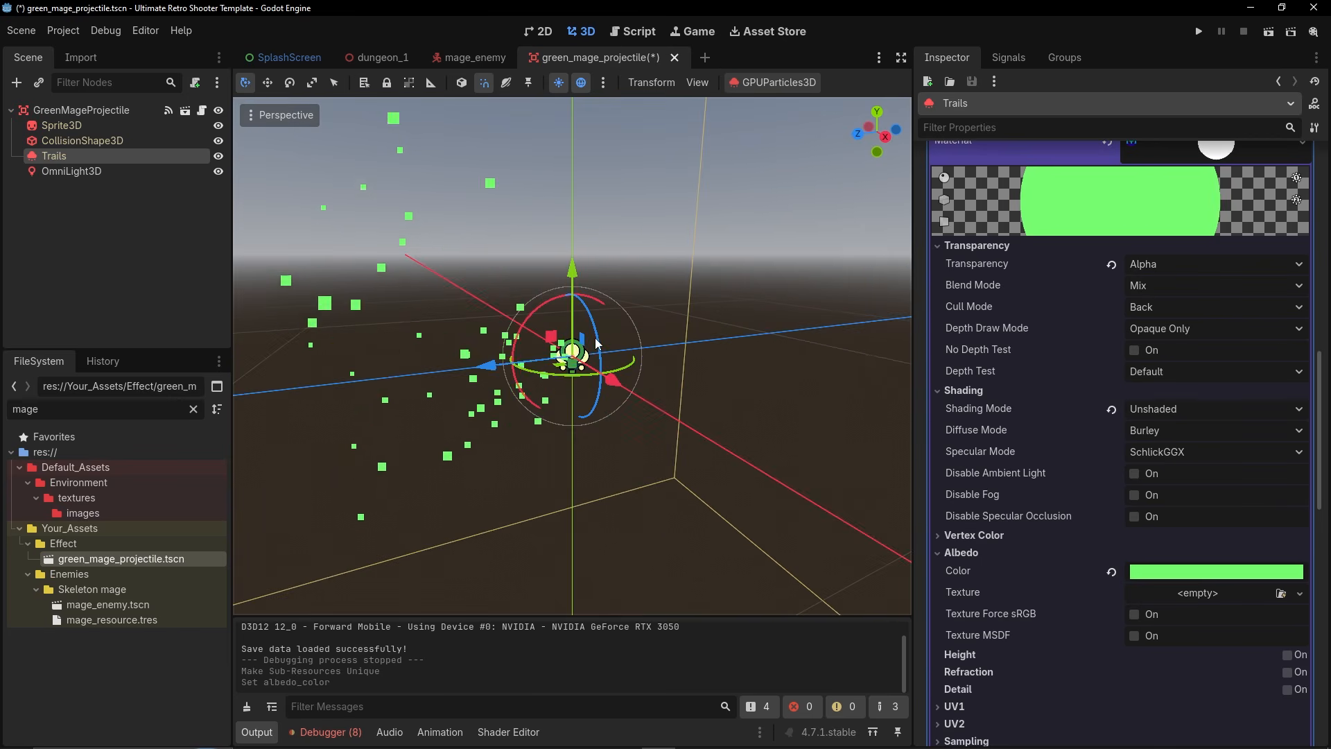
Run the dungeon_1 scene, move around the mage to check its recolored projectile trails, and quit the game.
{"action": "left_click", "coordinate": [365, 61]}
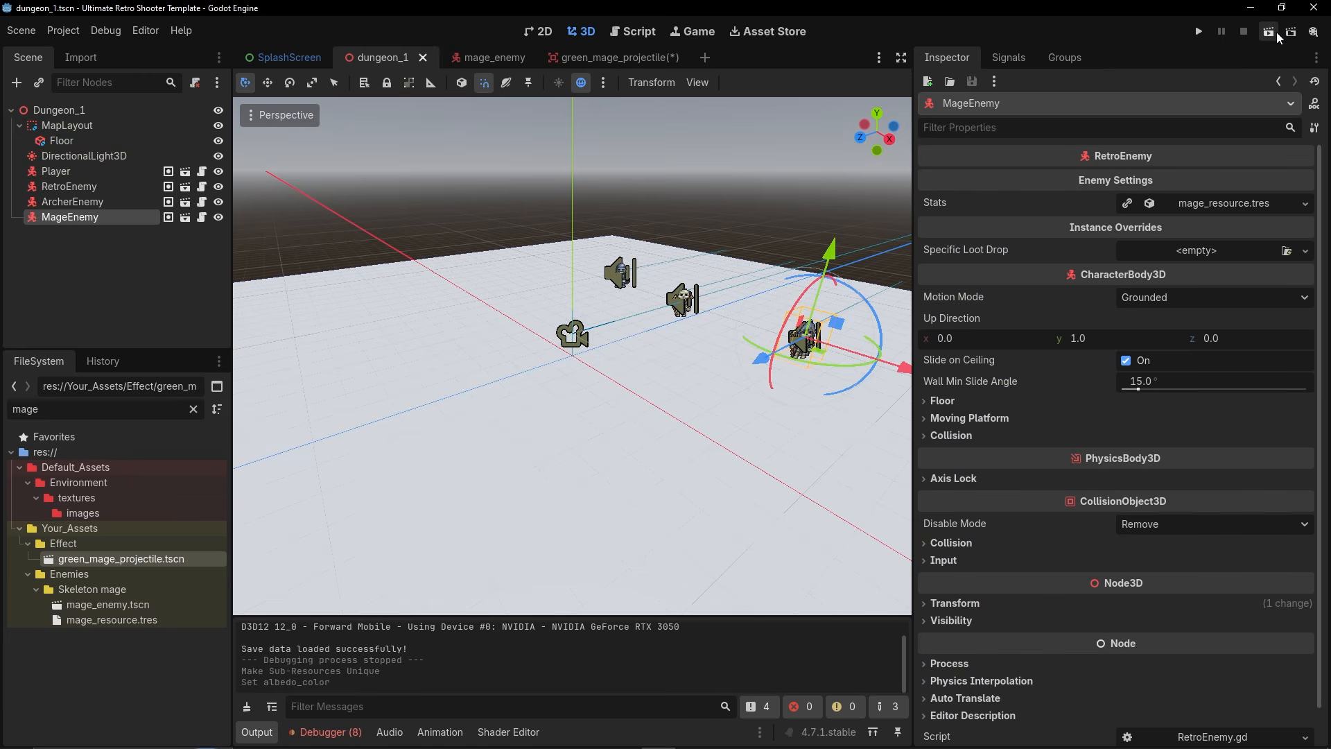
{"action": "key", "text": "w"}
{"action": "key", "text": "d"}
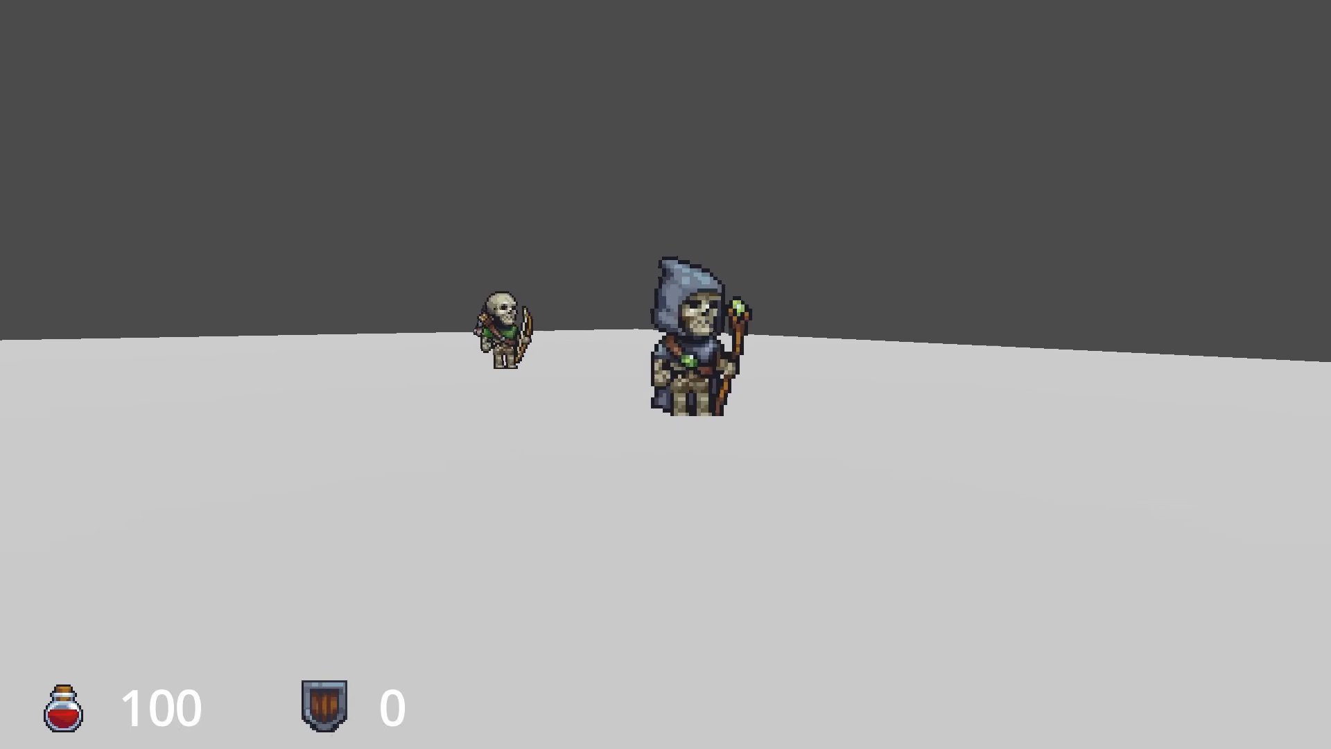
{"action": "key", "text": "s"}
{"action": "key", "text": "a"}
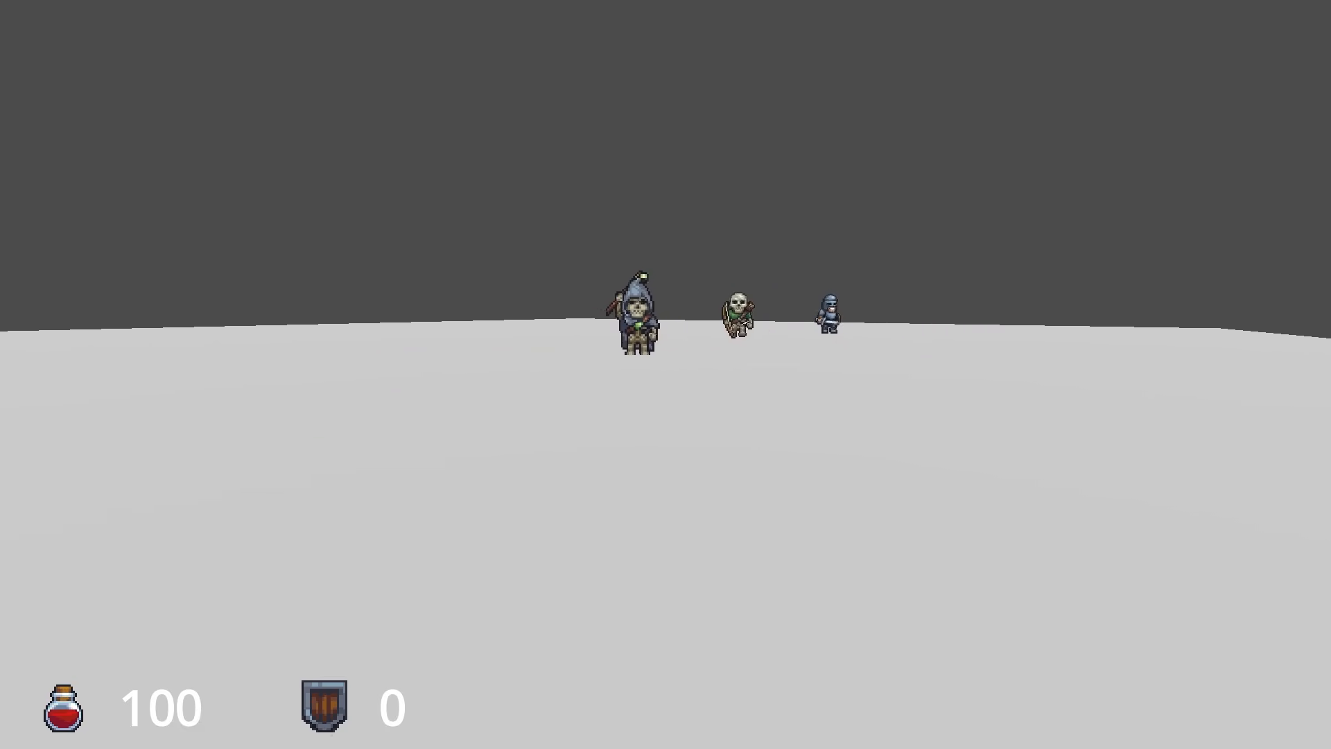
{"action": "key", "text": "w"}
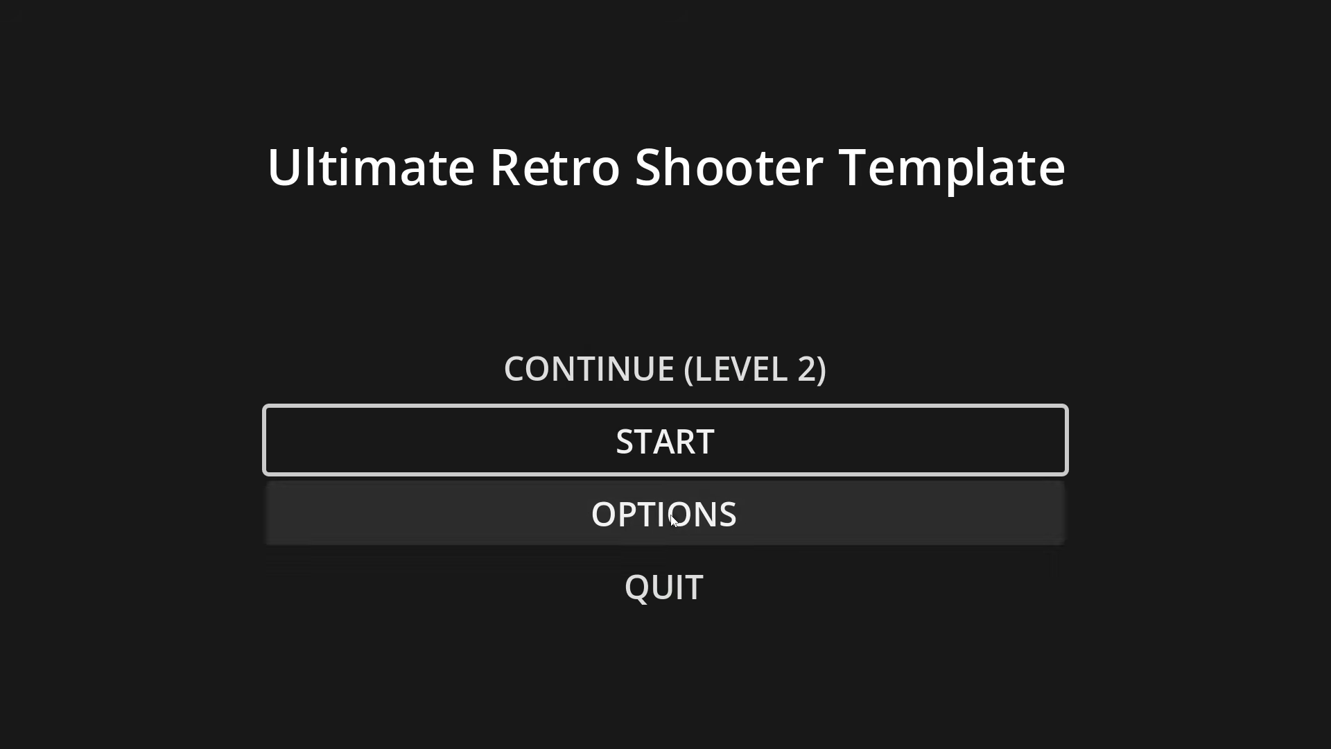
{"action": "left_click", "coordinate": [679, 560]}
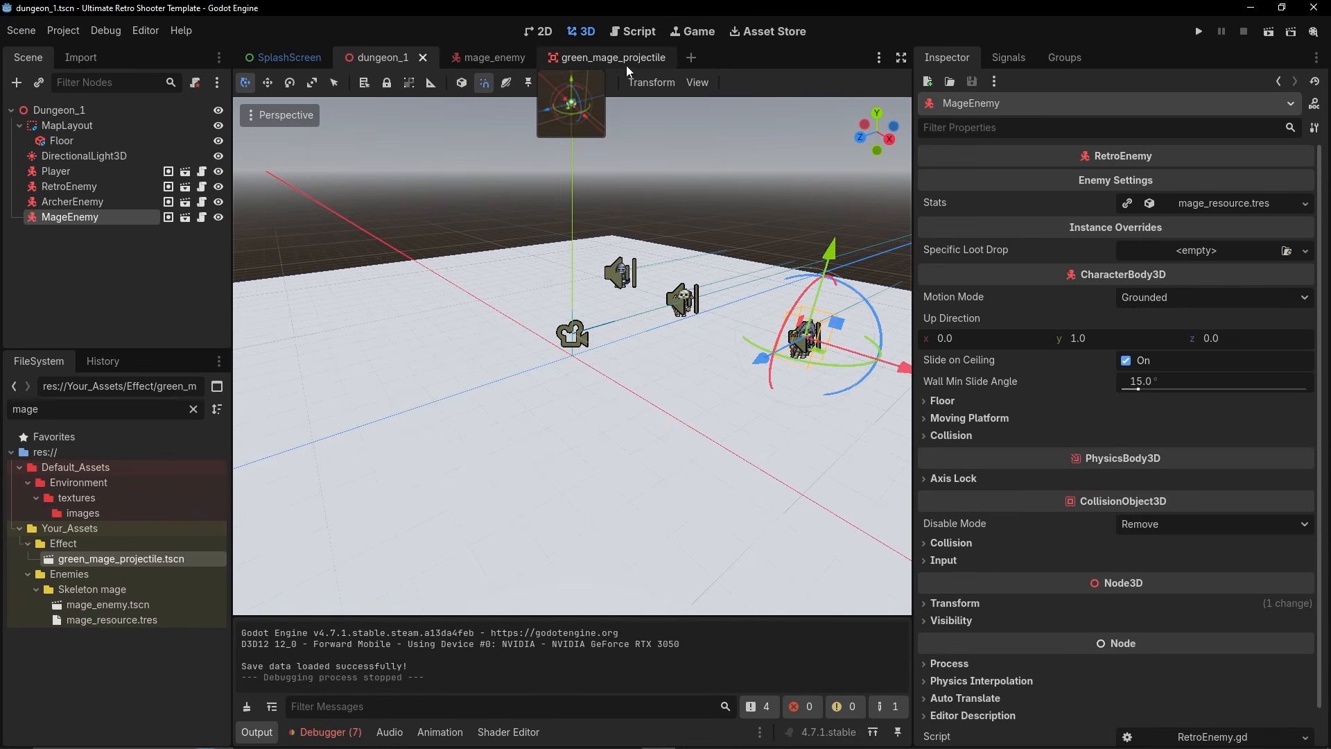
Close the green_mage_projectile and mage_enemy scenes and return to dungeon_1.
{"action": "left_click", "coordinate": [628, 63]}
{"action": "left_click", "coordinate": [660, 58]}
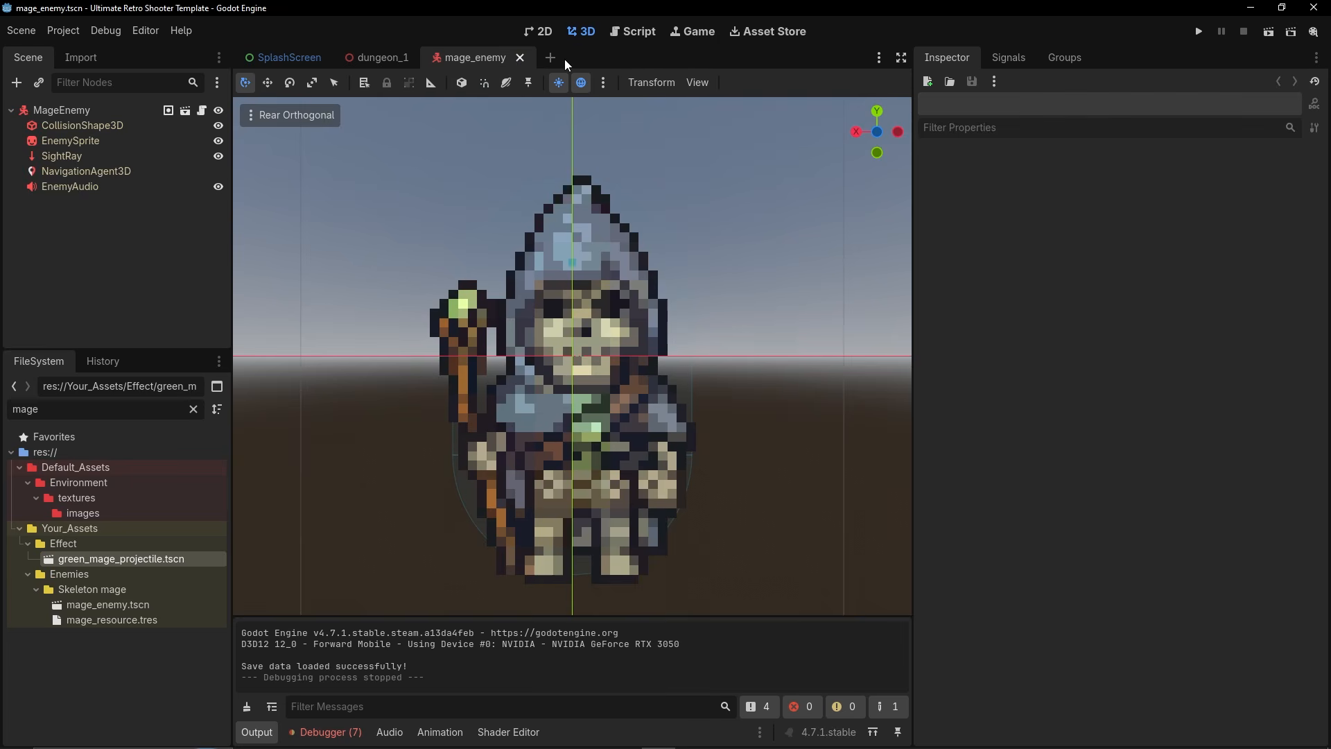
{"action": "left_click", "coordinate": [520, 58]}
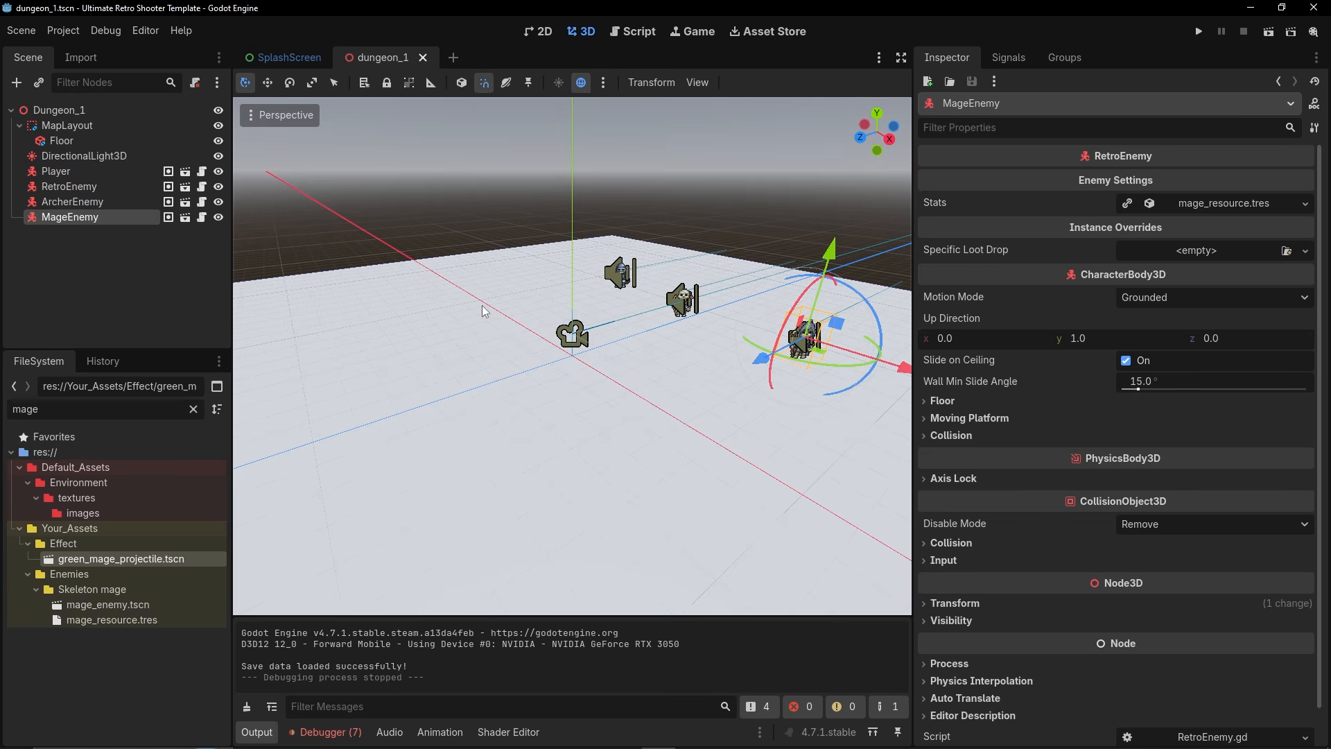
Clear the project file filter, collapse all folders under res://, and expand Your_Assets.
{"action": "left_click", "coordinate": [193, 409]}
{"action": "left_click", "coordinate": [11, 453], "text": "shift"}
{"action": "left_click", "coordinate": [11, 453]}
{"action": "left_click", "coordinate": [19, 514]}
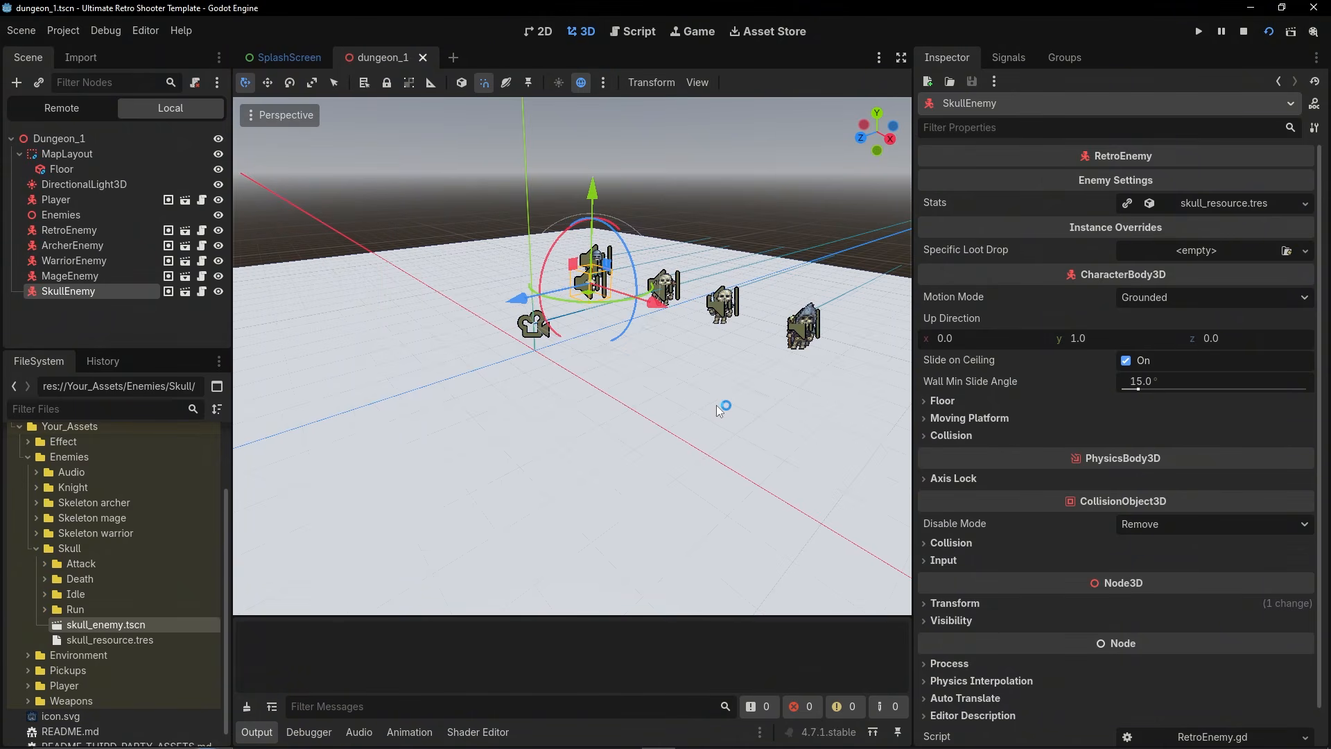
Run the dungeon_1 scene, move around the five enemies to test their behavior, and quit the game.
{"action": "key", "text": "F6"}
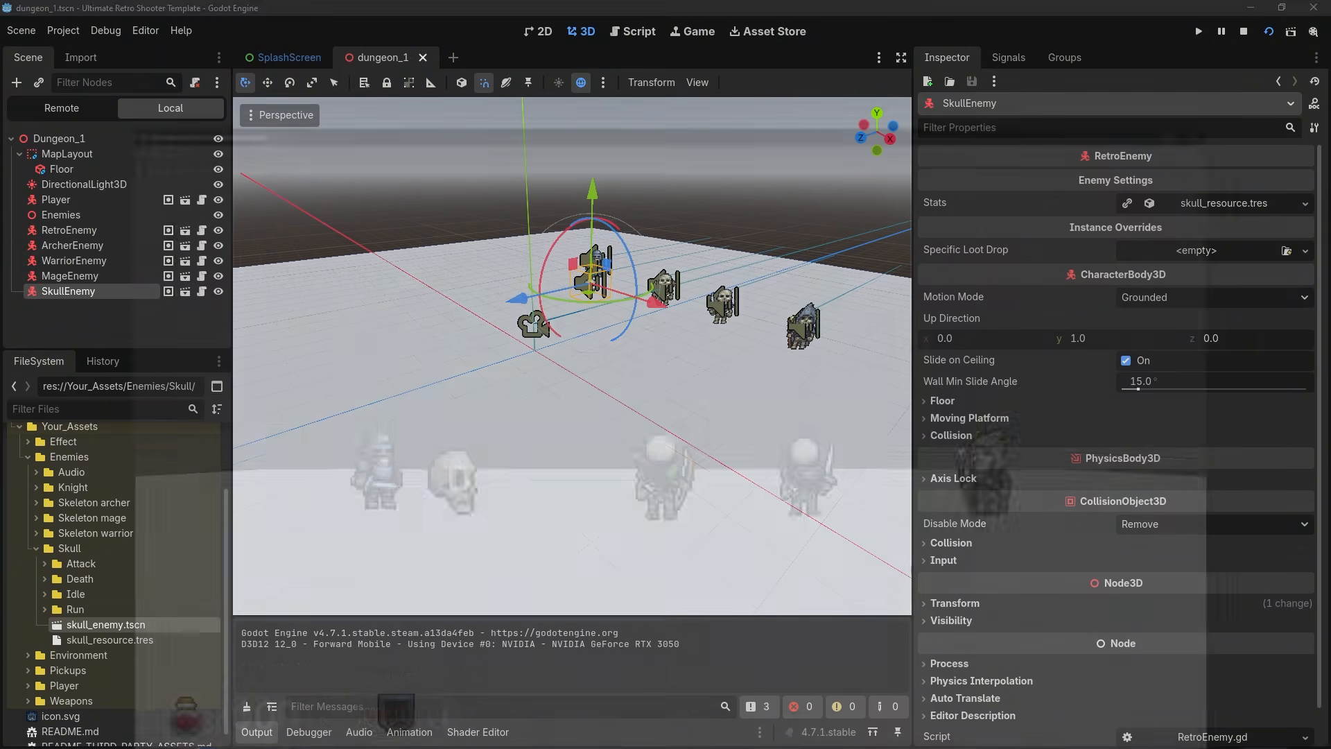
{"action": "key", "text": "a"}
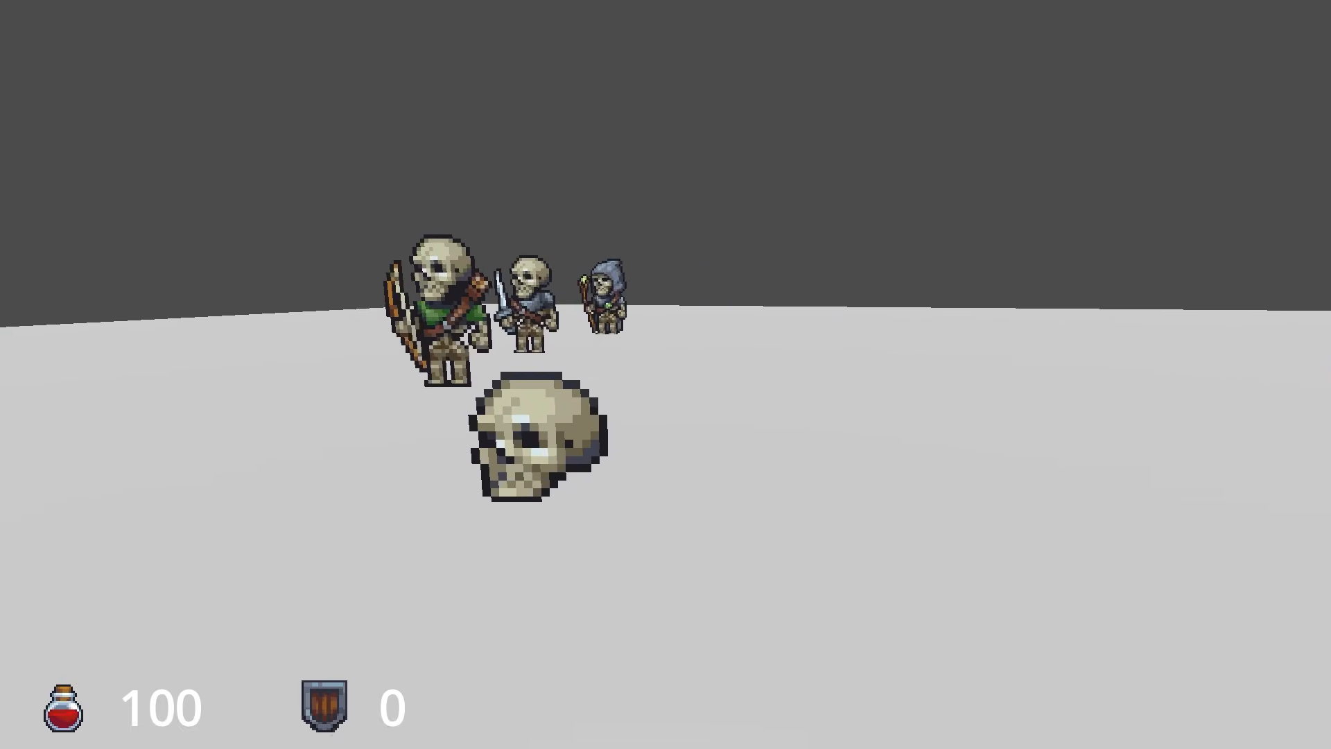
{"action": "key", "text": "s"}
{"action": "key", "text": "s"}
{"action": "key", "text": "d"}
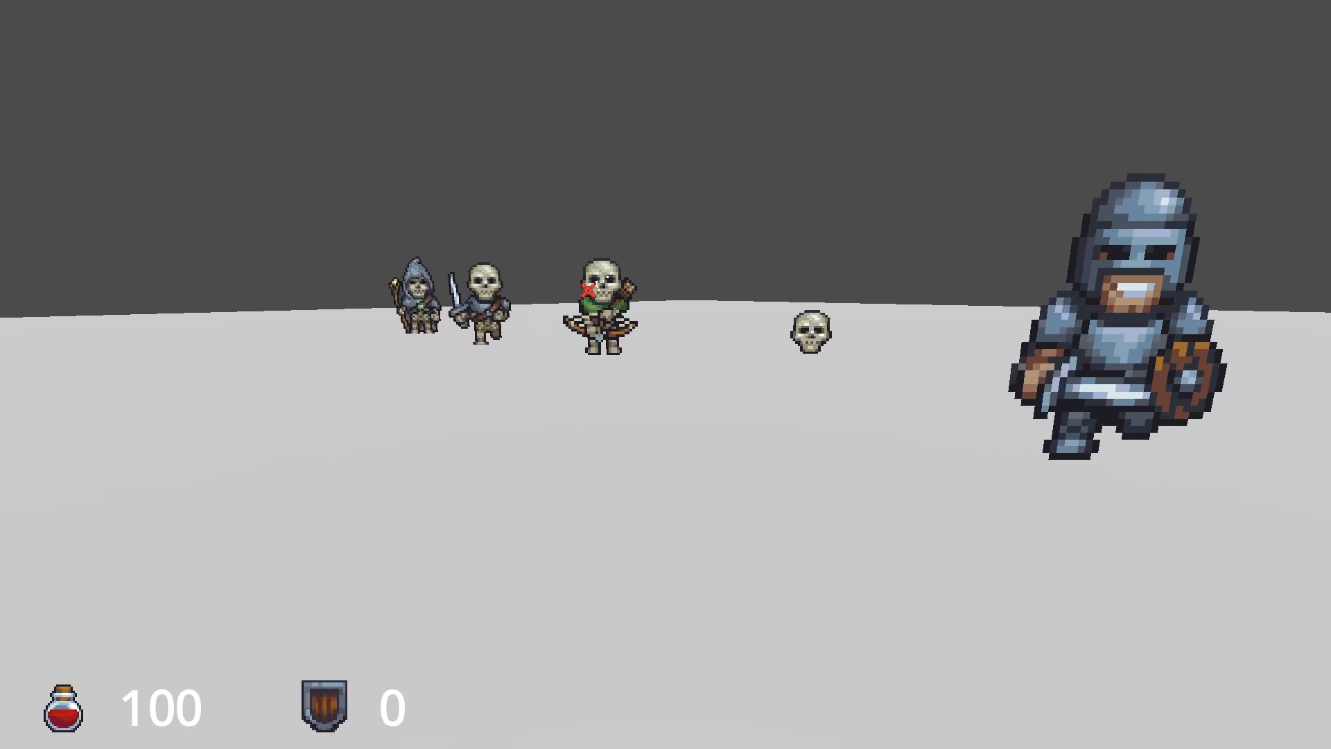
{"action": "key", "text": "s"}
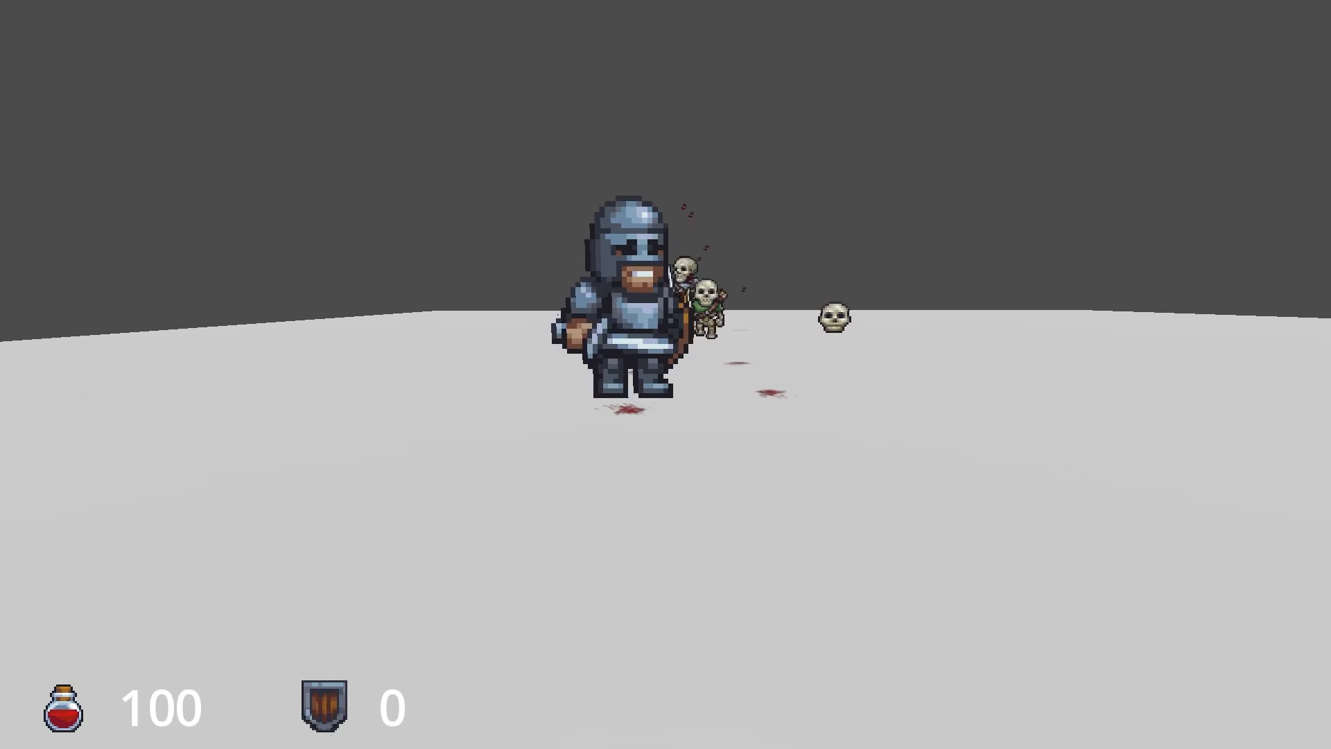
{"action": "key", "text": "d"}
{"action": "key", "text": "w"}
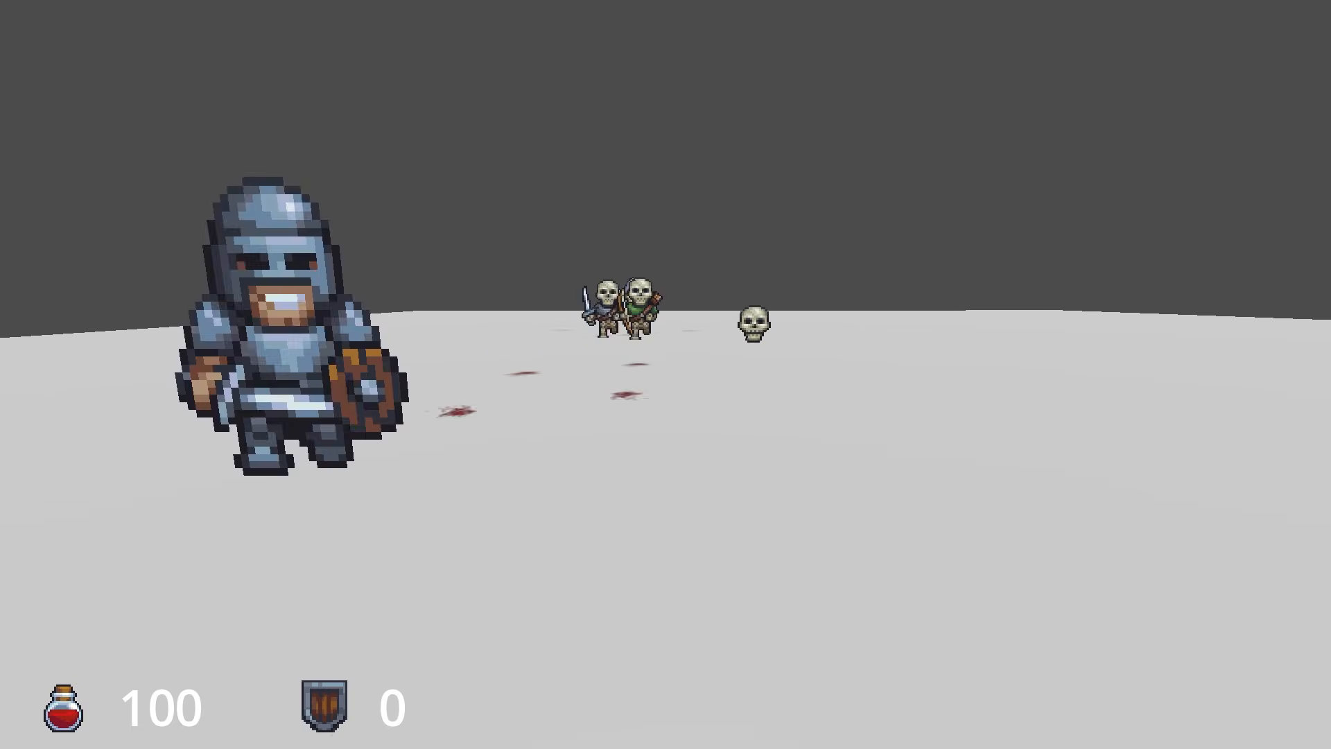
{"action": "key", "text": "Escape"}
{"action": "left_click", "coordinate": [697, 496]}
Add a Node3D under Dungeon_1 and rename it Enemies.
{"action": "left_click", "coordinate": [16, 82]}
{"action": "type", "text": "node3d"}
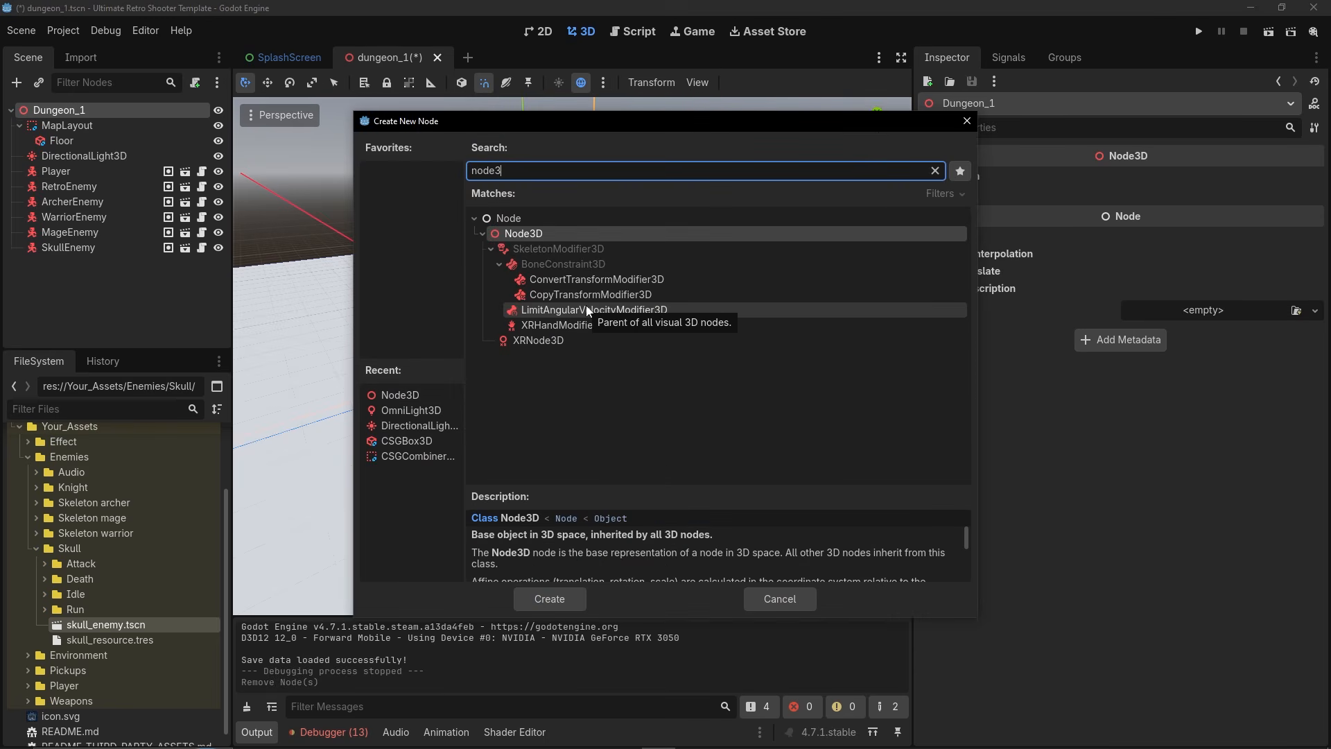
{"action": "double_click", "coordinate": [524, 238]}
{"action": "double_click", "coordinate": [67, 262]}
{"action": "type", "text": "Enemies"}
{"action": "key", "text": "Return"}
Reparent all nodes from RetroEnemy through SkullEnemy under the Enemies node and collapse that branch.
{"action": "left_click", "coordinate": [69, 186]}
{"action": "left_click", "coordinate": [81, 248], "text": "shift"}
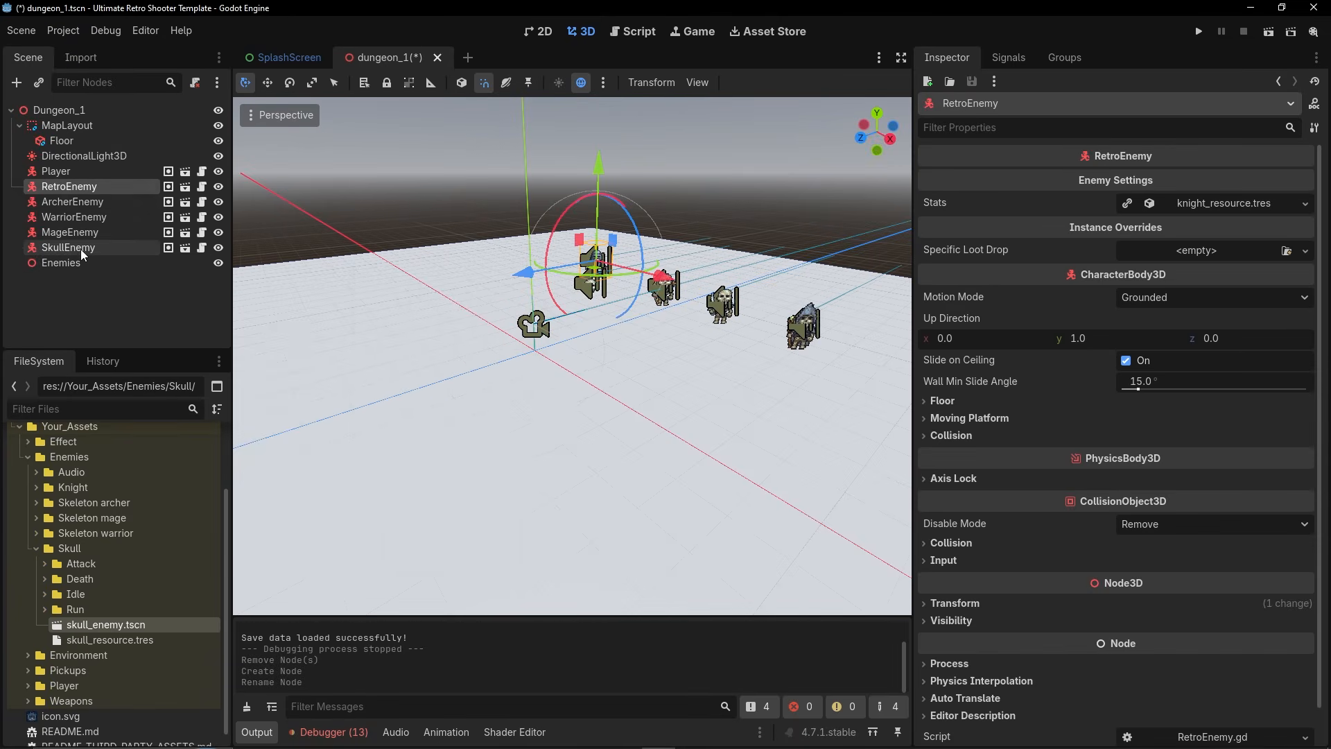
{"action": "left_click_drag", "start_coordinate": [77, 247], "coordinate": [74, 264]}
{"action": "left_click", "coordinate": [85, 291]}
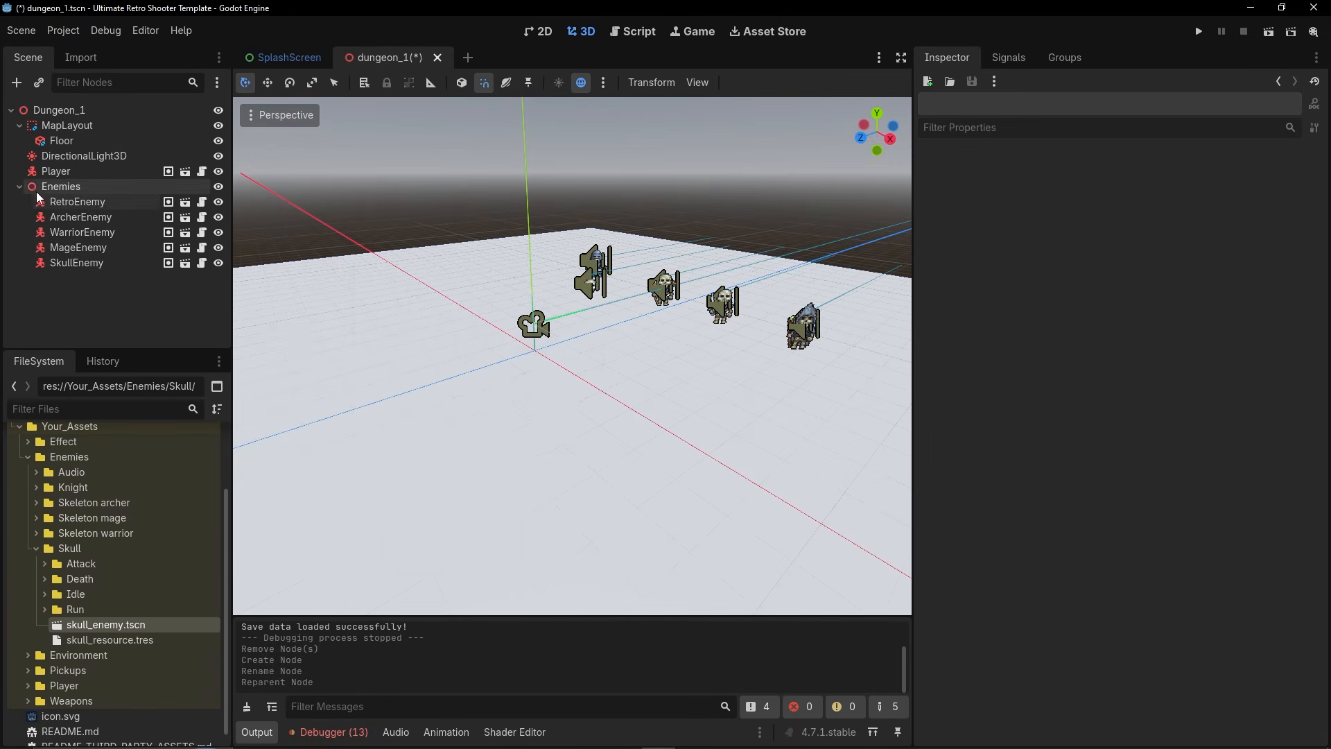
{"action": "left_click", "coordinate": [20, 186]}
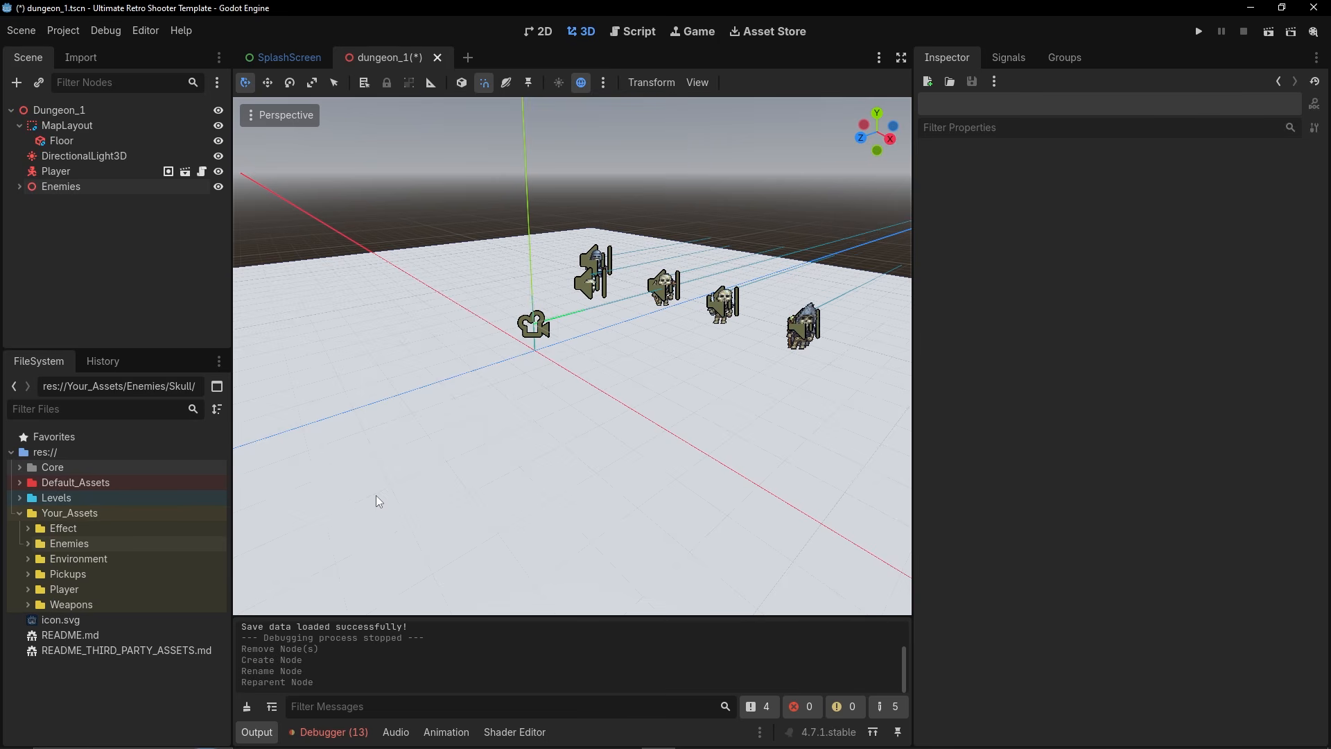
Expand the Weapons and Knife asset folders and enlarge the FileSystem area to show the knife files.
{"action": "left_click", "coordinate": [28, 605]}
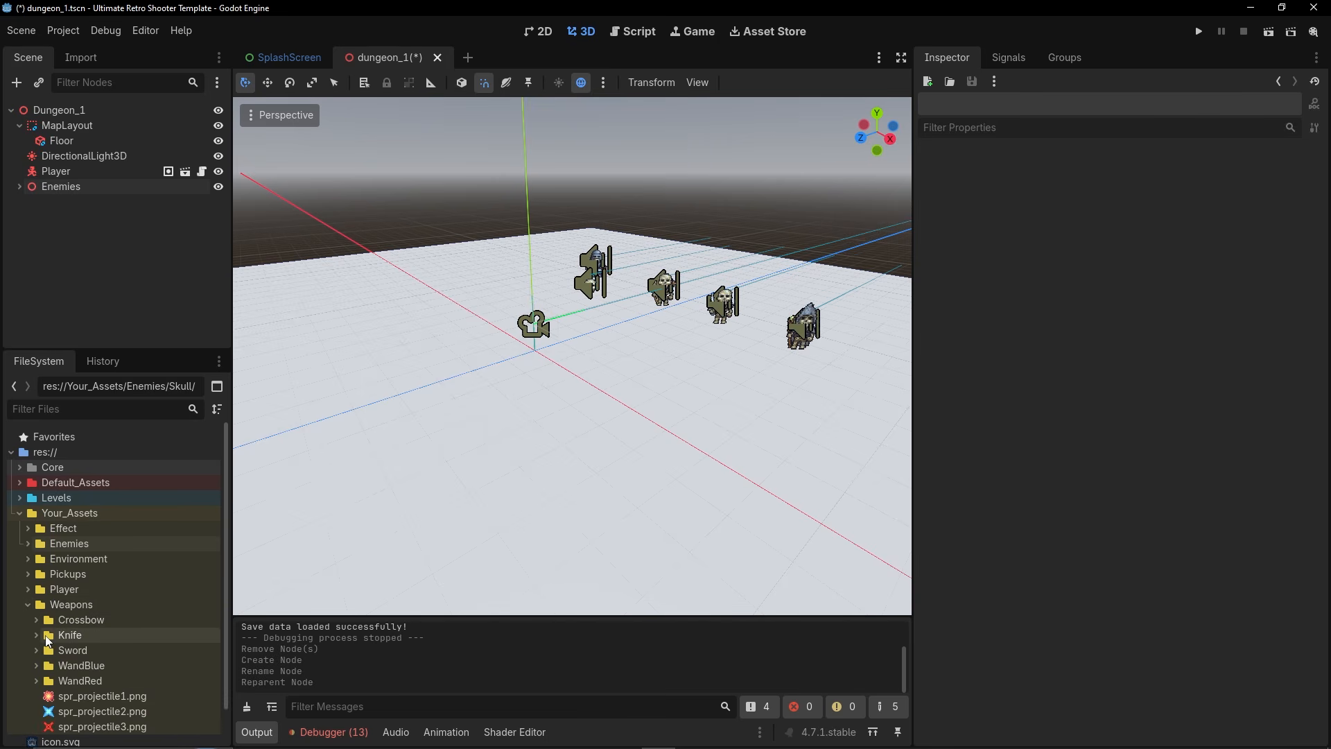
{"action": "left_click", "coordinate": [36, 635]}
{"action": "right_click", "coordinate": [77, 635]}
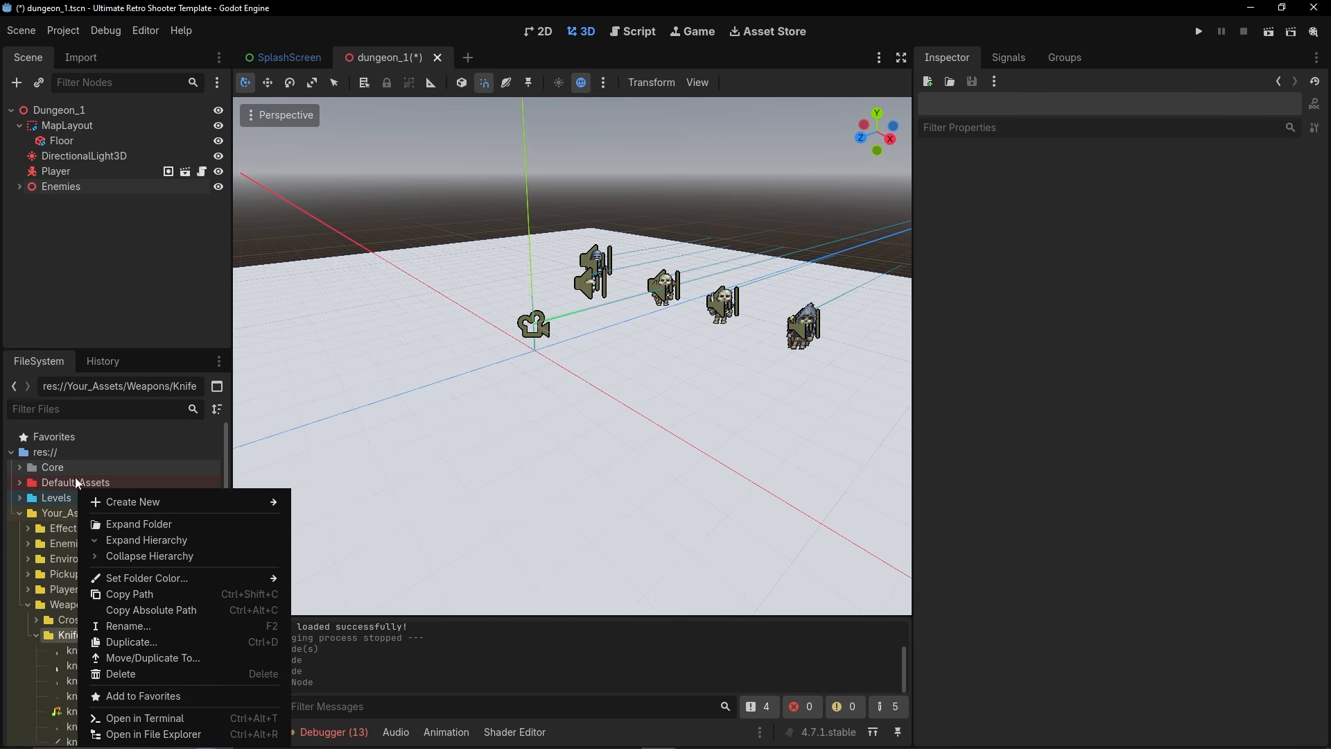
{"action": "left_click", "coordinate": [155, 348]}
{"action": "left_click_drag", "start_coordinate": [156, 349], "coordinate": [161, 234]}
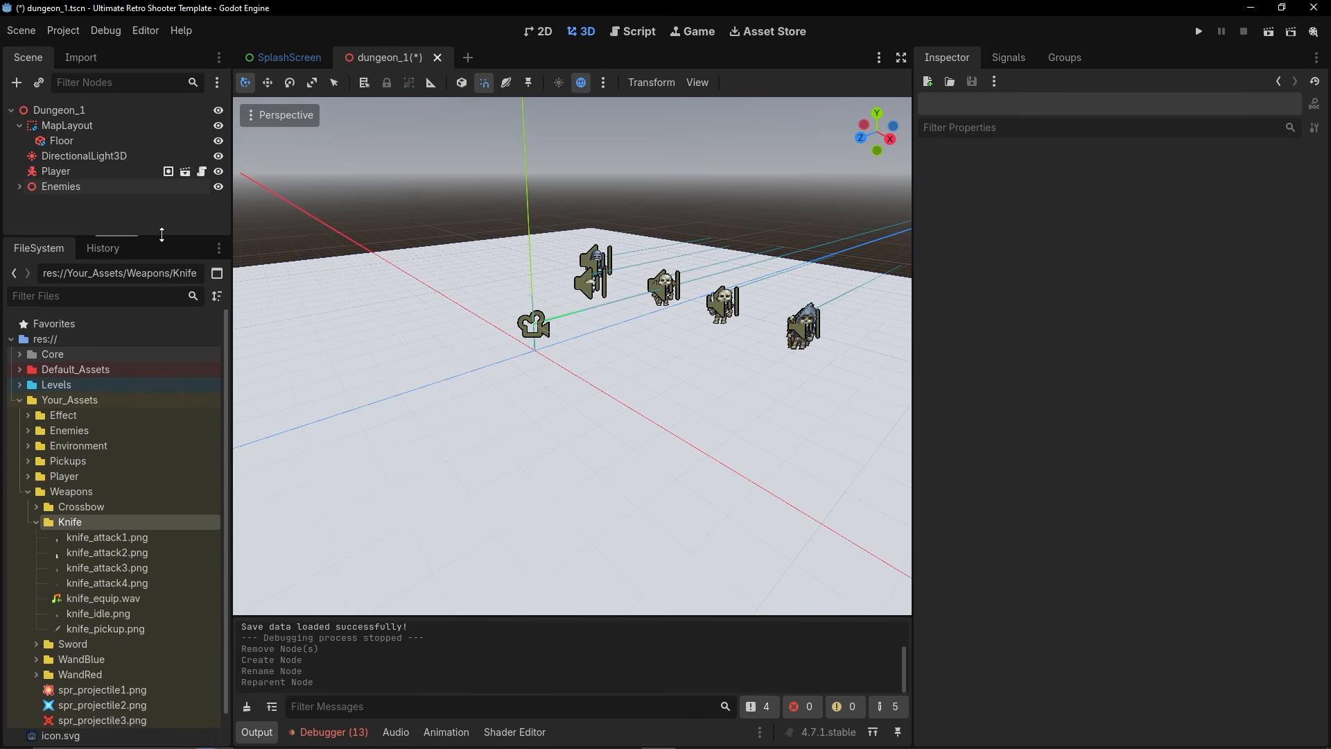
Create a RetroWeapon resource in the Knife folder and save it as knife_resource.tres.
{"action": "right_click", "coordinate": [77, 521]}
{"action": "mouse_move", "coordinate": [106, 506]}
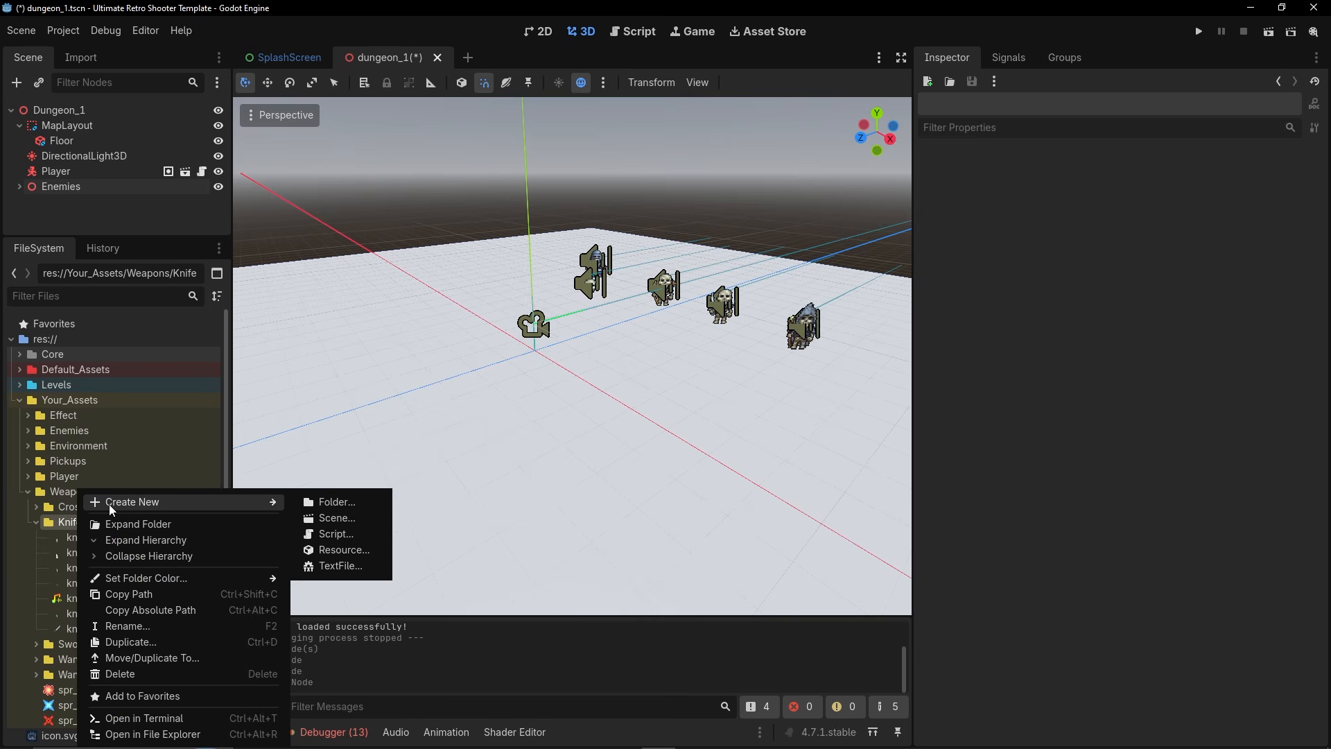
{"action": "left_click", "coordinate": [334, 549]}
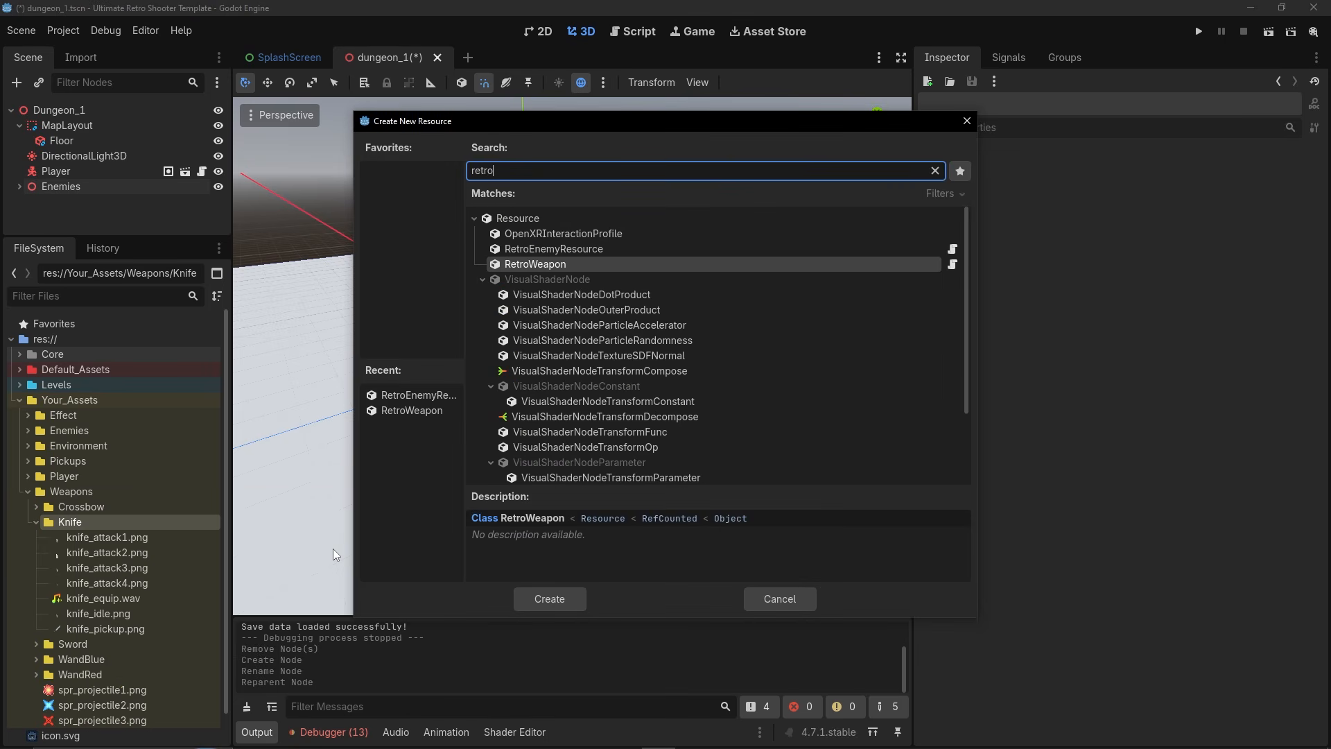
{"action": "type", "text": "weapon"}
{"action": "key", "text": "Return"}
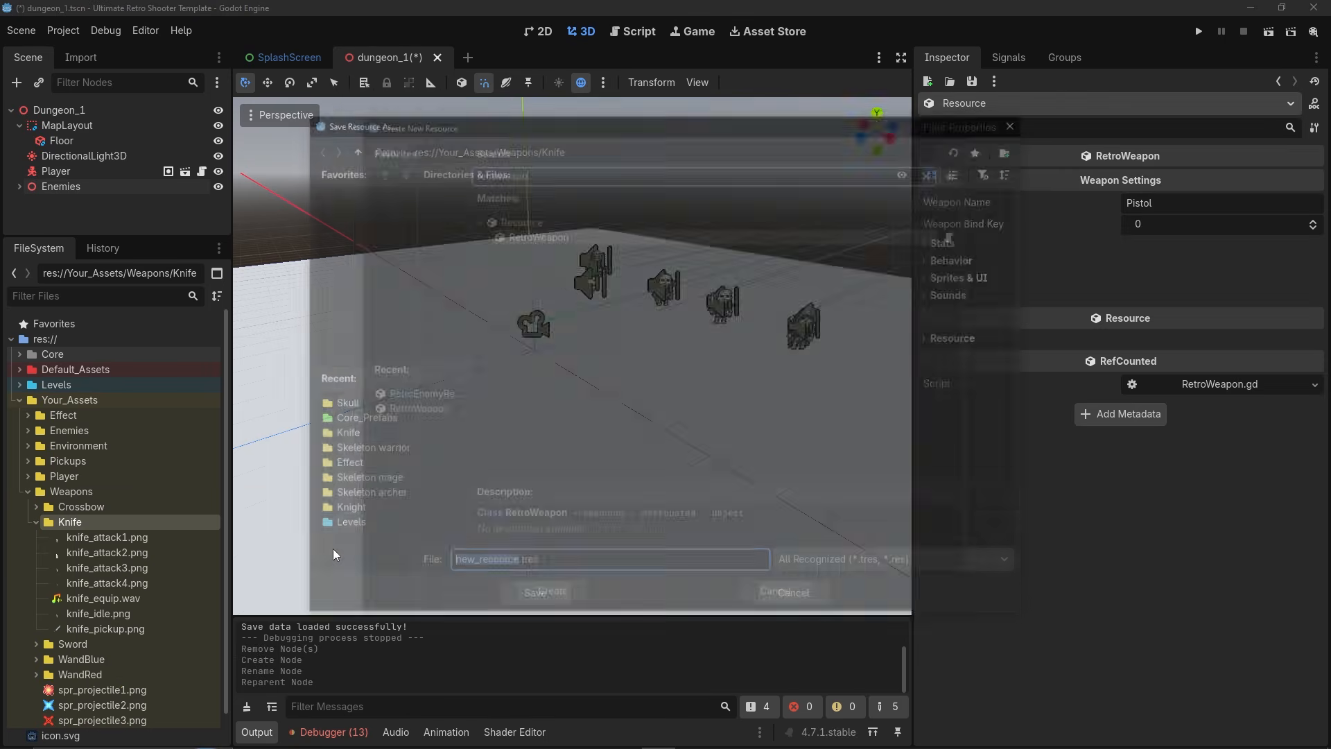
{"action": "key", "text": "Home"}
{"action": "key", "text": "shift+Right"}
{"action": "key", "text": "shift+Right"}
{"action": "key", "text": "shift+Right"}
{"action": "type", "text": "knife"}
{"action": "key", "text": "Return"}
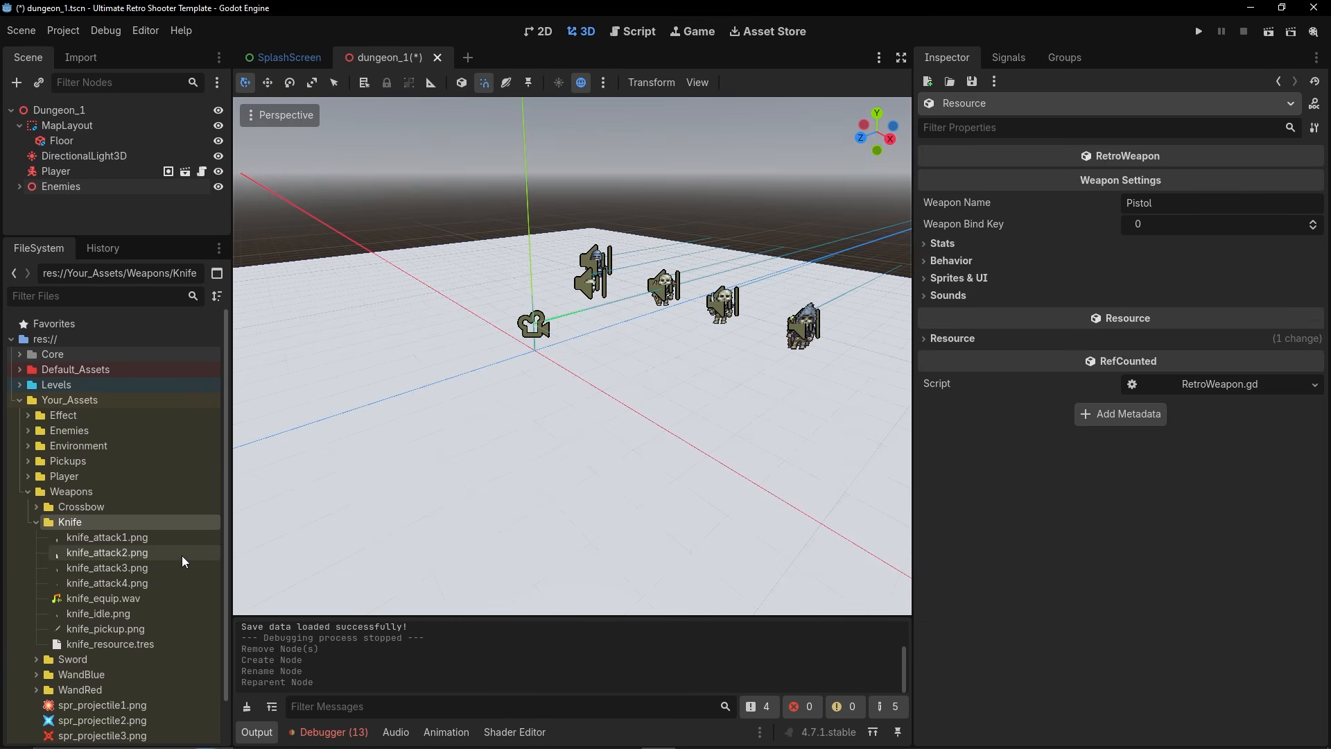
Set the weapon name to Knife and its bind key to 1.
{"action": "double_click", "coordinate": [1140, 203]}
{"action": "type", "text": "Knife"}
{"action": "left_click", "coordinate": [1171, 219]}
{"action": "type", "text": "1"}
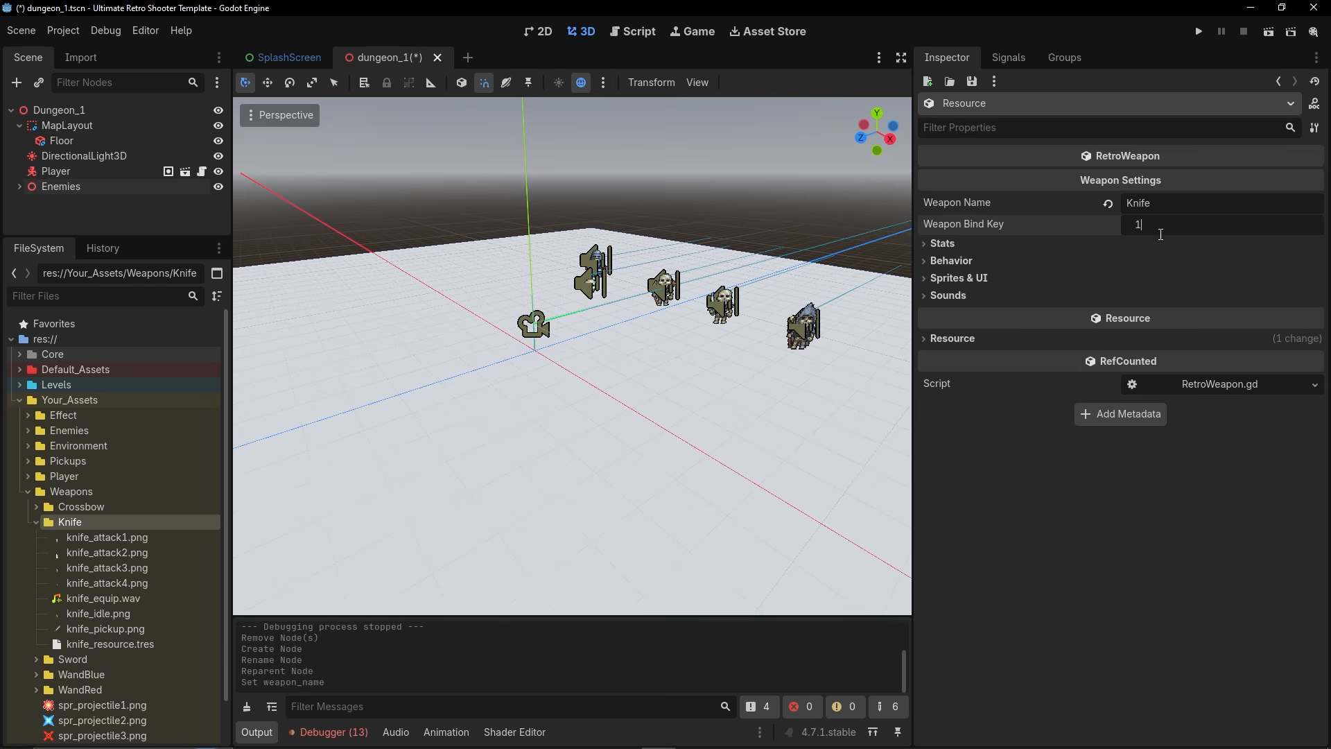
In the knife's stats, disable Requires Reloading and set Max Ammo to 1 and Mag Ammo to 0.
{"action": "left_click", "coordinate": [974, 244]}
{"action": "mouse_move", "coordinate": [989, 264]}
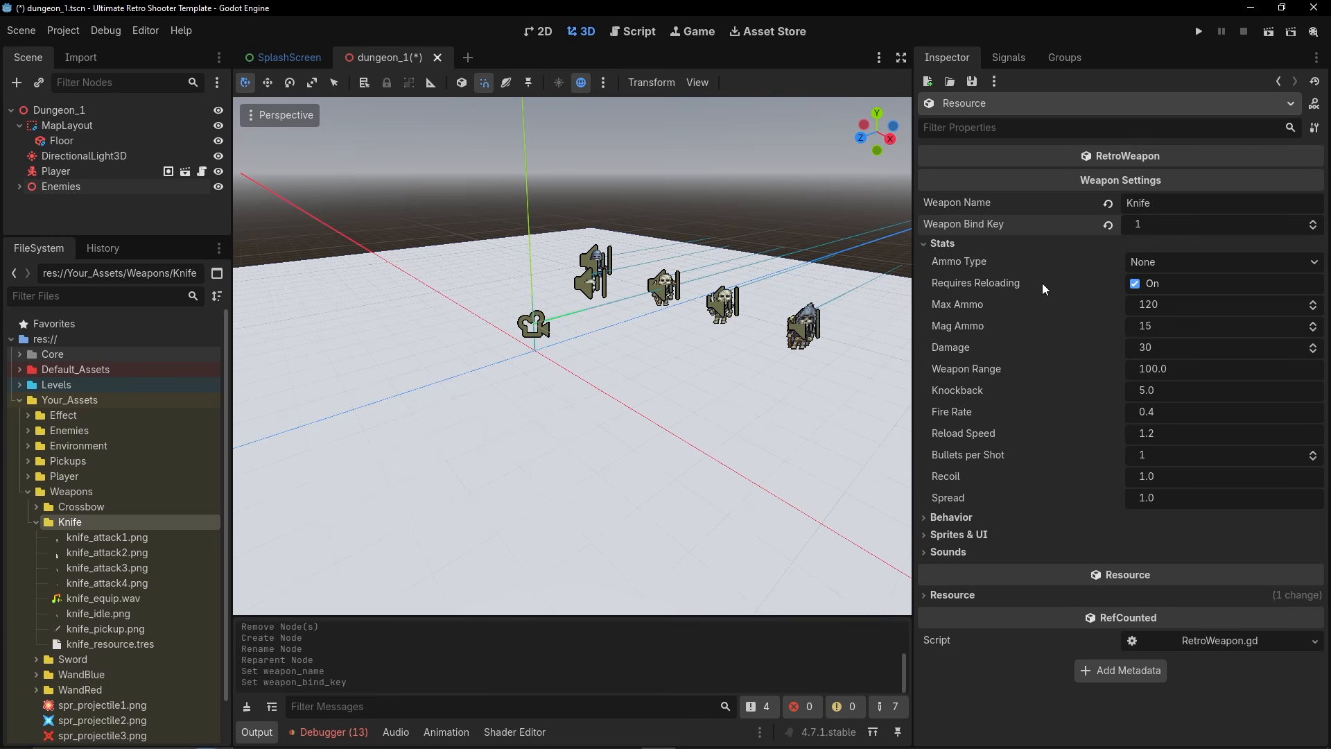
{"action": "left_click", "coordinate": [1135, 284]}
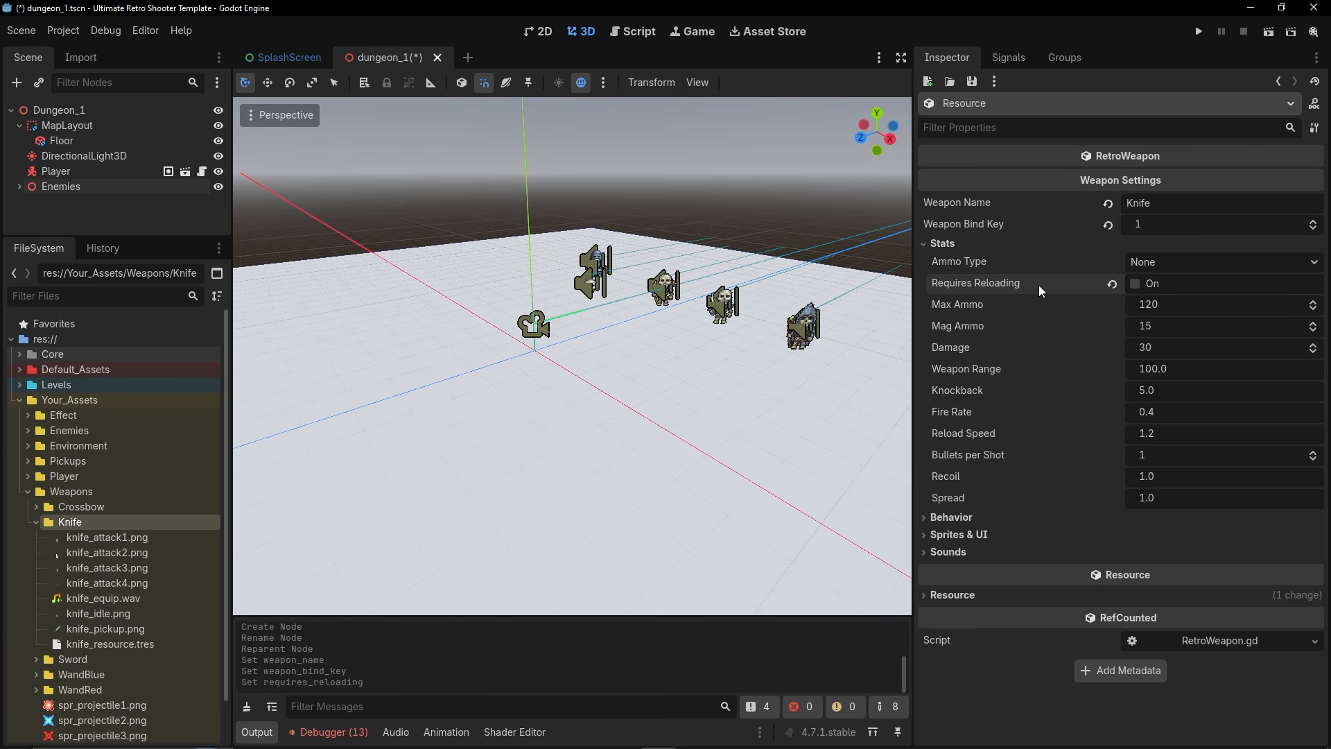
{"action": "left_click", "coordinate": [1167, 305]}
{"action": "type", "text": "1"}
{"action": "key", "text": "Return"}
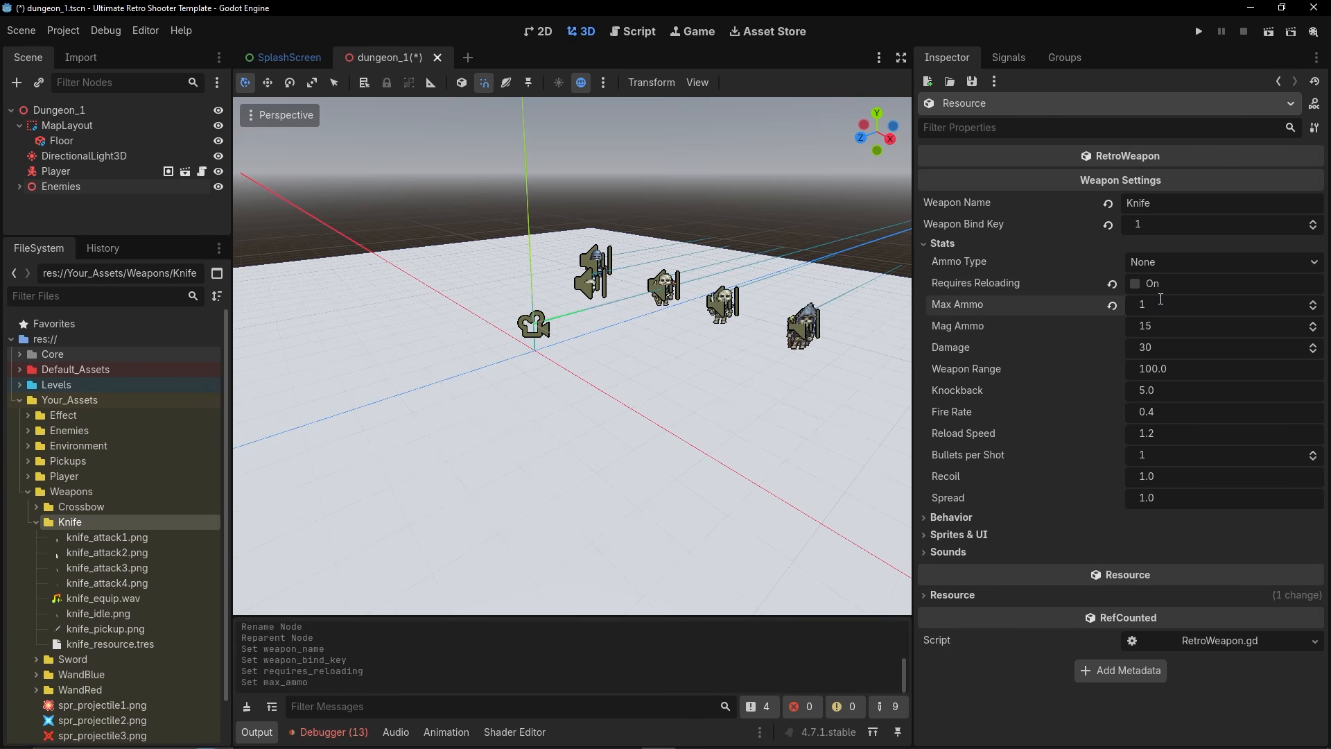
{"action": "left_click", "coordinate": [1150, 326]}
{"action": "type", "text": "0"}
{"action": "key", "text": "Return"}
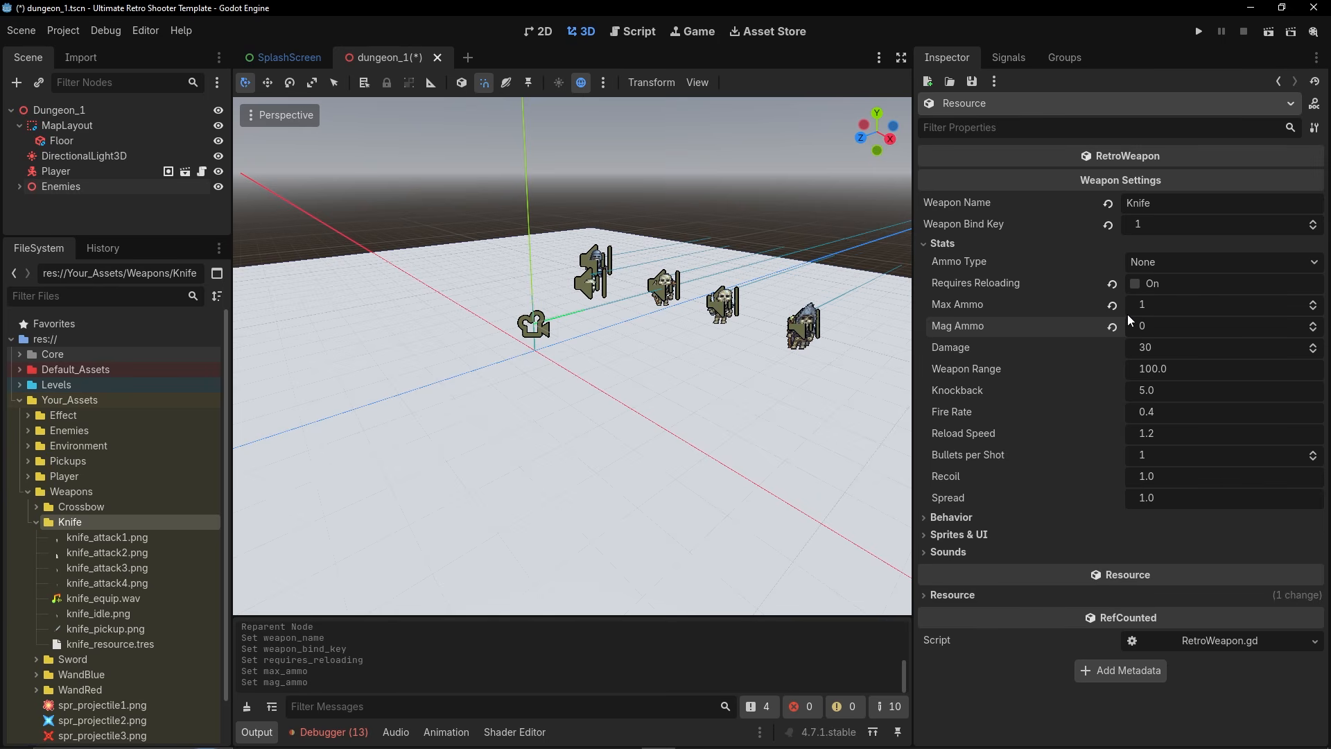
Set the knife's Damage to 5 and its Weapon Range to 1.5.
{"action": "mouse_move", "coordinate": [1123, 313]}
{"action": "mouse_move", "coordinate": [946, 329]}
{"action": "left_click", "coordinate": [1169, 347]}
{"action": "type", "text": "5"}
{"action": "key", "text": "Return"}
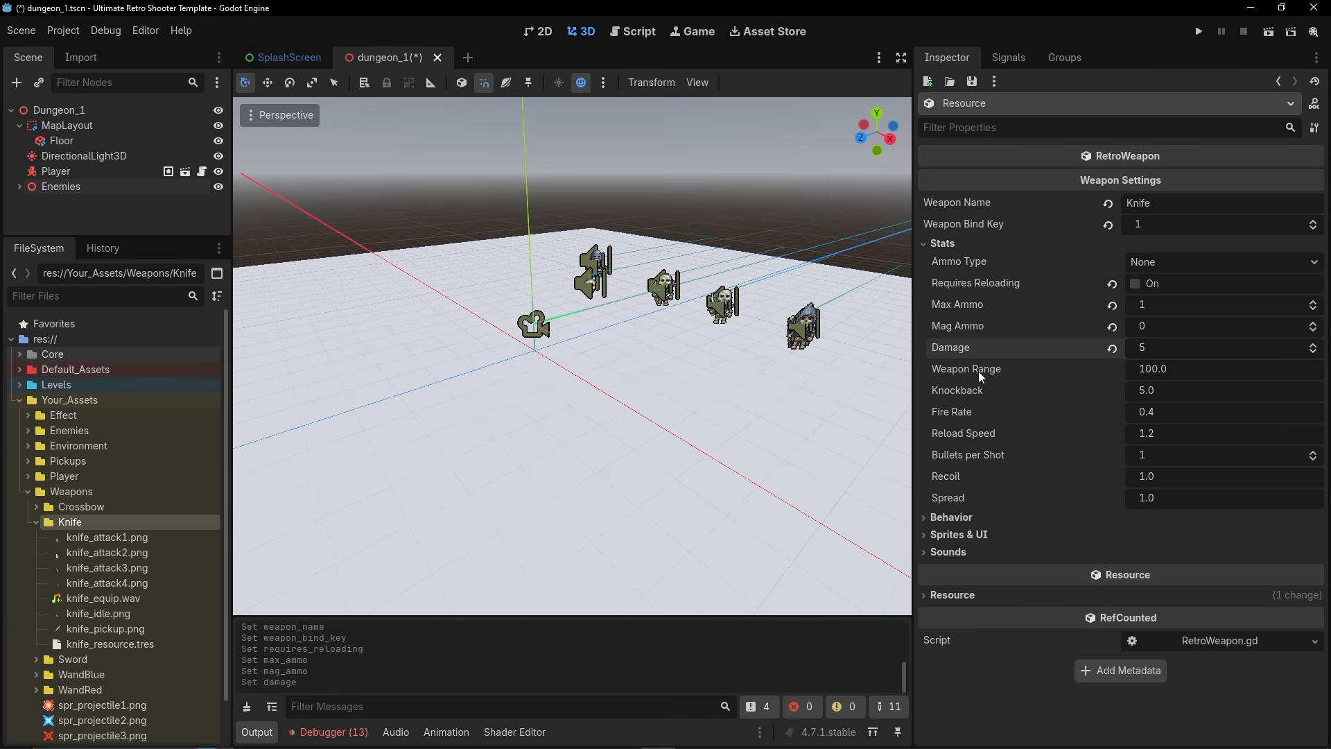
{"action": "left_click", "coordinate": [1163, 368]}
{"action": "type", "text": "1.5"}
{"action": "key", "text": "Return"}
{"action": "left_click", "coordinate": [1028, 383]}
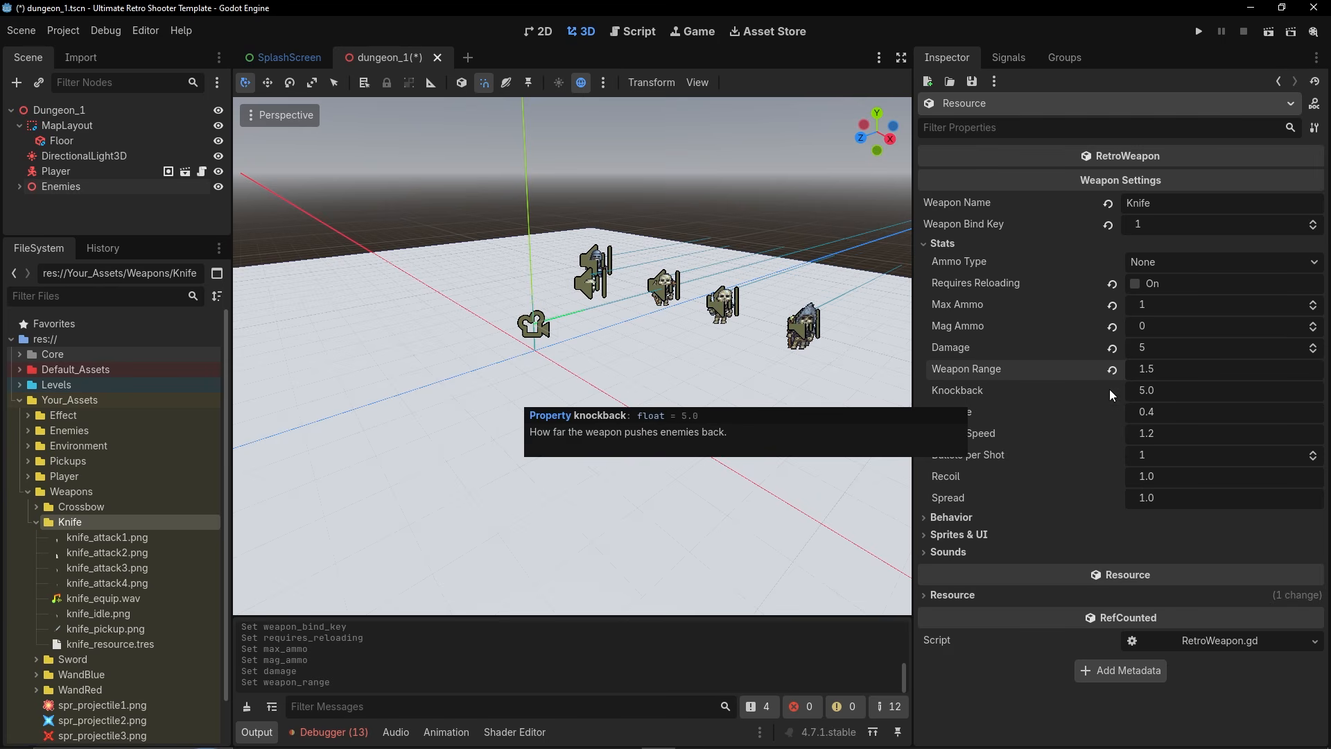
Set the knife's Knockback to 3 and its Fire Rate to 0.25.
{"action": "left_click", "coordinate": [1146, 390]}
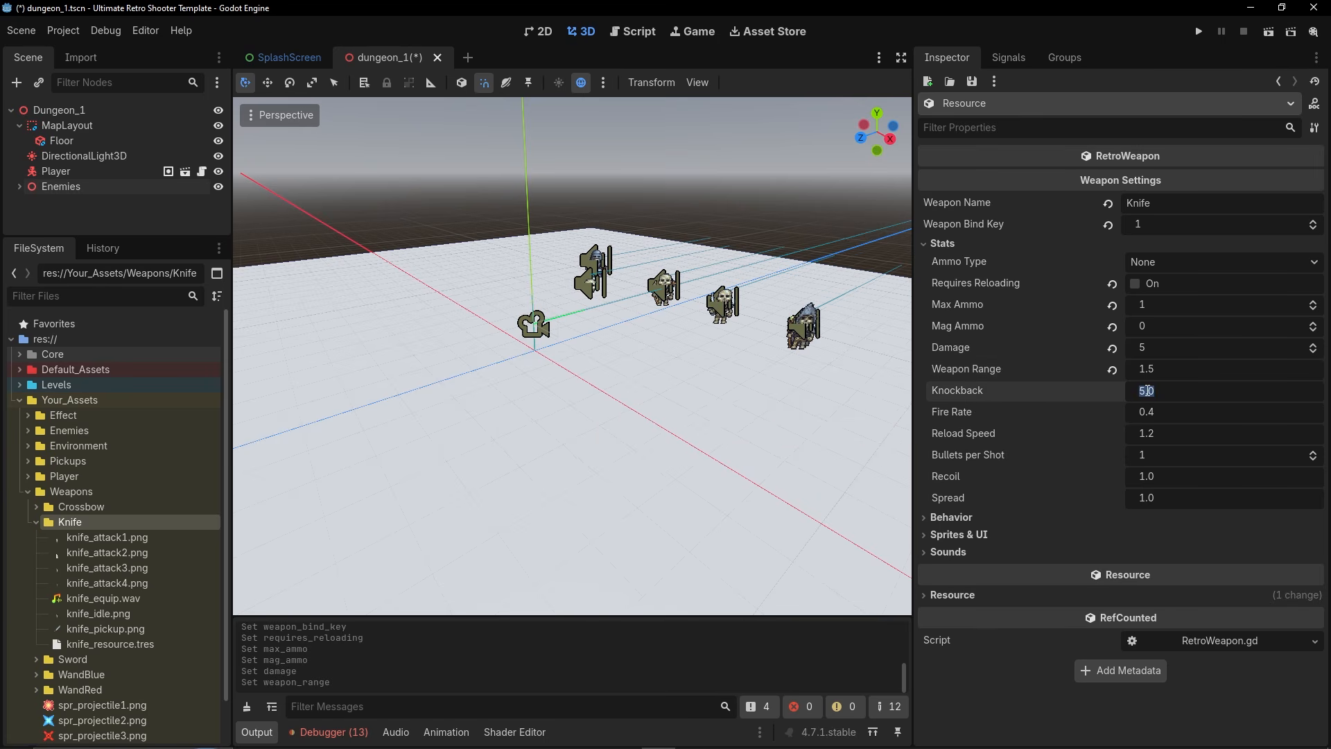
{"action": "type", "text": "3"}
{"action": "key", "text": "Return"}
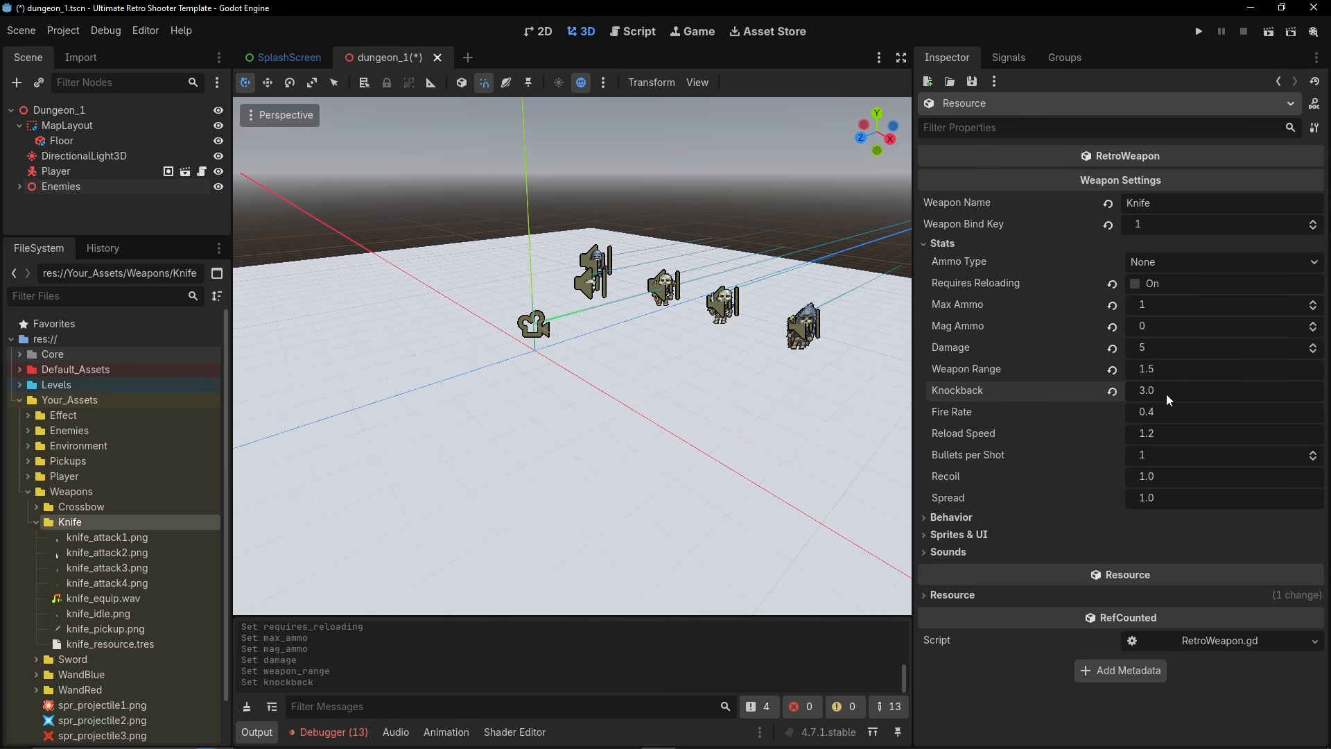
{"action": "left_click", "coordinate": [1147, 413]}
{"action": "type", "text": "0.25"}
{"action": "key", "text": "Return"}
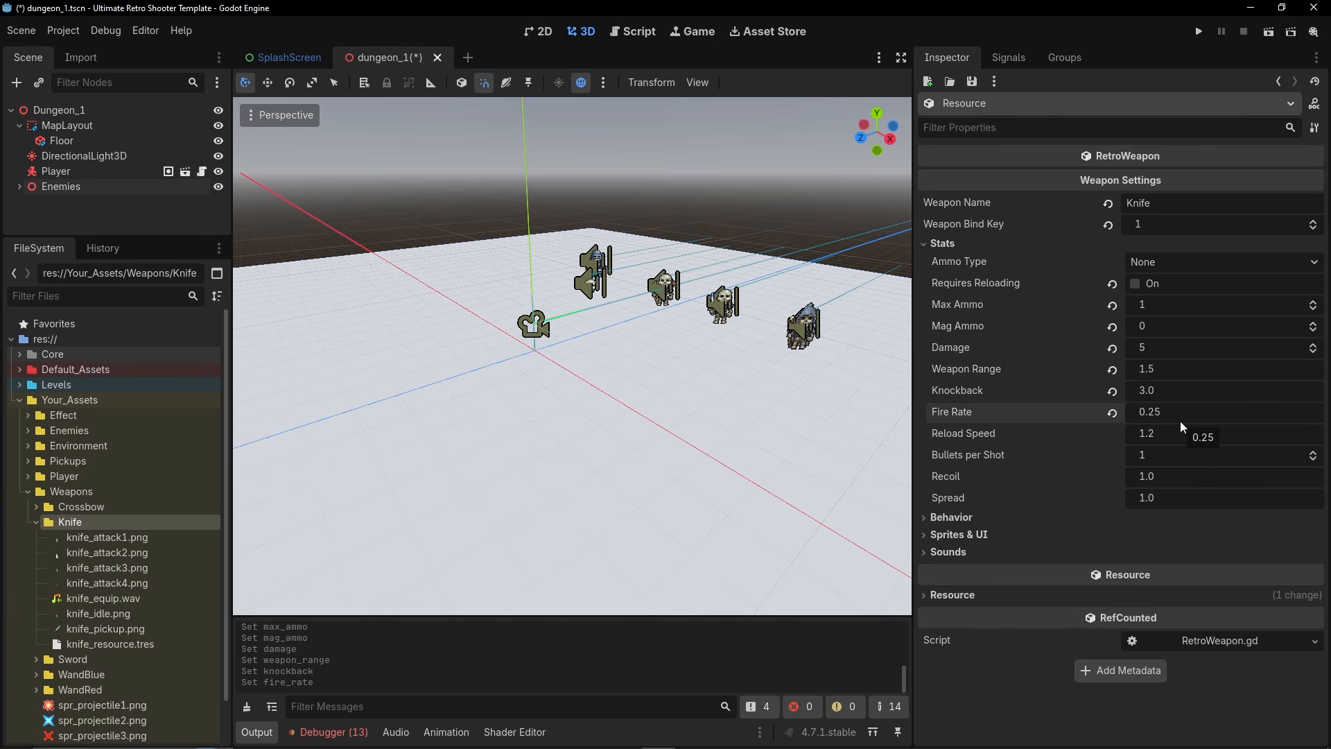
Set the knife's Reload Speed to 0, Recoil to 1.5 and Spread to 0, and collapse the Stats group.
{"action": "left_click_drag", "start_coordinate": [1158, 431], "coordinate": [1085, 437]}
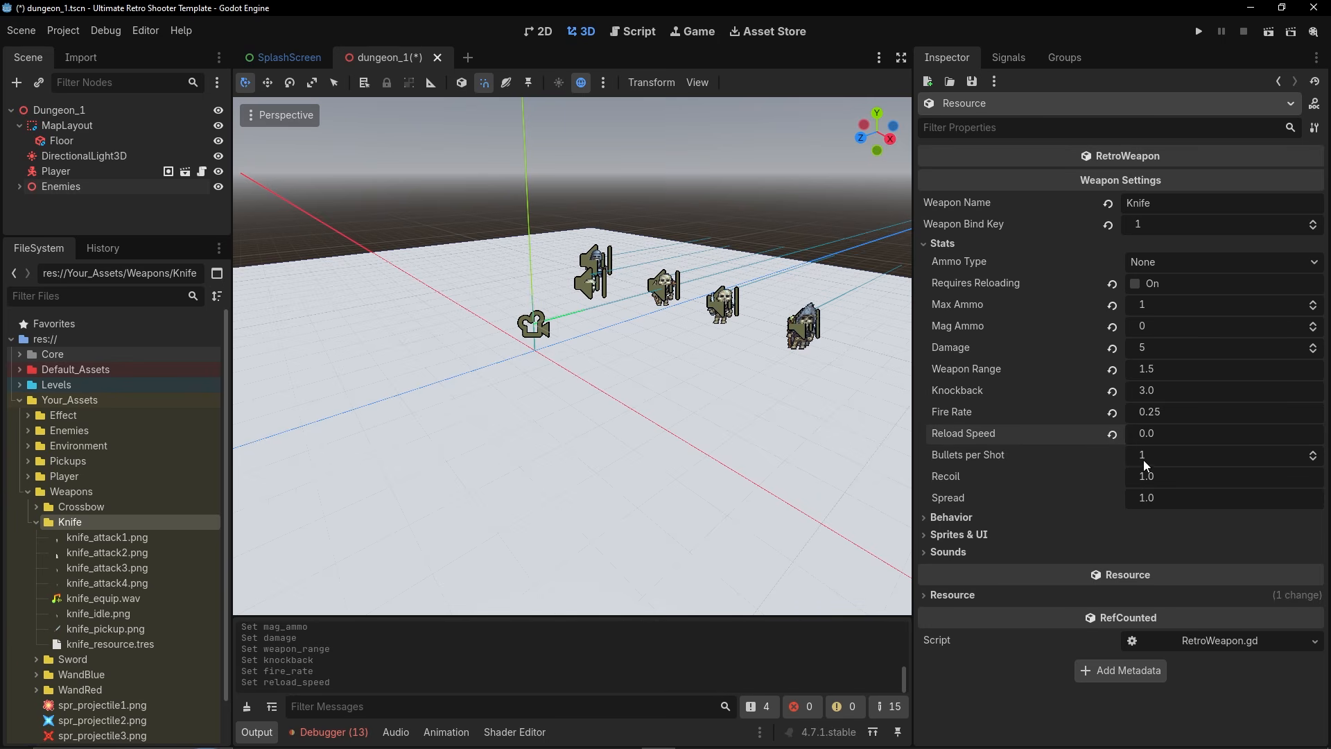
{"action": "left_click", "coordinate": [1155, 482]}
{"action": "type", "text": "1.5"}
{"action": "key", "text": "Return"}
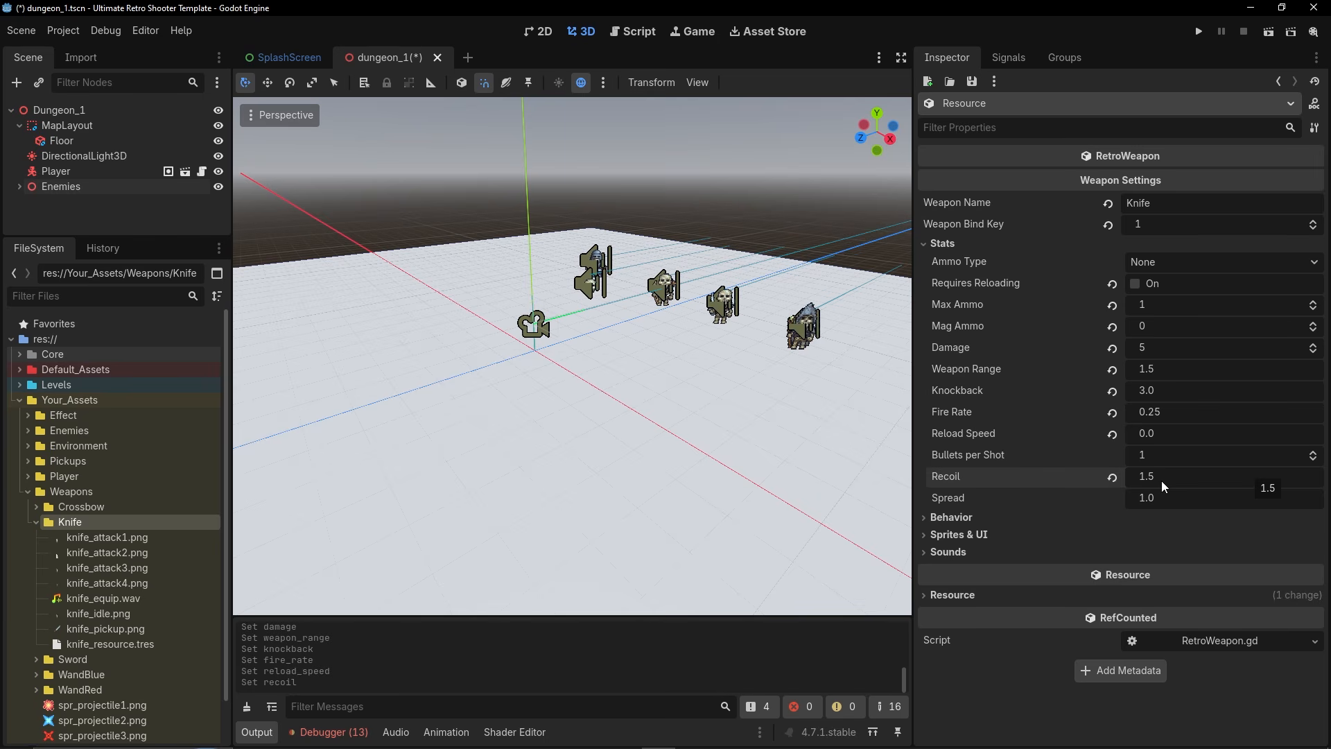
{"action": "left_click_drag", "start_coordinate": [1166, 496], "coordinate": [1001, 492]}
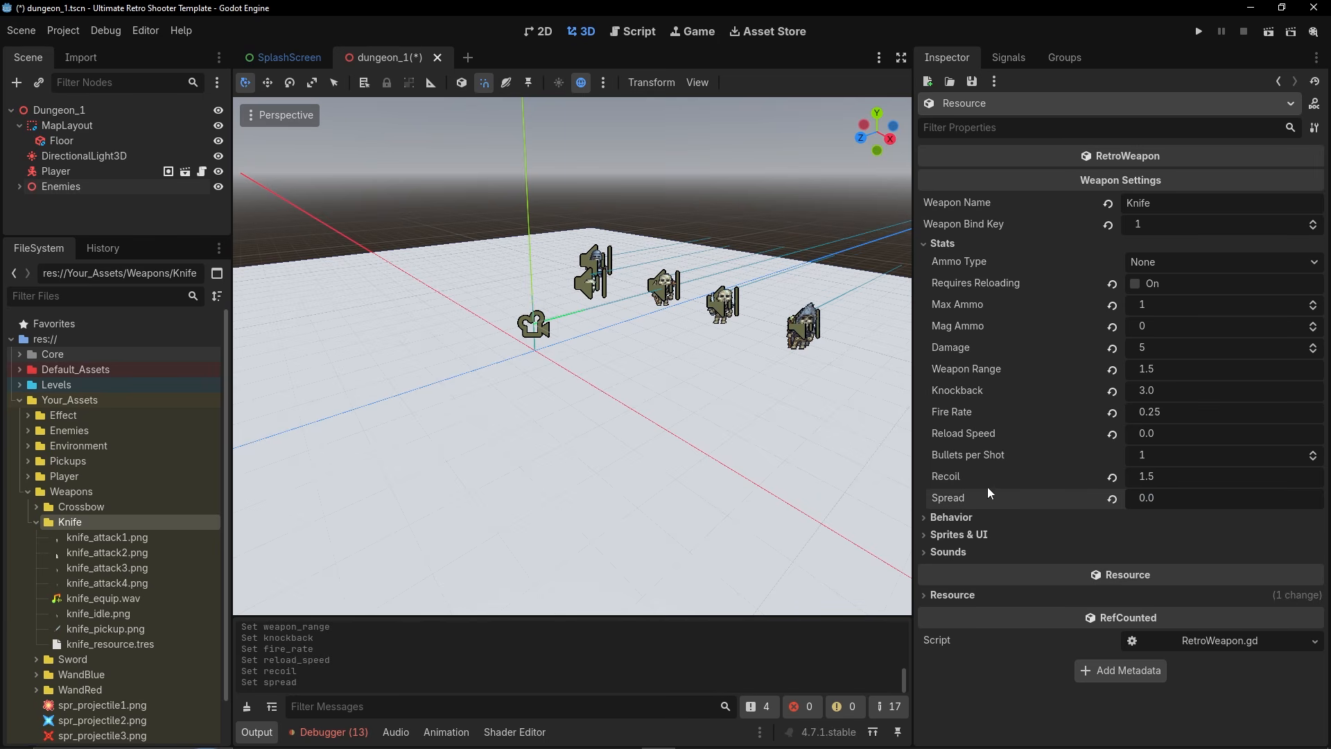
{"action": "left_click", "coordinate": [943, 246]}
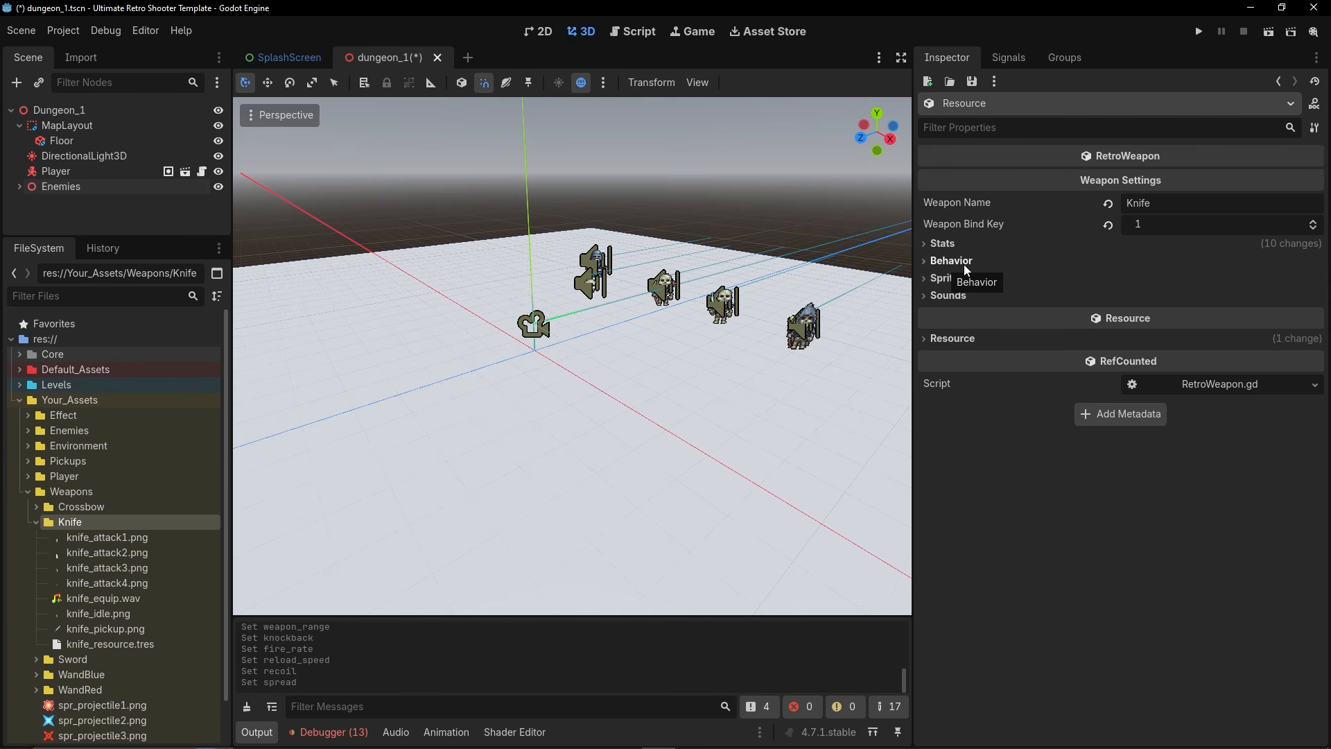
Enable Is Melee in the knife's Behavior settings and collapse that group.
{"action": "left_click", "coordinate": [965, 267]}
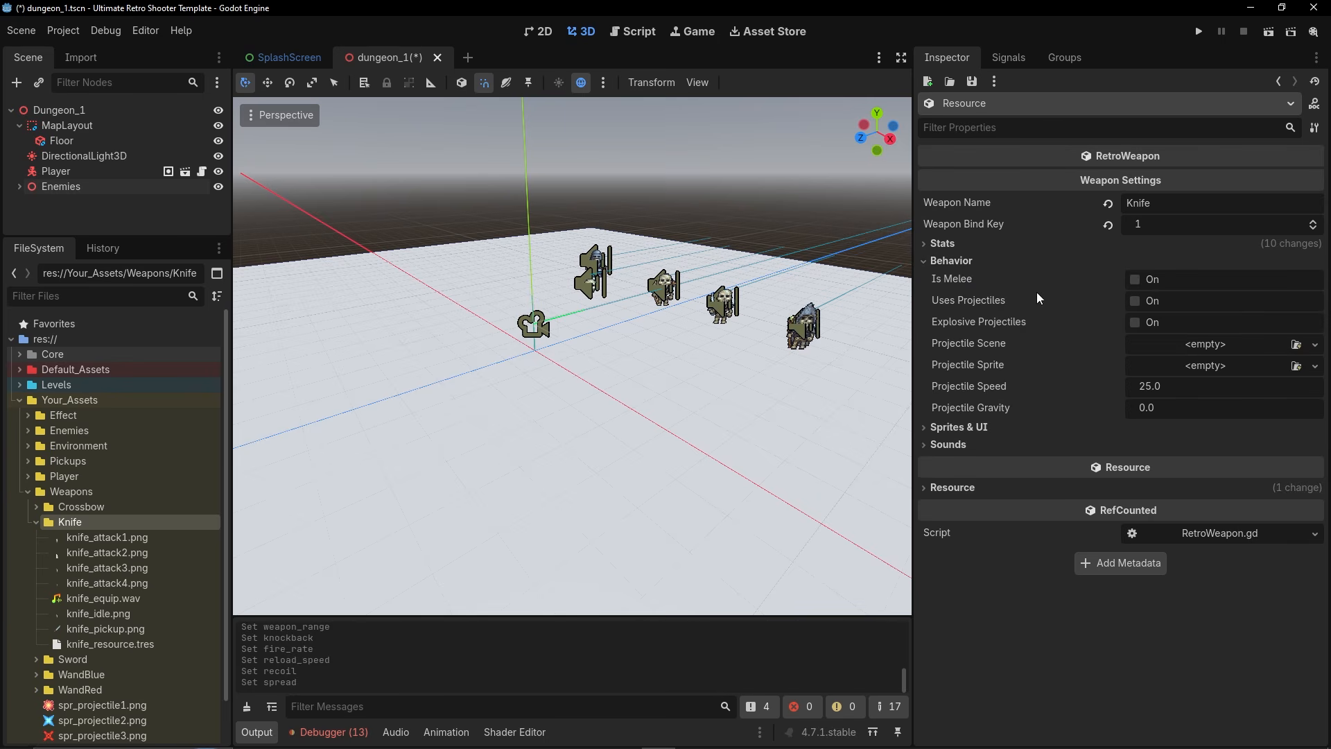
{"action": "left_click", "coordinate": [1133, 280]}
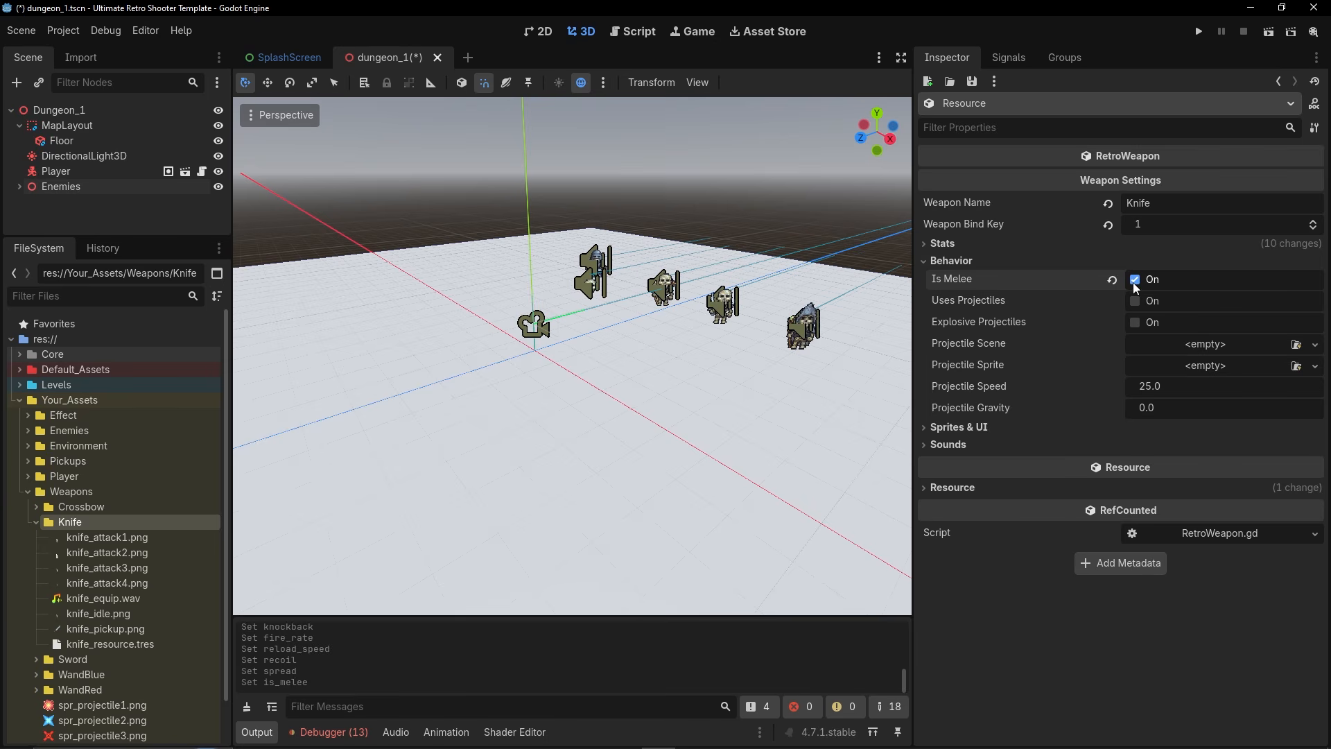
{"action": "left_click", "coordinate": [953, 261]}
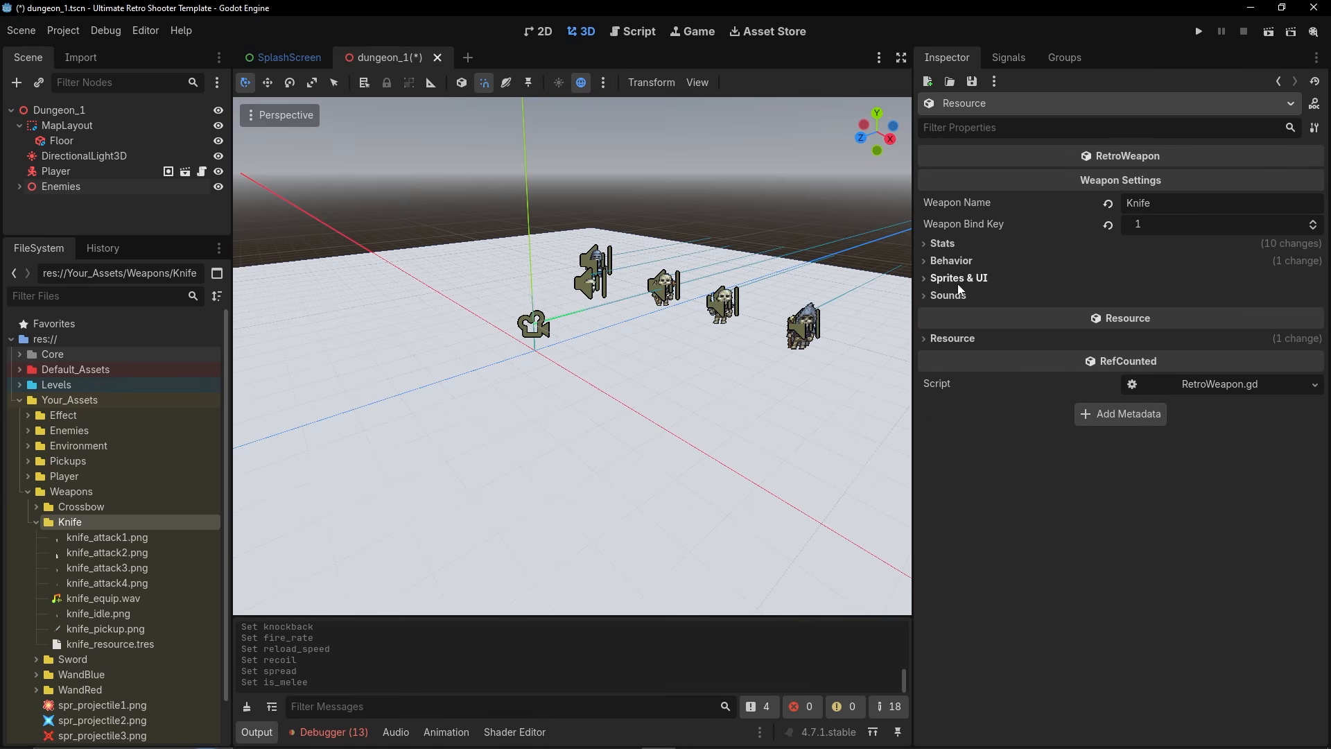
Assign knife_idle.png as the knife's Idle Sprite in its Sprites & UI settings.
{"action": "left_click", "coordinate": [956, 281]}
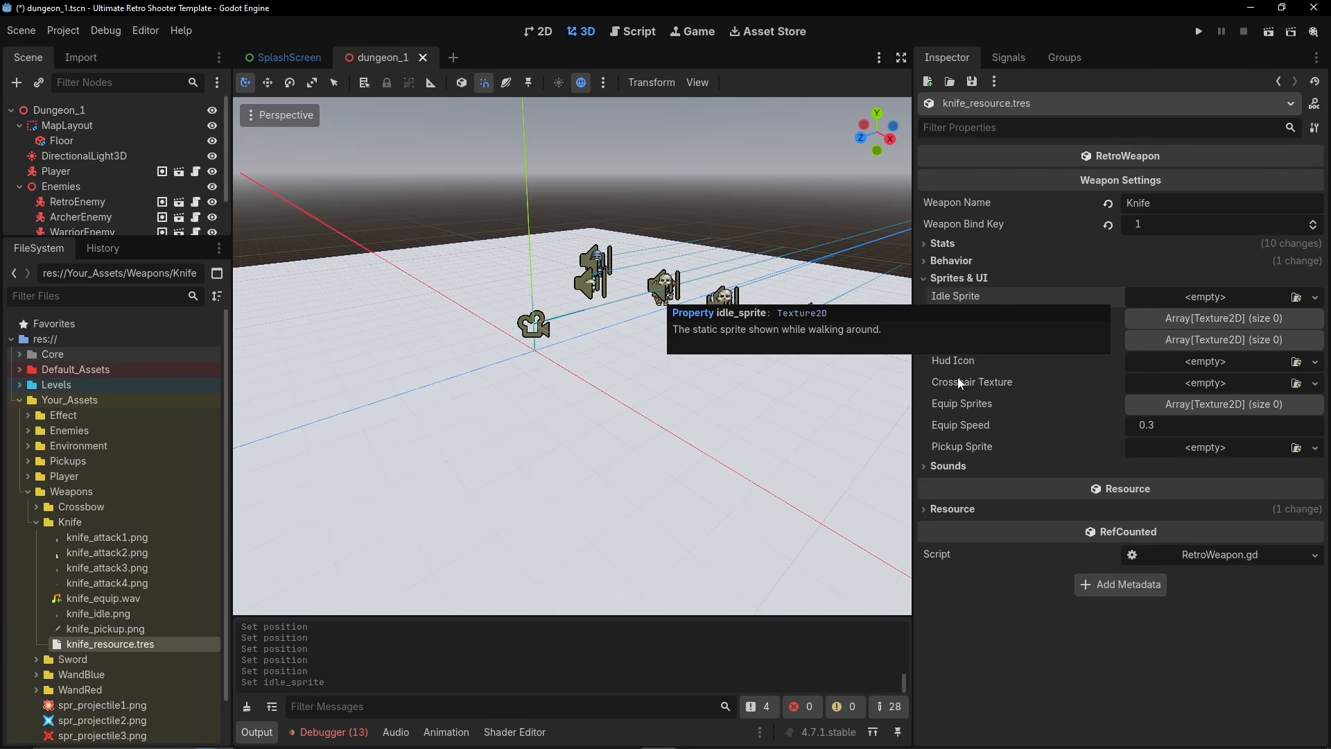
{"action": "left_click_drag", "start_coordinate": [106, 616], "coordinate": [1193, 298]}
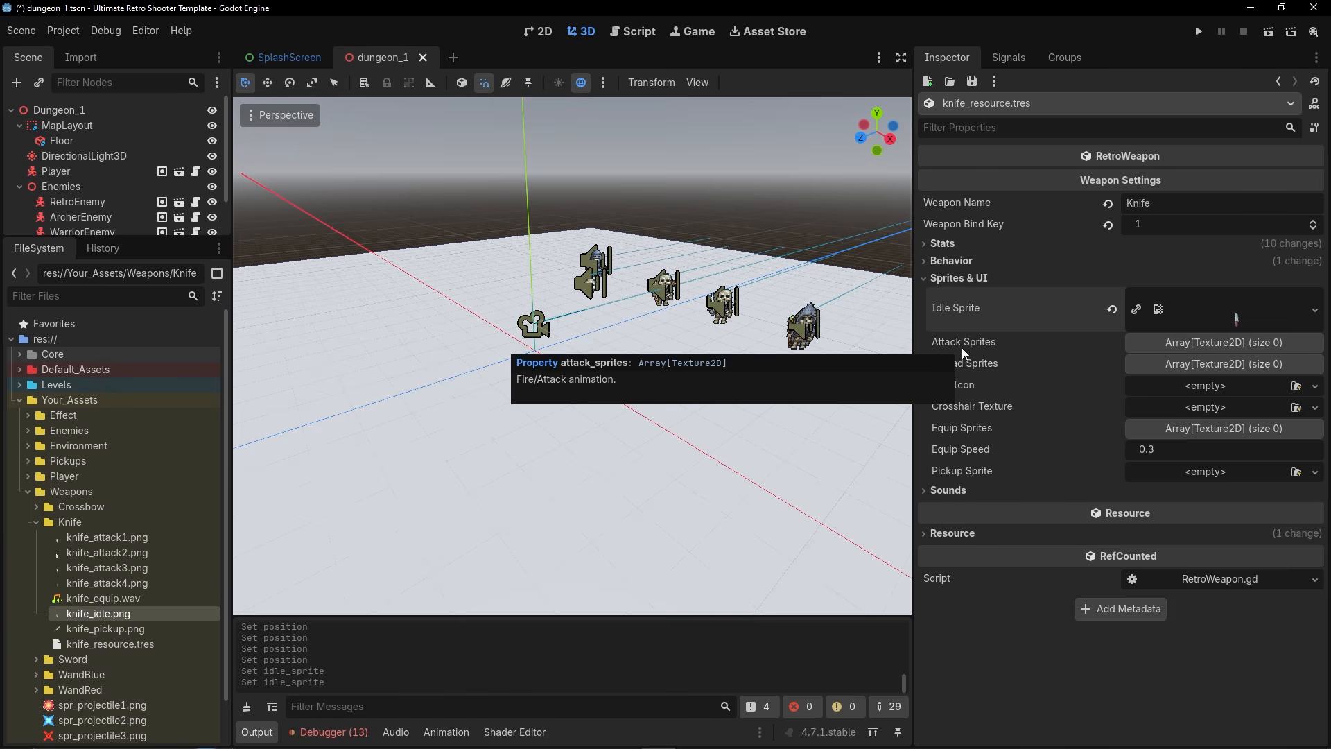
Assign knife_attack1.png through knife_attack4.png as the knife's Attack Sprites.
{"action": "left_click", "coordinate": [129, 536]}
{"action": "left_click", "coordinate": [126, 582], "text": "shift"}
{"action": "left_click_drag", "start_coordinate": [103, 565], "coordinate": [1171, 342]}
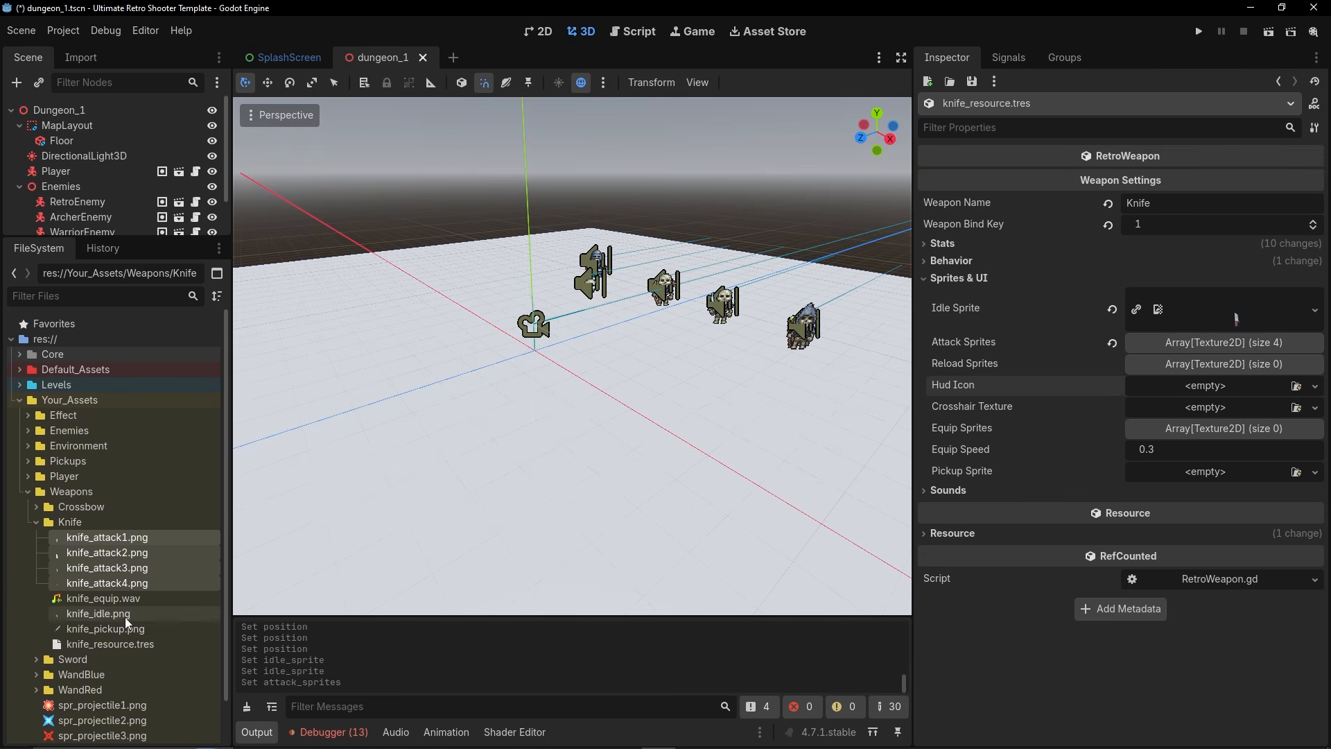
Assign knife_pickup.png as the knife's Hud Icon.
{"action": "mouse_move", "coordinate": [129, 614]}
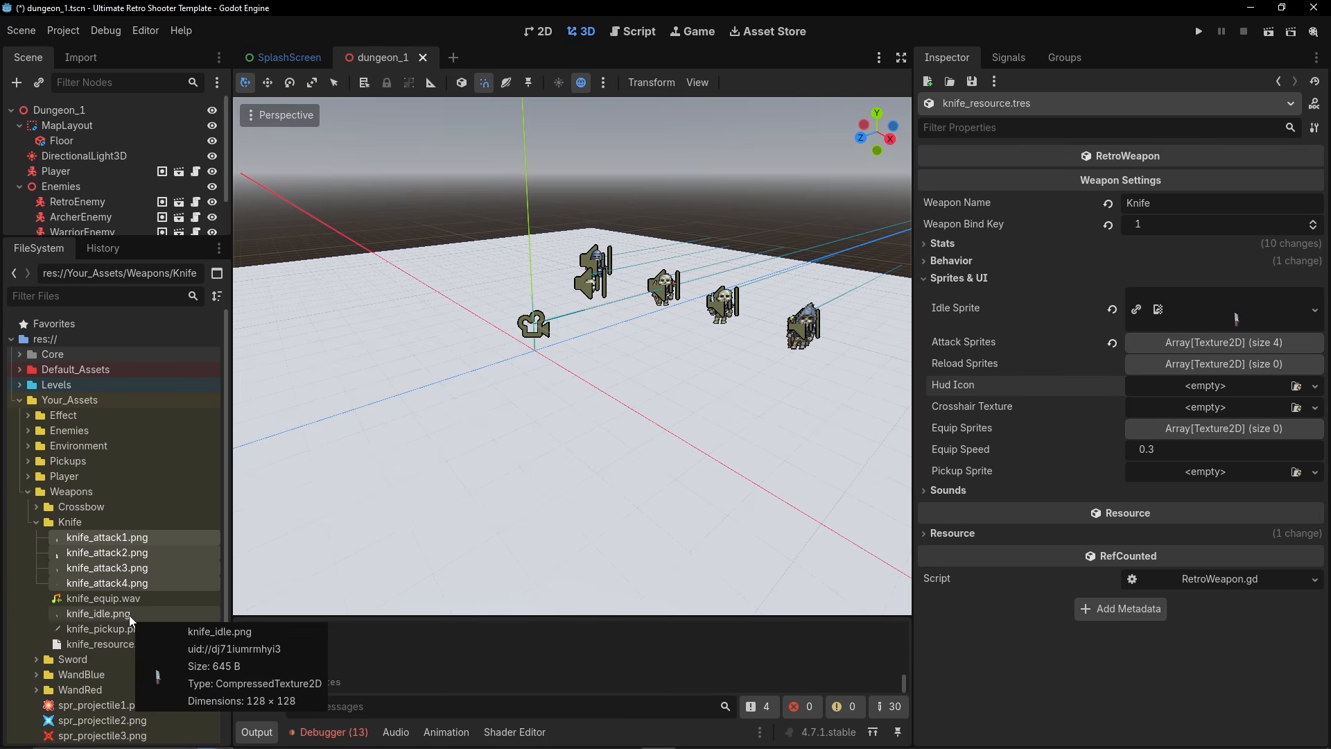
{"action": "left_click", "coordinate": [89, 618]}
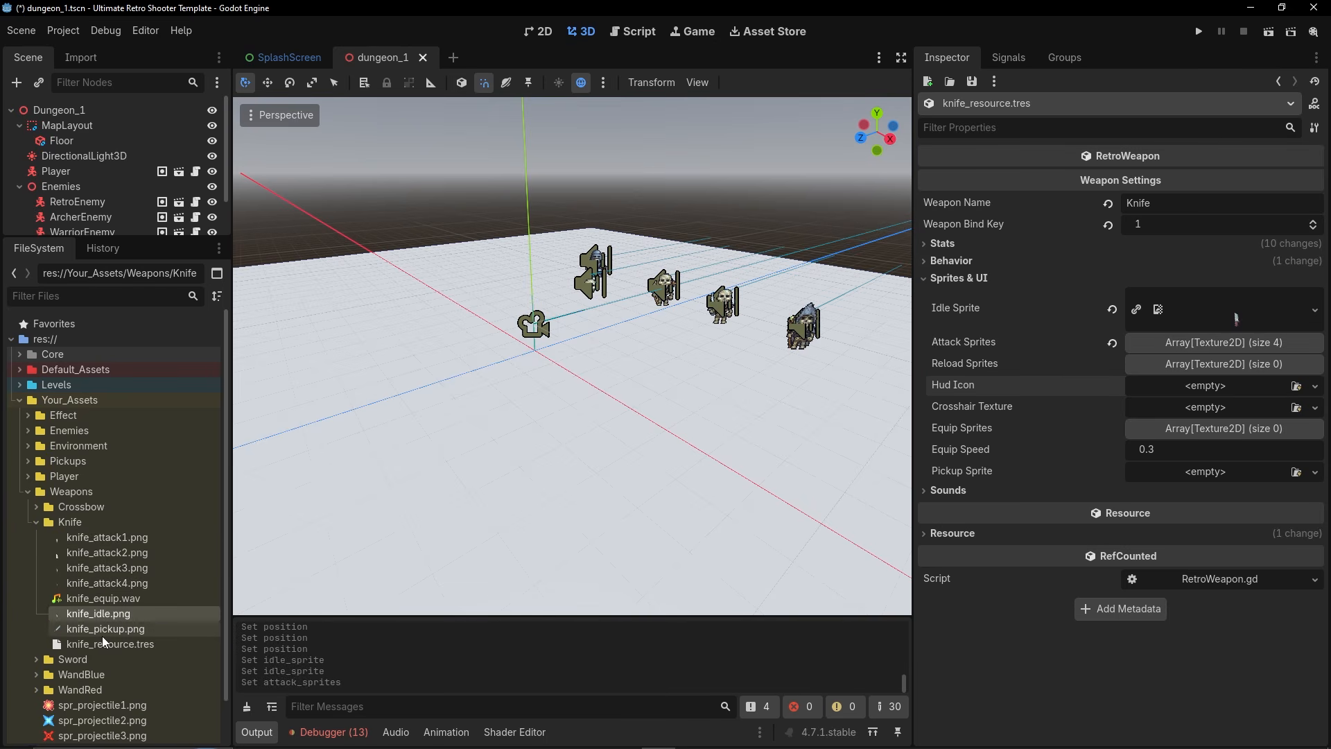
{"action": "left_click", "coordinate": [97, 630]}
{"action": "left_click_drag", "start_coordinate": [97, 630], "coordinate": [1207, 387]}
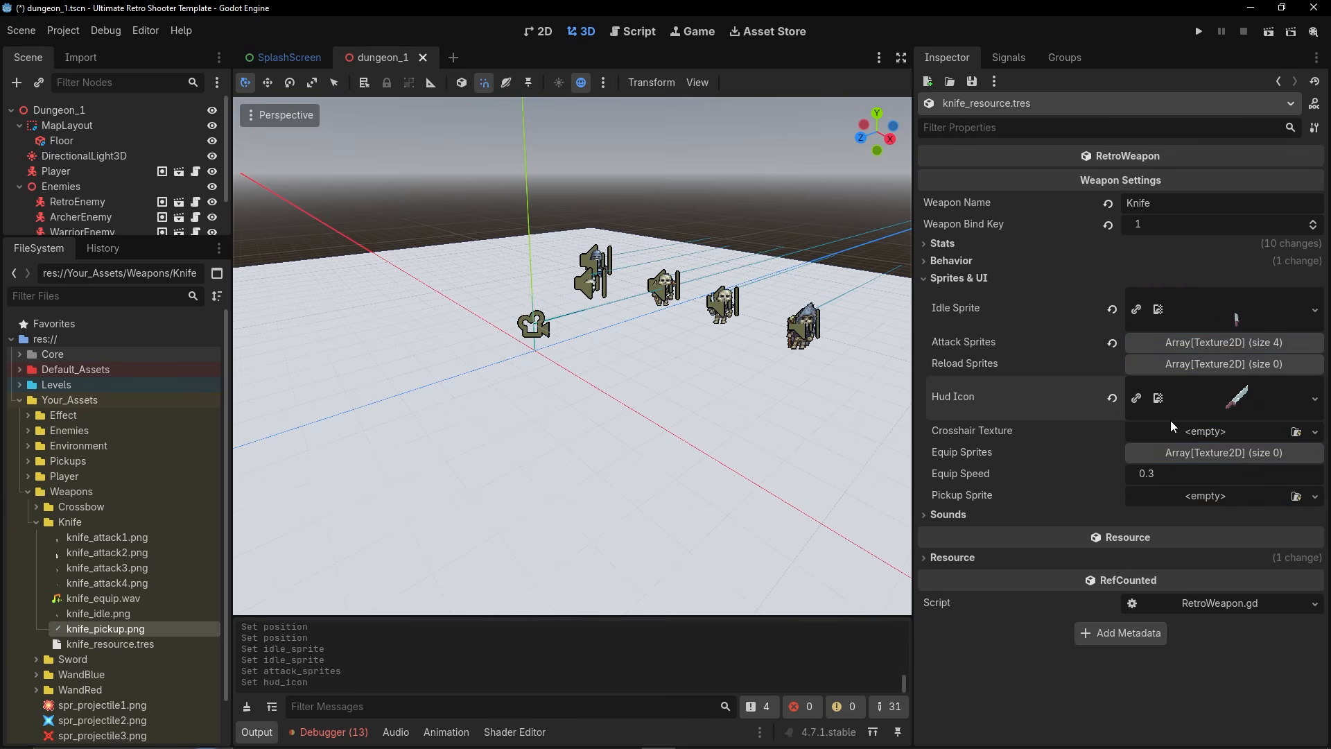
Load the ui_crosshair2 image as the knife's Crosshair Texture and assign knife_pickup.png as its Pickup Sprite.
{"action": "left_click", "coordinate": [1204, 433]}
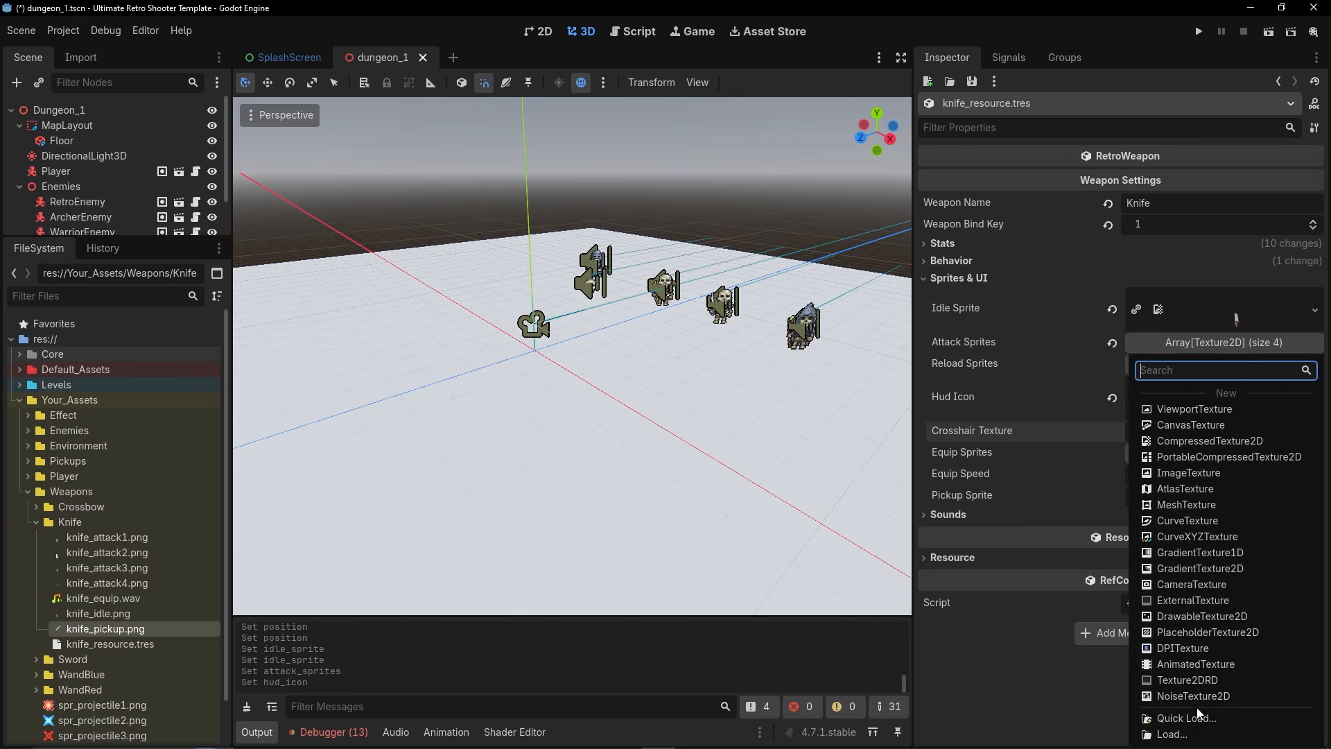
{"action": "left_click", "coordinate": [1212, 720]}
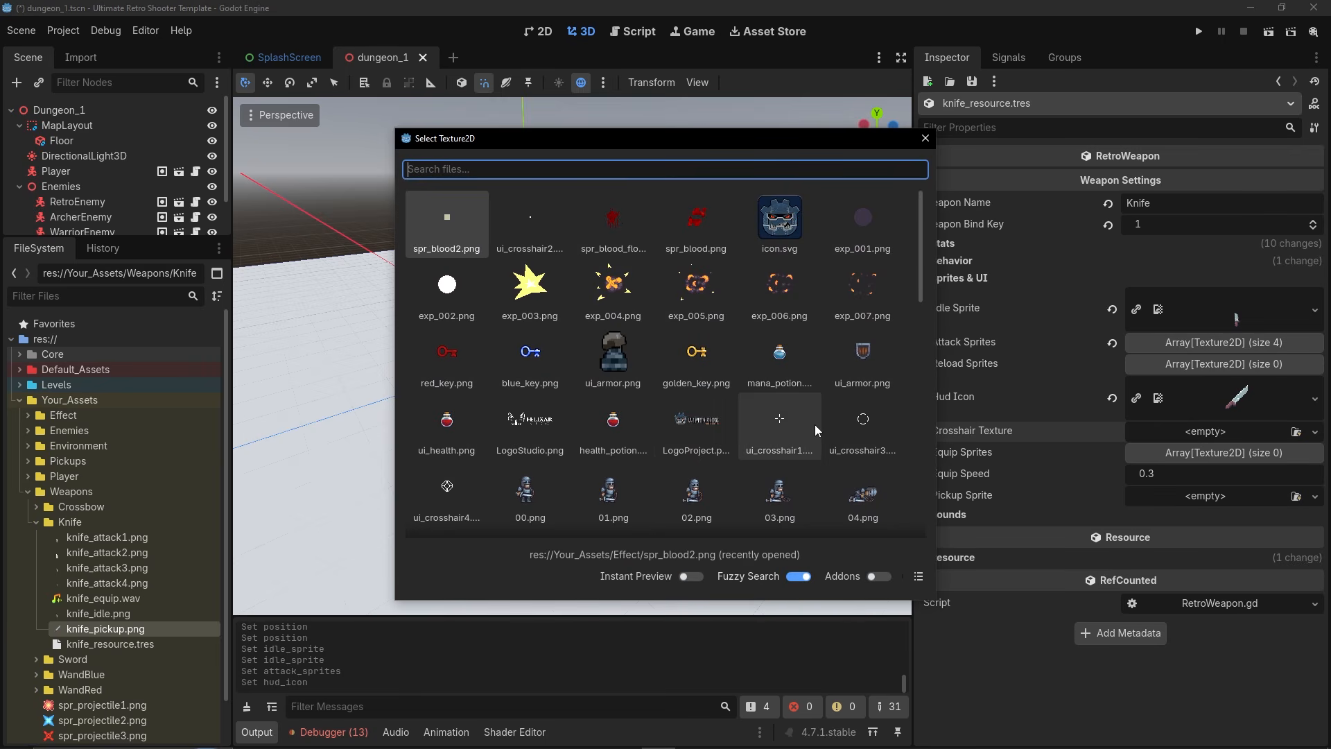
{"action": "double_click", "coordinate": [531, 239]}
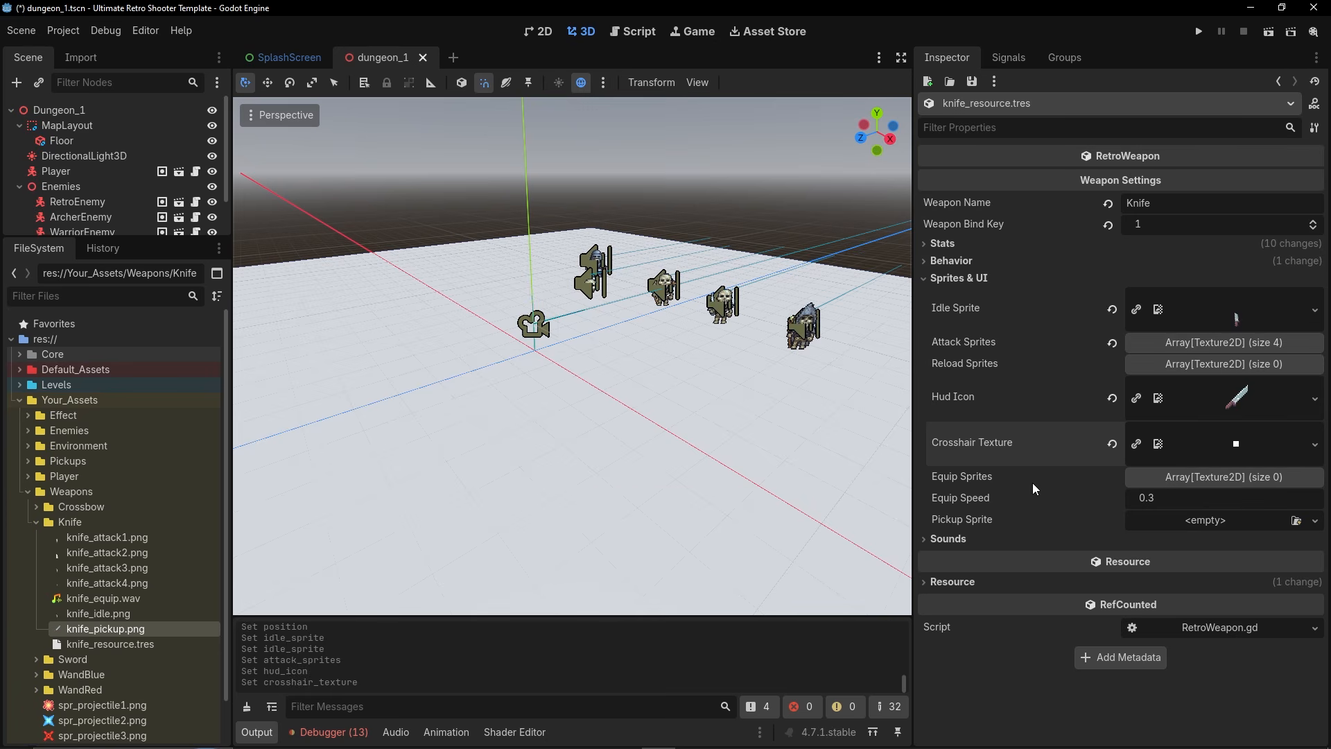
{"action": "mouse_move", "coordinate": [1033, 489]}
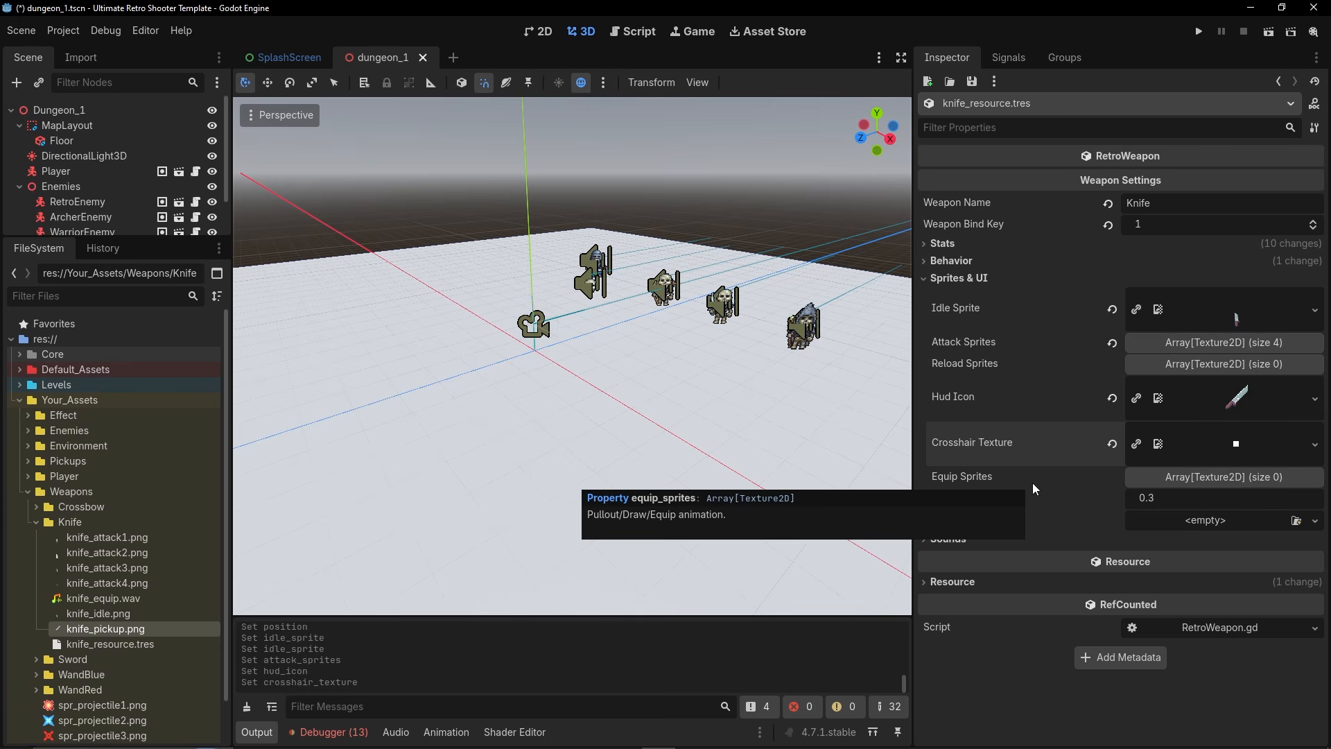
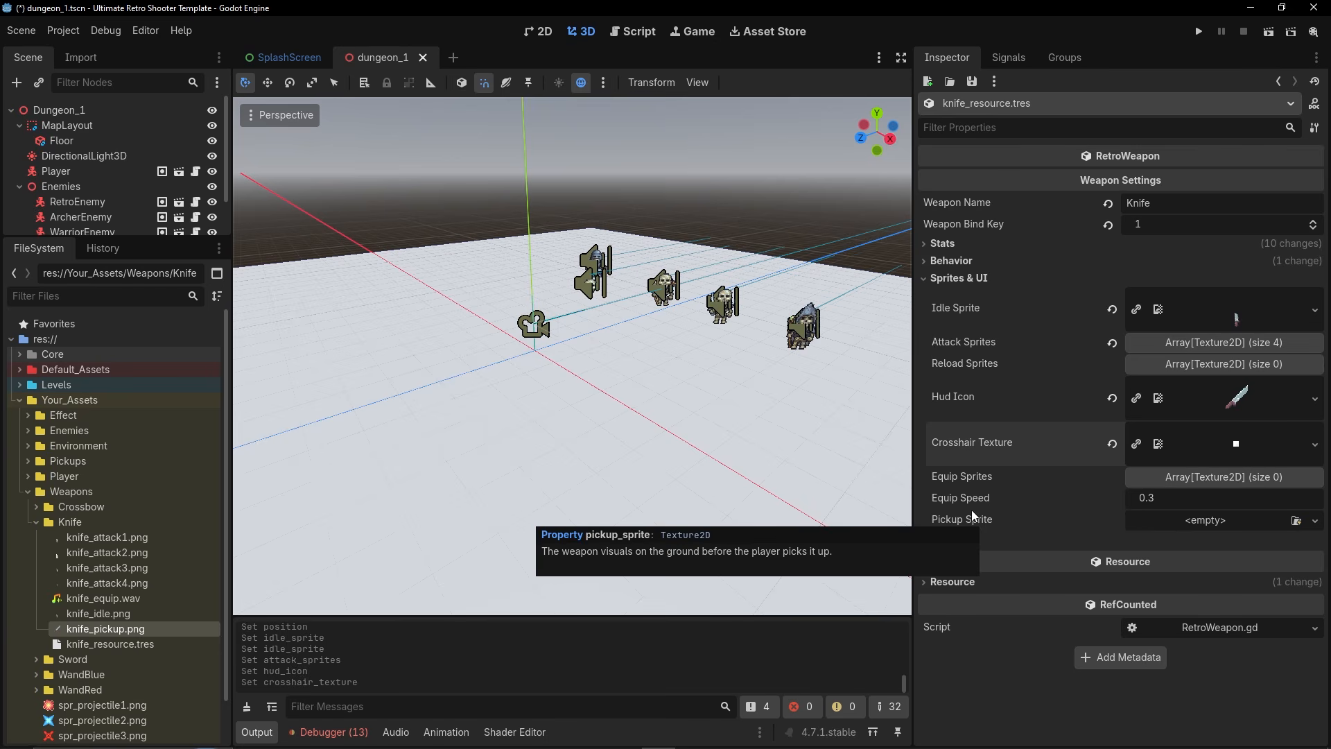
{"action": "left_click_drag", "start_coordinate": [127, 626], "coordinate": [1226, 525]}
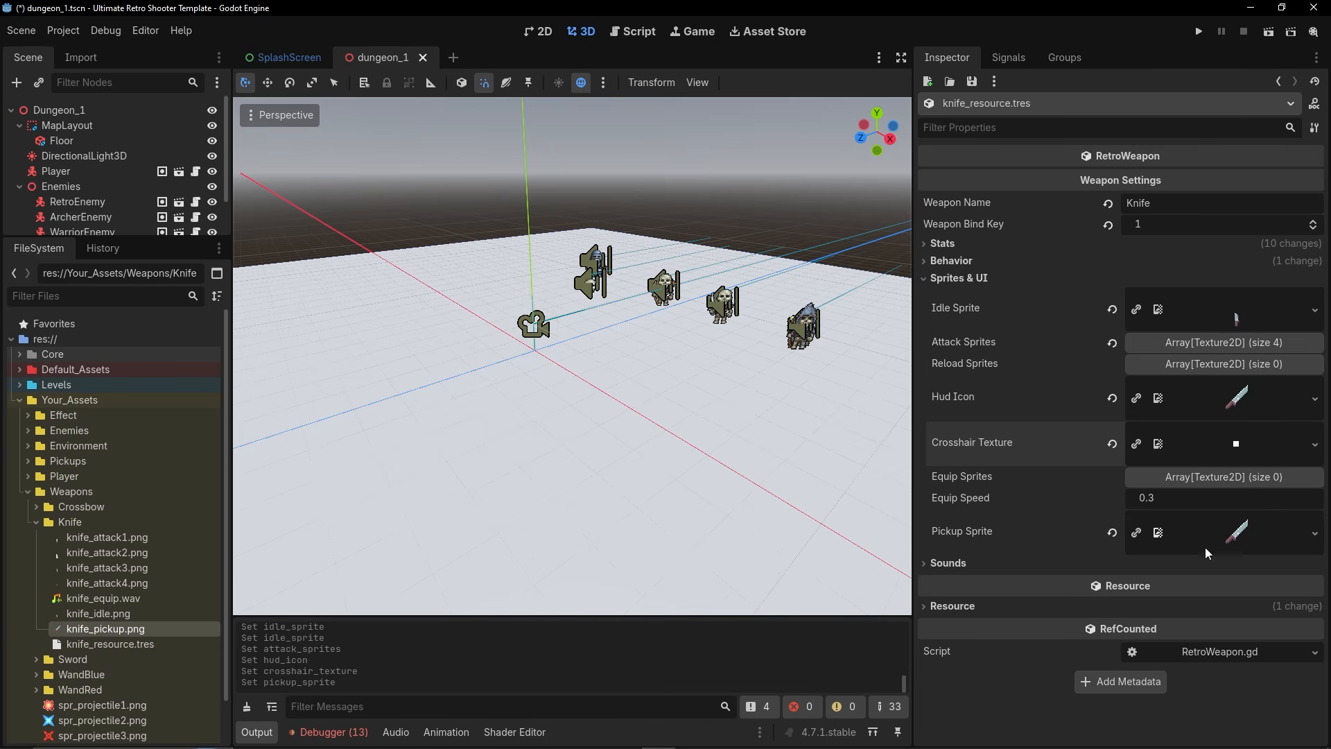
Collapse the Sprites & UI group and assign knife_equip.wav as the knife's Sound Pull Out.
{"action": "left_click", "coordinate": [958, 278]}
{"action": "left_click", "coordinate": [948, 295]}
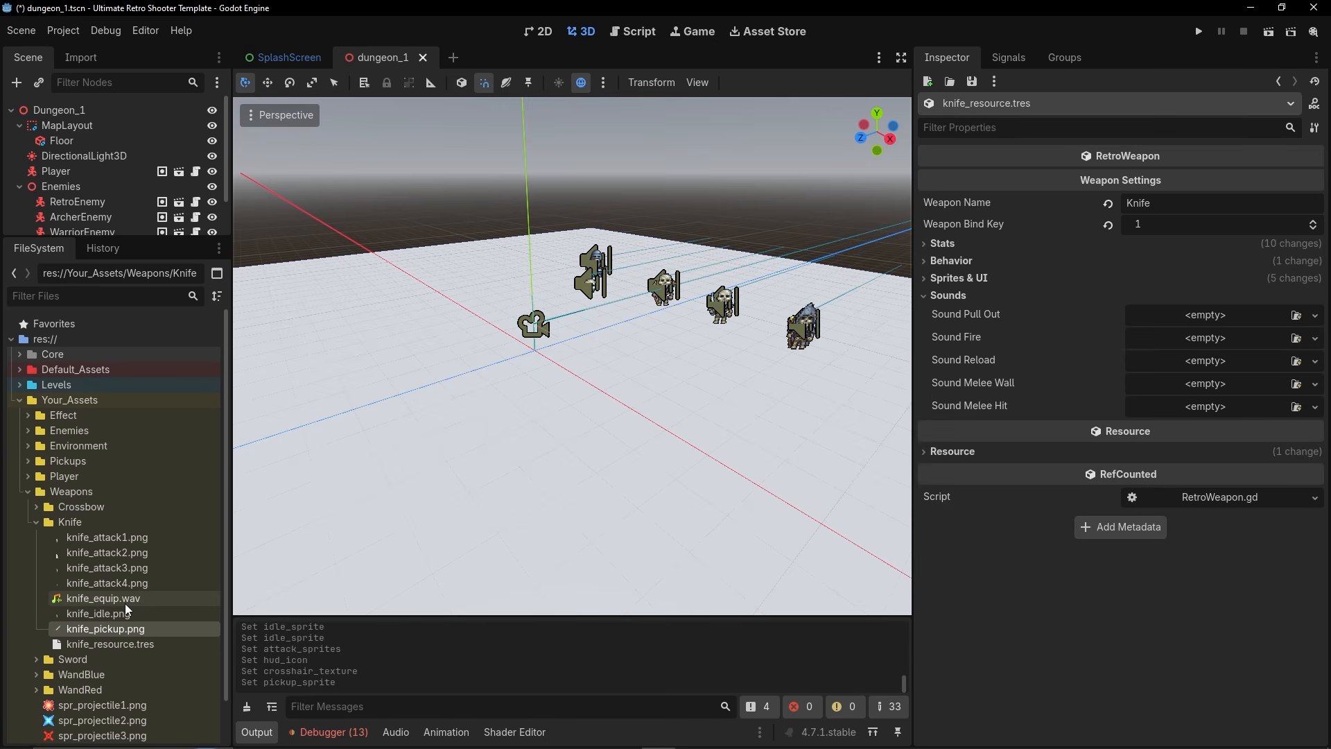
{"action": "left_click_drag", "start_coordinate": [105, 602], "coordinate": [1181, 314]}
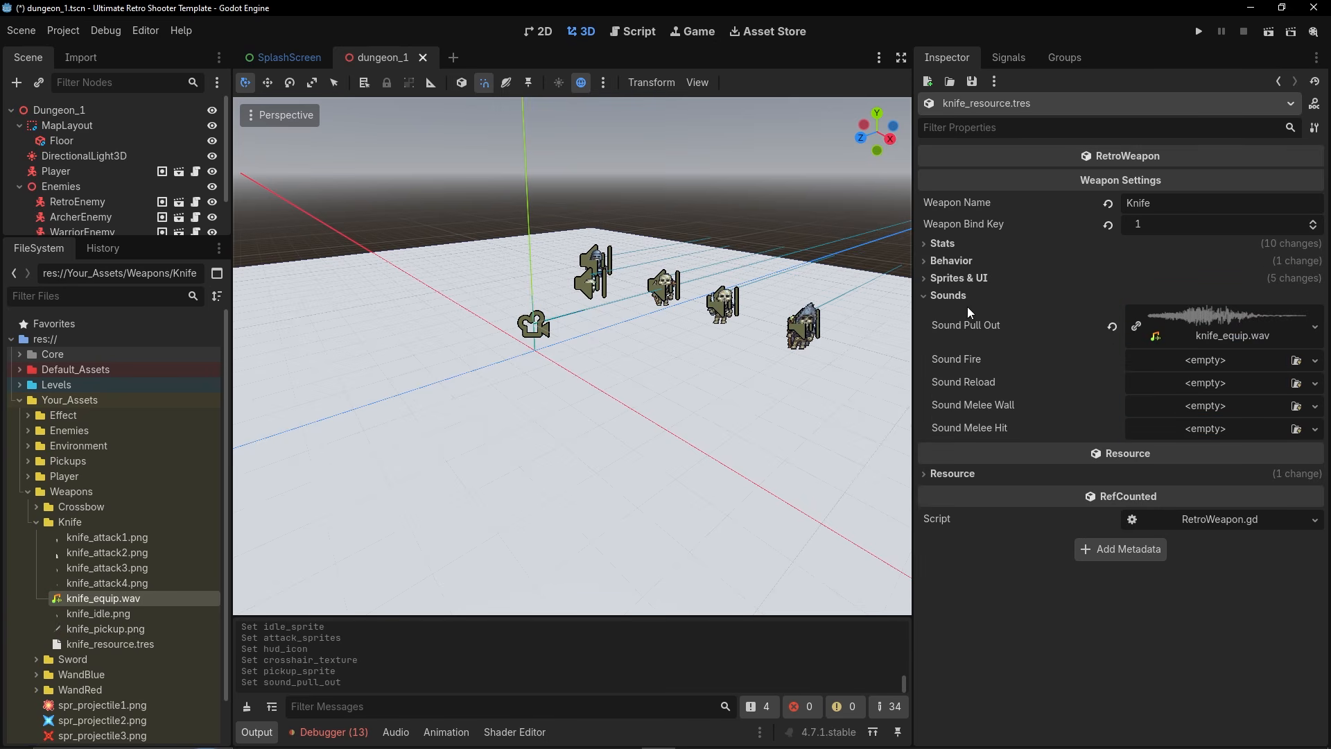
Create an AudioStreamRandomizer for the knife's Sound Fire and add three stream elements to it.
{"action": "left_click", "coordinate": [36, 658]}
{"action": "scroll", "coordinate": [144, 646], "scroll_direction": "down", "scroll_amount": 5}
{"action": "left_click", "coordinate": [1203, 361]}
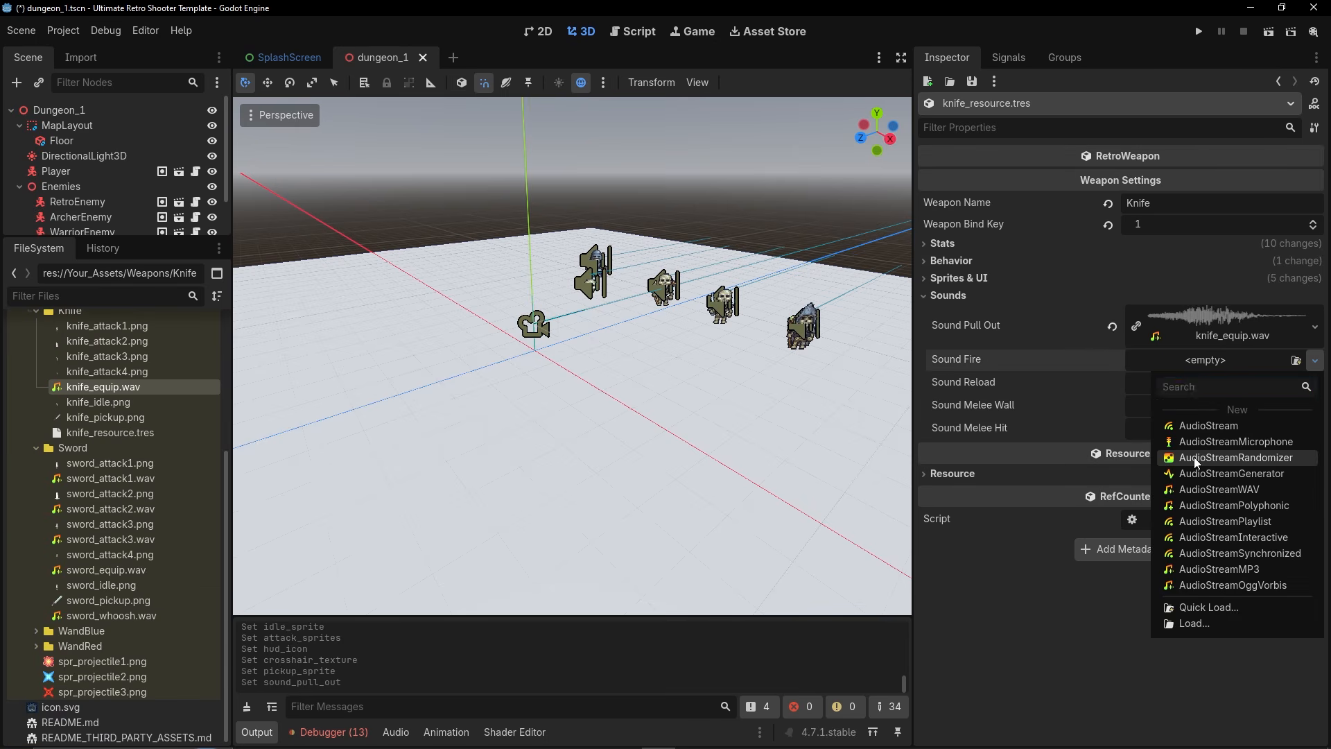
{"action": "left_click", "coordinate": [1193, 456]}
{"action": "left_click", "coordinate": [1201, 361]}
{"action": "left_click", "coordinate": [982, 447]}
{"action": "left_click", "coordinate": [1129, 466]}
{"action": "left_click", "coordinate": [1123, 522]}
{"action": "left_click", "coordinate": [1126, 574]}
Fill the Sound Fire streams with sword_attack1.wav, sword_attack2.wav and sword_attack3.wav, and collapse the sound settings and the Sword folder.
{"action": "left_click_drag", "start_coordinate": [110, 479], "coordinate": [1171, 479]}
{"action": "left_click_drag", "start_coordinate": [111, 508], "coordinate": [1184, 554]}
{"action": "left_click_drag", "start_coordinate": [111, 545], "coordinate": [1182, 619]}
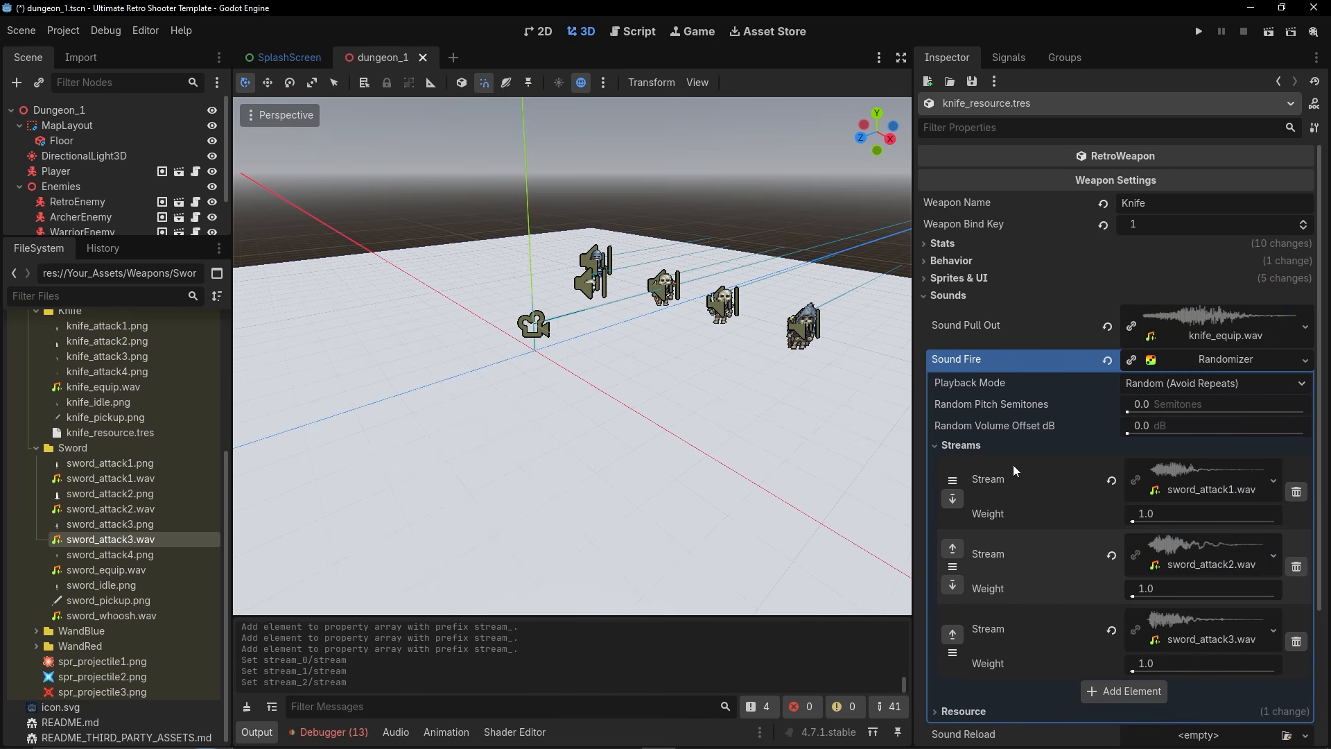
{"action": "left_click", "coordinate": [984, 445]}
{"action": "left_click", "coordinate": [1179, 361]}
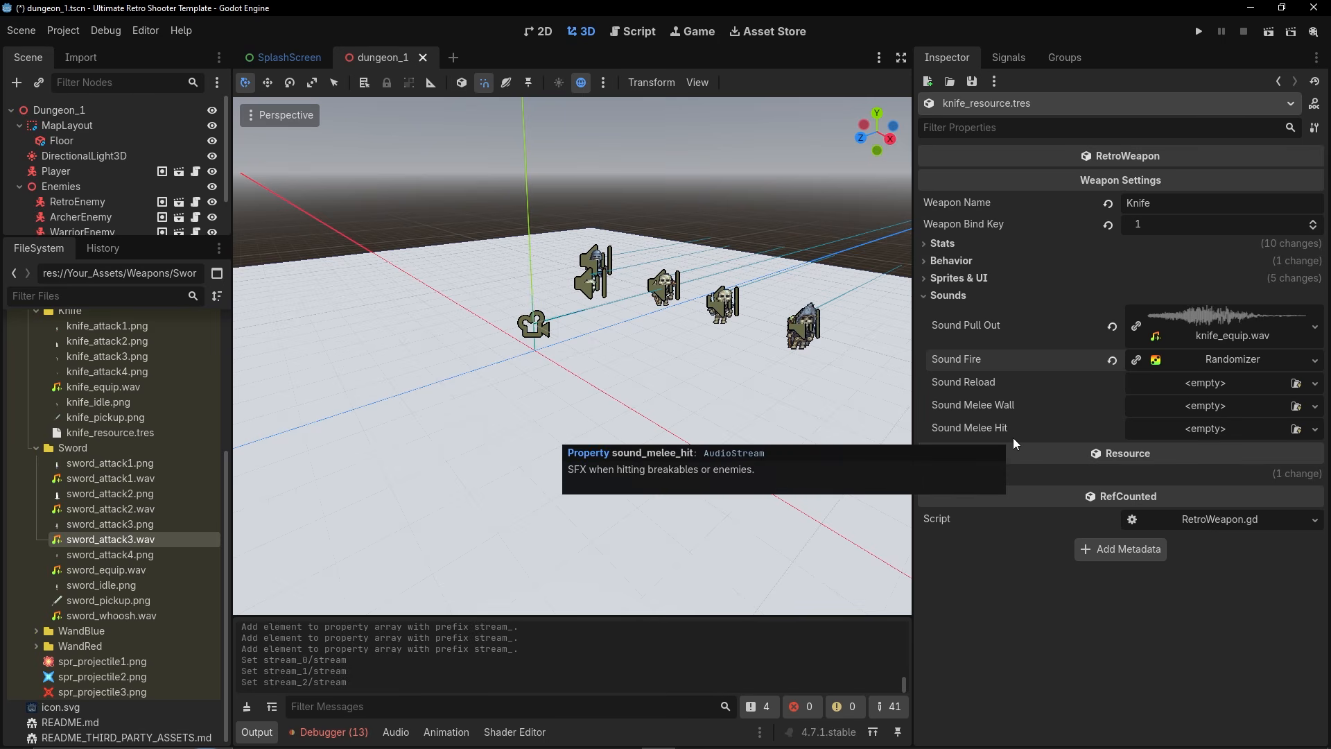
{"action": "left_click", "coordinate": [959, 297]}
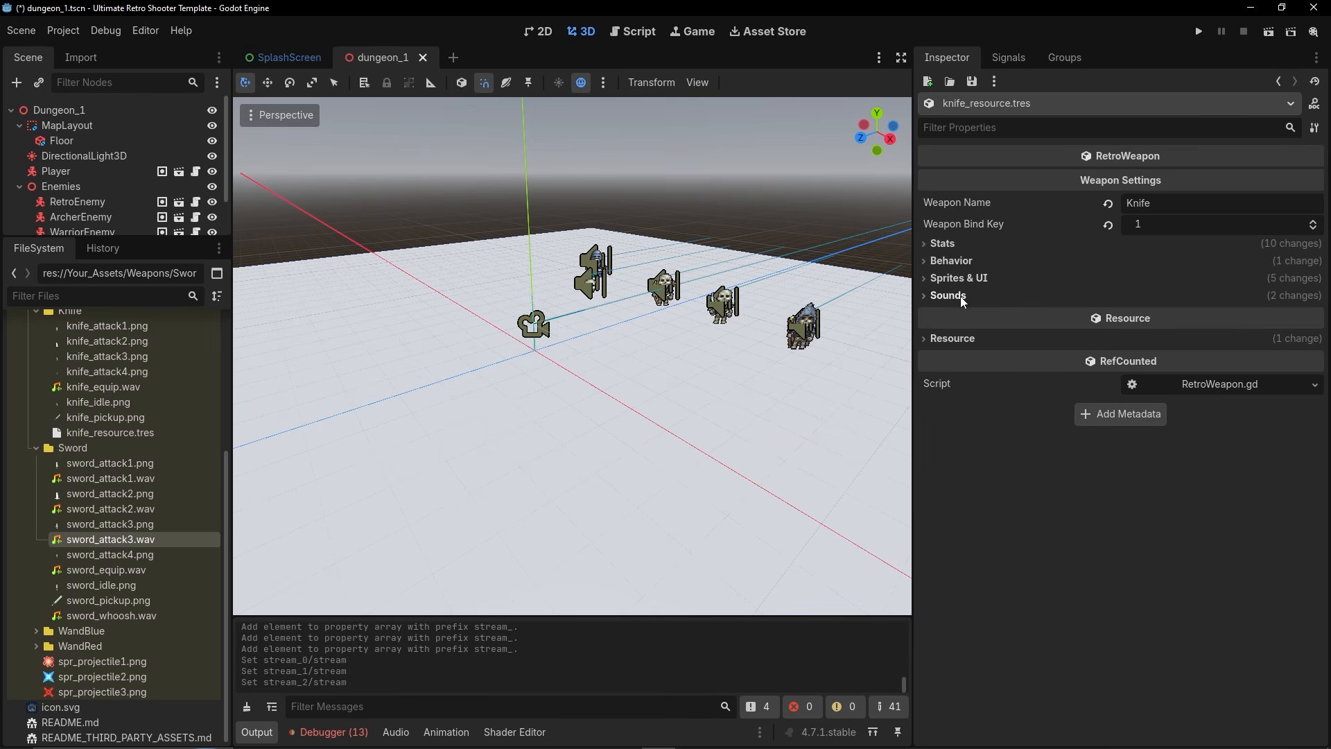
{"action": "left_click", "coordinate": [36, 448]}
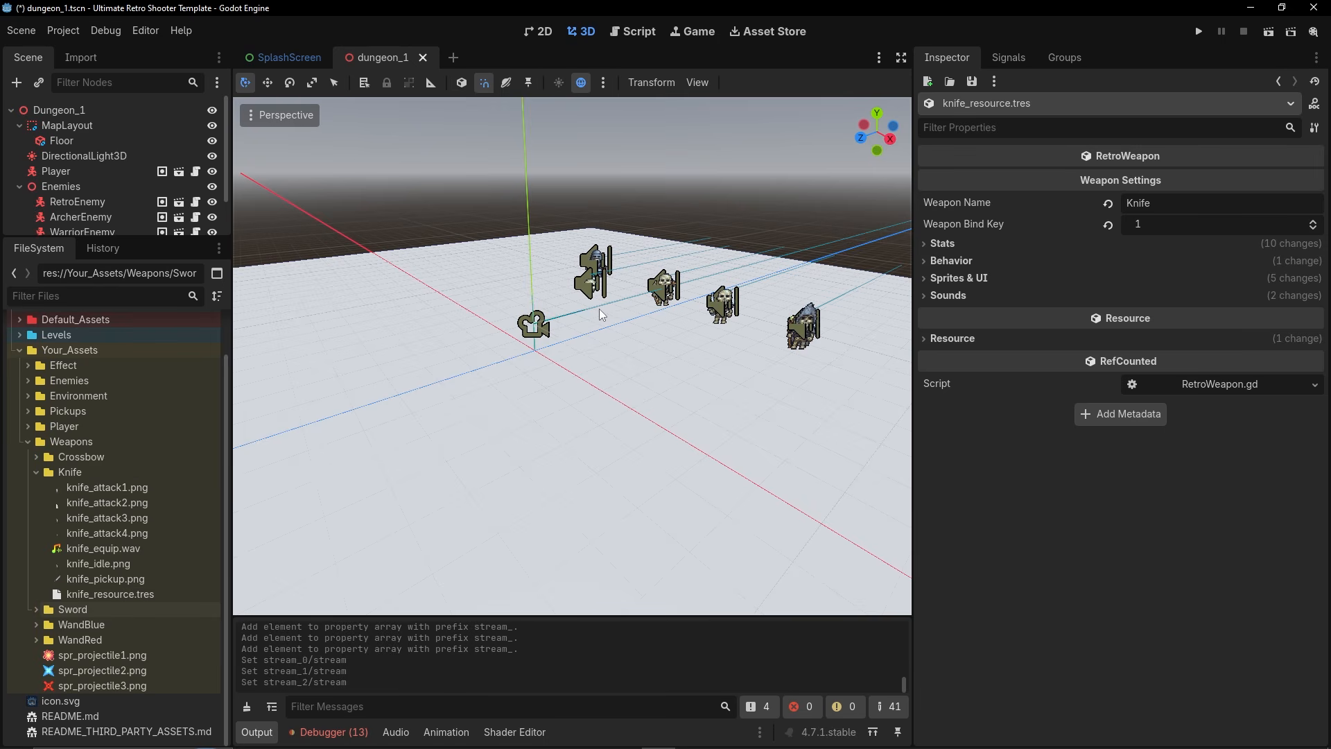
Move the Player in dungeon_1 along its blue Z axis, farther away from the enemies.
{"action": "left_click", "coordinate": [534, 324]}
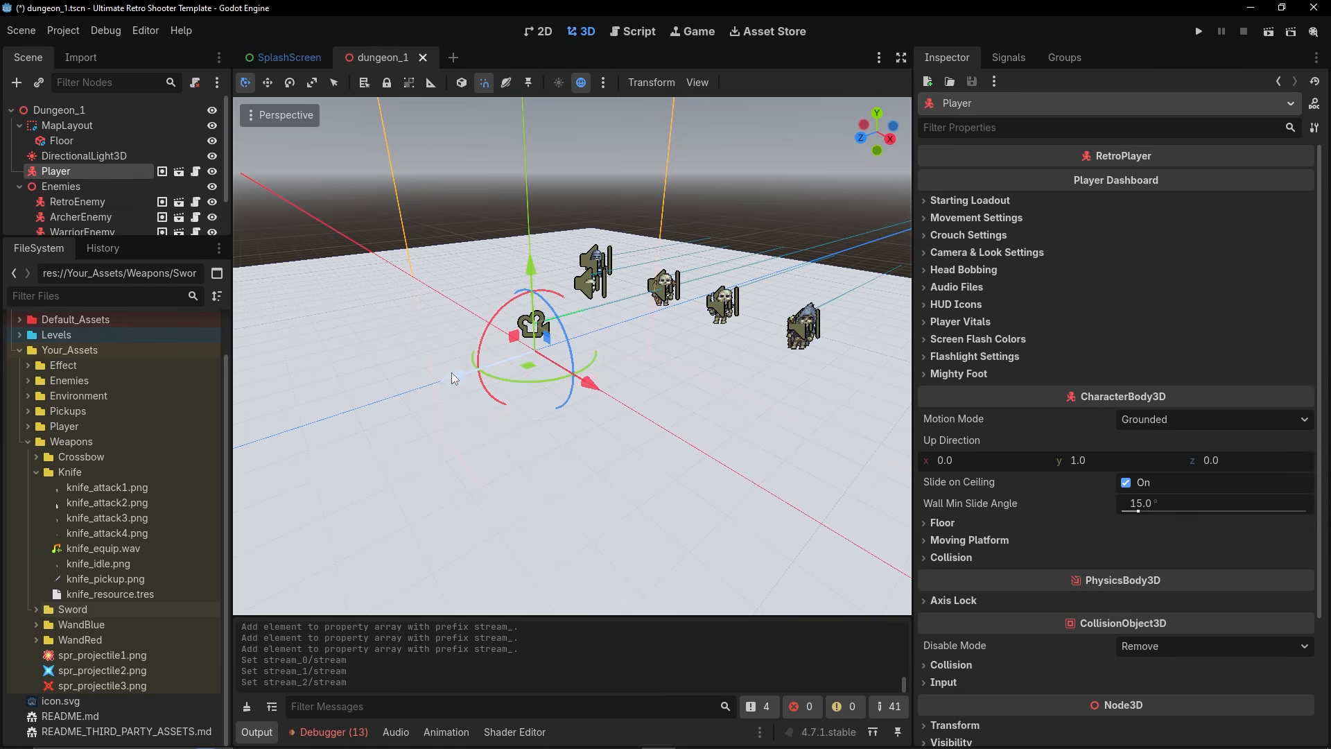
{"action": "left_click_drag", "start_coordinate": [456, 375], "coordinate": [258, 425]}
{"action": "left_click_drag", "start_coordinate": [151, 238], "coordinate": [158, 272]}
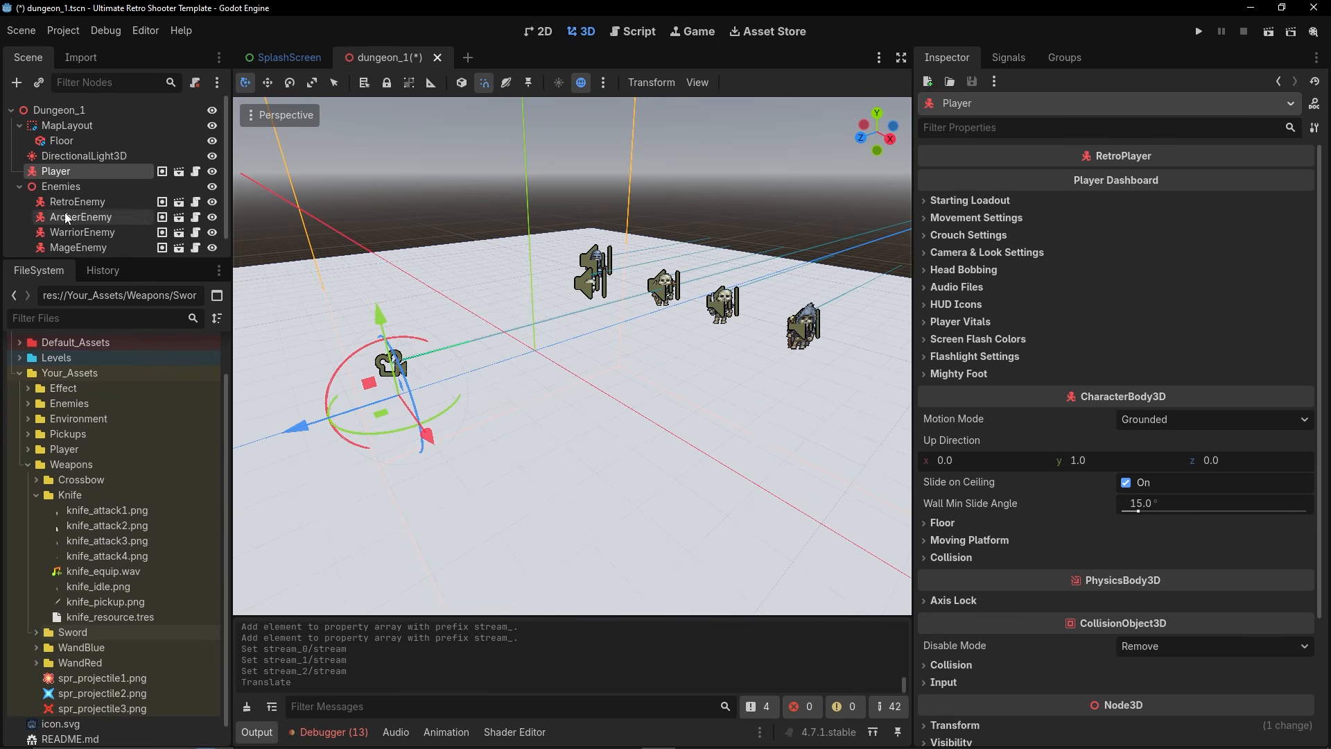
Examine the Player's Starting Loadout settings and enlarge the scene tree area to show all enemies.
{"action": "left_click", "coordinate": [969, 201]}
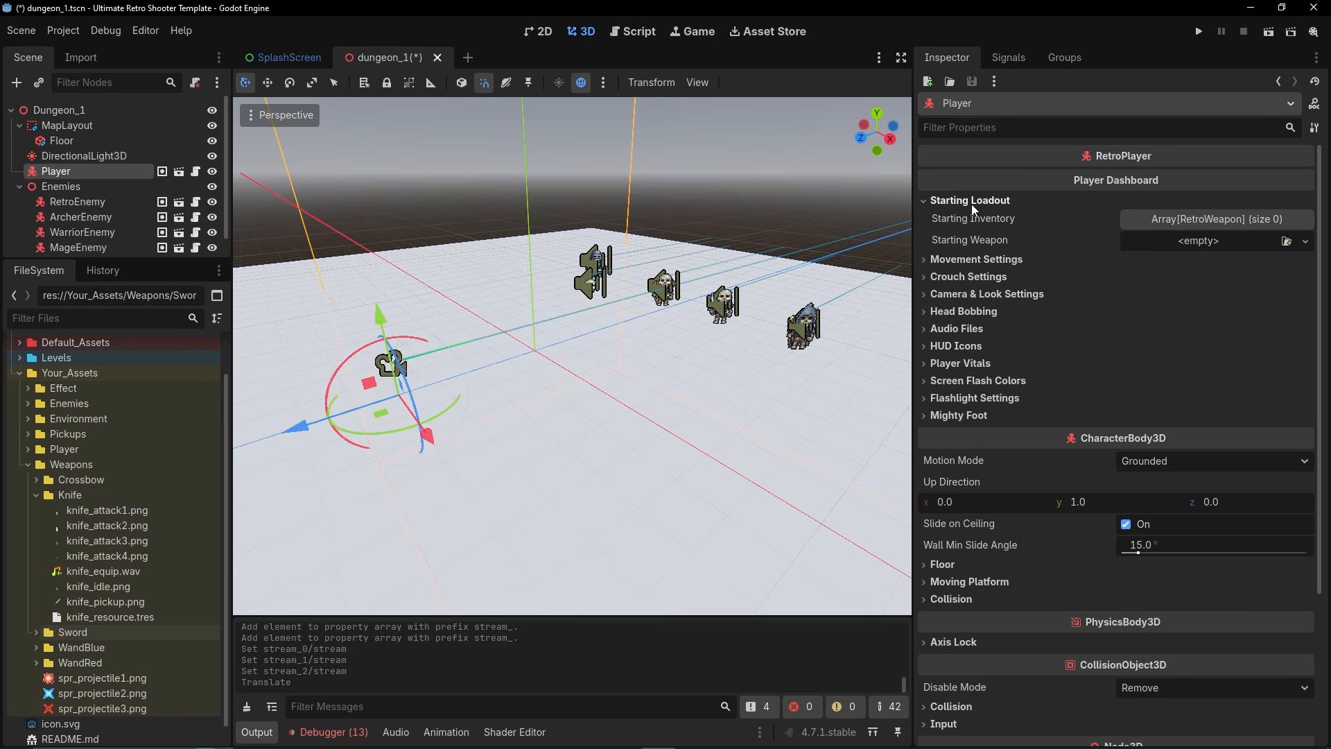
{"action": "left_click", "coordinate": [137, 621]}
{"action": "left_click_drag", "start_coordinate": [136, 617], "coordinate": [175, 617]}
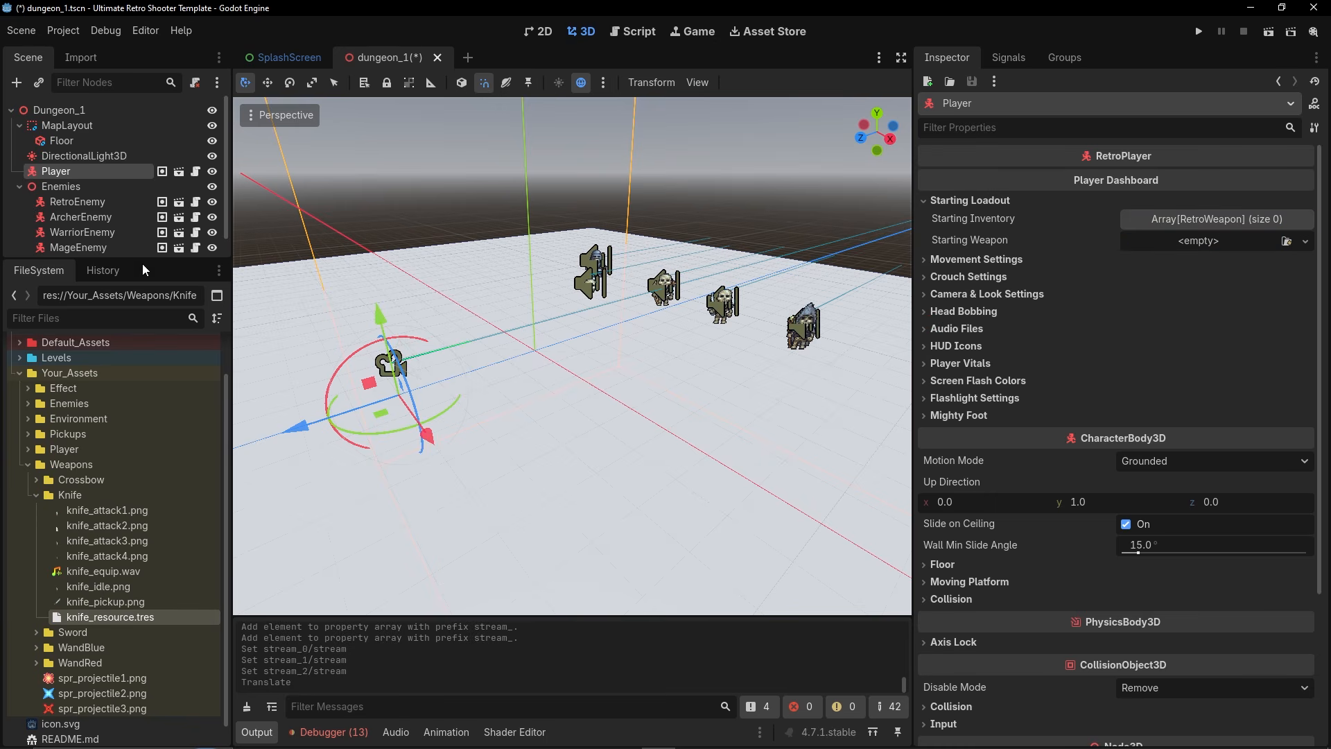
{"action": "left_click_drag", "start_coordinate": [111, 258], "coordinate": [110, 352]}
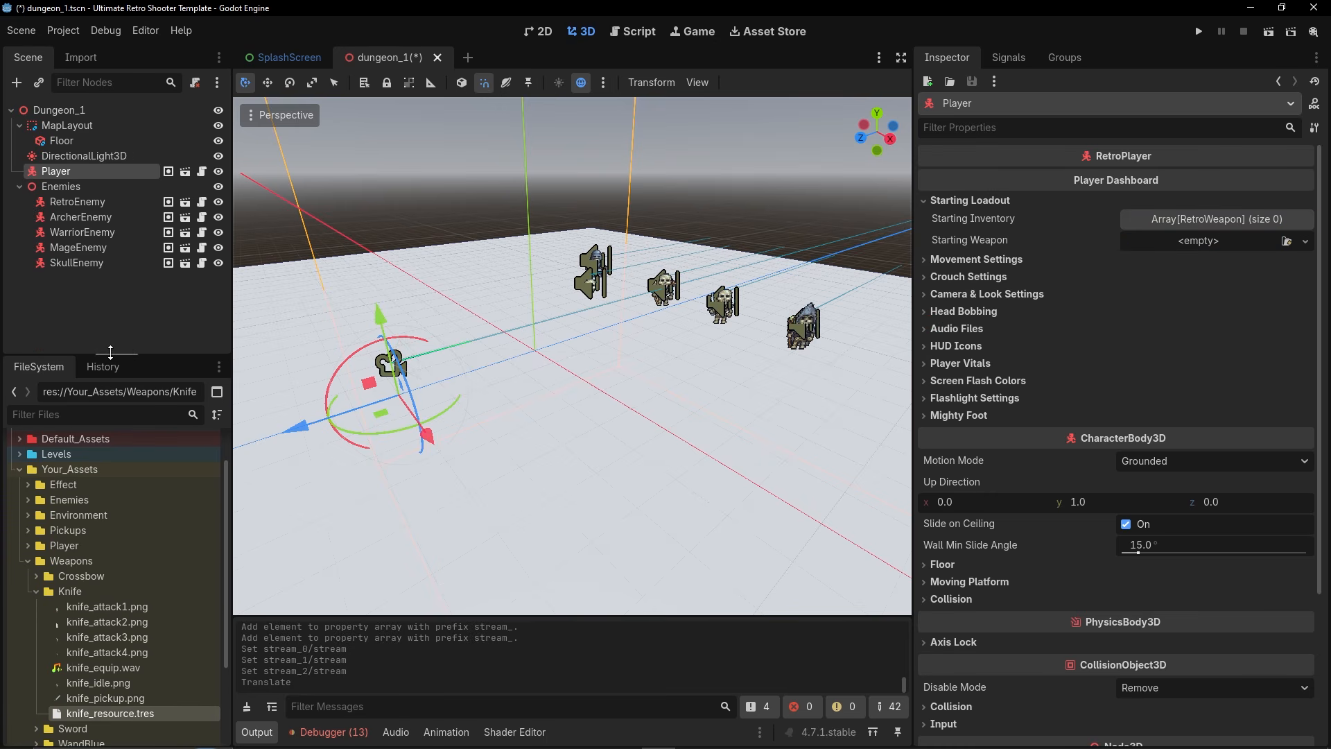
Create a new inherited scene based on RetroPickup.tscn from Core/Core_Prefabs.
{"action": "left_click", "coordinate": [66, 590]}
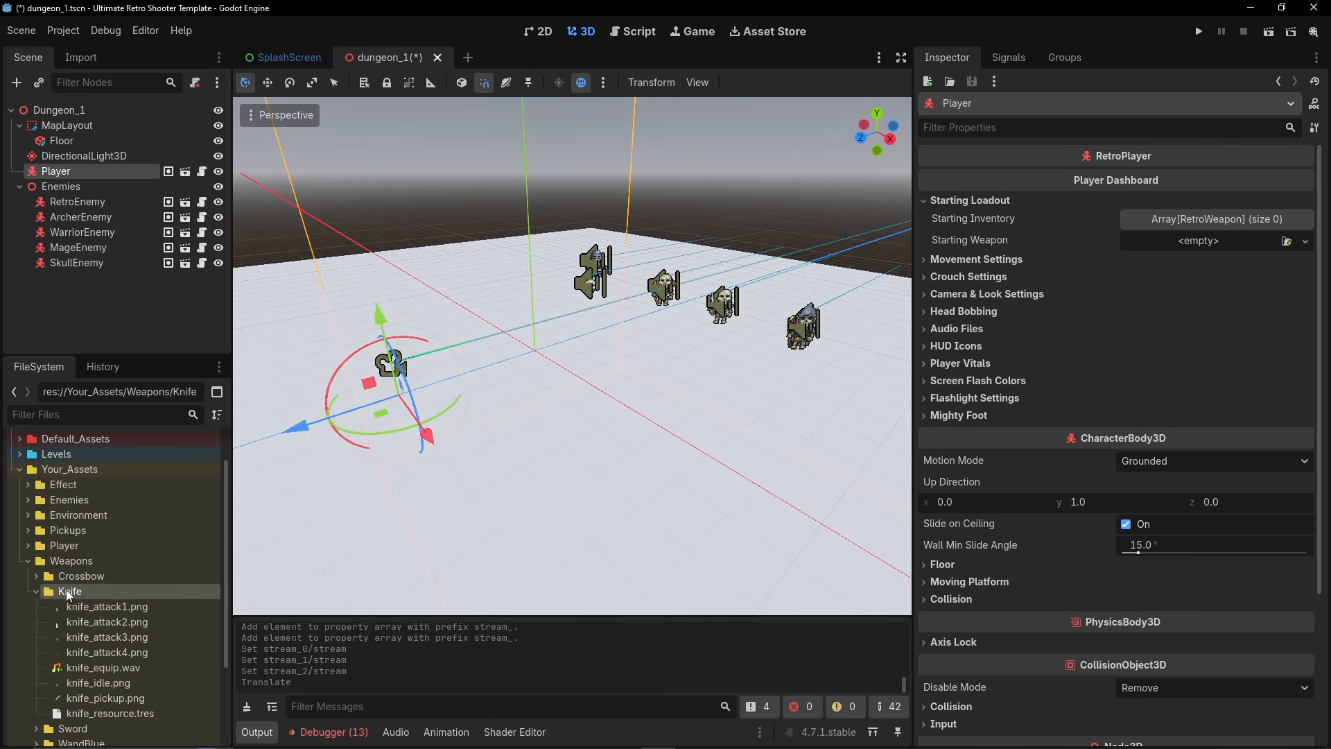
{"action": "left_click", "coordinate": [33, 26]}
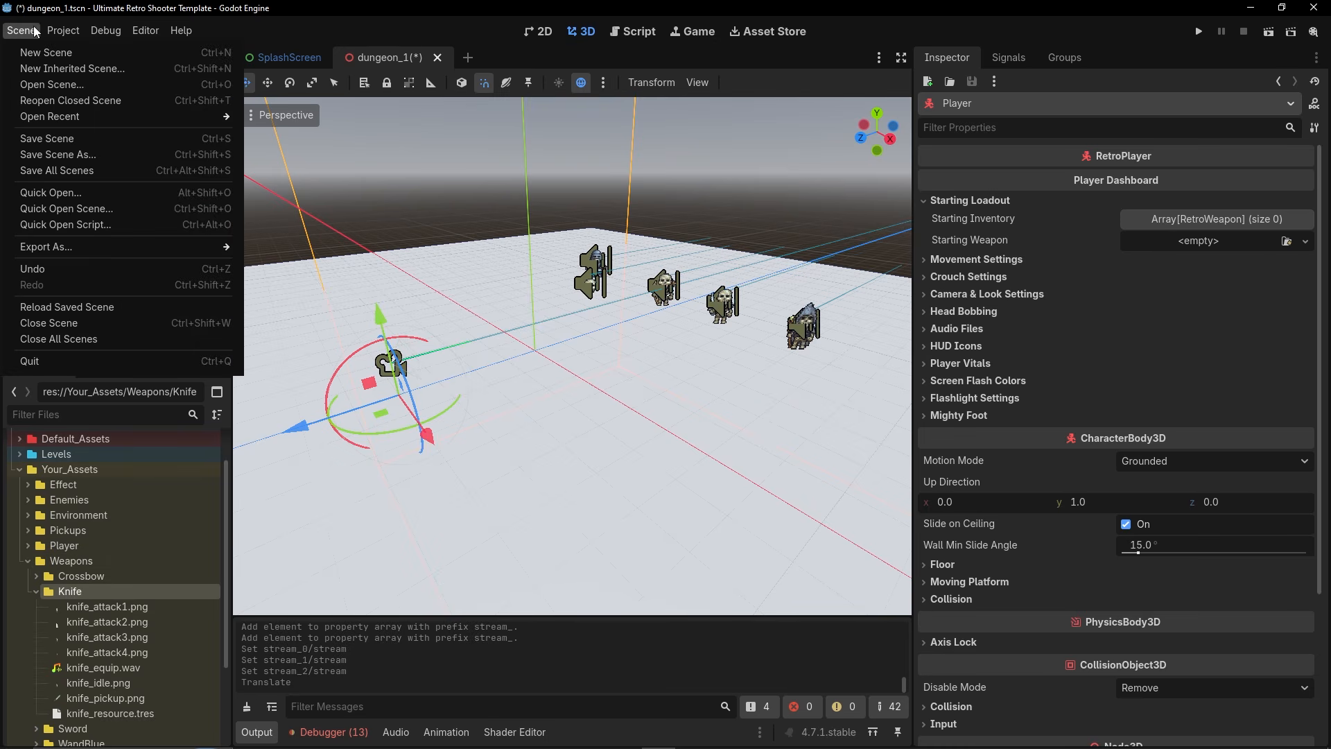
{"action": "left_click", "coordinate": [56, 77]}
{"action": "left_click", "coordinate": [351, 148]}
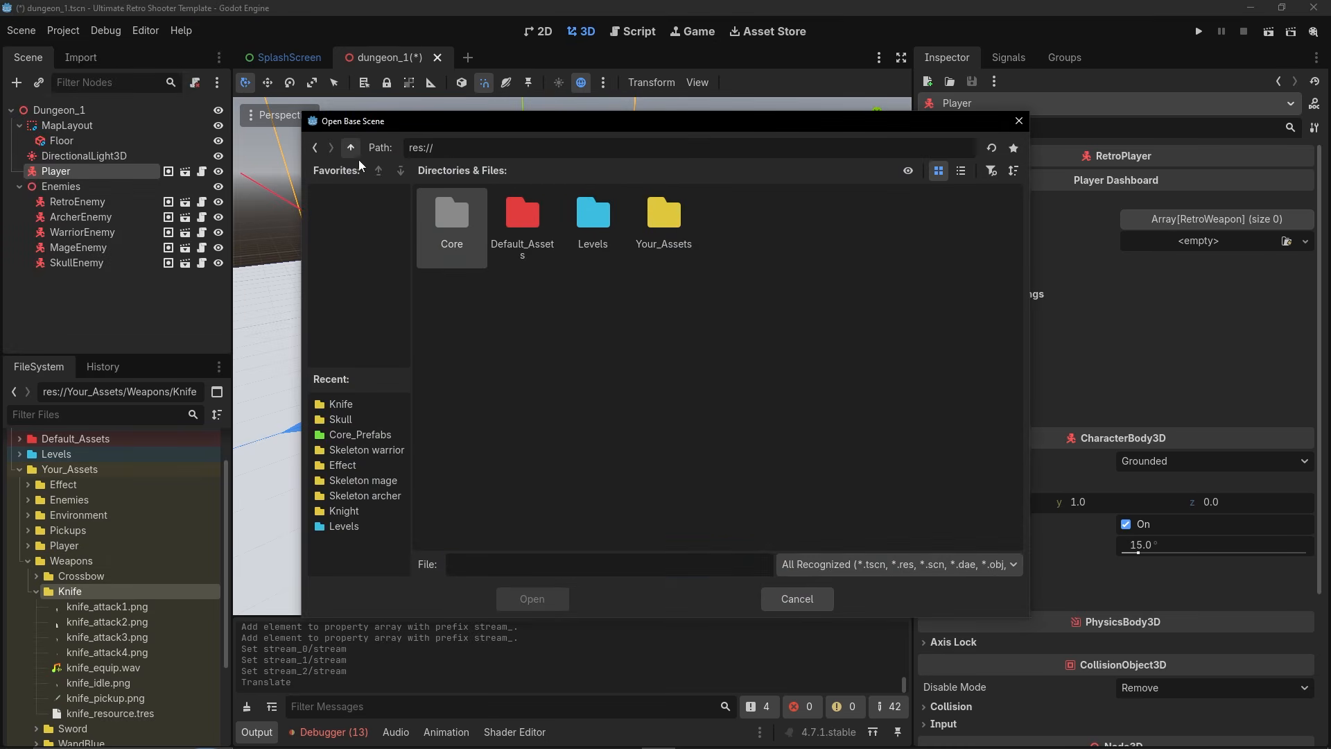
{"action": "double_click", "coordinate": [447, 215]}
{"action": "double_click", "coordinate": [451, 216]}
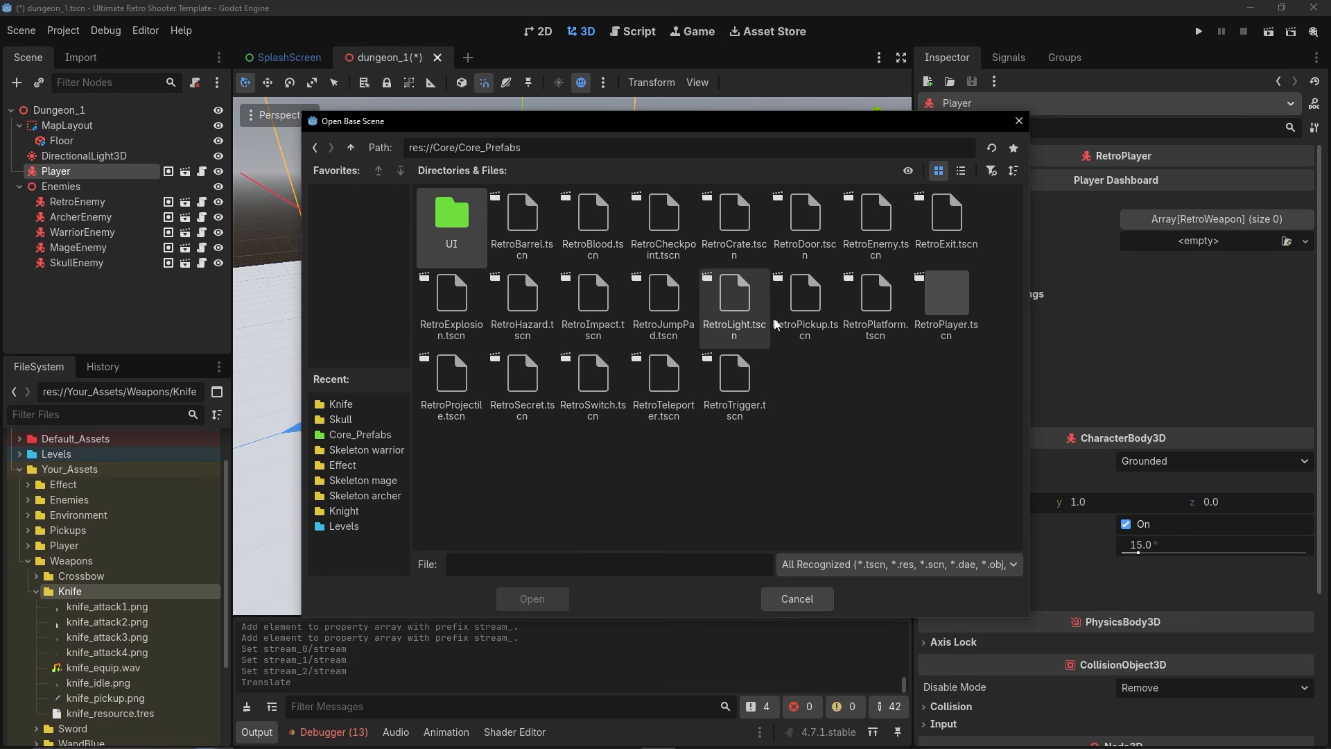
{"action": "double_click", "coordinate": [801, 325]}
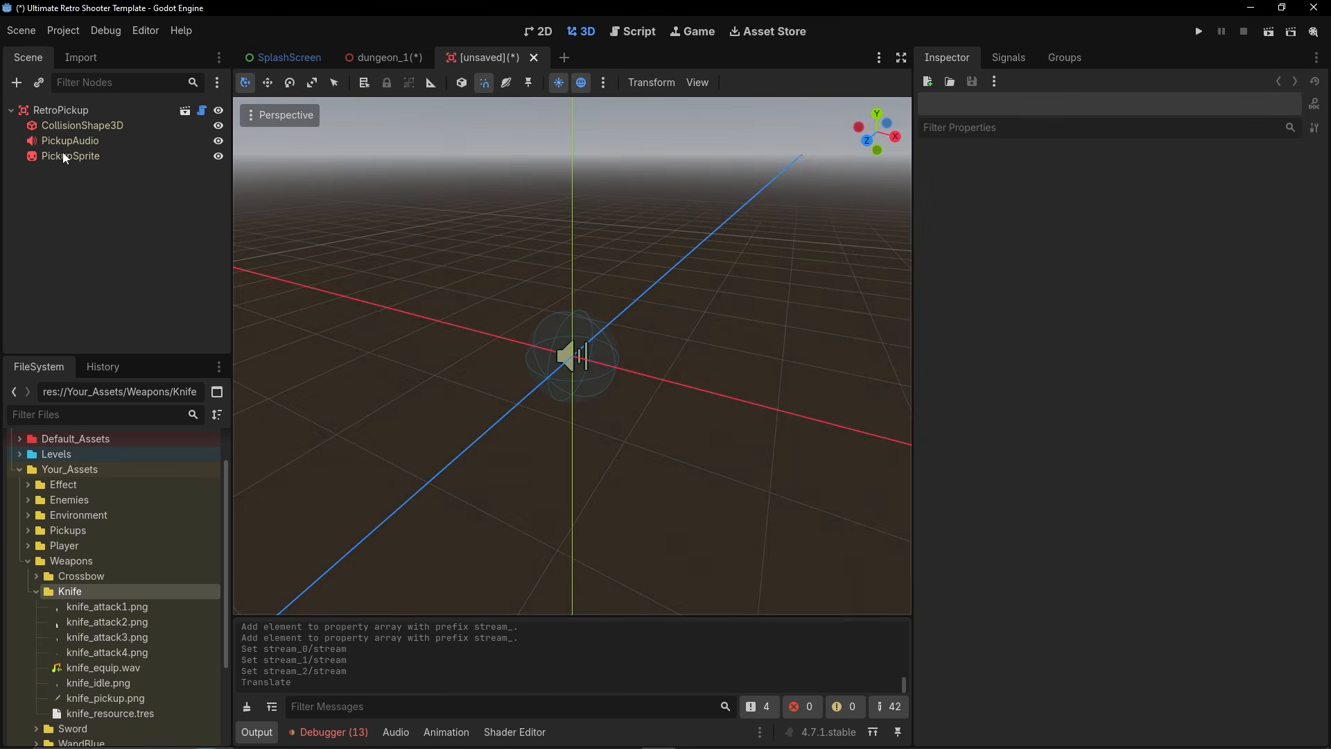
Rename the new scene's root node to KnifePickup.
{"action": "left_click", "coordinate": [68, 108]}
{"action": "left_click", "coordinate": [57, 111]}
{"action": "left_click_drag", "start_coordinate": [37, 114], "coordinate": [23, 120]}
{"action": "type", "text": "Knife"}
{"action": "key", "text": "Return"}
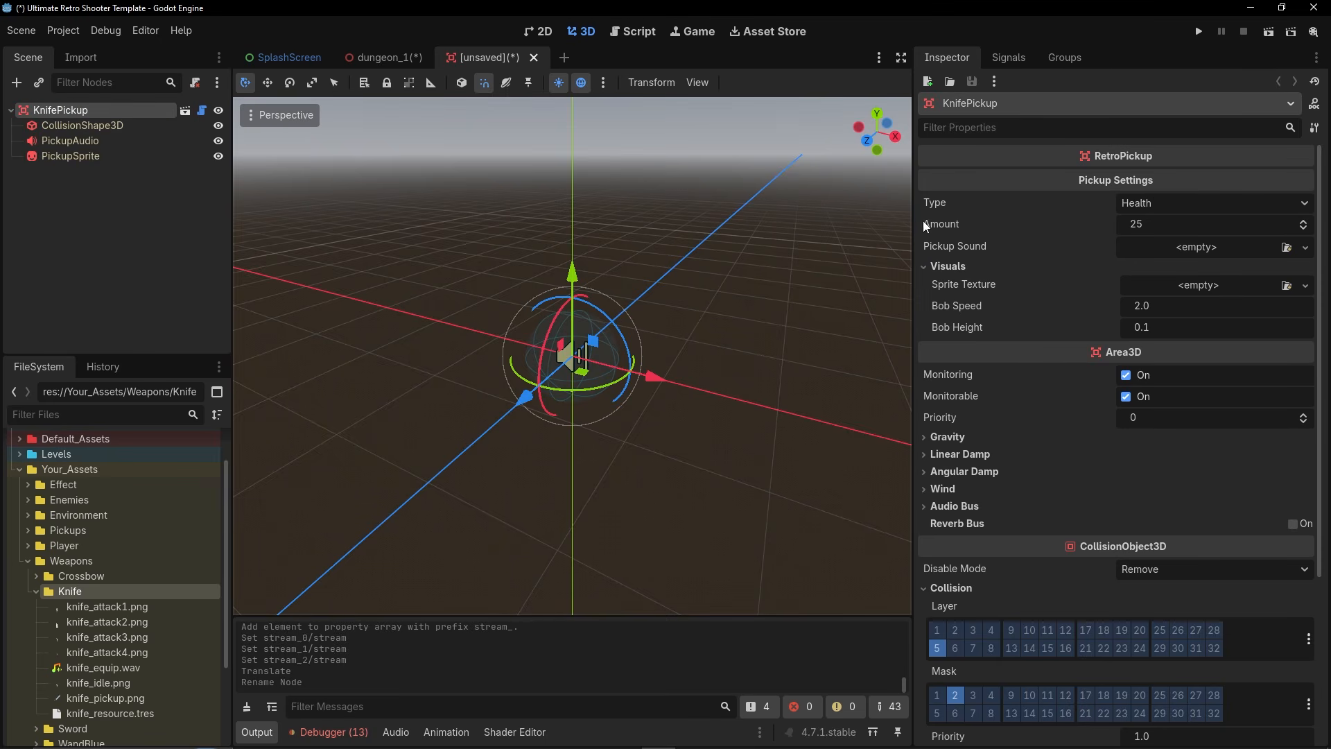
Set KnifePickup's Type to Weapon and assign knife_resource.tres as its Weapon Resource.
{"action": "left_click", "coordinate": [1155, 205]}
{"action": "left_click", "coordinate": [1167, 291]}
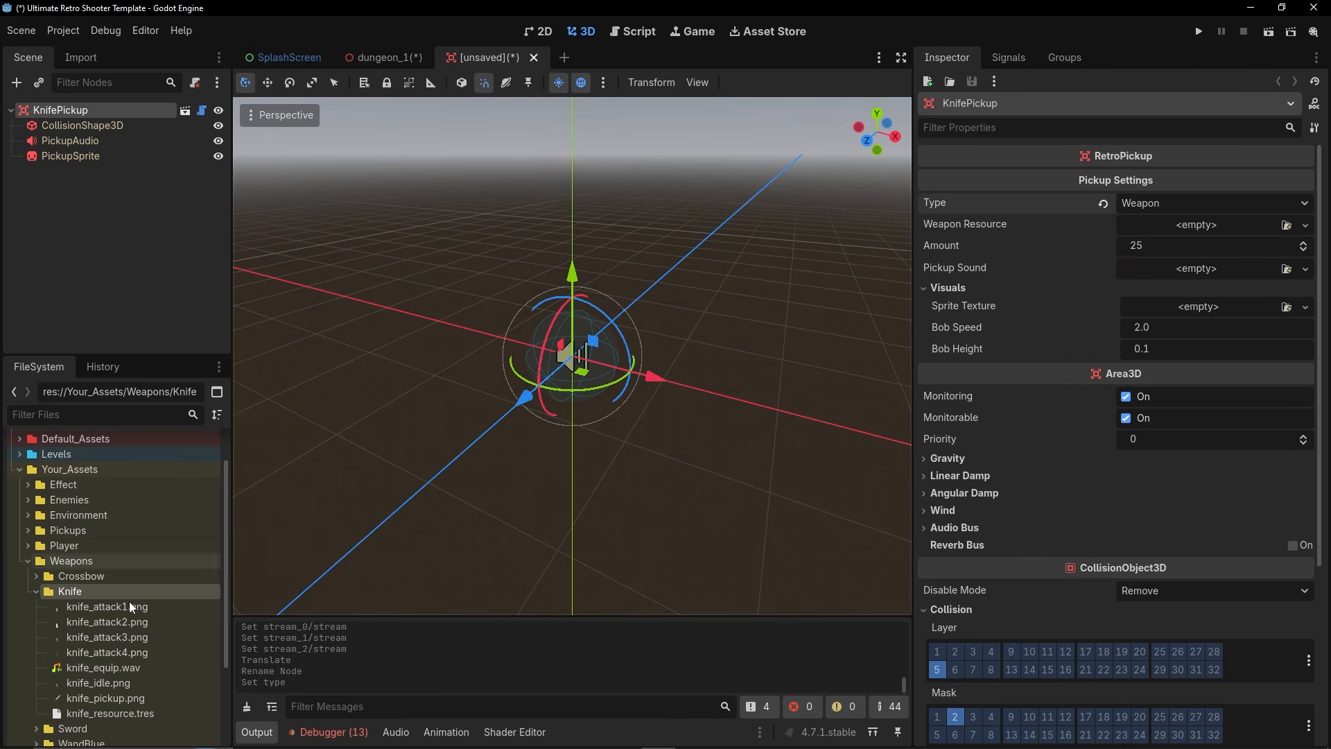
{"action": "left_click_drag", "start_coordinate": [110, 713], "coordinate": [1185, 227]}
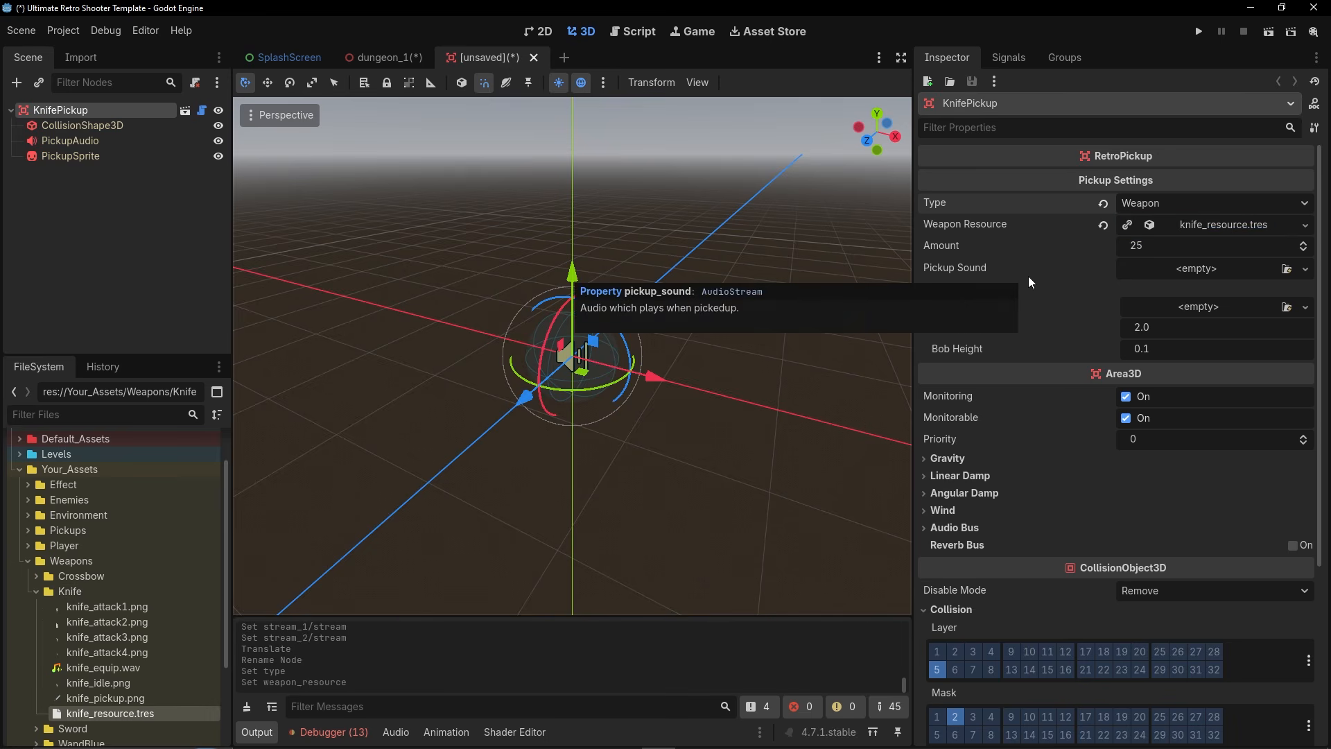
Set KnifePickup's Amount to 1 and assign sfx_ammo1.ogg from the Pickups folder as its Pickup Sound.
{"action": "left_click", "coordinate": [1128, 248]}
{"action": "type", "text": "1"}
{"action": "key", "text": "Return"}
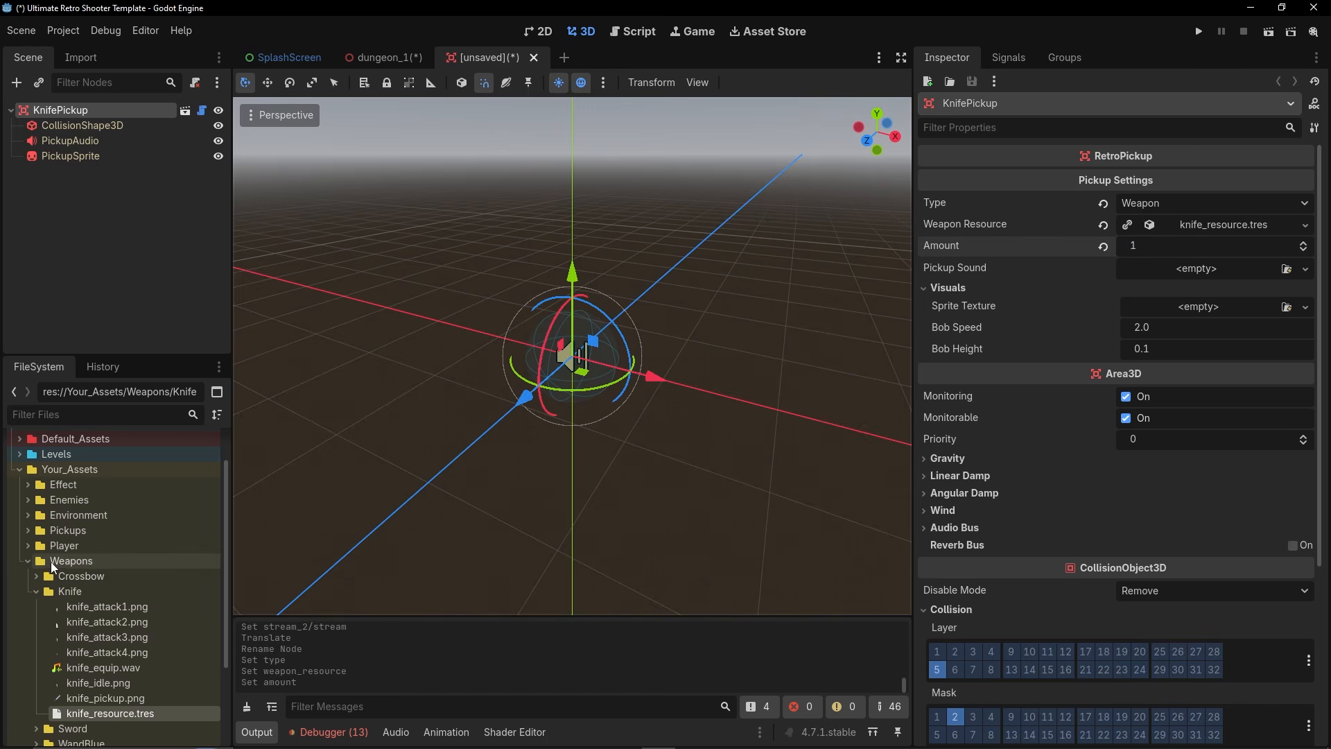
{"action": "left_click", "coordinate": [30, 528]}
{"action": "left_click_drag", "start_coordinate": [128, 622], "coordinate": [1210, 274]}
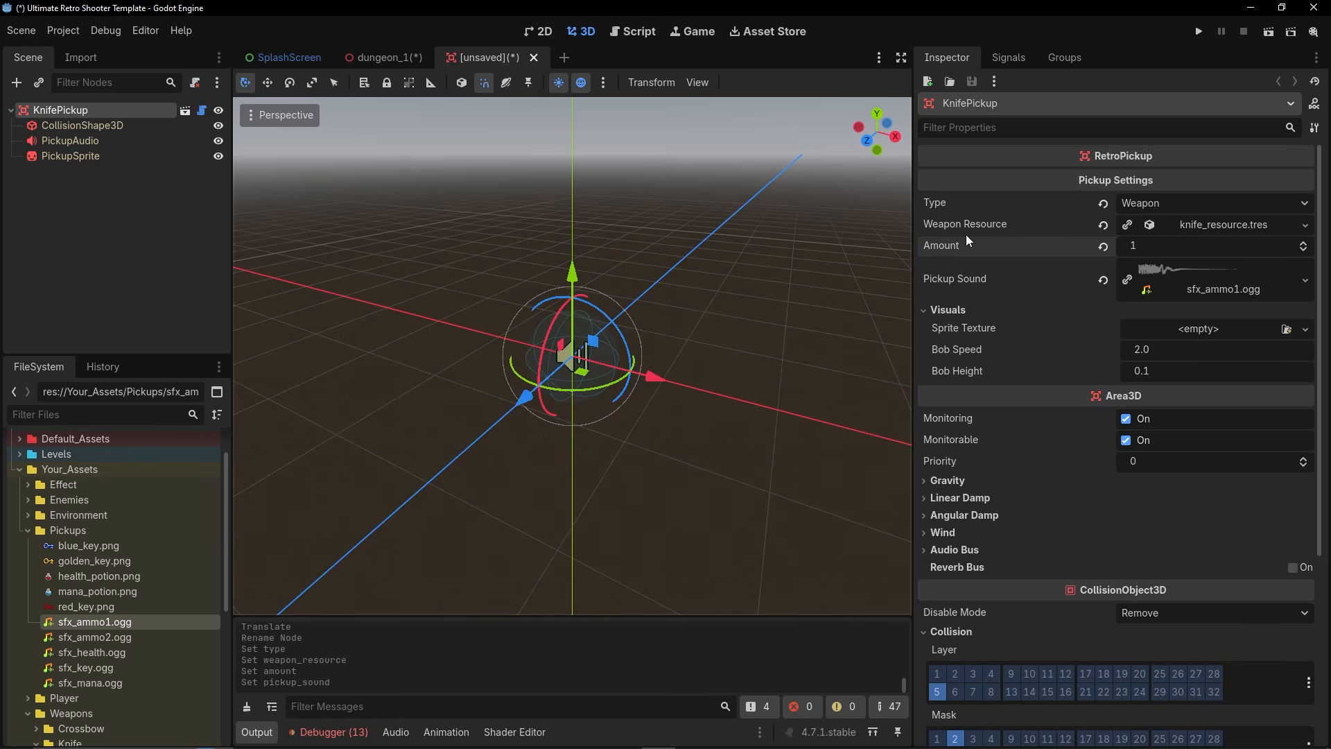
Review the Sprites & UI settings, including the Pickup Sprite, of the knife resource attached to KnifePickup.
{"action": "left_click", "coordinate": [1205, 227]}
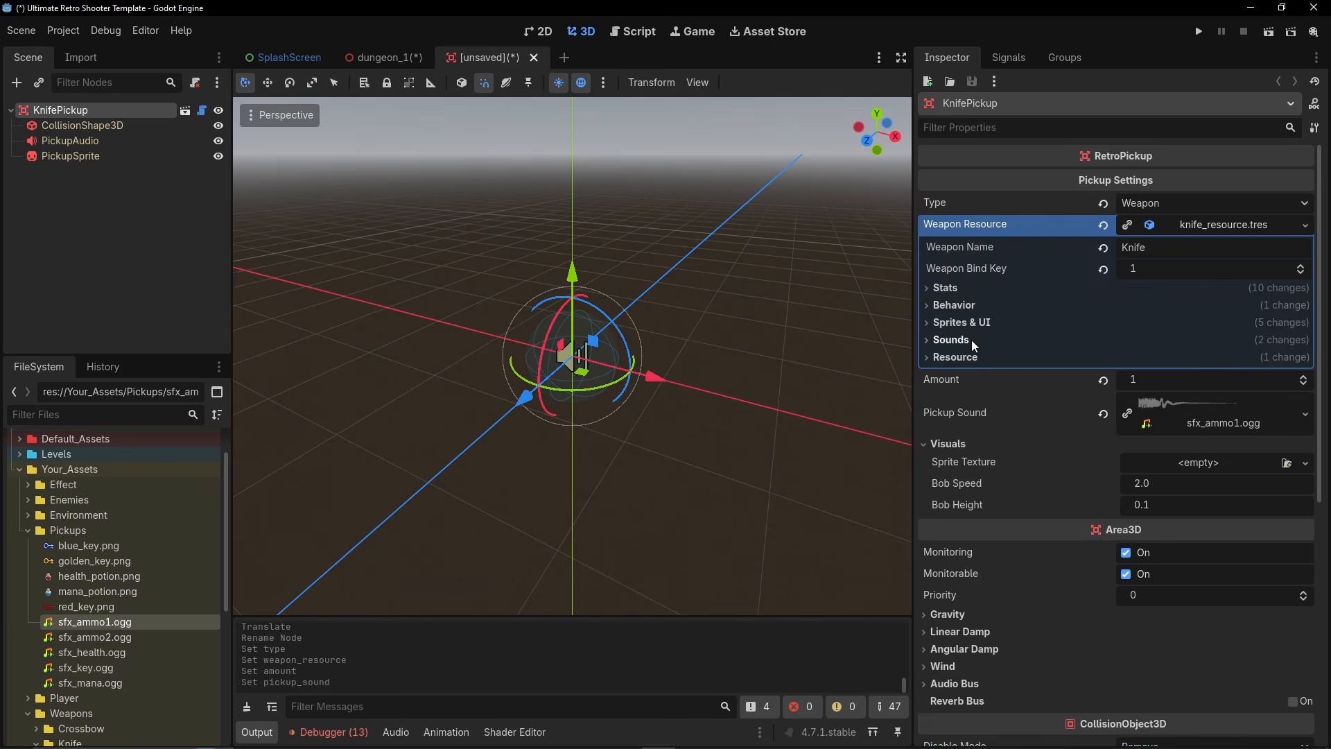
{"action": "left_click", "coordinate": [964, 322]}
{"action": "scroll", "coordinate": [1026, 478], "scroll_direction": "down", "scroll_amount": 2}
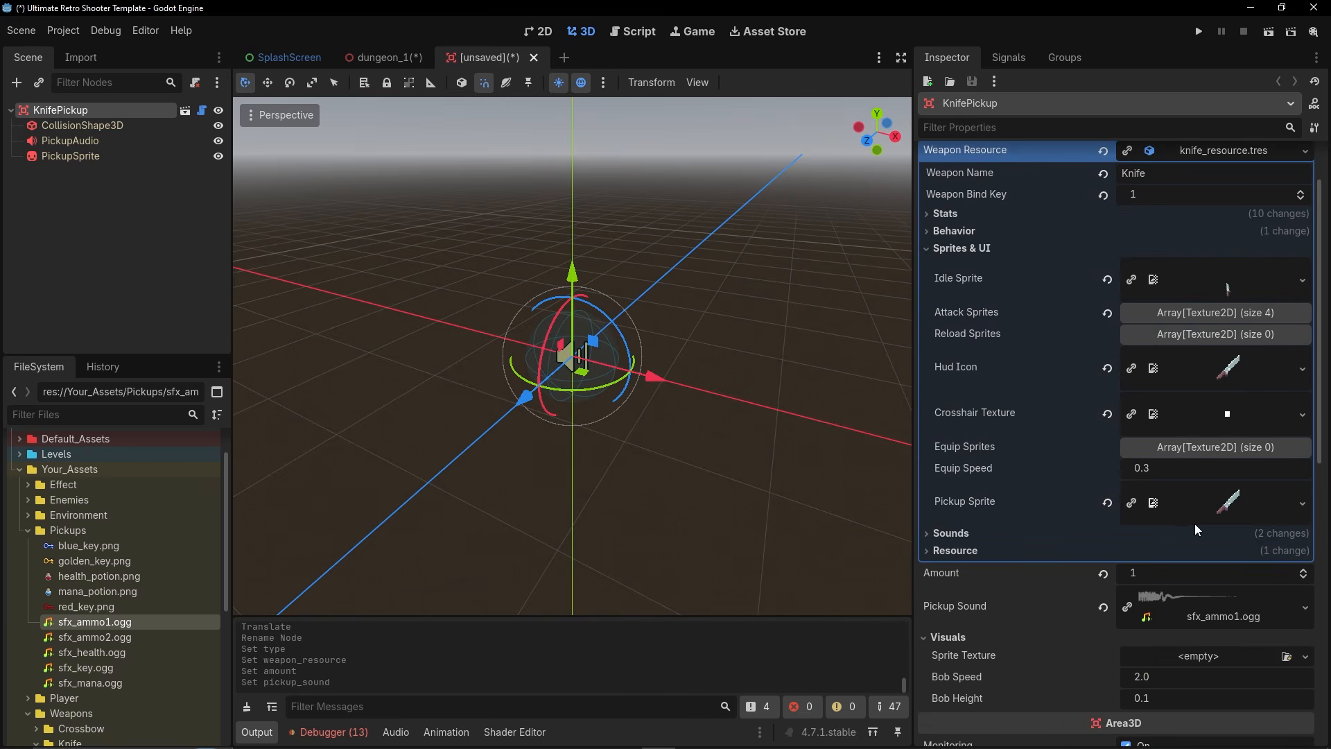
{"action": "scroll", "coordinate": [1213, 513], "scroll_direction": "up", "scroll_amount": 2}
{"action": "left_click", "coordinate": [957, 322]}
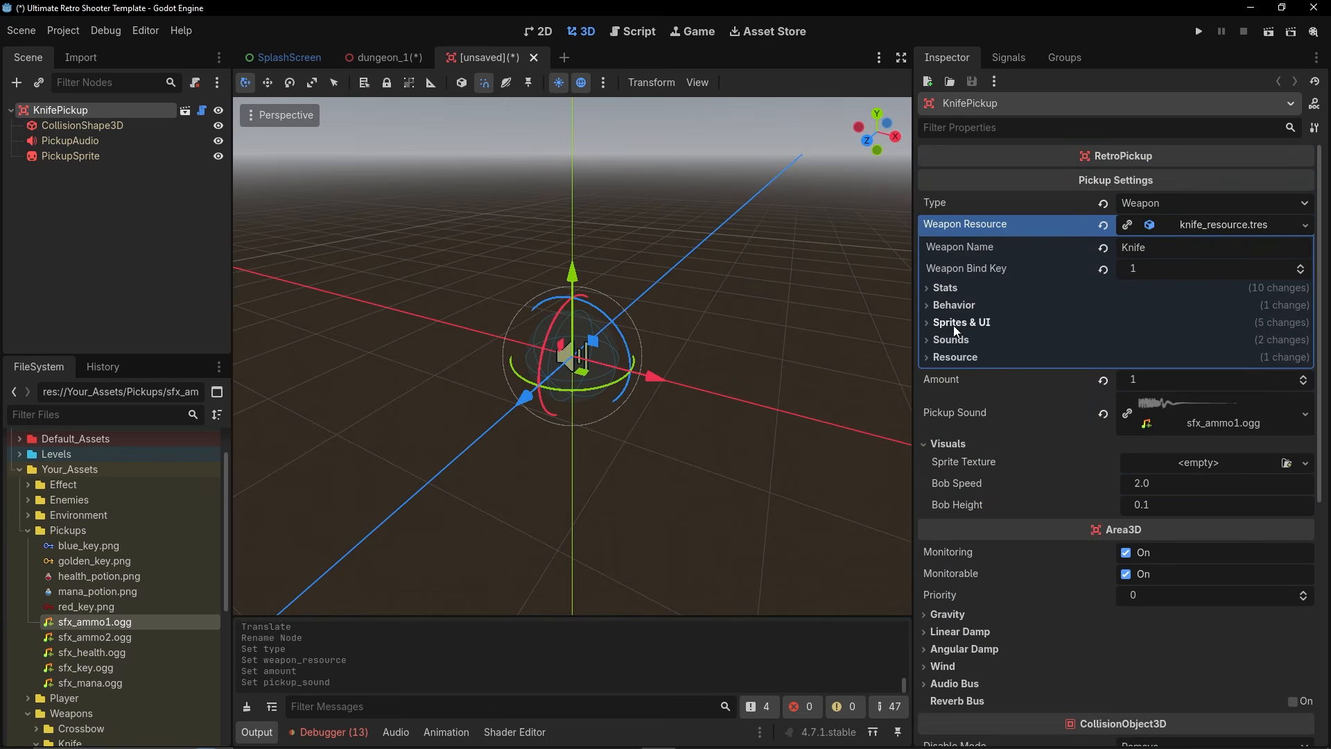
Assign knife_pickup.png from the Weapons/Knife folder as the PickupSprite node's Texture.
{"action": "left_click", "coordinate": [1220, 227]}
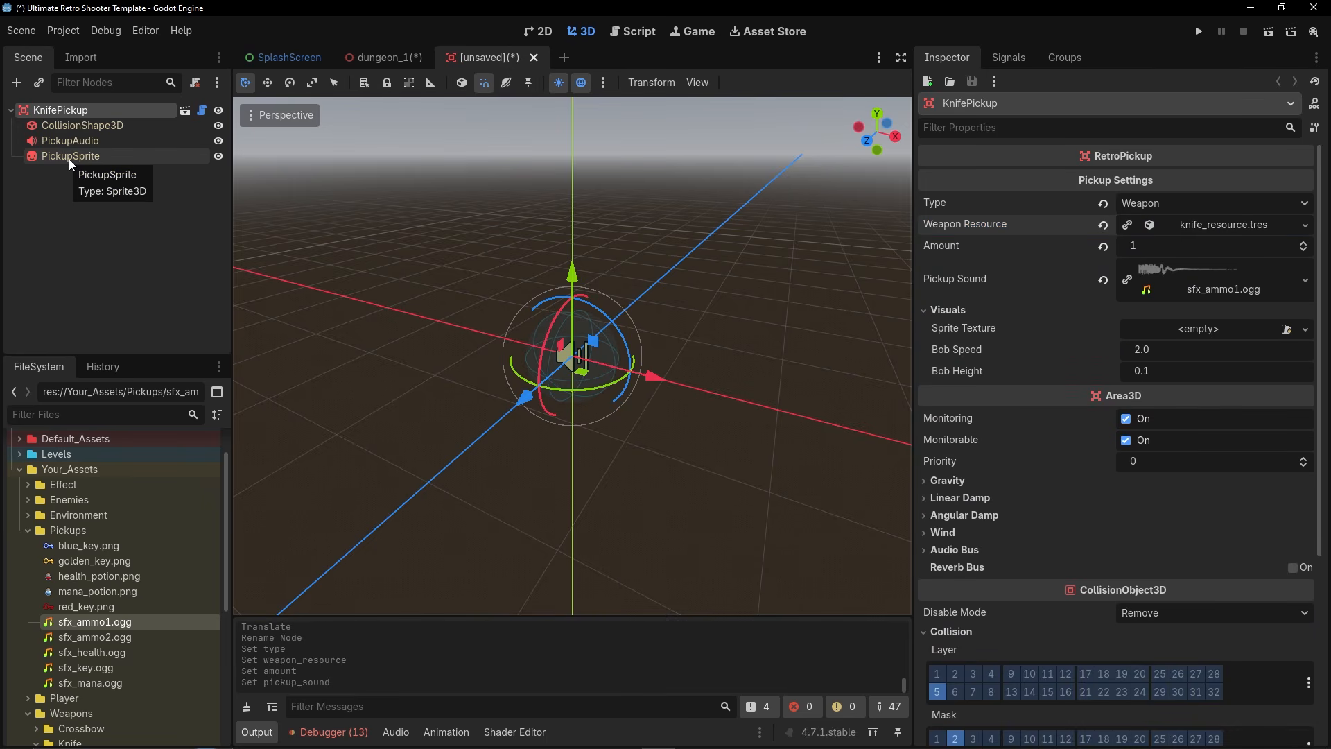
{"action": "scroll", "coordinate": [561, 358], "scroll_direction": "up", "scroll_amount": 5}
{"action": "mouse_move", "coordinate": [561, 358]}
{"action": "middle_mouse_down"}
{"action": "mouse_move", "coordinate": [467, 363]}
{"action": "mouse_move", "coordinate": [543, 374]}
{"action": "middle_mouse_up"}
{"action": "scroll", "coordinate": [468, 366], "scroll_direction": "down", "scroll_amount": 12}
{"action": "scroll", "coordinate": [553, 374], "scroll_direction": "up", "scroll_amount": 8}
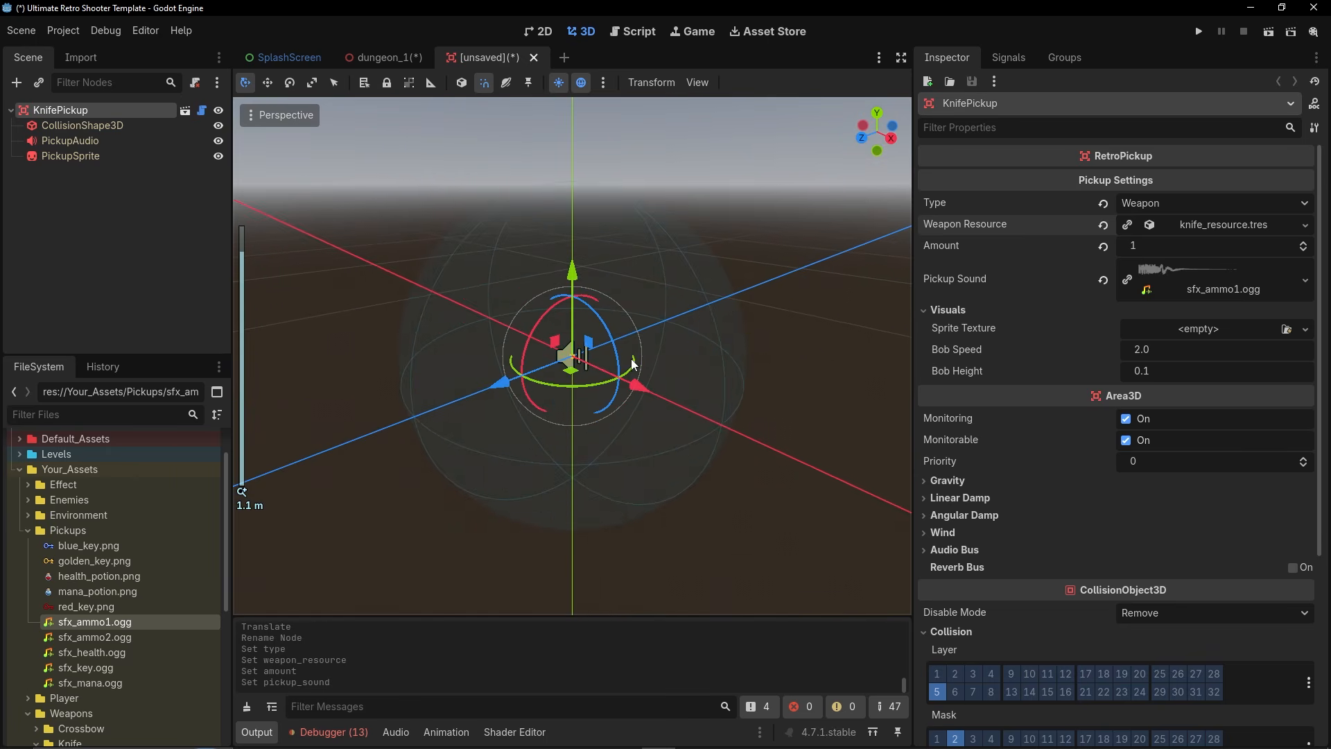
{"action": "left_click", "coordinate": [84, 158]}
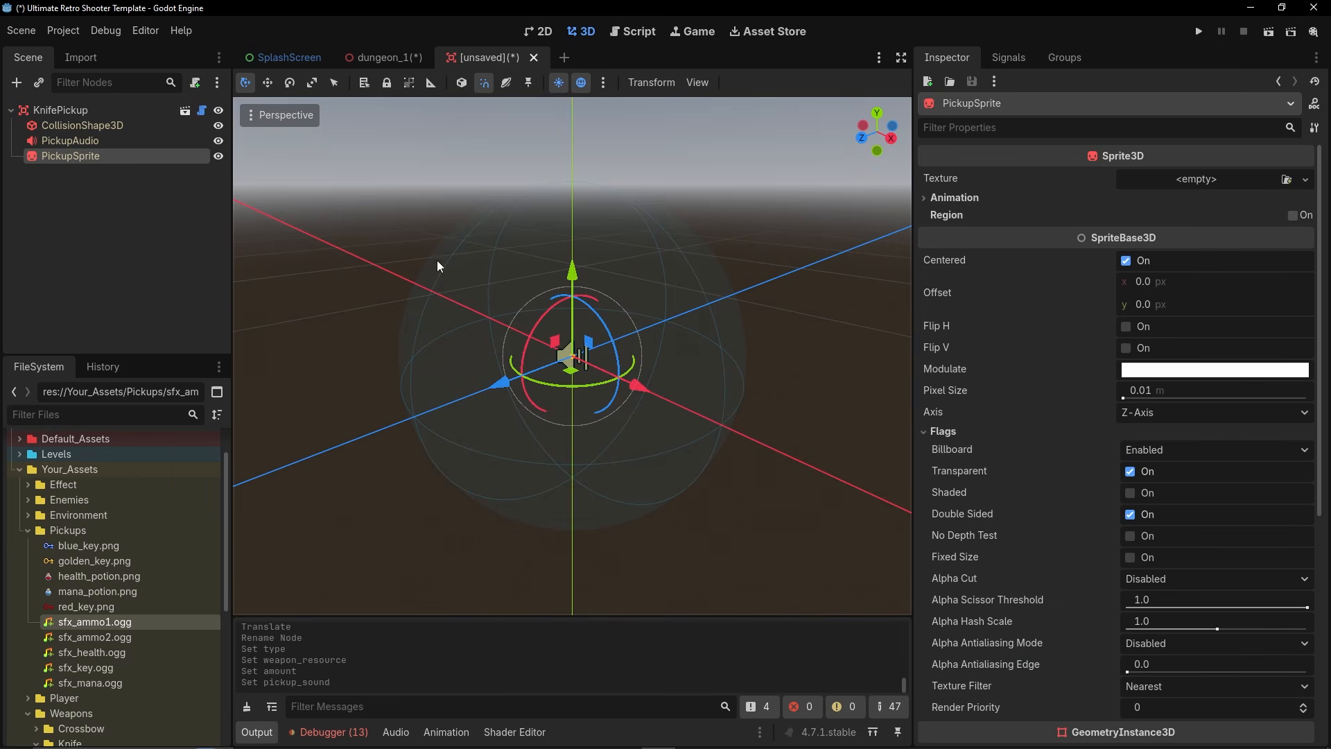
{"action": "left_click", "coordinate": [25, 531]}
{"action": "left_click_drag", "start_coordinate": [112, 698], "coordinate": [1169, 183]}
{"action": "left_click", "coordinate": [751, 513]}
{"action": "scroll", "coordinate": [526, 433], "scroll_direction": "down", "scroll_amount": 2}
{"action": "middle_click_drag", "start_coordinate": [527, 432], "coordinate": [648, 421]}
{"action": "scroll", "coordinate": [704, 418], "scroll_direction": "up", "scroll_amount": 2}
{"action": "scroll", "coordinate": [647, 425], "scroll_direction": "down", "scroll_amount": 3}
Save the KnifePickup scene as knife_pickup.tscn in the Your_Assets/Weapons/Knife folder.
{"action": "left_click", "coordinate": [60, 110]}
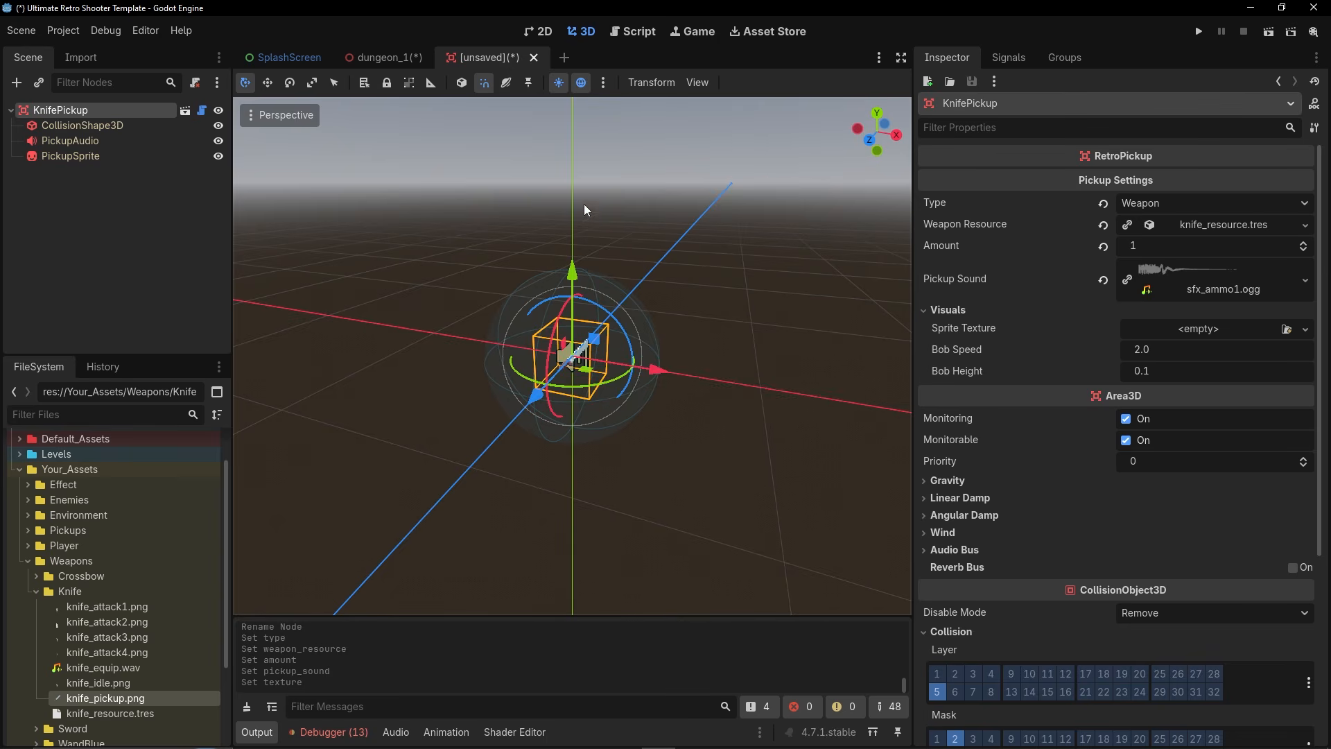
{"action": "key", "text": "ctrl+s"}
{"action": "left_click", "coordinate": [352, 147]}
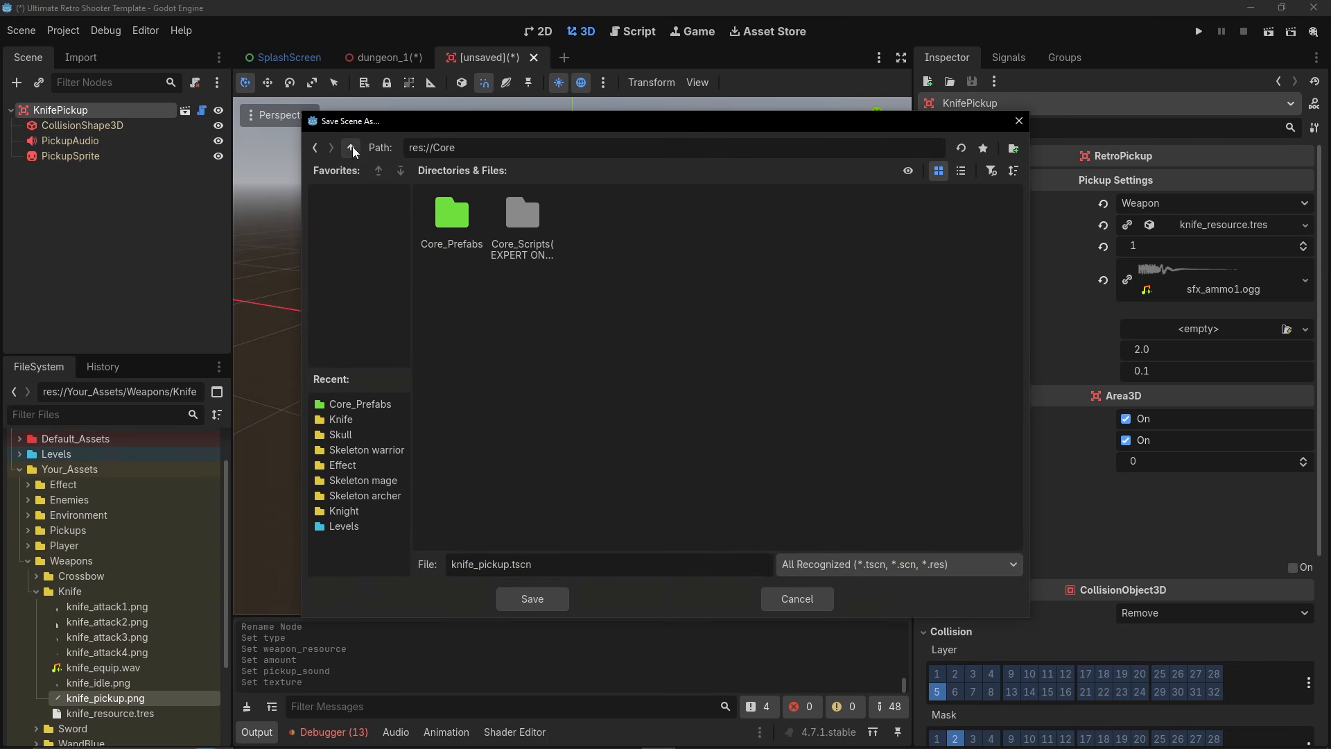
{"action": "left_click", "coordinate": [352, 147]}
{"action": "double_click", "coordinate": [663, 215]}
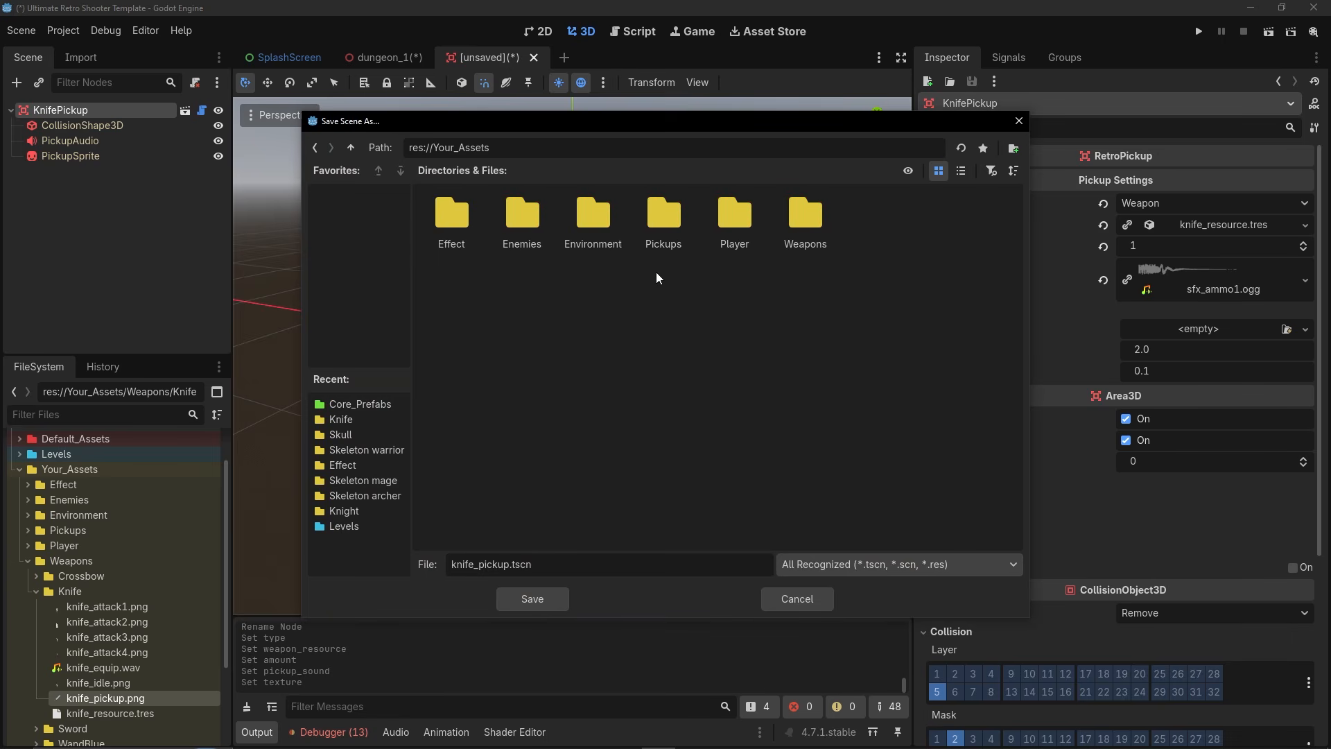
{"action": "double_click", "coordinate": [522, 215]}
{"action": "left_click", "coordinate": [352, 147]}
{"action": "double_click", "coordinate": [793, 234]}
{"action": "double_click", "coordinate": [520, 227]}
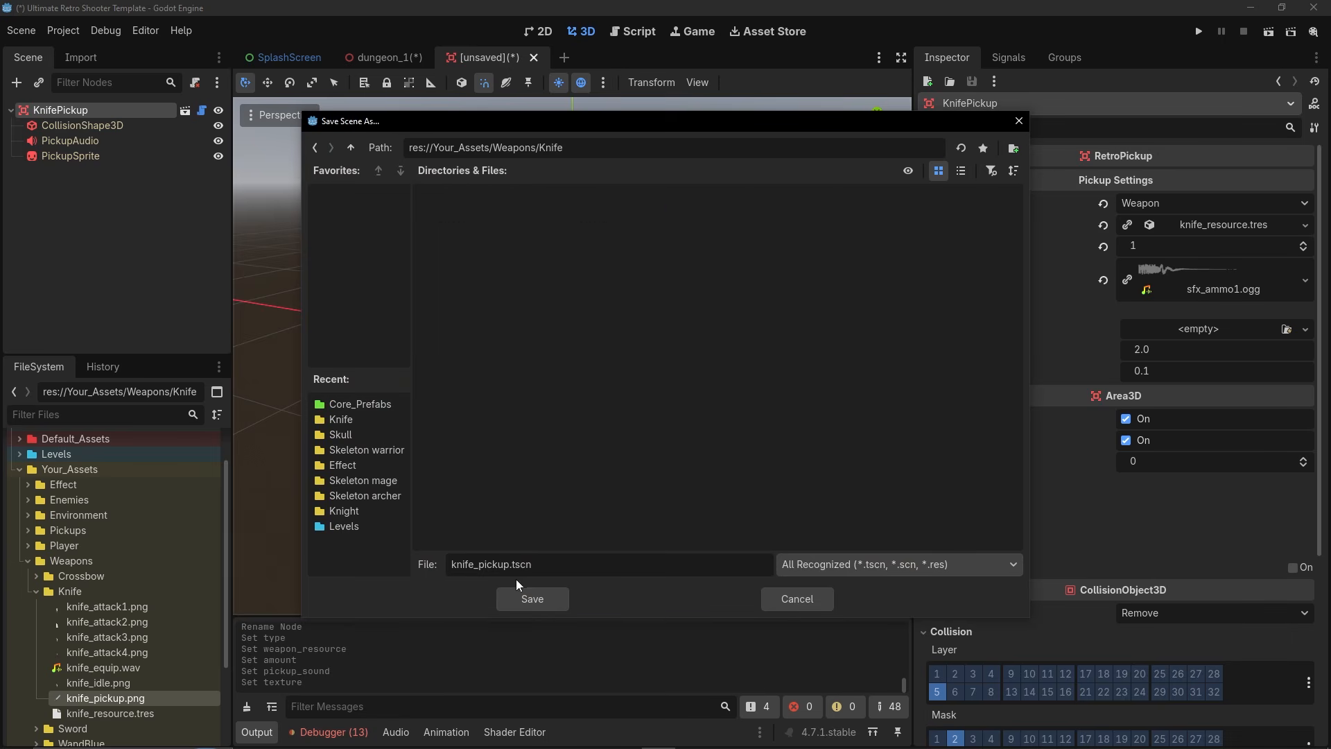
{"action": "left_click", "coordinate": [531, 599]}
Add knife_pickup.tscn to the dungeon_1 scene and place it slightly above the floor between the player and the enemies.
{"action": "left_click", "coordinate": [379, 57]}
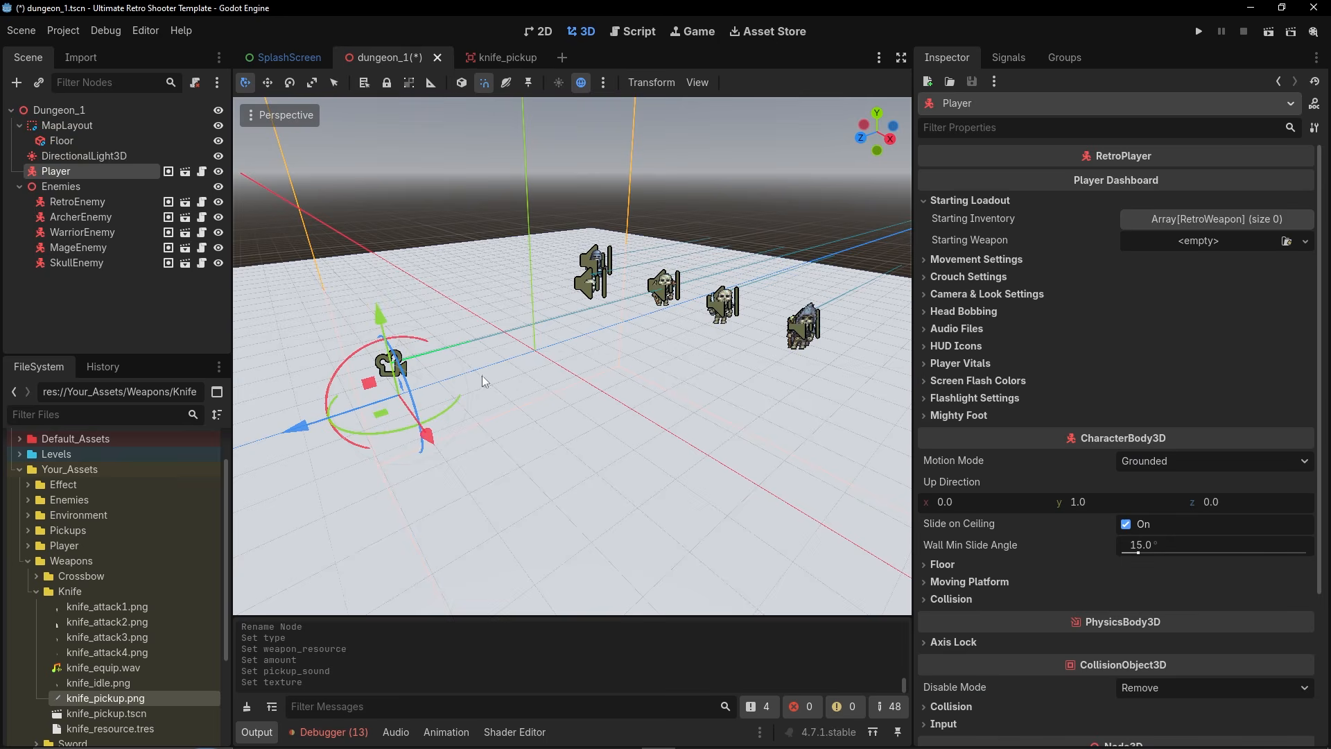
{"action": "left_click", "coordinate": [19, 187]}
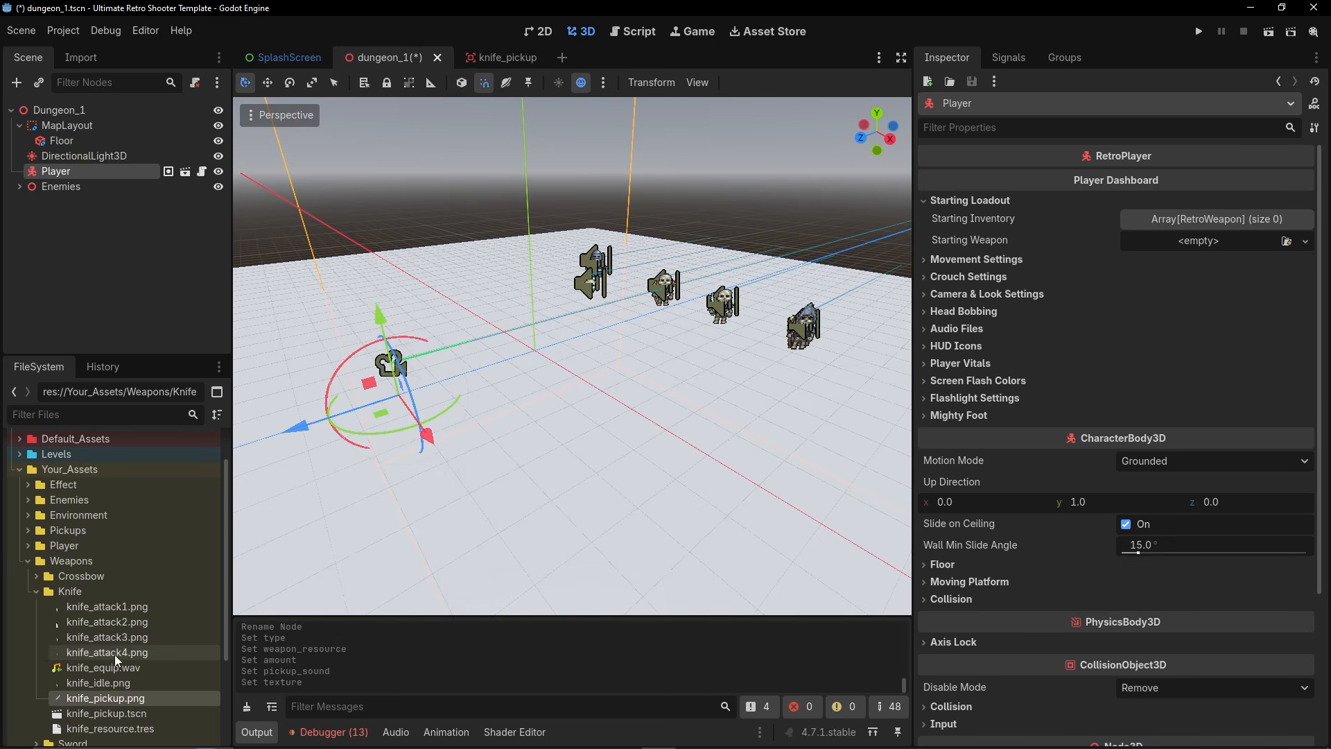
{"action": "scroll", "coordinate": [139, 648], "scroll_direction": "down", "scroll_amount": 4}
{"action": "left_click_drag", "start_coordinate": [111, 600], "coordinate": [504, 359]}
{"action": "left_click_drag", "start_coordinate": [497, 279], "coordinate": [497, 251]}
{"action": "left_click_drag", "start_coordinate": [551, 370], "coordinate": [563, 376]}
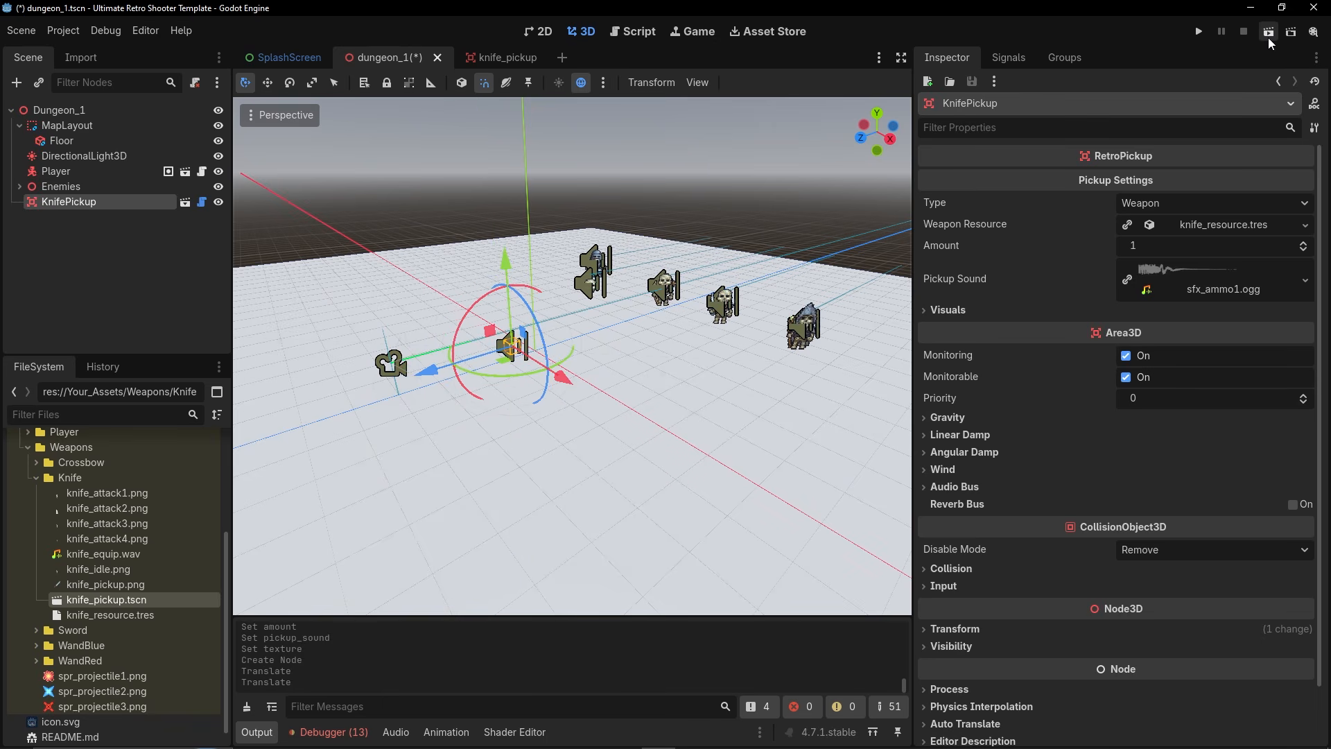
Run the dungeon_1 scene to test picking up and holding the knife, and quit the game.
{"action": "left_click", "coordinate": [1268, 33]}
{"action": "key", "text": "w"}
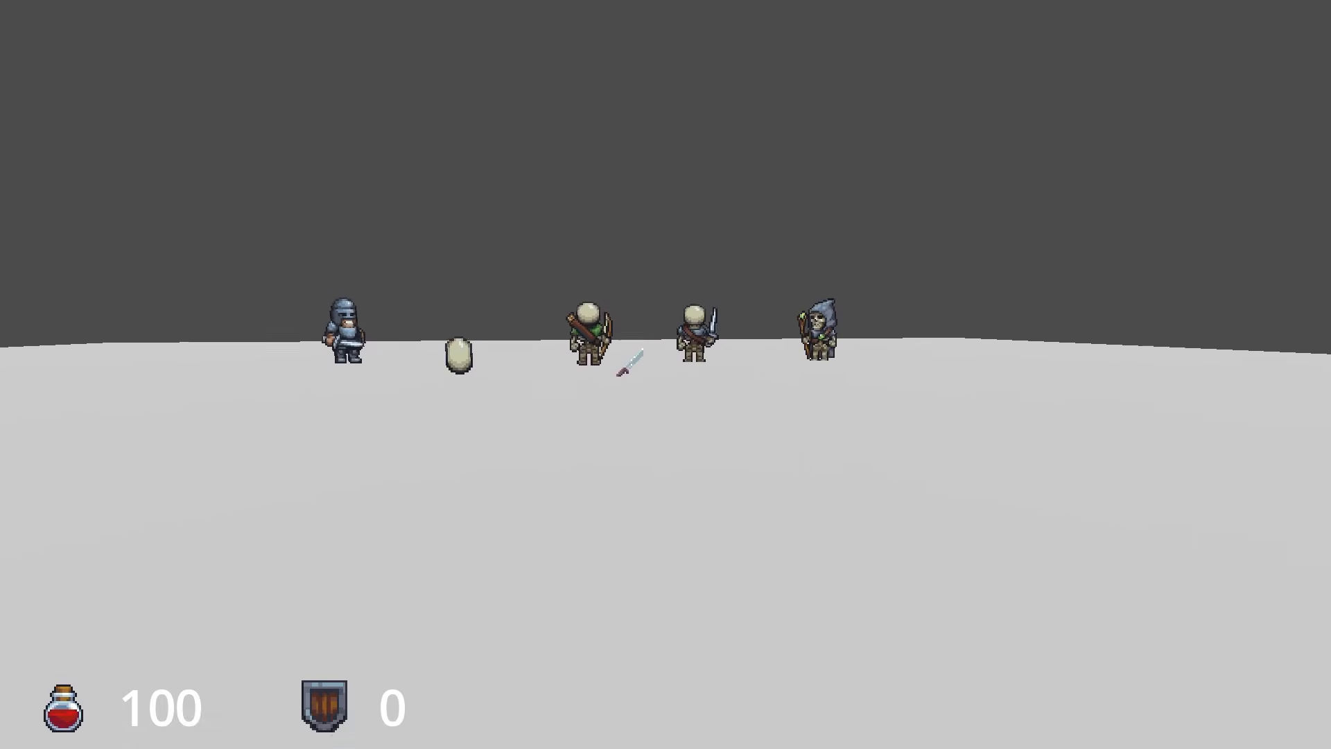
{"action": "key", "text": "s"}
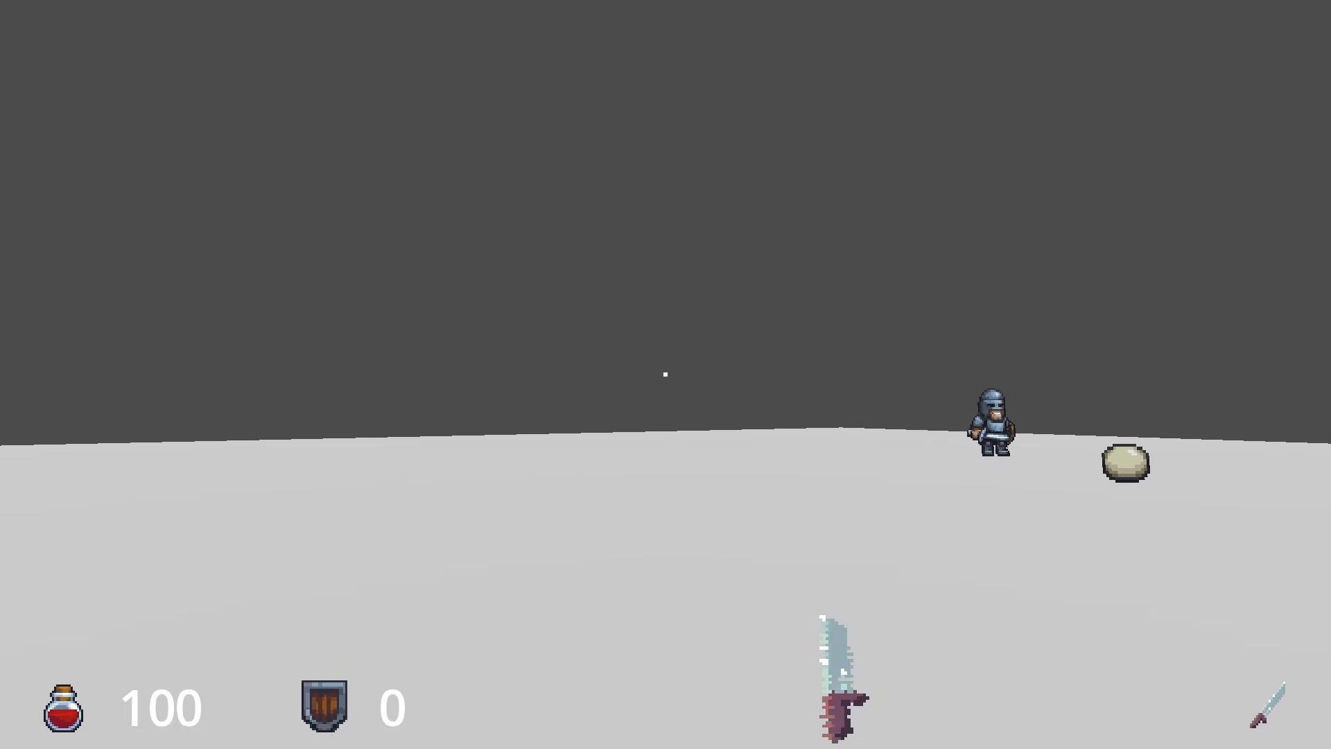
{"action": "key", "text": "Escape"}
{"action": "left_click", "coordinate": [651, 510]}
{"action": "left_click", "coordinate": [662, 585]}
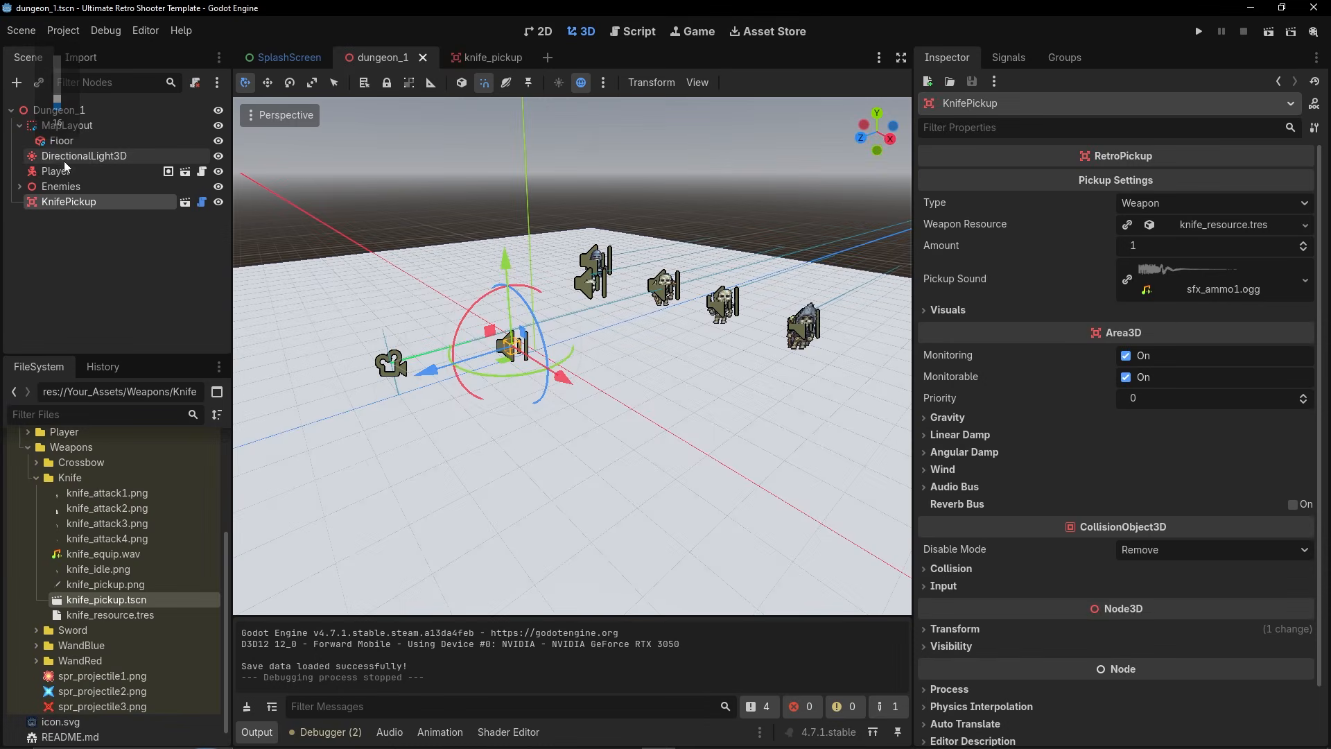
Open the Player's RetroPlayer scene and assign knife_idle.png as the Texture of the HUD's WeaponSprite.
{"action": "left_click", "coordinate": [186, 173]}
{"action": "double_click", "coordinate": [104, 188]}
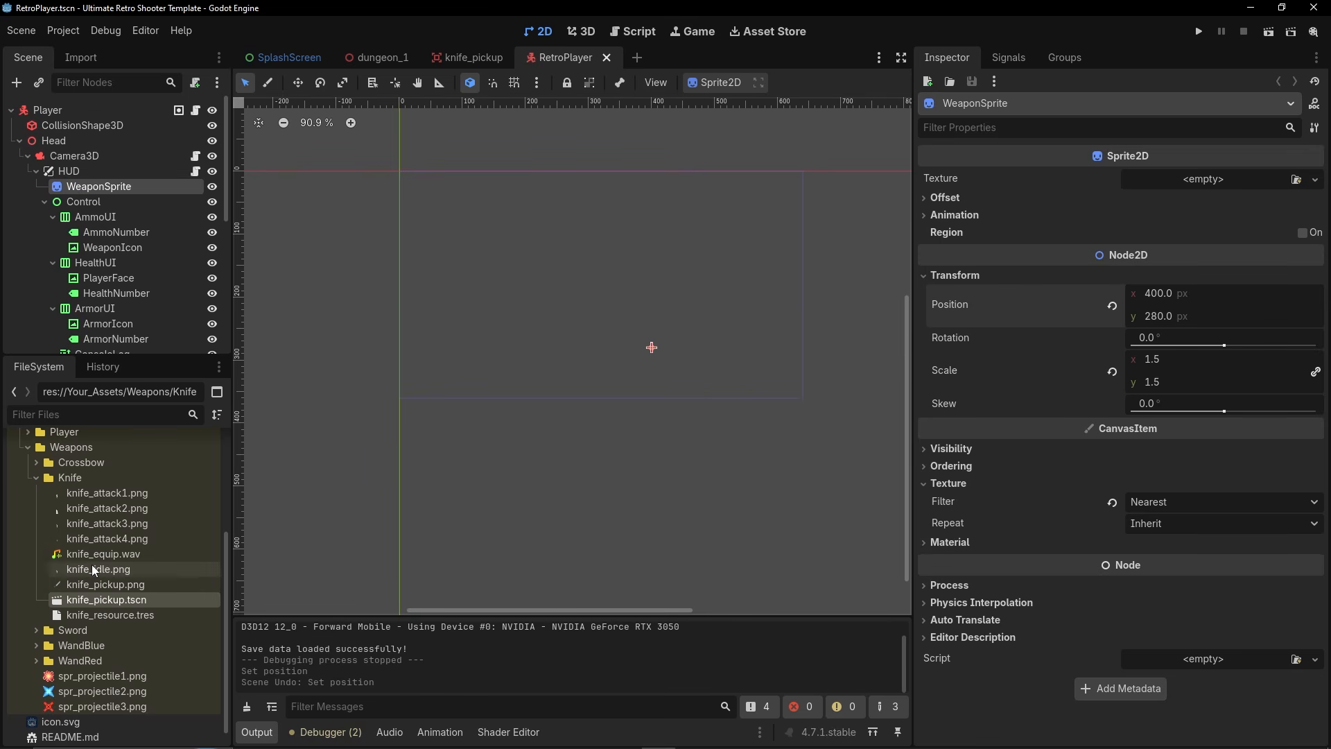
{"action": "left_click_drag", "start_coordinate": [76, 569], "coordinate": [1197, 189]}
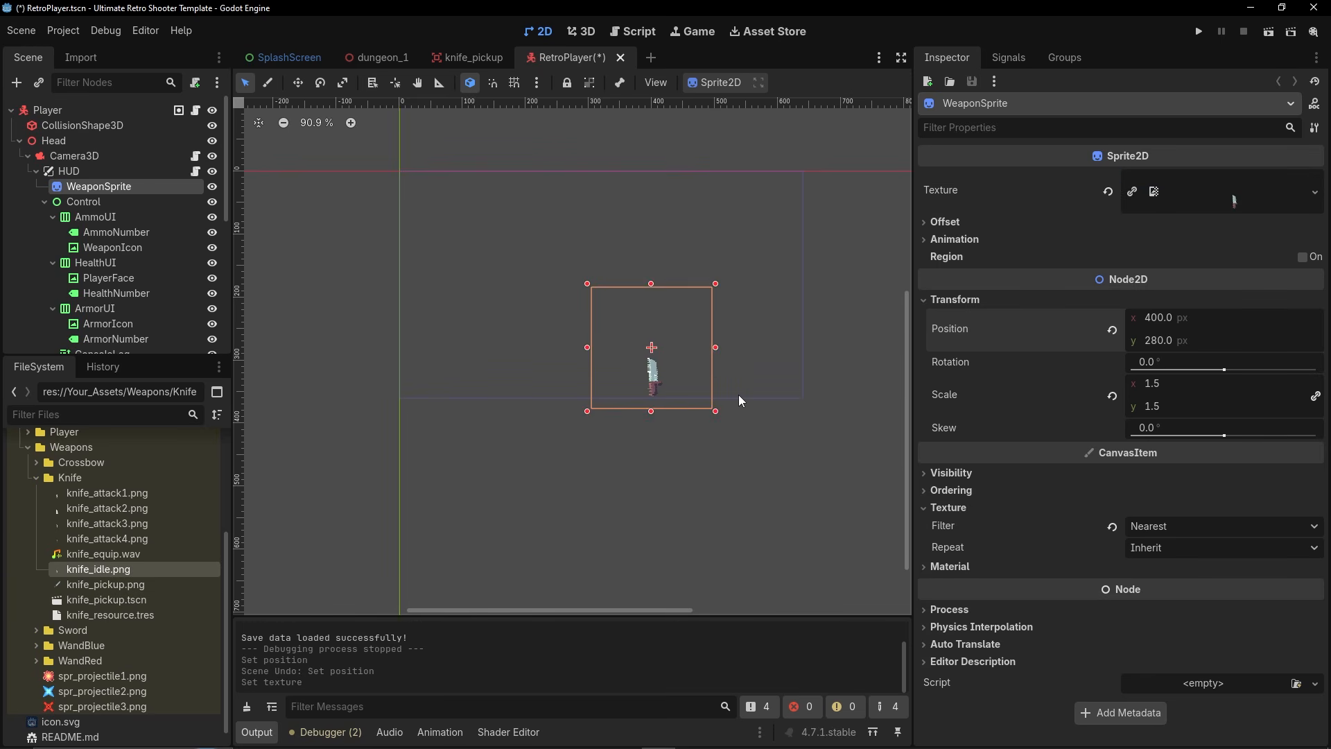
Set the WeaponSprite's X position to 320 px.
{"action": "left_click", "coordinate": [1171, 318]}
{"action": "type", "text": "320"}
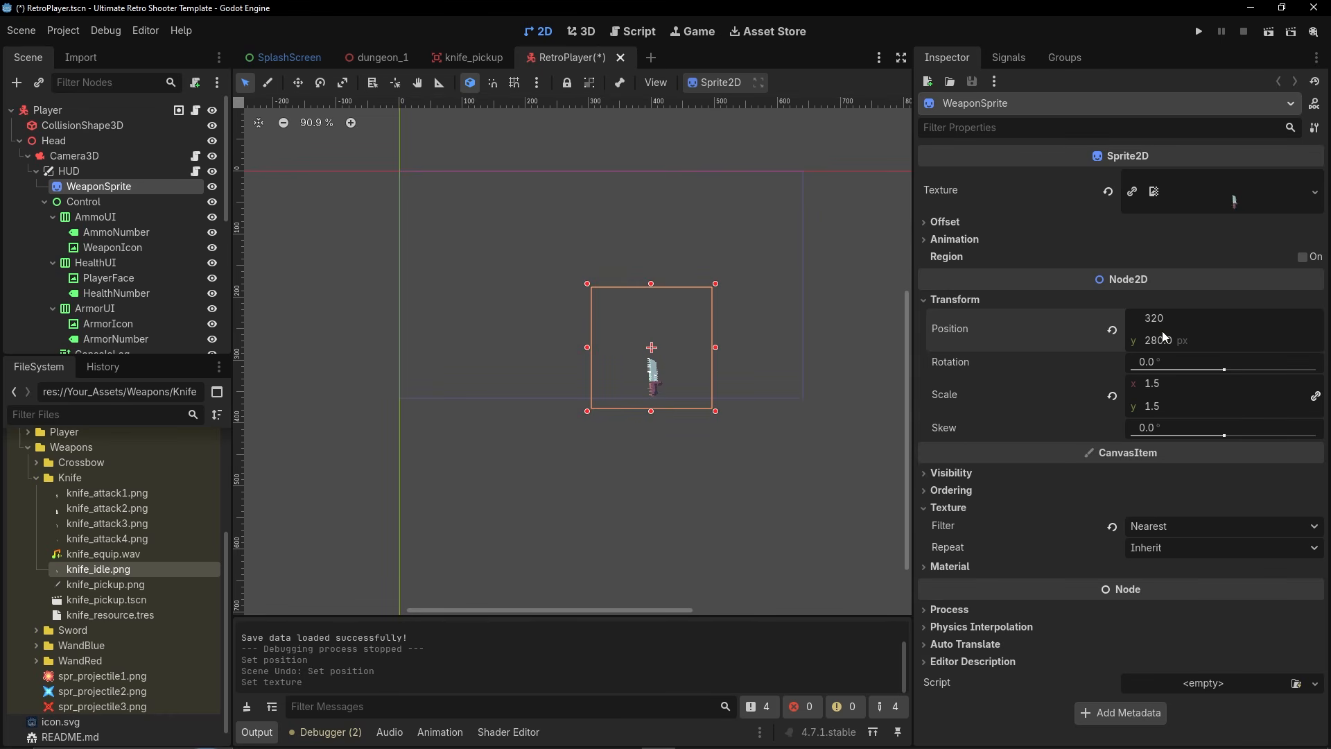
{"action": "key", "text": "Return"}
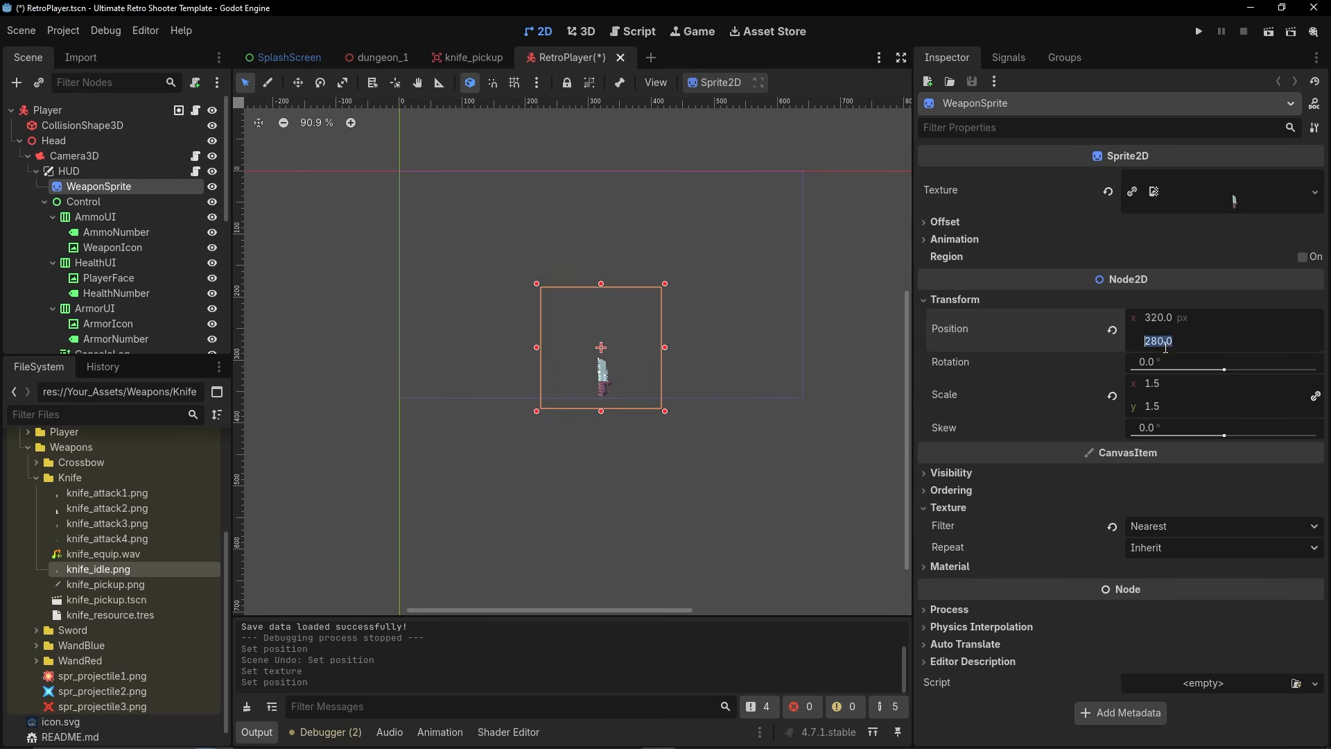
{"action": "key", "text": "Return"}
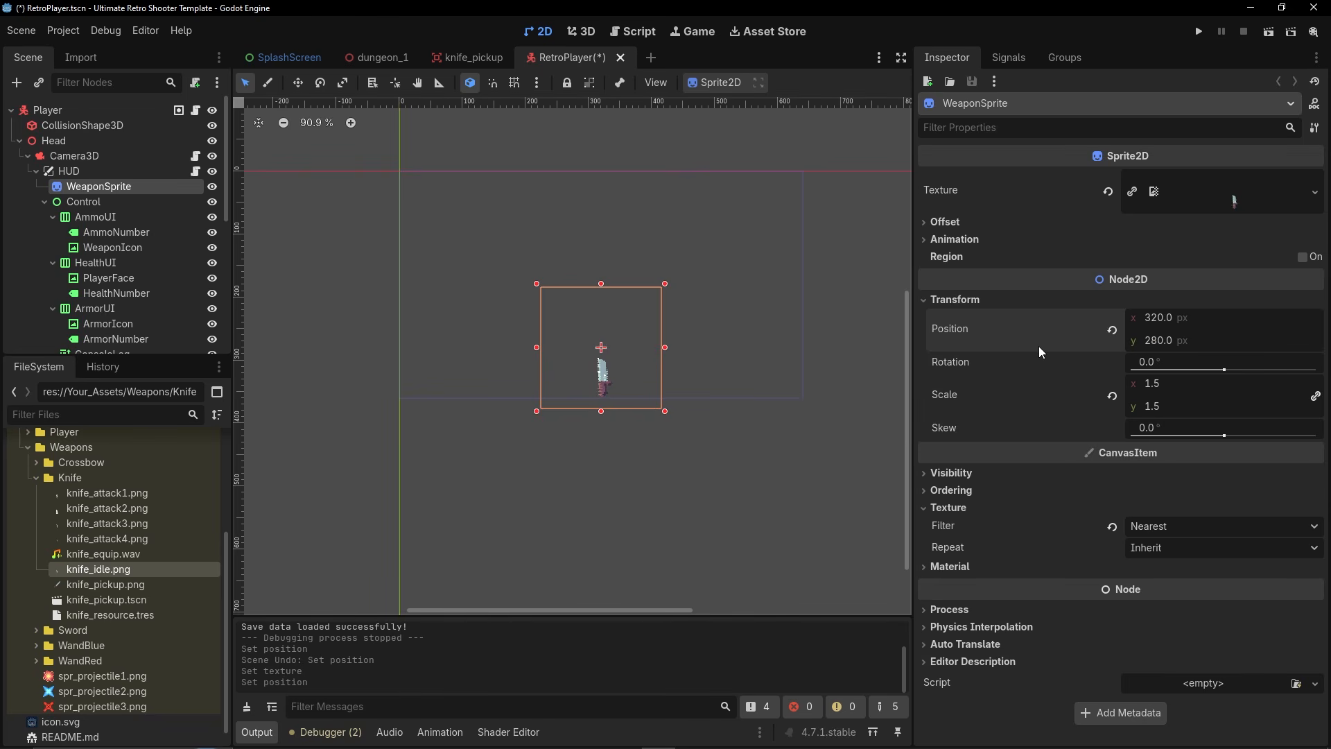
Check the viewport width and height in the project's Display Window settings.
{"action": "left_click", "coordinate": [63, 30]}
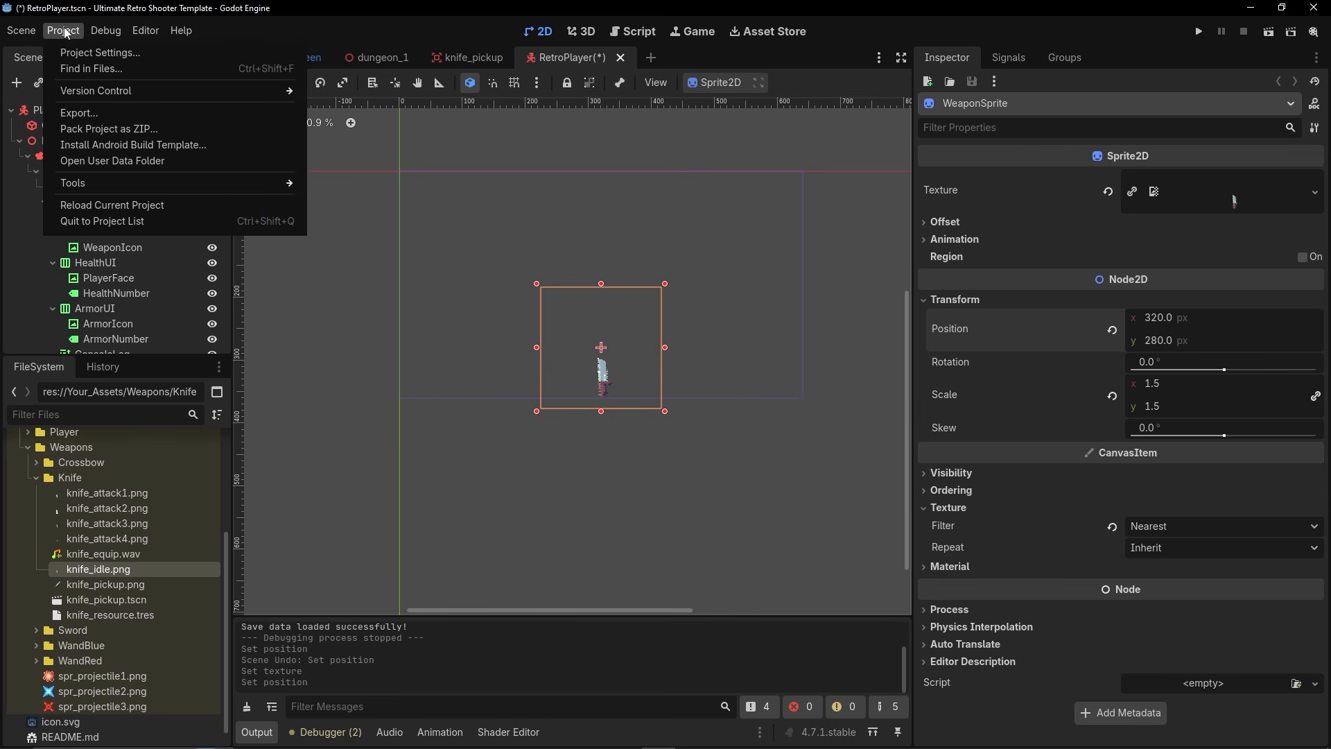
{"action": "left_click", "coordinate": [90, 50]}
{"action": "left_click", "coordinate": [310, 312]}
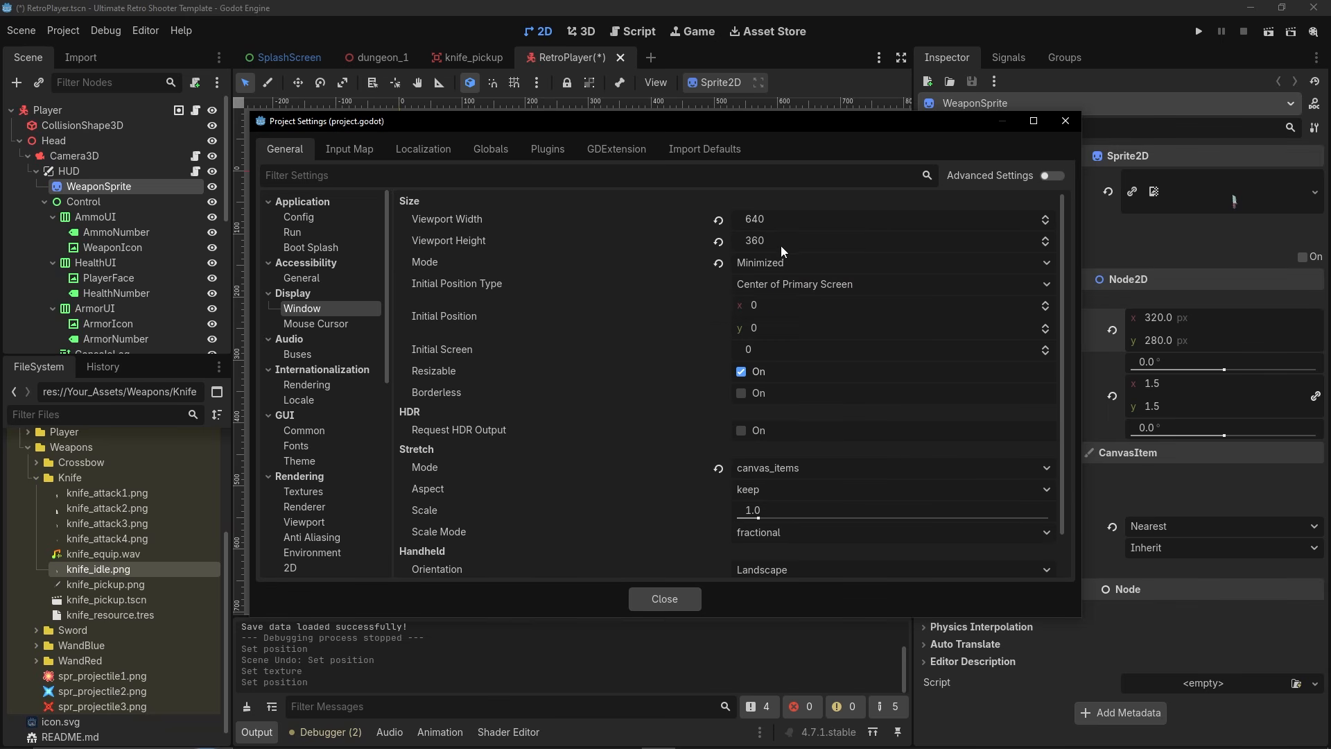
{"action": "left_click", "coordinate": [696, 593]}
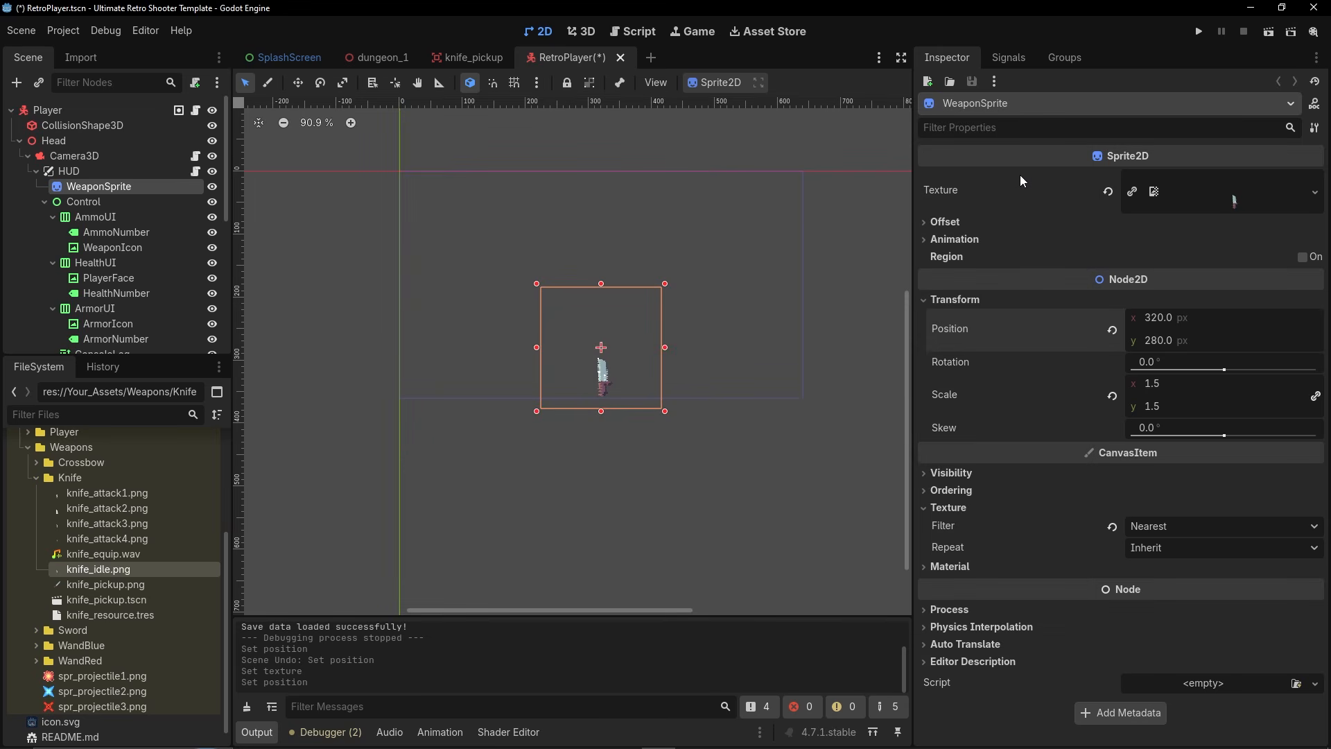
Clear the WeaponSprite's Texture, close the RetroPlayer scene and return to dungeon_1.
{"action": "left_click", "coordinate": [1109, 192]}
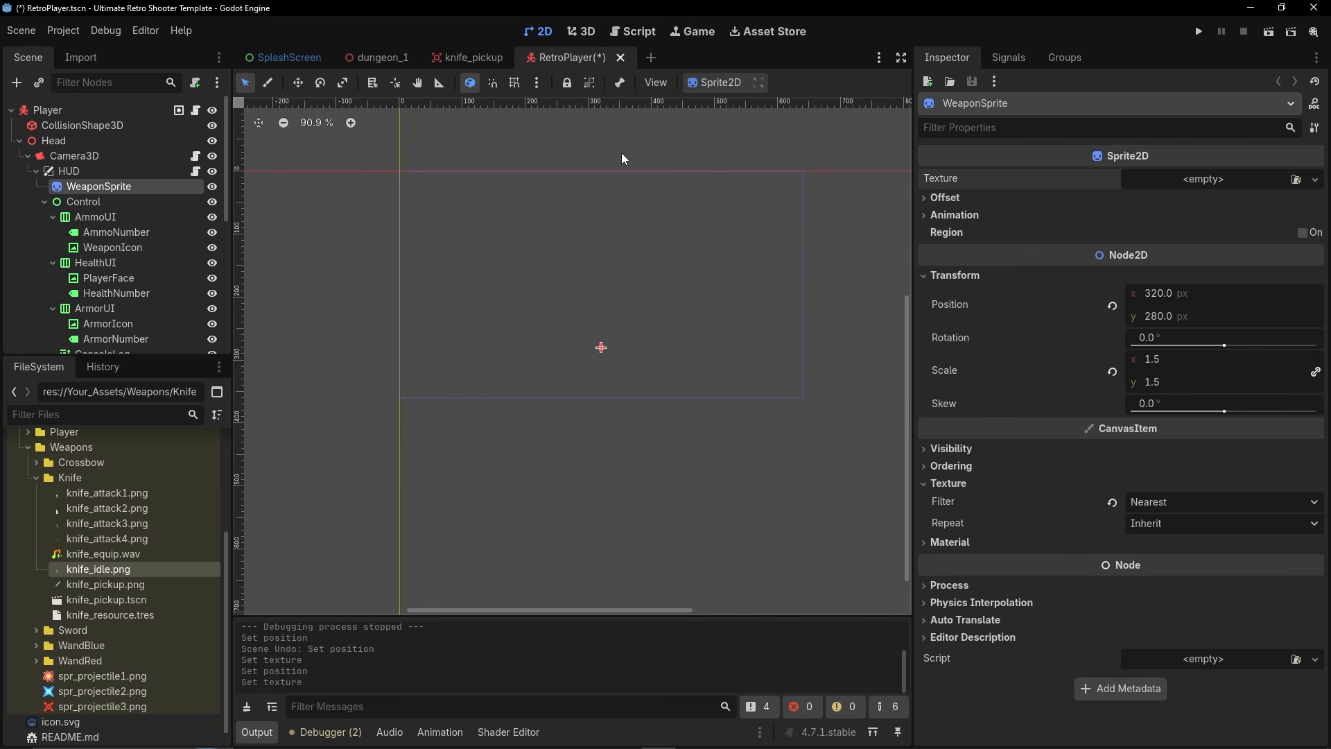
{"action": "left_click", "coordinate": [620, 58]}
{"action": "left_click", "coordinate": [383, 58]}
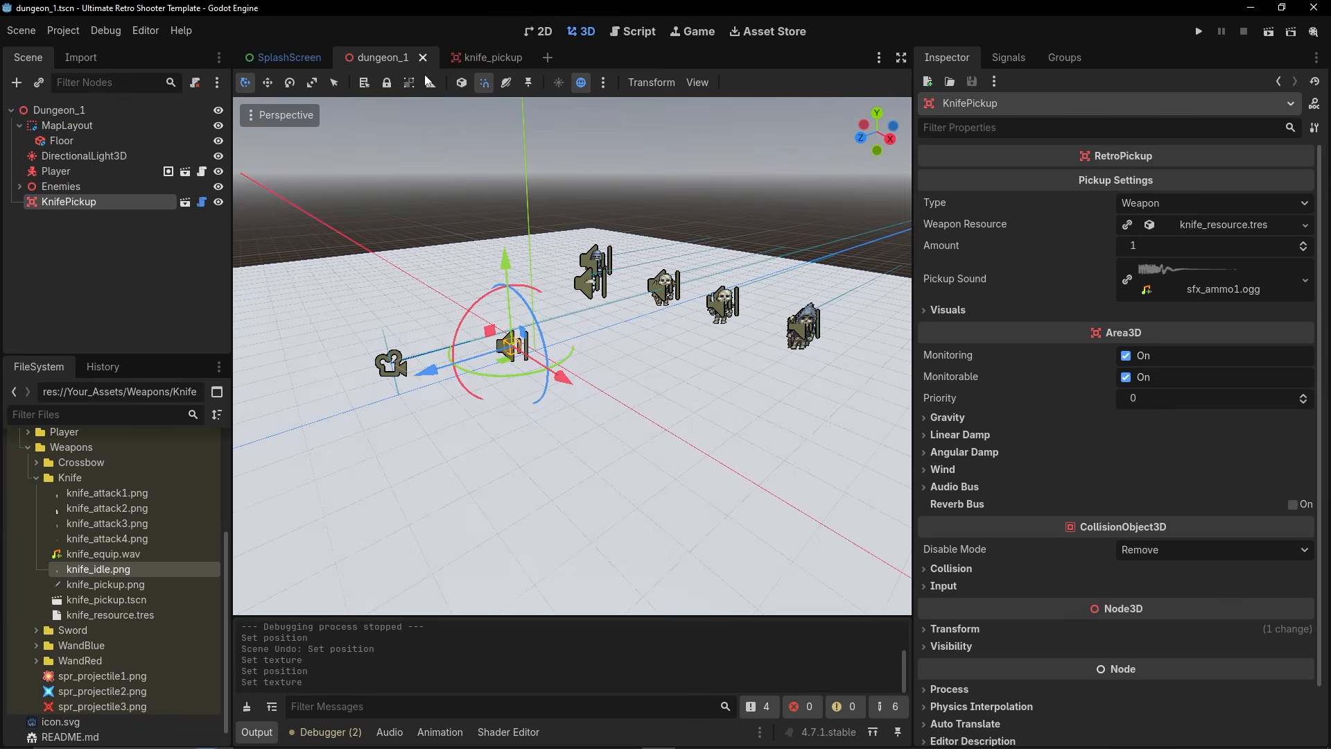
Run the dungeon_1 scene and pick up the knife to check its position on screen.
{"action": "left_click", "coordinate": [1269, 32]}
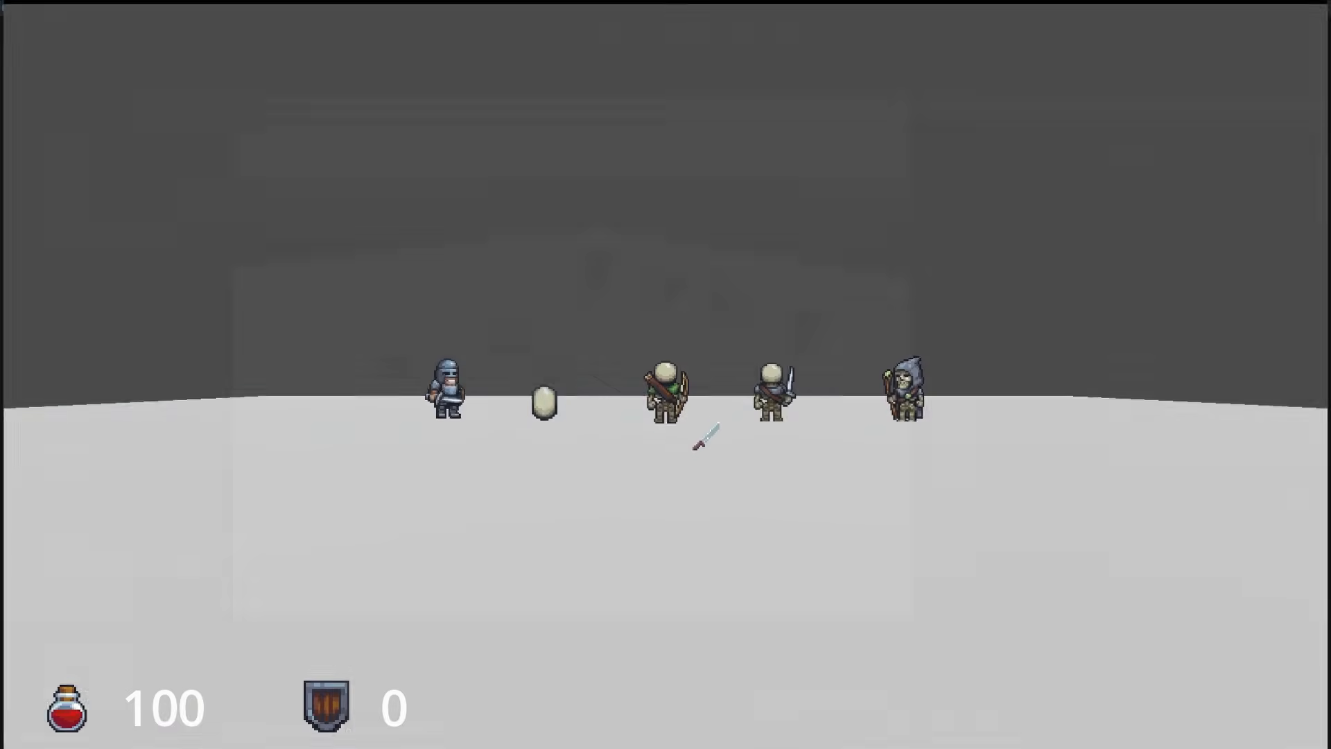
{"action": "key", "text": "w"}
{"action": "key", "text": "s"}
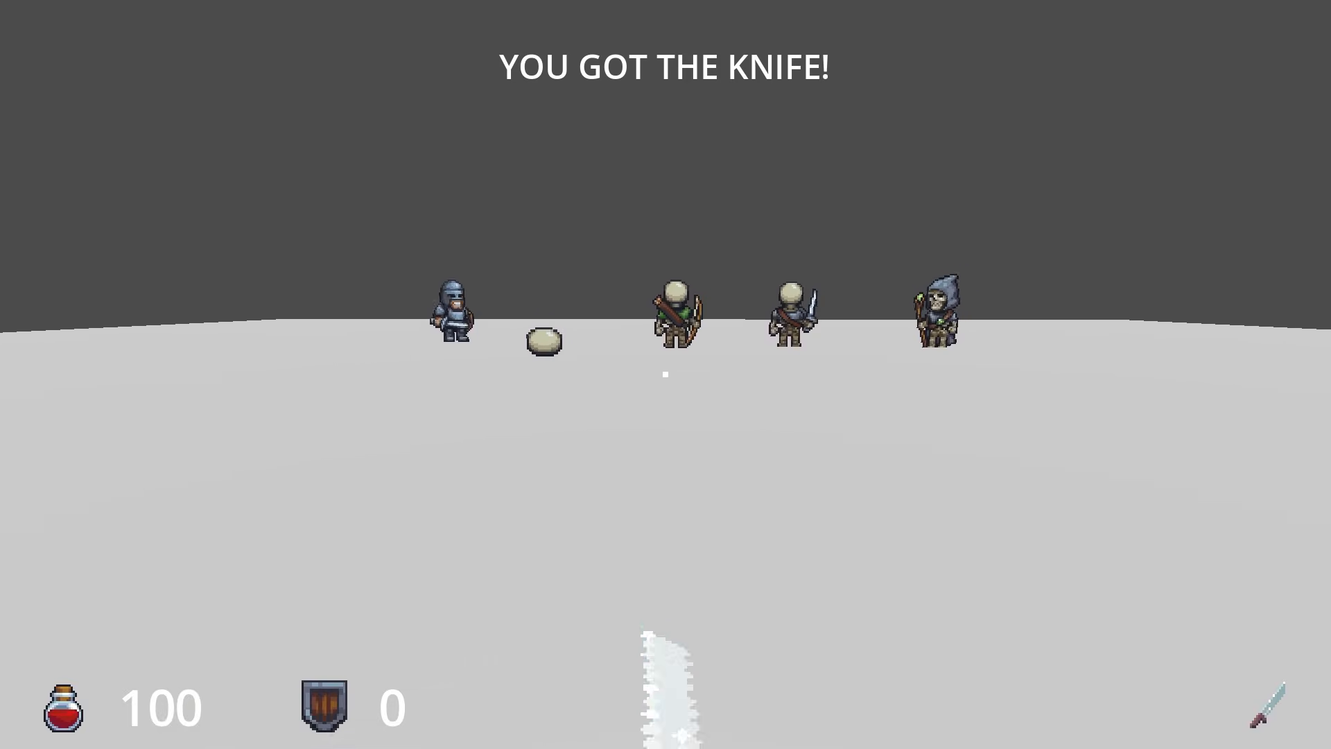
{"action": "key", "text": "w"}
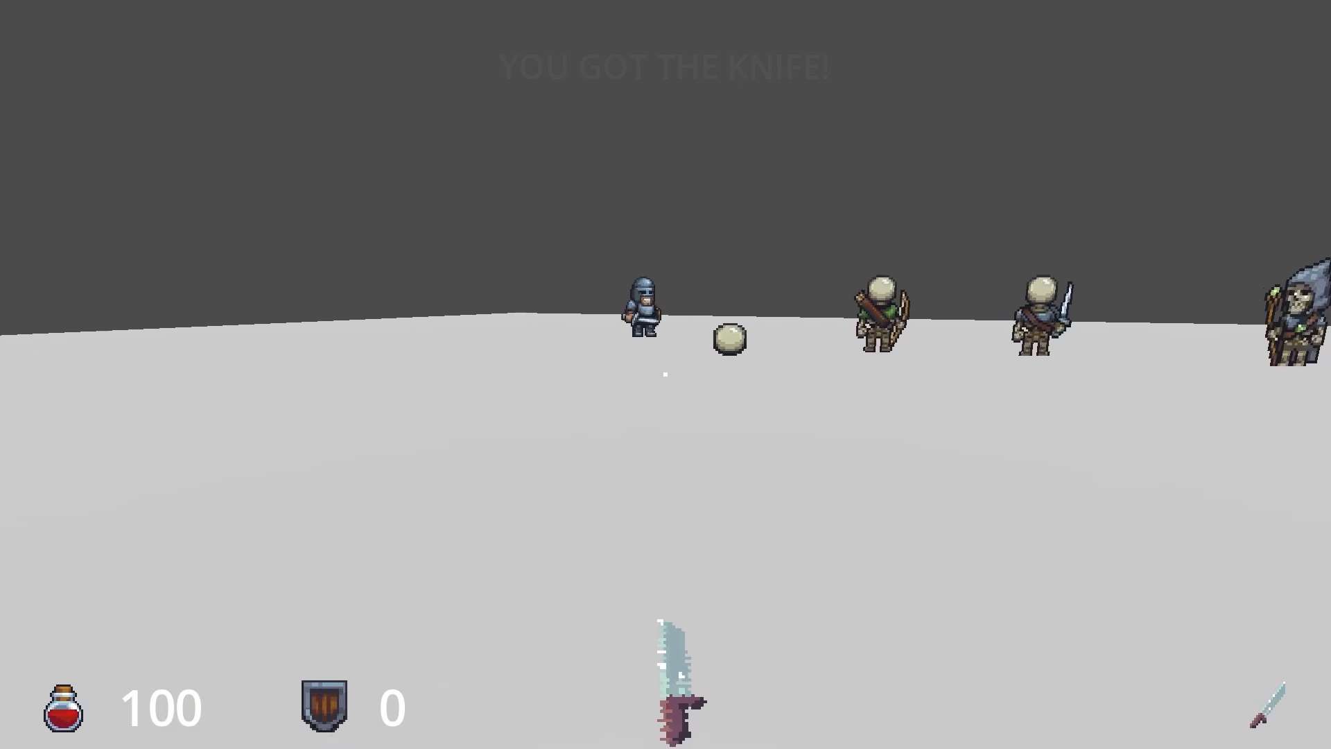
{"action": "key", "text": "w"}
Fight the knight and skeleton enemies with the knife to test melee attacks, and quit the game.
{"action": "left_click", "coordinate": [665, 375]}
{"action": "left_click", "coordinate": [665, 374]}
{"action": "left_click", "coordinate": [665, 374]}
{"action": "key", "text": "w"}
{"action": "left_click", "coordinate": [665, 374]}
{"action": "left_click", "coordinate": [664, 374]}
{"action": "key", "text": "s"}
{"action": "left_click", "coordinate": [665, 374]}
{"action": "left_click", "coordinate": [665, 374]}
{"action": "left_click", "coordinate": [665, 374]}
{"action": "key", "text": "s"}
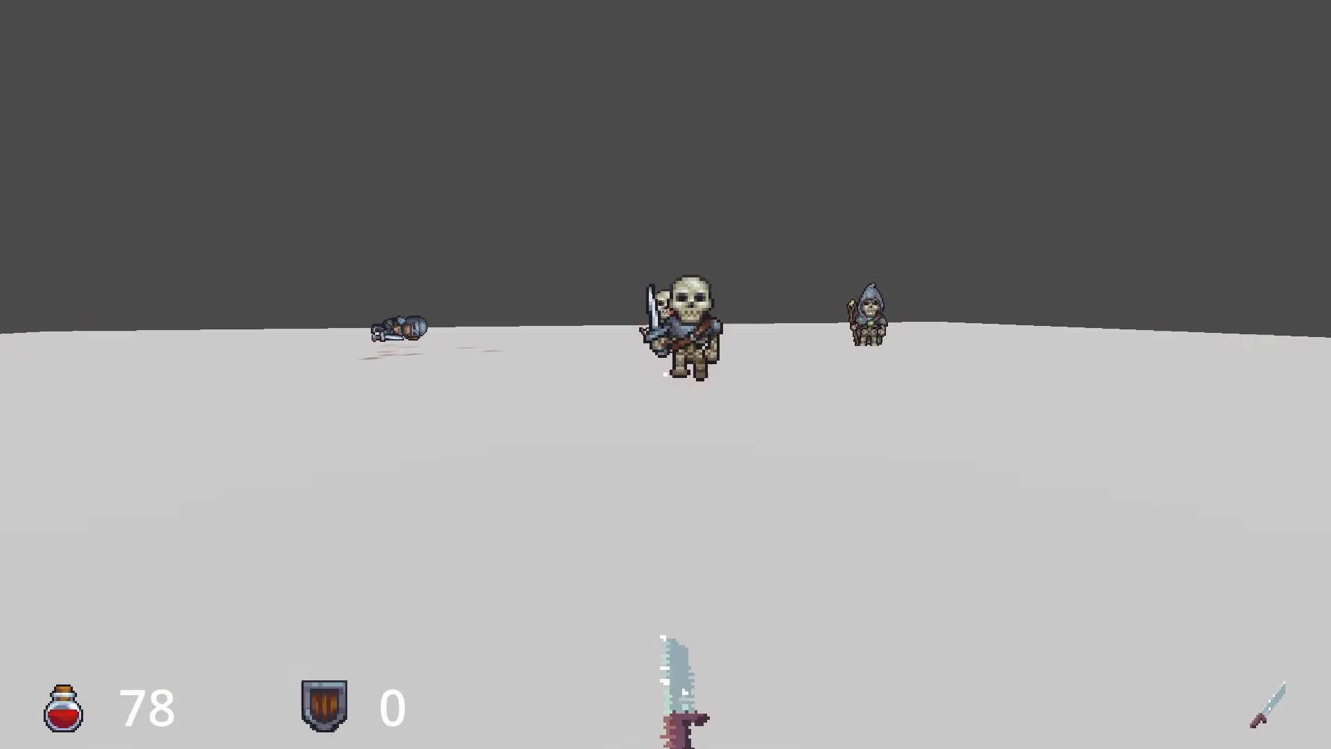
{"action": "key", "text": "w"}
{"action": "left_click", "coordinate": [665, 374]}
{"action": "key", "text": "s"}
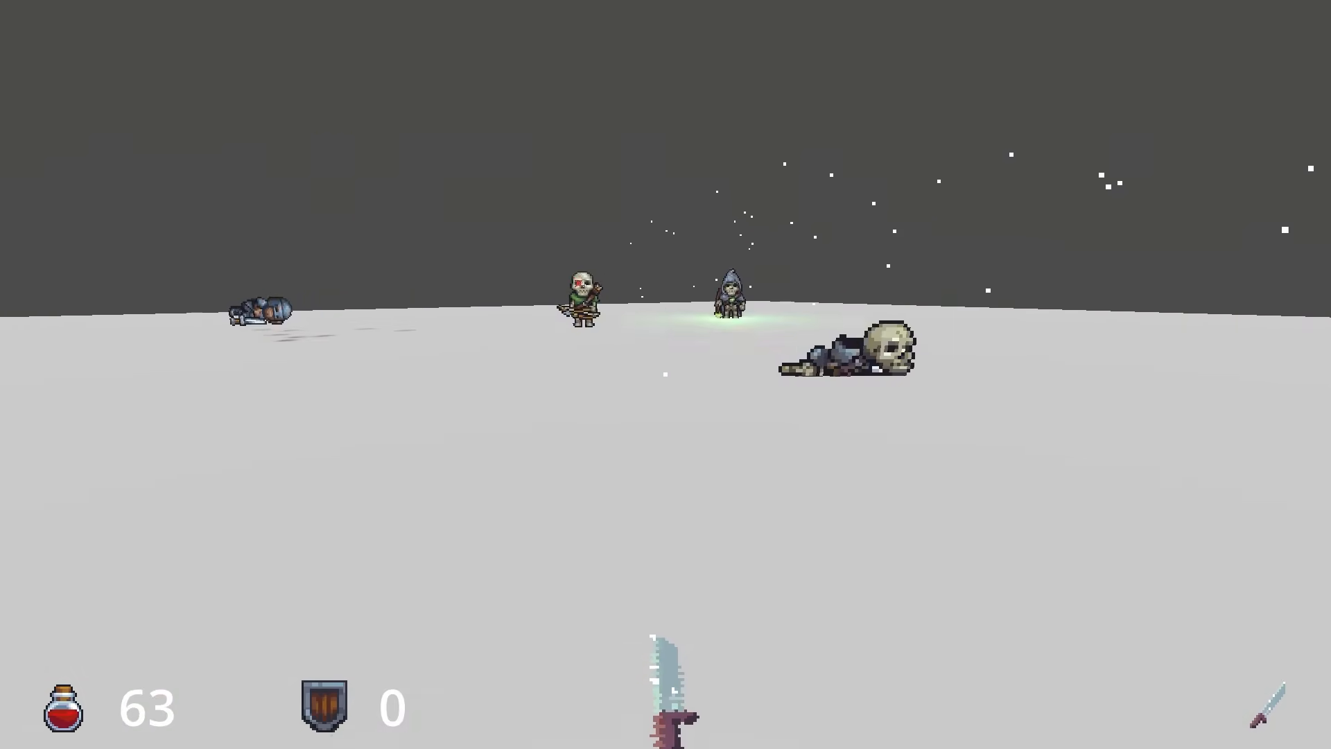
{"action": "key", "text": "Escape"}
{"action": "left_click", "coordinate": [670, 528]}
Open knight_resource.tres from the Your_Assets/Enemies/Knight folder for editing.
{"action": "left_click", "coordinate": [28, 549]}
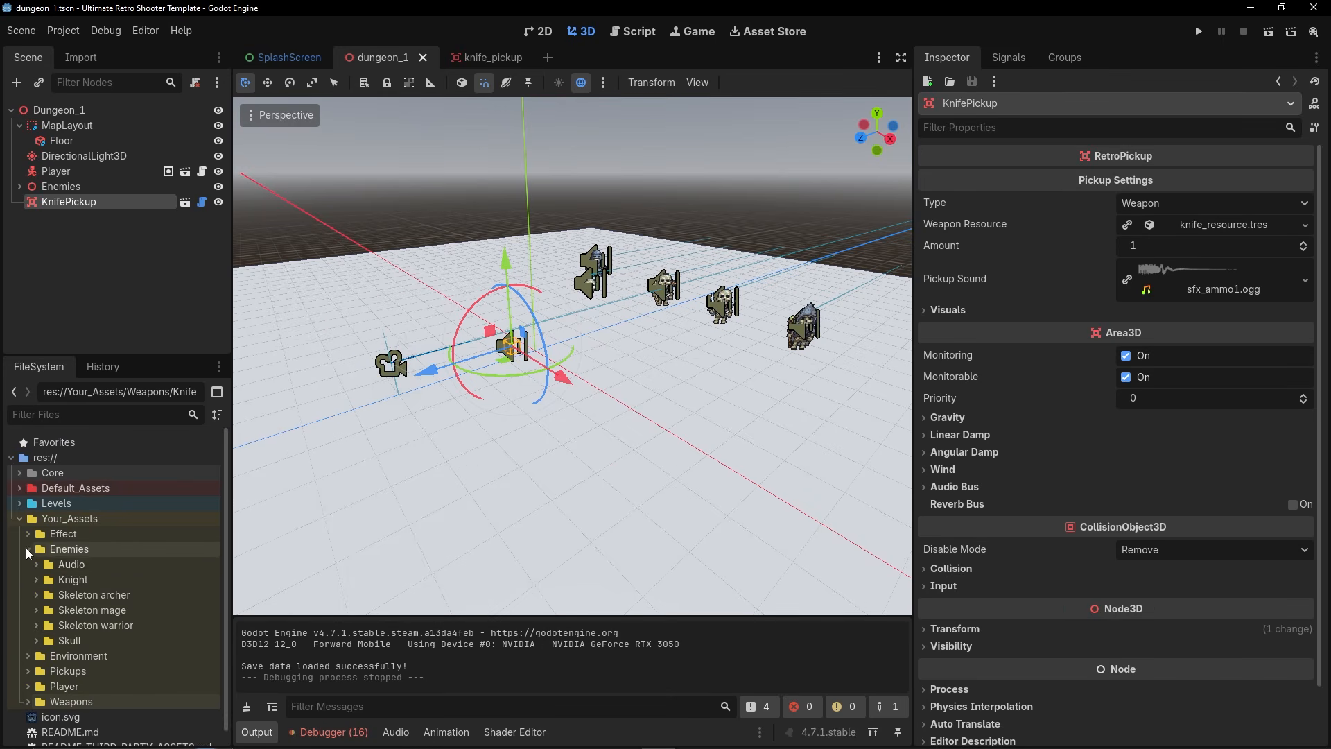
{"action": "left_click", "coordinate": [31, 593]}
{"action": "left_click", "coordinate": [32, 592]}
{"action": "left_click", "coordinate": [36, 579]}
{"action": "left_click", "coordinate": [119, 675]}
{"action": "left_click", "coordinate": [119, 675]}
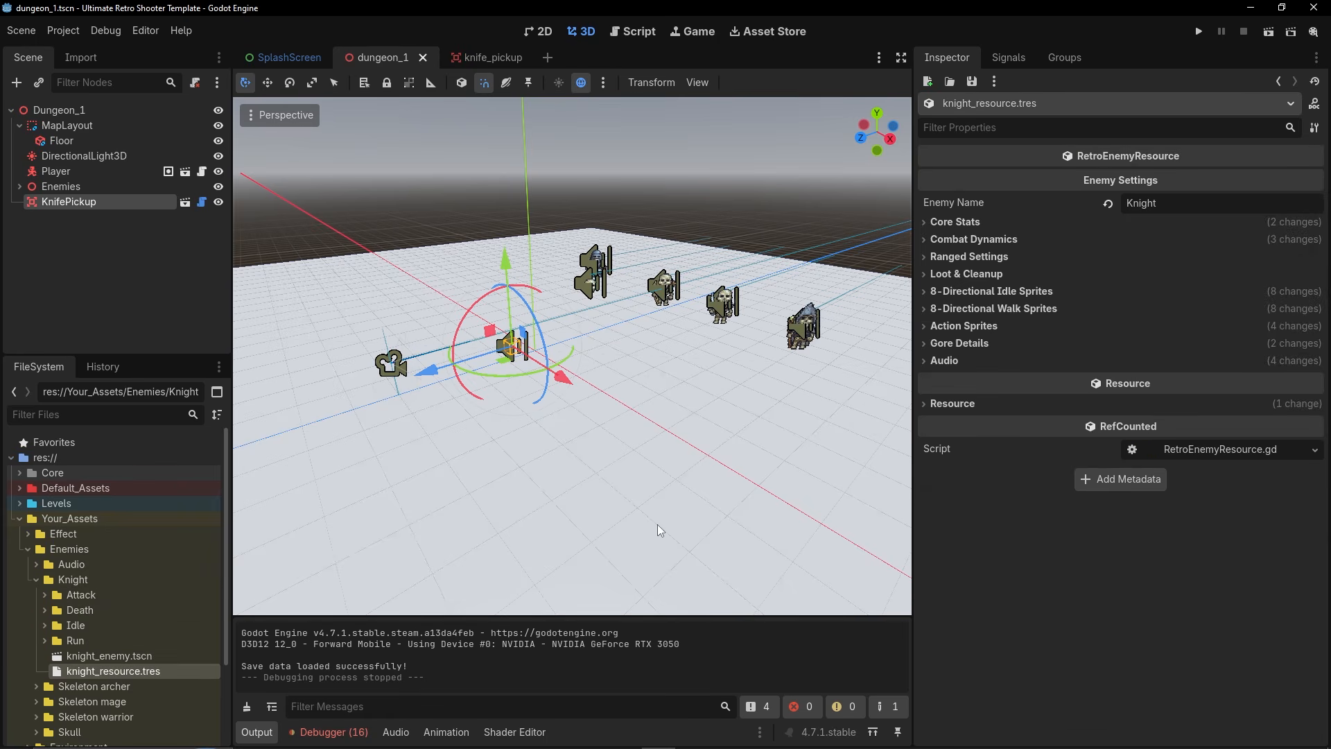
Turn off Delete After Death in the knight resource's Loot & Cleanup settings.
{"action": "left_click", "coordinate": [976, 326]}
{"action": "left_click", "coordinate": [976, 327]}
{"action": "left_click", "coordinate": [973, 344]}
{"action": "left_click", "coordinate": [972, 350]}
{"action": "left_click", "coordinate": [959, 360]}
{"action": "left_click", "coordinate": [959, 359]}
{"action": "left_click", "coordinate": [973, 274]}
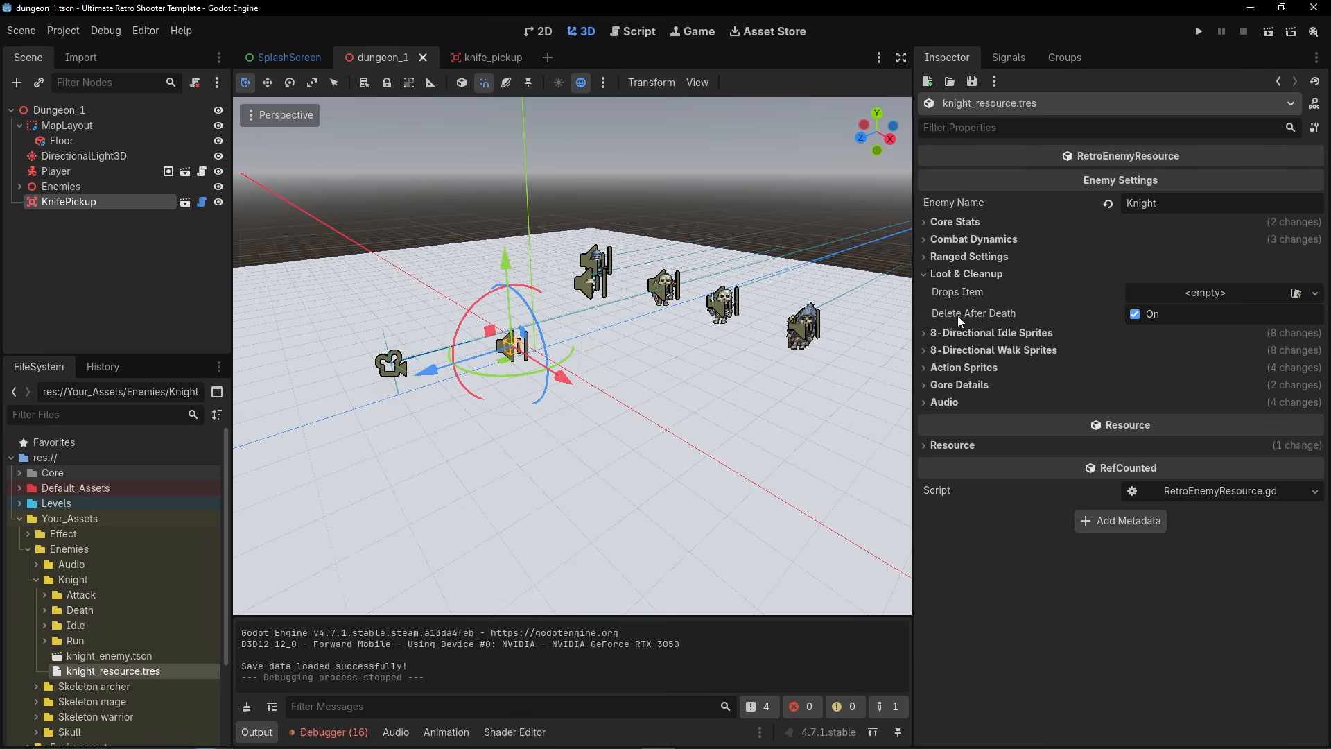
{"action": "left_click", "coordinate": [1133, 314]}
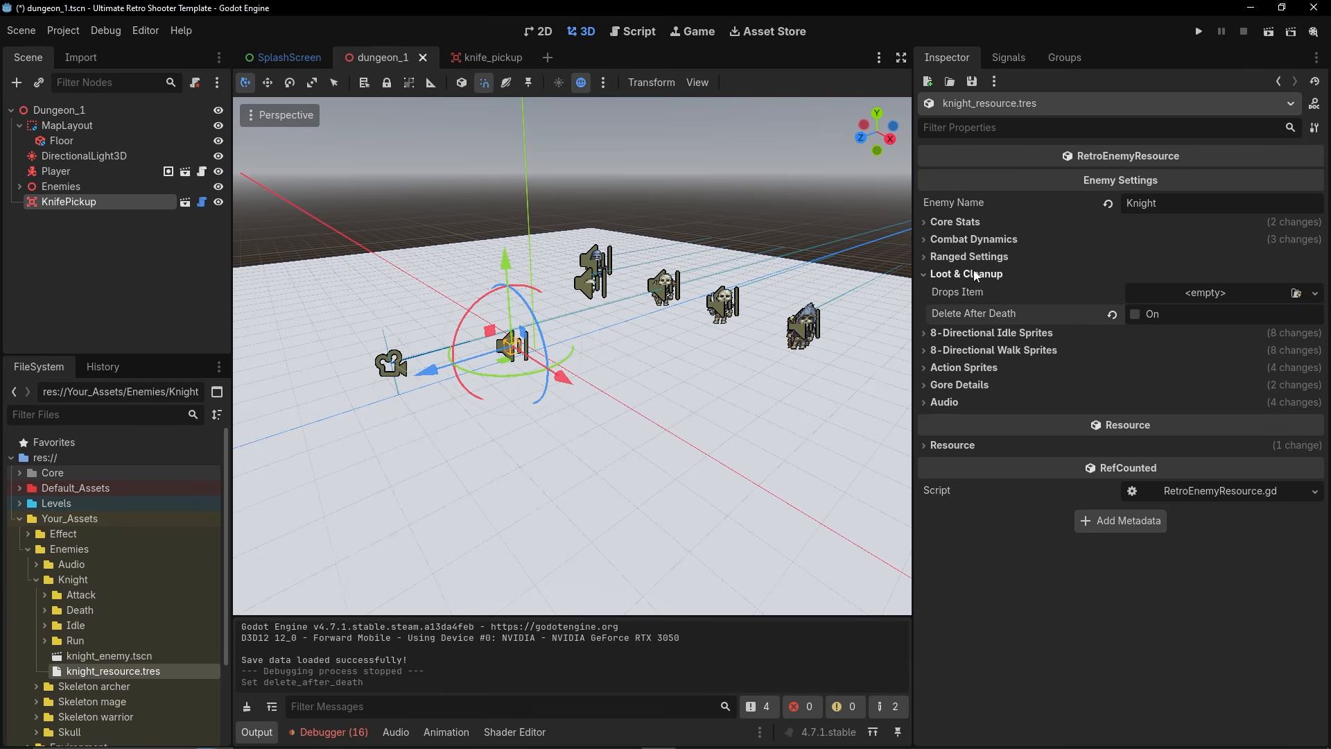
{"action": "left_click", "coordinate": [993, 276]}
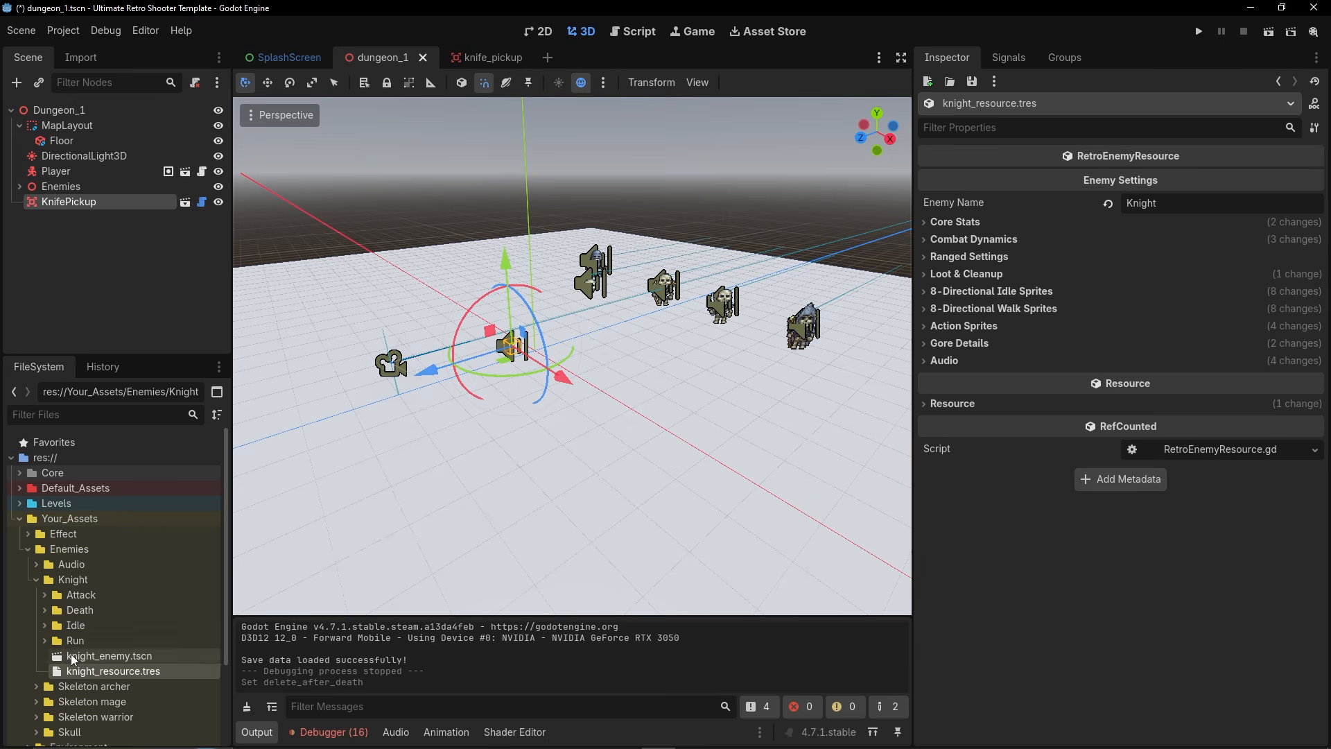
{"action": "left_click", "coordinate": [36, 579]}
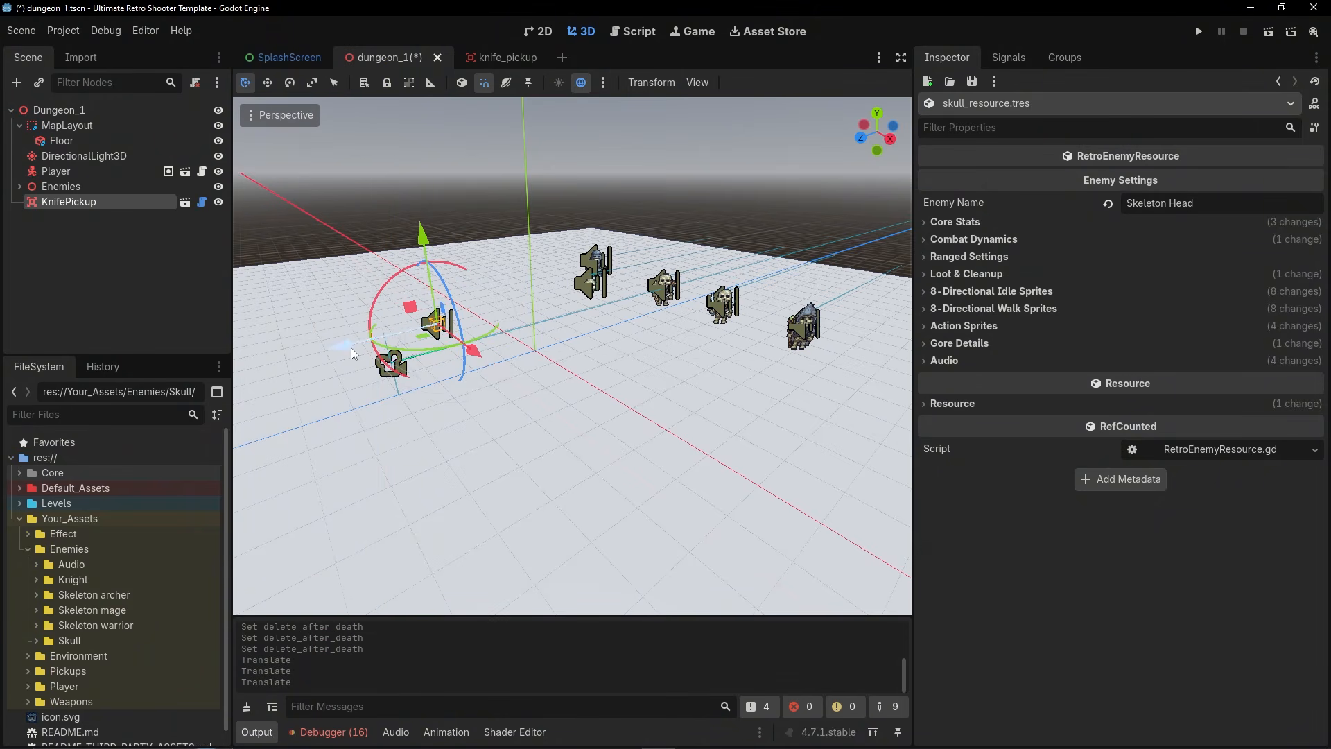
Create a RetroWeapon resource named sword_resource.tres in the Your_Assets/Weapons/Sword folder.
{"action": "left_click", "coordinate": [27, 551]}
{"action": "left_click", "coordinate": [26, 605]}
{"action": "right_click", "coordinate": [49, 656]}
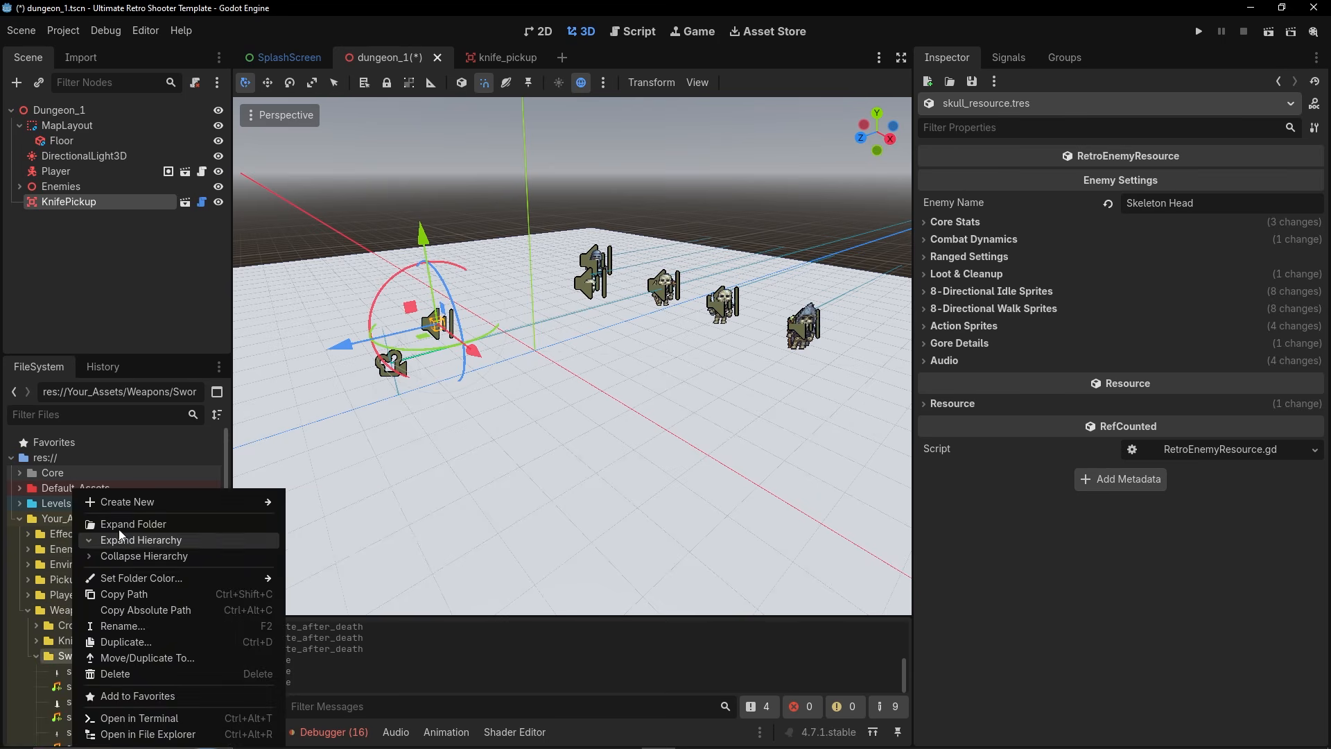
{"action": "left_click", "coordinate": [344, 548]}
{"action": "key", "text": "Return"}
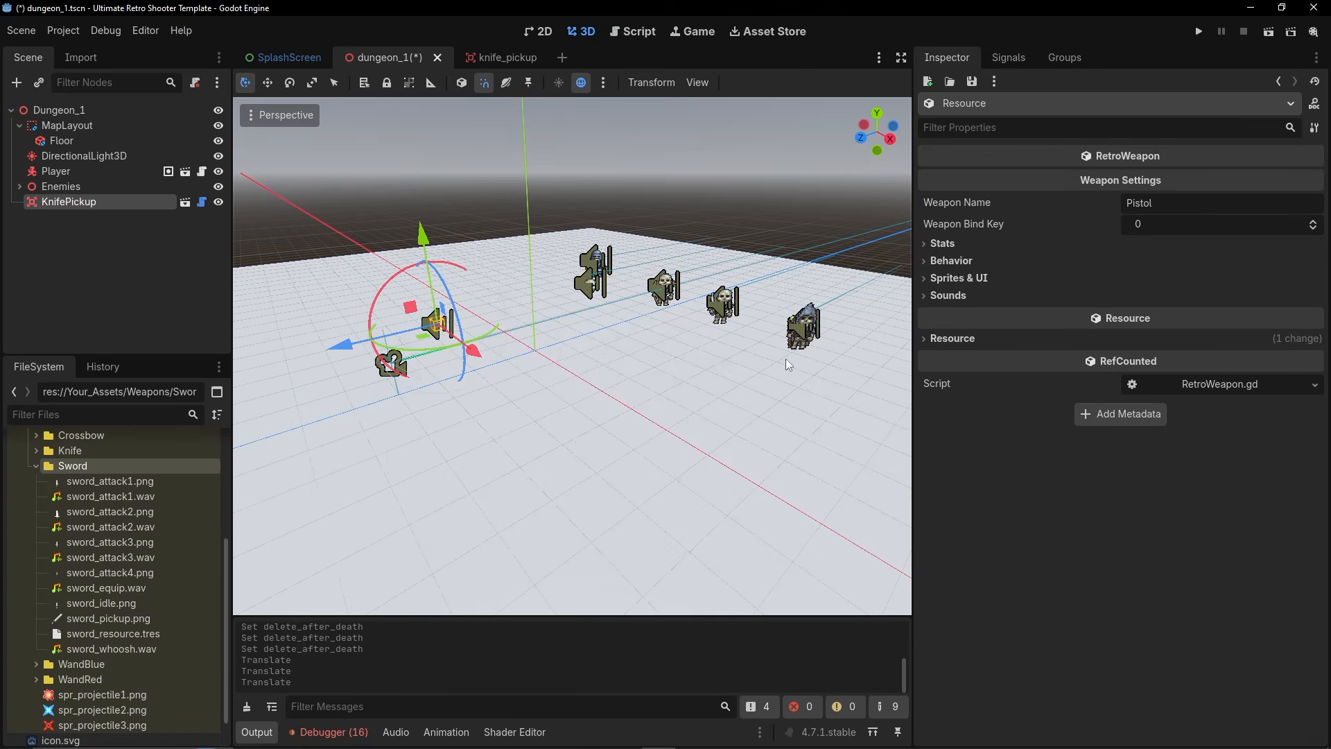
Name the weapon Sword and set its Weapon Bind Key to 1.
{"action": "left_click", "coordinate": [1165, 202]}
{"action": "type", "text": "Sword"}
{"action": "key", "text": "Return"}
{"action": "left_click", "coordinate": [1155, 223]}
{"action": "type", "text": "1"}
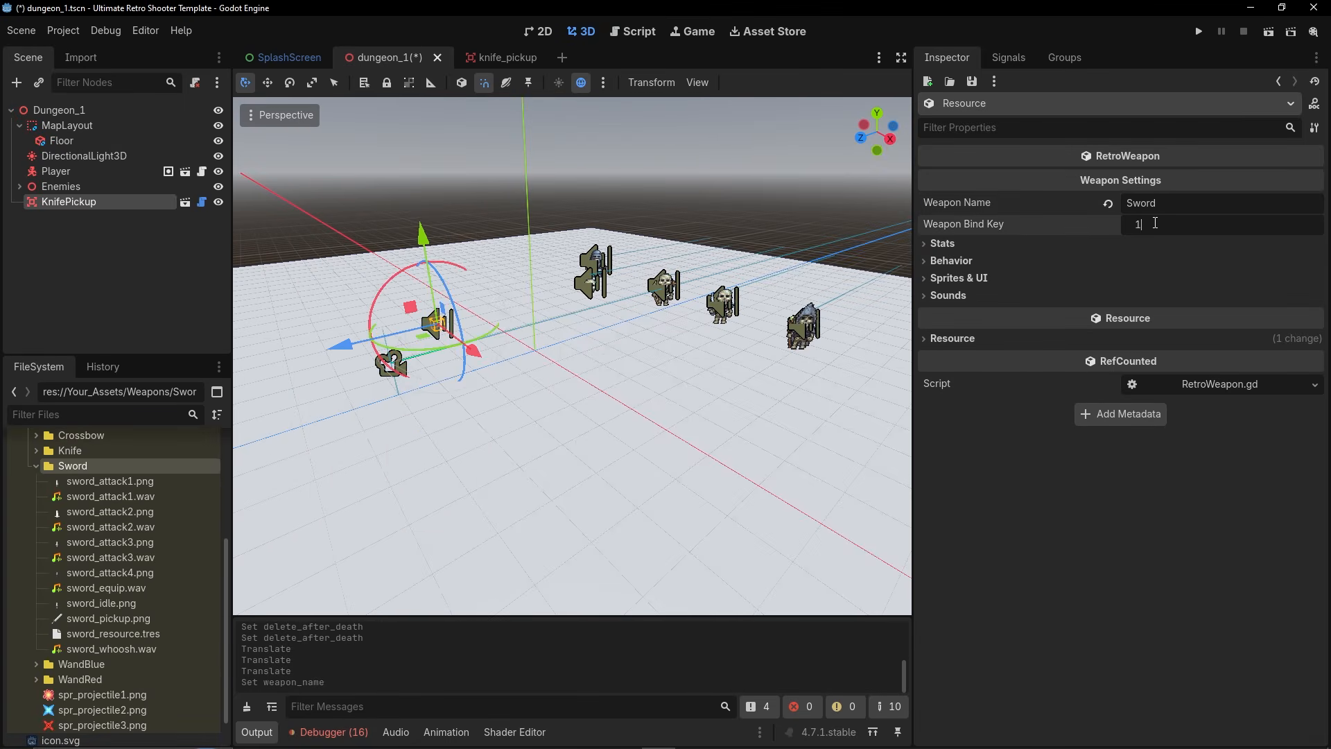
Turn off Requires Reloading for the sword, and set Max Ammo to 1 and Mag Ammo to 0.
{"action": "left_click", "coordinate": [963, 242]}
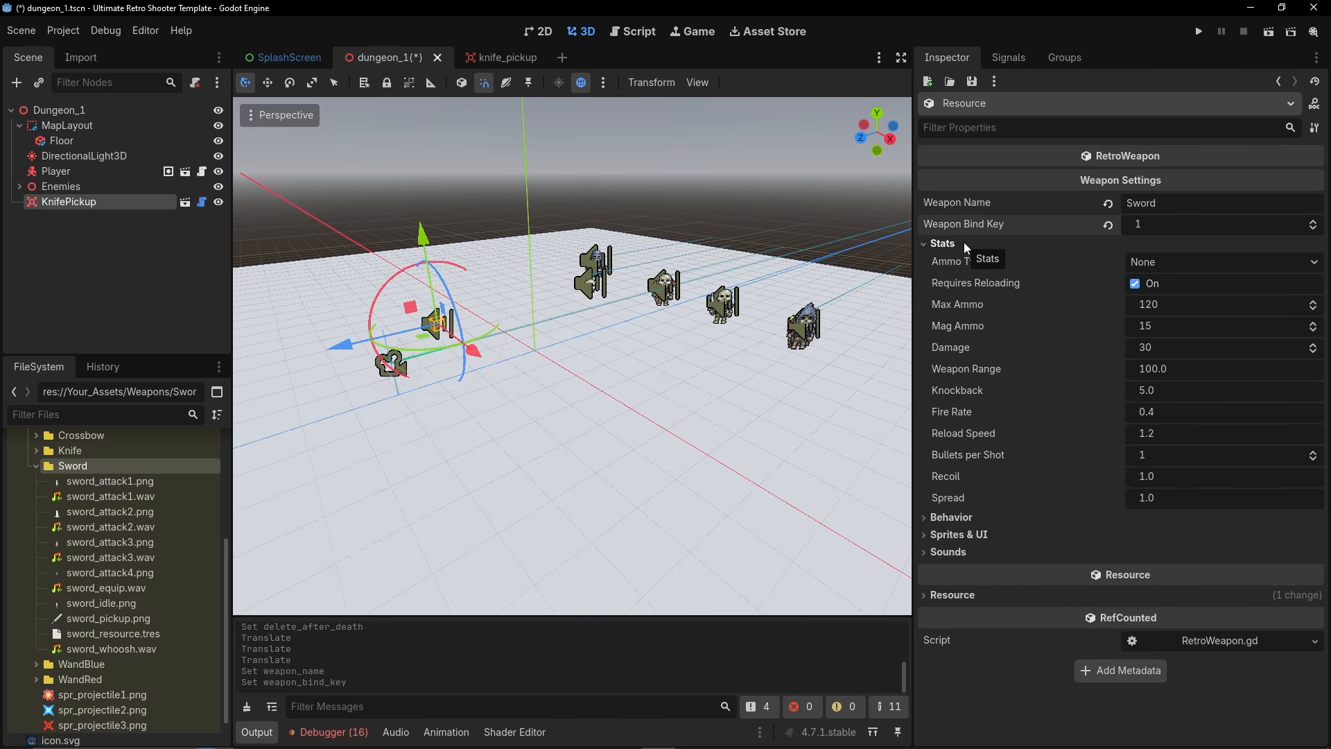
{"action": "left_click", "coordinate": [1158, 284]}
{"action": "left_click", "coordinate": [1154, 304]}
{"action": "type", "text": "1"}
{"action": "key", "text": "Return"}
{"action": "left_click", "coordinate": [1162, 319]}
{"action": "type", "text": "0"}
{"action": "key", "text": "Return"}
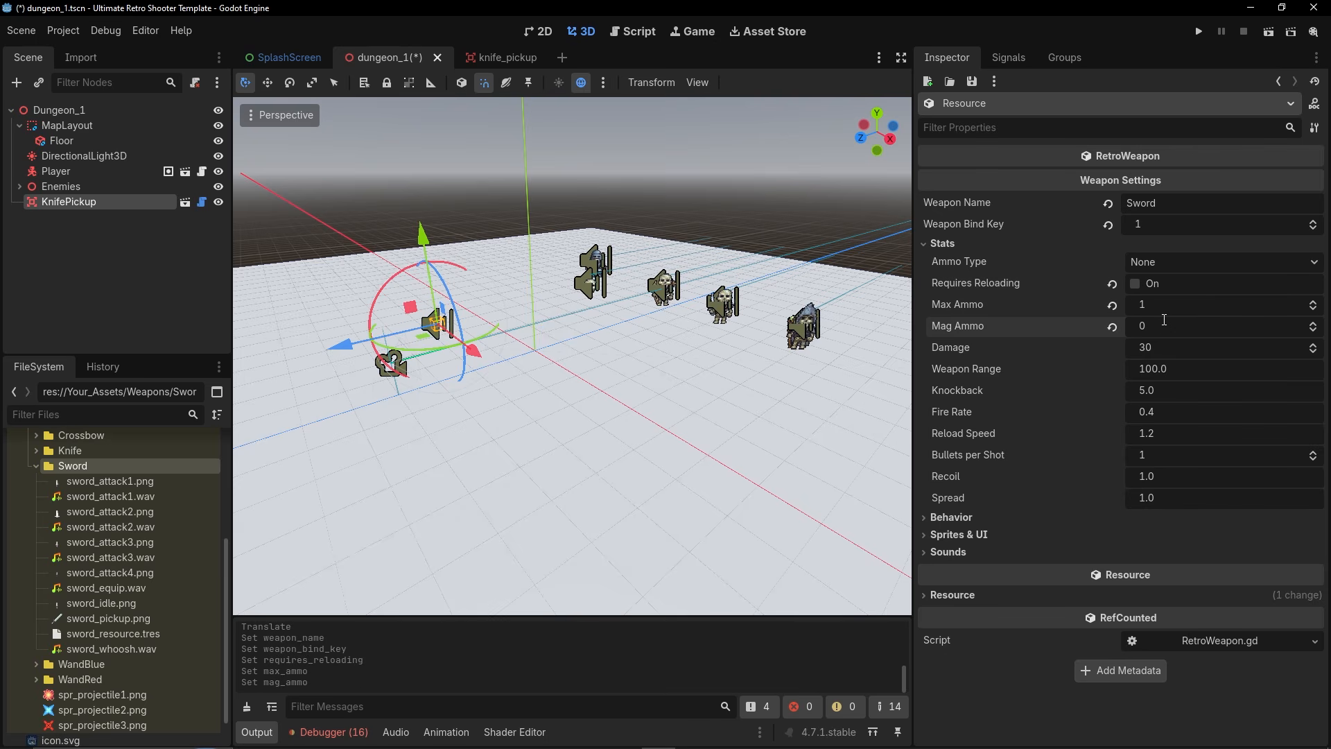
Set the sword's Damage to 15, Weapon Range to 2 and Knockback to 6.
{"action": "left_click", "coordinate": [1150, 346]}
{"action": "type", "text": "15"}
{"action": "key", "text": "Return"}
{"action": "left_click", "coordinate": [1173, 368]}
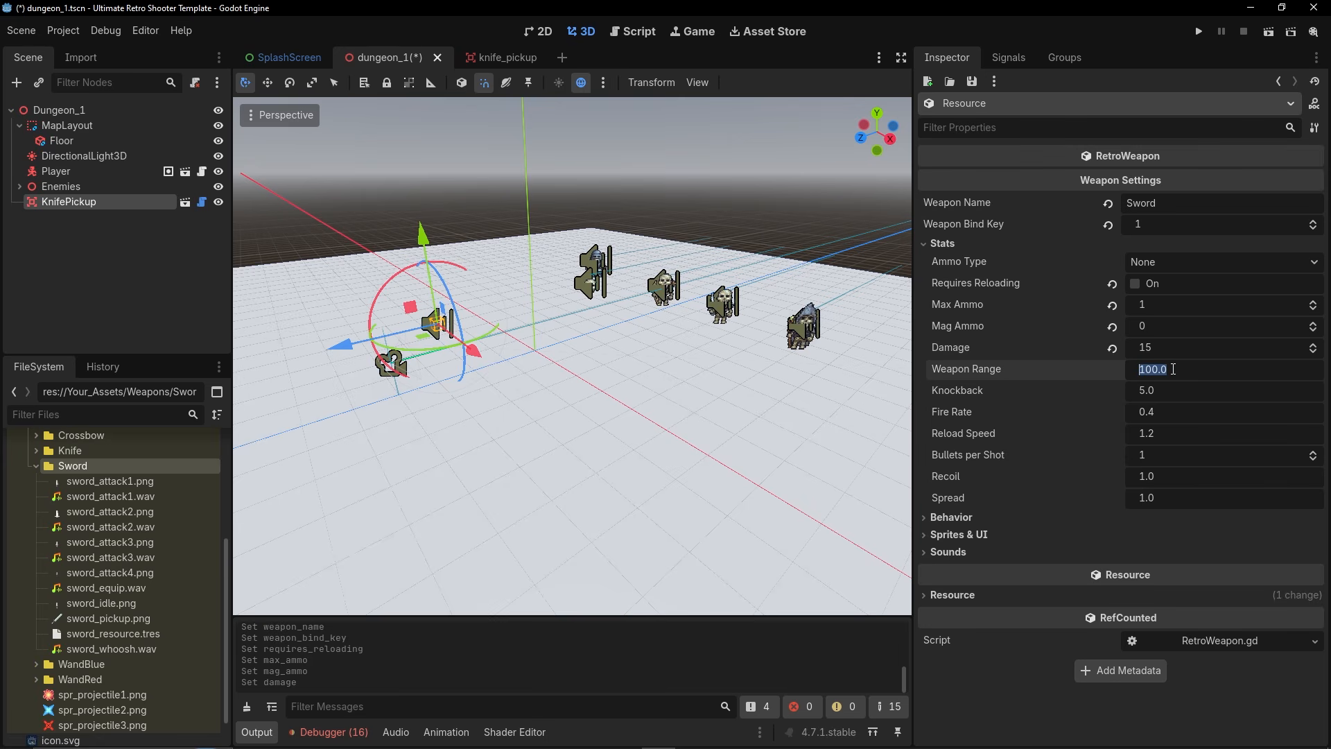
{"action": "type", "text": "2"}
{"action": "key", "text": "Return"}
{"action": "left_click", "coordinate": [1162, 390]}
{"action": "type", "text": "6"}
{"action": "key", "text": "Return"}
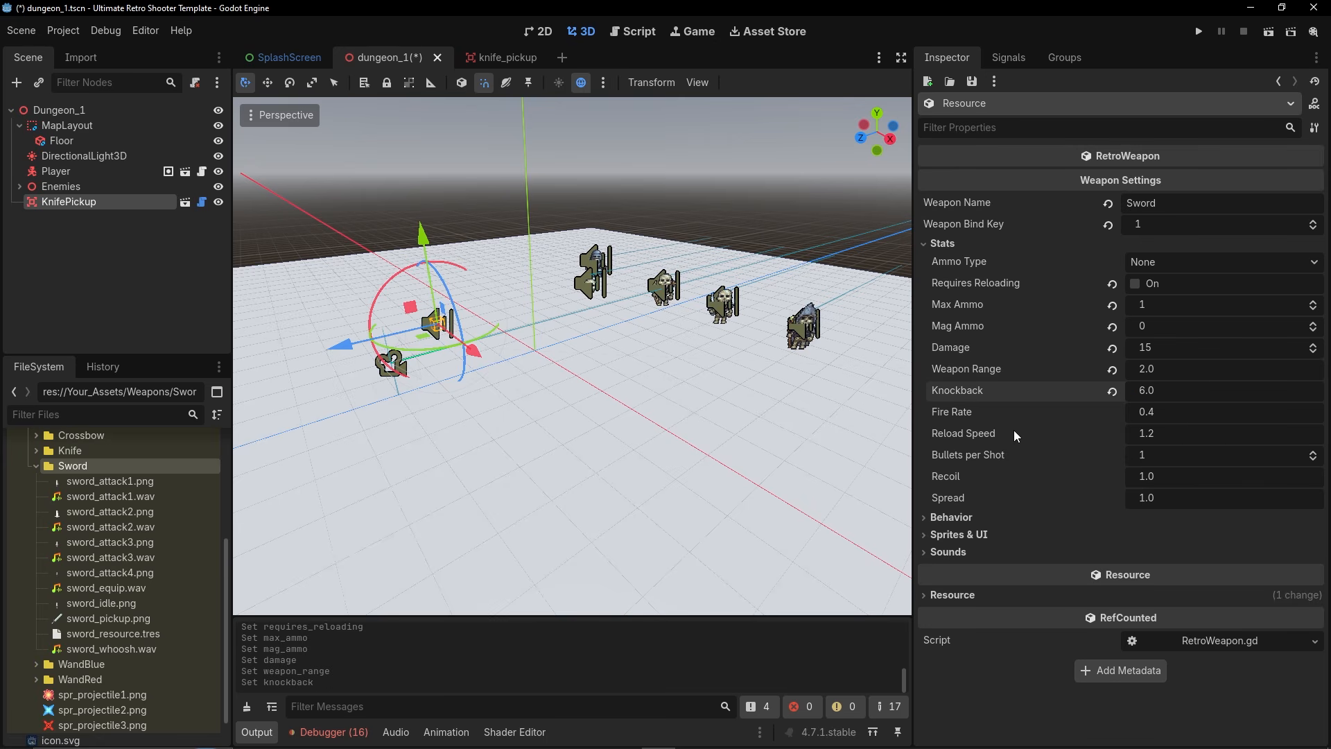
Try a Reload Speed of 1.5 for the sword and reset it to the default.
{"action": "left_click", "coordinate": [1147, 413]}
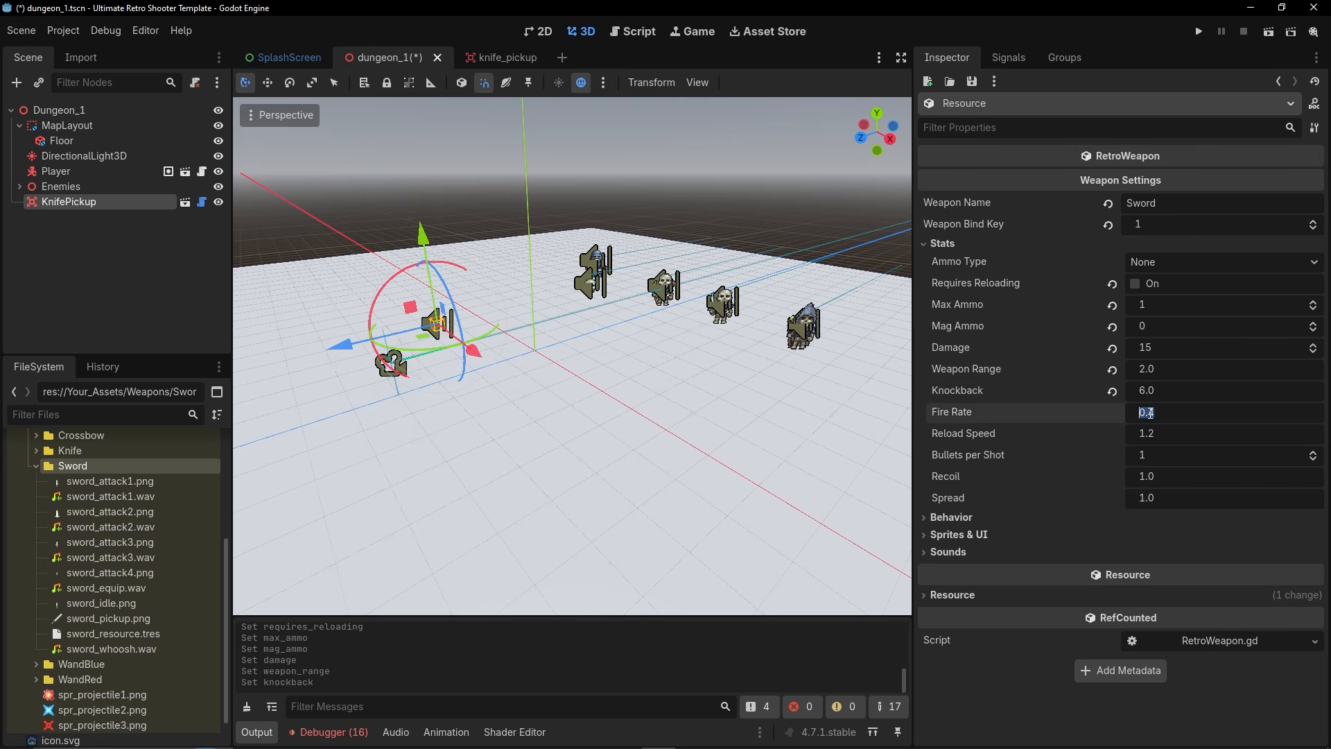
{"action": "left_click", "coordinate": [1138, 412]}
{"action": "left_click", "coordinate": [1151, 437]}
{"action": "type", "text": "1.5"}
{"action": "key", "text": "Return"}
{"action": "left_click", "coordinate": [1112, 434]}
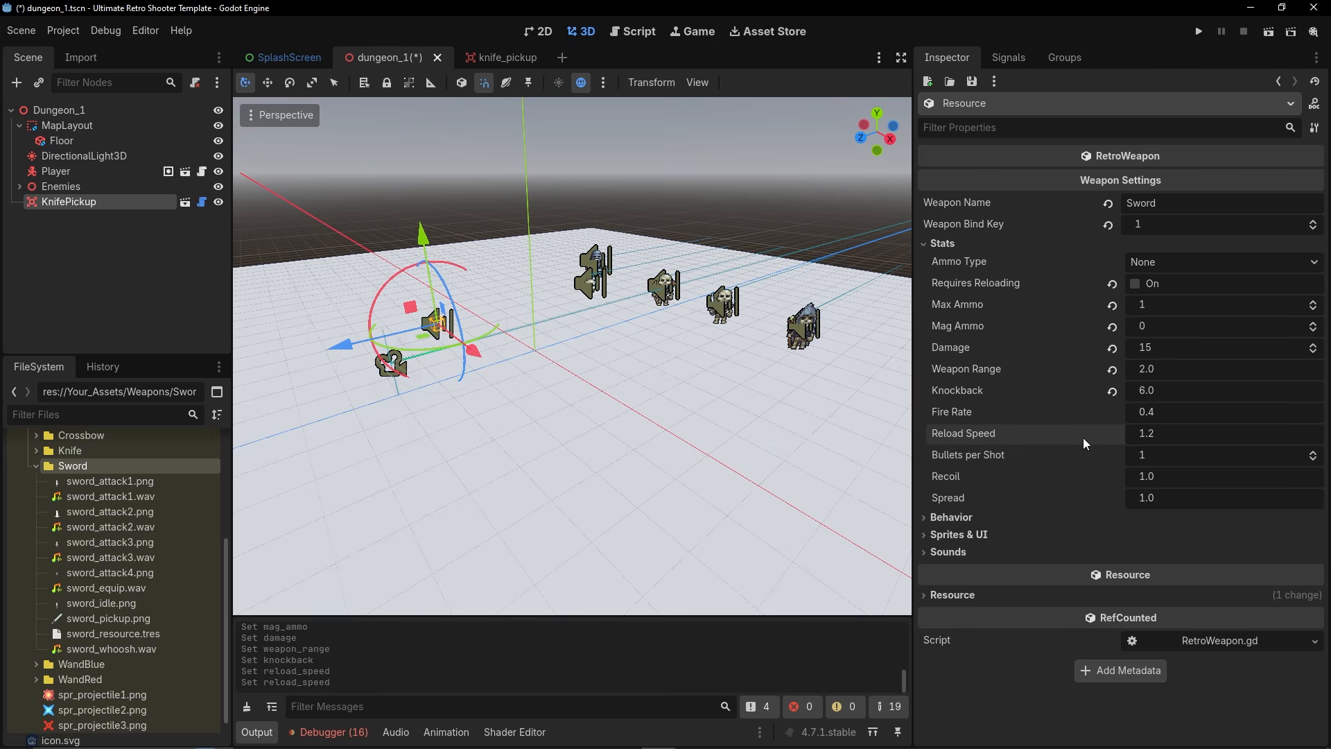
Set the sword's Recoil to 4 and Spread to 0.
{"action": "left_click", "coordinate": [1166, 470]}
{"action": "type", "text": "4"}
{"action": "key", "text": "Return"}
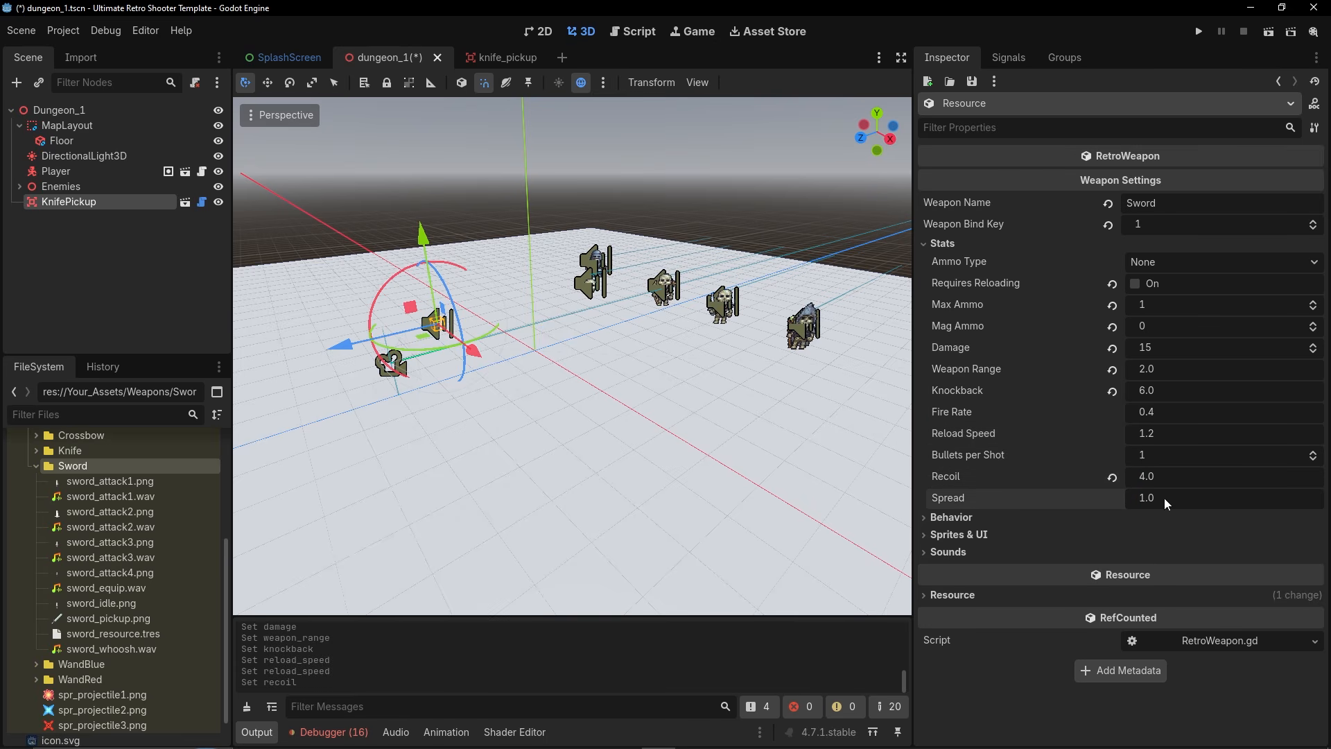
{"action": "type", "text": "0"}
{"action": "key", "text": "Return"}
Turn on Is Melee in the sword's Behavior settings.
{"action": "left_click", "coordinate": [943, 243]}
{"action": "left_click", "coordinate": [951, 262]}
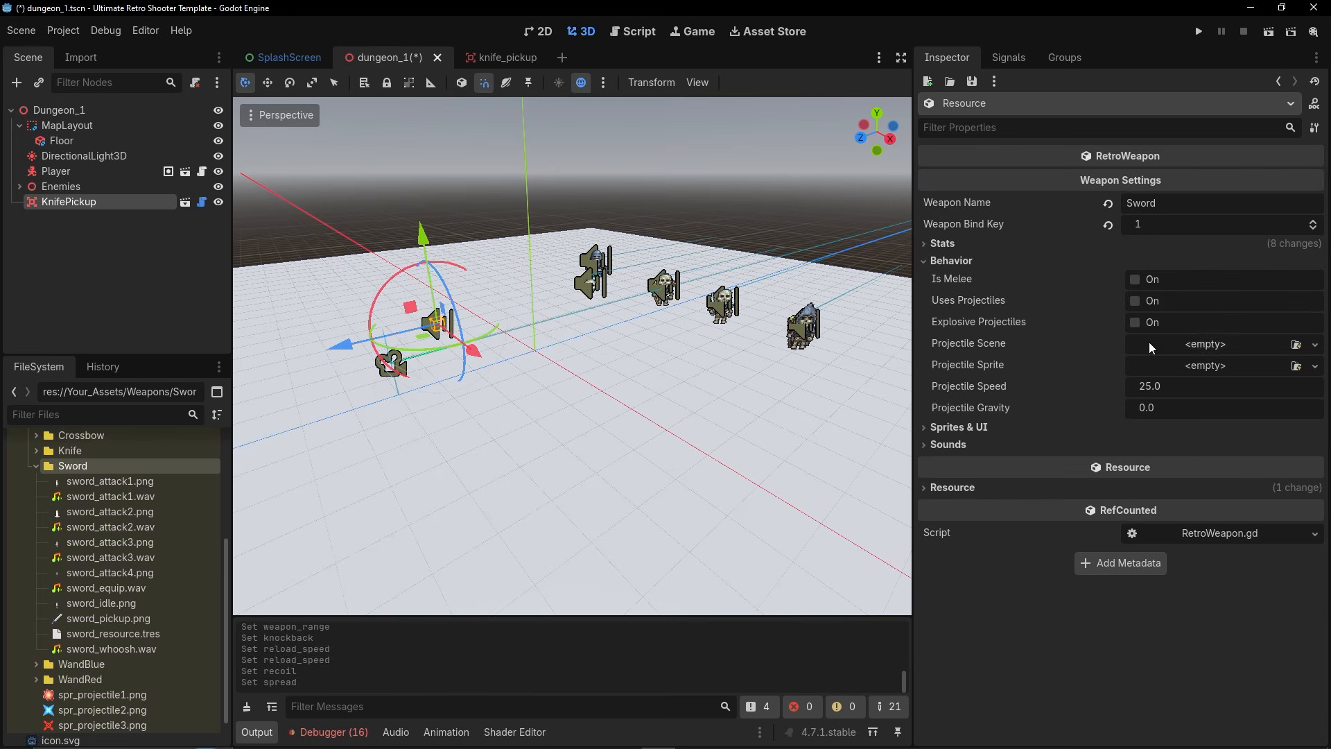
{"action": "left_click", "coordinate": [1134, 280]}
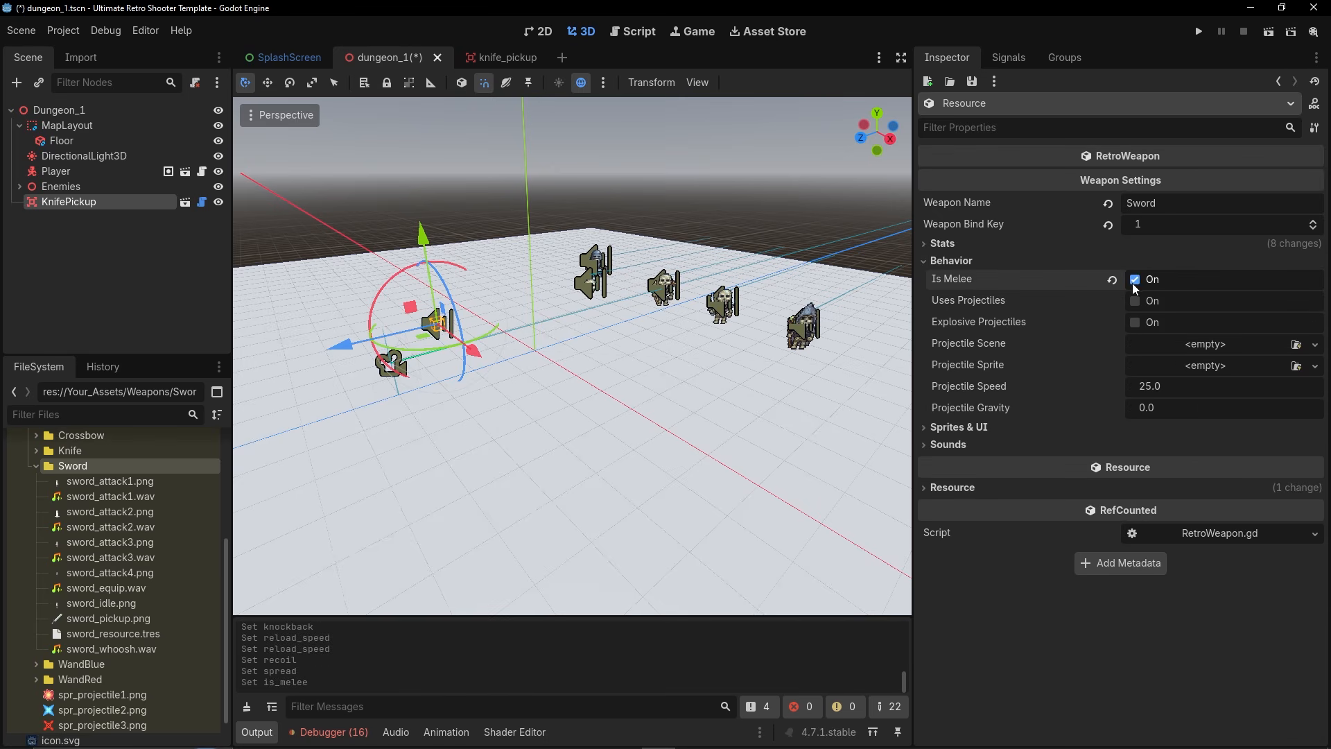
{"action": "left_click", "coordinate": [962, 262]}
Assign sword_idle.png as the Idle Sprite and sword_attack1.png to sword_attack4.png as the Attack Sprites.
{"action": "left_click", "coordinate": [956, 280]}
{"action": "left_click_drag", "start_coordinate": [107, 604], "coordinate": [1203, 298]}
{"action": "left_click", "coordinate": [100, 481]}
{"action": "left_click", "coordinate": [97, 512], "text": "ctrl"}
{"action": "left_click", "coordinate": [93, 542], "text": "ctrl"}
{"action": "left_click", "coordinate": [90, 572], "text": "ctrl"}
{"action": "left_click_drag", "start_coordinate": [90, 572], "coordinate": [1188, 342]}
{"action": "left_click", "coordinate": [1184, 341]}
{"action": "left_click", "coordinate": [1184, 341]}
Use sword_pickup.png for the Hud Icon and Pickup Sprite, and a small white dot as the Crosshair Texture.
{"action": "left_click_drag", "start_coordinate": [103, 618], "coordinate": [1203, 386]}
{"action": "left_click_drag", "start_coordinate": [104, 618], "coordinate": [1197, 496]}
{"action": "left_click", "coordinate": [1206, 431]}
{"action": "left_click", "coordinate": [1171, 700]}
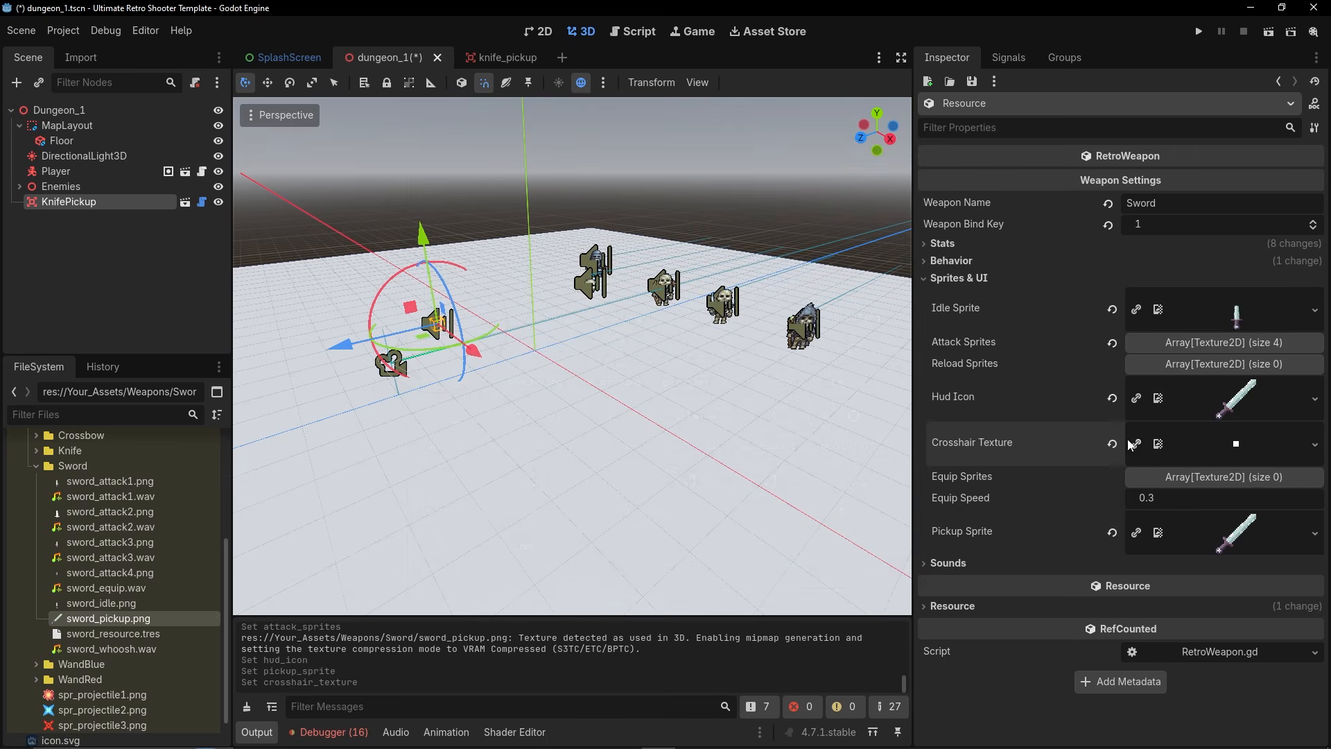
Assign sword_equip.wav as the sword's Sound Pull Out.
{"action": "left_click", "coordinate": [959, 279]}
{"action": "left_click", "coordinate": [948, 295]}
{"action": "left_click_drag", "start_coordinate": [106, 588], "coordinate": [1203, 313]}
Try a randomizer of sword_attack1.wav to sword_attack3.wav as the Sound Fire, and clear that sound again.
{"action": "left_click", "coordinate": [1206, 359]}
{"action": "left_click", "coordinate": [971, 448]}
{"action": "left_click_drag", "start_coordinate": [110, 497], "coordinate": [1206, 471]}
{"action": "left_click_drag", "start_coordinate": [110, 527], "coordinate": [1206, 544]}
{"action": "left_click_drag", "start_coordinate": [110, 558], "coordinate": [1206, 628]}
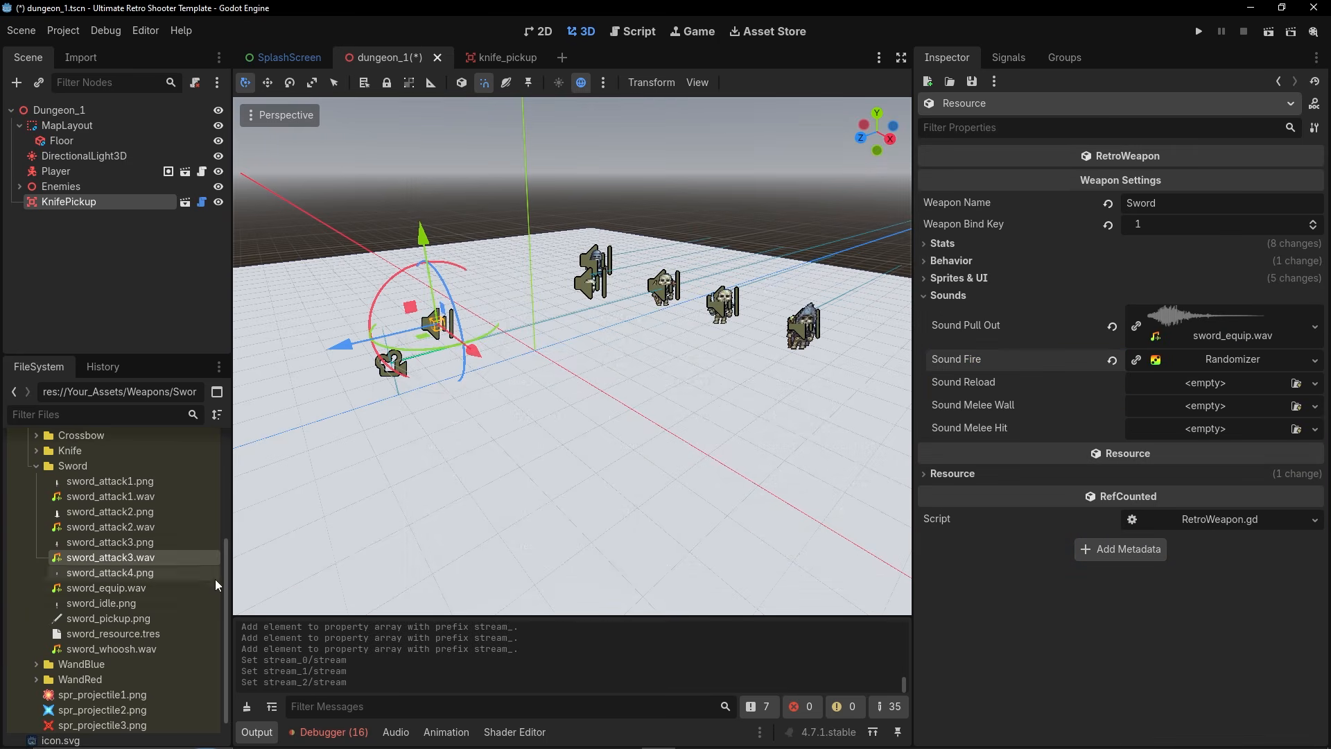
{"action": "left_click", "coordinate": [111, 649]}
{"action": "left_click", "coordinate": [1112, 360]}
Give Sound Melee Hit a randomizer with sword_attack1.wav, sword_attack2.wav and sword_attack3.wav, and assign sword_whoosh.wav to Sound Fire.
{"action": "left_click", "coordinate": [1201, 432]}
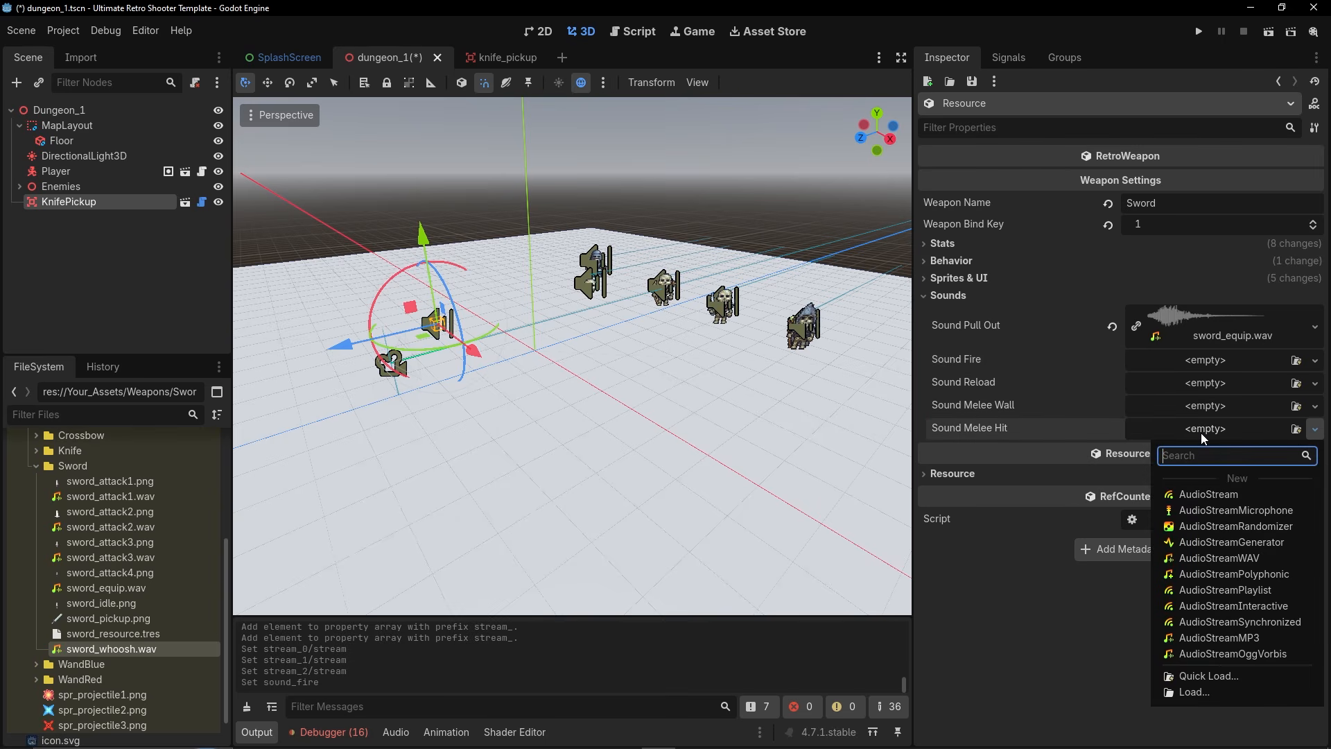
{"action": "key", "text": "Escape"}
{"action": "left_click", "coordinate": [1220, 435]}
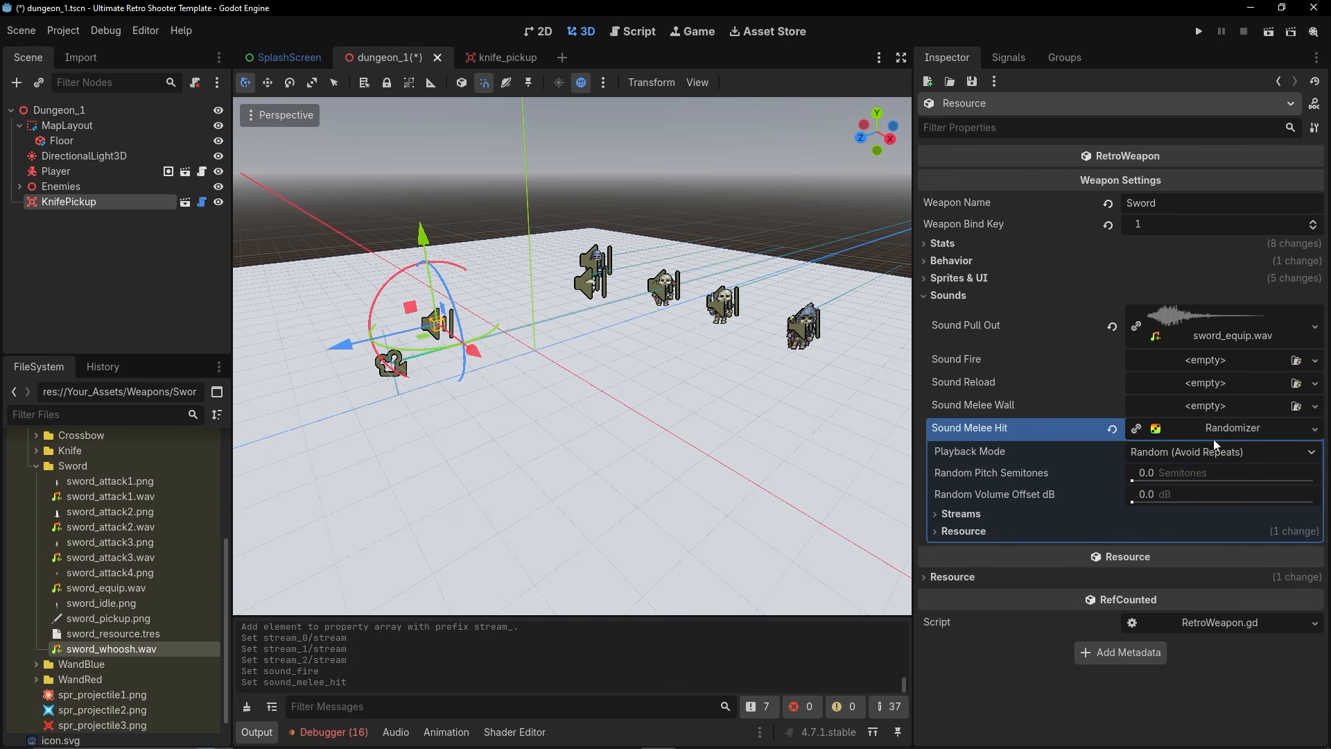
{"action": "left_click", "coordinate": [976, 515]}
{"action": "left_click", "coordinate": [1128, 535]}
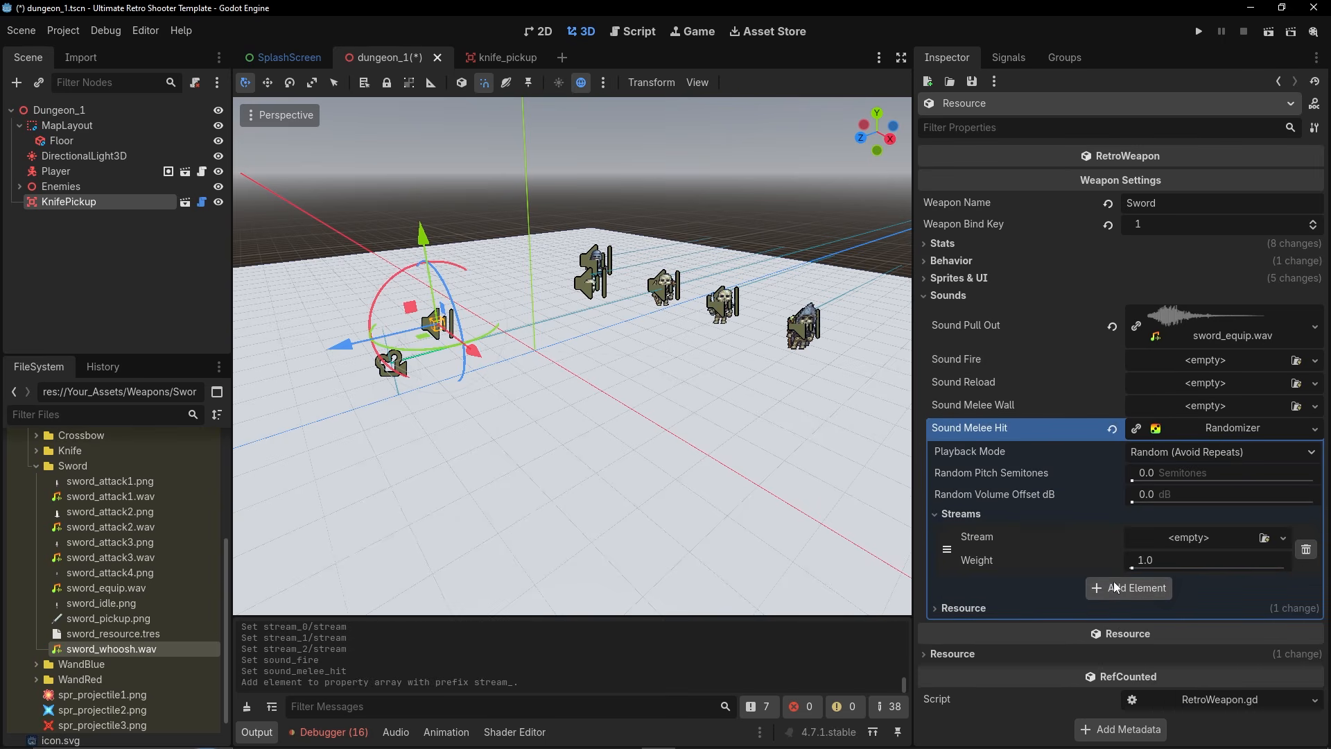
{"action": "left_click", "coordinate": [1130, 588]}
{"action": "left_click", "coordinate": [1134, 638]}
{"action": "left_click_drag", "start_coordinate": [111, 497], "coordinate": [1185, 537]}
{"action": "left_click_drag", "start_coordinate": [111, 527], "coordinate": [1192, 617]}
{"action": "left_click_drag", "start_coordinate": [111, 556], "coordinate": [1192, 704]}
{"action": "left_click_drag", "start_coordinate": [111, 648], "coordinate": [1185, 371]}
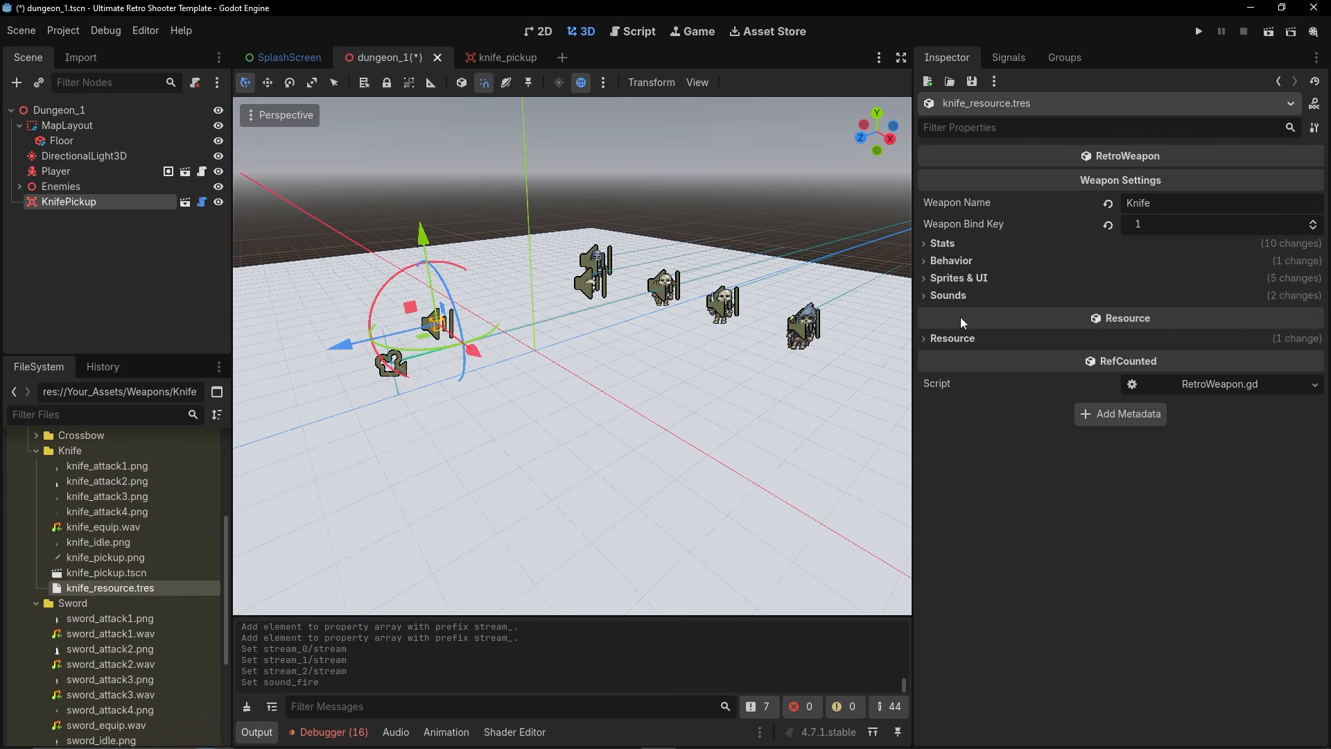
Rework the attack sounds in knife_resource.tres with a three-stream randomizer, and save the dungeon_1 scene.
{"action": "left_click", "coordinate": [949, 295]}
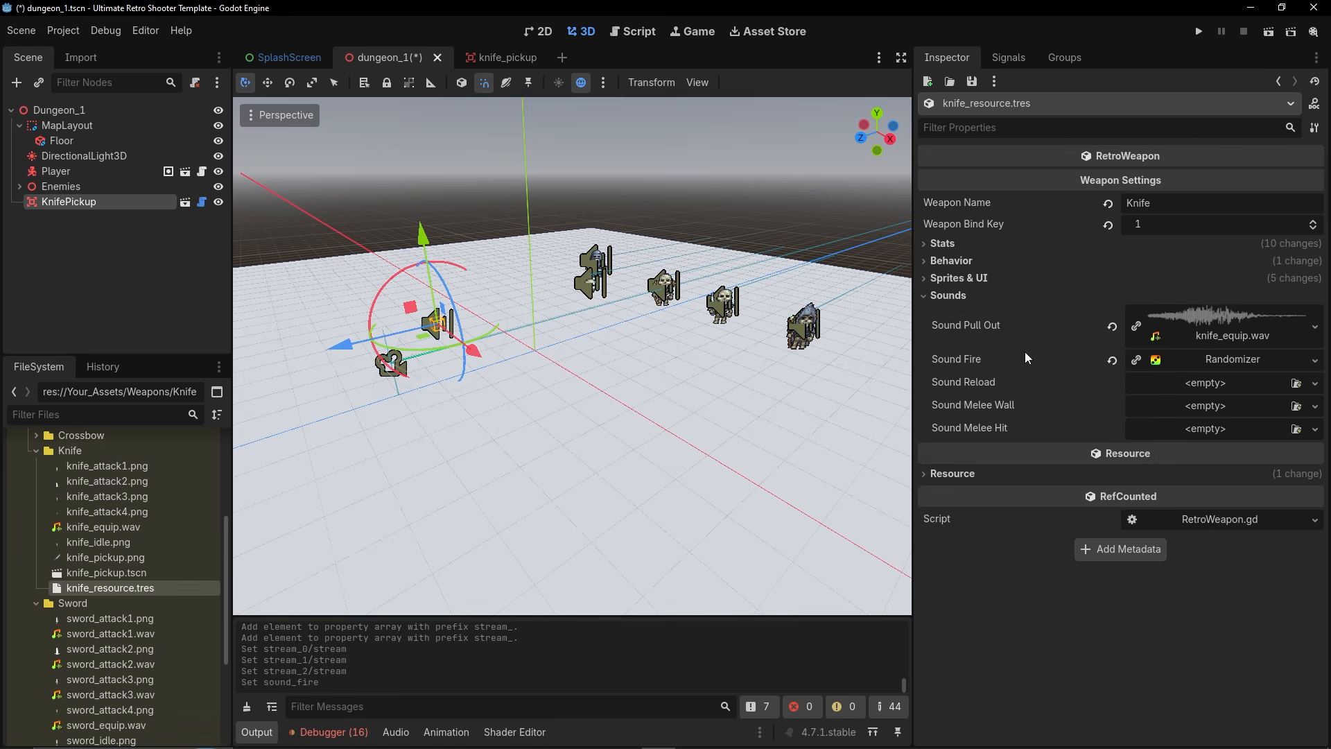
{"action": "left_click", "coordinate": [1140, 367]}
{"action": "left_click", "coordinate": [1124, 608]}
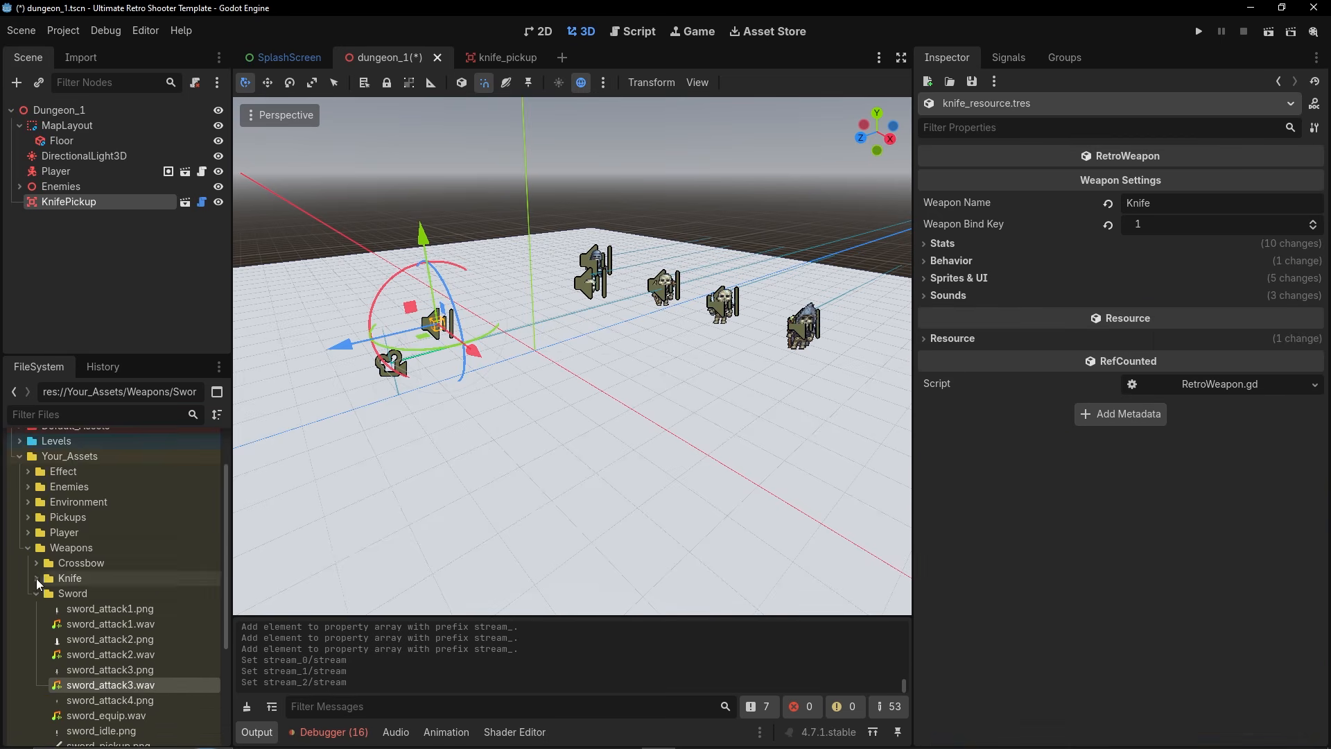
{"action": "scroll", "coordinate": [148, 689], "scroll_direction": "down", "scroll_amount": 3}
{"action": "left_click", "coordinate": [149, 686]}
{"action": "key", "text": "ctrl+s"}
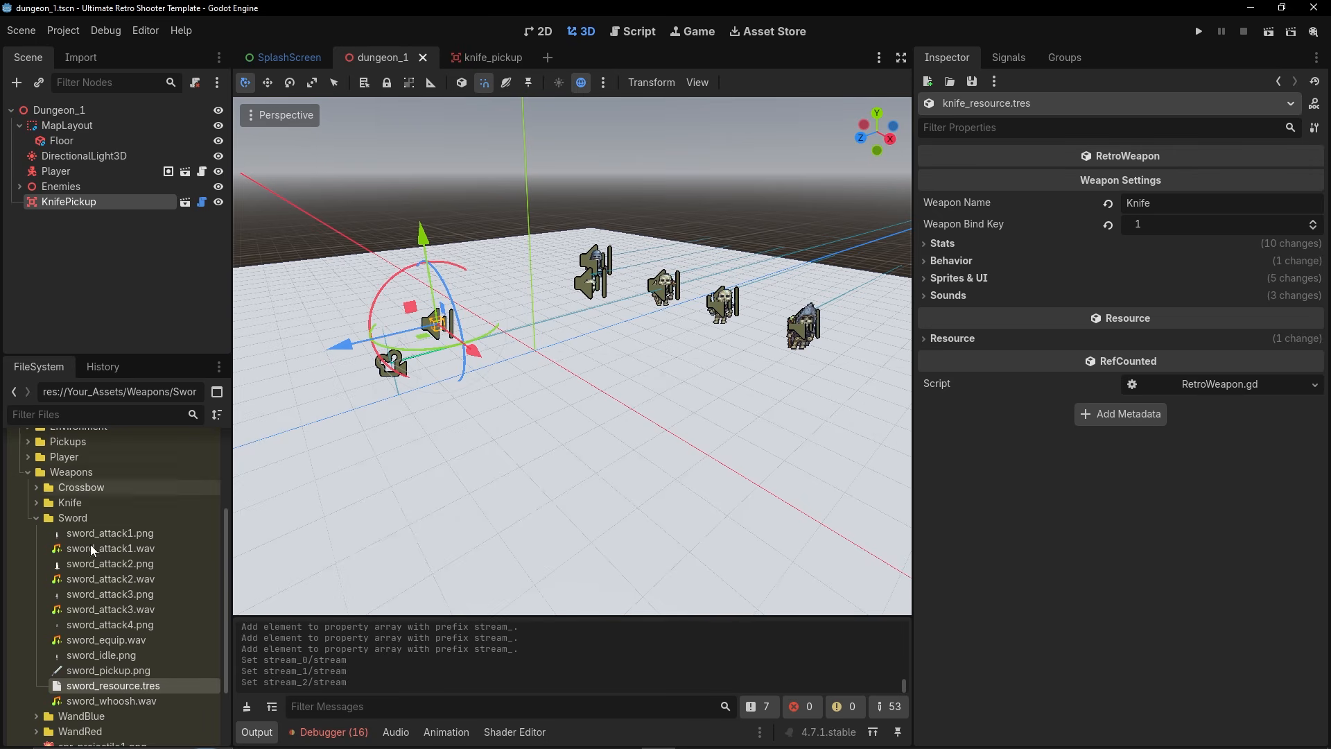
Create a new inherited scene from RetroPickup.tscn in the Core/Core_Prefabs folder.
{"action": "left_click", "coordinate": [64, 518]}
{"action": "left_click", "coordinate": [22, 31]}
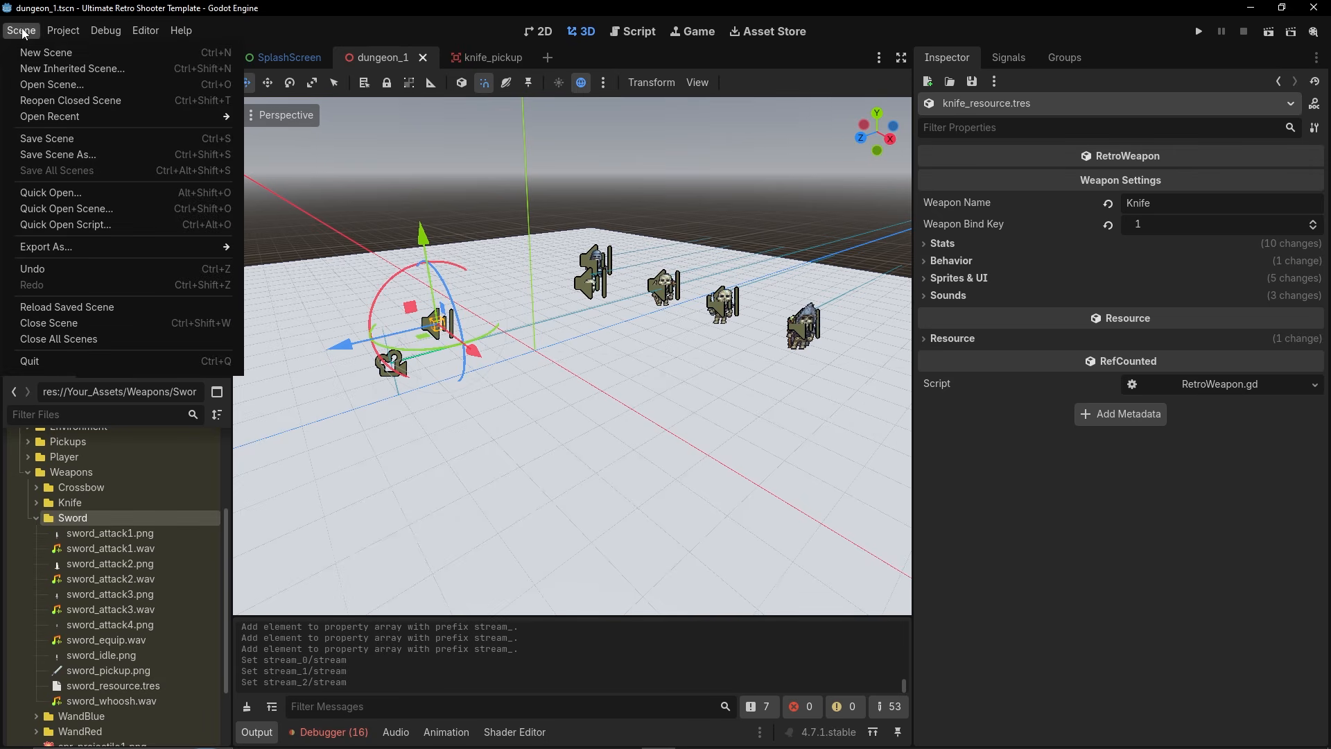
{"action": "left_click", "coordinate": [65, 69]}
{"action": "left_click", "coordinate": [347, 152]}
{"action": "double_click", "coordinate": [444, 231]}
{"action": "double_click", "coordinate": [443, 231]}
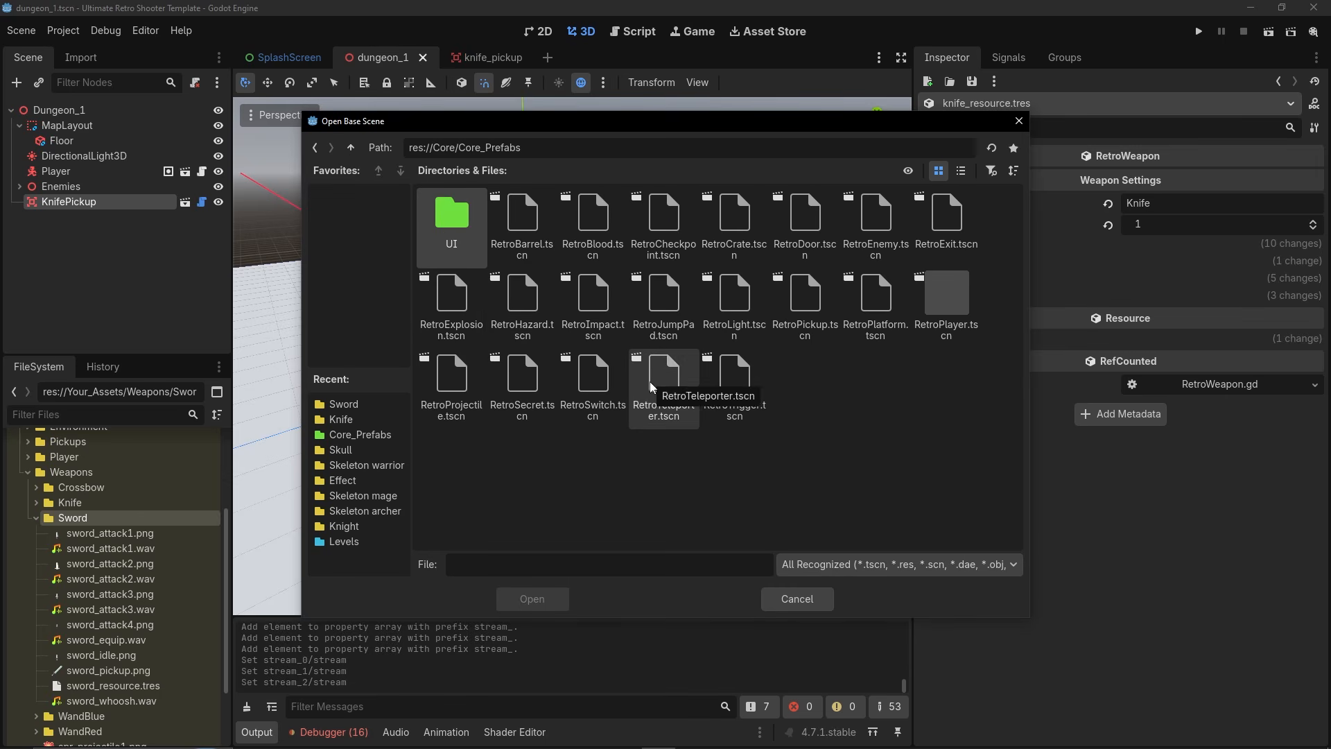
{"action": "double_click", "coordinate": [805, 297]}
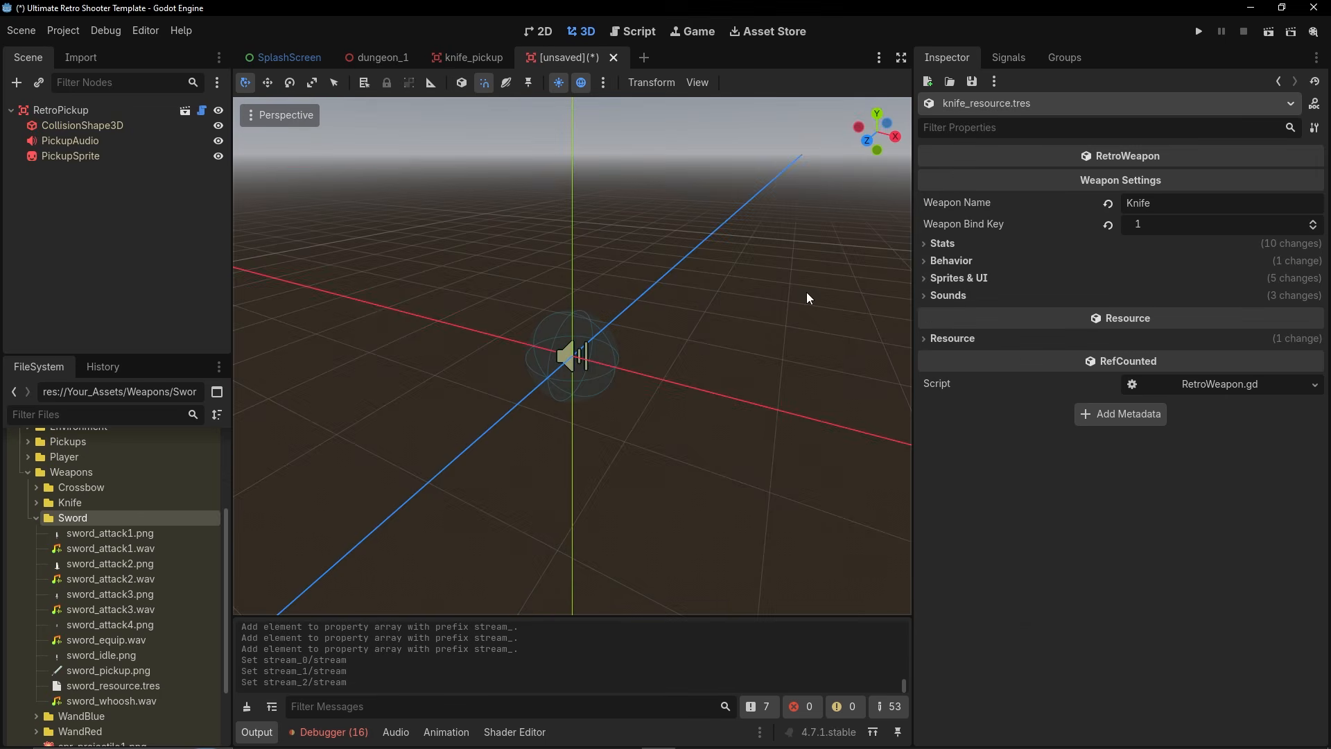
Rename the root node of the inherited scene as SwordPickup.
{"action": "double_click", "coordinate": [58, 112]}
{"action": "left_click", "coordinate": [60, 111]}
{"action": "key", "text": "shift+Home"}
{"action": "type", "text": "Sword"}
{"action": "key", "text": "Return"}
Set the pickup's Type to Weapon with sword_resource.tres, Amount 1 and sfx_ammo1.ogg as the Pickup Sound.
{"action": "left_click", "coordinate": [1169, 203]}
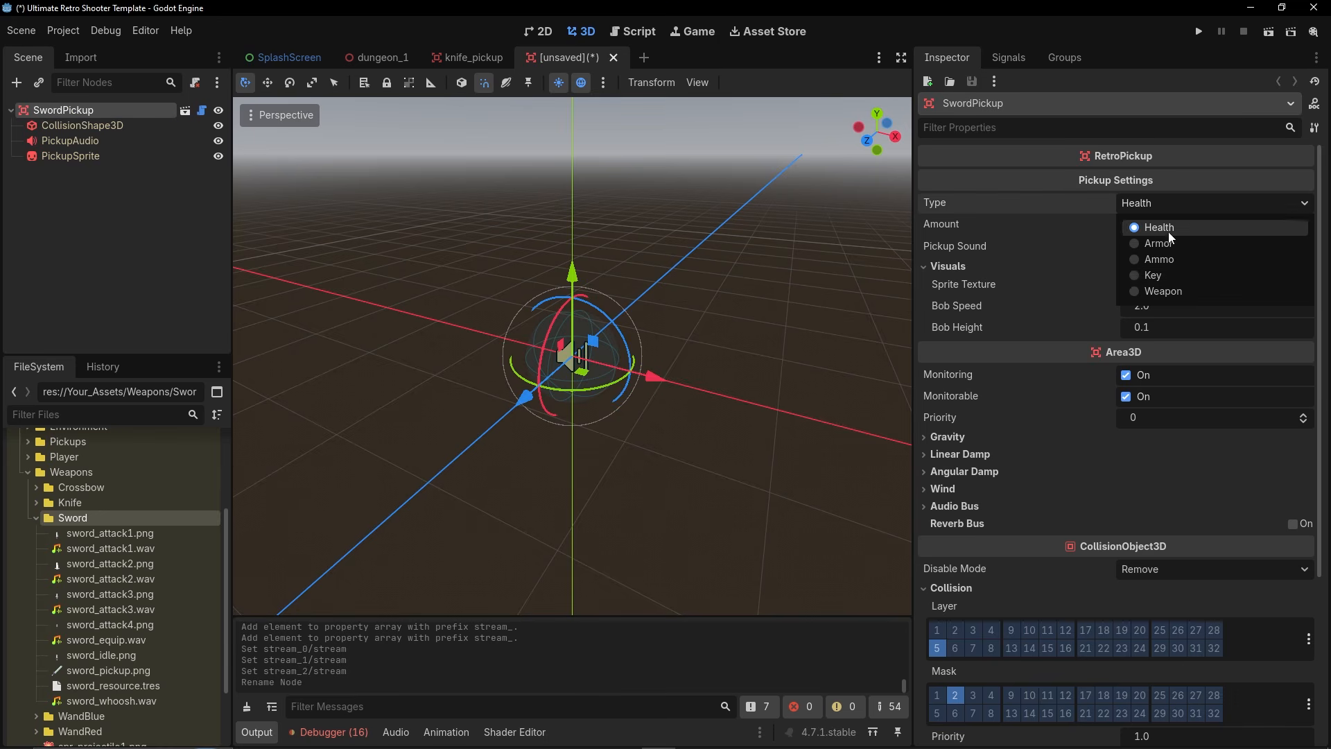
{"action": "left_click_drag", "start_coordinate": [104, 686], "coordinate": [1209, 229]}
{"action": "left_click", "coordinate": [1168, 251]}
{"action": "type", "text": "1"}
{"action": "key", "text": "Return"}
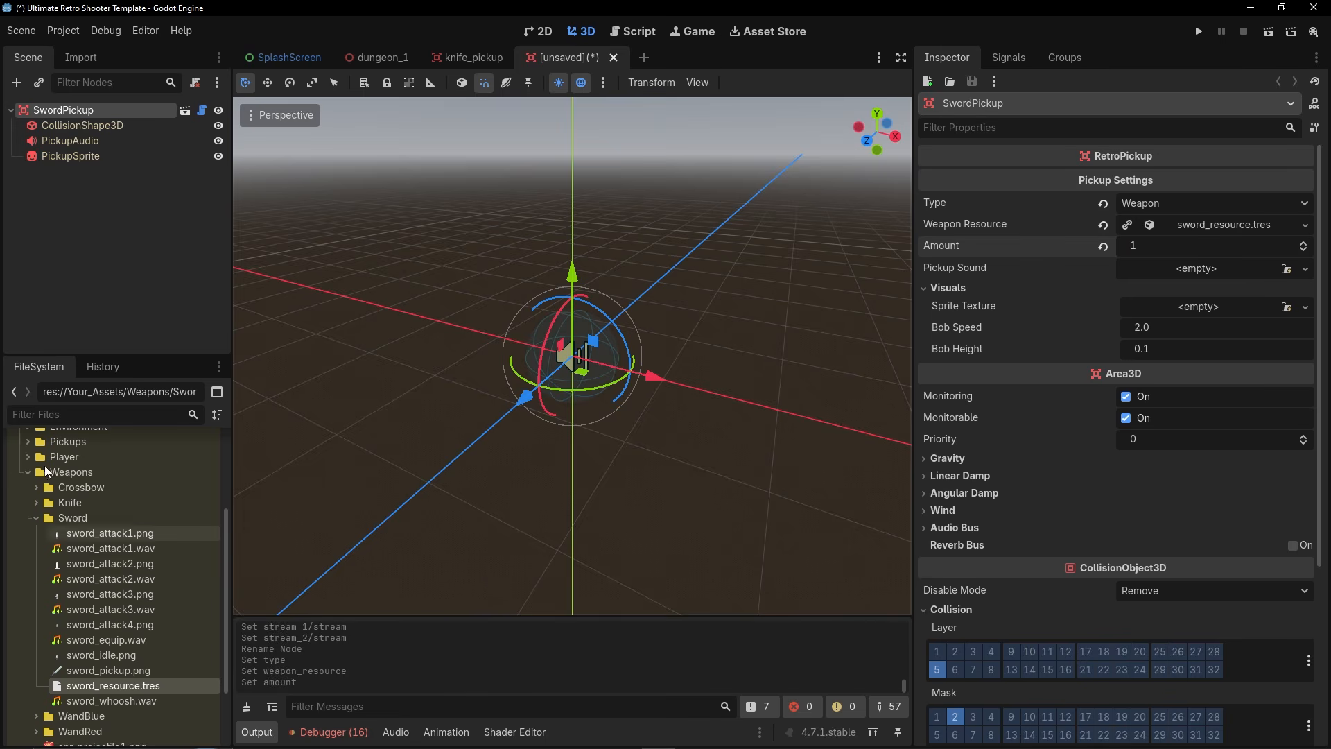
{"action": "left_click", "coordinate": [28, 442]}
{"action": "left_click_drag", "start_coordinate": [89, 534], "coordinate": [1178, 270]}
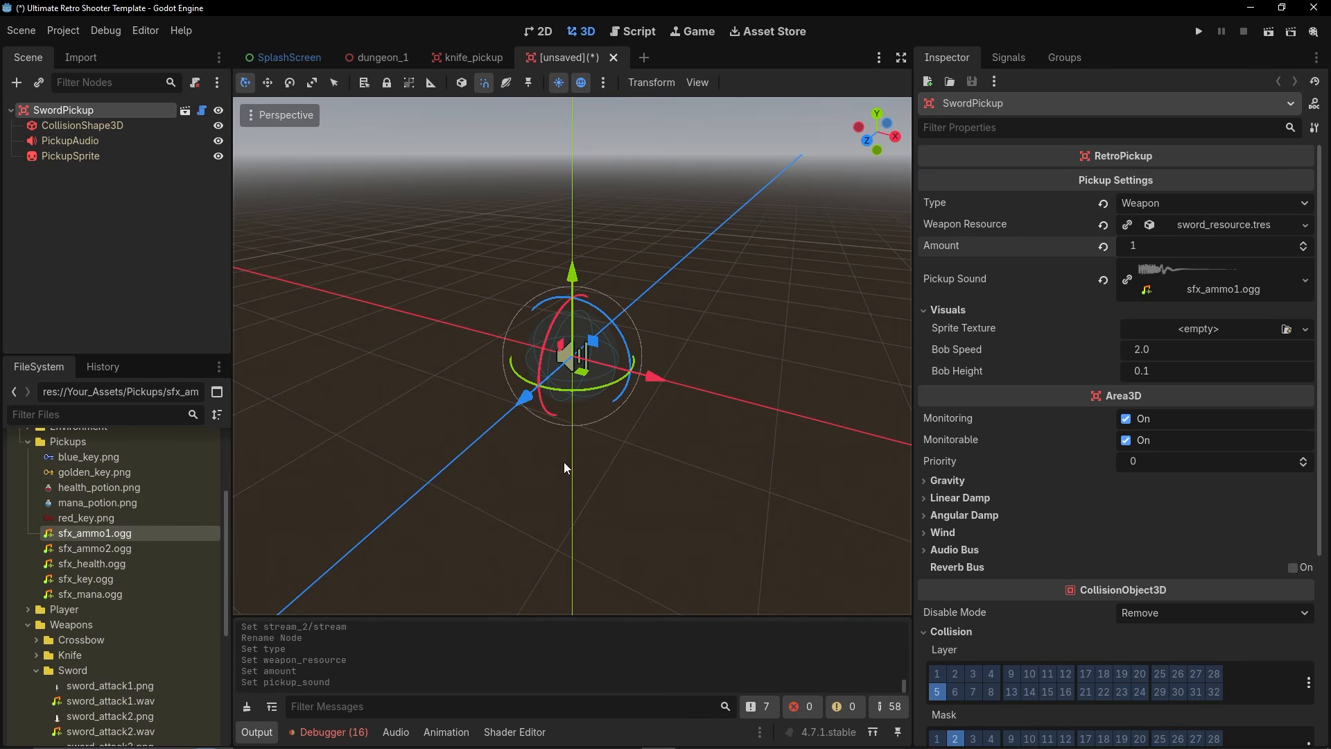
Assign sword_pickup.png as the texture of the PickupSprite node.
{"action": "left_click", "coordinate": [75, 155]}
{"action": "scroll", "coordinate": [111, 707], "scroll_direction": "down", "scroll_amount": 5}
{"action": "left_click_drag", "start_coordinate": [108, 707], "coordinate": [1194, 180]}
{"action": "middle_click_drag", "start_coordinate": [613, 409], "coordinate": [624, 376]}
{"action": "scroll", "coordinate": [624, 376], "scroll_direction": "down", "scroll_amount": 8}
{"action": "left_click", "coordinate": [72, 112]}
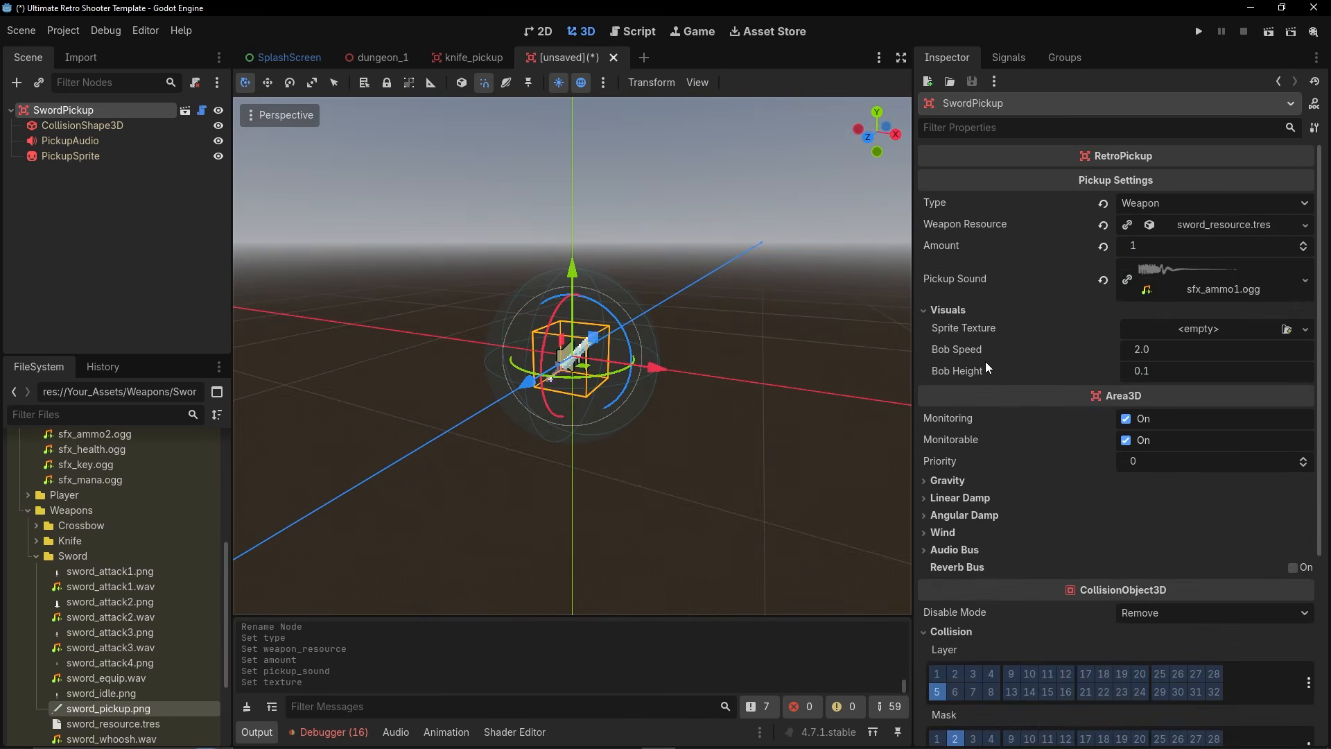
Save the scene as sword_pickup.tscn in the Your_Assets/Weapons/Sword folder.
{"action": "key", "text": "ctrl+s"}
{"action": "left_click", "coordinate": [351, 148]}
{"action": "left_click", "coordinate": [351, 148]}
{"action": "double_click", "coordinate": [660, 260]}
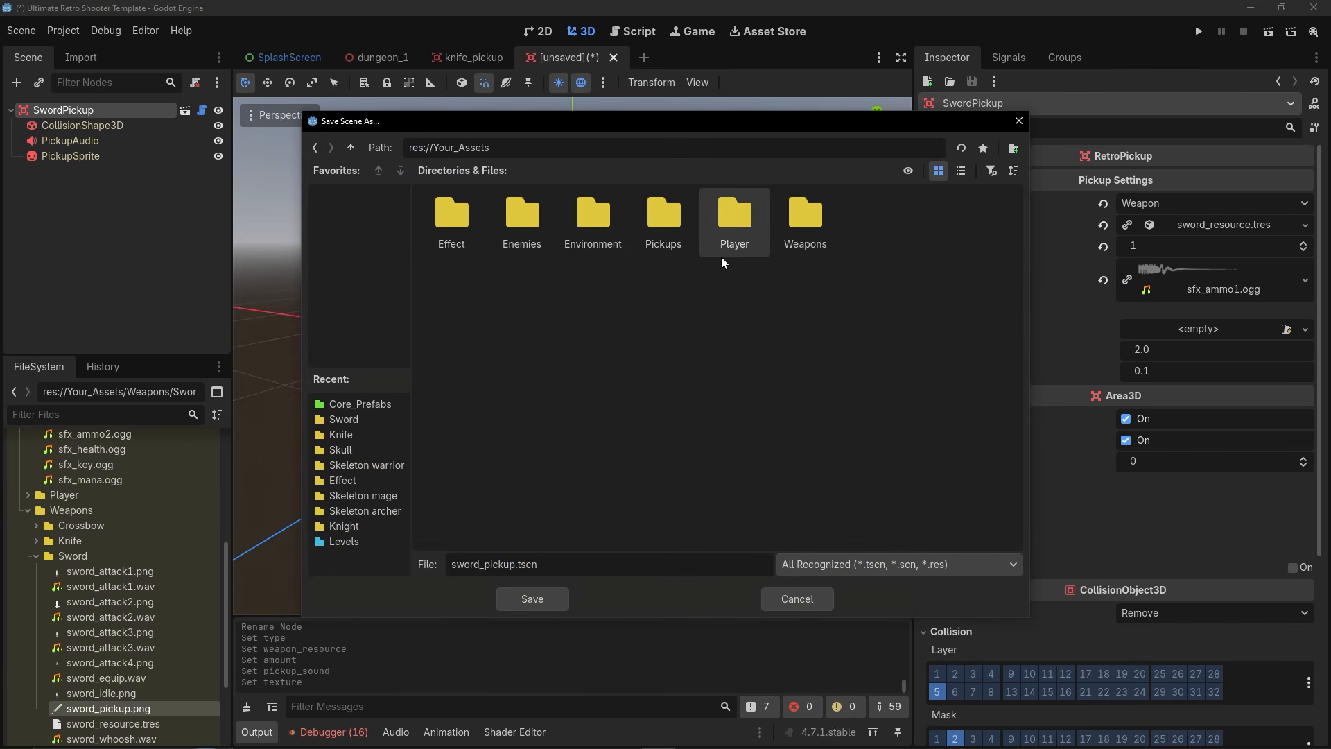
{"action": "double_click", "coordinate": [790, 222]}
{"action": "double_click", "coordinate": [581, 241]}
{"action": "left_click", "coordinate": [531, 598]}
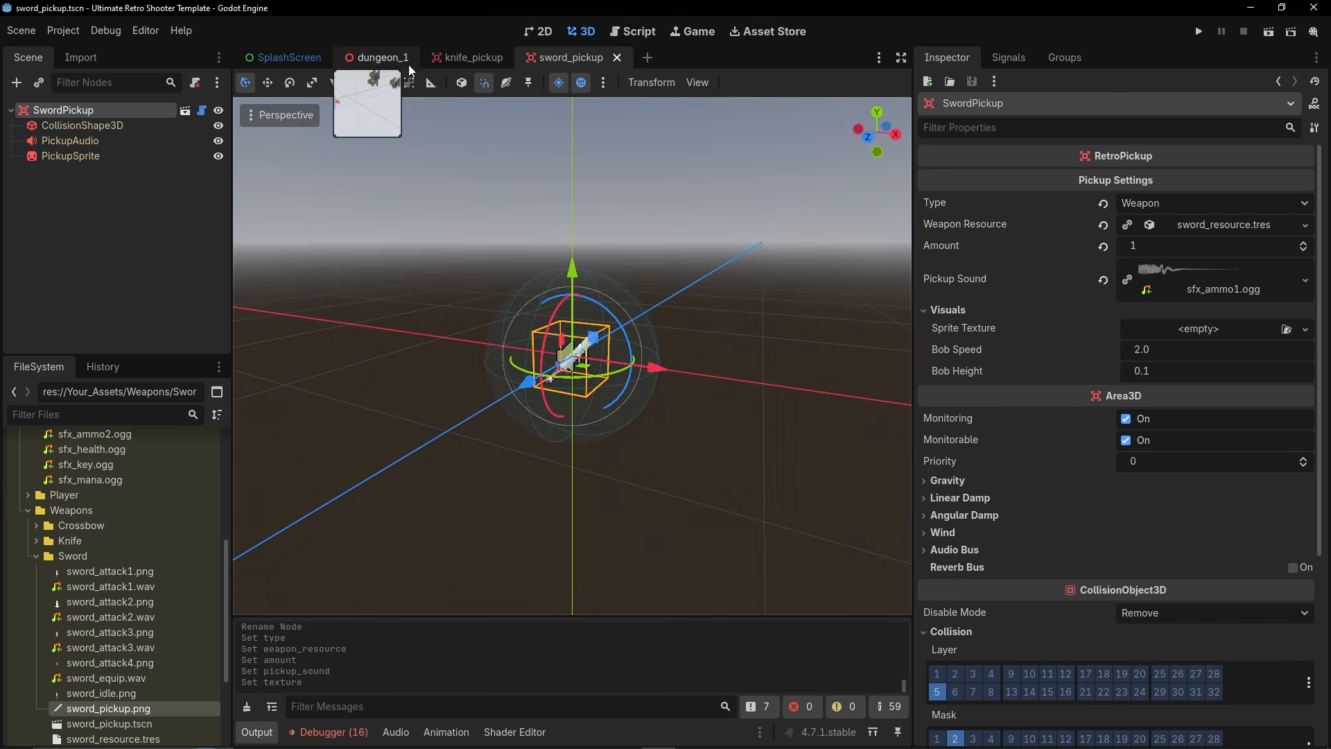
Add sword_pickup.tscn to the dungeon_1 scene and position it on the floor near the knife pickup.
{"action": "left_click", "coordinate": [381, 57]}
{"action": "left_click_drag", "start_coordinate": [102, 718], "coordinate": [409, 340]}
{"action": "right_click_drag", "start_coordinate": [409, 339], "coordinate": [461, 360]}
{"action": "left_click_drag", "start_coordinate": [734, 375], "coordinate": [794, 384]}
{"action": "right_click_drag", "start_coordinate": [794, 383], "coordinate": [627, 414]}
{"action": "left_click_drag", "start_coordinate": [502, 378], "coordinate": [477, 401]}
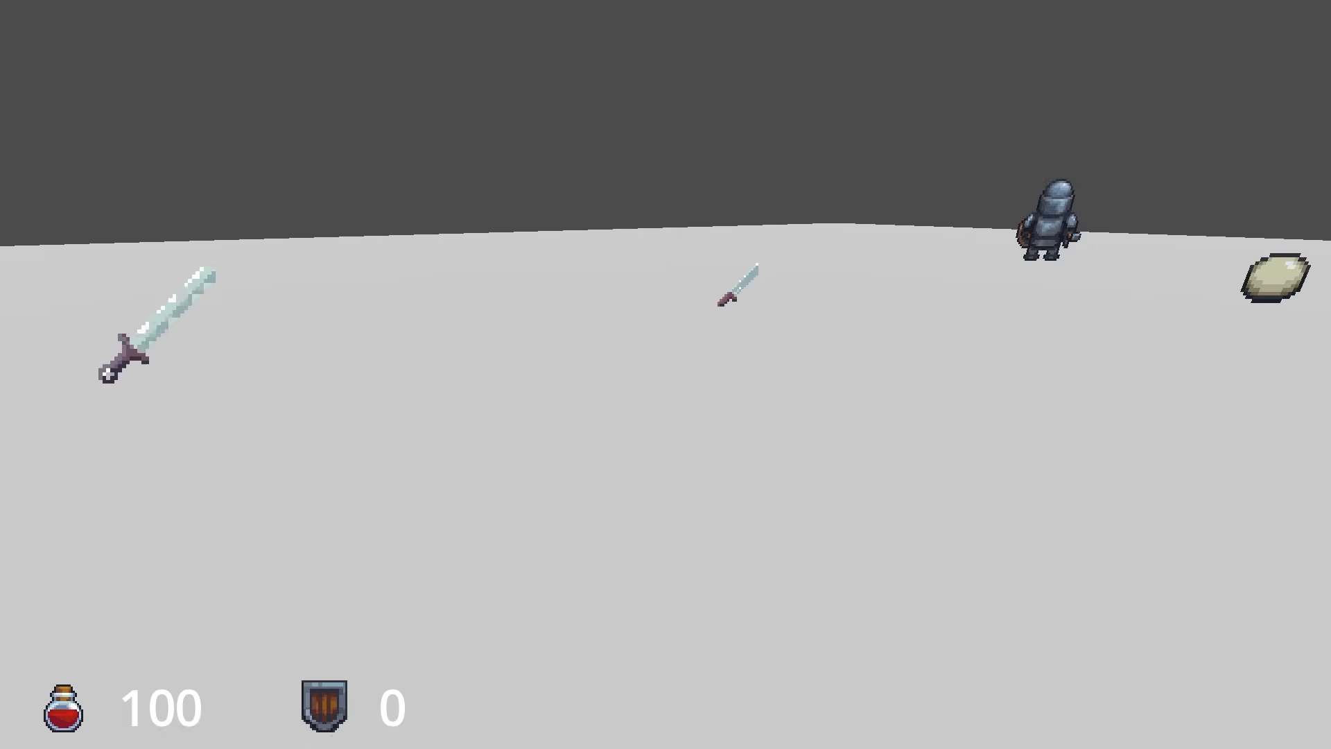
Collect the knife and the sword in the running game to test both pickups.
{"action": "key", "text": "w"}
{"action": "key", "text": "s"}
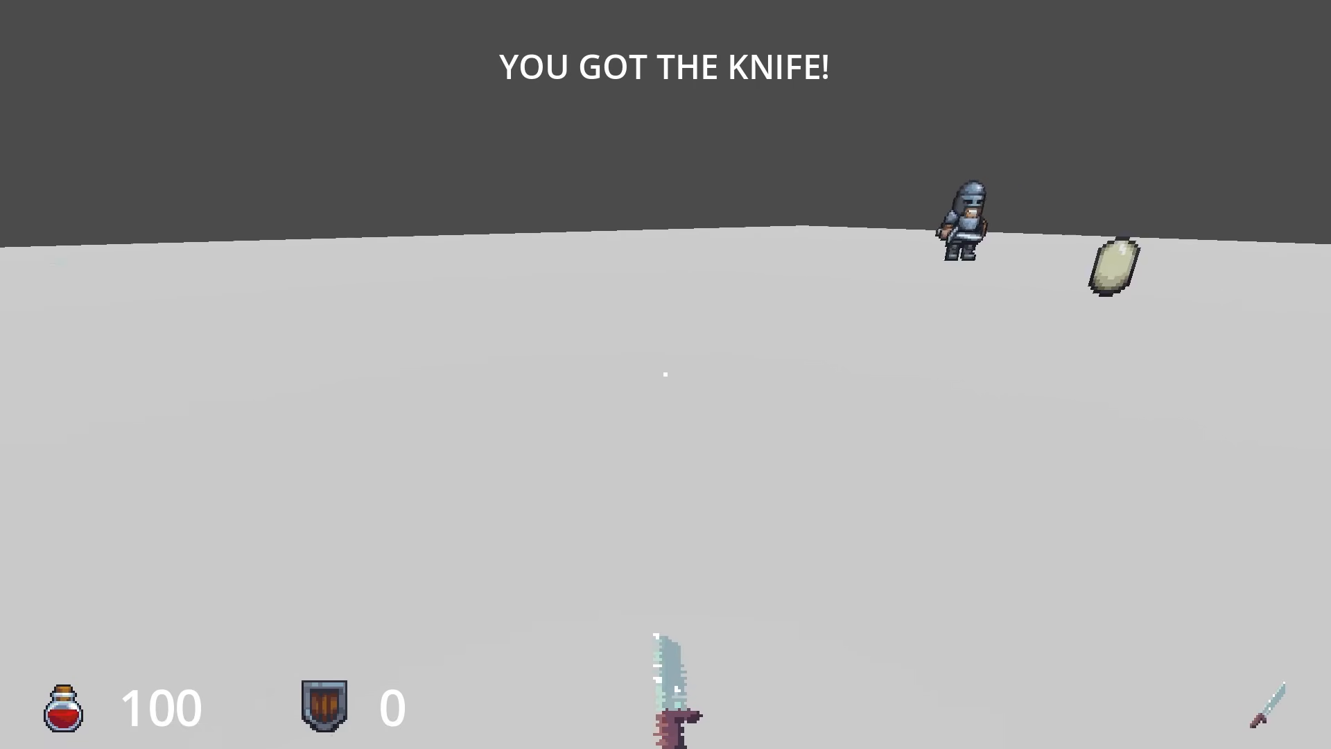
{"action": "key", "text": "d"}
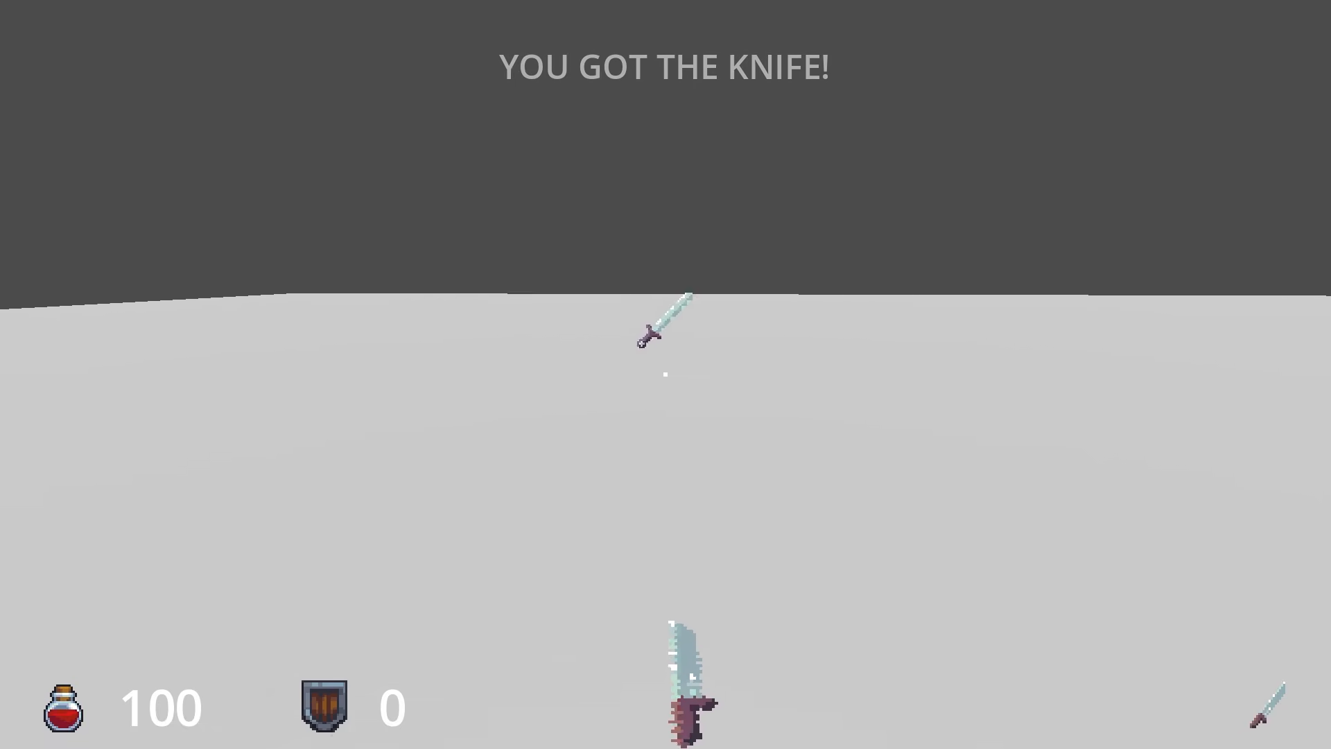
{"action": "key", "text": "w"}
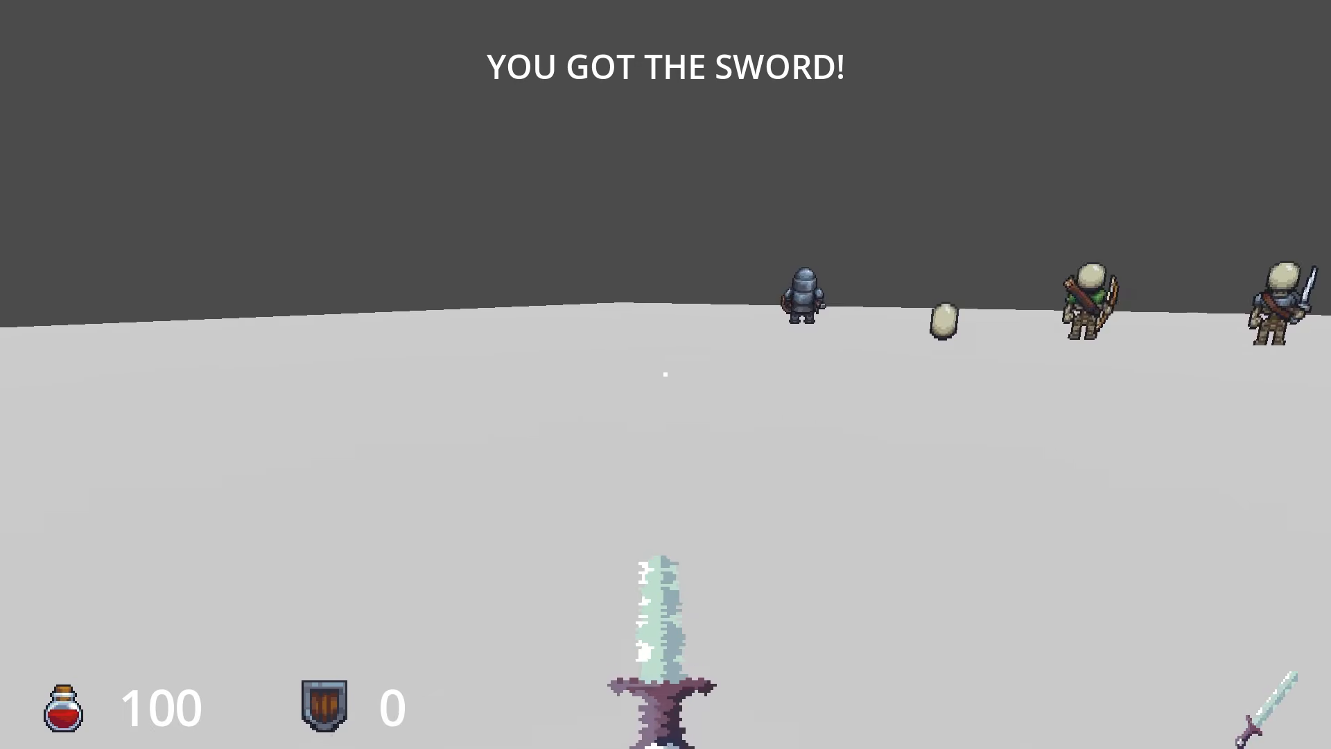
Swing the sword repeatedly to check its attack animation.
{"action": "left_click", "coordinate": [666, 374]}
{"action": "left_click", "coordinate": [665, 374]}
{"action": "left_click", "coordinate": [665, 374]}
{"action": "left_click", "coordinate": [665, 375]}
{"action": "left_click", "coordinate": [665, 375]}
{"action": "left_click", "coordinate": [665, 374]}
{"action": "left_click", "coordinate": [665, 374]}
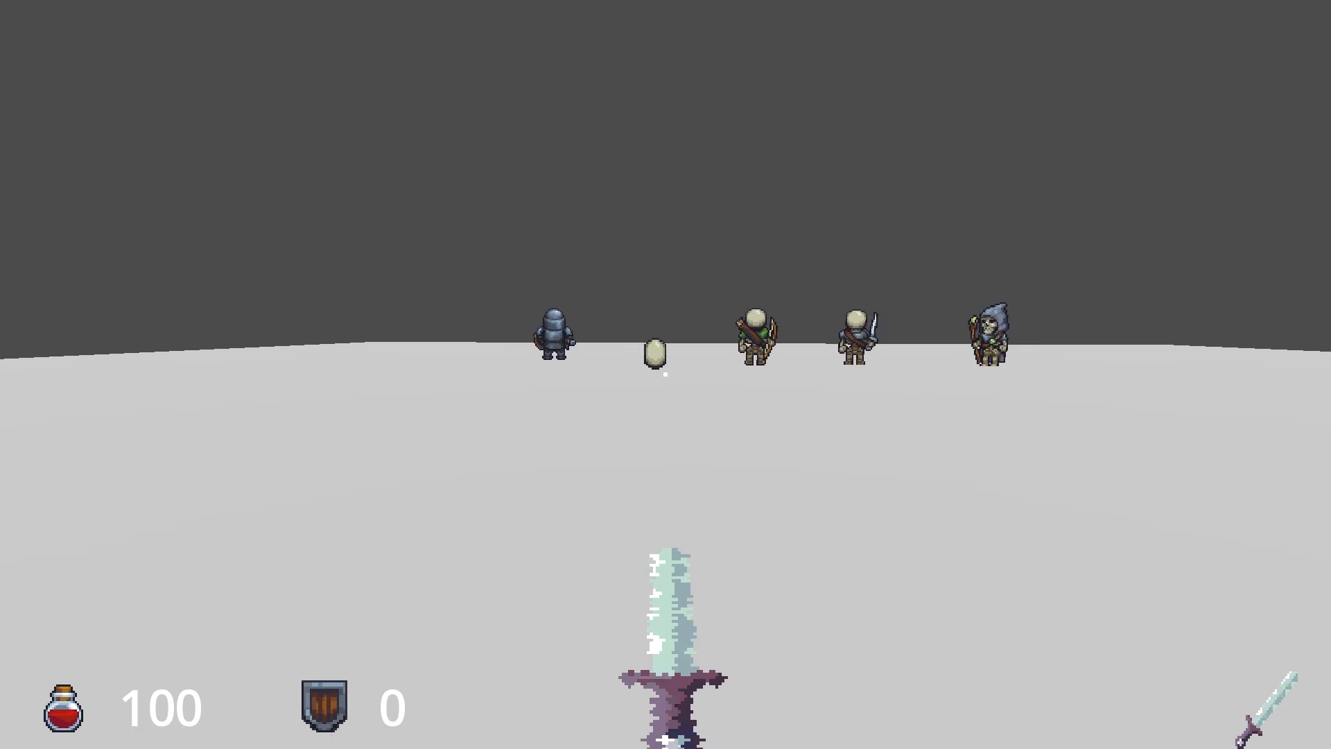
Switch repeatedly between the knife and the sword in the running game to check weapon swapping.
{"action": "key", "text": "1"}
{"action": "key", "text": "2"}
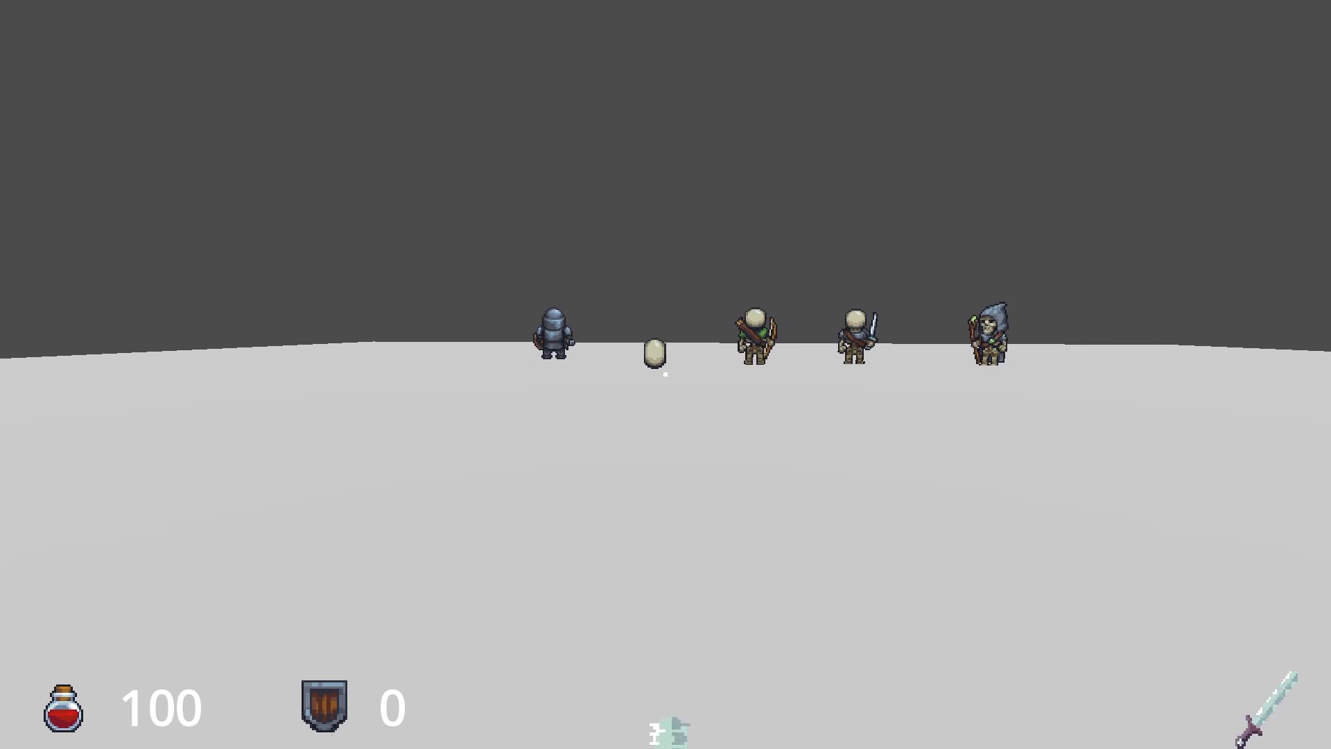
{"action": "key", "text": "1"}
{"action": "key", "text": "2"}
{"action": "key", "text": "1"}
{"action": "key", "text": "2"}
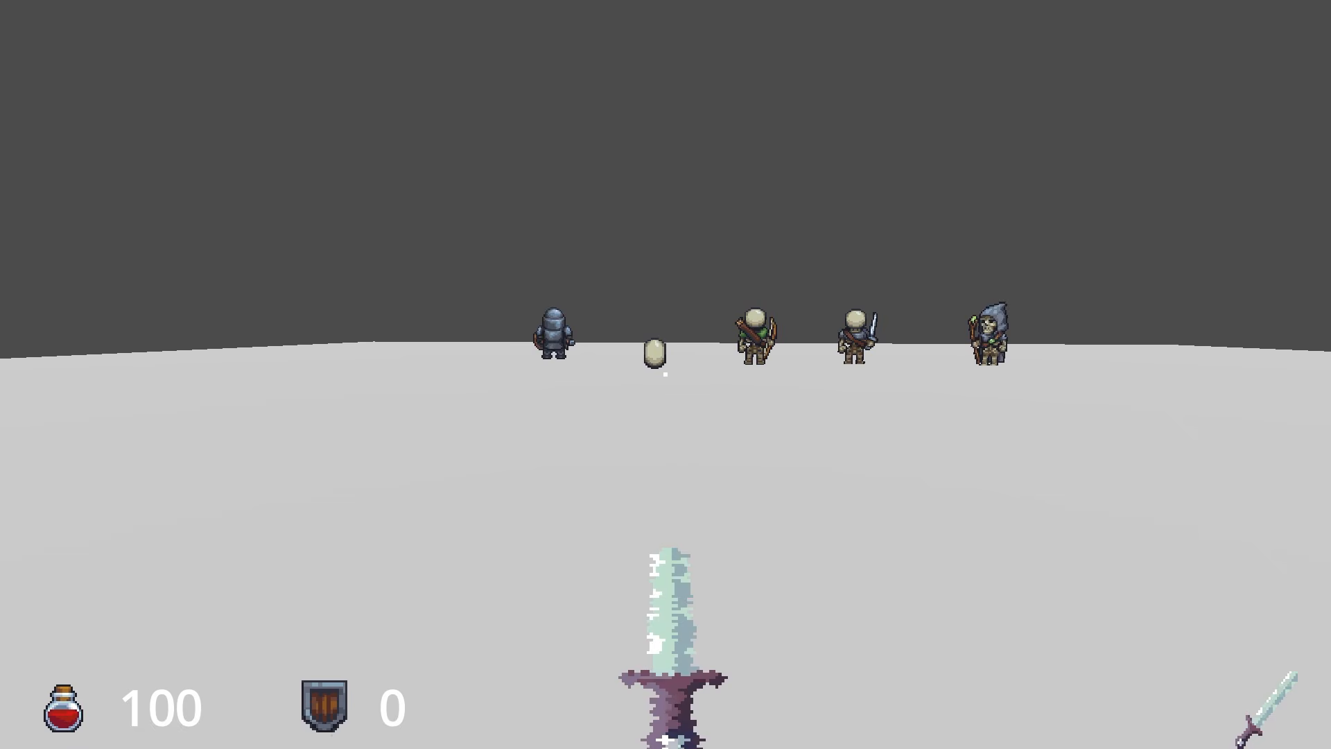
{"action": "key", "text": "w"}
{"action": "left_click", "coordinate": [666, 375]}
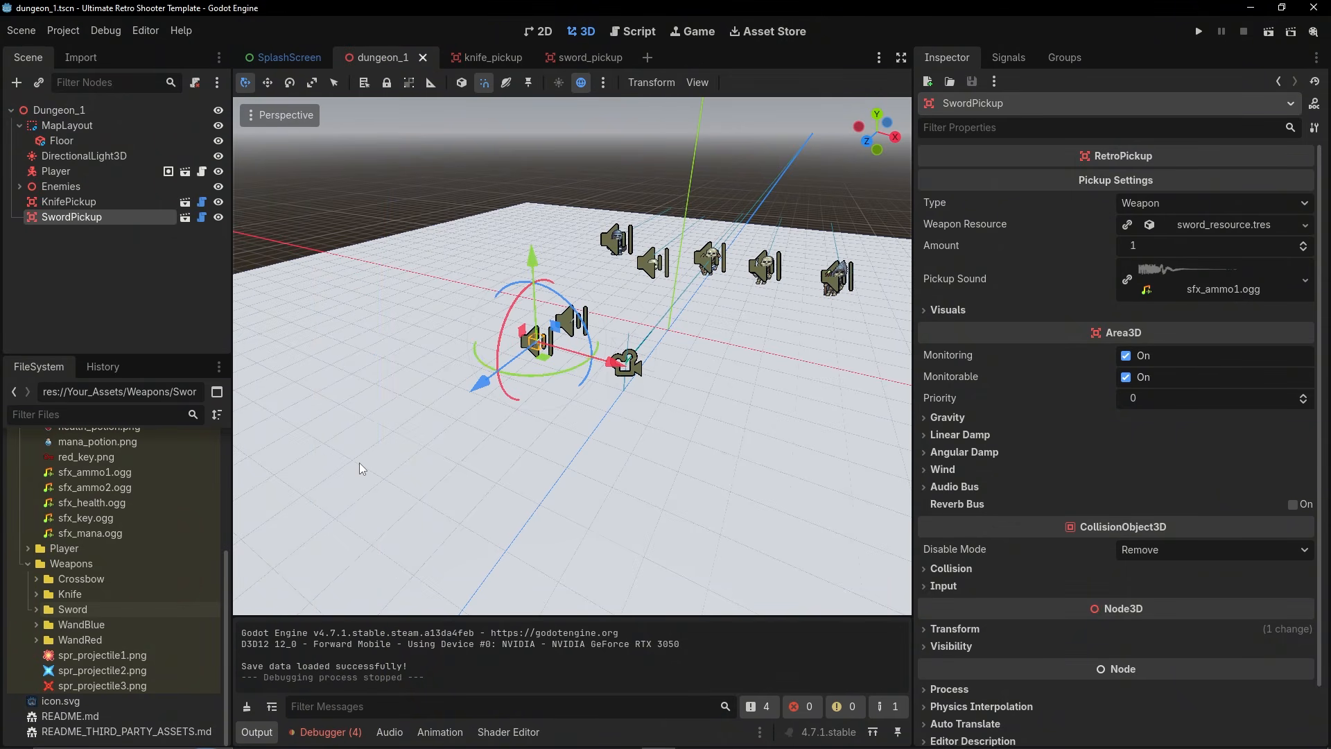
Create a RetroWeapon resource named crossbow_resource.tres in the Your_Assets/Weapons/Crossbow folder.
{"action": "left_click", "coordinate": [36, 579]}
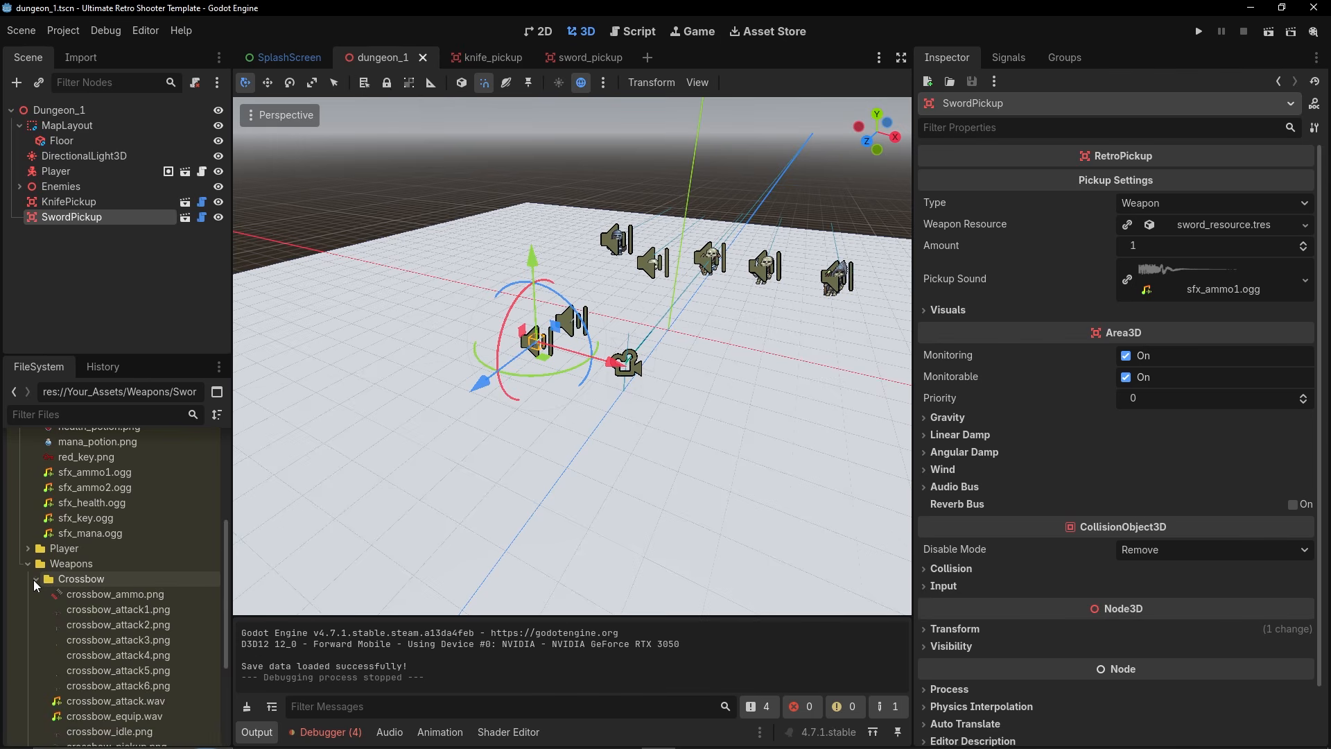
{"action": "right_click", "coordinate": [60, 580]}
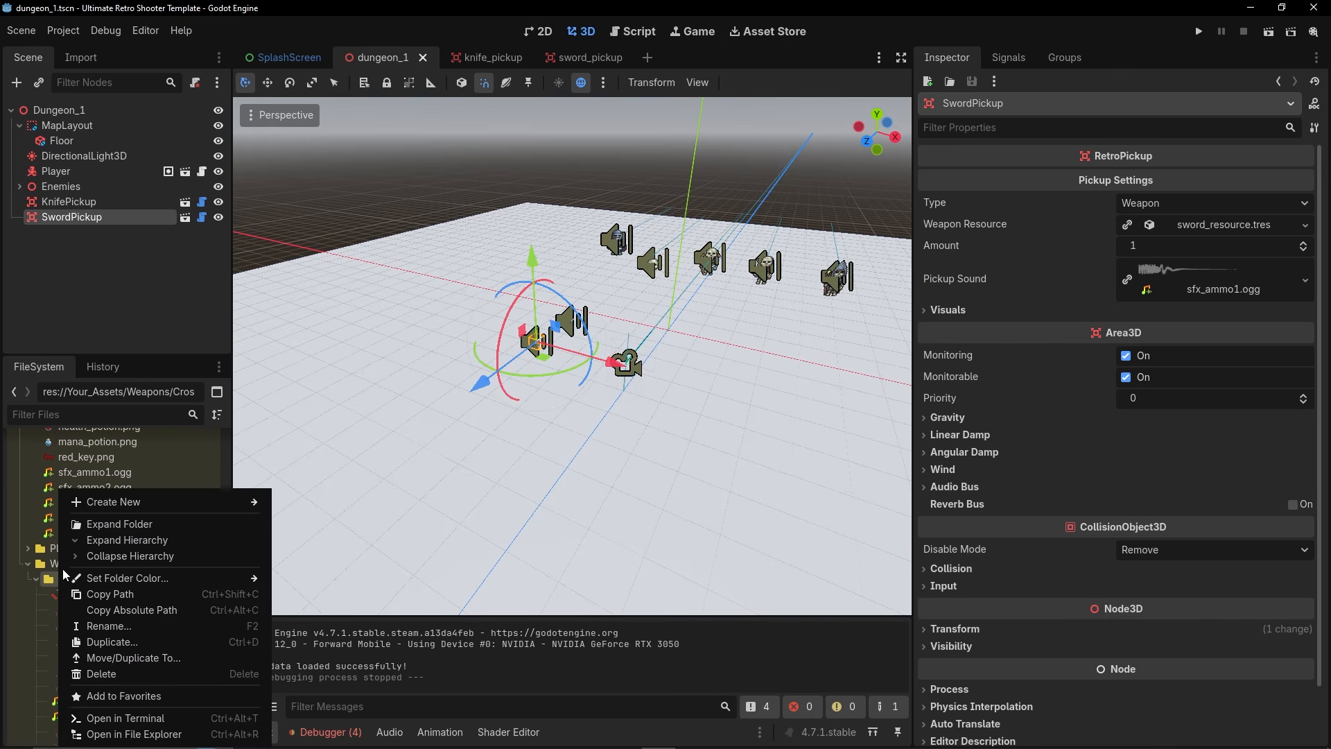
{"action": "mouse_move", "coordinate": [139, 501]}
{"action": "left_click", "coordinate": [304, 555]}
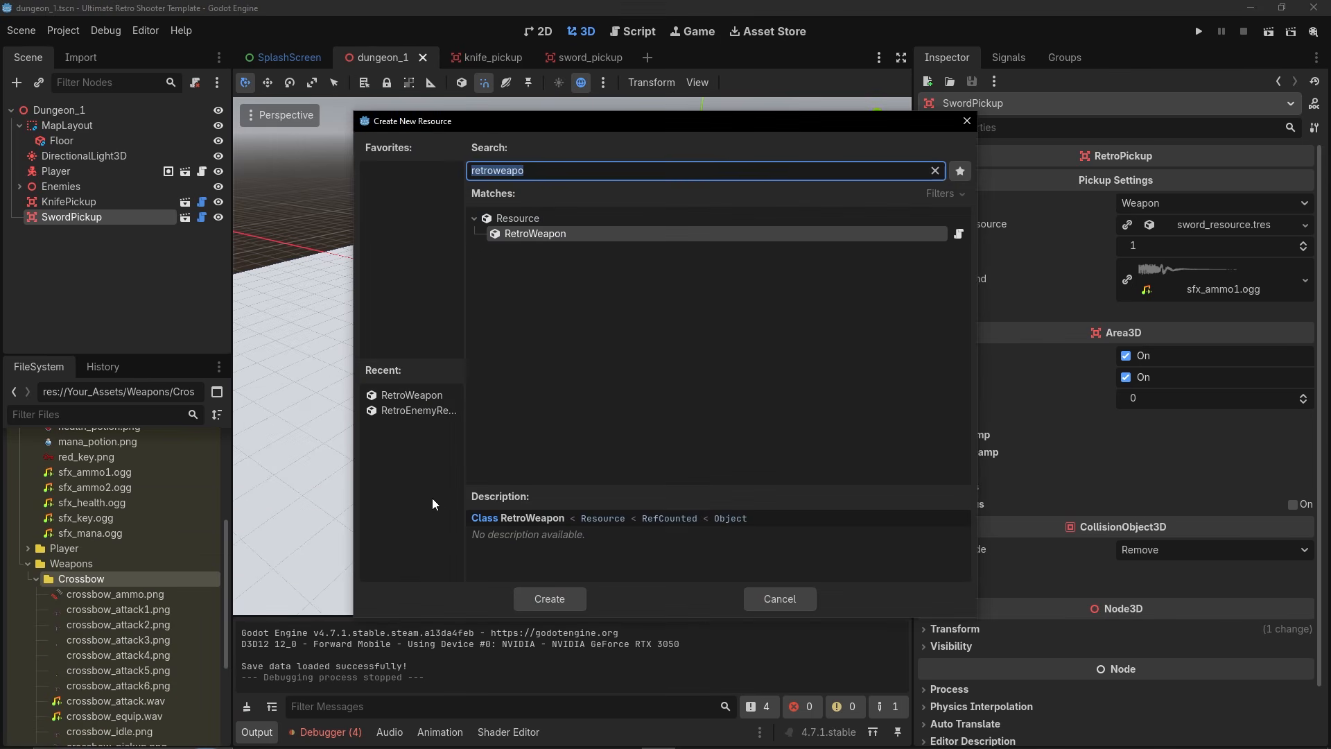
{"action": "double_click", "coordinate": [549, 235]}
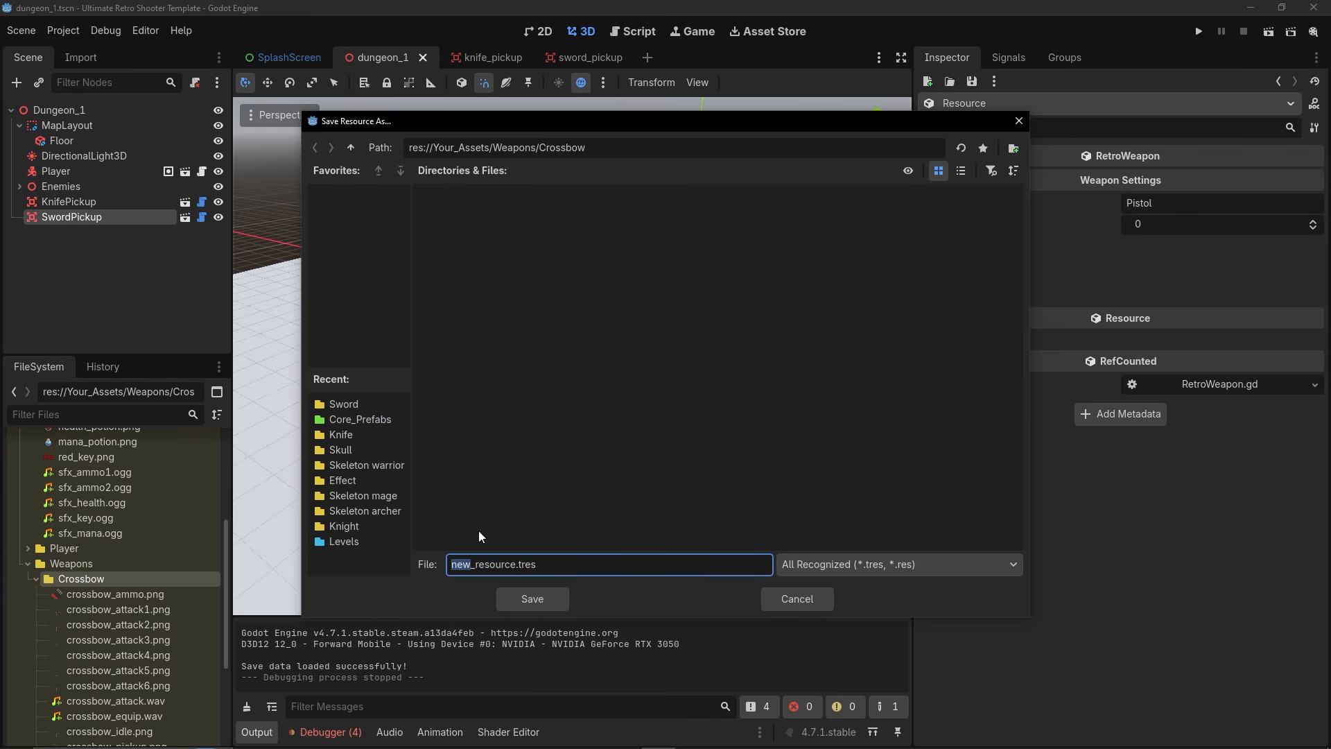
{"action": "type", "text": "crossbow"}
{"action": "key", "text": "Return"}
Name the new weapon resource Crossbow and set its weapon bind key to 2.
{"action": "left_click", "coordinate": [1173, 202]}
{"action": "type", "text": "Cro"}
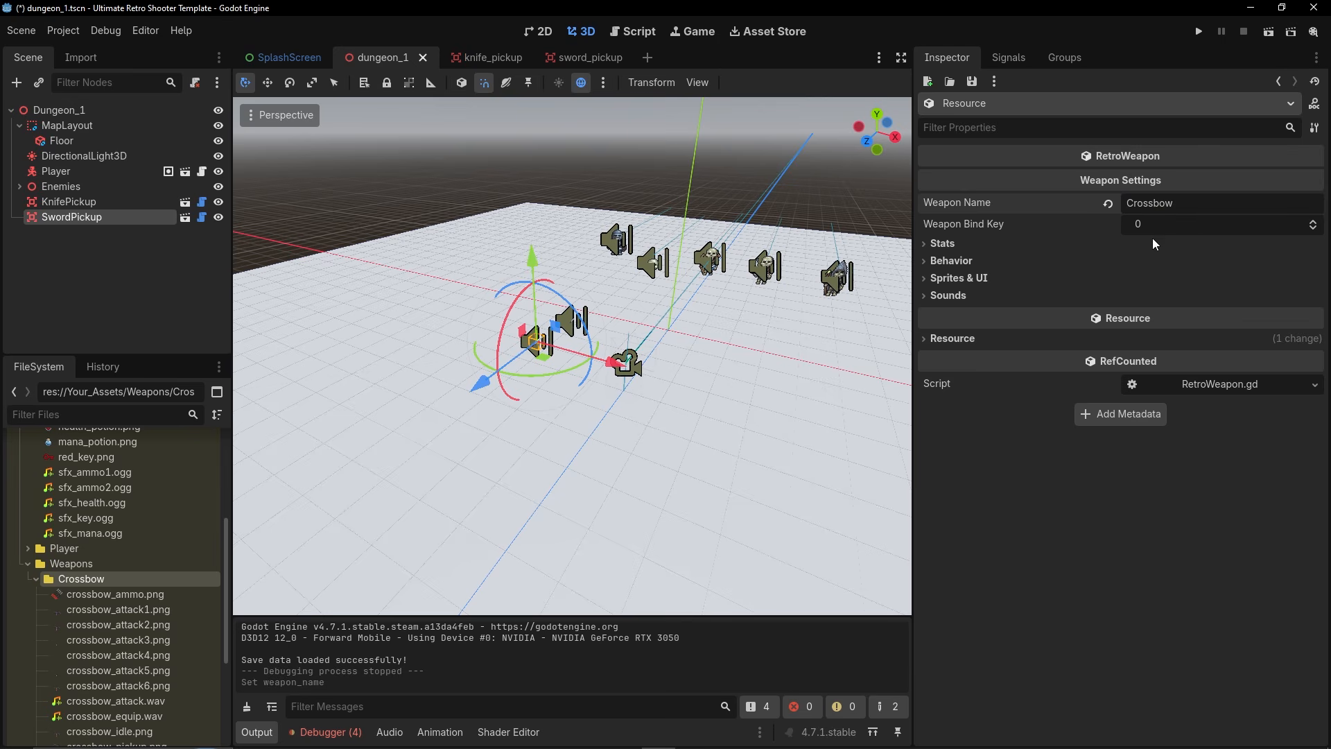
{"action": "left_click", "coordinate": [1174, 221]}
{"action": "type", "text": "2"}
Configure the crossbow's ammunition stats with ammo type Rifle, max ammo 30 and mag ammo 0.
{"action": "left_click", "coordinate": [956, 243]}
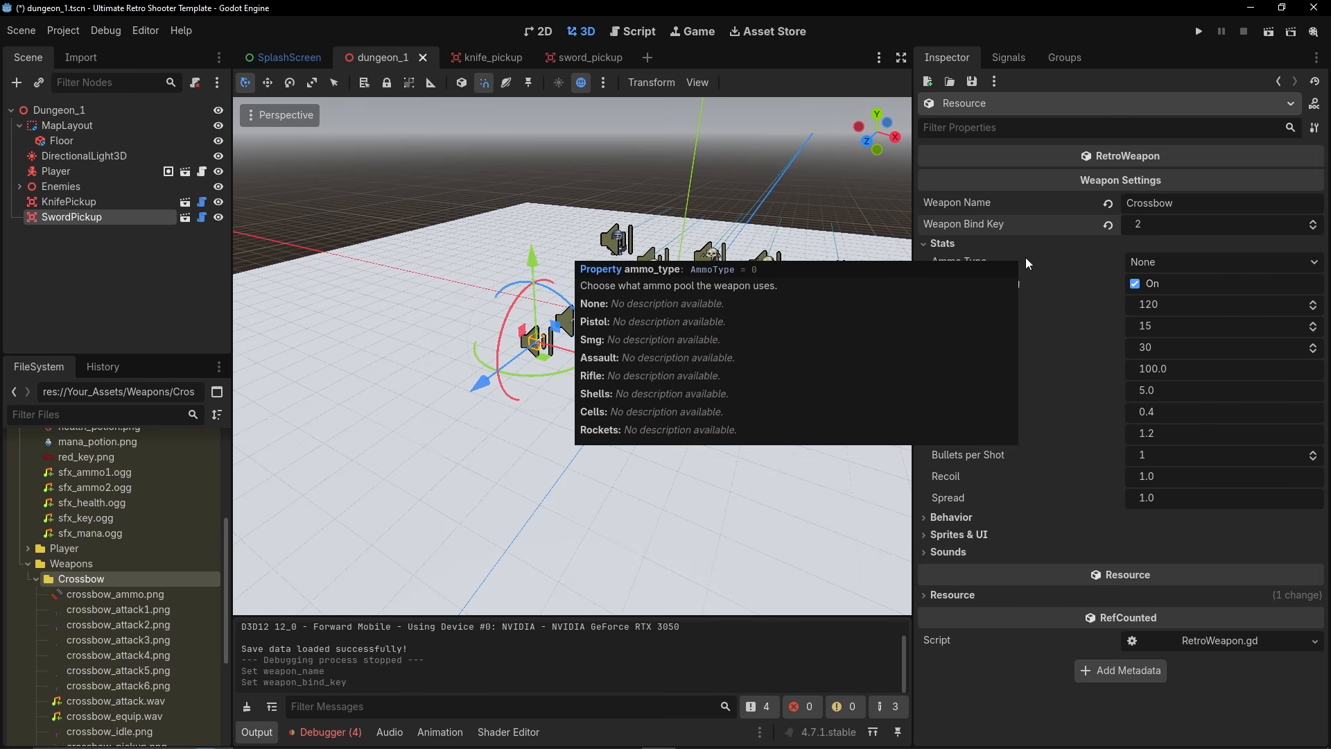
{"action": "left_click", "coordinate": [1137, 263]}
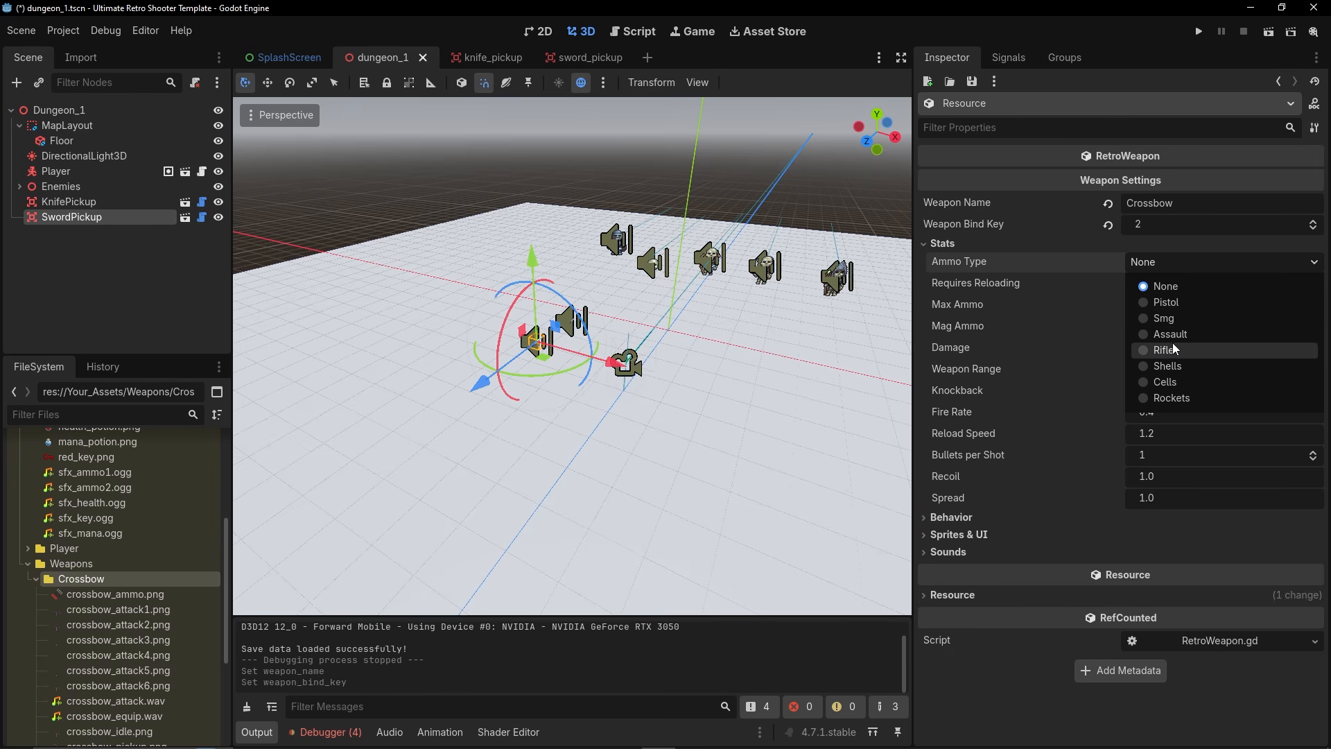
{"action": "left_click", "coordinate": [1172, 350]}
{"action": "left_click", "coordinate": [1176, 261]}
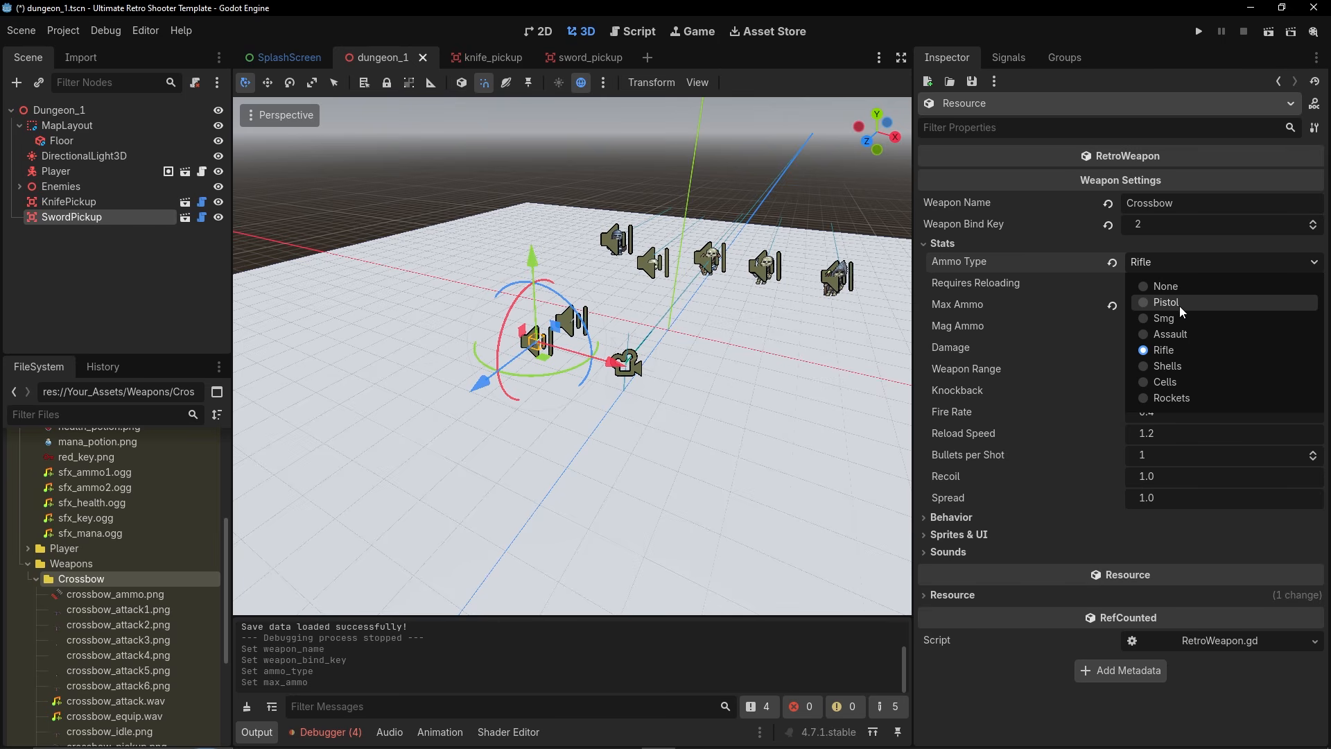
{"action": "key", "text": "Escape"}
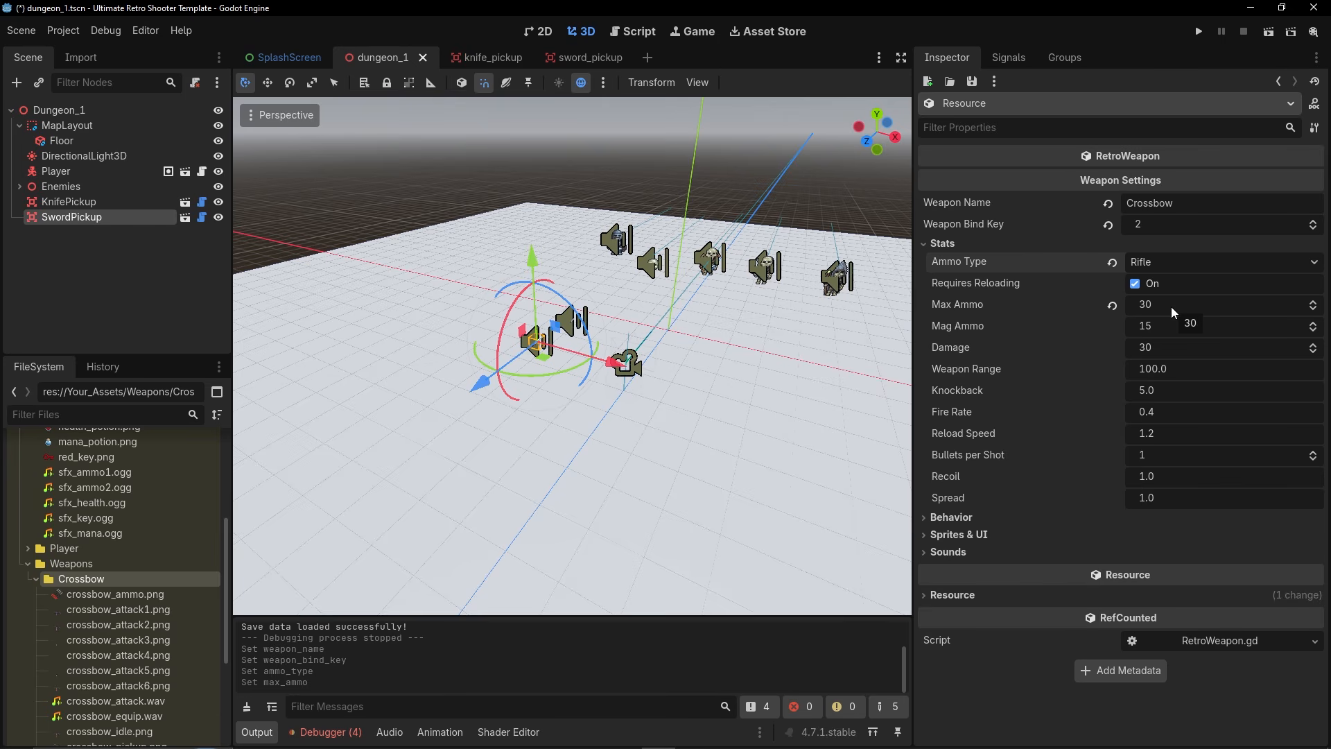
{"action": "left_click", "coordinate": [1161, 327]}
{"action": "type", "text": "0"}
{"action": "key", "text": "Return"}
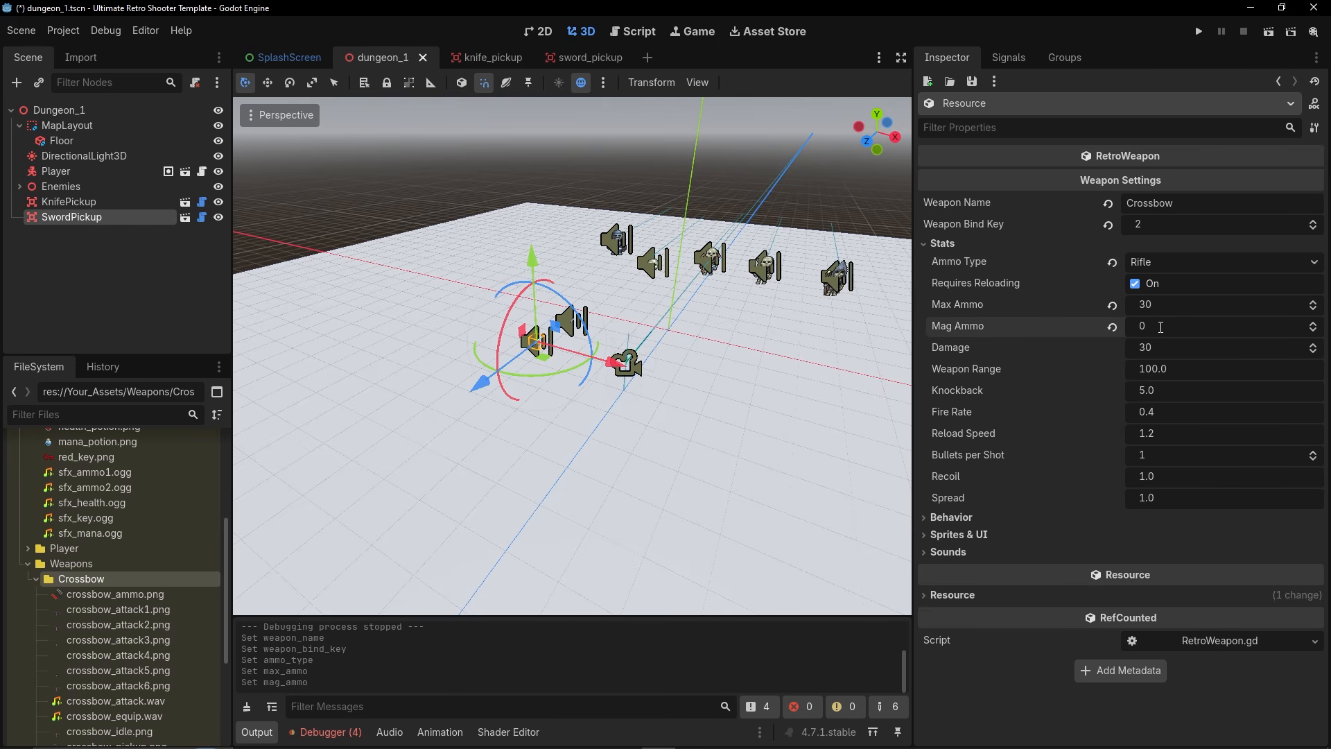
Set the crossbow's knockback to 7, fire rate to 1 and recoil to 6.
{"action": "left_click", "coordinate": [1152, 346]}
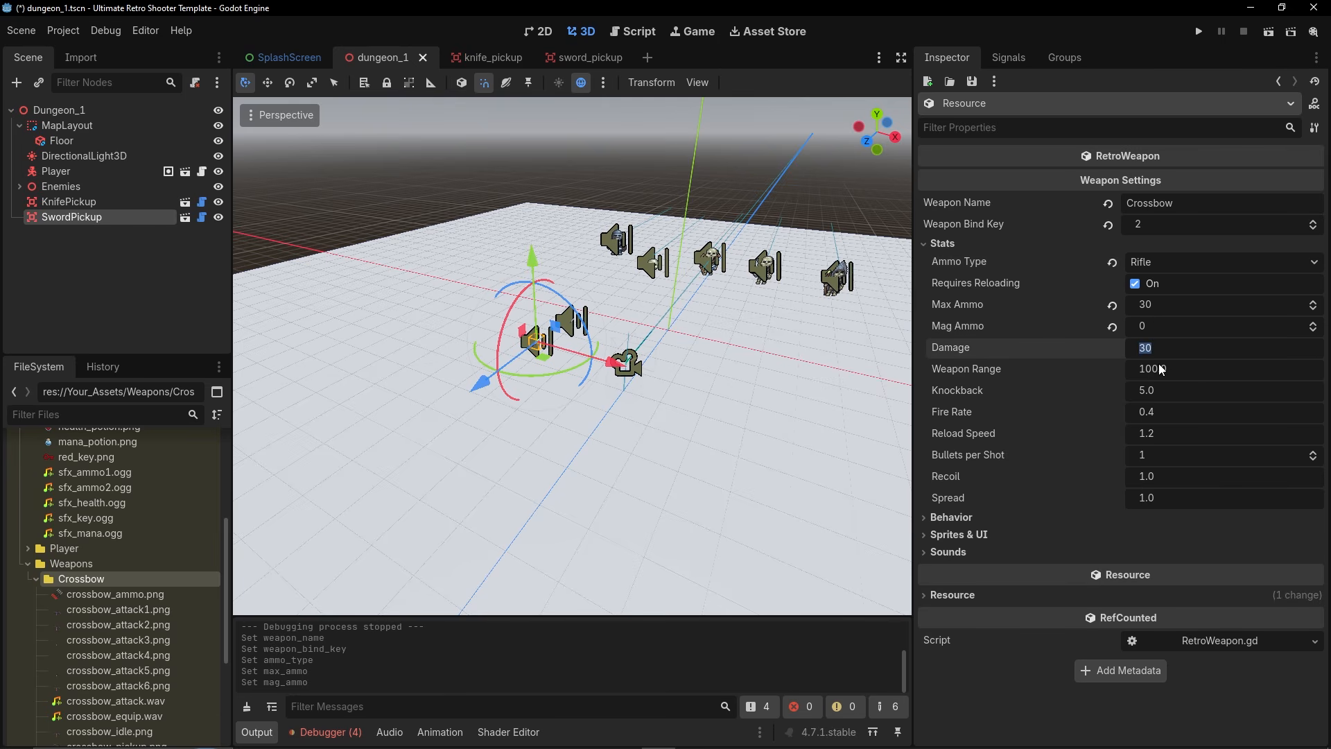
{"action": "left_click", "coordinate": [1161, 370]}
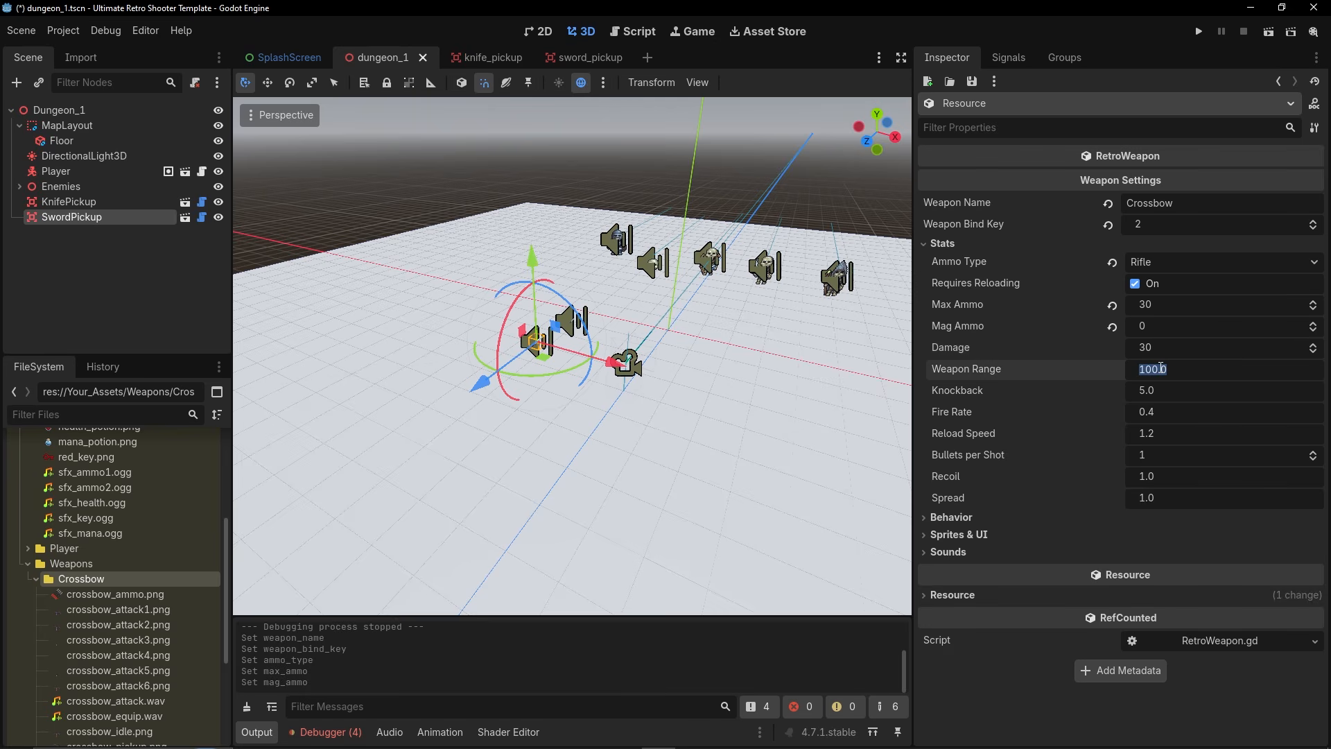
{"action": "left_click", "coordinate": [1158, 393]}
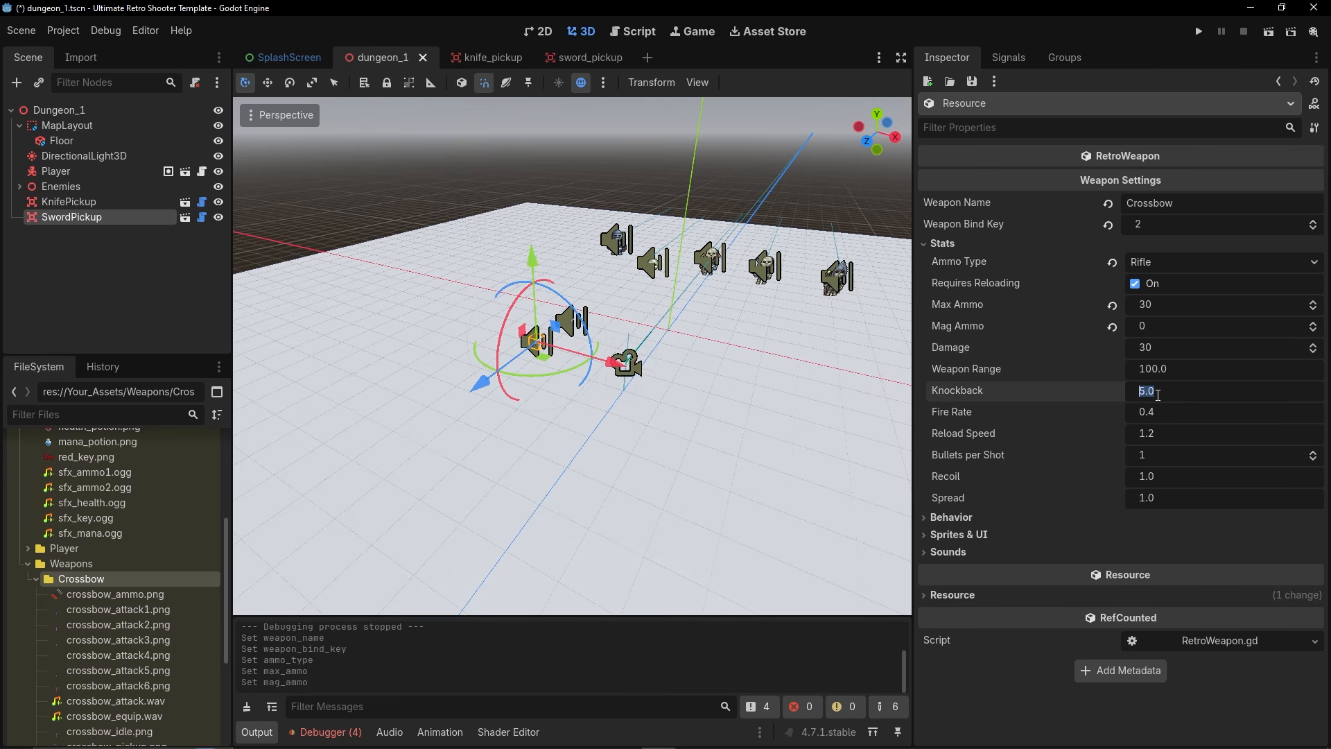
{"action": "type", "text": "7"}
{"action": "key", "text": "Return"}
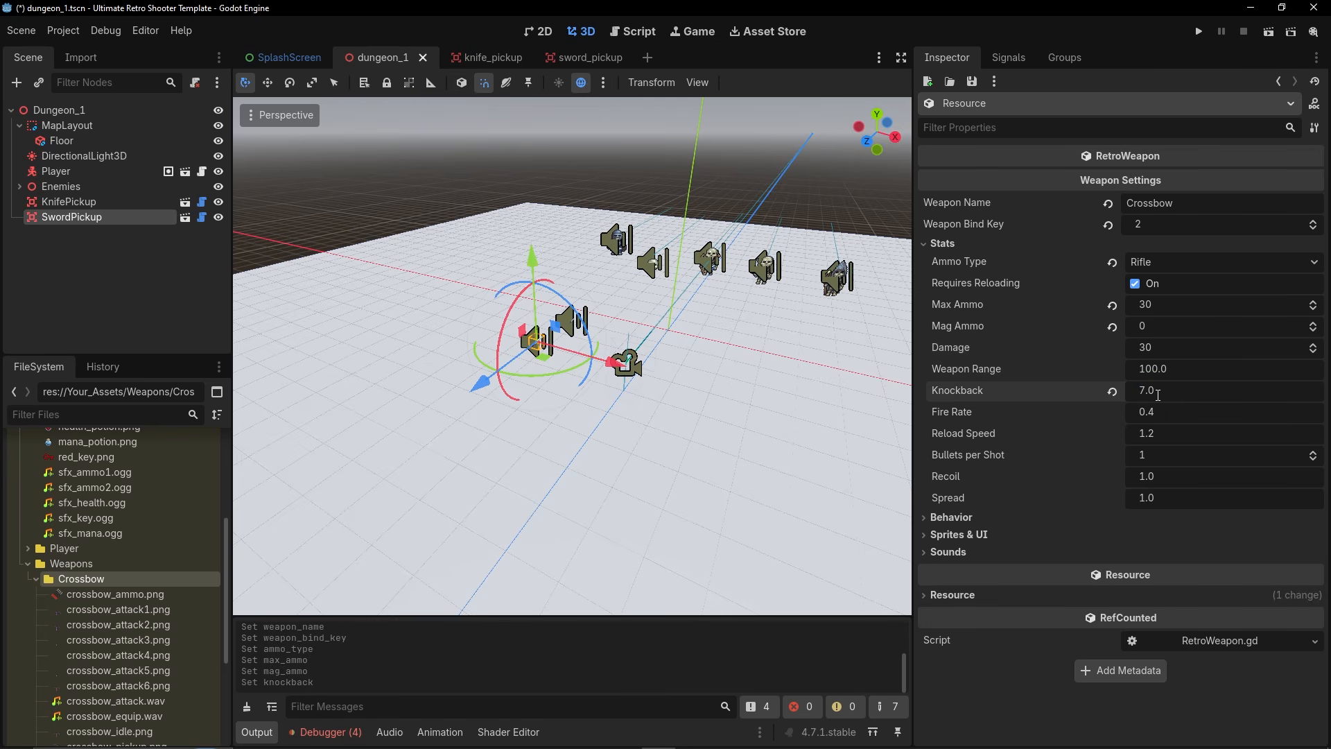
{"action": "left_click", "coordinate": [1153, 414]}
{"action": "type", "text": "1"}
{"action": "key", "text": "Return"}
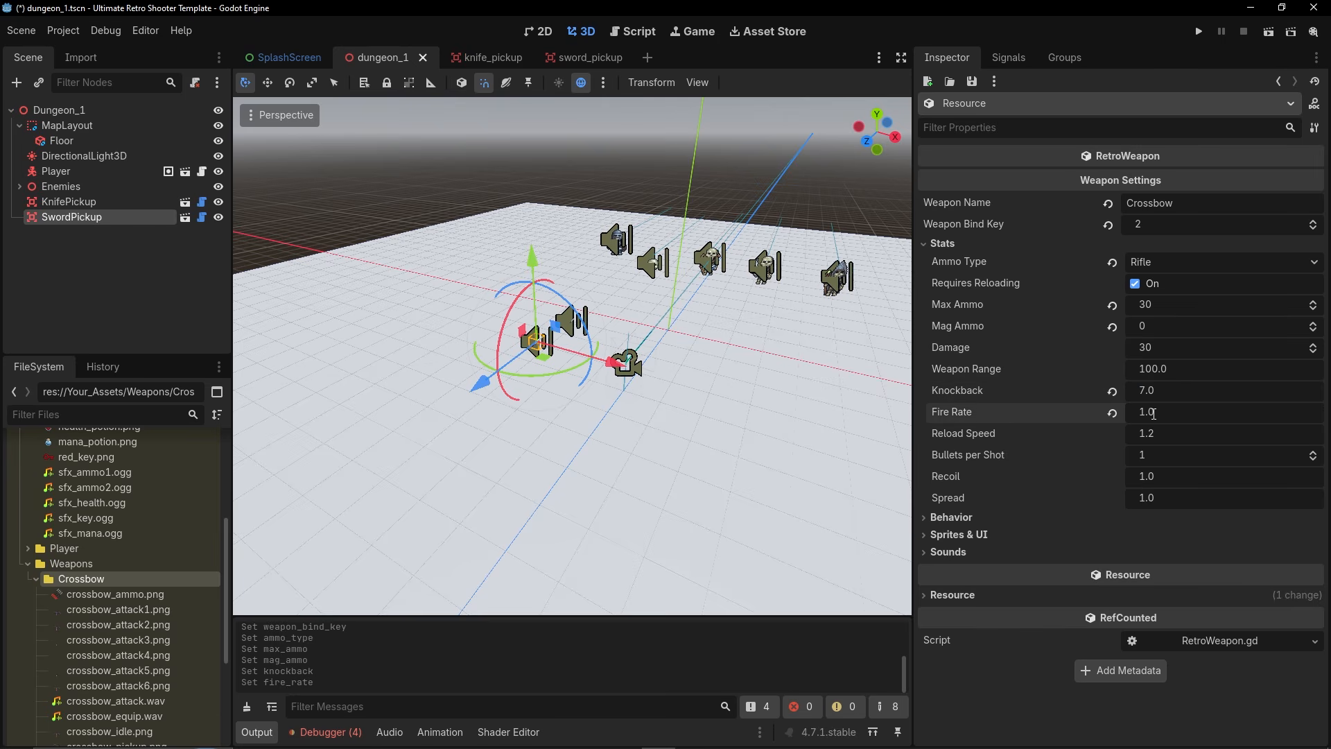
{"action": "left_click", "coordinate": [1145, 475]}
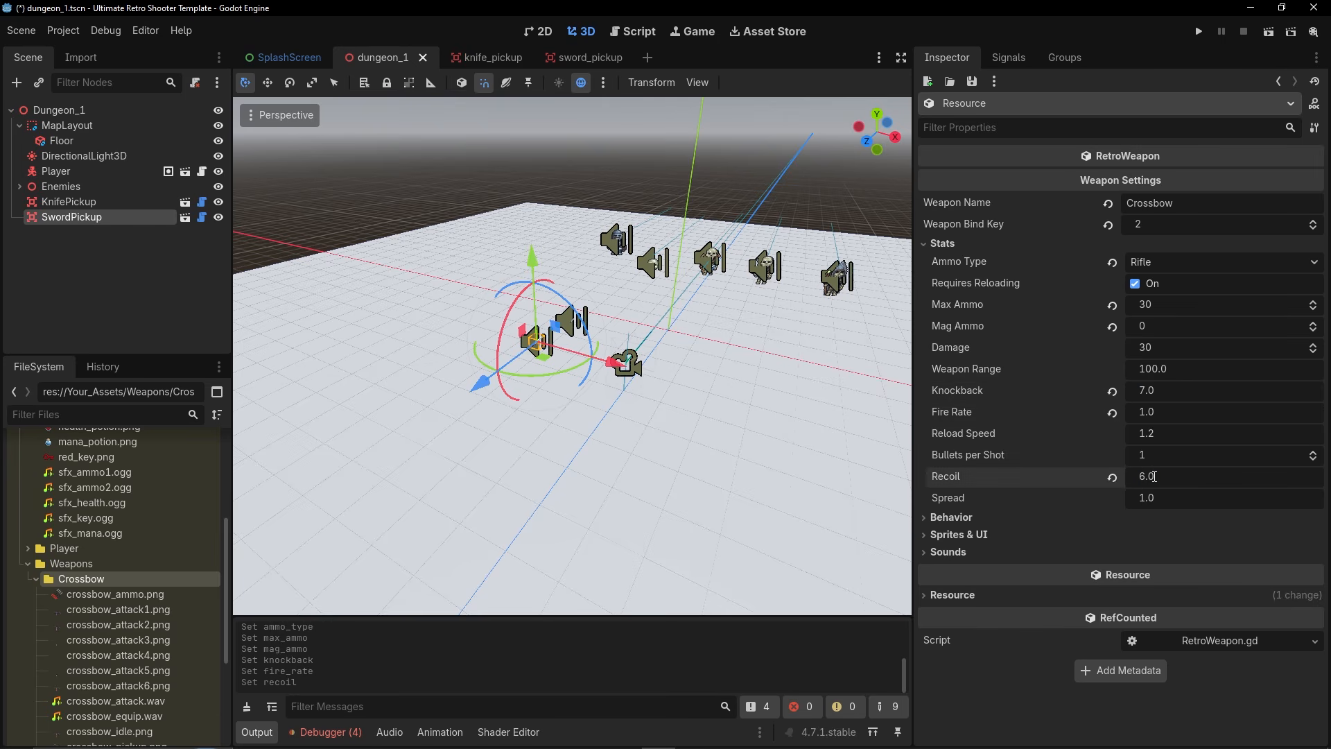
Enable projectiles in the crossbow's behavior settings and assign trail_projectile.tscn as the projectile scene.
{"action": "left_click", "coordinate": [955, 240]}
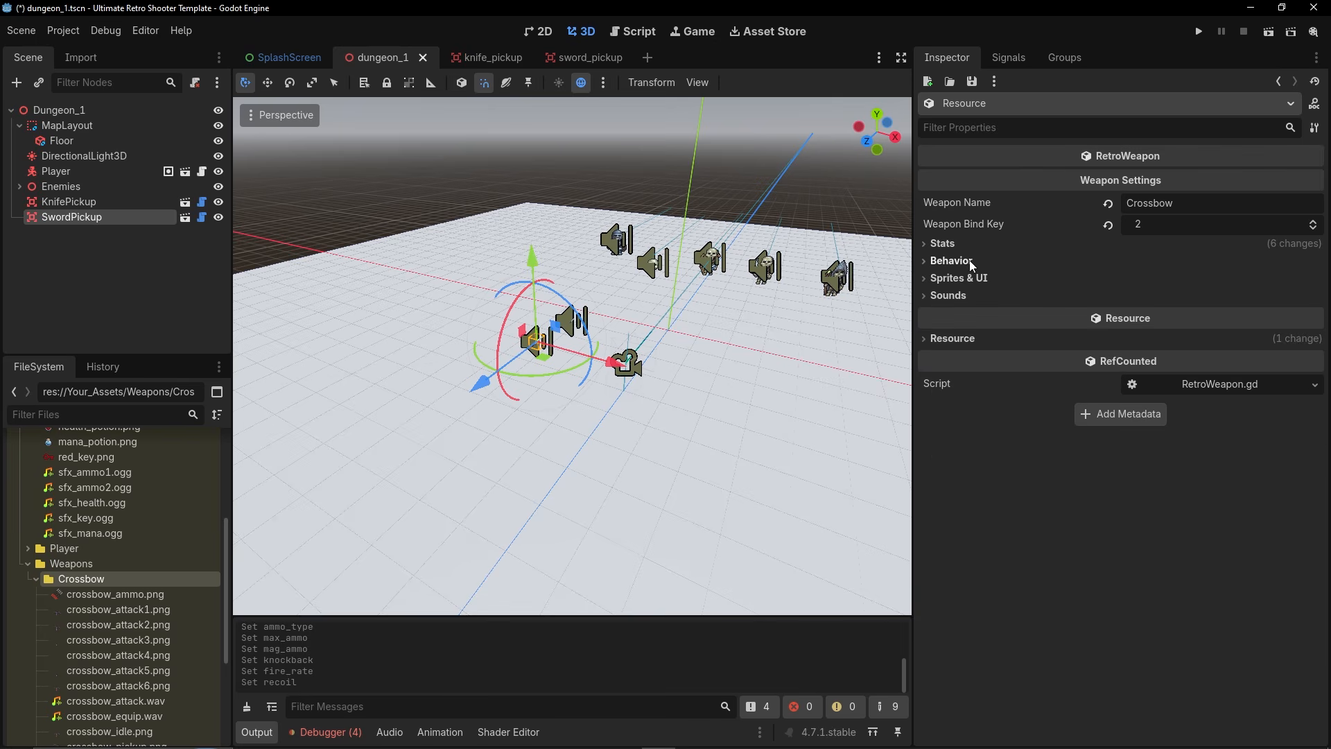
{"action": "left_click", "coordinate": [969, 259]}
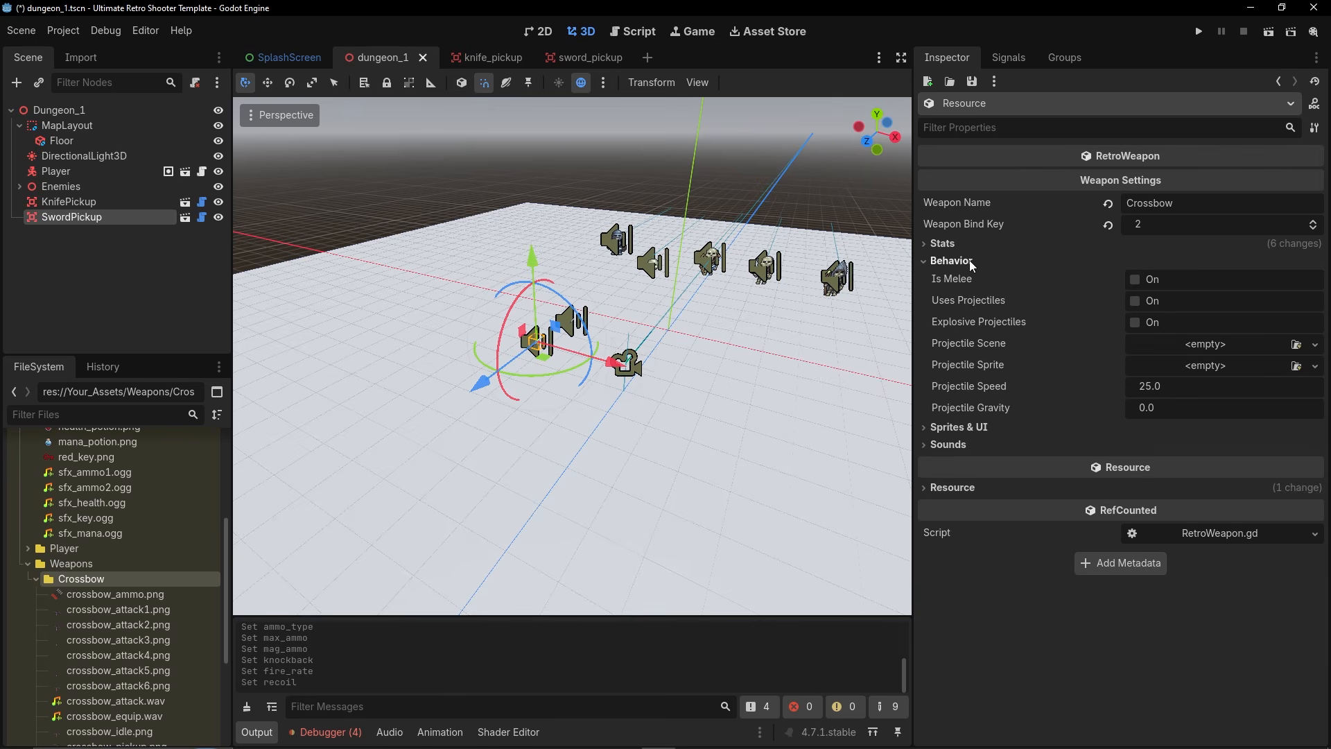
{"action": "left_click", "coordinate": [1136, 301]}
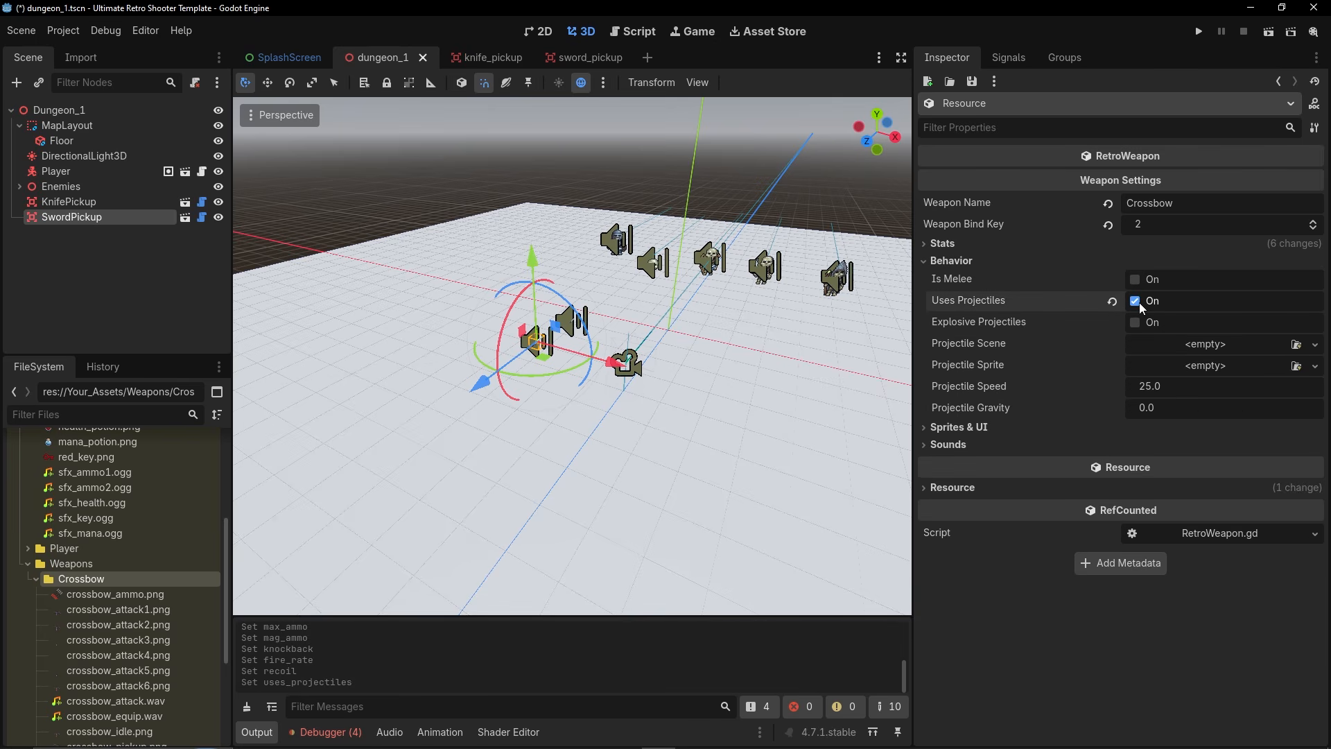
{"action": "left_click", "coordinate": [1175, 348]}
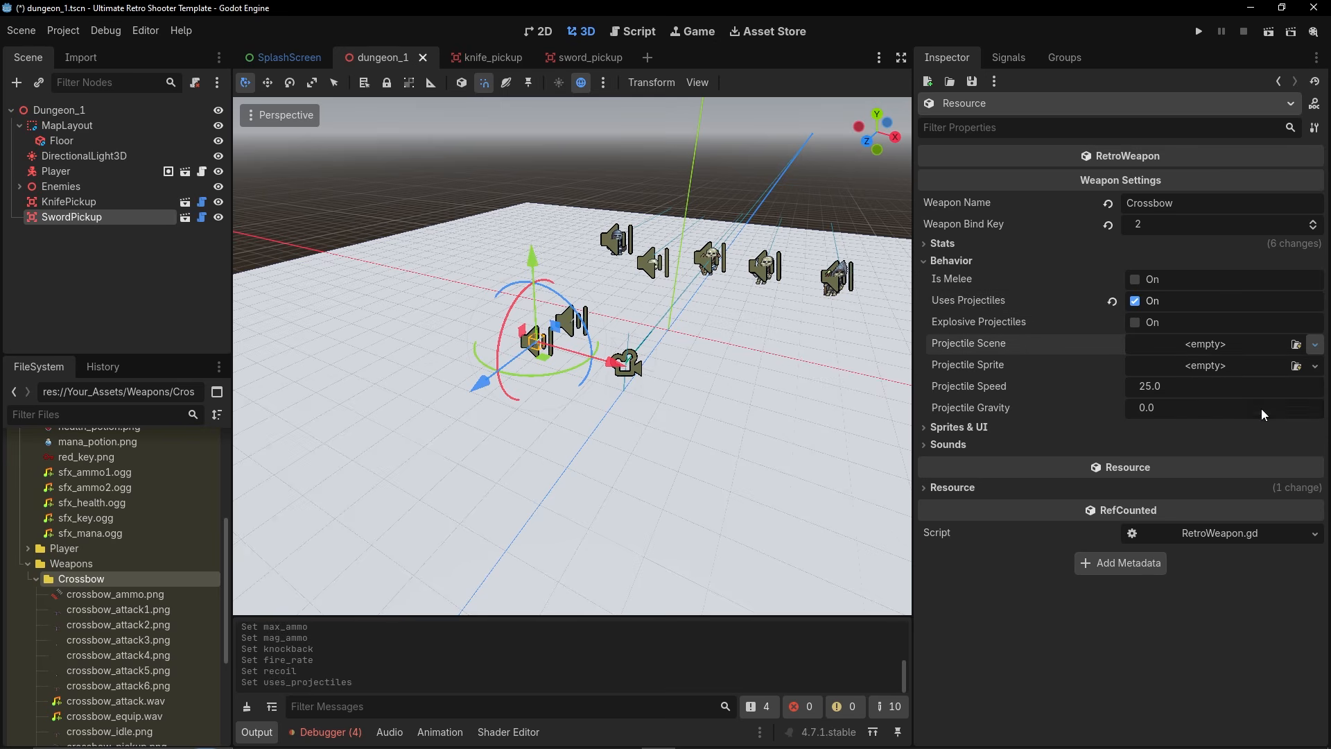
{"action": "left_click", "coordinate": [1261, 408]}
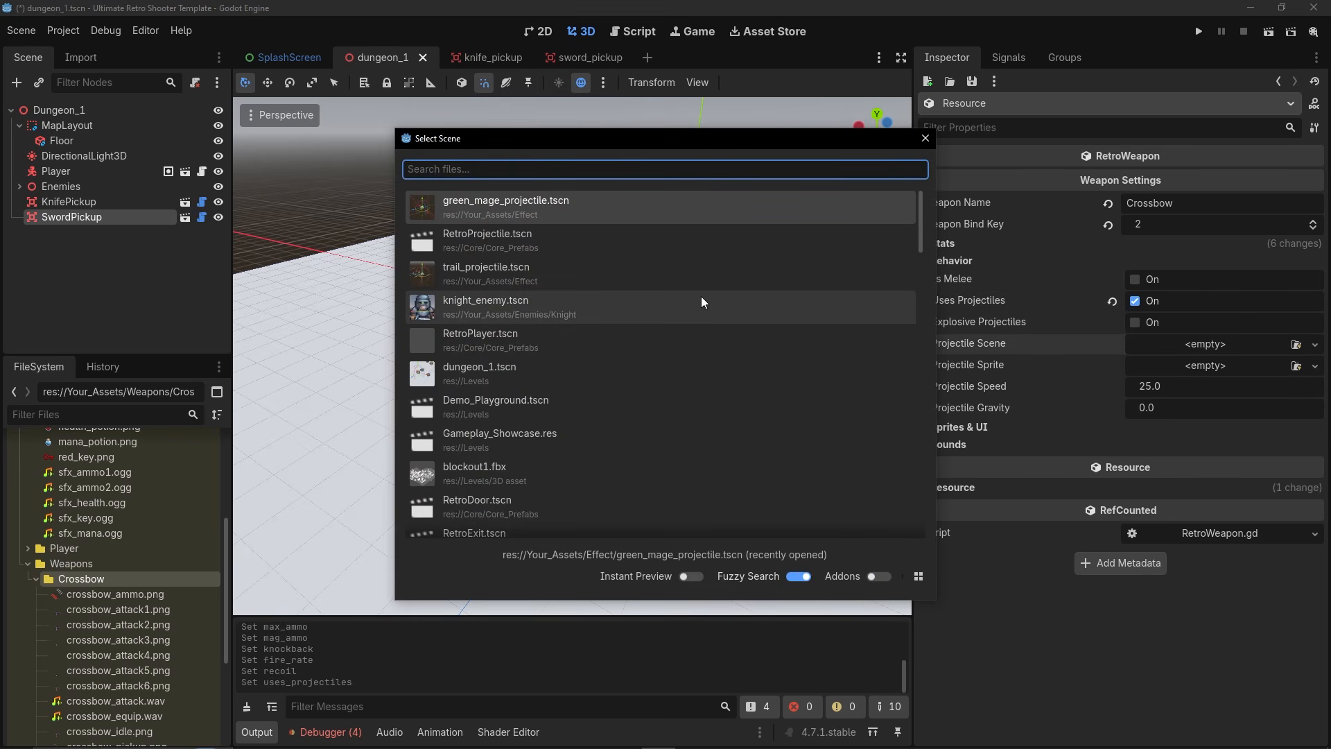
{"action": "type", "text": "trai"}
{"action": "key", "text": "Return"}
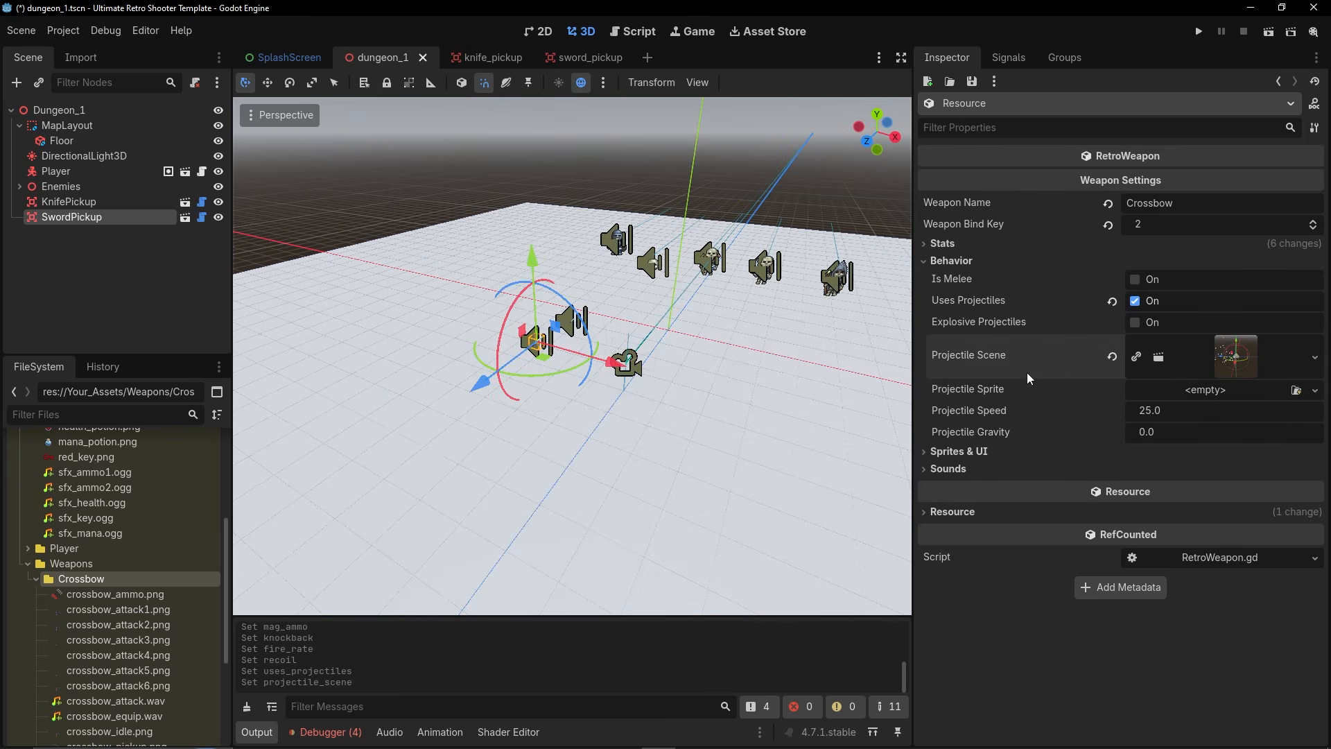
Assign the red cross texture spr_projectile3.png as the crossbow's projectile sprite and set the projectile gravity to 5.
{"action": "left_click", "coordinate": [1315, 390]}
{"action": "left_click", "coordinate": [1197, 720]}
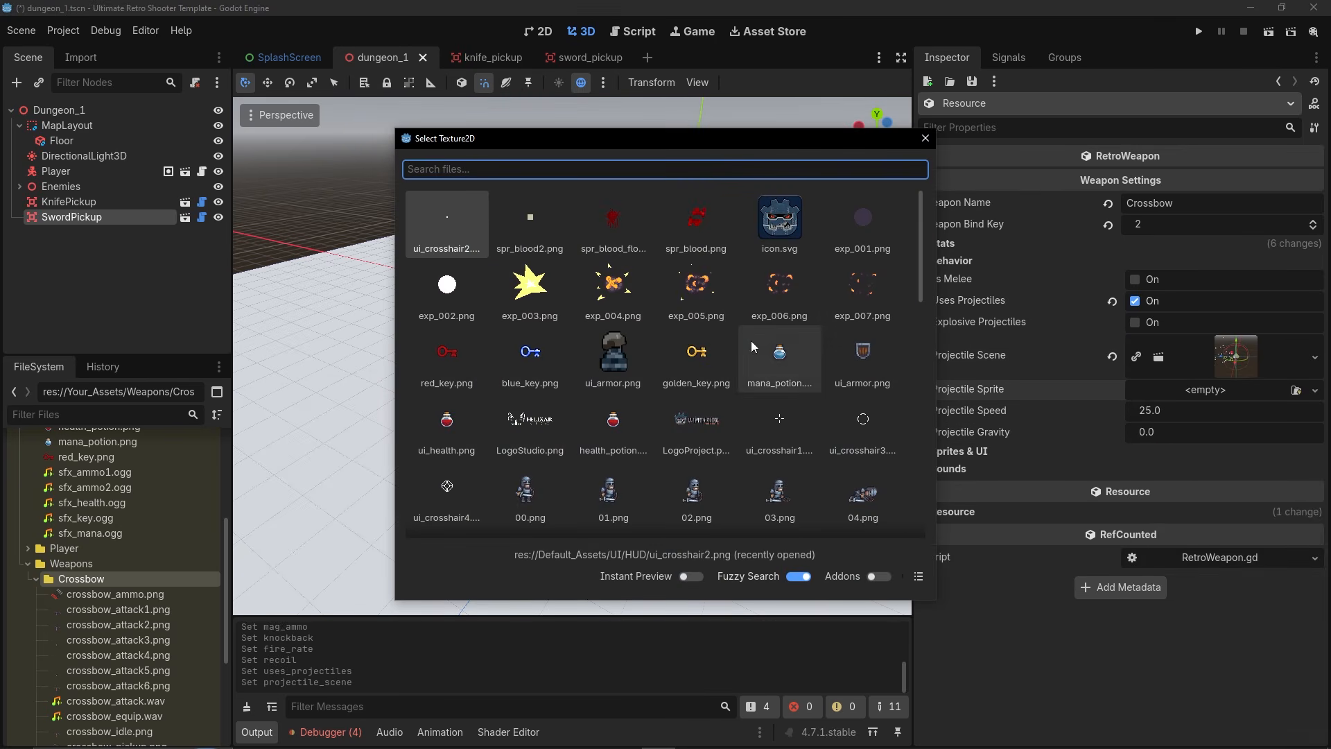
{"action": "scroll", "coordinate": [810, 357], "scroll_direction": "down", "scroll_amount": 3}
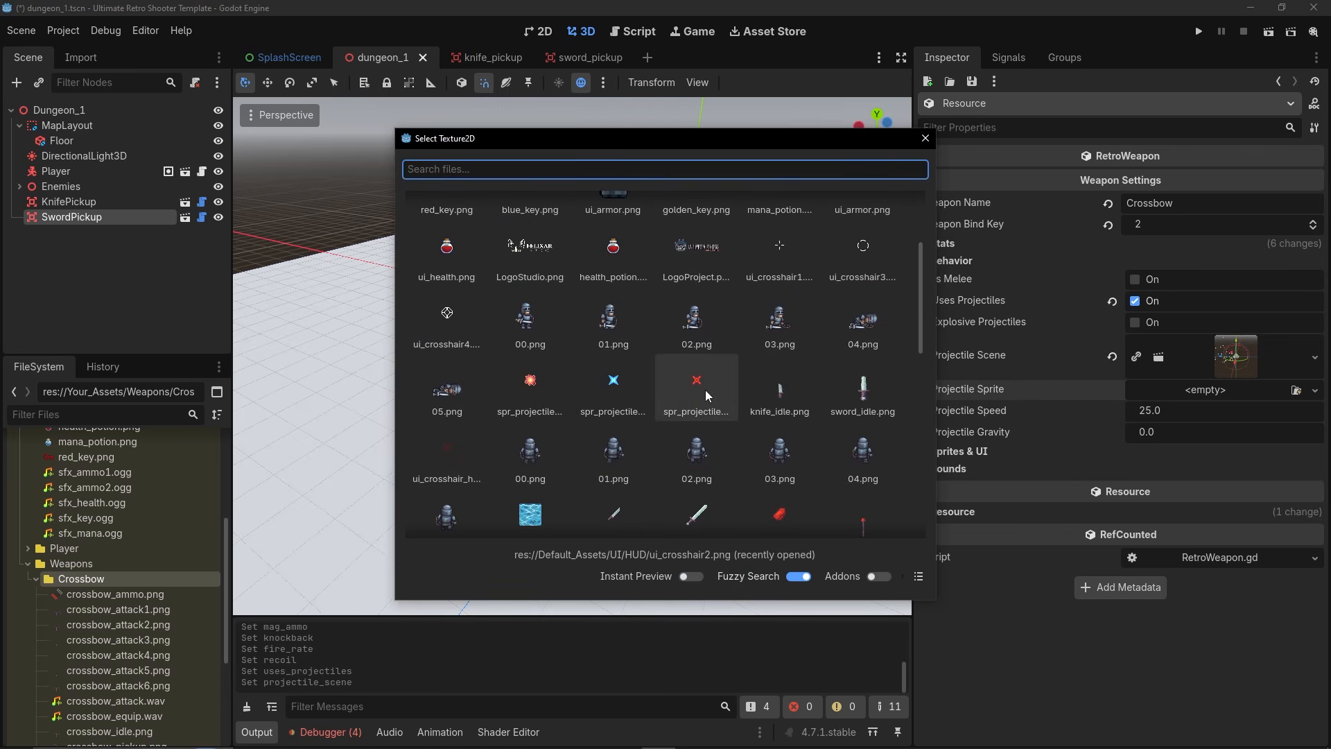
{"action": "double_click", "coordinate": [705, 390]}
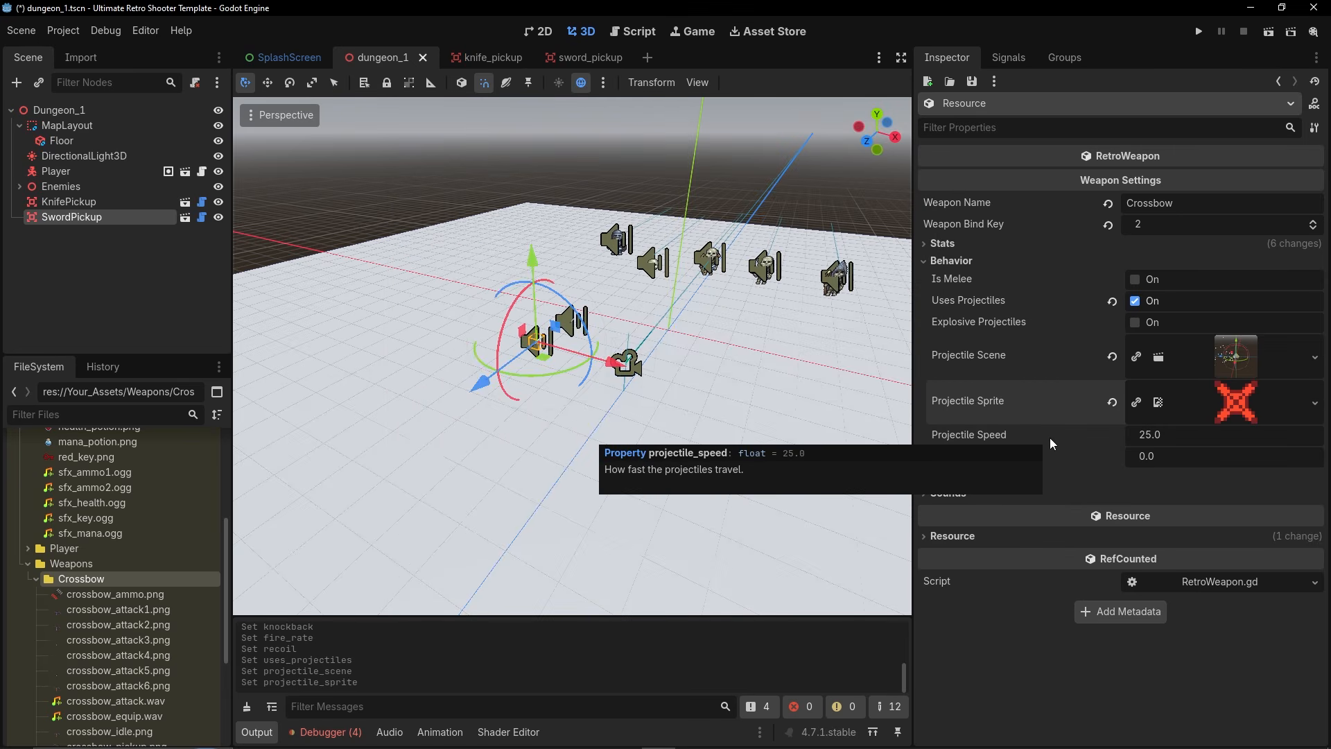
{"action": "left_click", "coordinate": [1162, 454]}
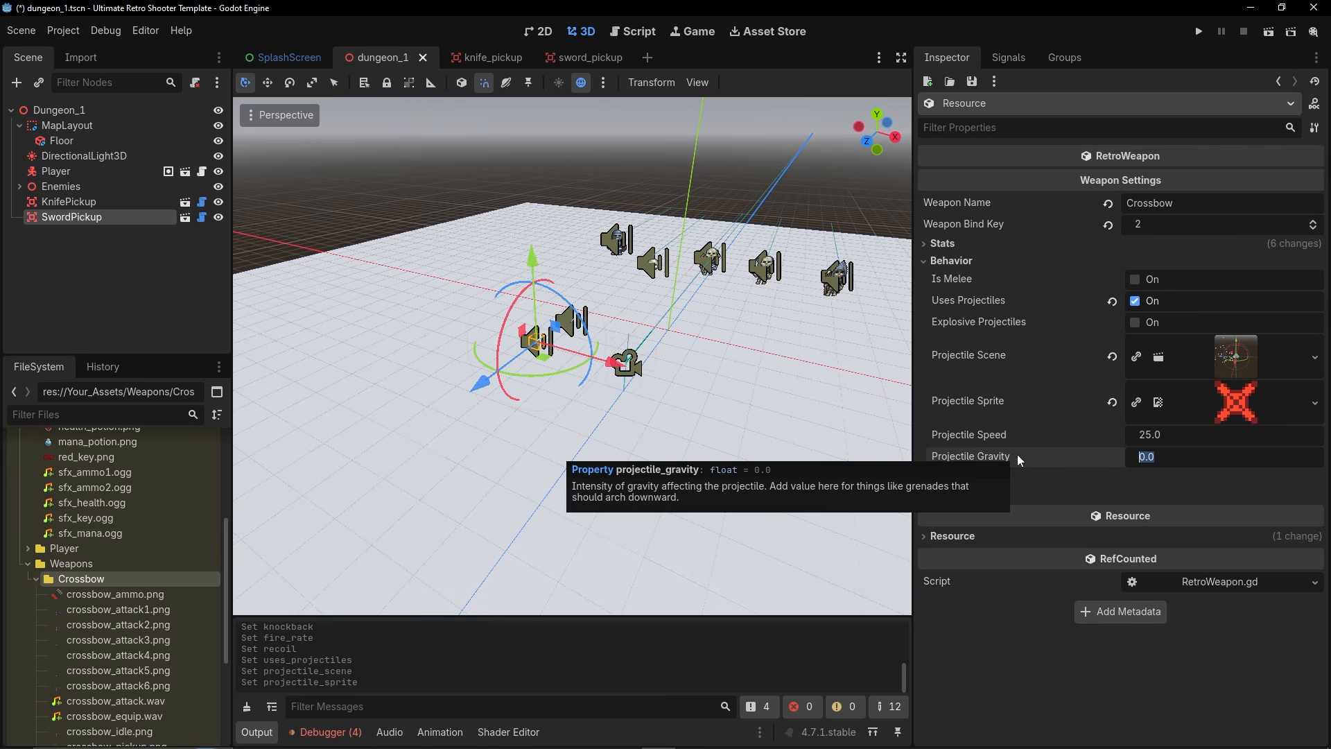
{"action": "type", "text": "5"}
{"action": "key", "text": "Return"}
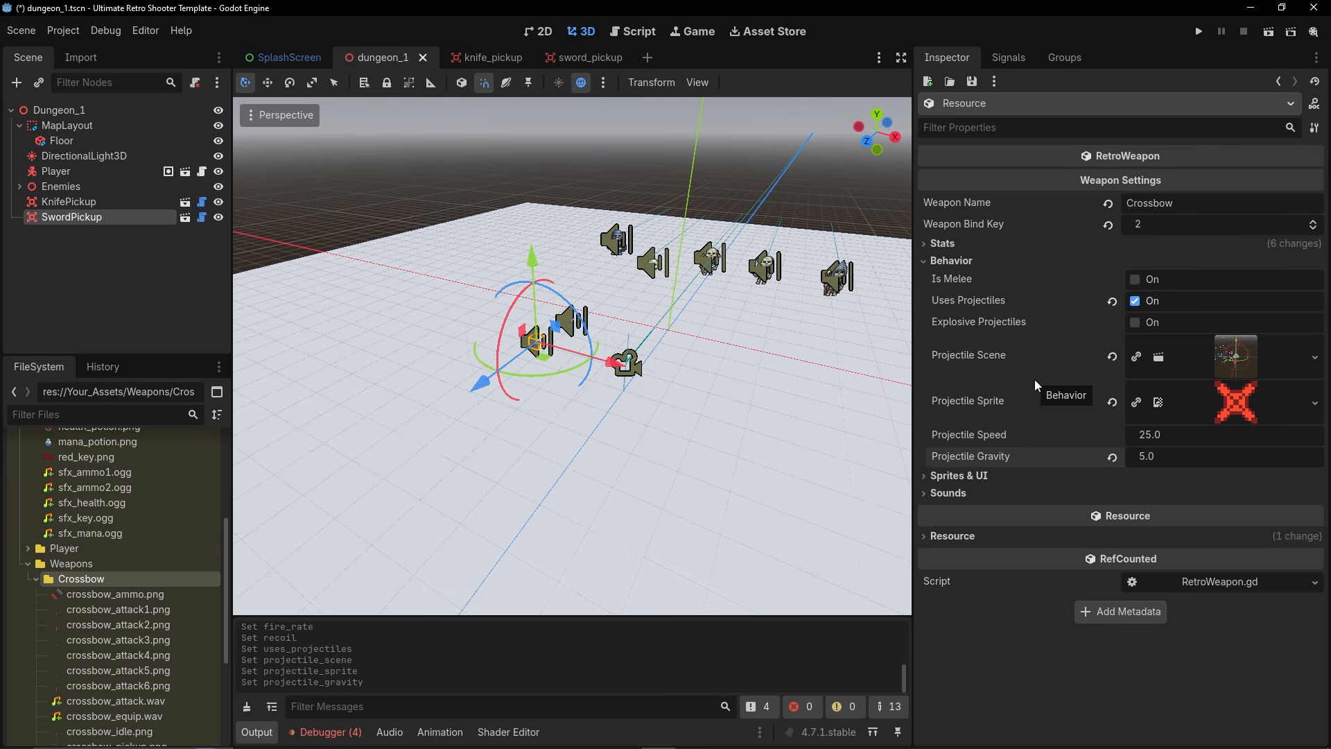
Assign crossbow_idle.png as the crossbow's idle sprite and crossbow_attack1.png through crossbow_attack6.png as its attack sprites.
{"action": "left_click", "coordinate": [974, 261]}
{"action": "left_click", "coordinate": [976, 278]}
{"action": "scroll", "coordinate": [131, 624], "scroll_direction": "down", "scroll_amount": 2}
{"action": "left_click_drag", "start_coordinate": [125, 655], "coordinate": [1176, 299]}
{"action": "left_click", "coordinate": [138, 534]}
{"action": "left_click", "coordinate": [149, 611], "text": "shift"}
{"action": "left_click_drag", "start_coordinate": [149, 611], "coordinate": [1223, 343]}
Assign crossbow_pickup.png as the crossbow's pickup sprite and crossbow_ammo.png as its HUD icon.
{"action": "left_click", "coordinate": [117, 671]}
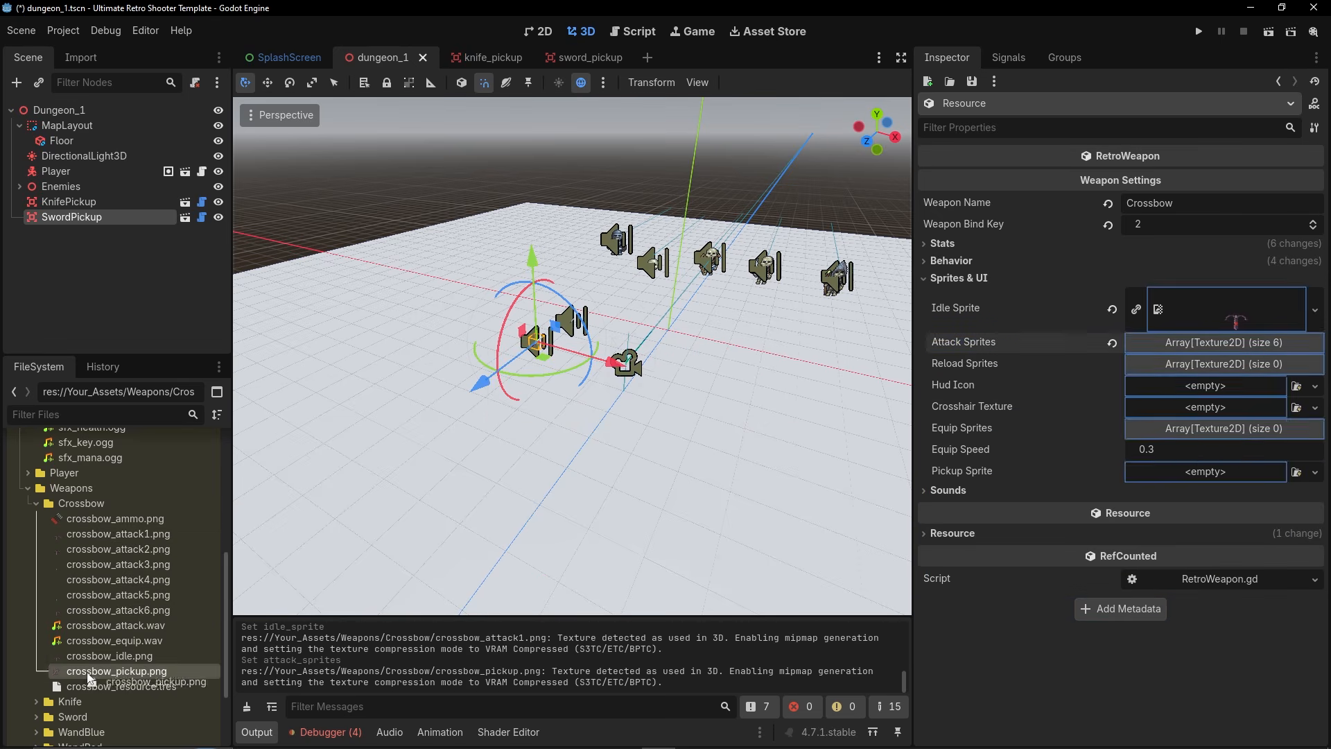
{"action": "left_click", "coordinate": [92, 521]}
{"action": "left_click_drag", "start_coordinate": [89, 520], "coordinate": [1187, 390]}
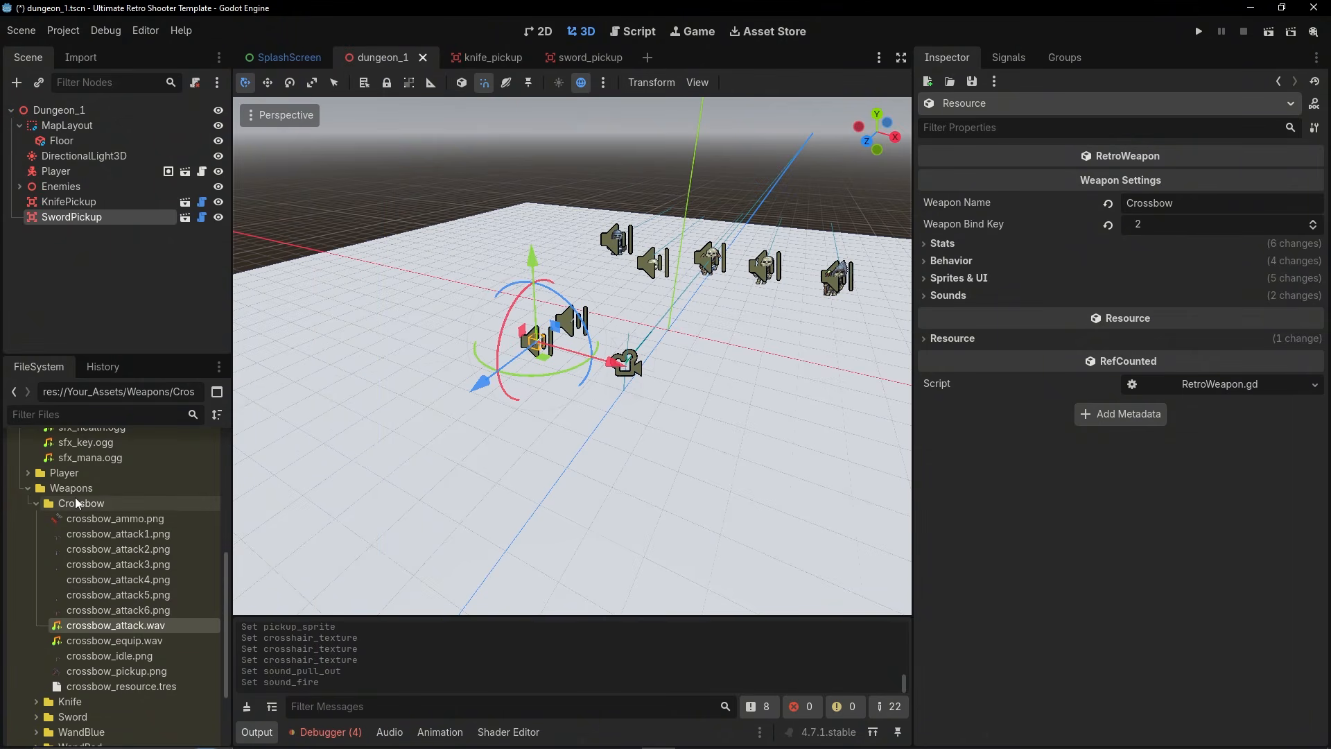
Create a new scene inherited from Core_Prefabs/RetroPickup.tscn and rename its root node CrossbowPickup.
{"action": "left_click", "coordinate": [36, 504]}
{"action": "left_click", "coordinate": [32, 578]}
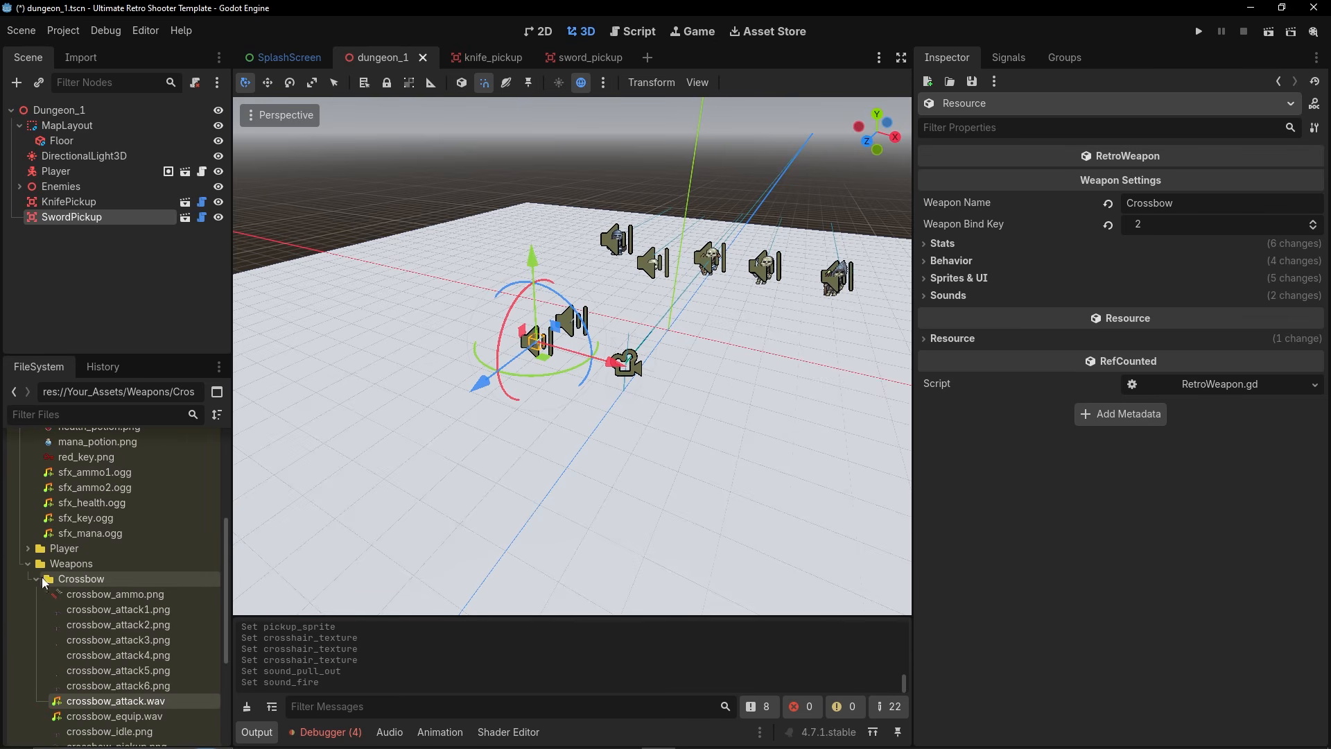
{"action": "left_click", "coordinate": [31, 32]}
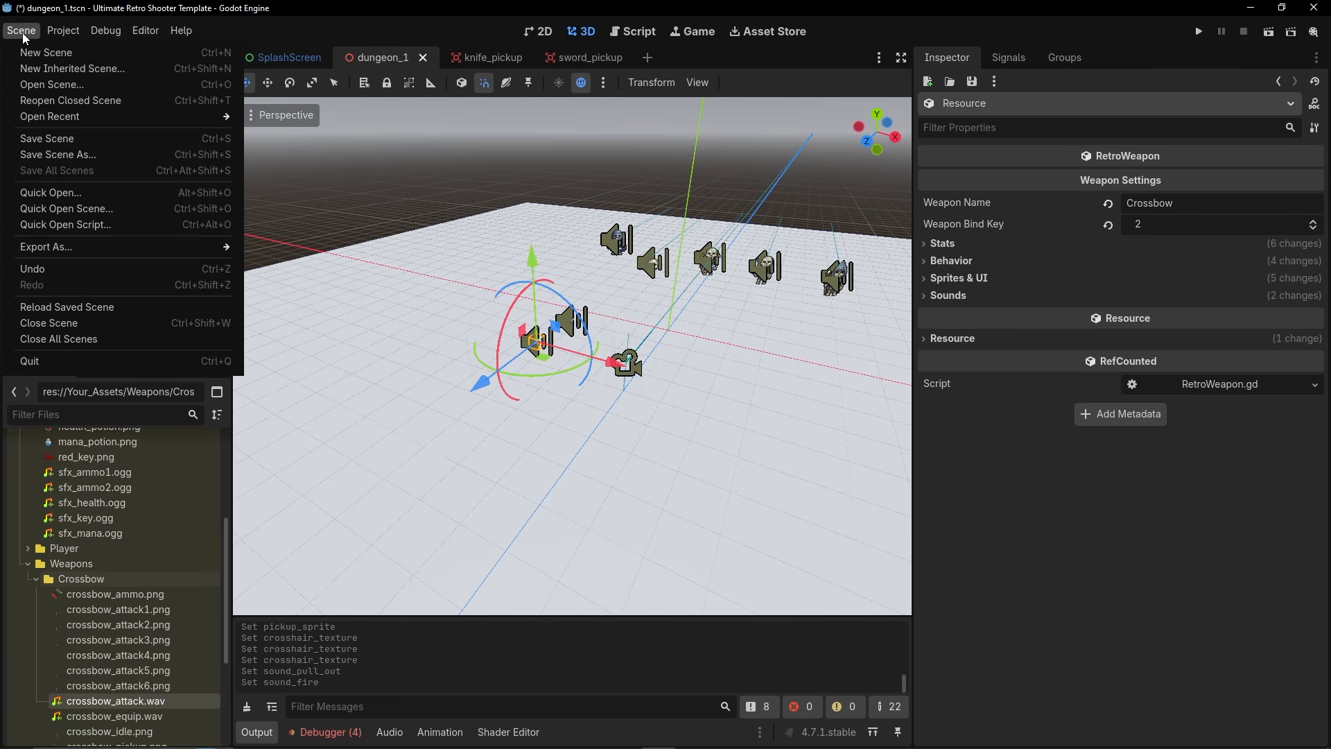
{"action": "left_click", "coordinate": [54, 68]}
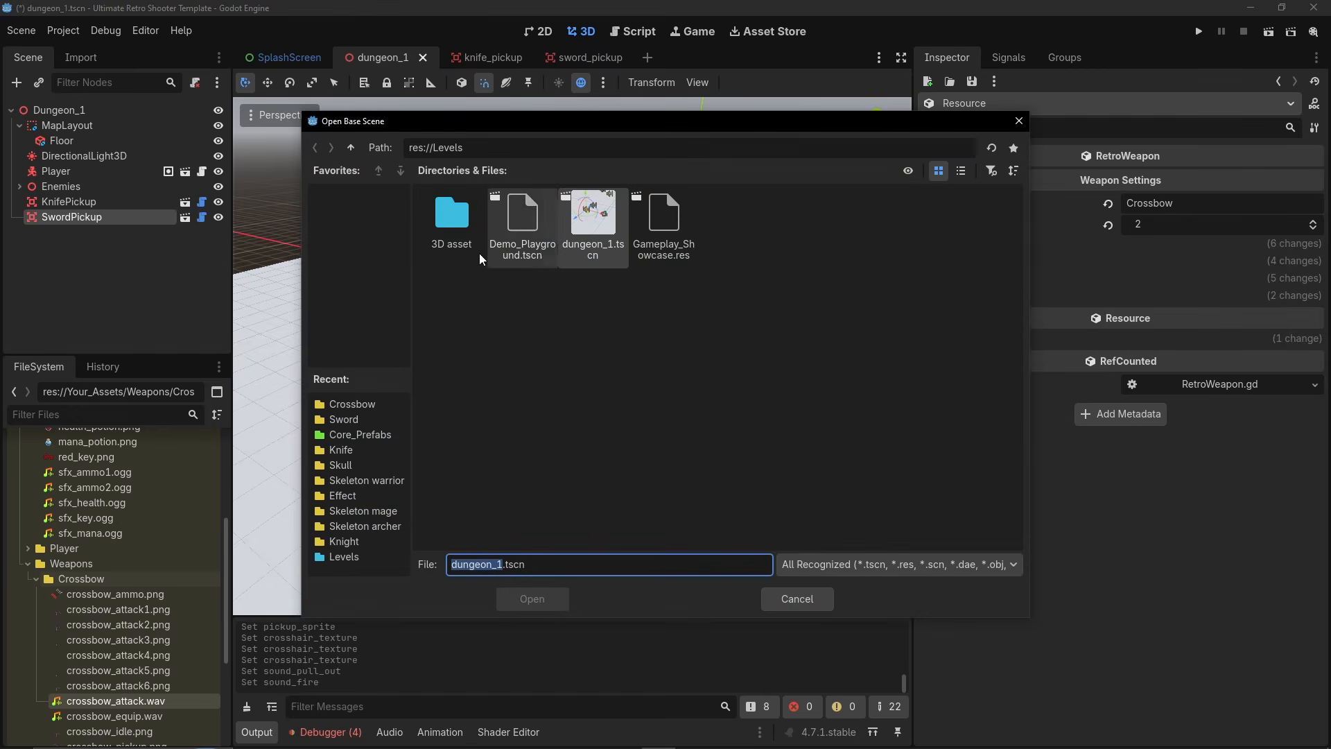
{"action": "left_click", "coordinate": [349, 147]}
{"action": "double_click", "coordinate": [454, 219]}
{"action": "double_click", "coordinate": [451, 219]}
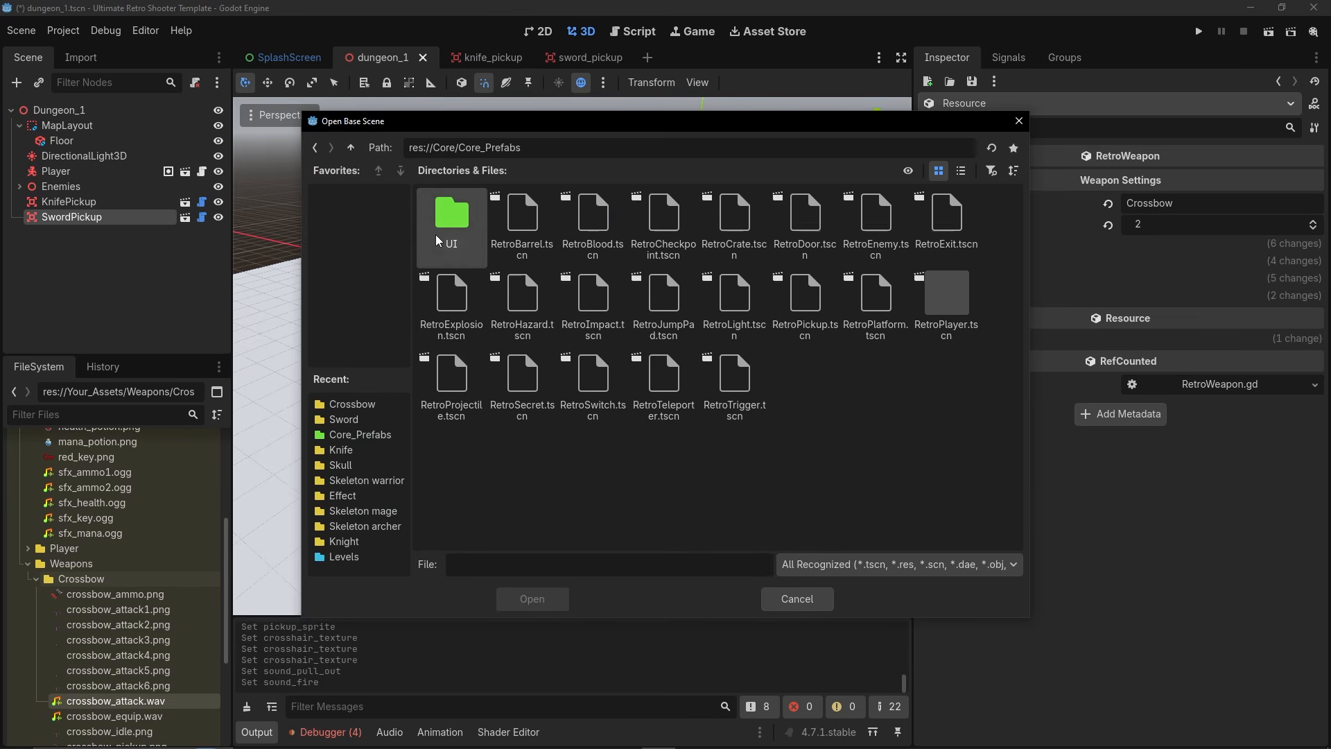
{"action": "double_click", "coordinate": [804, 298]}
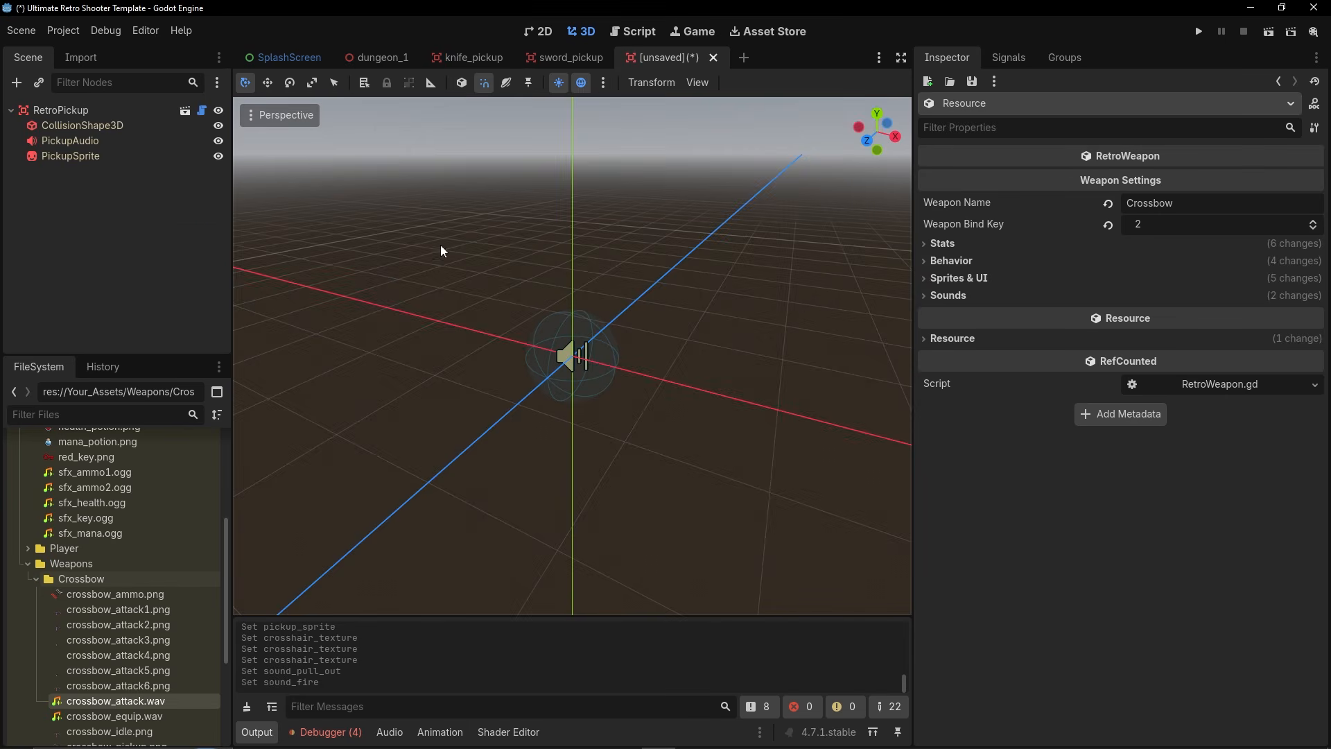
{"action": "double_click", "coordinate": [59, 109]}
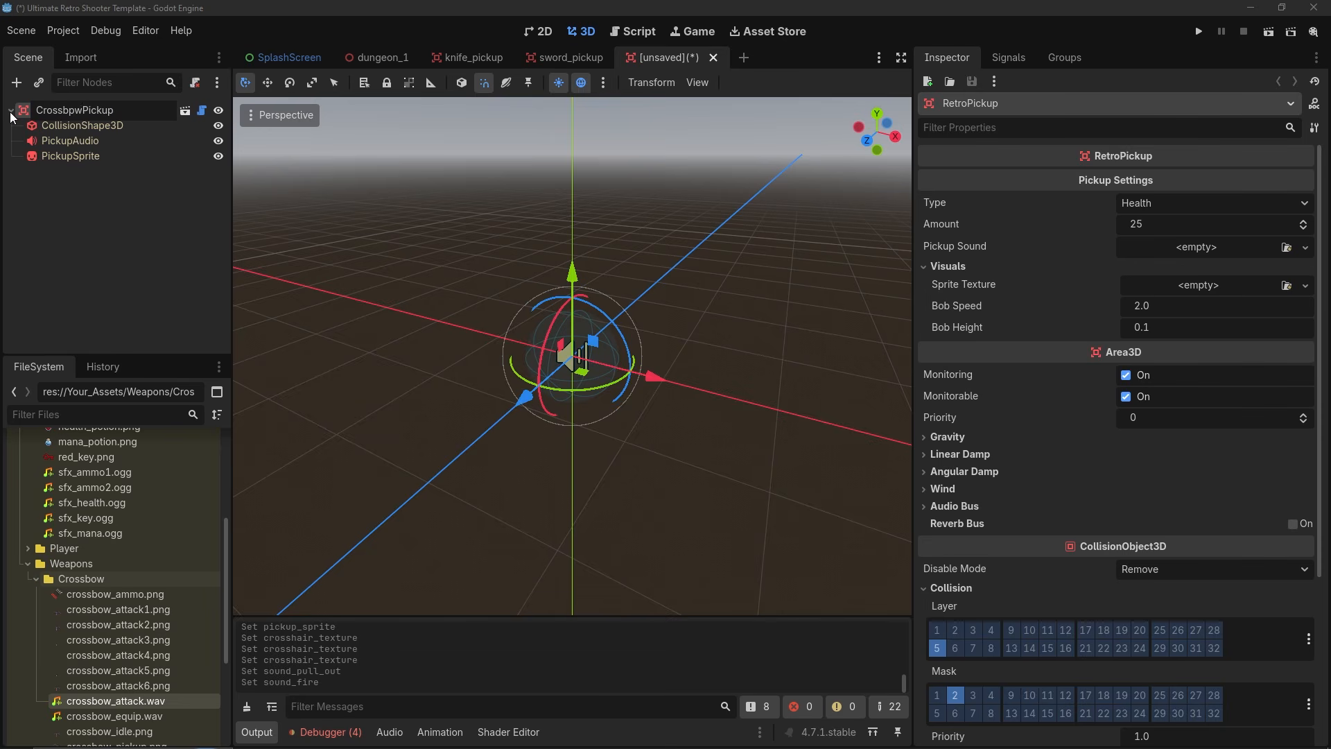
{"action": "type", "text": "Crossbow"}
{"action": "key", "text": "Return"}
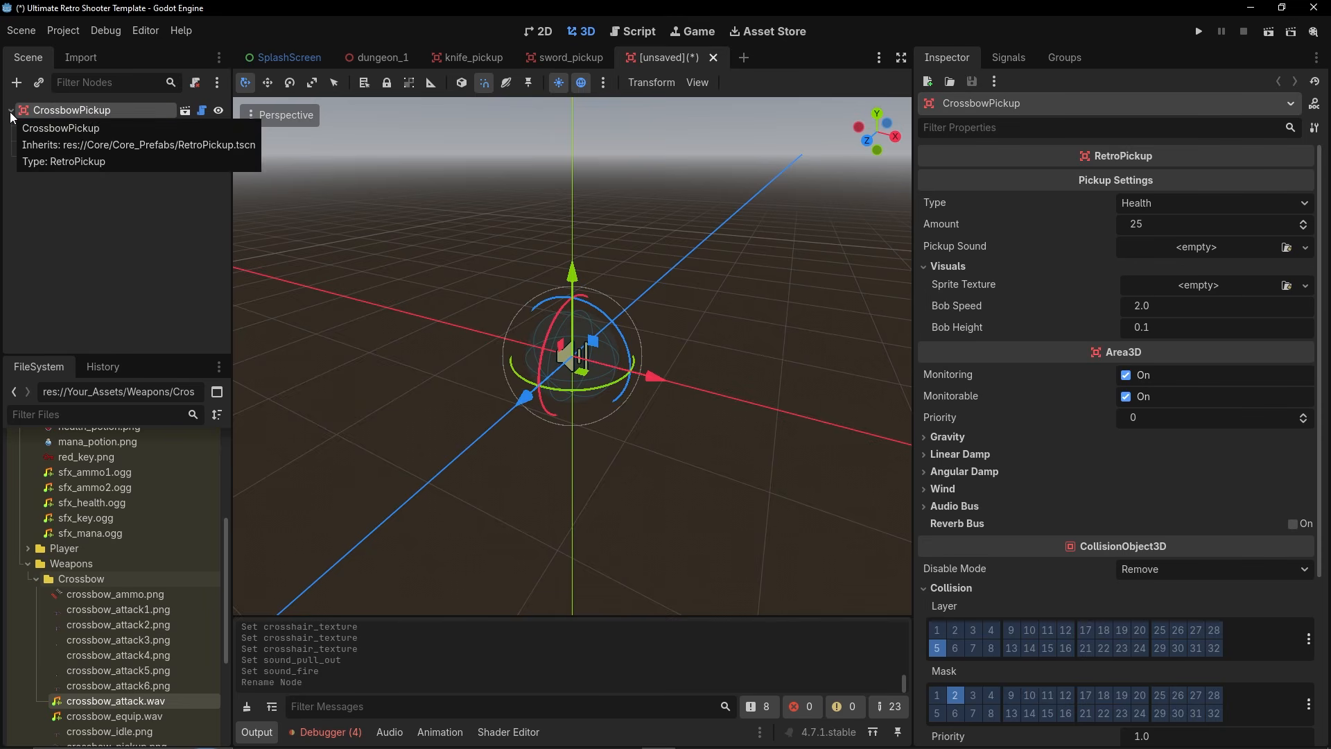
Set the CrossbowPickup's type to Weapon and its amount to 5.
{"action": "left_click", "coordinate": [1148, 203]}
{"action": "left_click", "coordinate": [1168, 290]}
{"action": "left_click", "coordinate": [1140, 247]}
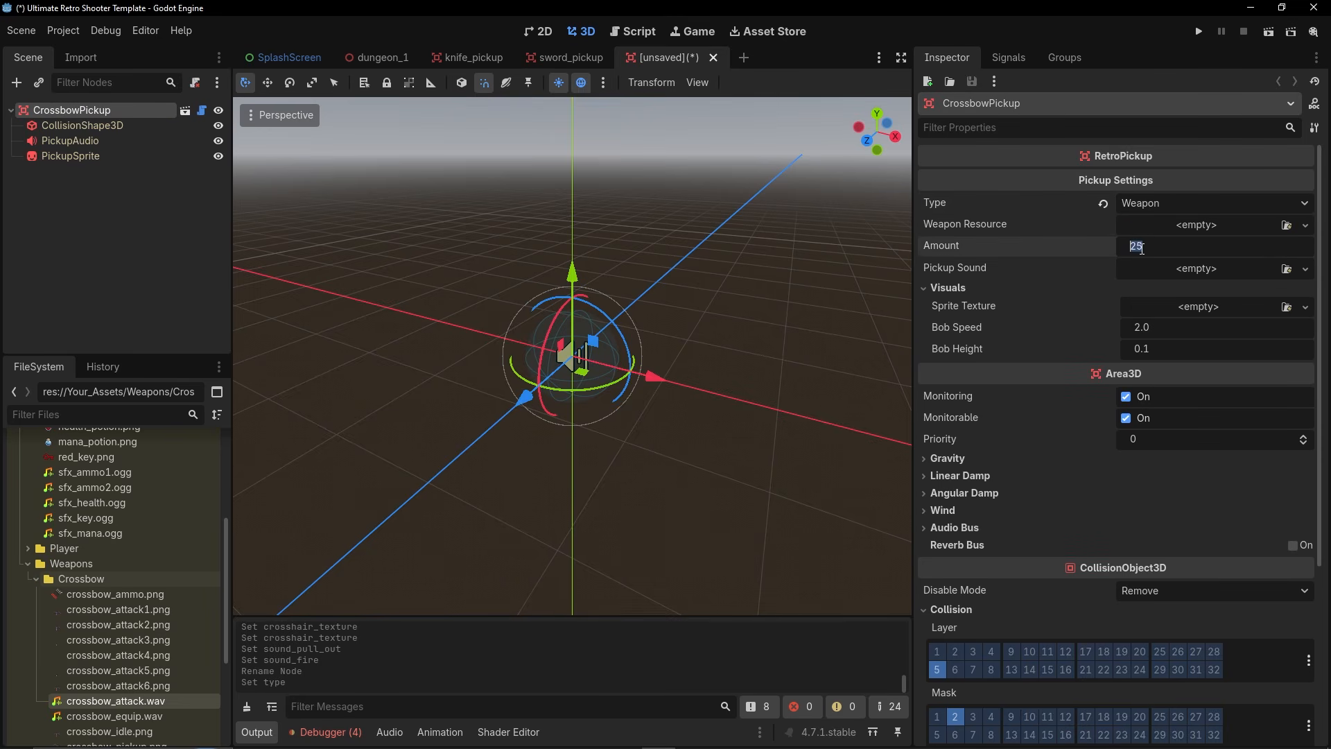
{"action": "type", "text": "5"}
{"action": "key", "text": "Return"}
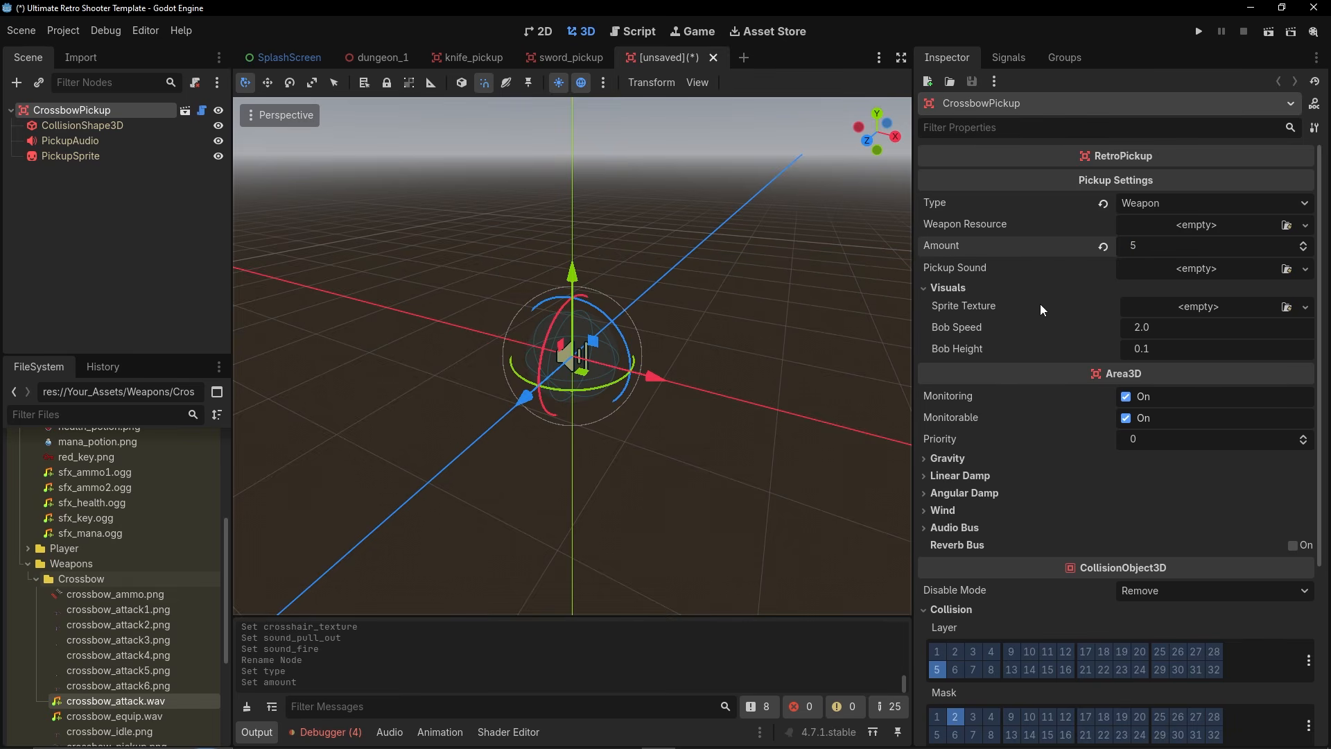
Assign crossbow_resource.tres as the CrossbowPickup's weapon resource and sfx_ammo1.ogg as its pickup sound.
{"action": "scroll", "coordinate": [139, 682], "scroll_direction": "down", "scroll_amount": 3}
{"action": "left_click_drag", "start_coordinate": [123, 685], "coordinate": [1192, 225]}
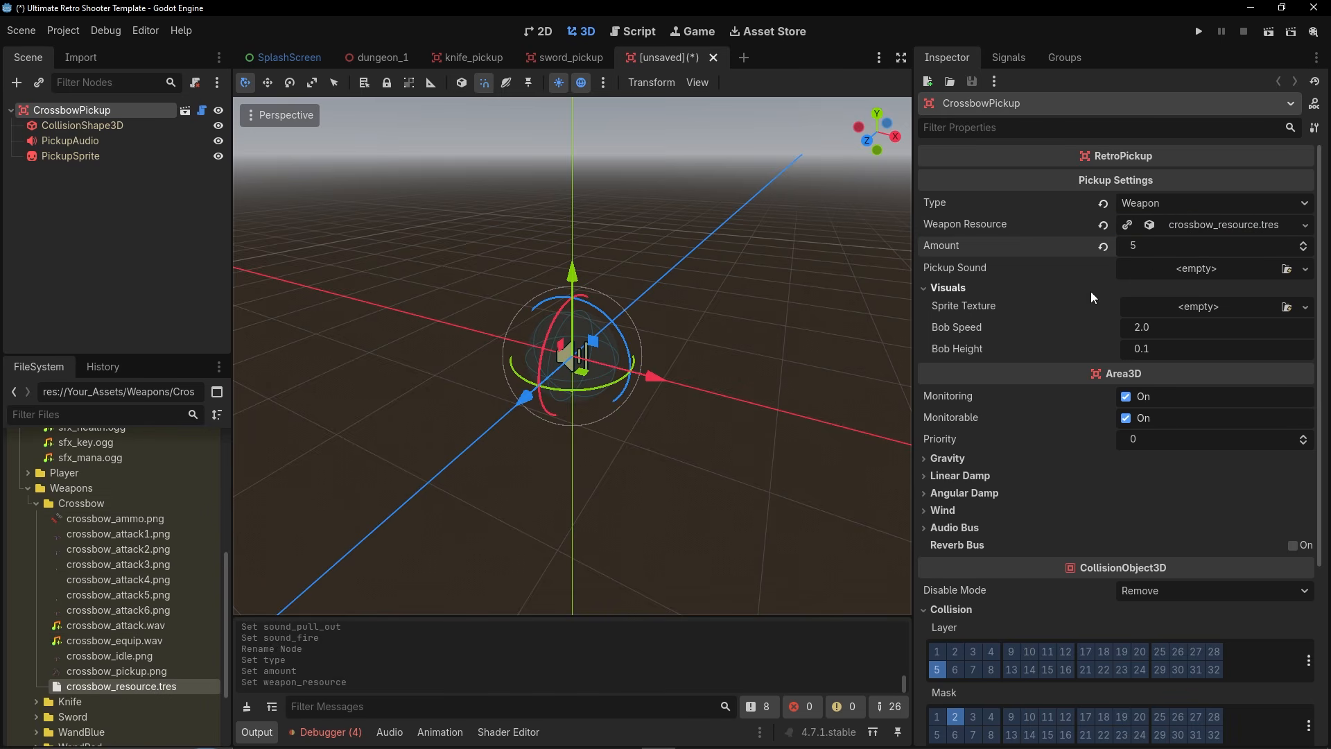
{"action": "scroll", "coordinate": [69, 513], "scroll_direction": "up", "scroll_amount": 4}
{"action": "left_click_drag", "start_coordinate": [94, 510], "coordinate": [1206, 271]}
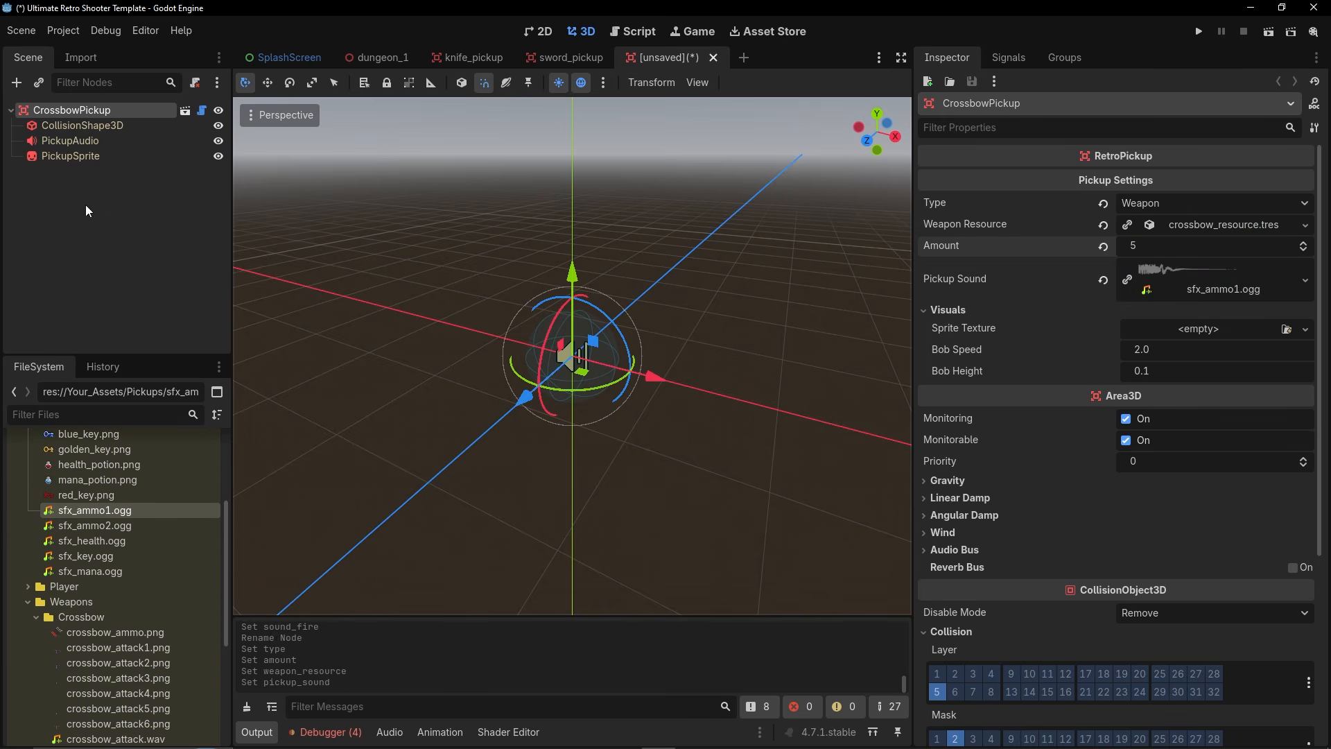
Assign crossbow_pickup.png as the texture of the crossbow scene's PickupSprite node.
{"action": "left_click", "coordinate": [70, 156]}
{"action": "scroll", "coordinate": [118, 622], "scroll_direction": "down", "scroll_amount": 3}
{"action": "left_click_drag", "start_coordinate": [116, 670], "coordinate": [1159, 185]}
{"action": "scroll", "coordinate": [605, 356], "scroll_direction": "up", "scroll_amount": 5}
{"action": "scroll", "coordinate": [606, 380], "scroll_direction": "down", "scroll_amount": 5}
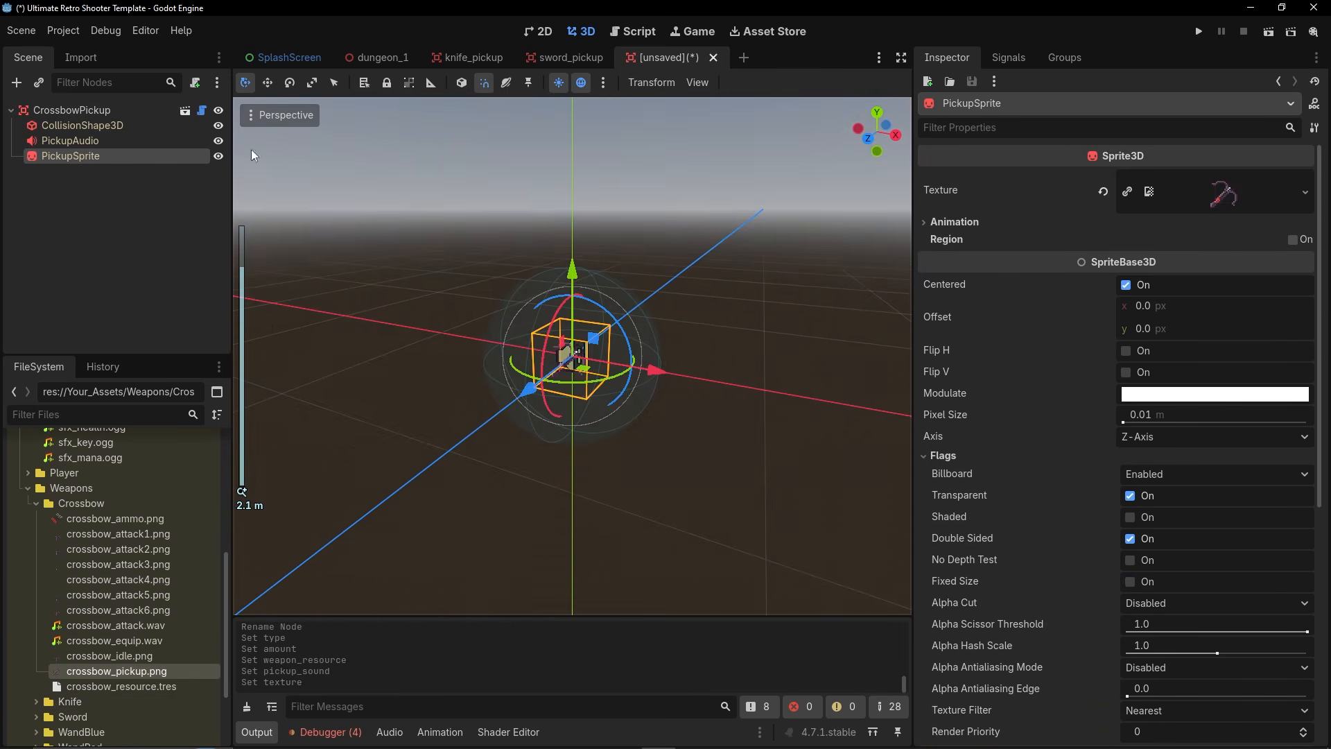
Save the crossbow scene as crossbow_pickup.tscn in Your_Assets/Weapons/Crossbow.
{"action": "left_click", "coordinate": [85, 109]}
{"action": "key", "text": "ctrl+s"}
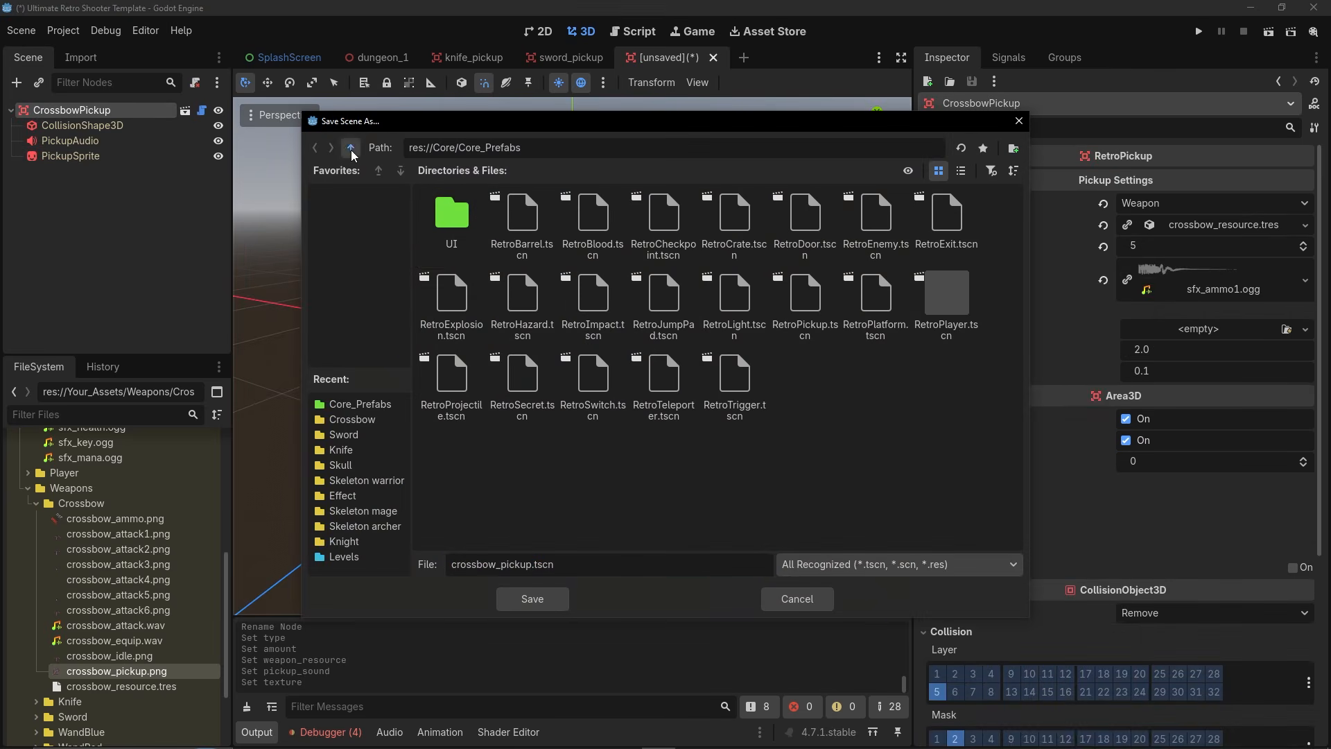
{"action": "left_click", "coordinate": [350, 147]}
{"action": "double_click", "coordinate": [658, 215]}
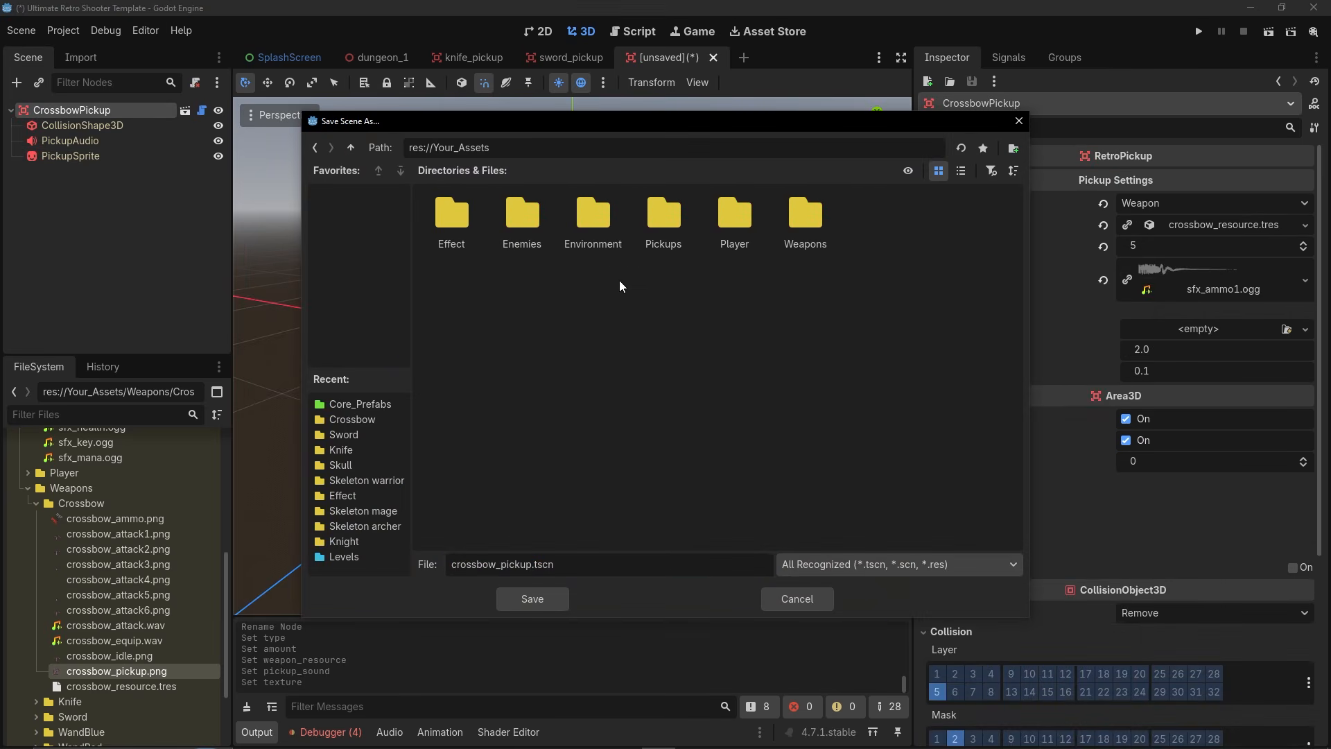
{"action": "double_click", "coordinate": [803, 226]}
{"action": "double_click", "coordinate": [452, 216]}
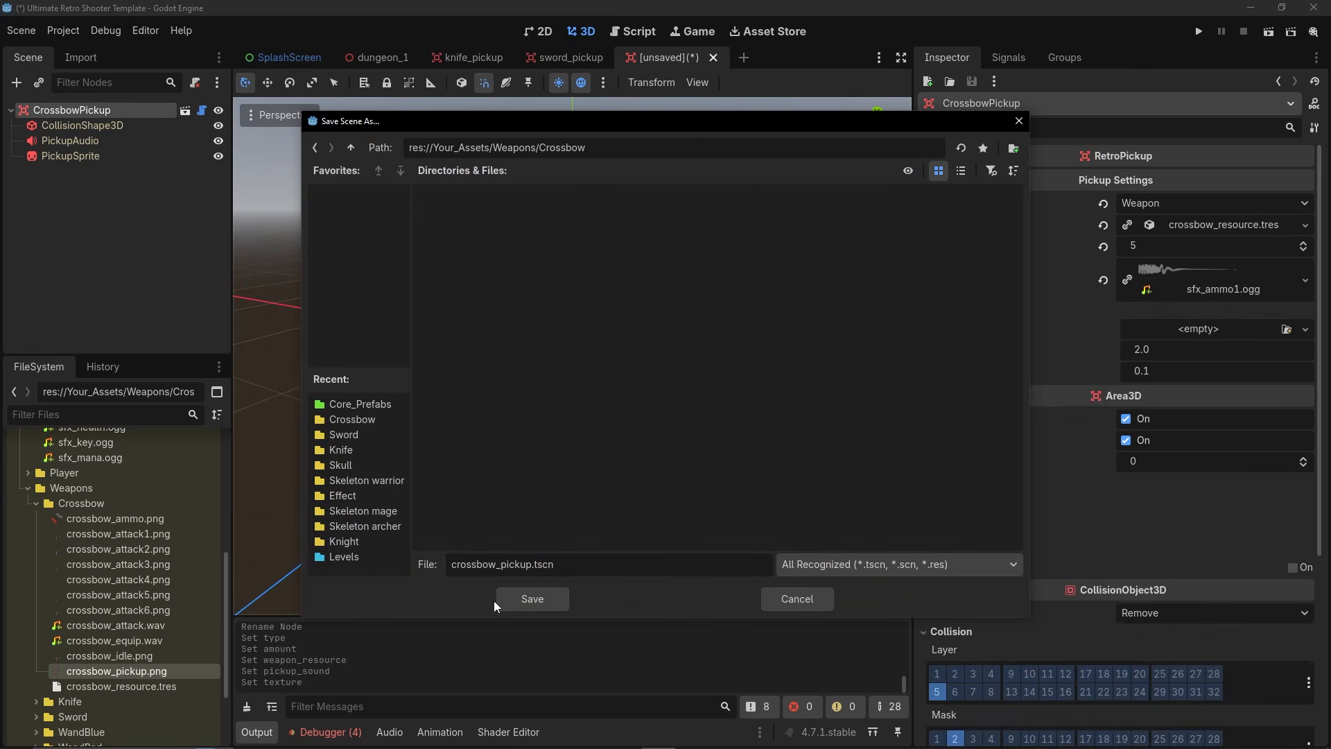
{"action": "left_click", "coordinate": [531, 593]}
Create another scene inherited from RetroPickup.tscn and rename its root node ArrowPickup.
{"action": "left_click", "coordinate": [7, 30]}
{"action": "left_click", "coordinate": [46, 64]}
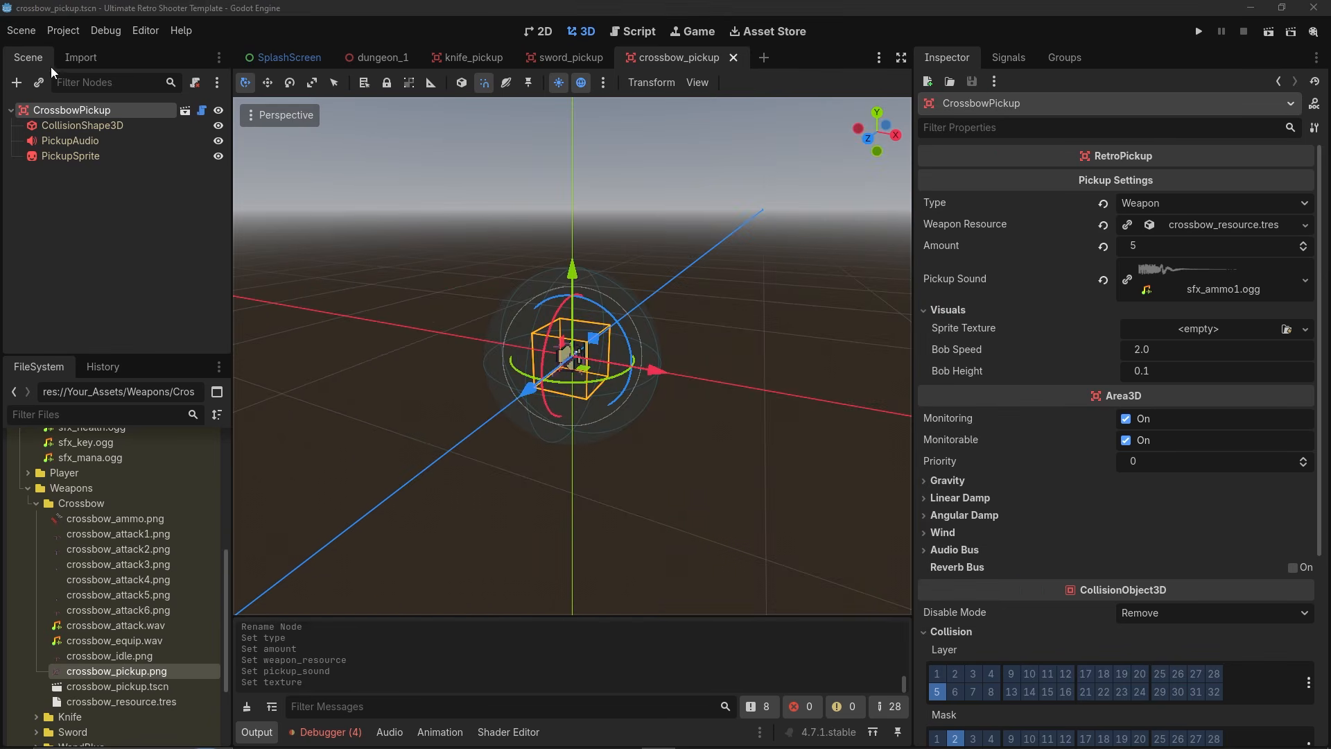
{"action": "left_click", "coordinate": [358, 149]}
{"action": "left_click", "coordinate": [357, 148]}
{"action": "left_click", "coordinate": [358, 149]}
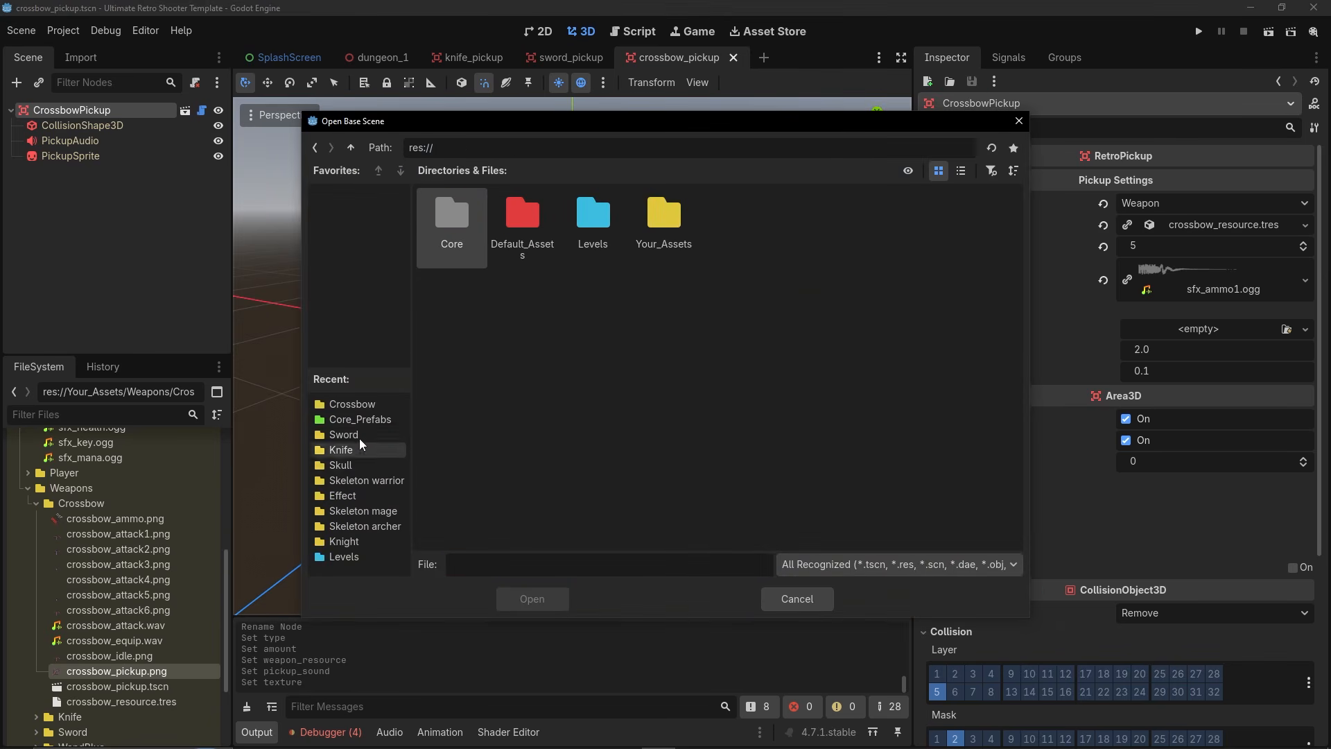
{"action": "left_click", "coordinate": [360, 419]}
{"action": "double_click", "coordinate": [804, 294]}
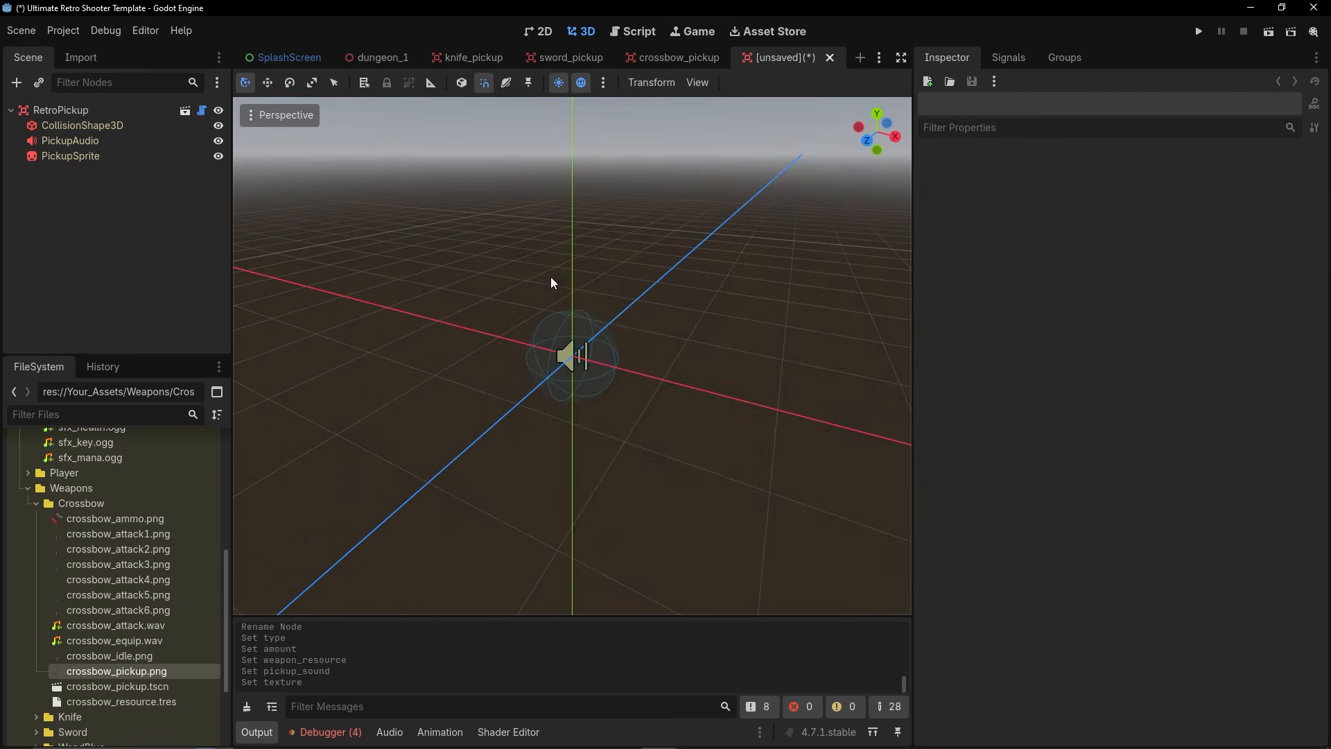
{"action": "left_click", "coordinate": [56, 111]}
{"action": "left_click", "coordinate": [56, 110]}
{"action": "type", "text": "Arrow"}
{"action": "key", "text": "Return"}
Set the ArrowPickup's type to Ammo, its ammo type to Rifle and its amount to 5.
{"action": "left_click", "coordinate": [1174, 203]}
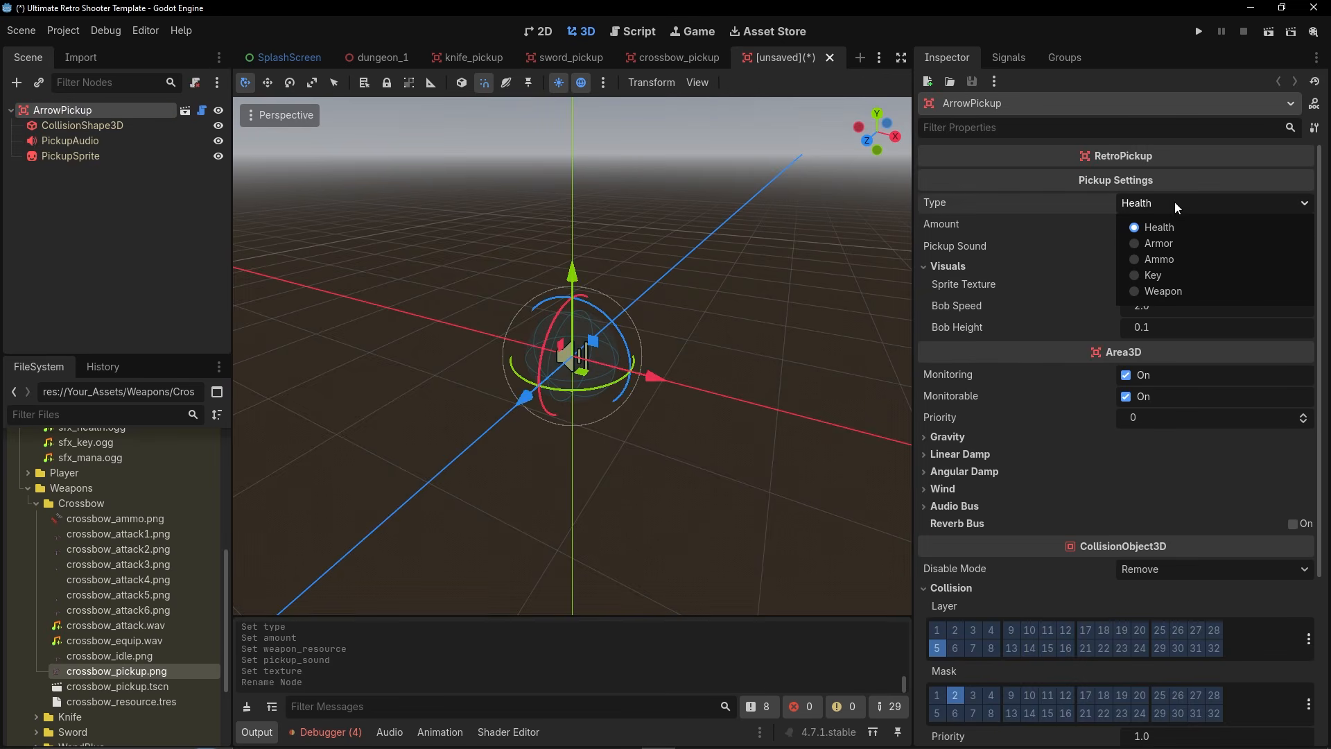
{"action": "left_click", "coordinate": [1170, 259]}
{"action": "left_click", "coordinate": [1138, 224]}
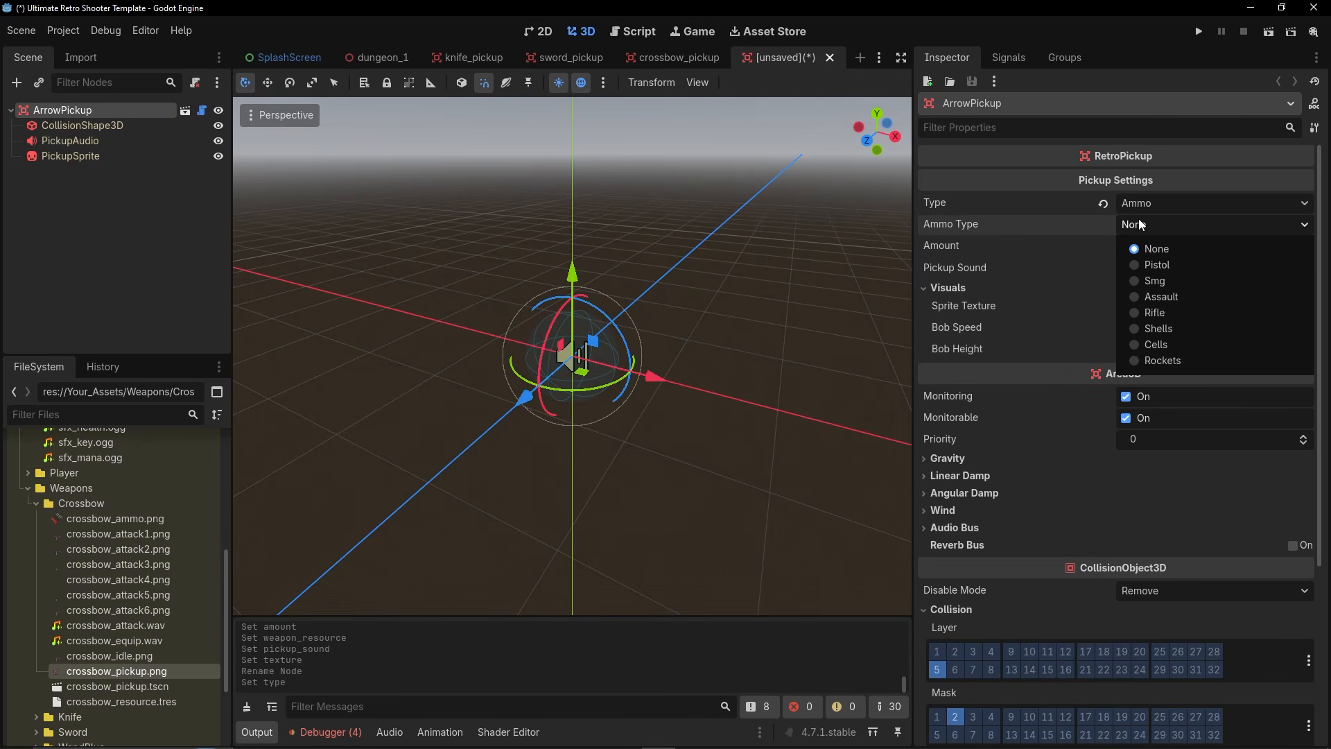
{"action": "left_click", "coordinate": [1165, 313]}
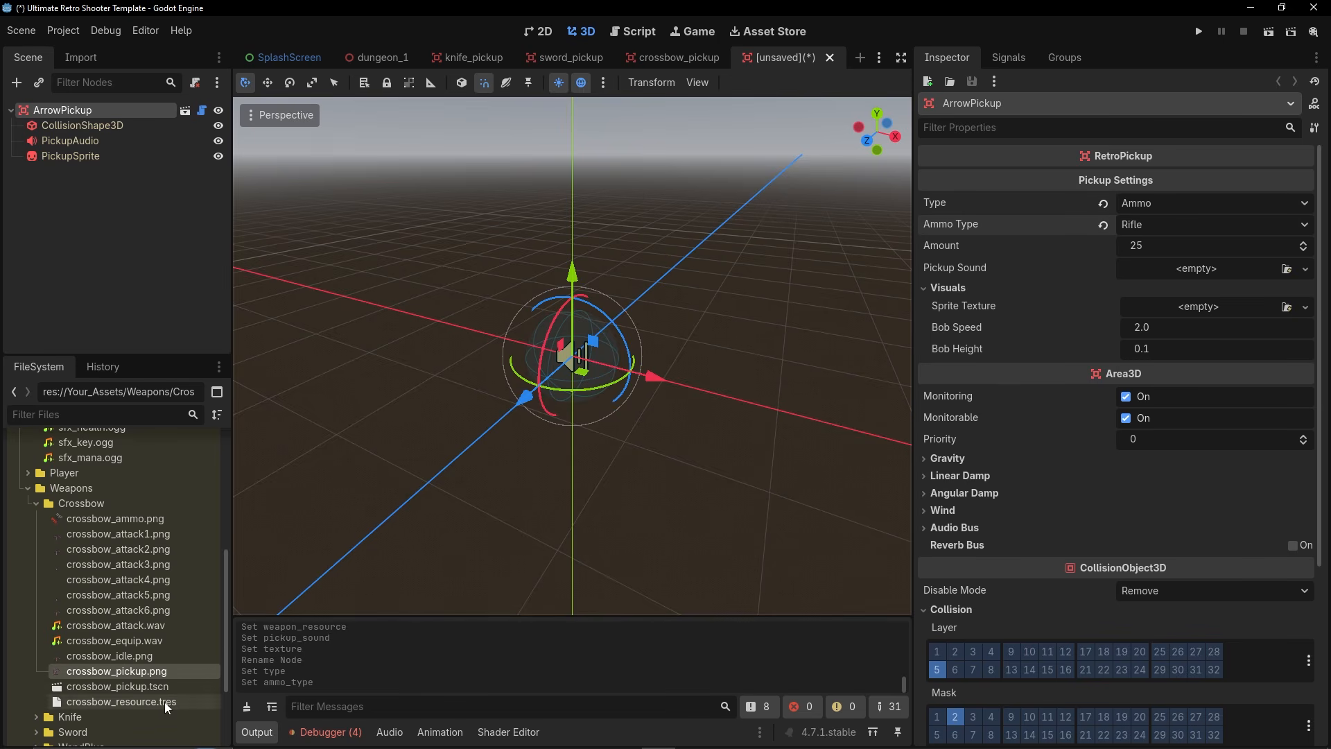
{"action": "left_click", "coordinate": [1164, 243]}
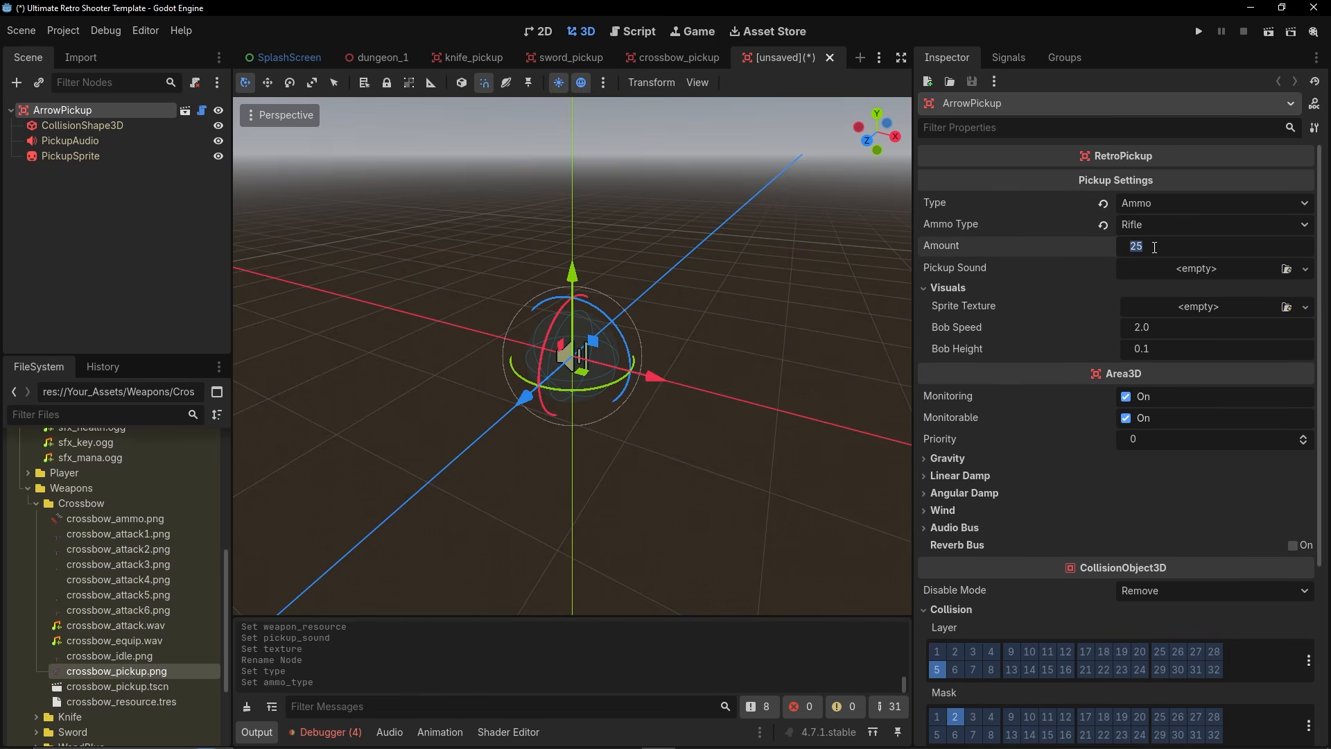
Assign sfx_ammo2.ogg as the ArrowPickup's pickup sound and crossbow_ammo.png as its sprite texture.
{"action": "scroll", "coordinate": [100, 458], "scroll_direction": "up", "scroll_amount": 2}
{"action": "left_click_drag", "start_coordinate": [97, 450], "coordinate": [1201, 278]}
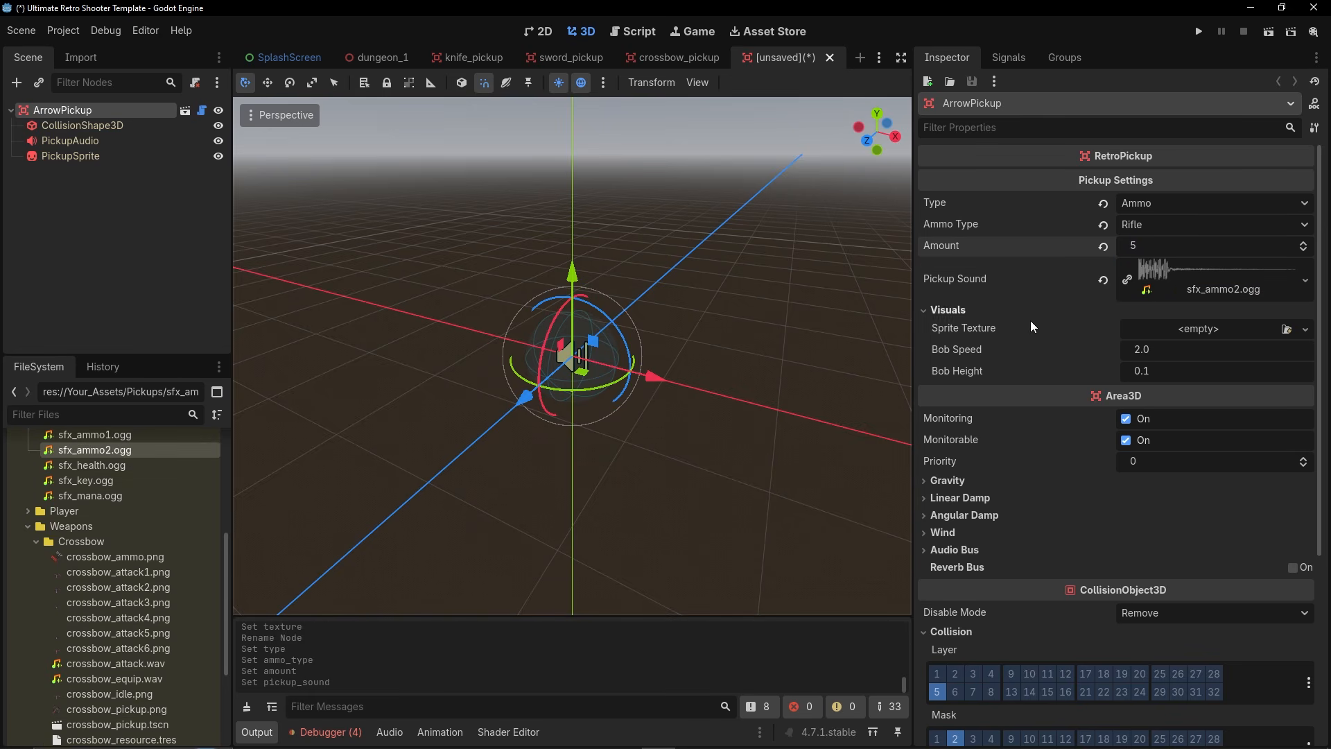
{"action": "left_click_drag", "start_coordinate": [131, 557], "coordinate": [1176, 327]}
{"action": "scroll", "coordinate": [581, 390], "scroll_direction": "down", "scroll_amount": 5}
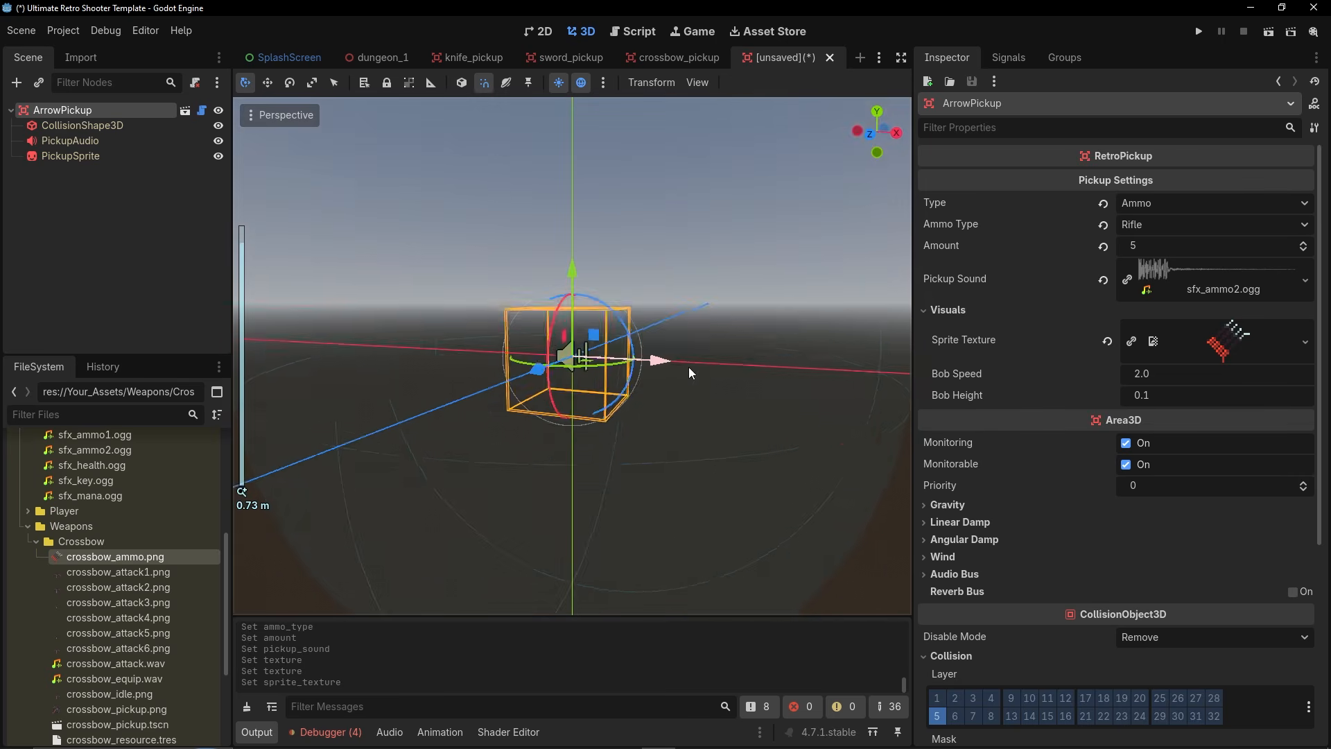
{"action": "middle_click_drag", "start_coordinate": [556, 344], "coordinate": [585, 362]}
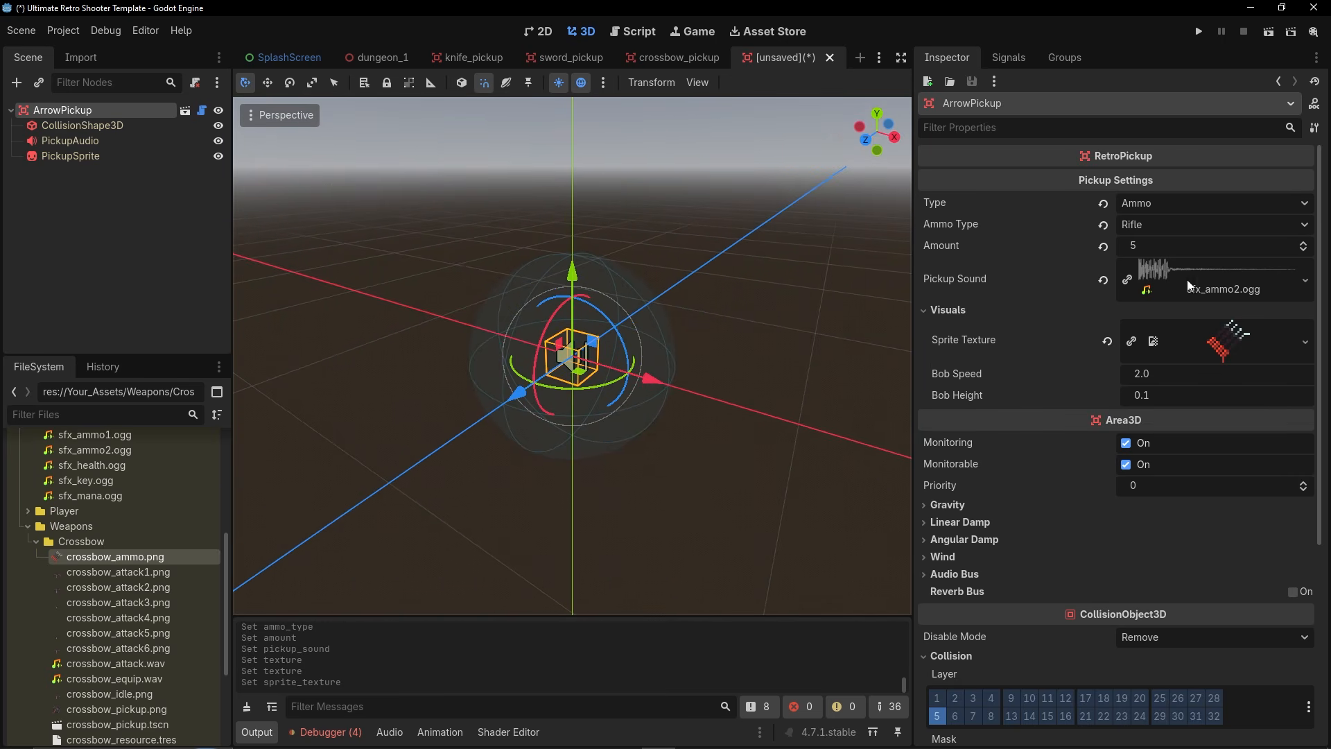
Assign crossbow_ammo.png as the texture of the arrow scene's PickupSprite node.
{"action": "left_click", "coordinate": [83, 158]}
{"action": "left_click_drag", "start_coordinate": [105, 561], "coordinate": [1205, 184]}
{"action": "scroll", "coordinate": [578, 364], "scroll_direction": "up", "scroll_amount": 11}
{"action": "middle_click_drag", "start_coordinate": [568, 363], "coordinate": [607, 372]}
{"action": "scroll", "coordinate": [609, 373], "scroll_direction": "down", "scroll_amount": 11}
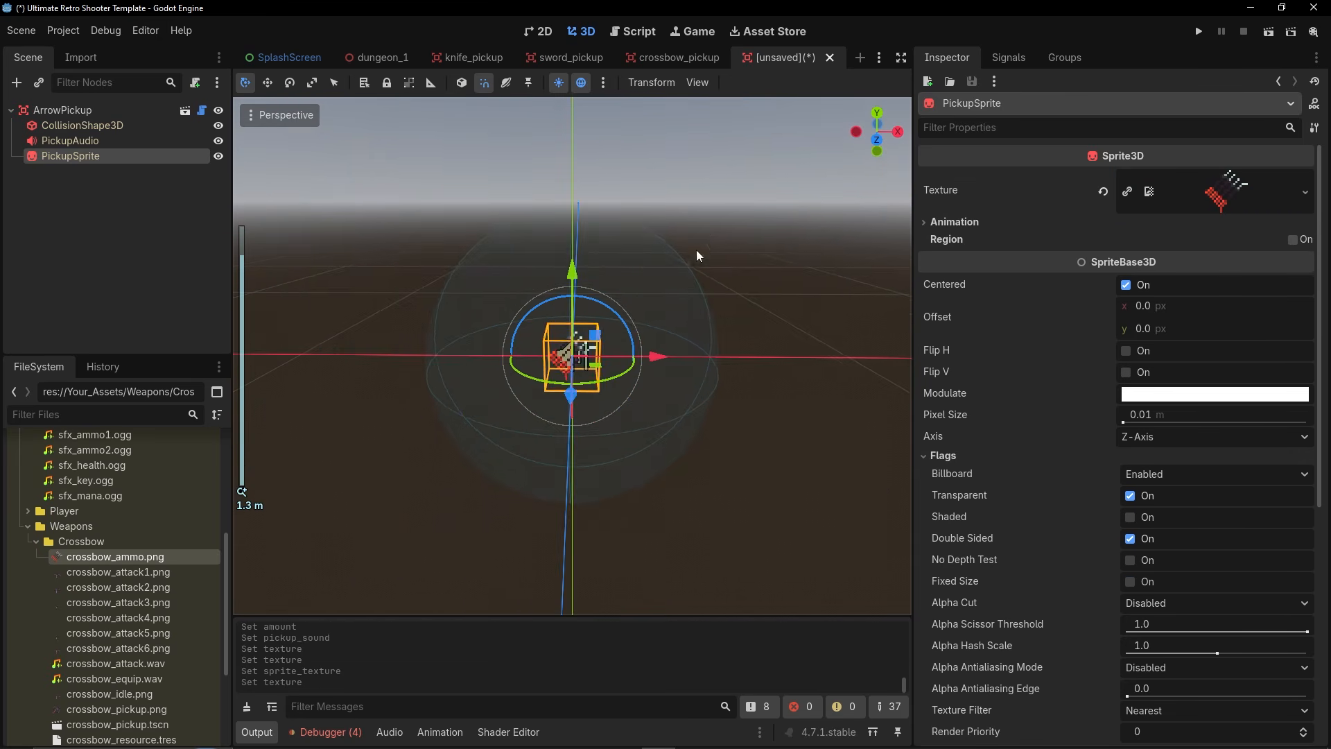
Save the arrow scene as arrow_pickup.tscn in Your_Assets/Pickups.
{"action": "key", "text": "ctrl+s"}
{"action": "left_click", "coordinate": [359, 421]}
{"action": "left_click", "coordinate": [351, 147]}
{"action": "left_click", "coordinate": [351, 147]}
{"action": "left_click", "coordinate": [351, 146]}
{"action": "double_click", "coordinate": [663, 216]}
{"action": "double_click", "coordinate": [663, 236]}
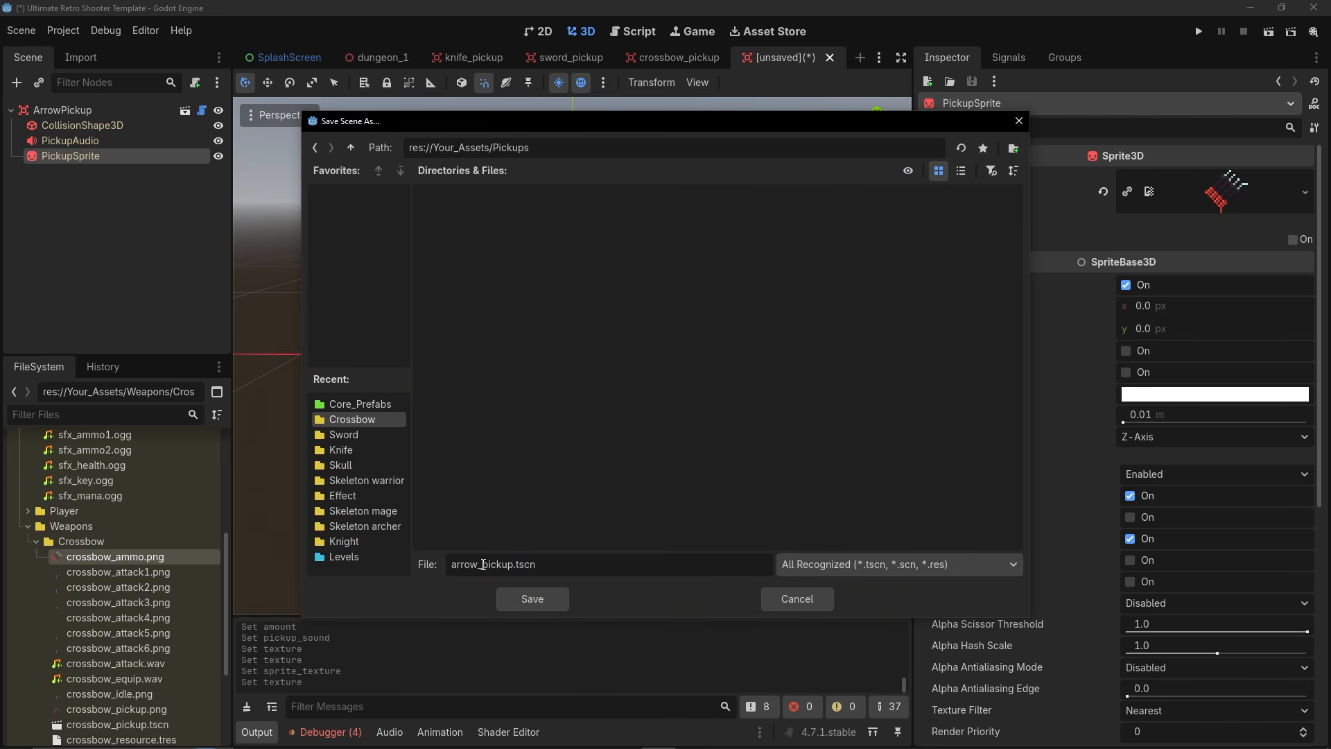
{"action": "left_click", "coordinate": [530, 597]}
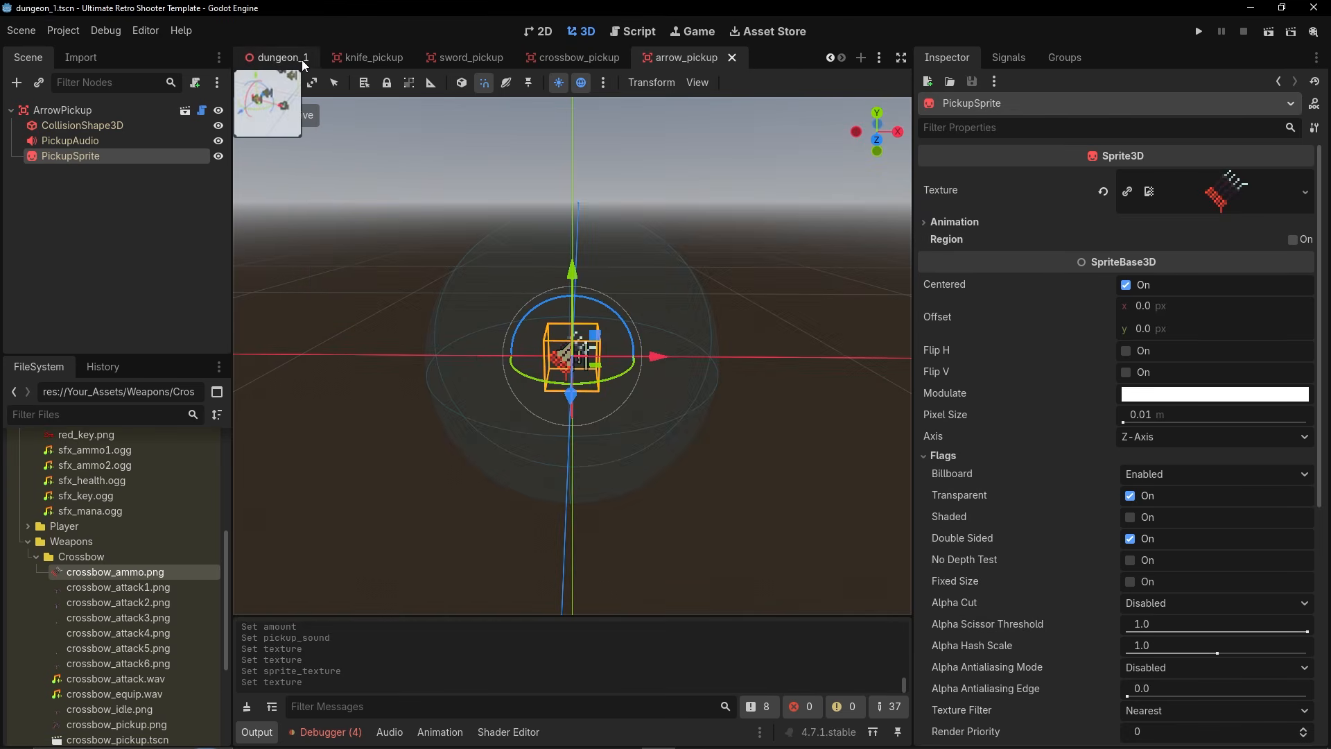
Place crossbow_pickup.tscn in the dungeon_1 level near the player and adjust its height above the floor.
{"action": "left_click", "coordinate": [302, 60]}
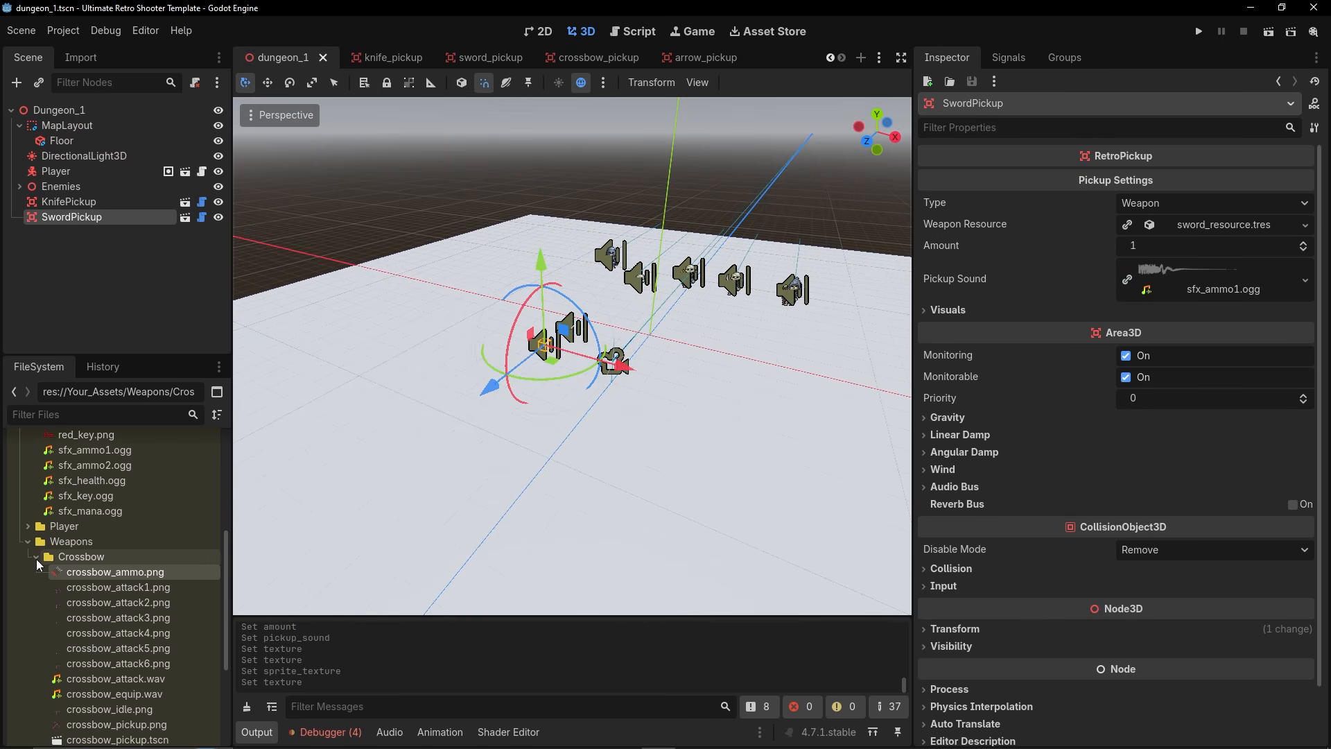
{"action": "scroll", "coordinate": [125, 658], "scroll_direction": "down", "scroll_amount": 3}
{"action": "left_click_drag", "start_coordinate": [120, 666], "coordinate": [679, 378]}
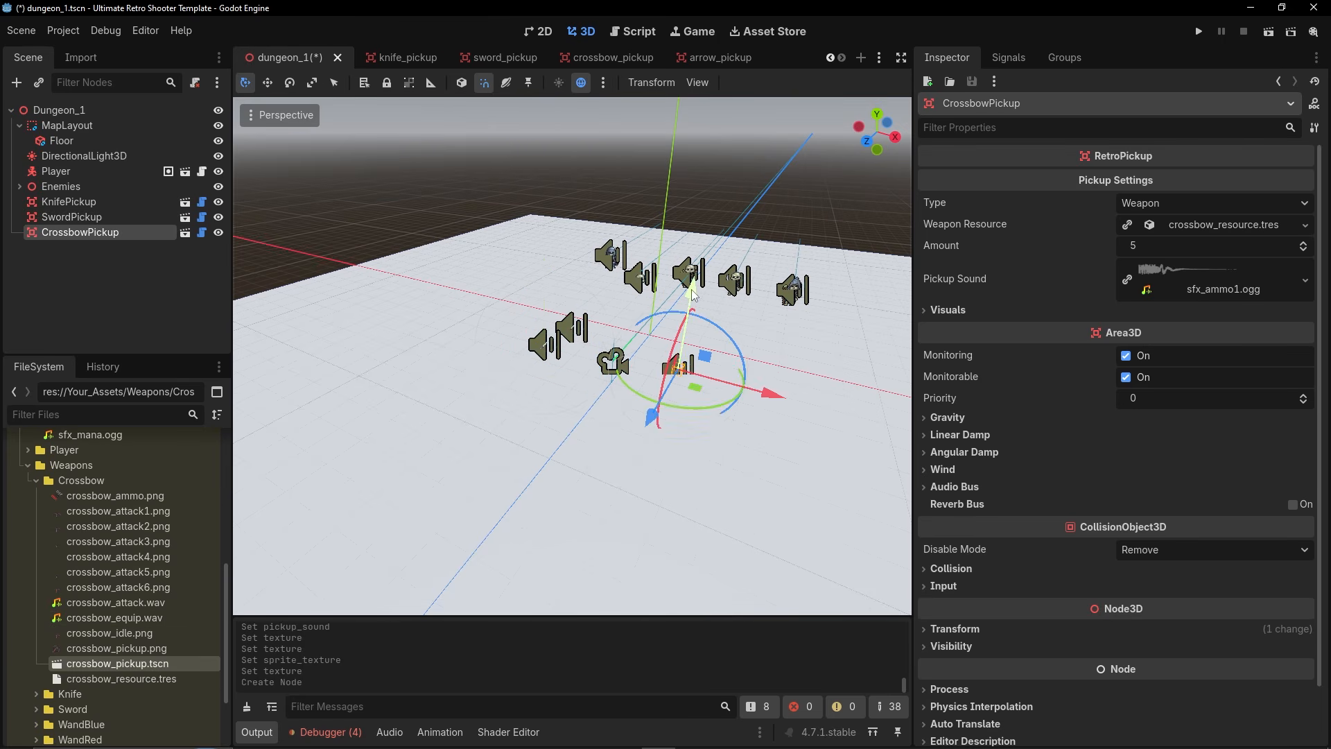
{"action": "left_click_drag", "start_coordinate": [693, 295], "coordinate": [671, 300]}
Place arrow_pickup.tscn on the dungeon_1 floor beside the crossbow pickup and raise it slightly.
{"action": "scroll", "coordinate": [52, 495], "scroll_direction": "up", "scroll_amount": 5}
{"action": "left_click_drag", "start_coordinate": [101, 510], "coordinate": [667, 396]}
{"action": "left_click_drag", "start_coordinate": [684, 336], "coordinate": [682, 320]}
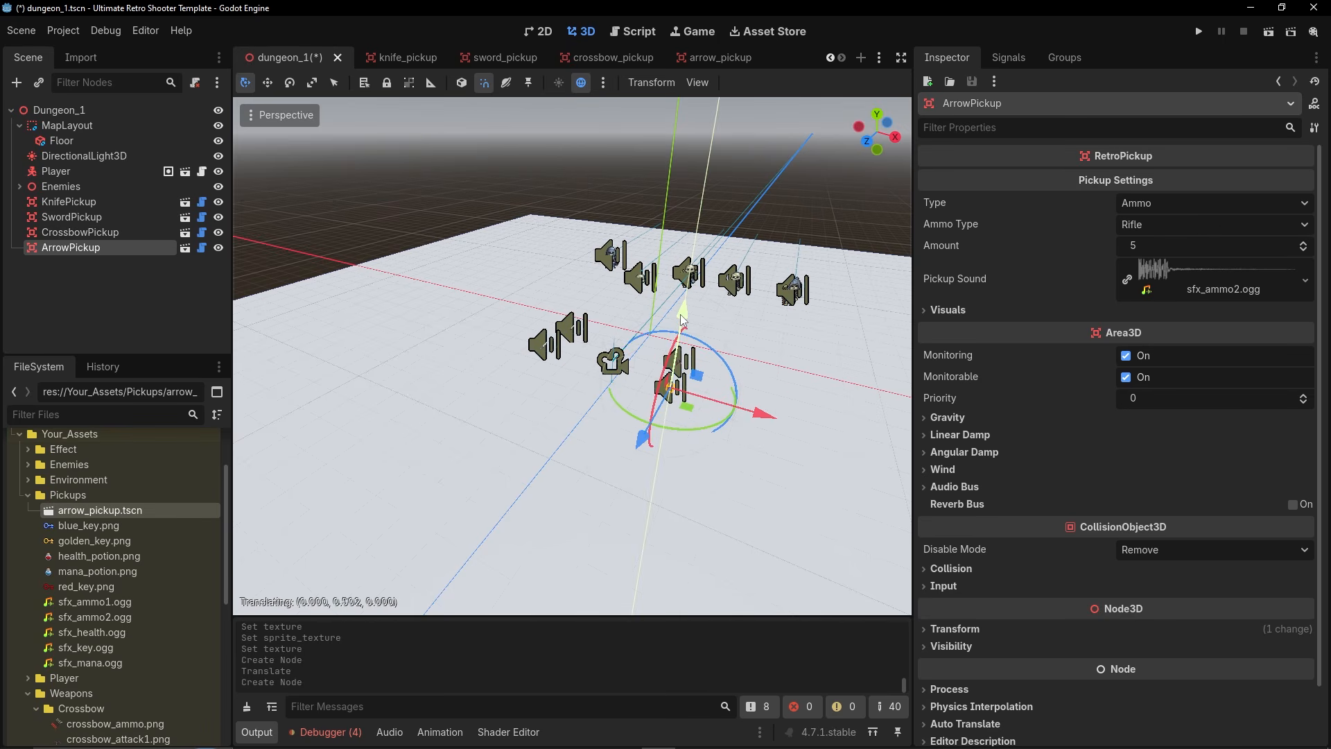
Run the game, collect the crossbow and try it out among the enemies, and exit to the main menu.
{"action": "key", "text": "F5"}
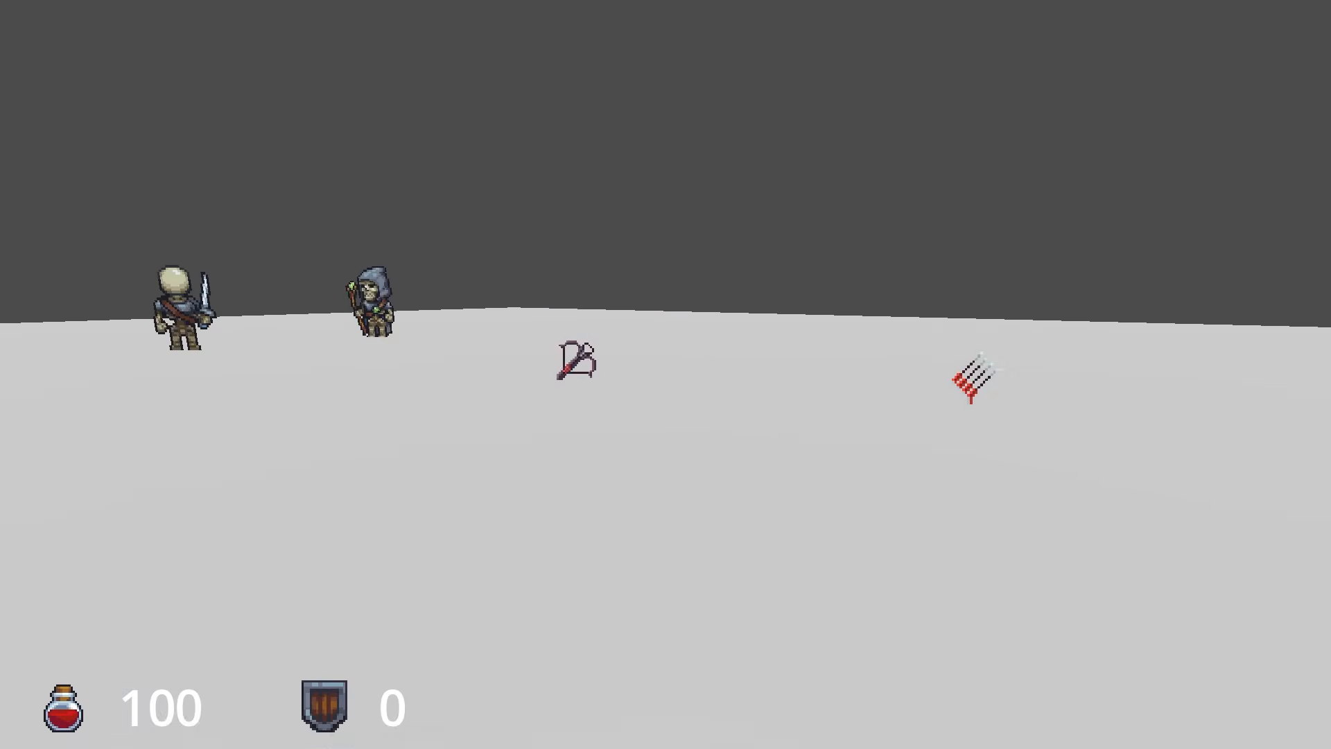
{"action": "key", "text": "w"}
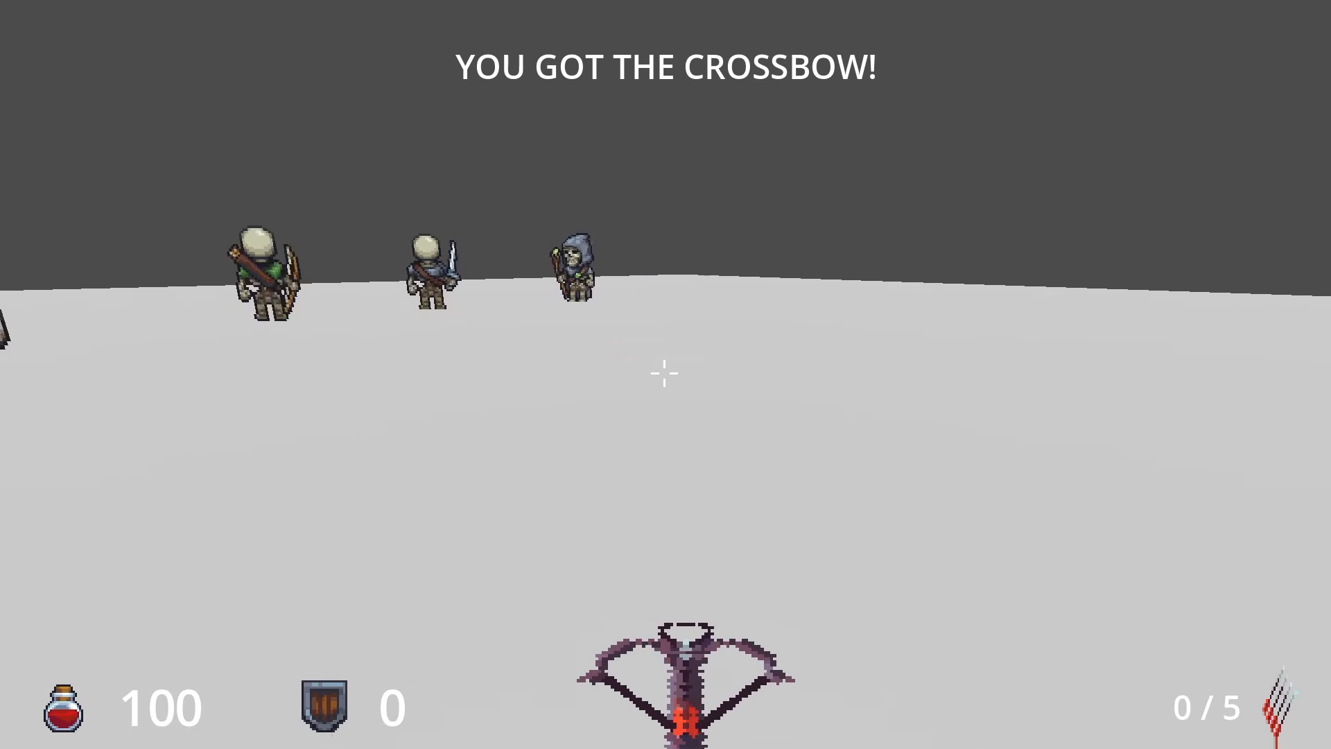
{"action": "key", "text": "s"}
{"action": "key", "text": "a"}
{"action": "key", "text": "d"}
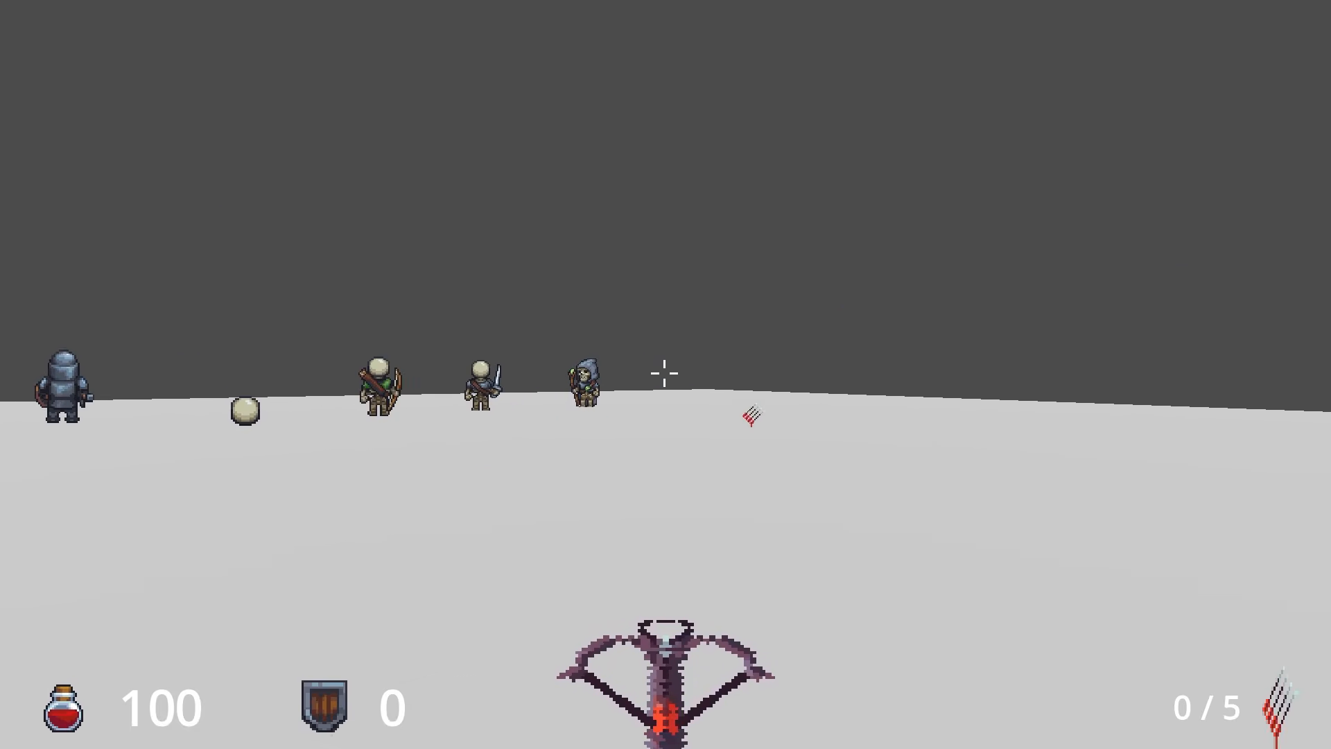
{"action": "key", "text": "Escape"}
{"action": "left_click", "coordinate": [664, 529]}
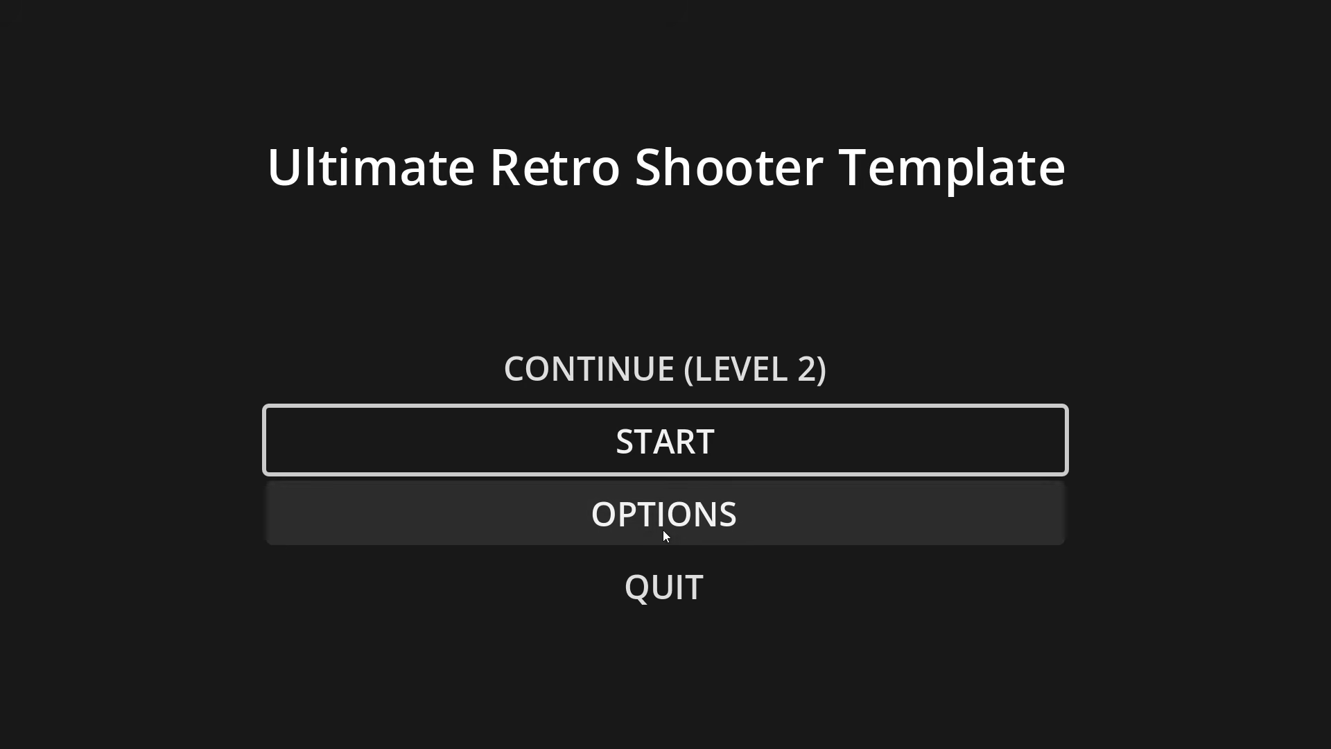
Quit the running game, set the crossbow resource's Max Ammo to 30 and turn off Requires Reloading.
{"action": "left_click", "coordinate": [623, 614]}
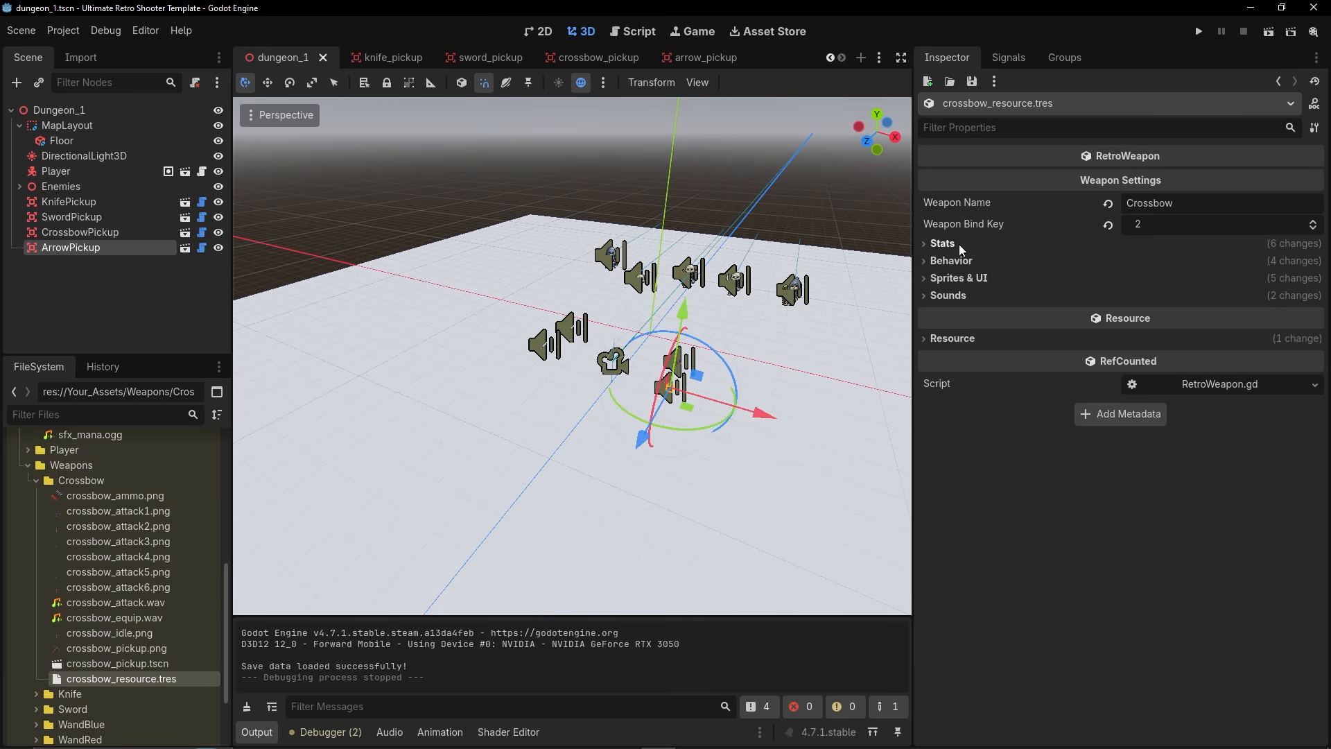
{"action": "left_click", "coordinate": [957, 243]}
{"action": "left_click", "coordinate": [1150, 303]}
{"action": "key", "text": "Return"}
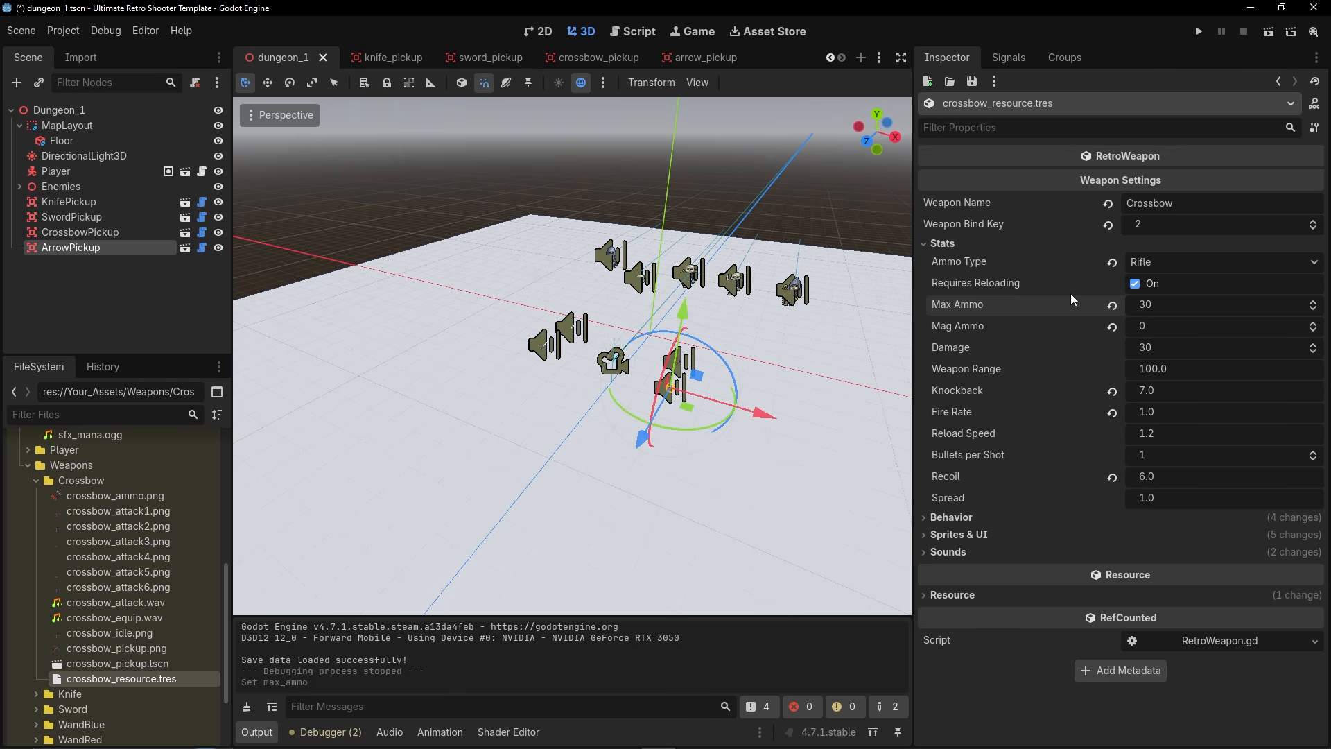
{"action": "left_click", "coordinate": [1134, 284]}
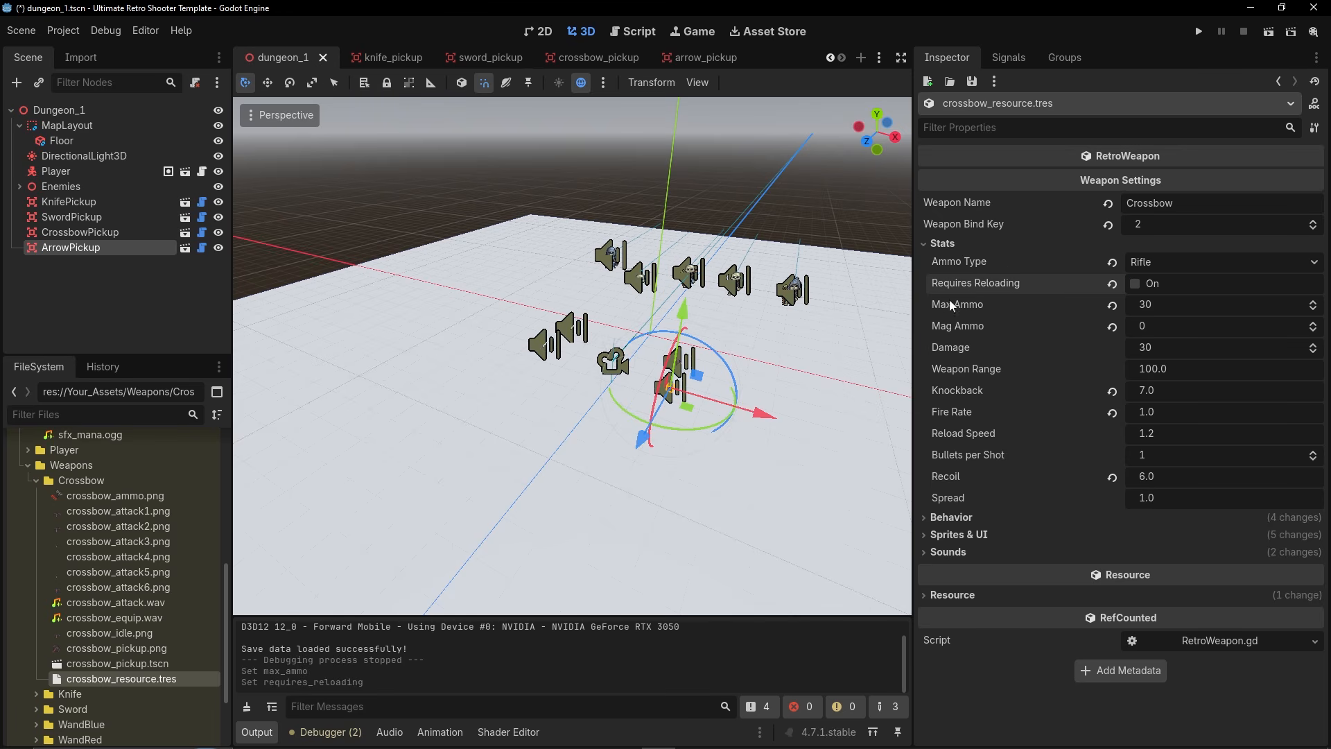
Run the dungeon_1 scene, collect the crossbow and arrows, shoot at the enemies and quit the game.
{"action": "left_click", "coordinate": [1268, 32]}
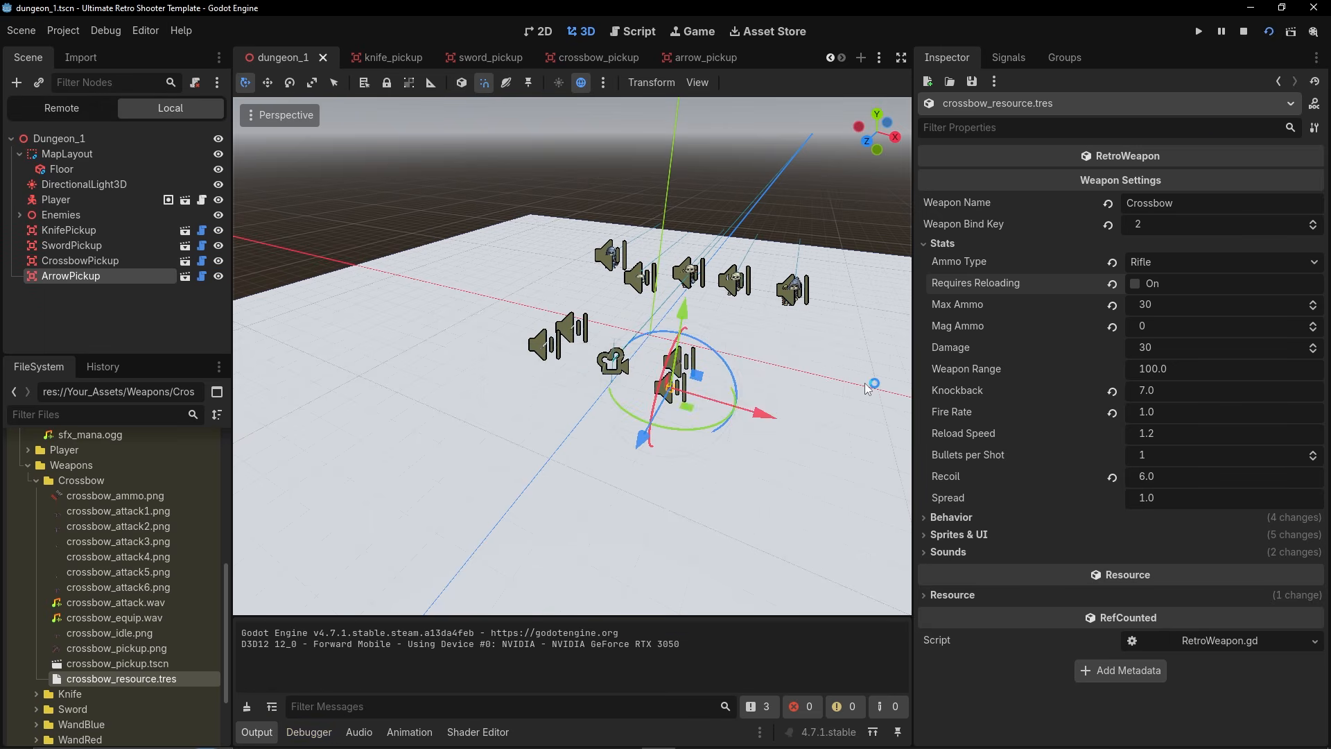
{"action": "key", "text": "w"}
{"action": "key", "text": "s"}
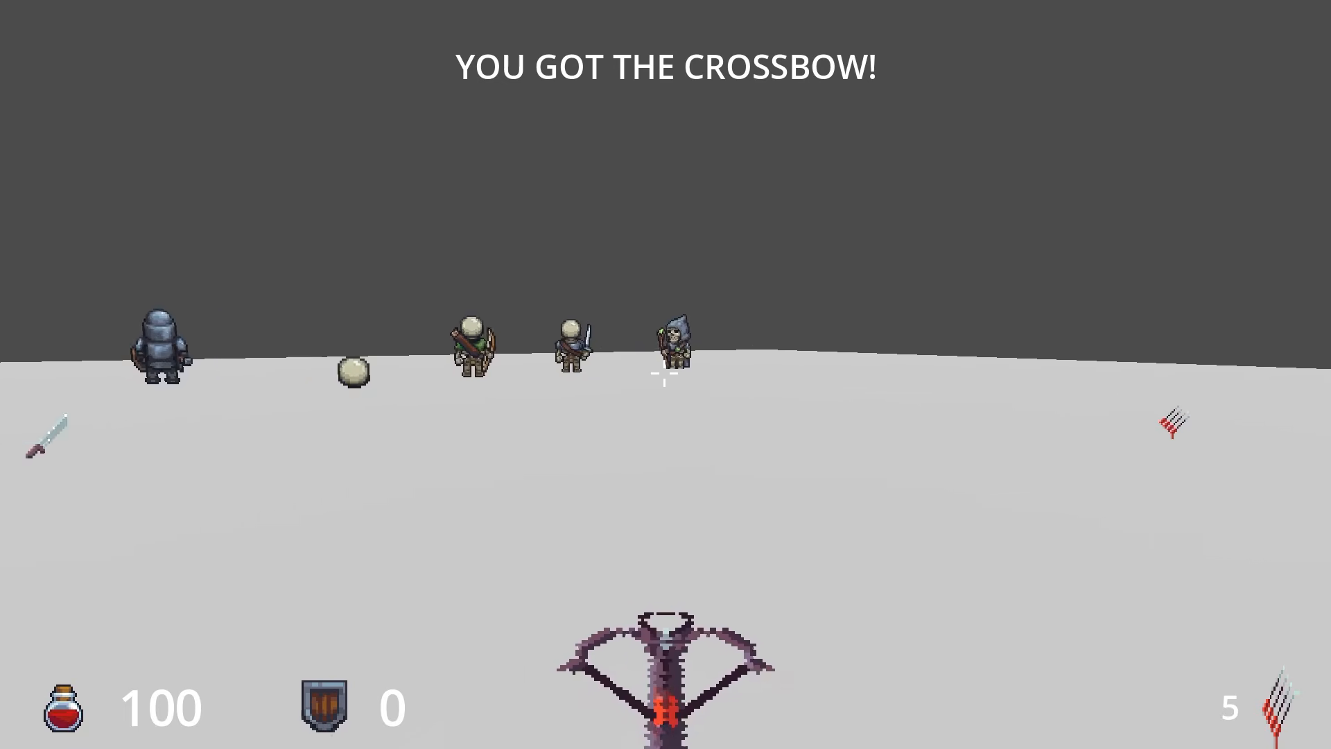
{"action": "left_click", "coordinate": [665, 374]}
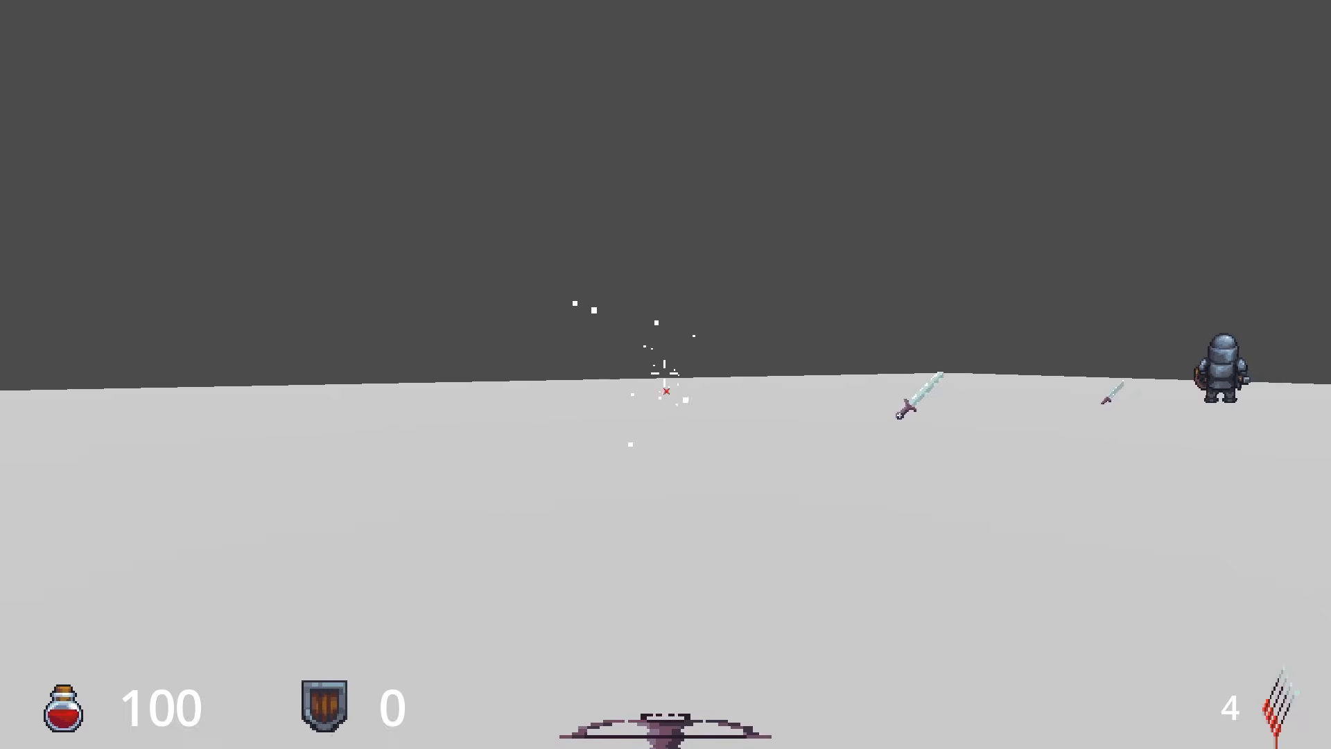
{"action": "key", "text": "w"}
{"action": "left_click", "coordinate": [664, 372]}
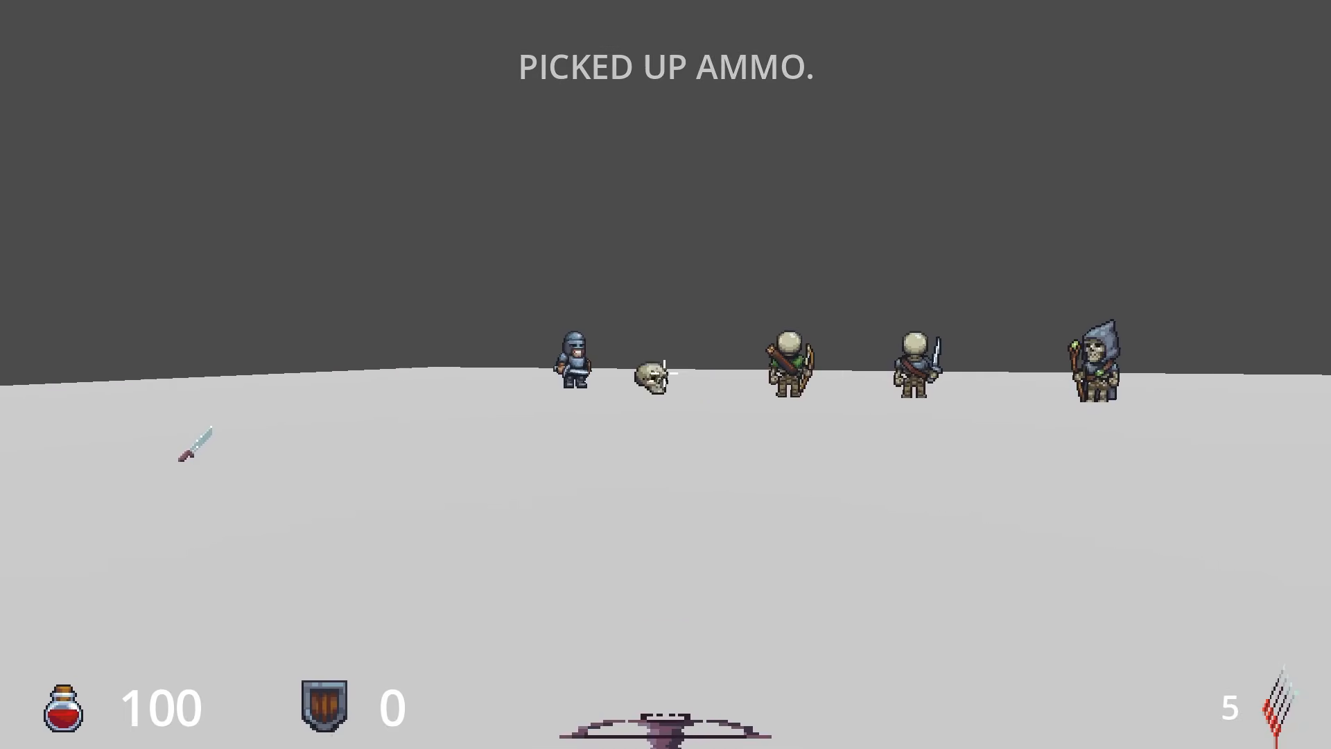
{"action": "left_click", "coordinate": [664, 373]}
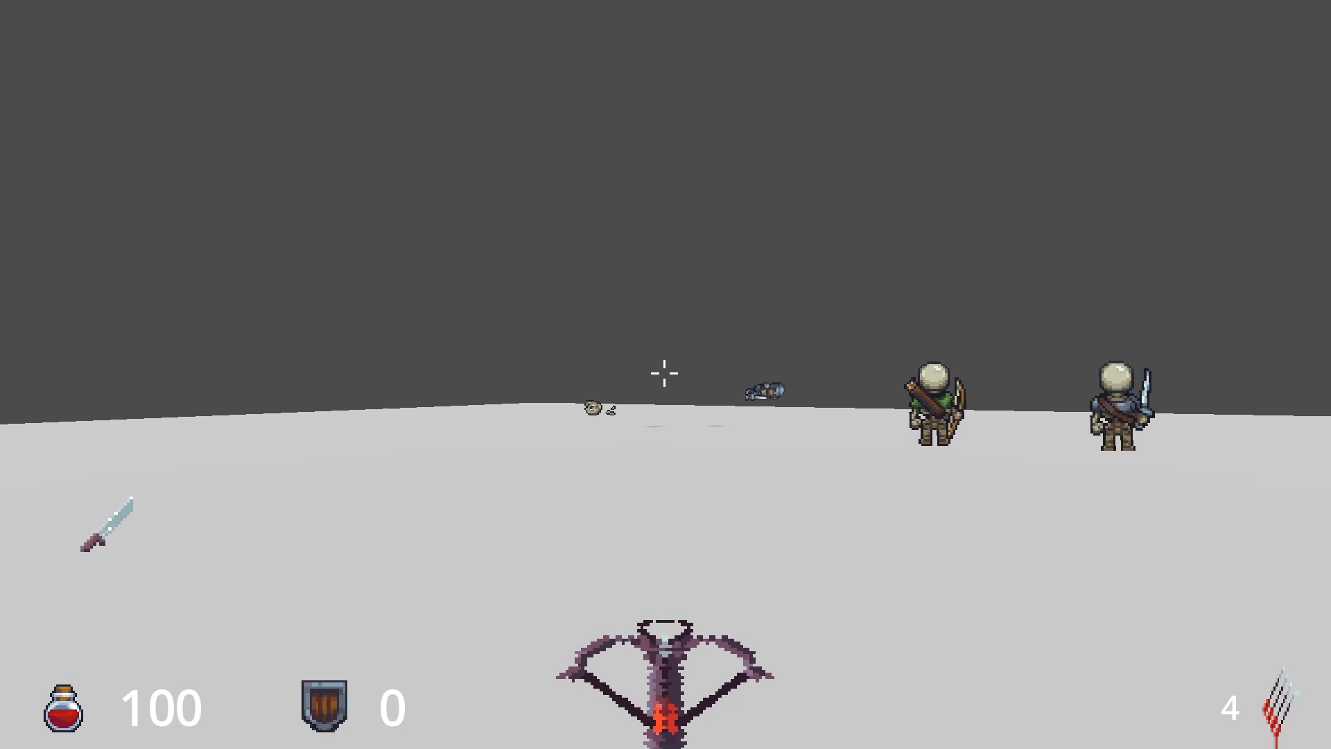
{"action": "left_click", "coordinate": [664, 373]}
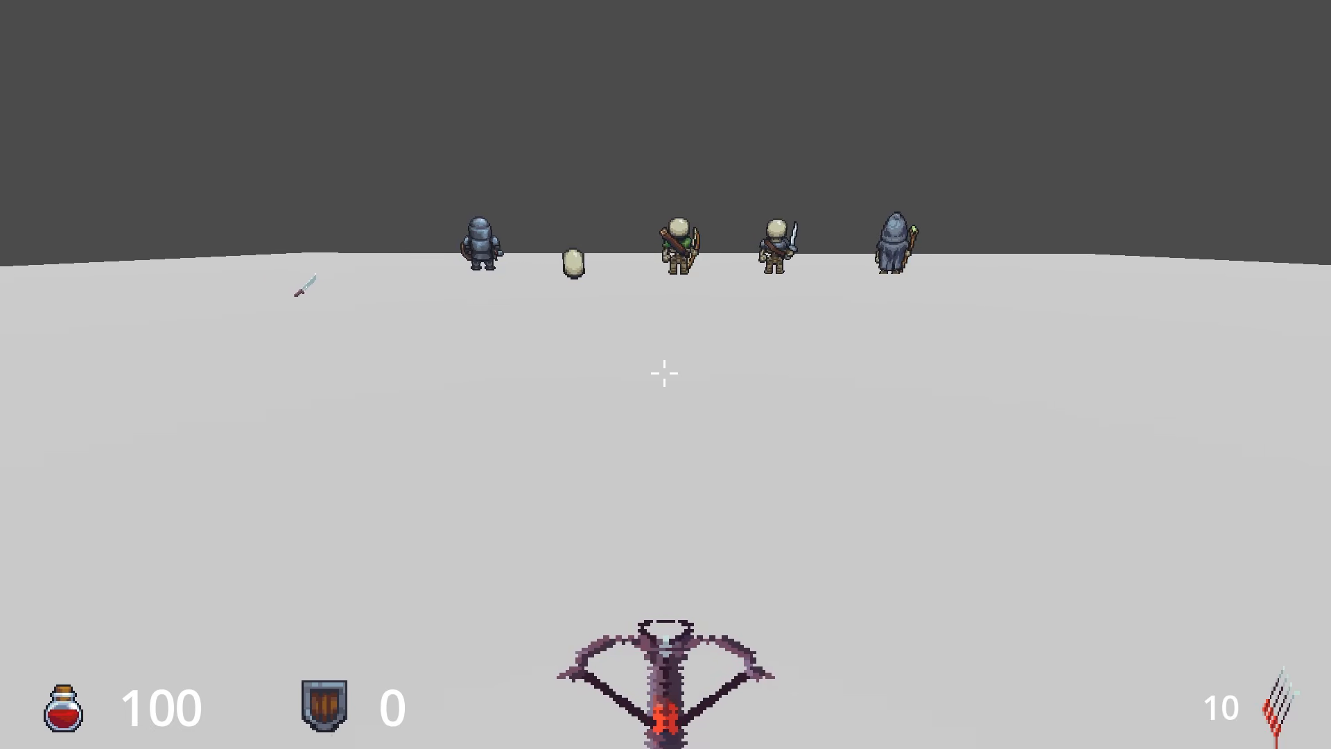
{"action": "key", "text": "Escape"}
{"action": "left_click", "coordinate": [665, 499]}
{"action": "left_click", "coordinate": [666, 582]}
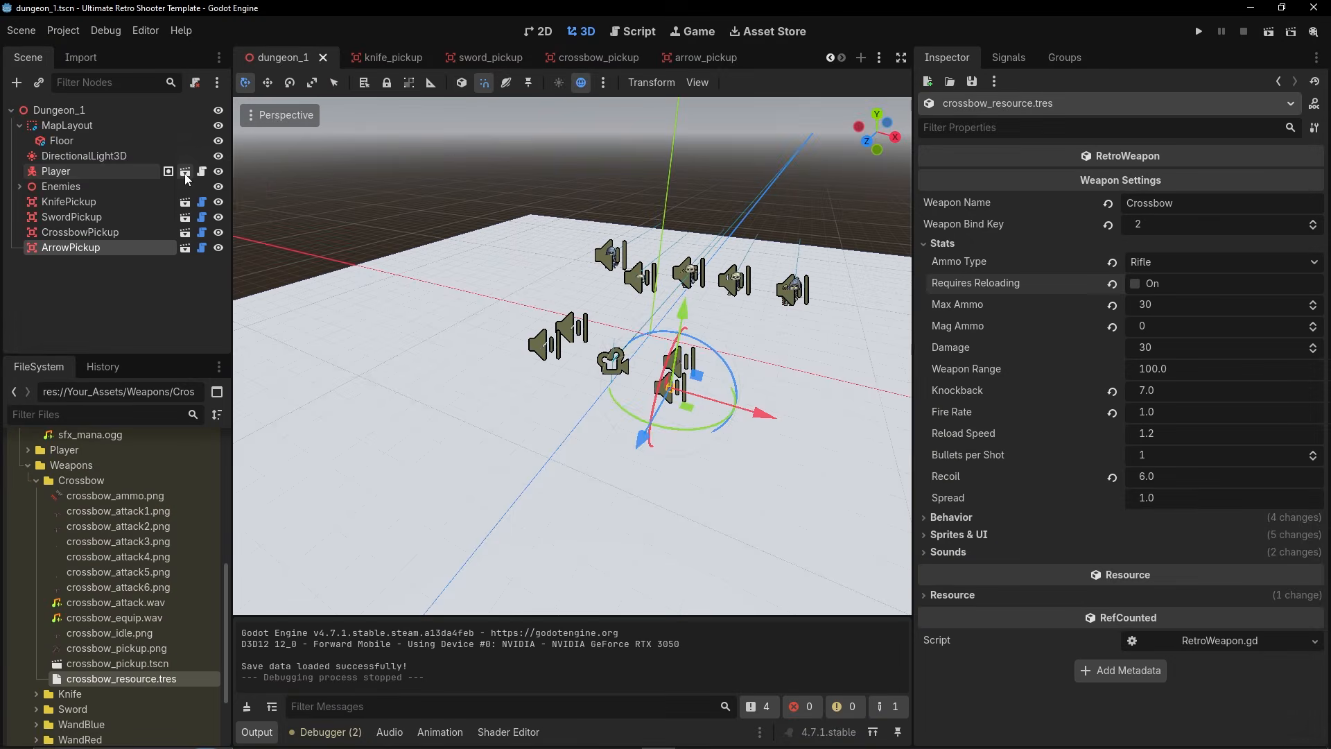
Open the Player scene, assign crossbow_ammo.png as the WeaponIcon texture and set its Expand Mode to Fit Width.
{"action": "left_click", "coordinate": [185, 173]}
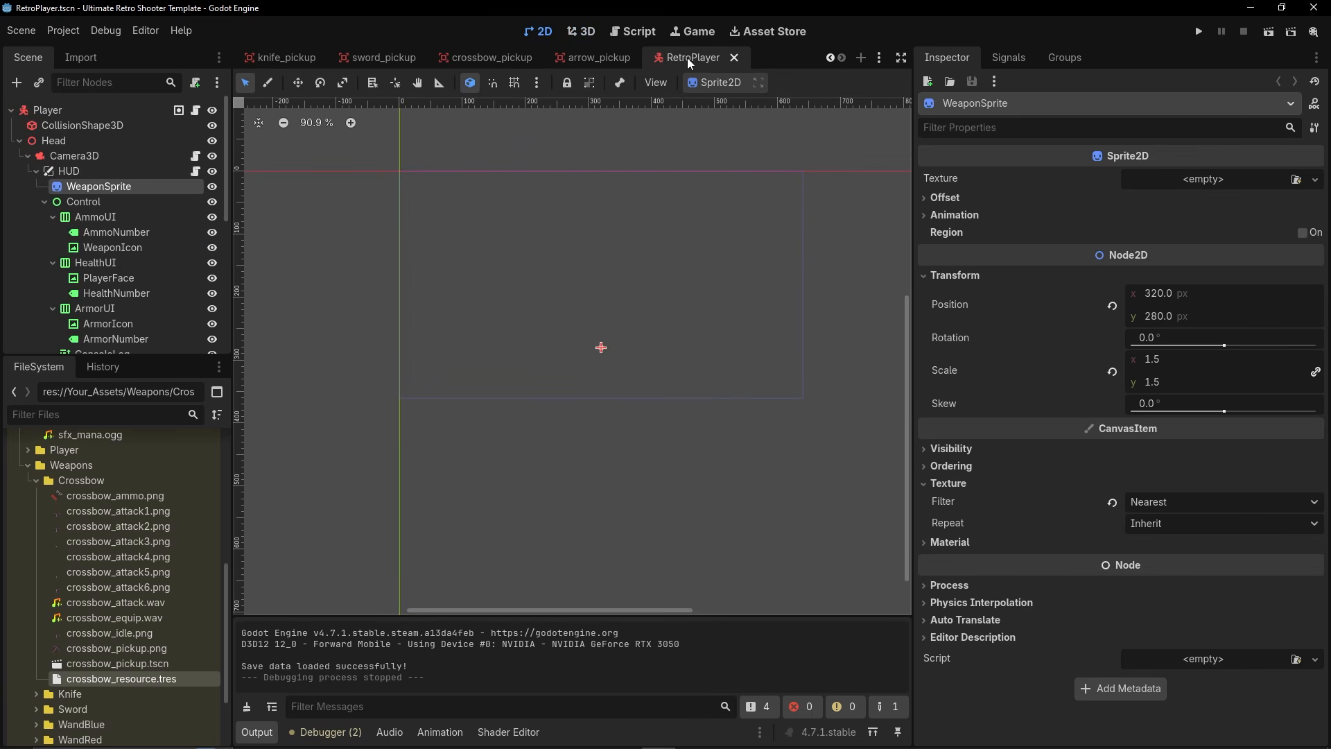
{"action": "left_click", "coordinate": [112, 248]}
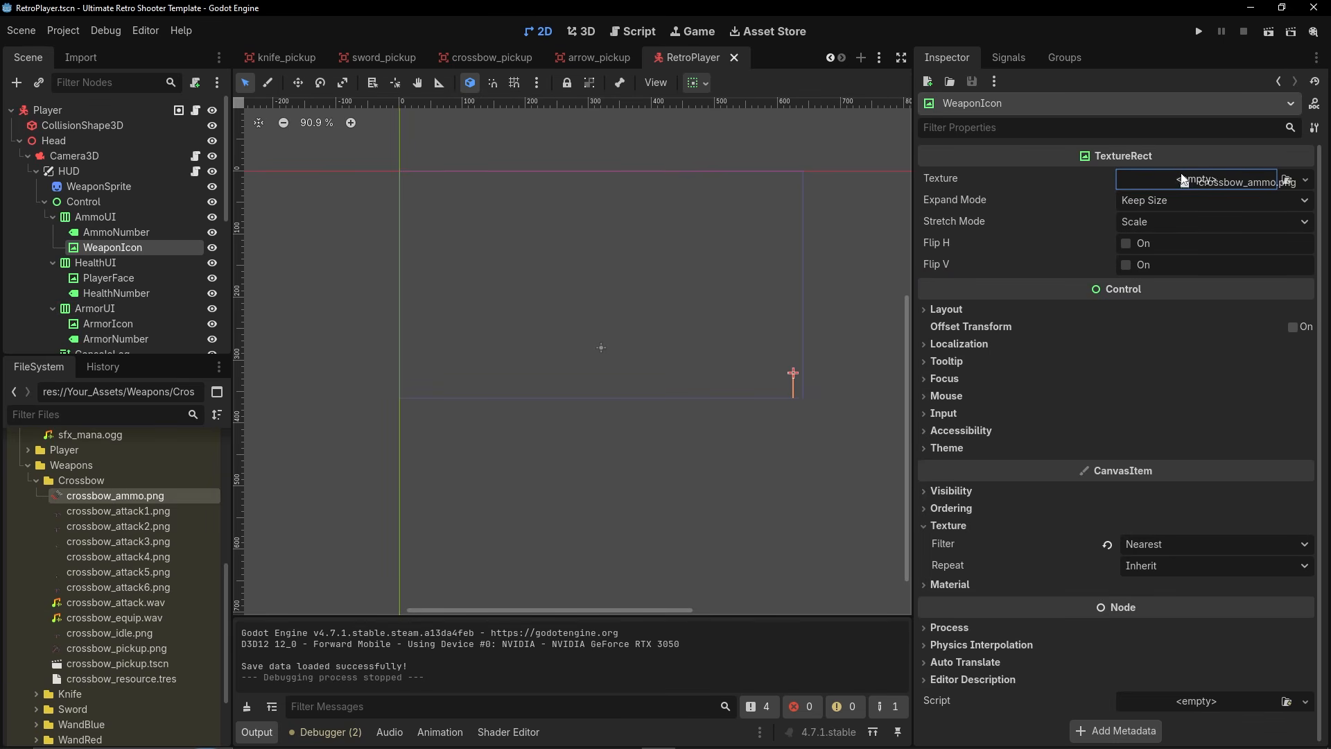
{"action": "left_click_drag", "start_coordinate": [1182, 179], "coordinate": [1184, 181]}
{"action": "scroll", "coordinate": [843, 414], "scroll_direction": "up", "scroll_amount": 3}
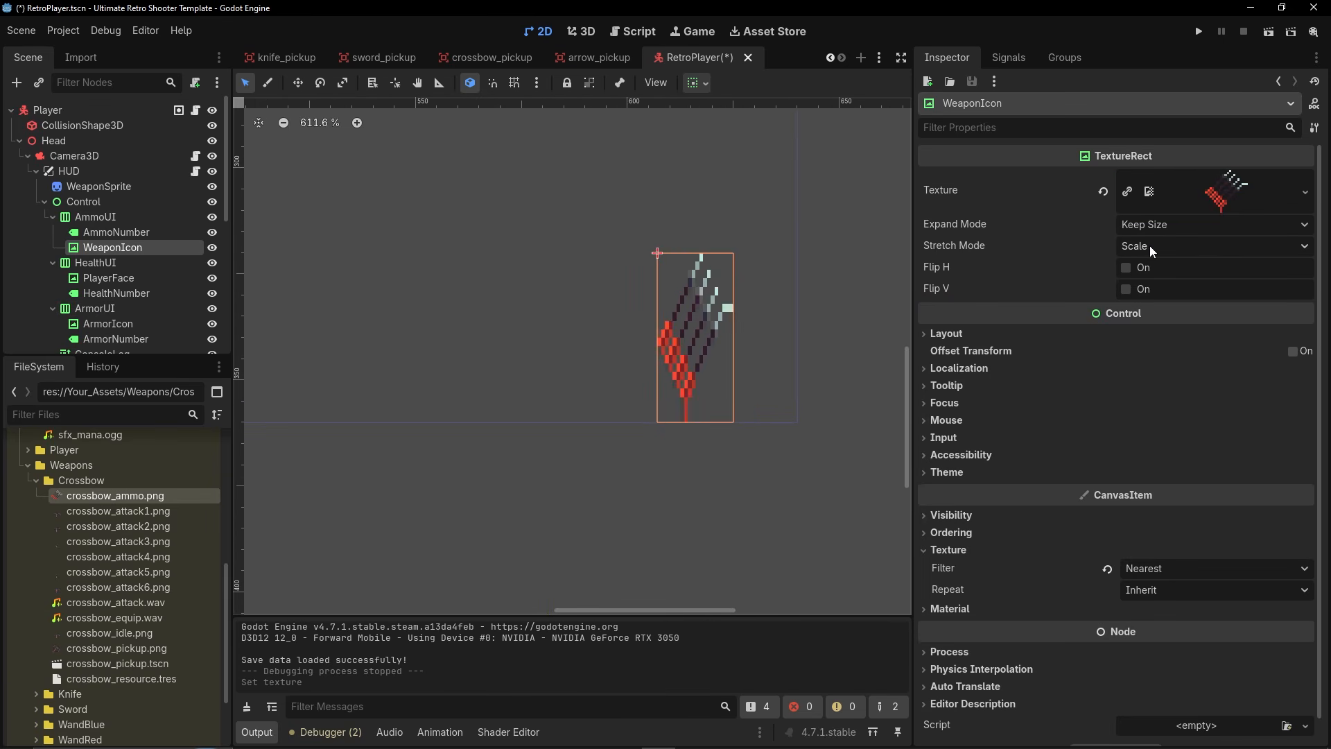
{"action": "scroll", "coordinate": [736, 330], "scroll_direction": "down", "scroll_amount": 6}
{"action": "left_click", "coordinate": [1163, 226]}
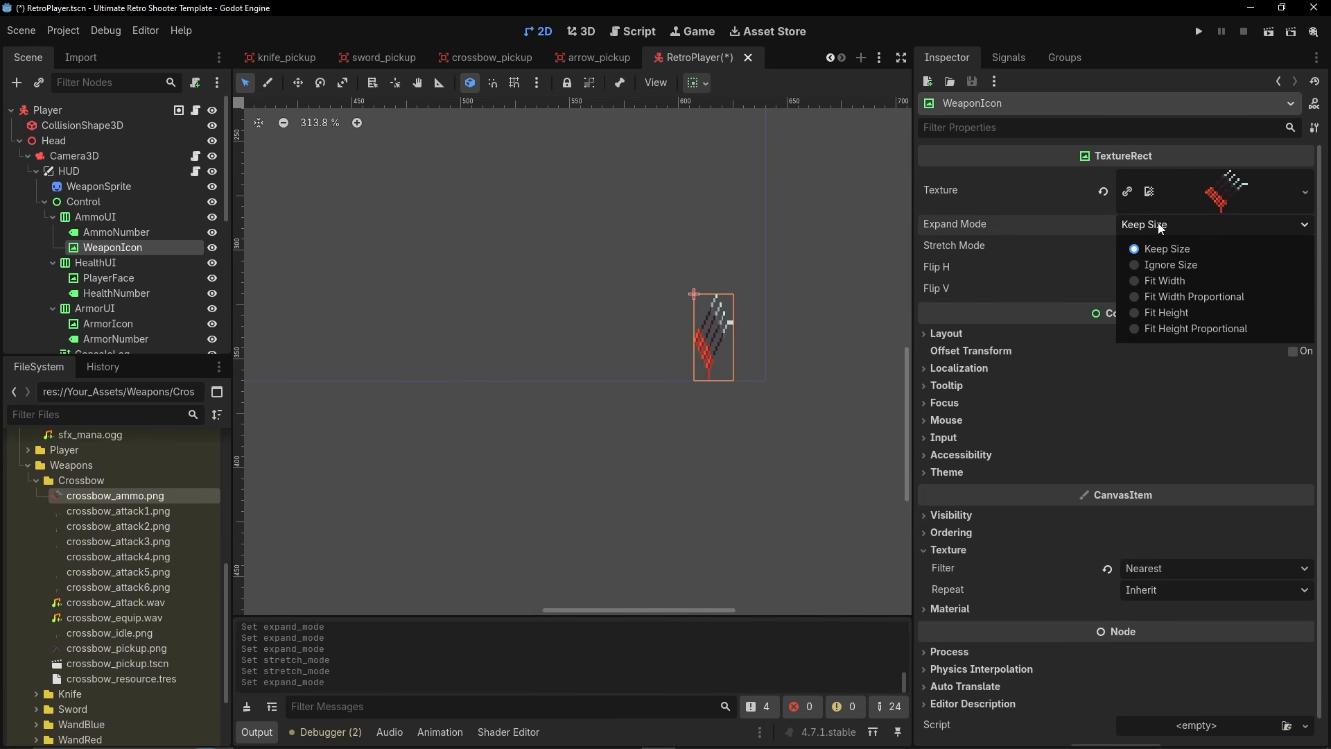
{"action": "left_click", "coordinate": [1177, 281]}
{"action": "scroll", "coordinate": [673, 357], "scroll_direction": "down", "scroll_amount": 3}
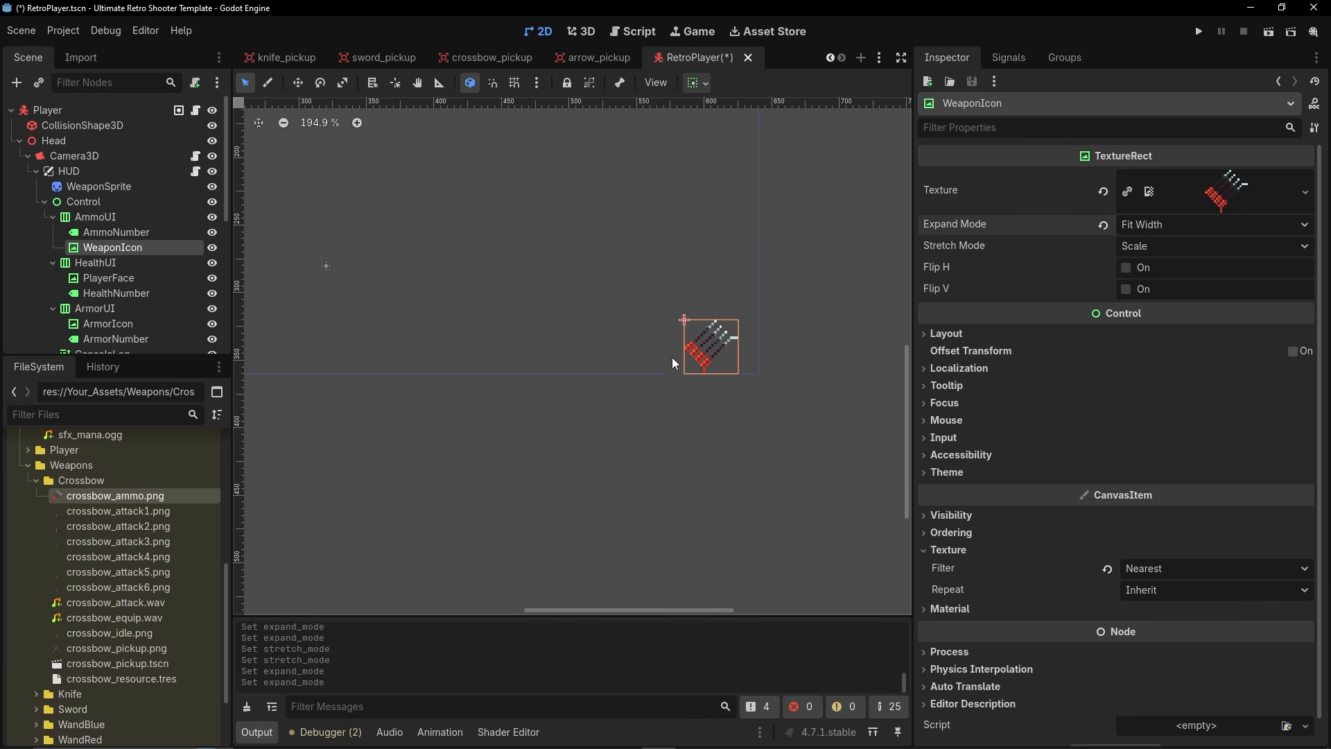
{"action": "left_click", "coordinate": [728, 437]}
{"action": "scroll", "coordinate": [735, 321], "scroll_direction": "up", "scroll_amount": 7}
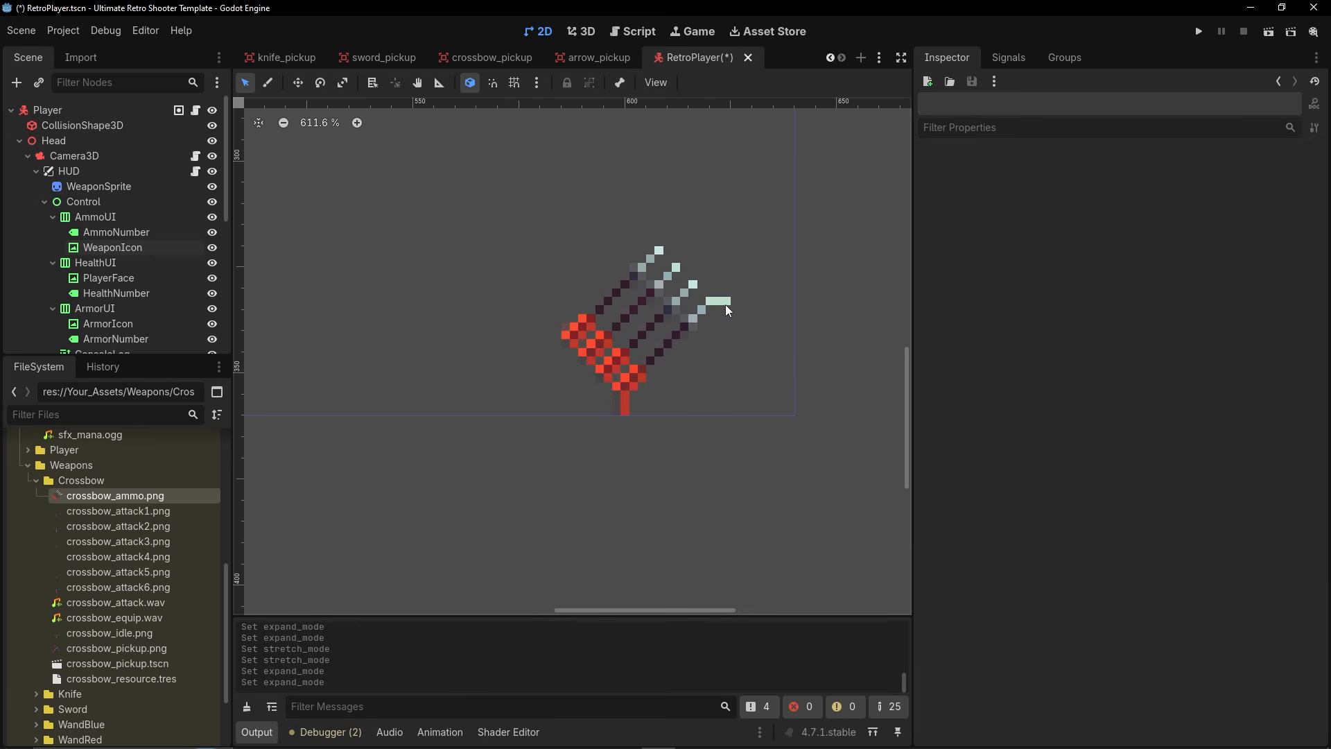
Clear the WeaponIcon's preview texture, save the RetroPlayer scene and close the scenes no longer needed.
{"action": "double_click", "coordinate": [90, 495]}
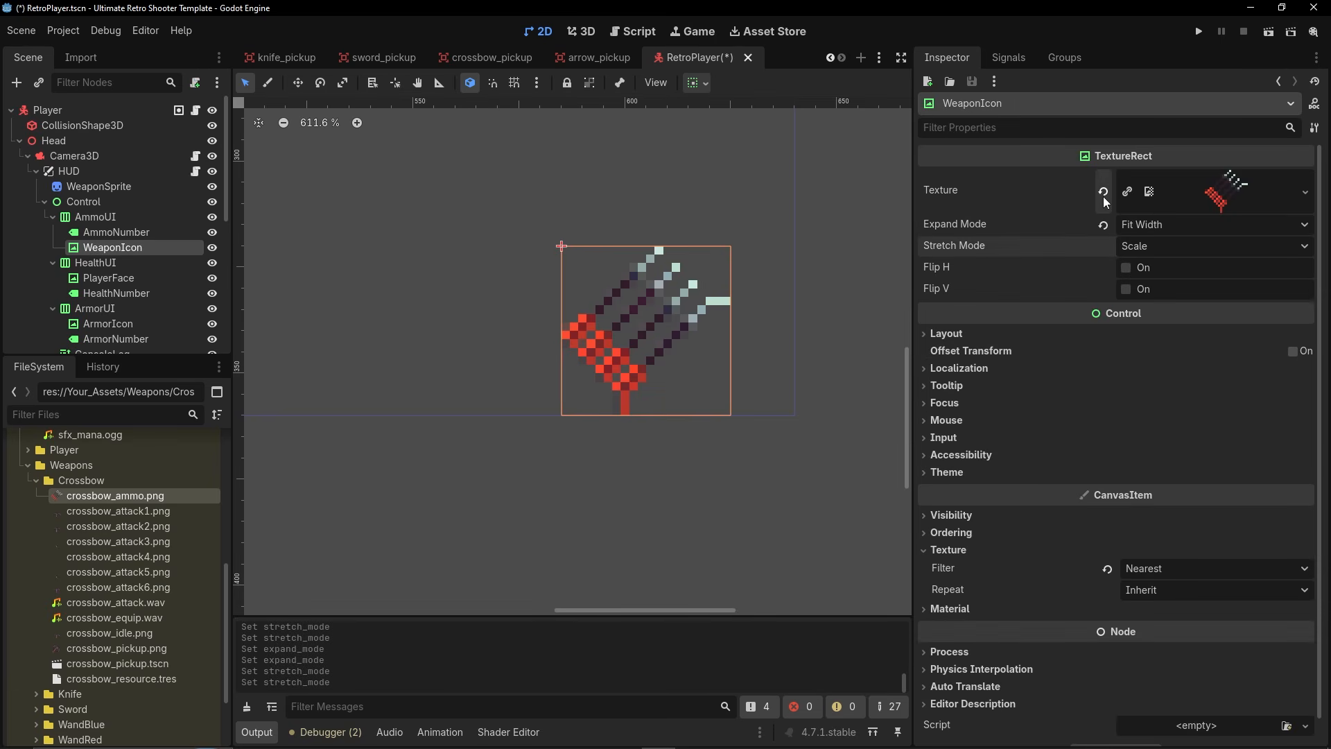
{"action": "left_click", "coordinate": [1102, 191]}
{"action": "scroll", "coordinate": [567, 316], "scroll_direction": "down", "scroll_amount": 7}
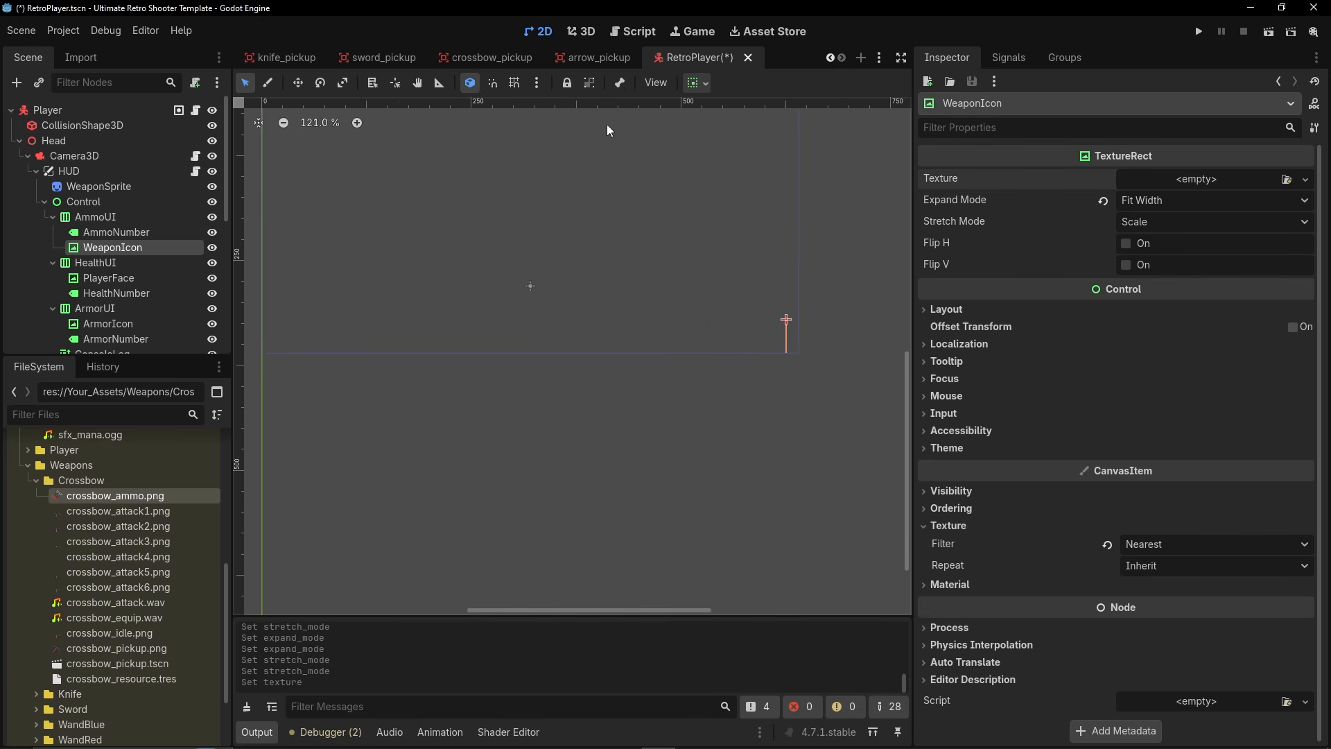
{"action": "key", "text": "ctrl+s"}
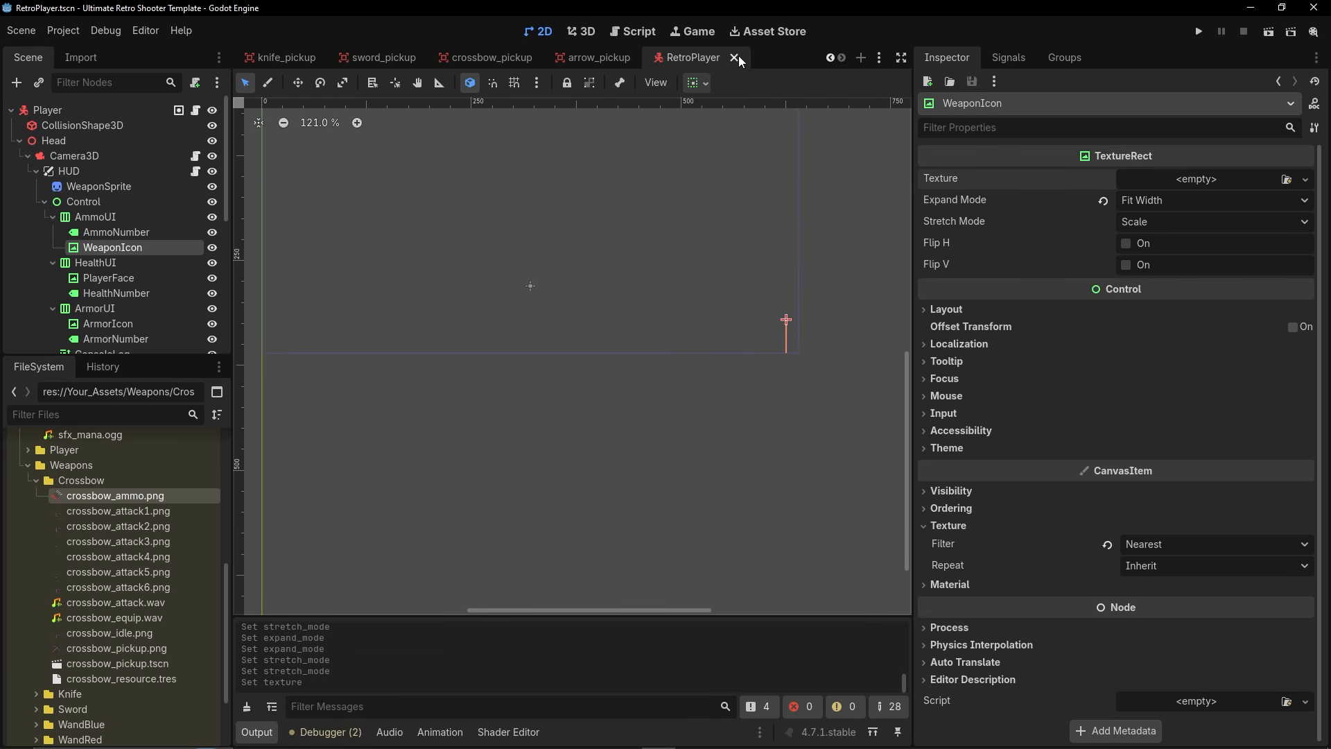
{"action": "left_click", "coordinate": [735, 57]}
{"action": "left_click", "coordinate": [735, 57]}
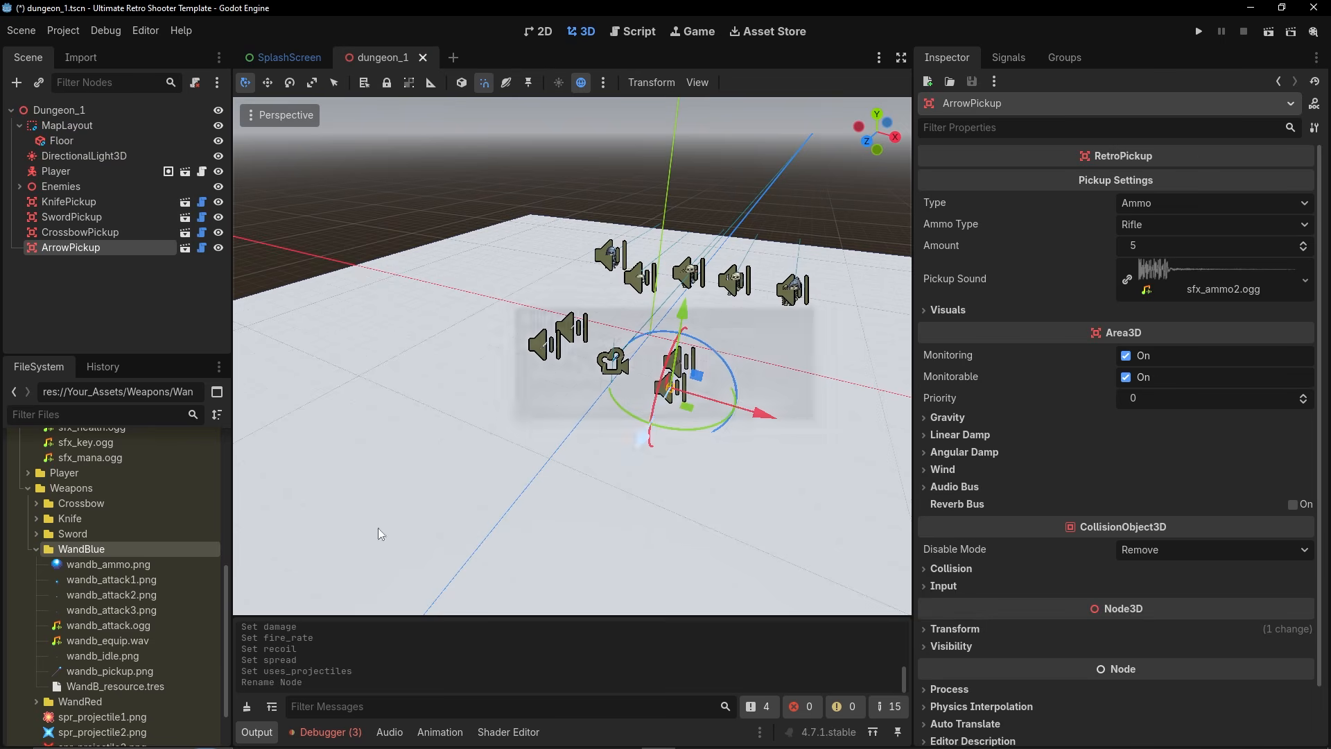
Search the project files for "gree" and create a new inherited scene from green_mage_projectile.tscn.
{"action": "scroll", "coordinate": [143, 632], "scroll_direction": "down", "scroll_amount": 3}
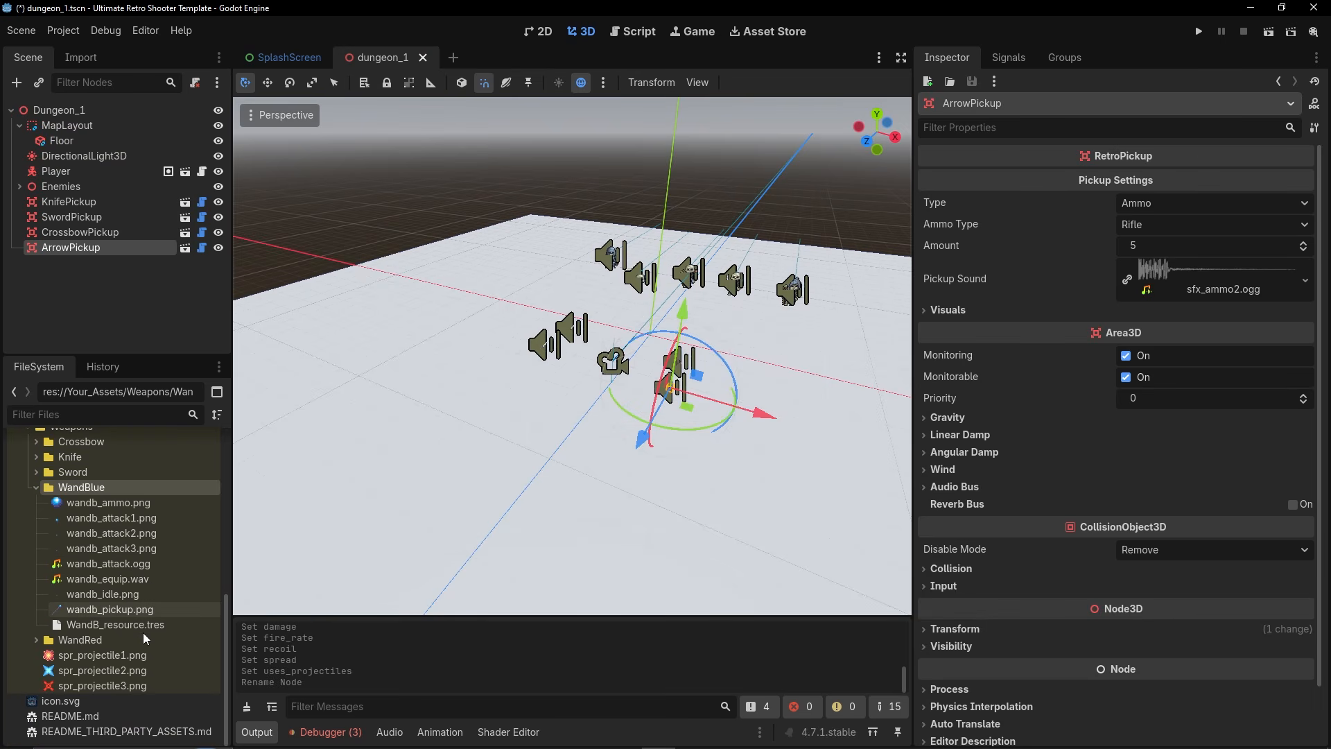
{"action": "scroll", "coordinate": [142, 632], "scroll_direction": "up", "scroll_amount": 5}
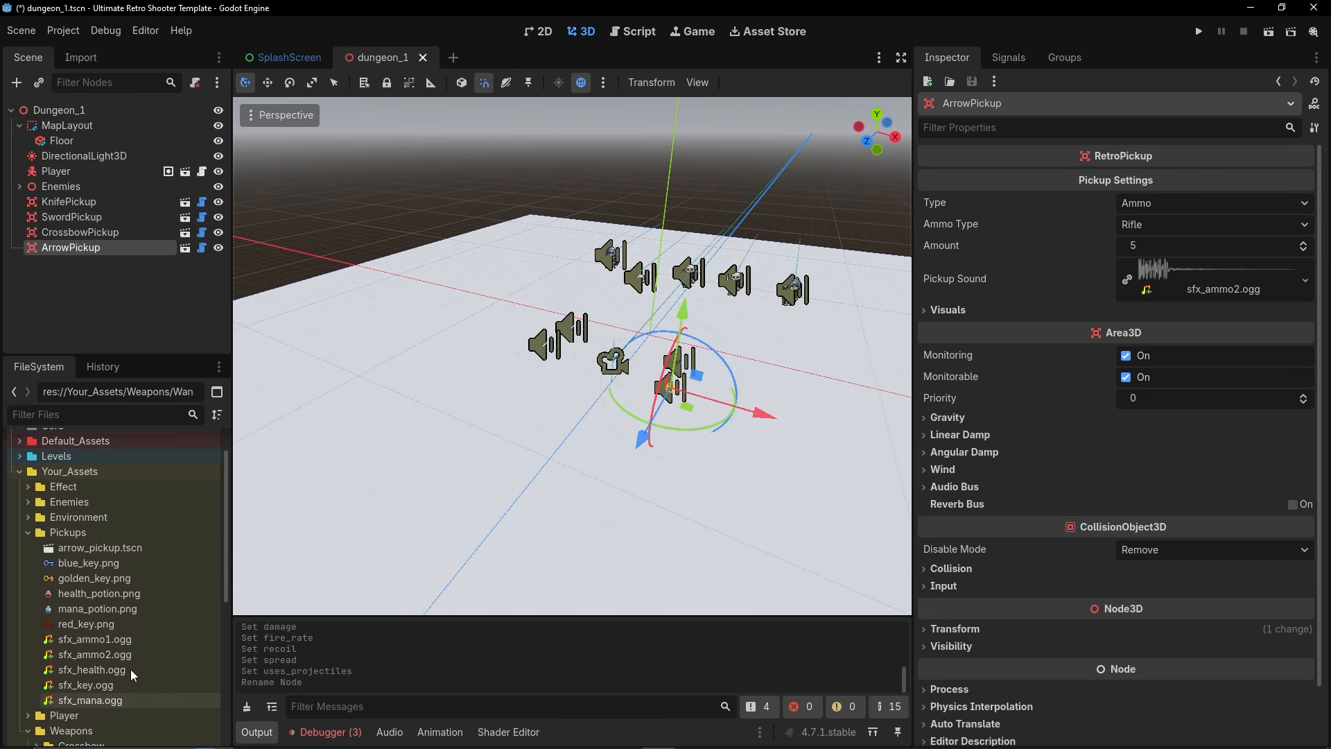
{"action": "scroll", "coordinate": [28, 464], "scroll_direction": "down", "scroll_amount": 4}
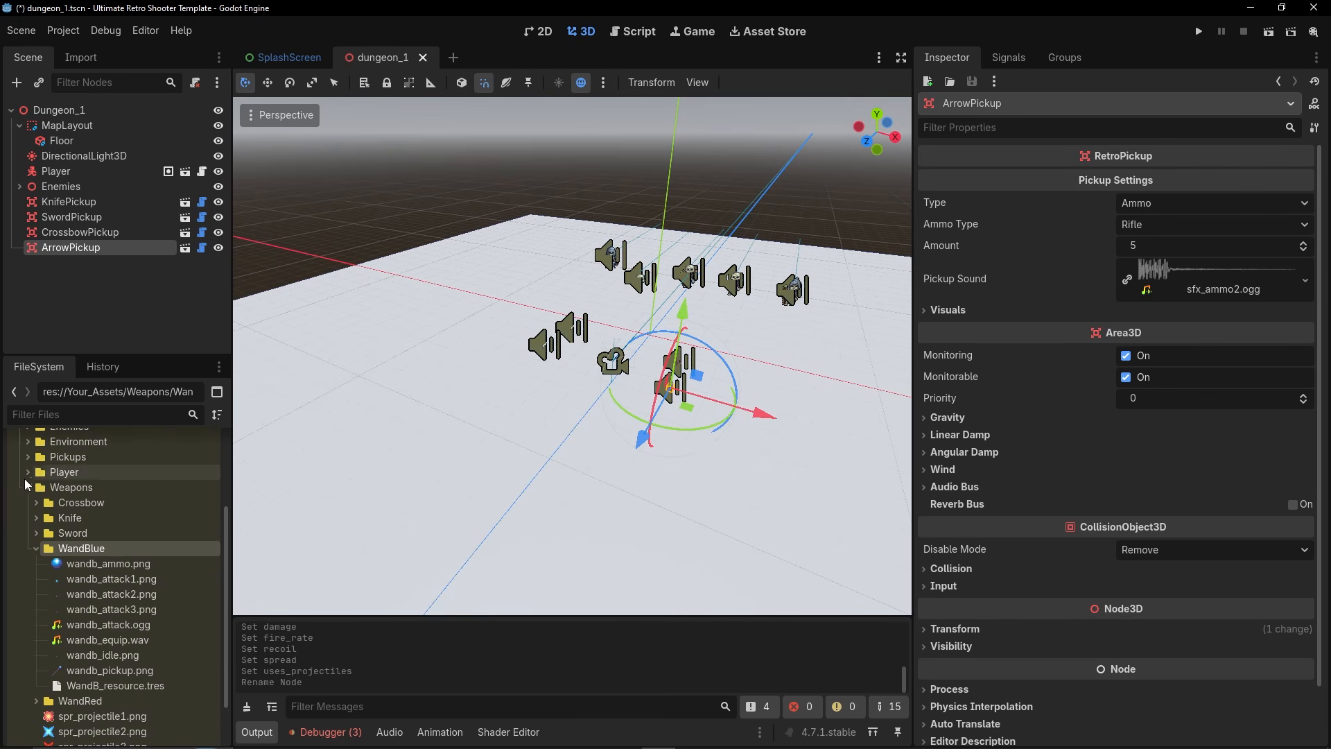
{"action": "scroll", "coordinate": [24, 526], "scroll_direction": "up", "scroll_amount": 3}
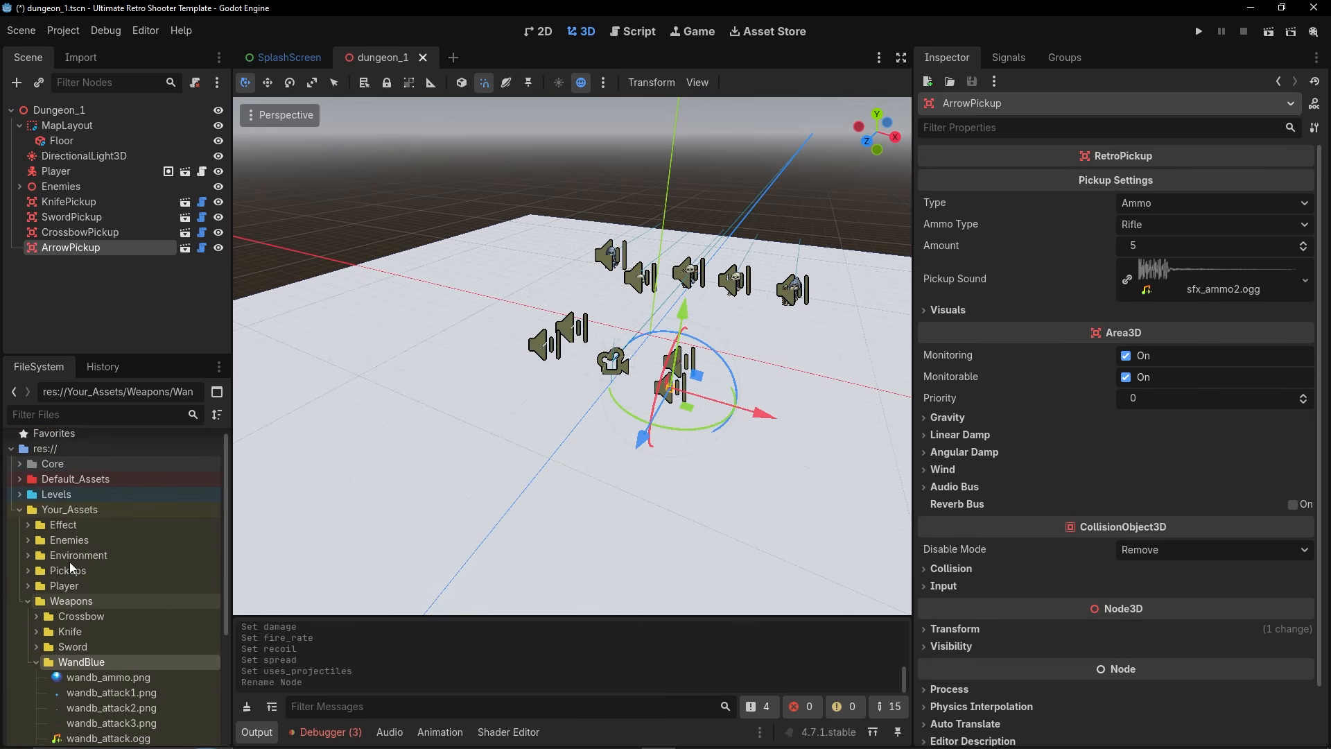
{"action": "left_click", "coordinate": [27, 541]}
{"action": "scroll", "coordinate": [28, 546], "scroll_direction": "down", "scroll_amount": 2}
{"action": "left_click", "coordinate": [72, 415]}
{"action": "type", "text": "gree"}
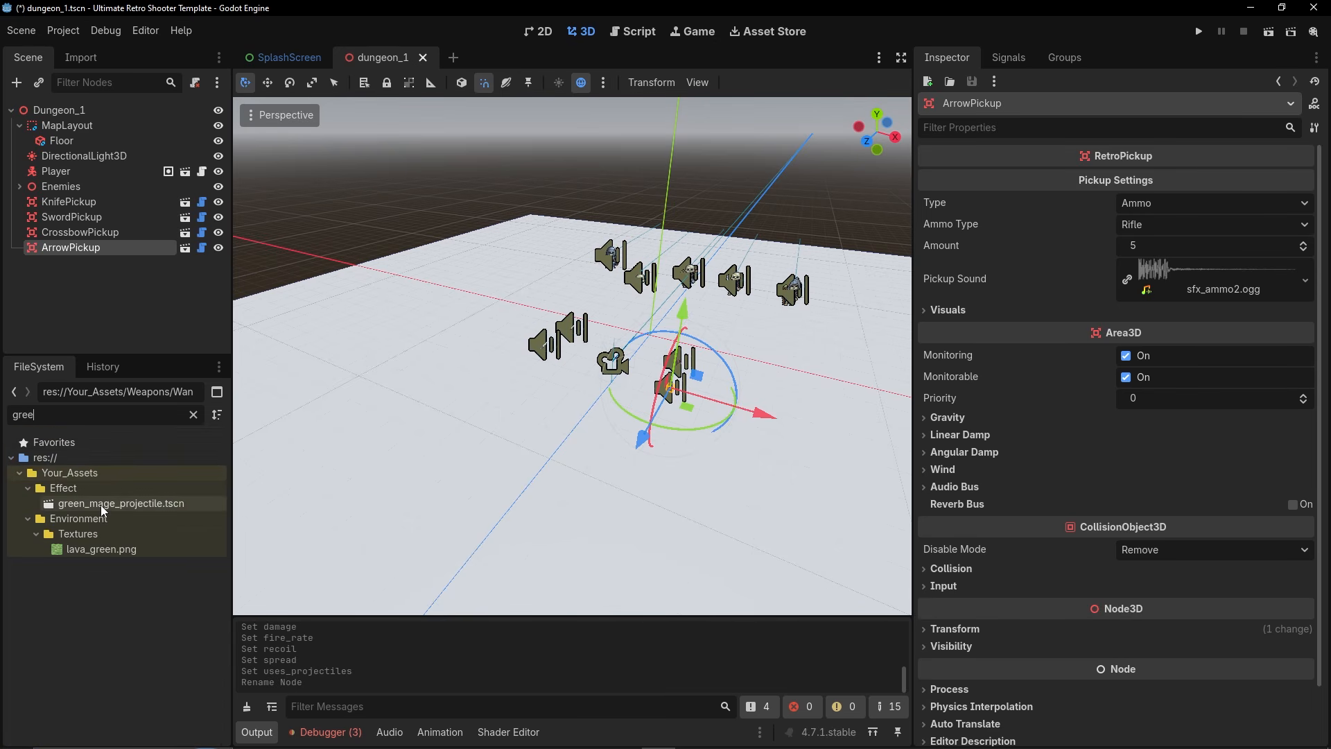
{"action": "right_click", "coordinate": [101, 505]}
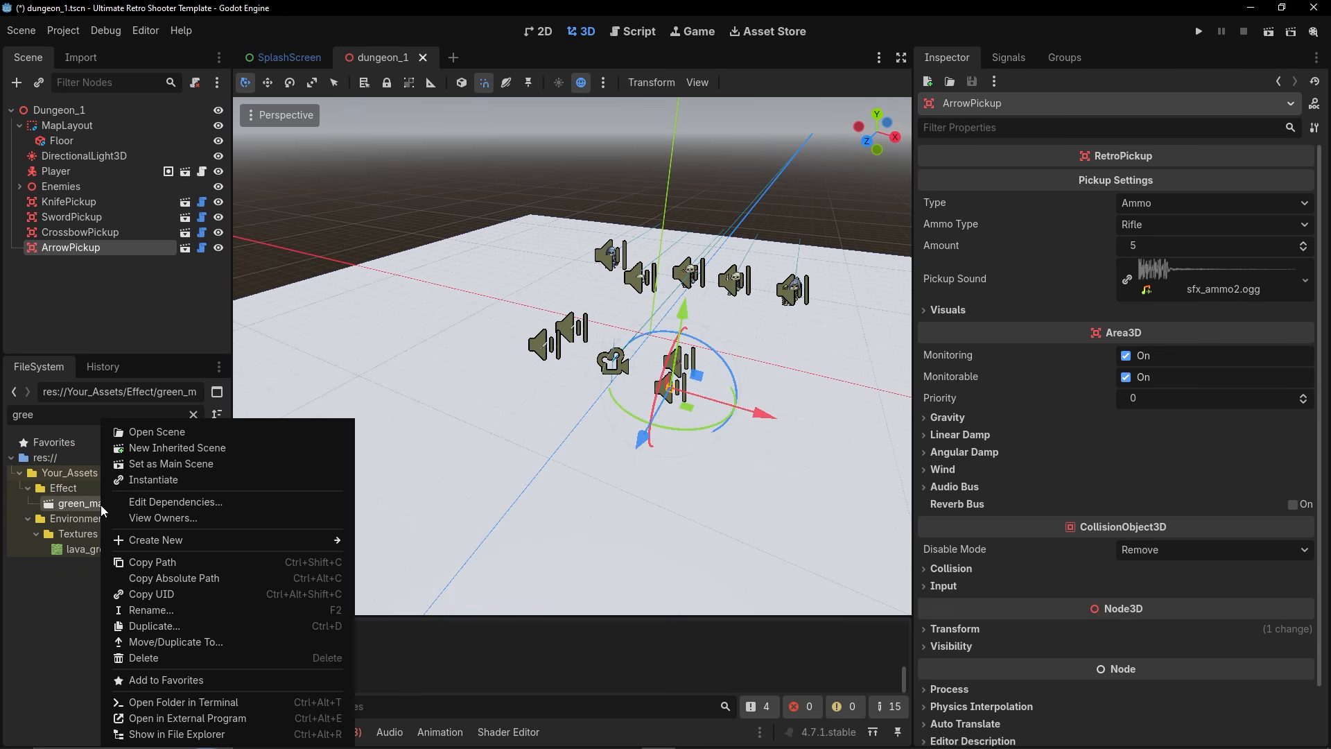
{"action": "left_click", "coordinate": [201, 448]}
Rename the inherited scene's root node to BlueMageProjectile and clear the file filter.
{"action": "double_click", "coordinate": [67, 113]}
{"action": "left_click", "coordinate": [65, 112]}
{"action": "left_click_drag", "start_coordinate": [63, 112], "coordinate": [0, 120]}
{"action": "type", "text": "BlueMageProjectile"}
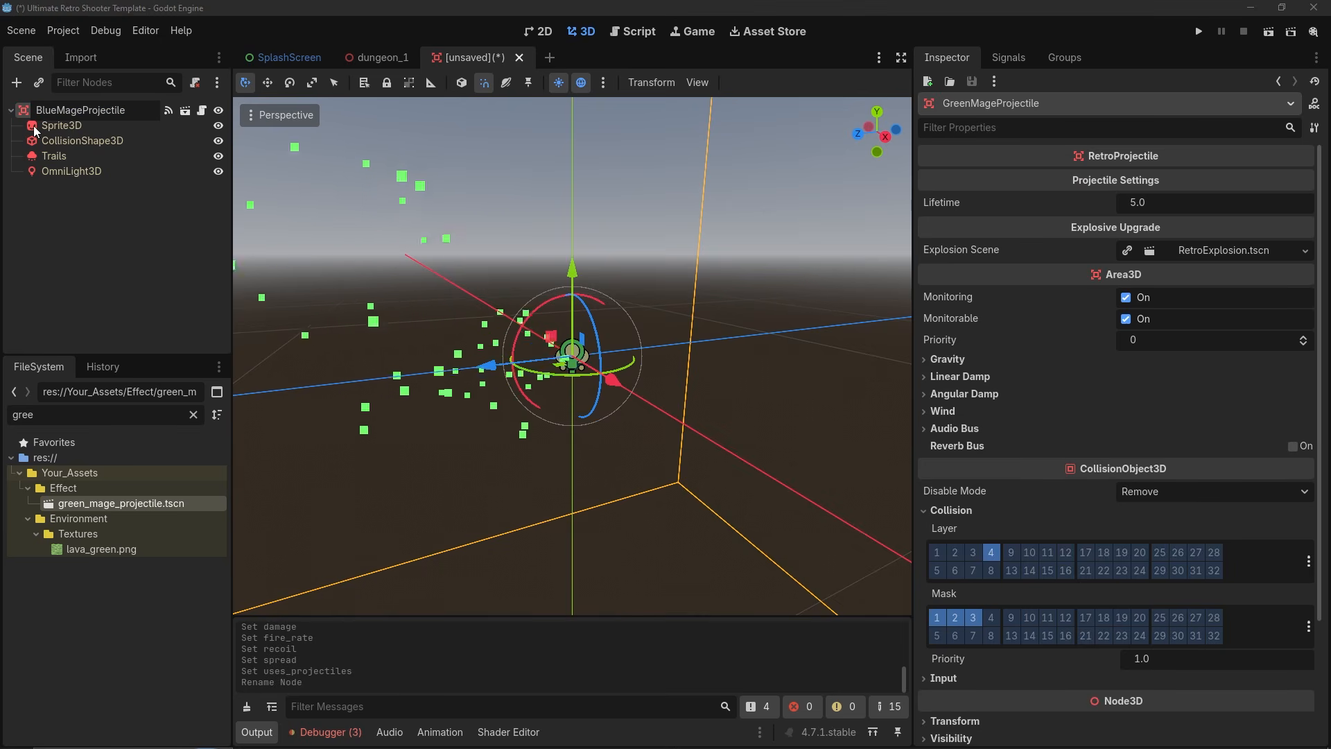
{"action": "key", "text": "Return"}
{"action": "left_click", "coordinate": [192, 414]}
{"action": "scroll", "coordinate": [86, 575], "scroll_direction": "down", "scroll_amount": 5}
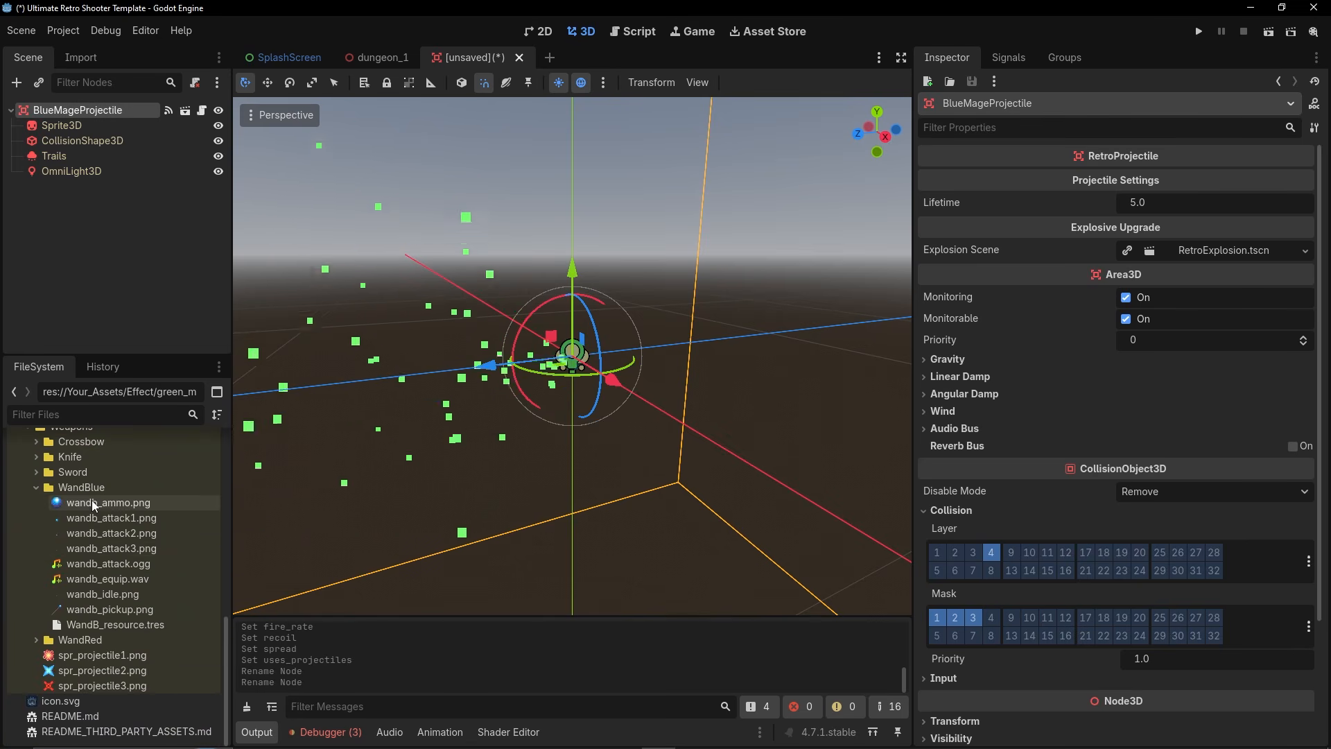
Make the Trails node's sub-resources unique and expand the material of its draw pass mesh.
{"action": "left_click", "coordinate": [118, 156]}
{"action": "left_click", "coordinate": [1314, 127]}
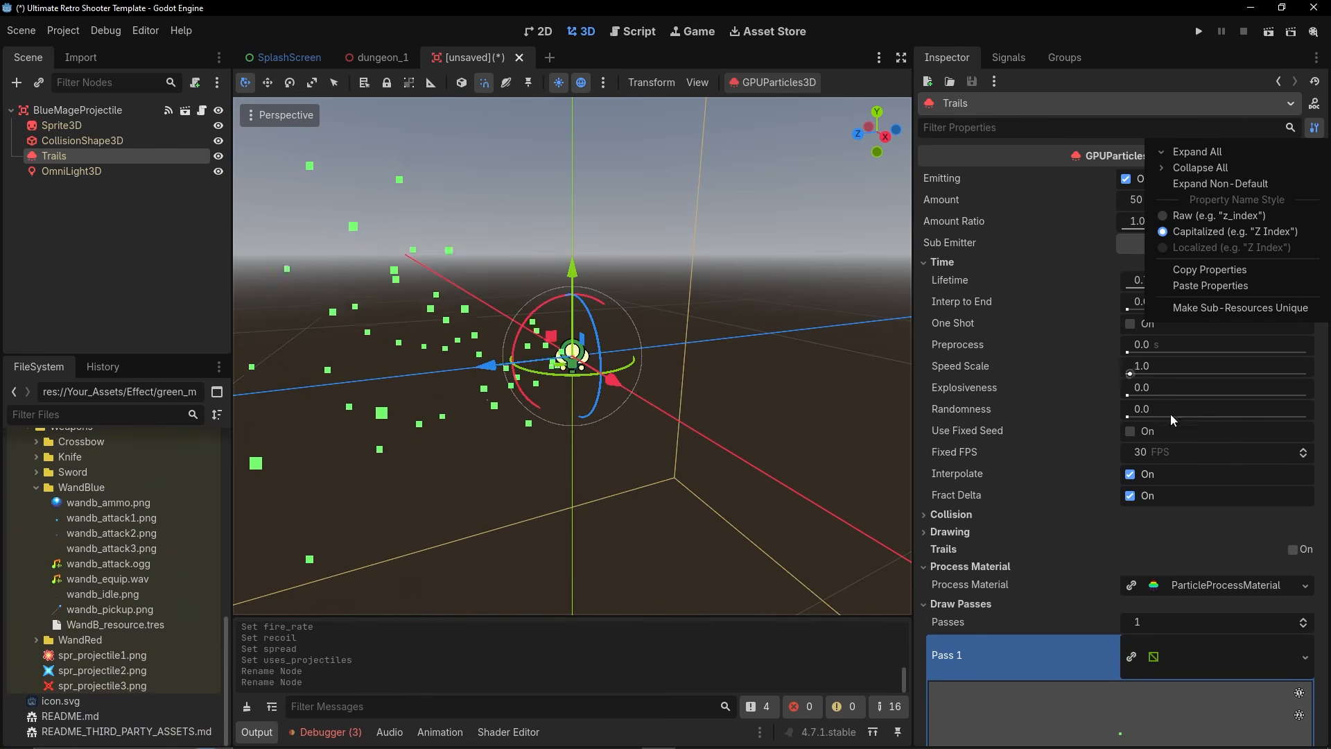
{"action": "left_click", "coordinate": [1214, 310]}
{"action": "left_click", "coordinate": [596, 457]}
{"action": "scroll", "coordinate": [1102, 486], "scroll_direction": "down", "scroll_amount": 10}
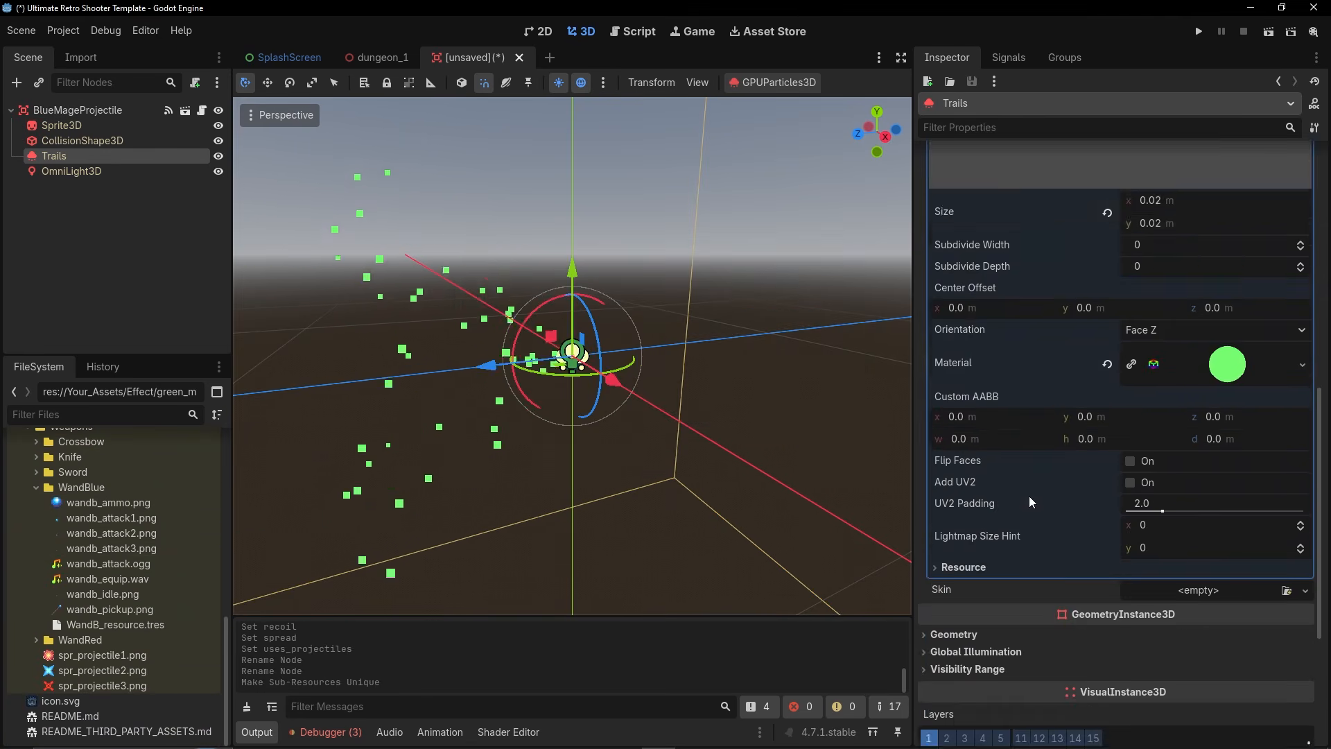
{"action": "left_click", "coordinate": [1226, 308]}
Save the scene as blue_mage_projectile.tscn in Your_Assets/Effect and reselect the Trails node to refresh its properties.
{"action": "key", "text": "ctrl+s"}
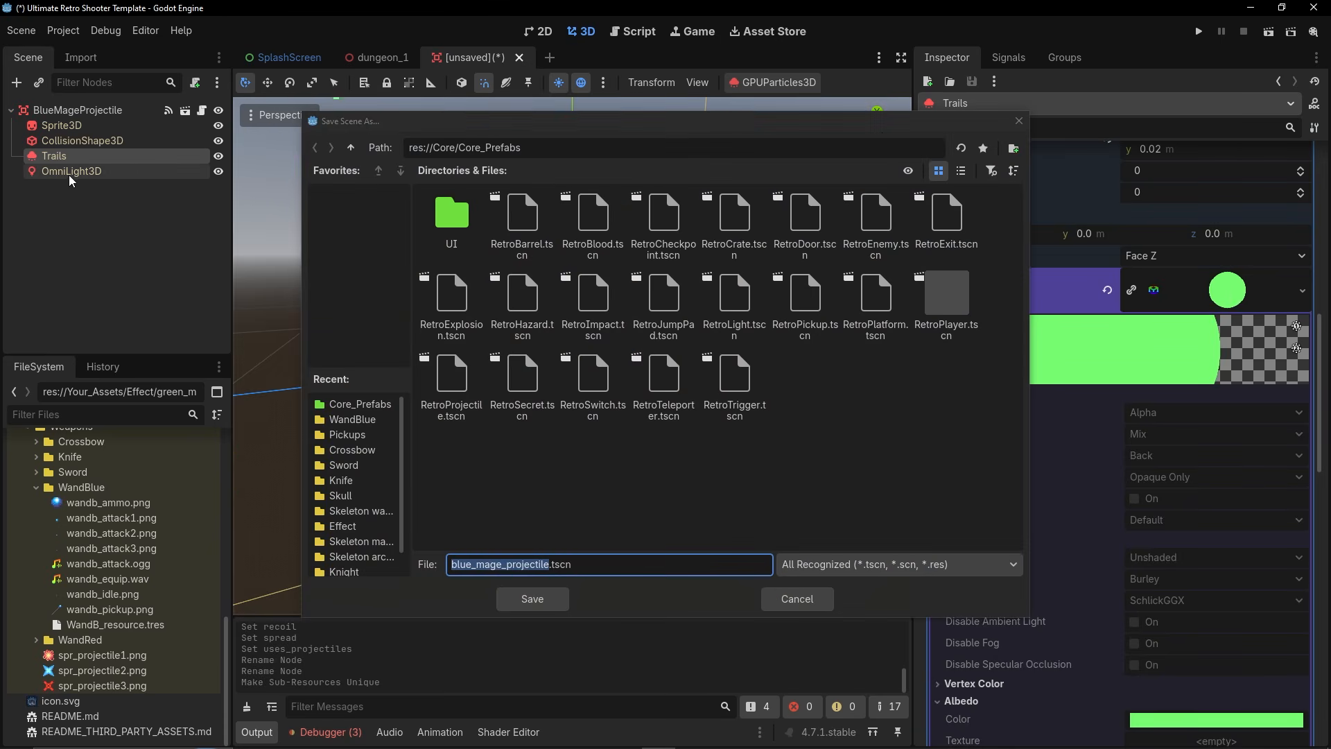
{"action": "left_click", "coordinate": [351, 147]}
{"action": "left_click", "coordinate": [351, 147]}
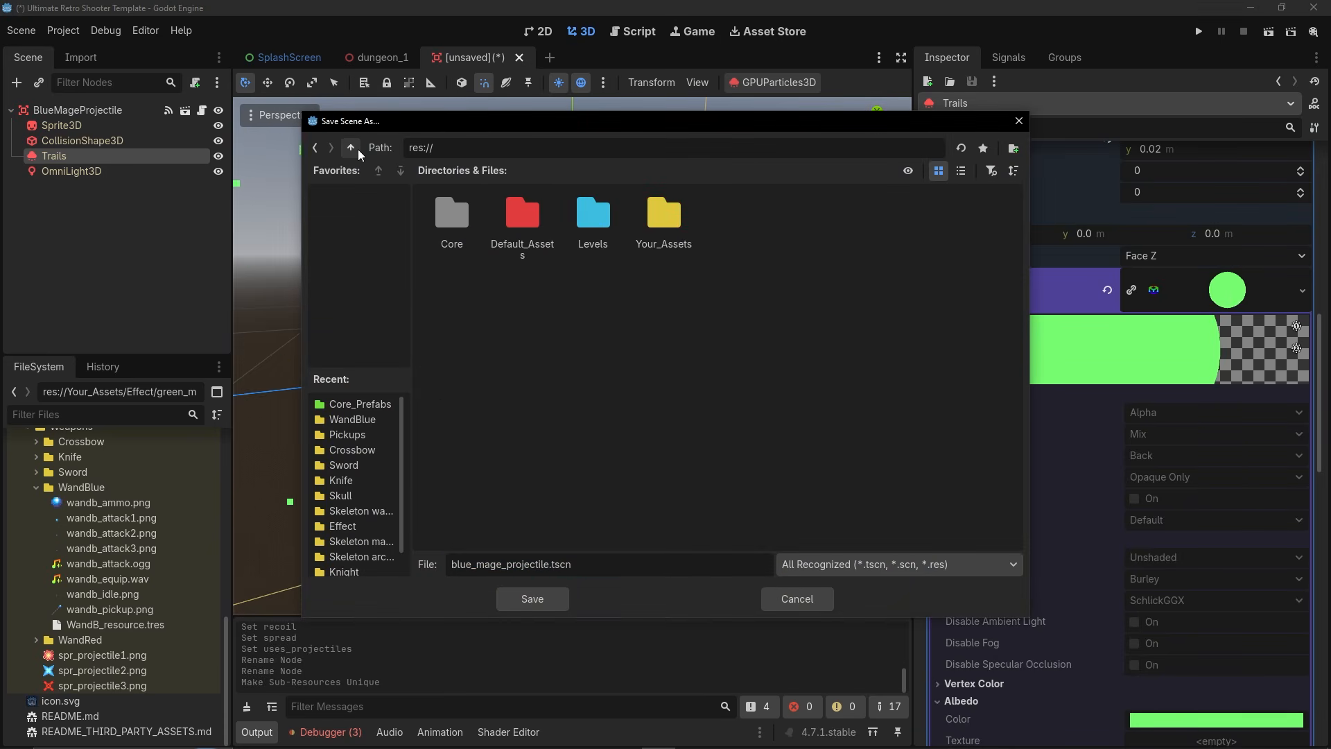
{"action": "double_click", "coordinate": [660, 220]}
{"action": "double_click", "coordinate": [465, 237]}
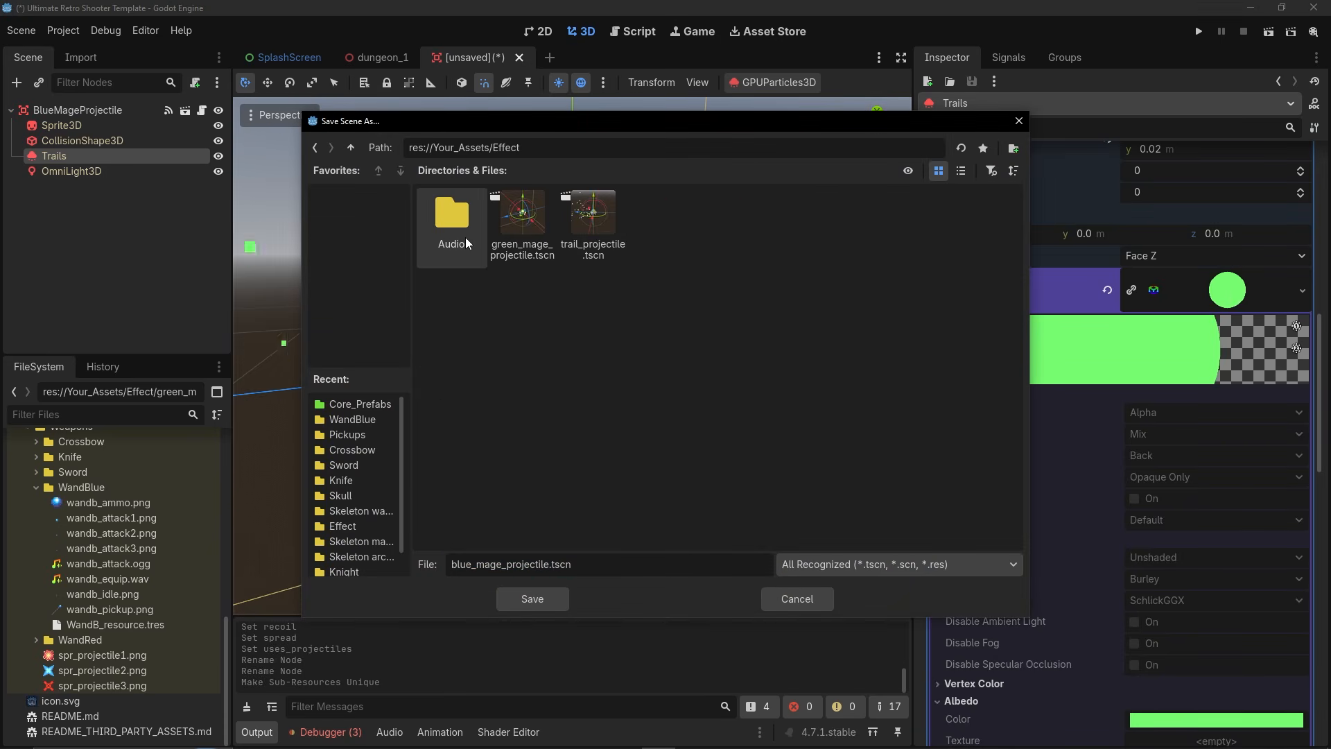
{"action": "left_click", "coordinate": [523, 598]}
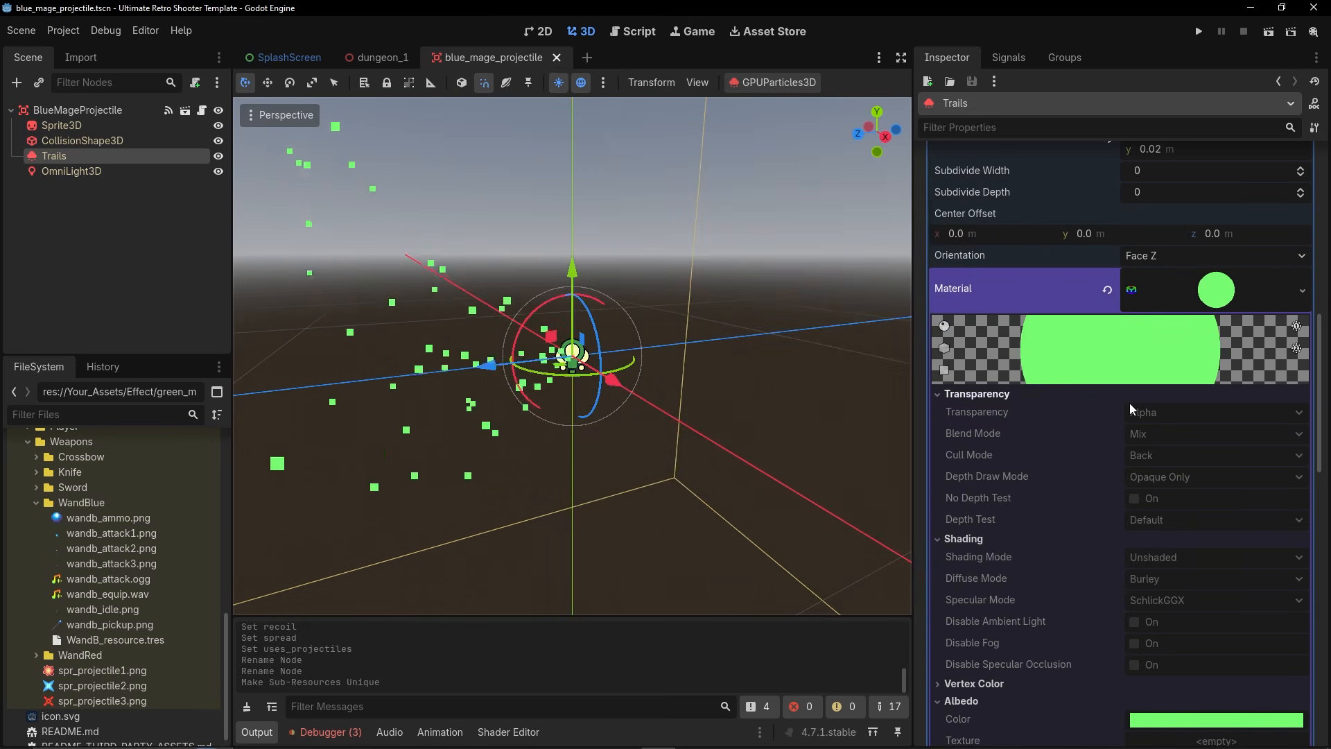
{"action": "left_click", "coordinate": [82, 140]}
{"action": "left_click", "coordinate": [72, 158]}
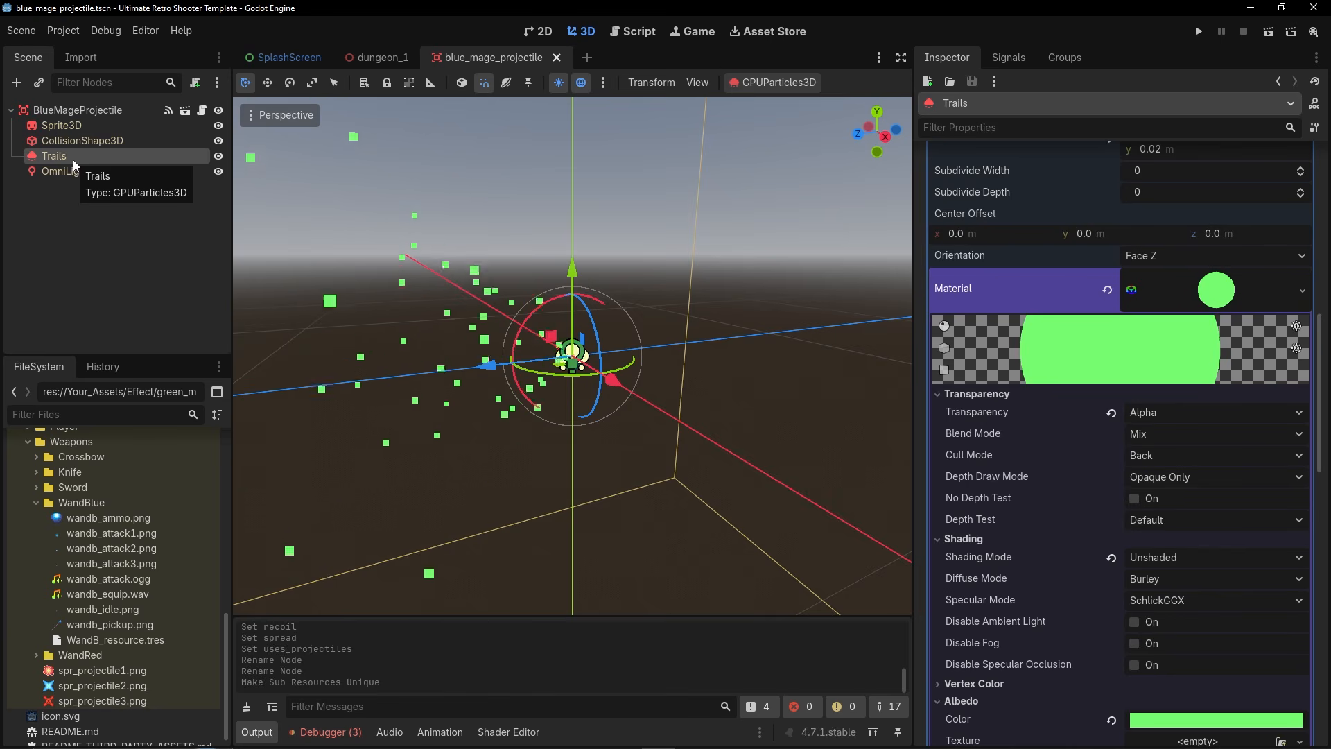
Recolour the albedo of the Trails particle material to light blue, hex 3ee6ff.
{"action": "scroll", "coordinate": [1050, 485], "scroll_direction": "down", "scroll_amount": 5}
{"action": "left_click", "coordinate": [1216, 273]}
{"action": "left_click", "coordinate": [1127, 481]}
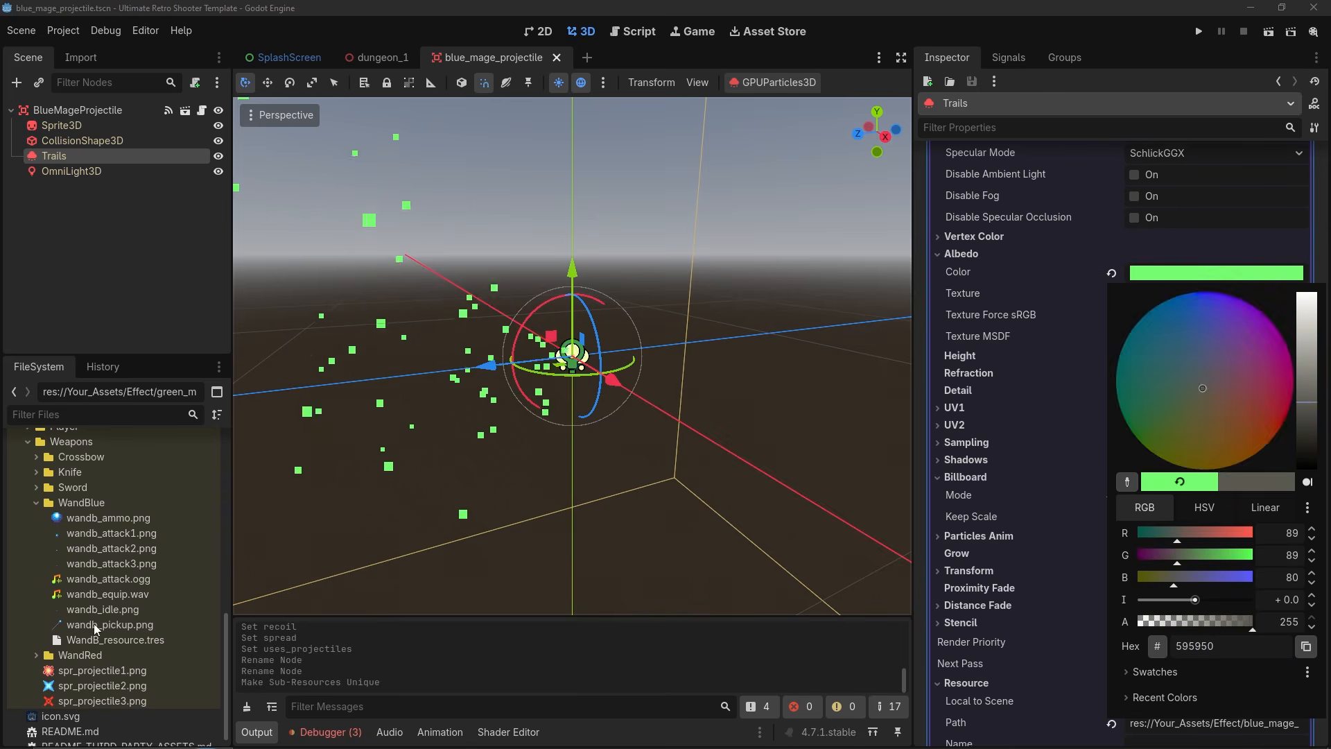
{"action": "left_click", "coordinate": [57, 517]}
{"action": "left_click_drag", "start_coordinate": [1310, 353], "coordinate": [1310, 333]}
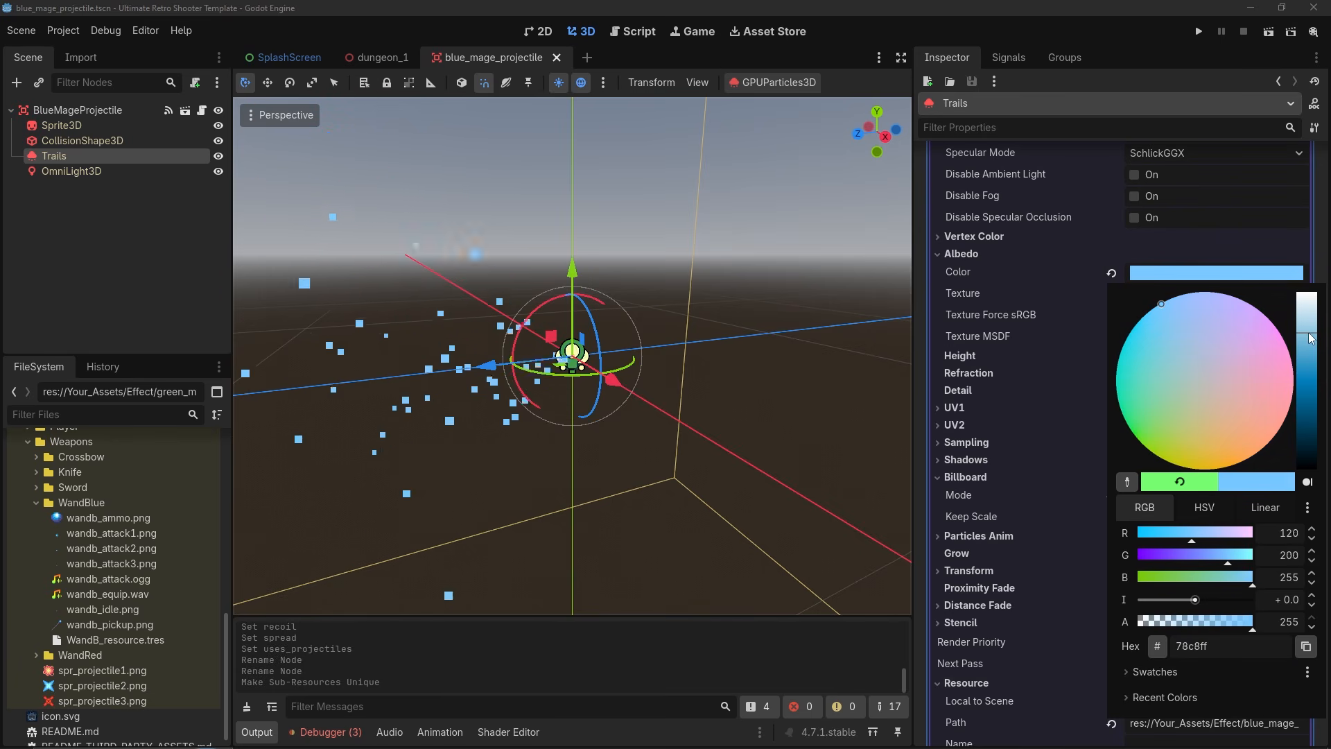
{"action": "left_click", "coordinate": [1175, 541]}
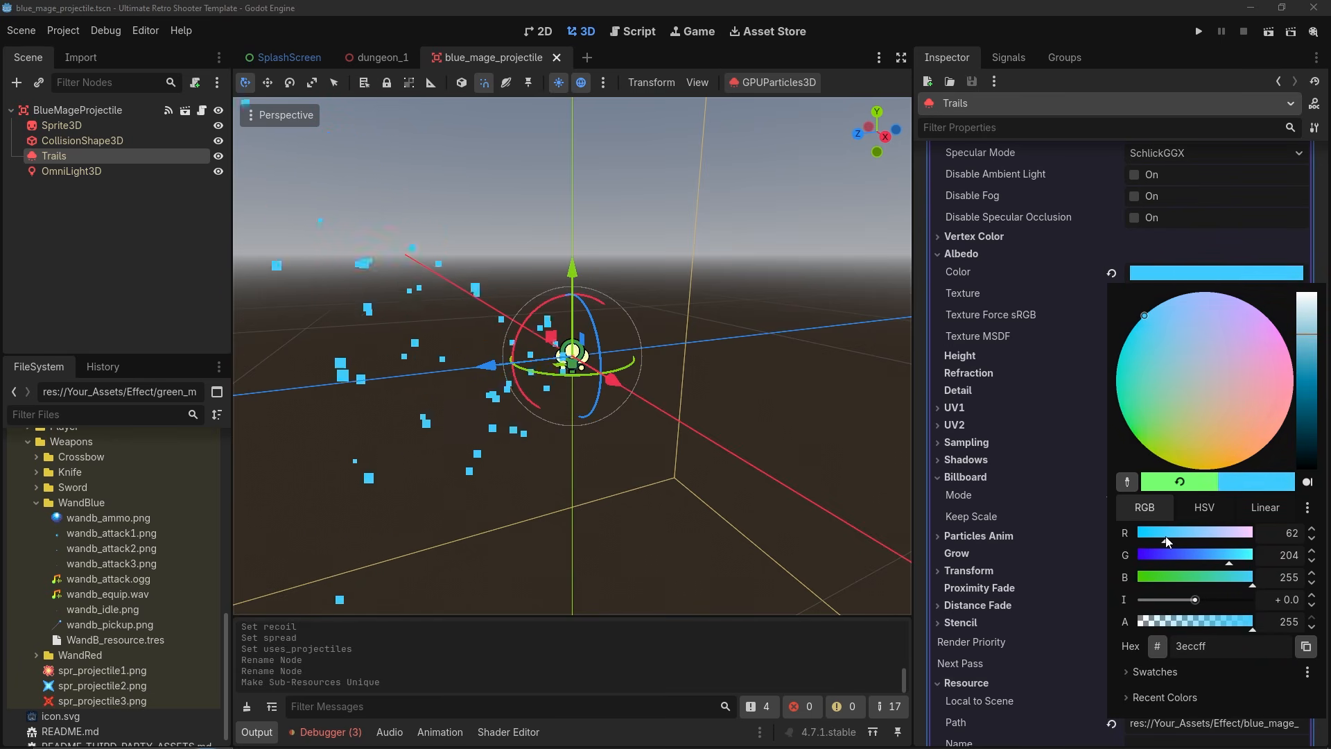
{"action": "left_click", "coordinate": [1247, 562]}
{"action": "left_click_drag", "start_coordinate": [1248, 561], "coordinate": [1244, 562]}
{"action": "mouse_move", "coordinate": [632, 415]}
{"action": "middle_mouse_down"}
{"action": "mouse_move", "coordinate": [649, 414]}
{"action": "mouse_move", "coordinate": [542, 398]}
{"action": "mouse_move", "coordinate": [645, 400]}
{"action": "middle_mouse_up"}
Copy the Trails hex colour 3ee6ff to the OmniLight3D's light colour and save the scene.
{"action": "left_click", "coordinate": [55, 171]}
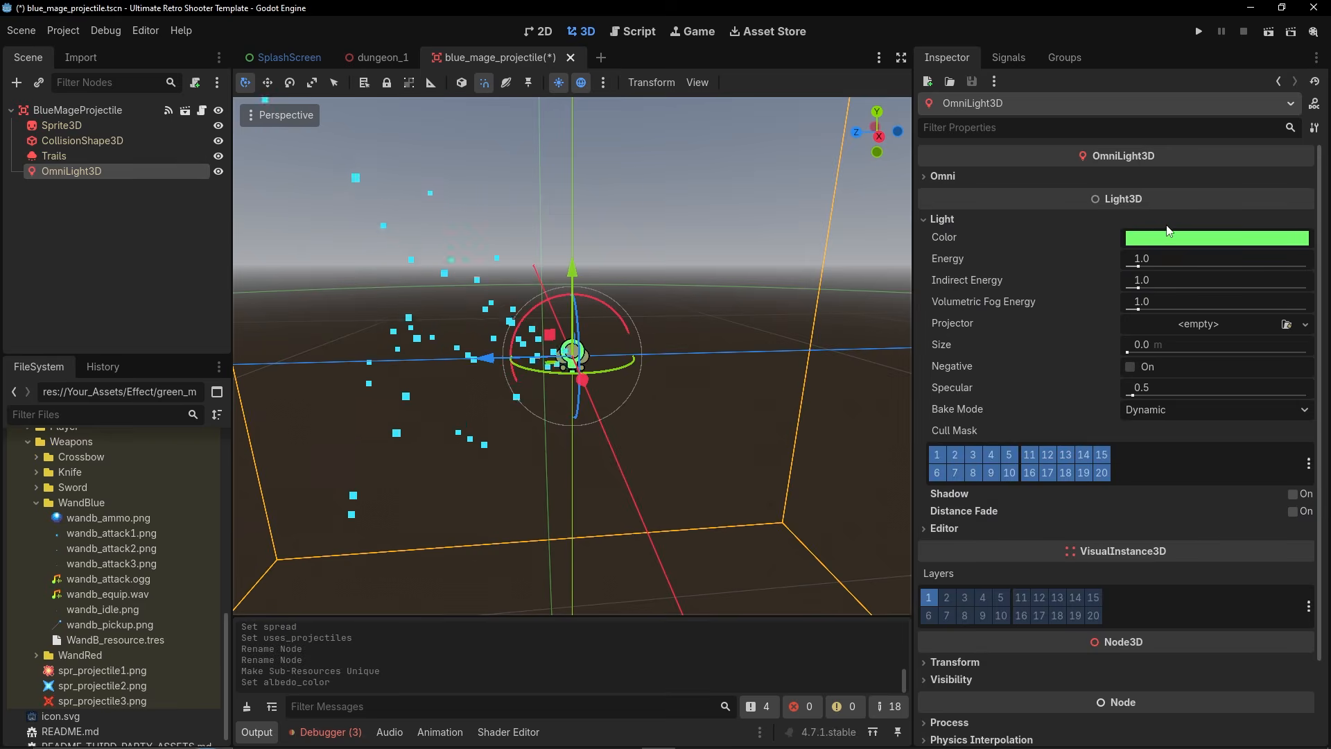
{"action": "left_click", "coordinate": [54, 155]}
{"action": "left_click", "coordinate": [1215, 272]}
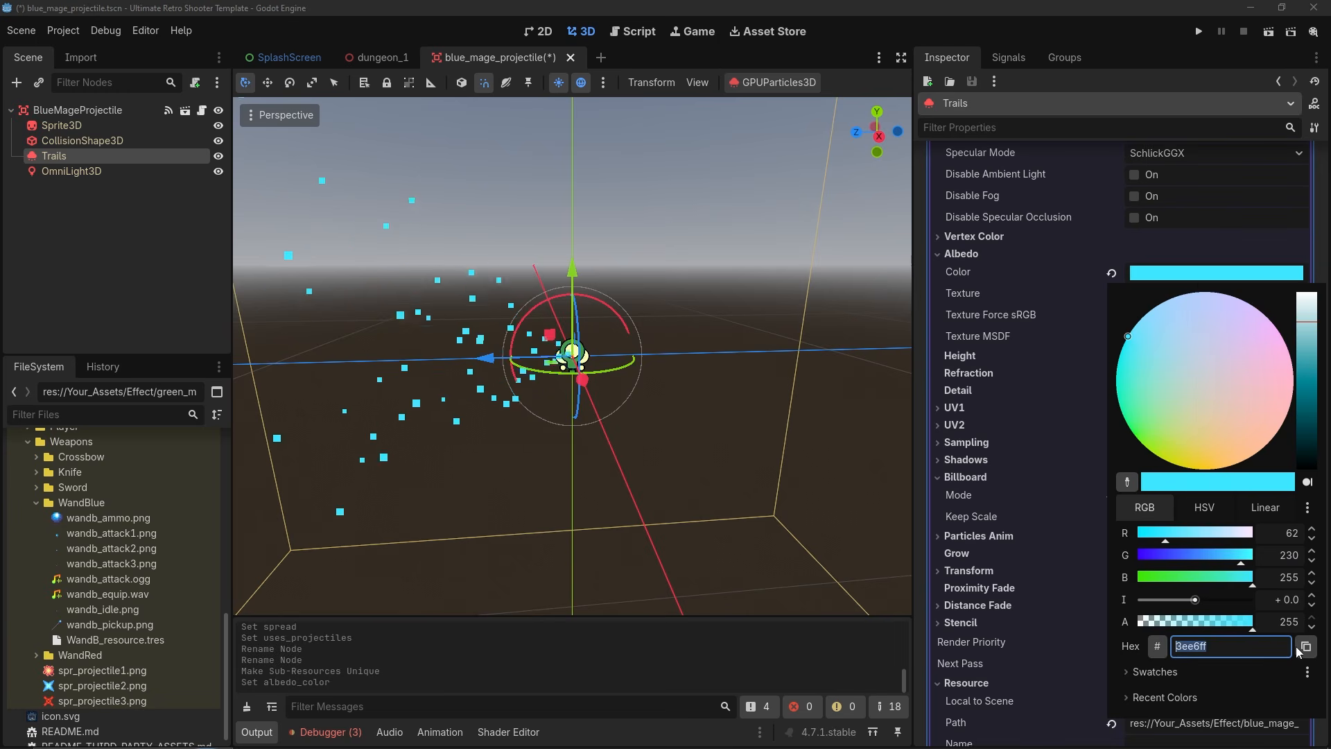
{"action": "left_click", "coordinate": [997, 198]}
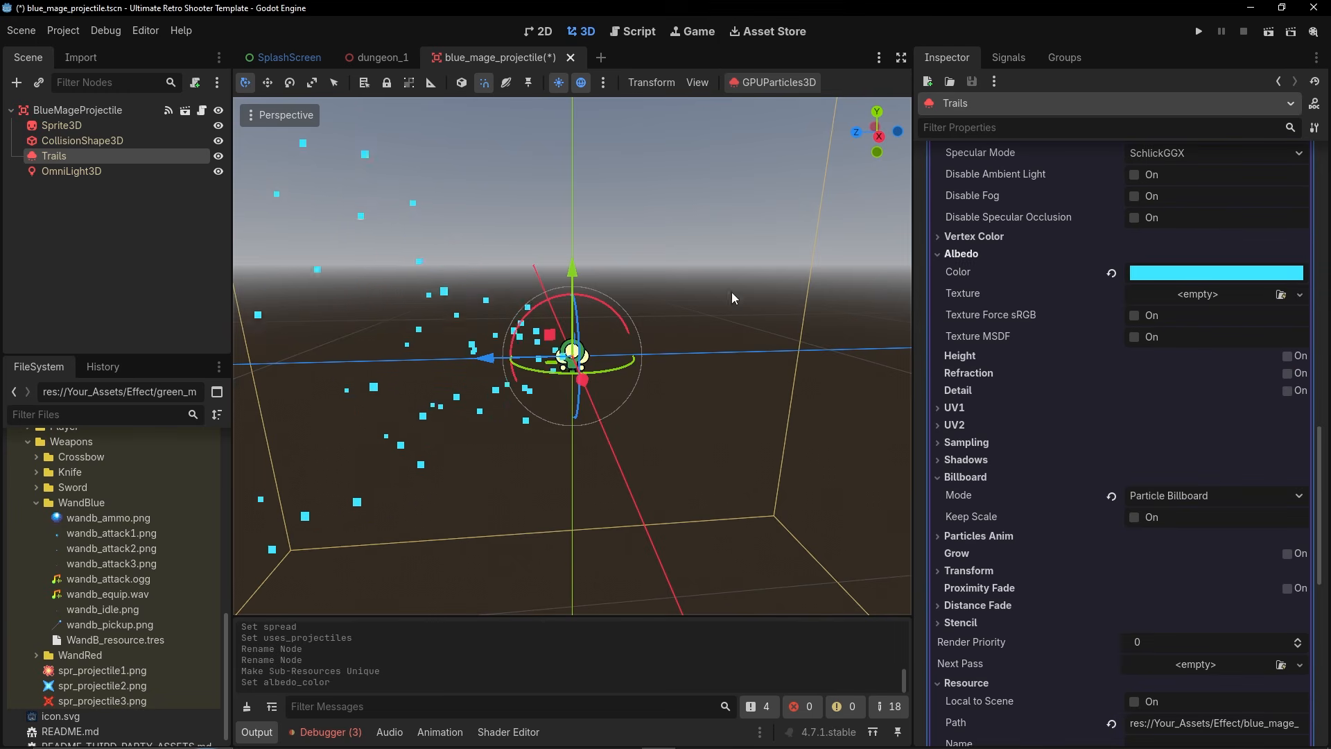
{"action": "left_click", "coordinate": [71, 171]}
{"action": "left_click", "coordinate": [1148, 239]}
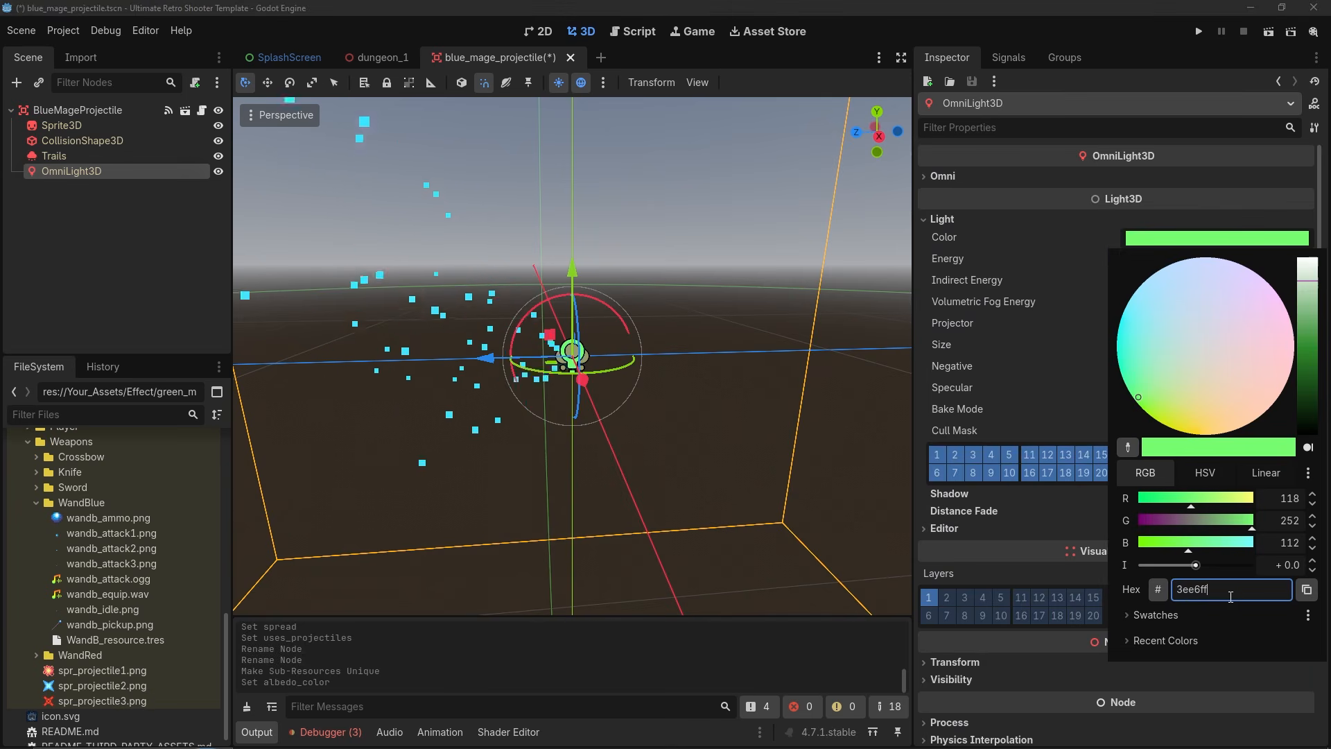
{"action": "key", "text": "ctrl+s"}
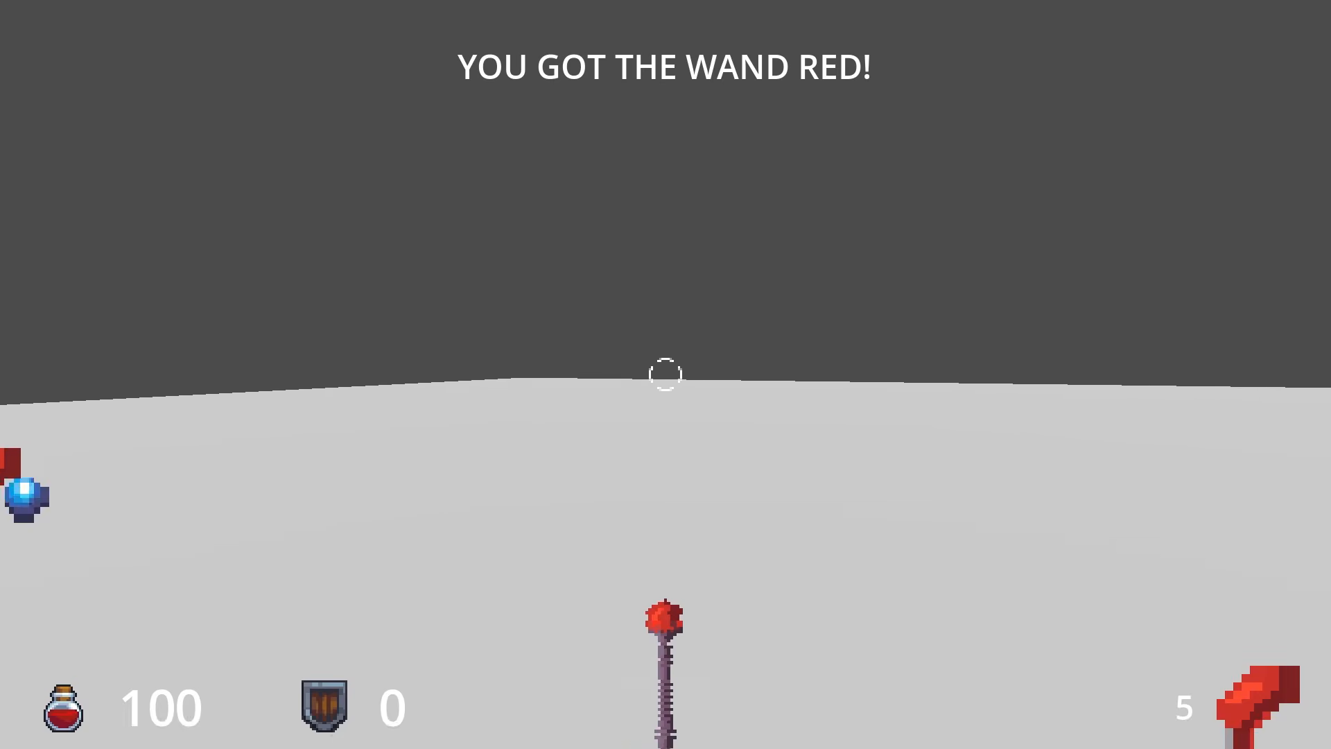
Test-fire the red wand in the running game and collect its ammo pickup.
{"action": "left_click", "coordinate": [665, 374]}
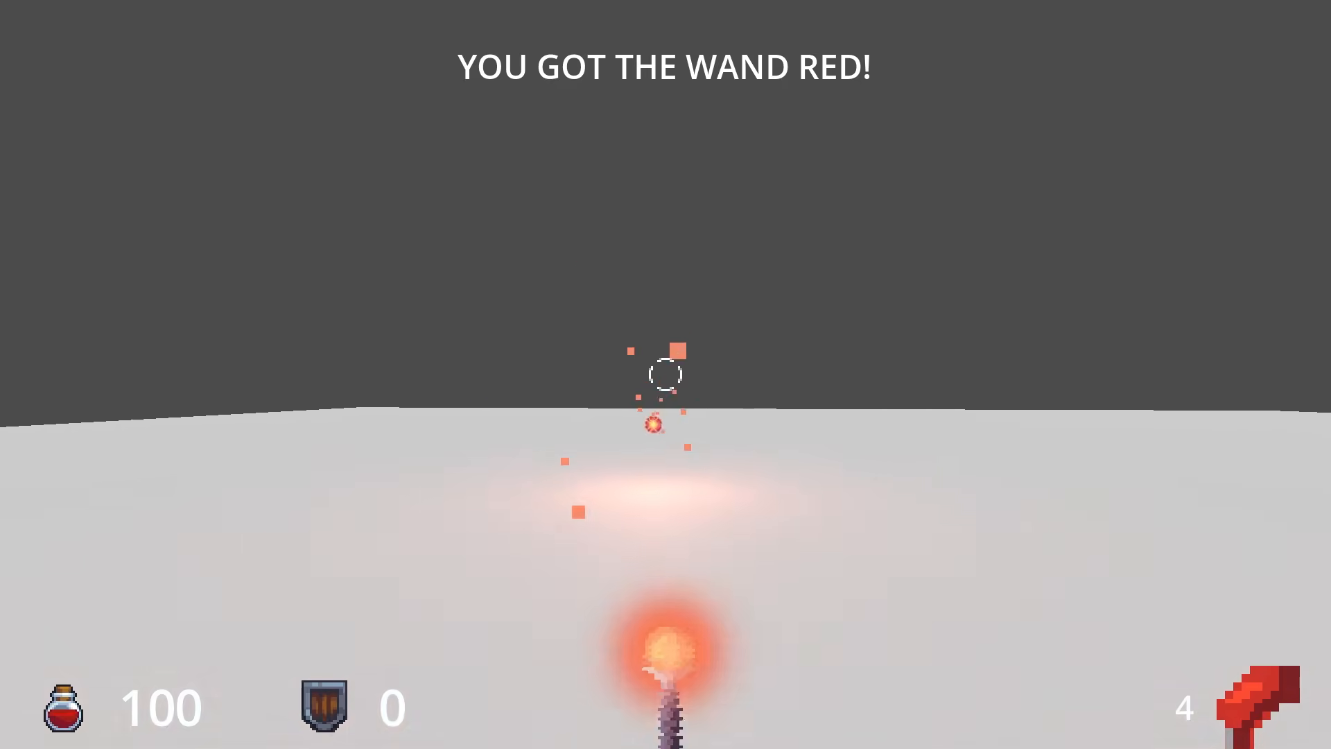
{"action": "left_click", "coordinate": [665, 374]}
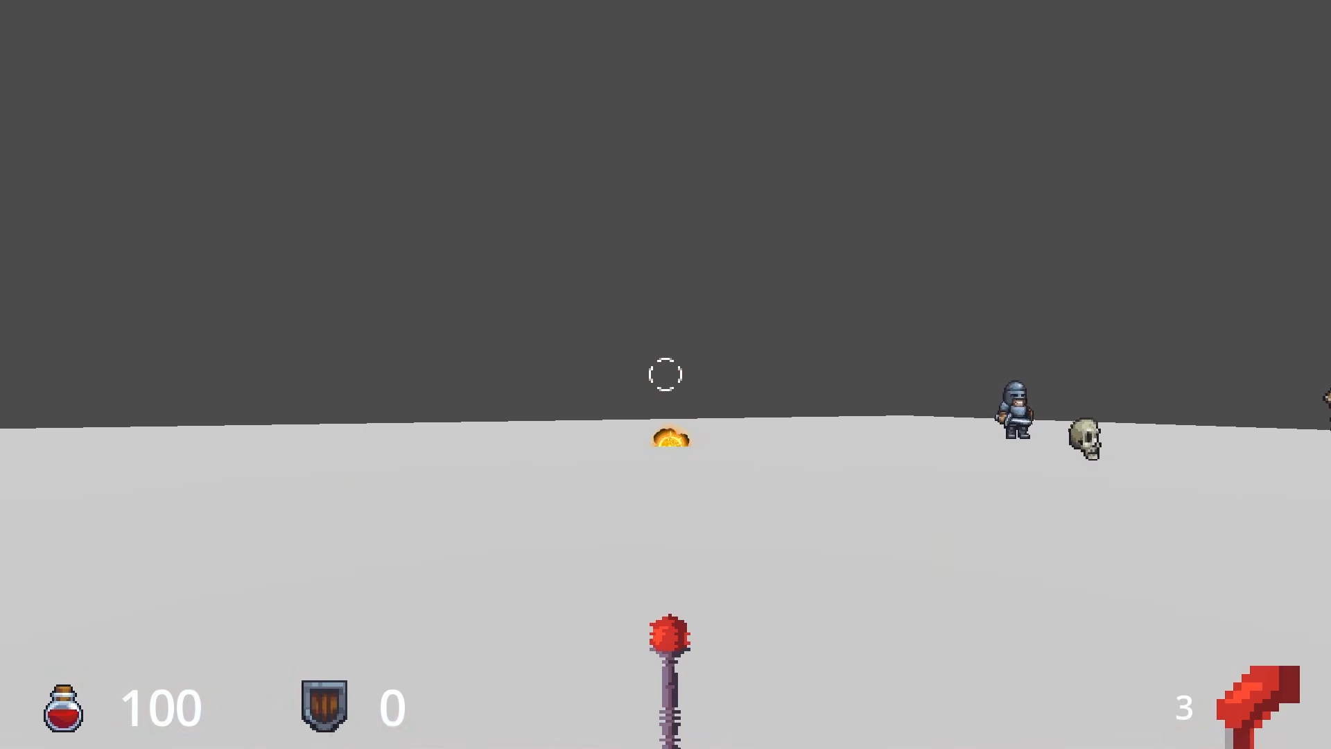
{"action": "key", "text": "w"}
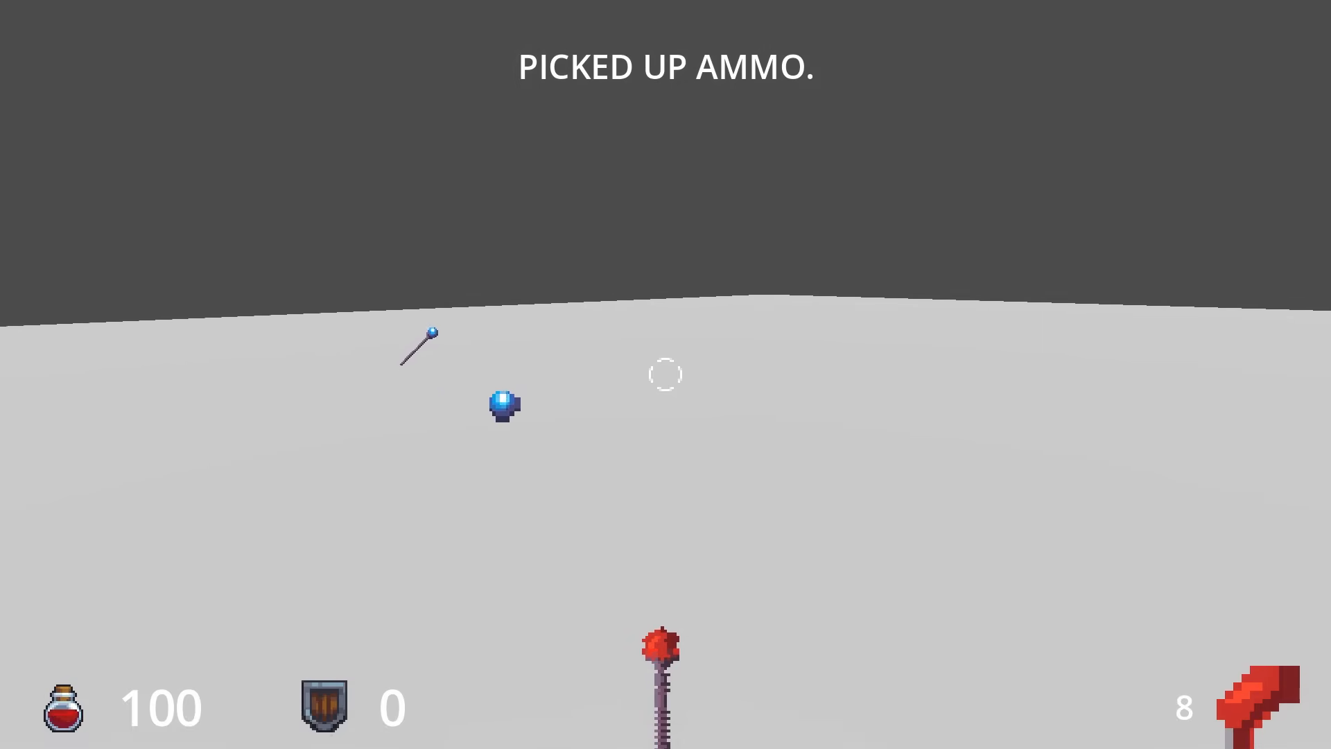
{"action": "left_click", "coordinate": [665, 374]}
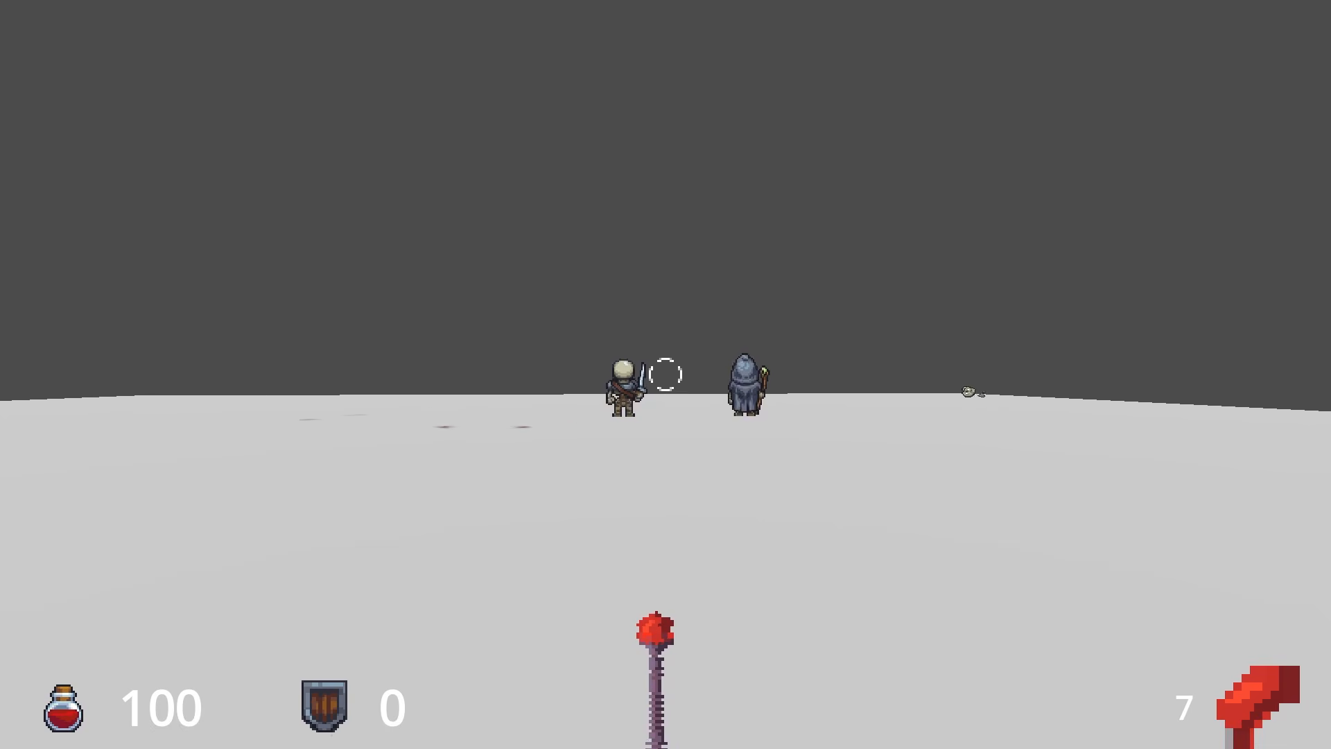
Pick up the blue wand with its ammo and fire several blue projectiles.
{"action": "key", "text": "w"}
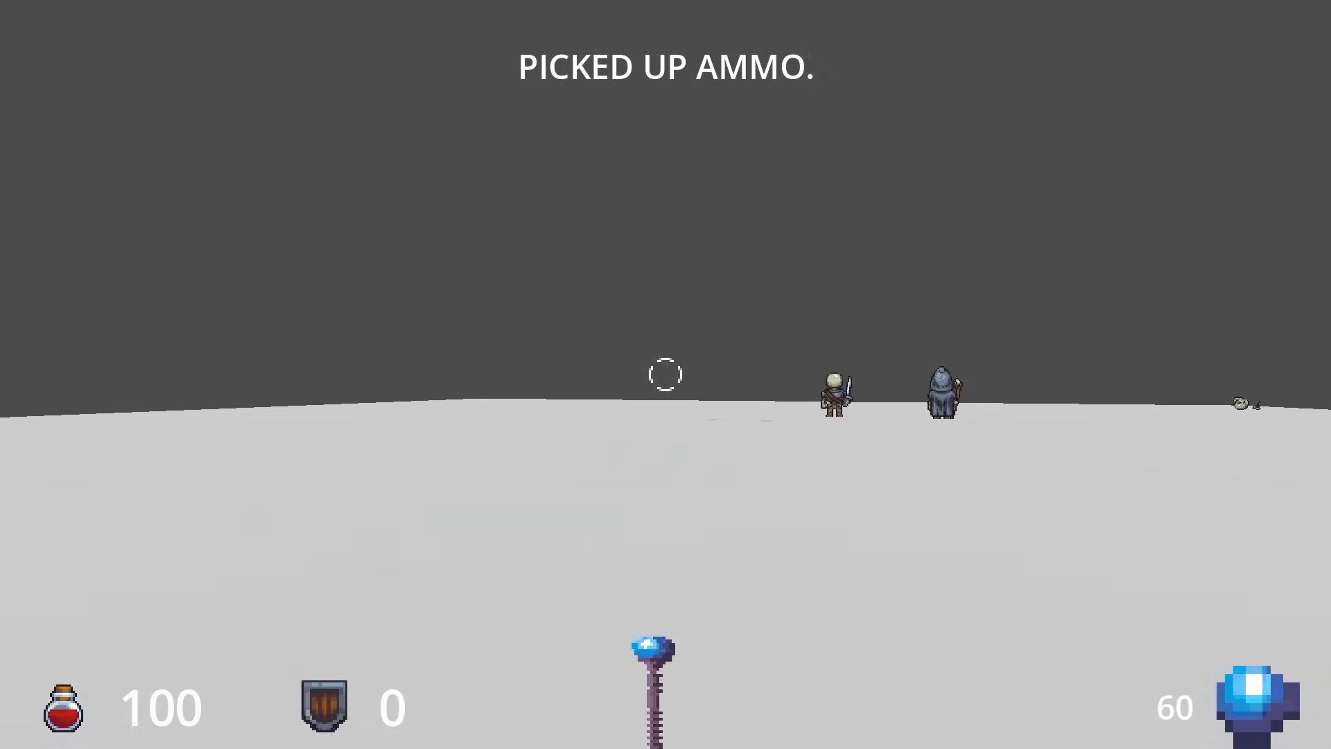
{"action": "left_click", "coordinate": [665, 374]}
{"action": "left_click", "coordinate": [666, 374]}
{"action": "left_click", "coordinate": [665, 375]}
{"action": "left_click", "coordinate": [666, 374]}
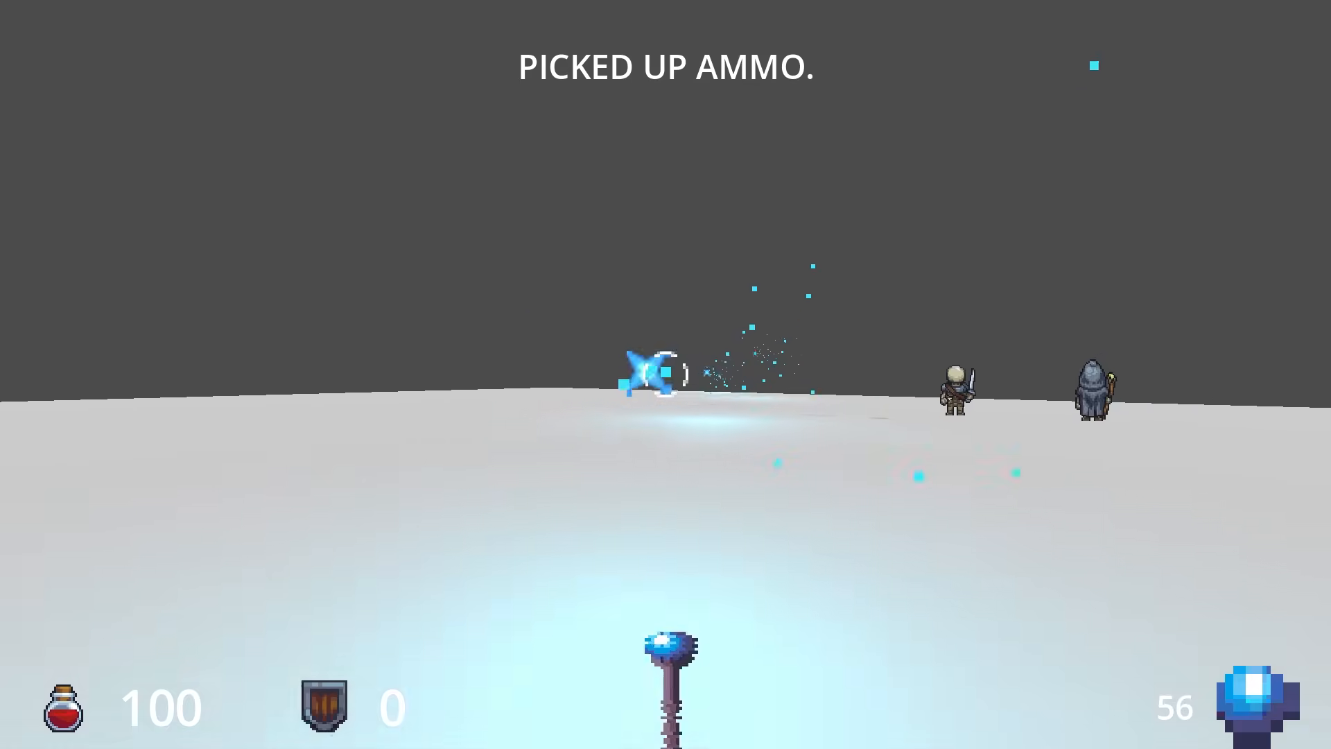
Switch back to the red wand, fire it once and quit the test run.
{"action": "key", "text": "1"}
{"action": "left_click", "coordinate": [666, 375]}
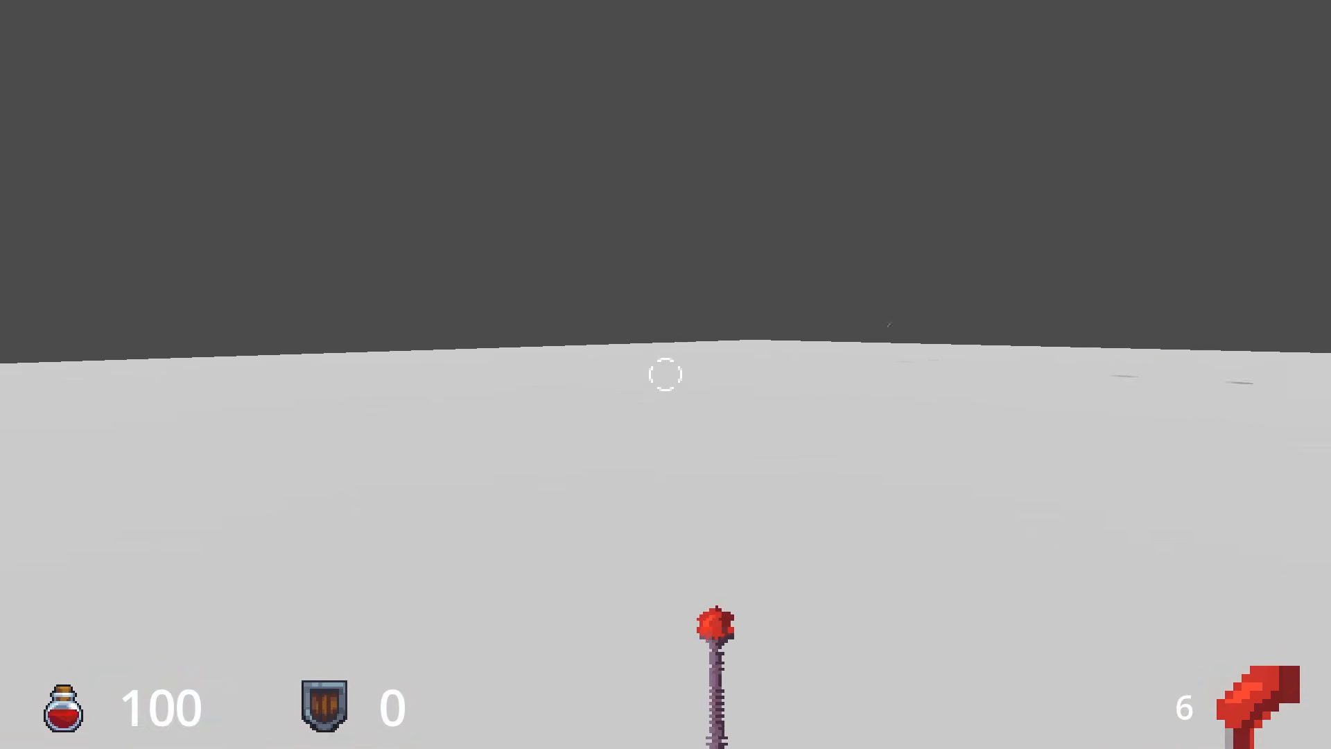
{"action": "key", "text": "Escape"}
{"action": "left_click", "coordinate": [663, 502]}
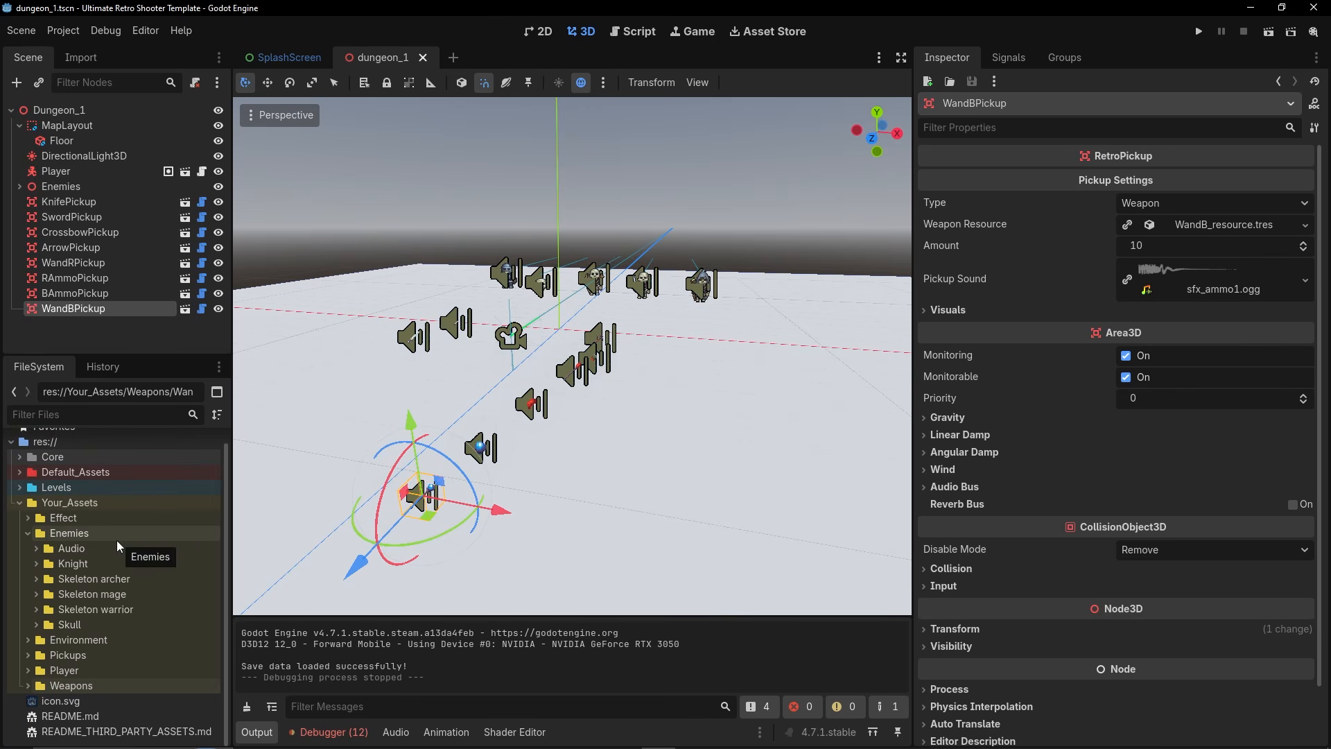
Open the RetroPlayer scene and set the HUD node's weapon Bob Frequency to 32.
{"action": "left_click", "coordinate": [185, 172]}
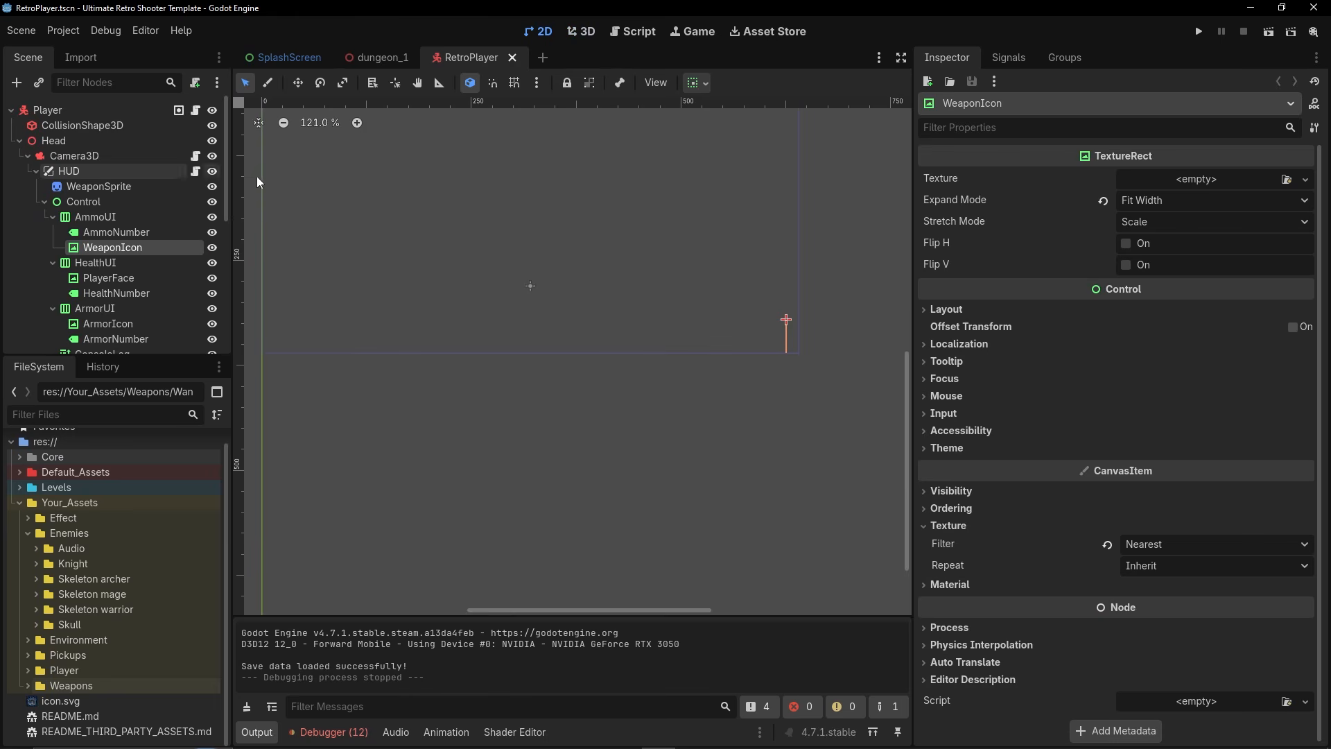
{"action": "left_click", "coordinate": [73, 172]}
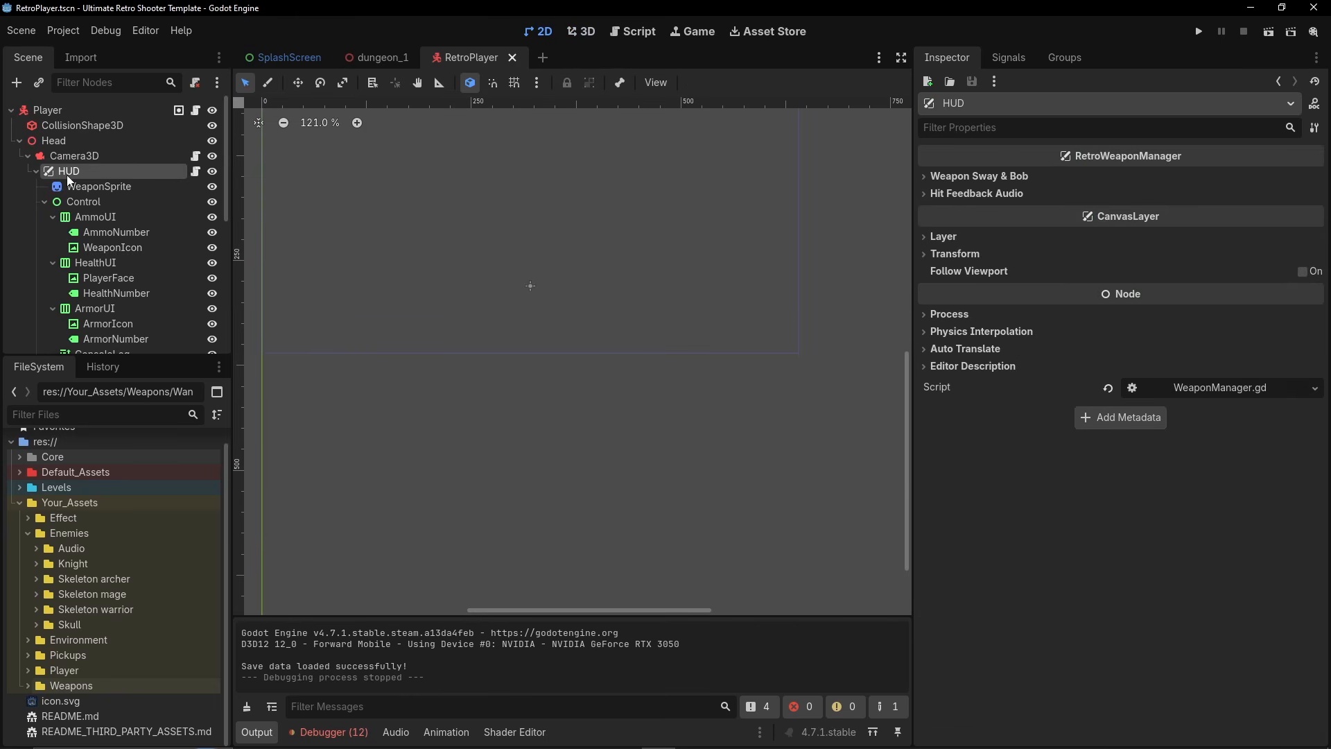
{"action": "left_click", "coordinate": [993, 178]}
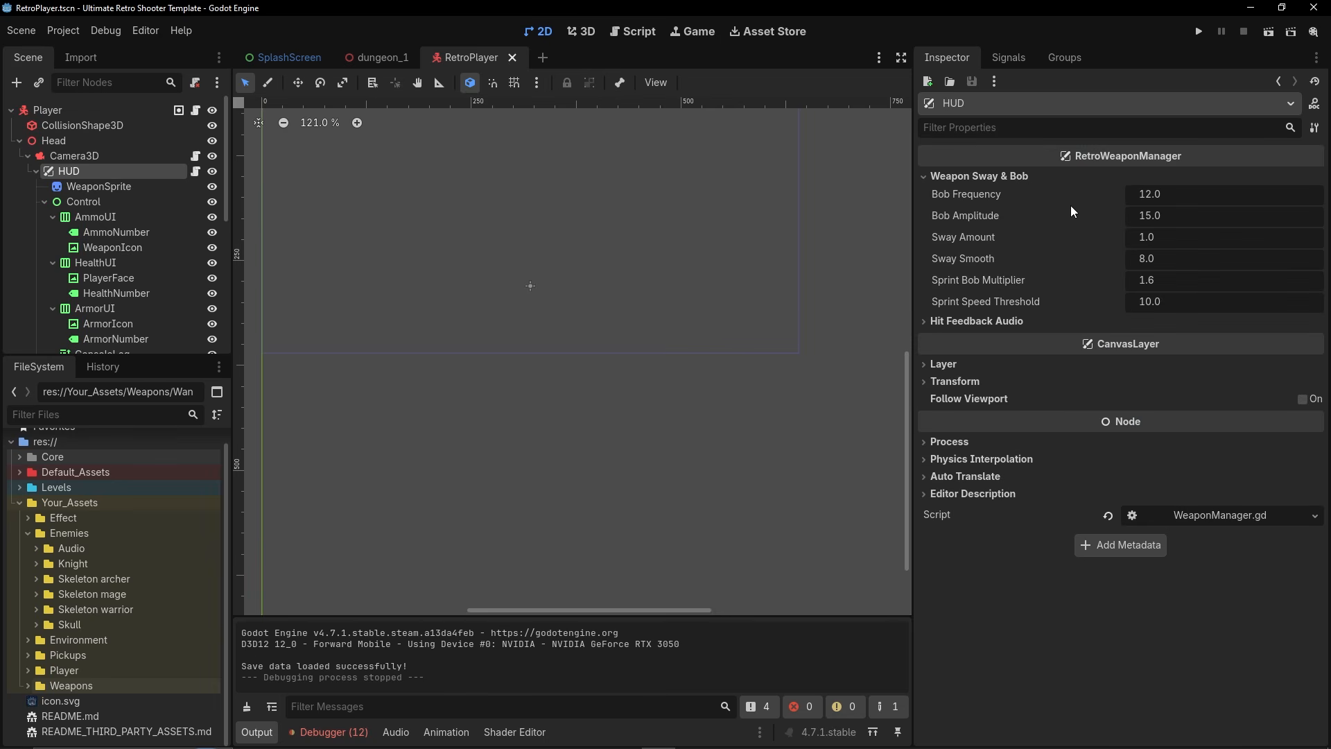
{"action": "left_click", "coordinate": [1152, 194]}
{"action": "type", "text": "32"}
{"action": "key", "text": "Return"}
Set the HUD's Bob Amplitude to 25, Sway Amount to 2 and Sway Smooth to 4.
{"action": "left_click", "coordinate": [1178, 212]}
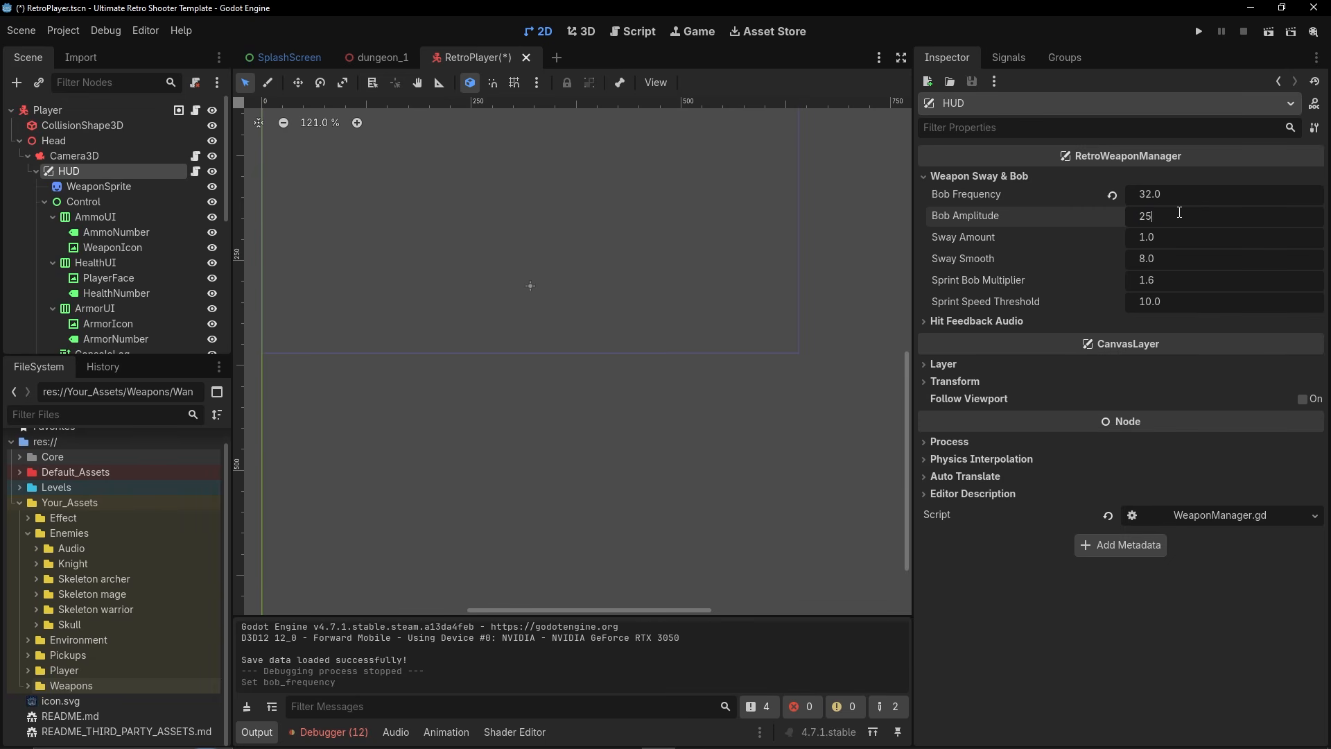
{"action": "type", "text": "25"}
{"action": "key", "text": "Return"}
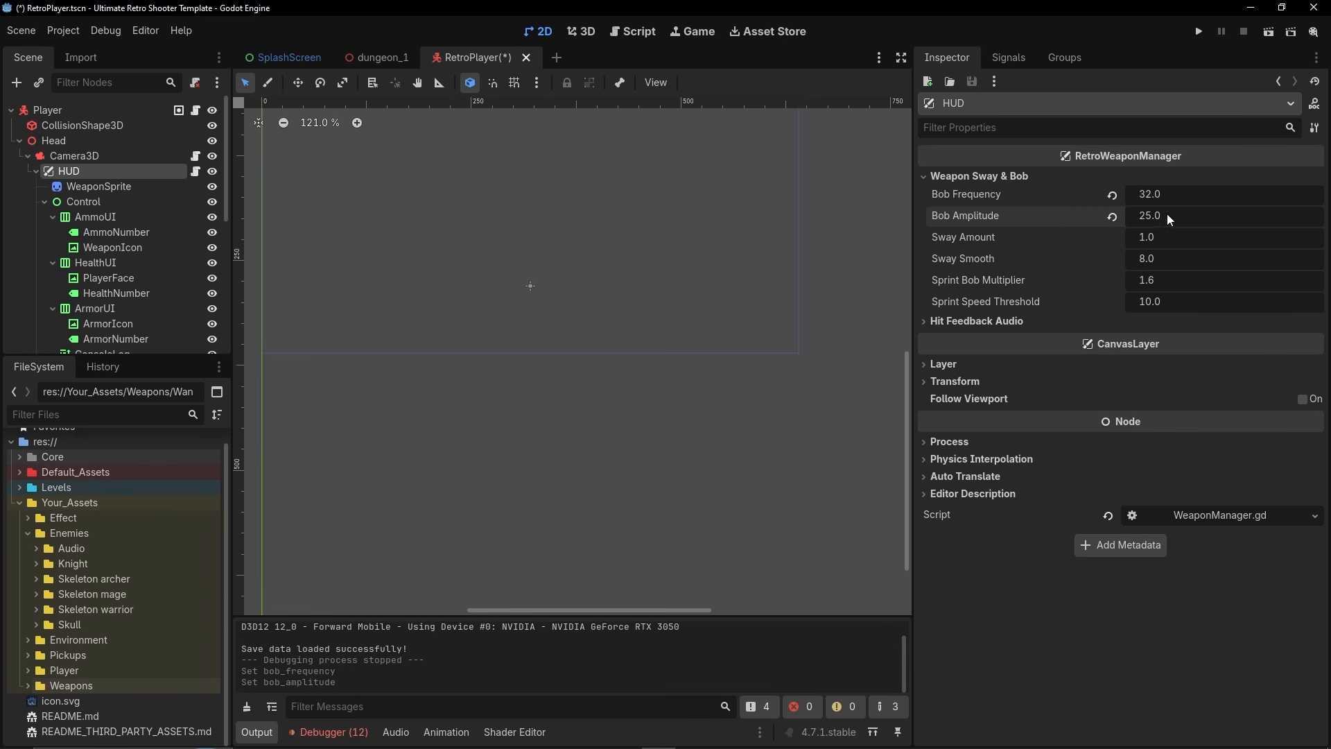
{"action": "left_click", "coordinate": [1166, 236]}
{"action": "type", "text": "2"}
{"action": "key", "text": "Return"}
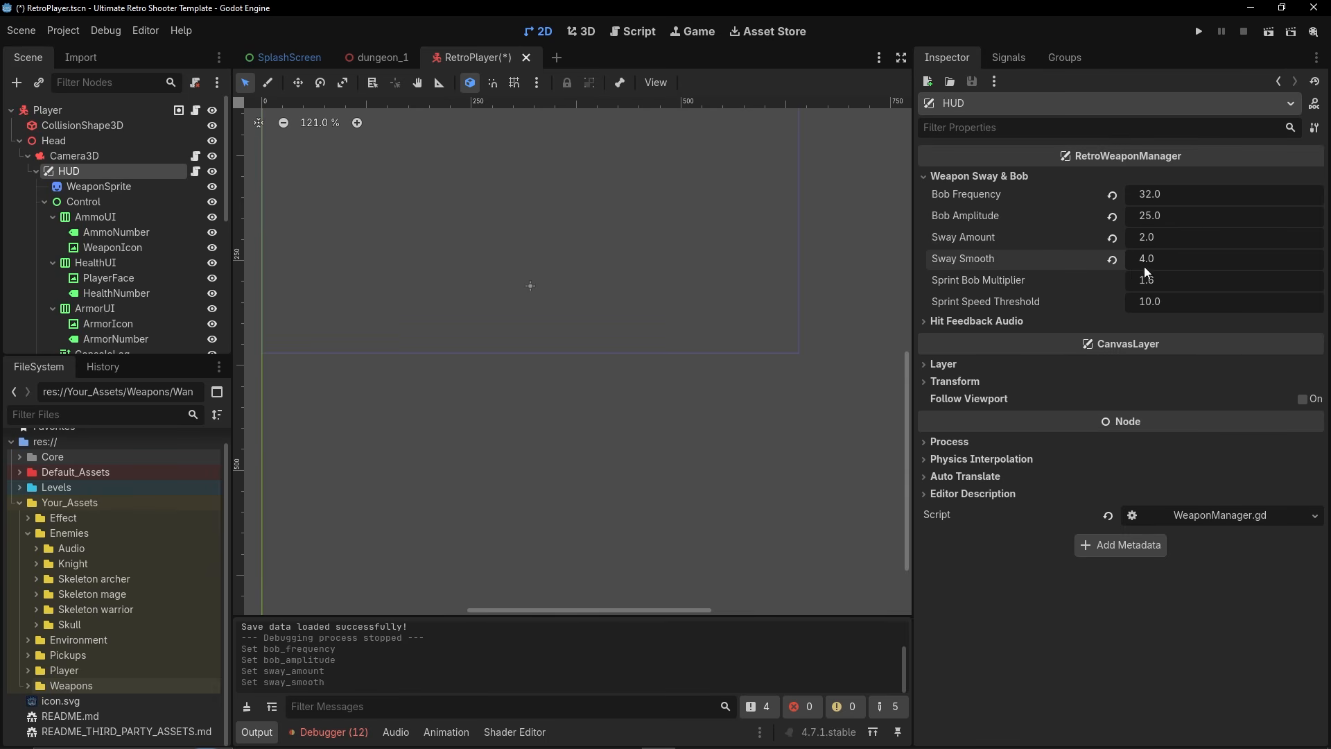
Run dungeon_1 and test the weapon bob and sway while moving with the crossbow and sword, ending by stopping the game.
{"action": "left_click", "coordinate": [383, 57]}
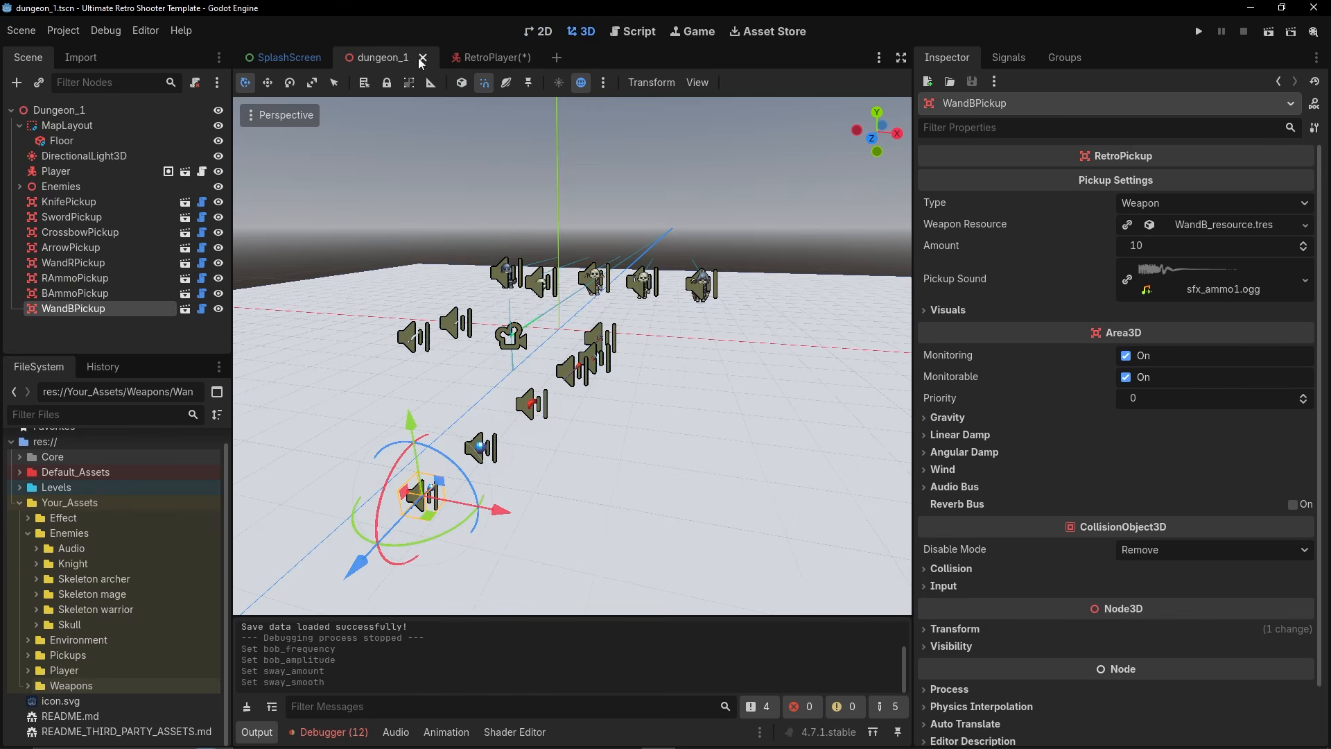
{"action": "left_click", "coordinate": [1269, 31]}
{"action": "key", "text": "w"}
{"action": "key", "text": "w"}
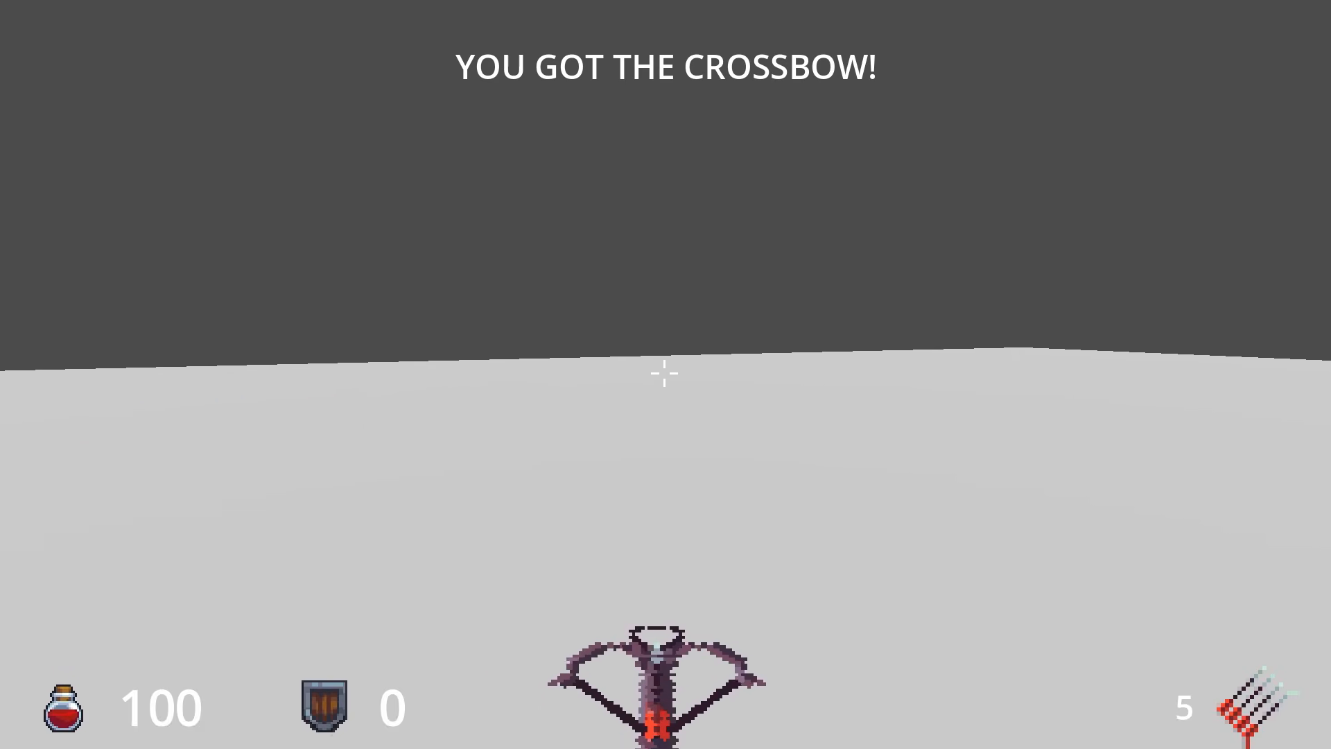
{"action": "key", "text": "w"}
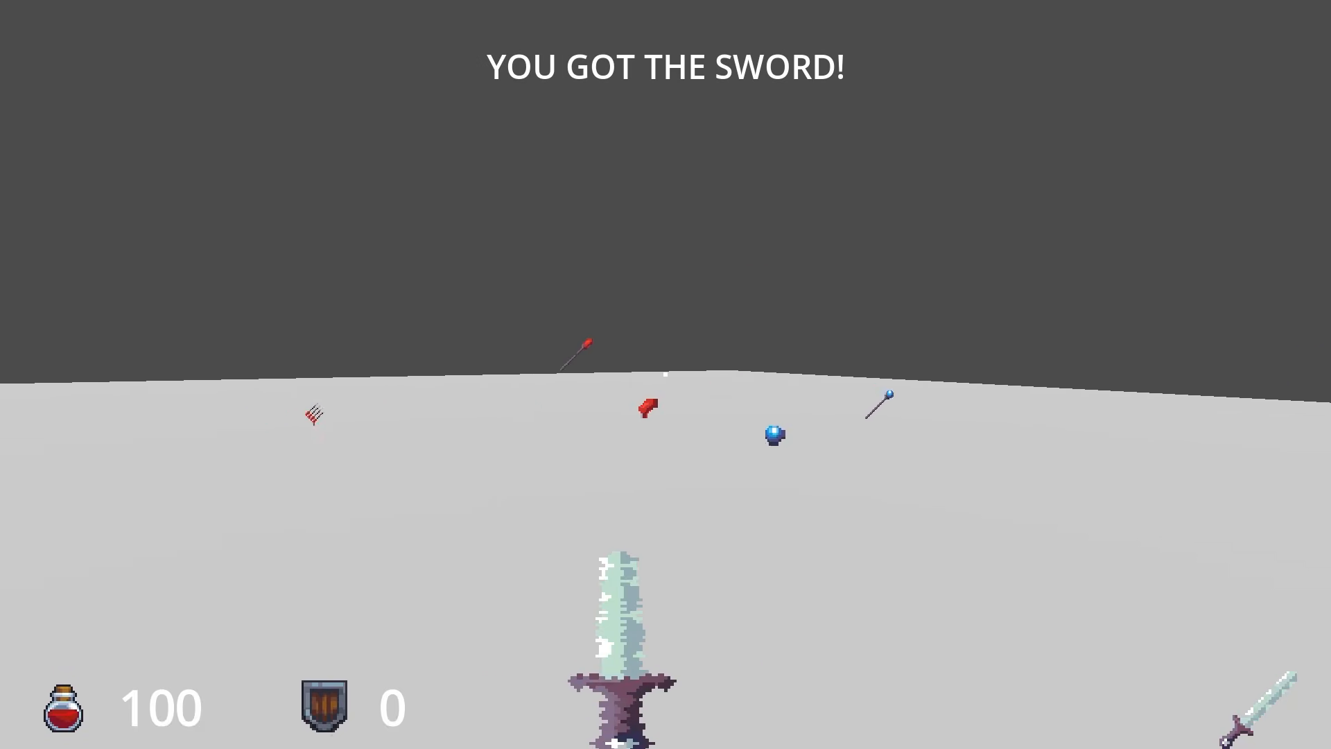
{"action": "key", "text": "w"}
{"action": "left_click", "coordinate": [665, 374]}
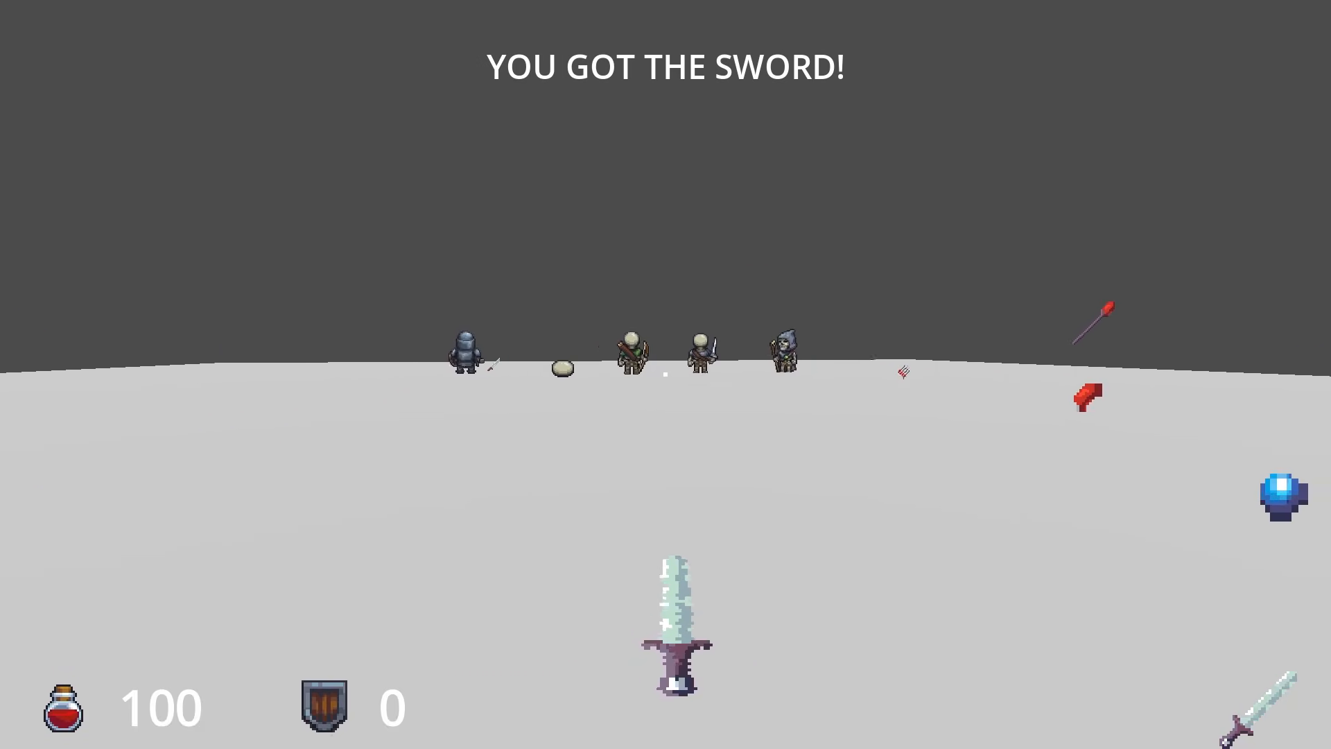
{"action": "key", "text": "w"}
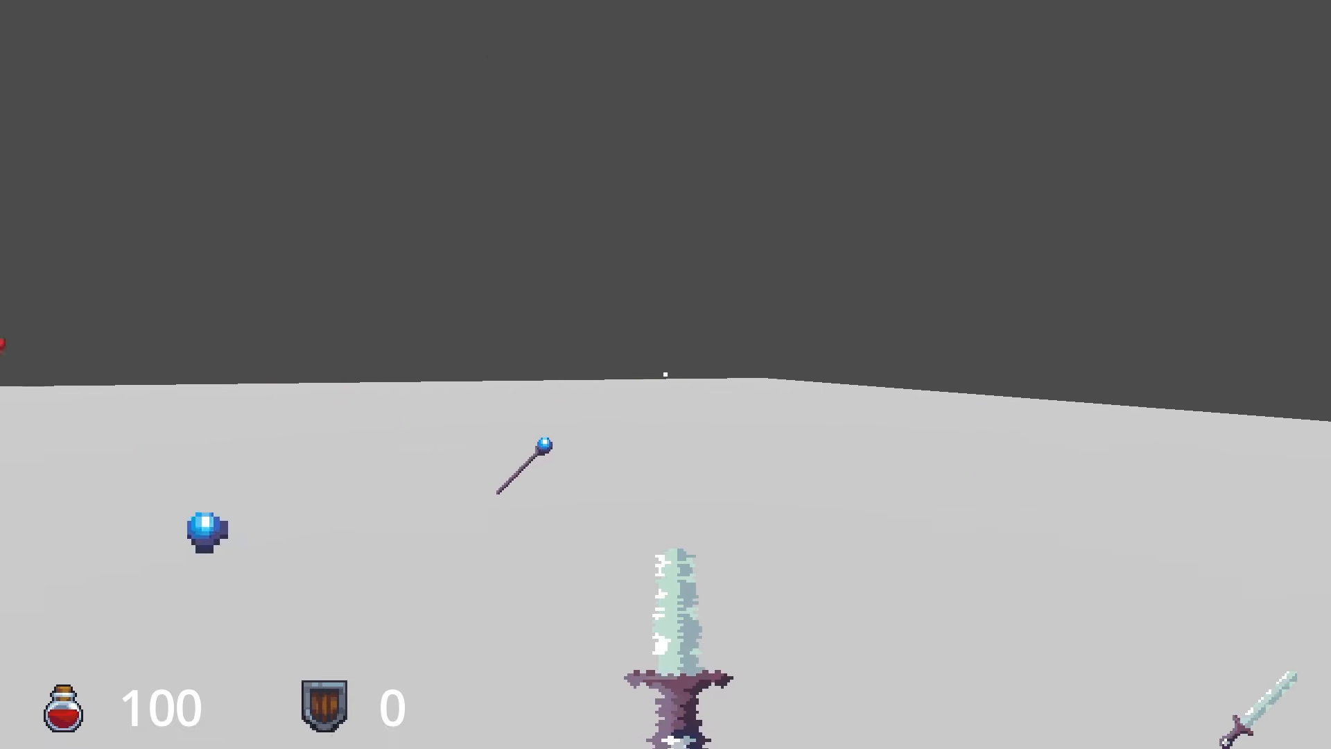
{"action": "key", "text": "F8"}
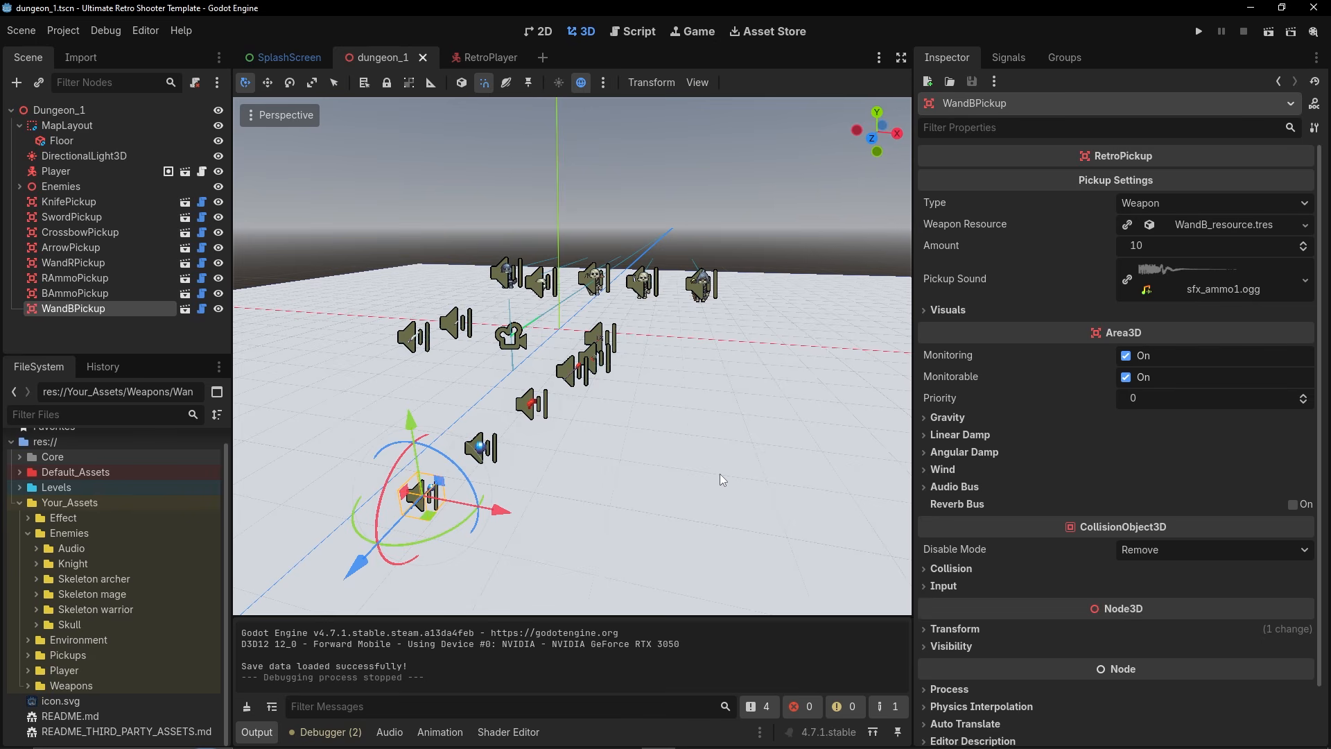
Delete the Enemies node and all weapon and ammo pickups, from KnifePickup to WandBPickup, from dungeon_1.
{"action": "scroll", "coordinate": [552, 388], "scroll_direction": "down", "scroll_amount": 6}
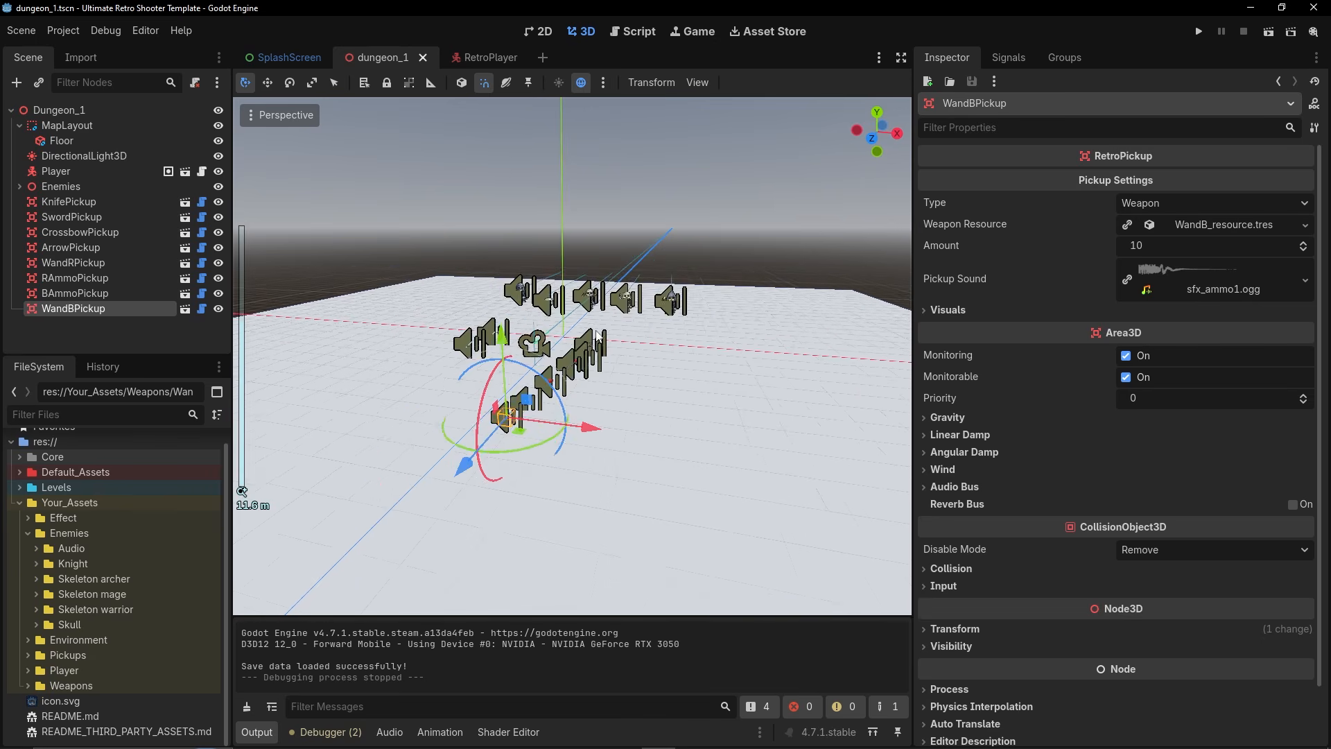
{"action": "middle_click_drag", "start_coordinate": [546, 334], "coordinate": [439, 355]}
{"action": "scroll", "coordinate": [498, 357], "scroll_direction": "down", "scroll_amount": 9}
{"action": "scroll", "coordinate": [498, 356], "scroll_direction": "up", "scroll_amount": 8}
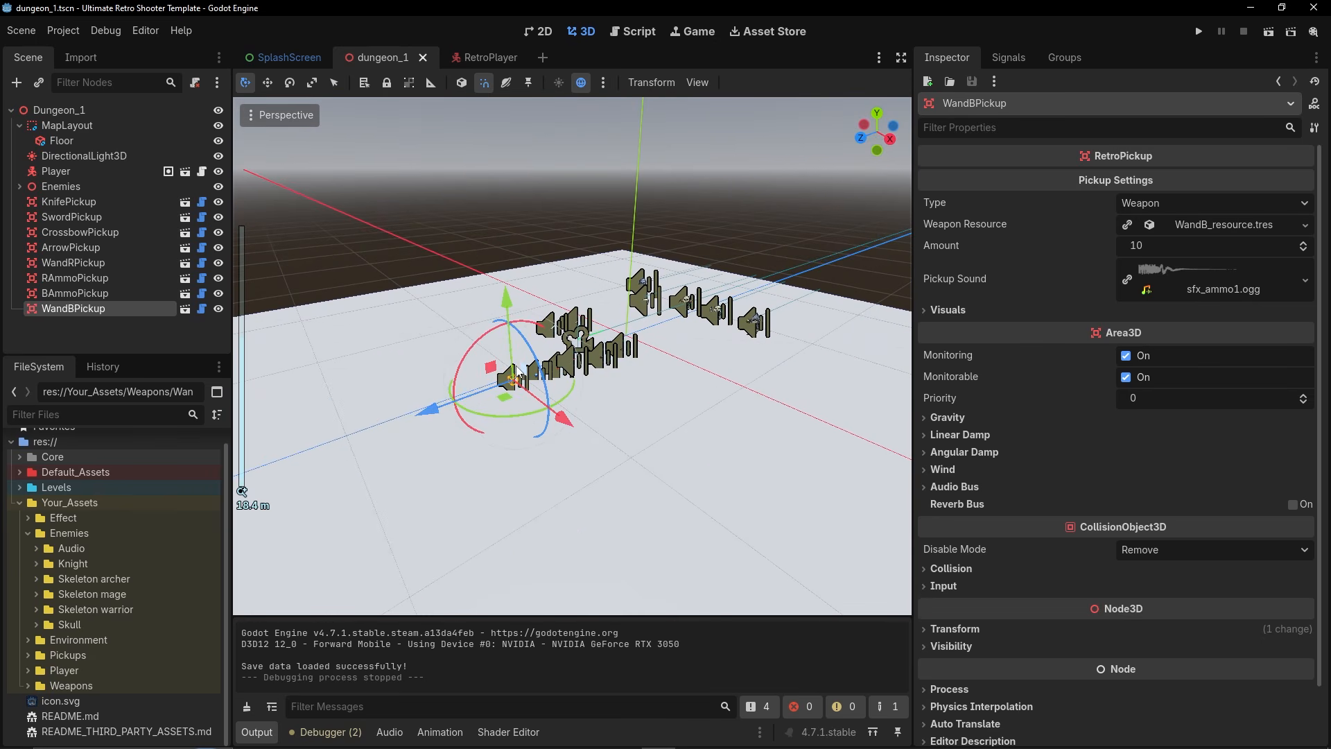
{"action": "scroll", "coordinate": [543, 319], "scroll_direction": "down", "scroll_amount": 5}
{"action": "middle_click_drag", "start_coordinate": [543, 319], "coordinate": [430, 377]}
{"action": "scroll", "coordinate": [568, 390], "scroll_direction": "up", "scroll_amount": 4}
{"action": "left_click", "coordinate": [41, 187], "text": "shift"}
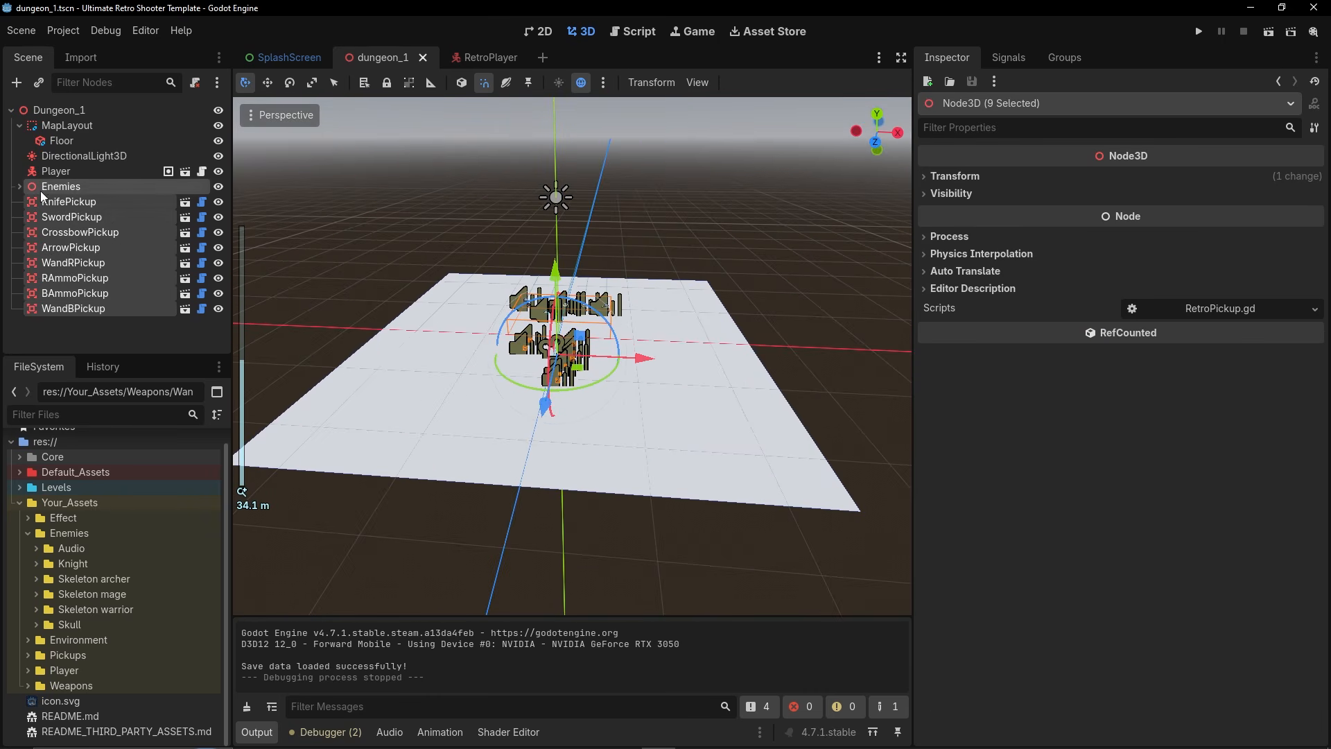
{"action": "key", "text": "Delete"}
{"action": "key", "text": "Return"}
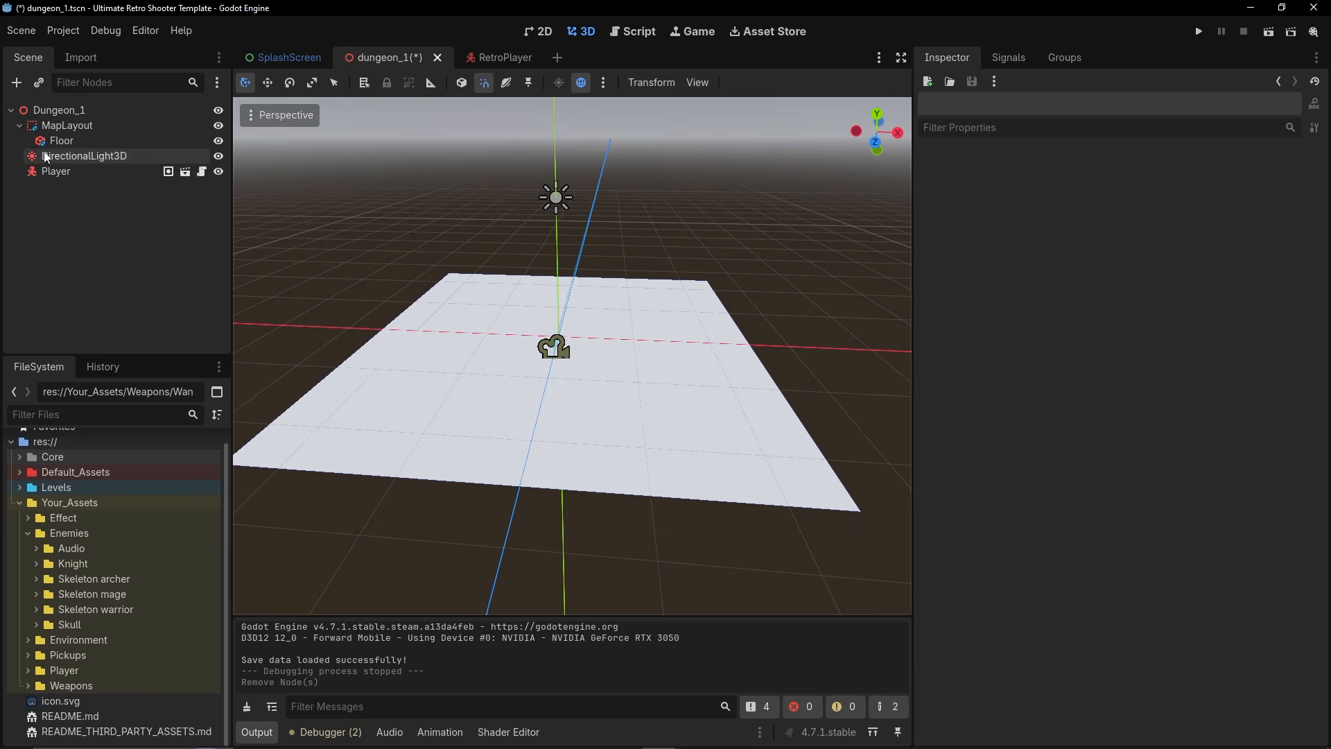
{"action": "middle_click_drag", "start_coordinate": [643, 286], "coordinate": [610, 284]}
{"action": "scroll", "coordinate": [647, 309], "scroll_direction": "down", "scroll_amount": 4}
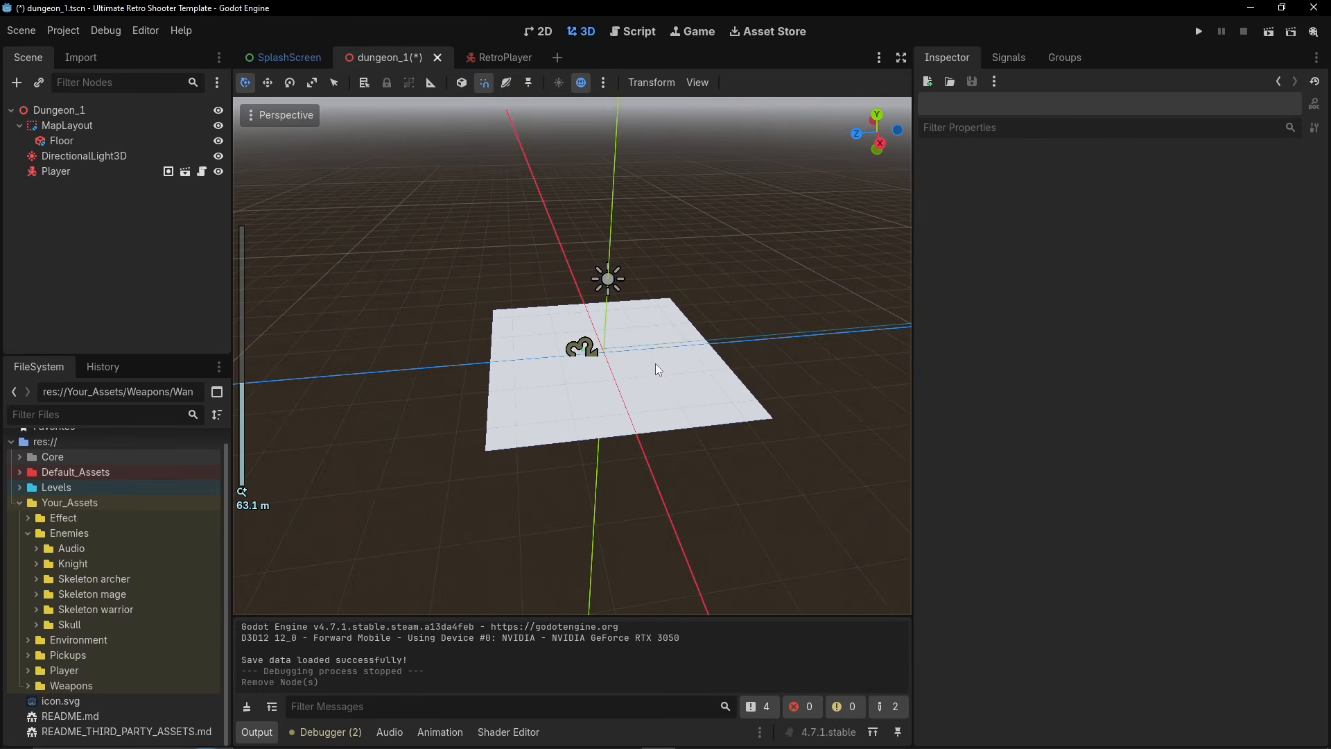
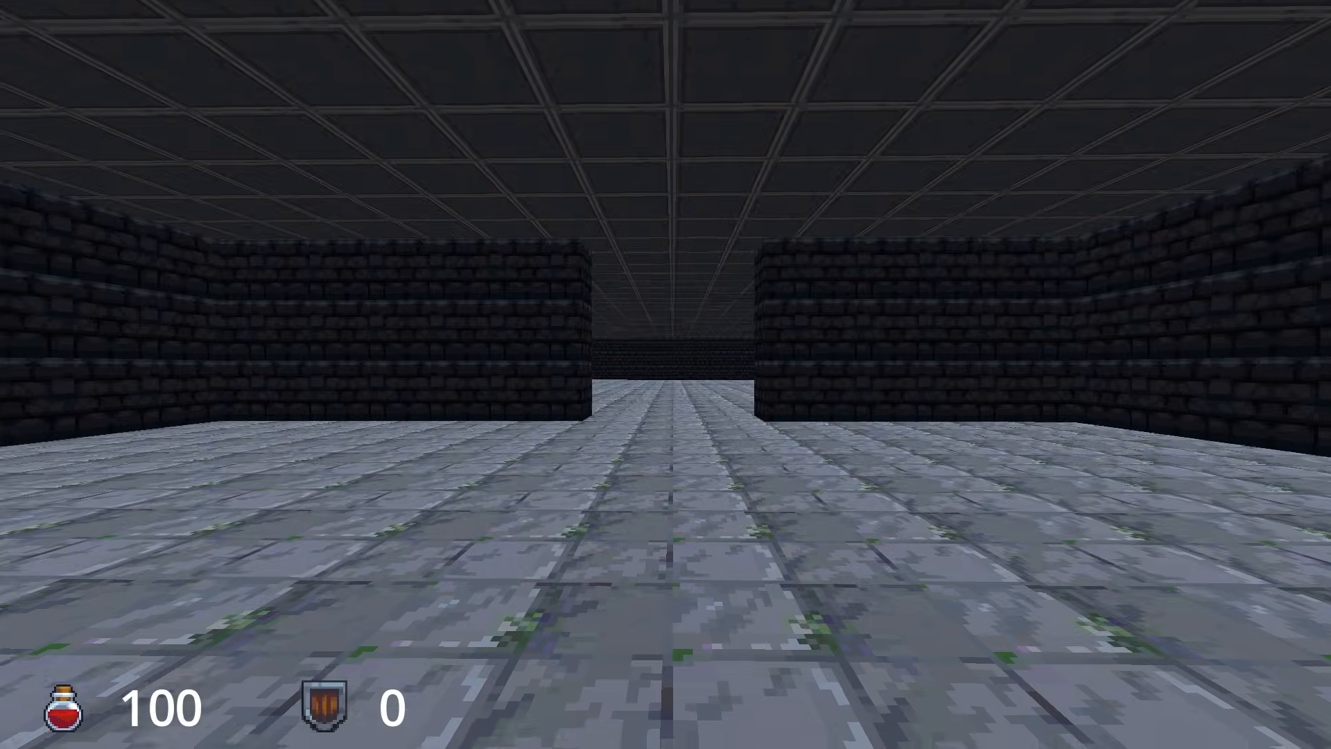
Walk through the running dungeon_1 level and inspect the textured rooms, ceiling and red-brick corridor.
{"action": "key", "text": "w"}
{"action": "key", "text": "w"}
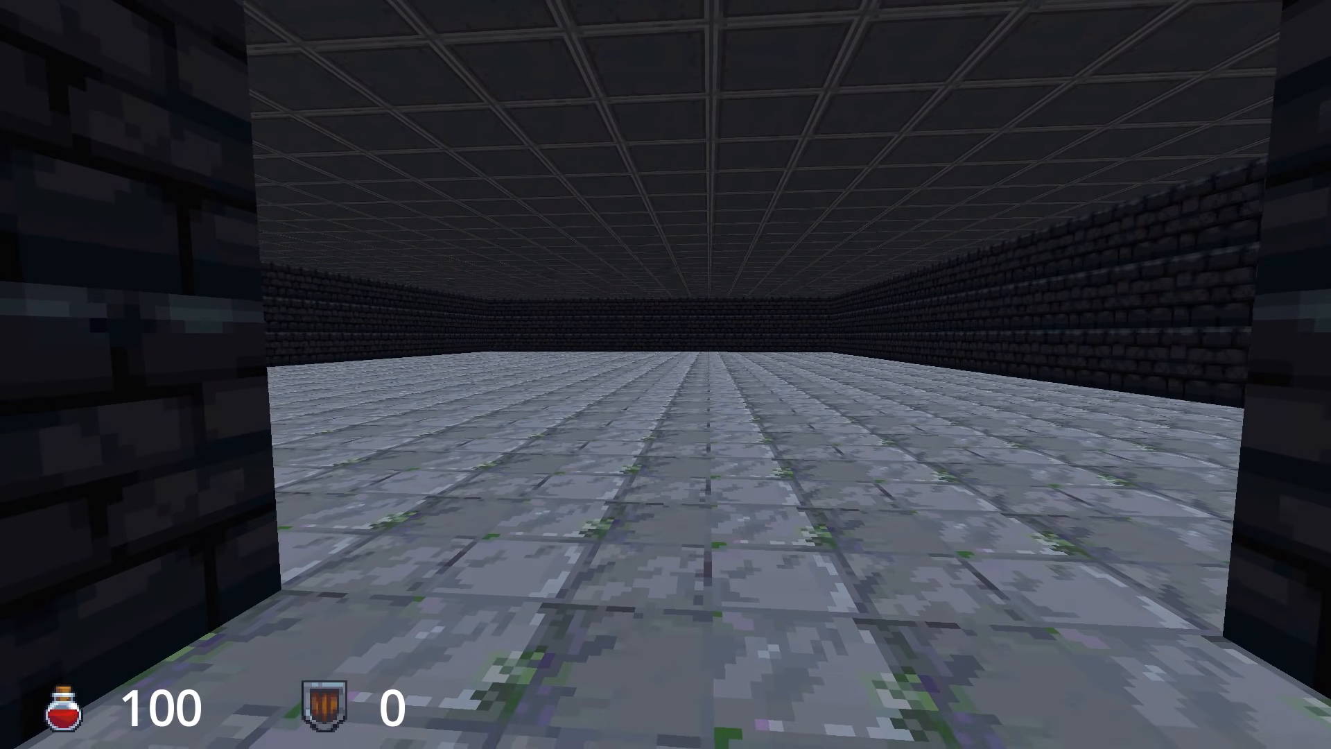
{"action": "key", "text": "w"}
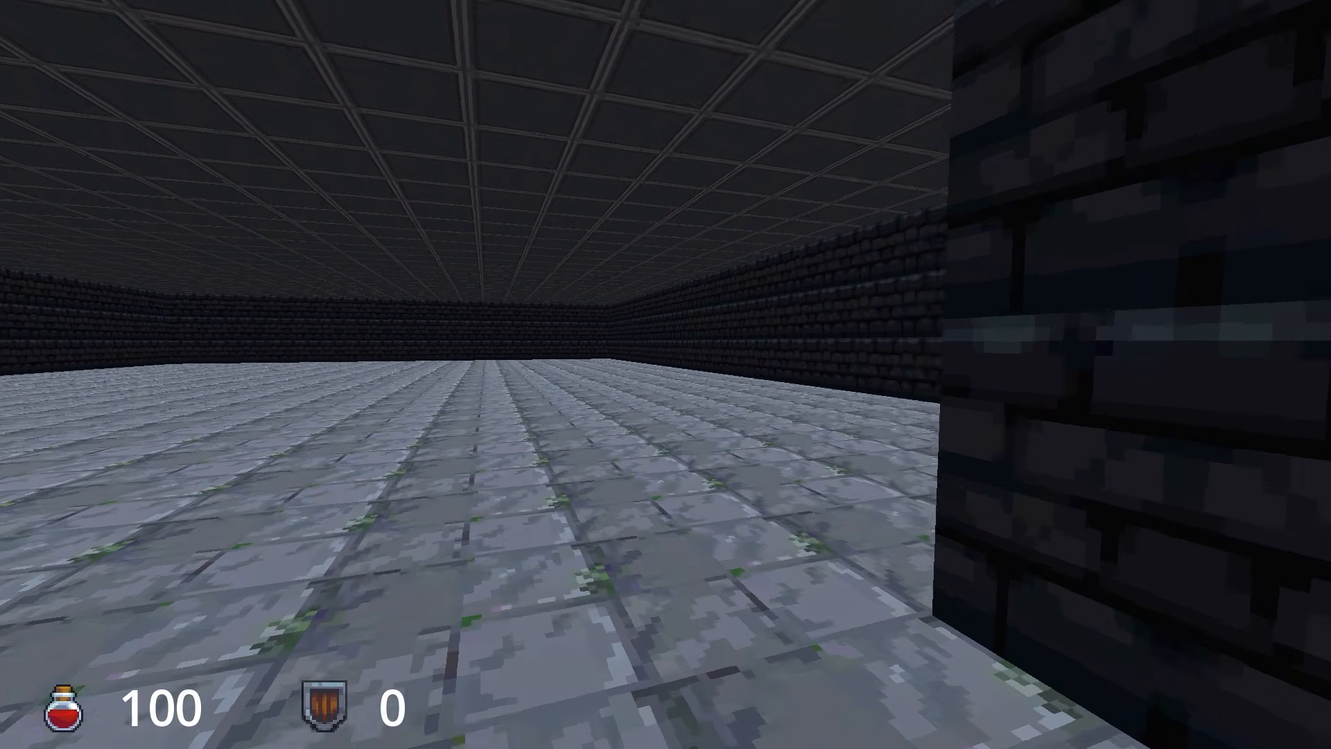
{"action": "key", "text": "w"}
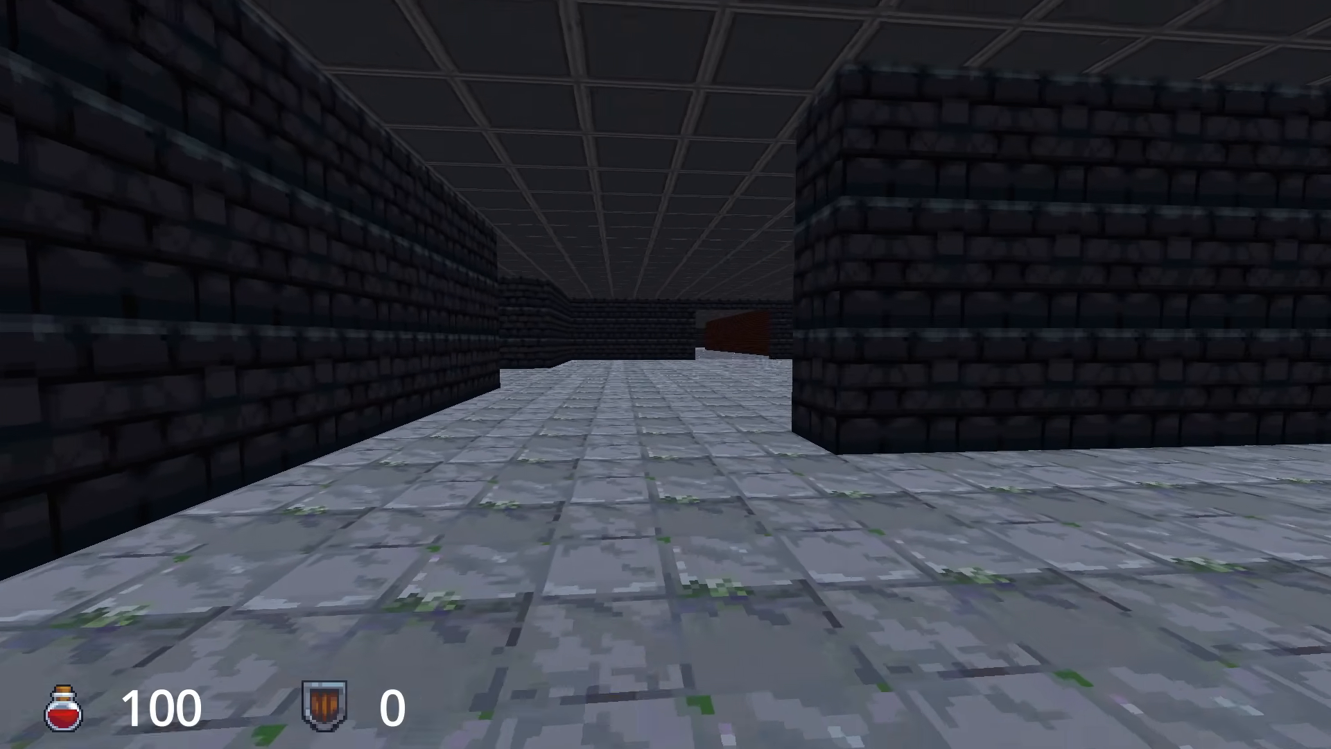
{"action": "key", "text": "w"}
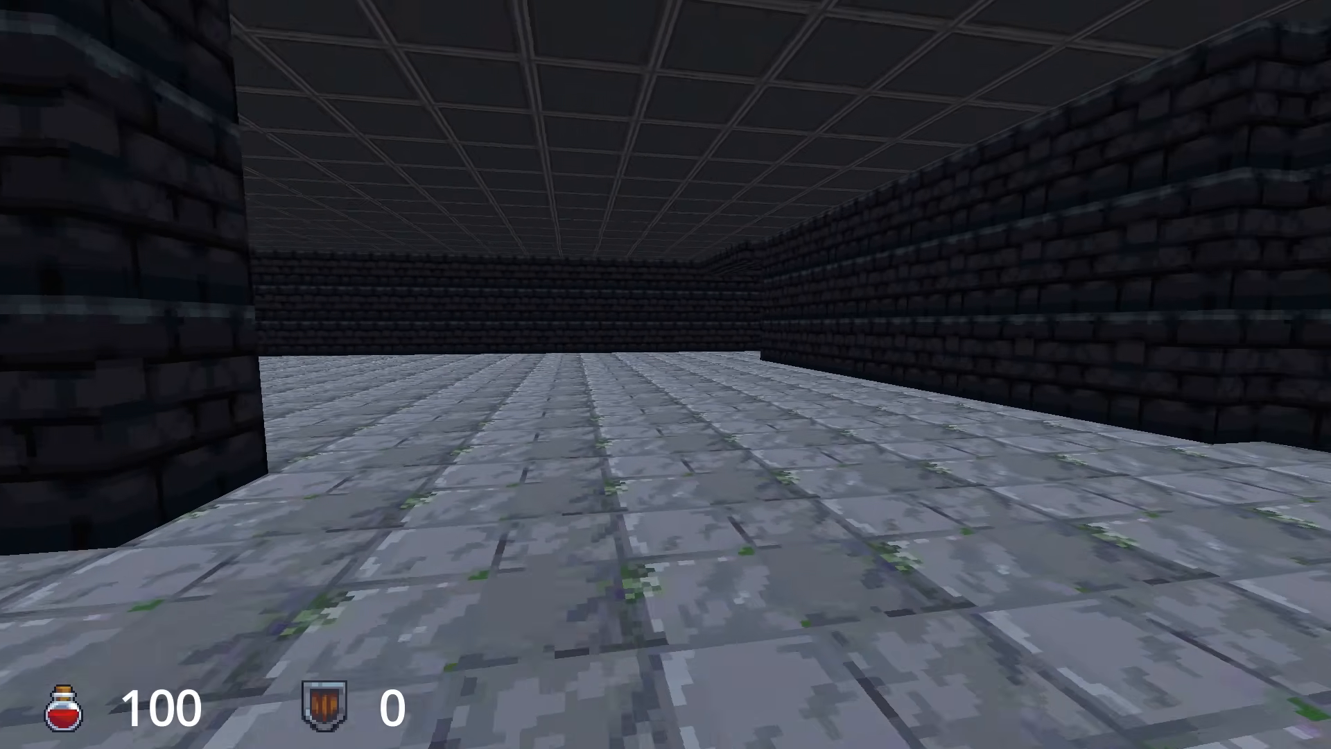
{"action": "key", "text": "w"}
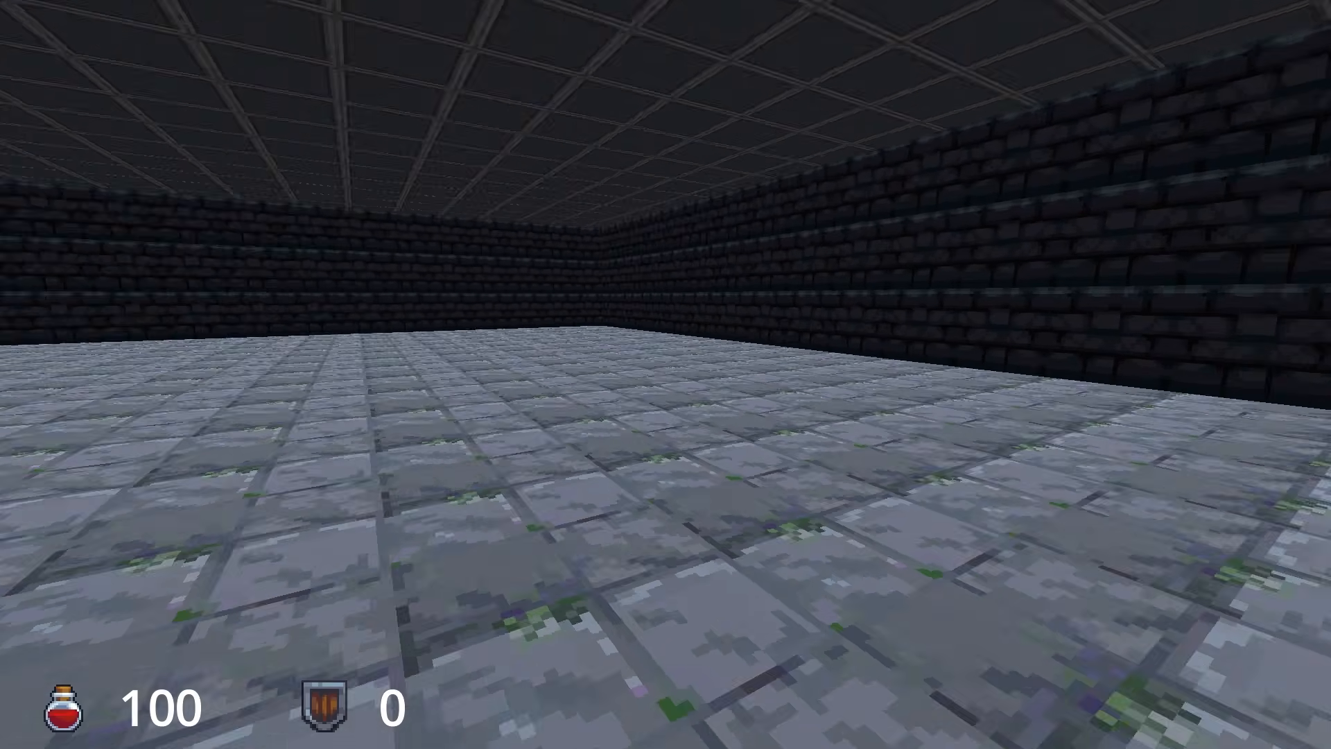
{"action": "key", "text": "w"}
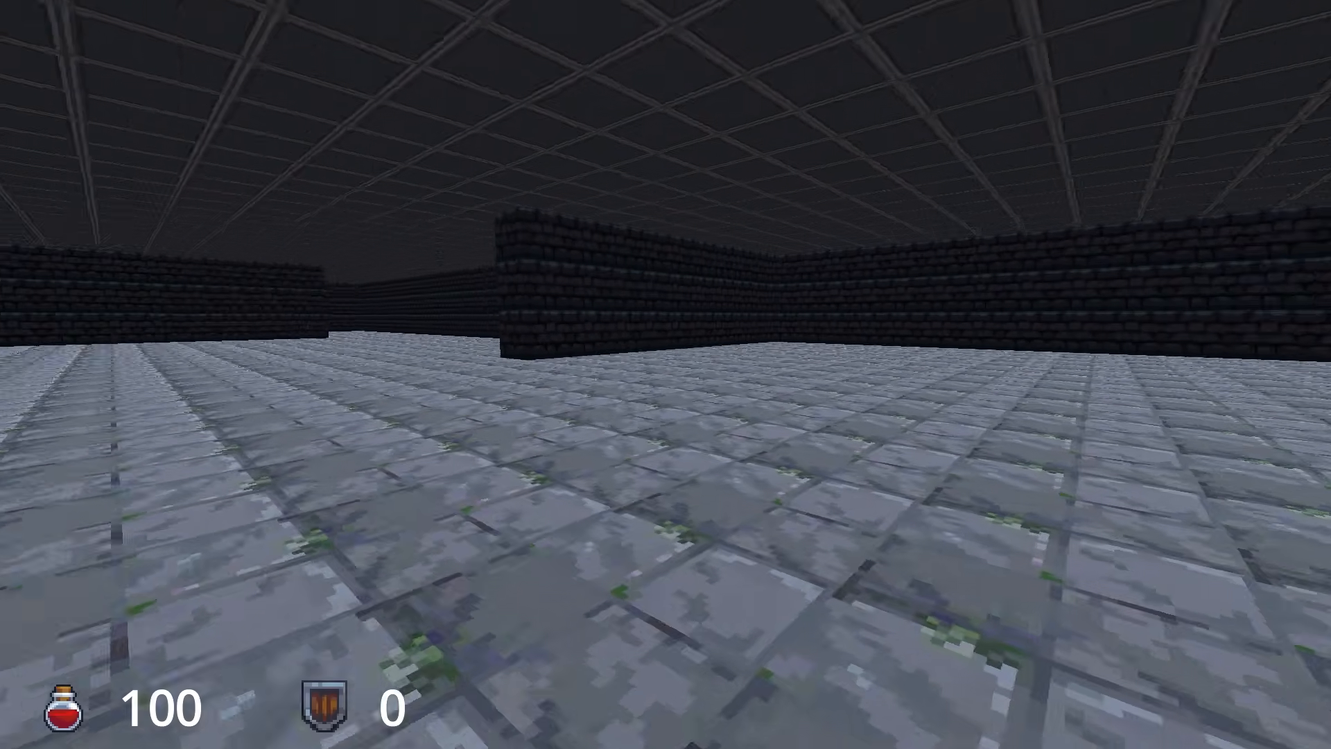
{"action": "key", "text": "w"}
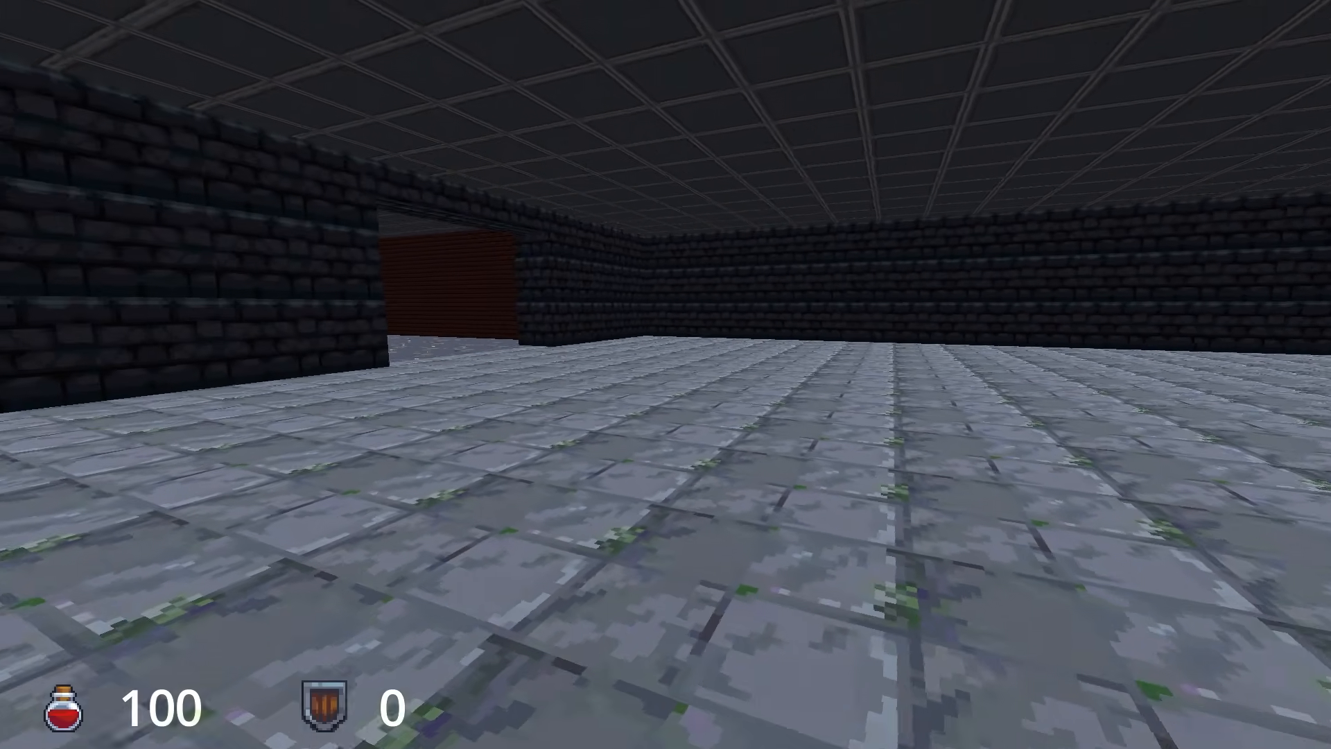
{"action": "key", "text": "w"}
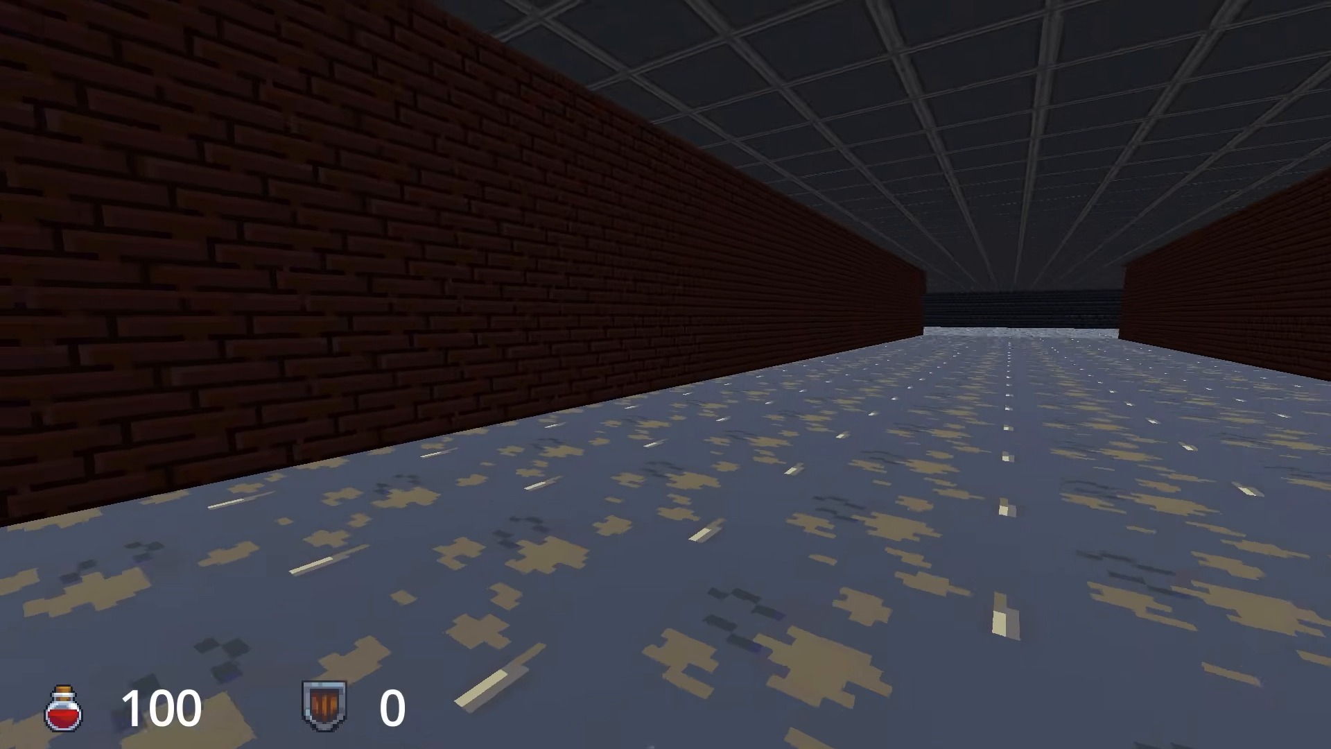
{"action": "key", "text": "w"}
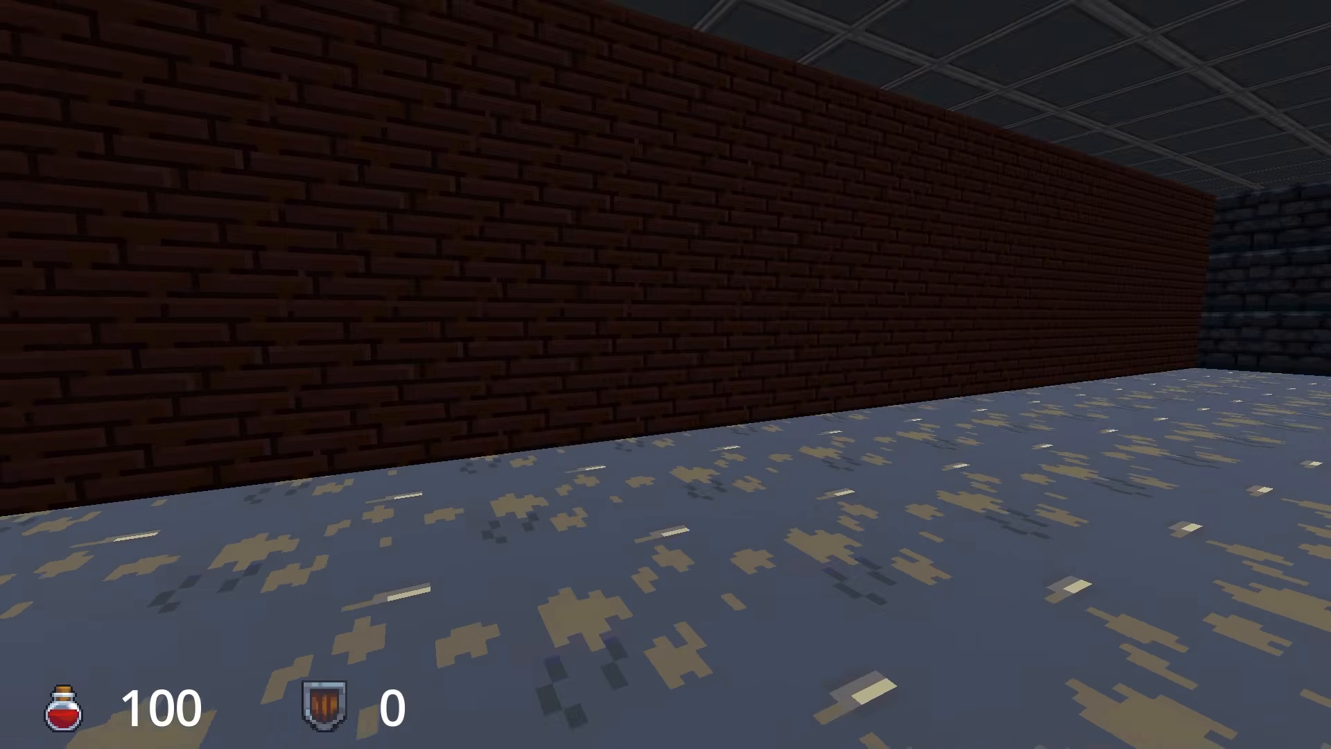
{"action": "key", "text": "w"}
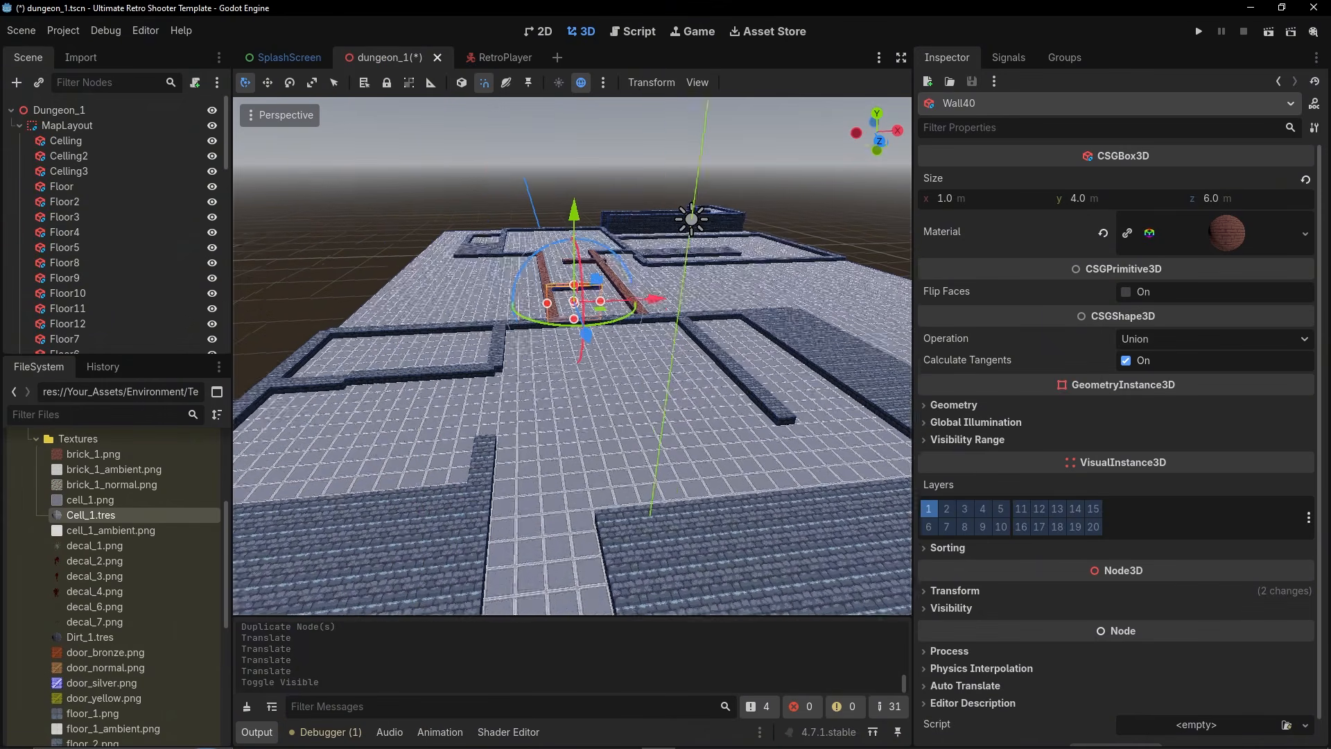
Collapse the MapLayout branch in the scene tree and clear the wall selection.
{"action": "key", "text": "w"}
{"action": "right_click_drag", "start_coordinate": [573, 356], "coordinate": [783, 357]}
{"action": "right_click_drag", "start_coordinate": [639, 377], "coordinate": [769, 379]}
{"action": "key", "text": "s"}
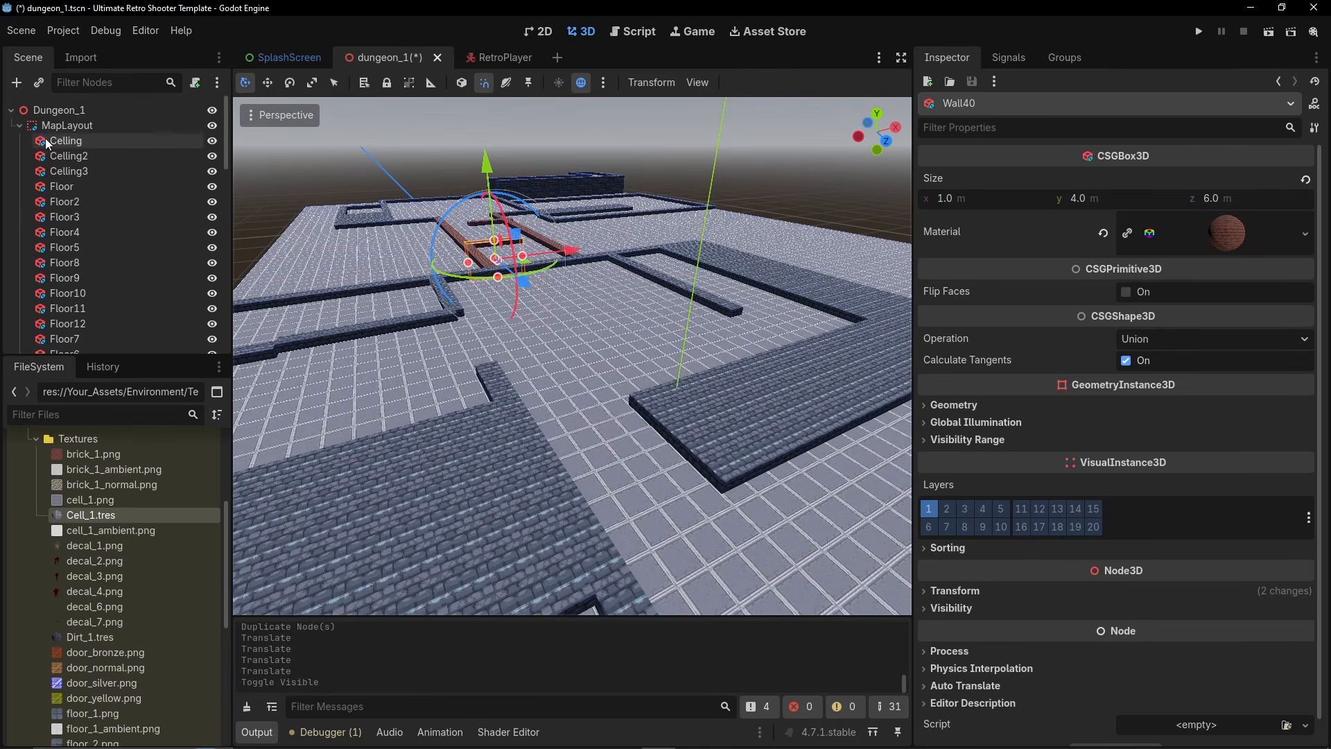
{"action": "left_click", "coordinate": [20, 126]}
{"action": "left_click", "coordinate": [118, 192]}
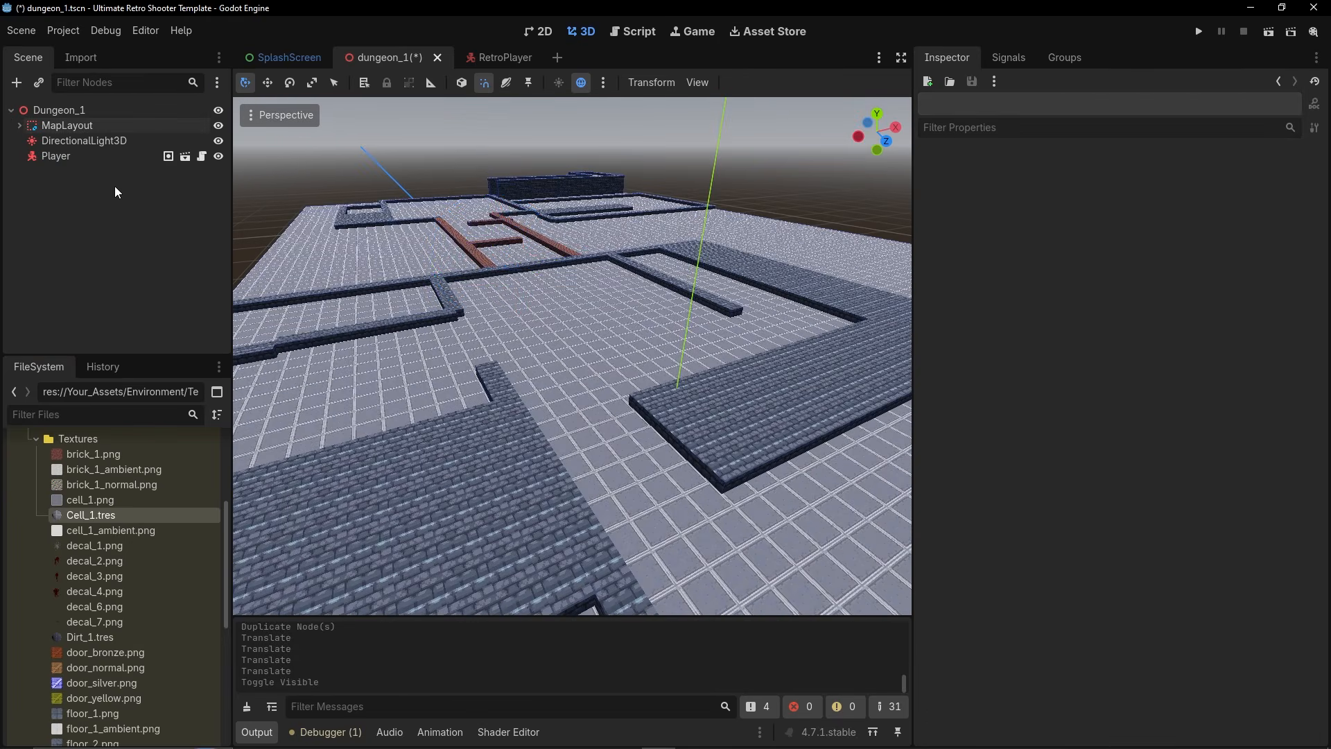
Add a plain Node under the Dungeon_1 root and name it TriggerZones.
{"action": "left_click", "coordinate": [38, 111]}
{"action": "left_click", "coordinate": [16, 82]}
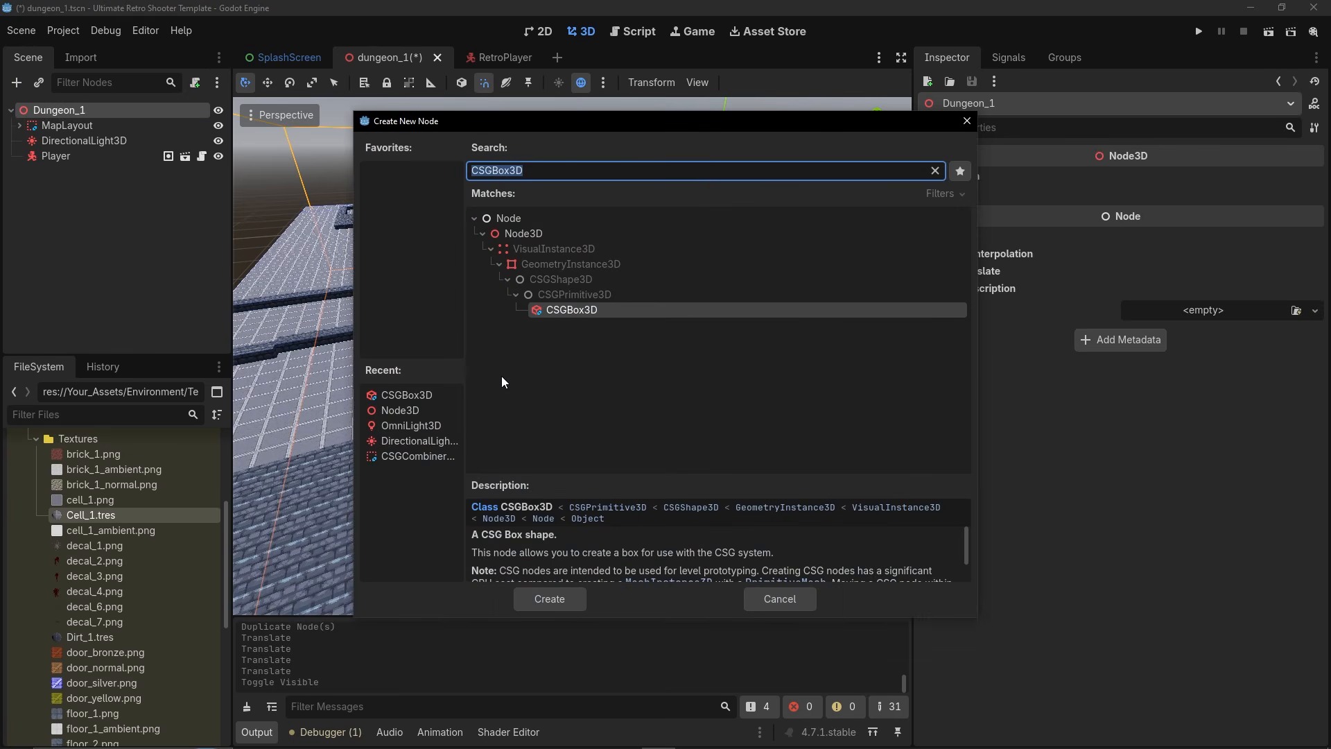
{"action": "type", "text": "node"}
{"action": "double_click", "coordinate": [484, 221]}
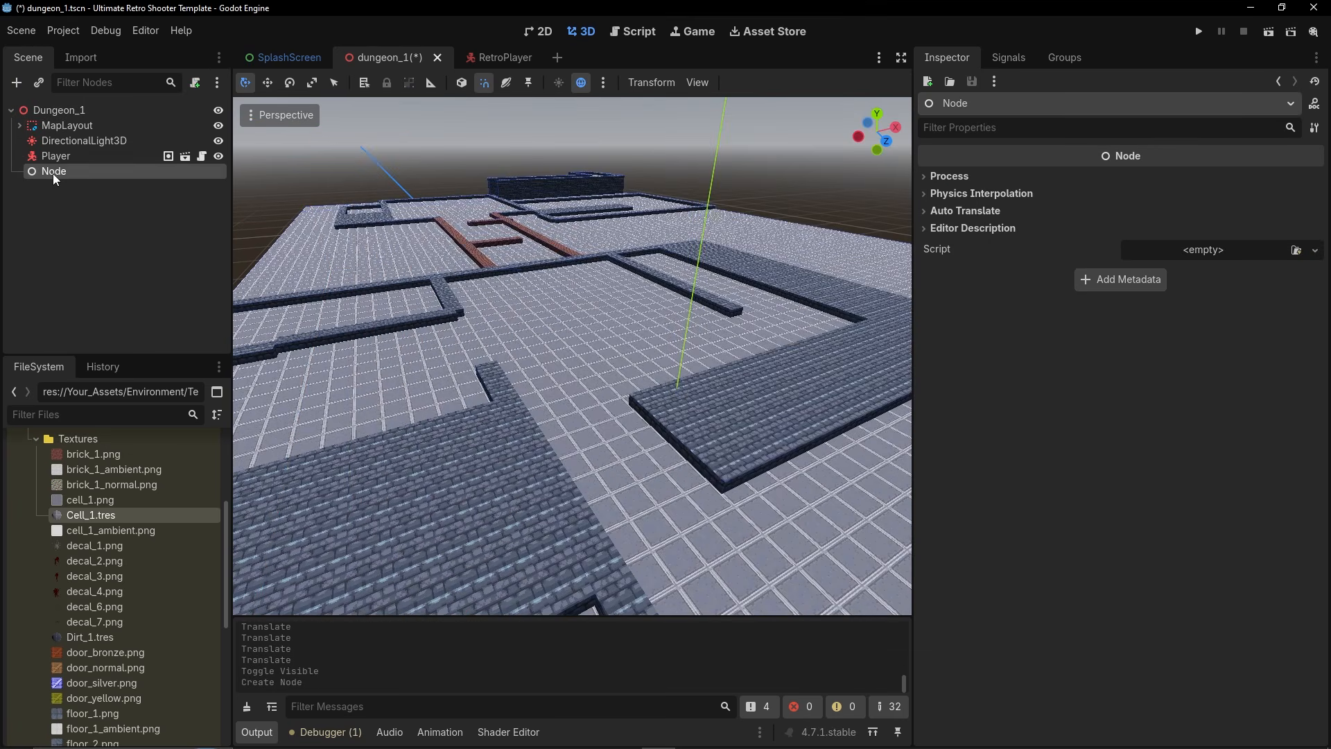
{"action": "double_click", "coordinate": [53, 173]}
{"action": "type", "text": "TriggerZones"}
{"action": "key", "text": "Return"}
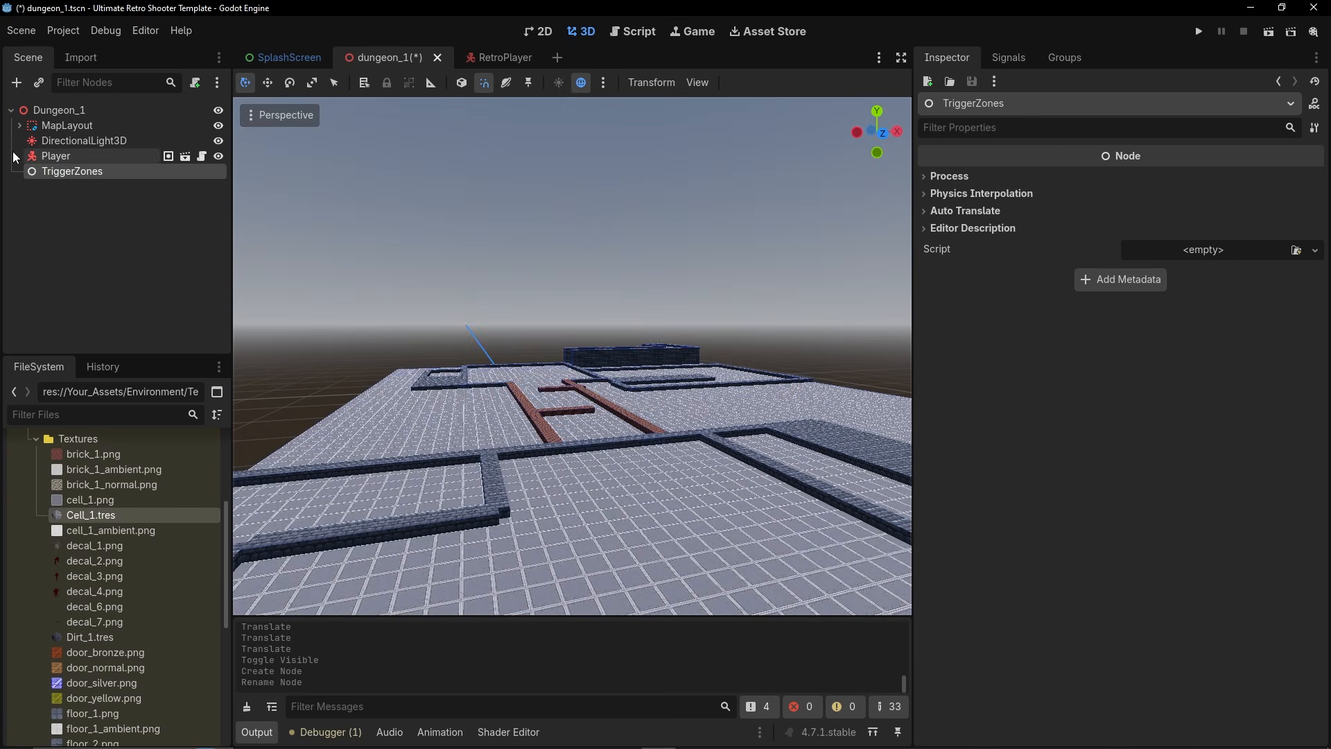
Hide Celling, Celling2 and Celling3 in MapLayout, leaving the branch collapsed.
{"action": "left_click", "coordinate": [212, 140]}
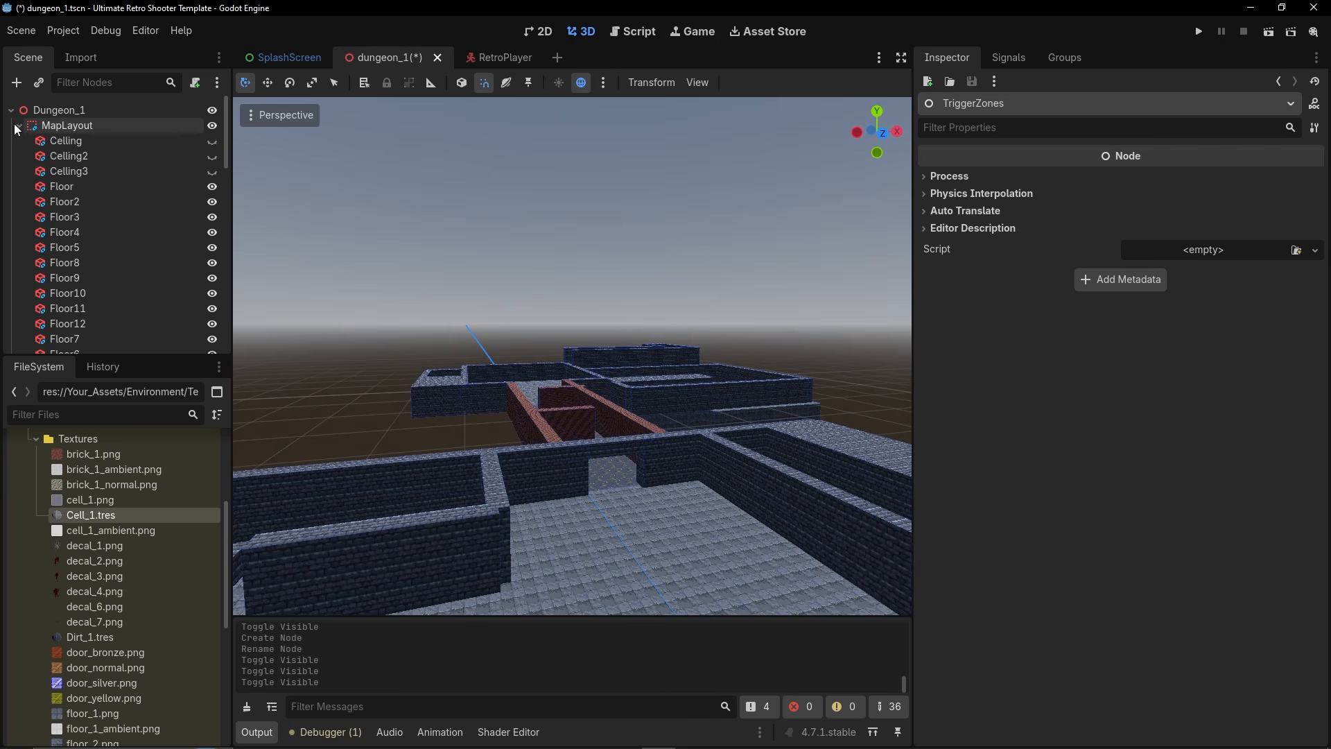
{"action": "left_click", "coordinate": [16, 125]}
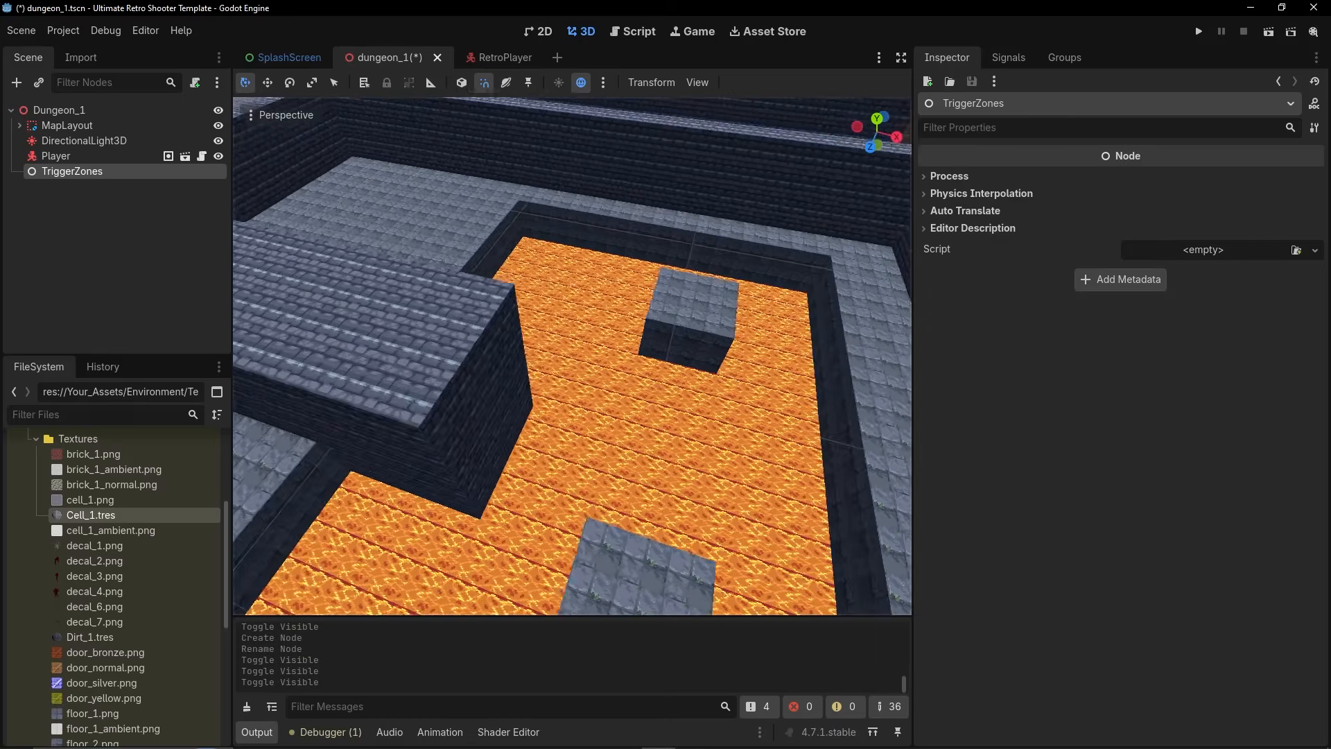
Instantiate the RetroHazard.tscn scene as a child of TriggerZones.
{"action": "left_click", "coordinate": [39, 82]}
{"action": "type", "text": "rat"}
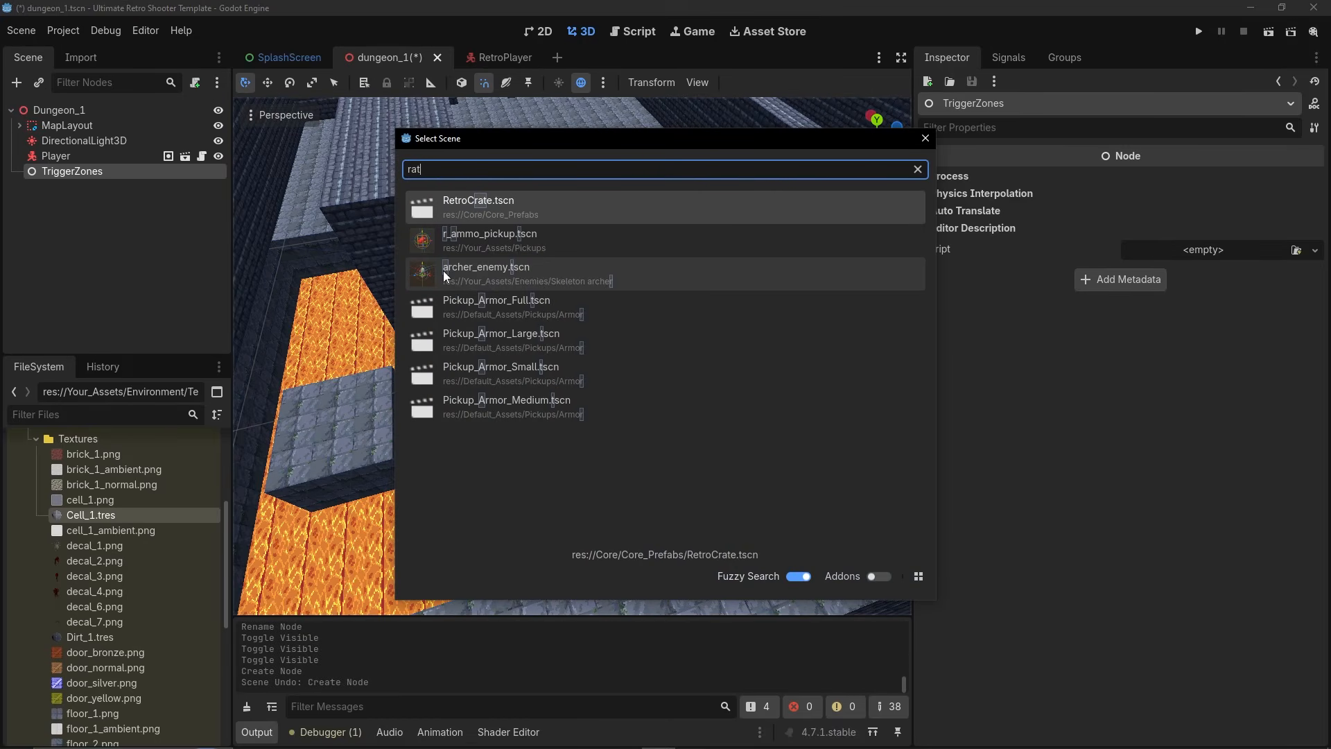
{"action": "type", "text": "ro"}
{"action": "key", "text": "BackSpace"}
{"action": "key", "text": "BackSpace"}
{"action": "key", "text": "BackSpace"}
{"action": "key", "text": "BackSpace"}
{"action": "type", "text": "etroha"}
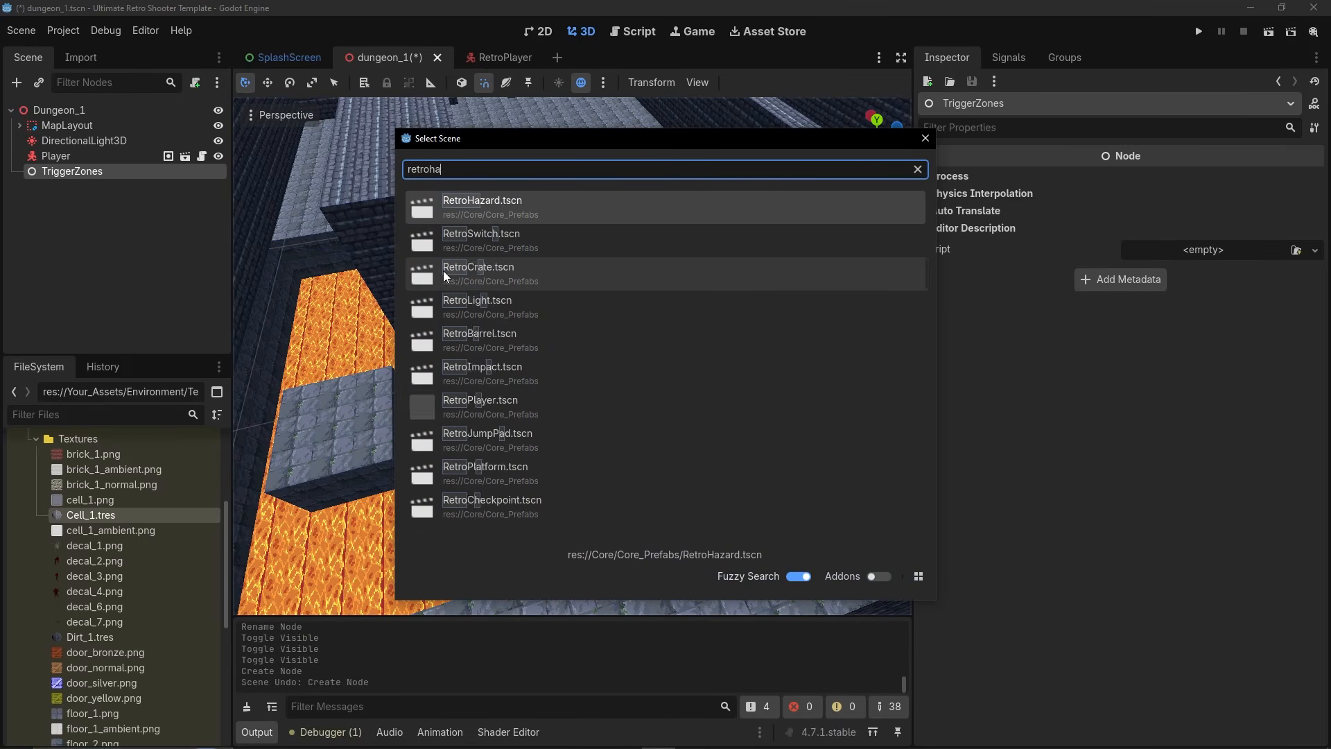
{"action": "key", "text": "Return"}
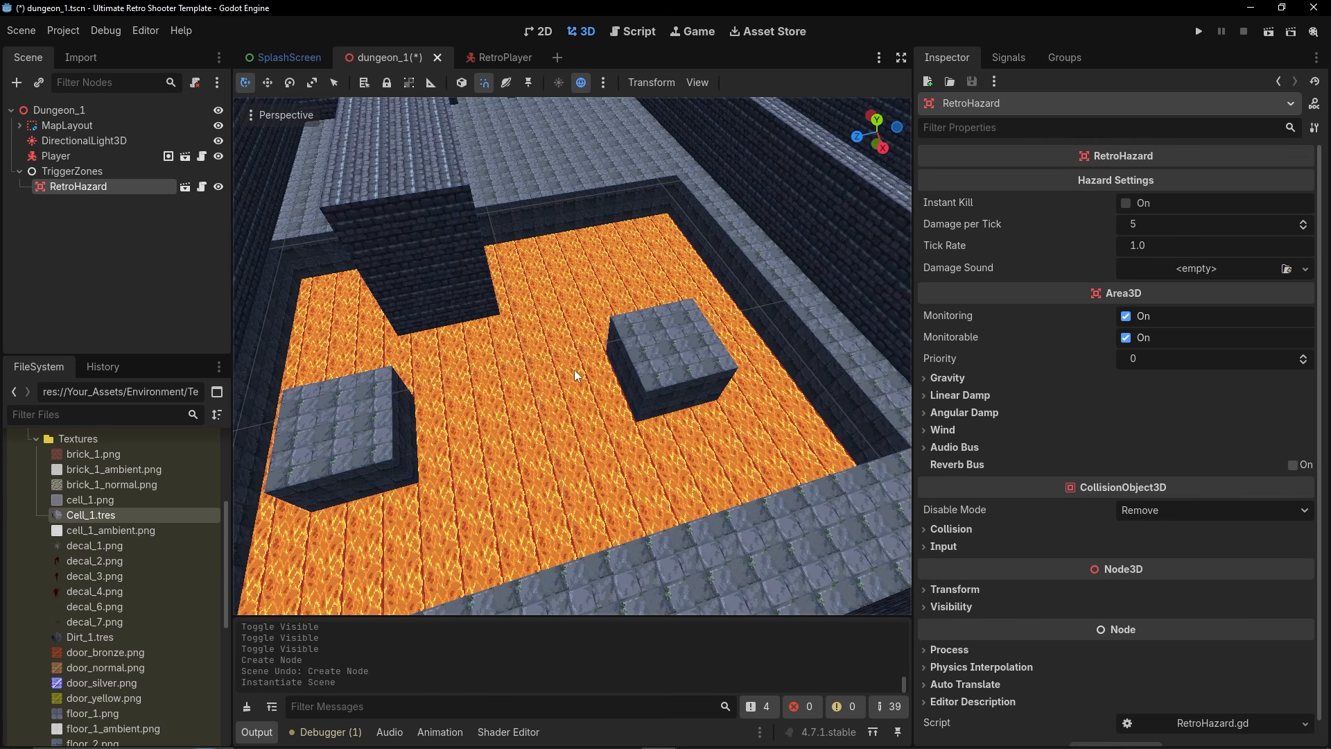
Move RetroHazard into the lava pit between the stone platforms and open its node actions.
{"action": "right_click_drag", "start_coordinate": [627, 305], "coordinate": [627, 305]}
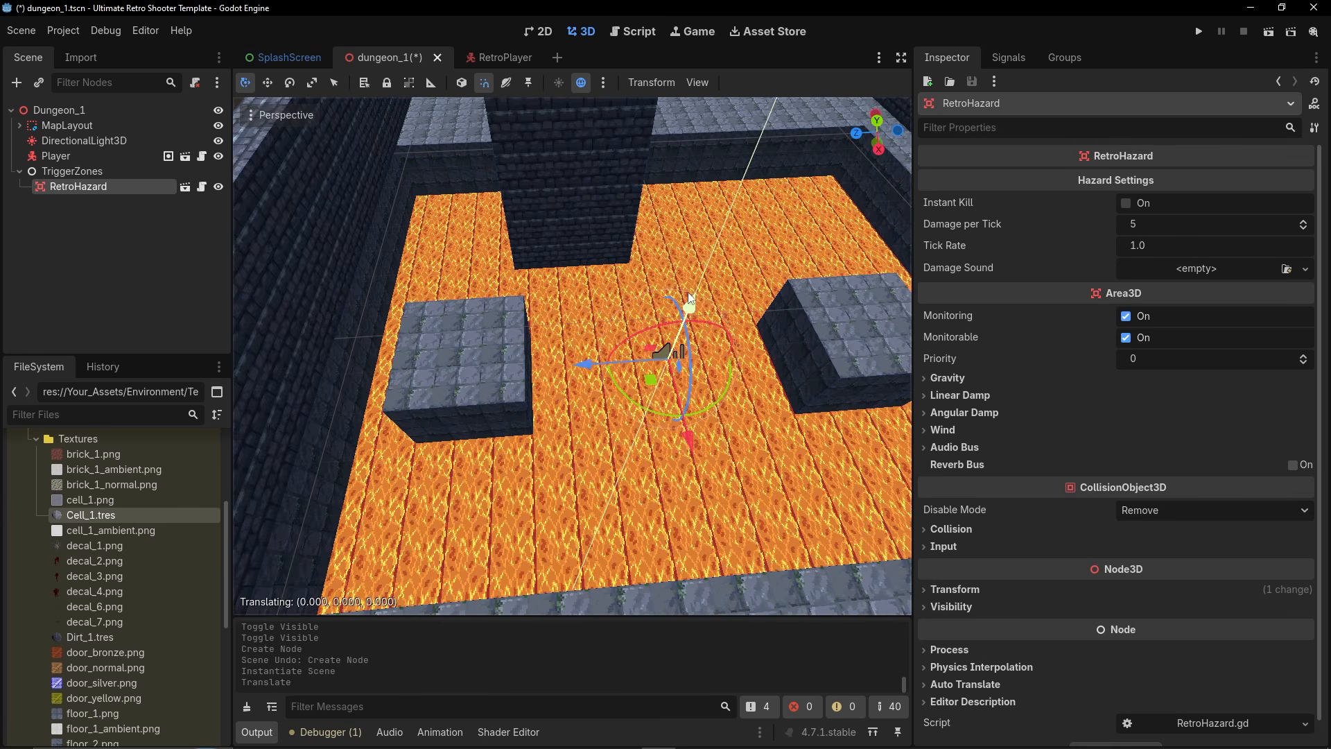
{"action": "right_click", "coordinate": [78, 189]}
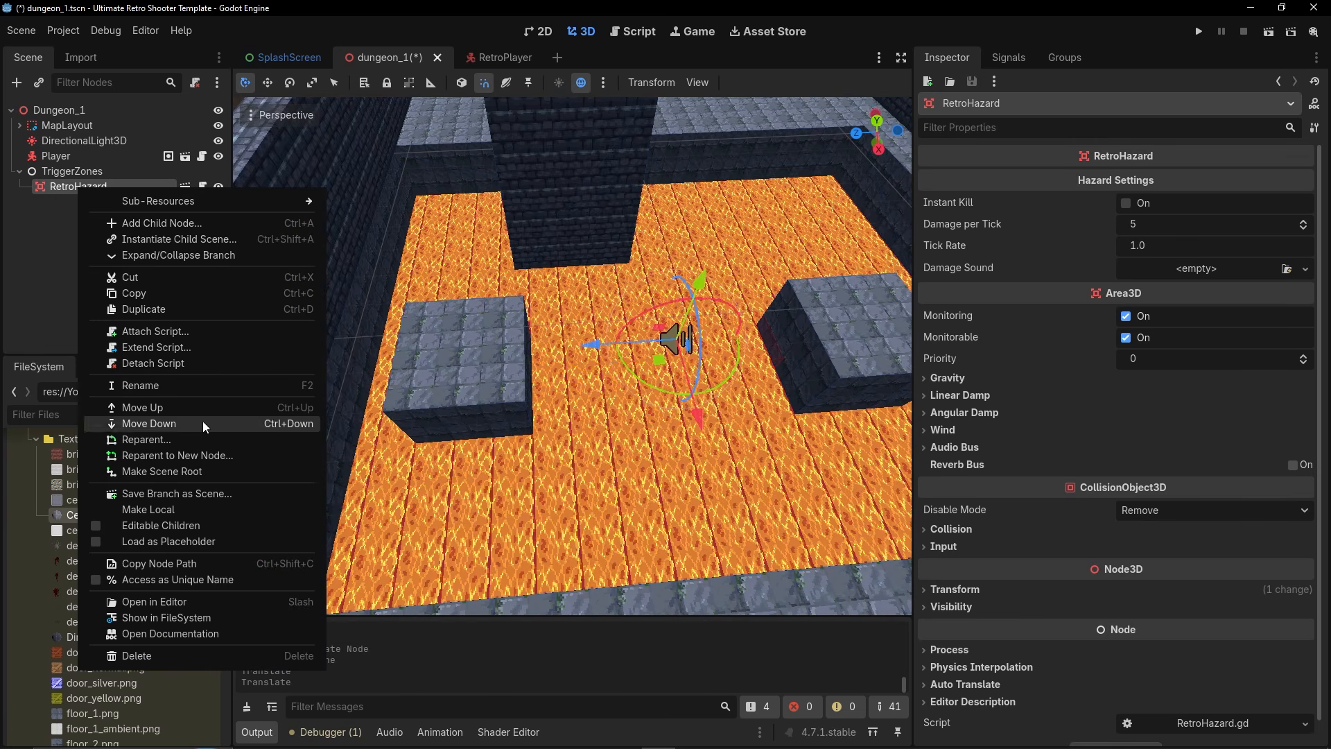
Make the RetroHazard instance local, expand it in the scene tree and select its CollisionShape3D.
{"action": "left_click", "coordinate": [185, 509]}
{"action": "left_click", "coordinate": [166, 201]}
{"action": "right_click_drag", "start_coordinate": [645, 360], "coordinate": [546, 344]}
{"action": "key", "text": "ctrl+s"}
{"action": "left_click", "coordinate": [80, 185]}
{"action": "left_click", "coordinate": [85, 202]}
Stretch the hazard's collision box across the whole lava pit and lower it to sit close to the lava surface.
{"action": "right_click_drag", "start_coordinate": [430, 380], "coordinate": [549, 308]}
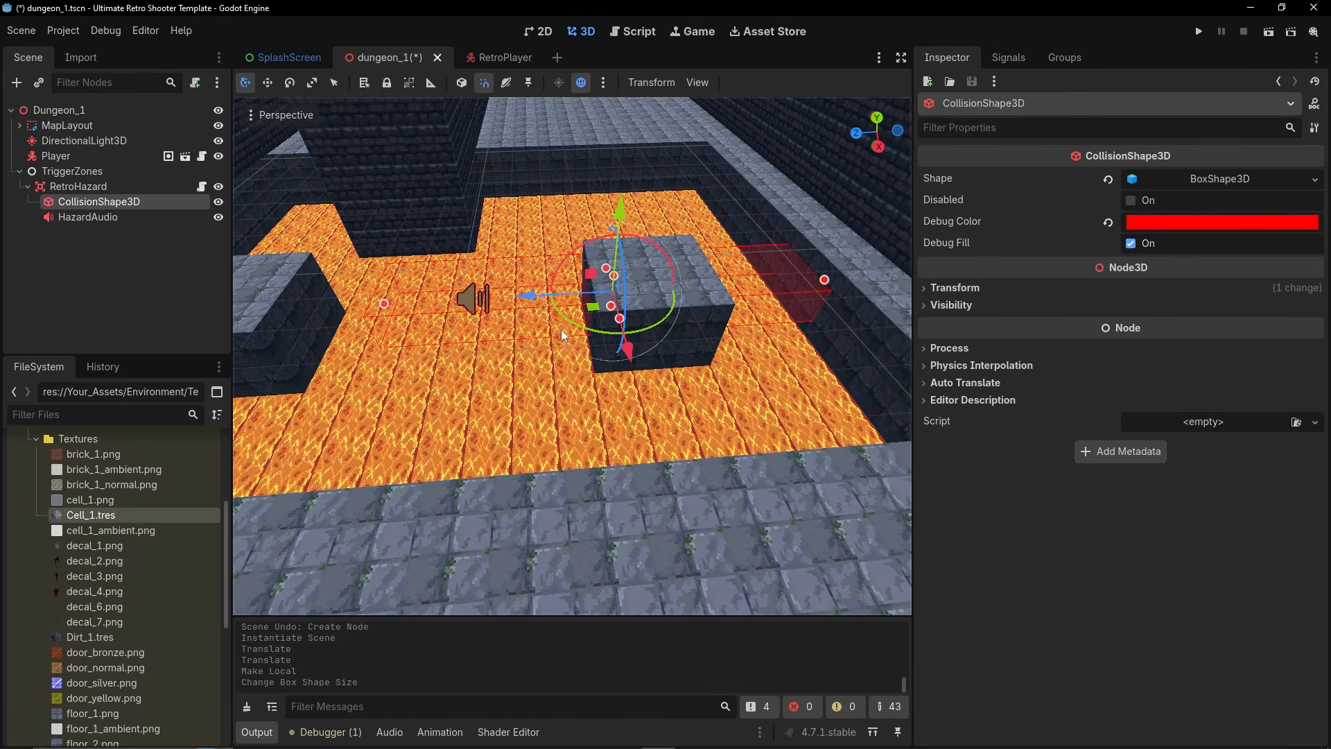
{"action": "left_click_drag", "start_coordinate": [648, 478], "coordinate": [651, 500]}
{"action": "right_click_drag", "start_coordinate": [651, 500], "coordinate": [880, 451]}
{"action": "right_click_drag", "start_coordinate": [460, 334], "coordinate": [522, 332]}
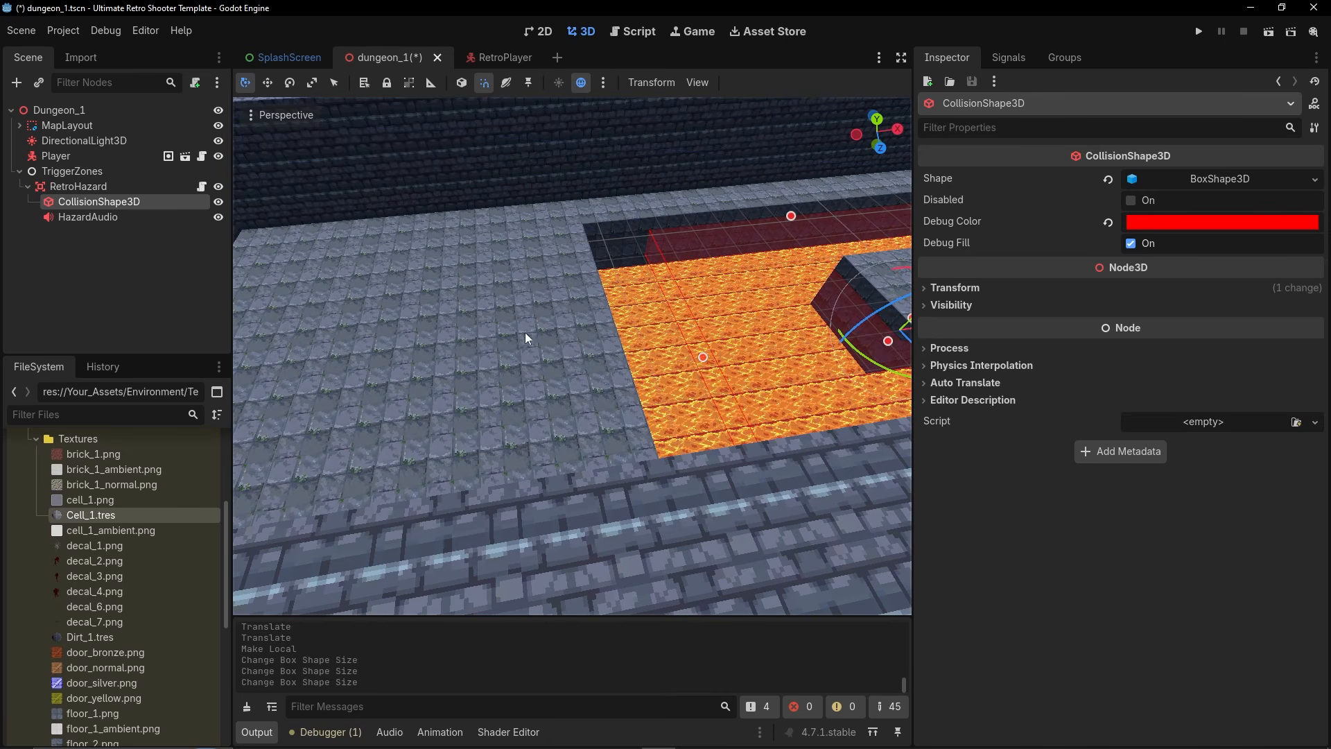
{"action": "left_click_drag", "start_coordinate": [617, 366], "coordinate": [613, 366]}
{"action": "right_click_drag", "start_coordinate": [613, 366], "coordinate": [371, 312]}
{"action": "left_click_drag", "start_coordinate": [716, 286], "coordinate": [414, 293]}
{"action": "mouse_move", "coordinate": [414, 293]}
{"action": "right_mouse_down"}
{"action": "mouse_move", "coordinate": [651, 298]}
{"action": "mouse_move", "coordinate": [419, 297]}
{"action": "right_mouse_up"}
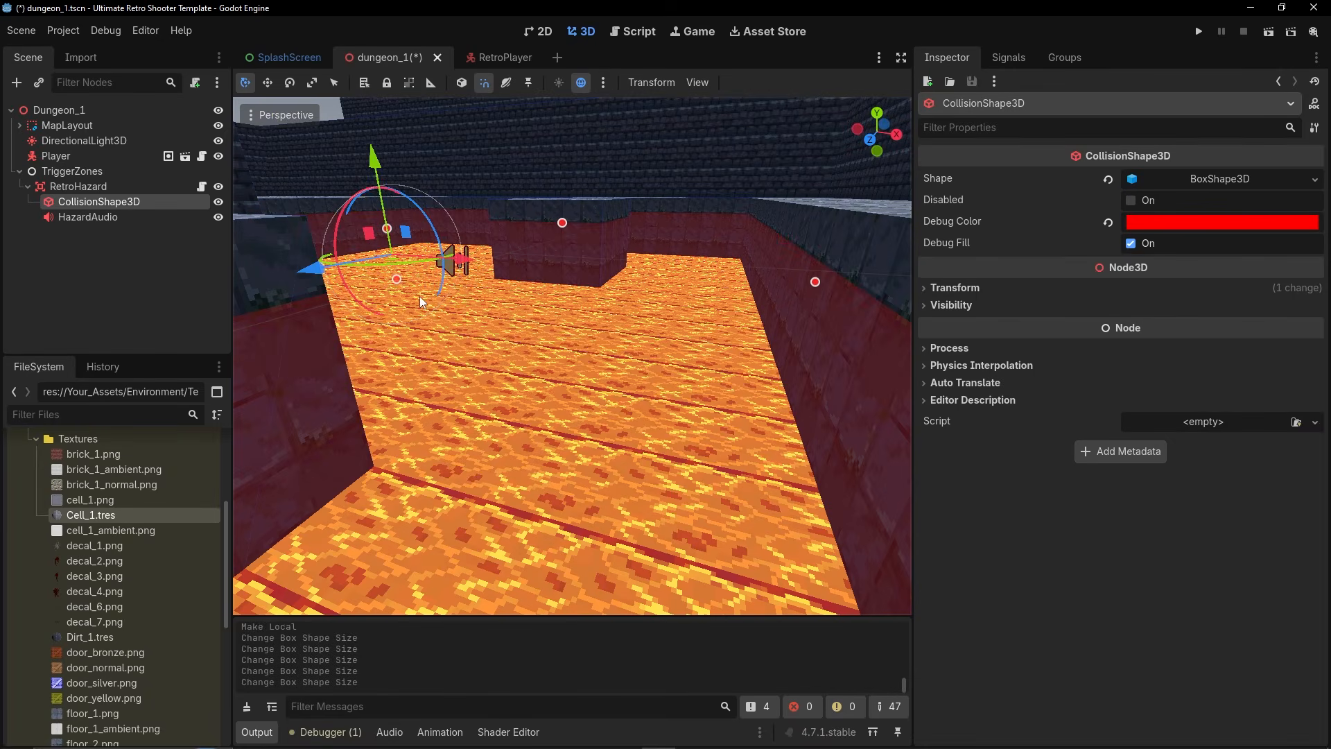
{"action": "left_click_drag", "start_coordinate": [376, 179], "coordinate": [402, 249]}
{"action": "right_click_drag", "start_coordinate": [400, 250], "coordinate": [333, 264]}
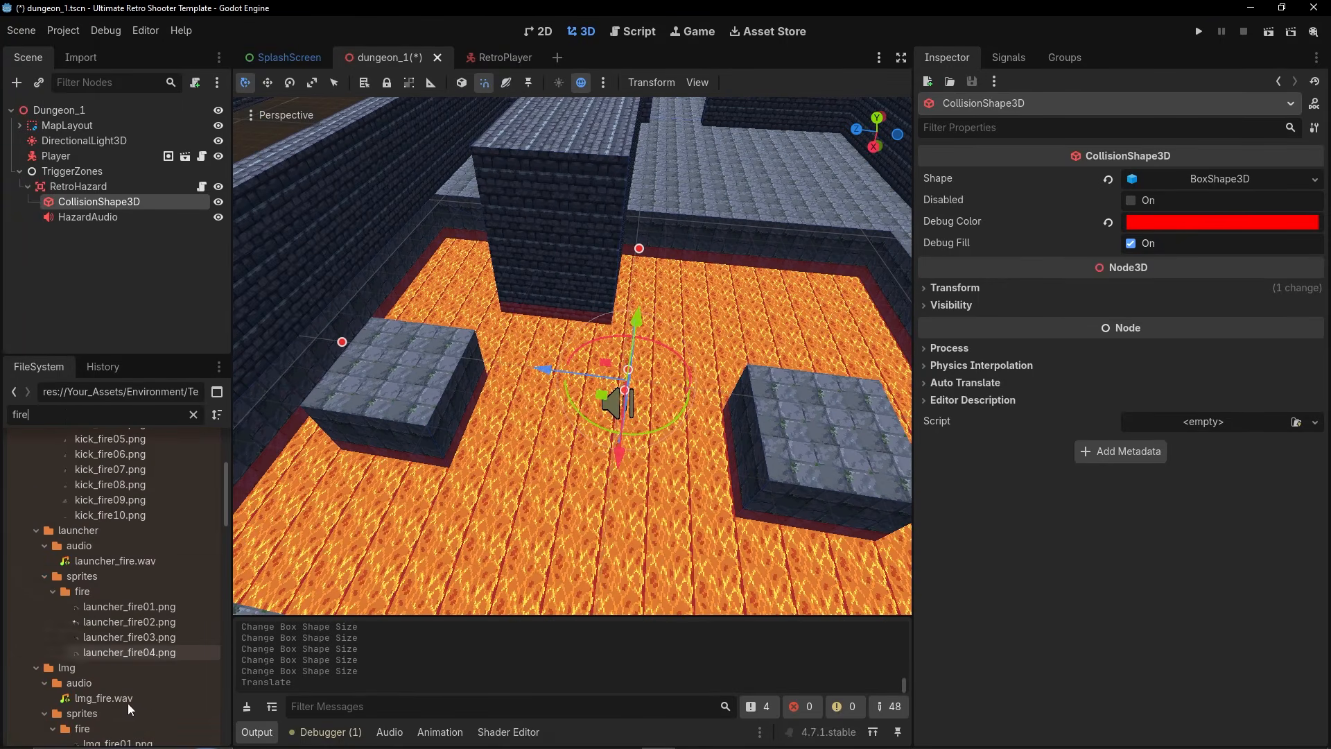
Browse the project files matching "fire" and clear the file filter.
{"action": "scroll", "coordinate": [129, 700], "scroll_direction": "down", "scroll_amount": 10}
{"action": "left_click_drag", "start_coordinate": [229, 574], "coordinate": [222, 574]}
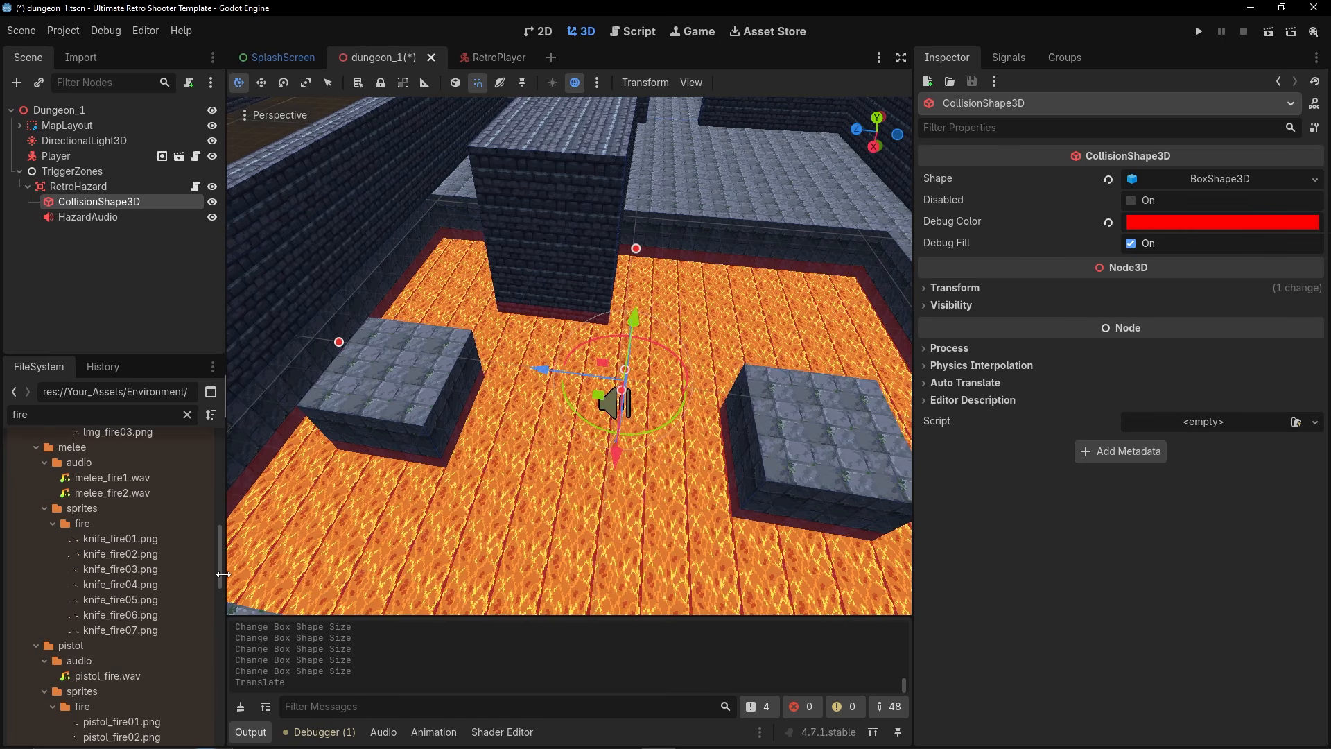
{"action": "scroll", "coordinate": [215, 713], "scroll_direction": "up", "scroll_amount": 15}
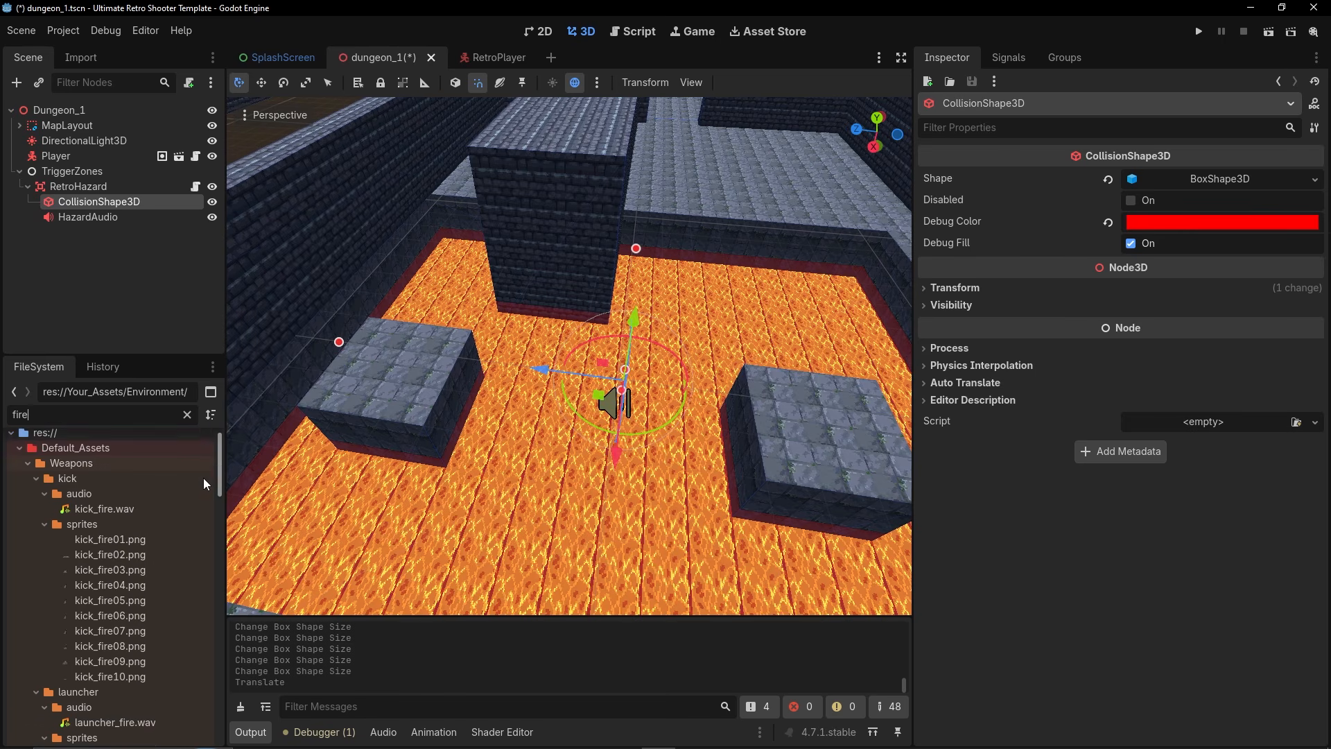
{"action": "left_click", "coordinate": [11, 457]}
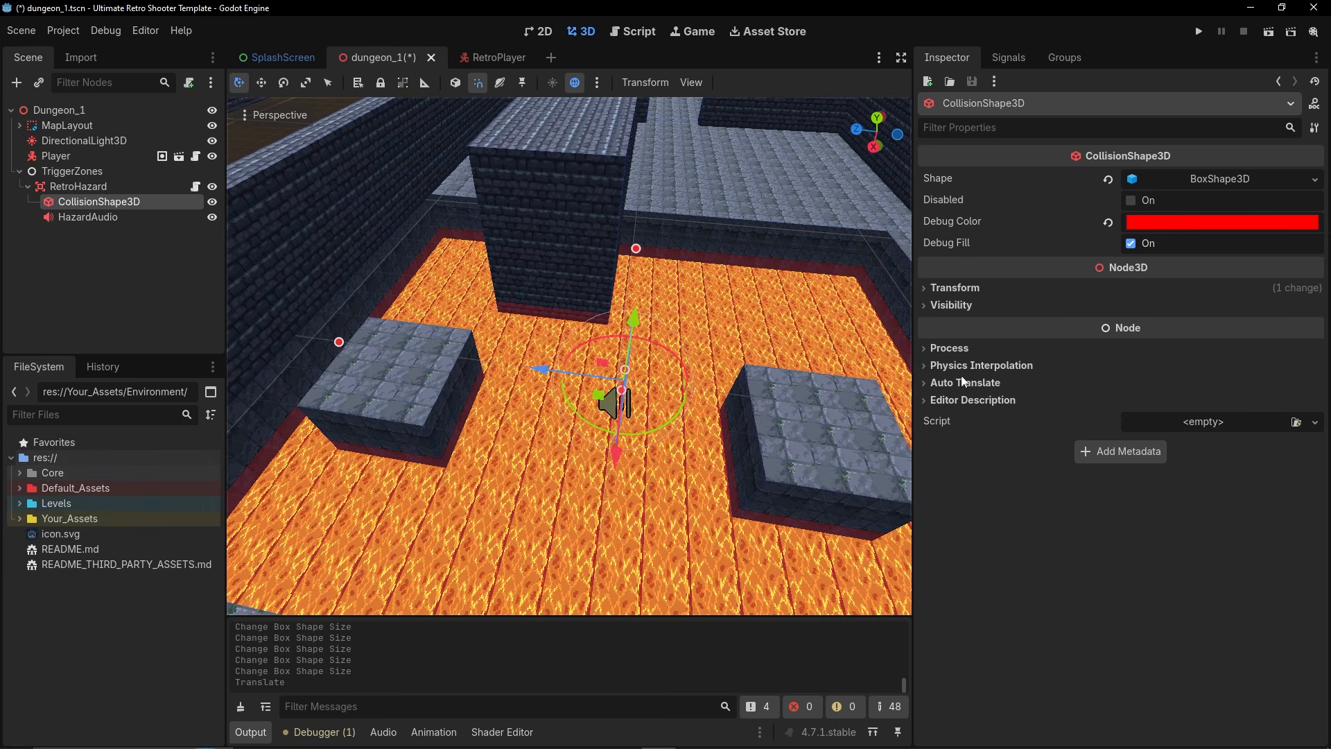
Set the RetroHazard's tick rate to 0.5.
{"action": "left_click", "coordinate": [80, 188]}
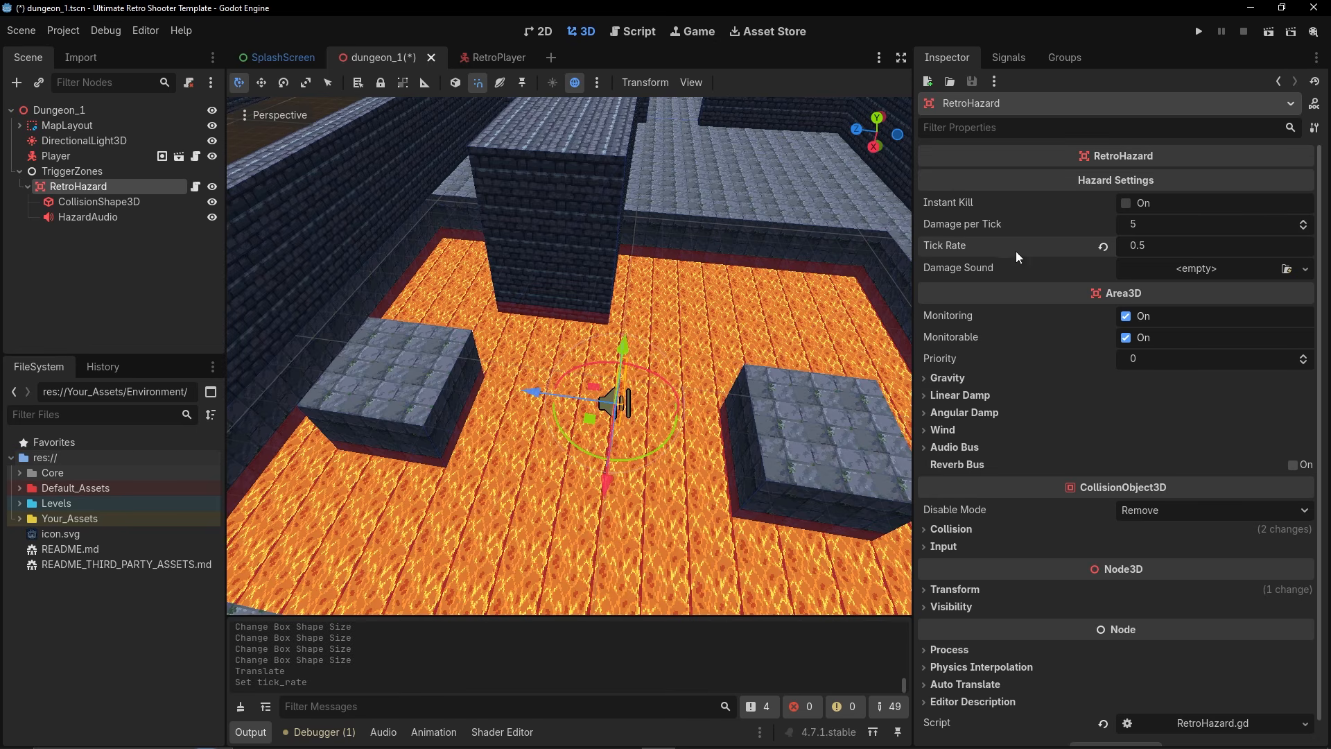
{"action": "right_click_drag", "start_coordinate": [709, 320], "coordinate": [665, 325]}
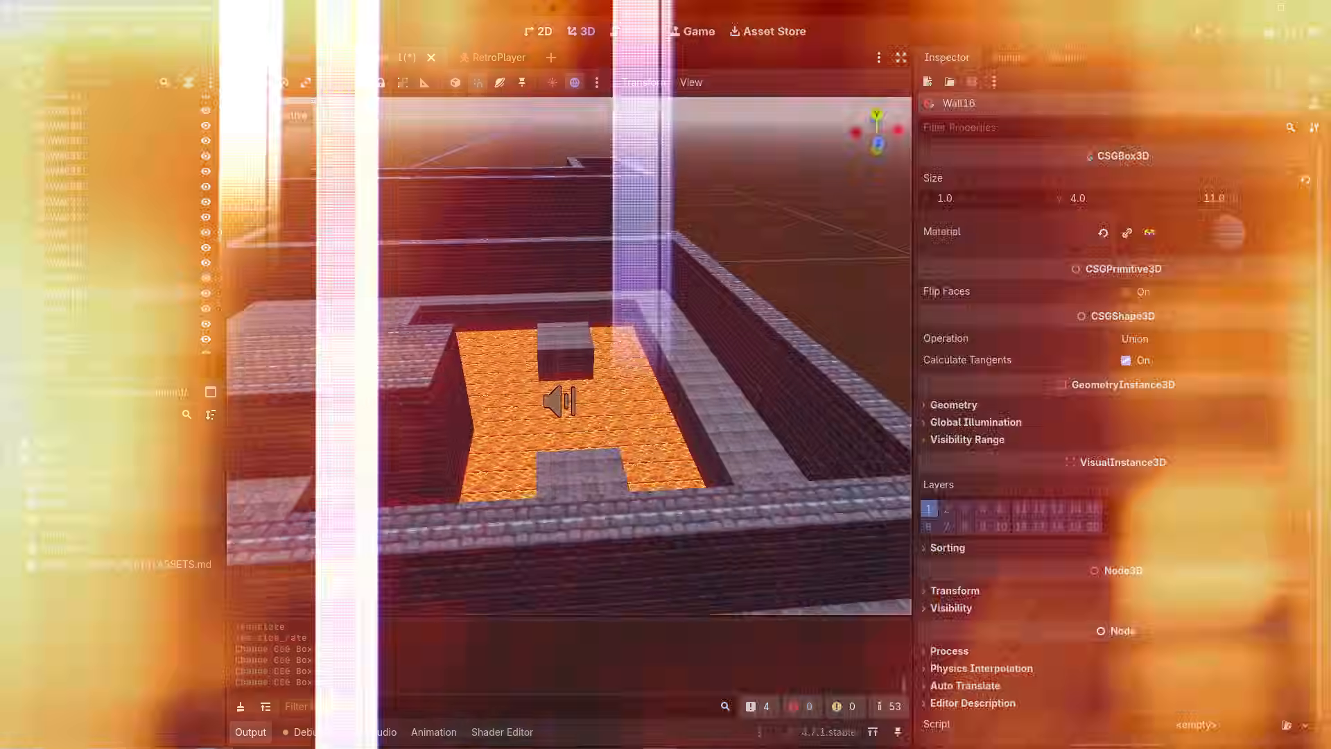
Collapse the MapLayout and RetroHazard branches in the scene tree.
{"action": "right_click_drag", "start_coordinate": [569, 353], "coordinate": [328, 355]}
{"action": "scroll", "coordinate": [94, 202], "scroll_direction": "up", "scroll_amount": 10}
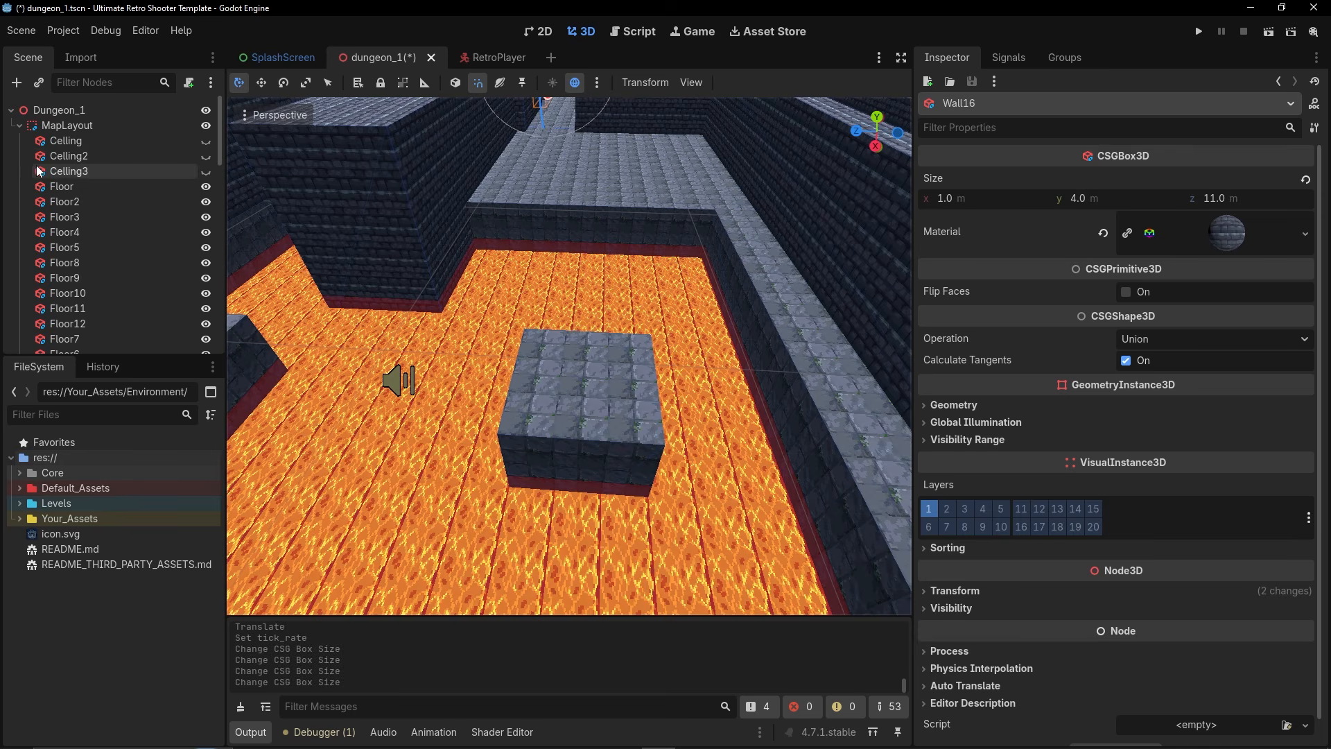
{"action": "left_click", "coordinate": [19, 126]}
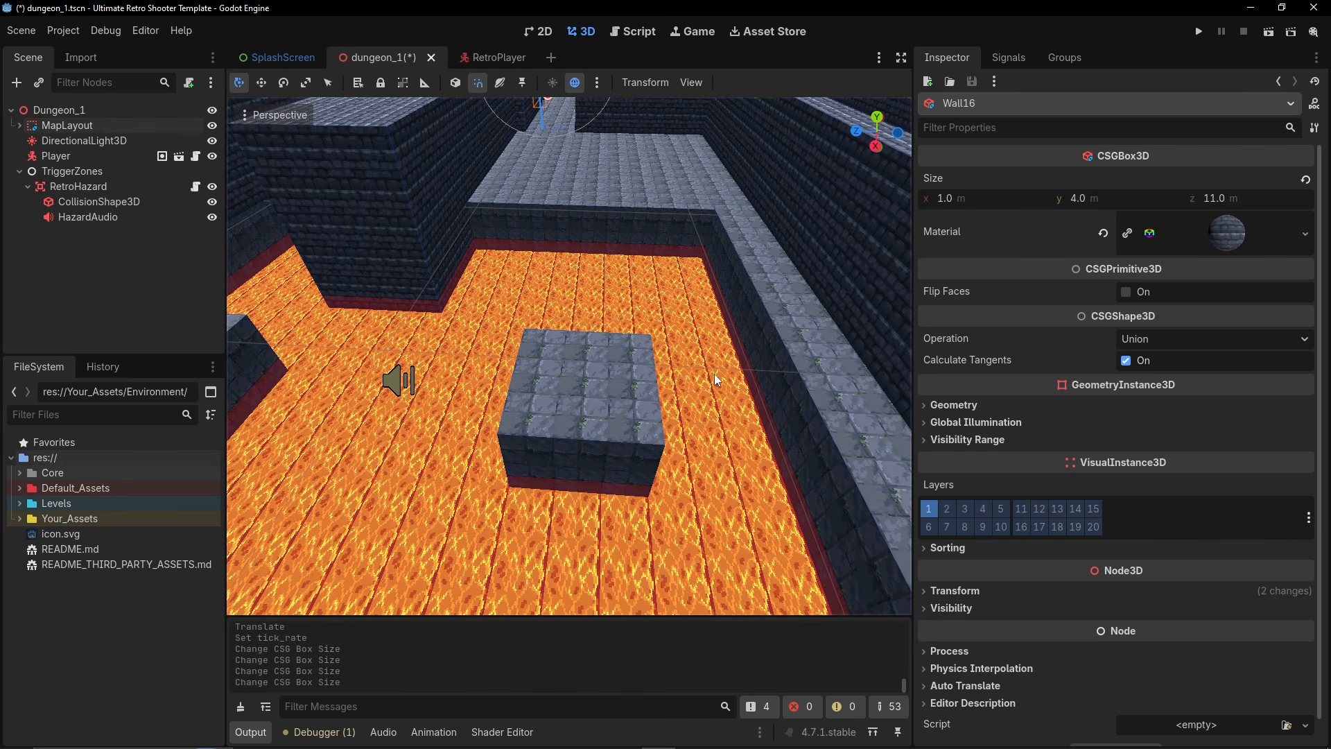
{"action": "right_click_drag", "start_coordinate": [714, 373], "coordinate": [449, 359]}
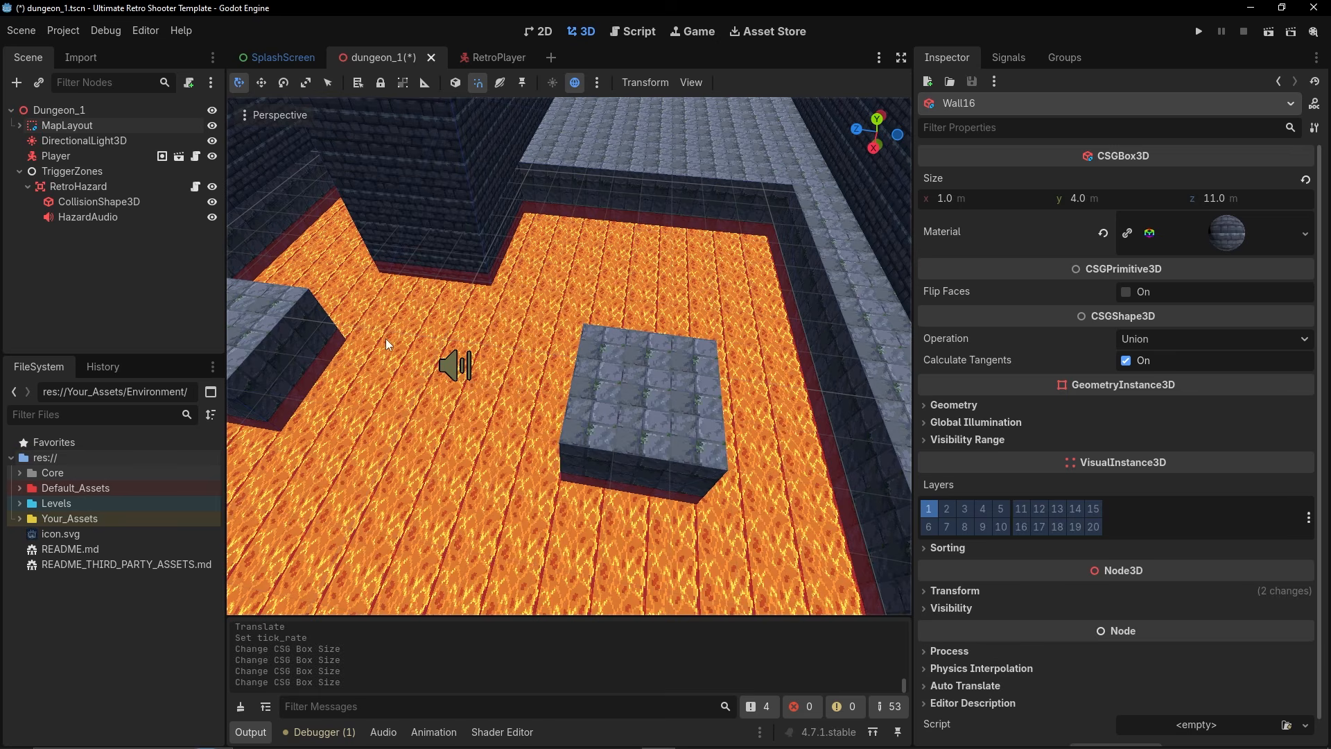
{"action": "left_click", "coordinate": [28, 187]}
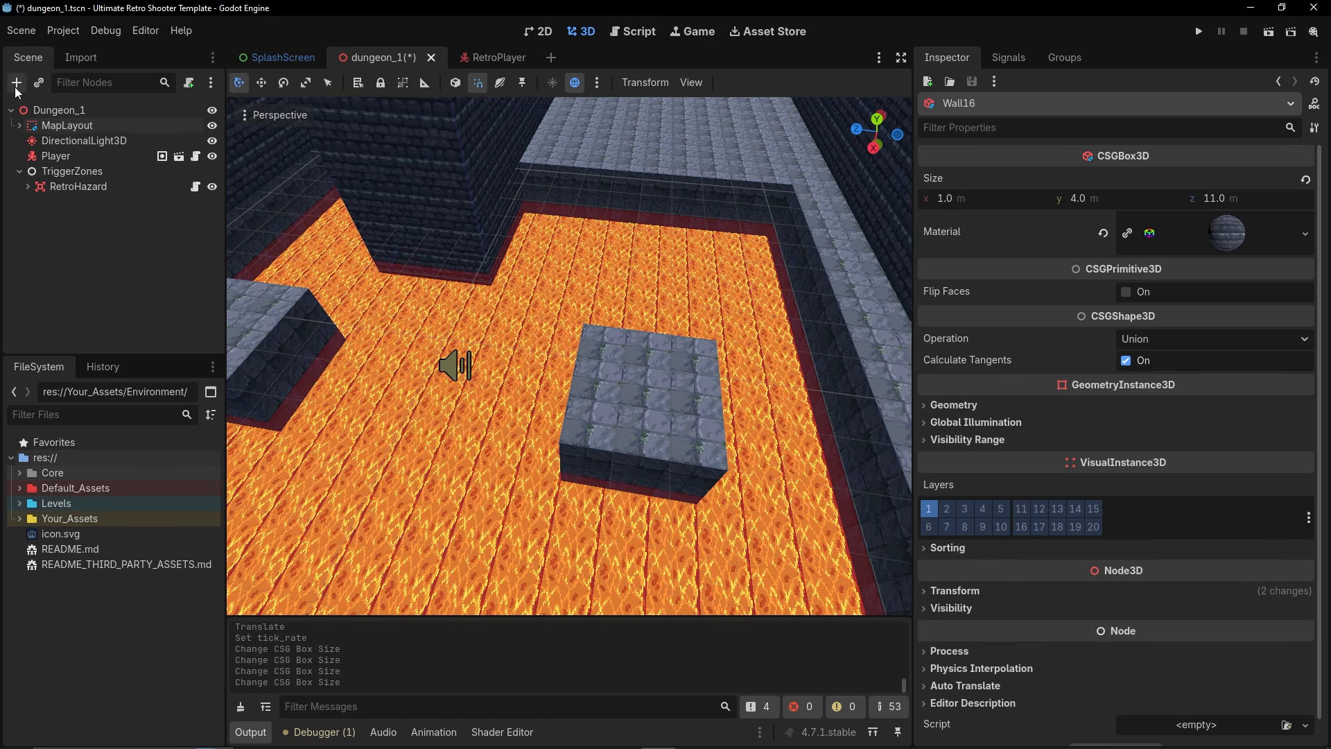
Add a plain Node under Dungeon_1 and name it Platforms&Jumppads.
{"action": "left_click", "coordinate": [59, 110]}
{"action": "left_click", "coordinate": [16, 82]}
{"action": "left_click", "coordinate": [506, 217]}
{"action": "double_click", "coordinate": [506, 217]}
{"action": "double_click", "coordinate": [59, 203]}
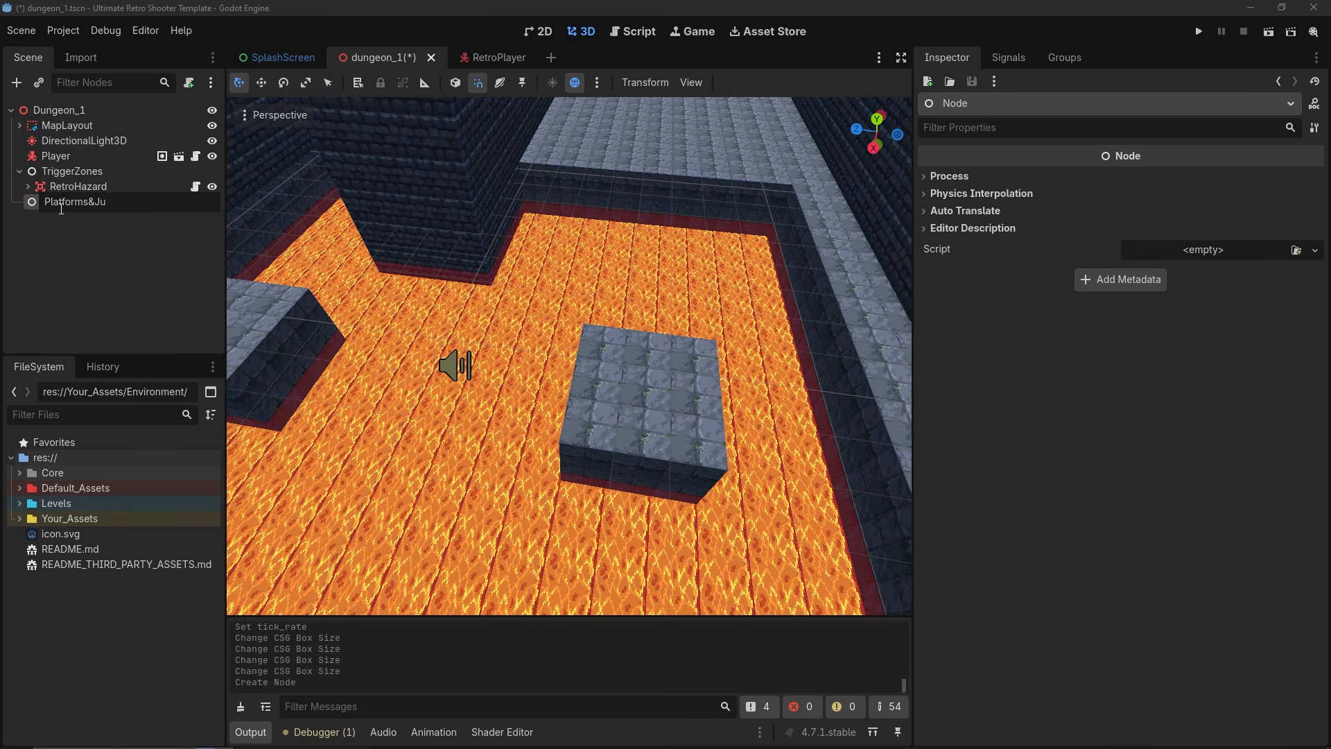
{"action": "key", "text": "Return"}
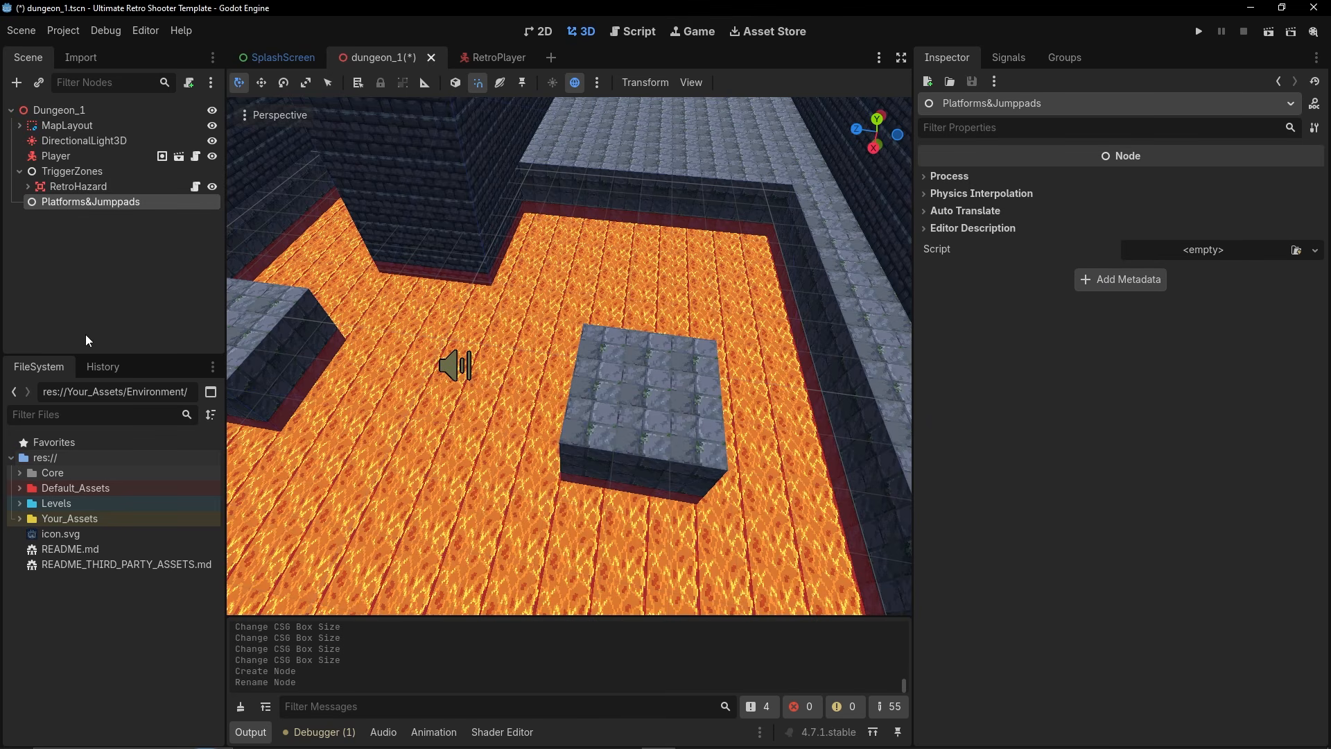
Instantiate RetroPlatform.tscn as a child of Platforms&Jumppads.
{"action": "left_click", "coordinate": [32, 88]}
{"action": "type", "text": "platfo"}
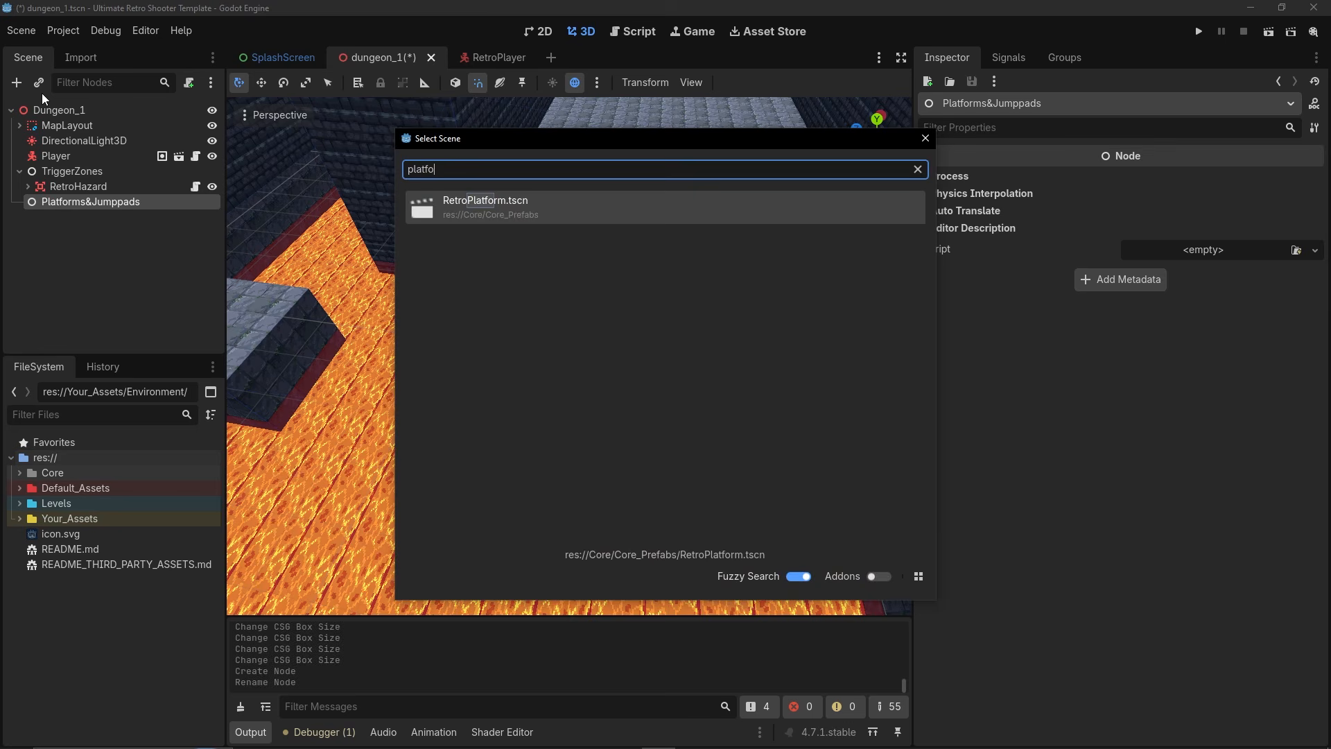
{"action": "key", "text": "Return"}
Move the RetroPlatform through the lava pit to the edge of the large stone floor.
{"action": "left_click", "coordinate": [655, 305]}
{"action": "key", "text": "w"}
{"action": "right_click_drag", "start_coordinate": [655, 305], "coordinate": [457, 286]}
{"action": "right_click_drag", "start_coordinate": [455, 181], "coordinate": [487, 218]}
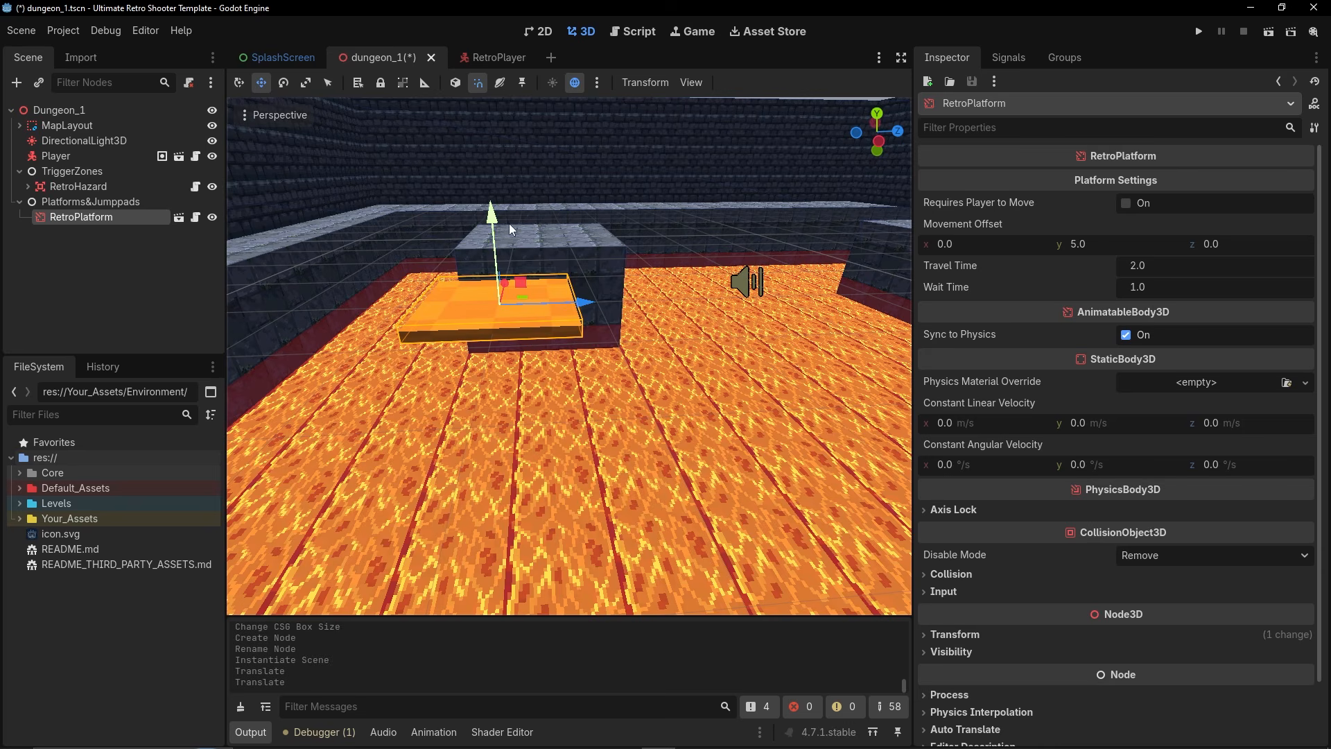
{"action": "right_click_drag", "start_coordinate": [610, 326], "coordinate": [637, 370]}
{"action": "left_click_drag", "start_coordinate": [669, 373], "coordinate": [670, 372]}
{"action": "right_click_drag", "start_coordinate": [669, 372], "coordinate": [582, 402]}
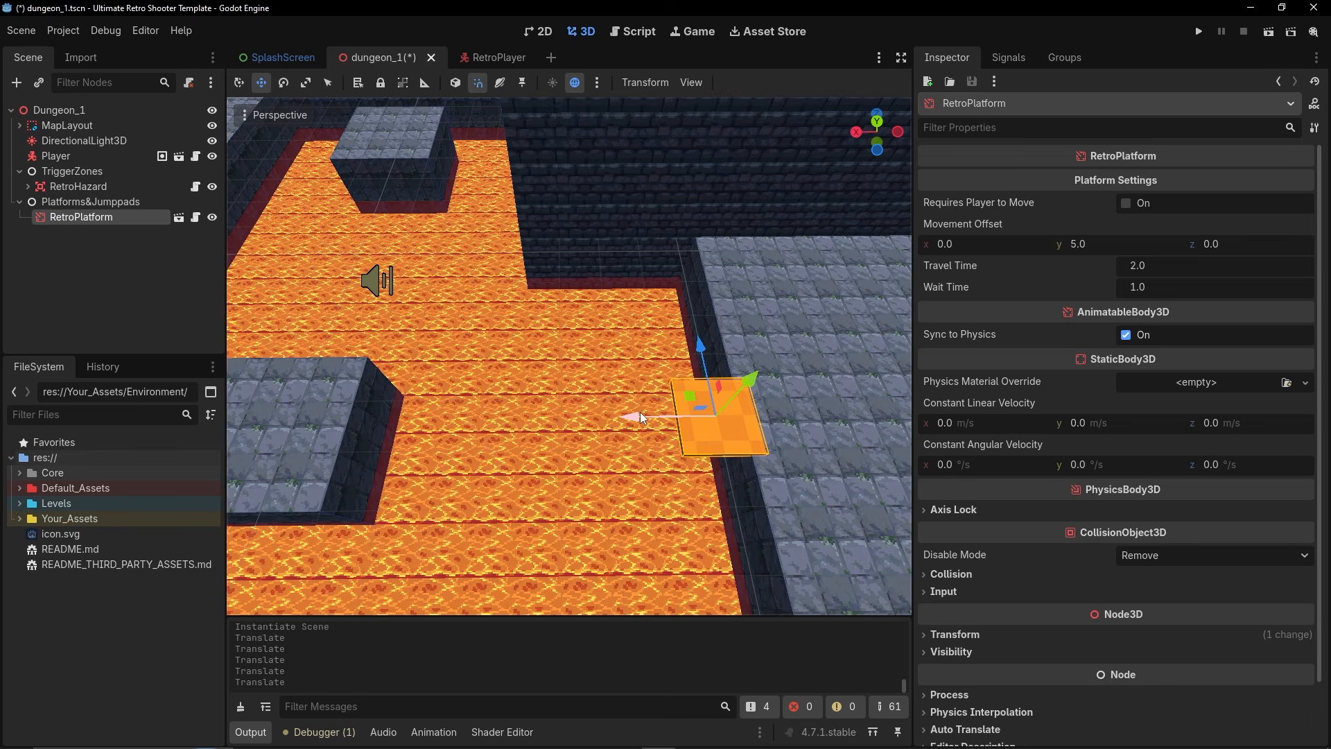
Align the platform over the lava flush against the stone floor's edge and lower it slightly.
{"action": "left_click_drag", "start_coordinate": [607, 414], "coordinate": [607, 414]}
{"action": "right_click_drag", "start_coordinate": [607, 414], "coordinate": [493, 376]}
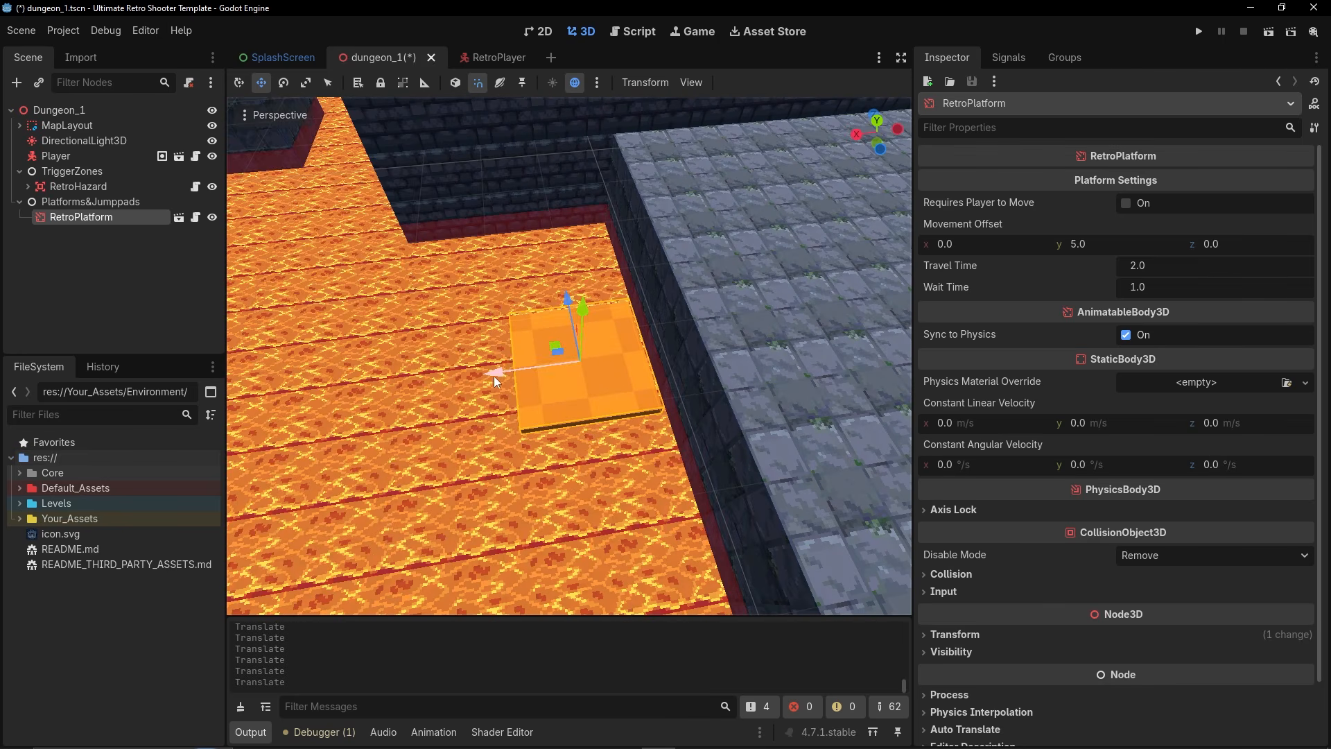
{"action": "left_click_drag", "start_coordinate": [558, 376], "coordinate": [559, 377]}
{"action": "right_click_drag", "start_coordinate": [559, 376], "coordinate": [559, 364]}
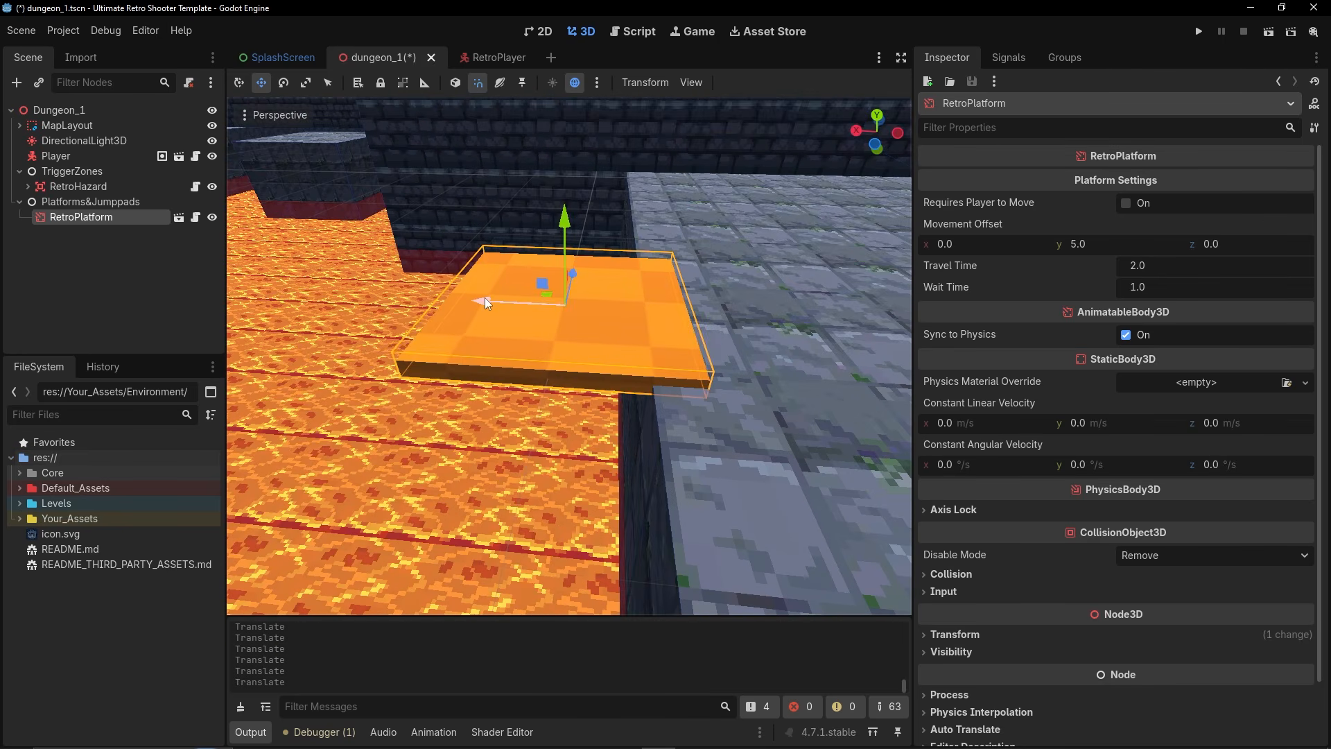
{"action": "left_click_drag", "start_coordinate": [444, 299], "coordinate": [444, 298]}
{"action": "left_click_drag", "start_coordinate": [516, 220], "coordinate": [516, 236]}
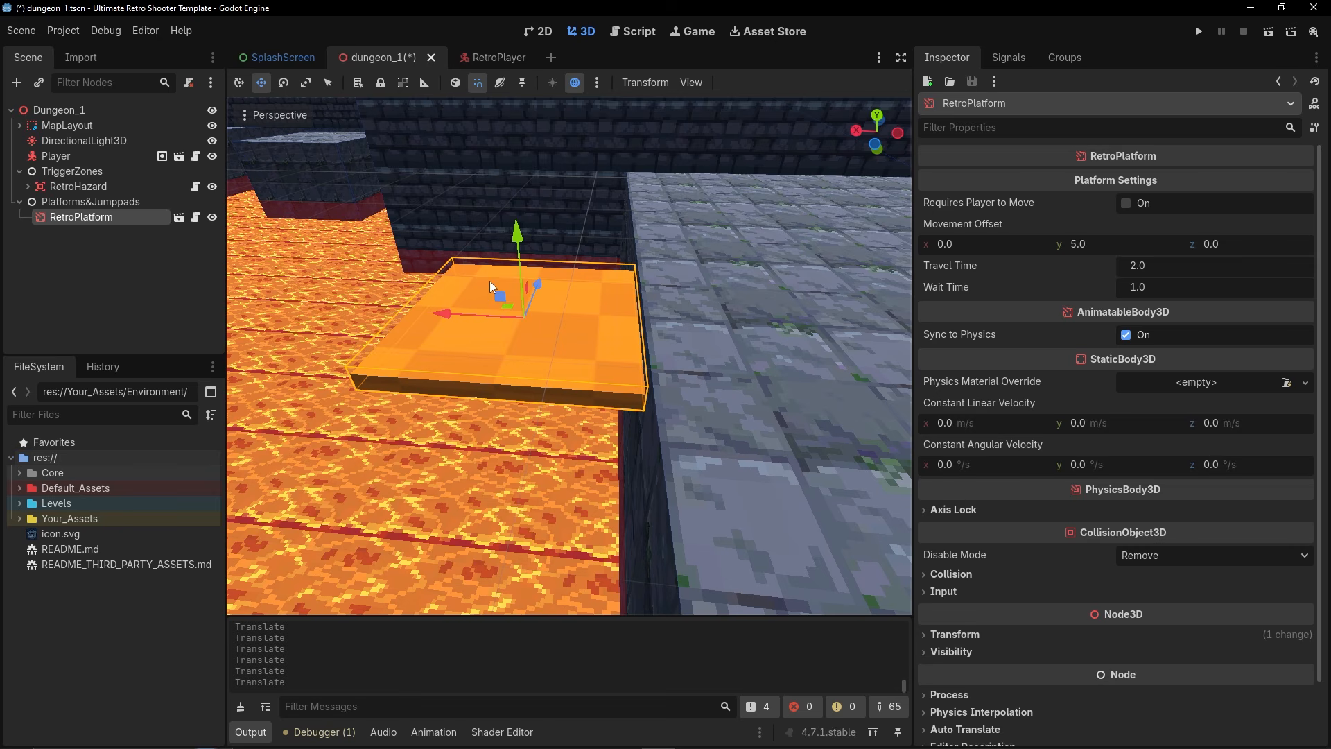
{"action": "left_click_drag", "start_coordinate": [434, 315], "coordinate": [433, 315]}
Set the RetroPlatform's movement offset X to 4.
{"action": "key", "text": "s"}
{"action": "right_click_drag", "start_coordinate": [499, 328], "coordinate": [593, 359]}
{"action": "key", "text": "a"}
{"action": "key", "text": "w"}
{"action": "key", "text": "s"}
{"action": "right_click_drag", "start_coordinate": [735, 369], "coordinate": [771, 369]}
{"action": "key", "text": "w"}
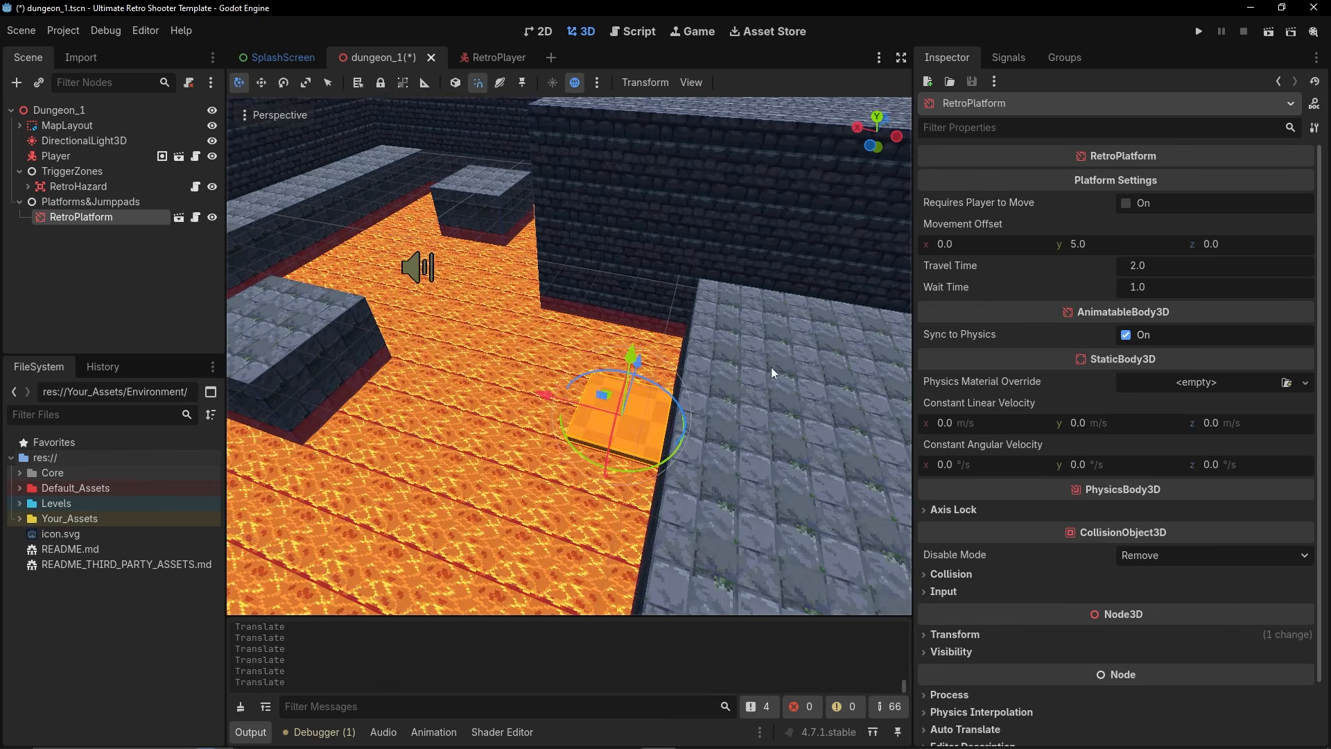
{"action": "left_click", "coordinate": [968, 247]}
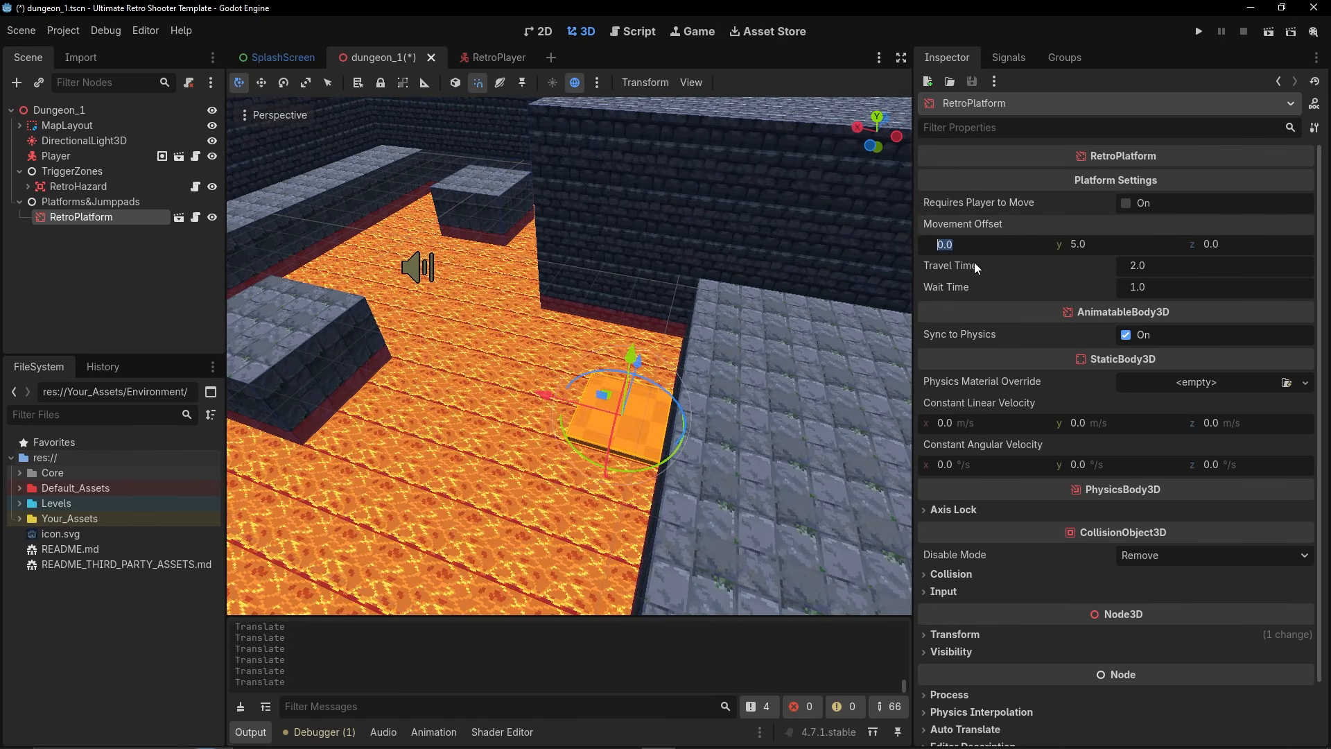
{"action": "type", "text": "4"}
{"action": "key", "text": "Return"}
Set the platform's travel time to 3 and its wait time to 1.5.
{"action": "key", "text": "s"}
{"action": "right_click_drag", "start_coordinate": [643, 305], "coordinate": [603, 319]}
{"action": "key", "text": "w"}
{"action": "right_click_drag", "start_coordinate": [735, 402], "coordinate": [778, 411]}
{"action": "left_click", "coordinate": [1153, 268]}
{"action": "type", "text": "3"}
{"action": "key", "text": "Return"}
{"action": "right_click_drag", "start_coordinate": [594, 367], "coordinate": [555, 373]}
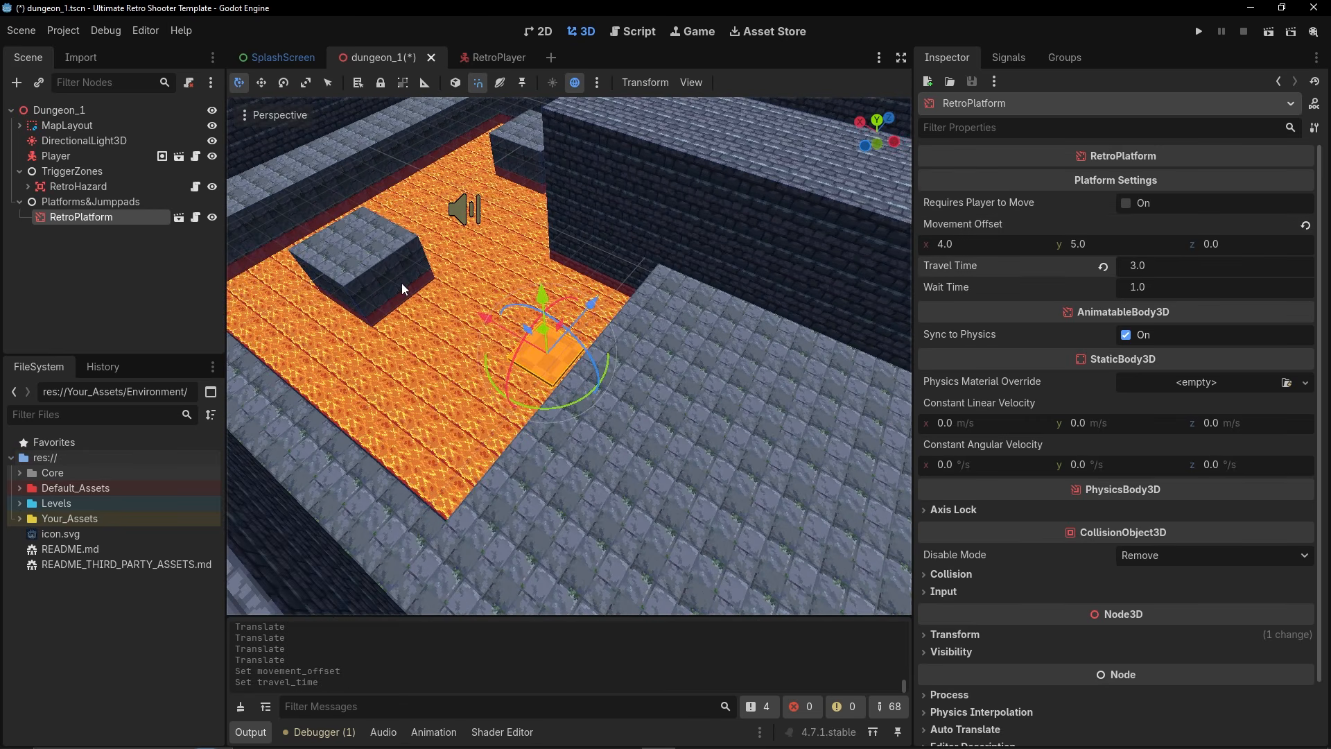
{"action": "left_click", "coordinate": [1139, 293]}
{"action": "type", "text": "1.5"}
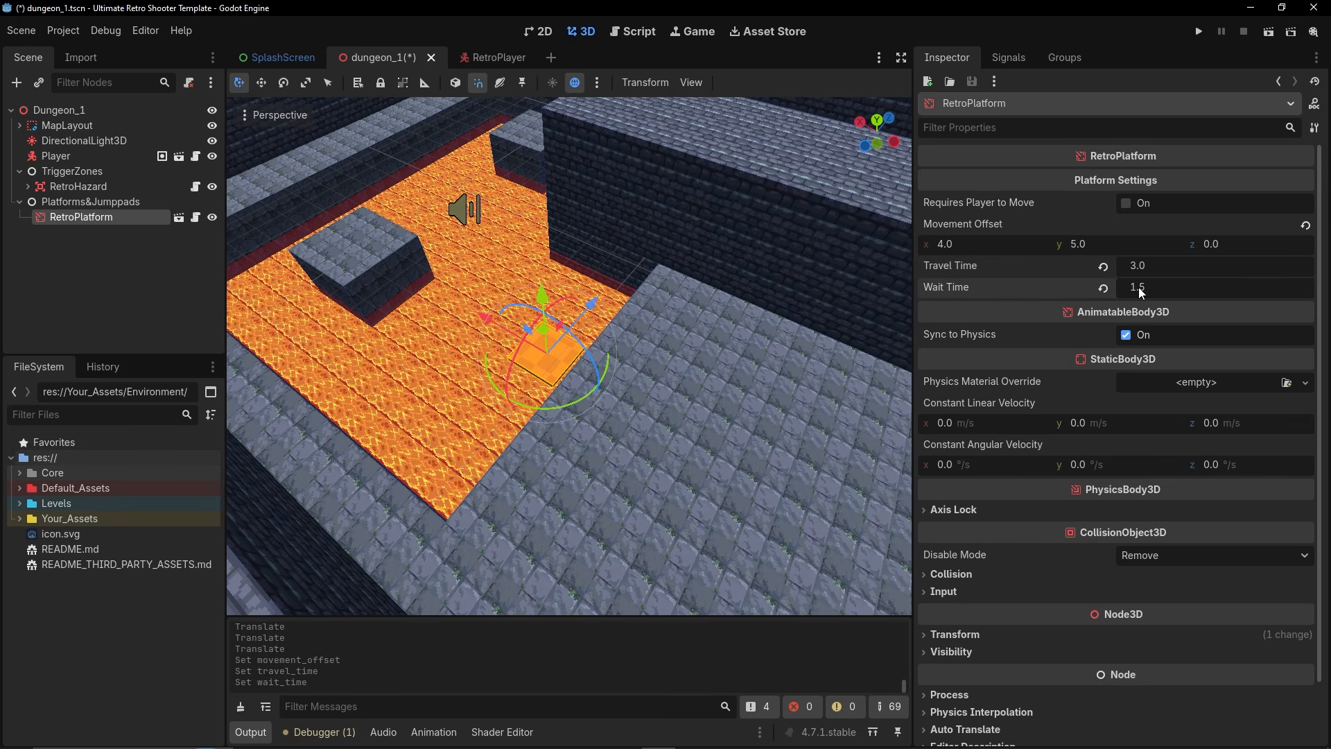
Move the Player onto the stone floor beside the lava pit, near the platform.
{"action": "right_click_drag", "start_coordinate": [416, 312], "coordinate": [448, 304]}
{"action": "left_click_drag", "start_coordinate": [424, 148], "coordinate": [466, 477]}
{"action": "right_click", "coordinate": [457, 479]}
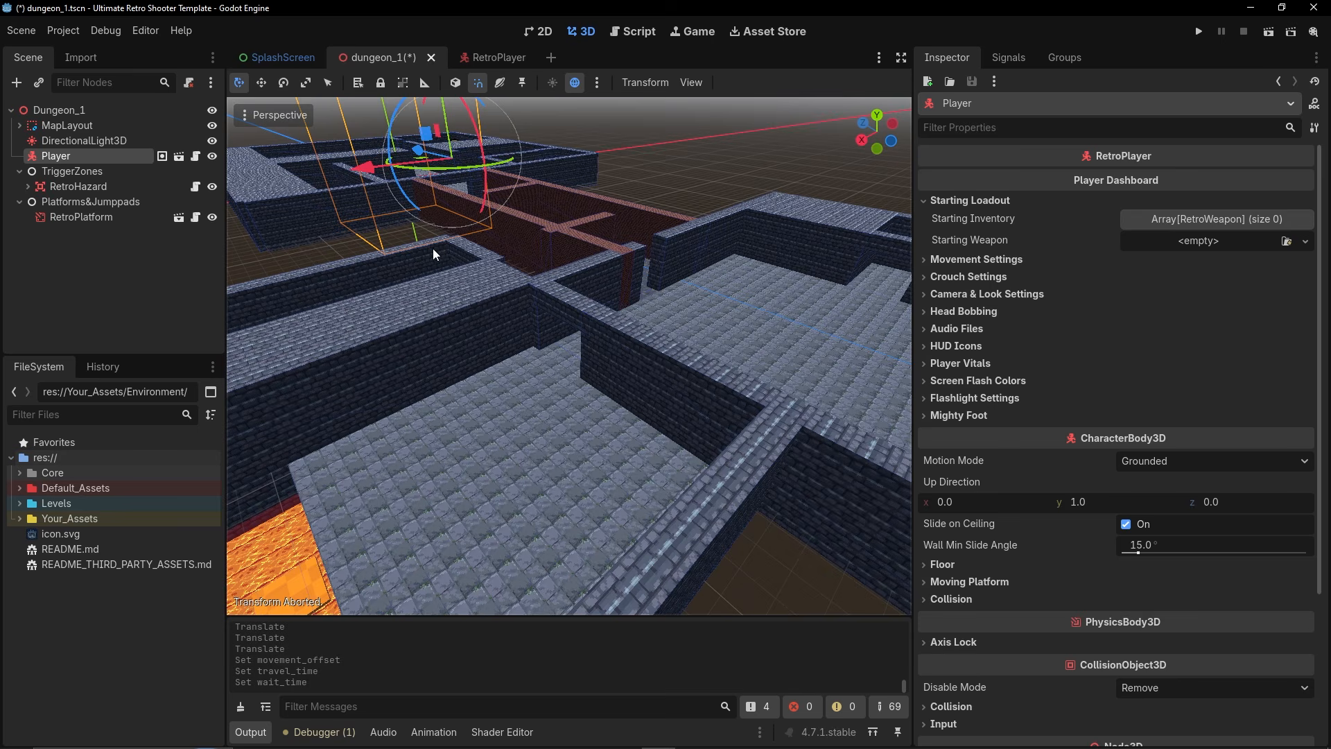
{"action": "left_click_drag", "start_coordinate": [420, 159], "coordinate": [654, 261]}
{"action": "left_click_drag", "start_coordinate": [819, 275], "coordinate": [331, 461]}
{"action": "right_click_drag", "start_coordinate": [601, 405], "coordinate": [504, 432]}
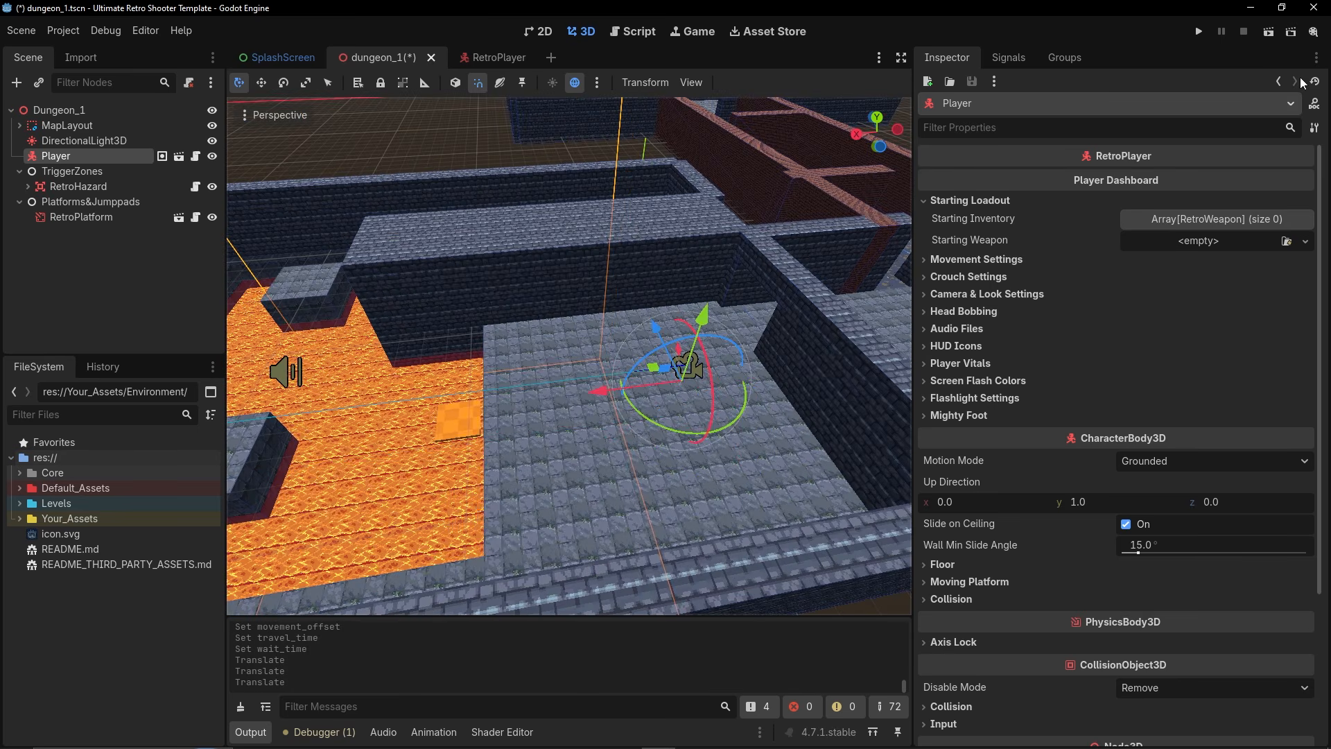
Run the dungeon scene to check the platform's motion, and quit the game.
{"action": "key", "text": "F6"}
{"action": "key", "text": "w"}
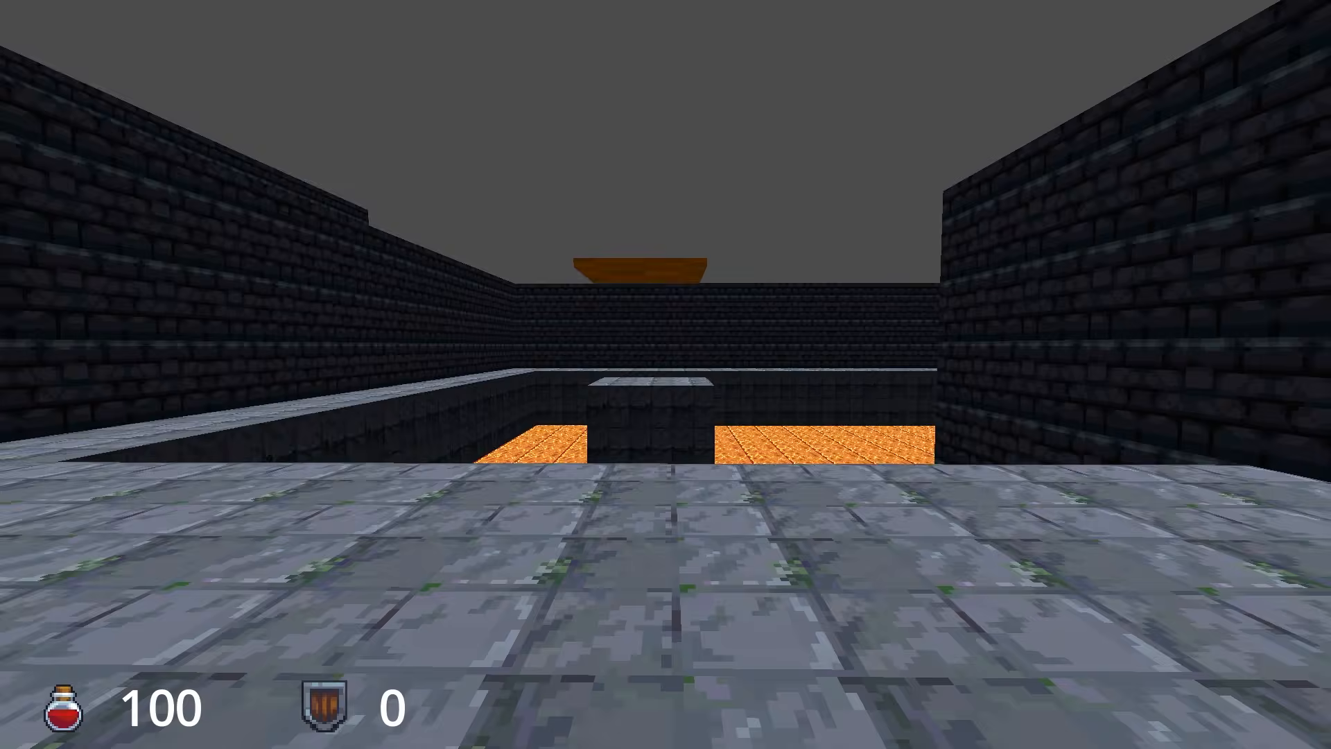
{"action": "key", "text": "Escape"}
{"action": "left_click", "coordinate": [686, 495]}
{"action": "left_click", "coordinate": [684, 575]}
Set the RetroPlatform's movement offset Y to 0.
{"action": "right_click_drag", "start_coordinate": [638, 423], "coordinate": [529, 396]}
{"action": "key", "text": "w"}
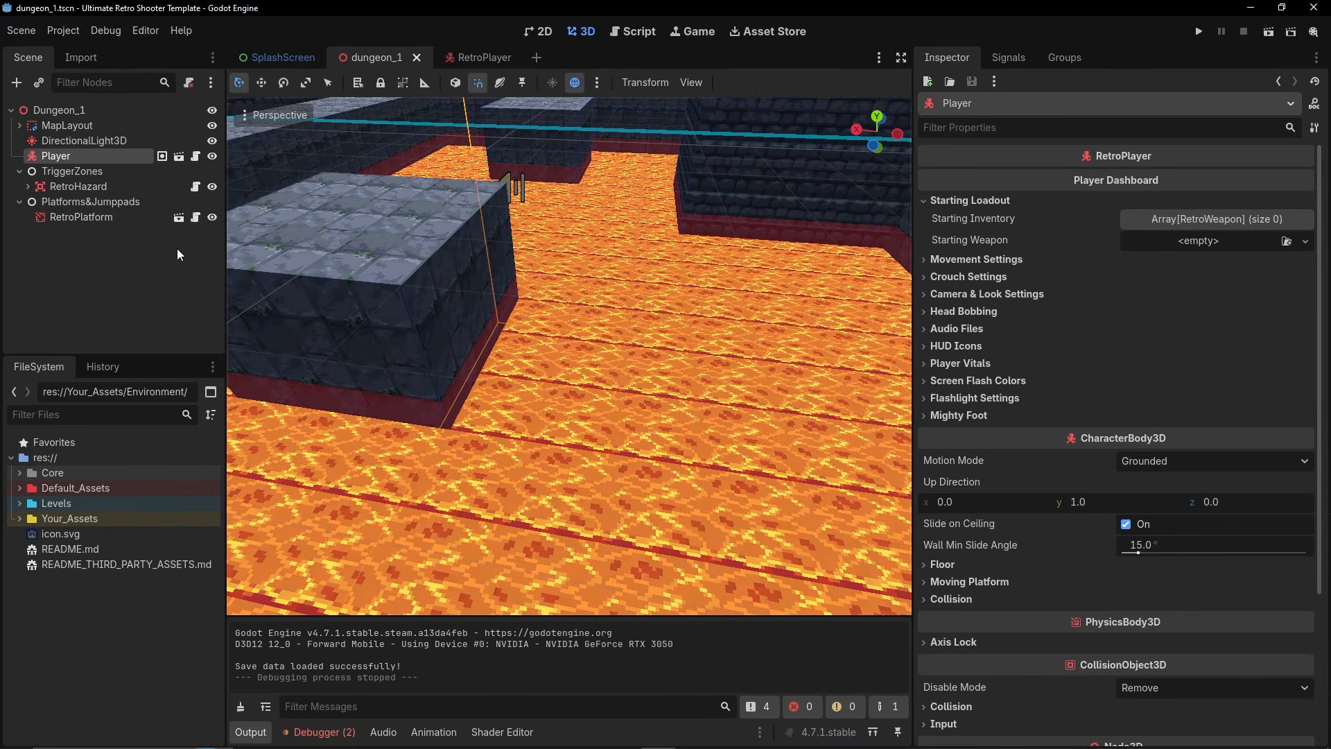
{"action": "left_click", "coordinate": [63, 218]}
{"action": "key", "text": "s"}
{"action": "right_click_drag", "start_coordinate": [527, 354], "coordinate": [602, 339]}
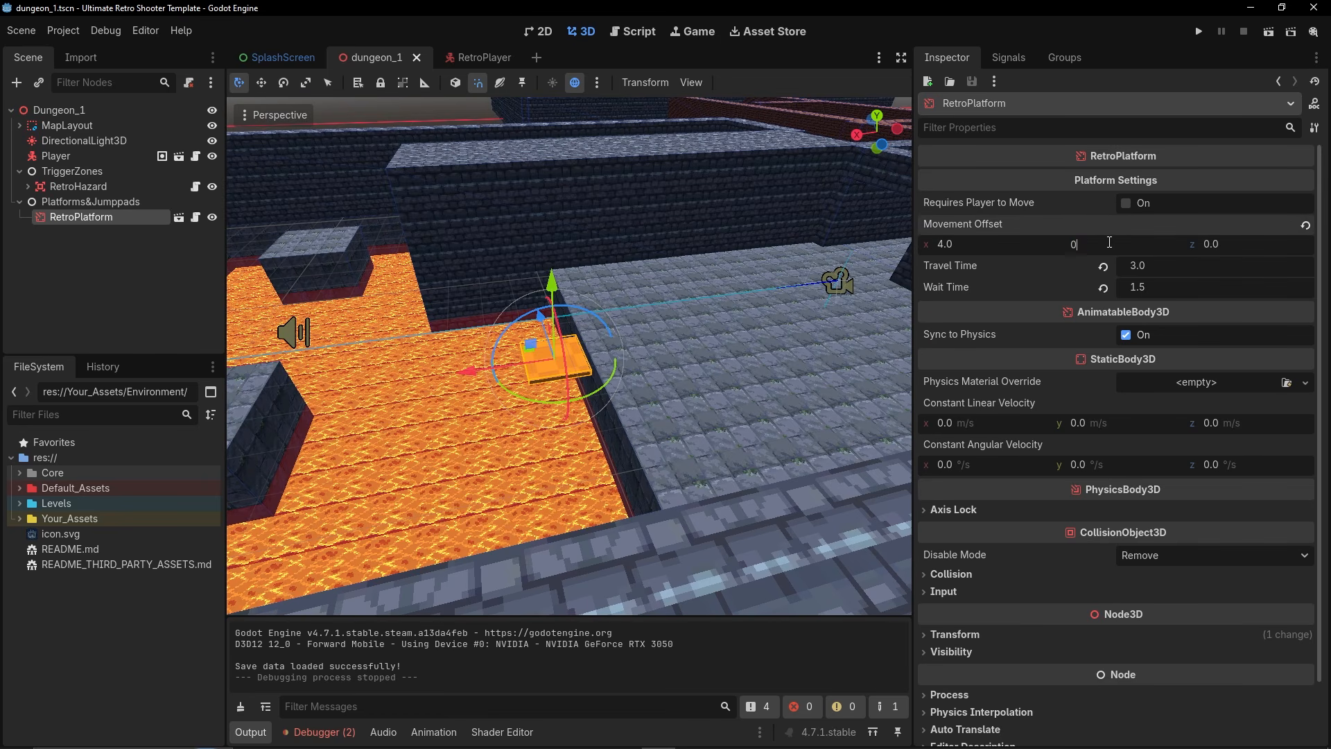
Playtest the scene, walk along the lava pit to watch the platform travel horizontally, and quit the game.
{"action": "left_click", "coordinate": [1268, 31]}
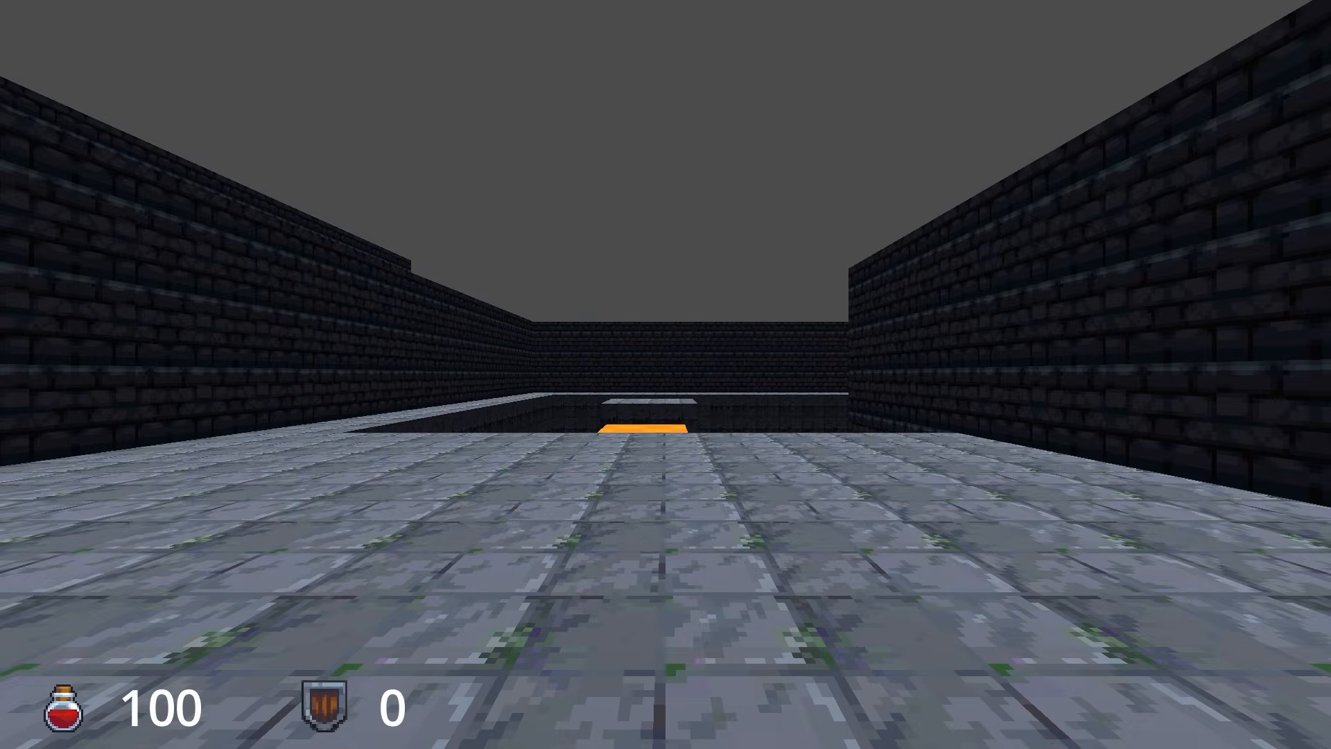
{"action": "key", "text": "w"}
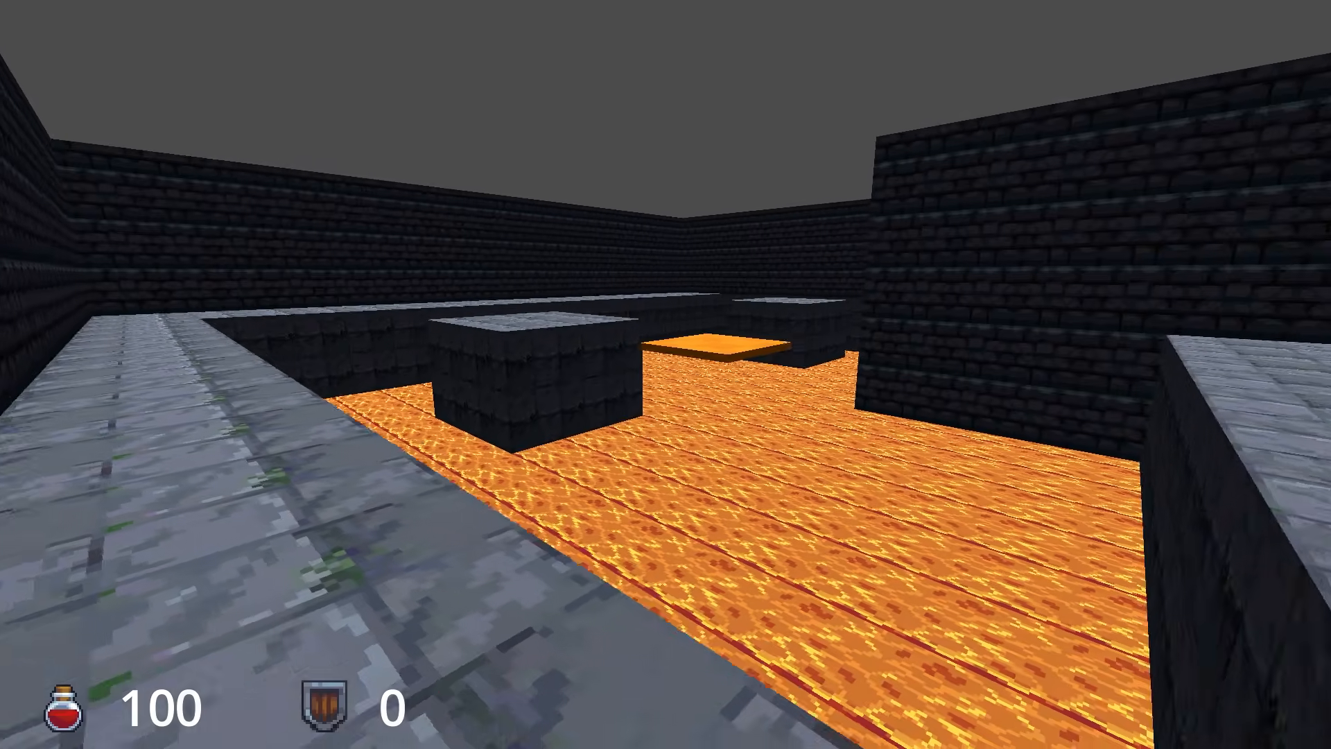
{"action": "key", "text": "a"}
{"action": "key", "text": "w"}
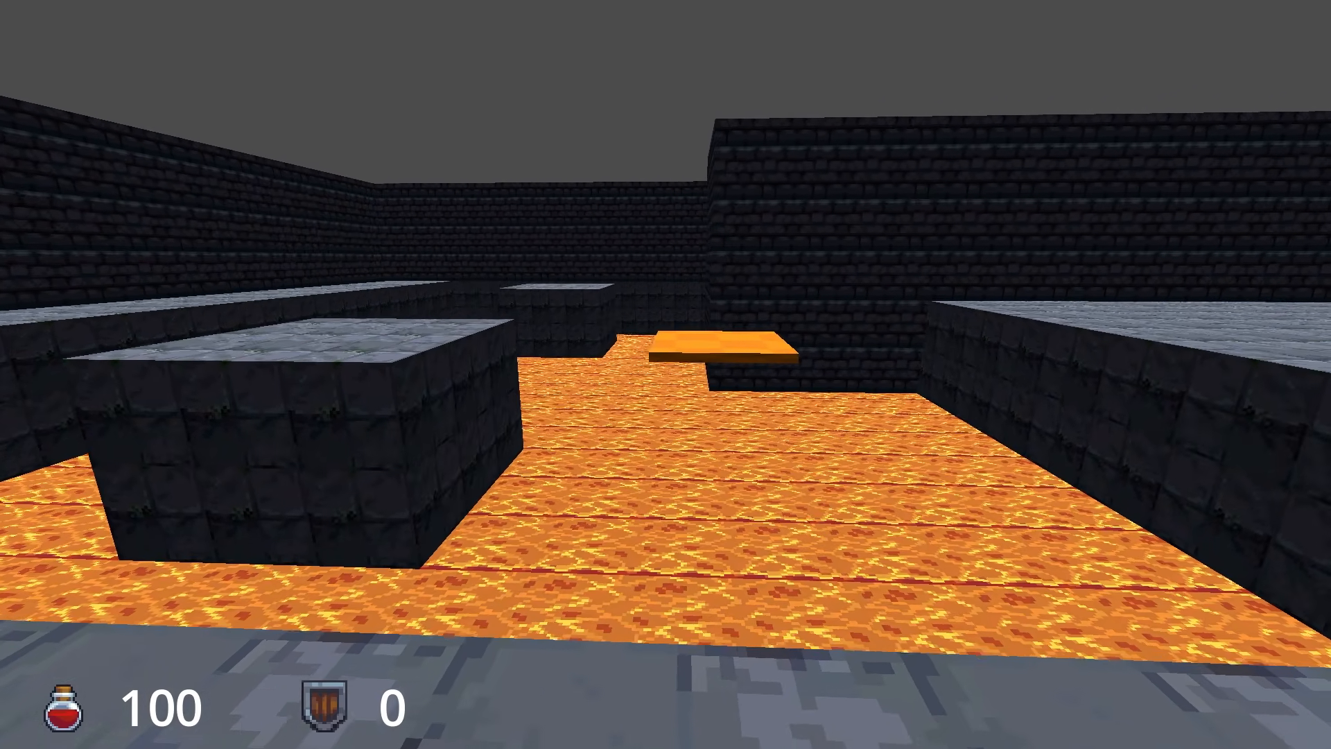
{"action": "key", "text": "Escape"}
{"action": "left_click", "coordinate": [665, 499]}
{"action": "left_click", "coordinate": [689, 576]}
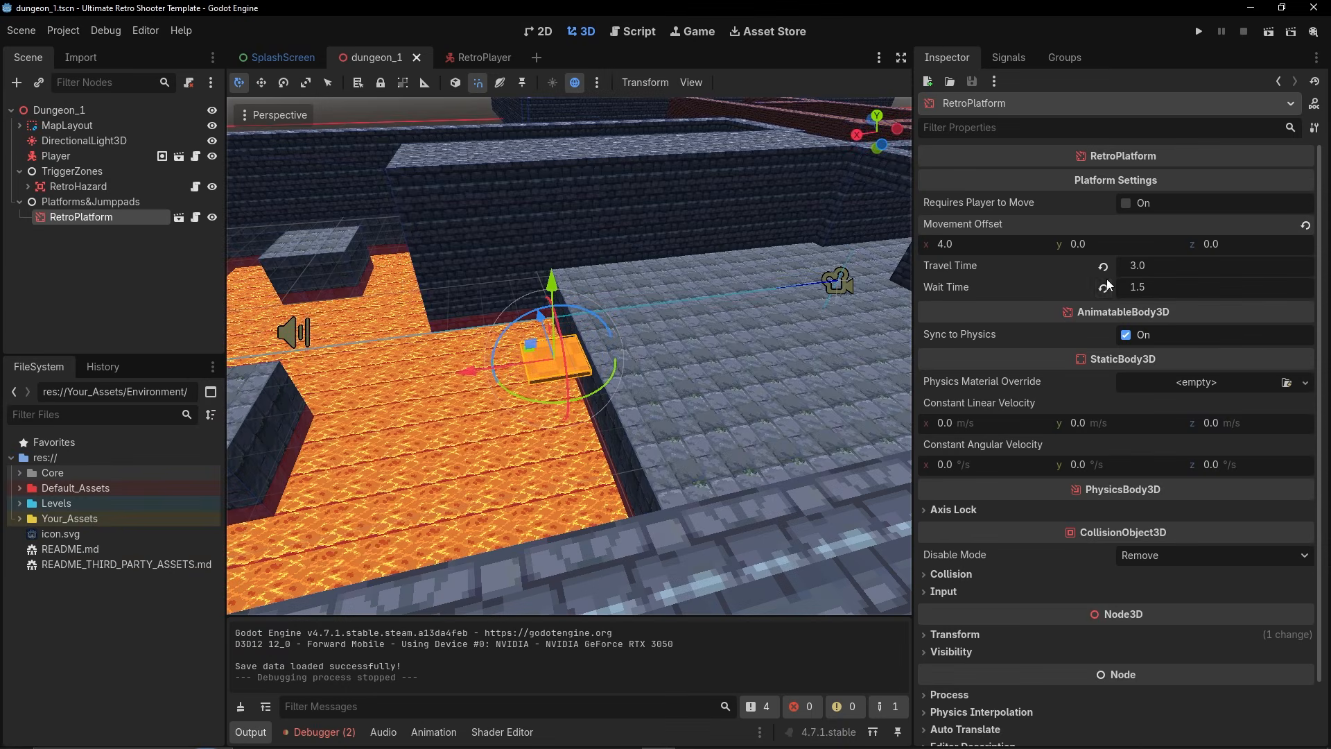
Playtest the scene, ride the moving platform across the lava pit, and quit the game.
{"action": "left_click", "coordinate": [1275, 32]}
{"action": "key", "text": "w"}
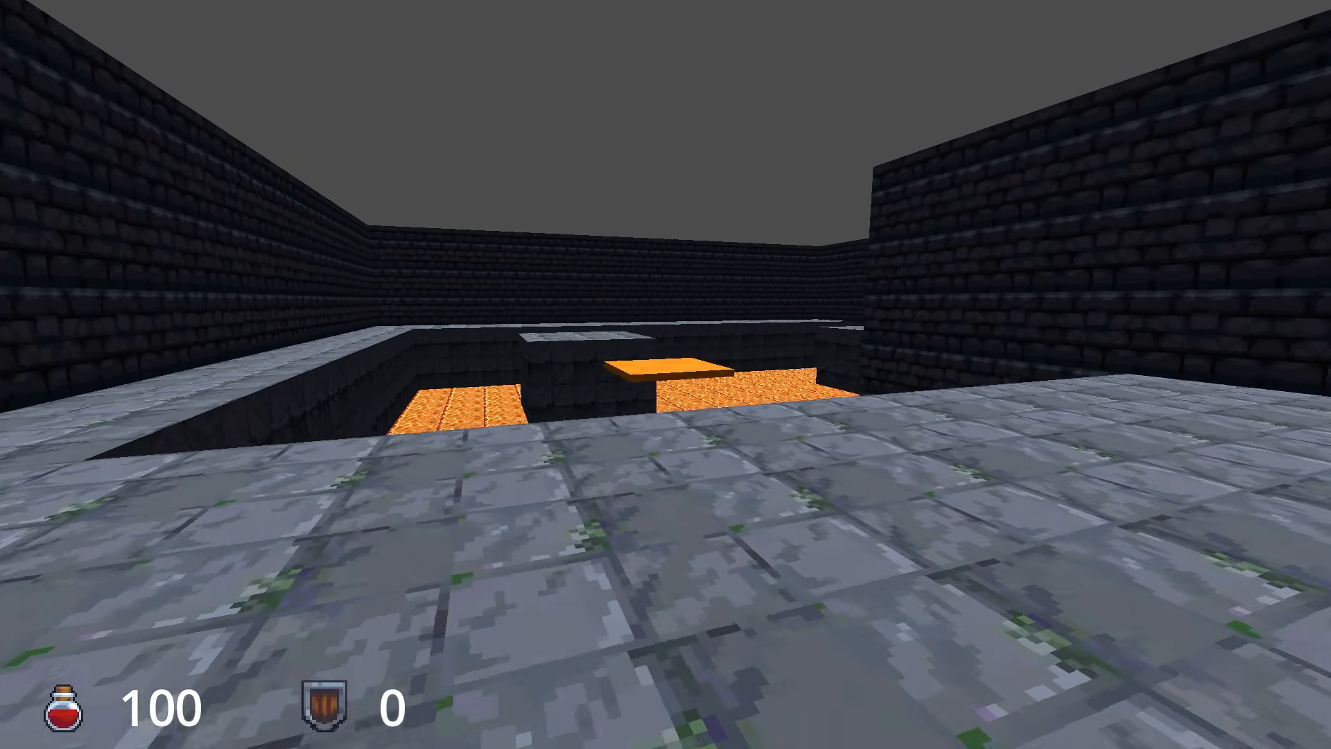
{"action": "key", "text": "a"}
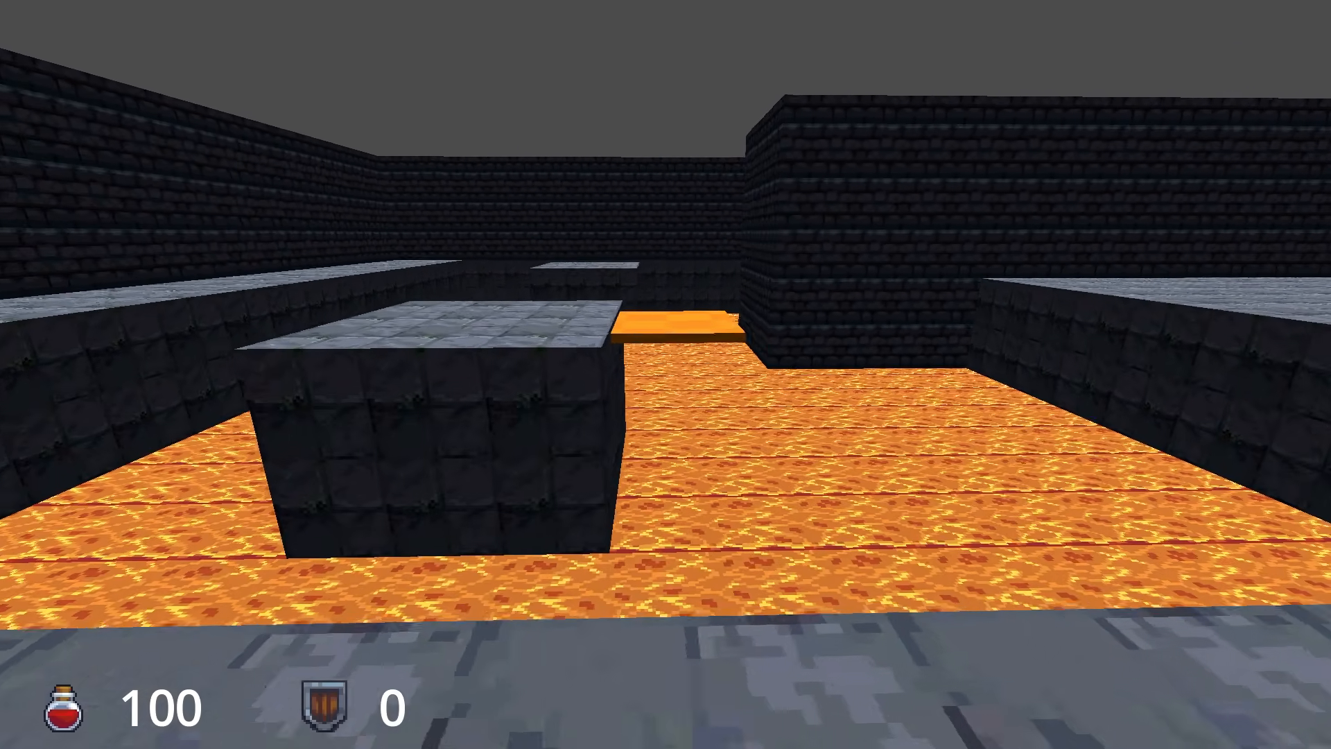
{"action": "key", "text": "d"}
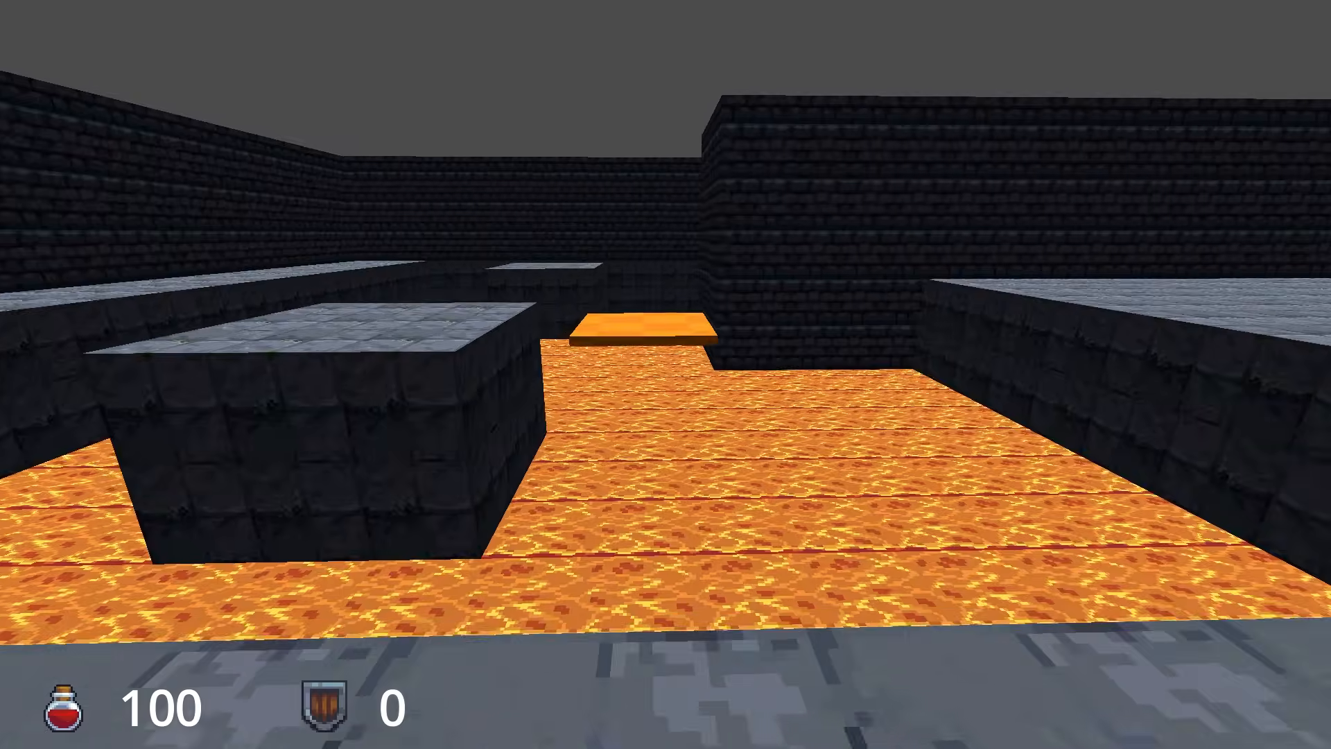
{"action": "key", "text": "w"}
{"action": "key", "text": "w"}
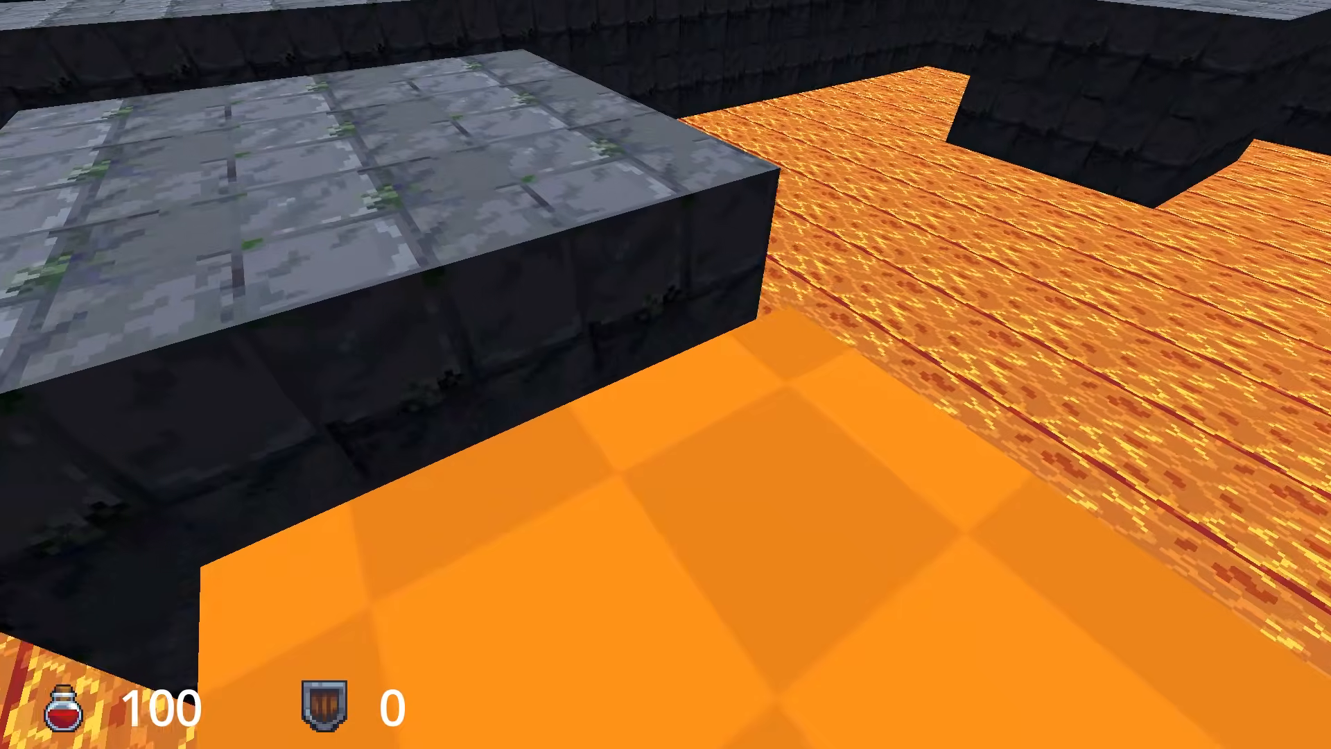
{"action": "key", "text": "w"}
{"action": "key", "text": "w"}
{"action": "key", "text": "w"}
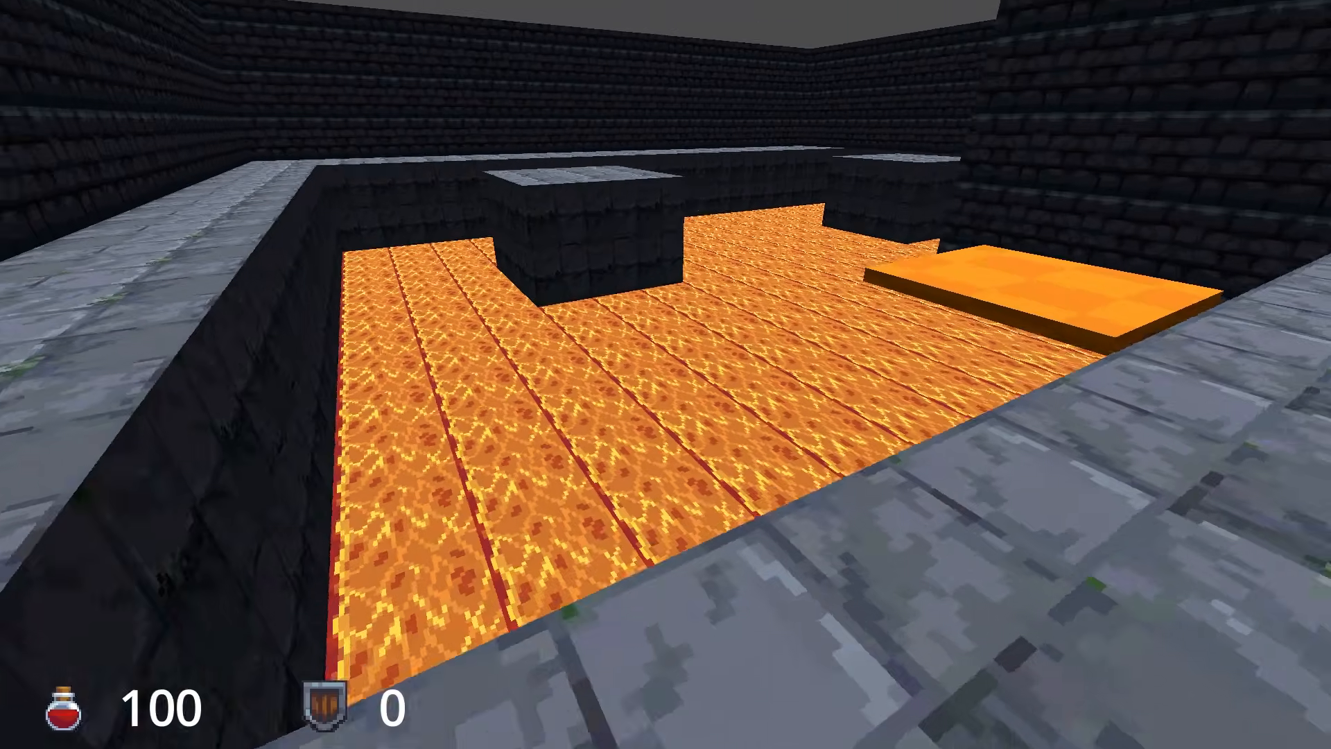
{"action": "key", "text": "Escape"}
{"action": "left_click", "coordinate": [632, 524]}
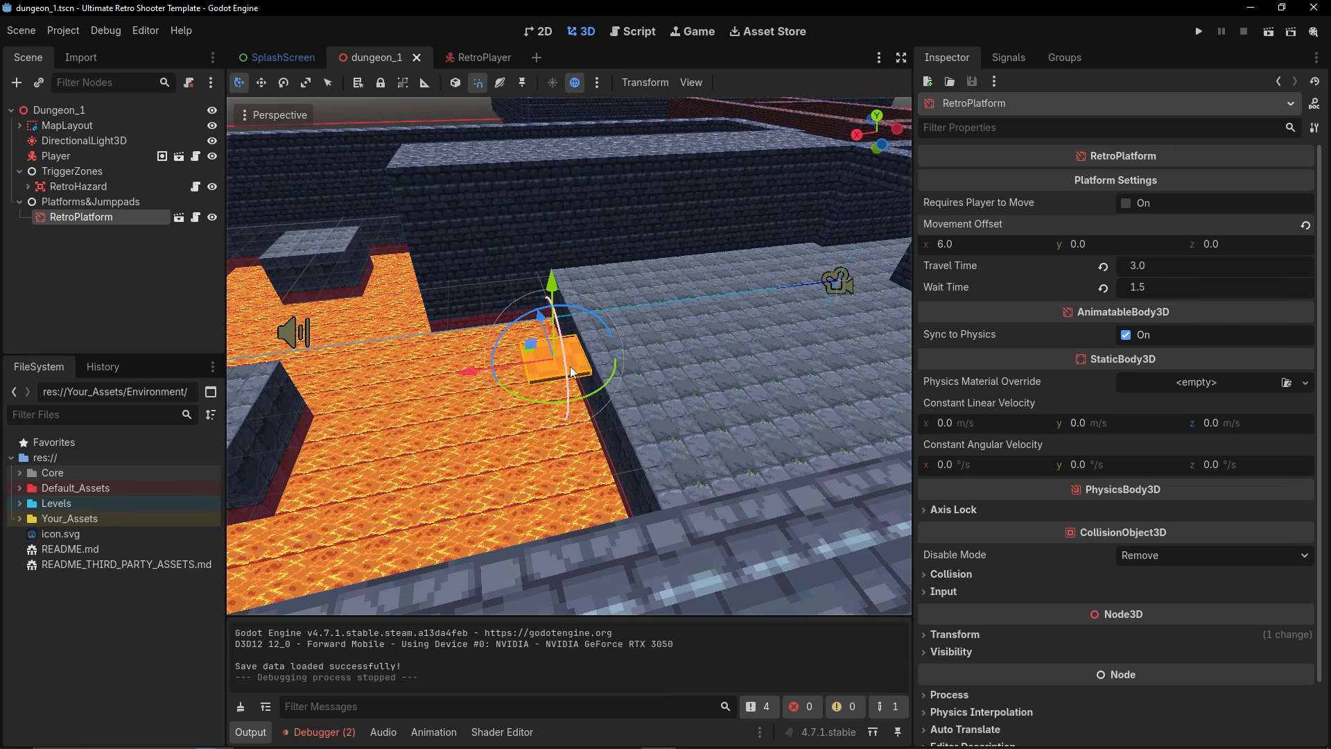
Open the RetroPlatform scene, examine the size and material of its MeshInstance3D mesh, and close the scene.
{"action": "right_click_drag", "start_coordinate": [564, 363], "coordinate": [529, 363]}
{"action": "key", "text": "w"}
{"action": "key", "text": "s"}
{"action": "left_click", "coordinate": [180, 218]}
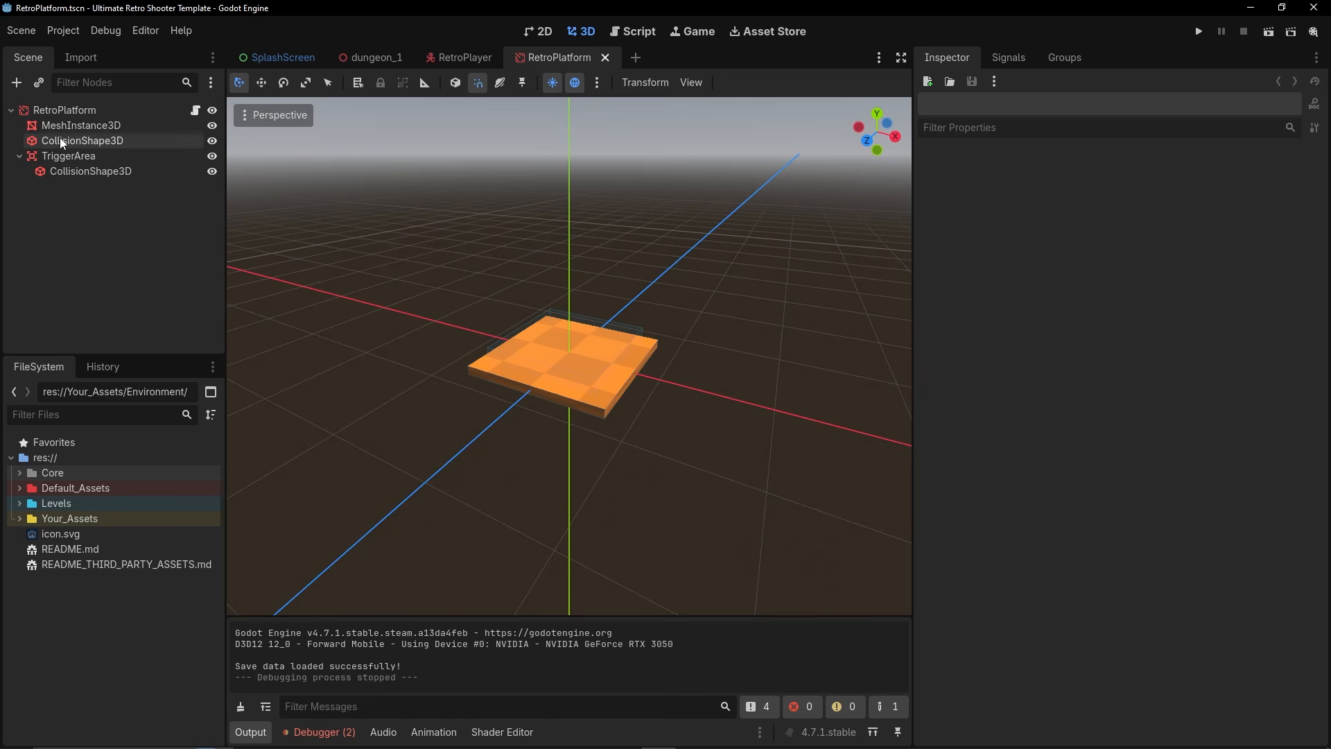
{"action": "left_click", "coordinate": [78, 125]}
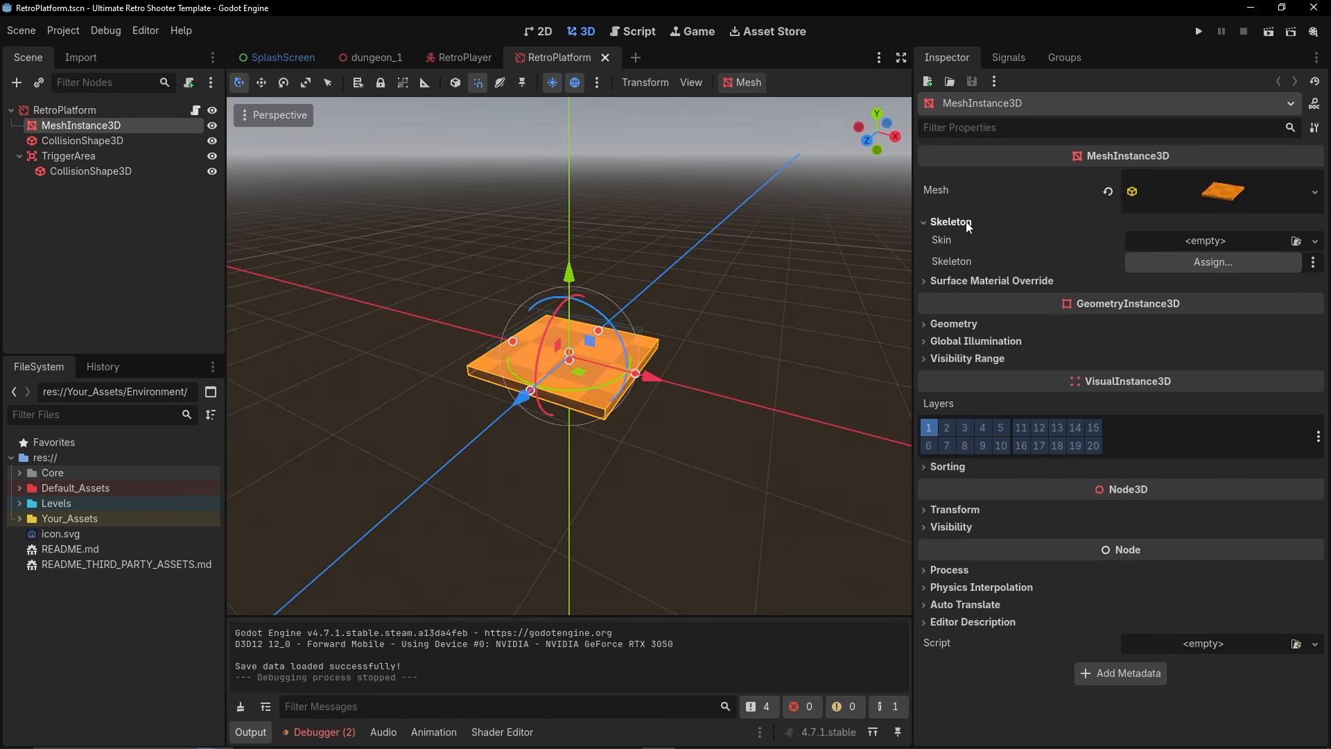
{"action": "left_click", "coordinate": [1243, 200]}
{"action": "left_click", "coordinate": [1226, 465]}
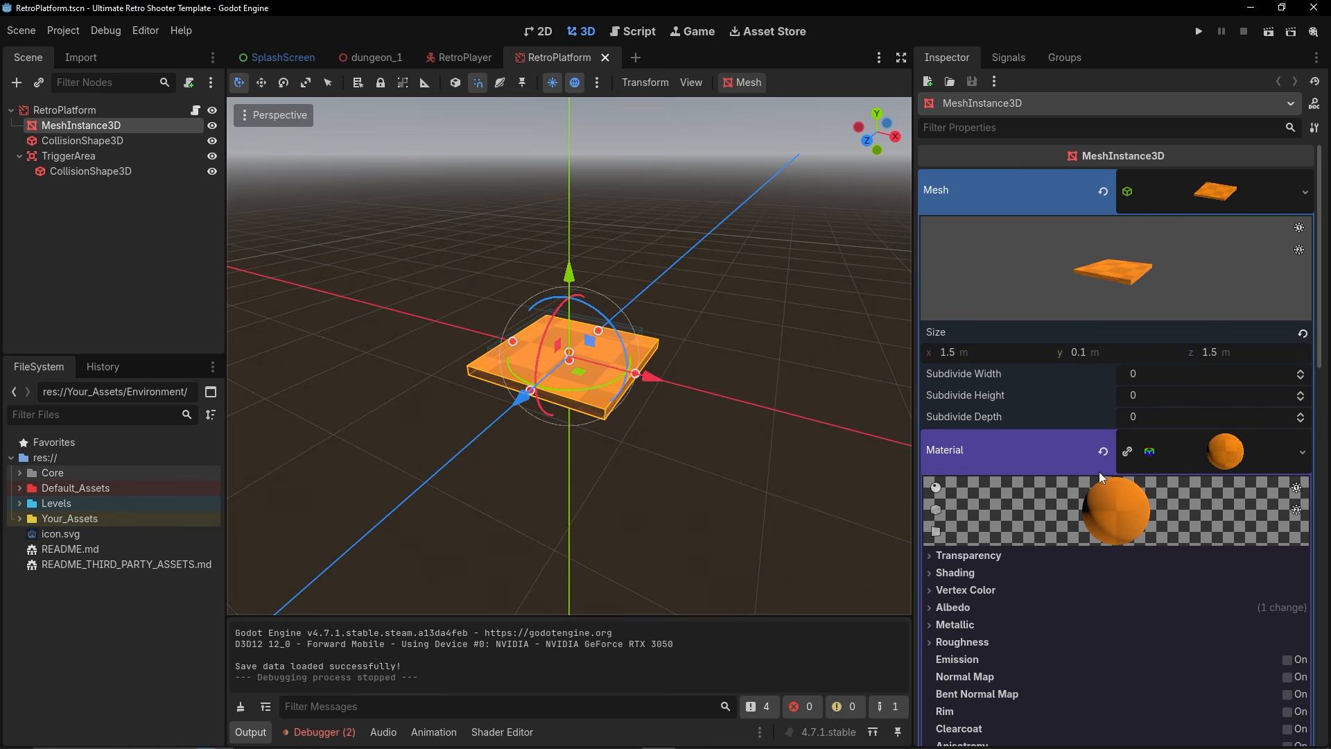
{"action": "left_click", "coordinate": [1229, 460]}
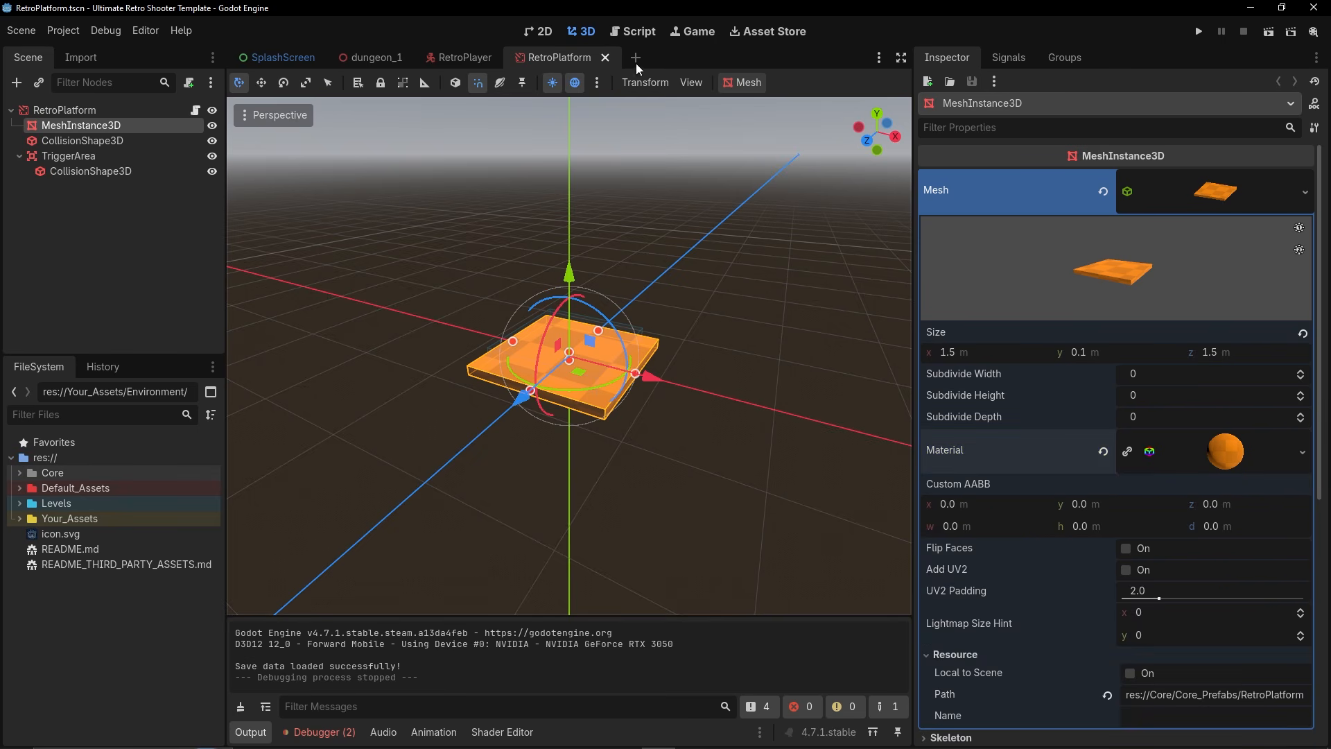
{"action": "left_click", "coordinate": [605, 57]}
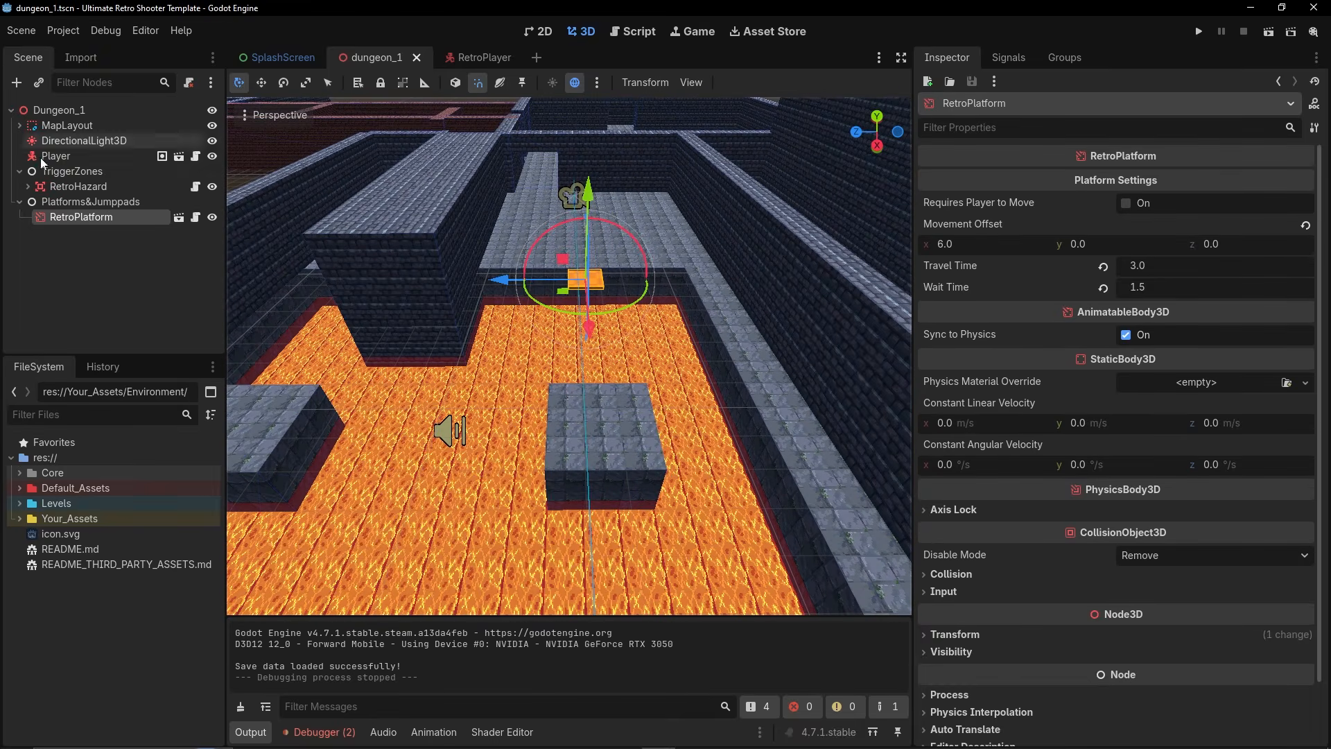
Duplicate the RetroPlatform and move the copy over the lava, against the side of the stone block.
{"action": "key", "text": "ctrl+d"}
{"action": "left_click_drag", "start_coordinate": [589, 325], "coordinate": [610, 443]}
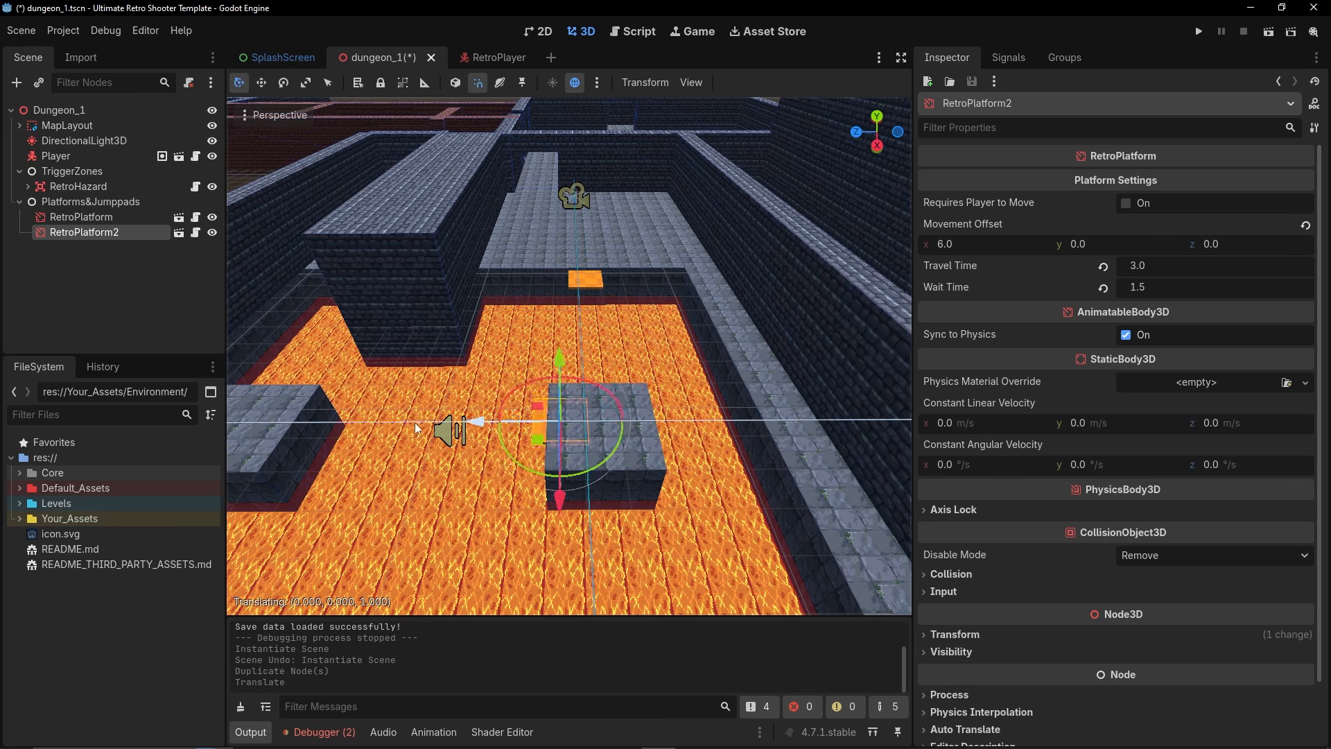
{"action": "left_click_drag", "start_coordinate": [434, 438], "coordinate": [434, 438]}
{"action": "middle_click_drag", "start_coordinate": [437, 438], "coordinate": [659, 443]}
{"action": "scroll", "coordinate": [596, 447], "scroll_direction": "up", "scroll_amount": 8}
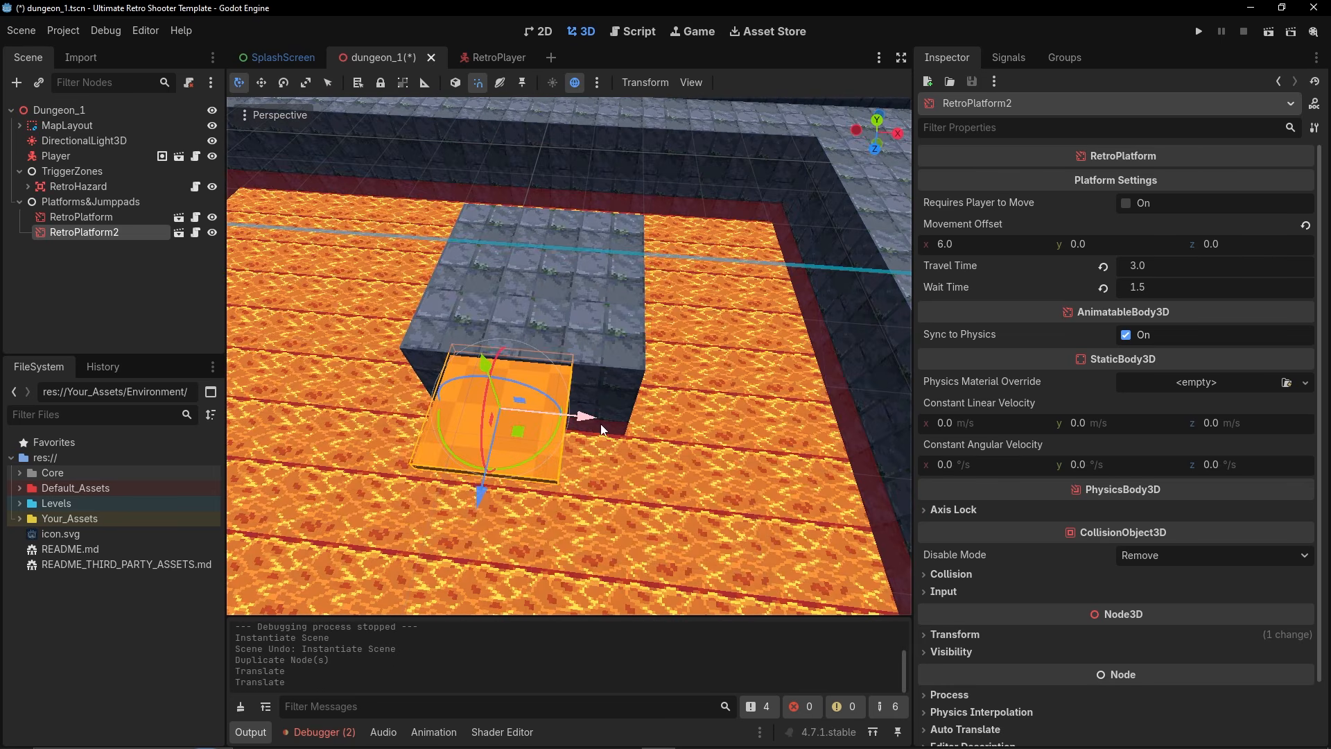
{"action": "left_click_drag", "start_coordinate": [475, 504], "coordinate": [476, 530]}
{"action": "left_click_drag", "start_coordinate": [580, 440], "coordinate": [598, 441]}
Set the movement offset X of RetroPlatform2 to 0.
{"action": "middle_click_drag", "start_coordinate": [597, 441], "coordinate": [374, 436]}
{"action": "scroll", "coordinate": [638, 332], "scroll_direction": "down", "scroll_amount": 4}
{"action": "middle_click_drag", "start_coordinate": [638, 332], "coordinate": [792, 341], "text": "shift"}
{"action": "left_click", "coordinate": [955, 244]}
{"action": "type", "text": "0"}
{"action": "key", "text": "Return"}
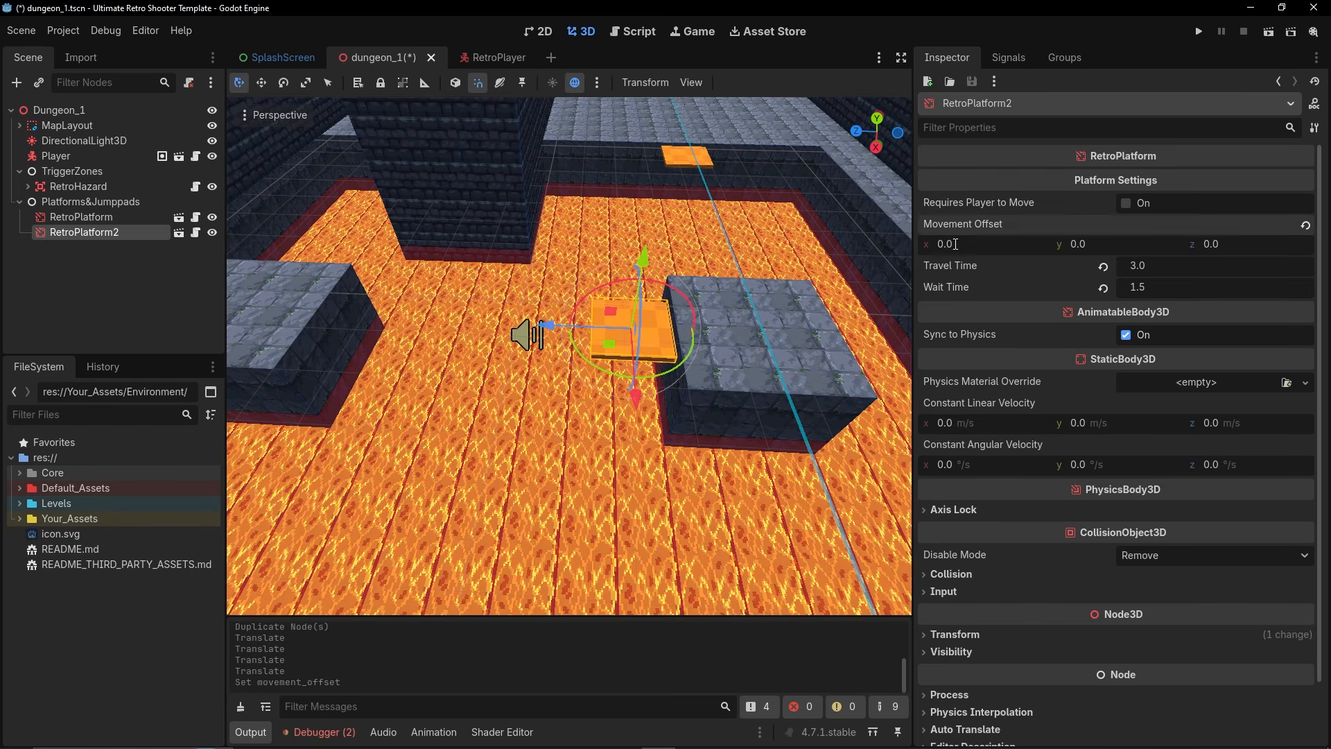
Run the dungeon scene to test crossing the lava on the platforms, and quit the game.
{"action": "key", "text": "F6"}
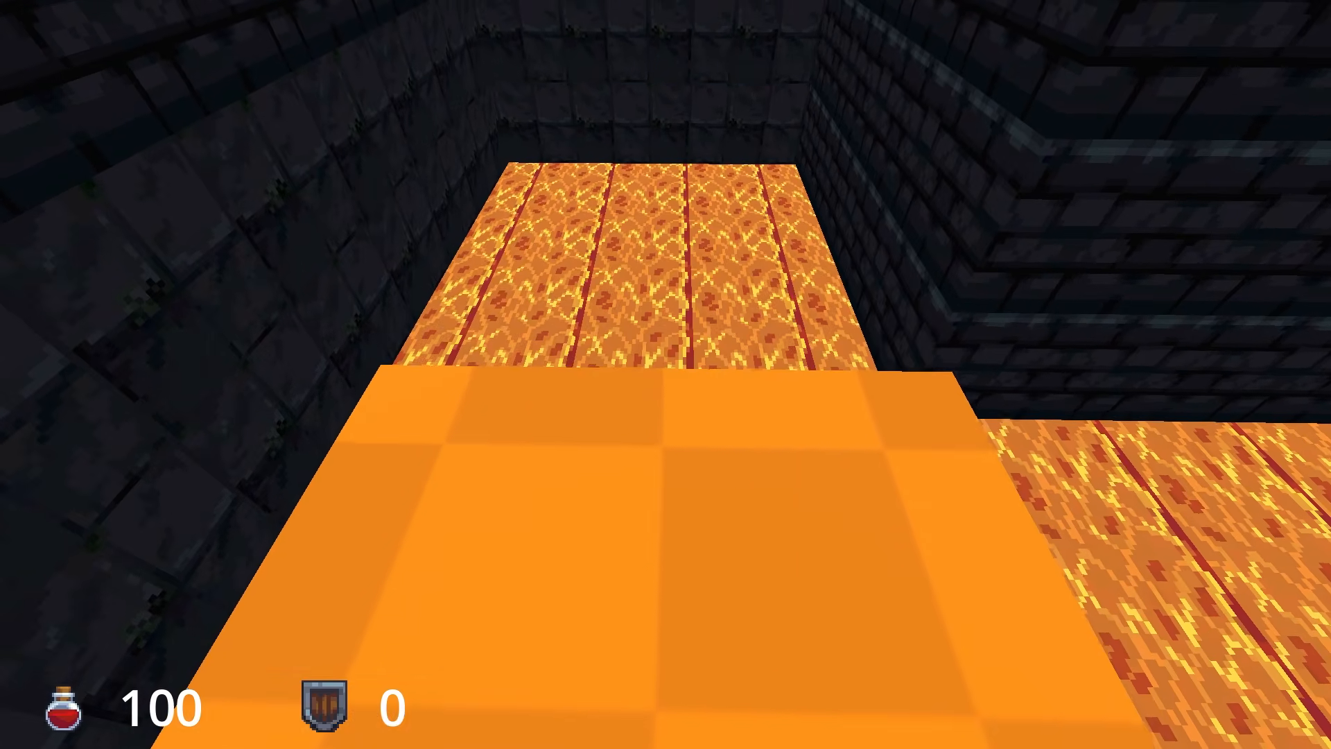
{"action": "key", "text": "w"}
{"action": "key", "text": "s"}
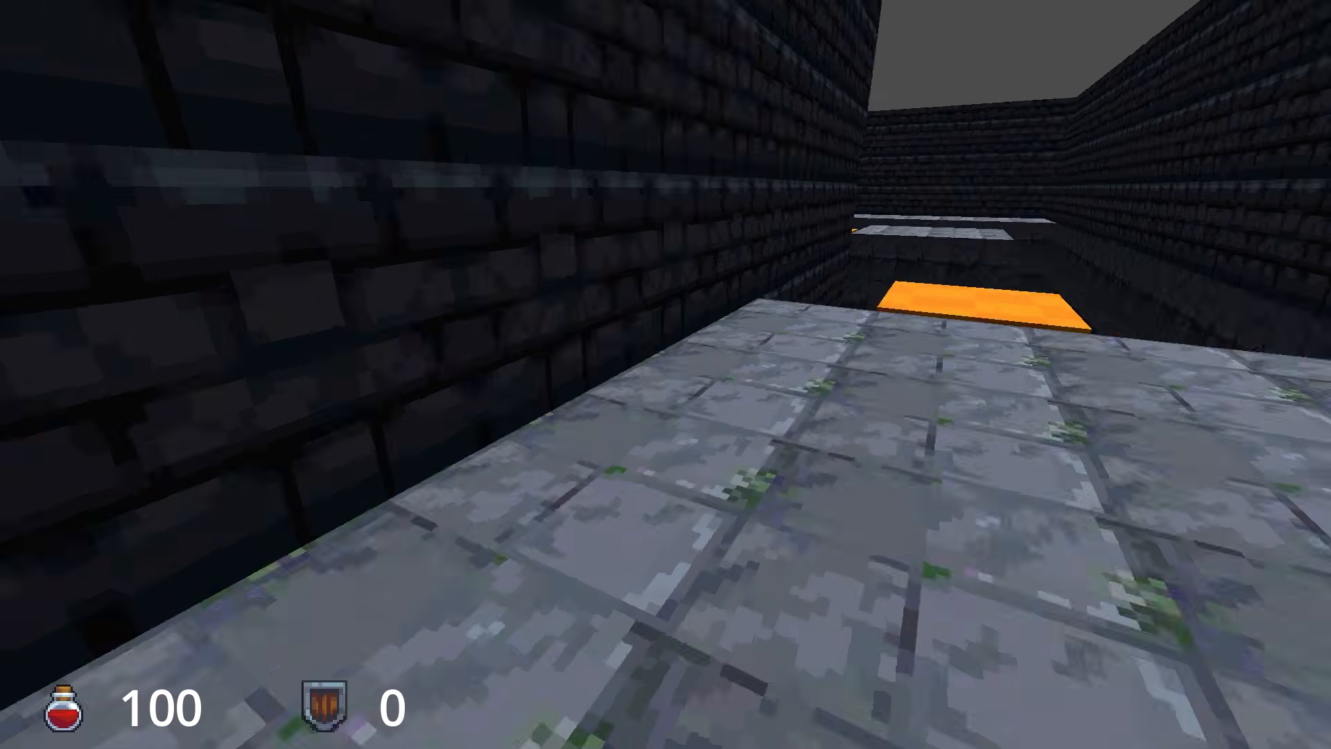
{"action": "key", "text": "Escape"}
{"action": "left_click", "coordinate": [636, 521]}
{"action": "left_click", "coordinate": [685, 589]}
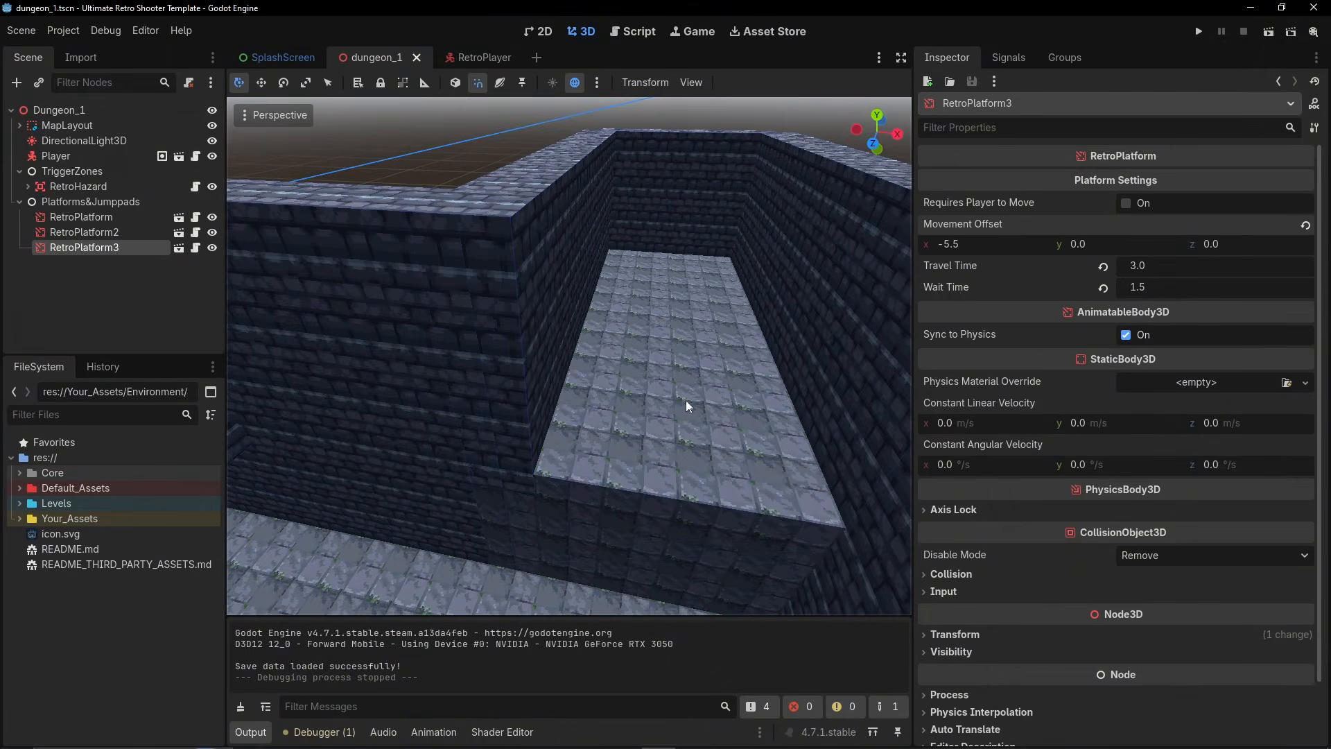
Instantiate the RetroExit scene under TriggerZones and place it on the floor of the raised corridor.
{"action": "left_click", "coordinate": [60, 174]}
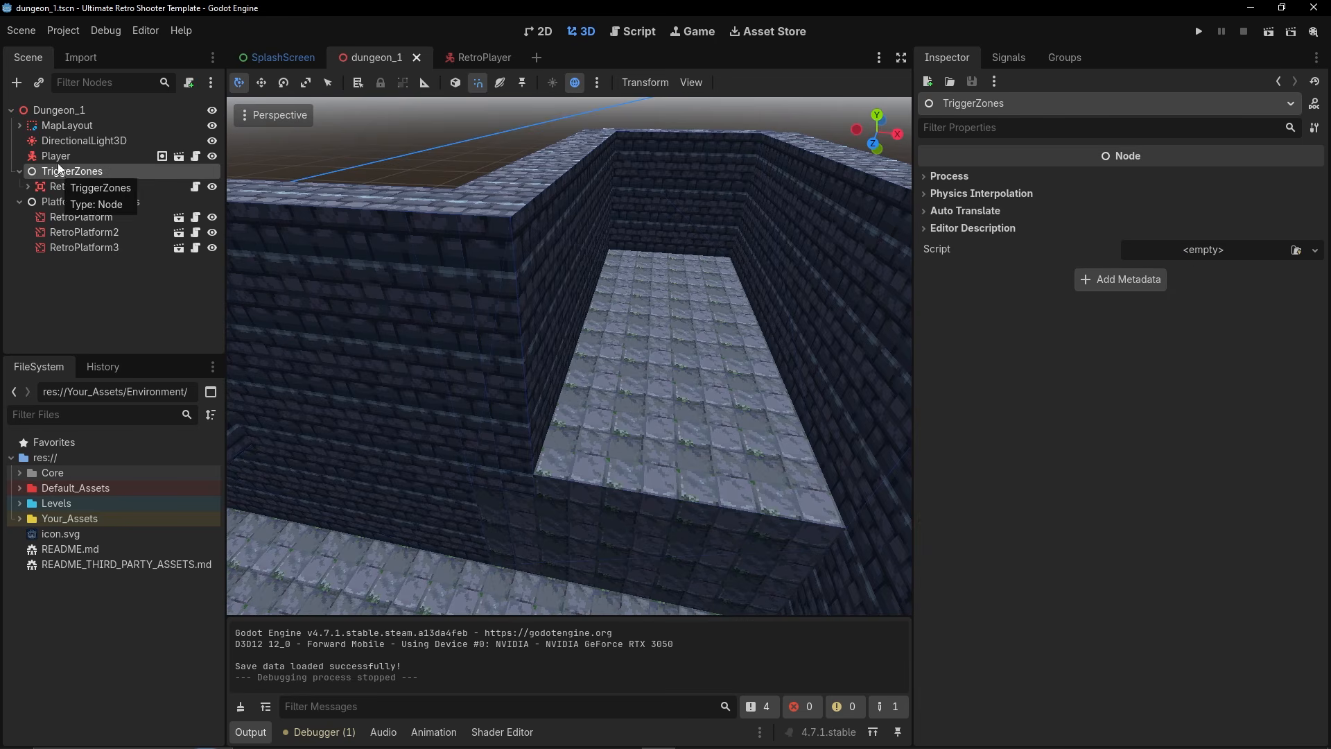
{"action": "left_click", "coordinate": [40, 84]}
{"action": "type", "text": "exit"}
{"action": "key", "text": "Return"}
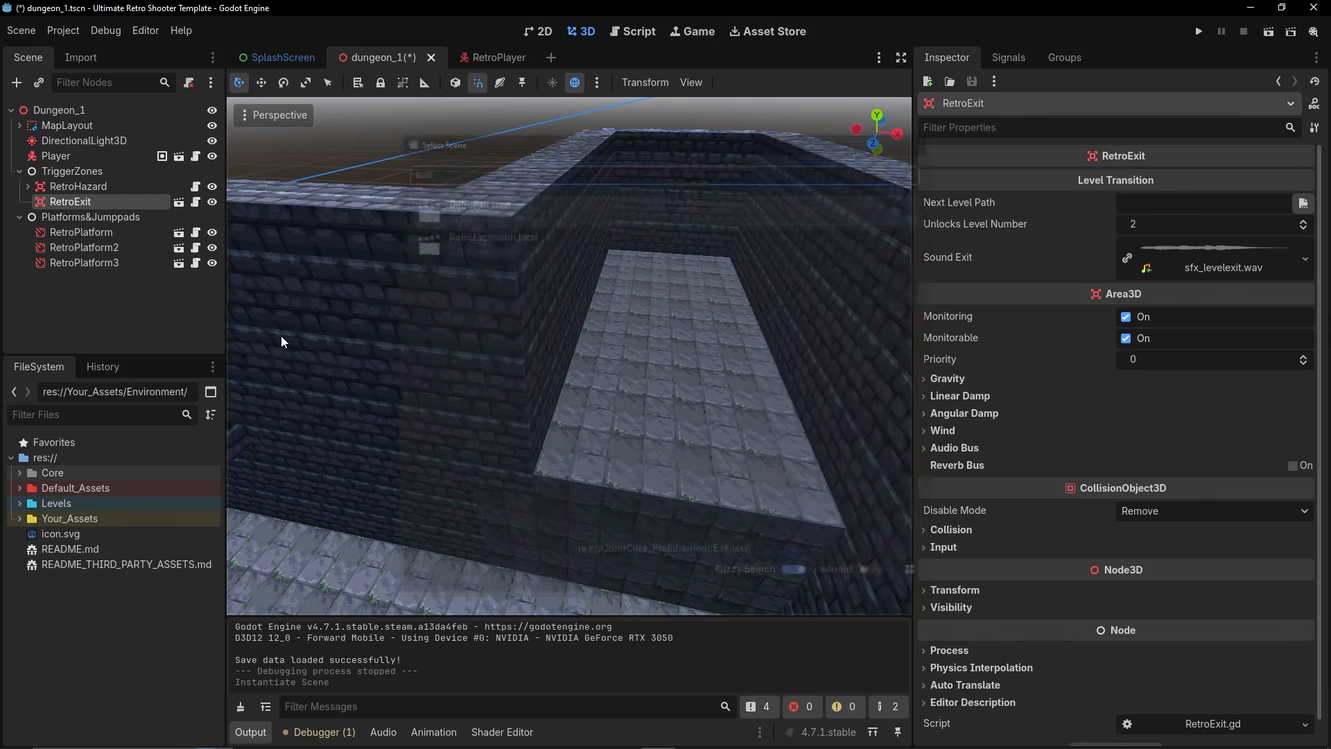
{"action": "middle_click_drag", "start_coordinate": [614, 359], "coordinate": [590, 371]}
{"action": "key", "text": "shift+g"}
{"action": "left_click", "coordinate": [752, 357]}
{"action": "middle_click_drag", "start_coordinate": [751, 356], "coordinate": [904, 298]}
Make the RetroExit instance local and save the dungeon scene.
{"action": "right_click", "coordinate": [69, 210]}
{"action": "left_click", "coordinate": [54, 201]}
{"action": "right_click", "coordinate": [58, 202]}
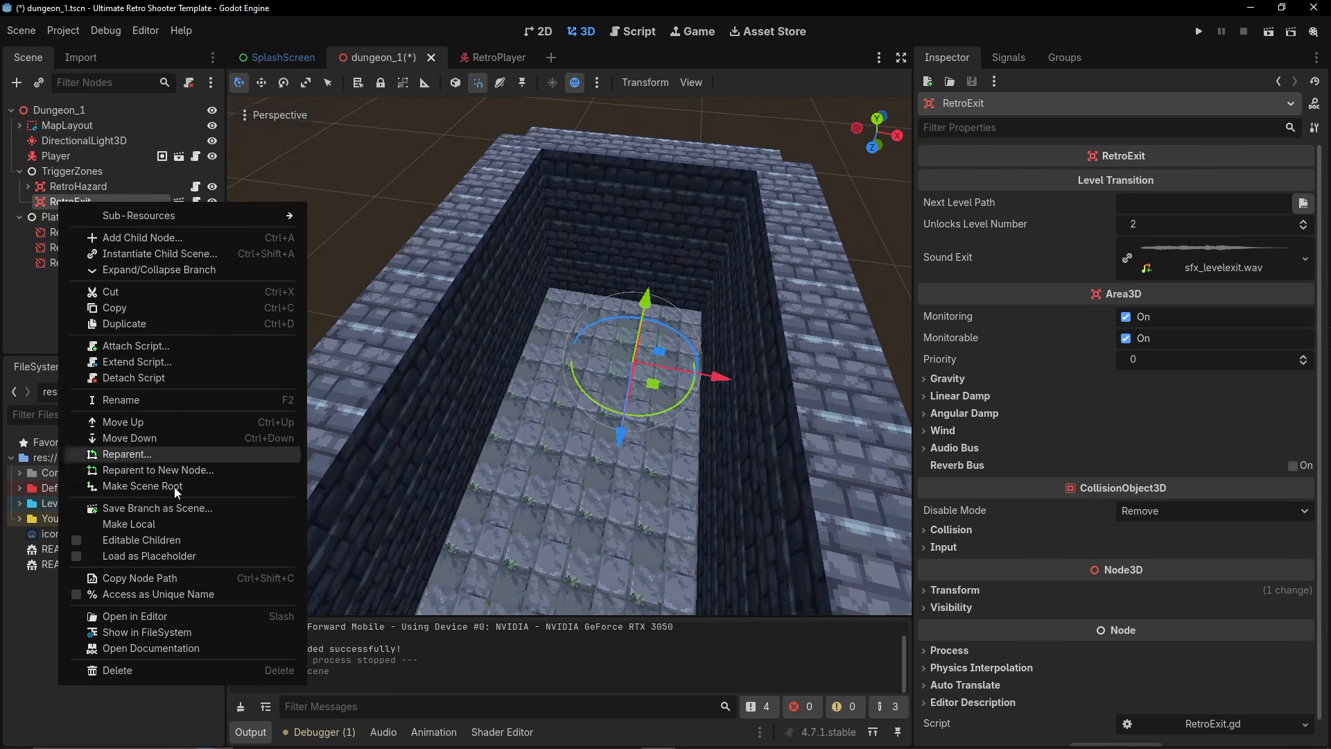
{"action": "left_click", "coordinate": [147, 523]}
{"action": "key", "text": "ctrl+s"}
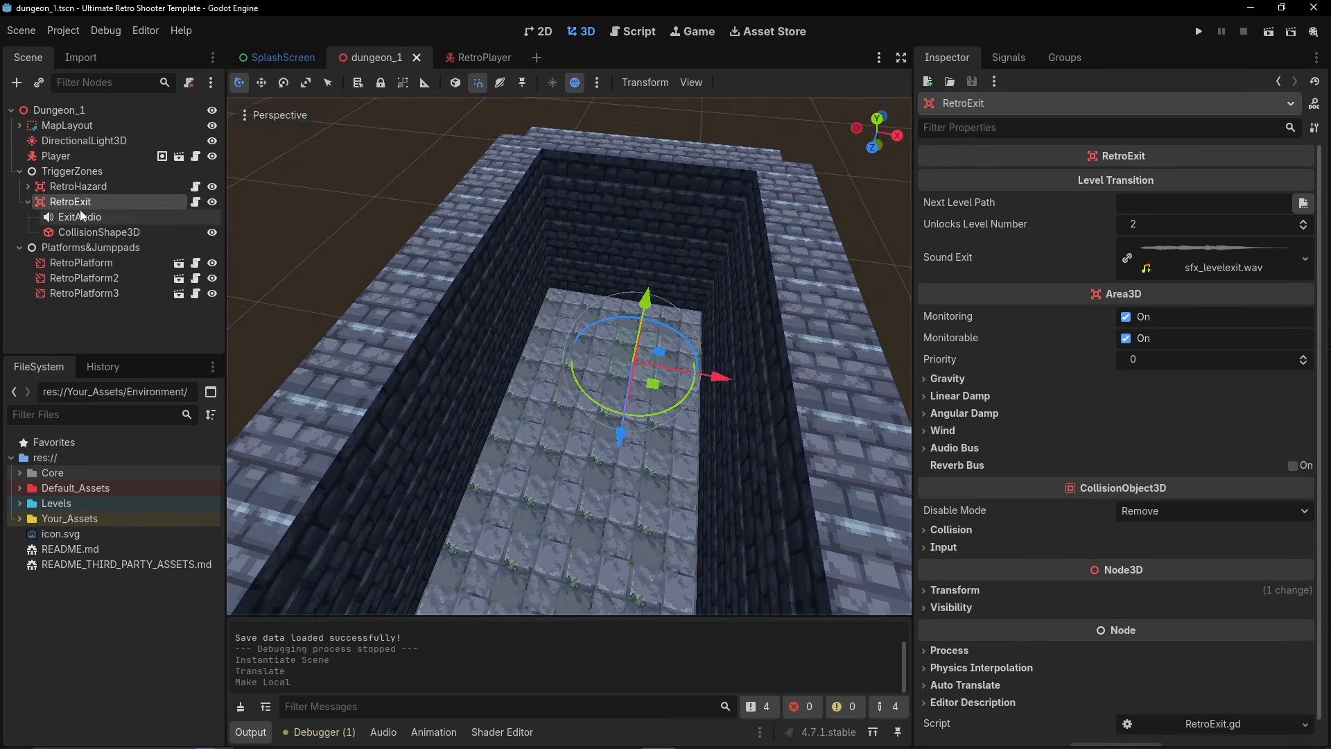
Move the RetroExit to the far end of the corridor beside the side wall, and undo the stray duplicate.
{"action": "left_click", "coordinate": [90, 232]}
{"action": "key", "text": "f"}
{"action": "left_click", "coordinate": [73, 204]}
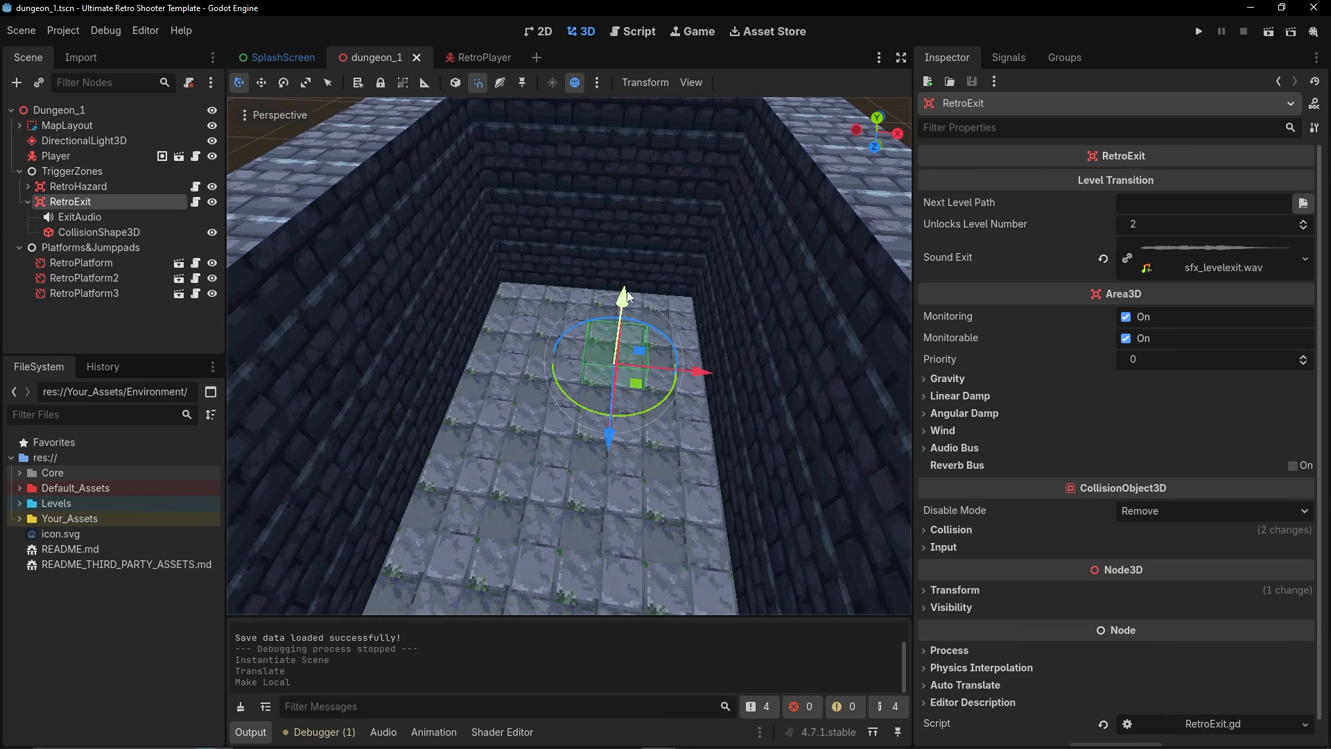
{"action": "left_click_drag", "start_coordinate": [706, 333], "coordinate": [639, 329]}
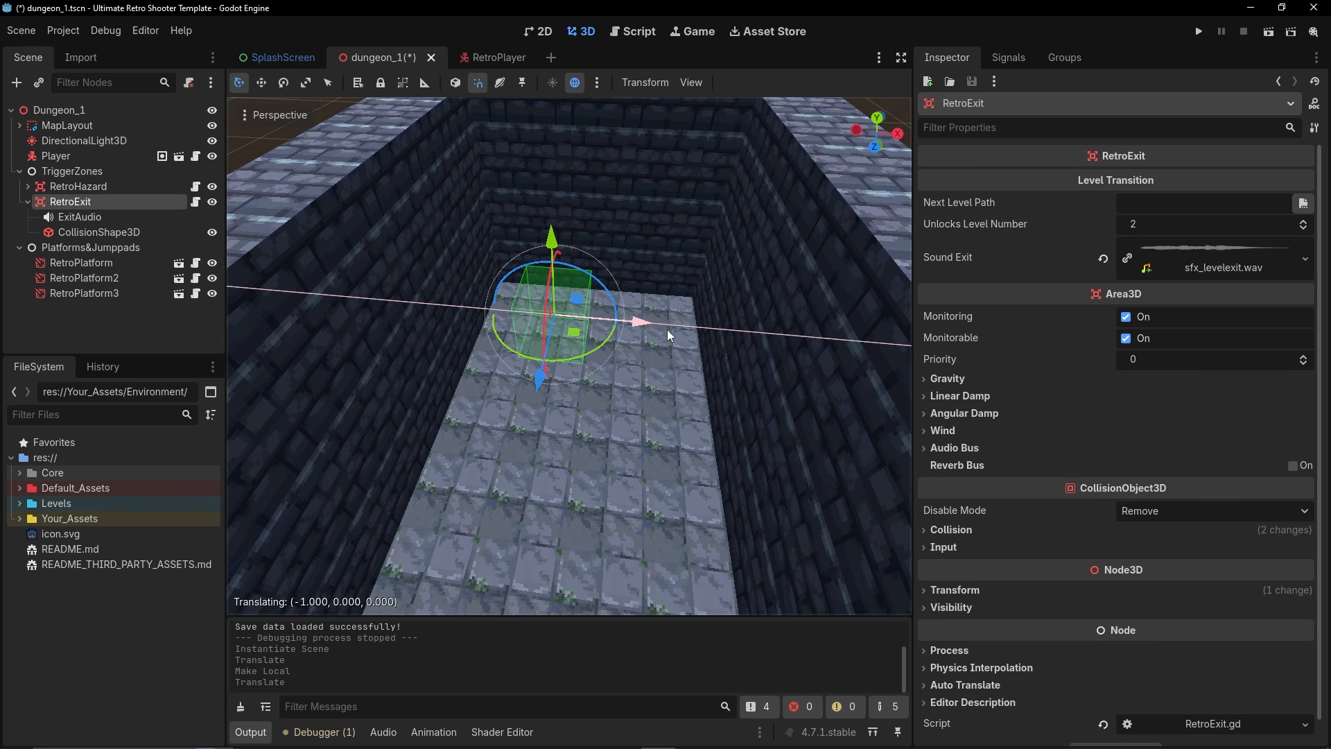
{"action": "key", "text": "ctrl+d"}
{"action": "key", "text": "ctrl+z"}
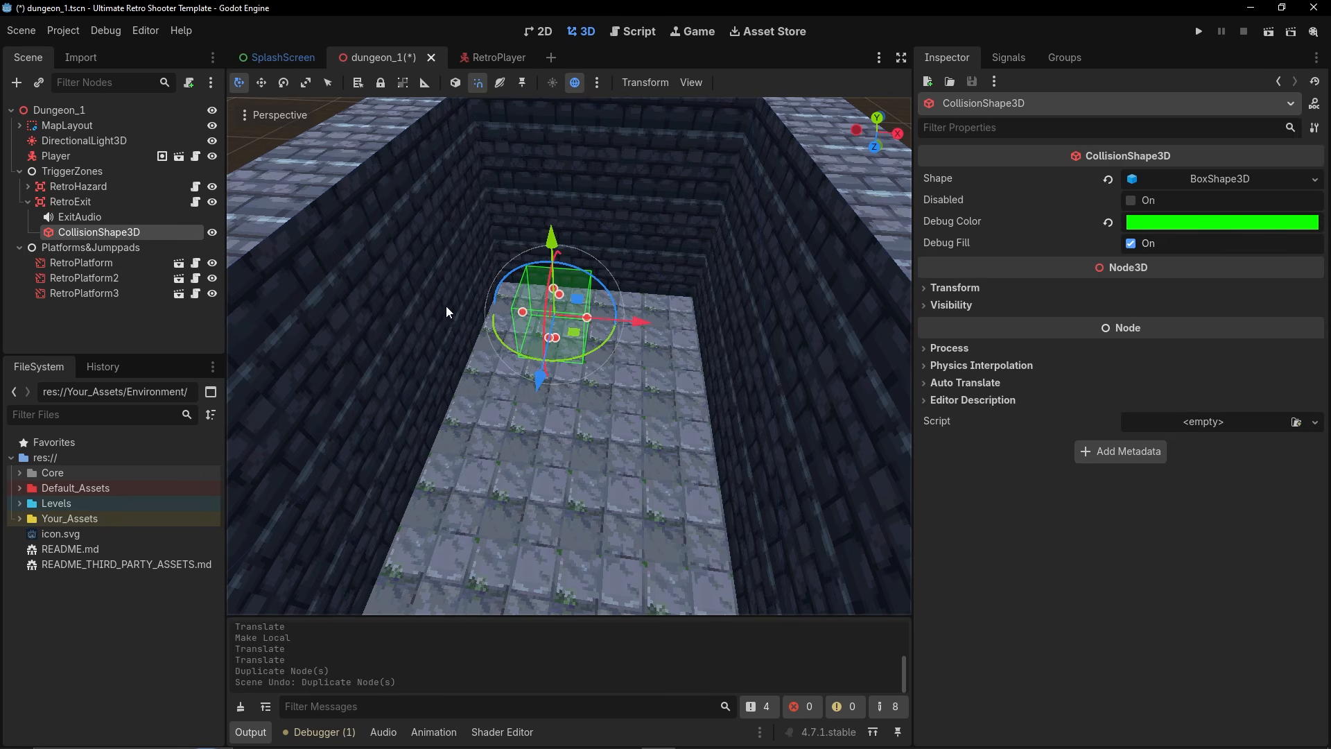
Enlarge the RetroExit's collision box to span the corridor's width and extend several tiles forward from its end wall.
{"action": "left_click_drag", "start_coordinate": [586, 318], "coordinate": [721, 328]}
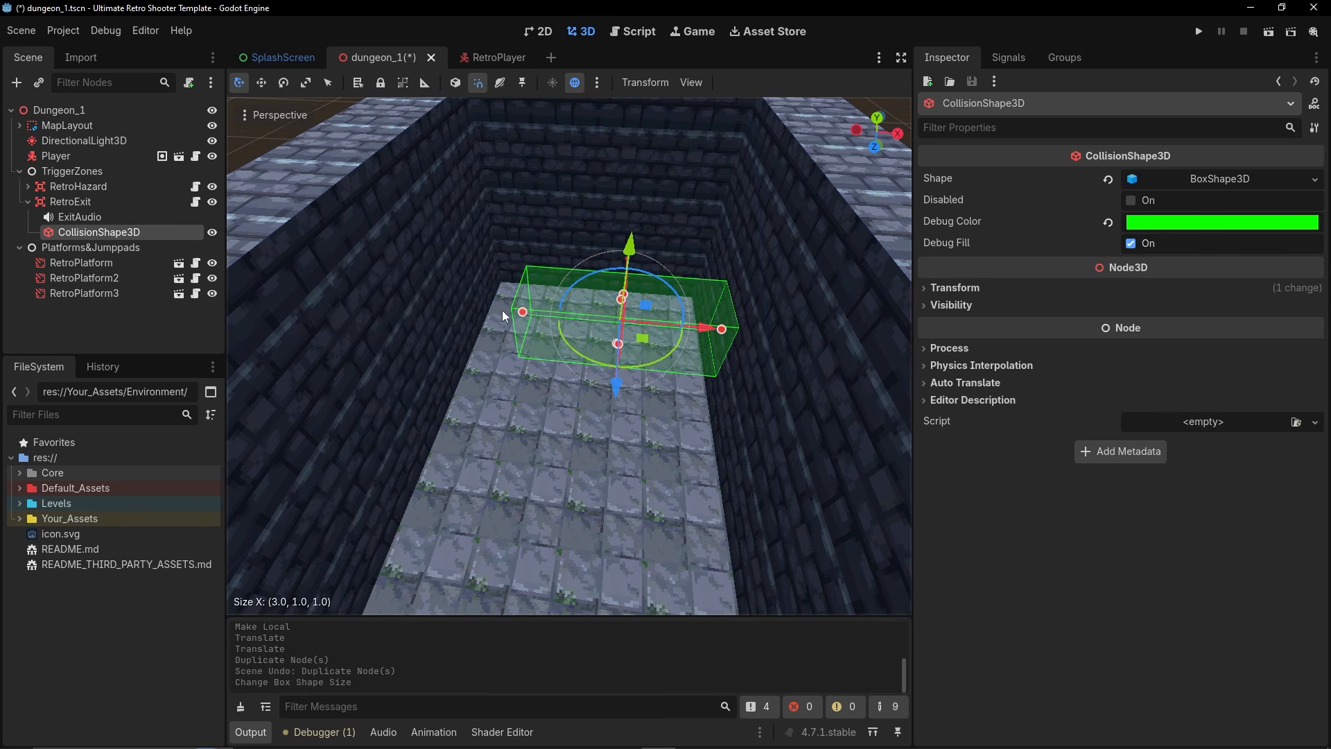
{"action": "left_click_drag", "start_coordinate": [523, 312], "coordinate": [460, 306]}
{"action": "left_click_drag", "start_coordinate": [584, 341], "coordinate": [575, 396]}
{"action": "right_click_drag", "start_coordinate": [576, 396], "coordinate": [501, 357]}
{"action": "left_click_drag", "start_coordinate": [432, 330], "coordinate": [508, 332]}
{"action": "right_click_drag", "start_coordinate": [508, 333], "coordinate": [520, 305]}
{"action": "key", "text": "s"}
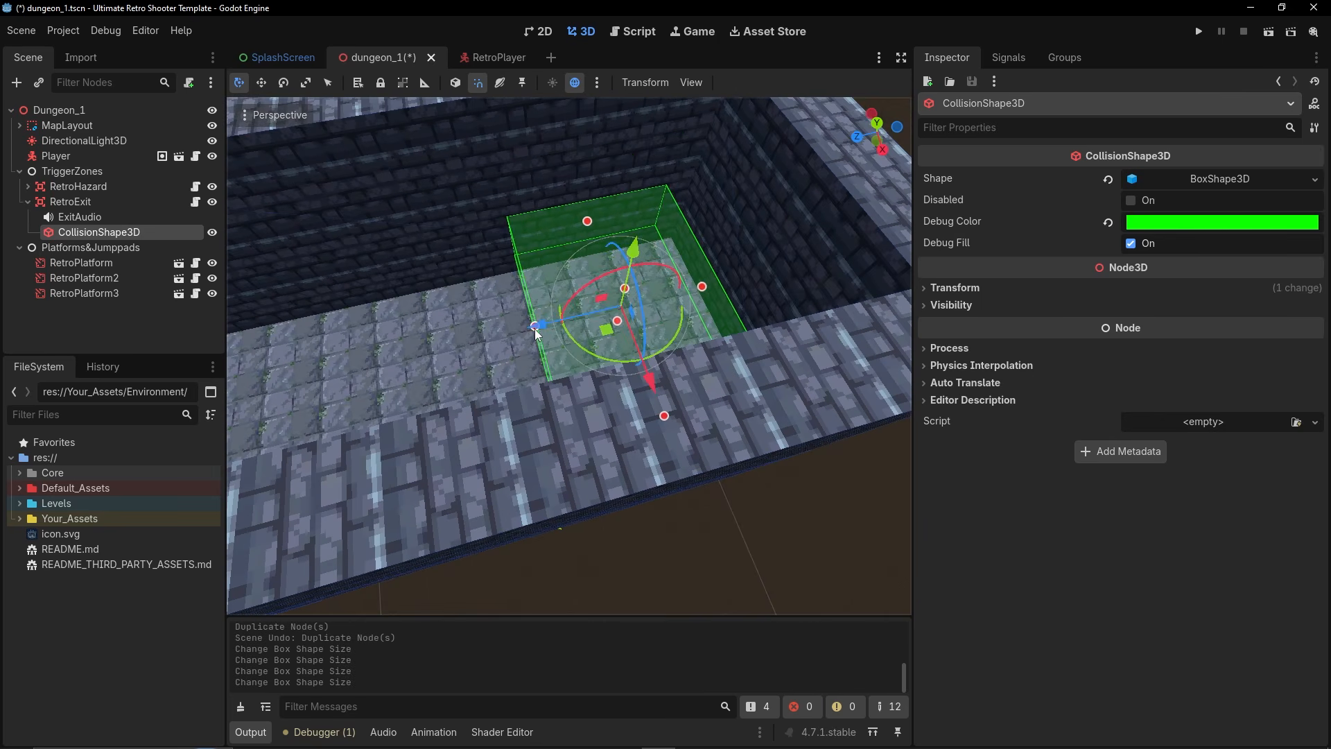
{"action": "left_click_drag", "start_coordinate": [534, 325], "coordinate": [479, 338]}
{"action": "right_click_drag", "start_coordinate": [479, 338], "coordinate": [637, 340]}
{"action": "key", "text": "a"}
Review the RetroExit's level transition settings and look over the corridor leading up to its trigger zone.
{"action": "left_click", "coordinate": [90, 205]}
{"action": "key", "text": "s"}
{"action": "right_click_drag", "start_coordinate": [335, 310], "coordinate": [277, 367]}
{"action": "right_click_drag", "start_coordinate": [721, 301], "coordinate": [693, 295]}
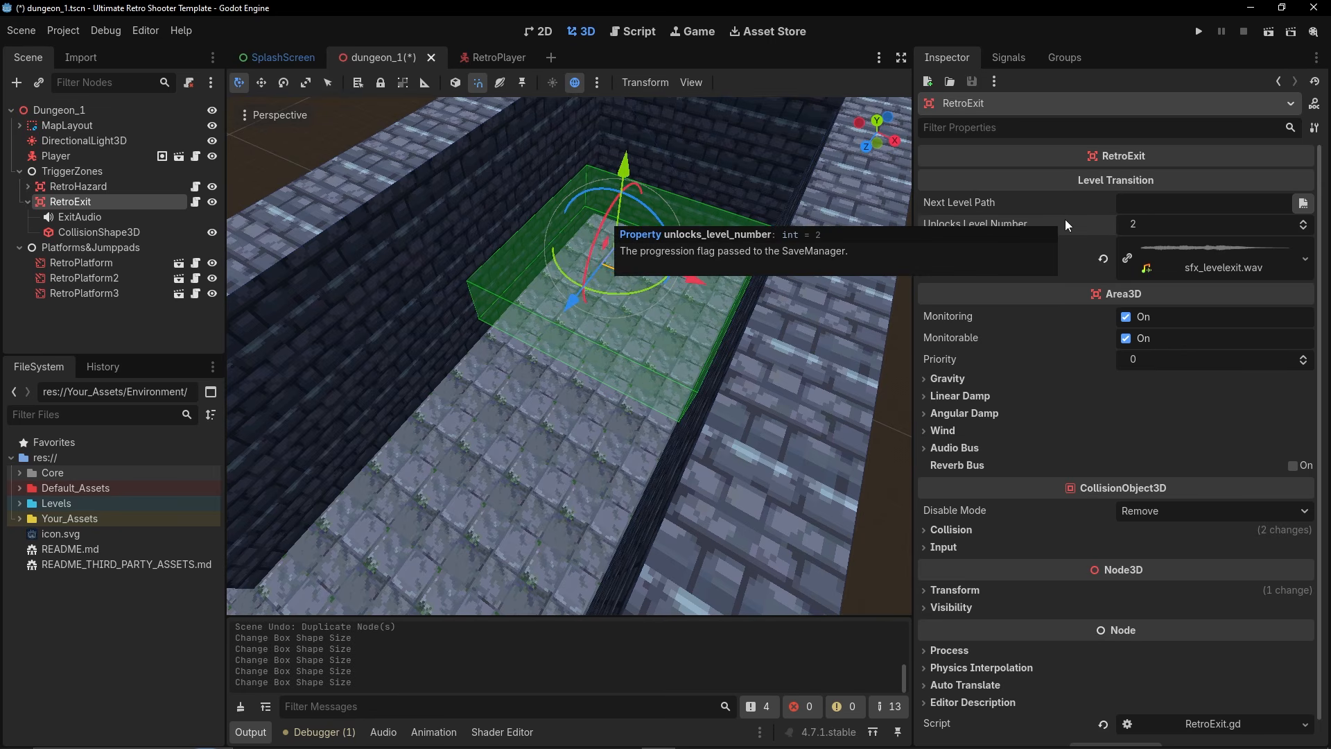
{"action": "key", "text": "s"}
{"action": "mouse_move", "coordinate": [707, 269]}
{"action": "right_mouse_down"}
{"action": "mouse_move", "coordinate": [638, 243]}
{"action": "mouse_move", "coordinate": [707, 269]}
{"action": "right_mouse_up"}
{"action": "right_click_drag", "start_coordinate": [832, 292], "coordinate": [790, 270]}
{"action": "key", "text": "w"}
{"action": "key", "text": "s"}
{"action": "key", "text": "s"}
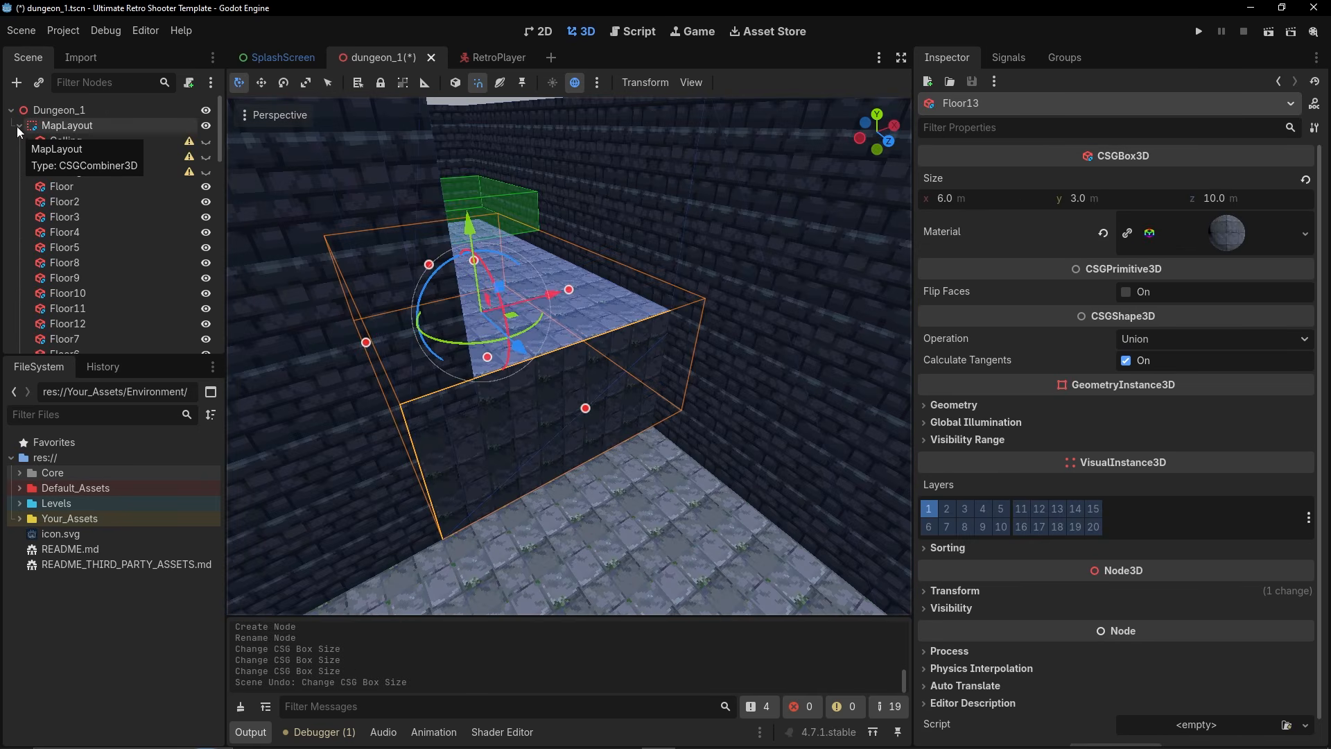
Instantiate the RetroJumpPad scene under Platforms&Jumppads and place it on the lower floor in front of the raised ledge.
{"action": "left_click", "coordinate": [18, 126]}
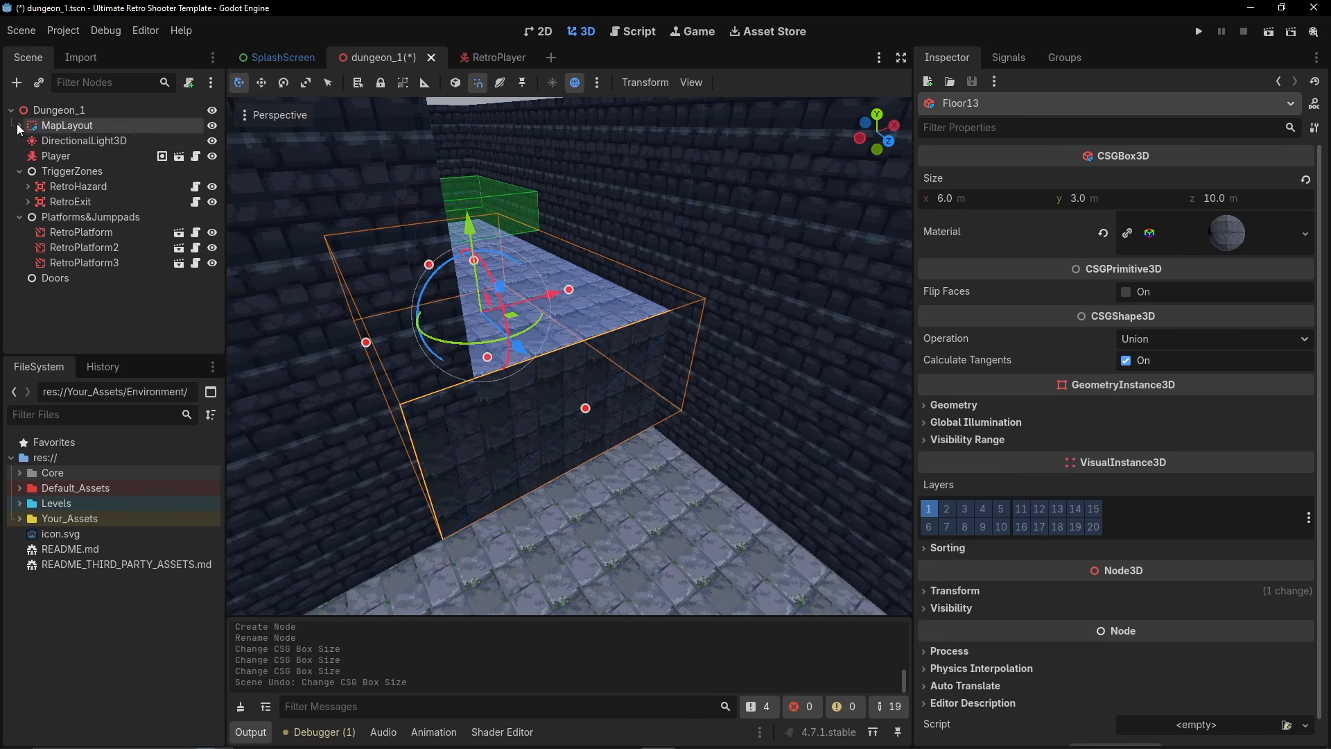
{"action": "right_click_drag", "start_coordinate": [687, 409], "coordinate": [734, 471]}
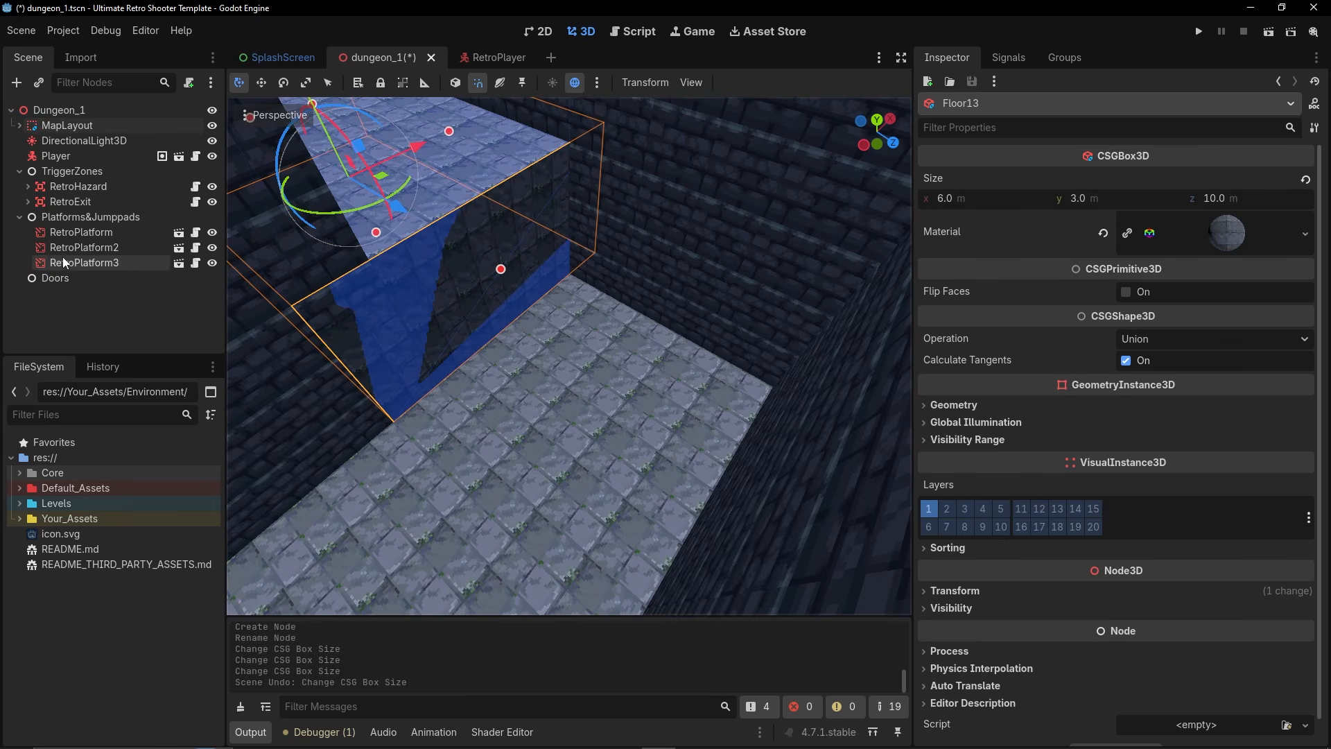
{"action": "left_click", "coordinate": [83, 217]}
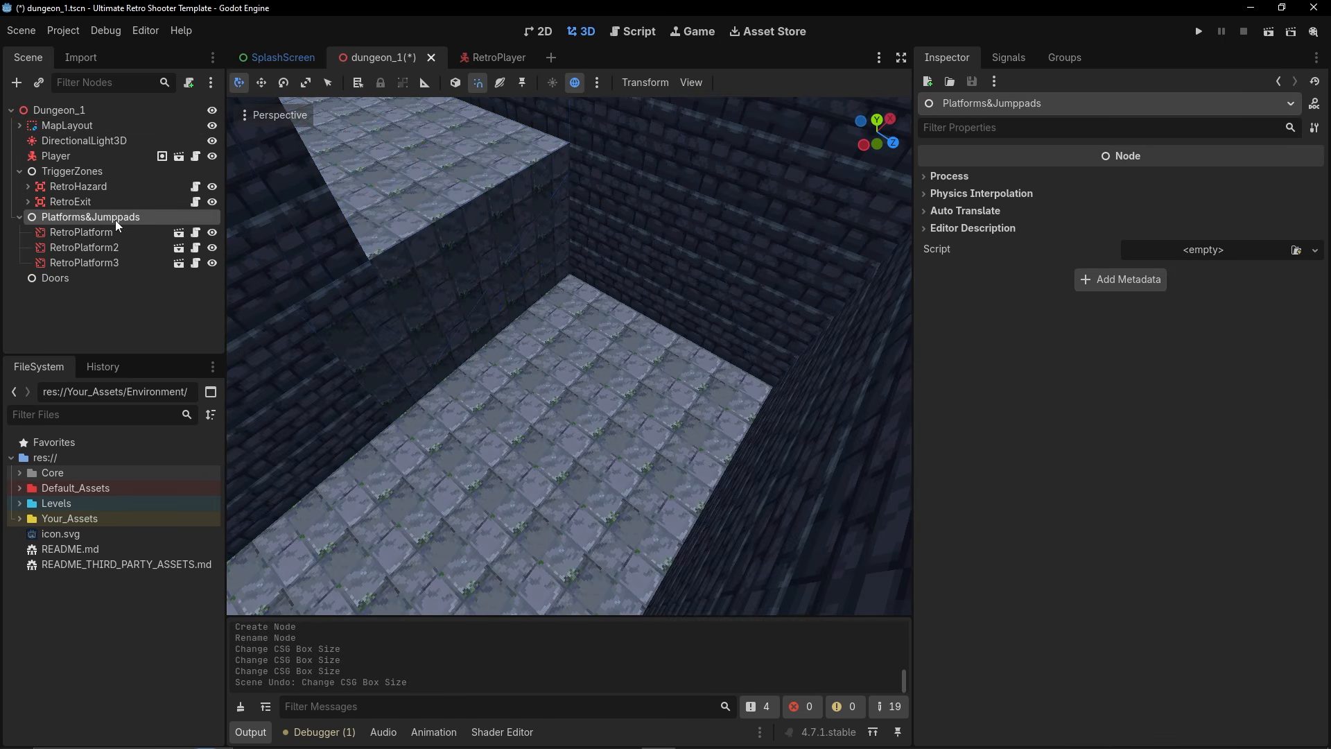
{"action": "left_click", "coordinate": [36, 83]}
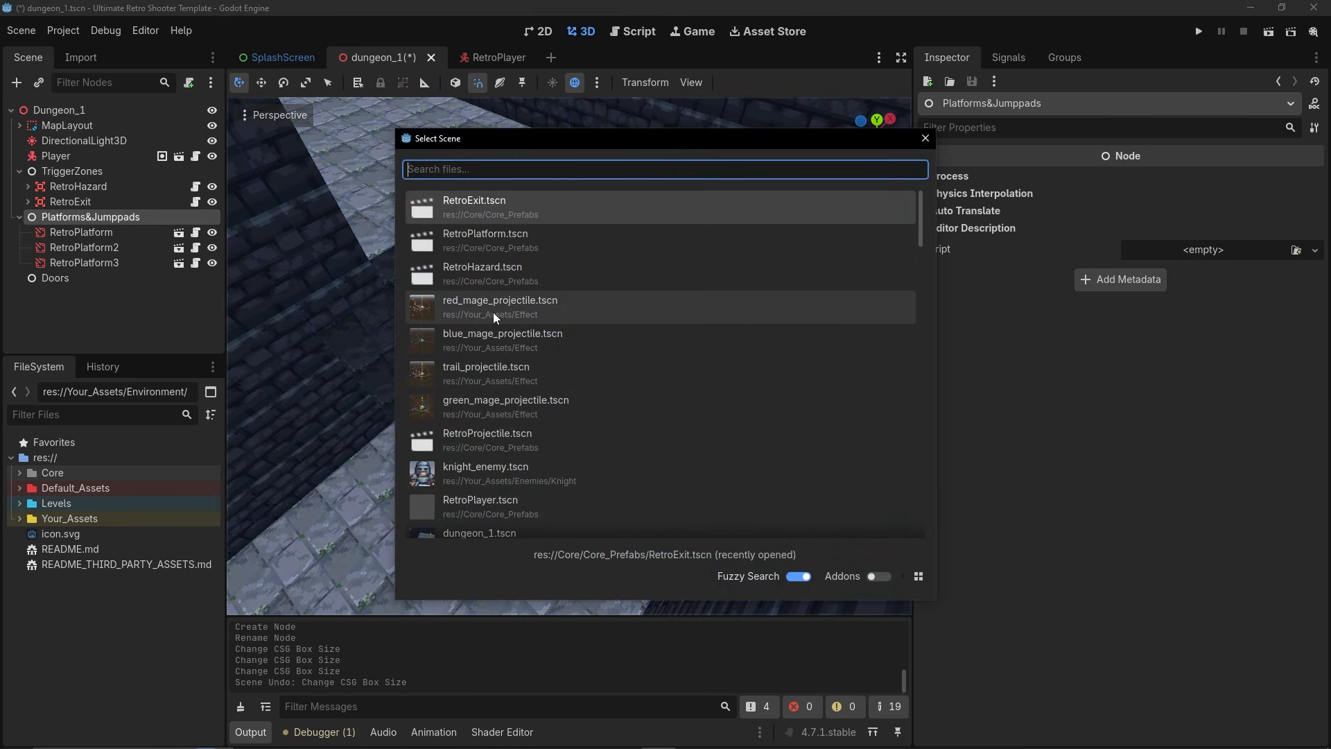
{"action": "type", "text": "jump"}
{"action": "key", "text": "Return"}
{"action": "key", "text": "shift+g"}
{"action": "key", "text": "w"}
{"action": "right_click_drag", "start_coordinate": [574, 308], "coordinate": [537, 334]}
{"action": "key", "text": "s"}
{"action": "left_click", "coordinate": [618, 321]}
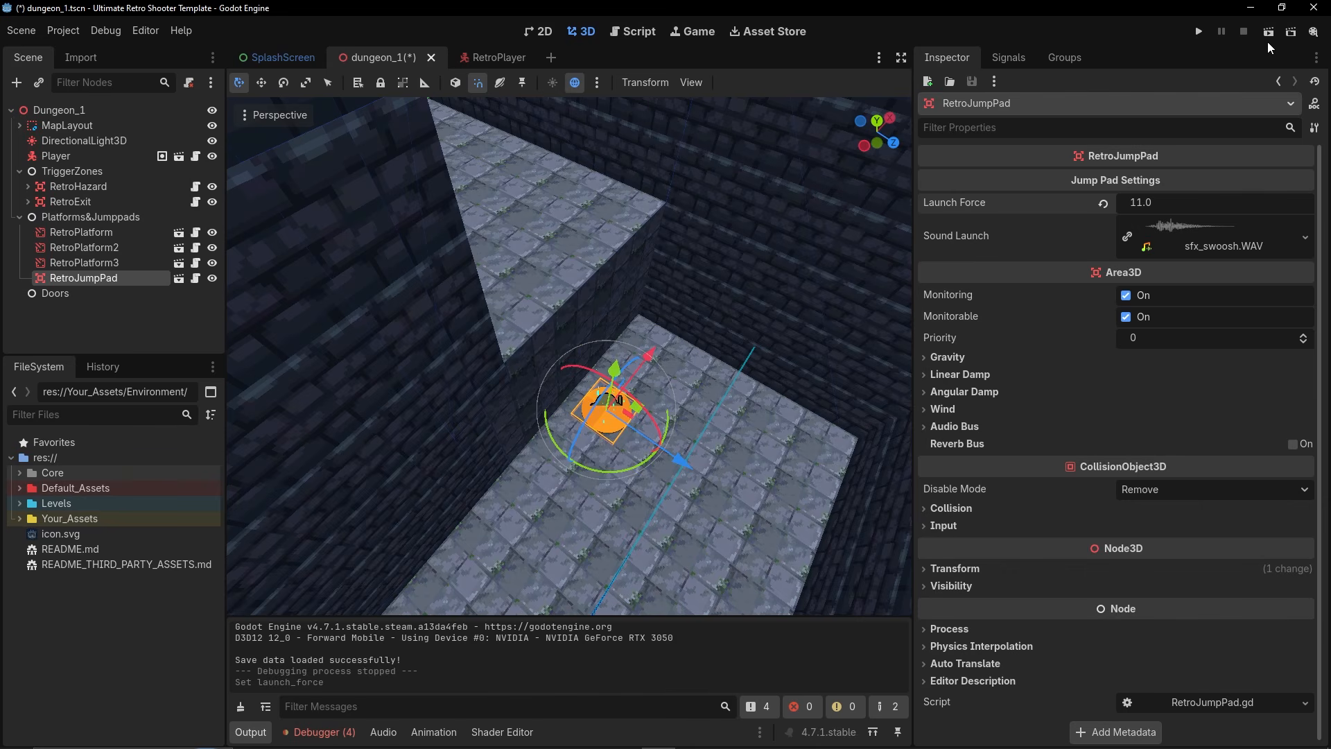
Playtest the scene by using the jump pad to reach the raised ledge, and quit the game.
{"action": "left_click", "coordinate": [1268, 32]}
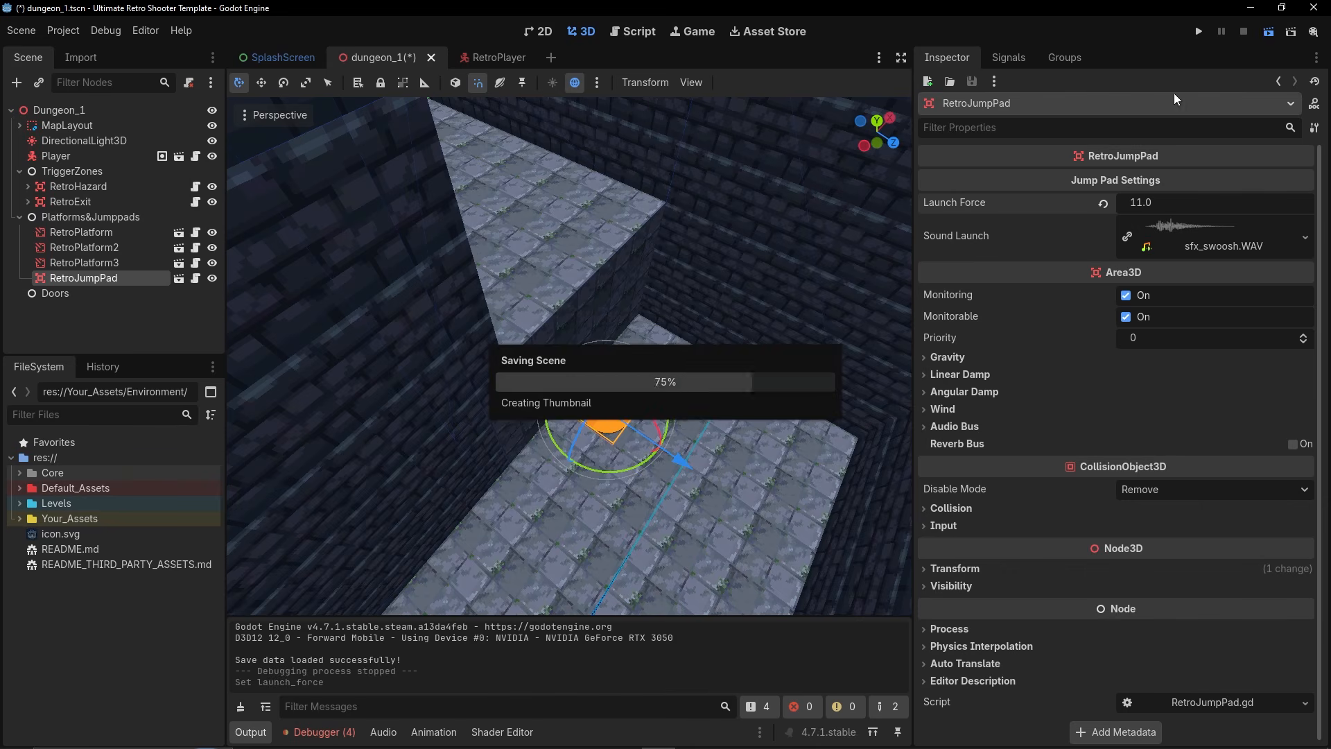
{"action": "key", "text": "w"}
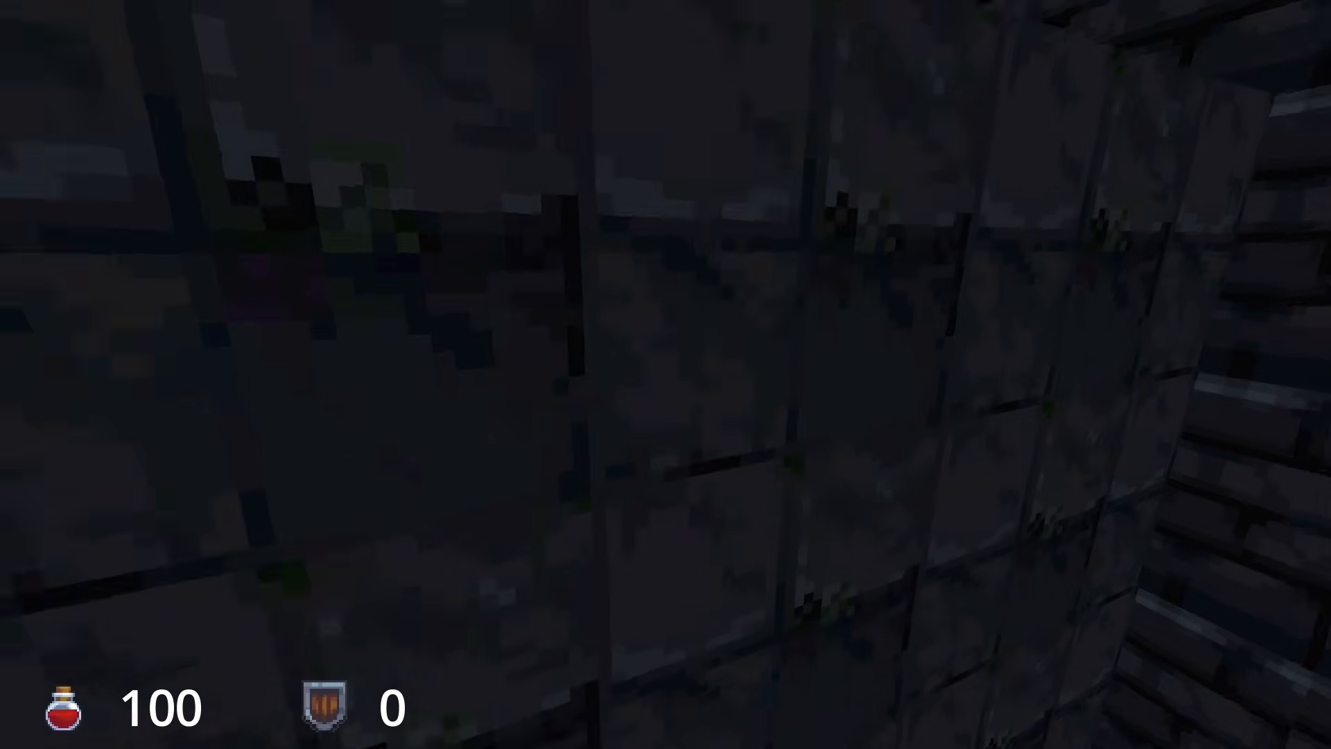
{"action": "key", "text": "w"}
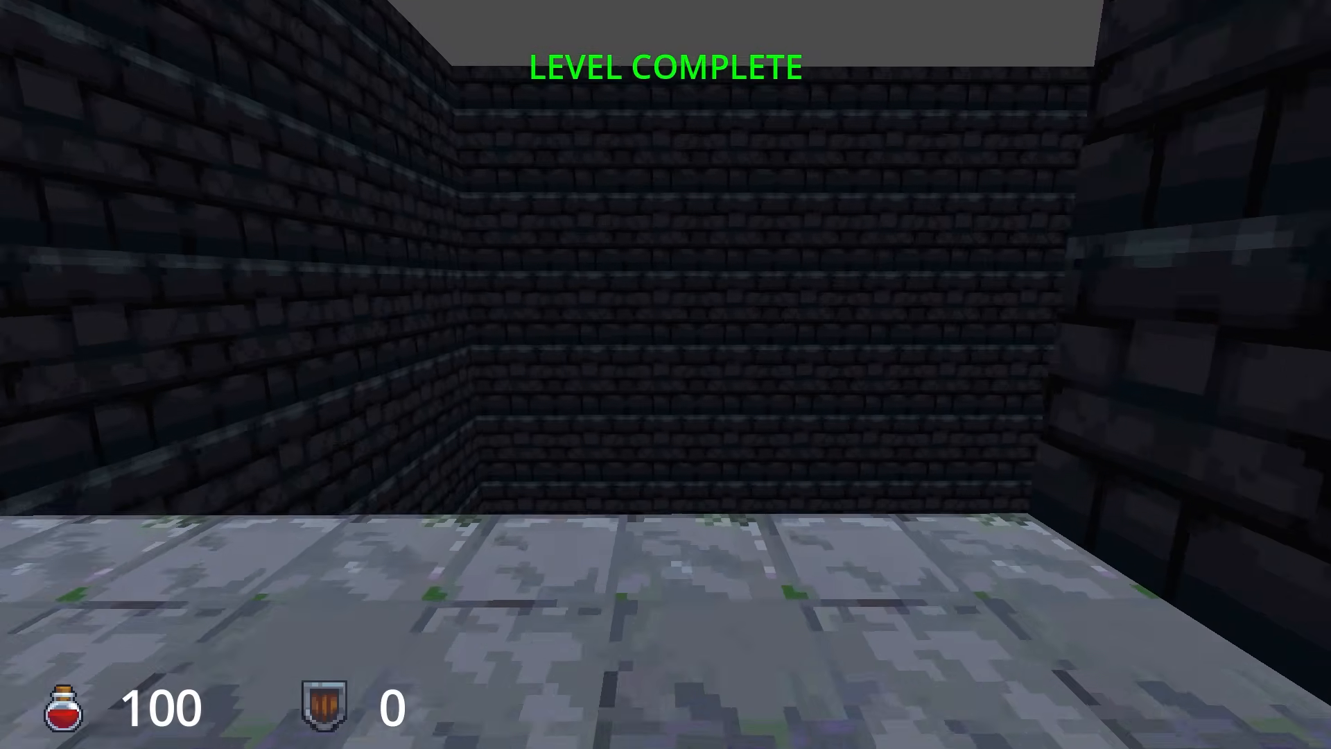
{"action": "key", "text": "w"}
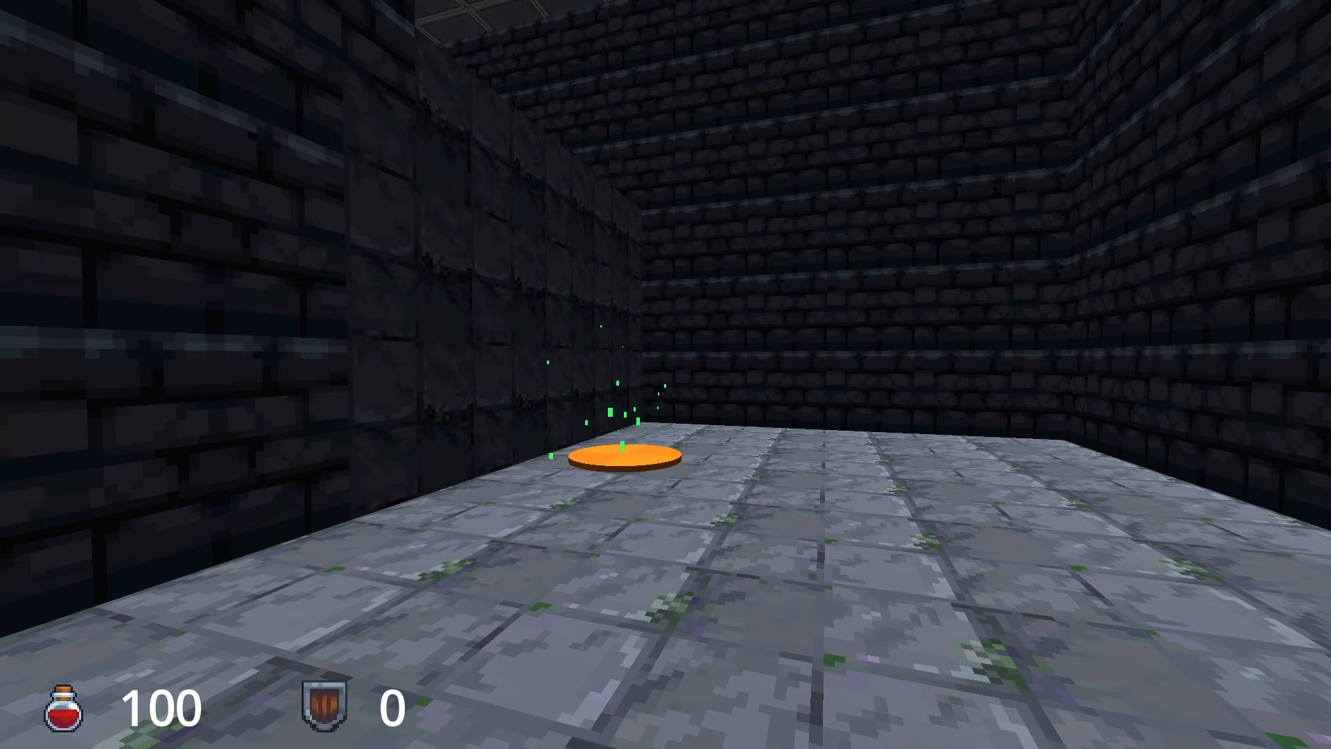
{"action": "key", "text": "w"}
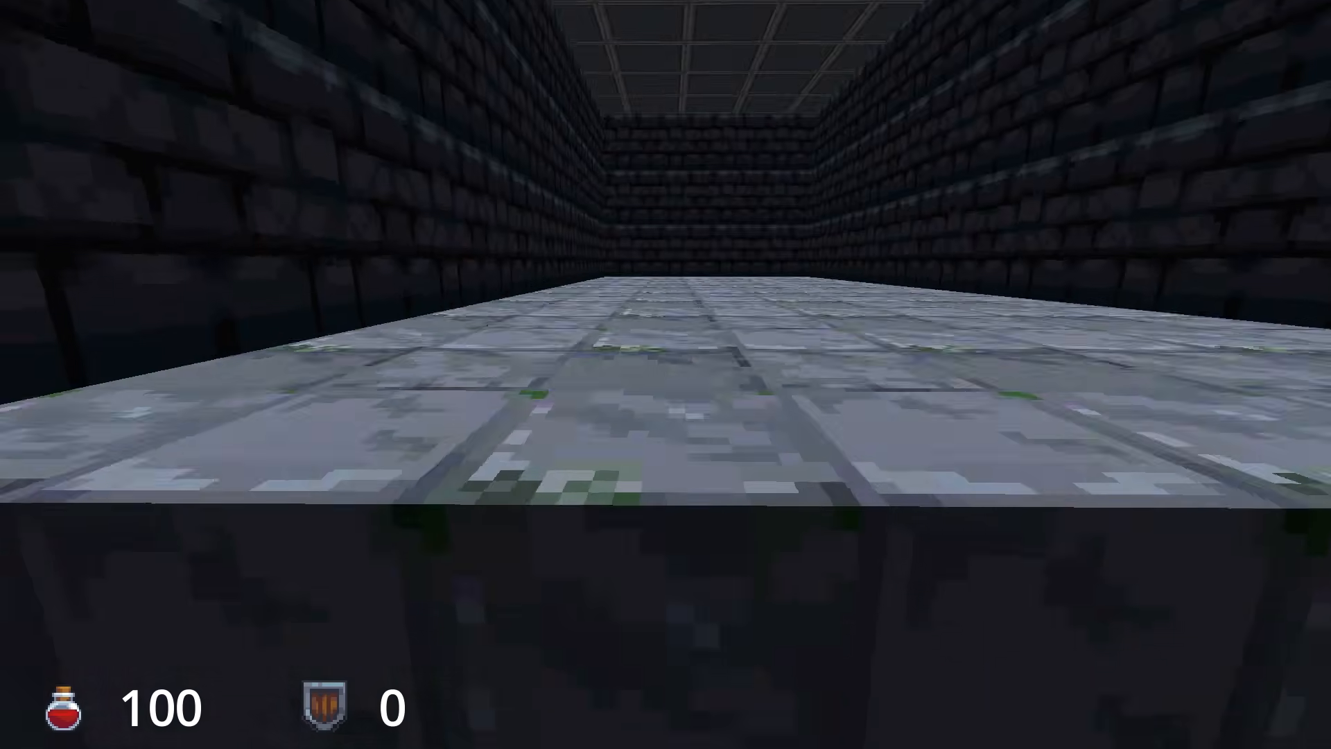
{"action": "key", "text": "Escape"}
{"action": "left_click", "coordinate": [671, 497]}
{"action": "left_click", "coordinate": [685, 582]}
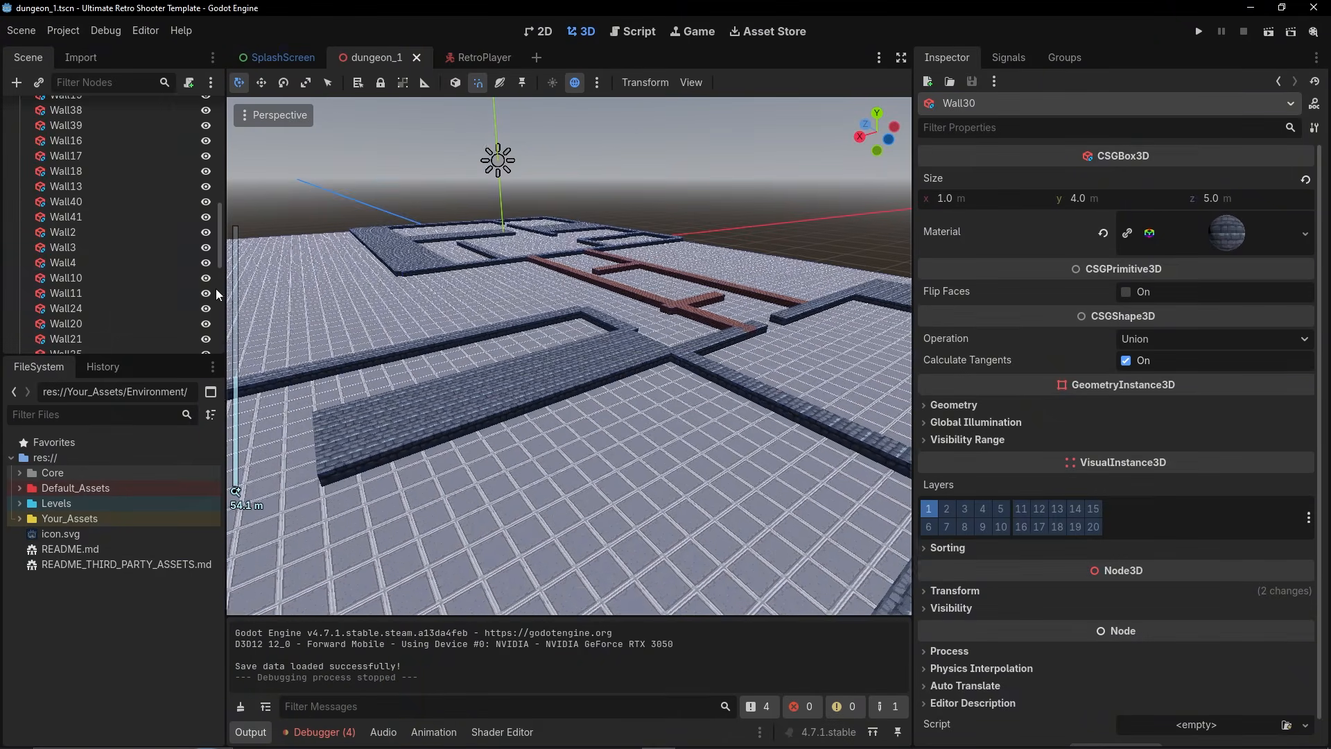
Hide Celling, Celling2 and Celling3 under MapLayout to expose the rooms.
{"action": "scroll", "coordinate": [164, 269], "scroll_direction": "up", "scroll_amount": 15}
{"action": "left_click", "coordinate": [205, 171]}
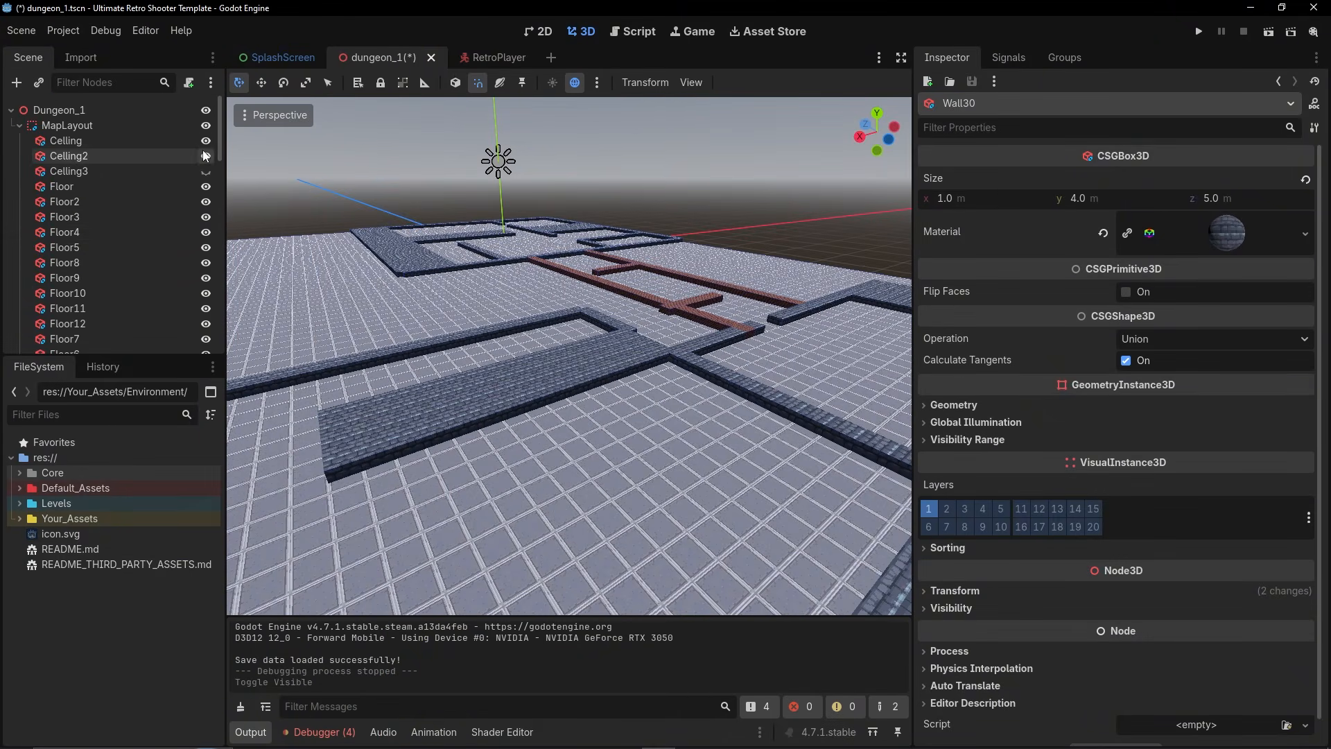
{"action": "left_click", "coordinate": [206, 156]}
{"action": "left_click", "coordinate": [206, 141]}
Duplicate the Wall30 segment and move the copy to the doorway opening between the two rooms.
{"action": "right_click_drag", "start_coordinate": [429, 291], "coordinate": [443, 174]}
{"action": "key", "text": "w"}
{"action": "key", "text": "w"}
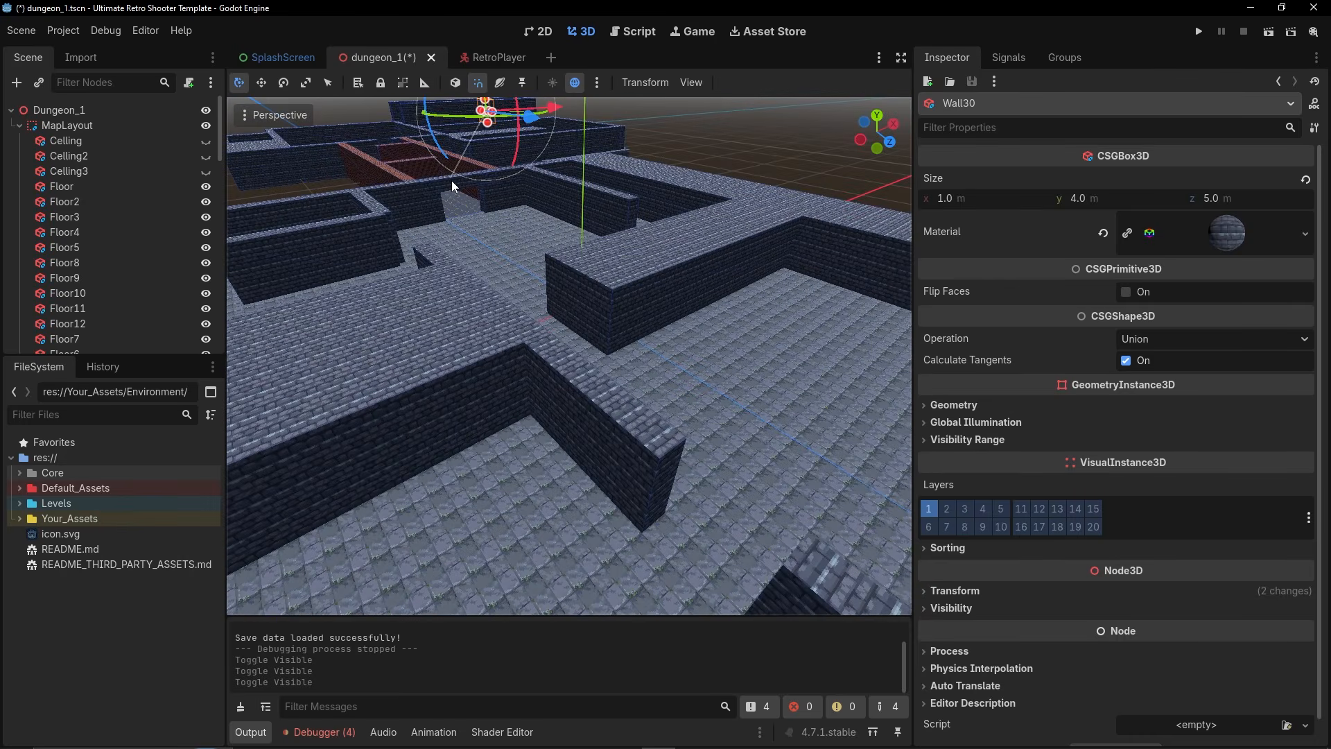
{"action": "left_click", "coordinate": [451, 180]}
{"action": "key", "text": "ctrl+d"}
{"action": "key", "text": "g"}
{"action": "left_click_drag", "start_coordinate": [767, 341], "coordinate": [748, 478]}
{"action": "key", "text": "ctrl+z"}
{"action": "left_click_drag", "start_coordinate": [779, 282], "coordinate": [789, 558]}
{"action": "right_click_drag", "start_coordinate": [622, 395], "coordinate": [540, 420]}
{"action": "left_click_drag", "start_coordinate": [653, 397], "coordinate": [682, 394]}
Resize the duplicated wall to 1 m high and 3 m long and align it over the doorway as a lintel.
{"action": "right_click_drag", "start_coordinate": [682, 393], "coordinate": [877, 397]}
{"action": "left_click_drag", "start_coordinate": [578, 370], "coordinate": [547, 373]}
{"action": "left_click_drag", "start_coordinate": [324, 418], "coordinate": [438, 400]}
{"action": "right_click_drag", "start_coordinate": [443, 401], "coordinate": [666, 405]}
{"action": "right_click_drag", "start_coordinate": [444, 443], "coordinate": [397, 366]}
{"action": "left_click_drag", "start_coordinate": [529, 348], "coordinate": [469, 347]}
{"action": "right_click_drag", "start_coordinate": [468, 347], "coordinate": [239, 381]}
Collapse MapLayout and instantiate the RetroDoor scene under the Doors node.
{"action": "scroll", "coordinate": [22, 211], "scroll_direction": "up", "scroll_amount": 10}
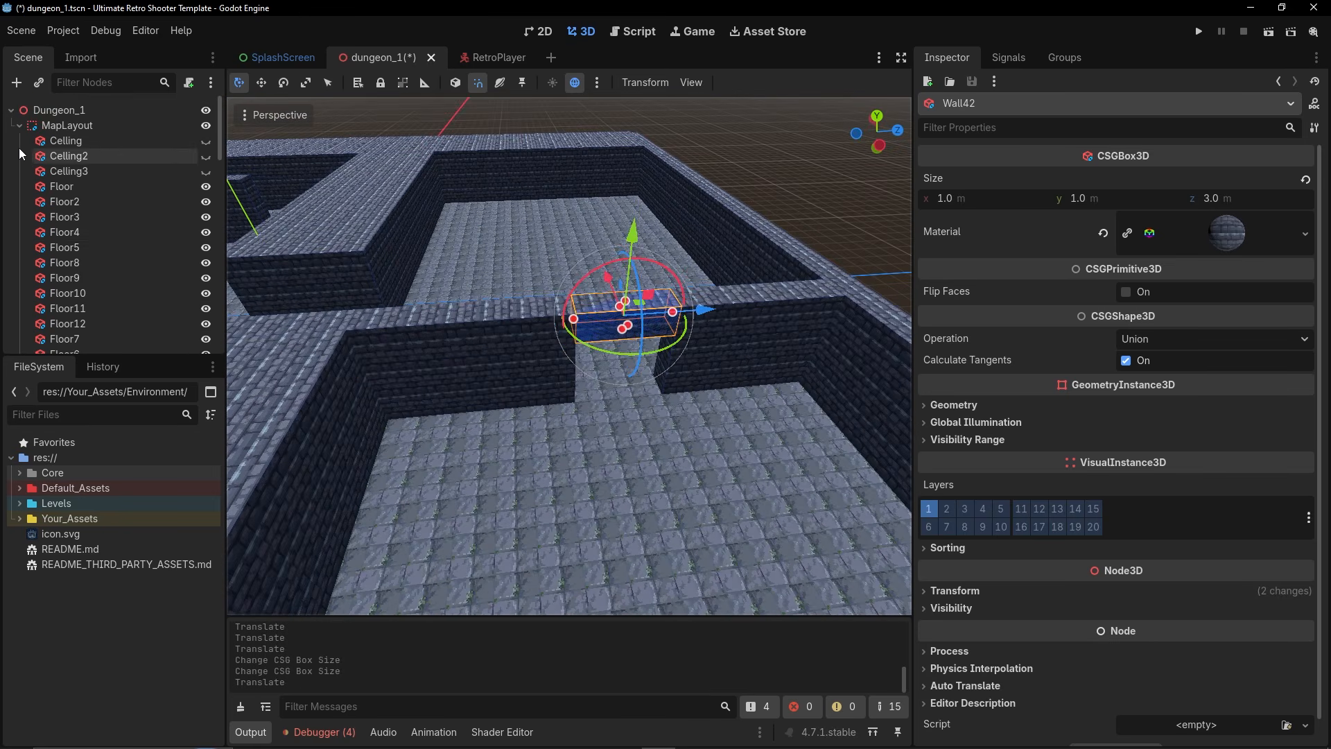
{"action": "left_click", "coordinate": [19, 125]}
{"action": "left_click", "coordinate": [47, 296]}
{"action": "left_click", "coordinate": [40, 82]}
{"action": "type", "text": "retrodoor"}
{"action": "key", "text": "Return"}
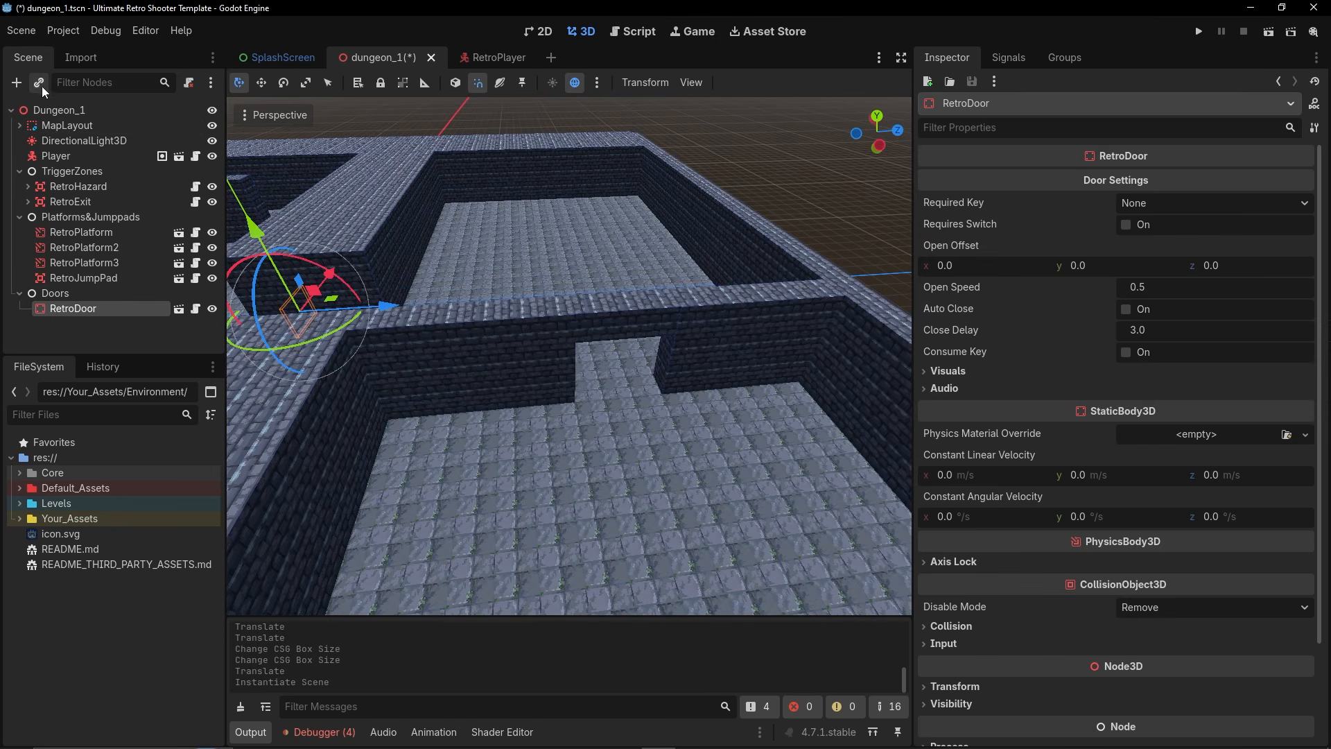
Move the RetroDoor into the doorway beneath the lintel and rotate it -90° about Y to face the room.
{"action": "key", "text": "shift+g"}
{"action": "left_click", "coordinate": [612, 391]}
{"action": "left_click_drag", "start_coordinate": [646, 421], "coordinate": [594, 407]}
Adjust the length of the Wall7 segment beside the doorway at its door-side end.
{"action": "right_click_drag", "start_coordinate": [594, 408], "coordinate": [561, 399]}
{"action": "key", "text": "w"}
{"action": "left_click", "coordinate": [621, 382]}
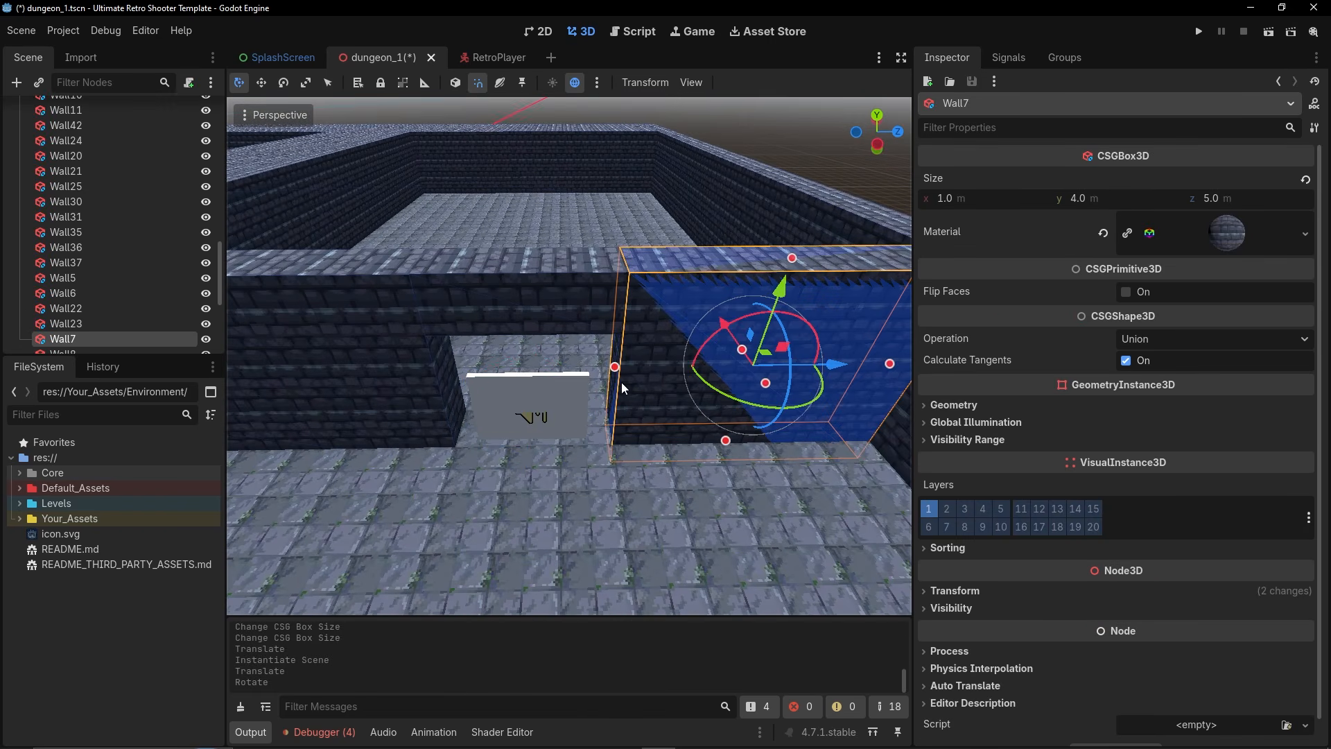
{"action": "left_click_drag", "start_coordinate": [600, 370], "coordinate": [586, 410]}
Reposition the RetroDoor so it sits centred between the doorway's side walls.
{"action": "left_click", "coordinate": [485, 400]}
{"action": "key", "text": "g"}
{"action": "key", "text": "x"}
{"action": "mouse_move", "coordinate": [568, 412]}
{"action": "right_mouse_down"}
{"action": "mouse_move", "coordinate": [544, 440]}
{"action": "mouse_move", "coordinate": [548, 409]}
{"action": "mouse_move", "coordinate": [574, 425]}
{"action": "right_mouse_up"}
{"action": "key", "text": "w"}
{"action": "key", "text": "s"}
{"action": "key", "text": "w"}
{"action": "left_click_drag", "start_coordinate": [571, 396], "coordinate": [567, 398]}
{"action": "key", "text": "d"}
{"action": "key", "text": "w"}
{"action": "right_click_drag", "start_coordinate": [517, 449], "coordinate": [515, 365]}
{"action": "key", "text": "s"}
{"action": "key", "text": "w"}
{"action": "key", "text": "s"}
{"action": "key", "text": "w"}
{"action": "key", "text": "s"}
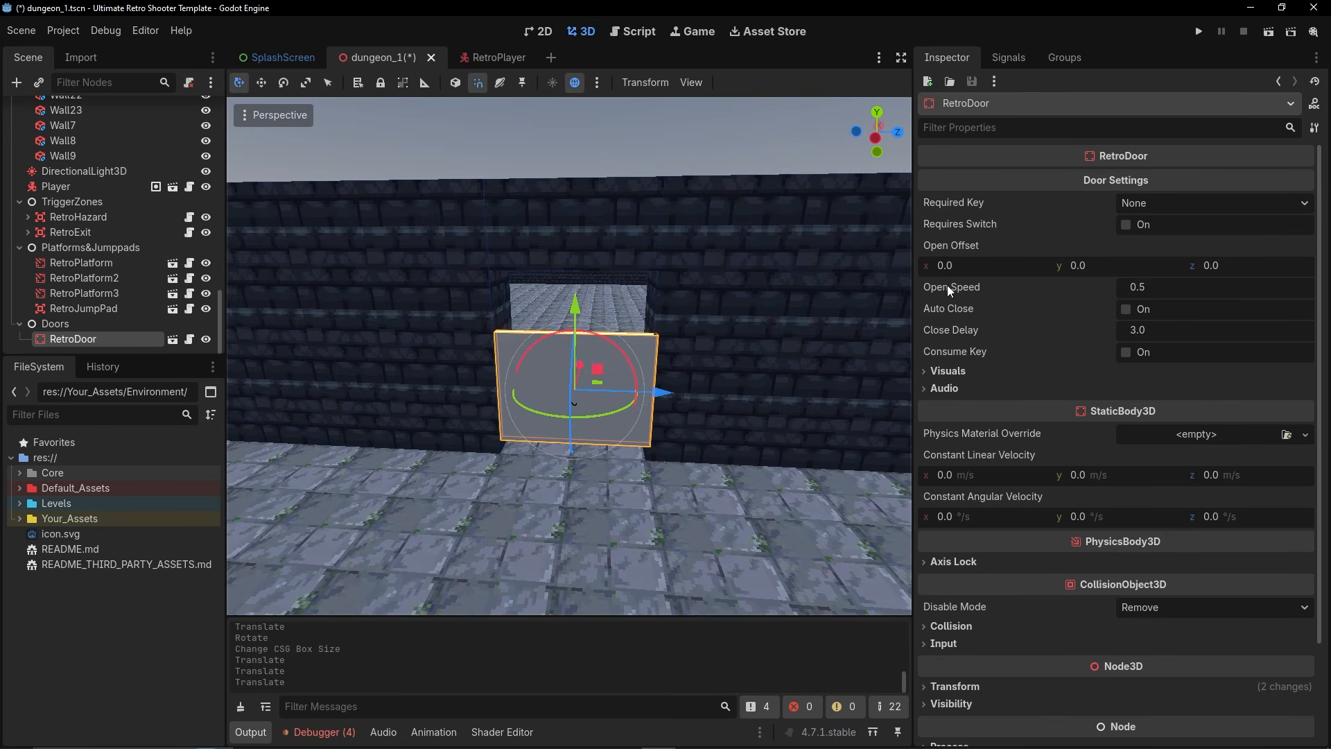
Scale the RetroDoor uniformly to 2.
{"action": "scroll", "coordinate": [969, 614], "scroll_direction": "down", "scroll_amount": 3}
{"action": "left_click", "coordinate": [970, 569]}
{"action": "left_click", "coordinate": [984, 689]}
{"action": "type", "text": "2"}
{"action": "key", "text": "Return"}
Shift the scaled RetroDoor to sit within the wall thickness and cover the whole opening, checking both sides.
{"action": "right_click_drag", "start_coordinate": [574, 324], "coordinate": [331, 360]}
{"action": "key", "text": "d"}
{"action": "left_click_drag", "start_coordinate": [643, 415], "coordinate": [680, 409]}
{"action": "key", "text": "w"}
{"action": "right_click_drag", "start_coordinate": [713, 355], "coordinate": [554, 385]}
{"action": "key", "text": "d"}
{"action": "left_click_drag", "start_coordinate": [697, 370], "coordinate": [712, 377]}
{"action": "right_click_drag", "start_coordinate": [798, 362], "coordinate": [932, 350]}
{"action": "key", "text": "a"}
{"action": "left_click_drag", "start_coordinate": [709, 367], "coordinate": [694, 370]}
{"action": "key", "text": "d"}
{"action": "right_click_drag", "start_coordinate": [693, 370], "coordinate": [860, 374]}
{"action": "key", "text": "a"}
{"action": "key", "text": "w"}
{"action": "key", "text": "w"}
{"action": "key", "text": "s"}
{"action": "key", "text": "w"}
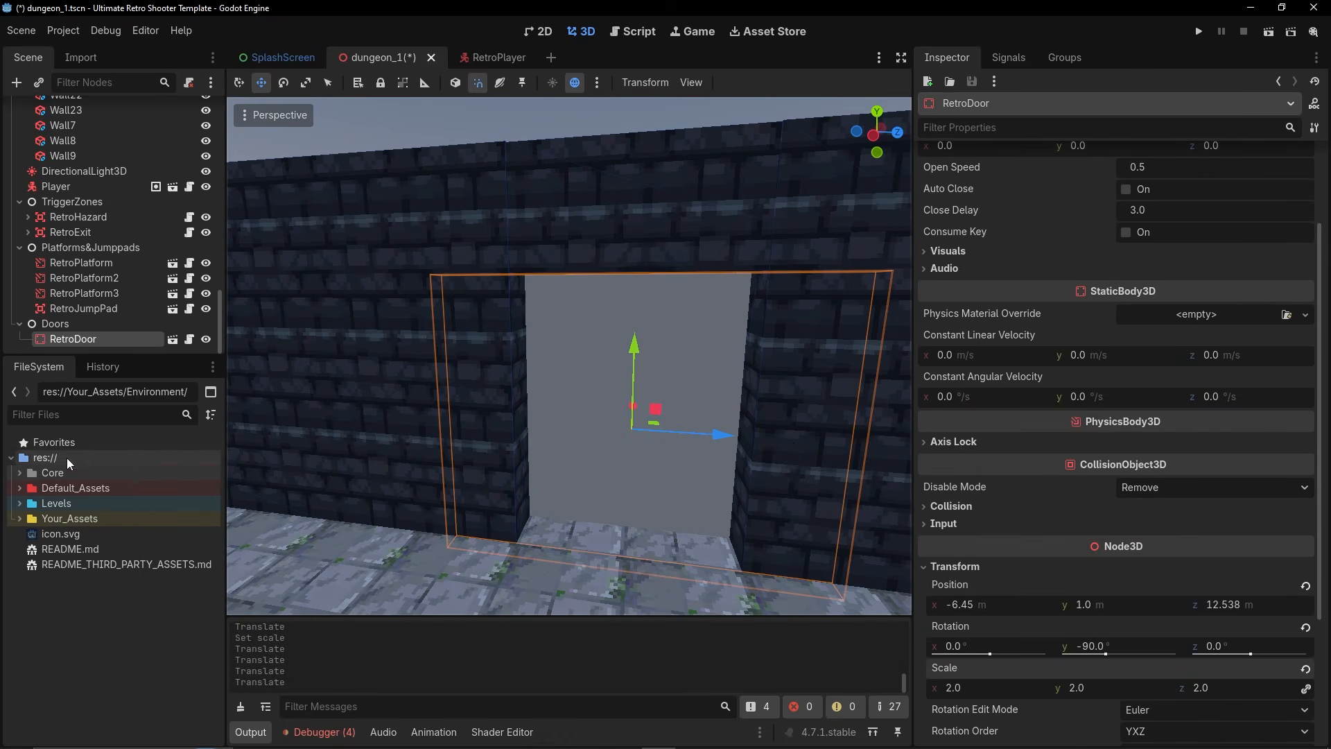
Assign door_normal.png from the Your_Assets Environment Textures folder as the RetroDoor's door texture.
{"action": "double_click", "coordinate": [62, 520]}
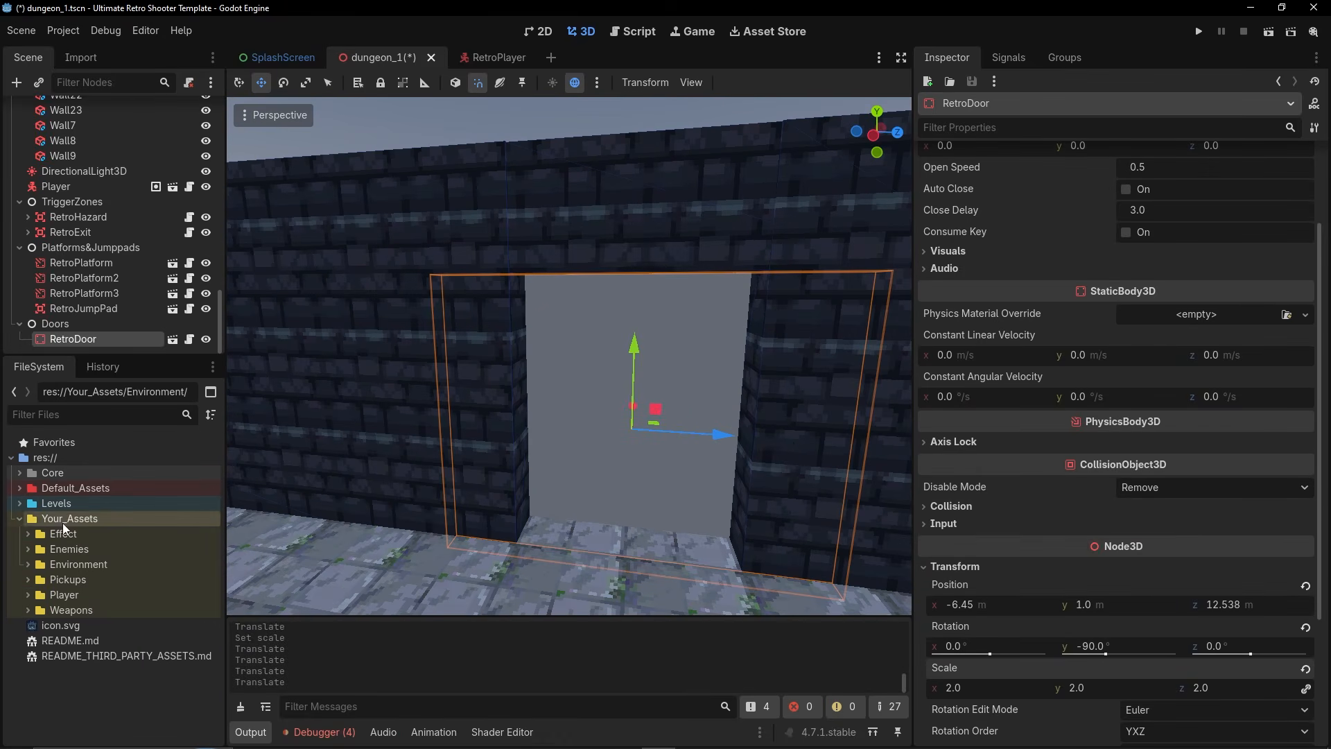
{"action": "left_click", "coordinate": [27, 562]}
{"action": "left_click", "coordinate": [90, 625]}
{"action": "left_click", "coordinate": [36, 624]}
{"action": "scroll", "coordinate": [139, 624], "scroll_direction": "down", "scroll_amount": 3}
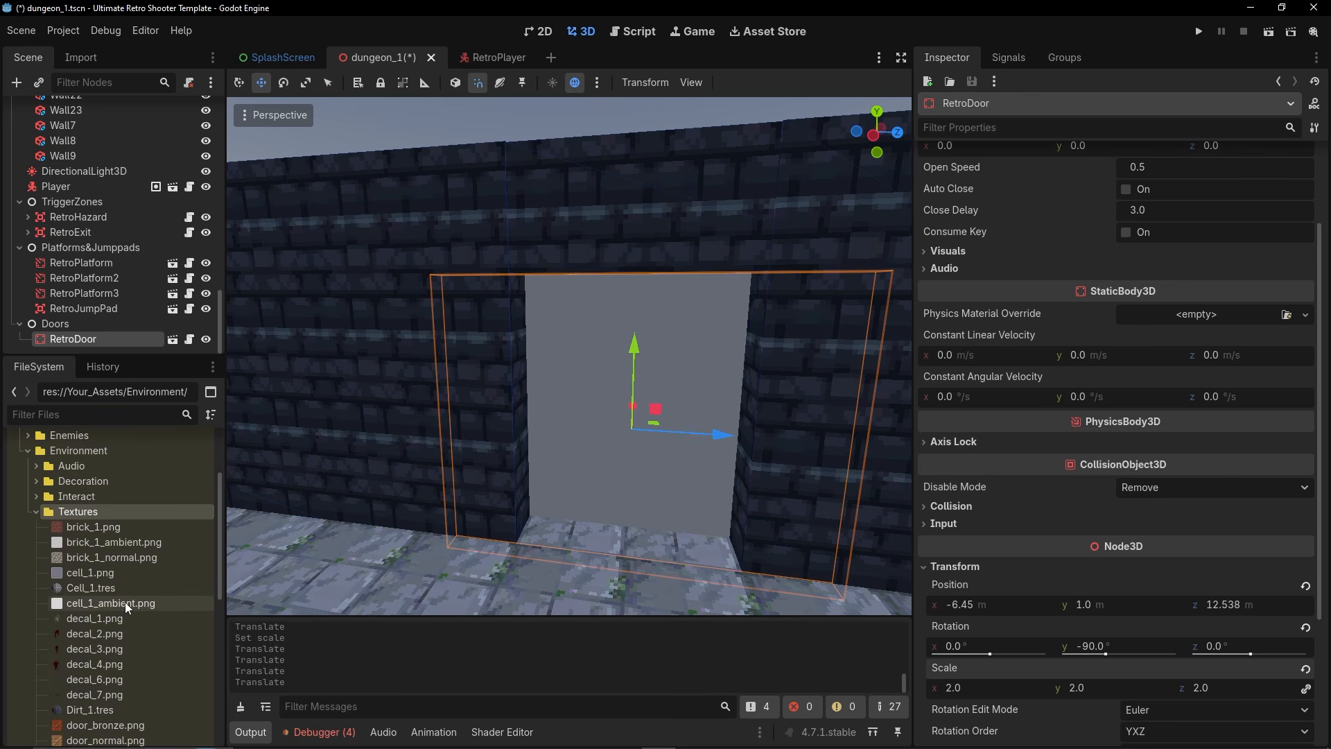
{"action": "scroll", "coordinate": [127, 605], "scroll_direction": "down", "scroll_amount": 3}
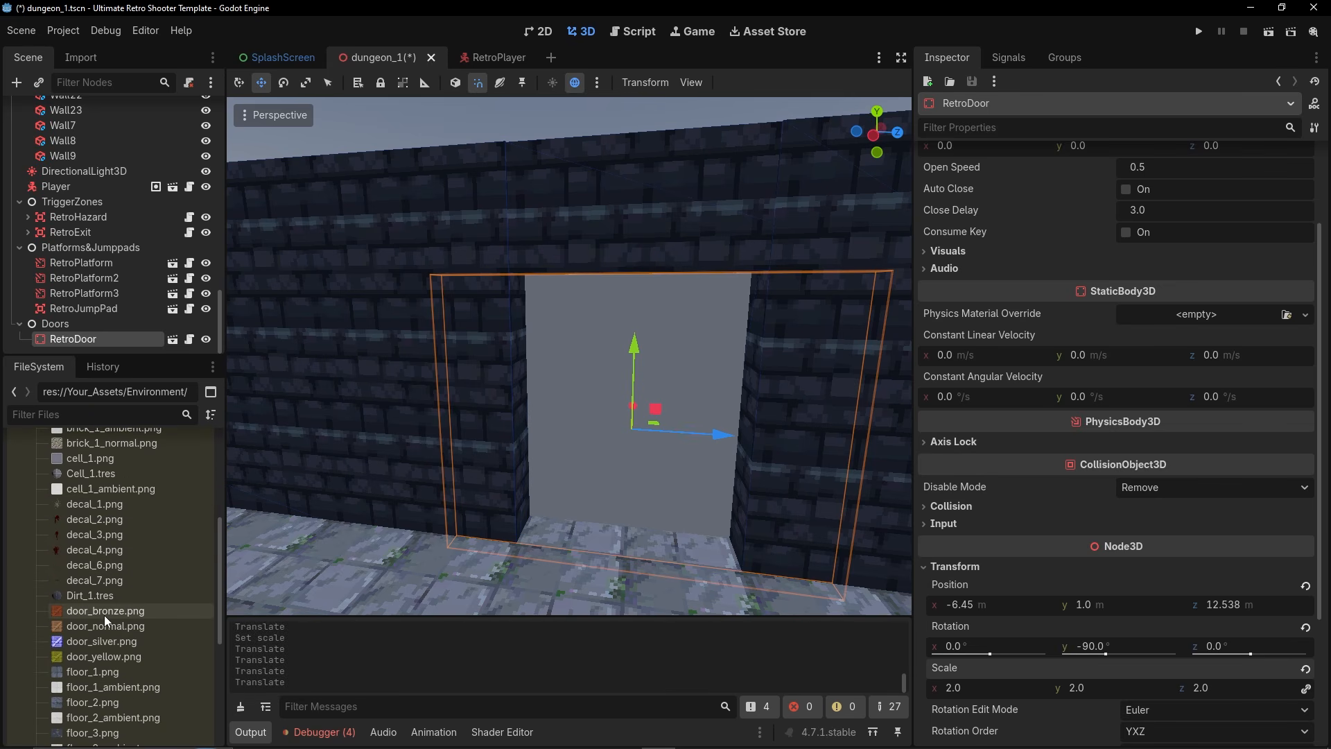
{"action": "scroll", "coordinate": [124, 614], "scroll_direction": "down", "scroll_amount": 1}
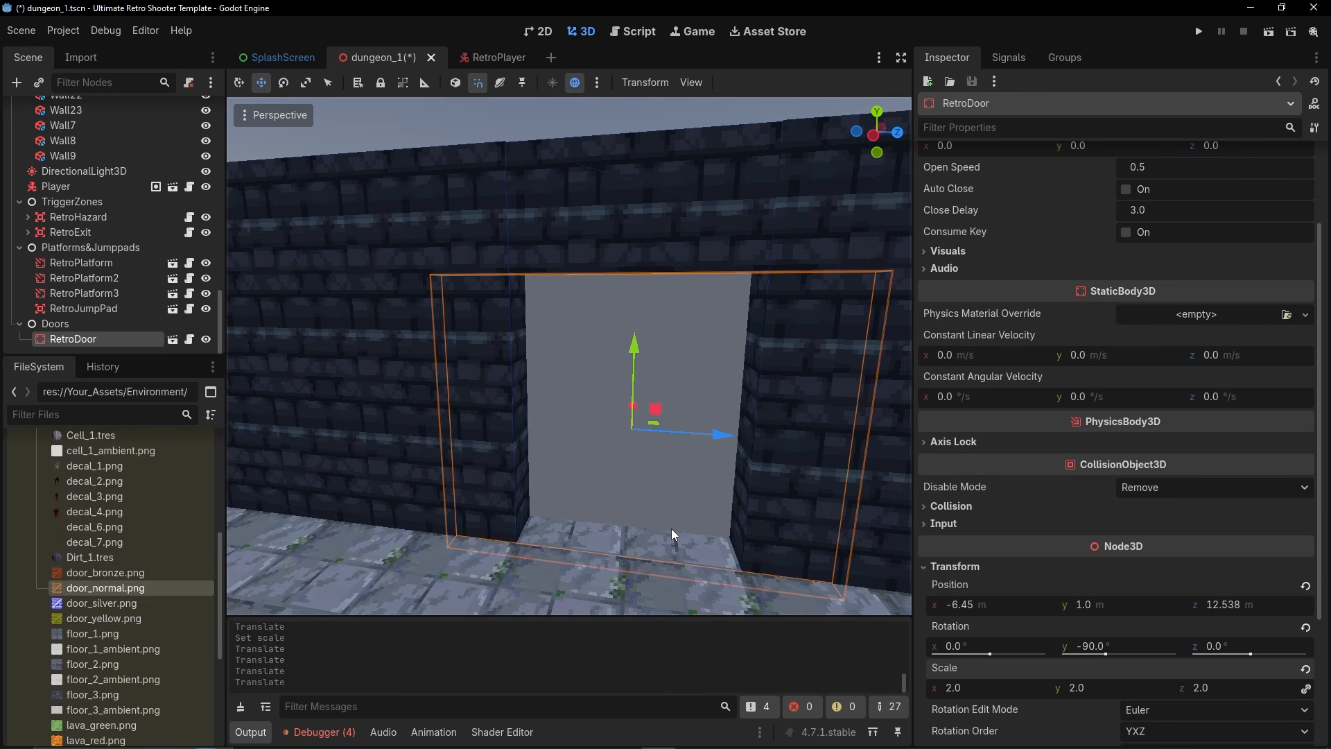
{"action": "scroll", "coordinate": [976, 249], "scroll_direction": "up", "scroll_amount": 3}
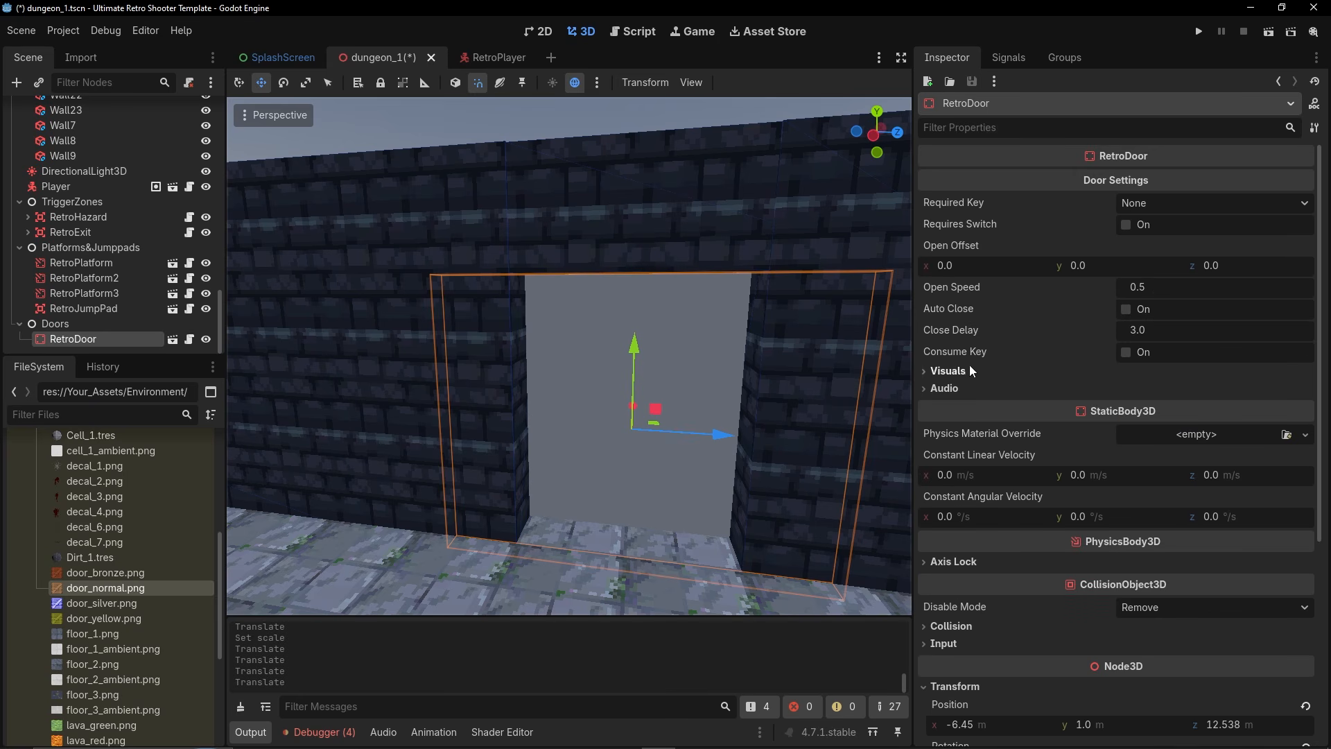
{"action": "left_click", "coordinate": [969, 369]}
{"action": "left_click_drag", "start_coordinate": [80, 595], "coordinate": [1182, 388]}
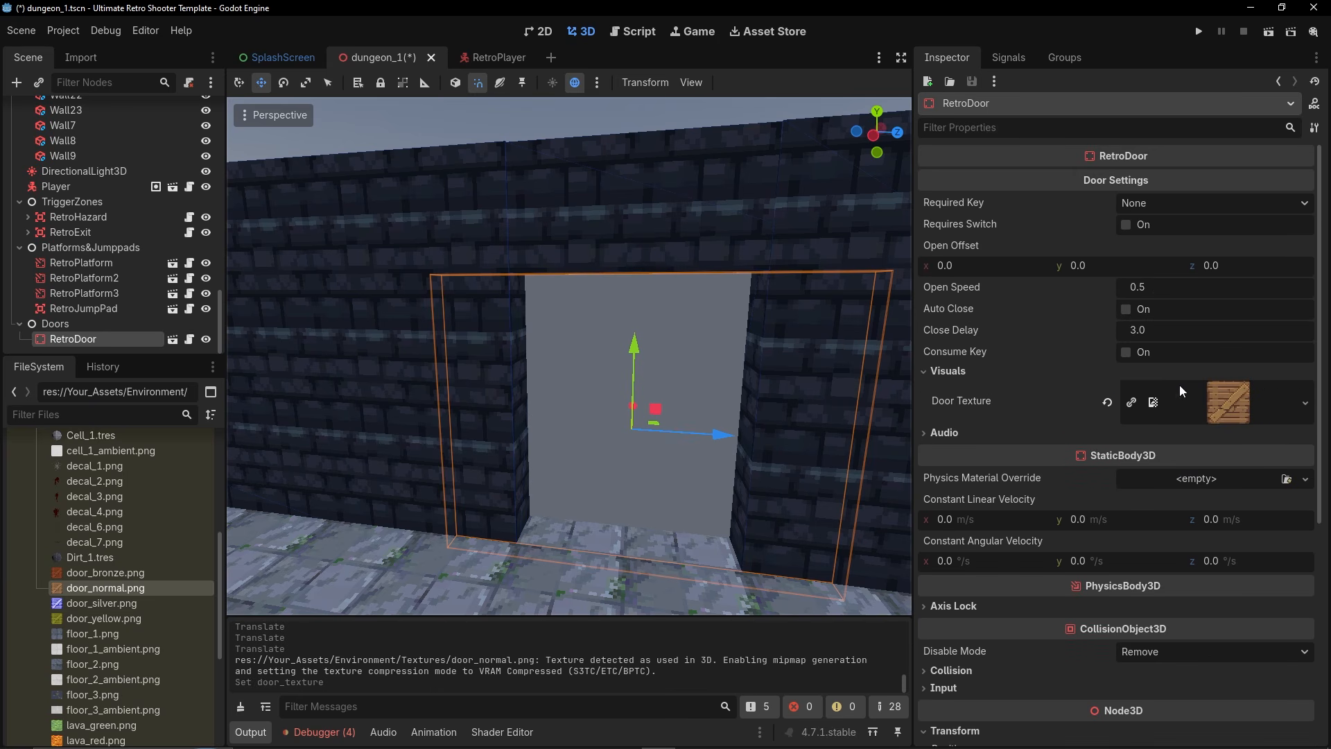
Review the door's sound and required key options, and set its open speed to 1.
{"action": "left_click", "coordinate": [1040, 432]}
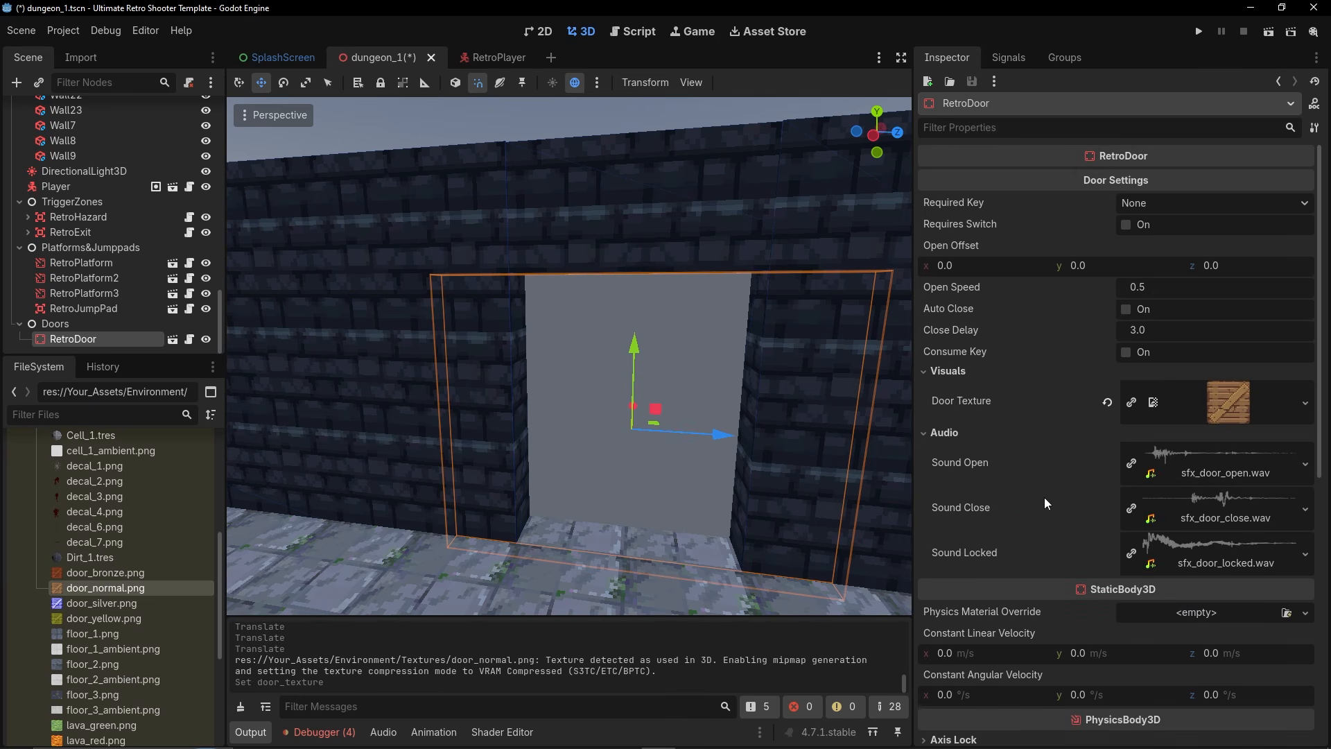
{"action": "left_click", "coordinate": [948, 434]}
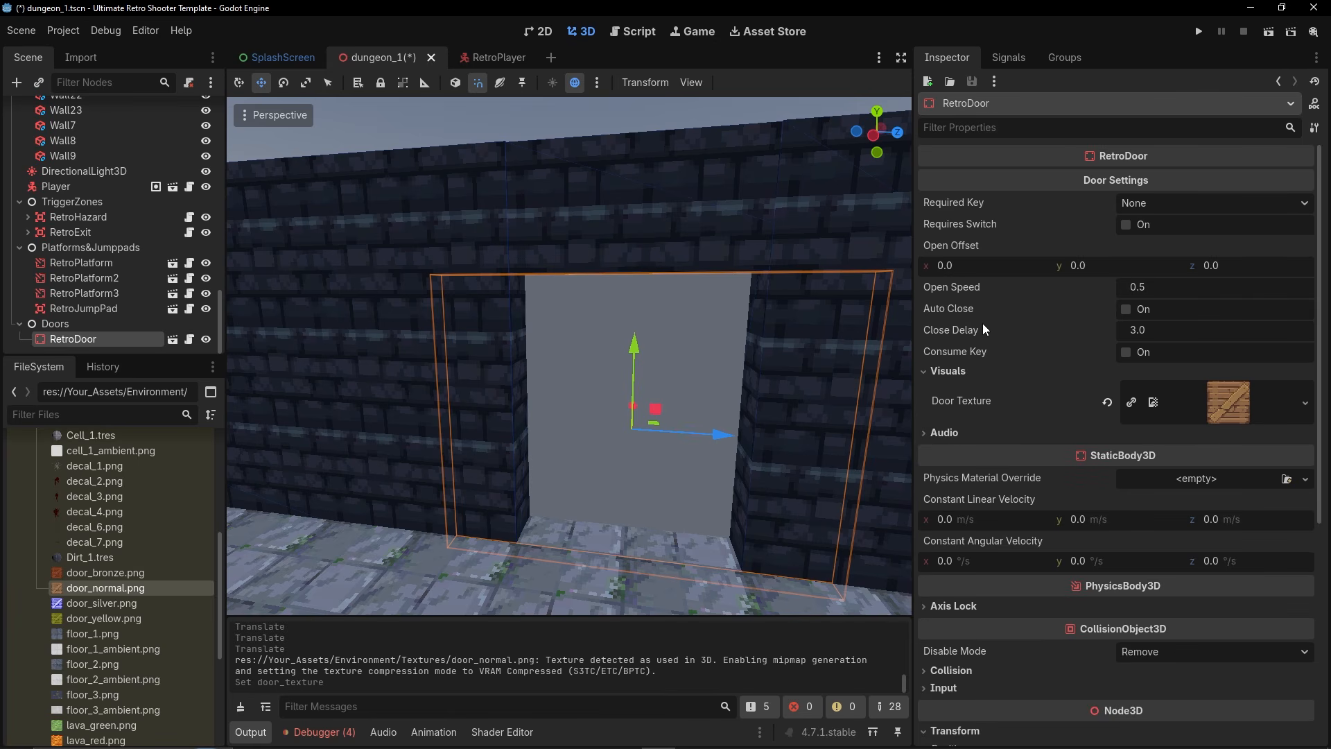
{"action": "left_click", "coordinate": [1154, 286]}
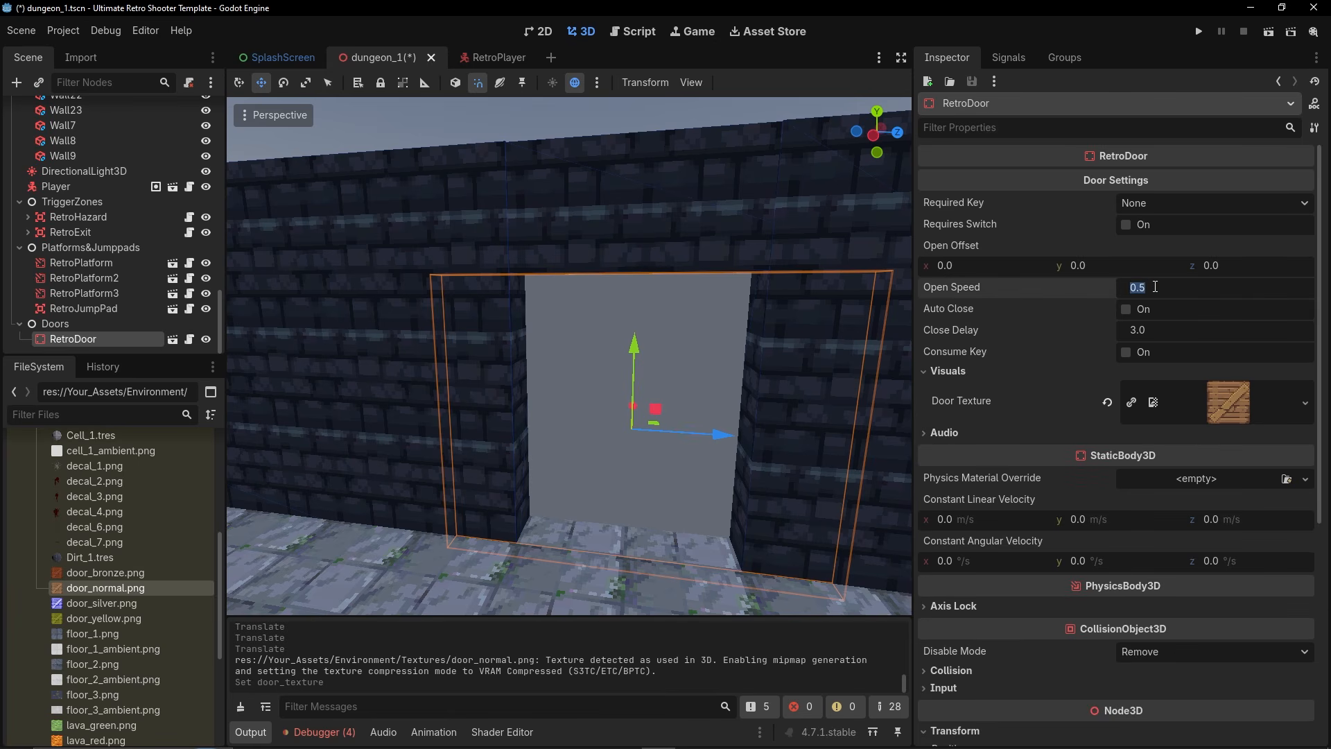
{"action": "type", "text": "1"}
{"action": "key", "text": "Return"}
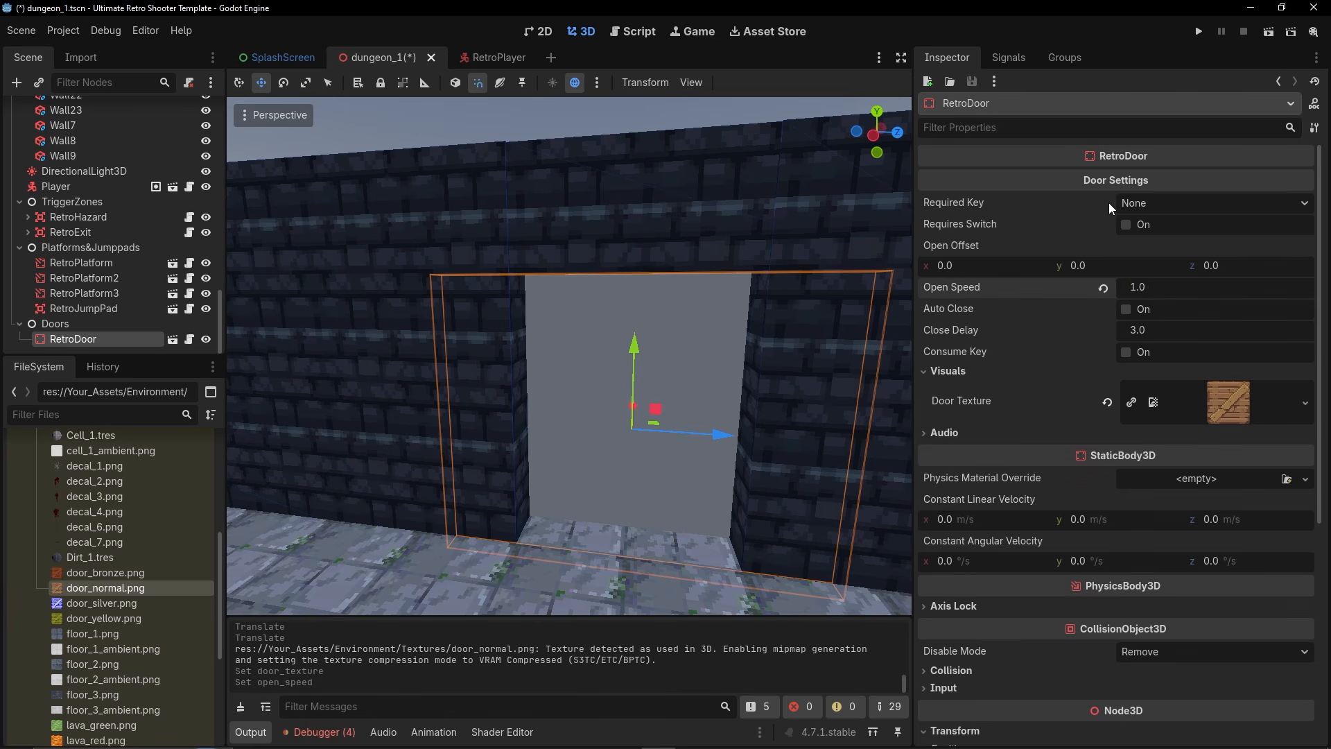
{"action": "left_click", "coordinate": [1161, 203]}
{"action": "left_click", "coordinate": [1161, 201]}
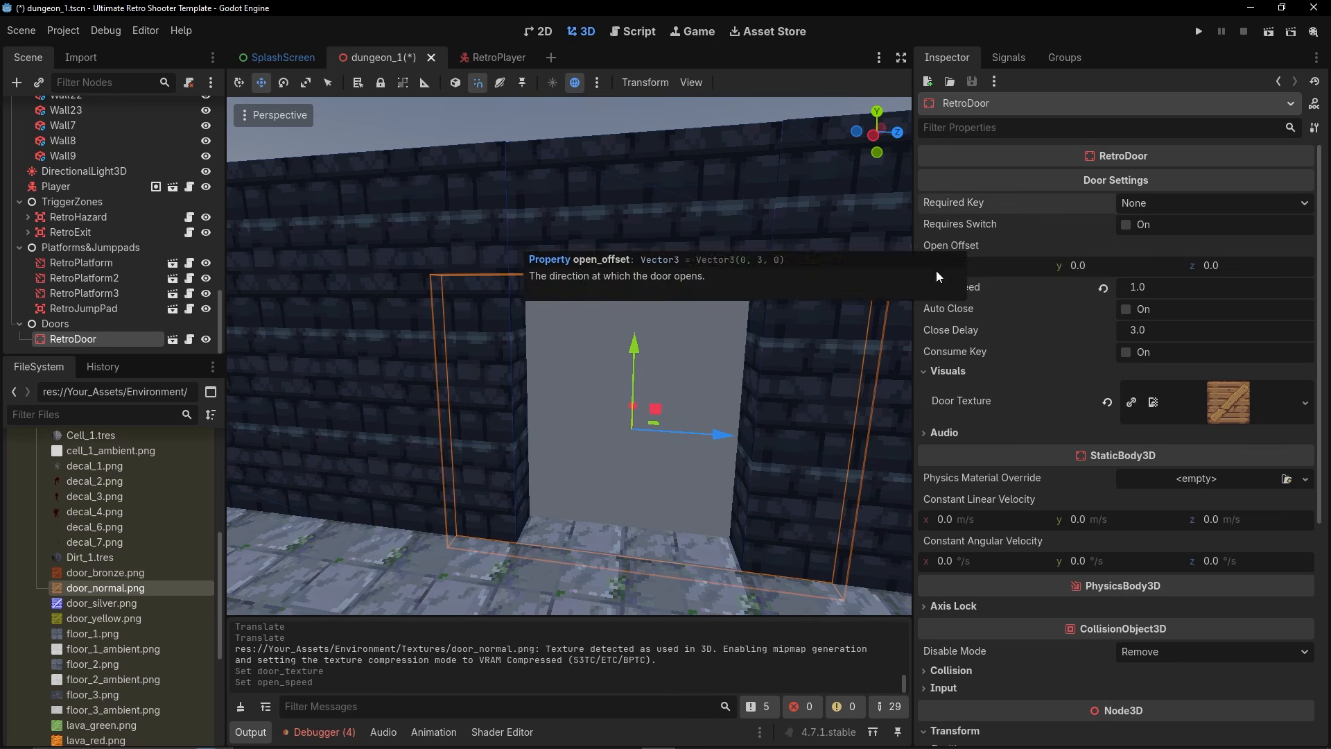
Set the RetroDoor's open offset to -2 on Z and turn on Auto Close.
{"action": "key", "text": "q"}
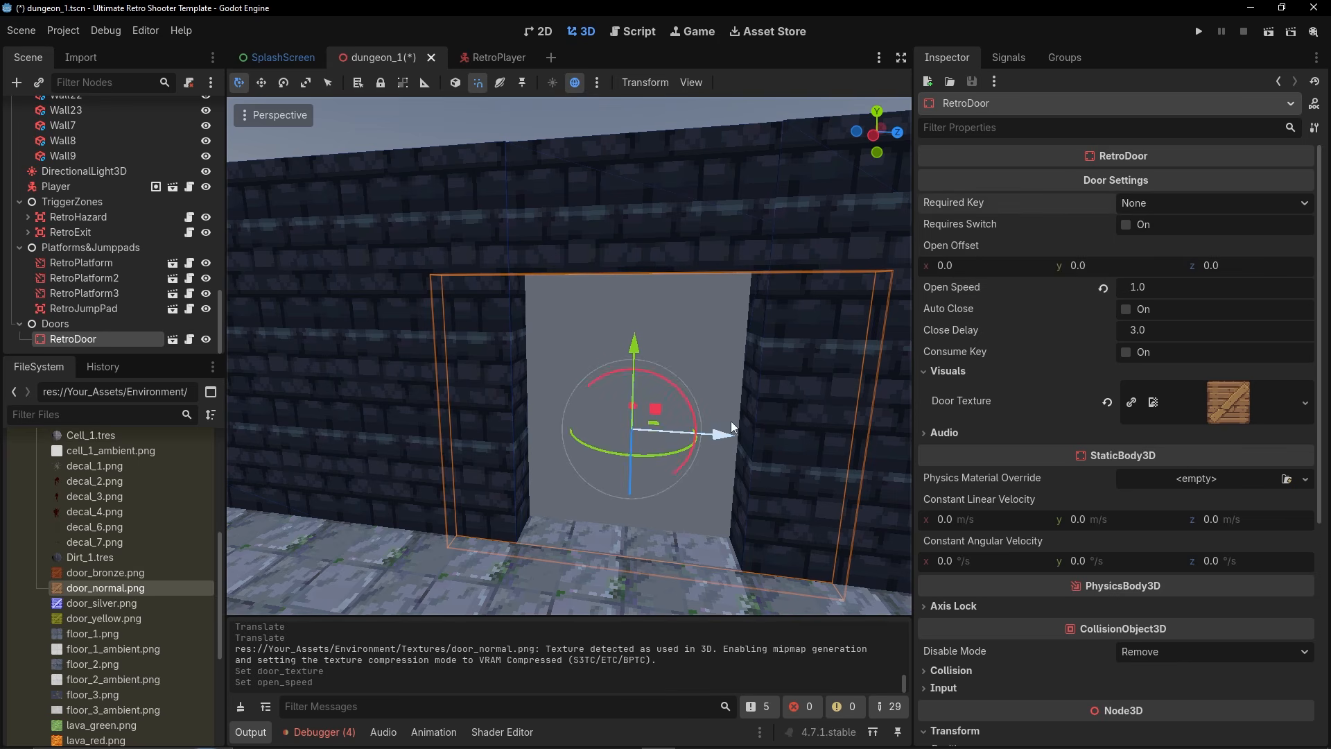
{"action": "left_click", "coordinate": [1195, 269]}
{"action": "type", "text": "-2"}
{"action": "key", "text": "Return"}
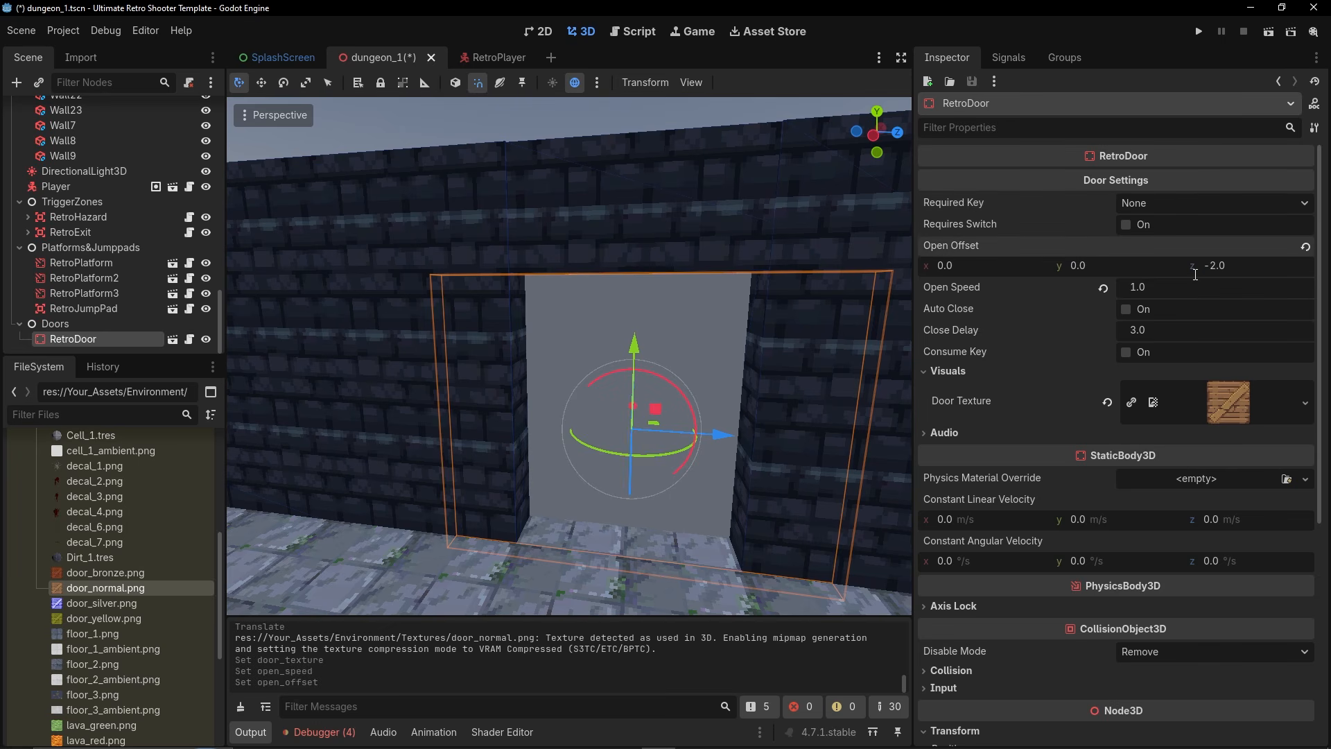
{"action": "mouse_move", "coordinate": [658, 411]}
{"action": "right_mouse_down"}
{"action": "mouse_move", "coordinate": [672, 417]}
{"action": "mouse_move", "coordinate": [672, 390]}
{"action": "mouse_move", "coordinate": [663, 408]}
{"action": "right_mouse_up"}
{"action": "key", "text": "s"}
{"action": "key", "text": "w"}
{"action": "key", "text": "w"}
{"action": "left_click", "coordinate": [1137, 310]}
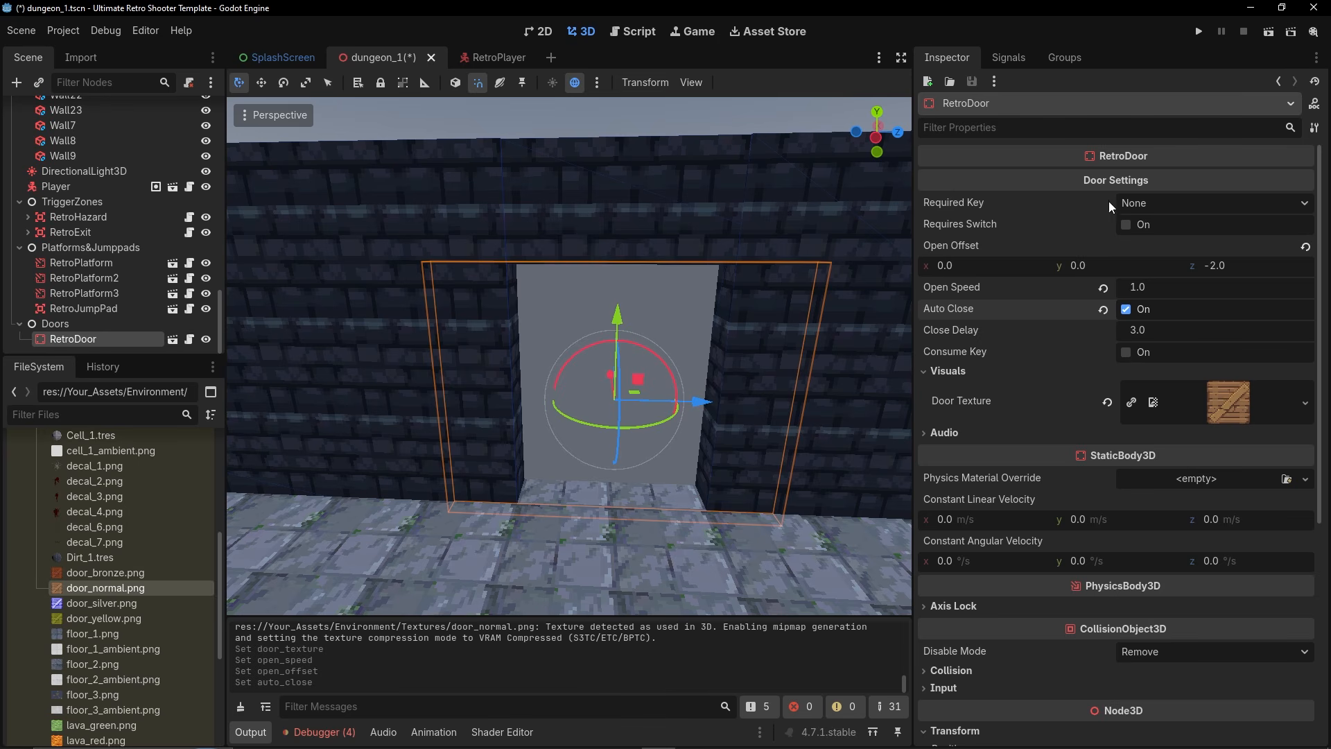
Move the Player into the room in front of the new door.
{"action": "scroll", "coordinate": [621, 374], "scroll_direction": "down", "scroll_amount": 5}
{"action": "middle_click_drag", "start_coordinate": [621, 374], "coordinate": [423, 391]}
{"action": "scroll", "coordinate": [422, 392], "scroll_direction": "down", "scroll_amount": 3}
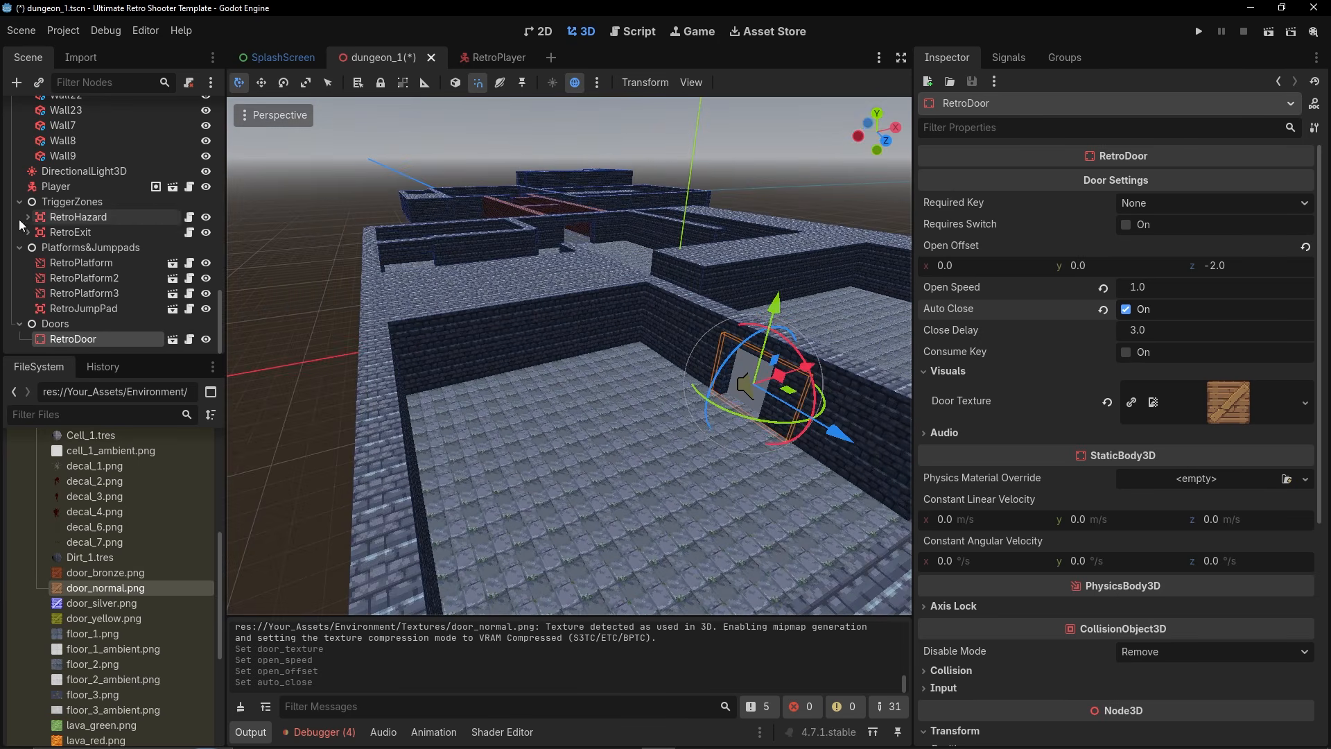
{"action": "left_click", "coordinate": [55, 187]}
{"action": "left_click_drag", "start_coordinate": [641, 215], "coordinate": [738, 491]}
{"action": "left_click_drag", "start_coordinate": [696, 448], "coordinate": [754, 499]}
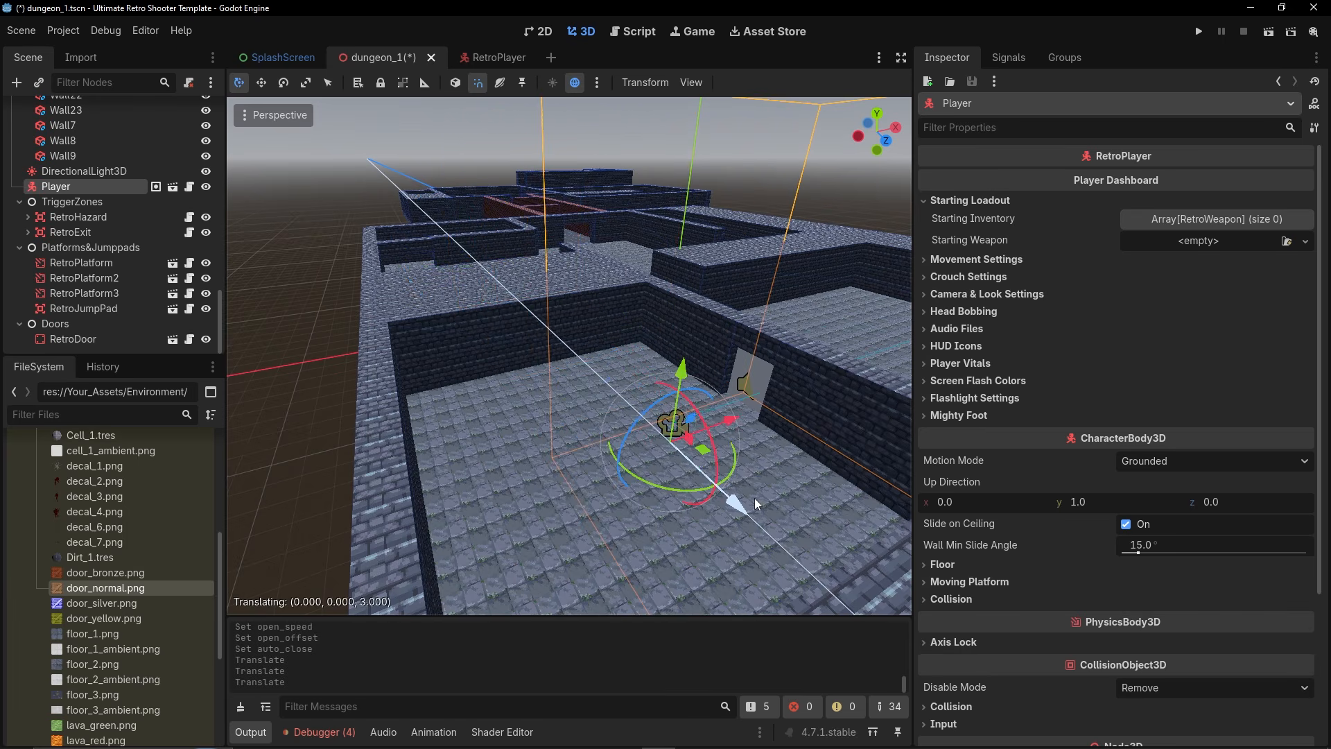
Playtest the scene by walking up to the wooden door and opening it, and pause the game.
{"action": "key", "text": "F6"}
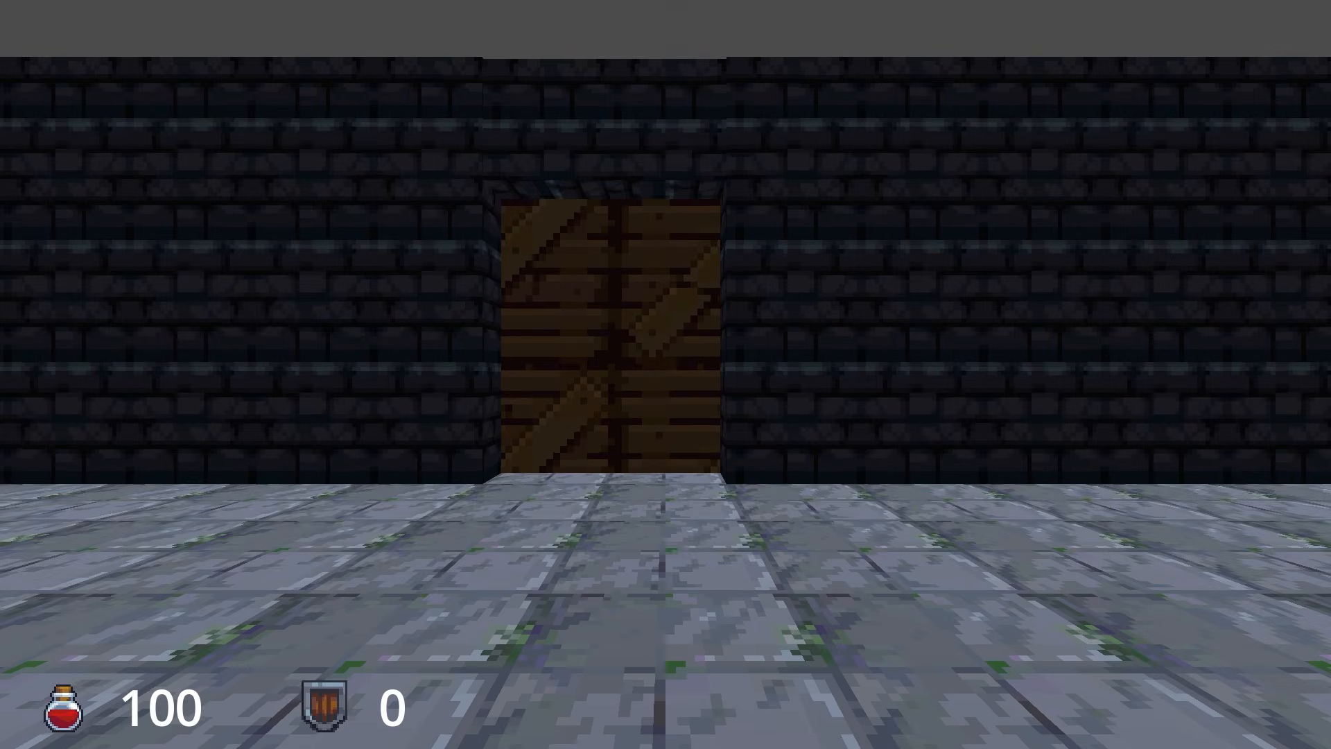
{"action": "key", "text": "w"}
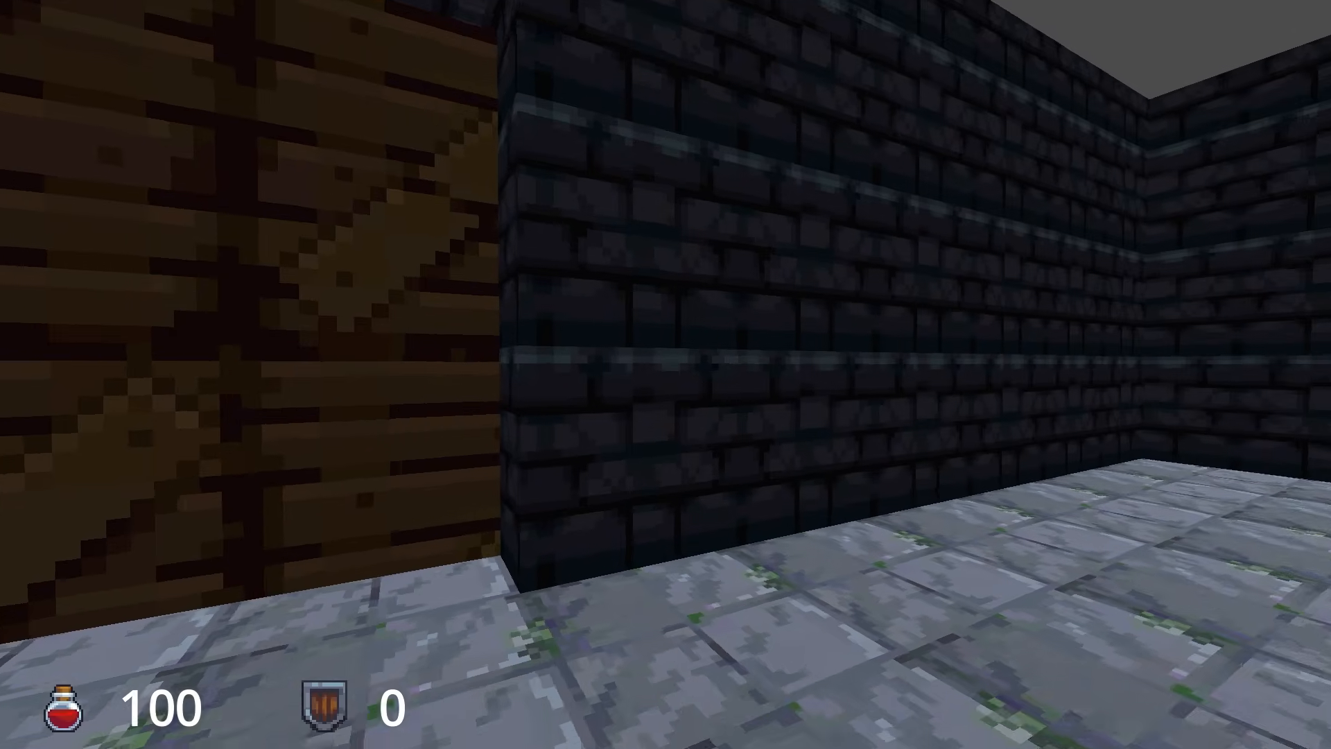
{"action": "key", "text": "s"}
{"action": "key", "text": "w"}
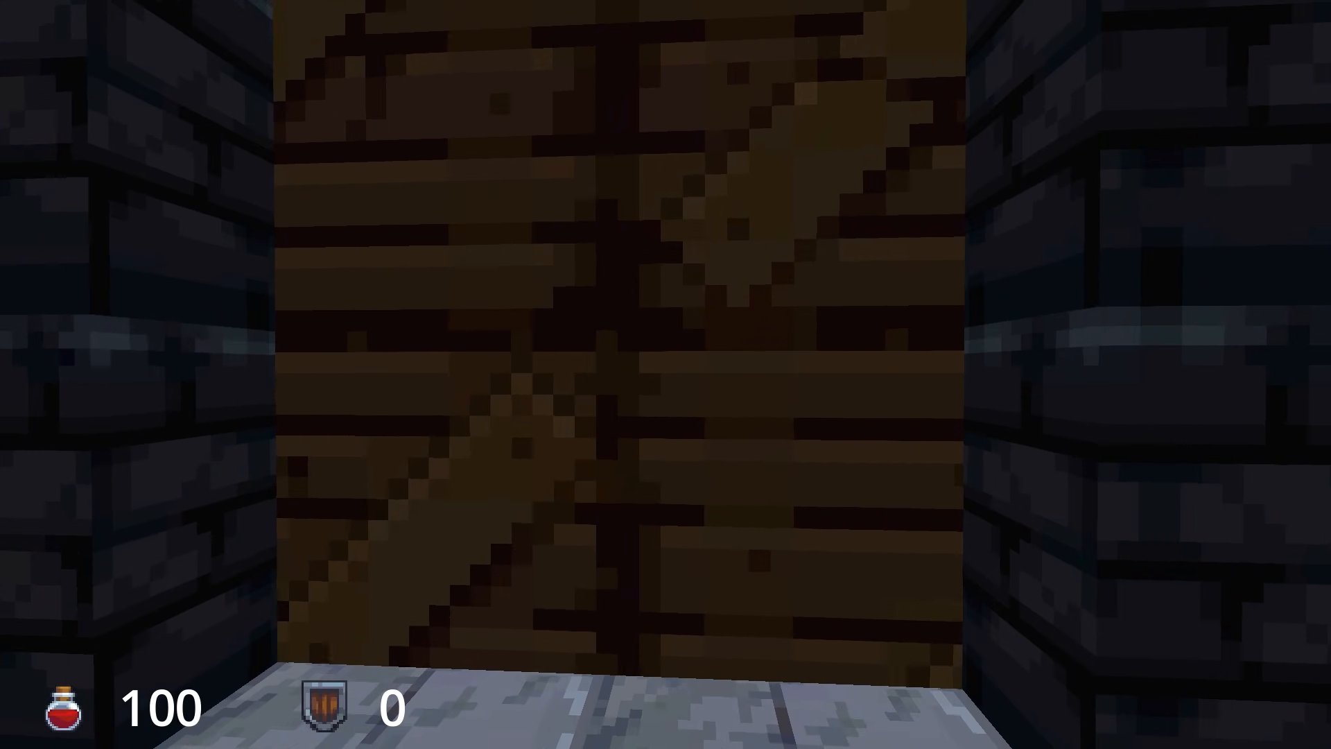
{"action": "key", "text": "s"}
{"action": "key", "text": "w"}
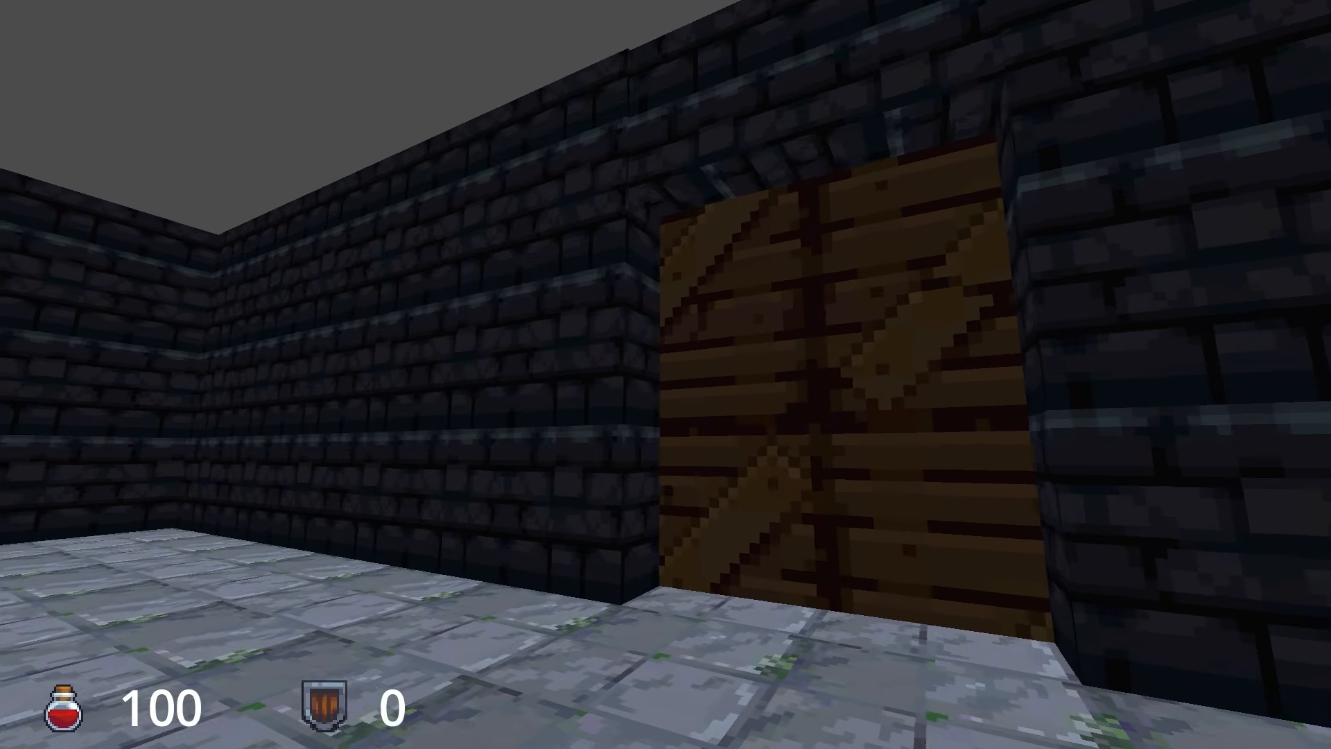
{"action": "key", "text": "w"}
{"action": "key", "text": "e"}
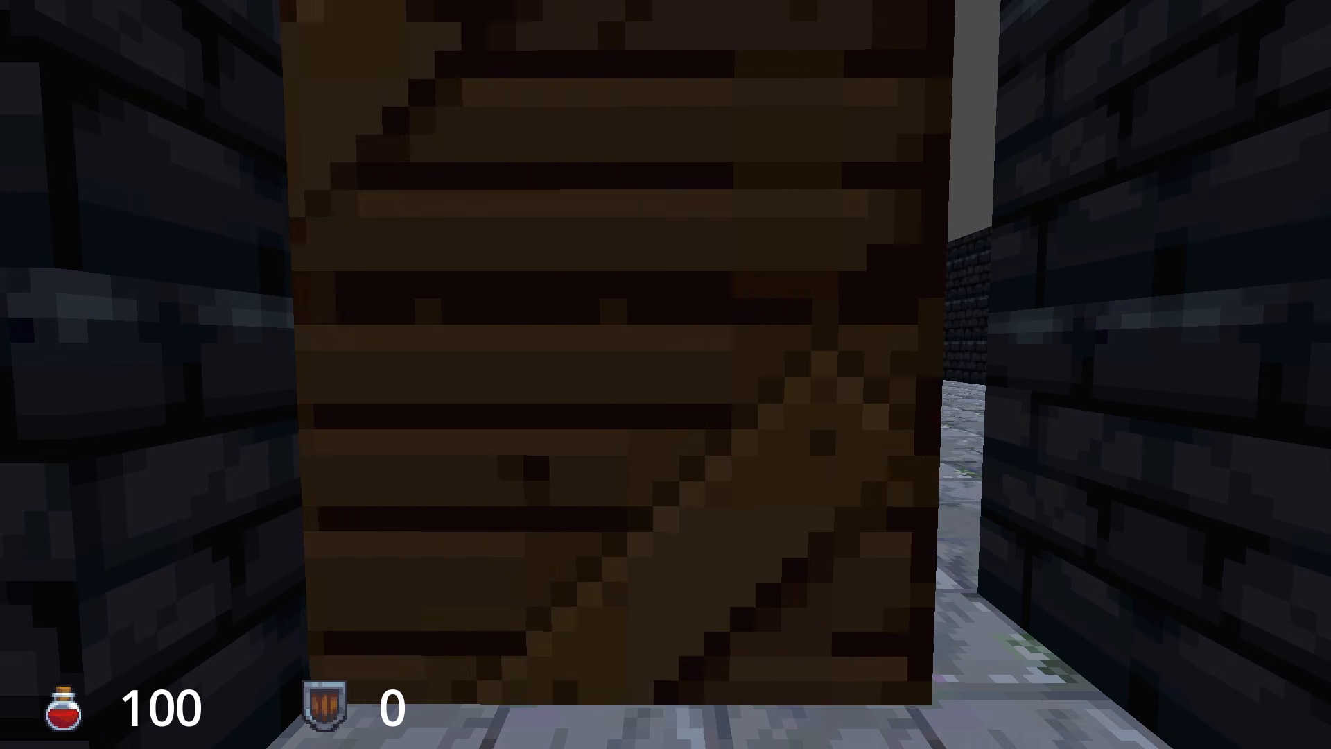
{"action": "key", "text": "Escape"}
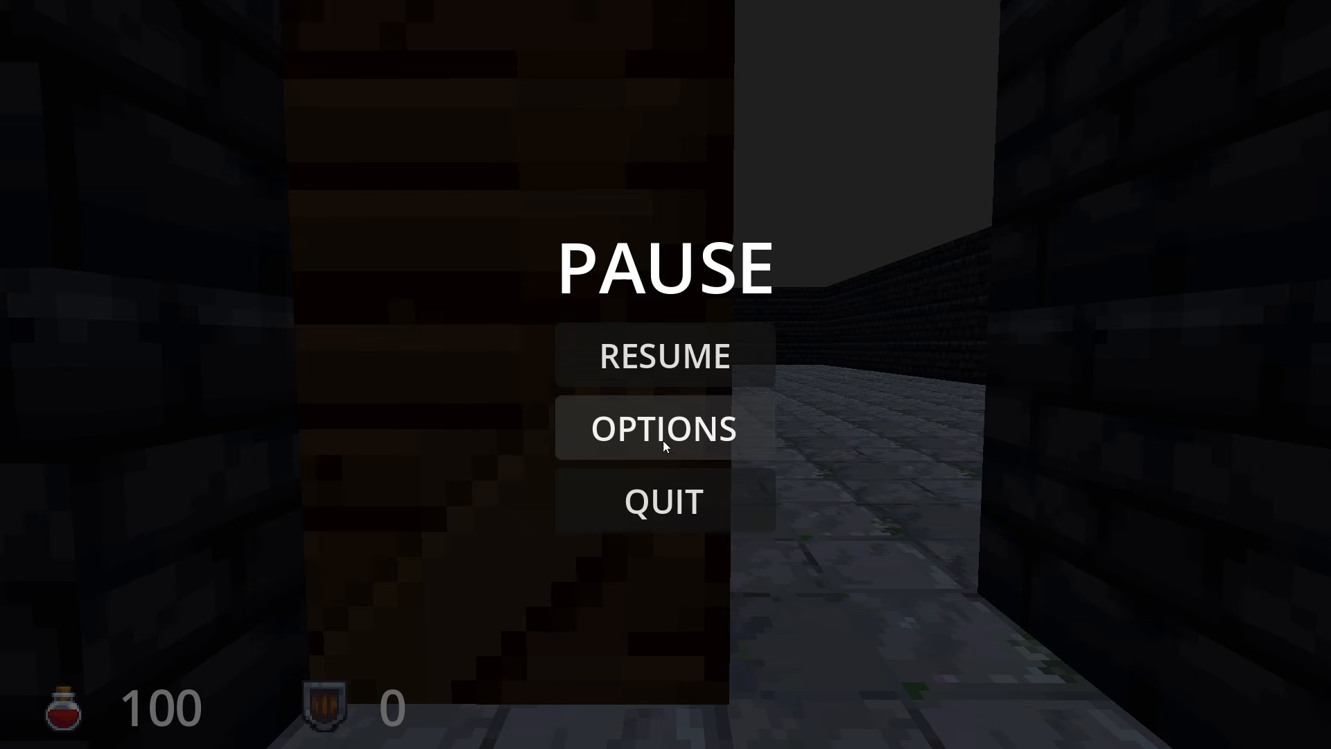
Quit the playtest and resize the wall beside the door to widen the doorway.
{"action": "left_click", "coordinate": [665, 486]}
{"action": "left_click_drag", "start_coordinate": [677, 362], "coordinate": [736, 368]}
{"action": "middle_click_drag", "start_coordinate": [736, 369], "coordinate": [697, 384]}
{"action": "left_click", "coordinate": [697, 384]}
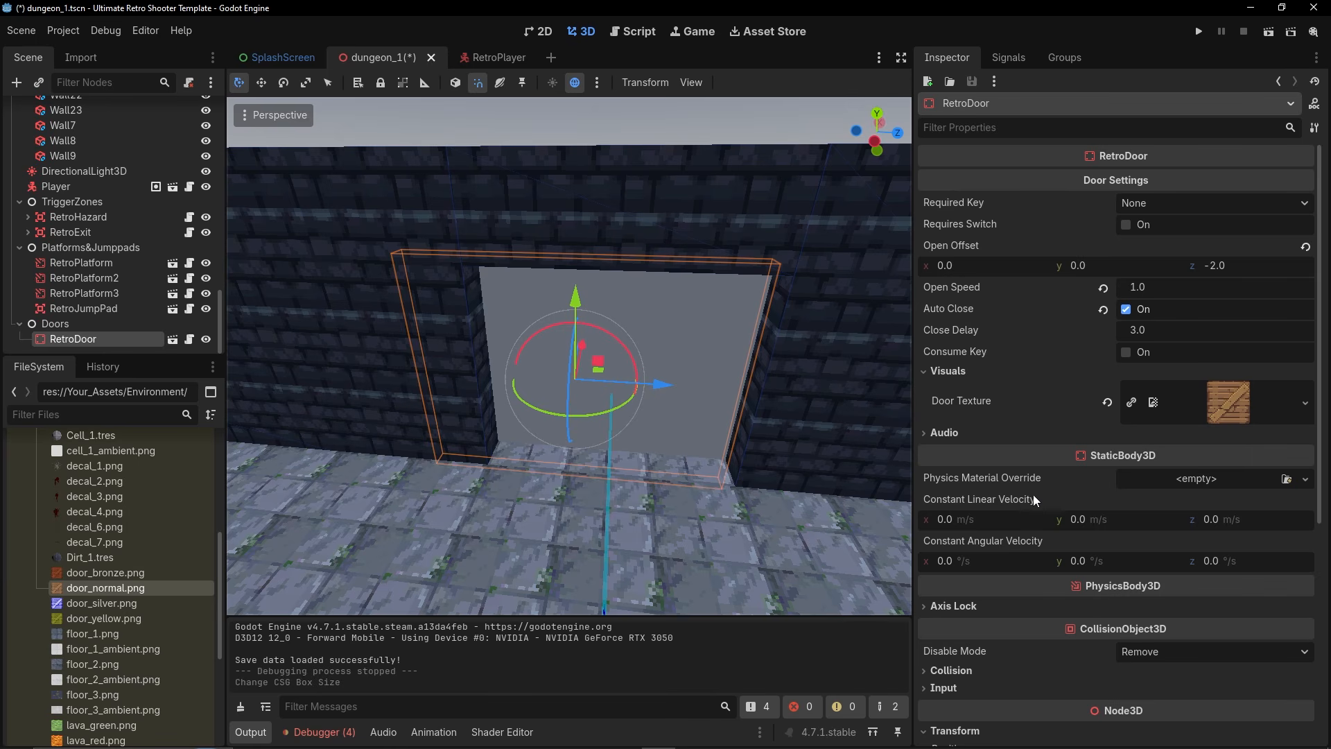
Try a scale of 2 on the RetroDoor's Z and Y axes and reset each one to 1.
{"action": "scroll", "coordinate": [1034, 494], "scroll_direction": "down", "scroll_amount": 5}
{"action": "left_click_drag", "start_coordinate": [970, 501], "coordinate": [911, 499]}
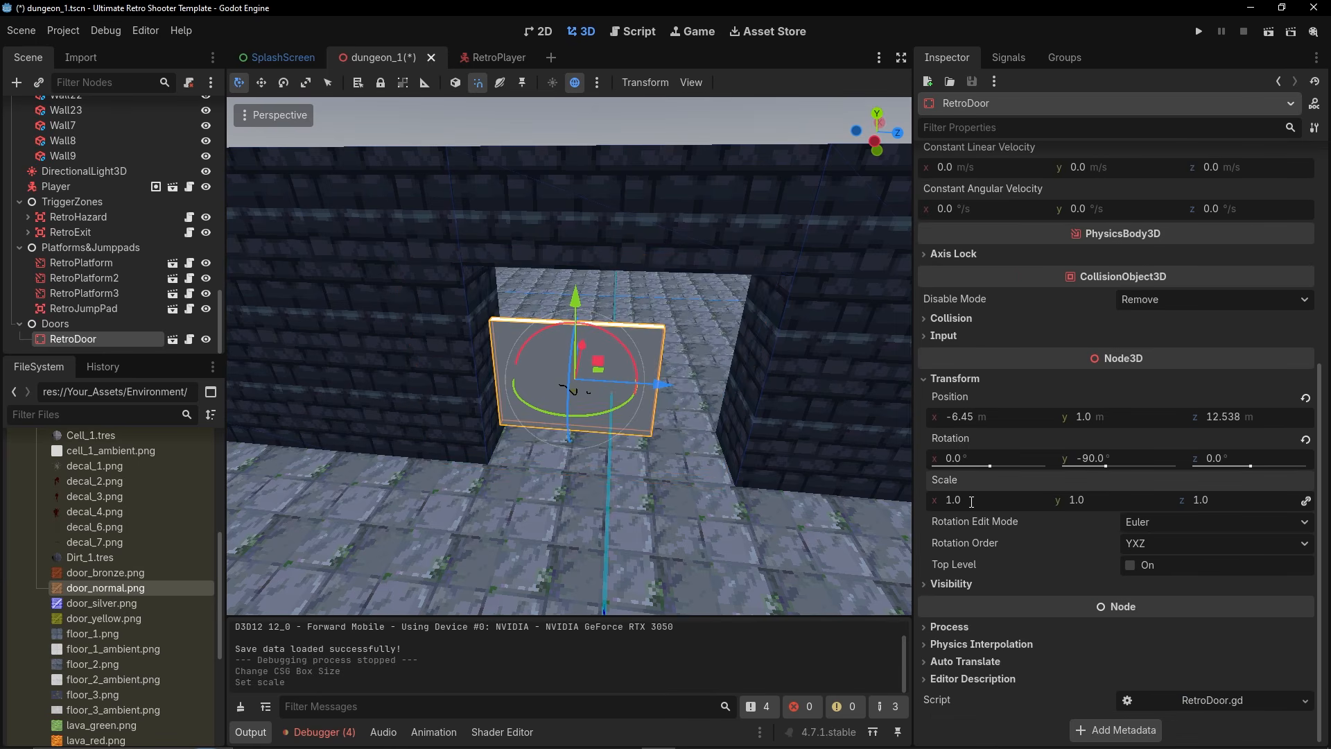
{"action": "left_click", "coordinate": [1097, 499]}
{"action": "left_click", "coordinate": [1224, 506]}
{"action": "type", "text": "2"}
{"action": "key", "text": "Return"}
{"action": "left_click", "coordinate": [1204, 498]}
{"action": "type", "text": "1"}
{"action": "key", "text": "Return"}
{"action": "left_click", "coordinate": [1102, 494]}
{"action": "type", "text": "2"}
{"action": "key", "text": "Return"}
{"action": "type", "text": "1"}
{"action": "key", "text": "Return"}
Set the RetroDoor's scale to 2 on X and 1.5 on Y, and shift it along the doorway.
{"action": "left_click", "coordinate": [955, 501]}
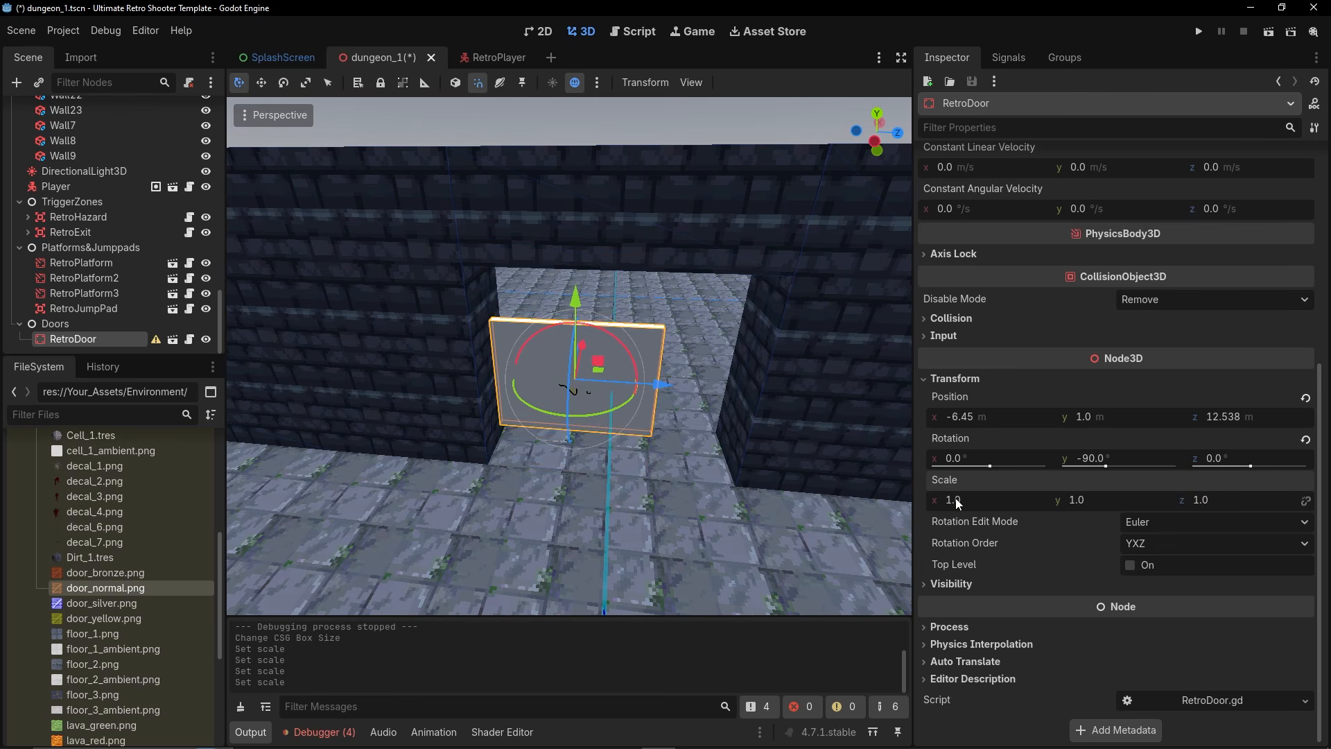
{"action": "type", "text": "2"}
{"action": "key", "text": "Return"}
{"action": "left_click_drag", "start_coordinate": [667, 390], "coordinate": [700, 396]}
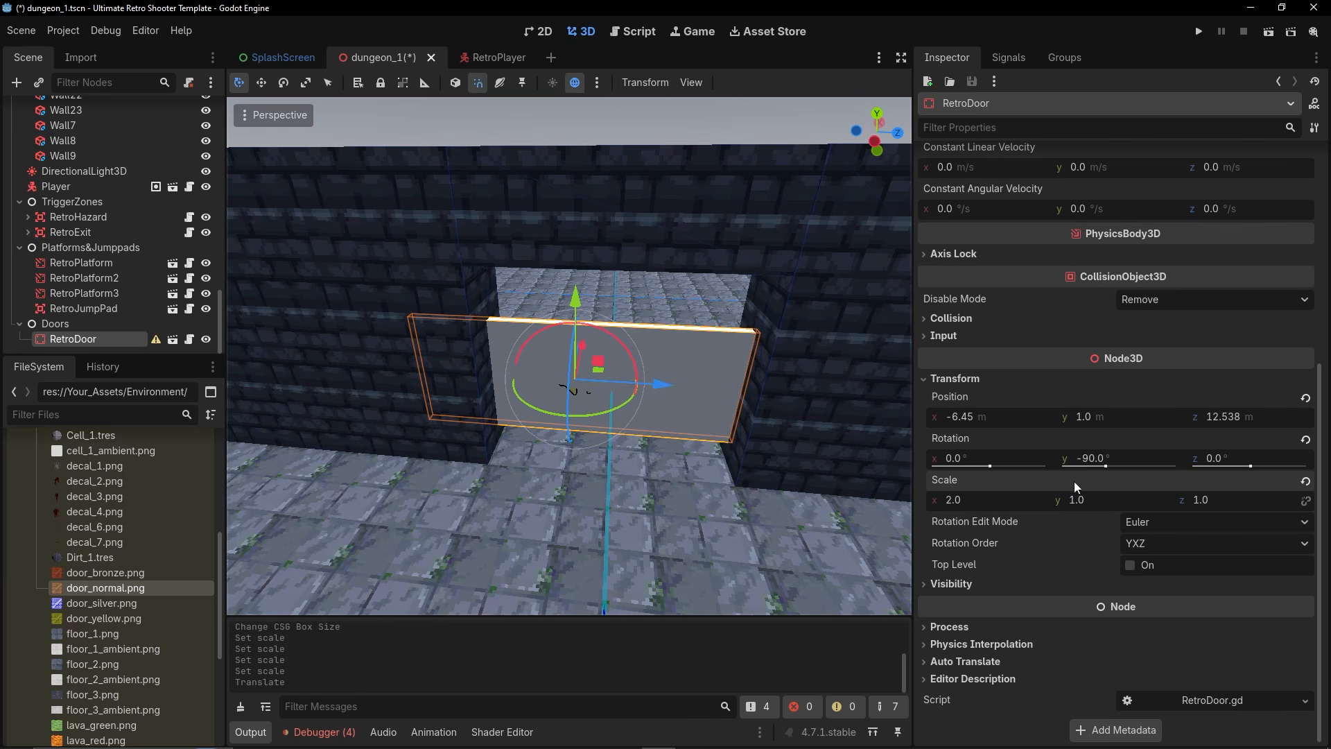
{"action": "left_click", "coordinate": [1081, 499]}
{"action": "type", "text": "2"}
{"action": "key", "text": "Return"}
{"action": "left_click", "coordinate": [1084, 499]}
{"action": "type", "text": "1.5"}
{"action": "key", "text": "Return"}
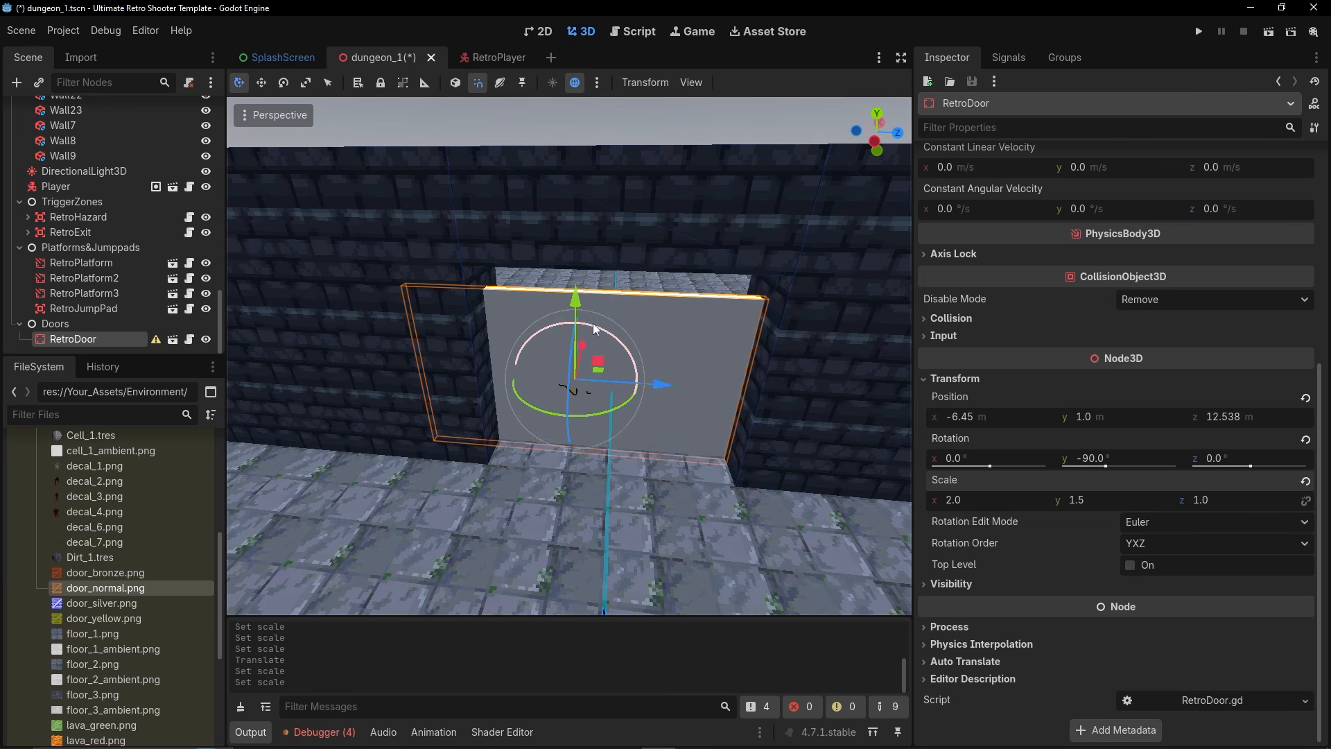
Try raising the RetroDoor, undo that move, and set its Y scale to 2.
{"action": "mouse_move", "coordinate": [762, 416]}
{"action": "right_mouse_down"}
{"action": "mouse_move", "coordinate": [770, 485]}
{"action": "mouse_move", "coordinate": [707, 423]}
{"action": "mouse_move", "coordinate": [755, 398]}
{"action": "right_mouse_up"}
{"action": "key", "text": "s"}
{"action": "key", "text": "w"}
{"action": "left_click_drag", "start_coordinate": [525, 296], "coordinate": [524, 253]}
{"action": "key", "text": "ctrl+z"}
{"action": "left_click", "coordinate": [1095, 501]}
{"action": "type", "text": "2"}
{"action": "key", "text": "Return"}
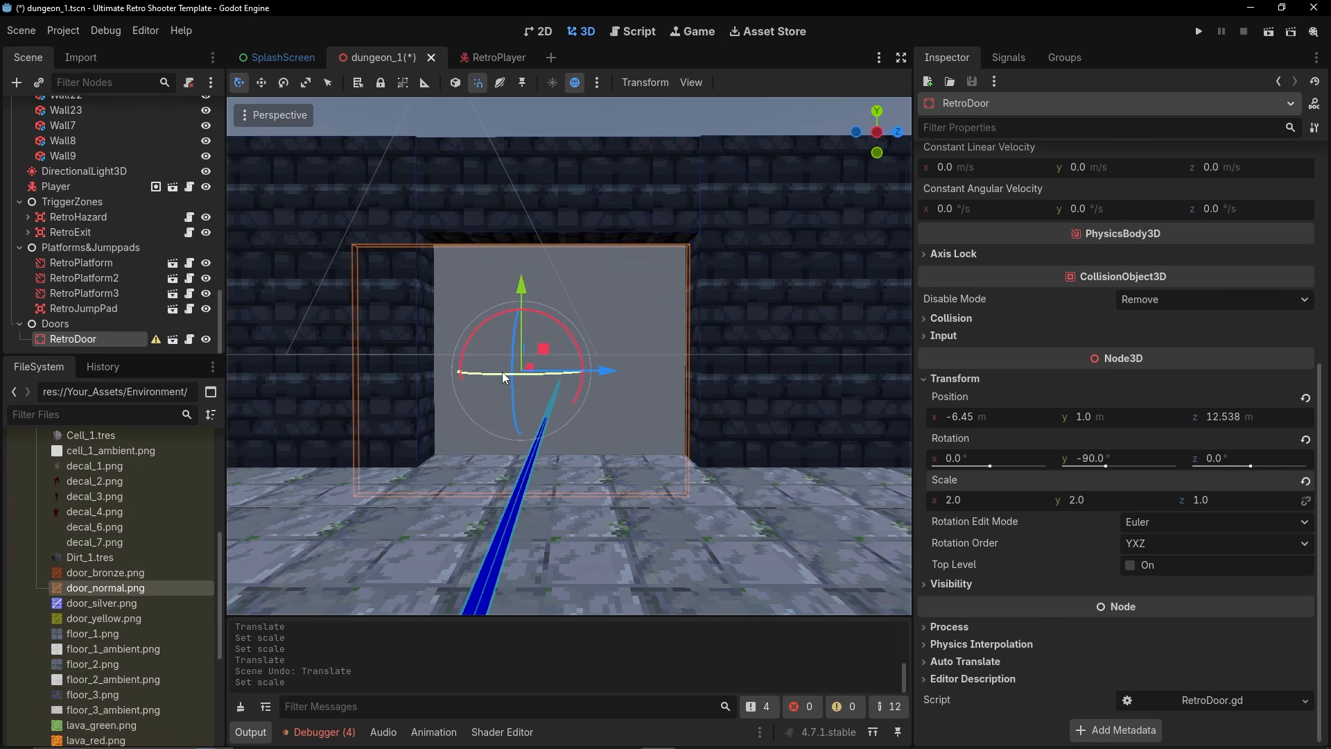
Set the RetroDoor's X scale to 1.5 and position it flush inside the doorway.
{"action": "left_click_drag", "start_coordinate": [613, 377], "coordinate": [653, 367]}
{"action": "key", "text": "Return"}
{"action": "mouse_move", "coordinate": [653, 368]}
{"action": "right_mouse_down"}
{"action": "mouse_move", "coordinate": [652, 354]}
{"action": "mouse_move", "coordinate": [333, 382]}
{"action": "mouse_move", "coordinate": [527, 374]}
{"action": "mouse_move", "coordinate": [624, 340]}
{"action": "mouse_move", "coordinate": [651, 339]}
{"action": "mouse_move", "coordinate": [652, 363]}
{"action": "right_mouse_up"}
{"action": "key", "text": "w"}
{"action": "key", "text": "d"}
{"action": "key", "text": "a"}
{"action": "key", "text": "w"}
{"action": "key", "text": "s"}
{"action": "left_click_drag", "start_coordinate": [610, 350], "coordinate": [610, 346], "text": "ctrl"}
{"action": "key", "text": "s"}
{"action": "mouse_move", "coordinate": [610, 346]}
{"action": "right_mouse_down"}
{"action": "mouse_move", "coordinate": [686, 388]}
{"action": "mouse_move", "coordinate": [645, 339]}
{"action": "mouse_move", "coordinate": [604, 356]}
{"action": "right_mouse_up"}
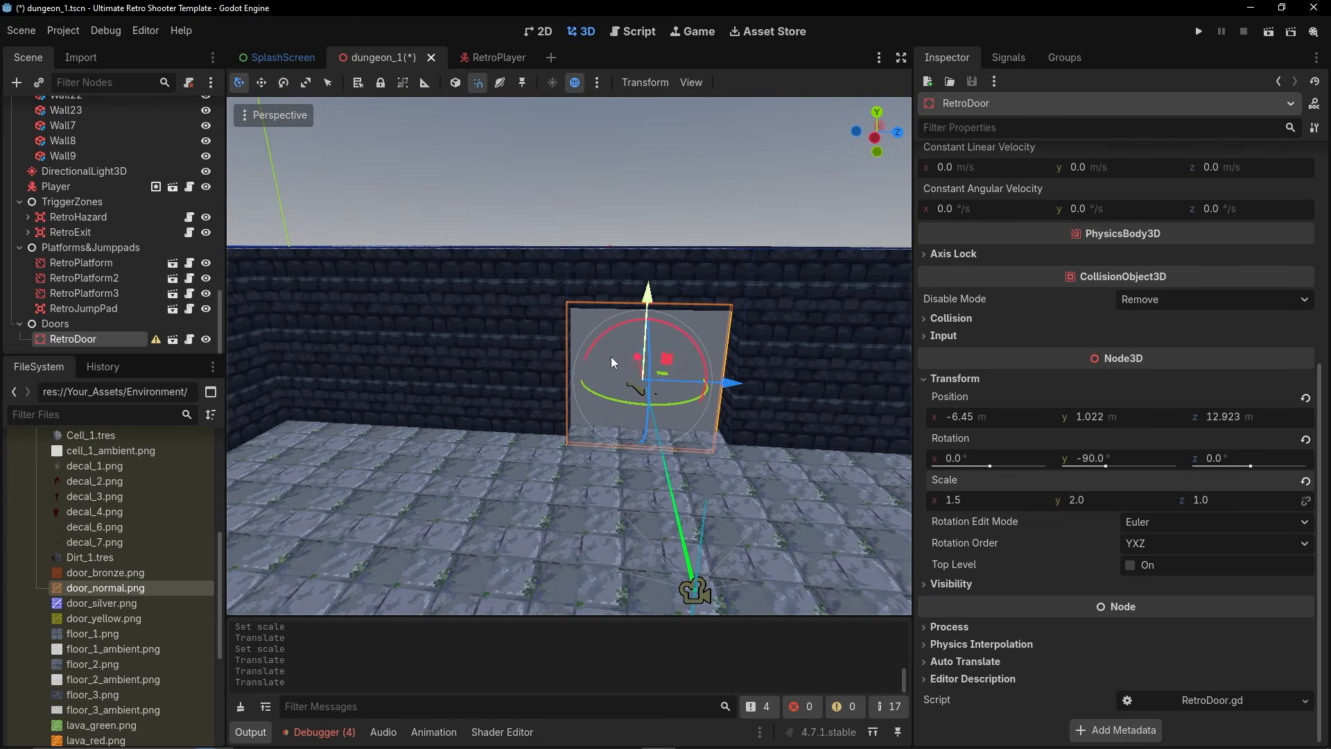
Playtest the scene by opening the enlarged door and walking through it, and quit the game.
{"action": "scroll", "coordinate": [1026, 371], "scroll_direction": "up", "scroll_amount": 5}
{"action": "left_click", "coordinate": [1230, 263]}
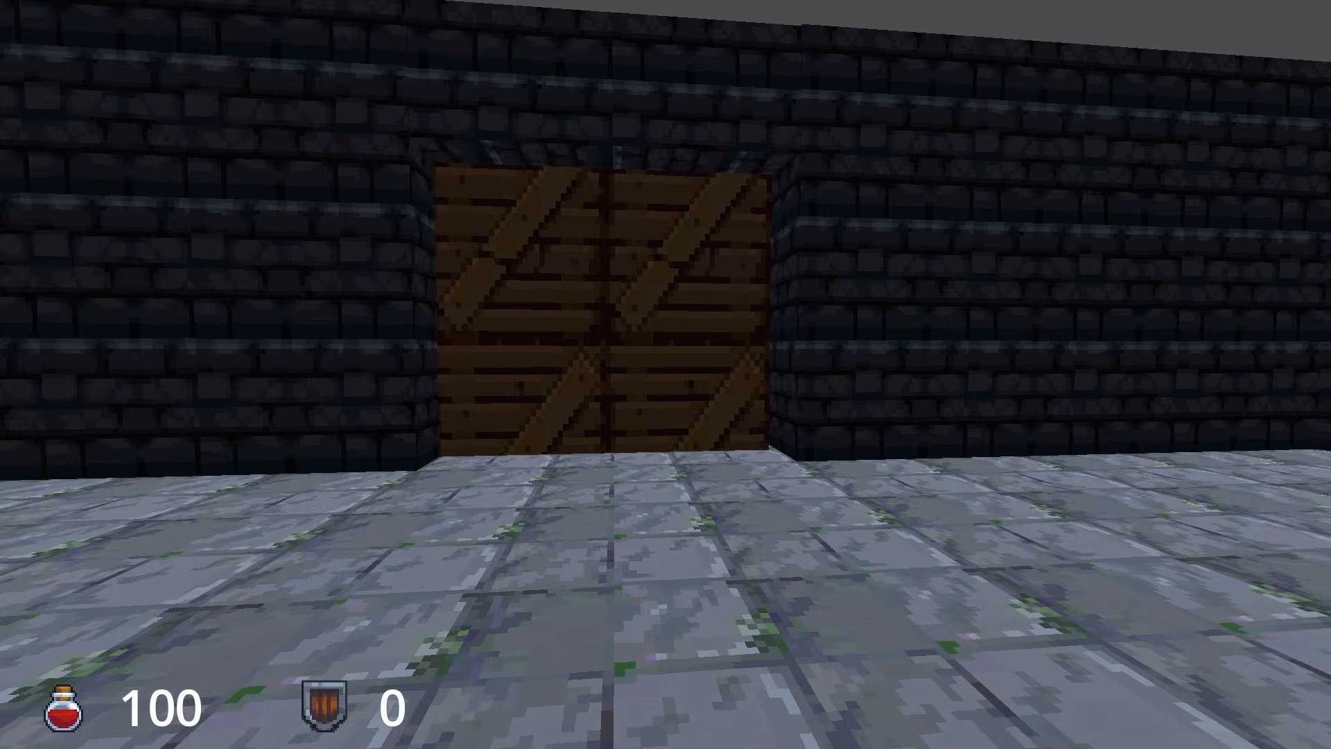
{"action": "key", "text": "w"}
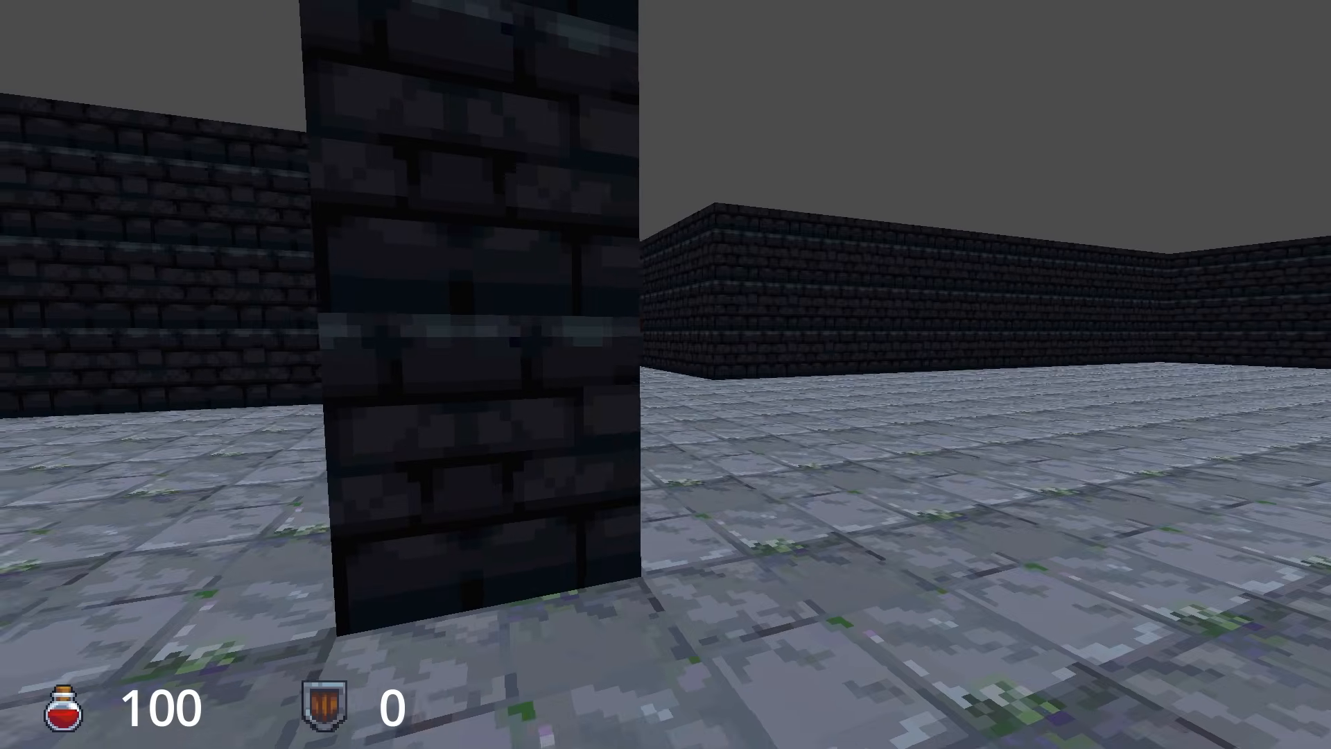
{"action": "key", "text": "Escape"}
{"action": "key", "text": "Escape"}
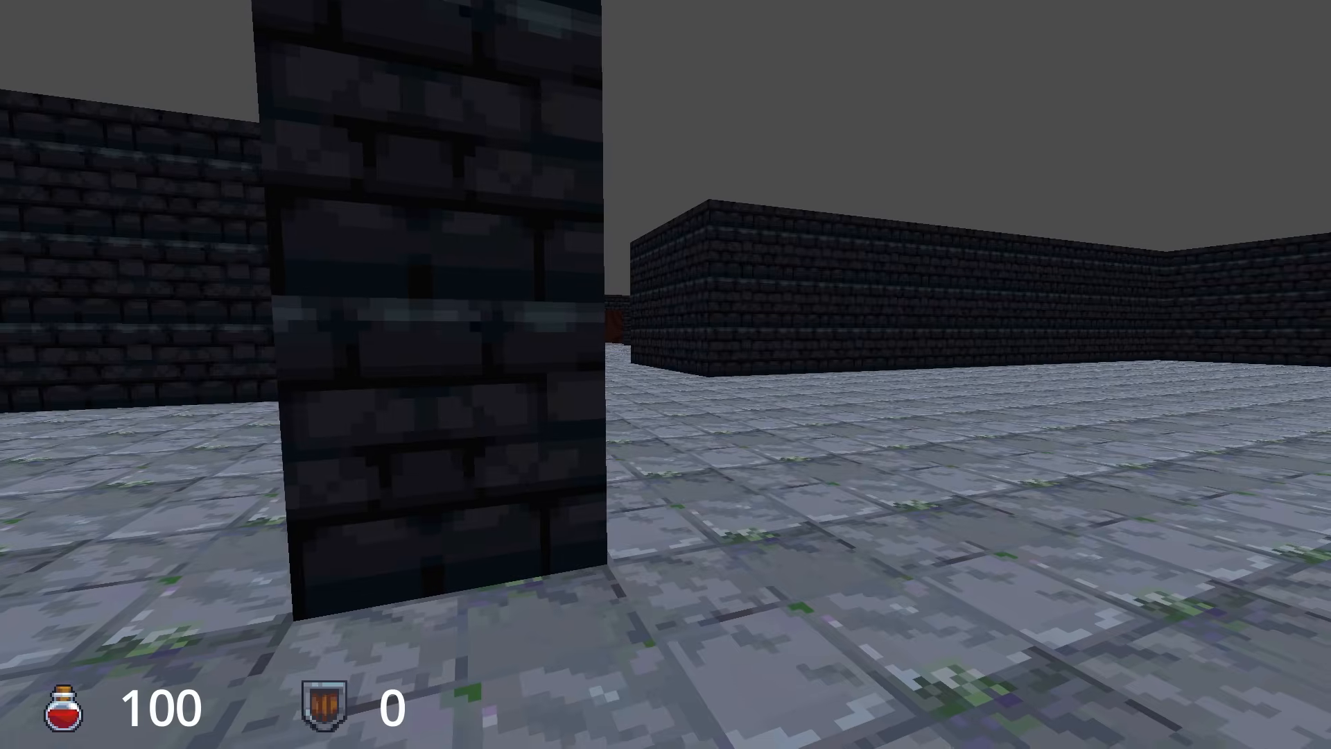
{"action": "key", "text": "d"}
{"action": "key", "text": "Escape"}
{"action": "left_click", "coordinate": [634, 490]}
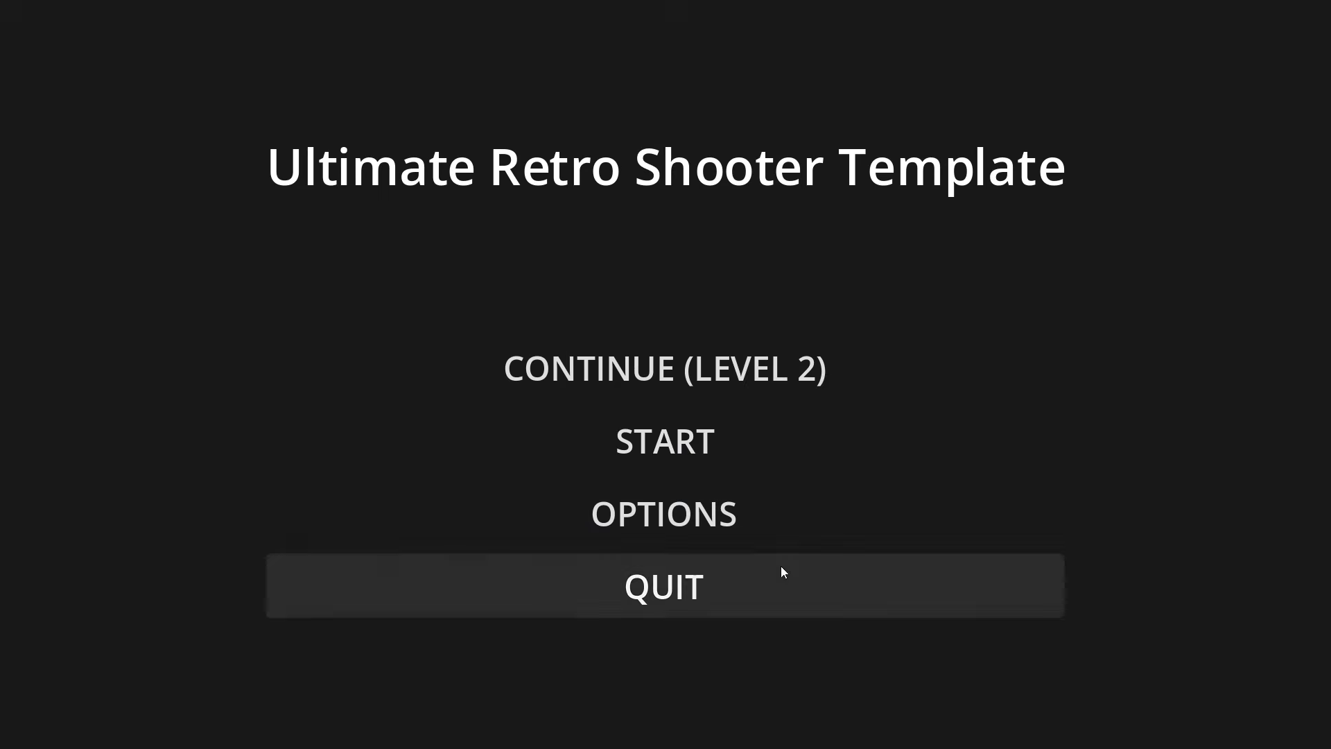
{"action": "left_click", "coordinate": [744, 578]}
Set the RetroDoor's open offset to -2.5 on Z and playtest the door from both sides.
{"action": "type", "text": "-2.5"}
{"action": "key", "text": "Return"}
{"action": "left_click", "coordinate": [1268, 32]}
{"action": "key", "text": "w"}
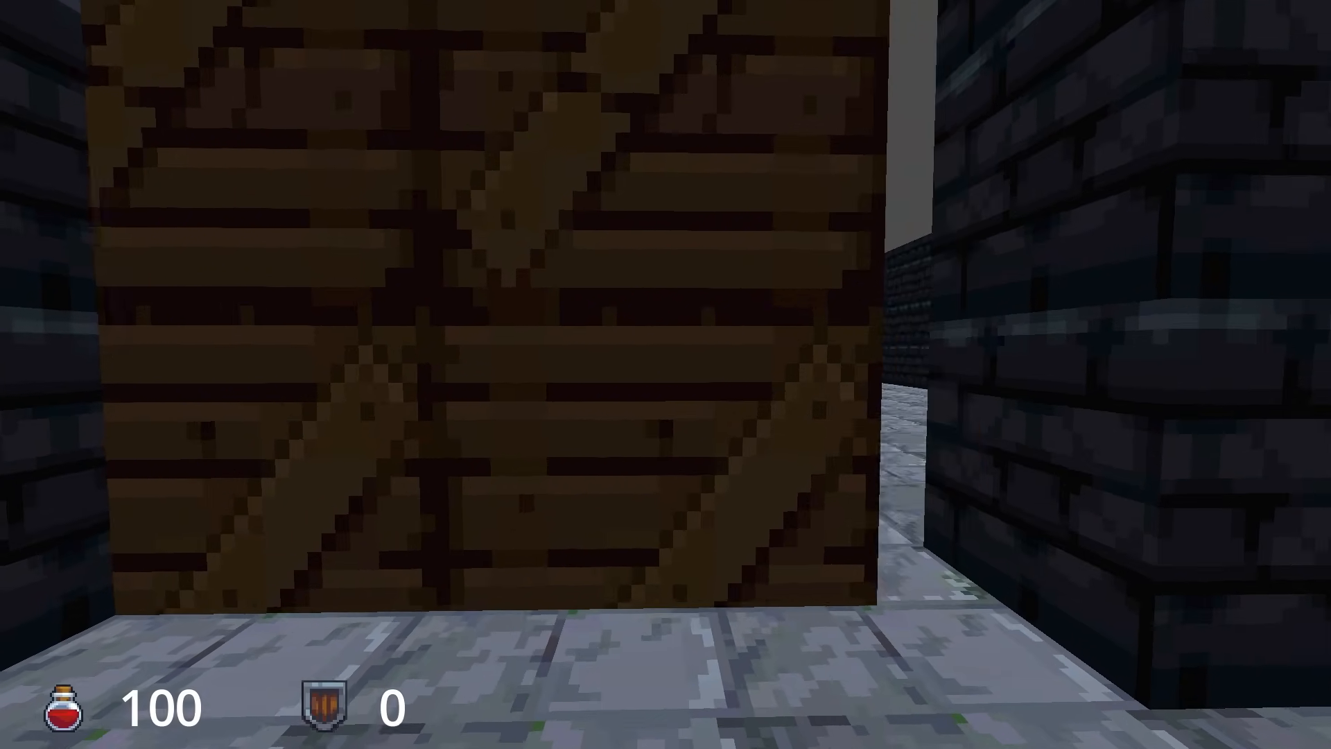
{"action": "key", "text": "w"}
{"action": "key", "text": "d"}
{"action": "key", "text": "s"}
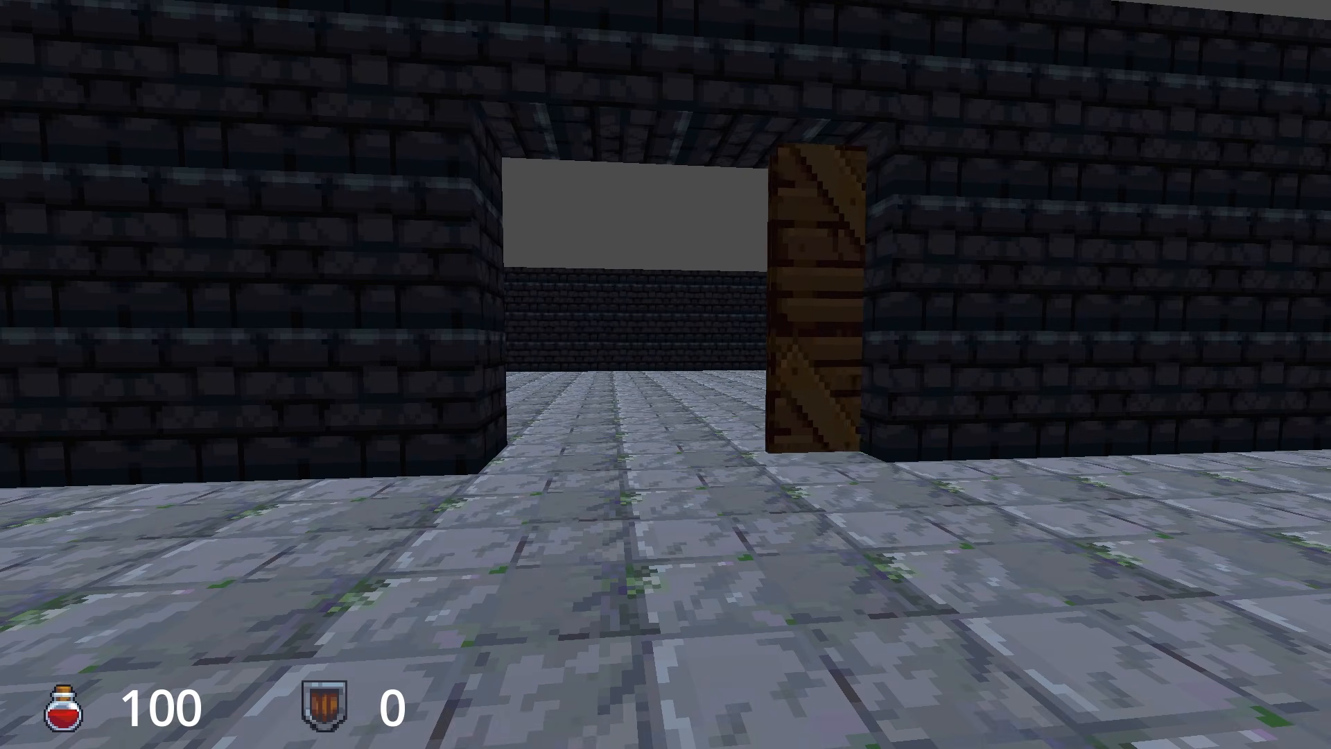
{"action": "key", "text": "w"}
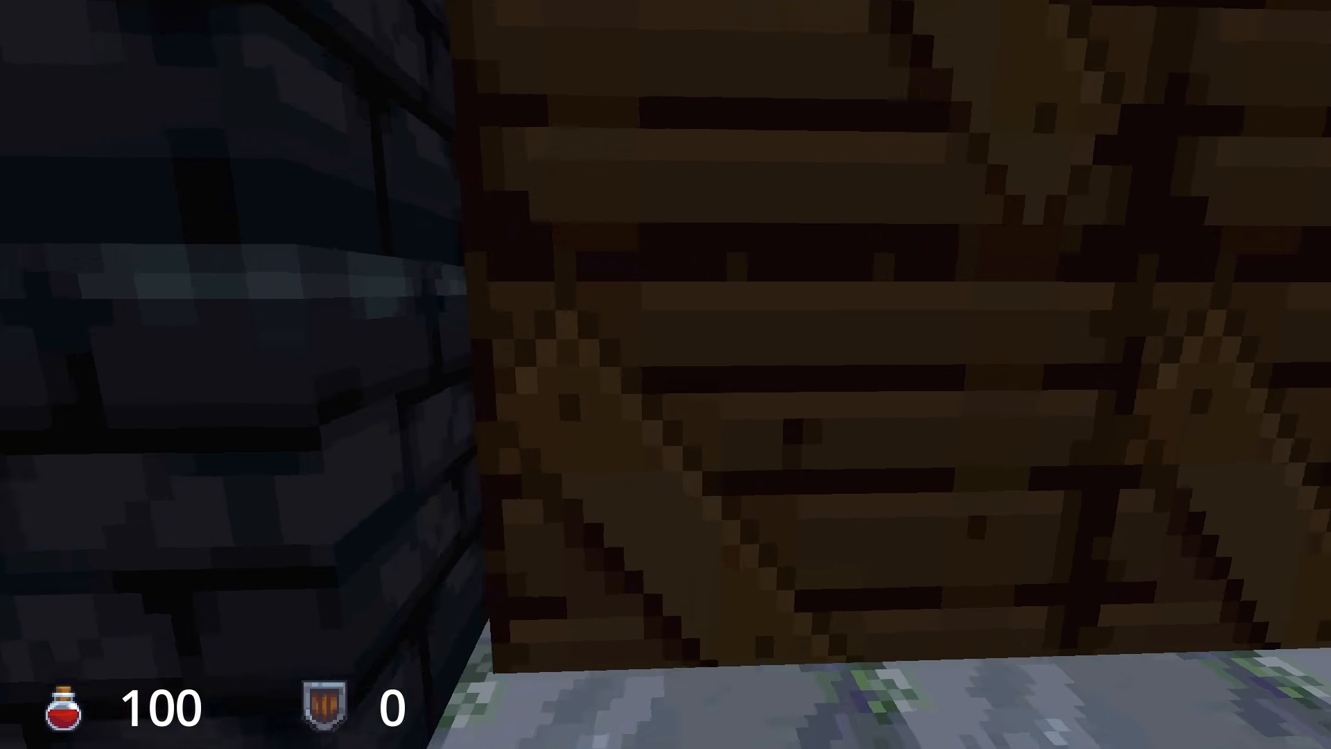
{"action": "key", "text": "a"}
{"action": "key", "text": "d"}
{"action": "key", "text": "a"}
{"action": "key", "text": "Escape"}
{"action": "left_click", "coordinate": [683, 501]}
{"action": "left_click", "coordinate": [676, 609]}
View the level from above and read the configuration warning on the RetroDoor node.
{"action": "key", "text": "s"}
{"action": "right_click_drag", "start_coordinate": [665, 355], "coordinate": [696, 374]}
{"action": "key", "text": "w"}
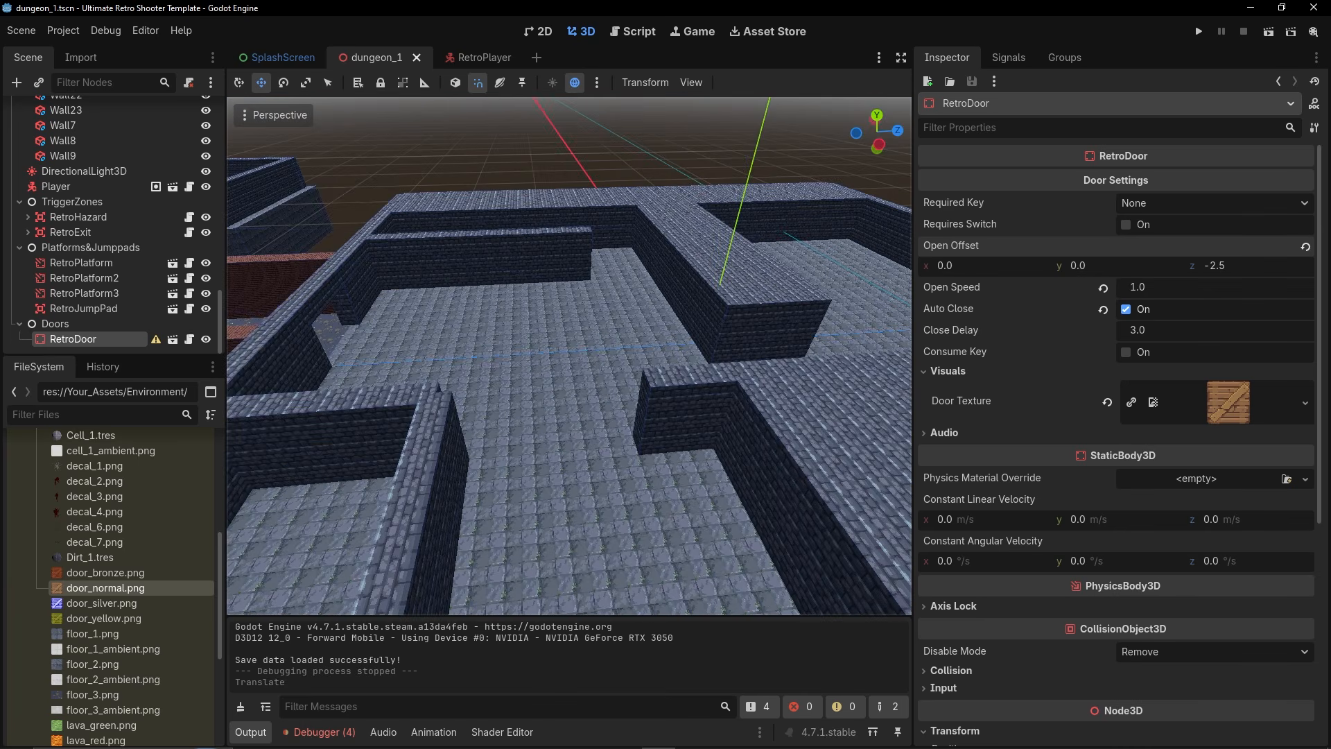
{"action": "right_click_drag", "start_coordinate": [329, 319], "coordinate": [349, 320]}
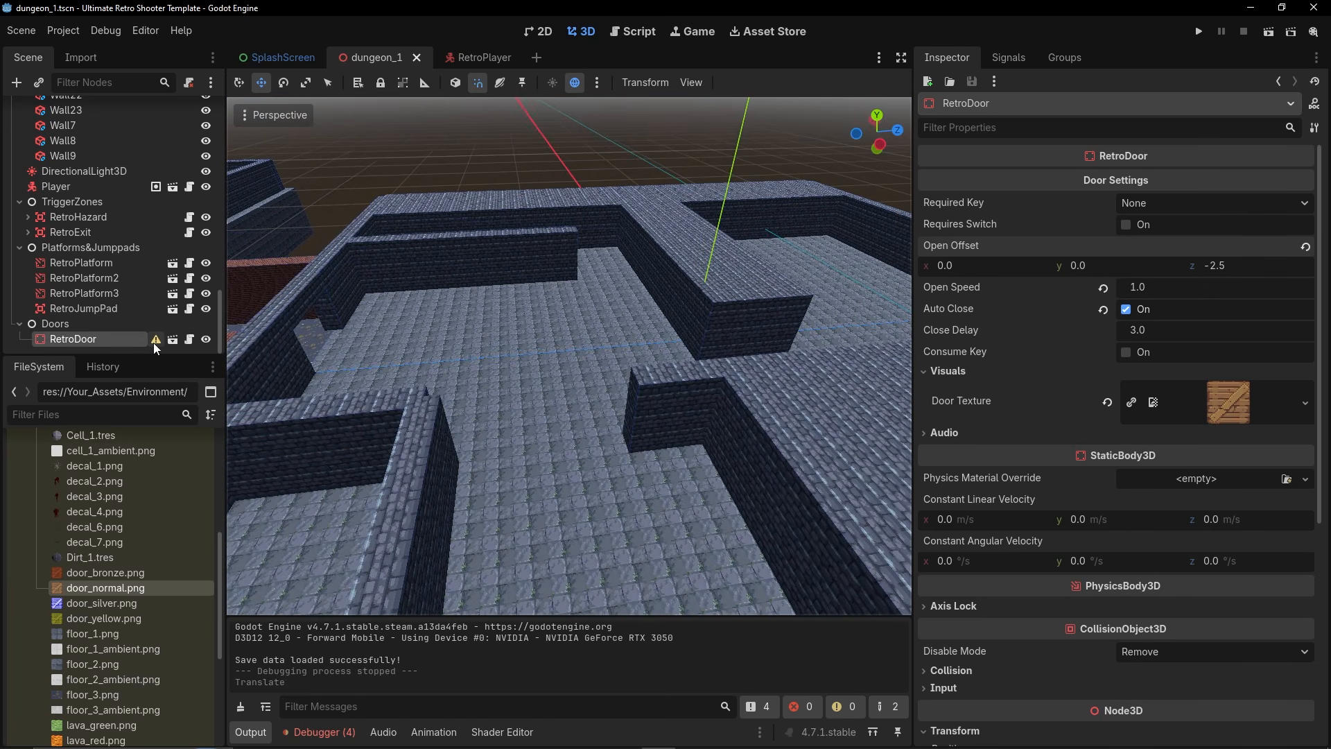
{"action": "mouse_move", "coordinate": [153, 342]}
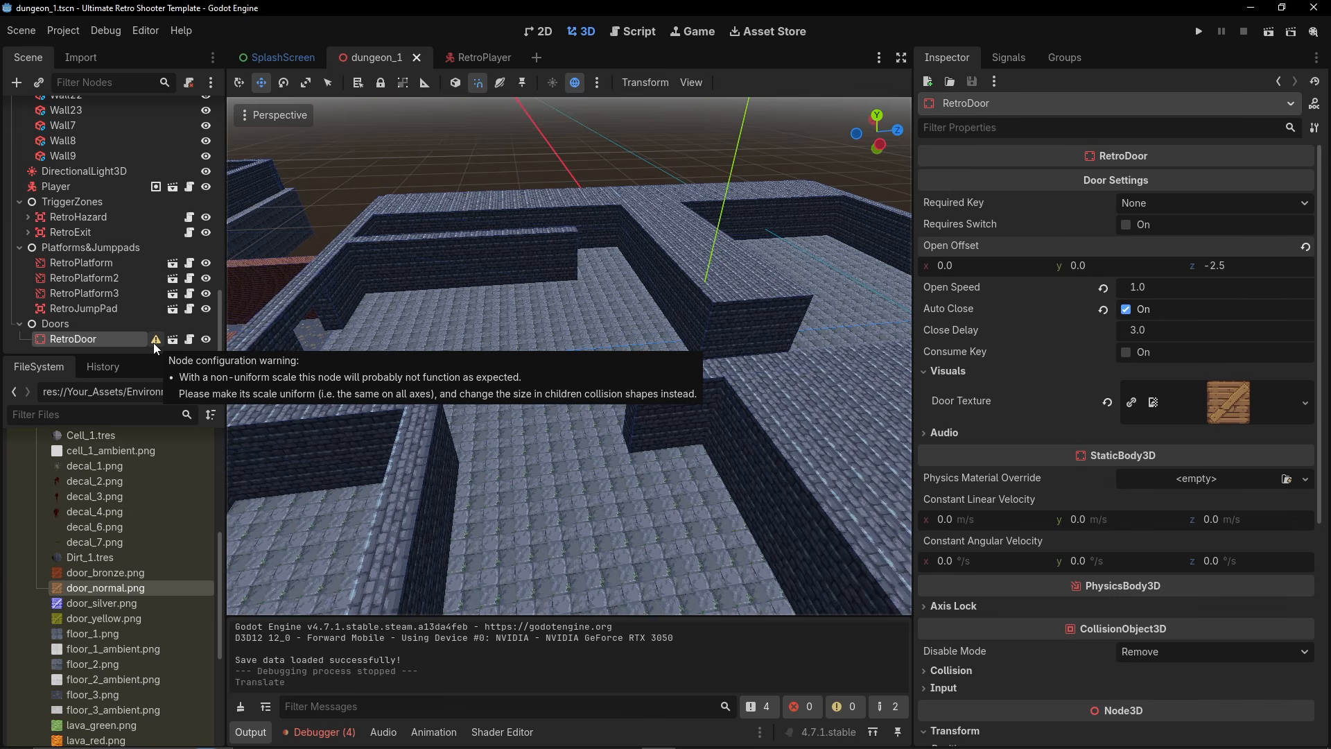
Duplicate the RetroDoor, then rotate the copy and move it to the doorway on the other side of the level.
{"action": "right_click_drag", "start_coordinate": [643, 341], "coordinate": [649, 345]}
{"action": "key", "text": "s"}
{"action": "key", "text": "d"}
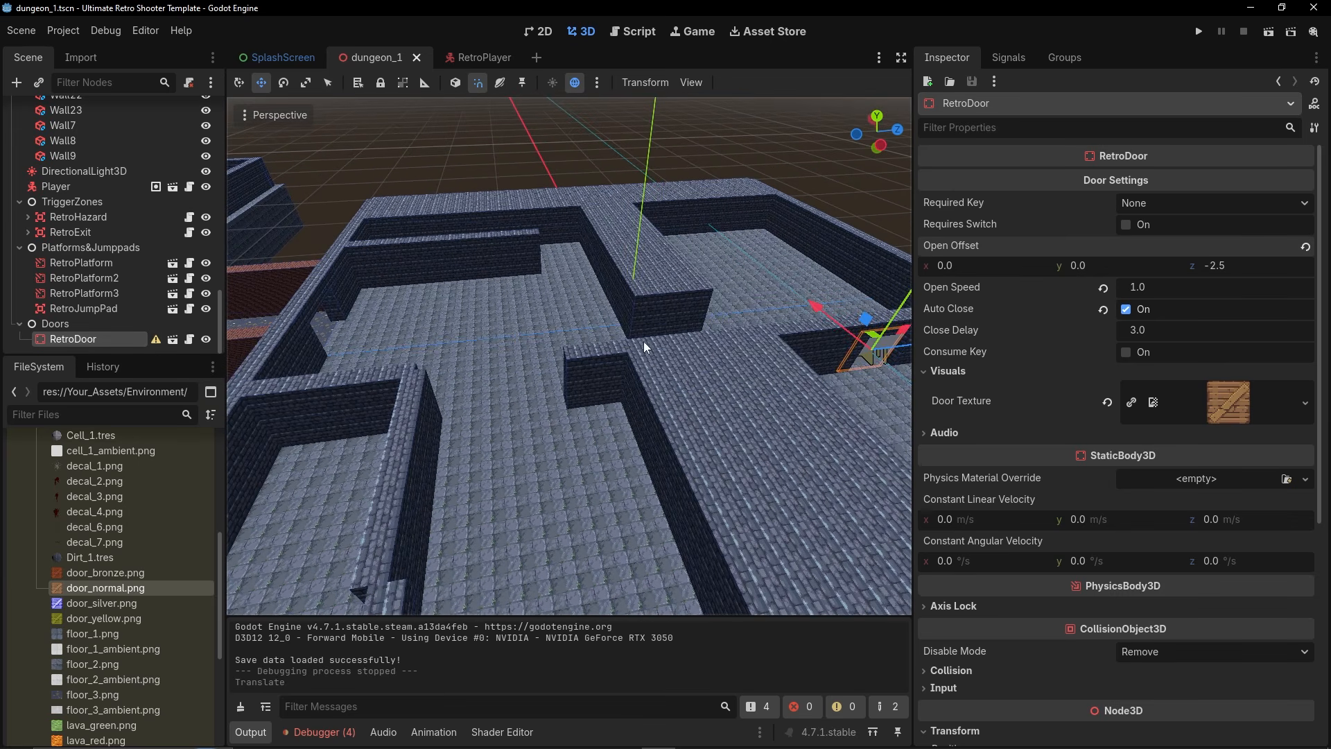
{"action": "key", "text": "ctrl+d"}
{"action": "key", "text": "q"}
{"action": "left_click_drag", "start_coordinate": [837, 375], "coordinate": [797, 357]}
{"action": "left_click_drag", "start_coordinate": [871, 336], "coordinate": [341, 320]}
{"action": "right_click_drag", "start_coordinate": [460, 282], "coordinate": [455, 282]}
{"action": "key", "text": "w"}
{"action": "left_click_drag", "start_coordinate": [649, 296], "coordinate": [647, 311]}
Align the duplicated door with its new doorway.
{"action": "right_click_drag", "start_coordinate": [647, 310], "coordinate": [646, 312]}
{"action": "key", "text": "d"}
{"action": "left_click_drag", "start_coordinate": [613, 338], "coordinate": [689, 343]}
{"action": "right_click_drag", "start_coordinate": [688, 344], "coordinate": [684, 366]}
{"action": "key", "text": "a"}
{"action": "key", "text": "w"}
{"action": "left_click_drag", "start_coordinate": [660, 386], "coordinate": [692, 384]}
{"action": "right_click_drag", "start_coordinate": [692, 384], "coordinate": [694, 386]}
{"action": "key", "text": "w"}
{"action": "key", "text": "s"}
{"action": "key", "text": "w"}
{"action": "key", "text": "s"}
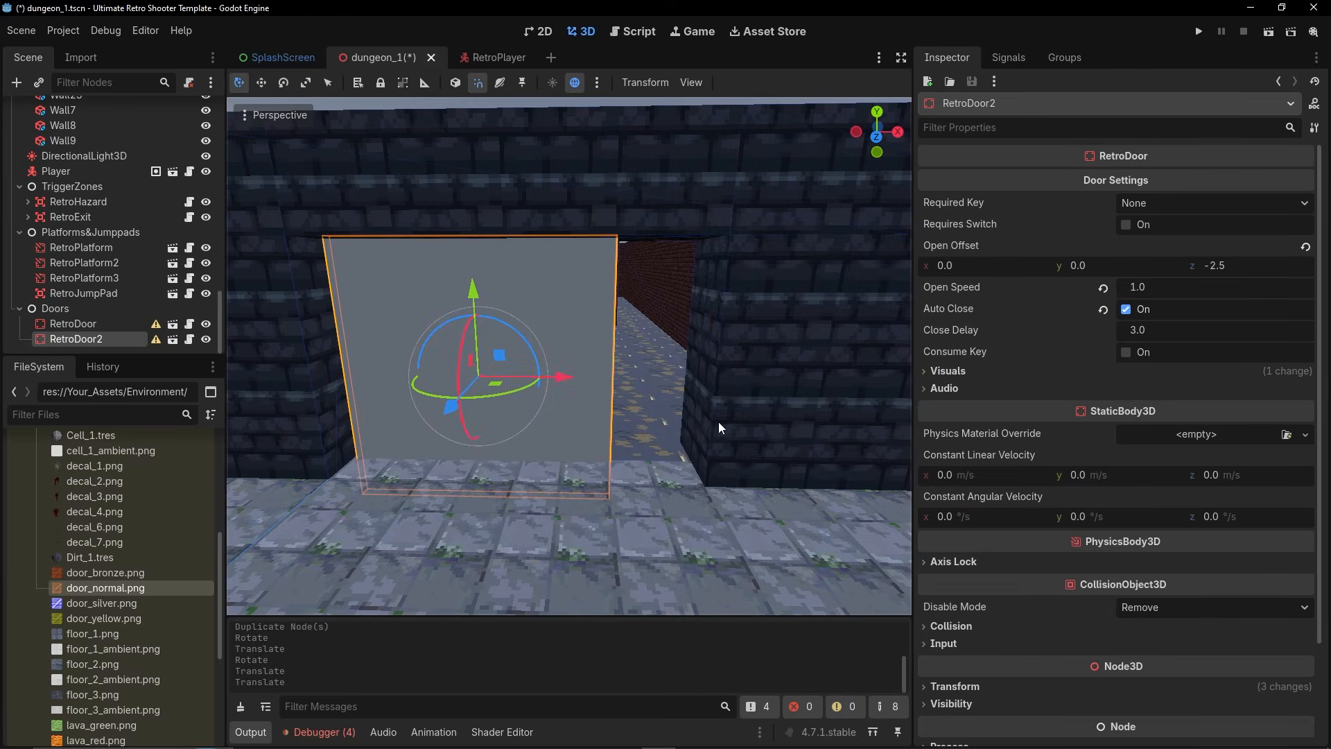
Resize the wall beside RetroDoor2 to narrow the opening, and fit the door into the doorway.
{"action": "left_click", "coordinate": [723, 360]}
{"action": "left_click_drag", "start_coordinate": [701, 336], "coordinate": [650, 336]}
{"action": "left_click", "coordinate": [510, 350]}
{"action": "key", "text": "a"}
{"action": "right_click_drag", "start_coordinate": [510, 350], "coordinate": [527, 349]}
{"action": "left_click_drag", "start_coordinate": [593, 360], "coordinate": [585, 372]}
{"action": "key", "text": "w"}
{"action": "right_click_drag", "start_coordinate": [536, 375], "coordinate": [582, 390]}
{"action": "key", "text": "s"}
{"action": "key", "text": "w"}
{"action": "key", "text": "w"}
{"action": "key", "text": "s"}
{"action": "key", "text": "w"}
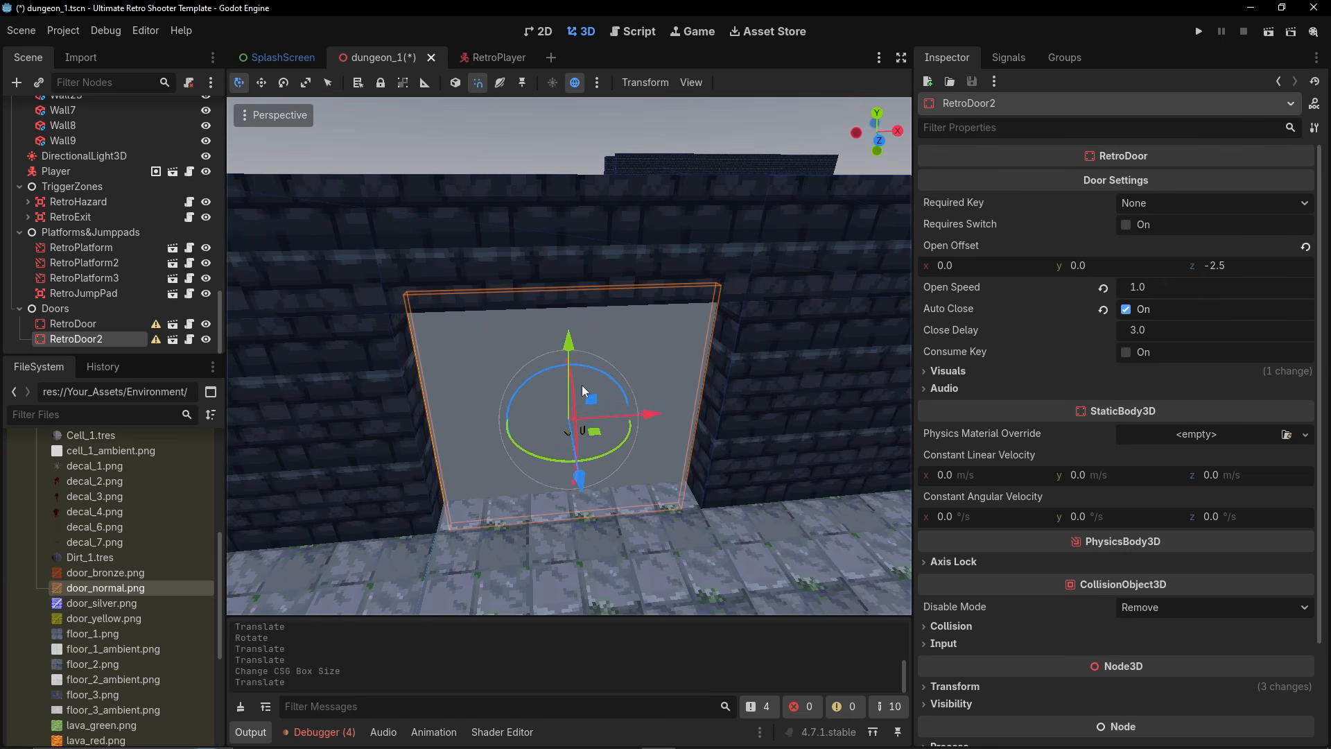
Set RetroDoor2's required key to Red and expand the Keys folder in the default pickup assets.
{"action": "left_click", "coordinate": [1130, 206]}
{"action": "left_click", "coordinate": [1142, 244]}
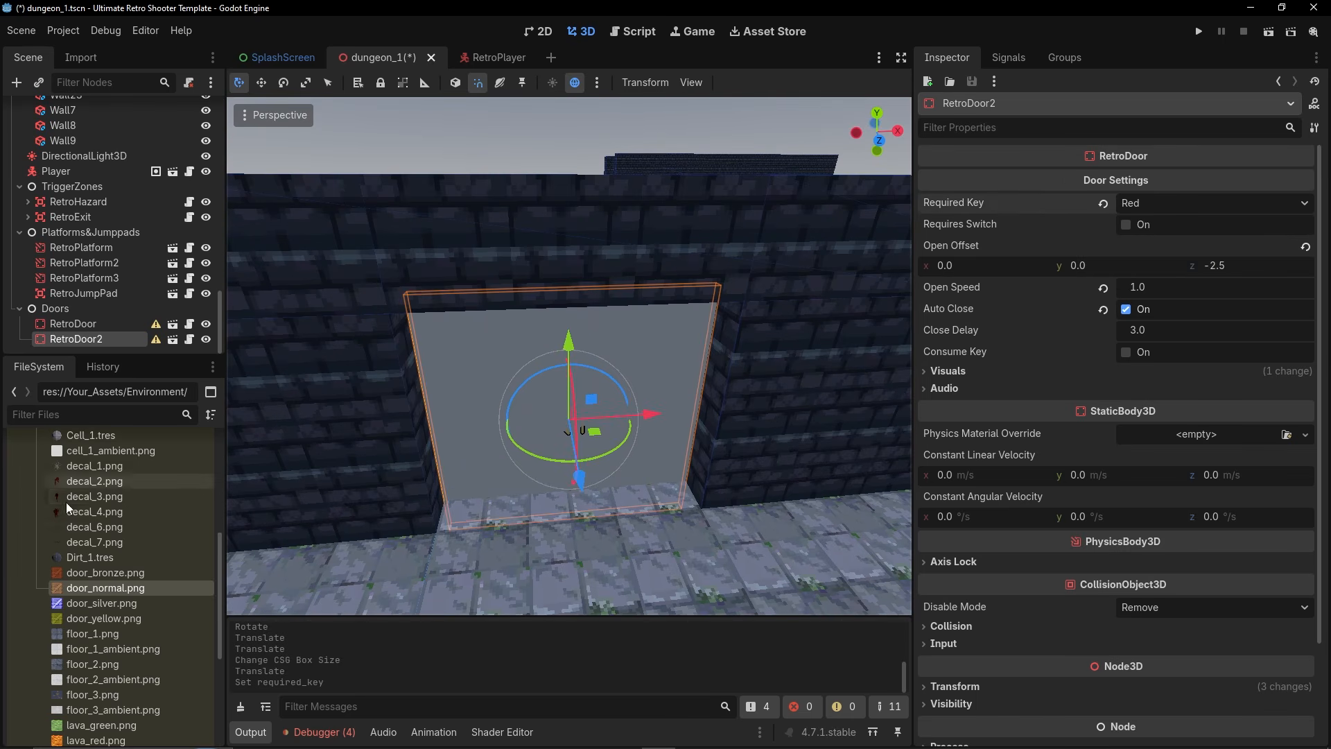
{"action": "scroll", "coordinate": [65, 513], "scroll_direction": "up", "scroll_amount": 5}
{"action": "left_click", "coordinate": [36, 593]}
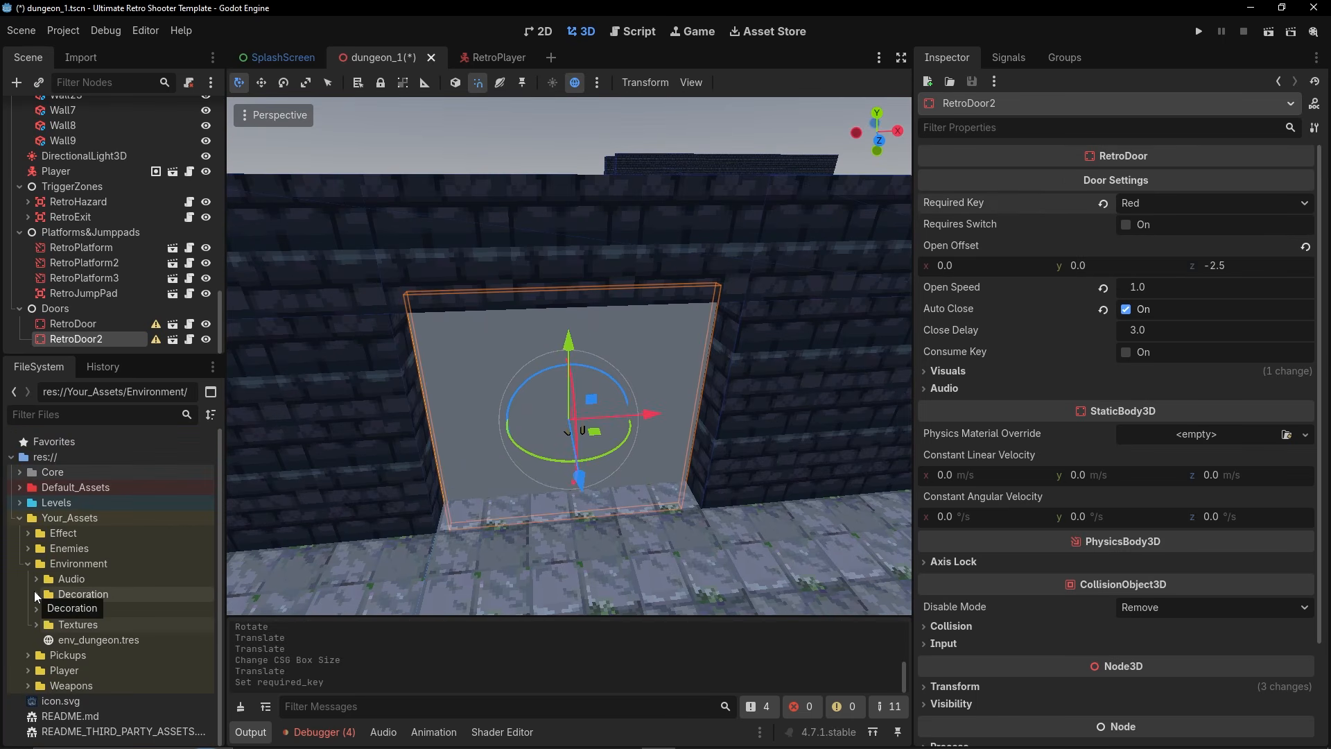
{"action": "left_click", "coordinate": [27, 563]}
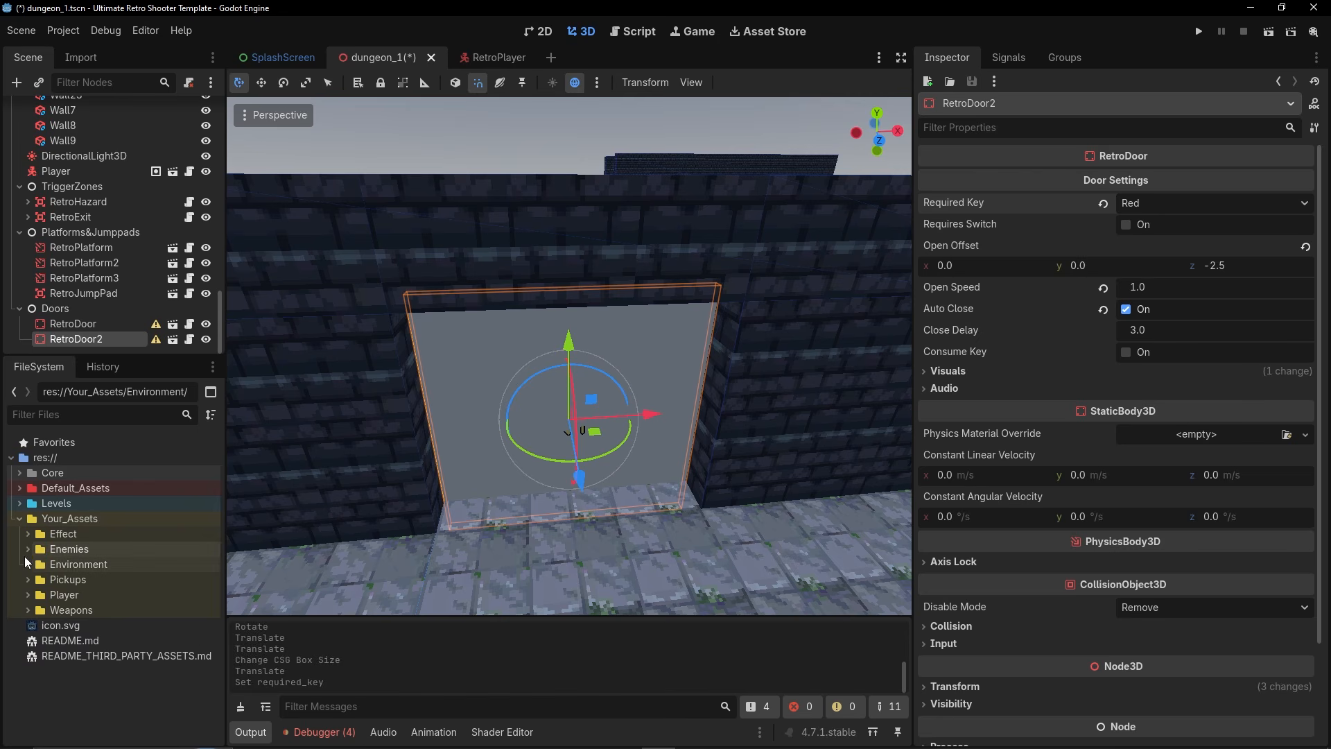
{"action": "left_click", "coordinate": [20, 488]}
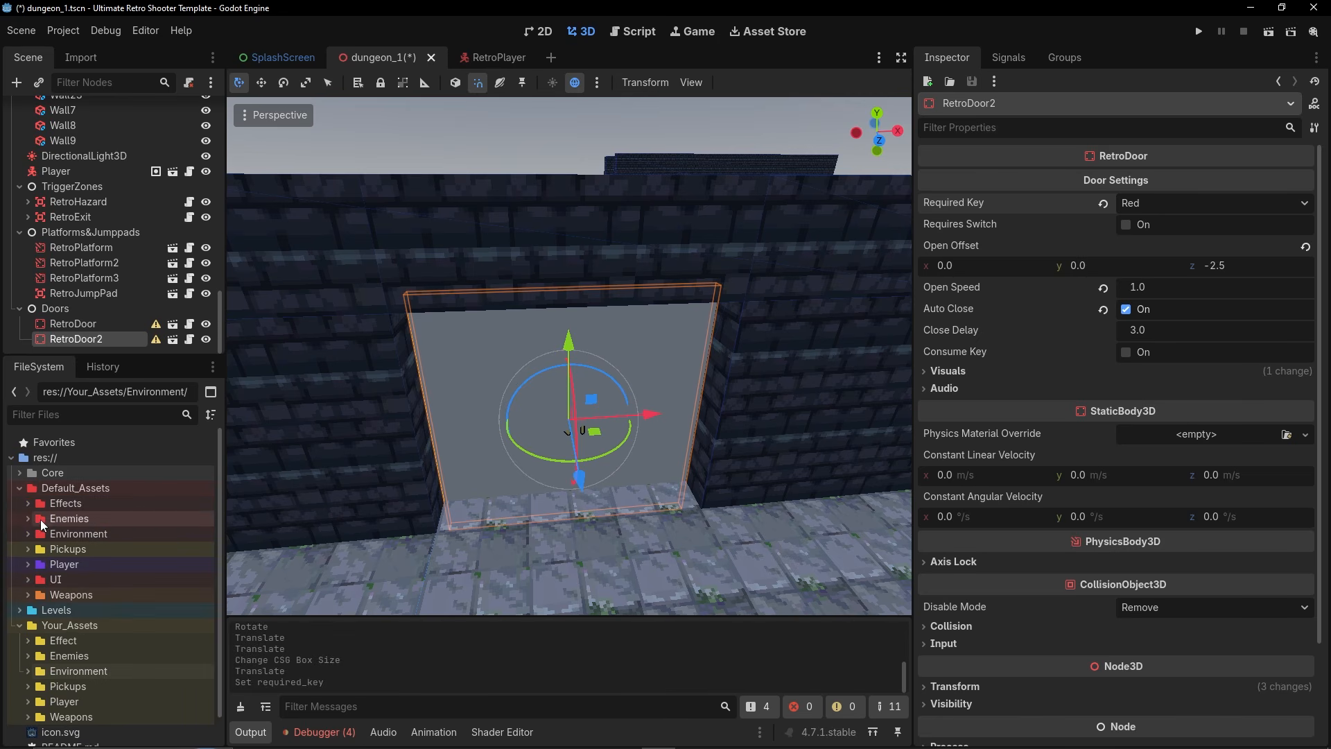
{"action": "left_click", "coordinate": [27, 549]}
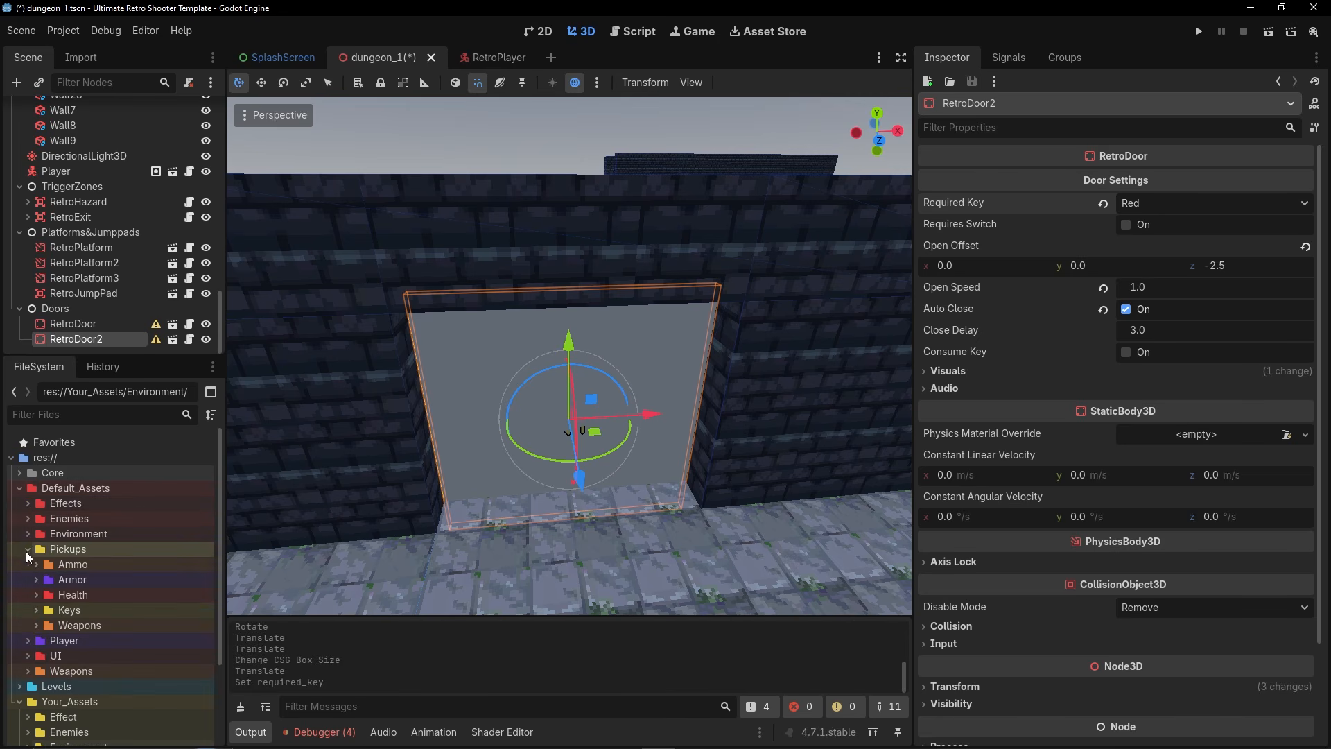
{"action": "left_click", "coordinate": [37, 610]}
{"action": "scroll", "coordinate": [85, 618], "scroll_direction": "down", "scroll_amount": 3}
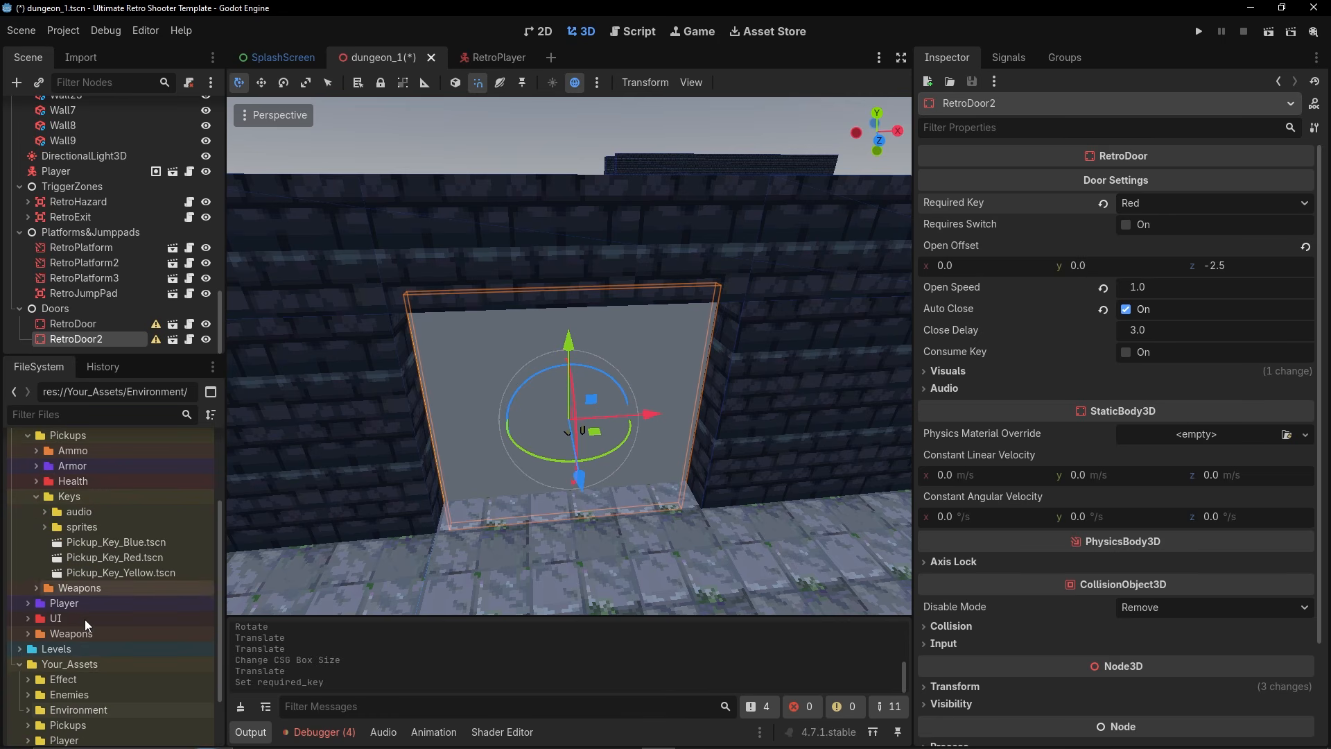
Replace the sprite textures of the blue, red and yellow key pickup scenes with the matching key images from Your_Assets/Pickups.
{"action": "double_click", "coordinate": [115, 542]}
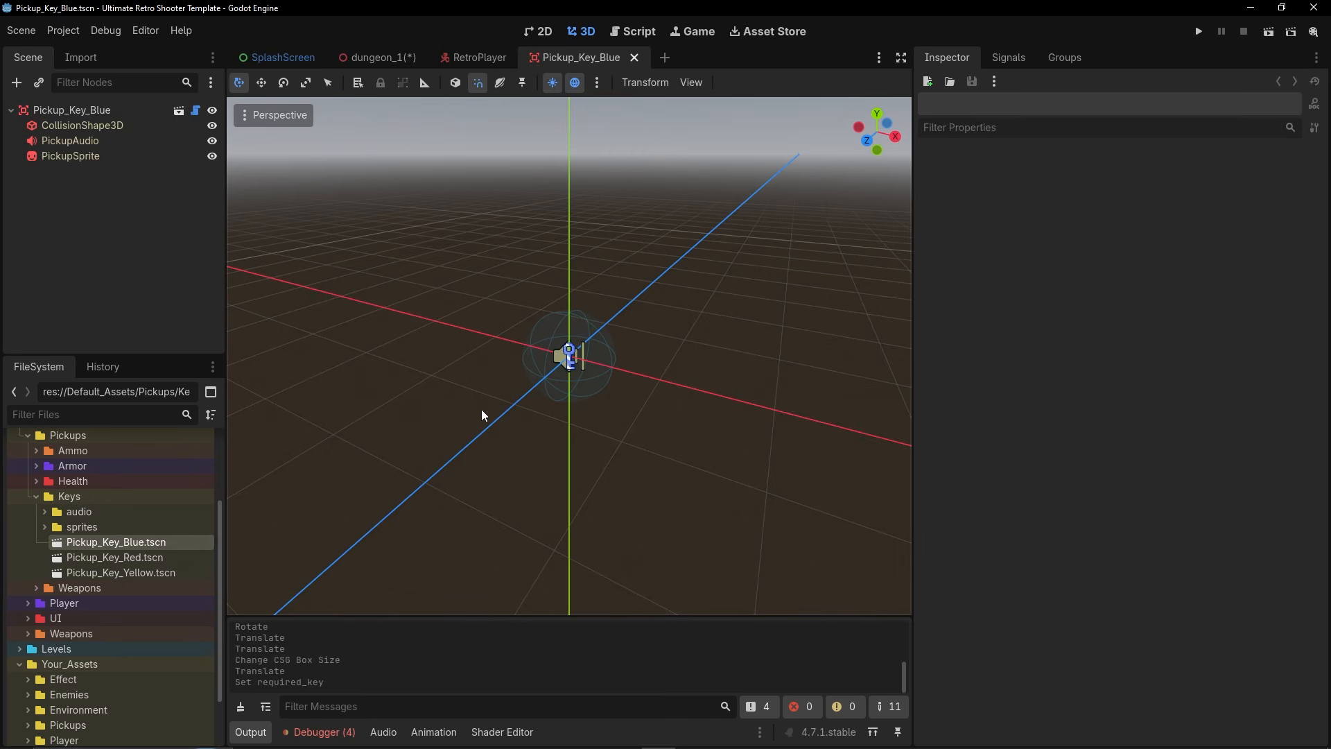
{"action": "left_click", "coordinate": [77, 111]}
{"action": "scroll", "coordinate": [86, 645], "scroll_direction": "down", "scroll_amount": 2}
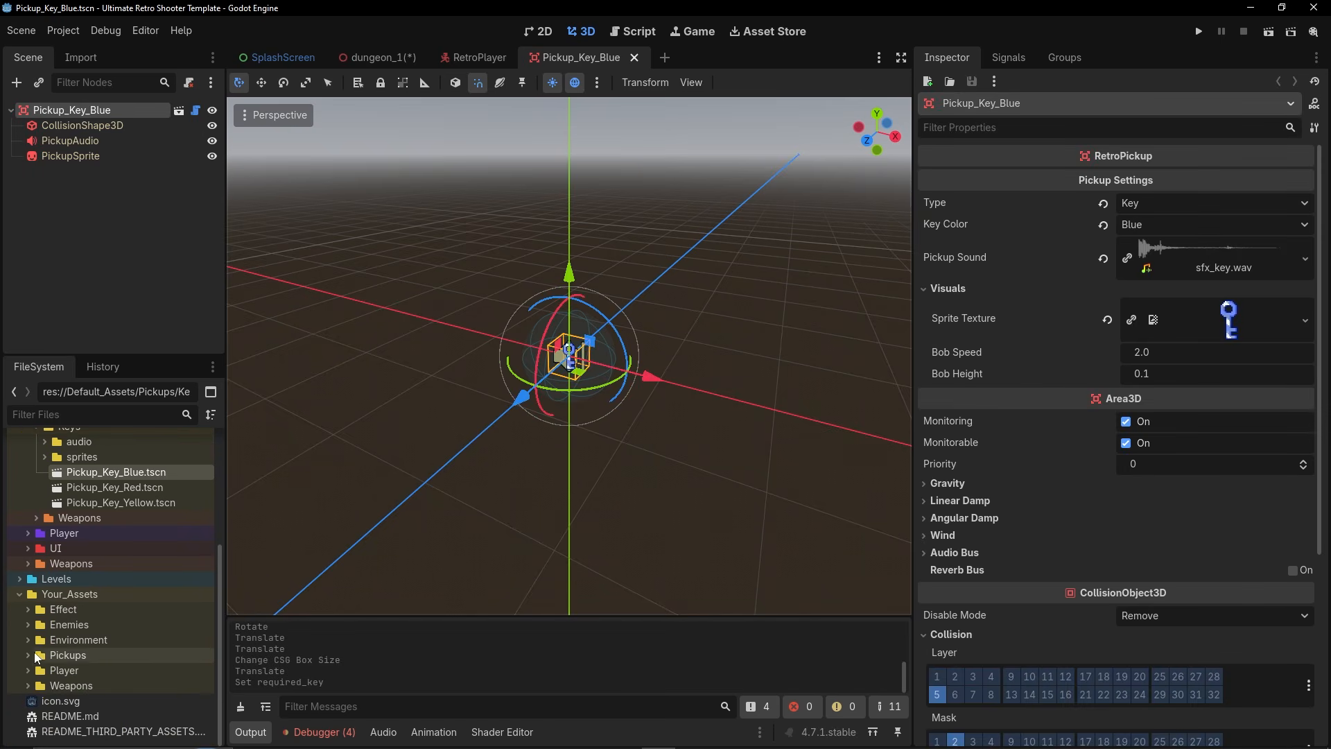
{"action": "left_click", "coordinate": [28, 610]}
{"action": "left_click", "coordinate": [27, 612]}
{"action": "left_click", "coordinate": [28, 655]}
{"action": "scroll", "coordinate": [60, 653], "scroll_direction": "down", "scroll_amount": 5}
{"action": "left_click_drag", "start_coordinate": [79, 490], "coordinate": [1243, 333]}
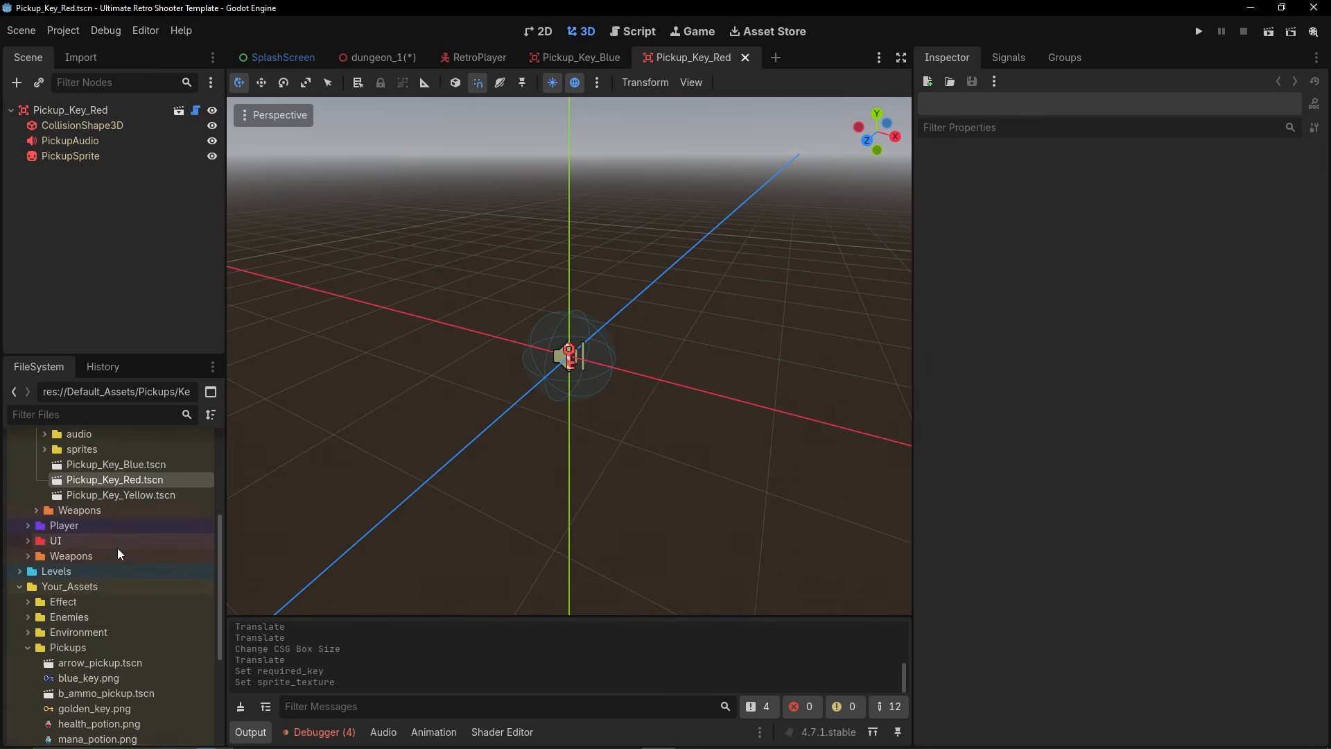
{"action": "scroll", "coordinate": [118, 548], "scroll_direction": "down", "scroll_amount": 5}
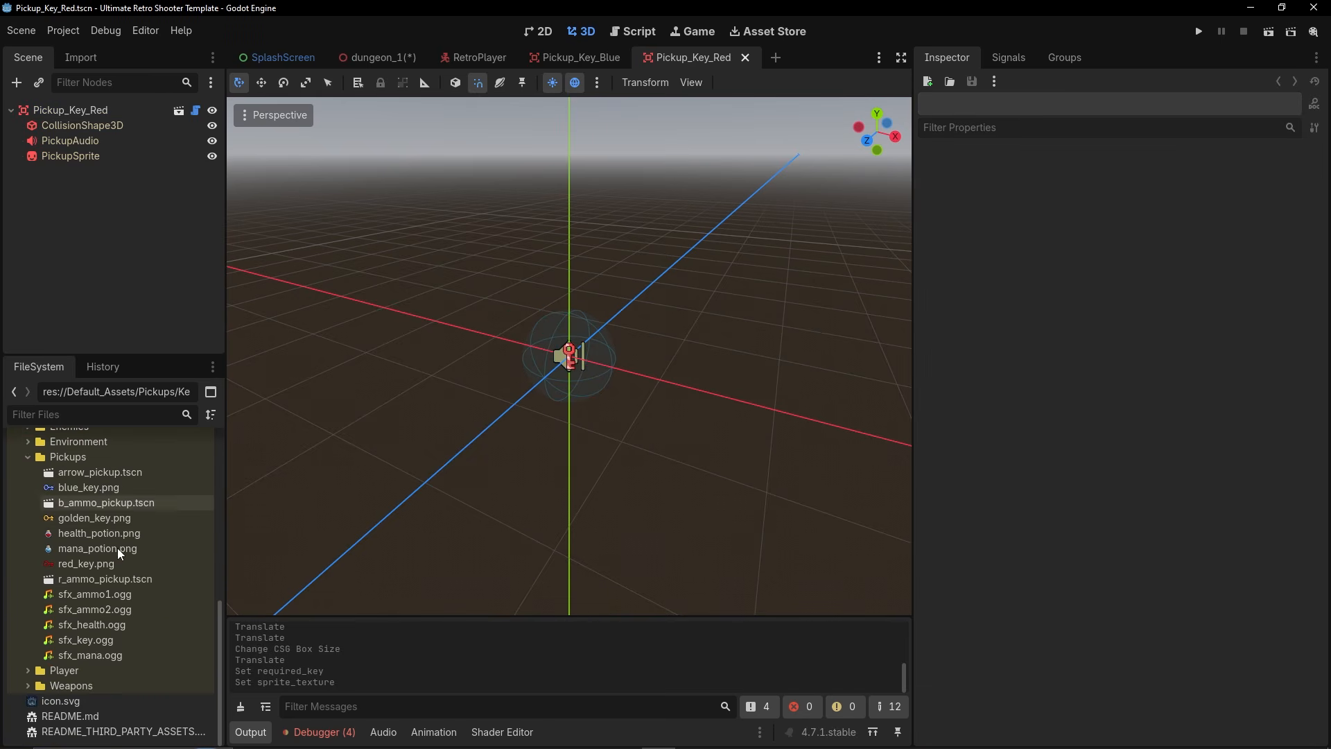
{"action": "left_click", "coordinate": [80, 111]}
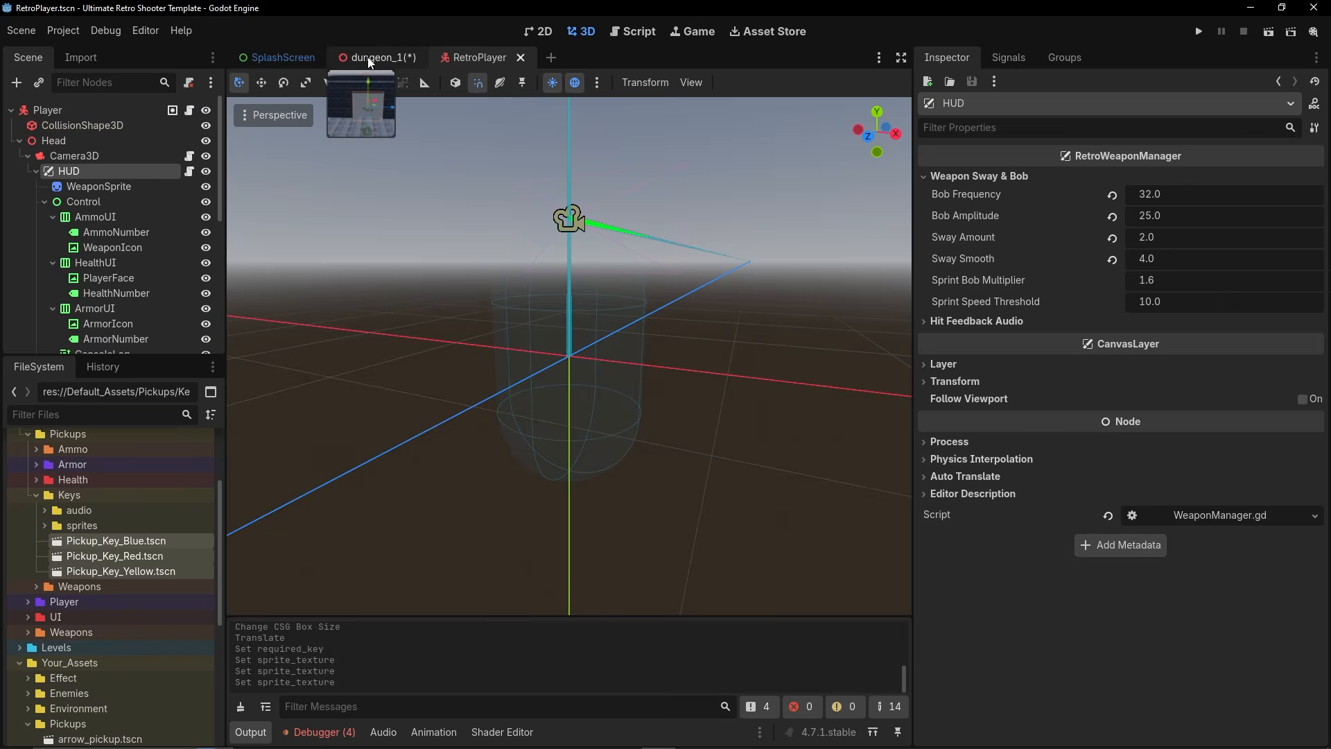
Return to the dungeon_1 scene, duplicate a corridor wall and rotate the copy.
{"action": "left_click", "coordinate": [371, 57]}
{"action": "middle_click_drag", "start_coordinate": [597, 278], "coordinate": [651, 298]}
{"action": "right_click_drag", "start_coordinate": [569, 356], "coordinate": [628, 439]}
{"action": "key", "text": "w"}
{"action": "key", "text": "s"}
{"action": "key", "text": "w"}
{"action": "left_click", "coordinate": [638, 466]}
{"action": "scroll", "coordinate": [636, 463], "scroll_direction": "down", "scroll_amount": 7}
{"action": "middle_click_drag", "start_coordinate": [635, 463], "coordinate": [395, 444]}
{"action": "key", "text": "ctrl+d"}
{"action": "left_click_drag", "start_coordinate": [585, 386], "coordinate": [479, 389]}
Resize the duplicated wall to 1 x 4 x 3 m so it narrows the corridor.
{"action": "left_click_drag", "start_coordinate": [375, 348], "coordinate": [604, 347]}
{"action": "right_click_drag", "start_coordinate": [605, 348], "coordinate": [604, 349]}
{"action": "key", "text": "w"}
{"action": "left_click_drag", "start_coordinate": [634, 317], "coordinate": [634, 317]}
{"action": "right_click_drag", "start_coordinate": [634, 317], "coordinate": [633, 318]}
{"action": "key", "text": "d"}
{"action": "key", "text": "s"}
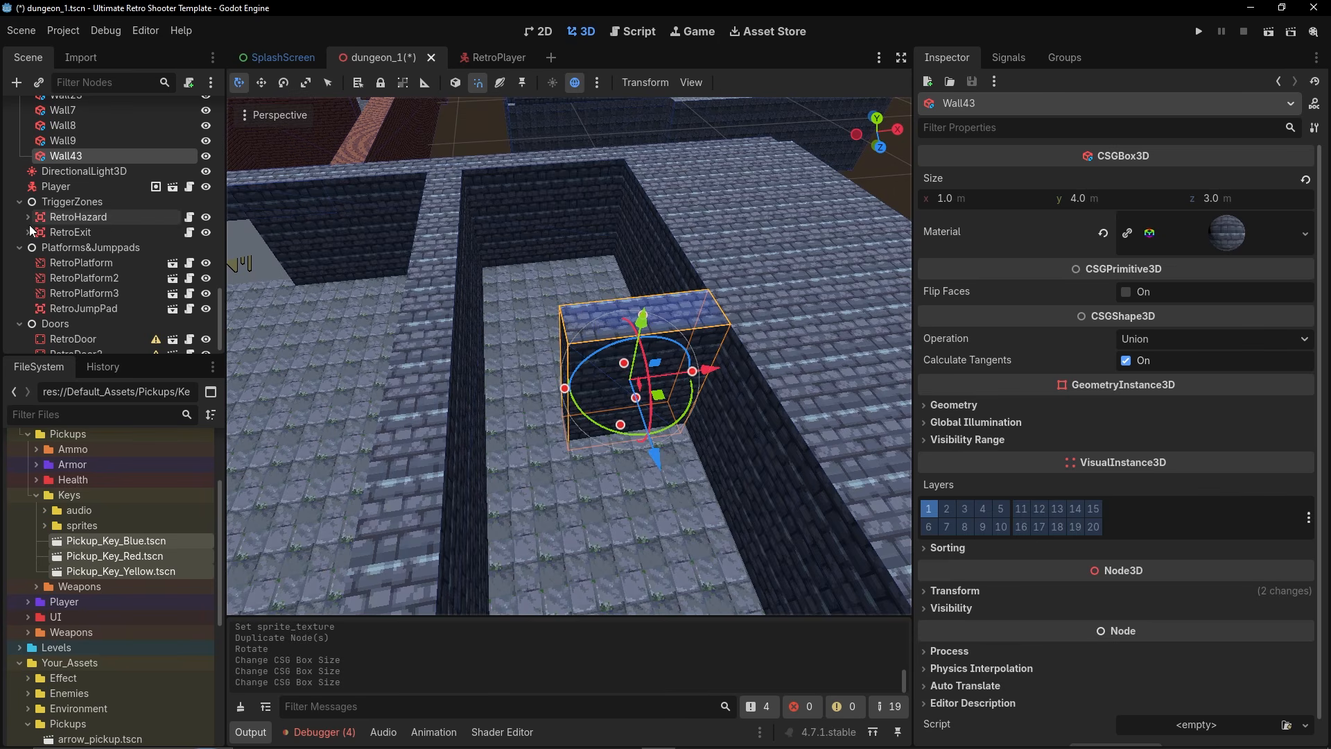
Collapse the scene tree groups, add a plain Node under Dungeon_1 and name it Keys.
{"action": "left_click", "coordinate": [19, 202]}
{"action": "left_click", "coordinate": [19, 233]}
{"action": "scroll", "coordinate": [36, 226], "scroll_direction": "up", "scroll_amount": 5}
{"action": "left_click", "coordinate": [19, 126]}
{"action": "left_click", "coordinate": [38, 111]}
{"action": "key", "text": "ctrl+a"}
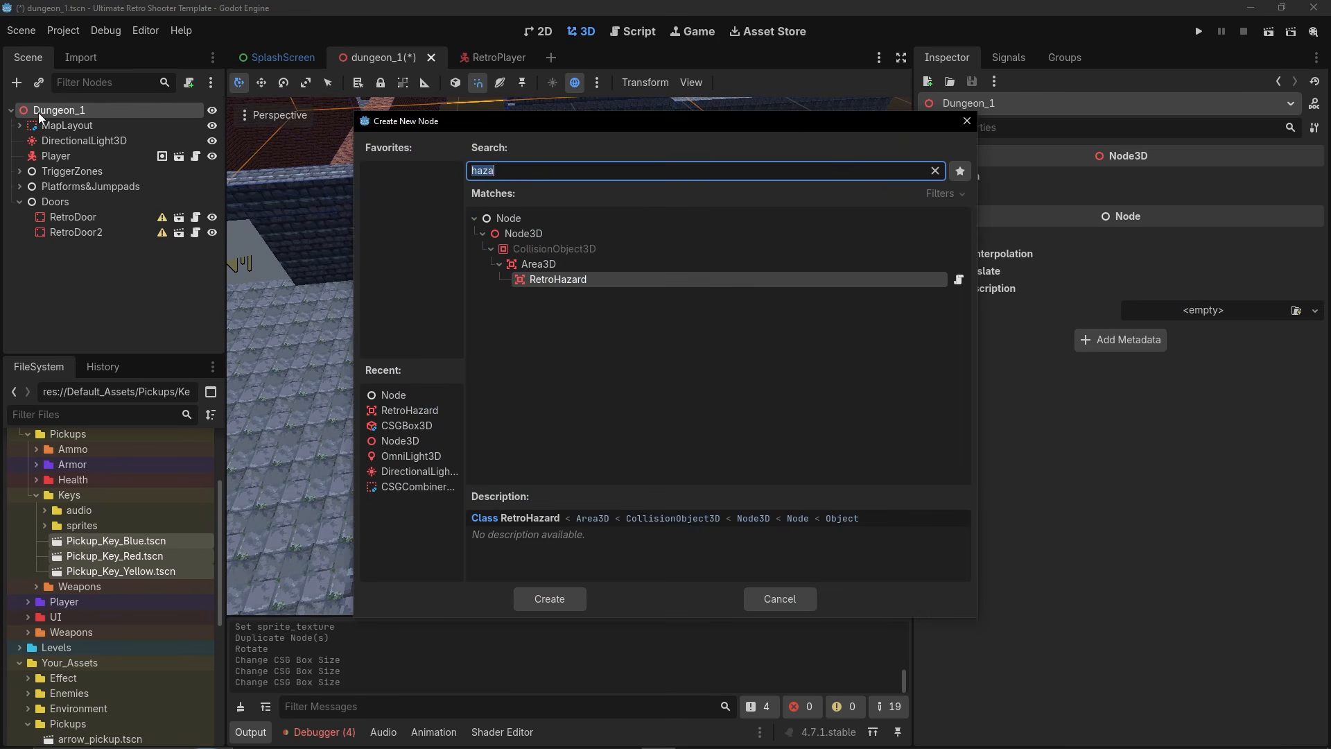
{"action": "type", "text": "node"}
{"action": "key", "text": "Return"}
{"action": "left_click", "coordinate": [64, 246]}
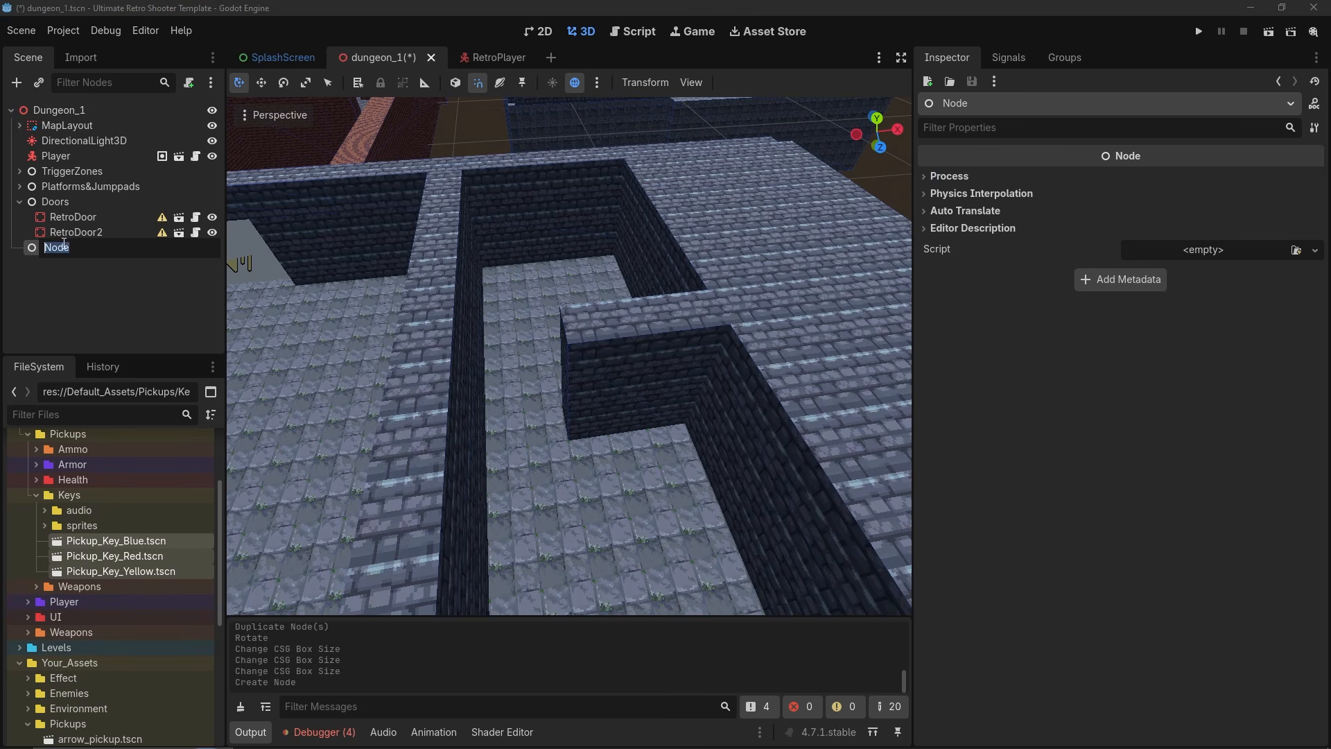
{"action": "type", "text": "Keys"}
{"action": "key", "text": "Return"}
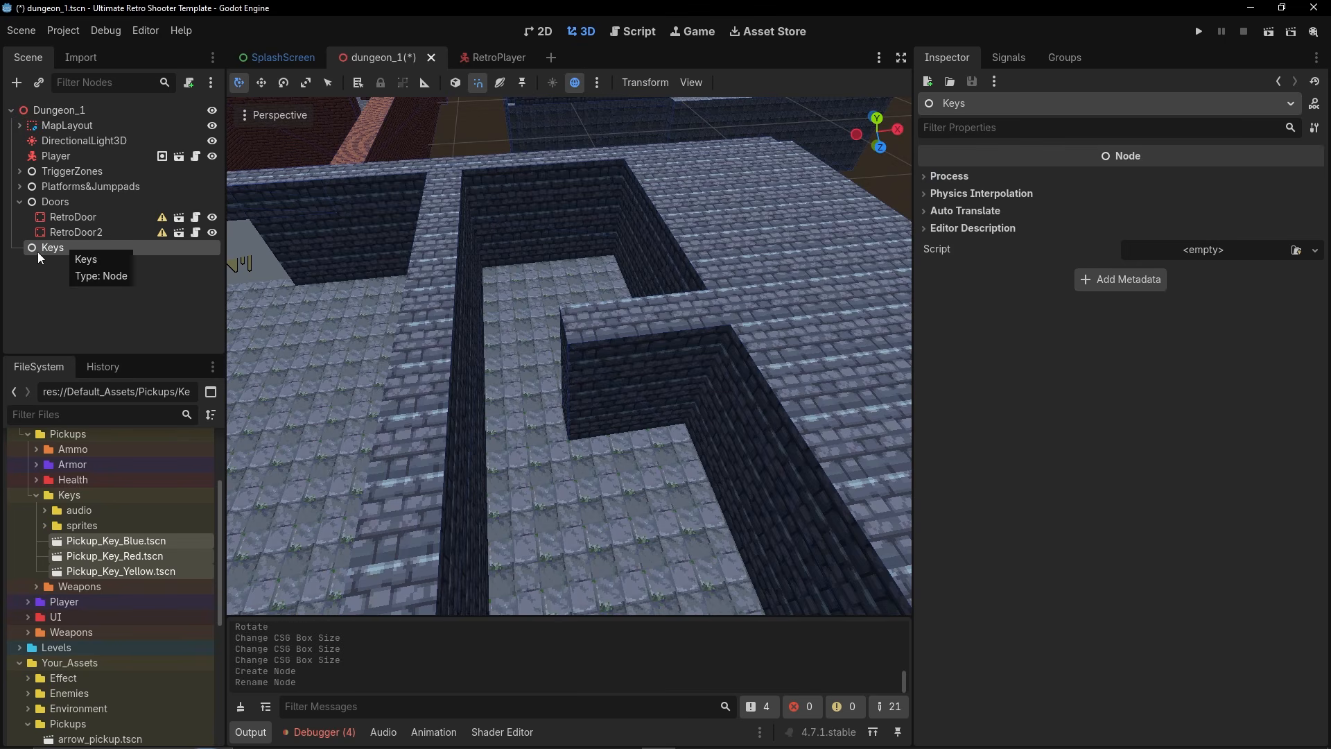
Instance Pickup_Key_Red.tscn under the Keys node and place the key above the floor of the room behind the corridor.
{"action": "left_click", "coordinate": [39, 83]}
{"action": "type", "text": "key"}
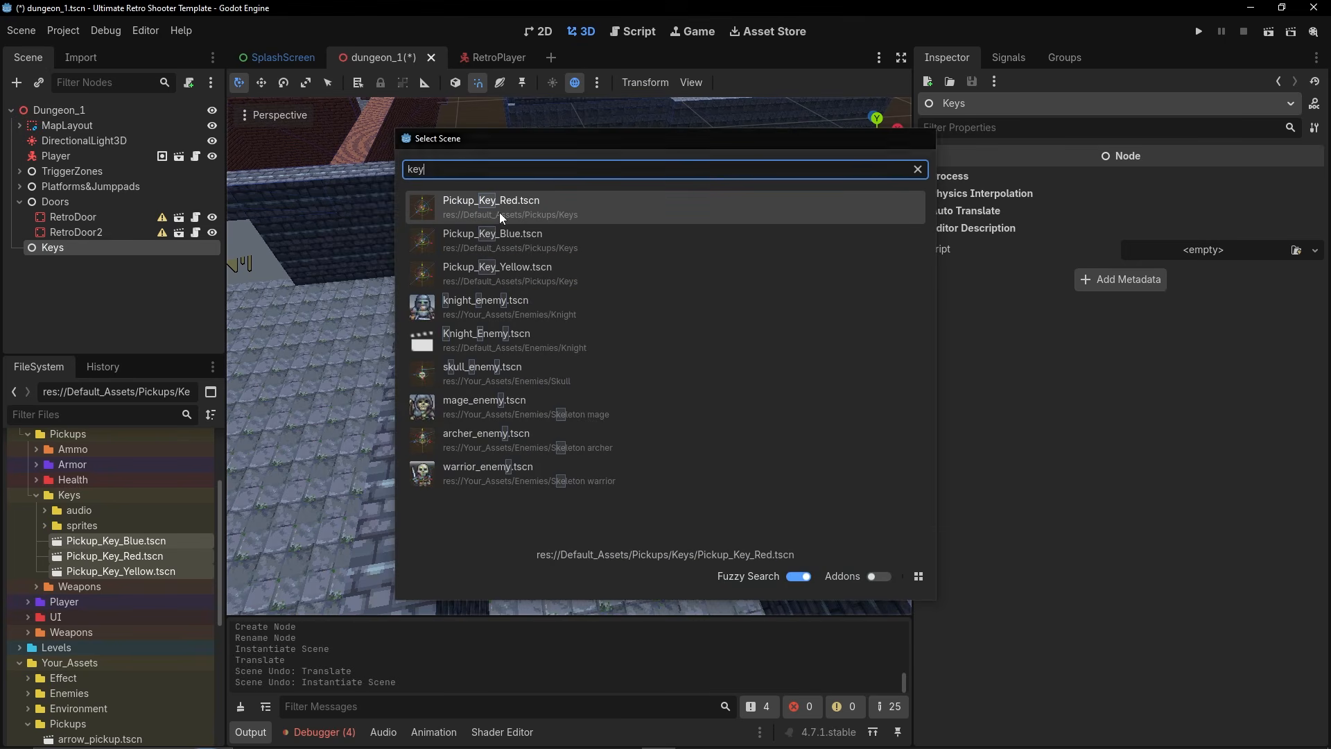
{"action": "double_click", "coordinate": [499, 212]}
{"action": "left_click", "coordinate": [501, 300]}
{"action": "scroll", "coordinate": [502, 299], "scroll_direction": "up", "scroll_amount": 5}
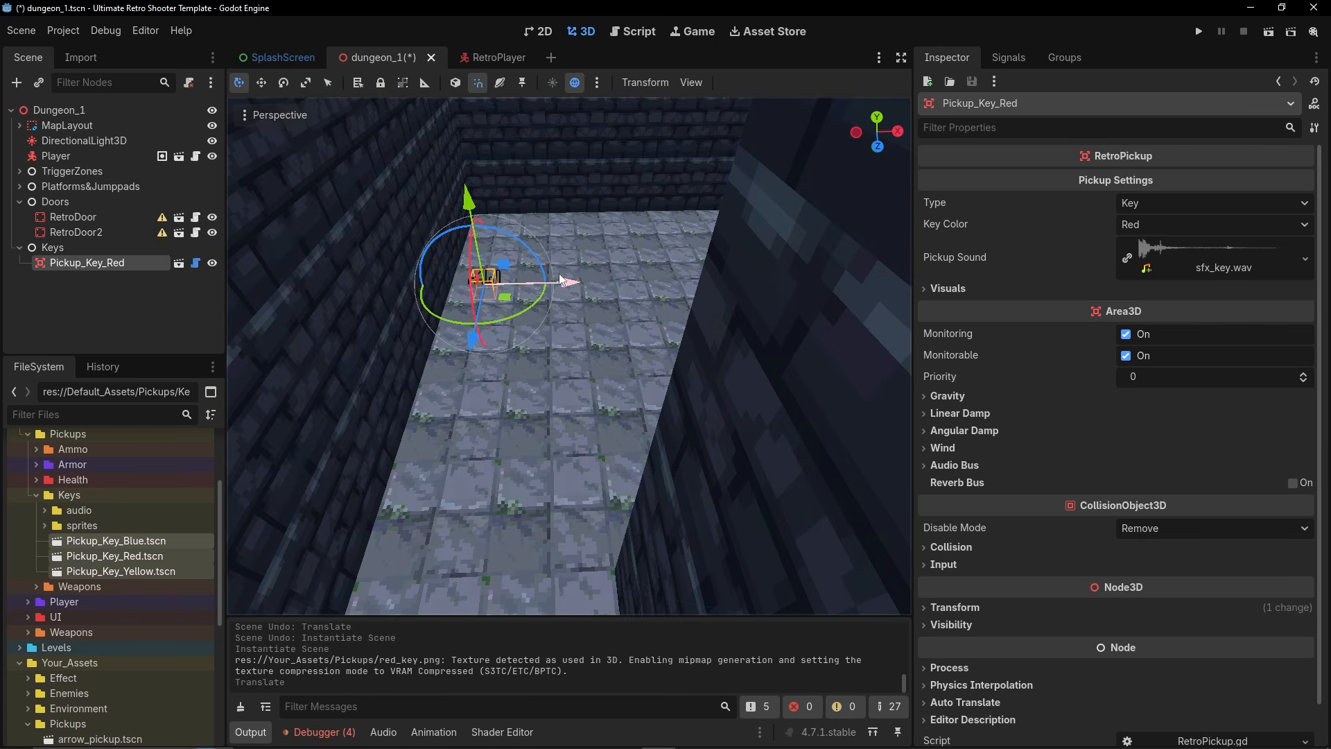
{"action": "left_click_drag", "start_coordinate": [592, 291], "coordinate": [591, 291]}
{"action": "left_click_drag", "start_coordinate": [462, 170], "coordinate": [462, 161]}
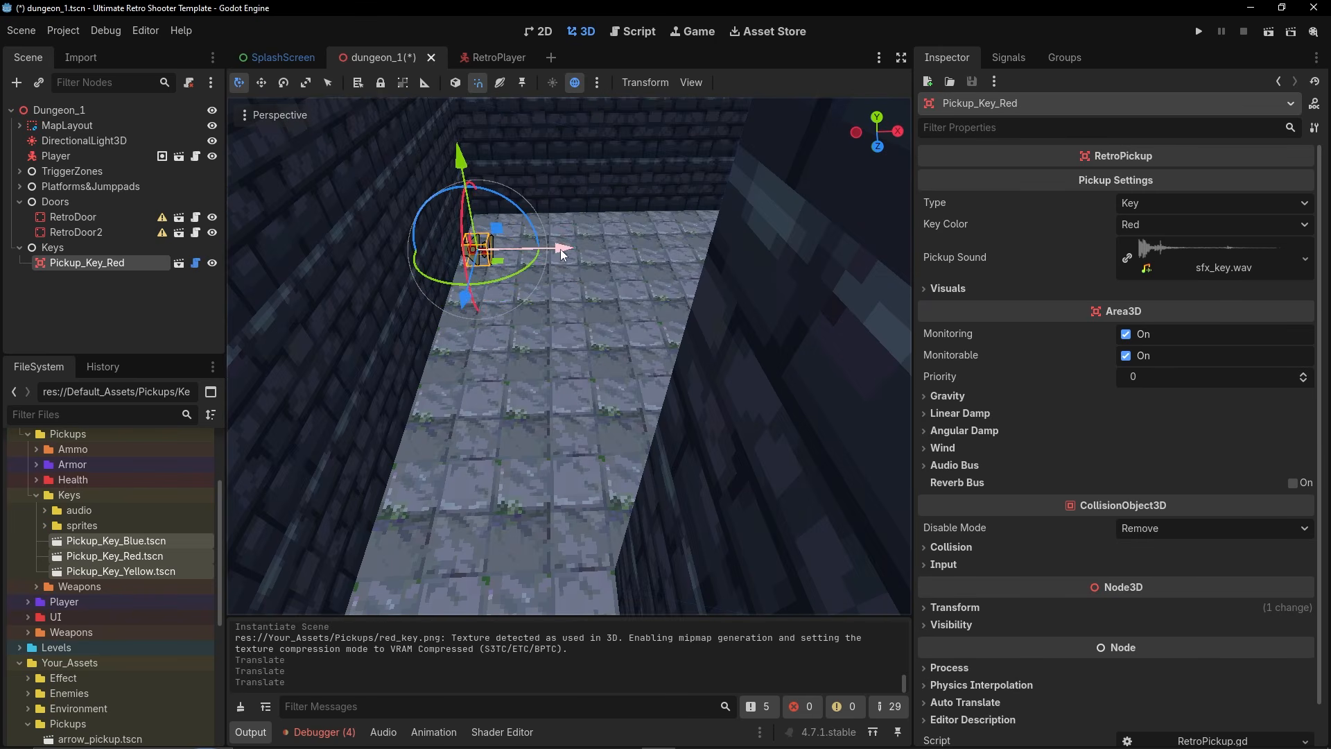
{"action": "left_click_drag", "start_coordinate": [591, 256], "coordinate": [595, 256]}
Shift the short corridor wall, duplicate it and move the copy opposite to leave a doorway into the red key's room.
{"action": "mouse_move", "coordinate": [595, 256]}
{"action": "right_mouse_down"}
{"action": "mouse_move", "coordinate": [444, 236]}
{"action": "mouse_move", "coordinate": [333, 284]}
{"action": "mouse_move", "coordinate": [256, 243]}
{"action": "mouse_move", "coordinate": [596, 257]}
{"action": "right_mouse_up"}
{"action": "key", "text": "w"}
{"action": "mouse_move", "coordinate": [669, 345]}
{"action": "right_mouse_down"}
{"action": "mouse_move", "coordinate": [589, 409]}
{"action": "mouse_move", "coordinate": [669, 345]}
{"action": "right_mouse_up"}
{"action": "key", "text": "s"}
{"action": "right_click_drag", "start_coordinate": [565, 364], "coordinate": [662, 393]}
{"action": "key", "text": "w"}
{"action": "key", "text": "s"}
{"action": "key", "text": "w"}
{"action": "left_click", "coordinate": [605, 395]}
{"action": "left_click_drag", "start_coordinate": [652, 357], "coordinate": [576, 350]}
{"action": "left_click", "coordinate": [749, 362]}
{"action": "key", "text": "ctrl+d"}
{"action": "left_click_drag", "start_coordinate": [797, 374], "coordinate": [625, 364]}
Turn on Consume Key for the second door, which requires the red key.
{"action": "right_click_drag", "start_coordinate": [624, 364], "coordinate": [707, 285]}
{"action": "key", "text": "w"}
{"action": "key", "text": "s"}
{"action": "key", "text": "w"}
{"action": "left_click", "coordinate": [580, 389]}
{"action": "right_click_drag", "start_coordinate": [776, 357], "coordinate": [839, 398]}
{"action": "key", "text": "w"}
{"action": "left_click", "coordinate": [1126, 353]}
Assign door_bronze.png from the Your_Assets Environment textures as the red-key door's Door Texture.
{"action": "left_click", "coordinate": [980, 373]}
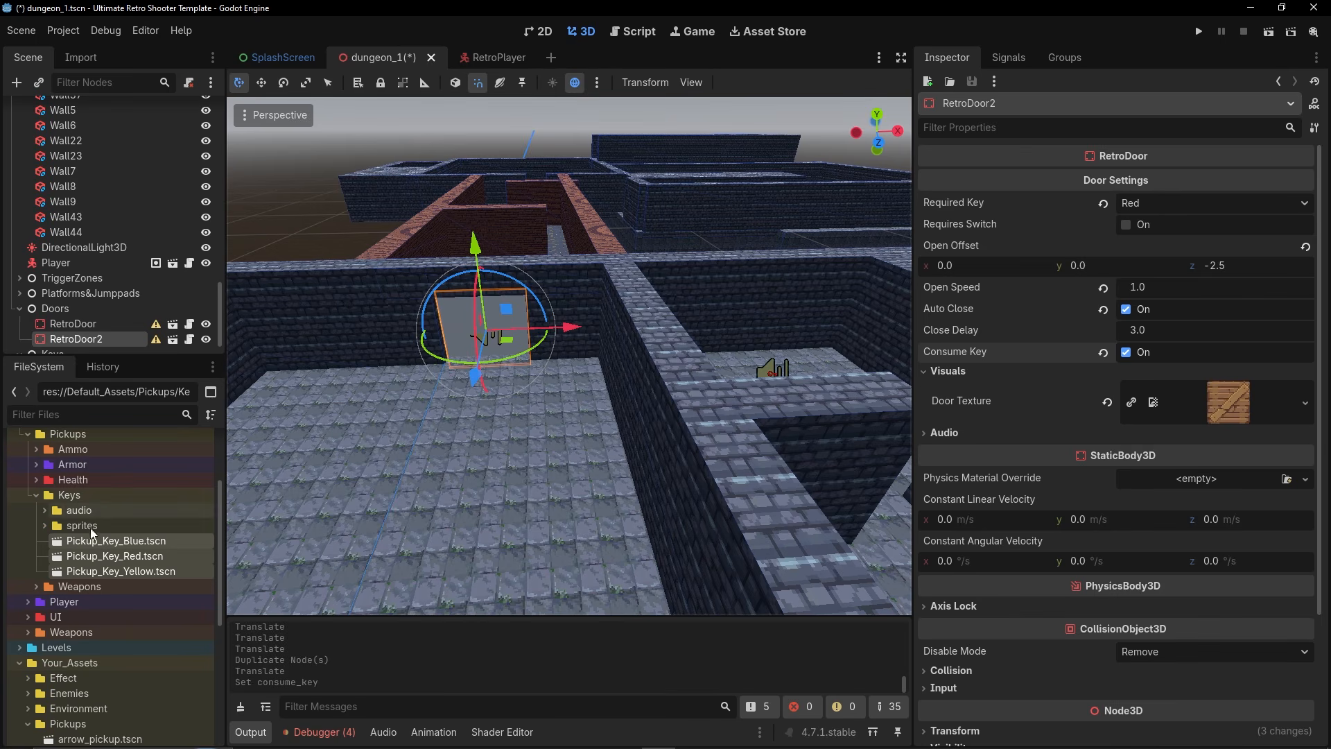
{"action": "scroll", "coordinate": [99, 521], "scroll_direction": "down", "scroll_amount": 5}
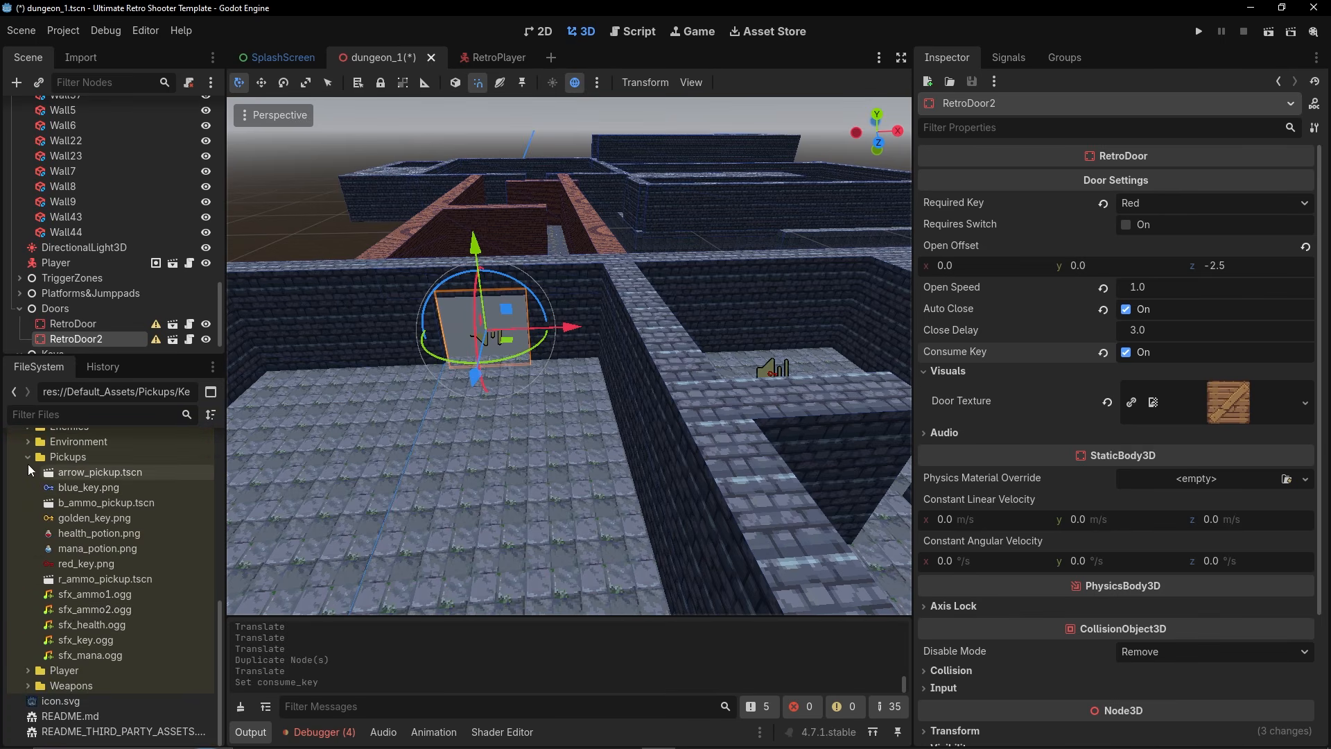
{"action": "left_click", "coordinate": [27, 446]}
{"action": "left_click", "coordinate": [35, 506]}
{"action": "scroll", "coordinate": [95, 652], "scroll_direction": "down", "scroll_amount": 2}
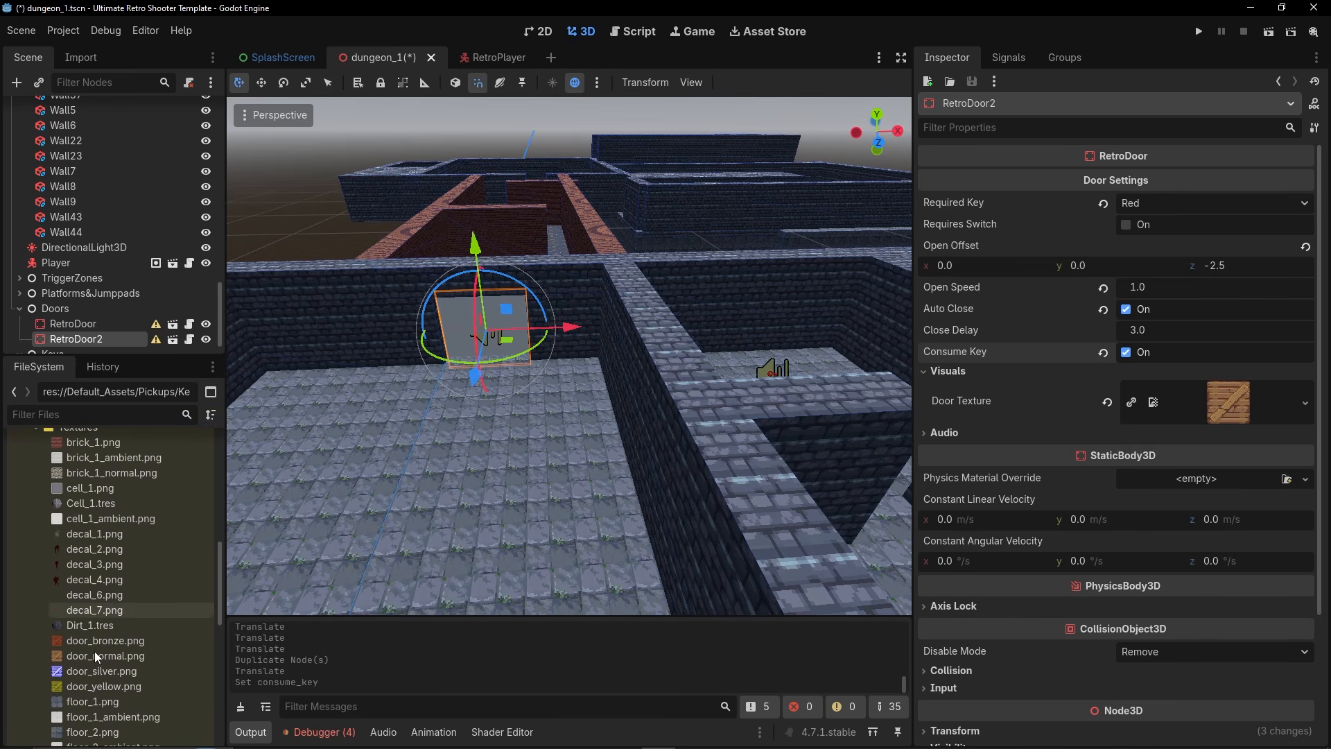
{"action": "scroll", "coordinate": [104, 642], "scroll_direction": "down", "scroll_amount": 3}
{"action": "left_click", "coordinate": [181, 528]}
{"action": "left_click_drag", "start_coordinate": [183, 542], "coordinate": [1206, 401]}
Run the current scene, walk to the bronze door and try to open it without a key.
{"action": "left_click", "coordinate": [1268, 32]}
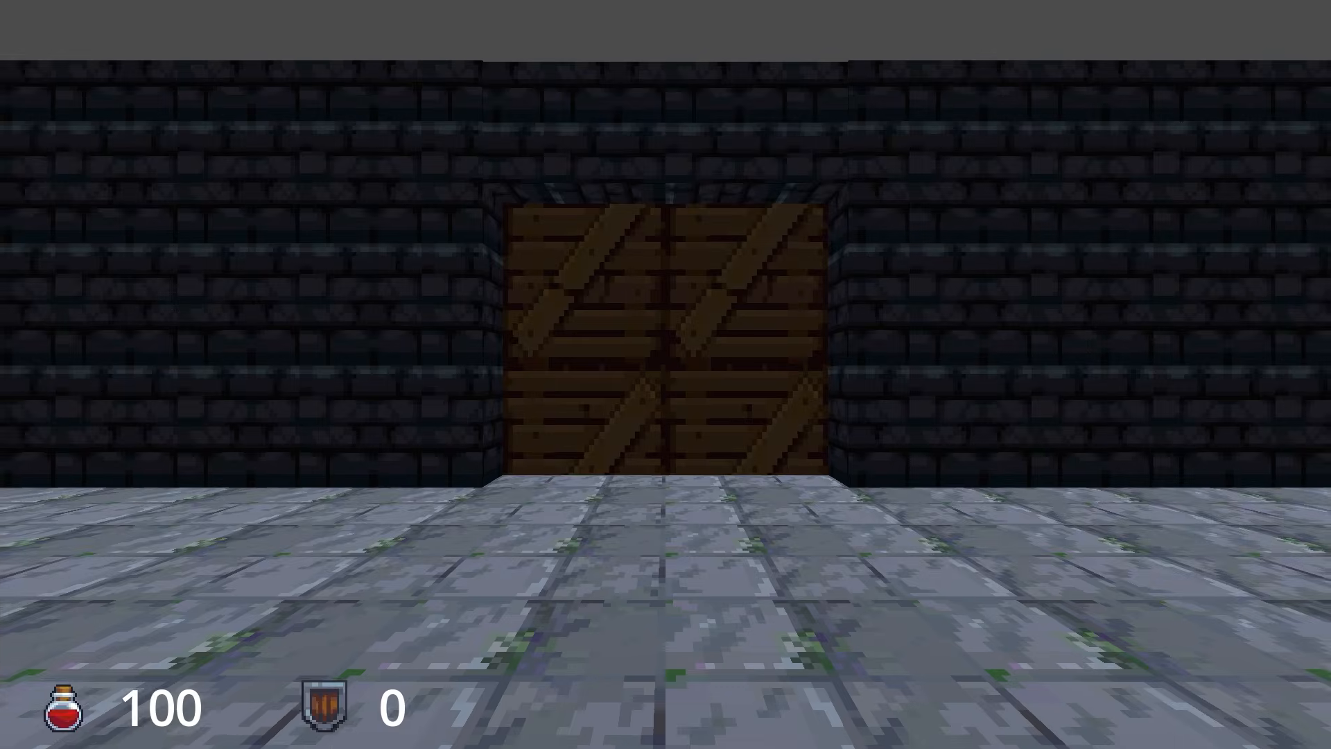
{"action": "key", "text": "w"}
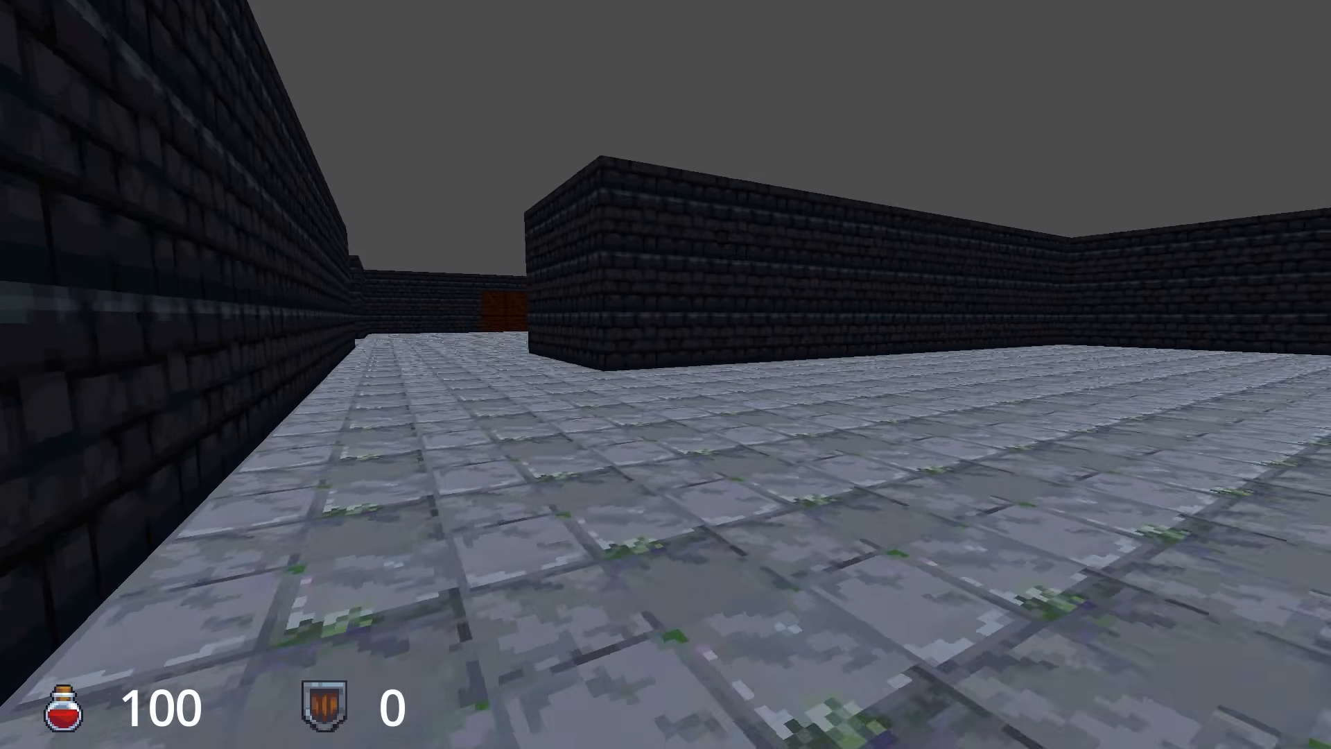
{"action": "key", "text": "w"}
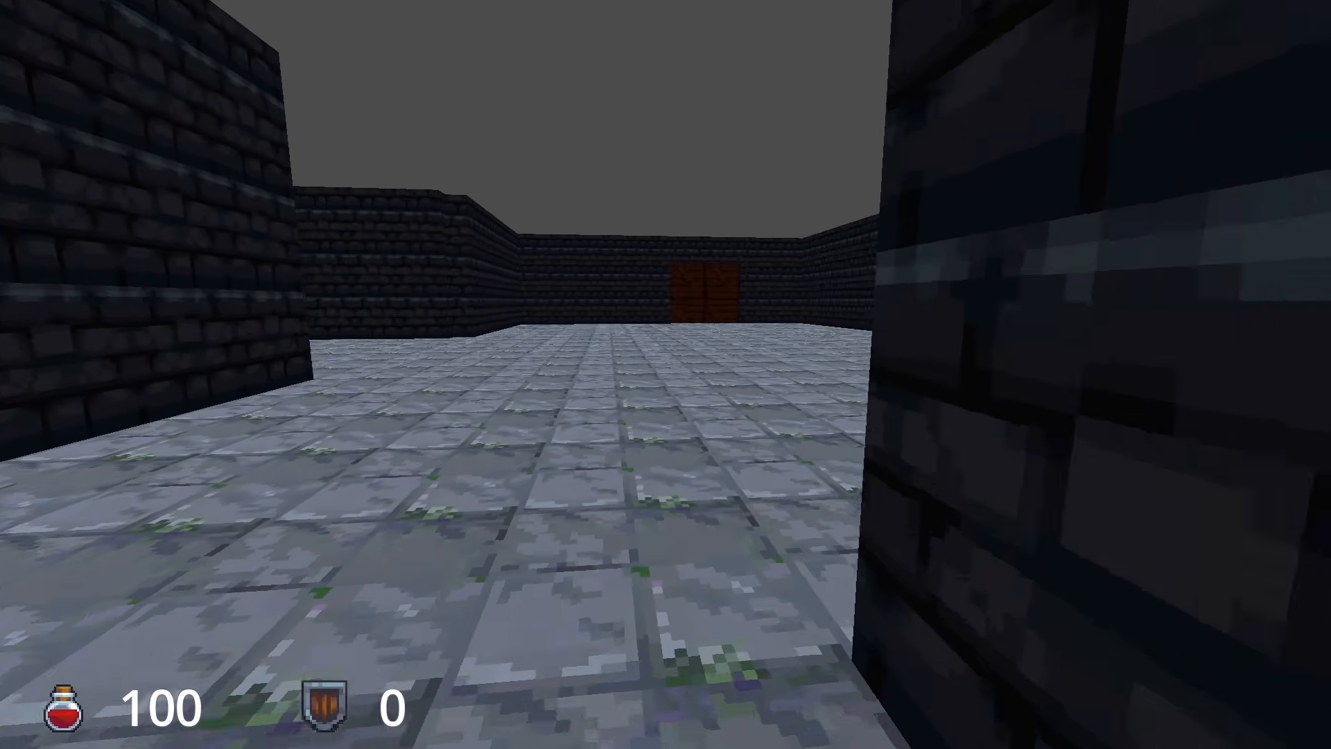
{"action": "key", "text": "w"}
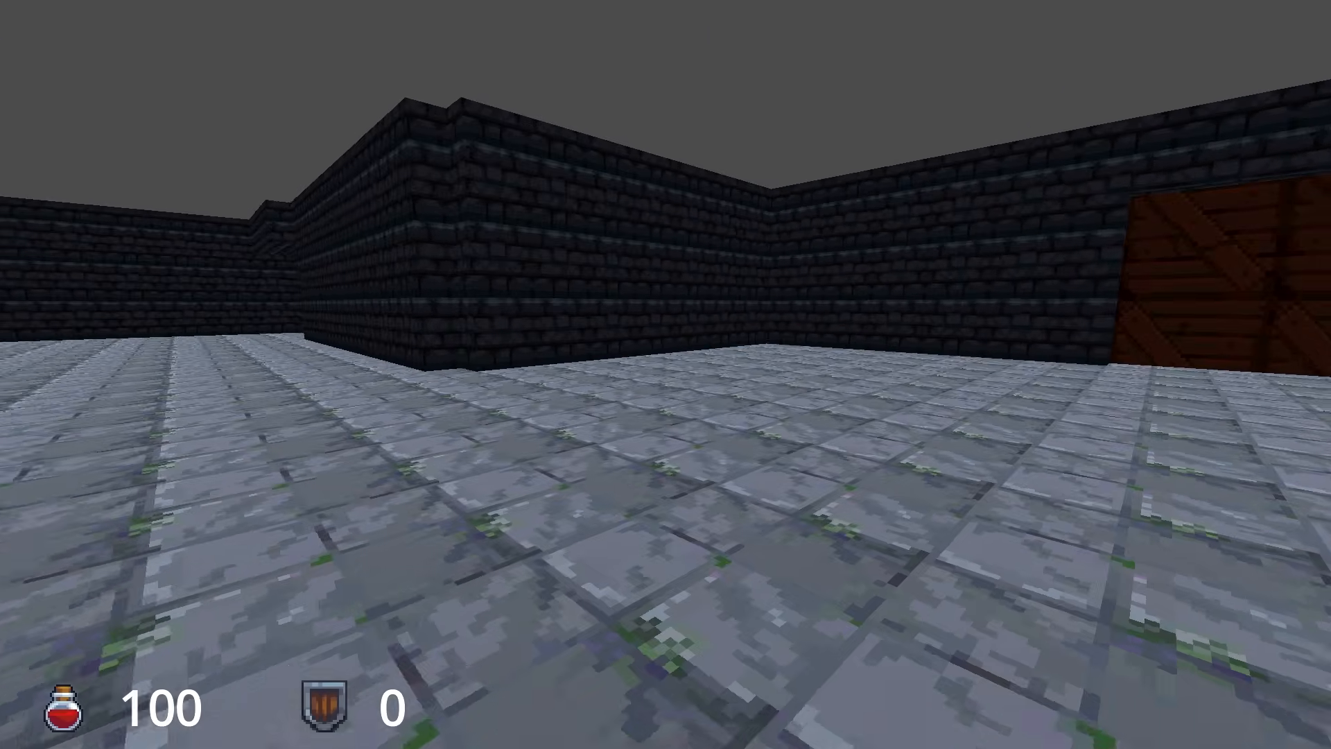
{"action": "key", "text": "w"}
{"action": "key", "text": "e"}
{"action": "key", "text": "s"}
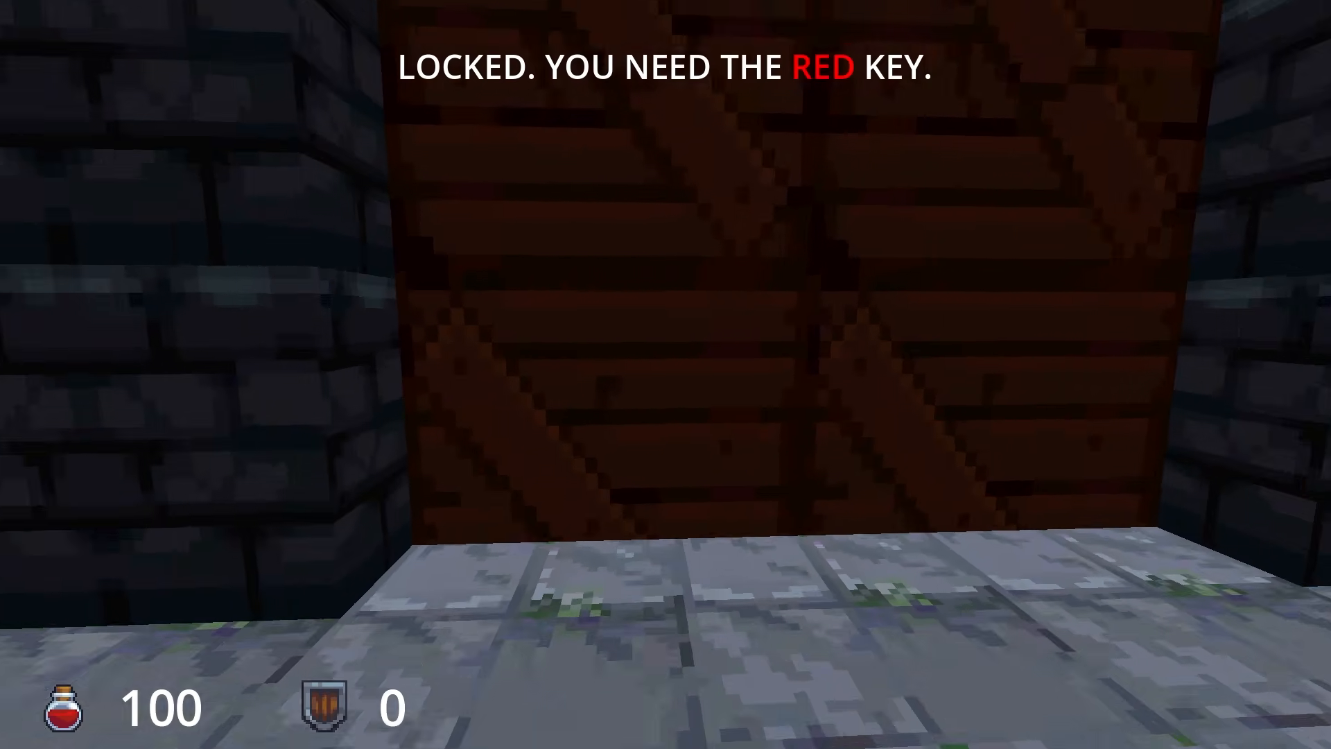
Walk through the new doorway and collect the red key in the playtest.
{"action": "key", "text": "w"}
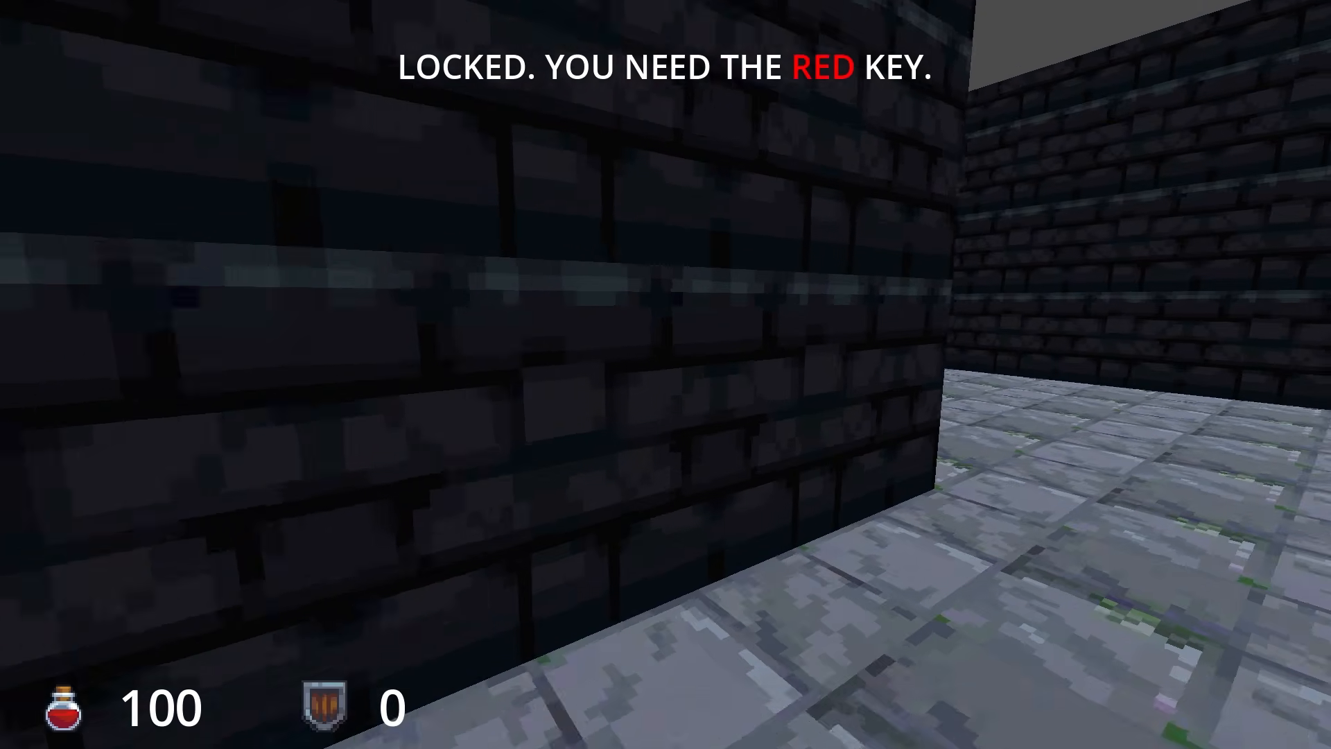
{"action": "key", "text": "w"}
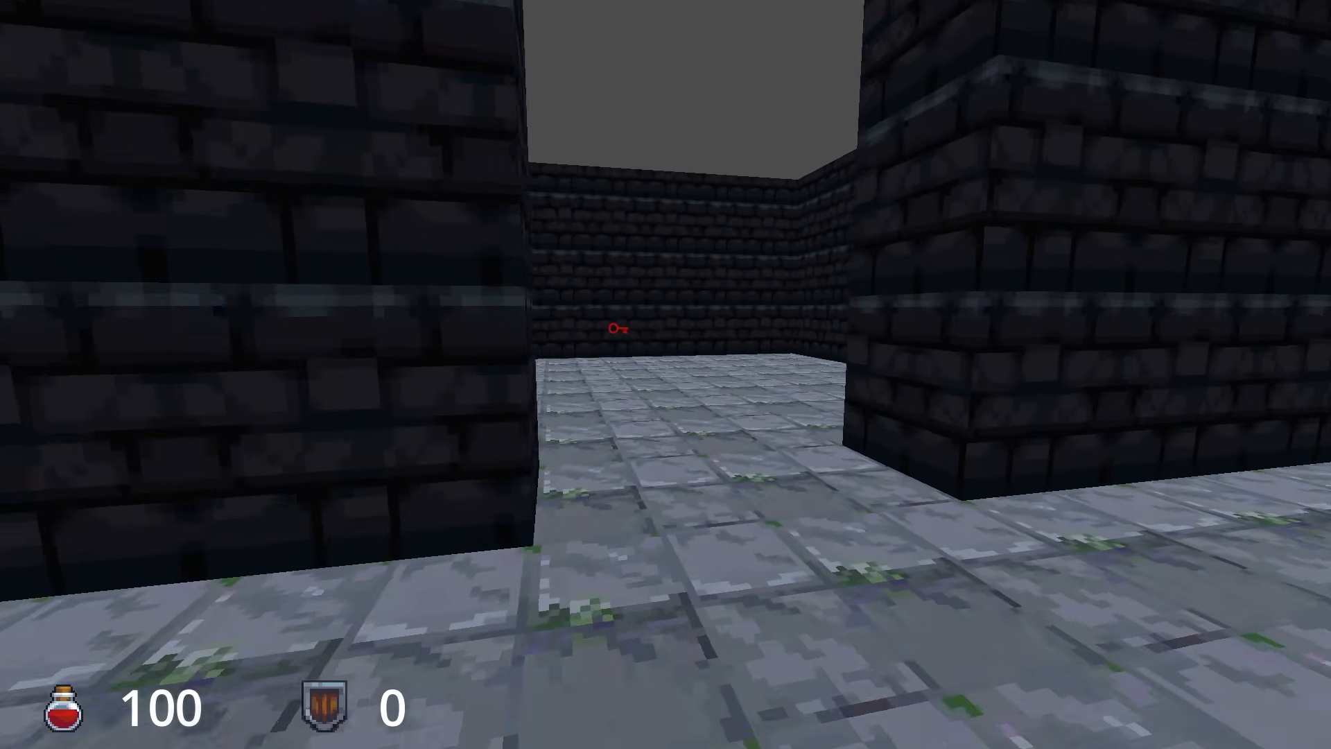
{"action": "key", "text": "w"}
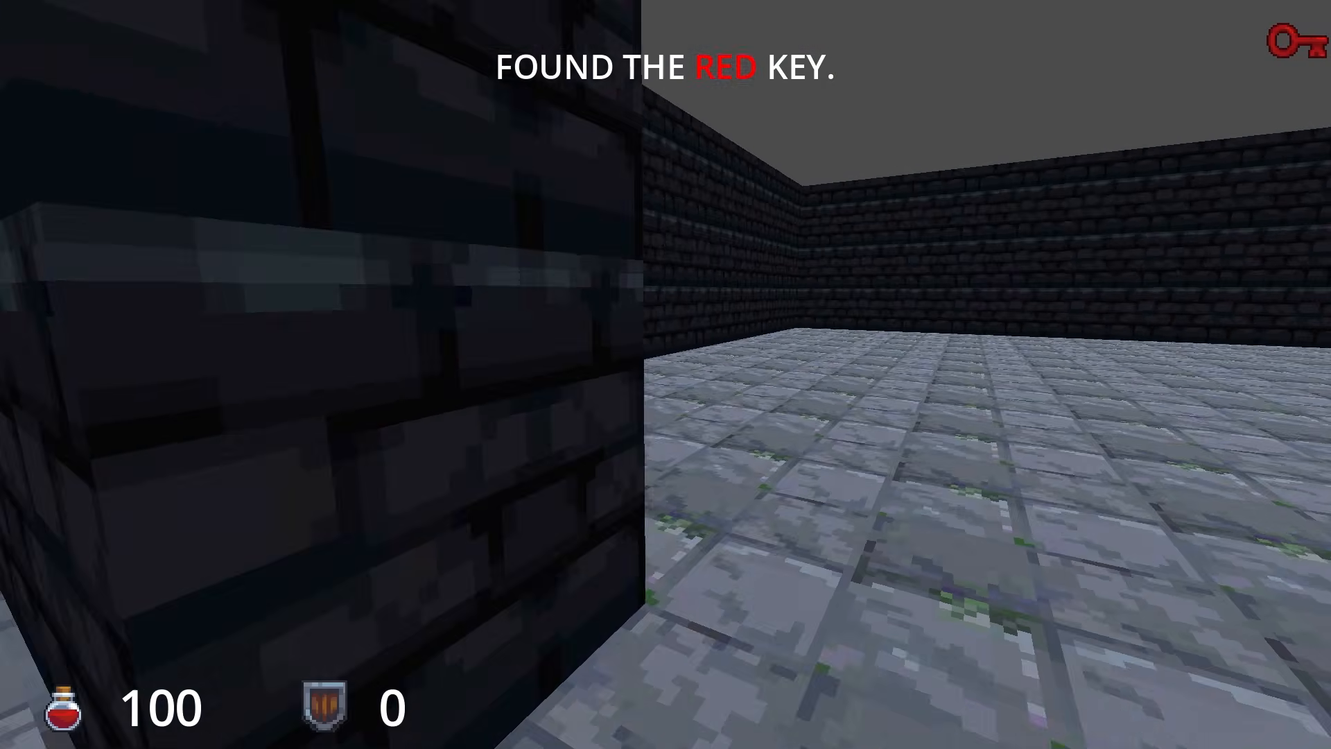
Return to the bronze door with the red key, open it, check how it slides and quit the playtest.
{"action": "key", "text": "w"}
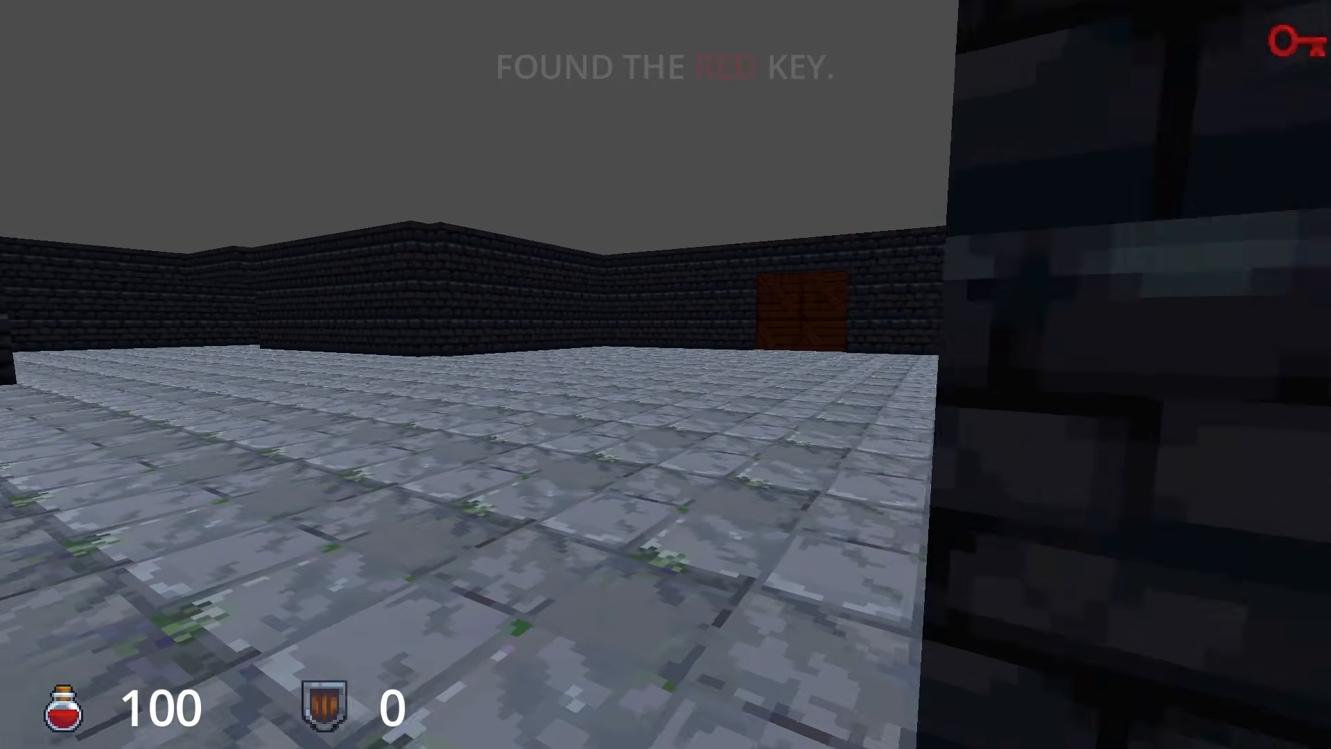
{"action": "key", "text": "w"}
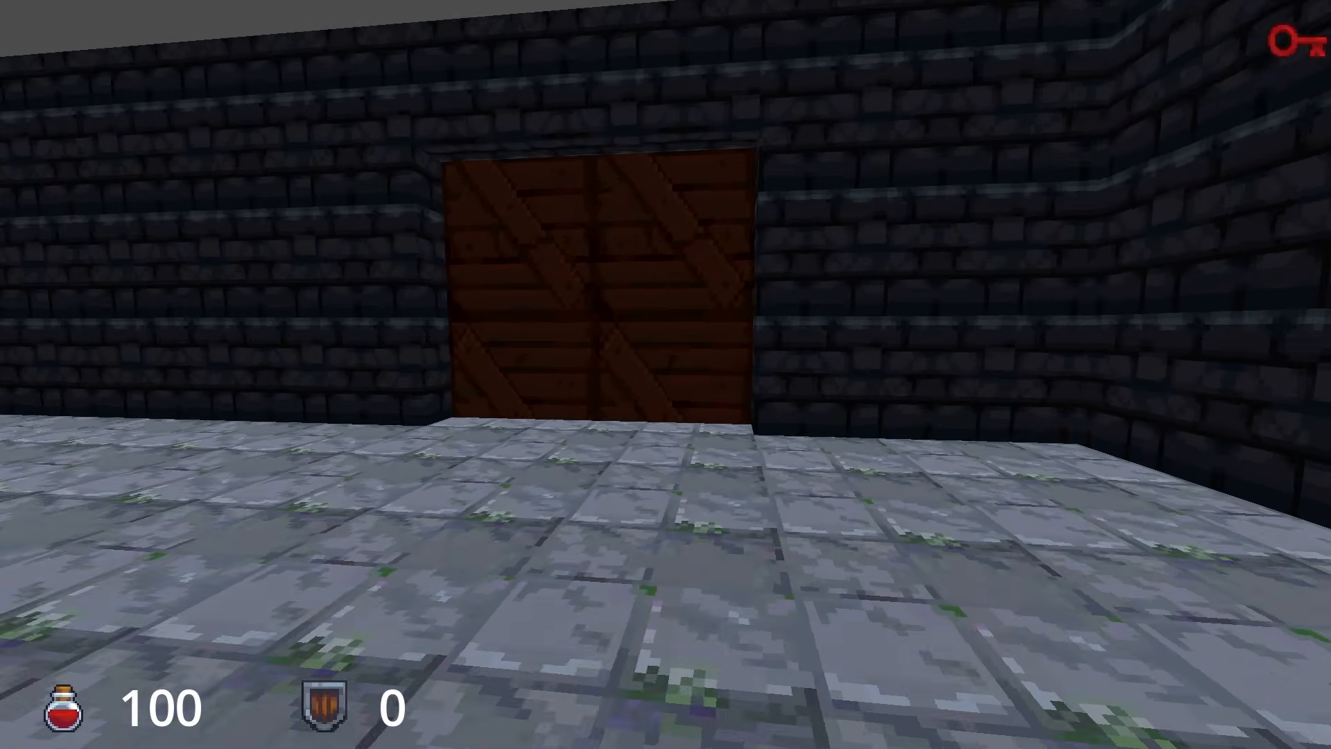
{"action": "key", "text": "s"}
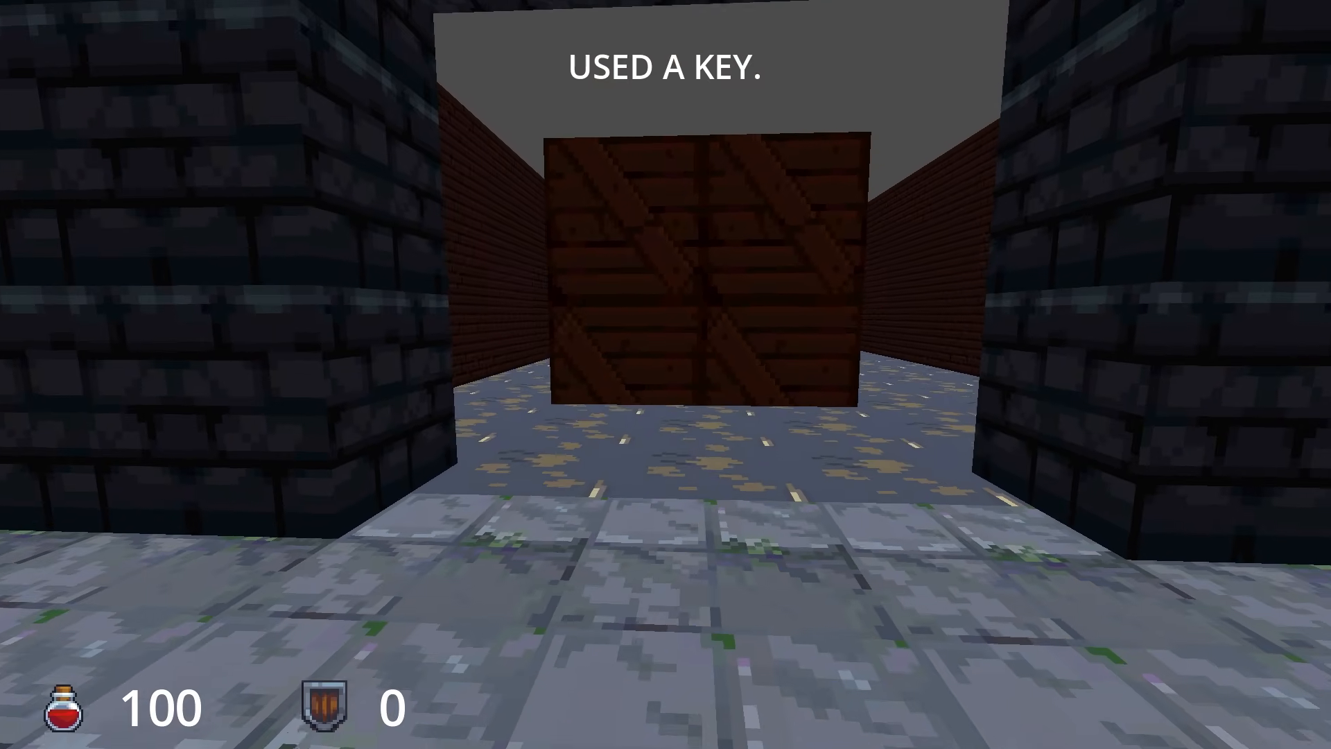
{"action": "key", "text": "w"}
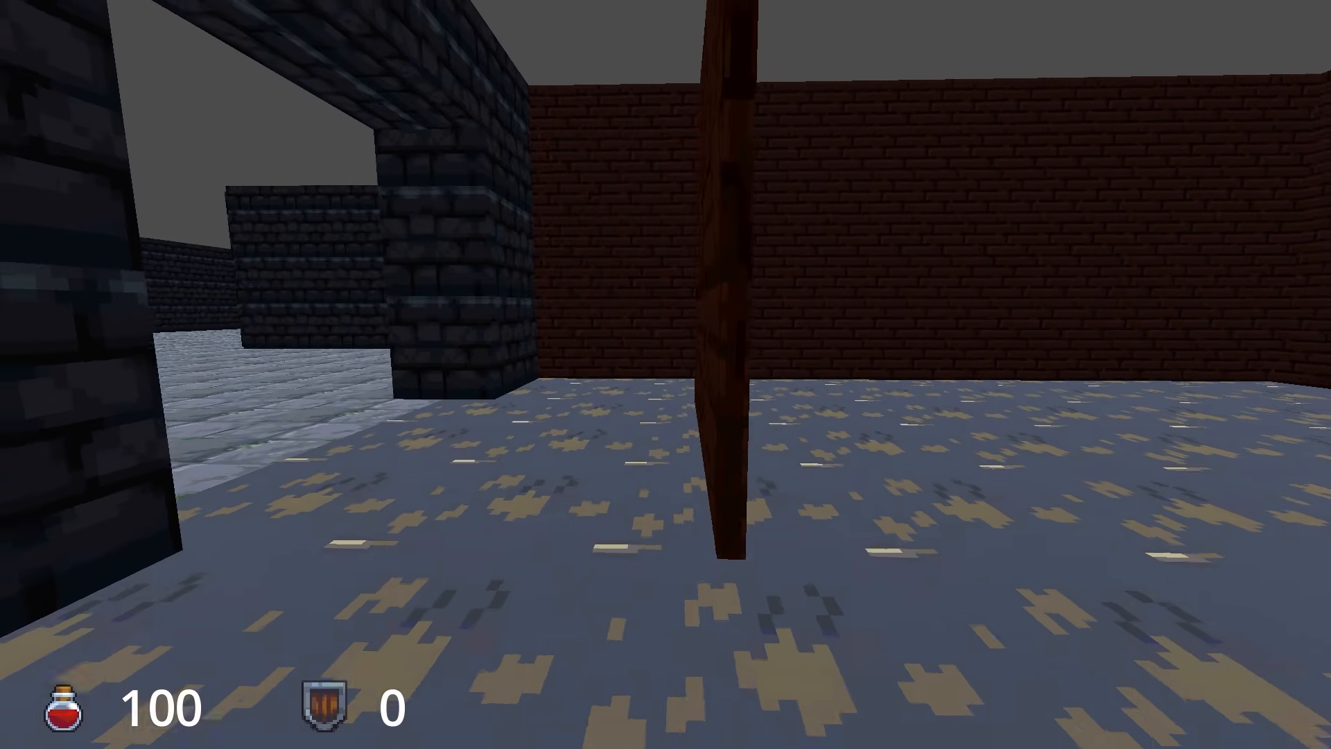
{"action": "key", "text": "Escape"}
{"action": "left_click", "coordinate": [676, 501]}
{"action": "left_click", "coordinate": [672, 603]}
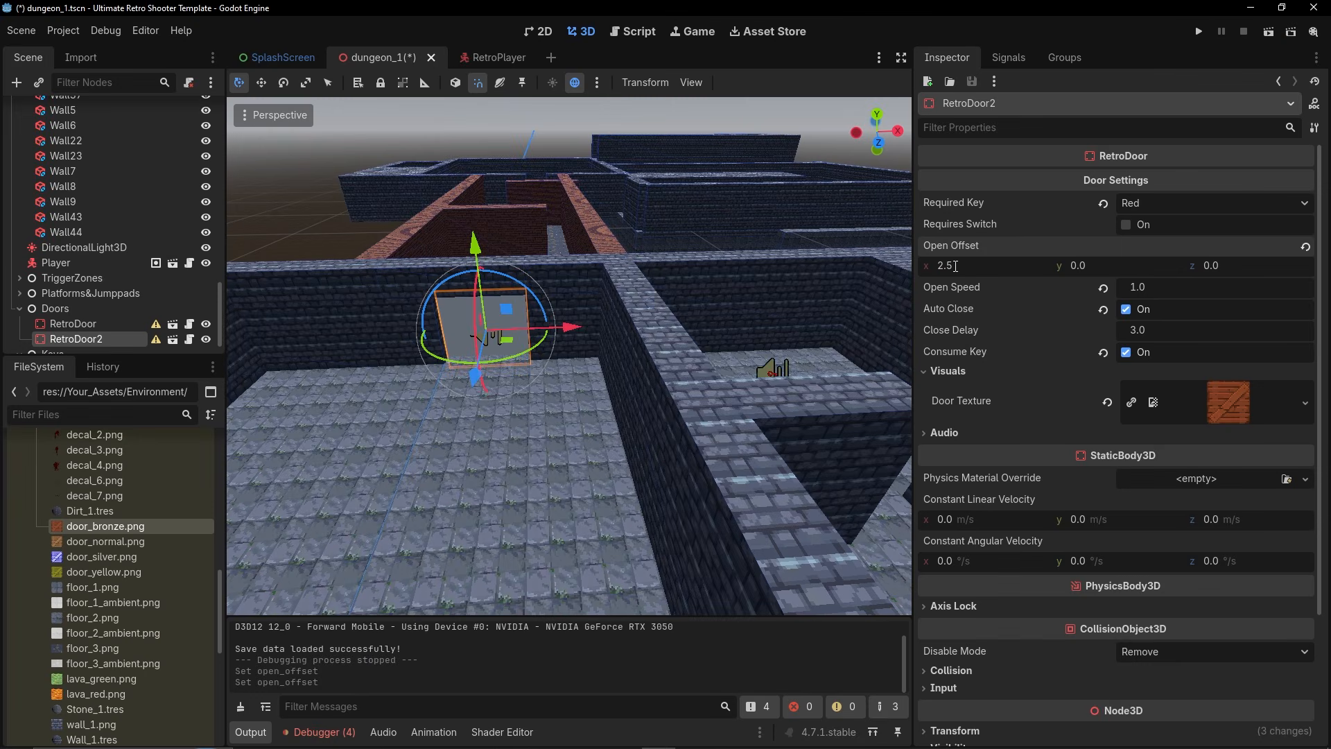
Set the red-key door's Open Offset to 2.5, 0, 0 and move the Player near the key room.
{"action": "key", "text": "s"}
{"action": "right_click_drag", "start_coordinate": [451, 319], "coordinate": [424, 378]}
{"action": "double_click", "coordinate": [89, 264]}
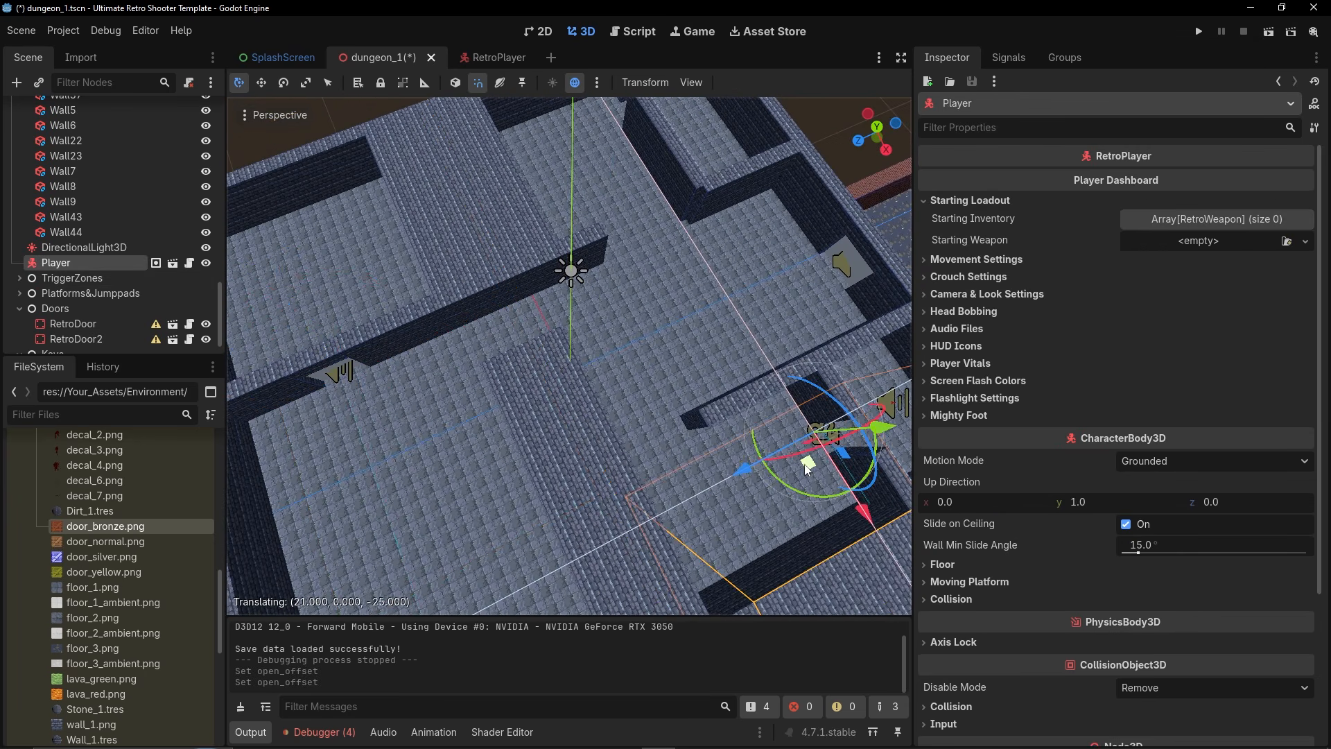
Playtest the scene again: collect the red key, open the bronze door with it and end the run.
{"action": "key", "text": "F6"}
{"action": "key", "text": "w"}
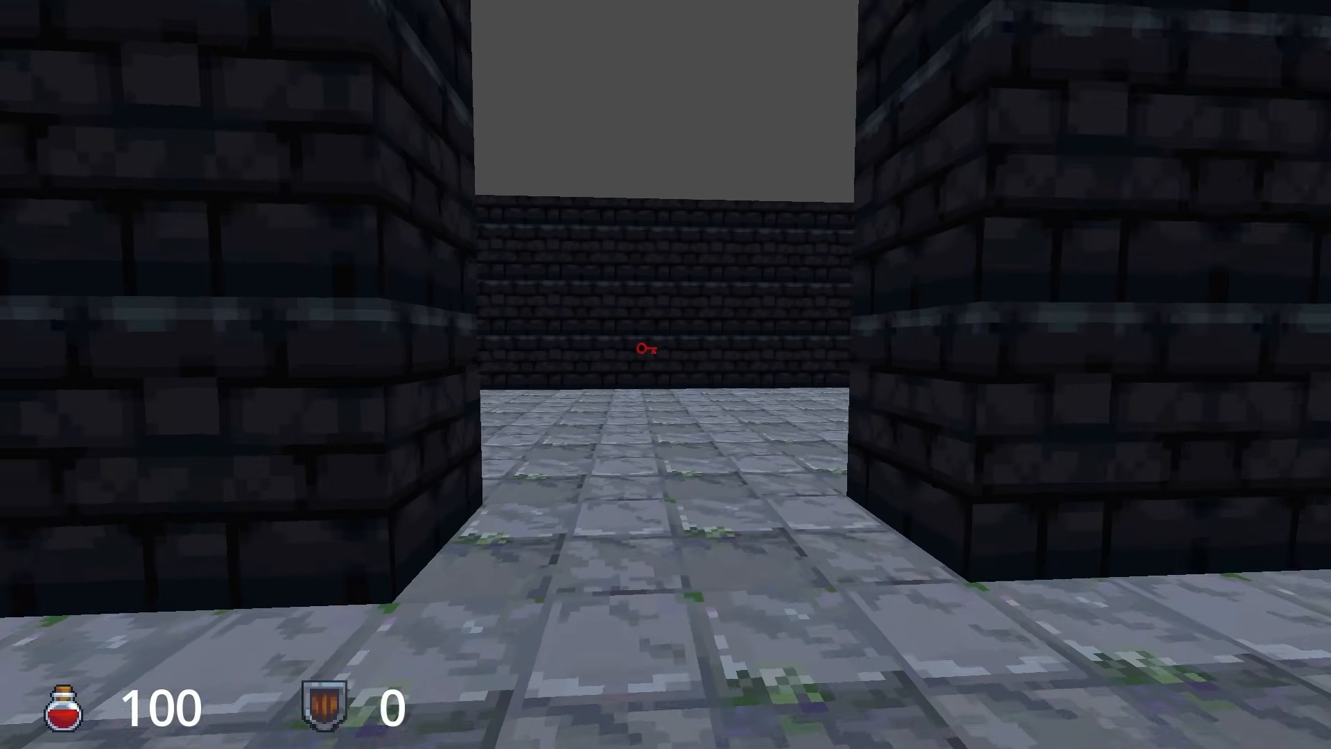
{"action": "key", "text": "w"}
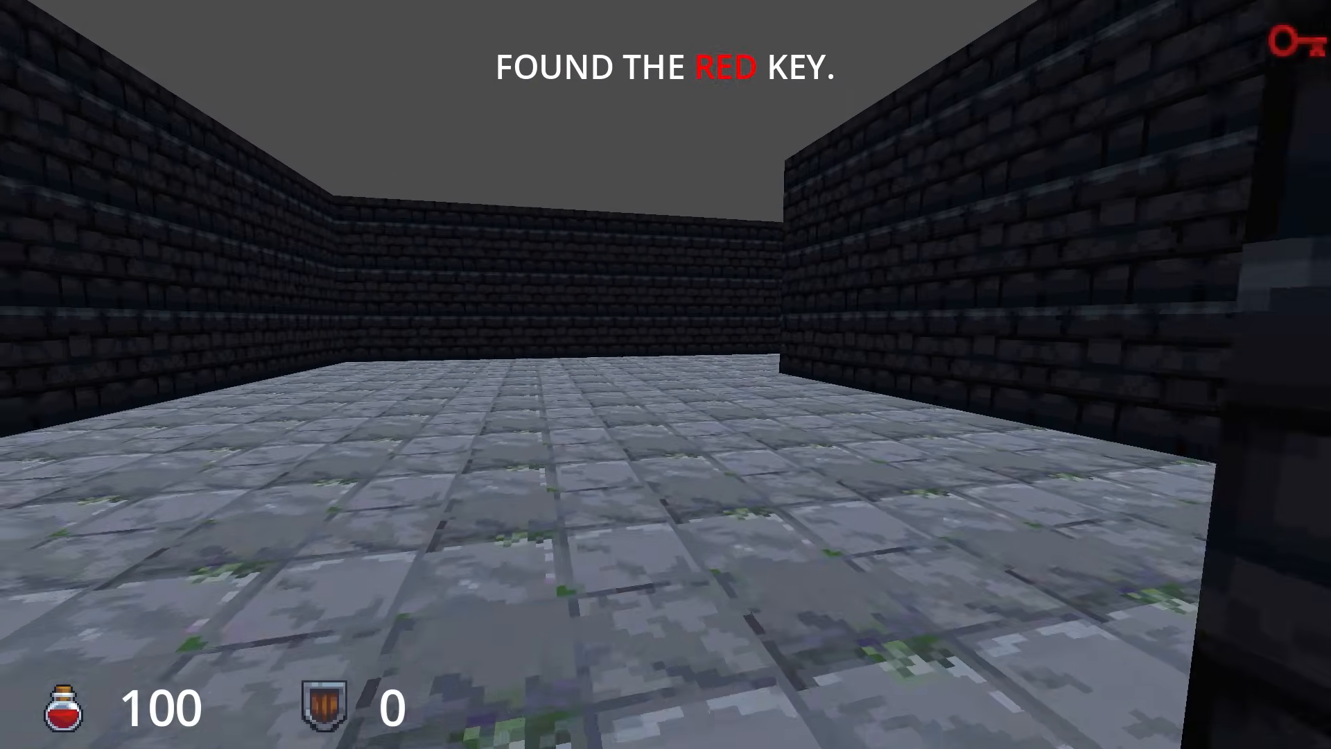
{"action": "key", "text": "w"}
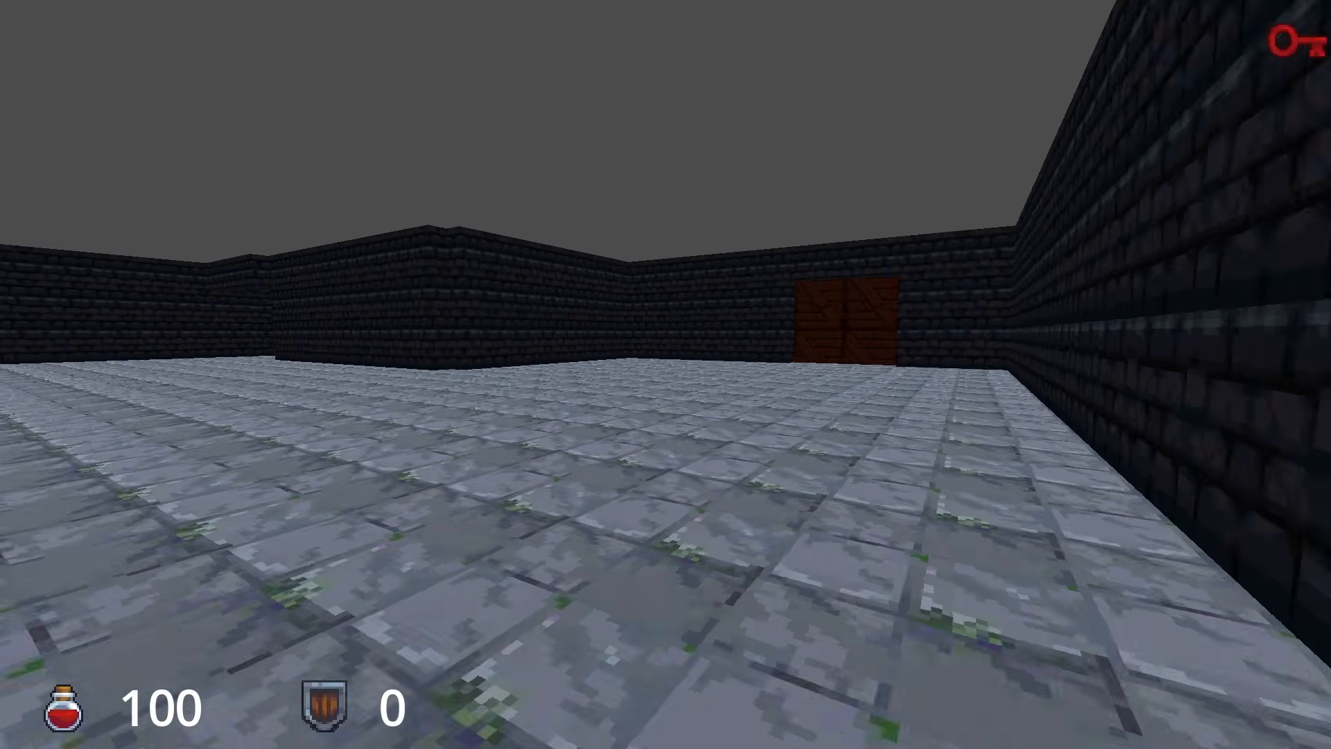
{"action": "key", "text": "w"}
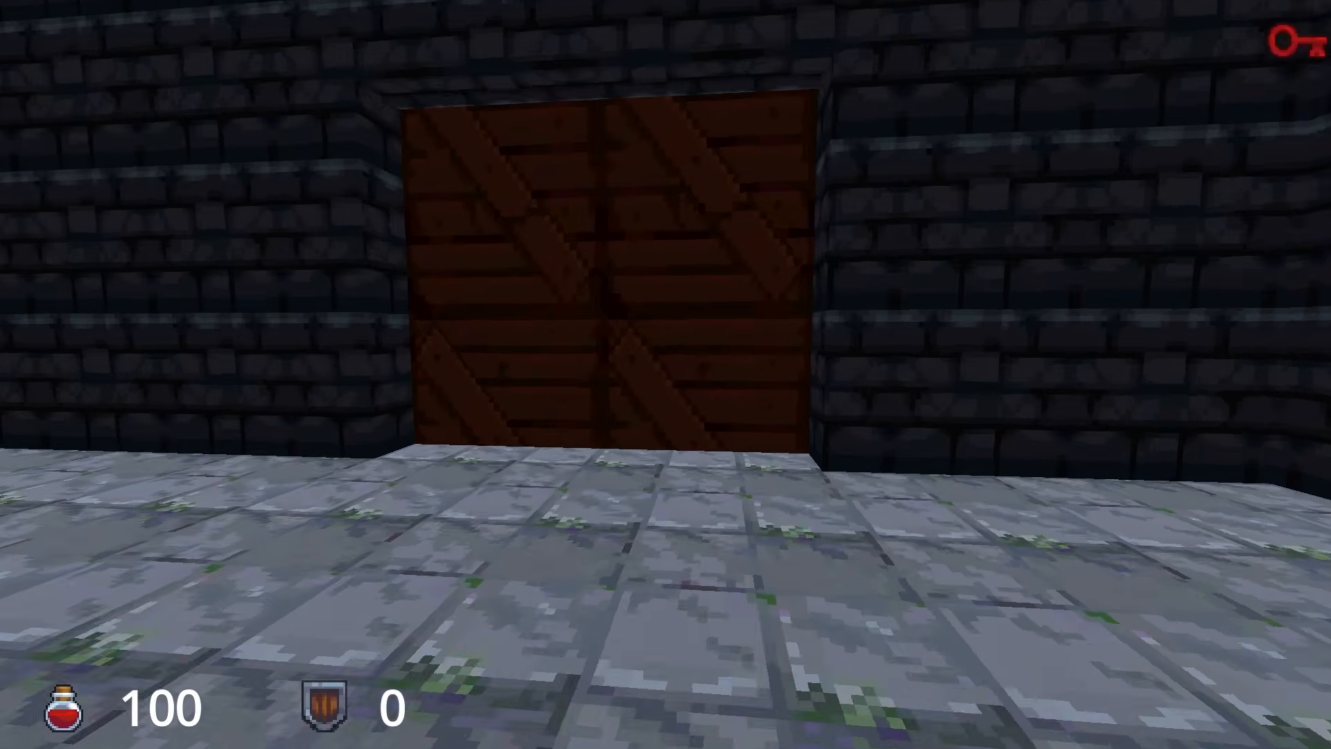
{"action": "key", "text": "w"}
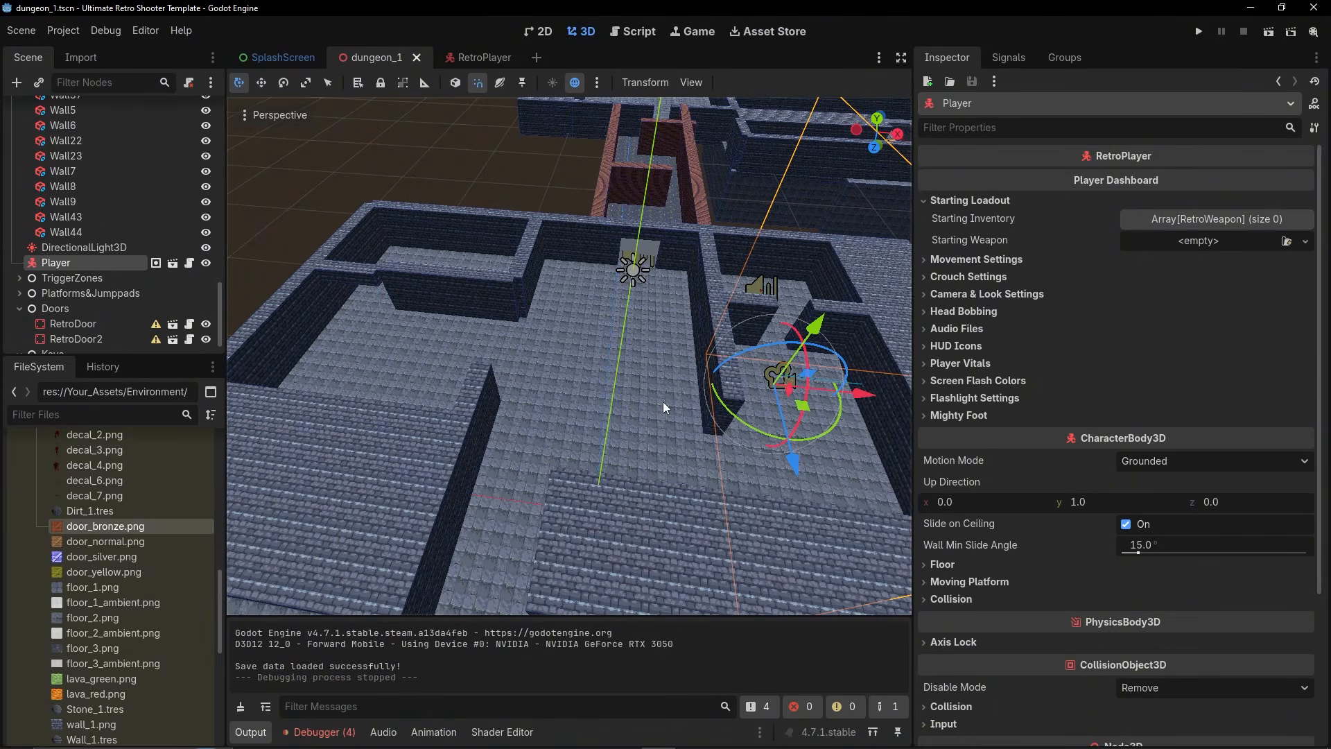
Examine the dungeon layout around the doors and the red key's room.
{"action": "right_click_drag", "start_coordinate": [663, 402], "coordinate": [700, 416]}
{"action": "key", "text": "w"}
{"action": "key", "text": "s"}
{"action": "right_click_drag", "start_coordinate": [653, 358], "coordinate": [846, 201]}
{"action": "key", "text": "w"}
{"action": "key", "text": "s"}
{"action": "key", "text": "w"}
{"action": "key", "text": "s"}
{"action": "right_click_drag", "start_coordinate": [312, 277], "coordinate": [502, 307]}
{"action": "key", "text": "w"}
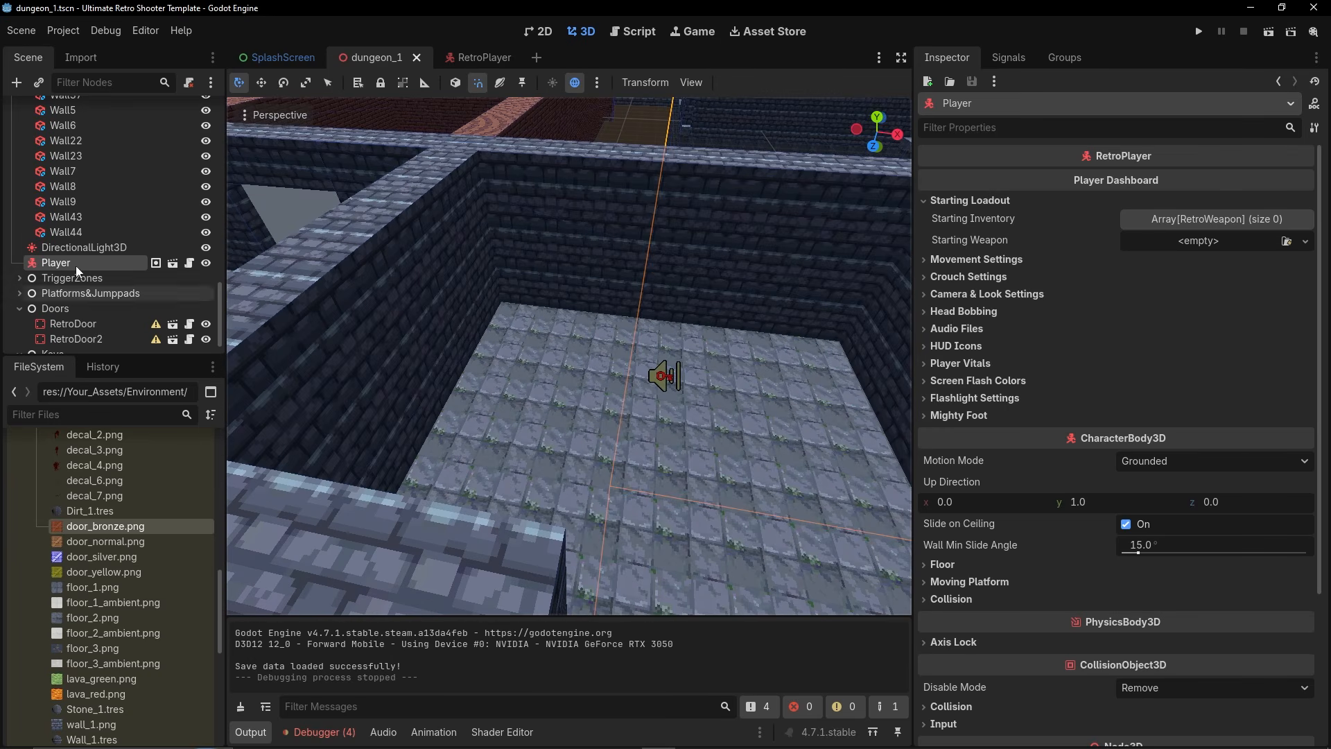
Collapse MapLayout, expand TriggerZones and instance RetroTrigger.tscn under it.
{"action": "scroll", "coordinate": [60, 255], "scroll_direction": "up", "scroll_amount": 10}
{"action": "left_click", "coordinate": [19, 125]}
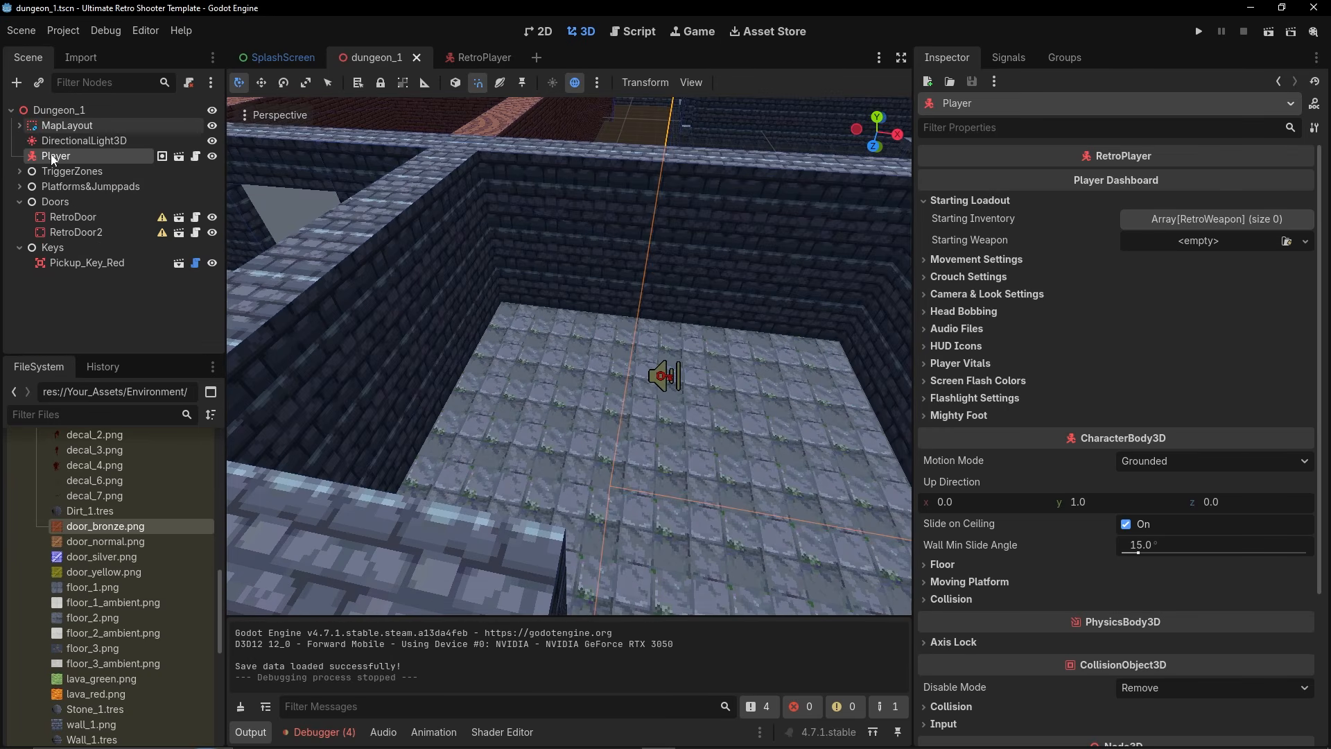
{"action": "left_click", "coordinate": [24, 173]}
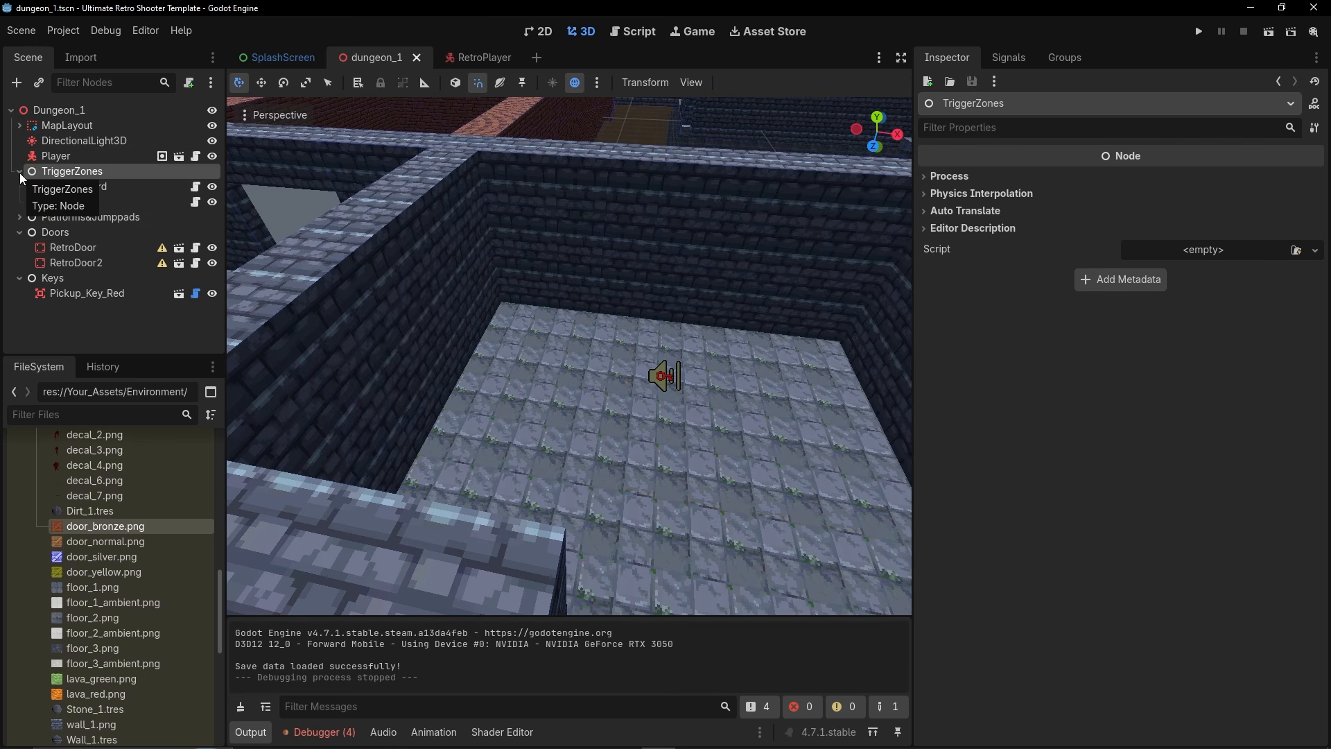
{"action": "left_click", "coordinate": [19, 171]}
{"action": "left_click", "coordinate": [39, 82]}
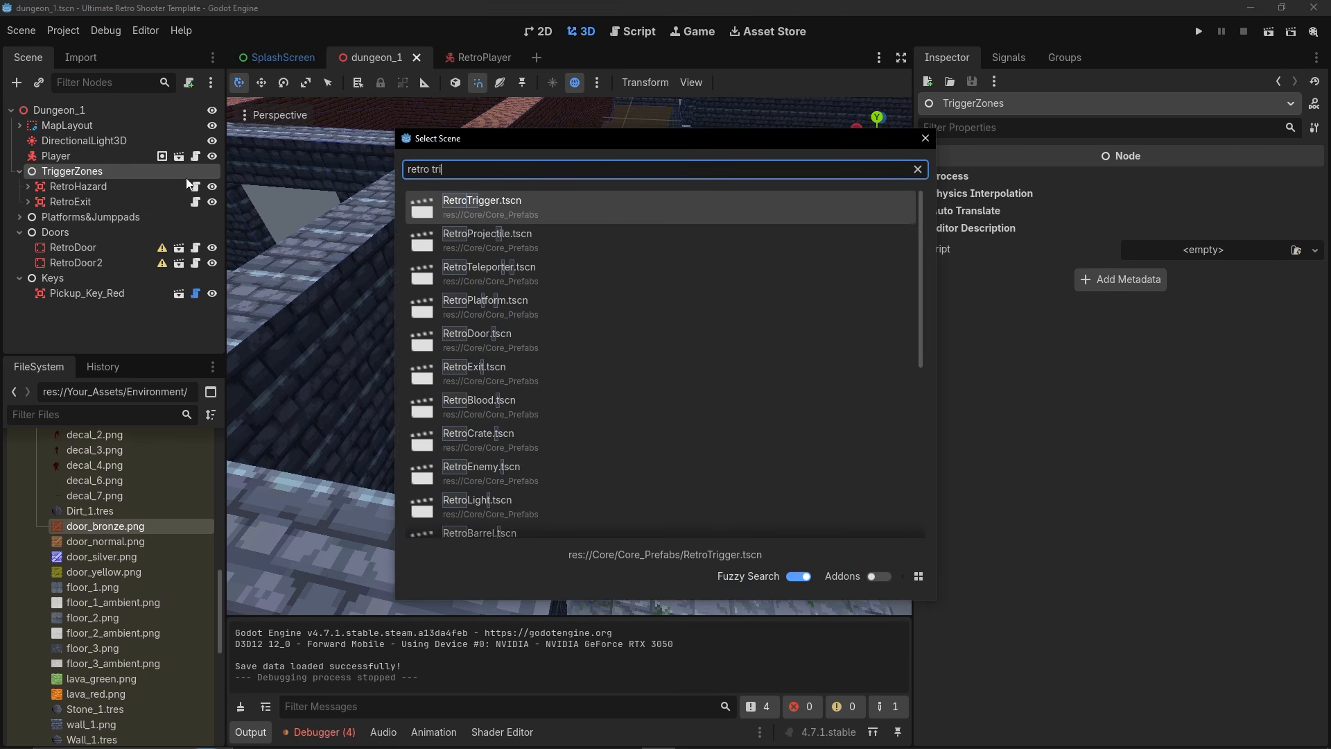
{"action": "key", "text": "Return"}
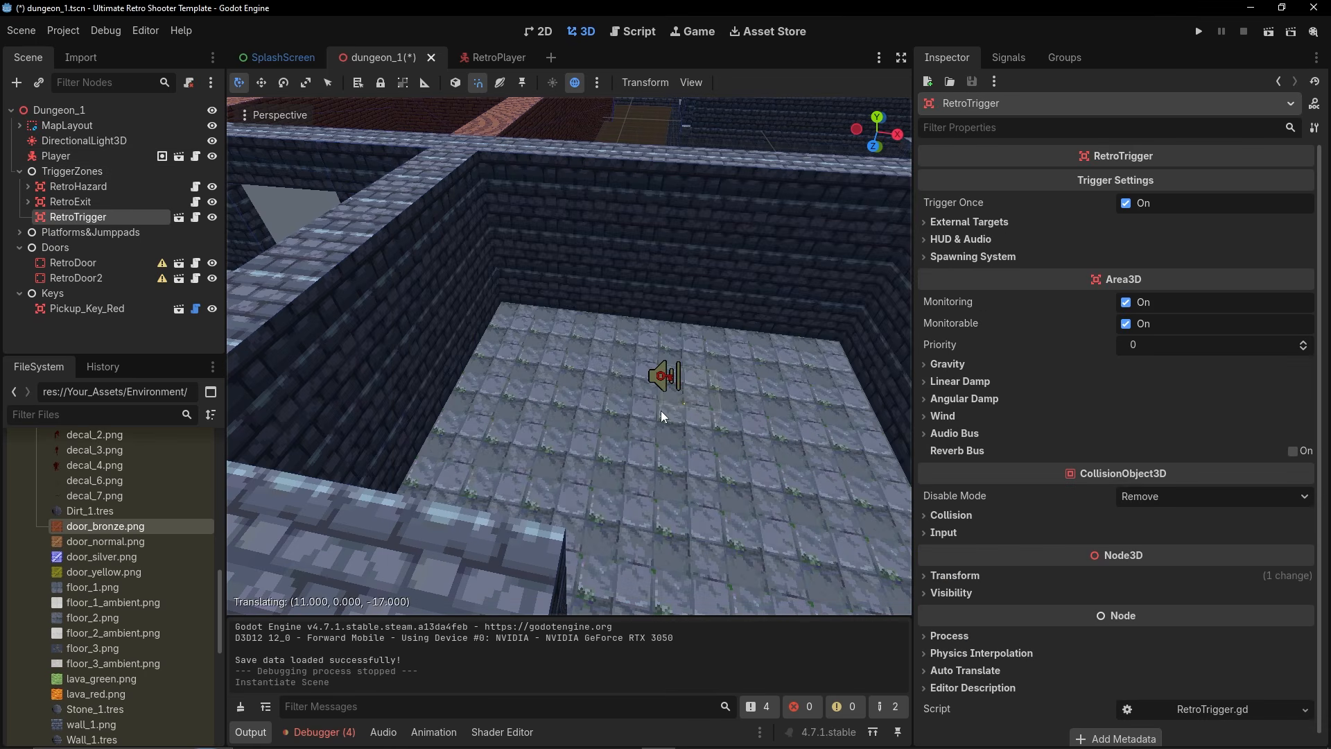
Move the RetroTrigger into the key room, raise it off the floor and shift it towards the red key.
{"action": "left_click_drag", "start_coordinate": [663, 397], "coordinate": [664, 397]}
{"action": "key", "text": "w"}
{"action": "right_click_drag", "start_coordinate": [663, 397], "coordinate": [687, 368]}
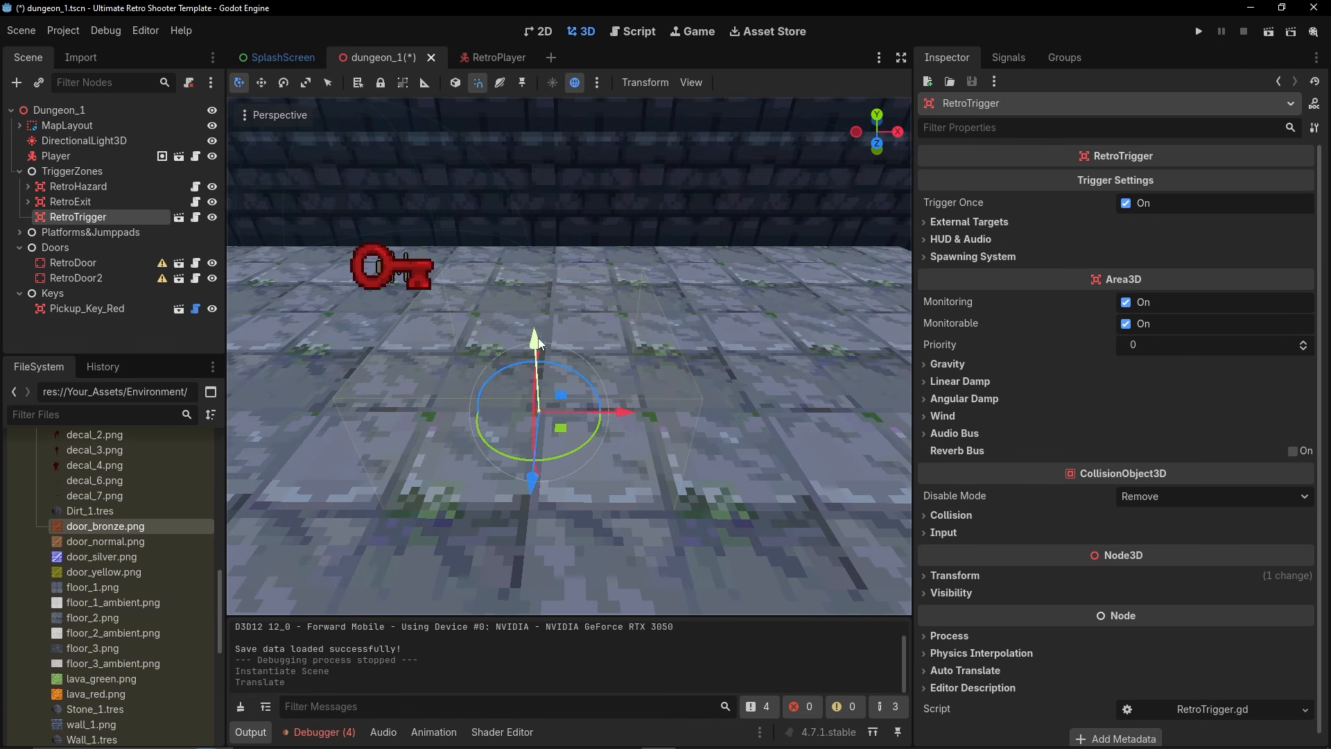
{"action": "left_click_drag", "start_coordinate": [532, 203], "coordinate": [510, 174]}
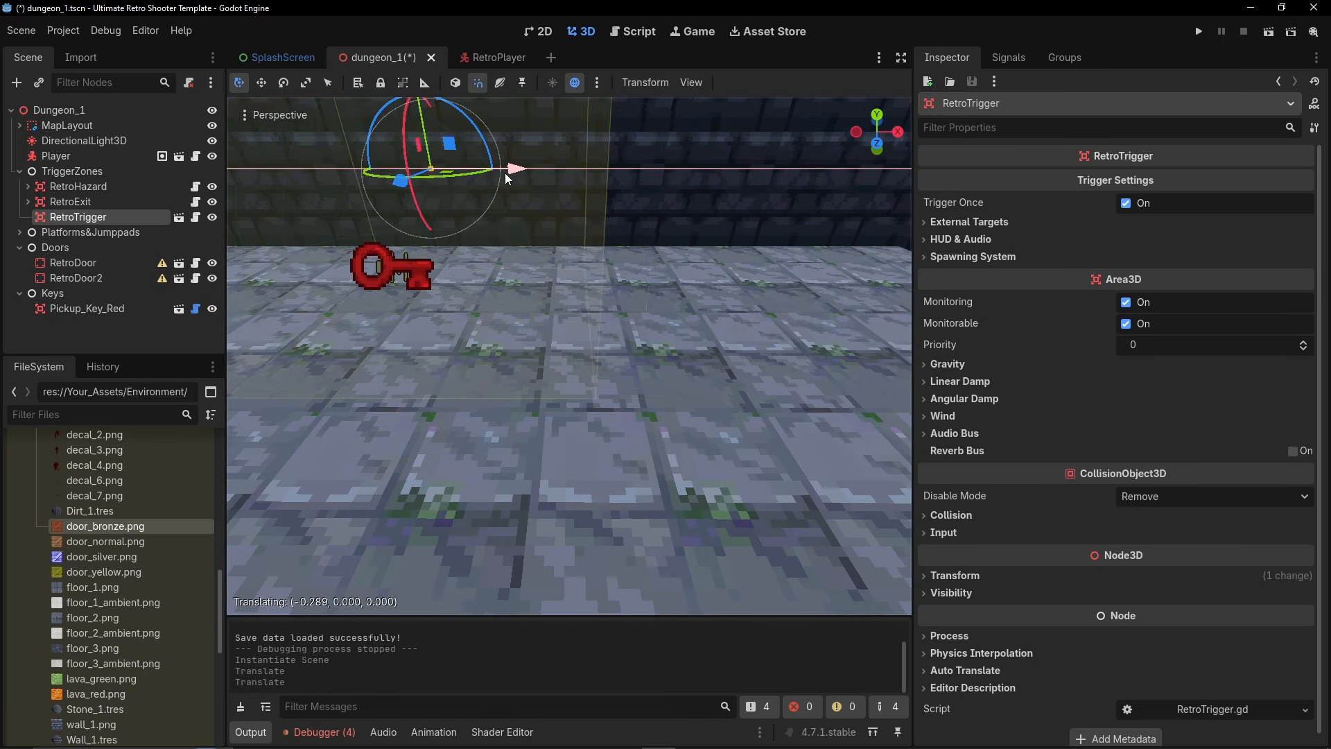
{"action": "right_click_drag", "start_coordinate": [509, 175], "coordinate": [666, 222]}
{"action": "key", "text": "s"}
{"action": "key", "text": "a"}
{"action": "right_click_drag", "start_coordinate": [509, 235], "coordinate": [703, 277]}
{"action": "left_click_drag", "start_coordinate": [559, 262], "coordinate": [560, 263]}
Fine-tune the RetroTrigger's position so its zone is centred on the red key.
{"action": "right_click_drag", "start_coordinate": [610, 213], "coordinate": [367, 326]}
{"action": "key", "text": "d"}
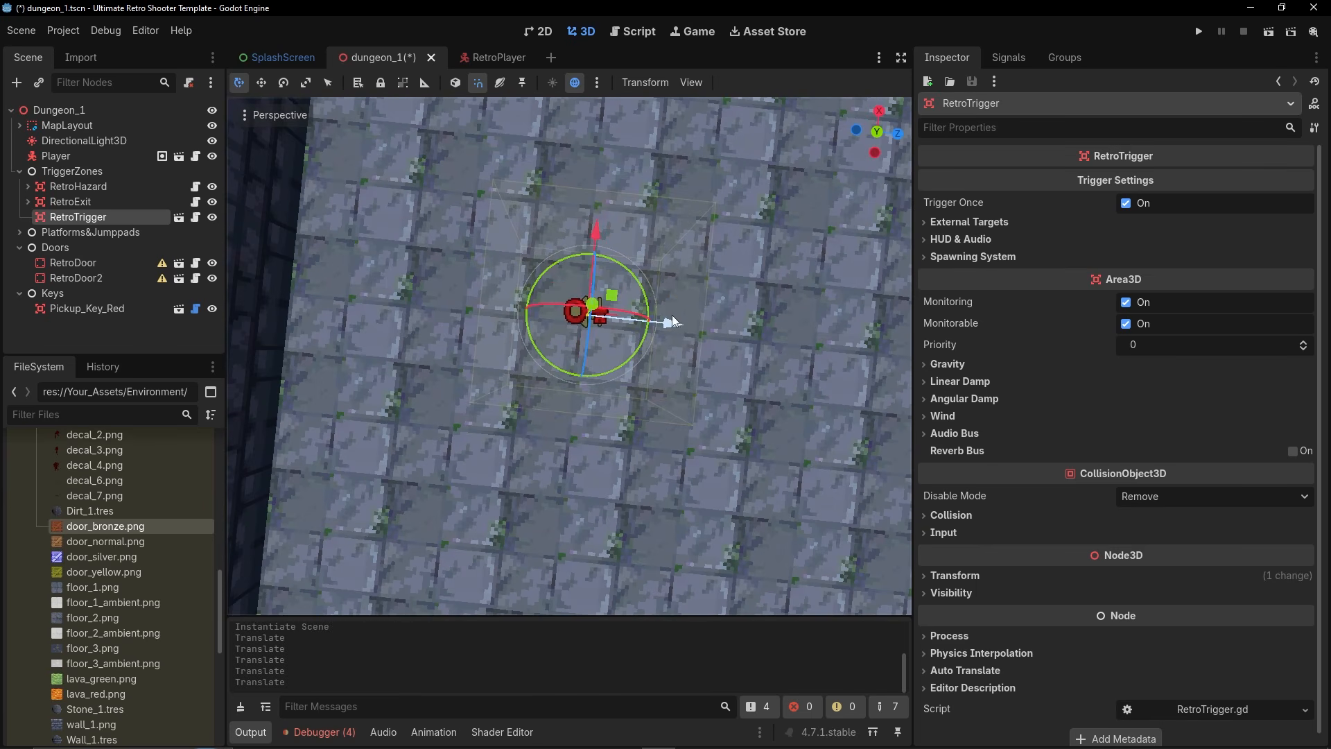
{"action": "left_click_drag", "start_coordinate": [669, 327], "coordinate": [668, 327]}
{"action": "key", "text": "d"}
{"action": "right_click_drag", "start_coordinate": [669, 326], "coordinate": [627, 210]}
{"action": "key", "text": "a"}
{"action": "left_click_drag", "start_coordinate": [609, 208], "coordinate": [617, 227]}
{"action": "key", "text": "s"}
{"action": "right_click_drag", "start_coordinate": [635, 217], "coordinate": [303, 205]}
{"action": "key", "text": "s"}
Review the RetroTrigger's External Targets, then show its HUD & Audio settings instead.
{"action": "left_click", "coordinate": [1052, 224]}
{"action": "right_click_drag", "start_coordinate": [783, 264], "coordinate": [863, 253]}
{"action": "key", "text": "w"}
{"action": "key", "text": "s"}
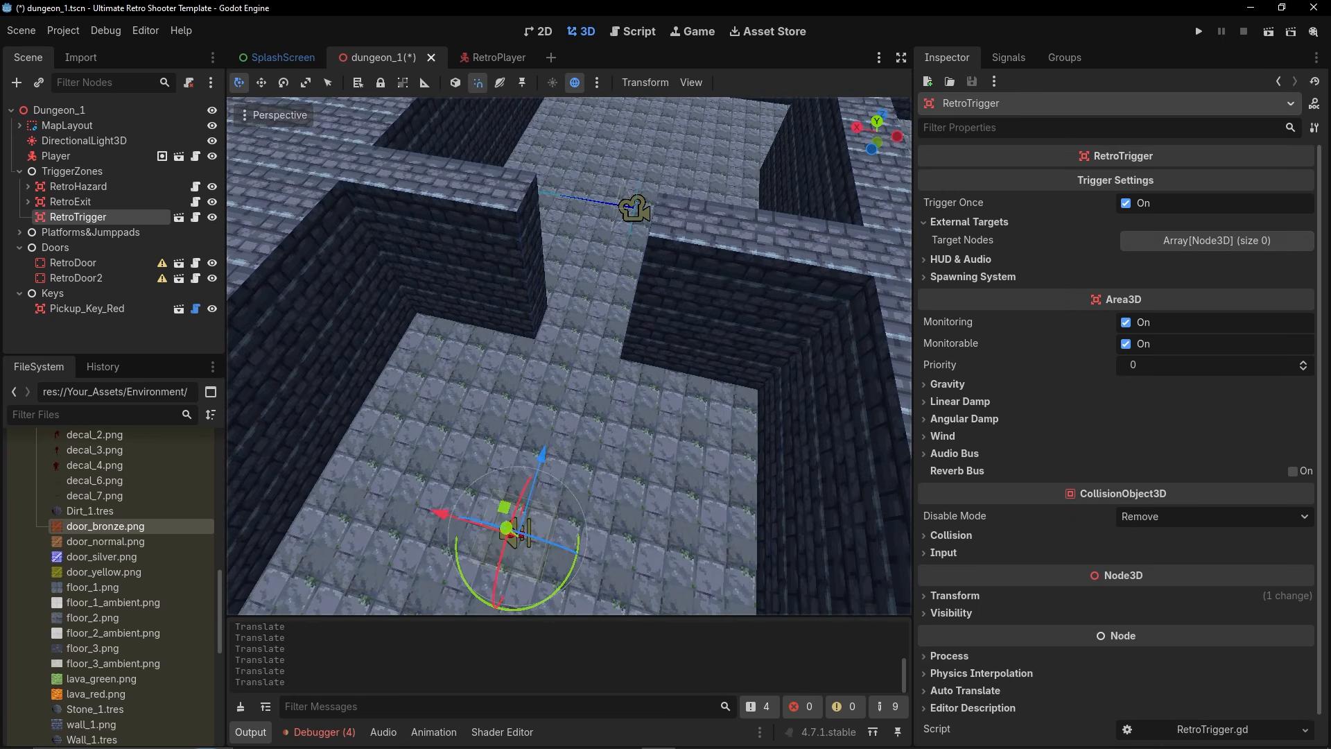
{"action": "left_click", "coordinate": [974, 257]}
{"action": "left_click", "coordinate": [985, 225]}
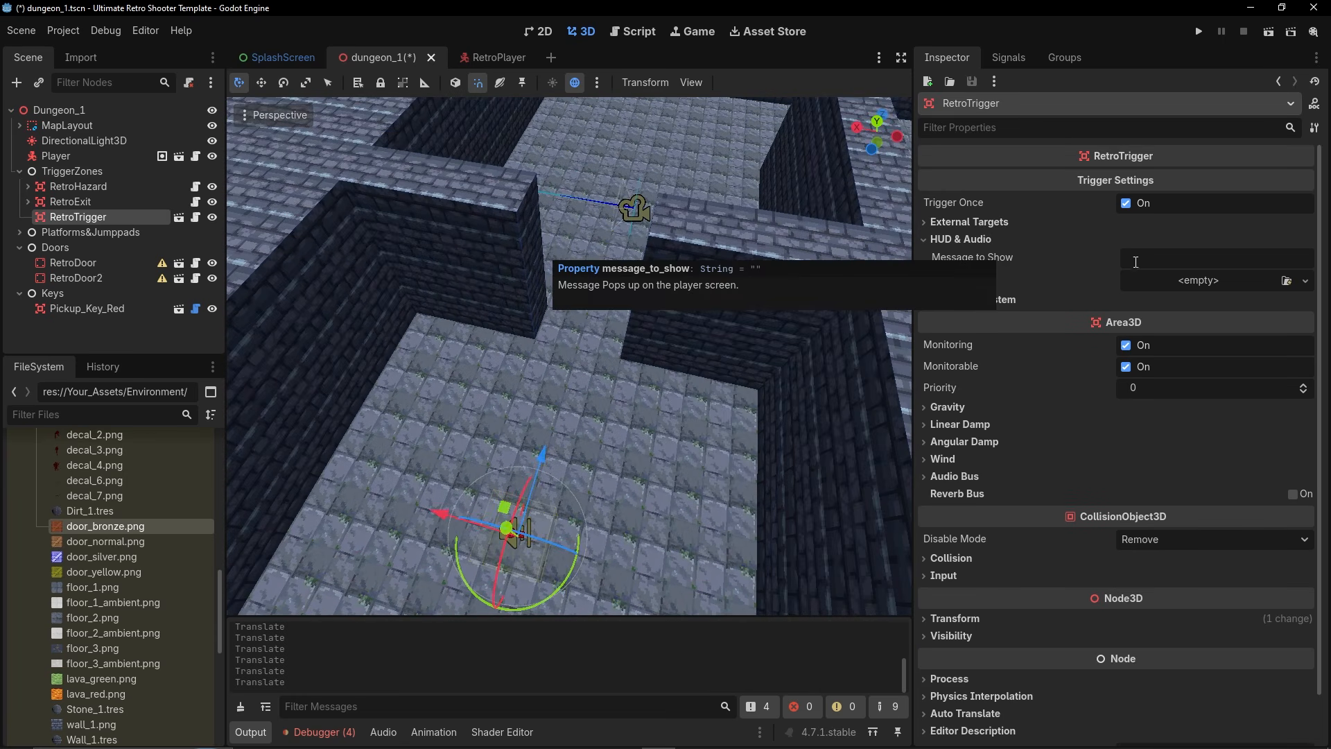
Set the RetroTrigger's Sound to Play to sfx_suspense1.wav.
{"action": "left_click", "coordinate": [1304, 280]}
{"action": "left_click", "coordinate": [1199, 528]}
{"action": "type", "text": "susp"}
{"action": "key", "text": "Return"}
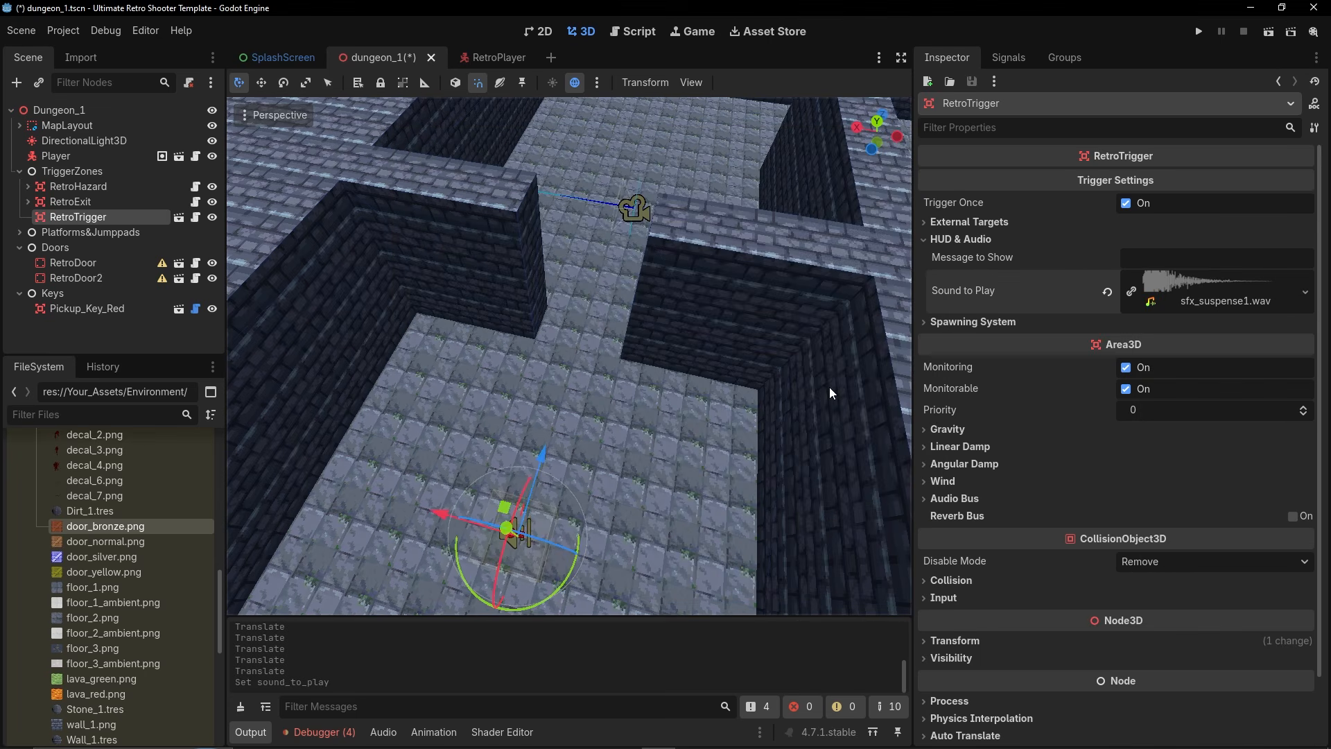
Make the RetroTrigger instance local so its child nodes can be edited in the dungeon scene.
{"action": "right_click_drag", "start_coordinate": [742, 356], "coordinate": [874, 345]}
{"action": "key", "text": "s"}
{"action": "right_click_drag", "start_coordinate": [729, 361], "coordinate": [729, 360]}
{"action": "right_click", "coordinate": [72, 216]}
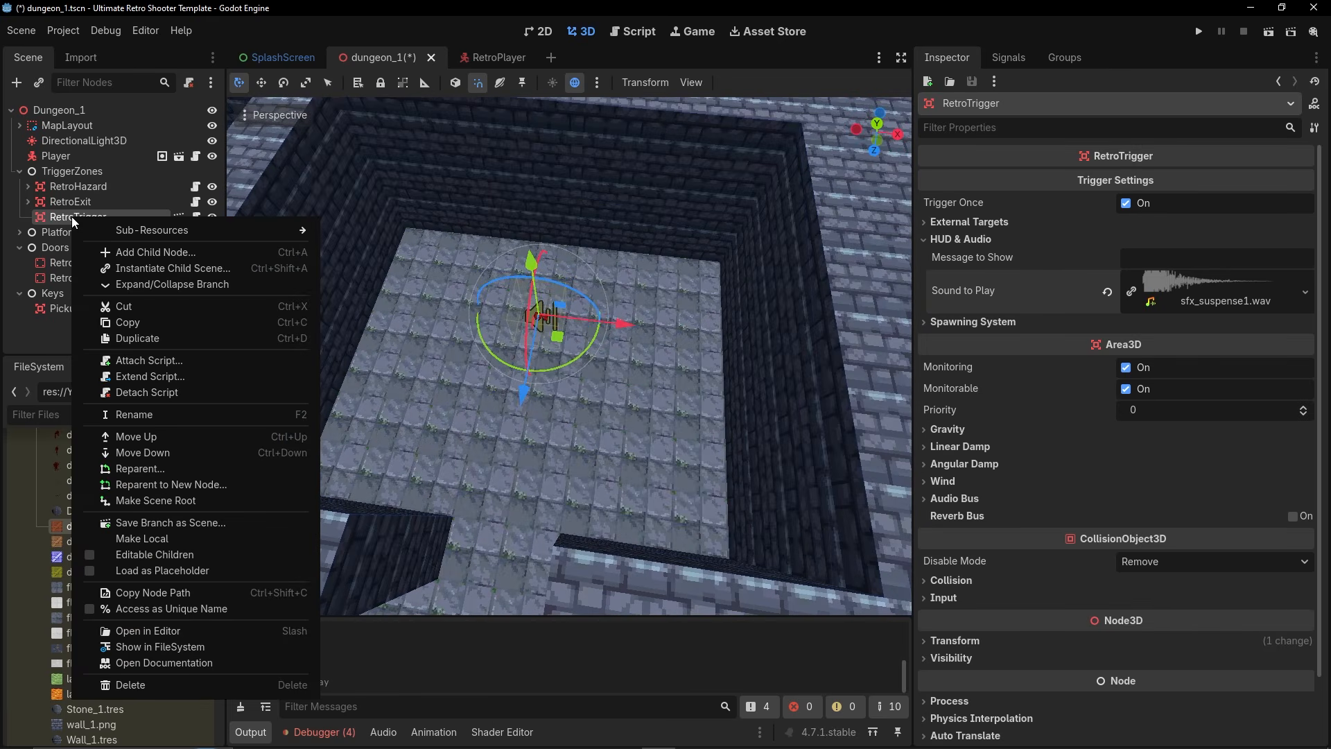
{"action": "left_click", "coordinate": [142, 538]}
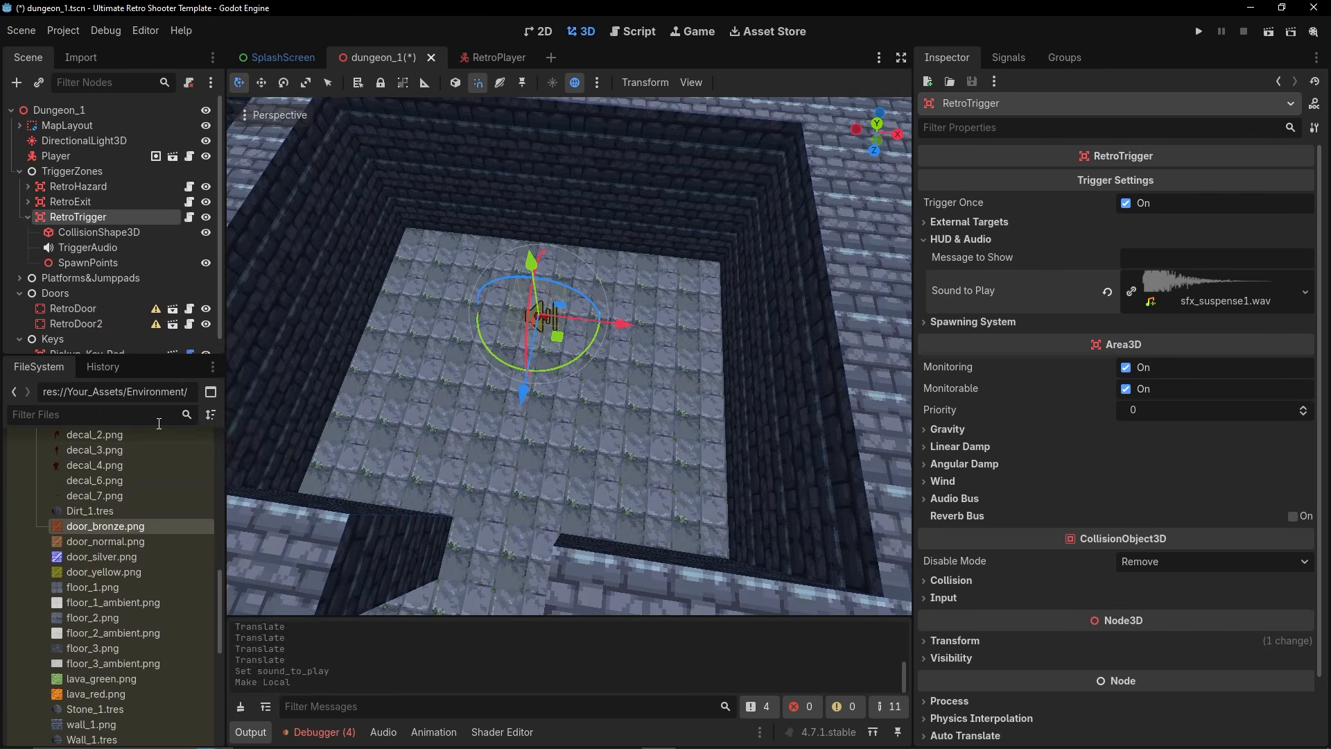
Add a Marker3D child node under the RetroTrigger's SpawnPoints node.
{"action": "right_click", "coordinate": [115, 263]}
{"action": "left_click", "coordinate": [165, 281]}
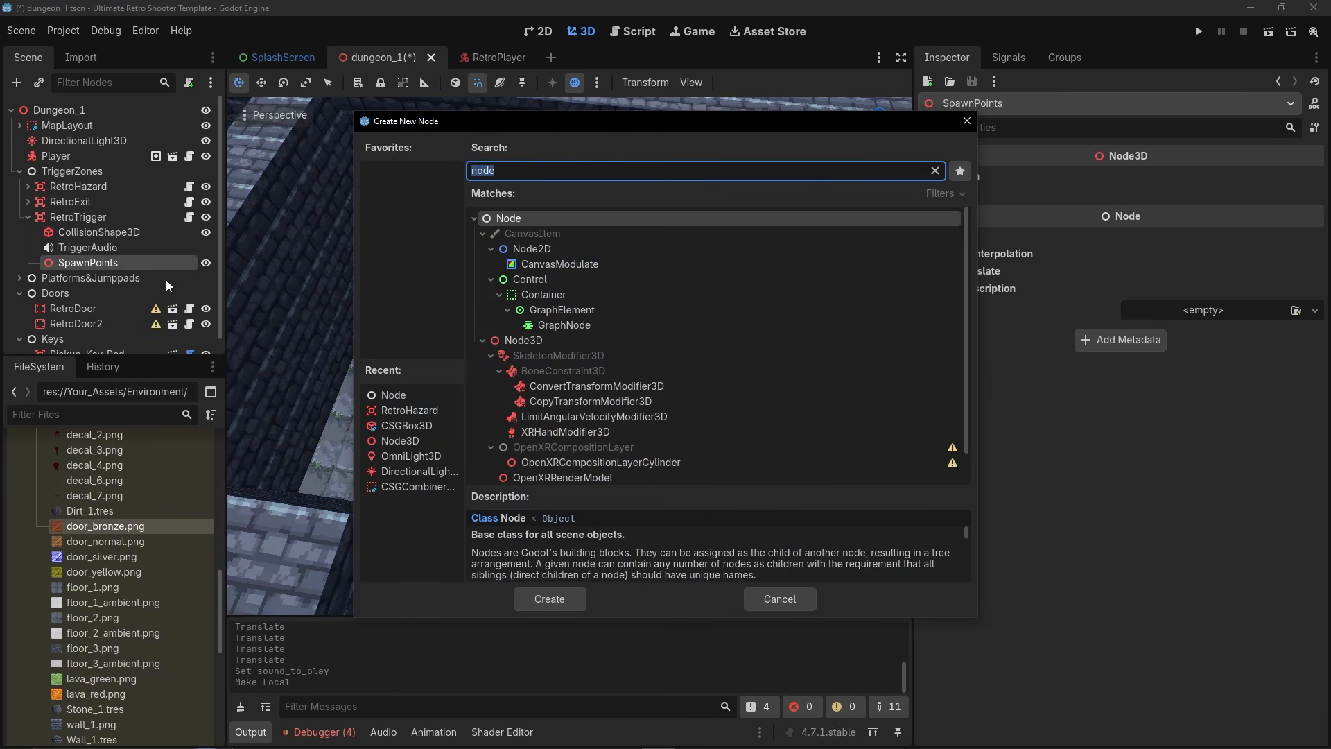
{"action": "type", "text": "m,a"}
{"action": "key", "text": "BackSpace"}
{"action": "key", "text": "BackSpace"}
{"action": "type", "text": "arker3d"}
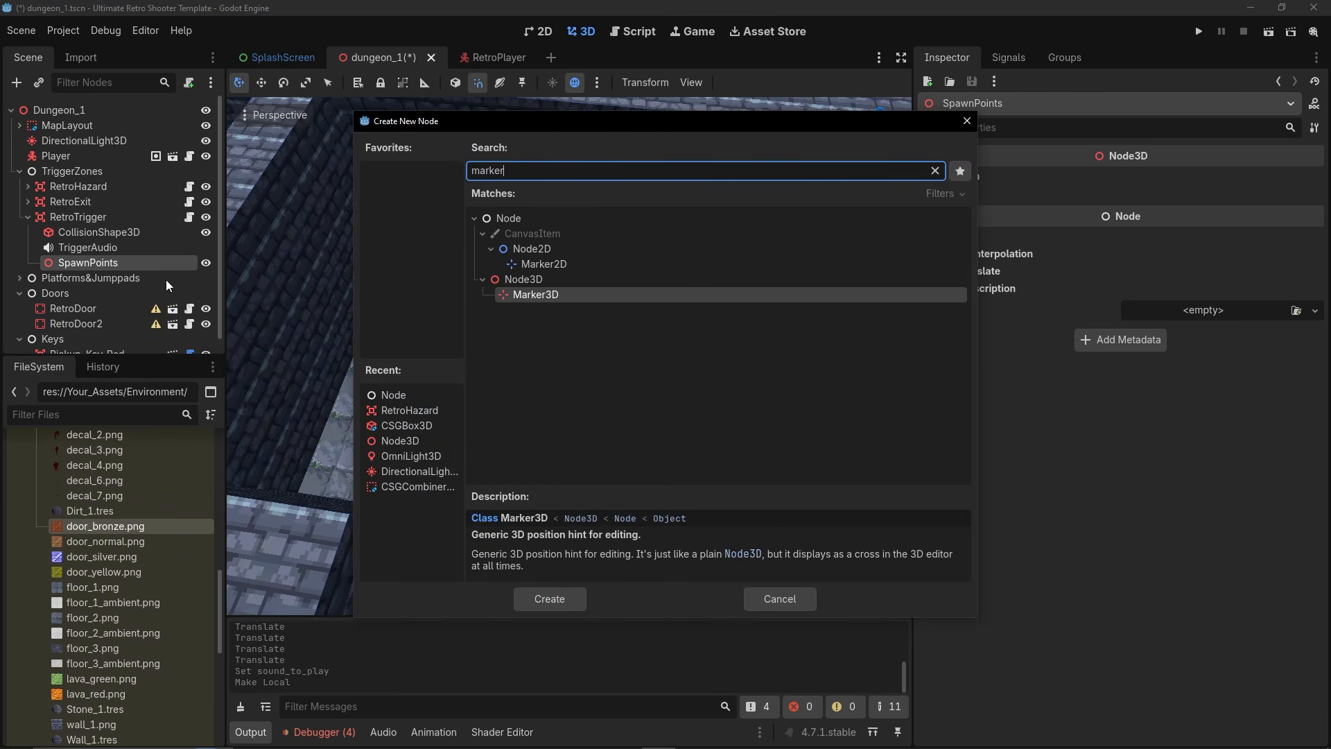
{"action": "key", "text": "Return"}
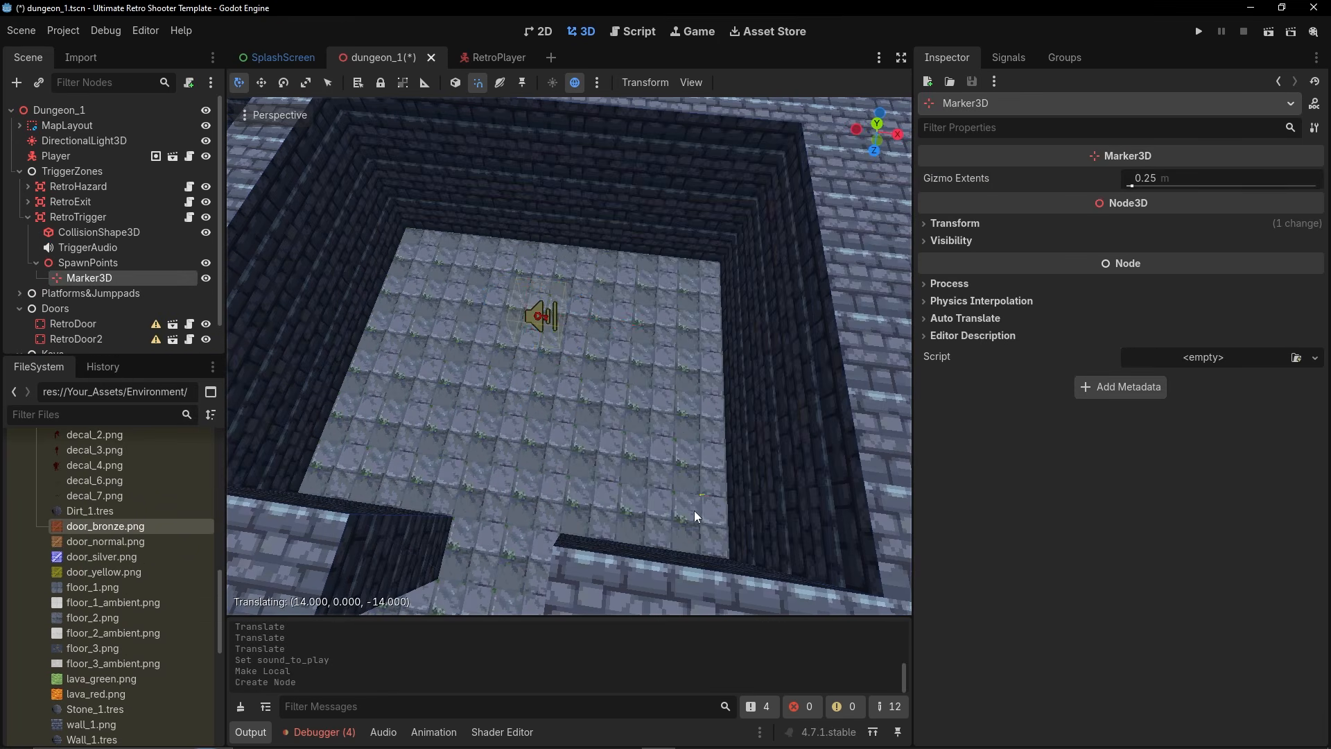
Place the marker in a corner near the key room's entrance and duplicate it until four markers flank the entrance inside the room.
{"action": "left_click", "coordinate": [696, 516]}
{"action": "key", "text": "ctrl+d"}
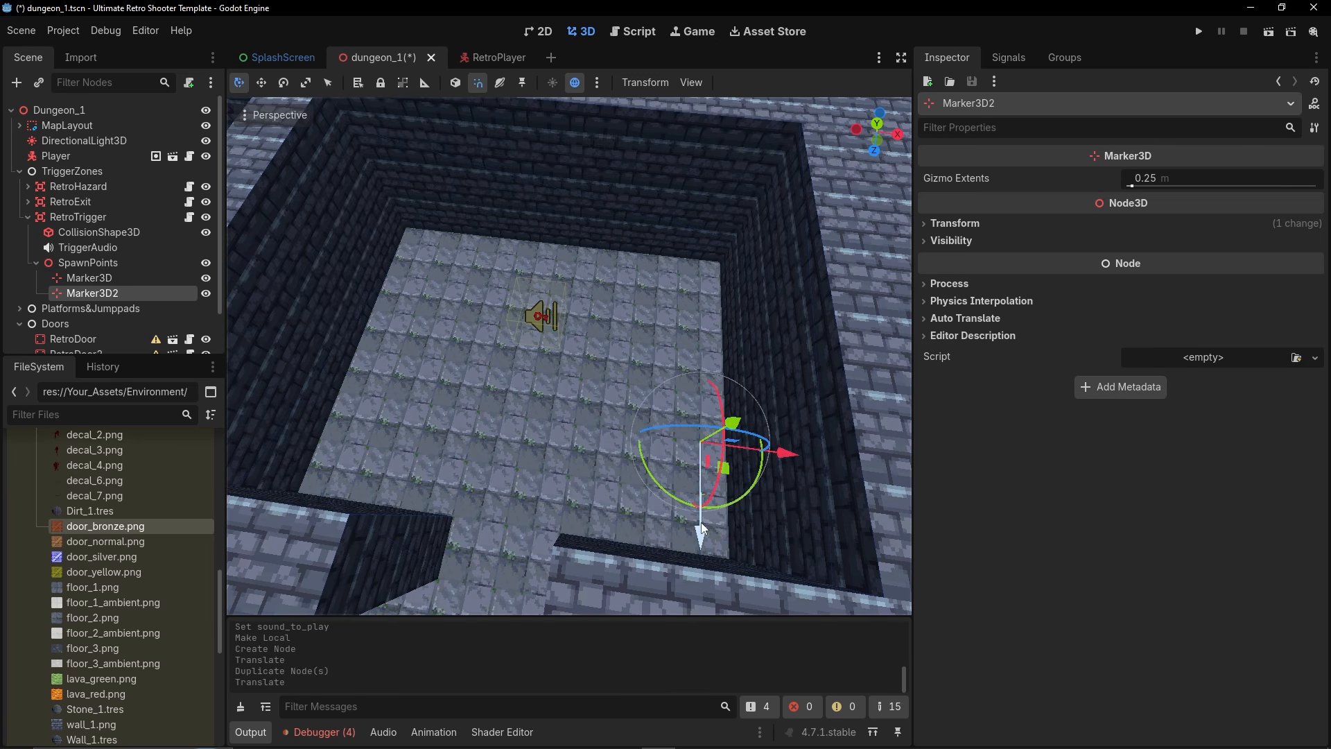
{"action": "key", "text": "ctrl+d"}
{"action": "left_click_drag", "start_coordinate": [785, 454], "coordinate": [416, 449]}
{"action": "key", "text": "ctrl+d"}
{"action": "left_click_drag", "start_coordinate": [337, 481], "coordinate": [294, 538]}
{"action": "middle_click_drag", "start_coordinate": [293, 538], "coordinate": [350, 510]}
Duplicate the last marker and move the fifth spawn marker out into the area beyond the key room's entrance.
{"action": "key", "text": "ctrl+d"}
{"action": "left_click_drag", "start_coordinate": [521, 492], "coordinate": [593, 350]}
{"action": "left_click_drag", "start_coordinate": [635, 441], "coordinate": [733, 457]}
{"action": "middle_click_drag", "start_coordinate": [667, 389], "coordinate": [642, 495]}
{"action": "left_click_drag", "start_coordinate": [638, 495], "coordinate": [626, 499]}
{"action": "middle_click_drag", "start_coordinate": [534, 490], "coordinate": [385, 458]}
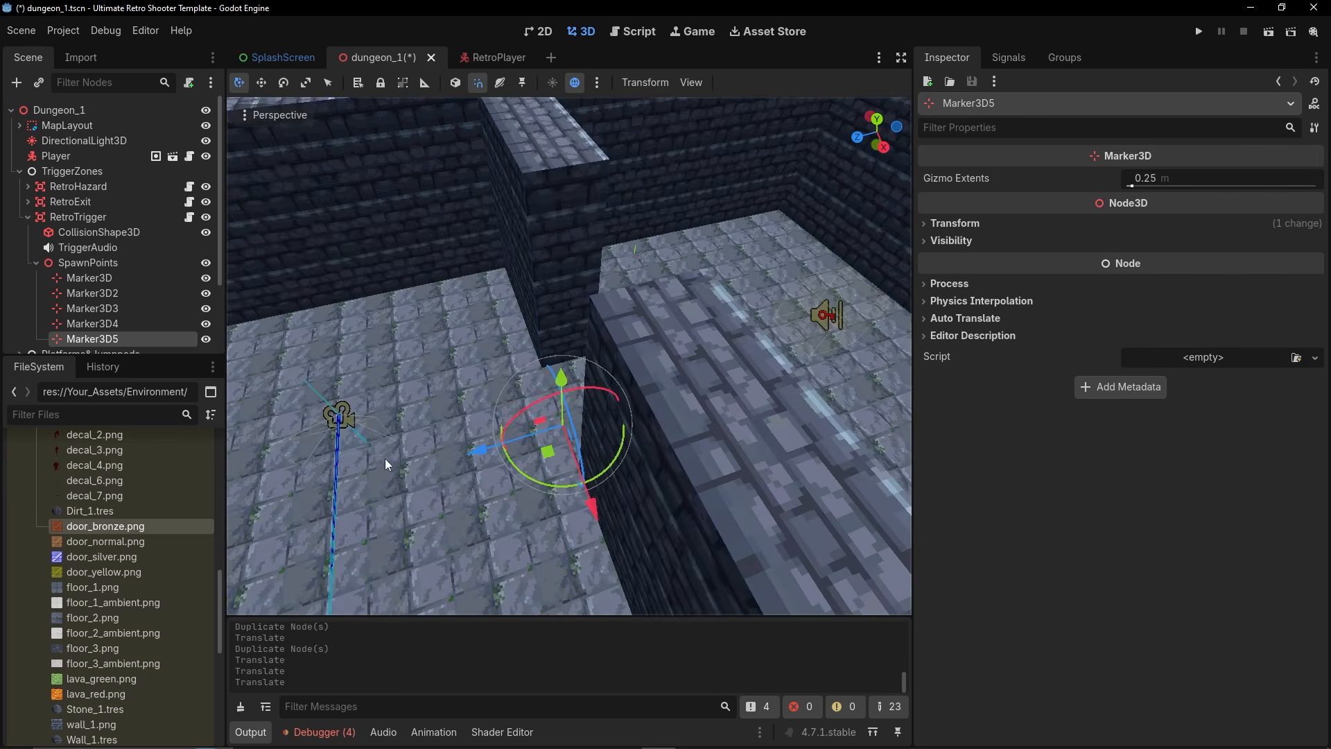
Select all five spawn markers together and raise them slightly.
{"action": "left_click", "coordinate": [112, 276], "text": "shift"}
{"action": "left_click_drag", "start_coordinate": [682, 325], "coordinate": [685, 317]}
{"action": "middle_click_drag", "start_coordinate": [686, 318], "coordinate": [890, 324]}
Rotate Marker3D and Marker3D2 about the vertical axis in their corner of the key room.
{"action": "left_click", "coordinate": [70, 283]}
{"action": "key", "text": "w"}
{"action": "mouse_move", "coordinate": [489, 396]}
{"action": "right_mouse_down"}
{"action": "mouse_move", "coordinate": [596, 396]}
{"action": "mouse_move", "coordinate": [568, 409]}
{"action": "mouse_move", "coordinate": [490, 397]}
{"action": "right_mouse_up"}
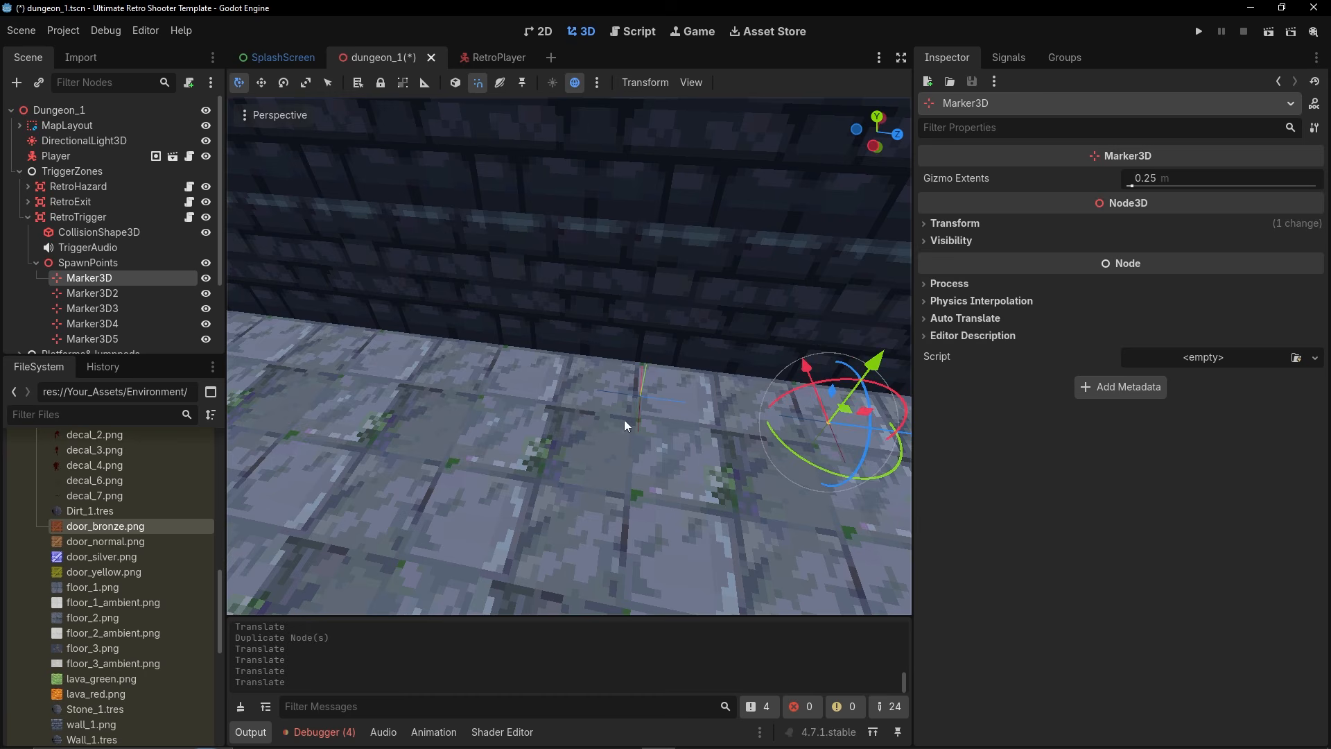
{"action": "key", "text": "d"}
{"action": "right_click_drag", "start_coordinate": [797, 481], "coordinate": [415, 465]}
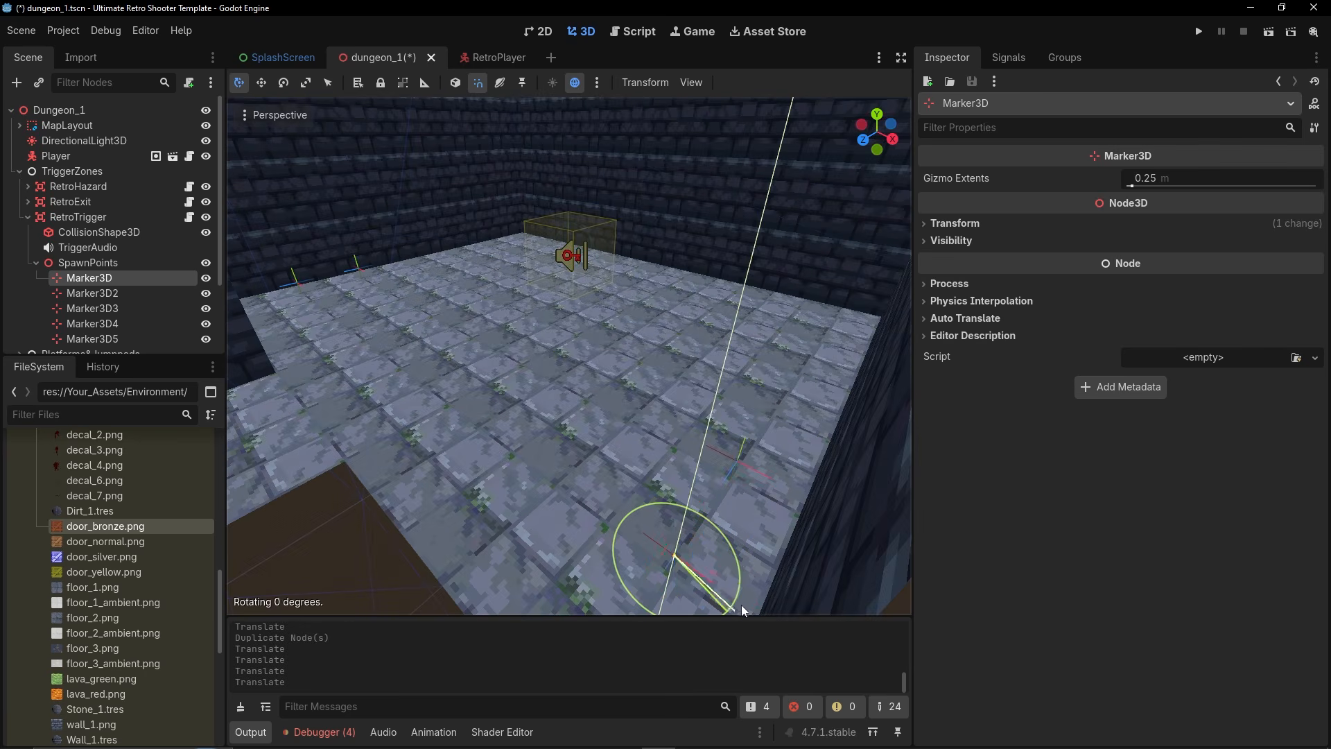
{"action": "left_click_drag", "start_coordinate": [754, 568], "coordinate": [754, 569]}
{"action": "left_click", "coordinate": [114, 294]}
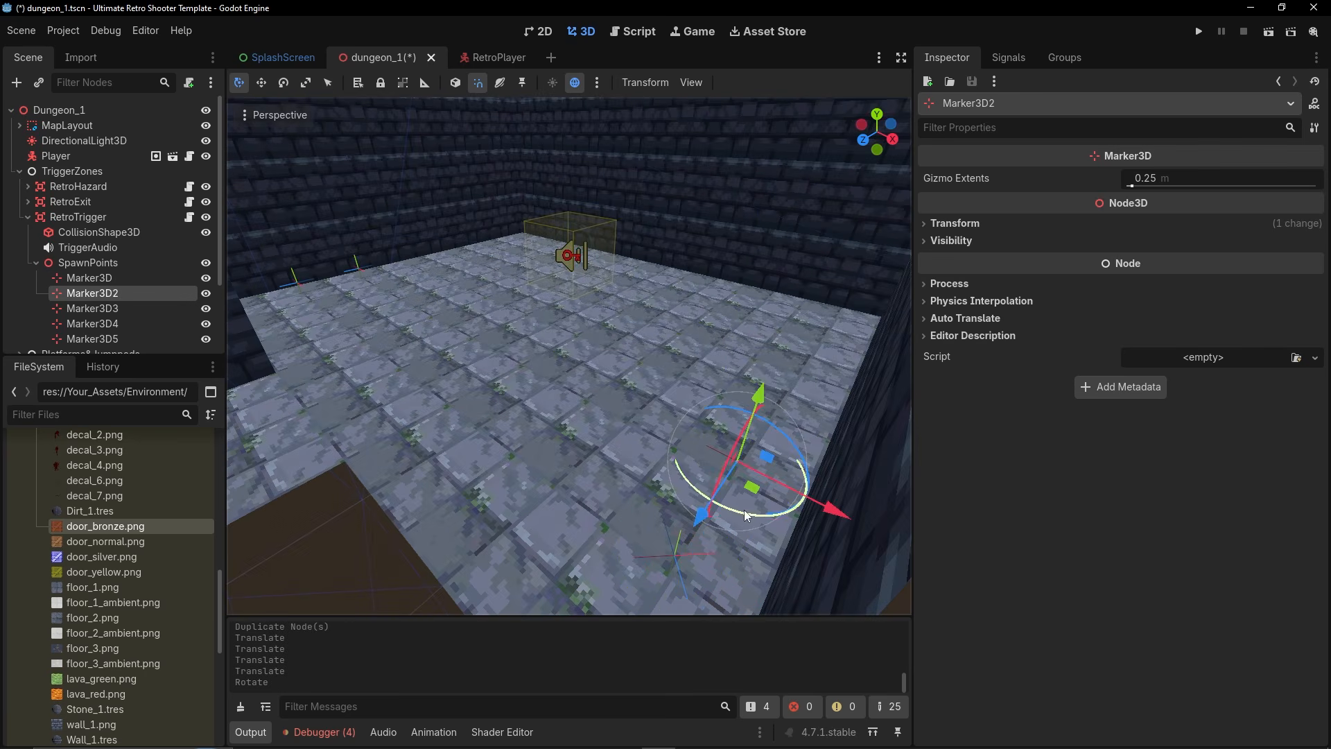
{"action": "left_click_drag", "start_coordinate": [797, 515], "coordinate": [797, 514]}
{"action": "key", "text": "a"}
{"action": "right_click_drag", "start_coordinate": [797, 514], "coordinate": [784, 554]}
Rotate Marker3D3 and Marker3D4 in the opposite corner of the key room.
{"action": "key", "text": "w"}
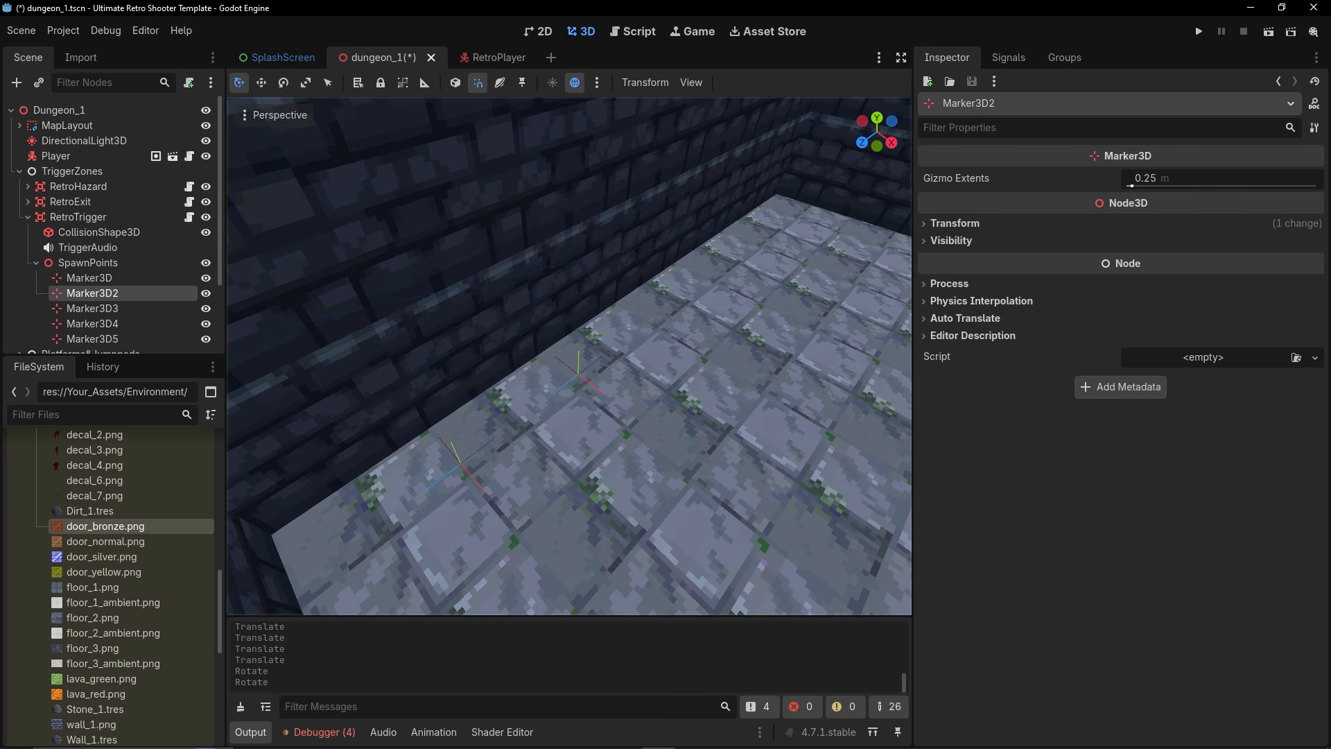
{"action": "left_click", "coordinate": [580, 380]}
{"action": "left_click_drag", "start_coordinate": [580, 424], "coordinate": [436, 518]}
{"action": "left_click", "coordinate": [463, 467]}
{"action": "key", "text": "s"}
{"action": "right_click_drag", "start_coordinate": [436, 518], "coordinate": [572, 514]}
{"action": "key", "text": "w"}
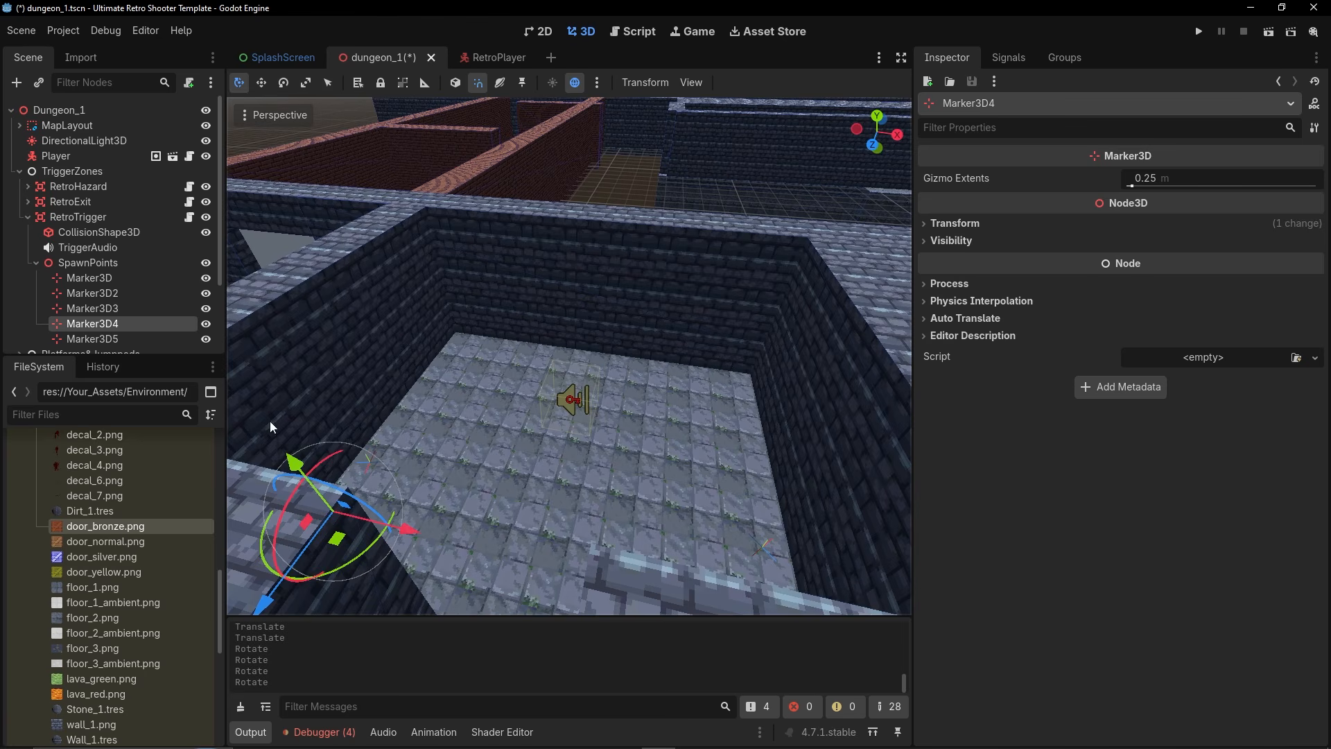
Find skull_enemy.tscn in the project files and assign it as the RetroTrigger's Object to Spawn.
{"action": "left_click", "coordinate": [85, 217]}
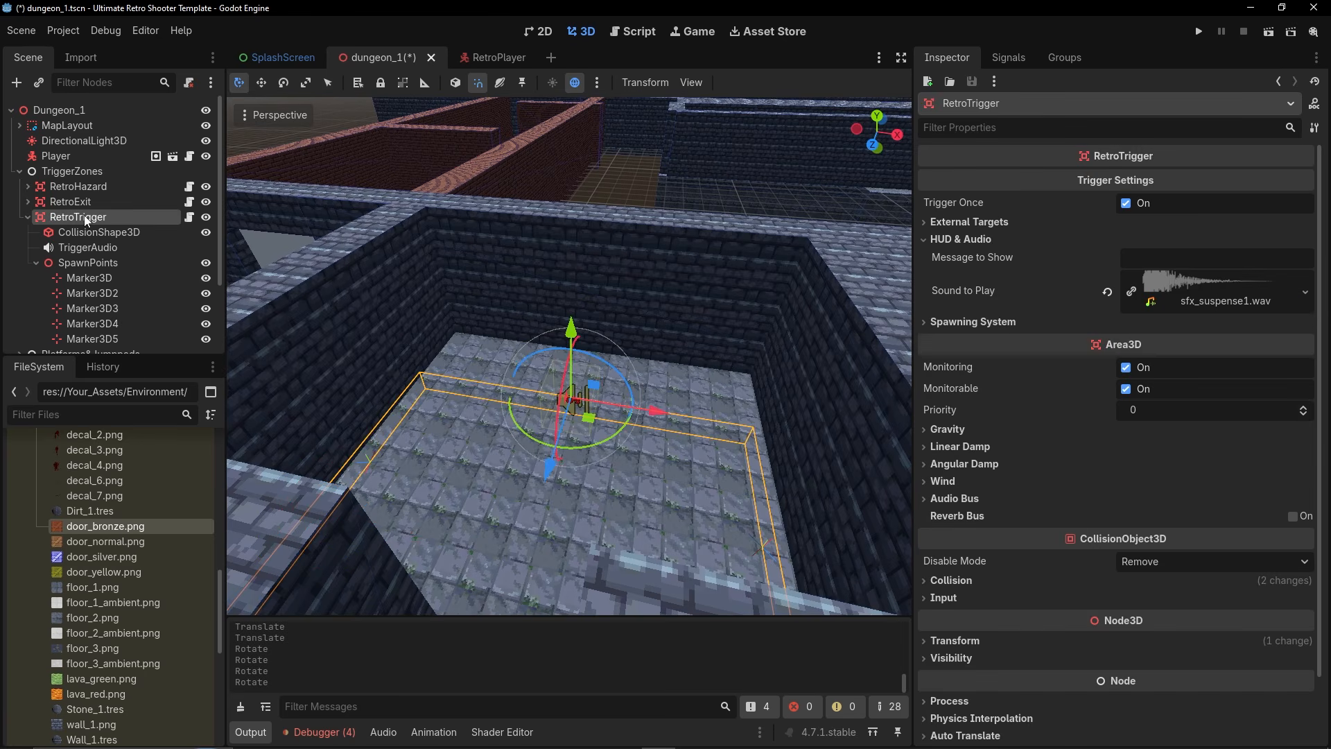
{"action": "left_click", "coordinate": [78, 414]}
{"action": "type", "text": "skull"}
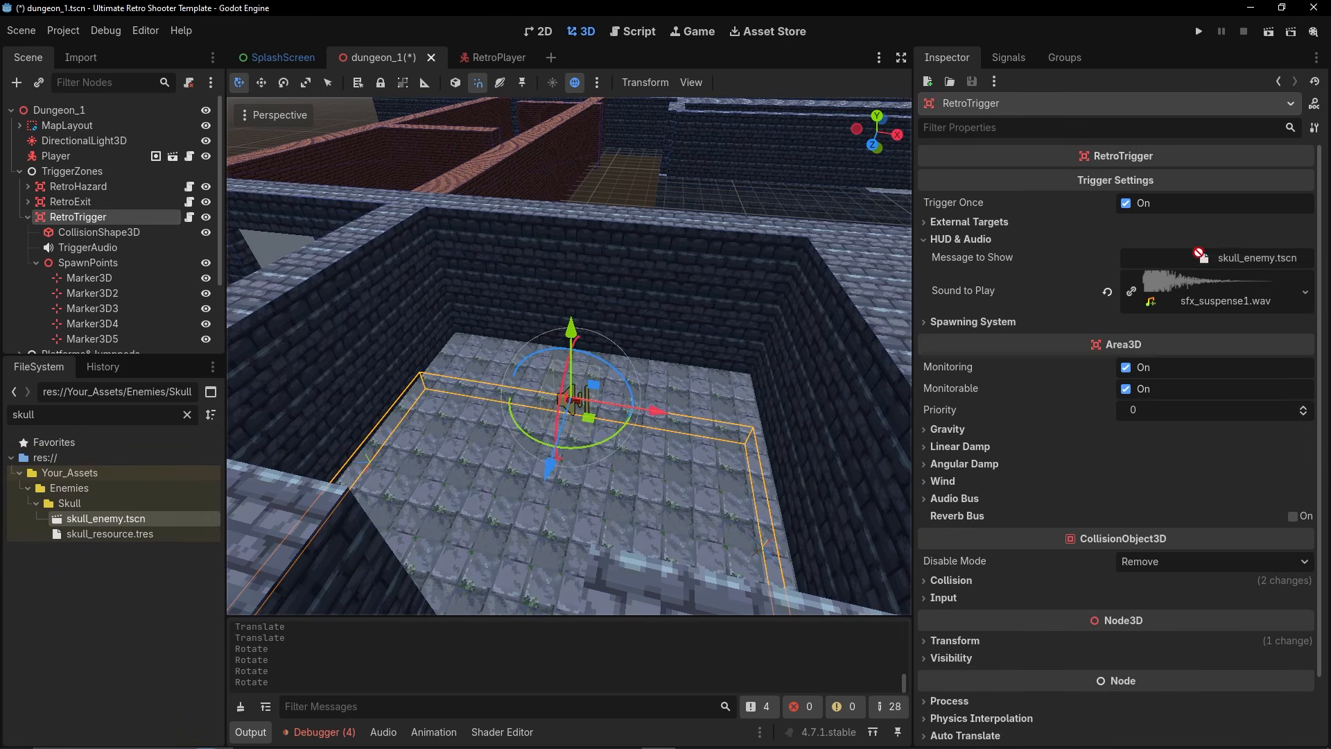
{"action": "left_click_drag", "start_coordinate": [1000, 314], "coordinate": [1220, 354]}
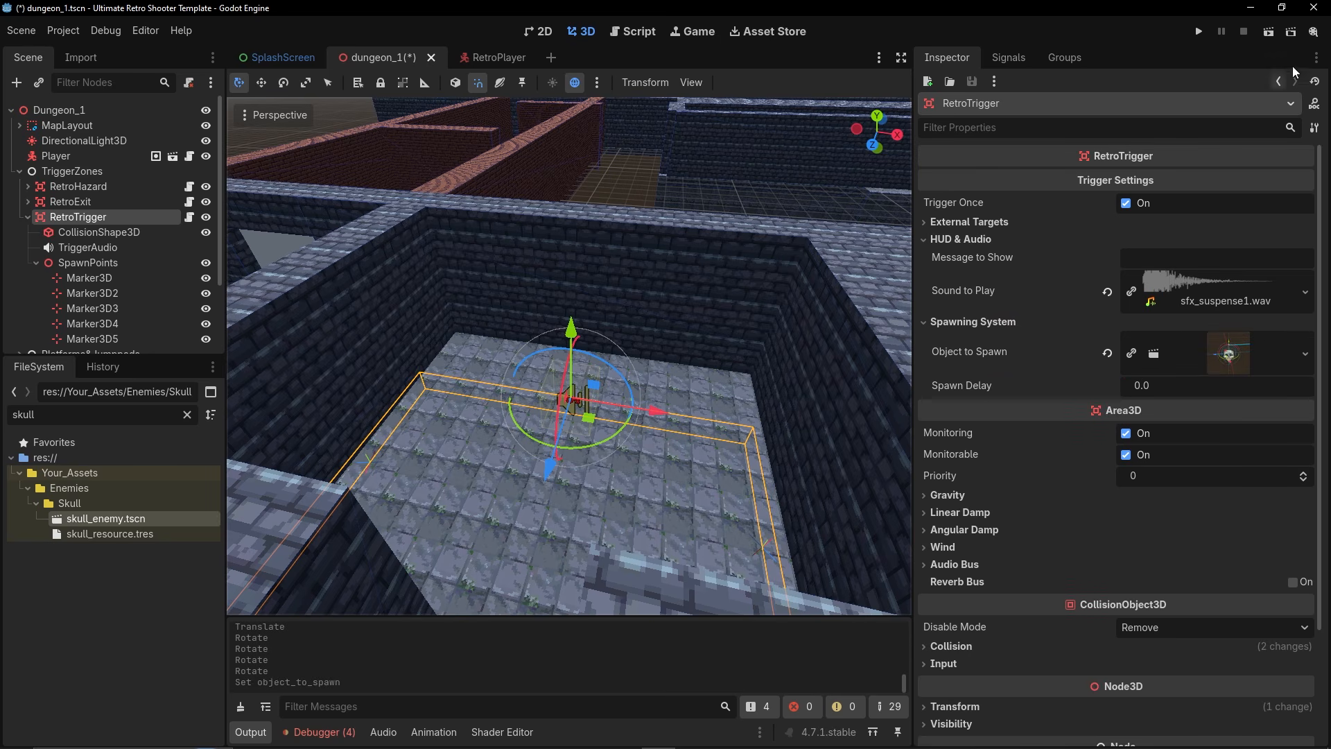
Playtest the dungeon by collecting the red key to check that skull enemies spawn, and stop the game.
{"action": "left_click", "coordinate": [1269, 32]}
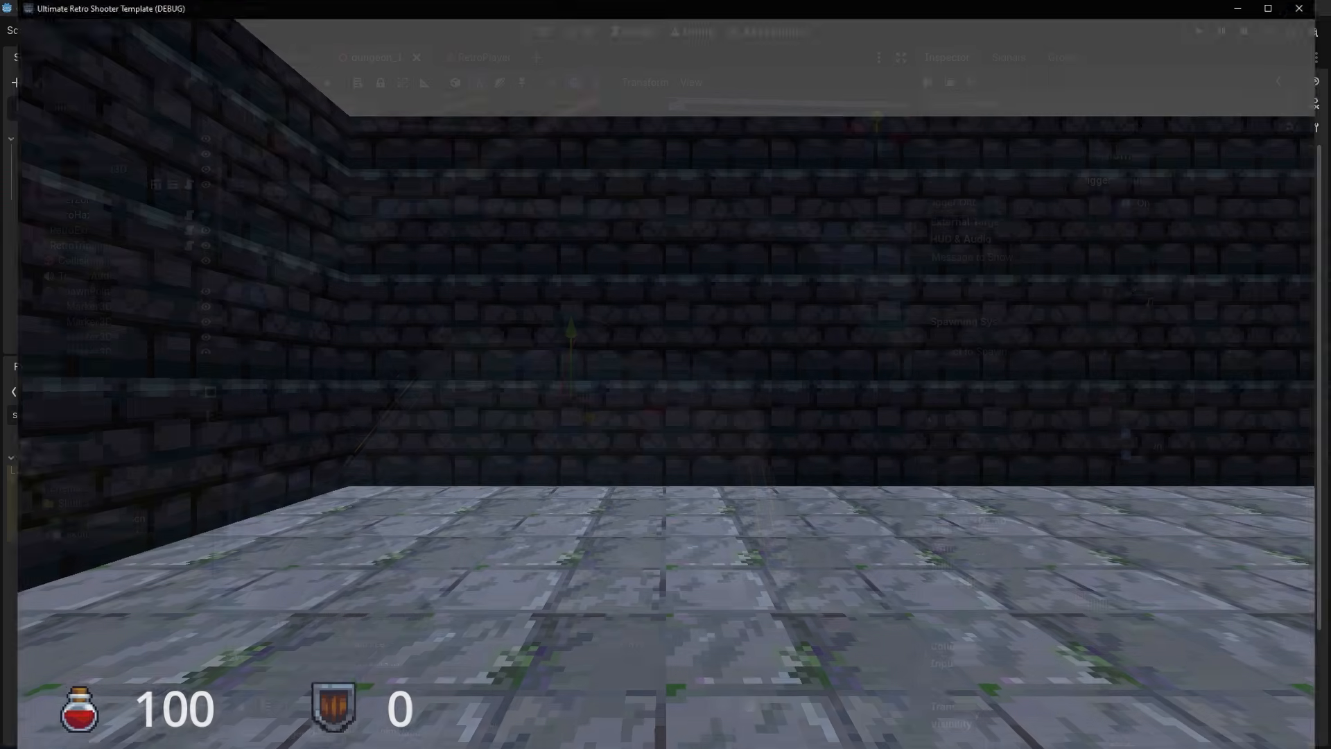
{"action": "key", "text": "w"}
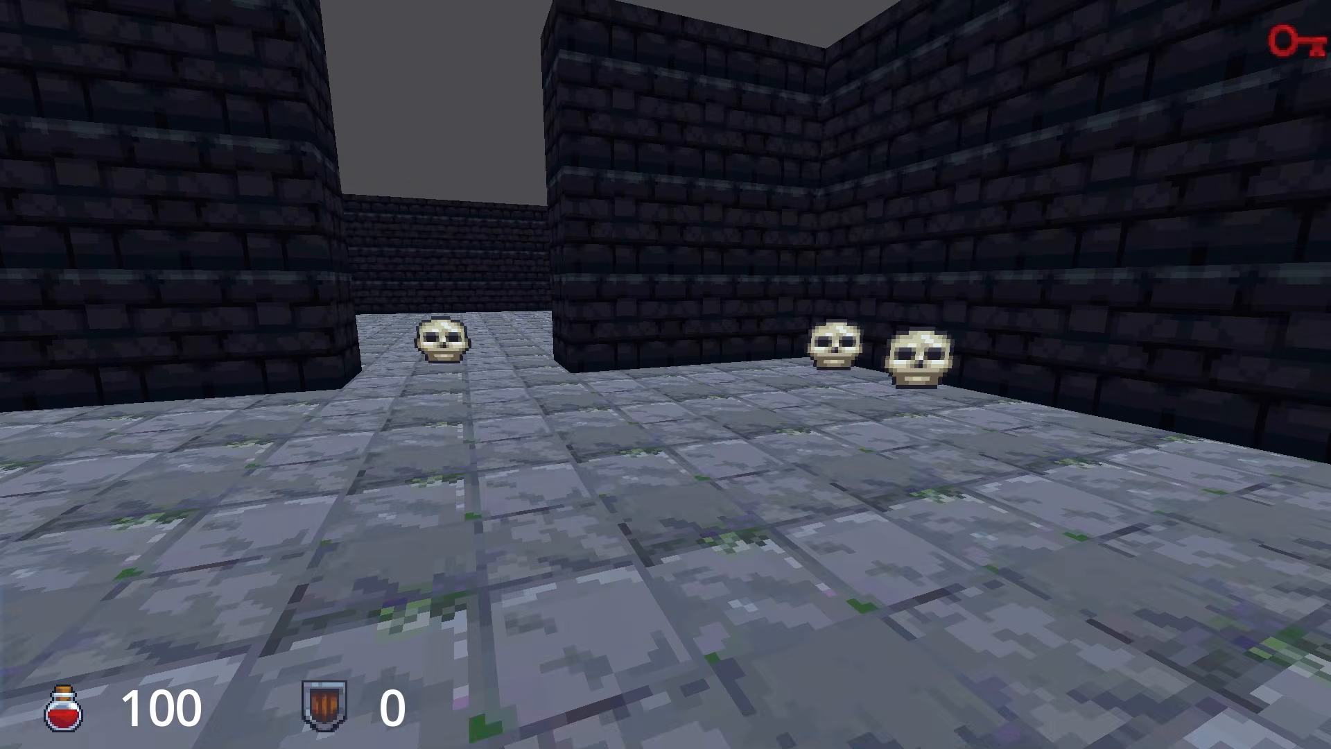
{"action": "key", "text": "F8"}
Collapse RetroTrigger and instance RetroCheckpoint.tscn under TriggerZones.
{"action": "right_click_drag", "start_coordinate": [639, 397], "coordinate": [639, 397]}
{"action": "right_click_drag", "start_coordinate": [556, 360], "coordinate": [556, 359]}
{"action": "left_click", "coordinate": [27, 217]}
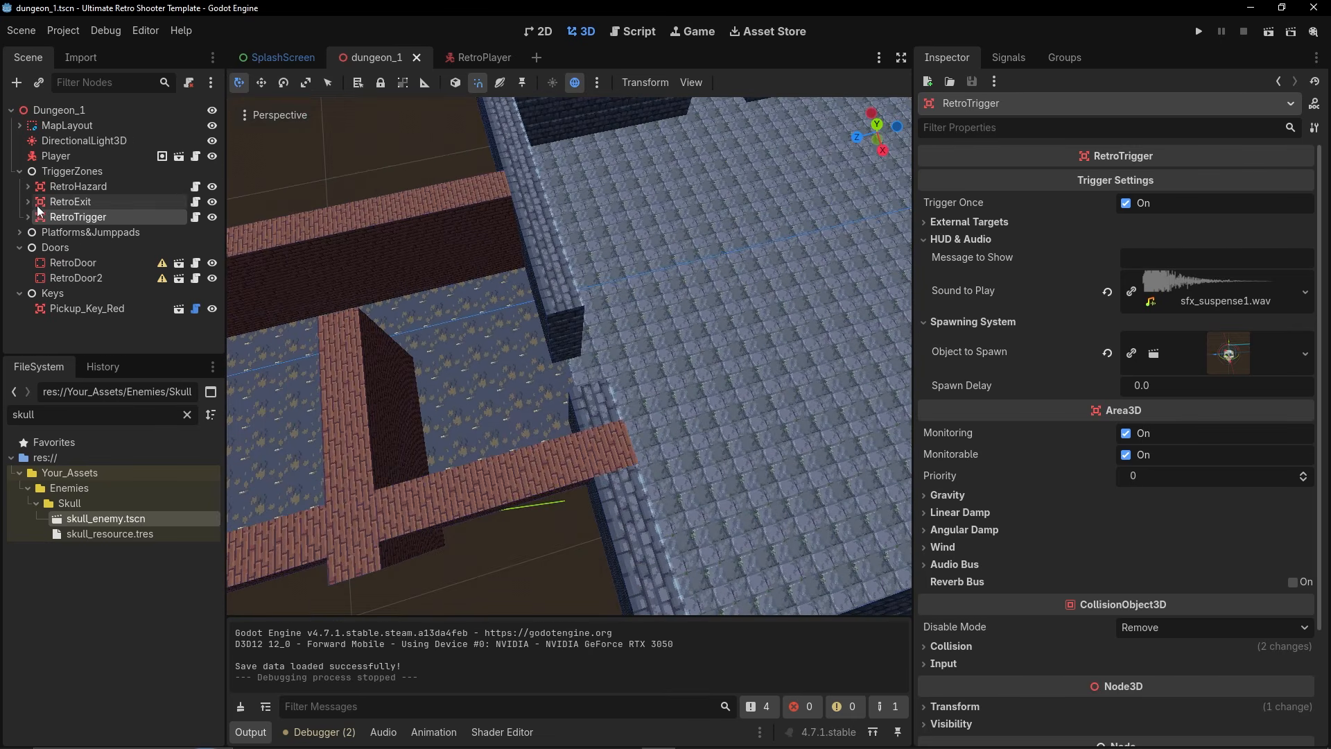
{"action": "left_click", "coordinate": [68, 170]}
{"action": "right_click_drag", "start_coordinate": [321, 289], "coordinate": [322, 289]}
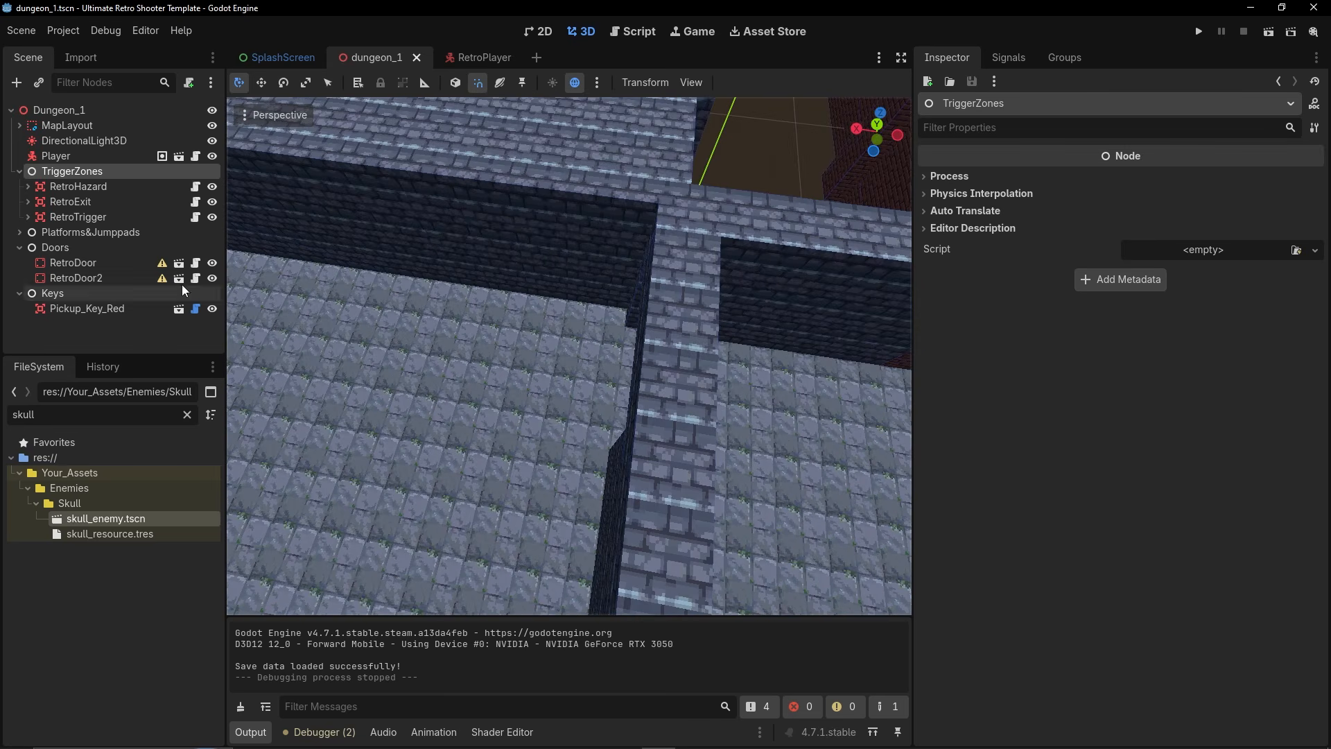
{"action": "left_click", "coordinate": [39, 82]}
{"action": "type", "text": "checkp"}
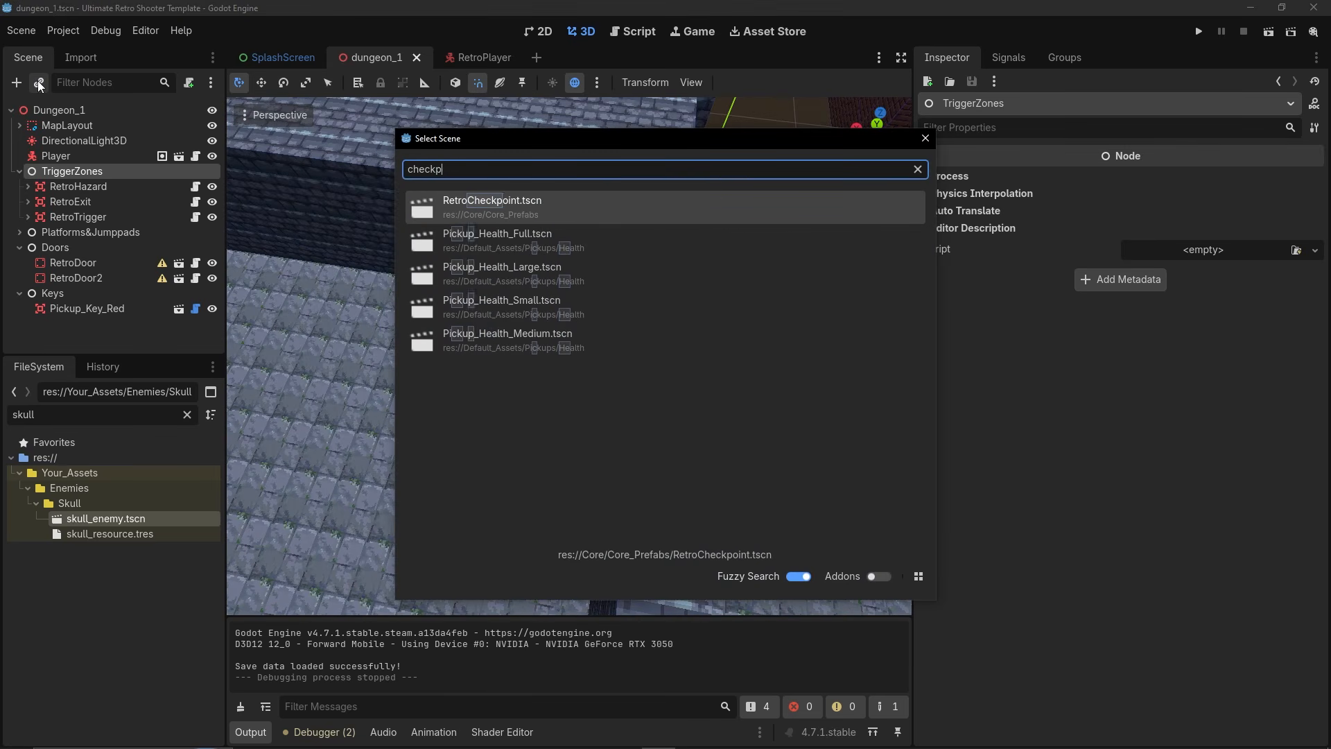
{"action": "key", "text": "Return"}
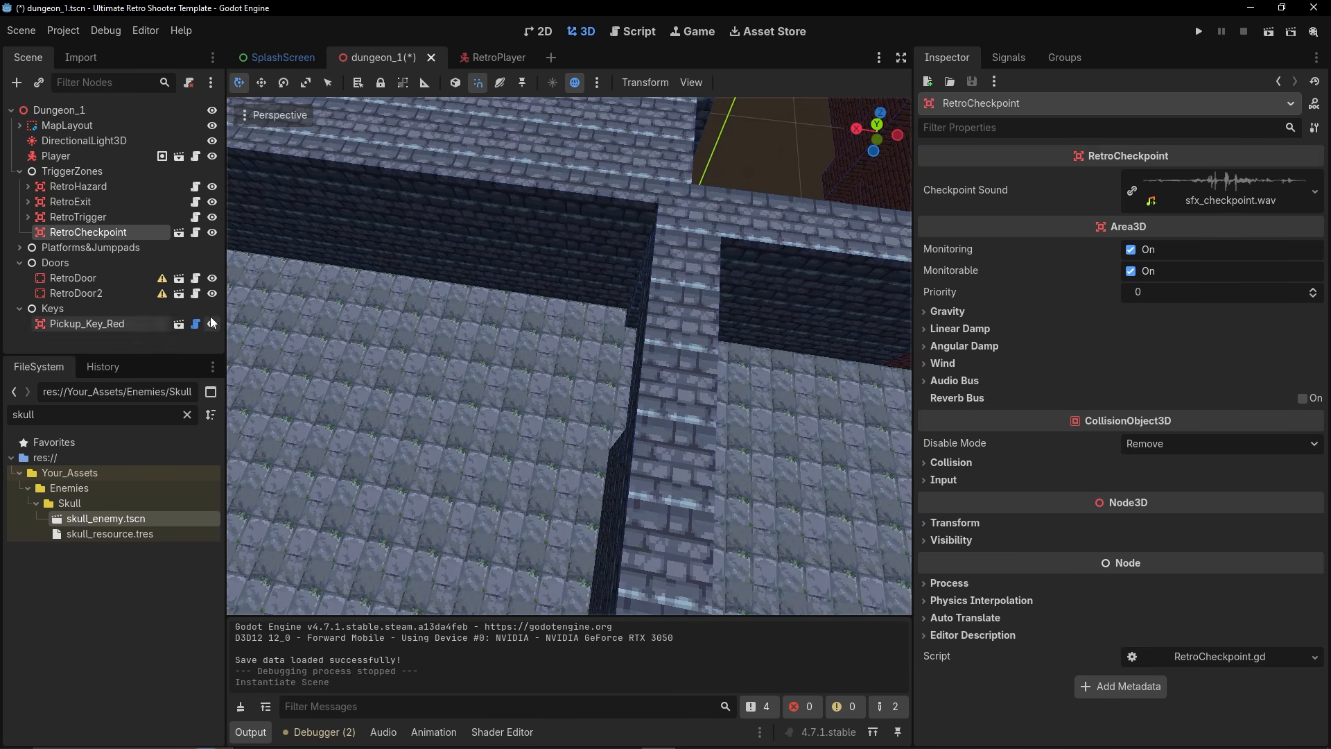
Shorten the red brick Wall12 to 27 m where it reaches the large stone hall.
{"action": "key", "text": "w"}
{"action": "mouse_move", "coordinate": [568, 355]}
{"action": "right_mouse_down"}
{"action": "mouse_move", "coordinate": [555, 312]}
{"action": "mouse_move", "coordinate": [513, 284]}
{"action": "mouse_move", "coordinate": [582, 339]}
{"action": "right_mouse_up"}
{"action": "left_click", "coordinate": [424, 447]}
{"action": "left_click", "coordinate": [386, 392]}
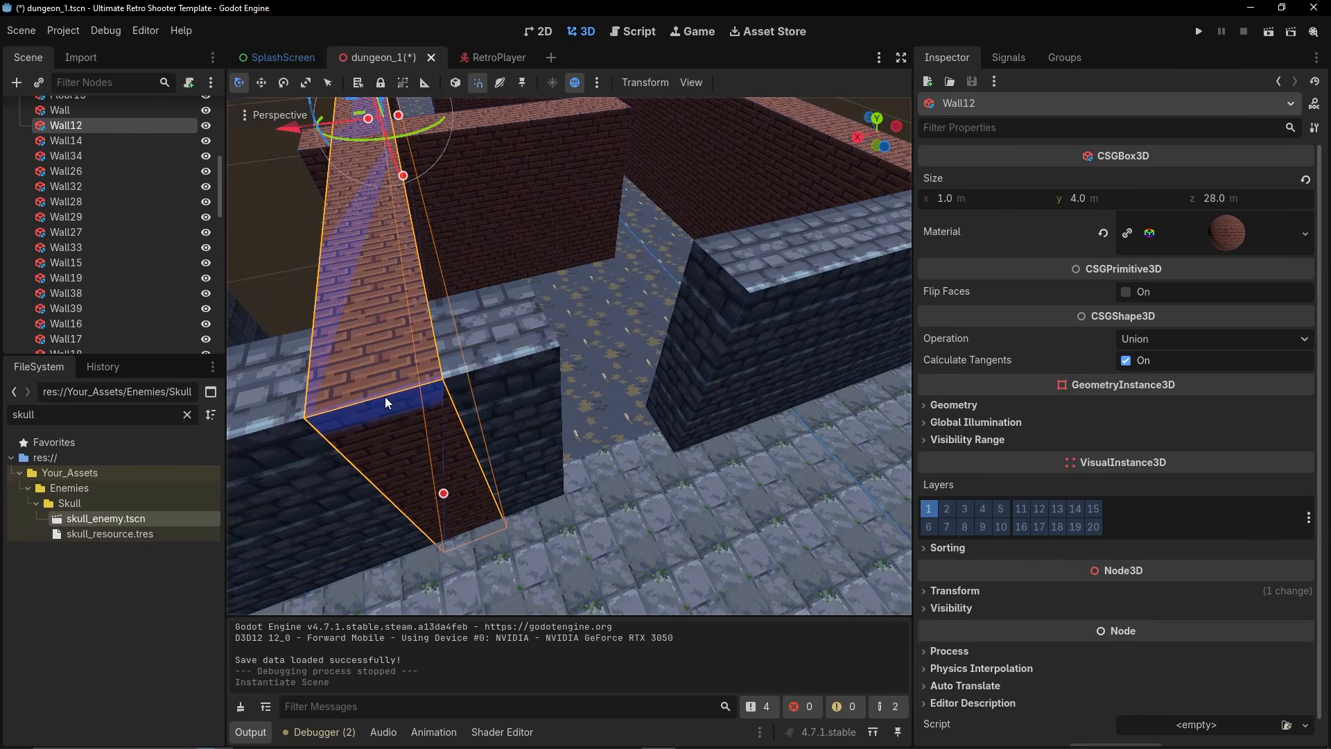
{"action": "left_click_drag", "start_coordinate": [442, 495], "coordinate": [426, 439]}
{"action": "key", "text": "w"}
{"action": "right_click_drag", "start_coordinate": [425, 439], "coordinate": [544, 450]}
Collapse MapLayout, select the RetroCheckpoint and move it to the opening between the brick-walled area and the large stone hall.
{"action": "key", "text": "d"}
{"action": "scroll", "coordinate": [42, 248], "scroll_direction": "up", "scroll_amount": 9}
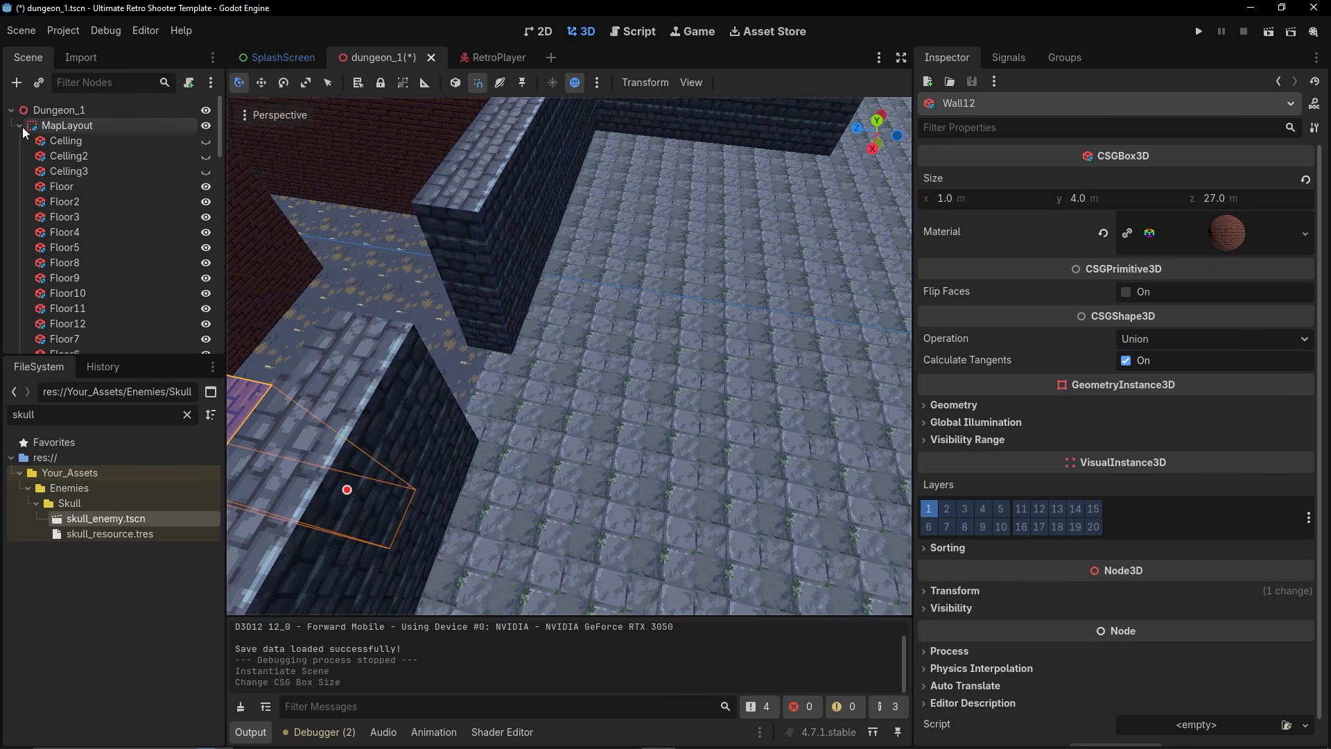
{"action": "left_click", "coordinate": [43, 129]}
{"action": "left_click", "coordinate": [19, 125]}
{"action": "left_click", "coordinate": [77, 171]}
{"action": "left_click", "coordinate": [88, 232]}
{"action": "key", "text": "g"}
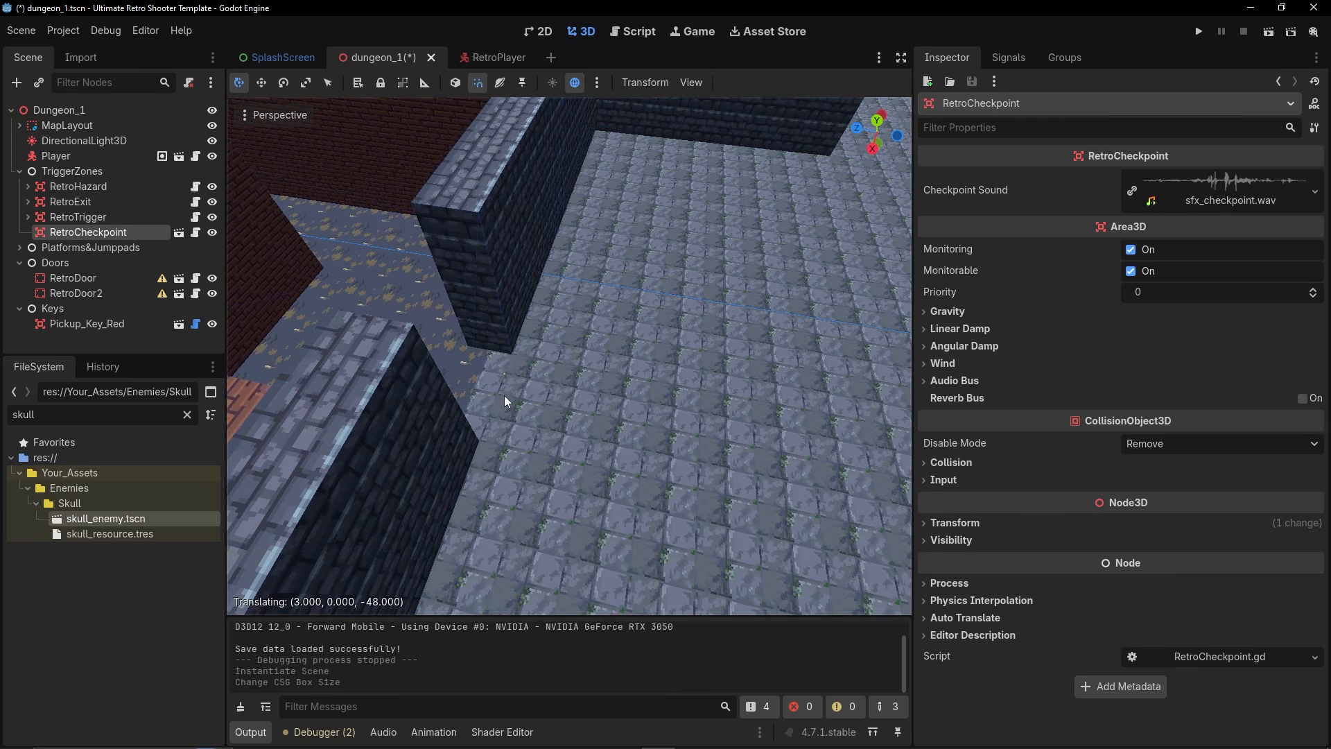
{"action": "left_click", "coordinate": [504, 397]}
Fine-tune the RetroCheckpoint's position within the opening and lower it towards the floor.
{"action": "left_click_drag", "start_coordinate": [469, 376], "coordinate": [440, 306]}
{"action": "key", "text": "d"}
{"action": "right_click_drag", "start_coordinate": [440, 306], "coordinate": [239, 267]}
{"action": "key", "text": "w"}
{"action": "key", "text": "d"}
{"action": "left_click_drag", "start_coordinate": [395, 326], "coordinate": [452, 331]}
{"action": "key", "text": "a"}
{"action": "right_click_drag", "start_coordinate": [452, 352], "coordinate": [525, 331]}
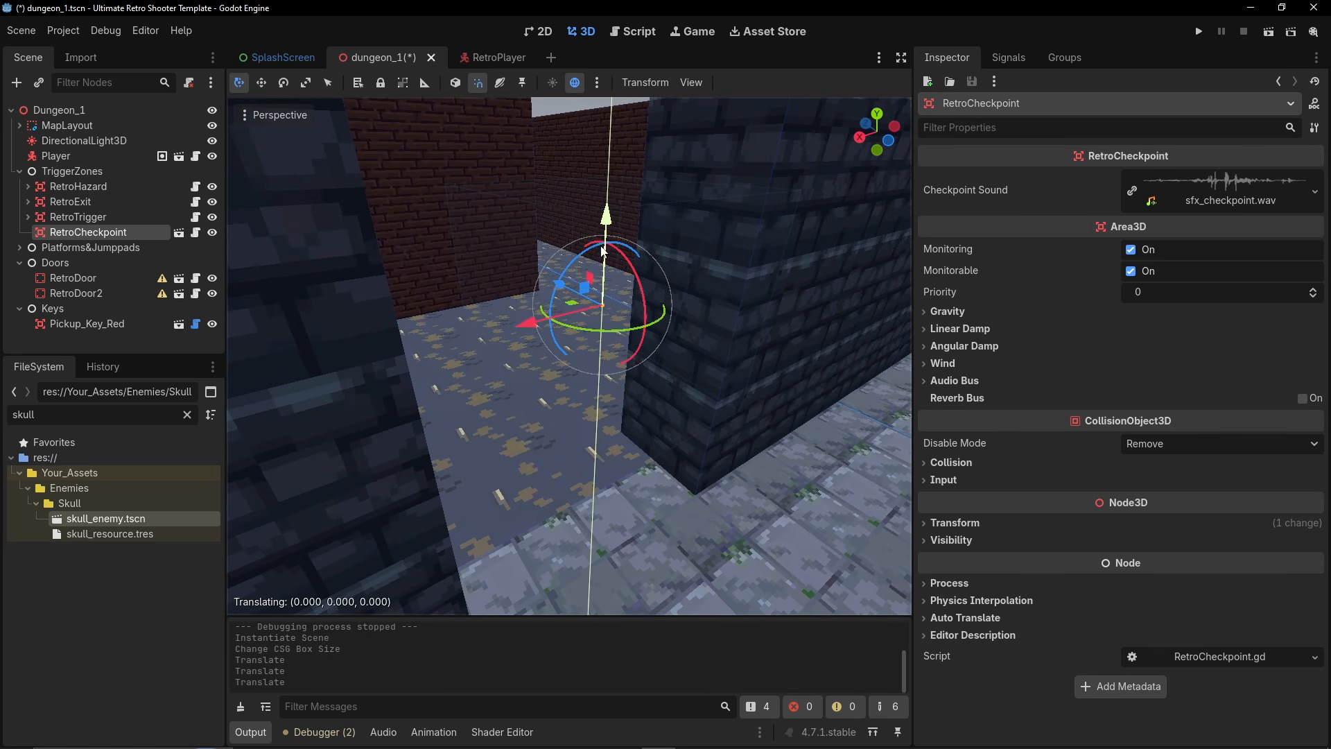
{"action": "left_click_drag", "start_coordinate": [606, 214], "coordinate": [608, 375]}
Make the RetroCheckpoint instance local and save the scene.
{"action": "right_click", "coordinate": [104, 233]}
{"action": "left_click", "coordinate": [179, 563]}
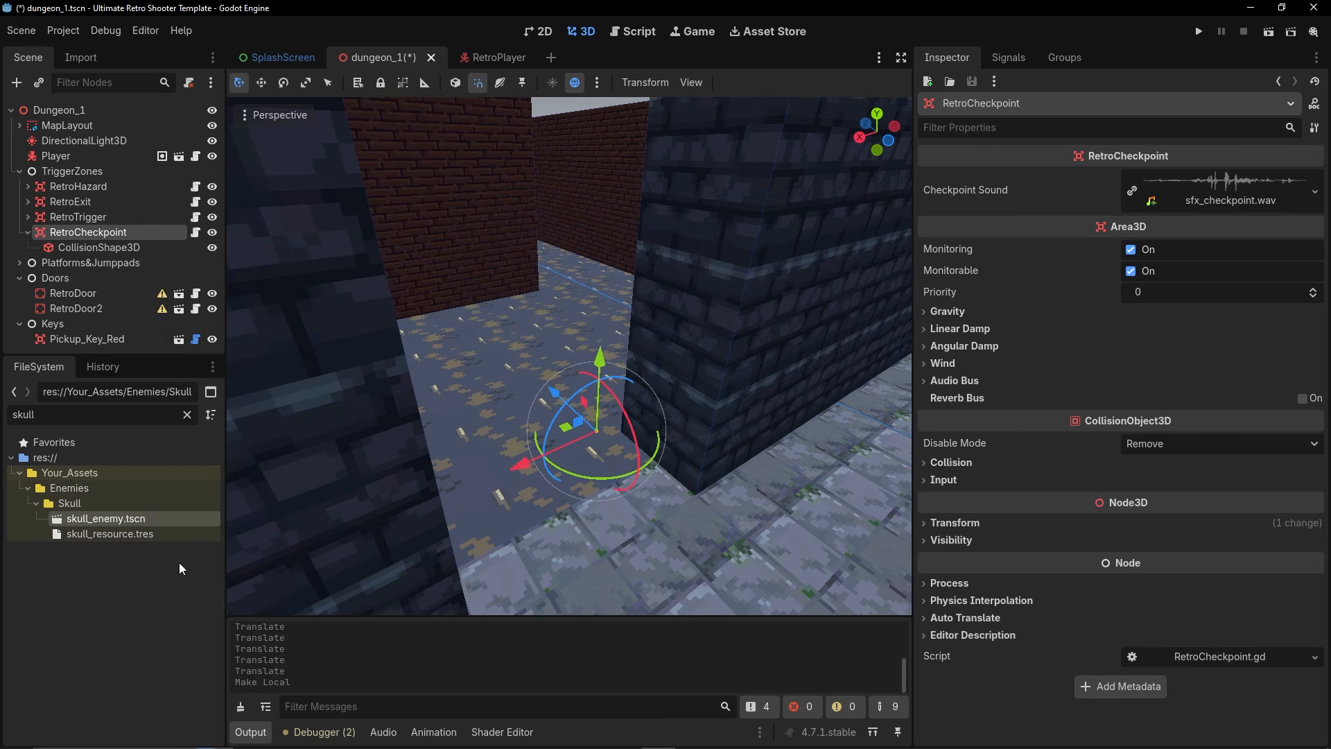
{"action": "key", "text": "ctrl+s"}
Widen the checkpoint's box collision shape on both sides to span the opening.
{"action": "left_click", "coordinate": [87, 247]}
{"action": "right_click_drag", "start_coordinate": [597, 385], "coordinate": [598, 385]}
{"action": "left_click_drag", "start_coordinate": [574, 380], "coordinate": [691, 384]}
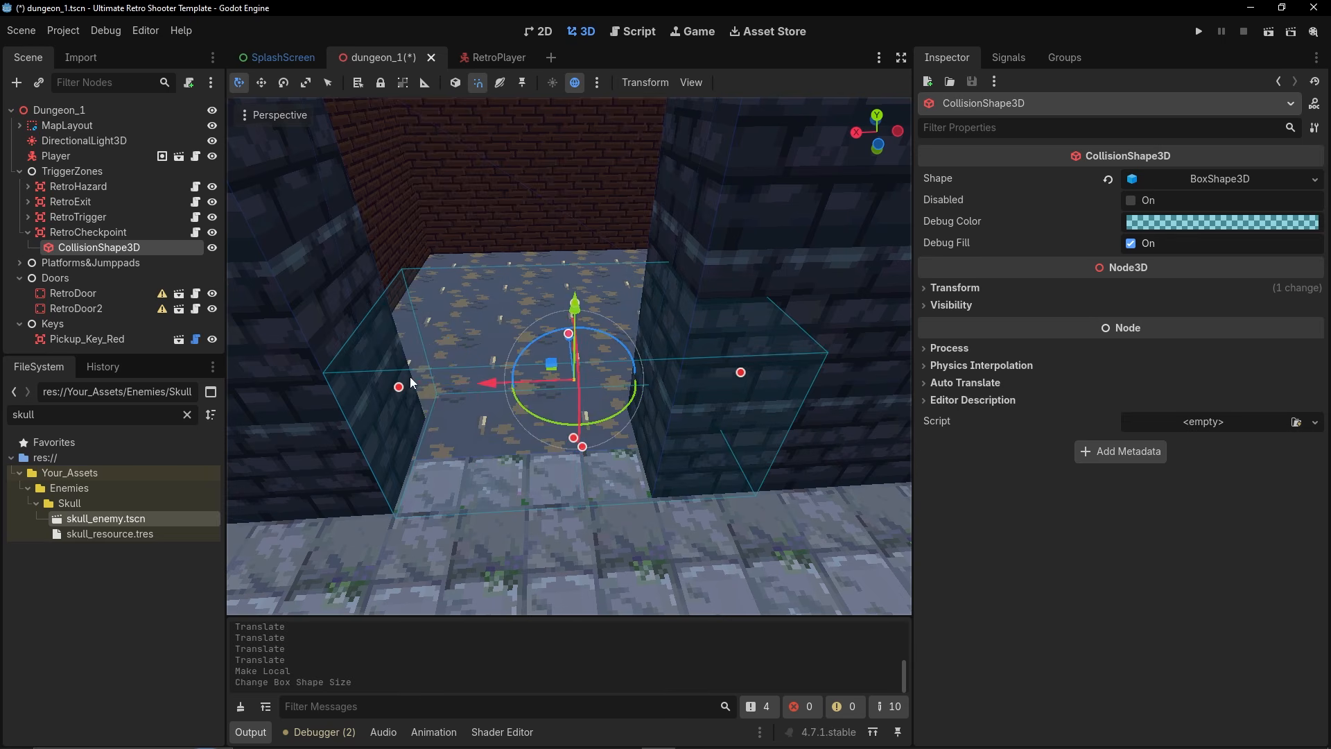
{"action": "left_click_drag", "start_coordinate": [327, 390], "coordinate": [295, 393]}
{"action": "right_click_drag", "start_coordinate": [295, 394], "coordinate": [296, 393]}
Shift the RetroCheckpoint sideways to centre its zone in the opening, and collapse its node.
{"action": "left_click", "coordinate": [88, 231]}
{"action": "left_click_drag", "start_coordinate": [534, 335], "coordinate": [504, 333]}
{"action": "right_click_drag", "start_coordinate": [531, 335], "coordinate": [531, 335]}
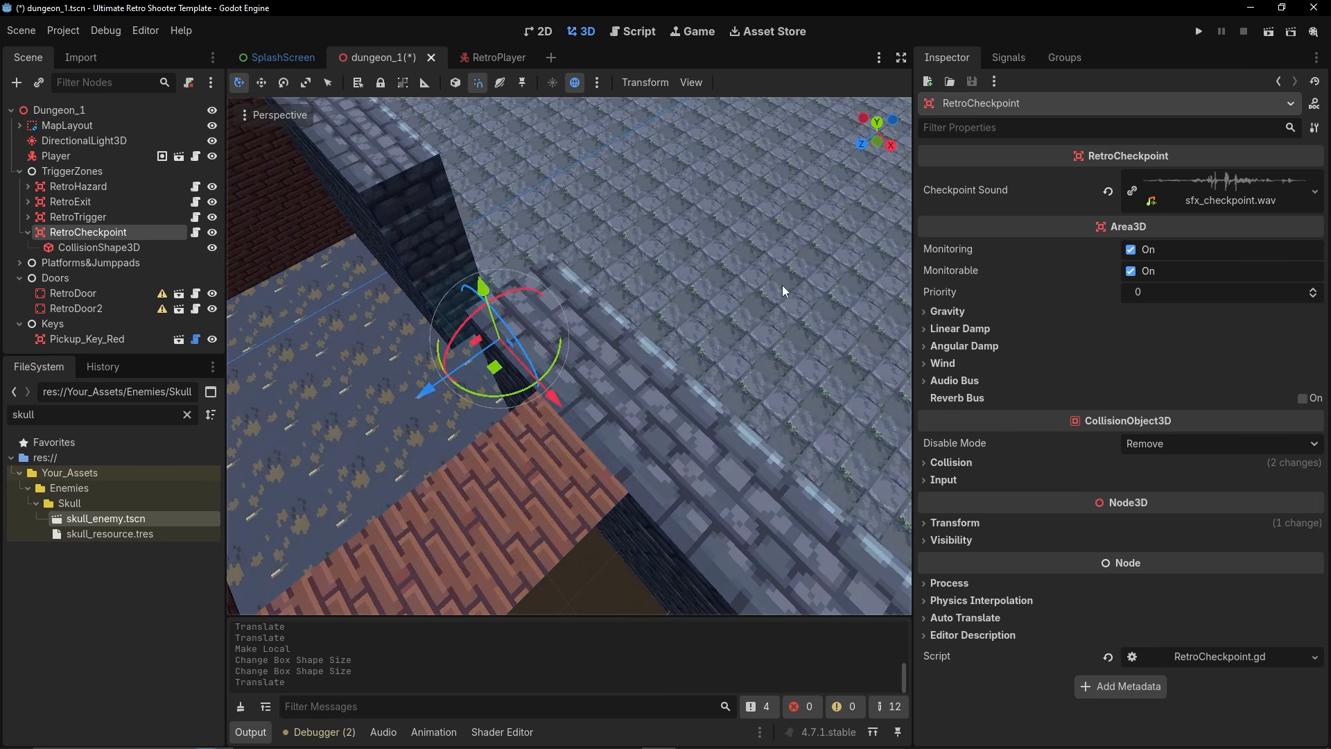
{"action": "right_click_drag", "start_coordinate": [707, 315], "coordinate": [707, 314]}
{"action": "left_click", "coordinate": [27, 233]}
{"action": "right_click_drag", "start_coordinate": [607, 358], "coordinate": [689, 369]}
{"action": "left_click", "coordinate": [637, 353]}
{"action": "left_click", "coordinate": [606, 392]}
{"action": "right_click_drag", "start_coordinate": [606, 392], "coordinate": [636, 351]}
{"action": "left_click", "coordinate": [592, 347]}
{"action": "scroll", "coordinate": [92, 230], "scroll_direction": "up", "scroll_amount": 10}
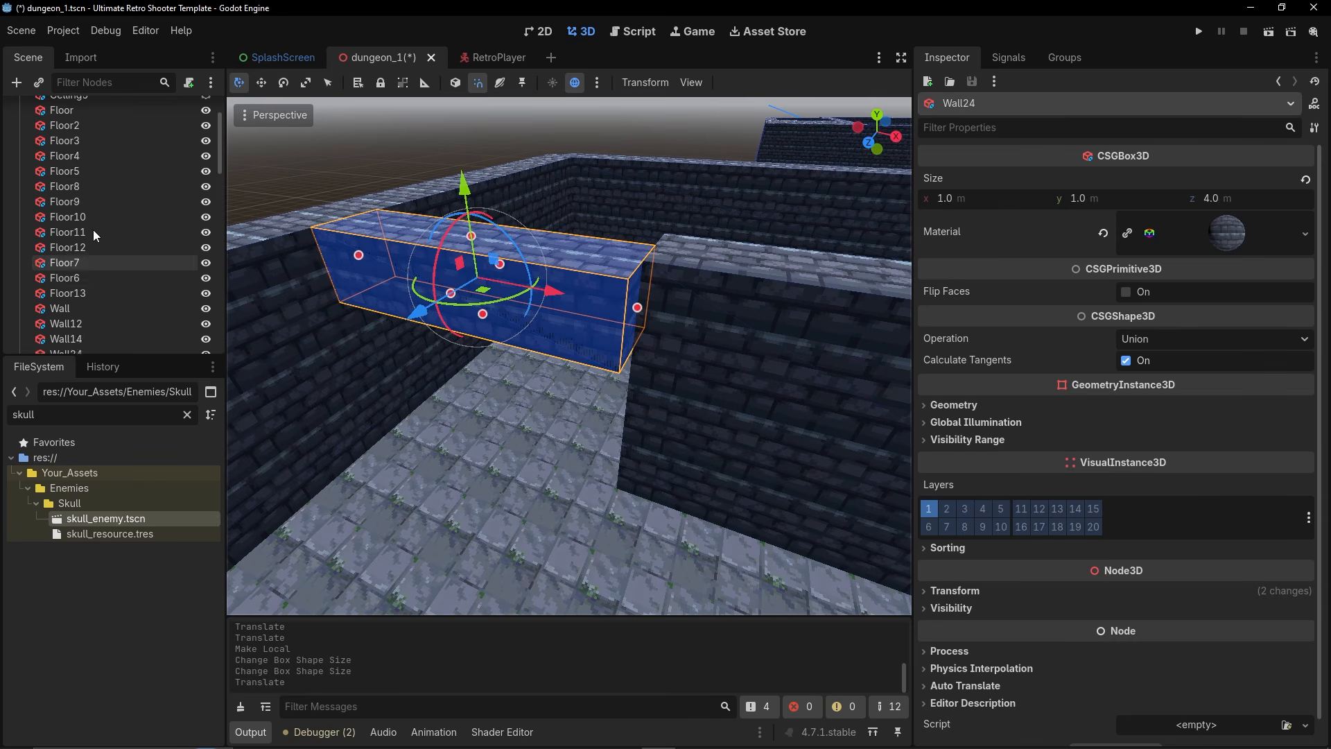
{"action": "left_click", "coordinate": [19, 125]}
Duplicate RetroDoor, move the copy across the hall and rotate it to match the other doorway.
{"action": "right_click_drag", "start_coordinate": [623, 376], "coordinate": [624, 375]}
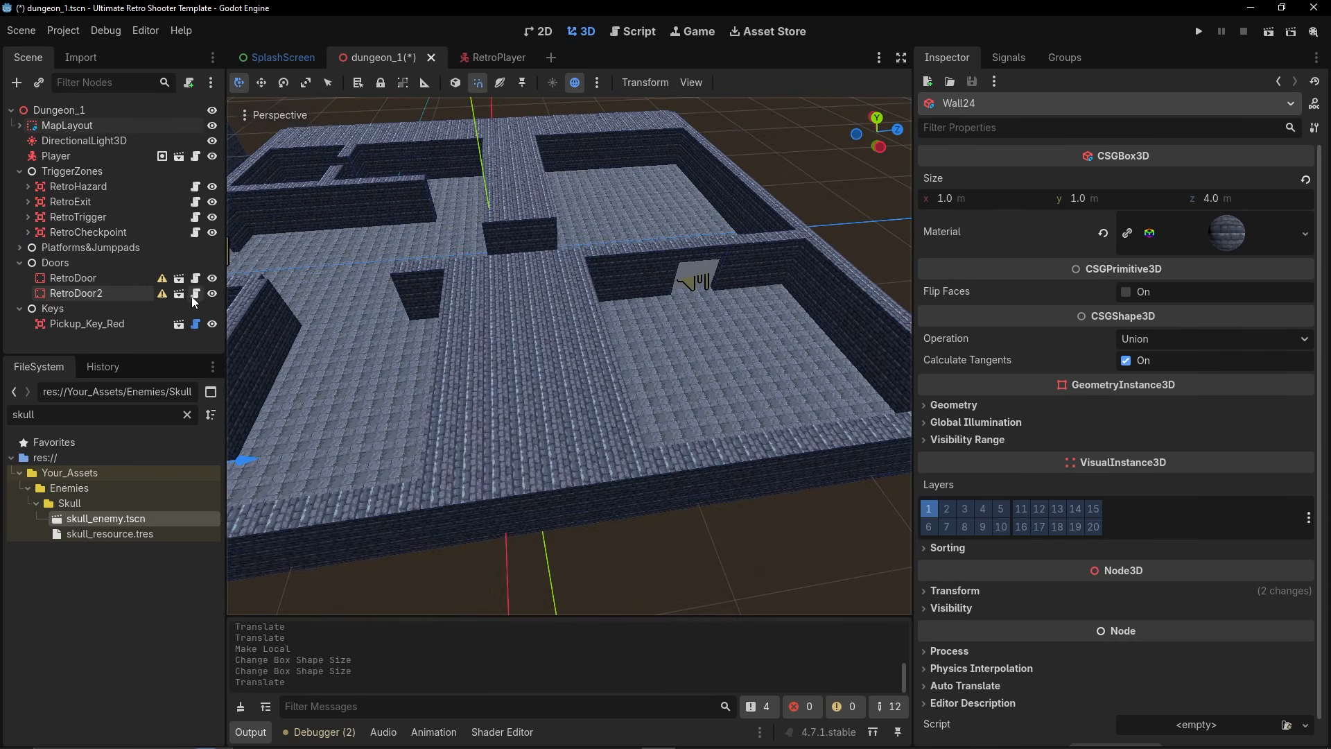
{"action": "left_click", "coordinate": [85, 277]}
{"action": "key", "text": "ctrl+d"}
{"action": "left_click_drag", "start_coordinate": [696, 291], "coordinate": [289, 300]}
{"action": "key", "text": "f"}
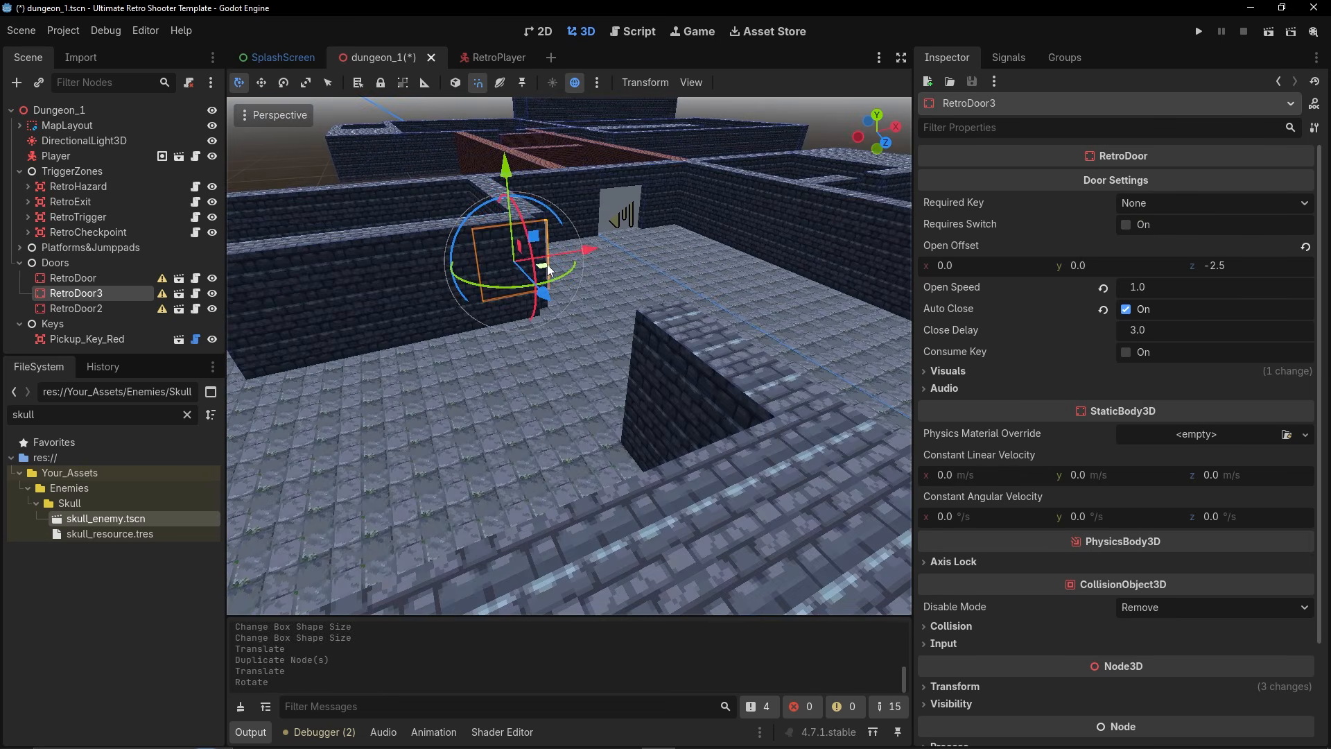
Move RetroDoor3 into its doorway and adjust its alignment with the wall.
{"action": "left_click_drag", "start_coordinate": [546, 264], "coordinate": [262, 351]}
{"action": "key", "text": "f"}
{"action": "left_click_drag", "start_coordinate": [658, 342], "coordinate": [568, 399]}
{"action": "mouse_move", "coordinate": [568, 399]}
{"action": "right_mouse_down"}
{"action": "mouse_move", "coordinate": [395, 399]}
{"action": "mouse_move", "coordinate": [499, 416]}
{"action": "mouse_move", "coordinate": [513, 399]}
{"action": "mouse_move", "coordinate": [558, 395]}
{"action": "right_mouse_up"}
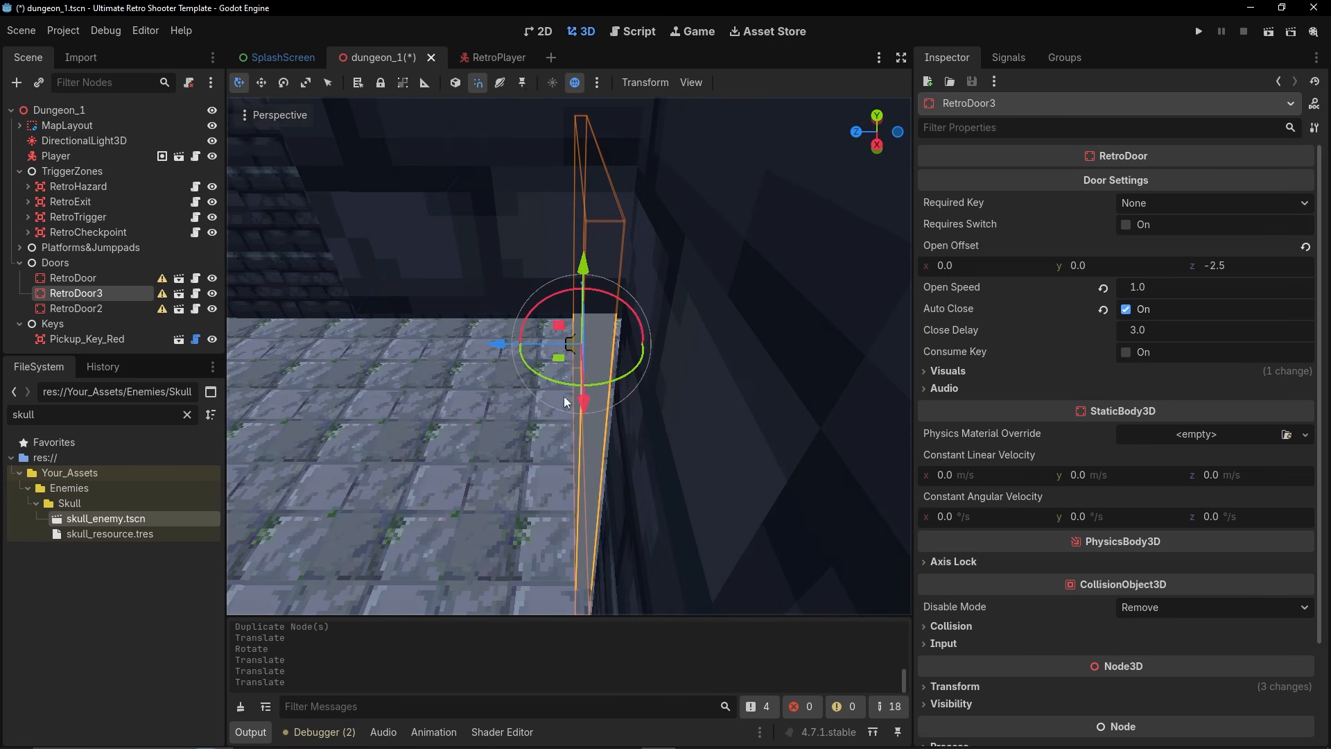
Thicken RetroDoor3 by raising its Z scale to 3, 5 and finally 10.
{"action": "scroll", "coordinate": [1013, 460], "scroll_direction": "down", "scroll_amount": 3}
{"action": "left_click", "coordinate": [995, 505]}
{"action": "left_click", "coordinate": [988, 506]}
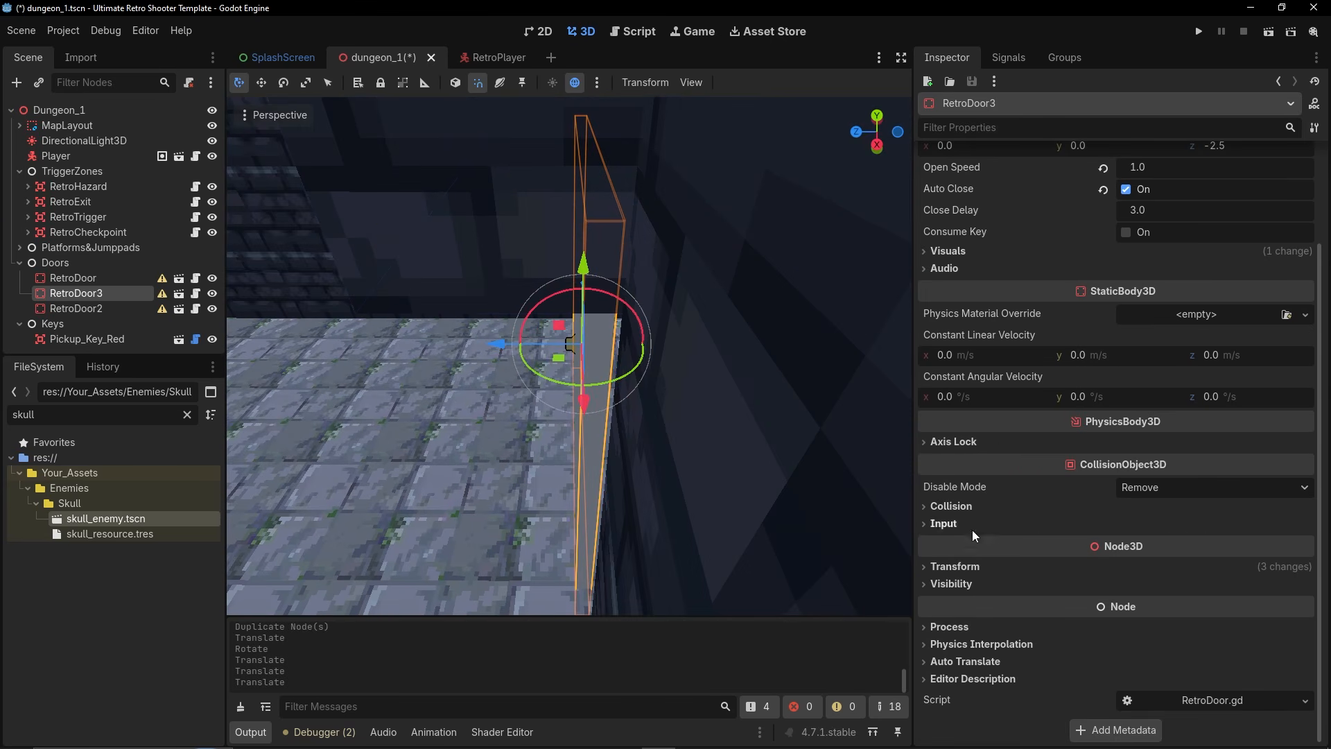
{"action": "left_click", "coordinate": [1095, 566]}
{"action": "left_click", "coordinate": [1226, 646]}
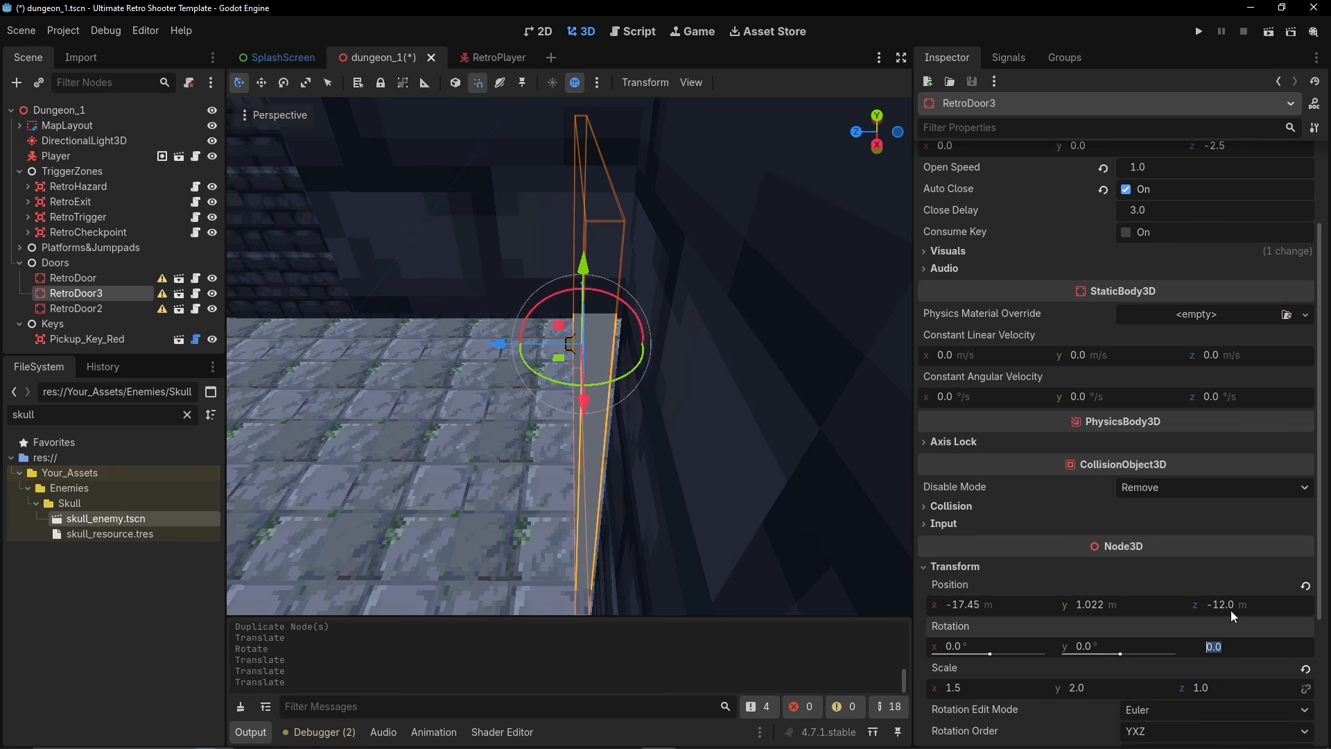
{"action": "left_click", "coordinate": [1203, 689]}
{"action": "type", "text": "3"}
{"action": "key", "text": "Return"}
{"action": "left_click", "coordinate": [1210, 687]}
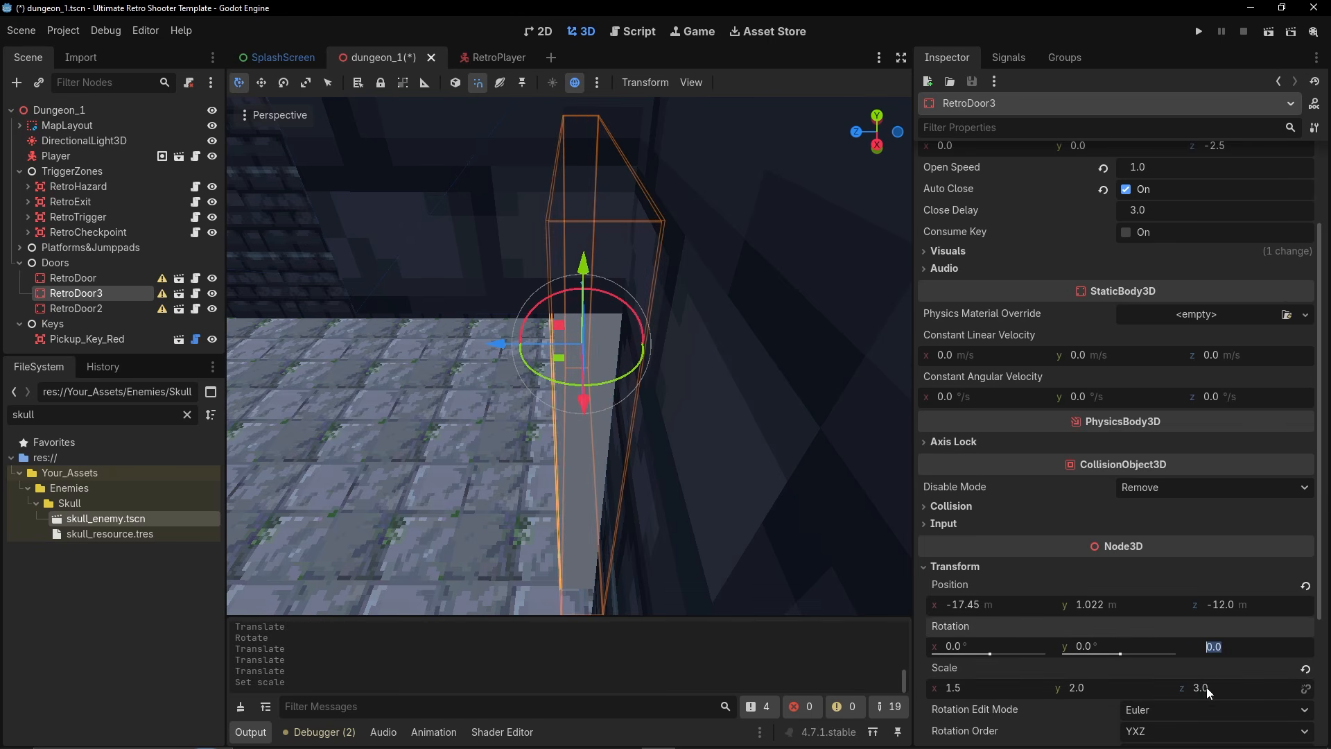
{"action": "type", "text": "5"}
{"action": "key", "text": "Return"}
{"action": "key", "text": "Return"}
Shift RetroDoor3 about 0.21 m in negative Z and widen it, trying an X scale of 3 before settling on 2.
{"action": "mouse_move", "coordinate": [721, 431]}
{"action": "right_mouse_down"}
{"action": "mouse_move", "coordinate": [797, 423]}
{"action": "mouse_move", "coordinate": [721, 431]}
{"action": "right_mouse_up"}
{"action": "left_click_drag", "start_coordinate": [484, 396], "coordinate": [509, 396]}
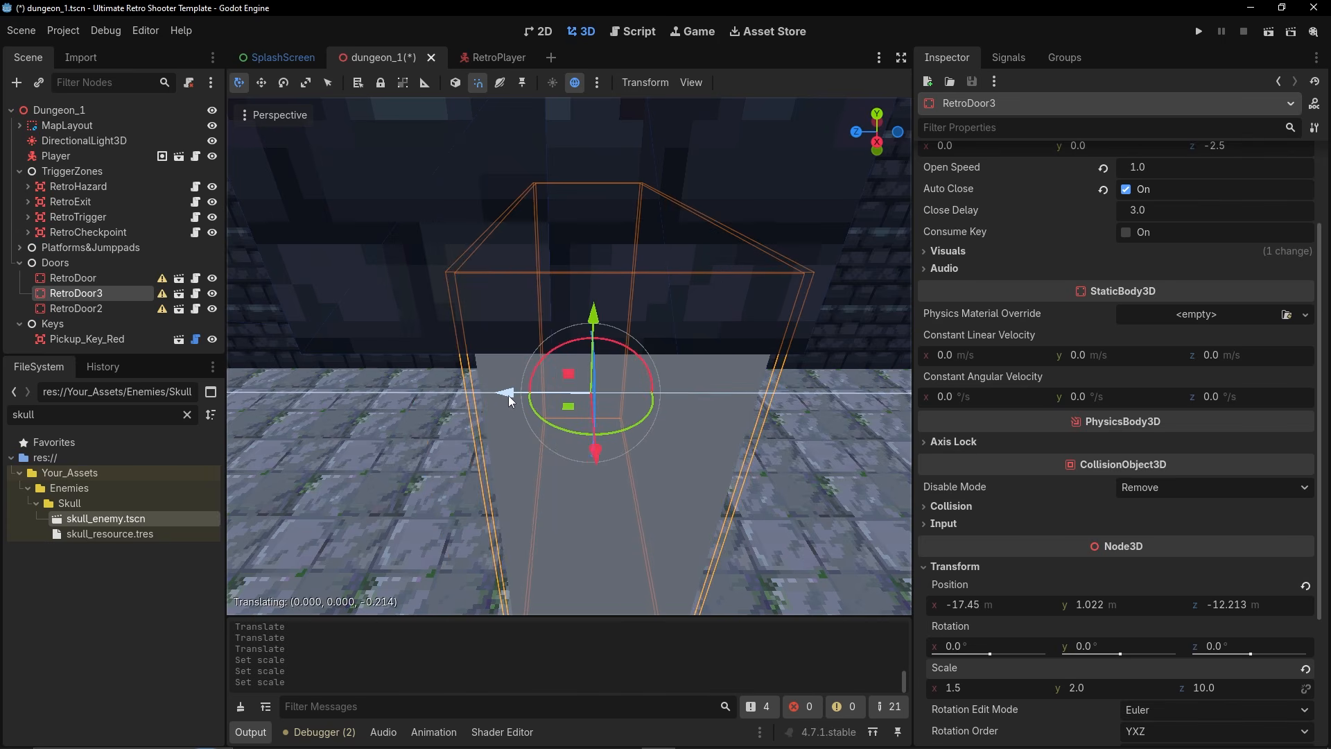
{"action": "key", "text": "a"}
{"action": "right_click_drag", "start_coordinate": [528, 407], "coordinate": [568, 381]}
{"action": "key", "text": "s"}
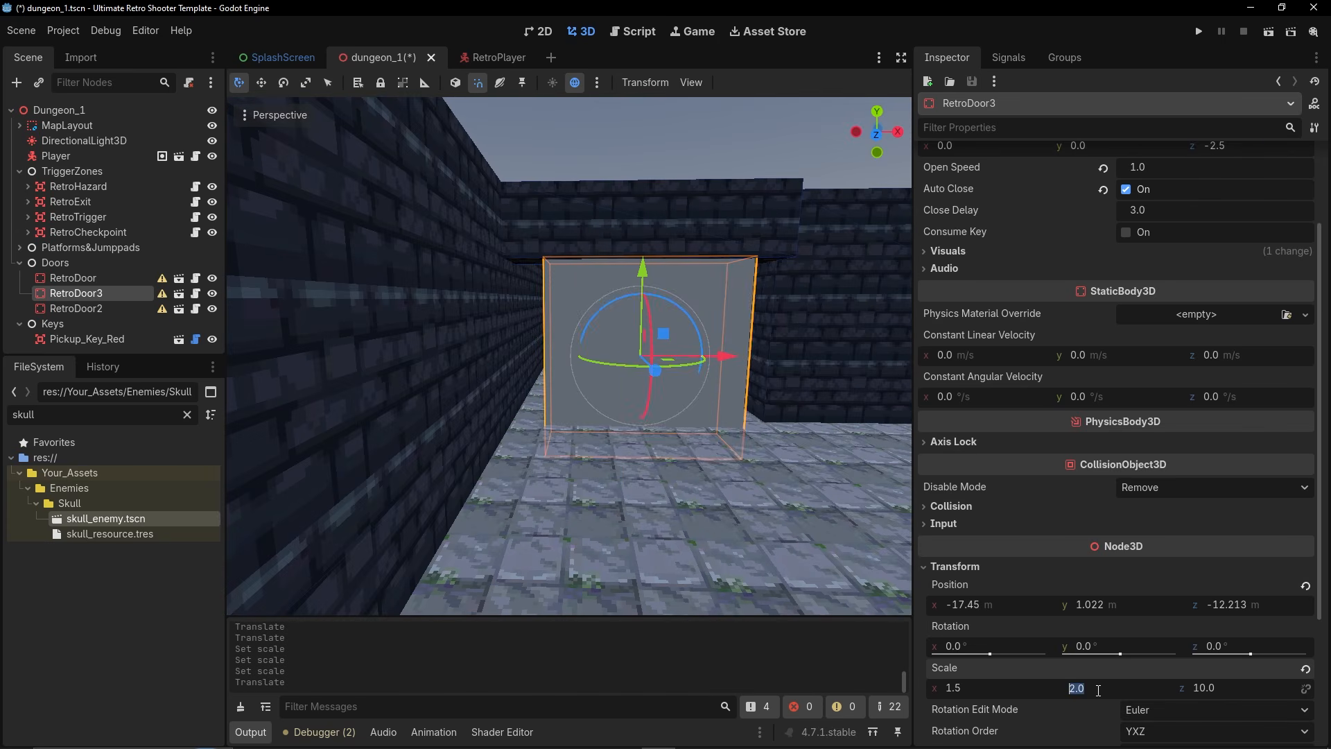
{"action": "type", "text": "3"}
{"action": "key", "text": "Return"}
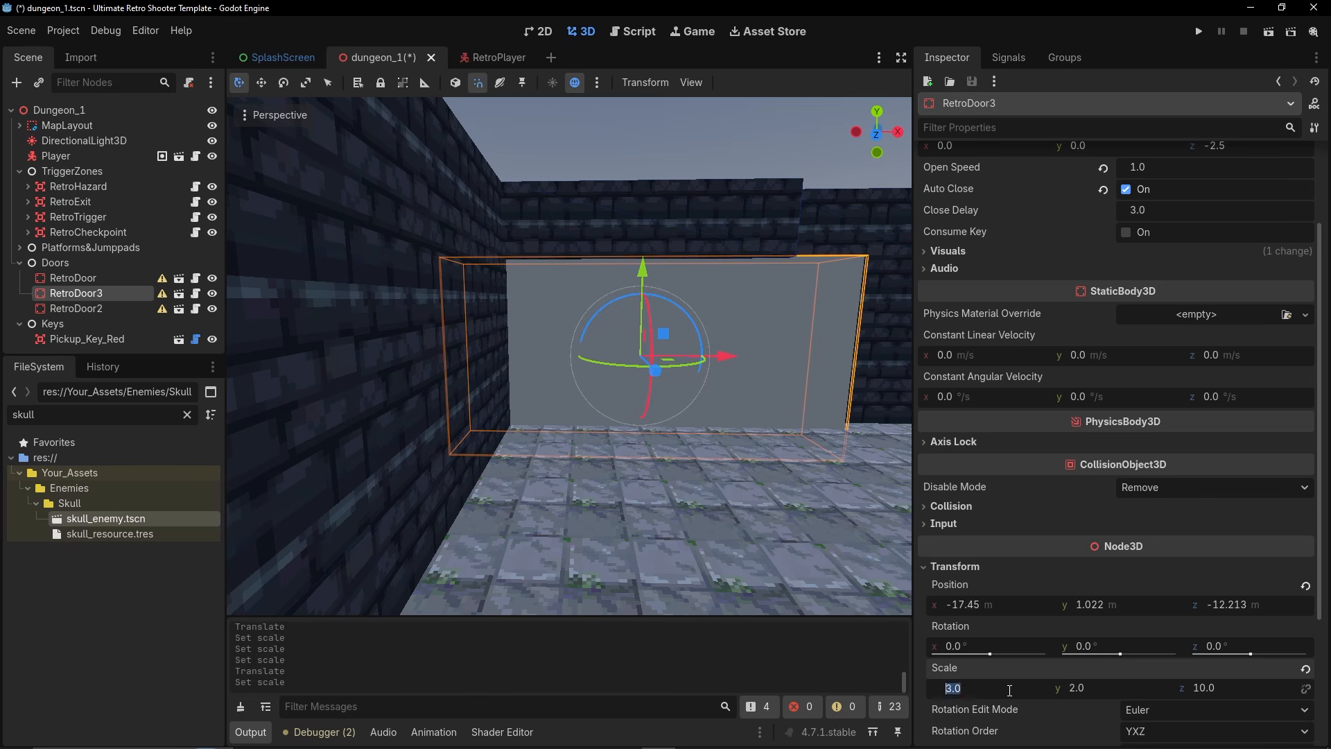
{"action": "type", "text": "2"}
{"action": "key", "text": "Return"}
Nudge RetroDoor3 along X and Z until it fits the opening, at about X -17.5 m and Z -12.55 m.
{"action": "right_click_drag", "start_coordinate": [724, 357], "coordinate": [655, 402]}
{"action": "key", "text": "w"}
{"action": "key", "text": "d"}
{"action": "left_click_drag", "start_coordinate": [645, 331], "coordinate": [635, 326]}
{"action": "right_click_drag", "start_coordinate": [635, 326], "coordinate": [594, 340]}
{"action": "mouse_move", "coordinate": [594, 345]}
{"action": "left_mouse_down"}
{"action": "mouse_move", "coordinate": [582, 351]}
{"action": "mouse_move", "coordinate": [614, 354]}
{"action": "mouse_move", "coordinate": [602, 350]}
{"action": "left_mouse_up"}
{"action": "key", "text": "w"}
{"action": "mouse_move", "coordinate": [601, 350]}
{"action": "right_mouse_down"}
{"action": "mouse_move", "coordinate": [727, 354]}
{"action": "mouse_move", "coordinate": [825, 377]}
{"action": "mouse_move", "coordinate": [894, 367]}
{"action": "mouse_move", "coordinate": [582, 361]}
{"action": "mouse_move", "coordinate": [665, 350]}
{"action": "mouse_move", "coordinate": [748, 381]}
{"action": "mouse_move", "coordinate": [846, 319]}
{"action": "mouse_move", "coordinate": [713, 311]}
{"action": "mouse_move", "coordinate": [700, 333]}
{"action": "mouse_move", "coordinate": [600, 347]}
{"action": "right_mouse_up"}
{"action": "key", "text": "w"}
{"action": "key", "text": "s"}
{"action": "key", "text": "w"}
{"action": "key", "text": "s"}
{"action": "left_click_drag", "start_coordinate": [641, 373], "coordinate": [644, 379]}
{"action": "key", "text": "d"}
{"action": "right_click_drag", "start_coordinate": [644, 379], "coordinate": [671, 387]}
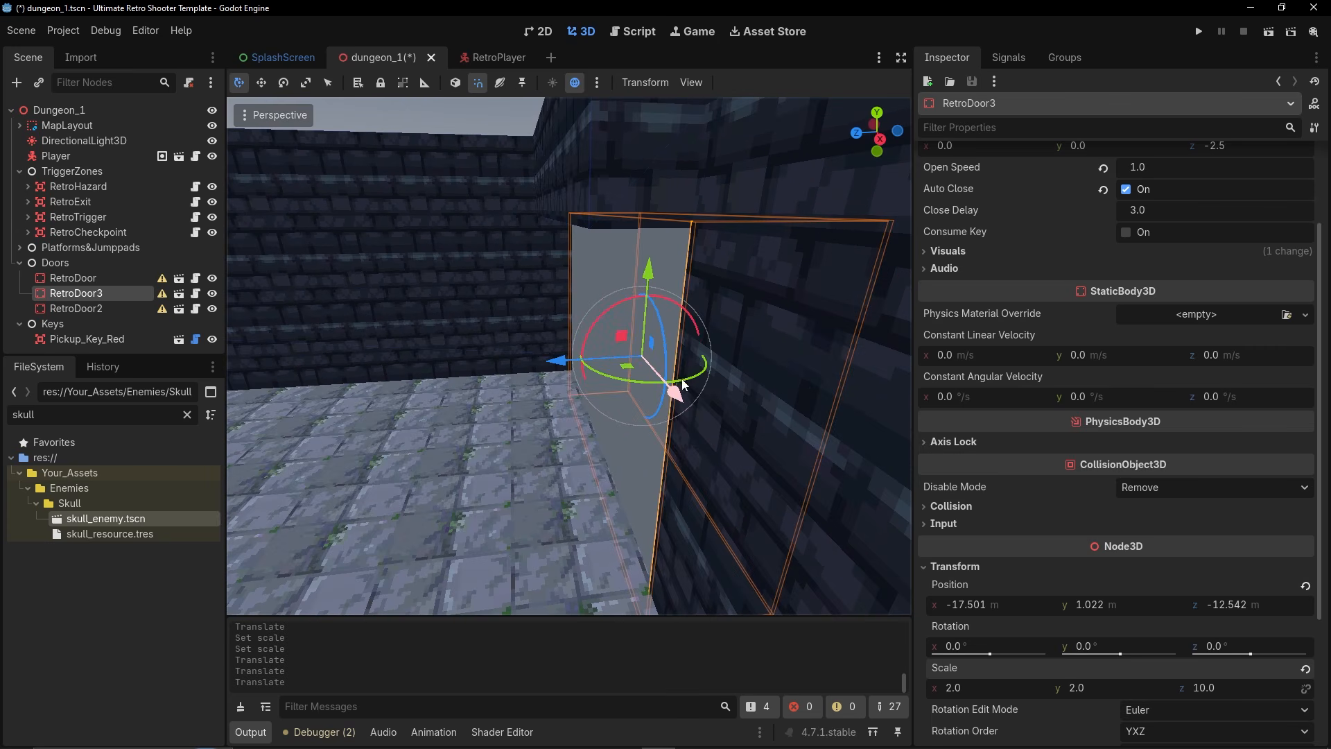
{"action": "left_click_drag", "start_coordinate": [557, 361], "coordinate": [559, 363]}
Clear the skull file filter, collapse the enemy folders and assign wall_1.png as RetroDoor3's Door Texture.
{"action": "right_click_drag", "start_coordinate": [559, 363], "coordinate": [762, 412]}
{"action": "key", "text": "a"}
{"action": "key", "text": "s"}
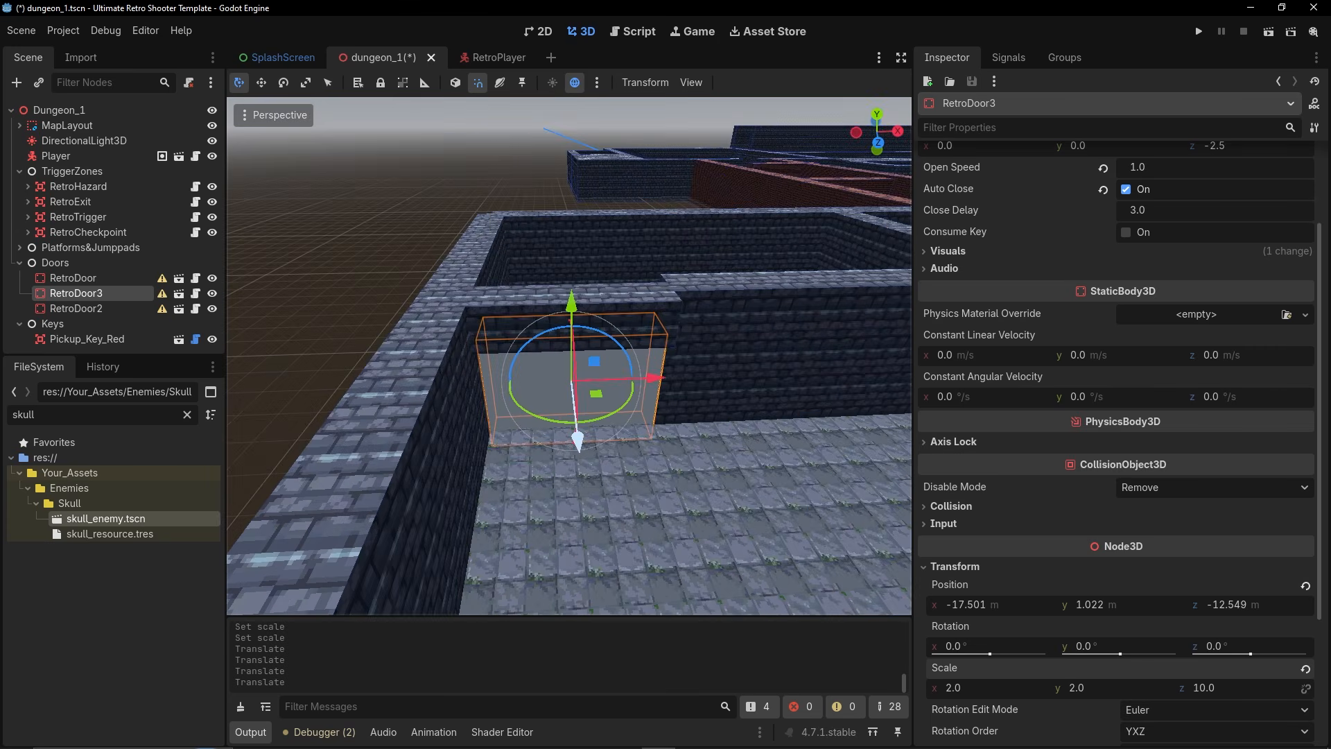
{"action": "left_click", "coordinate": [185, 414]}
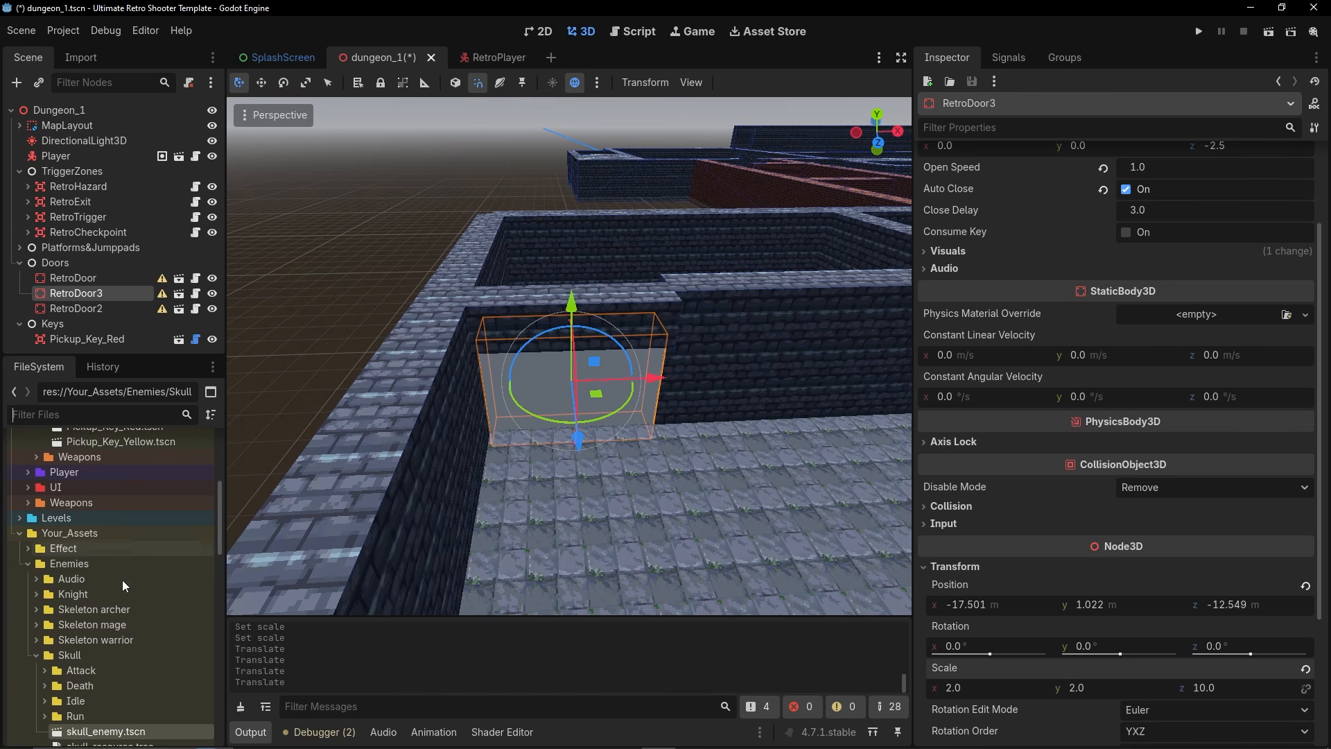
{"action": "left_click", "coordinate": [36, 656]}
{"action": "left_click", "coordinate": [27, 564]}
{"action": "scroll", "coordinate": [119, 656], "scroll_direction": "down", "scroll_amount": 5}
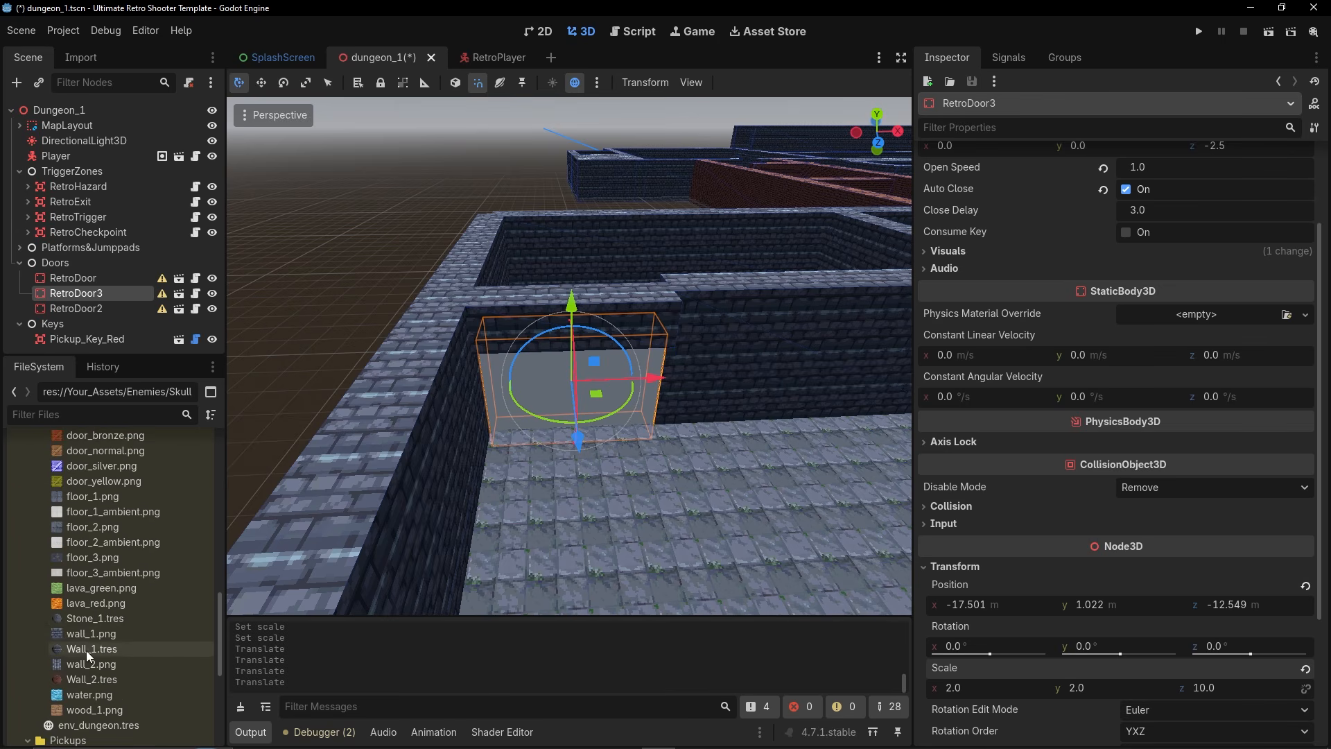
{"action": "left_click", "coordinate": [95, 634]}
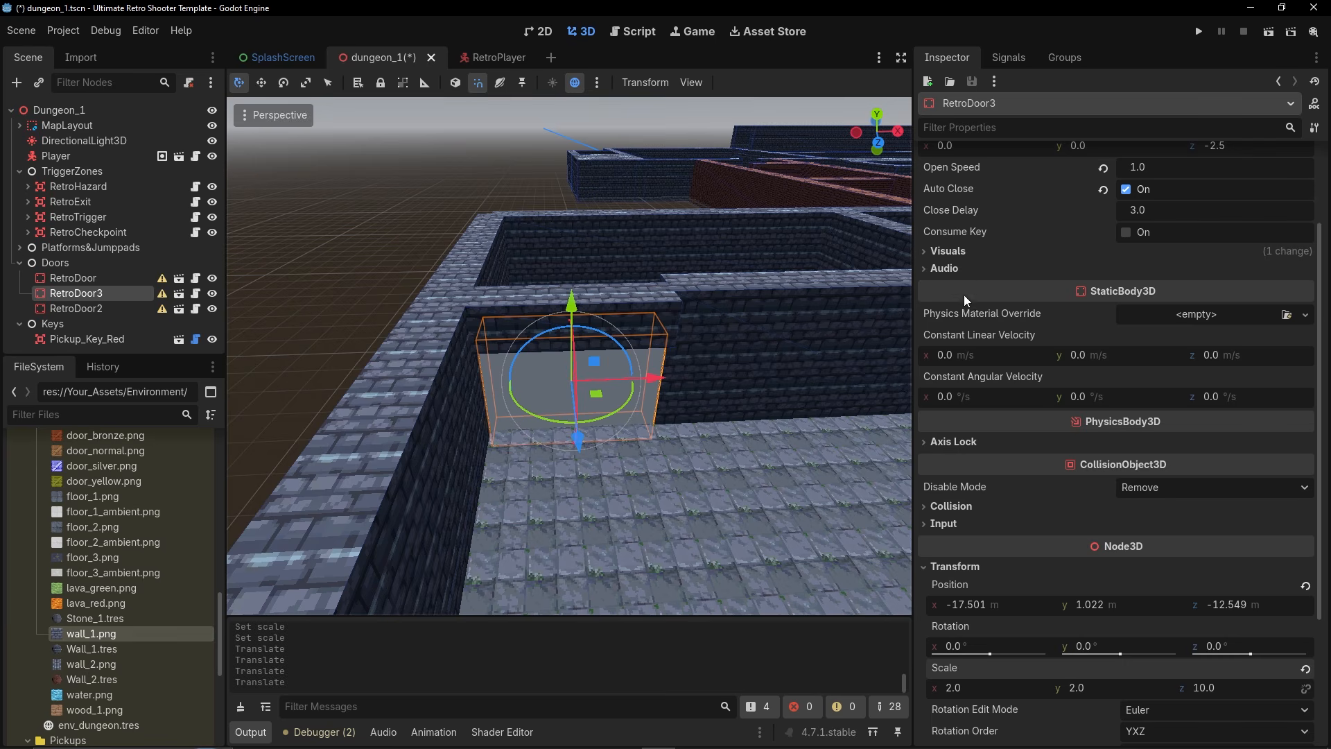
{"action": "left_click", "coordinate": [946, 251]}
{"action": "left_click_drag", "start_coordinate": [84, 635], "coordinate": [1195, 281]}
Configure RetroDoor3's opening with a Z Open Offset of -4, Auto Close off and an Open Speed of 2.
{"action": "right_click_drag", "start_coordinate": [527, 389], "coordinate": [537, 417]}
{"action": "key", "text": "w"}
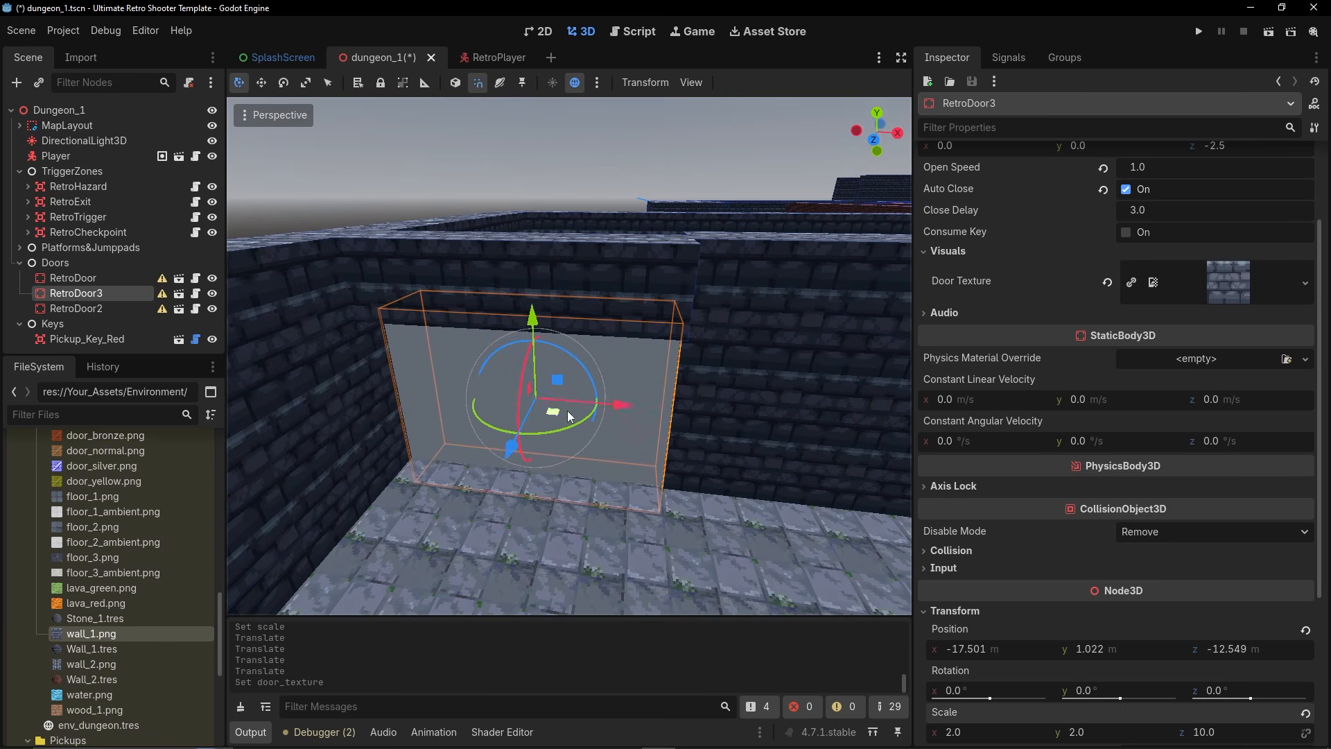
{"action": "scroll", "coordinate": [992, 291], "scroll_direction": "up", "scroll_amount": 4}
{"action": "left_click", "coordinate": [1238, 270]}
{"action": "right_click_drag", "start_coordinate": [693, 347], "coordinate": [443, 395]}
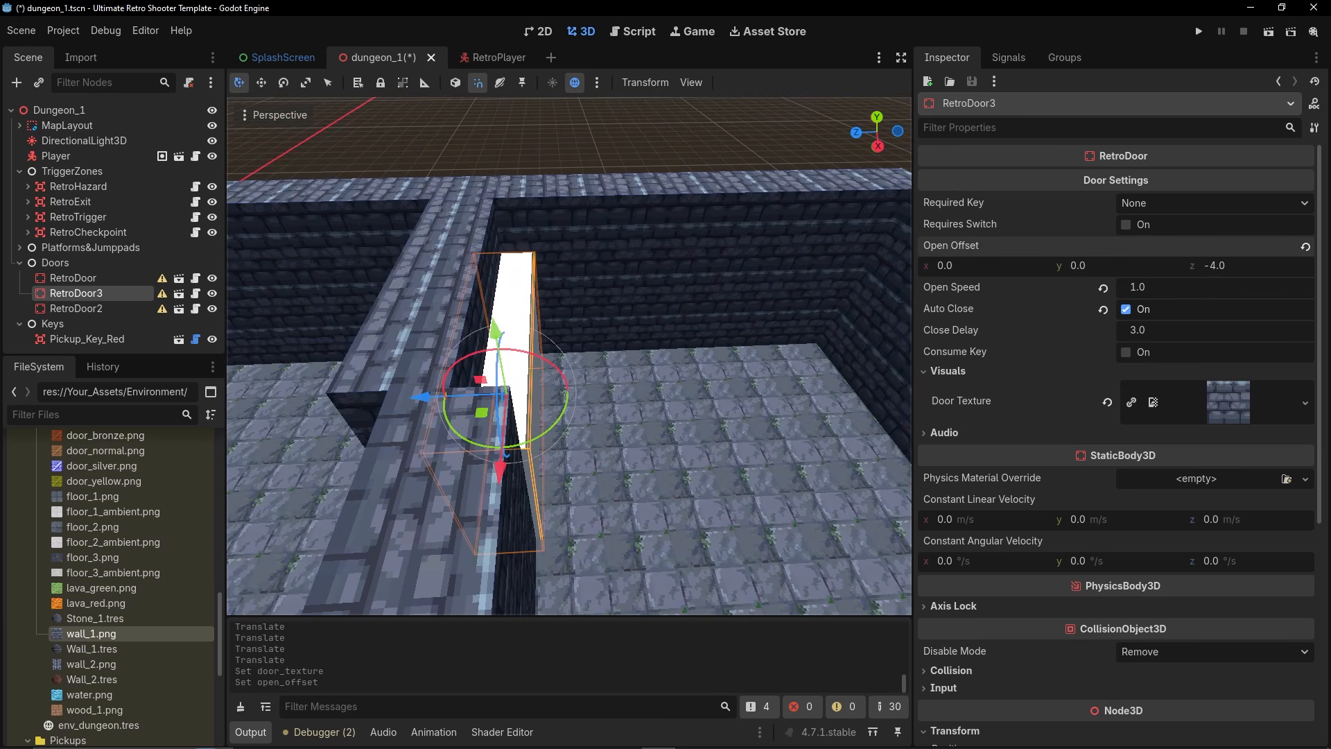
{"action": "right_click_drag", "start_coordinate": [742, 322], "coordinate": [698, 339]}
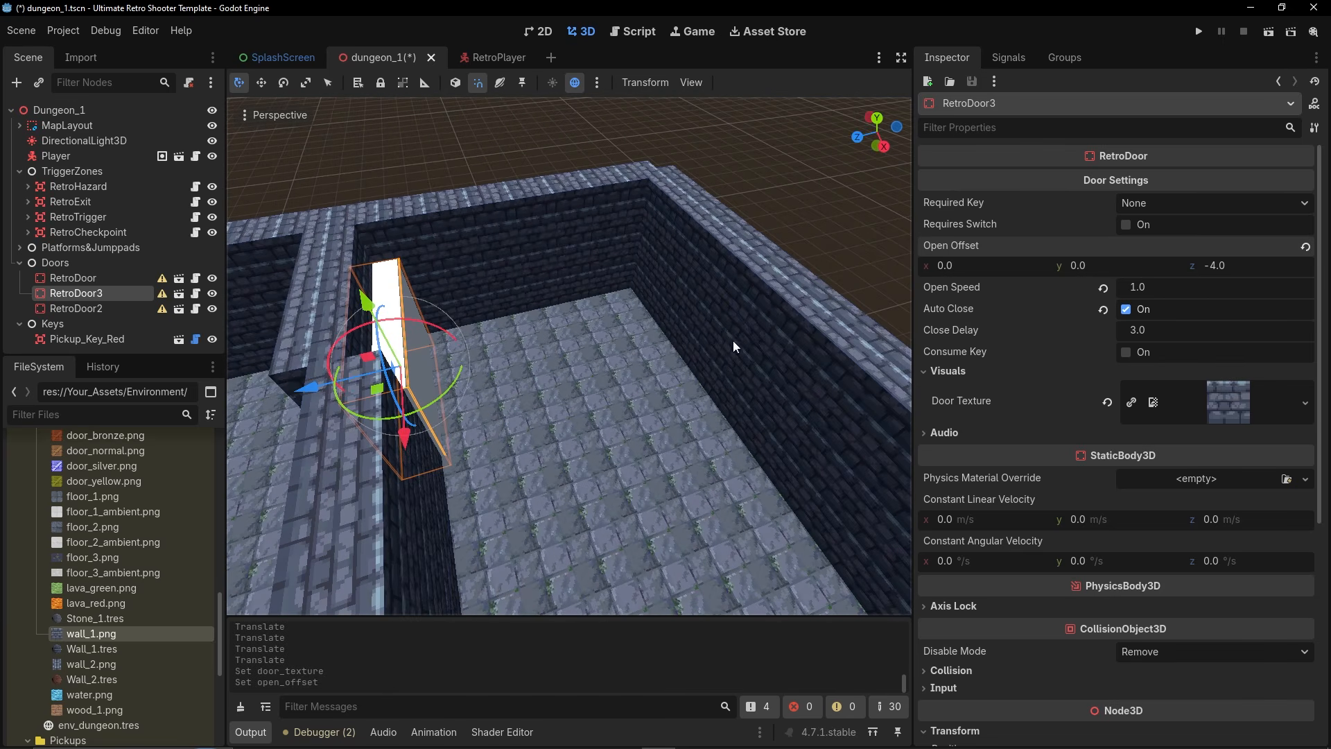
{"action": "left_click", "coordinate": [1125, 310]}
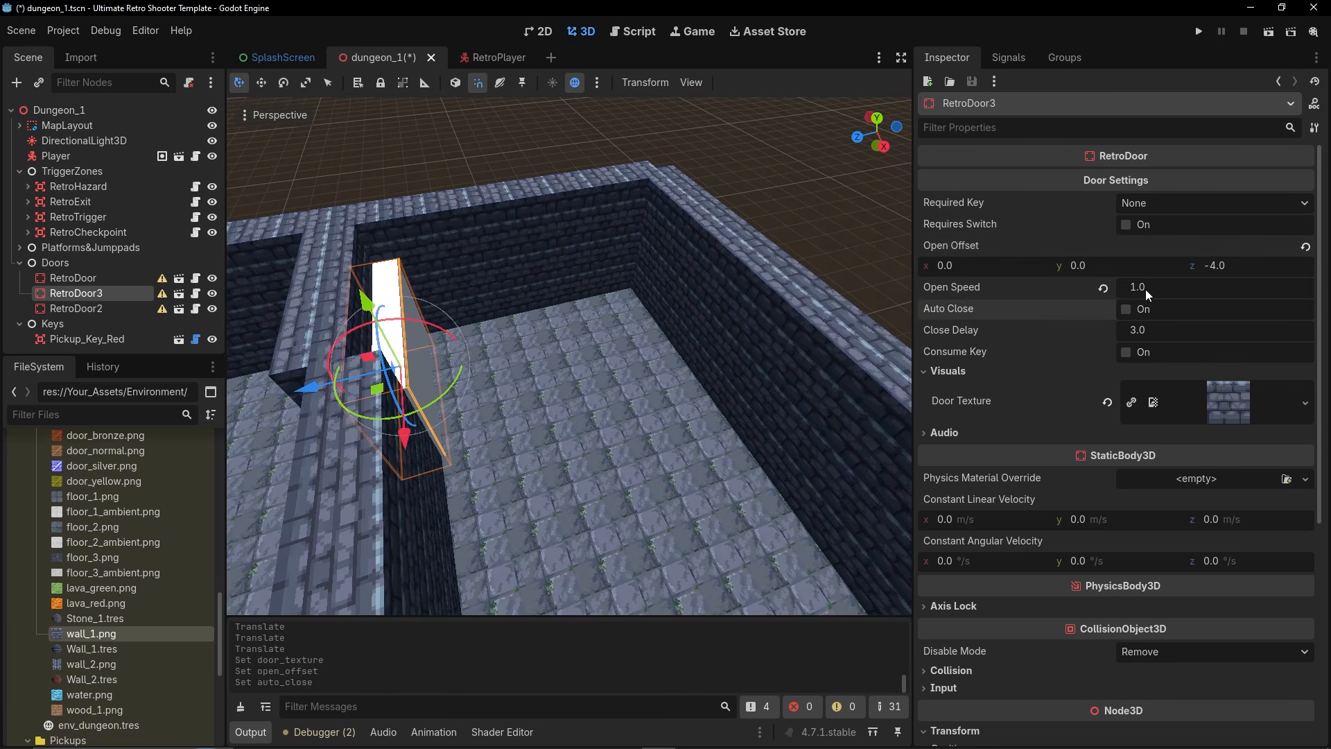
{"action": "right_click_drag", "start_coordinate": [538, 322], "coordinate": [829, 307]}
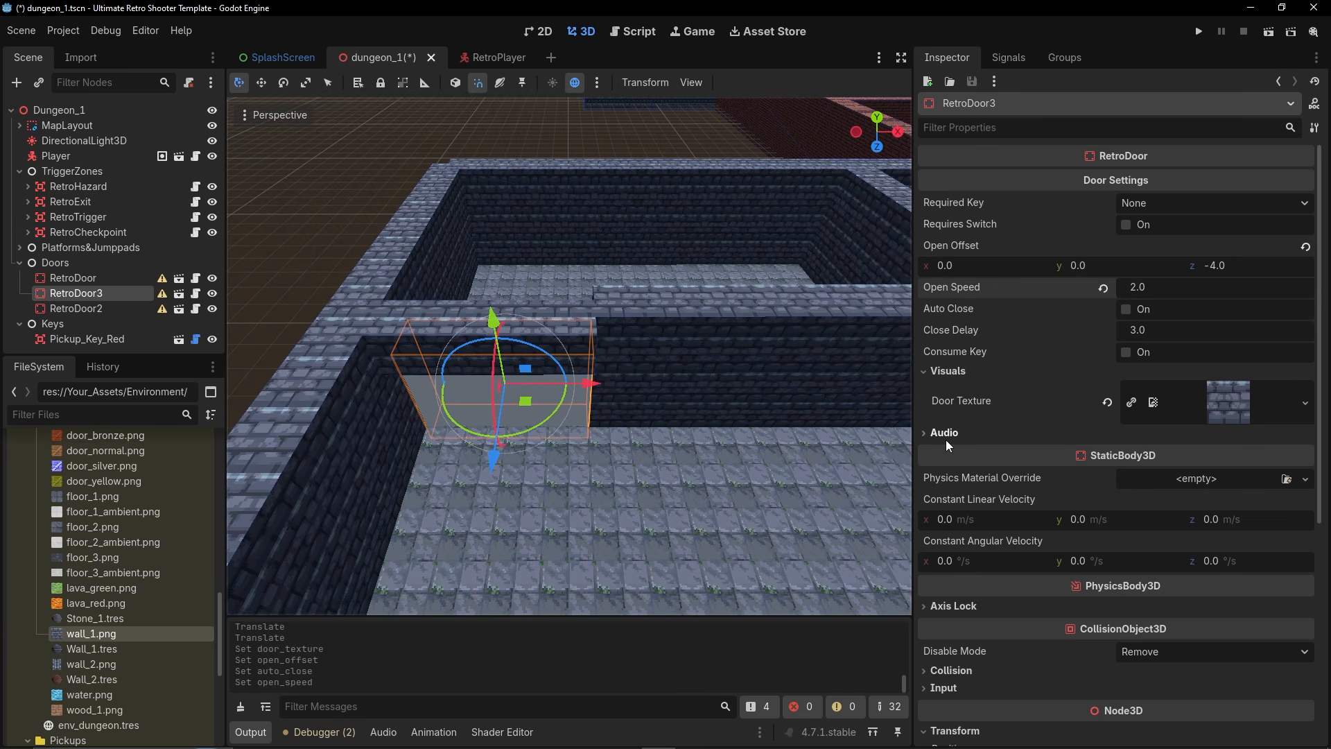
Move the Player into the hall beside RetroDoor3 and rotate it to a new starting direction.
{"action": "middle_click_drag", "start_coordinate": [698, 301], "coordinate": [233, 218]}
{"action": "left_click", "coordinate": [64, 159]}
{"action": "middle_click_drag", "start_coordinate": [330, 264], "coordinate": [578, 188]}
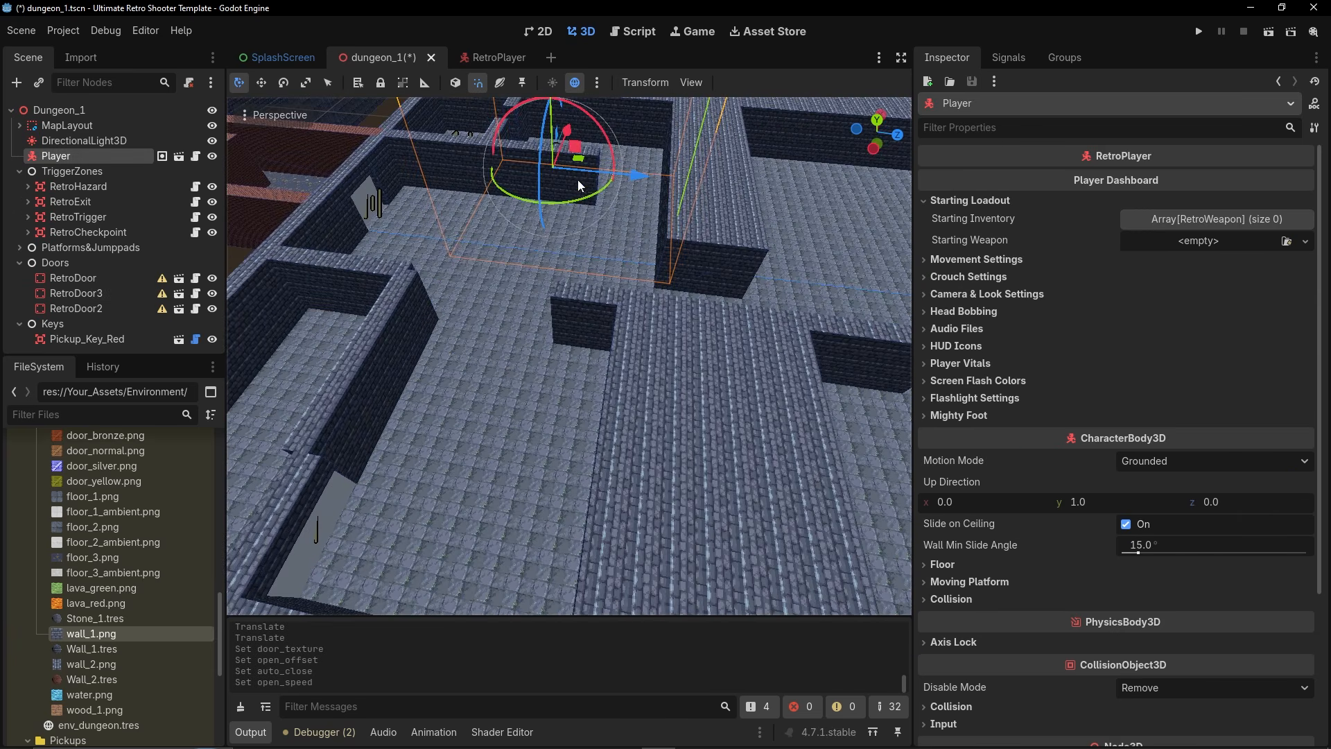
{"action": "left_click_drag", "start_coordinate": [540, 253], "coordinate": [504, 425]}
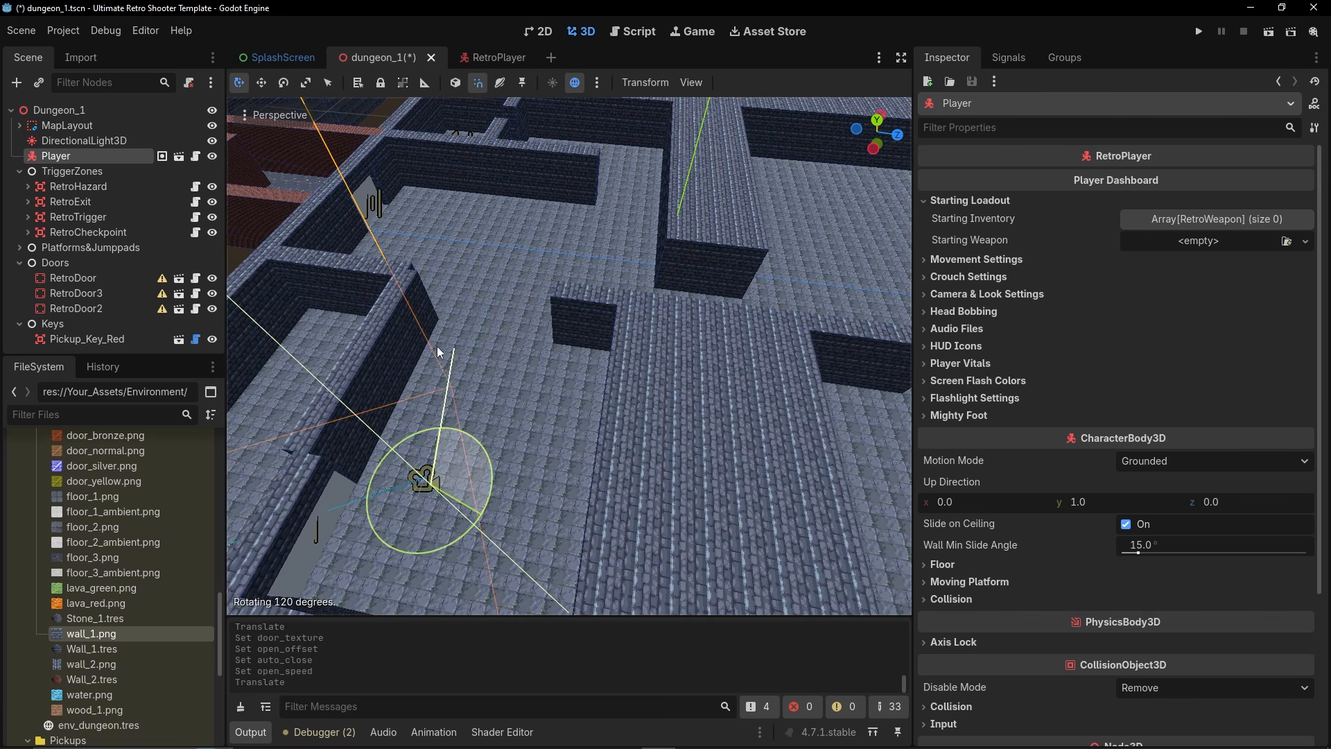
Playtest the current scene, open the wall-textured hidden door, inspect it from both sides and stop the game.
{"action": "key", "text": "F6"}
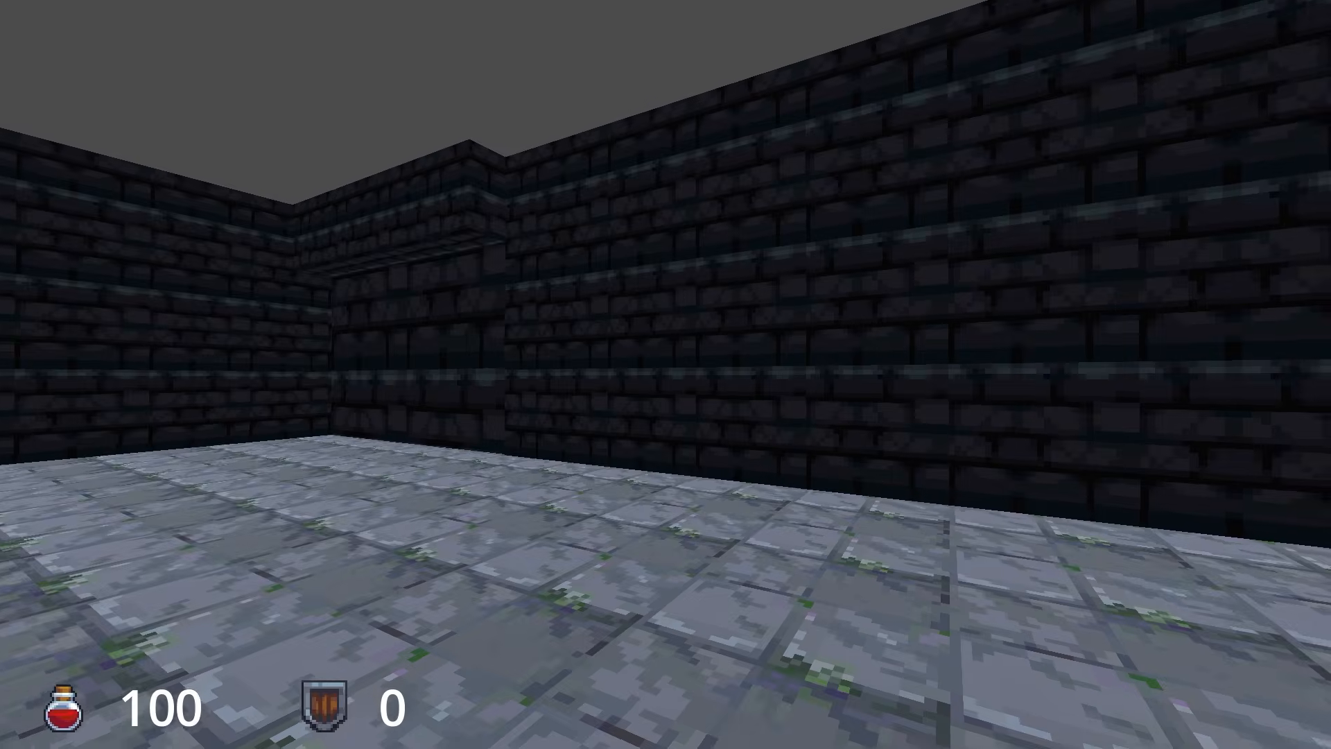
{"action": "key", "text": "d"}
{"action": "key", "text": "w"}
{"action": "key", "text": "w"}
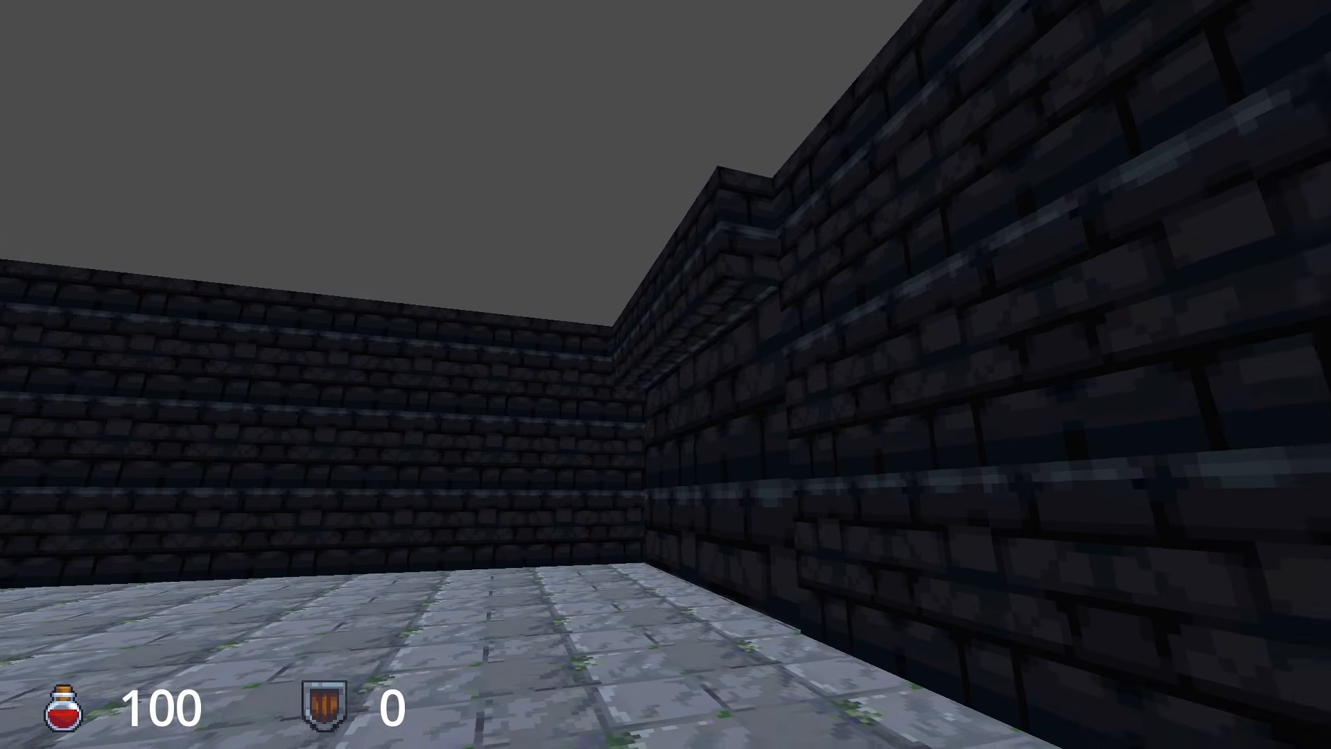
{"action": "key", "text": "s"}
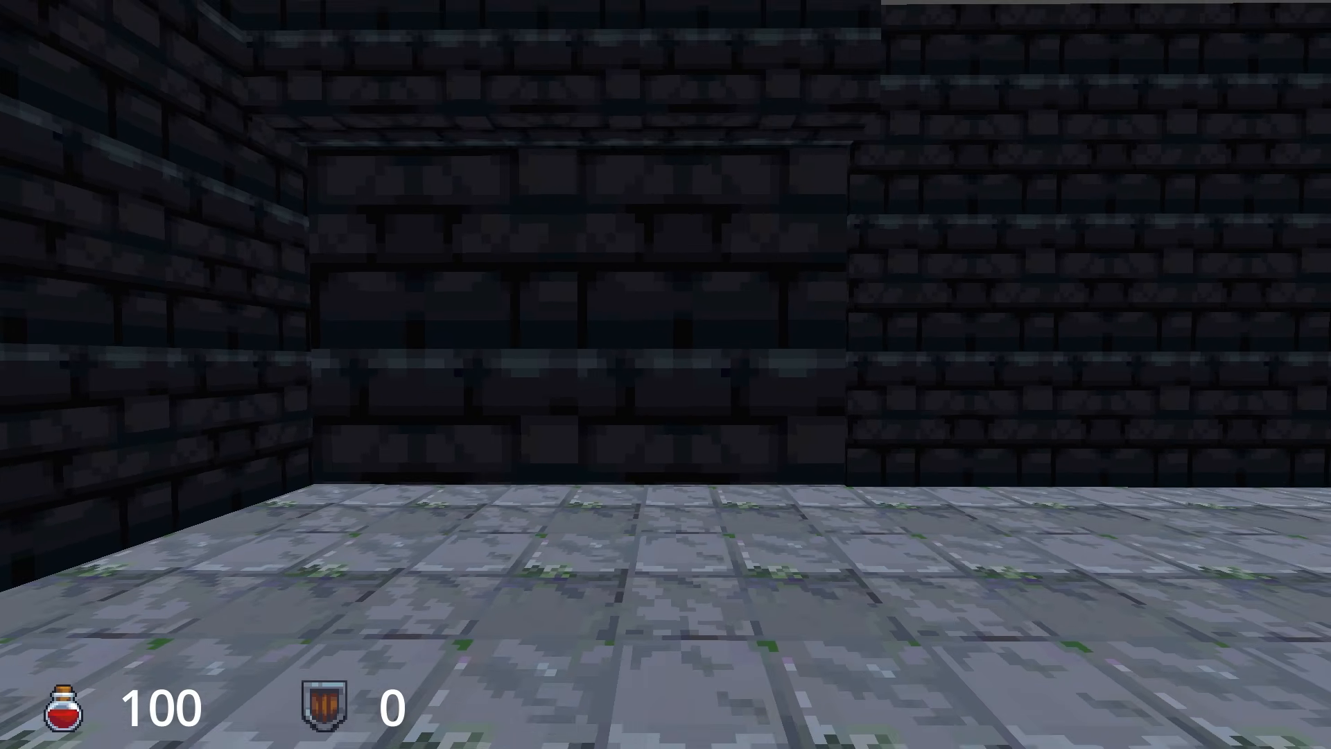
{"action": "key", "text": "w"}
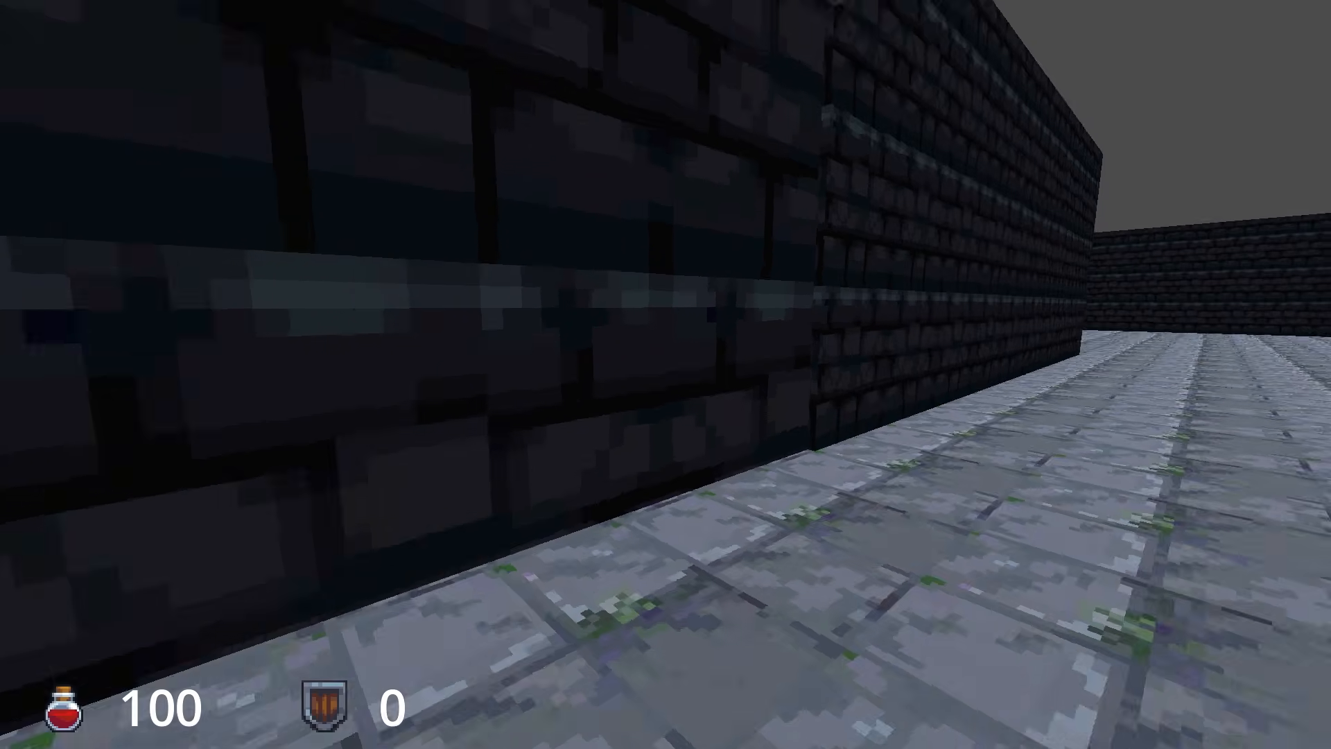
{"action": "key", "text": "w"}
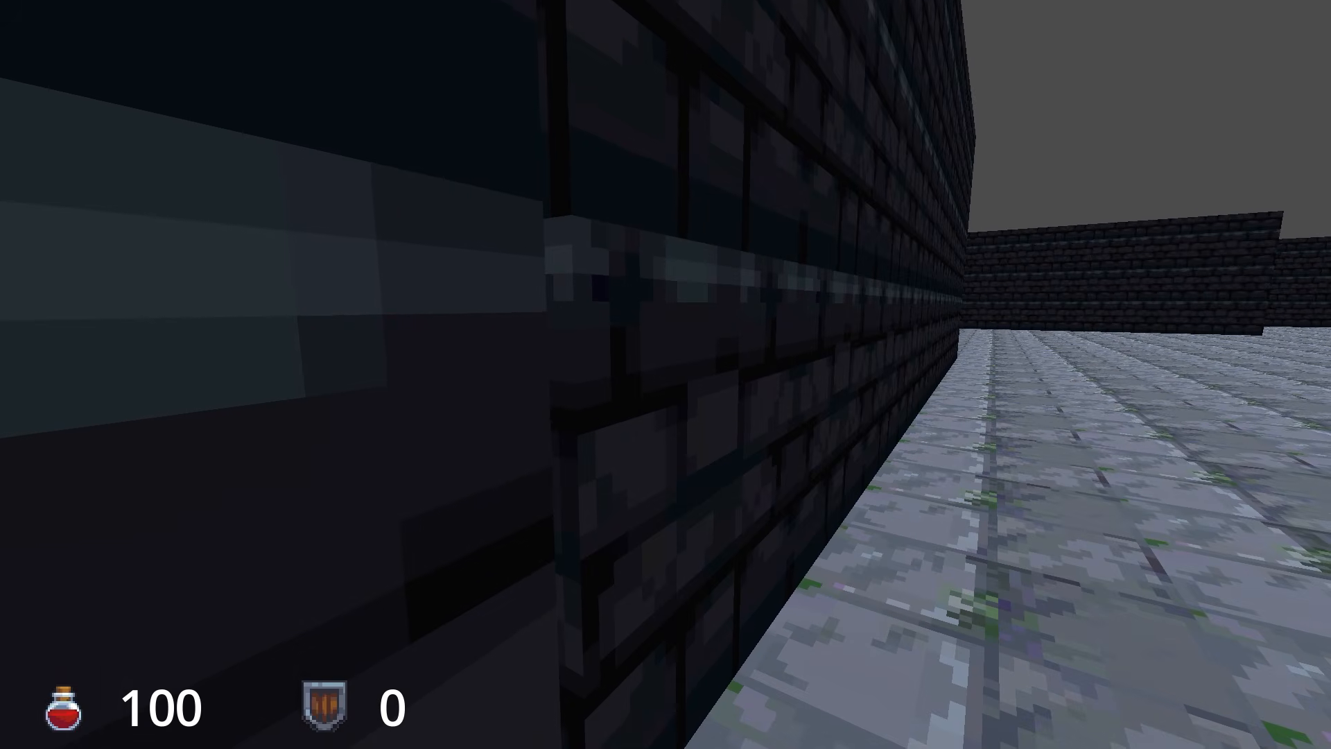
{"action": "key", "text": "s"}
{"action": "key", "text": "w"}
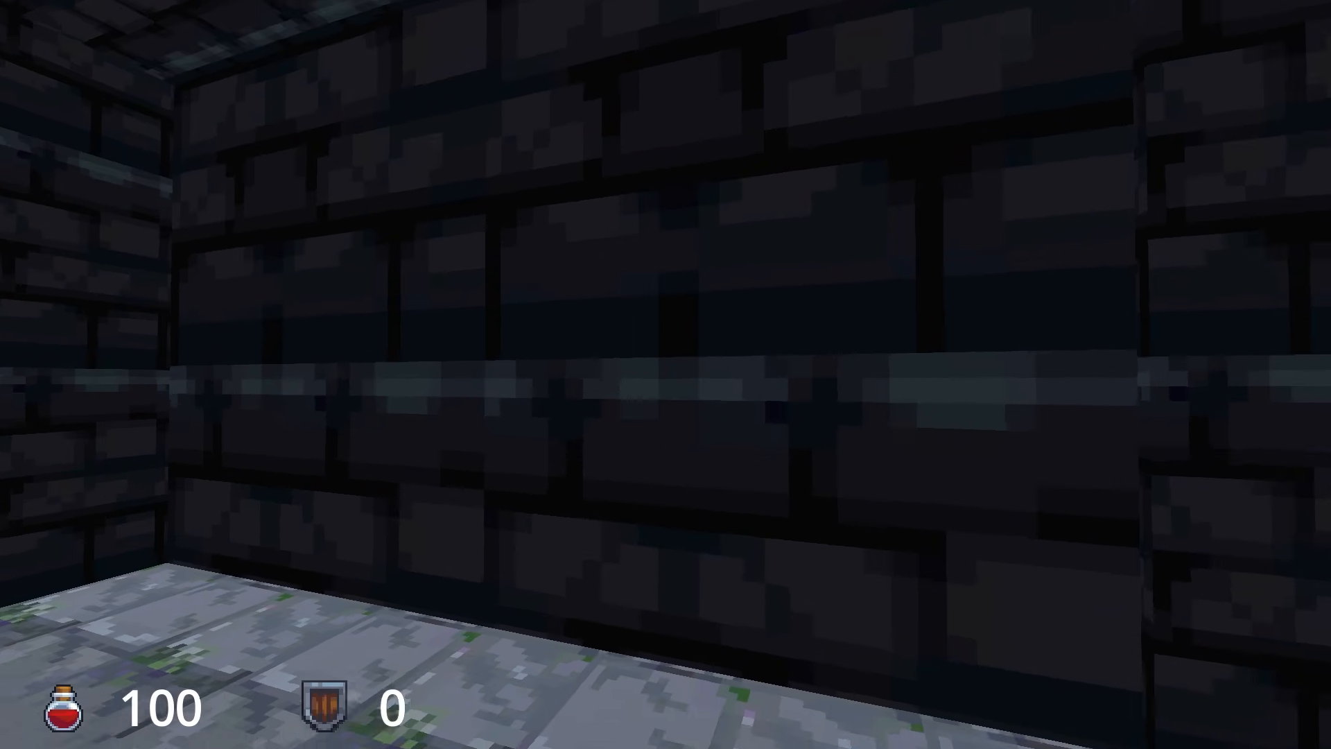
{"action": "key", "text": "s"}
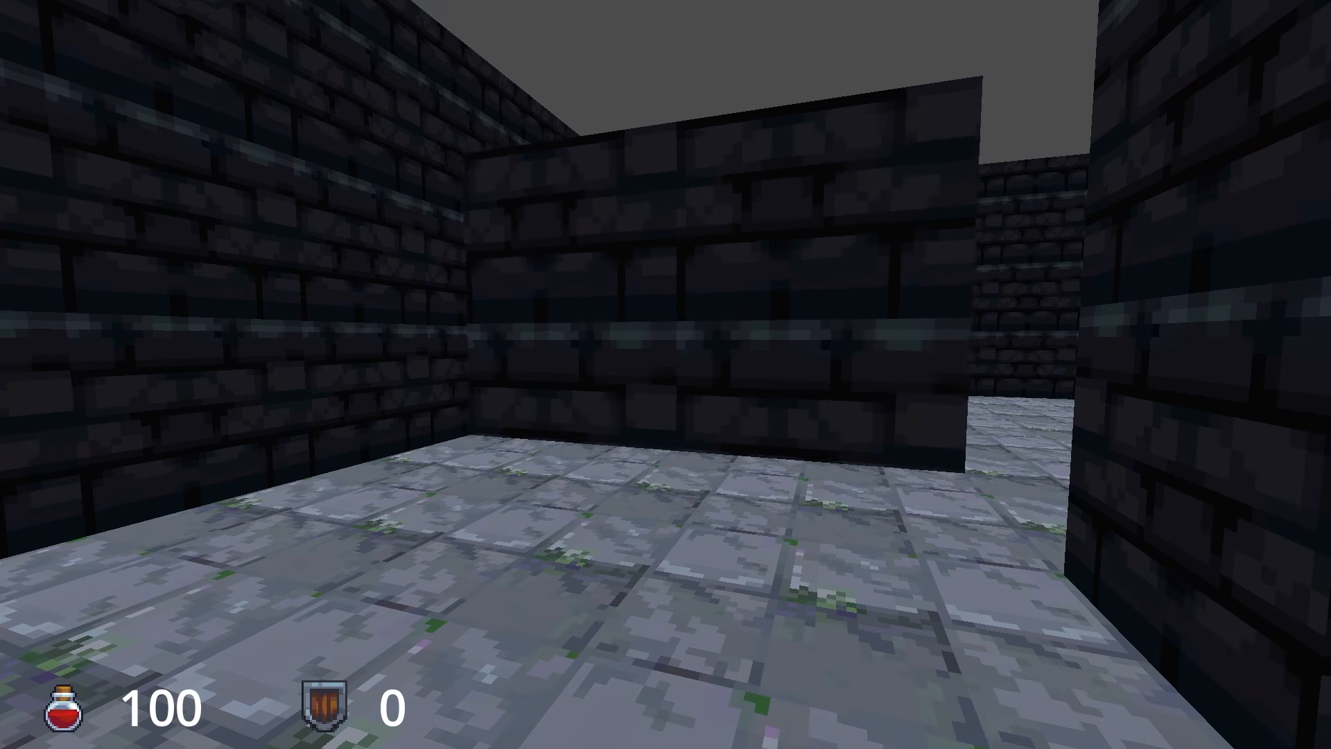
{"action": "key", "text": "w"}
{"action": "key", "text": "w"}
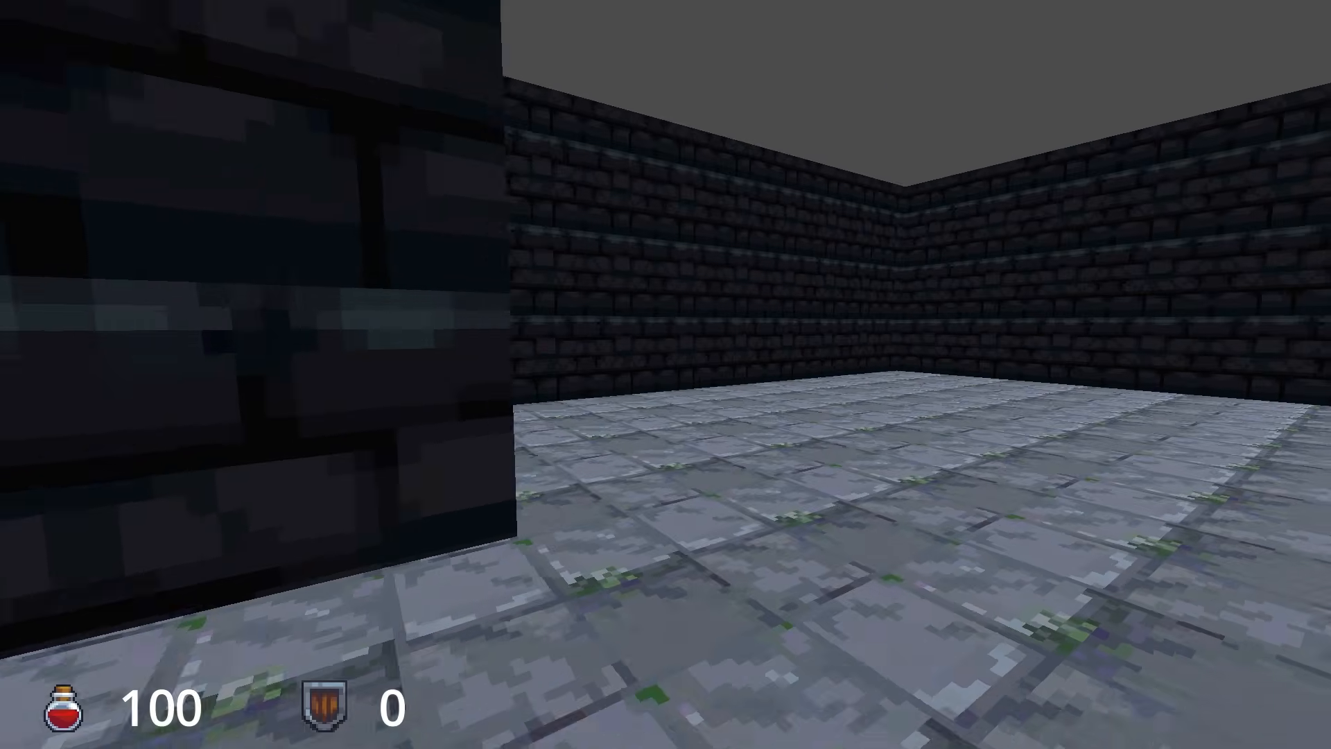
{"action": "key", "text": "s"}
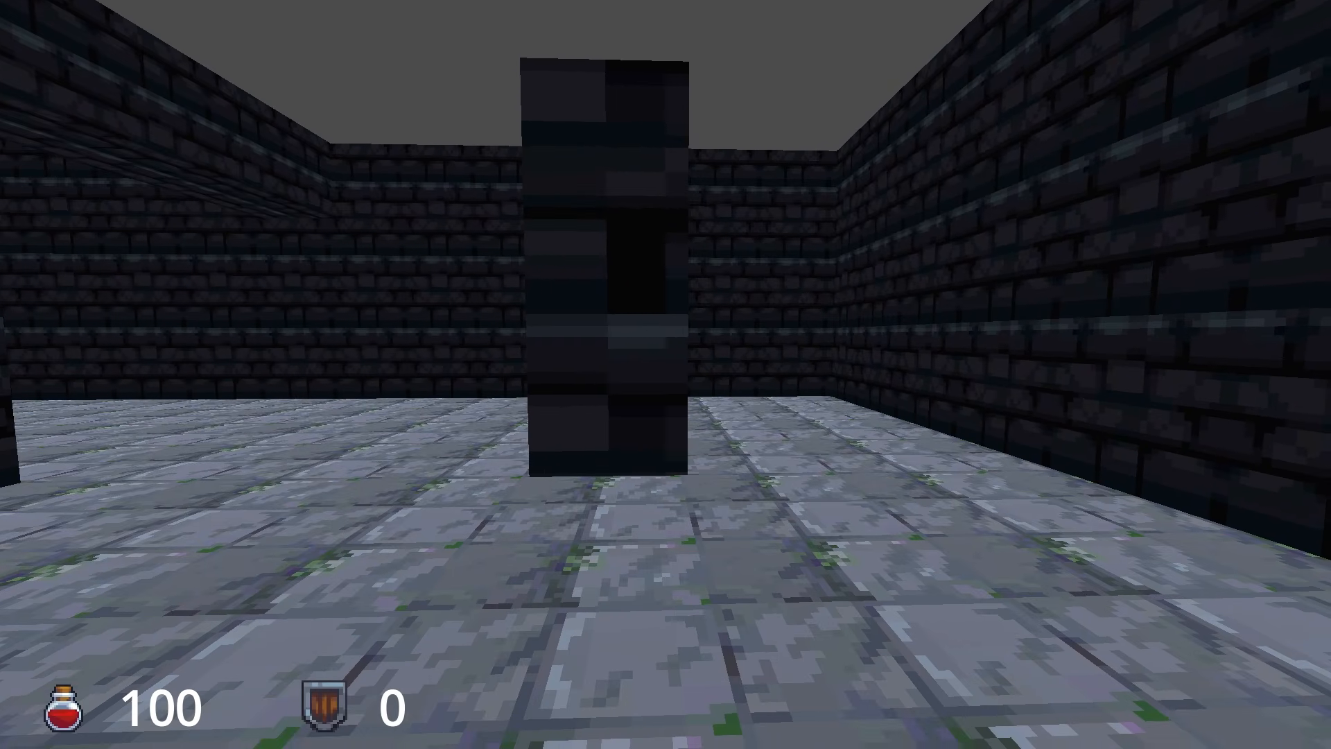
{"action": "key", "text": "w"}
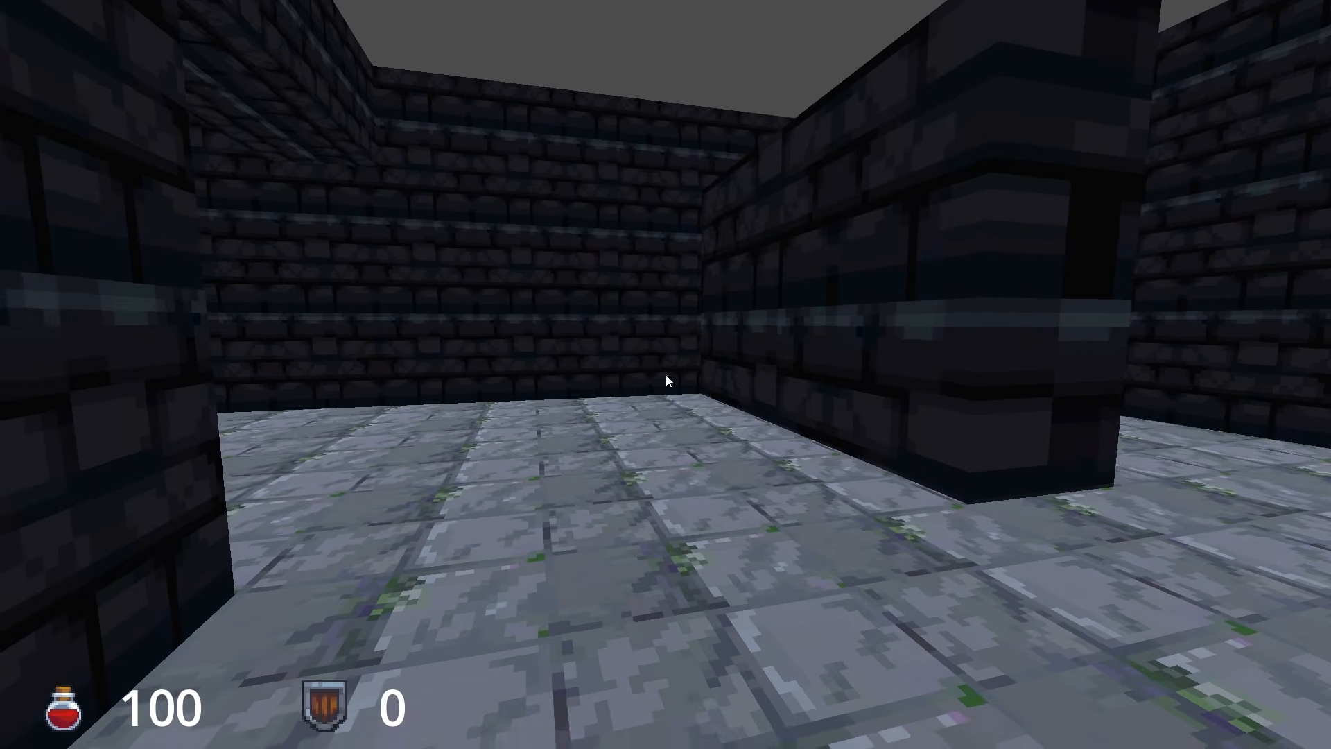
{"action": "key", "text": "F8"}
Try making RetroDoor3 thicker with Z scales of 20 and 50.
{"action": "key", "text": "w"}
{"action": "mouse_move", "coordinate": [670, 400]}
{"action": "right_mouse_down"}
{"action": "mouse_move", "coordinate": [624, 400]}
{"action": "mouse_move", "coordinate": [669, 400]}
{"action": "right_mouse_up"}
{"action": "left_click", "coordinate": [670, 400]}
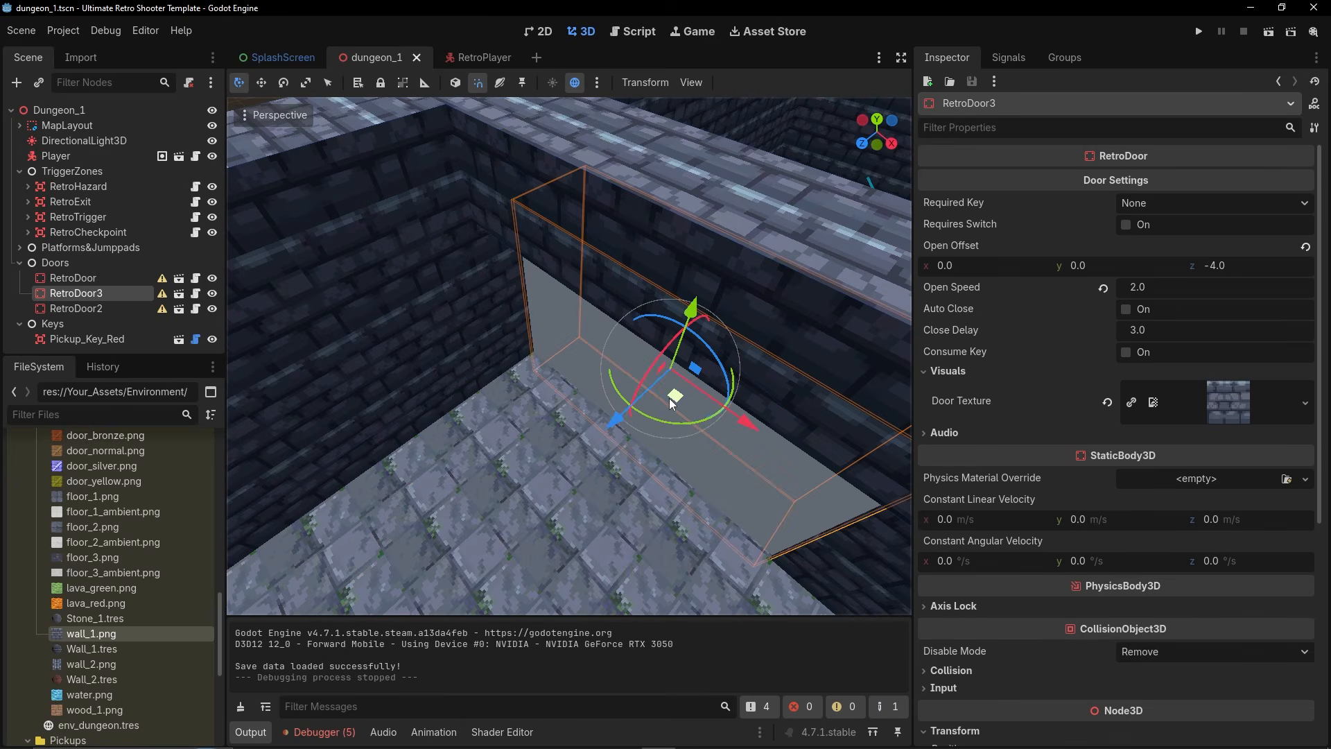
{"action": "scroll", "coordinate": [1023, 471], "scroll_direction": "down", "scroll_amount": 5}
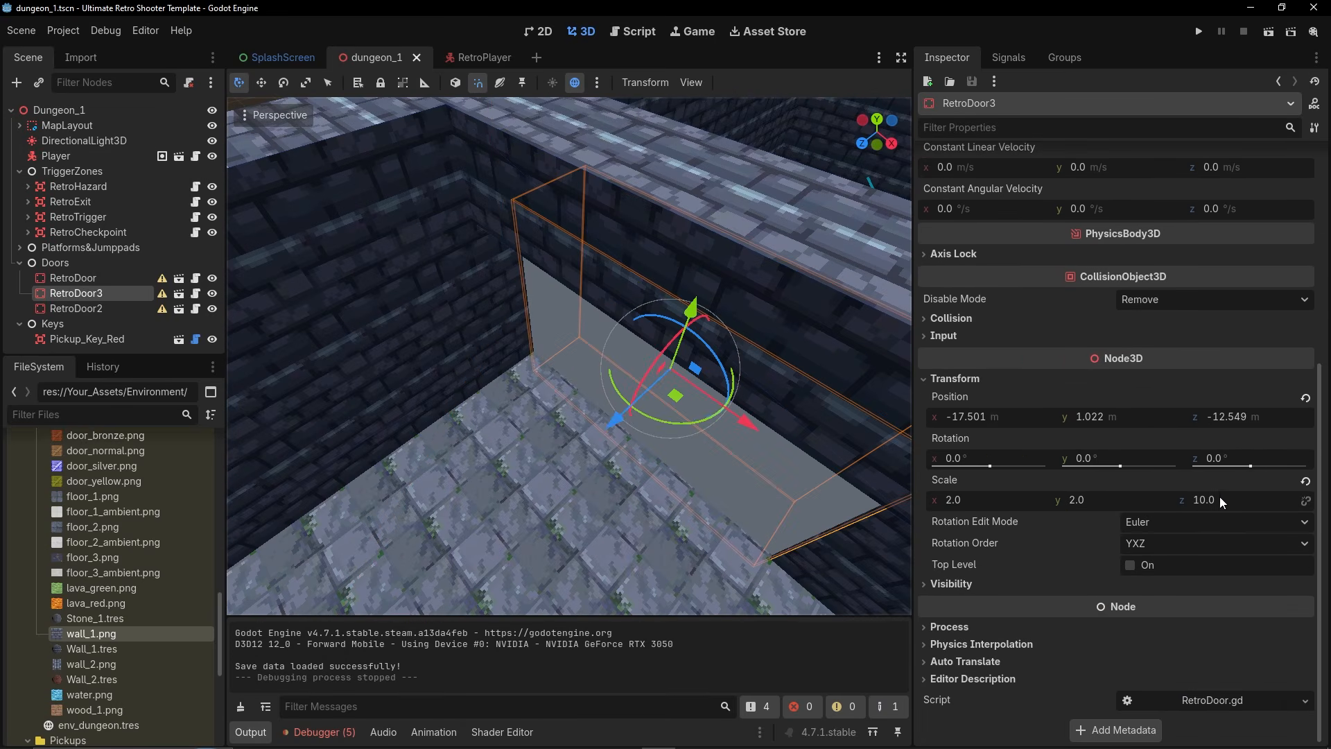
{"action": "type", "text": "20"}
{"action": "key", "text": "Return"}
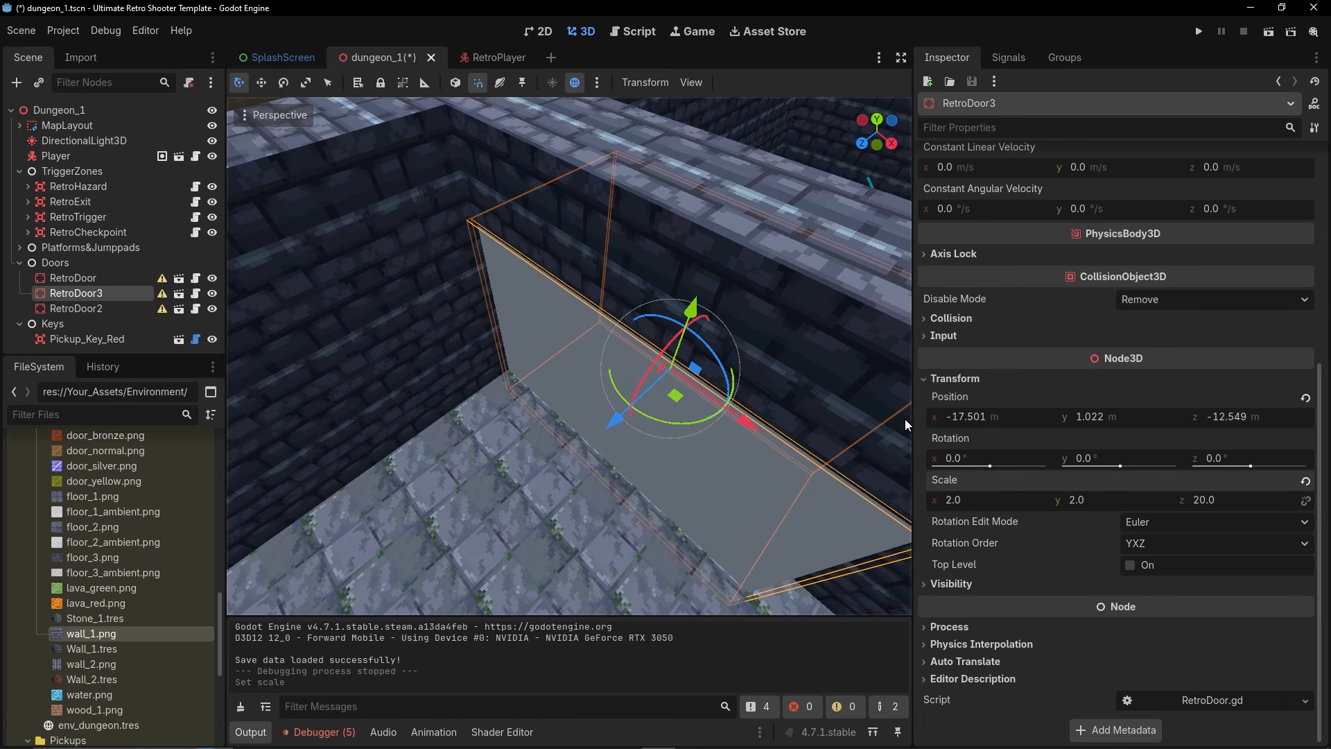
{"action": "left_click", "coordinate": [1213, 504]}
{"action": "type", "text": "50"}
{"action": "key", "text": "Return"}
Try shifting the thickened RetroDoor3 deeper into the wall, to about Z -14.75 m.
{"action": "mouse_move", "coordinate": [591, 387]}
{"action": "right_mouse_down"}
{"action": "mouse_move", "coordinate": [658, 360]}
{"action": "mouse_move", "coordinate": [554, 368]}
{"action": "mouse_move", "coordinate": [590, 387]}
{"action": "right_mouse_up"}
{"action": "key", "text": "d"}
{"action": "left_click_drag", "start_coordinate": [590, 389], "coordinate": [680, 400]}
{"action": "key", "text": "w"}
{"action": "right_click_drag", "start_coordinate": [680, 400], "coordinate": [683, 332]}
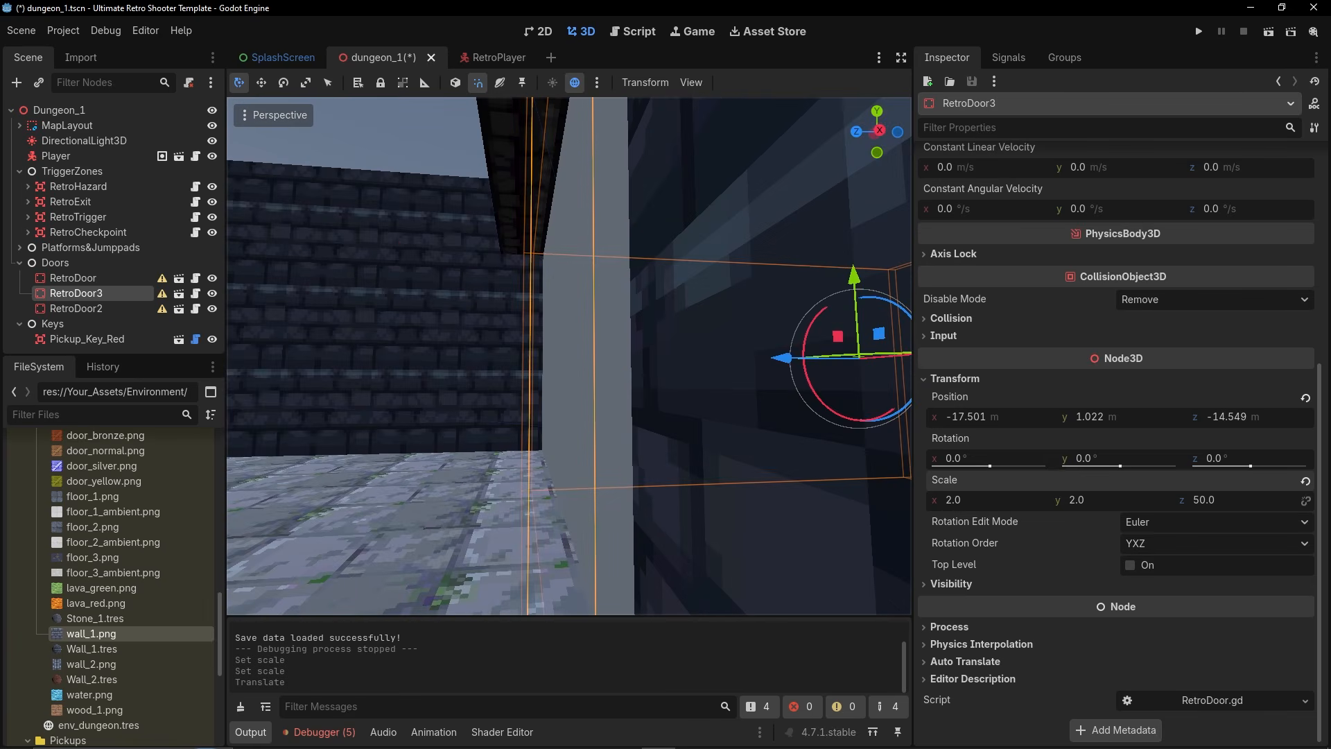
{"action": "left_click_drag", "start_coordinate": [782, 368], "coordinate": [805, 363]}
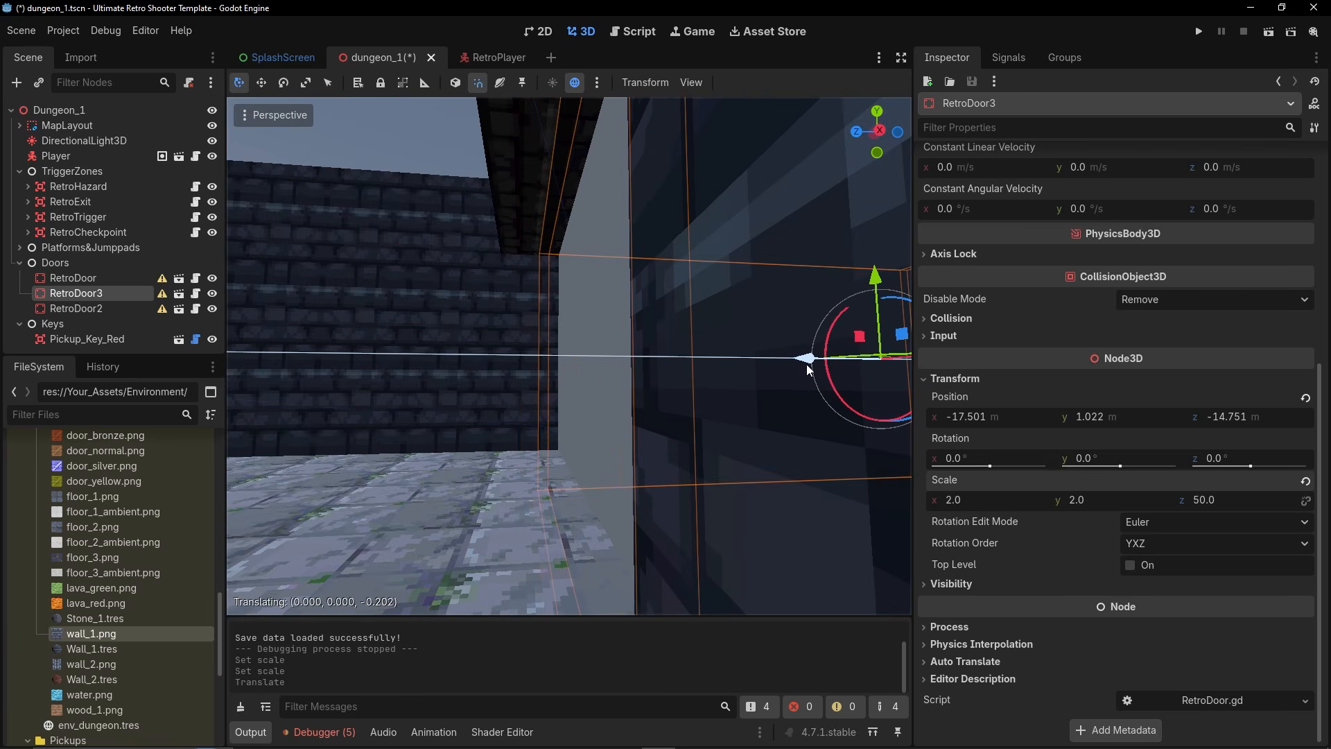
Undo RetroDoor3's last two moves and last scale change, and return its Z scale to 10.
{"action": "key", "text": "s"}
{"action": "right_click_drag", "start_coordinate": [673, 352], "coordinate": [763, 382]}
{"action": "key", "text": "a"}
{"action": "key", "text": "d"}
{"action": "key", "text": "s"}
{"action": "right_click_drag", "start_coordinate": [430, 346], "coordinate": [423, 344]}
{"action": "key", "text": "ctrl+z"}
{"action": "key", "text": "ctrl+z"}
{"action": "key", "text": "ctrl+z"}
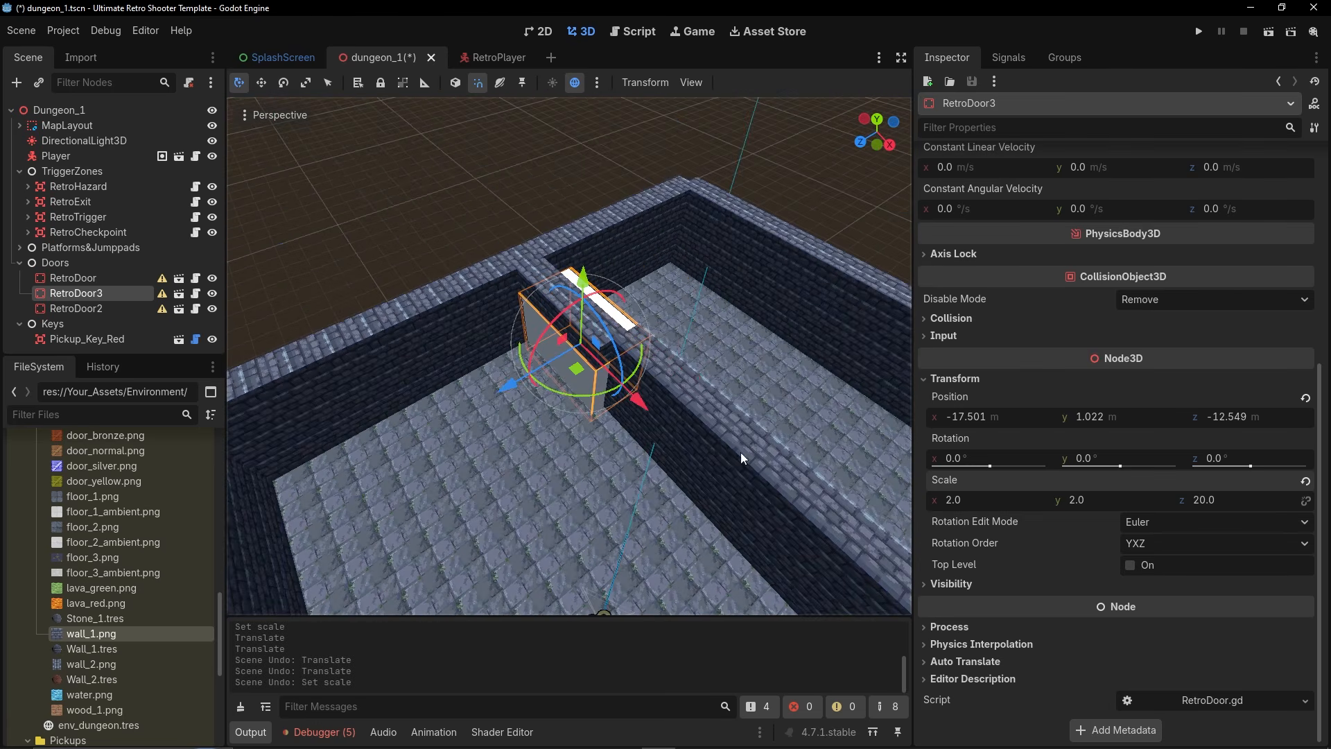
{"action": "key", "text": "w"}
{"action": "right_click_drag", "start_coordinate": [665, 388], "coordinate": [780, 346]}
{"action": "type", "text": "a"}
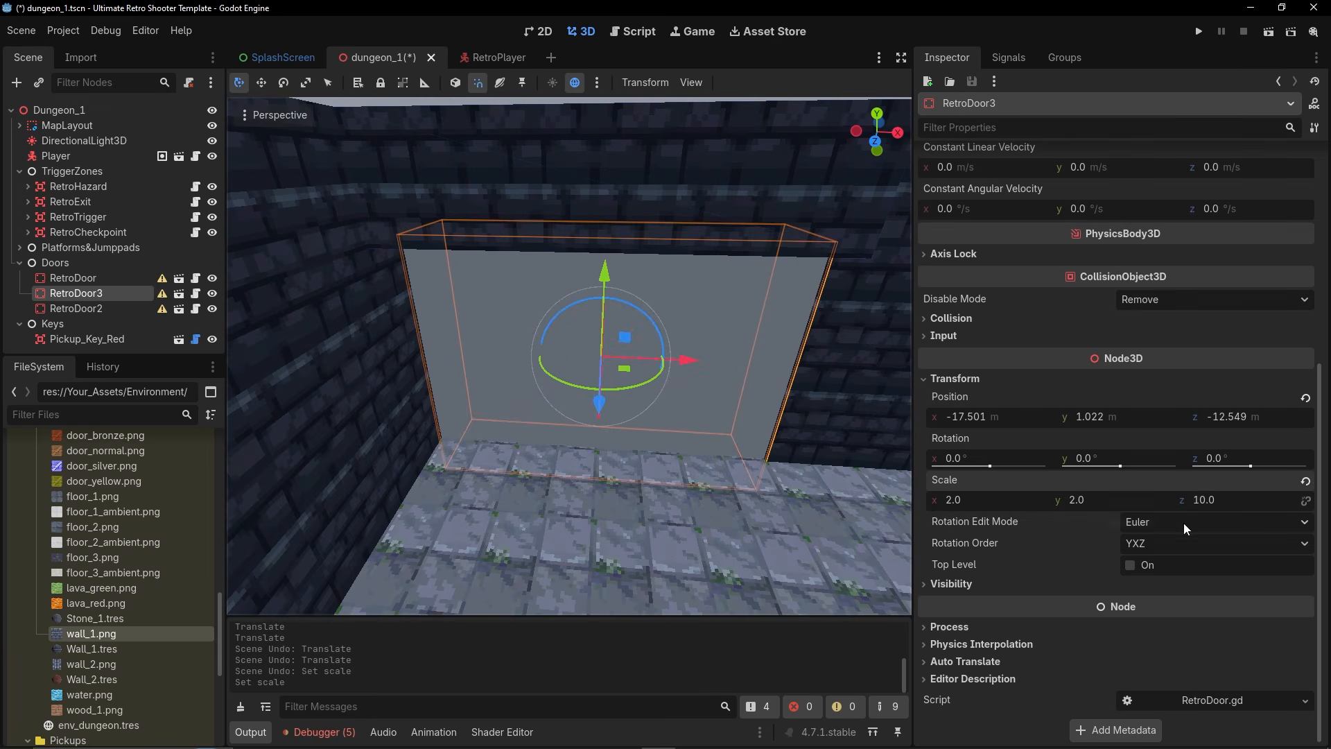
Set RetroDoor3's Z scale to 5 and shift the door along Z to about -12.28 m.
{"action": "type", "text": "5"}
{"action": "key", "text": "Return"}
{"action": "right_click_drag", "start_coordinate": [624, 346], "coordinate": [735, 346]}
{"action": "left_click_drag", "start_coordinate": [600, 348], "coordinate": [544, 347]}
{"action": "key", "text": "a"}
{"action": "right_click_drag", "start_coordinate": [544, 347], "coordinate": [804, 374]}
{"action": "key", "text": "s"}
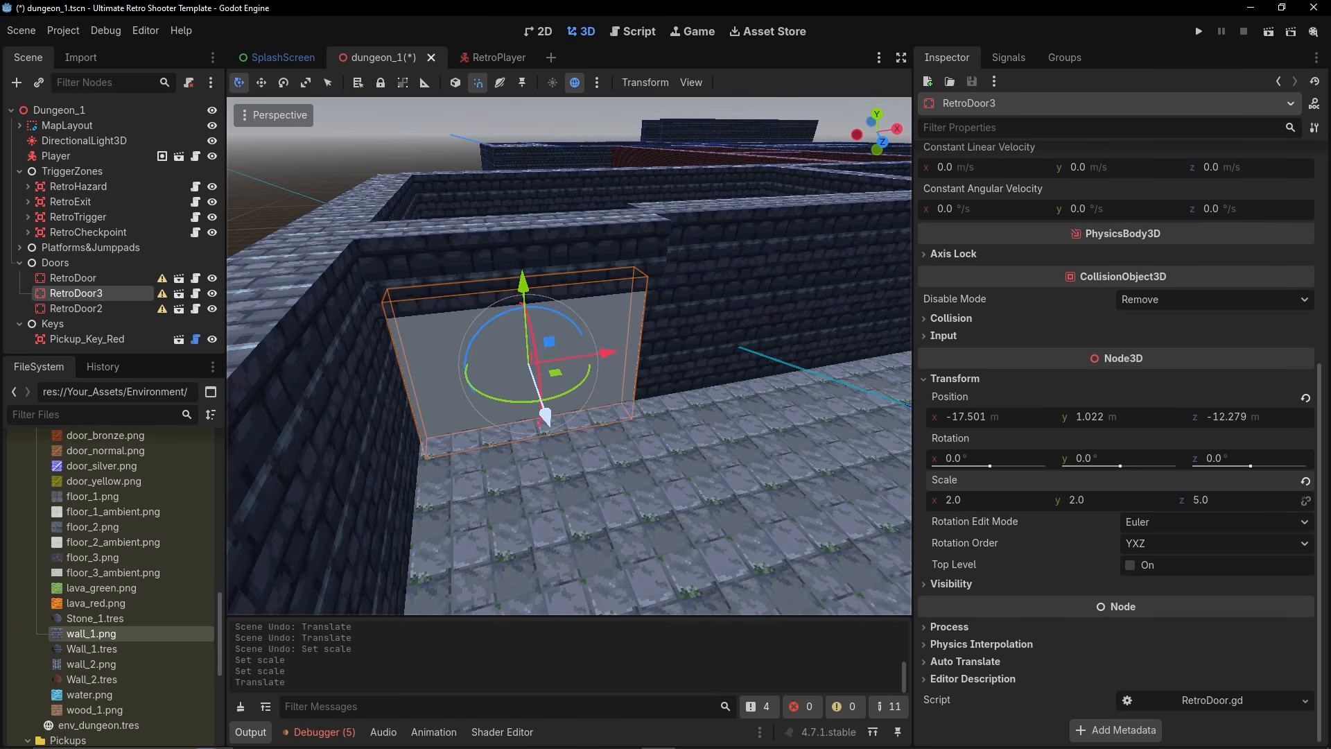
Change RetroDoor3's Open Offset to X -3.0 and Z 0.0.
{"action": "scroll", "coordinate": [1076, 439], "scroll_direction": "up", "scroll_amount": 5}
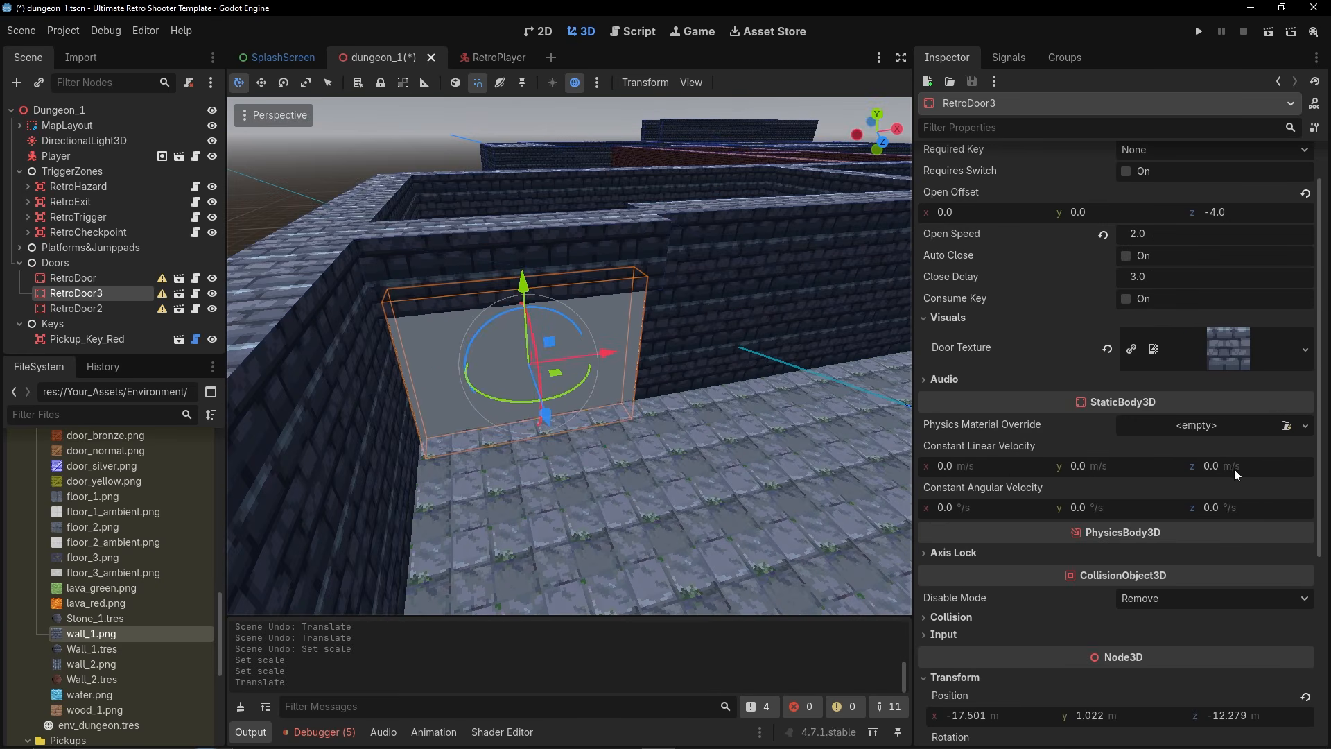
{"action": "scroll", "coordinate": [1227, 430], "scroll_direction": "up", "scroll_amount": 1}
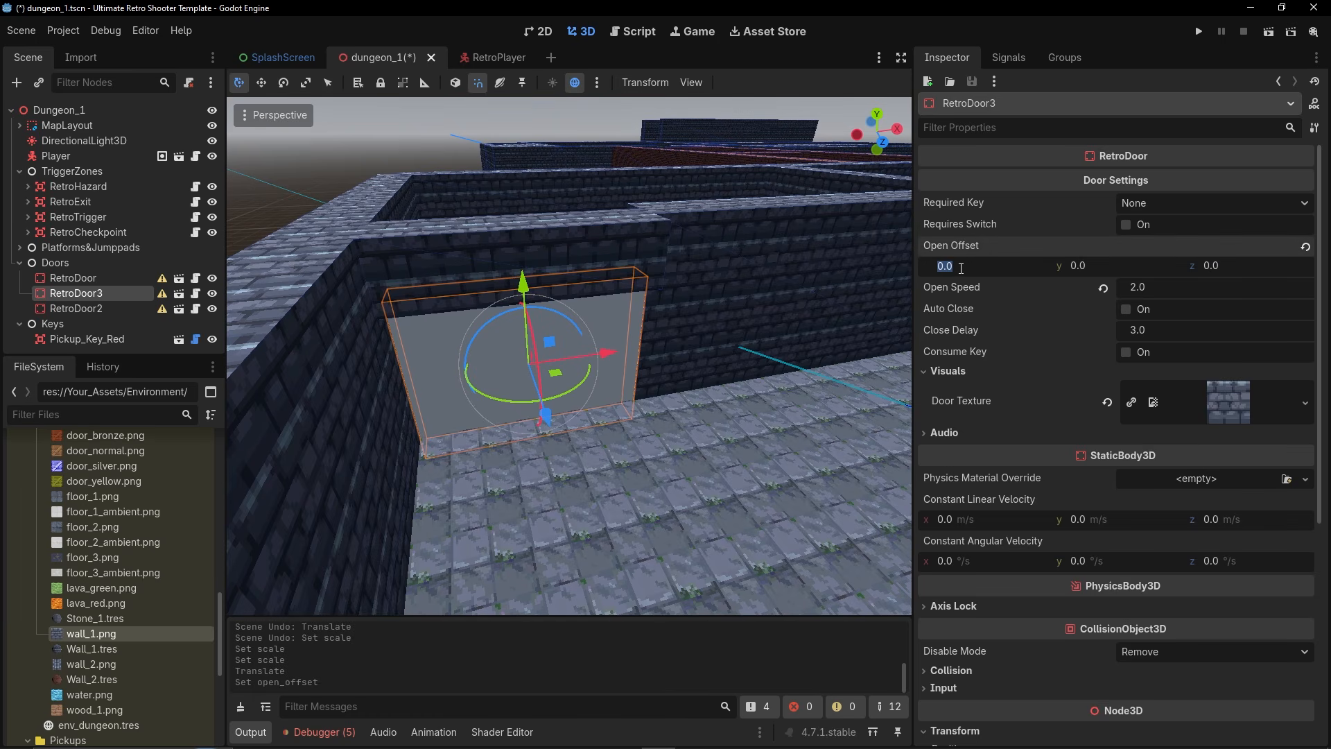
Playtest the current scene, go through the sideways-sliding hidden door, explore the room behind it and quit the game.
{"action": "left_click", "coordinate": [1268, 33]}
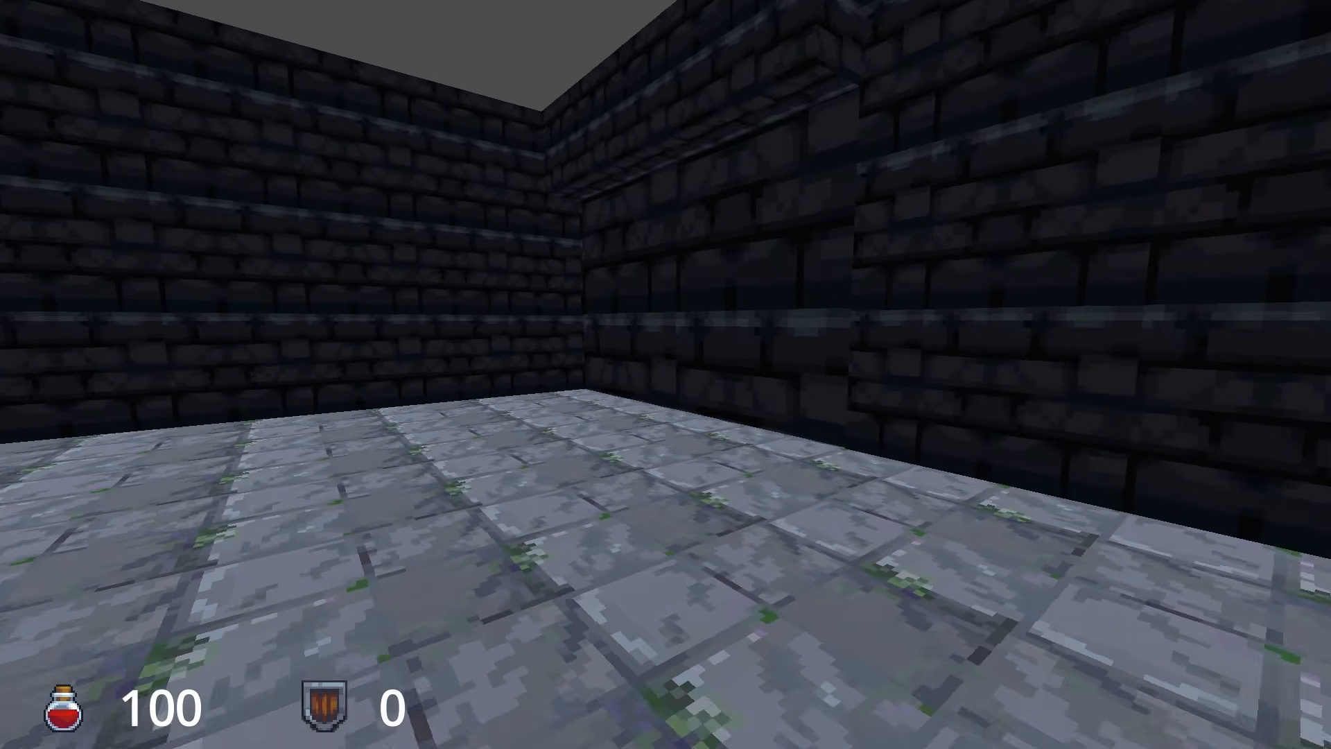
{"action": "key", "text": "w"}
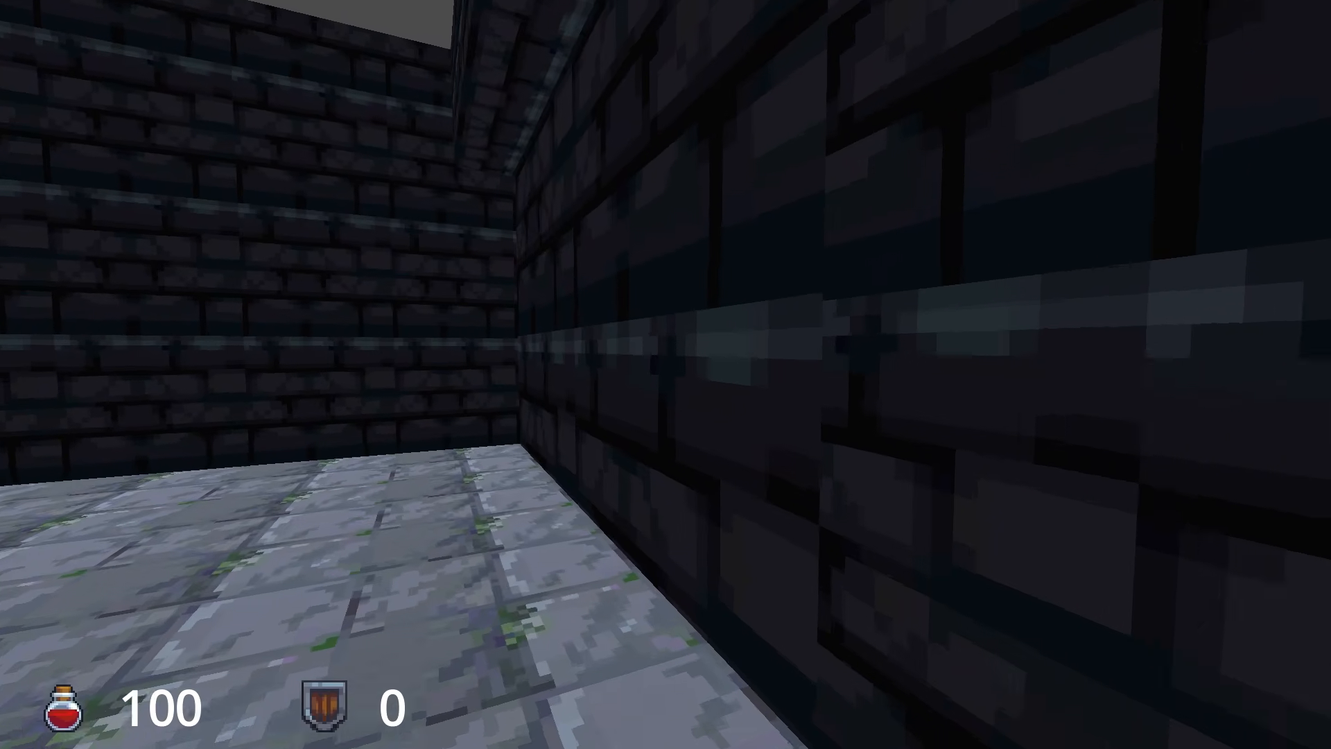
{"action": "key", "text": "a"}
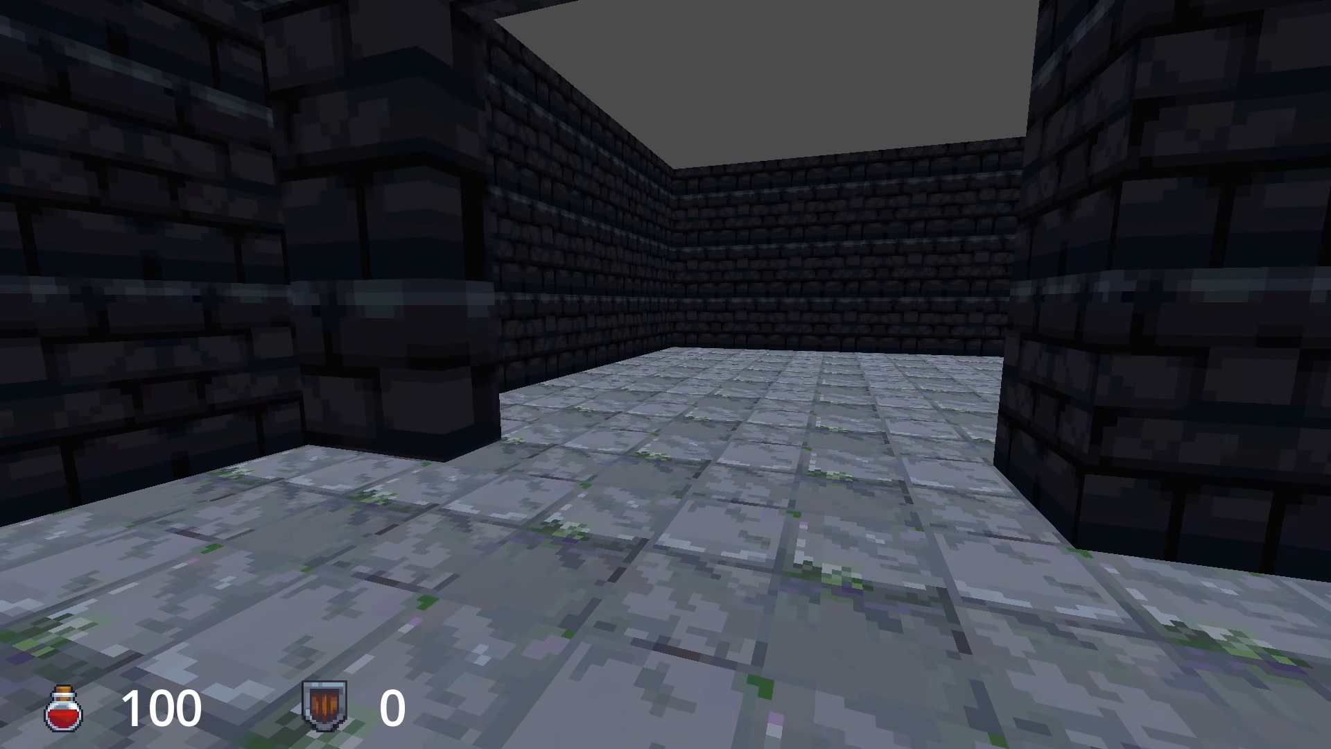
{"action": "key", "text": "w"}
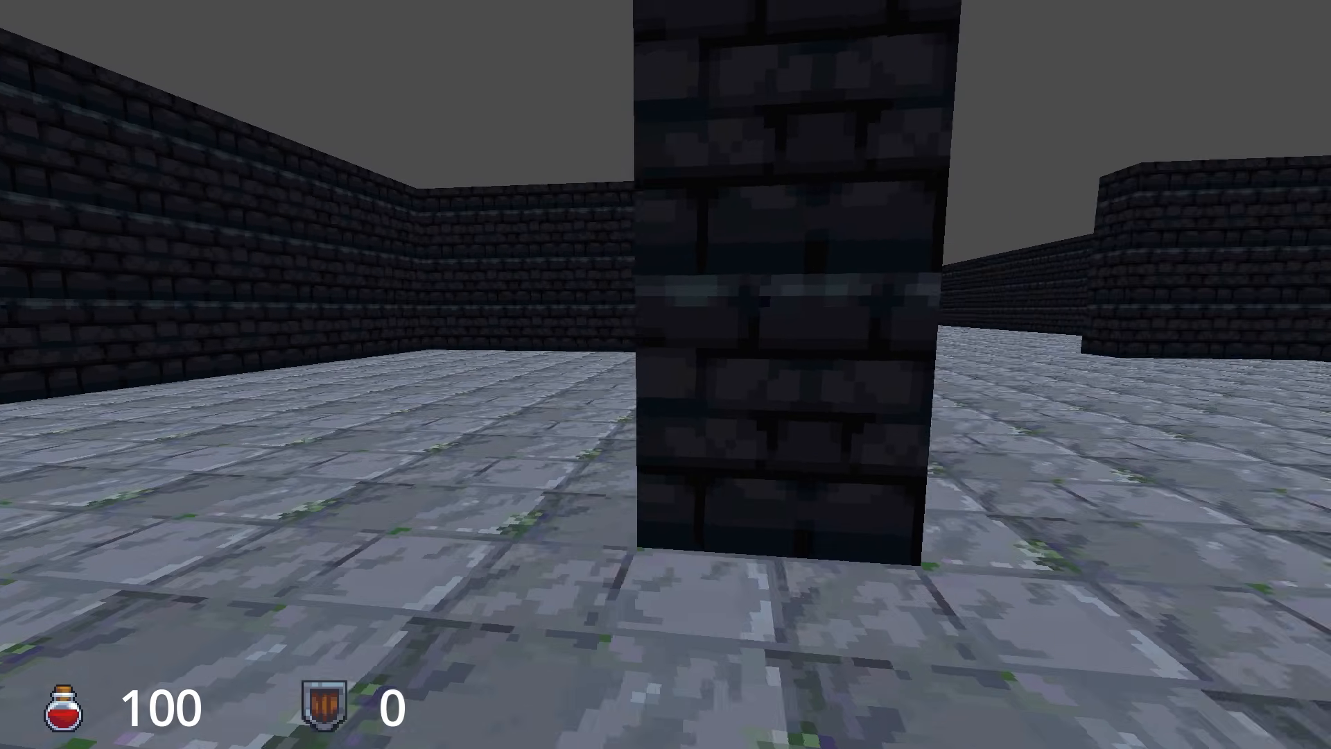
{"action": "key", "text": "w"}
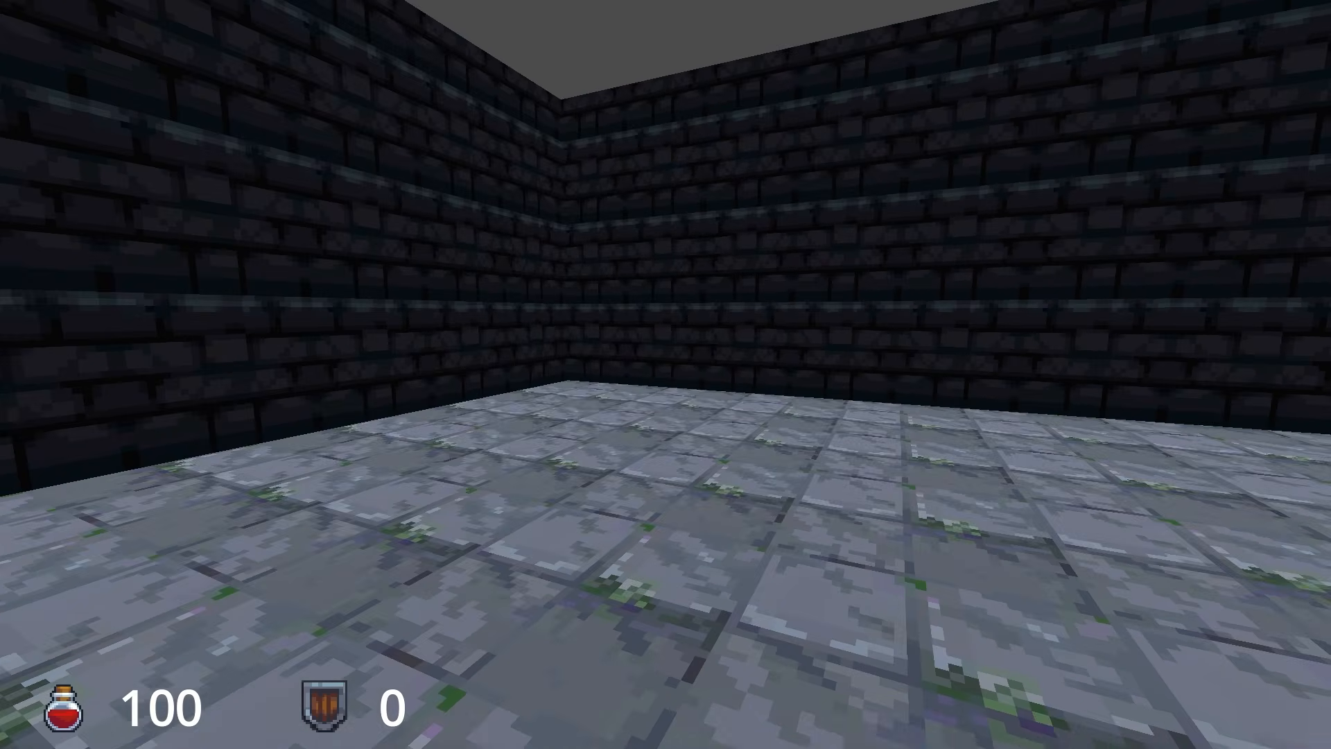
{"action": "key", "text": "w"}
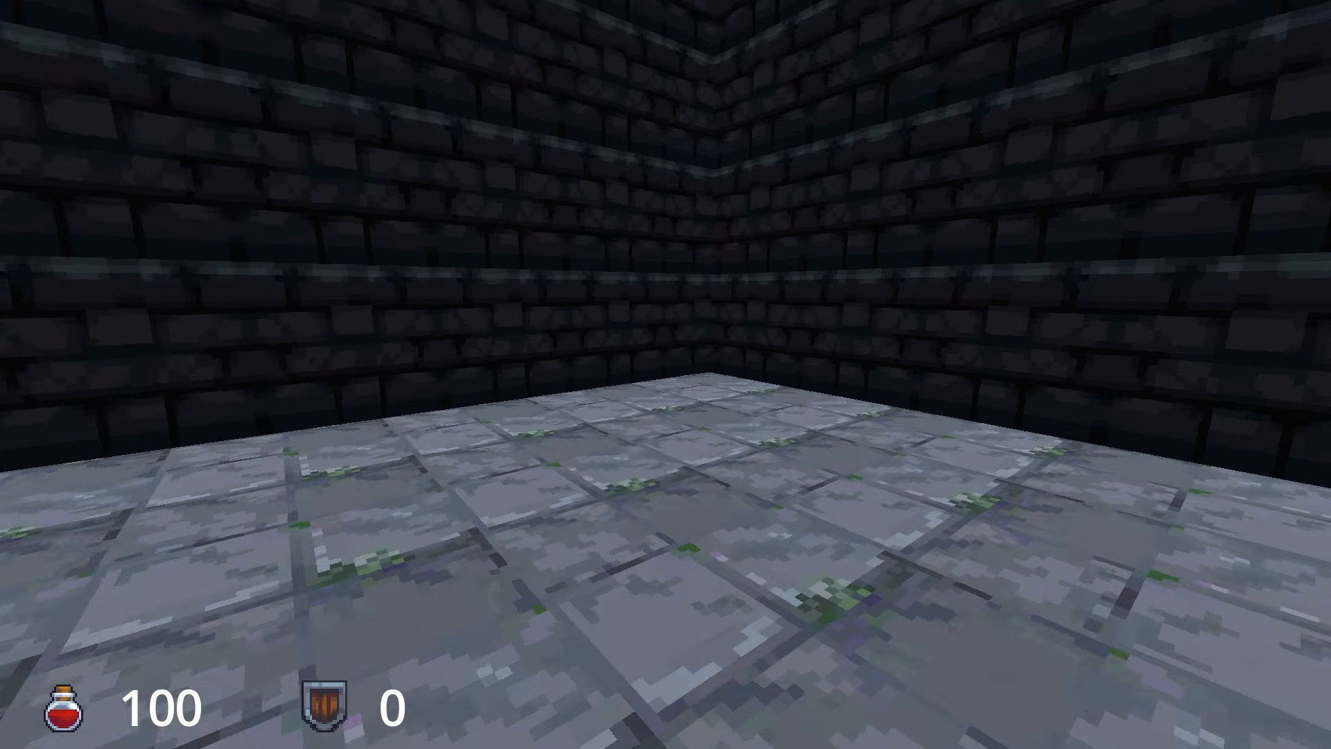
{"action": "key", "text": "Escape"}
{"action": "left_click", "coordinate": [701, 523]}
{"action": "left_click", "coordinate": [688, 595]}
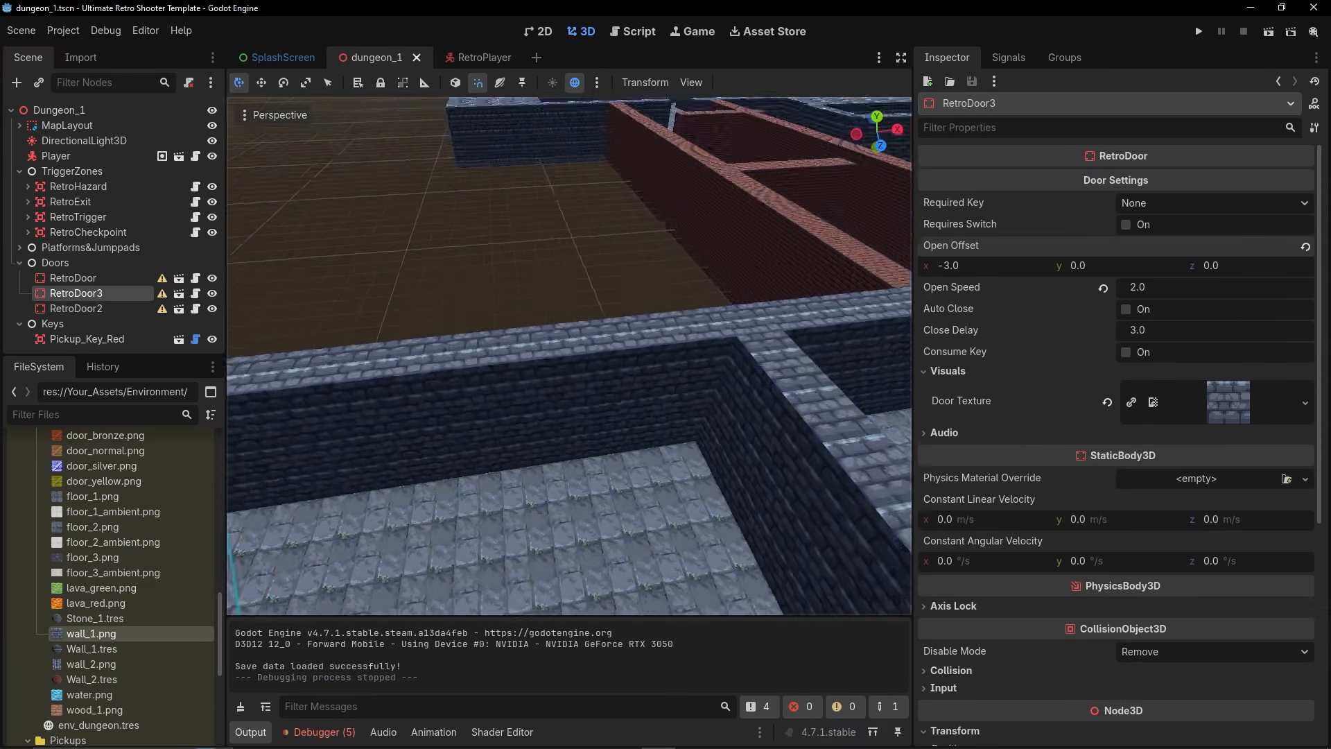
Resize the wall box Wall22 beside the hidden room to 6 × 4 × 8 m, then collapse MapLayout.
{"action": "left_click", "coordinate": [690, 396]}
{"action": "left_click_drag", "start_coordinate": [659, 395], "coordinate": [546, 389]}
{"action": "right_click_drag", "start_coordinate": [546, 389], "coordinate": [700, 392]}
{"action": "key", "text": "a"}
{"action": "key", "text": "w"}
{"action": "scroll", "coordinate": [139, 309], "scroll_direction": "up", "scroll_amount": 18}
{"action": "left_click", "coordinate": [20, 126]}
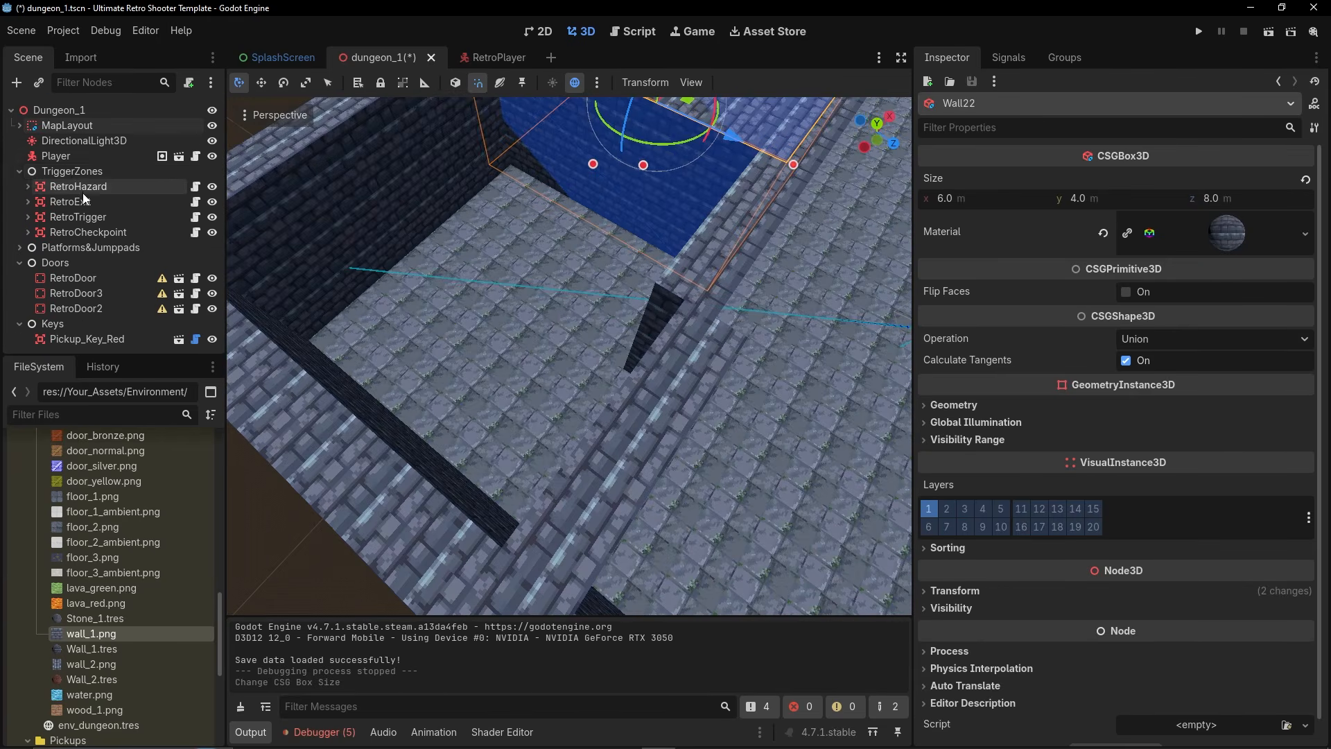
Instantiate the RetroSecret scene under TriggerZones and place it on the floor near the hidden door.
{"action": "left_click", "coordinate": [69, 171]}
{"action": "key", "text": "ctrl+shift+a"}
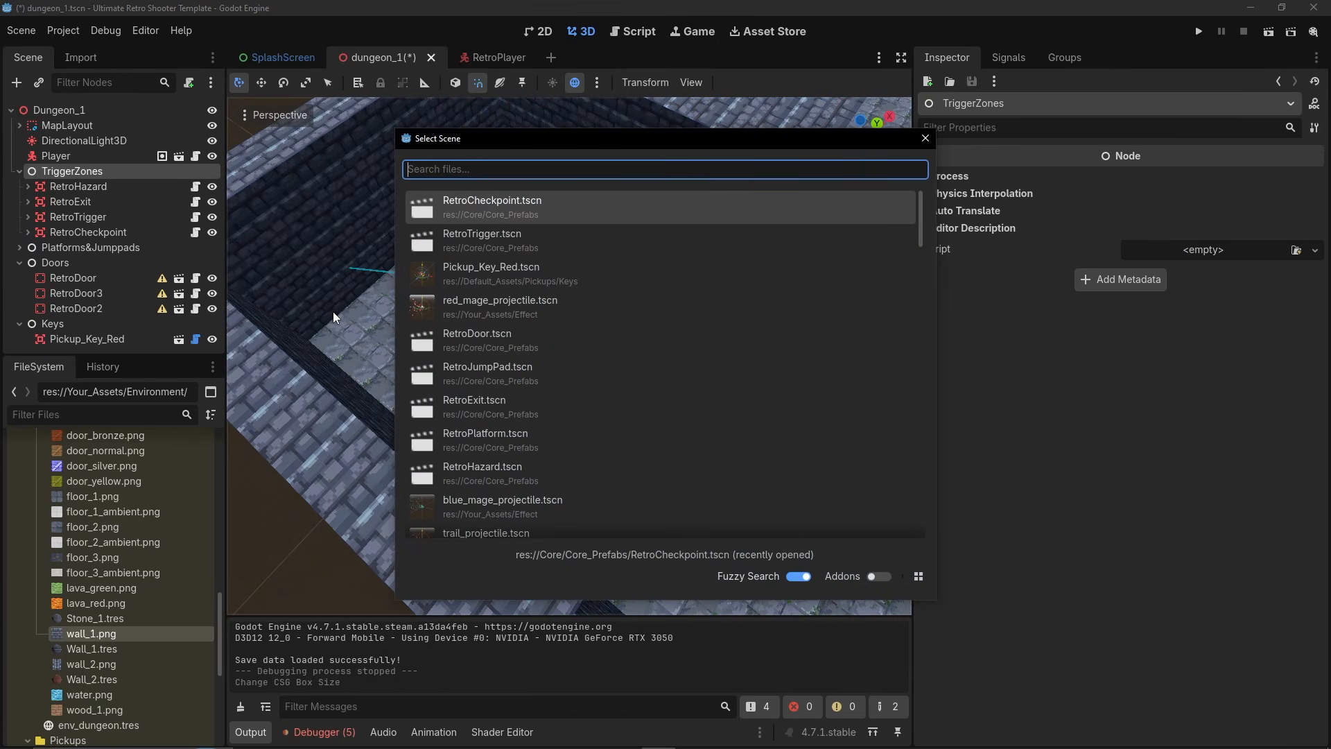
{"action": "type", "text": "ret"}
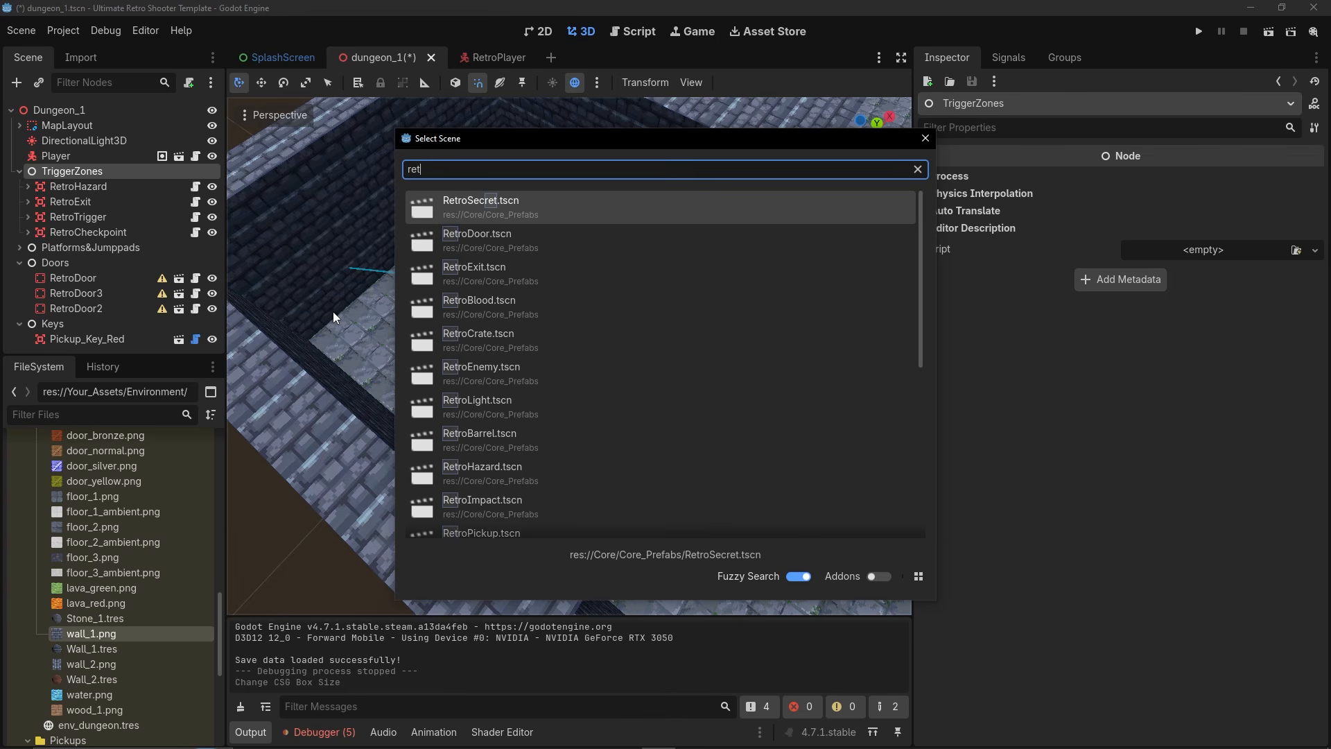
{"action": "key", "text": "Return"}
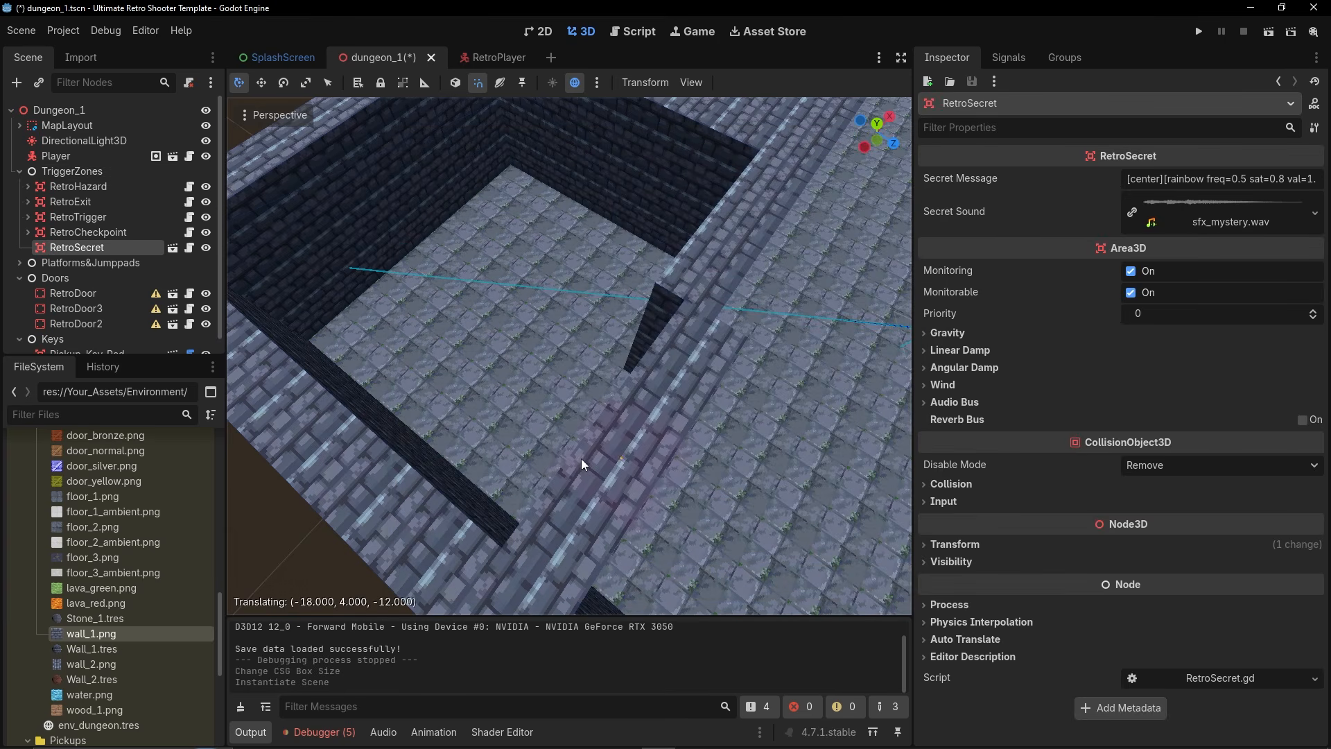
{"action": "right_click_drag", "start_coordinate": [642, 480], "coordinate": [513, 351]}
{"action": "left_click", "coordinate": [539, 346]}
Make the RetroSecret instance local, save the scene and raise the zone by 1 m.
{"action": "right_click", "coordinate": [74, 253]}
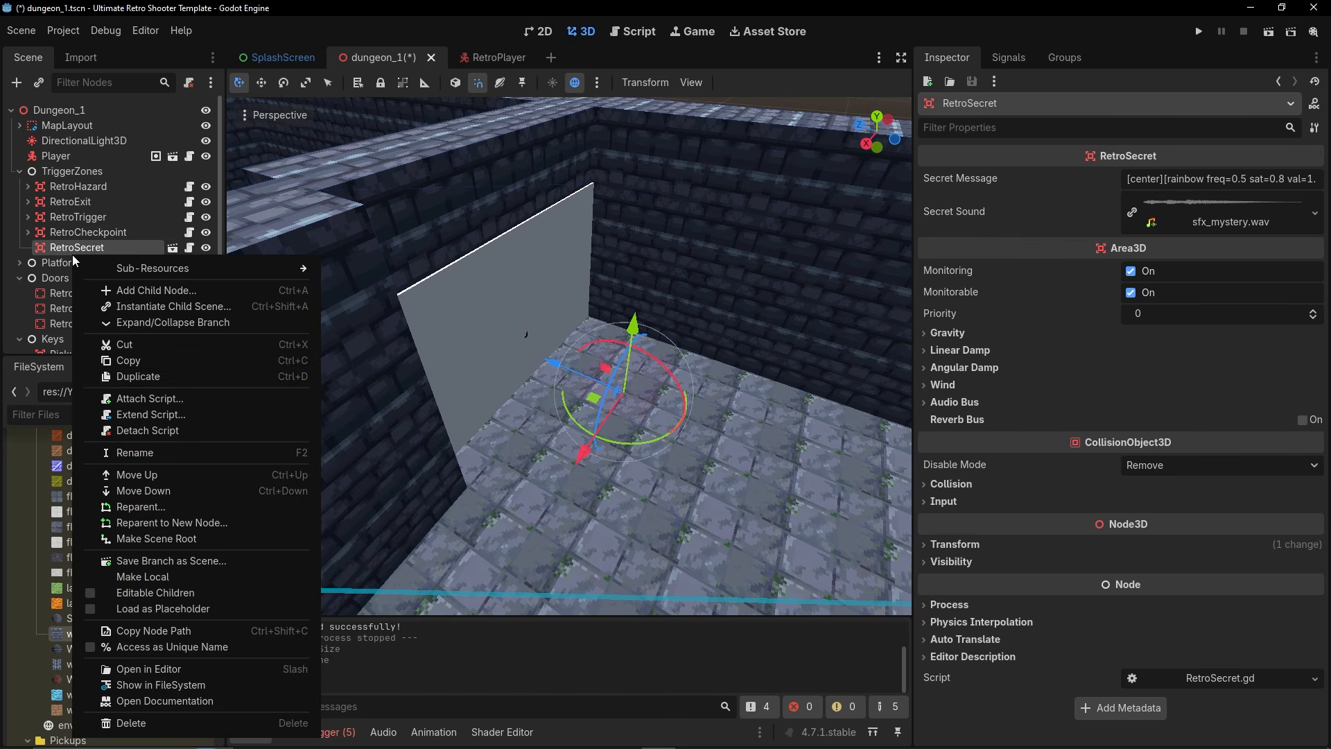
{"action": "left_click", "coordinate": [142, 593]}
{"action": "key", "text": "ctrl+s"}
{"action": "double_click", "coordinate": [97, 262]}
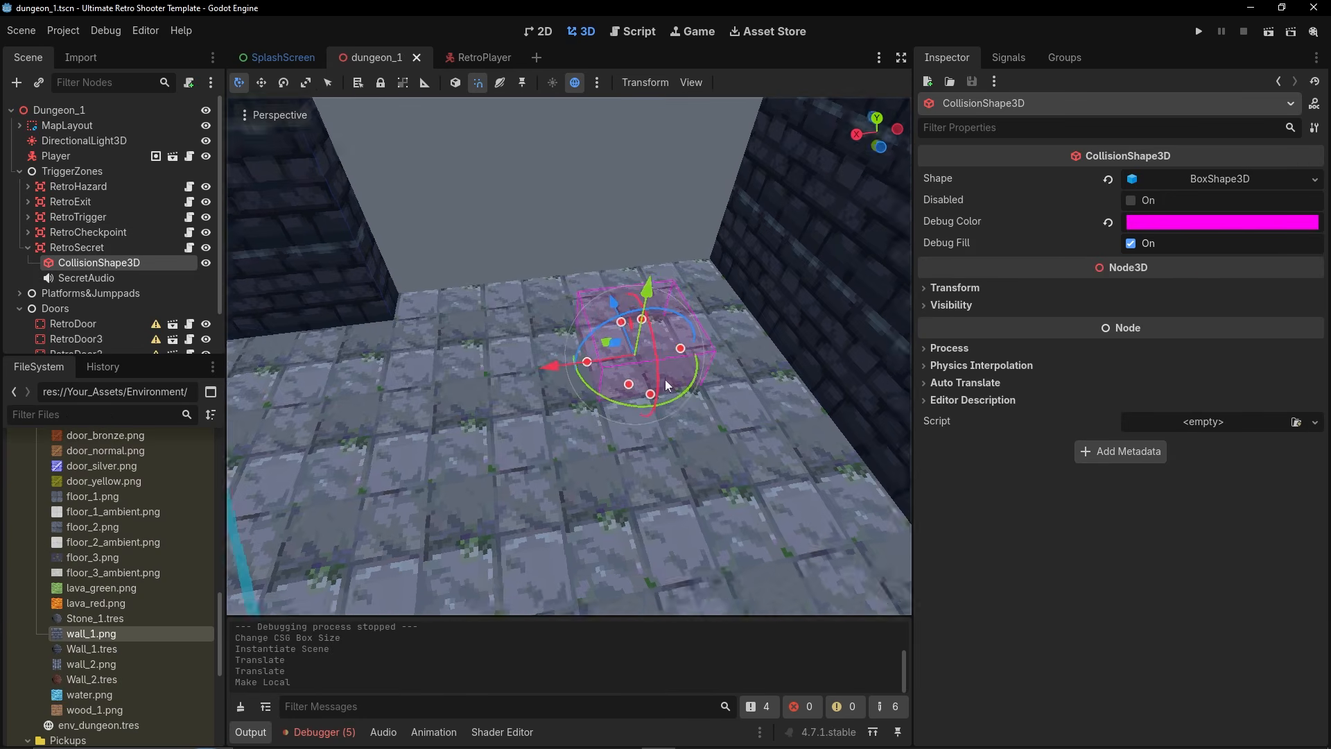
{"action": "left_click", "coordinate": [84, 246]}
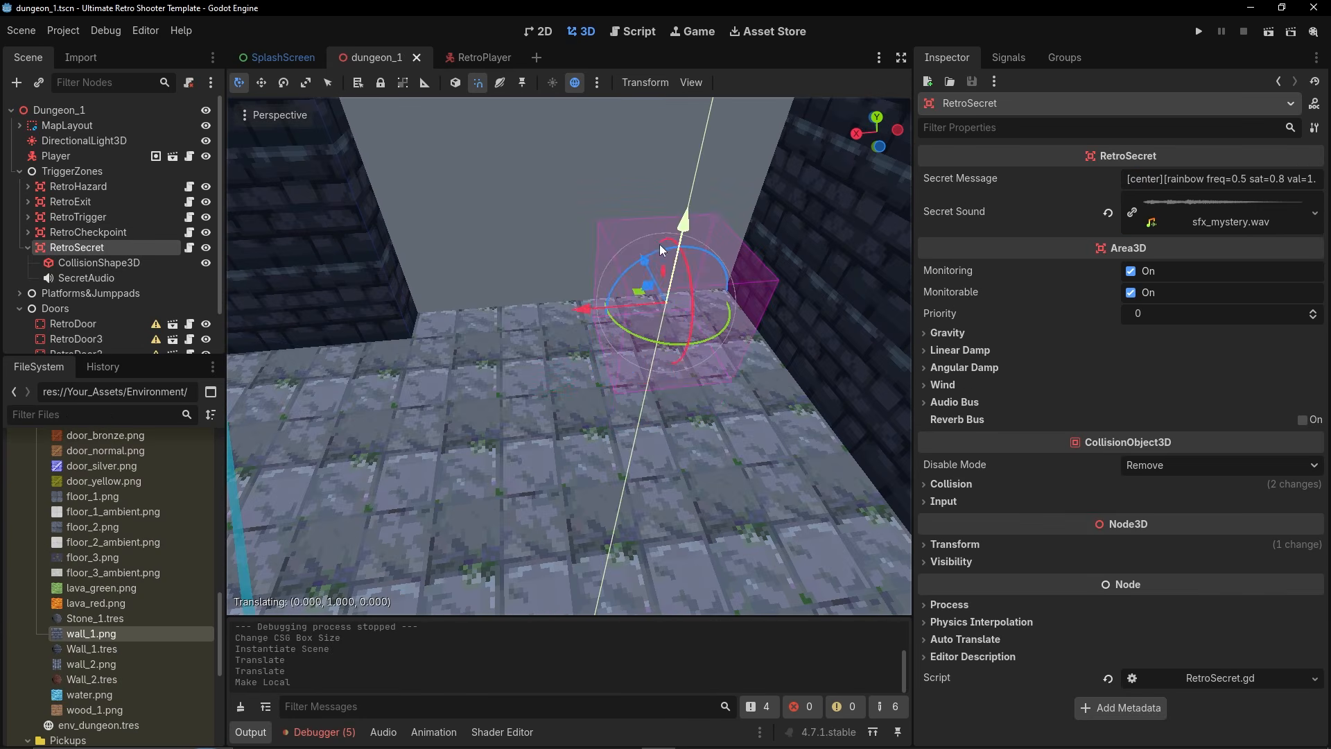
Enlarge RetroSecret's box collision shape so it spans the width of the hidden room's entrance.
{"action": "left_click", "coordinate": [76, 263]}
{"action": "left_click_drag", "start_coordinate": [314, 305], "coordinate": [312, 305]}
{"action": "middle_click_drag", "start_coordinate": [311, 305], "coordinate": [359, 307]}
{"action": "left_click_drag", "start_coordinate": [648, 538], "coordinate": [649, 537]}
{"action": "middle_click_drag", "start_coordinate": [648, 537], "coordinate": [489, 356]}
{"action": "left_click_drag", "start_coordinate": [663, 352], "coordinate": [662, 352]}
{"action": "middle_click_drag", "start_coordinate": [575, 344], "coordinate": [610, 347]}
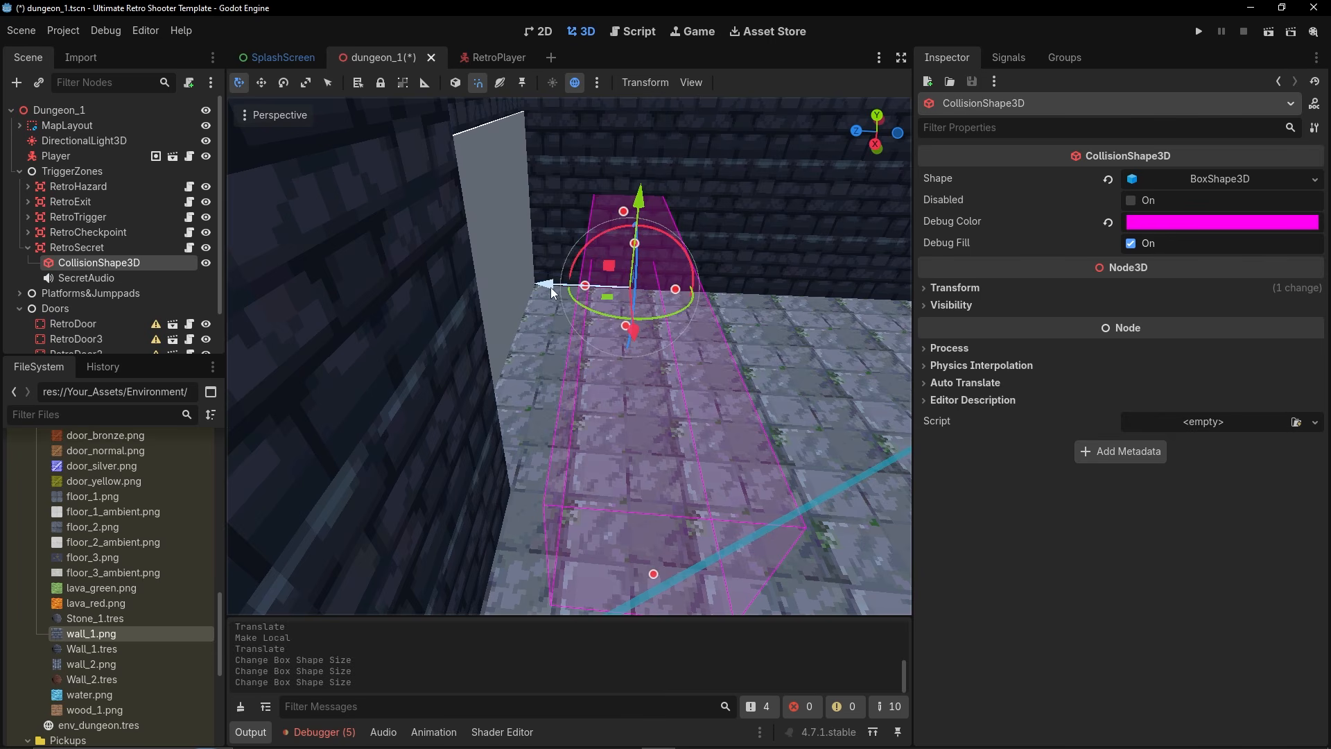
Move the whole RetroSecret zone along Z, closer to the inner side of the hidden door.
{"action": "left_click", "coordinate": [98, 247]}
{"action": "left_click_drag", "start_coordinate": [544, 281], "coordinate": [509, 250]}
{"action": "right_click_drag", "start_coordinate": [509, 251], "coordinate": [354, 253]}
{"action": "scroll", "coordinate": [907, 315], "scroll_direction": "down", "scroll_amount": 5}
{"action": "middle_click_drag", "start_coordinate": [907, 316], "coordinate": [910, 163]}
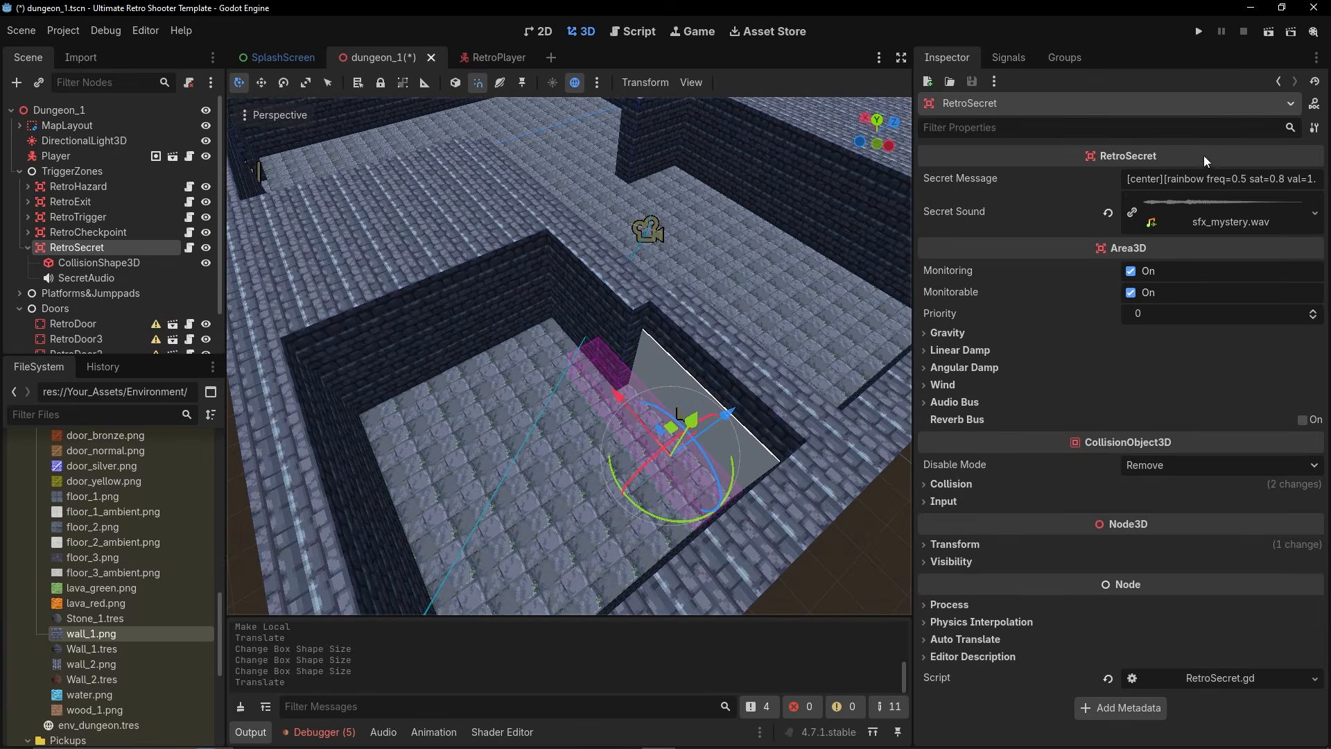
Playtest the current scene, enter the hidden room to trigger the secret zone, and quit the game.
{"action": "left_click", "coordinate": [1269, 35]}
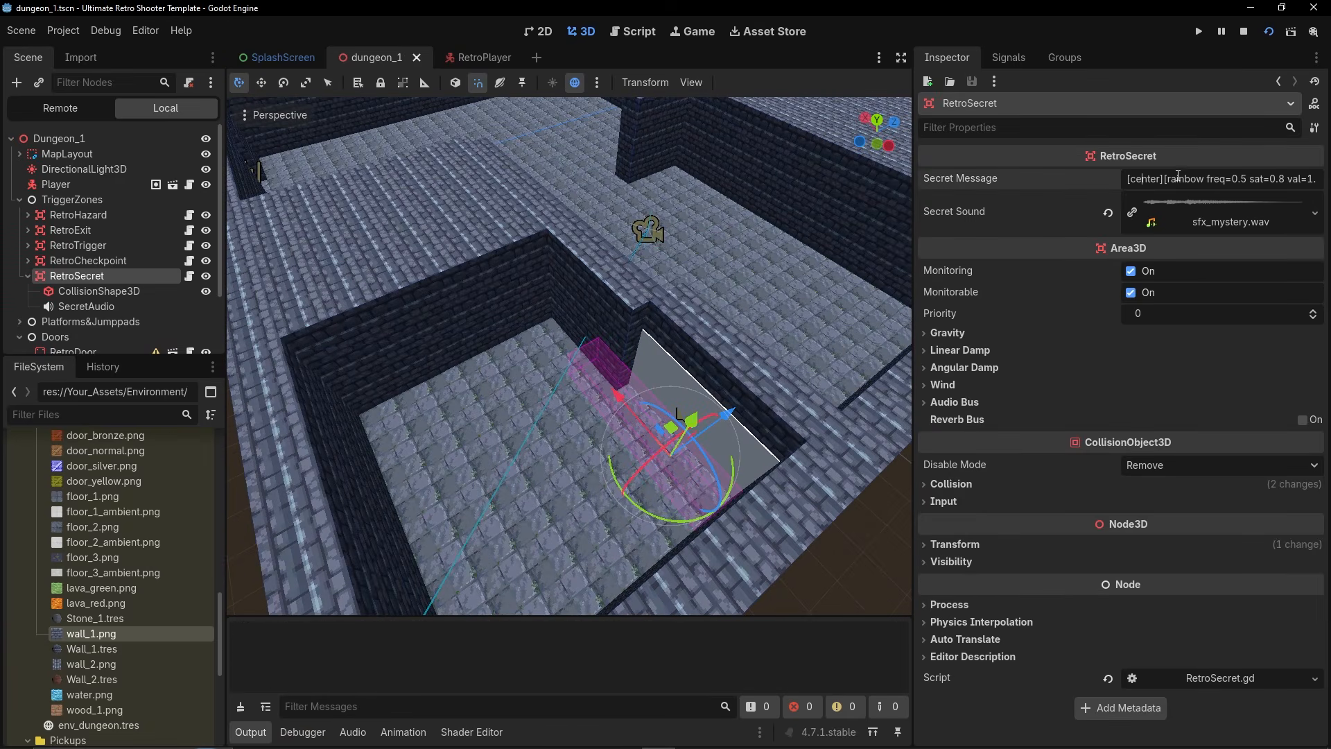
{"action": "key", "text": "w"}
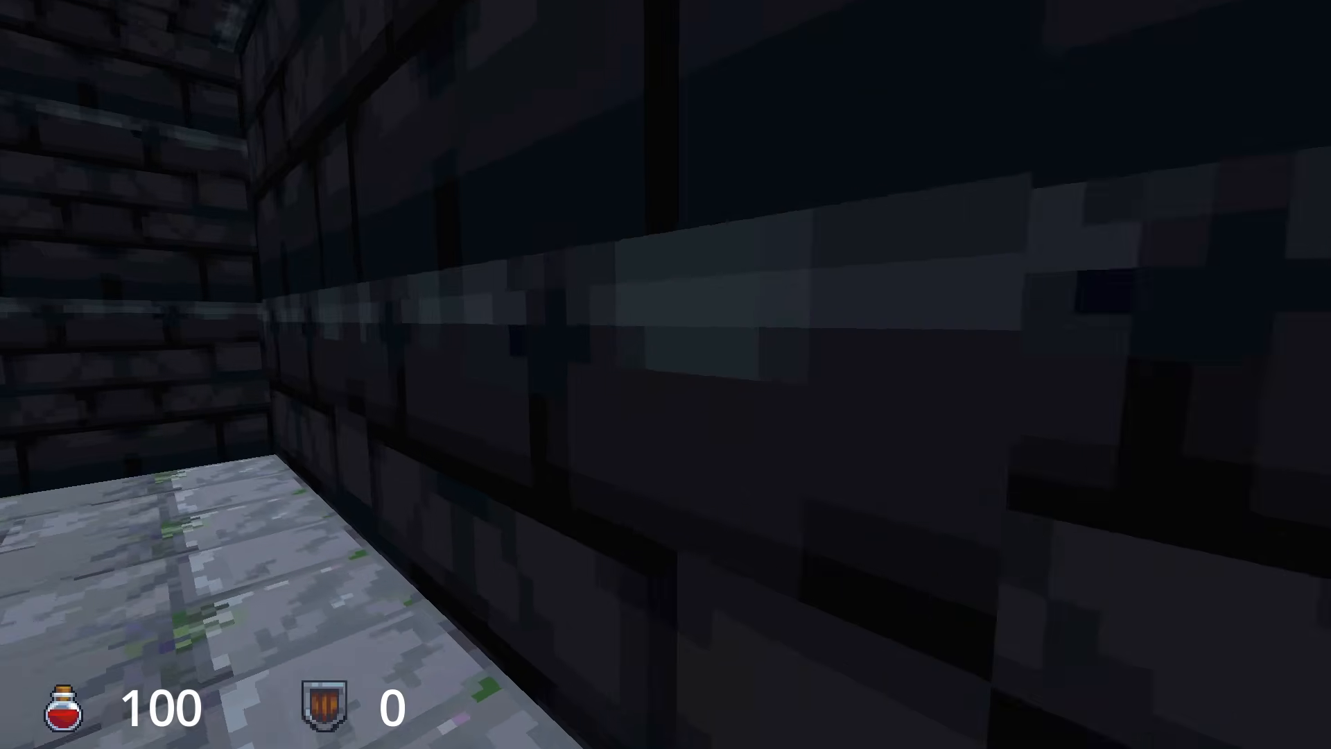
{"action": "key", "text": "w"}
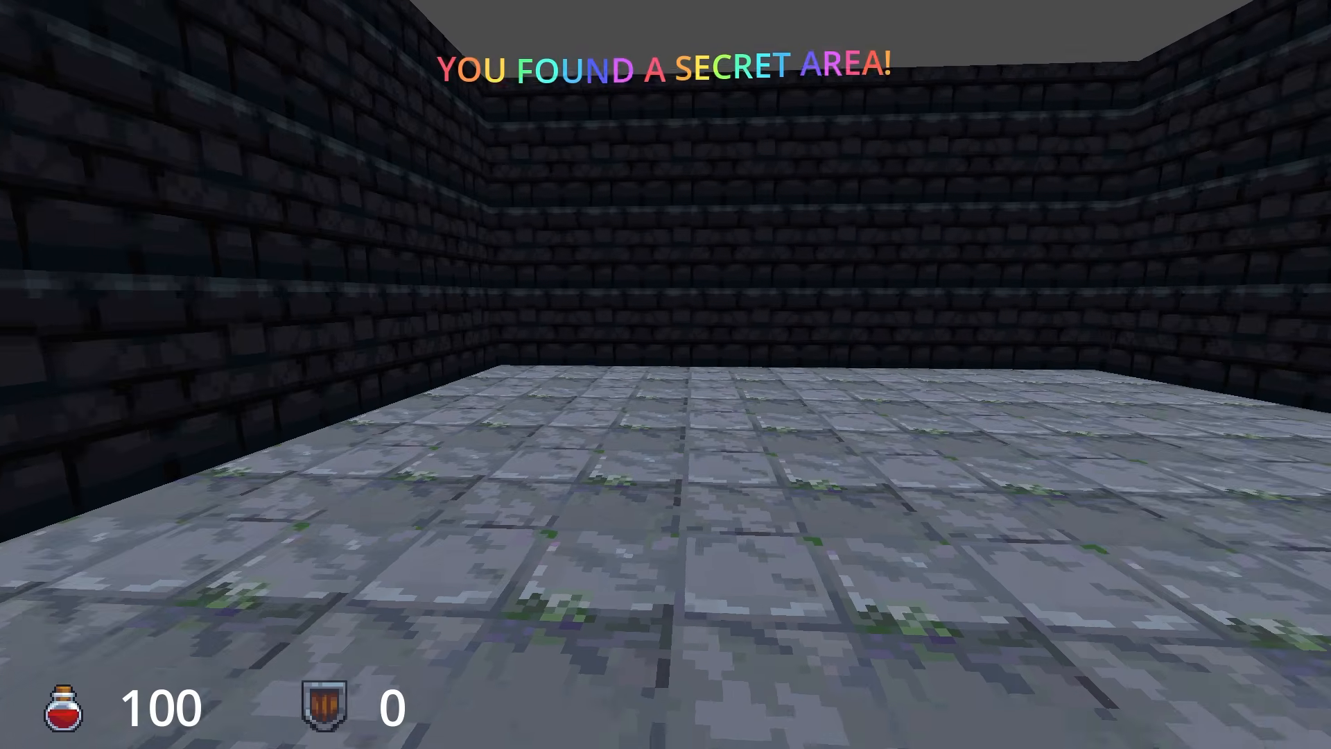
{"action": "key", "text": "s"}
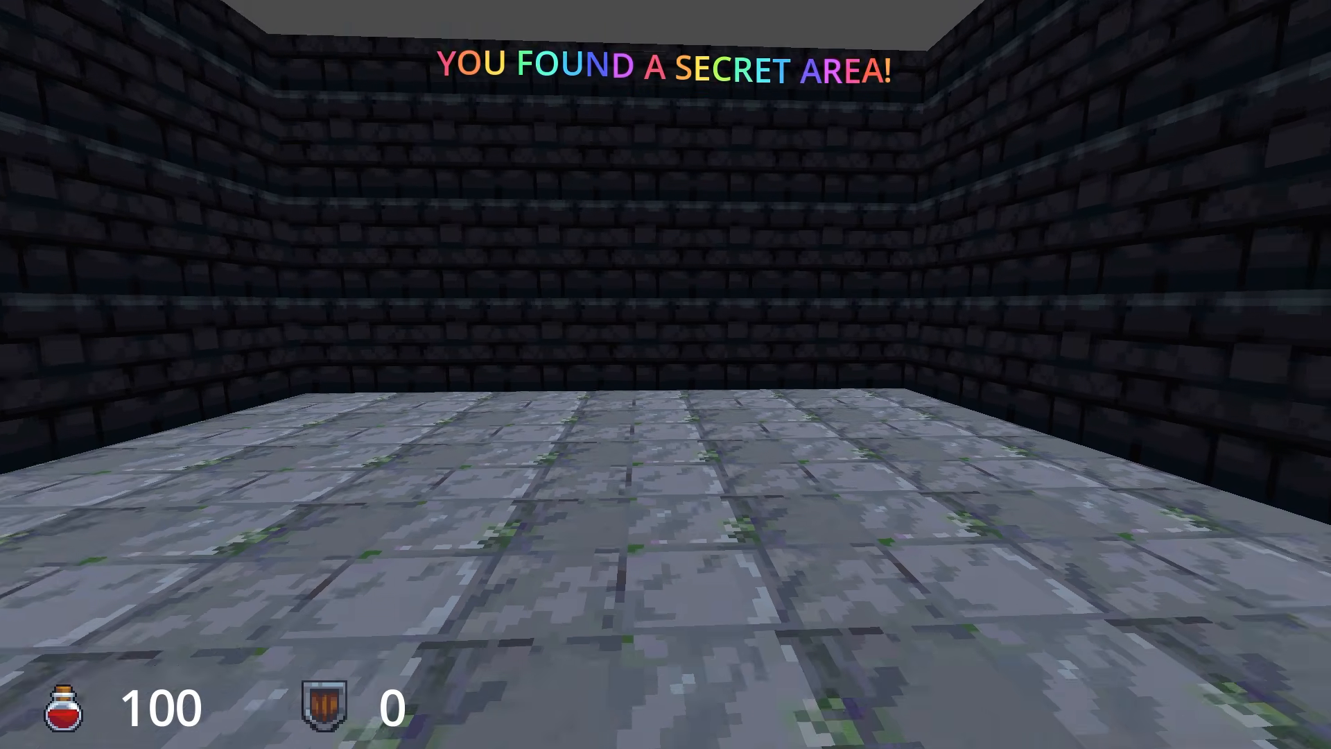
{"action": "key", "text": "Escape"}
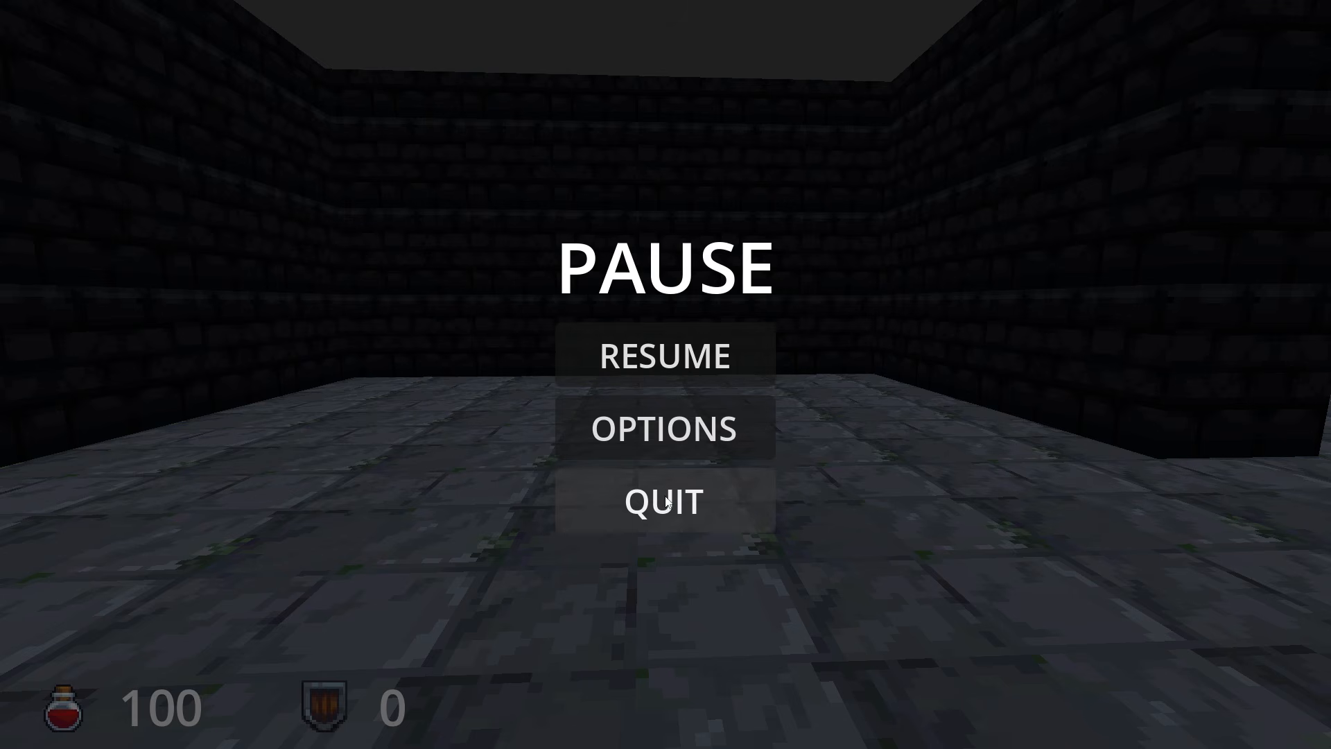
{"action": "left_click", "coordinate": [668, 502]}
{"action": "left_click", "coordinate": [674, 596]}
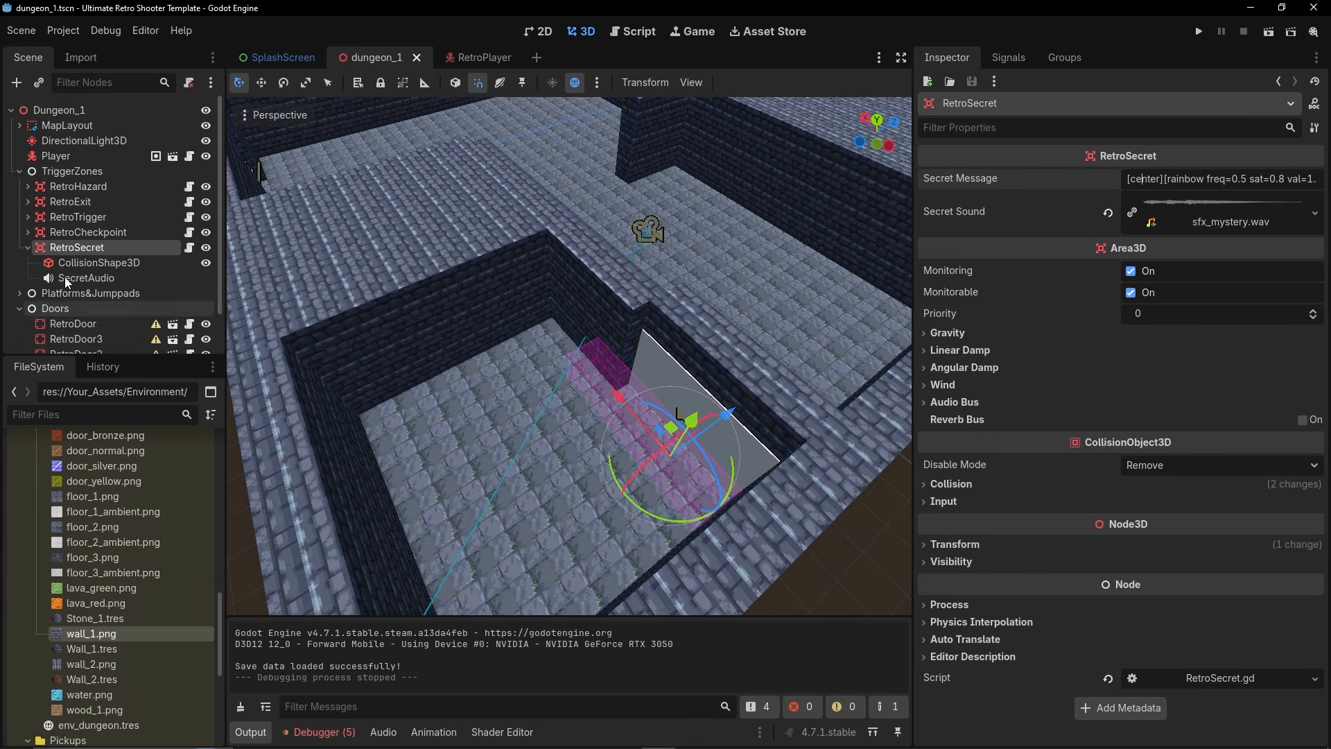
{"action": "right_click_drag", "start_coordinate": [691, 419], "coordinate": [600, 463]}
{"action": "key", "text": "s"}
{"action": "key", "text": "s"}
{"action": "key", "text": "s"}
{"action": "key", "text": "w"}
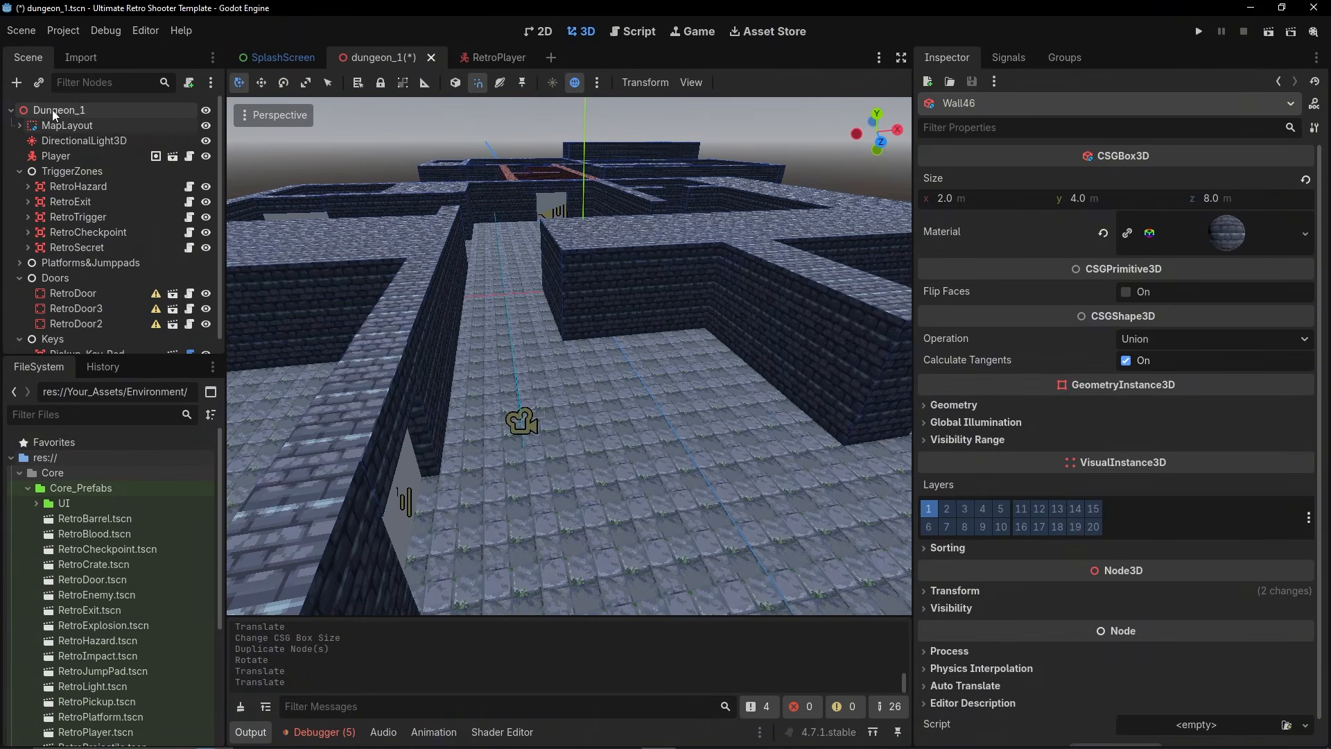
Collapse the Doors and Keys groups and add a plain Node named Props under Dungeon_1.
{"action": "left_click", "coordinate": [52, 110]}
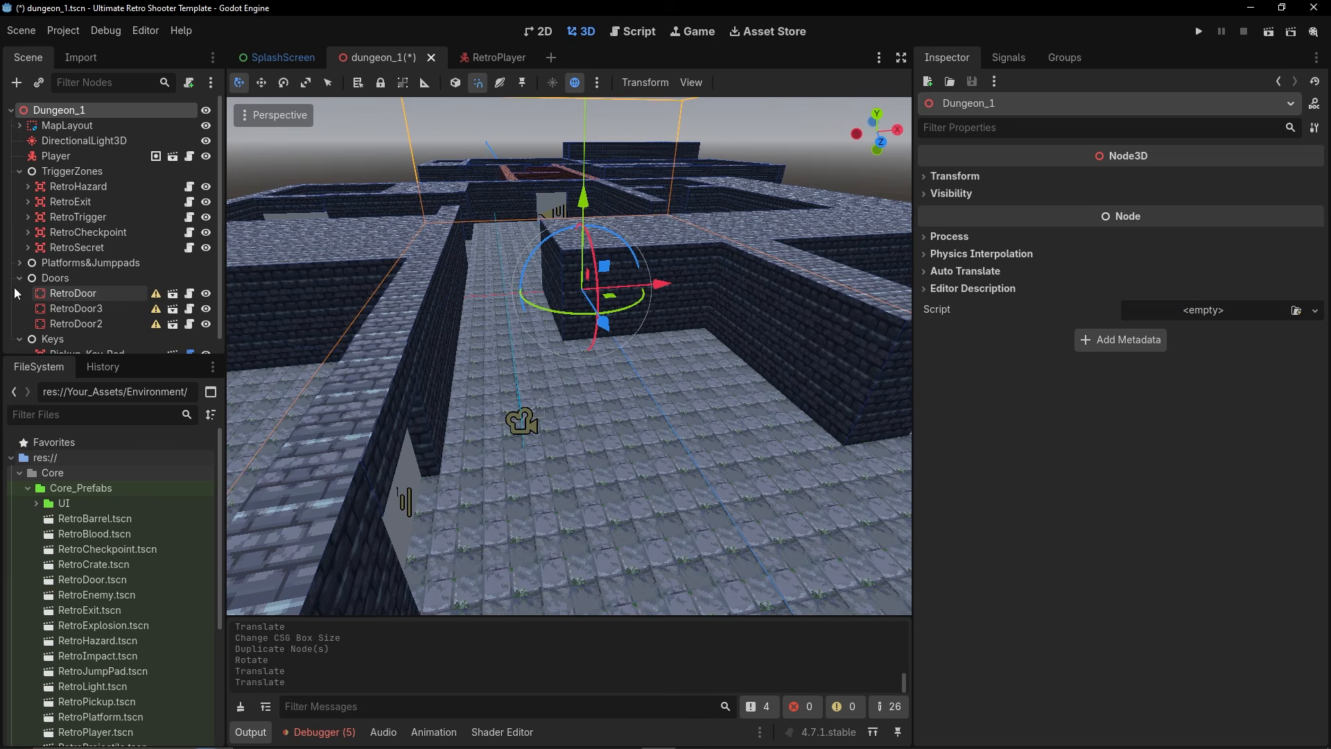
{"action": "left_click", "coordinate": [19, 280]}
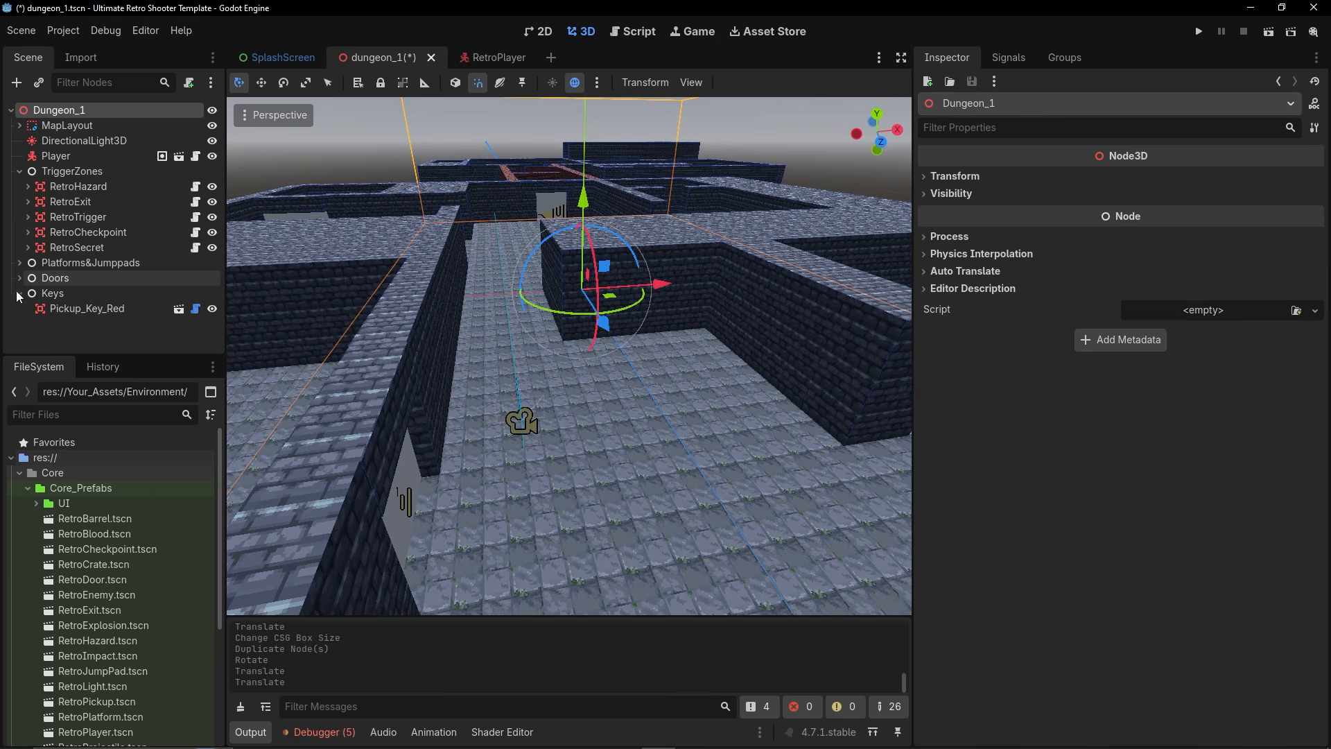
{"action": "left_click", "coordinate": [26, 85]}
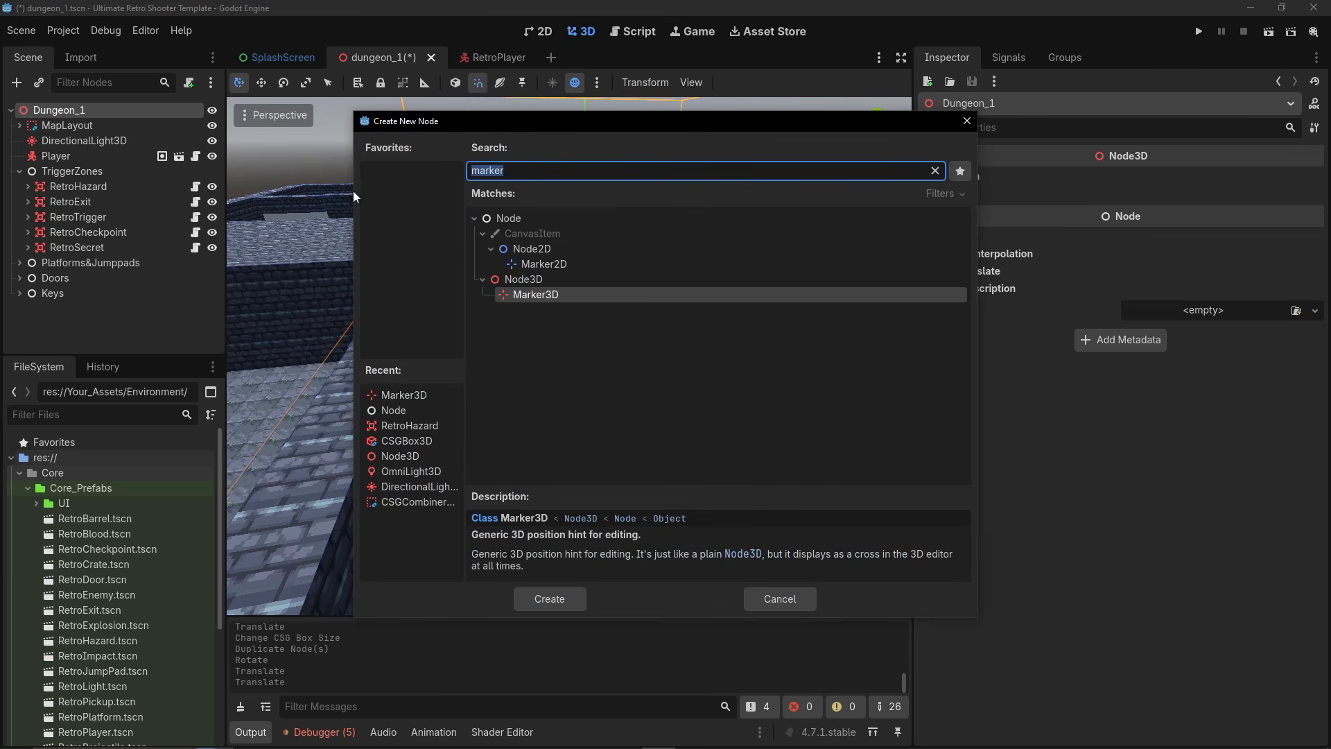
{"action": "type", "text": "node"}
{"action": "key", "text": "Return"}
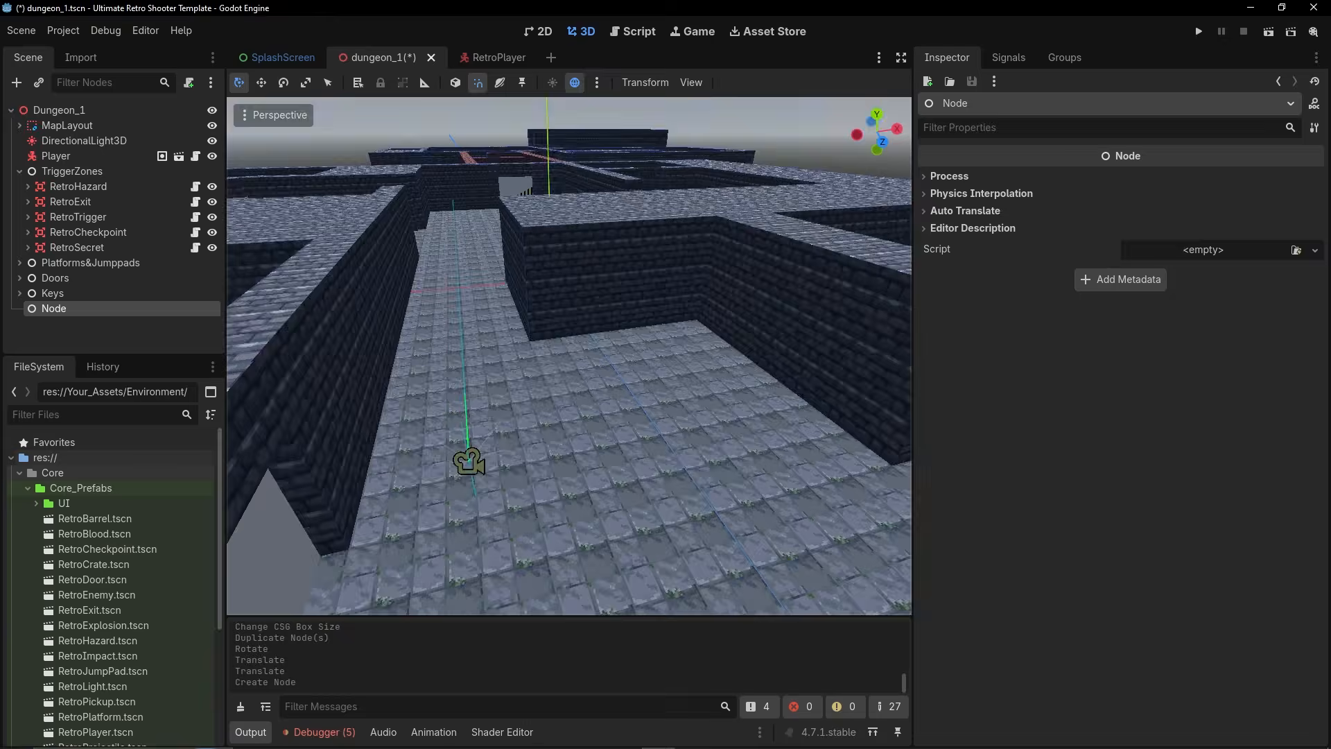
{"action": "double_click", "coordinate": [52, 308]}
{"action": "type", "text": "Props"}
{"action": "key", "text": "Return"}
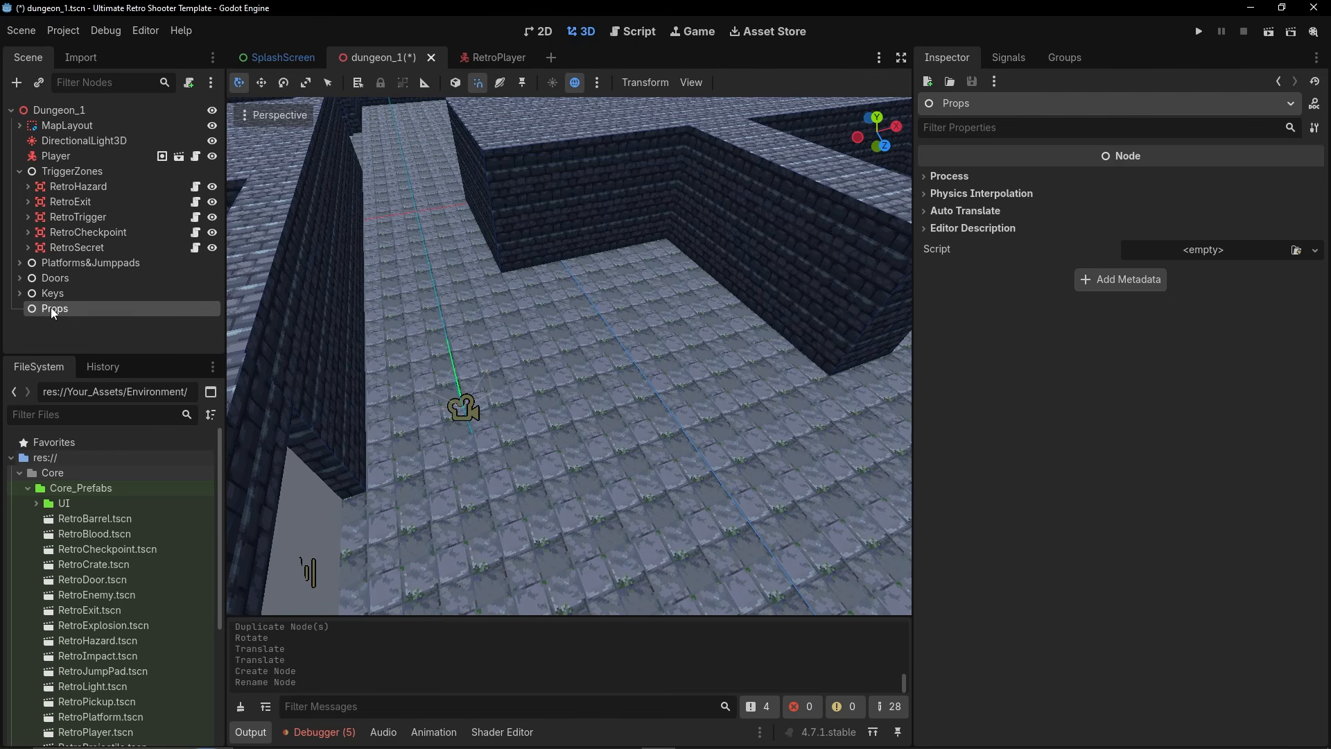
Instantiate the RetroCrate scene as a child of Props.
{"action": "right_click", "coordinate": [53, 311]}
{"action": "key", "text": "Escape"}
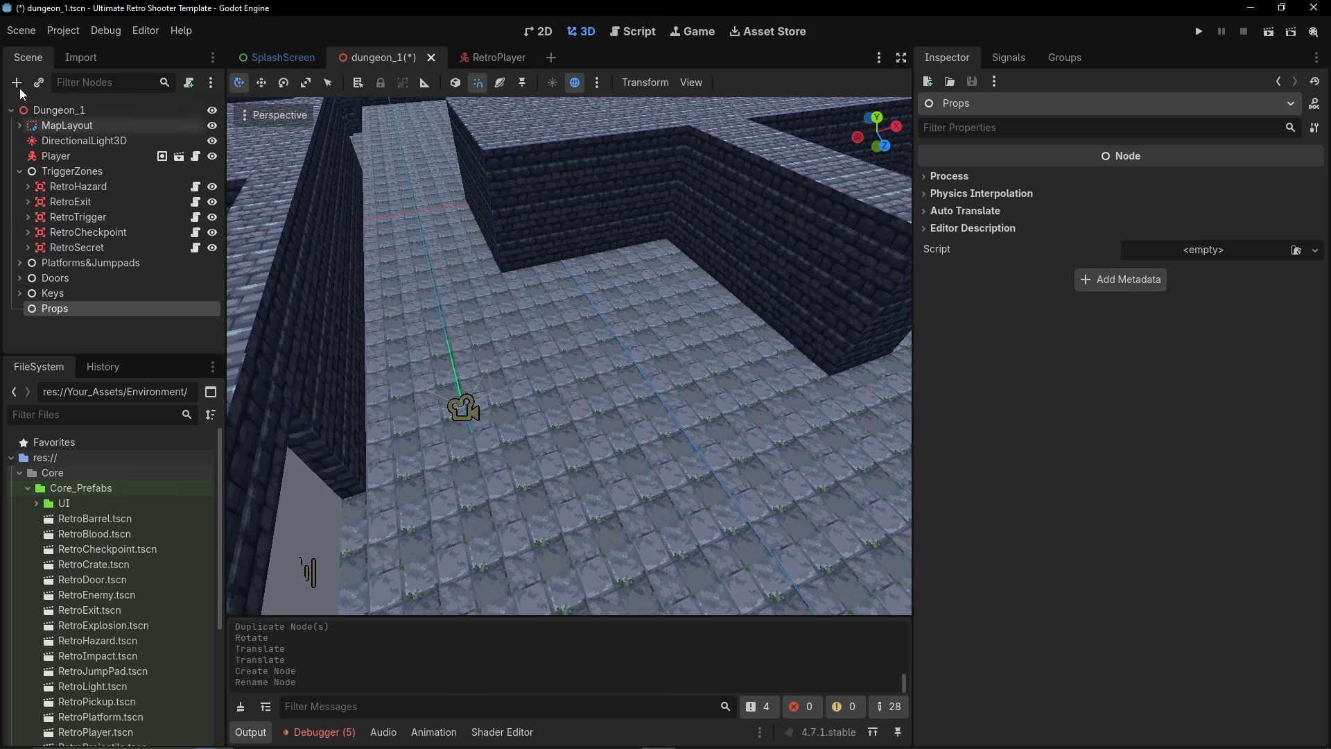
{"action": "left_click", "coordinate": [38, 82]}
{"action": "type", "text": "crate"}
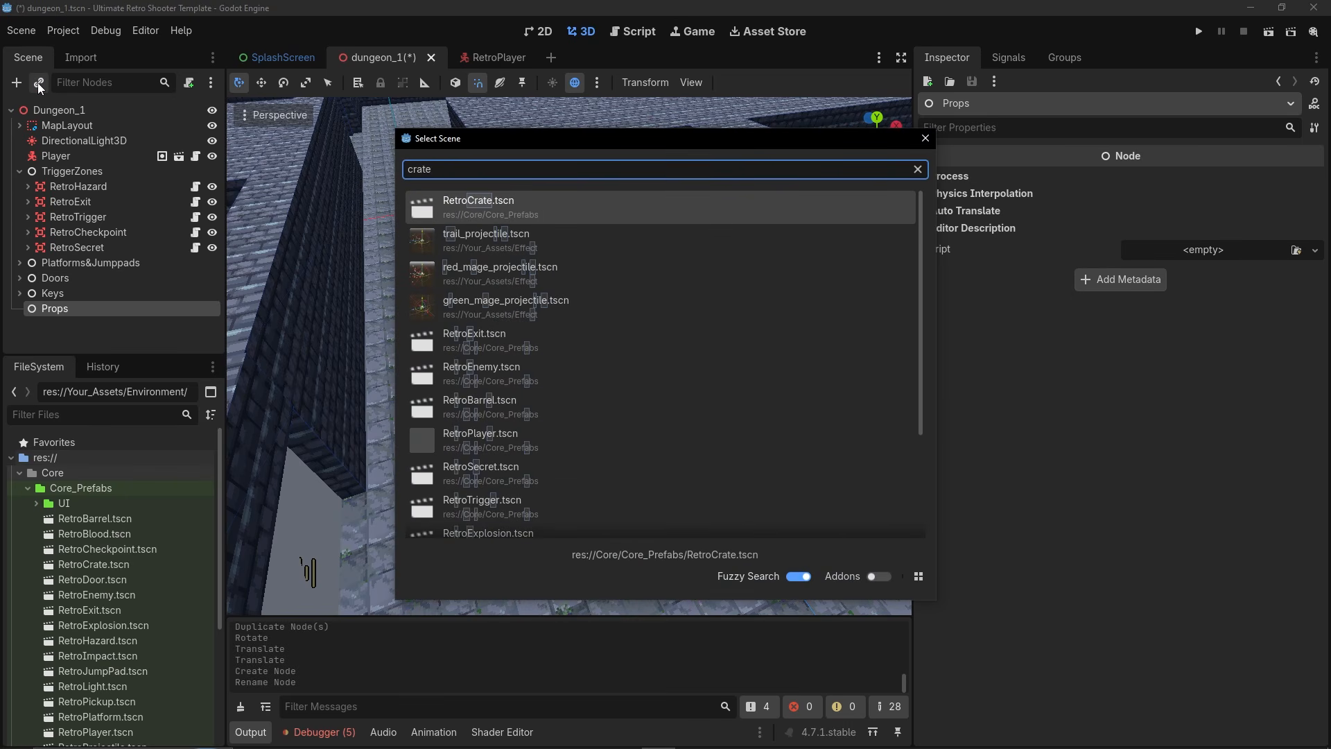
{"action": "key", "text": "Return"}
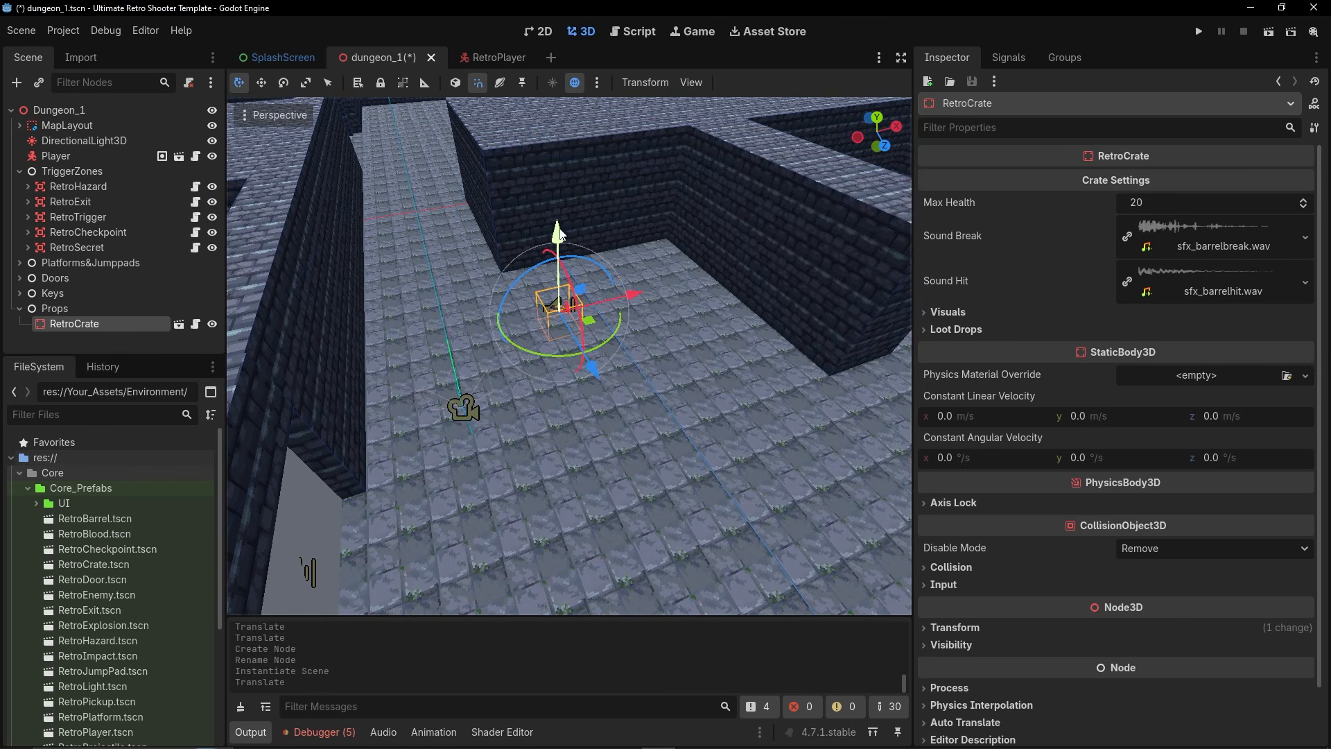
Position RetroCrate at floor level and shift it along X to stand in front of the dungeon wall.
{"action": "left_click_drag", "start_coordinate": [548, 194], "coordinate": [548, 196]}
{"action": "key", "text": "w"}
{"action": "right_click_drag", "start_coordinate": [547, 195], "coordinate": [305, 131]}
{"action": "key", "text": "s"}
{"action": "key", "text": "d"}
{"action": "key", "text": "w"}
{"action": "left_click_drag", "start_coordinate": [609, 357], "coordinate": [748, 336]}
{"action": "right_click_drag", "start_coordinate": [749, 336], "coordinate": [1109, 333]}
{"action": "key", "text": "w"}
{"action": "key", "text": "a"}
{"action": "right_click_drag", "start_coordinate": [568, 368], "coordinate": [347, 369]}
{"action": "key", "text": "d"}
{"action": "key", "text": "s"}
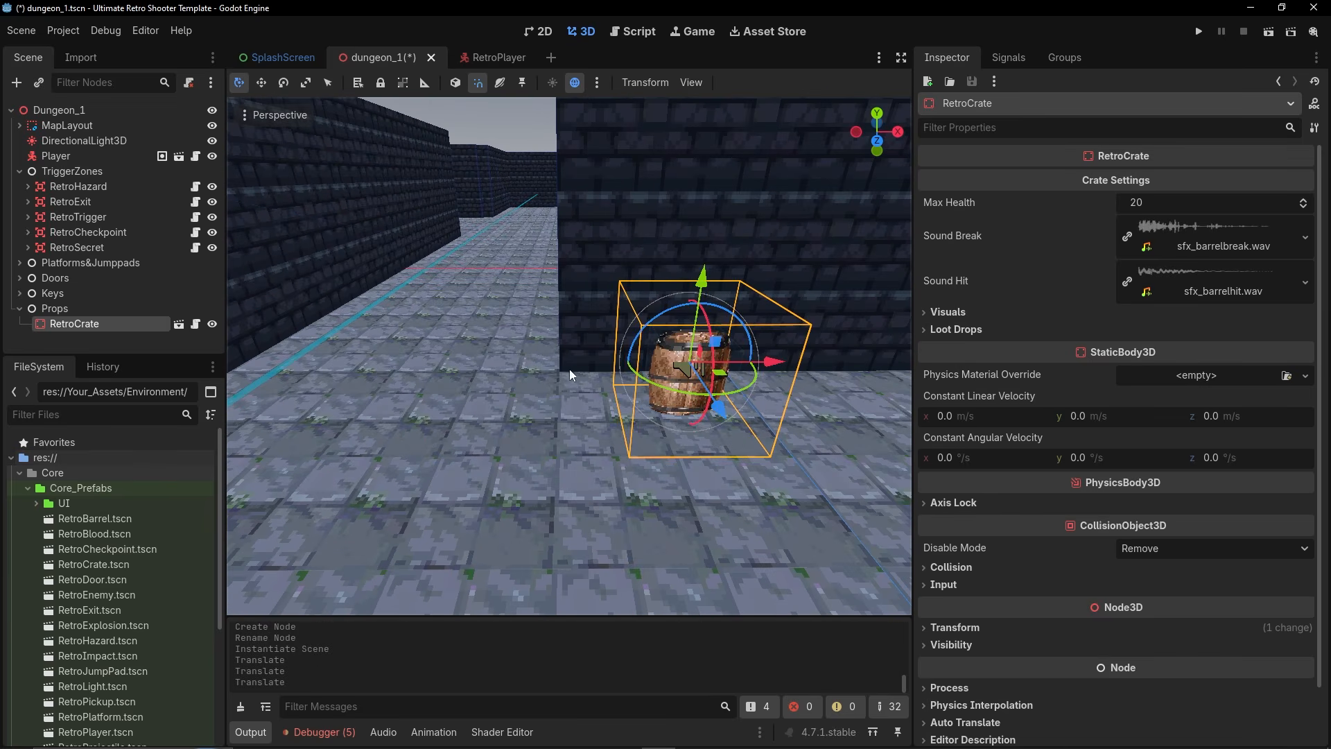
Show the crate's Loot Drops settings and browse to the Health folder of the default pickup assets.
{"action": "left_click", "coordinate": [975, 336]}
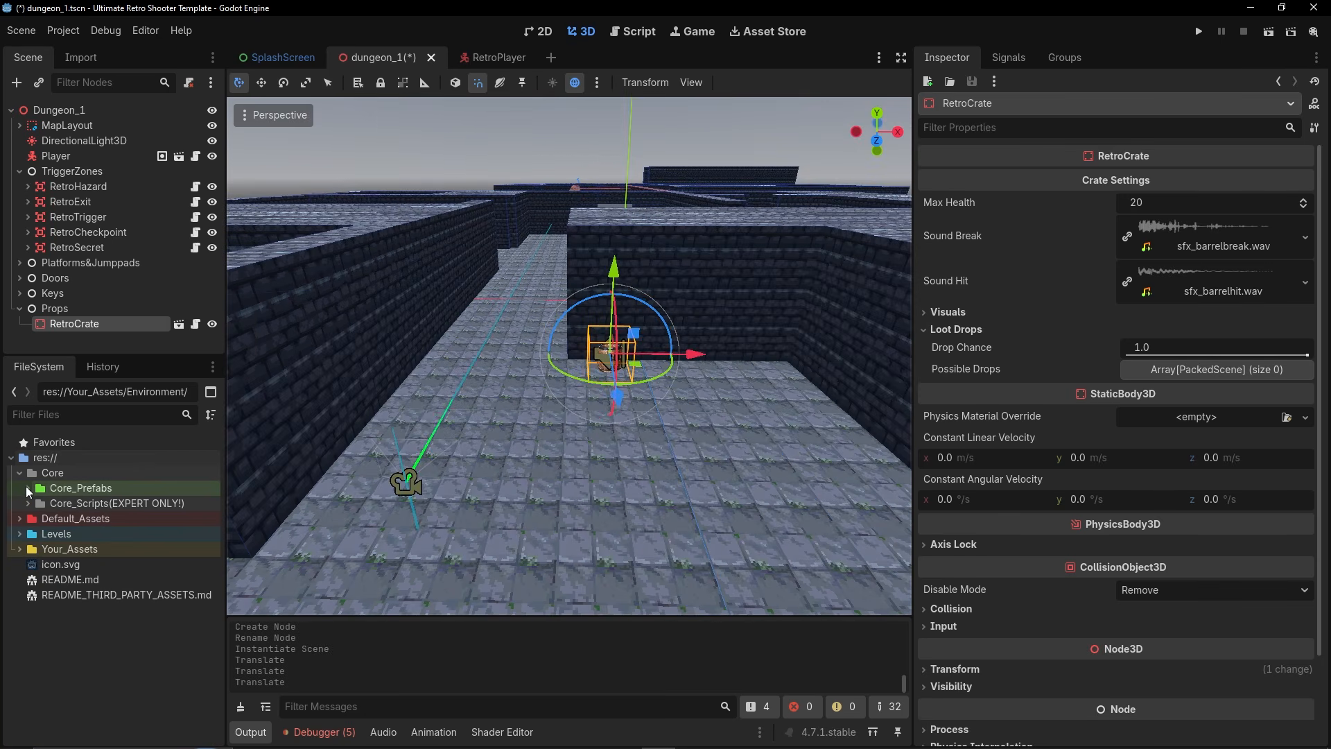
{"action": "left_click", "coordinate": [20, 474]}
{"action": "left_click", "coordinate": [19, 489]}
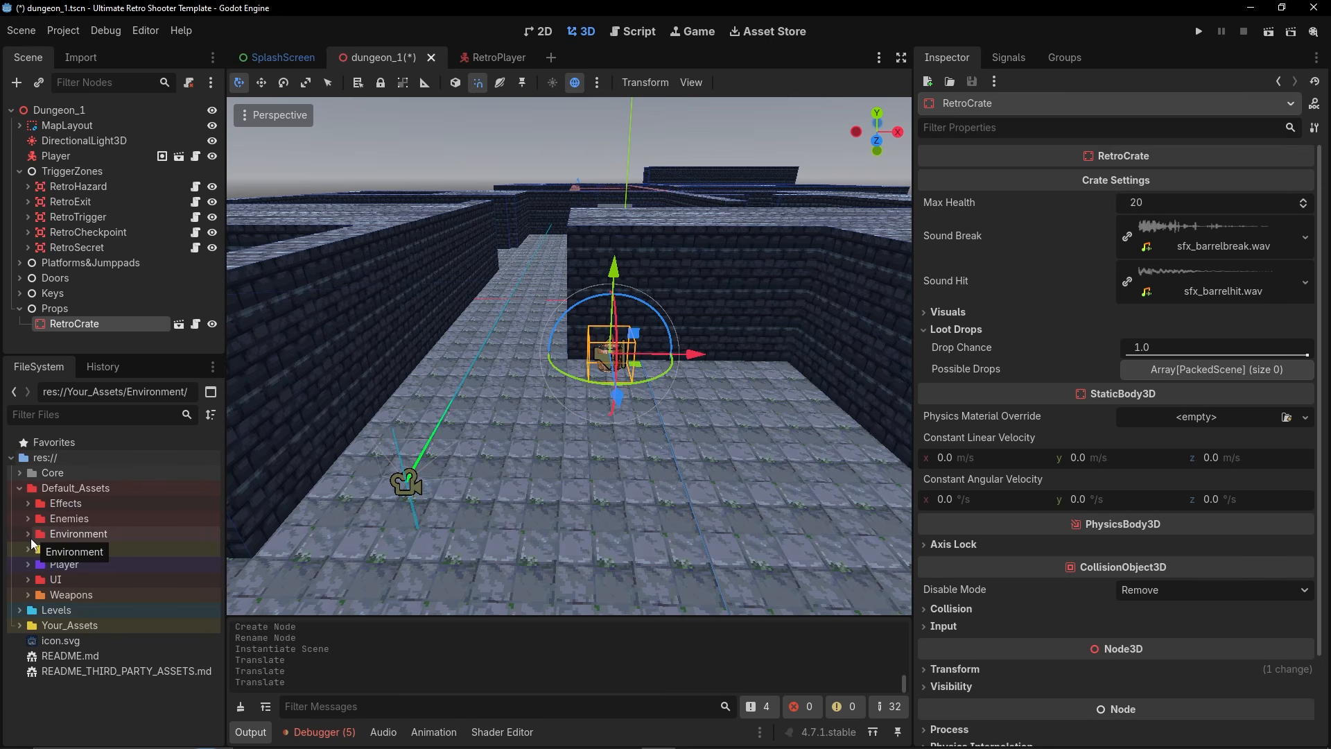
{"action": "left_click", "coordinate": [28, 549]}
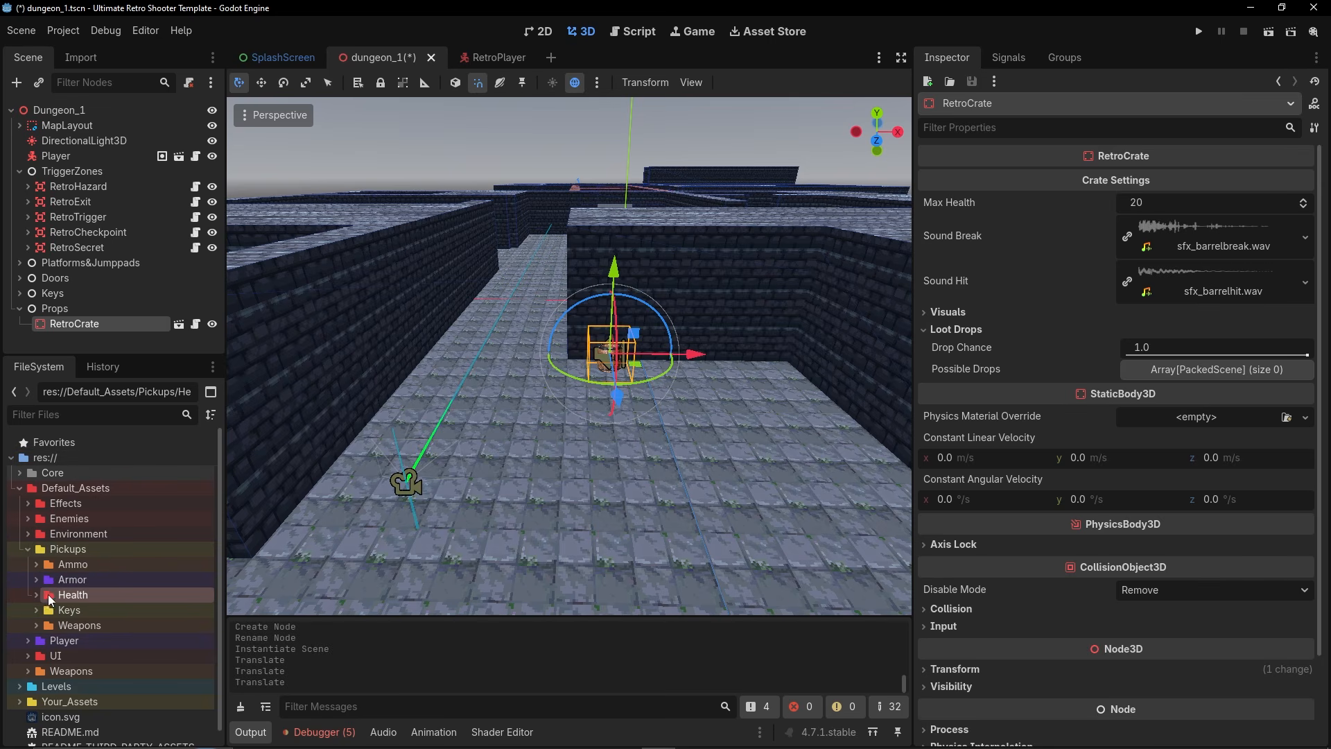
{"action": "double_click", "coordinate": [50, 595]}
Open the medium and small health pickup scenes in turn and check the pickup settings of their root nodes.
{"action": "scroll", "coordinate": [127, 581], "scroll_direction": "down", "scroll_amount": 3}
{"action": "double_click", "coordinate": [149, 563]}
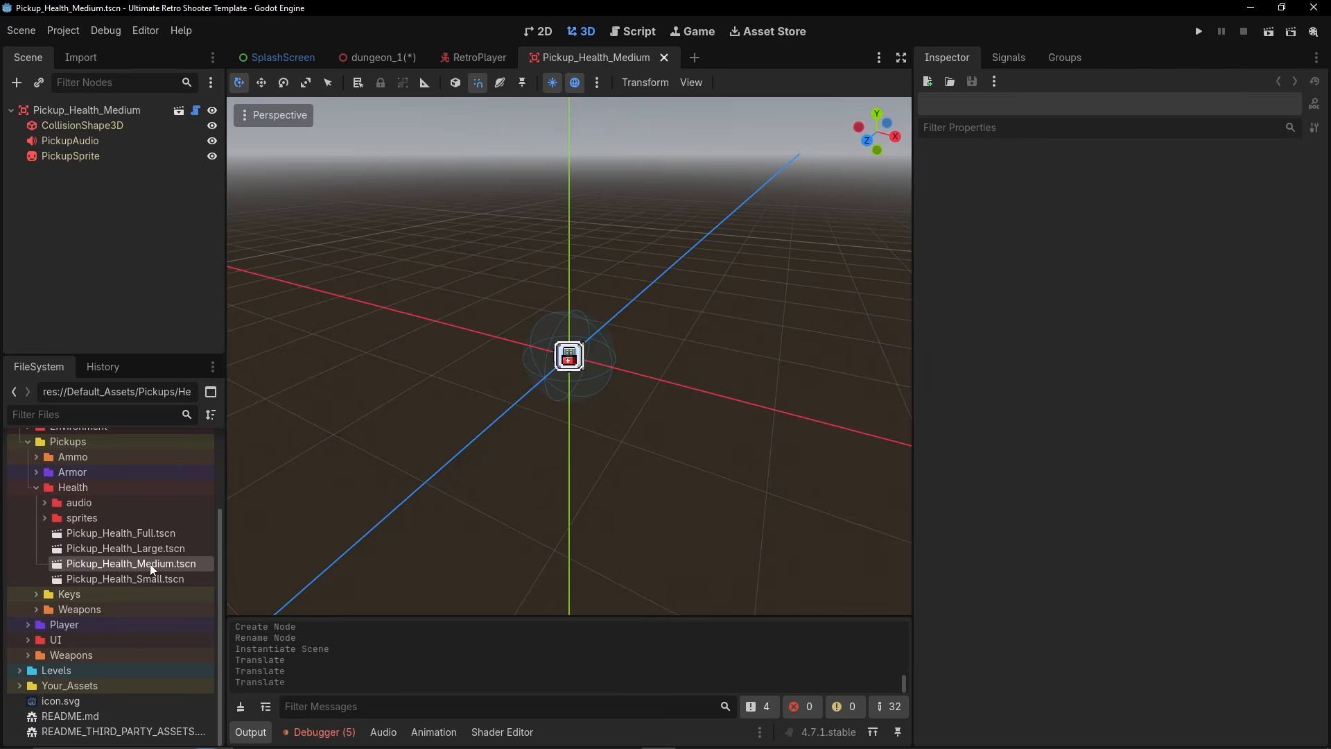
{"action": "left_click", "coordinate": [58, 116]}
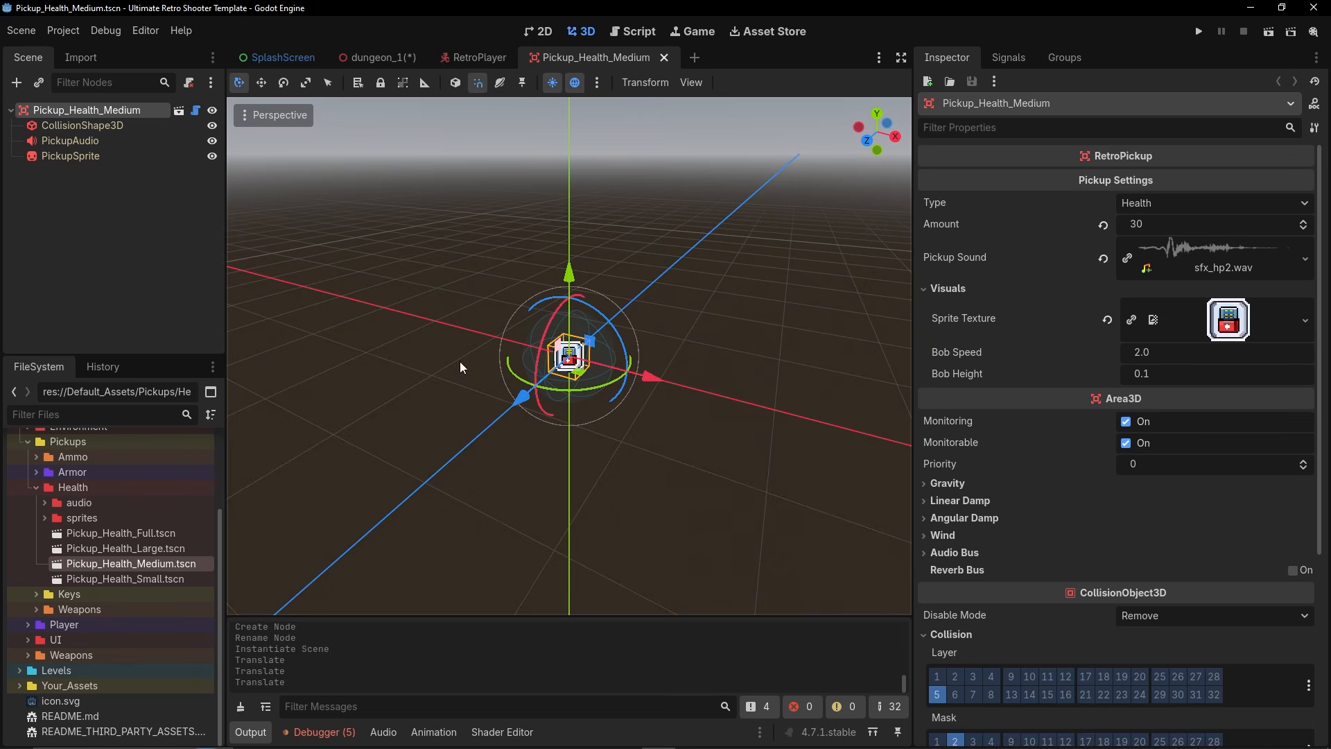
{"action": "left_click", "coordinate": [663, 59]}
{"action": "double_click", "coordinate": [139, 578]}
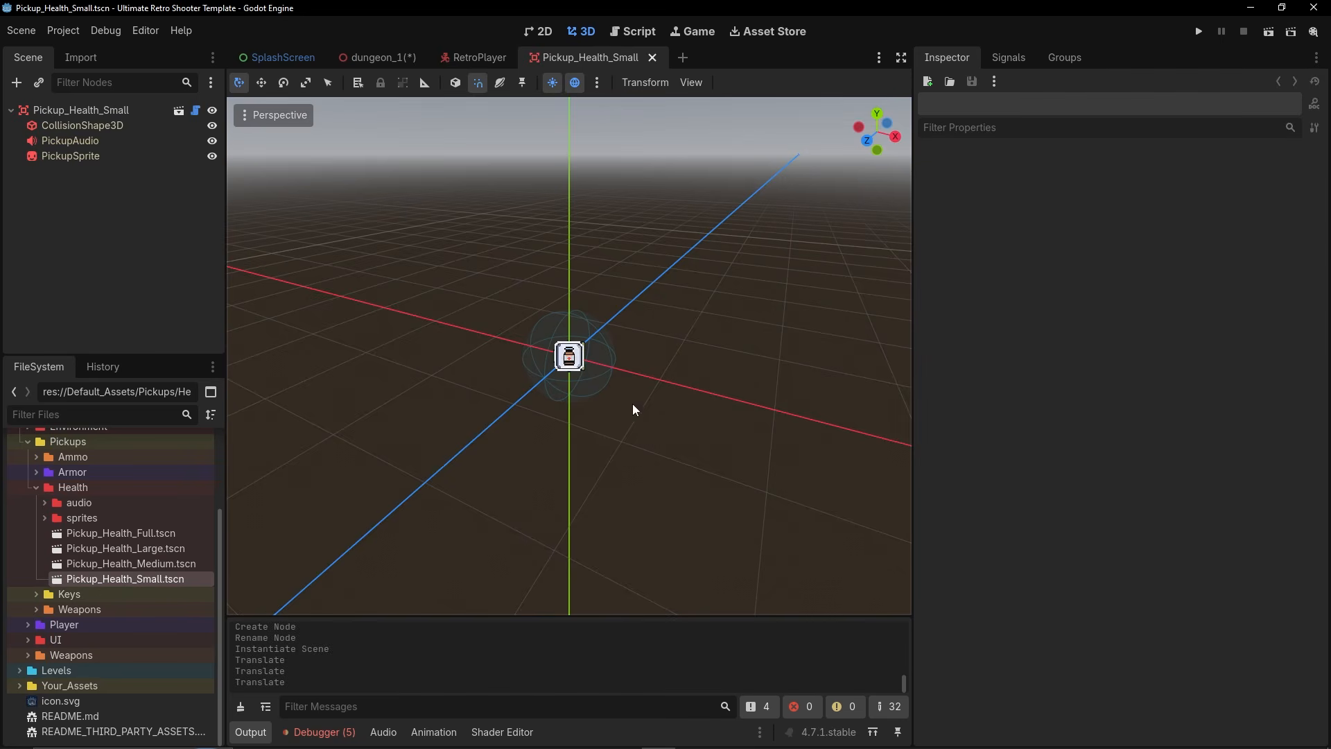
{"action": "left_click", "coordinate": [78, 110]}
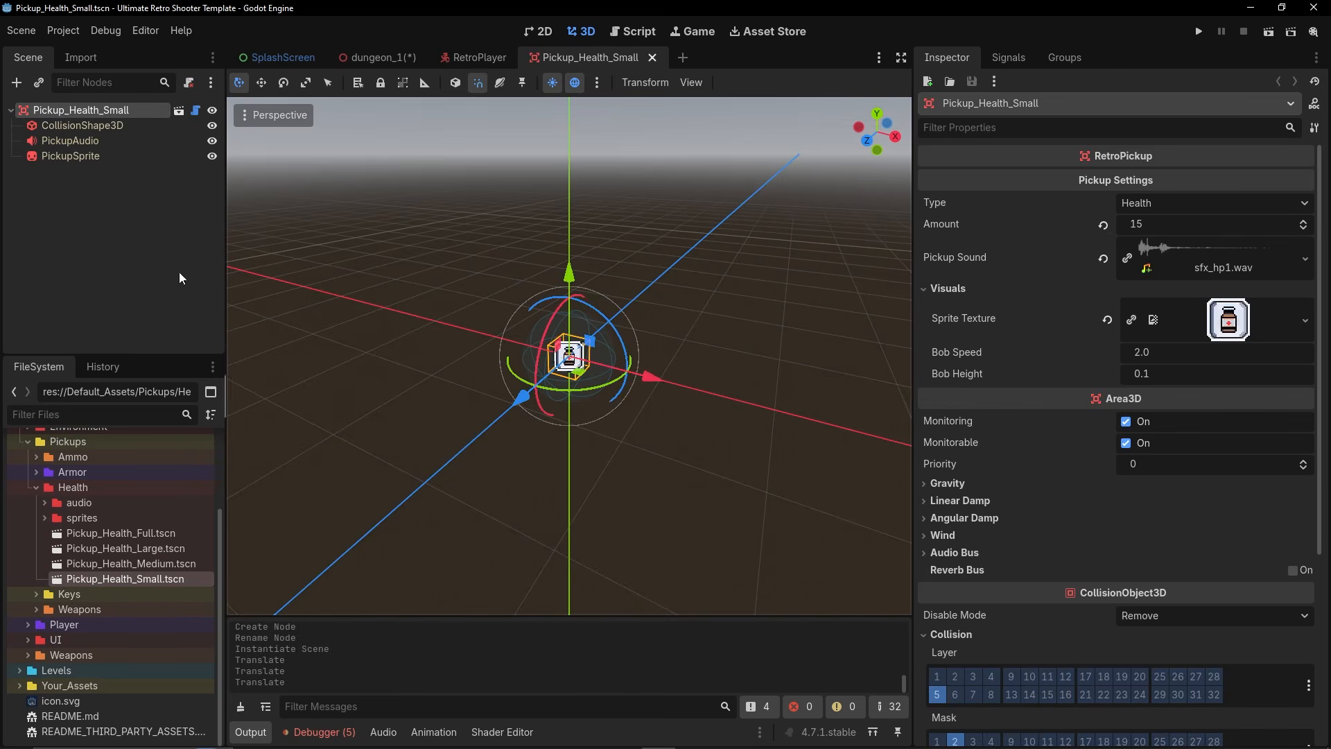
Create a scene inherited from Pickup_Health_Small.tscn and set its root node's sprite texture to health_potion.png from Your_Assets/Pickups.
{"action": "right_click", "coordinate": [140, 581]}
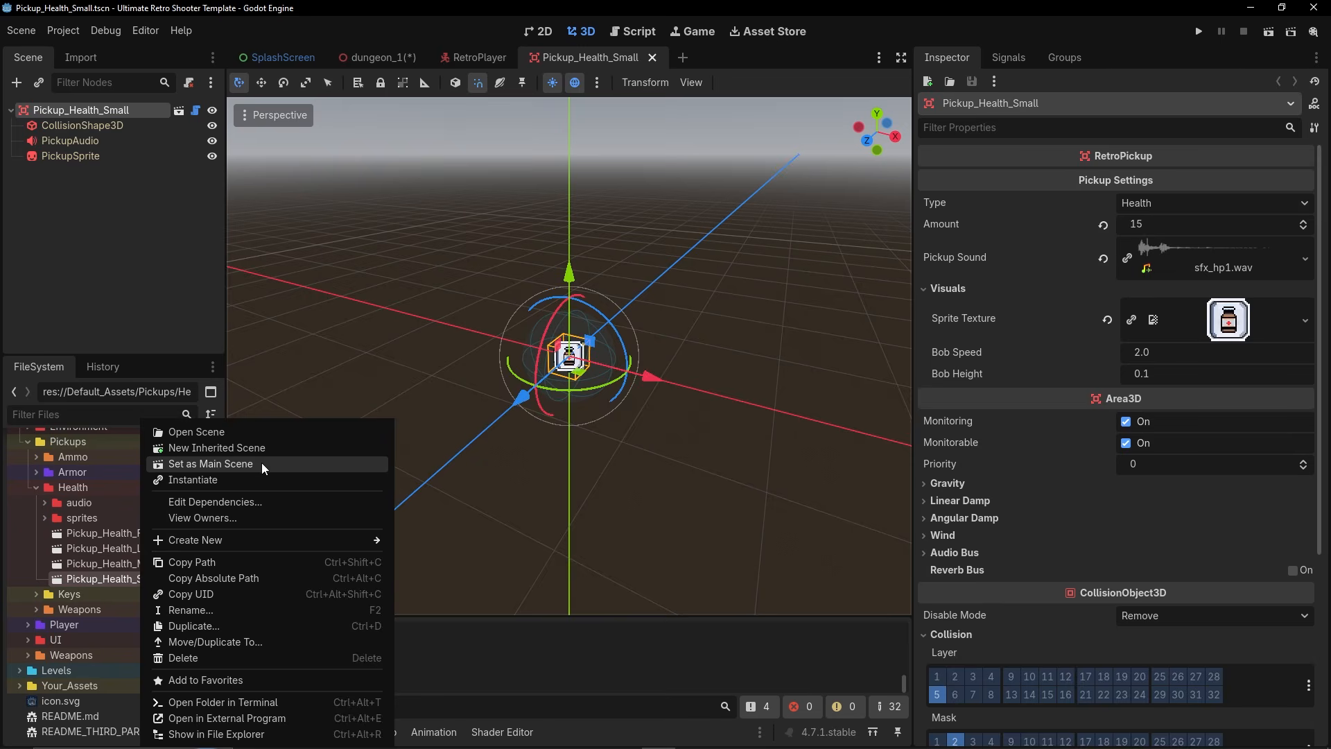
{"action": "left_click", "coordinate": [264, 447]}
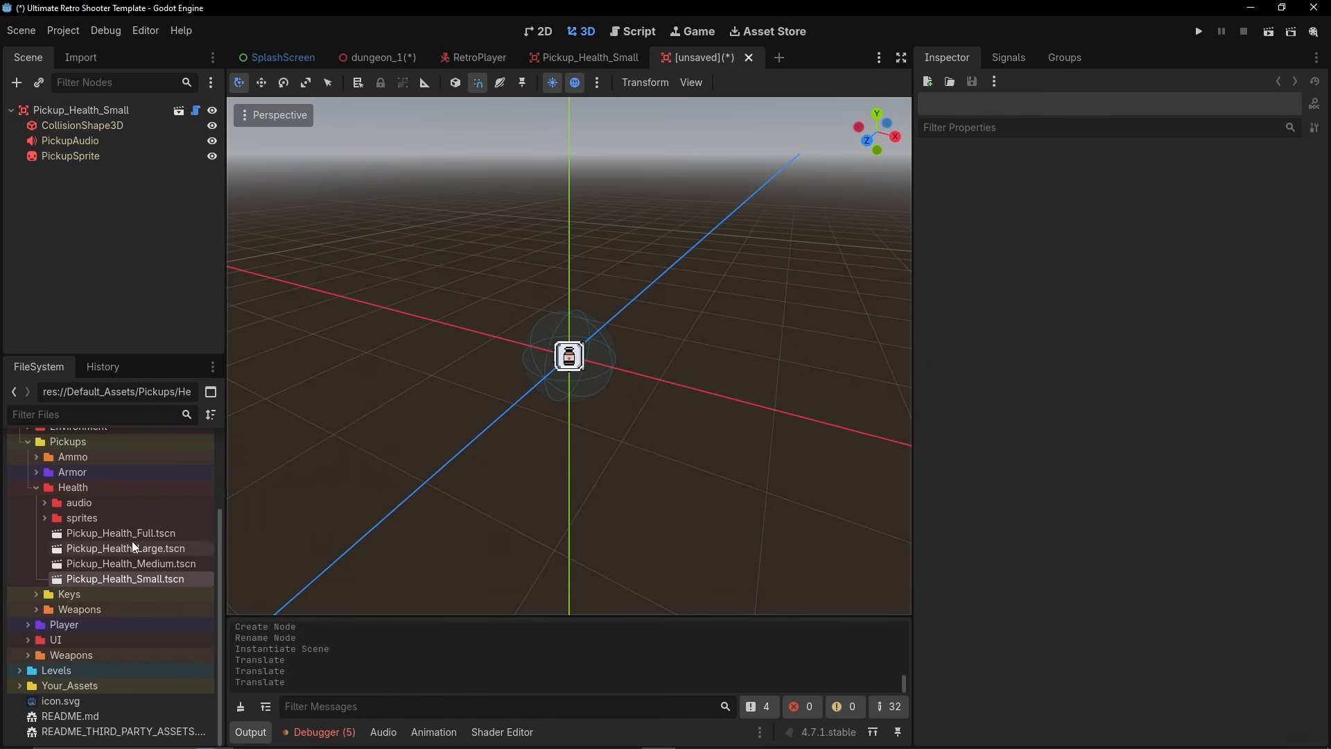
{"action": "left_click", "coordinate": [19, 685]}
{"action": "scroll", "coordinate": [59, 657], "scroll_direction": "down", "scroll_amount": 3}
{"action": "left_click", "coordinate": [77, 110]}
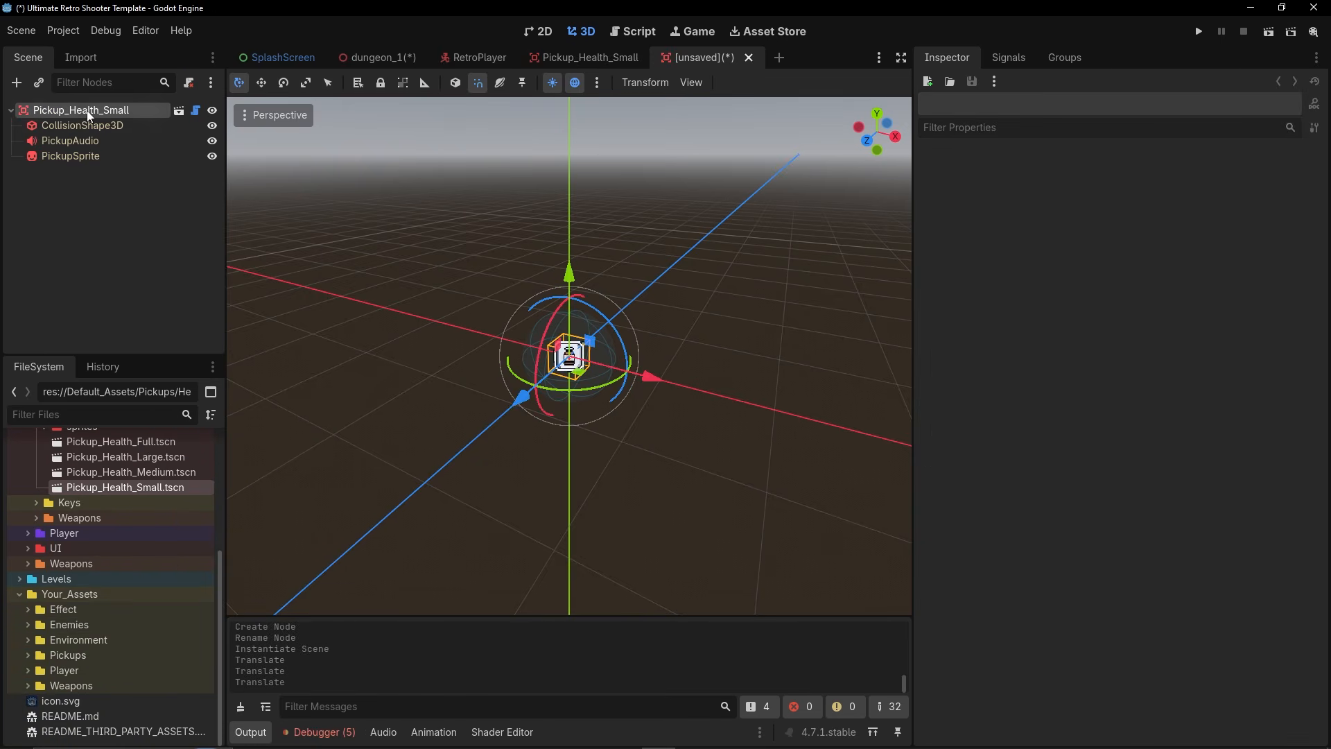
{"action": "left_click", "coordinate": [28, 654]}
{"action": "scroll", "coordinate": [69, 654], "scroll_direction": "down", "scroll_amount": 5}
{"action": "mouse_move", "coordinate": [97, 541]}
{"action": "left_mouse_down"}
{"action": "mouse_move", "coordinate": [289, 524]}
{"action": "mouse_move", "coordinate": [1221, 326]}
{"action": "left_mouse_up"}
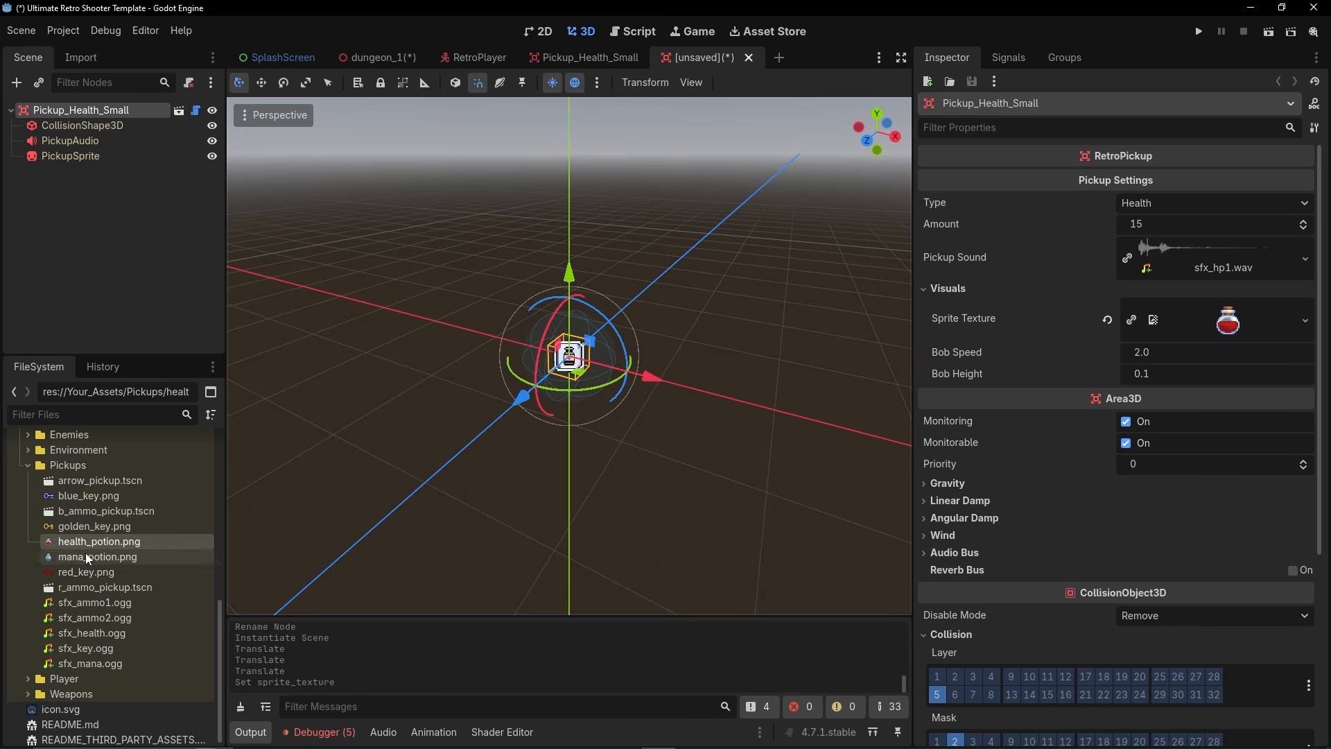
Set the health pickup's sound to sfx_health.ogg and the PickupSprite texture to health_potion.png.
{"action": "left_click_drag", "start_coordinate": [97, 632], "coordinate": [1078, 303]}
{"action": "left_click_drag", "start_coordinate": [1187, 270], "coordinate": [1187, 269]}
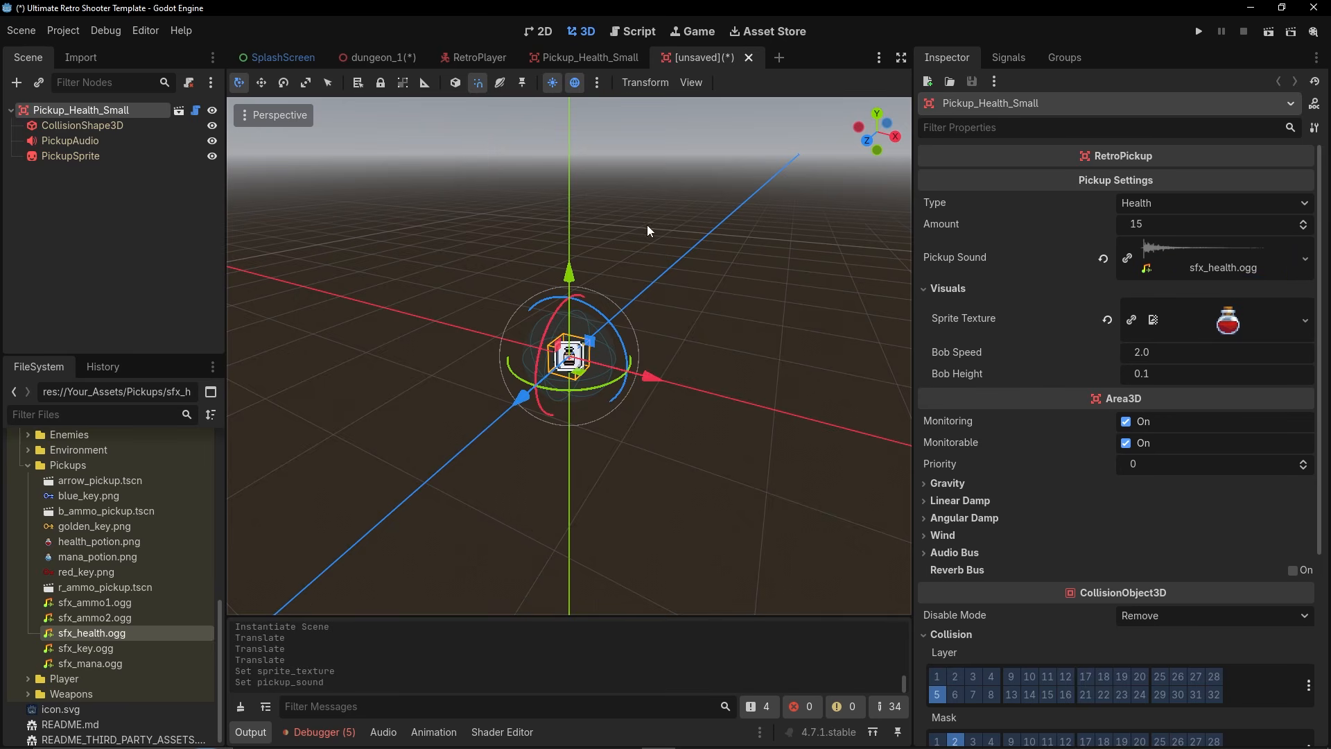
{"action": "left_click", "coordinate": [125, 155]}
{"action": "left_click_drag", "start_coordinate": [98, 541], "coordinate": [1226, 191]}
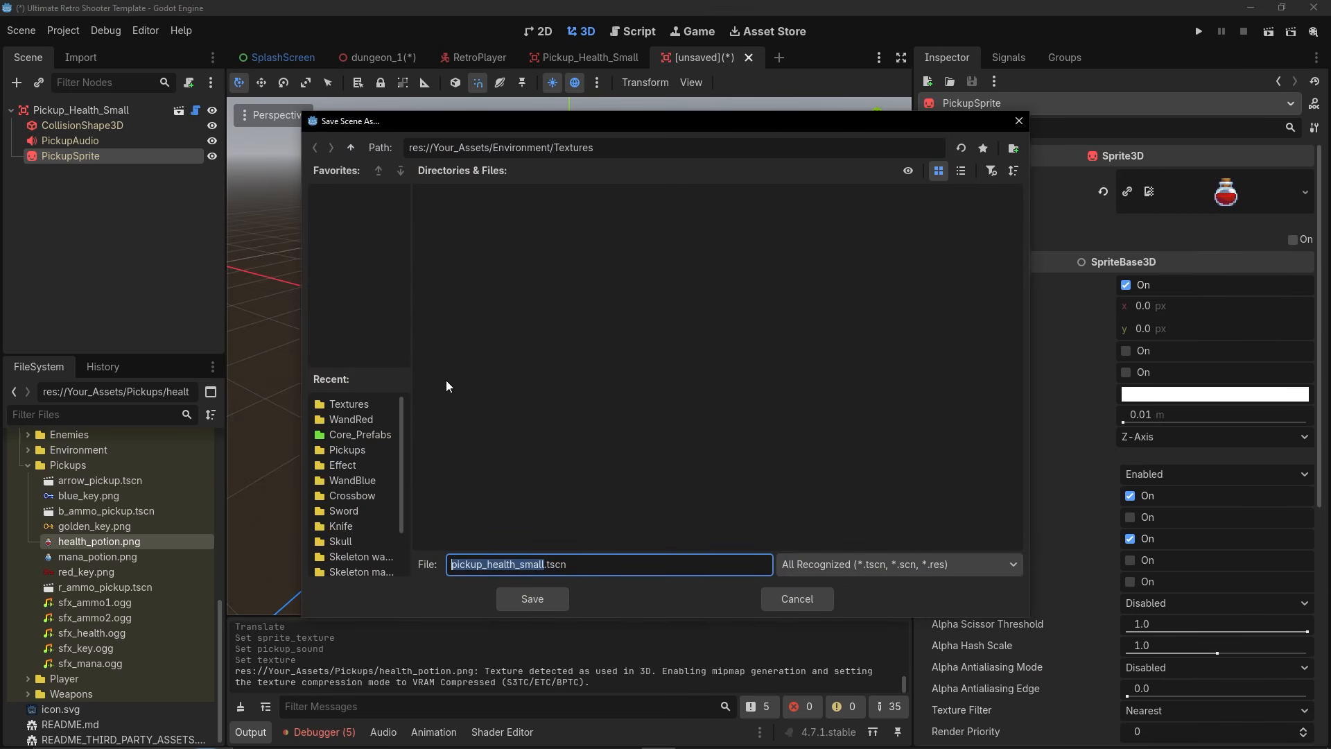
Save the inherited scene as pickup_health.tscn in res://Your_Assets/Pickups.
{"action": "key", "text": "Right"}
{"action": "key", "text": "BackSpace"}
{"action": "key", "text": "BackSpace"}
{"action": "key", "text": "BackSpace"}
{"action": "key", "text": "BackSpace"}
{"action": "key", "text": "BackSpace"}
{"action": "key", "text": "BackSpace"}
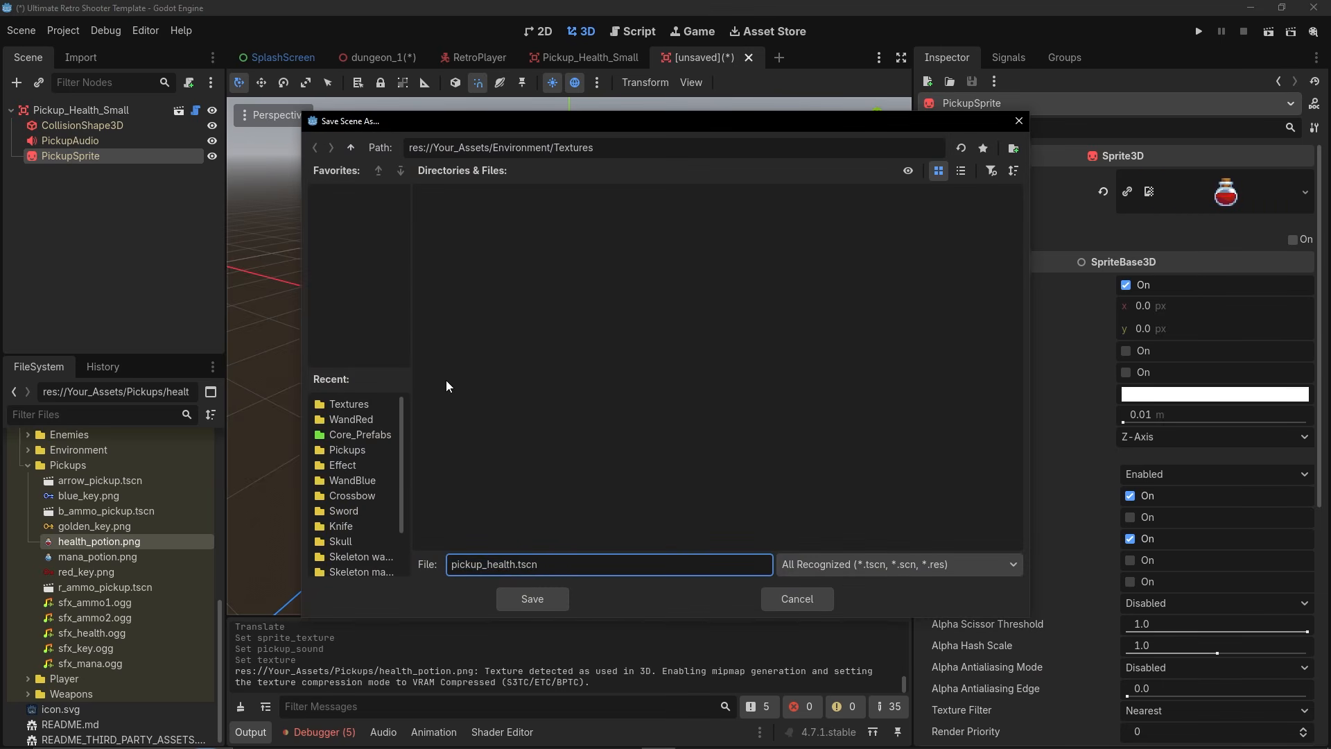
{"action": "left_click", "coordinate": [351, 147]}
{"action": "left_click", "coordinate": [350, 146]}
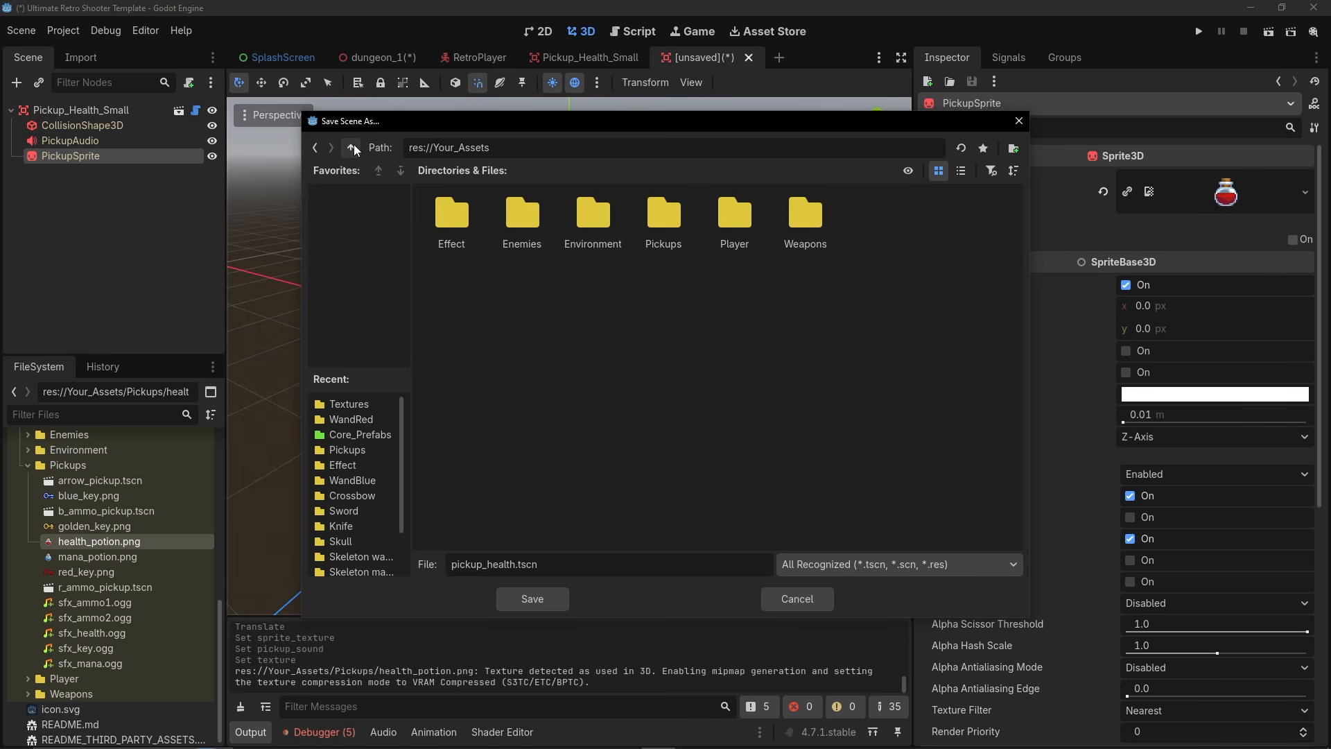
{"action": "double_click", "coordinate": [660, 248]}
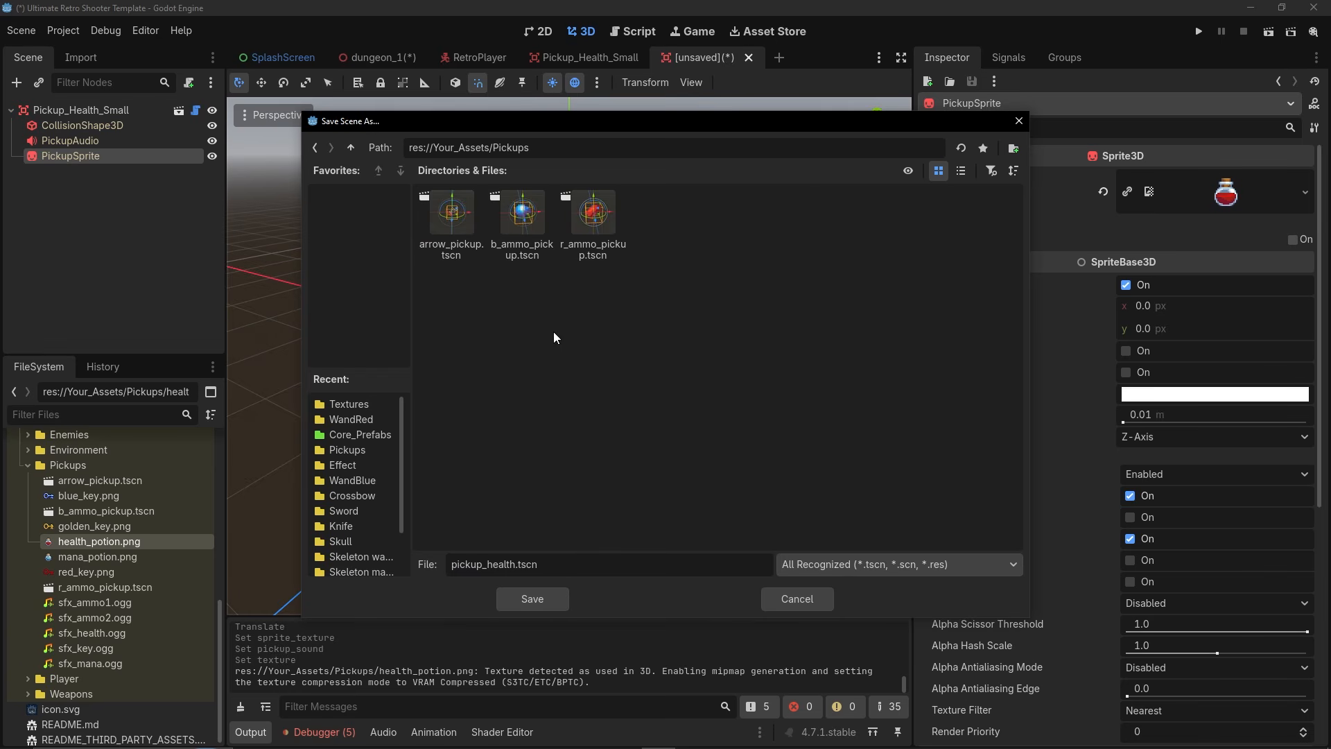
{"action": "left_click", "coordinate": [533, 599]}
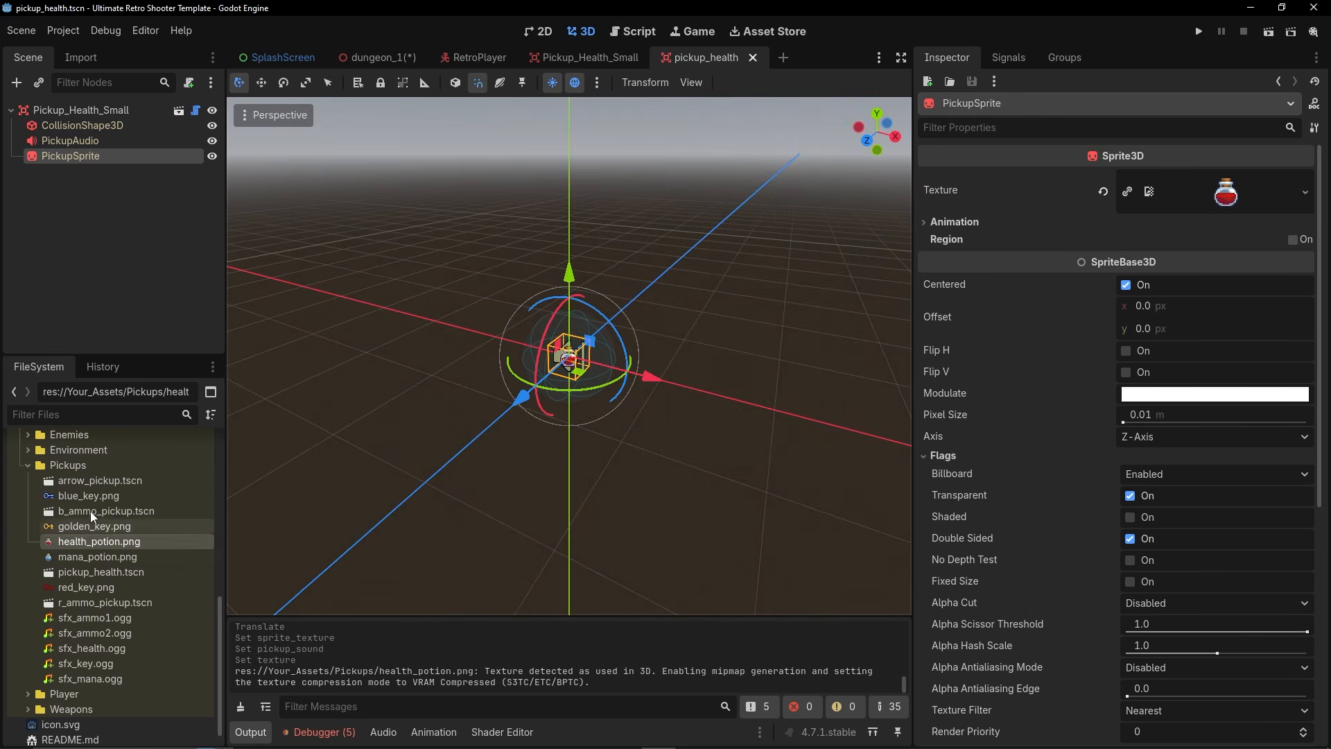
Create a scene inherited from the default Pickup_Armor_Small.tscn and select its root node.
{"action": "scroll", "coordinate": [97, 524], "scroll_direction": "up", "scroll_amount": 5}
{"action": "left_click", "coordinate": [36, 587]}
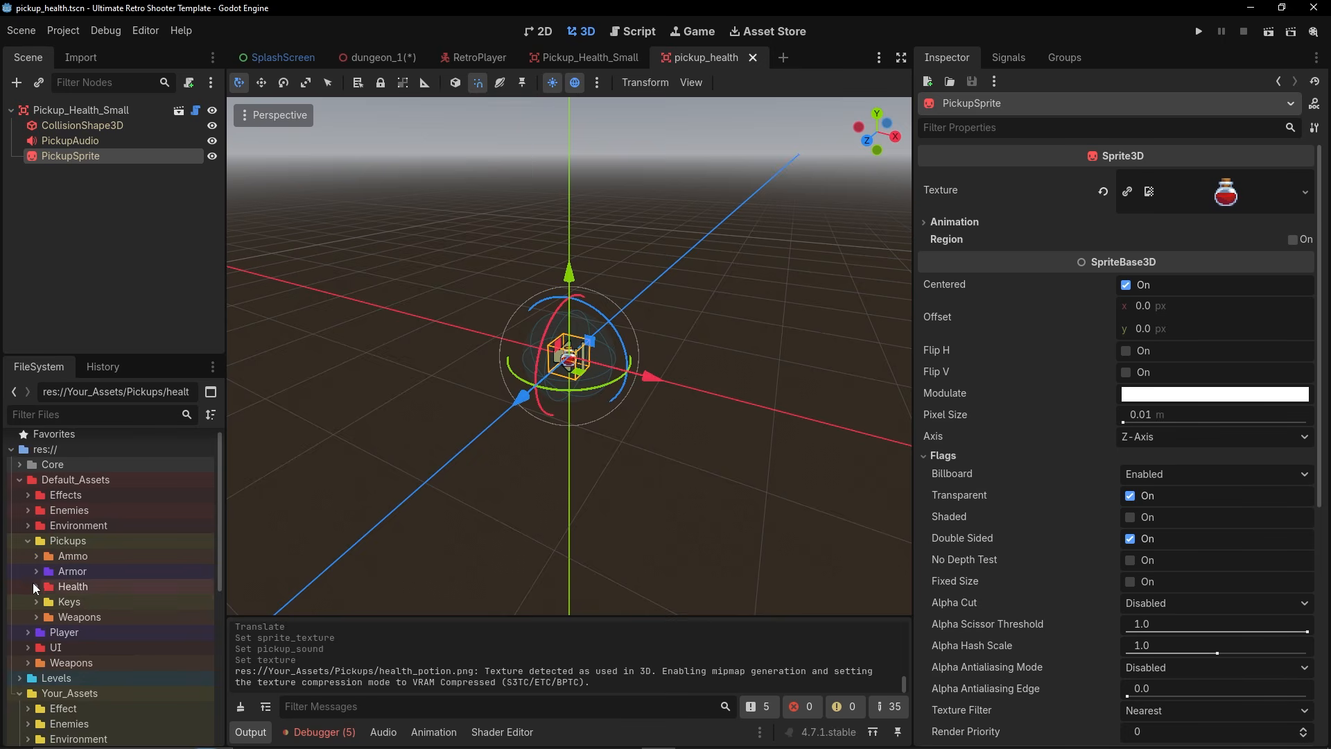
{"action": "left_click", "coordinate": [35, 573]}
{"action": "right_click", "coordinate": [132, 656]}
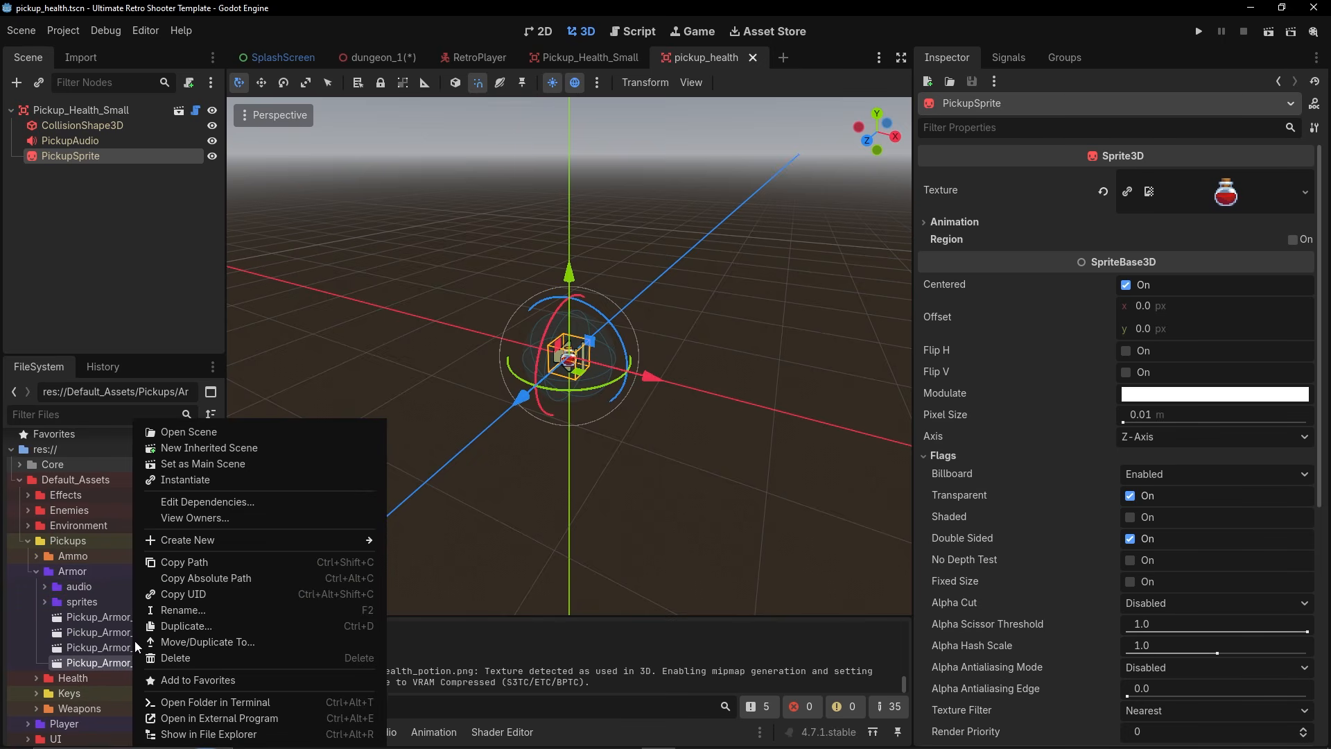
{"action": "left_click", "coordinate": [209, 447]}
{"action": "left_click", "coordinate": [51, 111]}
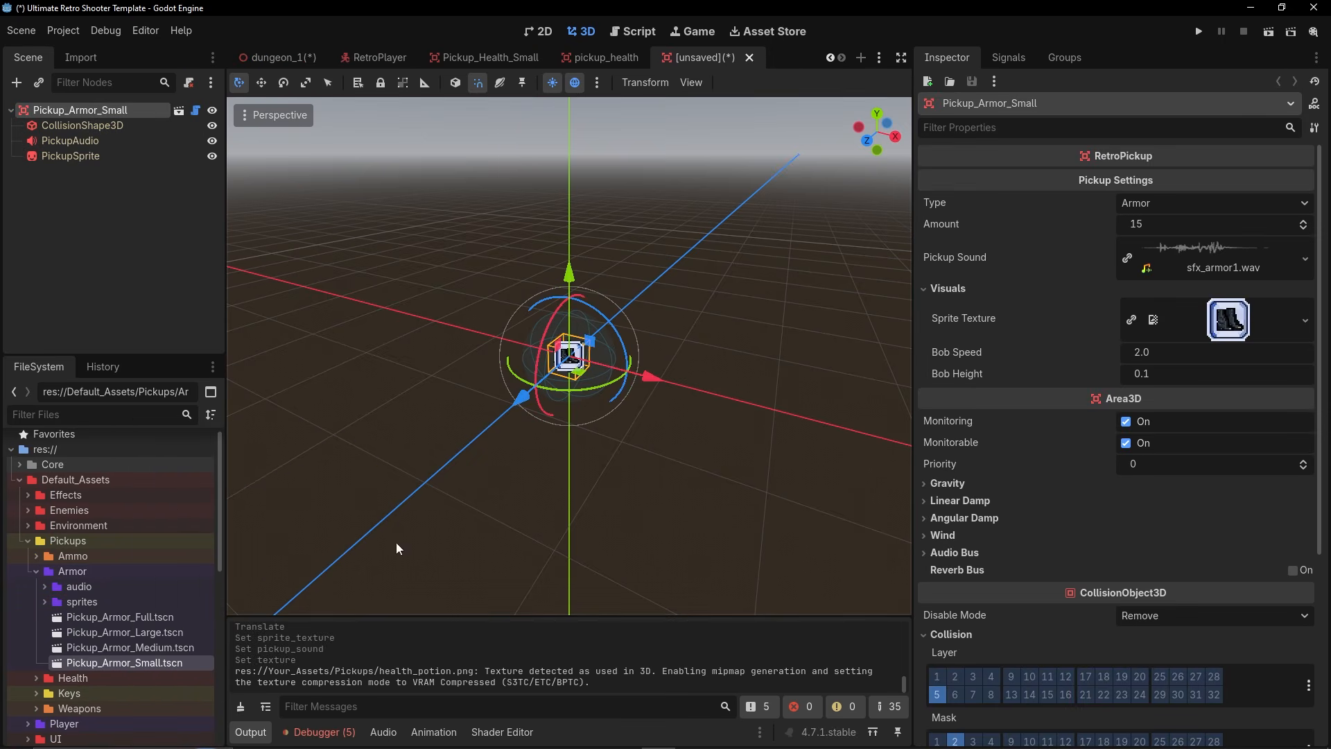
Assign ui_armor.png from Your_Assets/Player/HUD as the sprite texture of the armor pickup's root and as the PickupSprite texture.
{"action": "scroll", "coordinate": [106, 619], "scroll_direction": "down", "scroll_amount": 10}
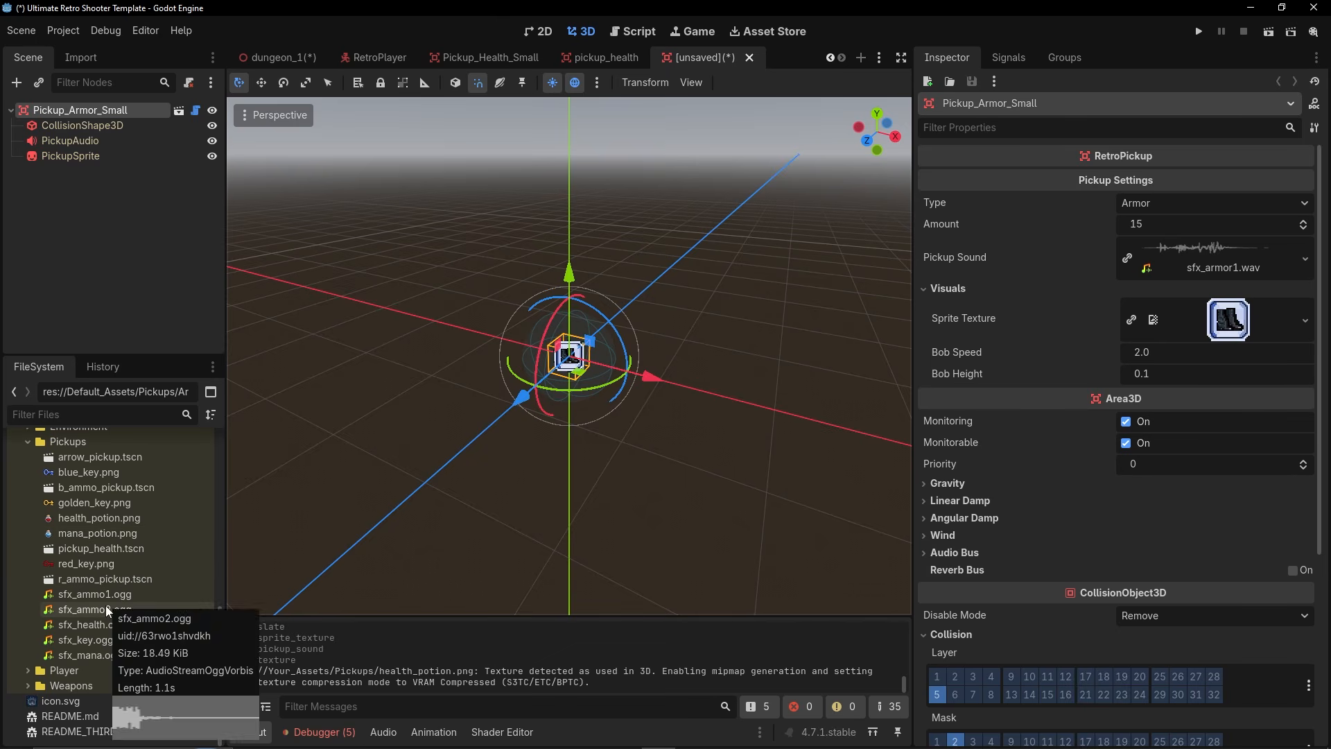
{"action": "scroll", "coordinate": [72, 542], "scroll_direction": "up", "scroll_amount": 2}
{"action": "scroll", "coordinate": [61, 643], "scroll_direction": "down", "scroll_amount": 2}
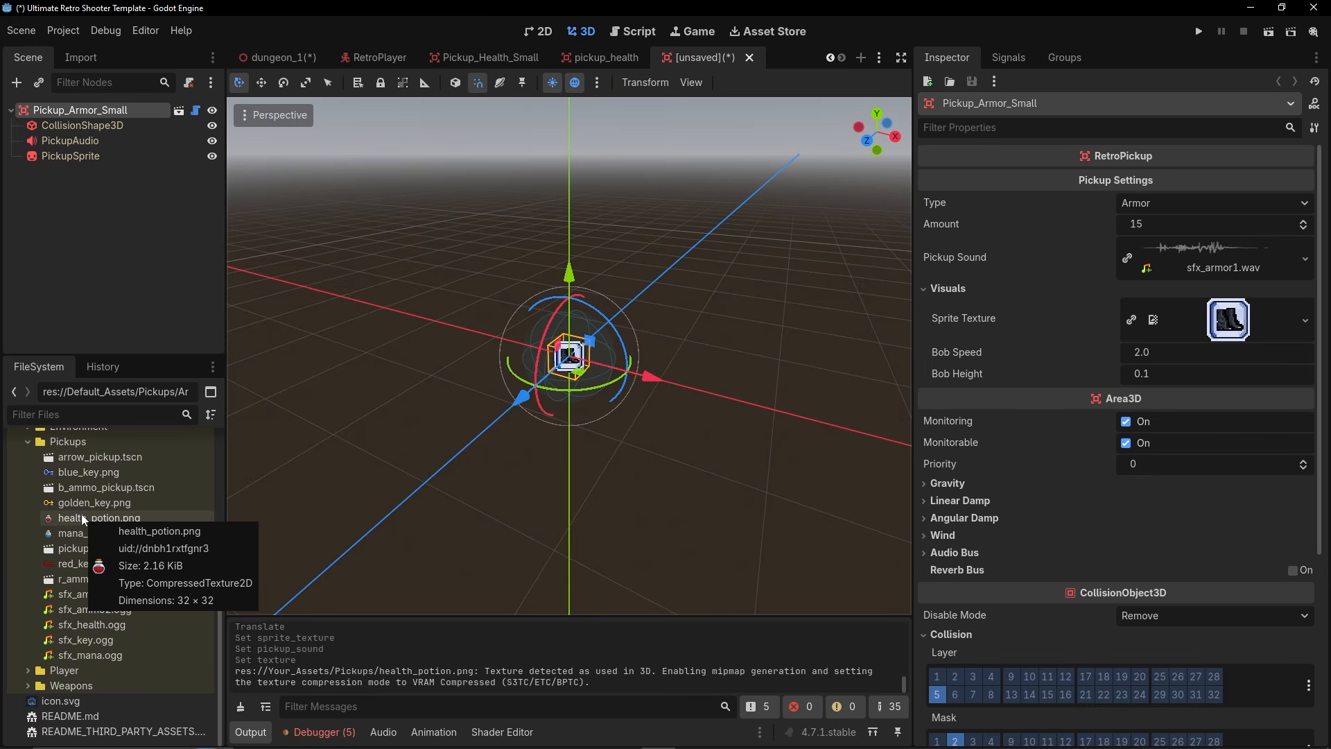
{"action": "left_click", "coordinate": [27, 670]}
{"action": "scroll", "coordinate": [31, 666], "scroll_direction": "down", "scroll_amount": 4}
{"action": "left_click", "coordinate": [36, 659]}
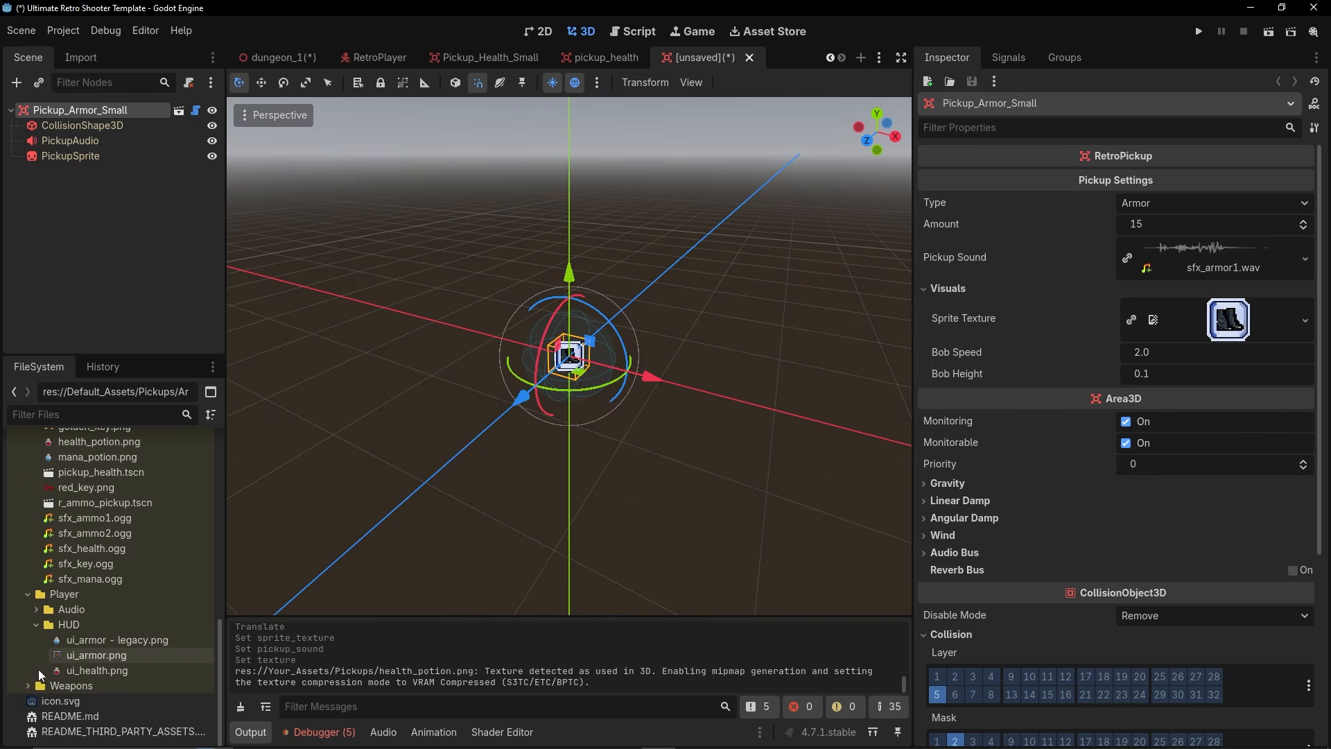
{"action": "left_click", "coordinate": [77, 655]}
{"action": "left_click_drag", "start_coordinate": [78, 655], "coordinate": [1206, 326]}
{"action": "left_click", "coordinate": [65, 154]}
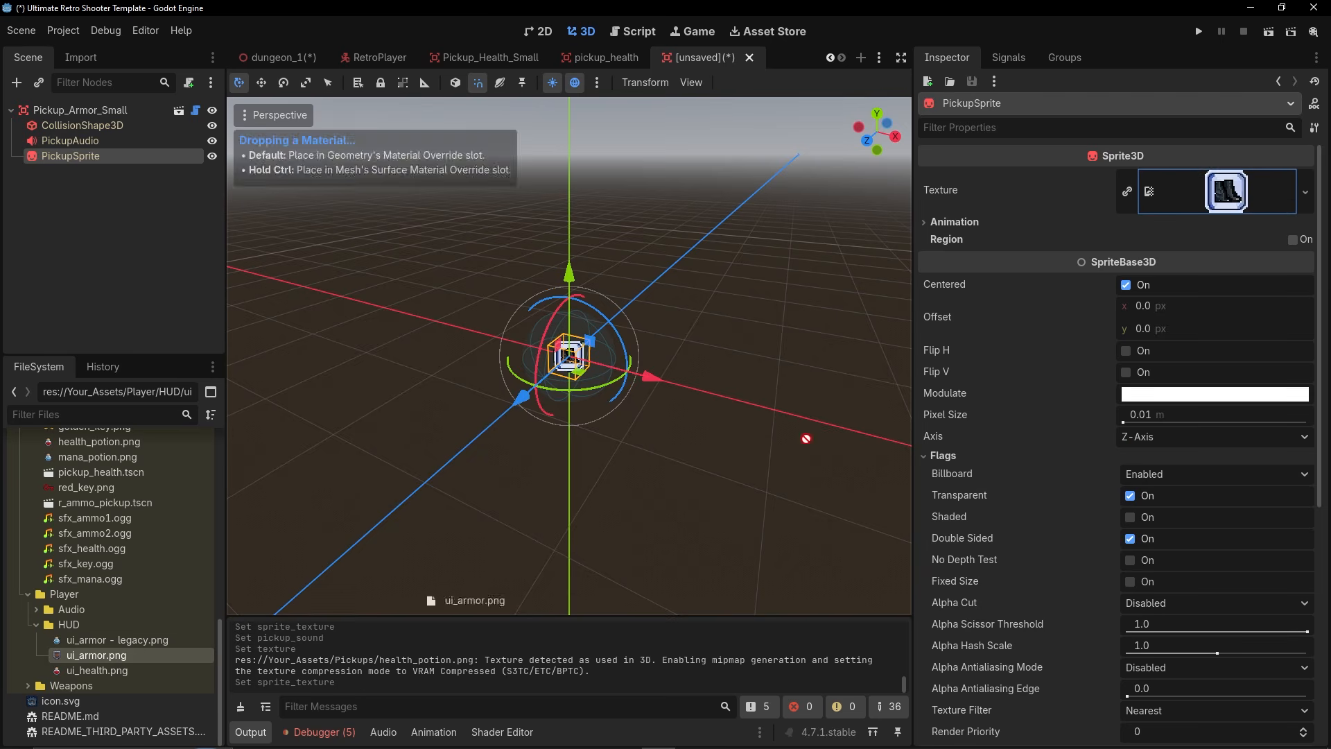
{"action": "left_click_drag", "start_coordinate": [721, 473], "coordinate": [1223, 191]}
Set the armor pickup's sound to sfx_mana.ogg and save the scene as pickup_armor.tscn in res://Your_Assets/Pickups.
{"action": "left_click", "coordinate": [94, 108]}
{"action": "scroll", "coordinate": [85, 621], "scroll_direction": "up", "scroll_amount": 12}
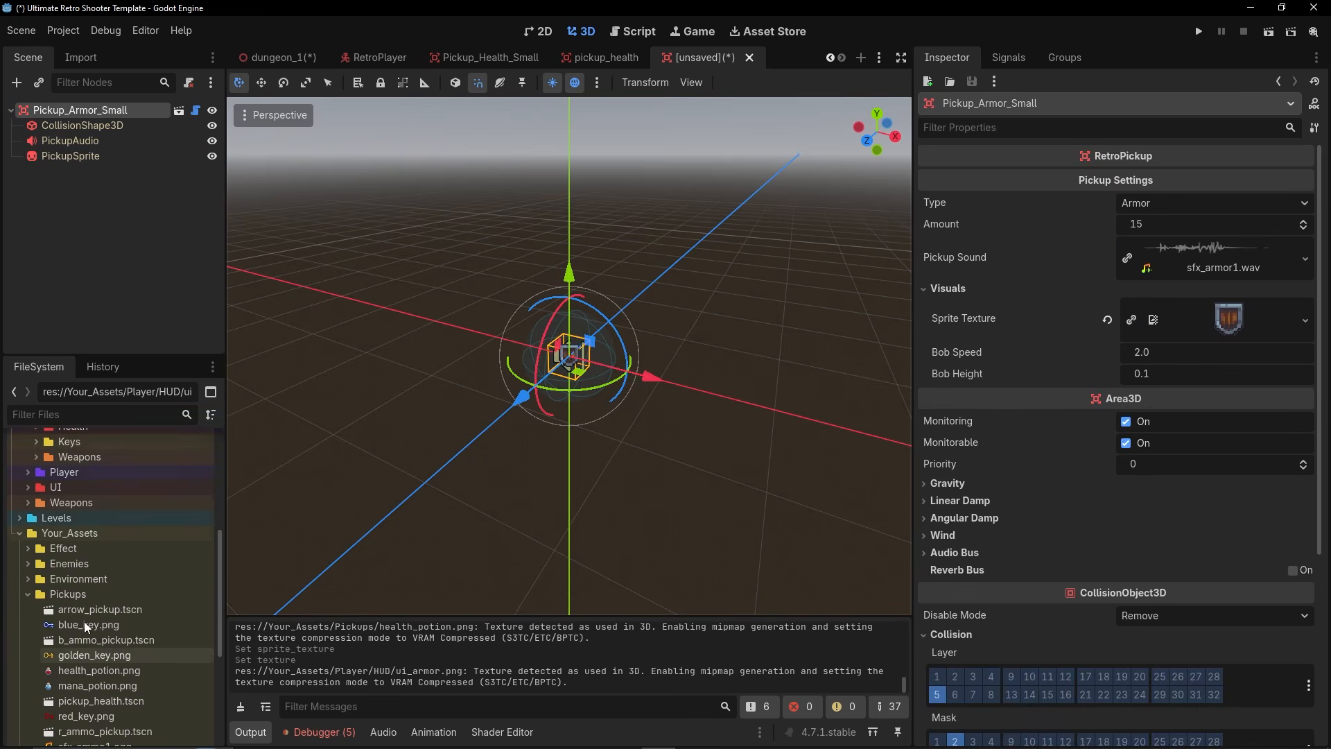
{"action": "scroll", "coordinate": [85, 621], "scroll_direction": "down", "scroll_amount": 5}
{"action": "left_click", "coordinate": [99, 693]}
{"action": "left_click_drag", "start_coordinate": [98, 692], "coordinate": [1222, 260]}
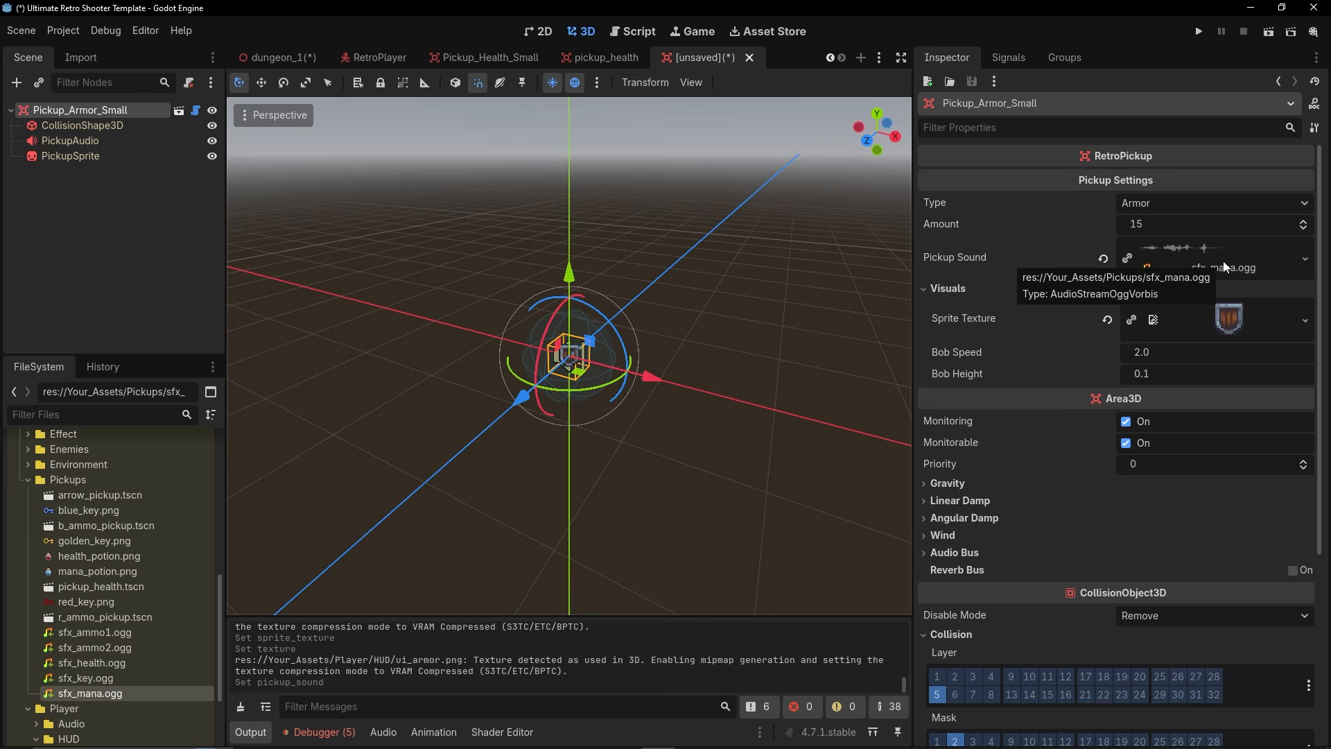
{"action": "key", "text": "ctrl+s"}
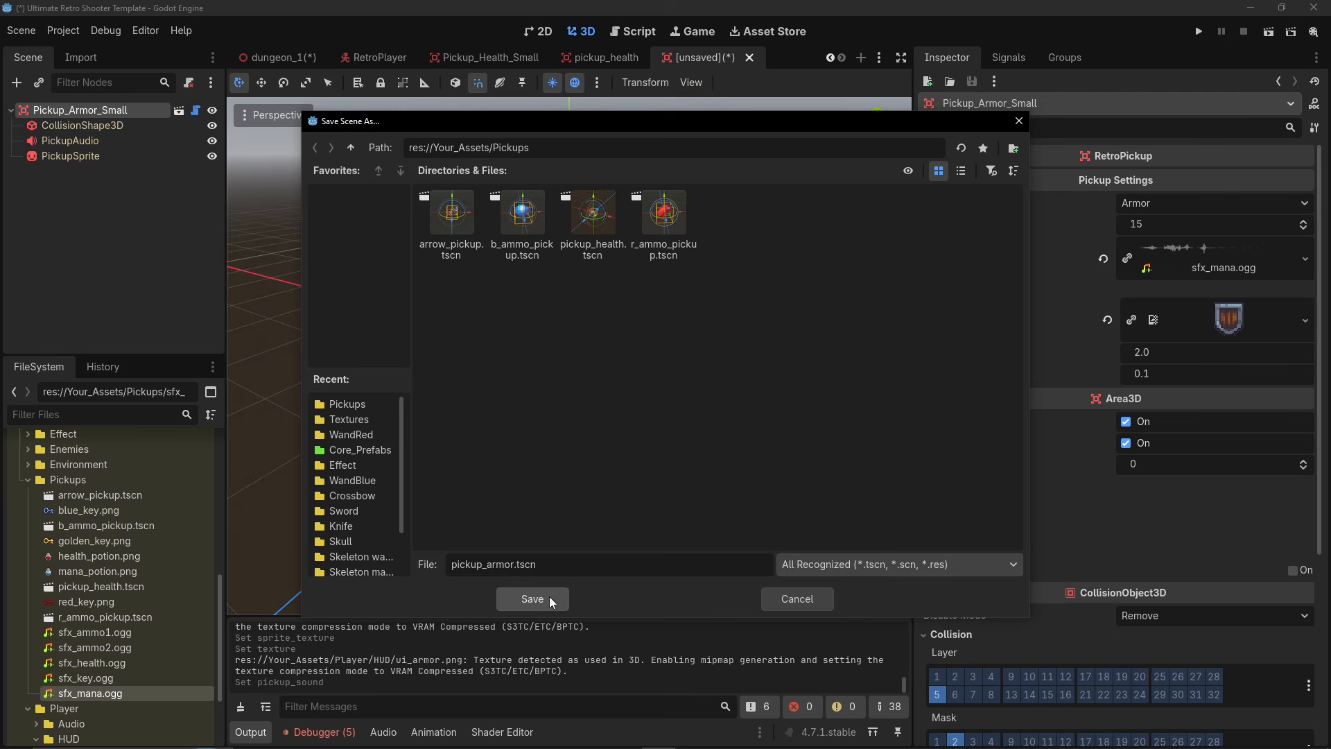
{"action": "left_click", "coordinate": [549, 597]}
Set the armor pickup's Amount to 1 and save the scene.
{"action": "left_click", "coordinate": [1122, 223]}
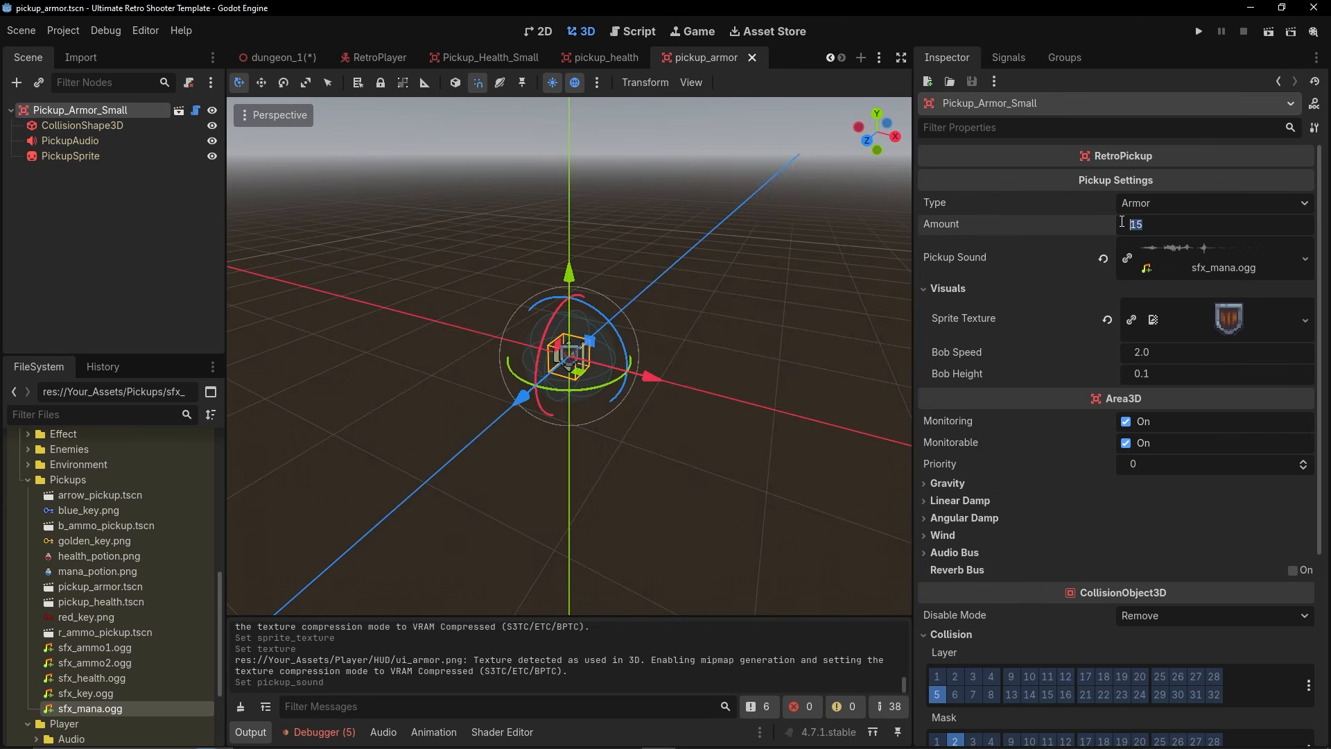
{"action": "type", "text": "1"}
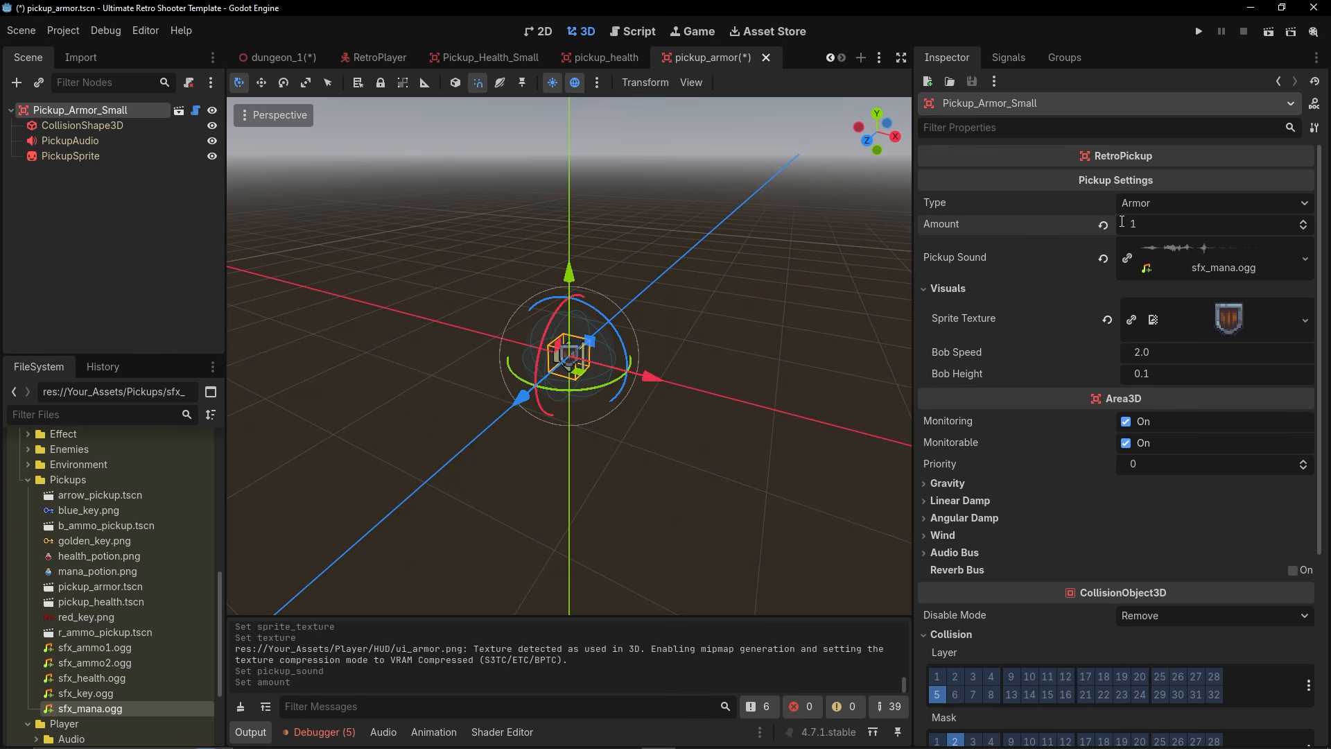
{"action": "key", "text": "ctrl+s"}
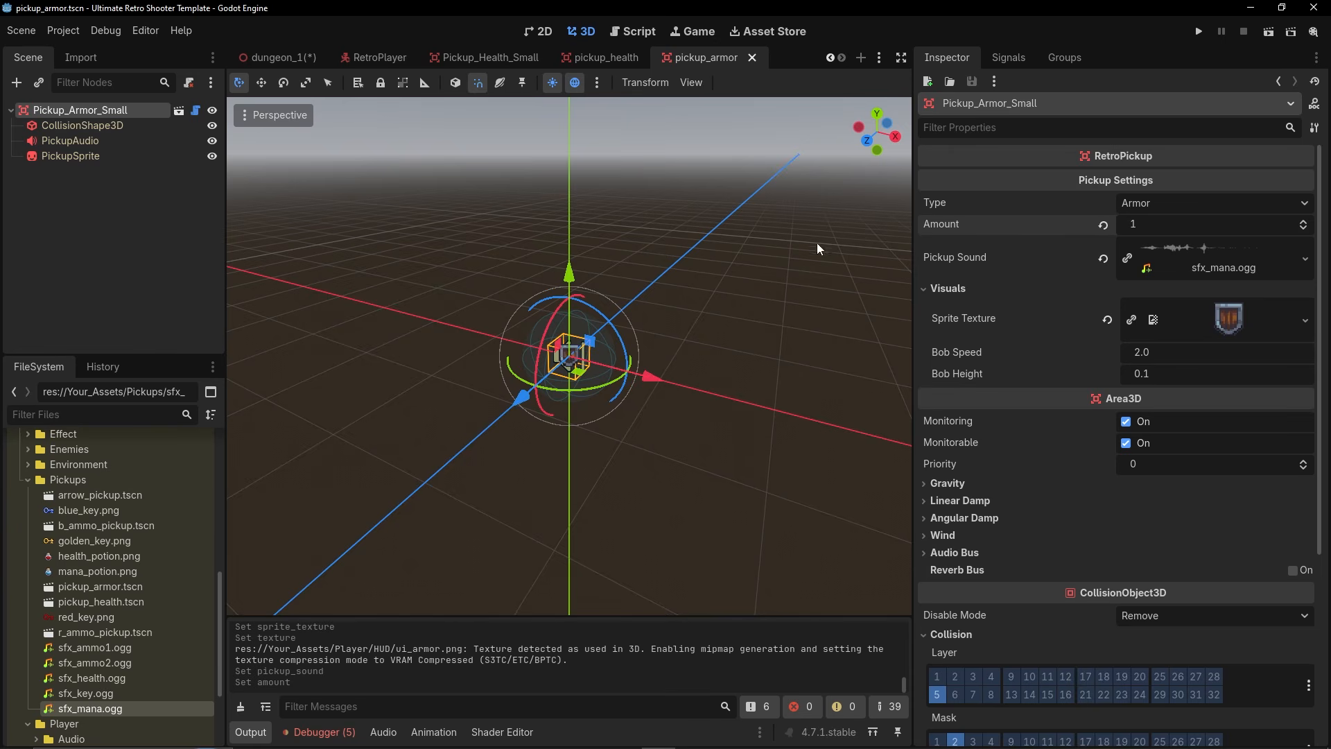
Close the RetroPlayer and pickup scenes and return to the dungeon_1 scene.
{"action": "left_click", "coordinate": [378, 56]}
{"action": "left_click", "coordinate": [292, 57]}
{"action": "left_click", "coordinate": [553, 56]}
{"action": "left_click", "coordinate": [552, 57]}
{"action": "left_click", "coordinate": [605, 58]}
{"action": "left_click", "coordinate": [621, 58]}
{"action": "left_click", "coordinate": [623, 59]}
{"action": "left_click", "coordinate": [623, 58]}
{"action": "left_click", "coordinate": [522, 60]}
Add a plain Node named Armor&Health under Dungeon_1.
{"action": "middle_click_drag", "start_coordinate": [540, 229], "coordinate": [281, 295]}
{"action": "left_click", "coordinate": [48, 110]}
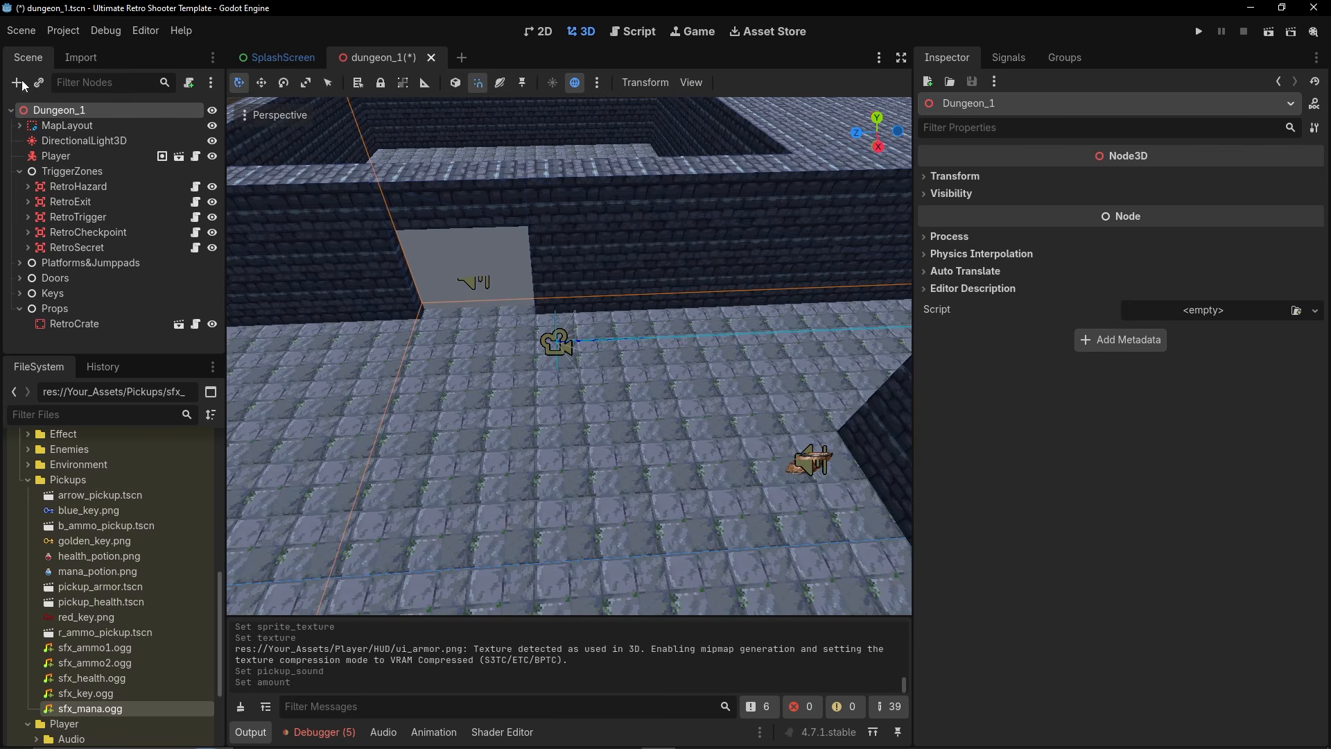
{"action": "left_click", "coordinate": [21, 86]}
{"action": "double_click", "coordinate": [509, 216]}
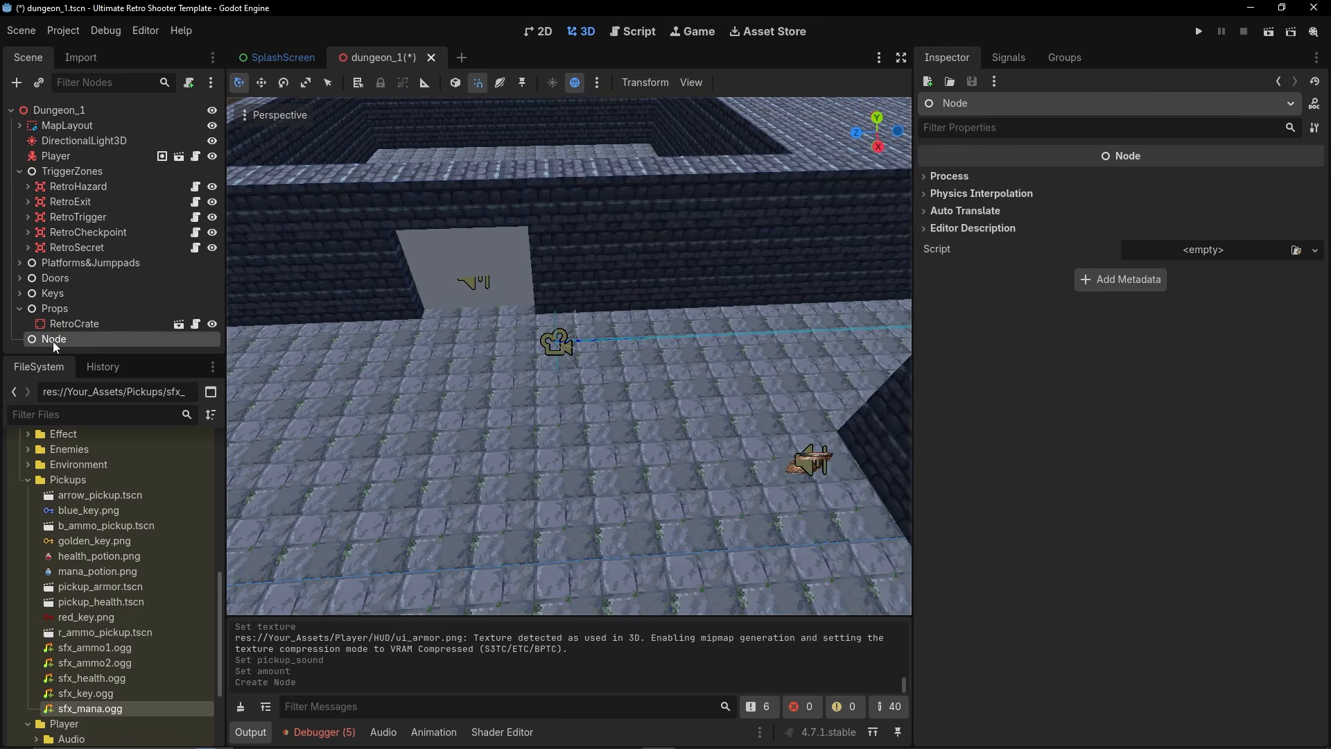
{"action": "double_click", "coordinate": [53, 341]}
{"action": "type", "text": "Armor&Health"}
{"action": "key", "text": "Return"}
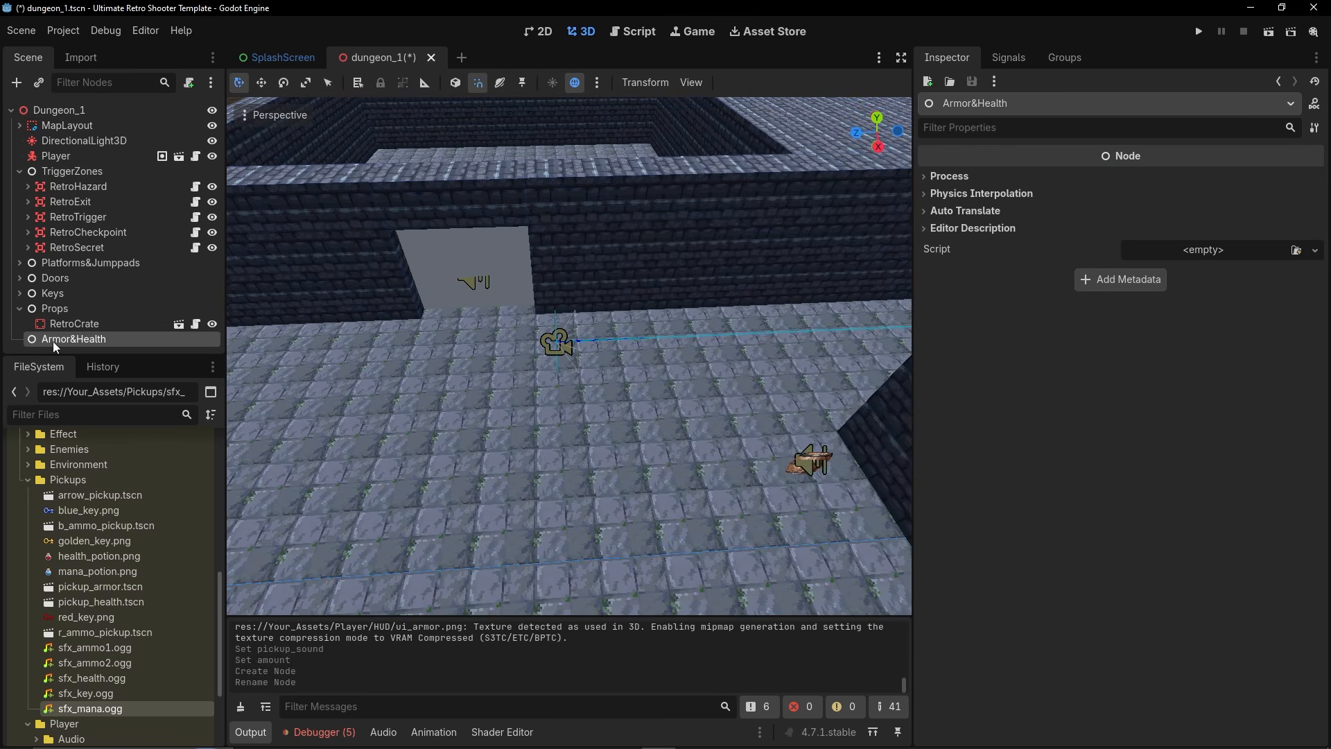
Instantiate pickup_armor.tscn as a child of the Armor&Health node.
{"action": "left_click", "coordinate": [43, 86]}
{"action": "type", "text": "armor"}
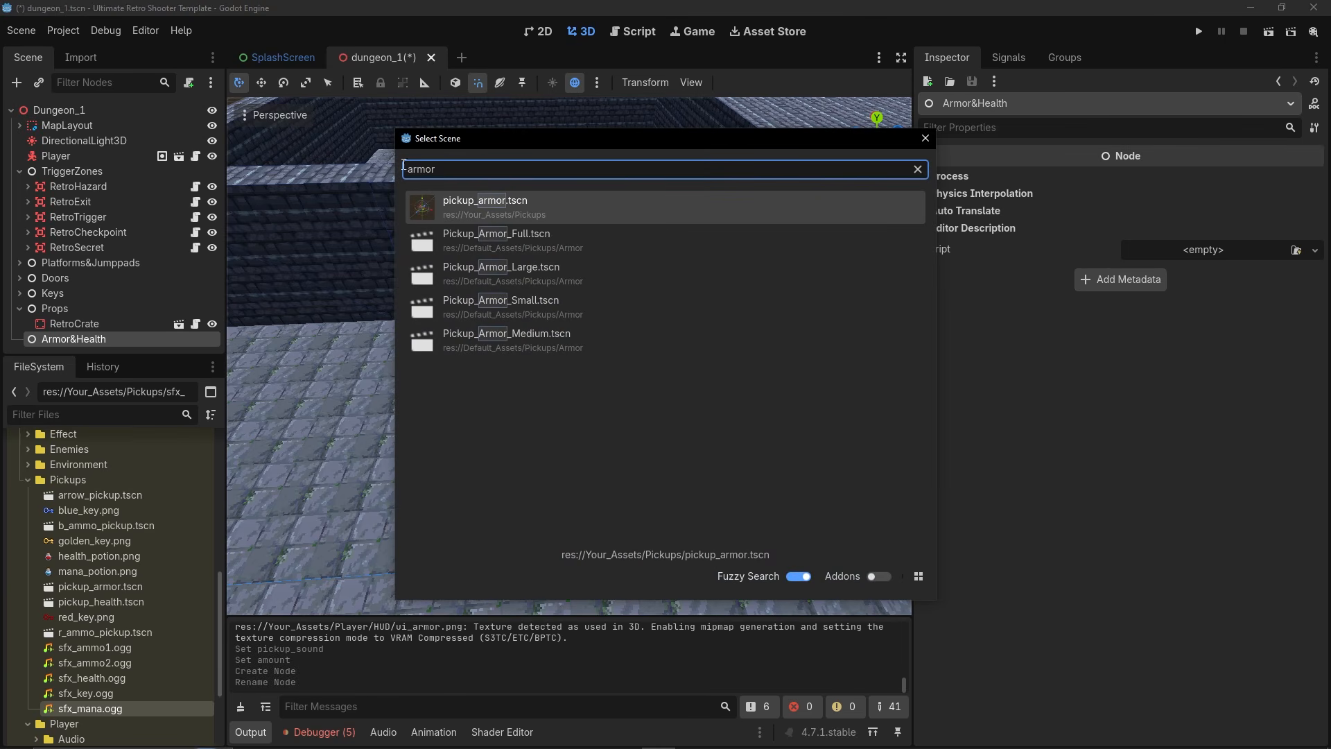
{"action": "double_click", "coordinate": [493, 208]}
Shift the armor pickup along X and raise it along Y within the dungeon room.
{"action": "left_click_drag", "start_coordinate": [629, 348], "coordinate": [632, 364]}
{"action": "key", "text": "w"}
{"action": "mouse_move", "coordinate": [634, 365]}
{"action": "right_mouse_down"}
{"action": "mouse_move", "coordinate": [636, 408]}
{"action": "mouse_move", "coordinate": [633, 374]}
{"action": "right_mouse_up"}
{"action": "left_click_drag", "start_coordinate": [676, 237], "coordinate": [684, 174]}
{"action": "key", "text": "s"}
{"action": "right_click_drag", "start_coordinate": [684, 174], "coordinate": [624, 227]}
{"action": "key", "text": "q"}
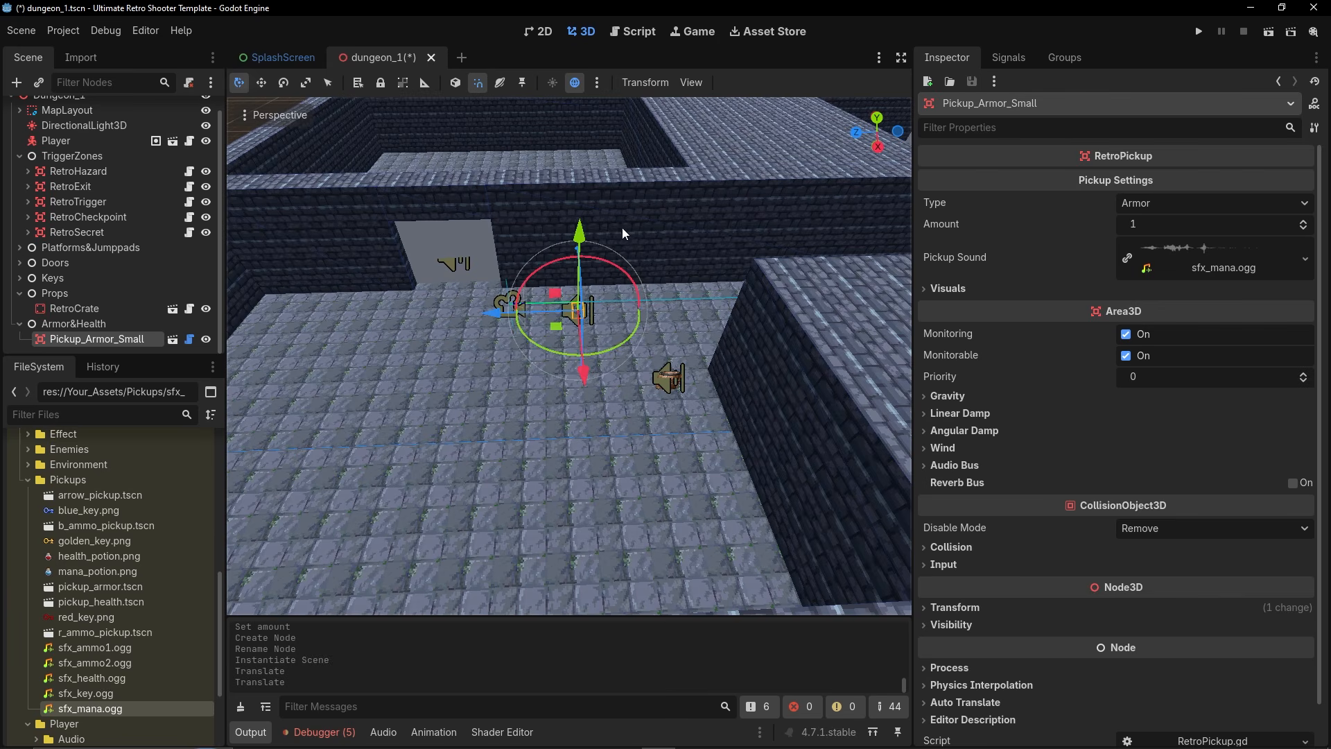
Duplicate Pickup_Armor_Small several times and space the copies in a row along the corridor.
{"action": "key", "text": "ctrl+d"}
{"action": "left_click_drag", "start_coordinate": [501, 312], "coordinate": [543, 310]}
{"action": "key", "text": "ctrl+d"}
{"action": "left_click_drag", "start_coordinate": [543, 310], "coordinate": [653, 309]}
{"action": "key", "text": "ctrl+d"}
{"action": "key", "text": "ctrl+d"}
{"action": "key", "text": "ctrl+d"}
Duplicate the selected group of armor pickups and shift the copies along the corridor to extend the row.
{"action": "left_click", "coordinate": [118, 264], "text": "shift"}
{"action": "key", "text": "ctrl+d"}
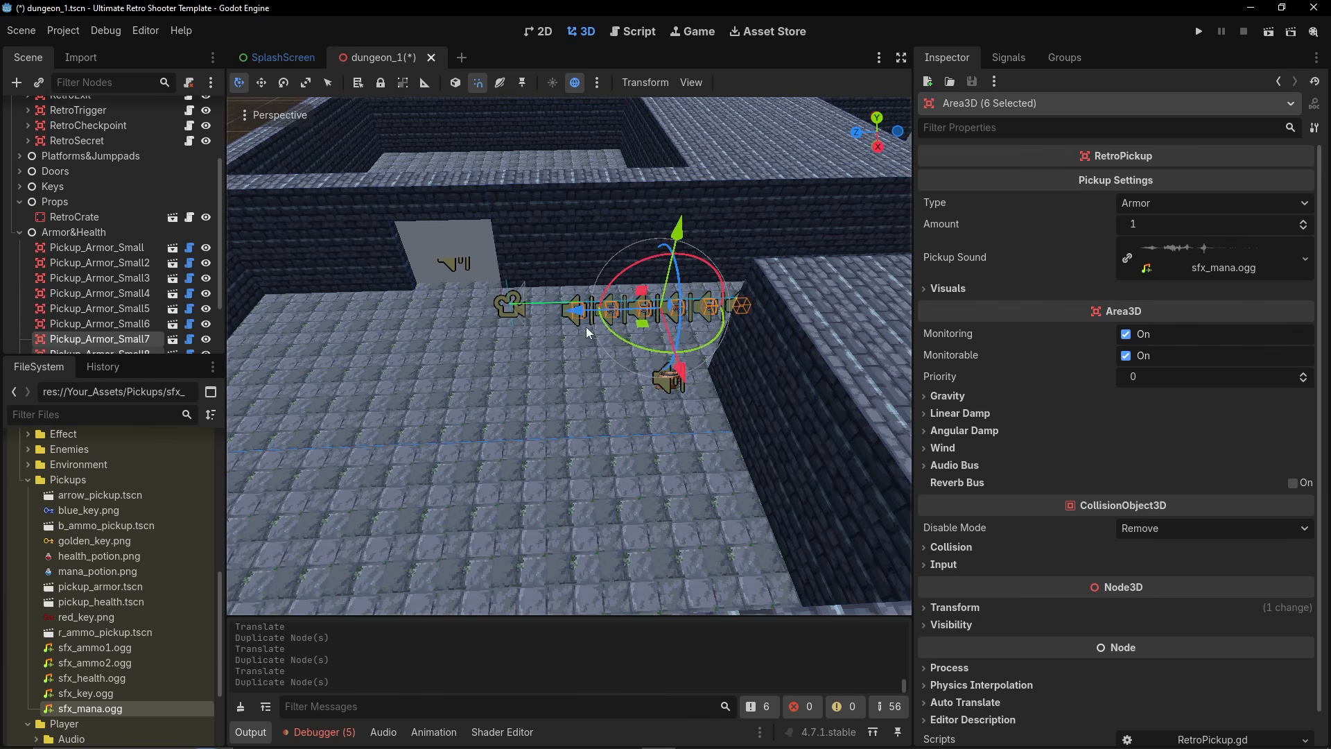
{"action": "key", "text": "w"}
{"action": "right_click_drag", "start_coordinate": [615, 300], "coordinate": [650, 346]}
{"action": "left_click_drag", "start_coordinate": [462, 280], "coordinate": [708, 243]}
{"action": "right_click_drag", "start_coordinate": [708, 243], "coordinate": [894, 225]}
{"action": "key", "text": "a"}
Playtest the dungeon scene by walking through the row of armor pickups and exit the game.
{"action": "left_click", "coordinate": [1268, 31]}
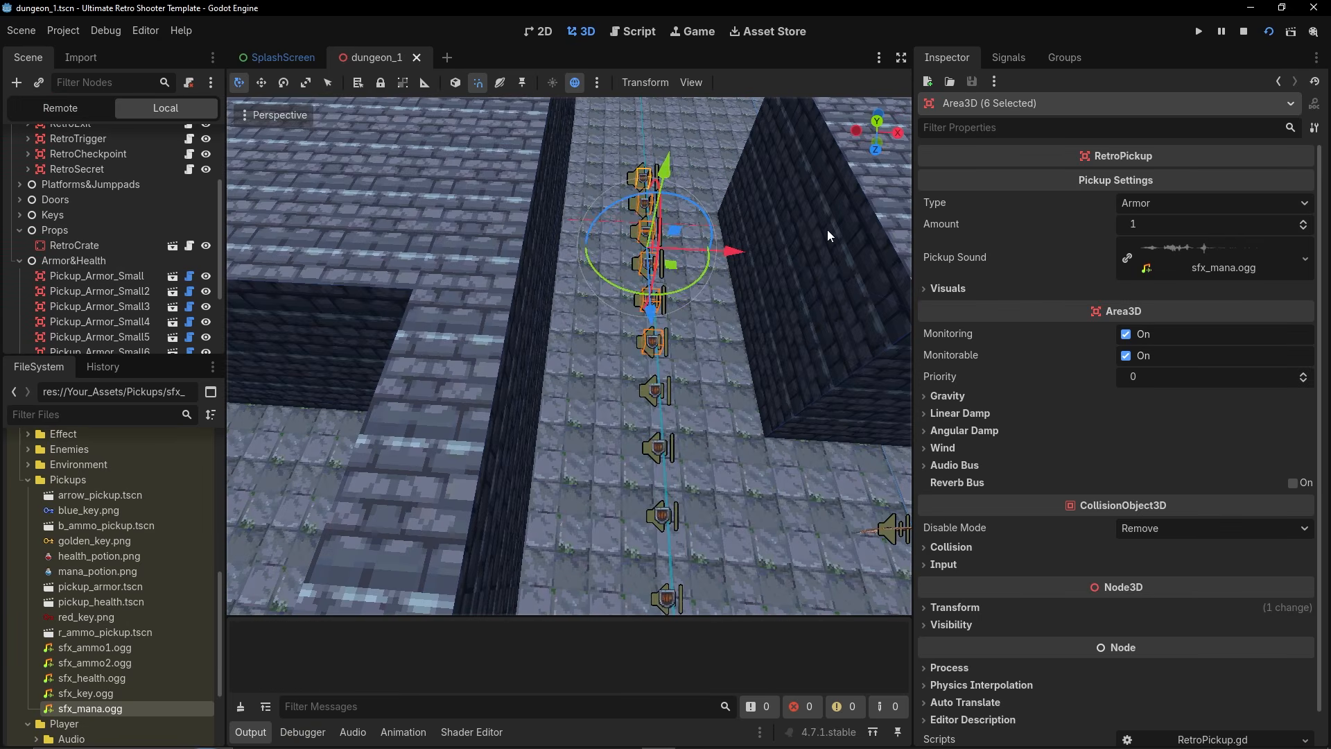
{"action": "key", "text": "w"}
{"action": "key", "text": "w"}
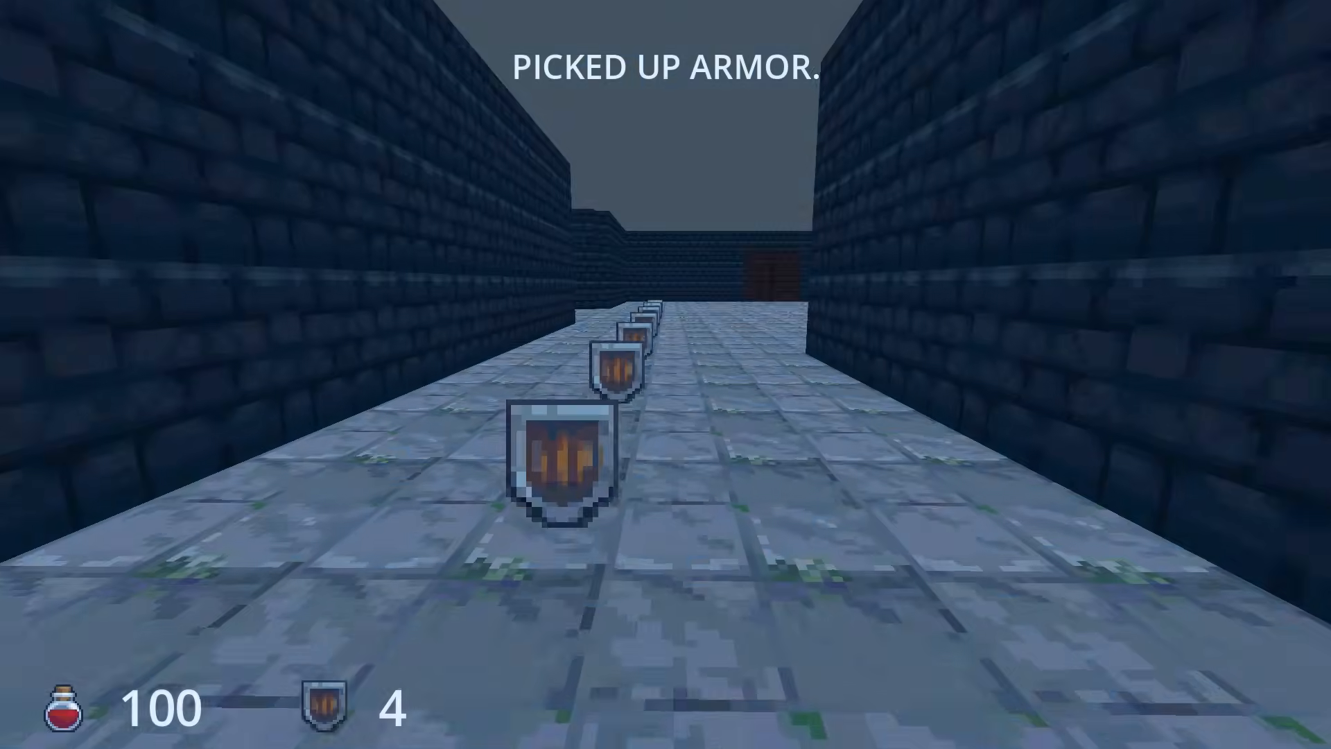
{"action": "key", "text": "s"}
{"action": "key", "text": "w"}
{"action": "key", "text": "w"}
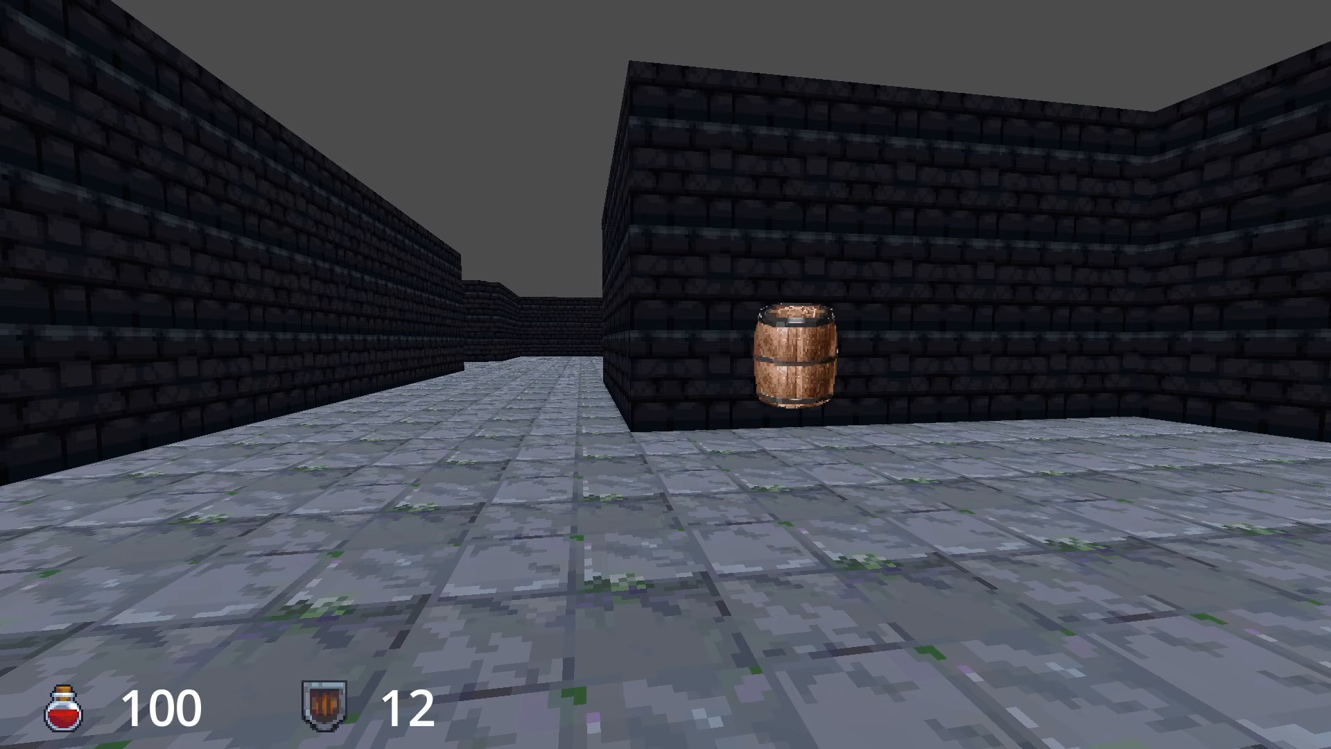
{"action": "key", "text": "w"}
{"action": "key", "text": "Escape"}
{"action": "left_click", "coordinate": [701, 500]}
Lower the RetroCrate barrel along Y toward the dungeon floor.
{"action": "mouse_move", "coordinate": [515, 405]}
{"action": "right_mouse_down"}
{"action": "mouse_move", "coordinate": [479, 394]}
{"action": "mouse_move", "coordinate": [515, 404]}
{"action": "right_mouse_up"}
{"action": "key", "text": "a"}
{"action": "left_click", "coordinate": [448, 382]}
{"action": "left_click_drag", "start_coordinate": [448, 288], "coordinate": [450, 346]}
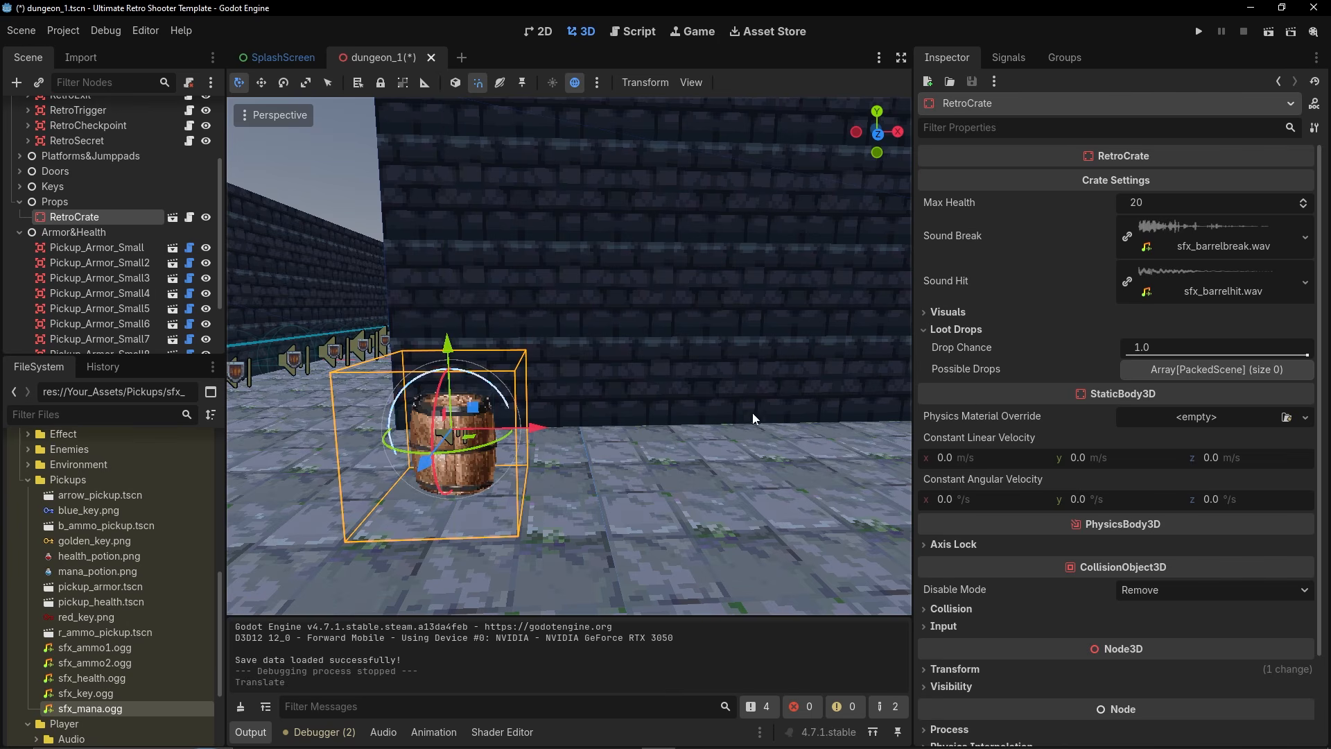
Add skull_enemy.tscn from Your_Assets/Enemies/Skull to the RetroCrate's Possible Drops array.
{"action": "left_click", "coordinate": [1203, 372]}
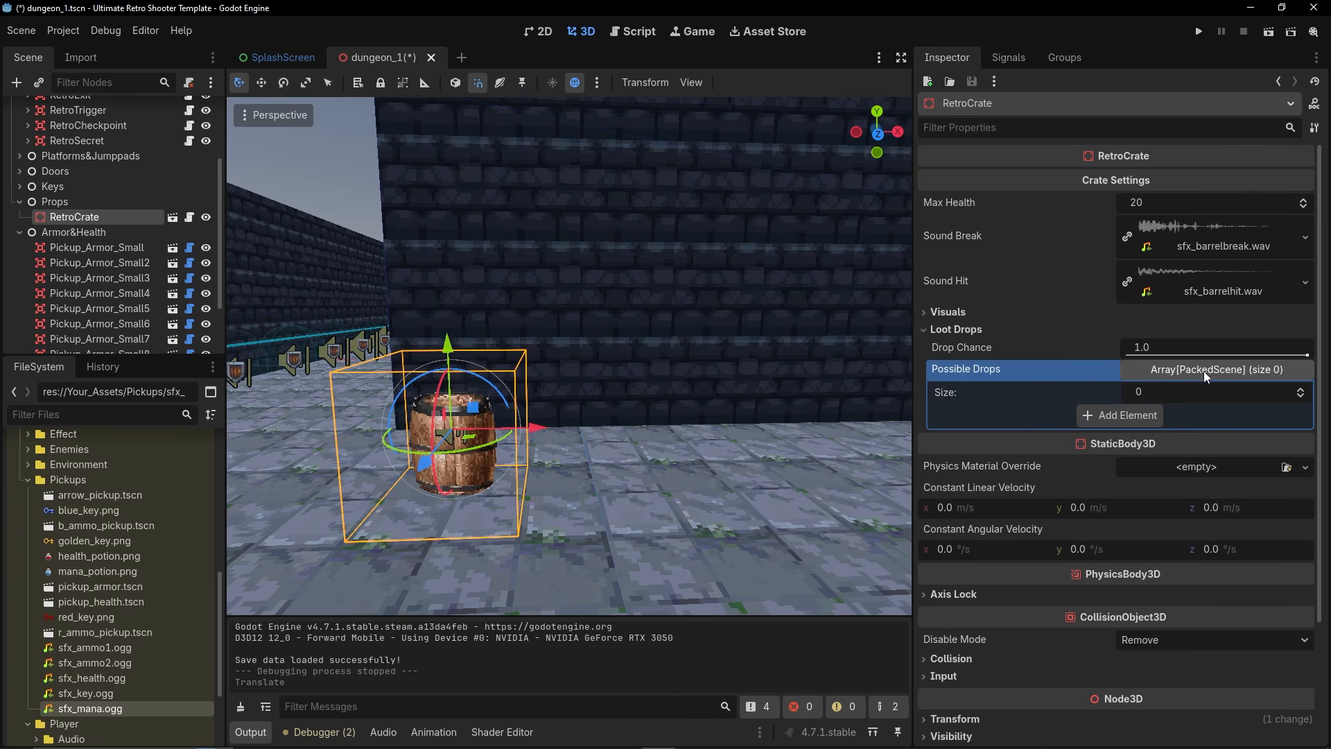
{"action": "left_click", "coordinate": [24, 478]}
{"action": "scroll", "coordinate": [27, 597], "scroll_direction": "up", "scroll_amount": 3}
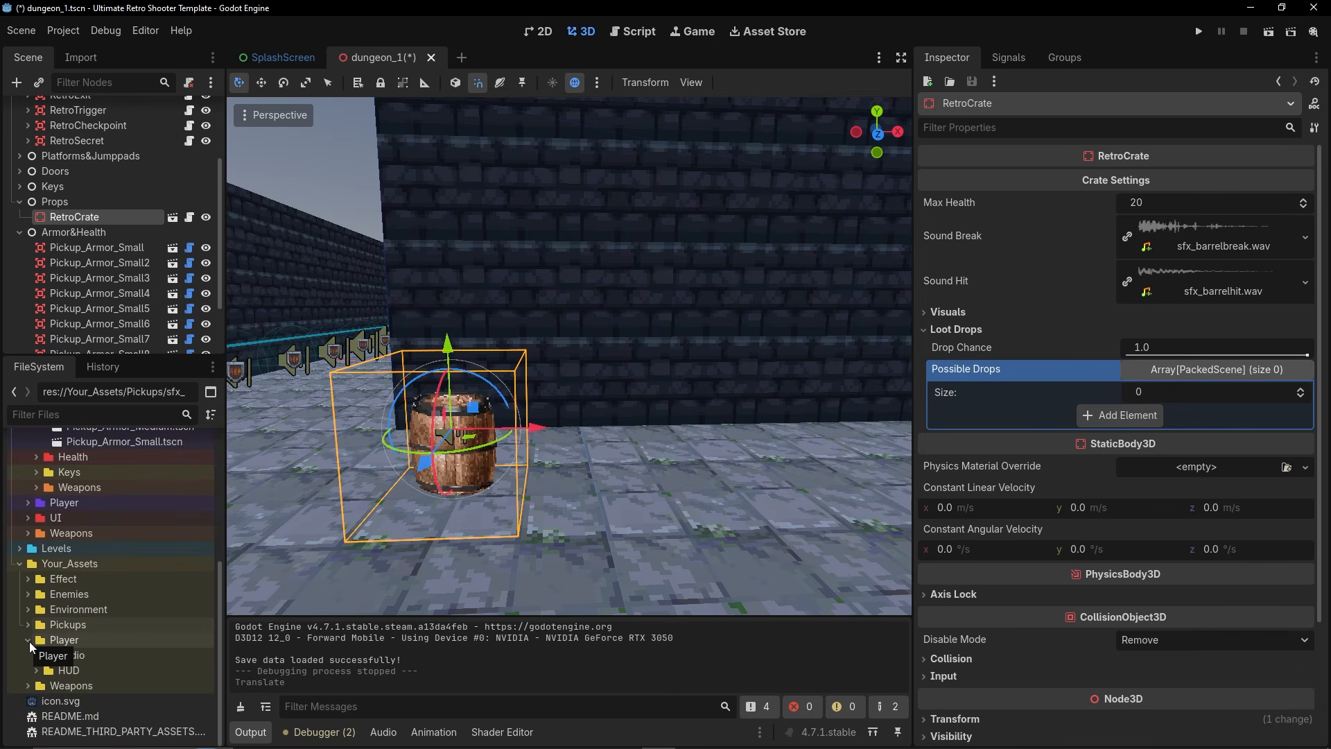
{"action": "left_click", "coordinate": [28, 624]}
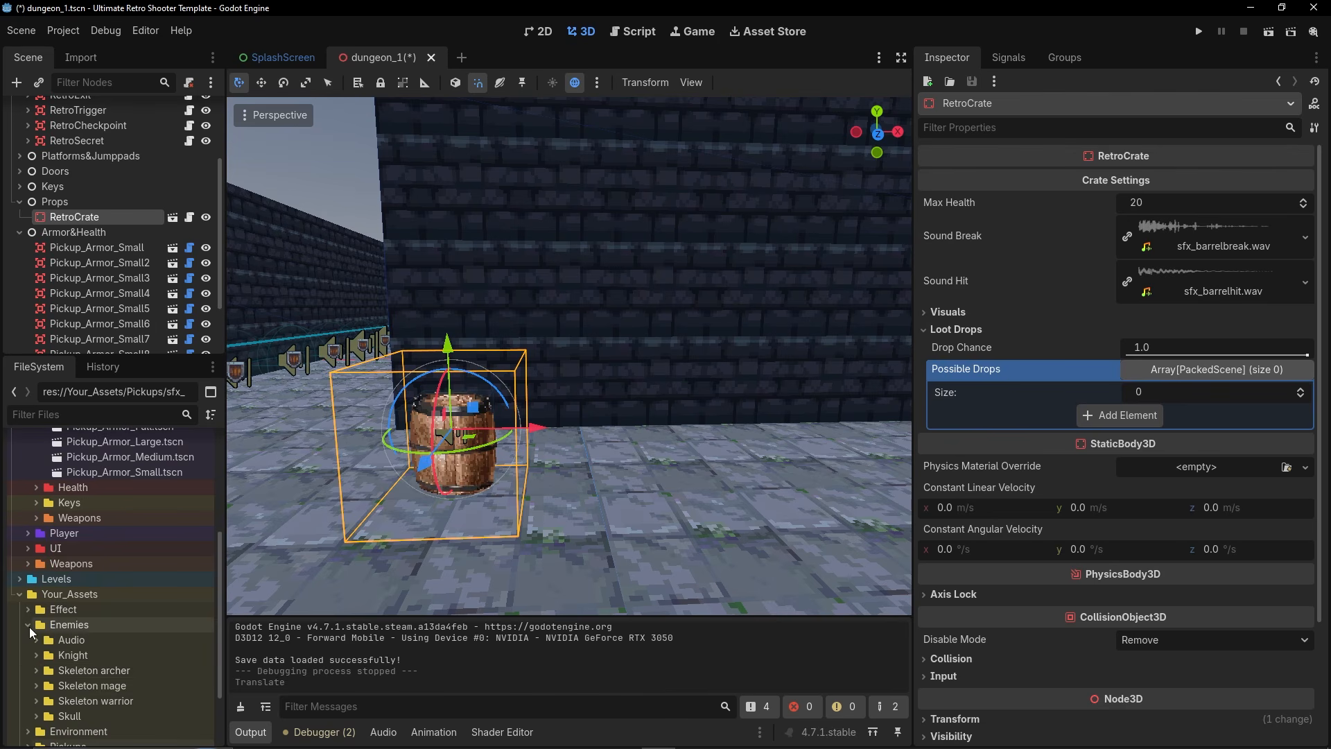
{"action": "scroll", "coordinate": [148, 678], "scroll_direction": "down", "scroll_amount": 2}
{"action": "scroll", "coordinate": [148, 678], "scroll_direction": "down", "scroll_amount": 3}
{"action": "left_click", "coordinate": [37, 624]}
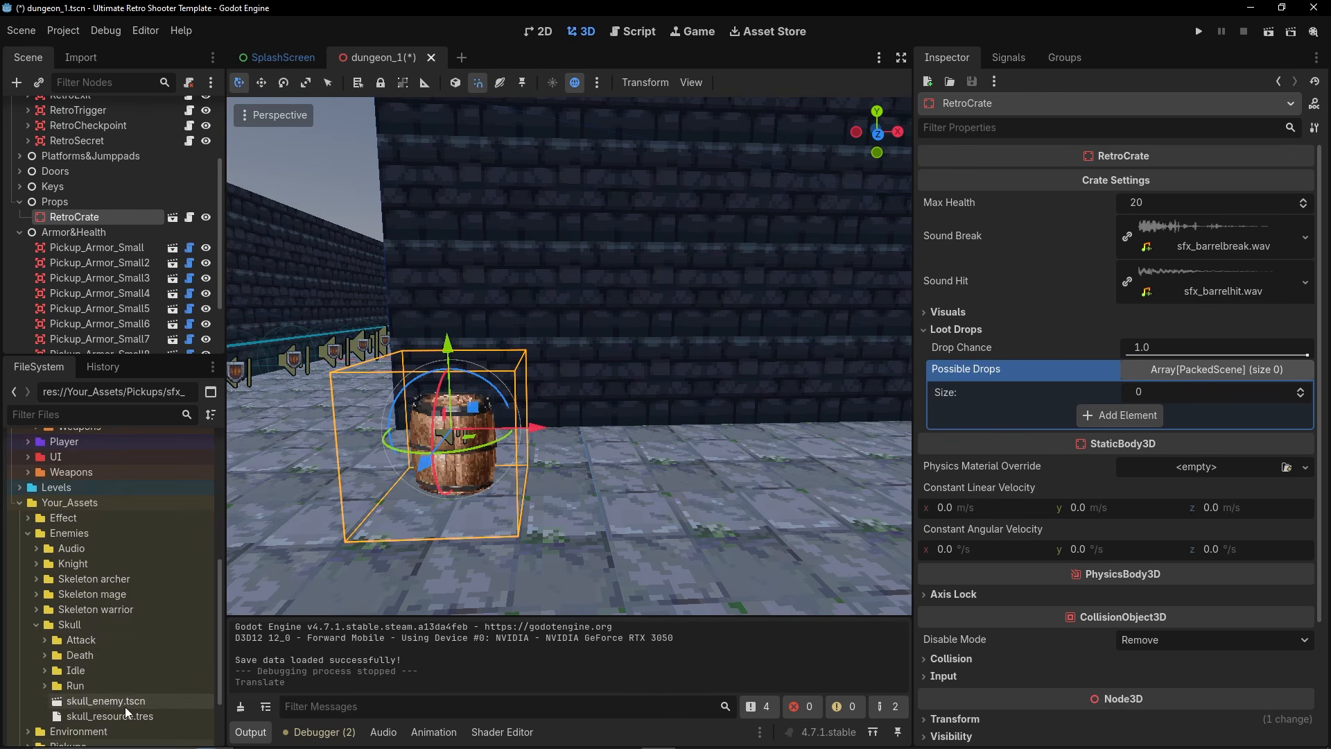
{"action": "left_click_drag", "start_coordinate": [115, 702], "coordinate": [1116, 420]}
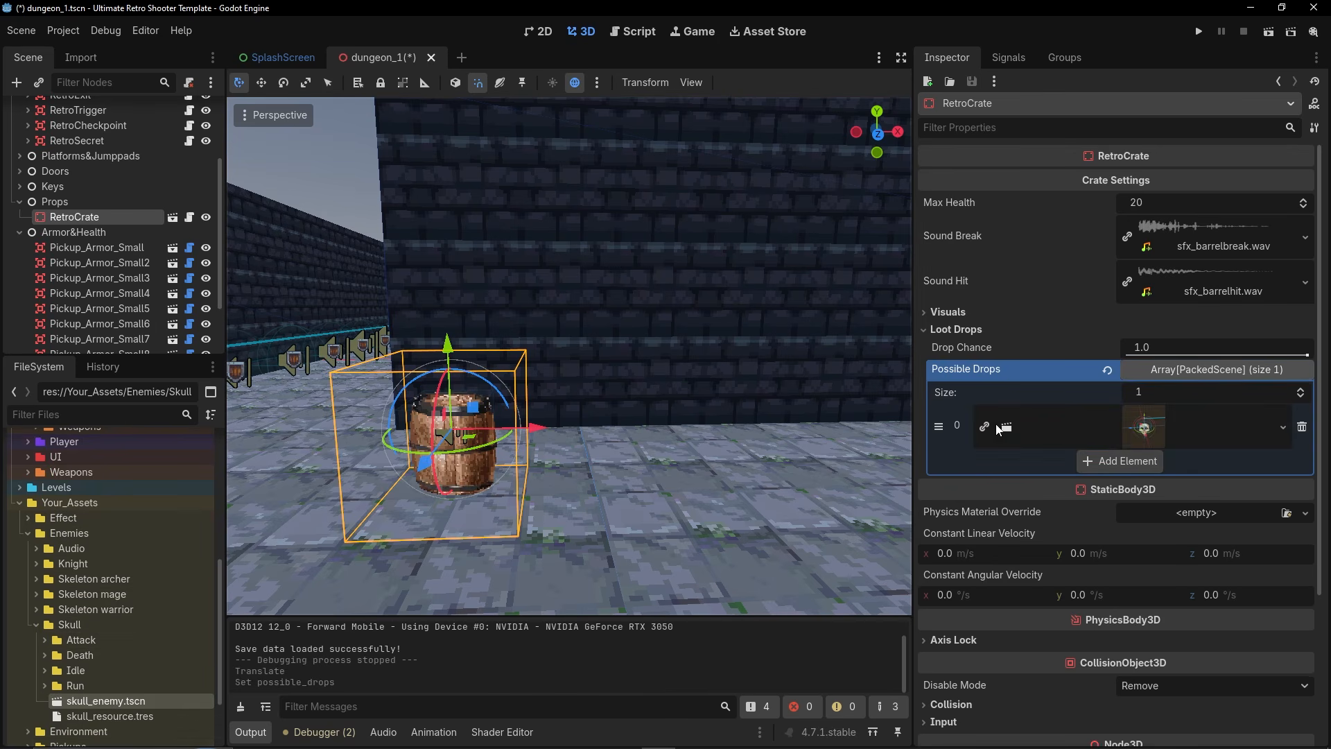
Set the RetroCrate's Drop Chance to 0.5.
{"action": "left_click", "coordinate": [1167, 345]}
{"action": "type", "text": "0.5"}
{"action": "key", "text": "Return"}
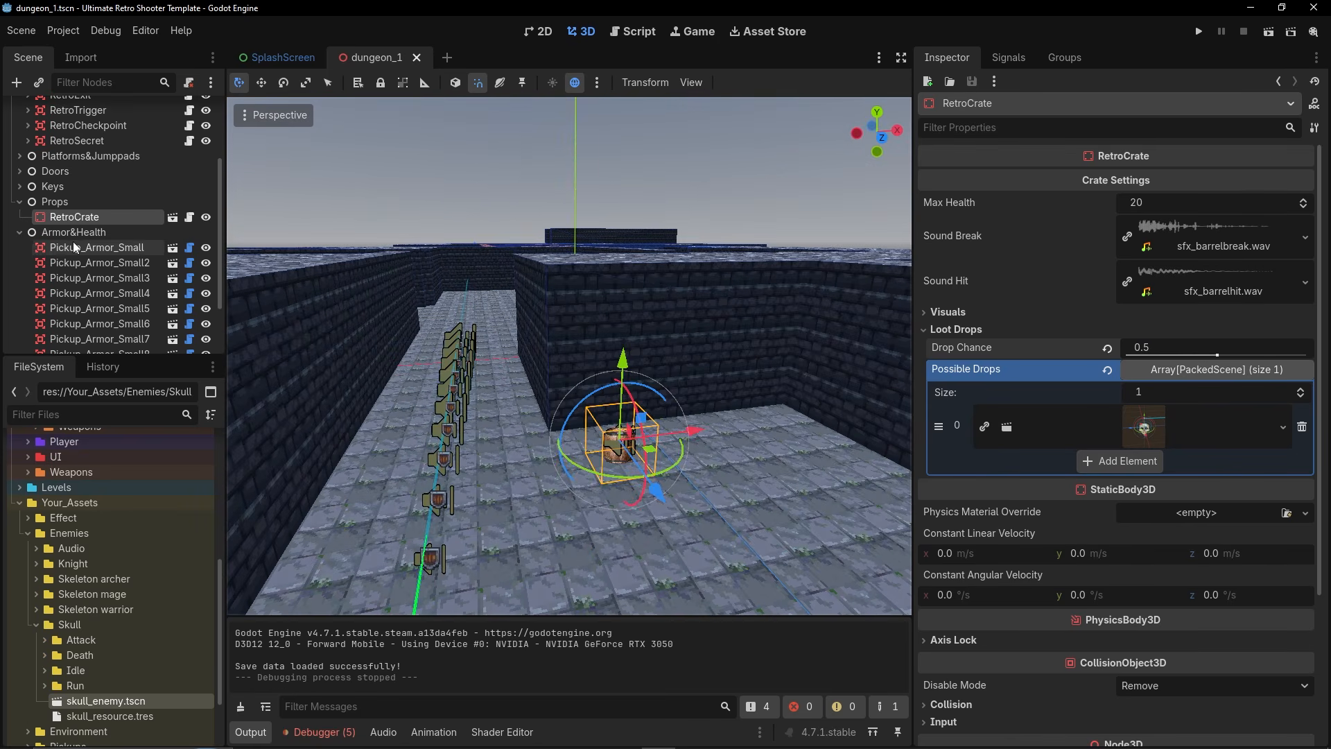
Filter the project files for knife and assign knife_resource.tres as the Player's Starting Weapon.
{"action": "scroll", "coordinate": [73, 241], "scroll_direction": "up", "scroll_amount": 3}
{"action": "left_click", "coordinate": [56, 156]}
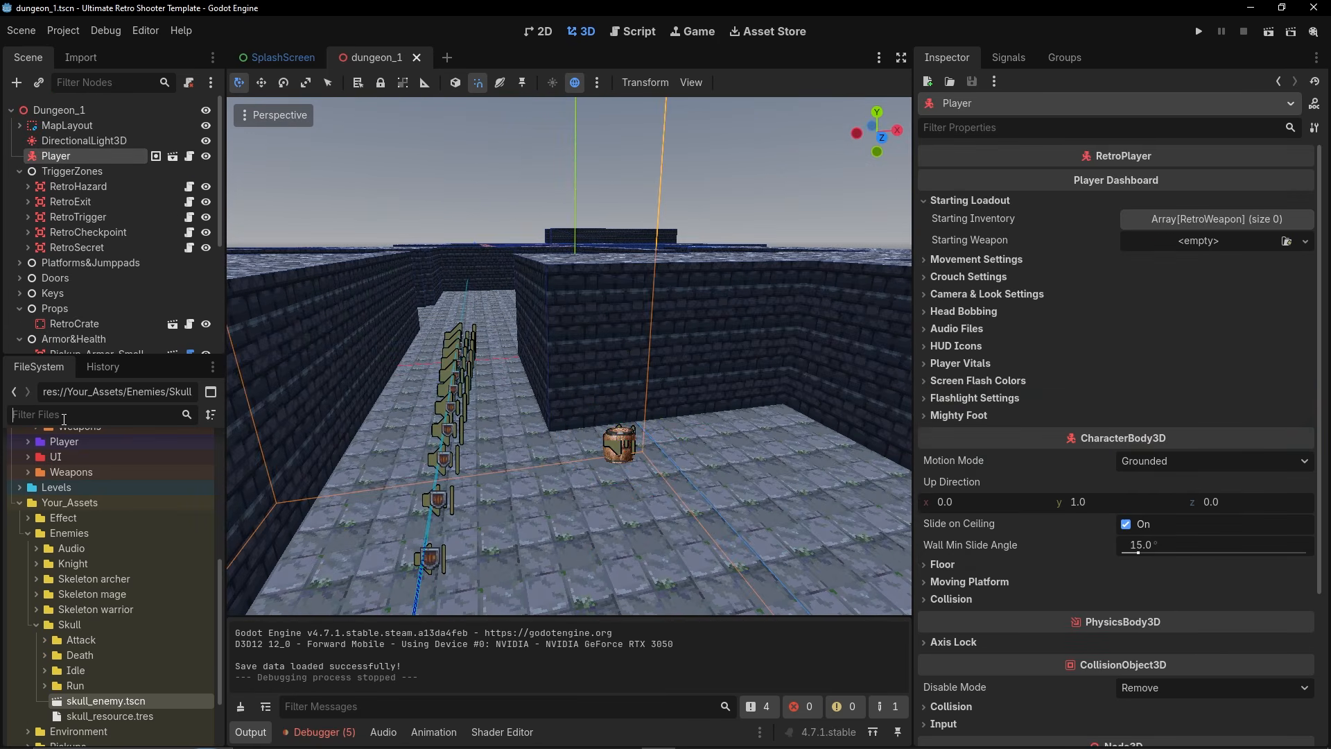
{"action": "left_click", "coordinate": [63, 414]}
{"action": "type", "text": "knife"}
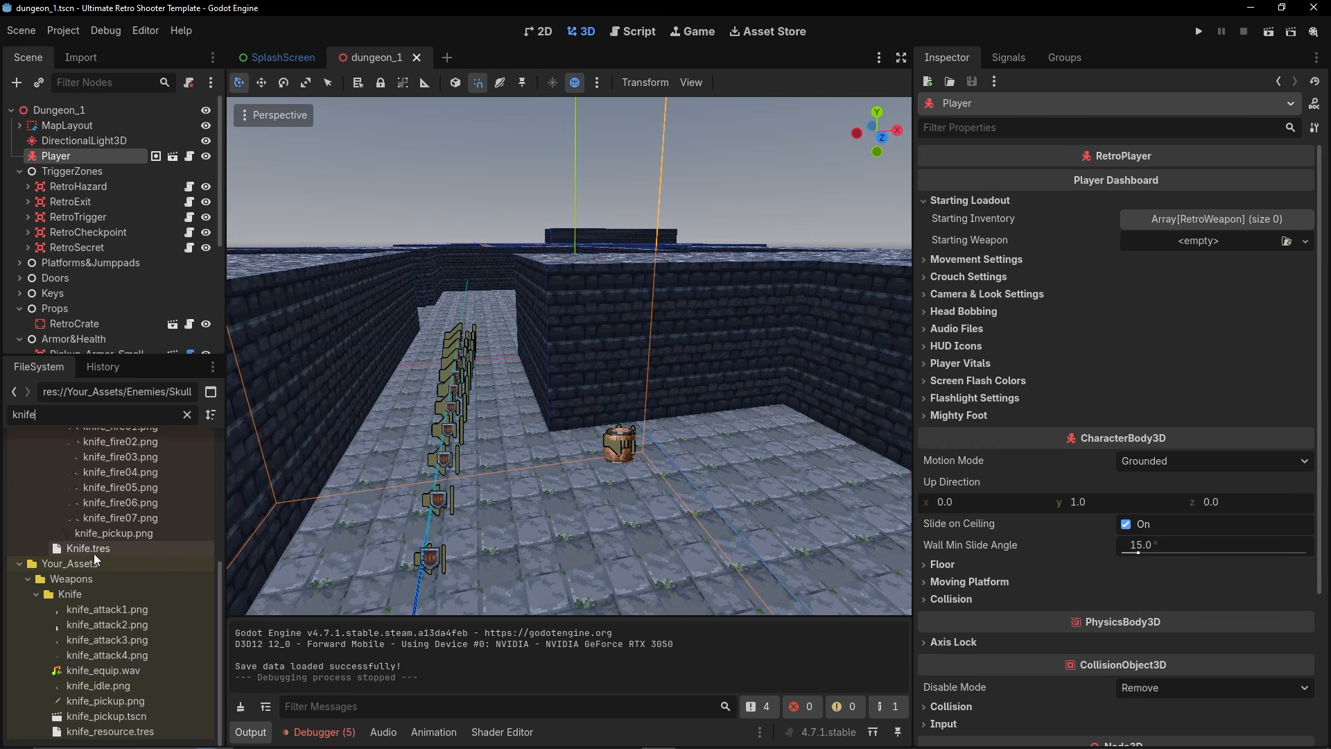
{"action": "left_click_drag", "start_coordinate": [110, 731], "coordinate": [1187, 243]}
Playtest the level by breaking the barrel with the knife and fighting the skull enemy it drops.
{"action": "key", "text": "F5"}
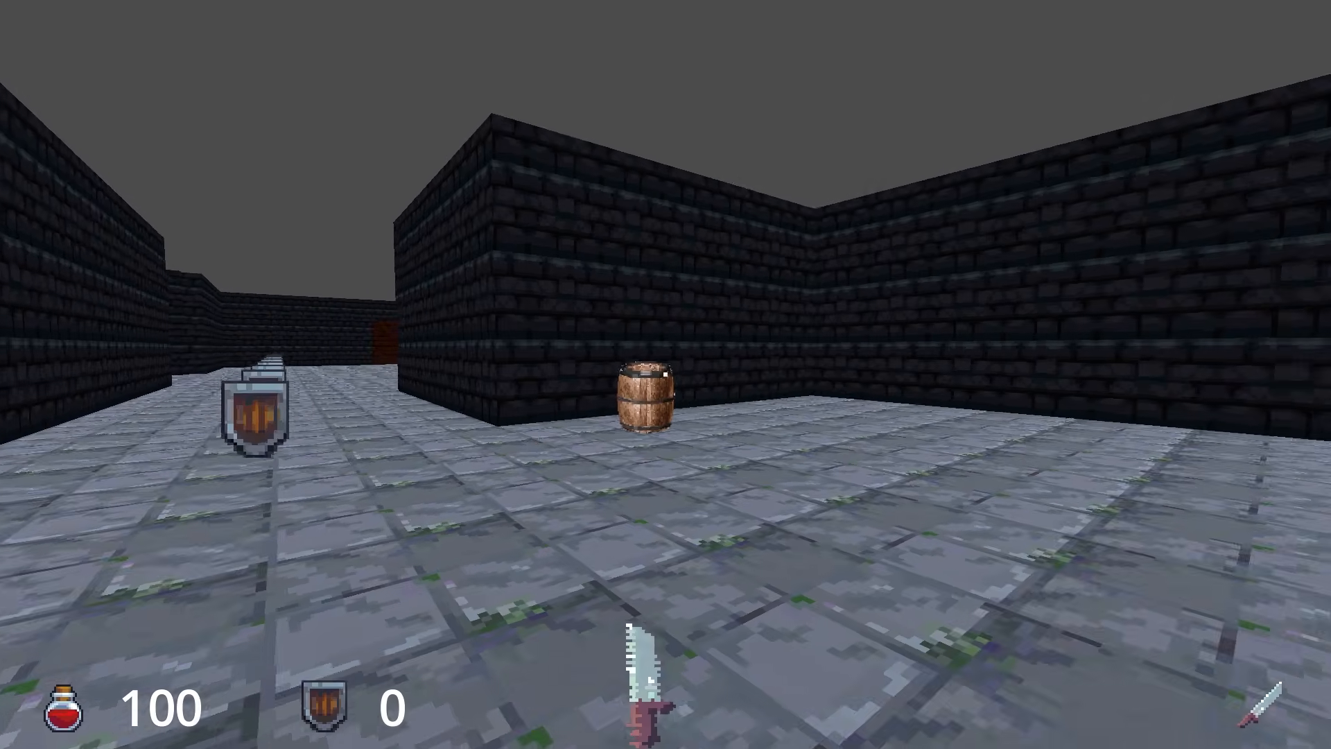
{"action": "key", "text": "w"}
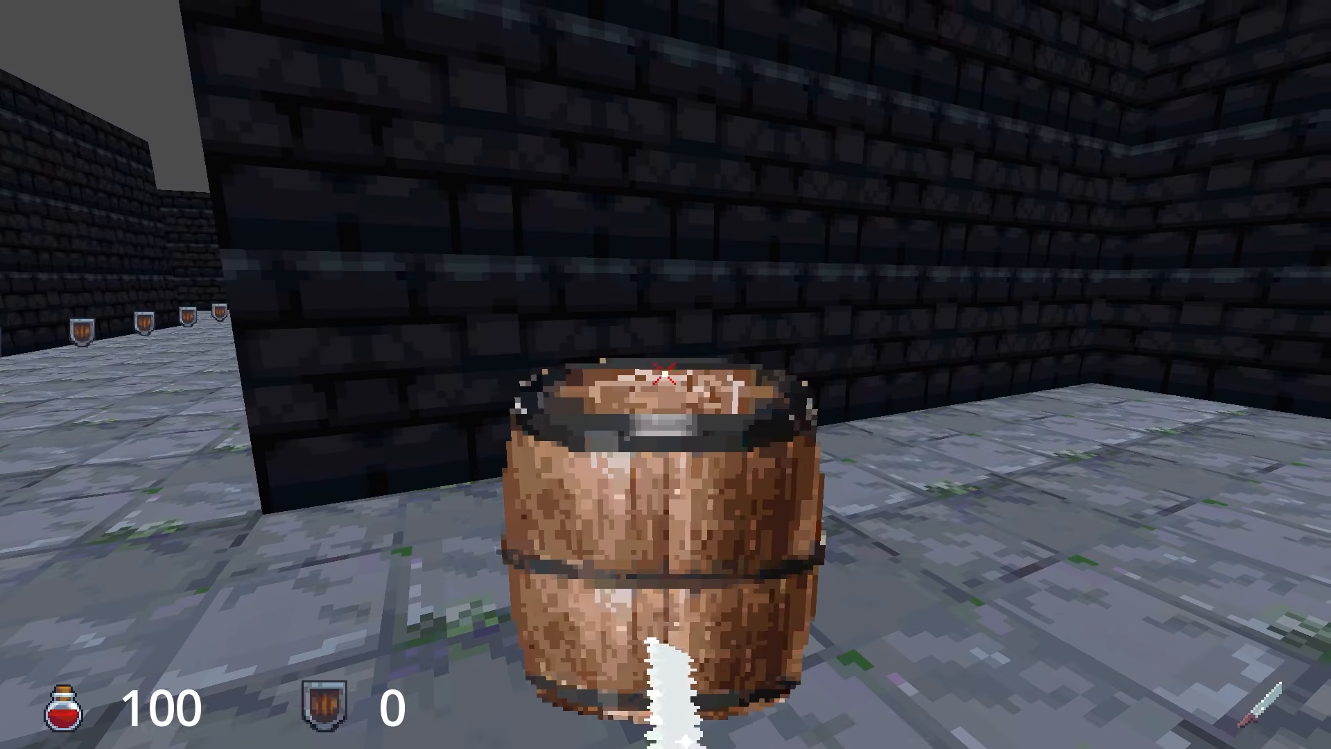
{"action": "left_click", "coordinate": [663, 374]}
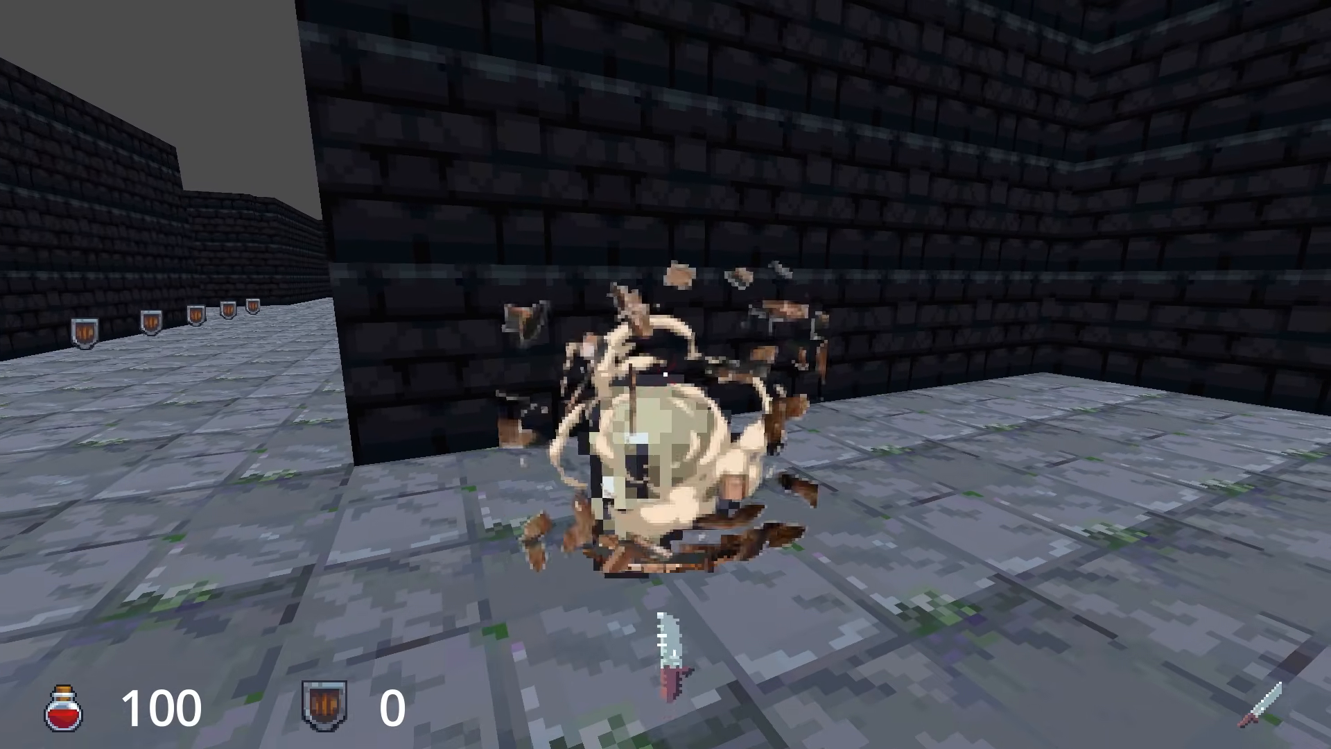
{"action": "key", "text": "a"}
{"action": "key", "text": "d"}
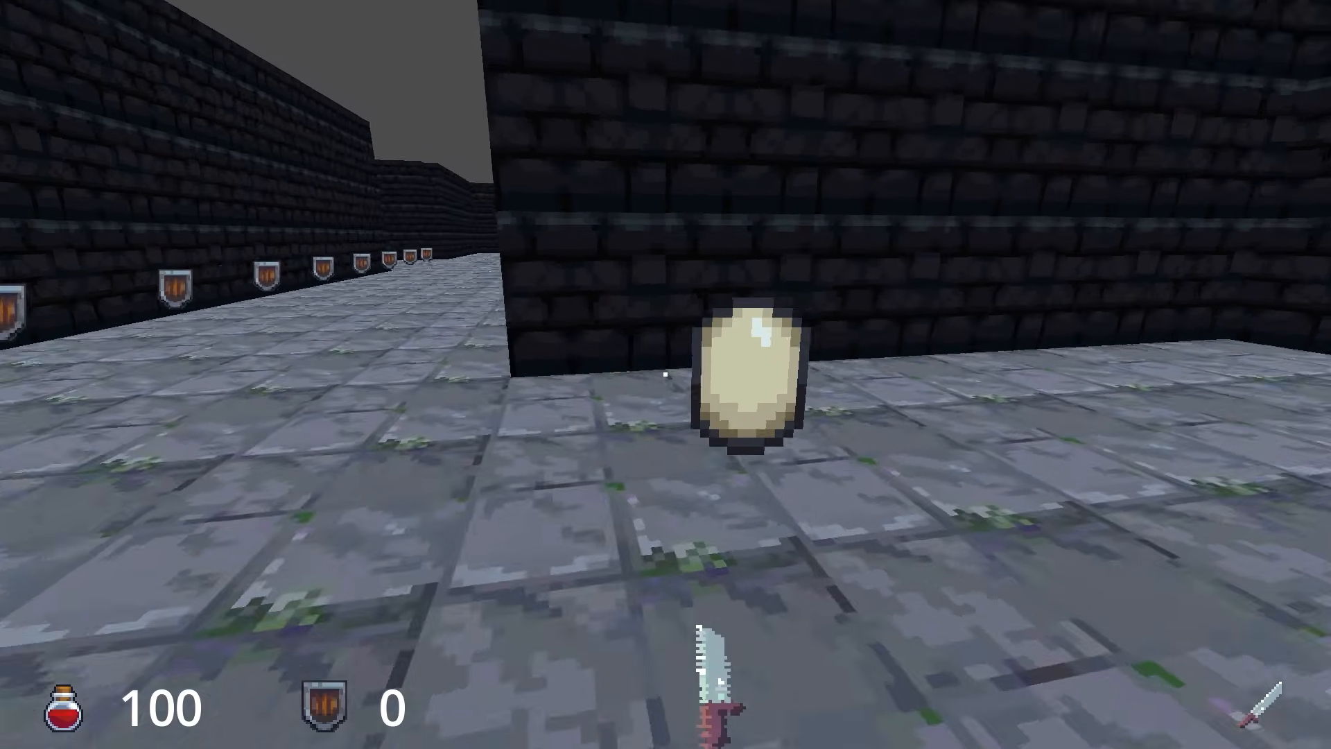
{"action": "key", "text": "a"}
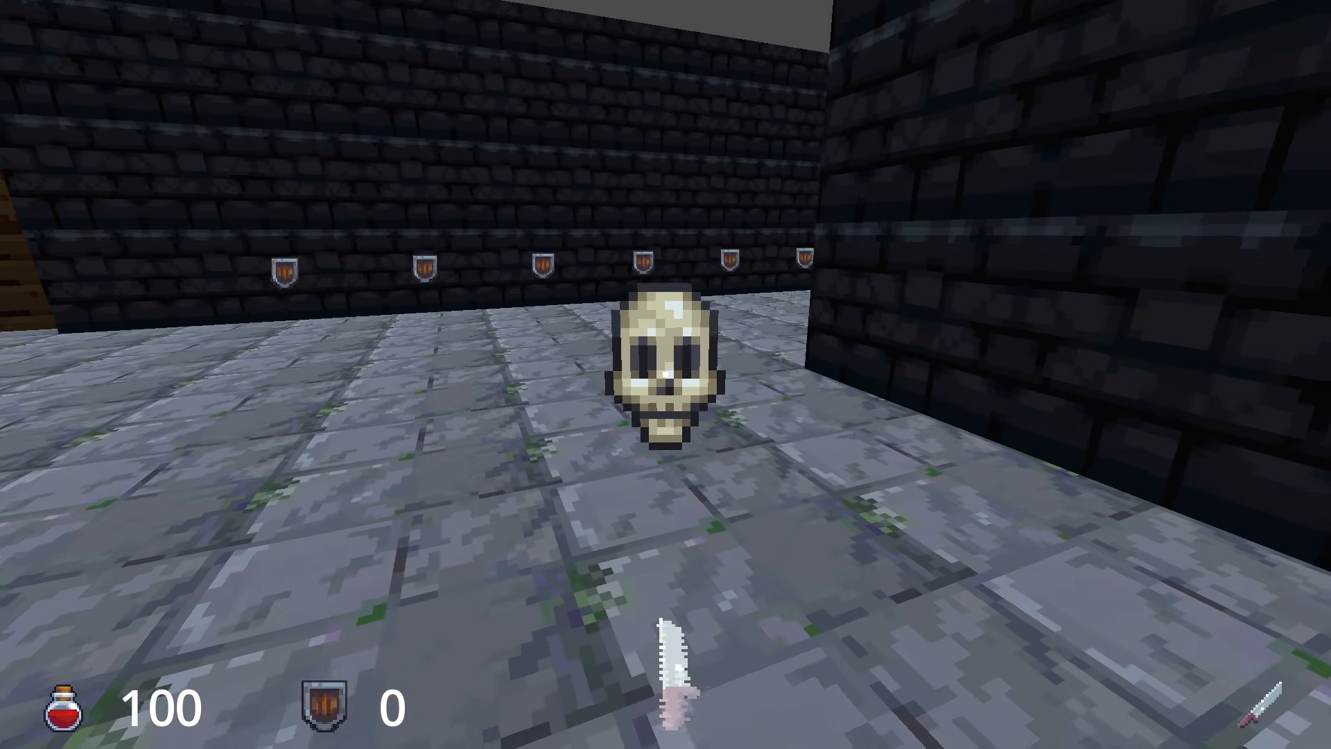
{"action": "left_click", "coordinate": [664, 374]}
{"action": "key", "text": "a"}
{"action": "key", "text": "s"}
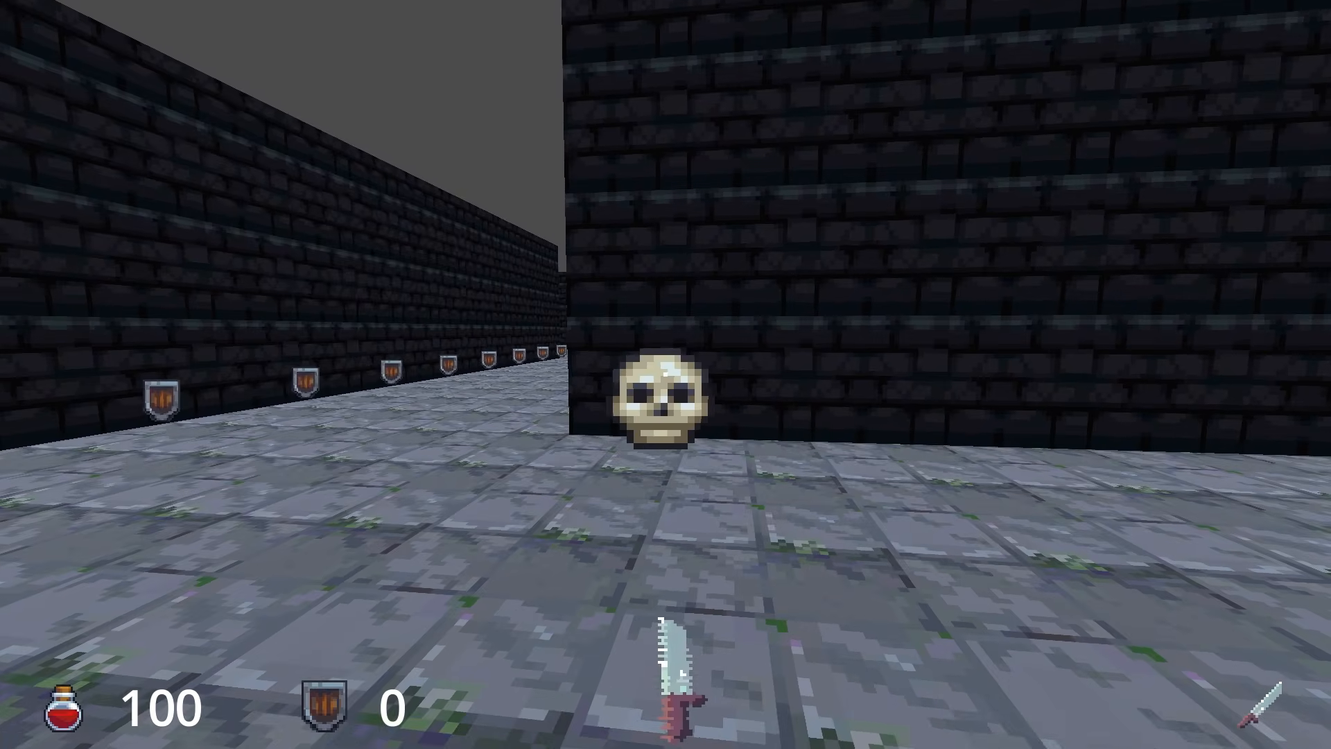
{"action": "key", "text": "Escape"}
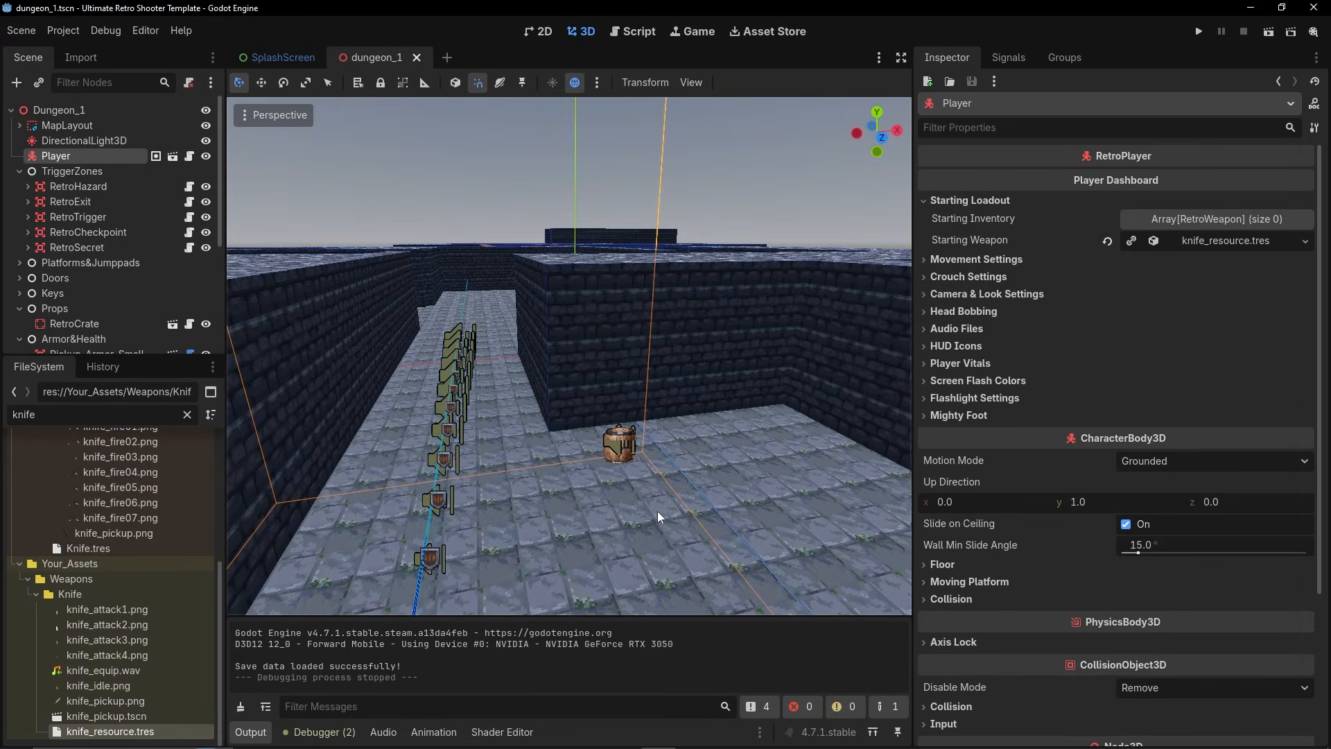
Reposition the RetroCrate within the room beside the armor row, undoing the first attempt.
{"action": "key", "text": "w"}
{"action": "right_click_drag", "start_coordinate": [645, 416], "coordinate": [714, 378]}
{"action": "left_click", "coordinate": [644, 434]}
{"action": "key", "text": "a"}
{"action": "key", "text": "d"}
{"action": "left_click_drag", "start_coordinate": [655, 374], "coordinate": [562, 374]}
{"action": "key", "text": "ctrl+z"}
{"action": "key", "text": "ctrl+z"}
{"action": "left_click_drag", "start_coordinate": [651, 378], "coordinate": [584, 325]}
Run the dungeon scene, break the barrel with the knife to test the loot drop, and quit.
{"action": "left_click", "coordinate": [1269, 32]}
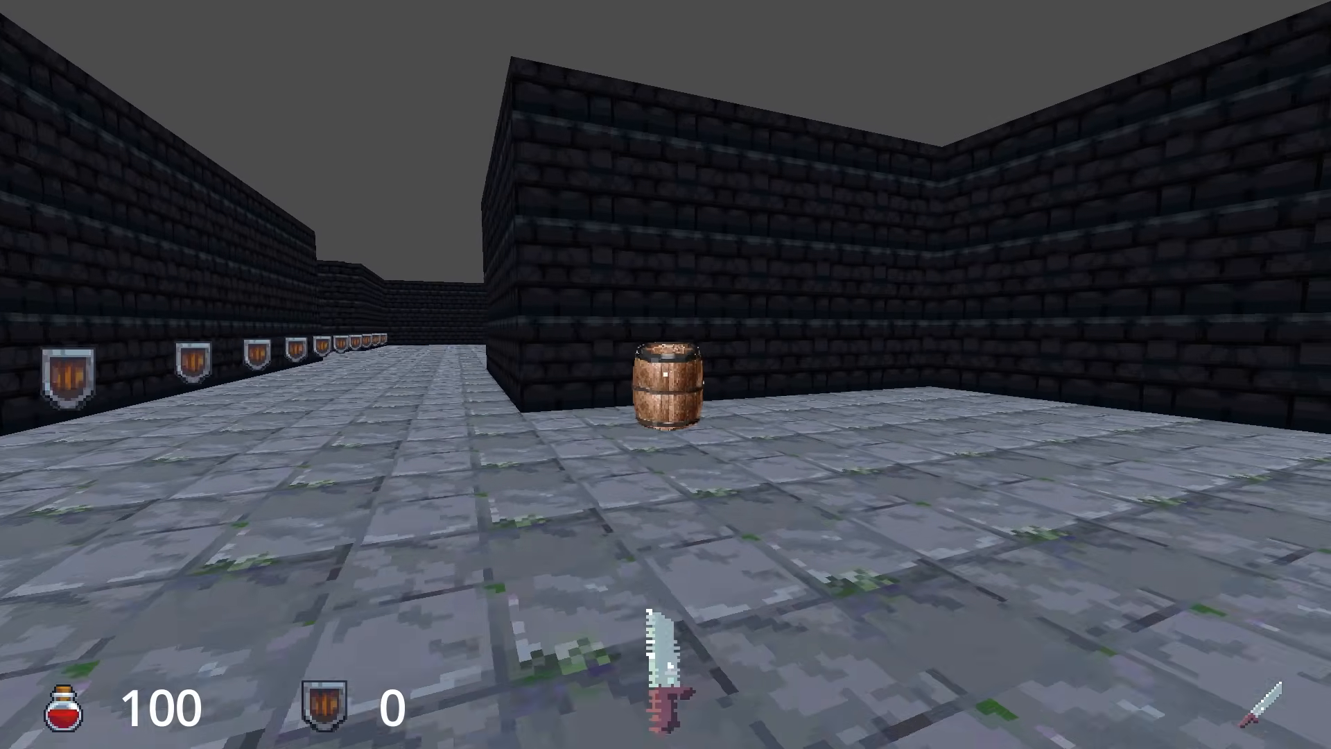
{"action": "key", "text": "w"}
{"action": "left_click", "coordinate": [664, 375]}
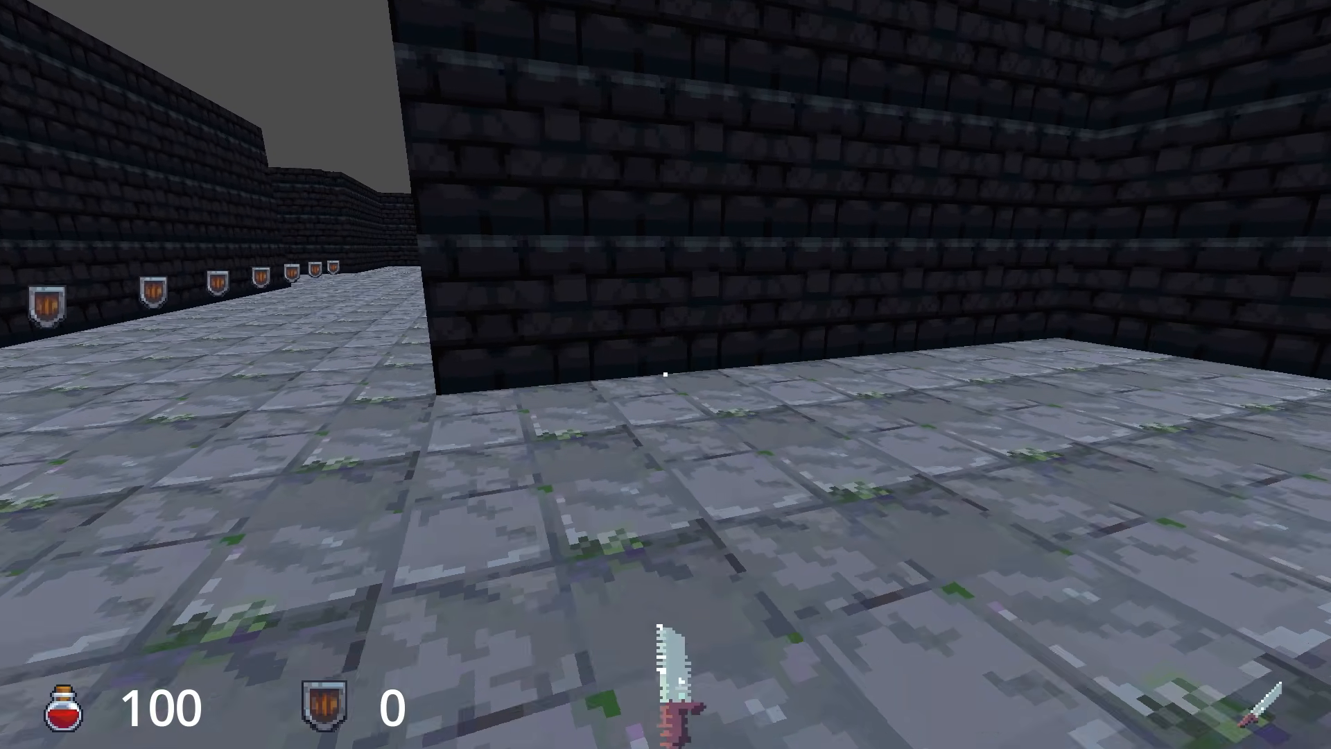
{"action": "key", "text": "Escape"}
{"action": "left_click", "coordinate": [686, 496]}
{"action": "left_click", "coordinate": [668, 584]}
Rerun the dungeon scene to check the barrel's random drop again, and quit through the main menu.
{"action": "left_click", "coordinate": [1268, 32]}
{"action": "key", "text": "w"}
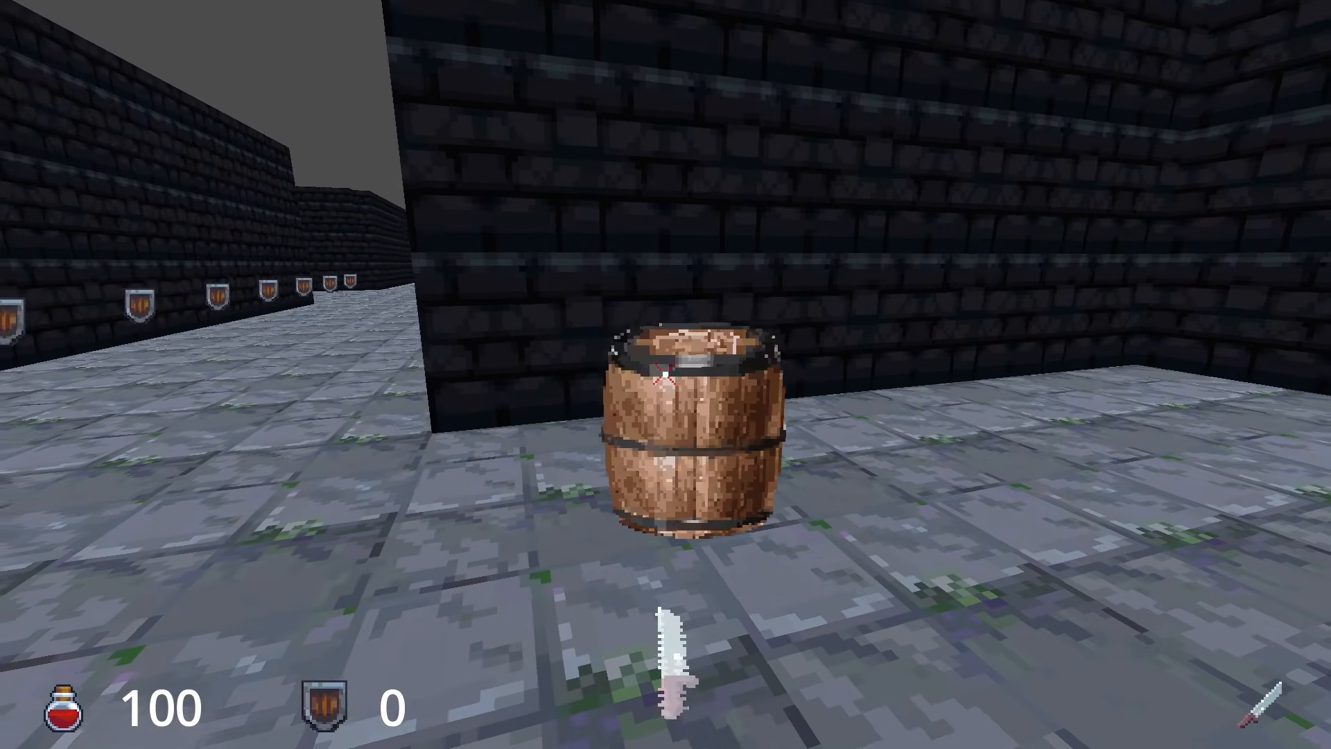
{"action": "left_click", "coordinate": [665, 375]}
{"action": "key", "text": "Escape"}
{"action": "left_click", "coordinate": [676, 499]}
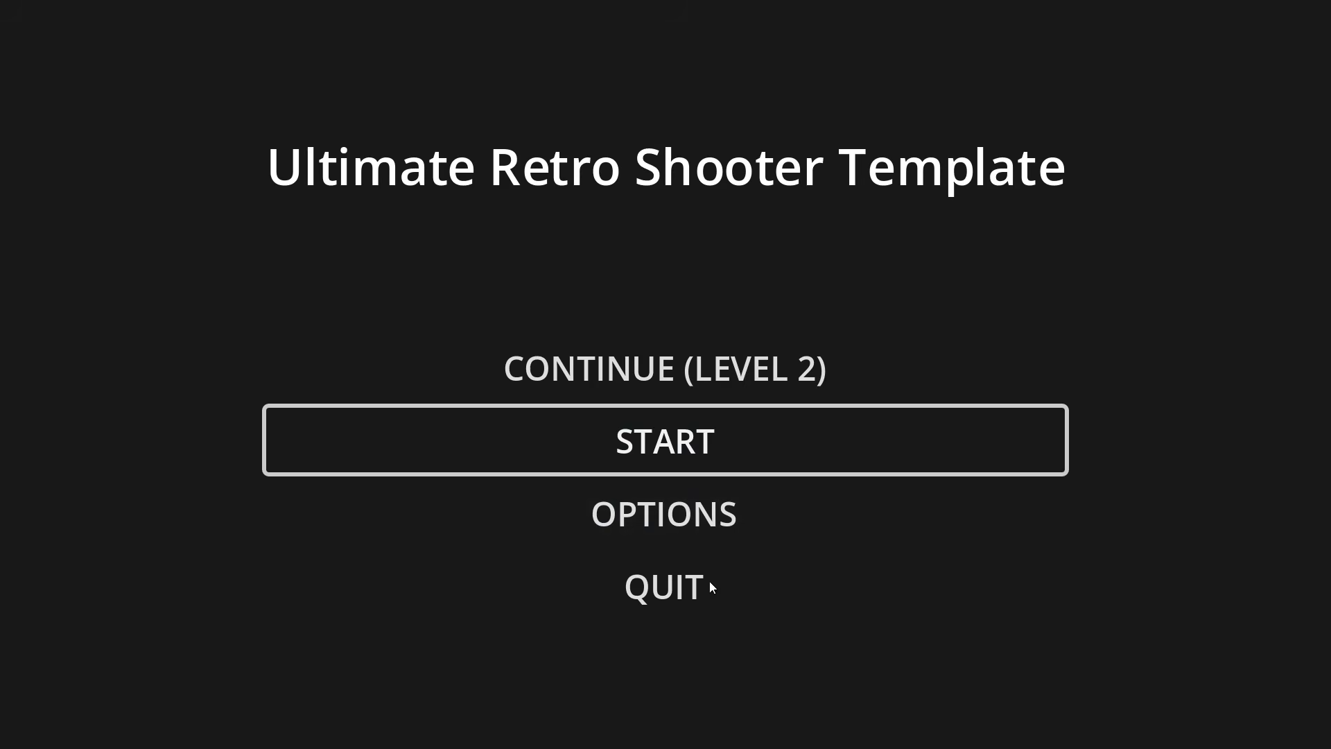
{"action": "left_click", "coordinate": [708, 577]}
Test the barrel's drop a third time, move around whatever it releases, and exit the game.
{"action": "left_click", "coordinate": [1269, 32]}
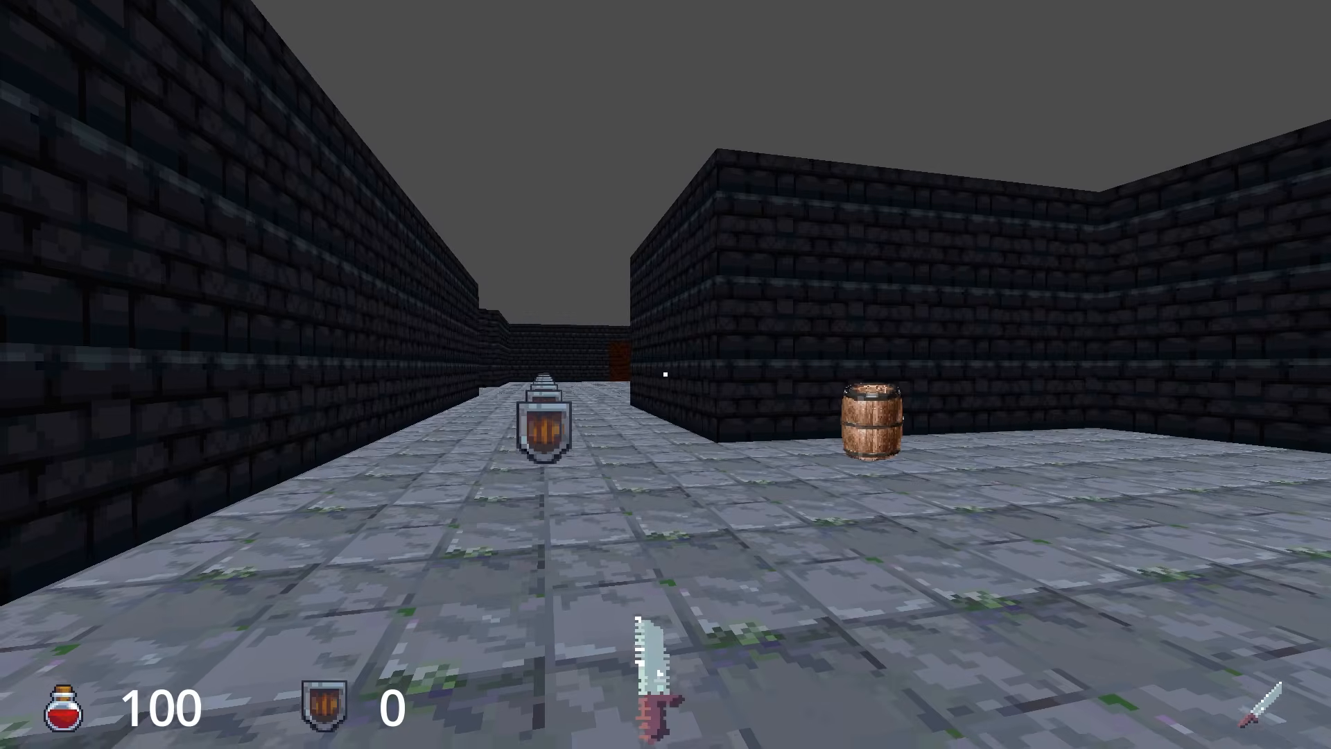
{"action": "key", "text": "w"}
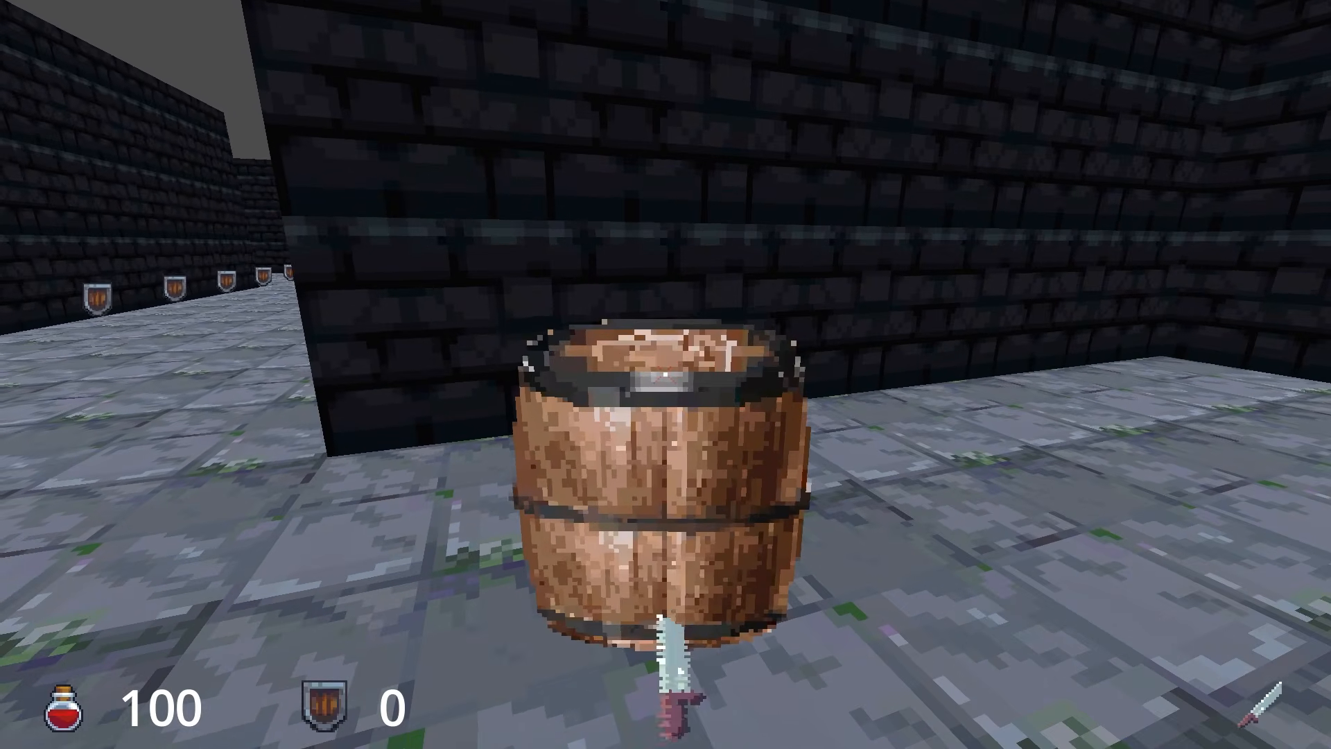
{"action": "left_click", "coordinate": [665, 375]}
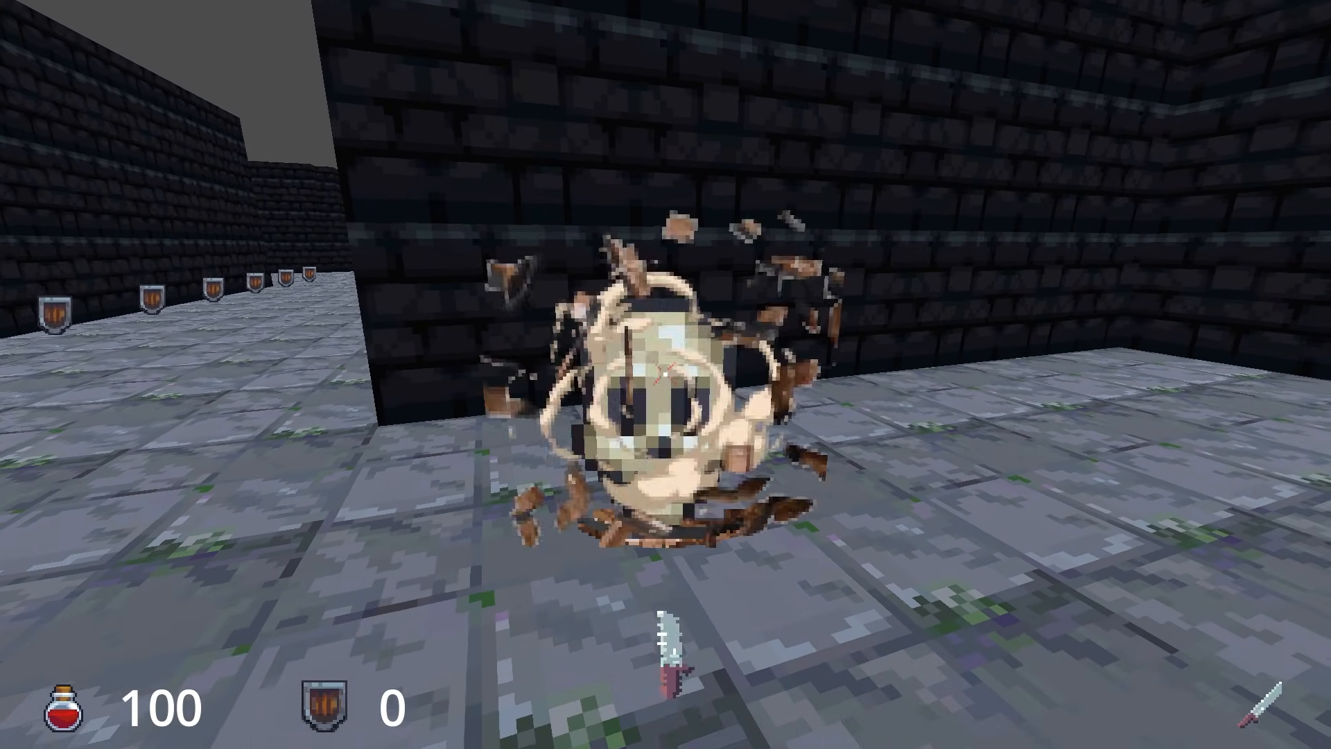
{"action": "key", "text": "s"}
{"action": "key", "text": "w"}
{"action": "key", "text": "Escape"}
{"action": "left_click", "coordinate": [678, 507]}
Examine the placement of the armor row and the RetroCrate within the surrounding dungeon rooms.
{"action": "right_click_drag", "start_coordinate": [679, 508], "coordinate": [623, 499]}
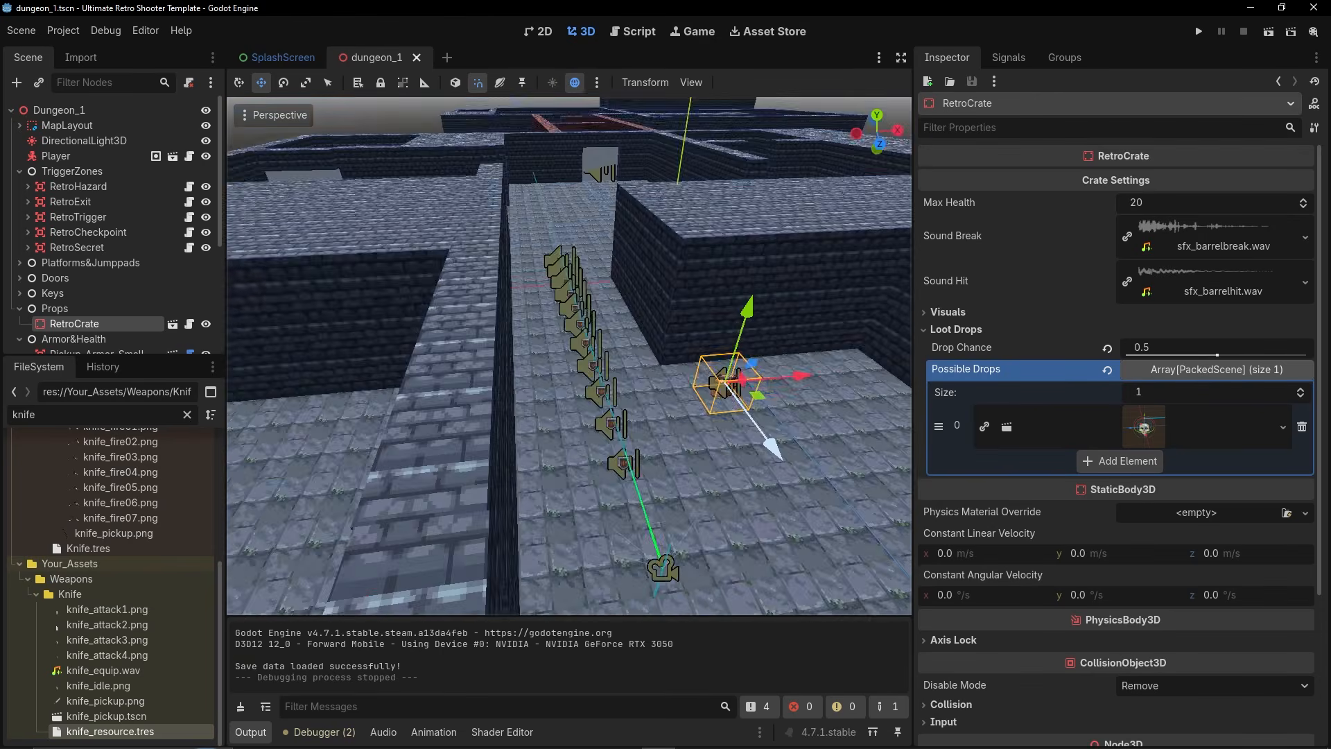
{"action": "right_click_drag", "start_coordinate": [700, 358], "coordinate": [636, 375]}
{"action": "key", "text": "s"}
{"action": "key", "text": "d"}
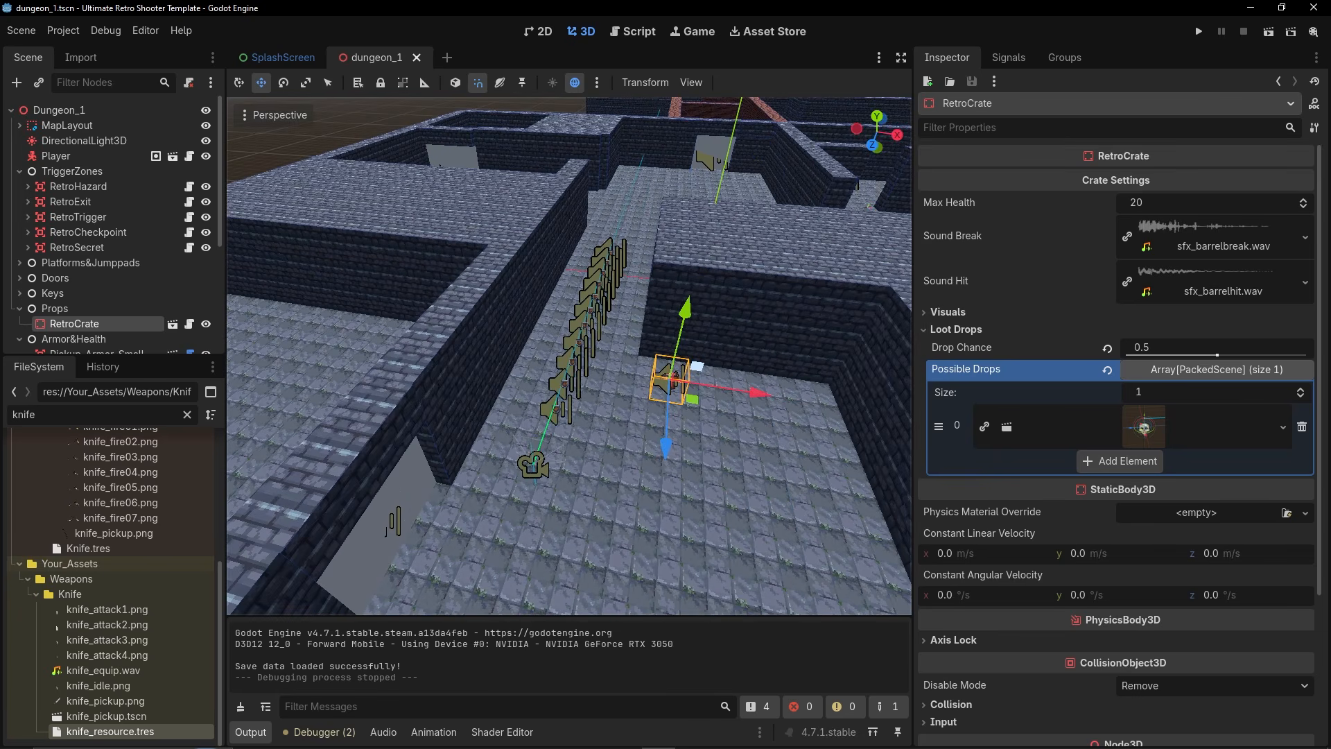
{"action": "scroll", "coordinate": [688, 380], "scroll_direction": "up", "scroll_amount": 5}
{"action": "right_click_drag", "start_coordinate": [720, 419], "coordinate": [615, 420]}
{"action": "scroll", "coordinate": [673, 409], "scroll_direction": "up", "scroll_amount": 5}
{"action": "right_click_drag", "start_coordinate": [598, 359], "coordinate": [571, 309]}
{"action": "key", "text": "s"}
{"action": "right_click_drag", "start_coordinate": [604, 445], "coordinate": [652, 409]}
{"action": "right_click_drag", "start_coordinate": [506, 431], "coordinate": [517, 458]}
Reveal the RetroCrate's Visuals settings and open its source scene with the root node selected.
{"action": "left_click", "coordinate": [962, 329]}
{"action": "left_click", "coordinate": [956, 312]}
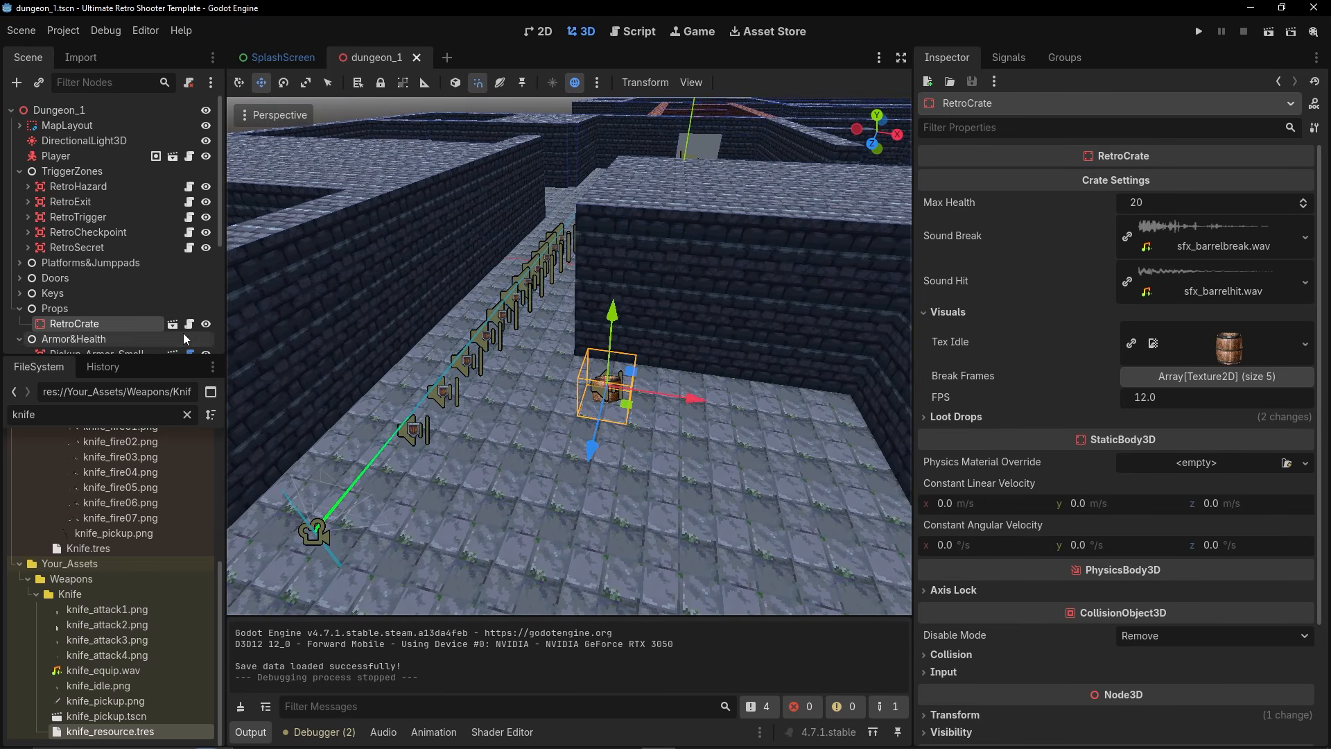
{"action": "left_click", "coordinate": [170, 326]}
{"action": "left_click", "coordinate": [48, 111]}
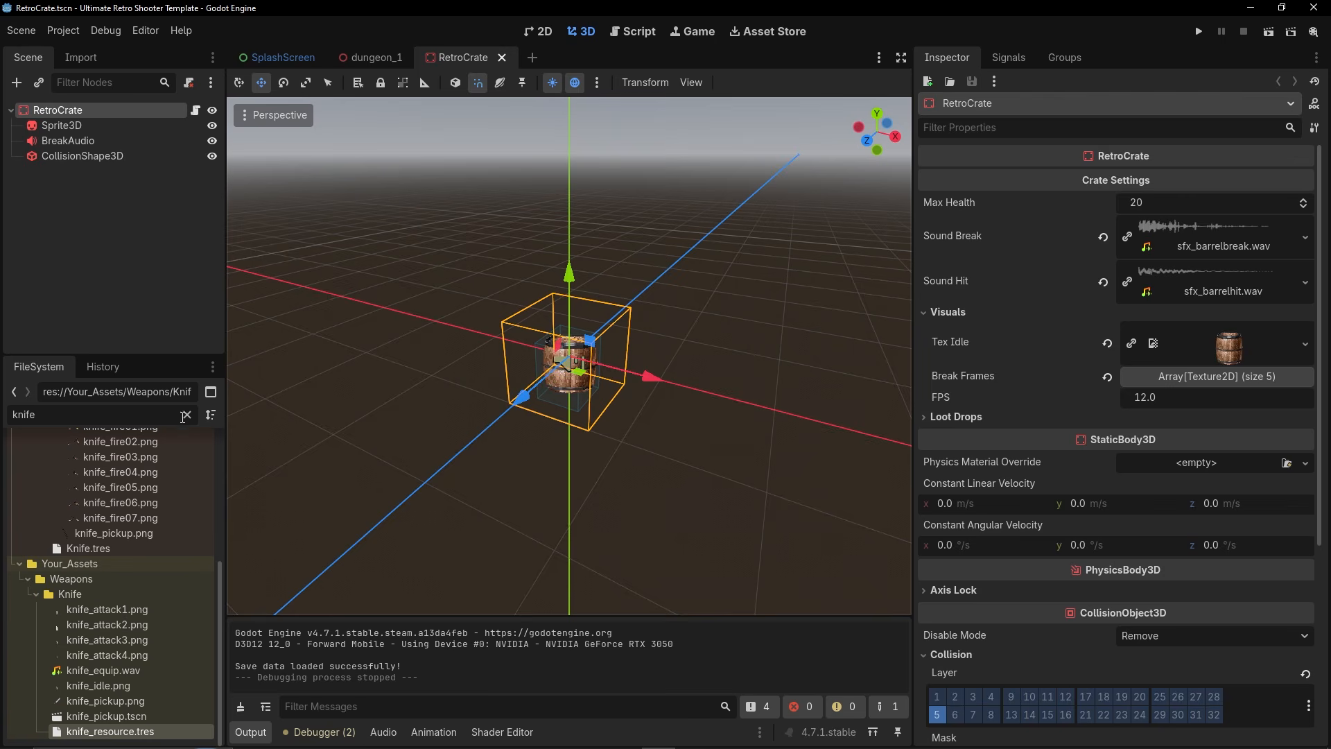
Assign barrel.png from Your_Assets/Environment/Decoration as the RetroCrate's Tex Idle and as its Sprite3D texture.
{"action": "left_click", "coordinate": [185, 416]}
{"action": "scroll", "coordinate": [35, 558], "scroll_direction": "up", "scroll_amount": 15}
{"action": "left_click", "coordinate": [11, 457], "text": "shift"}
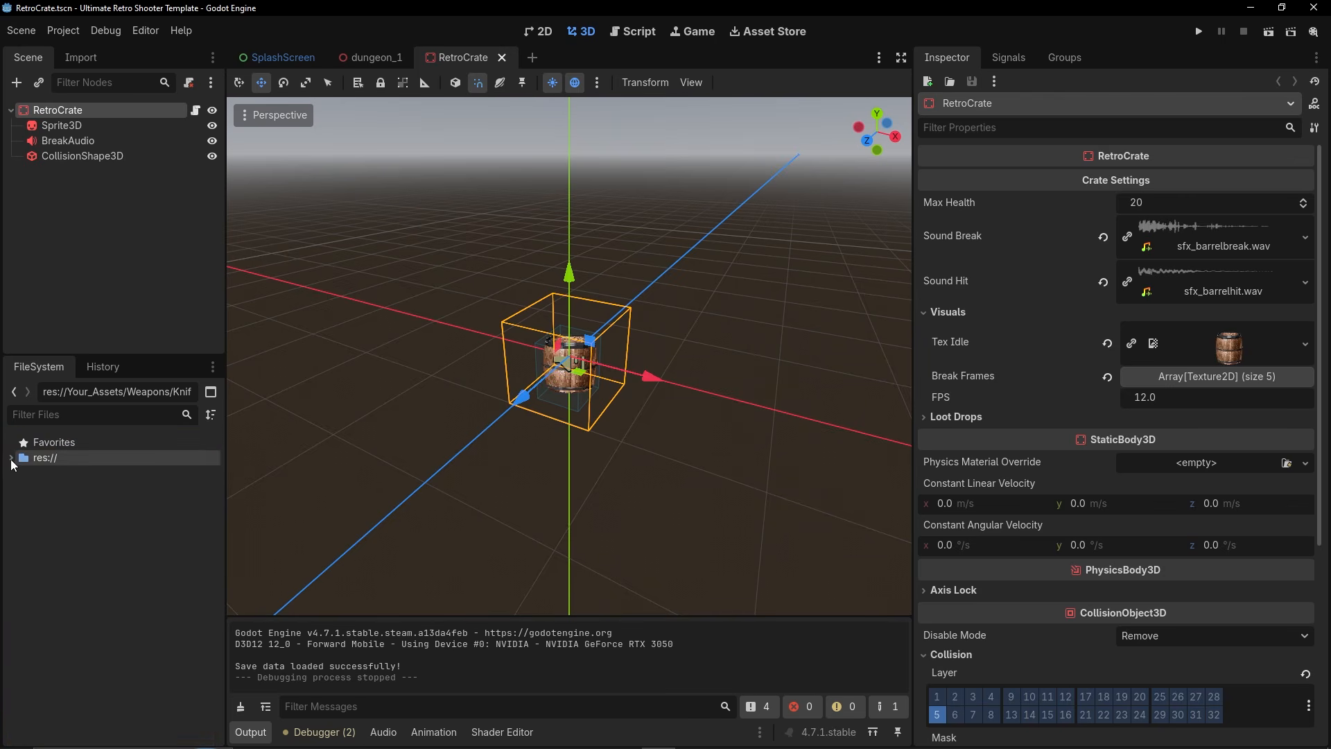
{"action": "left_click", "coordinate": [11, 458]}
{"action": "left_click", "coordinate": [20, 518]}
{"action": "left_click", "coordinate": [29, 564]}
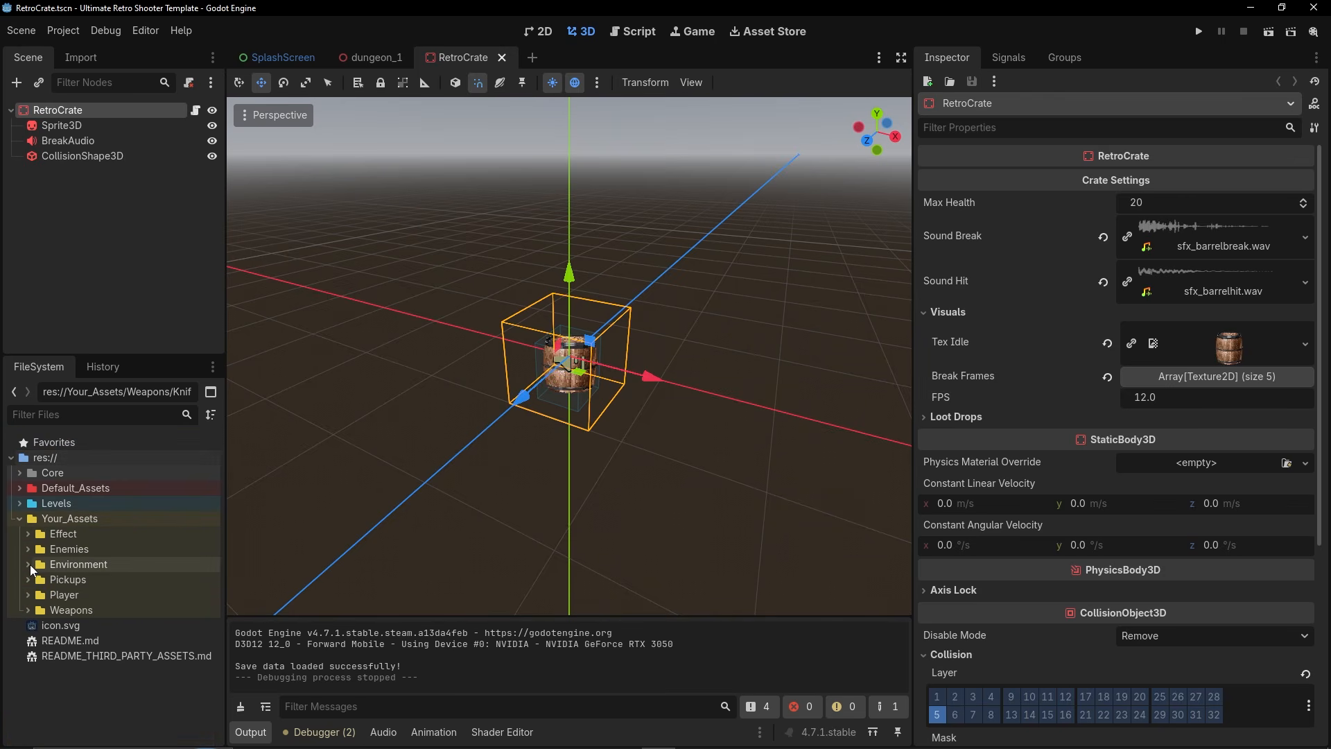
{"action": "left_click", "coordinate": [36, 594]}
{"action": "scroll", "coordinate": [35, 592], "scroll_direction": "down", "scroll_amount": 3}
{"action": "left_click_drag", "start_coordinate": [90, 594], "coordinate": [1233, 343]}
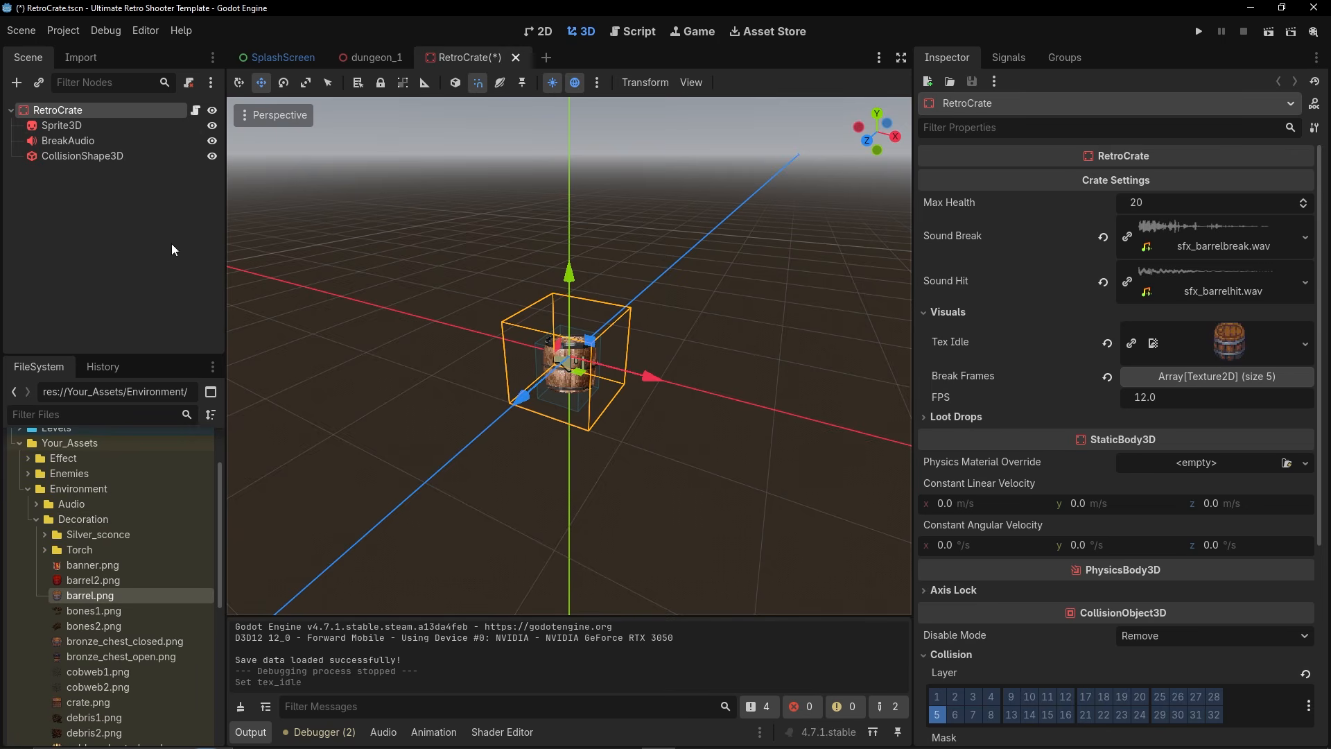
{"action": "left_click", "coordinate": [66, 126]}
{"action": "left_click_drag", "start_coordinate": [101, 595], "coordinate": [1229, 206]}
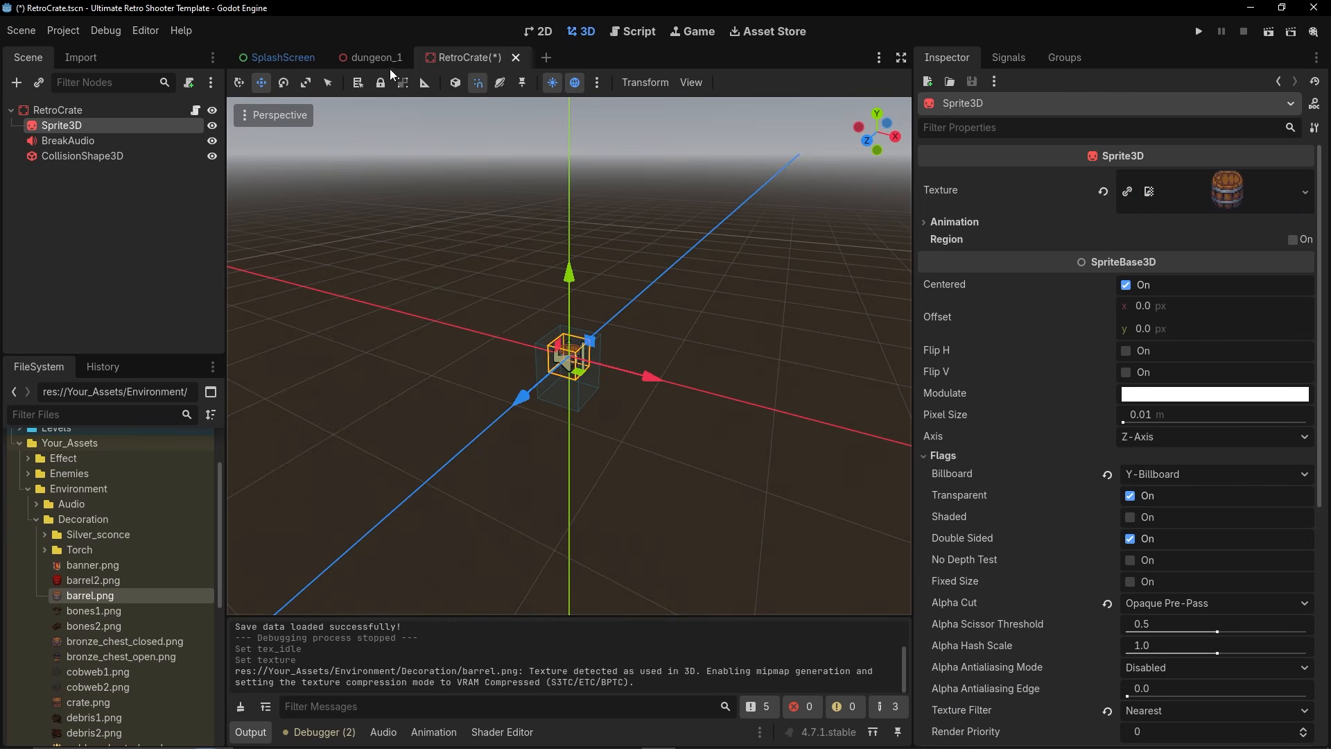
Playtest the dungeon_1 level to check how the retextured barrel looks, and quit the game.
{"action": "left_click", "coordinate": [381, 59]}
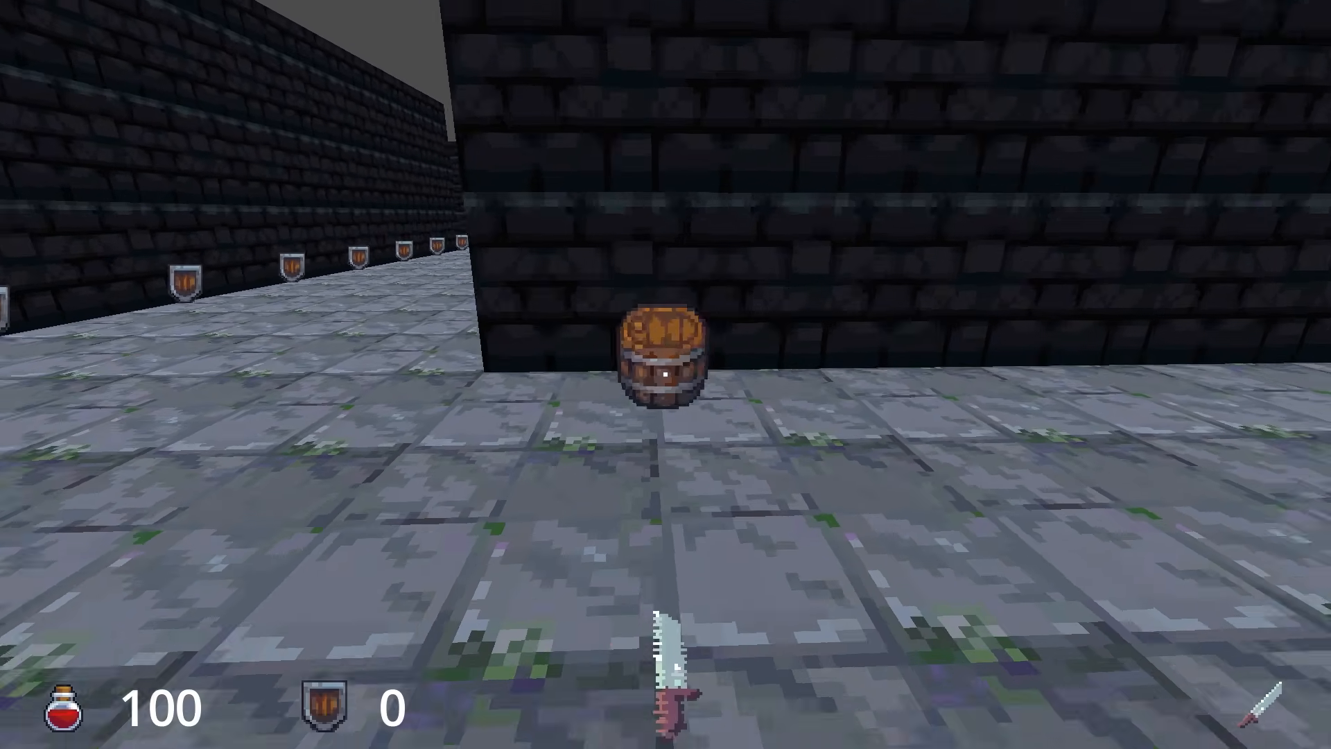
{"action": "key", "text": "s"}
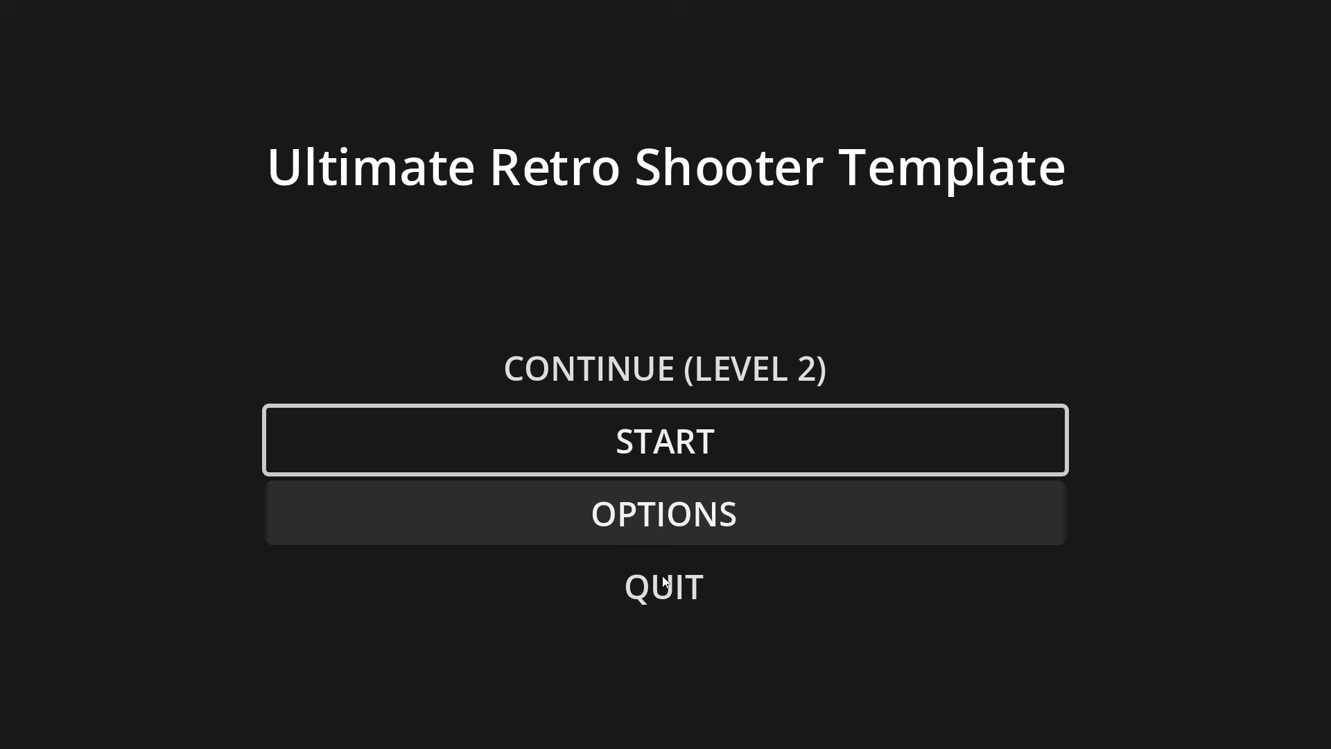
{"action": "left_click", "coordinate": [664, 583]}
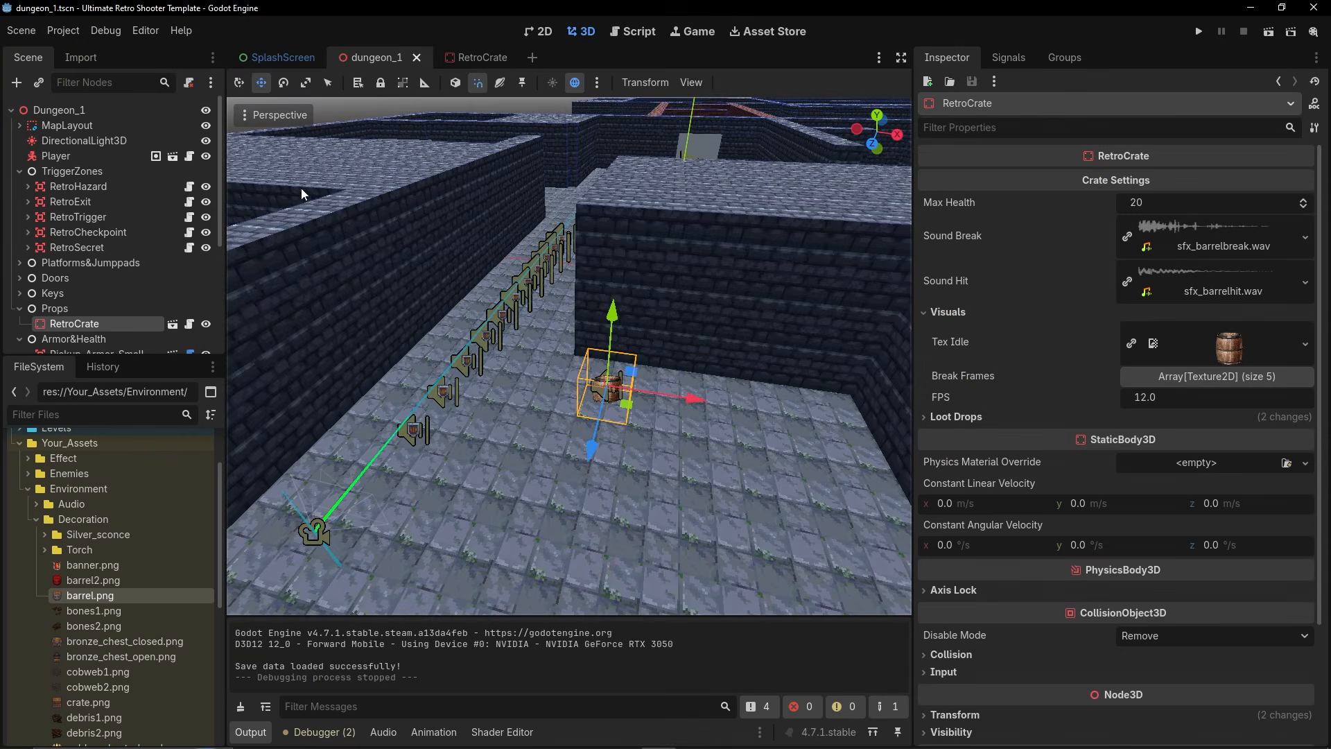
Try enlarging the RetroCrate in its source scene by scaling the root node uniformly to 3.
{"action": "left_click", "coordinate": [454, 57]}
{"action": "scroll", "coordinate": [1083, 460], "scroll_direction": "down", "scroll_amount": 5}
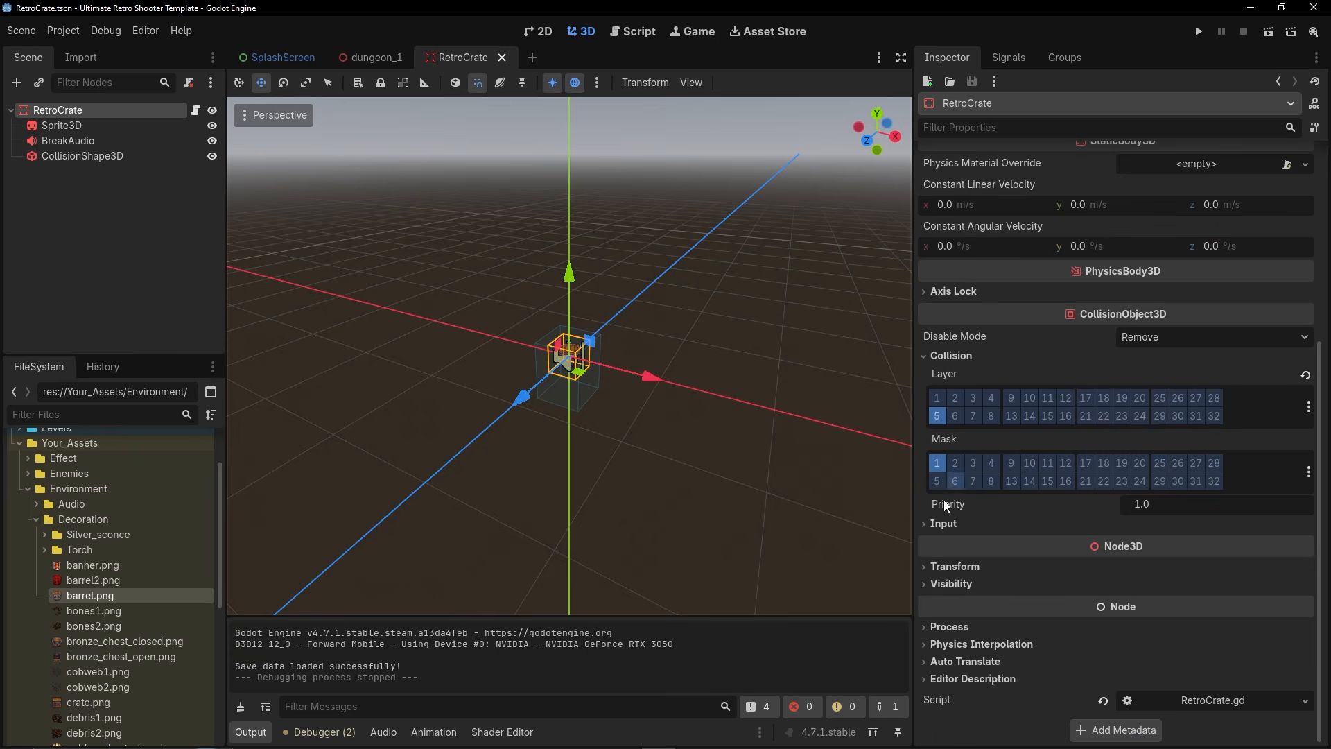
{"action": "left_click", "coordinate": [968, 568]}
{"action": "left_click_drag", "start_coordinate": [964, 685], "coordinate": [1216, 222]}
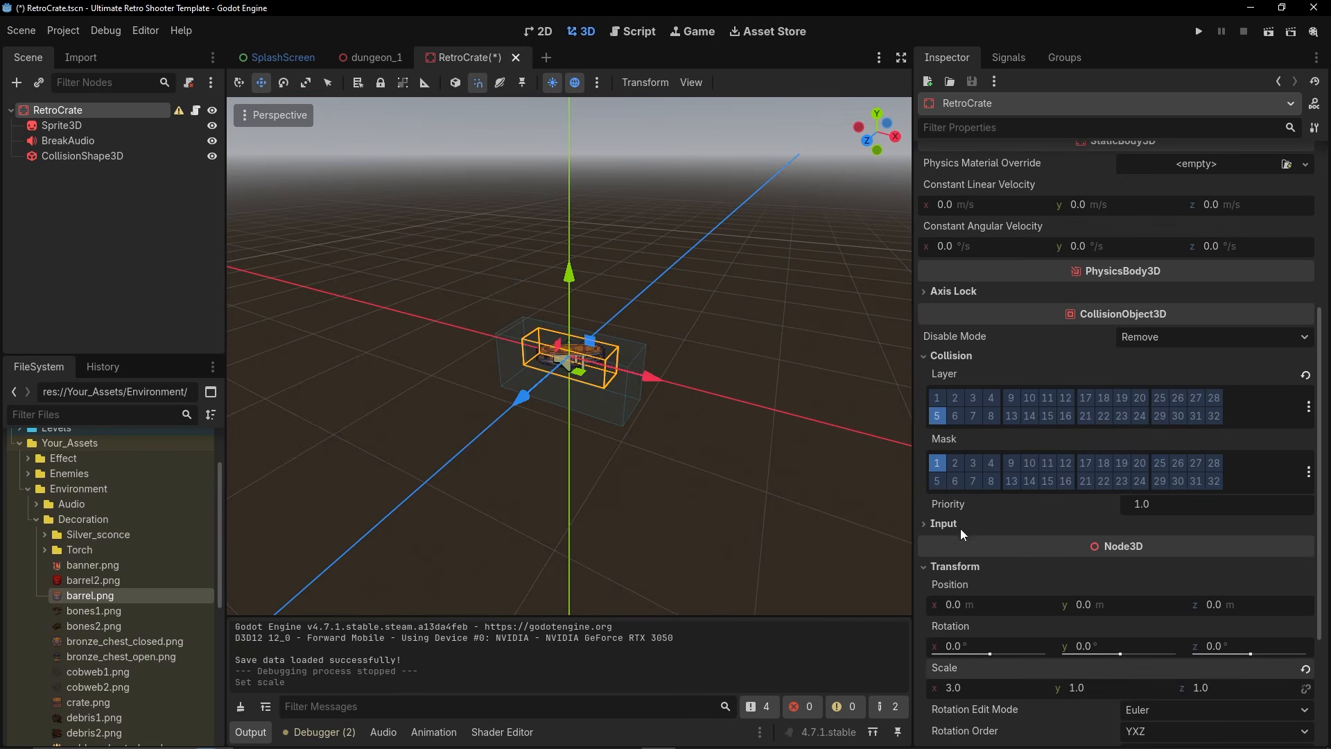
{"action": "key", "text": "ctrl+z"}
{"action": "left_click", "coordinate": [1007, 691]}
{"action": "type", "text": "3"}
{"action": "key", "text": "Return"}
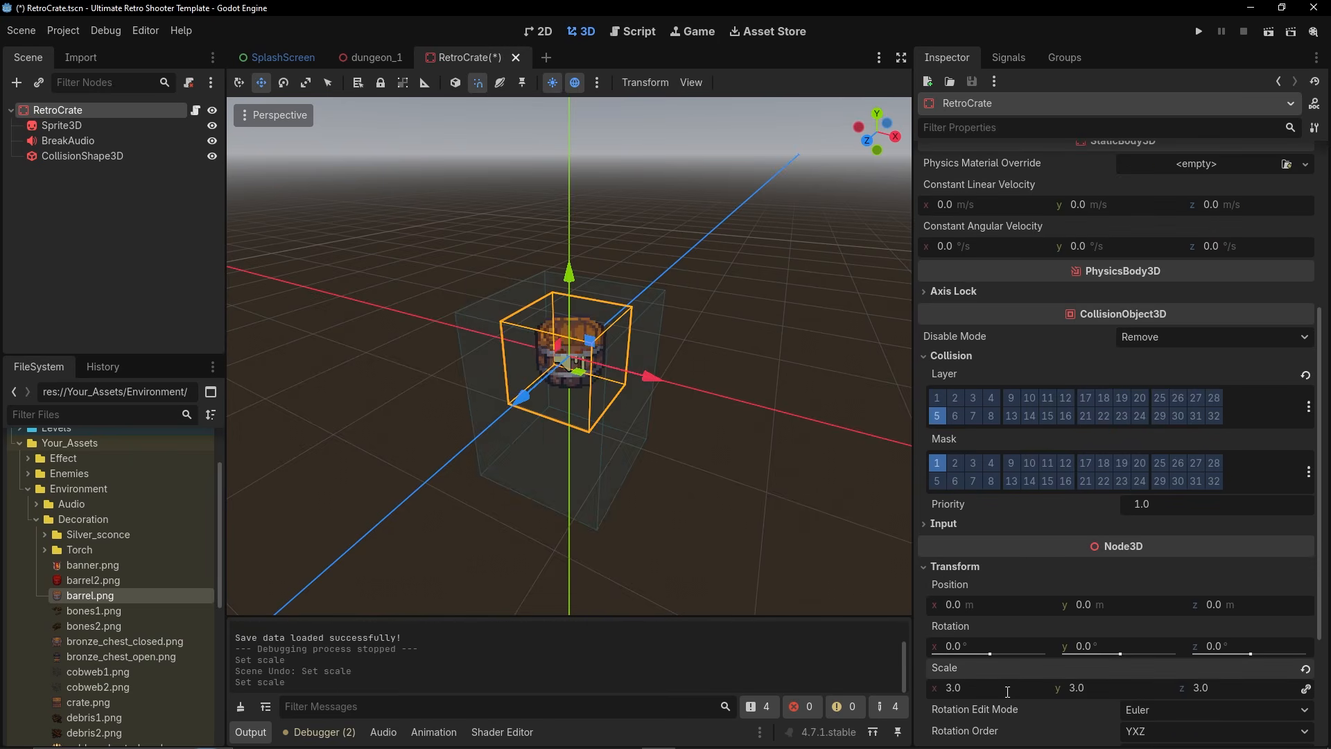
Try shortening the CollisionShape3D box in the front view so its lower edge meets the barrel's base.
{"action": "left_click", "coordinate": [866, 141]}
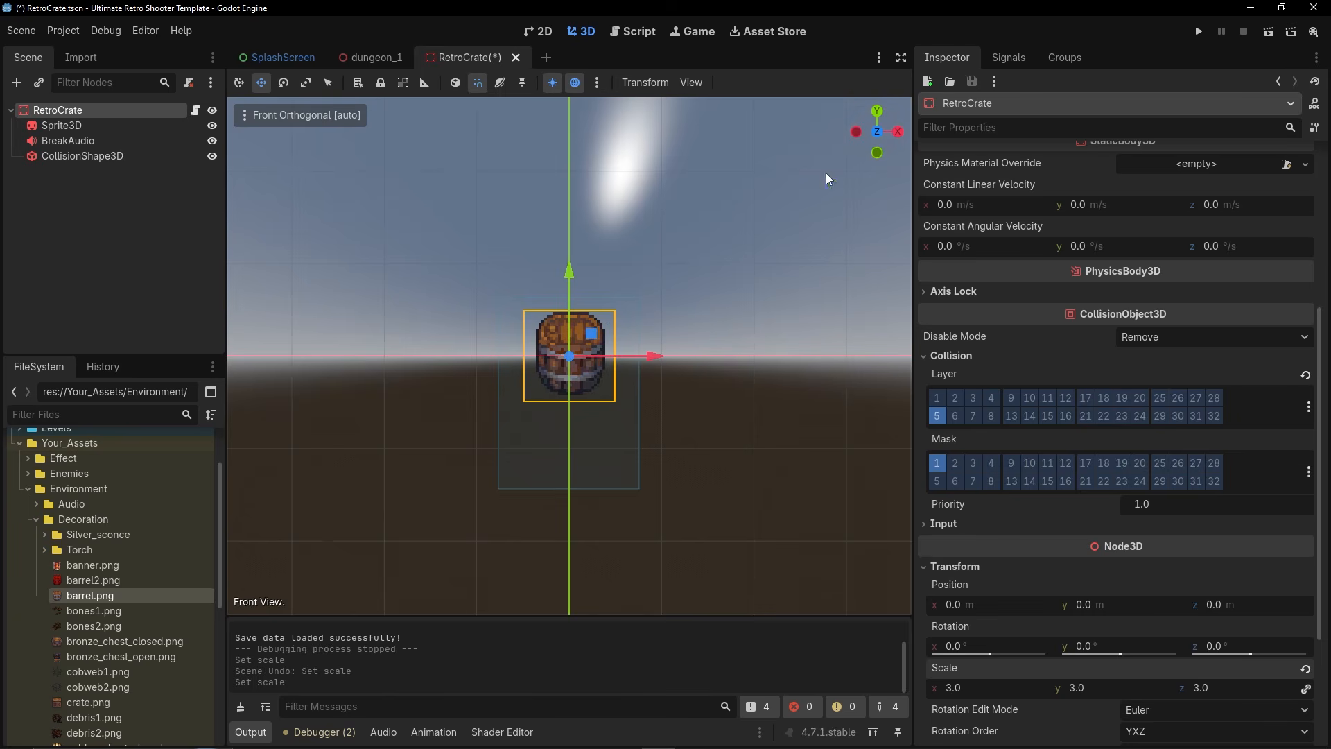
{"action": "left_click", "coordinate": [614, 370]}
{"action": "left_click", "coordinate": [81, 156]}
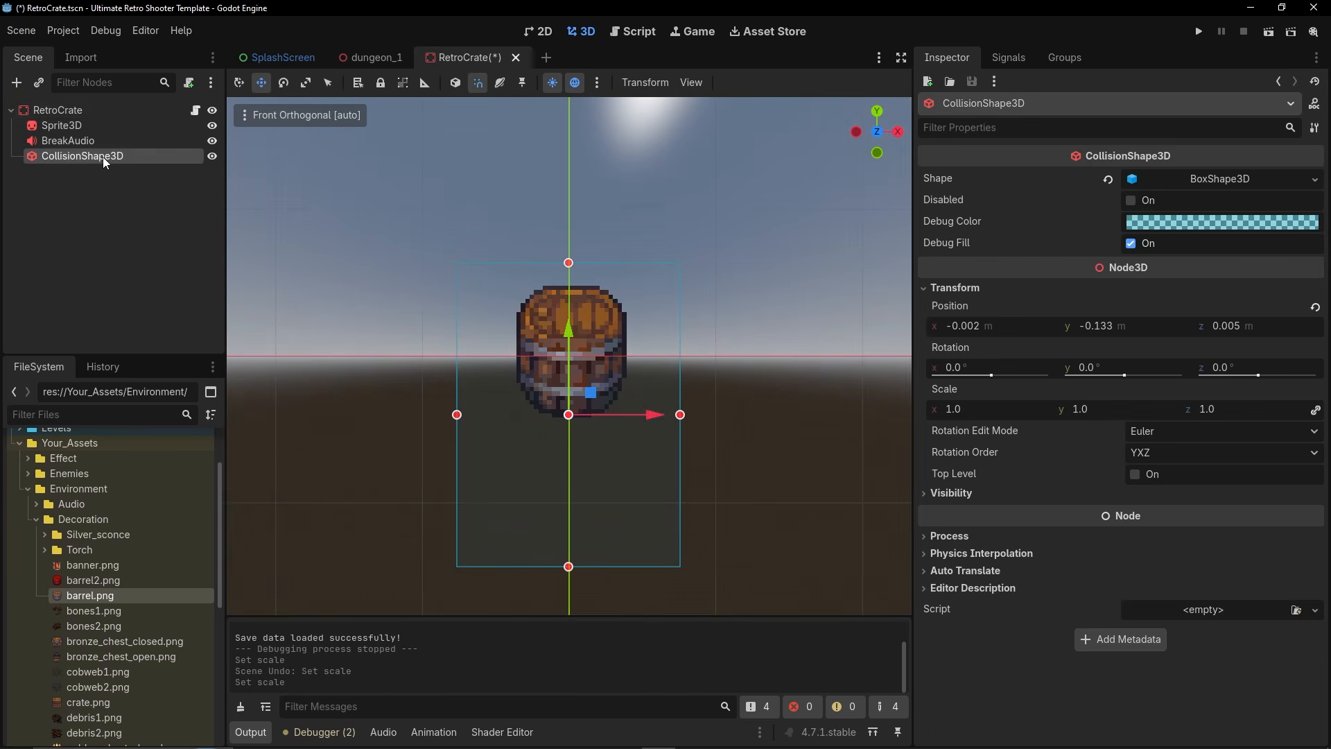
{"action": "left_click_drag", "start_coordinate": [569, 569], "coordinate": [573, 410]}
{"action": "key", "text": "ctrl+z"}
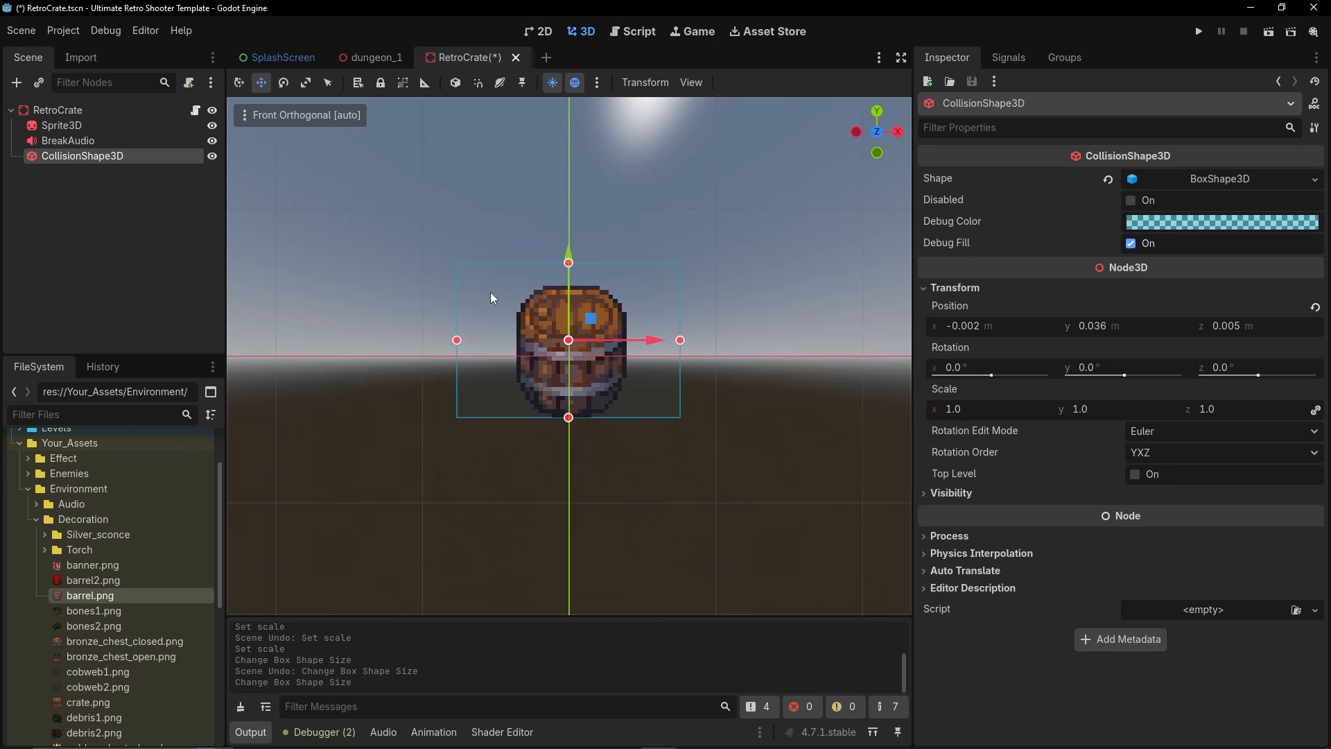
Reset the RetroCrate root node's scale to 1.
{"action": "left_click", "coordinate": [73, 124]}
{"action": "scroll", "coordinate": [966, 601], "scroll_direction": "down", "scroll_amount": 5}
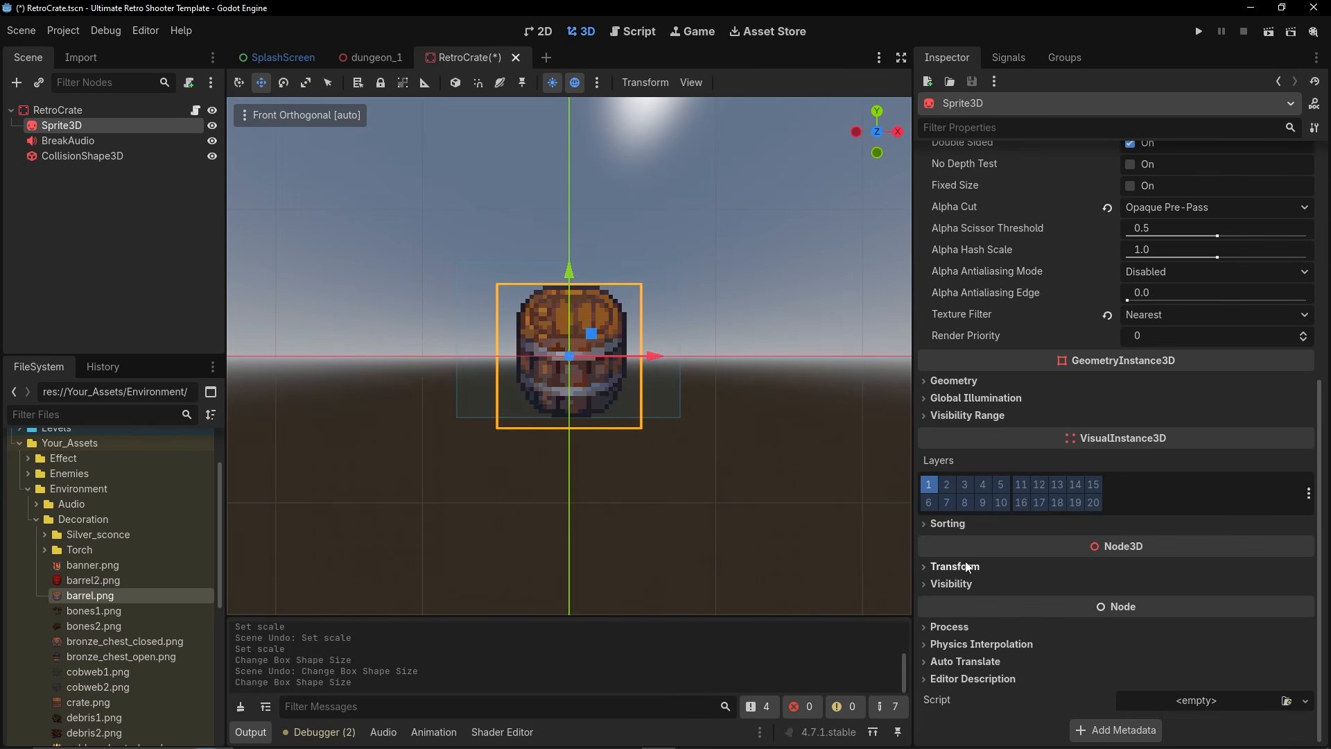
{"action": "left_click", "coordinate": [76, 113]}
{"action": "left_click", "coordinate": [1000, 684]}
{"action": "type", "text": "1"}
{"action": "key", "text": "Return"}
Scale only the RetroCrate's Sprite3D uniformly to 5.
{"action": "left_click", "coordinate": [70, 125]}
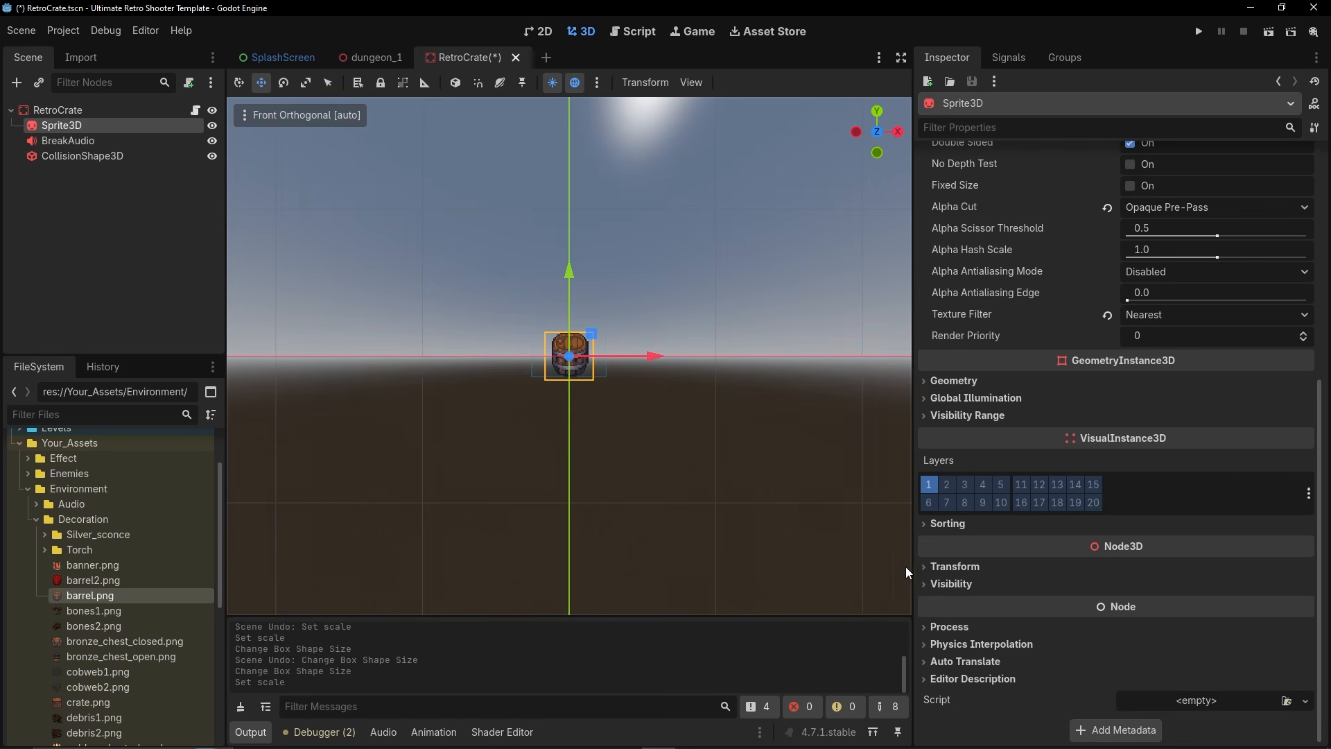
{"action": "type", "text": "5"}
{"action": "key", "text": "Return"}
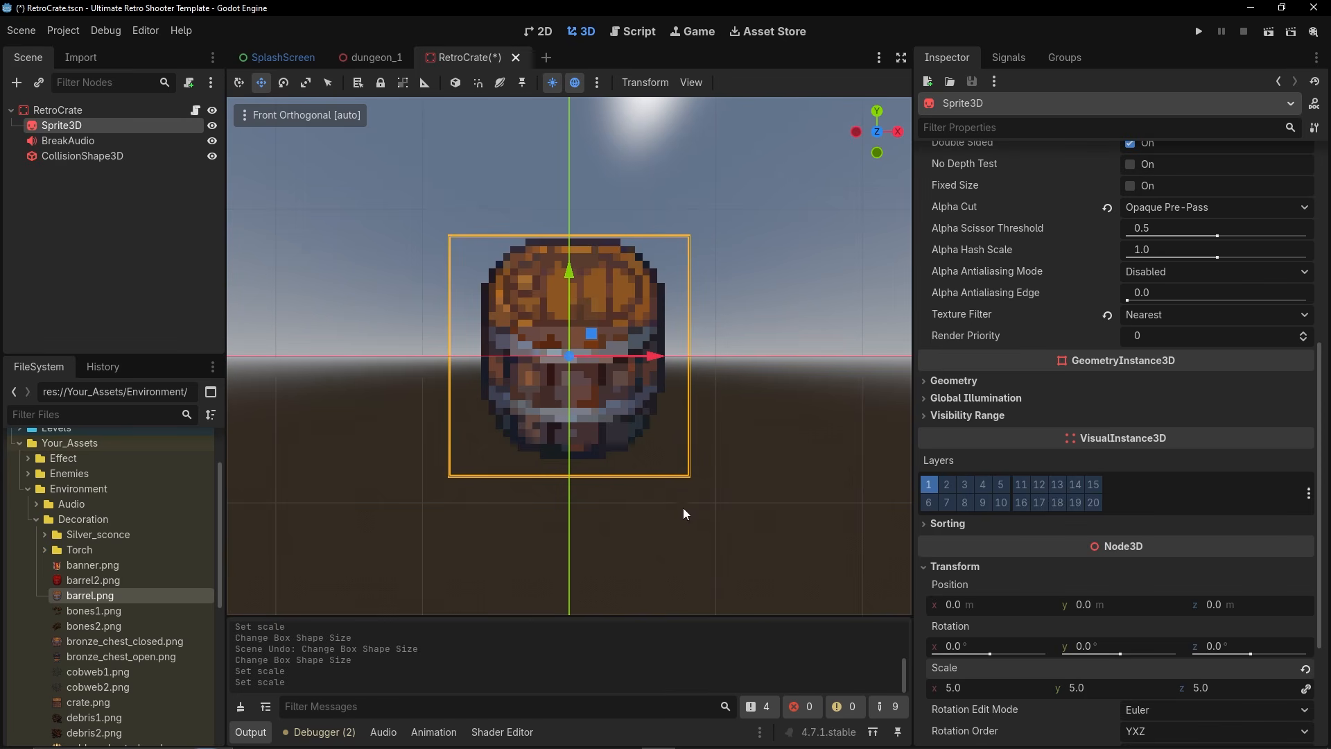
Fit the CollisionShape3D box around the enlarged barrel sprite's height and width, and save the RetroCrate scene.
{"action": "left_click", "coordinate": [87, 158]}
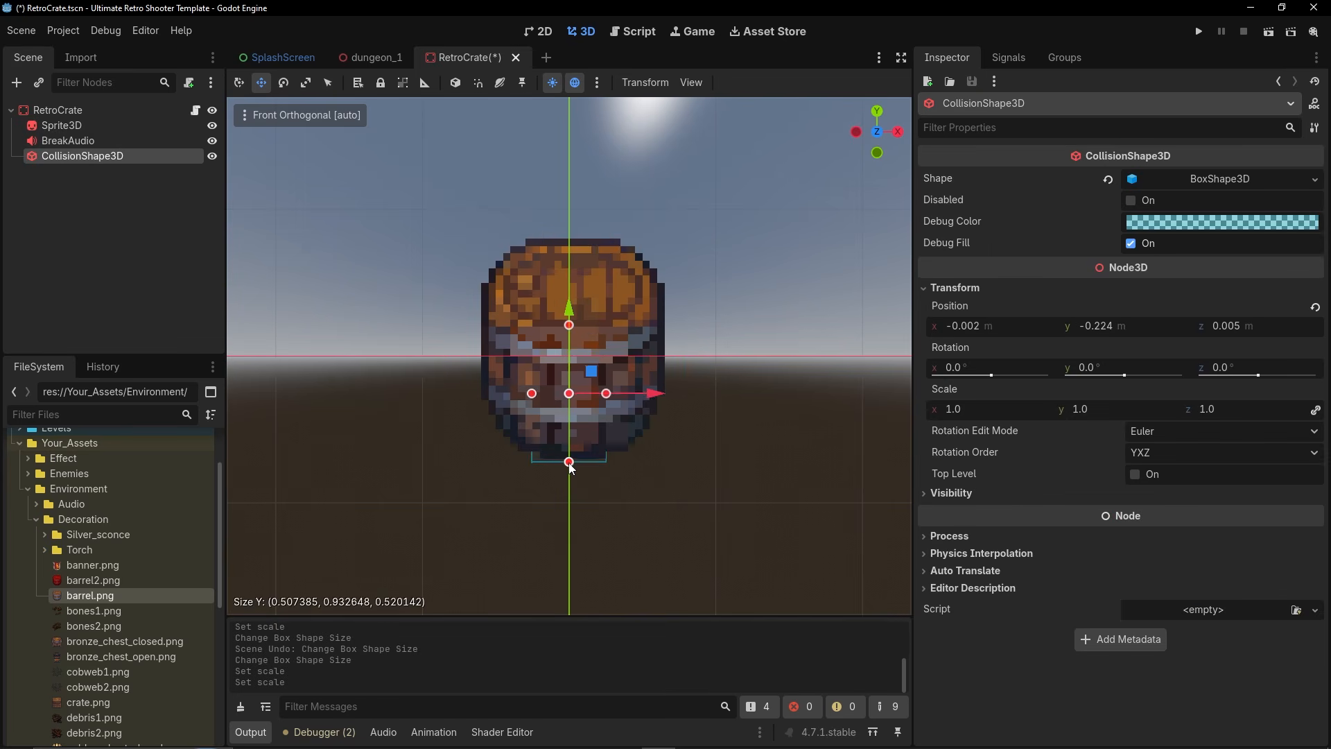
{"action": "left_click_drag", "start_coordinate": [607, 392], "coordinate": [664, 393]}
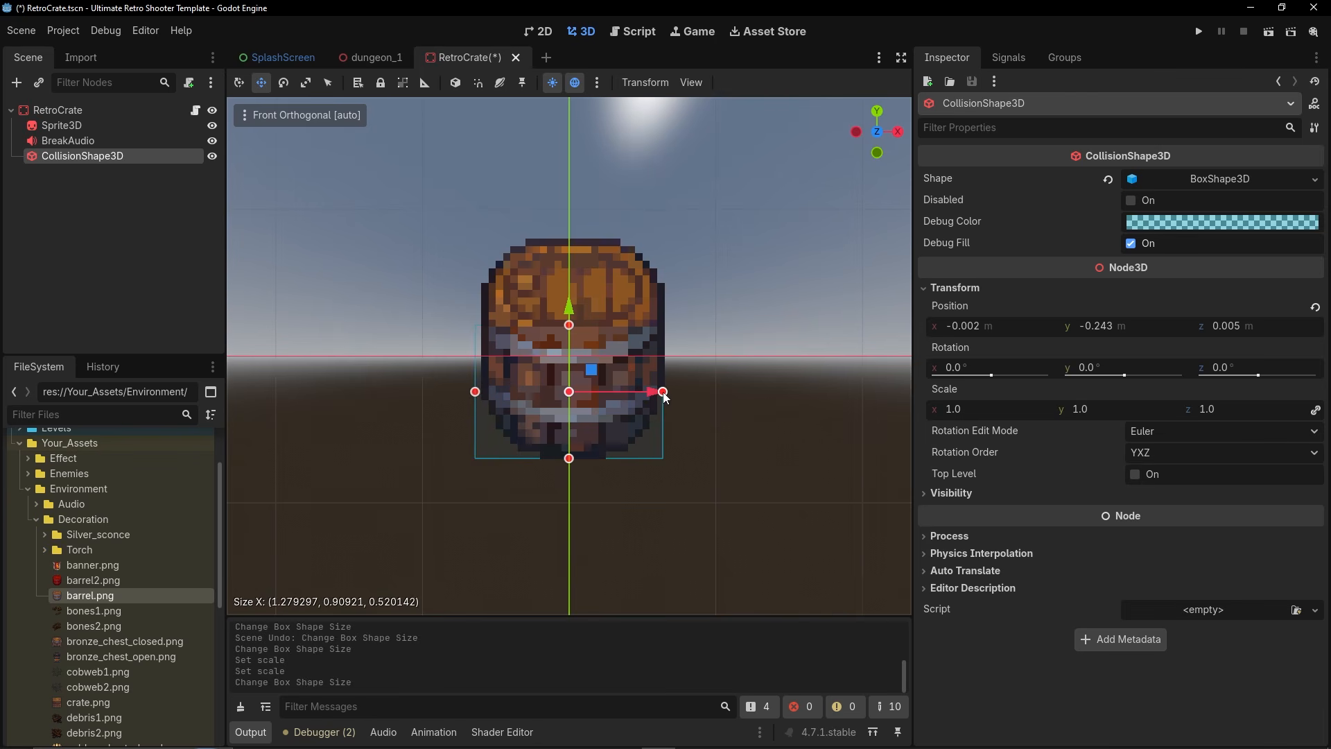
{"action": "left_click_drag", "start_coordinate": [474, 392], "coordinate": [479, 393]}
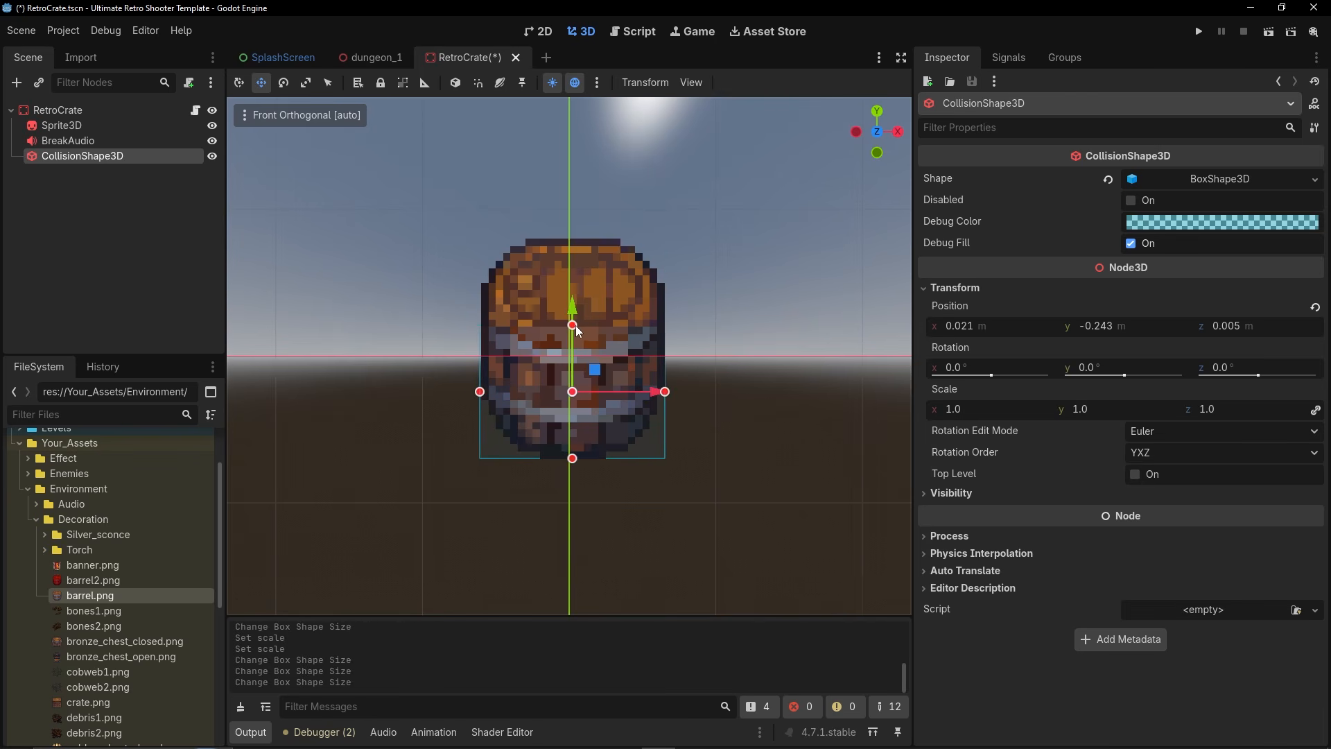
{"action": "key", "text": "ctrl+s"}
Playtest dungeon_1 to check the enlarged barrel's size, and exit the game.
{"action": "left_click", "coordinate": [367, 56]}
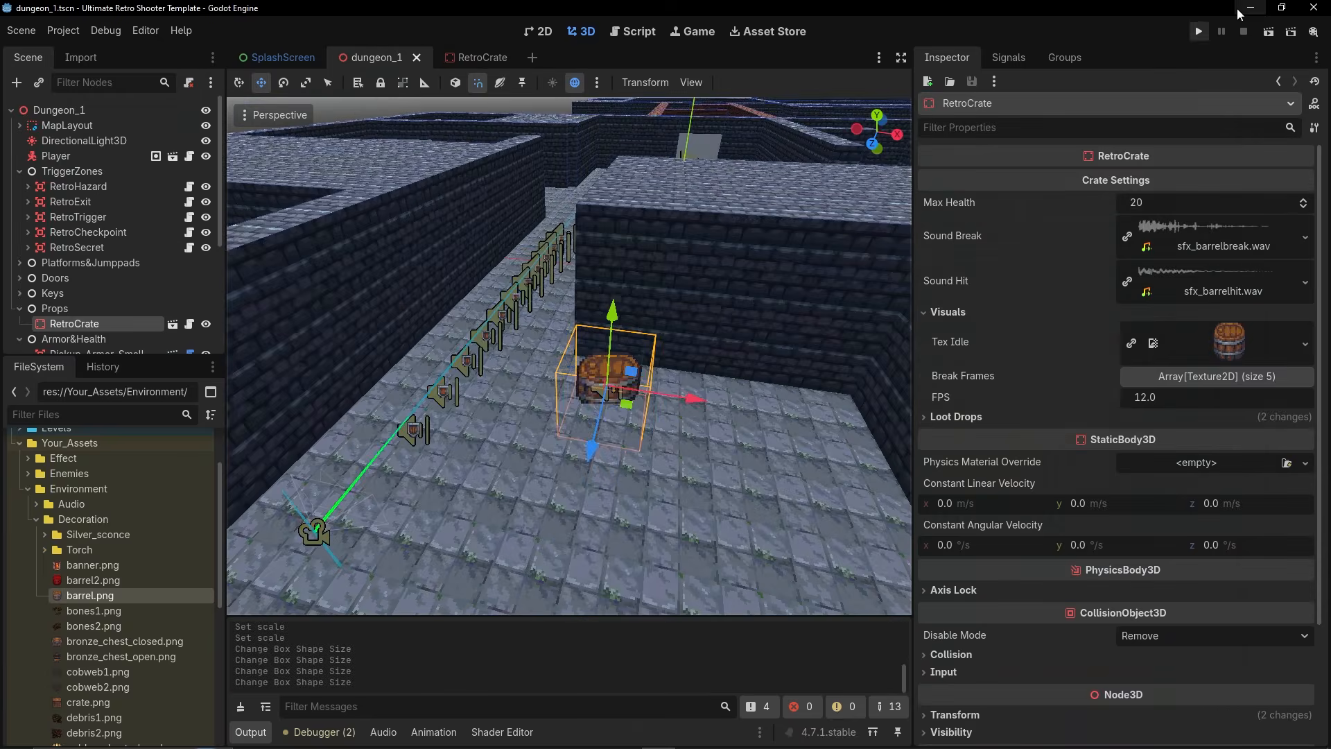
{"action": "key", "text": "F5"}
{"action": "key", "text": "Escape"}
{"action": "left_click", "coordinate": [646, 513]}
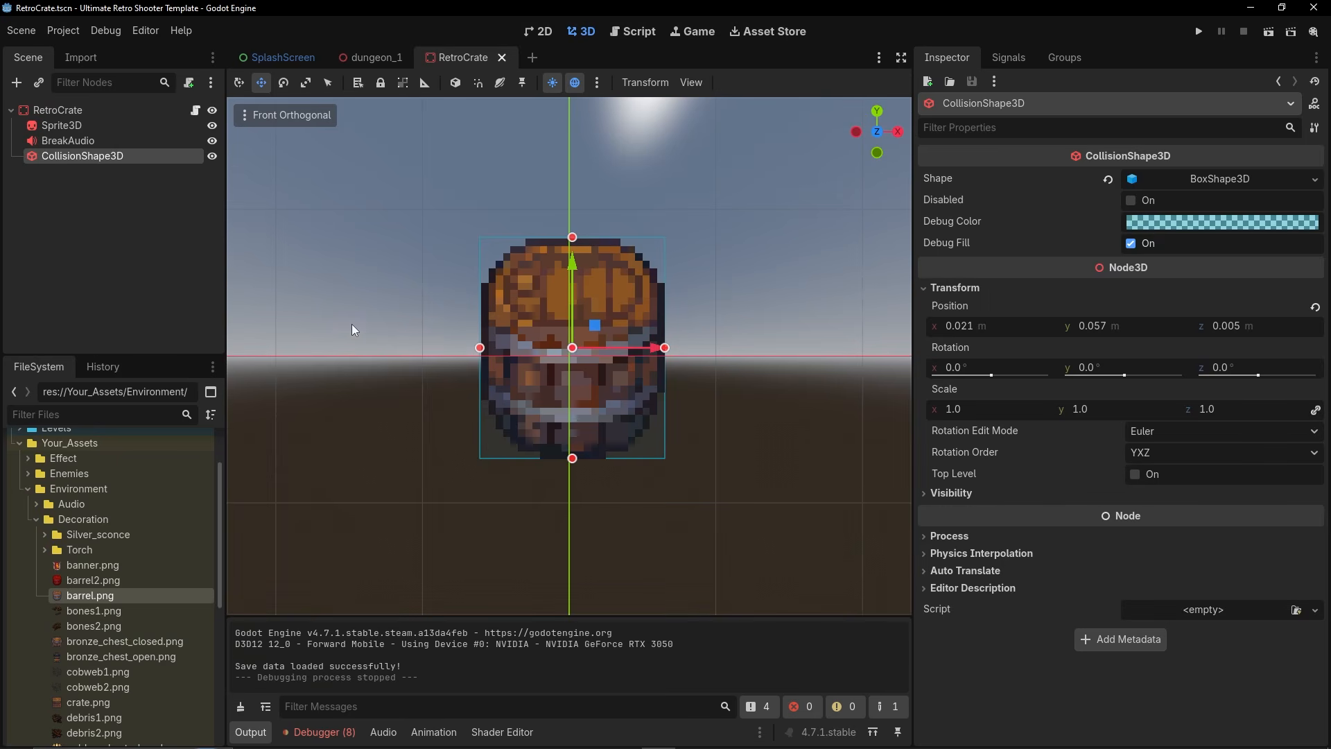
Set the Sprite3D's scale to 3 and tighten the collision box around the barrel to about 0.8 by 0.9.
{"action": "left_click", "coordinate": [86, 127]}
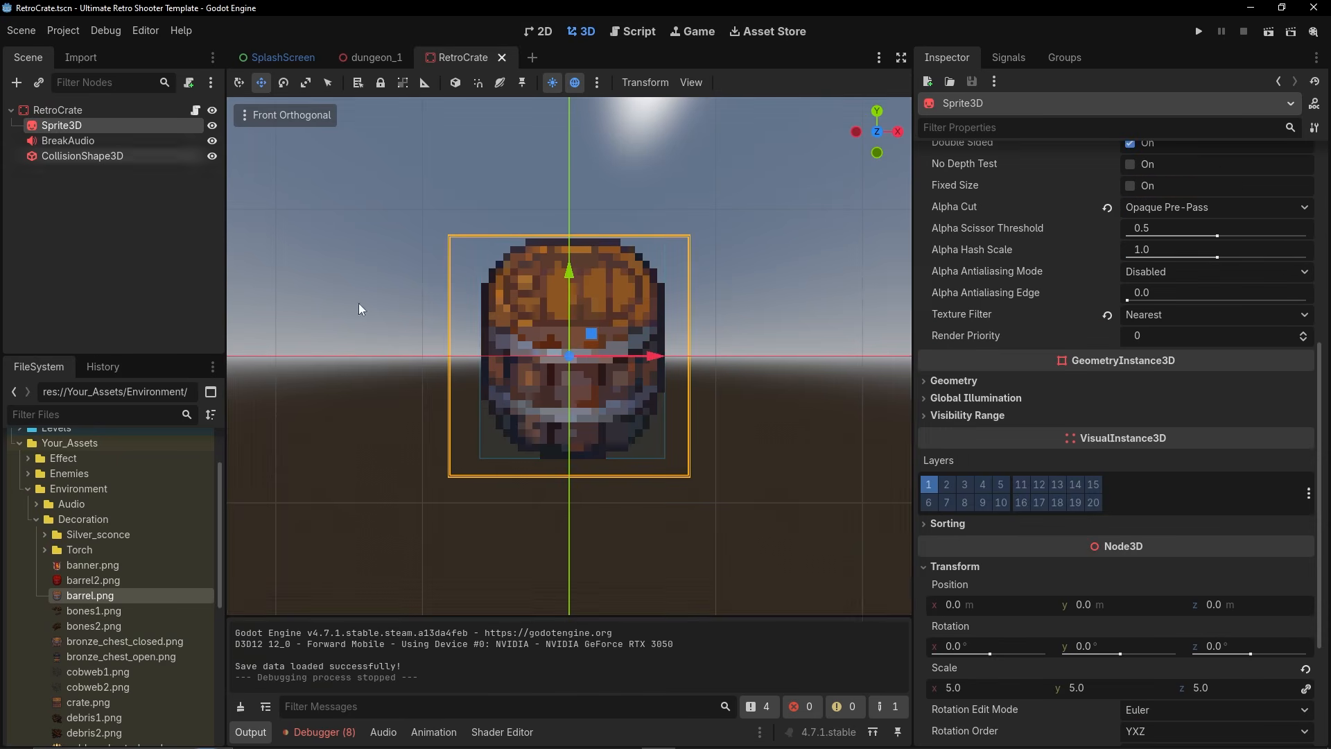
{"action": "left_click", "coordinate": [977, 688]}
{"action": "type", "text": "3"}
{"action": "key", "text": "Return"}
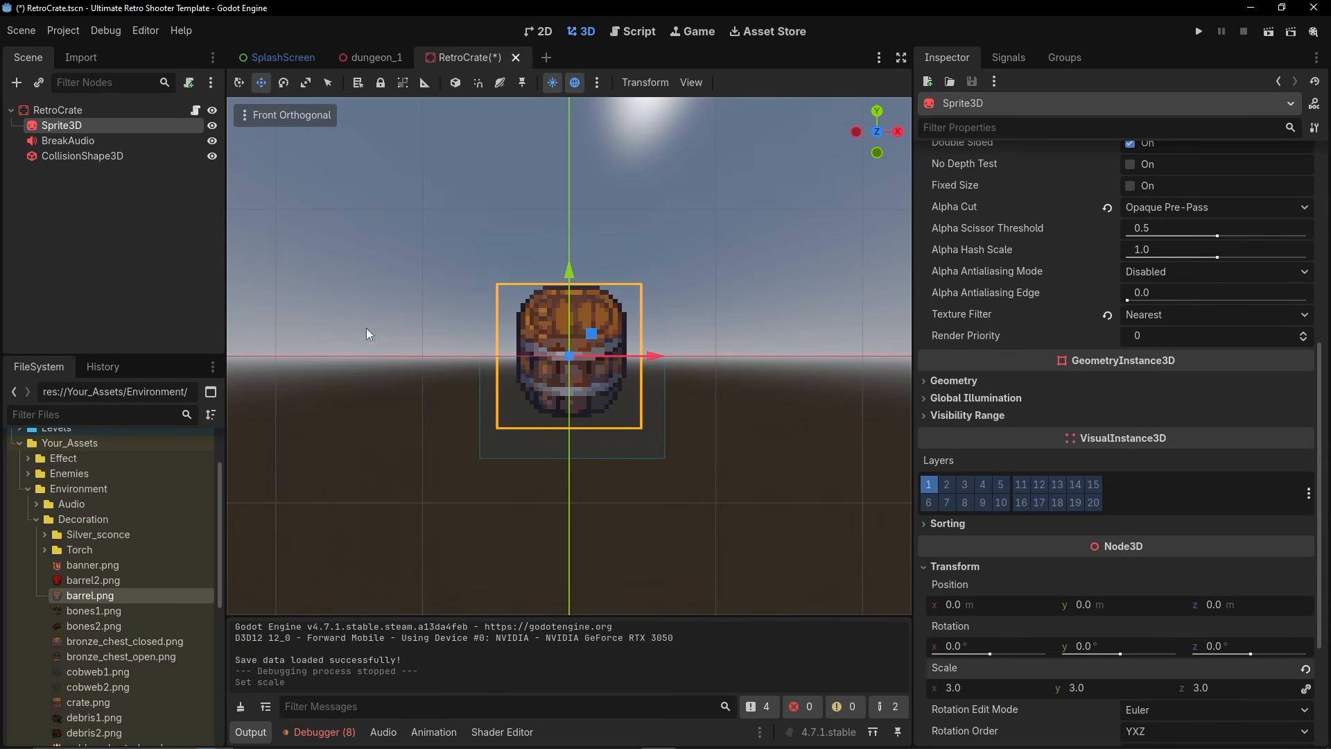
{"action": "left_click", "coordinate": [85, 160]}
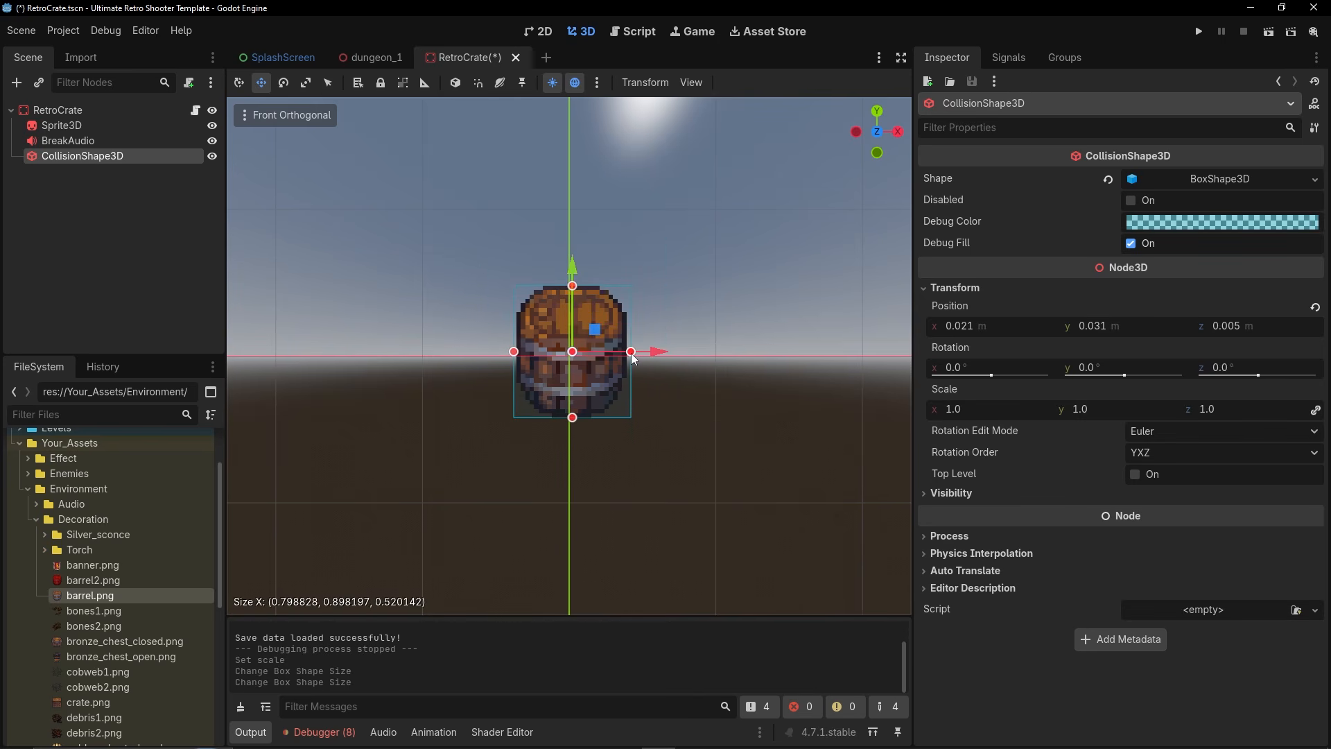
Playtest dungeon_1, approach the resized barrel, break it with the knife, and exit the game.
{"action": "left_click", "coordinate": [371, 57]}
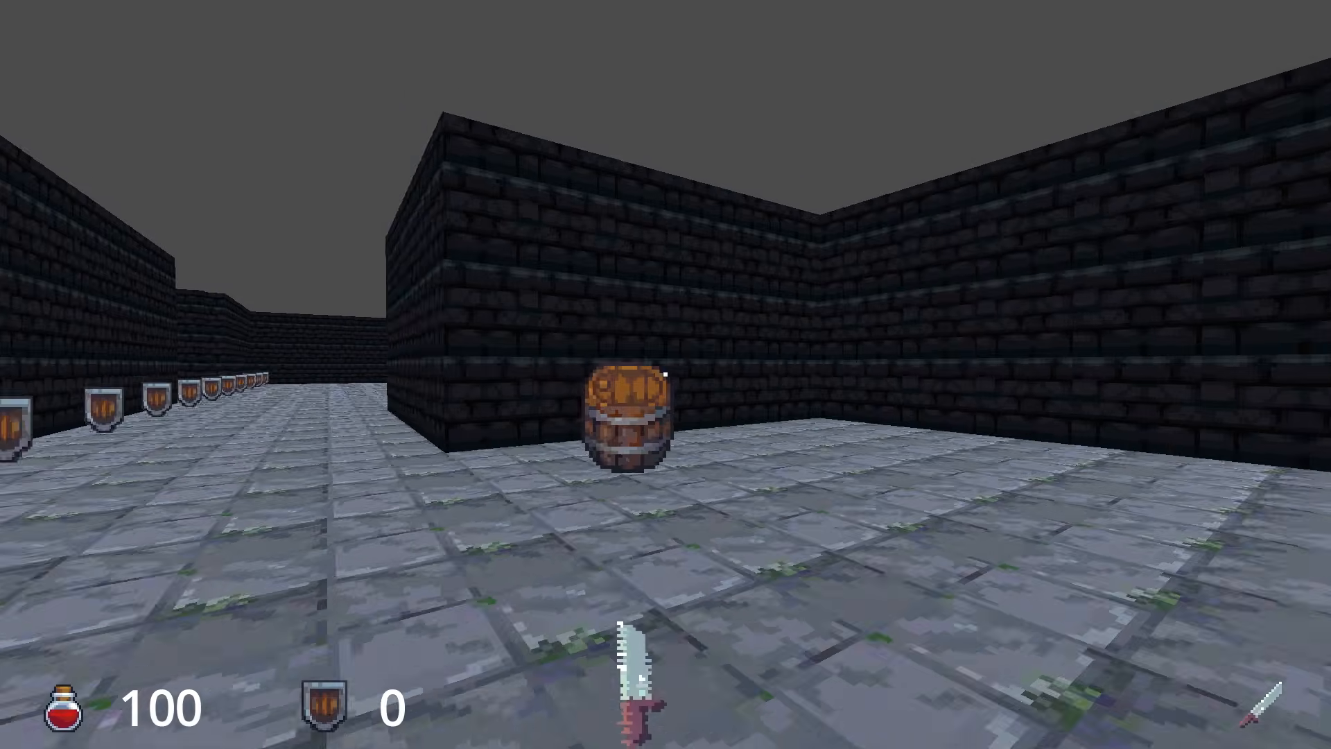
{"action": "key", "text": "w"}
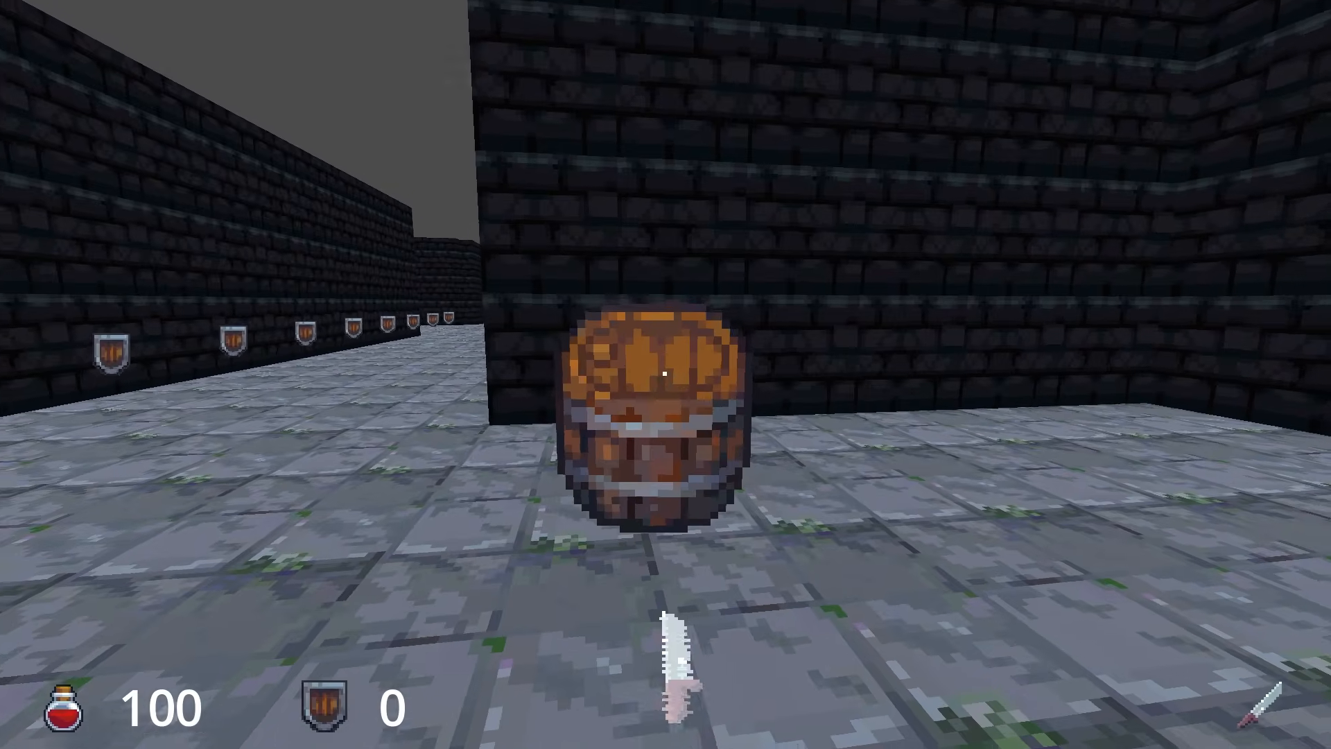
{"action": "key", "text": "s"}
{"action": "left_click", "coordinate": [665, 374]}
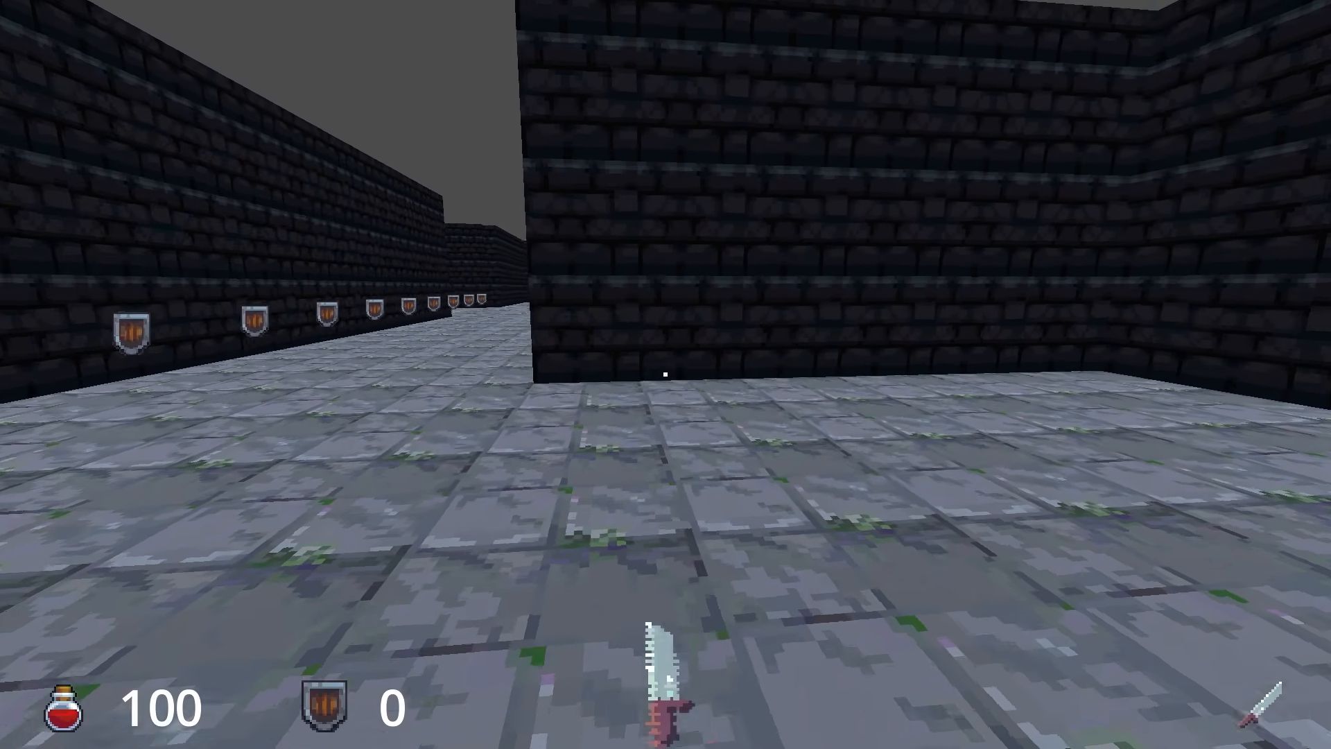
{"action": "key", "text": "Escape"}
{"action": "left_click", "coordinate": [695, 505]}
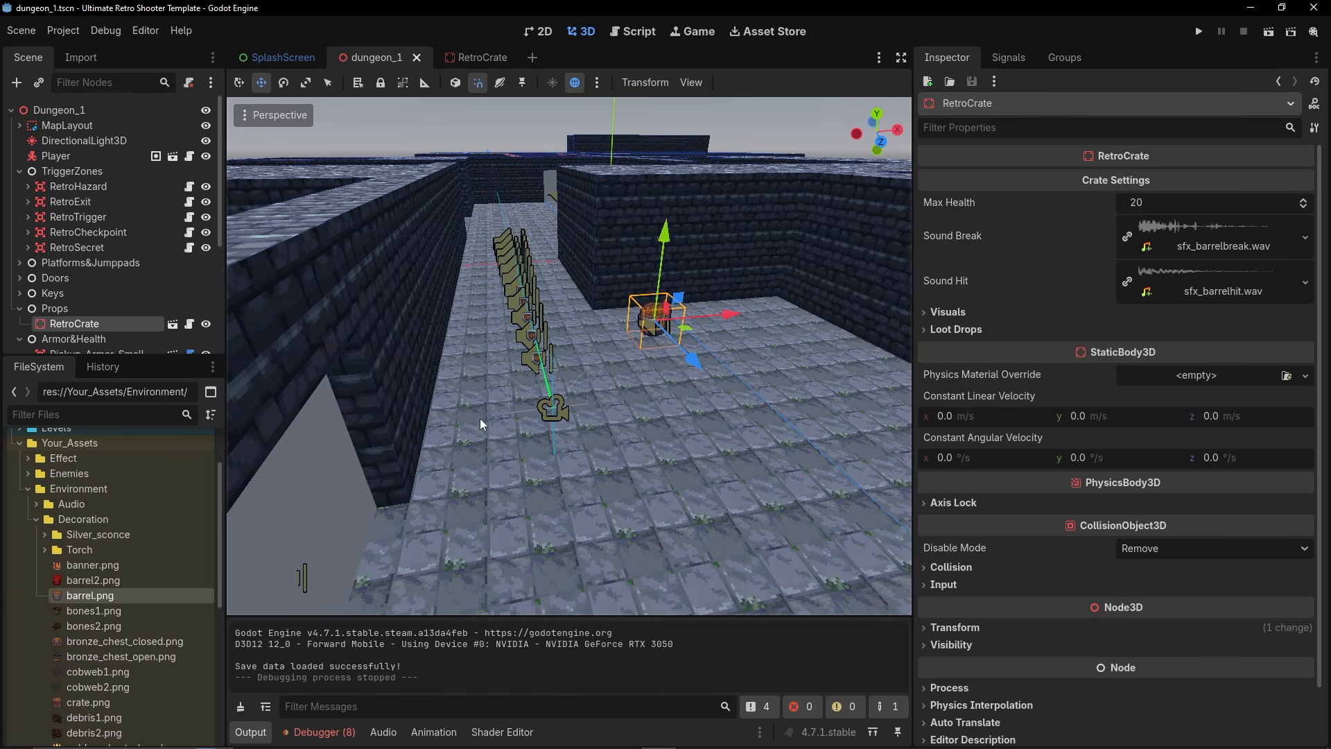
Duplicate the RetroCrate and space the copies in a row along the wall of the room beside the armor pickups.
{"action": "mouse_move", "coordinate": [410, 469]}
{"action": "right_mouse_down"}
{"action": "mouse_move", "coordinate": [451, 438]}
{"action": "mouse_move", "coordinate": [402, 466]}
{"action": "mouse_move", "coordinate": [471, 444]}
{"action": "mouse_move", "coordinate": [410, 469]}
{"action": "right_mouse_up"}
{"action": "key", "text": "w"}
{"action": "key", "text": "s"}
{"action": "key", "text": "w"}
{"action": "mouse_move", "coordinate": [448, 375]}
{"action": "right_mouse_down"}
{"action": "mouse_move", "coordinate": [485, 398]}
{"action": "mouse_move", "coordinate": [443, 391]}
{"action": "mouse_move", "coordinate": [420, 326]}
{"action": "mouse_move", "coordinate": [449, 374]}
{"action": "right_mouse_up"}
{"action": "key", "text": "d"}
{"action": "key", "text": "s"}
{"action": "key", "text": "w"}
{"action": "right_click_drag", "start_coordinate": [555, 396], "coordinate": [623, 388]}
{"action": "key", "text": "w"}
{"action": "key", "text": "s"}
{"action": "key", "text": "s"}
{"action": "key", "text": "w"}
{"action": "left_click_drag", "start_coordinate": [509, 358], "coordinate": [570, 349]}
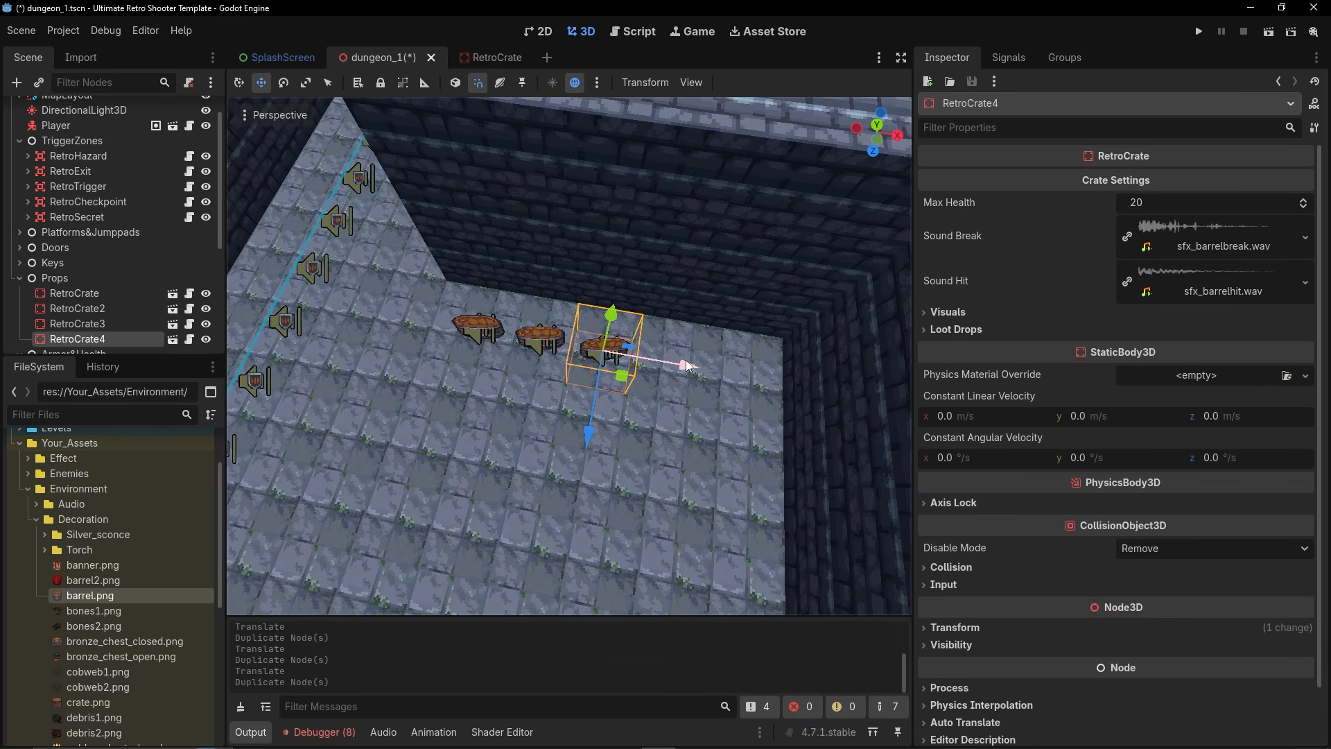
Assign skull_enemy.tscn as RetroCrate3's possible loot drop with a Drop Chance of 0.5.
{"action": "scroll", "coordinate": [111, 242], "scroll_direction": "down", "scroll_amount": 2}
{"action": "left_click", "coordinate": [956, 328]}
{"action": "left_click", "coordinate": [97, 414]}
{"action": "type", "text": "enemy"}
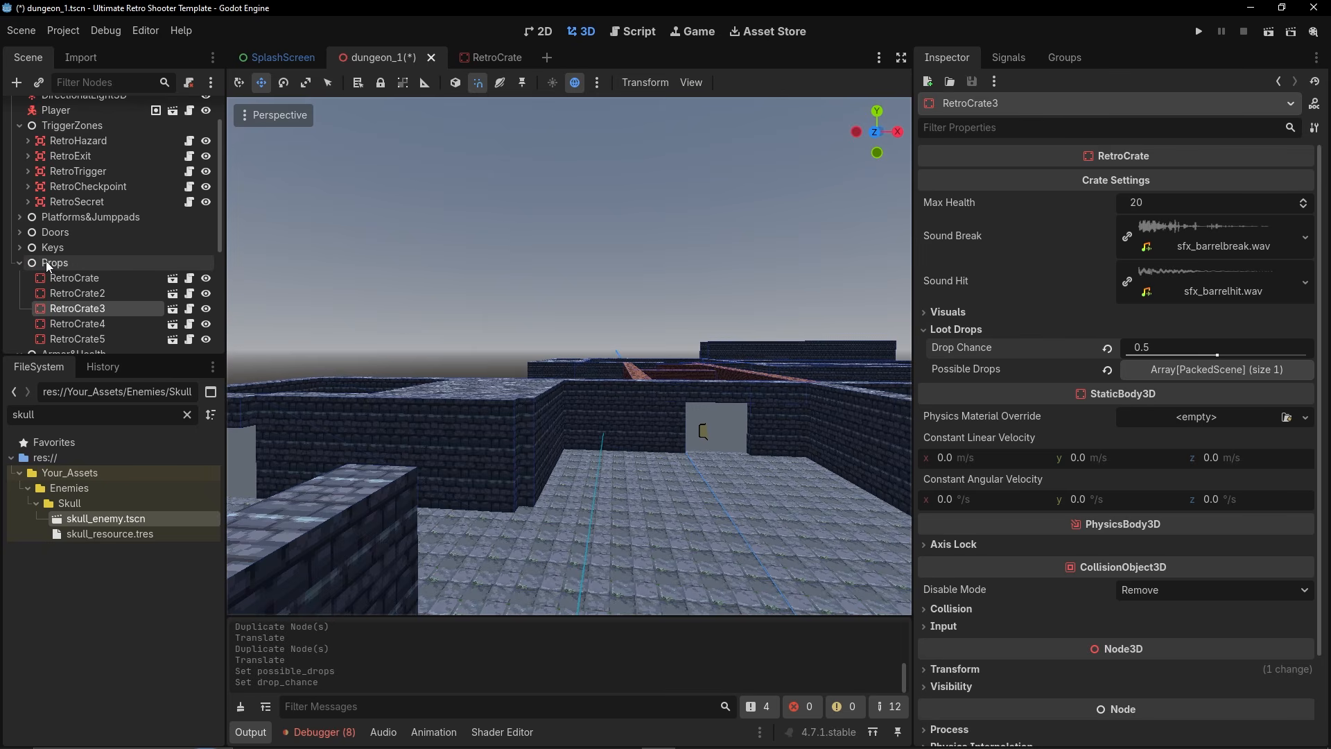
Instantiate the RetroLight.tscn scene as a child of the Props node.
{"action": "left_click", "coordinate": [47, 264]}
{"action": "left_click", "coordinate": [36, 85]}
{"action": "type", "text": "dyna"}
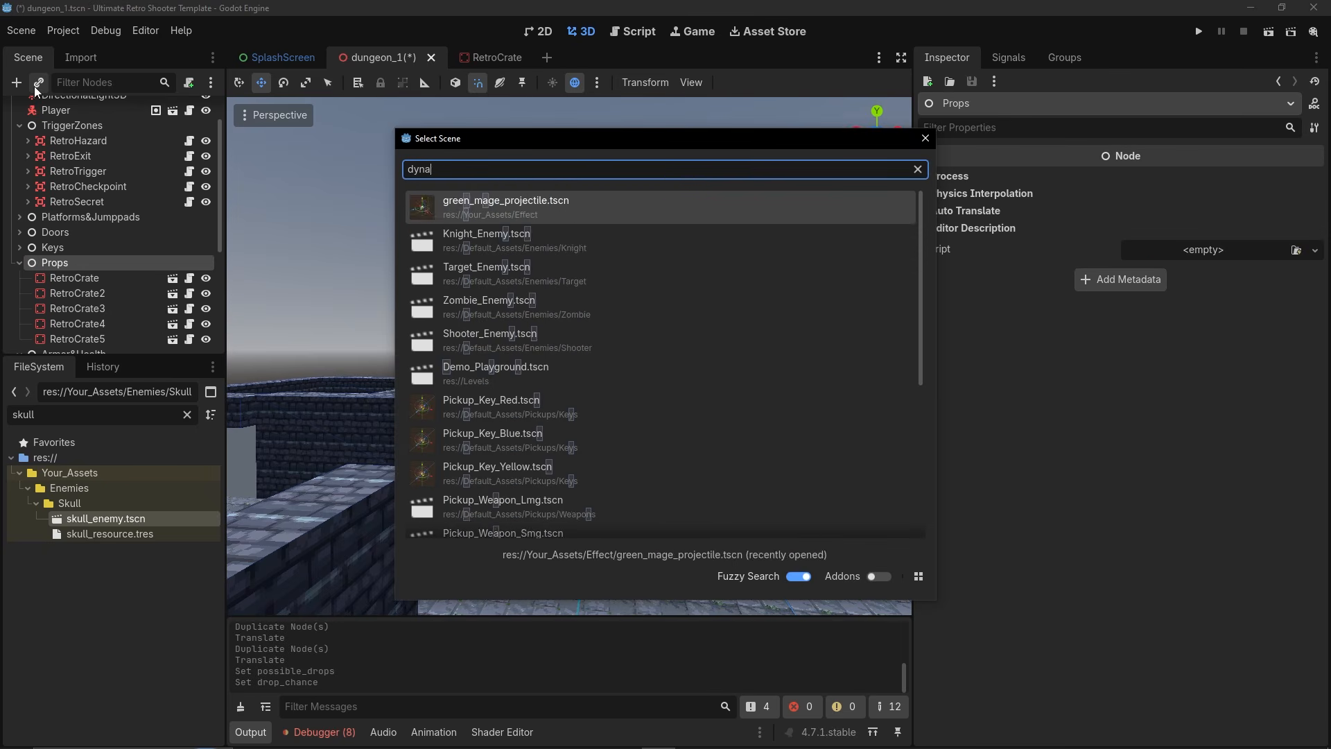
{"action": "type", "text": "myi"}
{"action": "key", "text": "BackSpace"}
{"action": "key", "text": "BackSpace"}
{"action": "key", "text": "BackSpace"}
{"action": "key", "text": "BackSpace"}
{"action": "key", "text": "BackSpace"}
{"action": "key", "text": "BackSpace"}
{"action": "key", "text": "BackSpace"}
{"action": "type", "text": "light"}
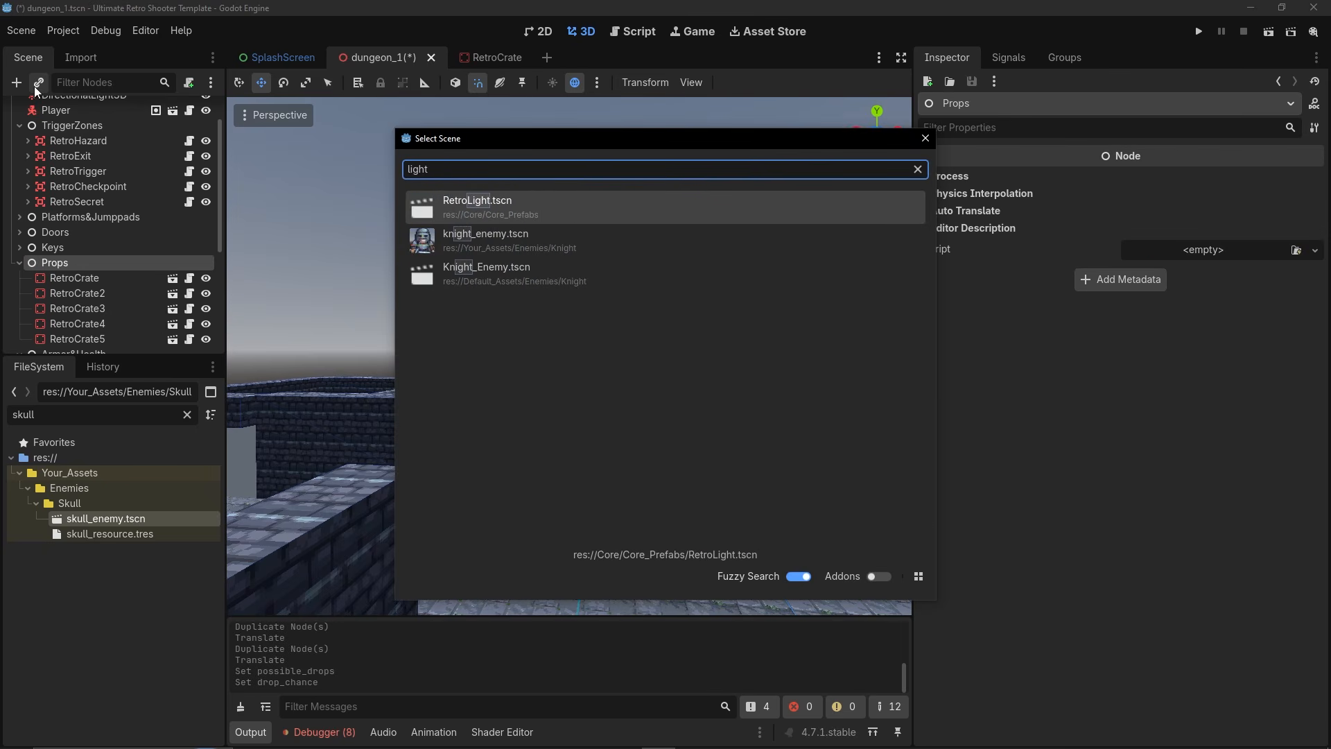
{"action": "key", "text": "Return"}
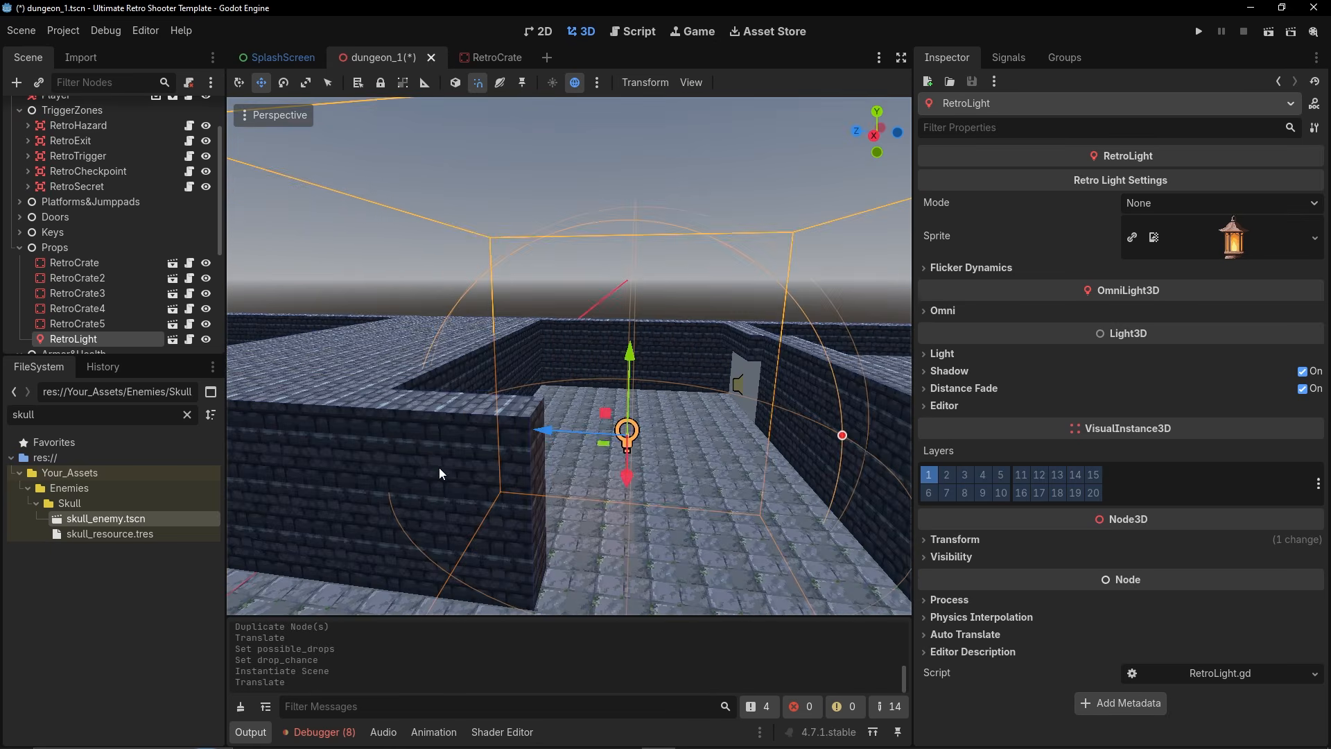
Position the RetroLight against the dungeon wall near the outer corner by the door.
{"action": "left_click_drag", "start_coordinate": [542, 437], "coordinate": [770, 455]}
{"action": "key", "text": "w"}
{"action": "mouse_move", "coordinate": [772, 457]}
{"action": "right_mouse_down"}
{"action": "mouse_move", "coordinate": [794, 457]}
{"action": "mouse_move", "coordinate": [772, 458]}
{"action": "right_mouse_up"}
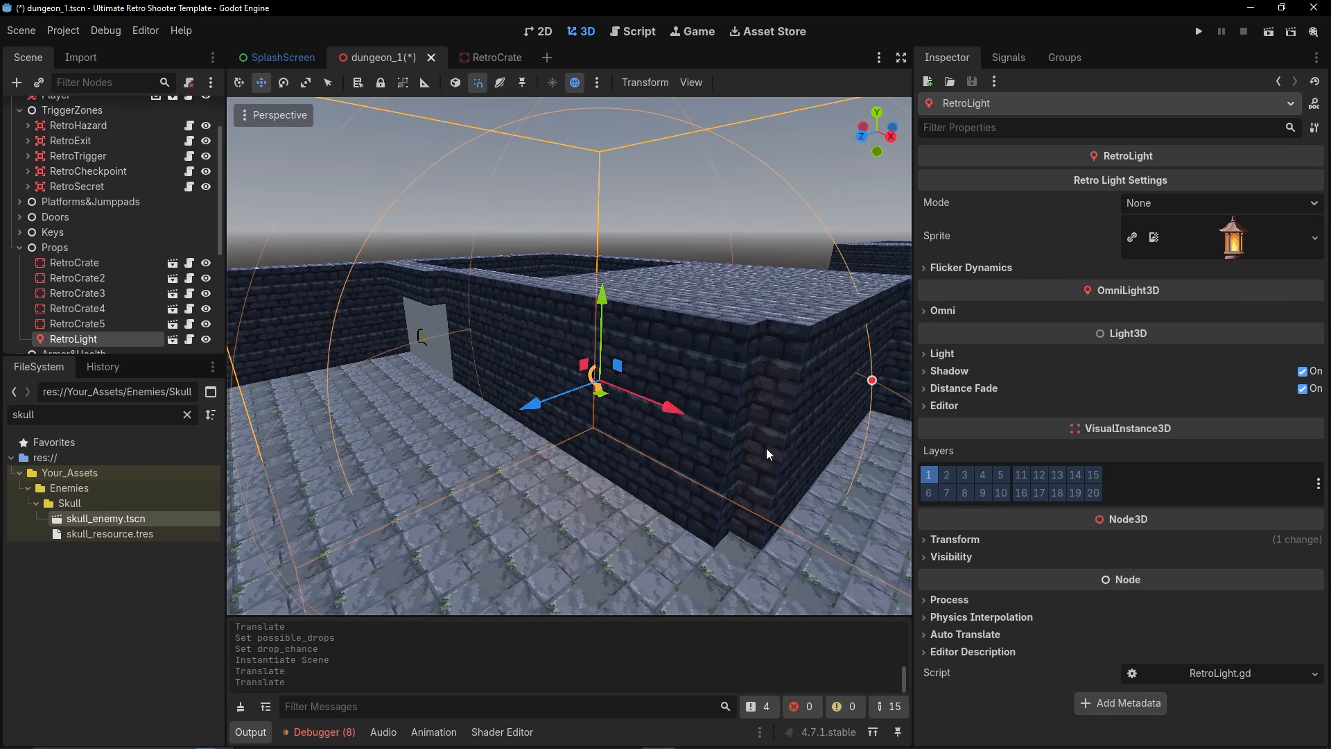
{"action": "key", "text": "q"}
{"action": "scroll", "coordinate": [659, 472], "scroll_direction": "up", "scroll_amount": 6}
{"action": "left_click_drag", "start_coordinate": [596, 474], "coordinate": [644, 517]}
{"action": "right_click_drag", "start_coordinate": [645, 517], "coordinate": [541, 560]}
{"action": "key", "text": "w"}
{"action": "key", "text": "s"}
{"action": "key", "text": "s"}
{"action": "key", "text": "d"}
Give the RetroLight a flicker mode and fine-tune its position beside the wall.
{"action": "left_click", "coordinate": [1178, 207]}
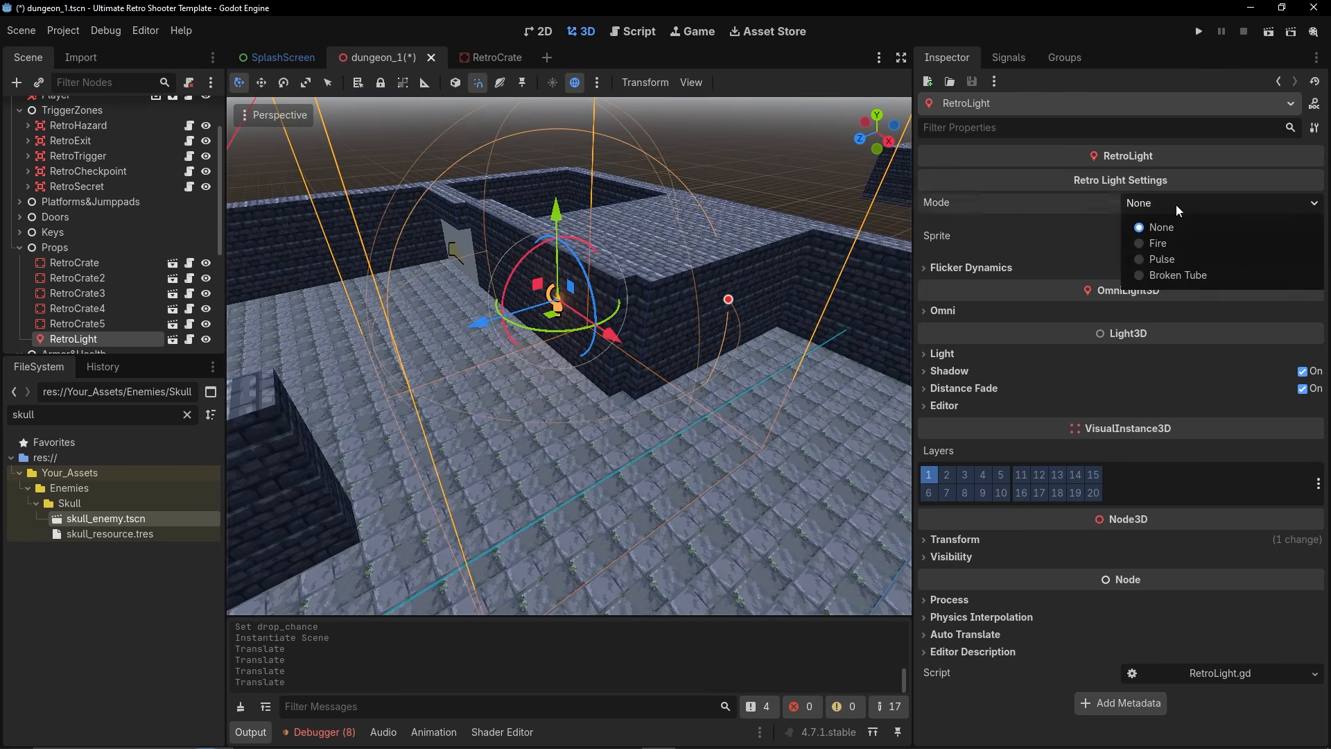
{"action": "left_click", "coordinate": [1170, 251]}
{"action": "middle_click_drag", "start_coordinate": [520, 297], "coordinate": [655, 305]}
{"action": "left_click_drag", "start_coordinate": [632, 351], "coordinate": [667, 356]}
{"action": "middle_click_drag", "start_coordinate": [667, 356], "coordinate": [465, 367]}
Duplicate the RetroLight and distribute the copies along the other dungeon walls.
{"action": "key", "text": "ctrl+d"}
{"action": "left_click_drag", "start_coordinate": [642, 454], "coordinate": [293, 418]}
{"action": "right_click_drag", "start_coordinate": [555, 382], "coordinate": [539, 380]}
{"action": "key", "text": "d"}
{"action": "left_click_drag", "start_coordinate": [530, 370], "coordinate": [566, 368]}
{"action": "key", "text": "a"}
{"action": "right_click_drag", "start_coordinate": [565, 368], "coordinate": [521, 380]}
{"action": "key", "text": "w"}
{"action": "left_click_drag", "start_coordinate": [553, 373], "coordinate": [543, 387]}
{"action": "mouse_move", "coordinate": [539, 468]}
{"action": "left_mouse_down"}
{"action": "mouse_move", "coordinate": [464, 438]}
{"action": "mouse_move", "coordinate": [505, 397]}
{"action": "left_mouse_up"}
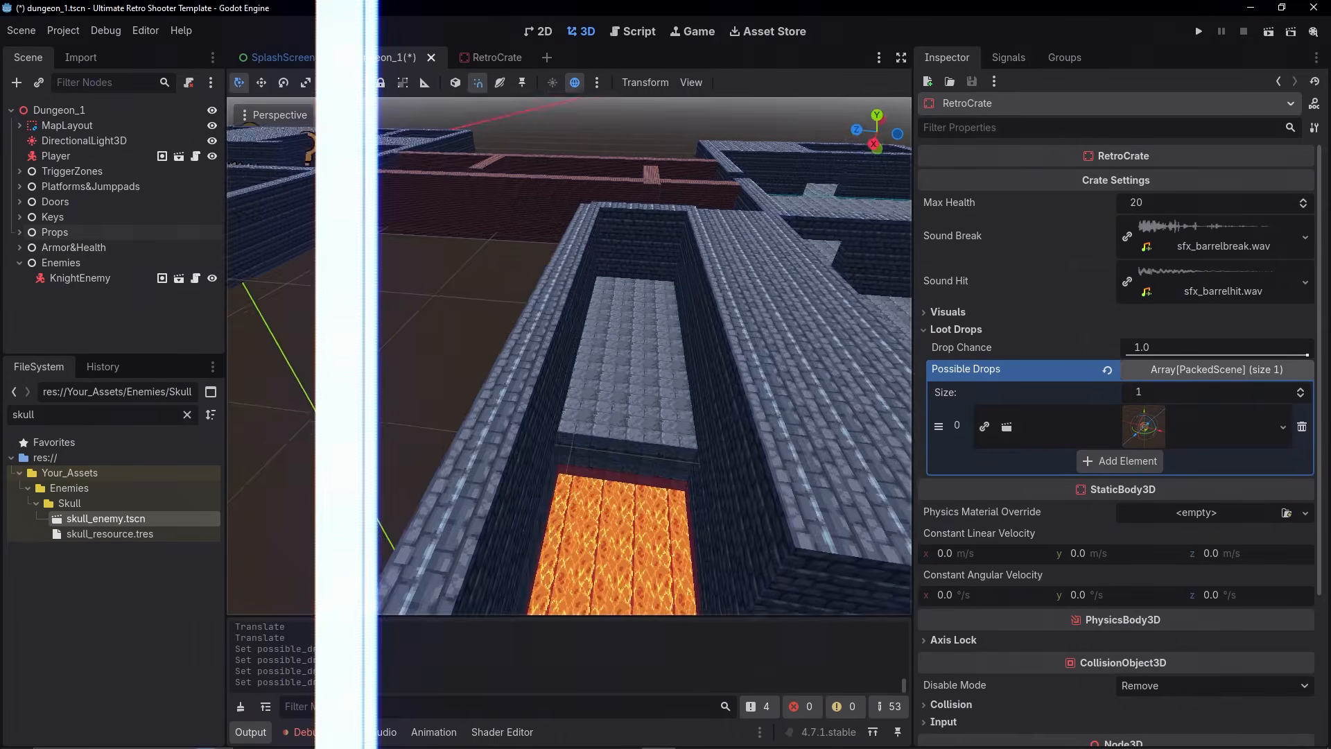
Instantiate the RetroTeleporter scene as a child of the Props node.
{"action": "right_click_drag", "start_coordinate": [714, 399], "coordinate": [685, 437]}
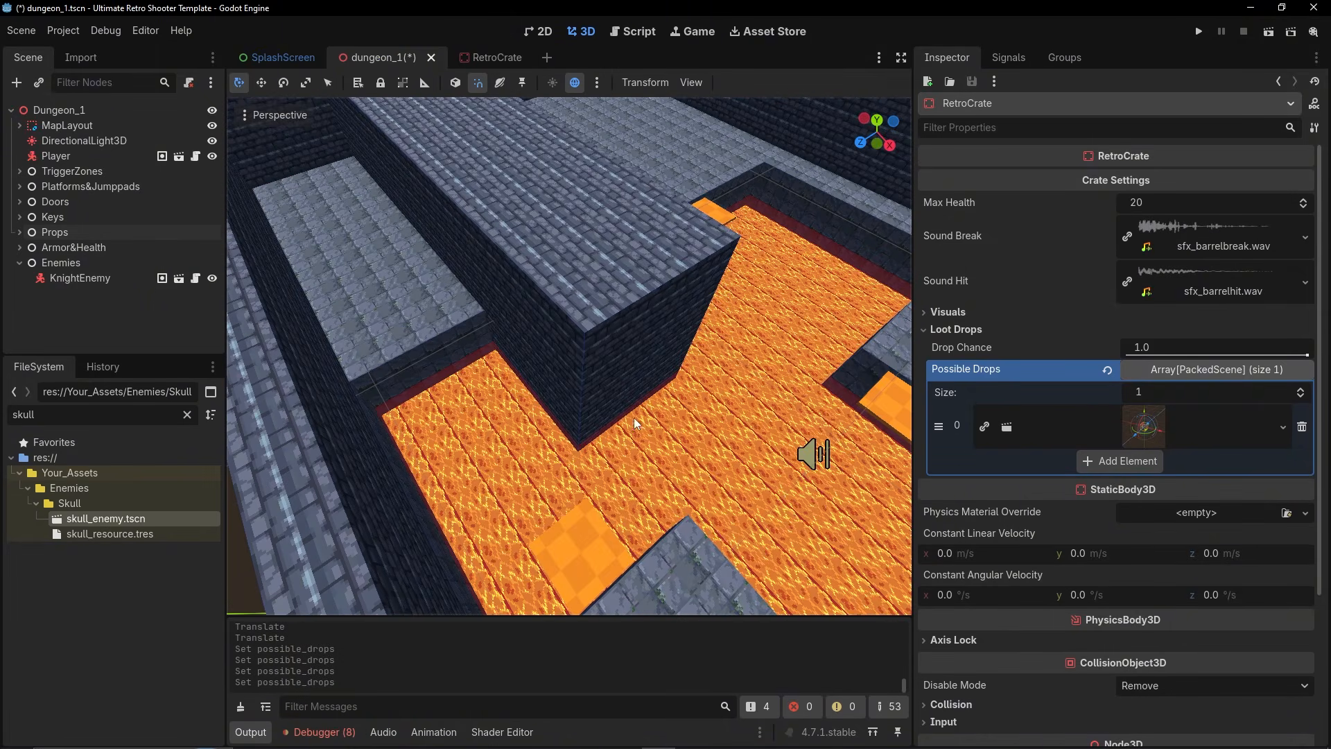
{"action": "right_click_drag", "start_coordinate": [567, 219], "coordinate": [609, 241]}
{"action": "right_click_drag", "start_coordinate": [722, 251], "coordinate": [596, 149]}
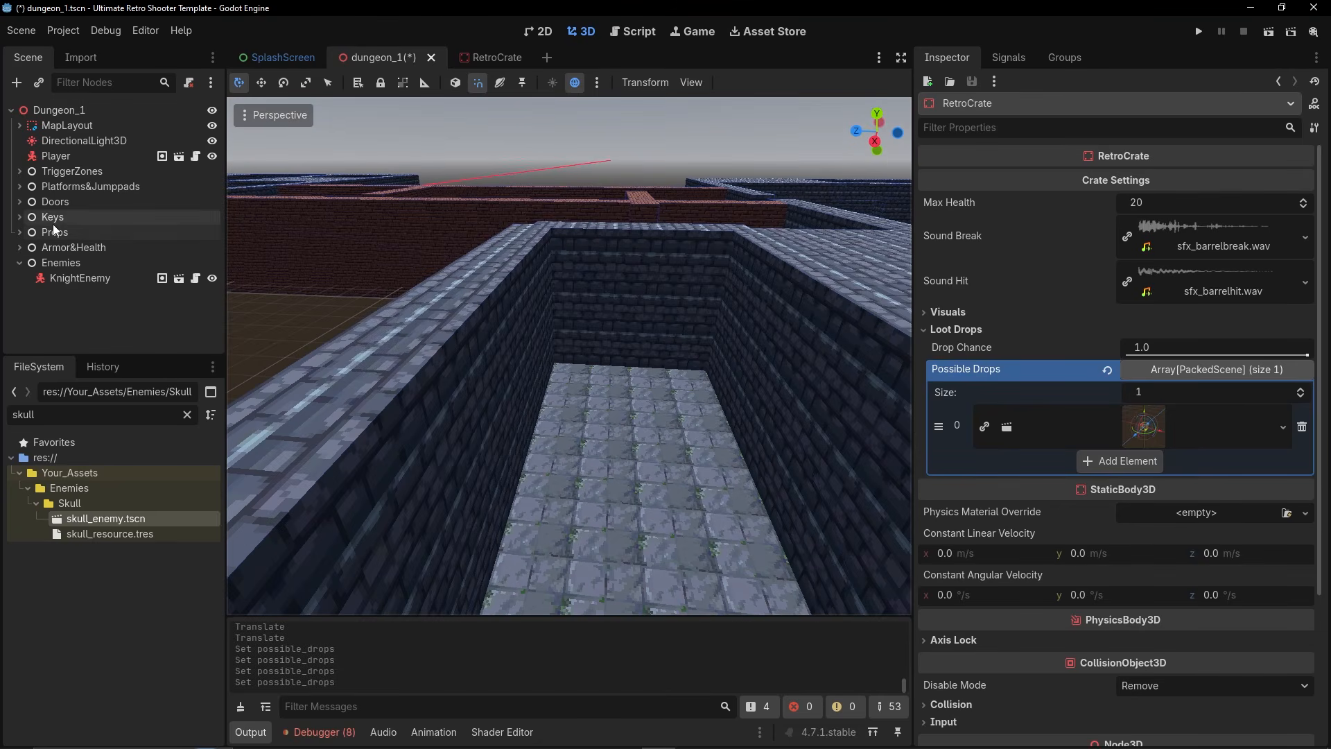
{"action": "left_click", "coordinate": [20, 232]}
{"action": "left_click", "coordinate": [45, 231]}
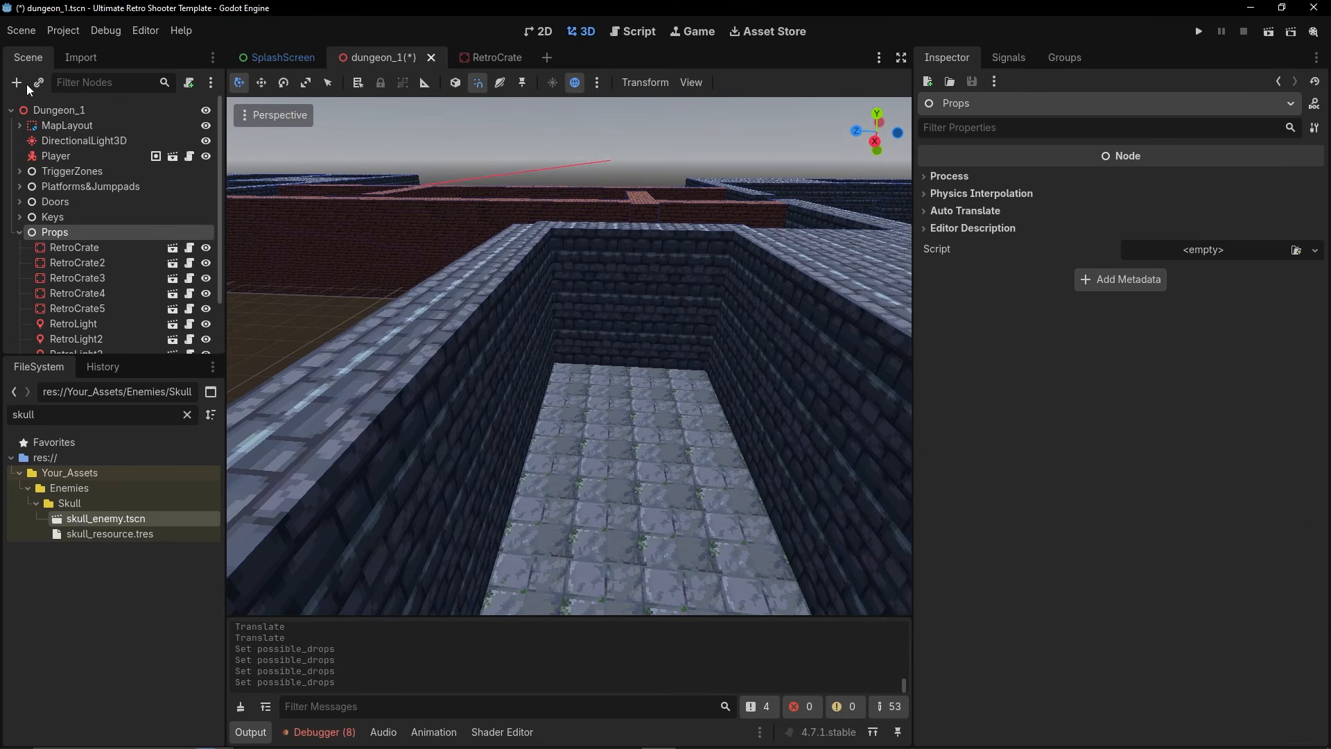
{"action": "left_click", "coordinate": [39, 82]}
{"action": "type", "text": "telep"}
{"action": "key", "text": "Return"}
Place the RetroTeleporter on the floor at the dead end of the walled corridor beyond the lava.
{"action": "right_click_drag", "start_coordinate": [413, 367], "coordinate": [582, 399]}
{"action": "key", "text": "shift+g"}
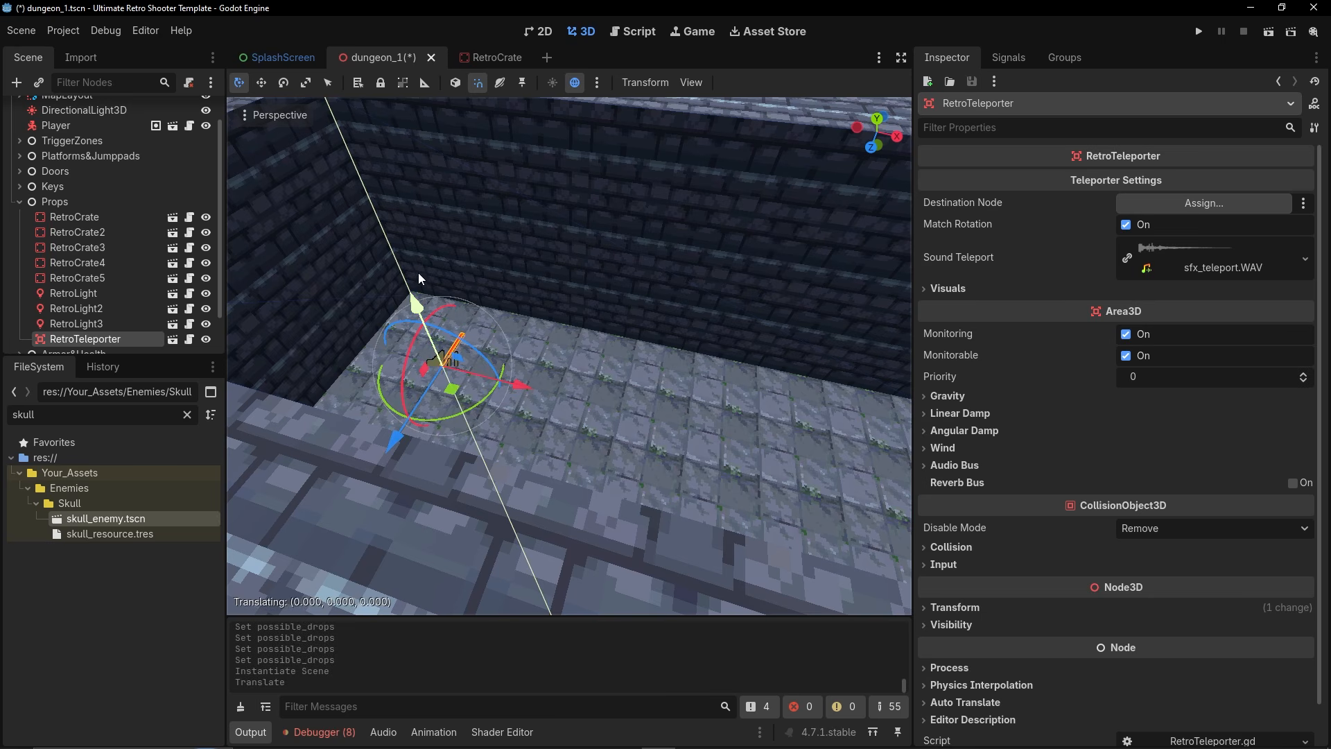
{"action": "left_click_drag", "start_coordinate": [373, 392], "coordinate": [353, 411]}
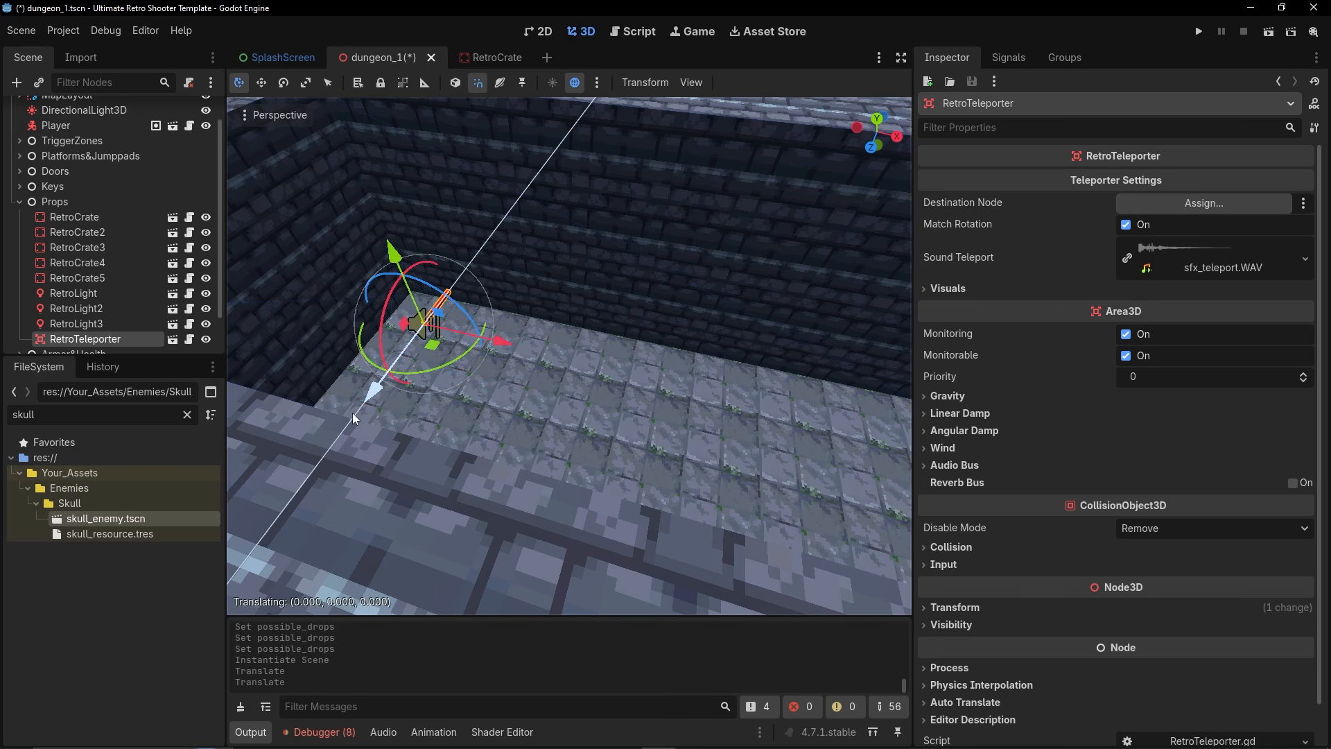
{"action": "mouse_move", "coordinate": [700, 368]}
{"action": "right_mouse_down"}
{"action": "mouse_move", "coordinate": [683, 364]}
{"action": "mouse_move", "coordinate": [700, 368]}
{"action": "right_mouse_up"}
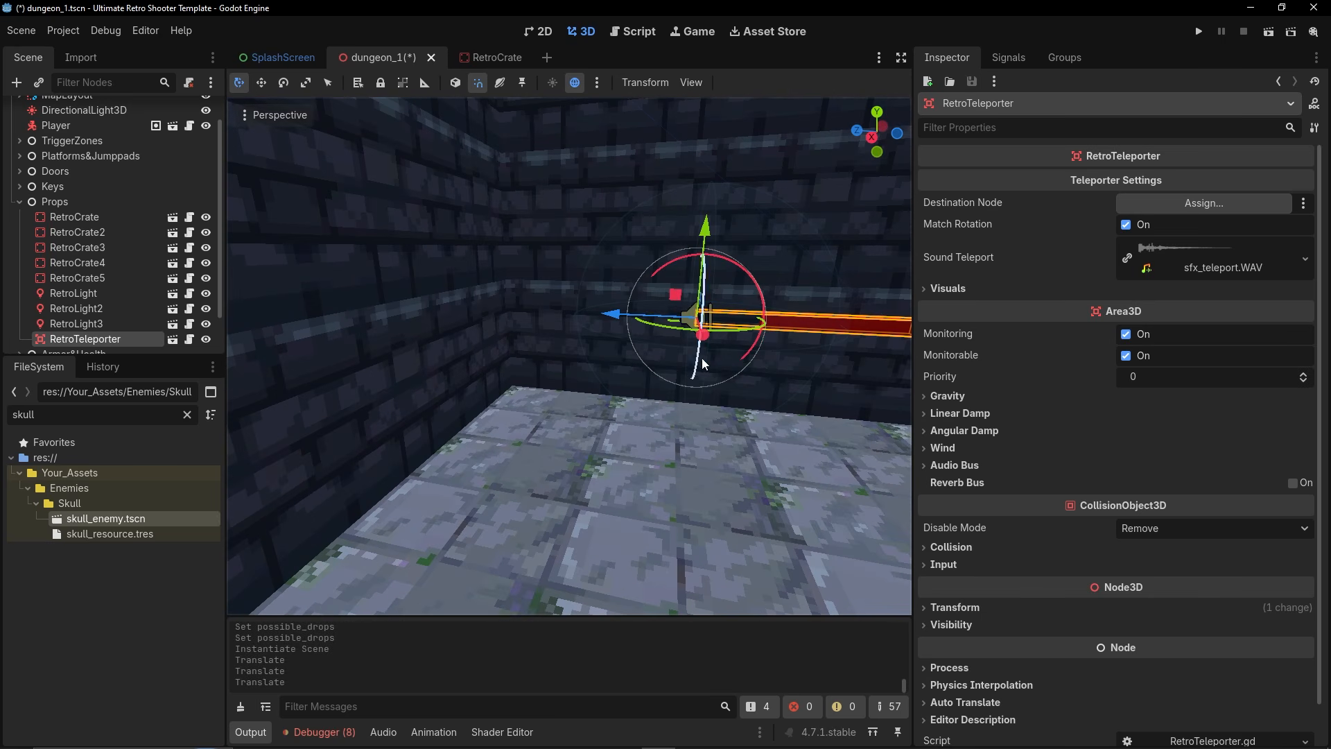
Fine-tune the RetroTeleporter's position so it stands centred between the corridor walls near the end wall.
{"action": "left_click_drag", "start_coordinate": [718, 379], "coordinate": [735, 413]}
{"action": "right_click_drag", "start_coordinate": [566, 375], "coordinate": [573, 294]}
{"action": "left_click_drag", "start_coordinate": [538, 214], "coordinate": [536, 198]}
{"action": "right_click_drag", "start_coordinate": [536, 198], "coordinate": [332, 239]}
{"action": "left_click_drag", "start_coordinate": [526, 280], "coordinate": [525, 316]}
{"action": "right_click_drag", "start_coordinate": [526, 315], "coordinate": [488, 284]}
{"action": "left_click_drag", "start_coordinate": [484, 353], "coordinate": [519, 360]}
{"action": "right_click_drag", "start_coordinate": [519, 360], "coordinate": [523, 443]}
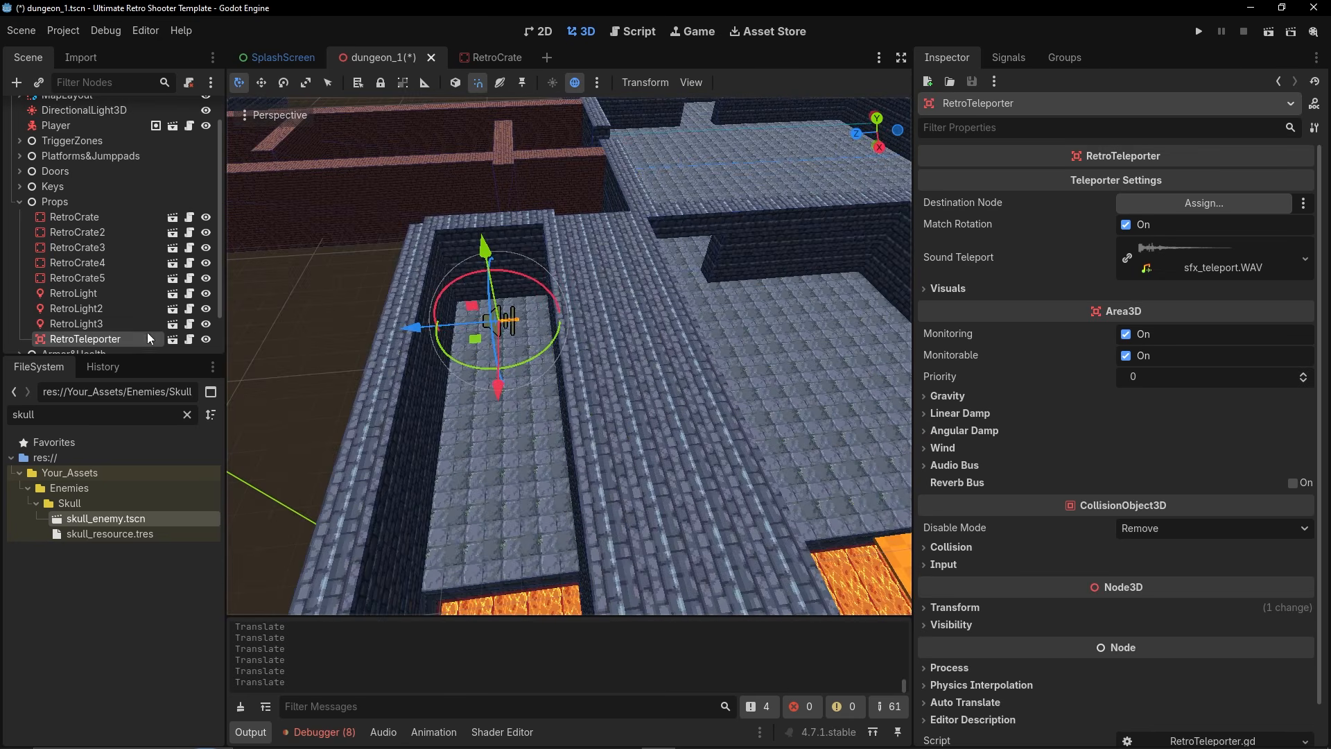
Add a Marker3D node as a child of the Props node.
{"action": "left_click", "coordinate": [59, 204]}
{"action": "right_click", "coordinate": [60, 203]}
{"action": "left_click", "coordinate": [107, 220]}
{"action": "type", "text": "amar"}
{"action": "key", "text": "BackSpace"}
{"action": "key", "text": "BackSpace"}
{"action": "key", "text": "BackSpace"}
{"action": "key", "text": "BackSpace"}
{"action": "type", "text": "mar"}
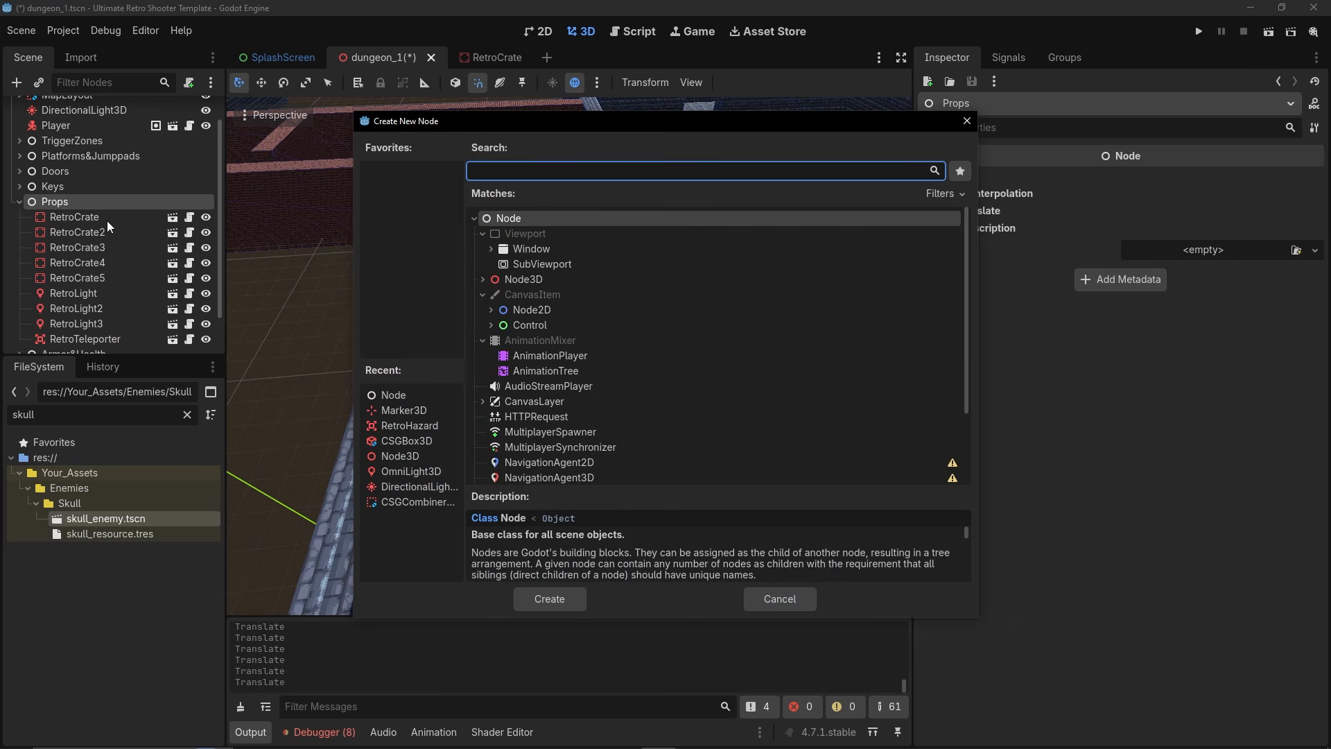
{"action": "type", "text": "k"}
{"action": "key", "text": "Return"}
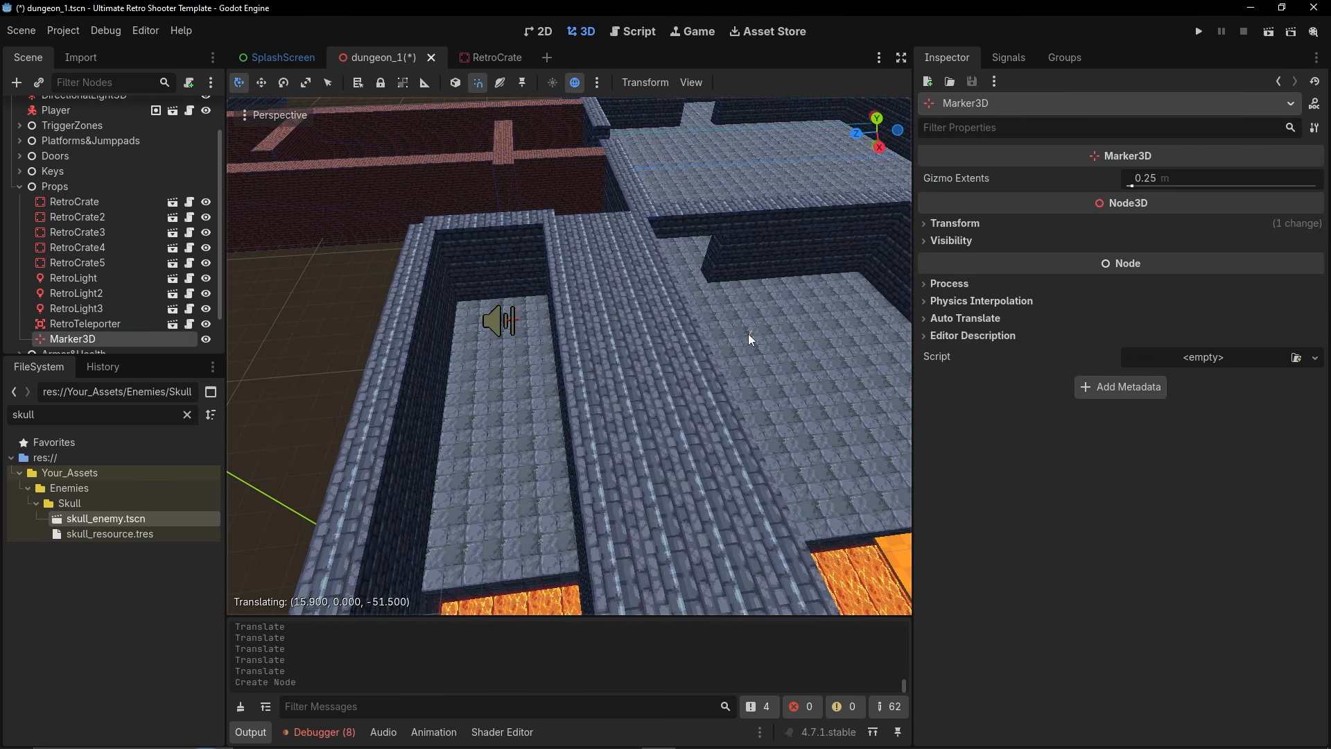
Place the Marker3D on the floor of the large room beside the teleporter corridor.
{"action": "left_click_drag", "start_coordinate": [748, 359], "coordinate": [833, 376]}
{"action": "mouse_move", "coordinate": [833, 376]}
{"action": "right_mouse_down"}
{"action": "mouse_move", "coordinate": [804, 382]}
{"action": "mouse_move", "coordinate": [748, 329]}
{"action": "right_mouse_up"}
{"action": "key", "text": "w"}
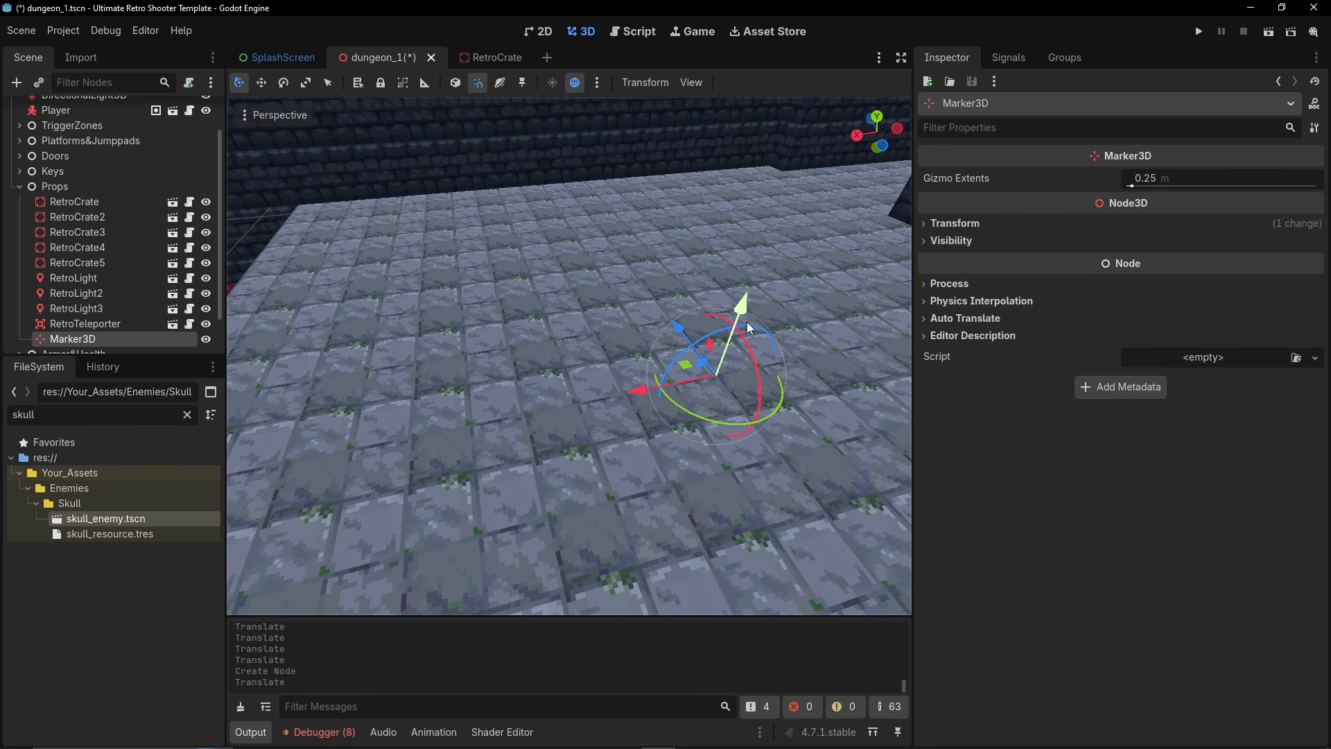
{"action": "mouse_move", "coordinate": [736, 261]}
{"action": "right_mouse_down"}
{"action": "mouse_move", "coordinate": [776, 225]}
{"action": "mouse_move", "coordinate": [763, 277]}
{"action": "mouse_move", "coordinate": [713, 298]}
{"action": "mouse_move", "coordinate": [756, 263]}
{"action": "mouse_move", "coordinate": [749, 312]}
{"action": "mouse_move", "coordinate": [755, 284]}
{"action": "mouse_move", "coordinate": [735, 278]}
{"action": "mouse_move", "coordinate": [756, 250]}
{"action": "right_mouse_up"}
{"action": "key", "text": "w"}
{"action": "key", "text": "w"}
{"action": "key", "text": "s"}
{"action": "key", "text": "s"}
{"action": "right_click_drag", "start_coordinate": [674, 223], "coordinate": [673, 223]}
{"action": "key", "text": "s"}
{"action": "left_click", "coordinate": [394, 132]}
{"action": "right_click_drag", "start_coordinate": [394, 131], "coordinate": [381, 163]}
{"action": "key", "text": "w"}
{"action": "key", "text": "s"}
{"action": "right_click_drag", "start_coordinate": [485, 388], "coordinate": [602, 326]}
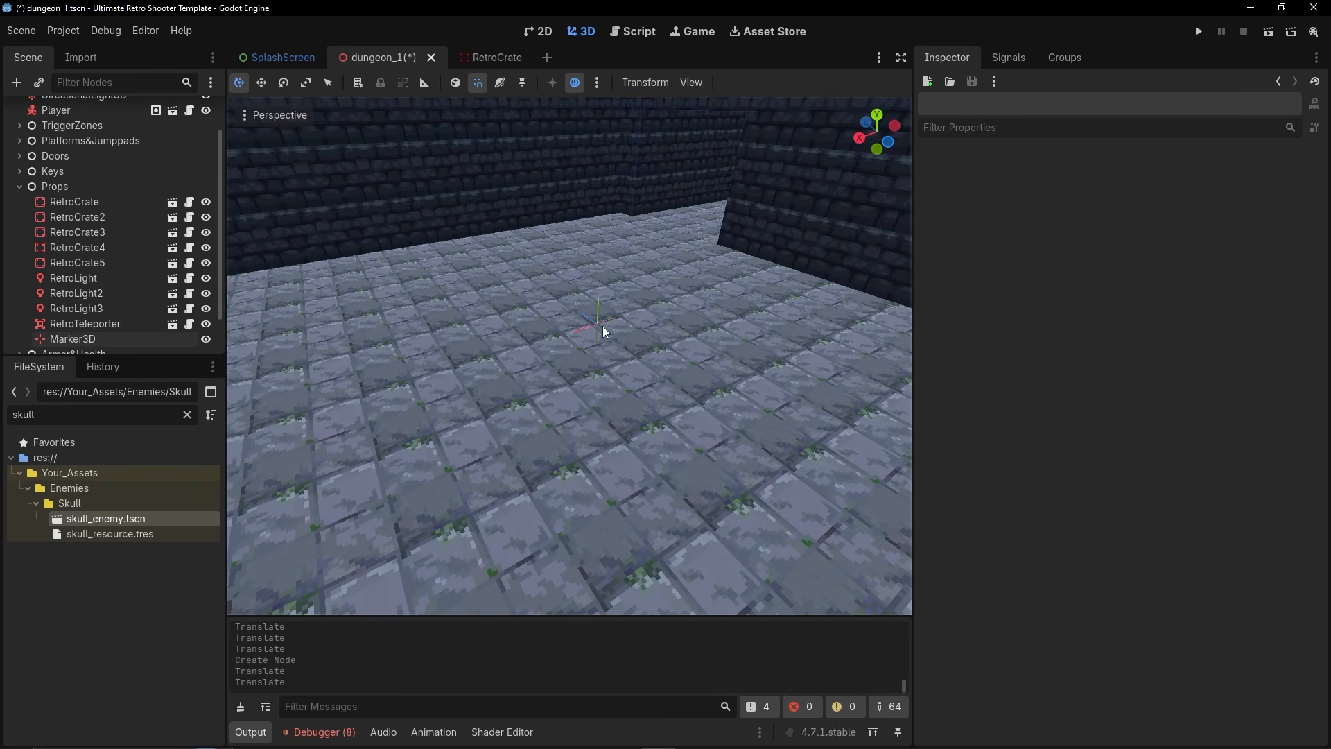
Rotate the Marker3D about its vertical axis and move it into the corner of the large room.
{"action": "left_click", "coordinate": [599, 325]}
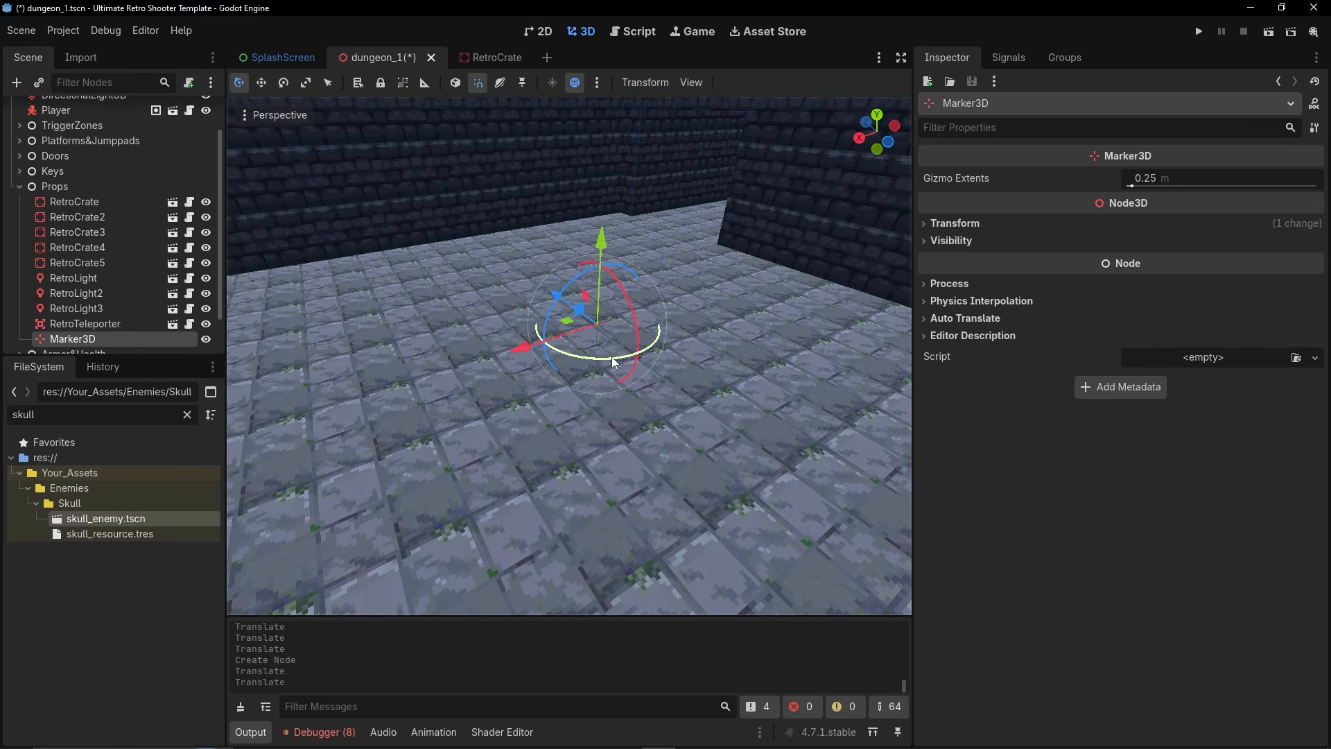
{"action": "left_click_drag", "start_coordinate": [525, 296], "coordinate": [509, 339]}
{"action": "mouse_move", "coordinate": [509, 339]}
{"action": "right_mouse_down"}
{"action": "mouse_move", "coordinate": [666, 336]}
{"action": "mouse_move", "coordinate": [512, 342]}
{"action": "right_mouse_up"}
{"action": "key", "text": "a"}
{"action": "key", "text": "d"}
{"action": "key", "text": "s"}
{"action": "left_click_drag", "start_coordinate": [513, 185], "coordinate": [514, 186]}
{"action": "key", "text": "w"}
{"action": "right_click_drag", "start_coordinate": [514, 185], "coordinate": [589, 262]}
{"action": "left_click_drag", "start_coordinate": [589, 261], "coordinate": [663, 303]}
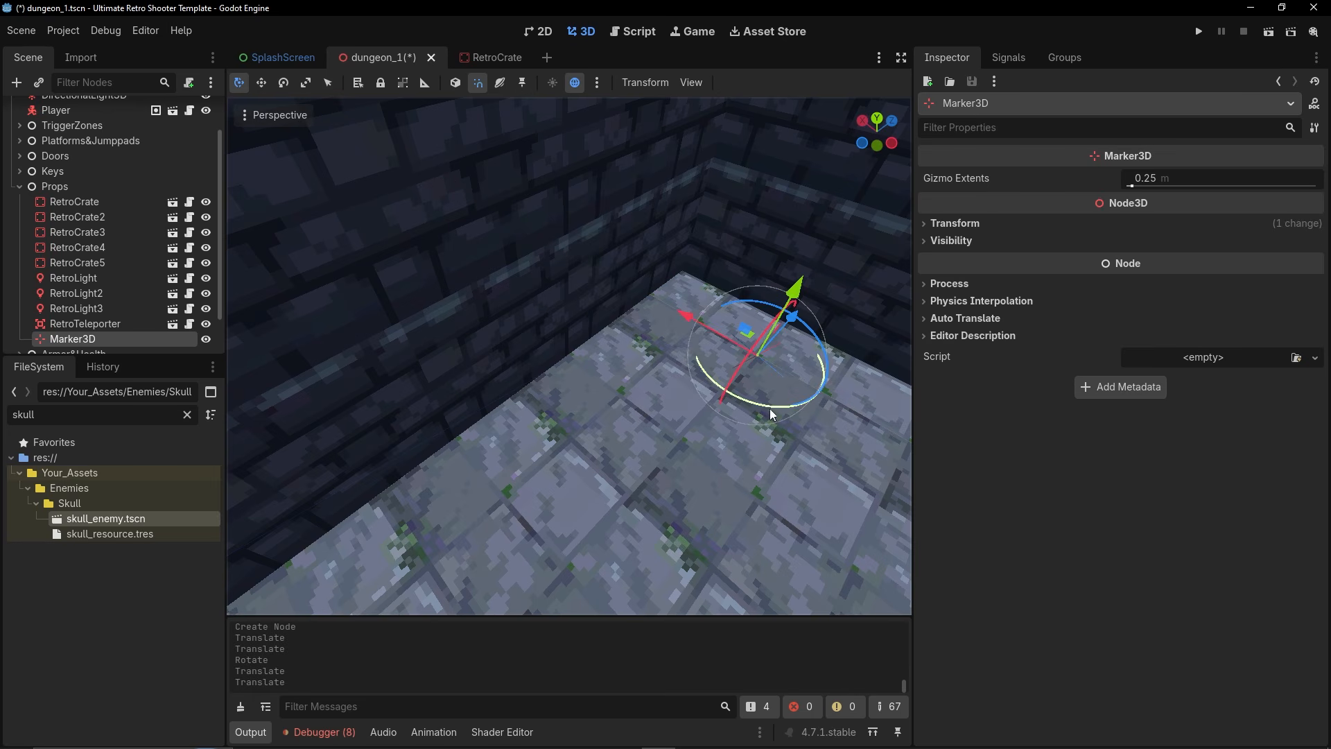
{"action": "left_click_drag", "start_coordinate": [805, 309], "coordinate": [817, 317]}
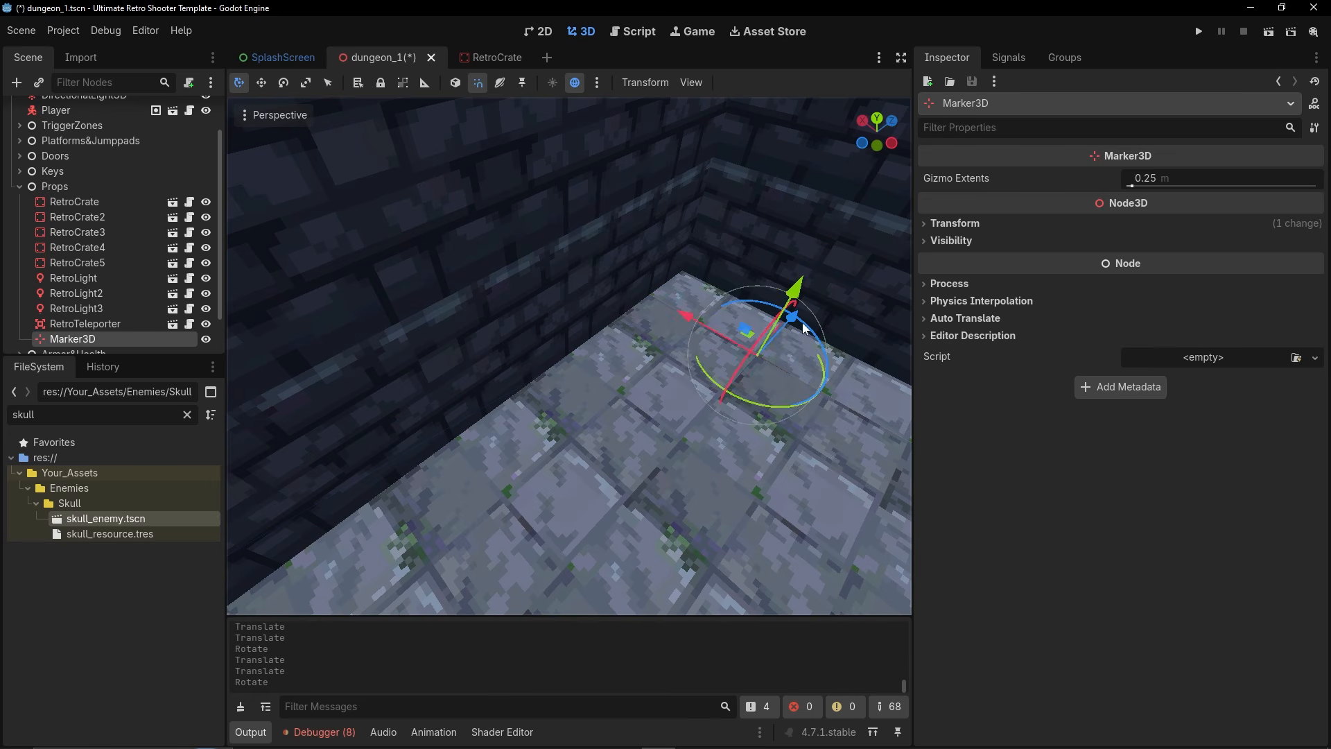
Fine-tune the Marker3D's position and height above the floor in the room's corner.
{"action": "right_click_drag", "start_coordinate": [817, 318], "coordinate": [735, 322]}
{"action": "key", "text": "s"}
{"action": "key", "text": "d"}
{"action": "left_click_drag", "start_coordinate": [667, 365], "coordinate": [638, 369]}
{"action": "left_click_drag", "start_coordinate": [557, 327], "coordinate": [558, 266]}
Instantiate the Pickup_Key_Yellow scene as a child of the Keys node.
{"action": "key", "text": "a"}
{"action": "right_click_drag", "start_coordinate": [558, 267], "coordinate": [728, 208]}
{"action": "key", "text": "w"}
{"action": "key", "text": "a"}
{"action": "right_click_drag", "start_coordinate": [519, 304], "coordinate": [762, 298]}
{"action": "key", "text": "w"}
{"action": "key", "text": "w"}
{"action": "right_click_drag", "start_coordinate": [380, 293], "coordinate": [380, 293]}
{"action": "key", "text": "s"}
{"action": "left_click", "coordinate": [19, 185]}
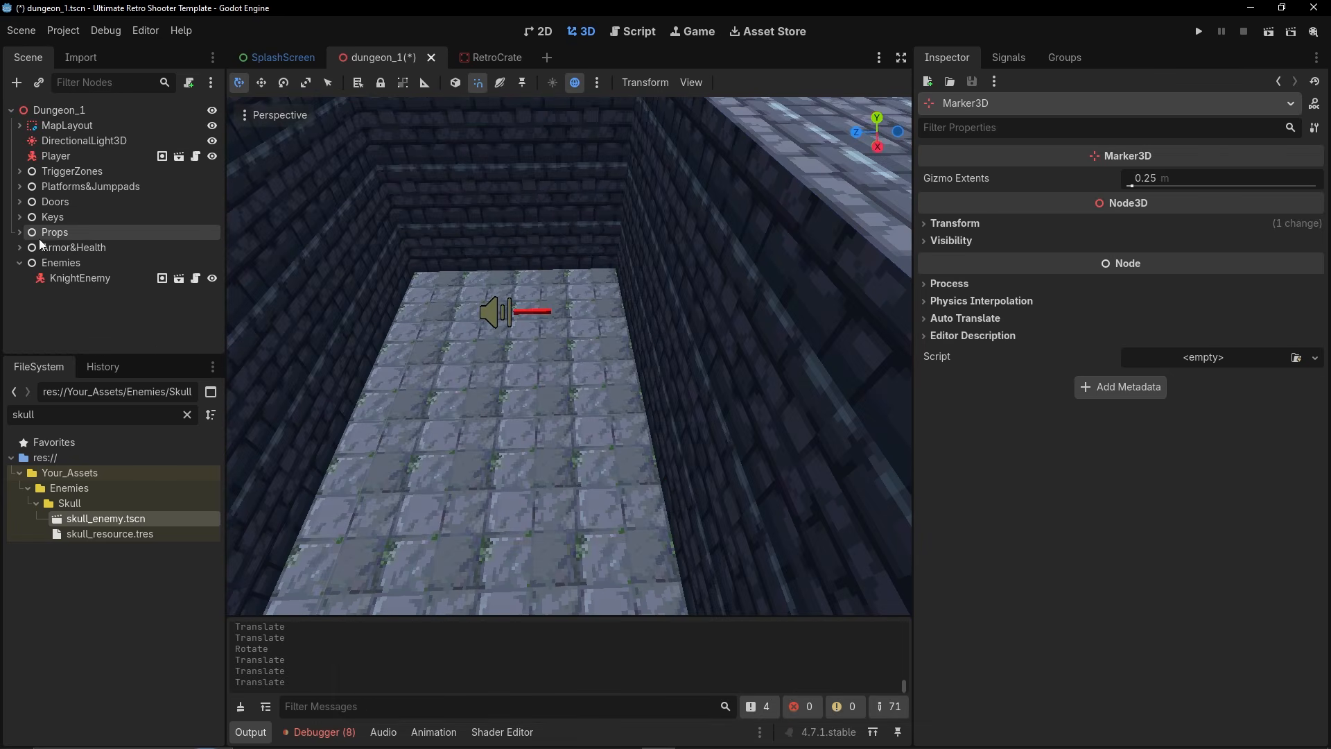
{"action": "left_click", "coordinate": [27, 217]}
{"action": "left_click", "coordinate": [44, 82]}
{"action": "type", "text": "yellow"}
{"action": "key", "text": "Return"}
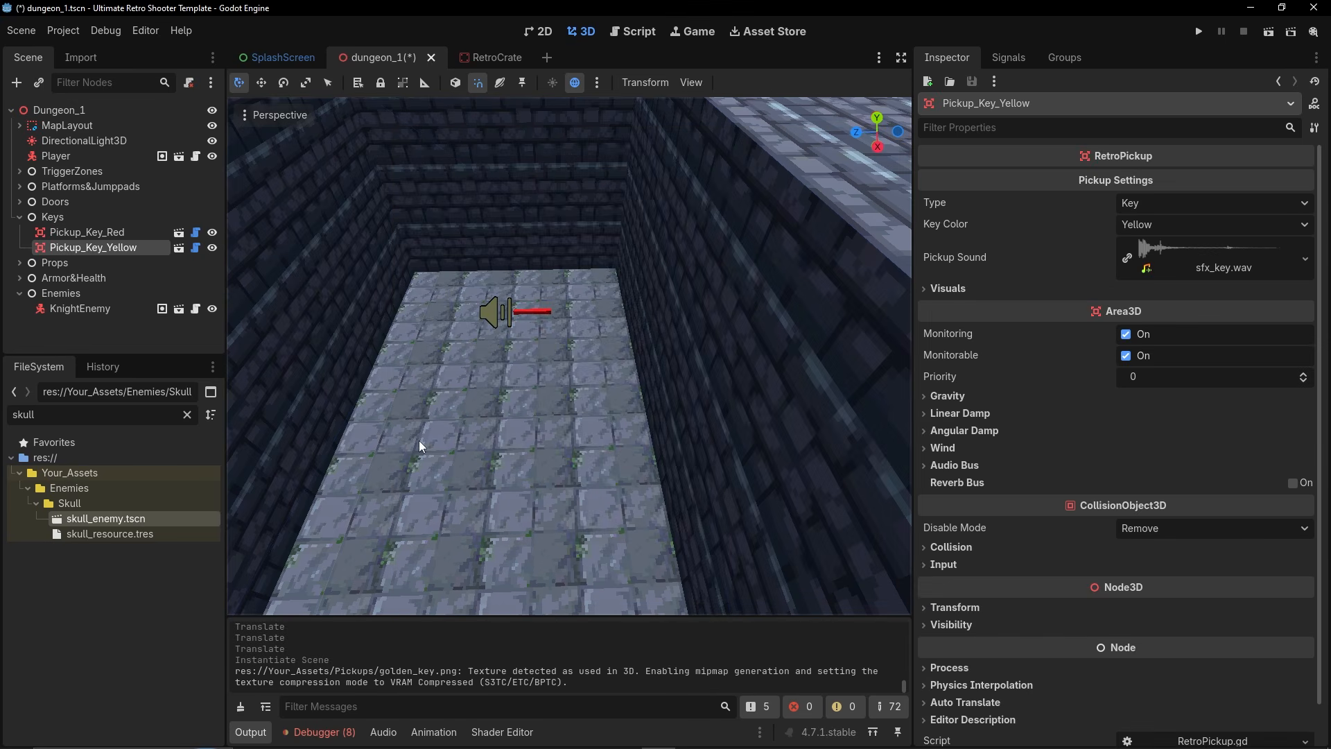
Place the yellow key pickup on the stone corridor floor, raise it 1 m and shift it along the Z axis.
{"action": "key", "text": "shift+g"}
{"action": "left_click", "coordinate": [502, 475]}
{"action": "left_click_drag", "start_coordinate": [519, 437], "coordinate": [531, 393]}
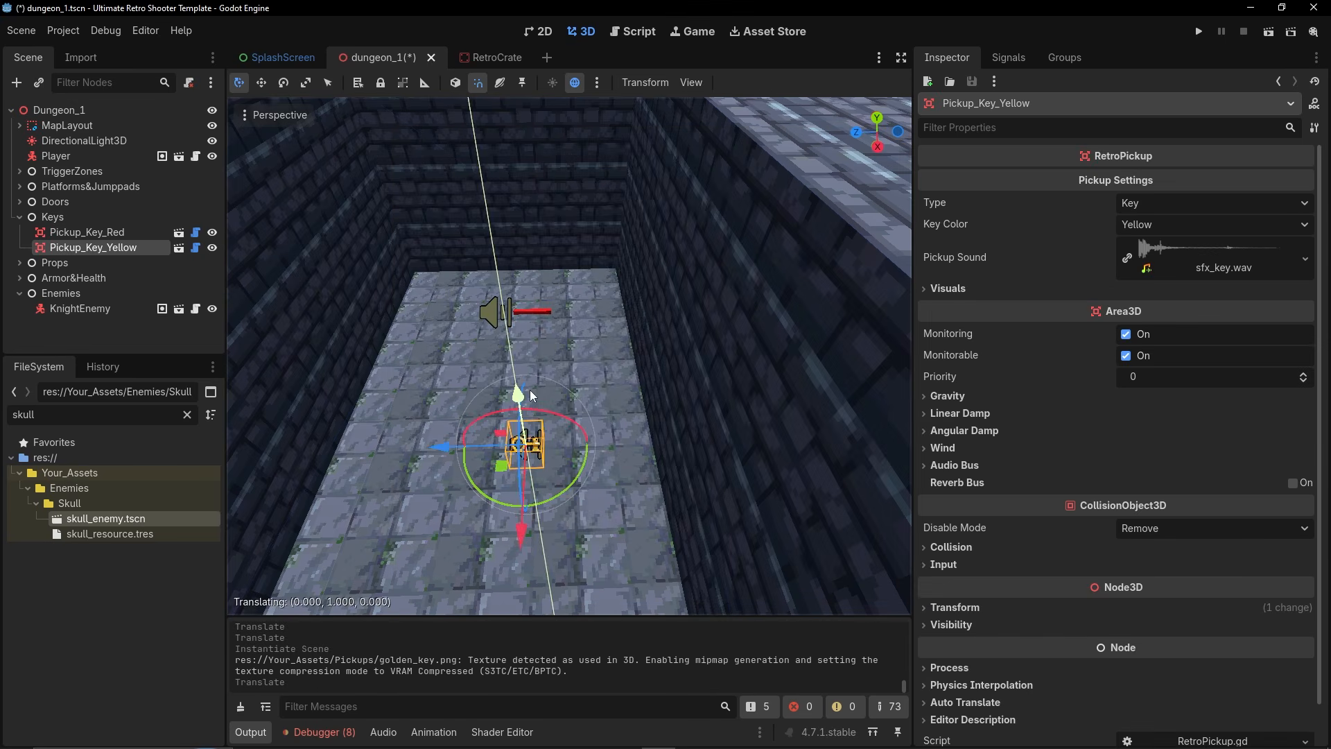
{"action": "left_click_drag", "start_coordinate": [439, 443], "coordinate": [396, 443]}
{"action": "middle_click_drag", "start_coordinate": [396, 444], "coordinate": [460, 449]}
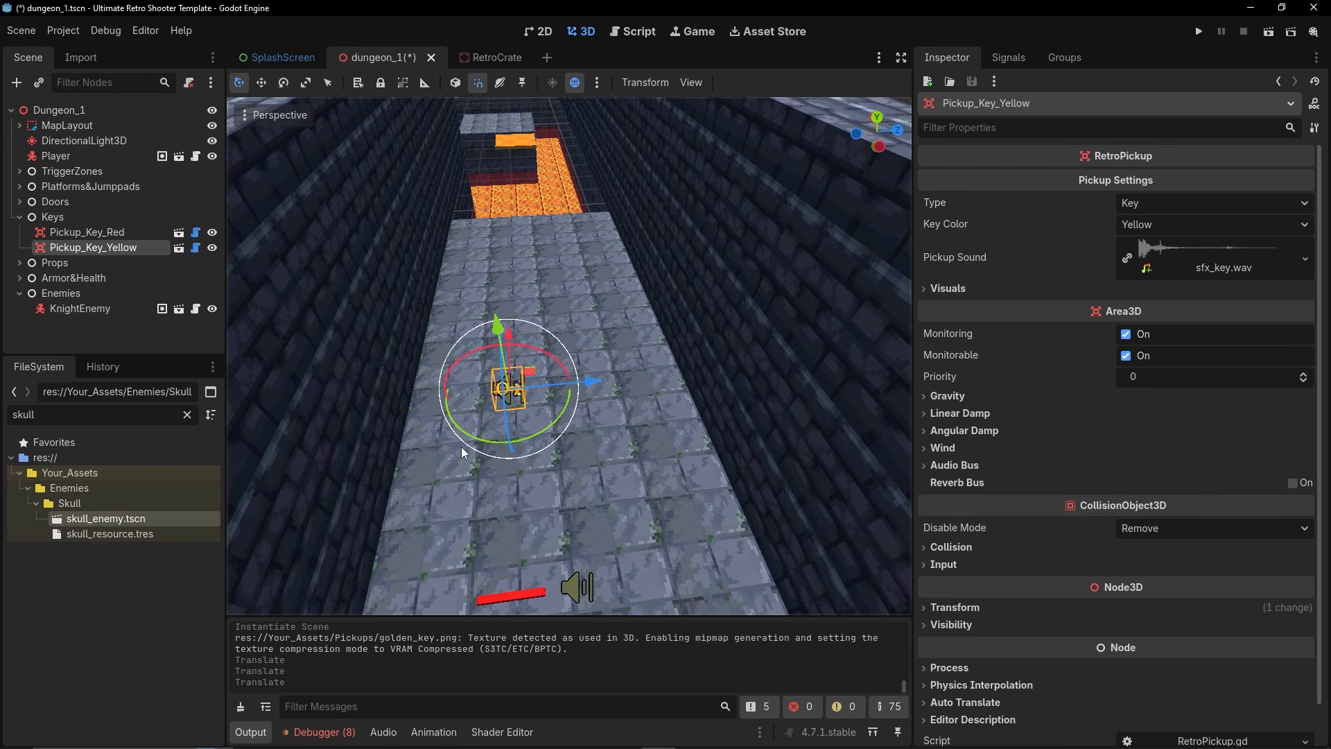
{"action": "middle_click_drag", "start_coordinate": [570, 380], "coordinate": [658, 404]}
{"action": "left_click_drag", "start_coordinate": [585, 423], "coordinate": [585, 424]}
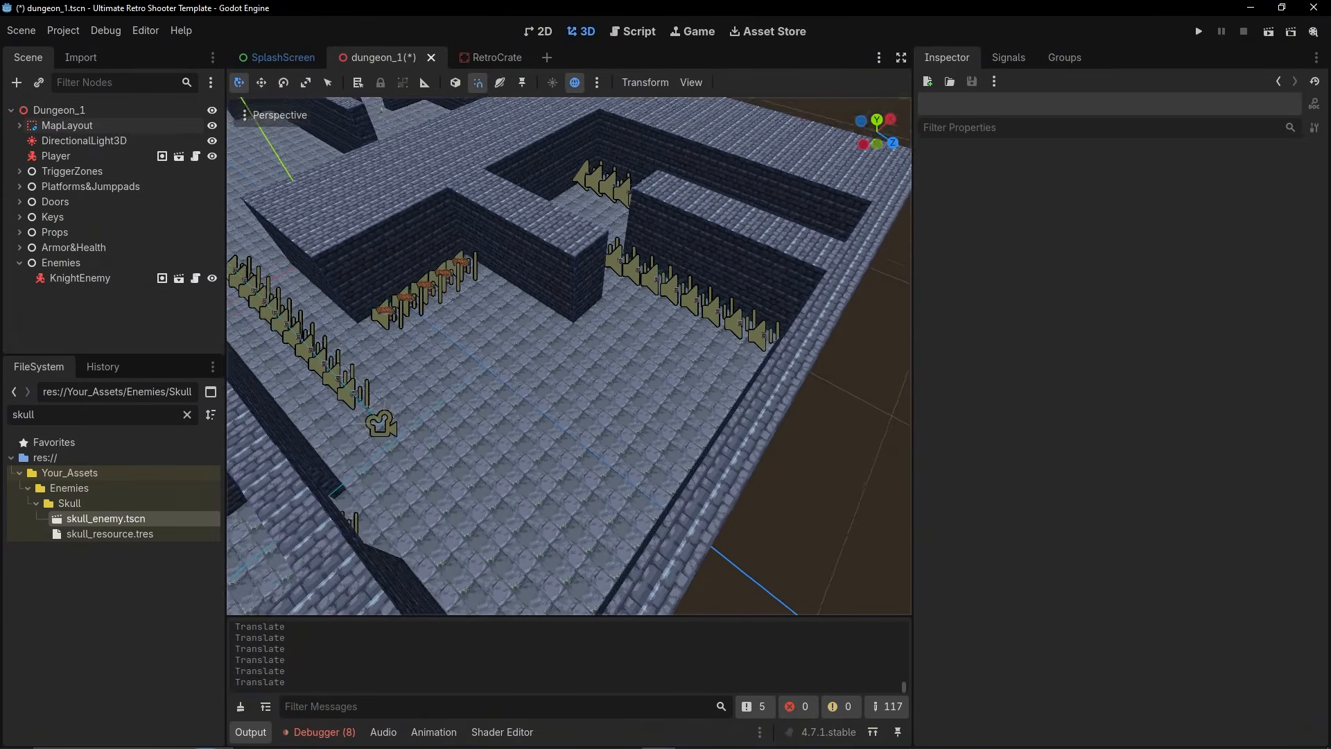
Instance the archer enemy scene under Enemies and place it at the walled end of the corridor with the armor pickups.
{"action": "right_click_drag", "start_coordinate": [569, 355], "coordinate": [510, 297]}
{"action": "left_click", "coordinate": [14, 264]}
{"action": "mouse_move", "coordinate": [642, 363]}
{"action": "right_mouse_down"}
{"action": "mouse_move", "coordinate": [623, 374]}
{"action": "mouse_move", "coordinate": [589, 346]}
{"action": "mouse_move", "coordinate": [630, 368]}
{"action": "right_mouse_up"}
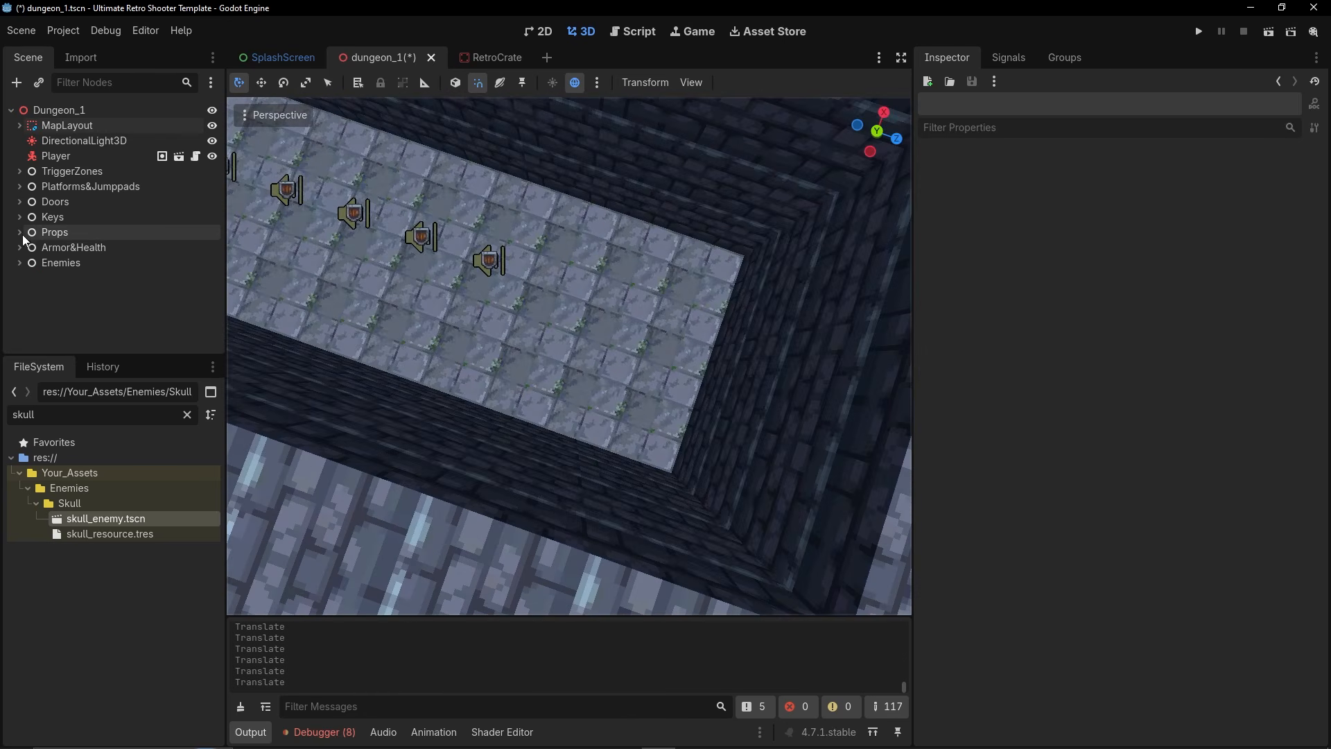
{"action": "left_click", "coordinate": [61, 262]}
{"action": "left_click", "coordinate": [38, 82]}
{"action": "type", "text": "ar"}
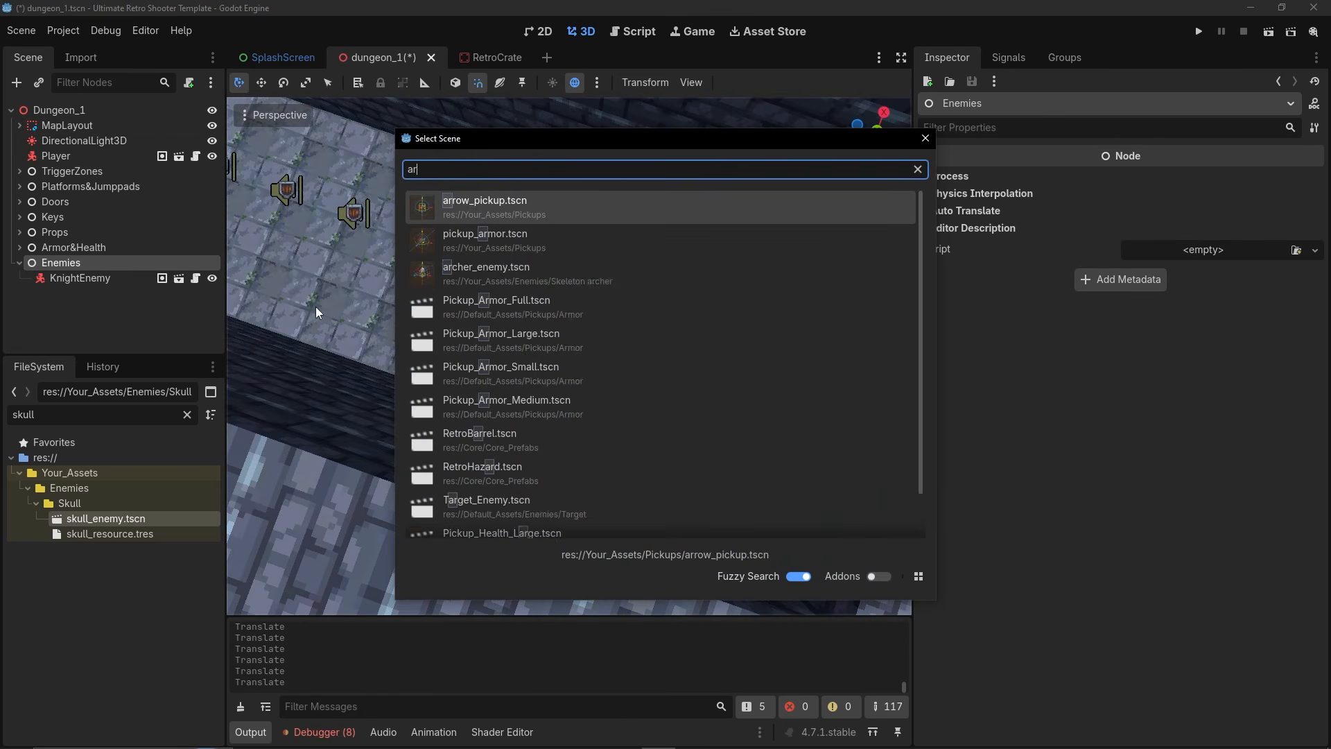
{"action": "type", "text": "chaer"}
{"action": "key", "text": "Return"}
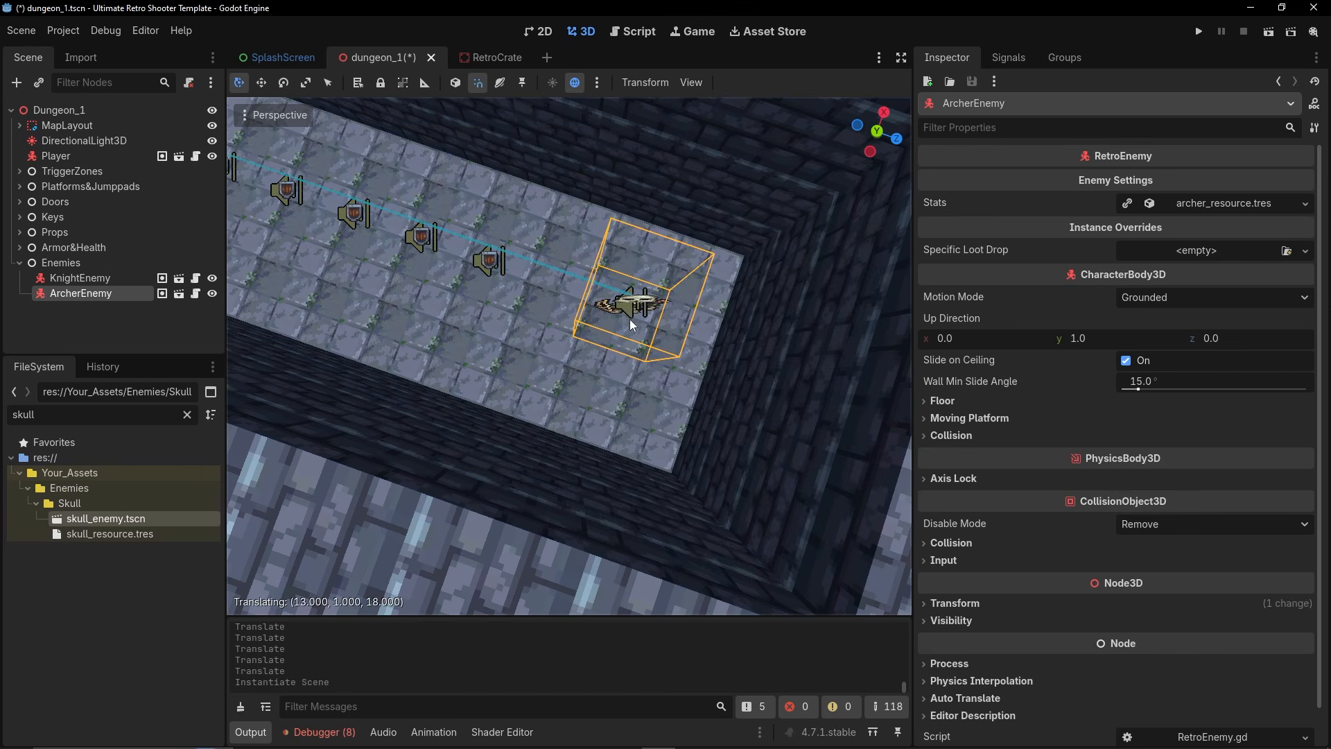
{"action": "right_click_drag", "start_coordinate": [639, 343], "coordinate": [665, 337]}
Duplicate the existing knight enemy, move the copy onto the open floor near the row of barrels and rotate it around the vertical axis.
{"action": "left_click", "coordinate": [125, 281]}
{"action": "key", "text": "ctrl+d"}
{"action": "right_click_drag", "start_coordinate": [463, 447], "coordinate": [434, 481]}
{"action": "left_click_drag", "start_coordinate": [434, 481], "coordinate": [726, 427]}
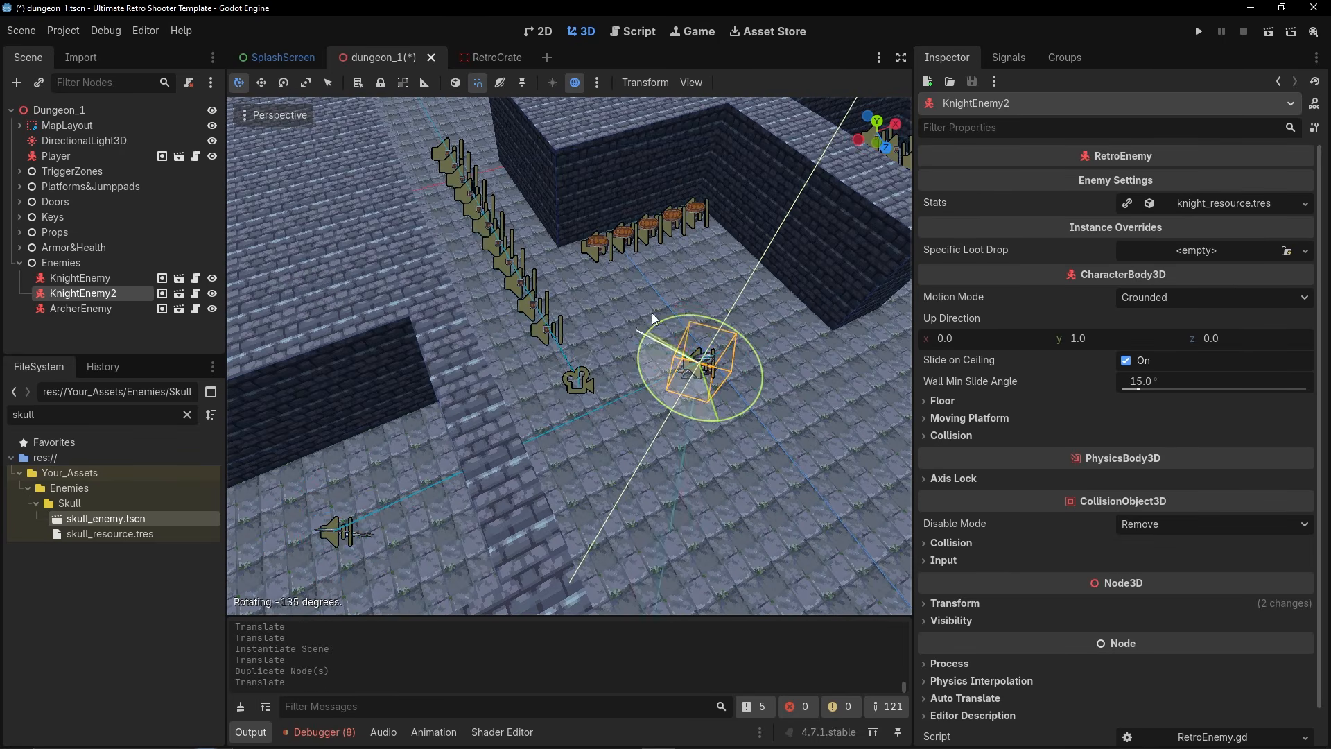
{"action": "left_click_drag", "start_coordinate": [679, 303], "coordinate": [681, 304]}
Duplicate the newly placed knight enemy and position the copy beside it to form a pair in the barrel room.
{"action": "key", "text": "ctrl+d"}
{"action": "left_click_drag", "start_coordinate": [758, 440], "coordinate": [818, 508]}
{"action": "right_click_drag", "start_coordinate": [689, 444], "coordinate": [781, 440]}
{"action": "left_click_drag", "start_coordinate": [737, 418], "coordinate": [831, 460]}
{"action": "right_click_drag", "start_coordinate": [831, 461], "coordinate": [894, 463]}
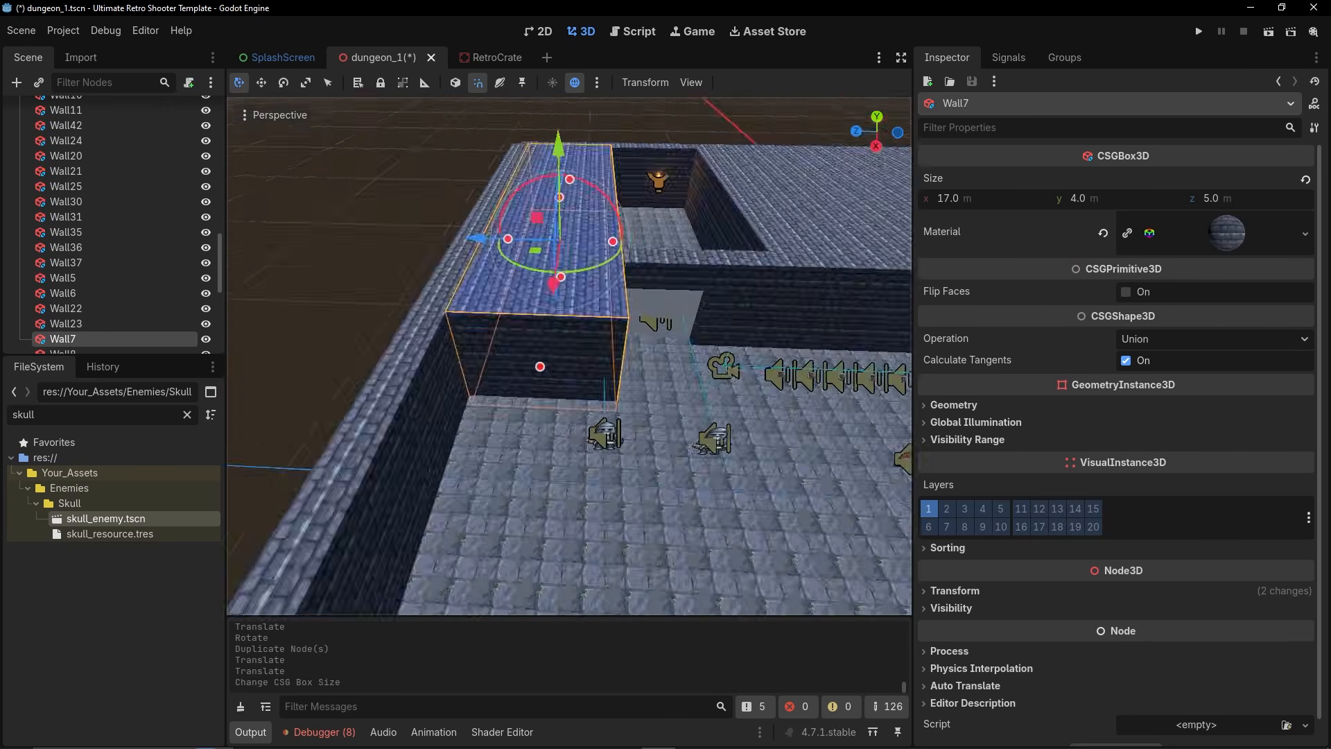
{"action": "middle_click_drag", "start_coordinate": [650, 347], "coordinate": [653, 449]}
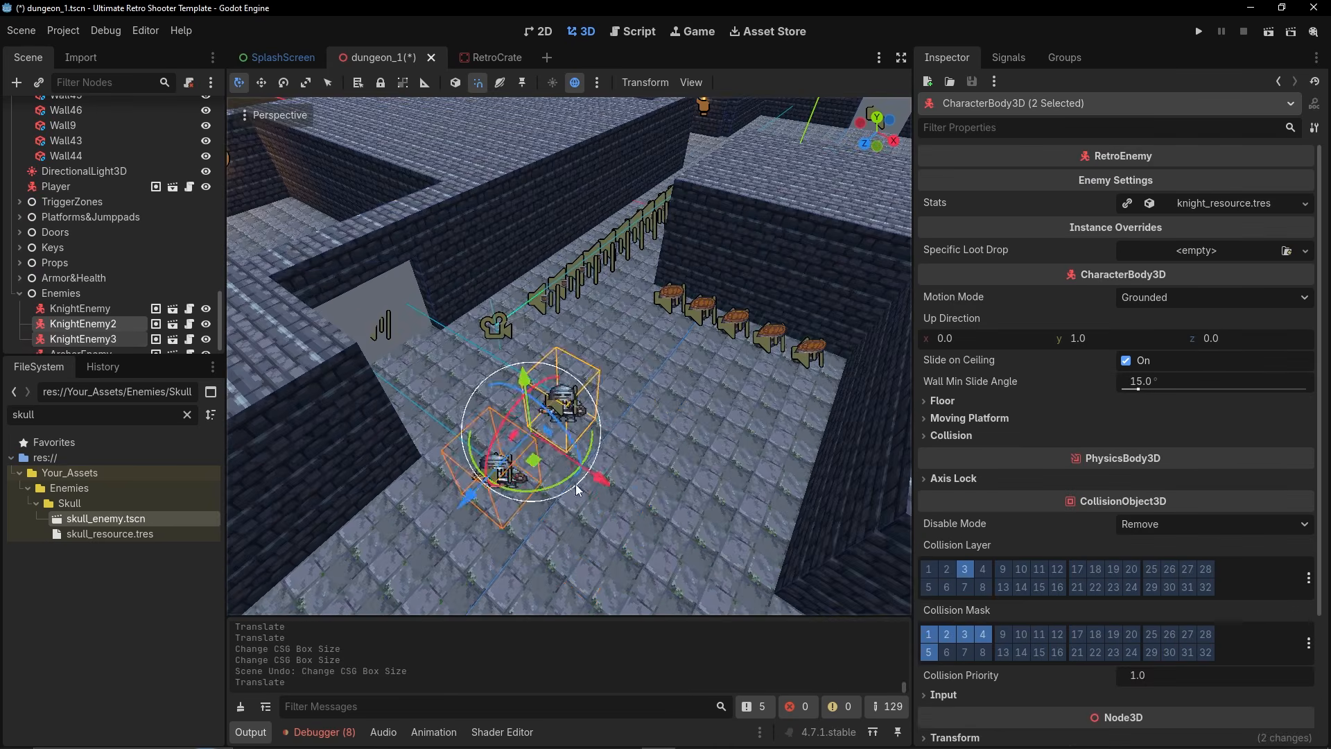
{"action": "right_click_drag", "start_coordinate": [576, 484], "coordinate": [596, 479]}
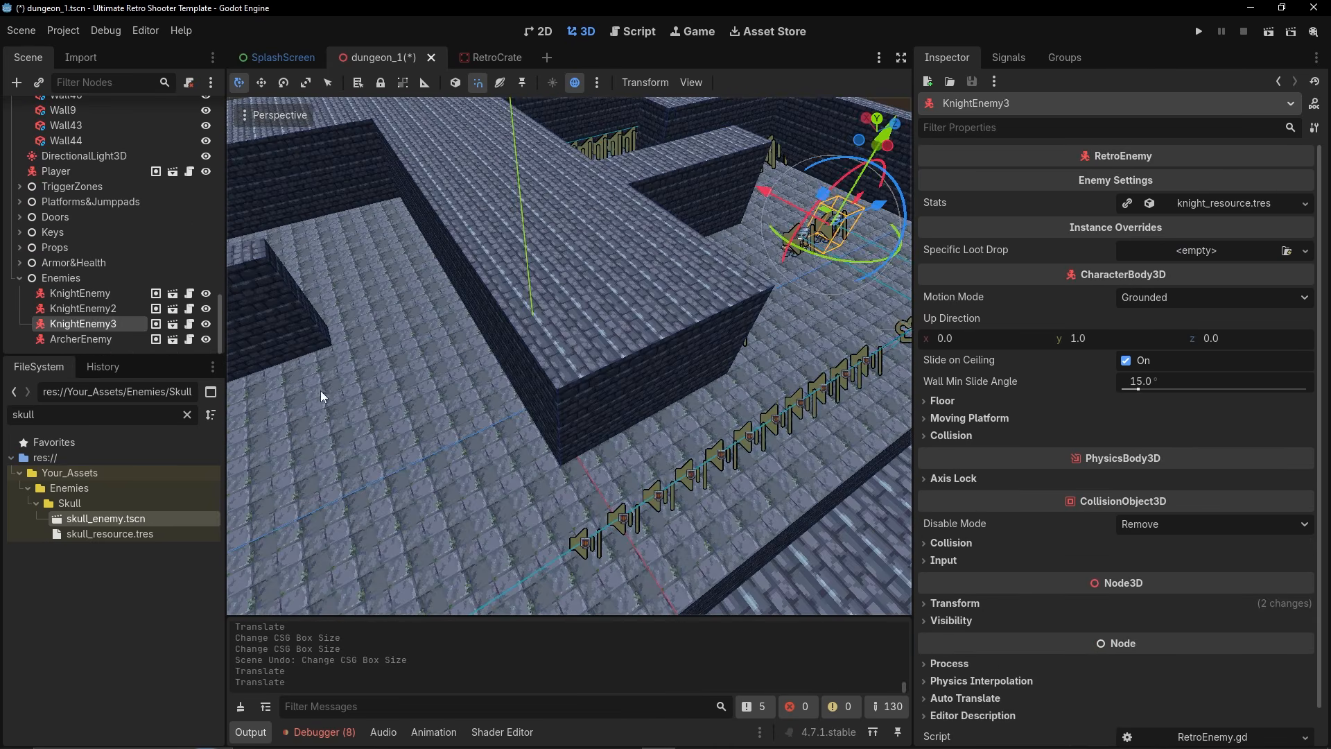
Duplicate the knight enemy for other parts of the dungeon and arrange a group of three in the torch-lit room.
{"action": "key", "text": "ctrl+d"}
{"action": "key", "text": "g"}
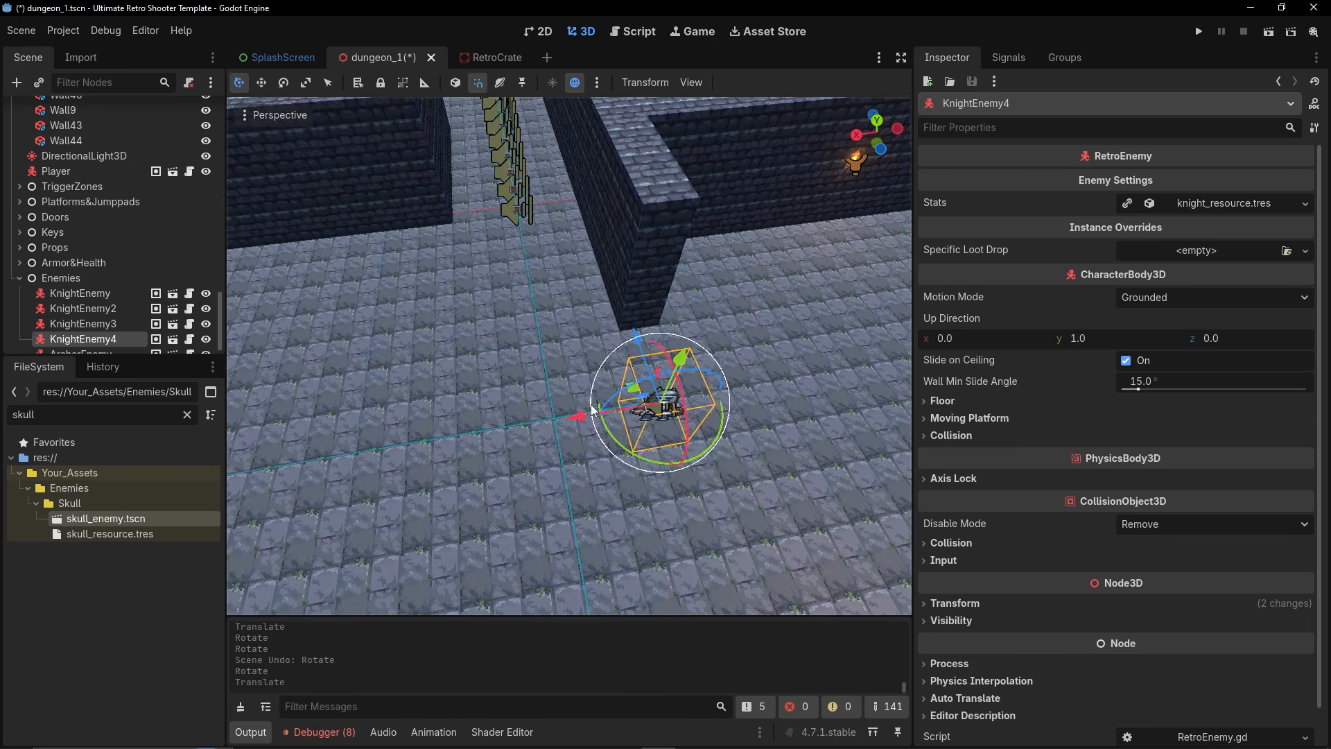
{"action": "left_click_drag", "start_coordinate": [654, 388], "coordinate": [823, 392]}
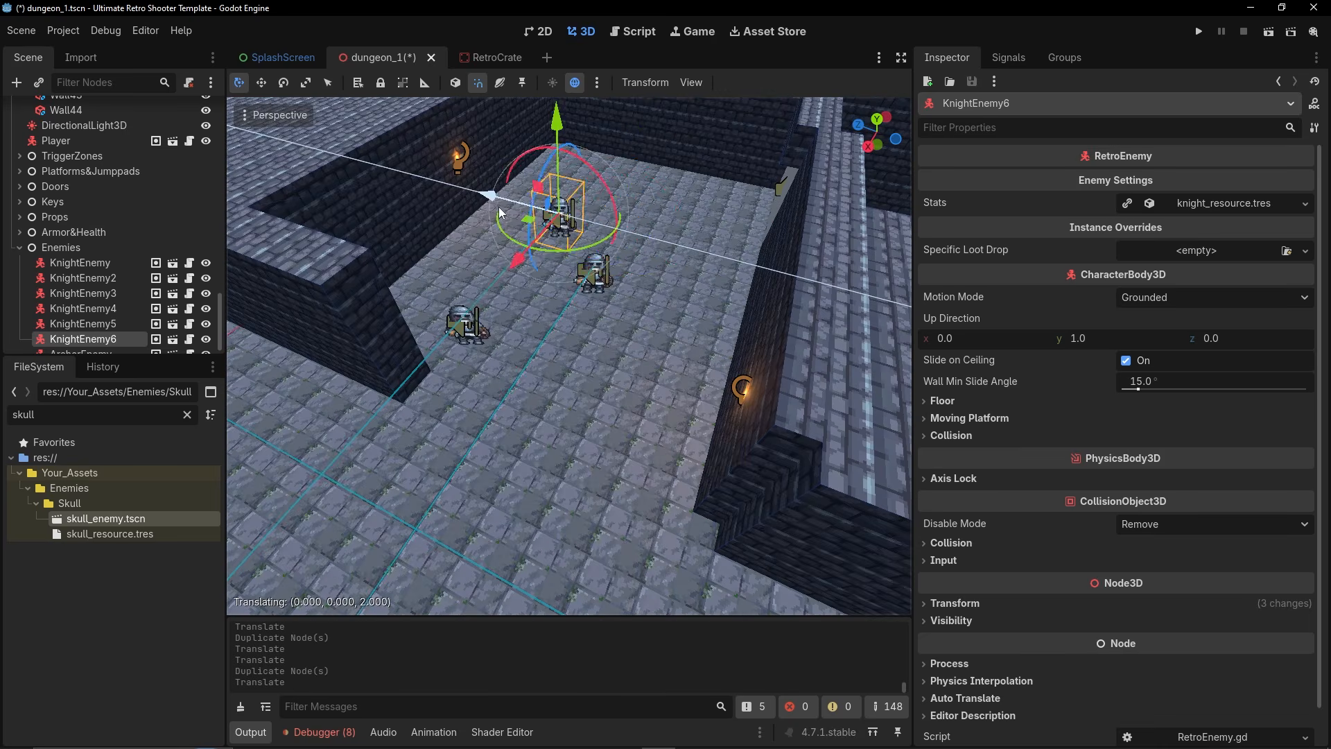
{"action": "key", "text": "ctrl+d"}
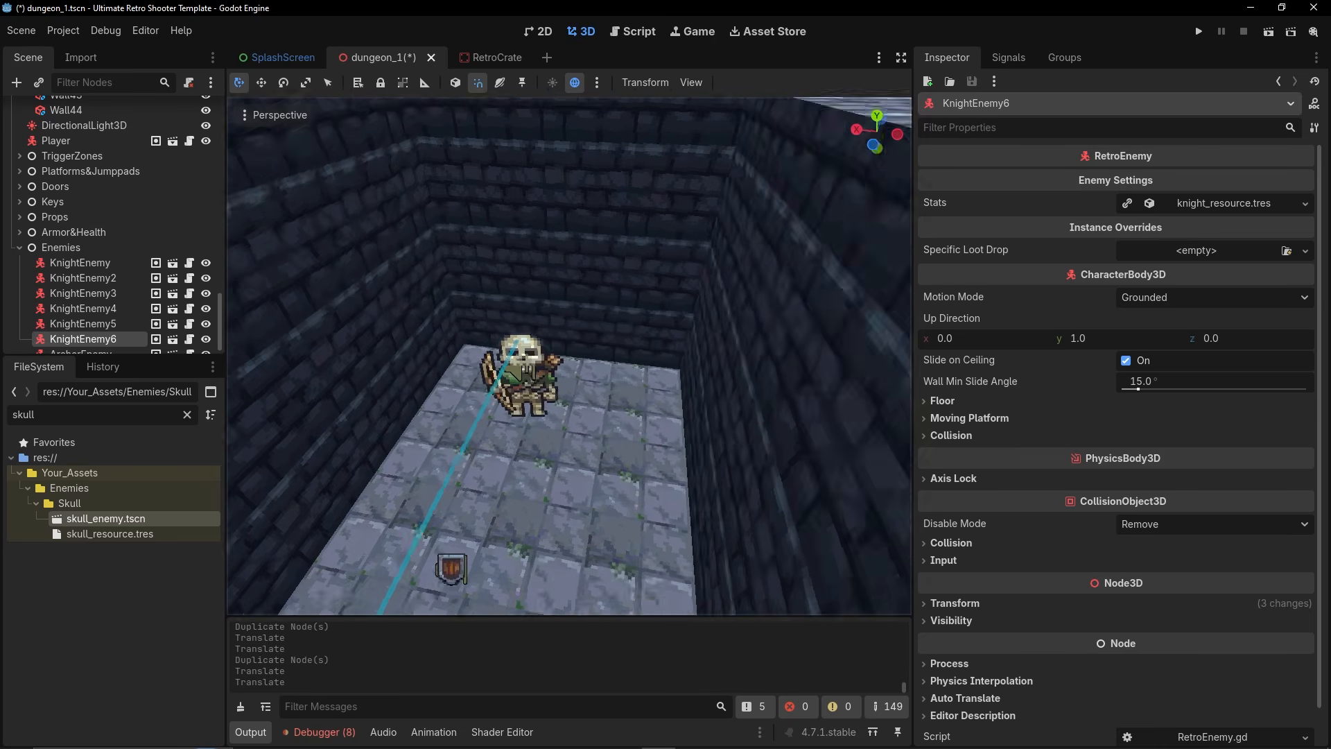
Instance RetroTrigger.tscn under the TriggerZones node.
{"action": "right_click_drag", "start_coordinate": [527, 291], "coordinate": [520, 320]}
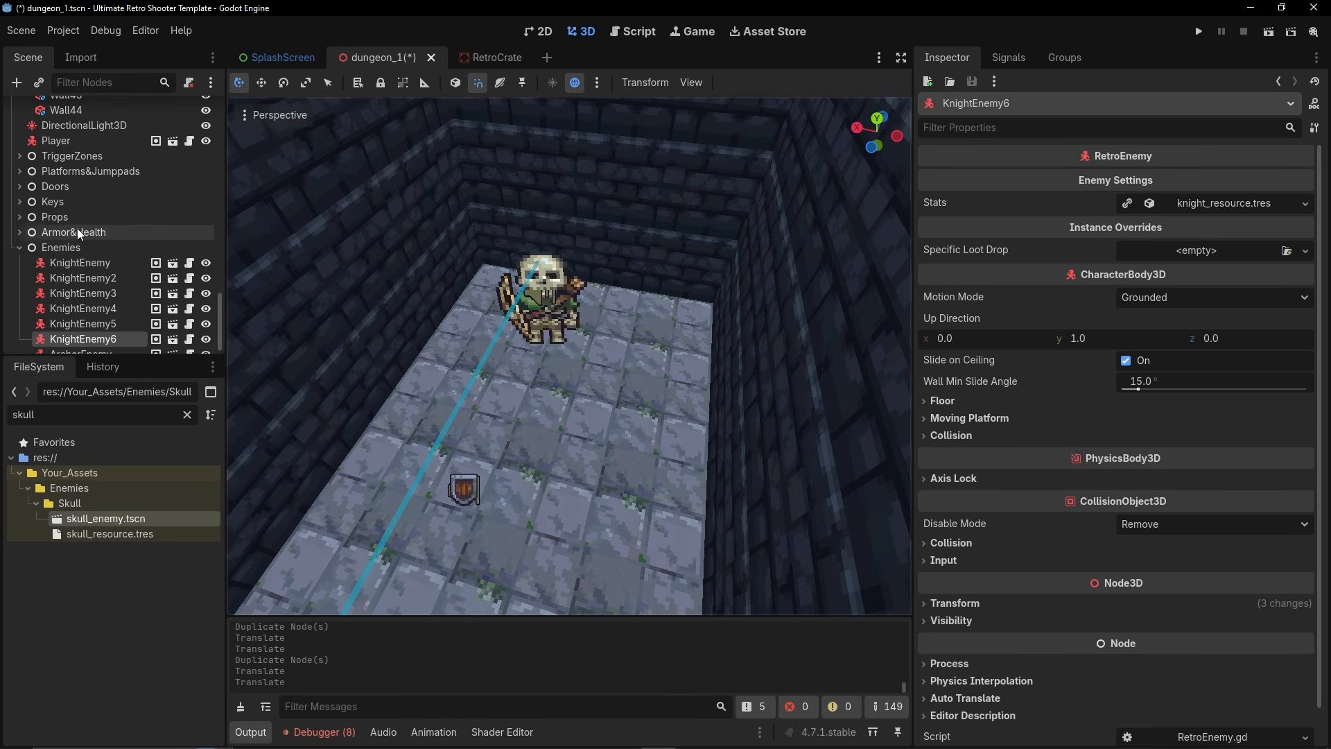
{"action": "left_click", "coordinate": [20, 249]}
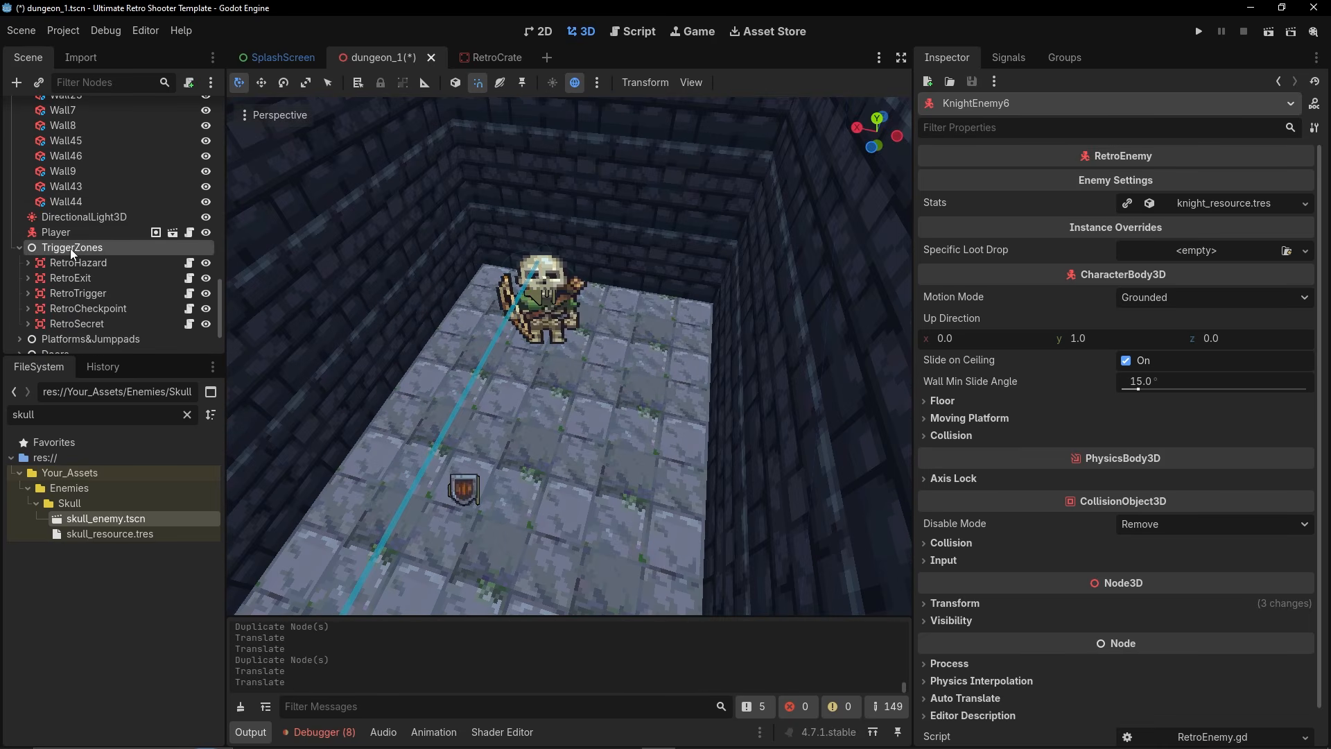
{"action": "left_click", "coordinate": [69, 248]}
{"action": "left_click", "coordinate": [38, 83]}
{"action": "type", "text": "trigger"}
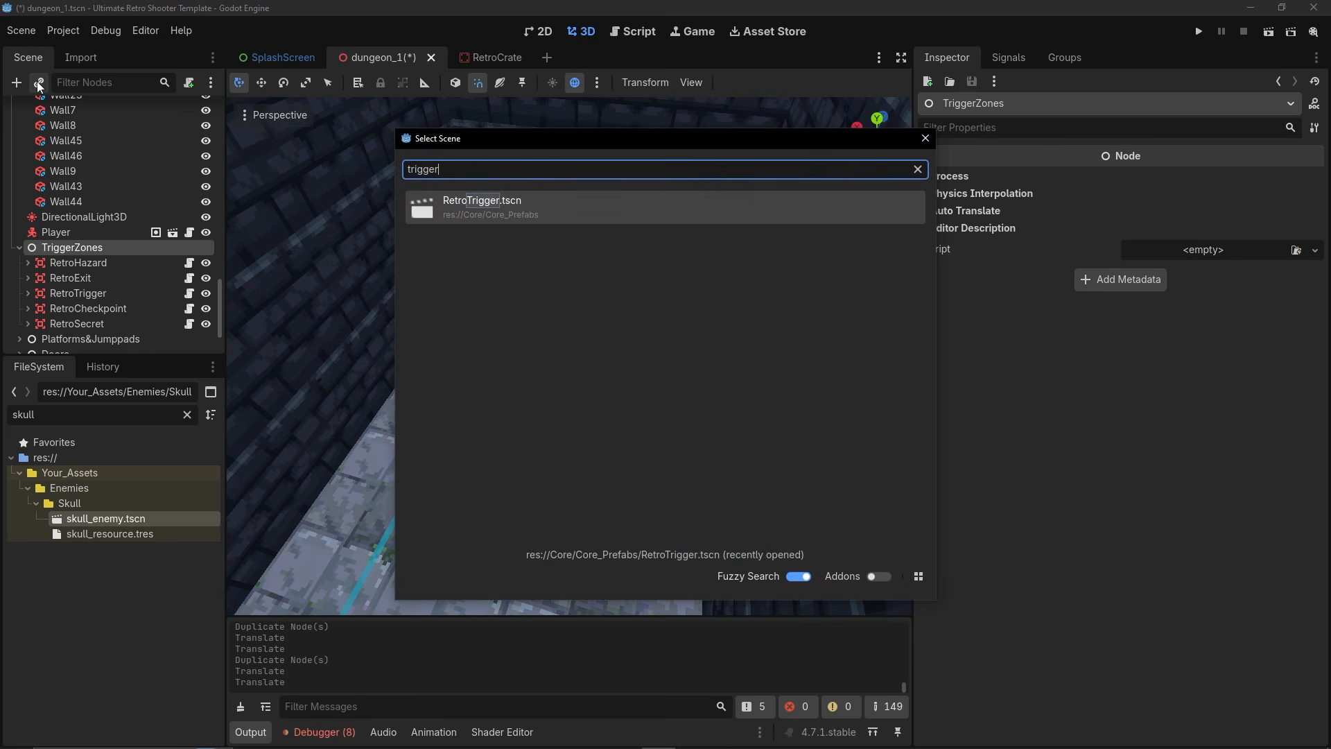
{"action": "key", "text": "Return"}
Move the new trigger to the corridor corner at the line of armor pickups and make the instance local.
{"action": "mouse_move", "coordinate": [524, 335]}
{"action": "right_mouse_down"}
{"action": "mouse_move", "coordinate": [510, 329]}
{"action": "mouse_move", "coordinate": [541, 326]}
{"action": "mouse_move", "coordinate": [524, 337]}
{"action": "right_mouse_up"}
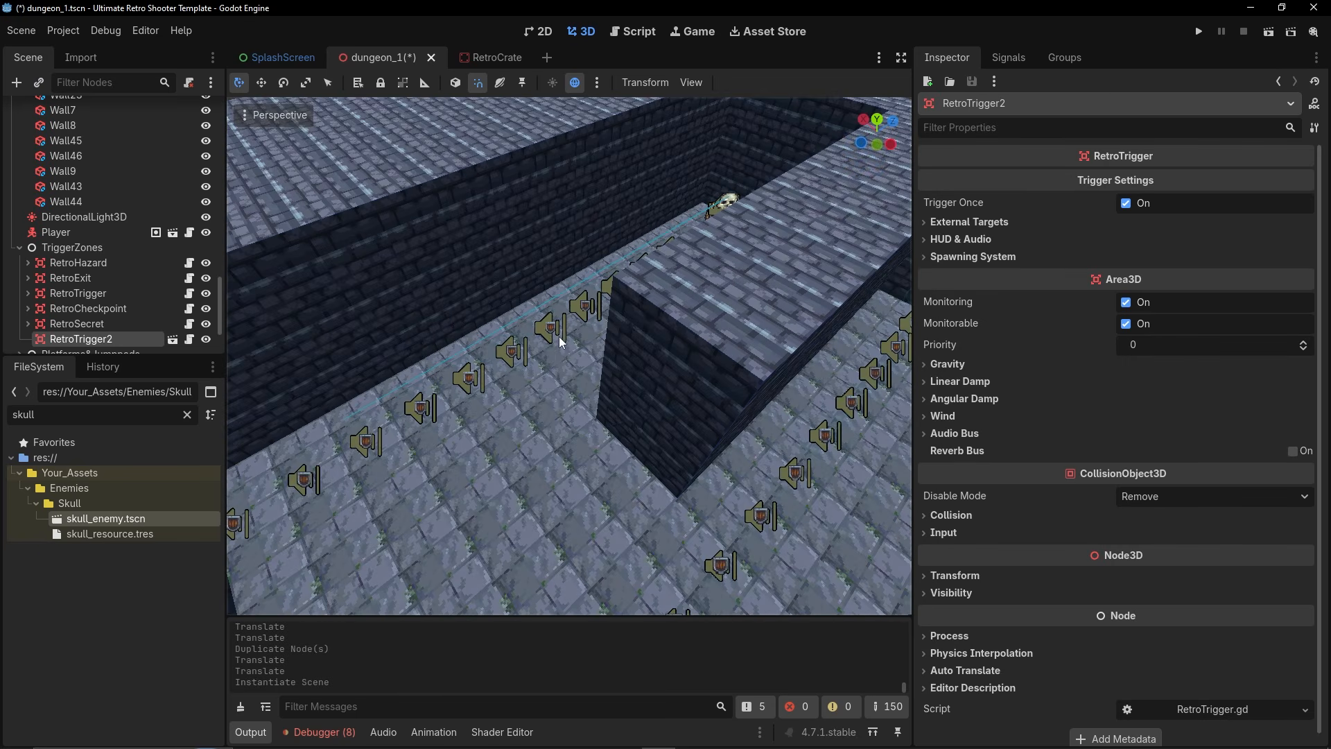
{"action": "left_click_drag", "start_coordinate": [565, 331], "coordinate": [571, 331]}
{"action": "right_click_drag", "start_coordinate": [552, 335], "coordinate": [573, 361]}
{"action": "left_click_drag", "start_coordinate": [580, 416], "coordinate": [576, 418]}
{"action": "right_click_drag", "start_coordinate": [577, 418], "coordinate": [537, 393]}
{"action": "left_click_drag", "start_coordinate": [619, 385], "coordinate": [626, 339]}
{"action": "right_click", "coordinate": [104, 339]}
{"action": "left_click", "coordinate": [202, 589]}
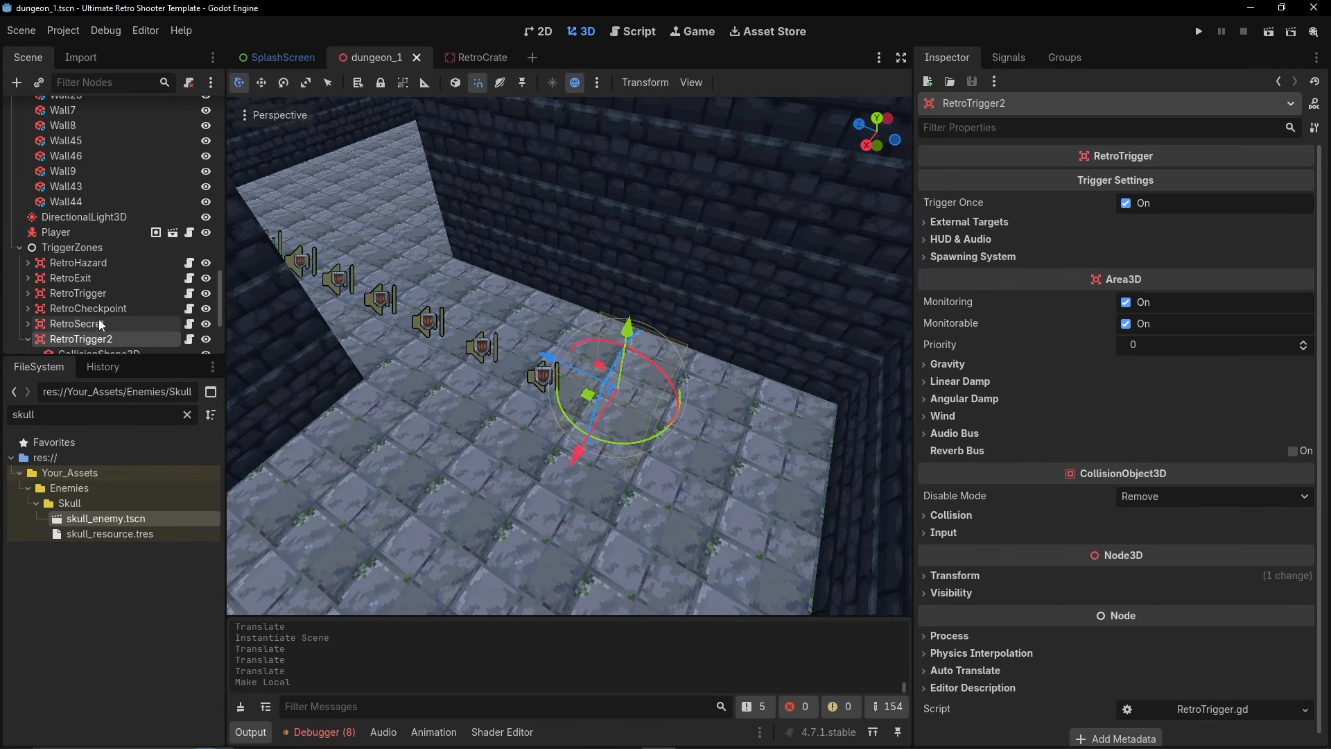
Resize the new trigger's box collision shape on its sides so it covers the corridor corner between the walls.
{"action": "scroll", "coordinate": [90, 319], "scroll_direction": "down", "scroll_amount": 2}
{"action": "left_click", "coordinate": [99, 293]}
{"action": "left_click_drag", "start_coordinate": [360, 546], "coordinate": [362, 547]}
{"action": "right_click_drag", "start_coordinate": [754, 385], "coordinate": [759, 384]}
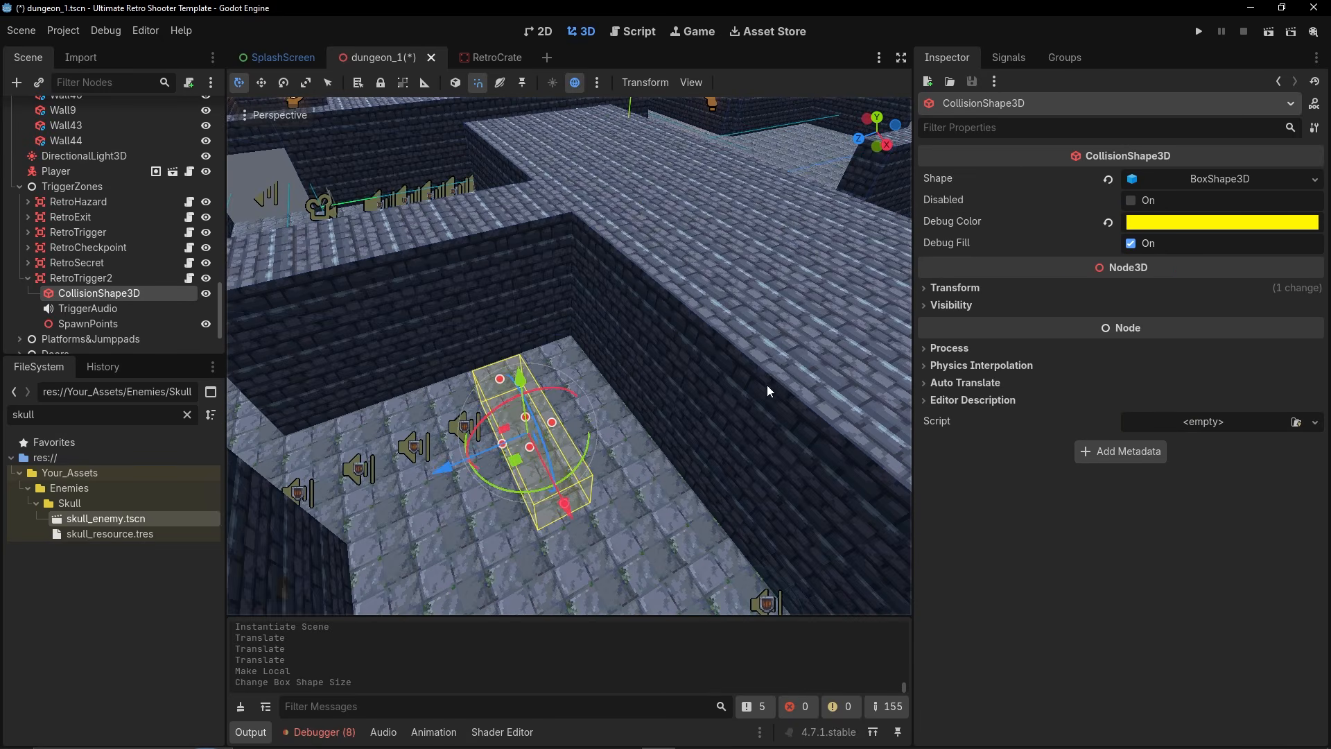
{"action": "left_click_drag", "start_coordinate": [559, 502], "coordinate": [610, 596]}
{"action": "middle_click_drag", "start_coordinate": [277, 373], "coordinate": [469, 424]}
{"action": "left_click_drag", "start_coordinate": [588, 394], "coordinate": [385, 426]}
{"action": "left_click_drag", "start_coordinate": [552, 439], "coordinate": [597, 598]}
{"action": "right_click_drag", "start_coordinate": [595, 559], "coordinate": [429, 554]}
{"action": "right_click_drag", "start_coordinate": [610, 468], "coordinate": [649, 474]}
{"action": "left_click_drag", "start_coordinate": [688, 379], "coordinate": [719, 369]}
{"action": "mouse_move", "coordinate": [713, 508]}
{"action": "right_mouse_down"}
{"action": "mouse_move", "coordinate": [616, 513]}
{"action": "mouse_move", "coordinate": [713, 507]}
{"action": "right_mouse_up"}
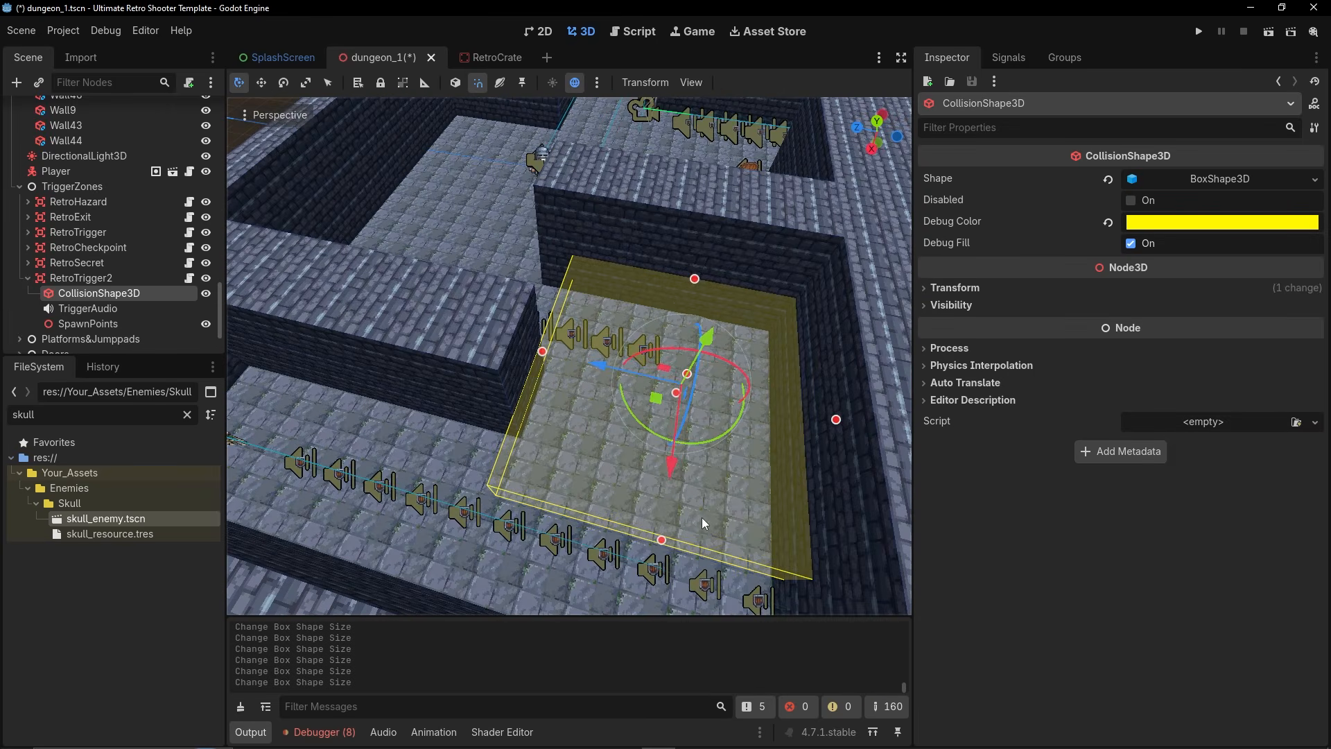
{"action": "left_click_drag", "start_coordinate": [660, 541], "coordinate": [650, 652]}
Add a Marker3D child node under the new trigger's SpawnPoints.
{"action": "right_click_drag", "start_coordinate": [679, 575], "coordinate": [752, 573]}
{"action": "right_click_drag", "start_coordinate": [617, 499], "coordinate": [596, 415]}
{"action": "left_click", "coordinate": [82, 324]}
{"action": "right_click", "coordinate": [82, 326]}
{"action": "left_click", "coordinate": [132, 339]}
{"action": "type", "text": "marker"}
{"action": "key", "text": "Return"}
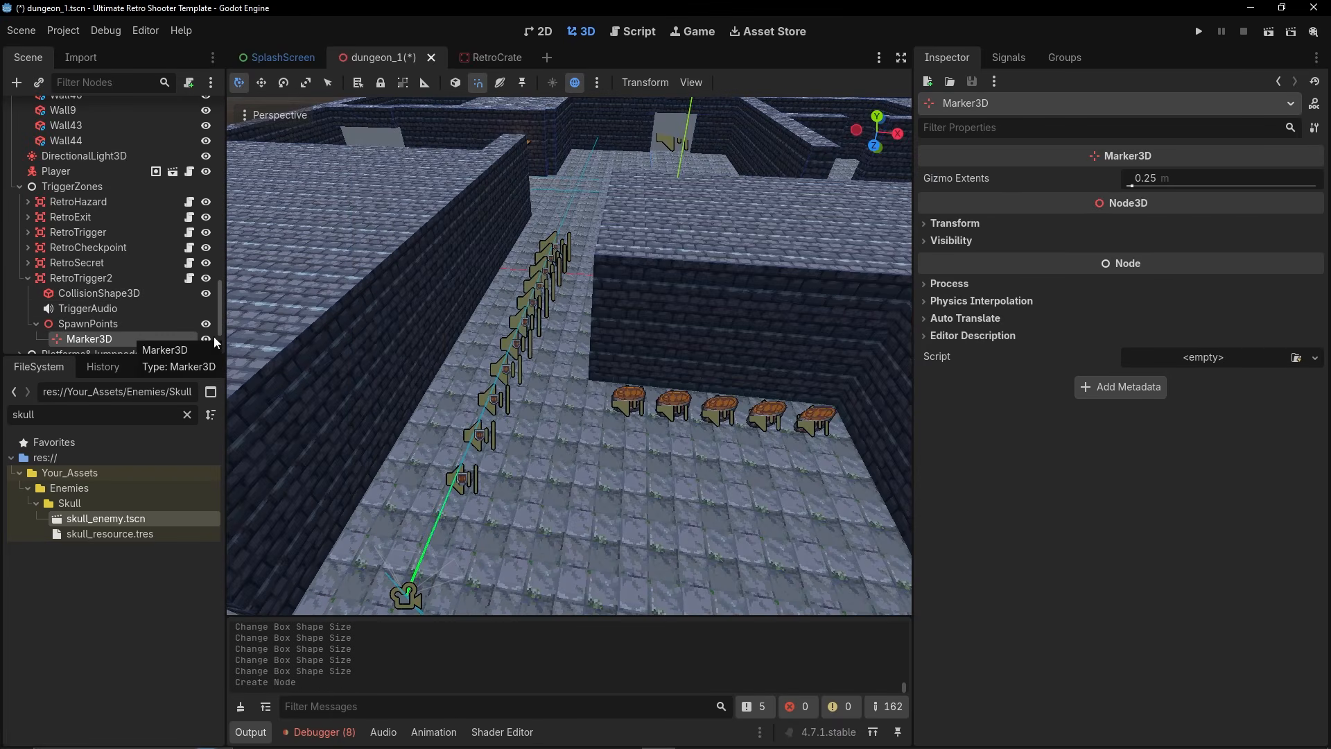
Move the spawn marker in front of the barrels near the room corner and rotate it around the vertical axis.
{"action": "left_click_drag", "start_coordinate": [782, 486], "coordinate": [798, 424]}
{"action": "right_click_drag", "start_coordinate": [797, 425], "coordinate": [880, 395]}
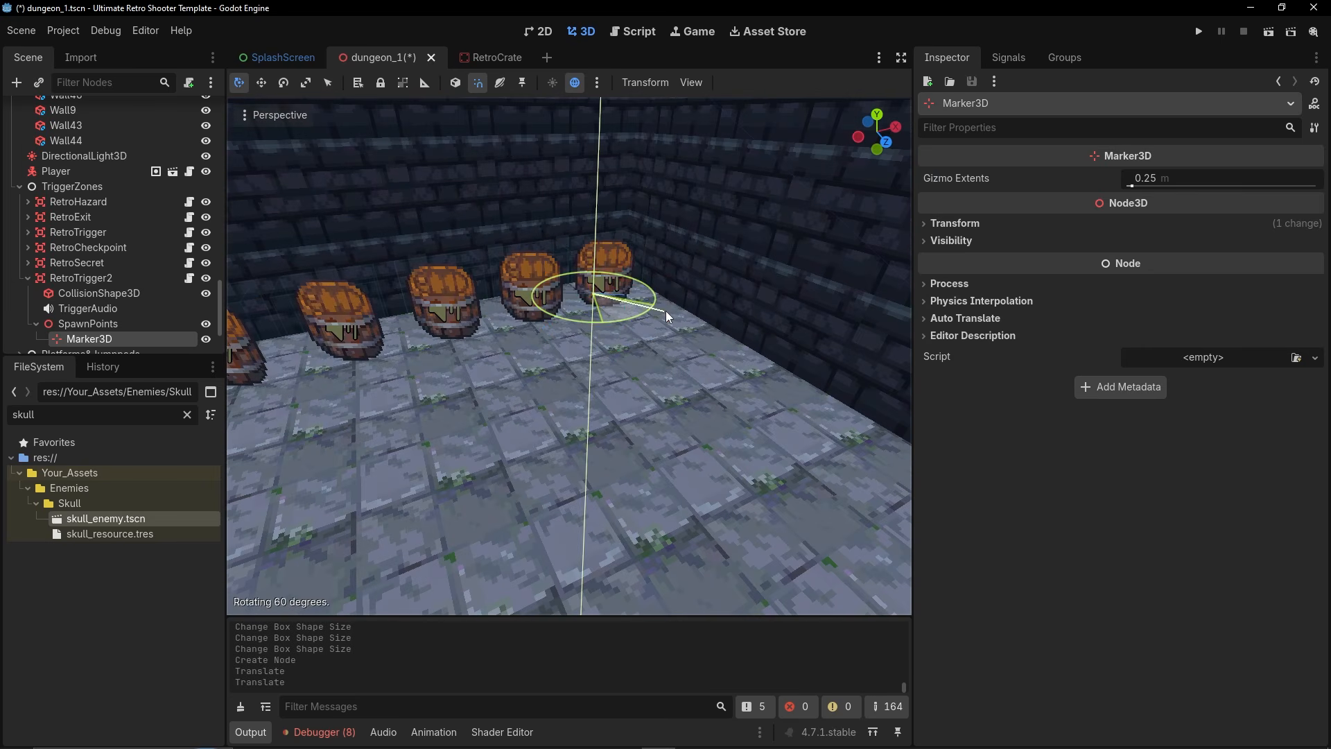
{"action": "left_click_drag", "start_coordinate": [579, 248], "coordinate": [584, 244]}
{"action": "right_click_drag", "start_coordinate": [604, 323], "coordinate": [554, 350]}
{"action": "key", "text": "s"}
Duplicate the spawn marker three times and space the copies out along the row of barrels.
{"action": "key", "text": "ctrl+d"}
{"action": "left_click_drag", "start_coordinate": [719, 286], "coordinate": [664, 290]}
{"action": "key", "text": "ctrl+d"}
{"action": "key", "text": "ctrl+d"}
{"action": "right_click_drag", "start_coordinate": [657, 302], "coordinate": [704, 303]}
{"action": "key", "text": "d"}
{"action": "key", "text": "s"}
{"action": "right_click_drag", "start_coordinate": [446, 307], "coordinate": [406, 285]}
{"action": "key", "text": "w"}
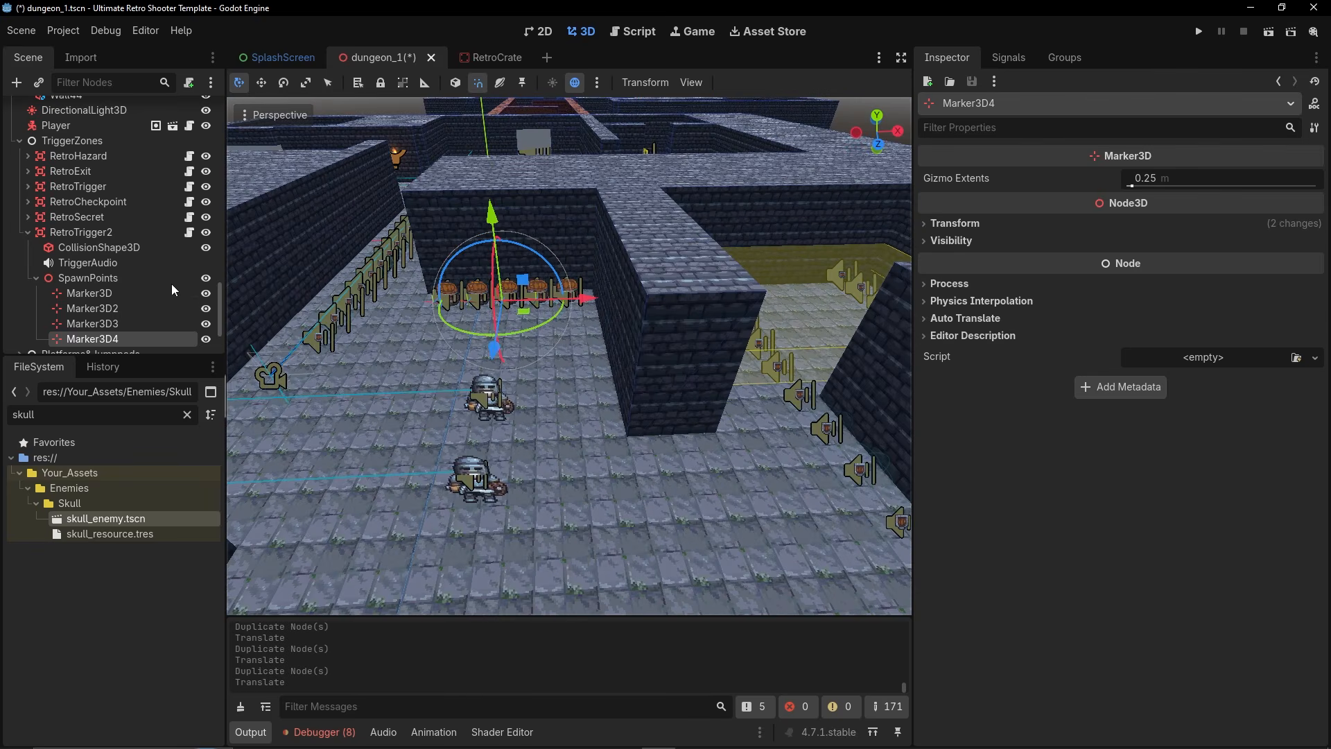
Hide the RetroTrigger2 zone so the pickups inside it can be selected.
{"action": "left_click", "coordinate": [94, 236]}
{"action": "right_click_drag", "start_coordinate": [777, 499], "coordinate": [638, 520]}
{"action": "key", "text": "d"}
{"action": "right_click_drag", "start_coordinate": [694, 376], "coordinate": [742, 399]}
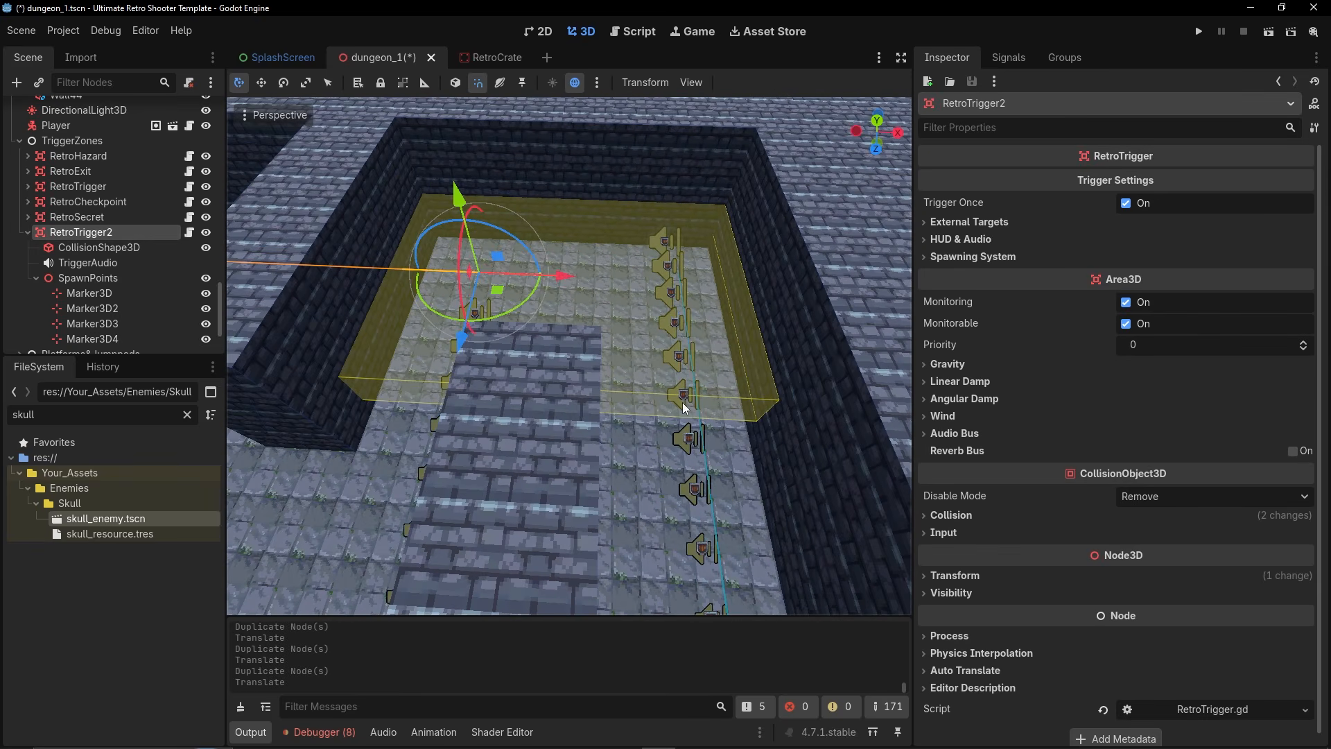
{"action": "left_click", "coordinate": [682, 391]}
{"action": "left_click", "coordinate": [205, 232]}
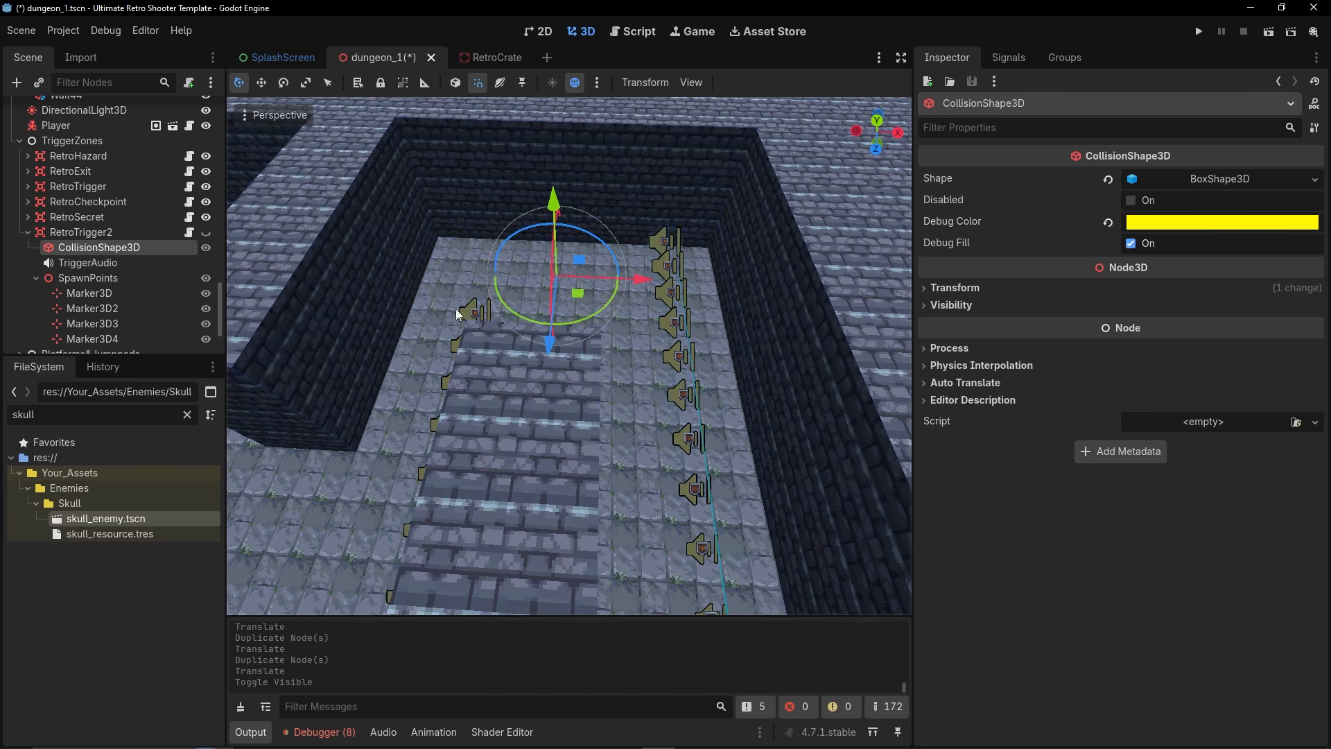
Select the six armor pickups at the corridor's end, duplicate them and move the copies along X into a parallel row.
{"action": "left_click", "coordinate": [684, 397]}
{"action": "left_click", "coordinate": [679, 357], "text": "shift"}
{"action": "left_click", "coordinate": [676, 320], "text": "shift"}
{"action": "left_click", "coordinate": [672, 293], "text": "shift"}
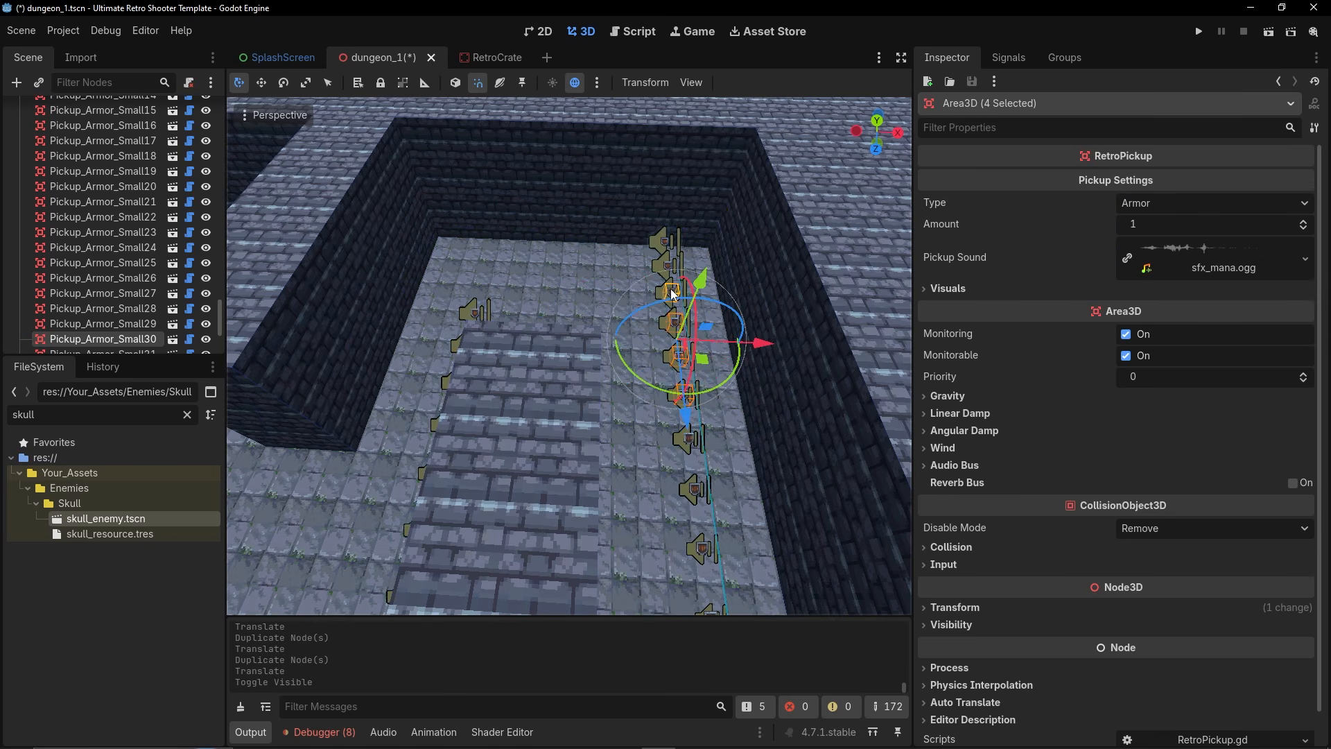
{"action": "left_click", "coordinate": [667, 262], "text": "shift"}
{"action": "left_click", "coordinate": [664, 241], "text": "shift"}
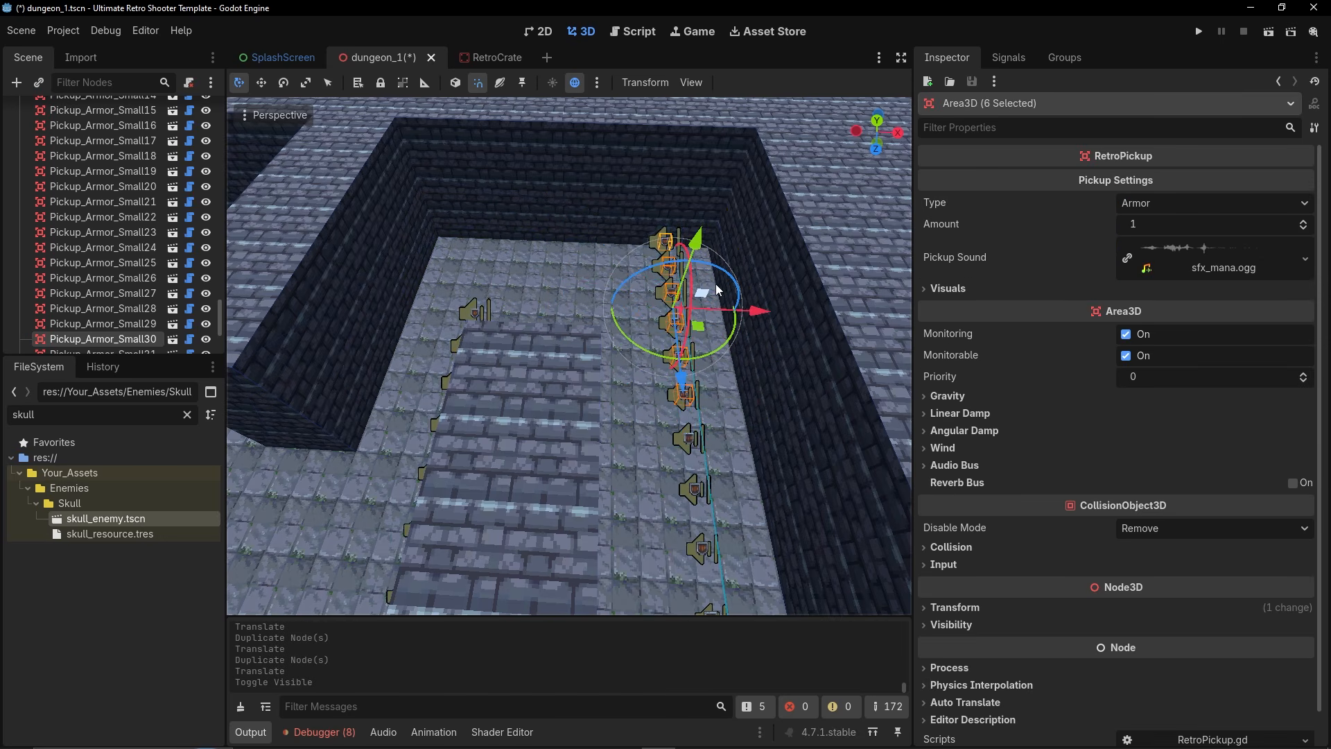
{"action": "left_click_drag", "start_coordinate": [747, 315], "coordinate": [628, 308]}
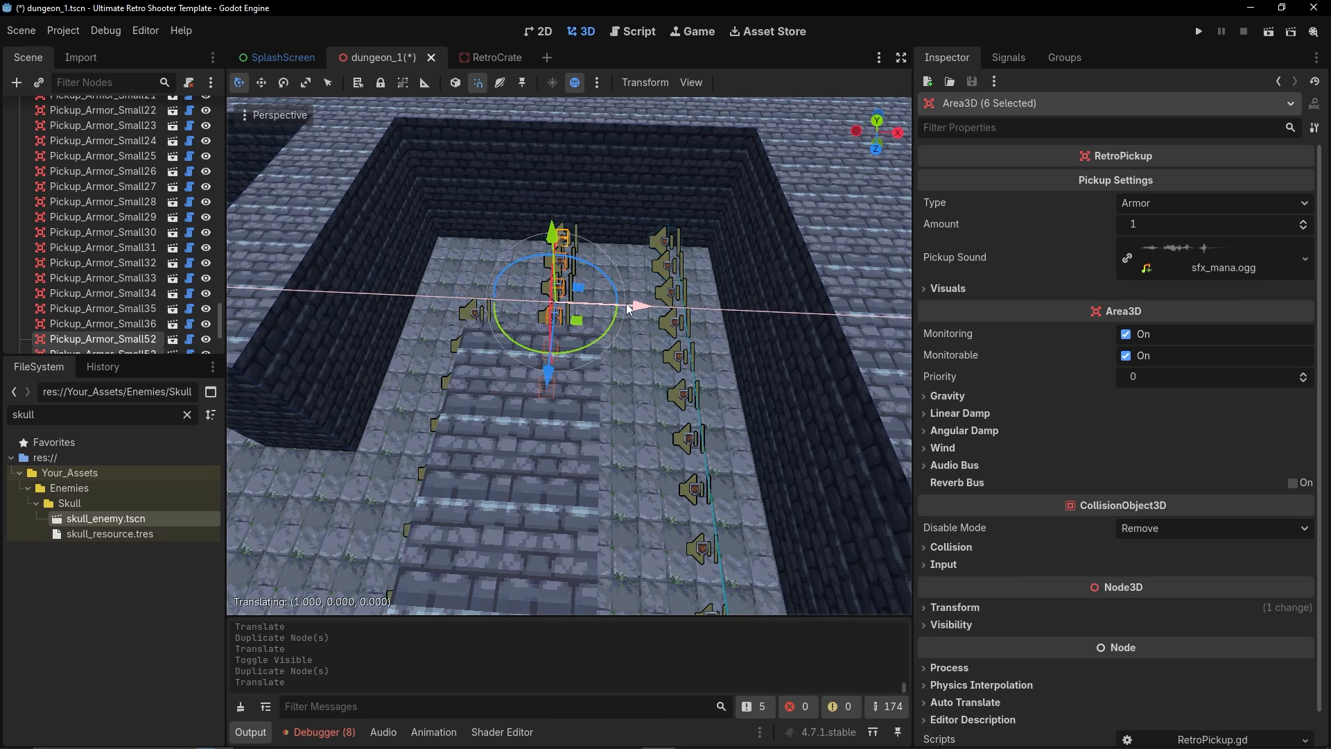
{"action": "middle_click_drag", "start_coordinate": [629, 307], "coordinate": [621, 264]}
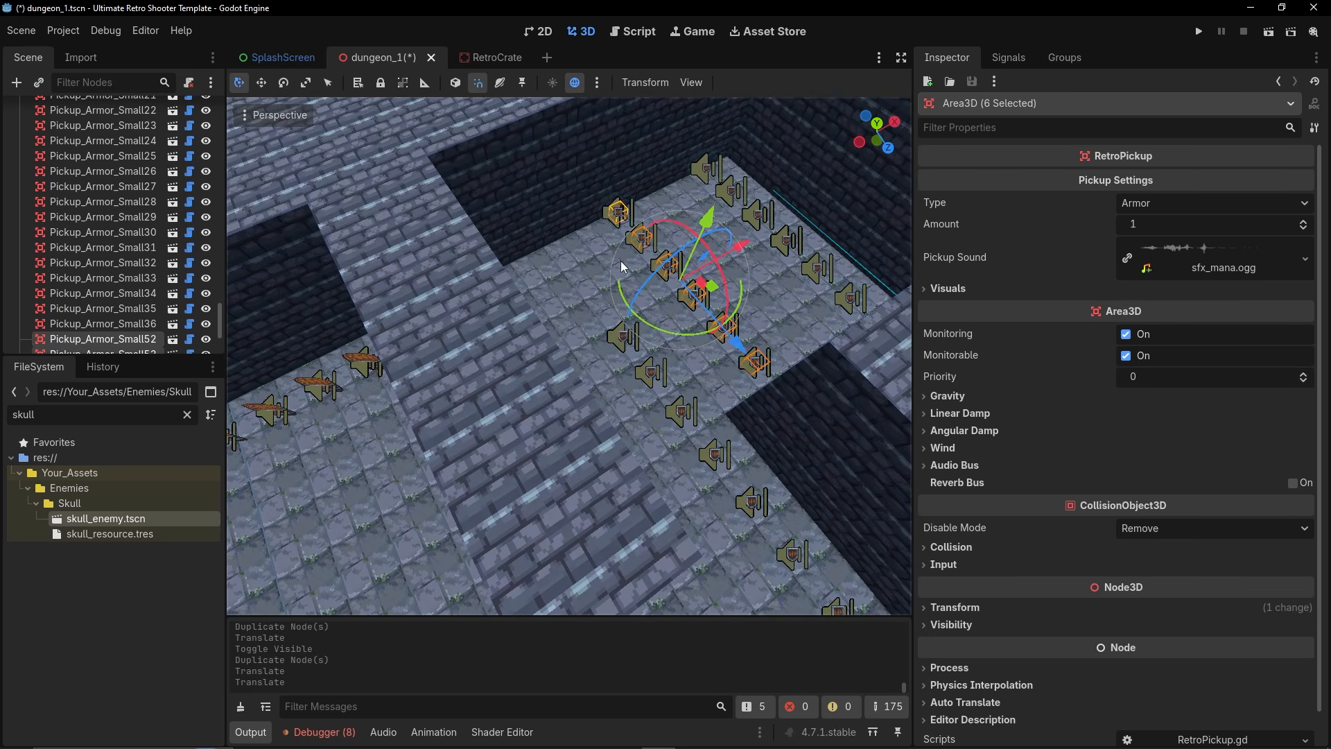
Assign skull_enemy.tscn as RetroTrigger2's Object to Spawn.
{"action": "scroll", "coordinate": [148, 219], "scroll_direction": "up", "scroll_amount": 10}
{"action": "left_click", "coordinate": [21, 287]}
{"action": "left_click", "coordinate": [74, 142]}
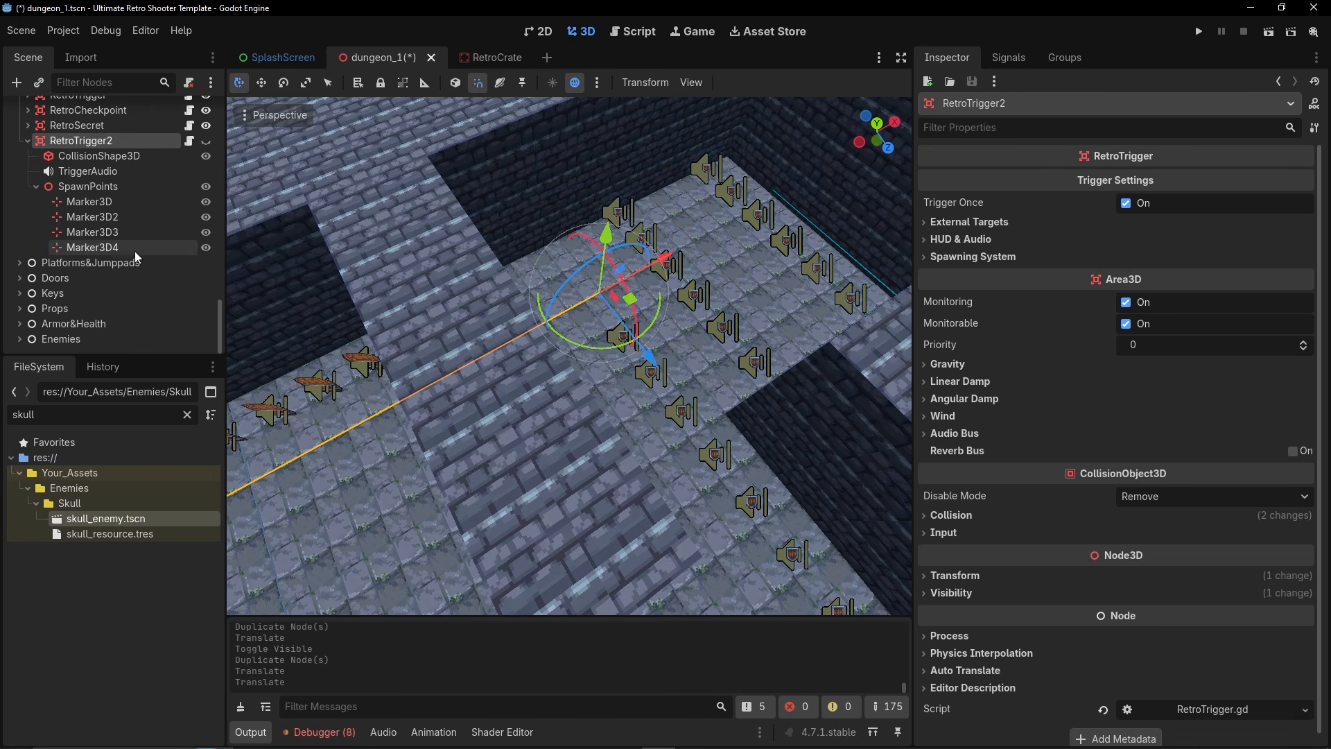
{"action": "left_click", "coordinate": [988, 258]}
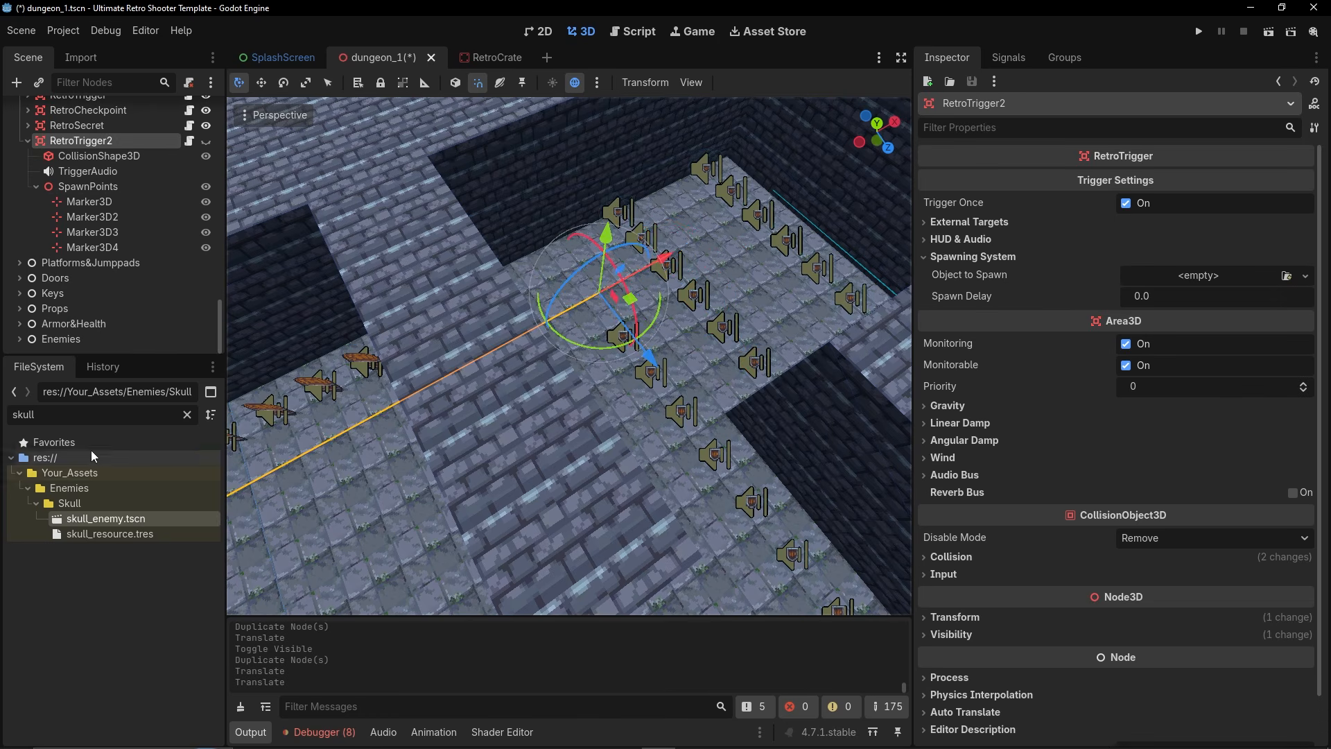
{"action": "left_click_drag", "start_coordinate": [104, 518], "coordinate": [1206, 283]}
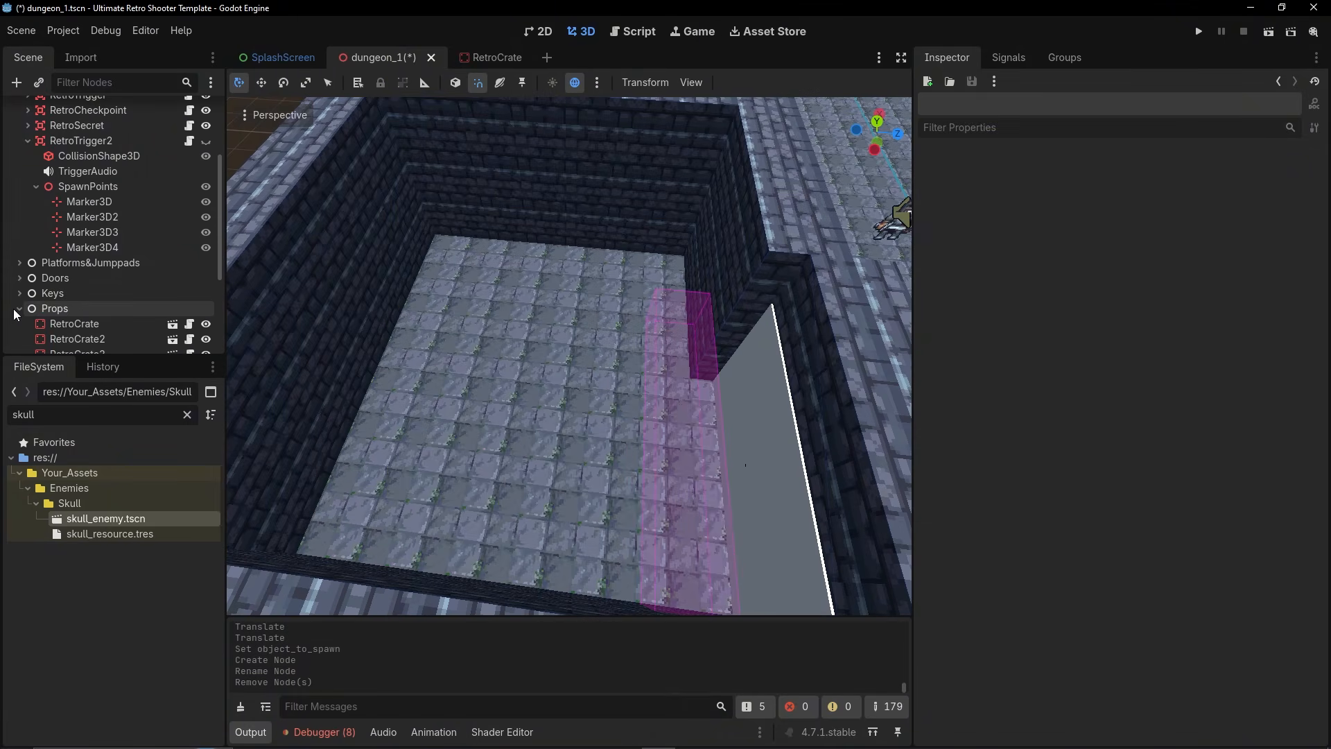
Instance the RetroCrate scene under Props, place it on the floor of the empty walled room and raise it.
{"action": "left_click", "coordinate": [54, 308]}
{"action": "left_click", "coordinate": [39, 82]}
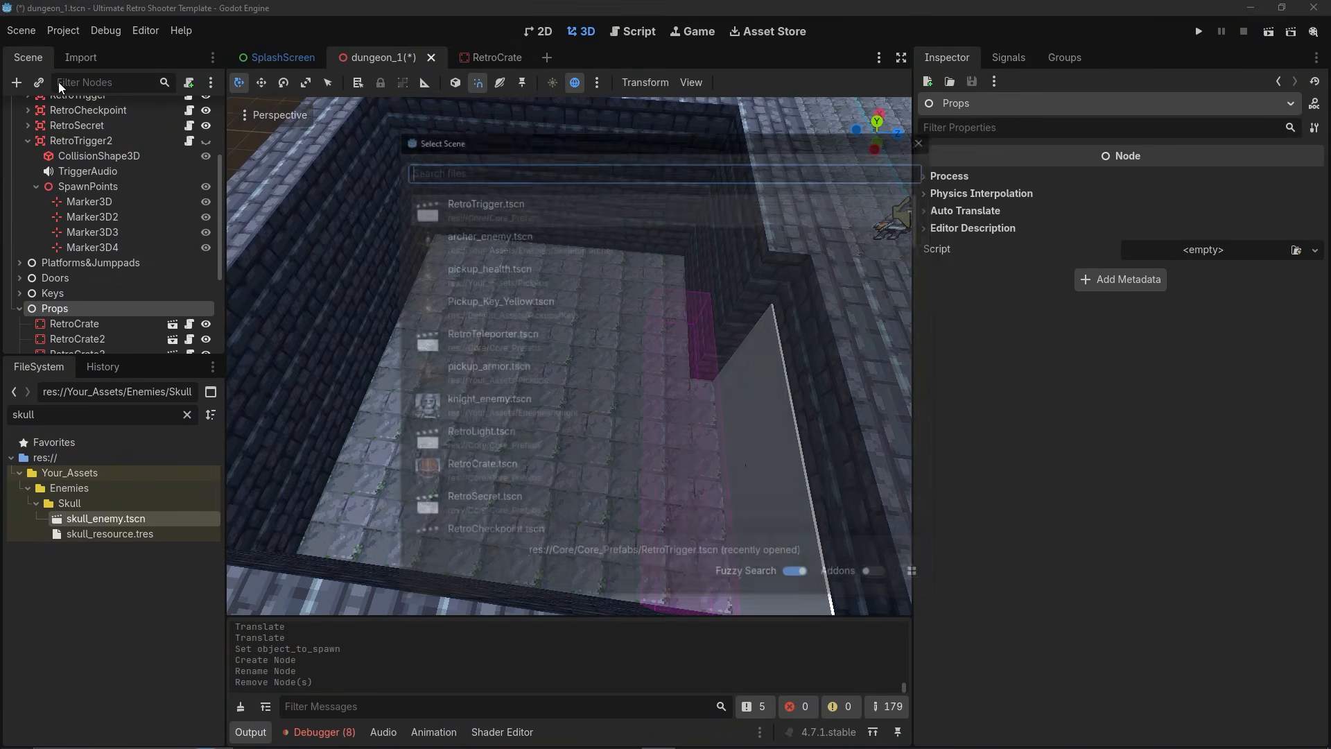
{"action": "type", "text": "crate"}
{"action": "key", "text": "Return"}
{"action": "left_click", "coordinate": [547, 290]}
{"action": "left_click_drag", "start_coordinate": [561, 210], "coordinate": [561, 173]}
Lower the new crate onto the floor and shift it along its horizontal axes to stand near the room's back wall.
{"action": "key", "text": "w"}
{"action": "mouse_move", "coordinate": [697, 357]}
{"action": "right_mouse_down"}
{"action": "mouse_move", "coordinate": [645, 284]}
{"action": "mouse_move", "coordinate": [696, 357]}
{"action": "right_mouse_up"}
{"action": "left_click_drag", "start_coordinate": [613, 262], "coordinate": [566, 274]}
{"action": "right_click_drag", "start_coordinate": [565, 273], "coordinate": [670, 291]}
{"action": "key", "text": "a"}
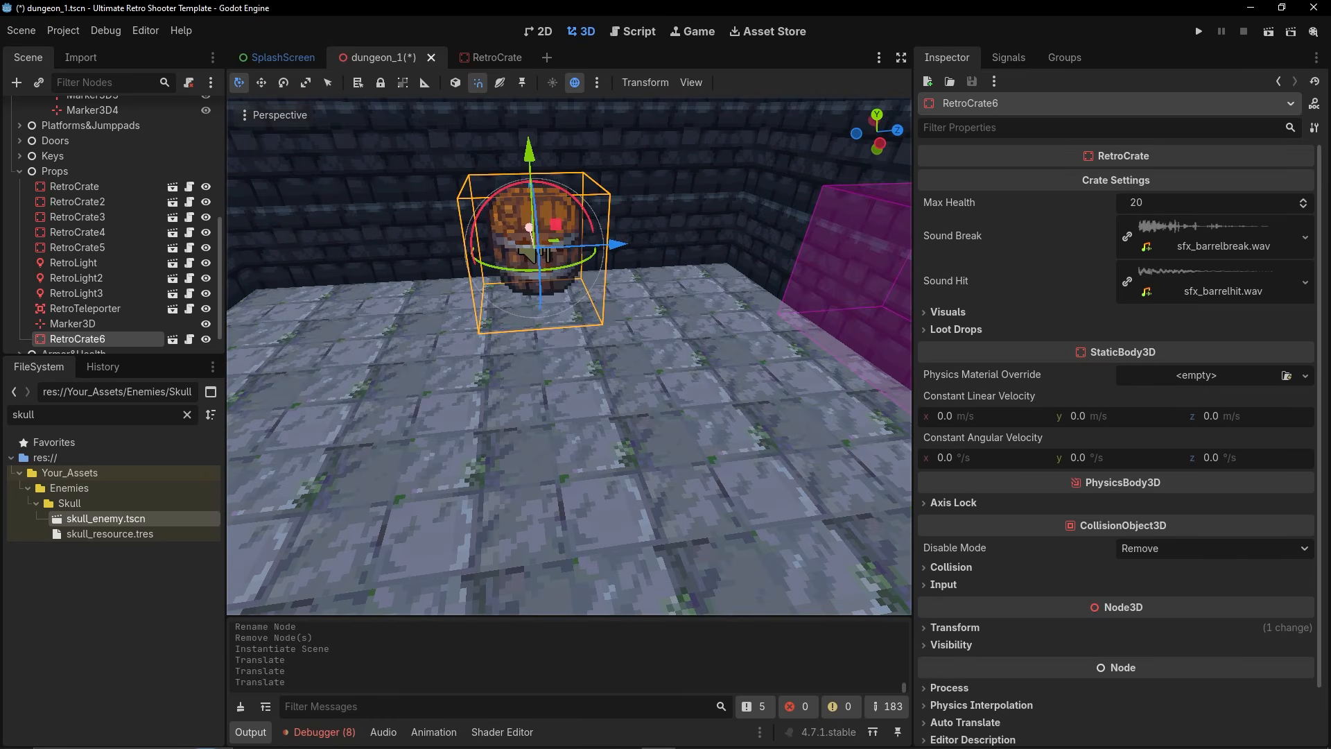
{"action": "key", "text": "d"}
{"action": "right_click_drag", "start_coordinate": [590, 238], "coordinate": [596, 194]}
{"action": "key", "text": "a"}
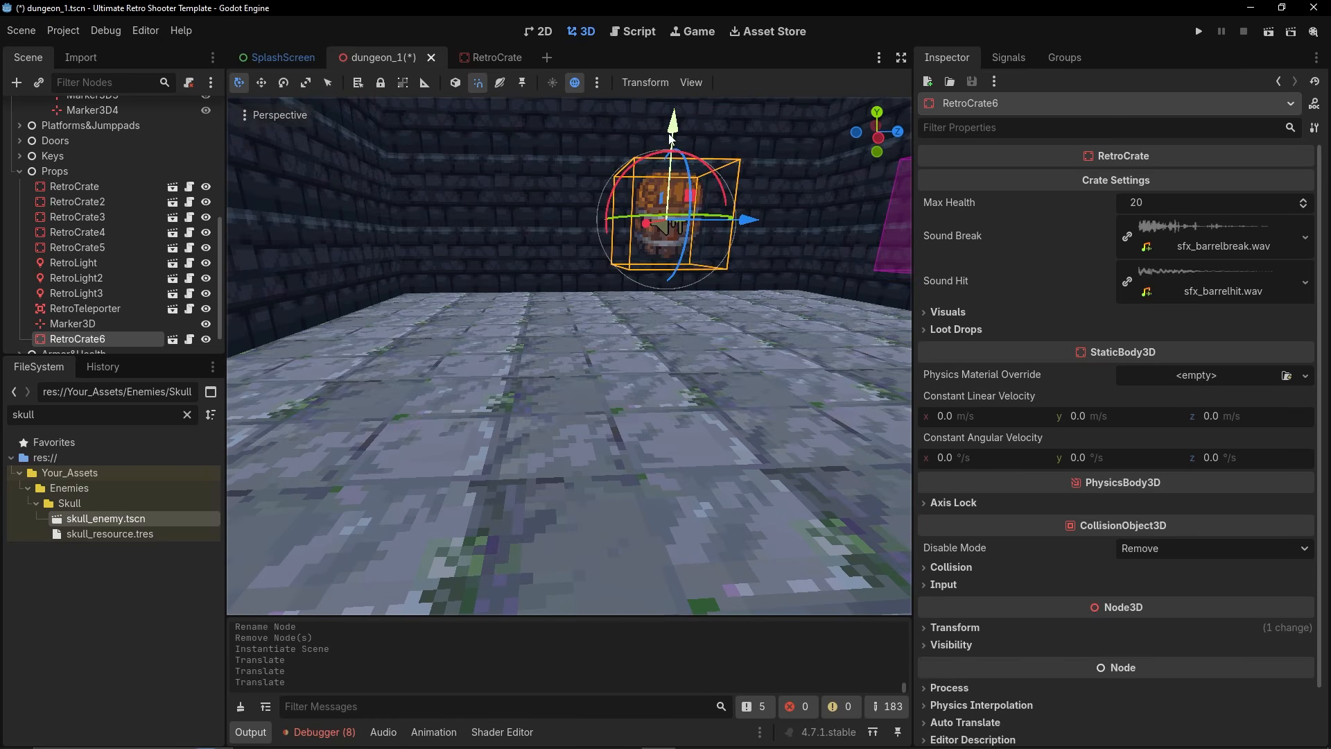
{"action": "left_click_drag", "start_coordinate": [676, 191], "coordinate": [670, 228]}
{"action": "right_click_drag", "start_coordinate": [660, 211], "coordinate": [564, 321]}
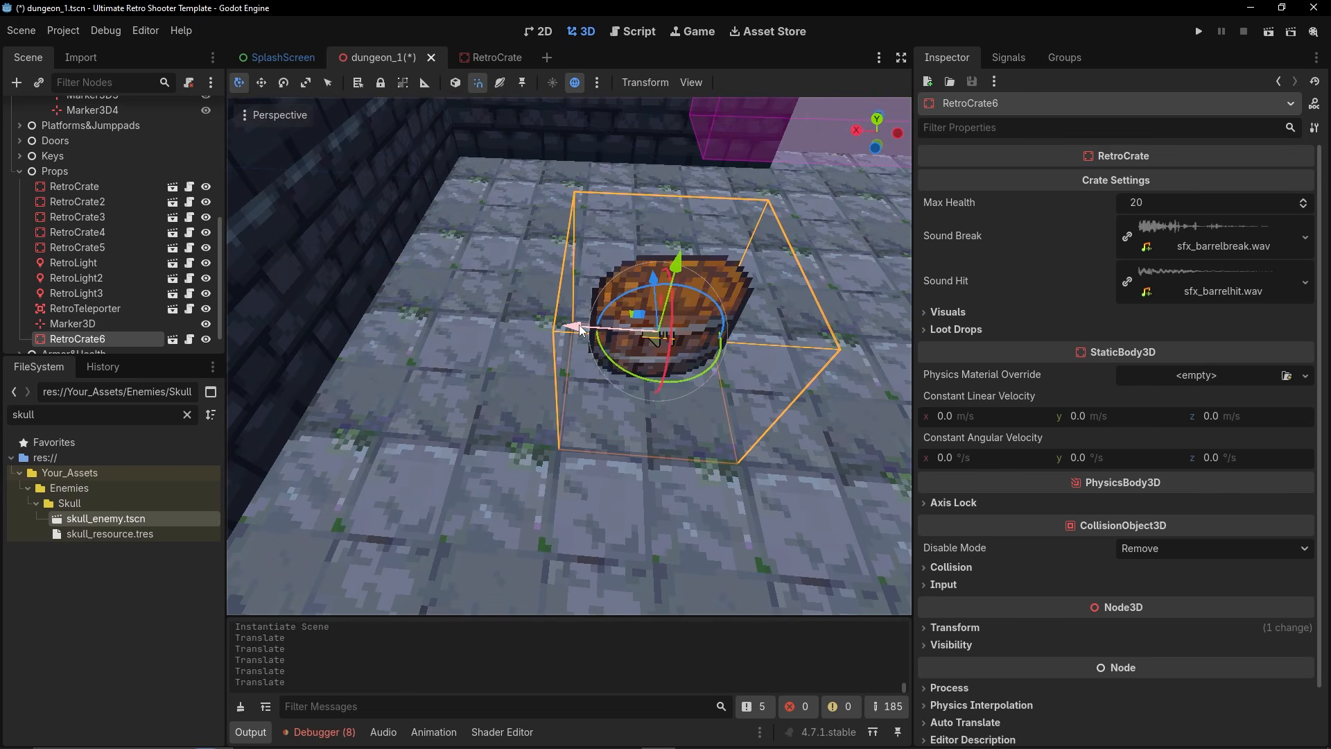
{"action": "left_click_drag", "start_coordinate": [564, 321], "coordinate": [471, 329]}
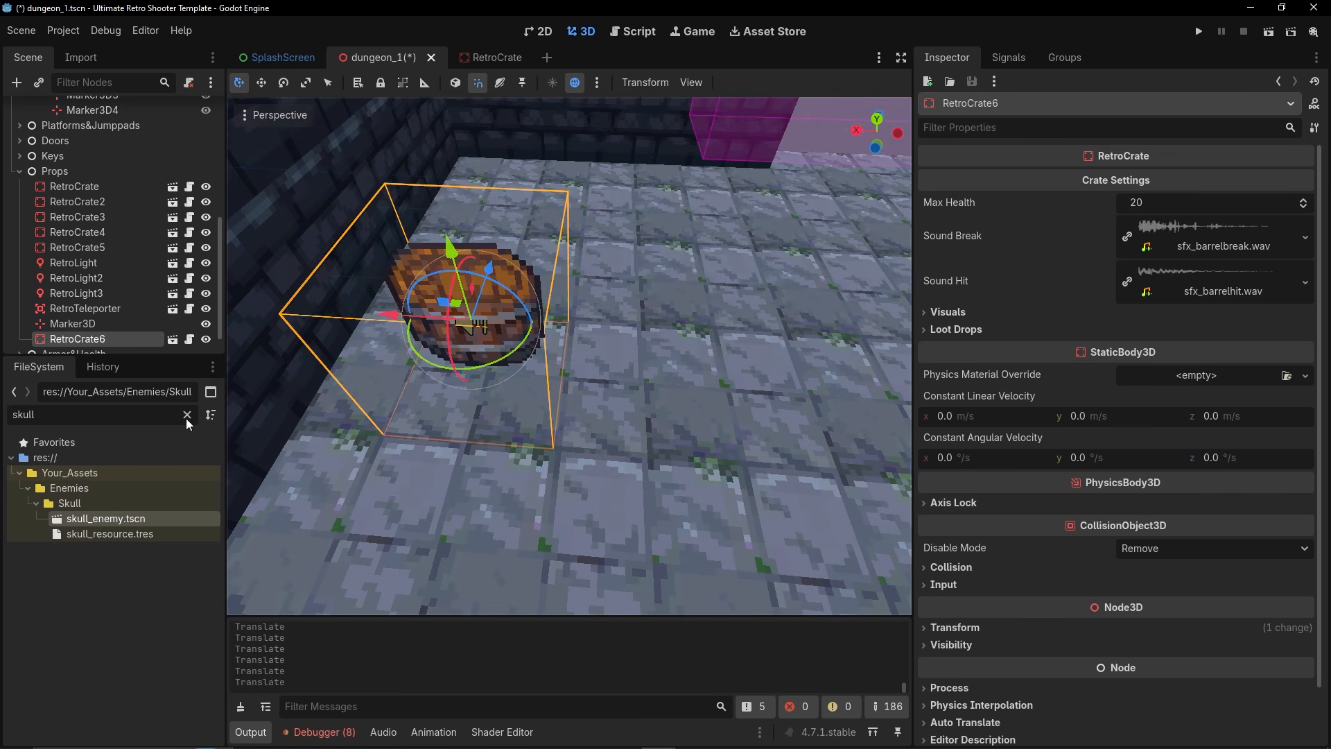
Assign bronze_chest_closed.png as RetroCrate6's Tex Idle and open its Break Frames array.
{"action": "left_click", "coordinate": [187, 415]}
{"action": "scroll", "coordinate": [74, 596], "scroll_direction": "down", "scroll_amount": 5}
{"action": "left_click", "coordinate": [36, 488]}
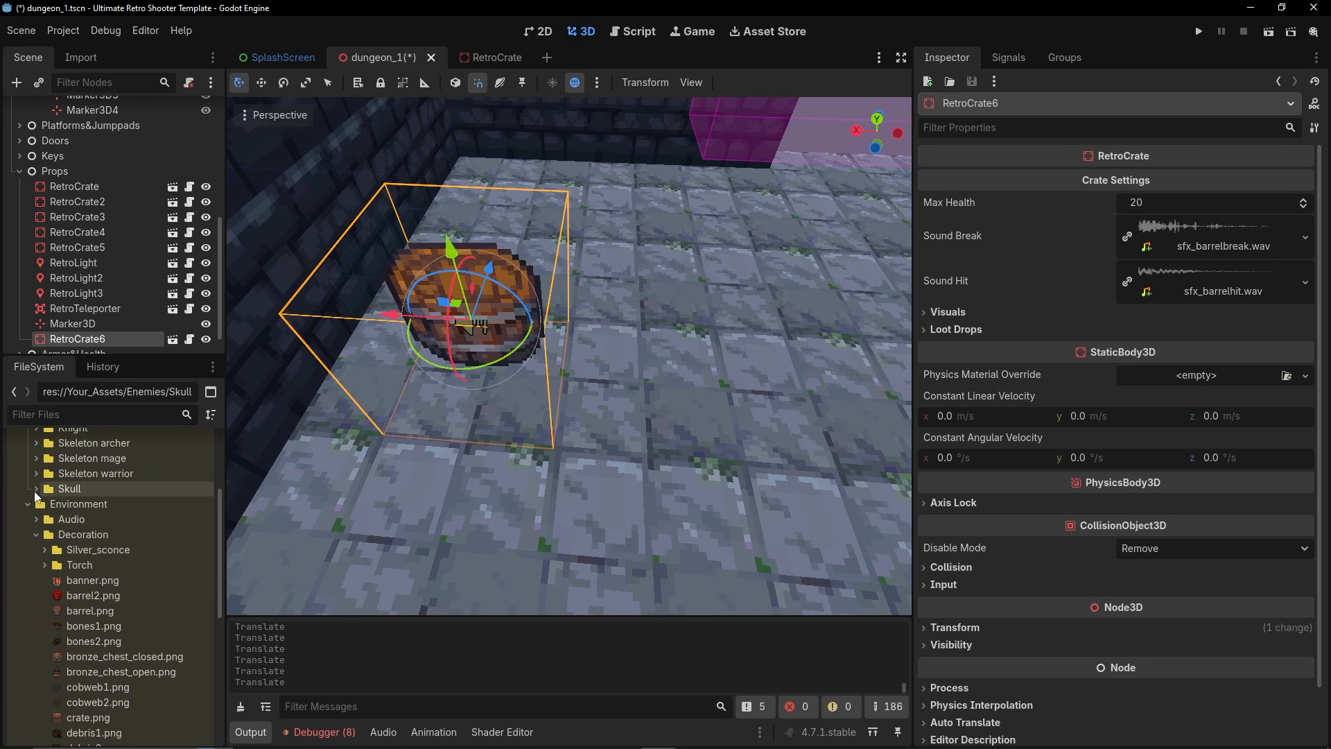
{"action": "scroll", "coordinate": [81, 596], "scroll_direction": "down", "scroll_amount": 2}
{"action": "mouse_move", "coordinate": [147, 578]}
{"action": "left_click_drag", "start_coordinate": [144, 585], "coordinate": [1235, 351]}
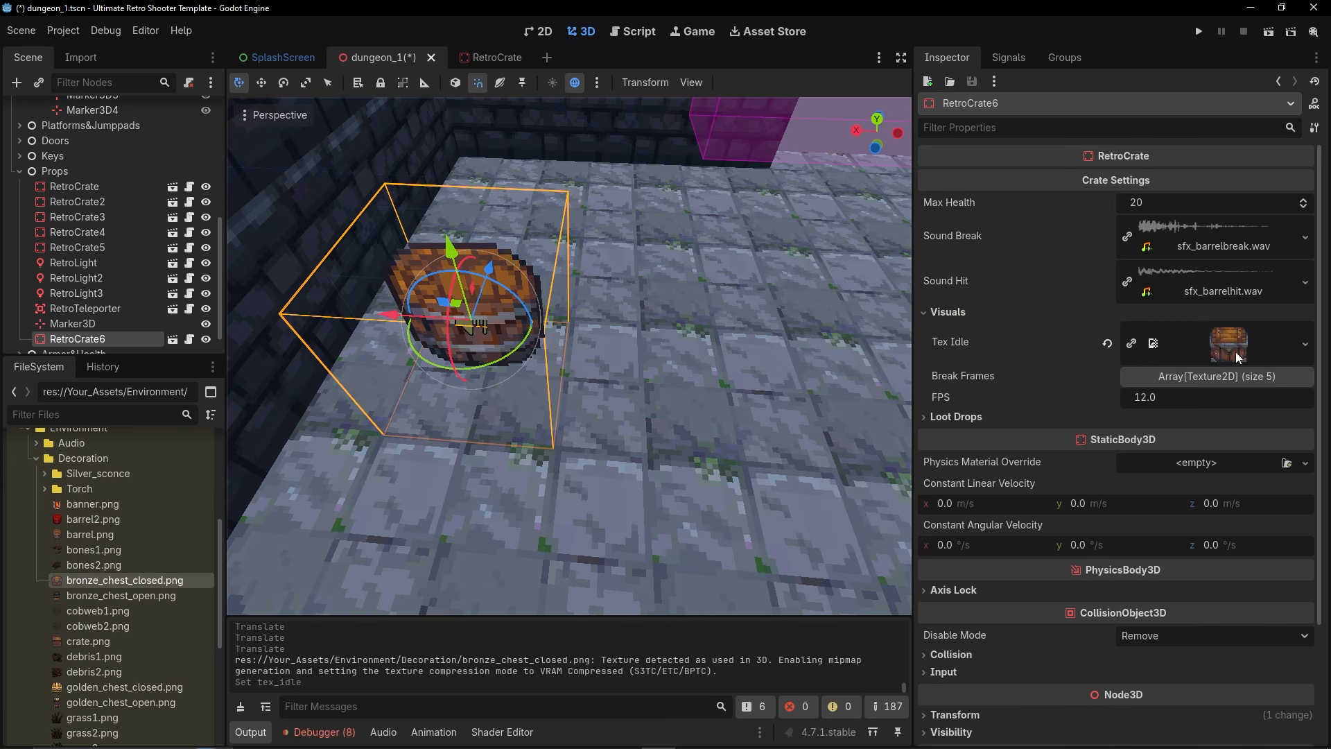
{"action": "left_click", "coordinate": [1242, 382]}
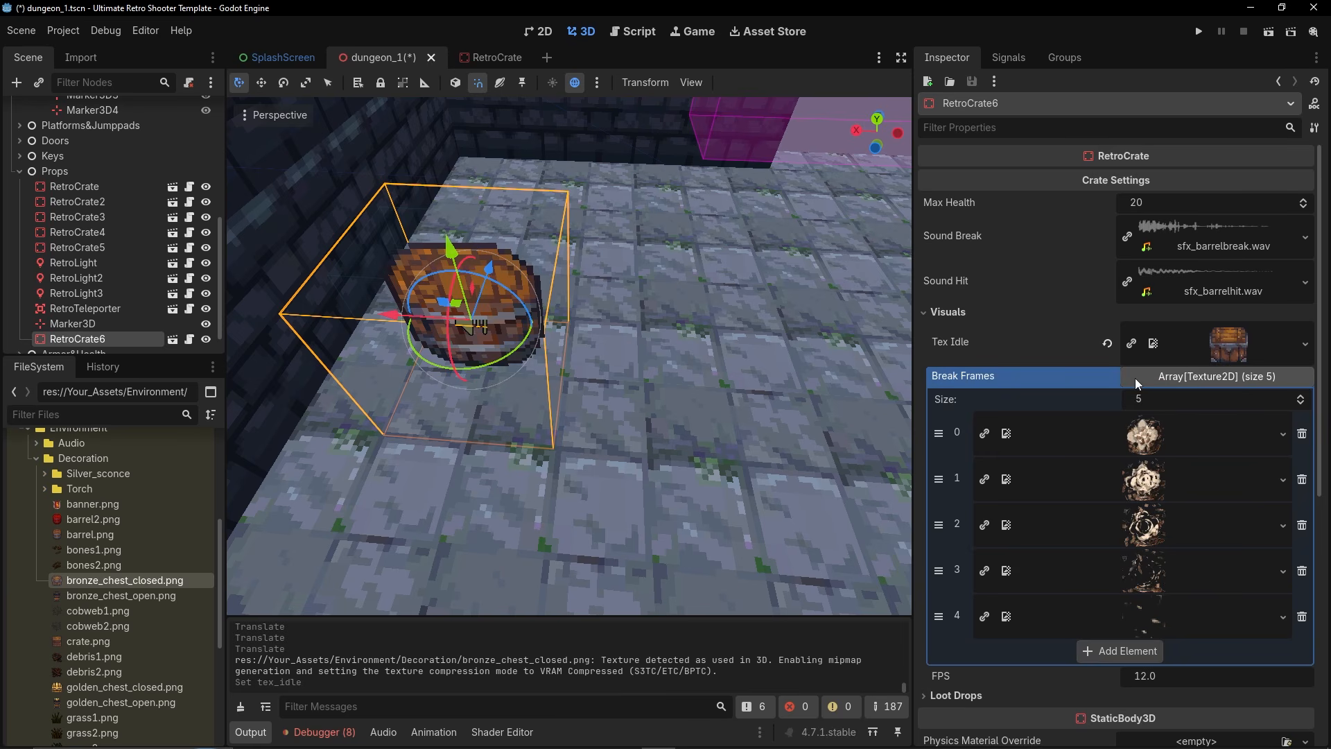
{"action": "left_click", "coordinate": [1302, 433]}
{"action": "left_click", "coordinate": [1302, 433]}
{"action": "left_click", "coordinate": [1302, 433]}
{"action": "left_click", "coordinate": [1302, 434]}
{"action": "left_click", "coordinate": [1301, 434]}
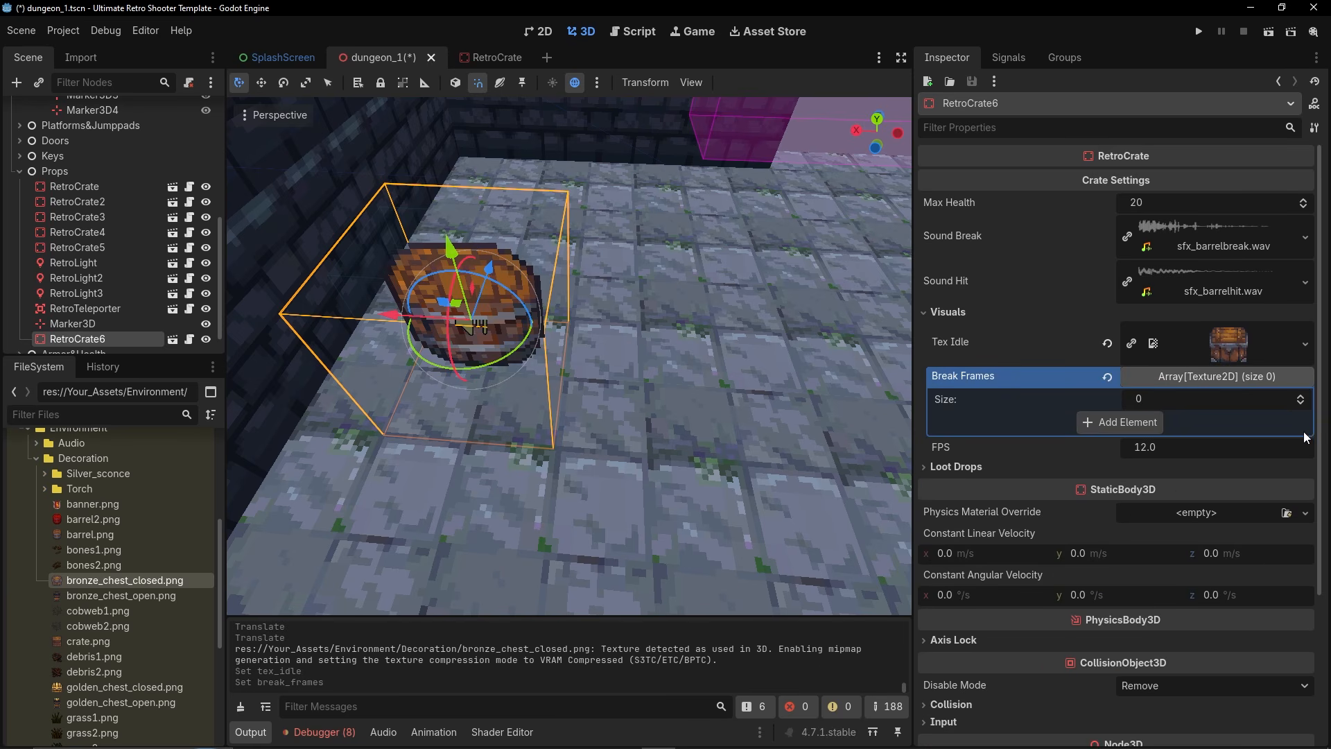
{"action": "left_click", "coordinate": [1107, 377]}
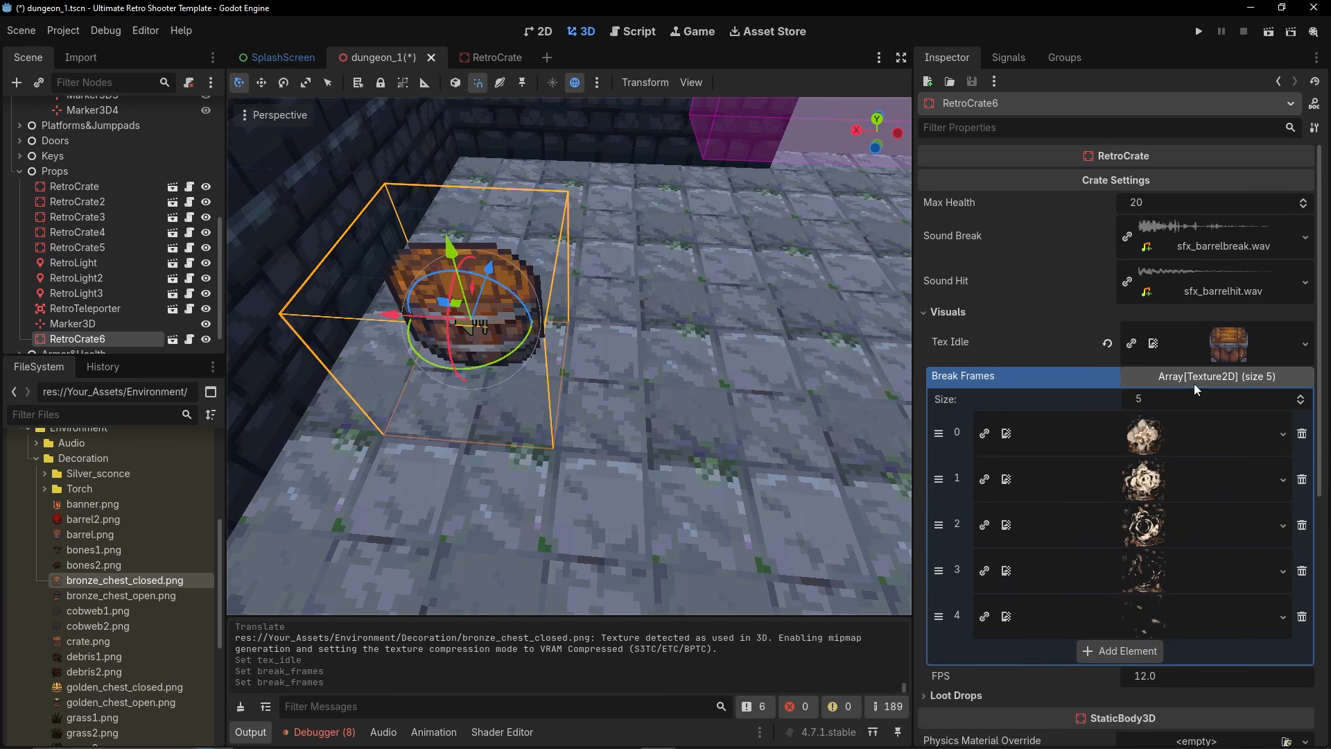
Delete all default Break Frames of RetroCrate6 and add bronze_chest_open.png as the first frame.
{"action": "left_click", "coordinate": [1302, 433]}
{"action": "left_click", "coordinate": [1301, 433]}
{"action": "left_click", "coordinate": [1301, 433]}
{"action": "left_click", "coordinate": [1301, 433]}
{"action": "left_click", "coordinate": [1302, 433]}
{"action": "left_click_drag", "start_coordinate": [121, 595], "coordinate": [1184, 444]}
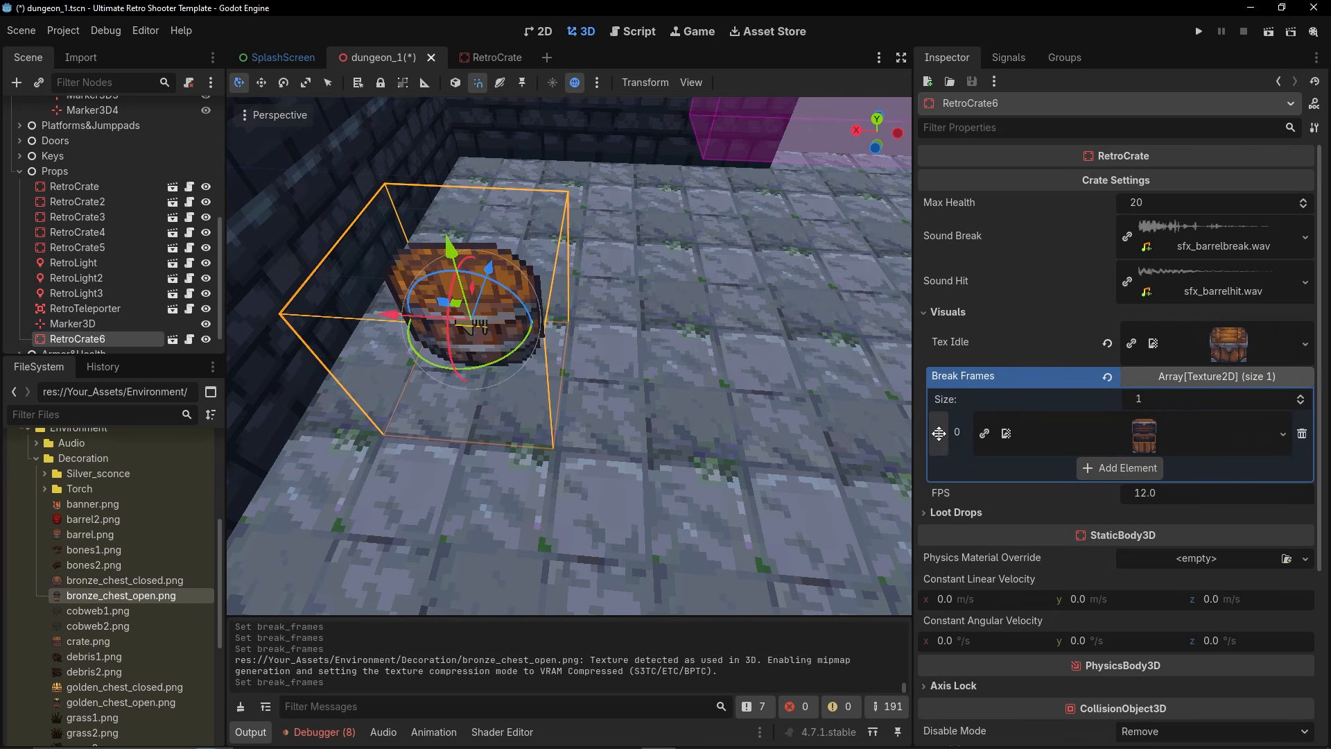
{"action": "left_click", "coordinate": [1091, 444]}
{"action": "left_click", "coordinate": [1091, 443]}
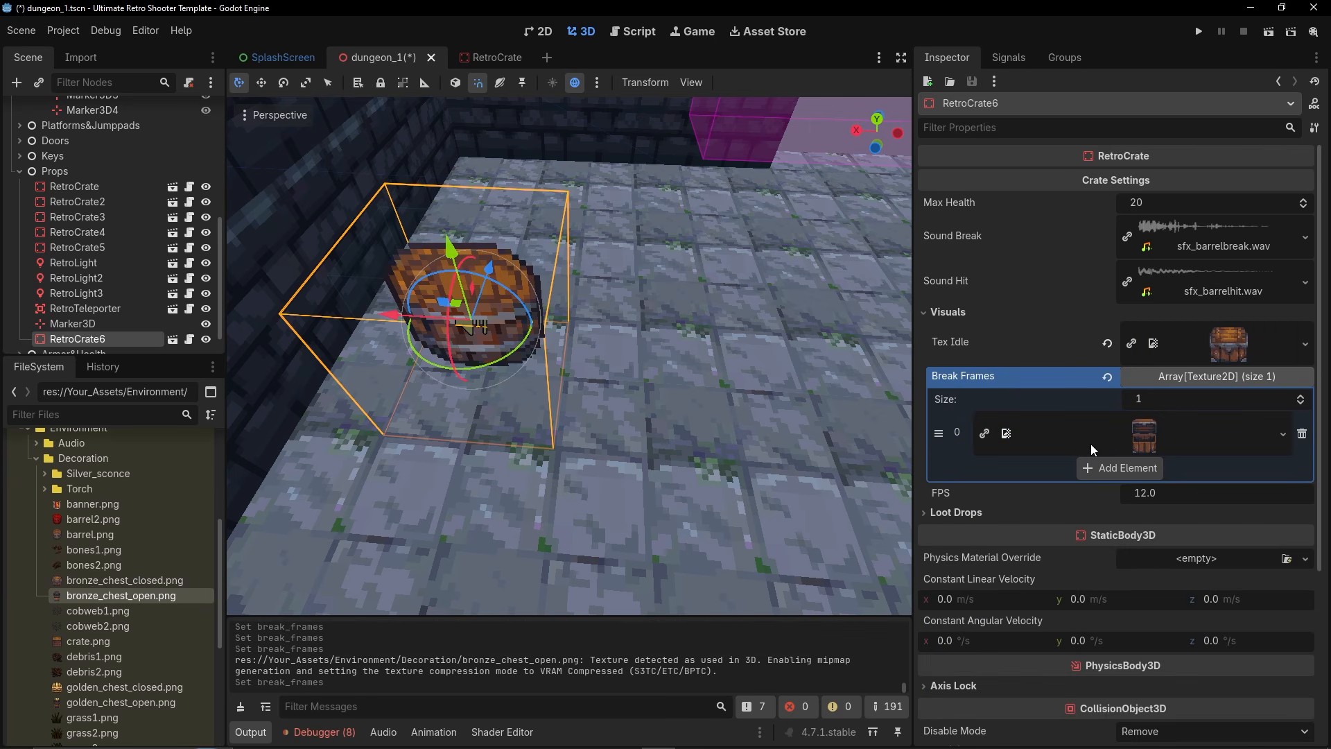
Append bronze_chest_open.png five more times to RetroCrate6's Break Frames and collapse the array.
{"action": "left_click_drag", "start_coordinate": [174, 596], "coordinate": [1193, 379]}
{"action": "left_click_drag", "start_coordinate": [132, 596], "coordinate": [507, 543]}
{"action": "left_click_drag", "start_coordinate": [1204, 382], "coordinate": [1205, 381]}
{"action": "left_click_drag", "start_coordinate": [131, 596], "coordinate": [1192, 378]}
{"action": "left_click_drag", "start_coordinate": [132, 596], "coordinate": [1112, 606]}
{"action": "left_click_drag", "start_coordinate": [131, 596], "coordinate": [1117, 650]}
{"action": "middle_click_drag", "start_coordinate": [623, 430], "coordinate": [748, 375]}
{"action": "left_click", "coordinate": [1179, 378]}
Set the break animation FPS of RetroCrate6 to 1.
{"action": "left_click", "coordinate": [1156, 399]}
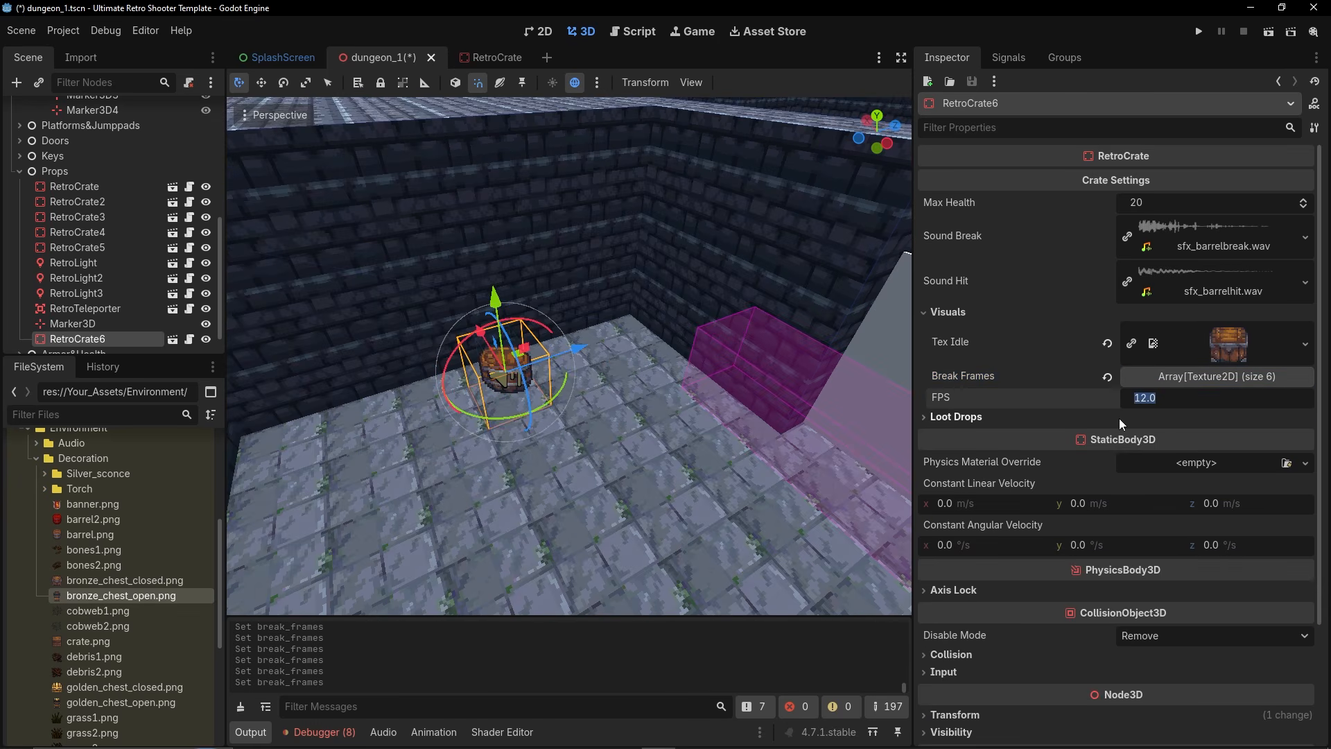
{"action": "type", "text": "."}
{"action": "left_click_drag", "start_coordinate": [1165, 404], "coordinate": [1160, 404]}
{"action": "left_click", "coordinate": [1160, 404]}
{"action": "type", "text": "1"}
{"action": "key", "text": "Return"}
Add crossbow_pickup.tscn as a Possible Drop in RetroCrate6's Loot Drops.
{"action": "middle_click_drag", "start_coordinate": [783, 388], "coordinate": [728, 405]}
{"action": "left_click", "coordinate": [942, 421]}
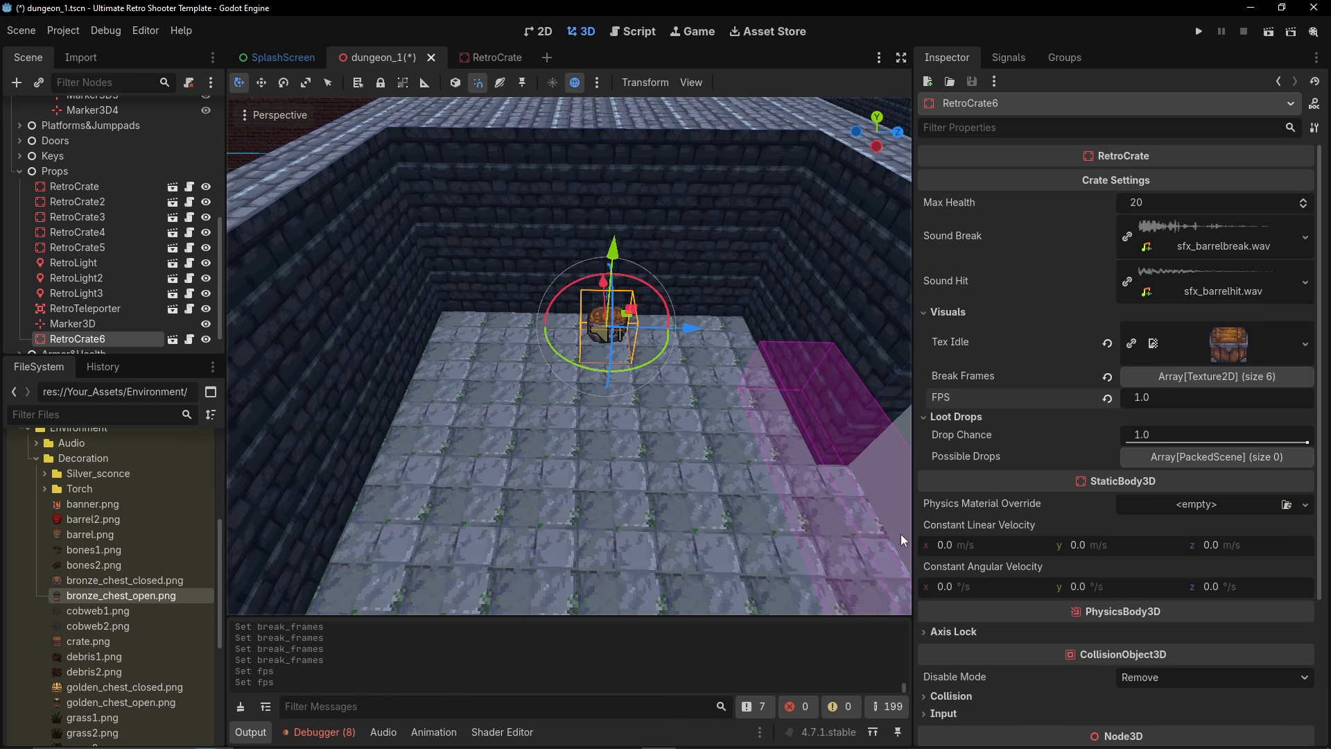
{"action": "left_click", "coordinate": [1154, 460]}
{"action": "left_click", "coordinate": [1120, 502]}
{"action": "left_click", "coordinate": [1174, 555]}
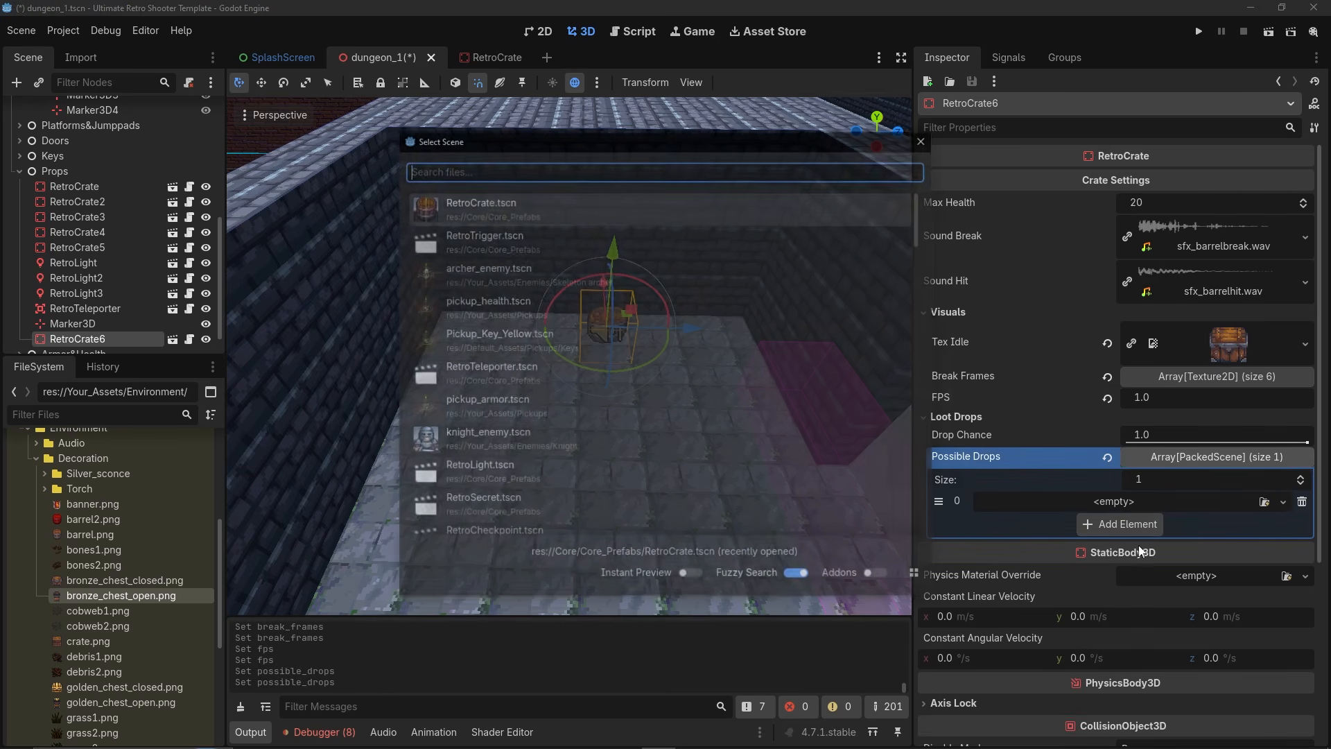
{"action": "type", "text": "cross"}
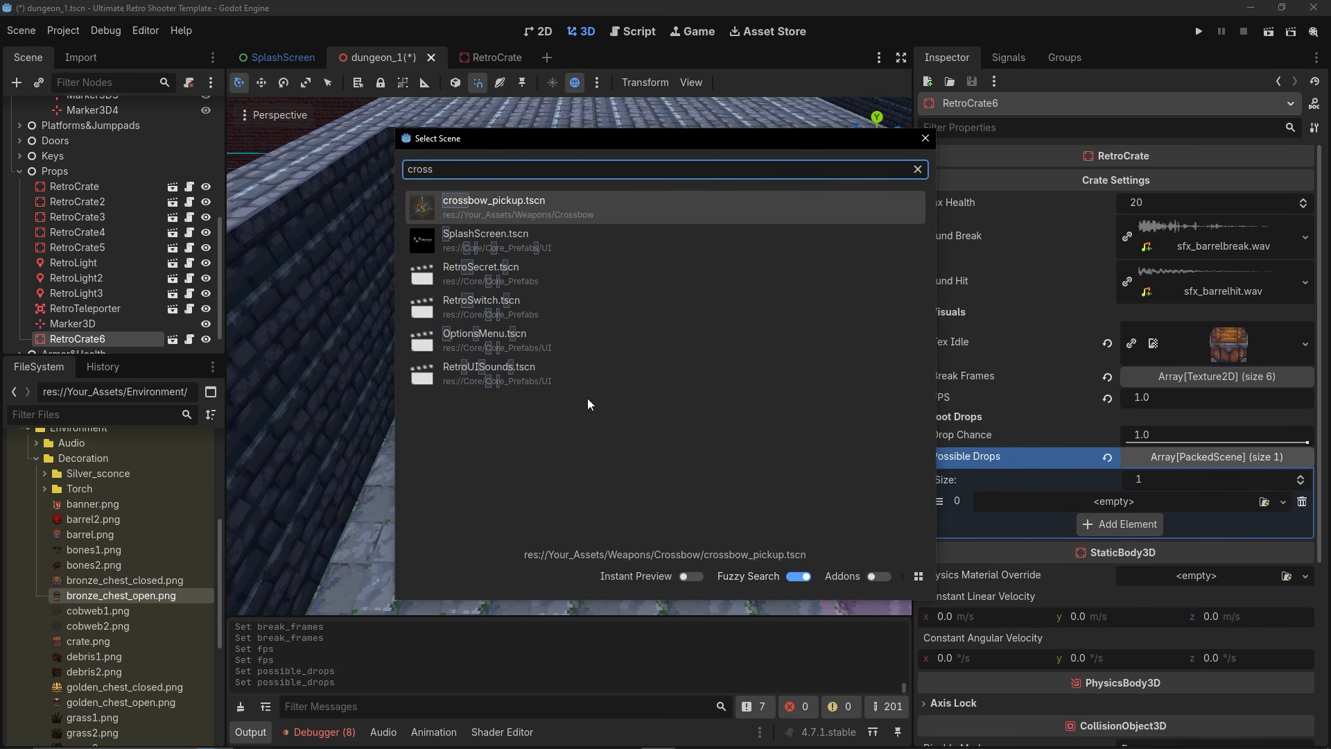
{"action": "key", "text": "Return"}
Create a Node named Ammo under Dungeon_1 and instance arrow_pickup.tscn inside it.
{"action": "scroll", "coordinate": [23, 180], "scroll_direction": "up", "scroll_amount": 5}
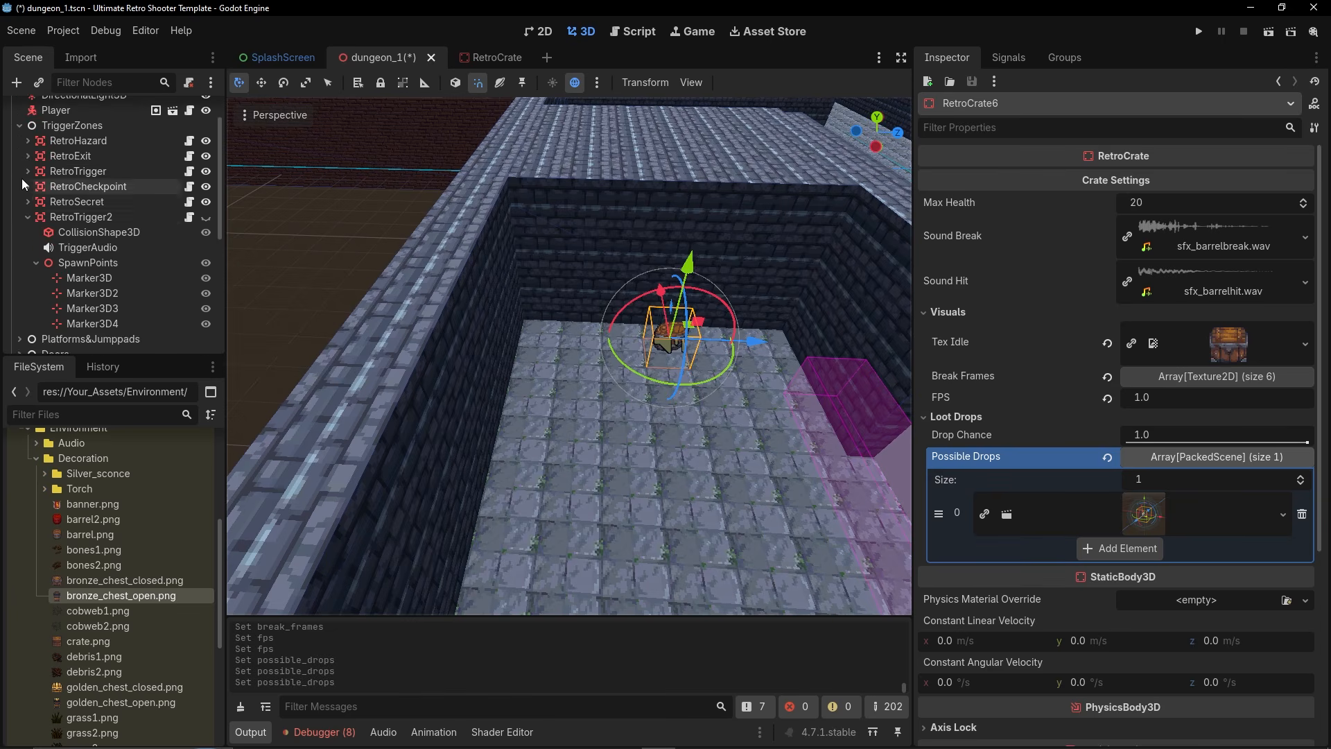
{"action": "left_click", "coordinate": [19, 171]}
{"action": "left_click", "coordinate": [43, 110]}
{"action": "left_click", "coordinate": [17, 85]}
{"action": "key", "text": "Return"}
{"action": "double_click", "coordinate": [55, 341]}
{"action": "type", "text": "Ammo"}
{"action": "key", "text": "Return"}
{"action": "left_click", "coordinate": [41, 84]}
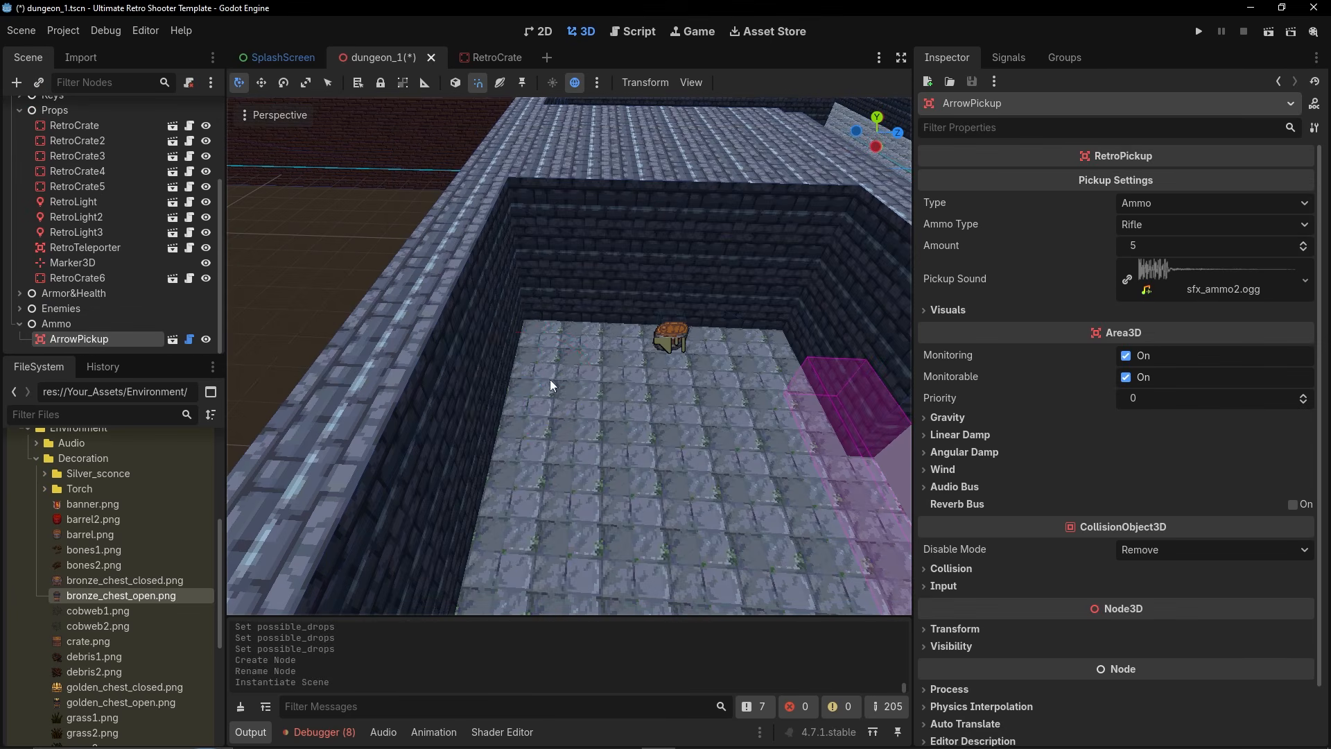
Place the arrow pickup in the chest room and duplicate it three times into a row along Z.
{"action": "left_click_drag", "start_coordinate": [522, 309], "coordinate": [524, 266]}
{"action": "key", "text": "ctrl+d"}
{"action": "left_click_drag", "start_coordinate": [622, 351], "coordinate": [672, 354]}
{"action": "key", "text": "ctrl+d"}
{"action": "left_click_drag", "start_coordinate": [672, 353], "coordinate": [808, 358]}
{"action": "key", "text": "ctrl+d"}
Select the first two arrow pickups and move them along Z closer to the chest.
{"action": "right_click_drag", "start_coordinate": [808, 357], "coordinate": [760, 404]}
{"action": "right_click_drag", "start_coordinate": [561, 369], "coordinate": [624, 357]}
{"action": "left_click", "coordinate": [472, 366]}
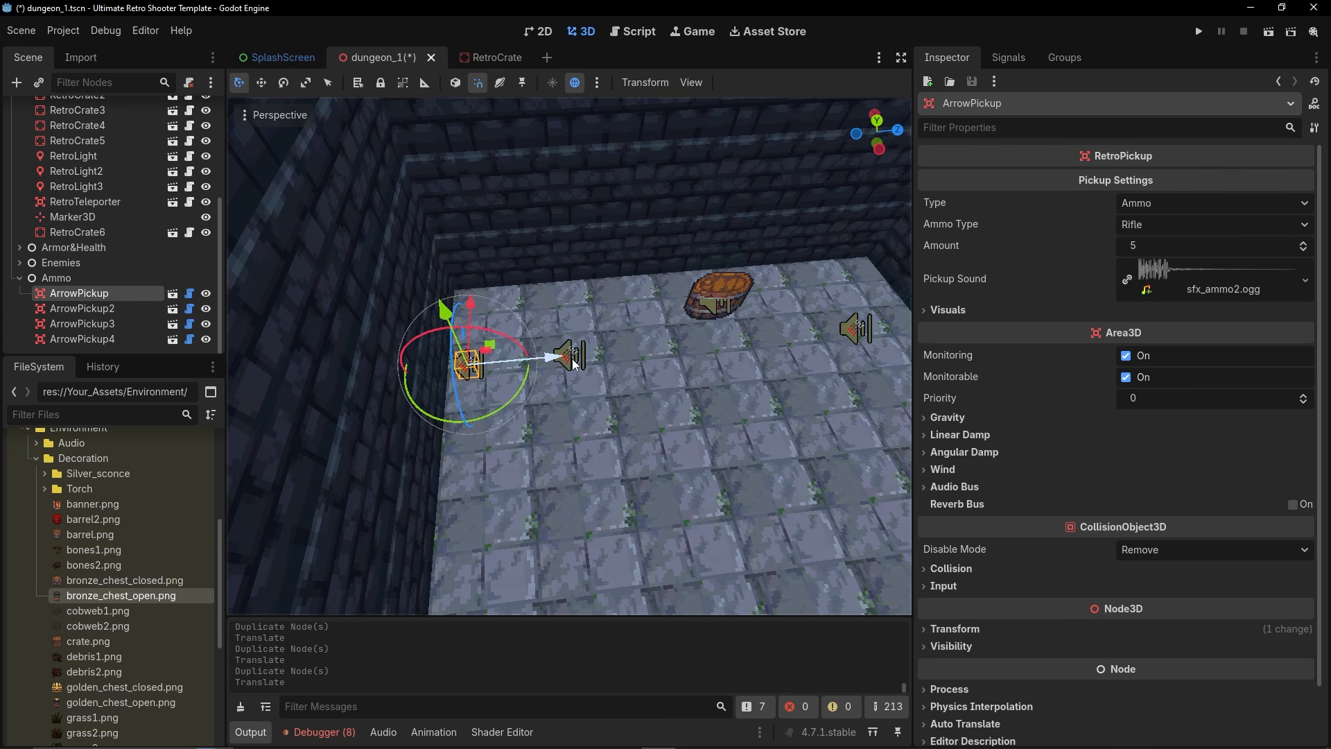
{"action": "left_click", "coordinate": [573, 359], "text": "shift"}
{"action": "left_click_drag", "start_coordinate": [598, 352], "coordinate": [696, 345]}
Duplicate the first five armor pickups under Armor&Health and move the copies into the chest room.
{"action": "right_click_drag", "start_coordinate": [696, 346], "coordinate": [901, 378]}
{"action": "scroll", "coordinate": [42, 253], "scroll_direction": "up", "scroll_amount": 6}
{"action": "left_click", "coordinate": [19, 234]}
{"action": "left_click", "coordinate": [20, 247]}
{"action": "left_click", "coordinate": [72, 263]}
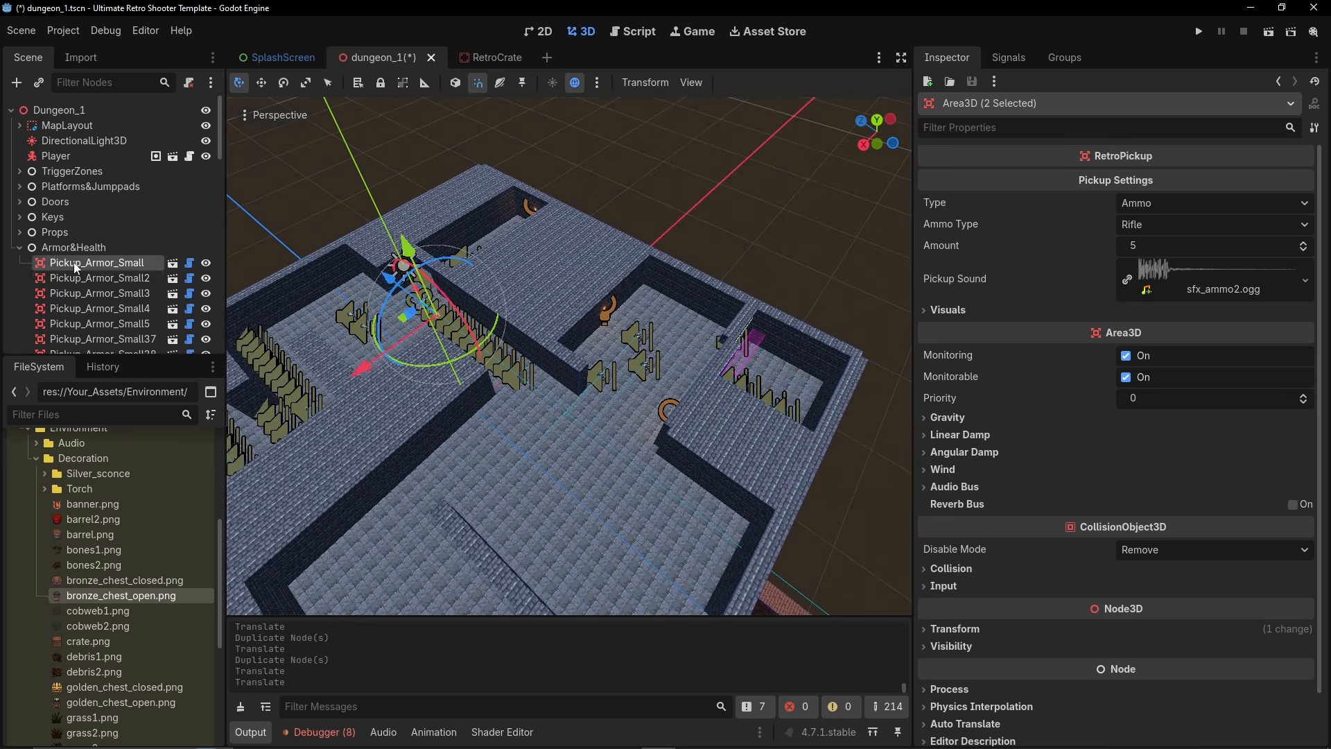
{"action": "scroll", "coordinate": [143, 235], "scroll_direction": "down", "scroll_amount": 4}
{"action": "scroll", "coordinate": [145, 244], "scroll_direction": "up", "scroll_amount": 1}
{"action": "left_click", "coordinate": [141, 234], "text": "shift"}
{"action": "key", "text": "ctrl+d"}
{"action": "left_click_drag", "start_coordinate": [409, 337], "coordinate": [766, 378]}
Duplicate the five armor pickups in the chest room and move the copies into a second parallel row.
{"action": "right_click_drag", "start_coordinate": [765, 378], "coordinate": [658, 405]}
{"action": "key", "text": "ctrl+d"}
{"action": "left_click_drag", "start_coordinate": [739, 352], "coordinate": [670, 358]}
Duplicate the three Pickup_Health_Small nodes and move the copies into the chest room beside the armor pickups.
{"action": "scroll", "coordinate": [114, 273], "scroll_direction": "down", "scroll_amount": 20}
{"action": "left_click", "coordinate": [153, 312]}
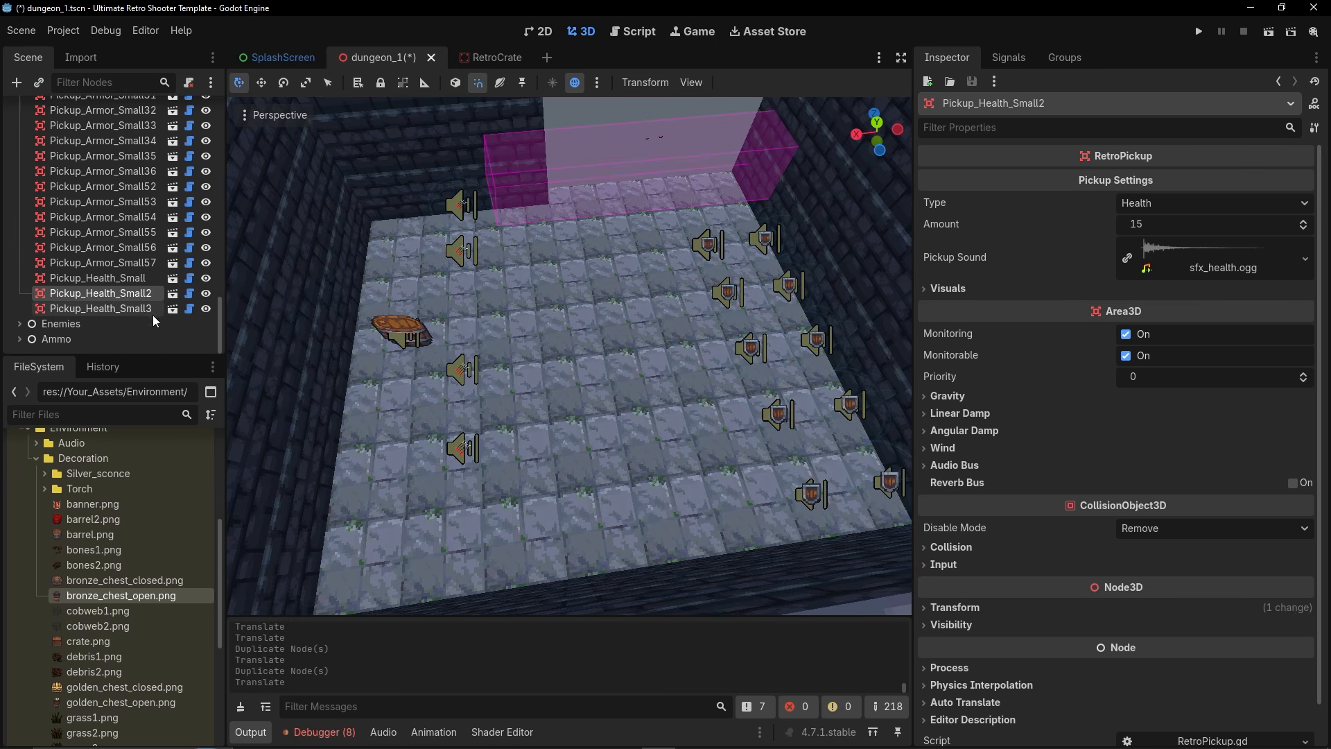
{"action": "left_click", "coordinate": [149, 279], "text": "shift"}
{"action": "key", "text": "ctrl+d"}
{"action": "right_click_drag", "start_coordinate": [381, 328], "coordinate": [664, 194]}
{"action": "left_click_drag", "start_coordinate": [686, 185], "coordinate": [420, 223]}
{"action": "left_click_drag", "start_coordinate": [402, 277], "coordinate": [880, 535]}
{"action": "mouse_move", "coordinate": [624, 404]}
{"action": "left_mouse_down"}
{"action": "mouse_move", "coordinate": [559, 447]}
{"action": "mouse_move", "coordinate": [596, 422]}
{"action": "left_mouse_up"}
{"action": "left_click_drag", "start_coordinate": [582, 488], "coordinate": [494, 506]}
Move two of the copied health pickups individually so that all three form a short row in the chest room.
{"action": "right_click_drag", "start_coordinate": [493, 506], "coordinate": [496, 439]}
{"action": "left_click", "coordinate": [605, 380]}
{"action": "left_click_drag", "start_coordinate": [683, 382], "coordinate": [563, 381]}
{"action": "left_click", "coordinate": [231, 367]}
{"action": "left_click_drag", "start_coordinate": [302, 372], "coordinate": [481, 375]}
{"action": "mouse_move", "coordinate": [550, 425]}
{"action": "right_mouse_down"}
{"action": "mouse_move", "coordinate": [478, 347]}
{"action": "mouse_move", "coordinate": [478, 389]}
{"action": "mouse_move", "coordinate": [546, 419]}
{"action": "right_mouse_up"}
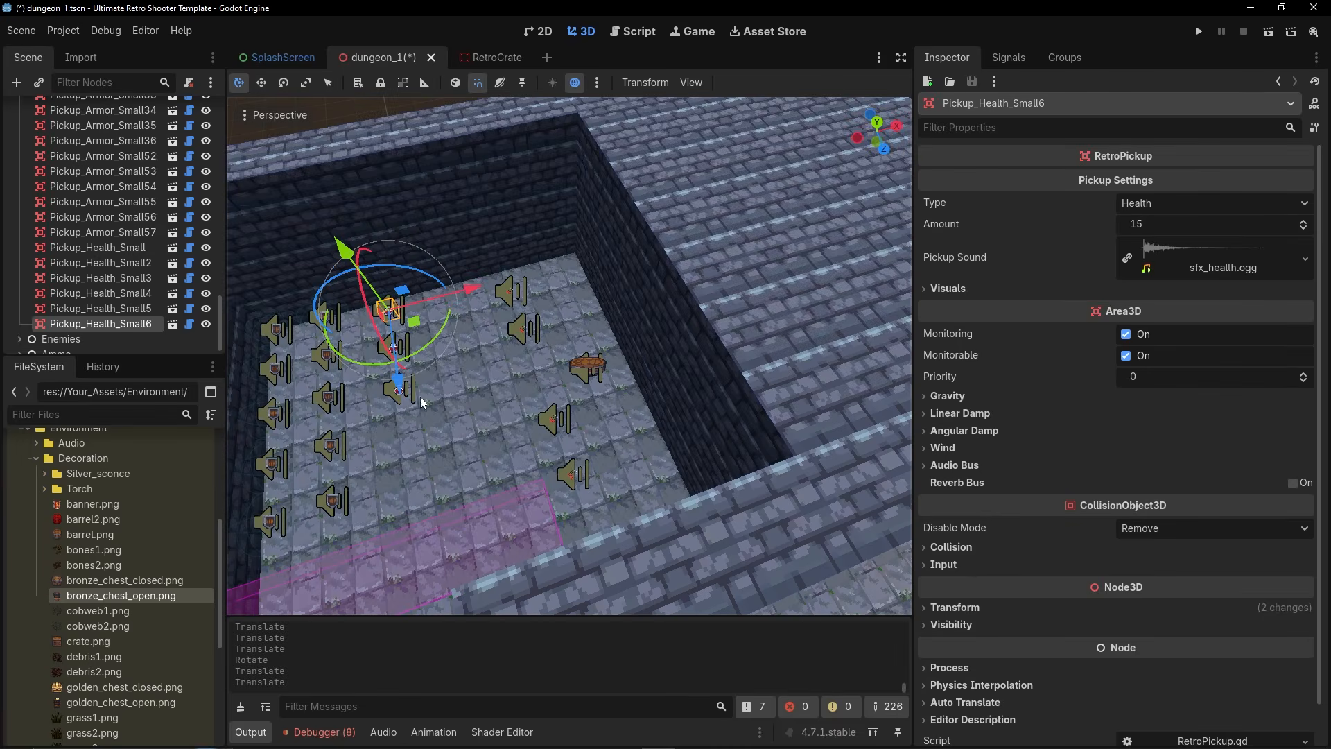
Instance RetroTrigger.tscn under TriggerZones and position it in the chest room.
{"action": "scroll", "coordinate": [62, 263], "scroll_direction": "up", "scroll_amount": 20}
{"action": "left_click", "coordinate": [19, 171]}
{"action": "left_click", "coordinate": [92, 173]}
{"action": "left_click", "coordinate": [28, 263]}
{"action": "left_click", "coordinate": [39, 82]}
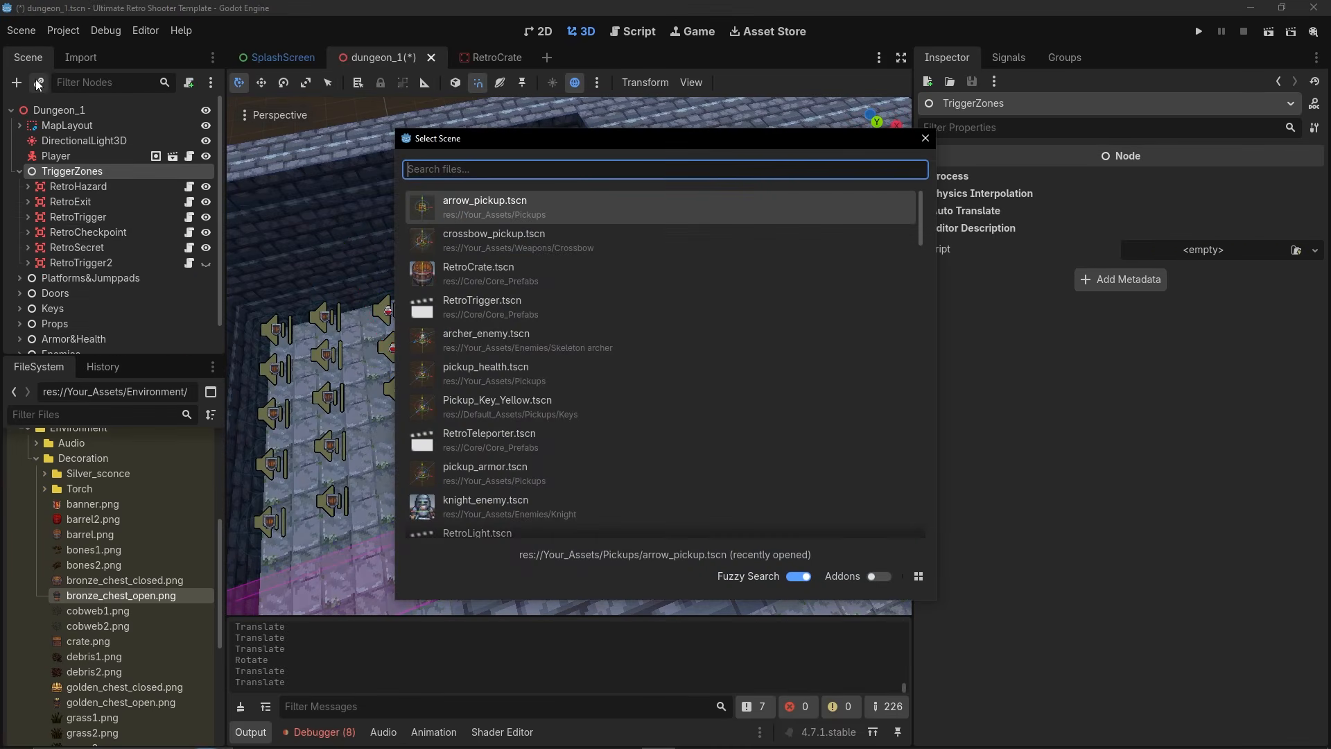
{"action": "double_click", "coordinate": [482, 304]}
{"action": "right_click_drag", "start_coordinate": [499, 278], "coordinate": [416, 284]}
{"action": "left_click_drag", "start_coordinate": [587, 350], "coordinate": [587, 308]}
{"action": "right_click_drag", "start_coordinate": [588, 309], "coordinate": [540, 277]}
Make the RetroTrigger3 instance local and save the scene.
{"action": "right_click", "coordinate": [82, 277]}
{"action": "left_click", "coordinate": [132, 676]}
{"action": "right_click_drag", "start_coordinate": [527, 388], "coordinate": [554, 312]}
{"action": "right_click_drag", "start_coordinate": [527, 360], "coordinate": [485, 374]}
{"action": "key", "text": "ctrl+s"}
Stretch RetroTrigger3's collision box across the chest room and move the trigger closer to the chest.
{"action": "left_click", "coordinate": [103, 295]}
{"action": "right_click_drag", "start_coordinate": [515, 317], "coordinate": [652, 389]}
{"action": "left_click_drag", "start_coordinate": [613, 416], "coordinate": [671, 452]}
{"action": "left_click_drag", "start_coordinate": [558, 384], "coordinate": [360, 312]}
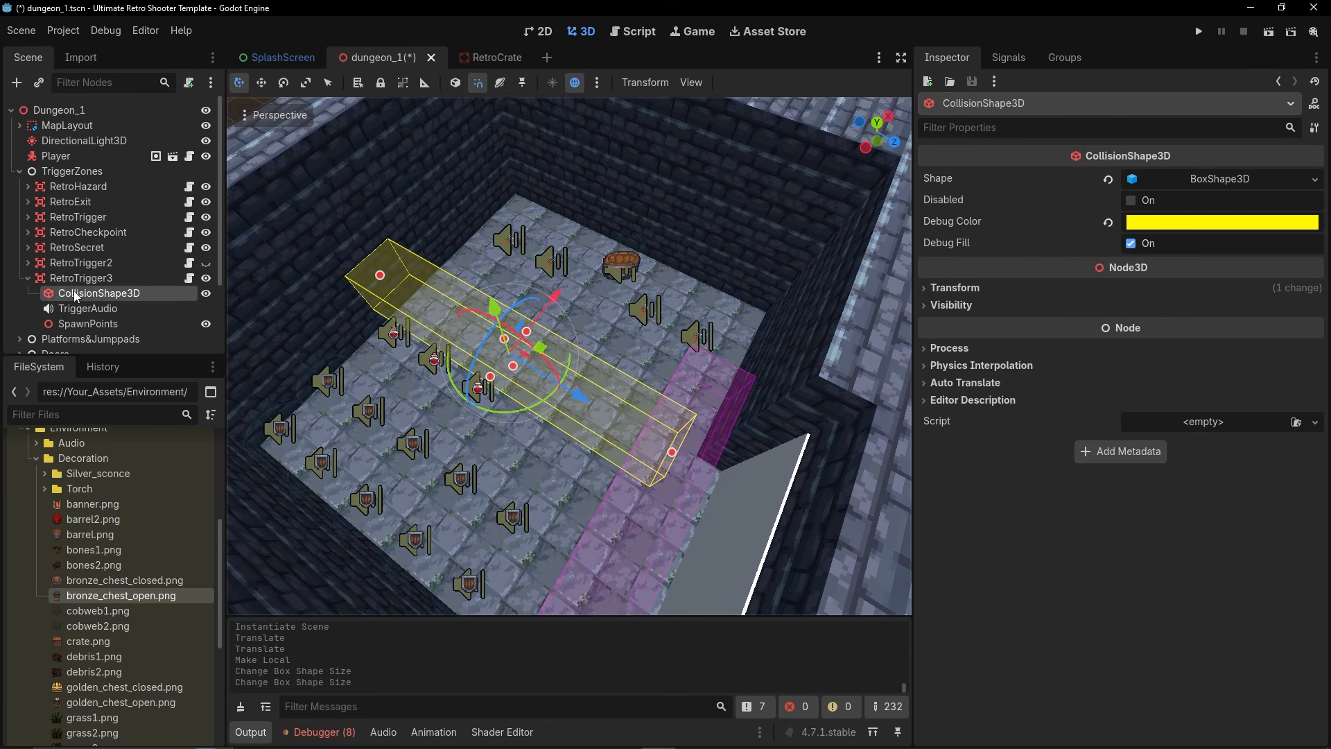
{"action": "left_click", "coordinate": [80, 277]}
{"action": "left_click_drag", "start_coordinate": [614, 319], "coordinate": [727, 271]}
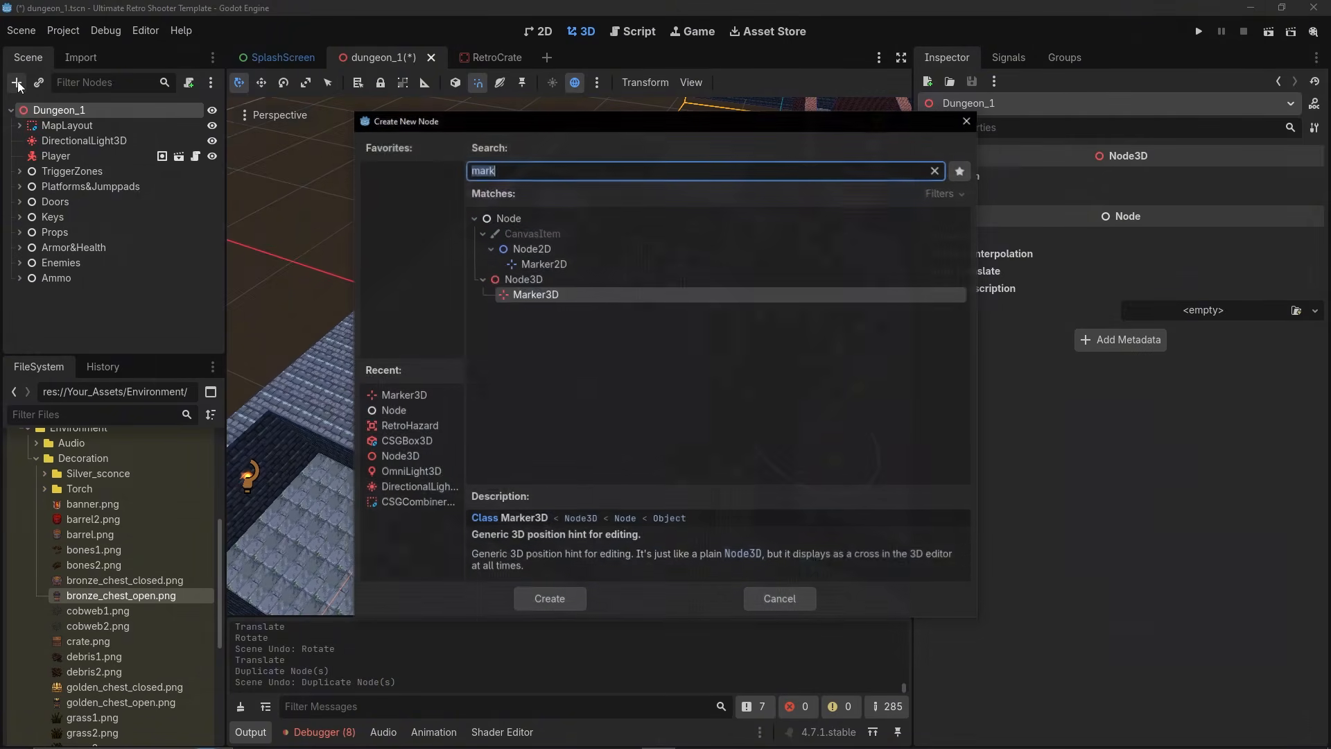
Add a WorldEnvironment node to Dungeon_1 with env_dungeon.tres as its Environment, and run the current scene.
{"action": "type", "text": "envio"}
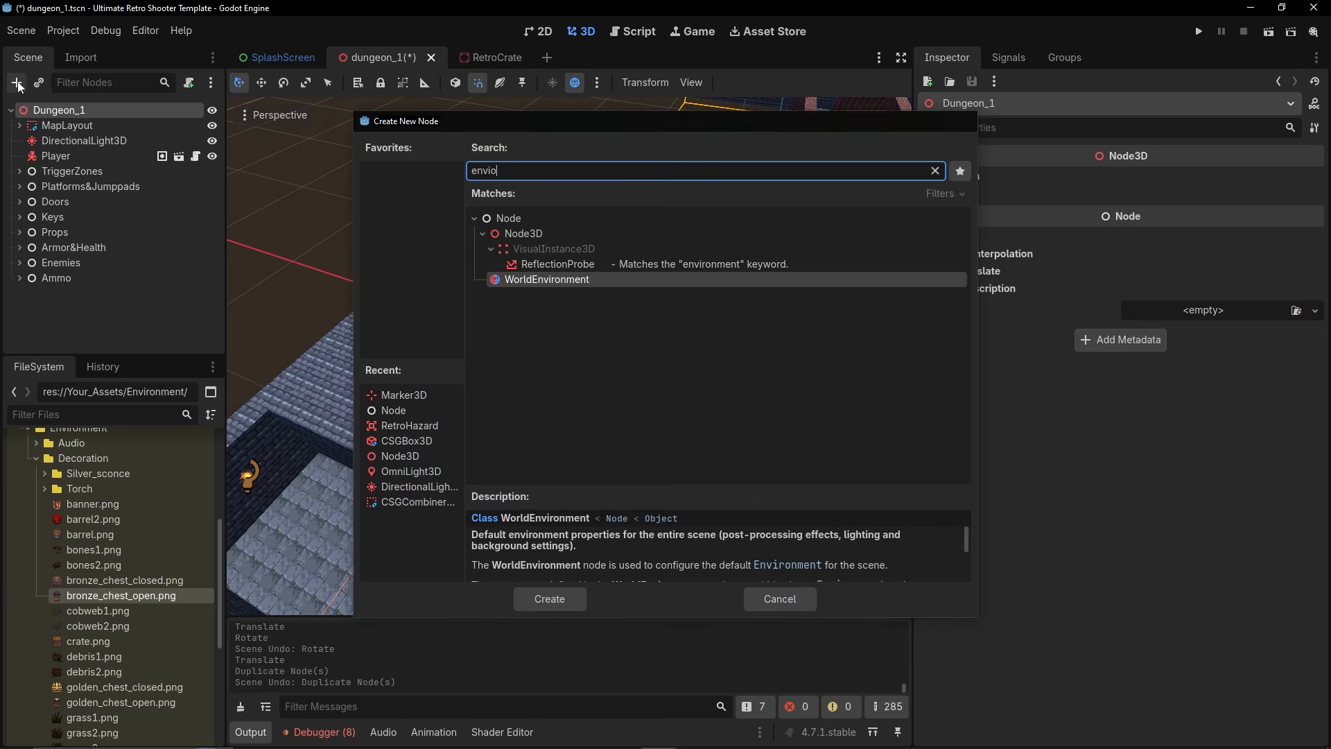
{"action": "key", "text": "Return"}
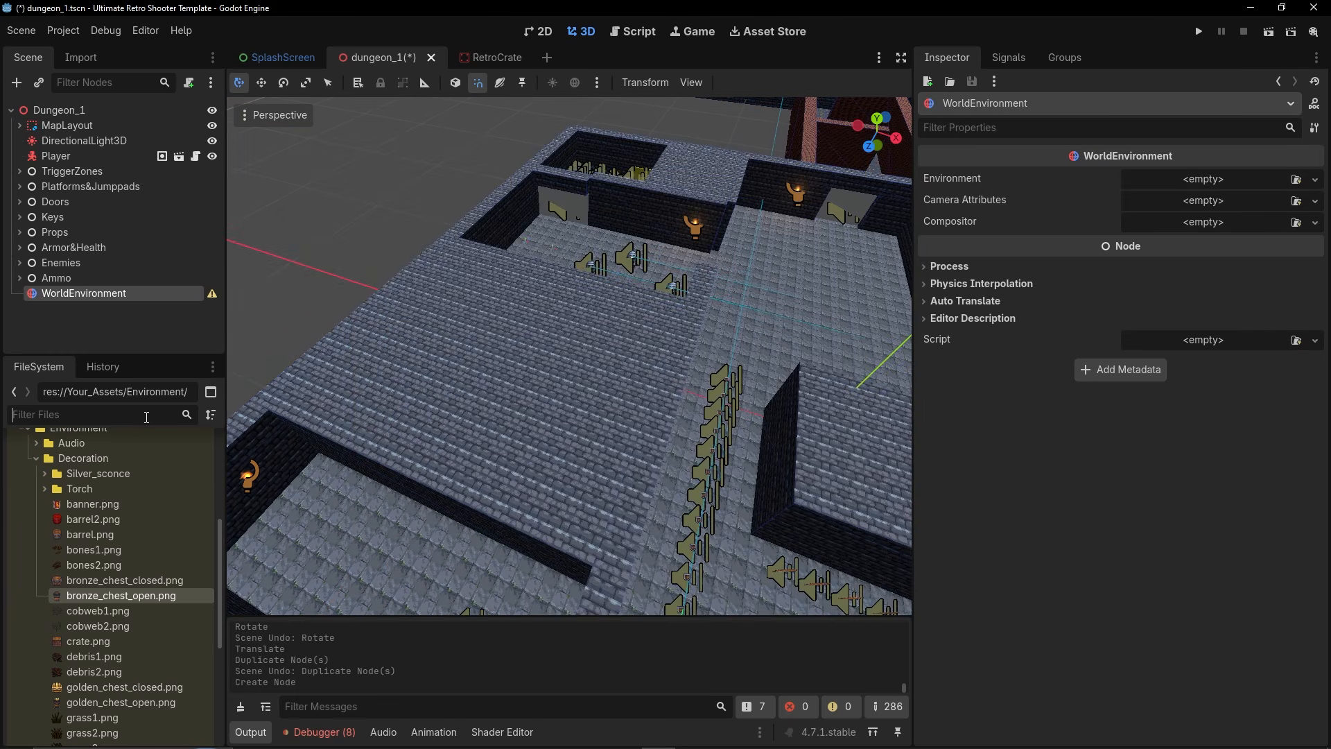
{"action": "type", "text": "env"}
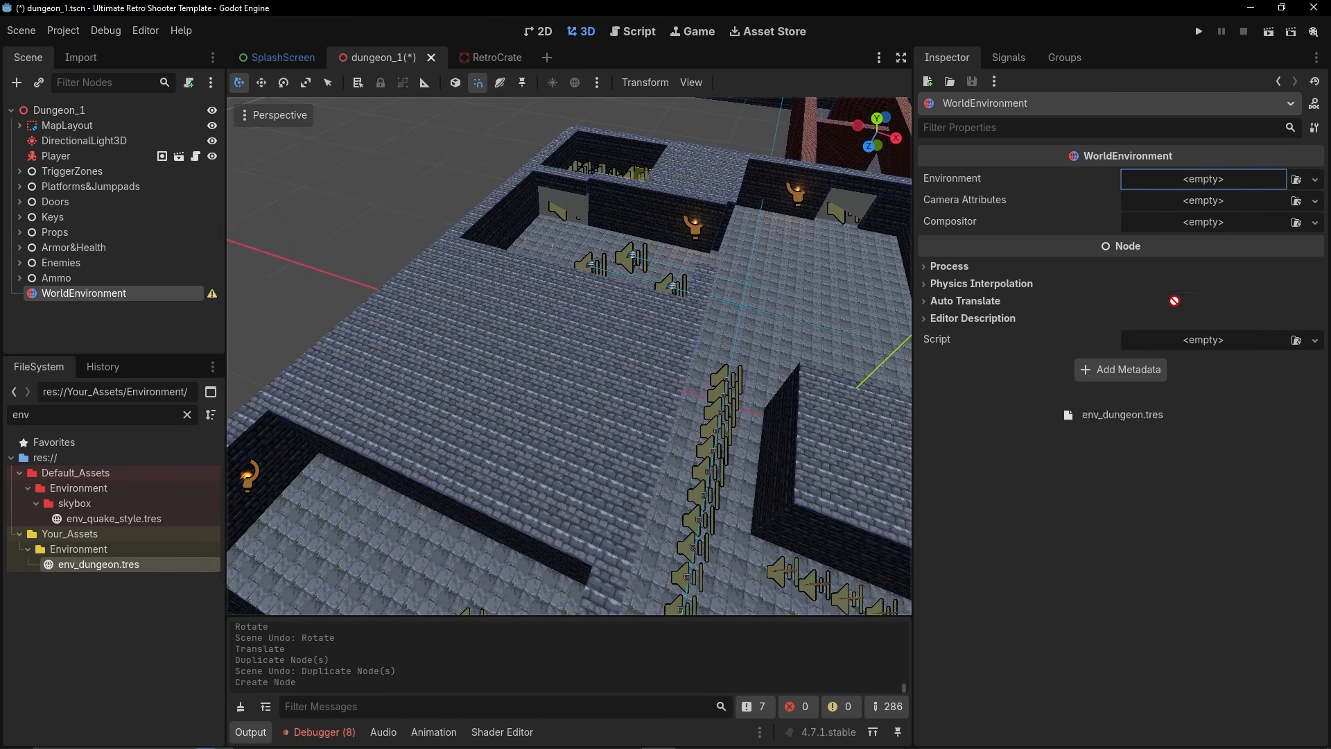
{"action": "left_click_drag", "start_coordinate": [1187, 185], "coordinate": [1190, 181]}
{"action": "key", "text": "F6"}
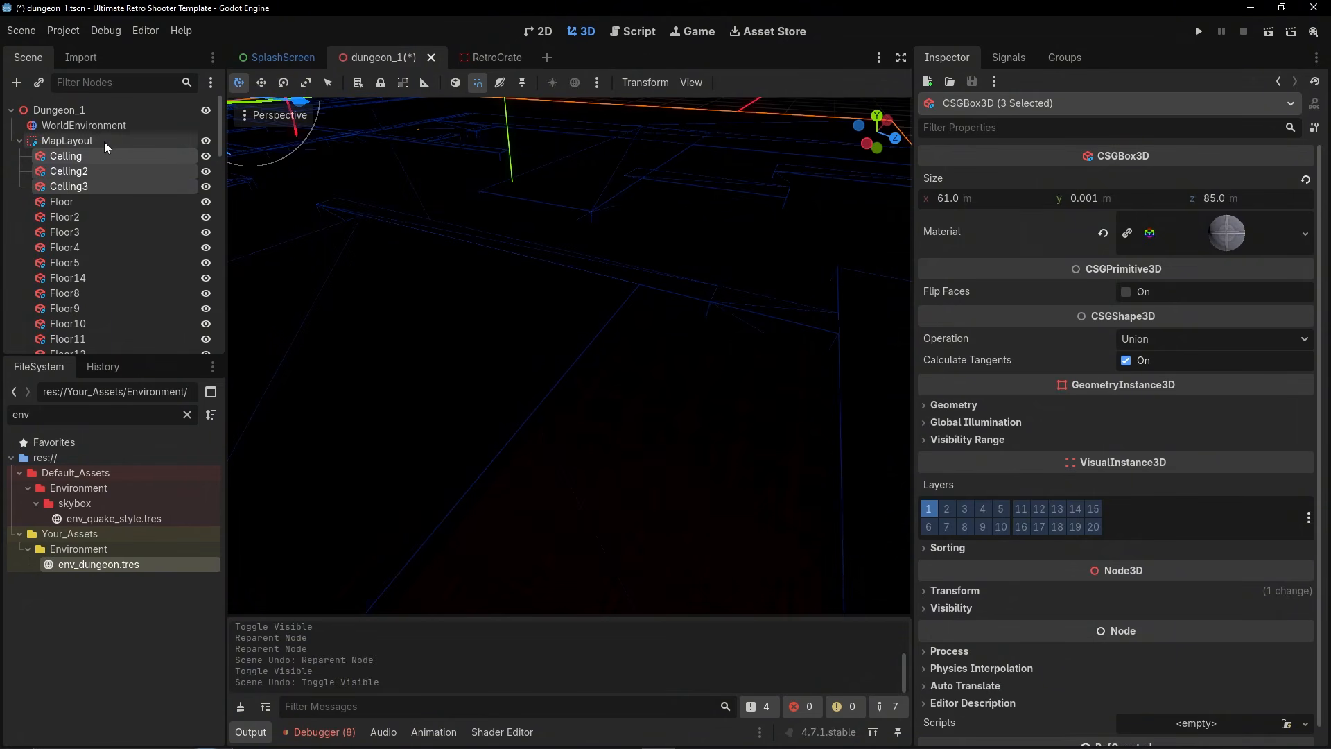
Bake a mesh instance from the MapLayout CSG node and hide MapLayout.
{"action": "left_click", "coordinate": [105, 142]}
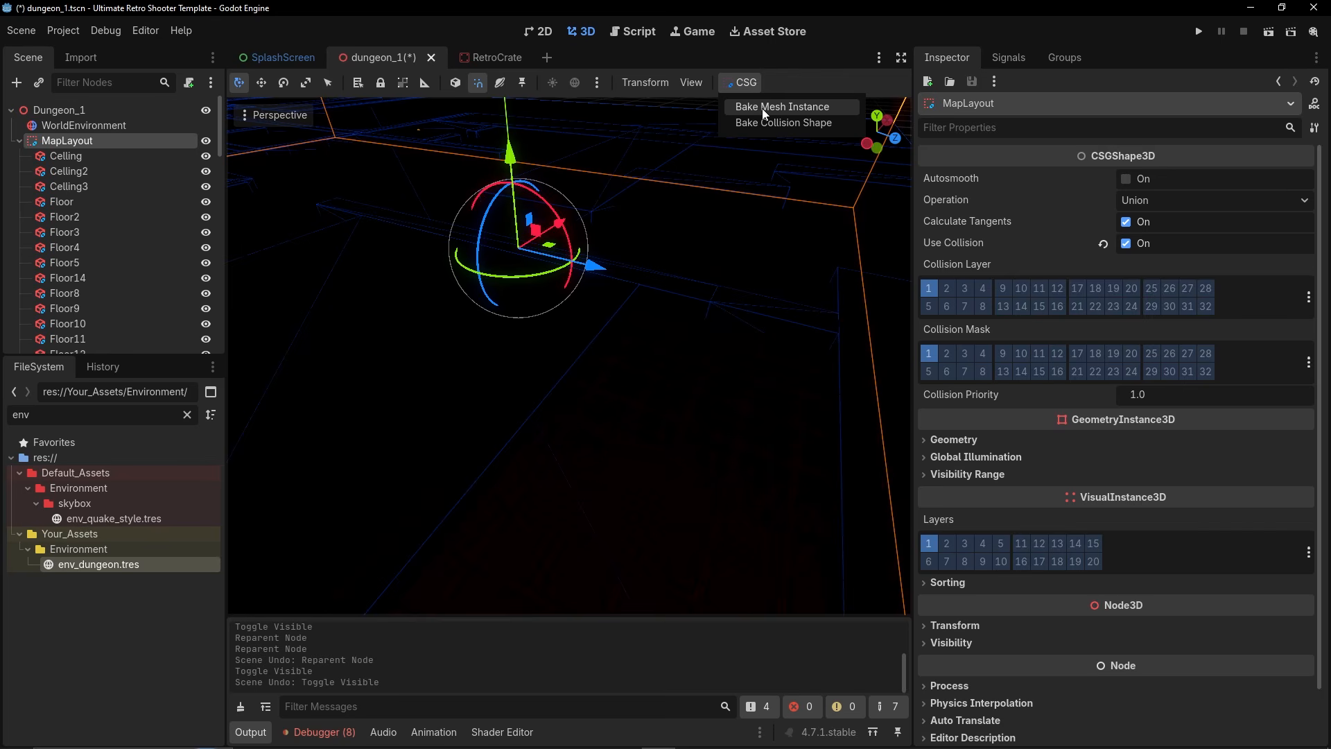
{"action": "left_click", "coordinate": [762, 108]}
{"action": "left_click", "coordinate": [20, 142]}
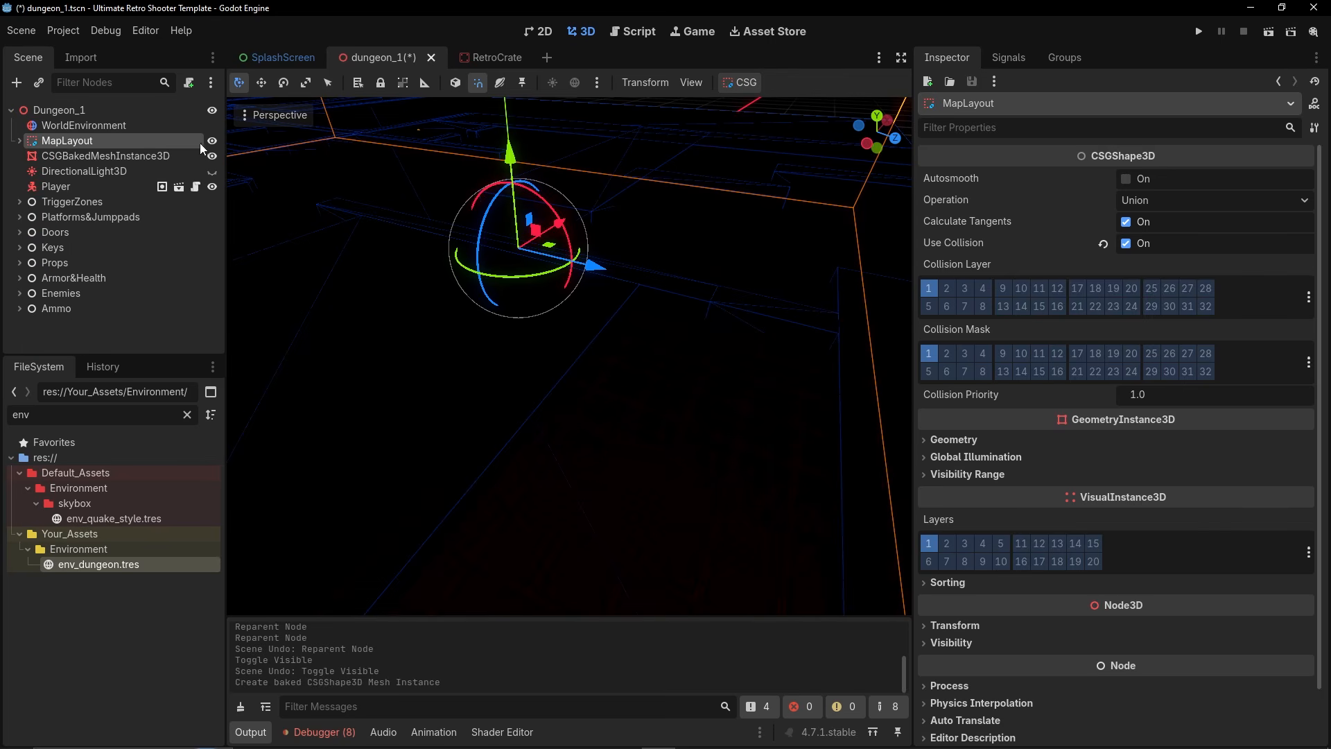
{"action": "left_click", "coordinate": [212, 141]}
{"action": "left_click", "coordinate": [212, 141]}
{"action": "left_click", "coordinate": [212, 140]}
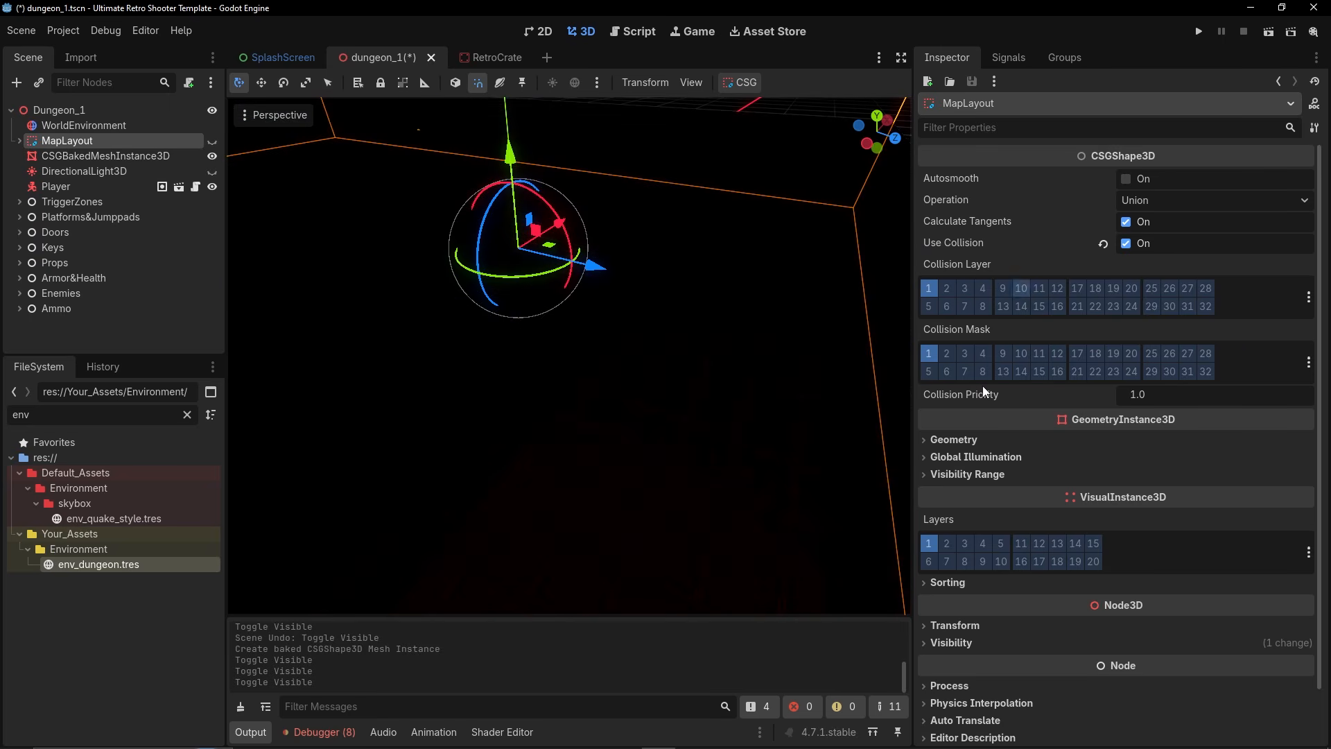
Check the Global Illumination mode options of MapLayout.
{"action": "left_click", "coordinate": [983, 459]}
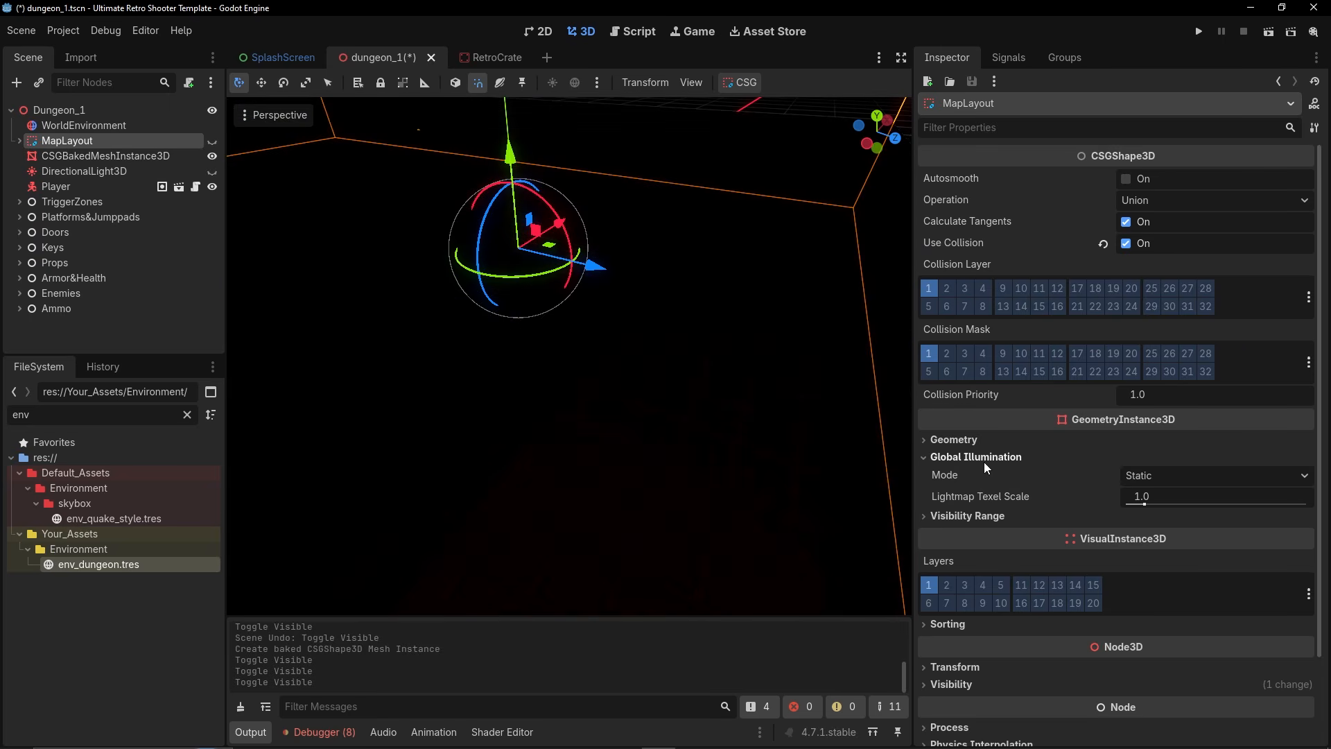
{"action": "left_click", "coordinate": [1131, 474]}
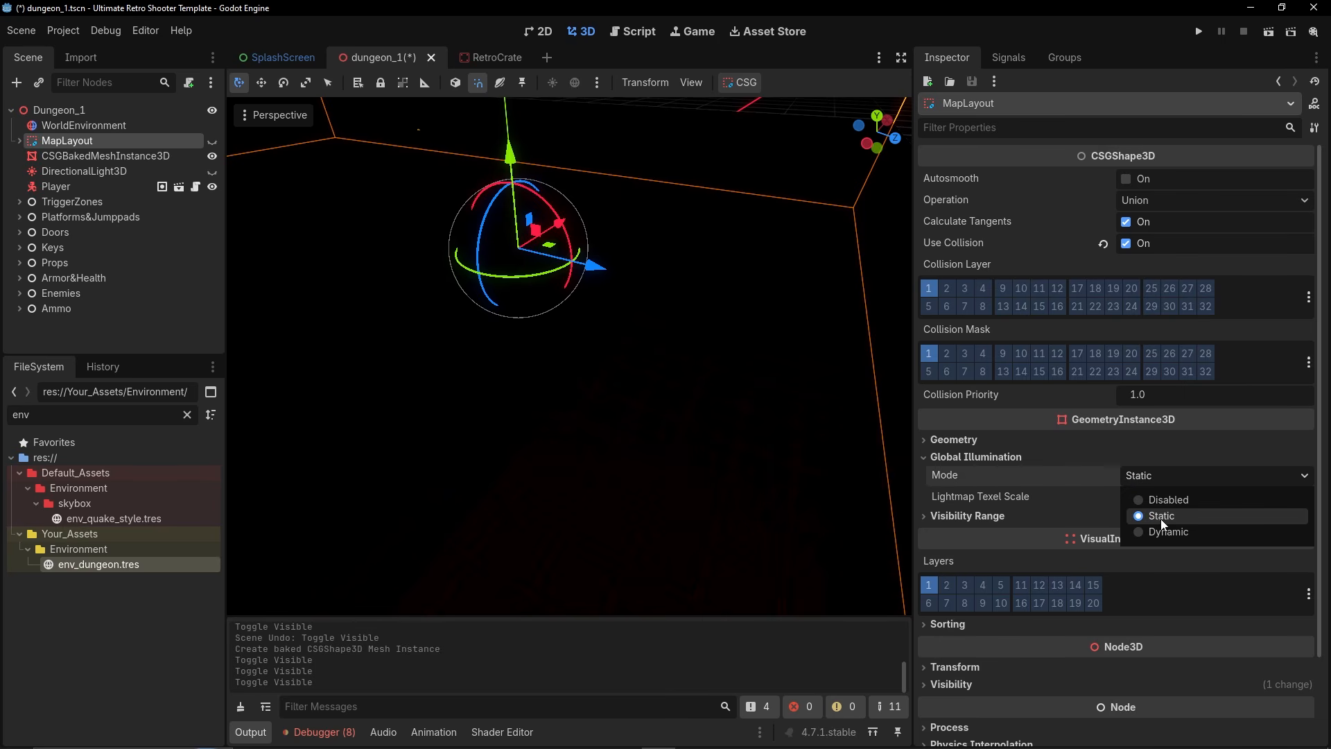
{"action": "left_click", "coordinate": [996, 460]}
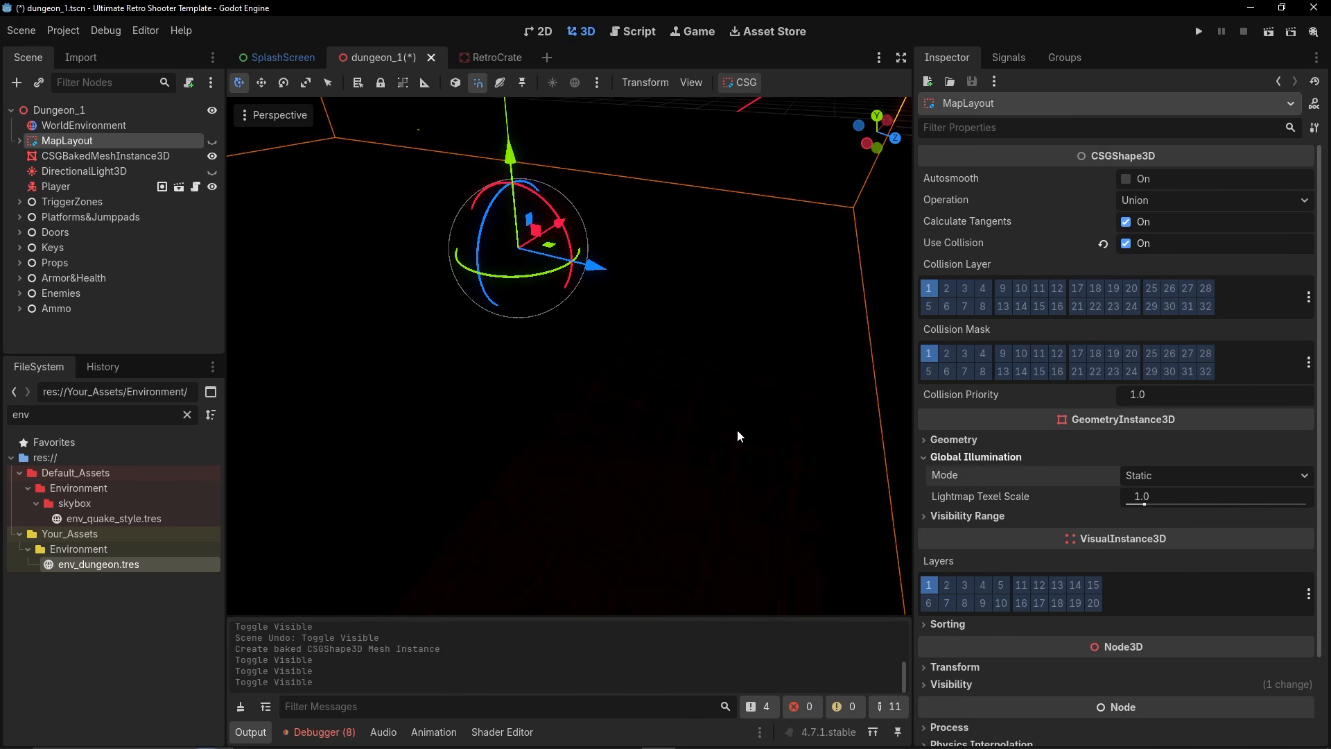
Set the light Bake Mode to Static on all ten RetroLight nodes in Props.
{"action": "left_click", "coordinate": [20, 263]}
{"action": "scroll", "coordinate": [82, 282], "scroll_direction": "down", "scroll_amount": 4}
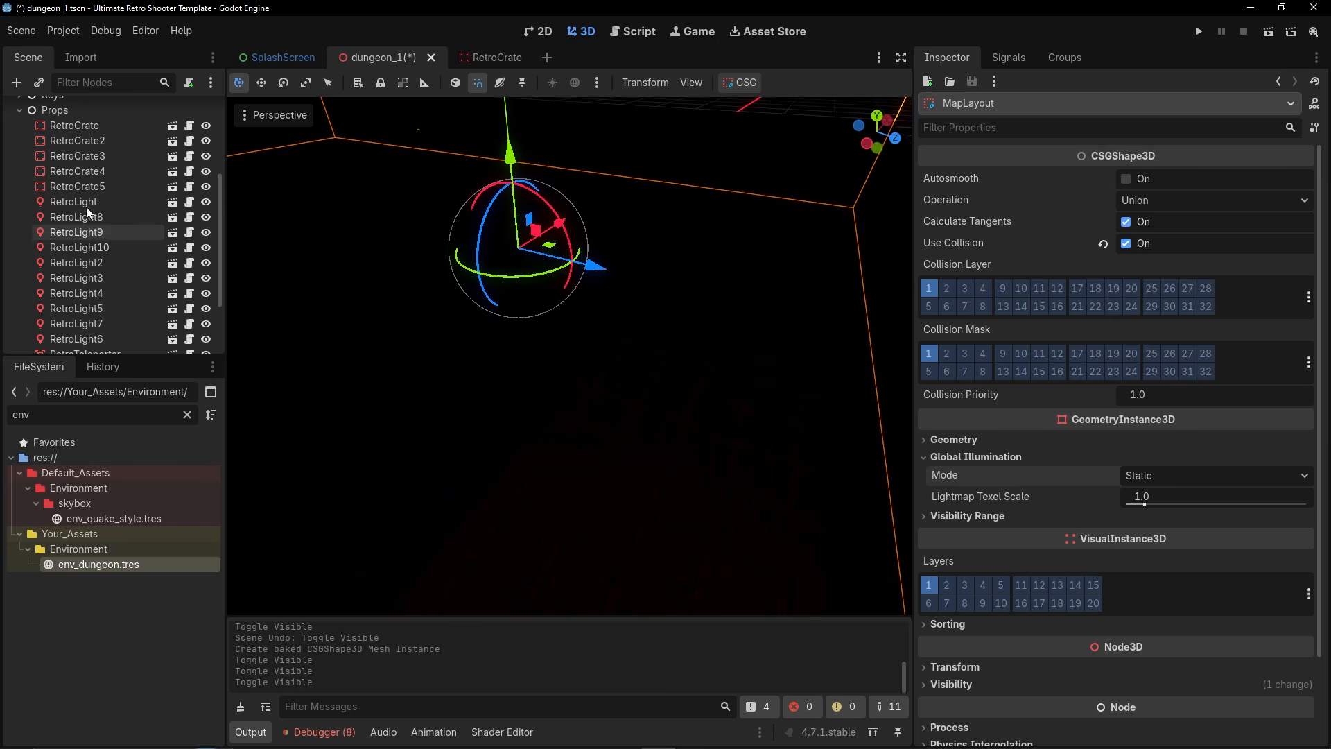
{"action": "left_click", "coordinate": [97, 203]}
{"action": "scroll", "coordinate": [102, 221], "scroll_direction": "down", "scroll_amount": 2}
{"action": "left_click", "coordinate": [96, 278], "text": "shift"}
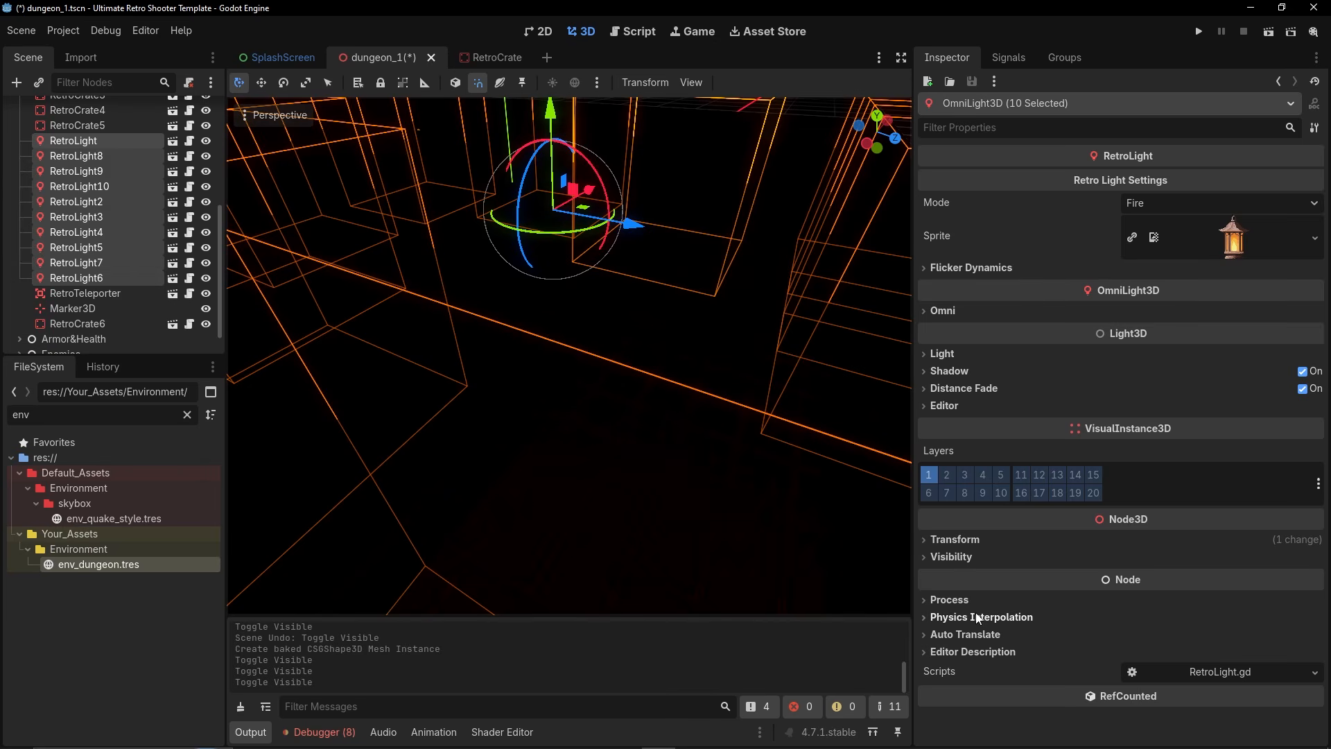
{"action": "left_click", "coordinate": [944, 355]}
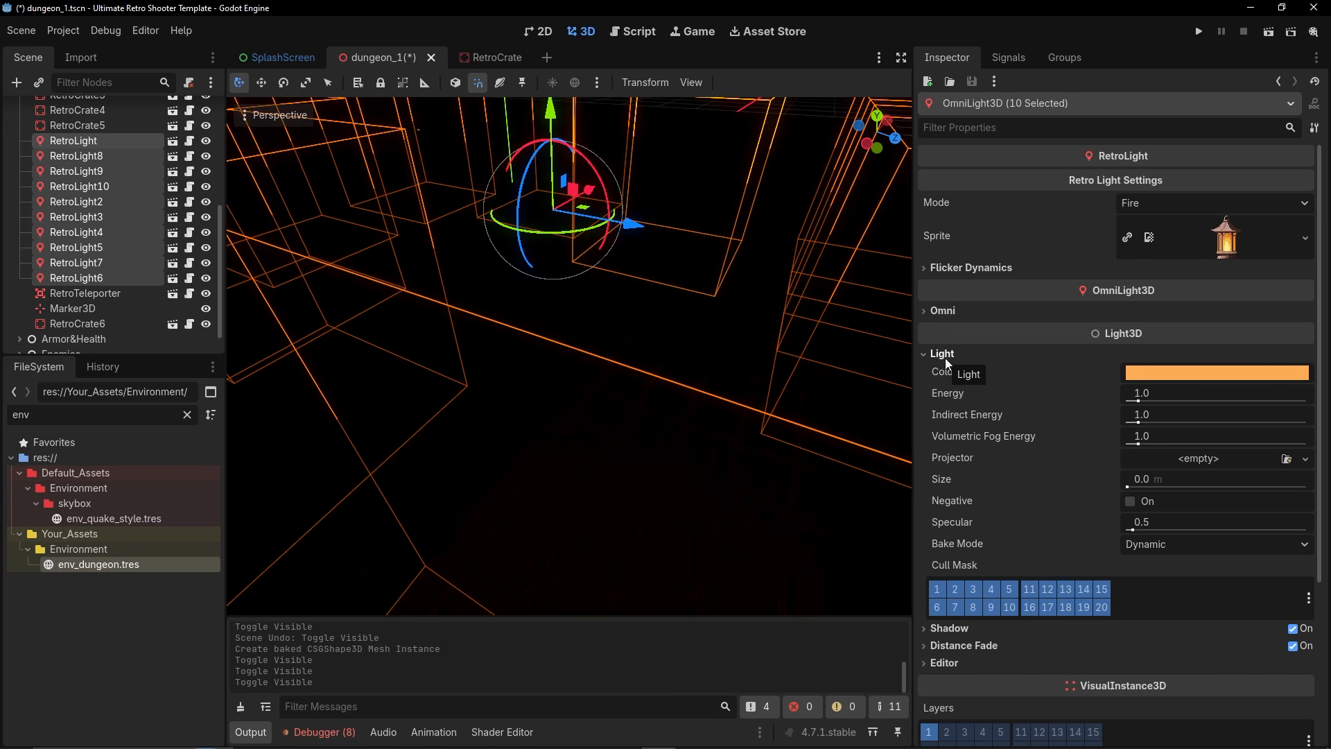
{"action": "left_click", "coordinate": [1173, 546]}
{"action": "left_click", "coordinate": [1176, 583]}
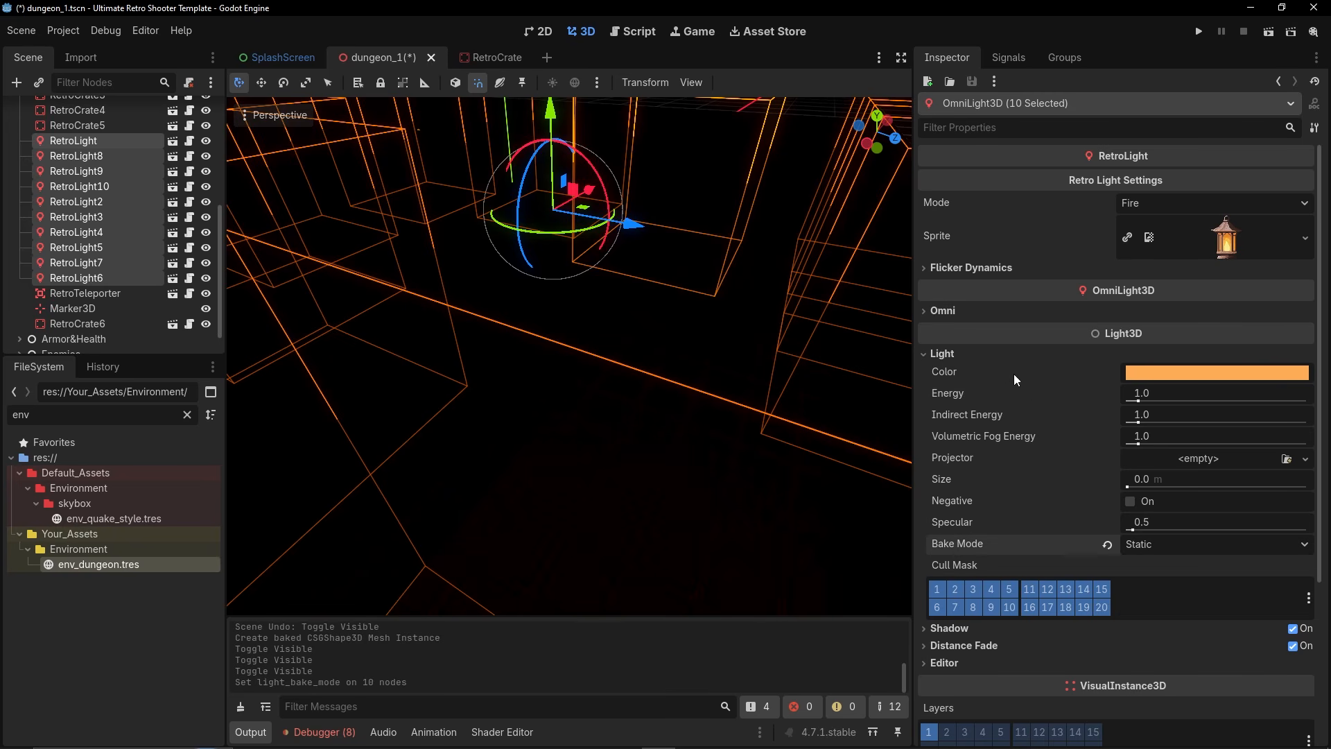
{"action": "left_click", "coordinate": [959, 356]}
{"action": "right_click_drag", "start_coordinate": [713, 306], "coordinate": [672, 218]}
{"action": "scroll", "coordinate": [95, 223], "scroll_direction": "up", "scroll_amount": 7}
{"action": "left_click", "coordinate": [20, 262]}
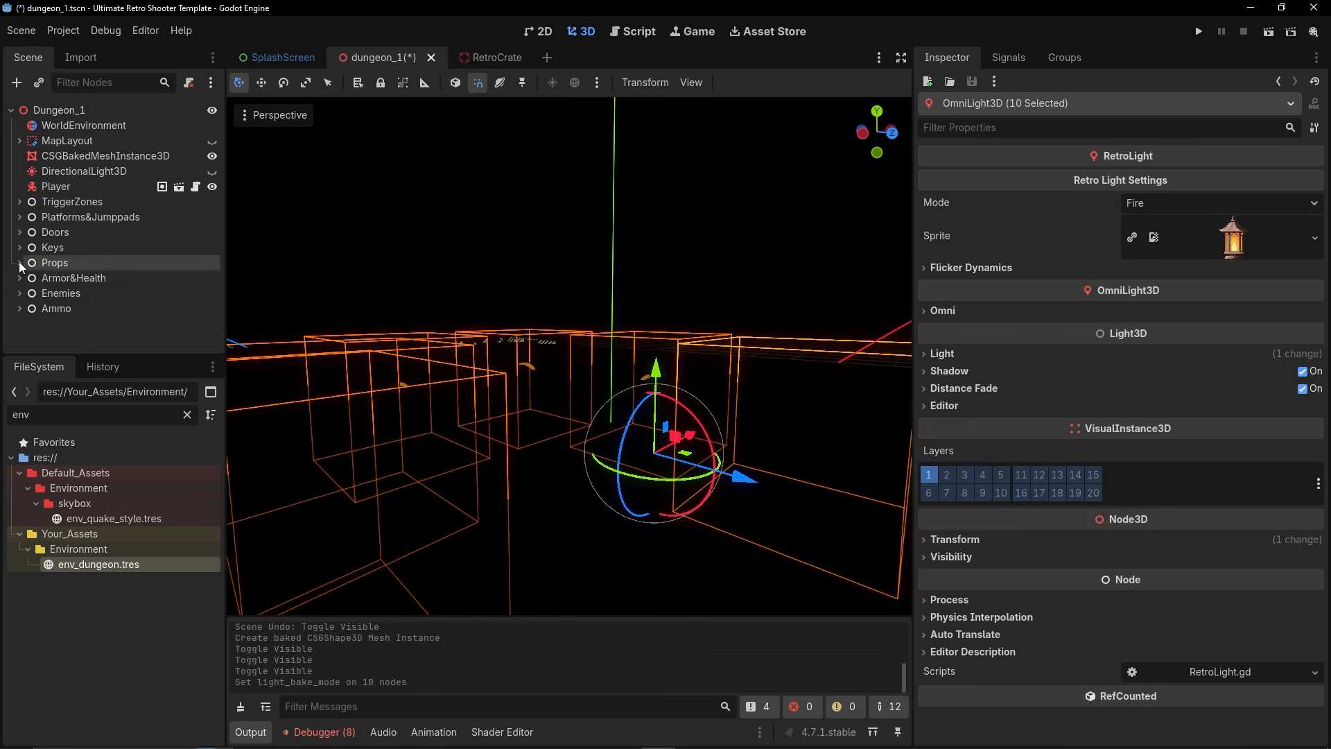
Add a LightmapGI node to Dungeon_1 and move it up to be the root's first child.
{"action": "left_click", "coordinate": [54, 113]}
{"action": "key", "text": "w"}
{"action": "right_click_drag", "start_coordinate": [481, 344], "coordinate": [409, 346]}
{"action": "left_click", "coordinate": [17, 82]}
{"action": "type", "text": "lioght"}
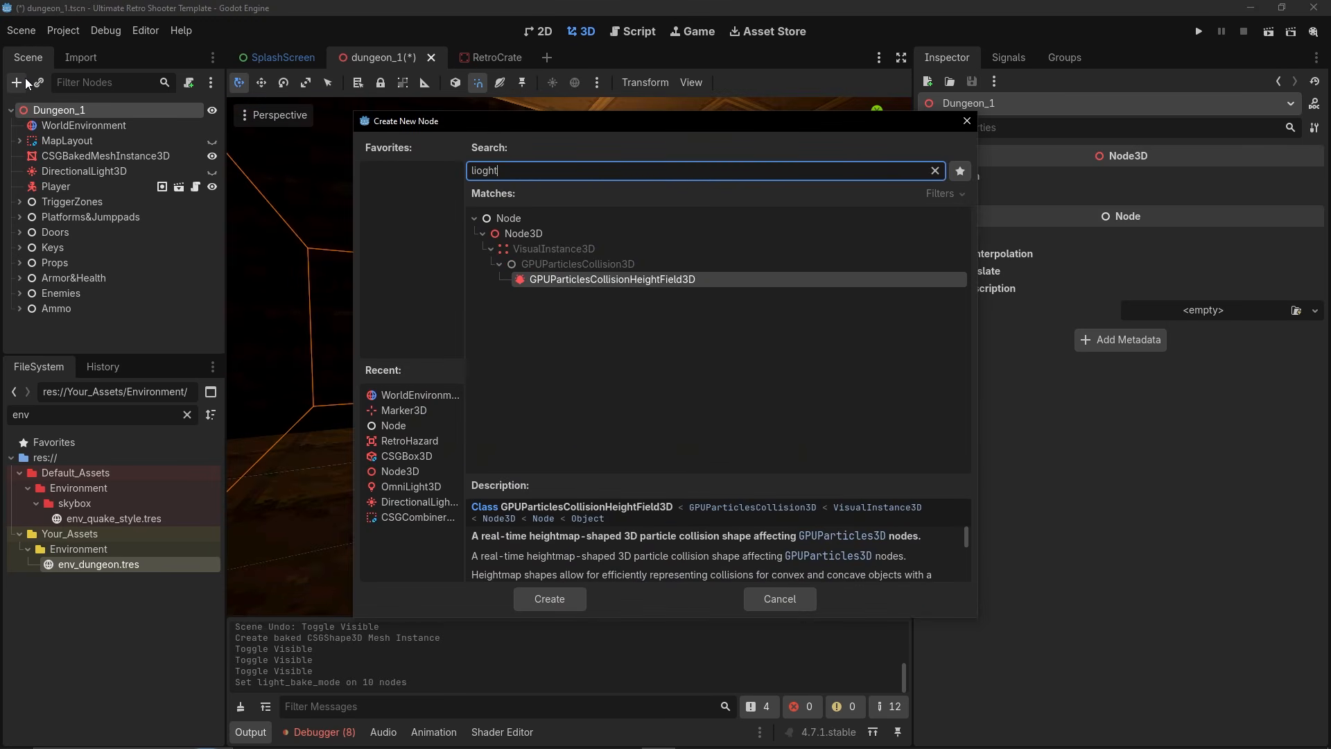
{"action": "key", "text": "BackSpace"}
{"action": "key", "text": "BackSpace"}
{"action": "key", "text": "BackSpace"}
{"action": "type", "text": "ght"}
{"action": "key", "text": "Return"}
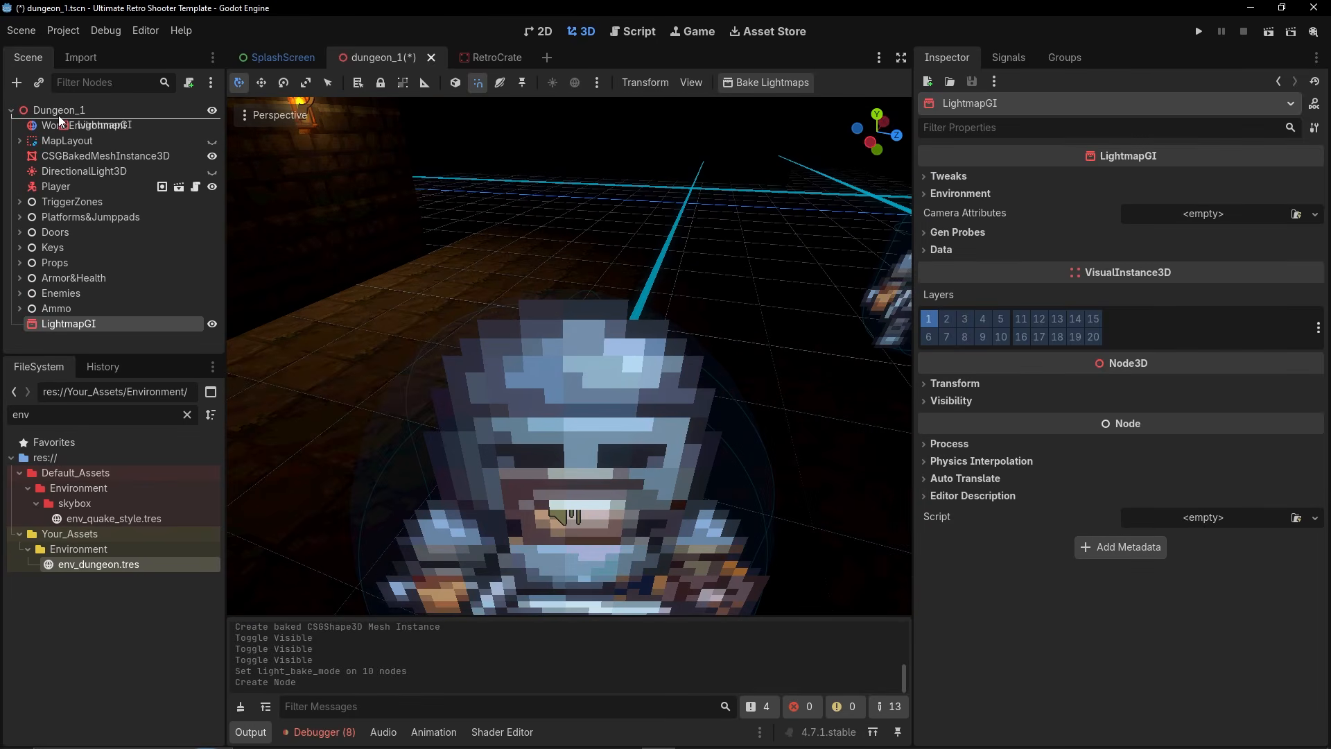
{"action": "left_click_drag", "start_coordinate": [58, 115], "coordinate": [58, 115]}
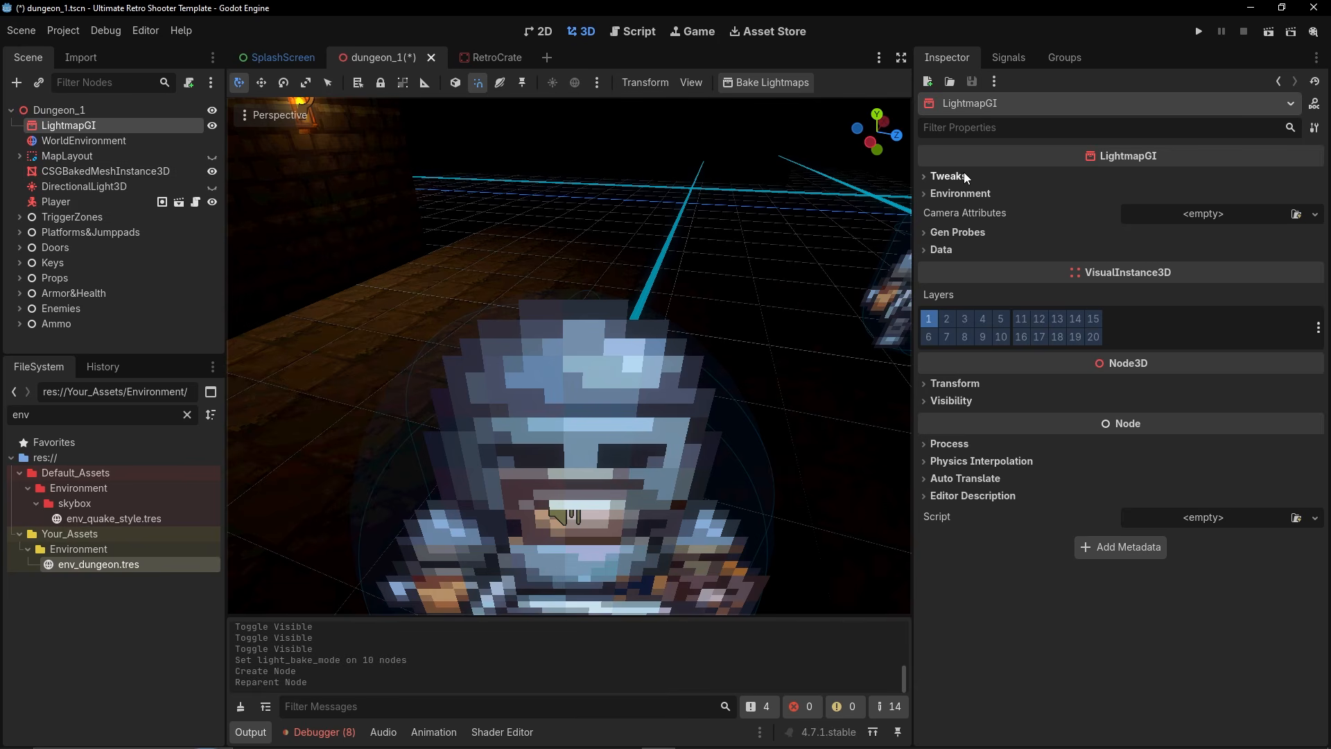
Try to bake the lightmaps to dungeon_1.lmbake in res://Your_Assets/Environment.
{"action": "left_click", "coordinate": [761, 82]}
{"action": "left_click", "coordinate": [353, 147]}
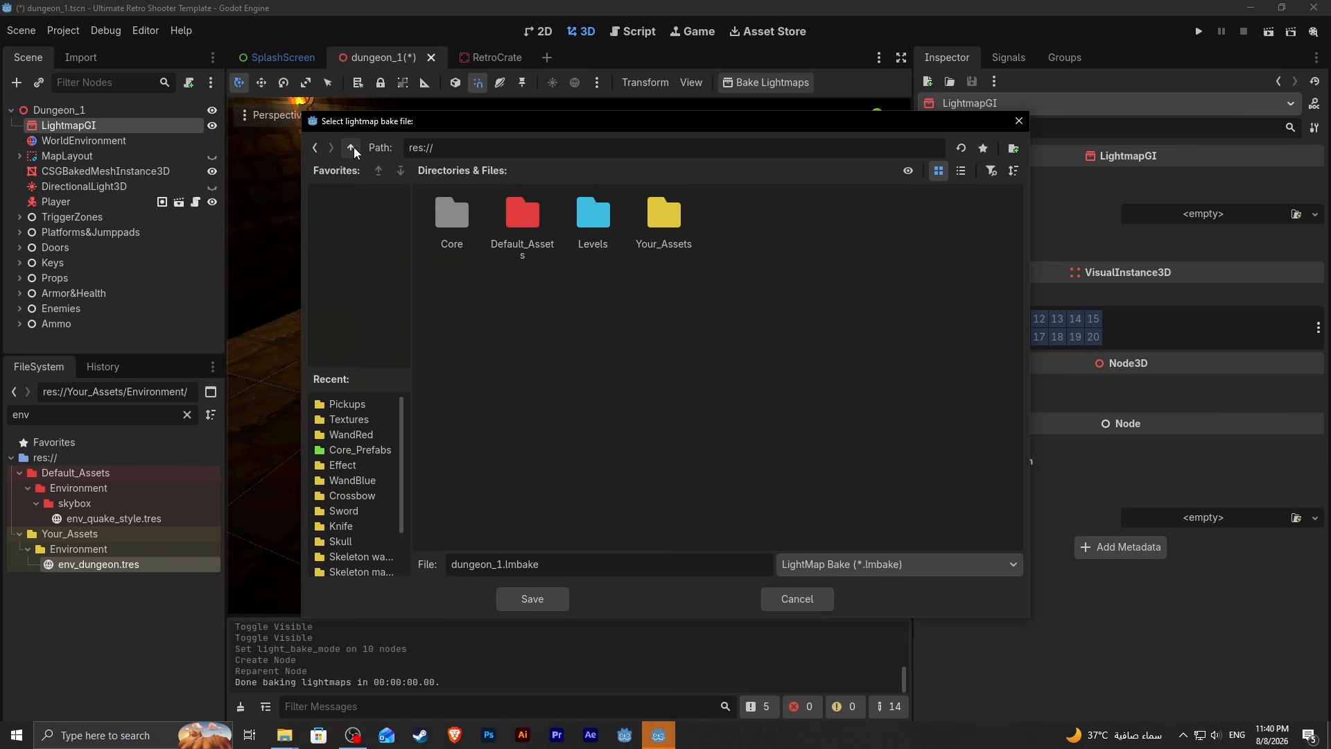
{"action": "double_click", "coordinate": [639, 235]}
{"action": "double_click", "coordinate": [593, 229]}
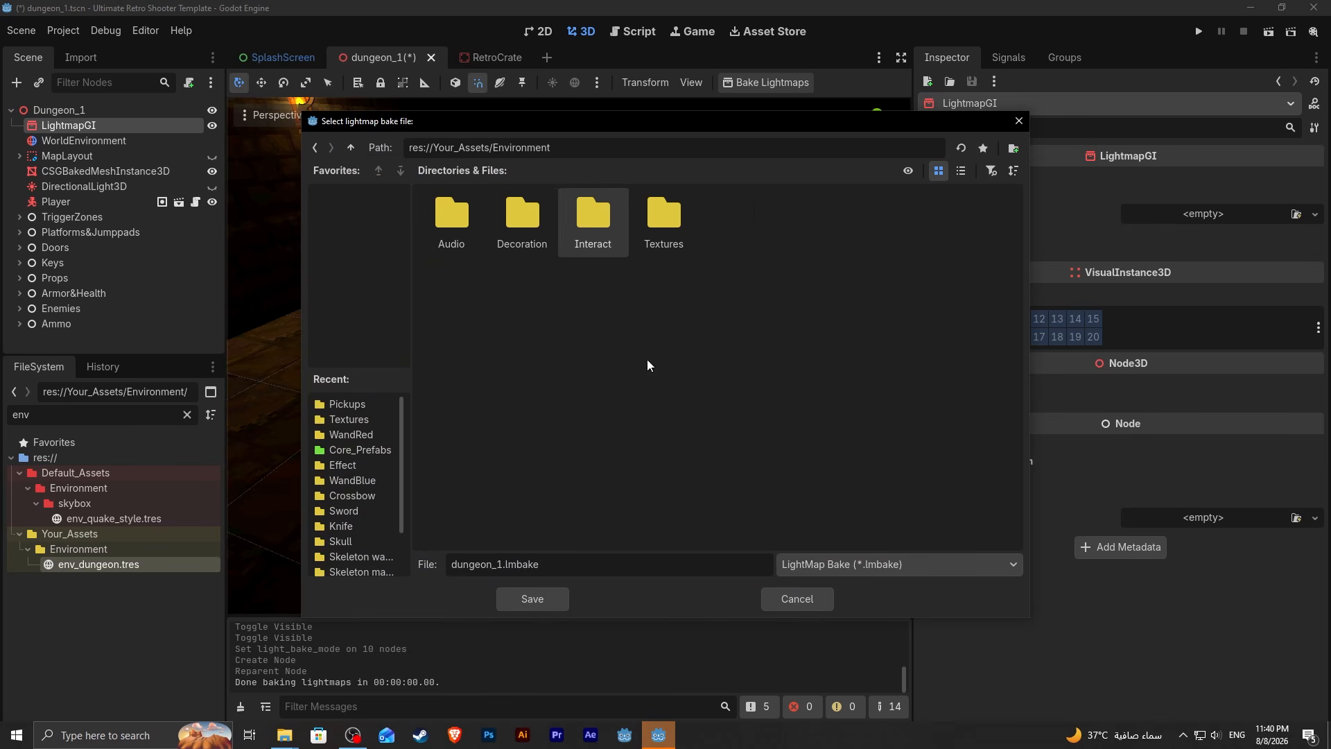
{"action": "left_click", "coordinate": [532, 598]}
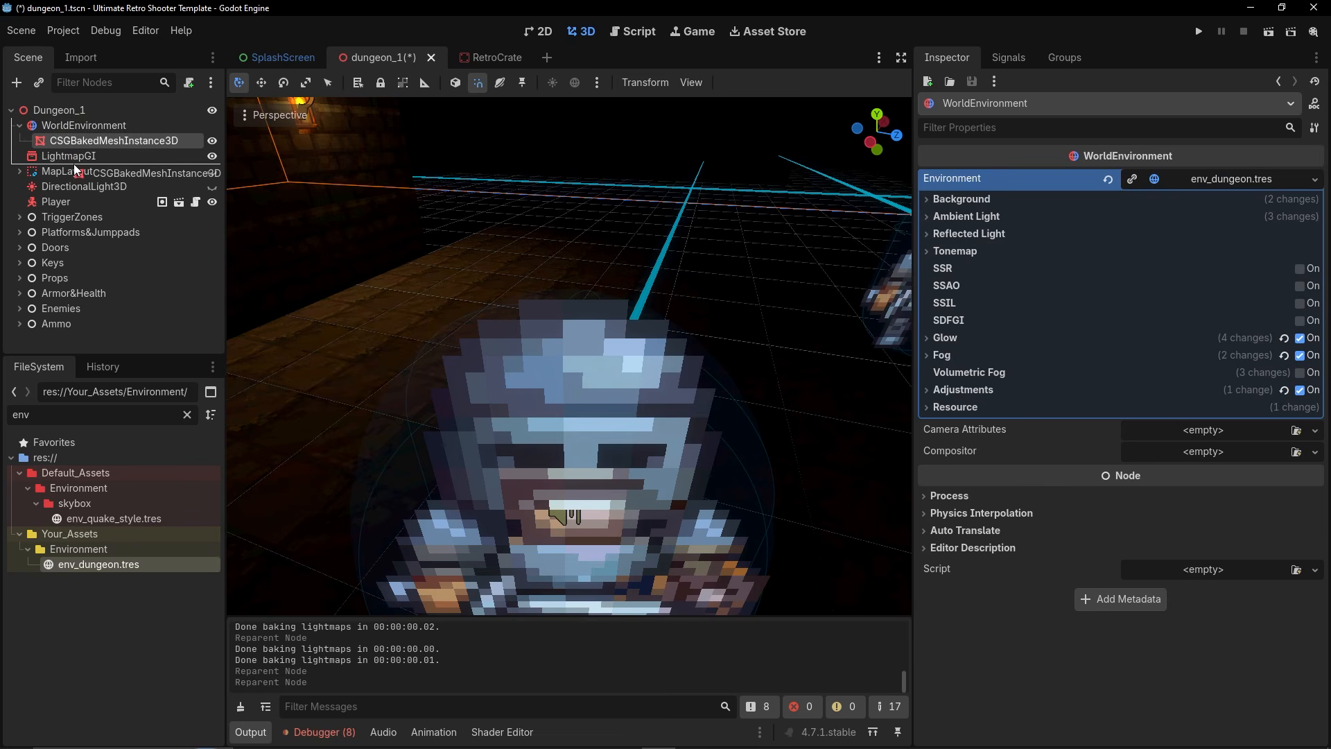
Reparent CSGBakedMeshInstance3D directly under Dungeon_1, below LightmapGI, and unwrap its UV2 for Lightmap/AO.
{"action": "left_click_drag", "start_coordinate": [75, 169], "coordinate": [65, 160]}
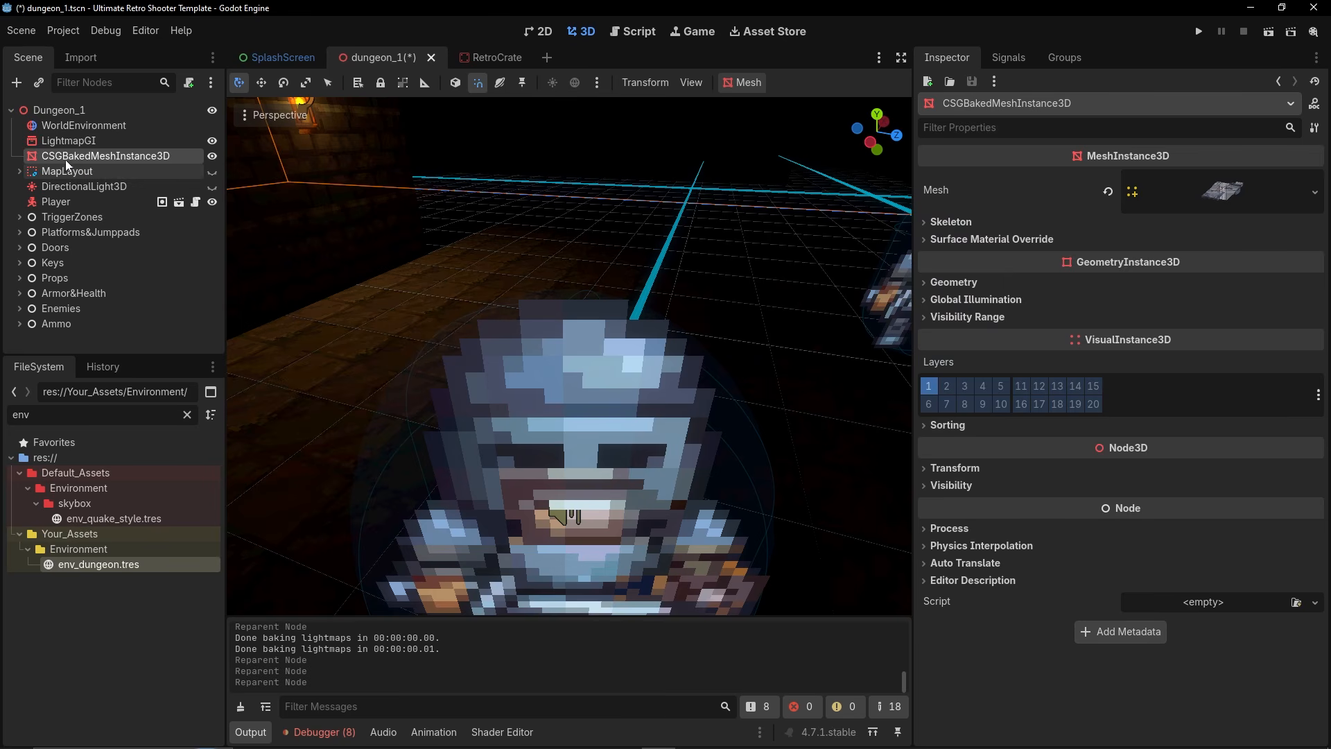
{"action": "left_click", "coordinate": [748, 81]}
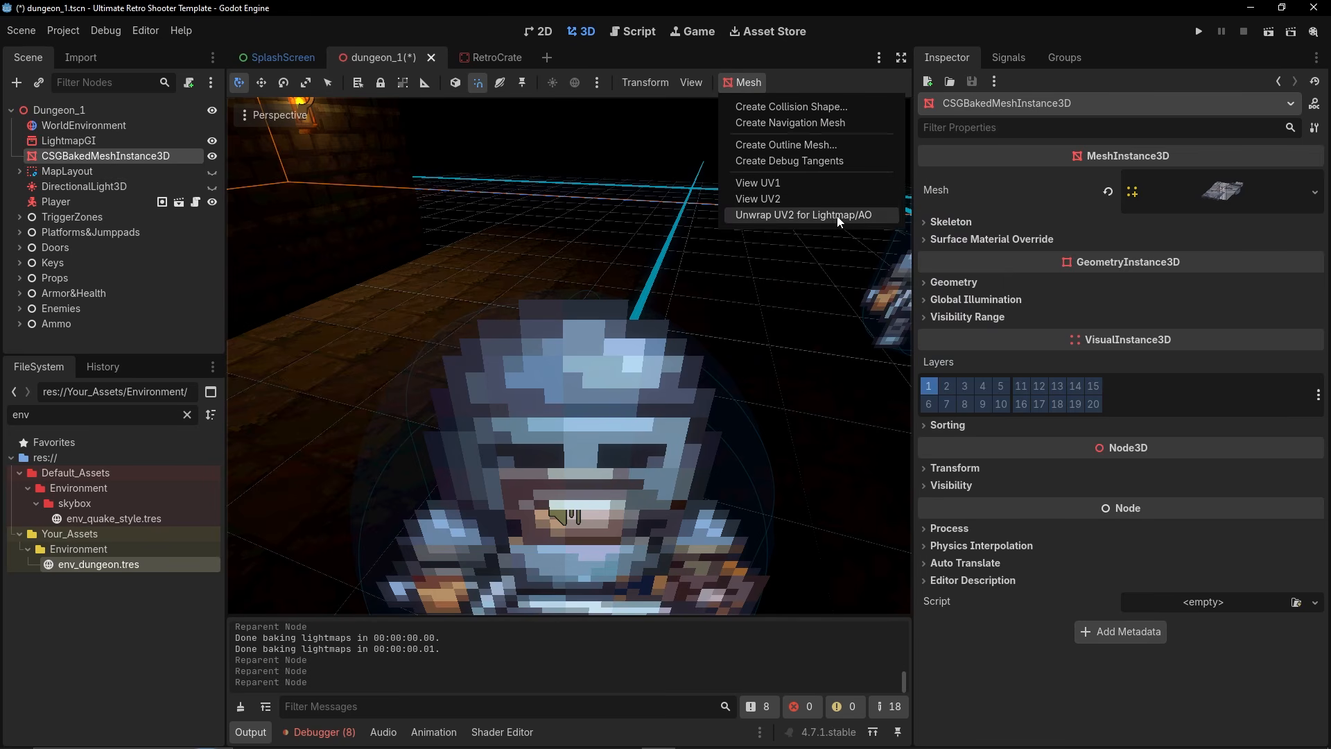
{"action": "left_click", "coordinate": [837, 215]}
Bake LightmapGI to dungeon_1.lmbake in res://Your_Assets/Environment again using the unwrapped mesh, and test the lighting by running the current scene.
{"action": "left_click", "coordinate": [115, 125]}
{"action": "left_click", "coordinate": [118, 140]}
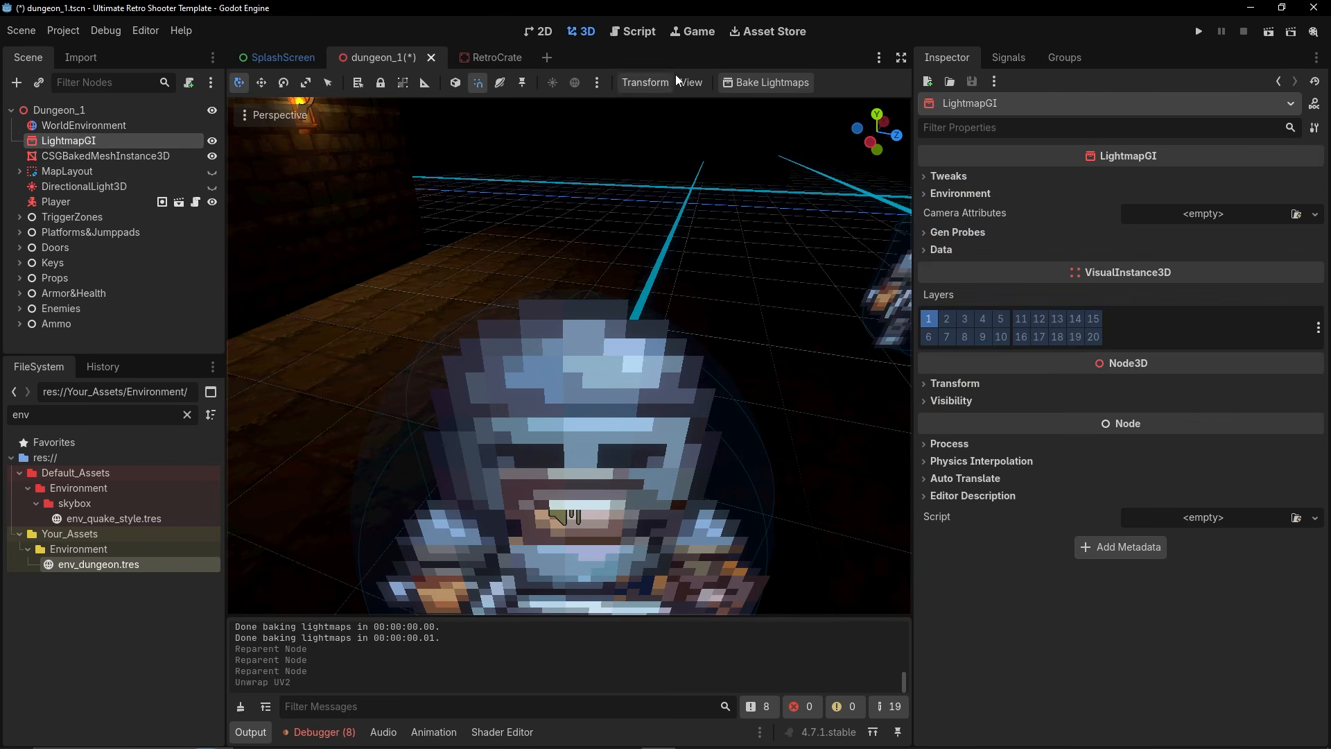
{"action": "left_click", "coordinate": [759, 81]}
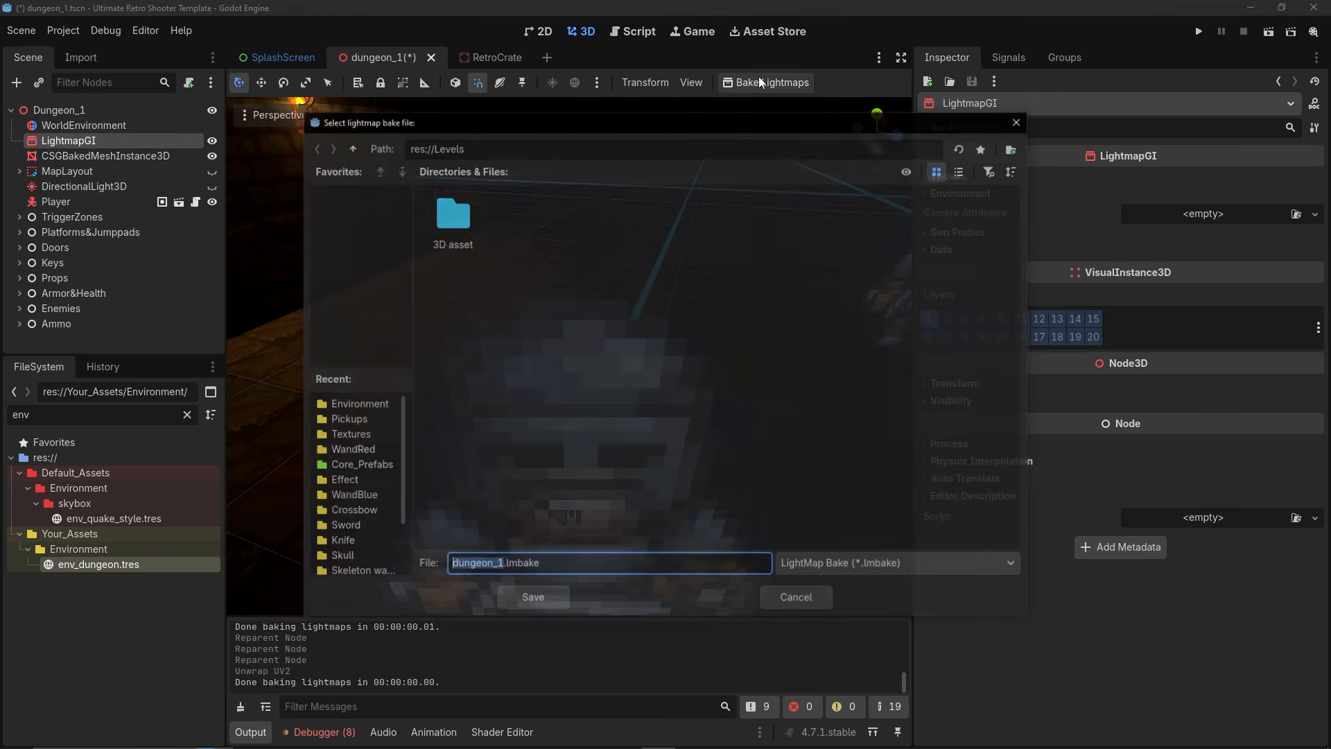
{"action": "left_click", "coordinate": [350, 147]}
{"action": "double_click", "coordinate": [663, 216]}
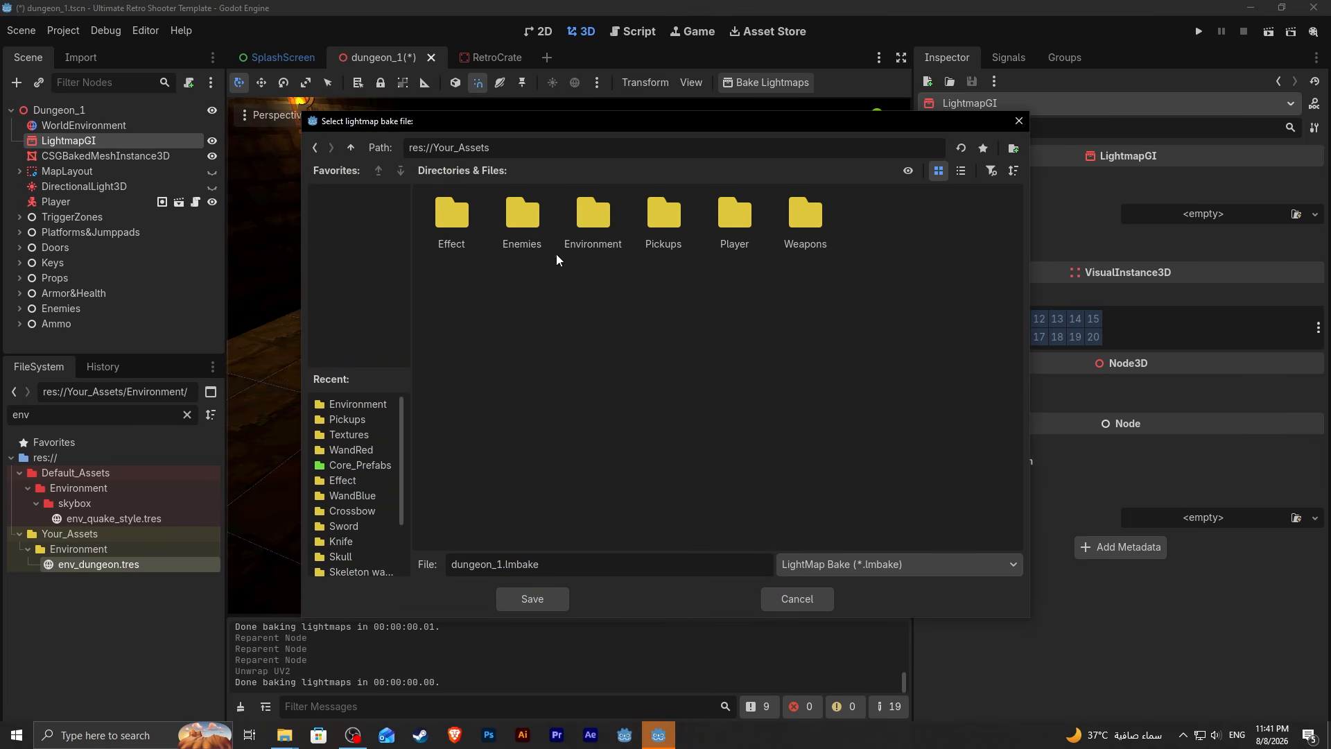
{"action": "double_click", "coordinate": [583, 222]}
{"action": "left_click", "coordinate": [531, 599]}
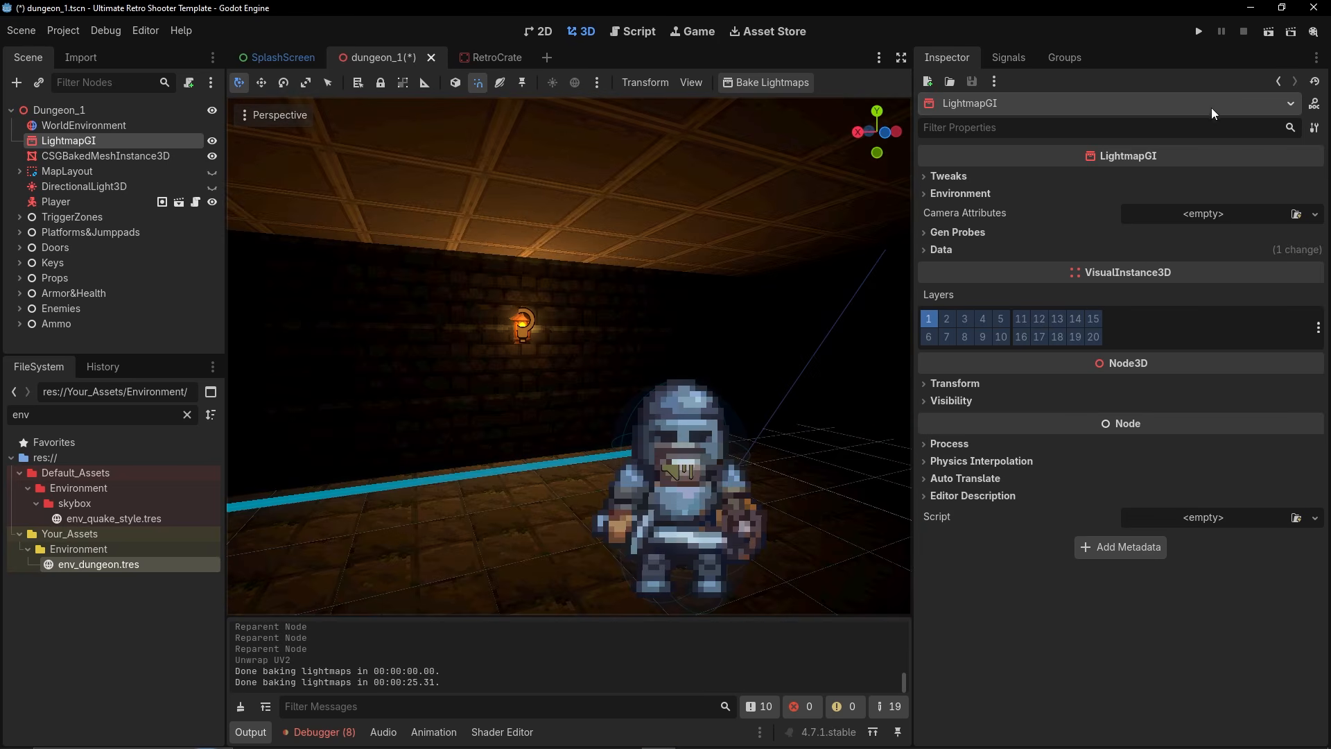
{"action": "left_click", "coordinate": [1268, 32]}
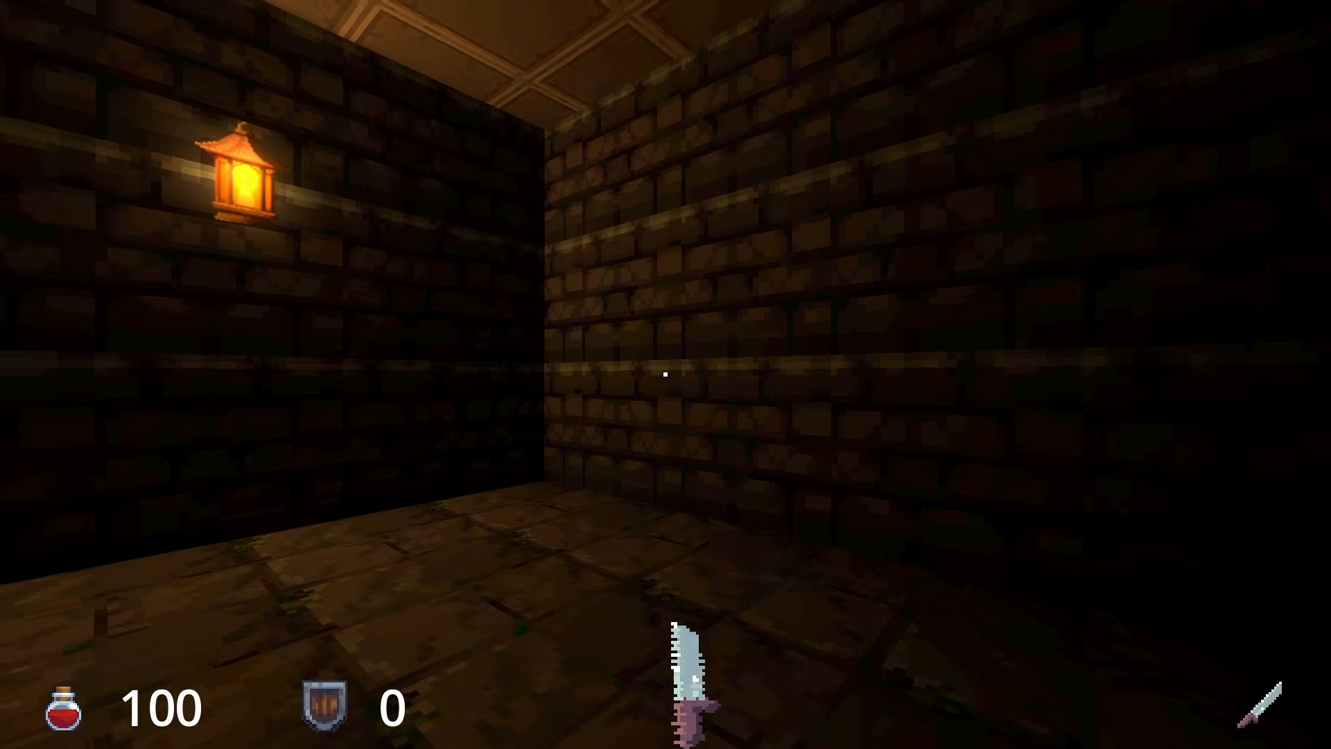
{"action": "key", "text": "Escape"}
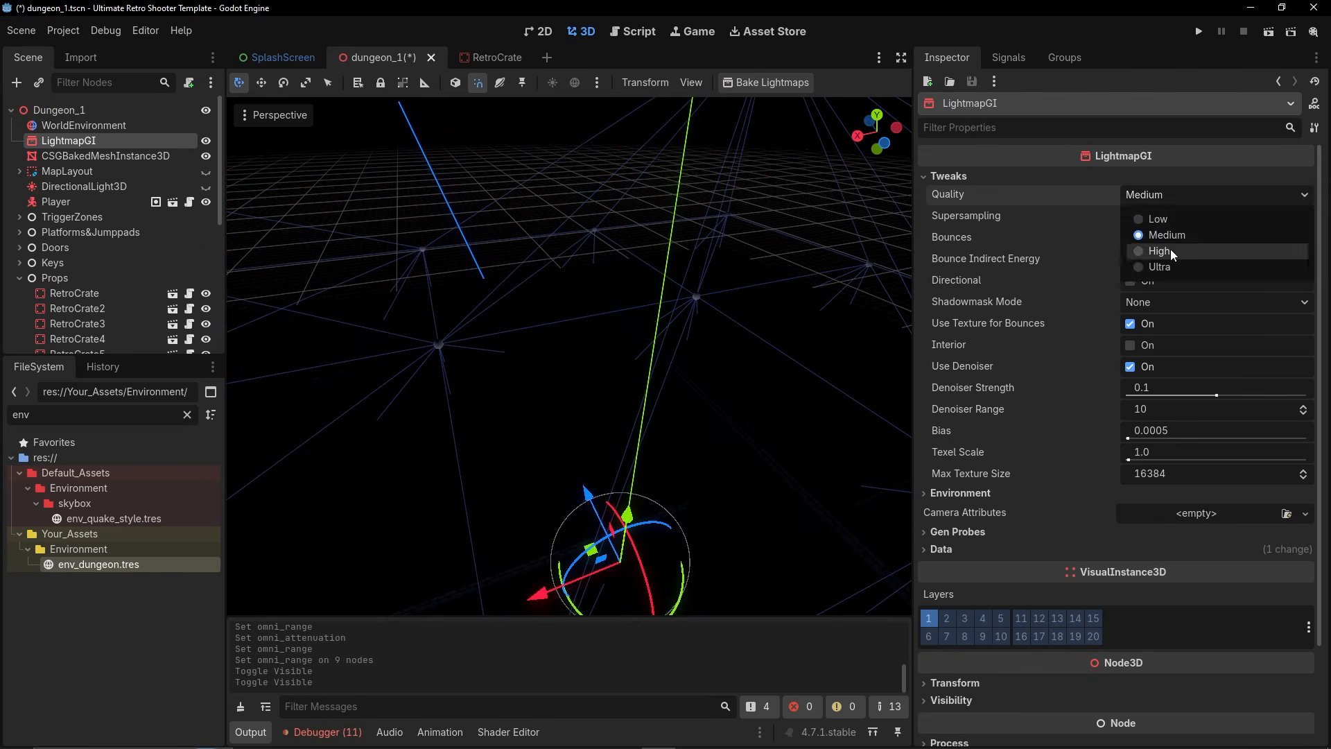
Set LightmapGI's Quality to High and rebake the lightmaps.
{"action": "left_click", "coordinate": [1170, 248]}
{"action": "left_click", "coordinate": [772, 83]}
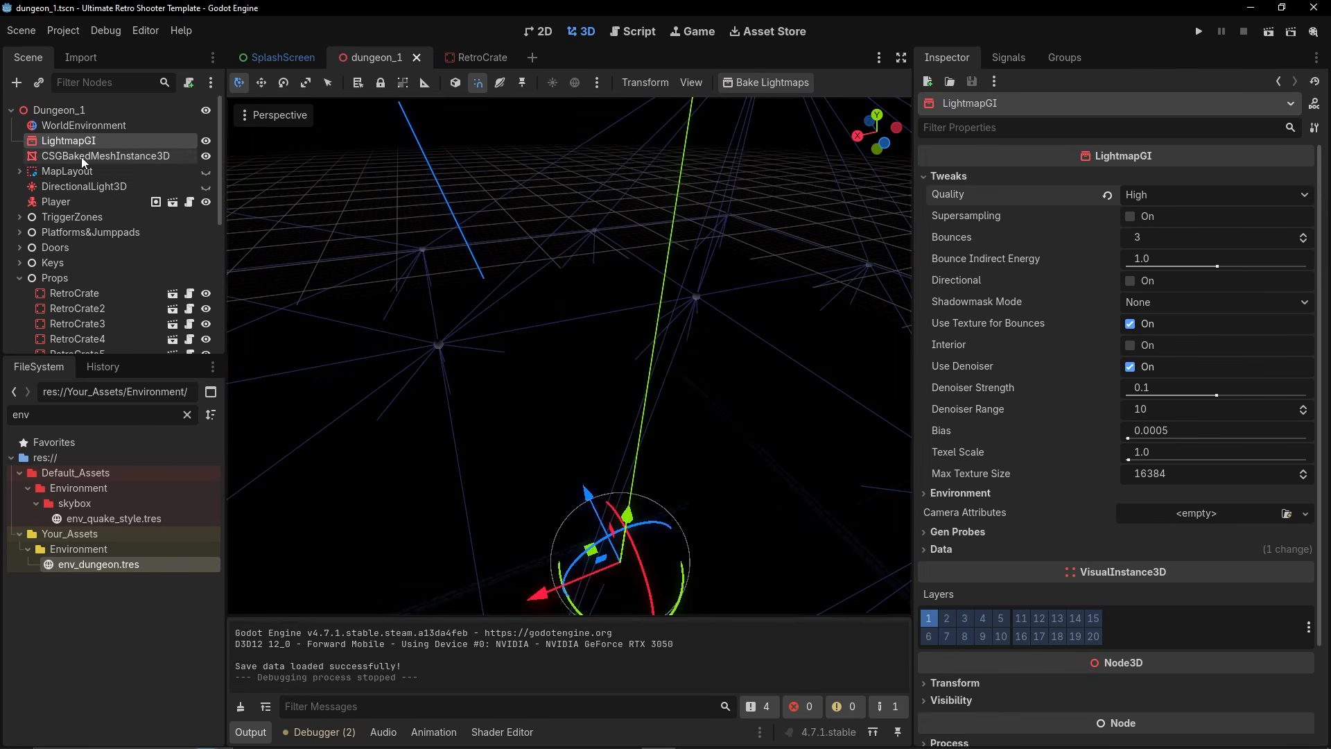
Delete the CSGBakedMeshInstance3D, LightmapGI and WorldEnvironment nodes from Dungeon_1.
{"action": "left_click", "coordinate": [81, 157]}
{"action": "key", "text": "Delete"}
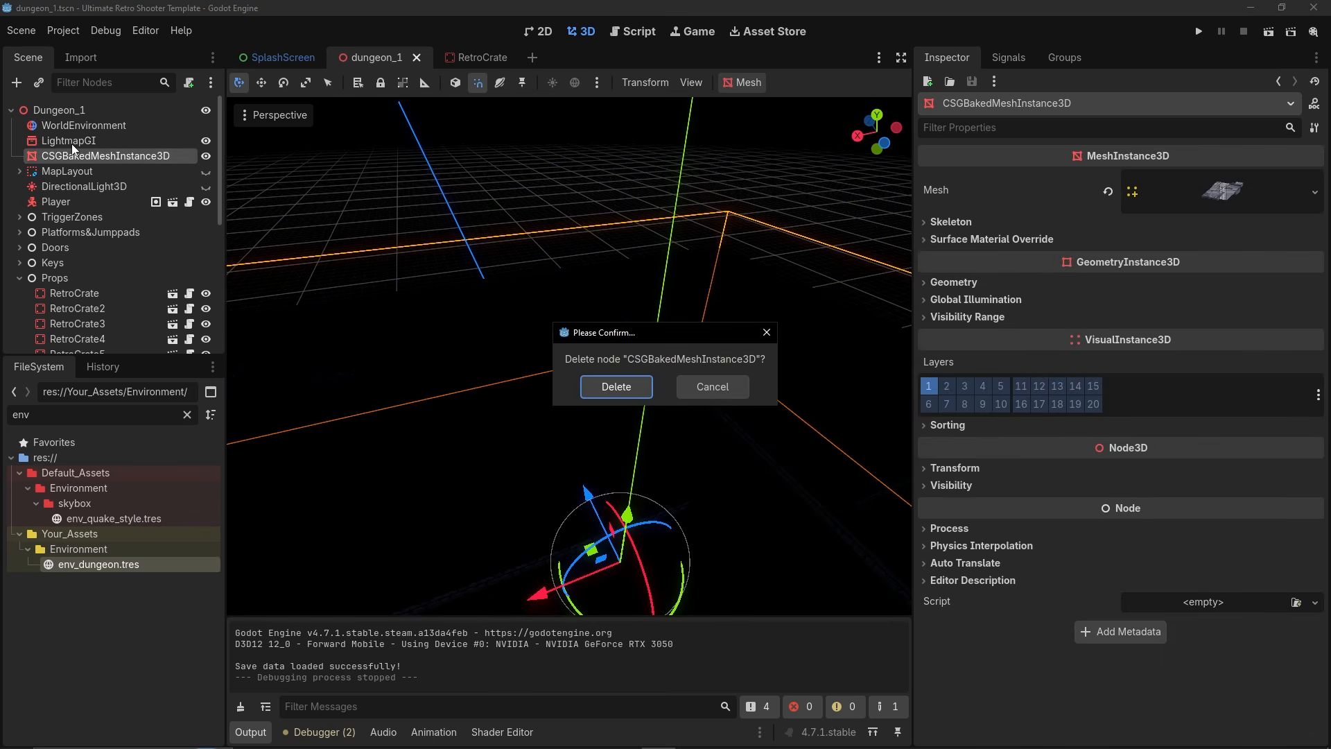
{"action": "key", "text": "Return"}
{"action": "left_click", "coordinate": [70, 143]}
{"action": "key", "text": "Delete"}
{"action": "key", "text": "Return"}
{"action": "left_click", "coordinate": [79, 128]}
{"action": "key", "text": "Delete"}
{"action": "key", "text": "Return"}
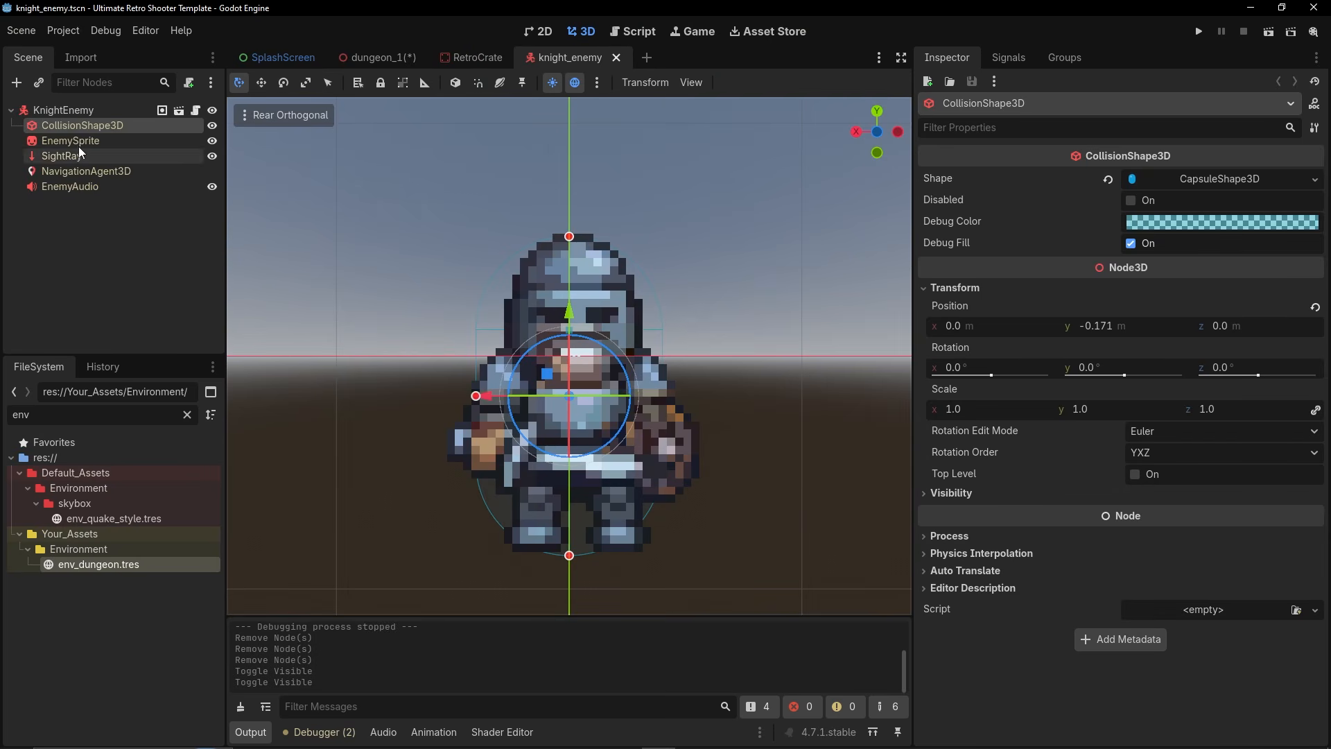
Turn on the Shaded flag for EnemySprite in the knight_enemy scene.
{"action": "left_click", "coordinate": [65, 141]}
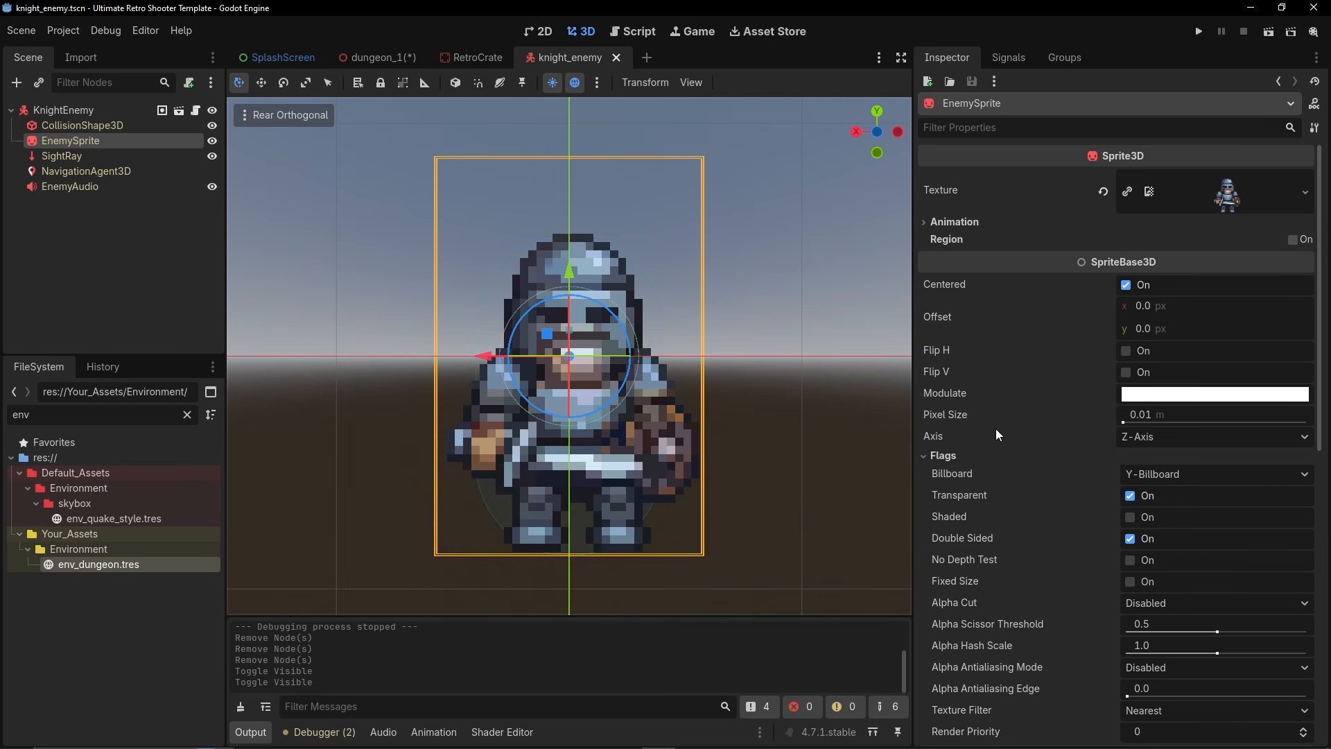
{"action": "left_click", "coordinate": [1130, 517]}
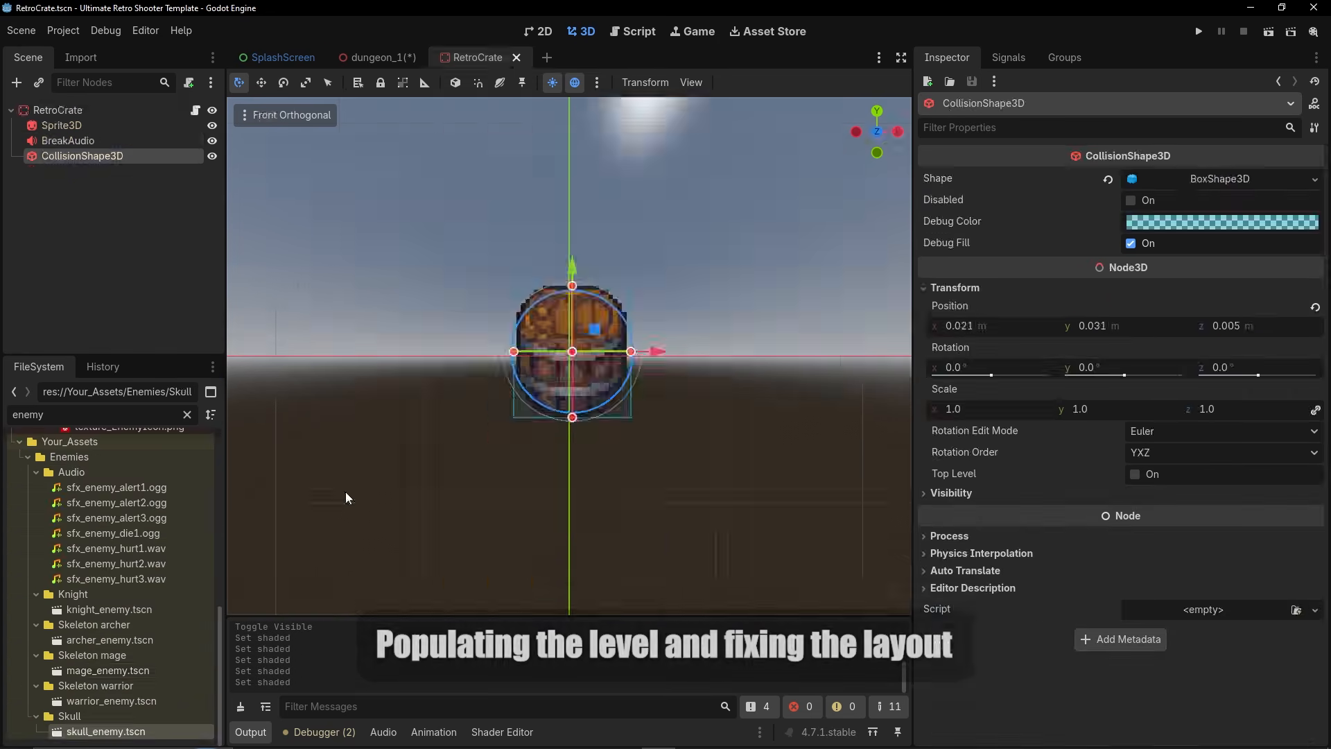
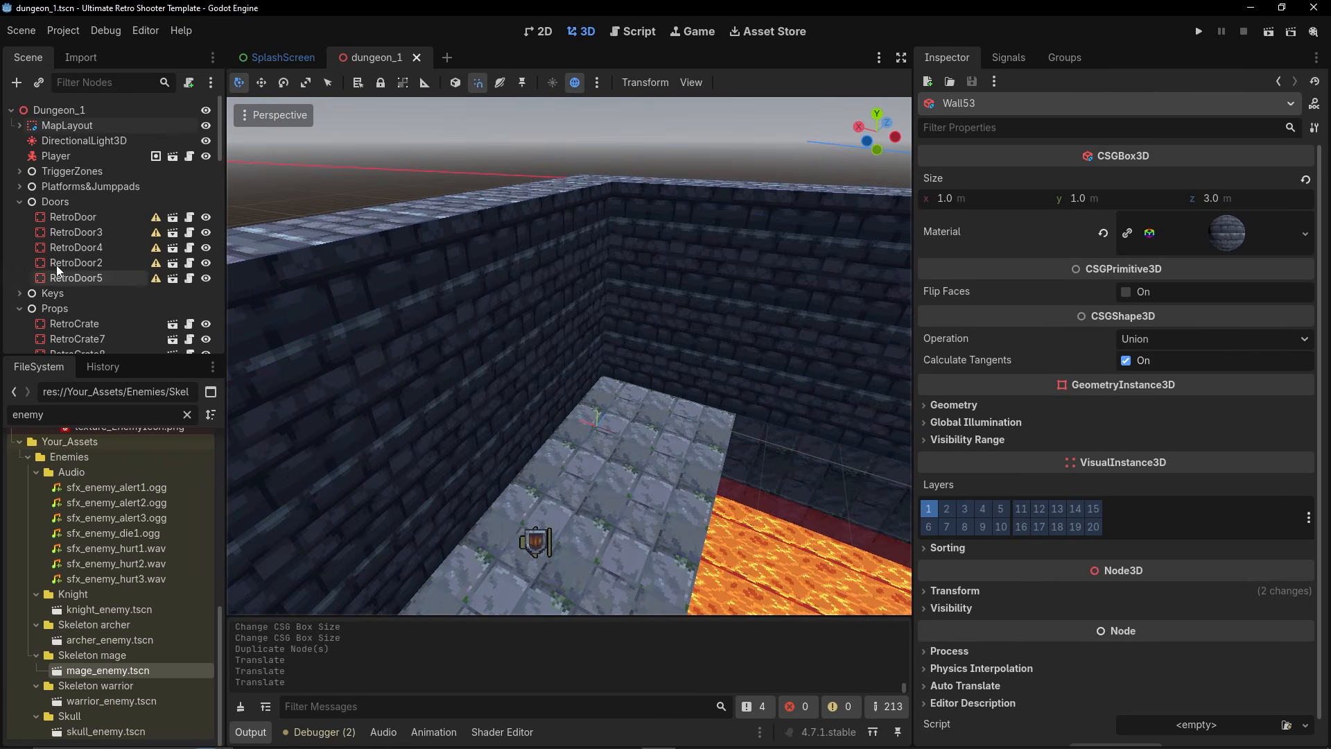
Instance RetroSwitch.tscn under Props and move the switch into place in the level.
{"action": "left_click", "coordinate": [59, 314]}
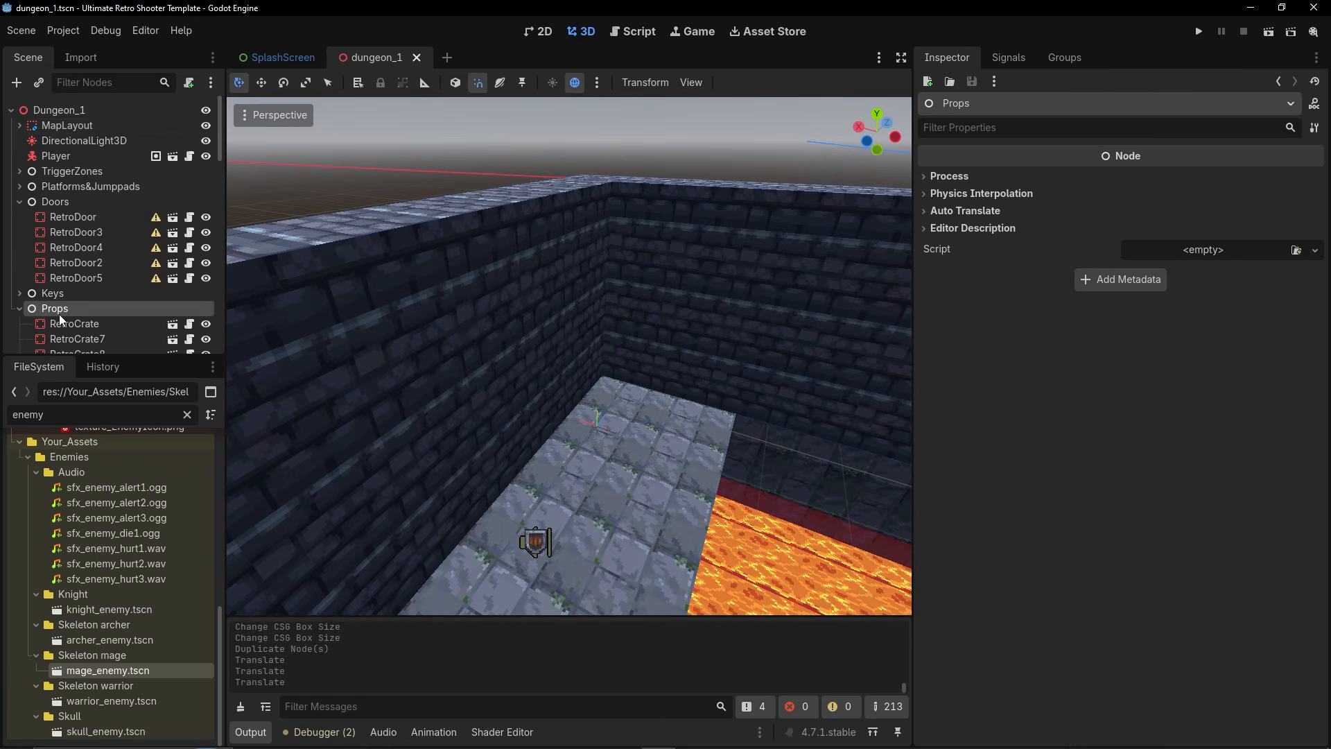
{"action": "left_click", "coordinate": [62, 173]}
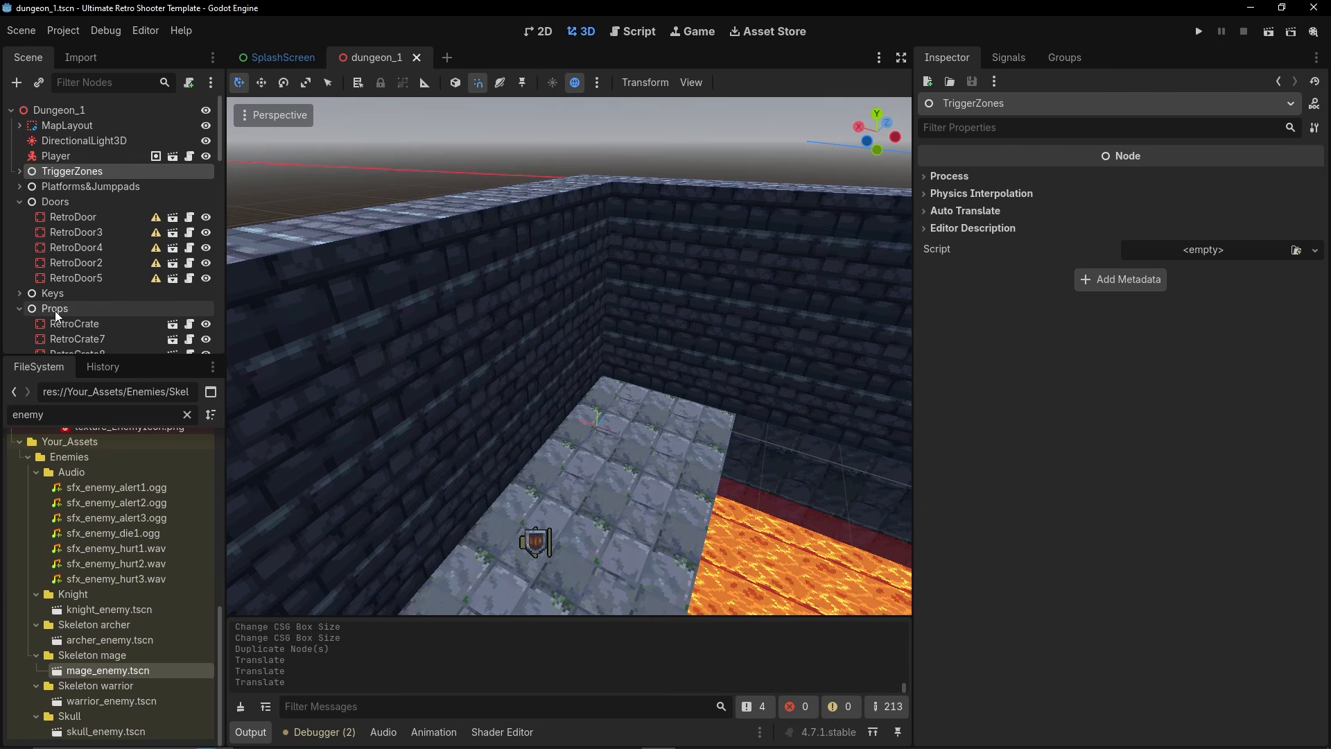
{"action": "left_click", "coordinate": [38, 83]}
{"action": "type", "text": "swit"}
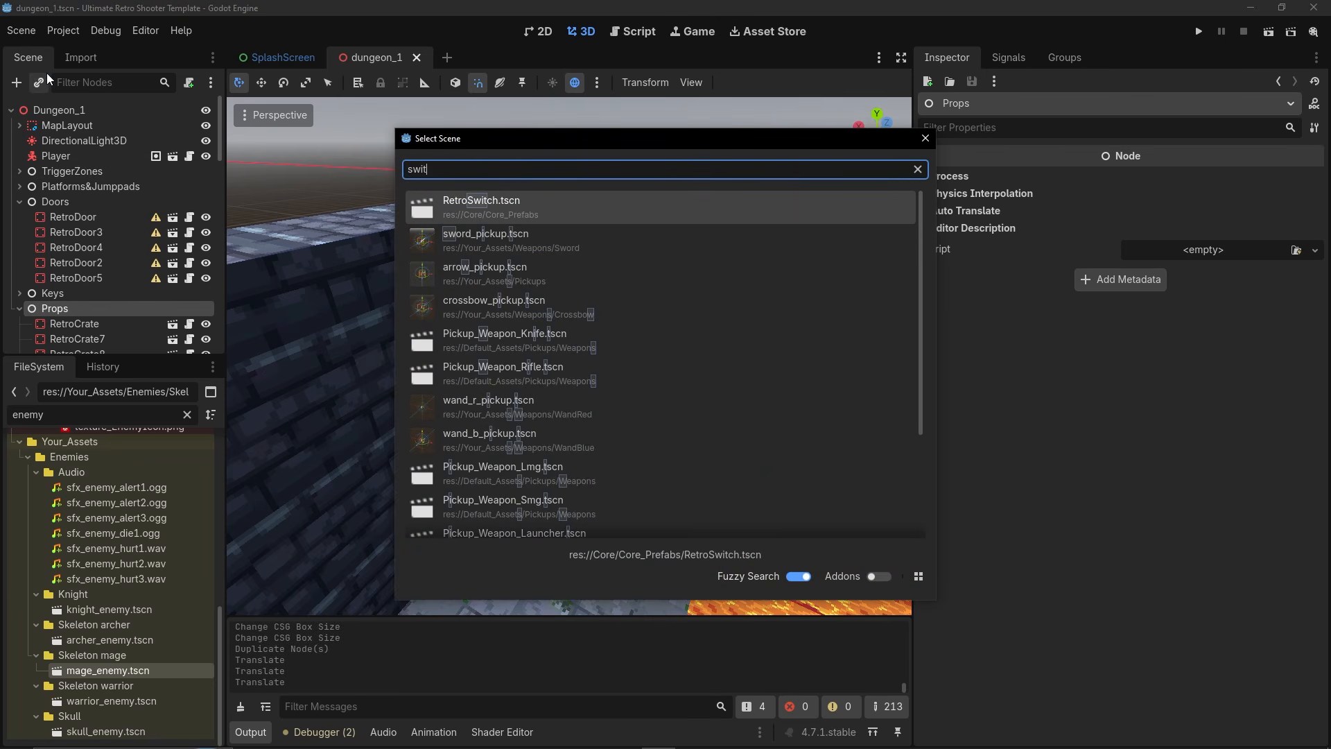
{"action": "key", "text": "Return"}
{"action": "left_click_drag", "start_coordinate": [652, 319], "coordinate": [654, 327]}
{"action": "middle_click_drag", "start_coordinate": [654, 327], "coordinate": [610, 278]}
{"action": "scroll", "coordinate": [624, 263], "scroll_direction": "up", "scroll_amount": 5}
{"action": "left_click_drag", "start_coordinate": [653, 272], "coordinate": [631, 280]}
{"action": "middle_click_drag", "start_coordinate": [616, 283], "coordinate": [765, 284]}
{"action": "scroll", "coordinate": [624, 284], "scroll_direction": "down", "scroll_amount": 4}
{"action": "scroll", "coordinate": [624, 285], "scroll_direction": "up", "scroll_amount": 4}
{"action": "key", "text": "s"}
{"action": "right_click_drag", "start_coordinate": [569, 356], "coordinate": [839, 298]}
{"action": "mouse_move", "coordinate": [613, 289]}
{"action": "right_mouse_down"}
{"action": "mouse_move", "coordinate": [613, 319]}
{"action": "mouse_move", "coordinate": [613, 290]}
{"action": "right_mouse_up"}
{"action": "left_click", "coordinate": [565, 301]}
{"action": "middle_click_drag", "start_coordinate": [565, 301], "coordinate": [686, 347]}
{"action": "key", "text": "ctrl+d"}
{"action": "left_click_drag", "start_coordinate": [546, 302], "coordinate": [669, 371]}
{"action": "key", "text": "ctrl+z"}
{"action": "key", "text": "Delete"}
Duplicate a yellow-key RetroDoor, move the copy toward an empty doorway and rotate it.
{"action": "left_click", "coordinate": [625, 387]}
{"action": "key", "text": "w"}
{"action": "right_click_drag", "start_coordinate": [556, 271], "coordinate": [734, 197]}
{"action": "left_click", "coordinate": [606, 297]}
{"action": "key", "text": "ctrl+d"}
{"action": "left_click_drag", "start_coordinate": [606, 291], "coordinate": [457, 385]}
{"action": "left_click_drag", "start_coordinate": [361, 417], "coordinate": [535, 494]}
Align the duplicated door with the opening in the brick wall.
{"action": "key", "text": "d"}
{"action": "right_click_drag", "start_coordinate": [579, 474], "coordinate": [312, 495]}
{"action": "key", "text": "w"}
{"action": "mouse_move", "coordinate": [706, 418]}
{"action": "right_mouse_down"}
{"action": "mouse_move", "coordinate": [804, 395]}
{"action": "mouse_move", "coordinate": [693, 406]}
{"action": "right_mouse_up"}
{"action": "key", "text": "d"}
{"action": "left_click_drag", "start_coordinate": [510, 401], "coordinate": [526, 396]}
{"action": "right_click_drag", "start_coordinate": [526, 396], "coordinate": [681, 378]}
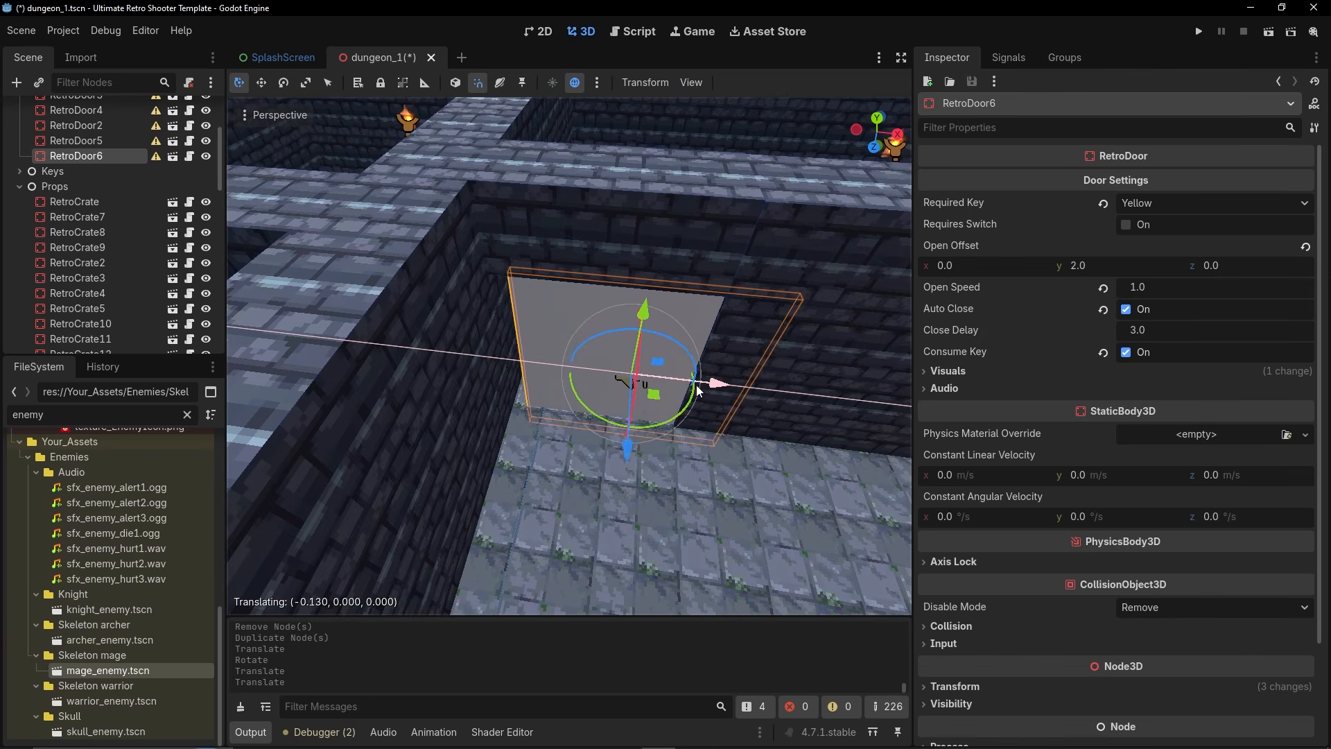
{"action": "left_click_drag", "start_coordinate": [699, 390], "coordinate": [685, 388]}
{"action": "right_click_drag", "start_coordinate": [686, 388], "coordinate": [707, 430]}
Set the newly placed door's Required Key to Blue.
{"action": "key", "text": "w"}
{"action": "key", "text": "w"}
{"action": "left_click", "coordinate": [1126, 203]}
{"action": "left_click", "coordinate": [1144, 255]}
Duplicate the blue-key door and fit the copy into another doorway of the dark brick room.
{"action": "right_click_drag", "start_coordinate": [699, 338], "coordinate": [810, 312]}
{"action": "key", "text": "s"}
{"action": "key", "text": "w"}
{"action": "right_click_drag", "start_coordinate": [693, 416], "coordinate": [758, 478]}
{"action": "key", "text": "w"}
{"action": "key", "text": "ctrl+d"}
{"action": "left_click_drag", "start_coordinate": [746, 496], "coordinate": [379, 518]}
{"action": "right_click_drag", "start_coordinate": [379, 518], "coordinate": [667, 375]}
{"action": "key", "text": "w"}
{"action": "key", "text": "s"}
{"action": "mouse_move", "coordinate": [642, 404]}
{"action": "left_mouse_down"}
{"action": "mouse_move", "coordinate": [654, 402]}
{"action": "mouse_move", "coordinate": [633, 395]}
{"action": "left_mouse_up"}
{"action": "key", "text": "ctrl+z"}
{"action": "mouse_move", "coordinate": [633, 395]}
{"action": "right_mouse_down"}
{"action": "mouse_move", "coordinate": [700, 409]}
{"action": "mouse_move", "coordinate": [629, 418]}
{"action": "right_mouse_up"}
{"action": "key", "text": "w"}
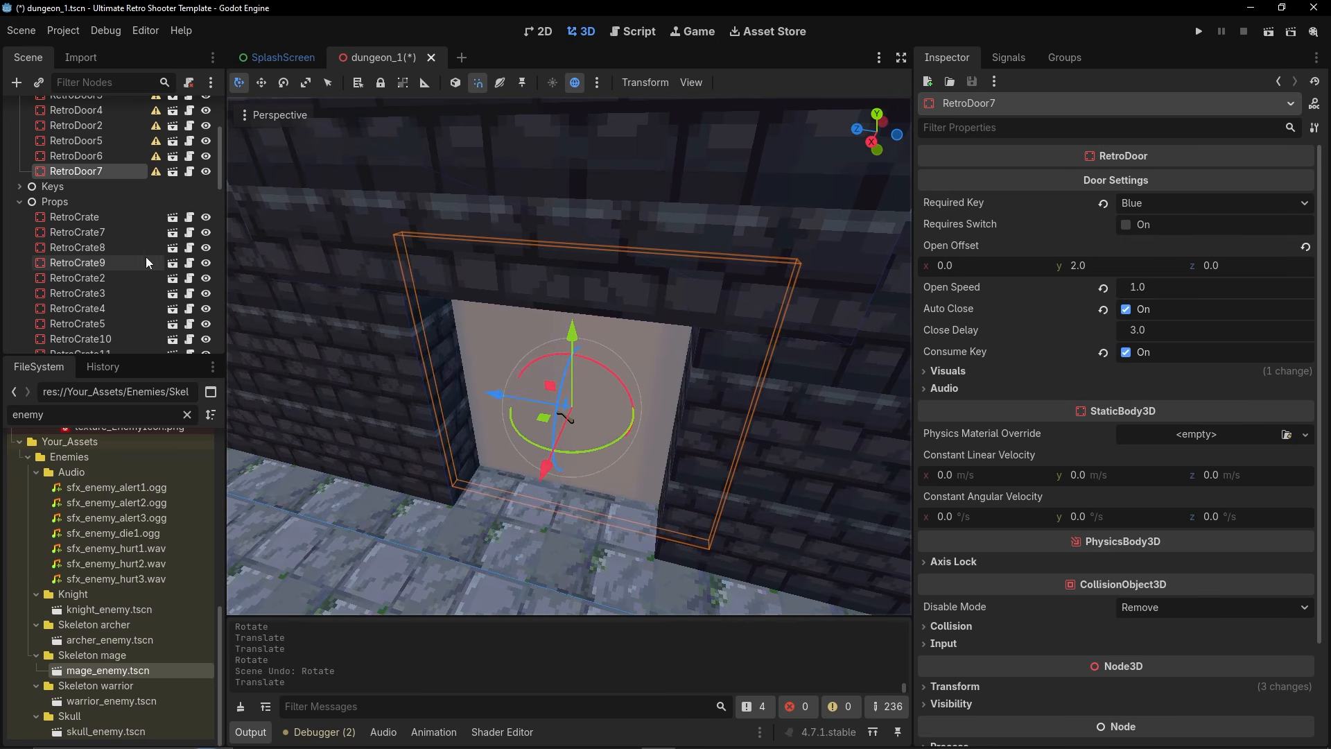
Add RetroDoor7 to the Target Nodes of RetroSwitch.
{"action": "scroll", "coordinate": [145, 261], "scroll_direction": "down", "scroll_amount": 1}
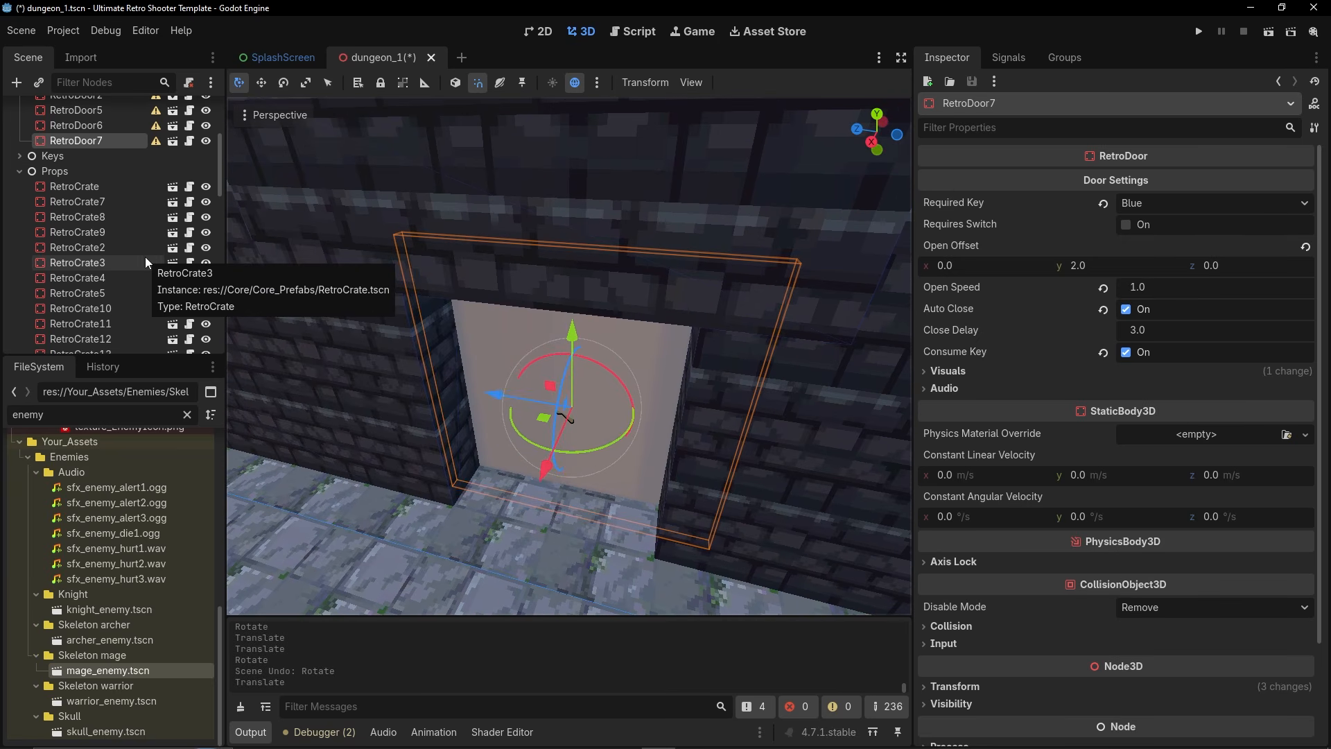
{"action": "scroll", "coordinate": [144, 256], "scroll_direction": "down", "scroll_amount": 8}
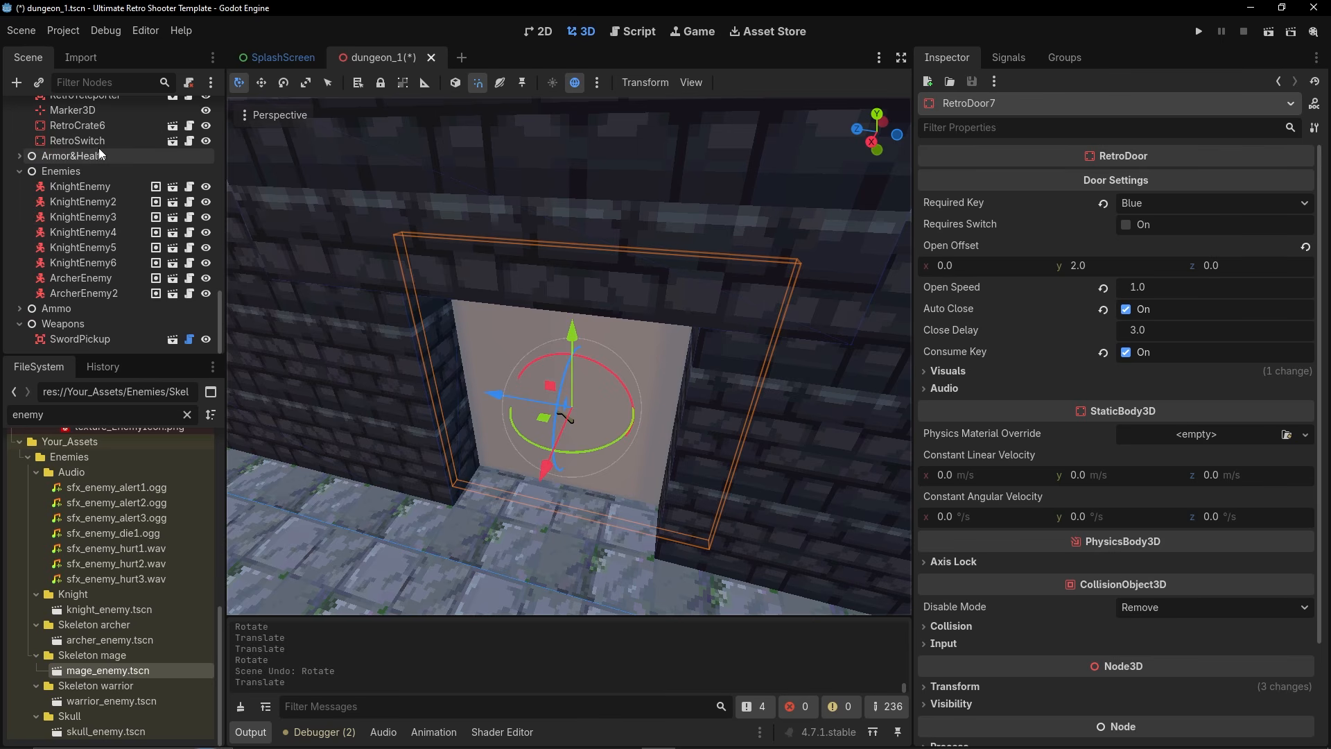
{"action": "left_click", "coordinate": [78, 140]}
{"action": "left_click", "coordinate": [1166, 208]}
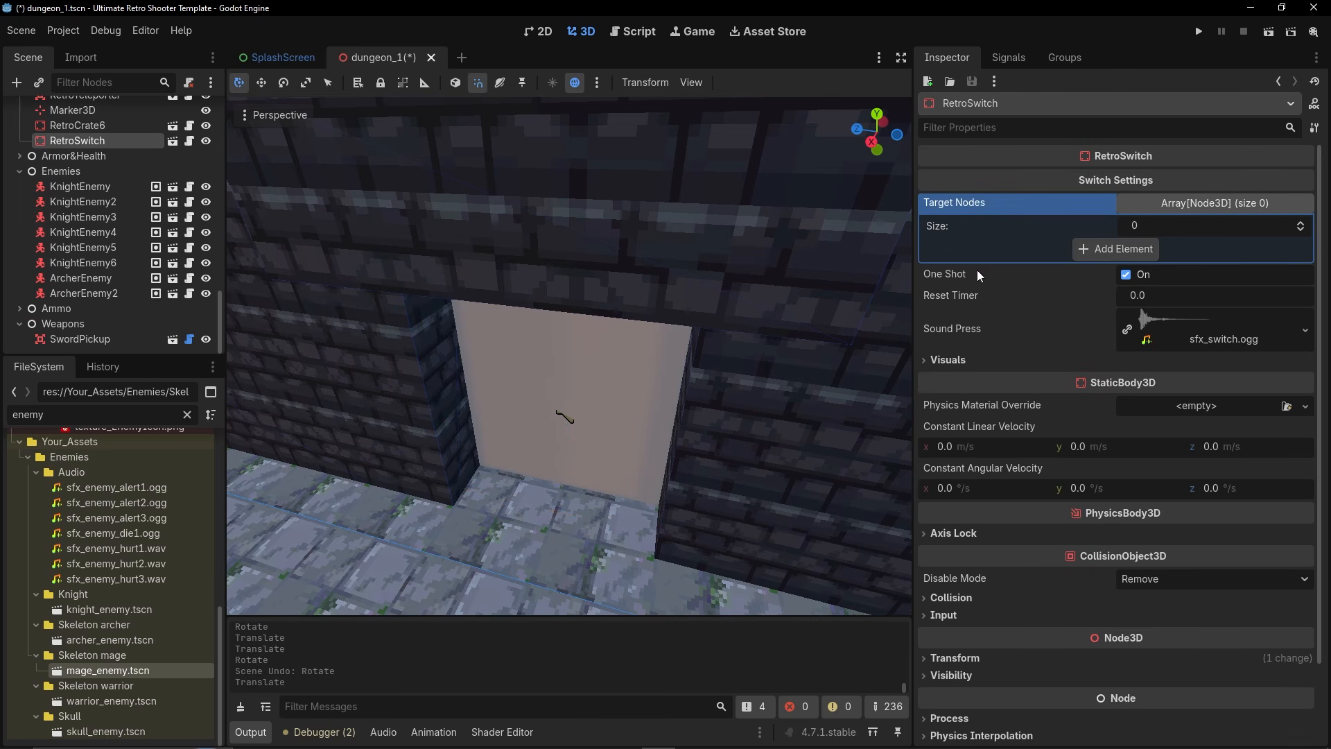
{"action": "scroll", "coordinate": [603, 367], "scroll_direction": "down", "scroll_amount": 8}
{"action": "middle_click_drag", "start_coordinate": [513, 388], "coordinate": [422, 371]}
{"action": "scroll", "coordinate": [143, 297], "scroll_direction": "up", "scroll_amount": 5}
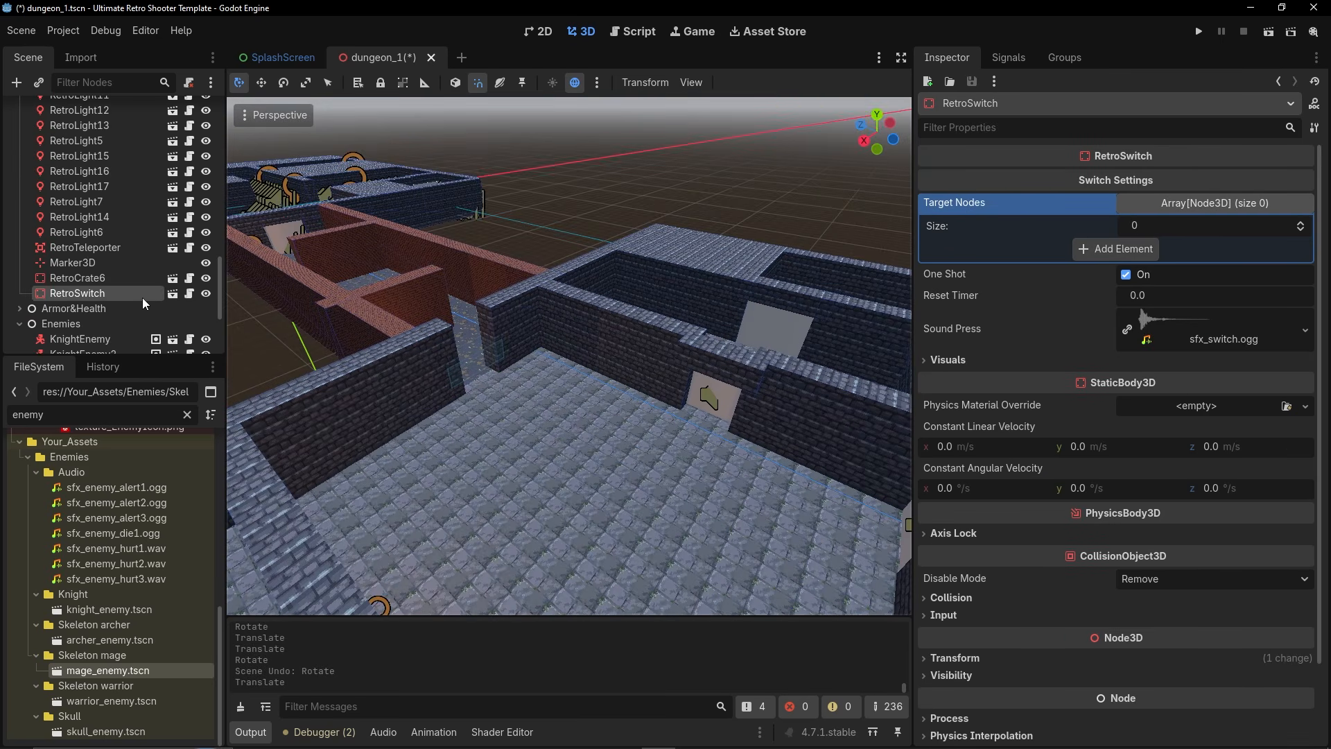
{"action": "scroll", "coordinate": [143, 298], "scroll_direction": "up", "scroll_amount": 10}
{"action": "left_click_drag", "start_coordinate": [143, 297], "coordinate": [1101, 247]}
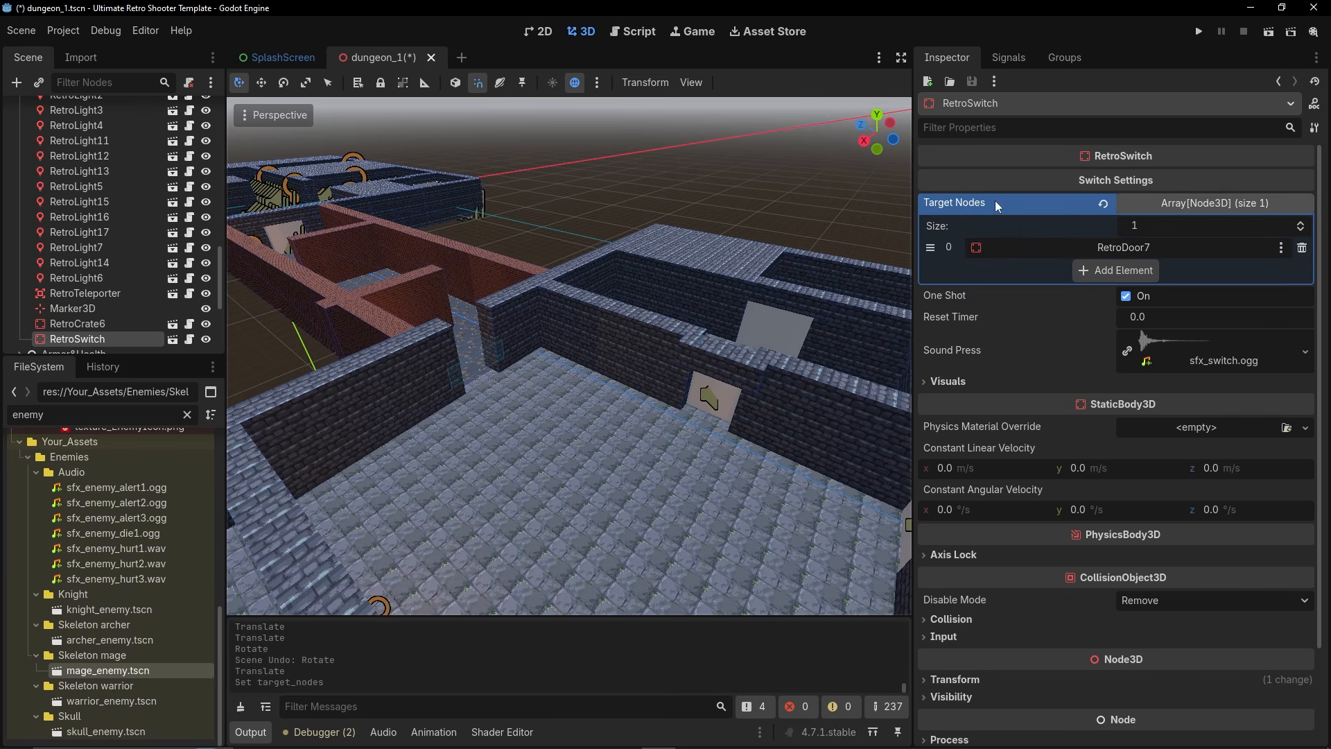
Make RetroDoor7 switch-operated: Required Key None, Requires Switch on, Auto Close off and Open Speed 5.0.
{"action": "left_click", "coordinate": [1177, 204]}
{"action": "right_click_drag", "start_coordinate": [769, 332], "coordinate": [621, 309]}
{"action": "key", "text": "w"}
{"action": "left_click", "coordinate": [621, 309]}
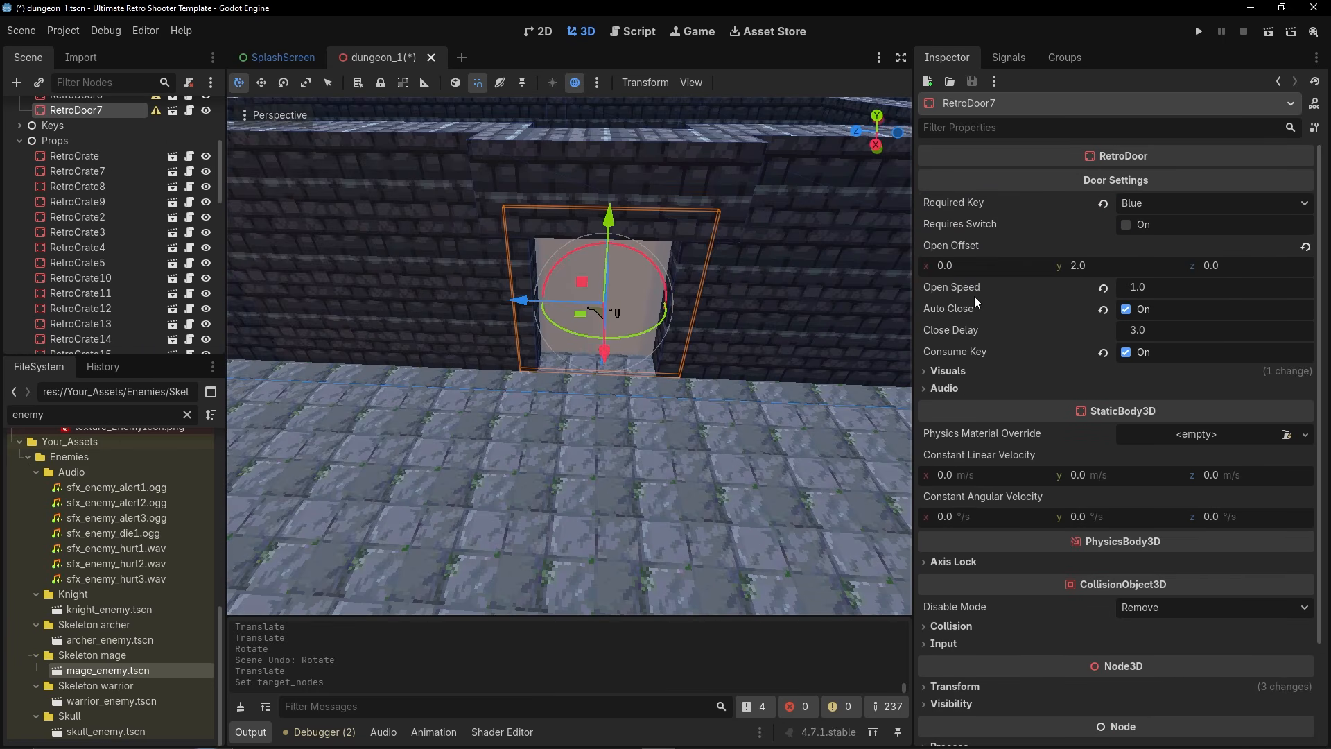
{"action": "left_click", "coordinate": [1125, 309]}
{"action": "right_click_drag", "start_coordinate": [797, 315], "coordinate": [866, 346]}
{"action": "left_click", "coordinate": [1103, 204]}
{"action": "left_click", "coordinate": [1126, 225]}
{"action": "left_click", "coordinate": [1154, 284]}
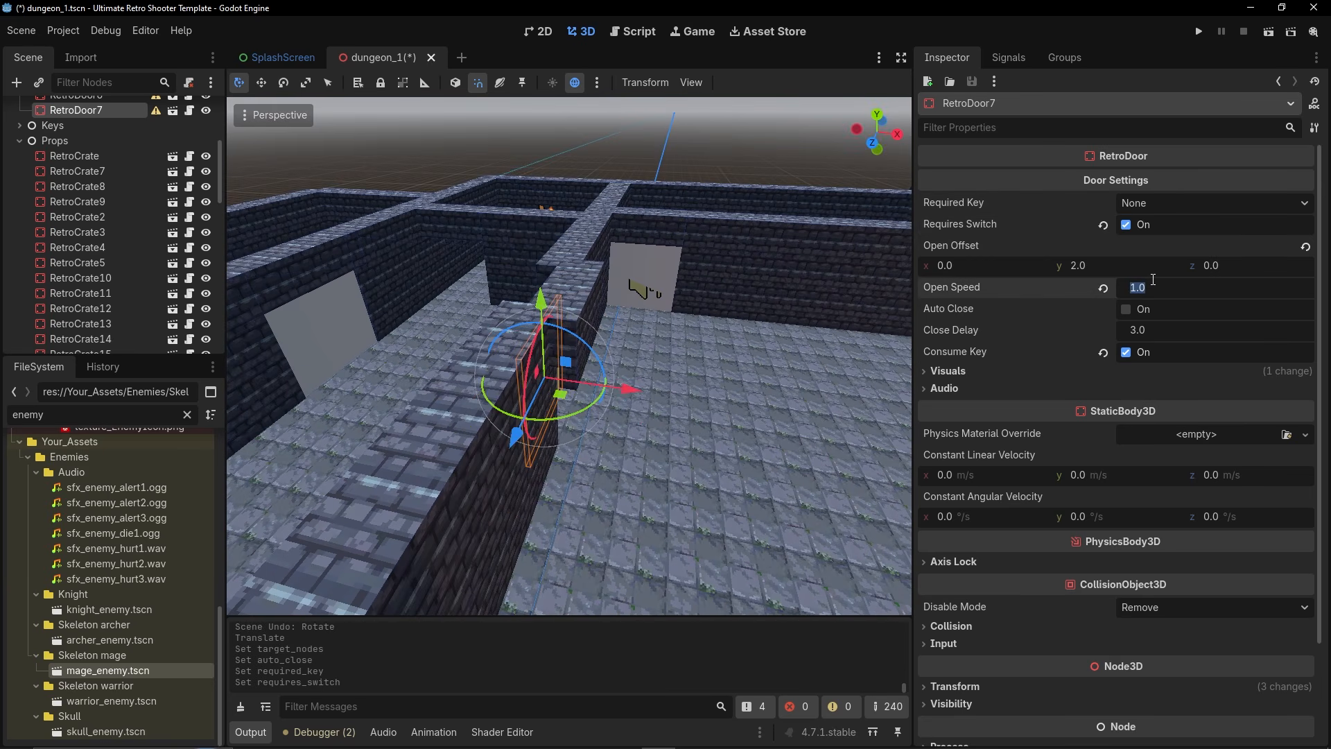
Instantiate Pickup_Key_Blue under the Keys node and place it on the floor of the small walled room.
{"action": "right_click_drag", "start_coordinate": [603, 366], "coordinate": [438, 337]}
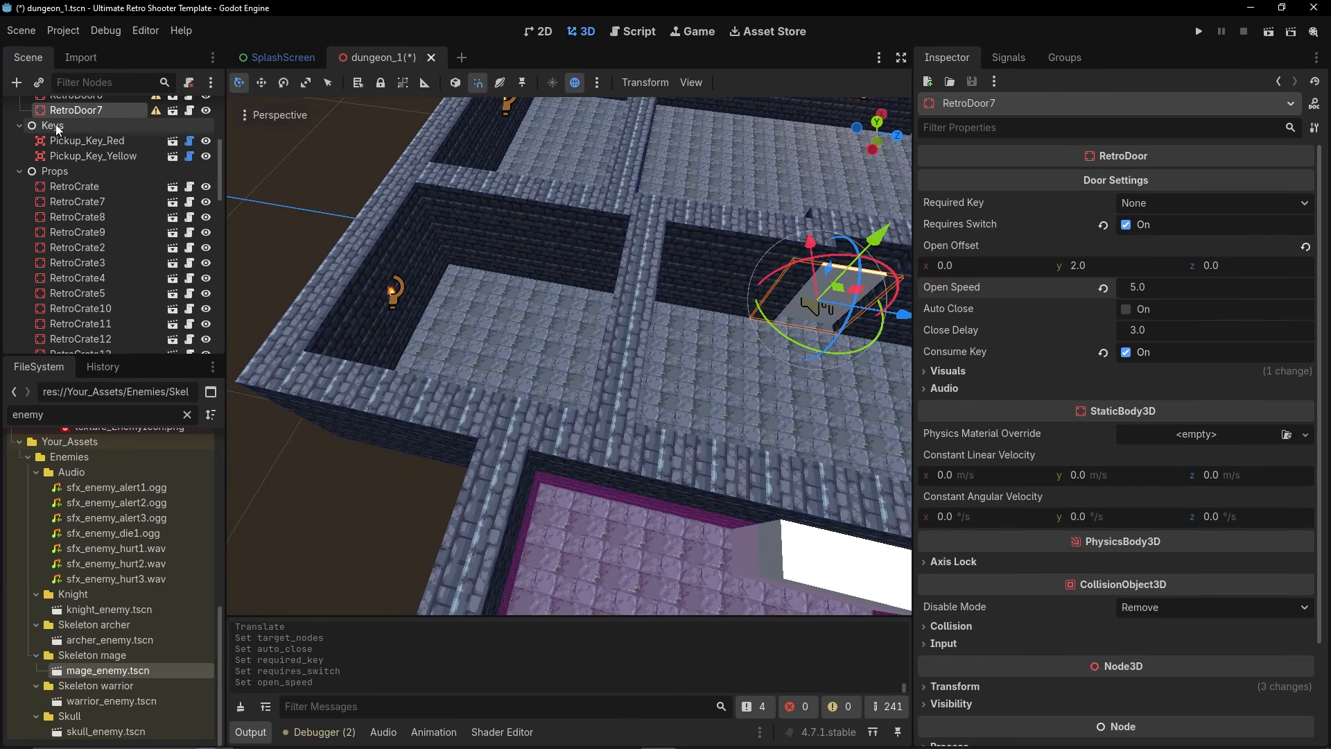
{"action": "left_click", "coordinate": [56, 127]}
{"action": "left_click", "coordinate": [43, 85]}
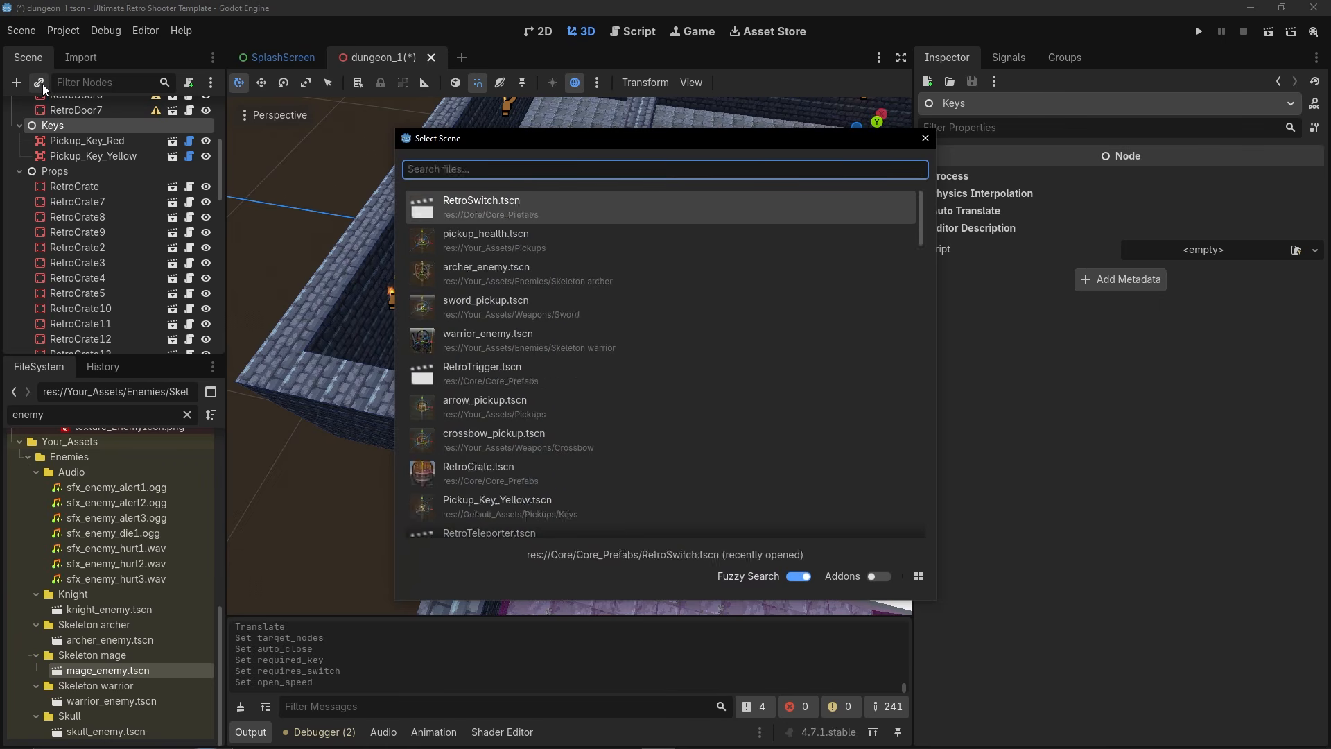
{"action": "type", "text": "key"}
{"action": "key", "text": "Down"}
{"action": "key", "text": "Return"}
{"action": "key", "text": "g"}
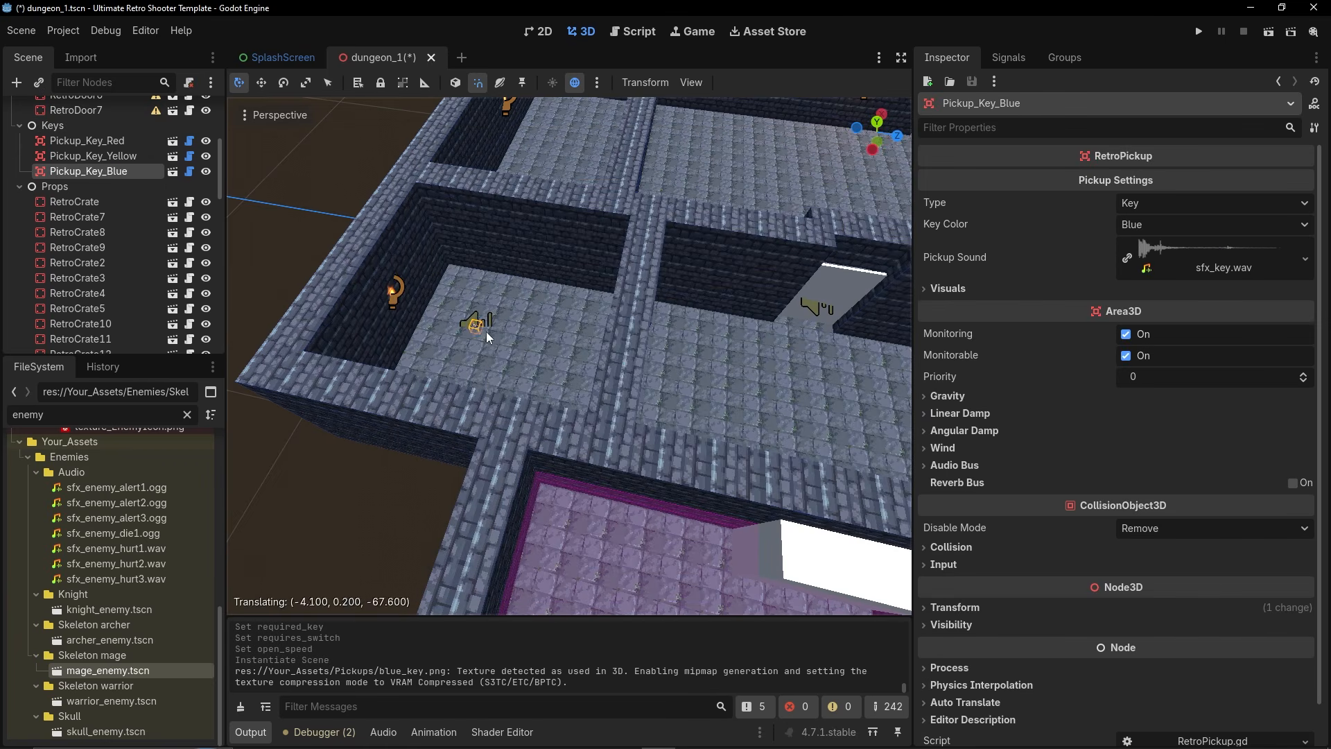
{"action": "left_click", "coordinate": [489, 334]}
Fine-tune the blue key's height and horizontal position within the small walled room.
{"action": "left_click_drag", "start_coordinate": [493, 280], "coordinate": [490, 268]}
{"action": "middle_click_drag", "start_coordinate": [491, 267], "coordinate": [663, 279]}
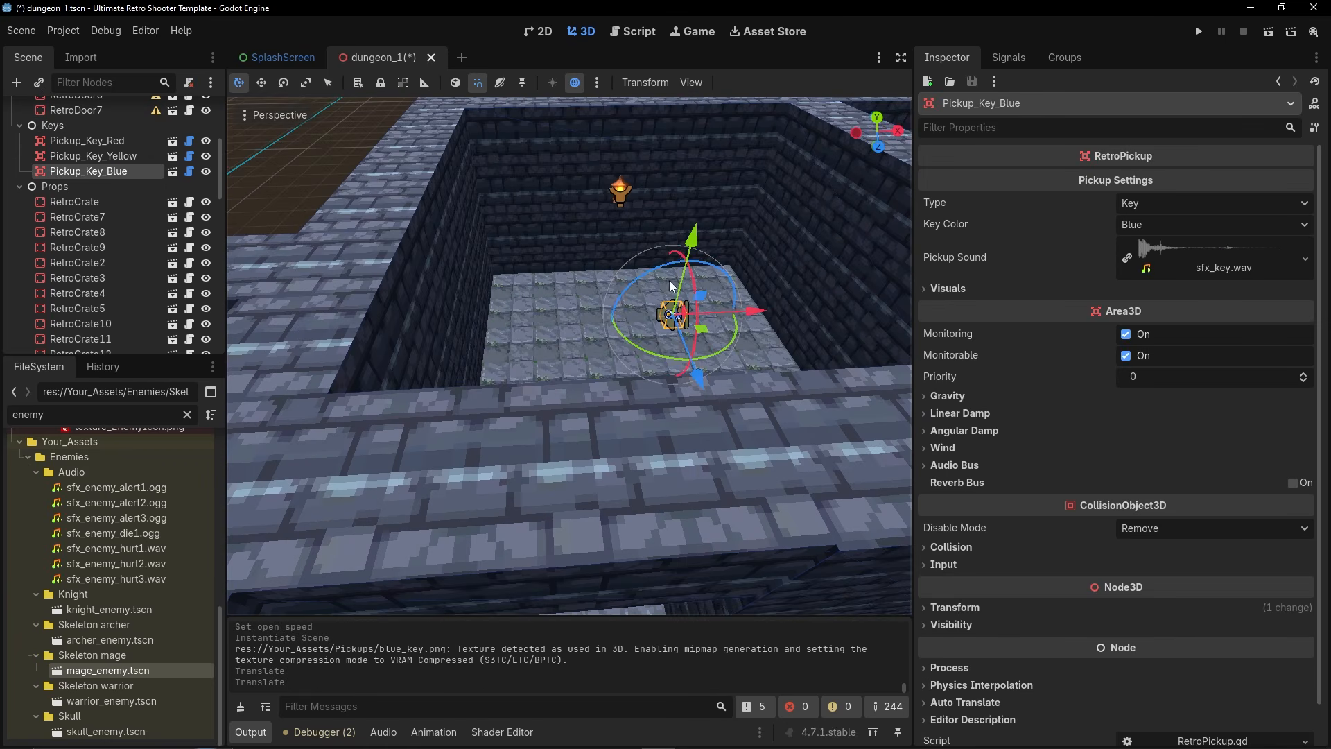
{"action": "left_click_drag", "start_coordinate": [745, 313], "coordinate": [639, 316]}
{"action": "middle_click_drag", "start_coordinate": [639, 316], "coordinate": [592, 317]}
{"action": "left_click_drag", "start_coordinate": [496, 310], "coordinate": [541, 472]}
{"action": "middle_click_drag", "start_coordinate": [540, 471], "coordinate": [555, 388]}
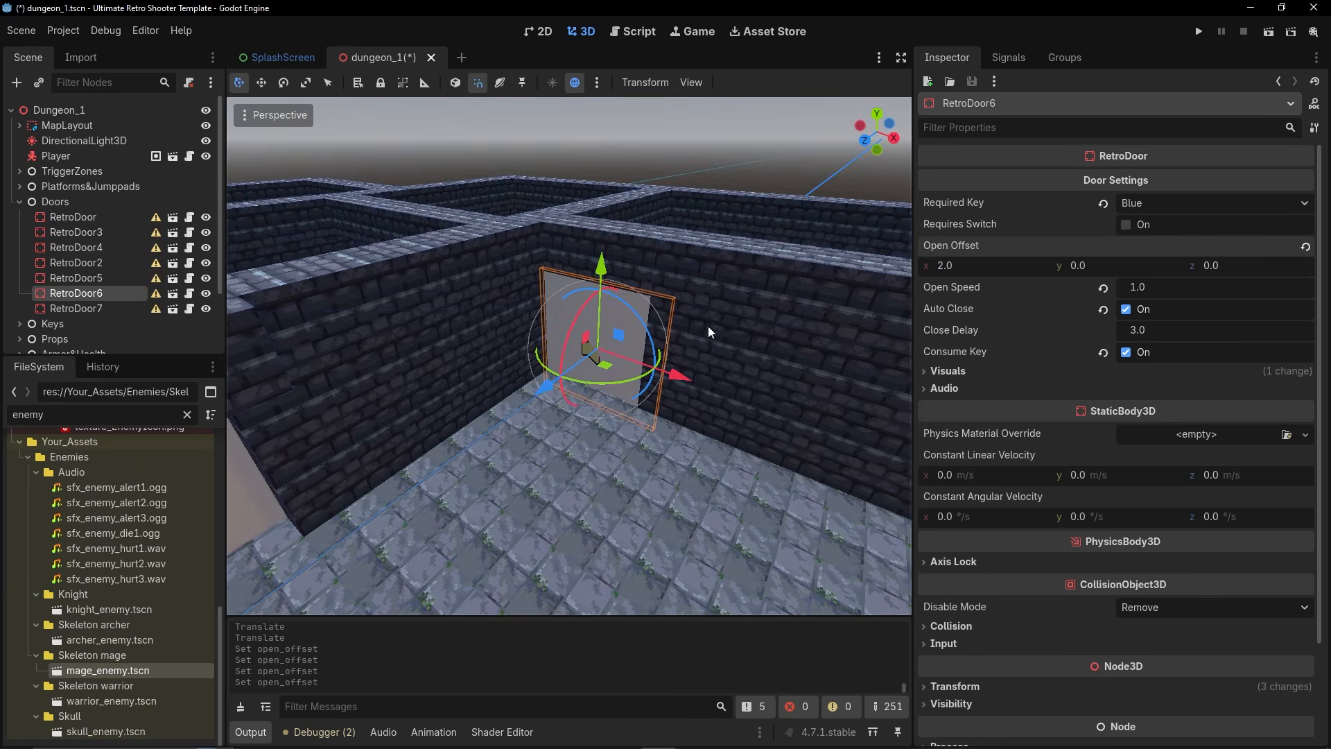
Set RetroDoor6's Door Texture to door_silver.png from the Your_Assets Environment textures.
{"action": "middle_click_drag", "start_coordinate": [708, 331], "coordinate": [691, 303]}
{"action": "left_click", "coordinate": [952, 372]}
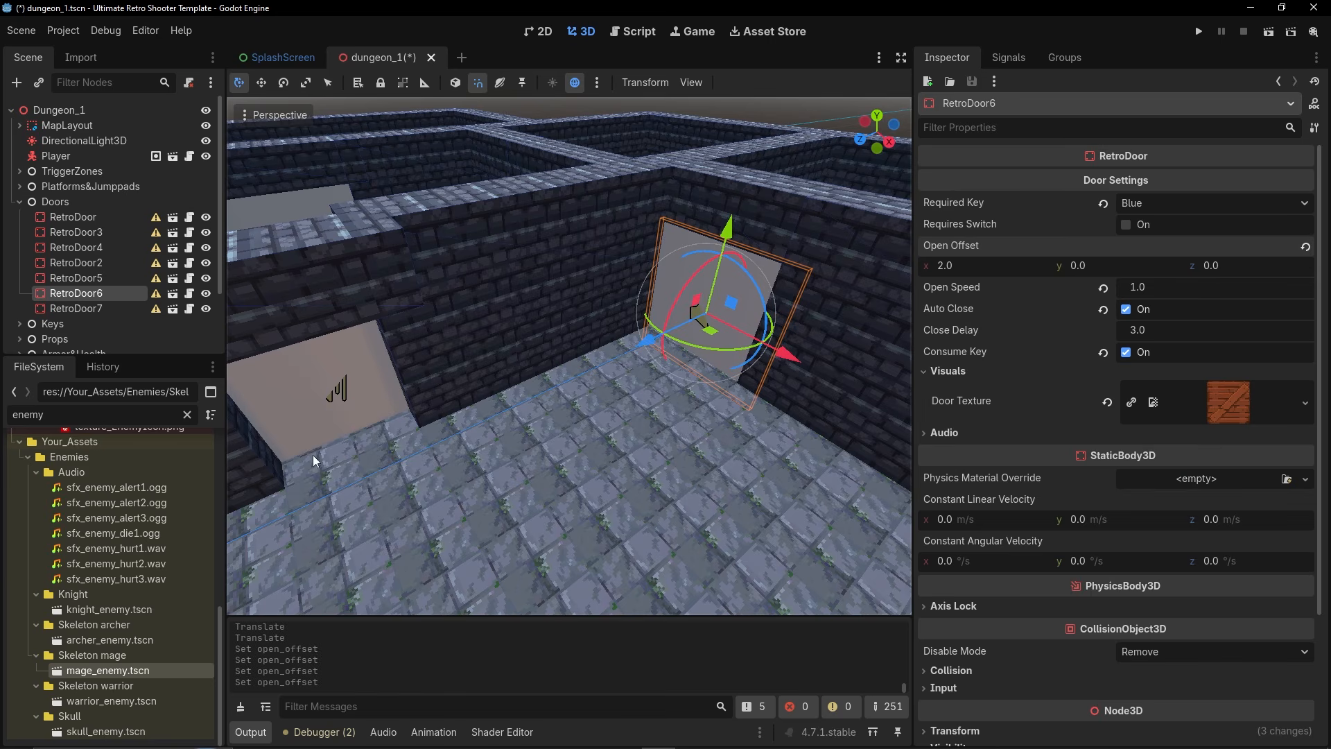
{"action": "left_click", "coordinate": [187, 414]}
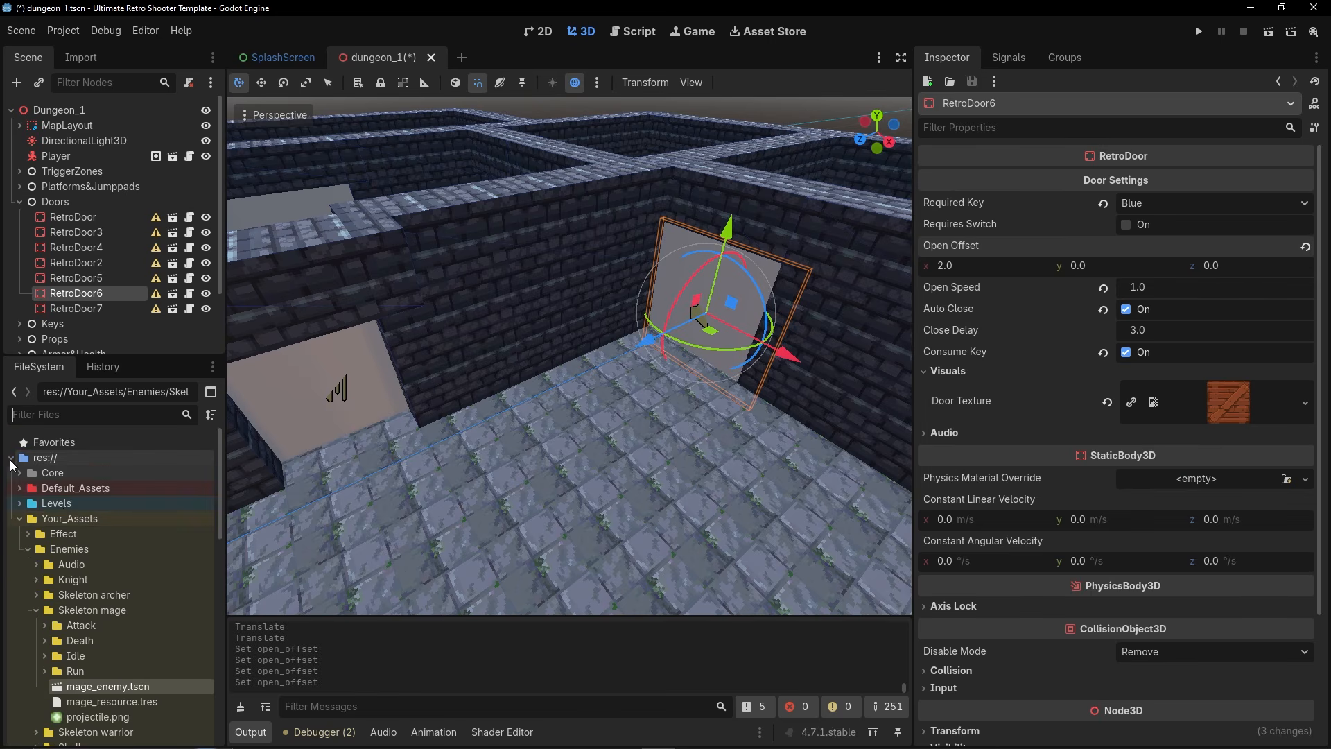
{"action": "left_click", "coordinate": [12, 459]}
{"action": "left_click", "coordinate": [11, 460]}
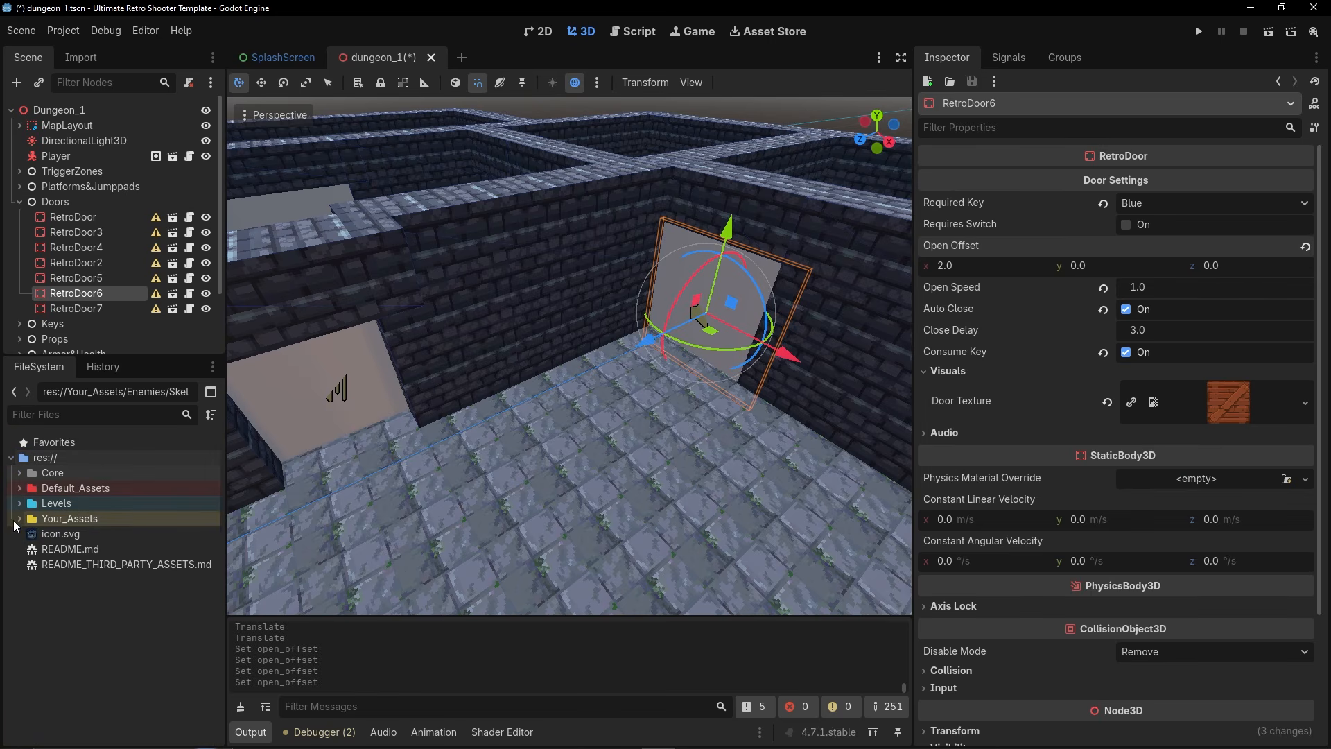
{"action": "left_click", "coordinate": [18, 518]}
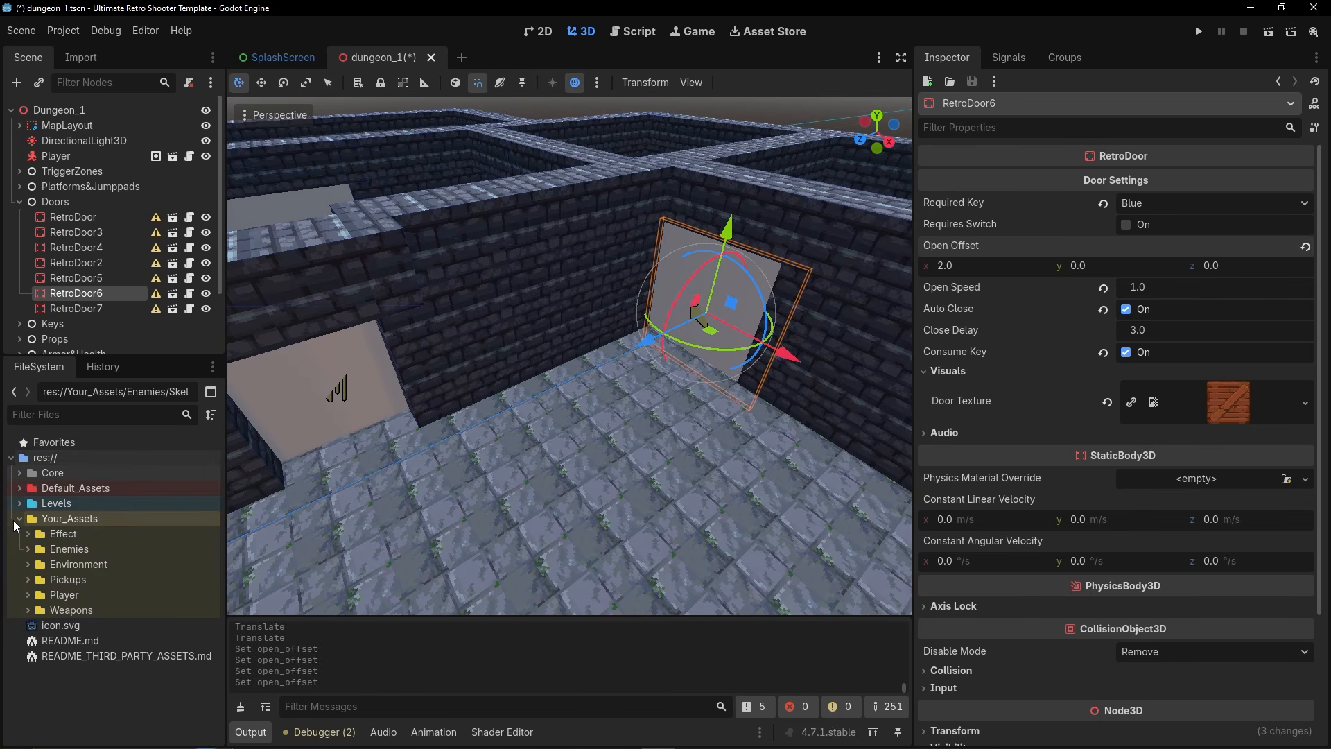
{"action": "left_click", "coordinate": [28, 564]}
{"action": "left_click", "coordinate": [36, 625]}
{"action": "scroll", "coordinate": [123, 621], "scroll_direction": "down", "scroll_amount": 8}
{"action": "left_click", "coordinate": [109, 565]}
{"action": "left_click_drag", "start_coordinate": [108, 568], "coordinate": [1228, 399]}
Set the Door Texture of the yellow-key door RetroDoor5 to door_yellow.png.
{"action": "right_click_drag", "start_coordinate": [730, 420], "coordinate": [894, 398]}
{"action": "left_click", "coordinate": [575, 454]}
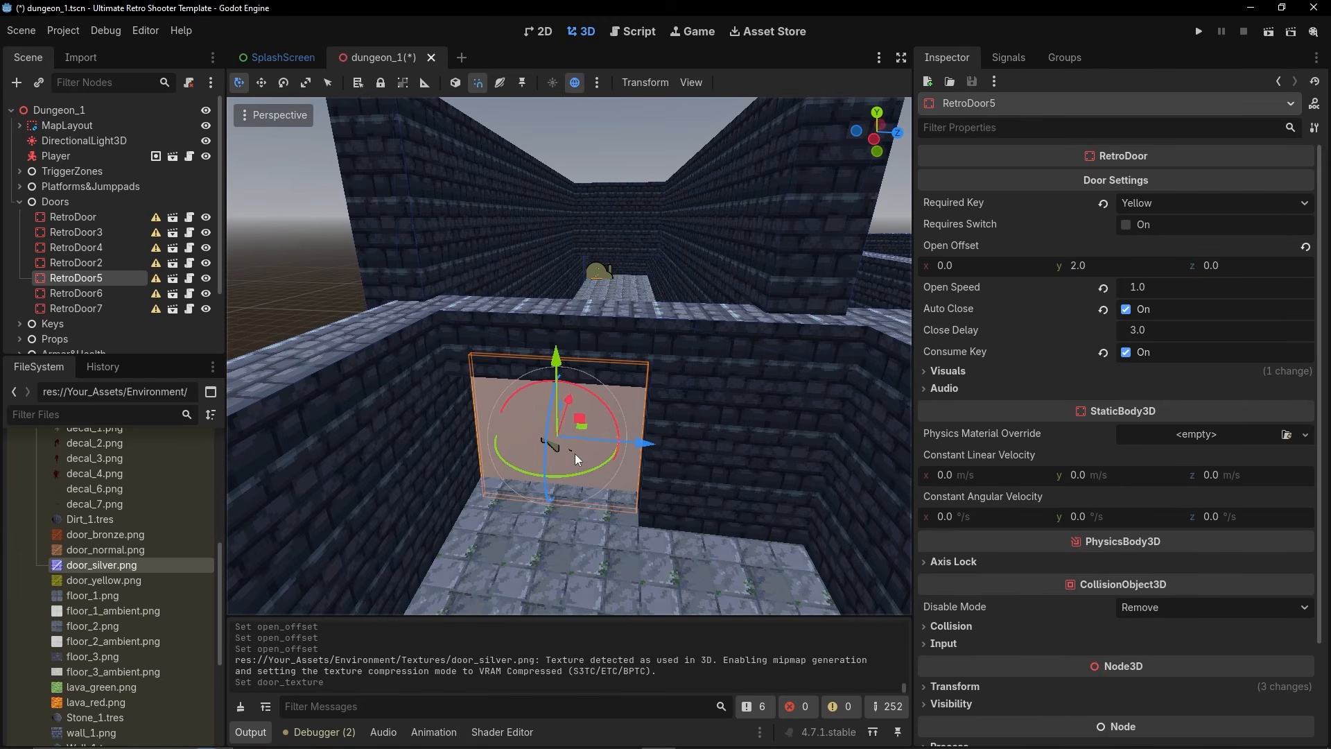
{"action": "left_click", "coordinate": [950, 371]}
{"action": "left_click_drag", "start_coordinate": [89, 577], "coordinate": [1228, 400]}
Select another door in the level and expand its Visuals settings.
{"action": "right_click_drag", "start_coordinate": [861, 440], "coordinate": [818, 423]}
{"action": "right_click_drag", "start_coordinate": [555, 374], "coordinate": [804, 395]}
{"action": "left_click", "coordinate": [644, 433]}
{"action": "left_click", "coordinate": [955, 372]}
{"action": "key", "text": "w"}
{"action": "right_click_drag", "start_coordinate": [569, 355], "coordinate": [679, 416]}
{"action": "key", "text": "w"}
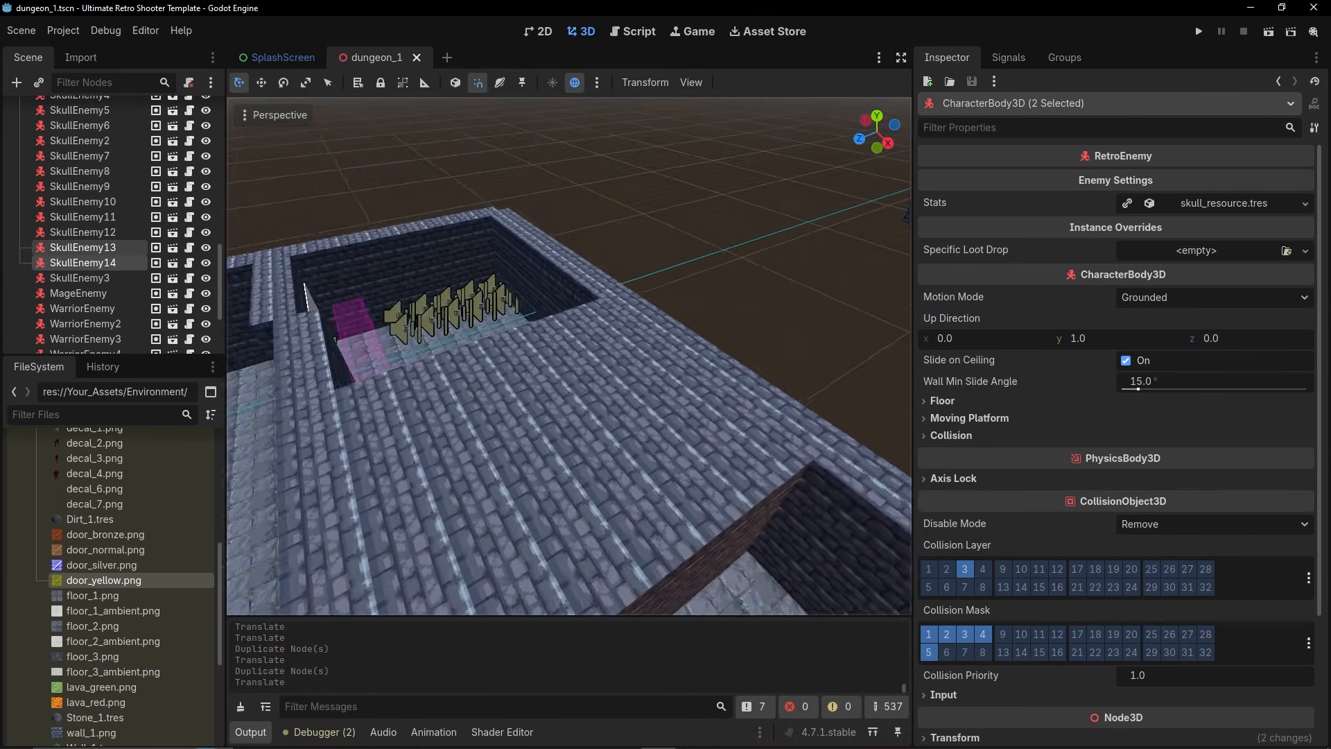
Collapse the expanded node groups in the scene tree, including Enemies, Weapons and TriggerZones.
{"action": "key", "text": "s"}
{"action": "right_click_drag", "start_coordinate": [568, 355], "coordinate": [540, 374]}
{"action": "scroll", "coordinate": [87, 232], "scroll_direction": "up", "scroll_amount": 14}
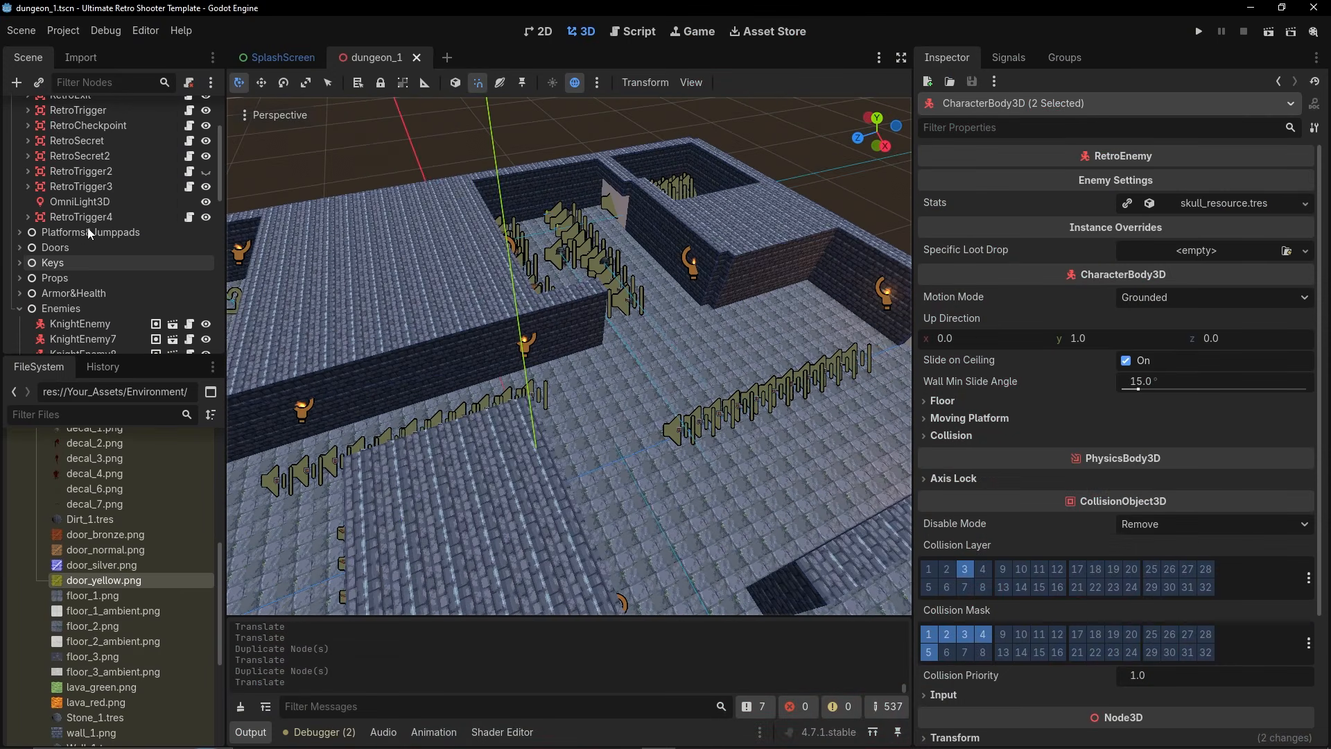
{"action": "scroll", "coordinate": [24, 305], "scroll_direction": "down", "scroll_amount": 5}
{"action": "left_click", "coordinate": [19, 217]}
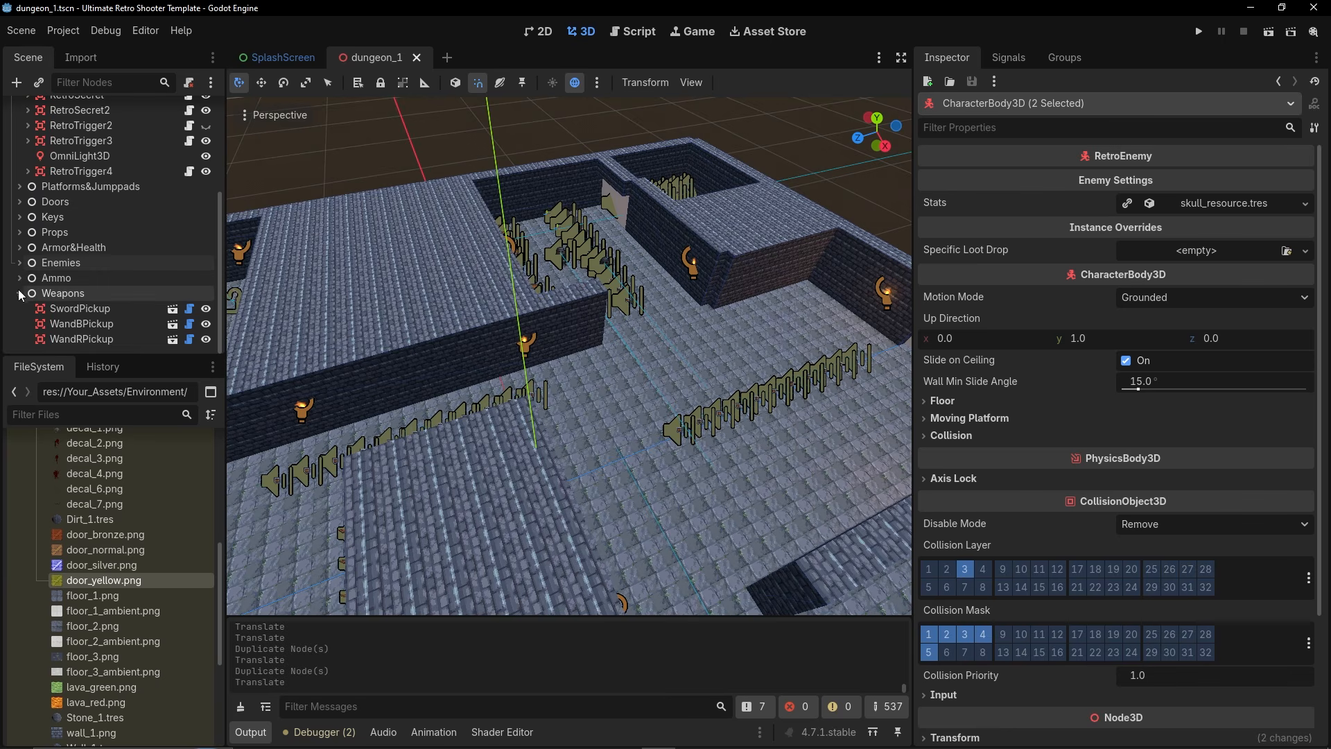
{"action": "scroll", "coordinate": [22, 181], "scroll_direction": "up", "scroll_amount": 5}
{"action": "left_click", "coordinate": [19, 171]}
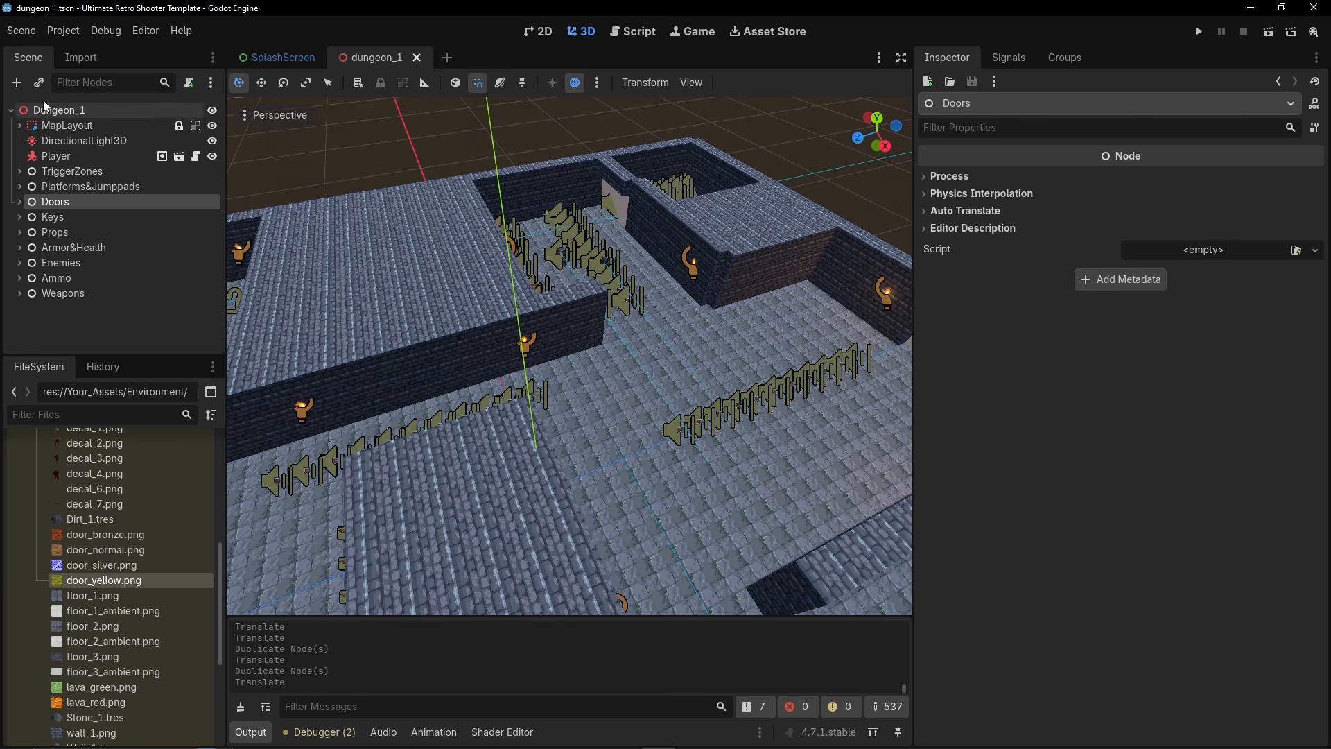
Add a plain Node under Dungeon_1 and name it Decoration.
{"action": "left_click", "coordinate": [43, 109]}
{"action": "left_click", "coordinate": [17, 82]}
{"action": "double_click", "coordinate": [509, 219]}
{"action": "double_click", "coordinate": [52, 308]}
{"action": "type", "text": "Decoratio"}
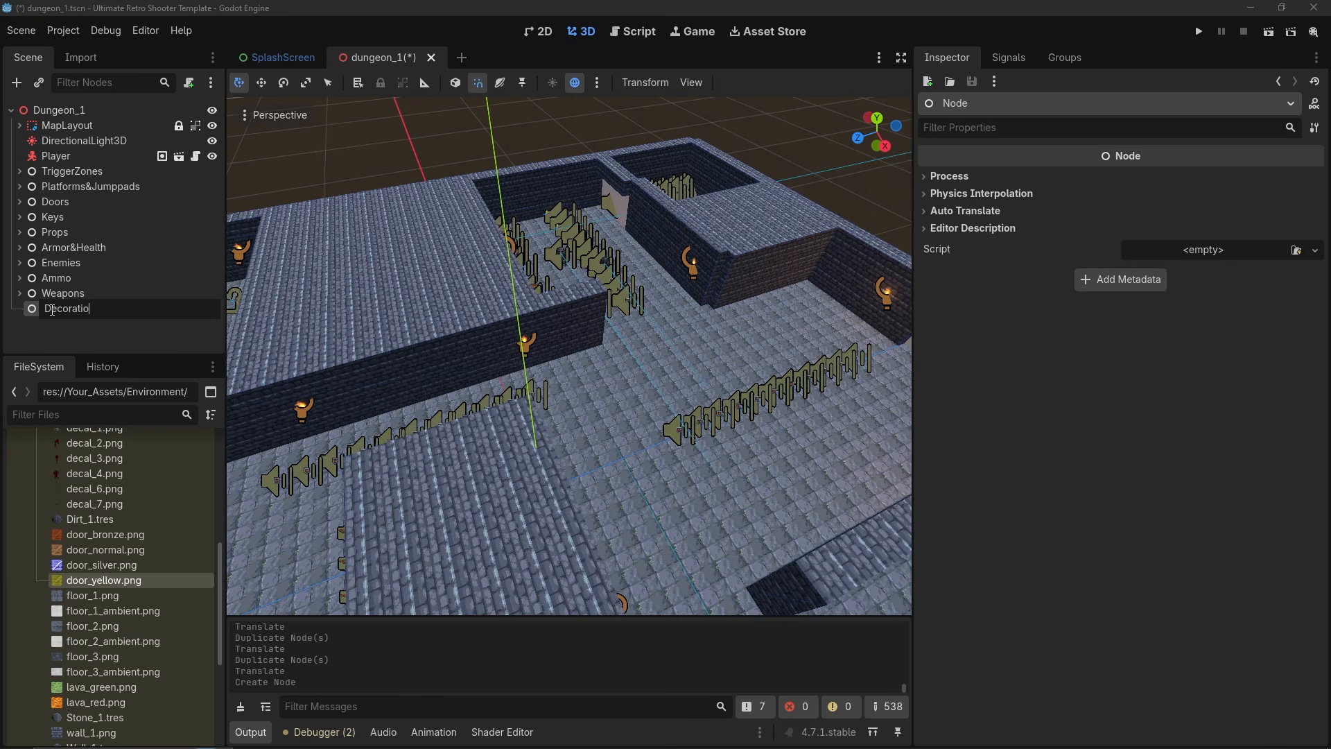
{"action": "type", "text": "n"}
{"action": "key", "text": "Return"}
Add a MultiMeshInstance3D as a child of the Decoration node.
{"action": "left_click", "coordinate": [16, 82]}
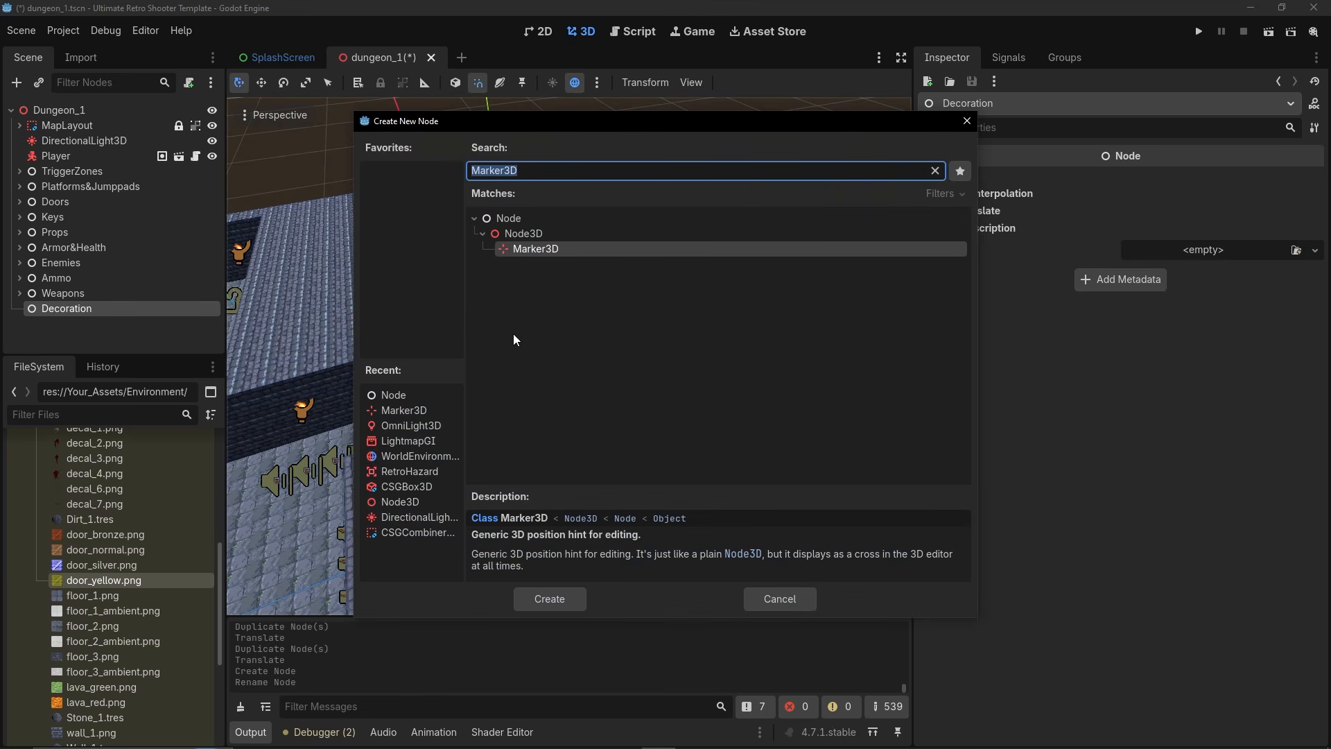
{"action": "type", "text": "multim"}
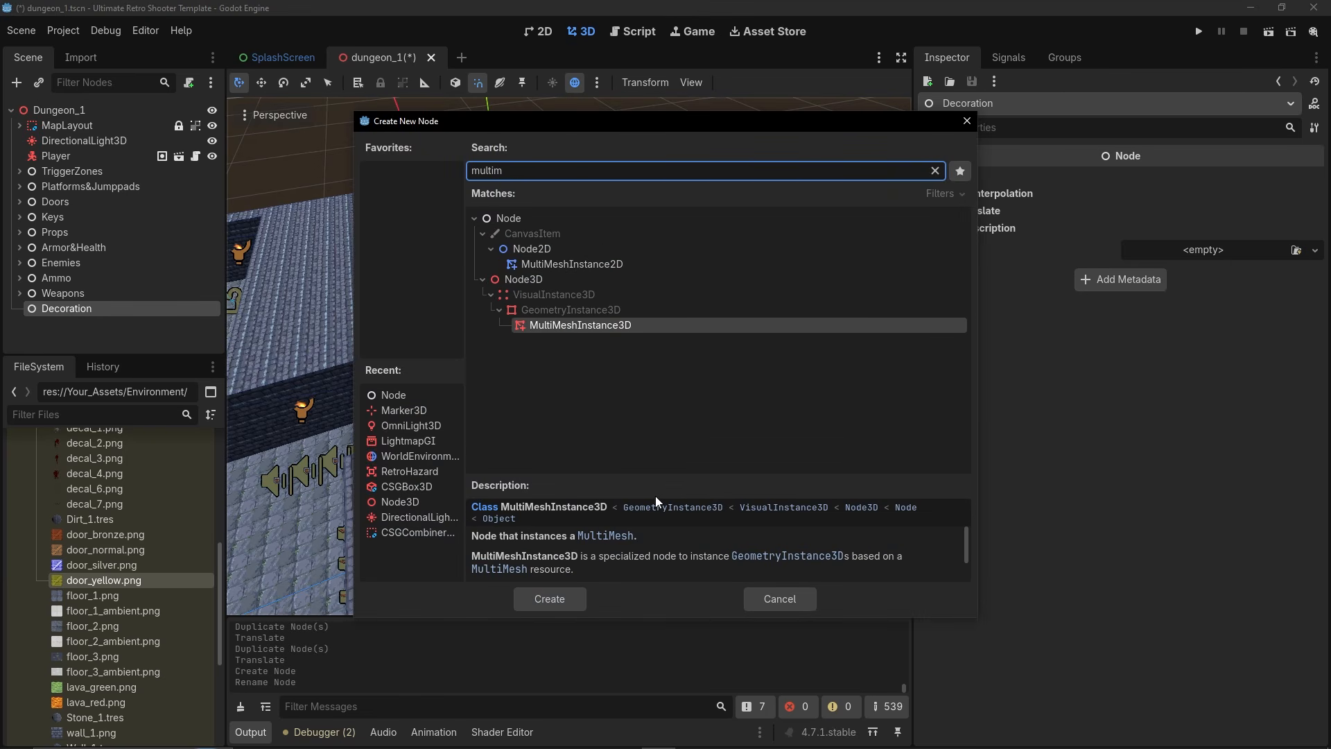
{"action": "key", "text": "Return"}
{"action": "right_click_drag", "start_coordinate": [571, 363], "coordinate": [728, 377]}
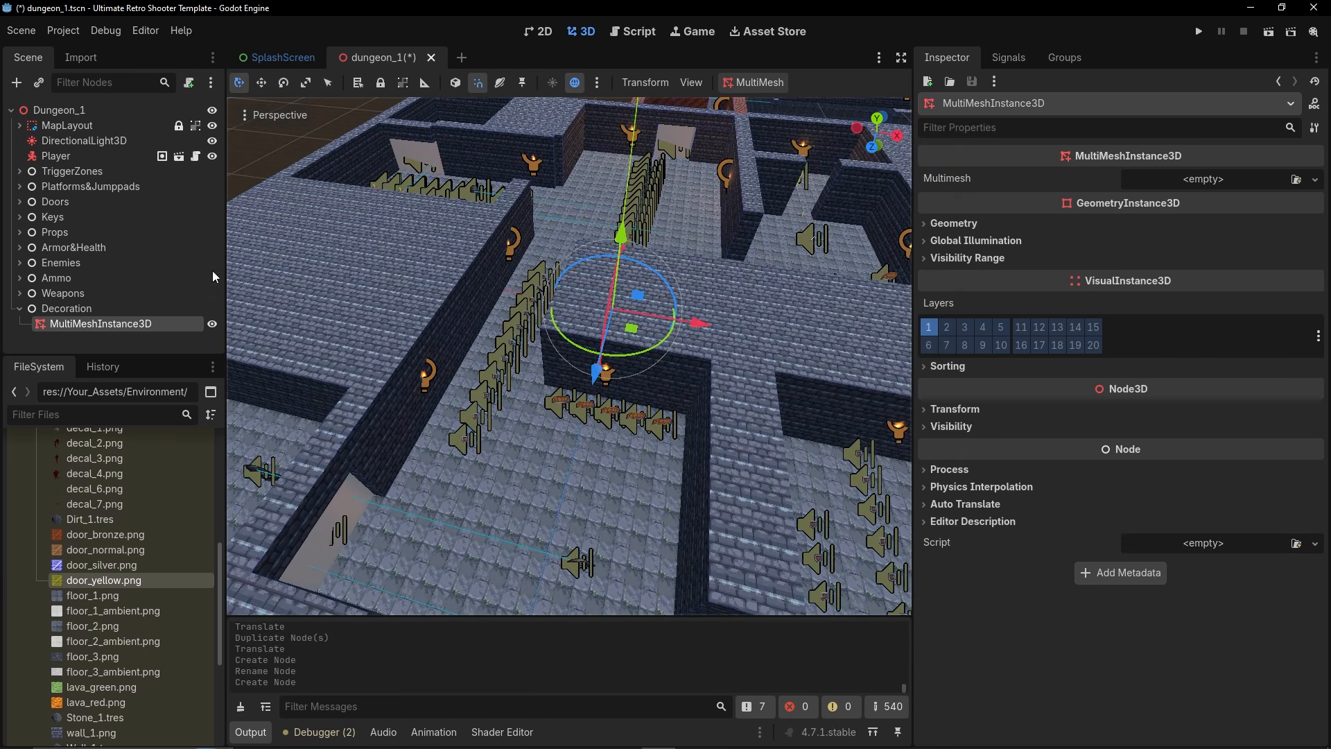
Unlock the MapLayout node and ungroup its children.
{"action": "left_click", "coordinate": [33, 126]}
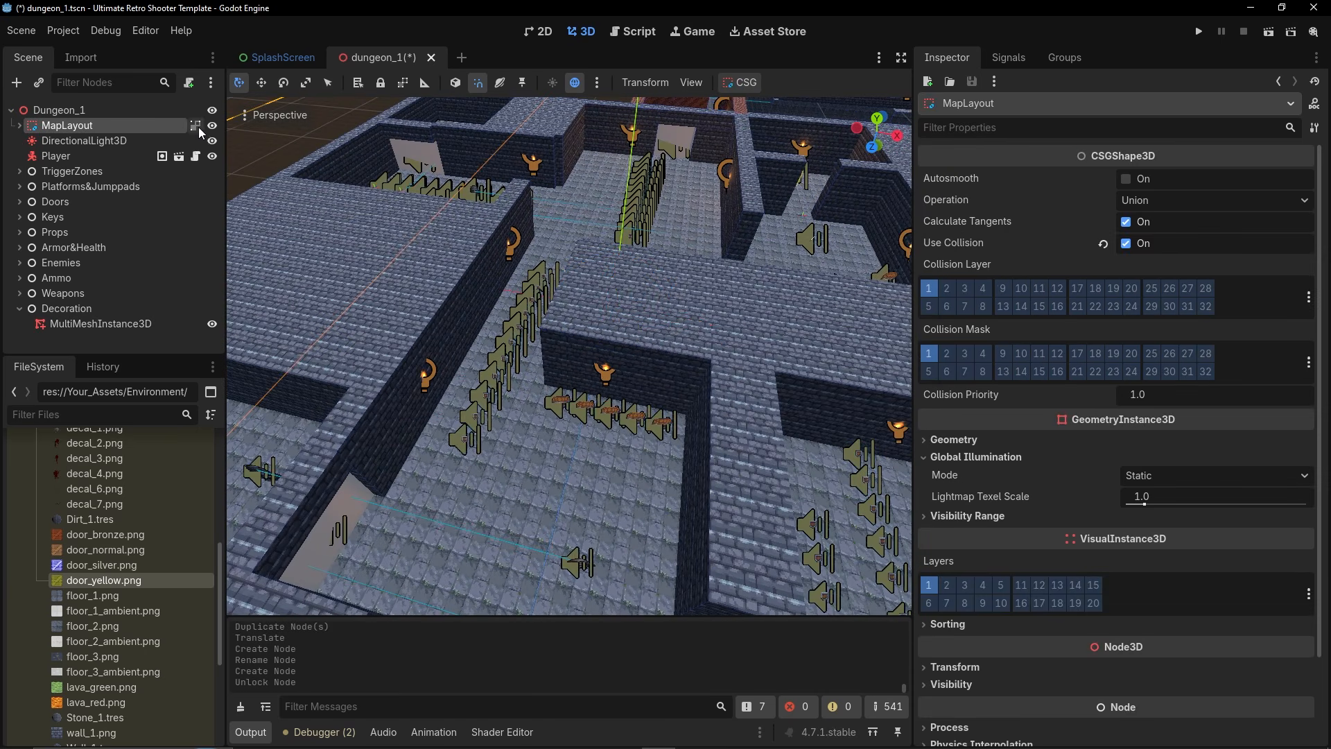
{"action": "left_click", "coordinate": [20, 125]}
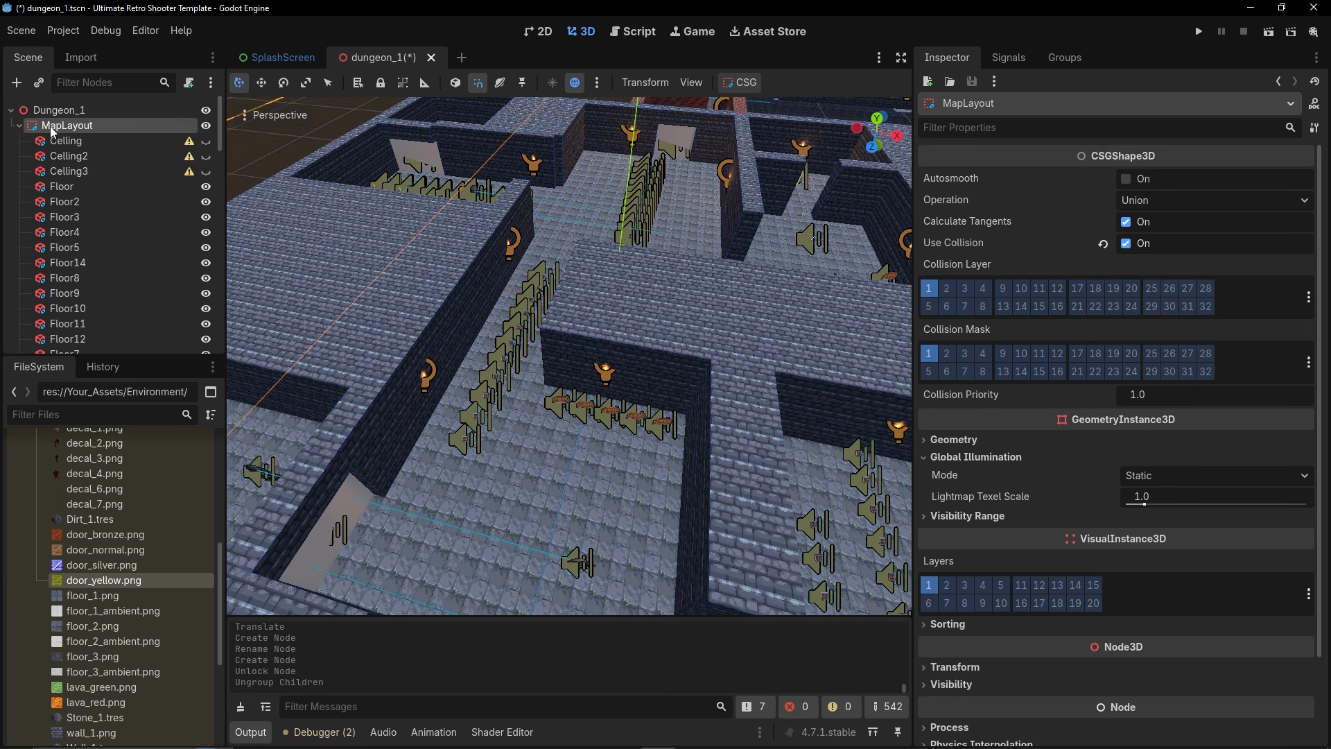
{"action": "left_click", "coordinate": [21, 126]}
Add a CSGCombiner3D named Floor under Dungeon_1 and place it directly above MapLayout in the scene tree.
{"action": "left_click", "coordinate": [36, 110]}
{"action": "left_click", "coordinate": [17, 82]}
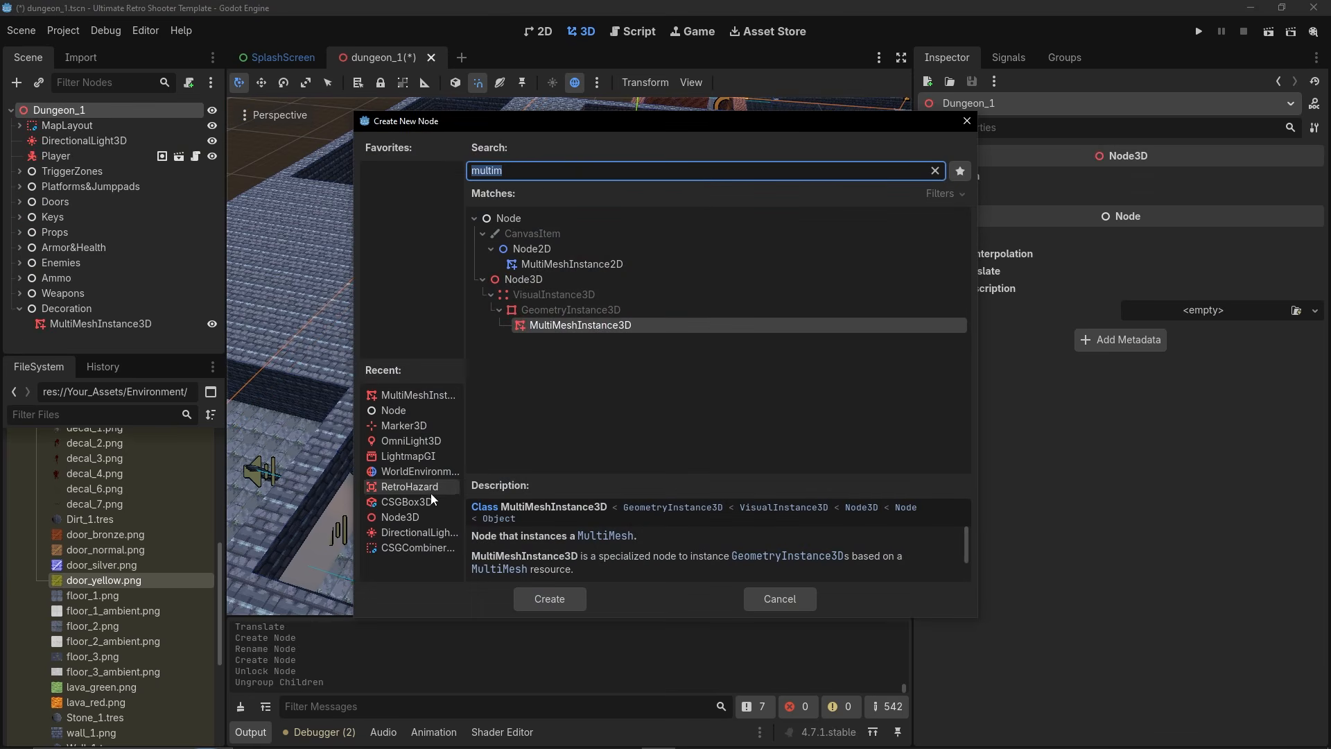
{"action": "left_click", "coordinate": [418, 547]}
{"action": "left_click", "coordinate": [548, 599]}
{"action": "double_click", "coordinate": [69, 339]}
{"action": "type", "text": "Floor"}
{"action": "key", "text": "Return"}
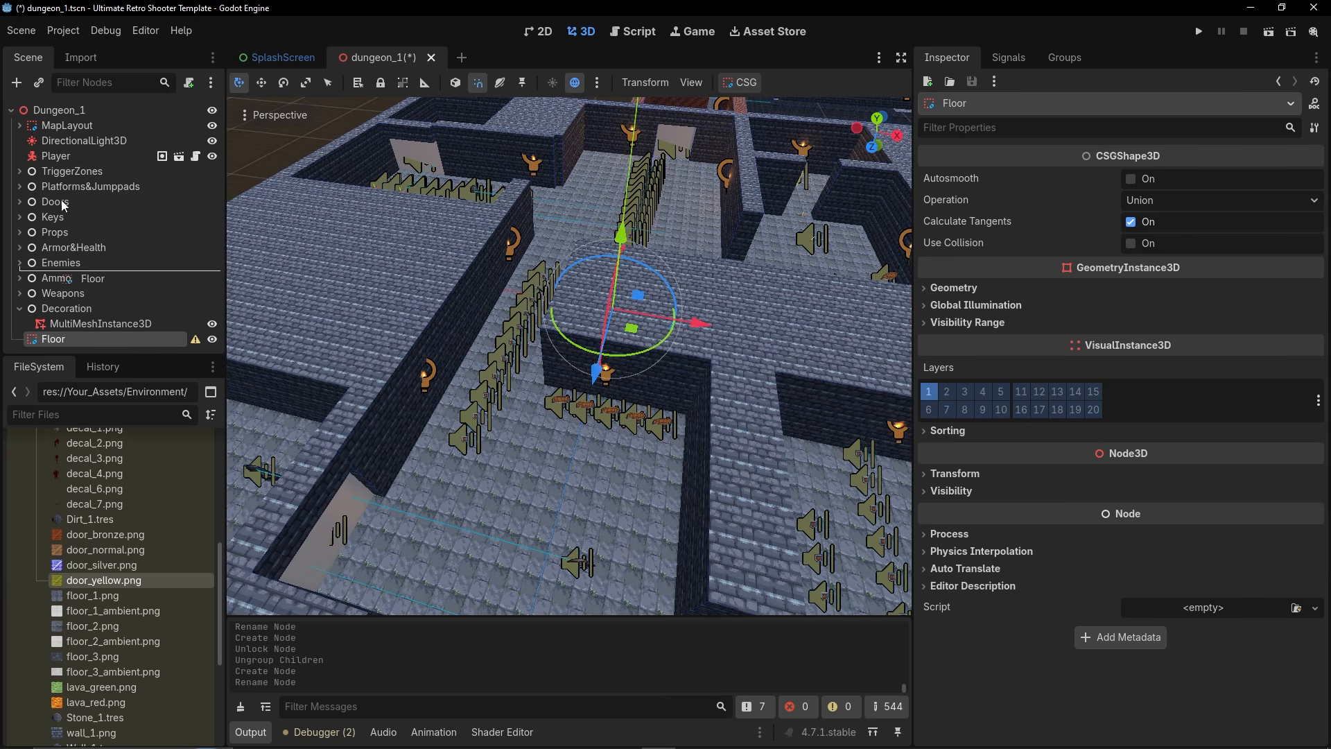
{"action": "left_click_drag", "start_coordinate": [74, 125], "coordinate": [74, 122]}
Duplicate the 14 floor boxes of MapLayout and reparent the copies to the new Floor combiner.
{"action": "left_click", "coordinate": [20, 140]}
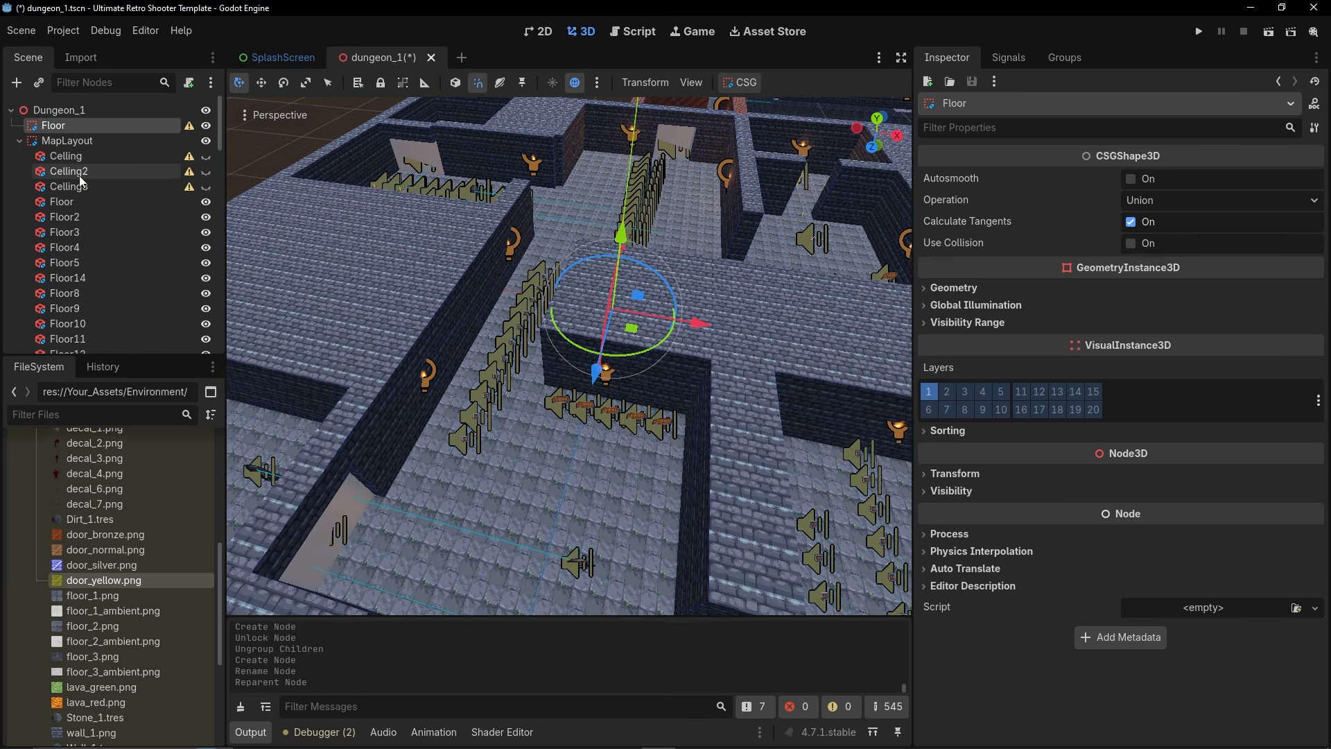
{"action": "left_click", "coordinate": [69, 202]}
{"action": "scroll", "coordinate": [76, 279], "scroll_direction": "down", "scroll_amount": 2}
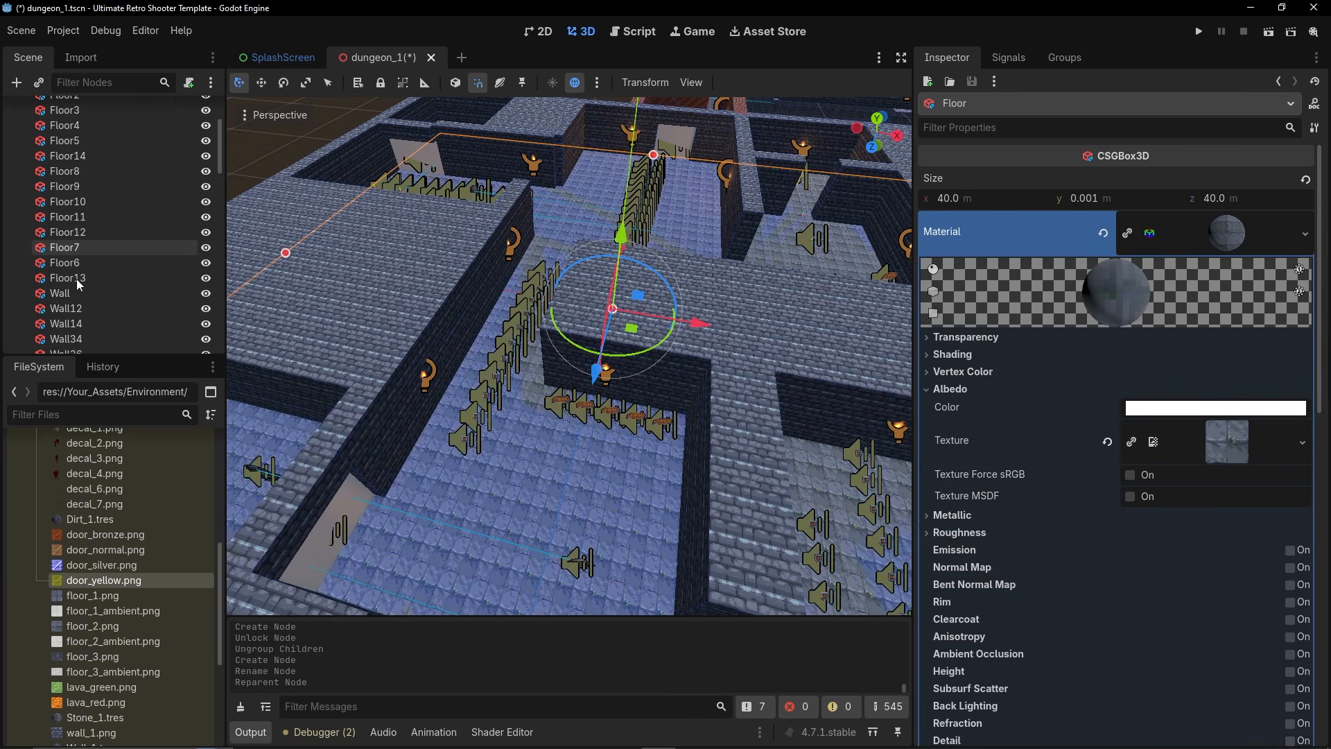
{"action": "scroll", "coordinate": [76, 279], "scroll_direction": "down", "scroll_amount": 10}
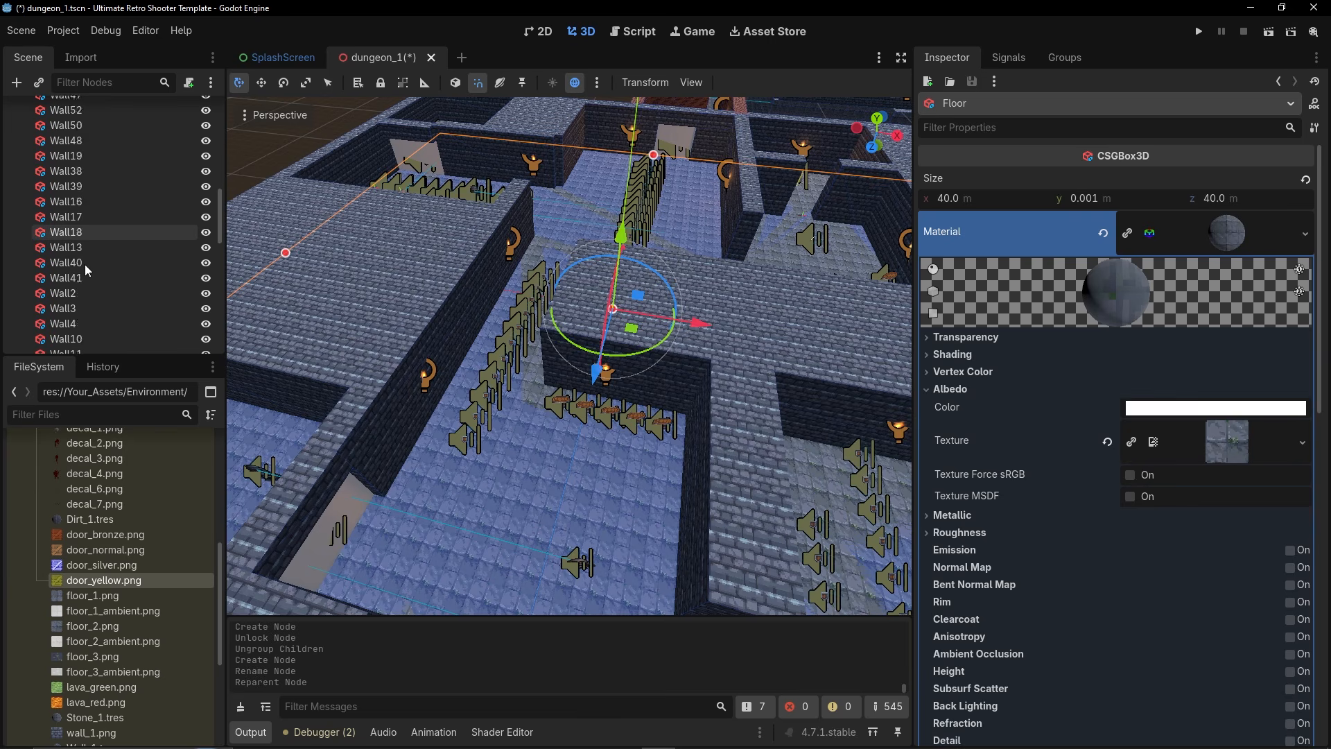
{"action": "scroll", "coordinate": [87, 269], "scroll_direction": "up", "scroll_amount": 8}
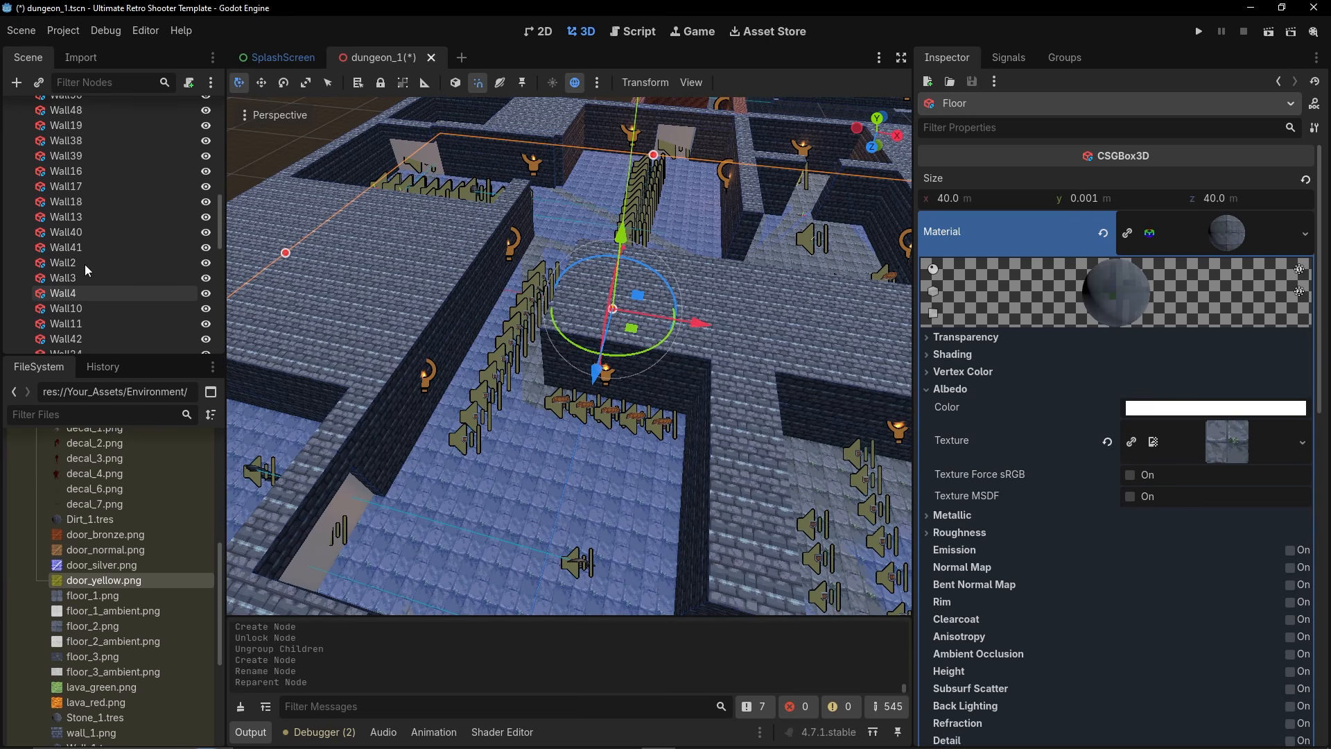
{"action": "scroll", "coordinate": [84, 264], "scroll_direction": "up", "scroll_amount": 5}
{"action": "left_click", "coordinate": [84, 264], "text": "shift"}
{"action": "scroll", "coordinate": [93, 293], "scroll_direction": "up", "scroll_amount": 4}
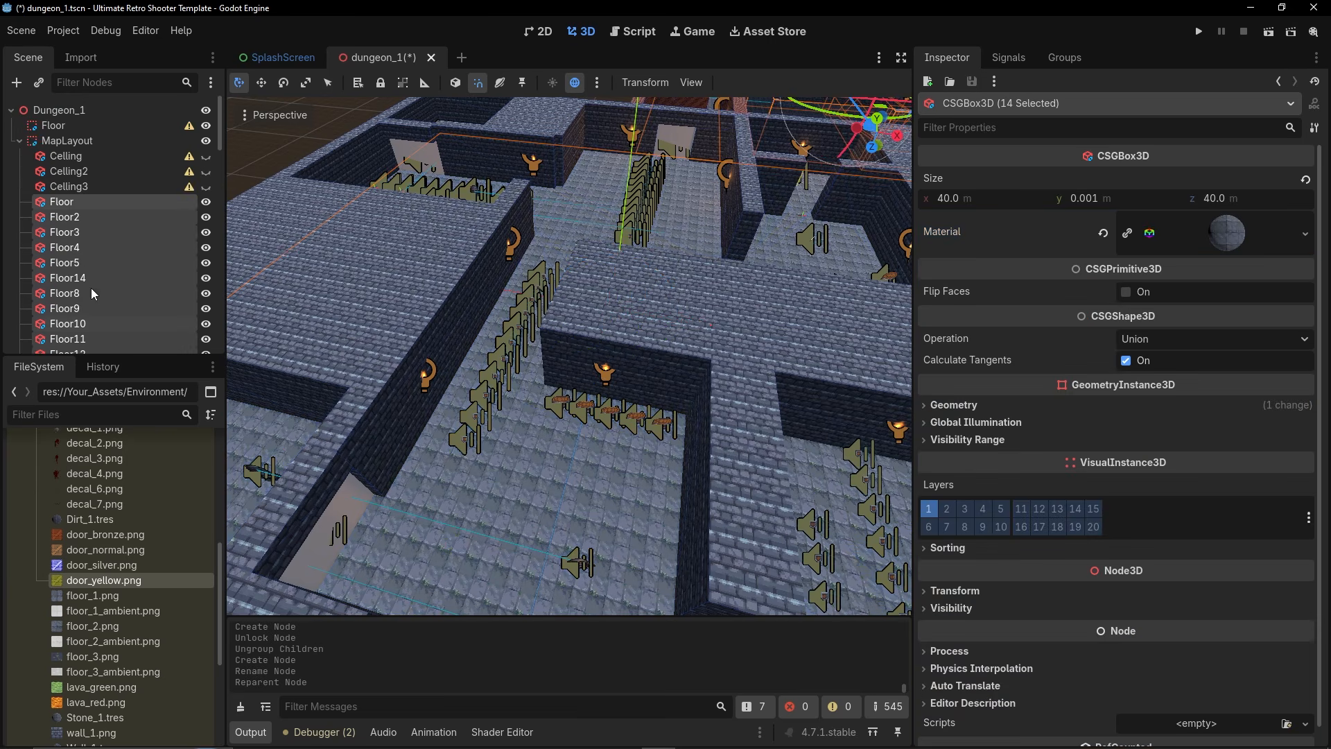
{"action": "key", "text": "ctrl+d"}
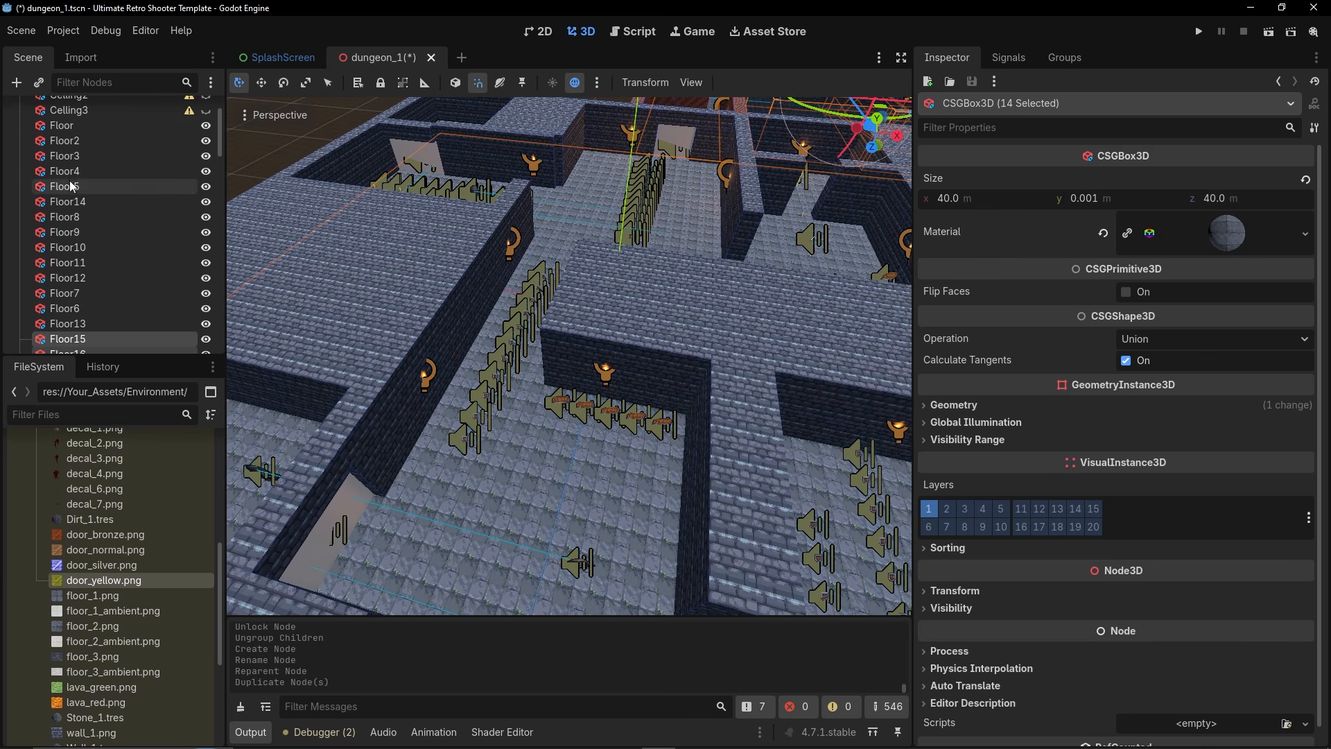
{"action": "left_click_drag", "start_coordinate": [61, 118], "coordinate": [22, 128]}
{"action": "left_click", "coordinate": [20, 125]}
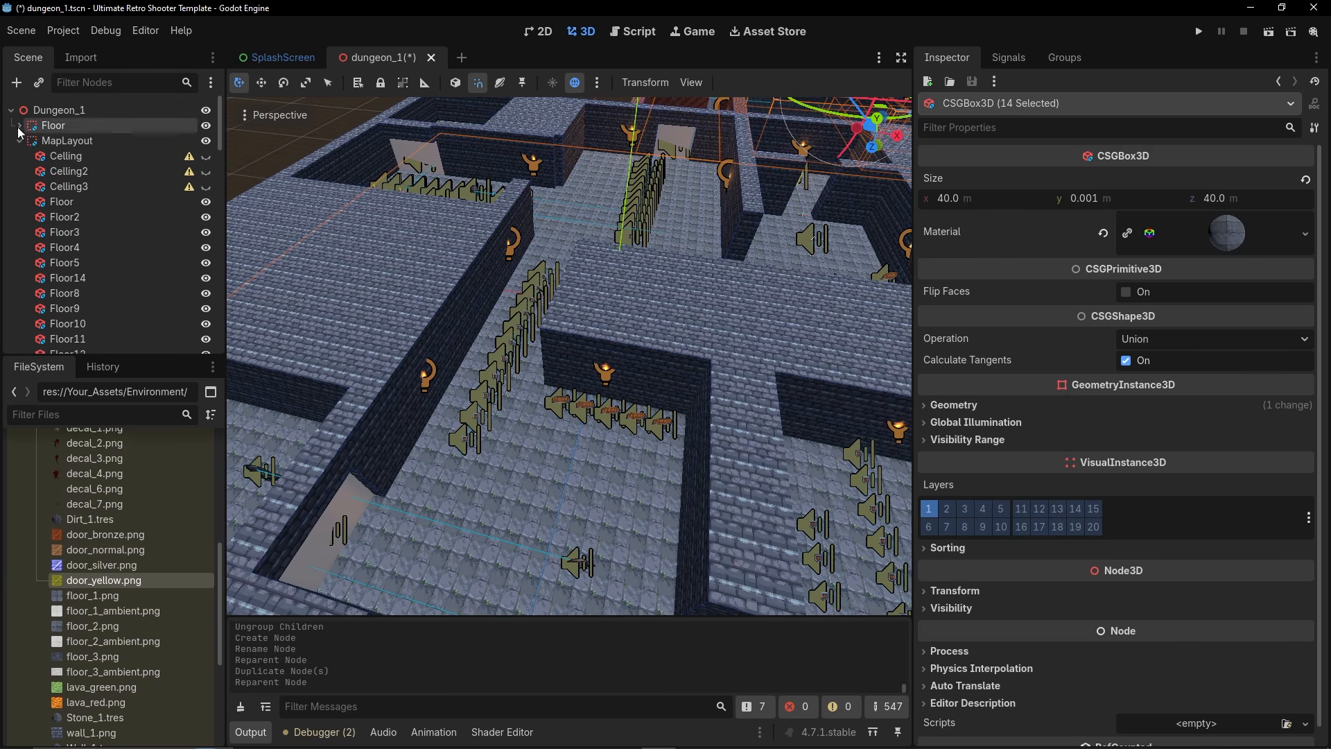
Add a CSGCombiner3D named Celling under Dungeon_1 and place it above Floor in the scene tree.
{"action": "left_click", "coordinate": [59, 109]}
{"action": "left_click", "coordinate": [15, 83]}
{"action": "double_click", "coordinate": [403, 397]}
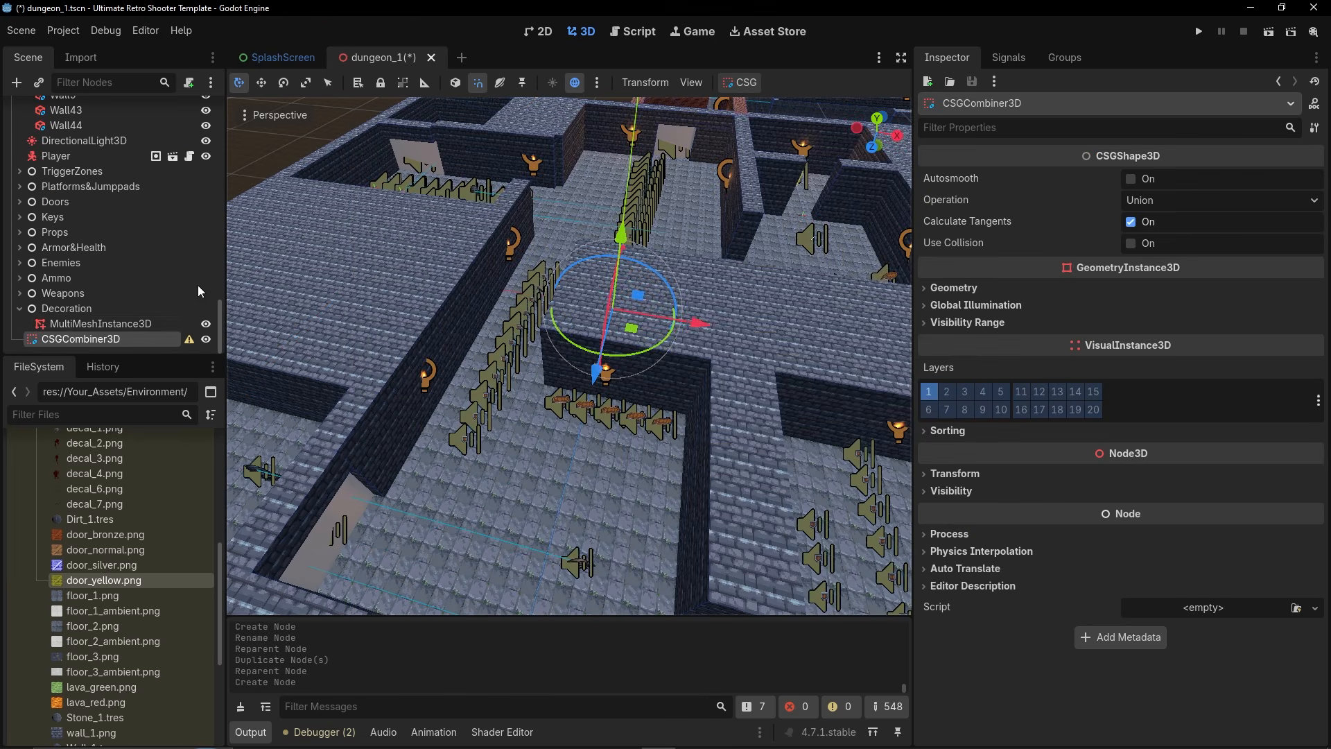
{"action": "left_click", "coordinate": [72, 341]}
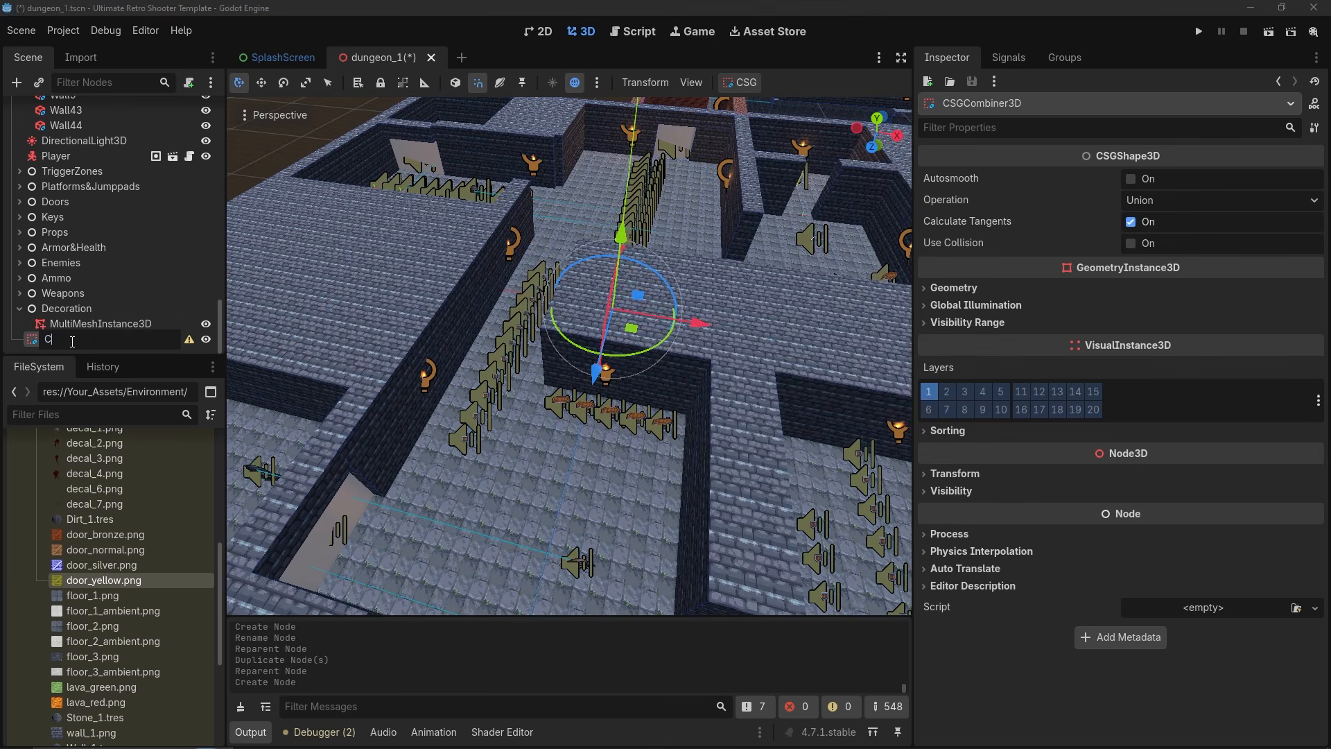
{"action": "key", "text": "Return"}
{"action": "left_click_drag", "start_coordinate": [70, 338], "coordinate": [79, 122]}
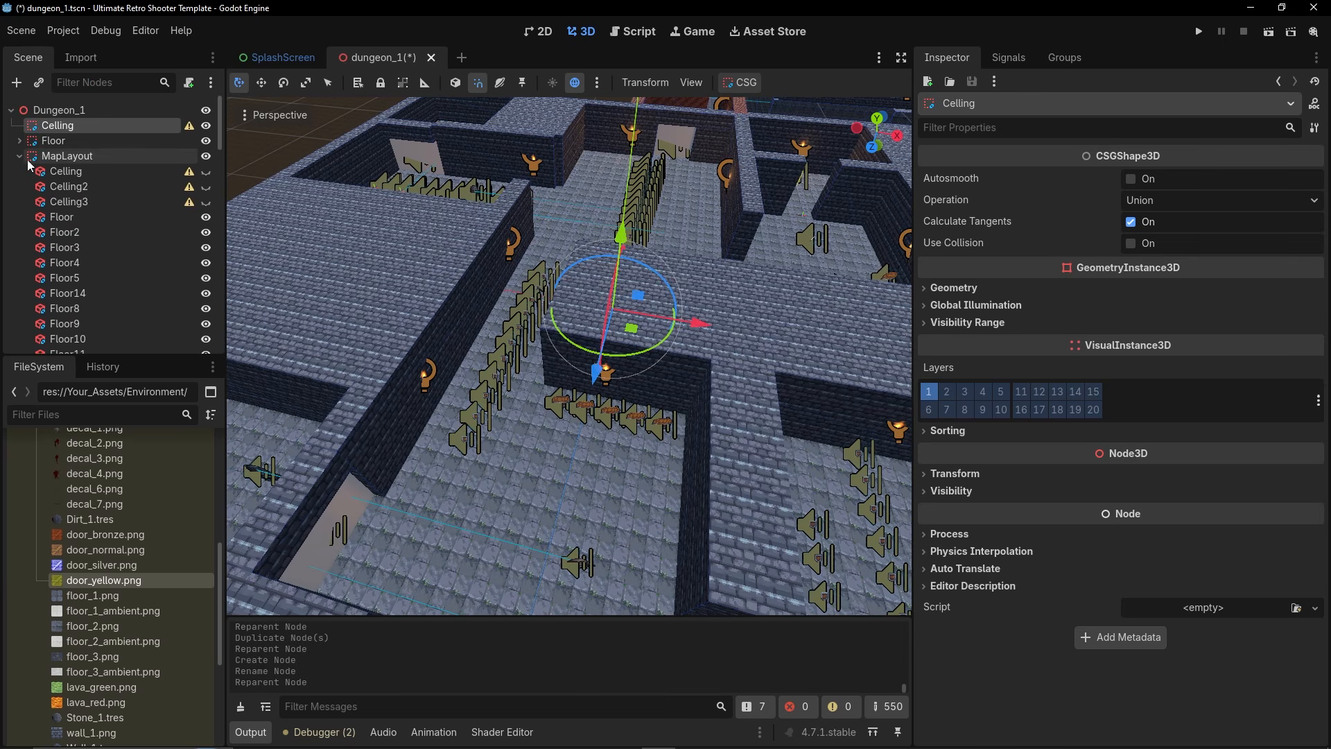
Duplicate the three ceiling boxes of MapLayout and reparent the copies to the new Celling combiner.
{"action": "left_click", "coordinate": [104, 171]}
{"action": "left_click", "coordinate": [104, 201], "text": "shift"}
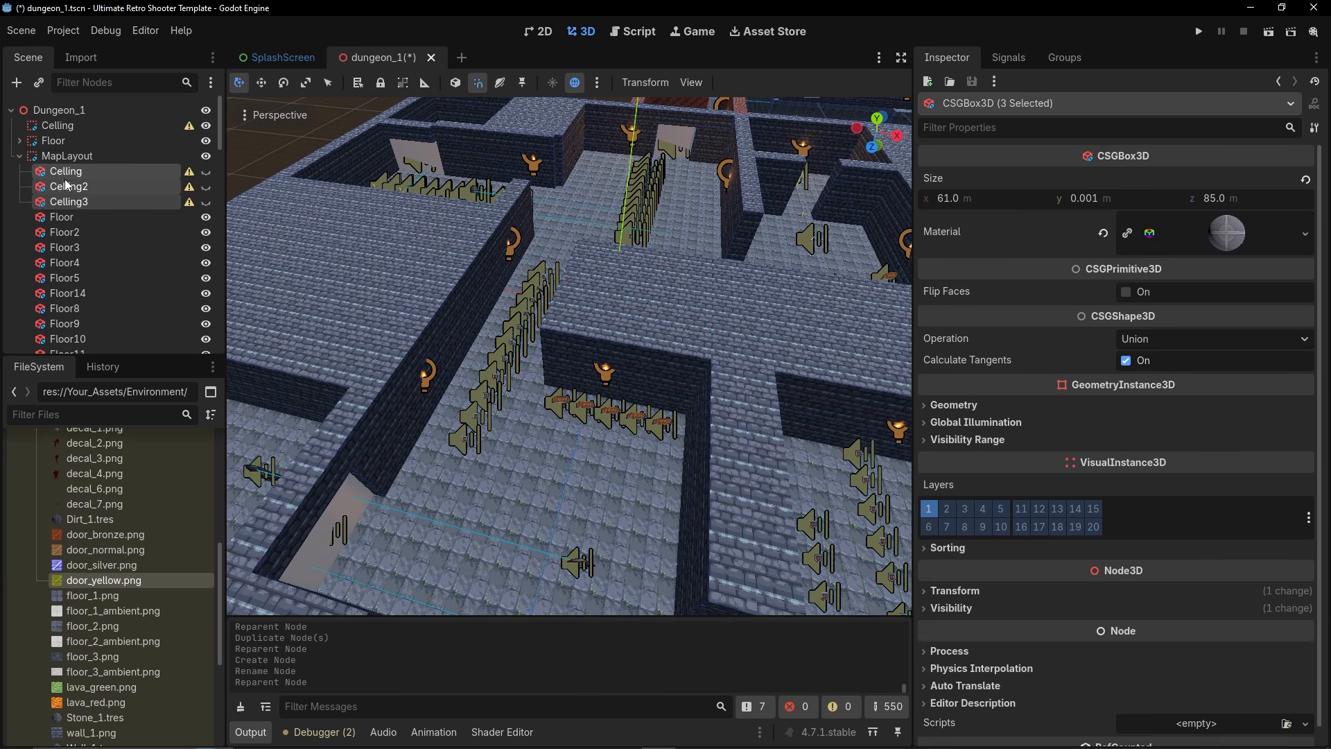
{"action": "key", "text": "ctrl+d"}
{"action": "left_click_drag", "start_coordinate": [62, 127], "coordinate": [63, 128]}
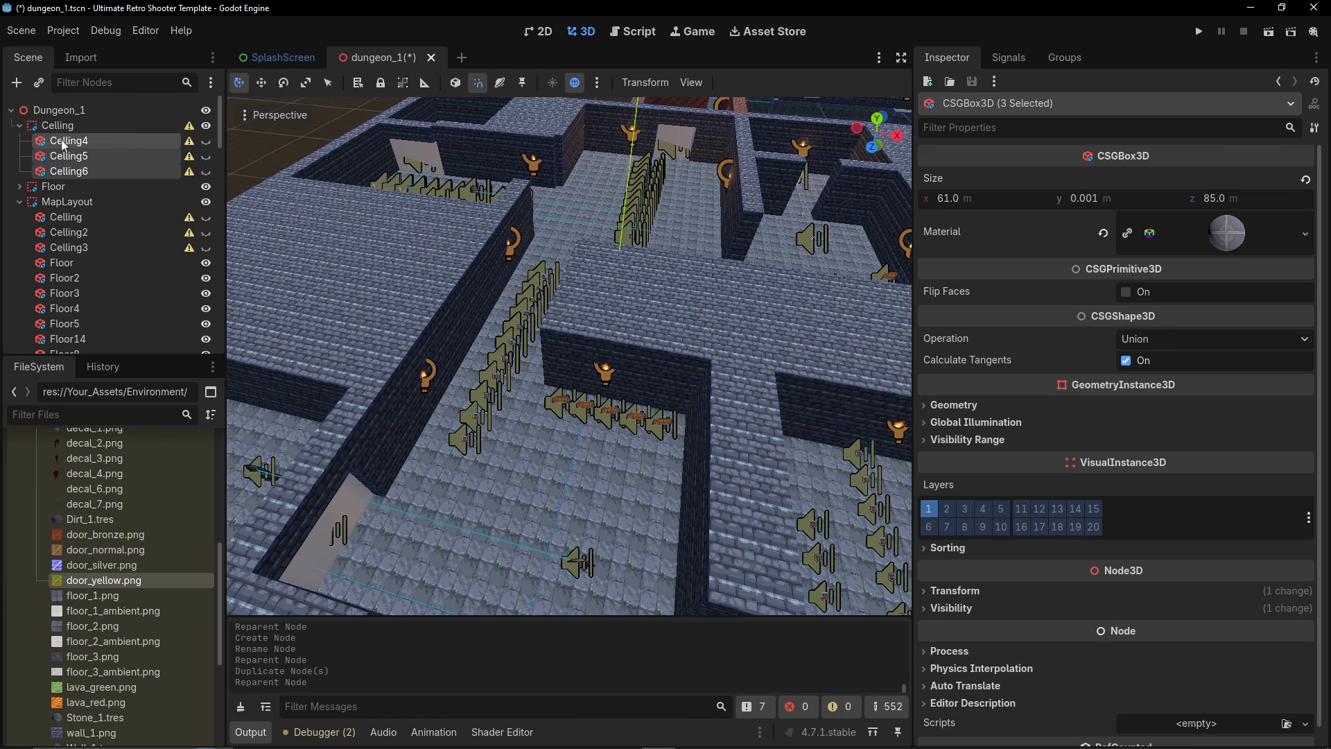
Make the copied ceiling boxes visible, and hide the MapLayout and Celling combiners as a whole.
{"action": "left_click", "coordinate": [206, 142]}
{"action": "left_click", "coordinate": [19, 125]}
{"action": "left_click", "coordinate": [206, 186]}
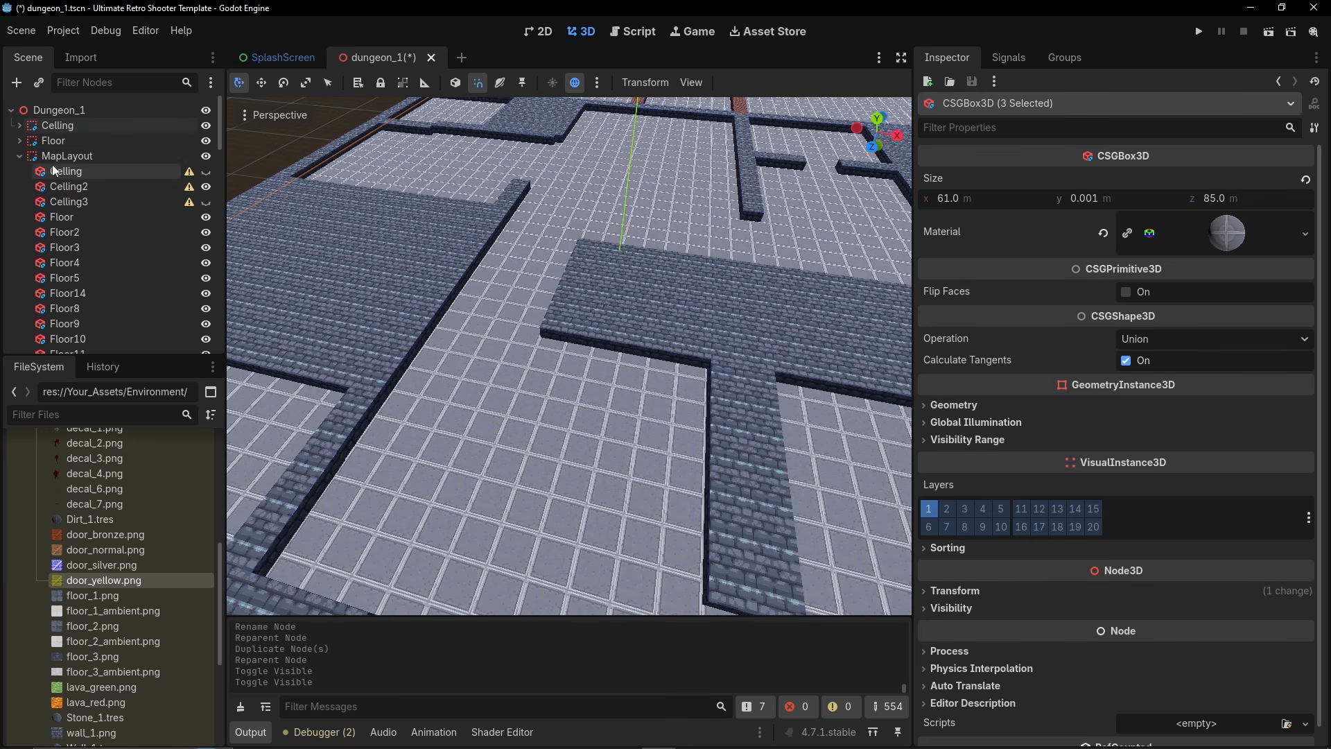
{"action": "left_click", "coordinate": [205, 201]}
{"action": "left_click", "coordinate": [206, 171]}
{"action": "left_click", "coordinate": [19, 156]}
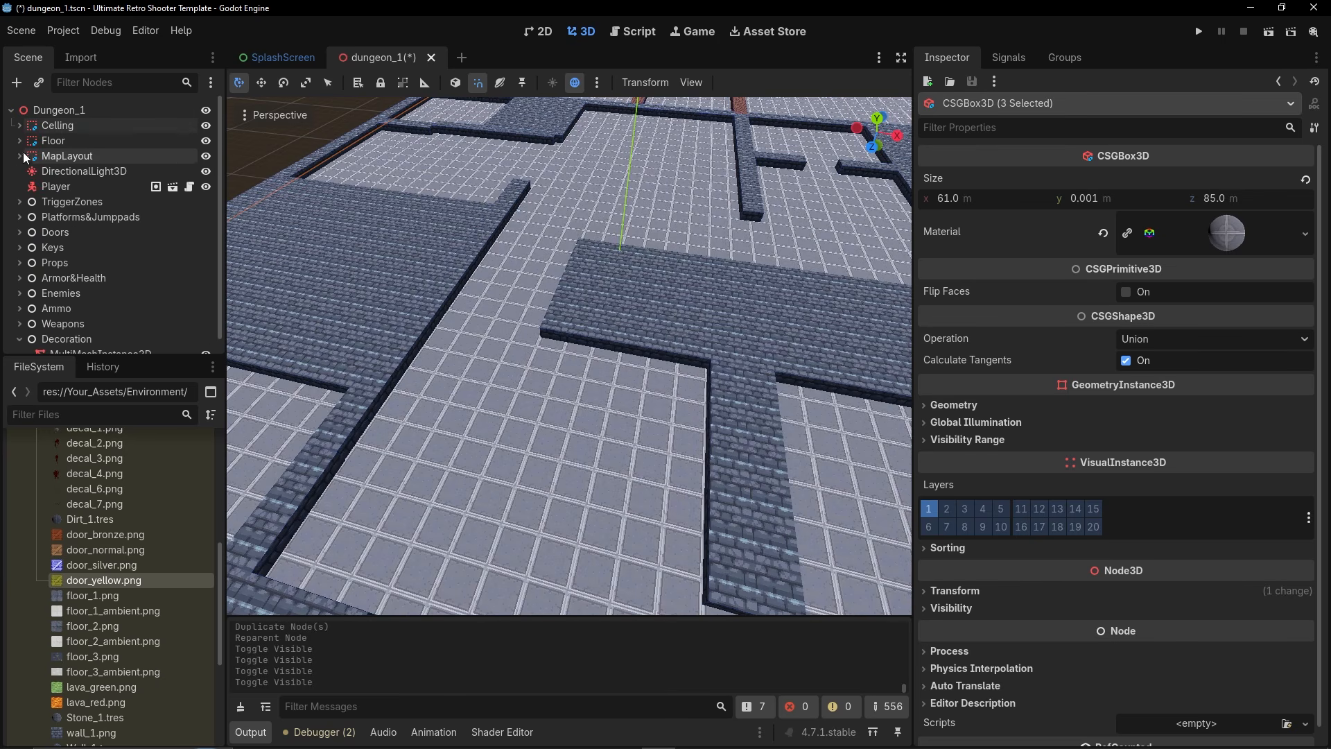
{"action": "left_click", "coordinate": [206, 156]}
{"action": "left_click", "coordinate": [206, 126]}
Delete the copied lava floor box from the Floor combiner.
{"action": "right_click_drag", "start_coordinate": [443, 333], "coordinate": [693, 354]}
{"action": "key", "text": "w"}
{"action": "key", "text": "s"}
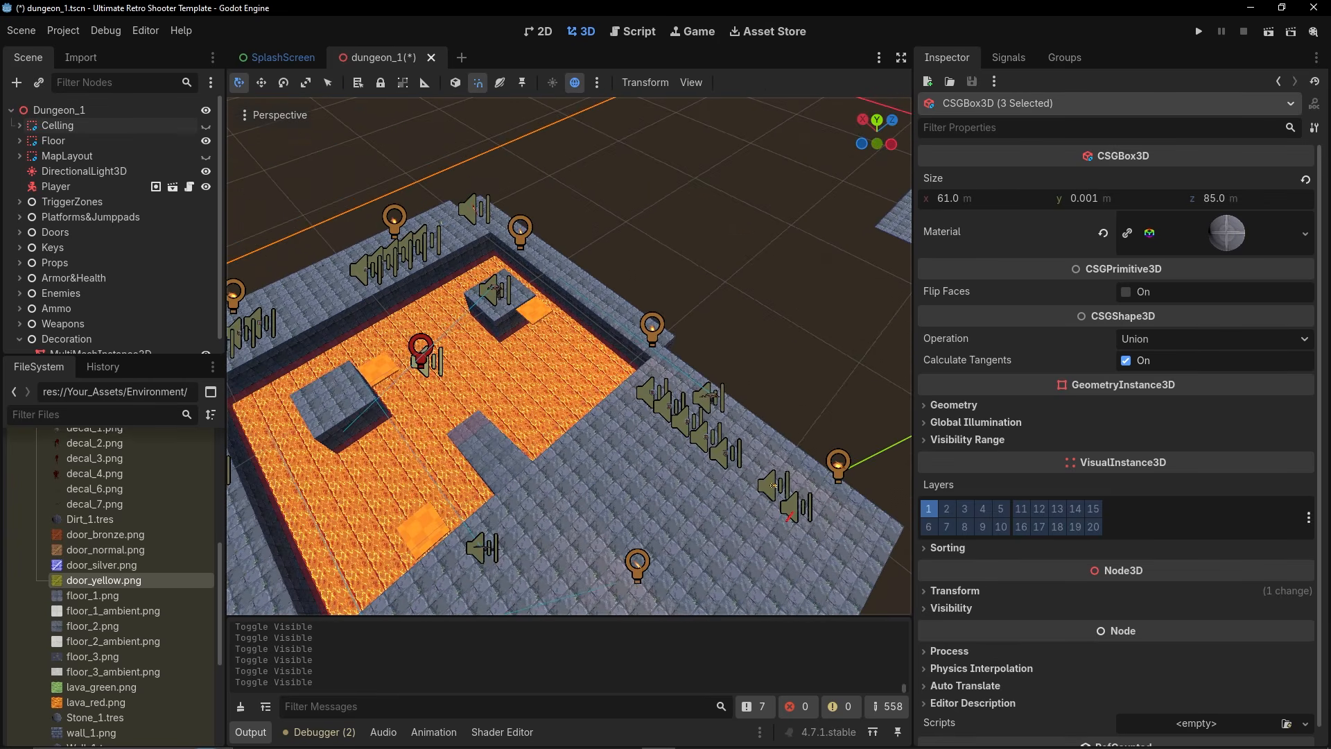
{"action": "left_click", "coordinate": [18, 141]}
{"action": "left_click", "coordinate": [399, 471]}
{"action": "key", "text": "Delete"}
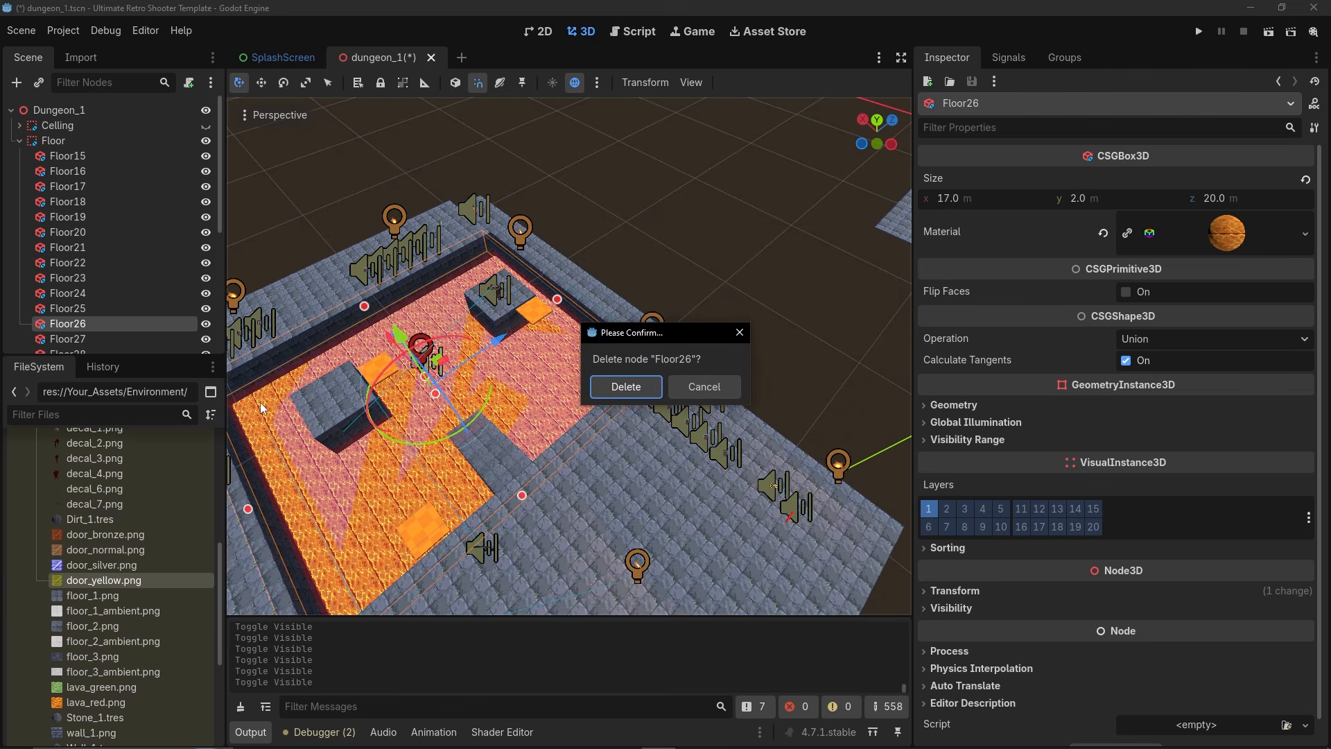
{"action": "key", "text": "Return"}
{"action": "left_click", "coordinate": [19, 141]}
Bake the Floor combiner into a mesh instance, hide the combiner, and rename the baked mesh Floor2.
{"action": "right_click_drag", "start_coordinate": [568, 347], "coordinate": [437, 326]}
{"action": "key", "text": "s"}
{"action": "key", "text": "w"}
{"action": "key", "text": "s"}
{"action": "left_click", "coordinate": [61, 143]}
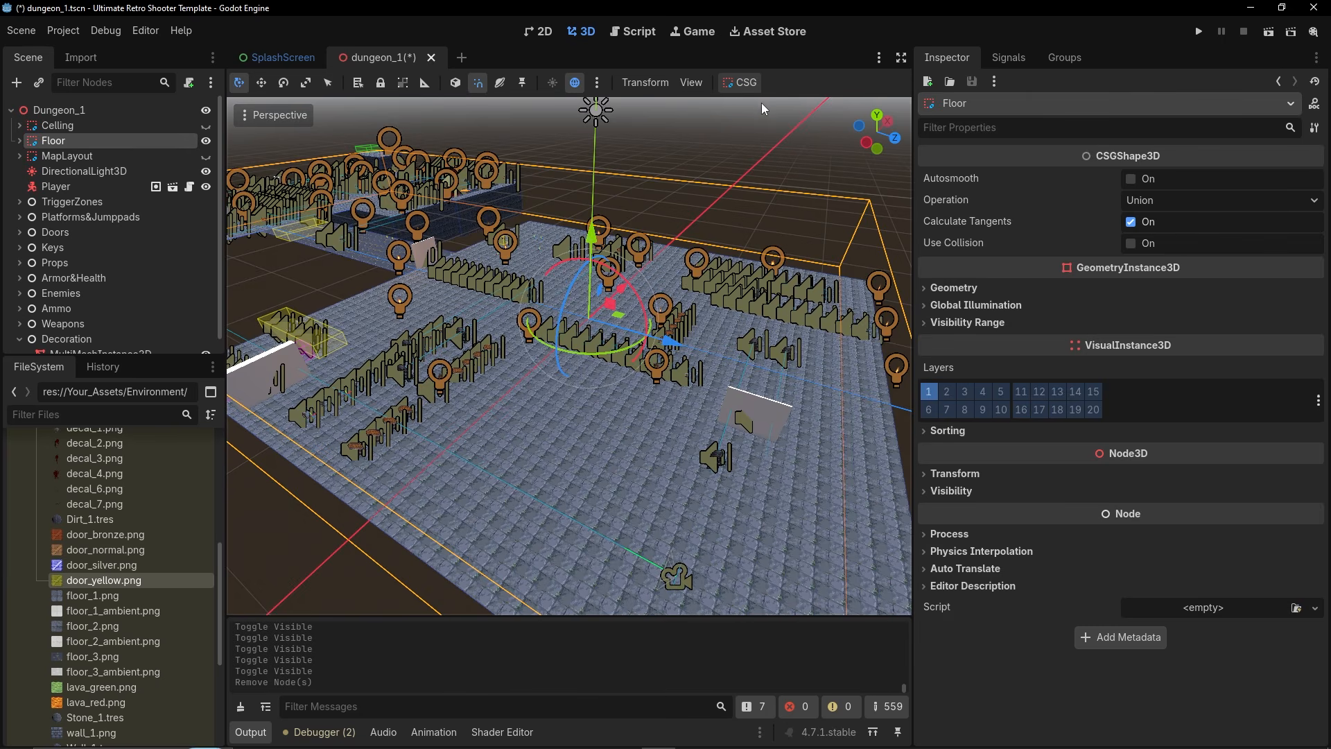
{"action": "left_click", "coordinate": [782, 112]}
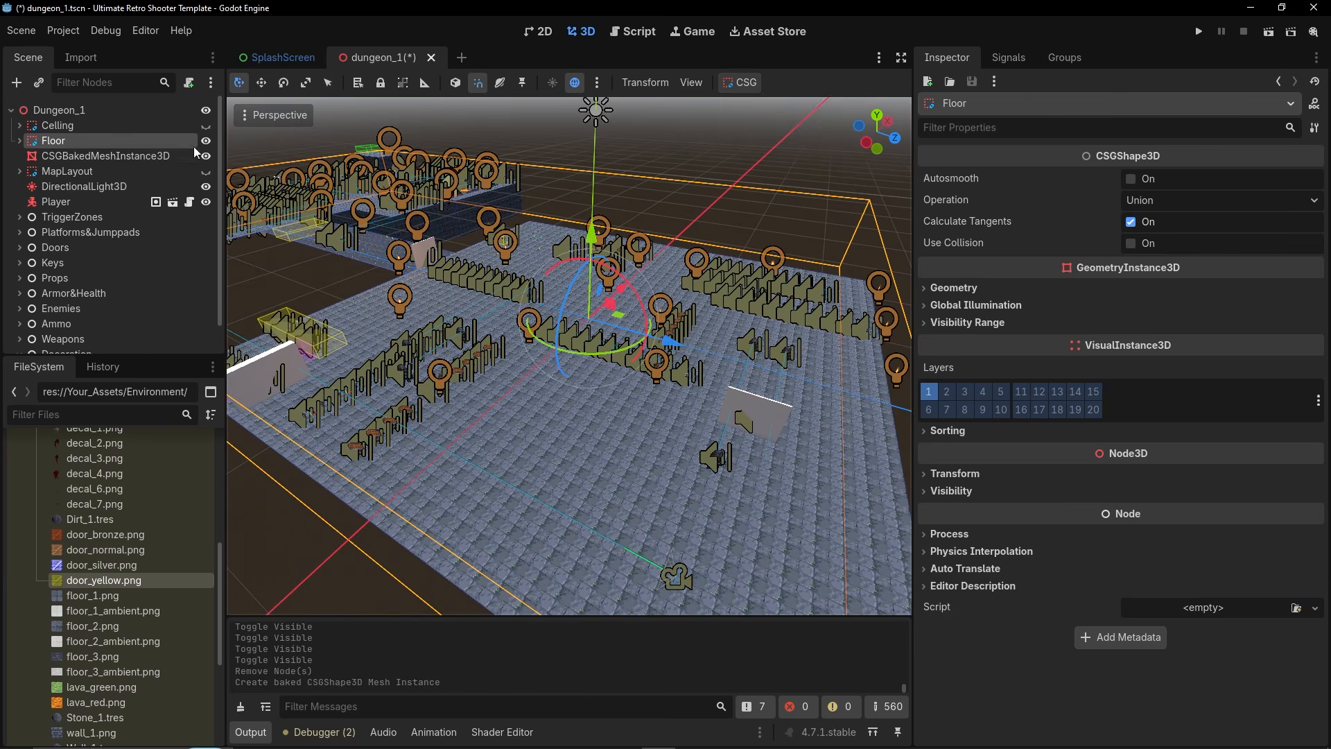
{"action": "double_click", "coordinate": [158, 157]}
{"action": "type", "text": "Flo"}
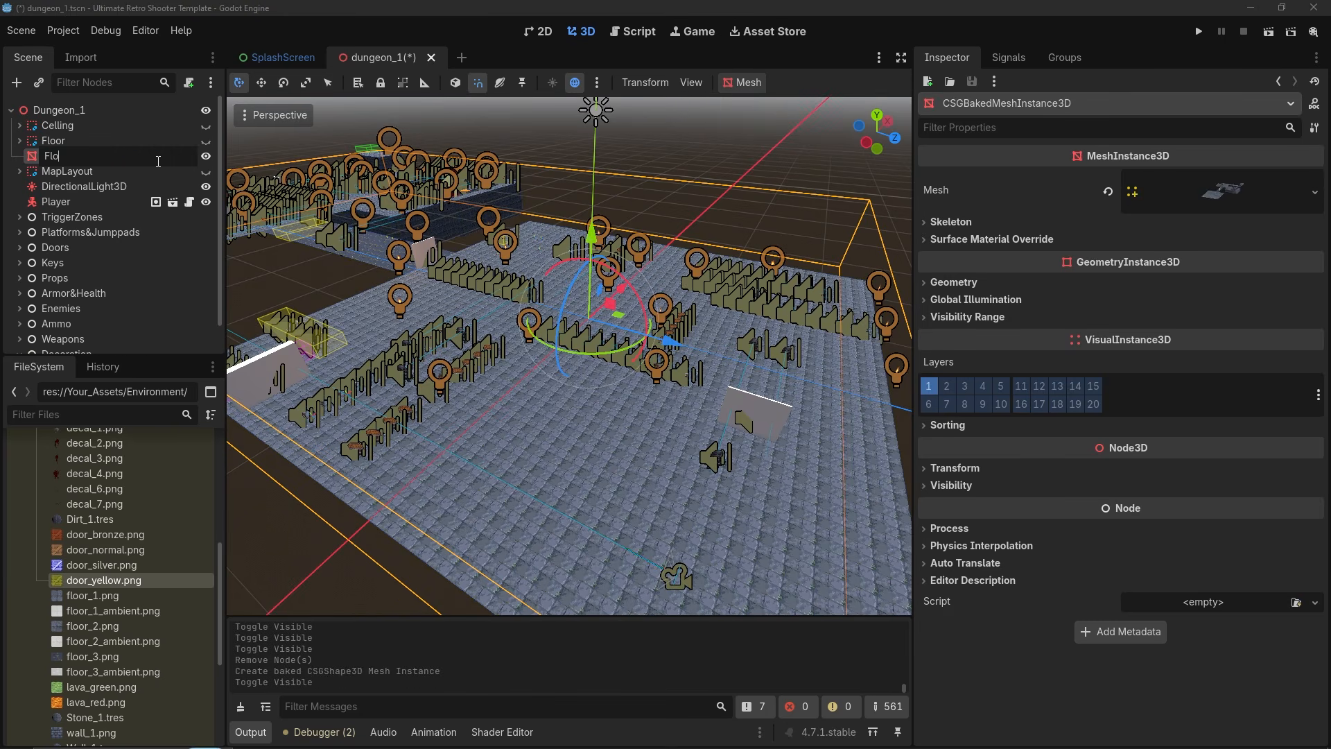
{"action": "type", "text": "or2"}
{"action": "key", "text": "Return"}
Assign a new MultiMesh with a QuadMesh to the MultiMeshInstance3D under Decoration.
{"action": "left_click", "coordinate": [400, 379]}
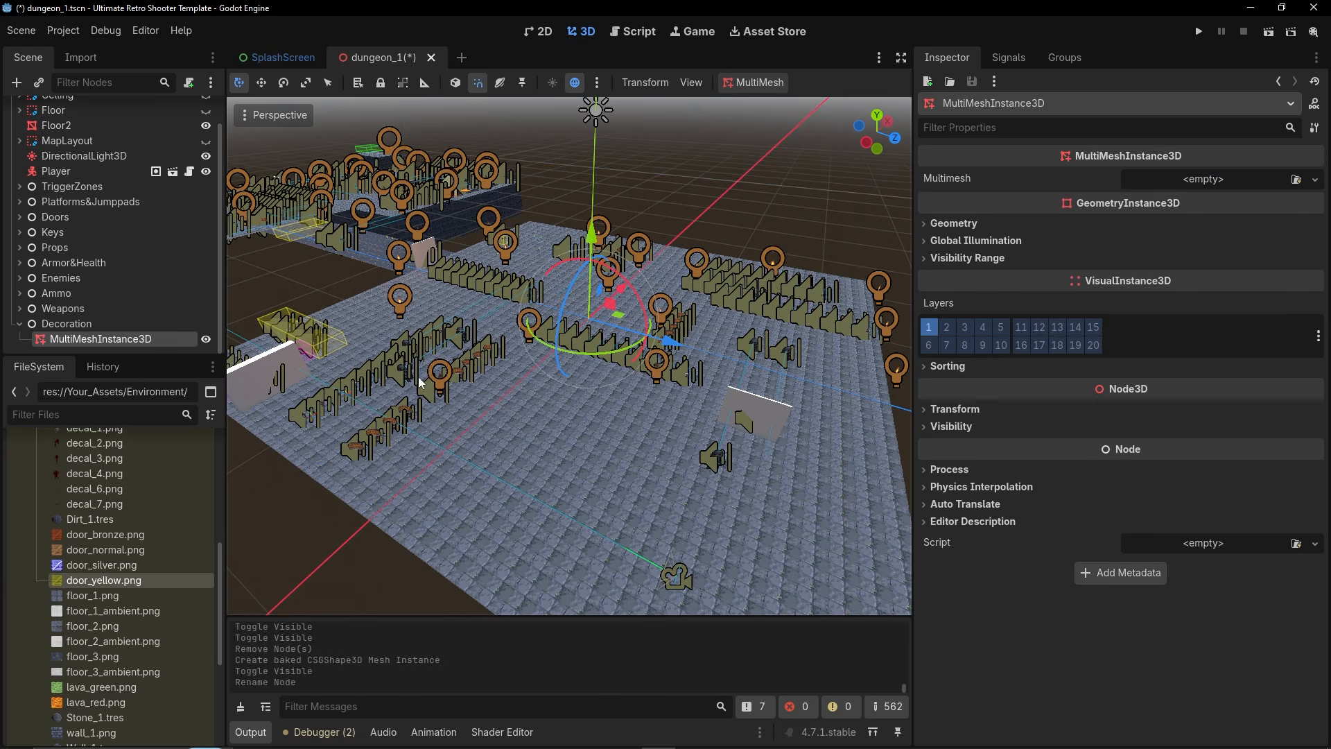
{"action": "left_click", "coordinate": [1231, 178]}
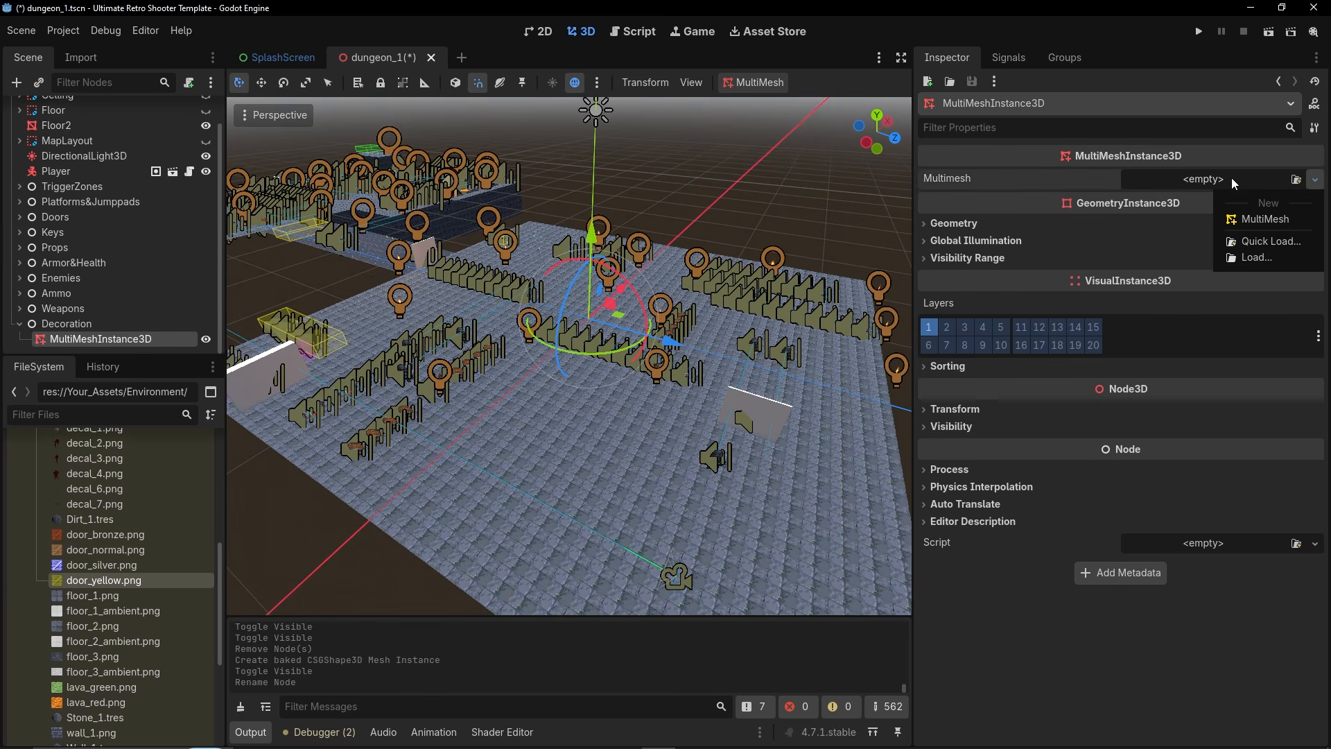
{"action": "left_click", "coordinate": [1254, 218]}
{"action": "left_click", "coordinate": [1194, 375]}
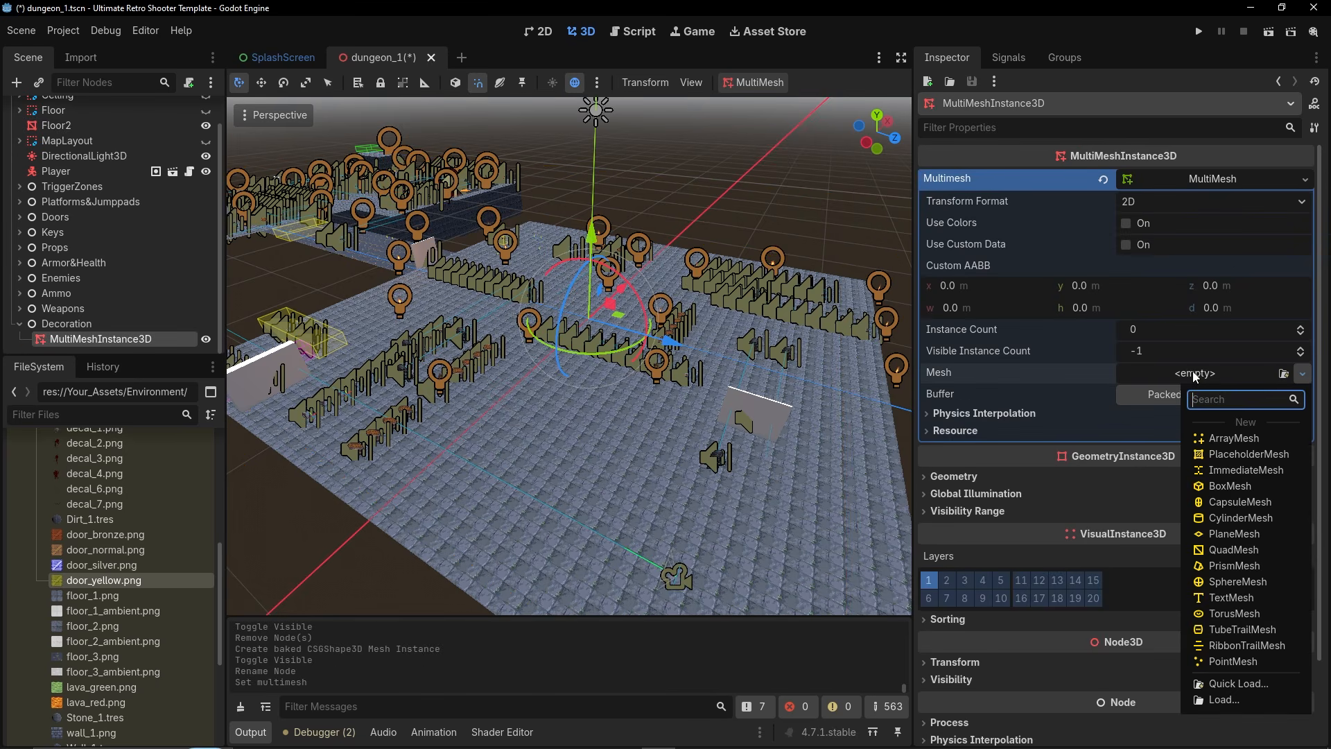
{"action": "left_click", "coordinate": [1233, 550]}
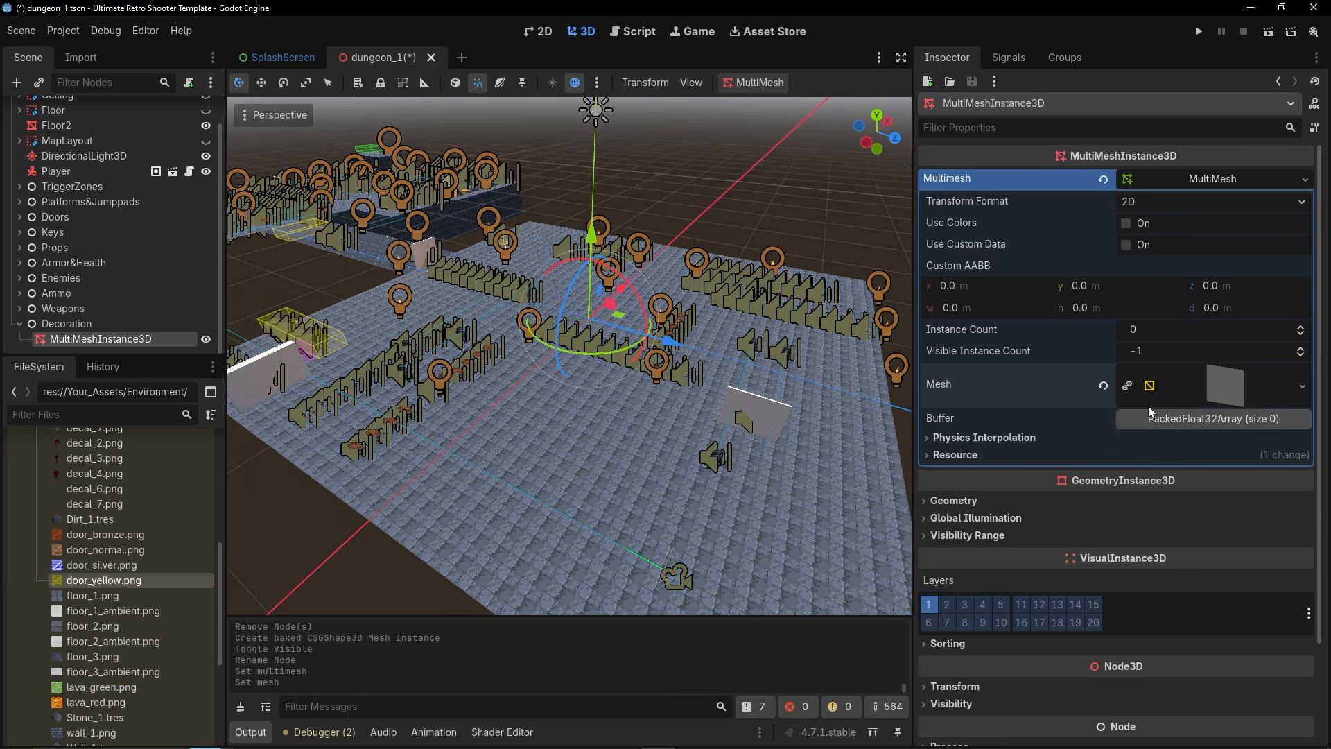
Give the quad mesh a new material with grass1.png as its albedo texture.
{"action": "scroll", "coordinate": [1063, 518], "scroll_direction": "down", "scroll_amount": 5}
{"action": "left_click", "coordinate": [1193, 527]}
{"action": "left_click", "coordinate": [1200, 552]}
{"action": "scroll", "coordinate": [975, 397], "scroll_direction": "down", "scroll_amount": 3}
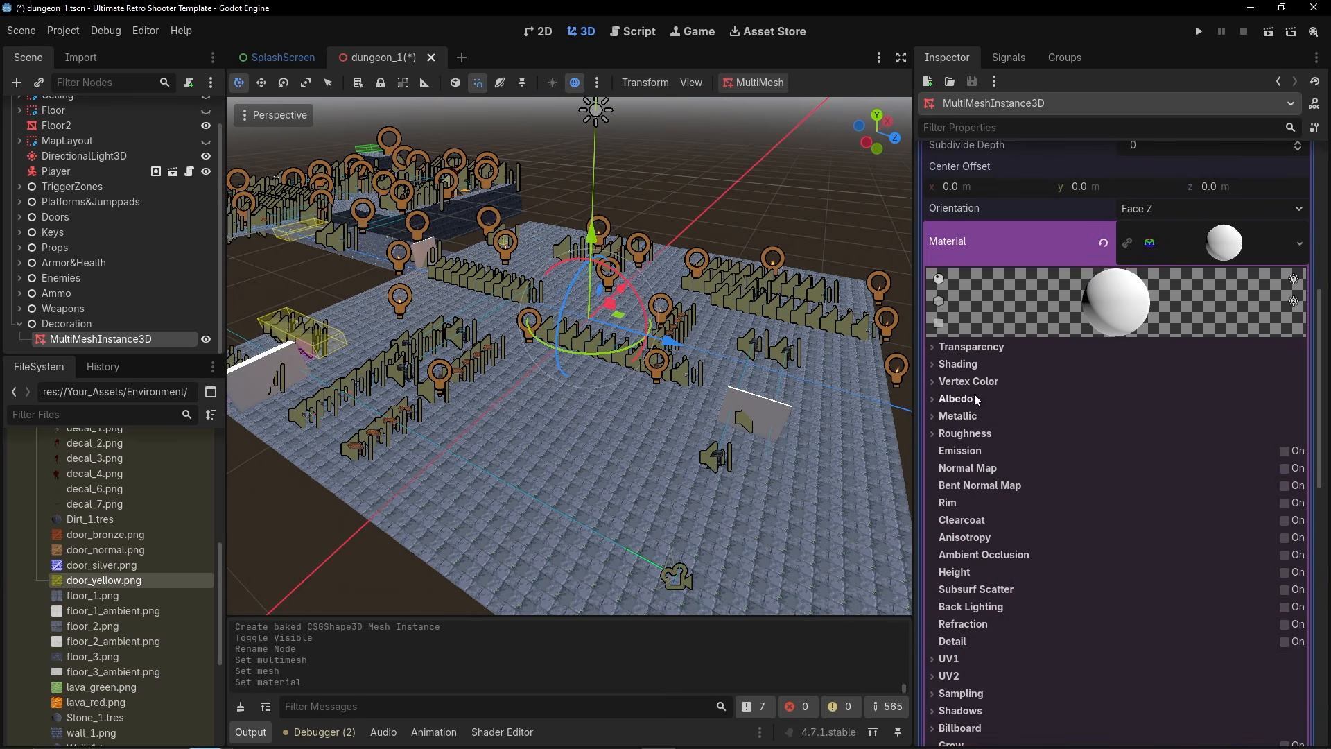
{"action": "left_click", "coordinate": [959, 399]}
{"action": "scroll", "coordinate": [126, 539], "scroll_direction": "down", "scroll_amount": 4}
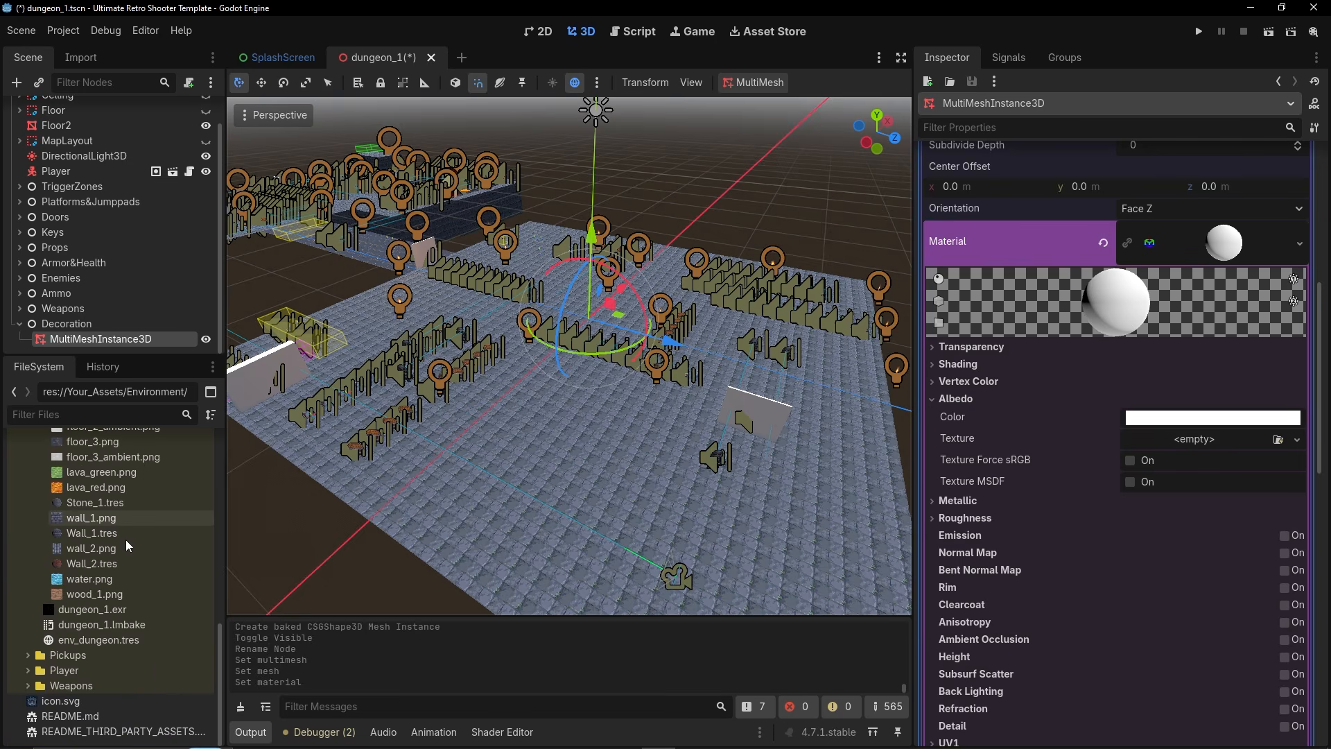
{"action": "scroll", "coordinate": [102, 555], "scroll_direction": "up", "scroll_amount": 12}
{"action": "left_click", "coordinate": [36, 601]}
{"action": "left_click", "coordinate": [35, 572]}
{"action": "scroll", "coordinate": [131, 605], "scroll_direction": "down", "scroll_amount": 6}
{"action": "left_click", "coordinate": [76, 602]}
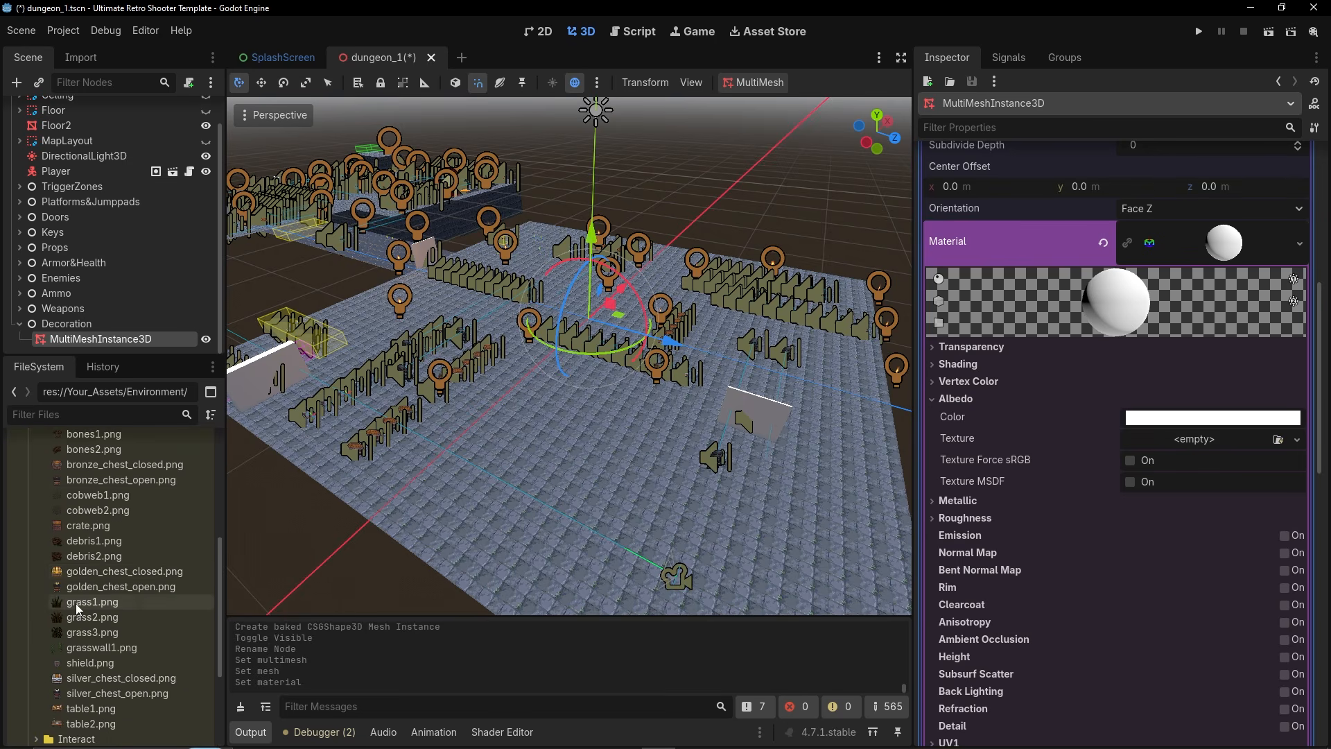
{"action": "left_click_drag", "start_coordinate": [76, 601], "coordinate": [1193, 439]}
{"action": "left_click_drag", "start_coordinate": [922, 461], "coordinate": [1125, 431]}
Set the grass material's transparency to Alpha.
{"action": "left_click", "coordinate": [970, 346]}
{"action": "left_click", "coordinate": [1153, 369]}
{"action": "left_click", "coordinate": [1178, 401]}
{"action": "scroll", "coordinate": [1087, 366], "scroll_direction": "up", "scroll_amount": 5}
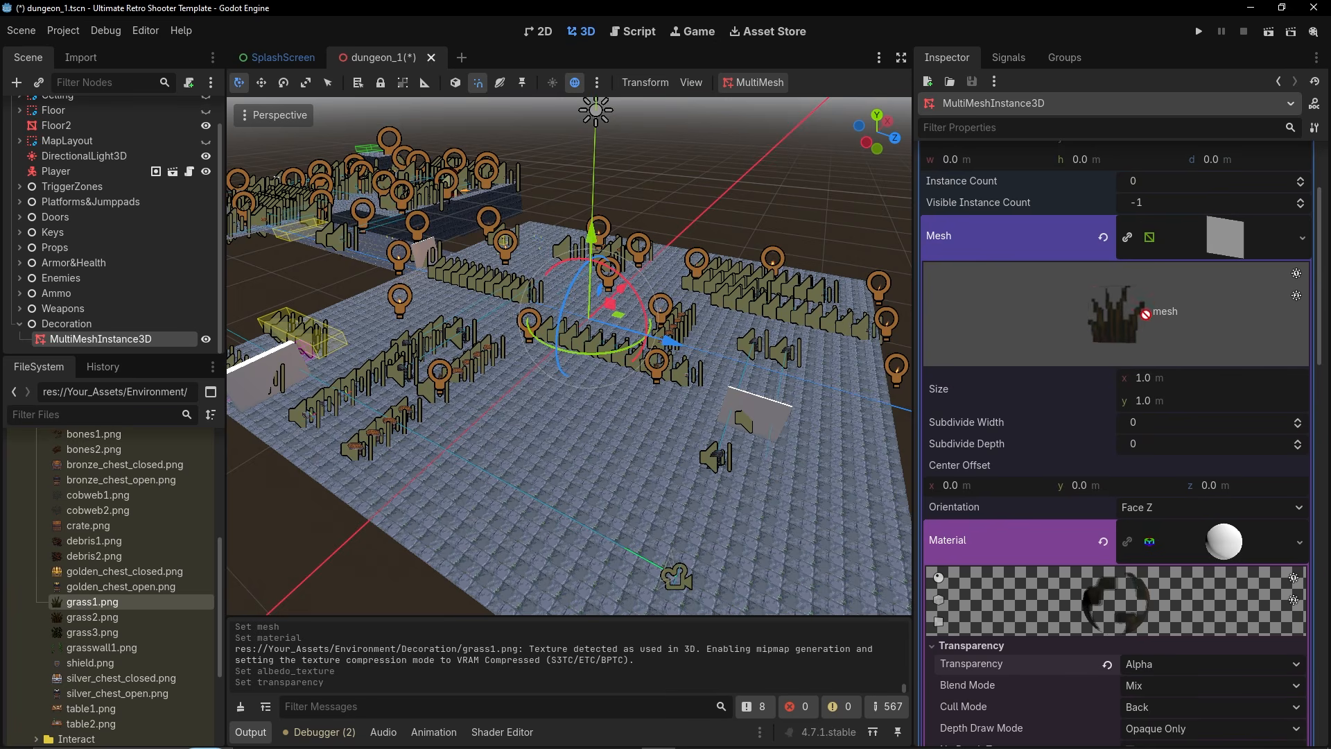
{"action": "scroll", "coordinate": [1017, 563], "scroll_direction": "down", "scroll_amount": 4}
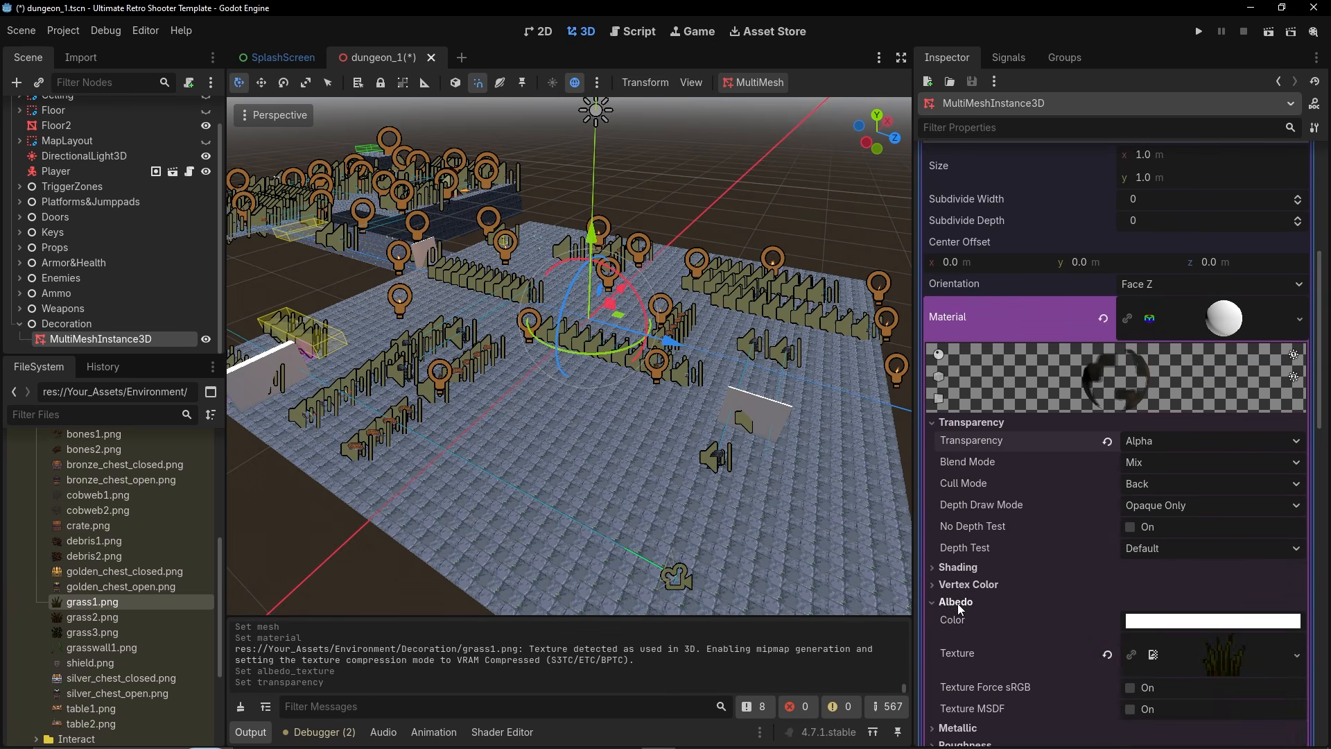
{"action": "left_click", "coordinate": [959, 567]}
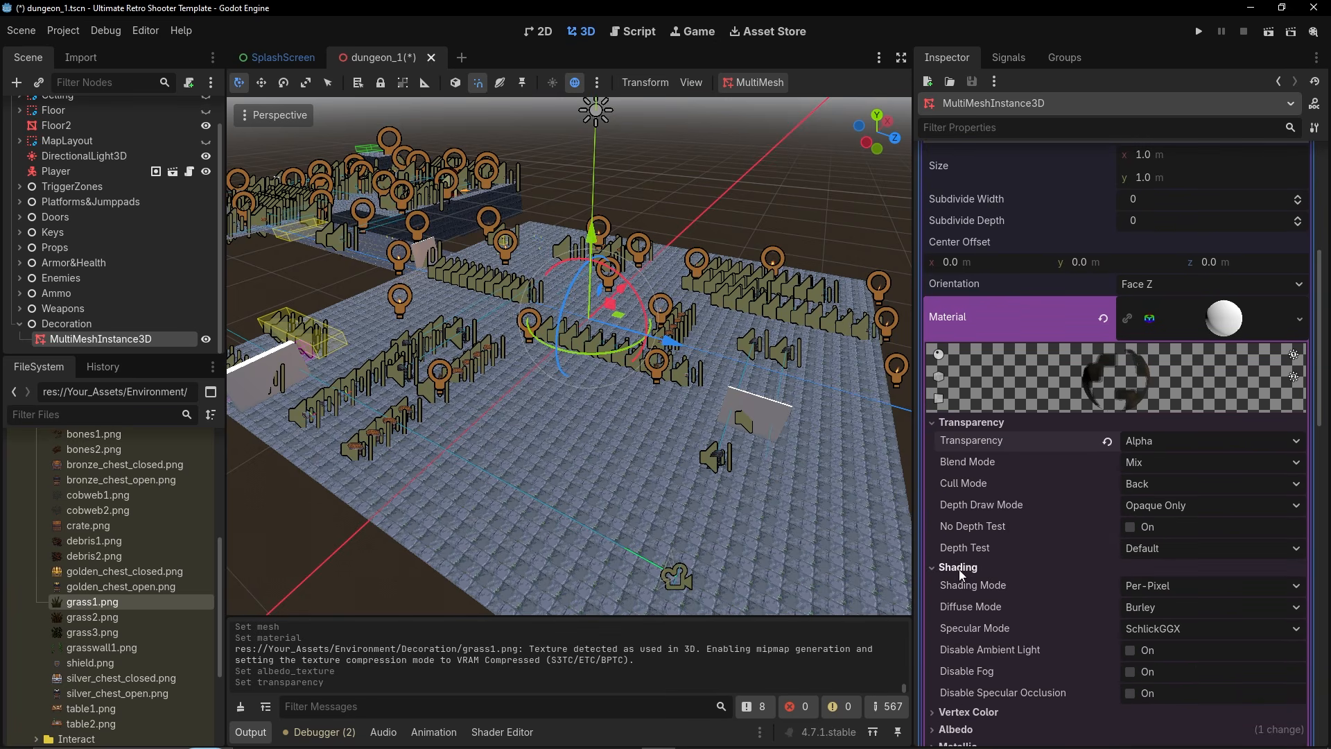
{"action": "left_click", "coordinate": [997, 568]}
Change the texture filter in the grass material's sampling settings.
{"action": "scroll", "coordinate": [1005, 569], "scroll_direction": "down", "scroll_amount": 4}
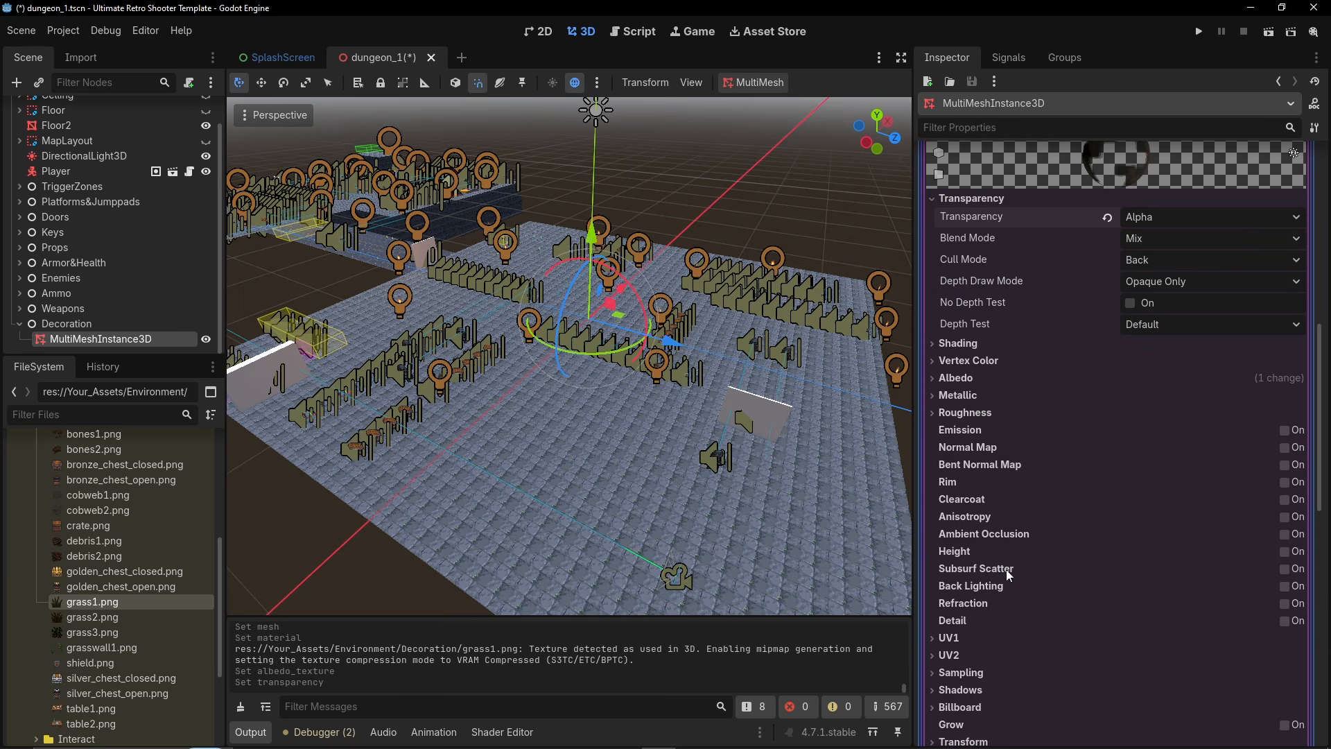
{"action": "scroll", "coordinate": [1005, 568], "scroll_direction": "down", "scroll_amount": 3}
{"action": "left_click", "coordinate": [949, 527]}
{"action": "left_click", "coordinate": [1213, 541]}
{"action": "left_click", "coordinate": [1247, 565]}
{"action": "left_click", "coordinate": [990, 526]}
Set the grass material's billboard mode to Y-Billboard and save the scene.
{"action": "left_click", "coordinate": [969, 558]}
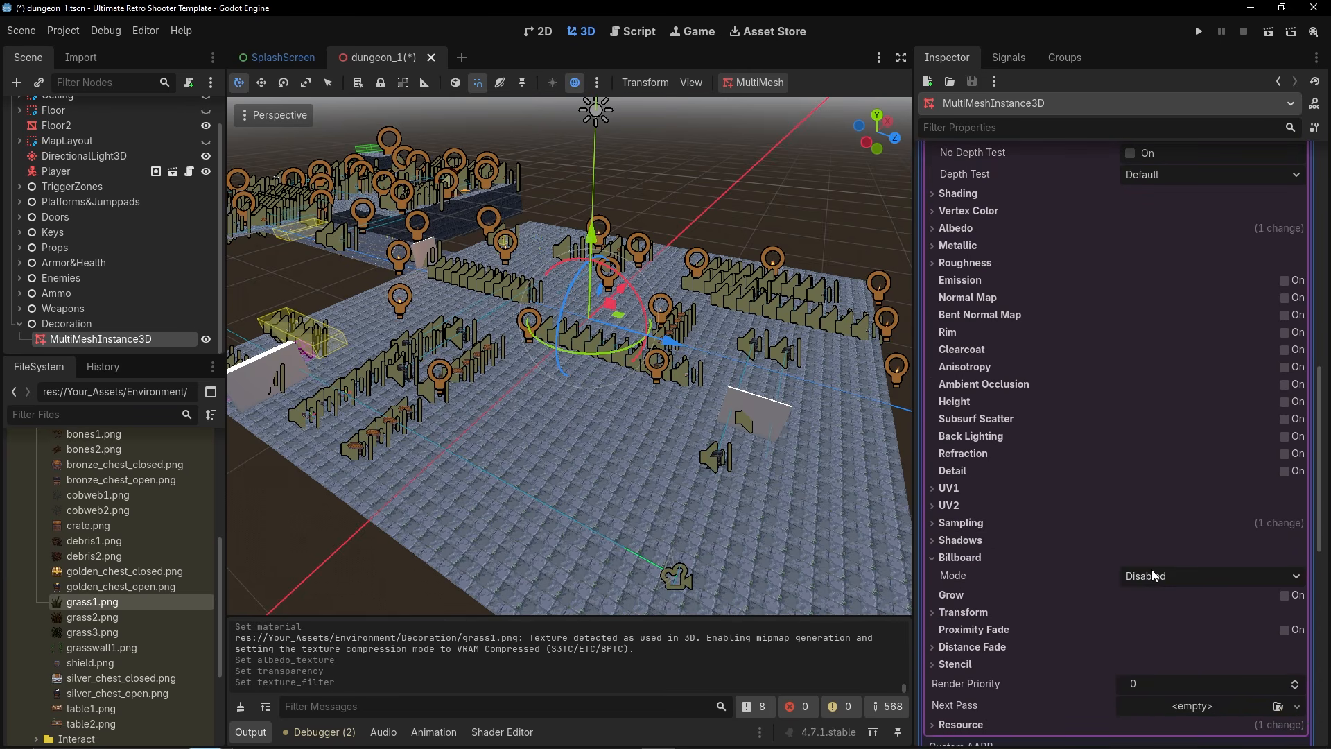
{"action": "left_click", "coordinate": [1159, 578]}
{"action": "left_click", "coordinate": [1178, 631]}
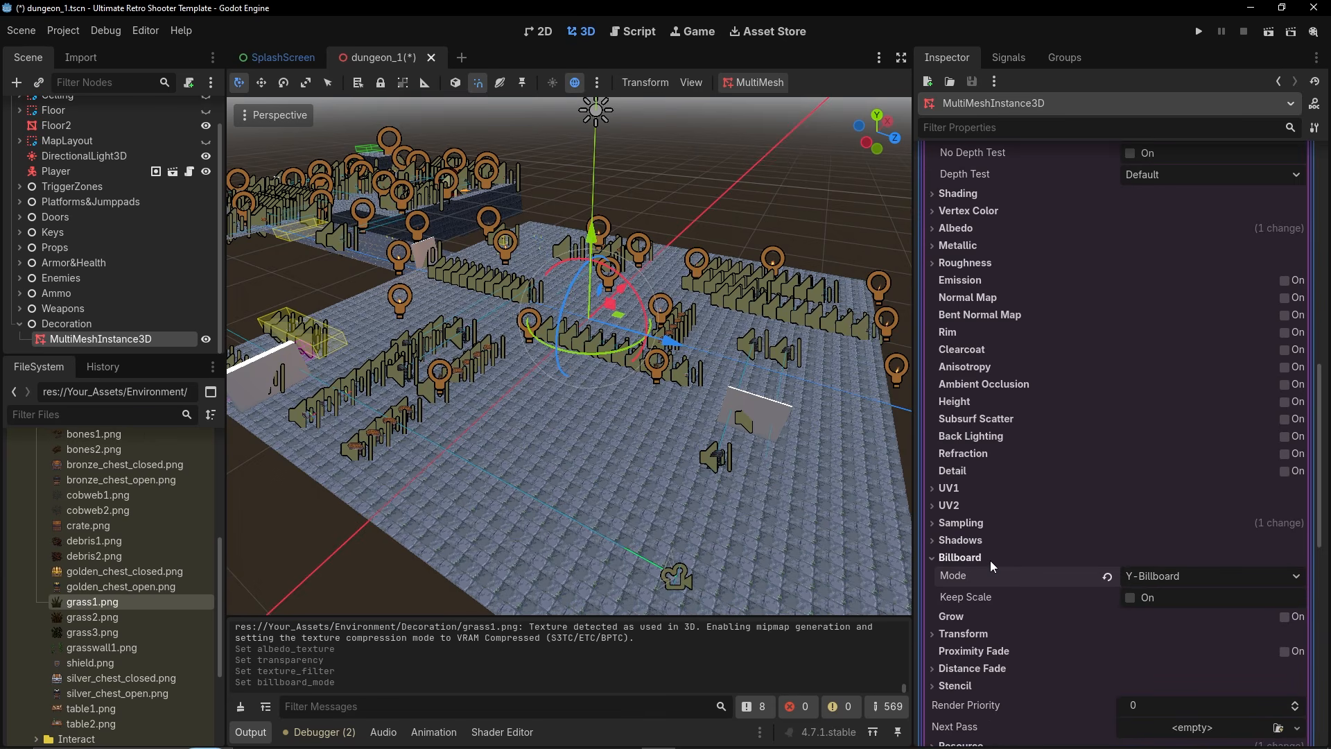
{"action": "left_click", "coordinate": [979, 558]}
{"action": "right_click_drag", "start_coordinate": [662, 458], "coordinate": [644, 447]}
{"action": "scroll", "coordinate": [1013, 447], "scroll_direction": "up", "scroll_amount": 8}
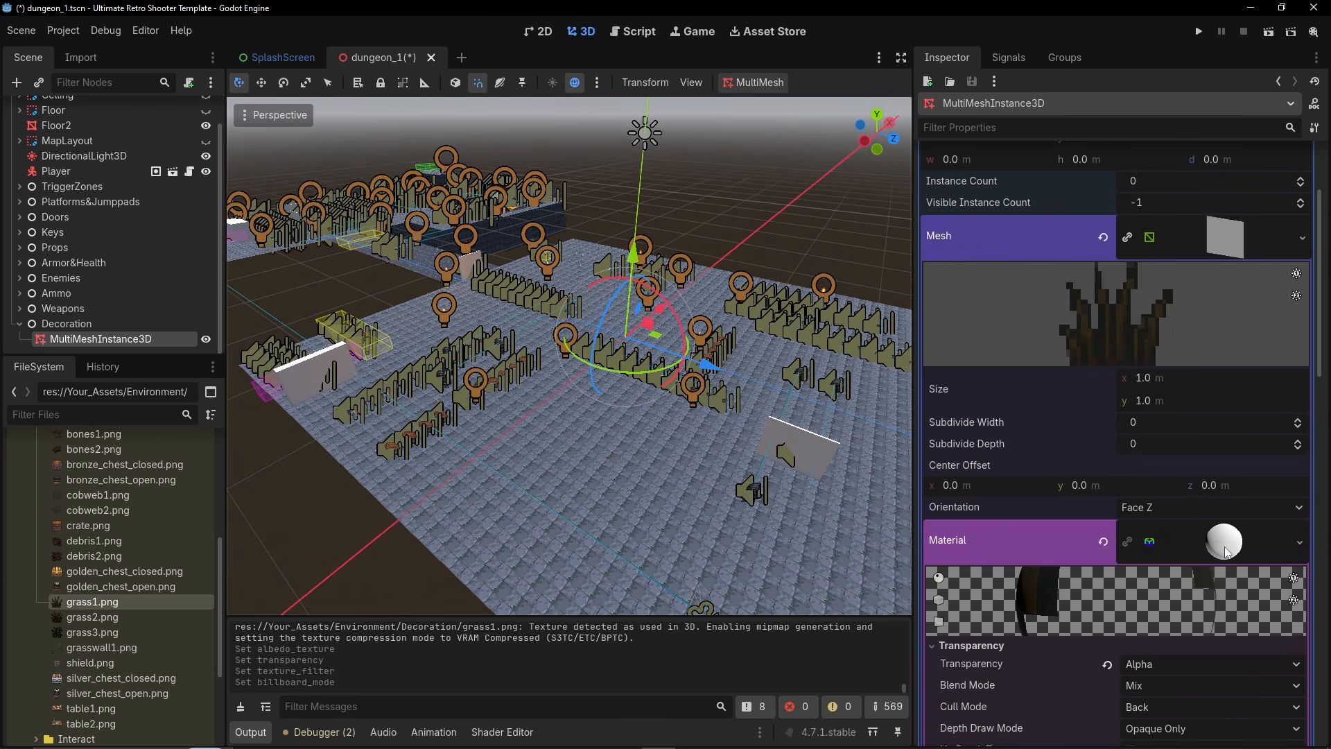
{"action": "left_click", "coordinate": [1224, 547]}
{"action": "key", "text": "ctrl+s"}
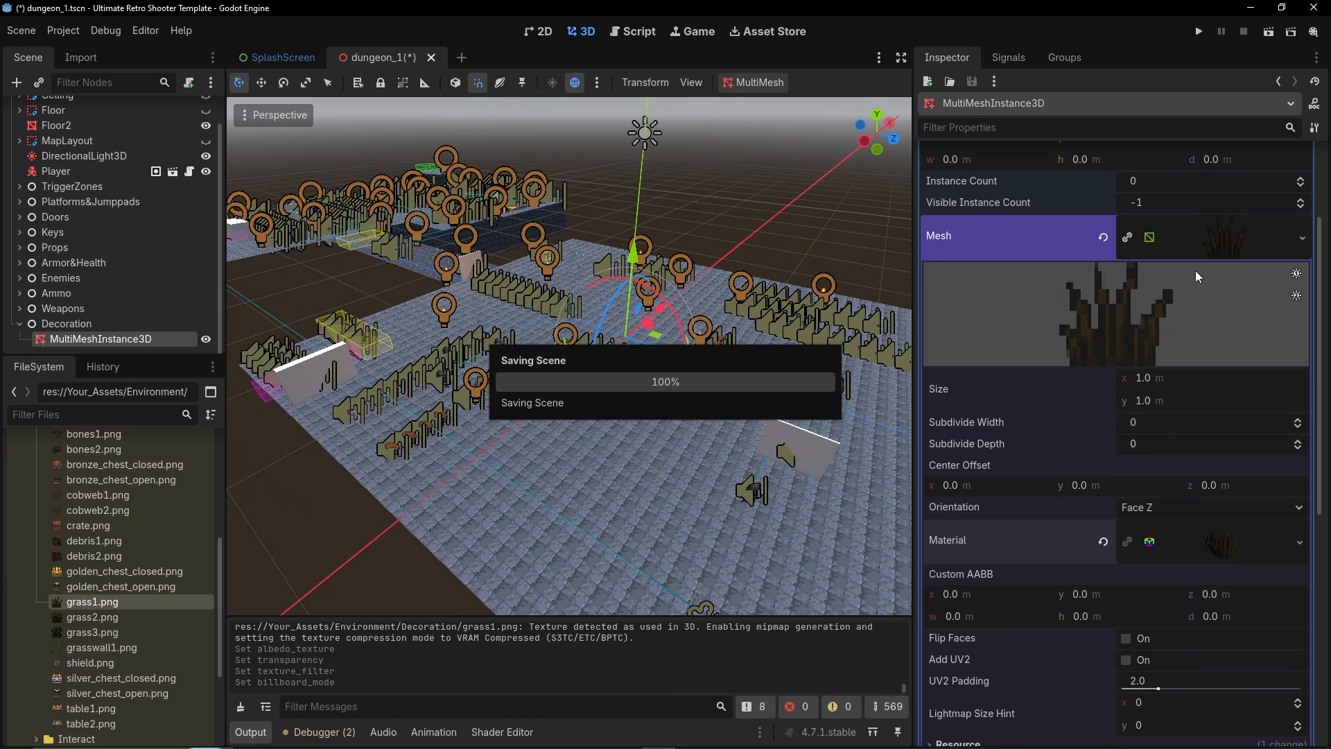
{"action": "left_click", "coordinate": [1208, 241]}
{"action": "scroll", "coordinate": [1010, 298], "scroll_direction": "up", "scroll_amount": 3}
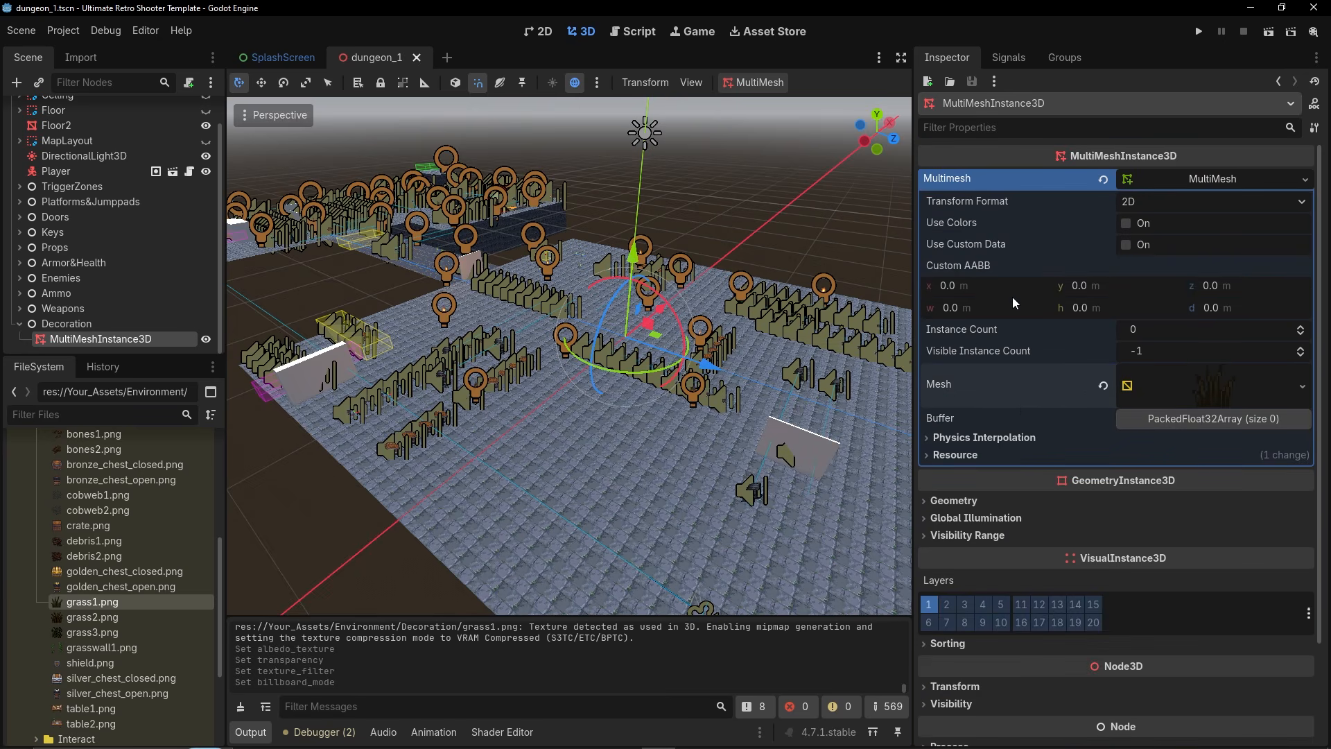
Populate the Floor2 surface with the grass MultiMesh, using an amount of 540.
{"action": "left_click", "coordinate": [754, 81]}
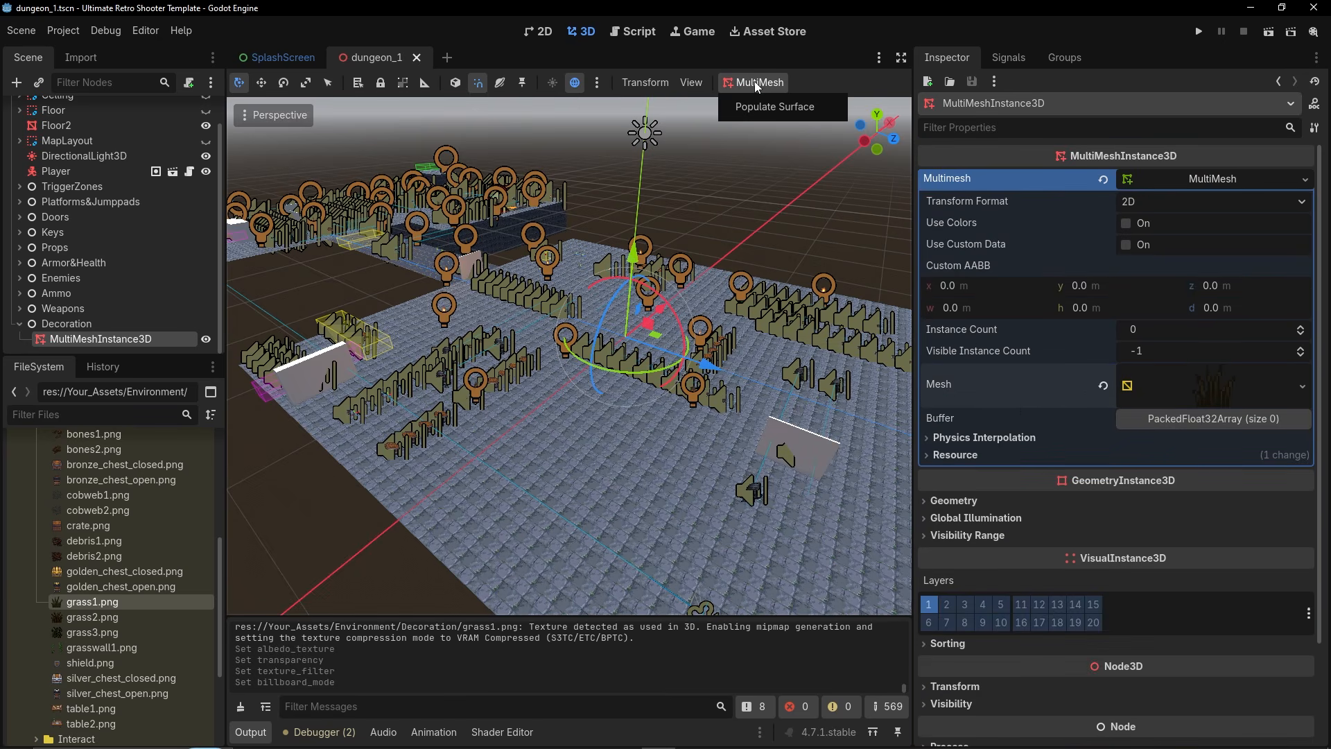
{"action": "left_click", "coordinate": [772, 109]}
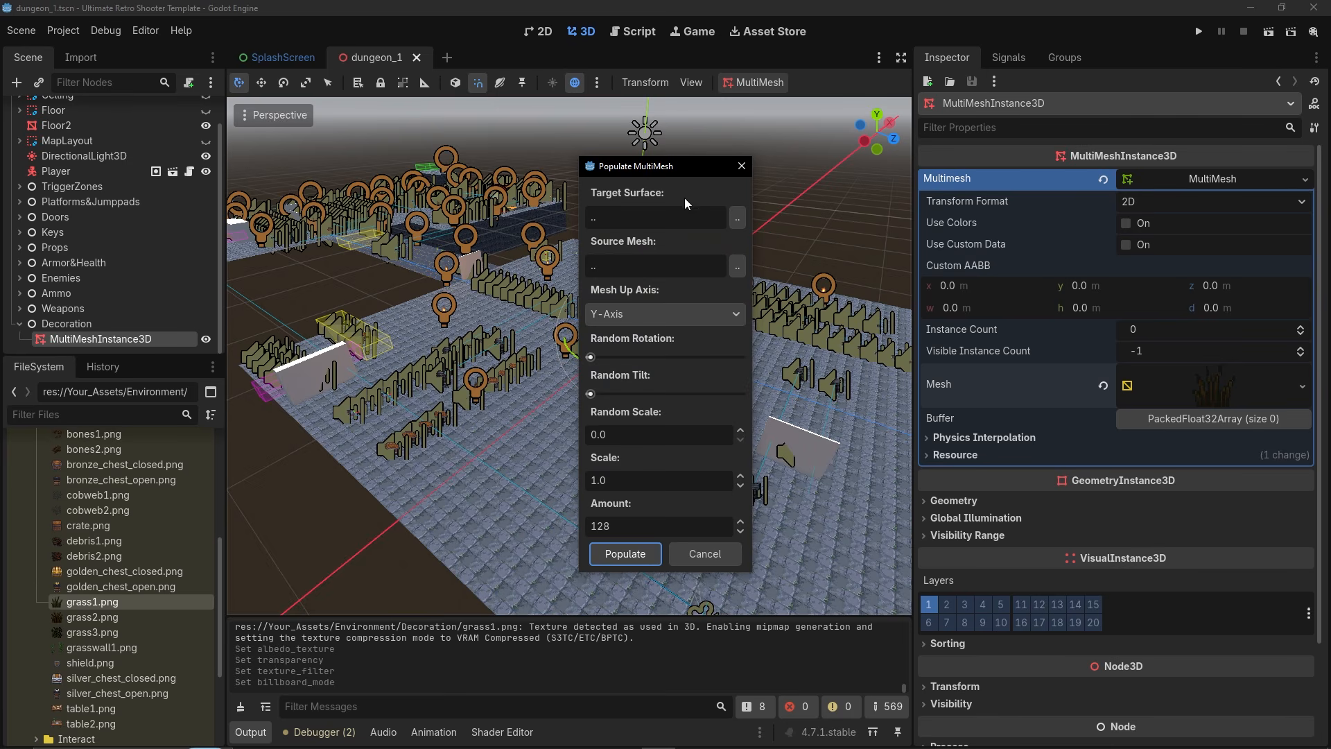
{"action": "left_click", "coordinate": [736, 218]}
{"action": "double_click", "coordinate": [596, 217]}
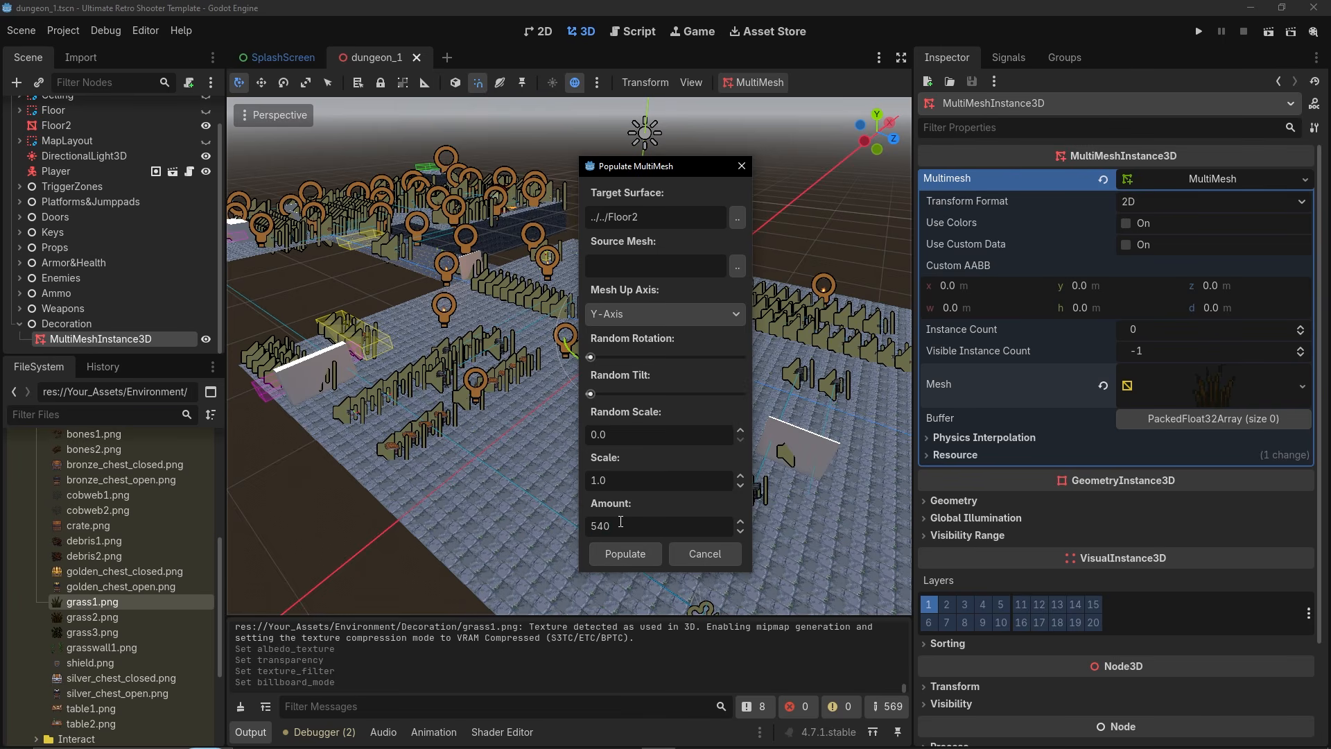
{"action": "left_click", "coordinate": [624, 553]}
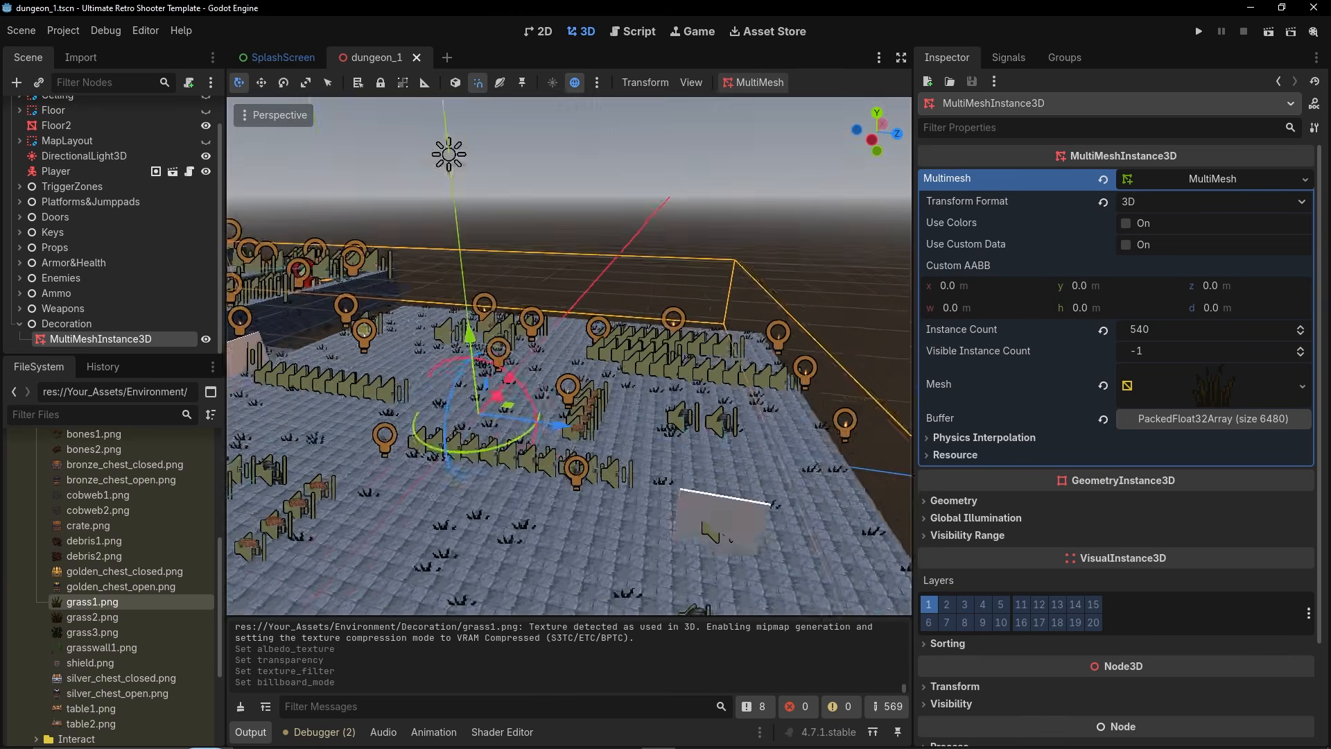
Examine how the grass instances are distributed and seated across the dungeon floor.
{"action": "right_click_drag", "start_coordinate": [569, 356], "coordinate": [569, 483]}
{"action": "key", "text": "w"}
{"action": "key", "text": "s"}
{"action": "key", "text": "w"}
{"action": "key", "text": "s"}
{"action": "key", "text": "w"}
{"action": "key", "text": "s"}
{"action": "key", "text": "s"}
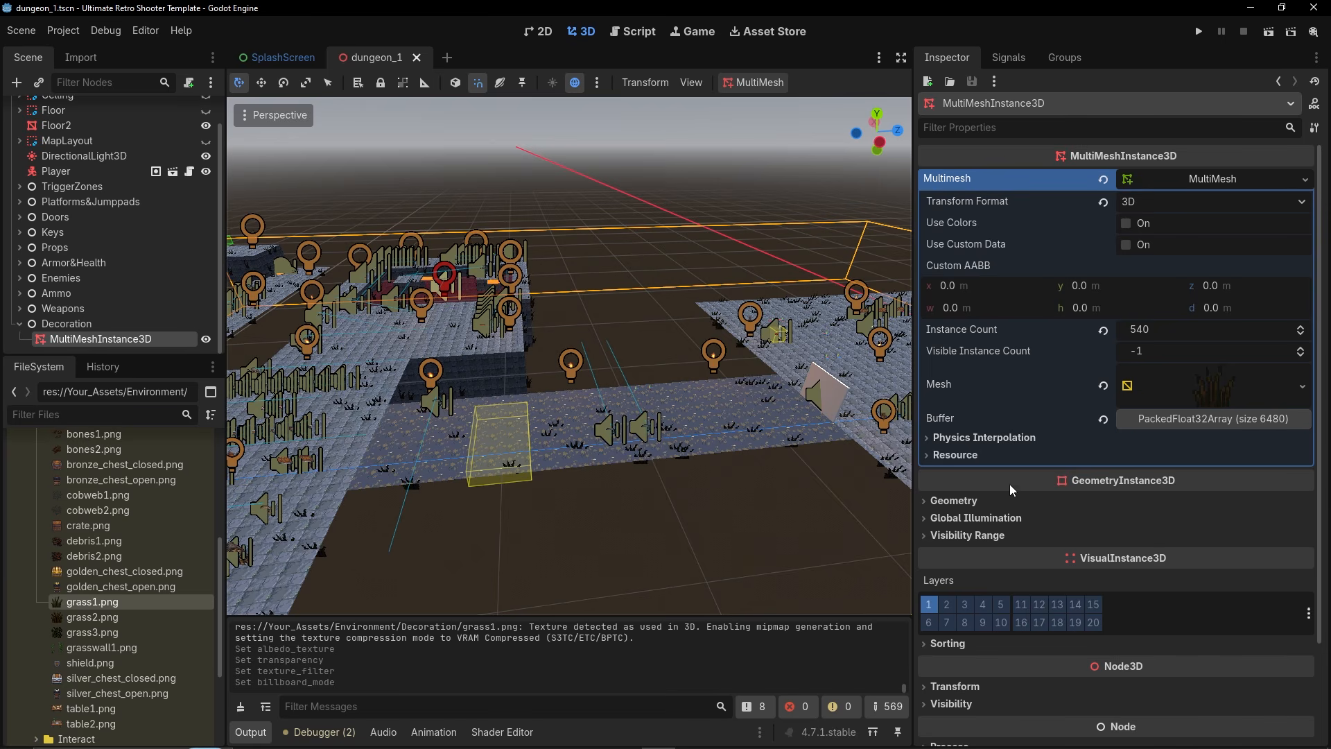
Raise the grass quad mesh by setting its center offset Y to 0.42 m.
{"action": "left_click", "coordinate": [1216, 382]}
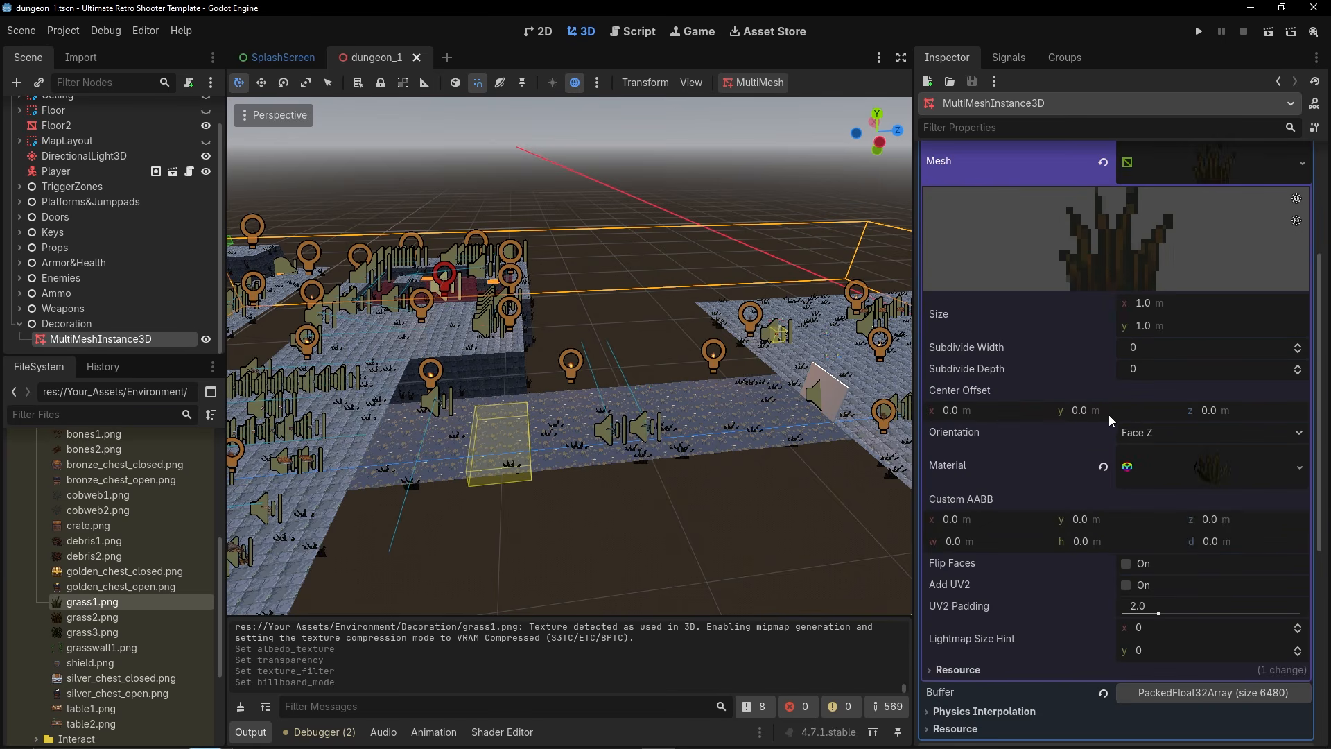
{"action": "left_click_drag", "start_coordinate": [1100, 410], "coordinate": [1121, 410]}
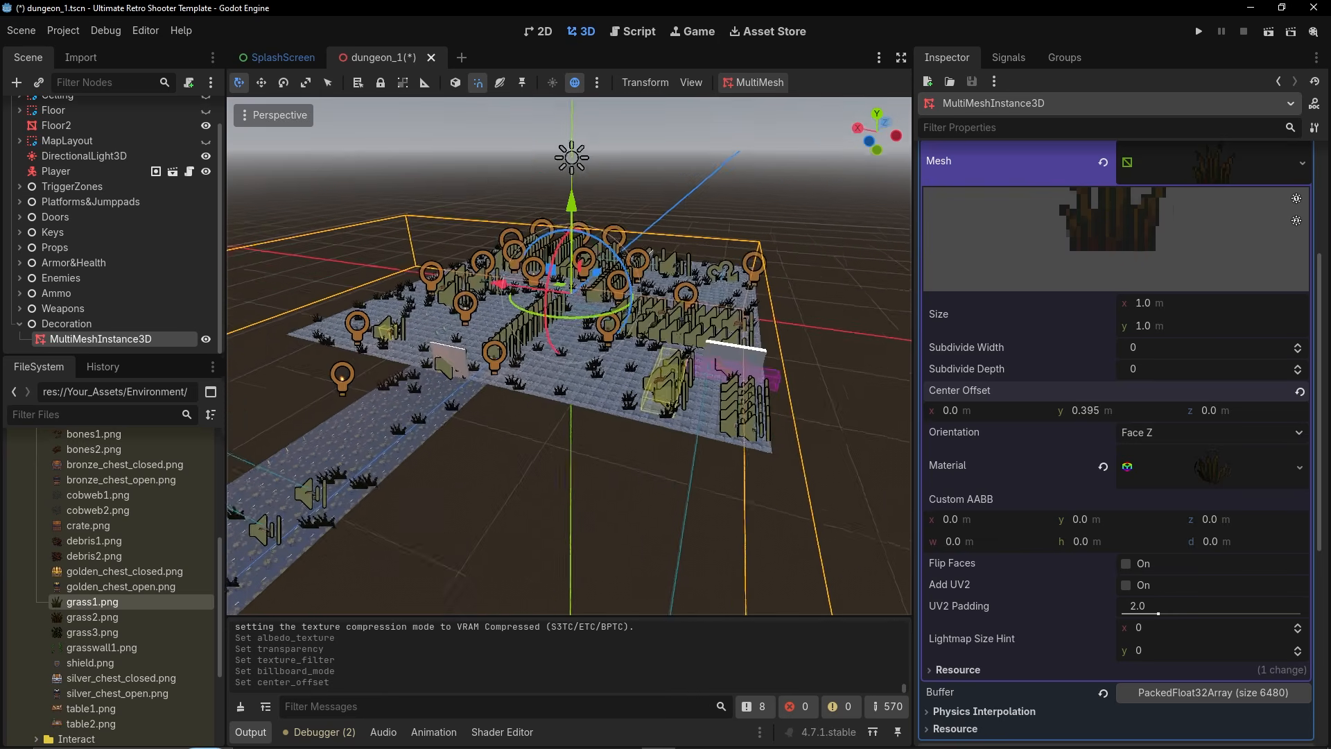
{"action": "right_click_drag", "start_coordinate": [614, 425], "coordinate": [632, 409]}
{"action": "key", "text": "w"}
{"action": "left_click_drag", "start_coordinate": [1078, 410], "coordinate": [1086, 410]}
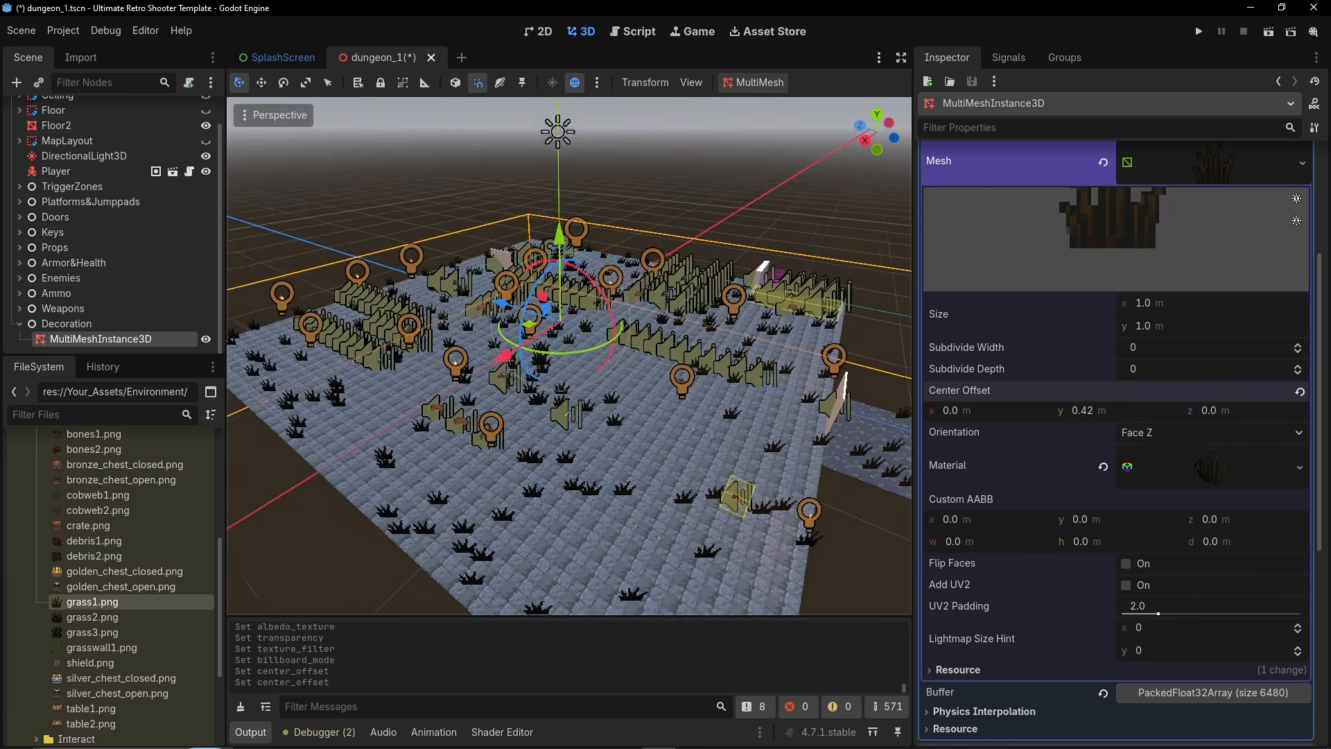
{"action": "right_click_drag", "start_coordinate": [416, 343], "coordinate": [428, 333]}
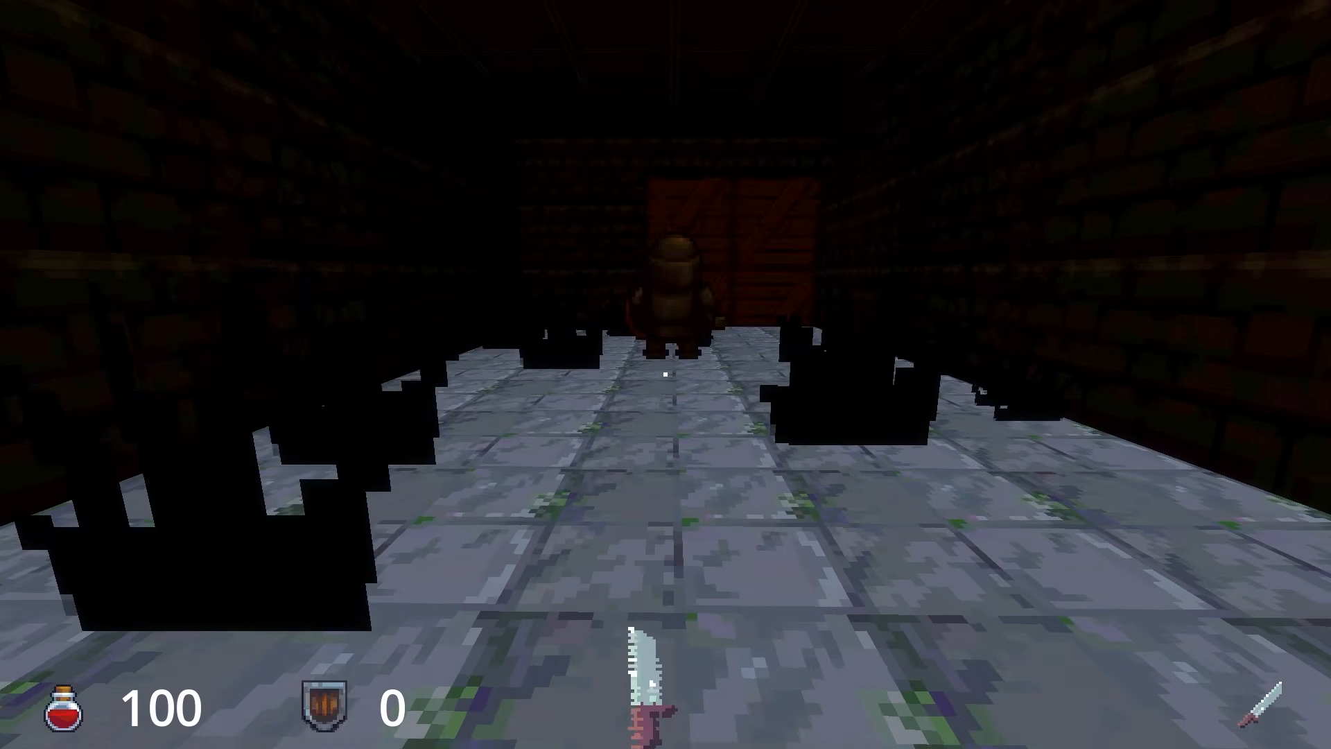
Quit the running game test and return to the dungeon_1 scene in the editor.
{"action": "key", "text": "Escape"}
{"action": "left_click", "coordinate": [700, 485]}
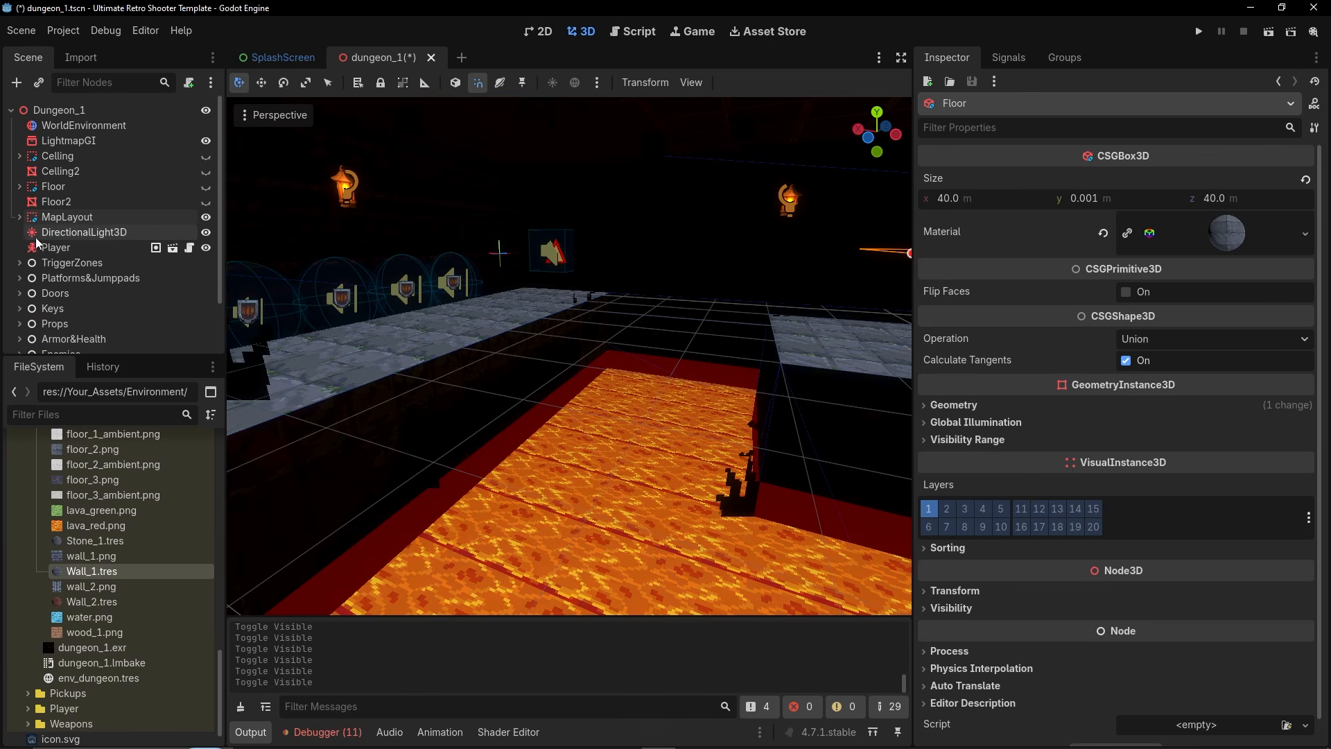
Delete the DirectionalLight3D node from the dungeon_1 scene.
{"action": "left_click", "coordinate": [84, 232]}
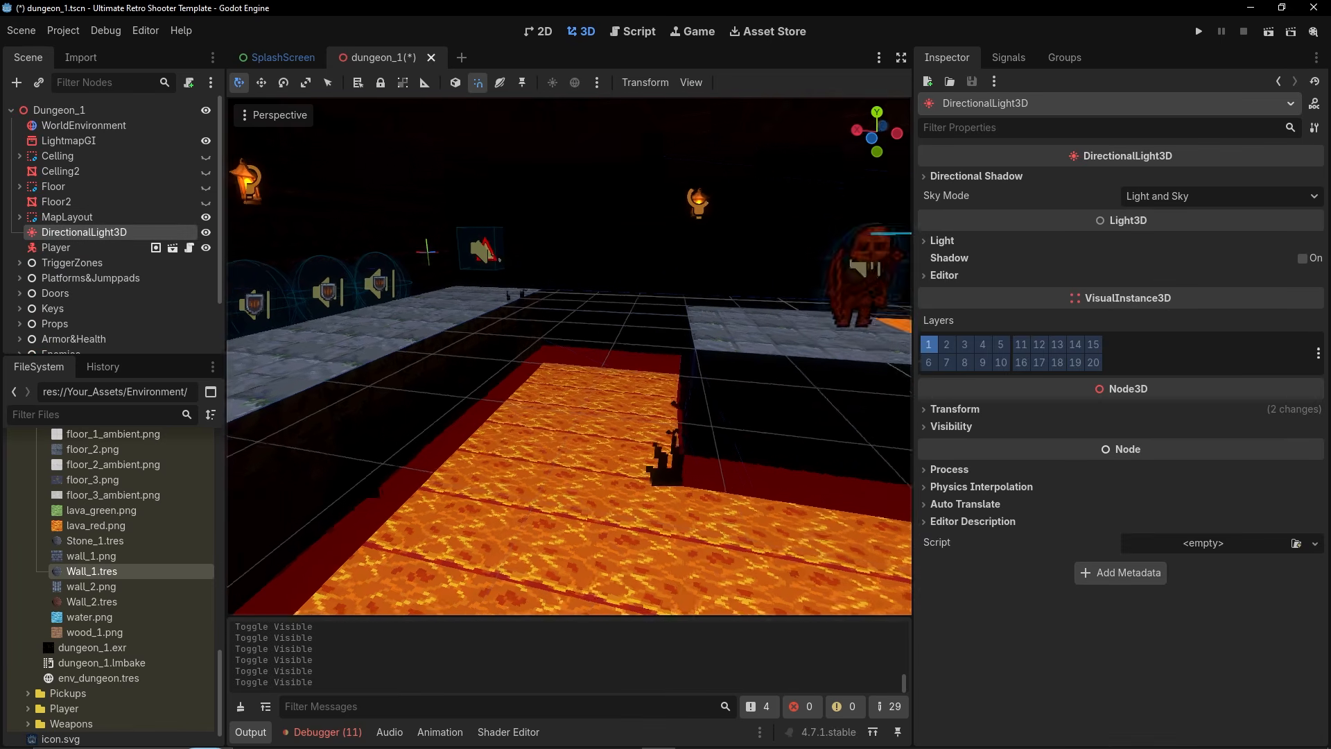
{"action": "right_click_drag", "start_coordinate": [569, 356], "coordinate": [700, 357]}
{"action": "left_click_drag", "start_coordinate": [548, 192], "coordinate": [515, 169]}
{"action": "right_click_drag", "start_coordinate": [532, 230], "coordinate": [532, 207]}
{"action": "key", "text": "Delete"}
{"action": "key", "text": "Return"}
{"action": "right_click_drag", "start_coordinate": [564, 261], "coordinate": [583, 253]}
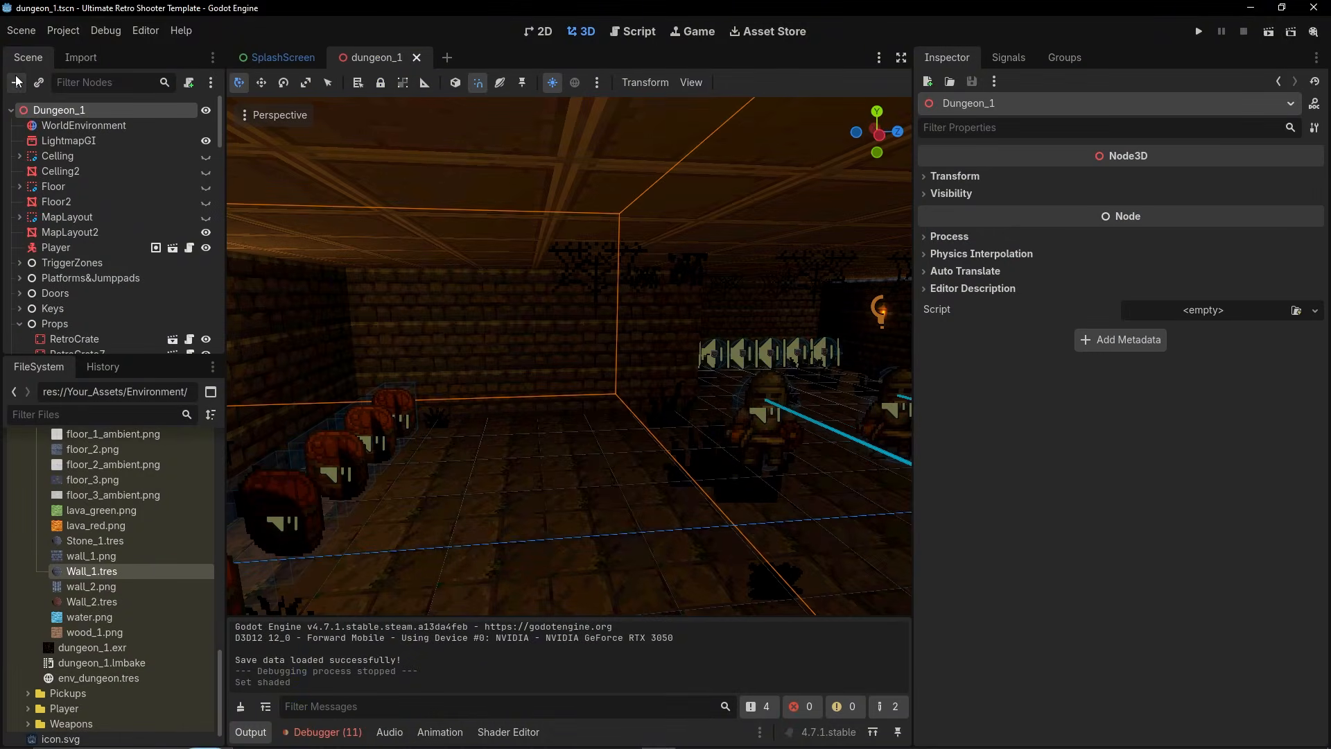
Add a NavigationRegion3D node under Dungeon_1 and reposition it in the scene tree near the map layout nodes.
{"action": "left_click", "coordinate": [17, 82]}
{"action": "type", "text": "navi"}
{"action": "key", "text": "Down"}
{"action": "key", "text": "Down"}
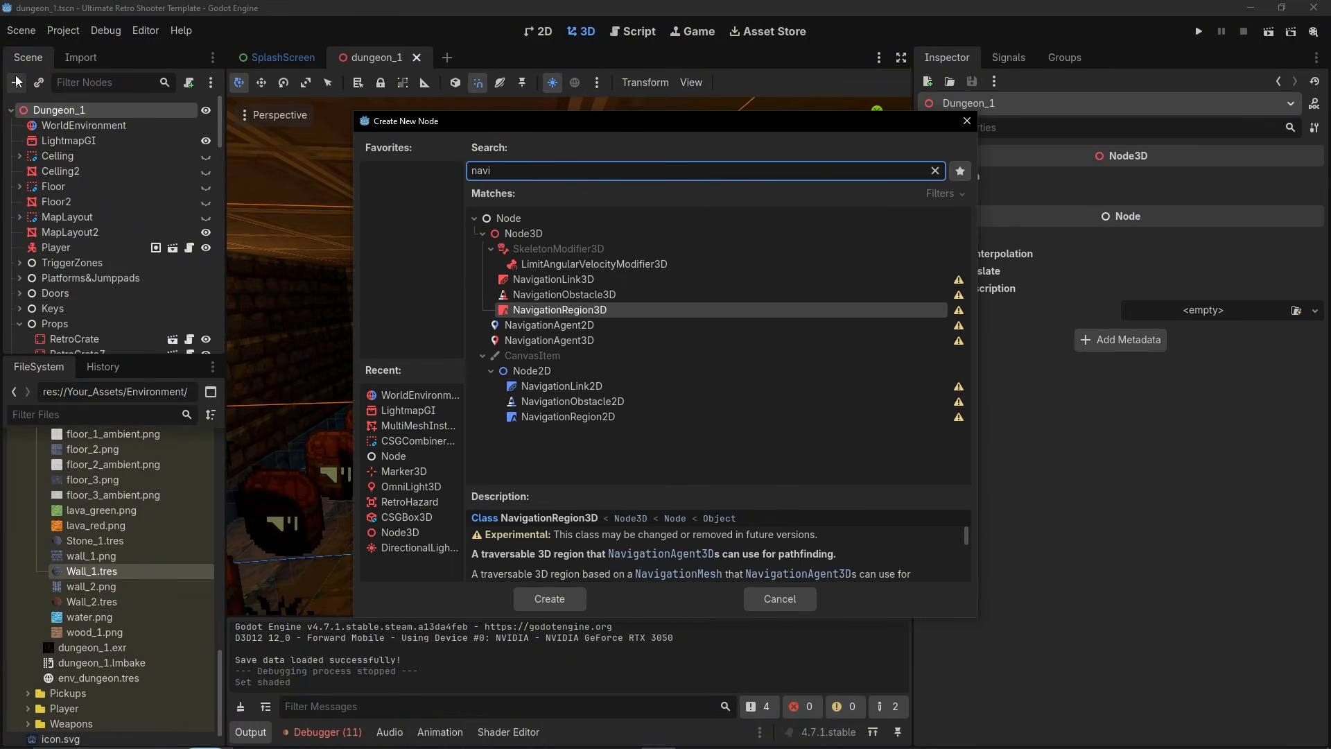
{"action": "key", "text": "Return"}
{"action": "mouse_move", "coordinate": [89, 122]}
{"action": "left_mouse_down"}
{"action": "mouse_move", "coordinate": [97, 84]}
{"action": "mouse_move", "coordinate": [96, 109]}
{"action": "left_mouse_up"}
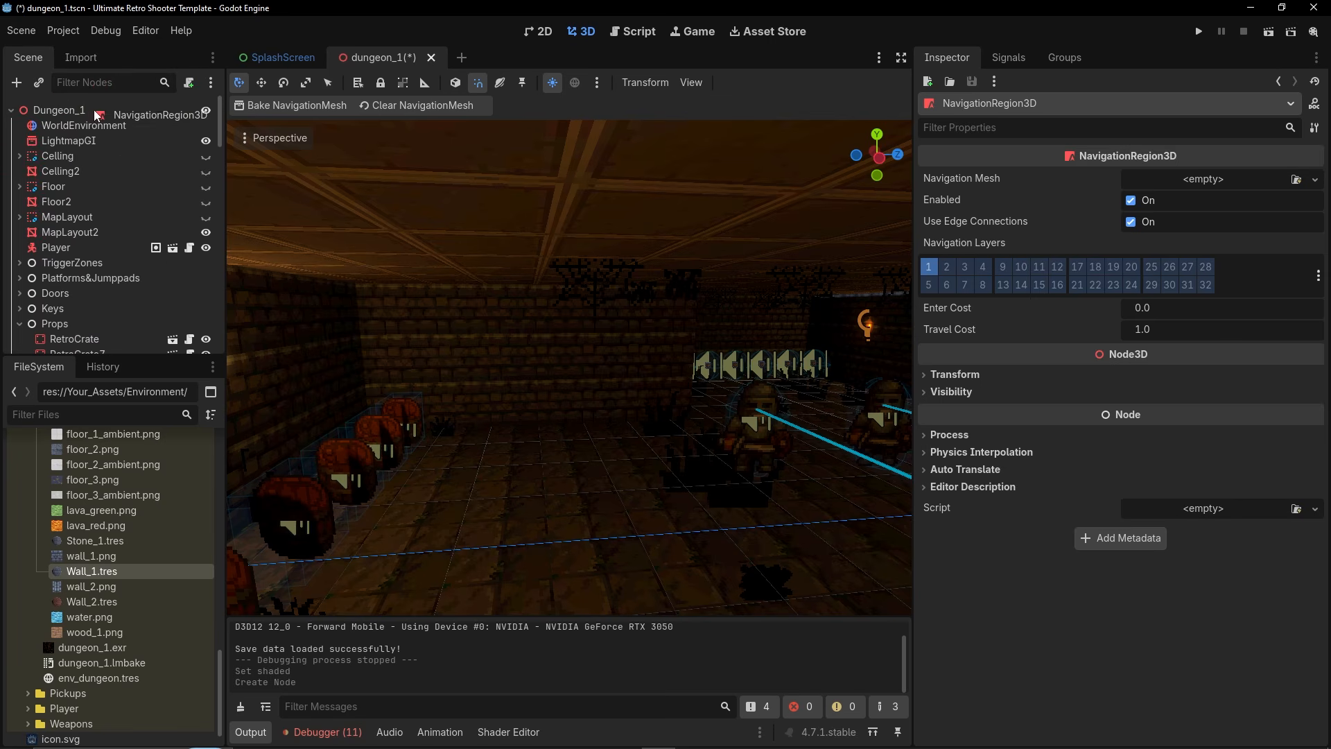
Make the MapLayout2 mesh a child of the NavigationRegion3D node.
{"action": "left_click_drag", "start_coordinate": [58, 228], "coordinate": [57, 233]}
{"action": "scroll", "coordinate": [49, 236], "scroll_direction": "down", "scroll_amount": 6}
{"action": "left_click", "coordinate": [20, 156]}
{"action": "scroll", "coordinate": [32, 179], "scroll_direction": "up", "scroll_amount": 6}
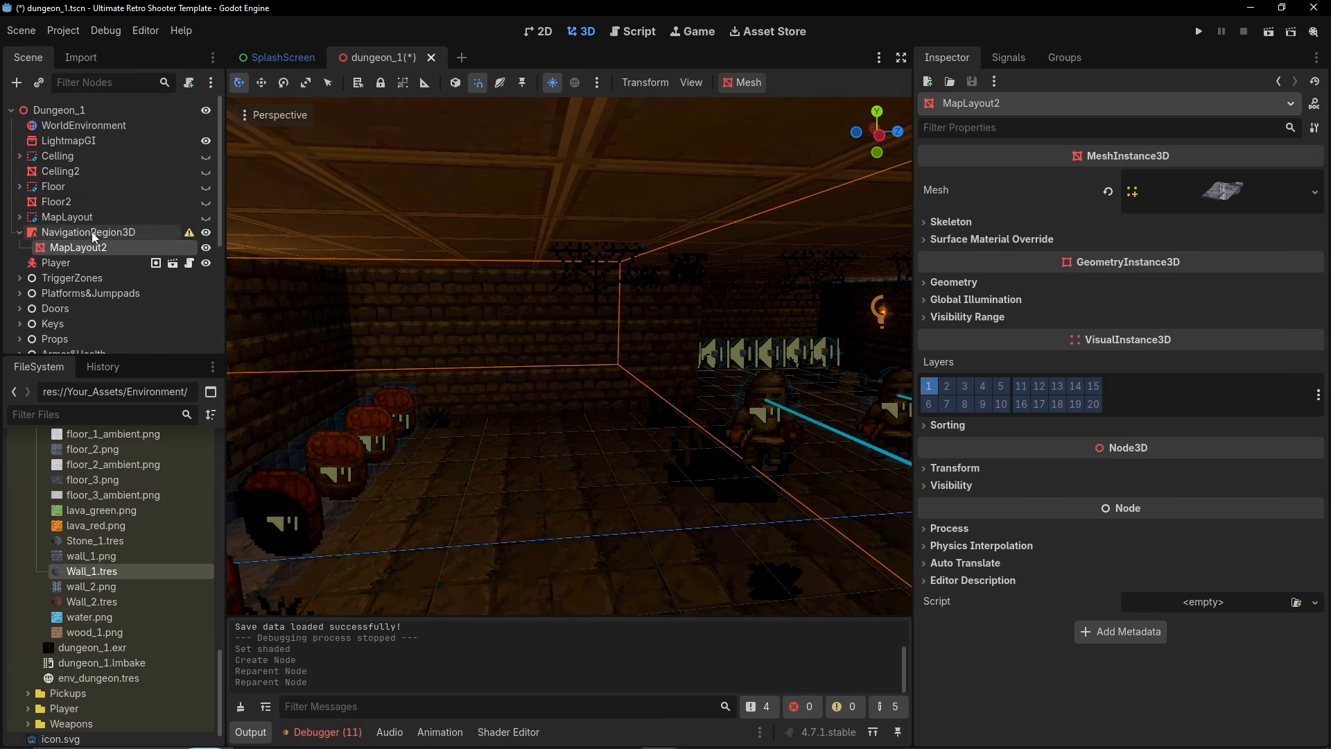
Assign a new NavigationMesh resource to NavigationRegion3D and bake it from the map layout.
{"action": "left_click", "coordinate": [89, 232]}
{"action": "left_click", "coordinate": [1206, 179]}
{"action": "left_click", "coordinate": [1246, 220]}
{"action": "left_click", "coordinate": [1200, 182]}
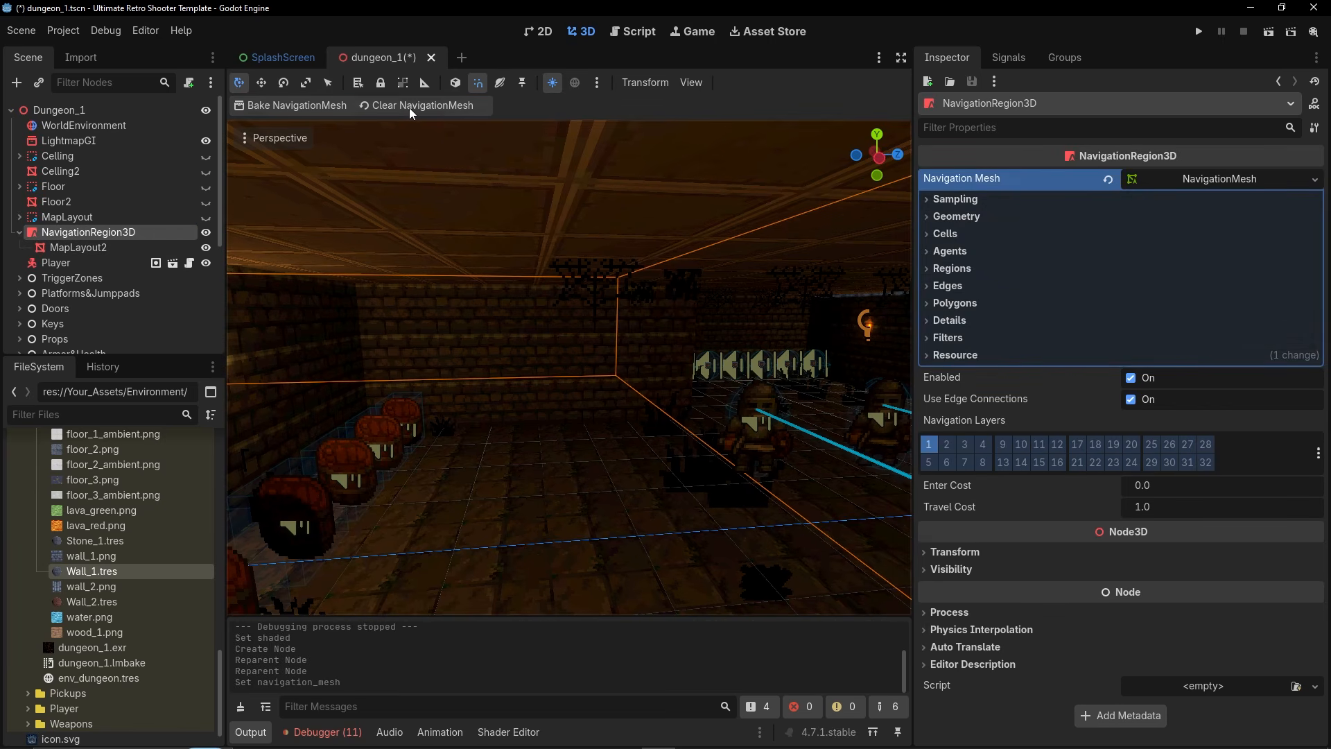
{"action": "left_click", "coordinate": [297, 109]}
Examine how the baked navigation mesh covers the dungeon floor, and open the WorldEnvironment's env_dungeon.tres resource.
{"action": "key", "text": "w"}
{"action": "right_click_drag", "start_coordinate": [444, 277], "coordinate": [679, 326]}
{"action": "key", "text": "w"}
{"action": "key", "text": "w"}
{"action": "key", "text": "w"}
{"action": "key", "text": "w"}
{"action": "key", "text": "w"}
{"action": "left_click", "coordinate": [165, 127]}
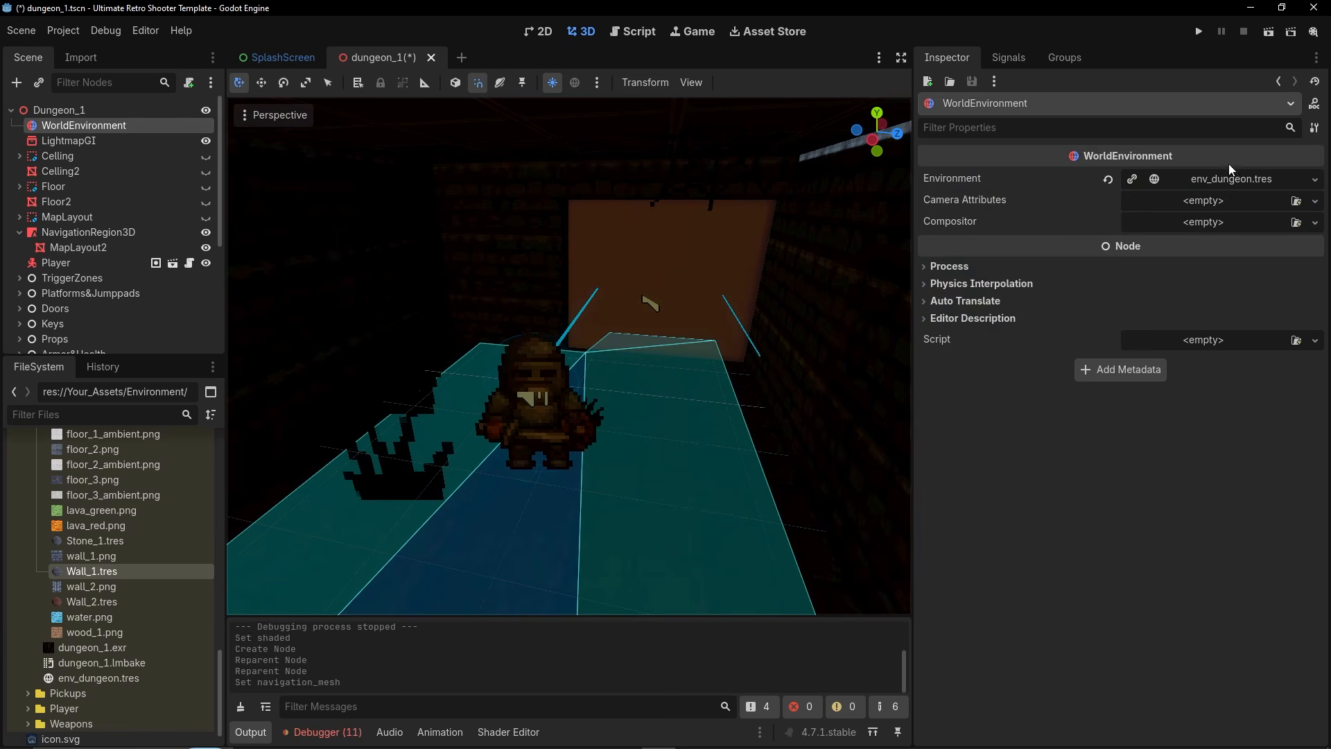
{"action": "left_click", "coordinate": [1215, 178]}
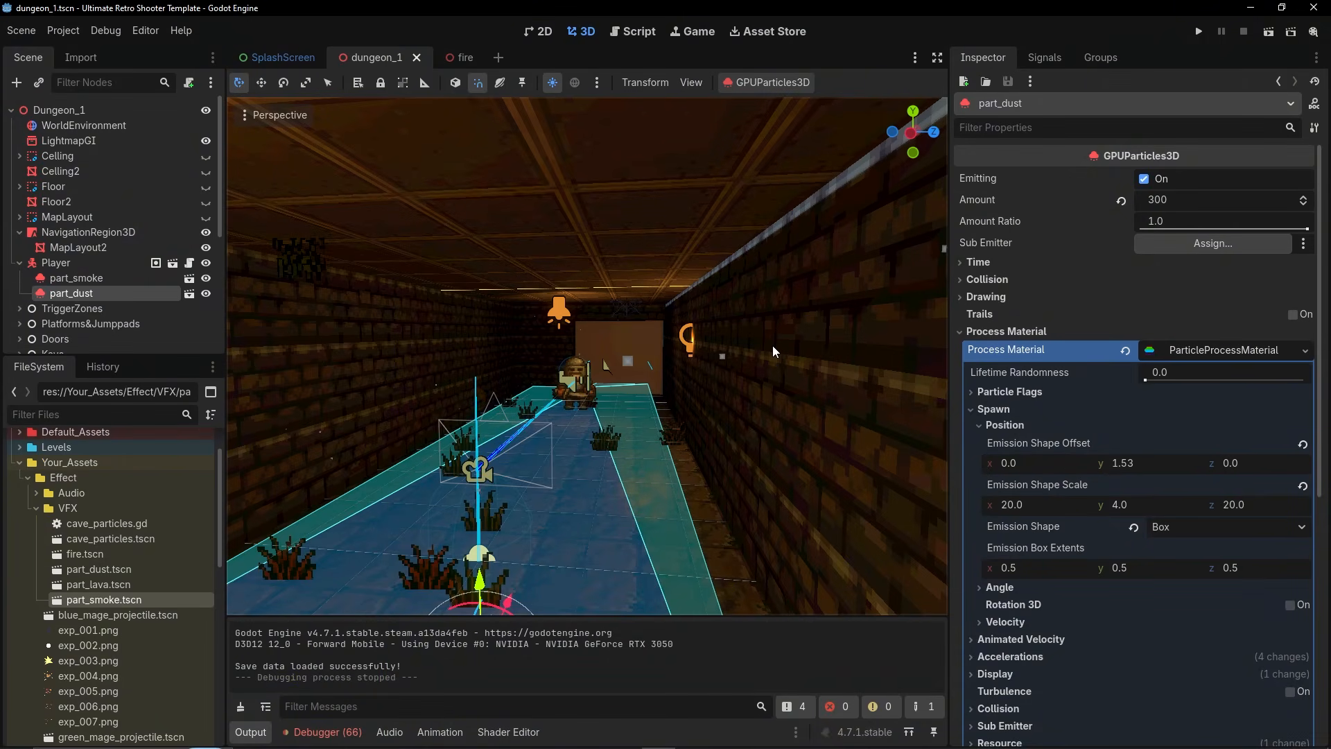
Examine the part_dust particles attached to the Player and their emission area from inside and outside the dungeon.
{"action": "key", "text": "w"}
{"action": "mouse_move", "coordinate": [718, 382]}
{"action": "right_mouse_down"}
{"action": "mouse_move", "coordinate": [832, 385]}
{"action": "mouse_move", "coordinate": [631, 381]}
{"action": "mouse_move", "coordinate": [859, 378]}
{"action": "mouse_move", "coordinate": [700, 374]}
{"action": "right_mouse_up"}
{"action": "key", "text": "w"}
{"action": "key", "text": "w"}
{"action": "key", "text": "w"}
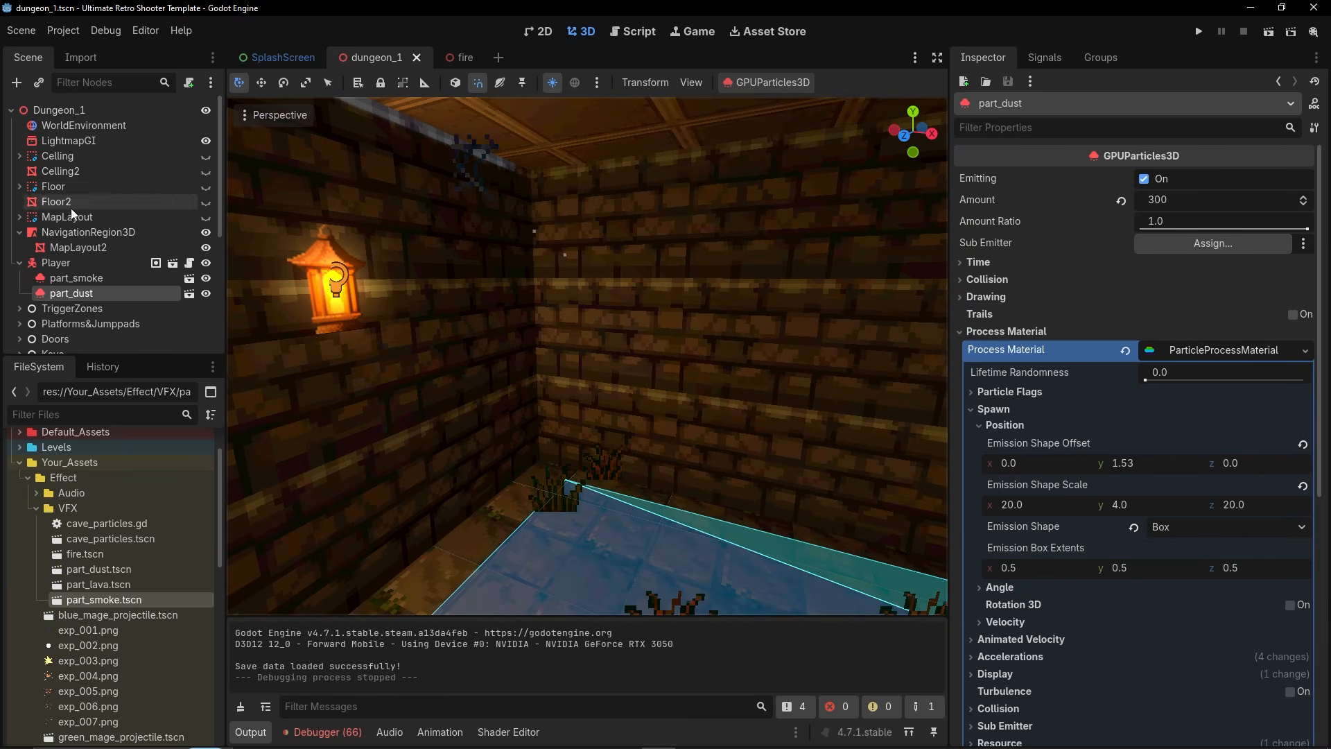
{"action": "double_click", "coordinate": [96, 292]}
{"action": "right_click_drag", "start_coordinate": [596, 312], "coordinate": [527, 307]}
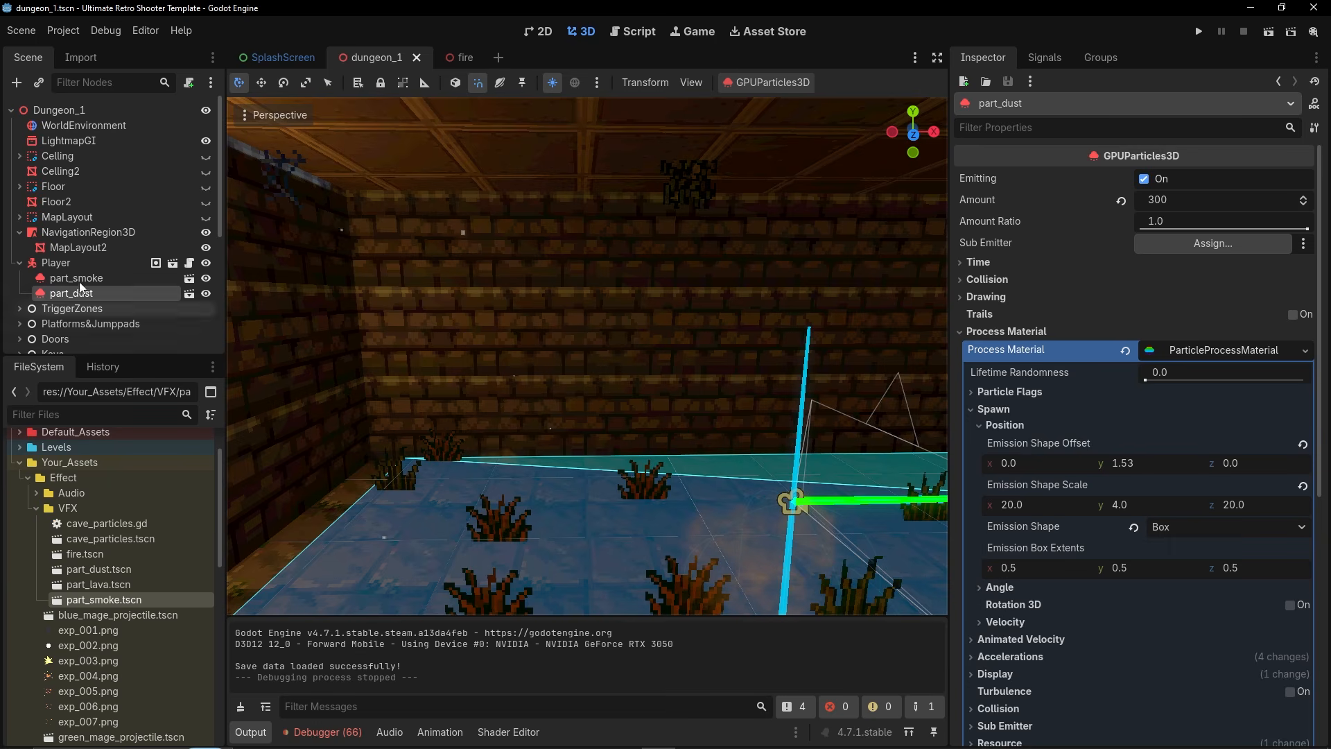
{"action": "right_click_drag", "start_coordinate": [316, 332], "coordinate": [416, 330]}
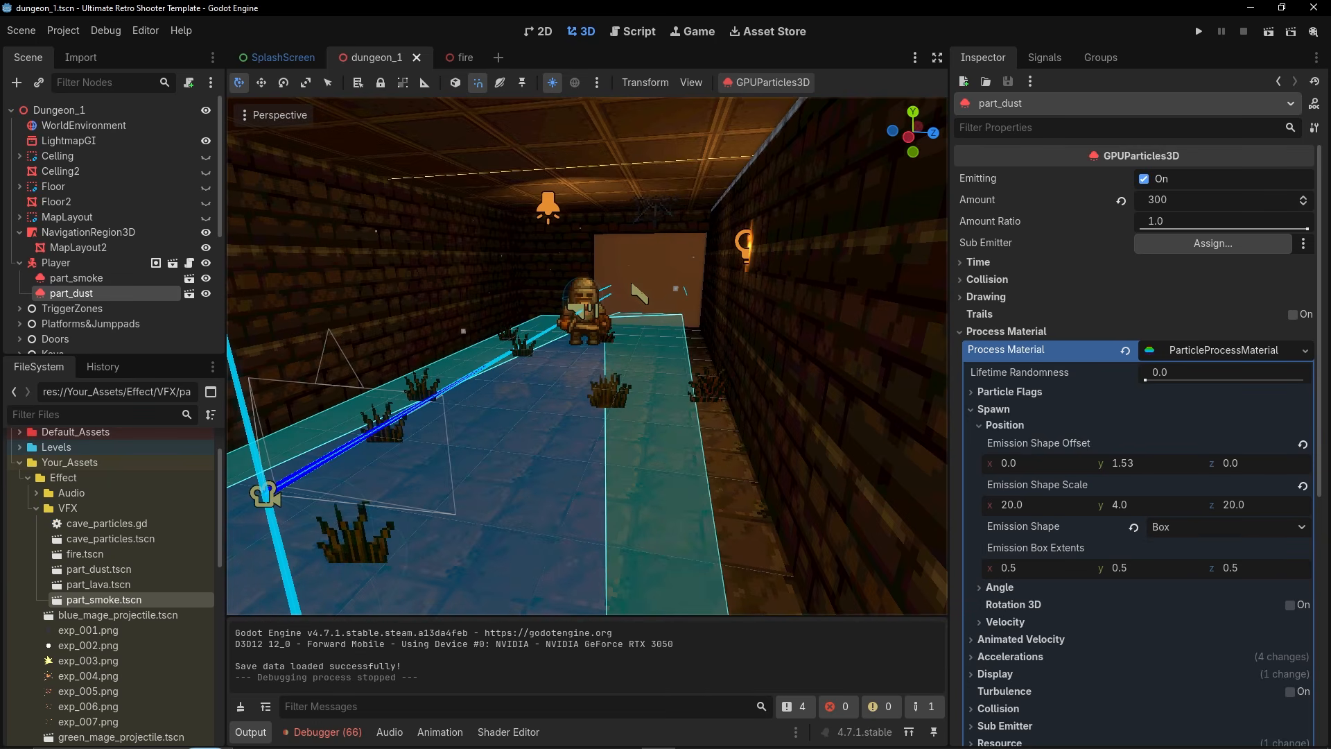
{"action": "right_click_drag", "start_coordinate": [458, 374], "coordinate": [388, 371]}
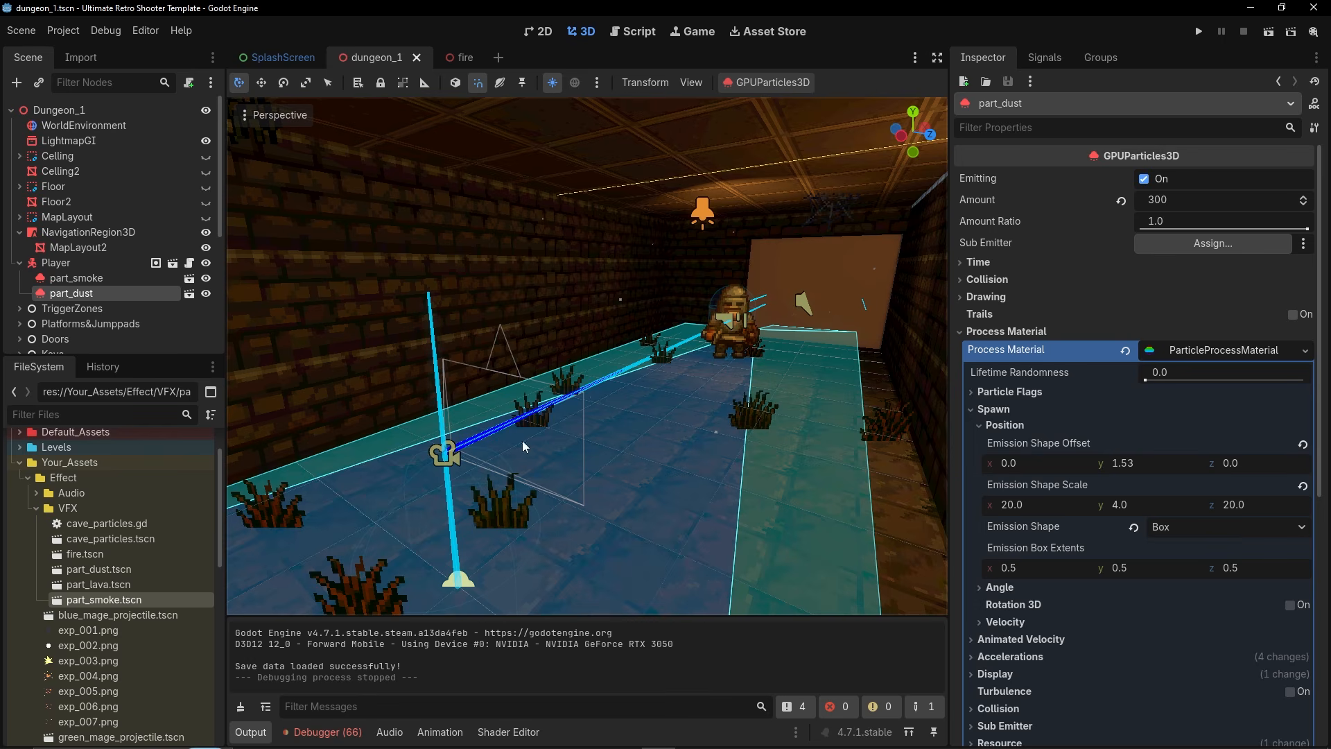
{"action": "right_click_drag", "start_coordinate": [675, 424], "coordinate": [755, 464]}
{"action": "right_click_drag", "start_coordinate": [667, 460], "coordinate": [576, 449]}
{"action": "key", "text": "s"}
{"action": "mouse_move", "coordinate": [524, 372]}
{"action": "right_mouse_down"}
{"action": "mouse_move", "coordinate": [499, 388]}
{"action": "mouse_move", "coordinate": [518, 373]}
{"action": "right_mouse_up"}
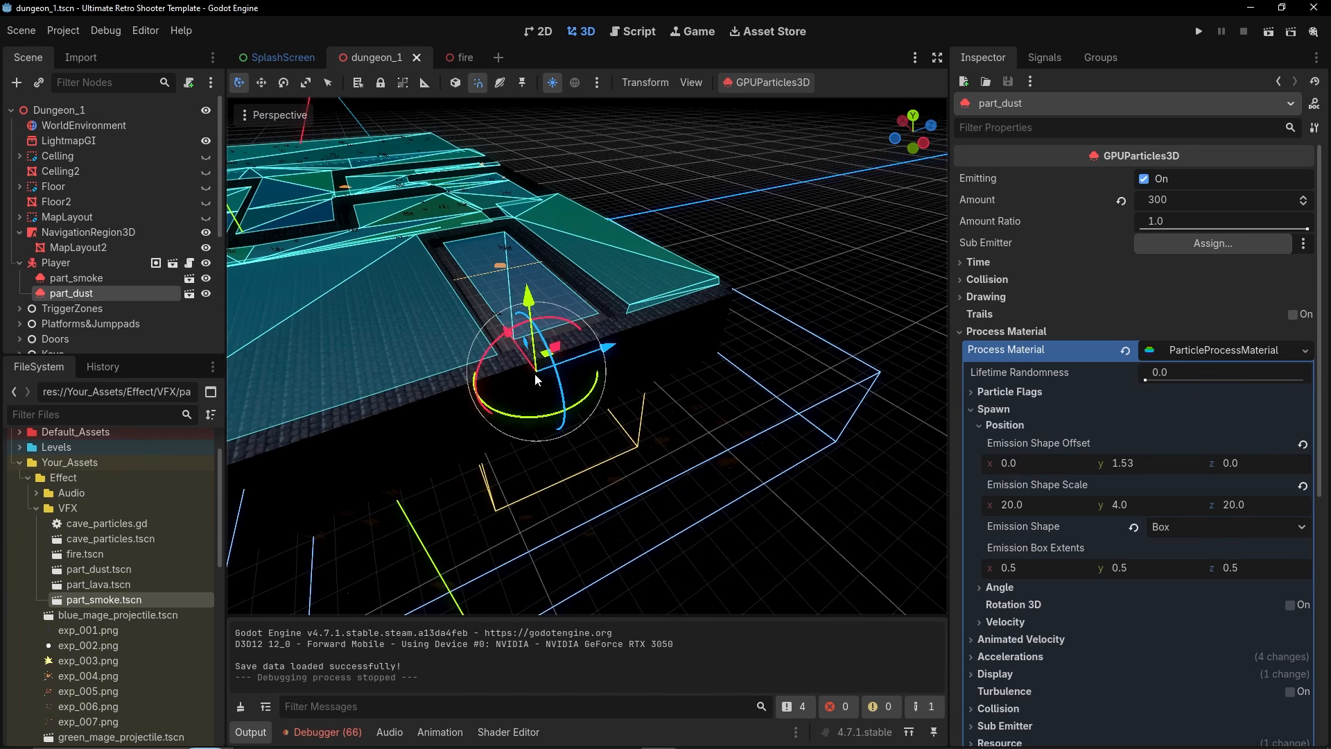
{"action": "right_click_drag", "start_coordinate": [842, 335], "coordinate": [829, 345]}
{"action": "right_click_drag", "start_coordinate": [712, 454], "coordinate": [181, 334]}
Examine the RetroHazard trigger zone's Damage Sound randomizer streams and the lava area around it.
{"action": "scroll", "coordinate": [61, 316], "scroll_direction": "down", "scroll_amount": 2}
{"action": "left_click", "coordinate": [21, 247]}
{"action": "left_click", "coordinate": [77, 263]}
{"action": "left_click", "coordinate": [1216, 267]}
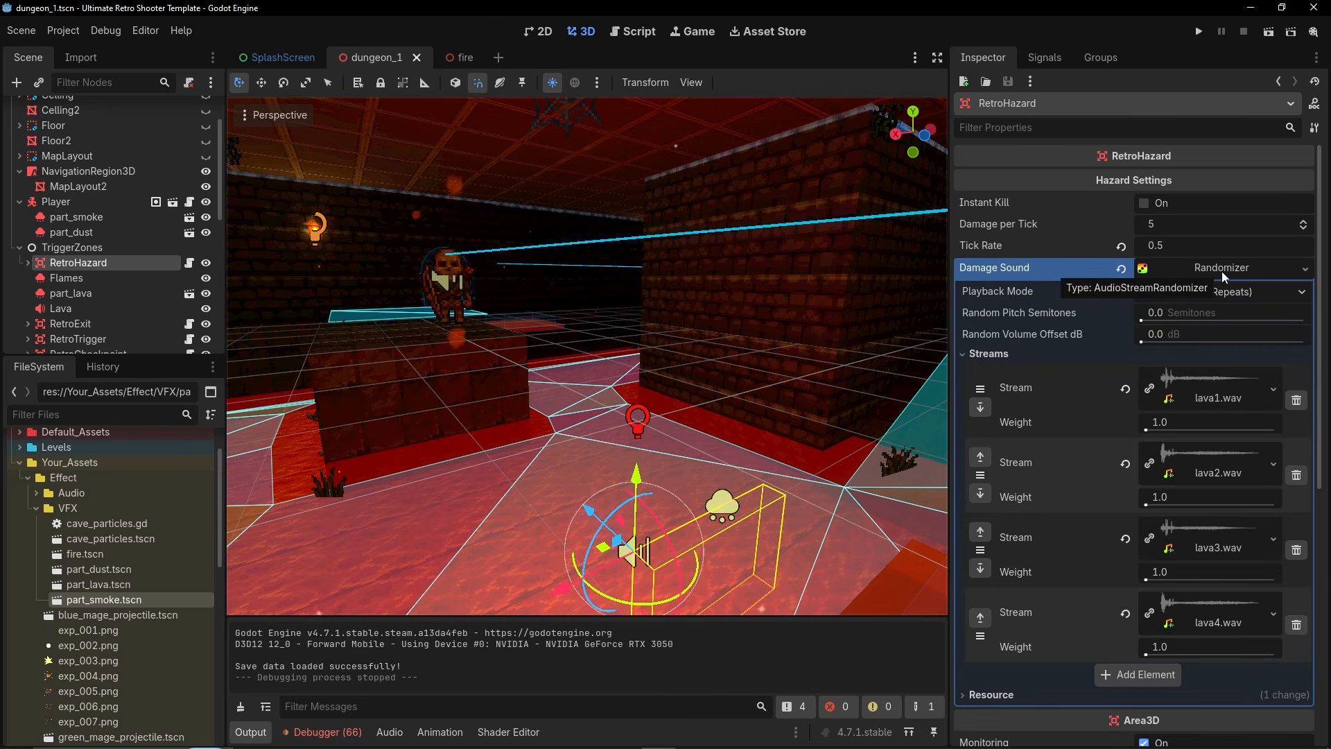
{"action": "right_click_drag", "start_coordinate": [679, 387], "coordinate": [843, 371]}
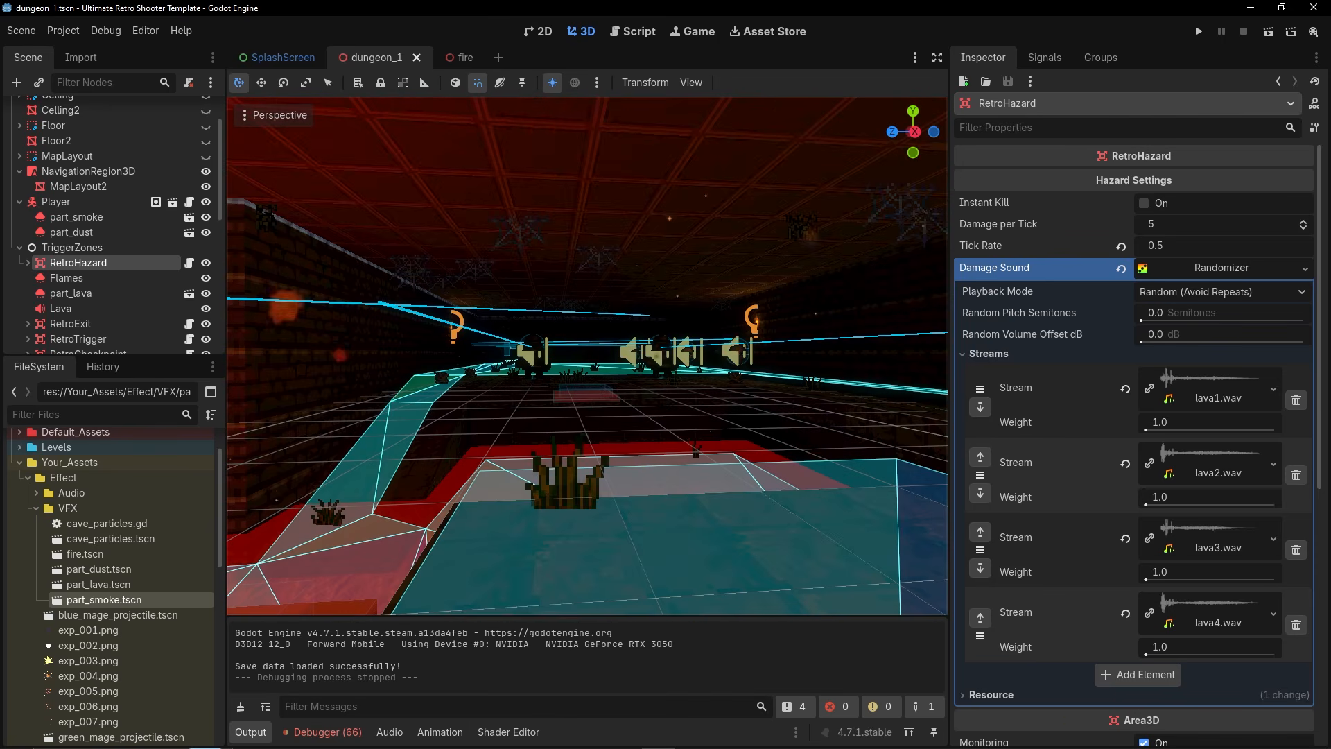
{"action": "right_click_drag", "start_coordinate": [737, 366], "coordinate": [680, 318]}
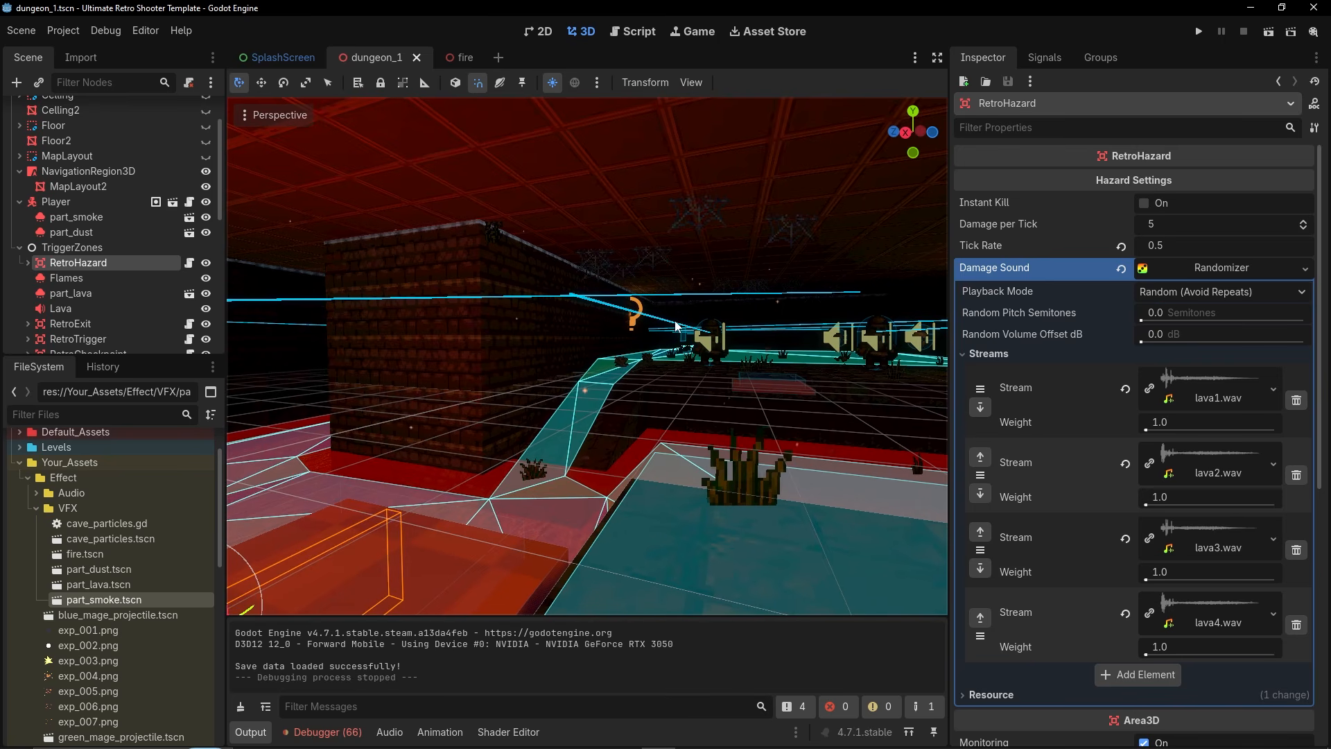
Set the Max Distance of the Lava audio player in TriggerZones to 75 m.
{"action": "left_click", "coordinate": [64, 309]}
{"action": "key", "text": "f"}
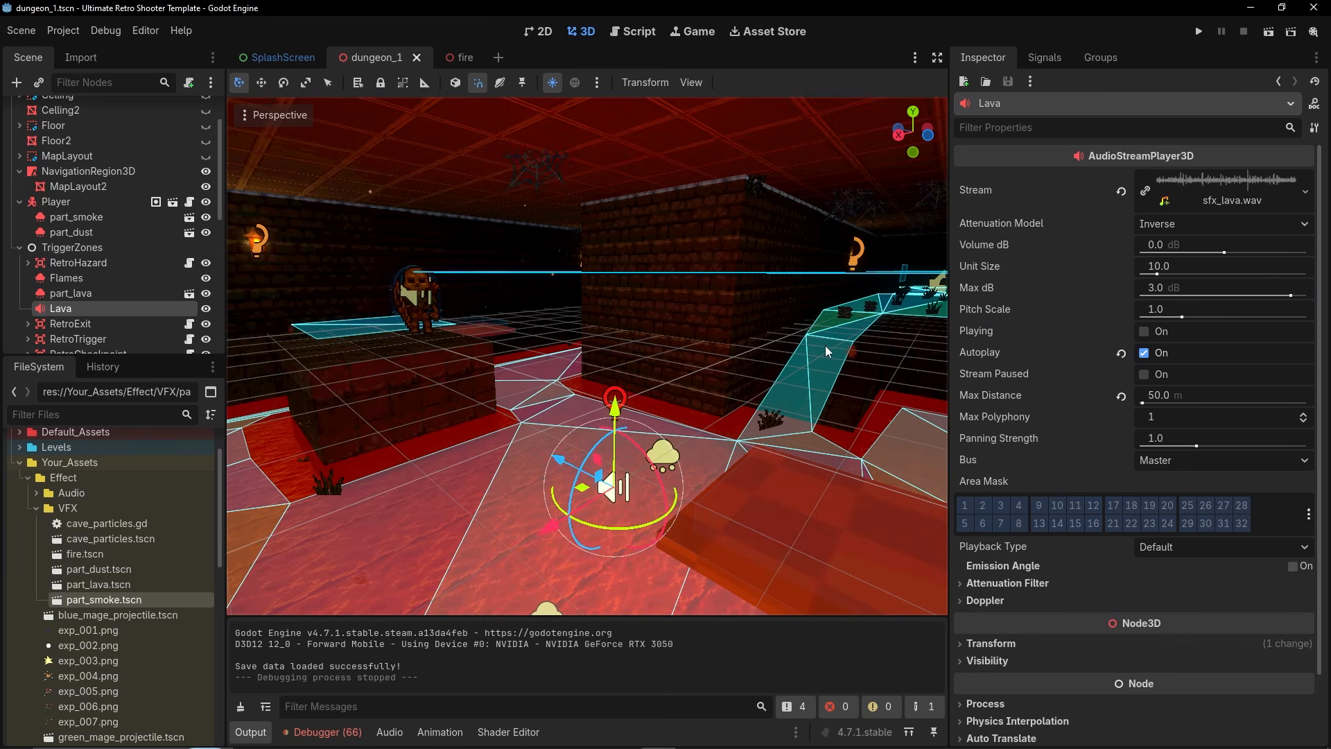
{"action": "right_click_drag", "start_coordinate": [673, 378], "coordinate": [981, 378]}
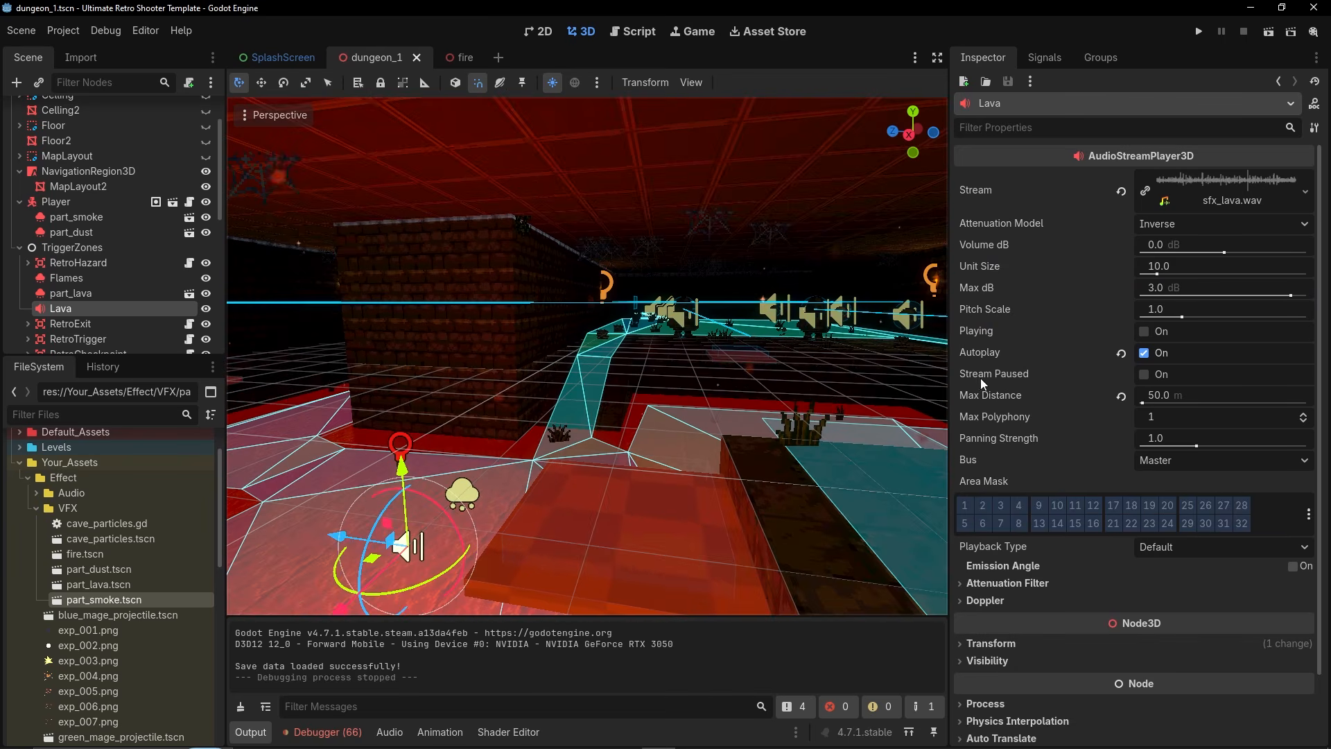
{"action": "left_click", "coordinate": [1176, 394]}
{"action": "type", "text": "75"}
{"action": "key", "text": "Return"}
Assign spr_switch_off.png as Tex Off and spr_switch_on.png as Tex On for the wall-mounted RetroSwitch, using the Environment/Interact assets.
{"action": "right_click_drag", "start_coordinate": [755, 319], "coordinate": [388, 320]}
{"action": "key", "text": "w"}
{"action": "left_click", "coordinate": [390, 324]}
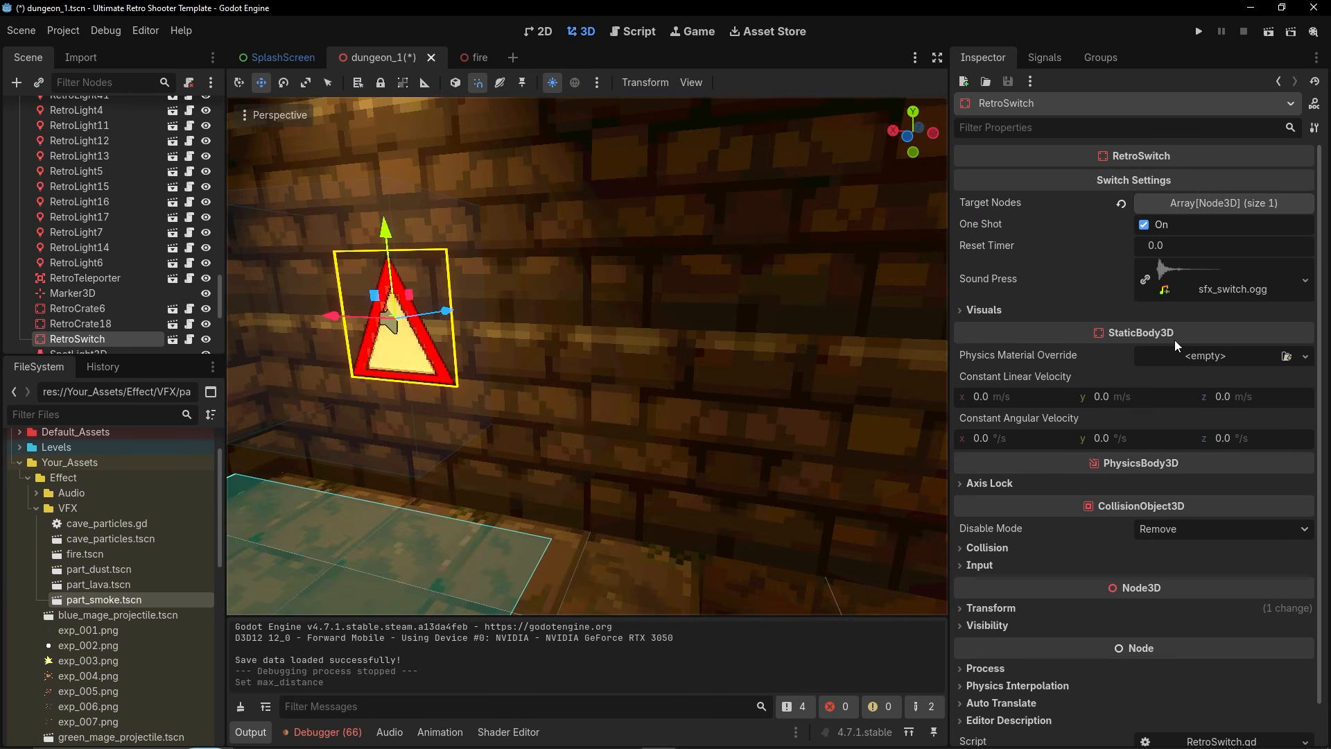
{"action": "left_click", "coordinate": [984, 310]}
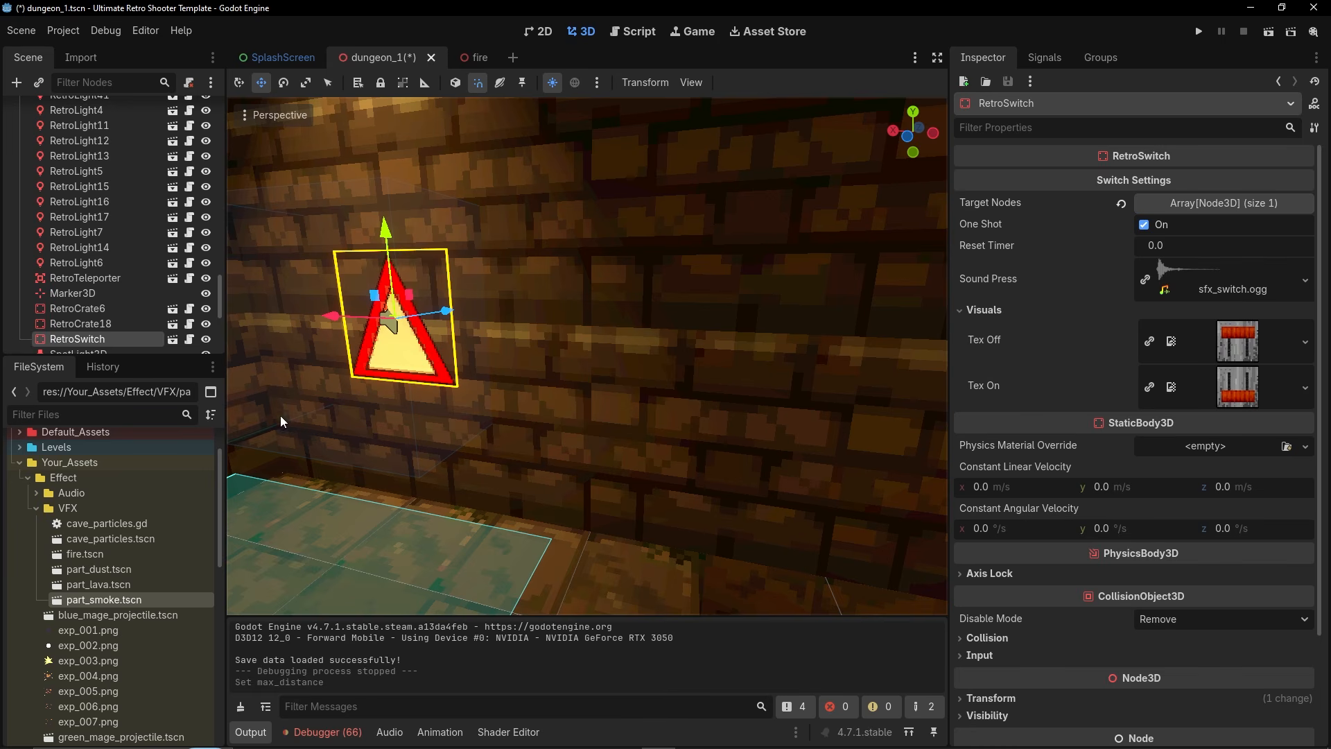
{"action": "left_click", "coordinate": [36, 509]}
{"action": "left_click", "coordinate": [27, 478]}
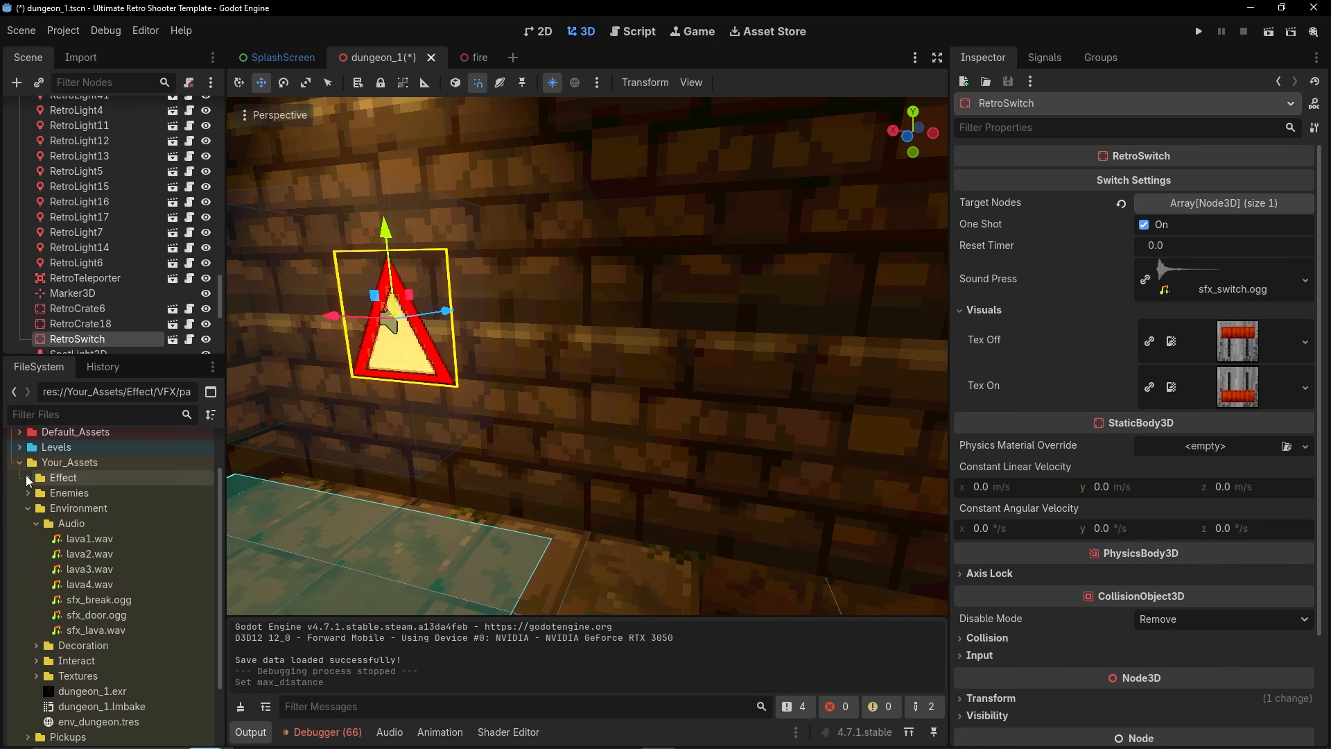
{"action": "left_click", "coordinate": [28, 510]}
{"action": "left_click", "coordinate": [30, 565]}
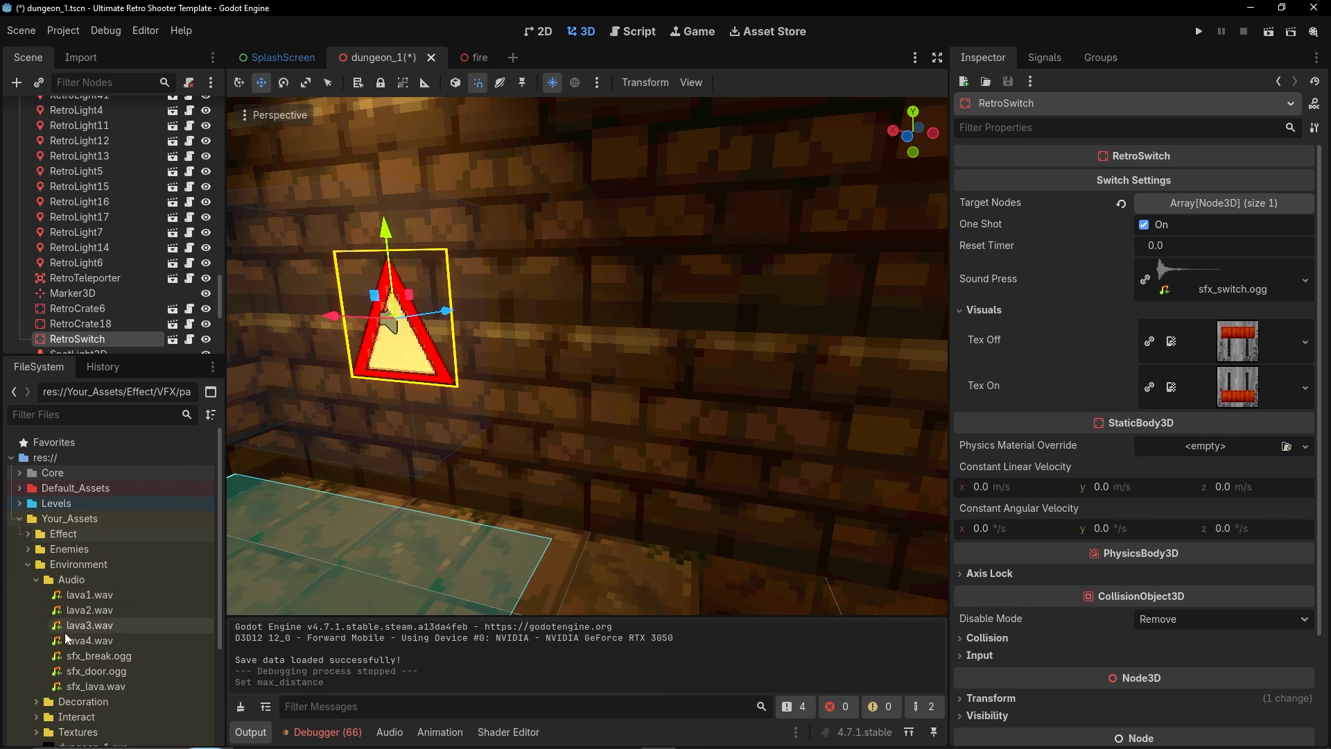
{"action": "scroll", "coordinate": [64, 632], "scroll_direction": "down", "scroll_amount": 2}
{"action": "left_click", "coordinate": [32, 626]}
{"action": "scroll", "coordinate": [119, 657], "scroll_direction": "down", "scroll_amount": 5}
{"action": "scroll", "coordinate": [120, 657], "scroll_direction": "up", "scroll_amount": 5}
{"action": "left_click", "coordinate": [31, 472]}
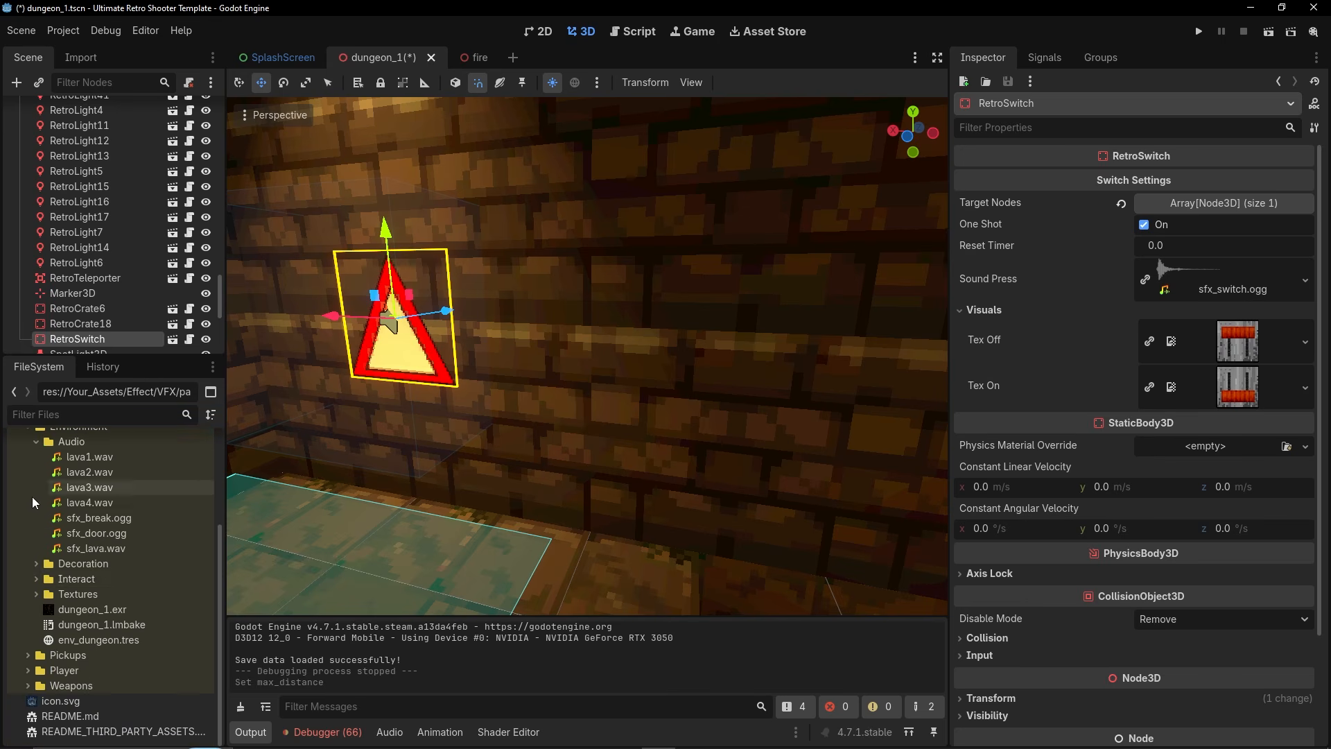
{"action": "left_click", "coordinate": [35, 580]}
{"action": "left_click_drag", "start_coordinate": [122, 597], "coordinate": [1218, 350]}
{"action": "left_click_drag", "start_coordinate": [125, 612], "coordinate": [1218, 391]}
Disable Consume Key on the blue-key door RetroDoor6.
{"action": "key", "text": "s"}
{"action": "right_click_drag", "start_coordinate": [579, 396], "coordinate": [460, 451]}
{"action": "key", "text": "w"}
{"action": "left_click", "coordinate": [593, 425]}
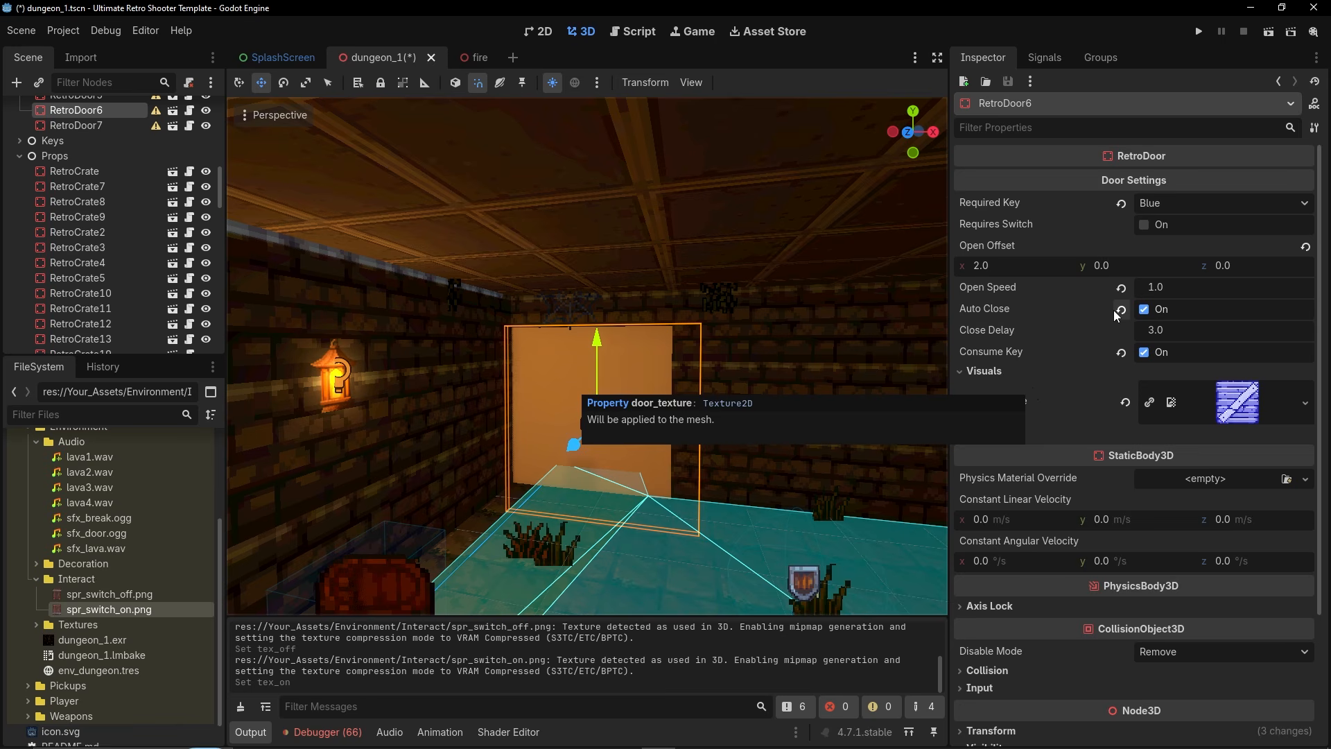
{"action": "right_click_drag", "start_coordinate": [709, 403], "coordinate": [694, 406]}
{"action": "key", "text": "w"}
{"action": "mouse_move", "coordinate": [808, 395]}
{"action": "right_mouse_down"}
{"action": "mouse_move", "coordinate": [733, 414]}
{"action": "mouse_move", "coordinate": [796, 405]}
{"action": "right_mouse_up"}
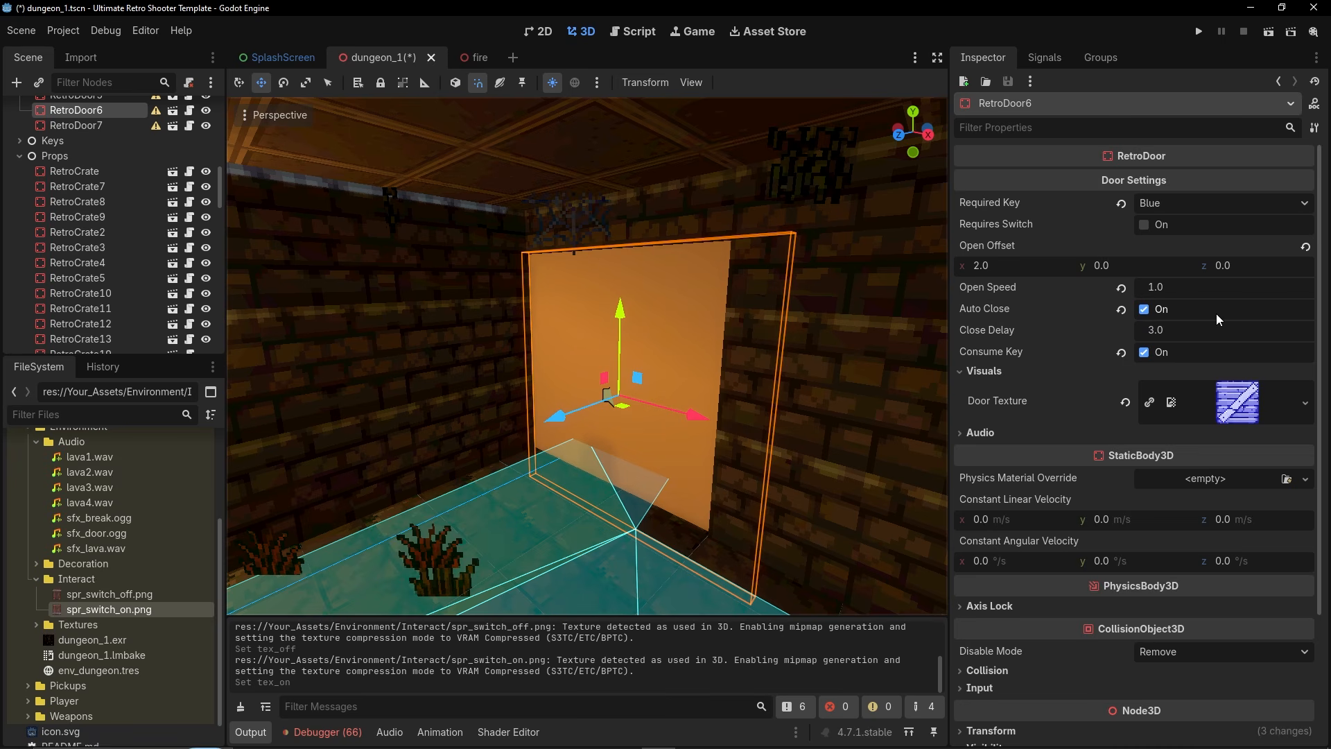
{"action": "right_click_drag", "start_coordinate": [794, 378], "coordinate": [797, 380]}
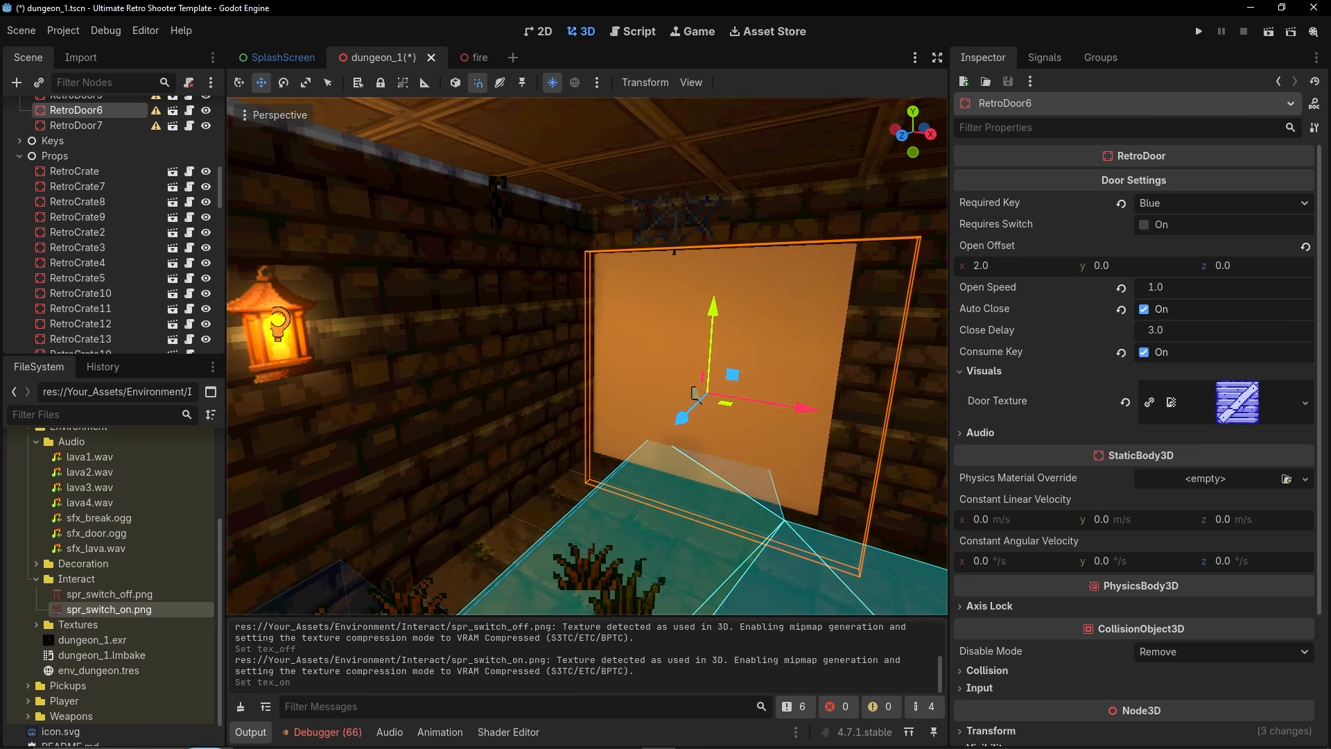
{"action": "left_click", "coordinate": [1146, 355]}
Disable Consume Key on another keyed door and on the red-key door RetroDoor2.
{"action": "right_click_drag", "start_coordinate": [715, 363], "coordinate": [715, 363]}
{"action": "key", "text": "w"}
{"action": "left_click", "coordinate": [715, 363]}
{"action": "left_click", "coordinate": [1141, 354]}
{"action": "right_click_drag", "start_coordinate": [818, 364], "coordinate": [818, 364]}
{"action": "key", "text": "w"}
{"action": "left_click", "coordinate": [818, 364]}
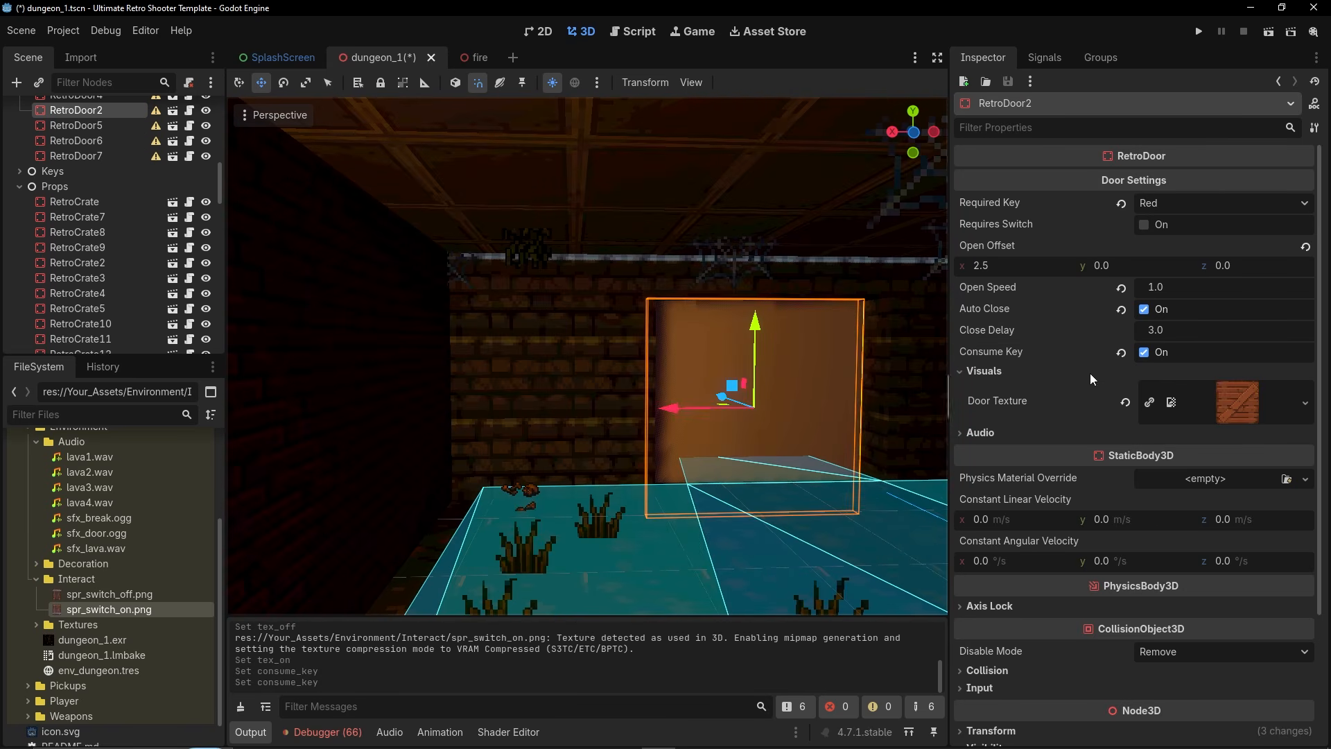
{"action": "left_click", "coordinate": [1151, 355]}
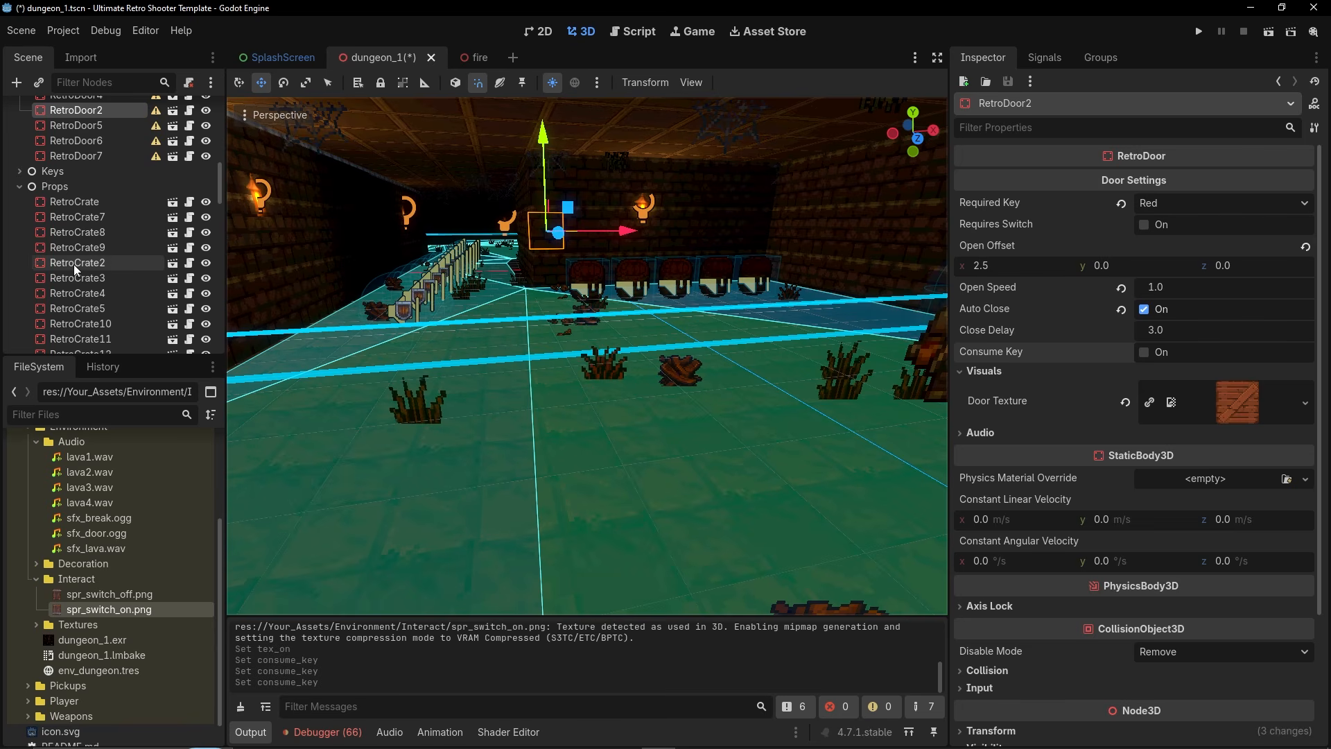
Collapse the expanded node groups in the scene tree to tidy the Dungeon_1 hierarchy.
{"action": "scroll", "coordinate": [75, 266], "scroll_direction": "down", "scroll_amount": 12}
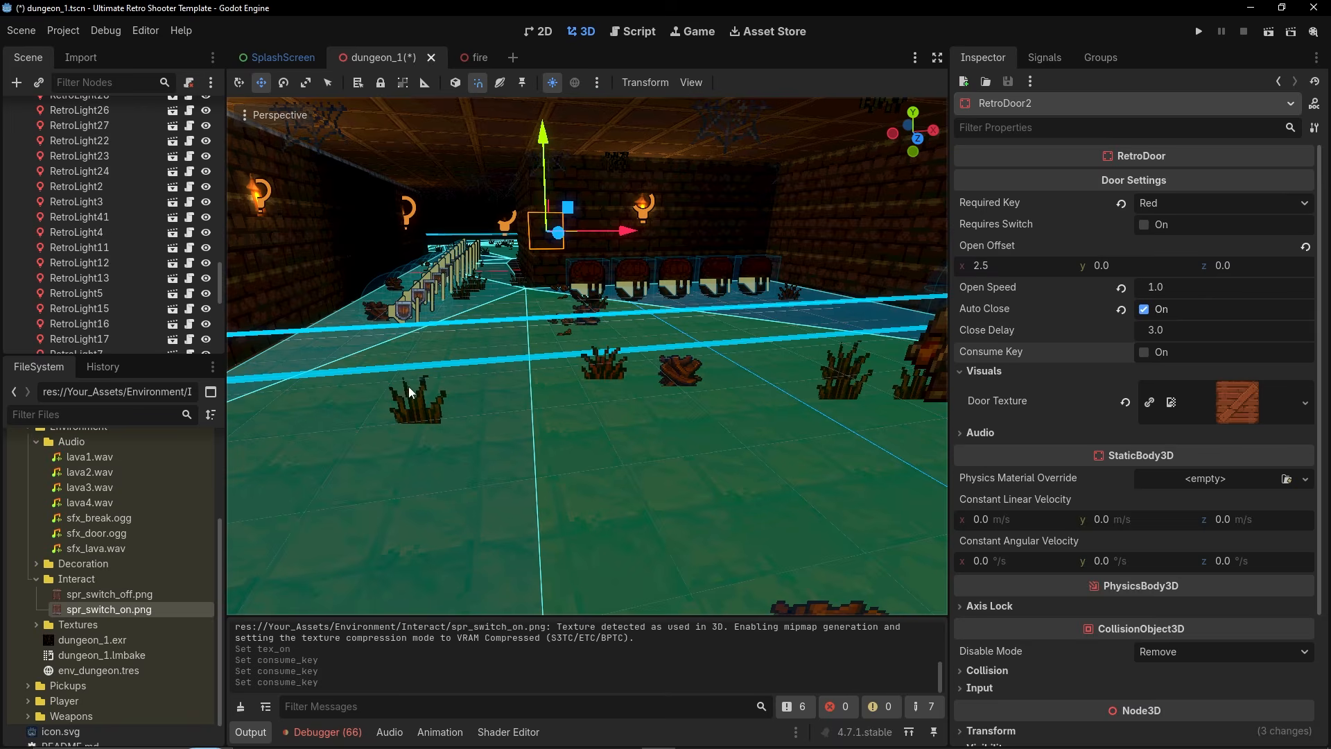
{"action": "left_click", "coordinate": [407, 397]}
{"action": "scroll", "coordinate": [98, 265], "scroll_direction": "up", "scroll_amount": 4}
{"action": "left_click", "coordinate": [20, 232]}
{"action": "left_click", "coordinate": [20, 247]}
{"action": "left_click", "coordinate": [20, 262]}
{"action": "left_click", "coordinate": [14, 111]}
{"action": "left_click", "coordinate": [13, 111]}
Move the grass, debris and web nodes, Grass-1 through Web-2, under the Decoration node and review Grass-1's mesh settings.
{"action": "scroll", "coordinate": [21, 304], "scroll_direction": "down", "scroll_amount": 5}
{"action": "left_click", "coordinate": [56, 246]}
{"action": "left_click", "coordinate": [55, 232]}
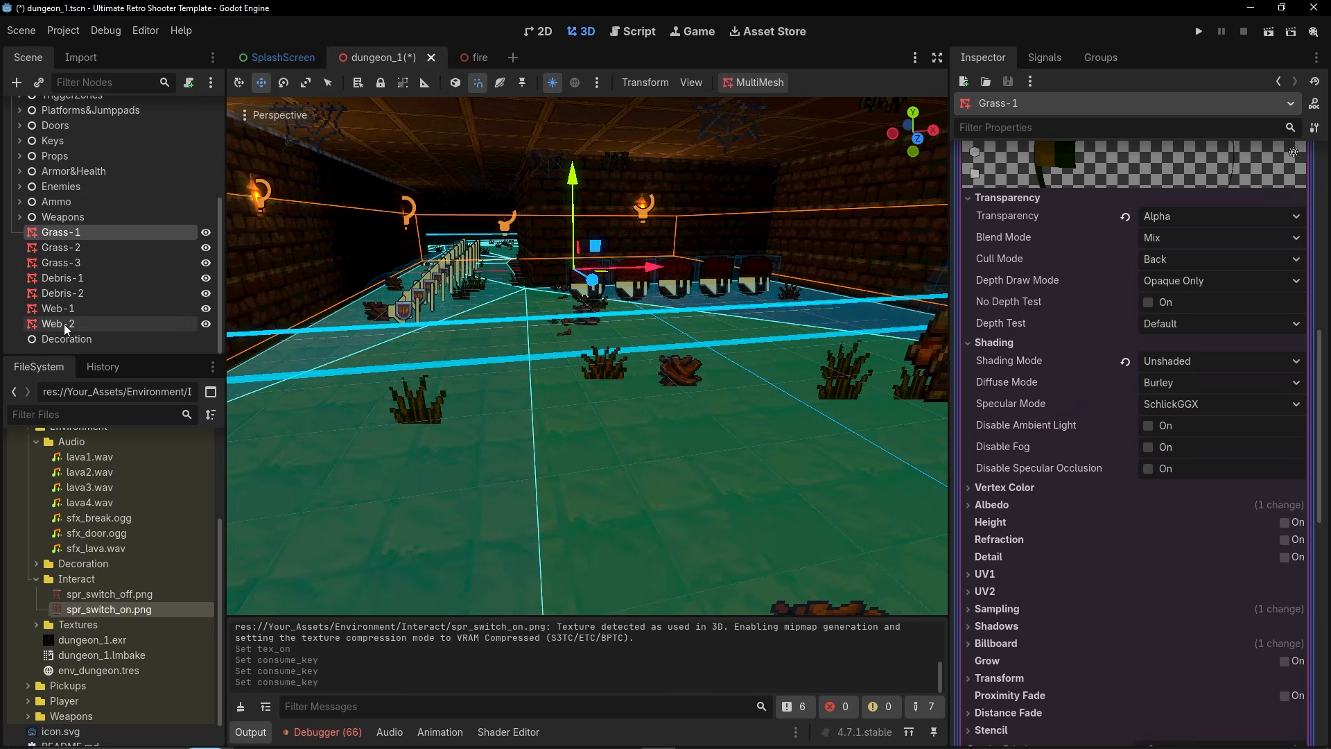
{"action": "left_click", "coordinate": [55, 323], "text": "shift"}
{"action": "left_click_drag", "start_coordinate": [56, 323], "coordinate": [67, 338]}
{"action": "left_click", "coordinate": [77, 339]}
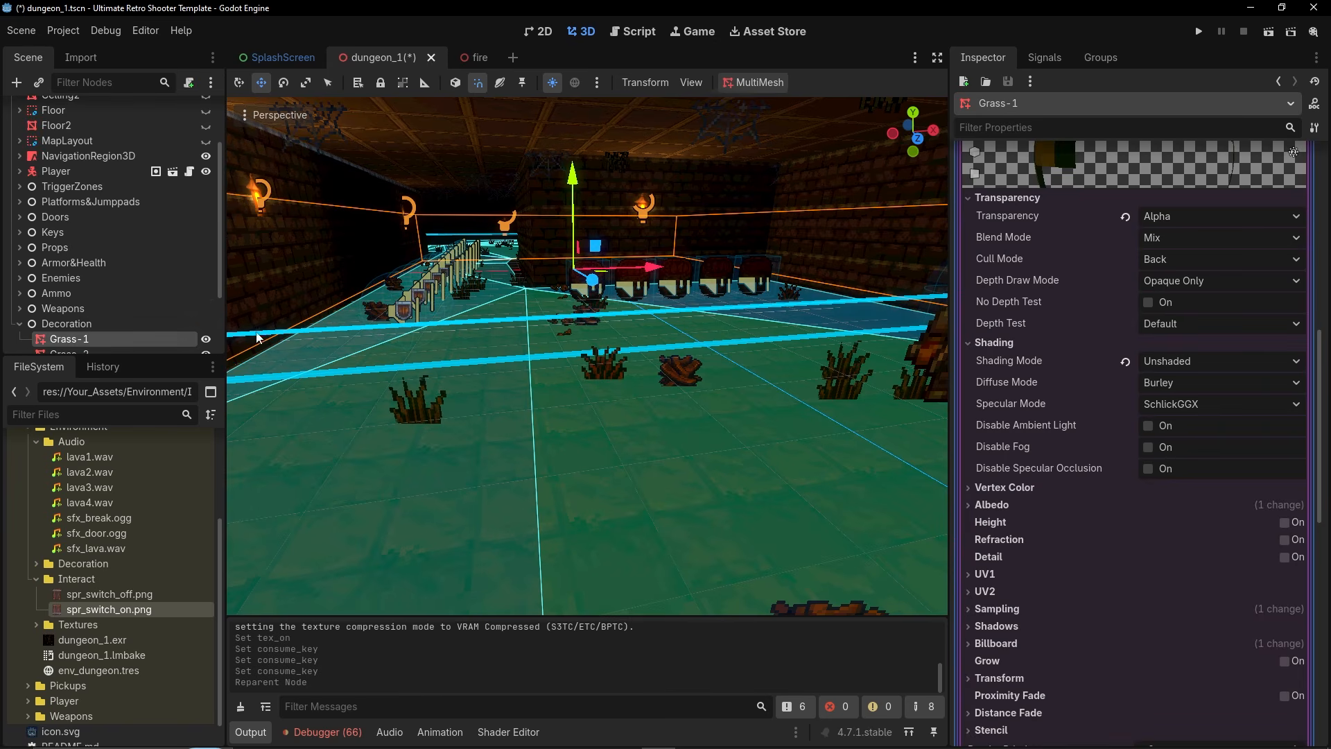
{"action": "scroll", "coordinate": [1095, 357], "scroll_direction": "up", "scroll_amount": 5}
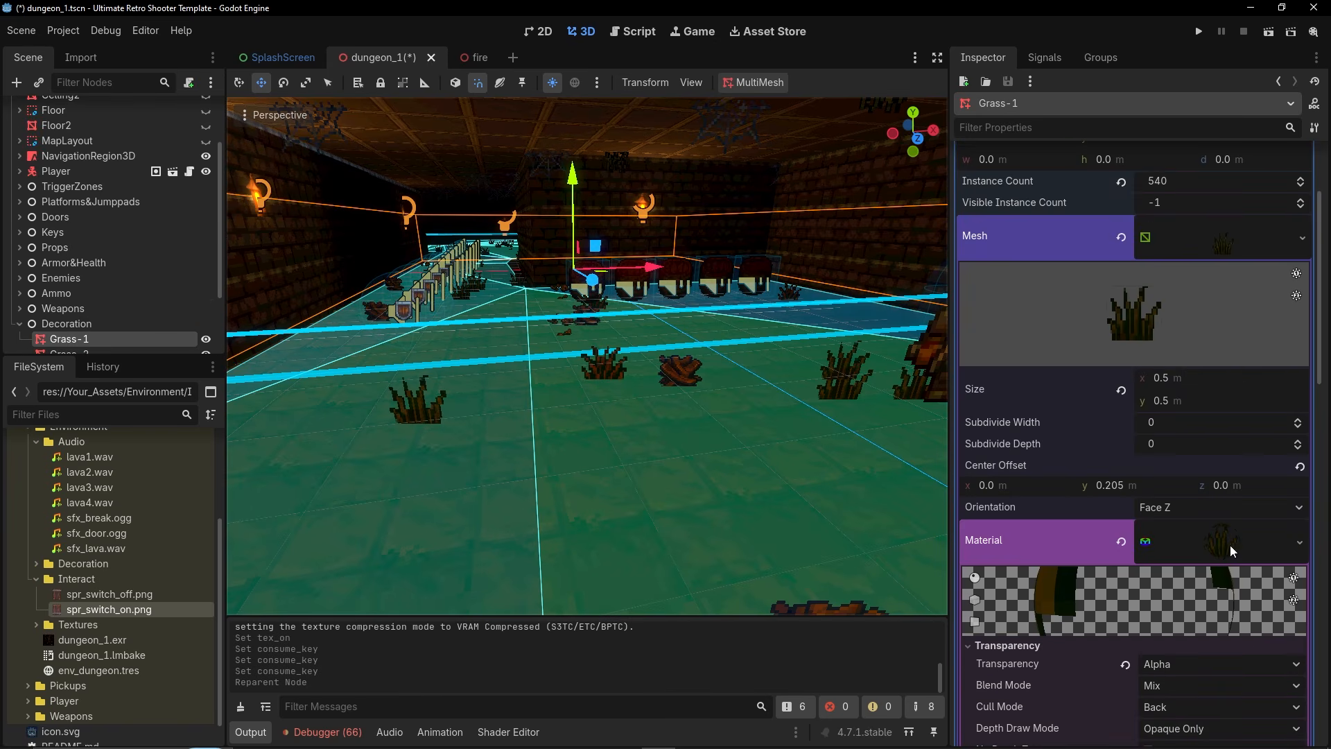
{"action": "scroll", "coordinate": [1053, 380], "scroll_direction": "down", "scroll_amount": 5}
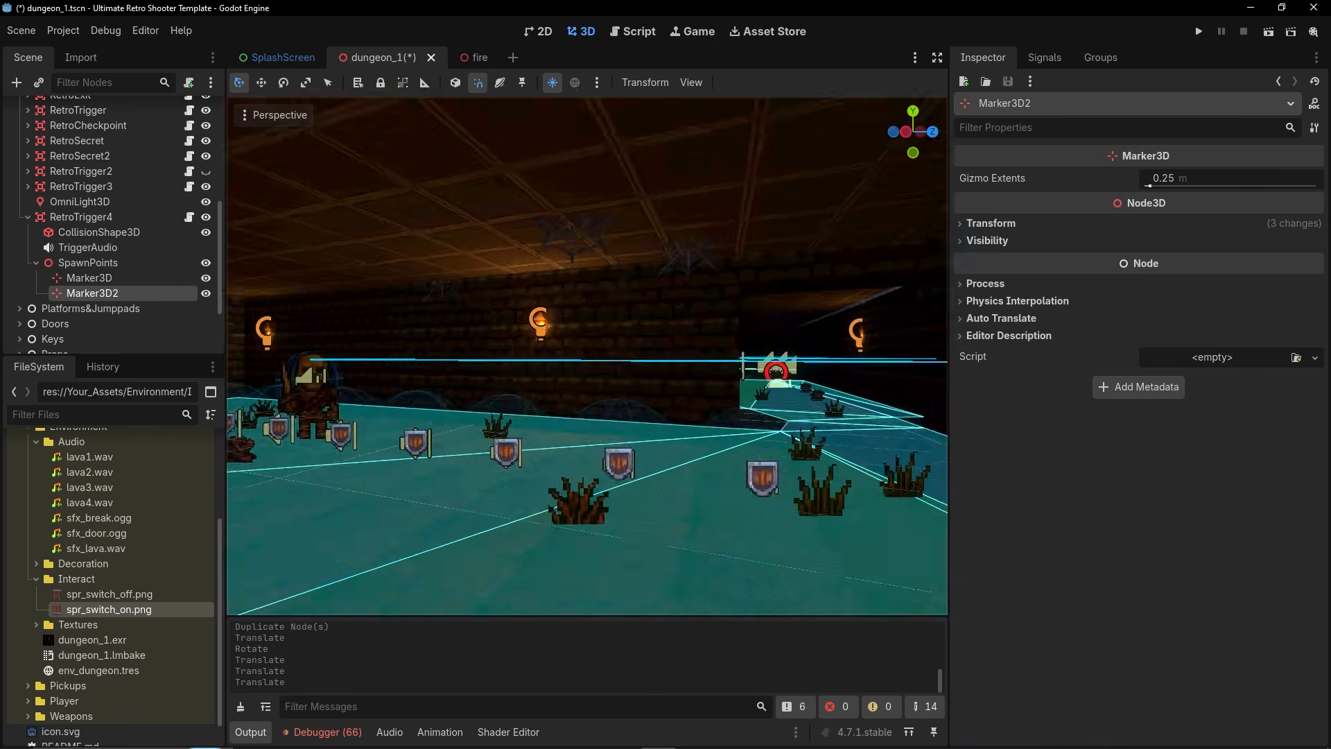
Examine the RetroTeleporter and the Marker3D placed near the wall switch.
{"action": "right_click_drag", "start_coordinate": [586, 356], "coordinate": [517, 492]}
{"action": "left_click", "coordinate": [669, 338]}
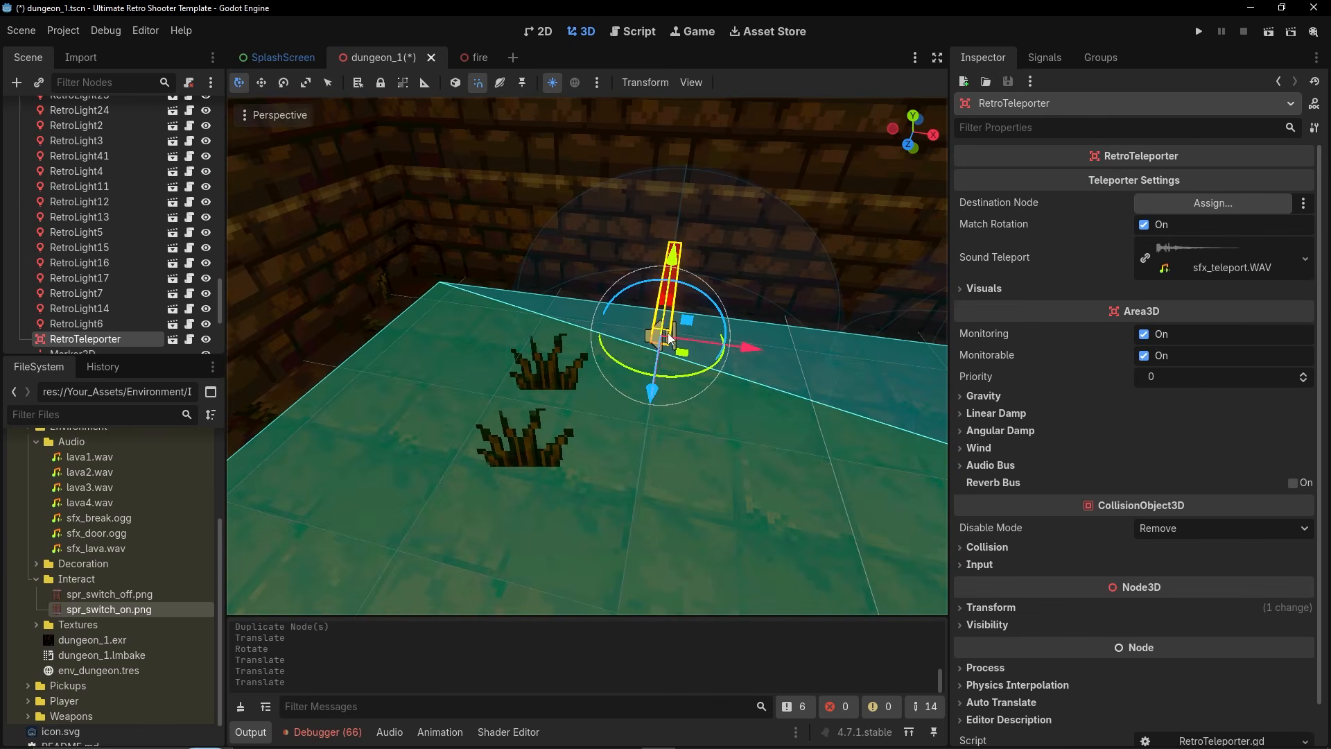
{"action": "right_click_drag", "start_coordinate": [518, 422], "coordinate": [610, 429]}
{"action": "left_click", "coordinate": [517, 432]}
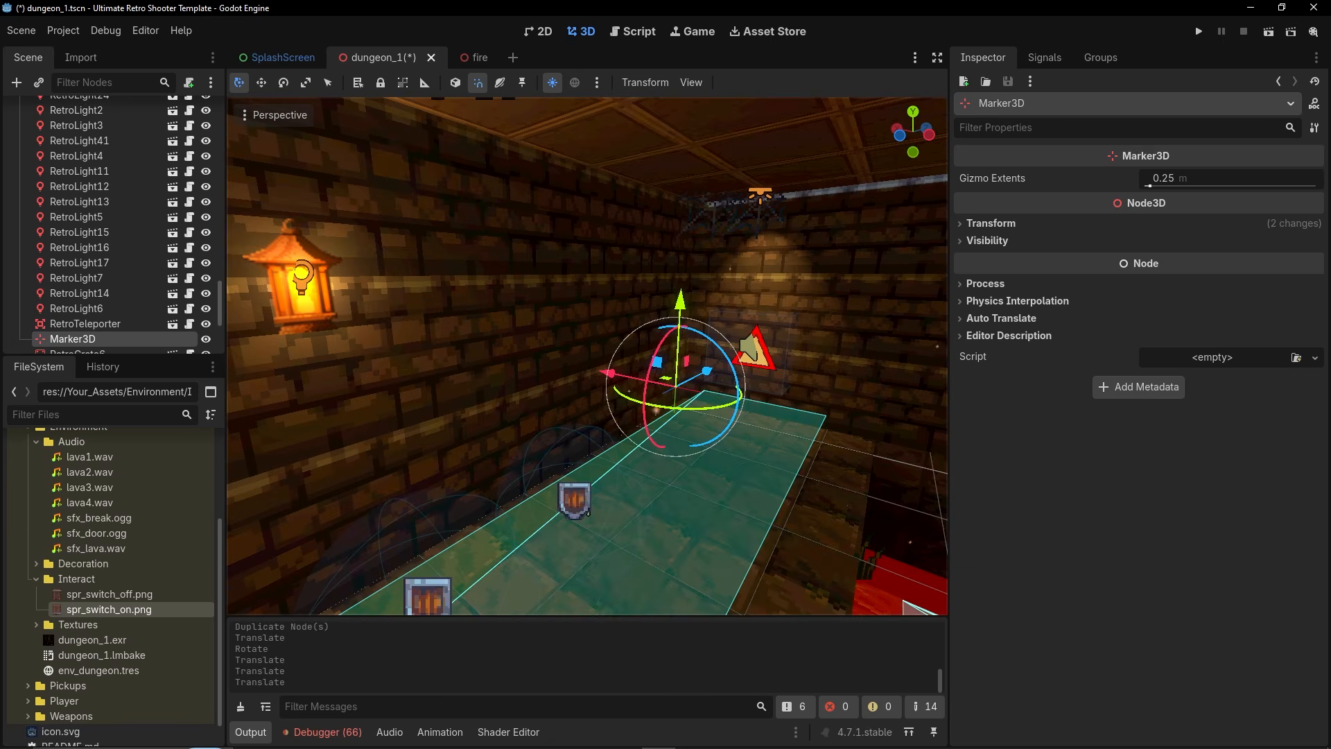
Assign Marker3D as the Destination Node of the RetroTeleporter.
{"action": "scroll", "coordinate": [81, 310], "scroll_direction": "down", "scroll_amount": 5}
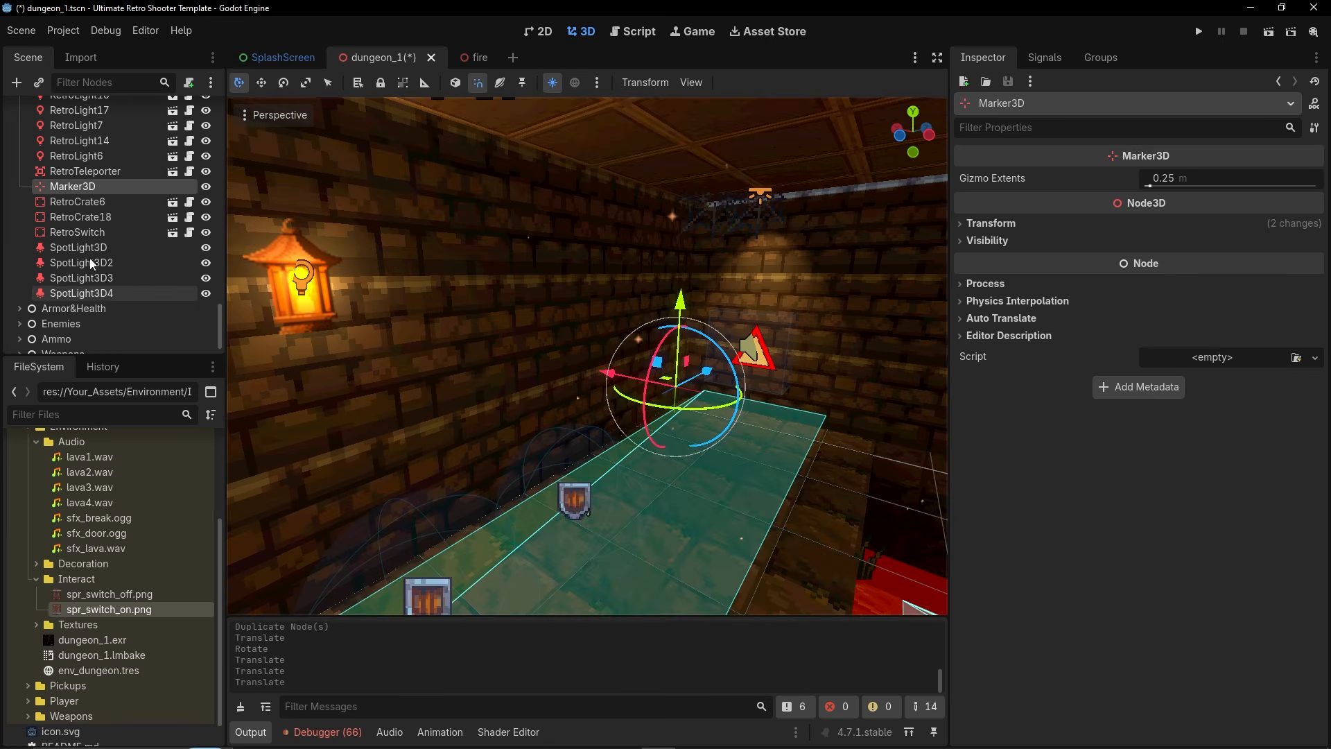
{"action": "scroll", "coordinate": [89, 266], "scroll_direction": "up", "scroll_amount": 2}
{"action": "left_click", "coordinate": [90, 201]}
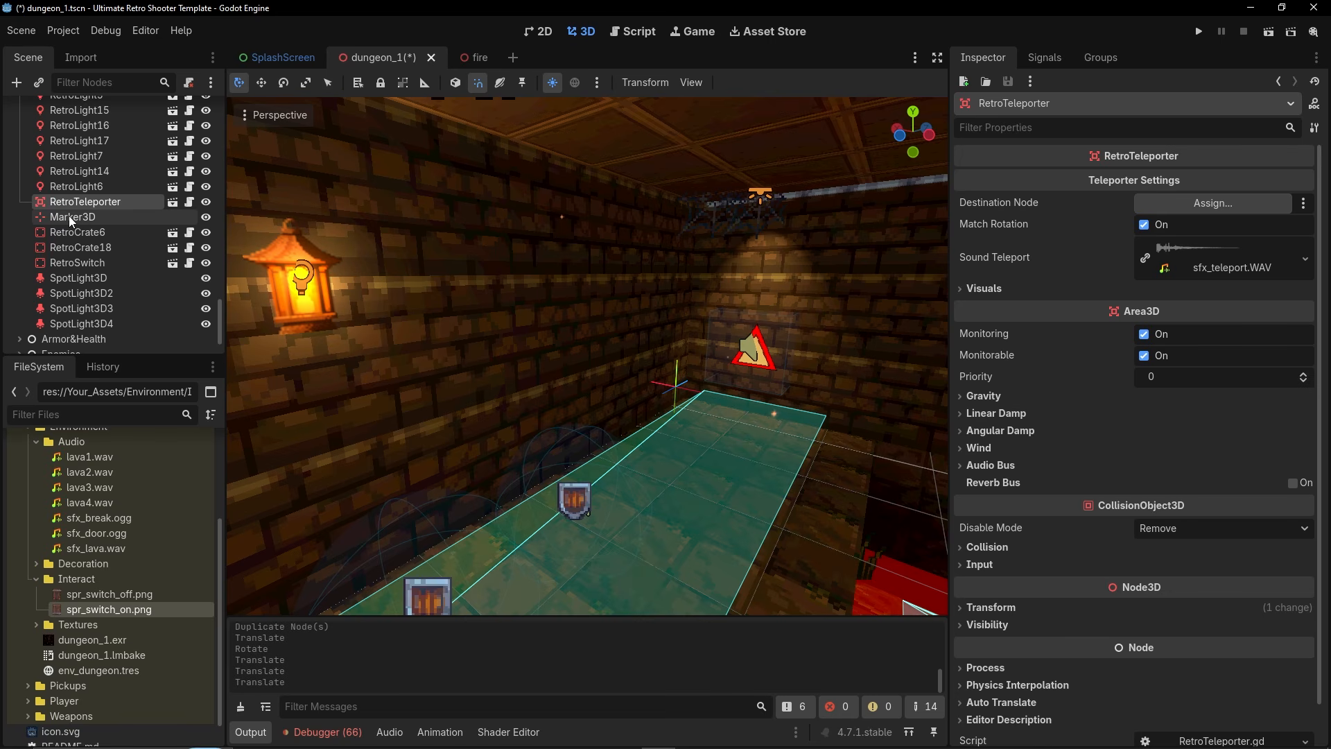
{"action": "left_click_drag", "start_coordinate": [68, 214], "coordinate": [915, 246]}
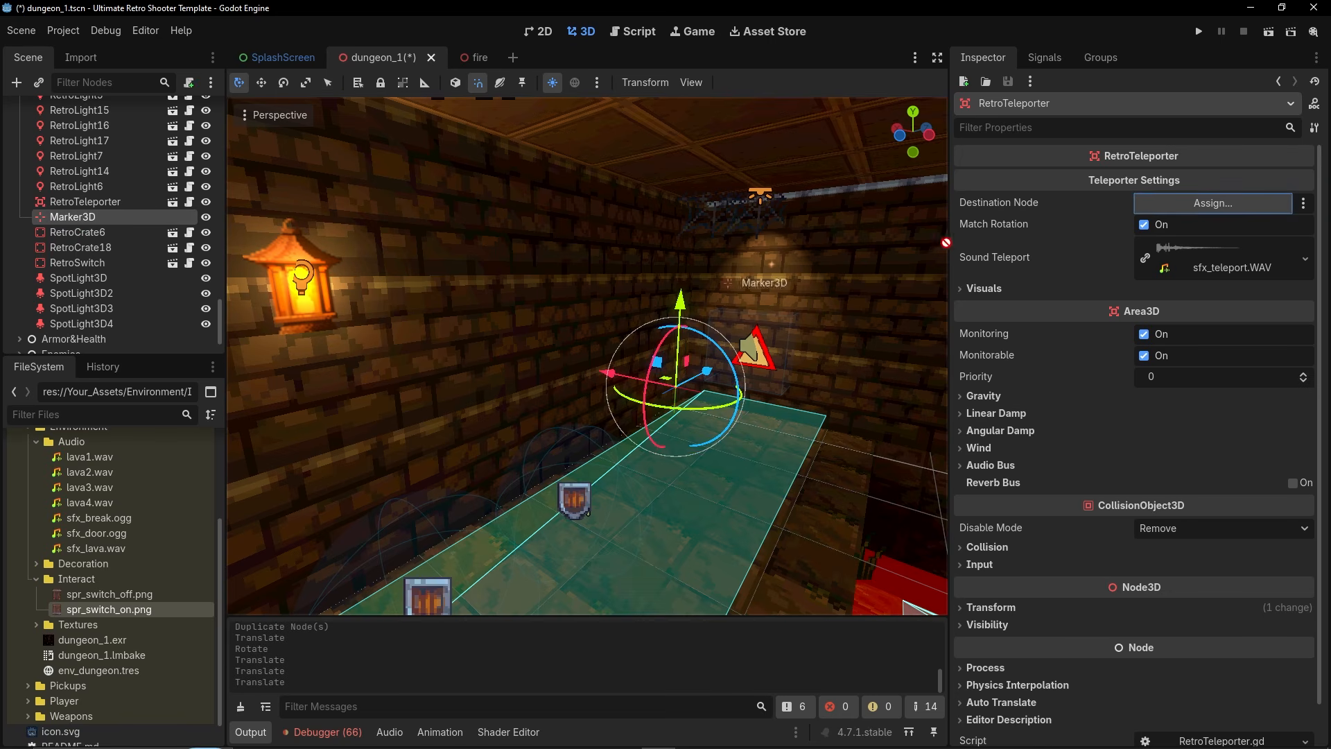
{"action": "left_click_drag", "start_coordinate": [1198, 201], "coordinate": [1197, 203]}
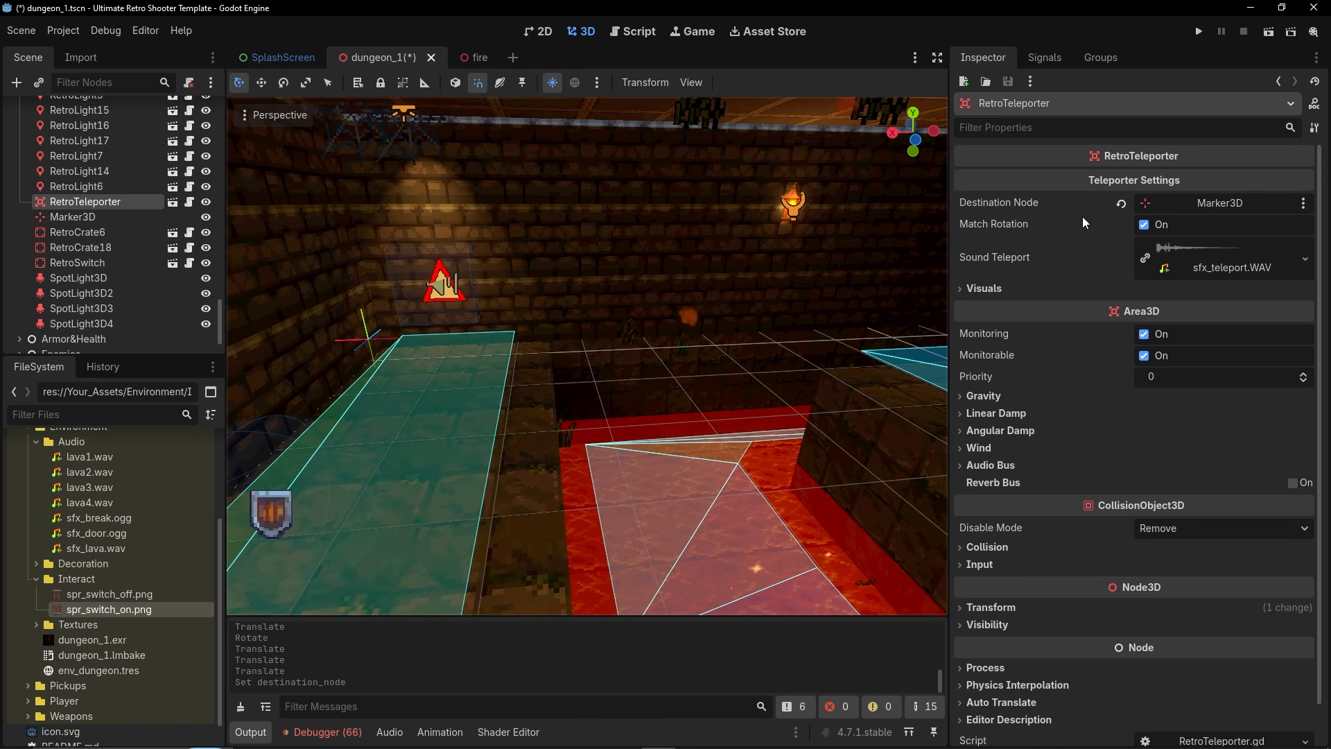
Inspect the placement of the teleporter's destination marker beside the wall and the walkway around it.
{"action": "right_click_drag", "start_coordinate": [571, 317], "coordinate": [542, 314]}
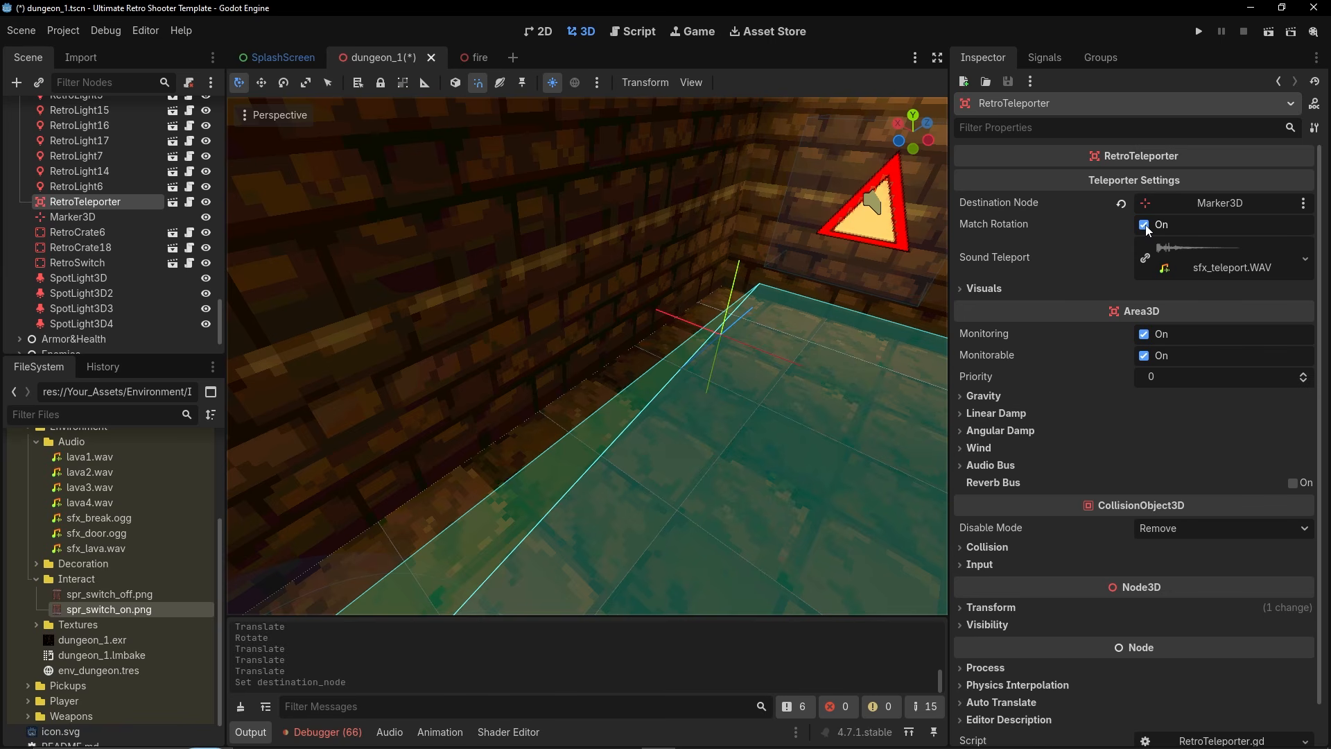
{"action": "key", "text": "s"}
{"action": "right_click_drag", "start_coordinate": [783, 305], "coordinate": [772, 263]}
{"action": "key", "text": "a"}
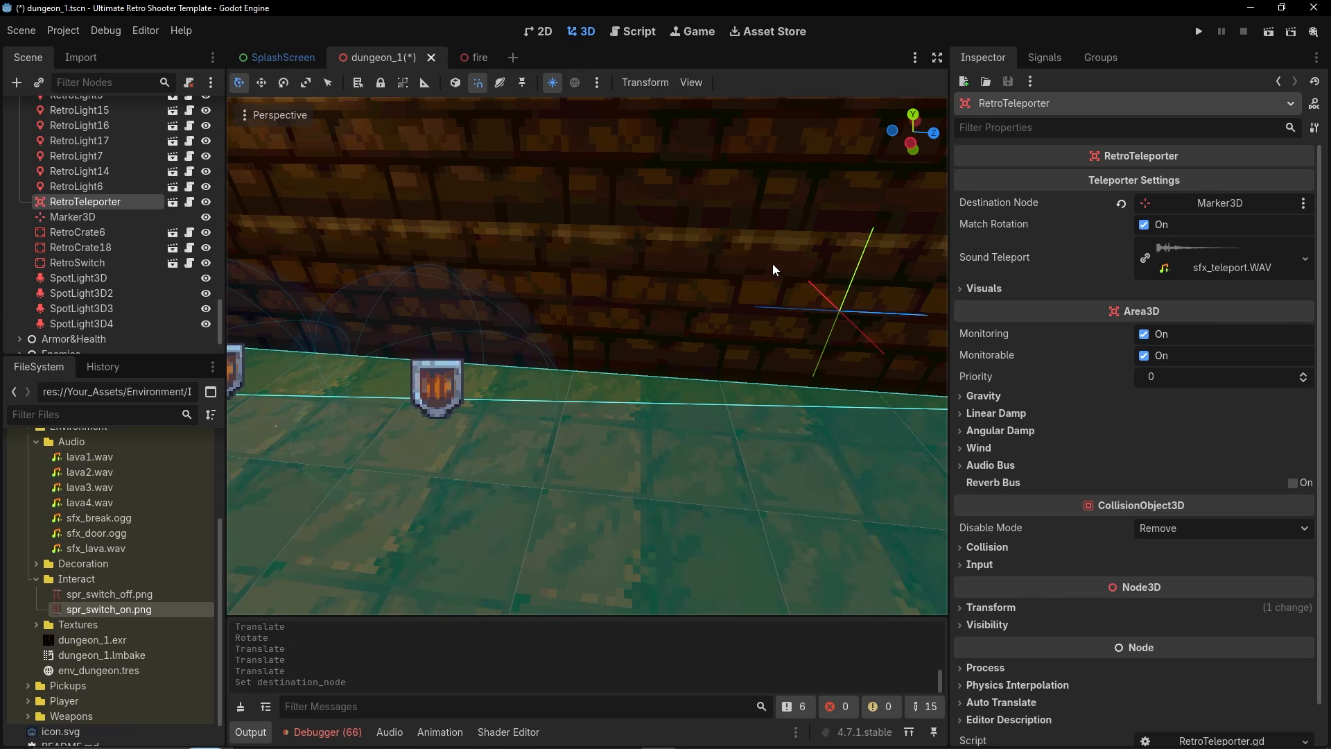
{"action": "right_click_drag", "start_coordinate": [772, 264], "coordinate": [929, 429]}
{"action": "right_click_drag", "start_coordinate": [652, 368], "coordinate": [656, 403]}
{"action": "right_click_drag", "start_coordinate": [537, 517], "coordinate": [499, 443]}
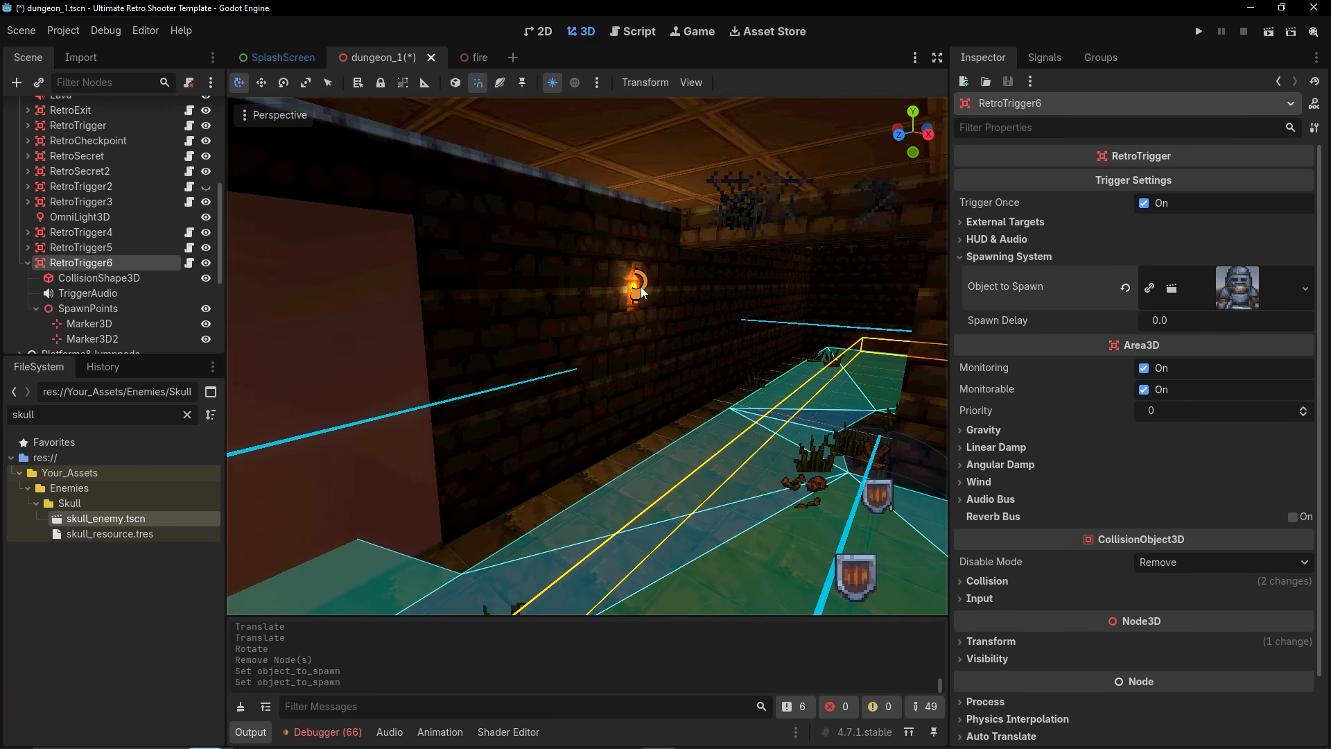
Check the settings of the wall lantern RetroLight27 and collapse the Props group in the scene tree.
{"action": "left_click", "coordinate": [641, 292]}
{"action": "right_click_drag", "start_coordinate": [641, 293], "coordinate": [928, 298]}
{"action": "scroll", "coordinate": [106, 299], "scroll_direction": "up", "scroll_amount": 10}
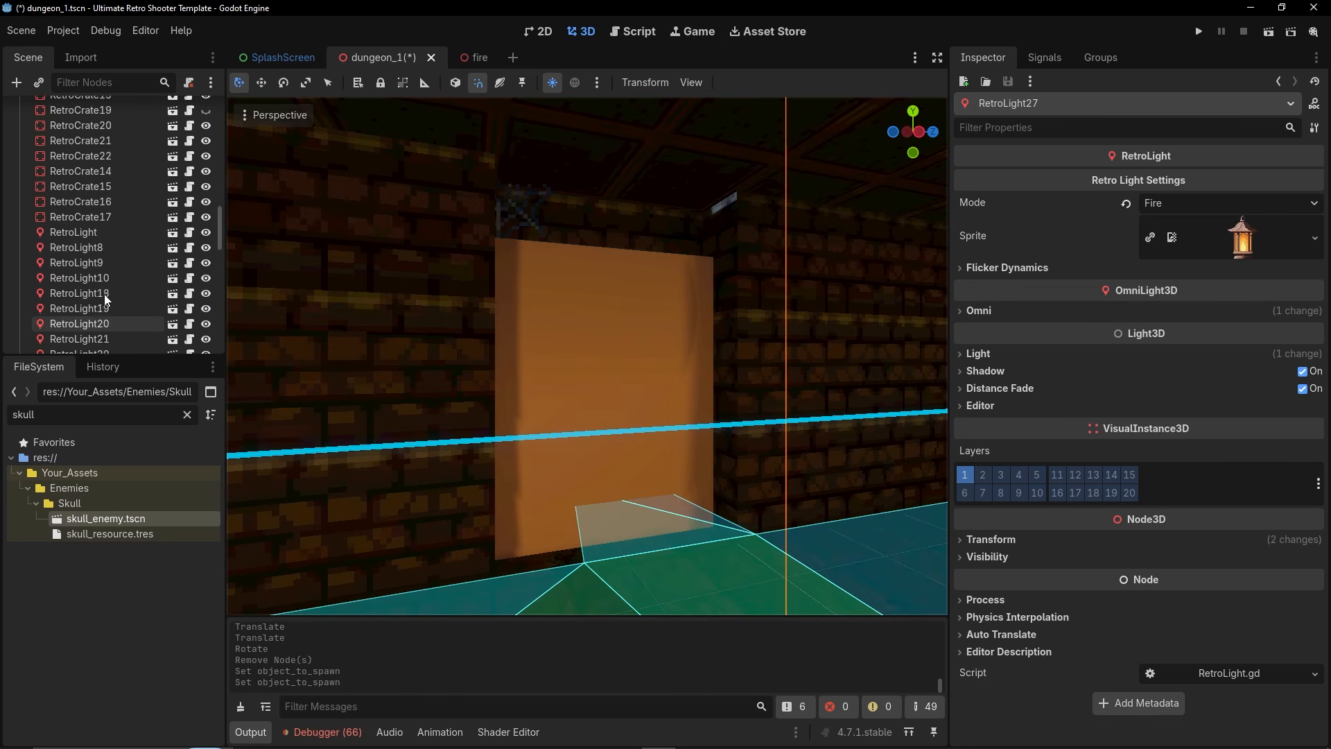
{"action": "left_click", "coordinate": [20, 205]}
{"action": "left_click", "coordinate": [20, 204]}
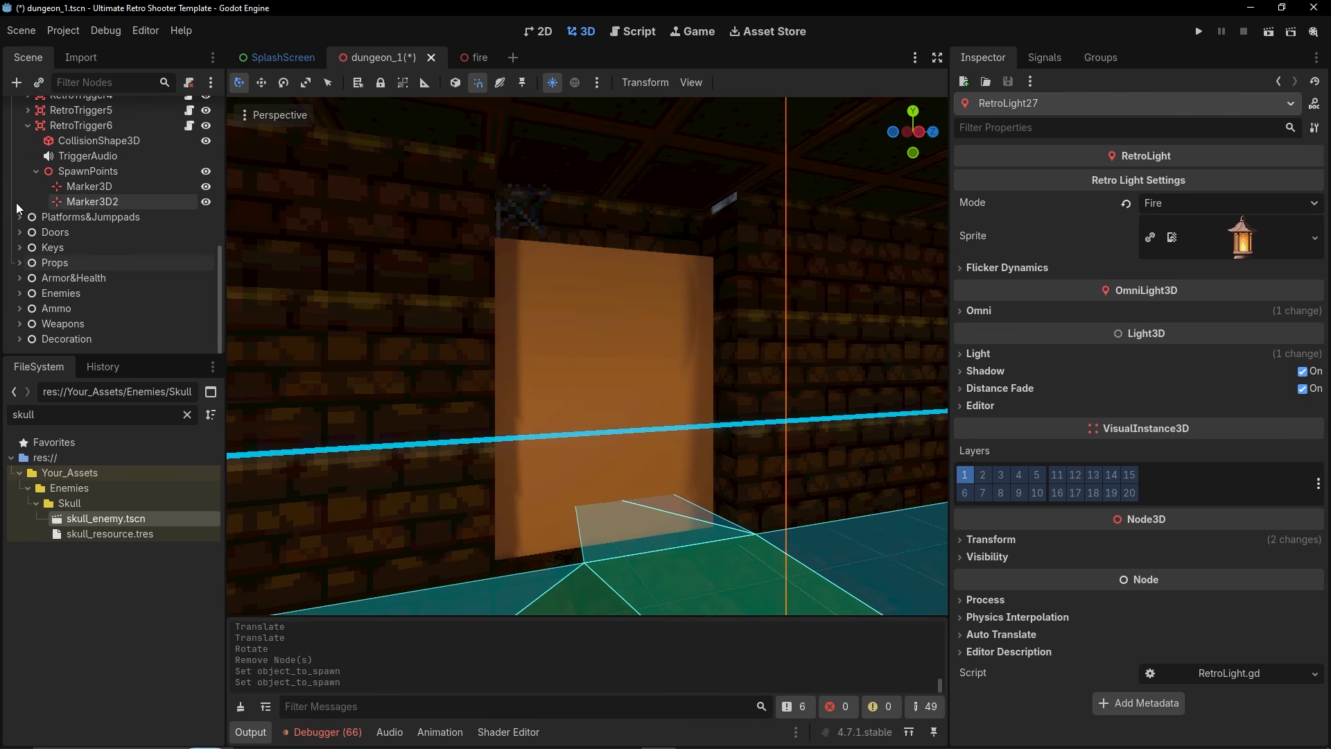
Inspect the light settings of the OmniLight3D under TriggerZones, near the player start.
{"action": "right_click_drag", "start_coordinate": [535, 365], "coordinate": [242, 367]}
{"action": "right_click_drag", "start_coordinate": [587, 360], "coordinate": [530, 341]}
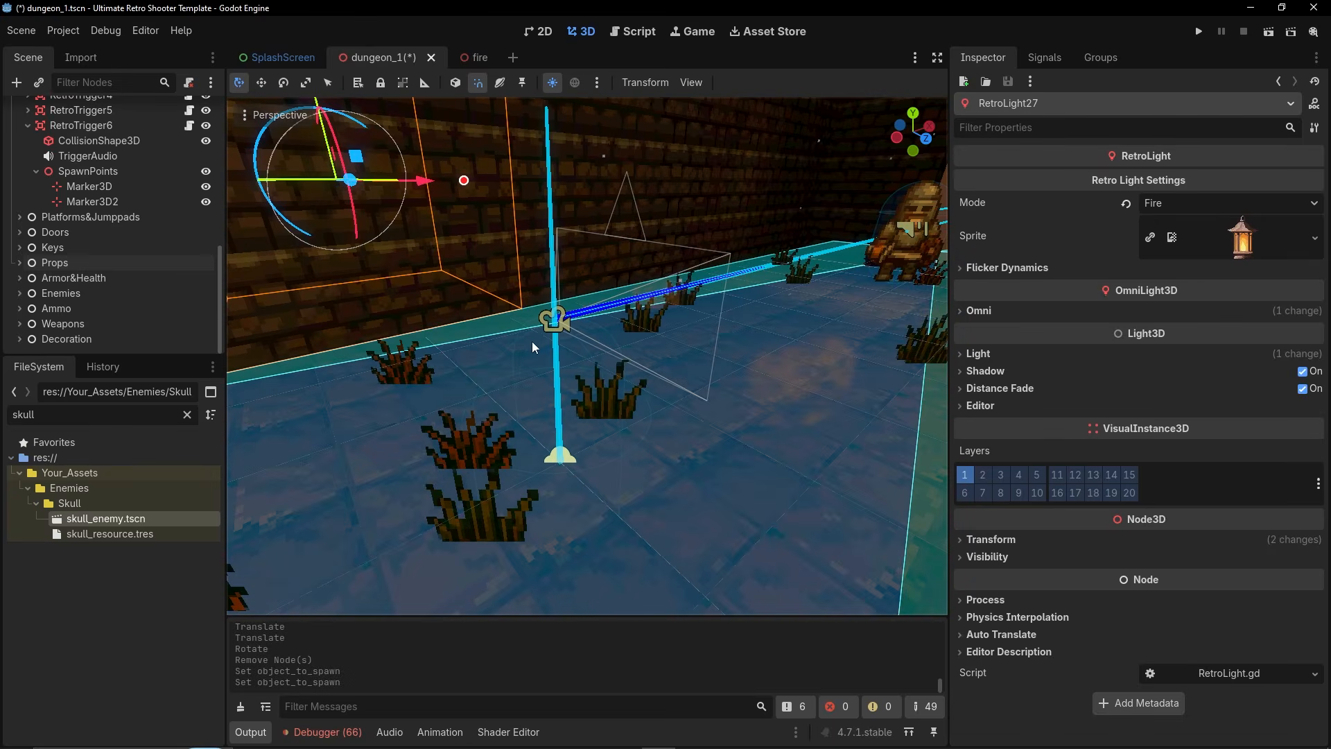
{"action": "left_click", "coordinate": [542, 326]}
{"action": "left_click", "coordinate": [83, 309]}
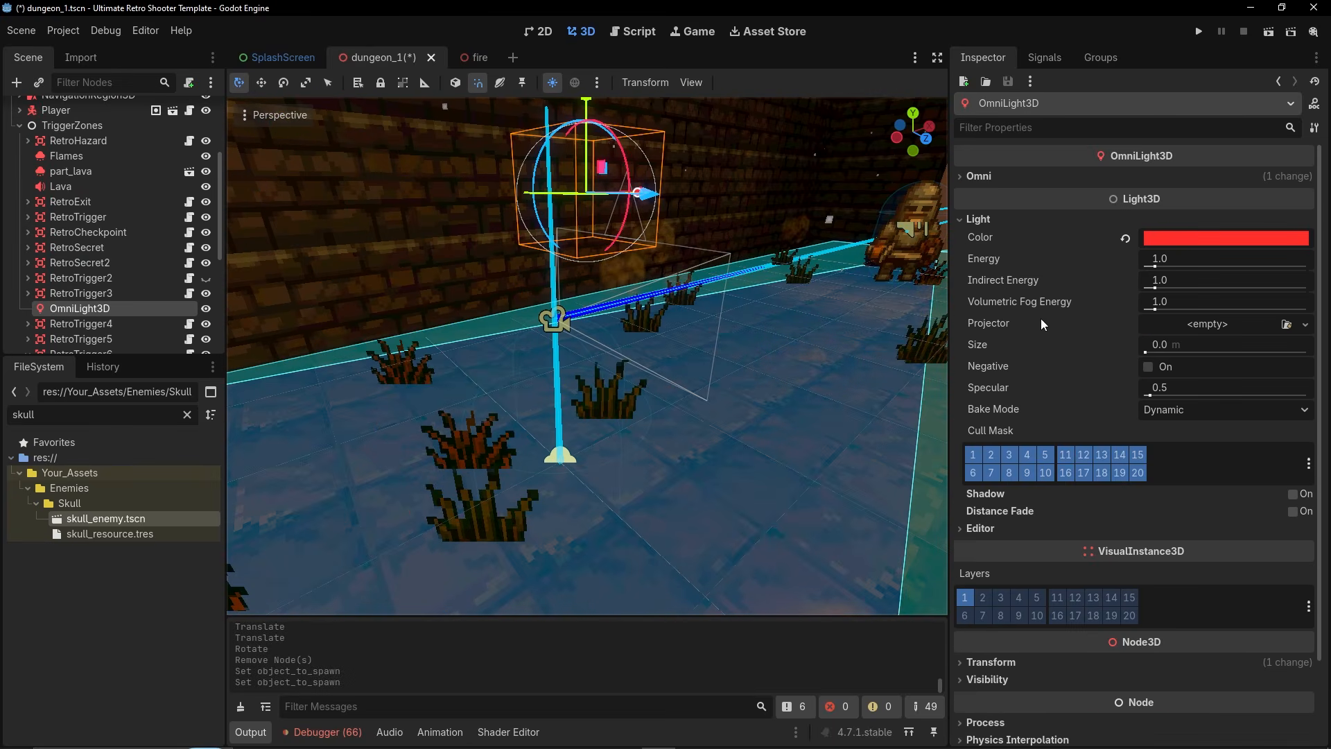
{"action": "scroll", "coordinate": [132, 284], "scroll_direction": "down", "scroll_amount": 7}
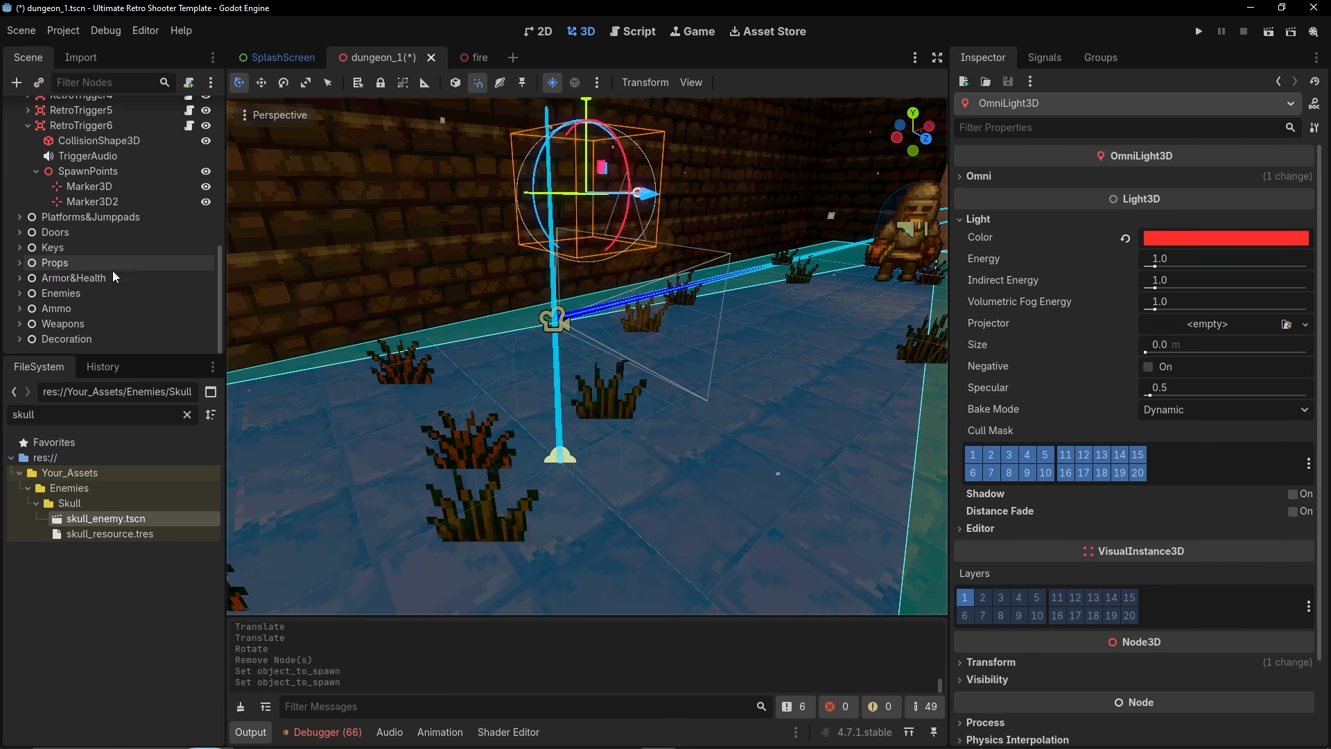
Expand the Props group and get the hex value of RetroLight8's light color, ffad58.
{"action": "left_click", "coordinate": [19, 263]}
{"action": "scroll", "coordinate": [95, 284], "scroll_direction": "down", "scroll_amount": 6}
{"action": "scroll", "coordinate": [91, 284], "scroll_direction": "down", "scroll_amount": 5}
{"action": "left_click", "coordinate": [77, 231]}
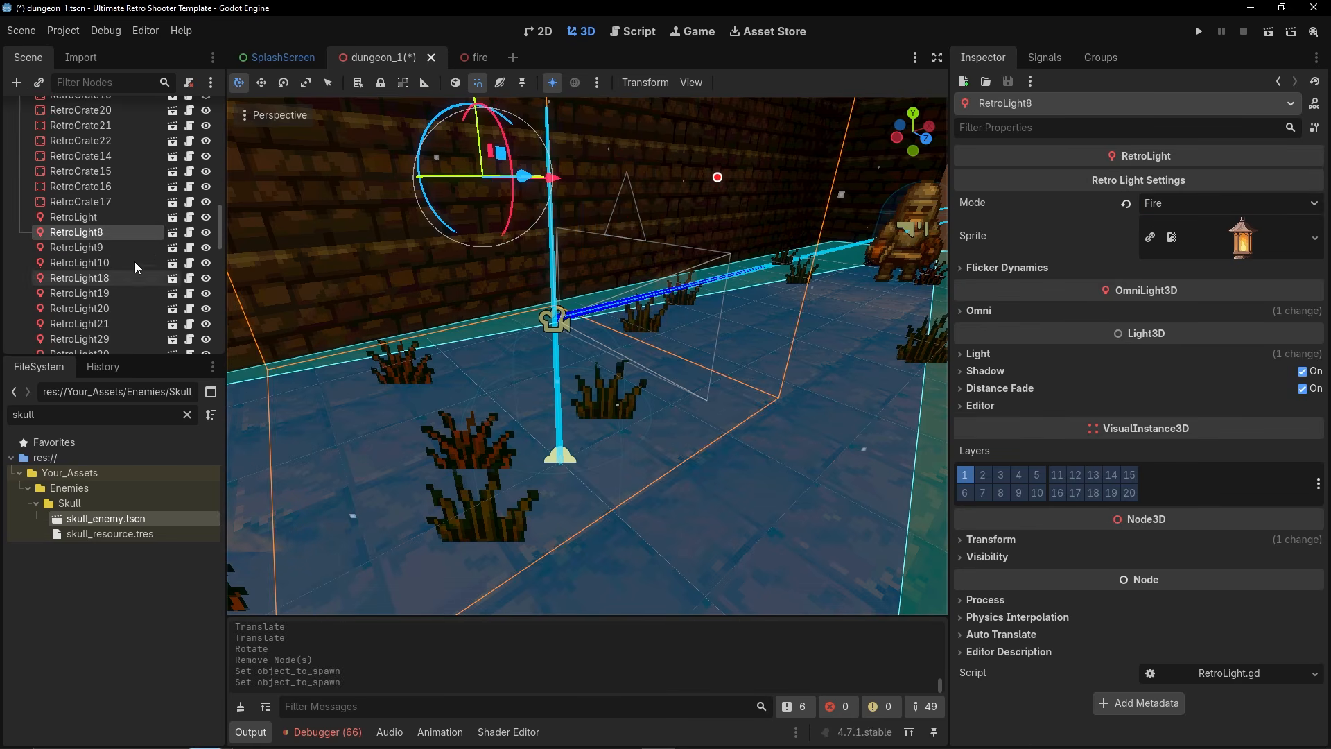
{"action": "left_click", "coordinate": [1015, 268]}
{"action": "left_click", "coordinate": [1032, 270]}
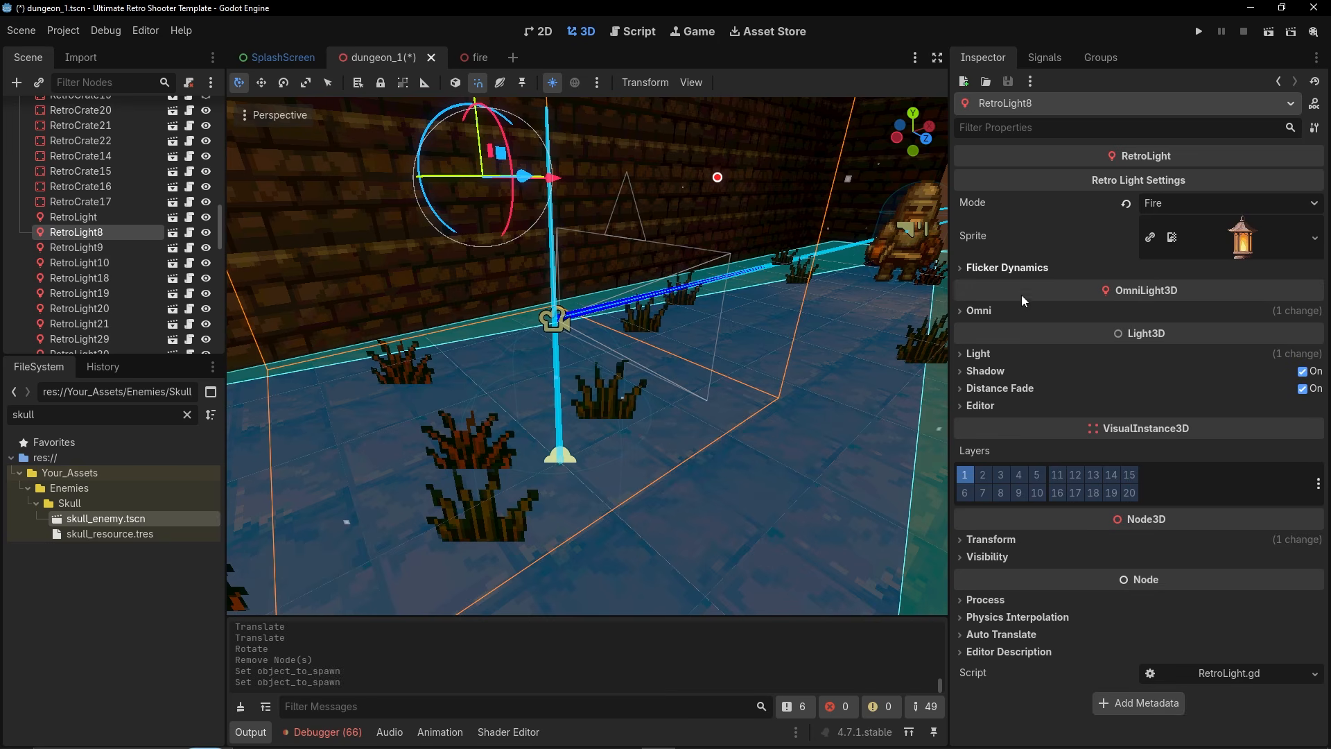
{"action": "left_click", "coordinate": [980, 353]}
{"action": "left_click", "coordinate": [1180, 374]}
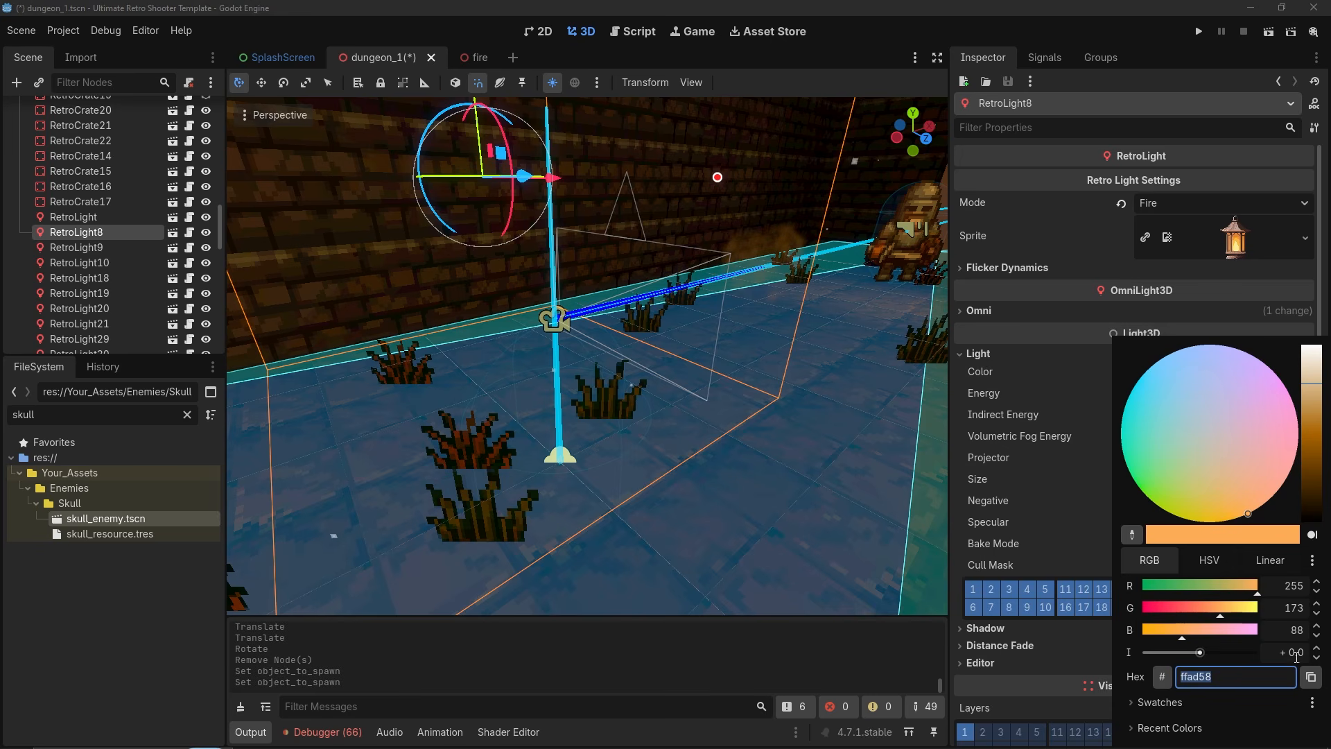
{"action": "left_click", "coordinate": [104, 187]}
Collapse the Props group, open the Player's RetroPlayer scene and select its Flashlight node.
{"action": "scroll", "coordinate": [103, 187], "scroll_direction": "up", "scroll_amount": 9}
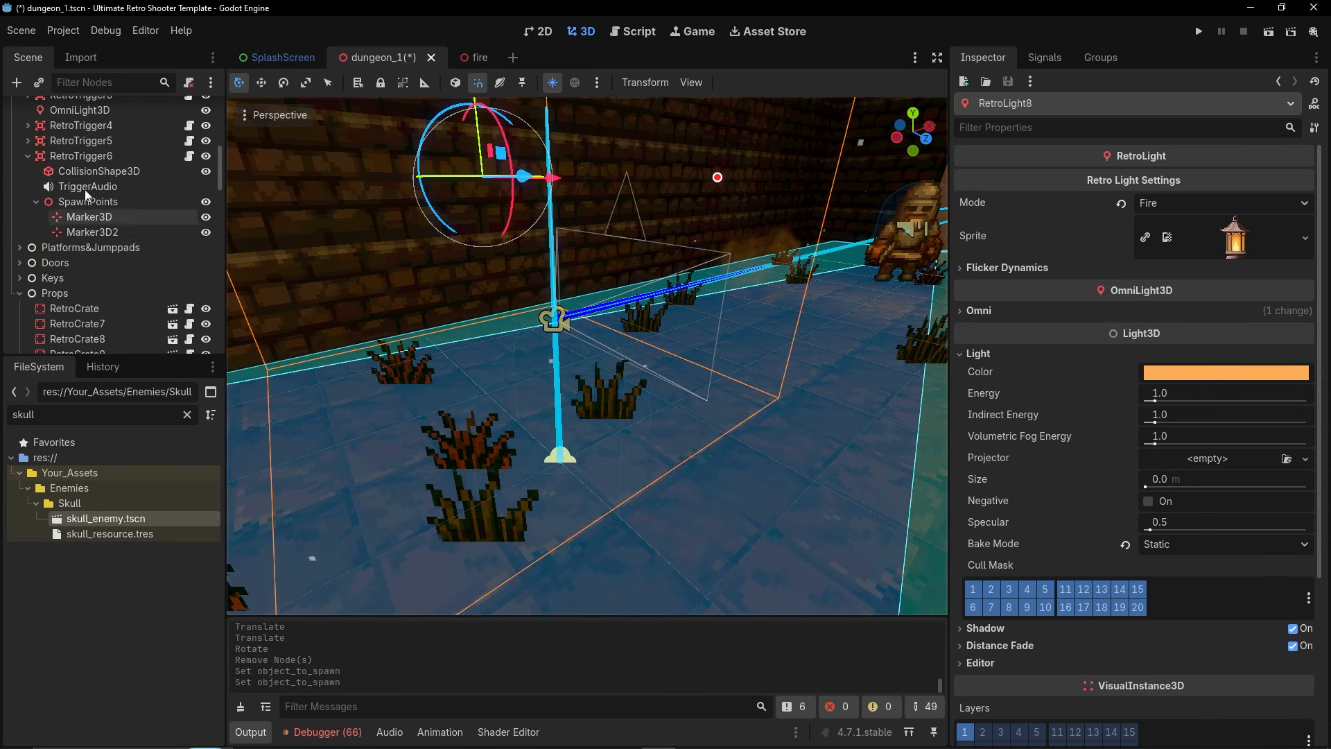
{"action": "left_click", "coordinate": [17, 264]}
{"action": "scroll", "coordinate": [17, 266], "scroll_direction": "up", "scroll_amount": 6}
{"action": "scroll", "coordinate": [17, 268], "scroll_direction": "up", "scroll_amount": 6}
{"action": "left_click", "coordinate": [20, 262]}
{"action": "left_click", "coordinate": [171, 250]}
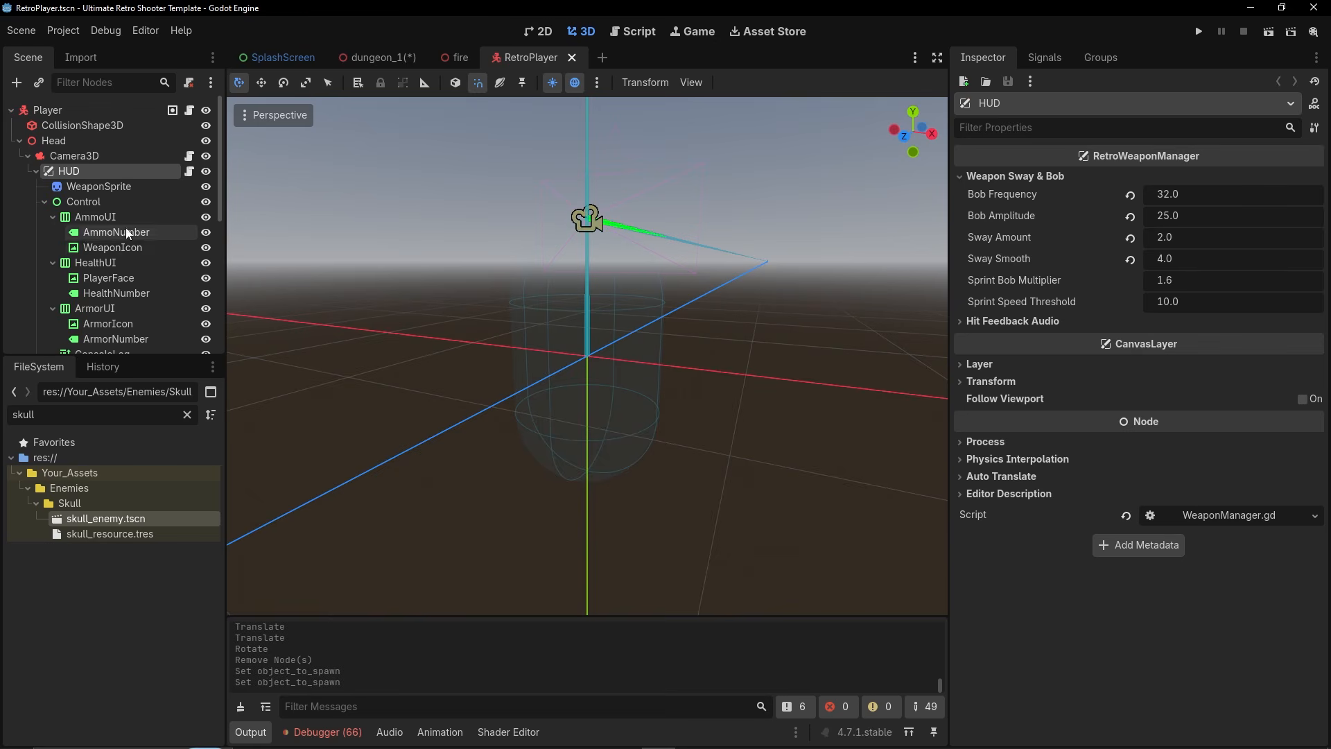
{"action": "scroll", "coordinate": [106, 267], "scroll_direction": "down", "scroll_amount": 5}
{"action": "left_click", "coordinate": [102, 262]}
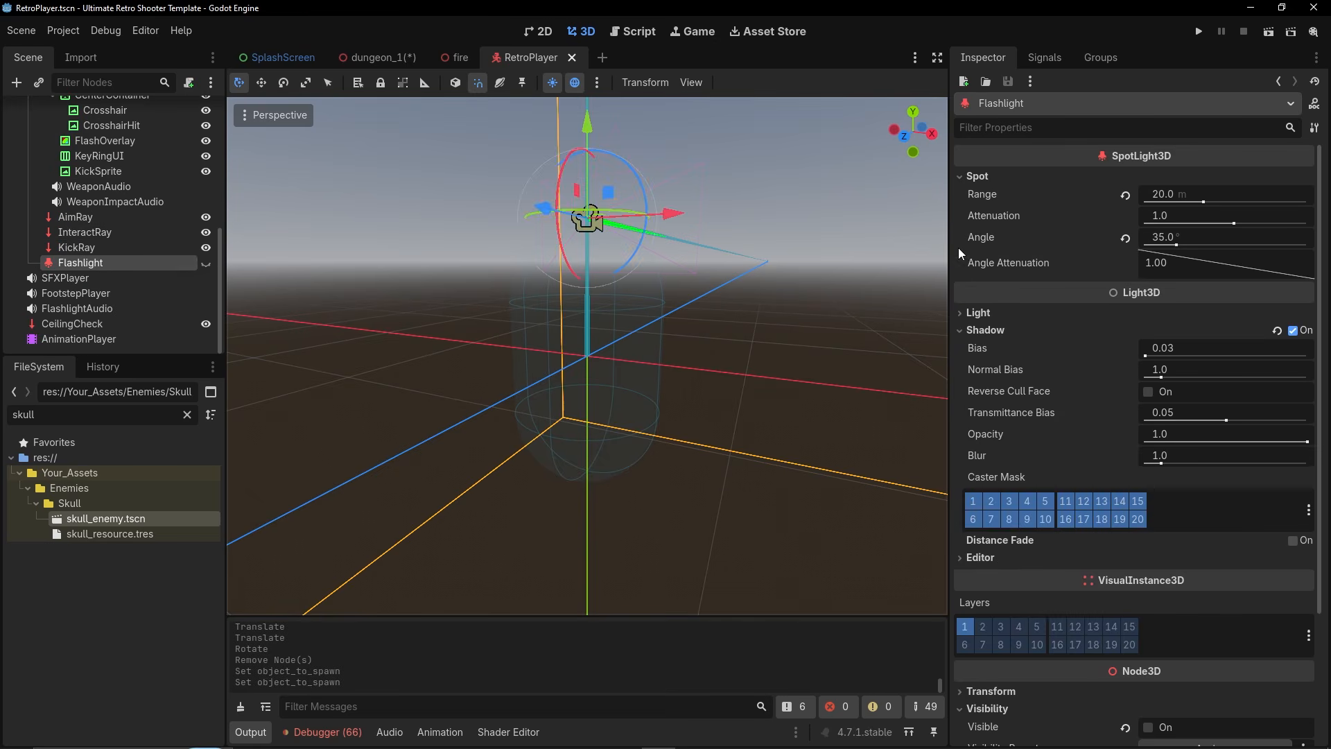
Set the Flashlight's light color to ffad58.
{"action": "left_click", "coordinate": [1002, 312]}
{"action": "left_click", "coordinate": [1214, 331]}
{"action": "type", "text": "ffad58"}
{"action": "key", "text": "Return"}
{"action": "left_click", "coordinate": [1241, 331]}
{"action": "left_click", "coordinate": [1316, 375]}
{"action": "left_click", "coordinate": [1029, 328]}
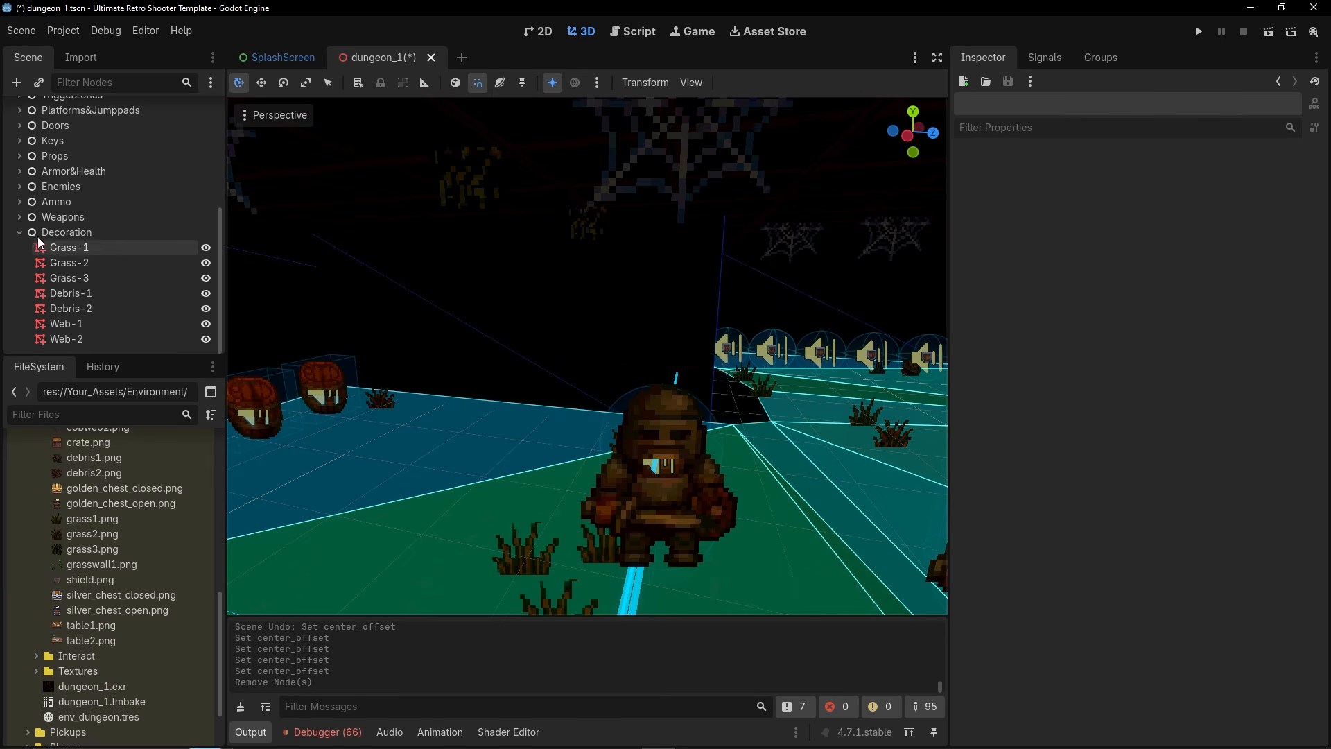
Collapse the Decoration group in the dungeon_1 scene tree and select the Player node.
{"action": "scroll", "coordinate": [39, 242], "scroll_direction": "up", "scroll_amount": 3}
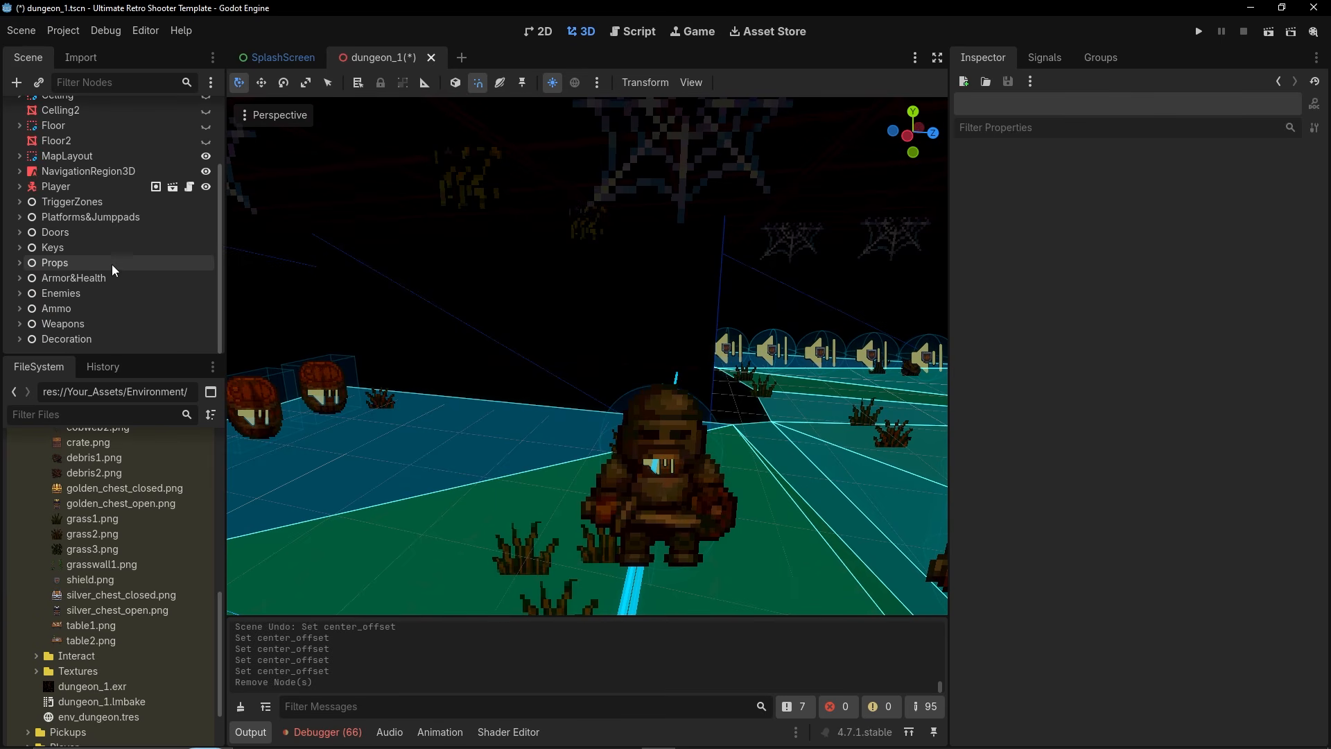
{"action": "left_click", "coordinate": [55, 185]}
{"action": "left_click", "coordinate": [1034, 411]}
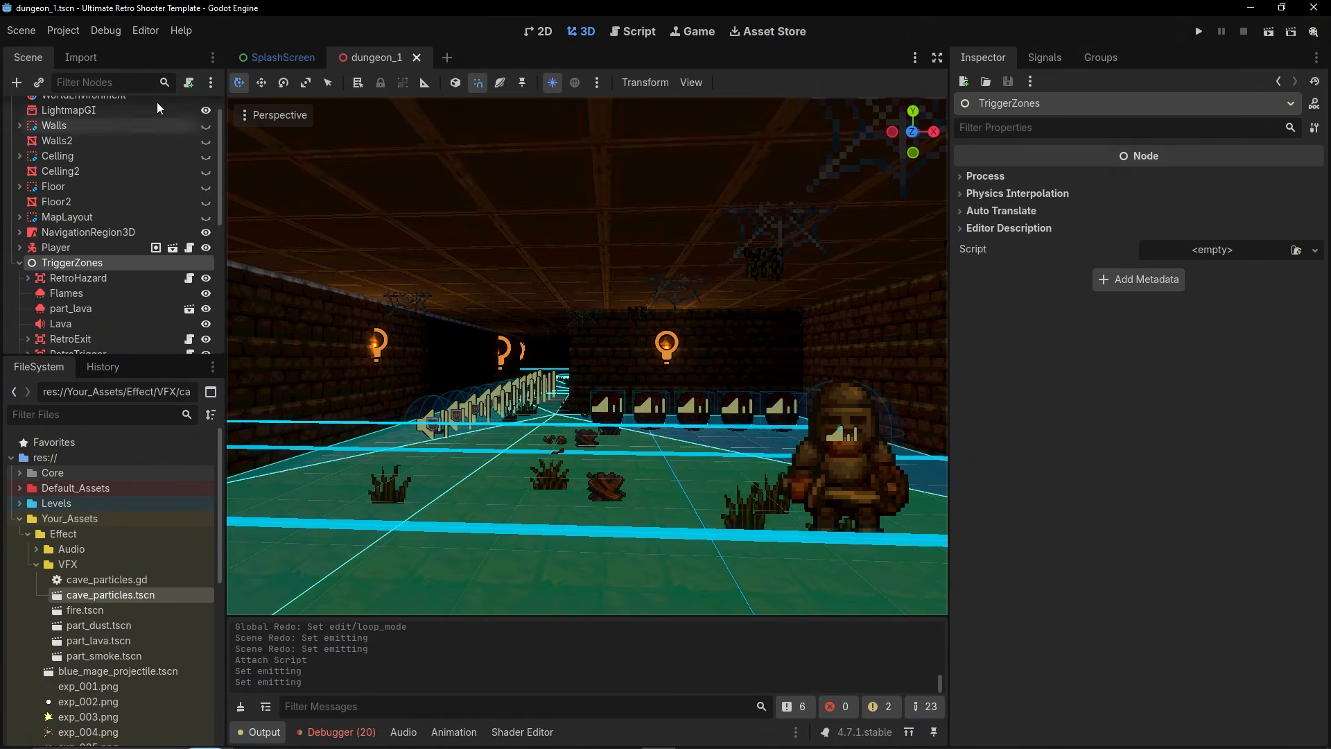
Change the project's Rendering Method to forward_plus, then save and restart the editor.
{"action": "left_click", "coordinate": [63, 30]}
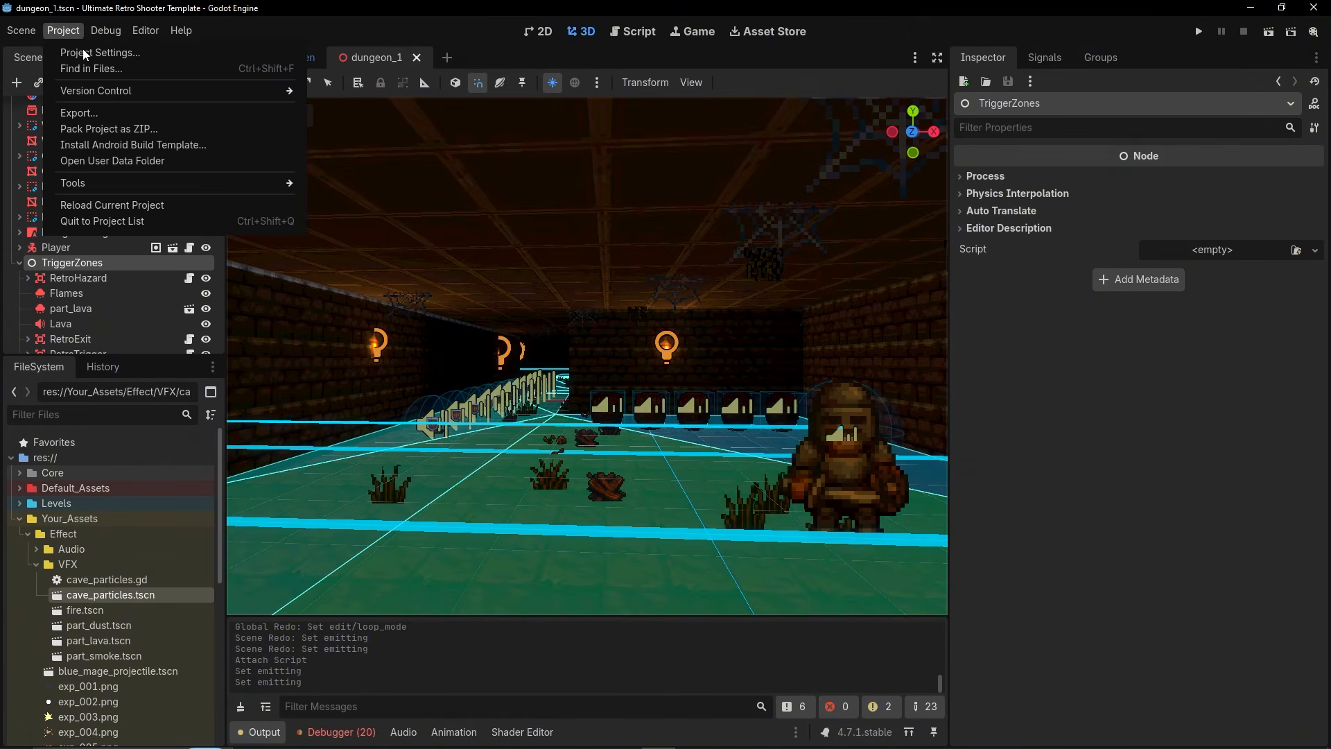
{"action": "left_click", "coordinate": [90, 52]}
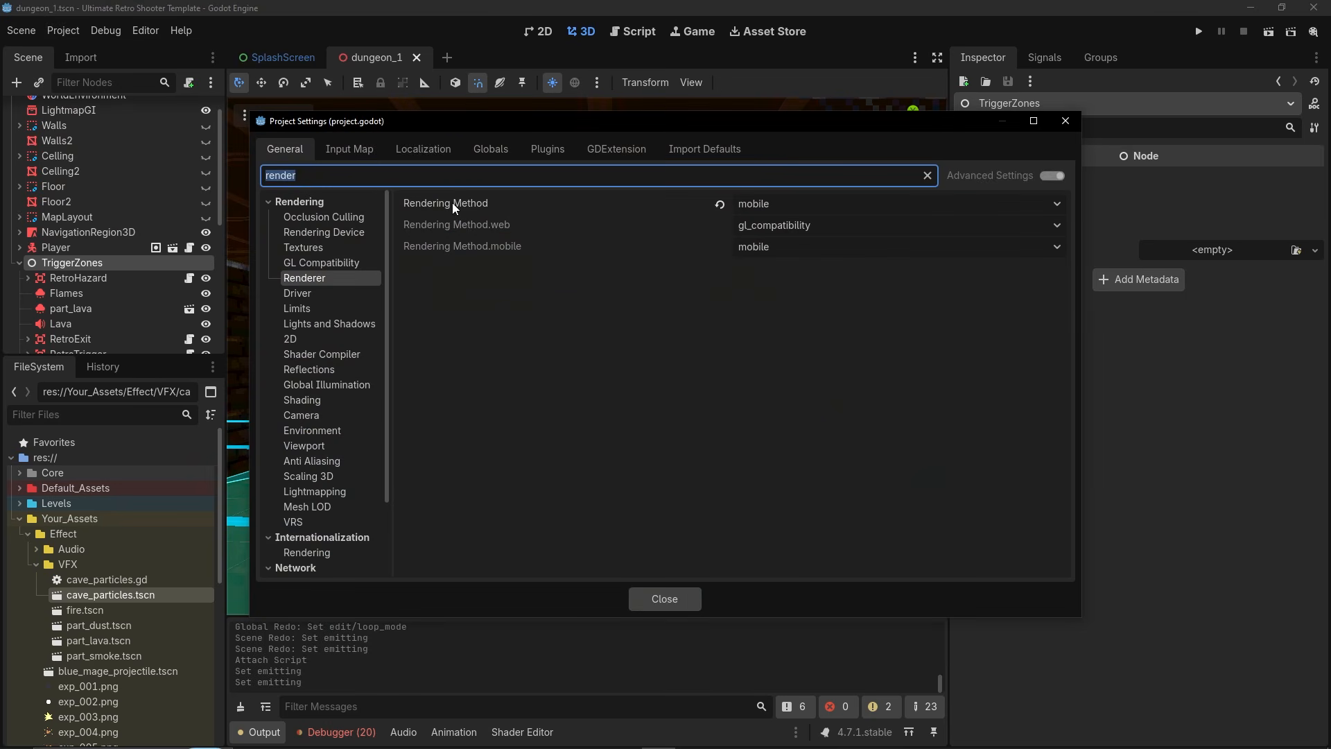
{"action": "left_click", "coordinate": [747, 208]}
{"action": "left_click", "coordinate": [790, 229]}
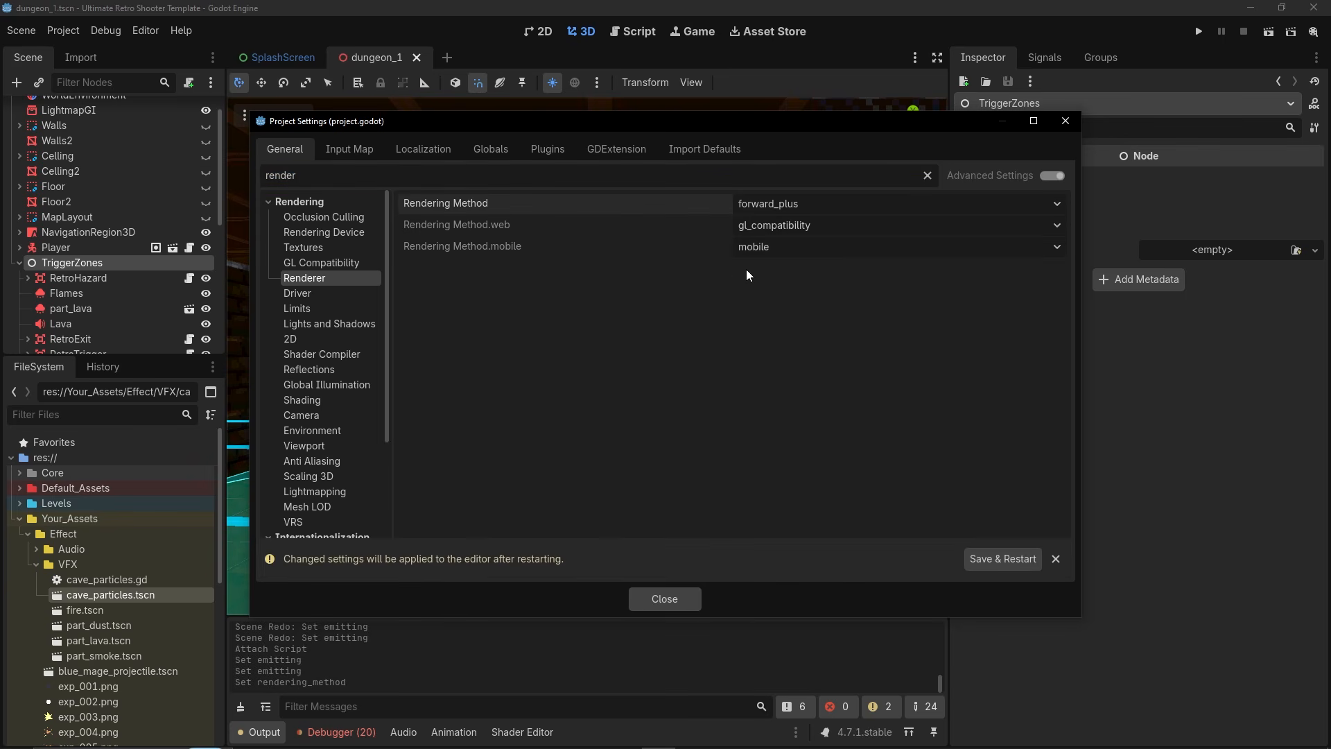
{"action": "left_click", "coordinate": [991, 565]}
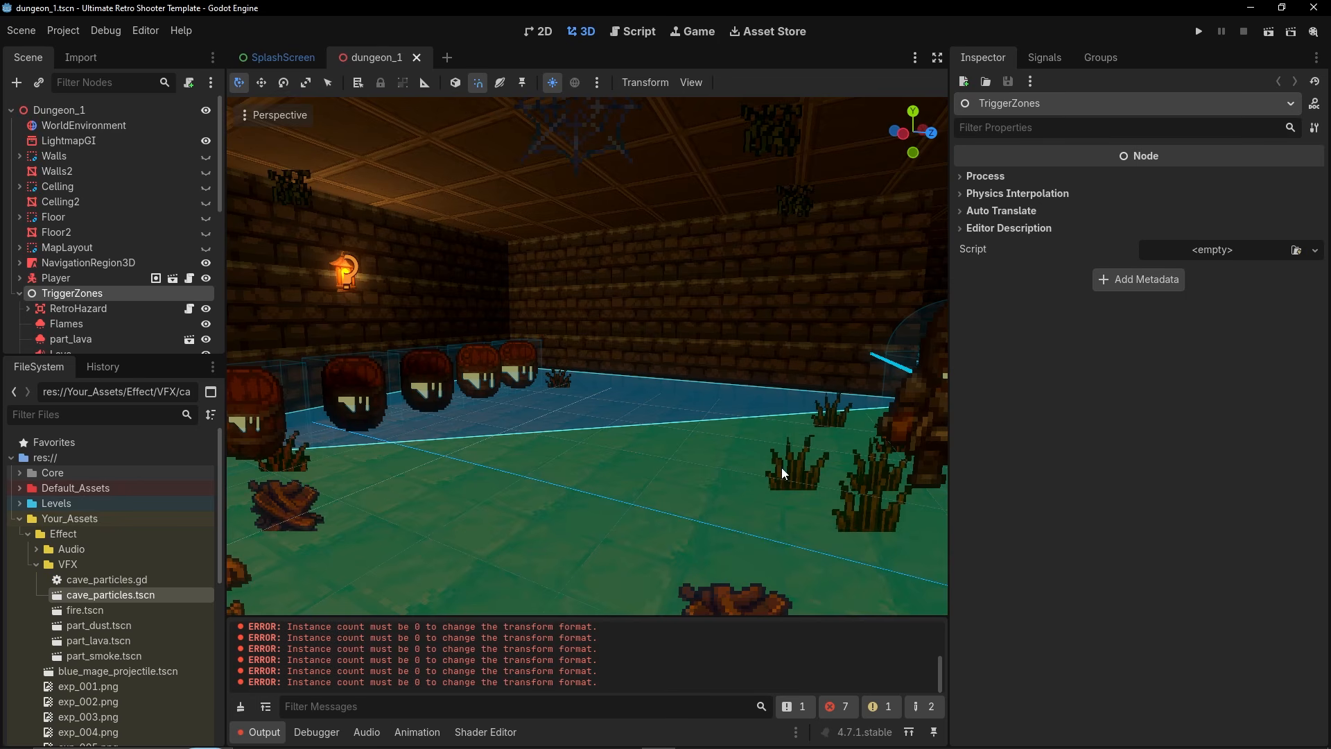
Enable Volumetric Fog in the WorldEnvironment's env_dungeon.tres and look over the fogged dungeon.
{"action": "left_click", "coordinate": [104, 127]}
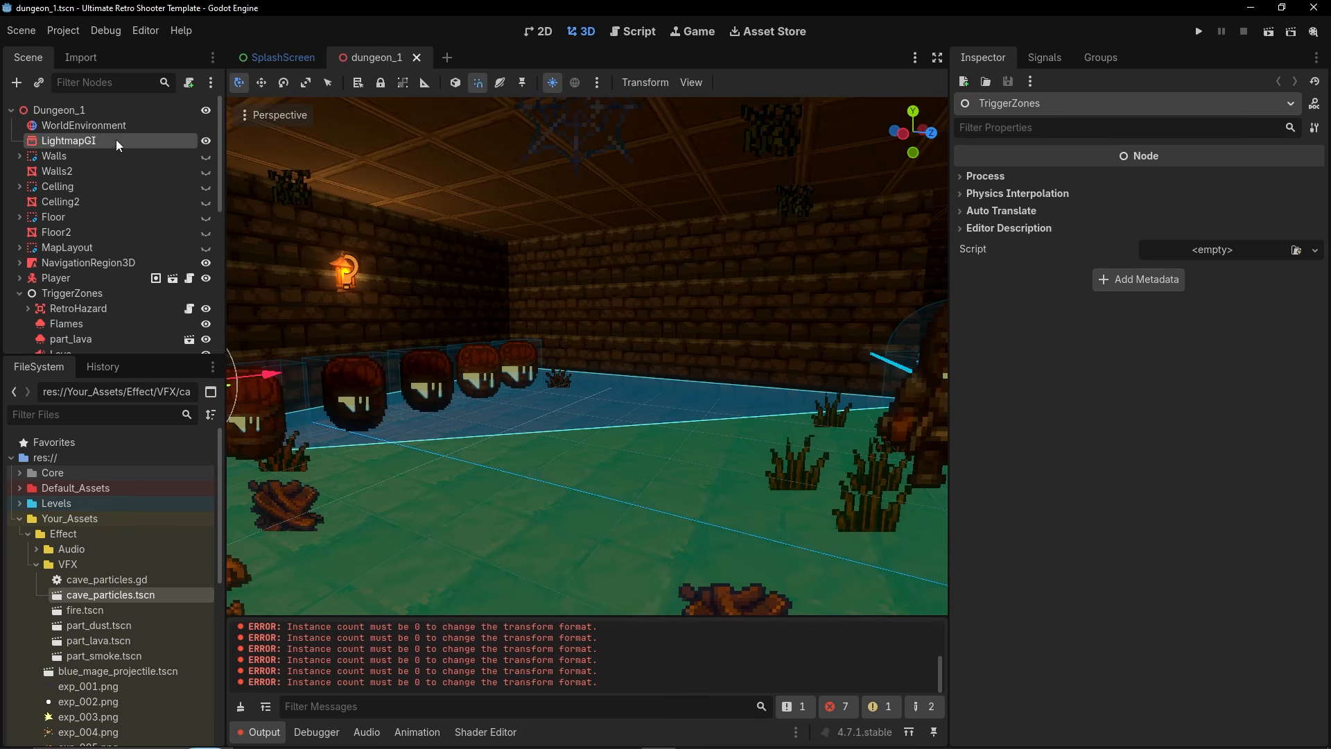
{"action": "left_click", "coordinate": [987, 355]}
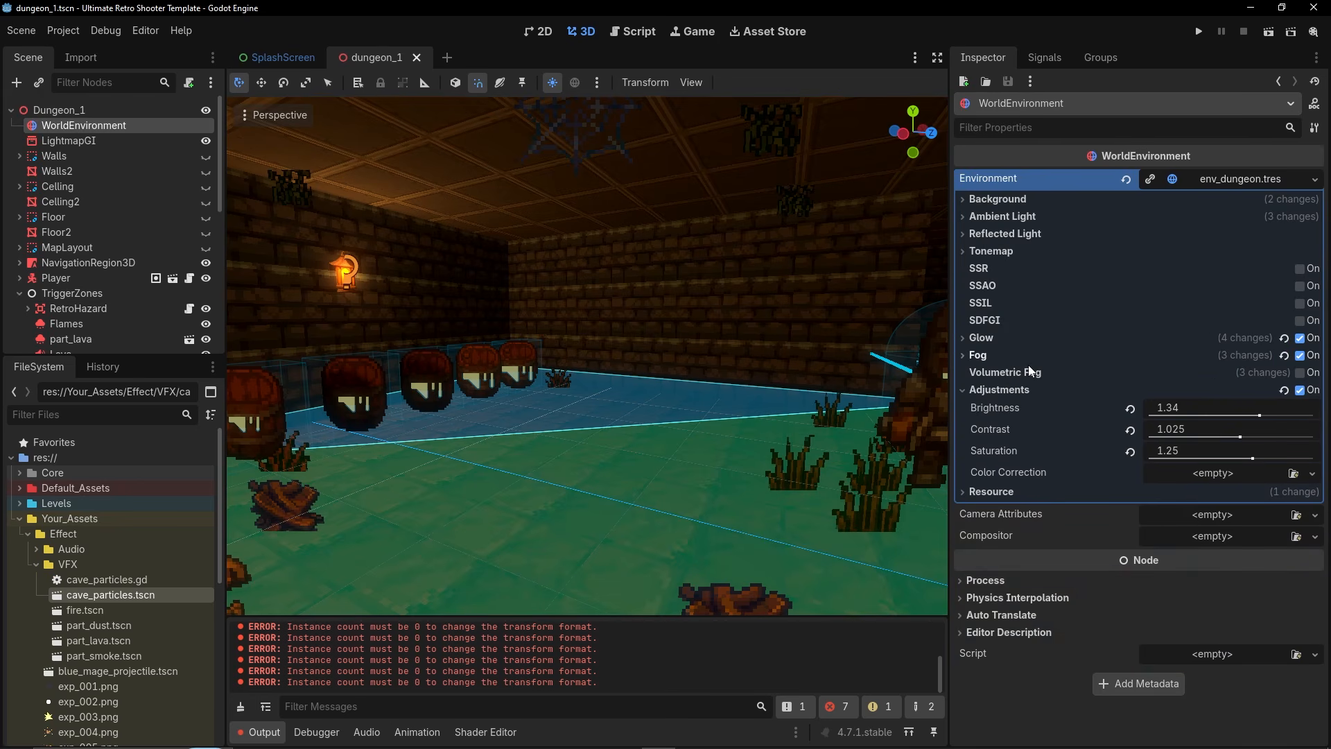
{"action": "left_click", "coordinate": [1300, 374]}
{"action": "key", "text": "w"}
{"action": "right_click_drag", "start_coordinate": [693, 360], "coordinate": [831, 354]}
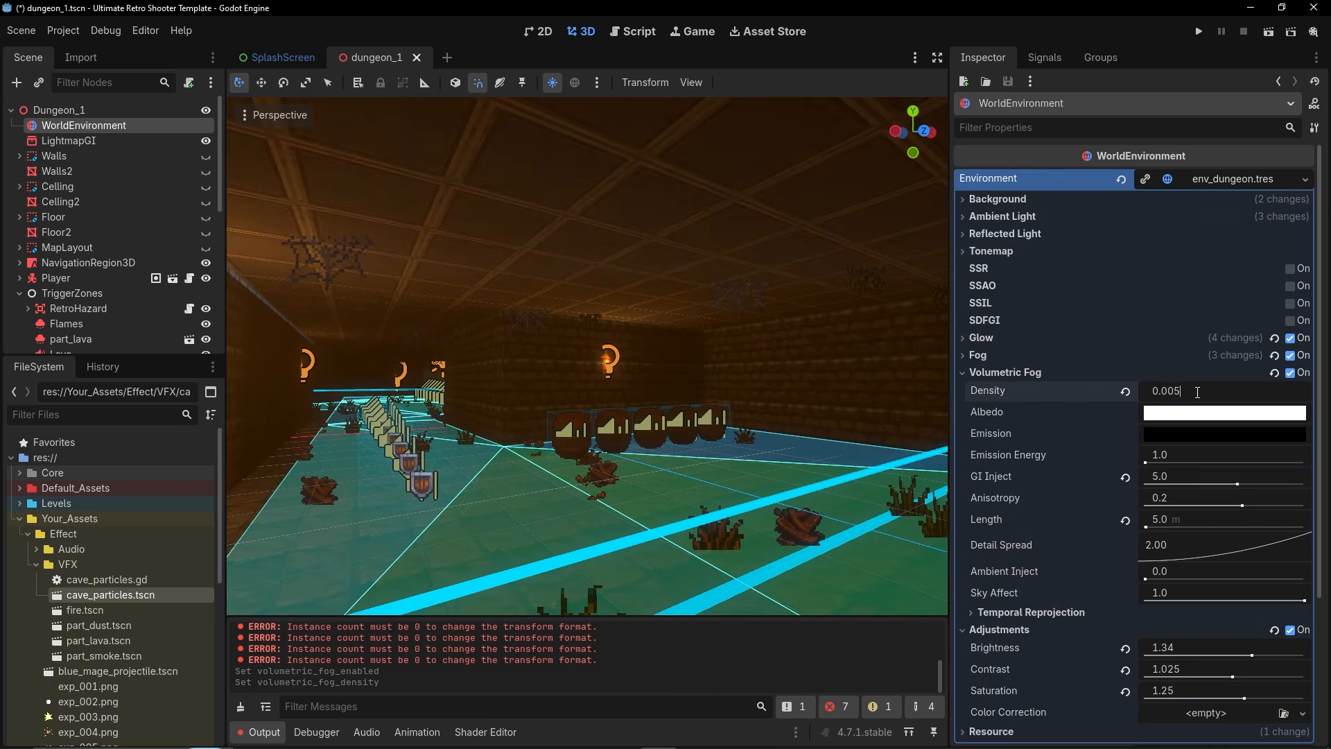
Set the Volumetric Fog density to 0.005 and look over the corridor.
{"action": "left_click", "coordinate": [1197, 392]}
{"action": "type", "text": "0.005"}
{"action": "key", "text": "Return"}
{"action": "key", "text": "w"}
{"action": "right_click_drag", "start_coordinate": [746, 399], "coordinate": [429, 395]}
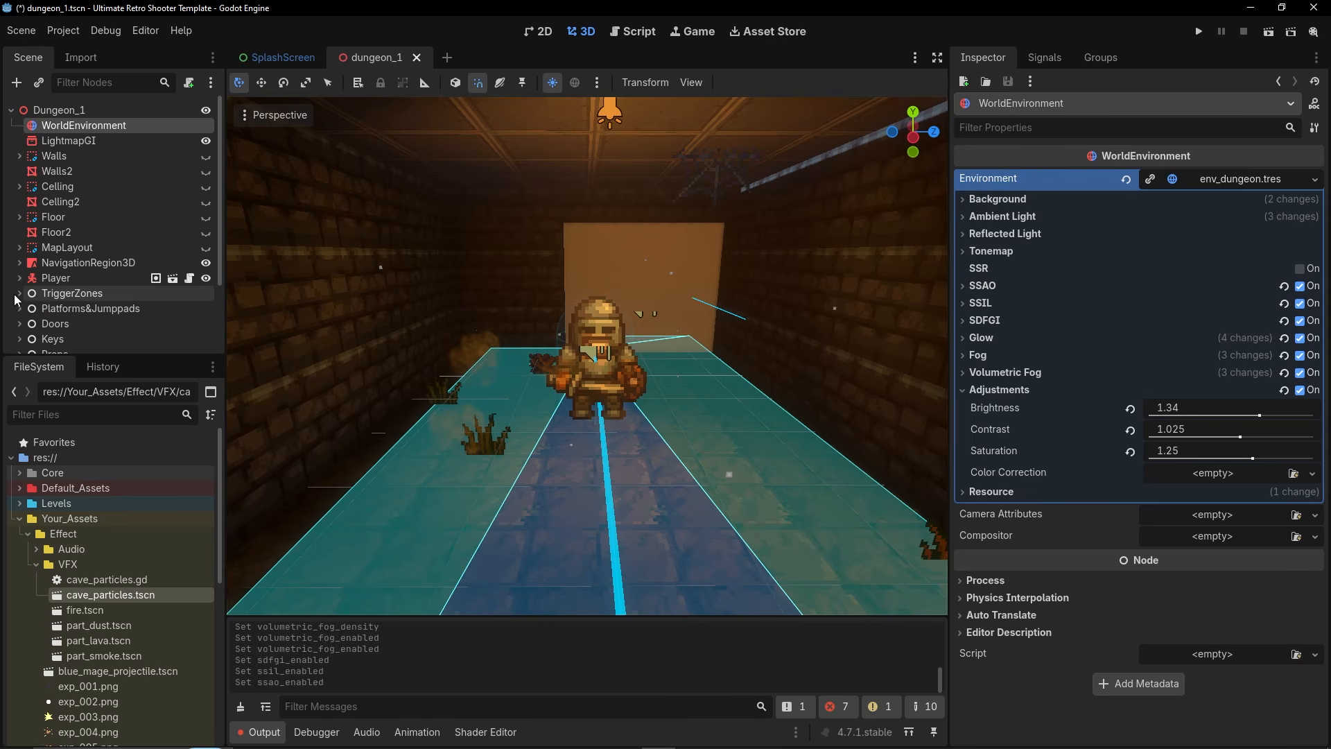
Add an AudioStreamPlayer node to Dungeon_1 and move it to be the root's first child.
{"action": "left_click", "coordinate": [65, 112]}
{"action": "right_click", "coordinate": [66, 114]}
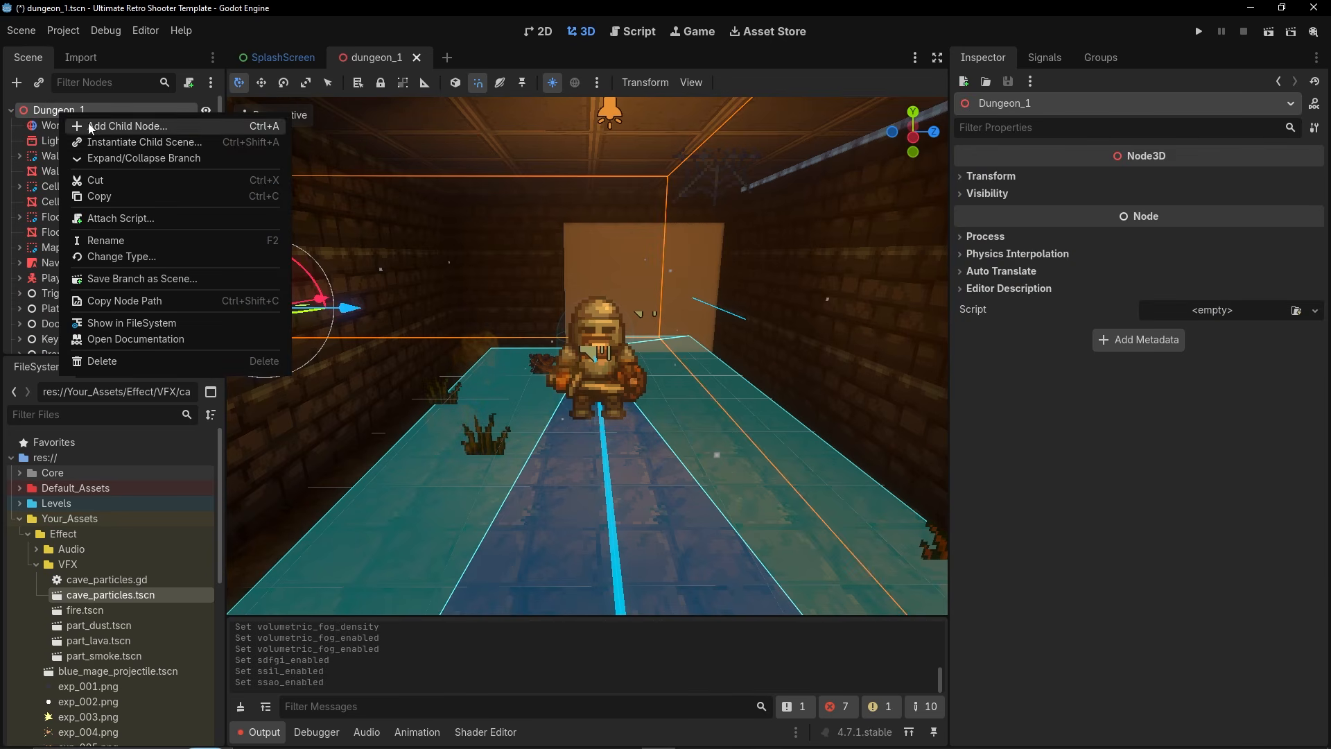
{"action": "left_click", "coordinate": [89, 122]}
{"action": "type", "text": "audio"}
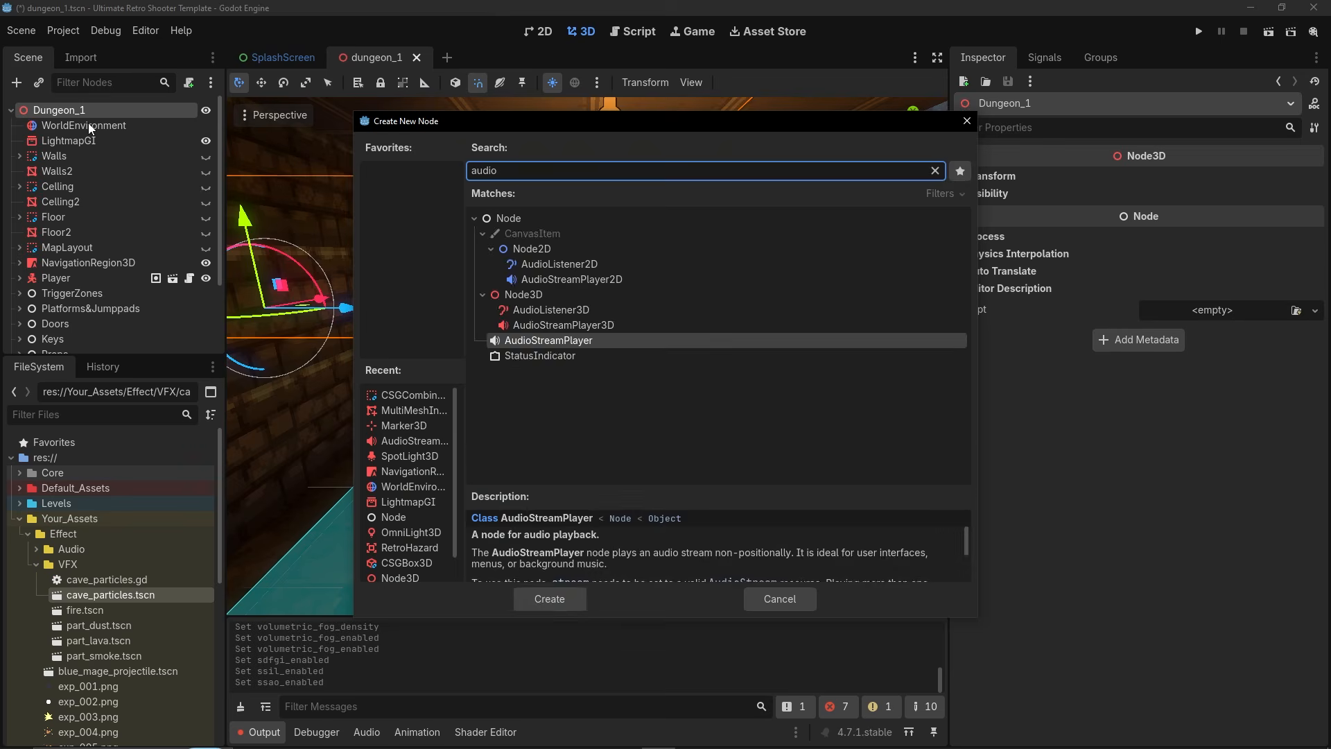
{"action": "key", "text": "Return"}
{"action": "left_click_drag", "start_coordinate": [93, 338], "coordinate": [70, 119]}
Rename the new AudioStreamPlayer node to Ambience.
{"action": "key", "text": "F2"}
{"action": "type", "text": "Am"}
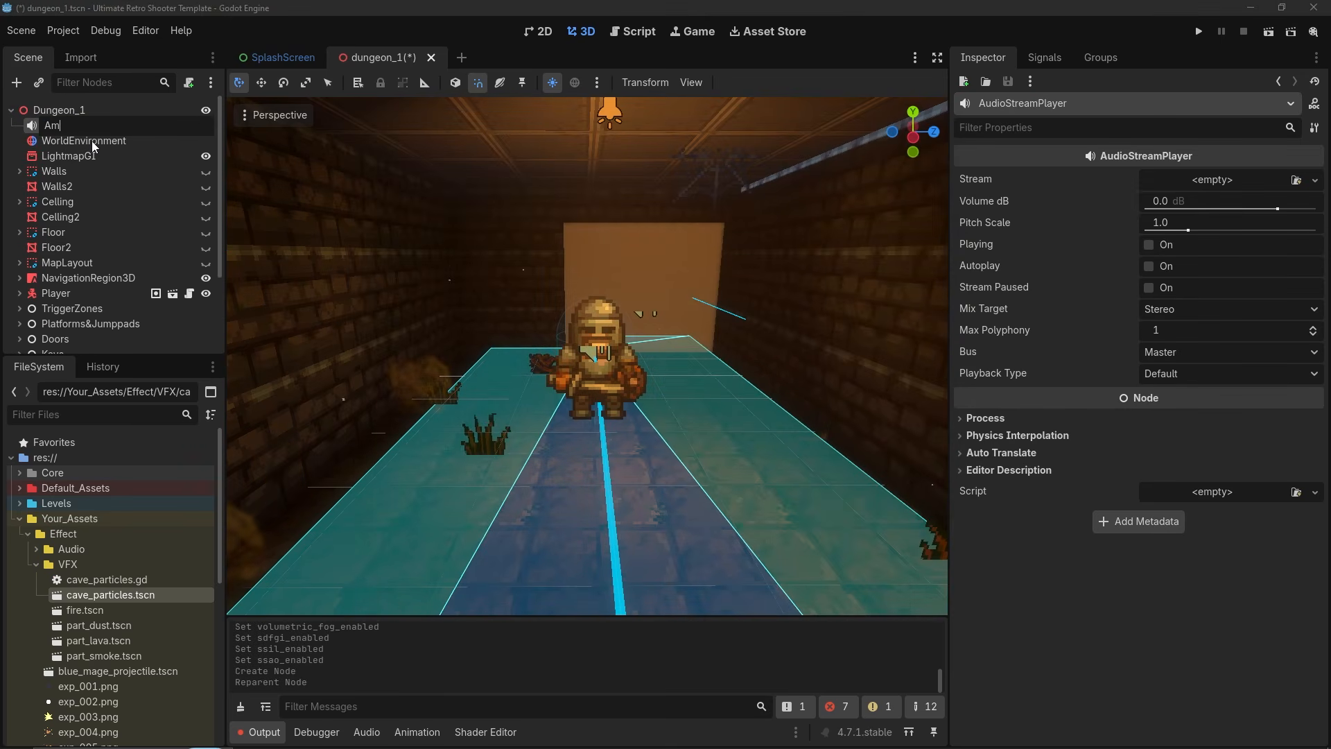
{"action": "type", "text": "bience"}
{"action": "key", "text": "Return"}
Find sfx_dungeon_ambience.wav in the Effect audio folder and assign it as the Ambience node's Stream.
{"action": "left_click", "coordinate": [49, 414]}
{"action": "type", "text": "cave"}
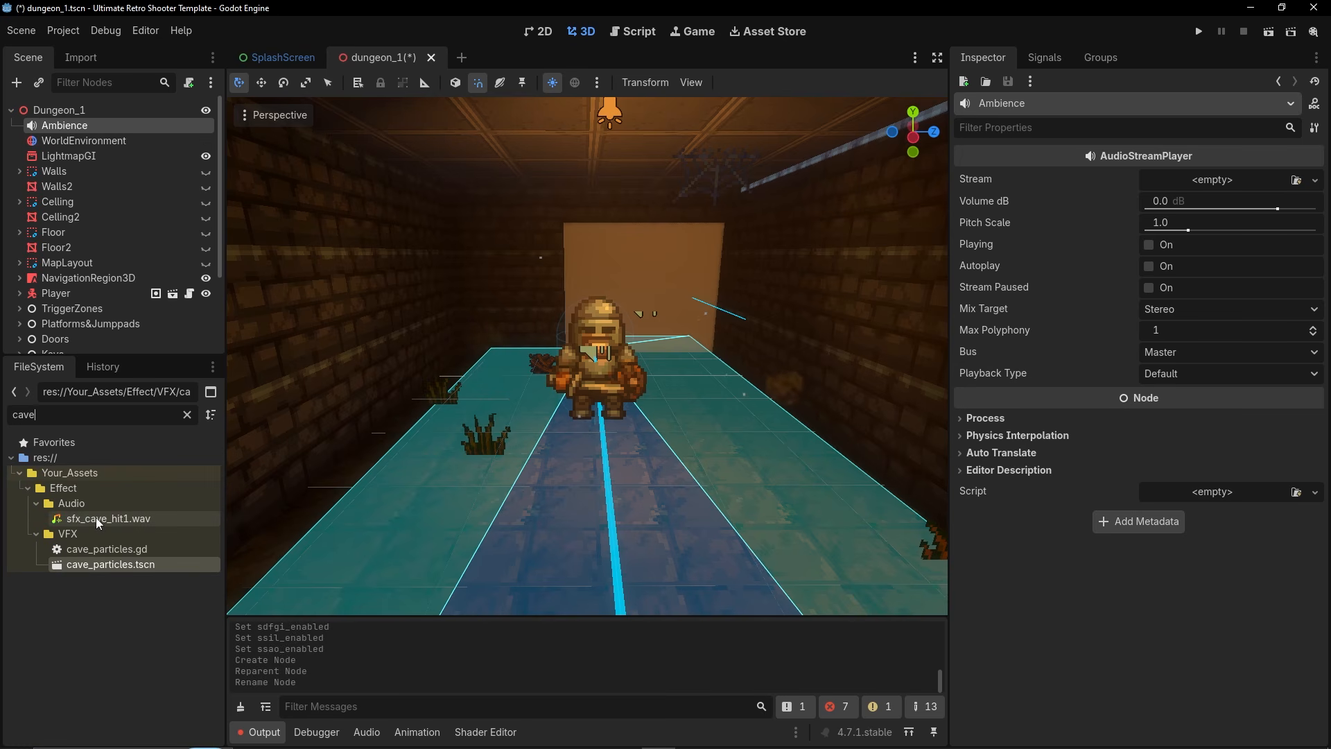
{"action": "left_click", "coordinate": [187, 414]}
{"action": "left_click", "coordinate": [33, 551]}
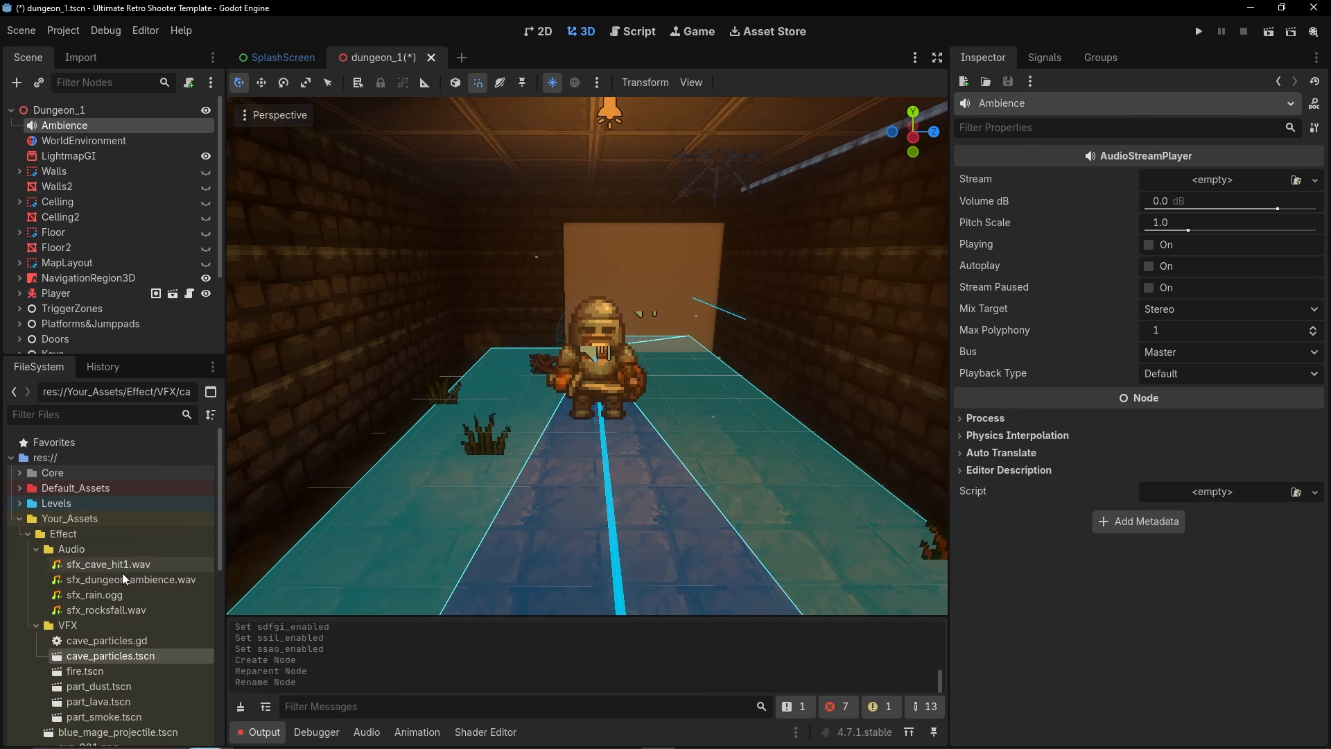
{"action": "left_click_drag", "start_coordinate": [126, 583], "coordinate": [1206, 181]}
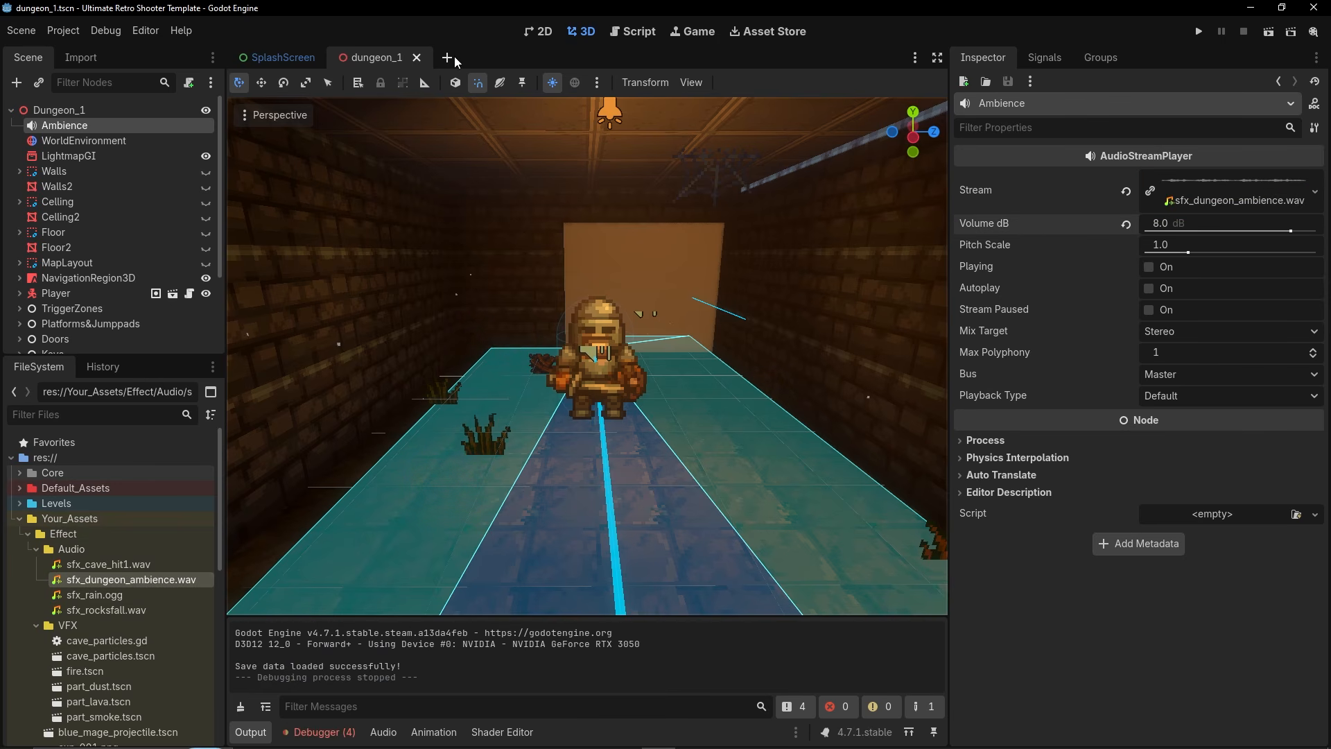
Search the project files for the main menu and open the MainMenu.tscn scene.
{"action": "left_click", "coordinate": [79, 413]}
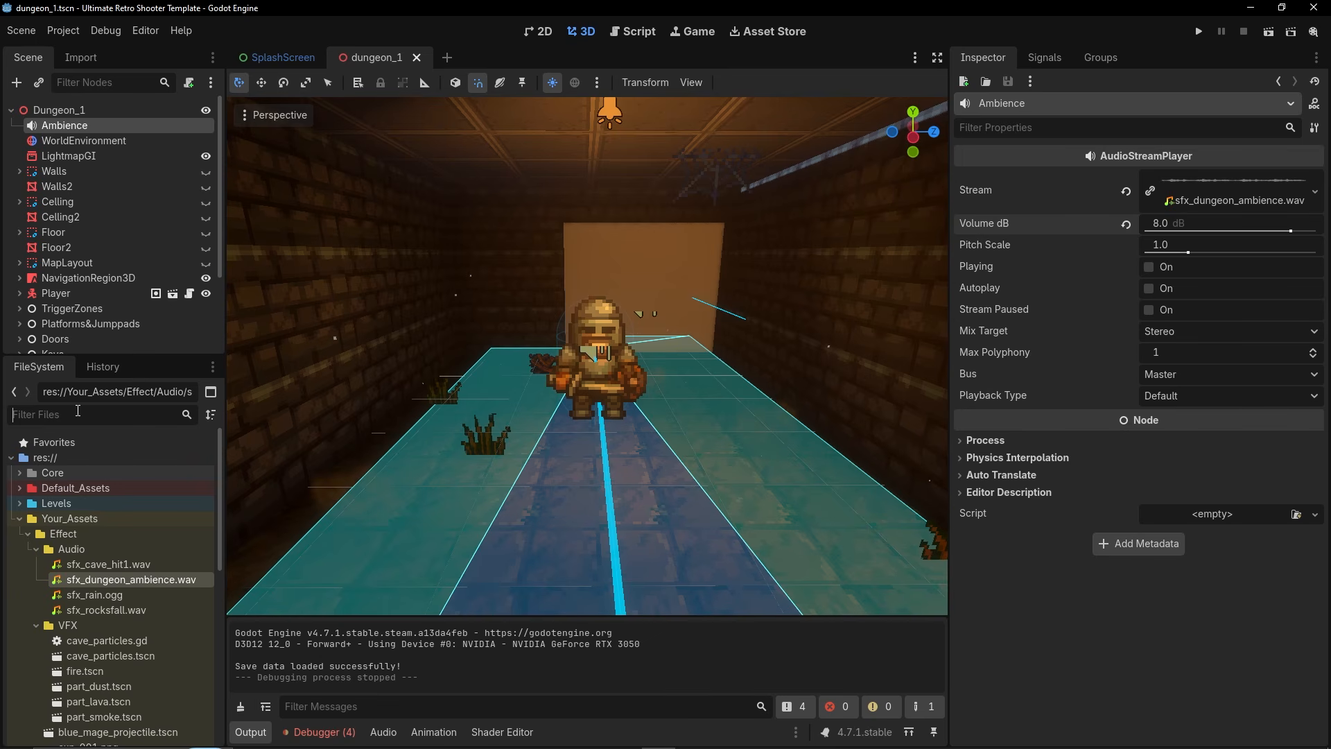
{"action": "type", "text": "main men"}
{"action": "double_click", "coordinate": [111, 519]}
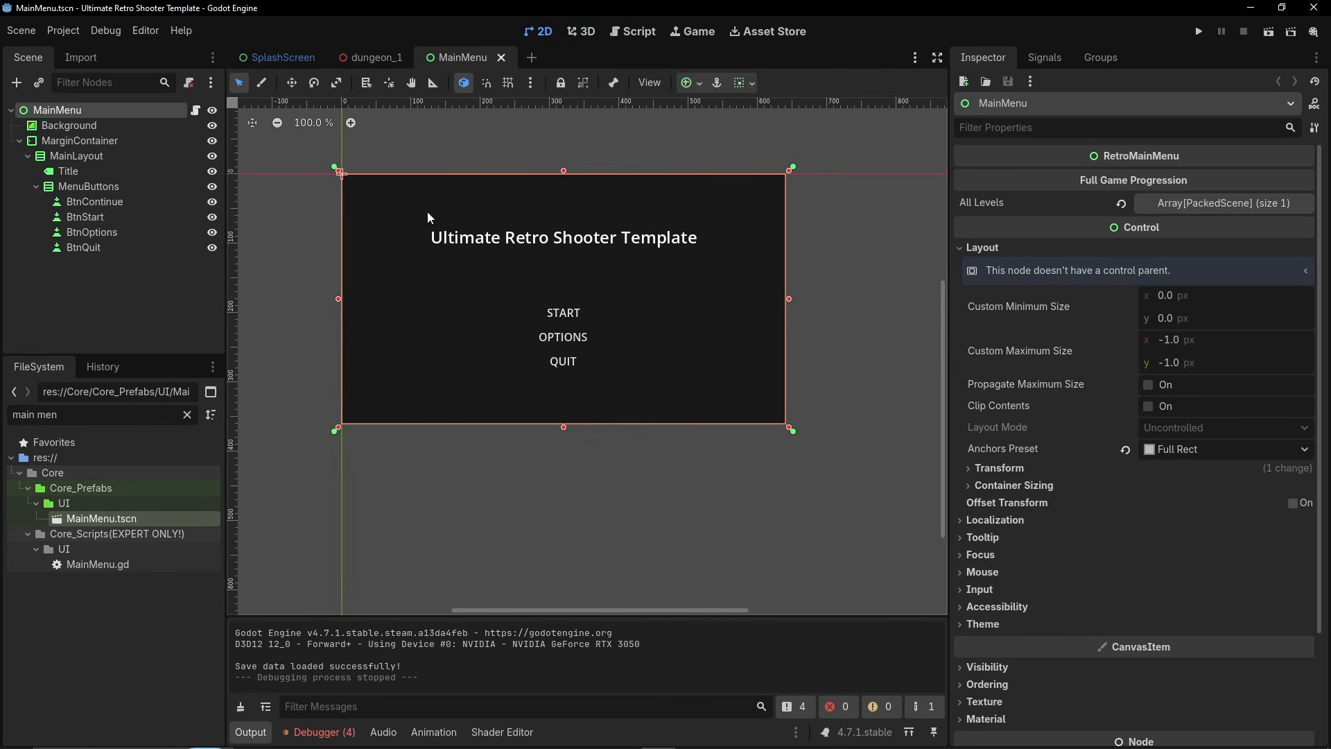
Check the All Levels array on the MainMenu root node, expanding and collapsing it.
{"action": "left_click", "coordinate": [78, 140]}
{"action": "left_click", "coordinate": [69, 126]}
{"action": "left_click", "coordinate": [64, 111]}
{"action": "left_click", "coordinate": [1216, 203]}
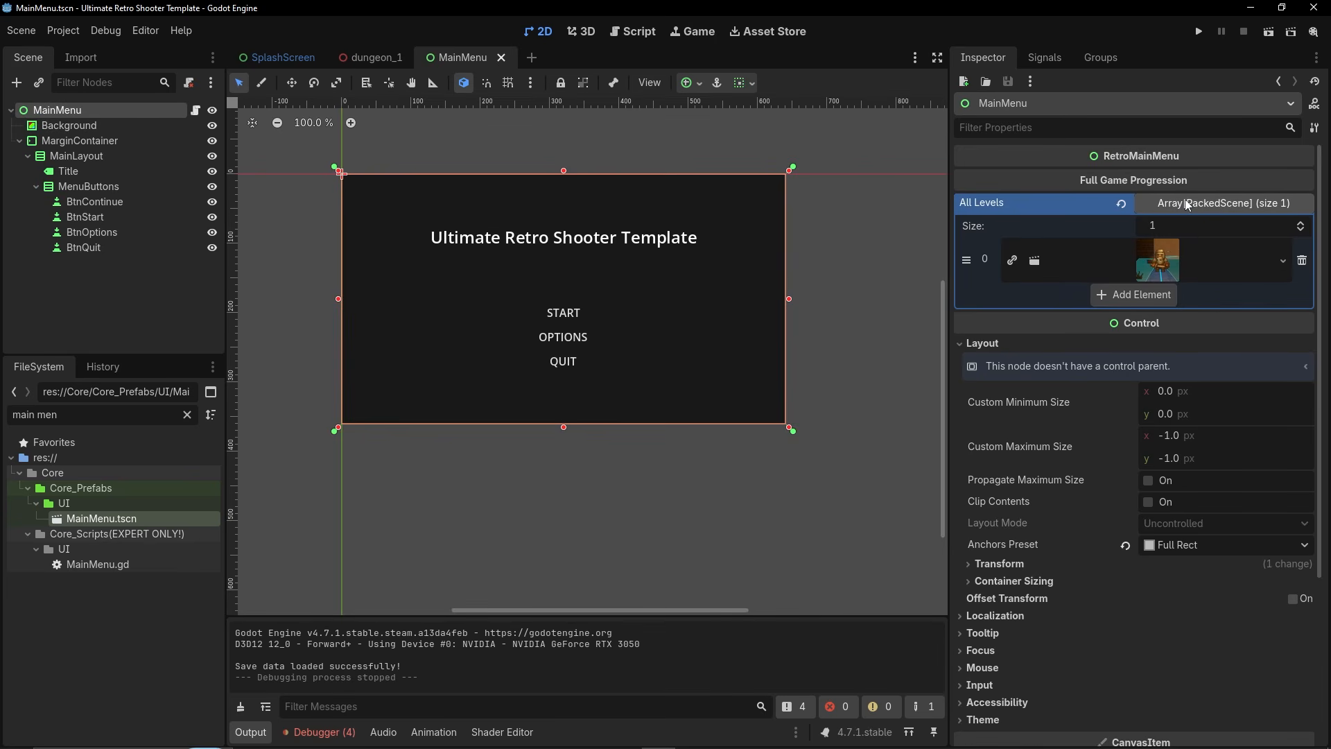
{"action": "left_click", "coordinate": [1187, 203]}
Switch to the SplashScreen scene and view the root node's Vfx to Load array.
{"action": "left_click", "coordinate": [284, 58]}
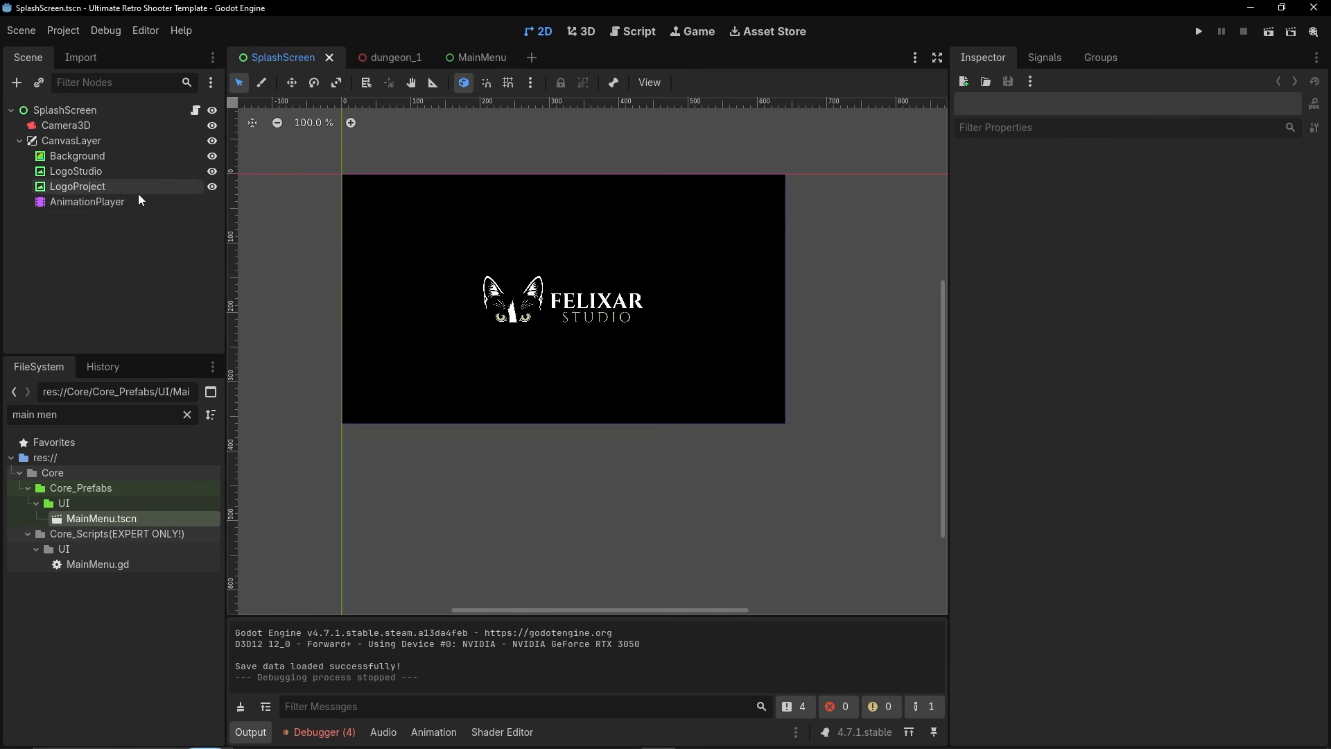
{"action": "left_click", "coordinate": [75, 114]}
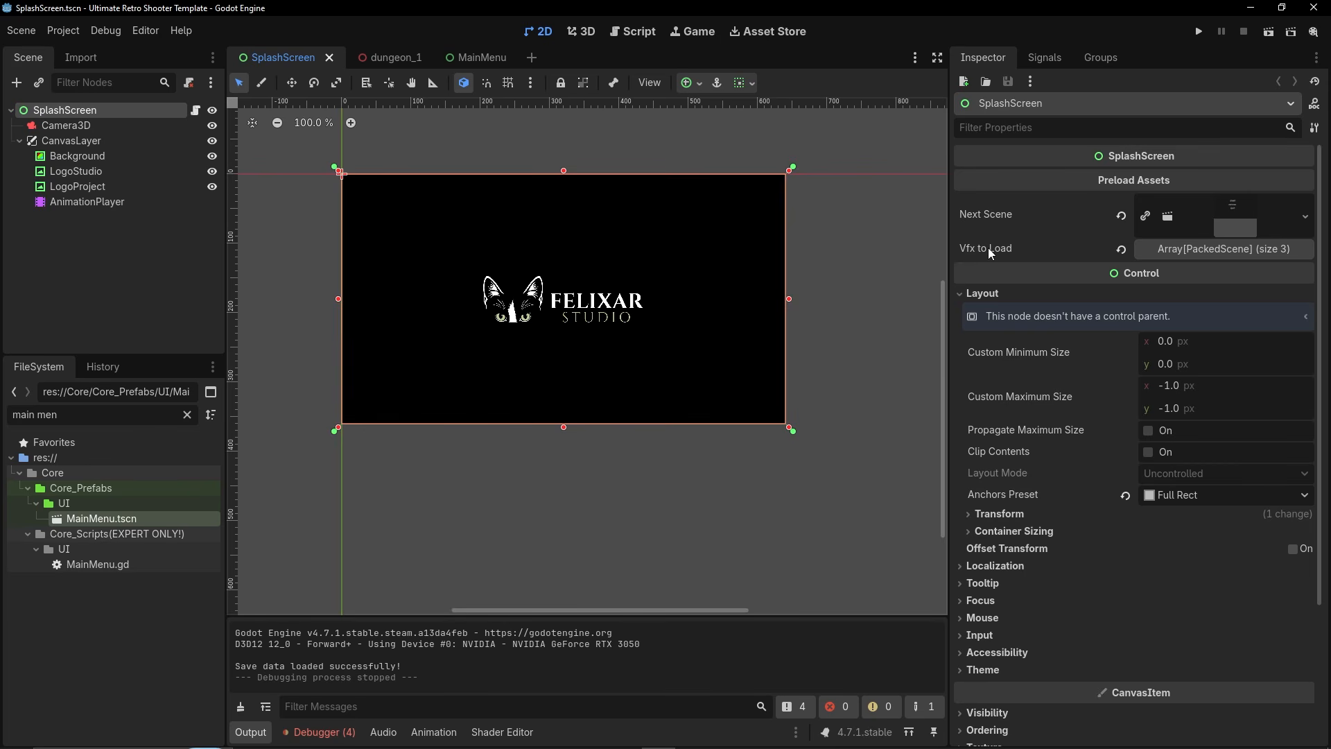
{"action": "mouse_move", "coordinate": [989, 248]}
{"action": "left_click", "coordinate": [1224, 250]}
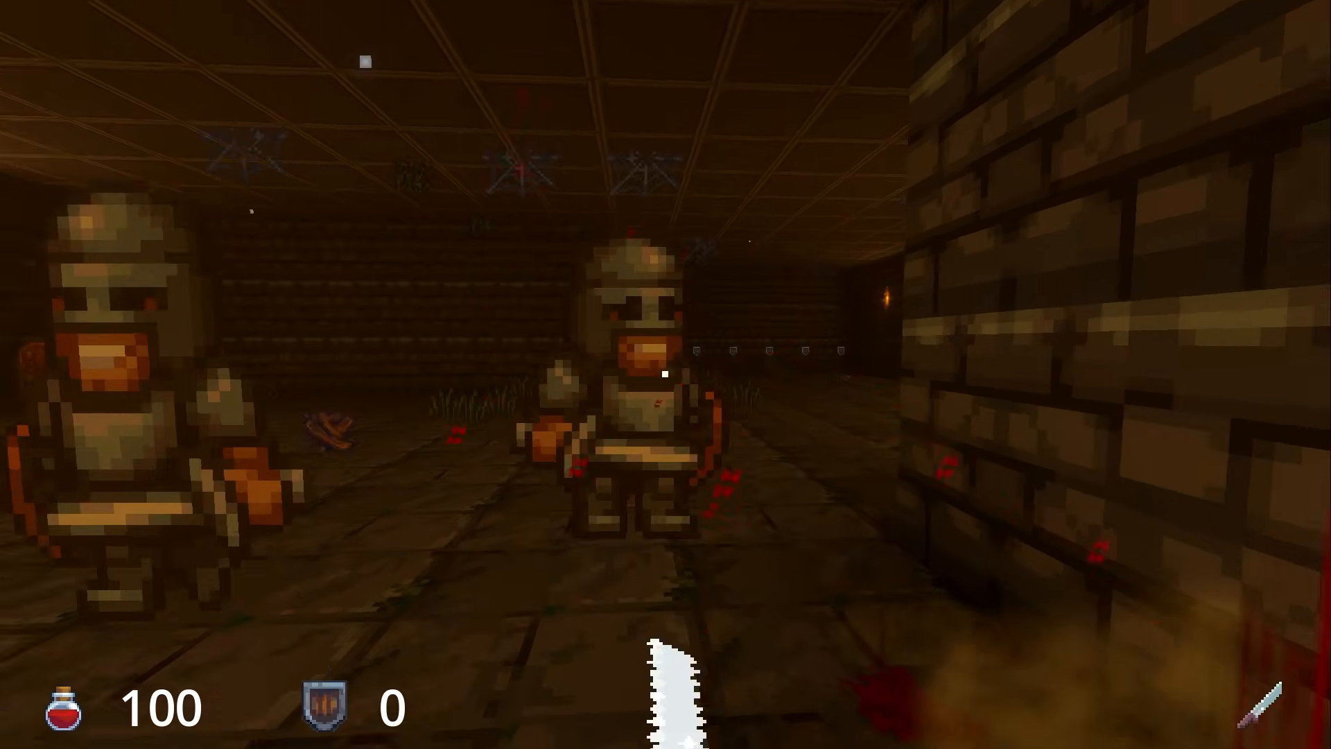
Playtest the level by attacking the armored knights beside the brick pillar with the knife.
{"action": "left_click", "coordinate": [666, 374]}
{"action": "key", "text": "f"}
{"action": "left_click", "coordinate": [665, 374]}
{"action": "left_click", "coordinate": [666, 374]}
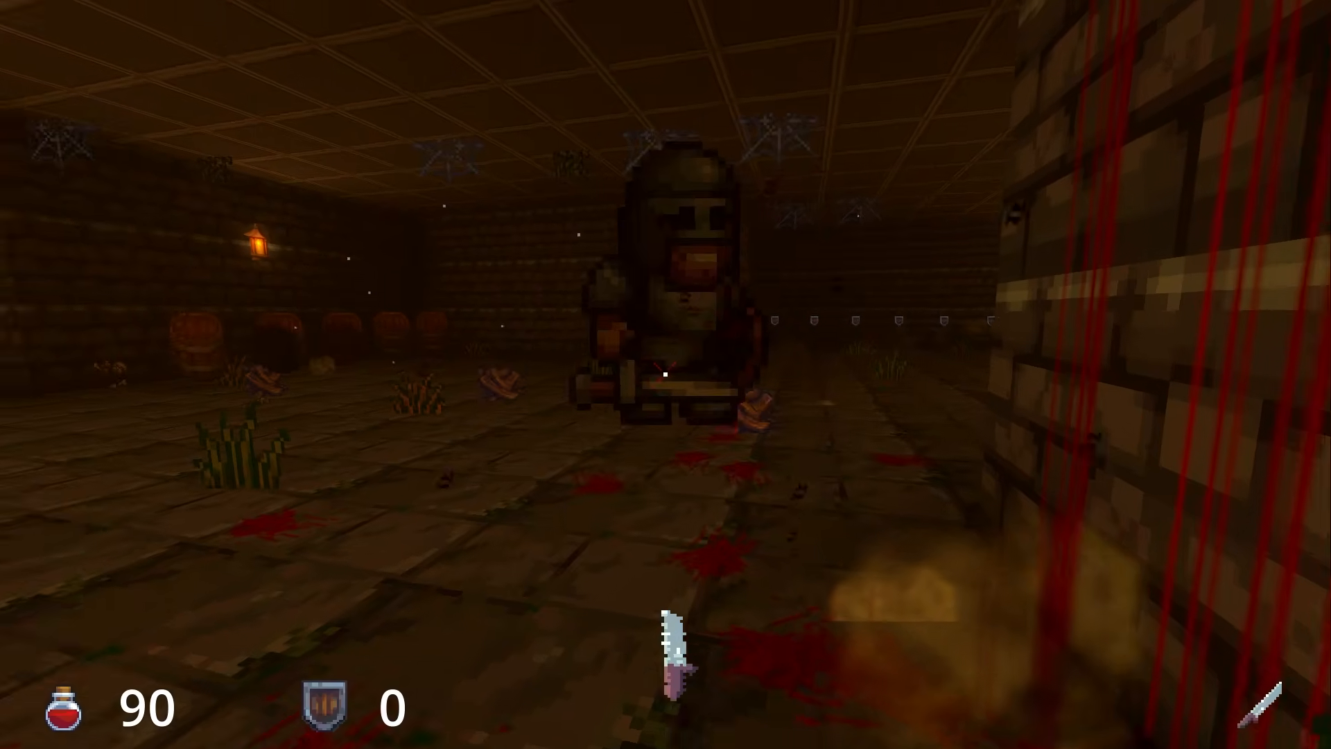
Walk through the dungeon collecting armor pickups up to the skeleton archer at the corridor's end.
{"action": "key", "text": "w"}
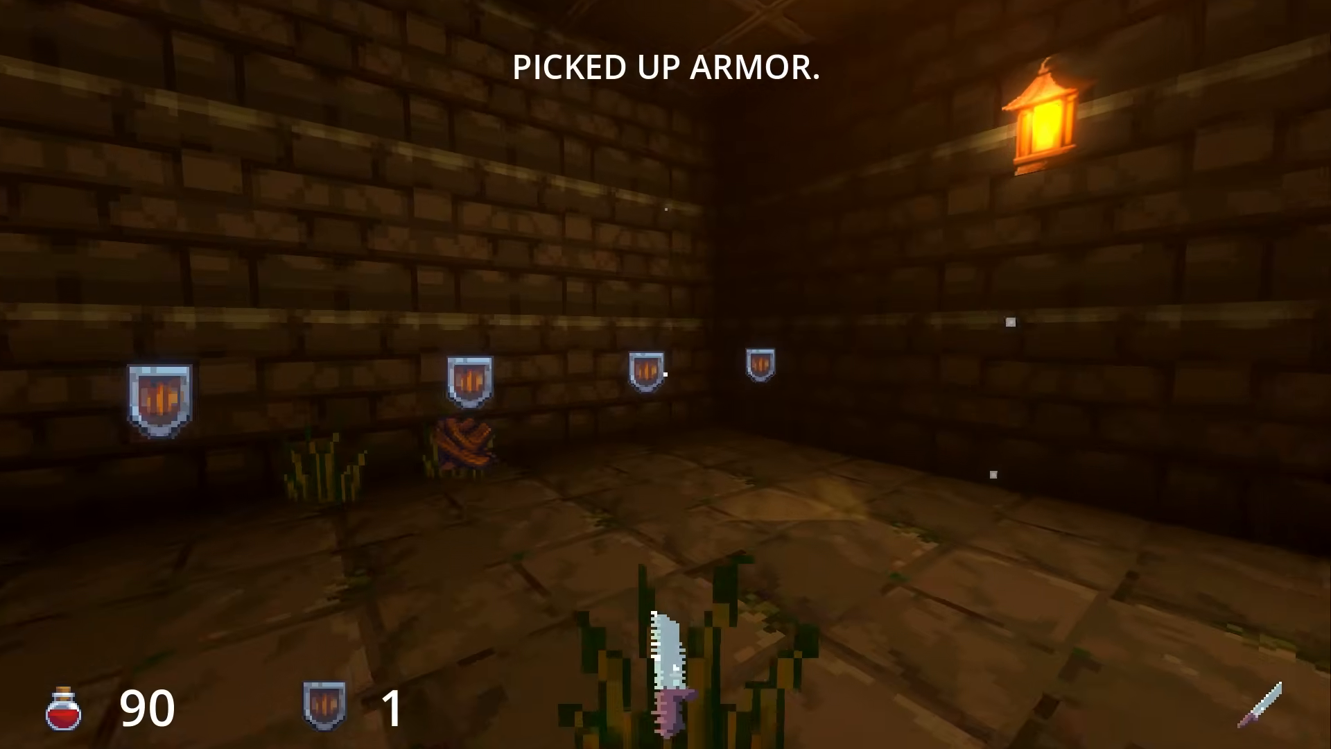
{"action": "key", "text": "w"}
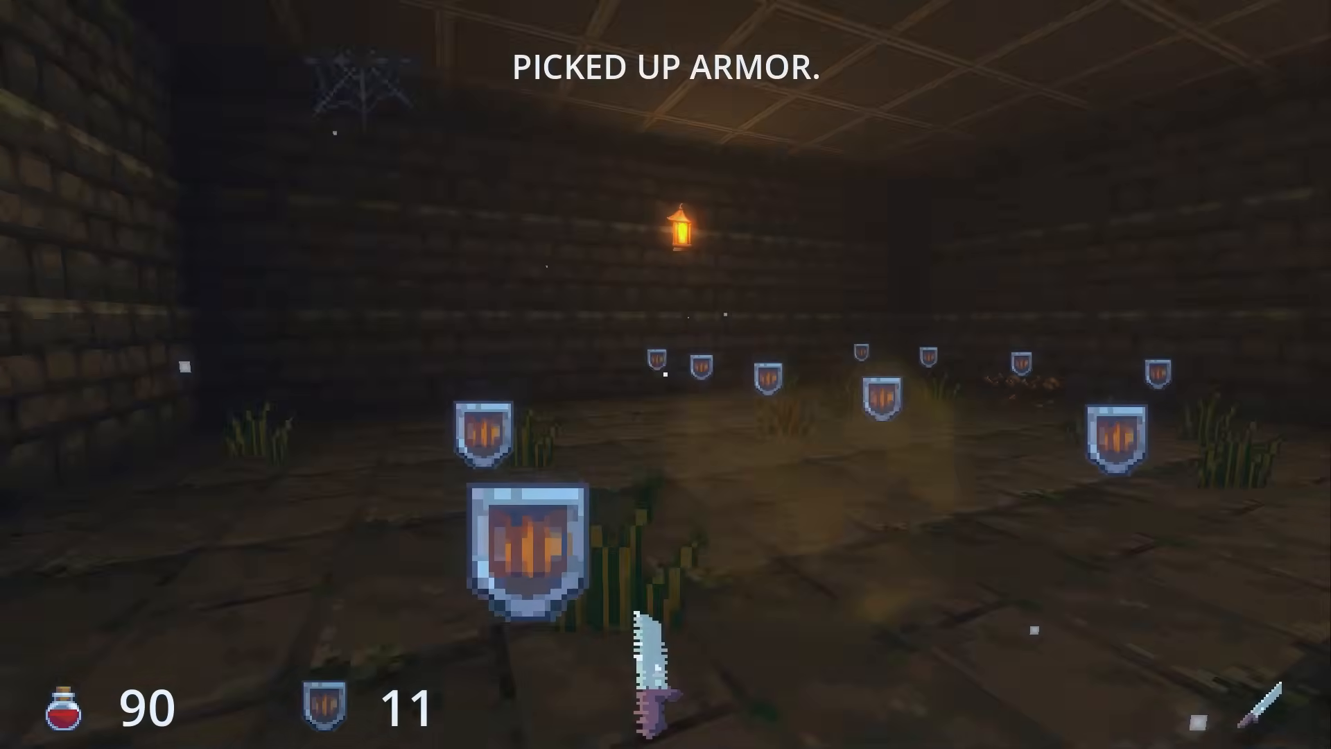
{"action": "key", "text": "w"}
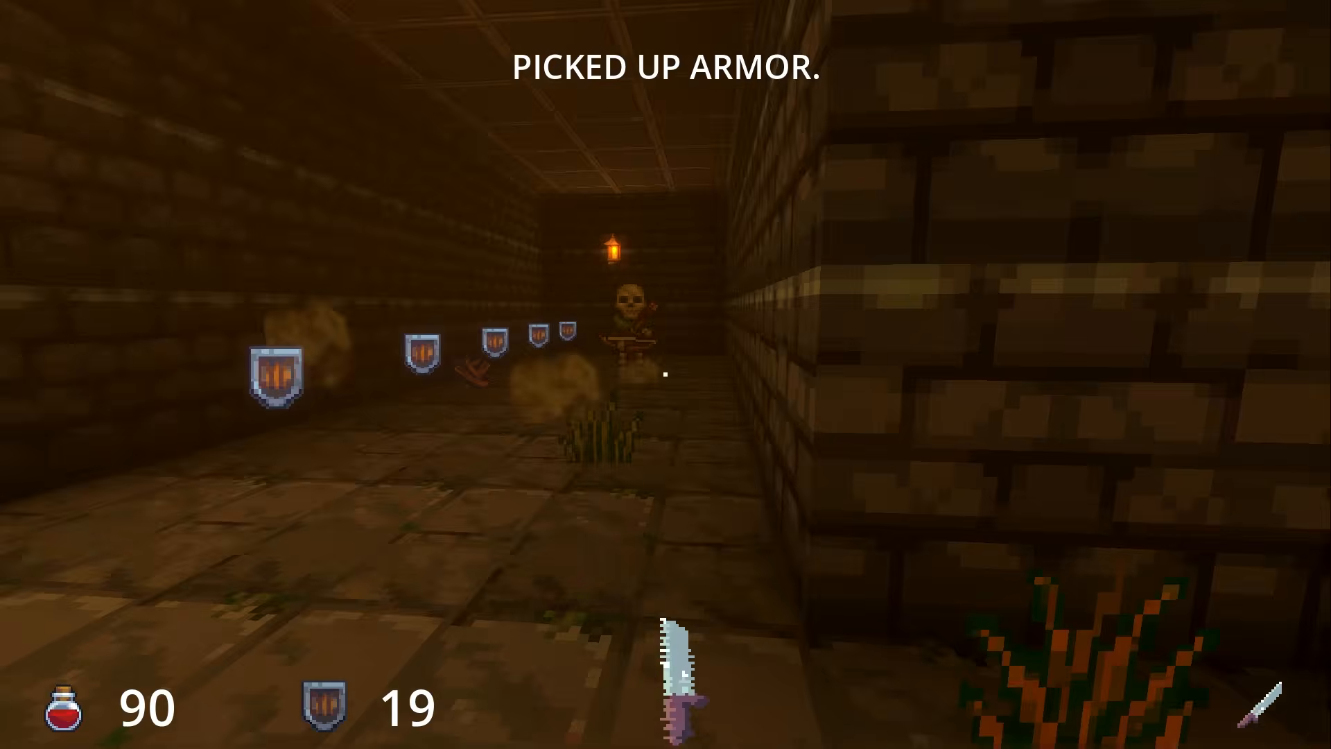
{"action": "key", "text": "w"}
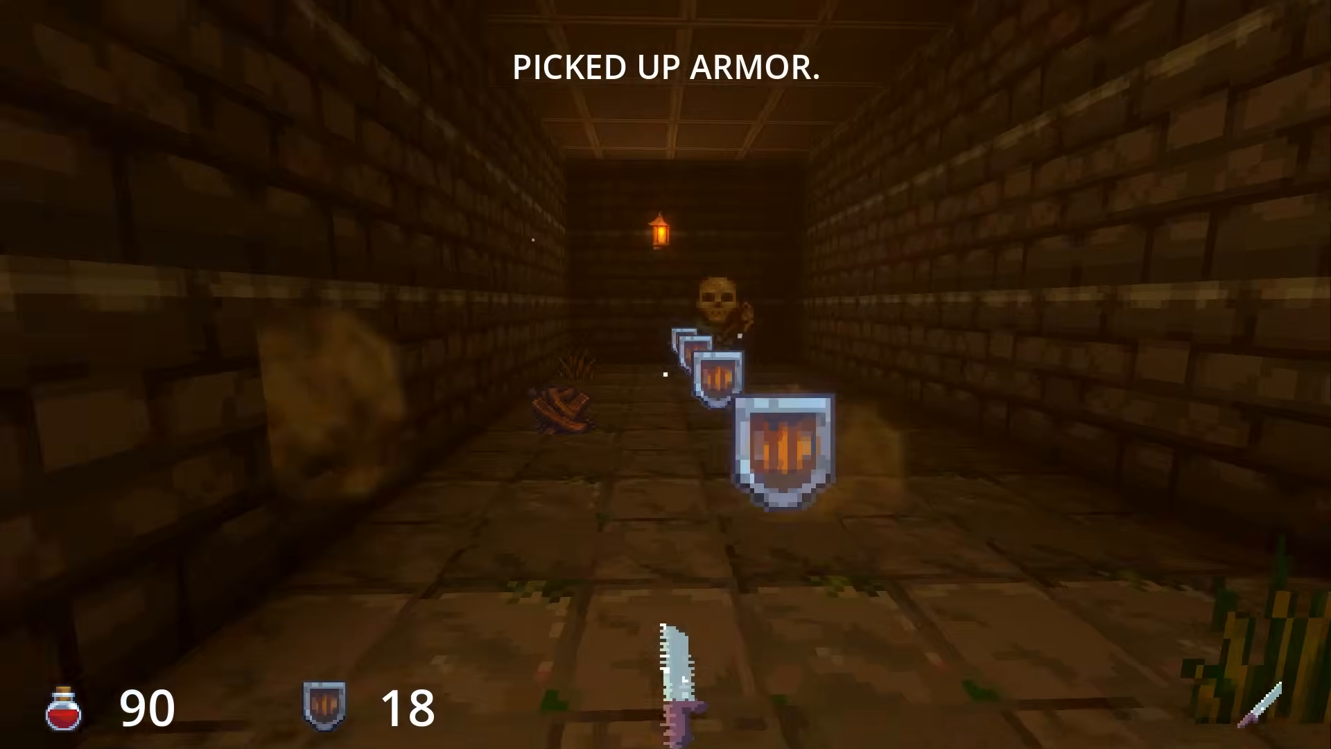
{"action": "key", "text": "w"}
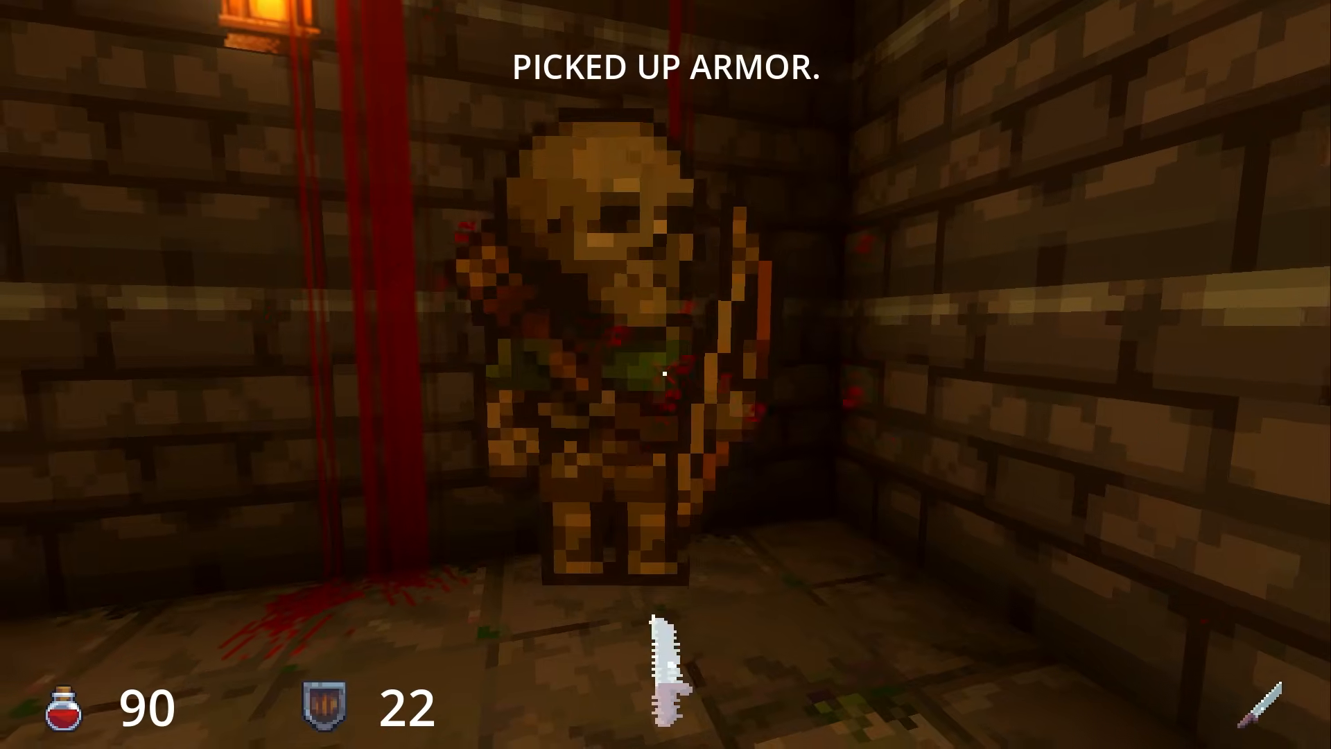
Kill the skeleton archer in the corridor corner with the knife.
{"action": "left_click", "coordinate": [665, 374]}
{"action": "key", "text": "s"}
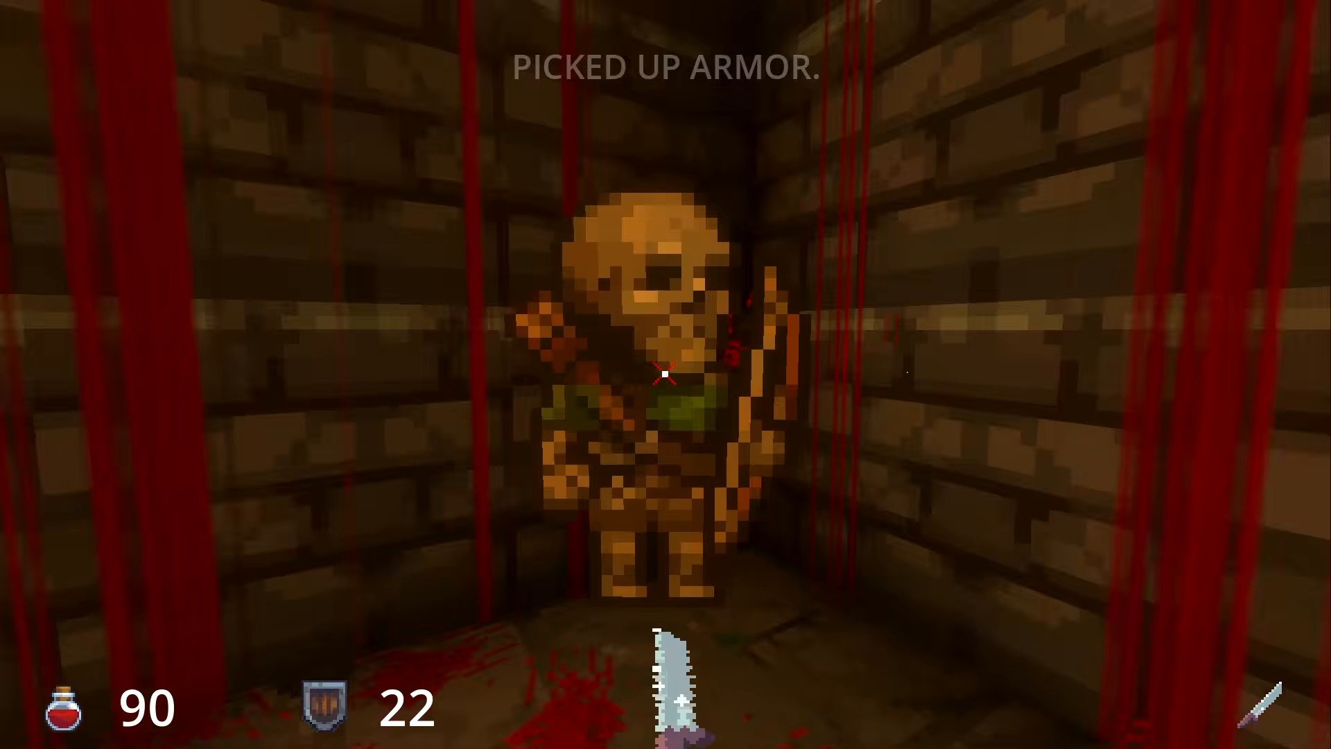
{"action": "key", "text": "w"}
{"action": "left_click", "coordinate": [665, 375]}
{"action": "key", "text": "s"}
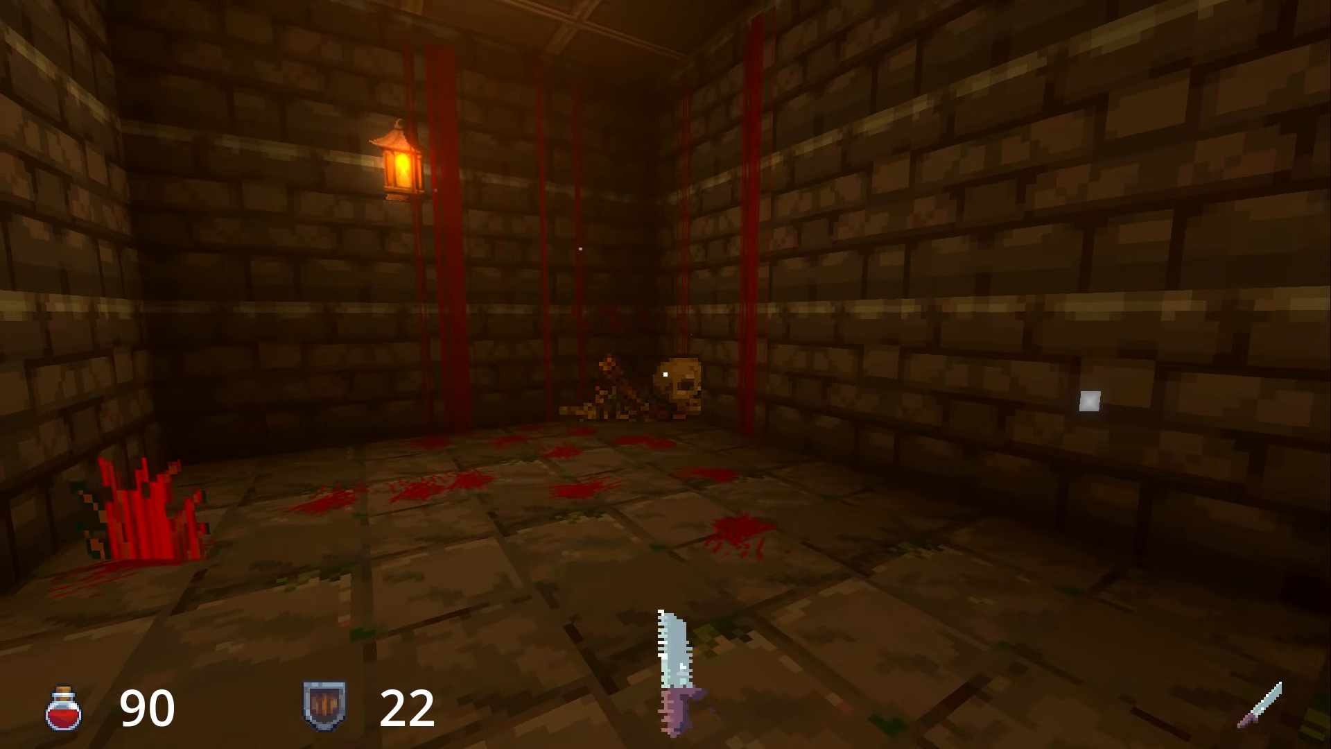
Collect the remaining armor on the way to the large room and fight the group of skull enemies there.
{"action": "key", "text": "w"}
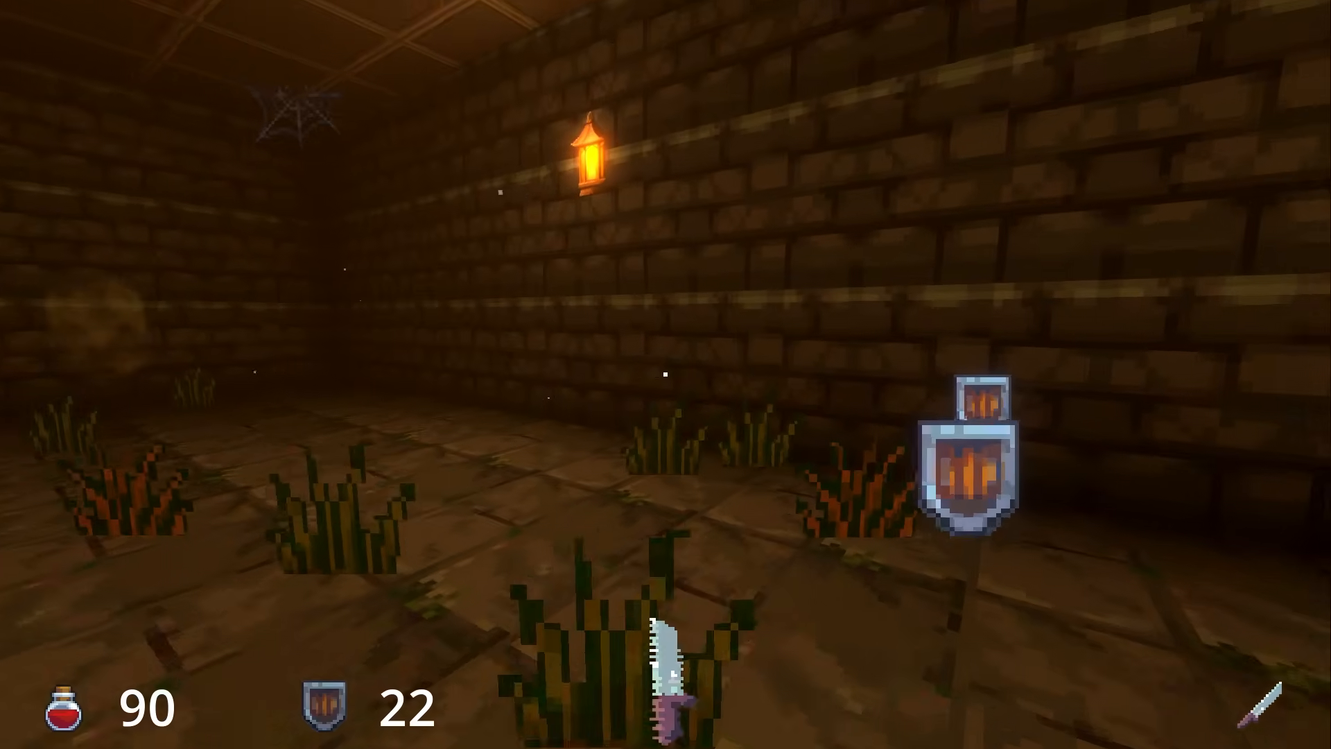
{"action": "key", "text": "w"}
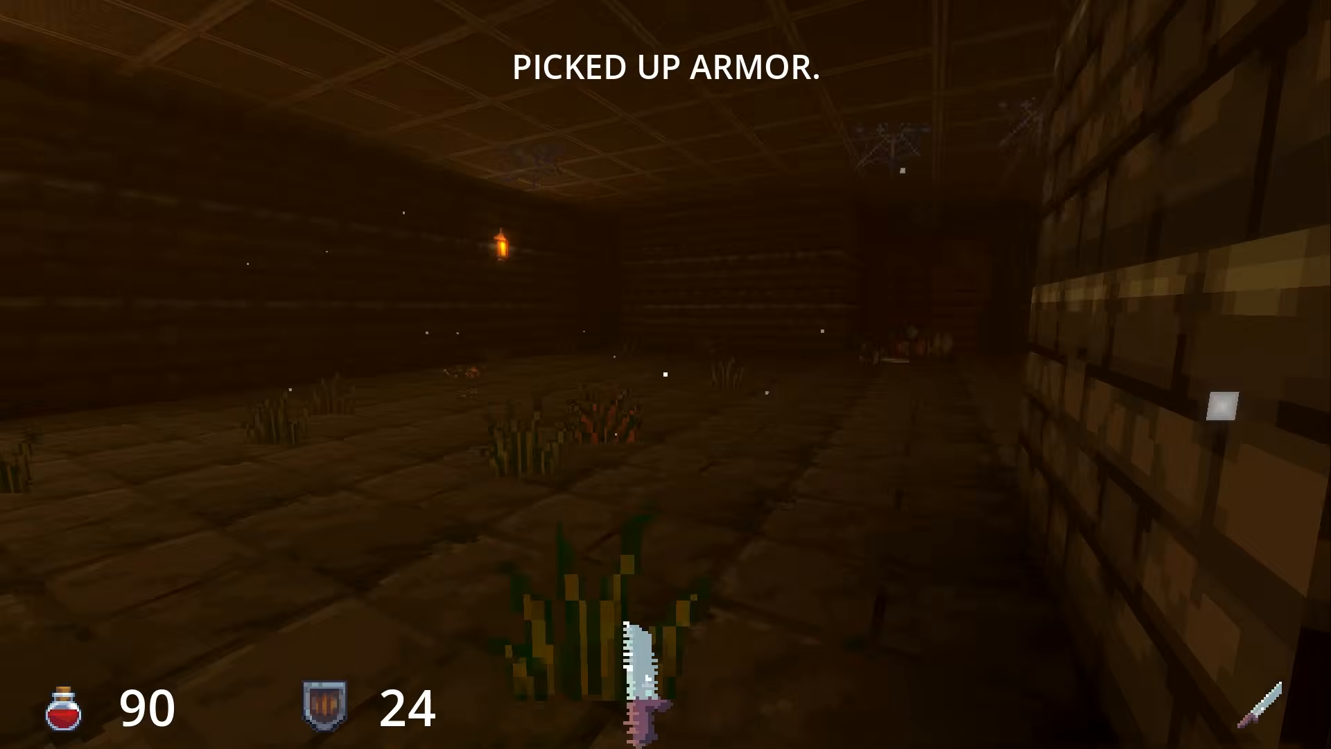
{"action": "left_click", "coordinate": [666, 374]}
{"action": "key", "text": "s"}
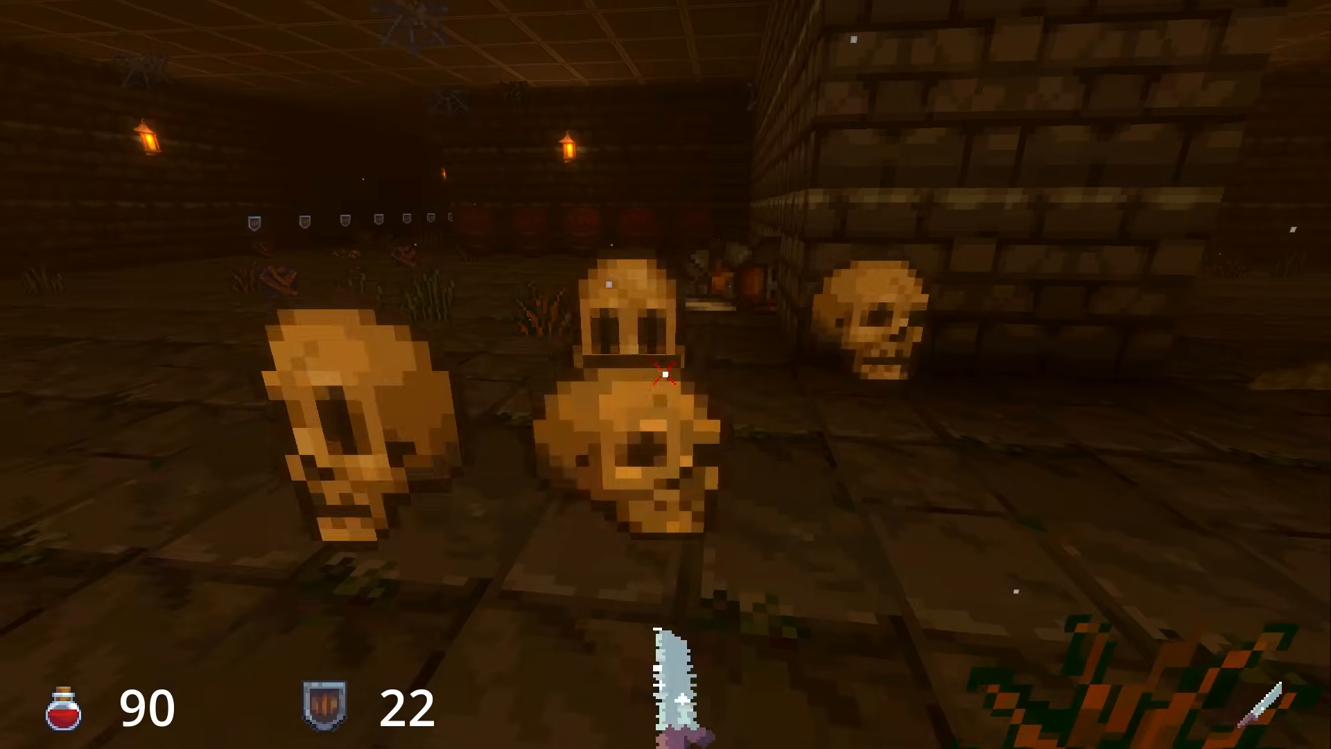
{"action": "key", "text": "a"}
{"action": "left_click", "coordinate": [665, 375]}
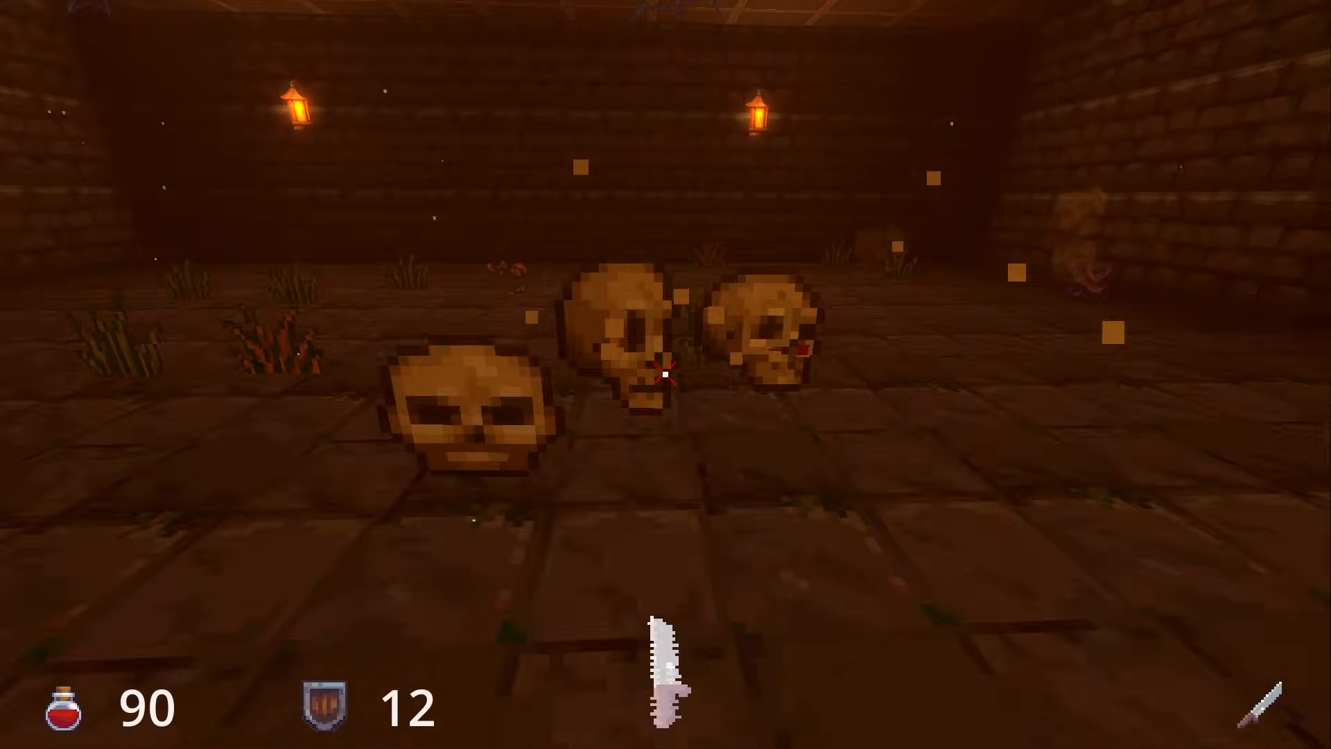
{"action": "key", "text": "s"}
{"action": "left_click", "coordinate": [666, 374]}
{"action": "left_click", "coordinate": [665, 374]}
{"action": "key", "text": "f"}
{"action": "left_click", "coordinate": [665, 374]}
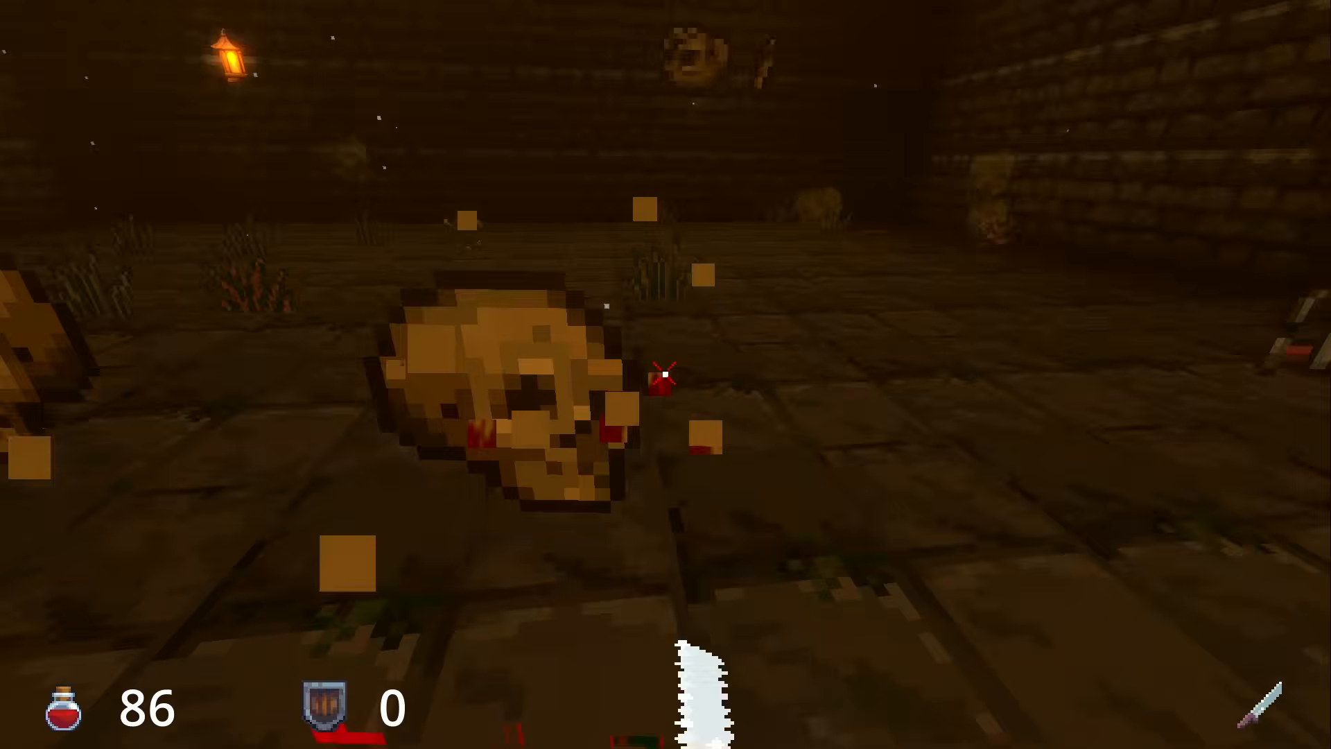
{"action": "key", "text": "s"}
{"action": "left_click", "coordinate": [665, 374]}
{"action": "key", "text": "f"}
{"action": "key", "text": "w"}
{"action": "left_click", "coordinate": [666, 375]}
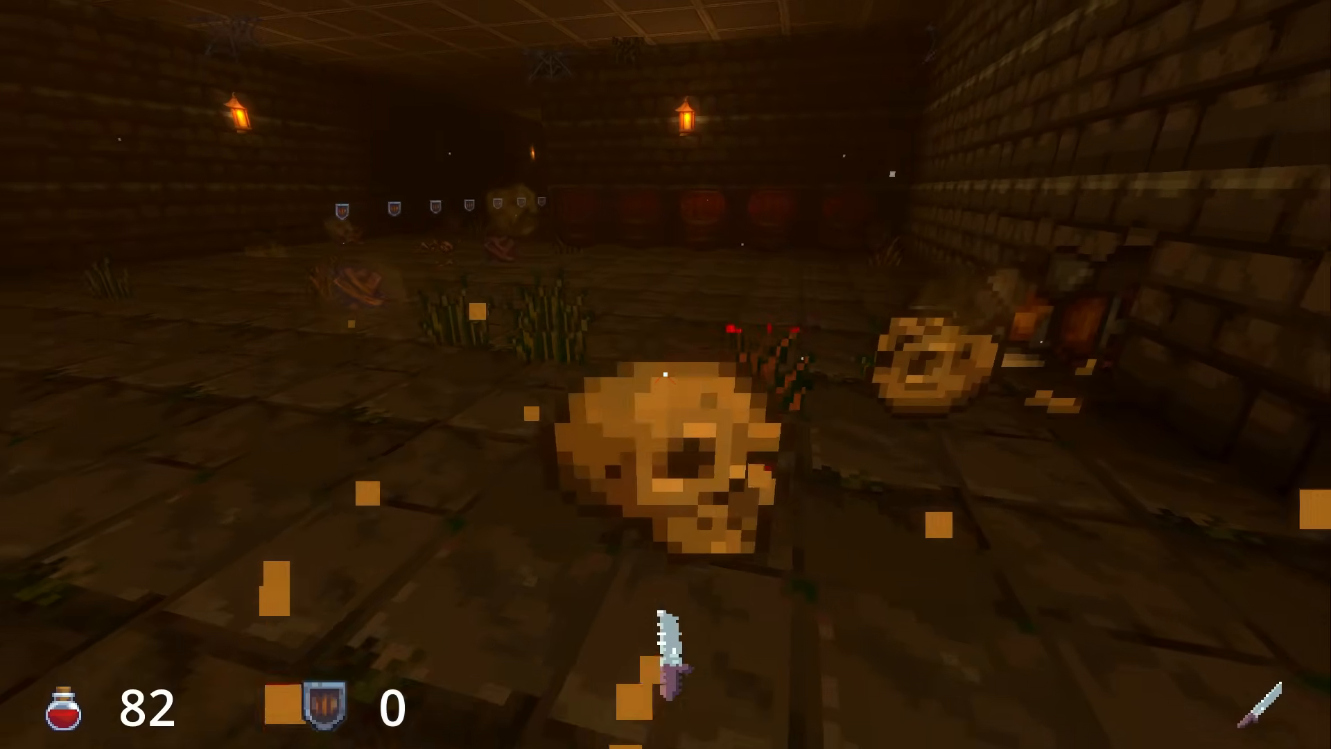
{"action": "key", "text": "s"}
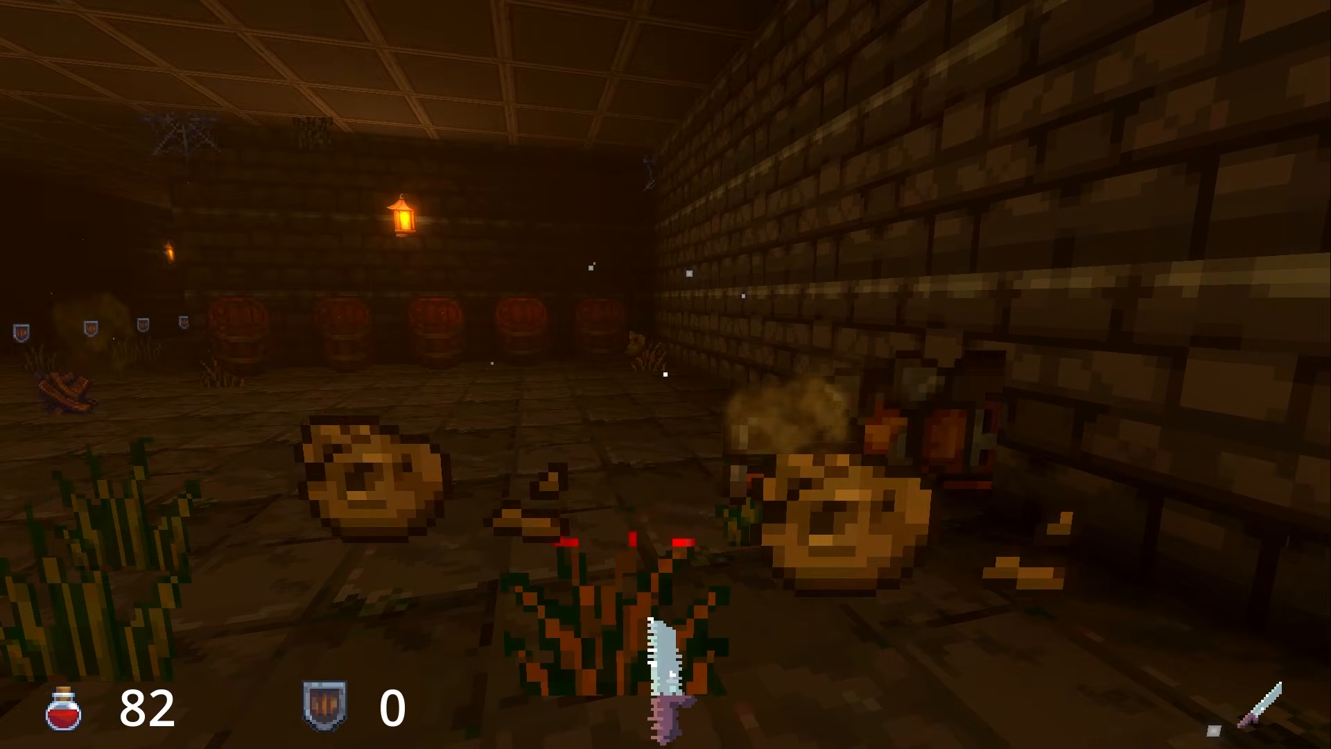
Smash the row of barrels along the wall and fight the skull that appears among them.
{"action": "key", "text": "w"}
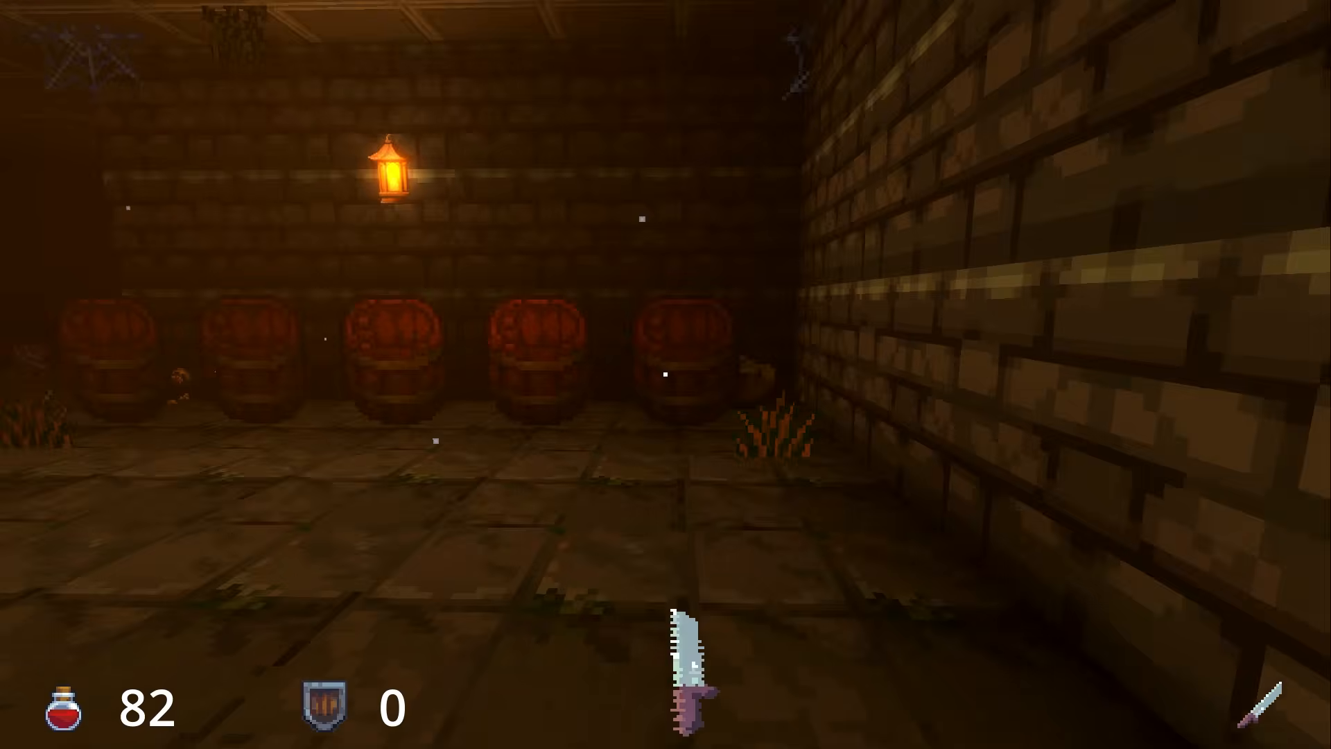
{"action": "left_click", "coordinate": [665, 375]}
{"action": "left_click", "coordinate": [665, 375]}
{"action": "left_click", "coordinate": [666, 374]}
{"action": "key", "text": "w"}
{"action": "left_click", "coordinate": [665, 374]}
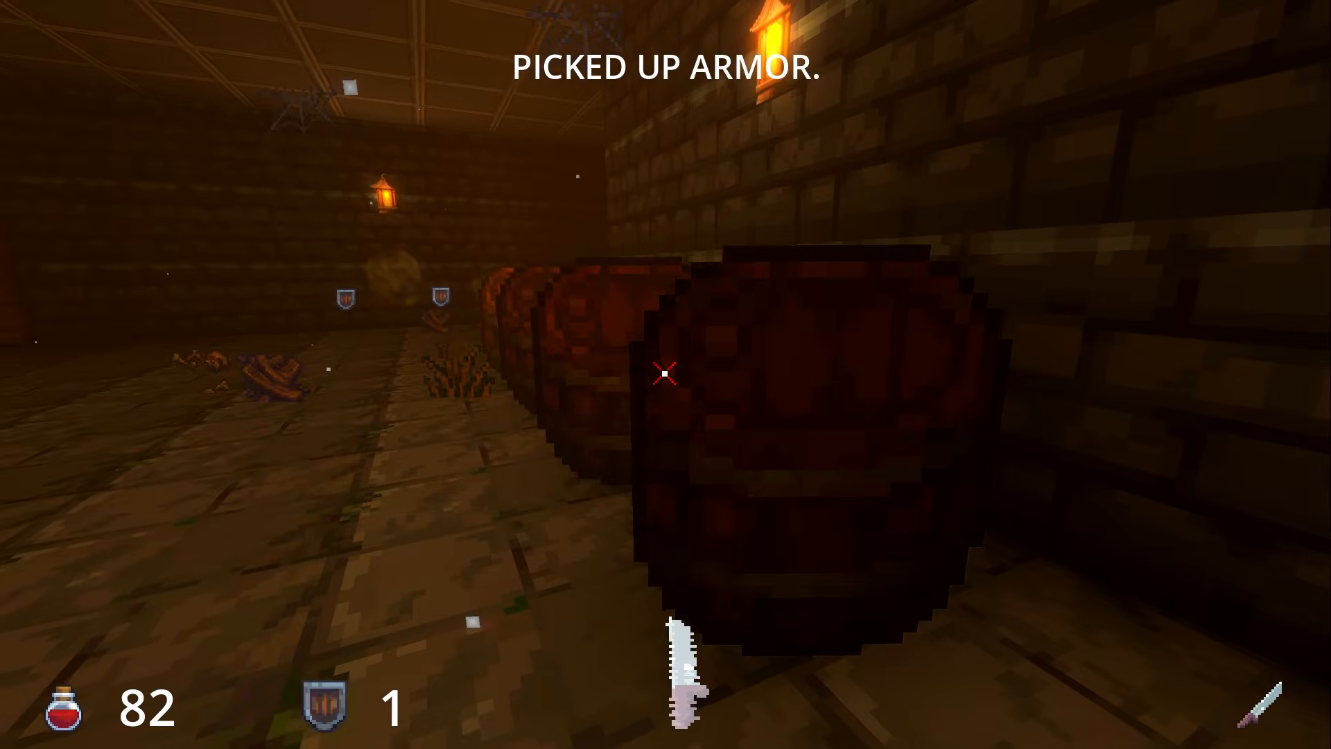
{"action": "left_click", "coordinate": [665, 374]}
{"action": "left_click", "coordinate": [666, 375]}
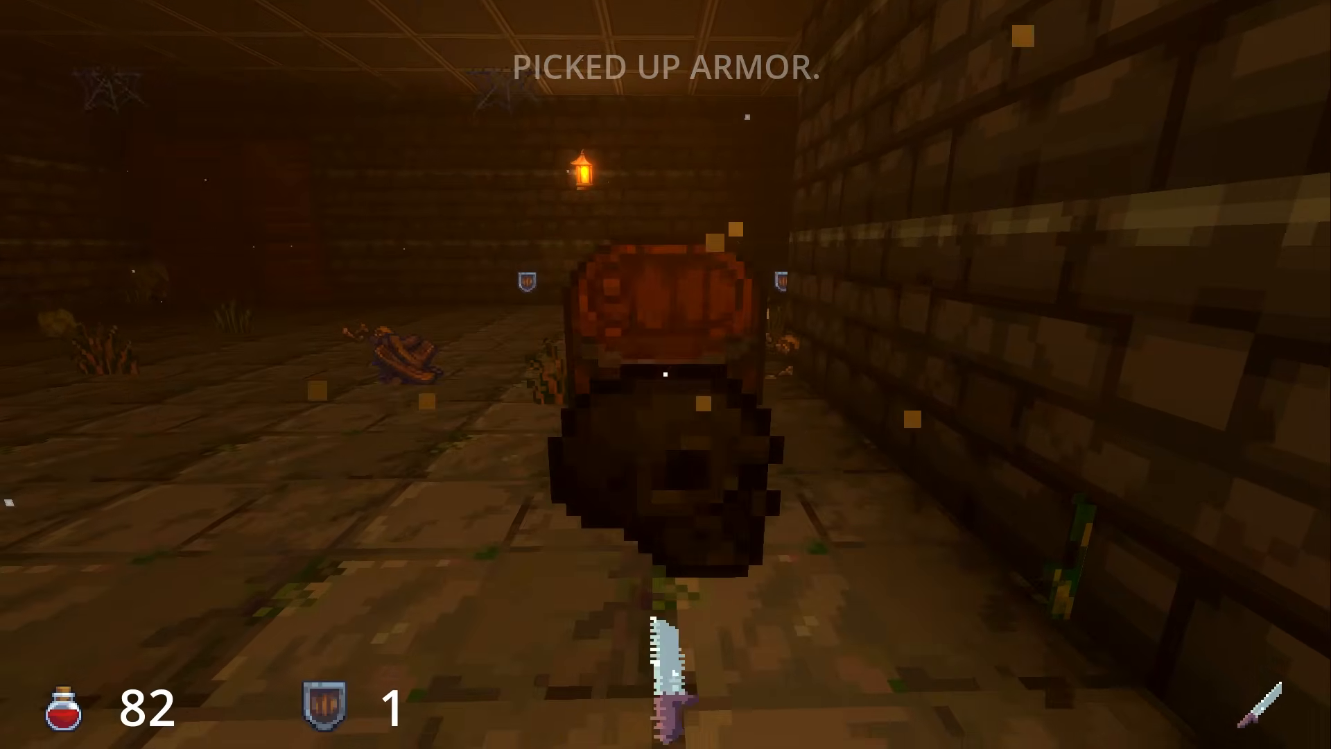
{"action": "key", "text": "w"}
{"action": "left_click", "coordinate": [665, 374]}
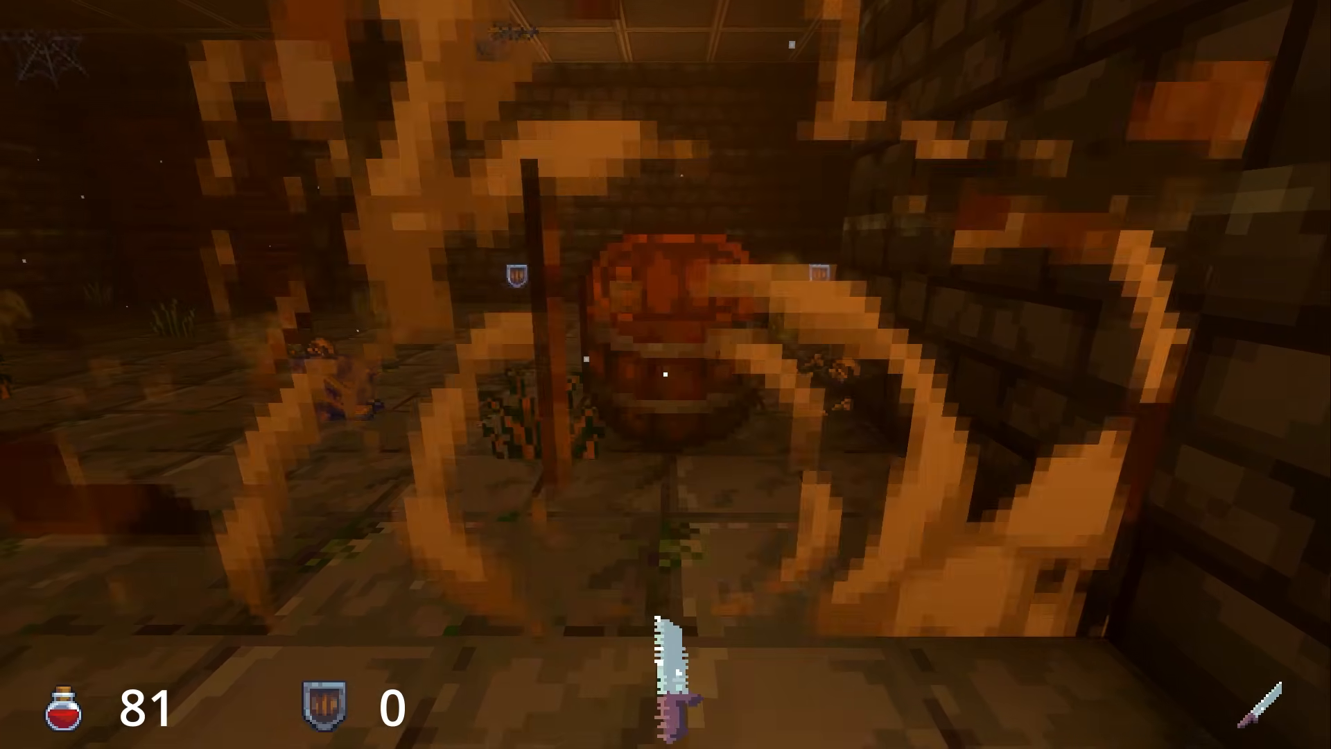
{"action": "key", "text": "w"}
{"action": "left_click", "coordinate": [666, 375]}
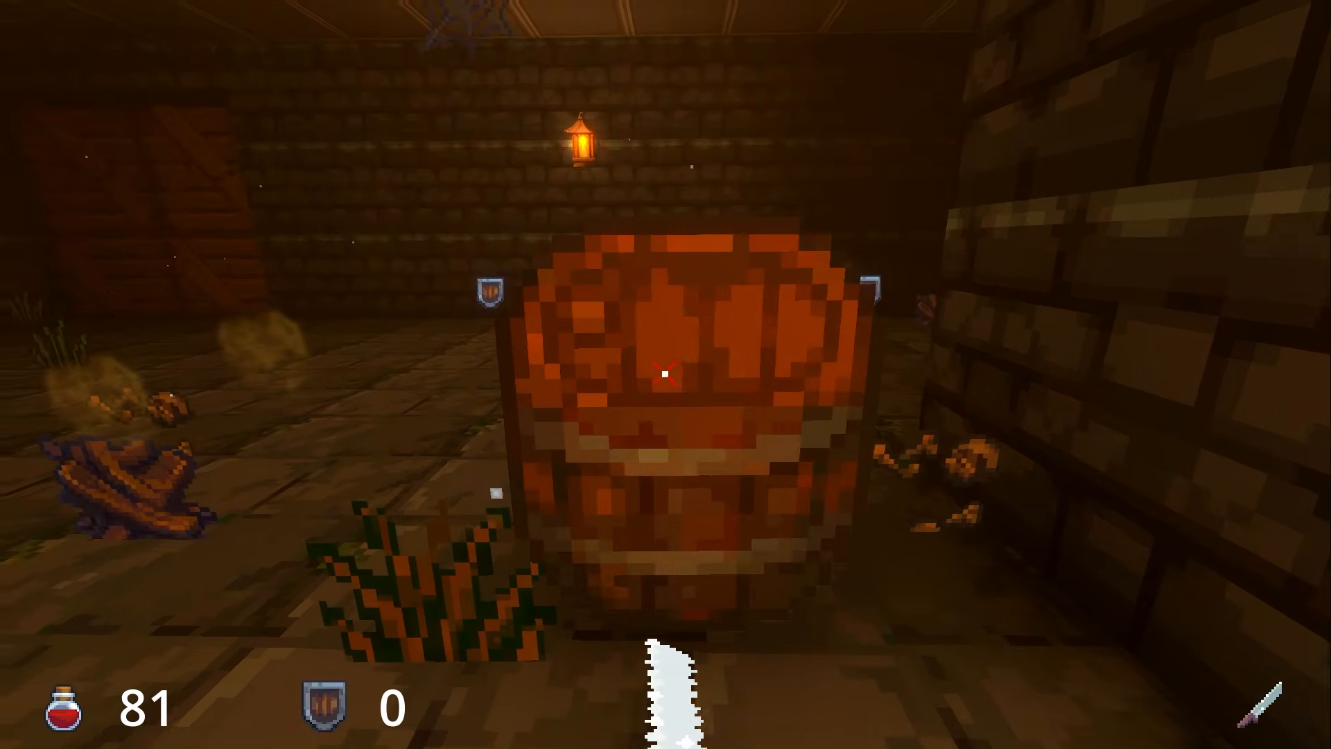
Follow the line of armor pickups into the next hall and attack the skeleton archer.
{"action": "key", "text": "w"}
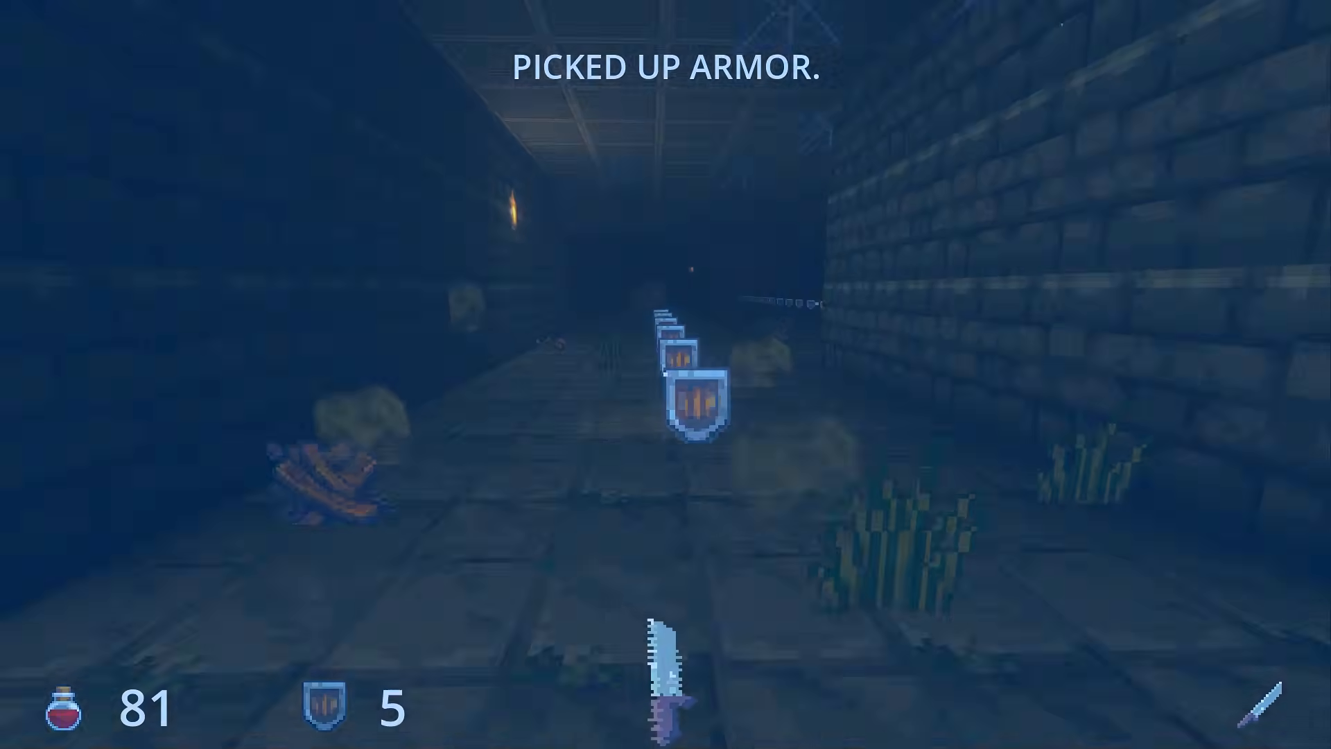
{"action": "key", "text": "w"}
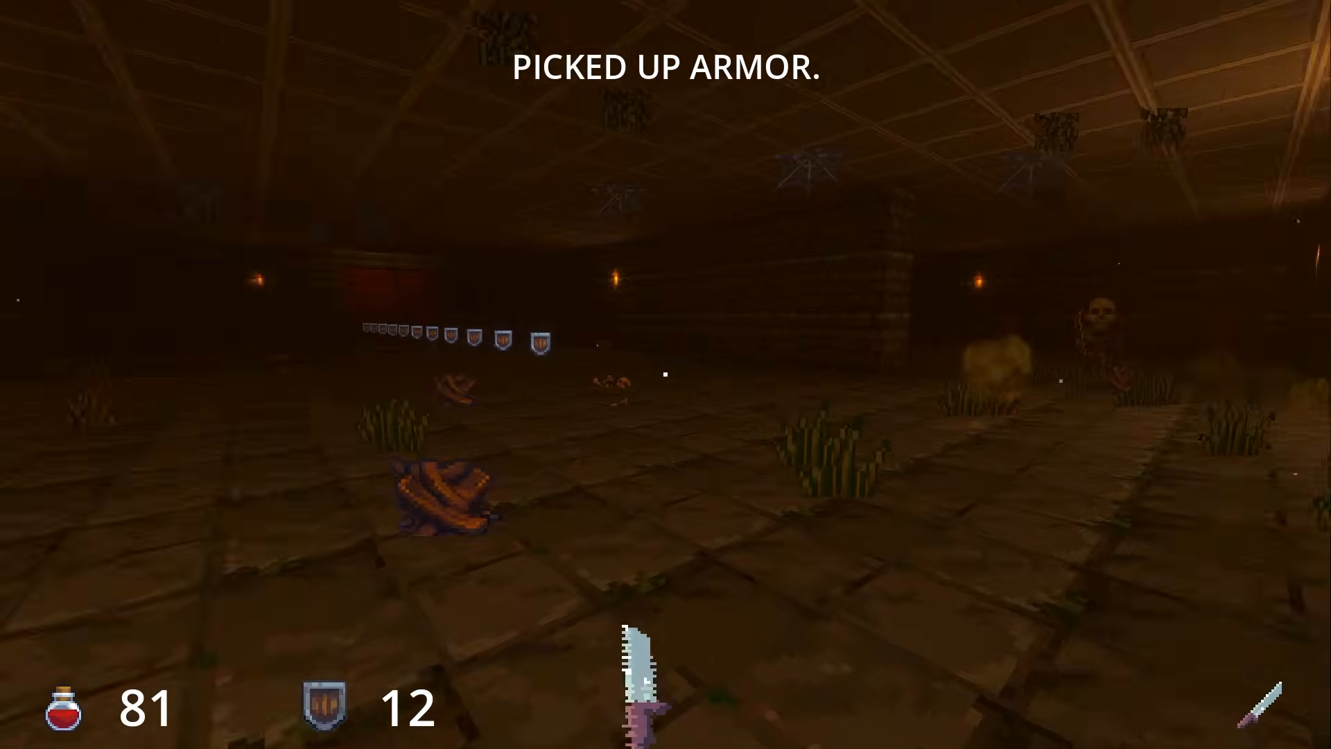
{"action": "key", "text": "w"}
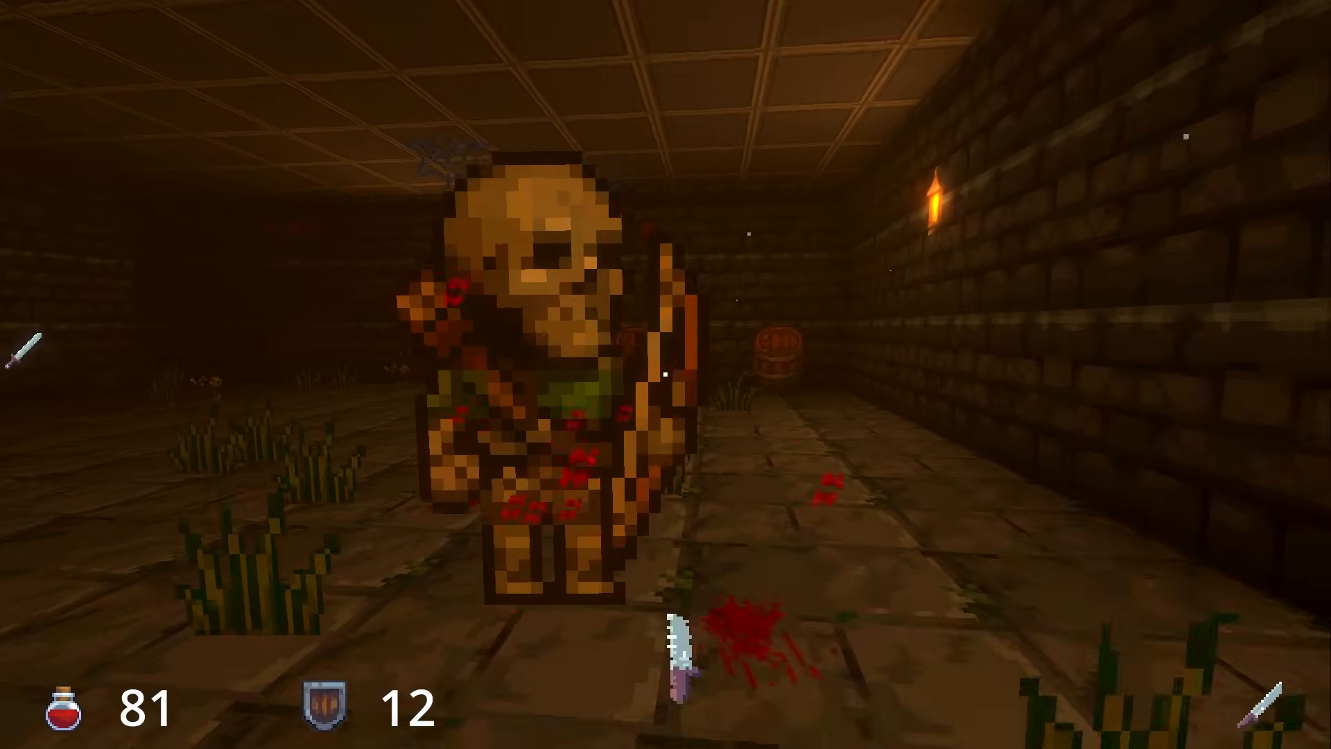
{"action": "key", "text": "w"}
{"action": "left_click", "coordinate": [665, 374]}
{"action": "left_click", "coordinate": [665, 374]}
{"action": "left_click", "coordinate": [665, 375]}
{"action": "left_click", "coordinate": [665, 374]}
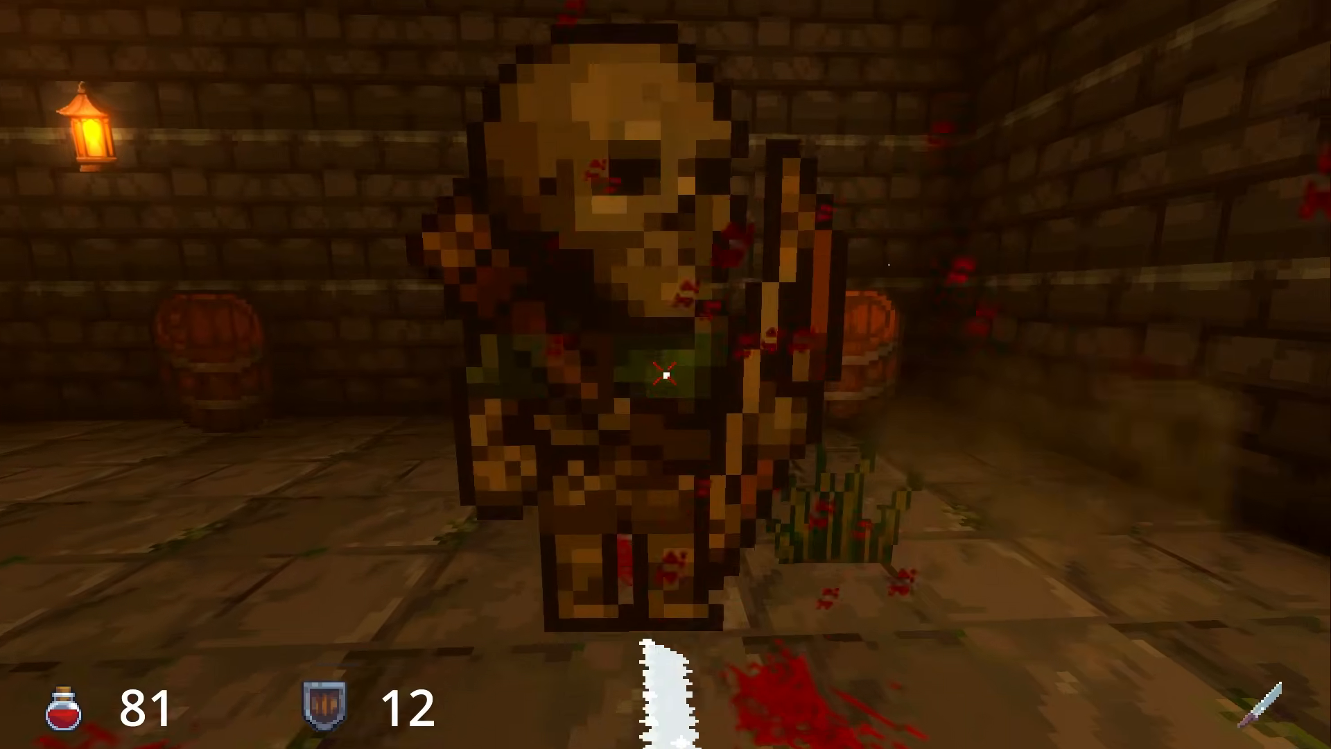
Pick up the sword, break the barrels along the wall for medkits, and continue through the hall.
{"action": "key", "text": "w"}
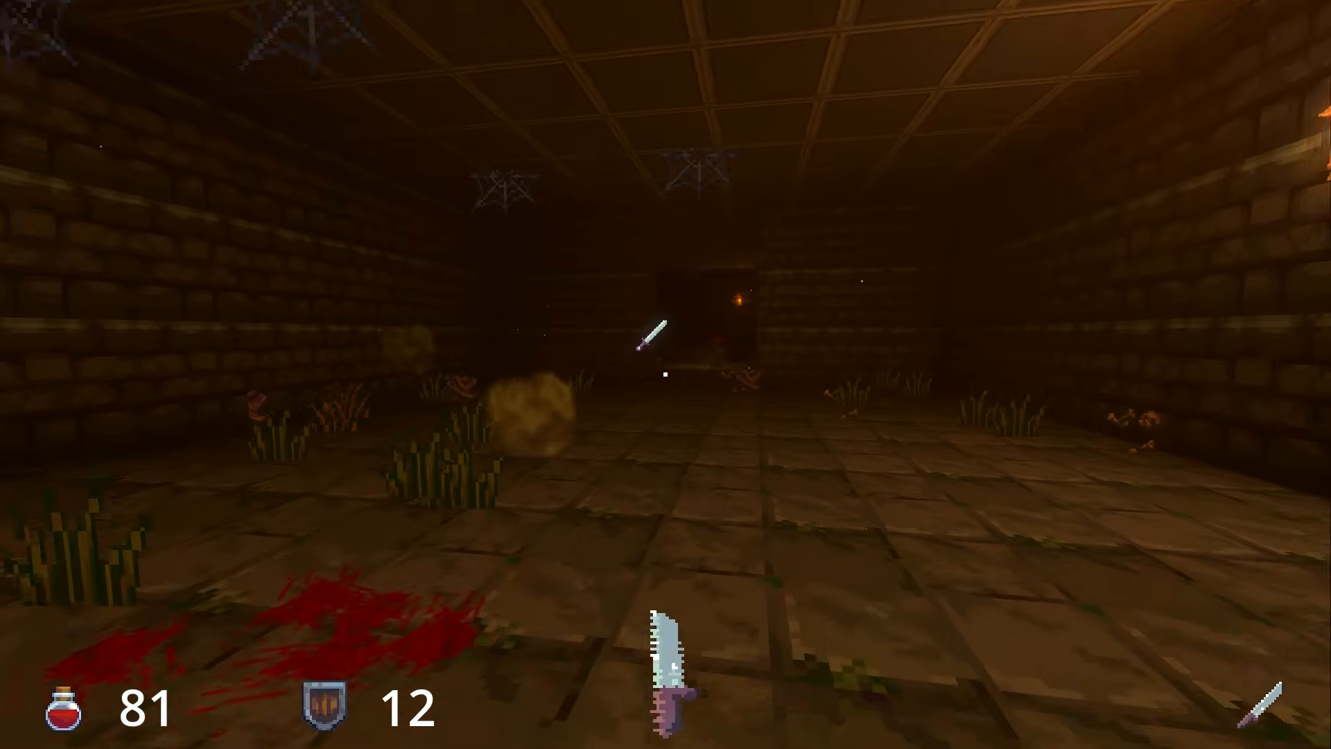
{"action": "key", "text": "w"}
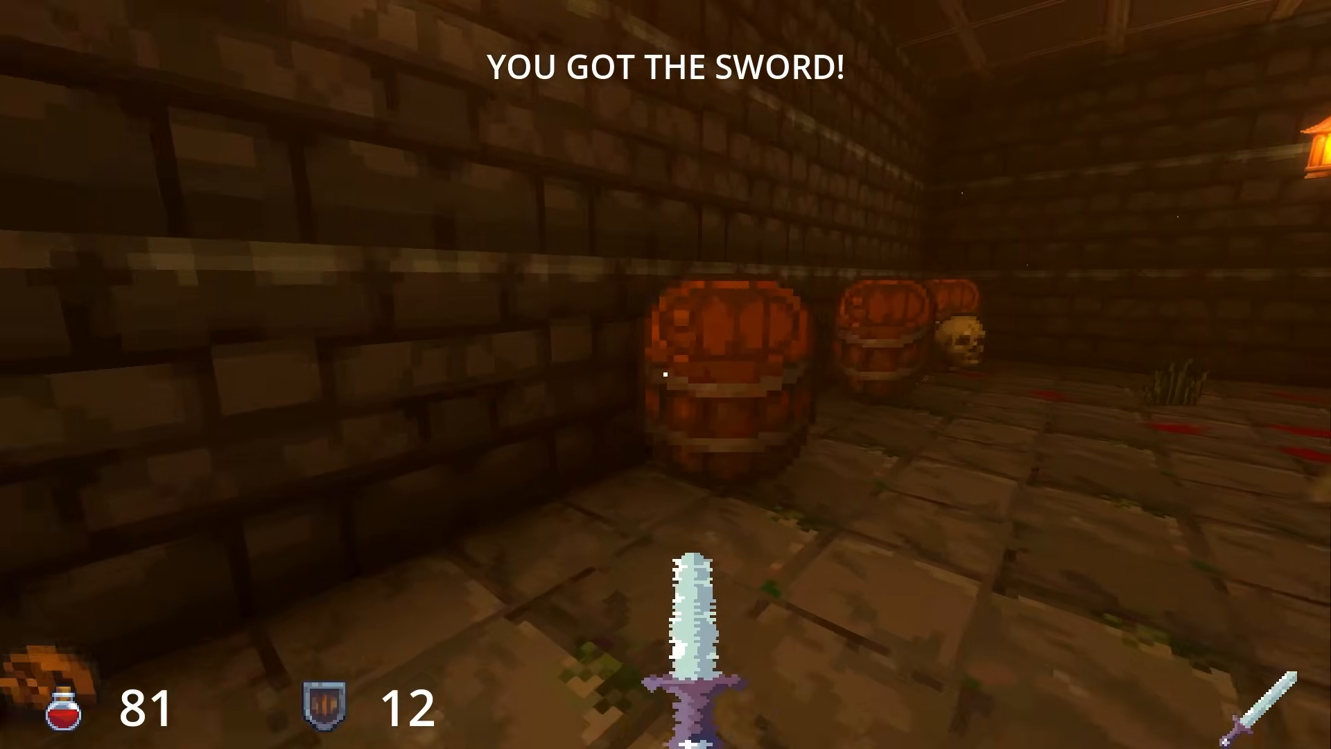
{"action": "left_click", "coordinate": [665, 374]}
{"action": "key", "text": "w"}
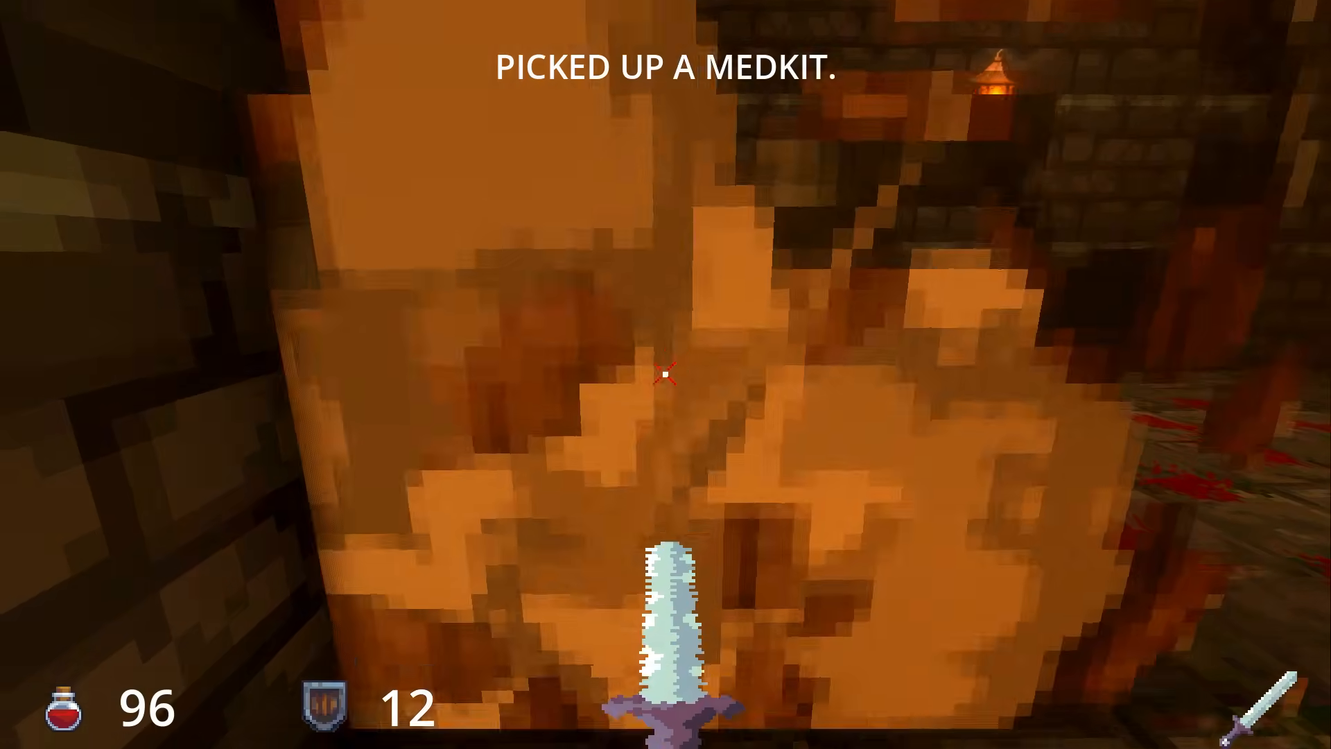
{"action": "key", "text": "w"}
{"action": "left_click", "coordinate": [666, 374]}
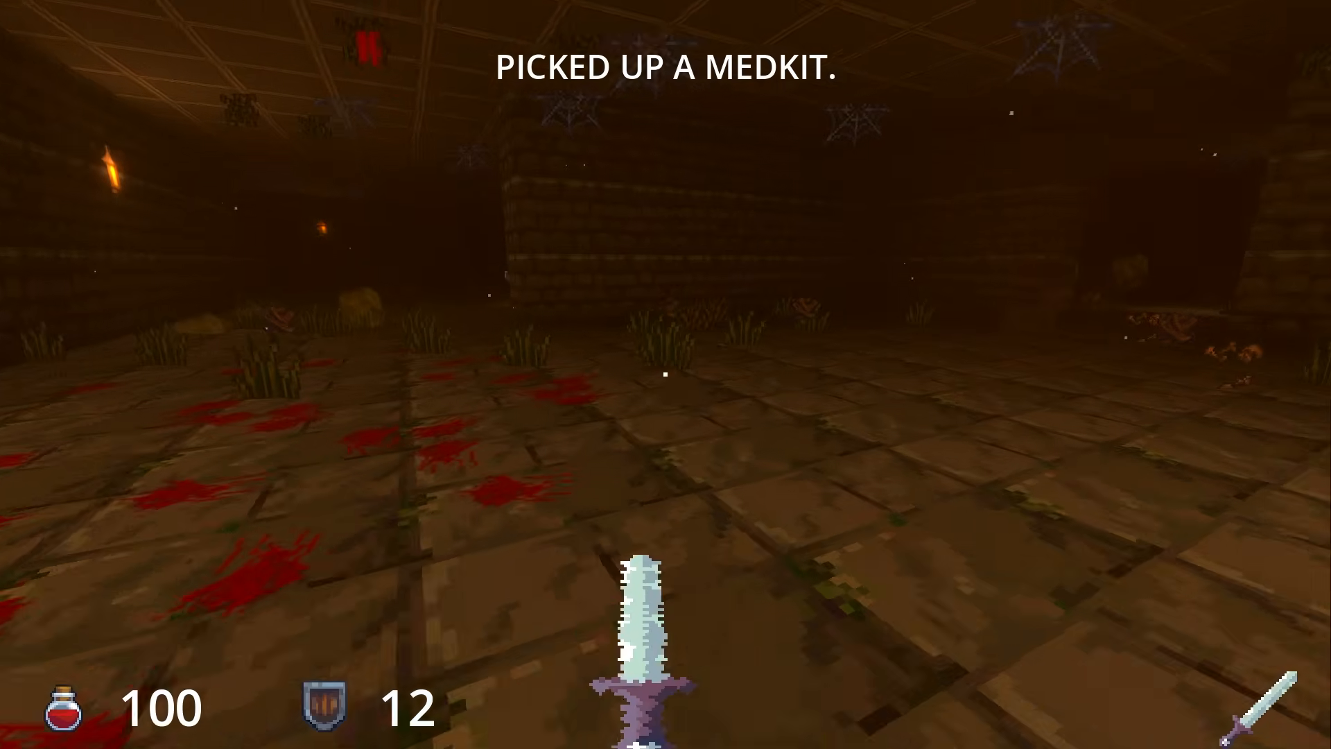
{"action": "key", "text": "w"}
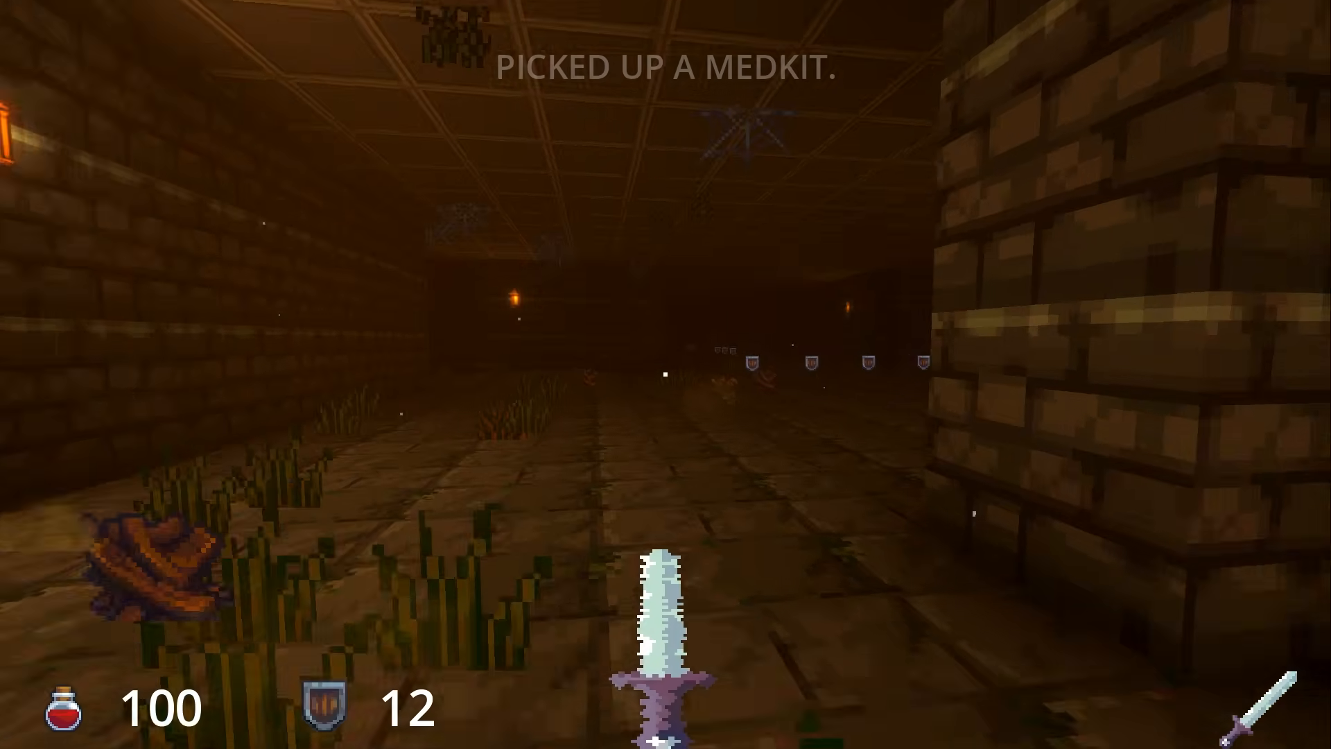
Cross the hall into the far room, pick up the red key, and retreat from its corner.
{"action": "key", "text": "w"}
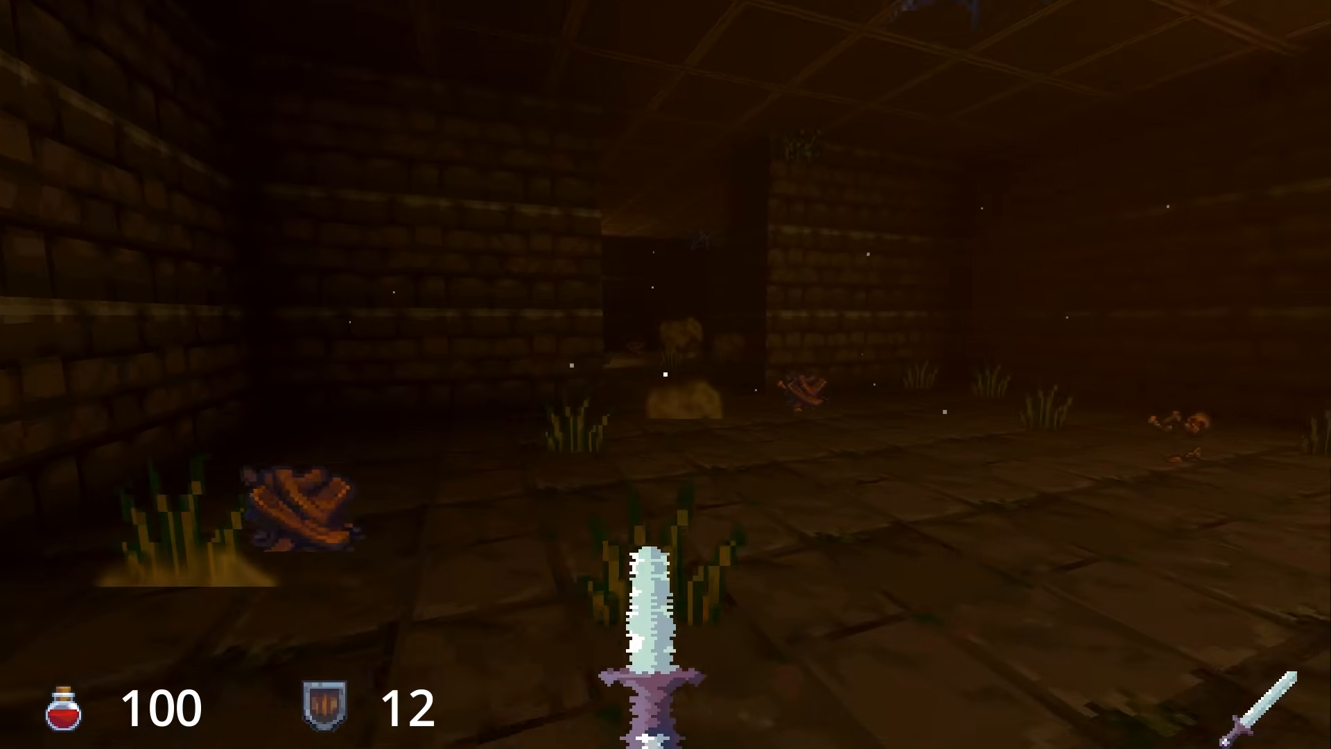
{"action": "key", "text": "w"}
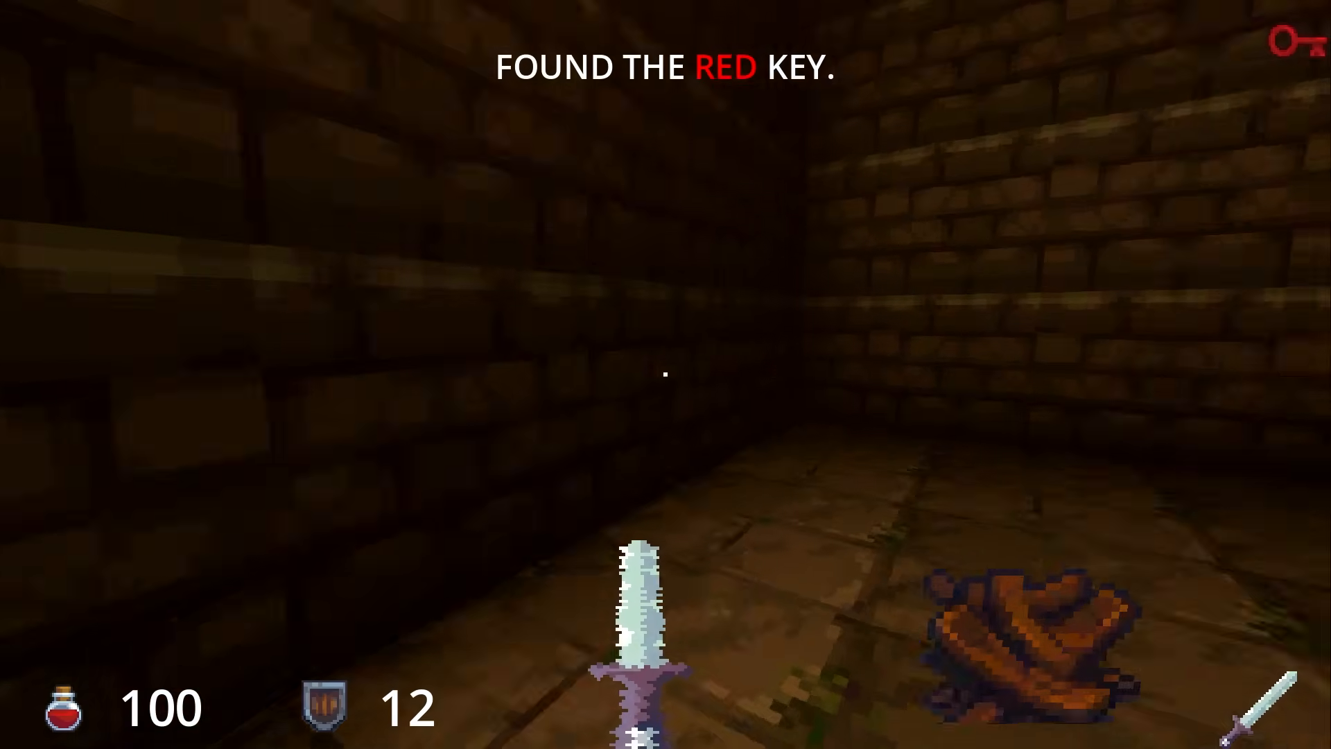
{"action": "key", "text": "s"}
{"action": "key", "text": "s"}
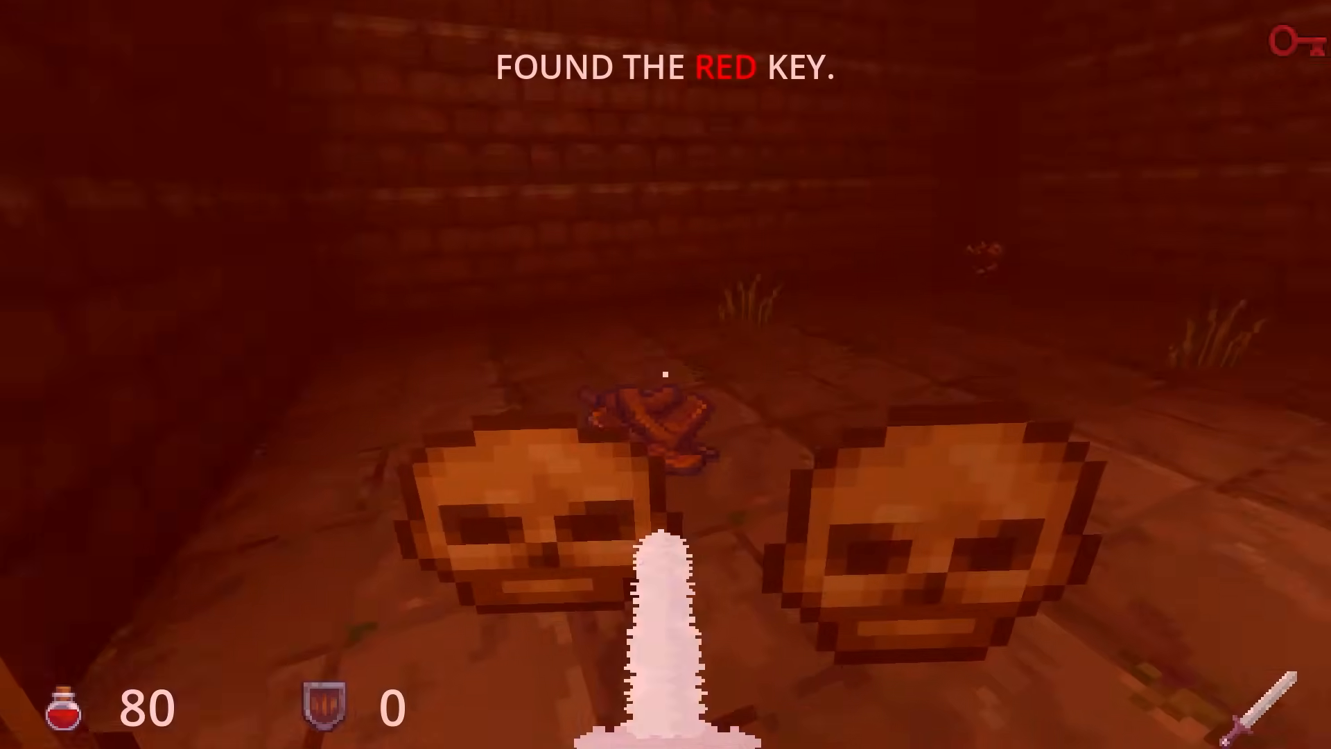
Fight off the group of skulls attacking in the red key room with the sword while backing away.
{"action": "left_click", "coordinate": [665, 374]}
{"action": "left_click", "coordinate": [665, 374]}
{"action": "key", "text": "s"}
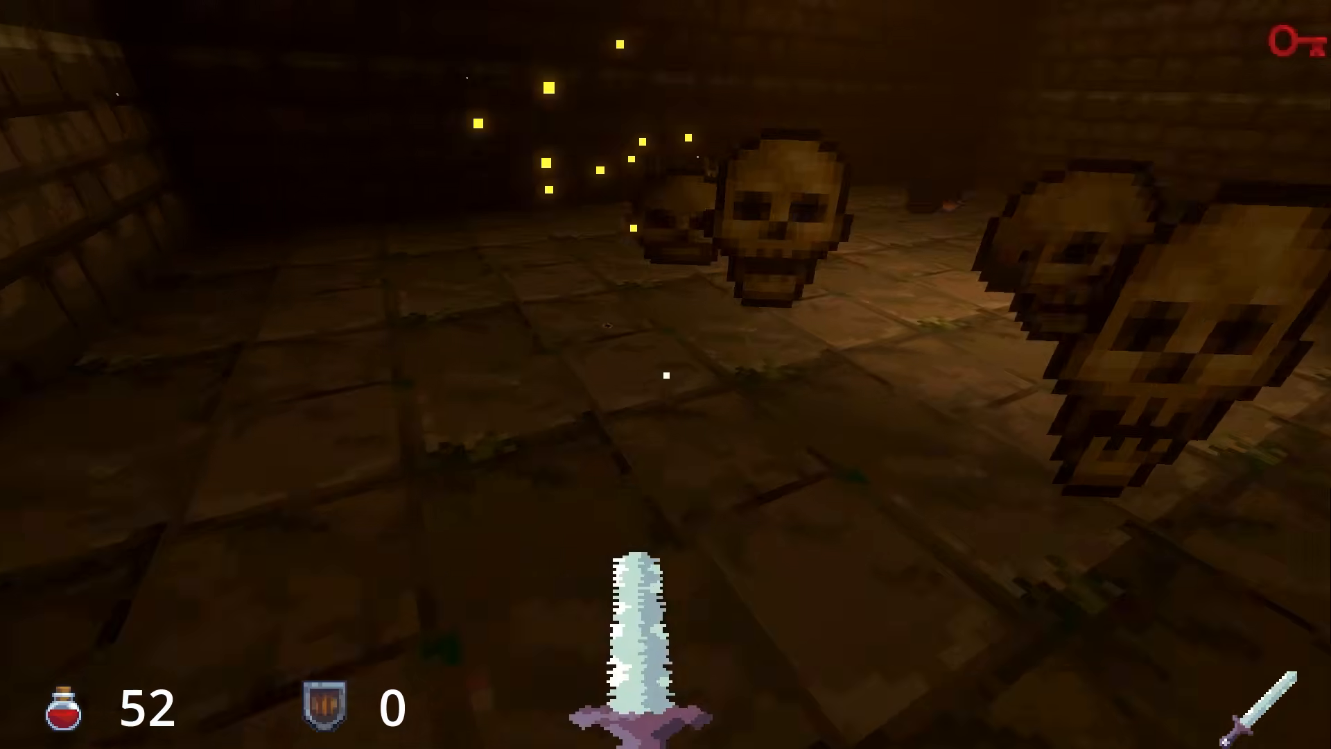
{"action": "left_click", "coordinate": [665, 373]}
{"action": "key", "text": "s"}
{"action": "left_click", "coordinate": [665, 373]}
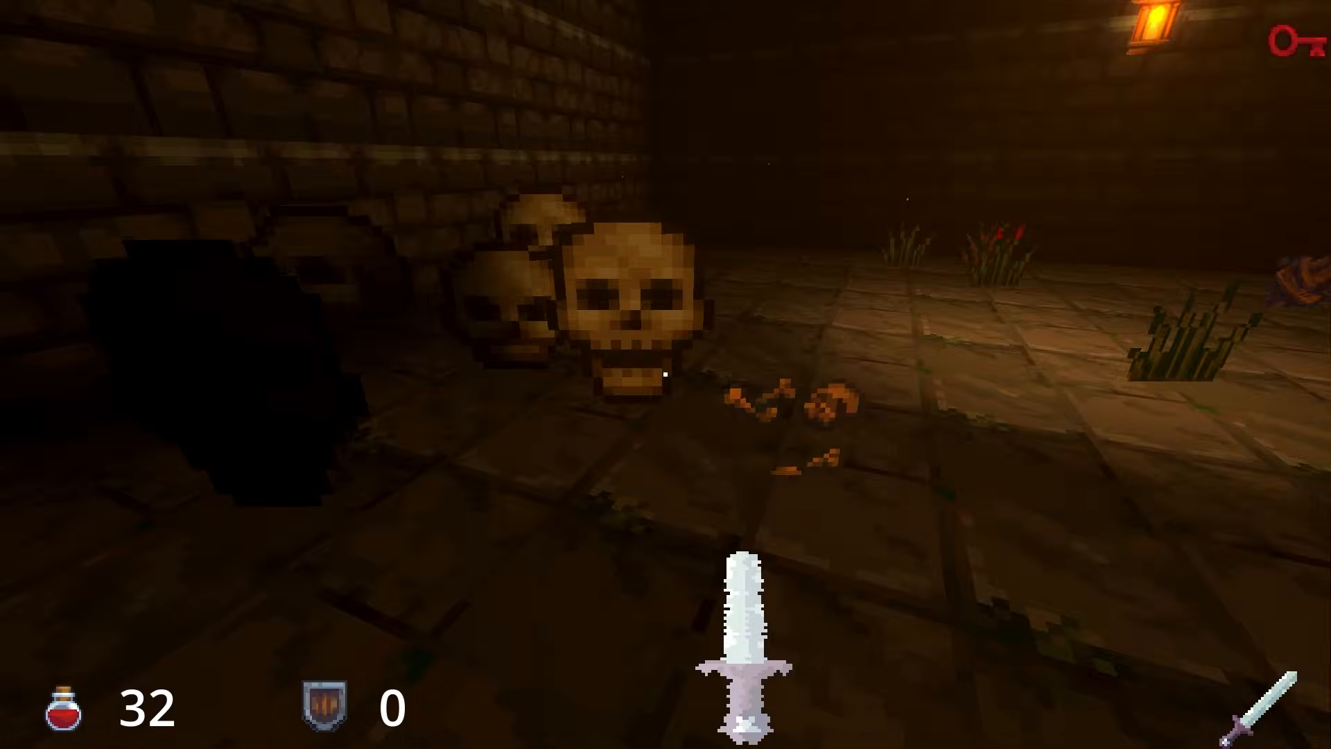
{"action": "left_click", "coordinate": [664, 374]}
{"action": "key", "text": "s"}
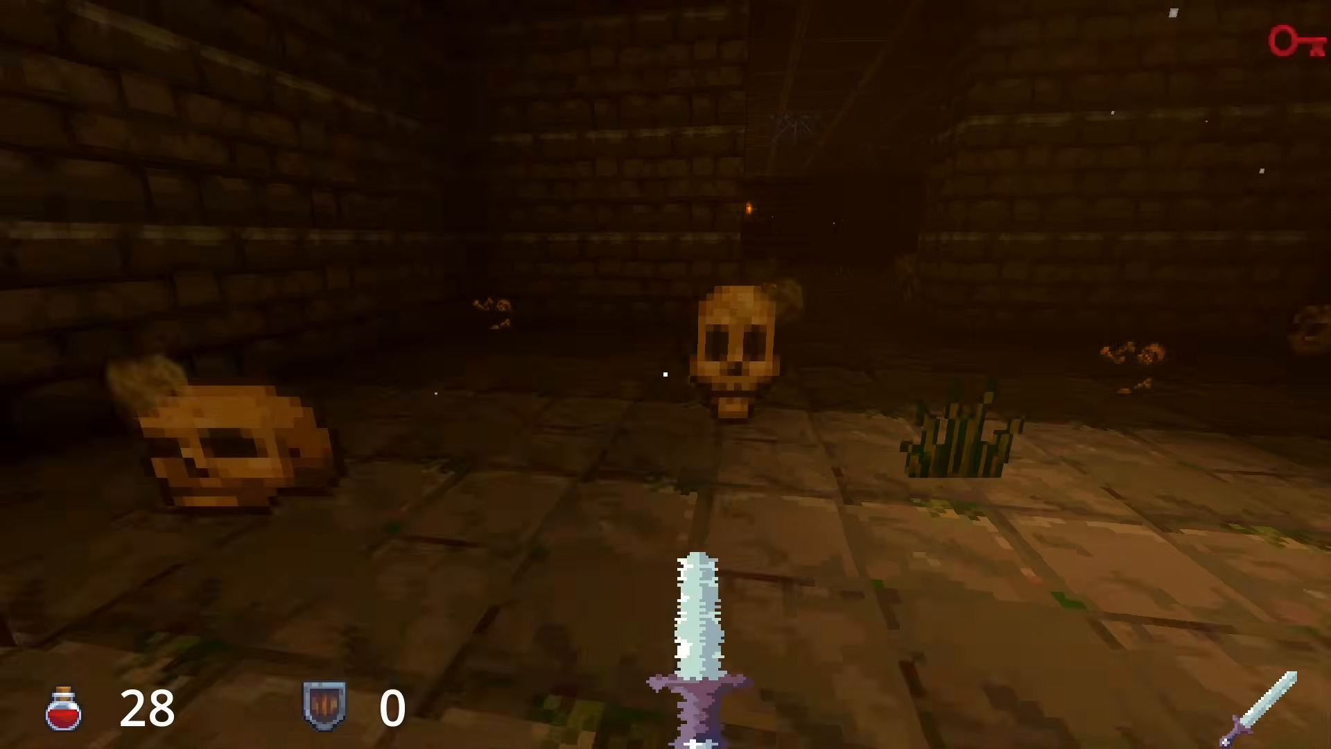
{"action": "left_click", "coordinate": [665, 374]}
{"action": "left_click", "coordinate": [665, 373]}
{"action": "key", "text": "s"}
{"action": "left_click", "coordinate": [665, 374]}
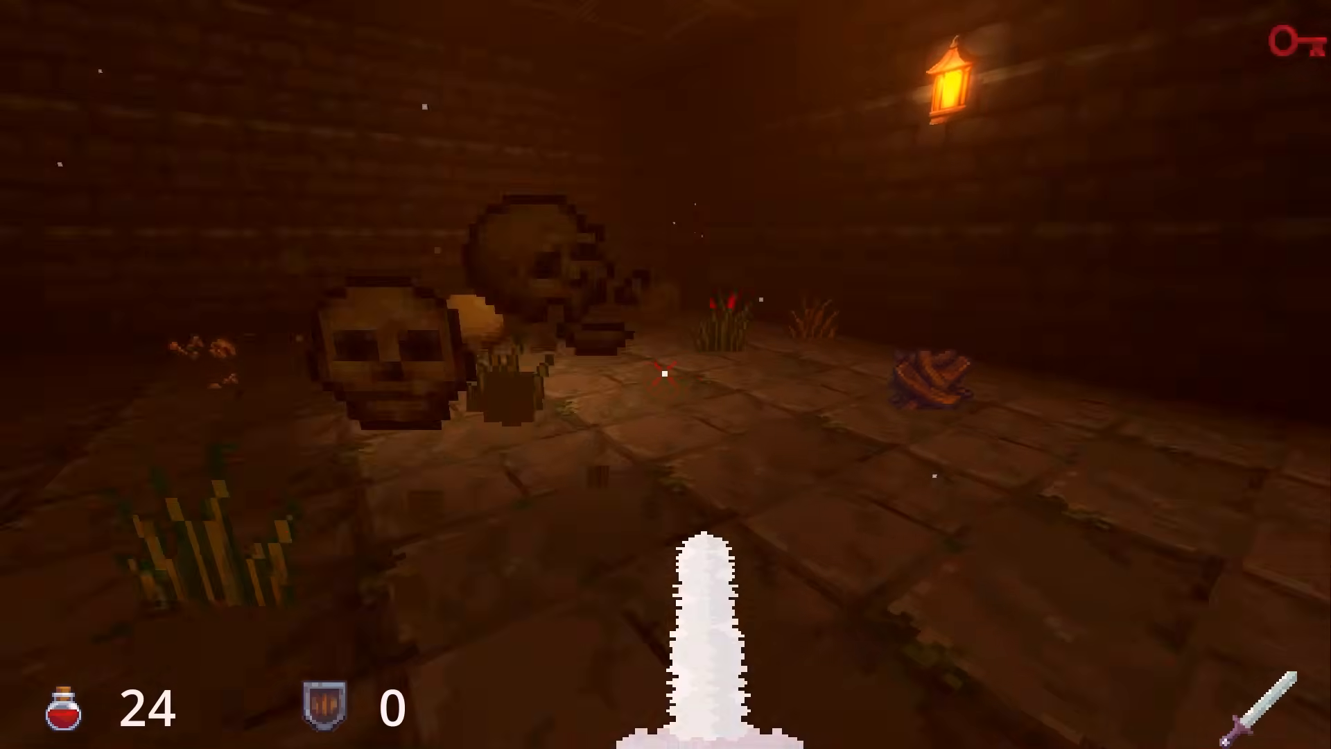
{"action": "left_click", "coordinate": [665, 374]}
{"action": "key", "text": "s"}
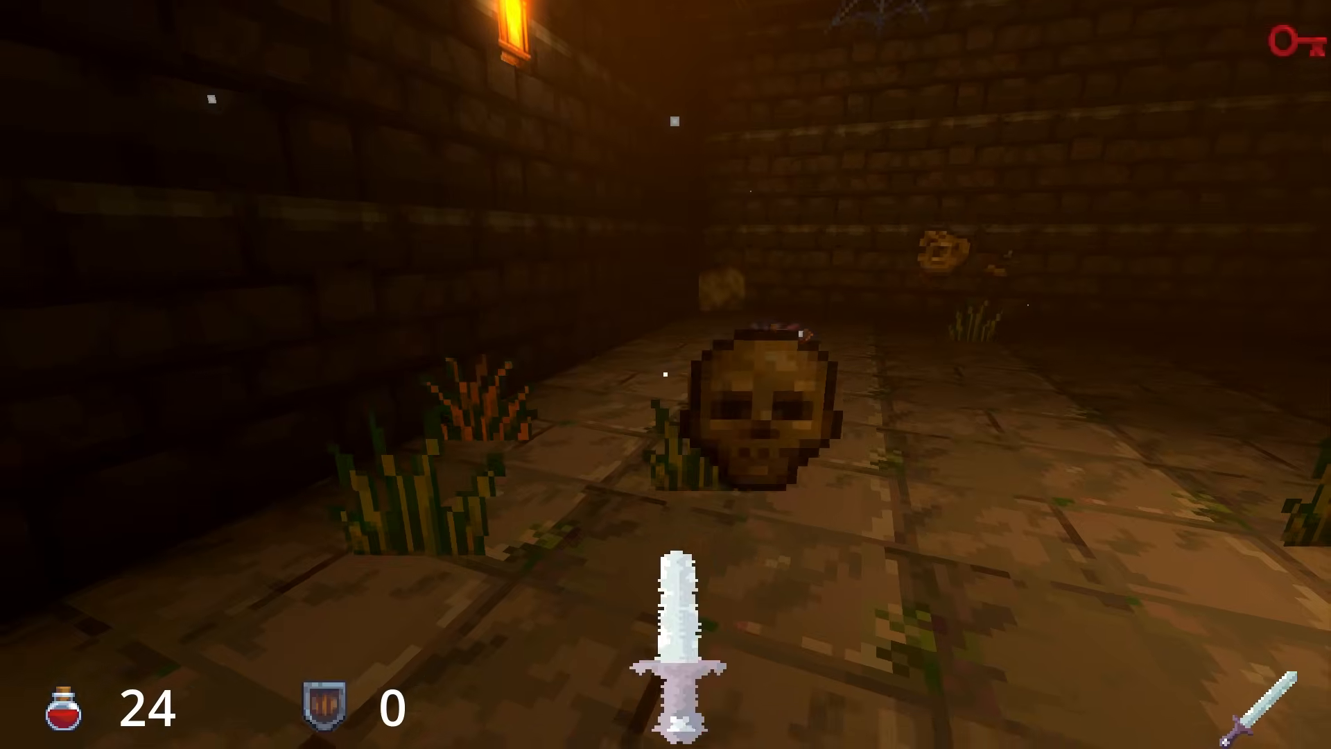
{"action": "left_click", "coordinate": [664, 374]}
Leave the red key room through the hall and collect armor from the line of pickups near the red door.
{"action": "key", "text": "w"}
{"action": "key", "text": "w"}
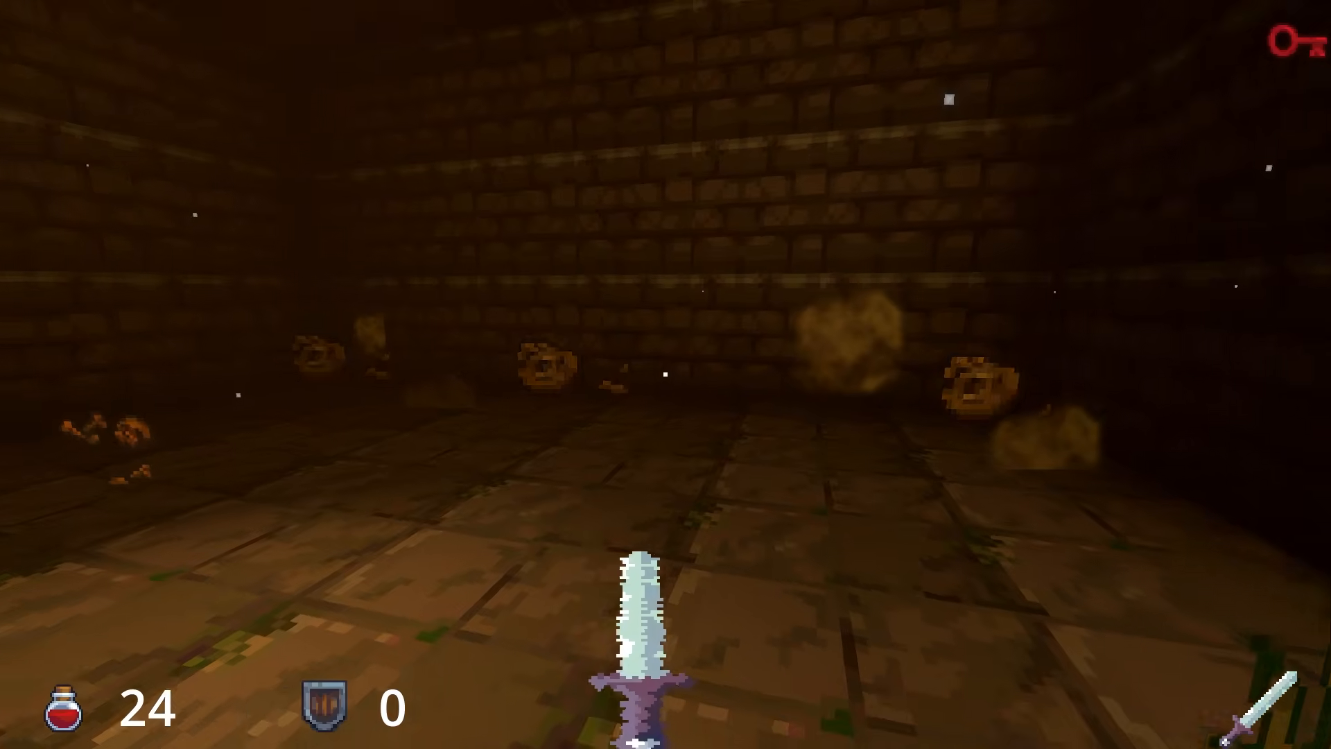
{"action": "key", "text": "w"}
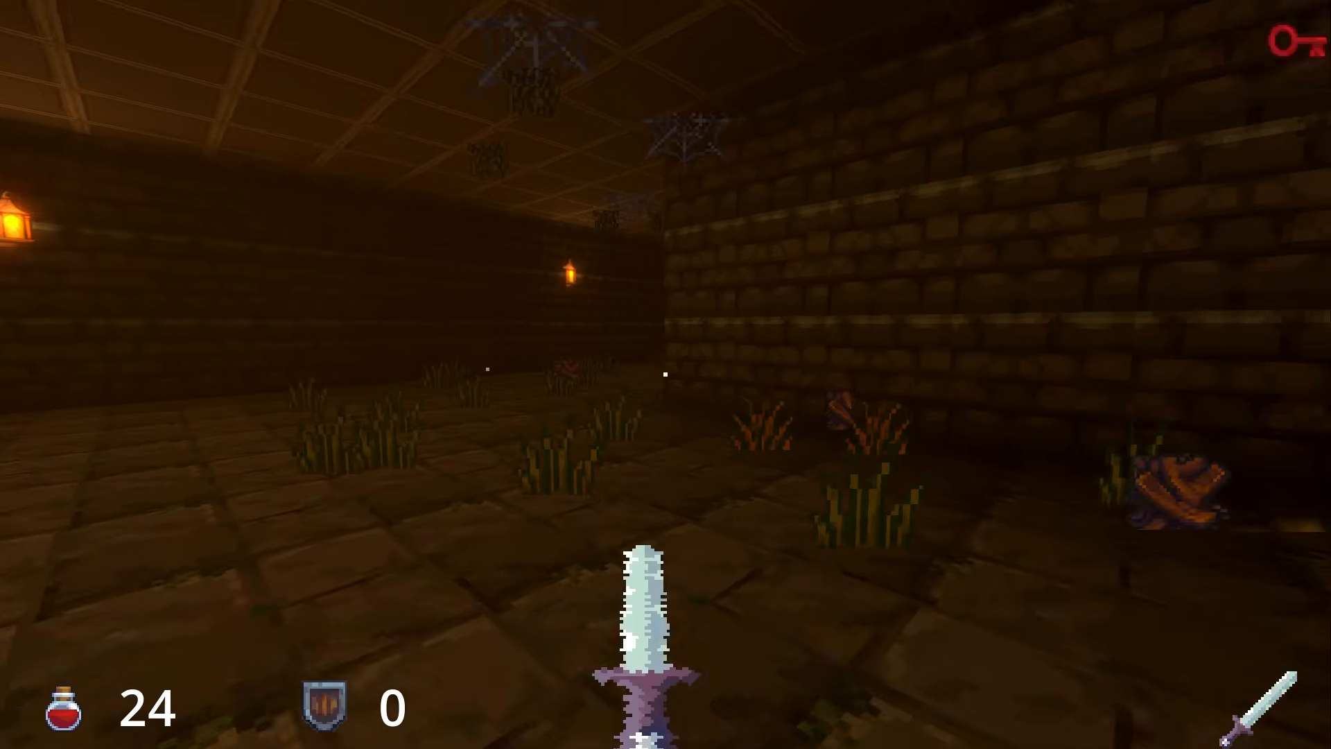
{"action": "key", "text": "w"}
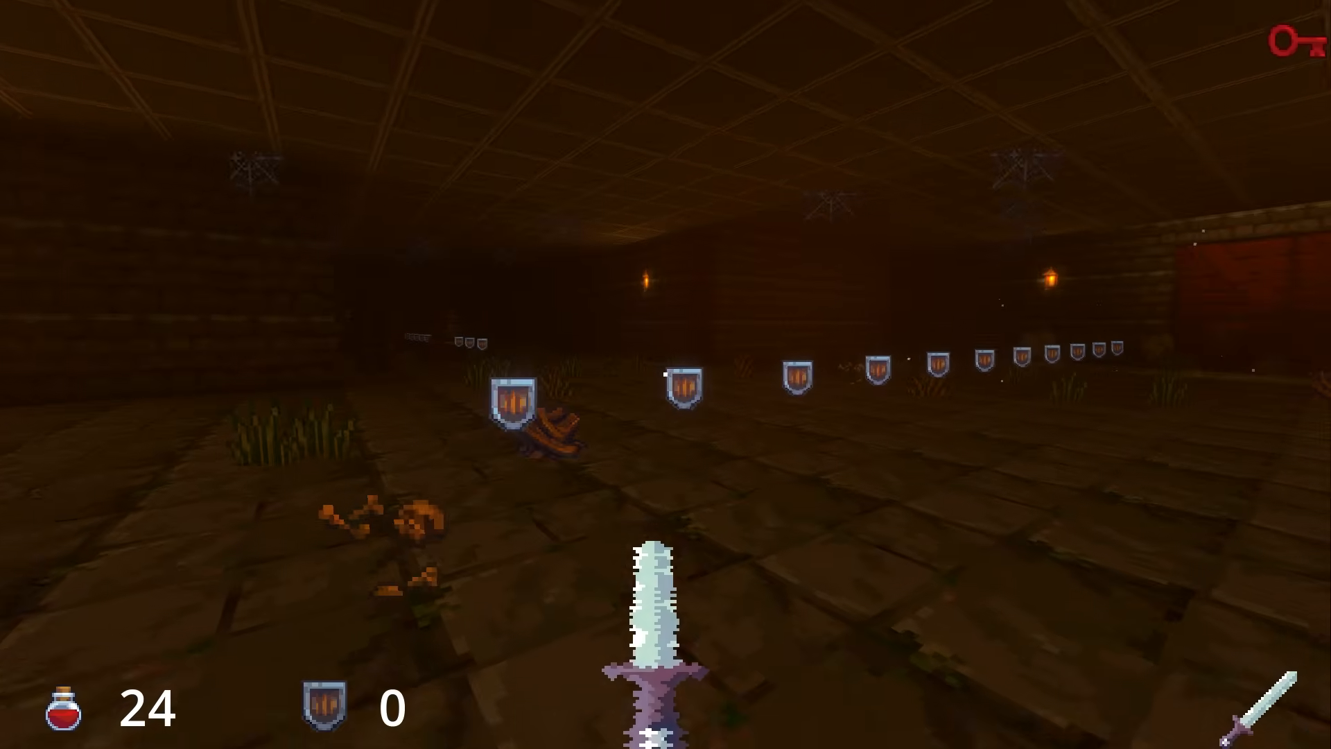
{"action": "key", "text": "w"}
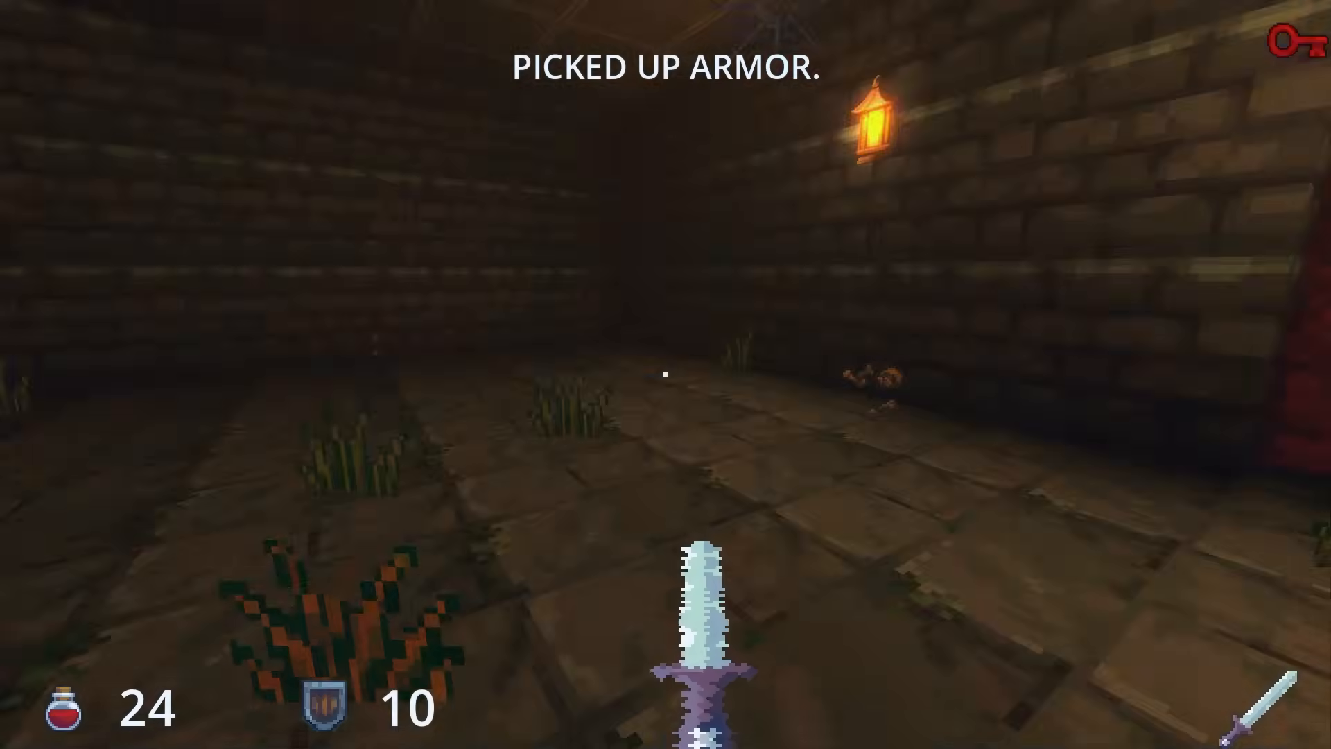
{"action": "key", "text": "w"}
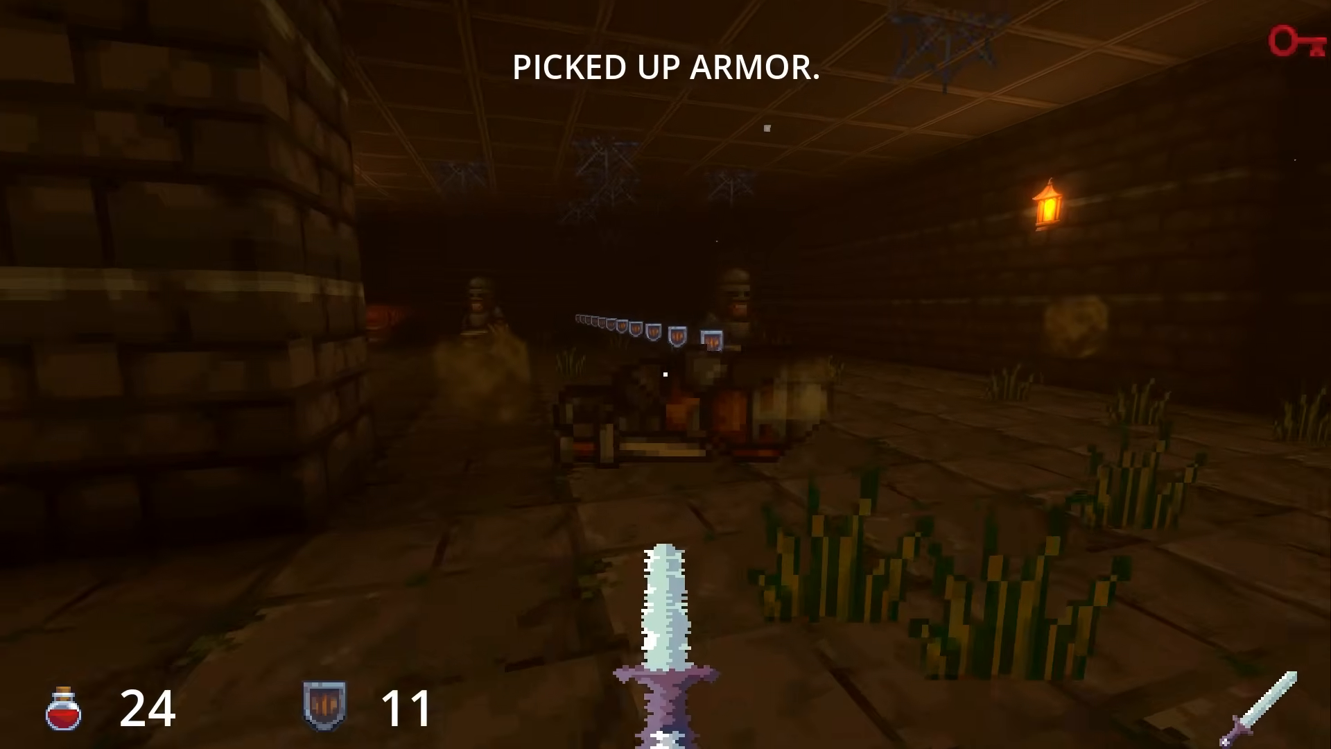
Fight the armored knights in the large hall while following the line of armor pickups.
{"action": "key", "text": "w"}
{"action": "left_click", "coordinate": [666, 374]}
{"action": "key", "text": "s"}
{"action": "left_click", "coordinate": [665, 374]}
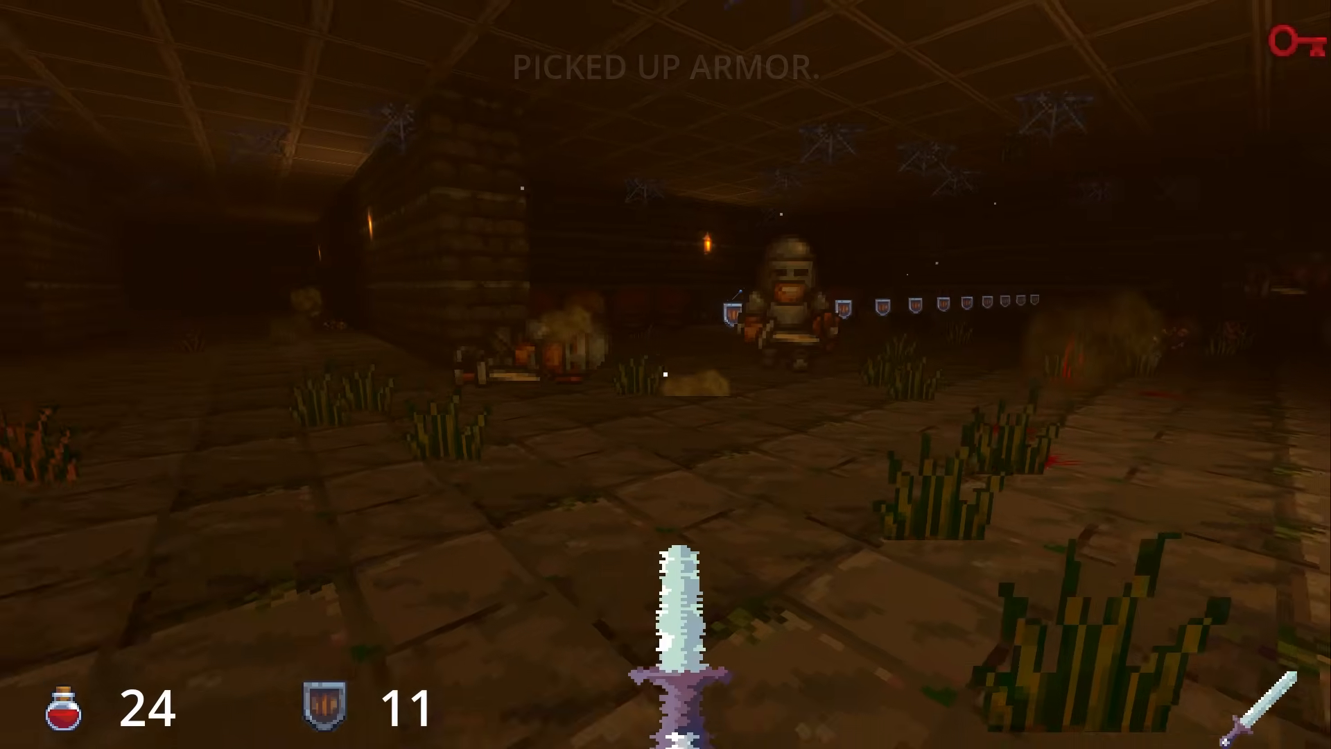
{"action": "key", "text": "w"}
{"action": "left_click", "coordinate": [665, 374]}
{"action": "left_click", "coordinate": [665, 374]}
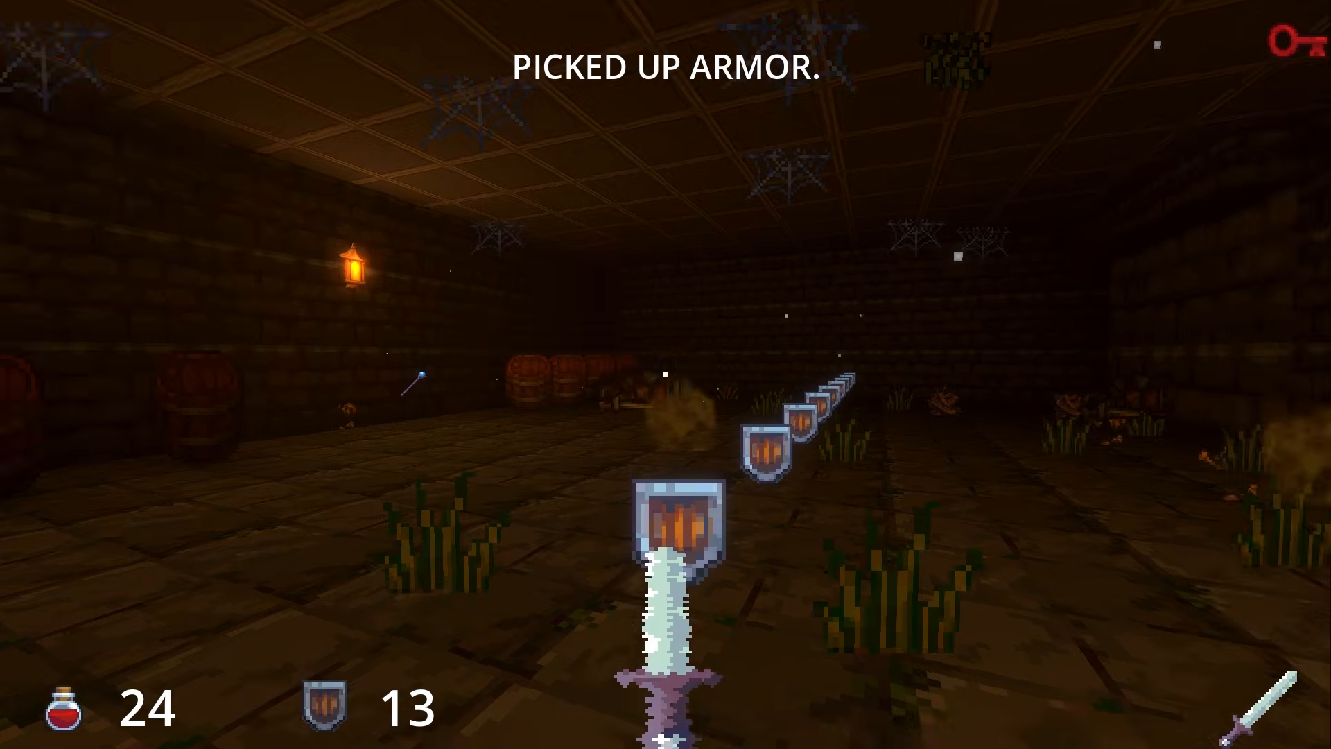
Smash the barrels at the end of the armor line and pick up the blue wand.
{"action": "key", "text": "w"}
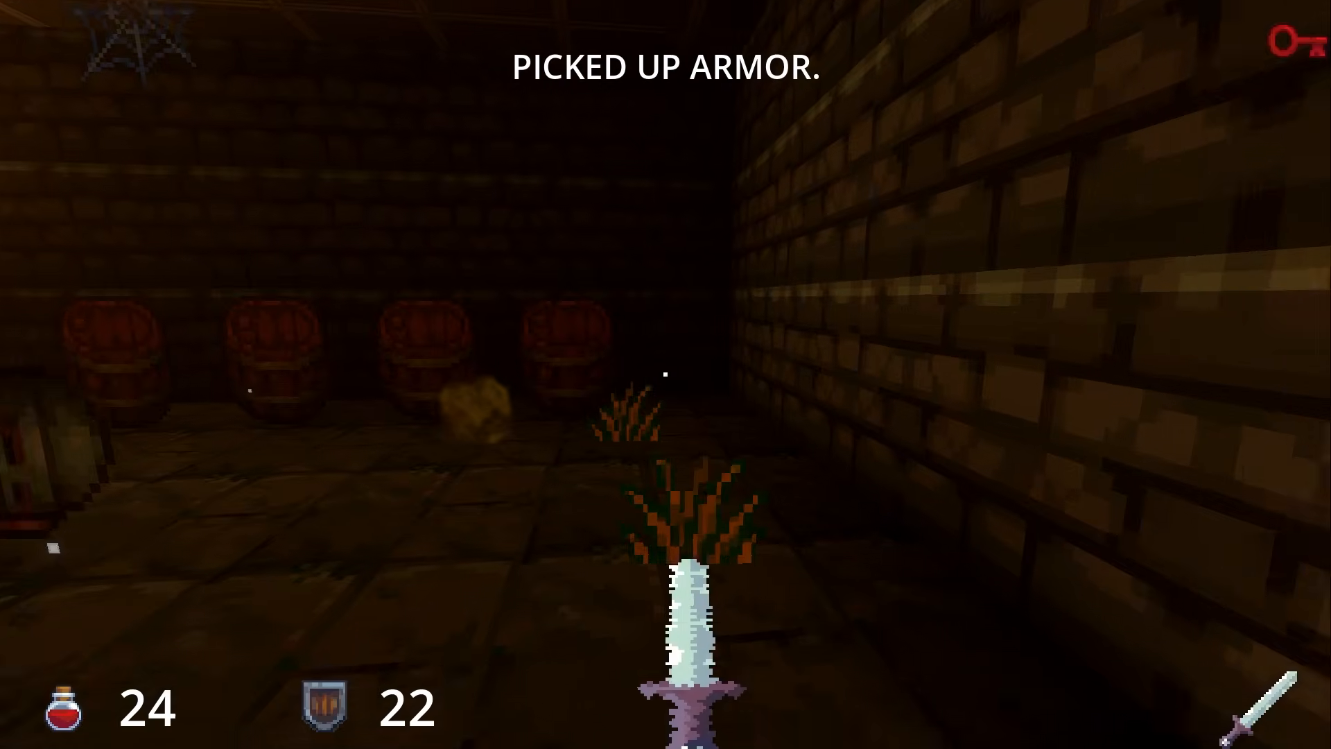
{"action": "key", "text": "w"}
{"action": "left_click", "coordinate": [666, 375]}
{"action": "left_click", "coordinate": [665, 374]}
{"action": "left_click", "coordinate": [666, 375]}
{"action": "key", "text": "w"}
{"action": "left_click", "coordinate": [665, 374]}
{"action": "left_click", "coordinate": [666, 374]}
{"action": "key", "text": "w"}
{"action": "left_click", "coordinate": [666, 375]}
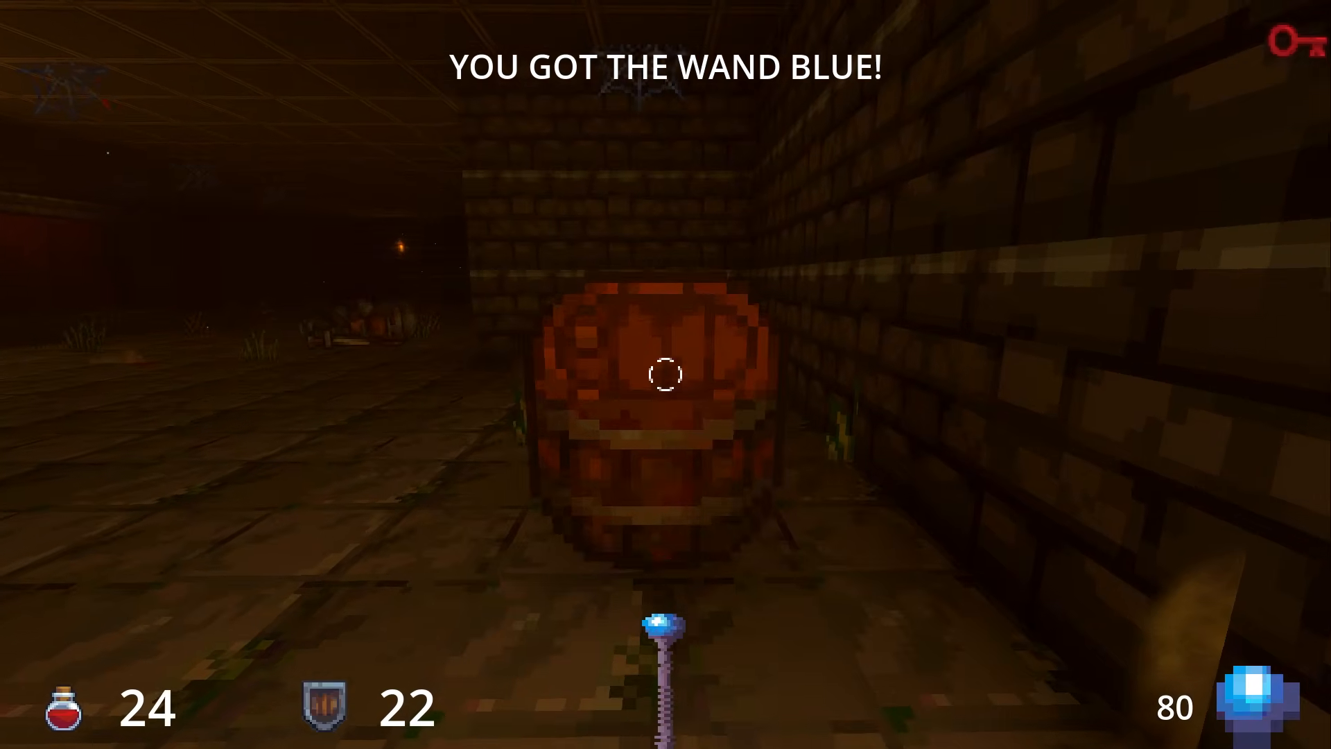
Attack the remaining barrels with the blue wand, collect the ammo, and switch back to a blade for the last one.
{"action": "left_click", "coordinate": [665, 374]}
{"action": "left_click", "coordinate": [666, 374]}
{"action": "key", "text": "w"}
{"action": "left_click", "coordinate": [665, 374]}
{"action": "key", "text": "s"}
{"action": "key", "text": "w"}
{"action": "left_click", "coordinate": [665, 374]}
{"action": "key", "text": "1"}
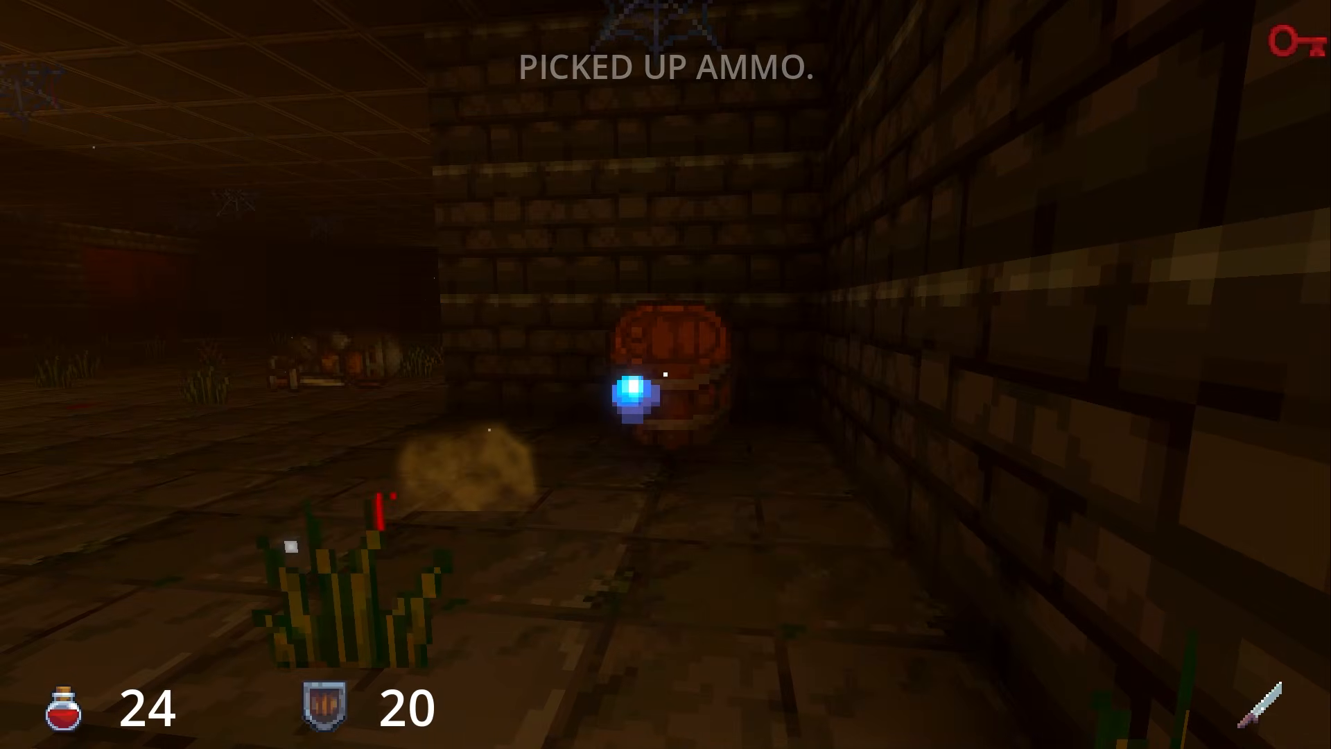
{"action": "key", "text": "w"}
{"action": "left_click", "coordinate": [666, 374]}
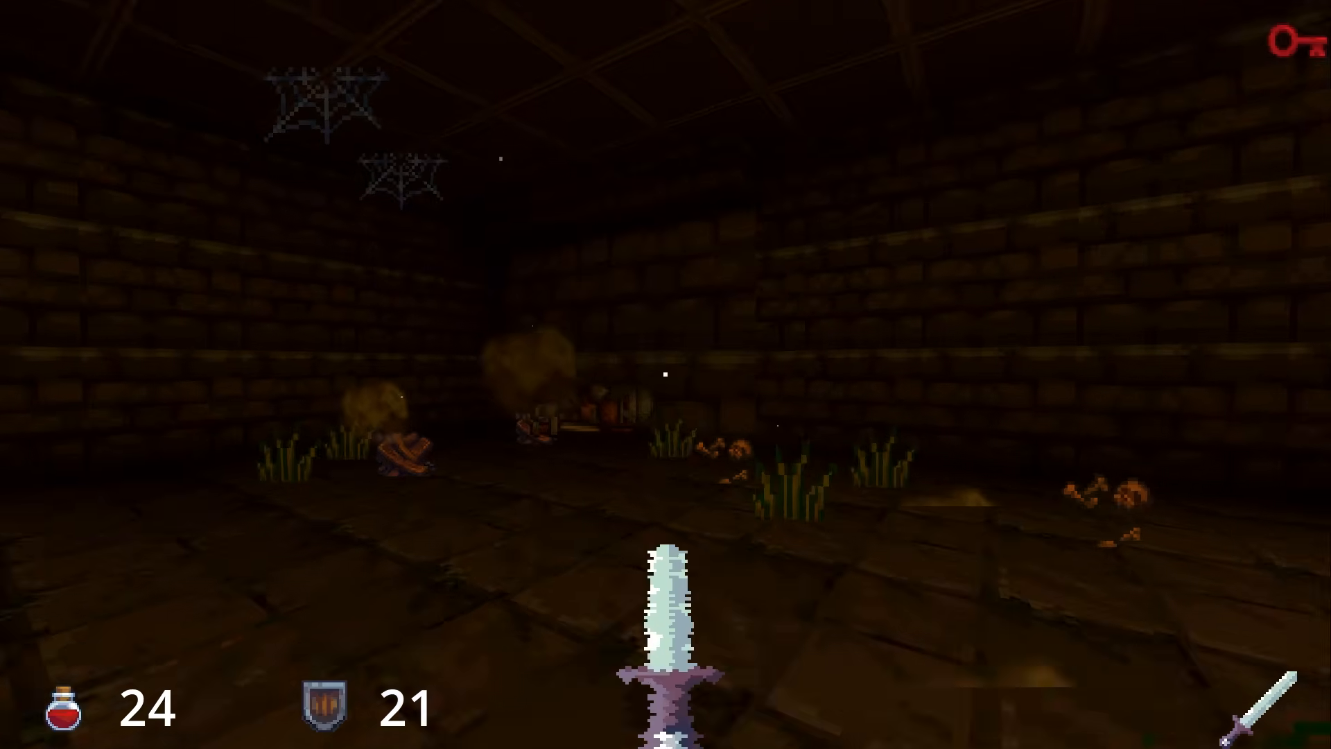
Enter the dark room and collect the armor and ammo pickups on the way to the chest.
{"action": "key", "text": "w"}
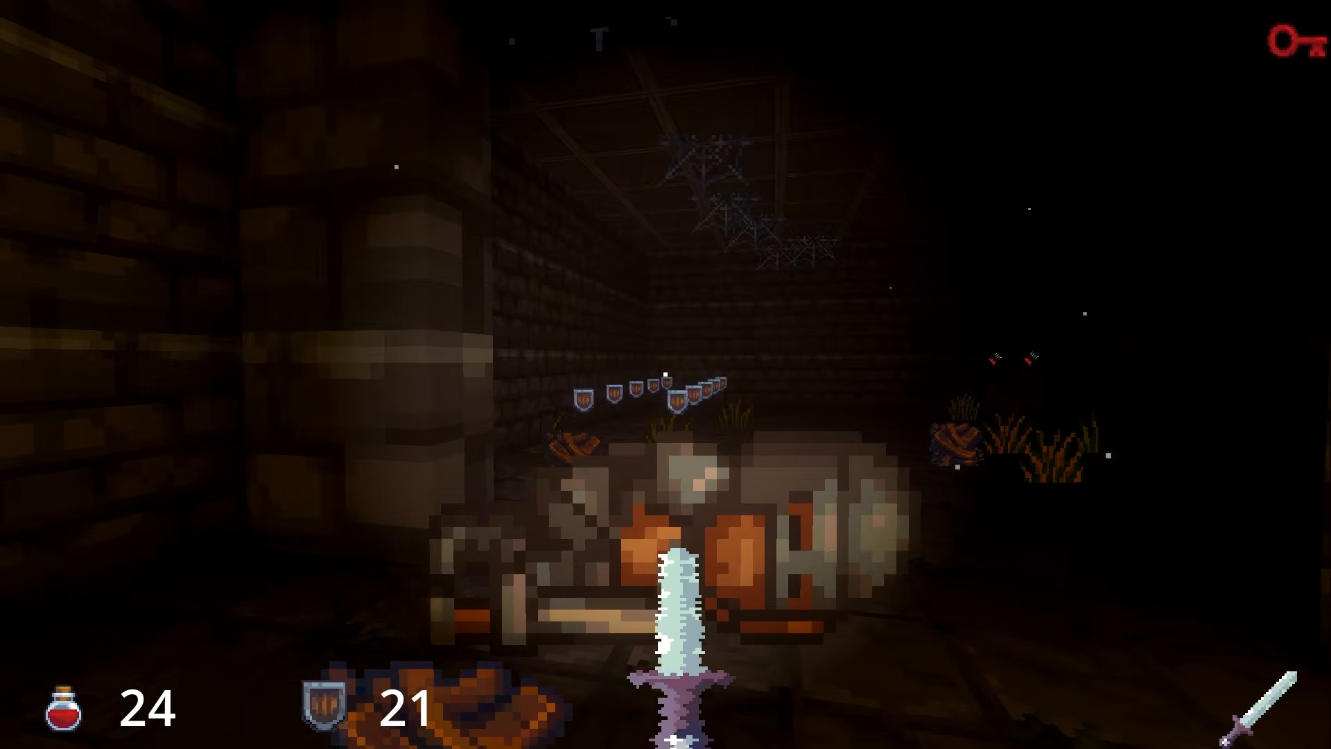
{"action": "key", "text": "w"}
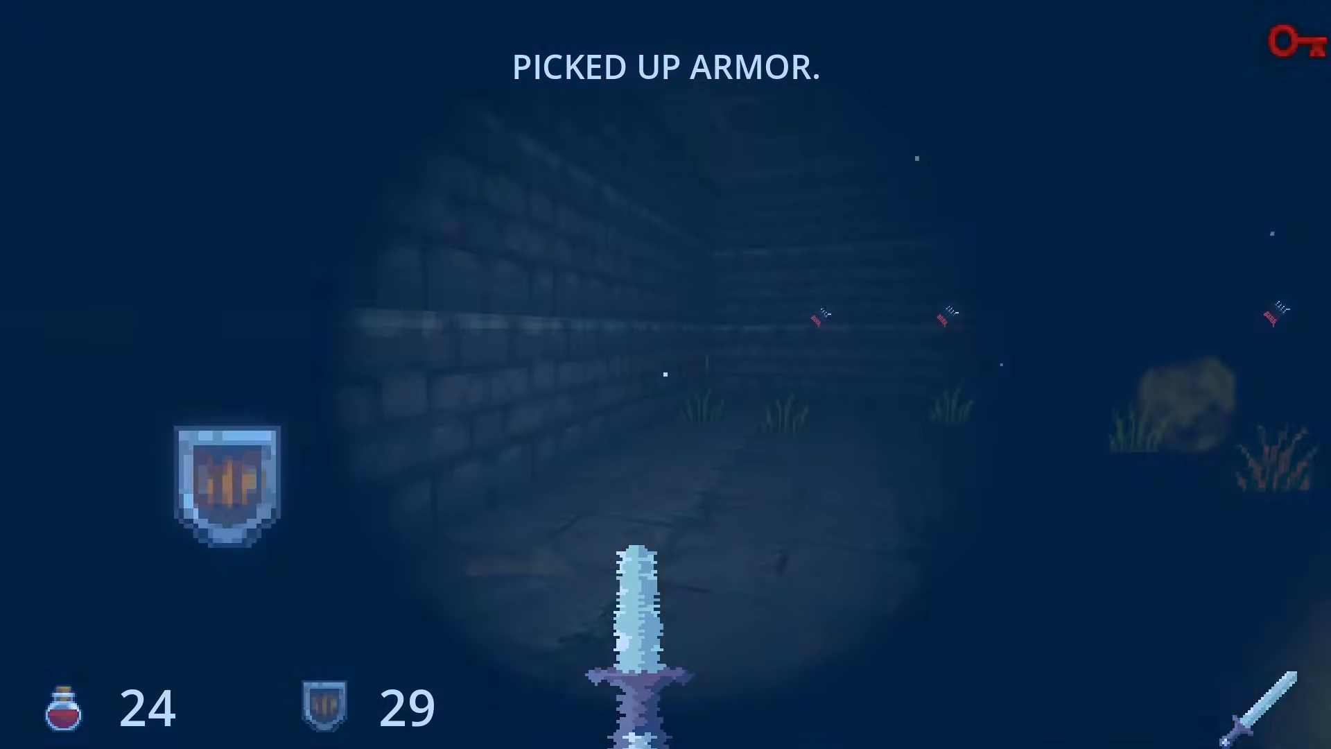
{"action": "key", "text": "w"}
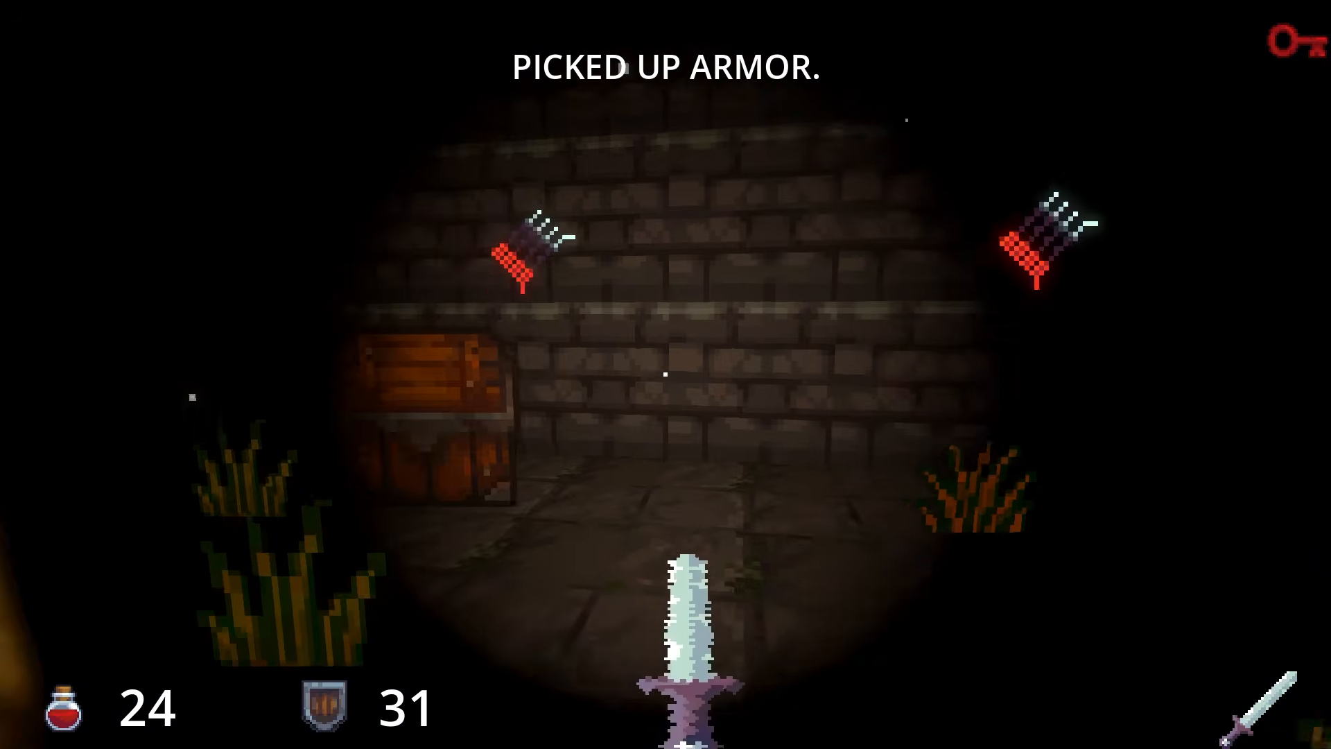
{"action": "key", "text": "w"}
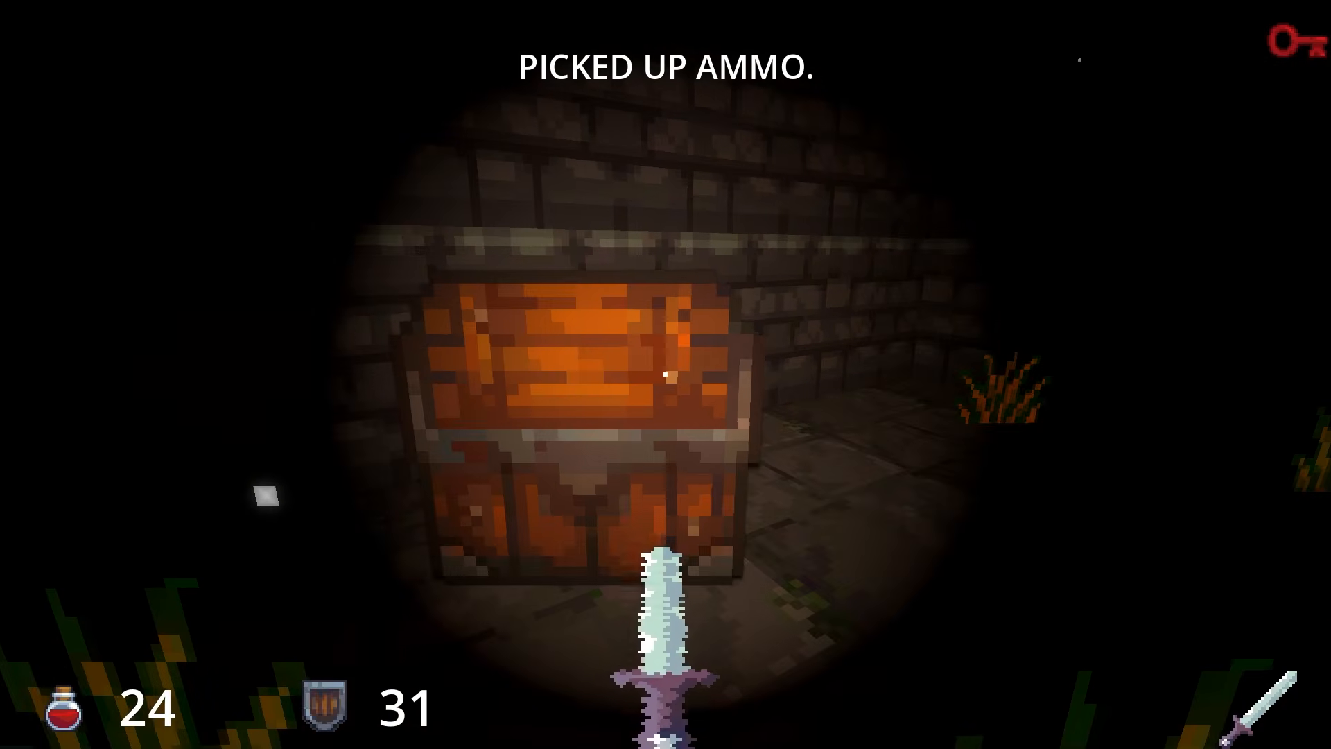
Fight the skeleton swordsman in the dark room and get the crossbow at the chest.
{"action": "left_click", "coordinate": [665, 374]}
{"action": "key", "text": "w"}
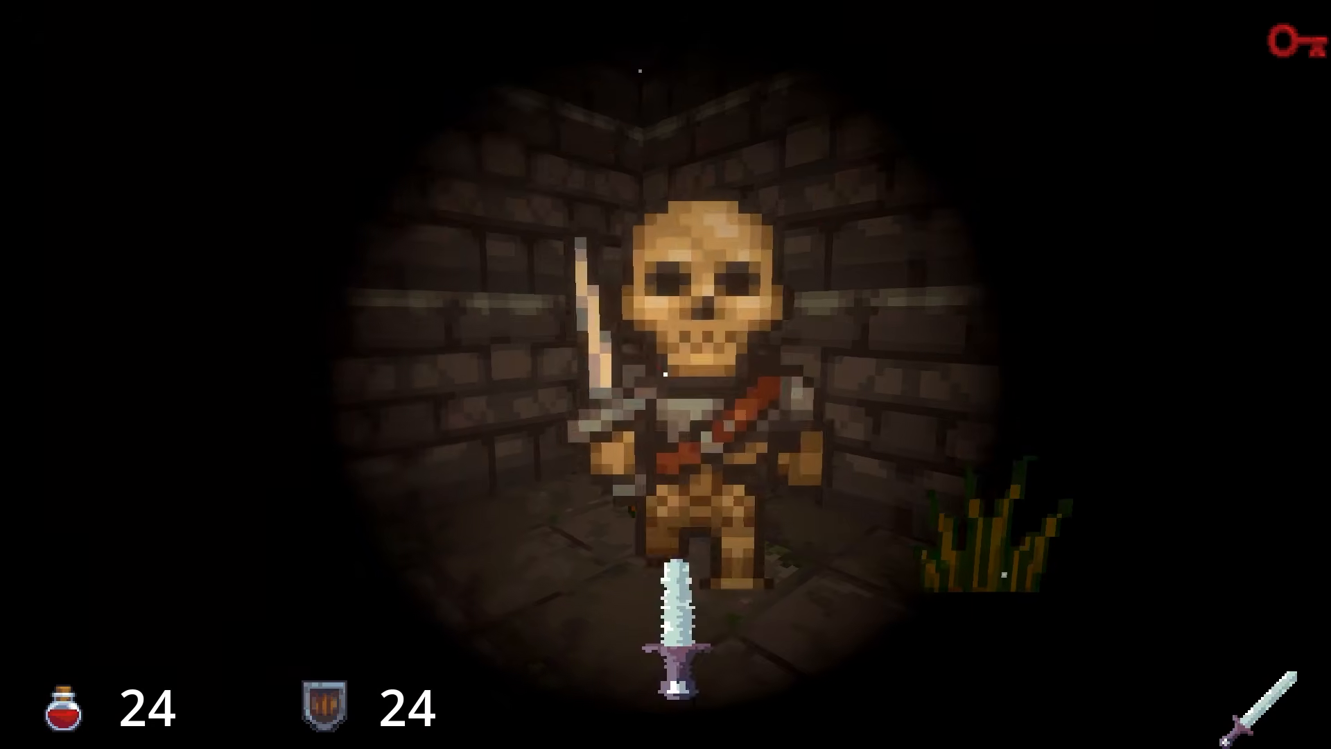
{"action": "key", "text": "s"}
{"action": "left_click", "coordinate": [665, 374]}
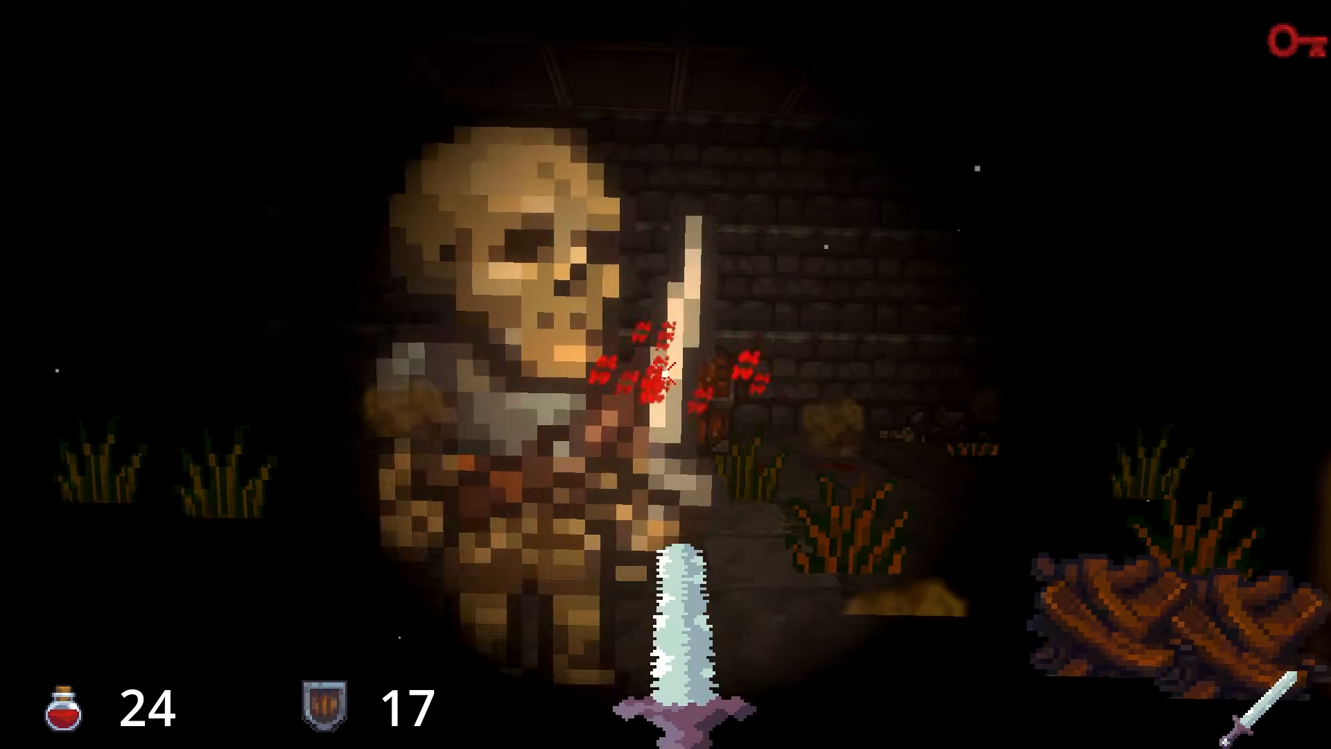
{"action": "key", "text": "w"}
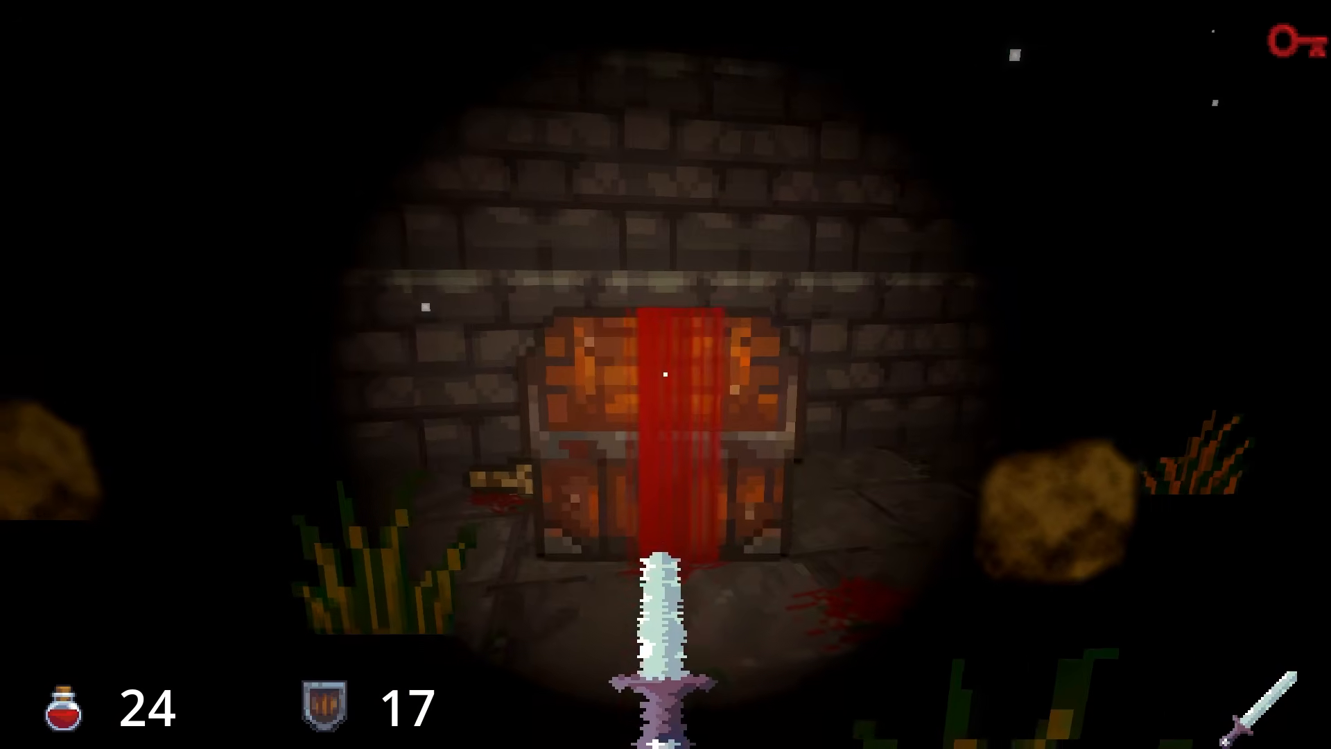
{"action": "key", "text": "w"}
{"action": "key", "text": "s"}
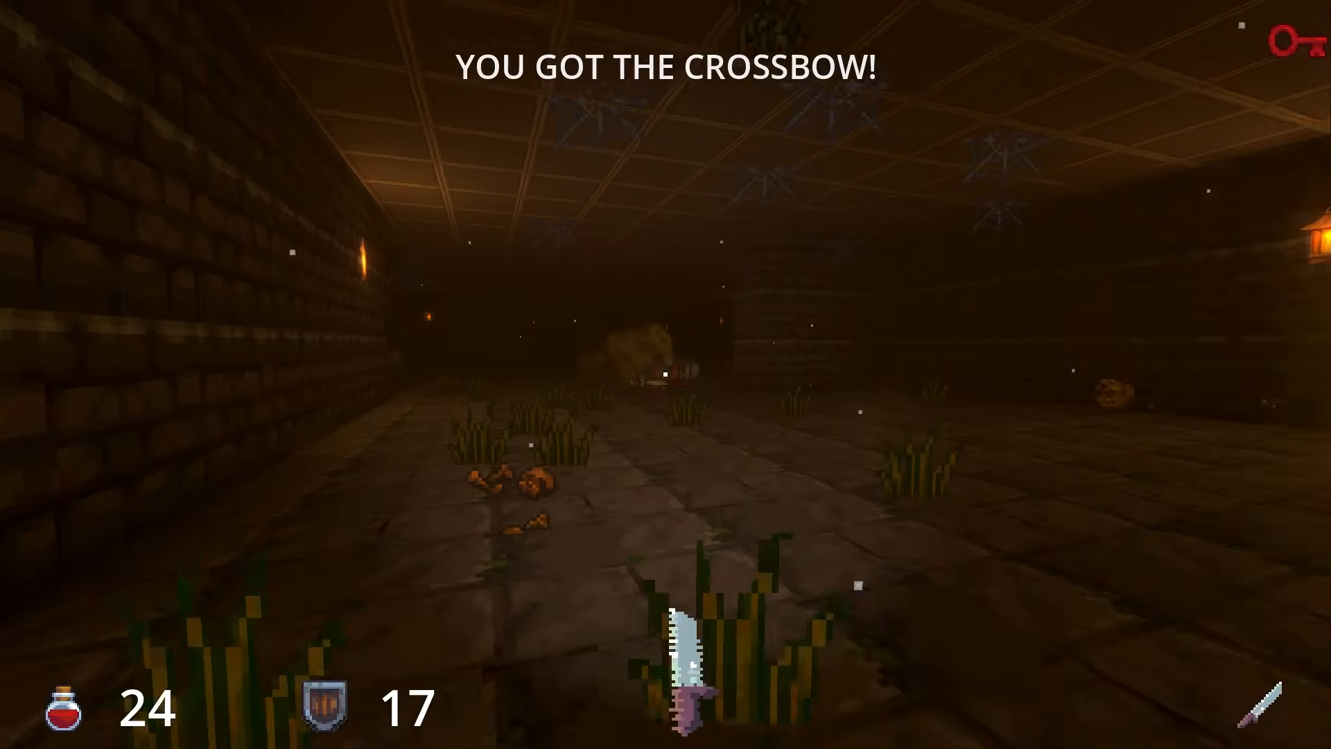
Equip the sword, return through the hall to the red door, and open it with the red key.
{"action": "key", "text": "2"}
{"action": "key", "text": "w"}
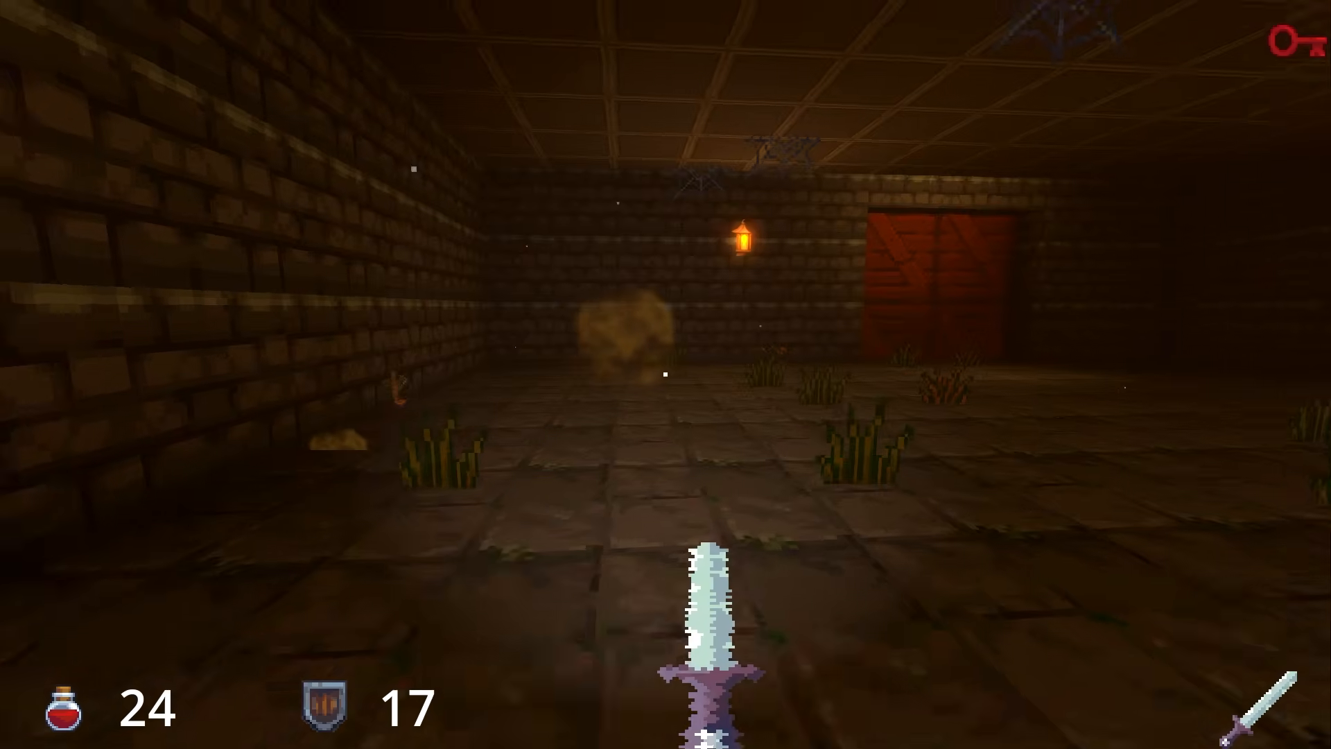
{"action": "key", "text": "w"}
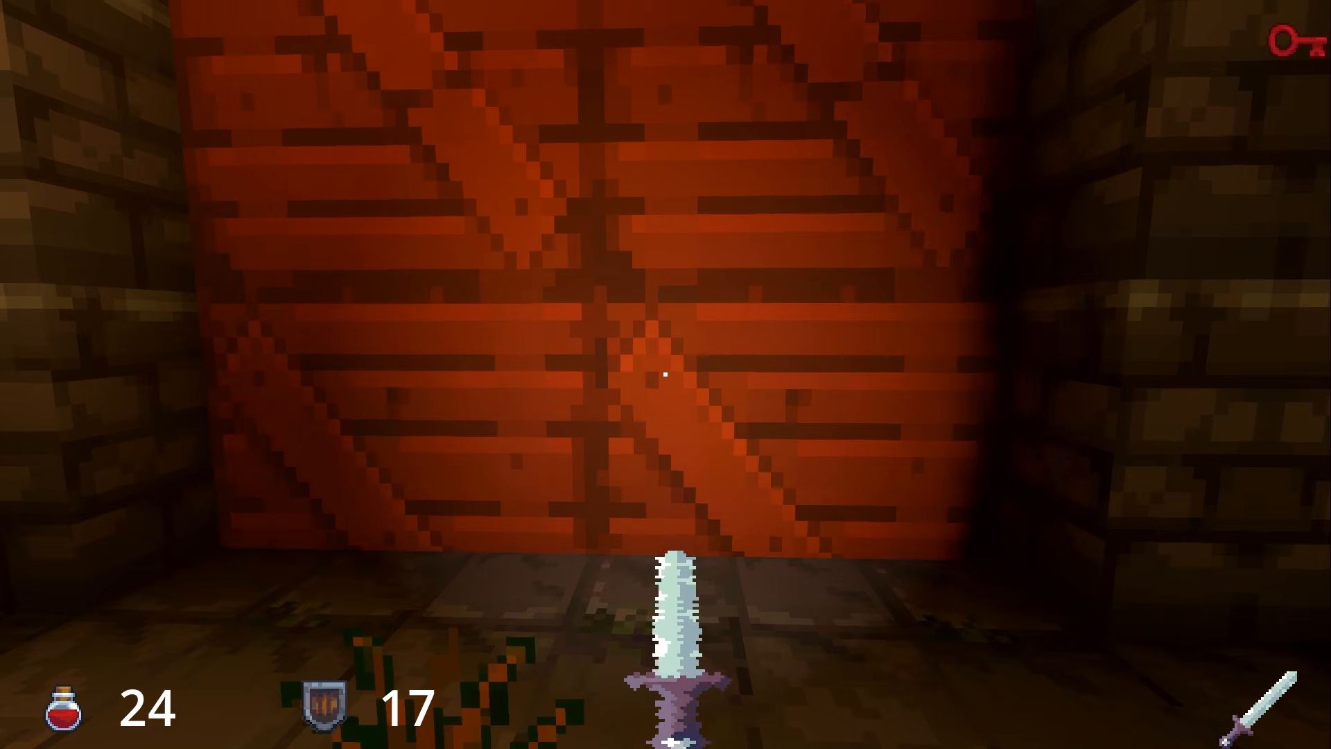
{"action": "key", "text": "e"}
{"action": "key", "text": "w"}
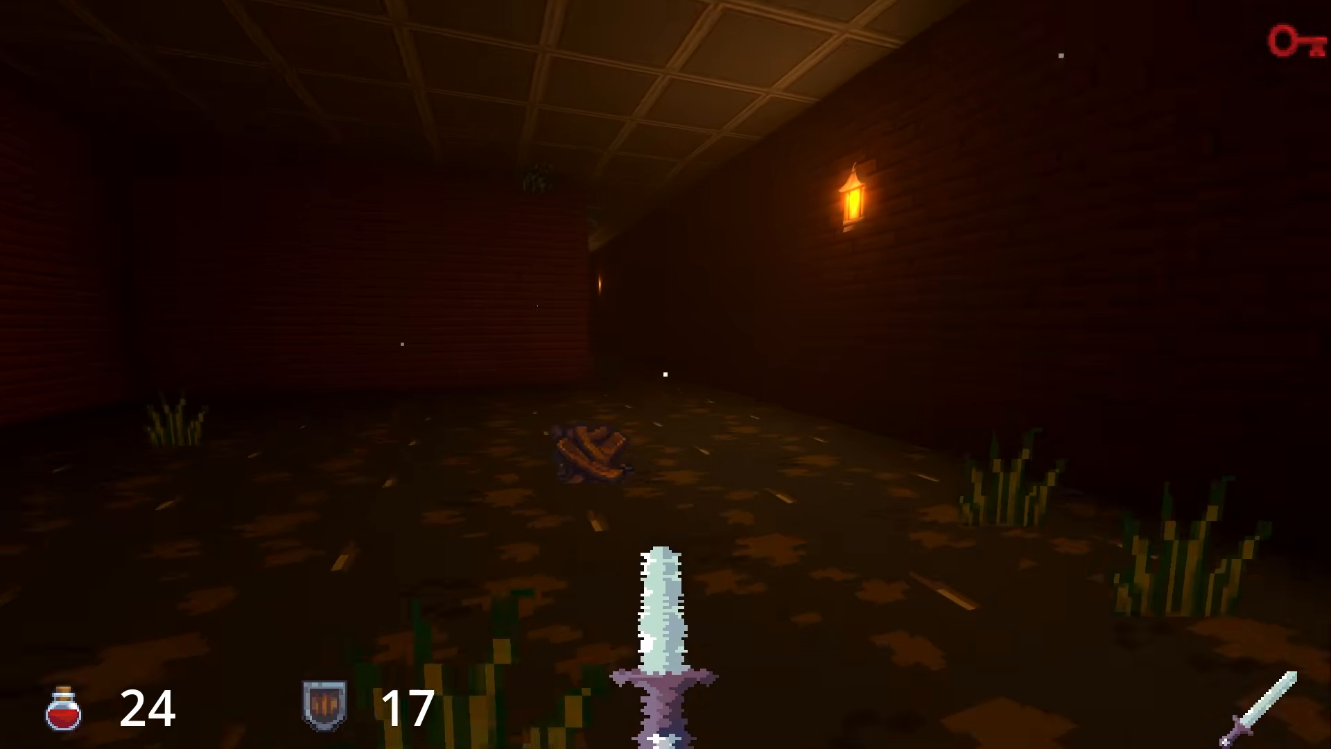
Fight the skulls and armored knights in the red brick rooms behind the red door.
{"action": "key", "text": "w"}
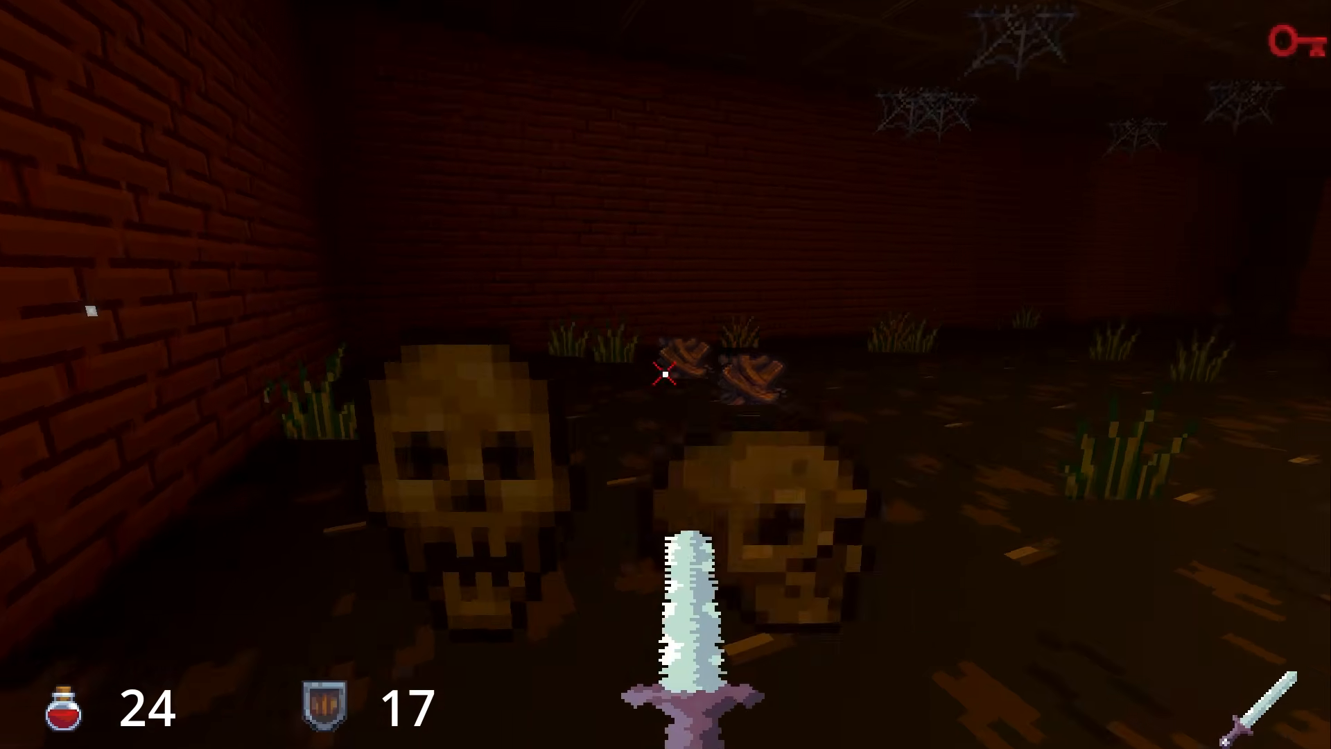
{"action": "left_click", "coordinate": [666, 375]}
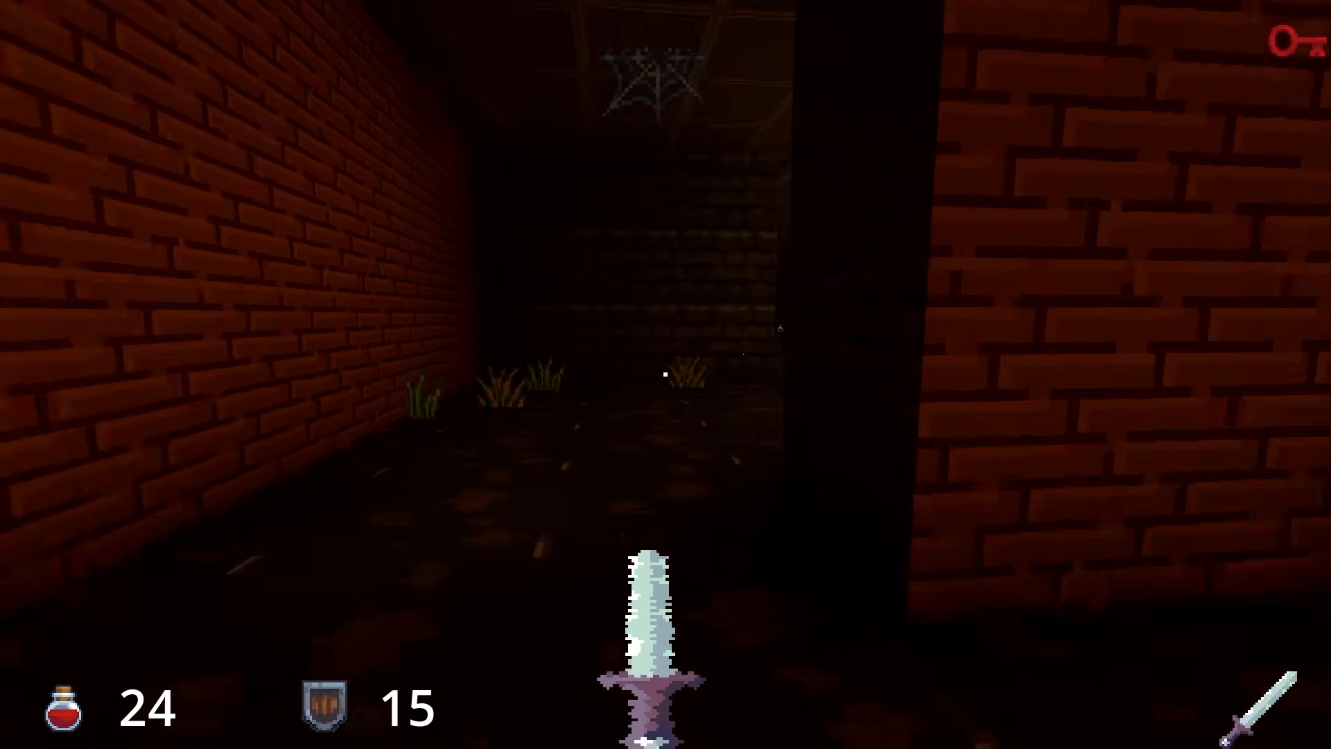
{"action": "key", "text": "w"}
{"action": "key", "text": "w"}
{"action": "left_click", "coordinate": [665, 374]}
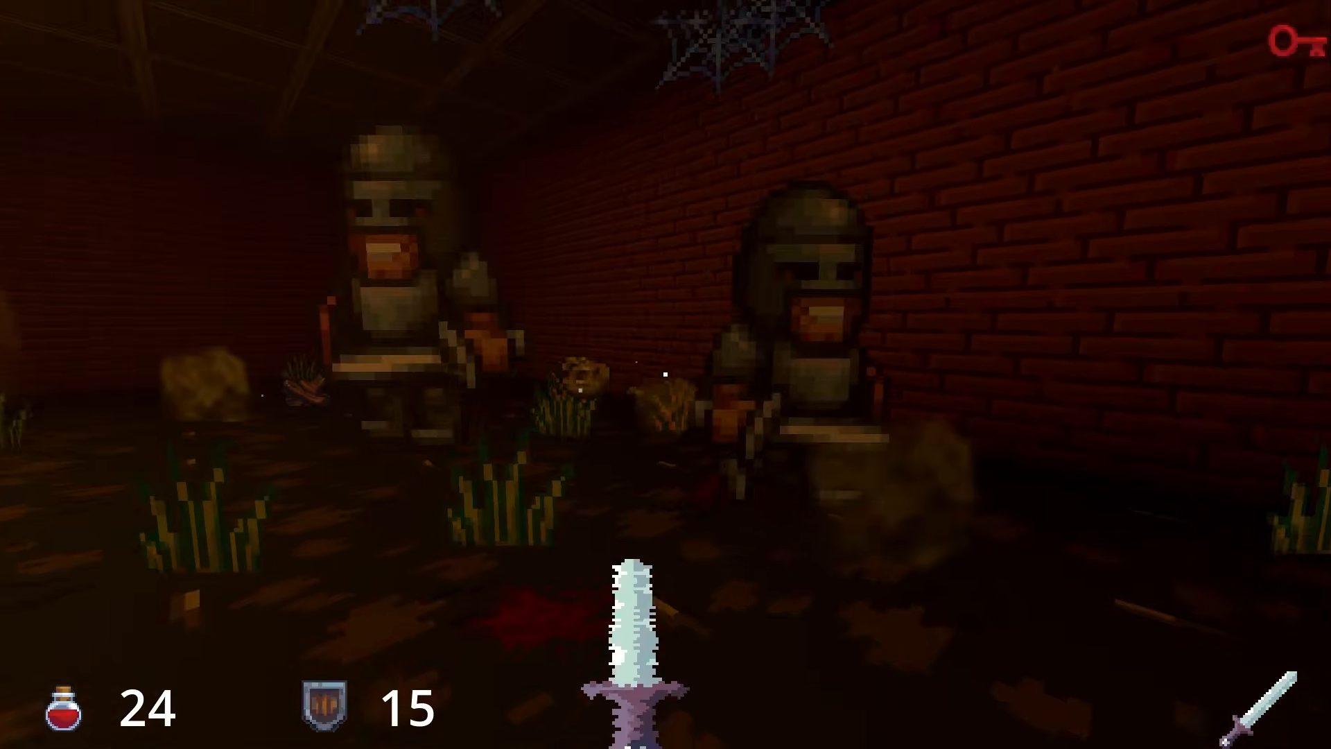
{"action": "left_click", "coordinate": [665, 374]}
{"action": "left_click", "coordinate": [665, 375]}
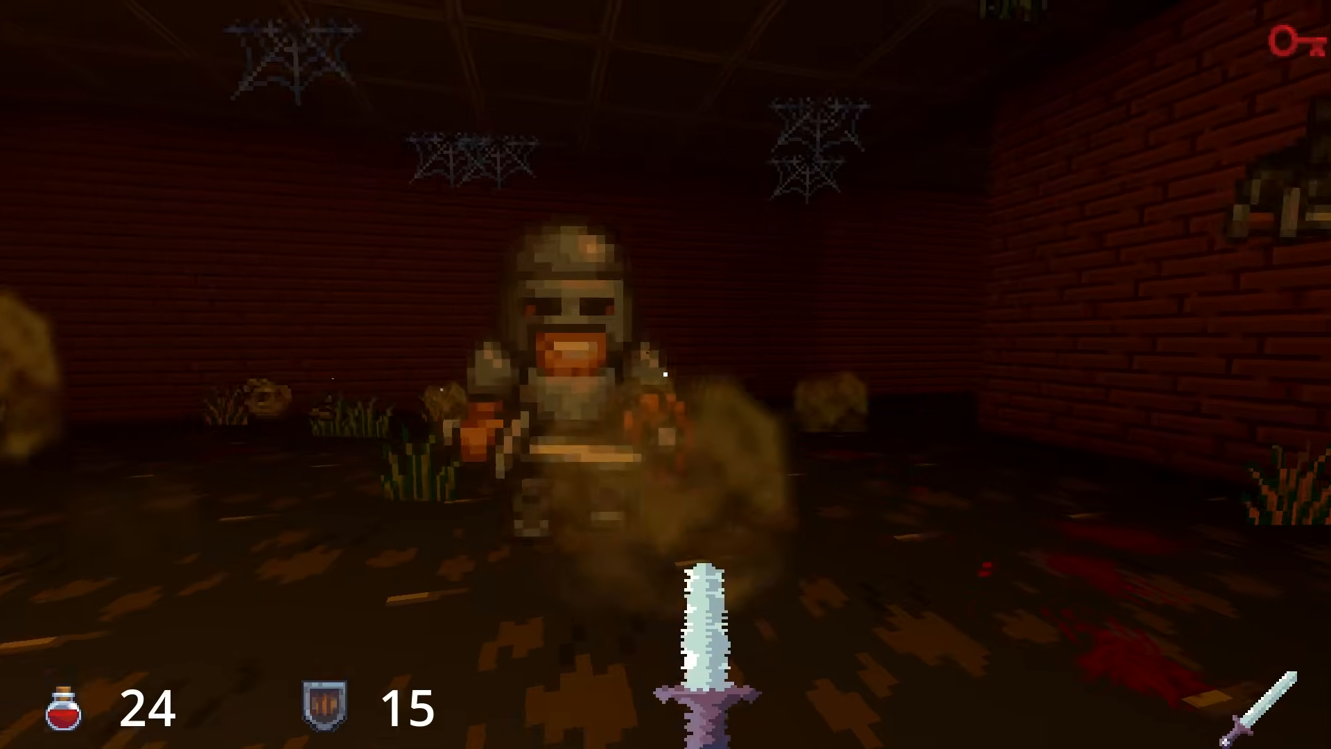
{"action": "left_click", "coordinate": [665, 374]}
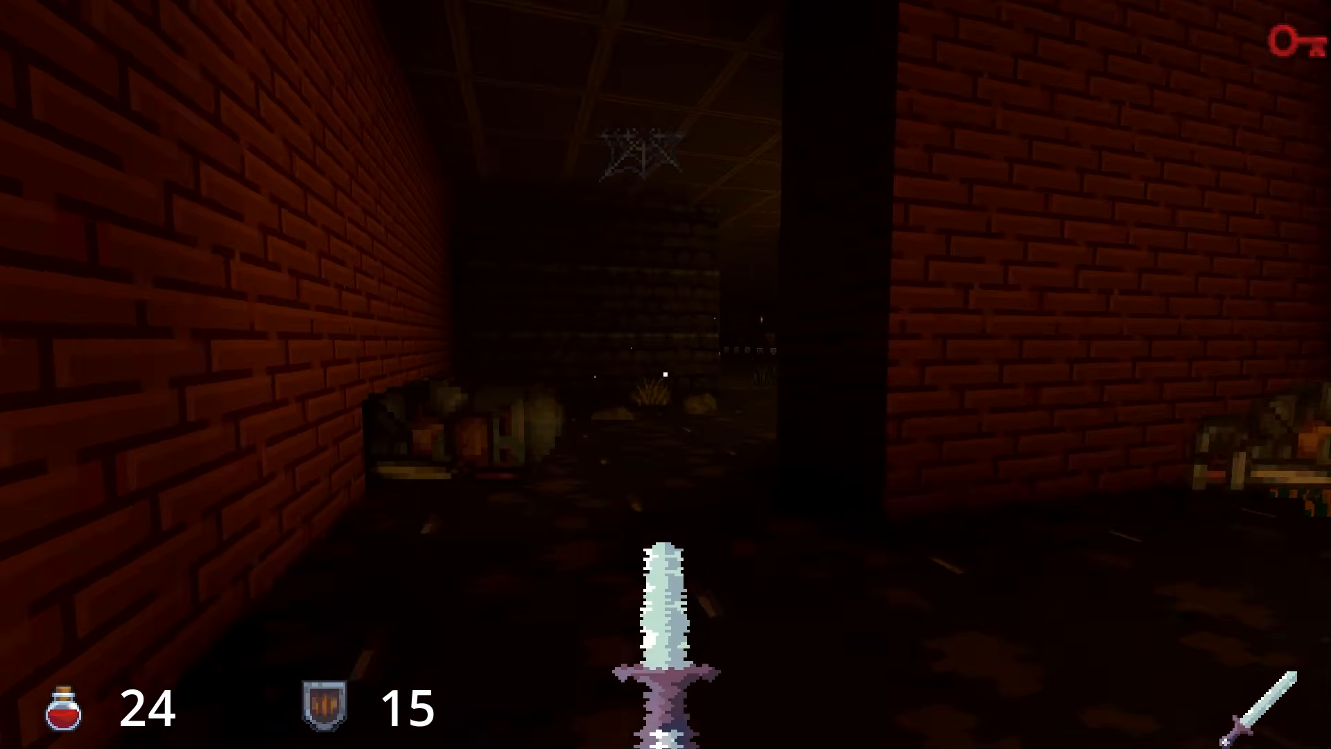
Fight off the skull in the red brick room with the sword and advance to the stone hall entrance.
{"action": "key", "text": "w"}
{"action": "key", "text": "s"}
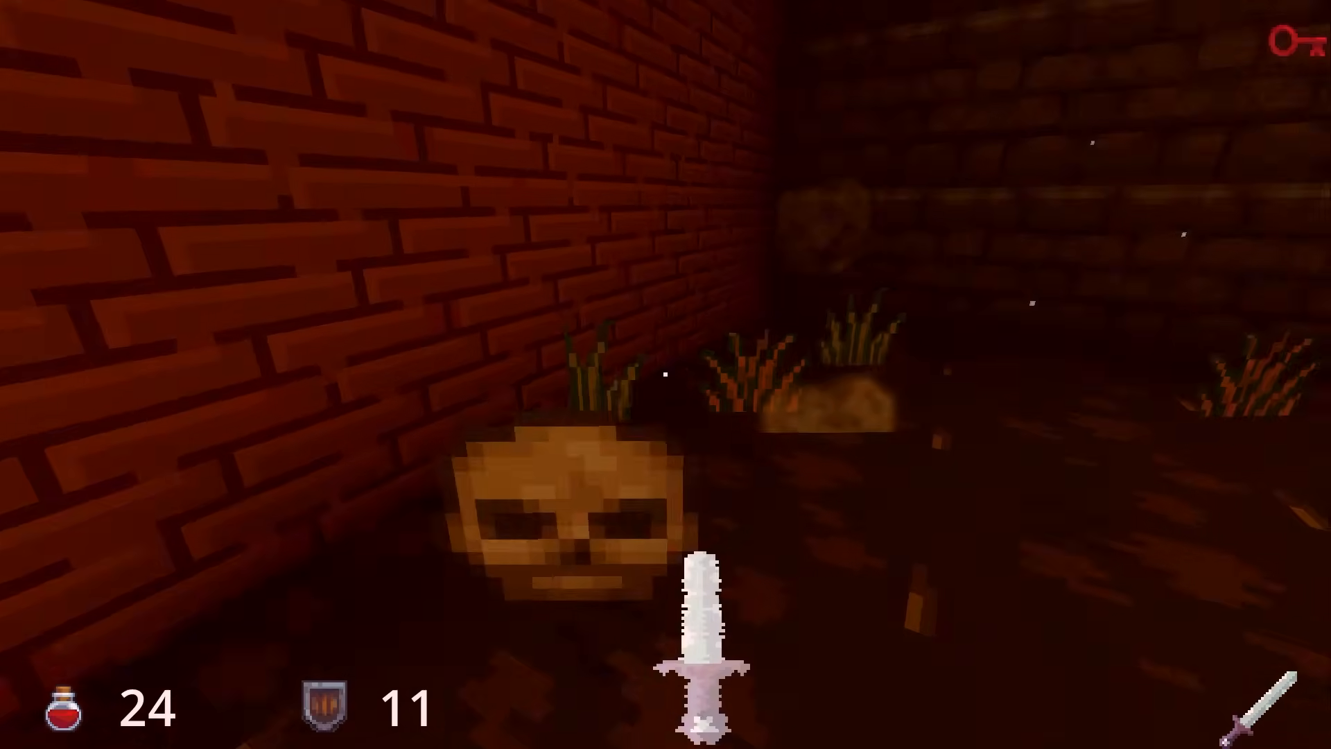
{"action": "key", "text": "w"}
{"action": "key", "text": "s"}
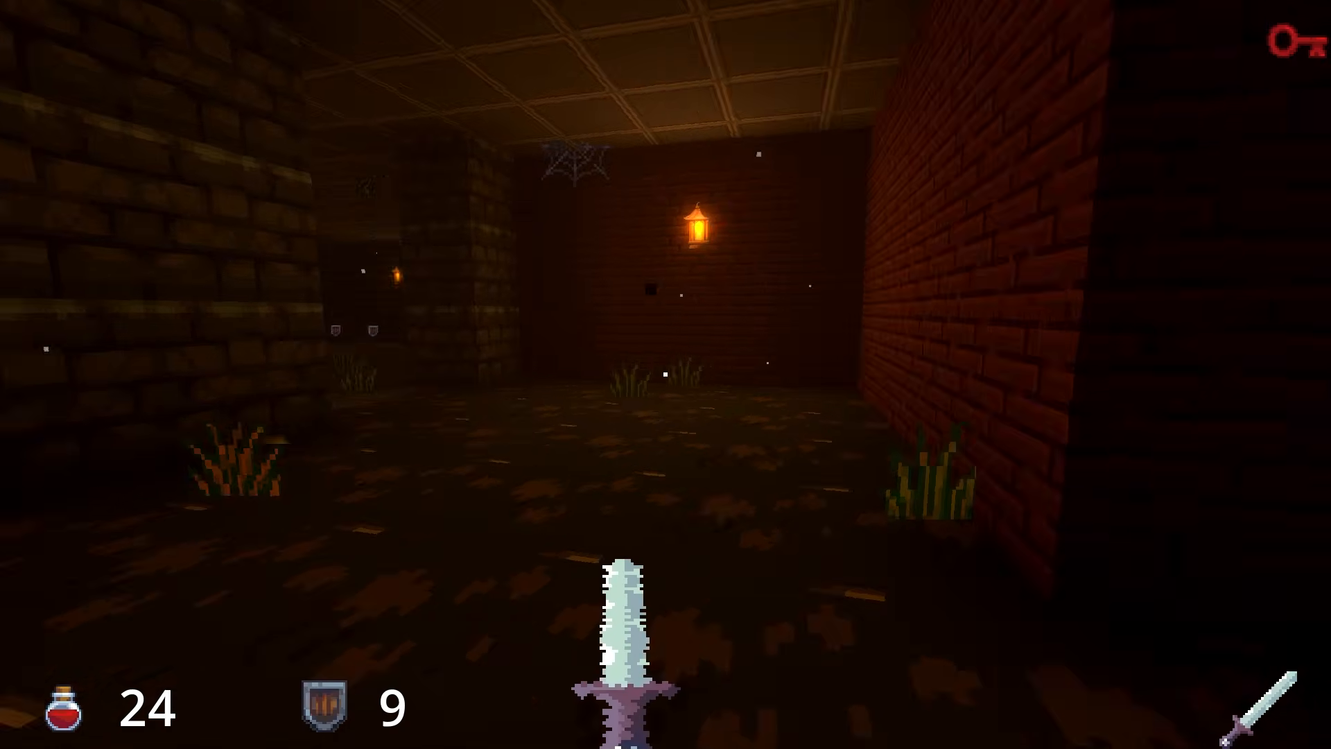
{"action": "key", "text": "w"}
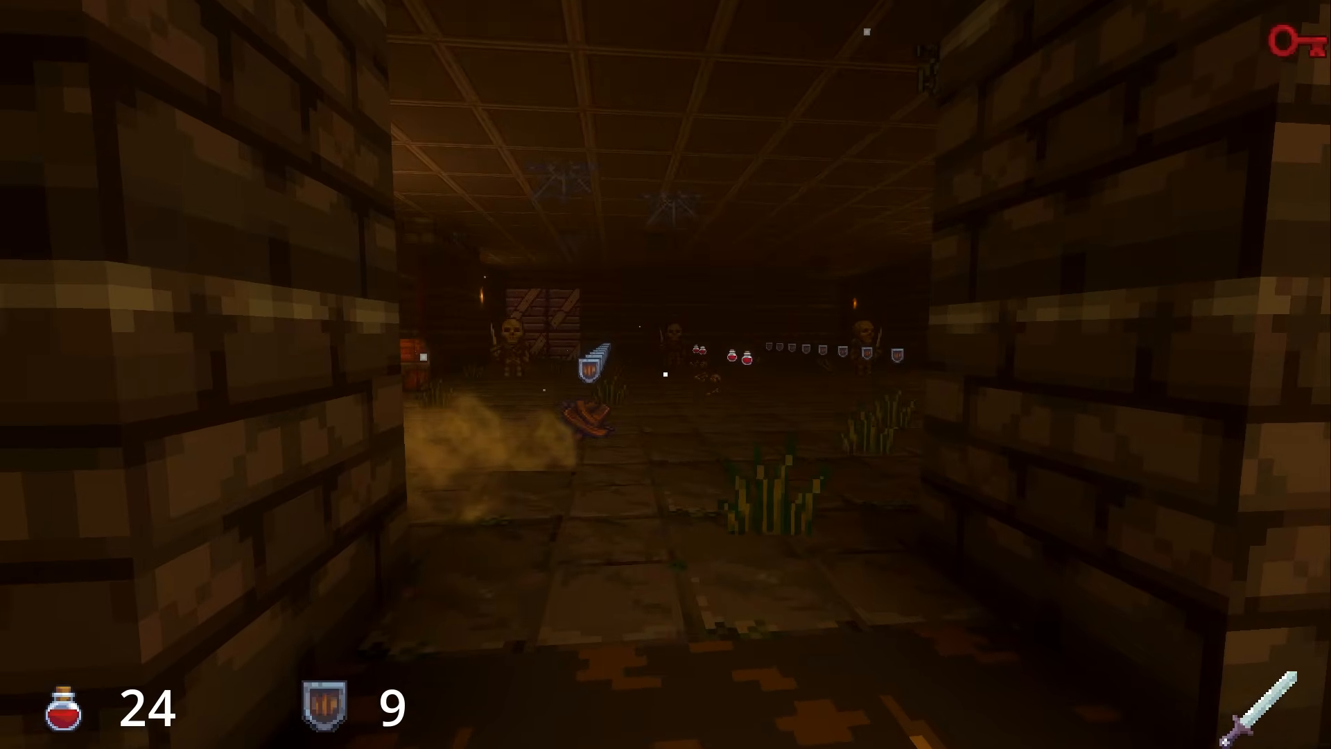
Equip the crossbow and shoot the skeletons in the stone hall from its entrance.
{"action": "key", "text": "2"}
{"action": "left_click", "coordinate": [665, 374]}
{"action": "key", "text": "s"}
{"action": "left_click", "coordinate": [665, 374]}
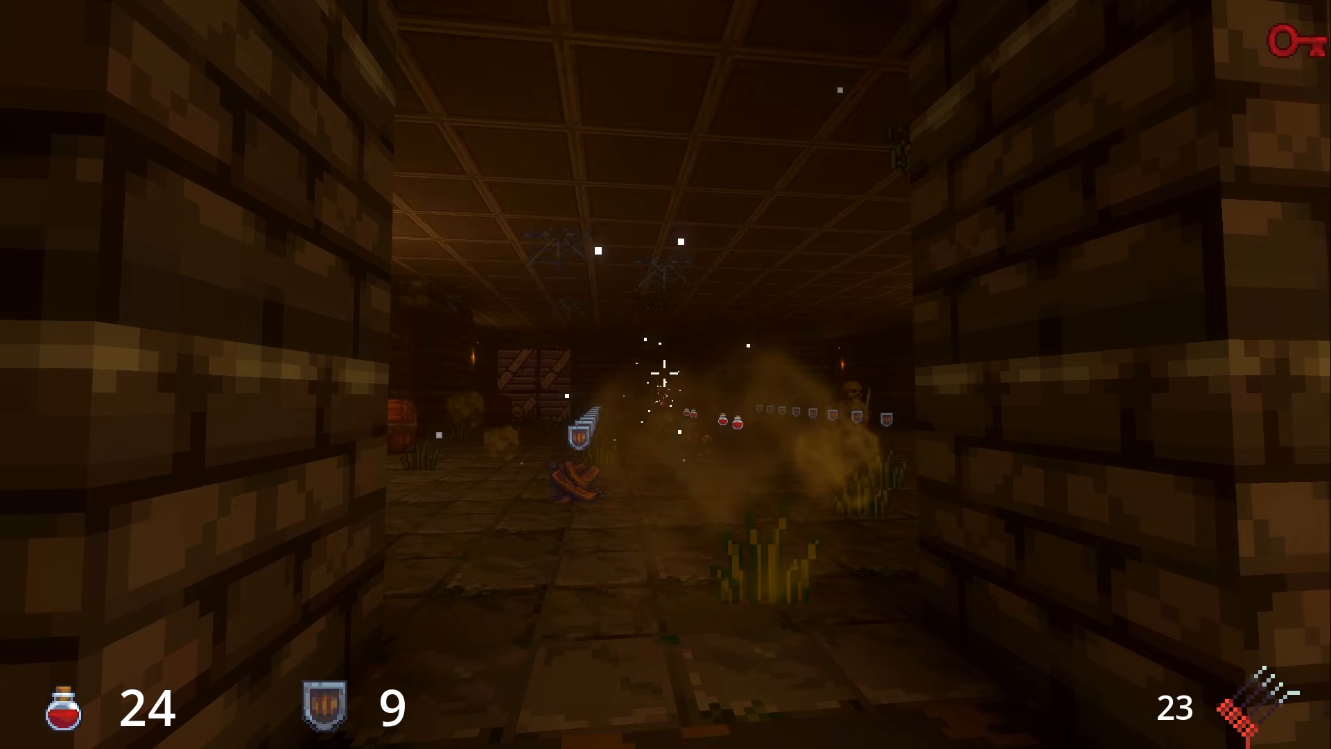
{"action": "left_click", "coordinate": [666, 374]}
{"action": "key", "text": "w"}
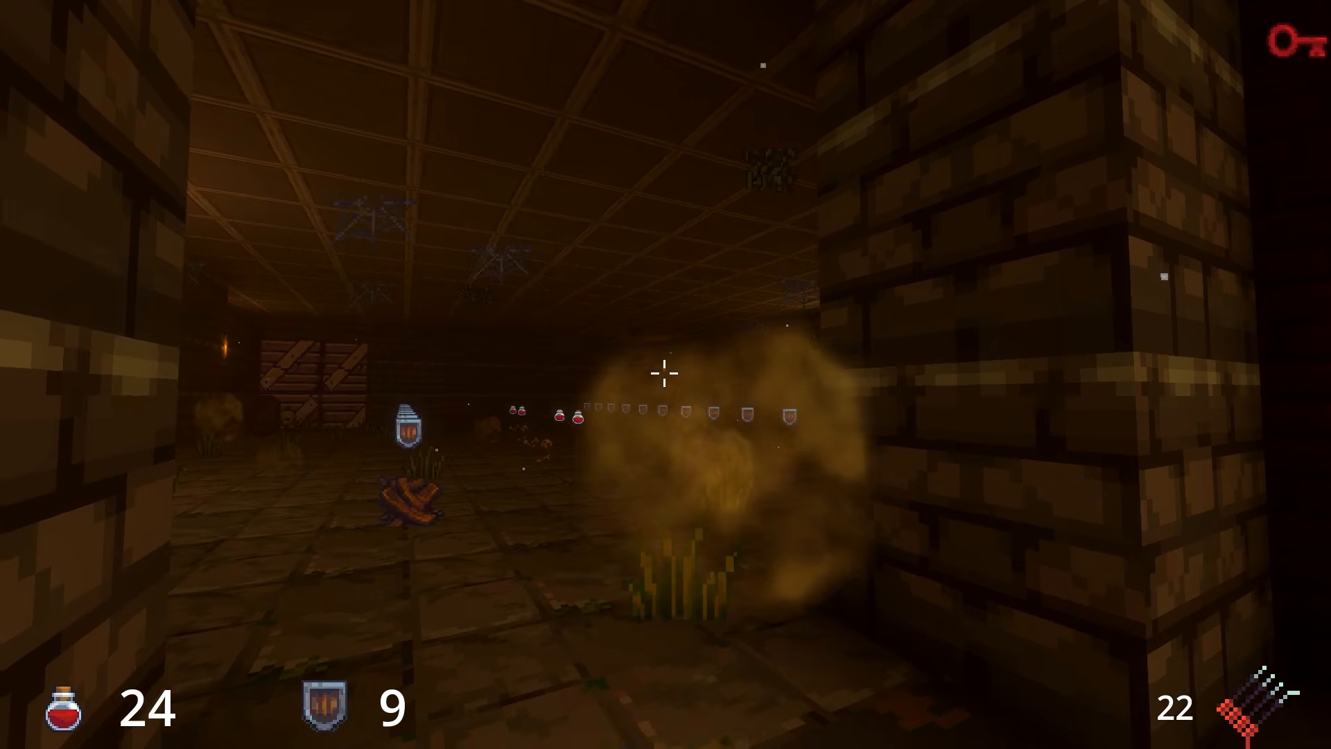
Equip the sword, smash the barrels along the hall's wall, and collect the ammo and crossbow ammo around the chest.
{"action": "key", "text": "1"}
{"action": "key", "text": "w"}
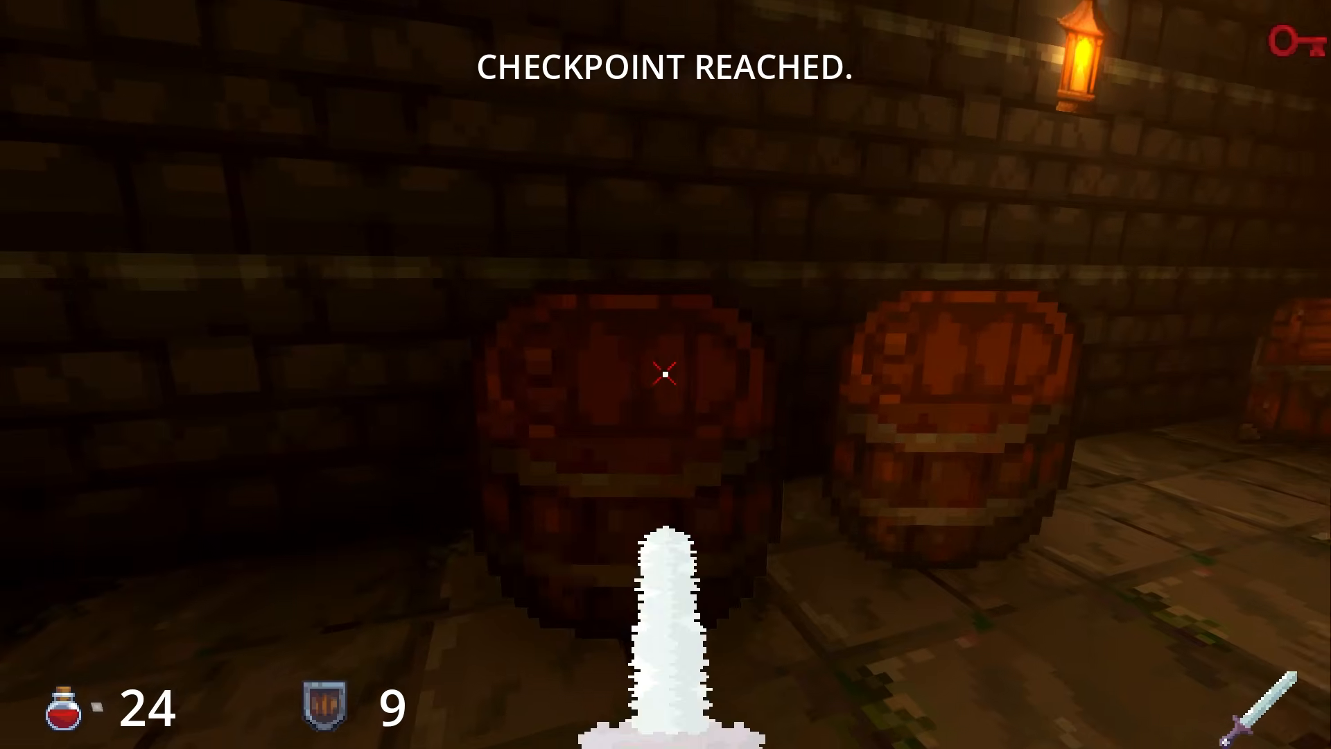
{"action": "left_click", "coordinate": [666, 374]}
{"action": "left_click", "coordinate": [666, 374]}
{"action": "key", "text": "w"}
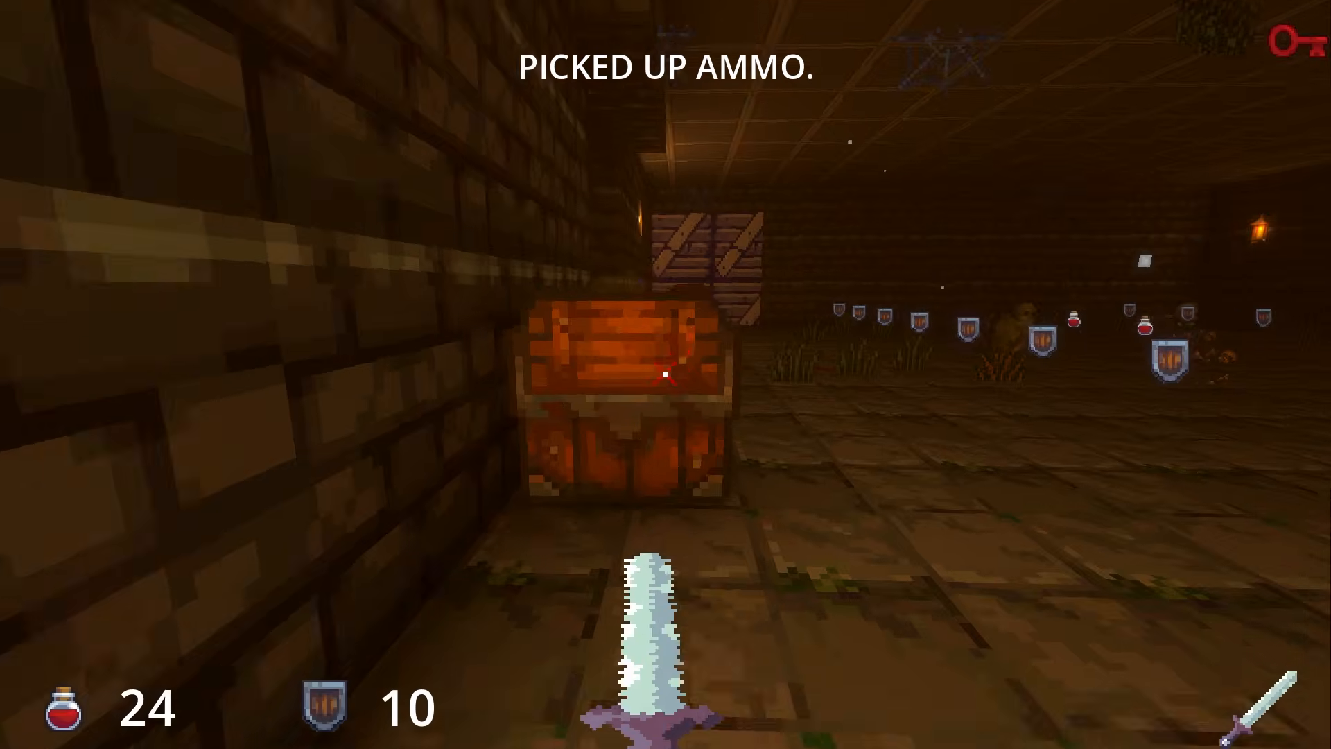
{"action": "key", "text": "w"}
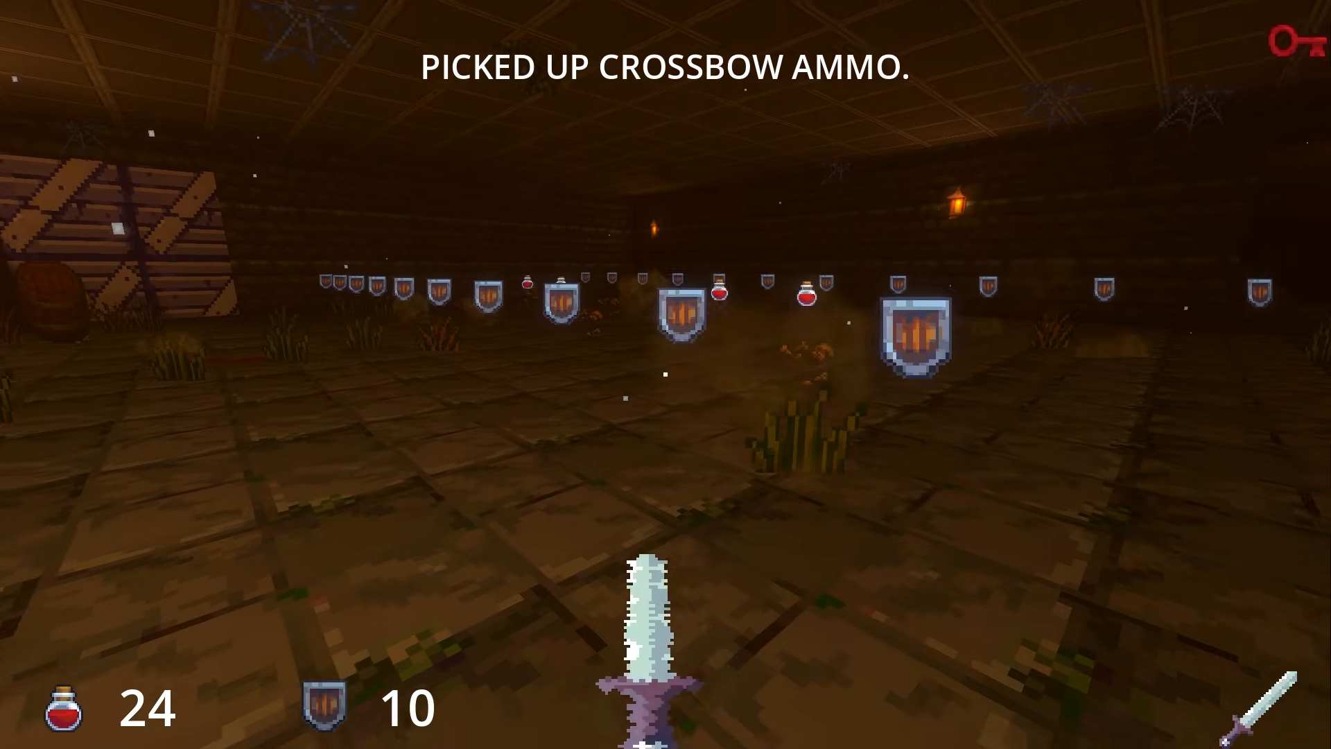
{"action": "key", "text": "w"}
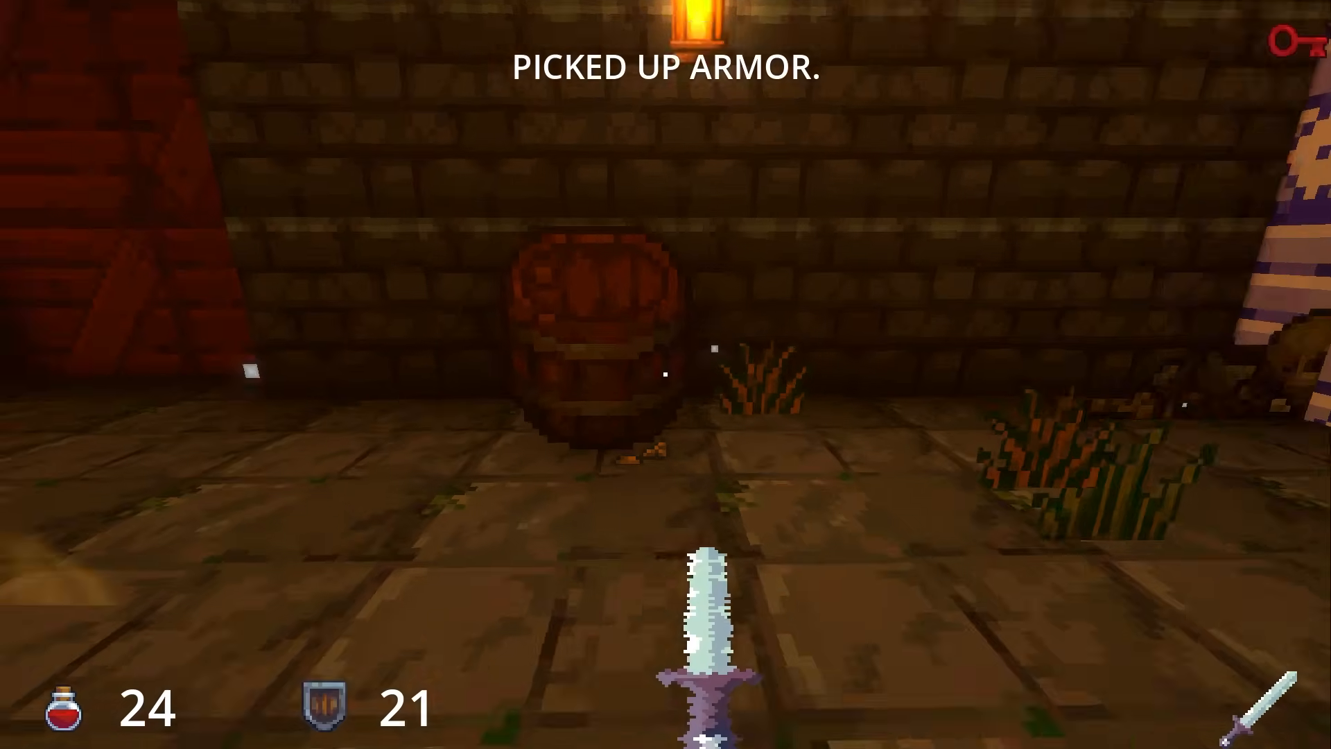
Smash the barrel under the lantern and collect the ammo, medkit and rows of armor across the hall.
{"action": "key", "text": "w"}
{"action": "left_click", "coordinate": [665, 374]}
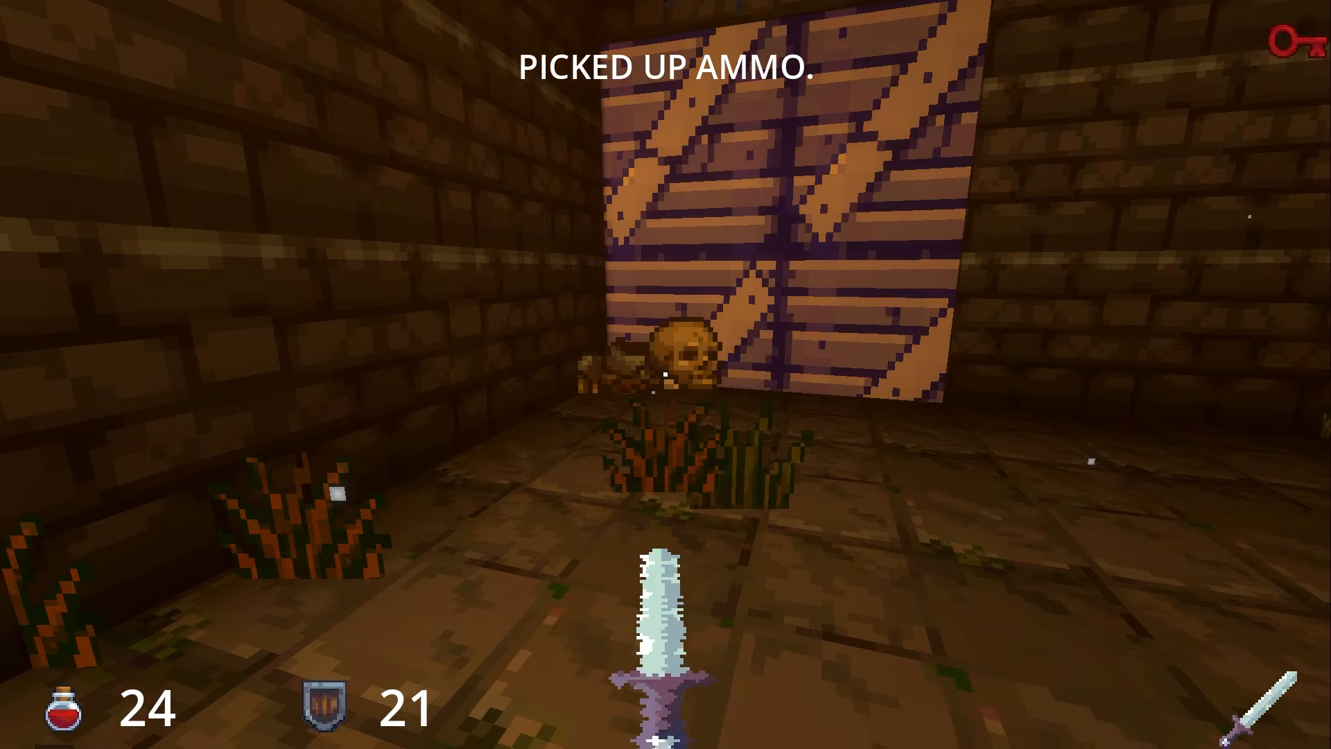
{"action": "key", "text": "w"}
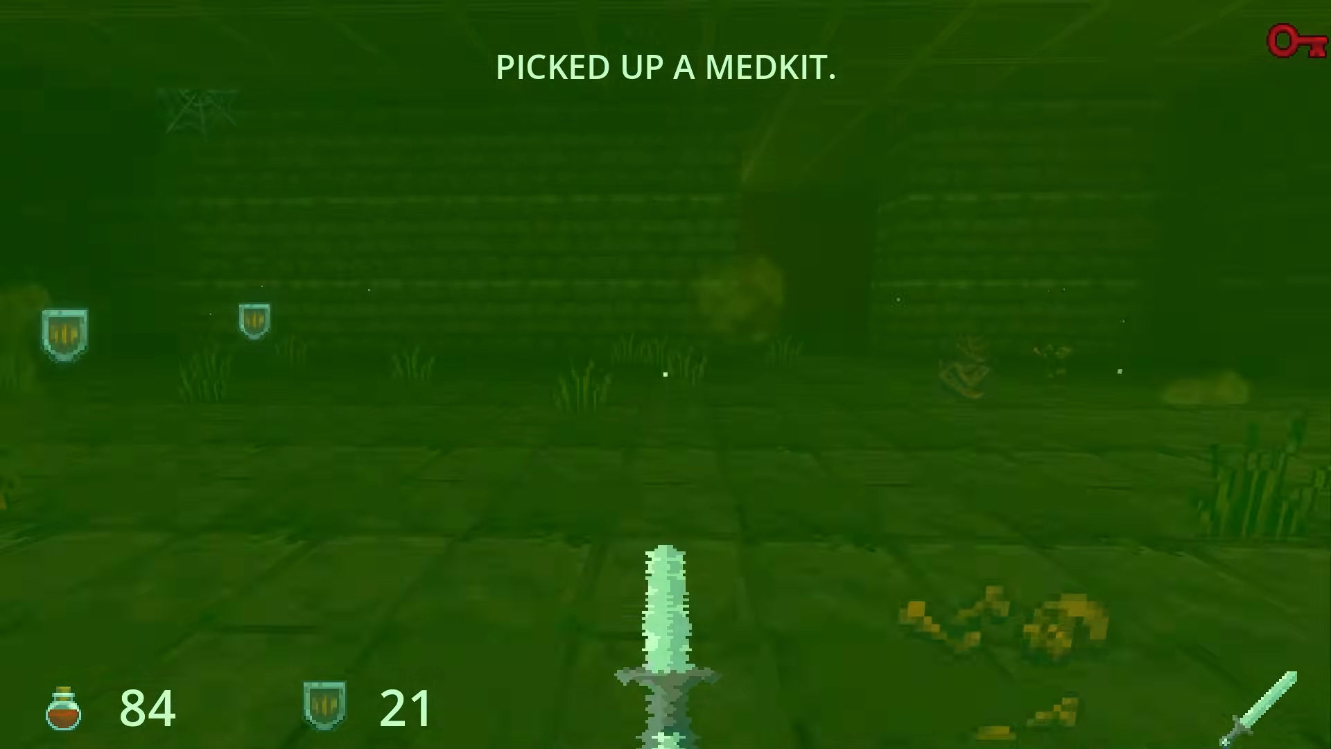
{"action": "key", "text": "w"}
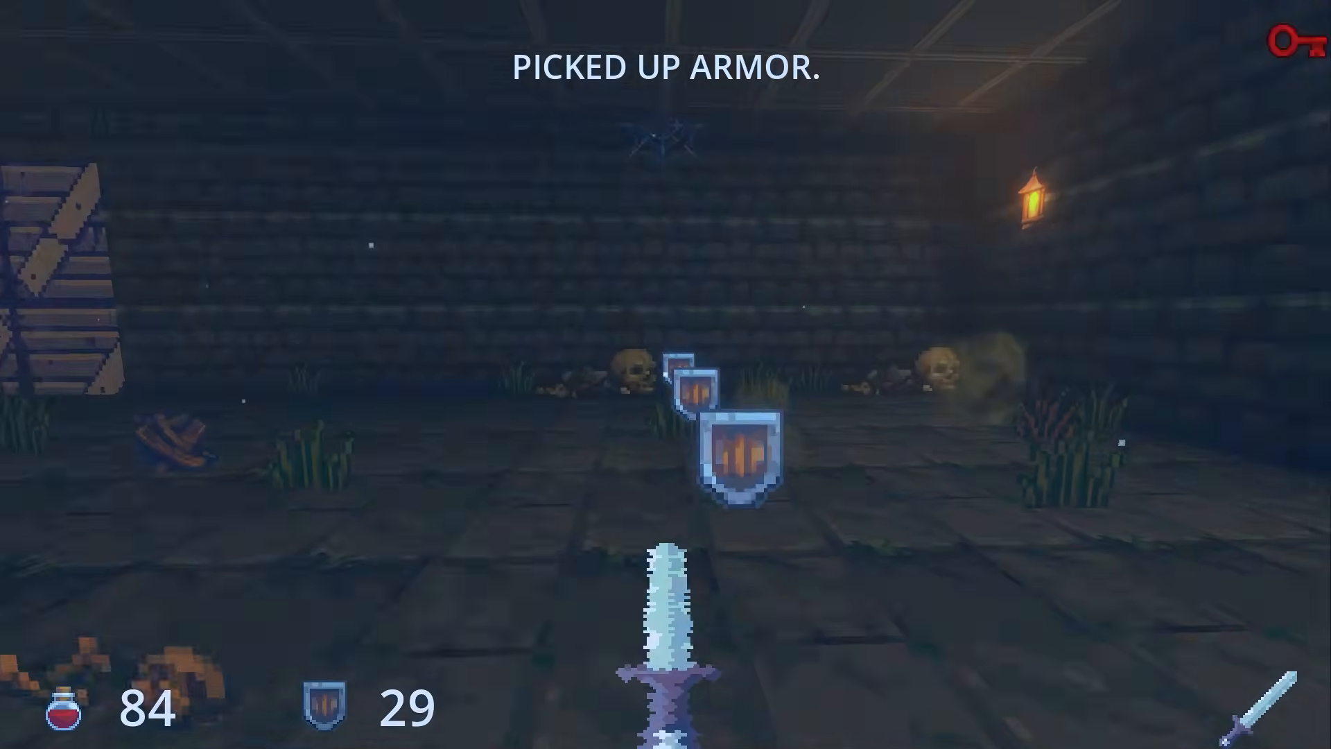
{"action": "key", "text": "w"}
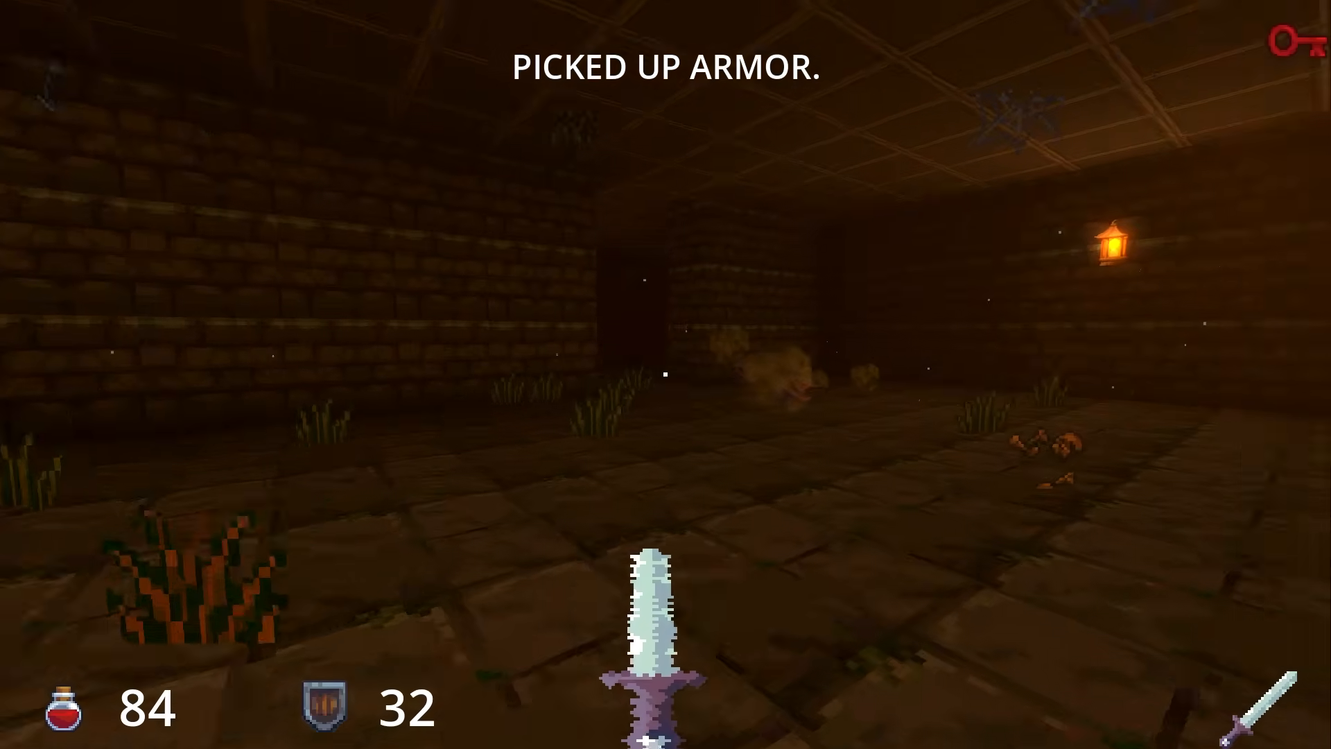
Try the hall's red-lit door, and go through the other wooden door into the large cobwebbed chamber.
{"action": "key", "text": "w"}
{"action": "key", "text": "e"}
{"action": "key", "text": "s"}
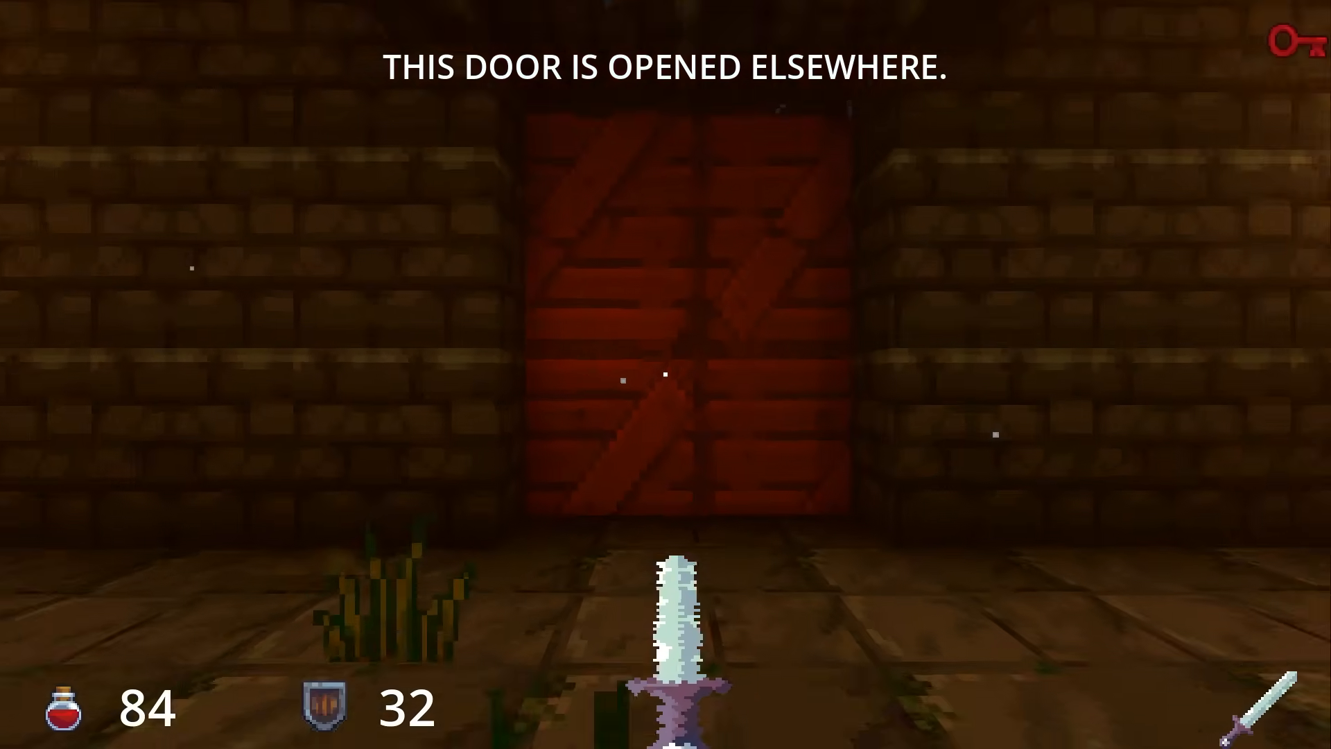
{"action": "key", "text": "w"}
{"action": "key", "text": "e"}
{"action": "key", "text": "s"}
{"action": "key", "text": "w"}
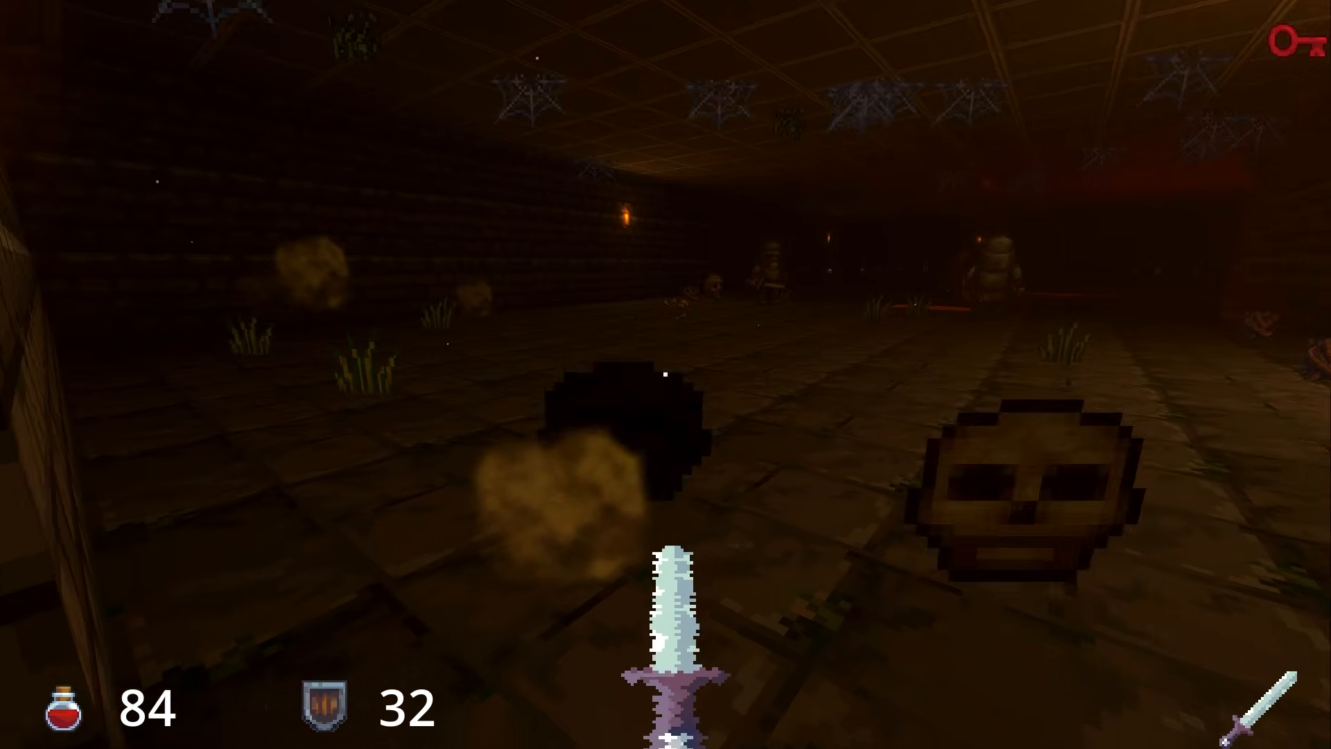
Fight the flying skulls near the large chamber's entrance with the sword.
{"action": "key", "text": "s"}
{"action": "left_click", "coordinate": [665, 374]}
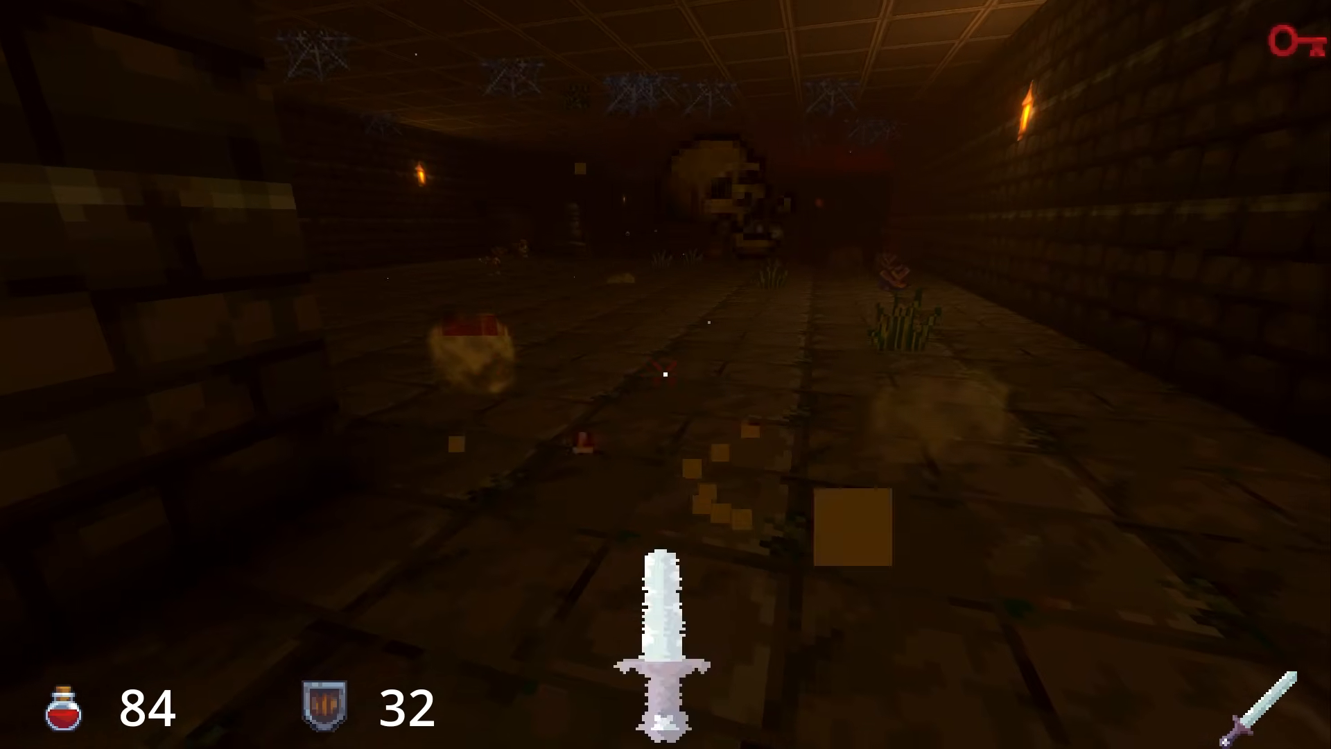
{"action": "key", "text": "w"}
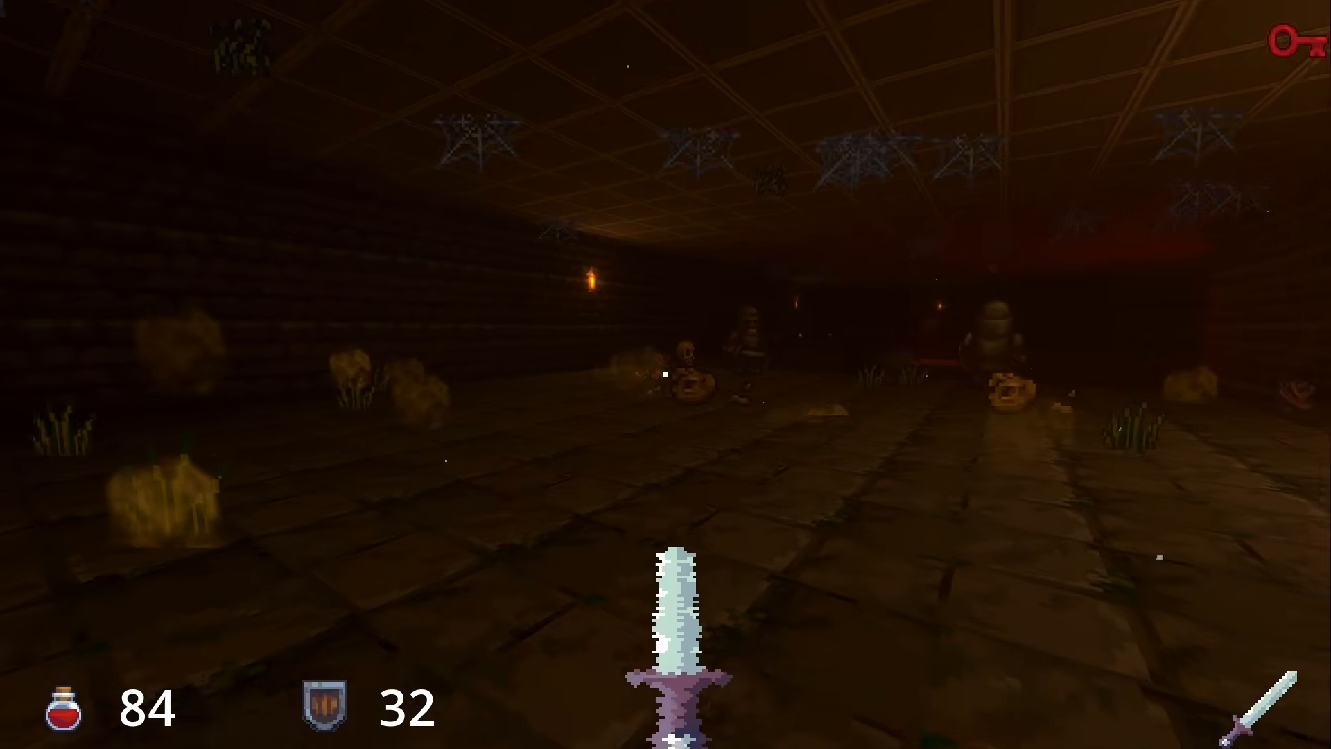
{"action": "key", "text": "w"}
{"action": "left_click", "coordinate": [665, 374]}
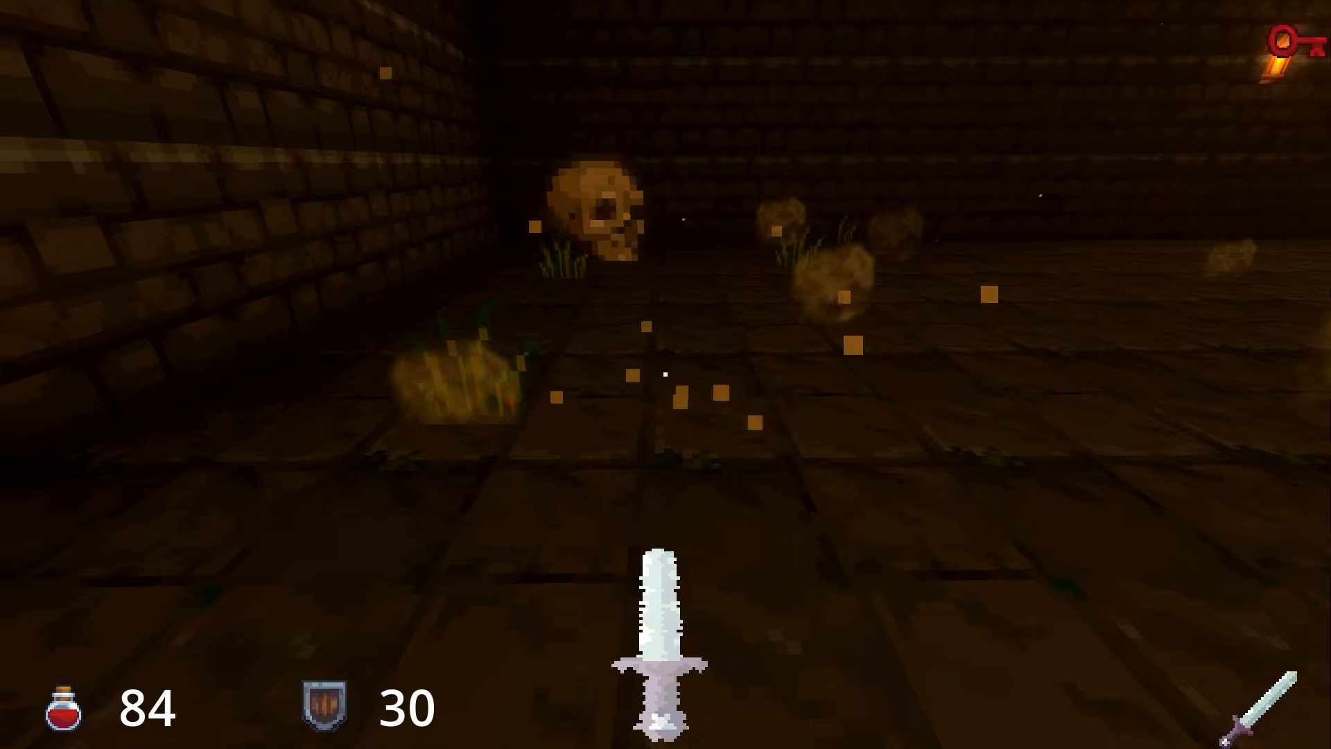
{"action": "left_click", "coordinate": [666, 374]}
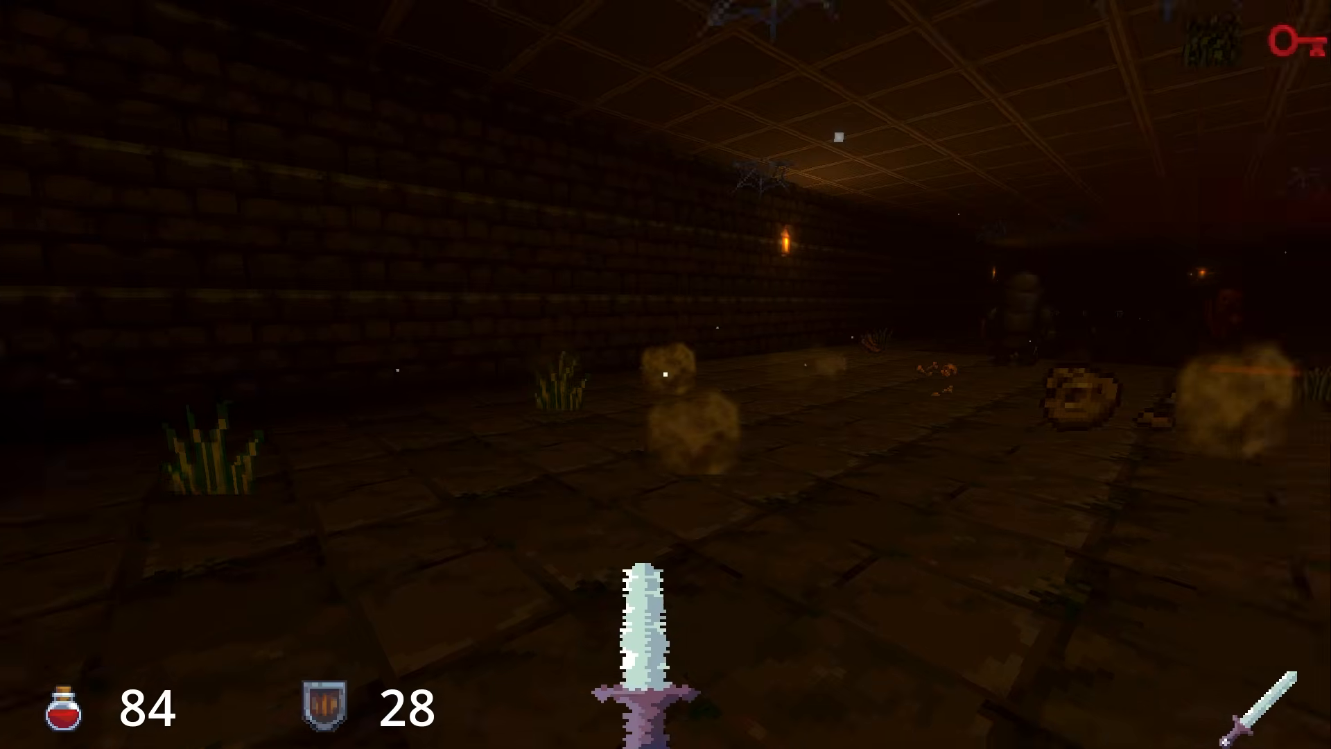
Equip the blue magic staff and shoot the armored knights while advancing through the chamber to the lava pool.
{"action": "key", "text": "w"}
{"action": "key", "text": "2"}
{"action": "left_click", "coordinate": [666, 375]}
{"action": "key", "text": "w"}
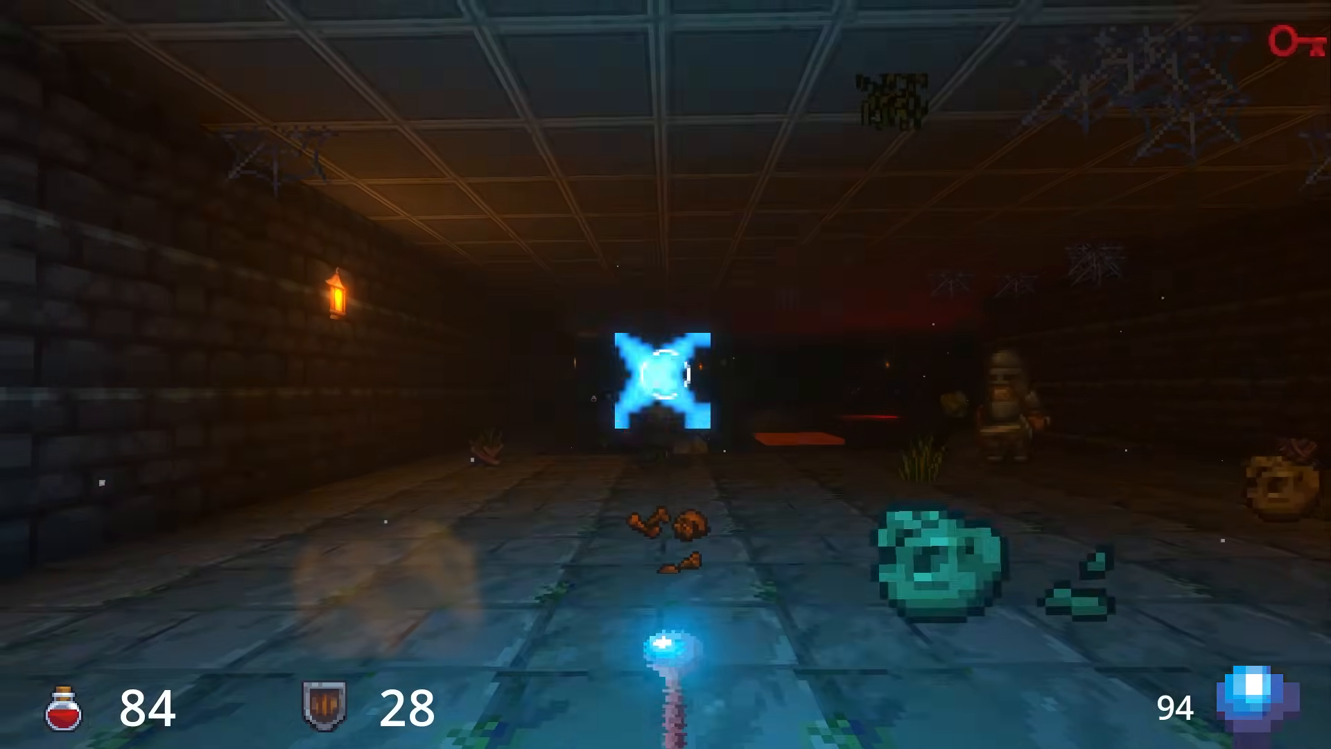
{"action": "key", "text": "w"}
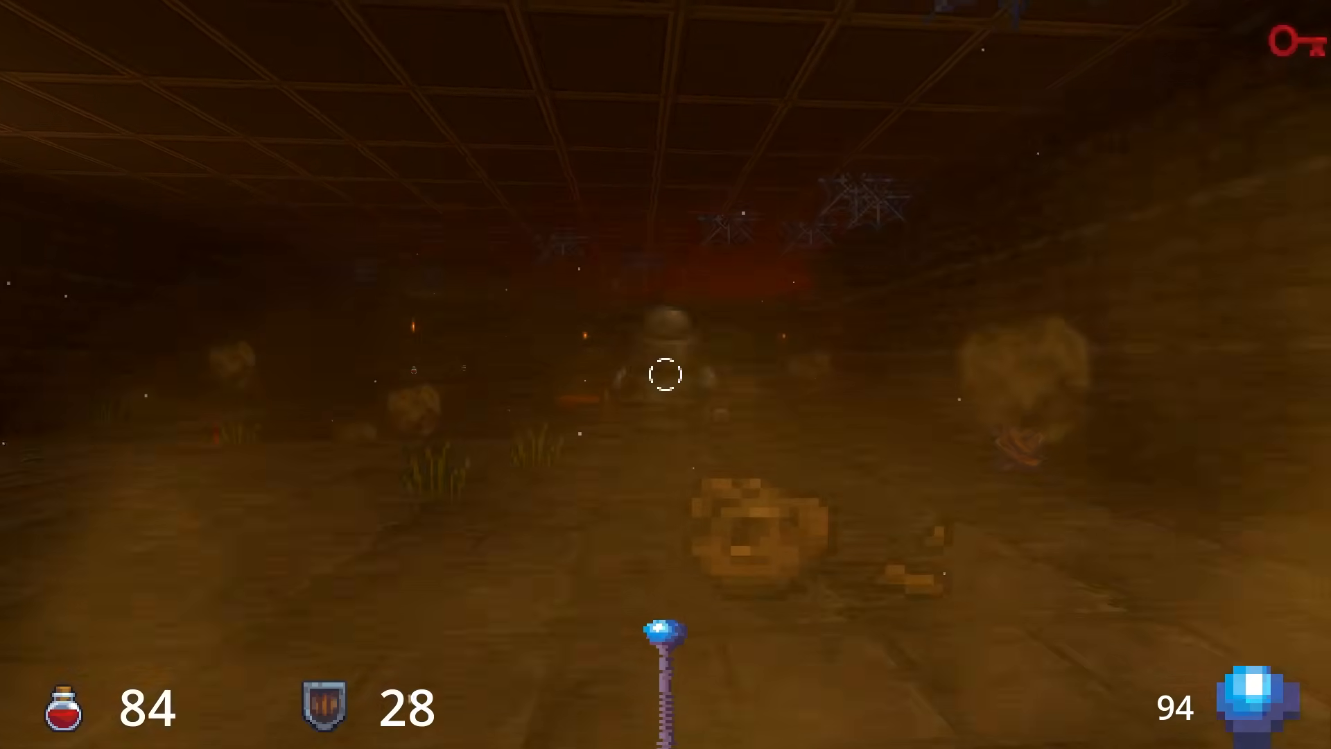
{"action": "left_click", "coordinate": [666, 375]}
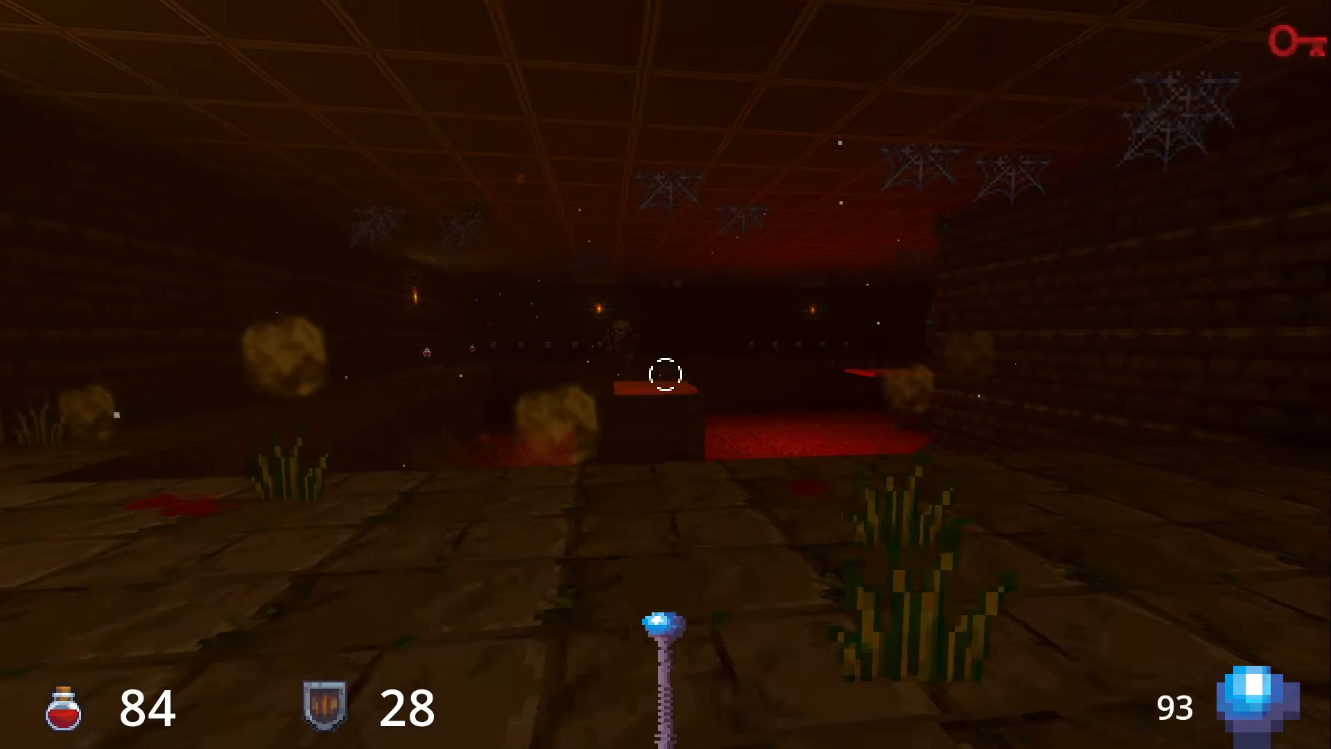
{"action": "key", "text": "w"}
{"action": "left_click", "coordinate": [665, 374]}
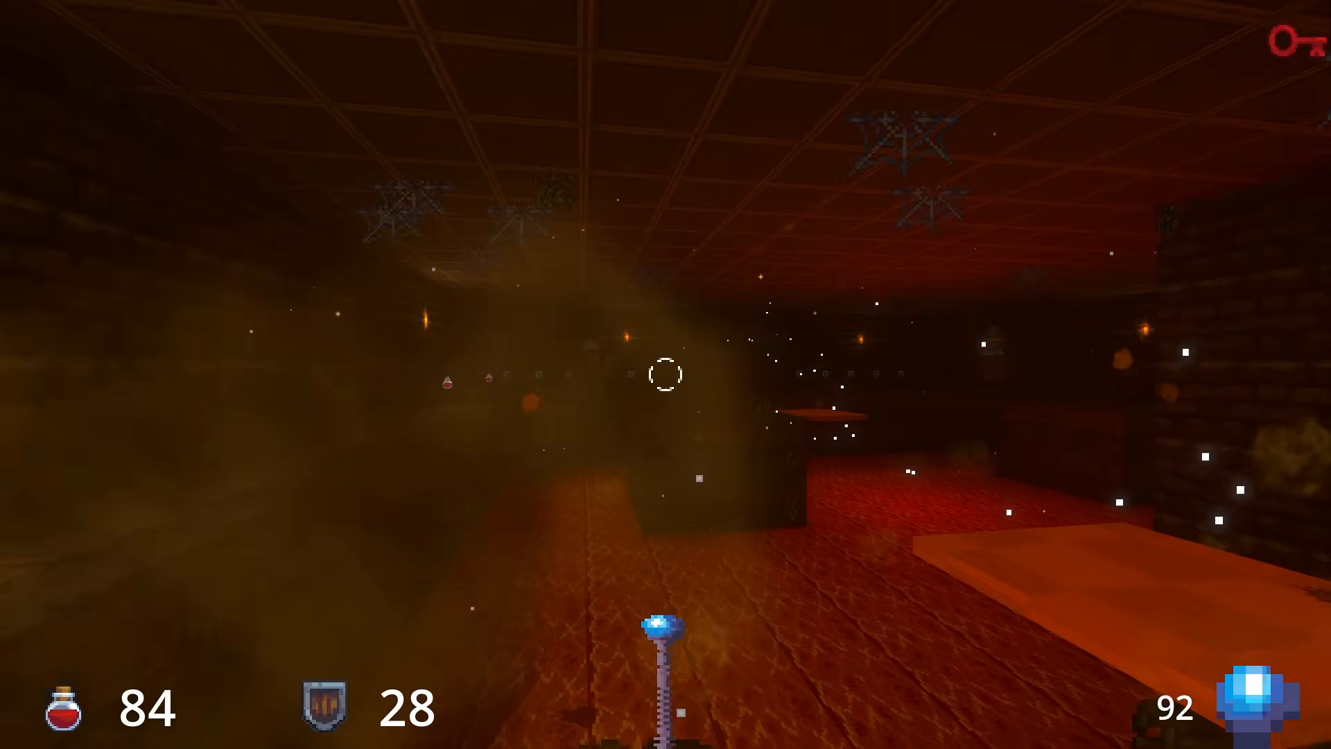
Move onto the stone ledge beside the lava and shoot the enemies across the pool with the staff.
{"action": "key", "text": "a"}
{"action": "key", "text": "w"}
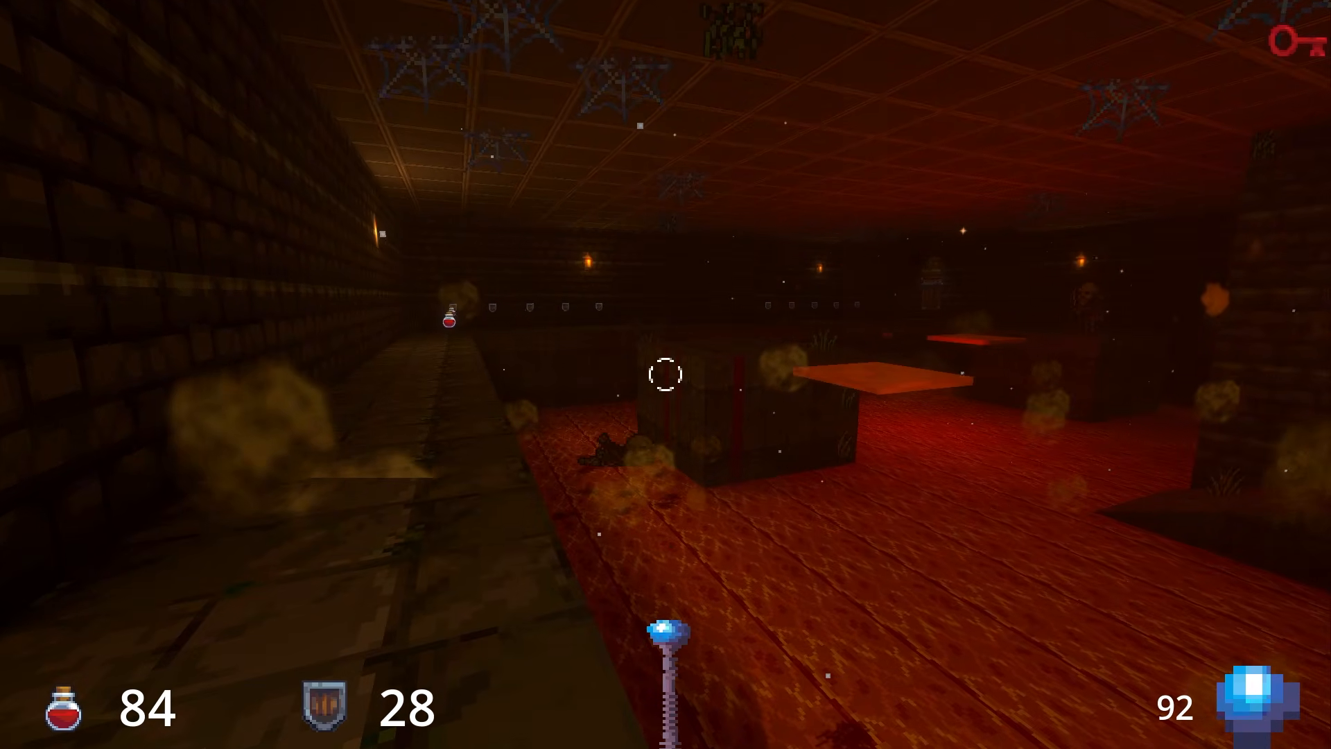
{"action": "key", "text": "w"}
{"action": "left_click", "coordinate": [665, 374]}
{"action": "key", "text": "w"}
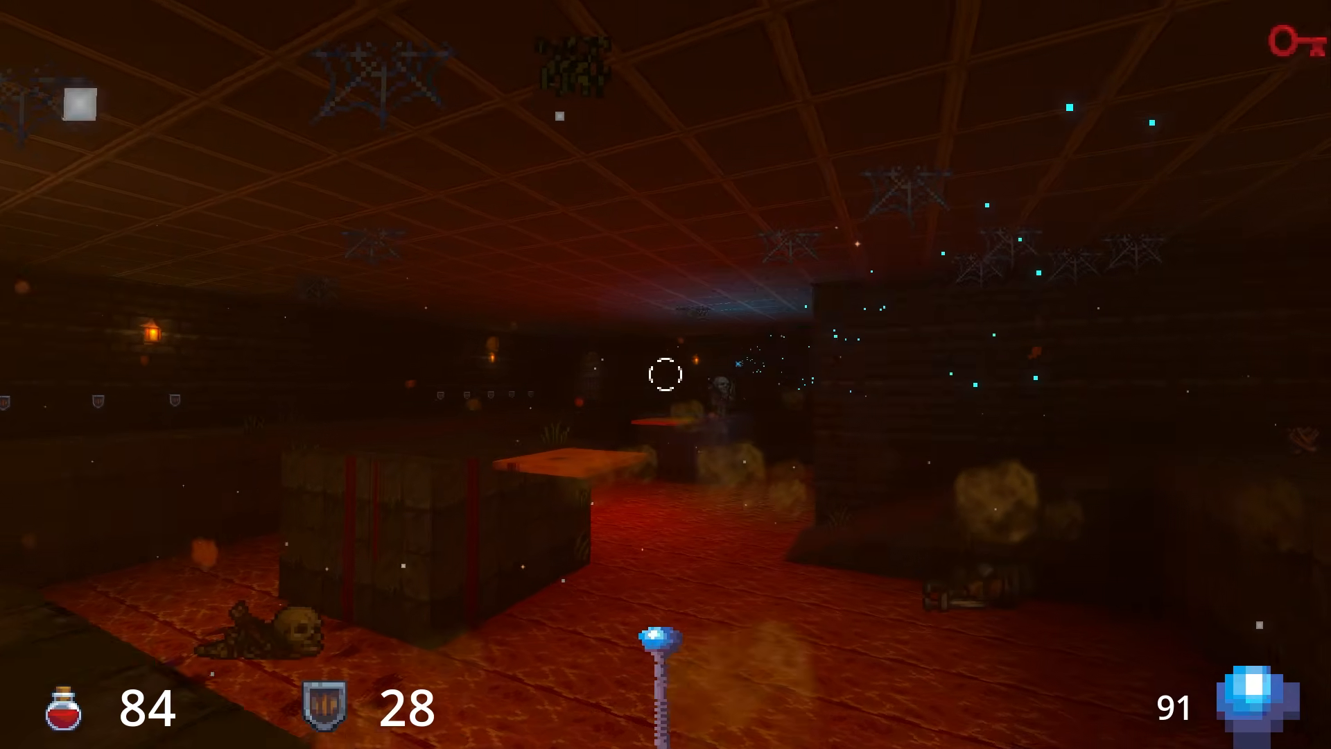
{"action": "left_click", "coordinate": [665, 374]}
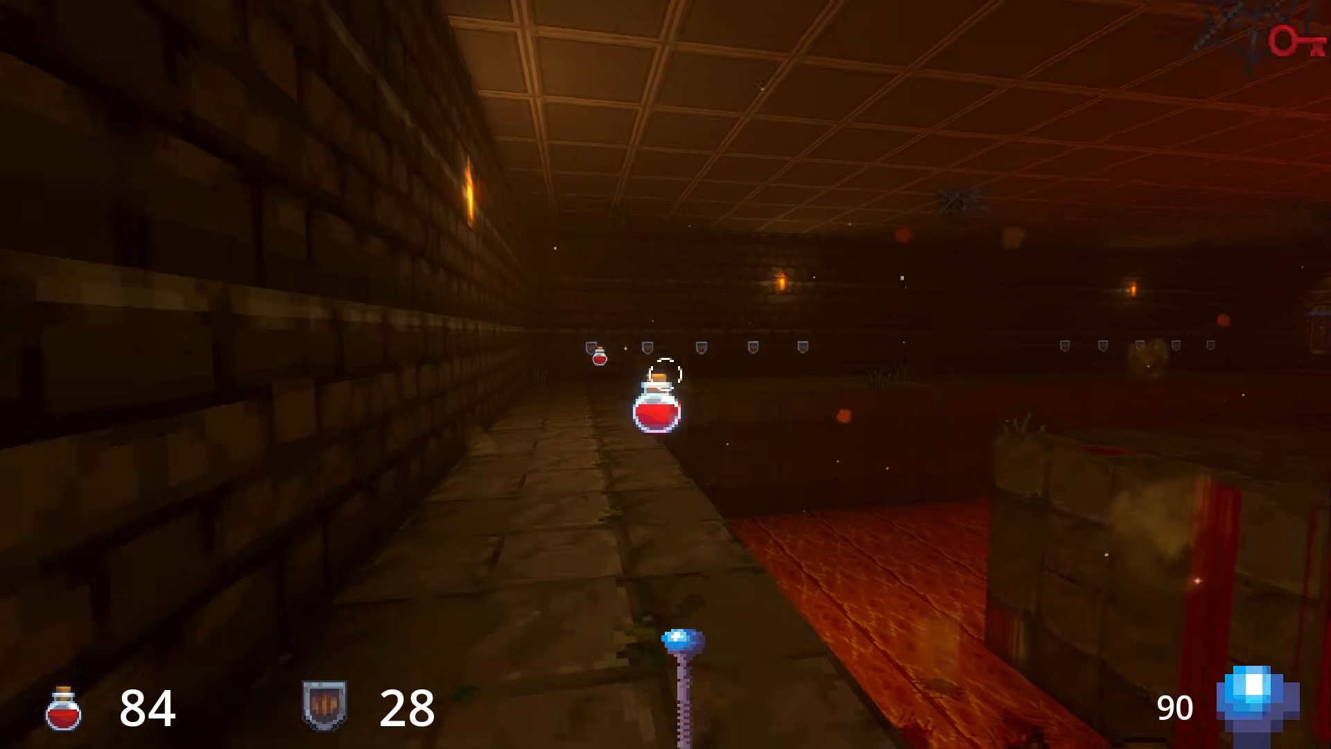
Collect the health potion and armor along the ledge and activate the wall switch at its end.
{"action": "key", "text": "w"}
{"action": "key", "text": "w"}
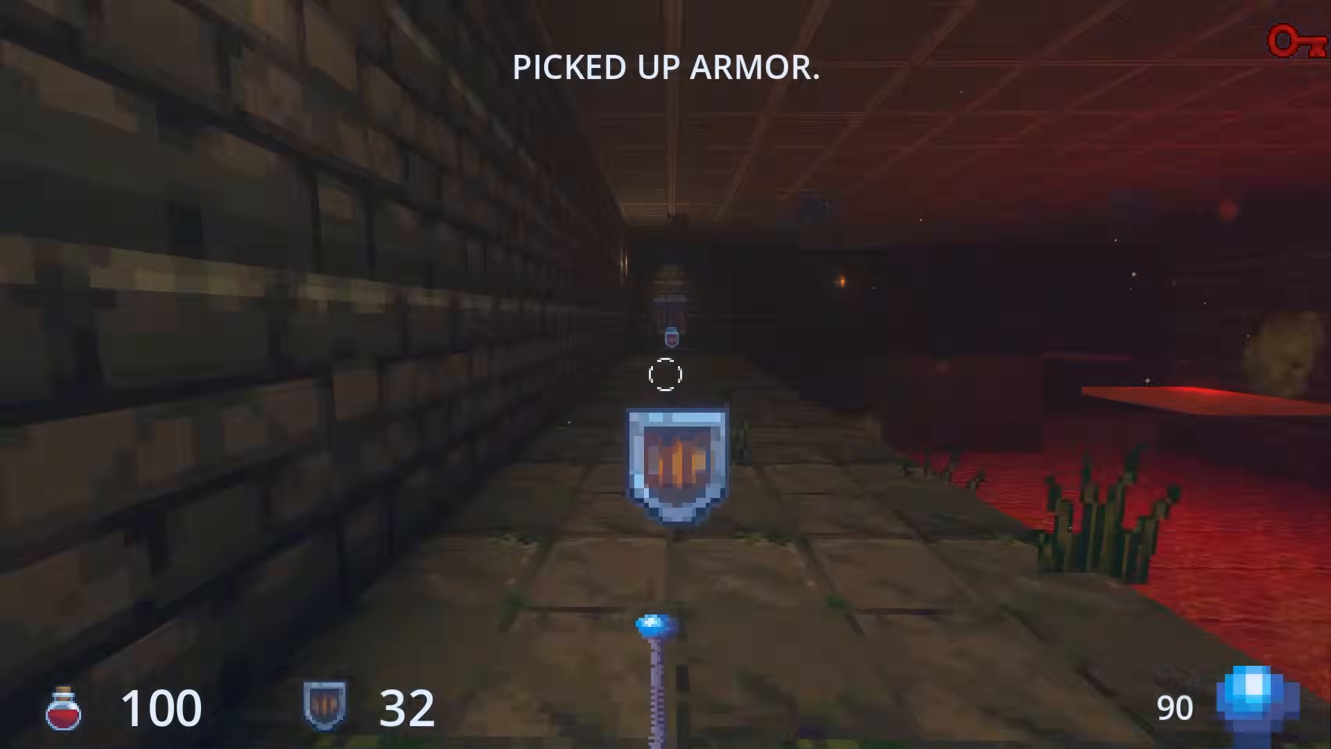
{"action": "key", "text": "w"}
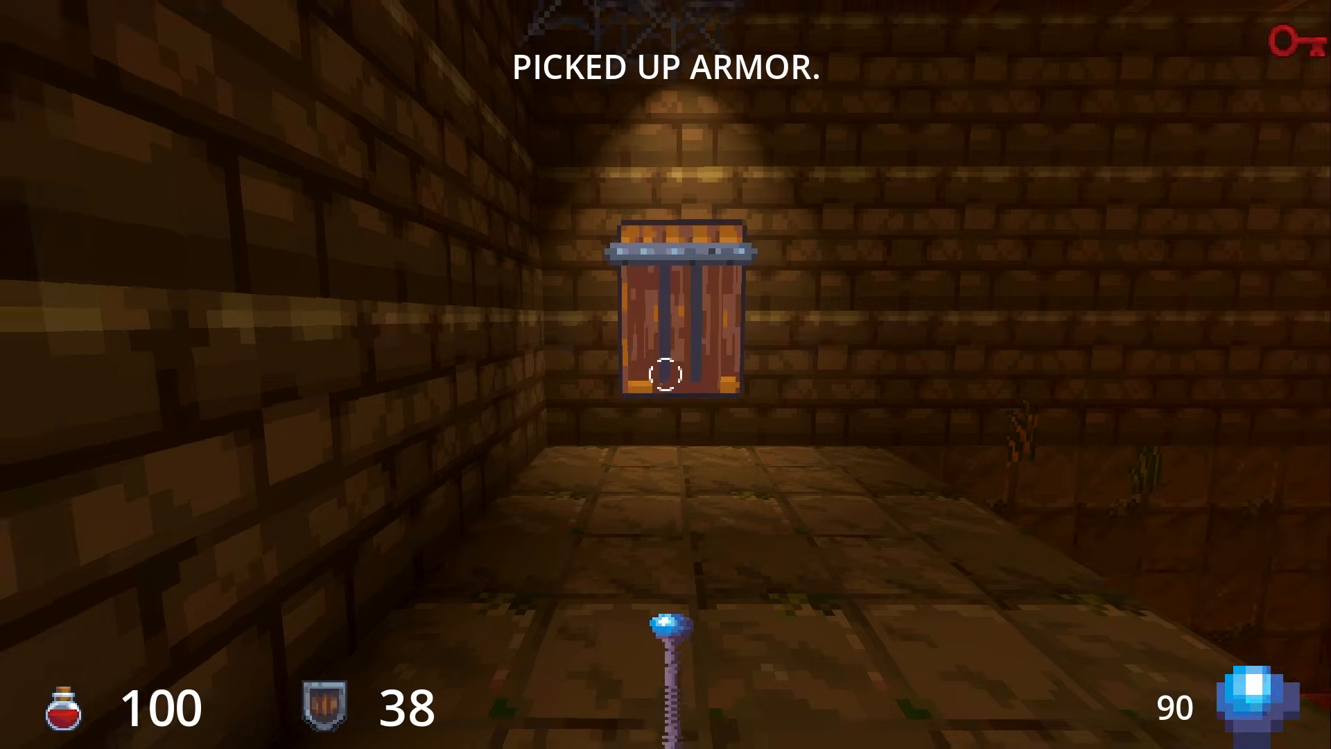
{"action": "key", "text": "s"}
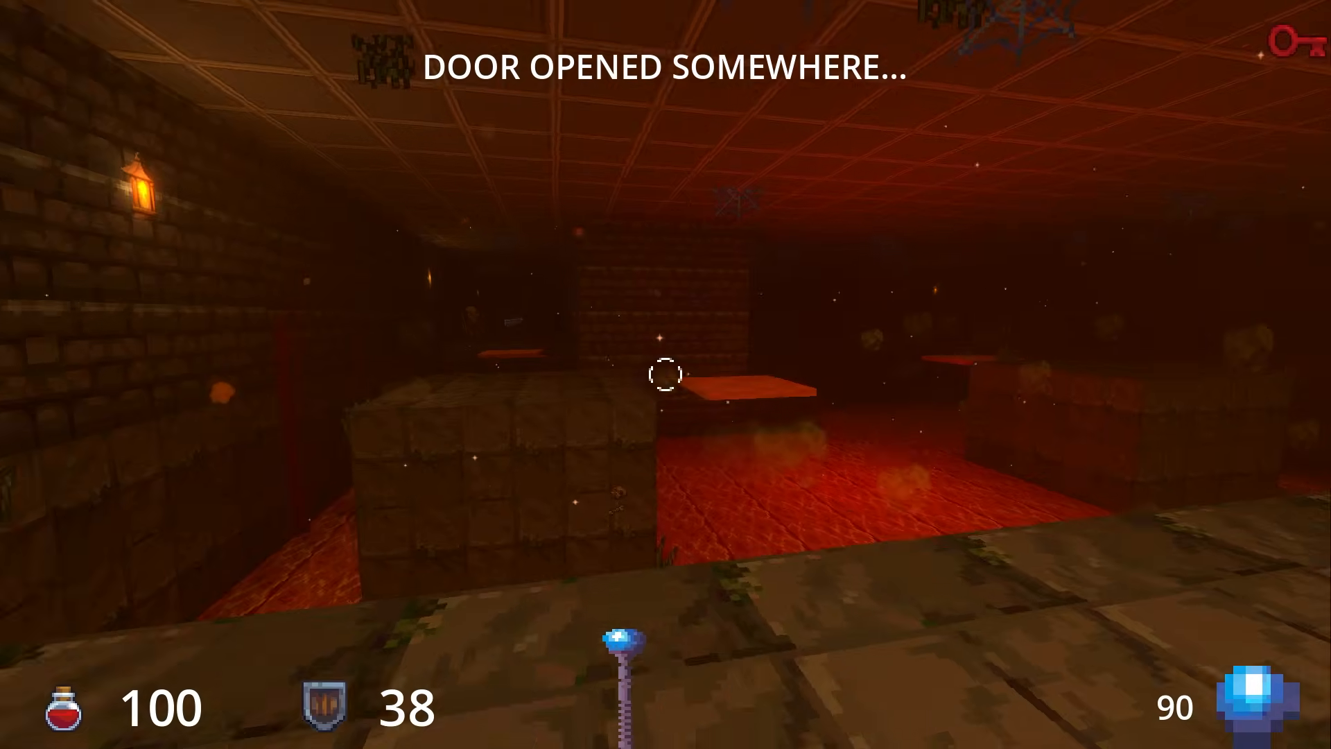
Fire the magic staff from the ledge at the enemies beyond the stone block in the lava.
{"action": "left_click", "coordinate": [665, 375]}
{"action": "key", "text": "w"}
{"action": "left_click", "coordinate": [666, 374]}
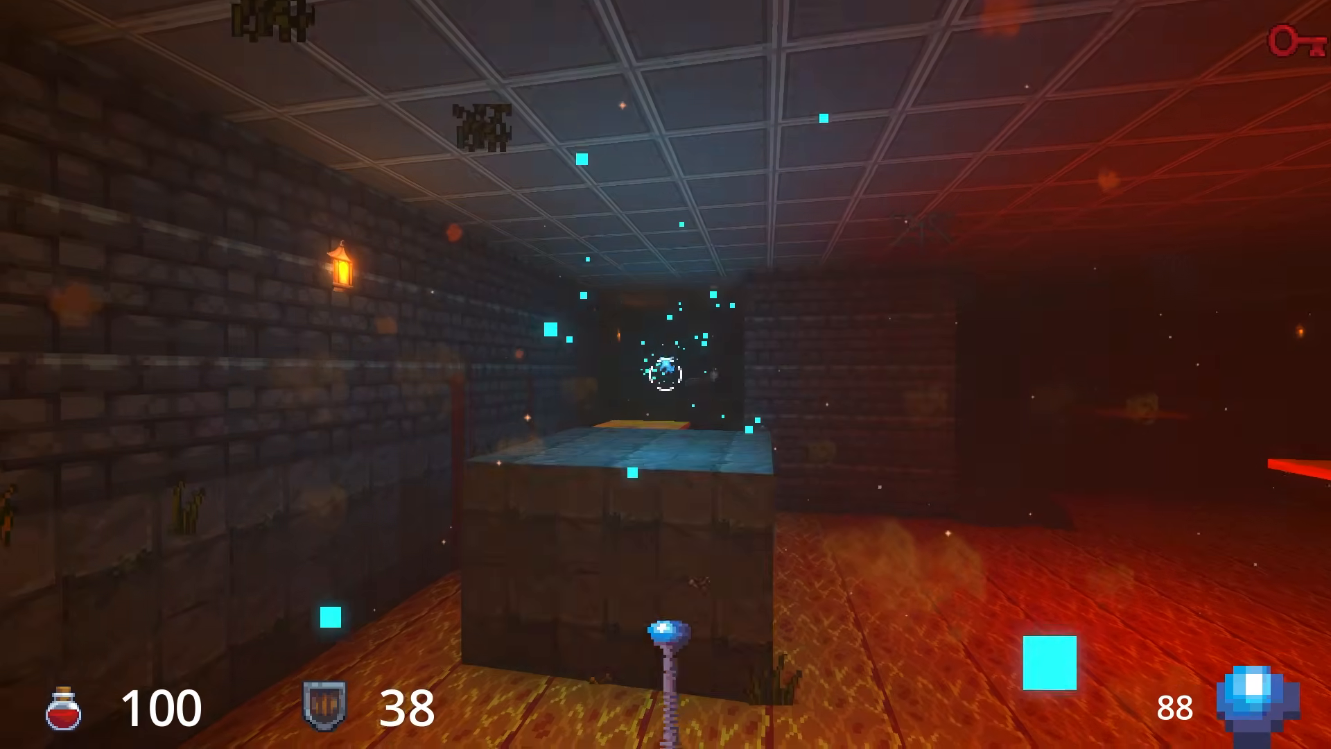
{"action": "left_click", "coordinate": [666, 375]}
{"action": "left_click", "coordinate": [666, 374]}
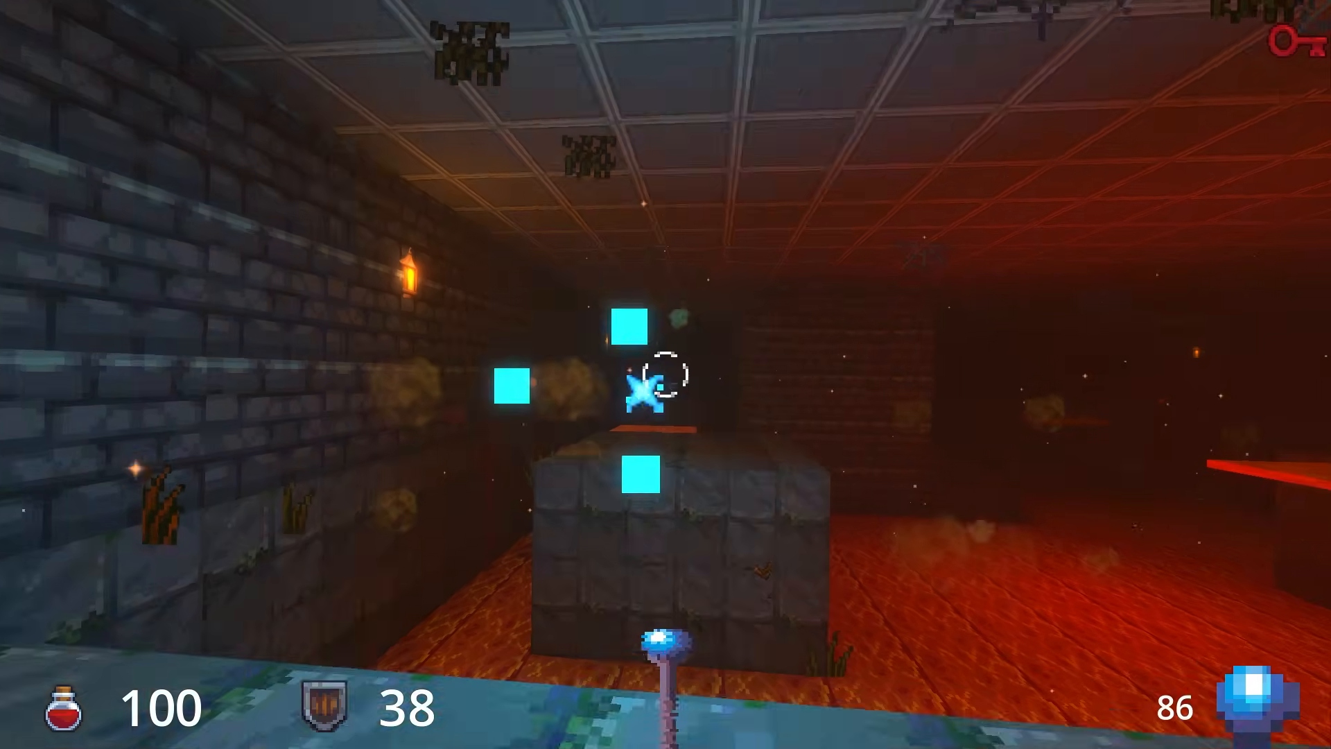
{"action": "left_click", "coordinate": [666, 374]}
{"action": "left_click", "coordinate": [666, 374]}
{"action": "left_click", "coordinate": [665, 374]}
{"action": "left_click", "coordinate": [665, 375]}
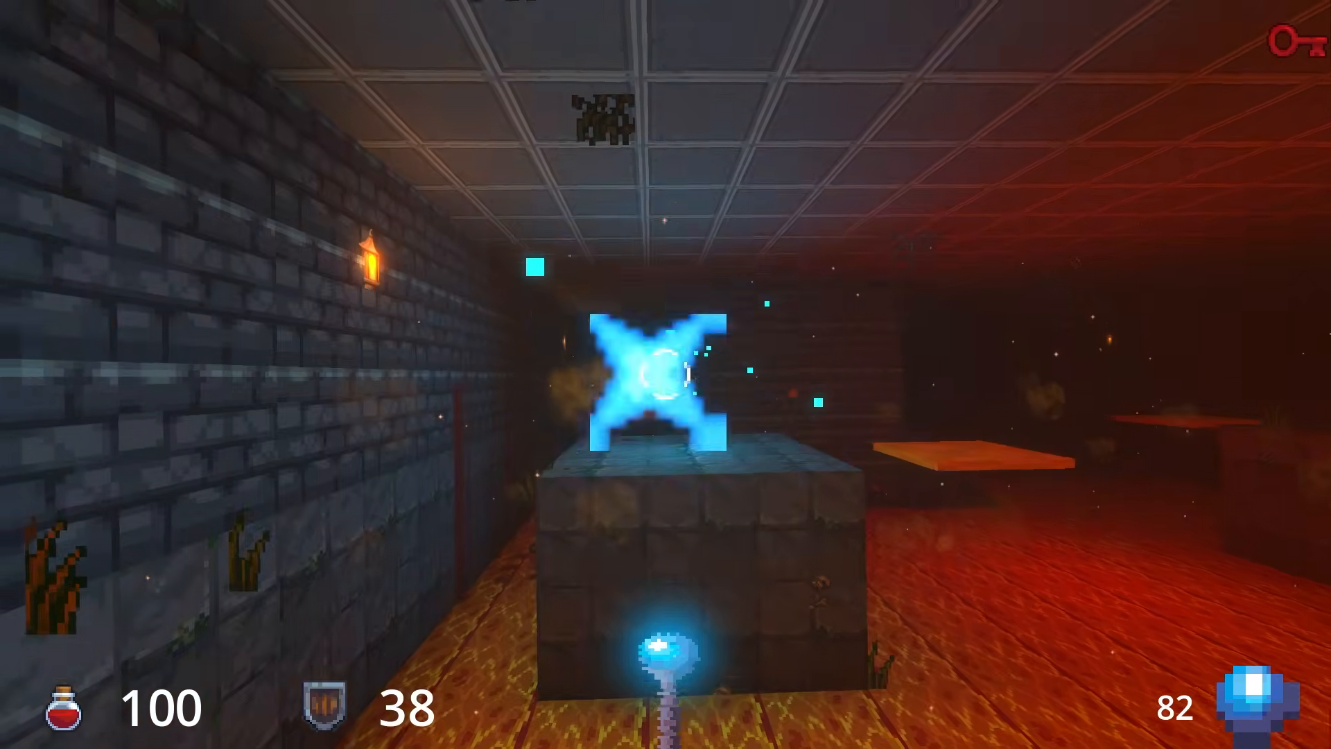
{"action": "left_click", "coordinate": [666, 374]}
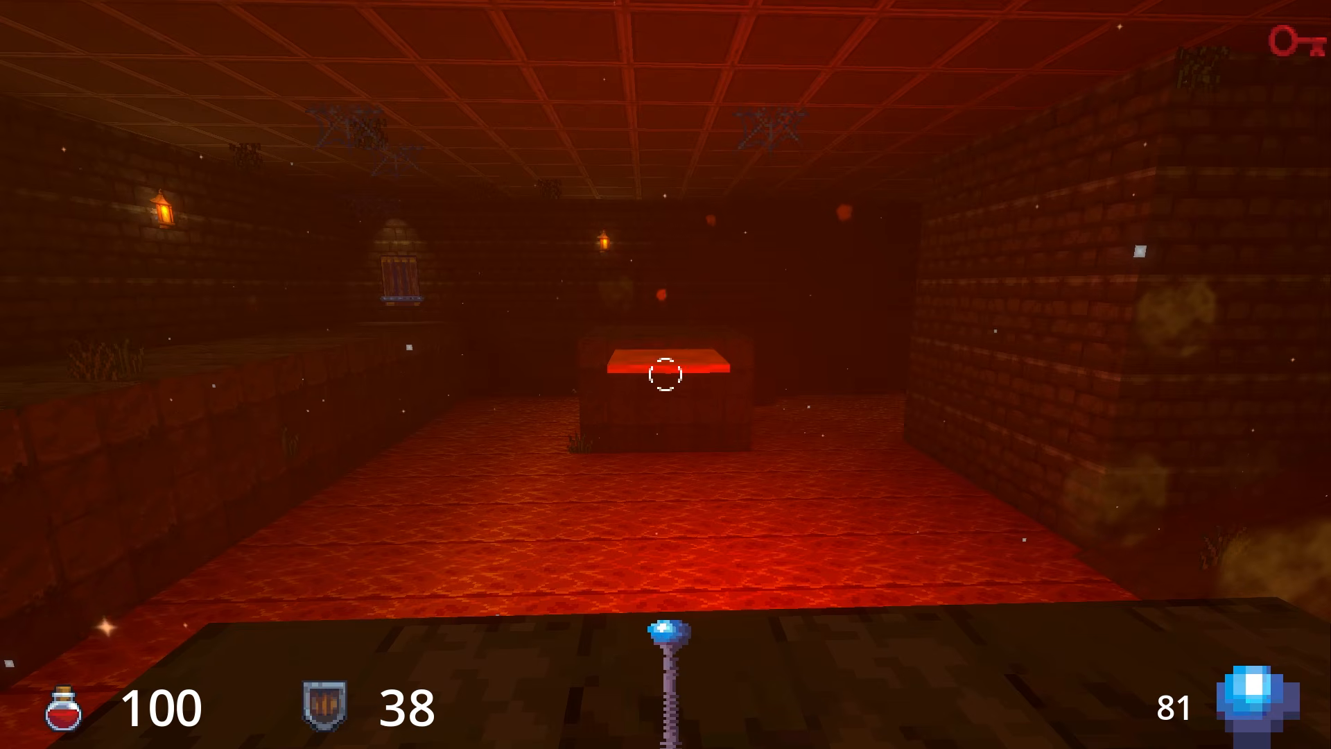
Jump across the lava pool by way of the moving platform to the stone block.
{"action": "key", "text": "w"}
{"action": "key", "text": "space"}
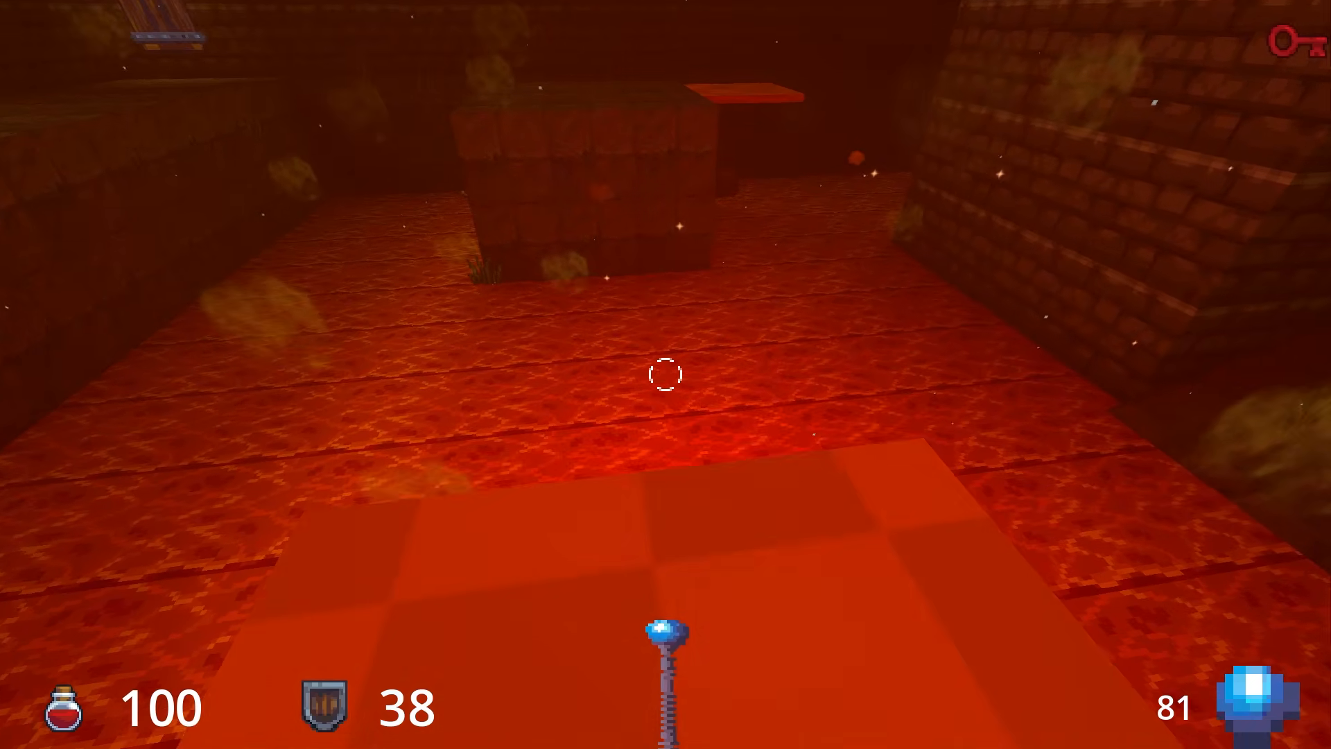
{"action": "key", "text": "w"}
{"action": "key", "text": "space"}
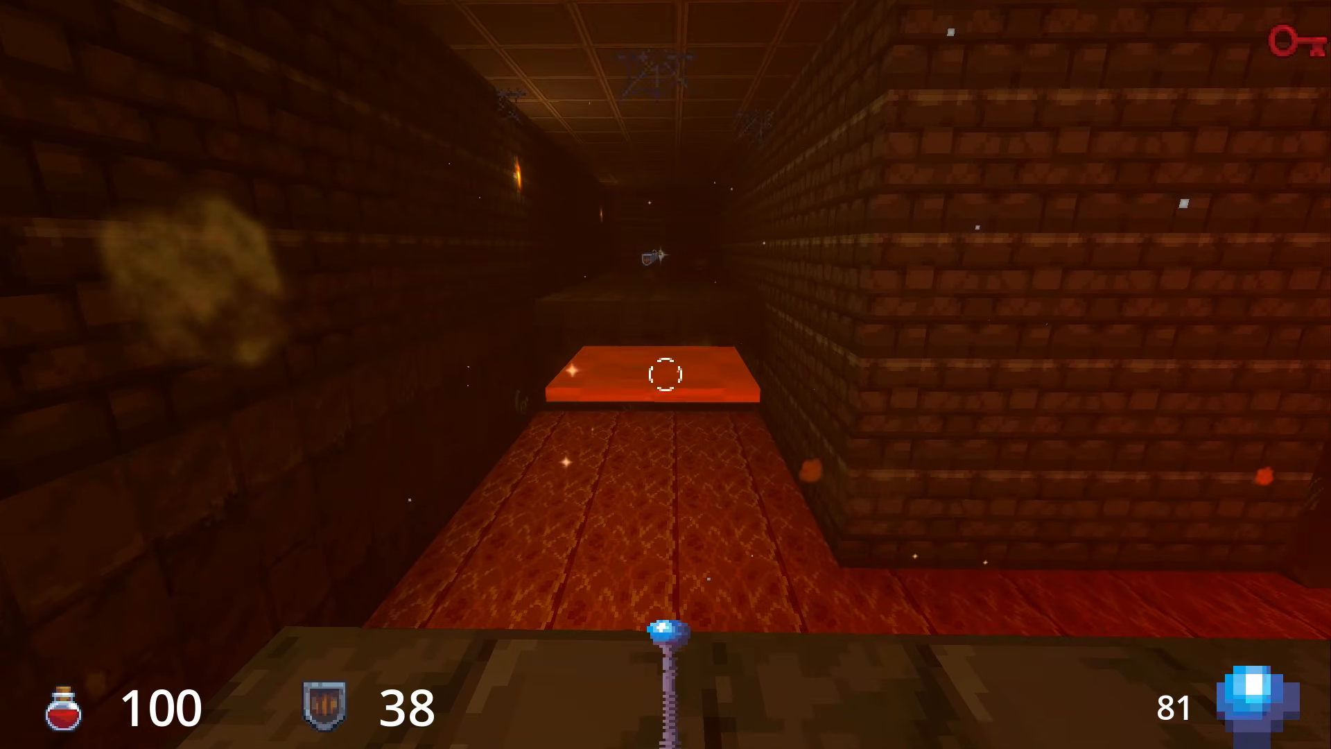
Ride the next platform to the alcove beyond the lava and collect the armor and the yellow key.
{"action": "key", "text": "w"}
{"action": "key", "text": "w"}
{"action": "key", "text": "w"}
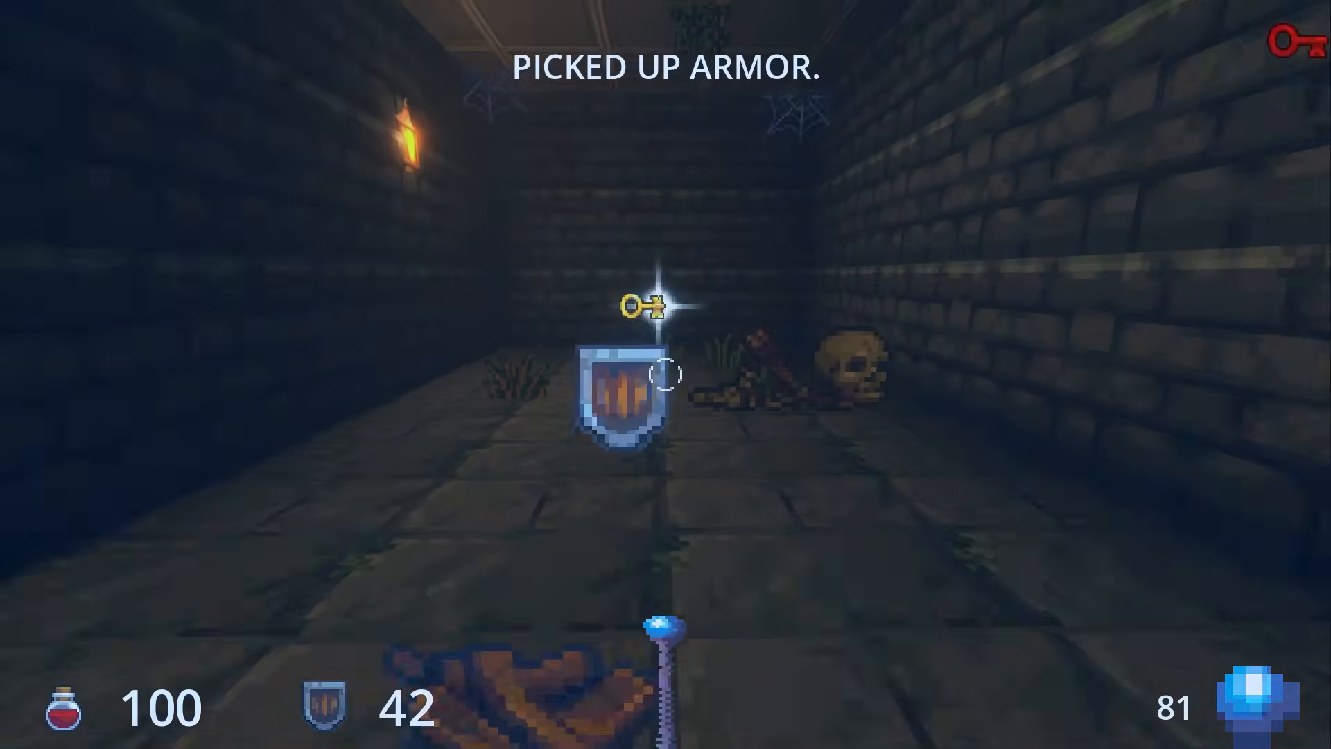
{"action": "key", "text": "w"}
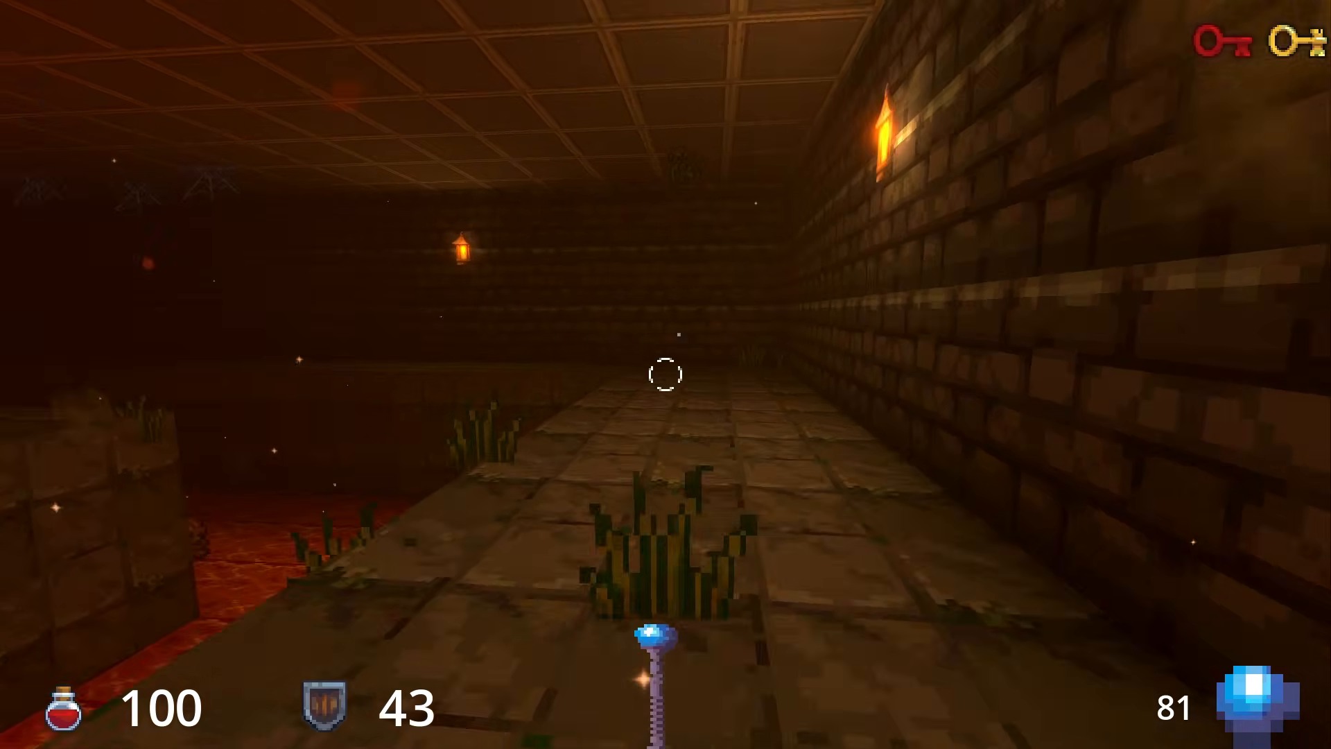
Walk back along the stone ledge and through the large room to the open red door.
{"action": "key", "text": "w"}
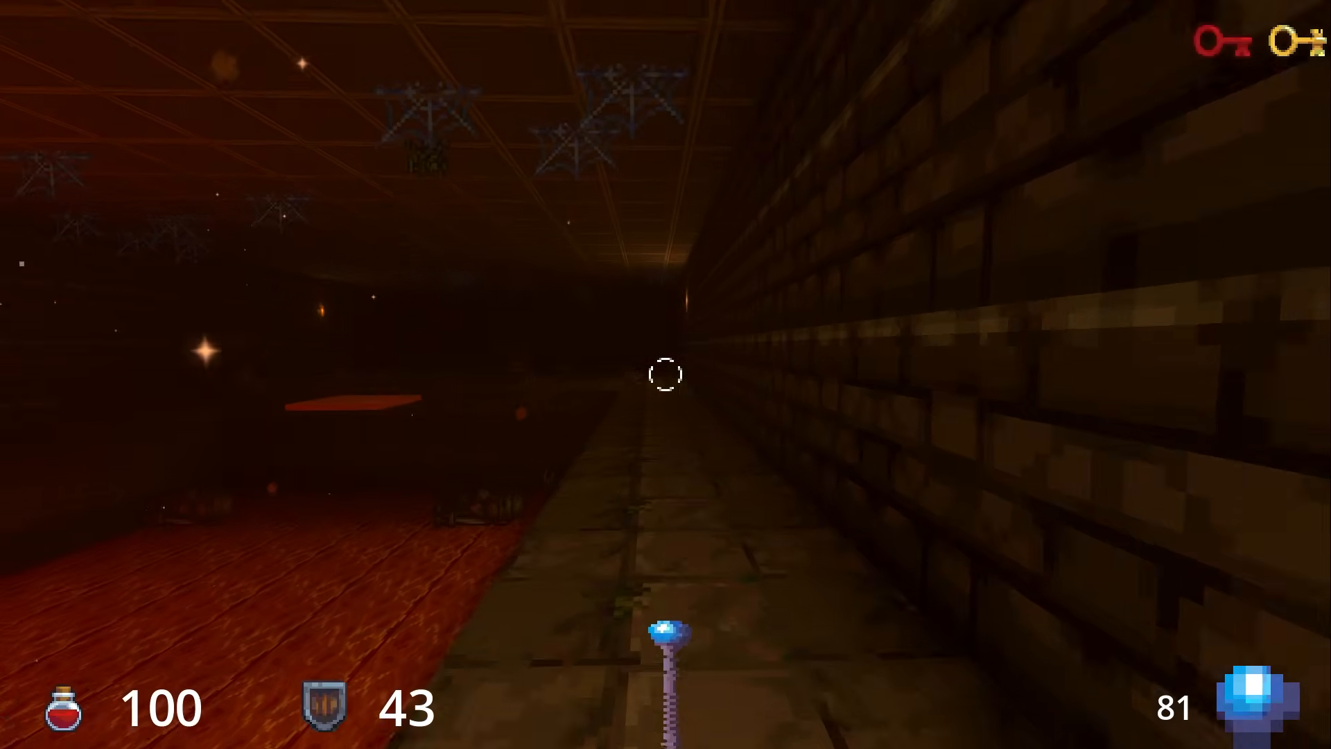
{"action": "key", "text": "w"}
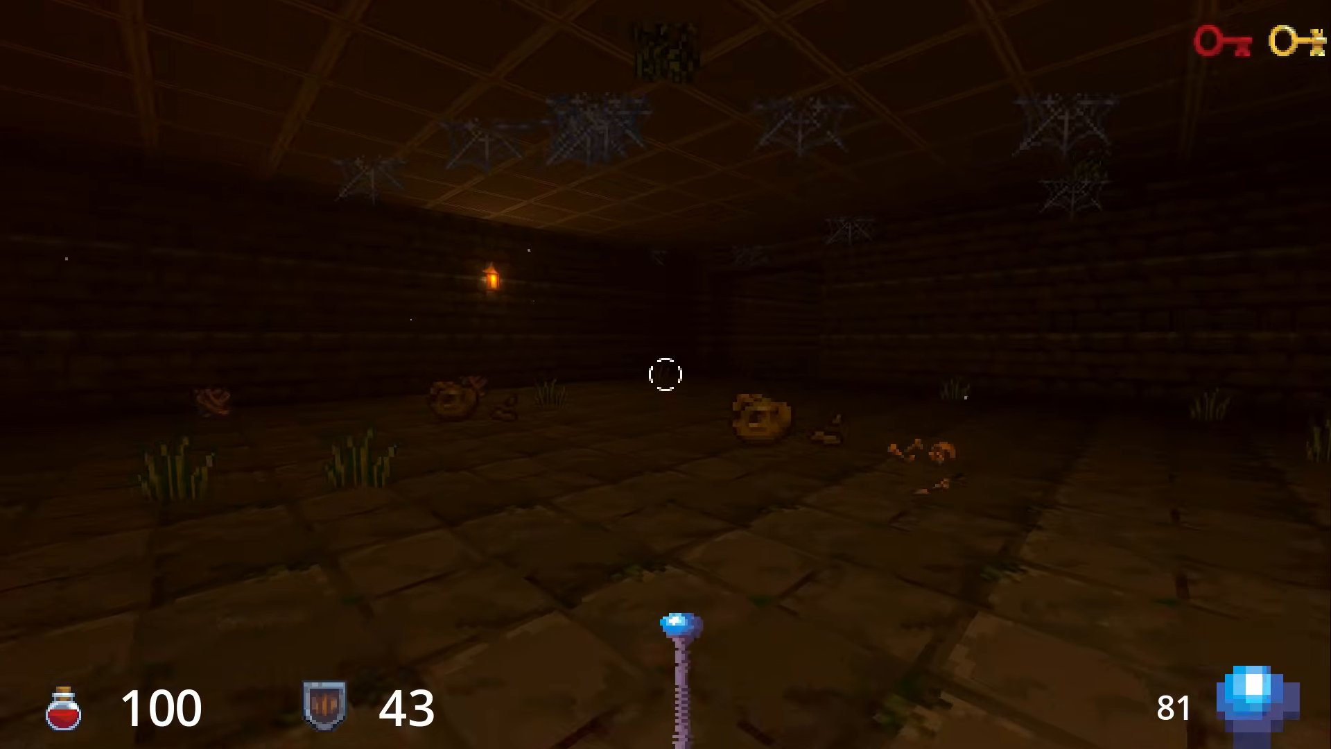
{"action": "key", "text": "w"}
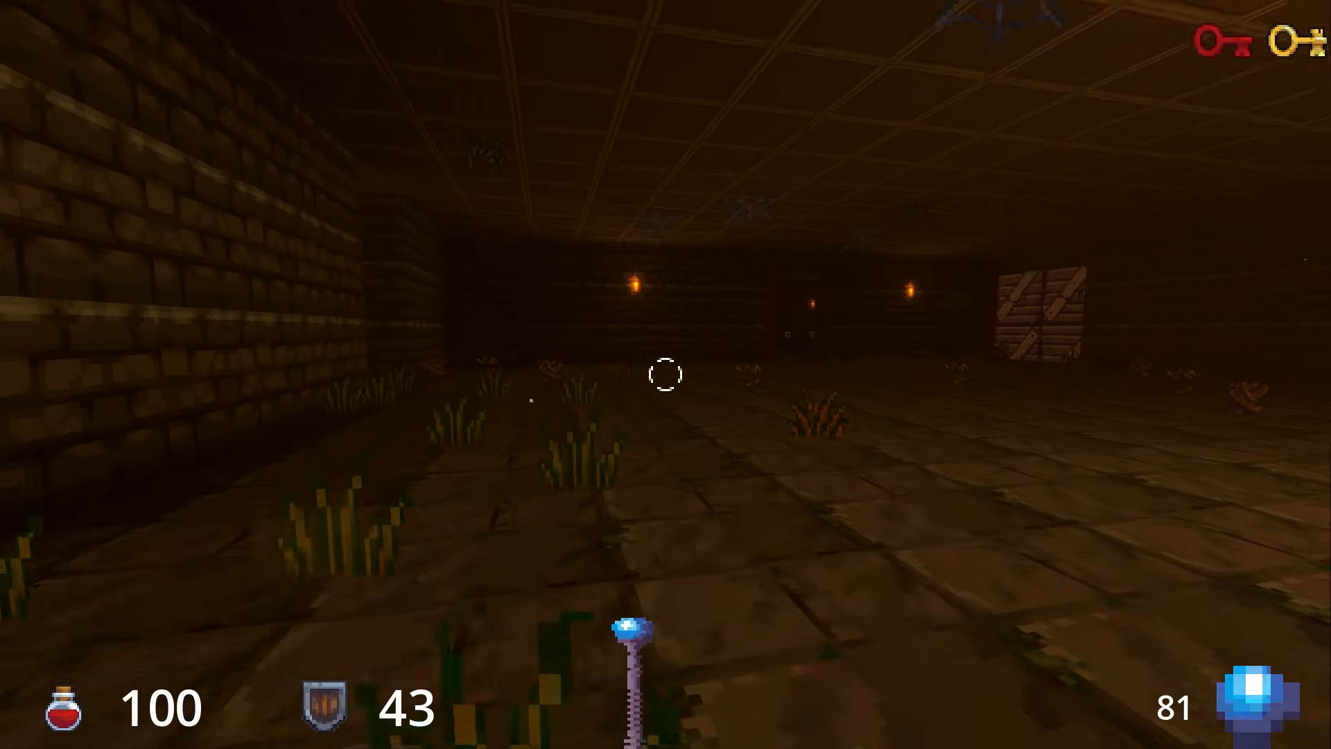
{"action": "key", "text": "w"}
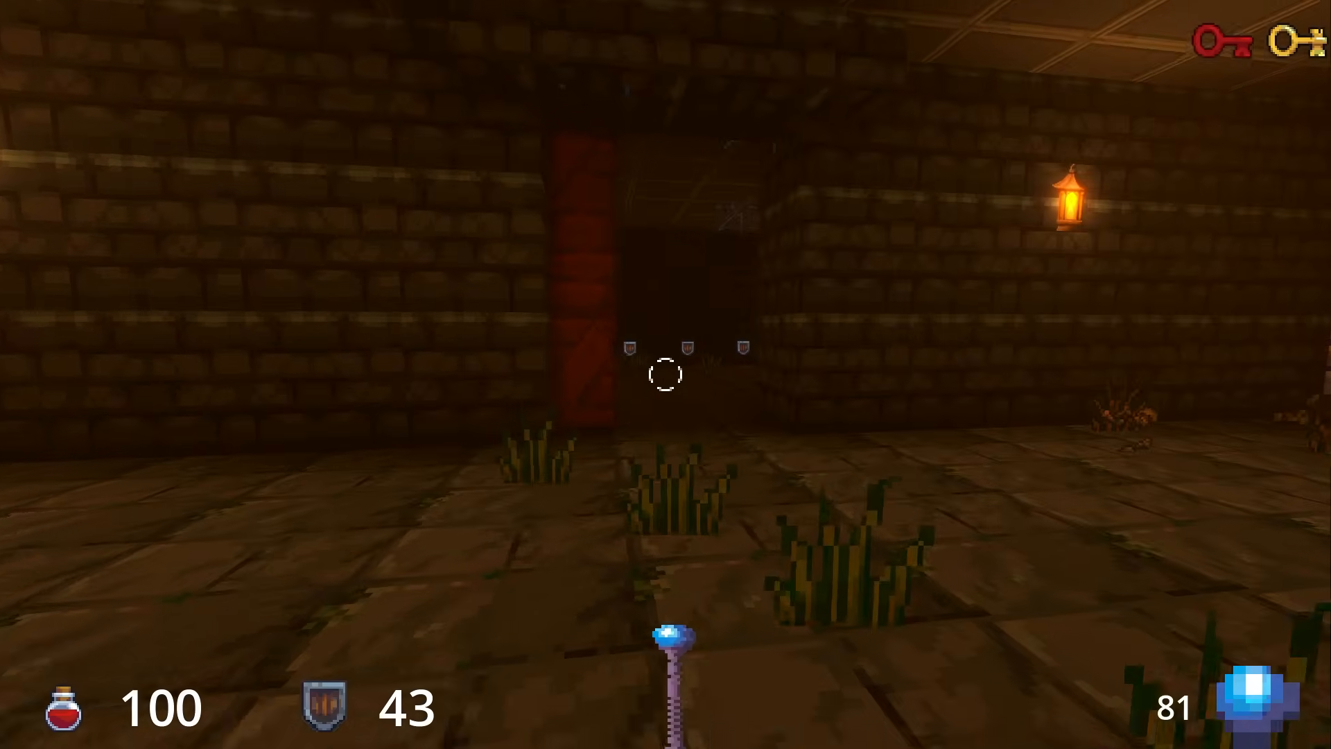
Fire the blue magic staff at the enemies around the red door while moving to the row of armor pickups.
{"action": "key", "text": "d"}
{"action": "left_click", "coordinate": [665, 375]}
{"action": "key", "text": "s"}
{"action": "left_click", "coordinate": [665, 375]}
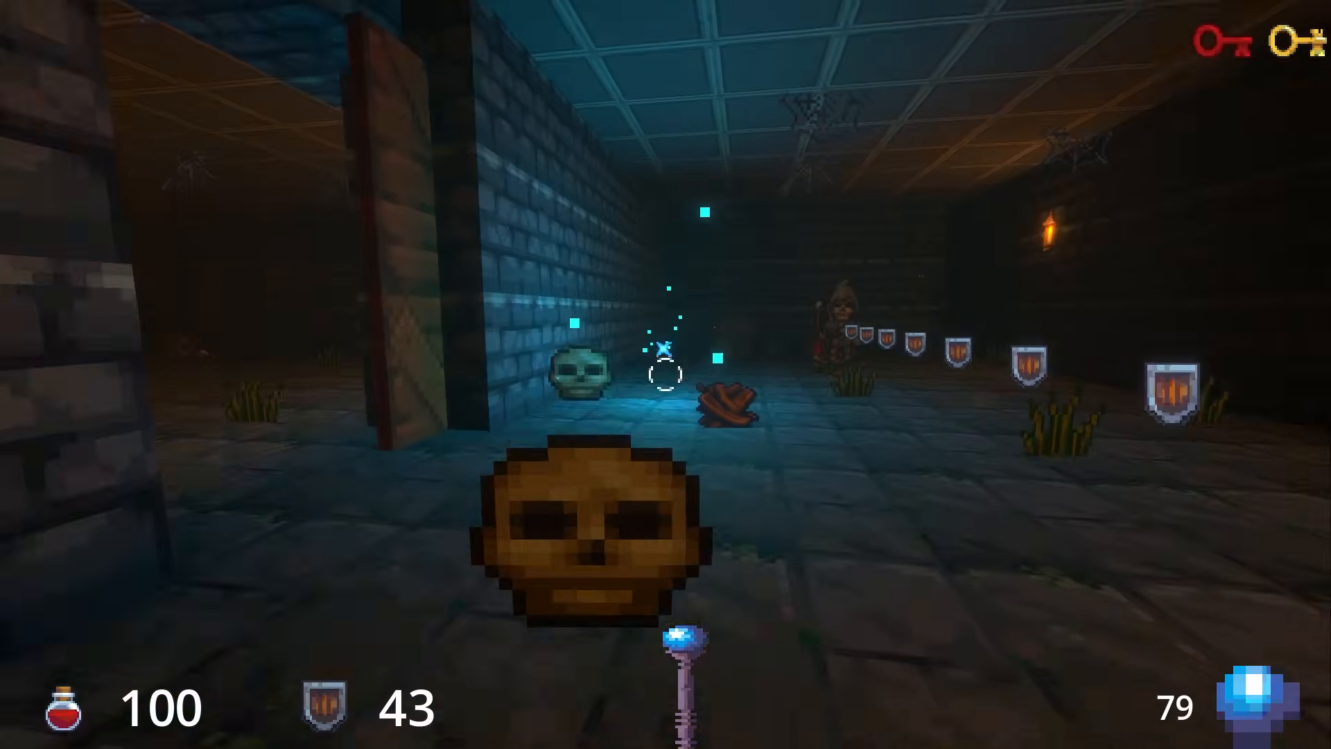
{"action": "left_click", "coordinate": [665, 375]}
{"action": "left_click", "coordinate": [665, 374]}
{"action": "left_click", "coordinate": [666, 374]}
{"action": "left_click", "coordinate": [665, 374]}
{"action": "left_click", "coordinate": [665, 375]}
{"action": "left_click", "coordinate": [665, 375]}
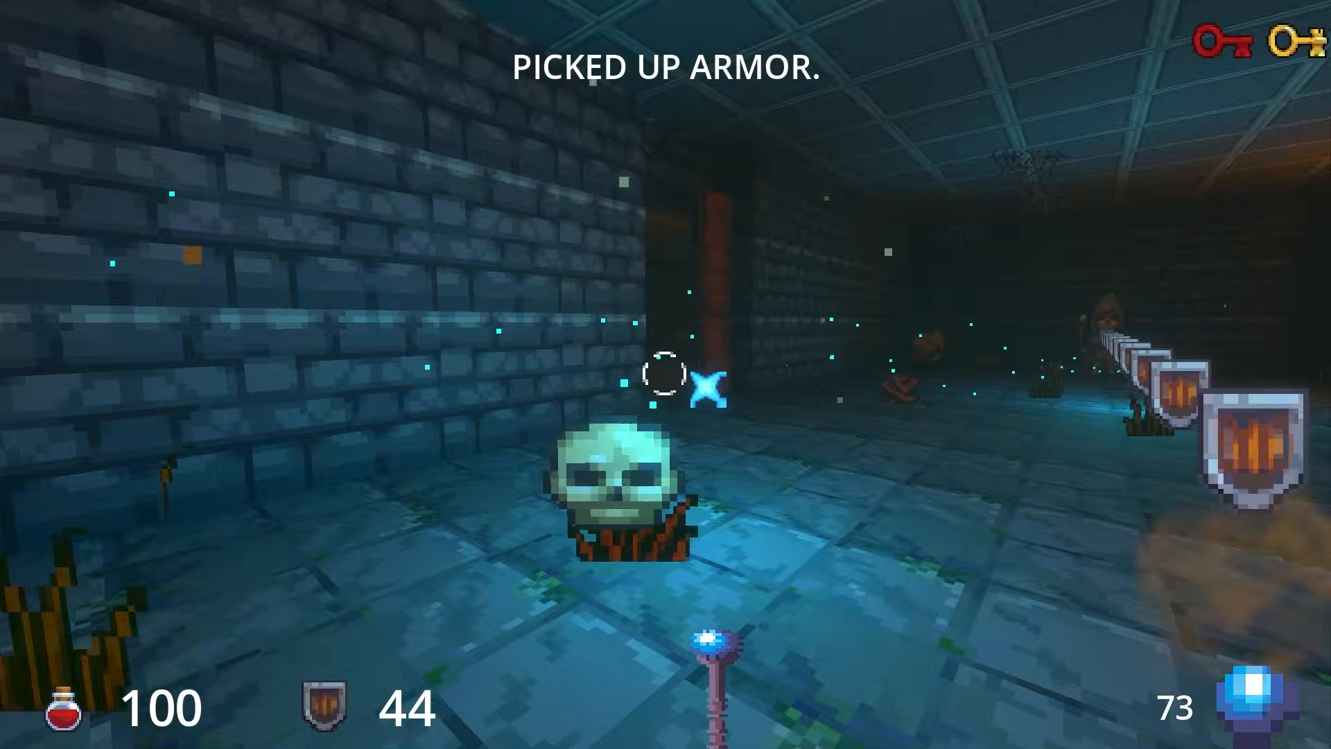
{"action": "left_click", "coordinate": [665, 374]}
{"action": "left_click", "coordinate": [665, 374]}
{"action": "key", "text": "w"}
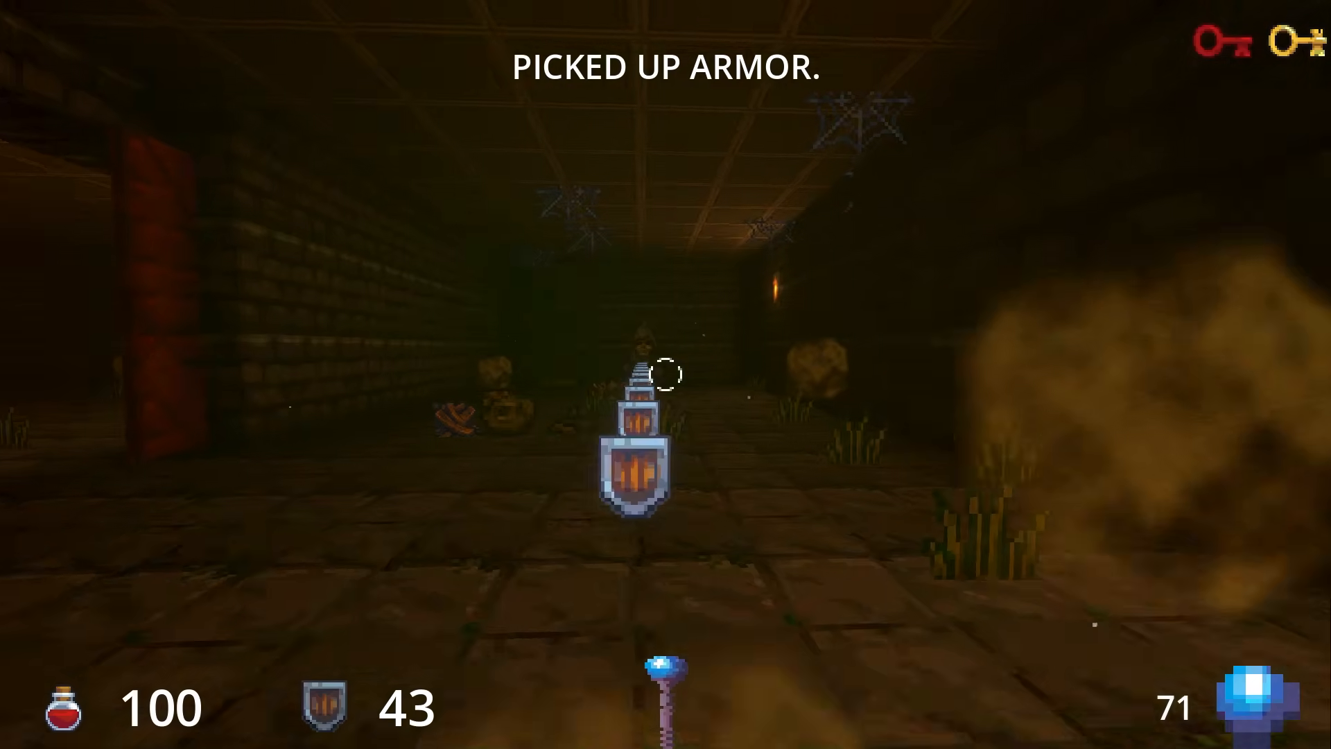
Equip the crossbow and shoot the hooded skeleton at the far end of the armor row.
{"action": "key", "text": "2"}
{"action": "left_click", "coordinate": [666, 374]}
{"action": "left_click", "coordinate": [664, 373]}
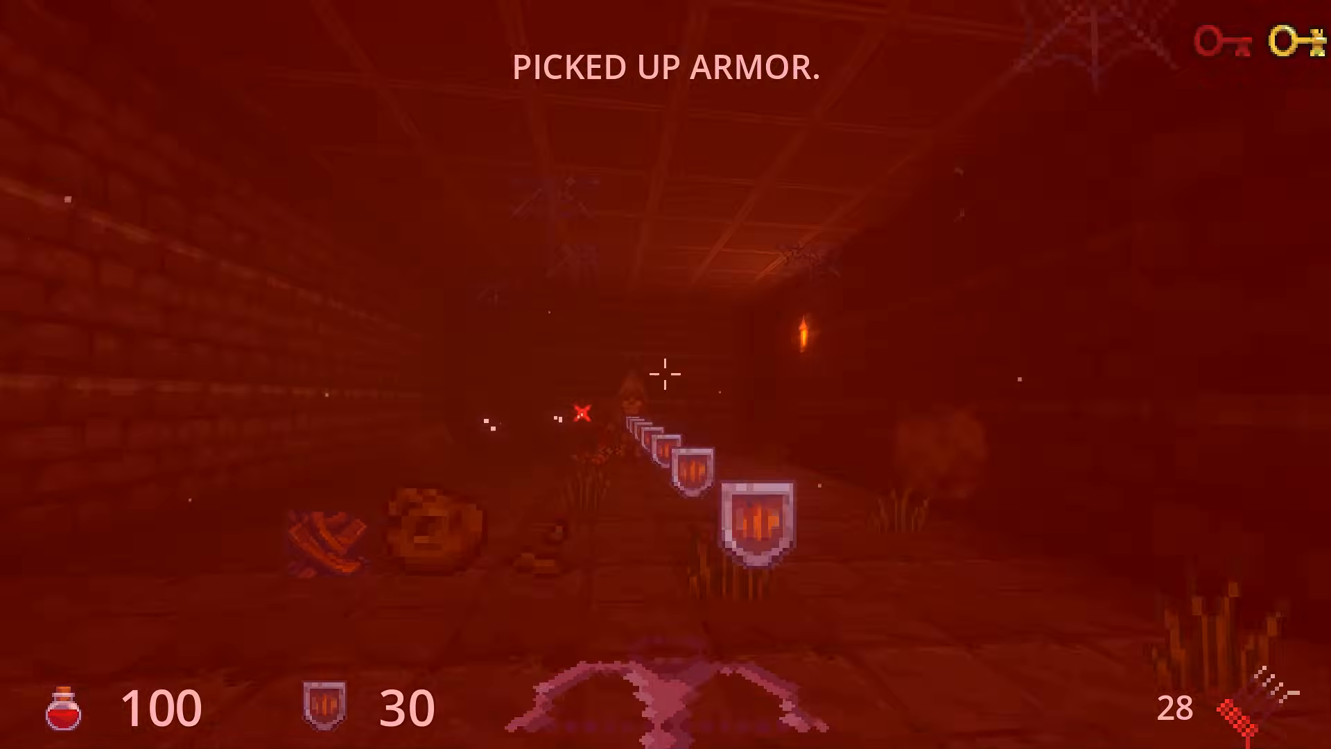
{"action": "left_click", "coordinate": [664, 373]}
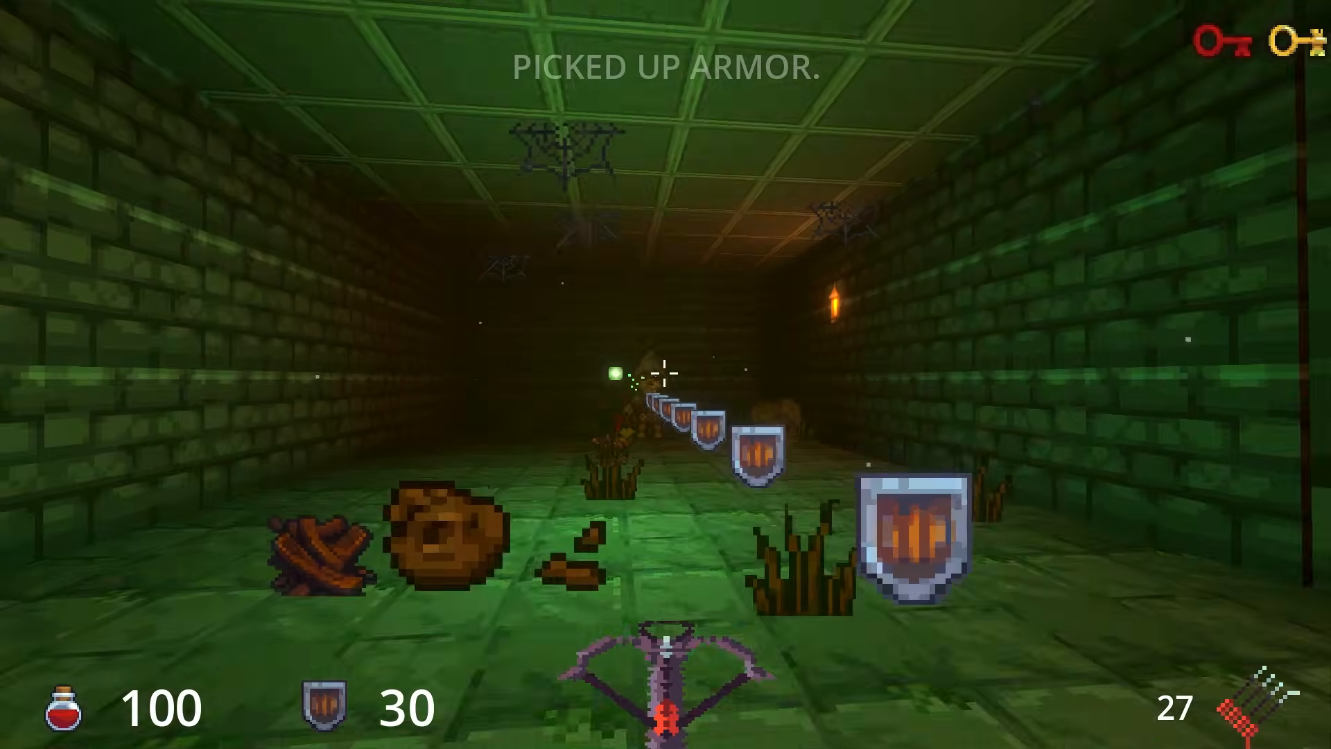
{"action": "key", "text": "w"}
{"action": "left_click", "coordinate": [664, 373]}
{"action": "left_click", "coordinate": [664, 373]}
{"action": "key", "text": "s"}
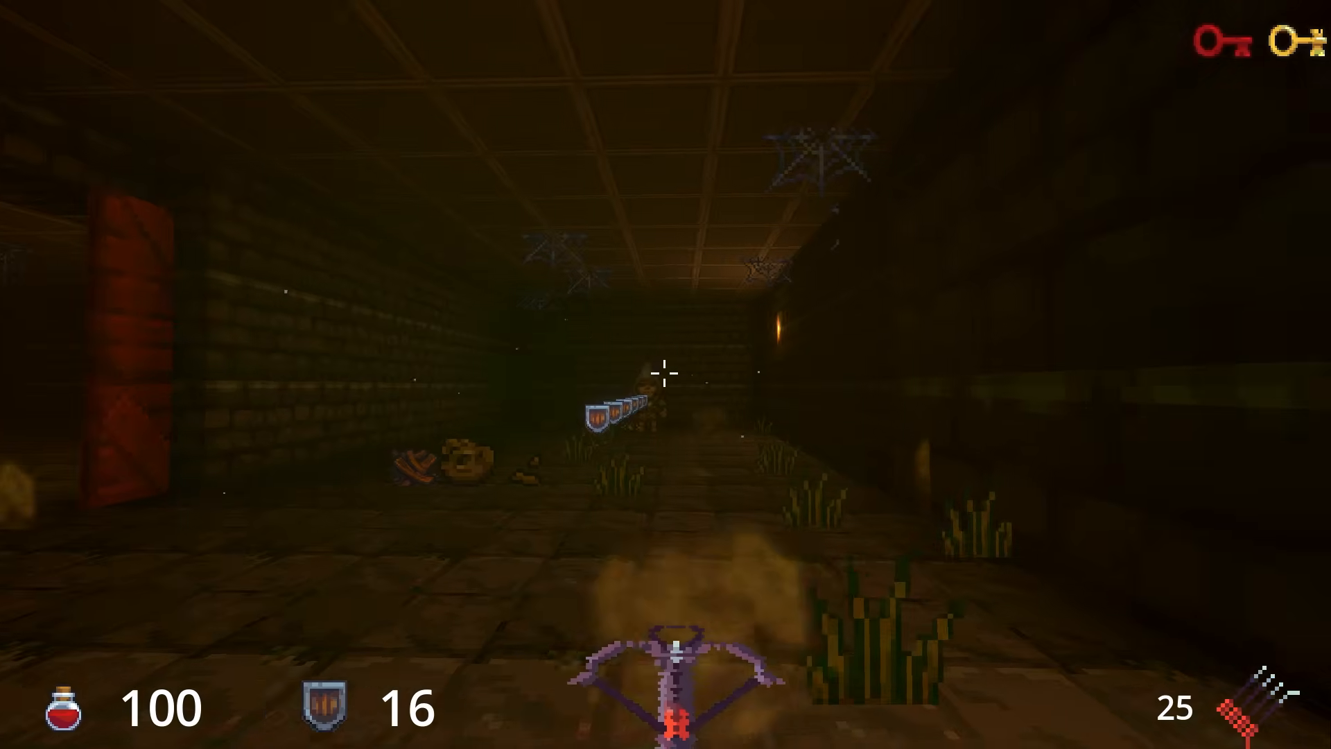
{"action": "left_click", "coordinate": [664, 373]}
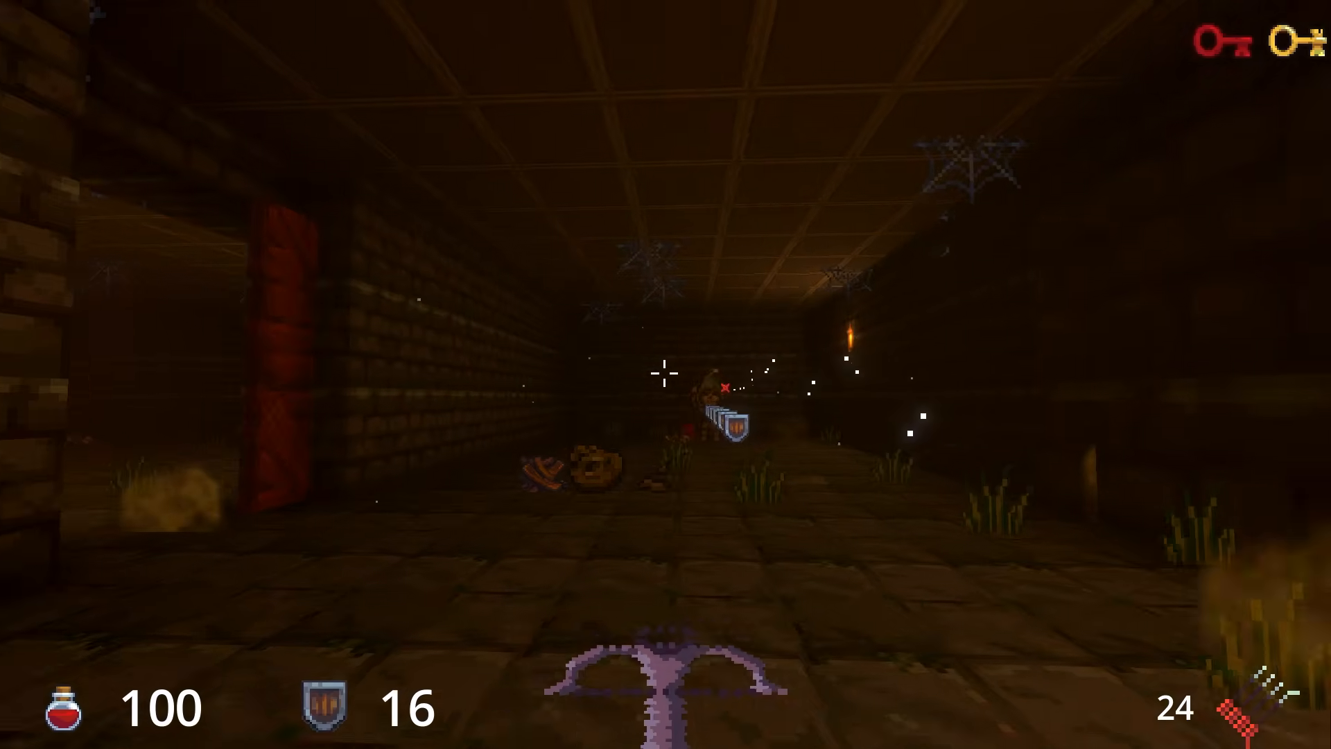
Collect the remaining armor pickups up to the slain skeleton at the corridor's end.
{"action": "key", "text": "w"}
{"action": "key", "text": "w"}
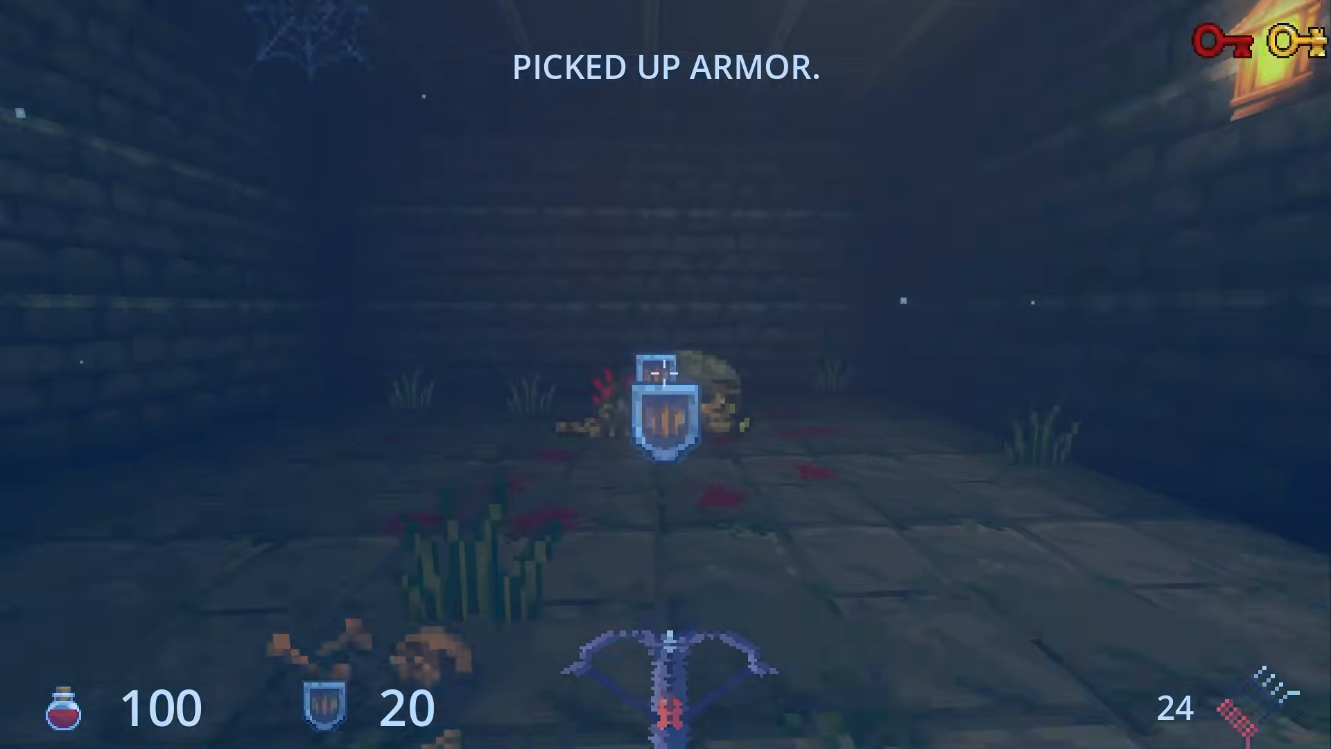
{"action": "key", "text": "w"}
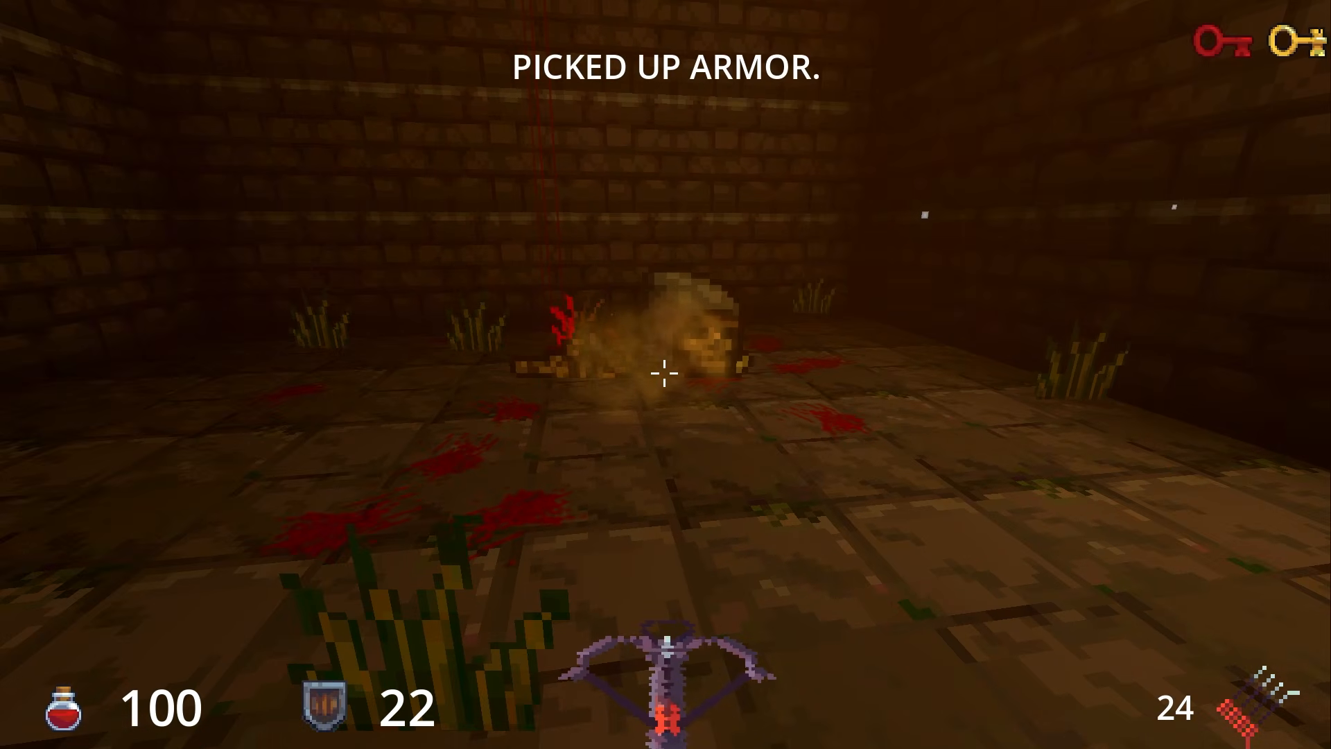
Equip the blue magic staff, fire it down the corridor and collect the blue key in the far corner.
{"action": "key", "text": "3"}
{"action": "key", "text": "w"}
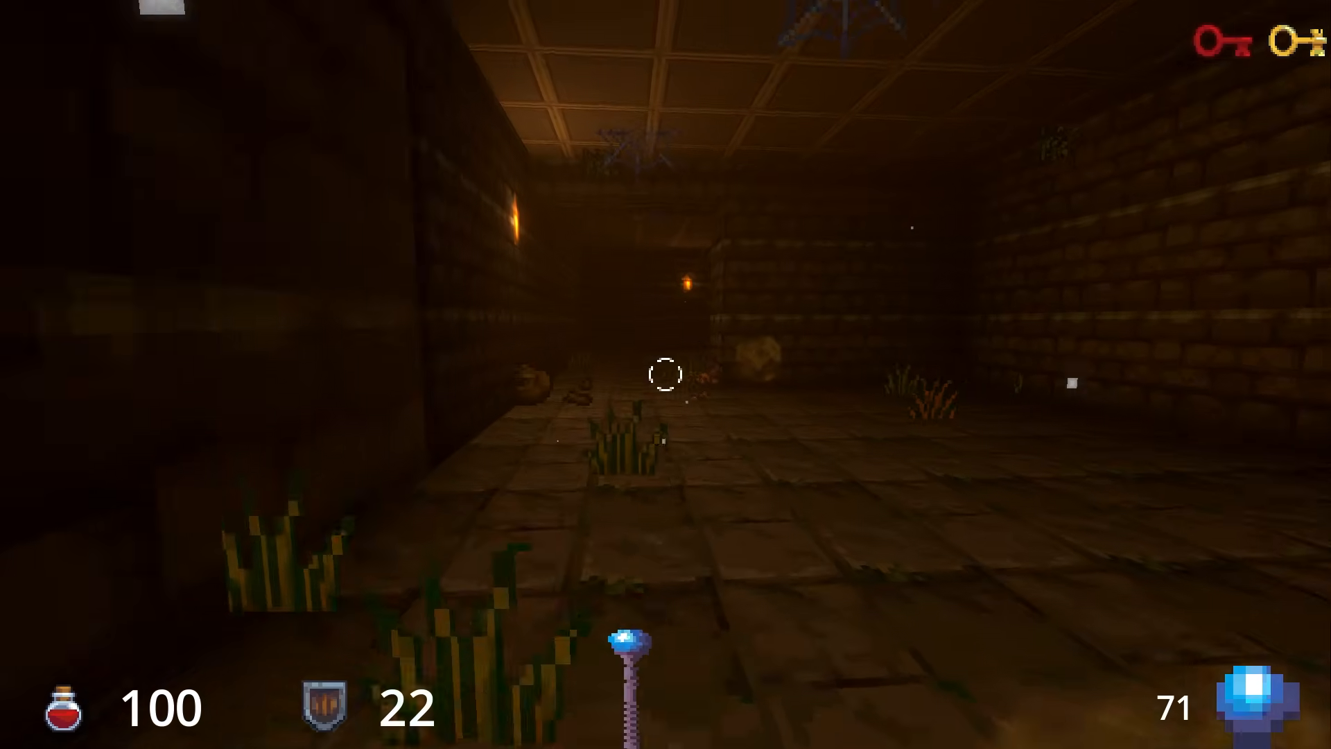
{"action": "key", "text": "w"}
{"action": "left_click", "coordinate": [665, 374]}
{"action": "left_click", "coordinate": [665, 374]}
{"action": "key", "text": "w"}
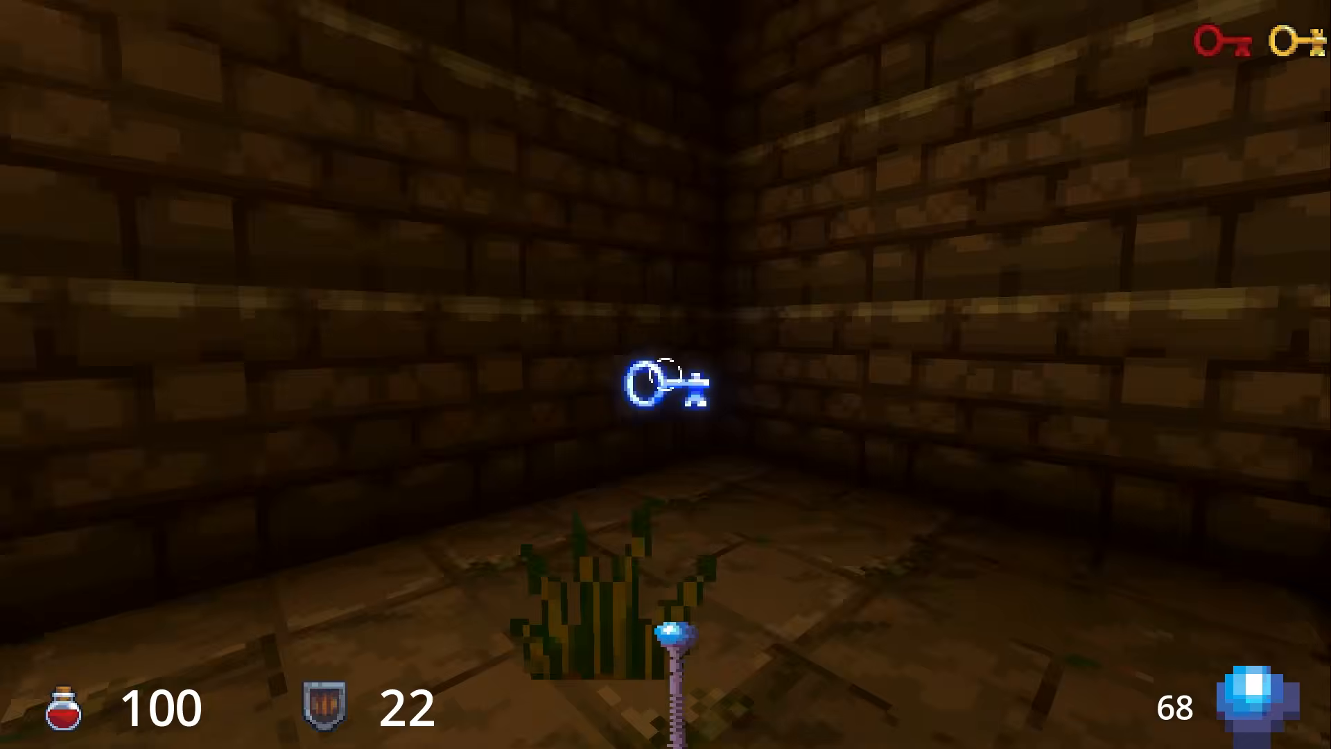
{"action": "key", "text": "w"}
{"action": "key", "text": "w"}
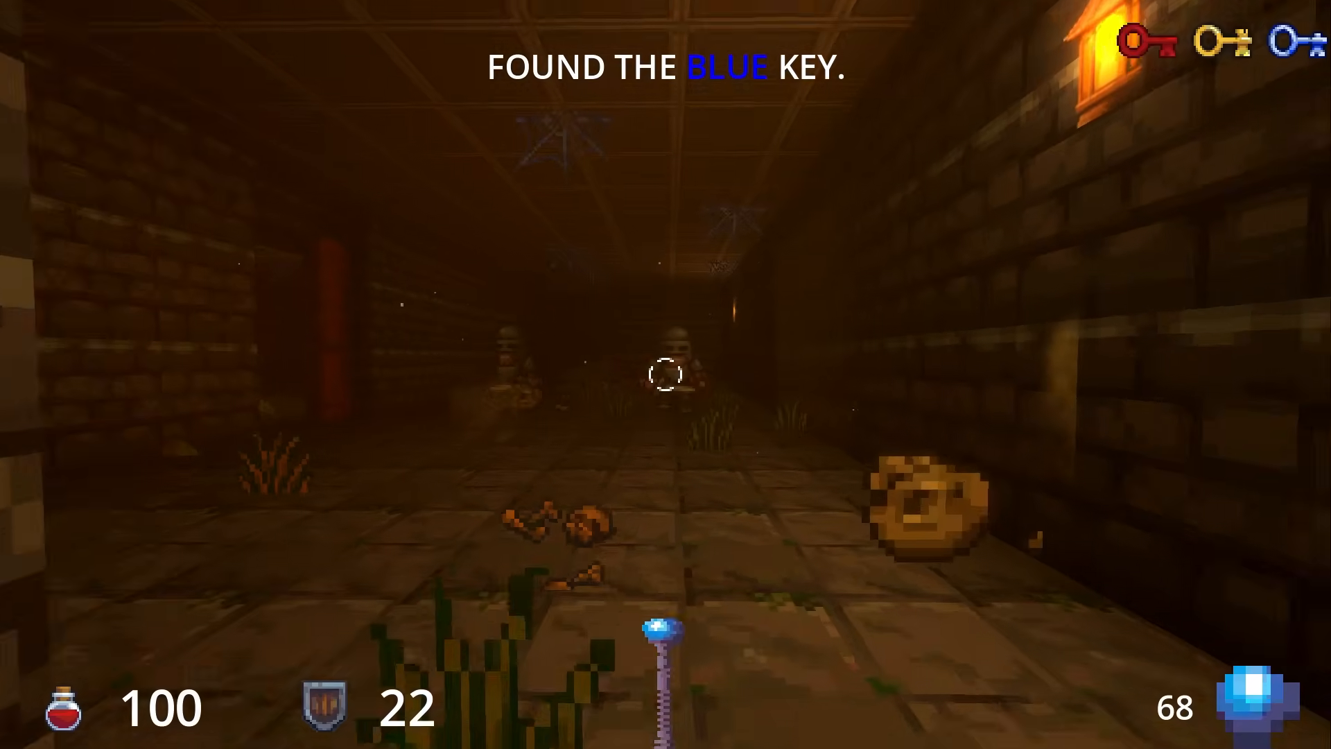
Shoot the armored knights in the corridor with the blue staff and return to the red door.
{"action": "left_click", "coordinate": [666, 374]}
{"action": "left_click", "coordinate": [666, 374]}
{"action": "left_click", "coordinate": [665, 374]}
{"action": "left_click", "coordinate": [665, 375]}
{"action": "left_click", "coordinate": [666, 374]}
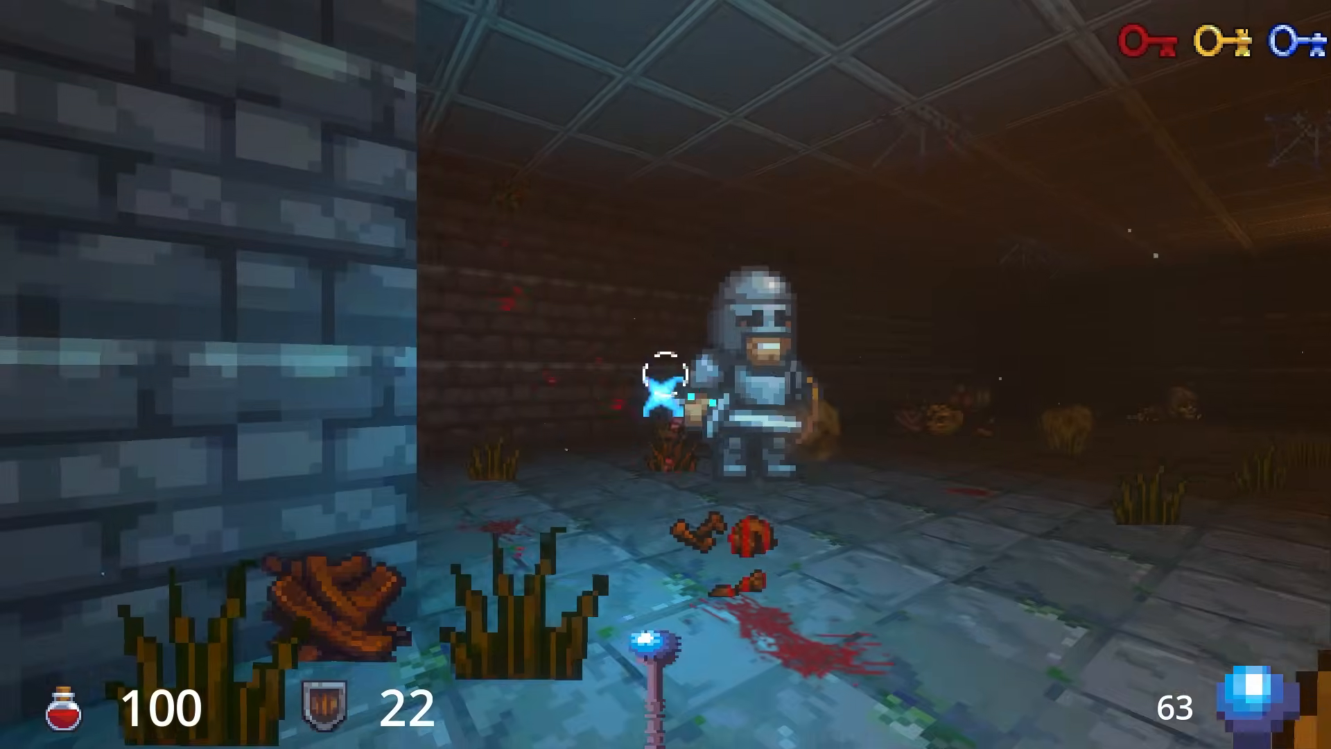
{"action": "left_click", "coordinate": [666, 374]}
{"action": "key", "text": "w"}
{"action": "key", "text": "w"}
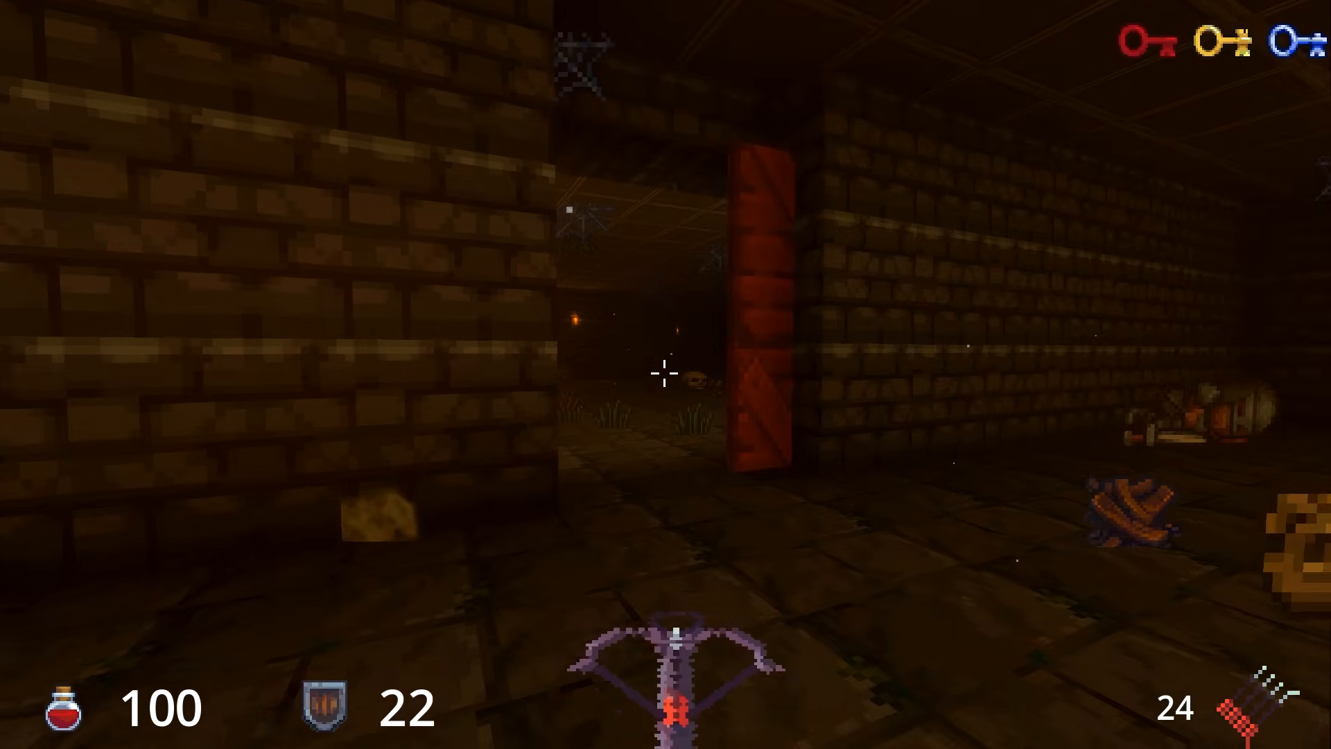
Fire the crossbow through the red doorway and cross the room to the darker wall section.
{"action": "left_click", "coordinate": [665, 374]}
{"action": "left_click", "coordinate": [665, 374]}
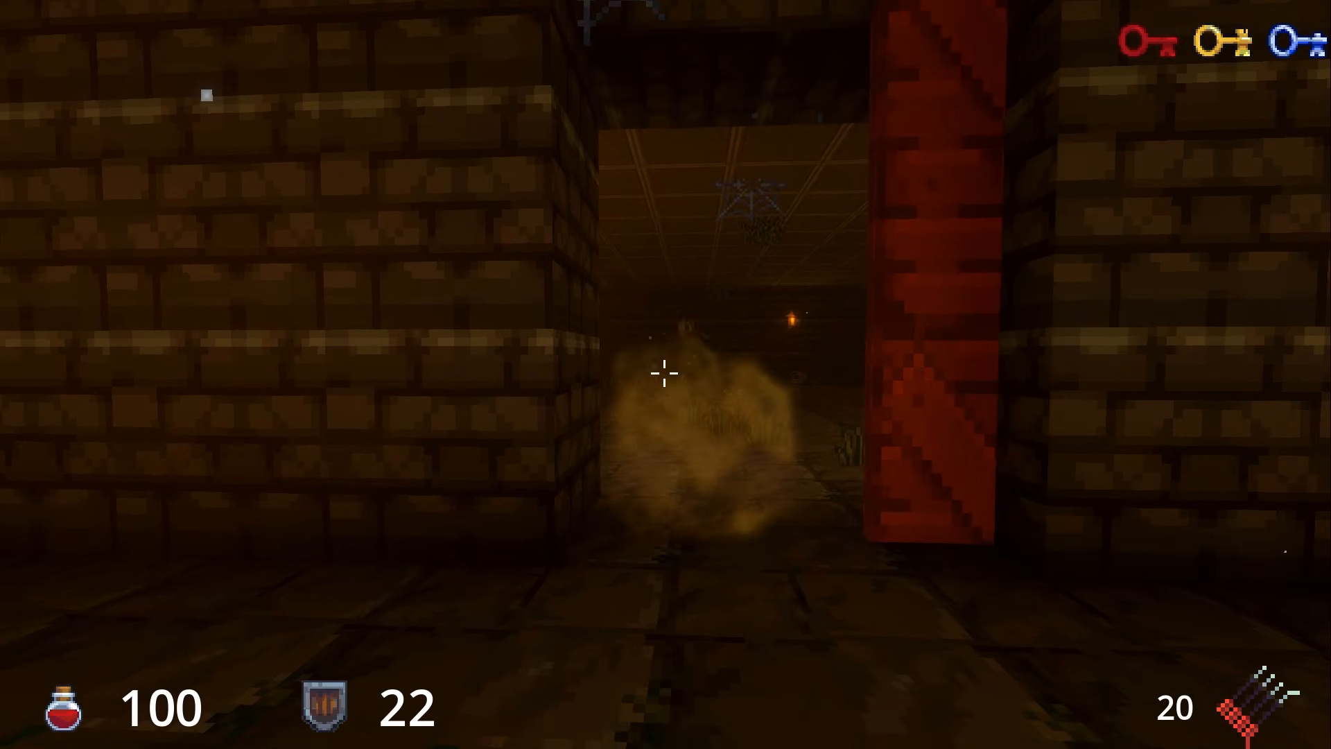
{"action": "key", "text": "w"}
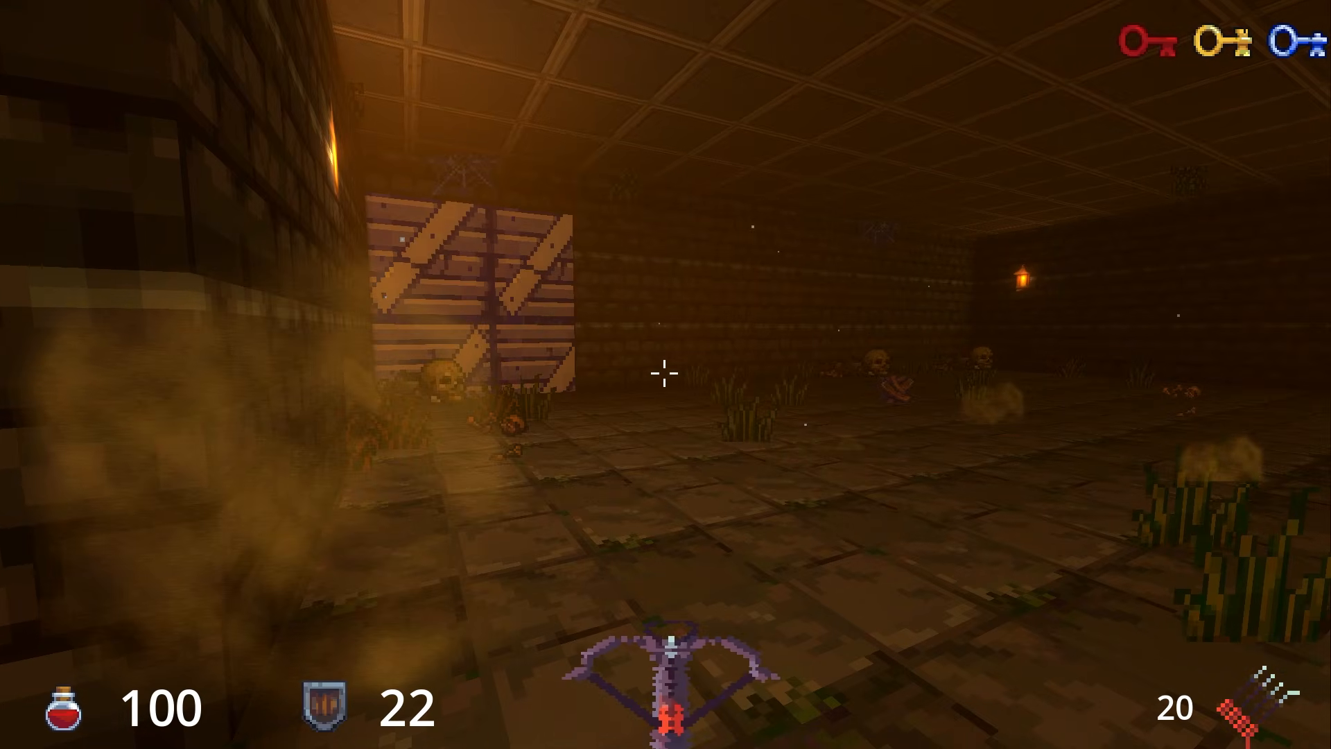
{"action": "key", "text": "w"}
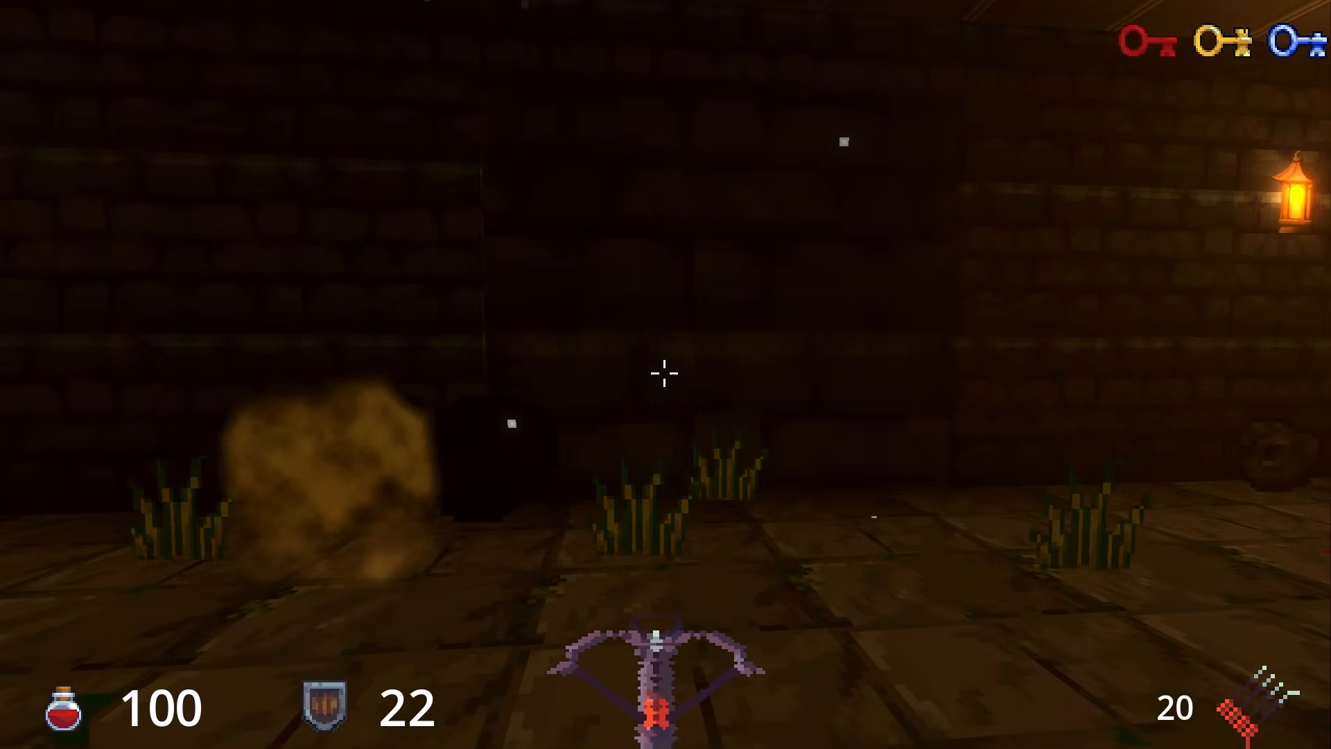
Enter the dark hidden room behind the wall section and collect the ammo inside.
{"action": "key", "text": "w"}
{"action": "key", "text": "w"}
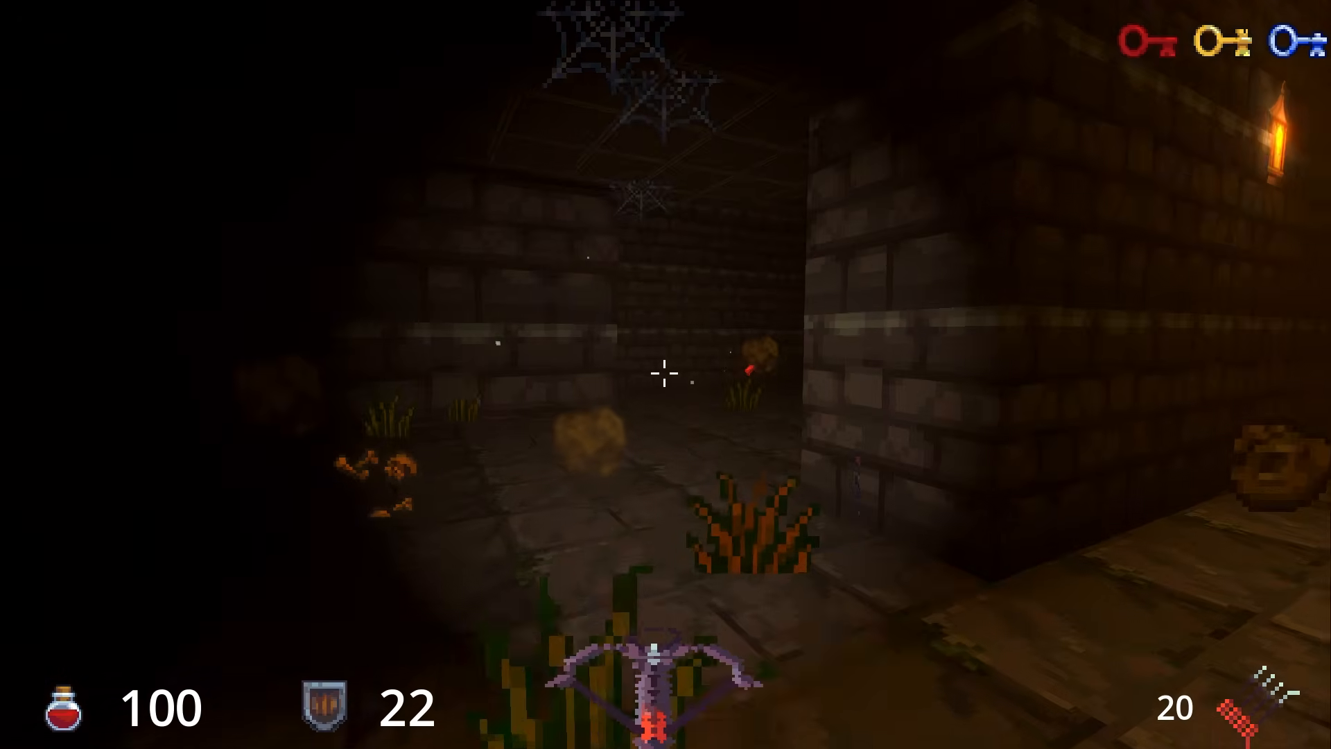
{"action": "key", "text": "w"}
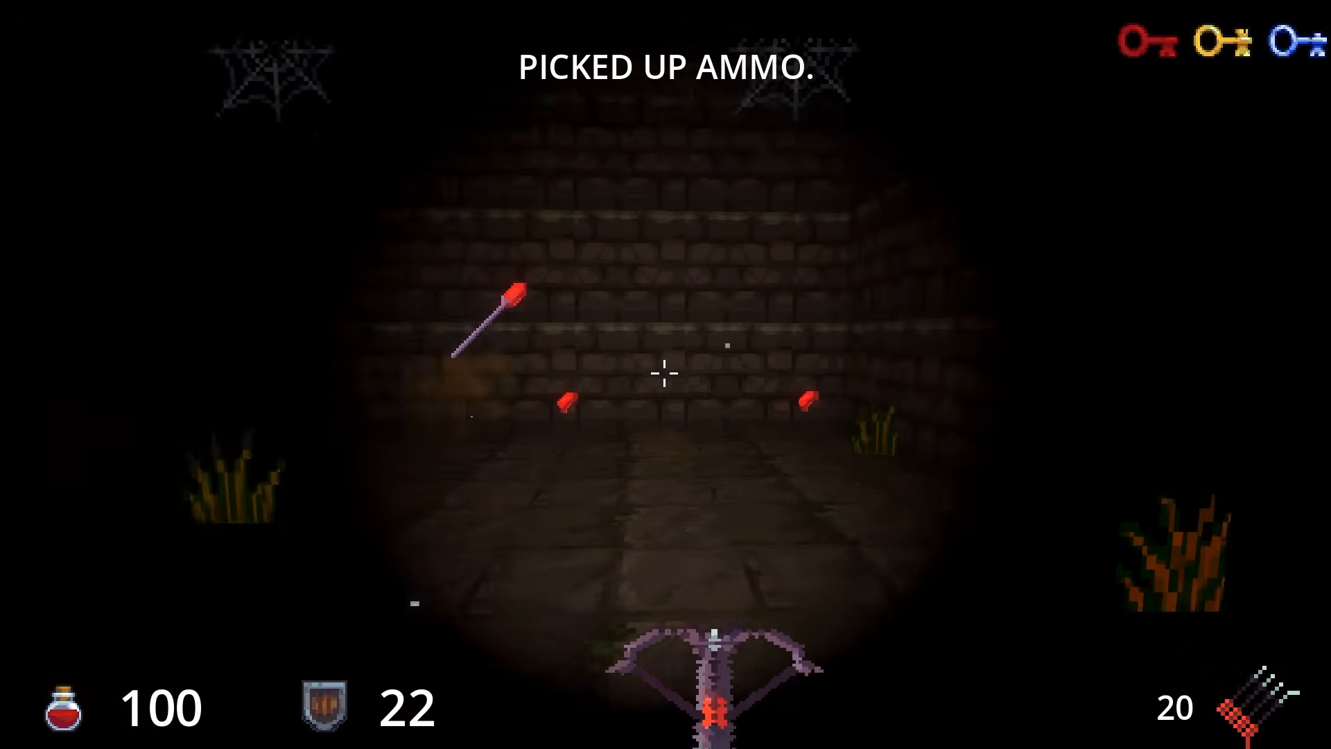
{"action": "key", "text": "w"}
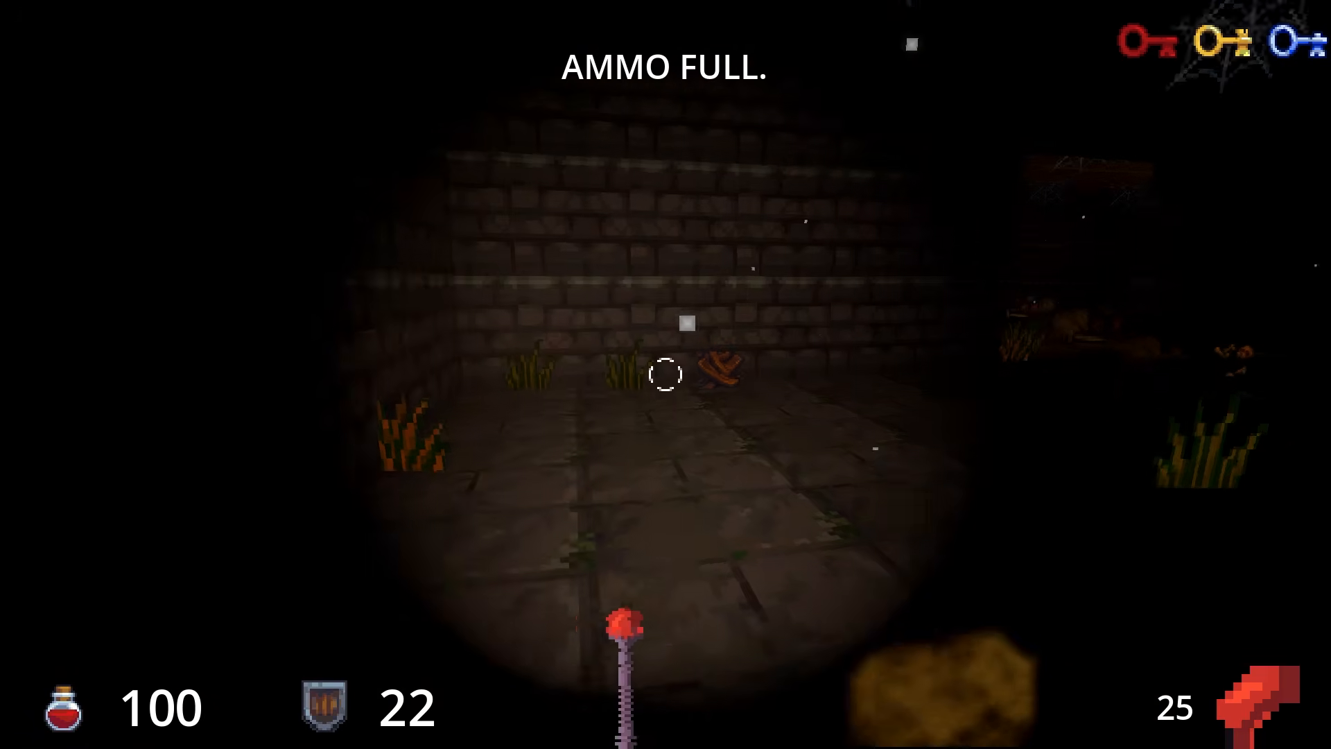
{"action": "key", "text": "w"}
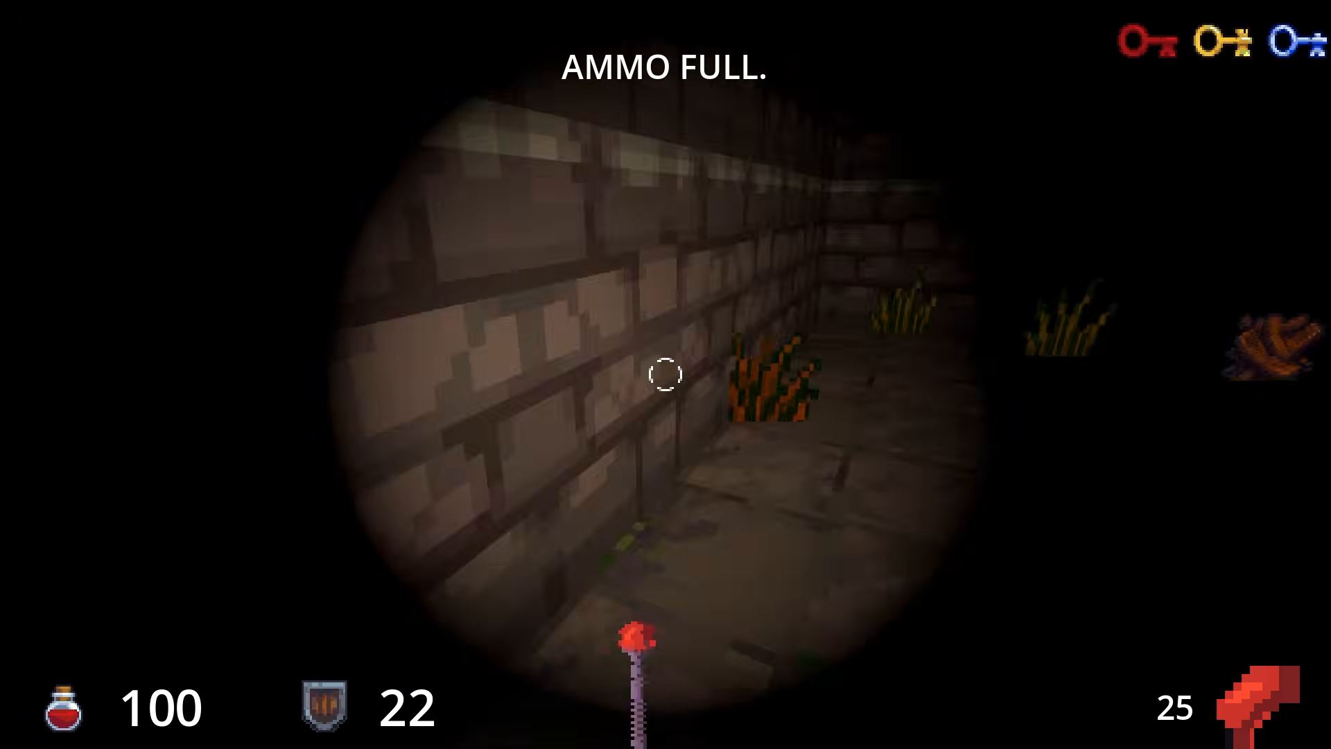
Leave the hidden room, walk to the large purple door and open it.
{"action": "key", "text": "w"}
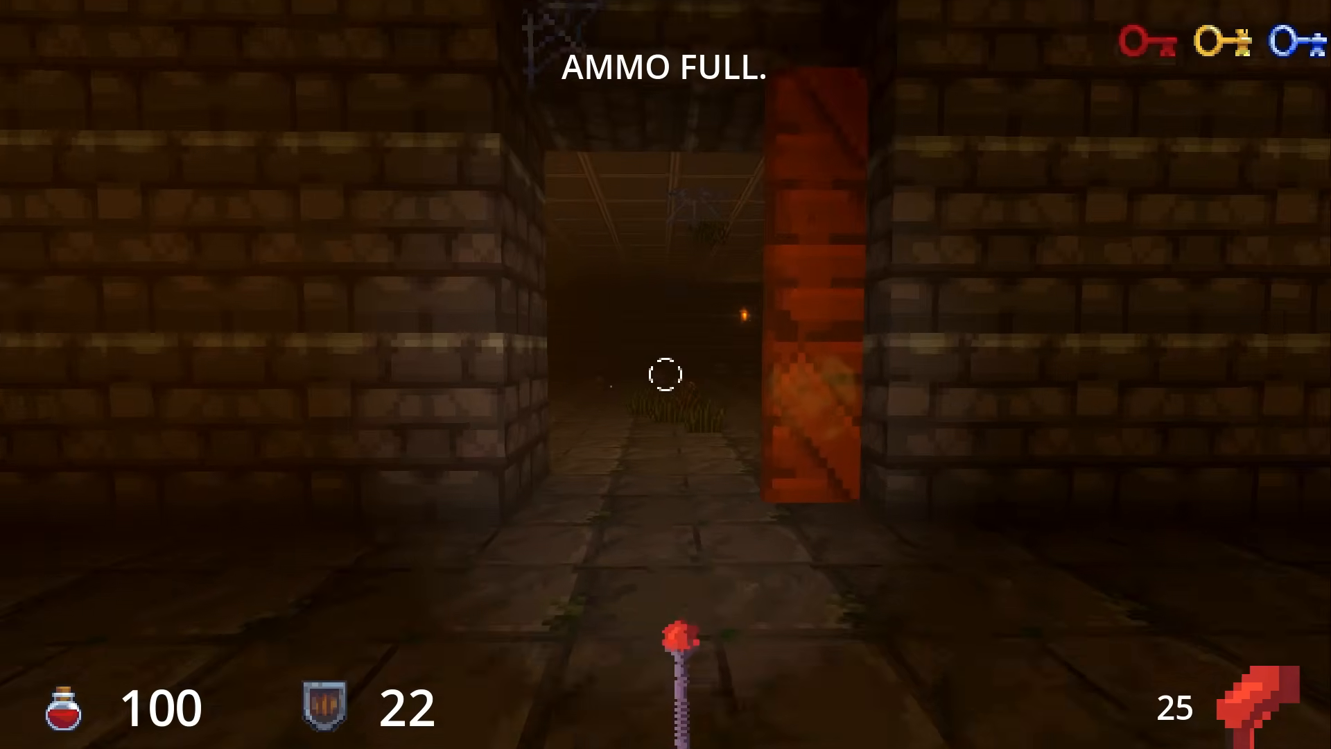
{"action": "key", "text": "w"}
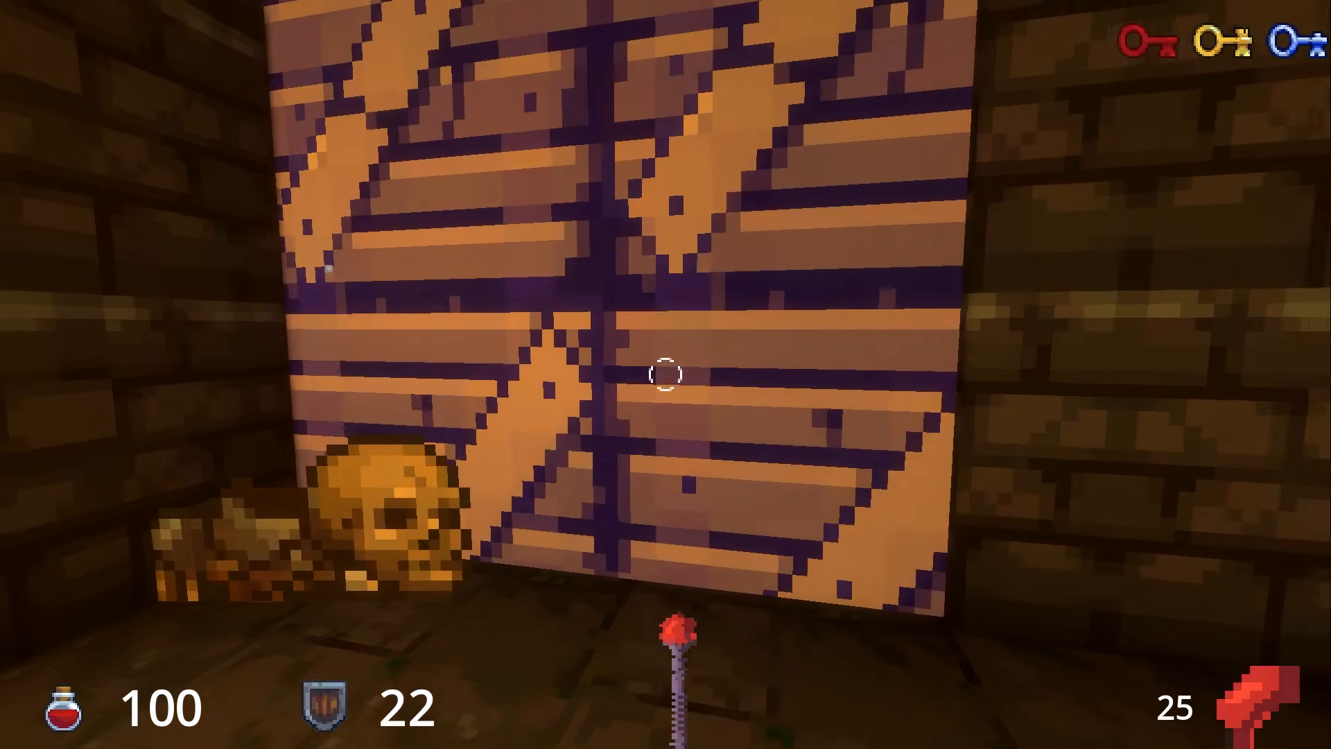
{"action": "key", "text": "e"}
{"action": "key", "text": "w"}
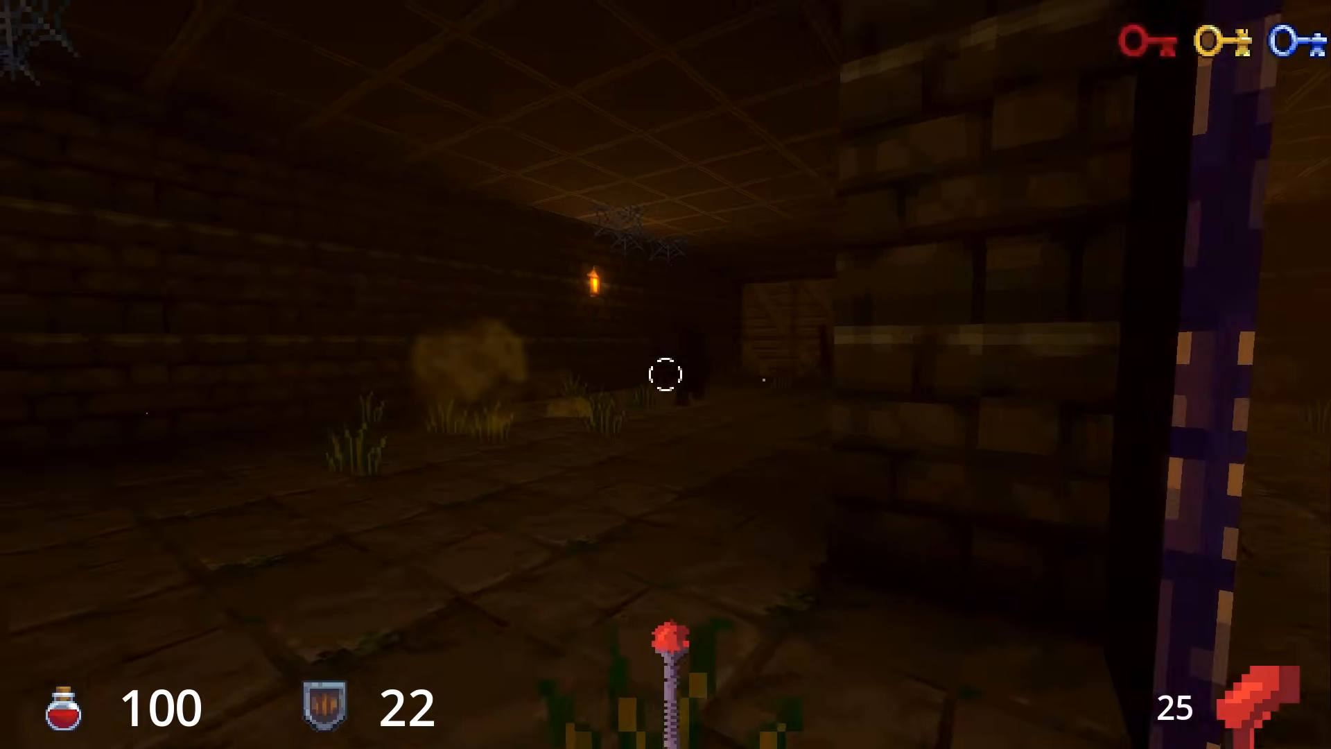
Shoot the dark enemy beyond the purple door with the red staff and advance to the wooden door.
{"action": "left_click", "coordinate": [666, 375]}
{"action": "key", "text": "w"}
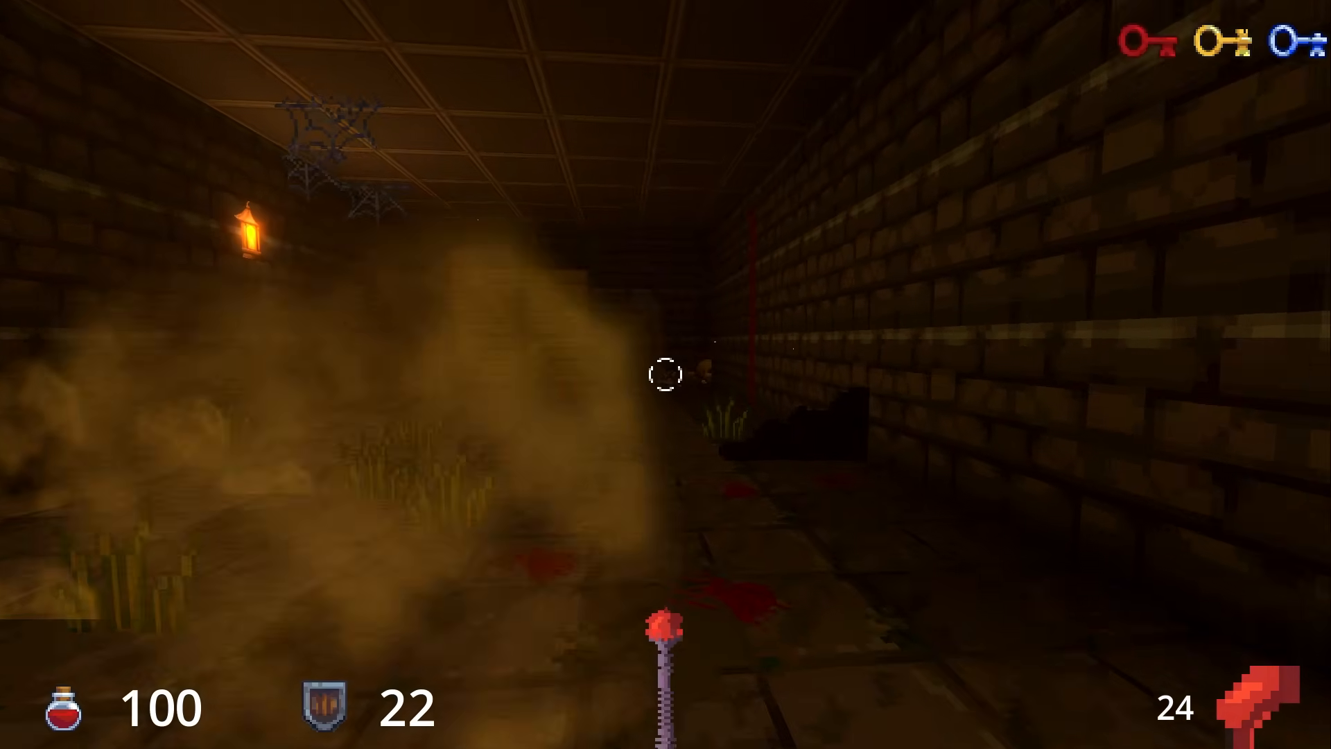
{"action": "key", "text": "w"}
{"action": "key", "text": "w"}
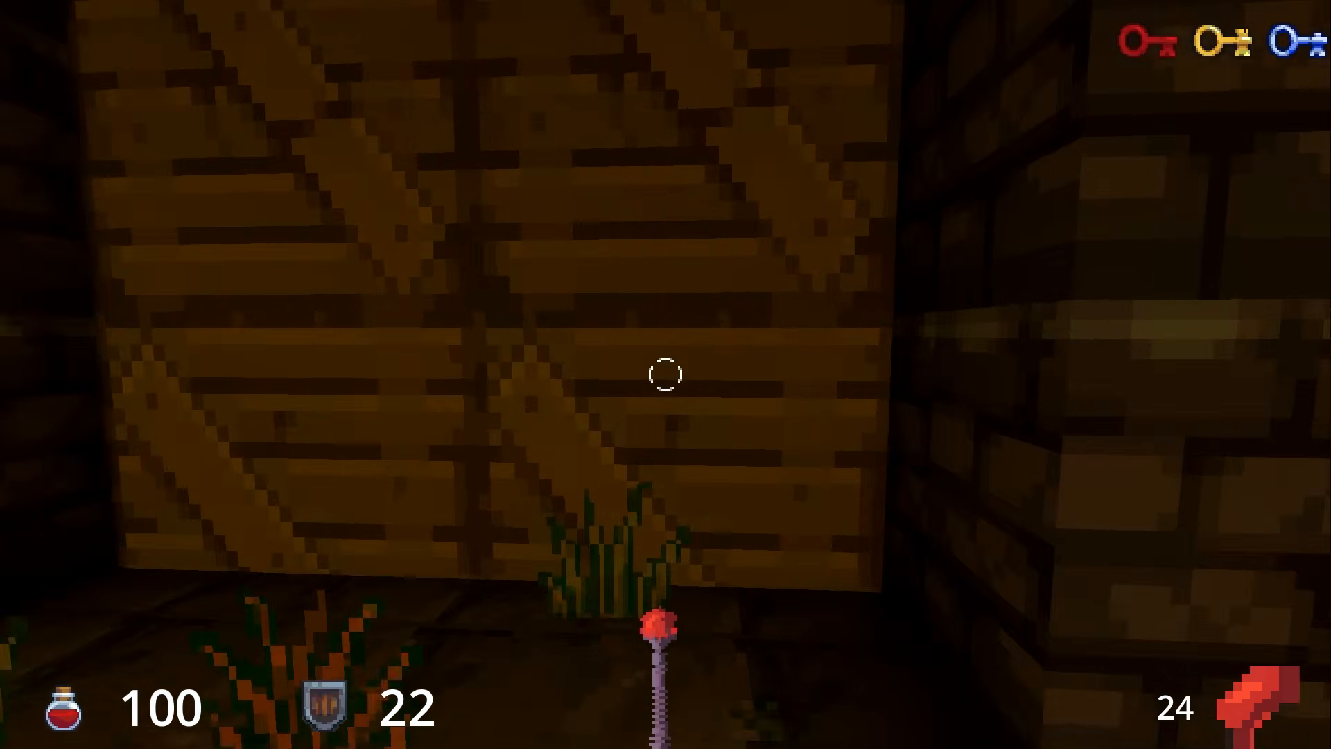
Open the wooden door and fire the red staff at the flying skulls behind it.
{"action": "key", "text": "e"}
{"action": "left_click", "coordinate": [666, 374]}
{"action": "key", "text": "w"}
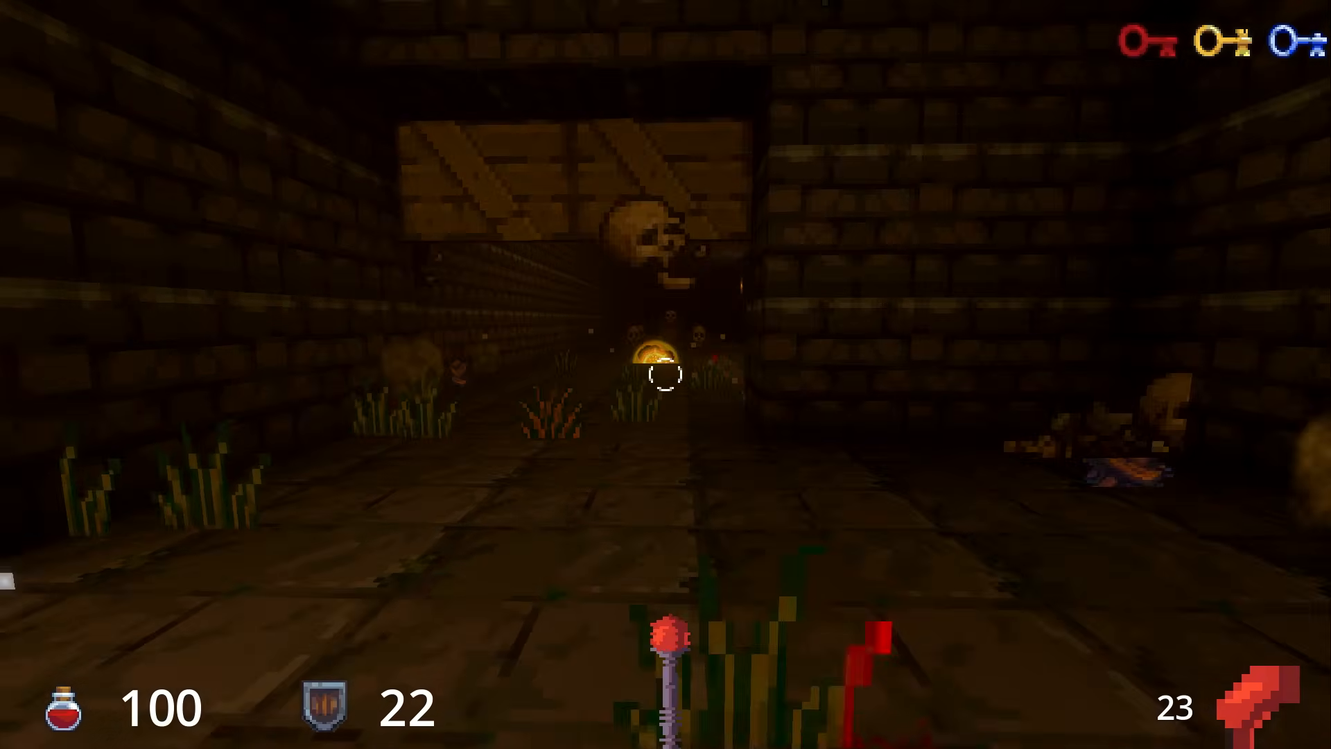
Advance to the open wooden door and shoot the flying skull and the passage behind it with the red staff.
{"action": "key", "text": "w"}
{"action": "left_click", "coordinate": [666, 374]}
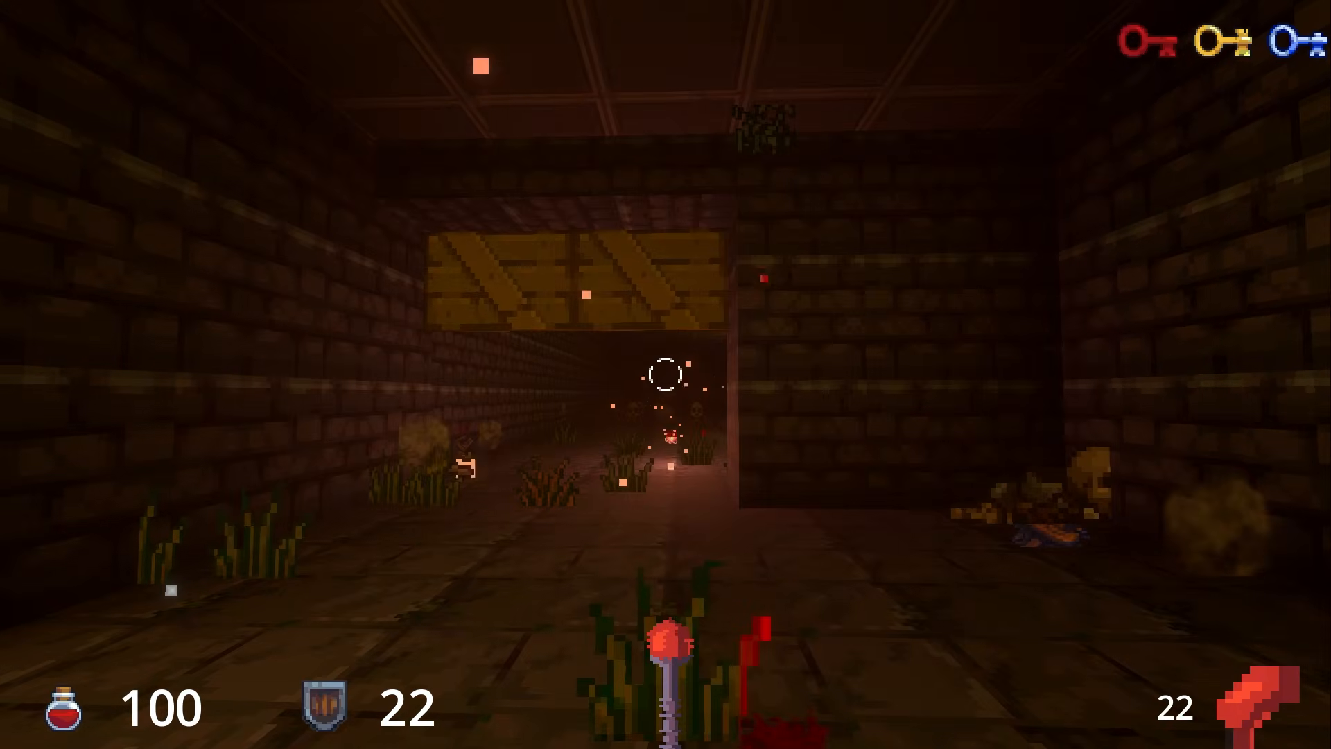
{"action": "key", "text": "w"}
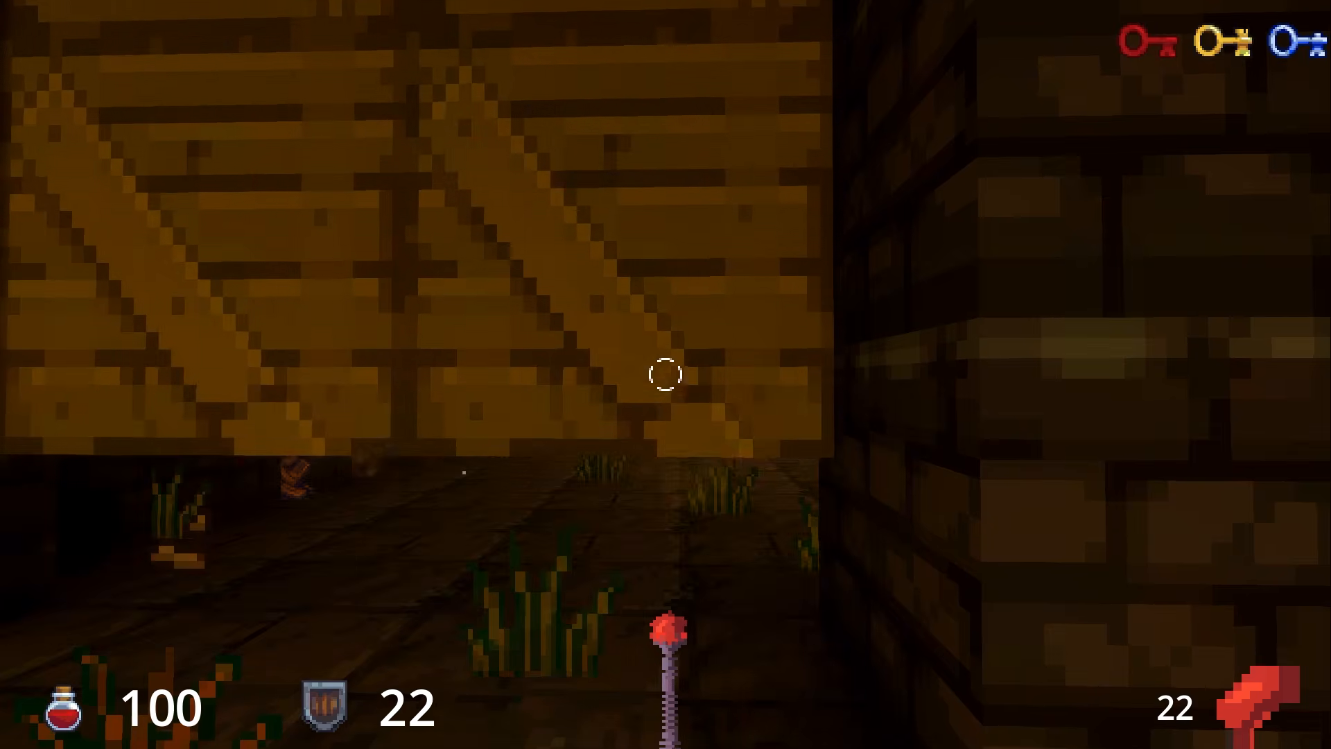
{"action": "left_click", "coordinate": [666, 374]}
{"action": "key", "text": "w"}
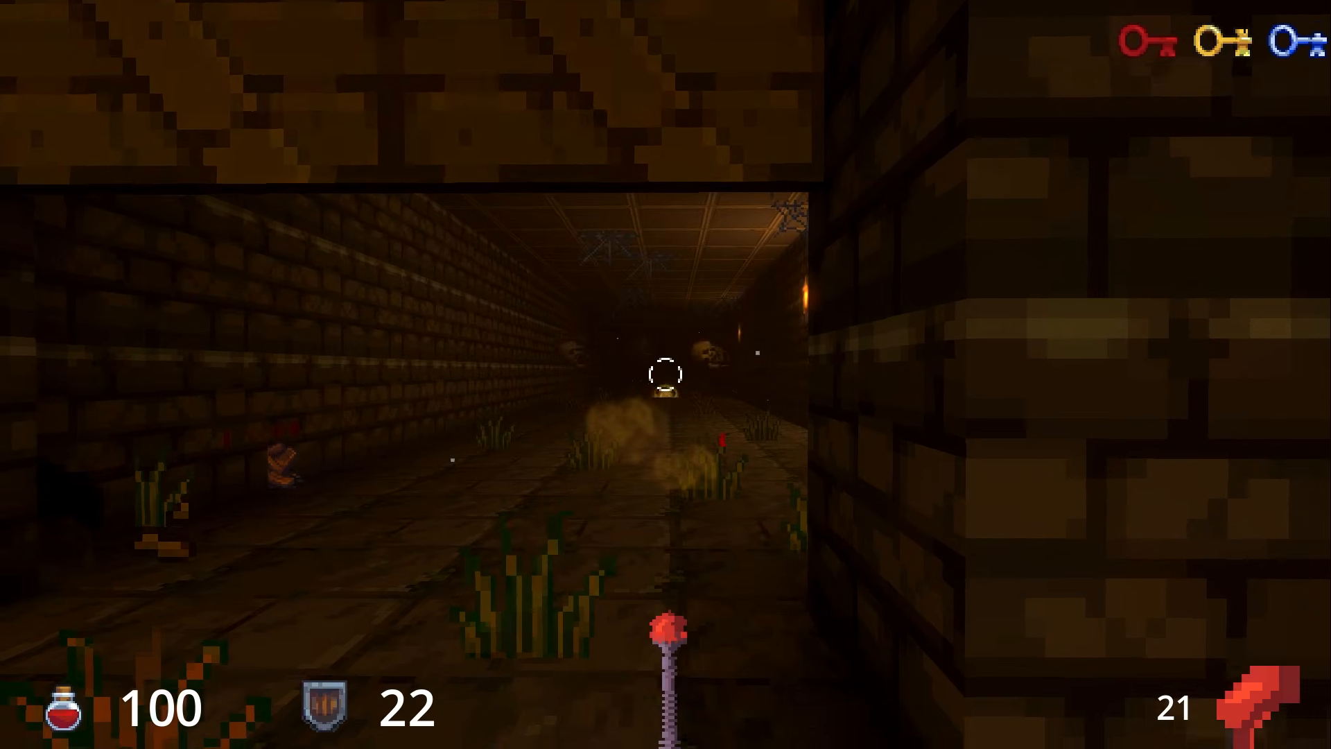
Look around the wooden doorway and walk through it into the long lantern-lit corridor.
{"action": "key", "text": "w"}
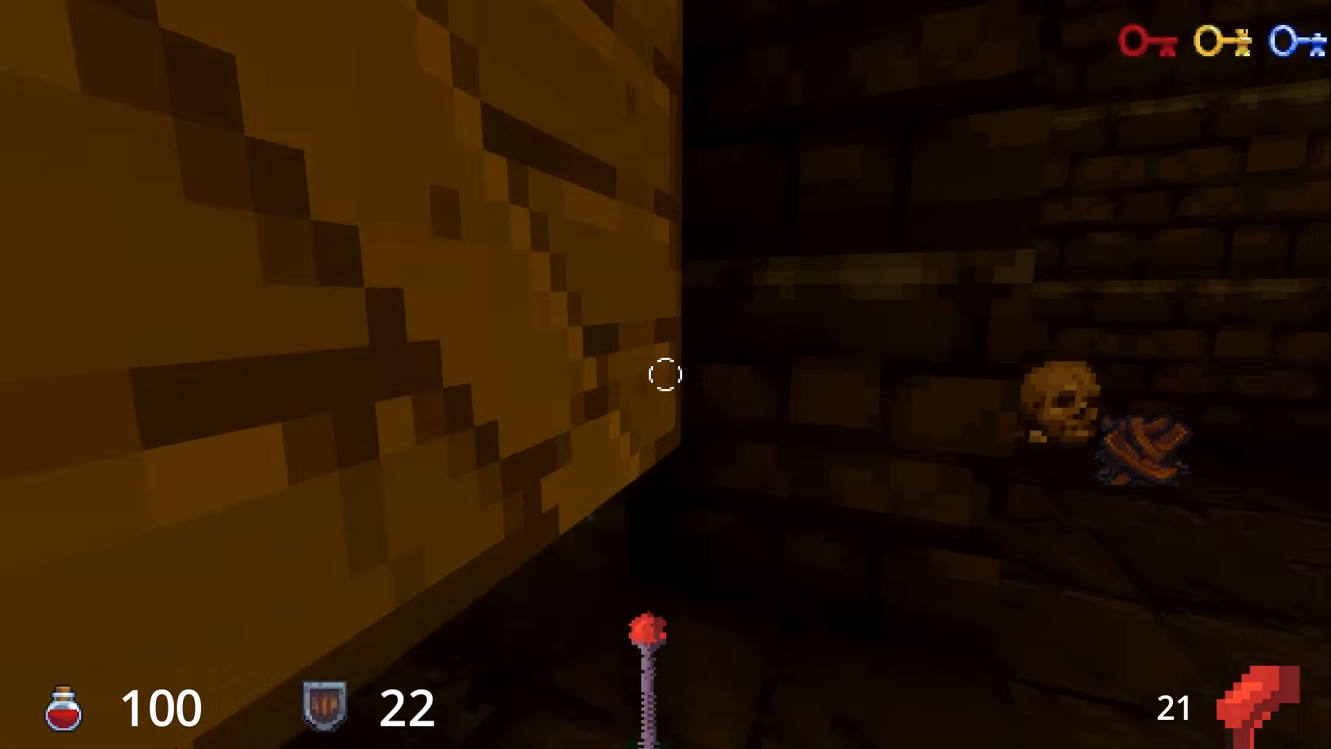
{"action": "key", "text": "w"}
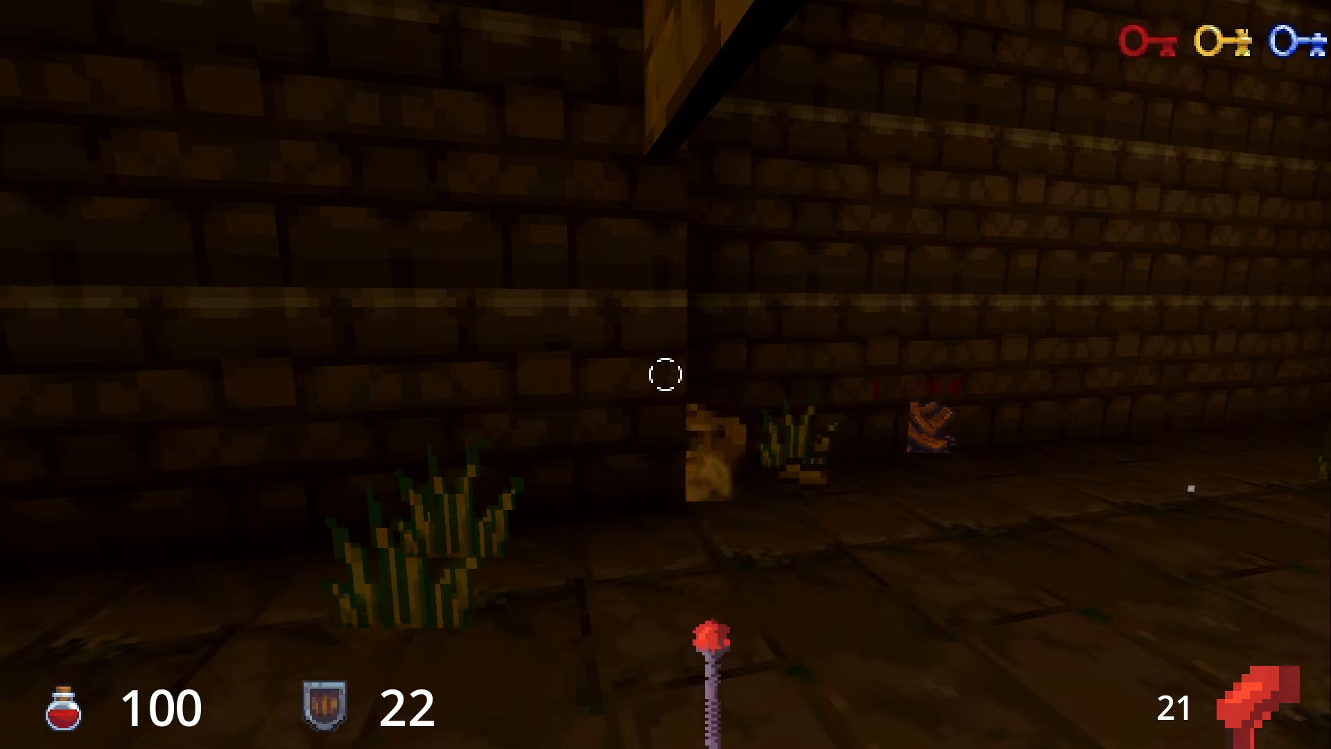
{"action": "key", "text": "w"}
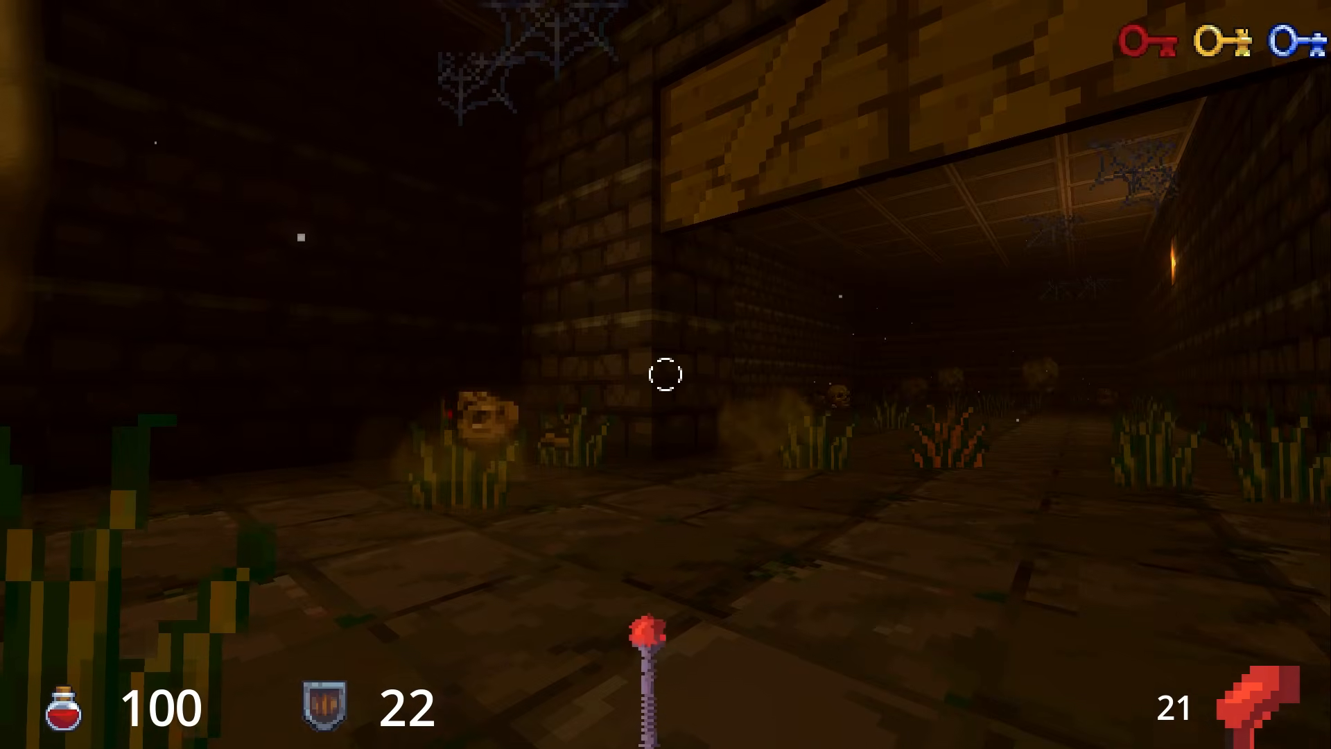
{"action": "key", "text": "w"}
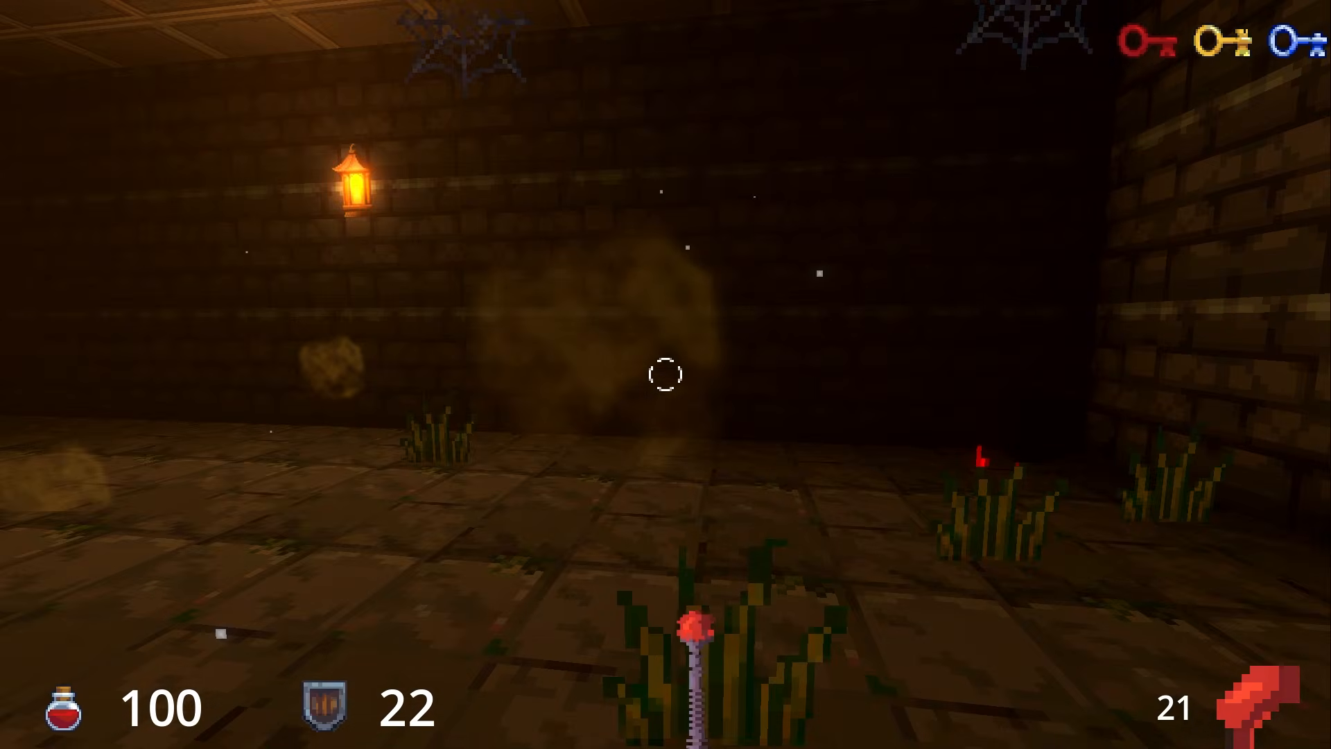
{"action": "key", "text": "w"}
Switch to the blue staff and back to the red one, and fire a red shot down the corridor.
{"action": "key", "text": "2"}
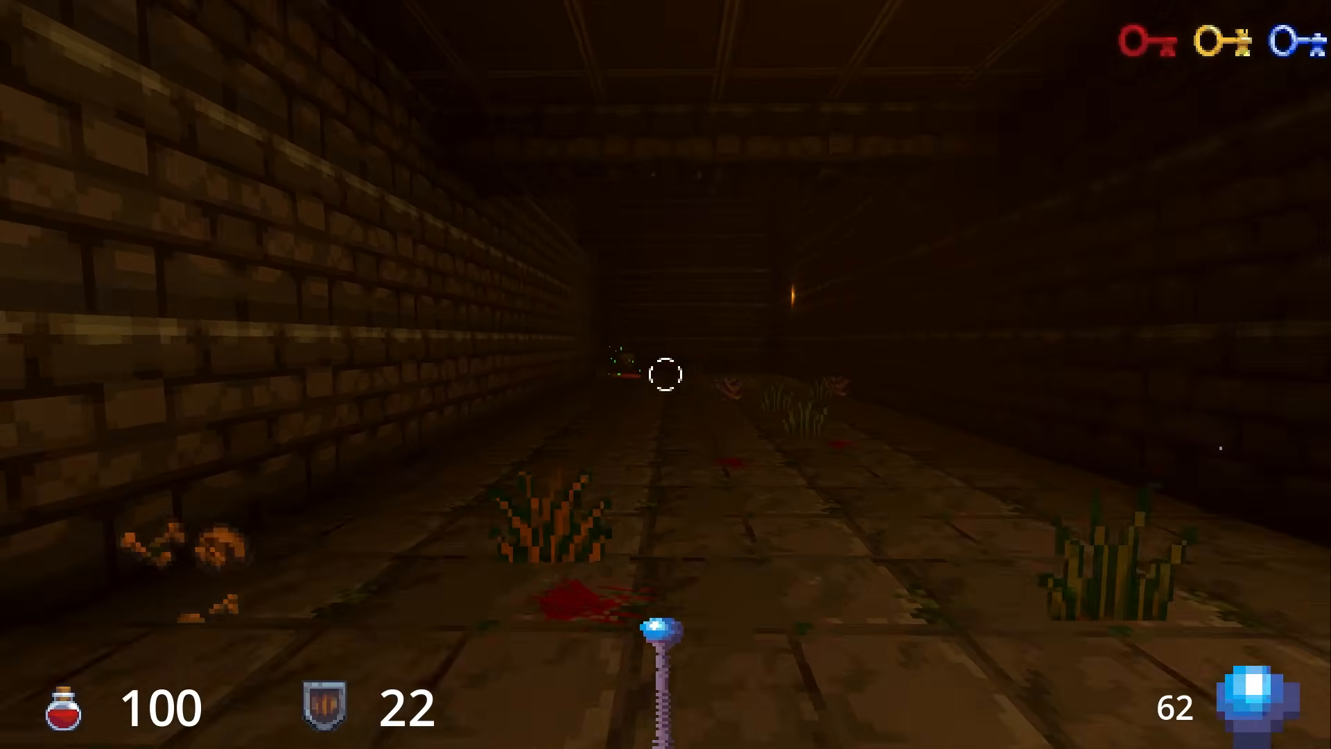
{"action": "key", "text": "1"}
{"action": "key", "text": "w"}
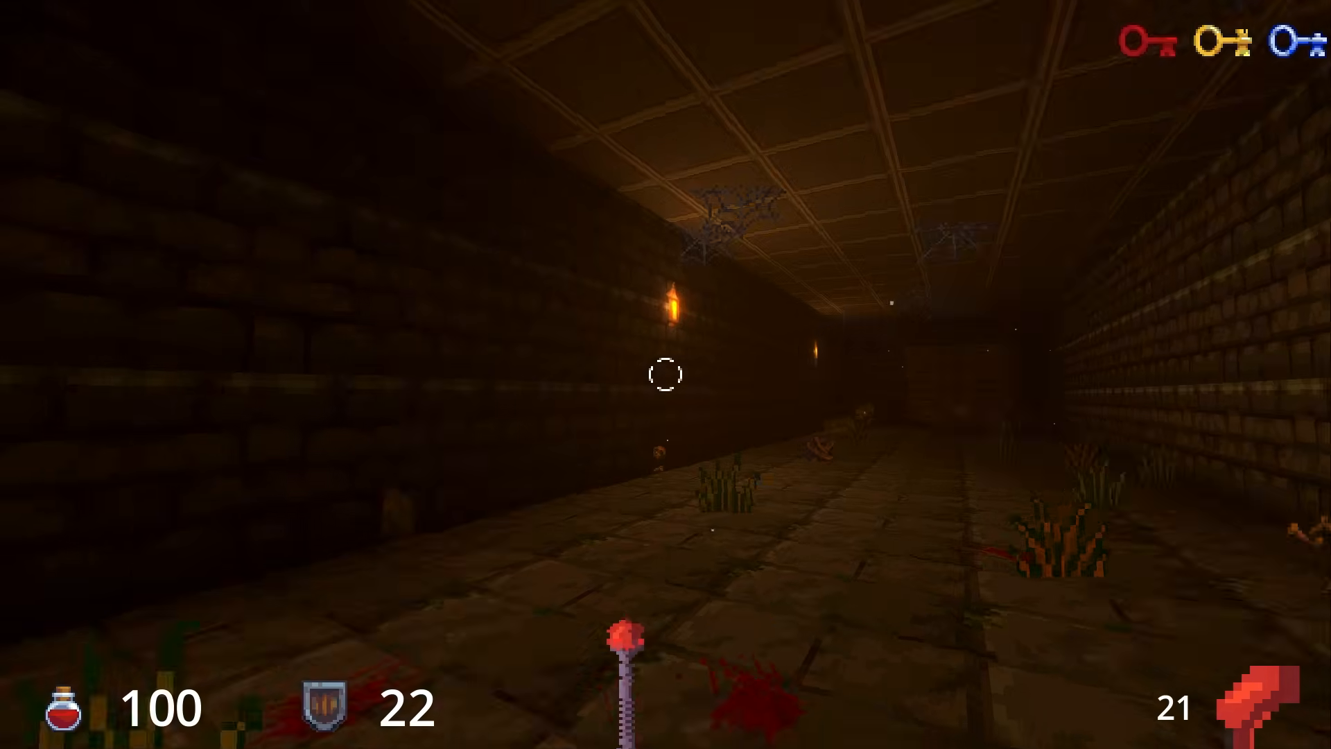
{"action": "left_click", "coordinate": [666, 374]}
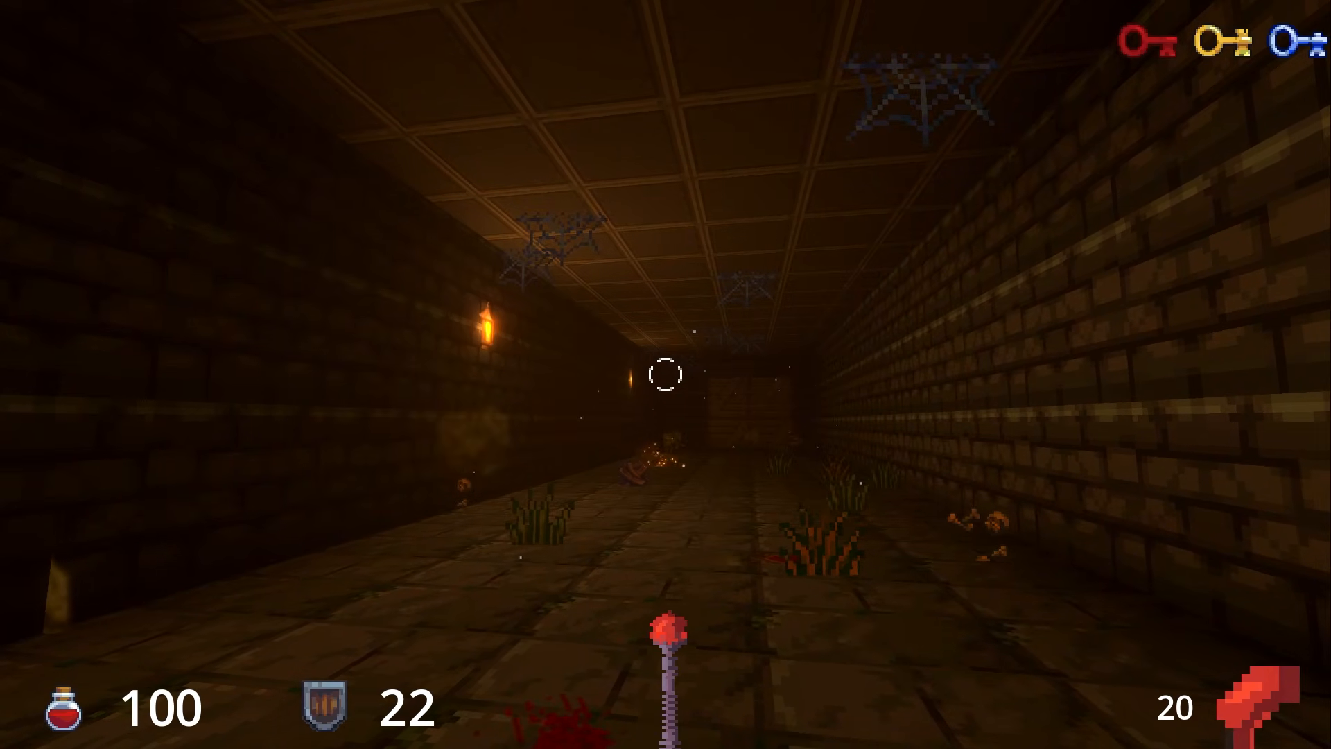
Walk with the blue staff onto the orange floor pad with green particles and continue into the dark passage.
{"action": "key", "text": "w"}
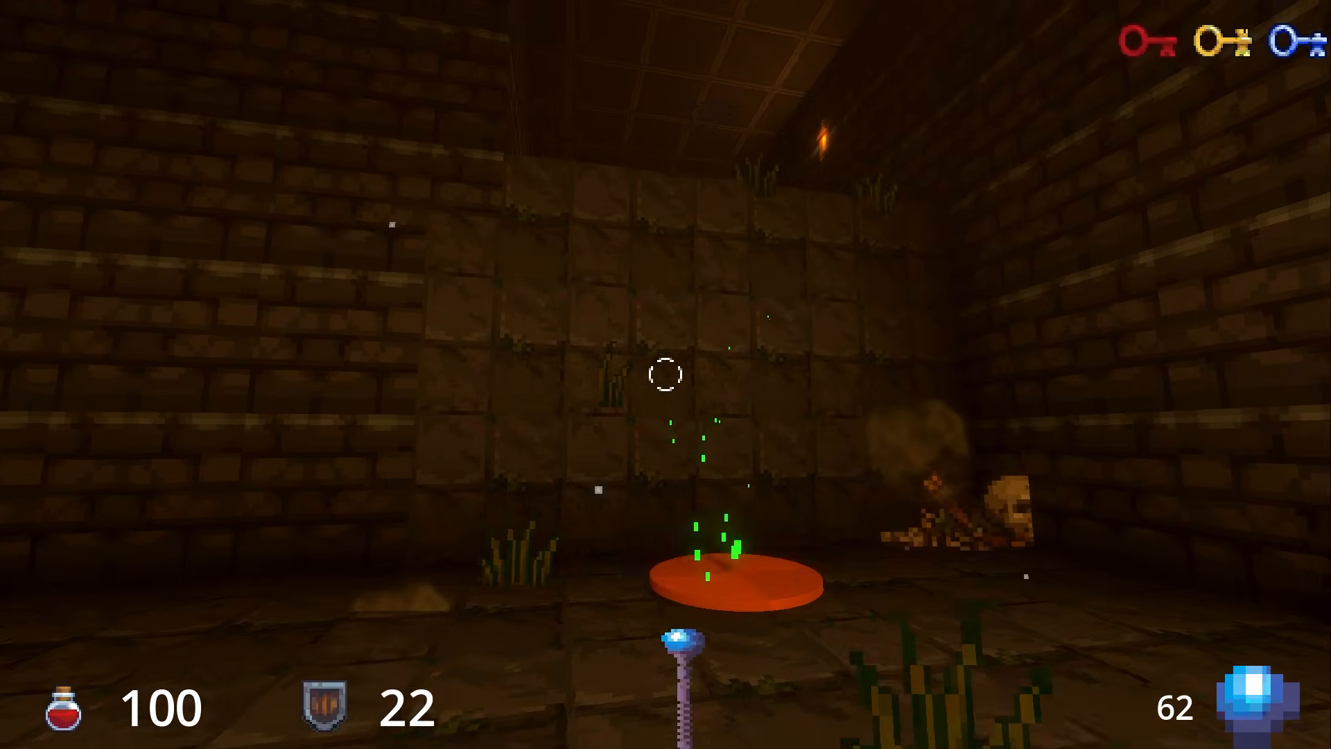
{"action": "key", "text": "w"}
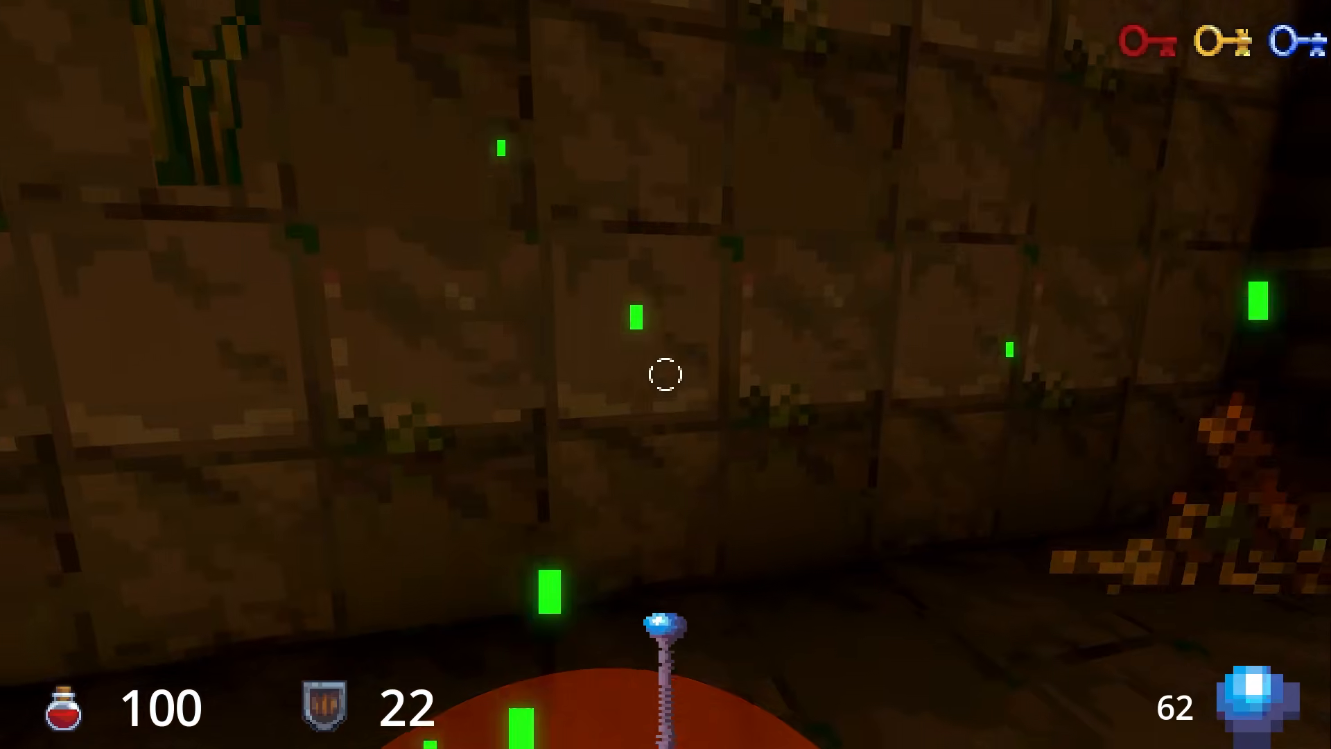
{"action": "key", "text": "w"}
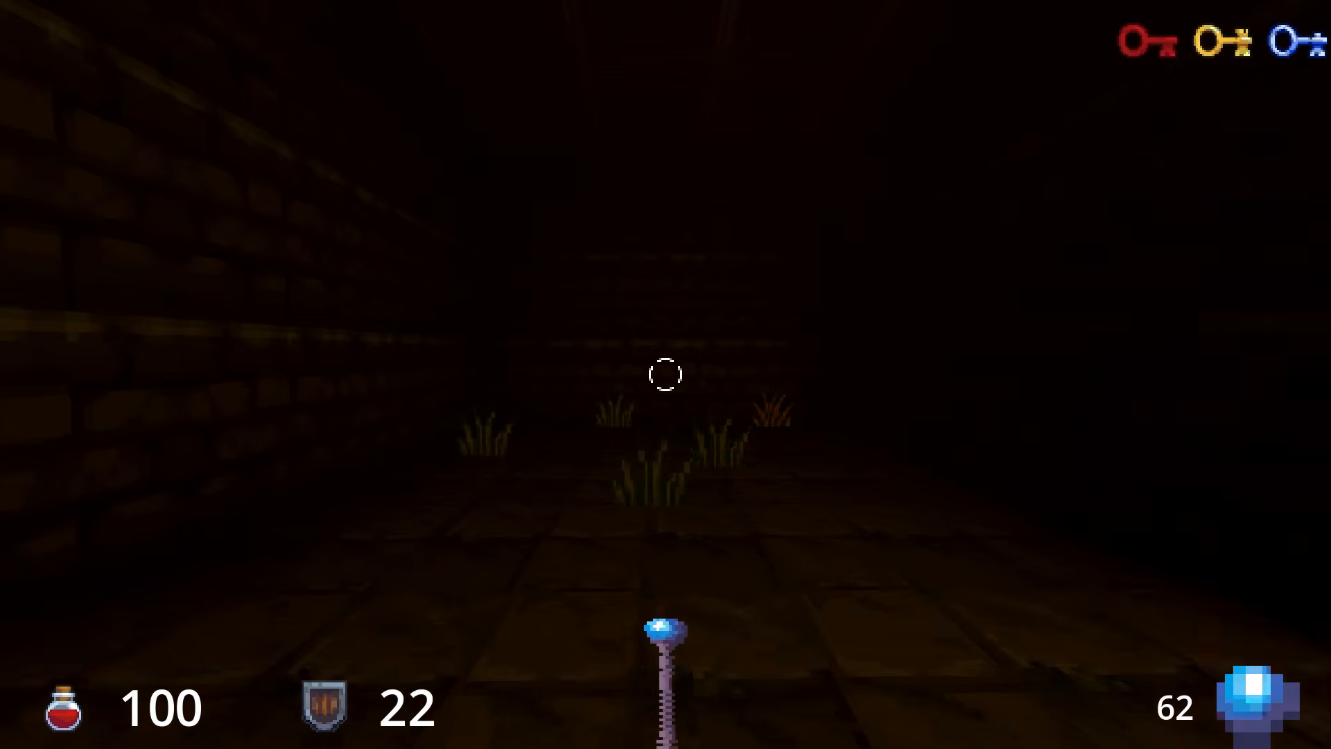